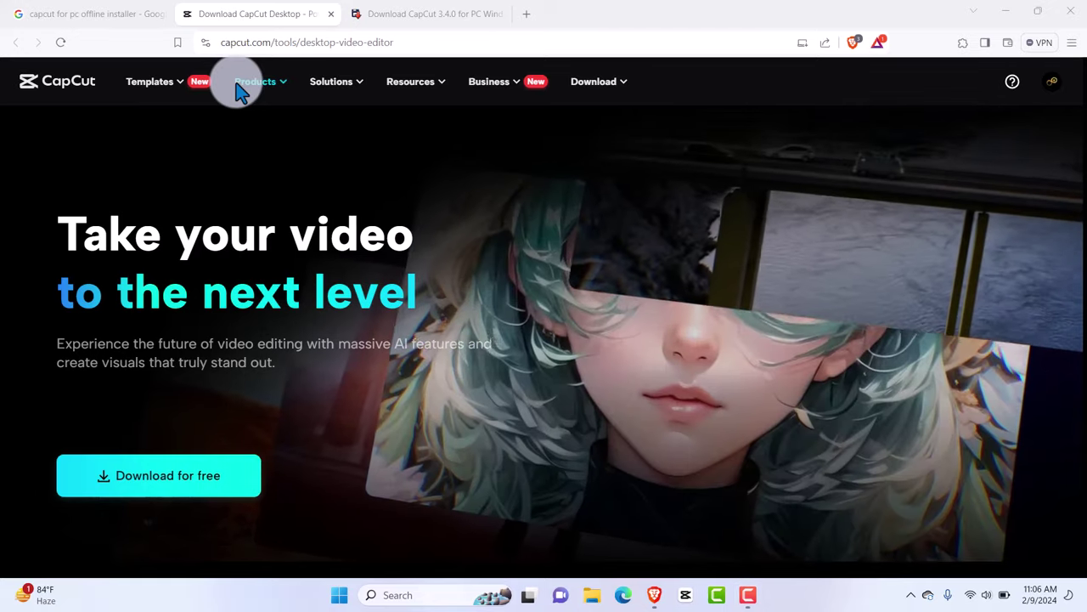
Look over the CapCut desktop download page and the search results for the PC offline installer
click(241, 85)
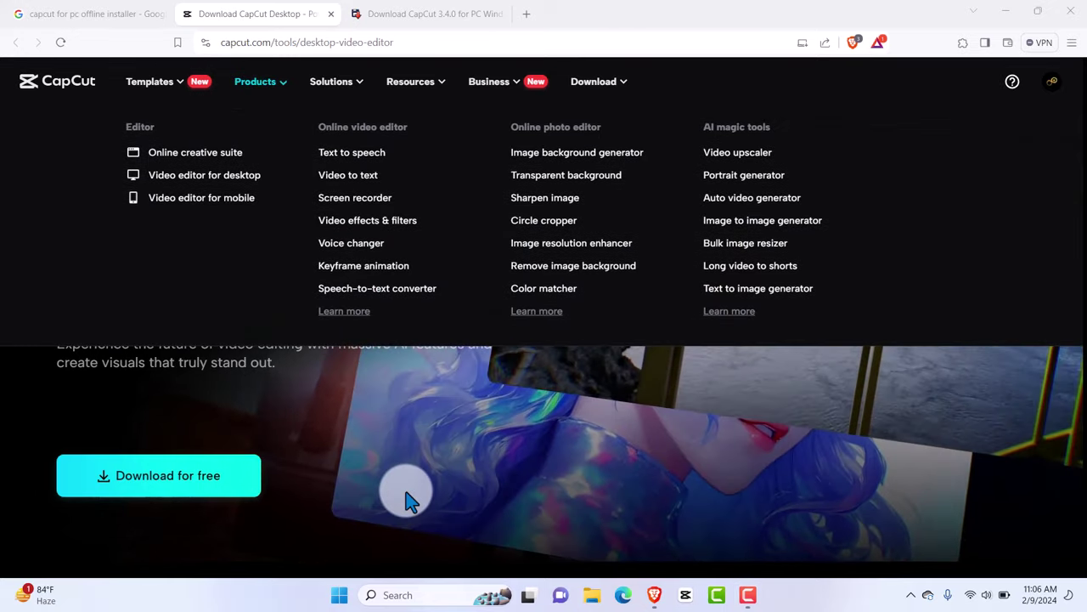
click(407, 501)
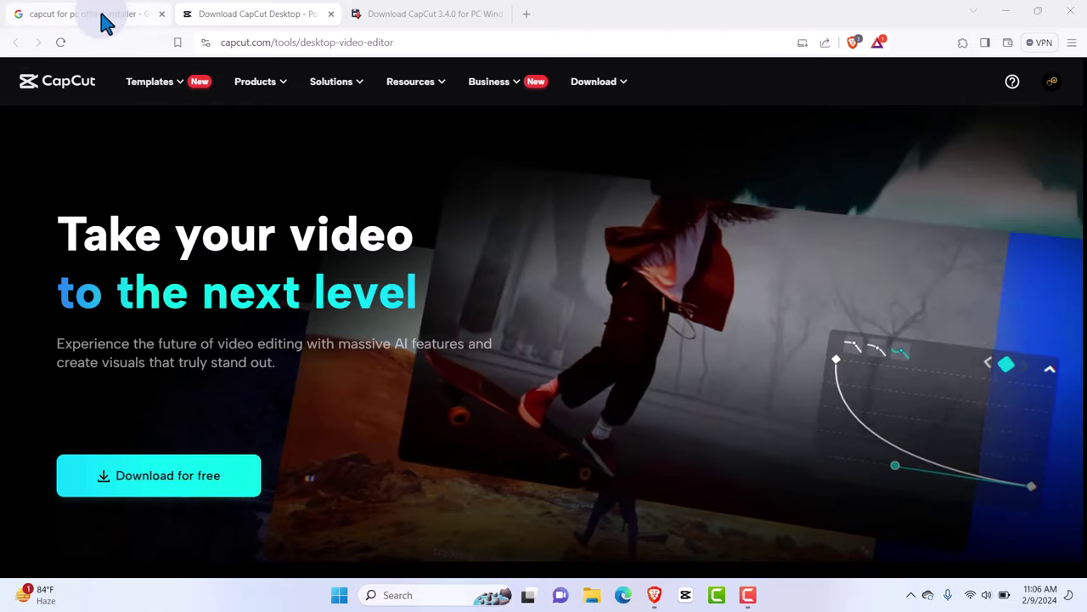
click(102, 22)
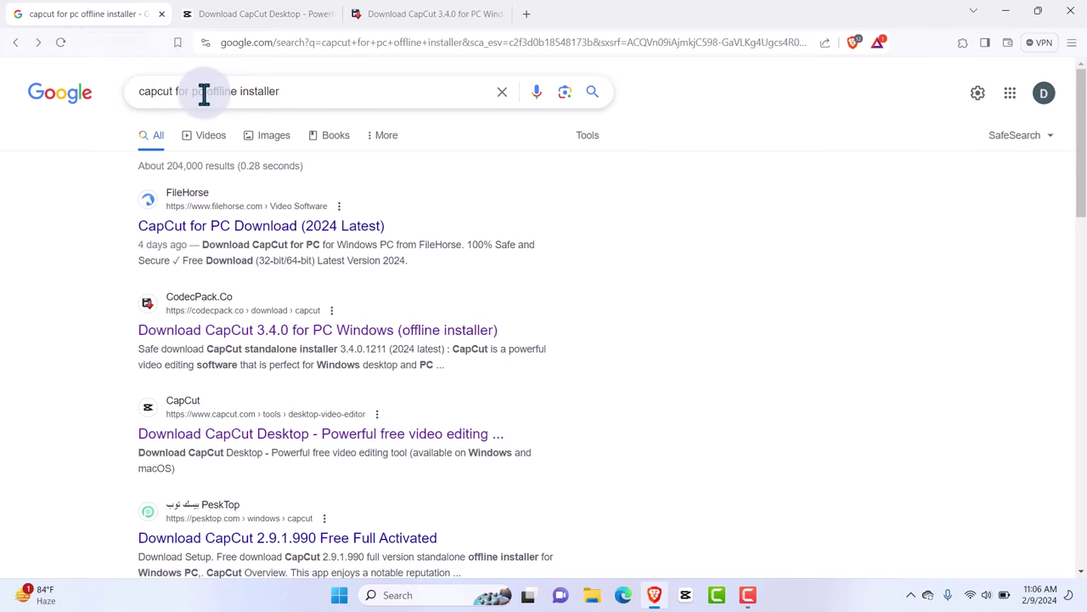
click(254, 26)
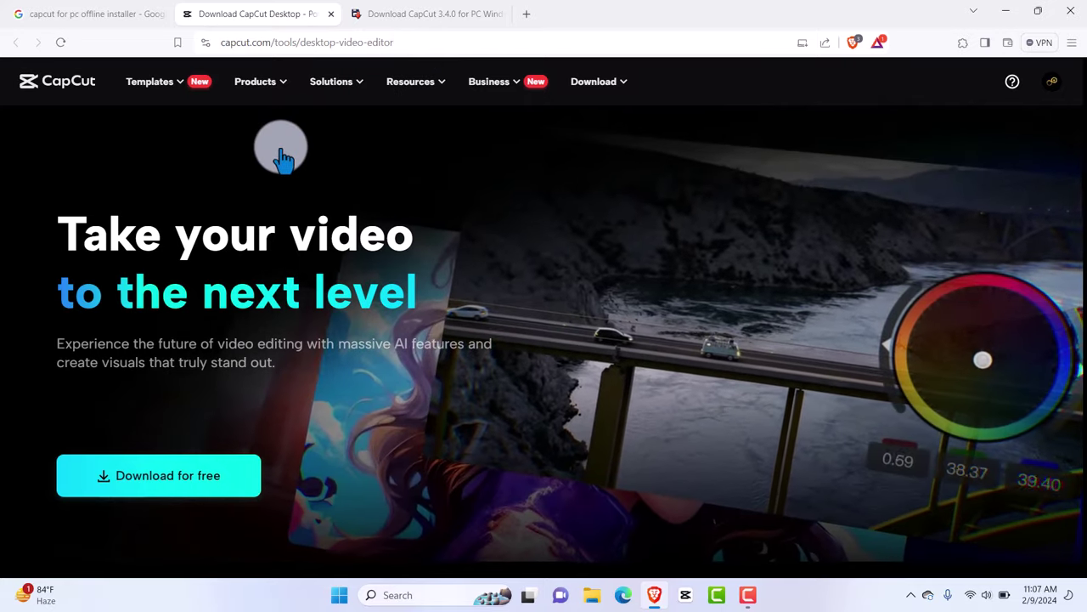
mouse_move(410, 81)
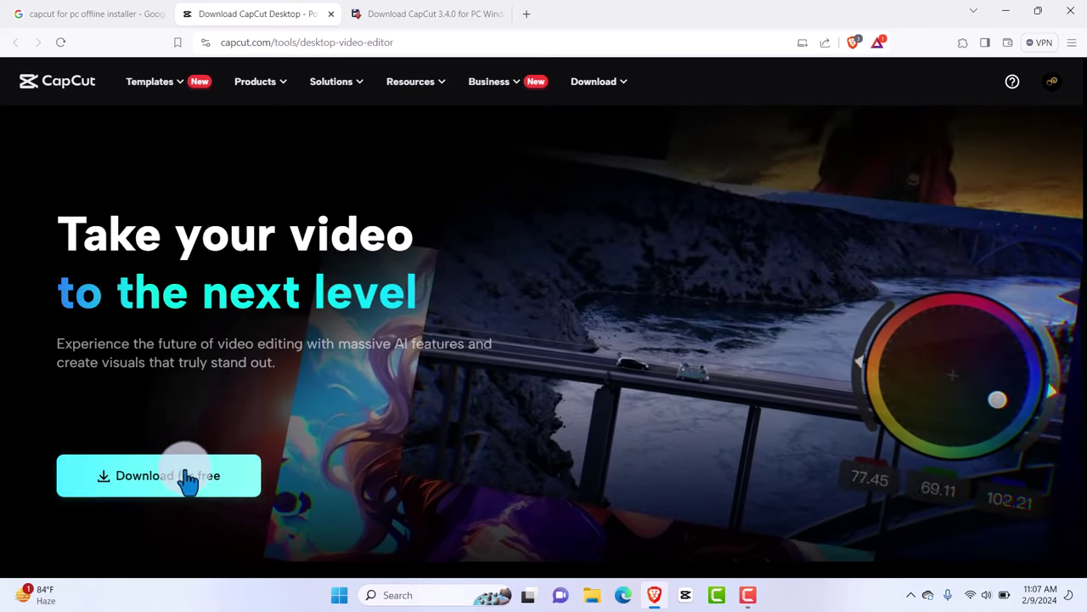
Start the free installer download from the official CapCut page, cancel the save, and close the download guidance page
click(188, 493)
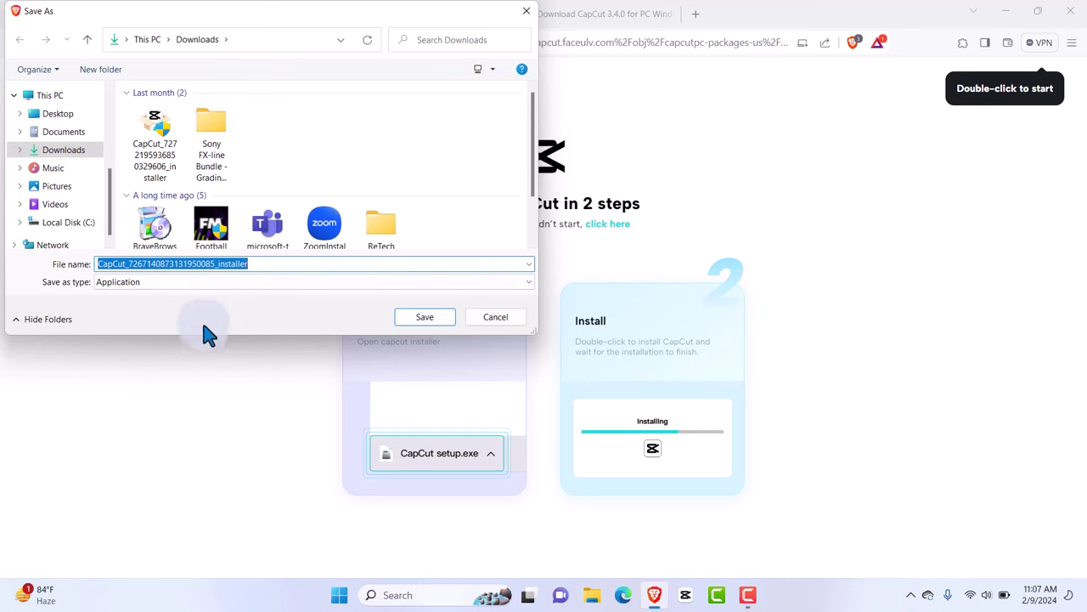
click(482, 321)
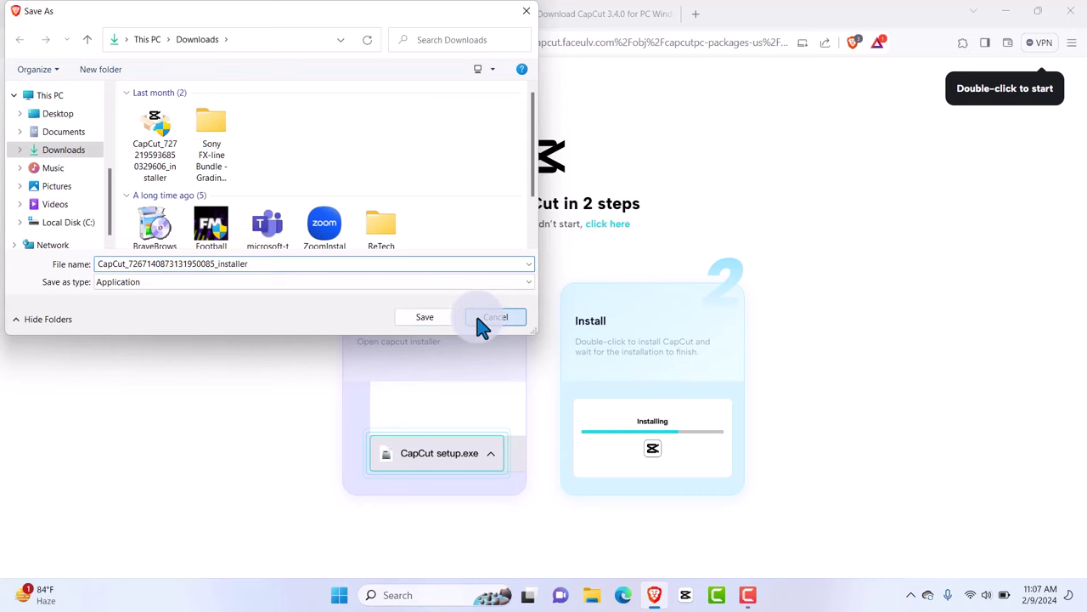
click(495, 317)
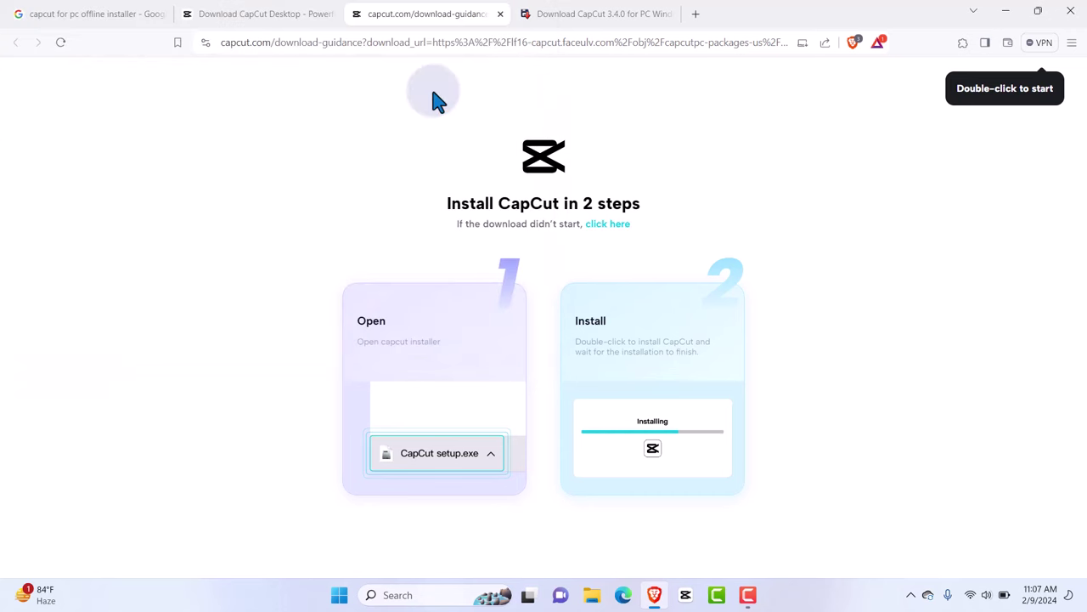
click(501, 14)
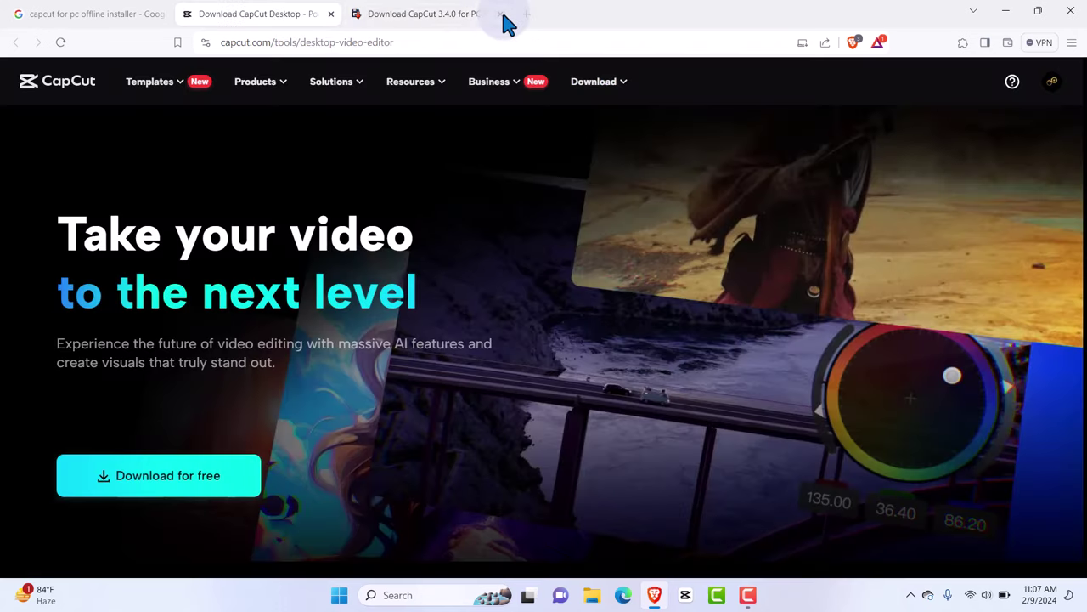
Start the CapCut Offline Setup 64-bit download from the CodecPack page and cancel the save
click(437, 19)
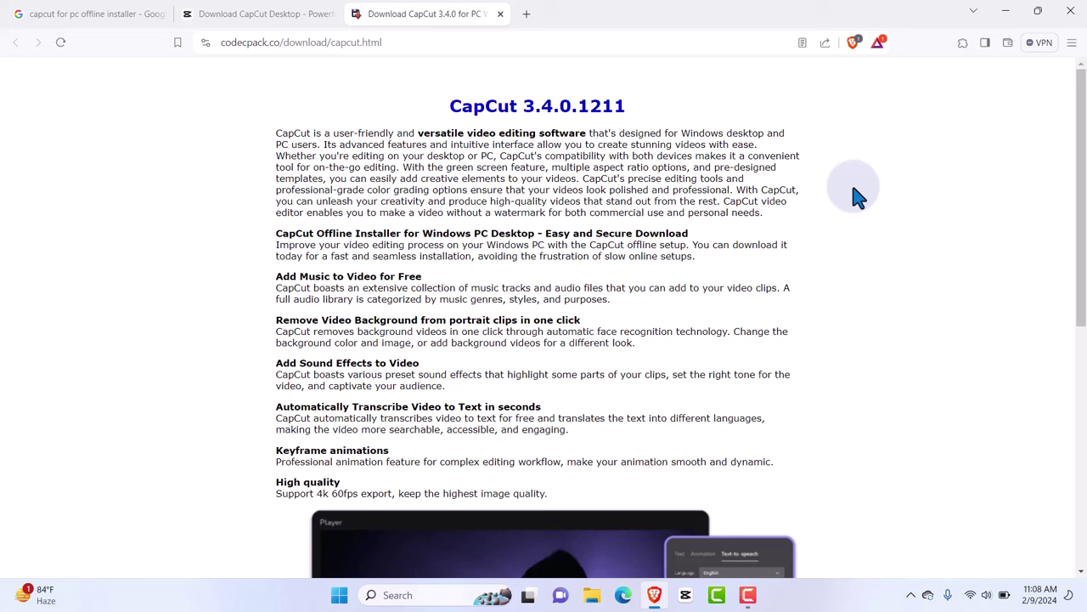
scroll(856, 195, down, 4)
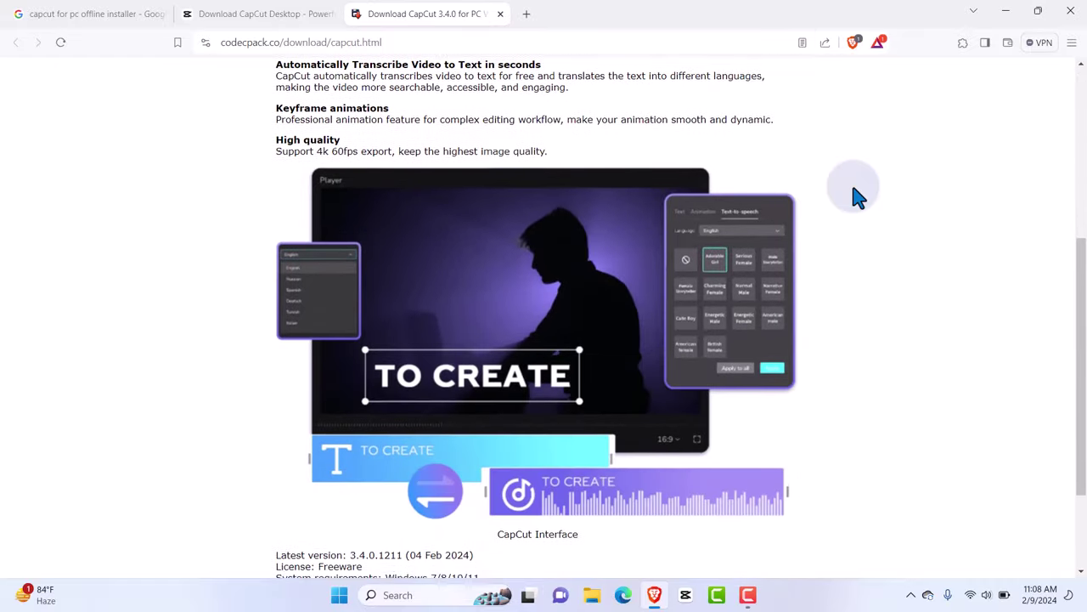
scroll(856, 196, down, 2)
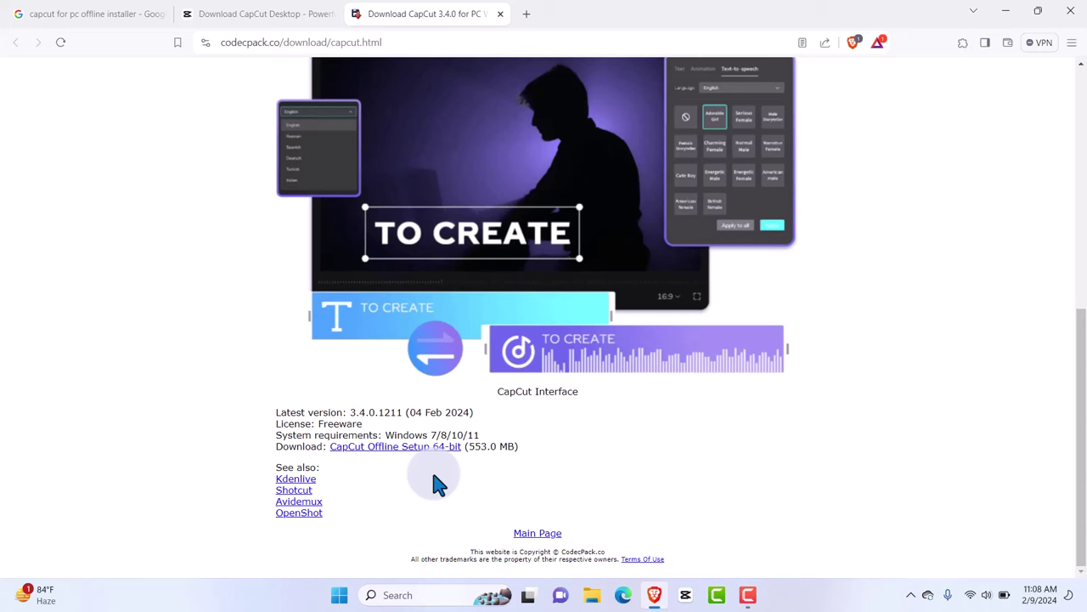
click(414, 450)
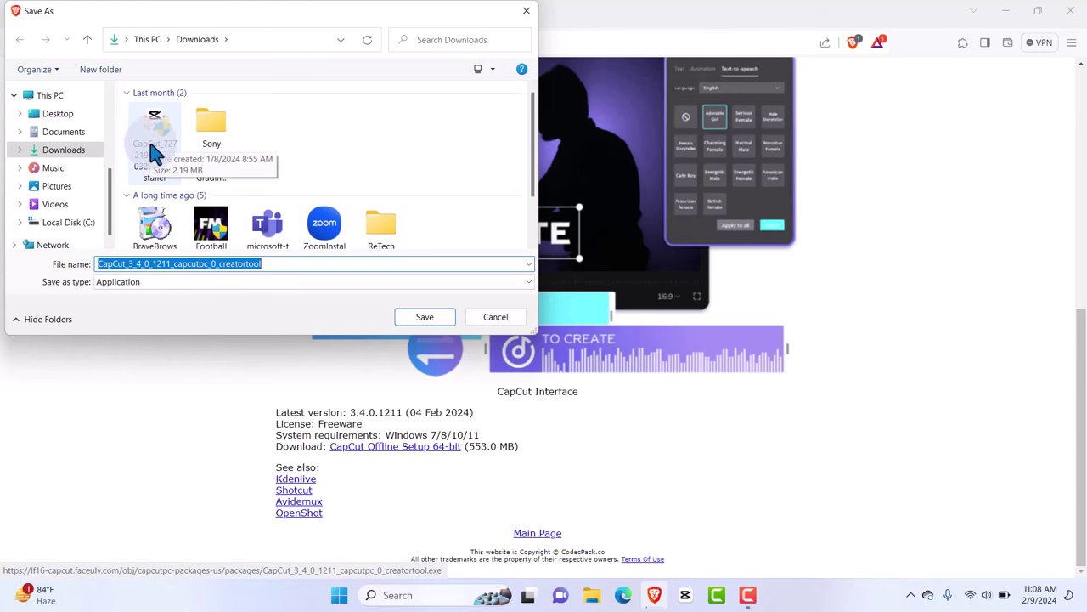
click(497, 317)
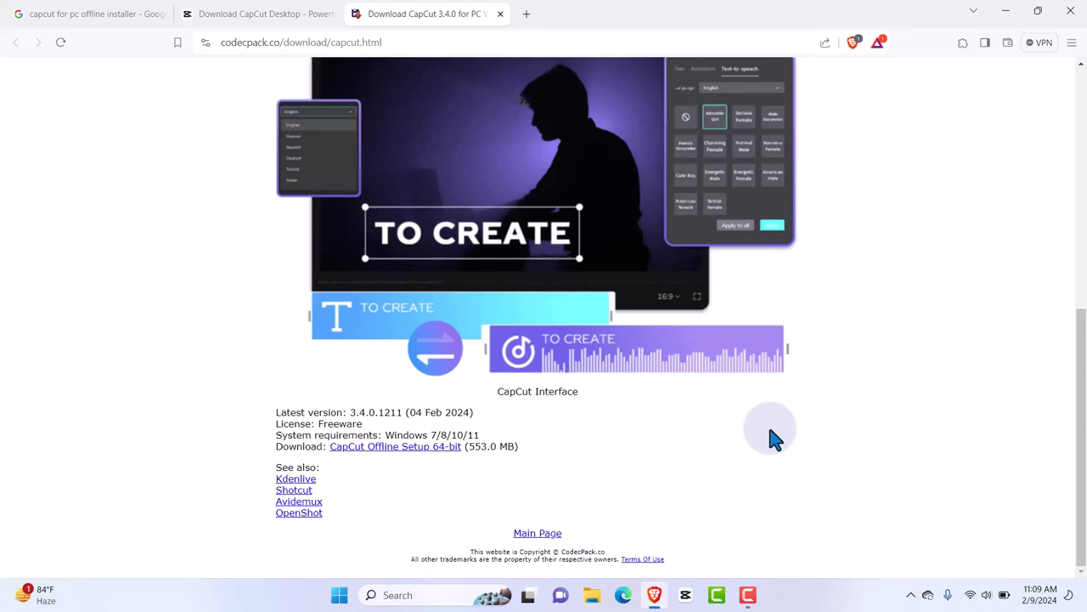
click(748, 594)
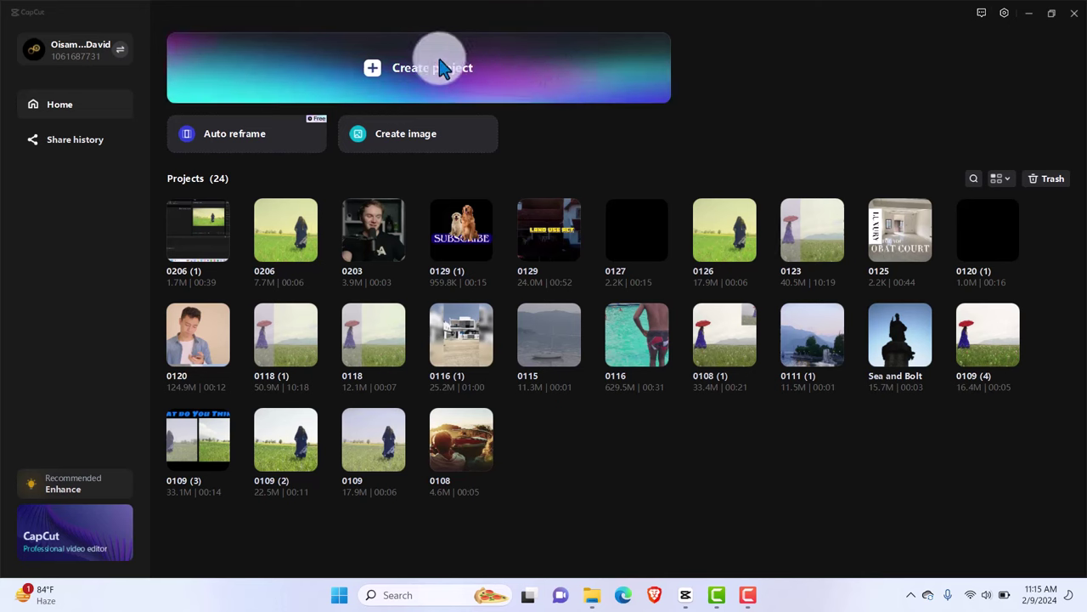
Create a new CapCut project and import the Zoom CapCut thumbnail, the puppy image and the green-screen dancing woman video from Downloads
click(422, 75)
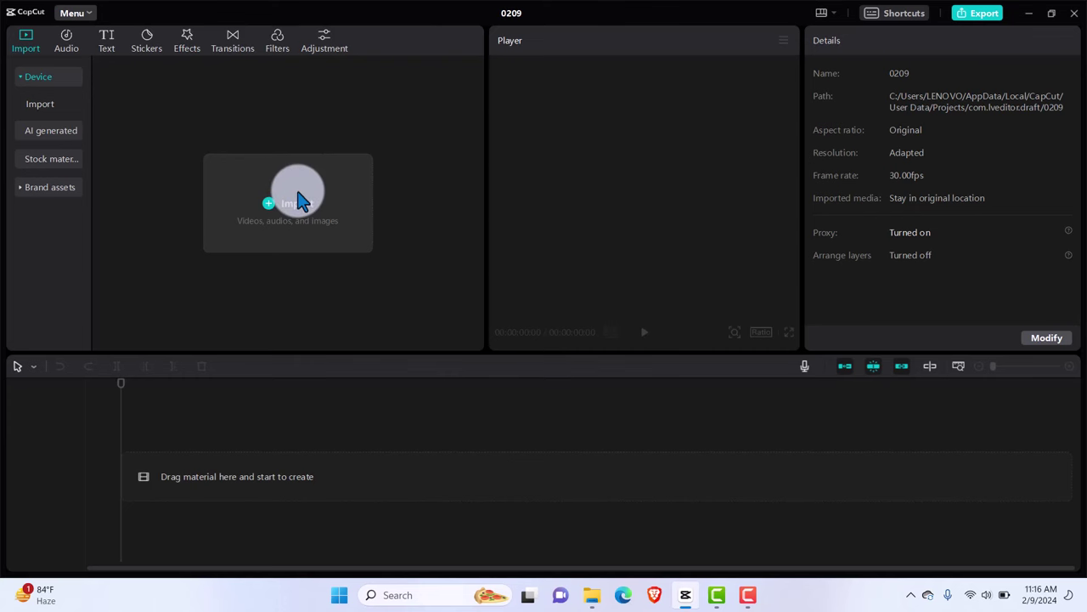
click(297, 200)
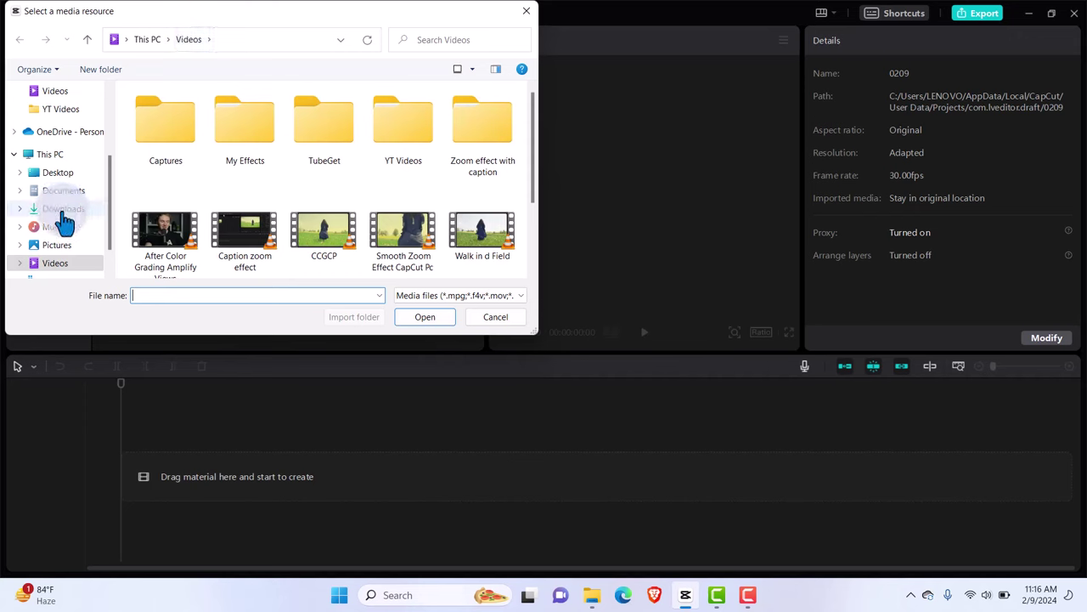
click(65, 213)
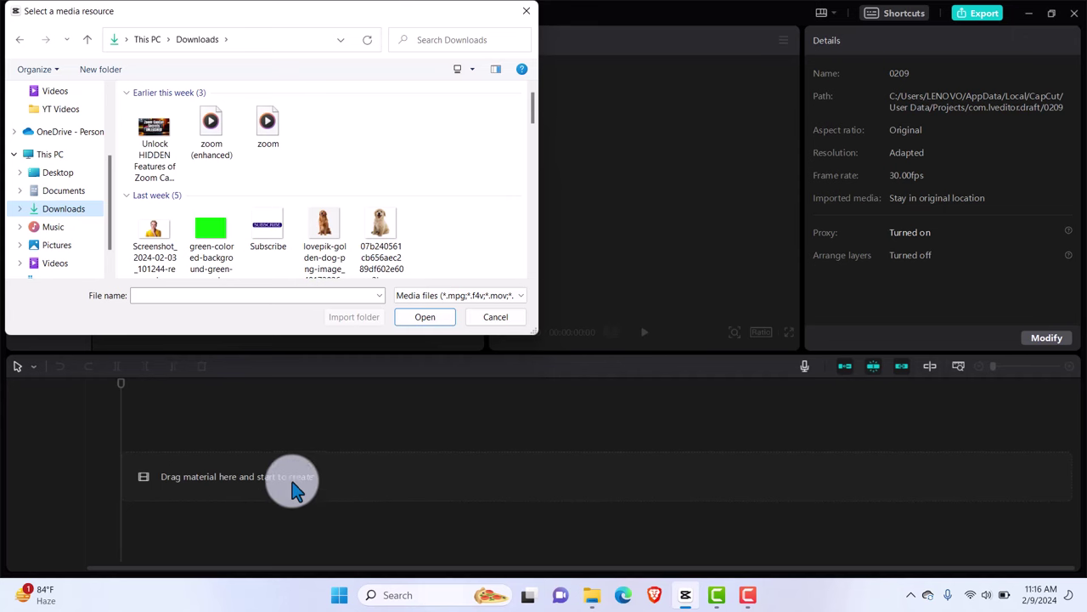
click(153, 140)
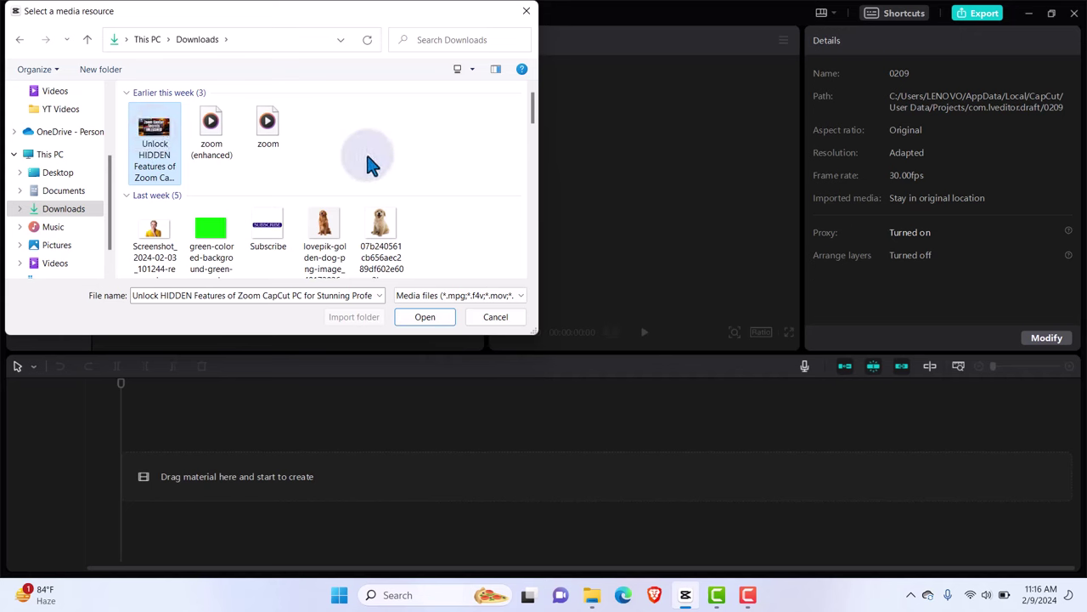
scroll(367, 158, down, 4)
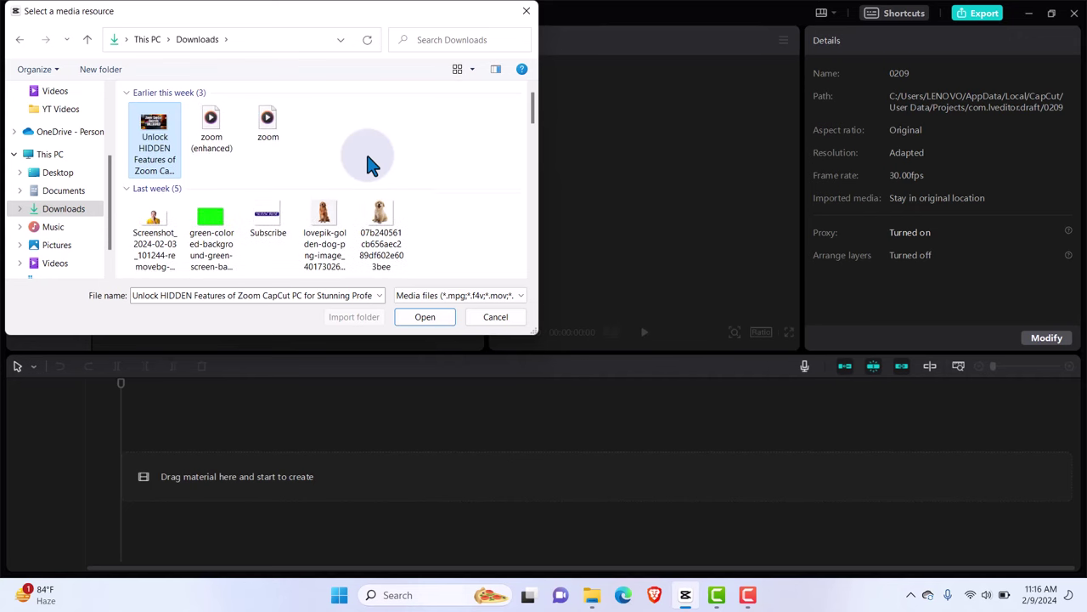
scroll(368, 157, down, 2)
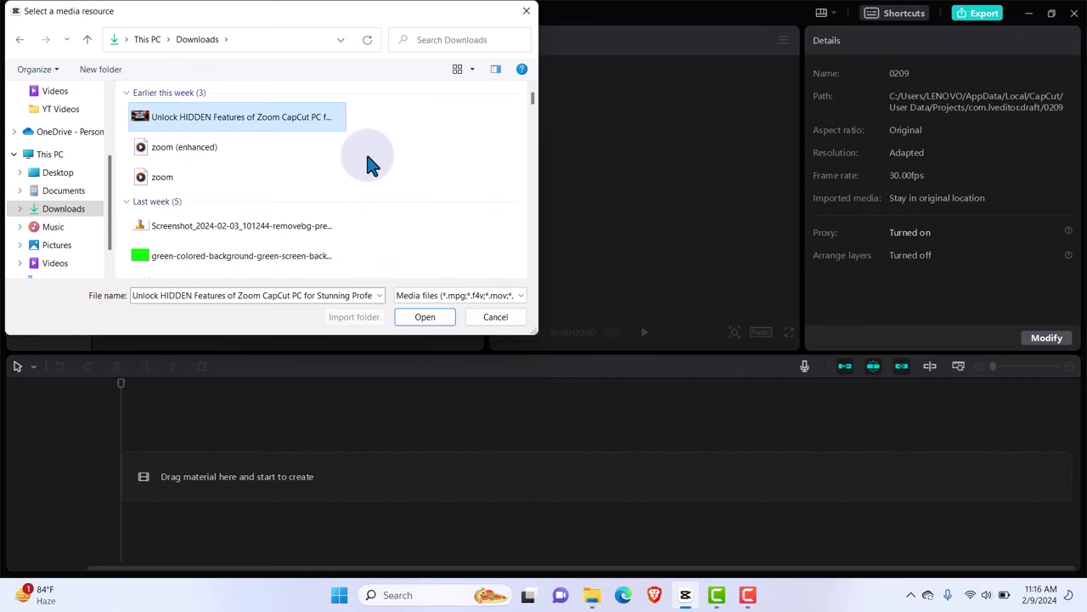
scroll(368, 158, up, 3)
scroll(367, 158, up, 1)
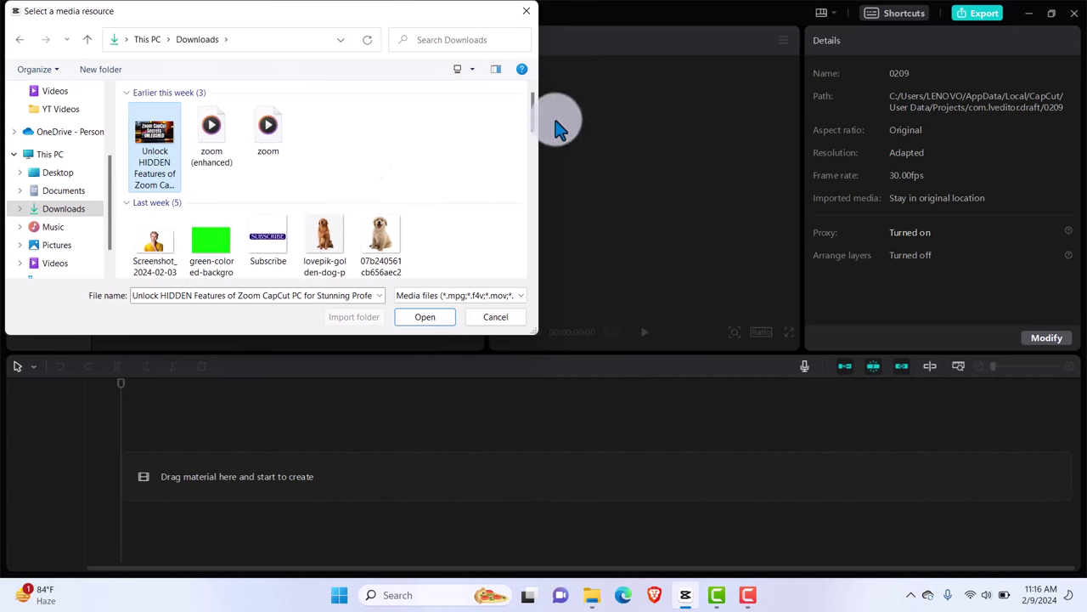
drag(535, 126, 534, 142)
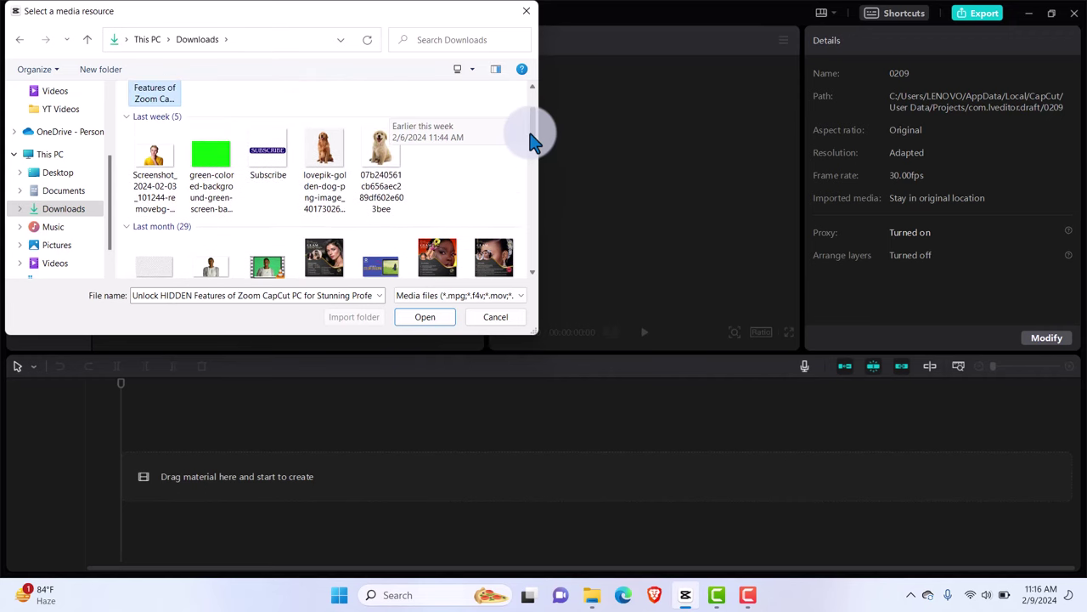
ctrl+click(380, 155)
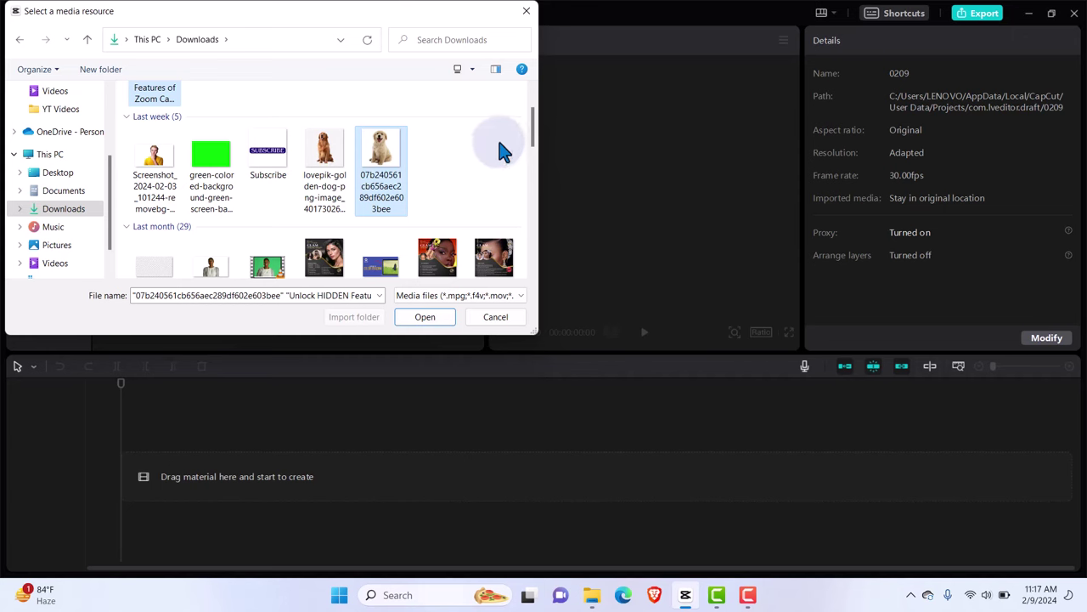
ctrl+click(266, 264)
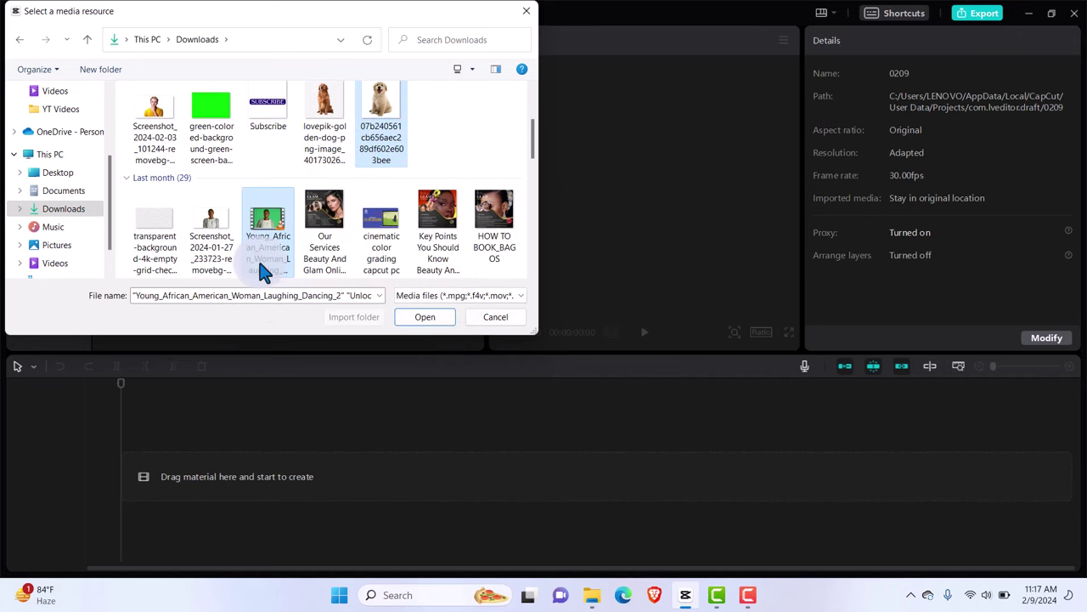
click(425, 320)
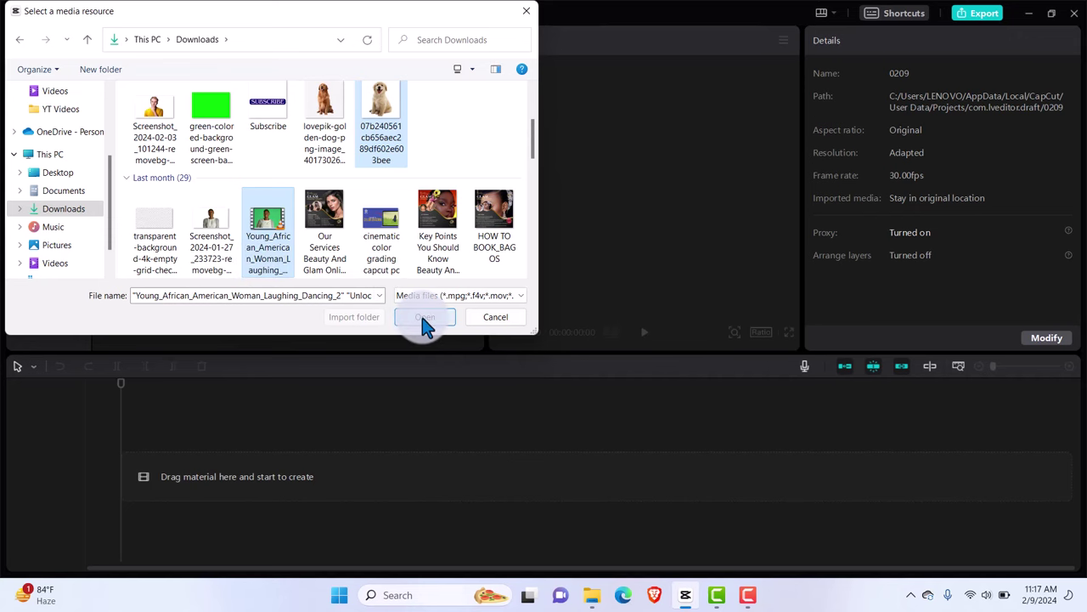
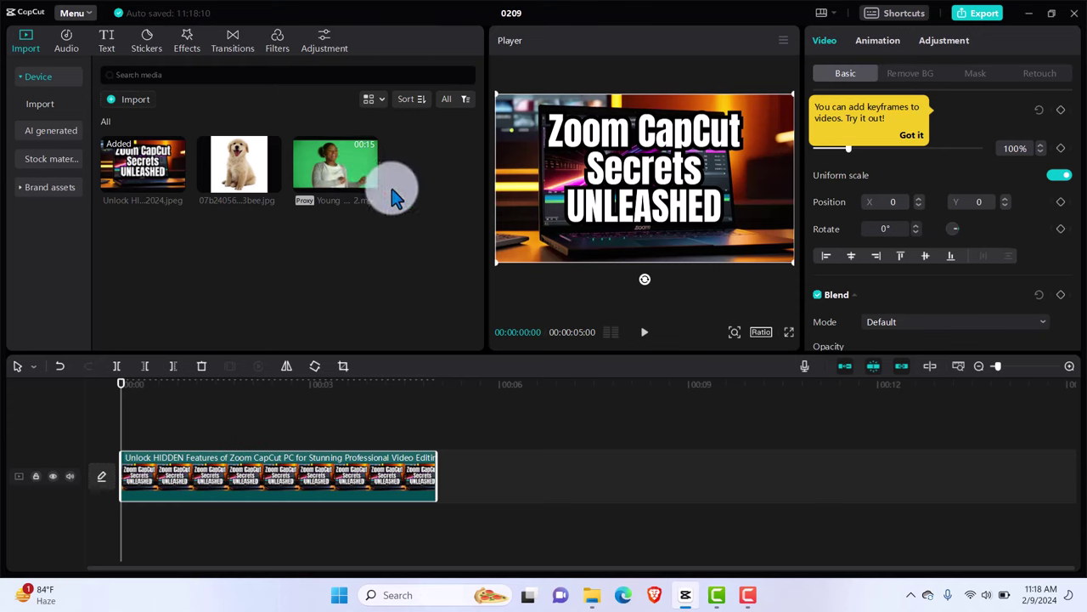
Add the green-screen dancing woman video to the main track ahead of the thumbnail image clip
drag(324, 158, 436, 488)
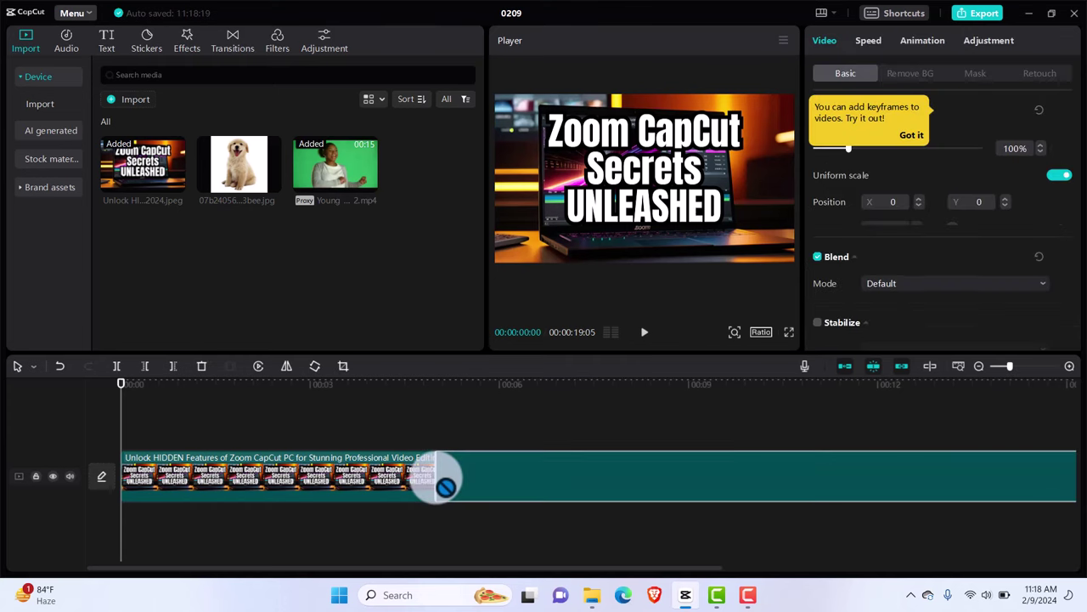
key(ctrl+z)
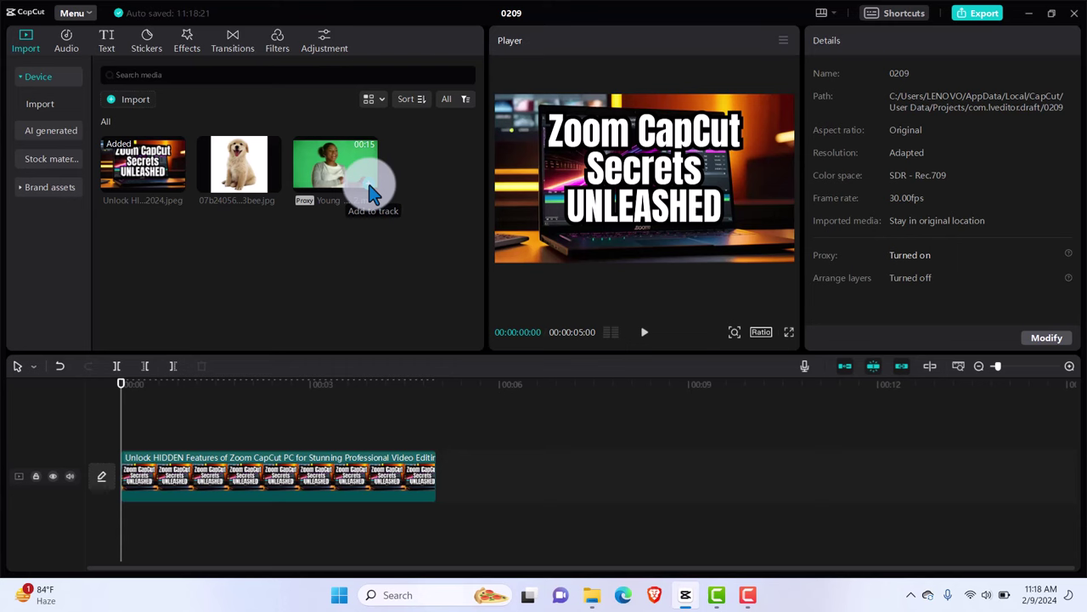
click(372, 194)
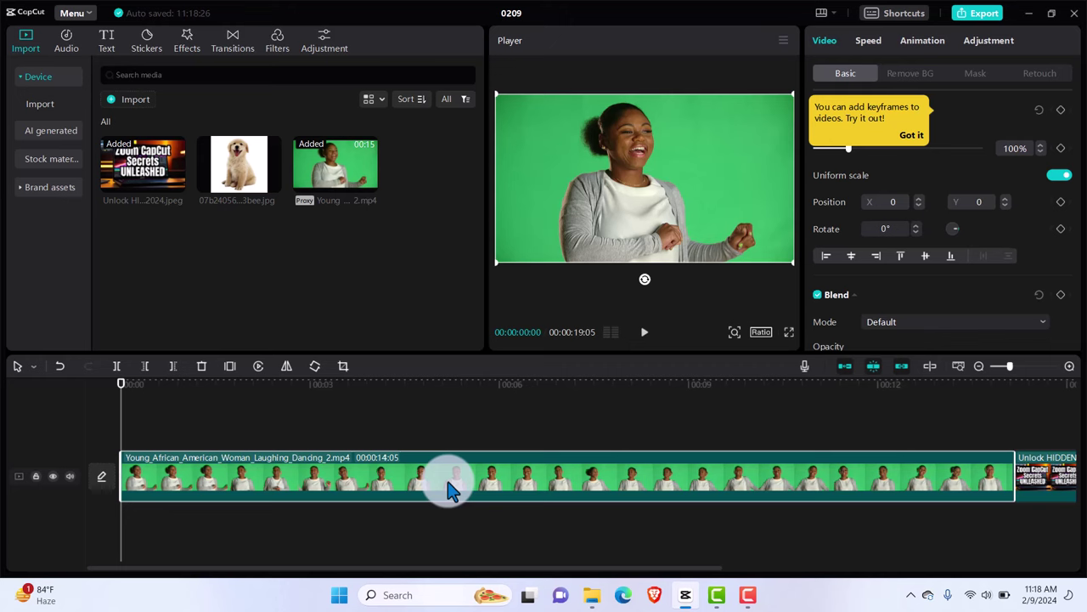
click(748, 595)
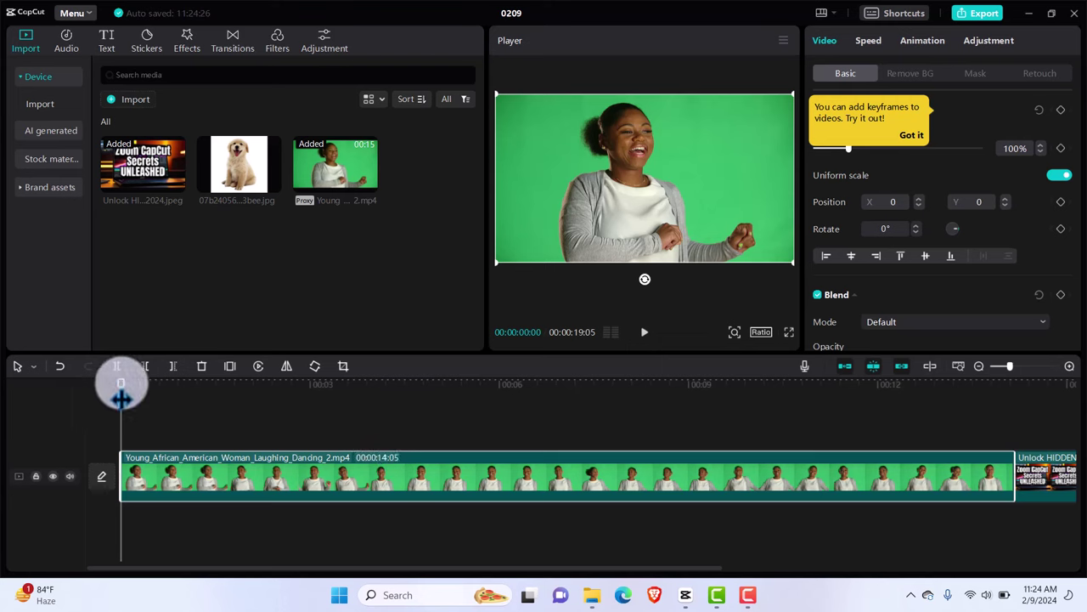
Split the dancing woman video at 00:00:05:23 and move its second part onto a new track above the main track
drag(121, 392, 329, 391)
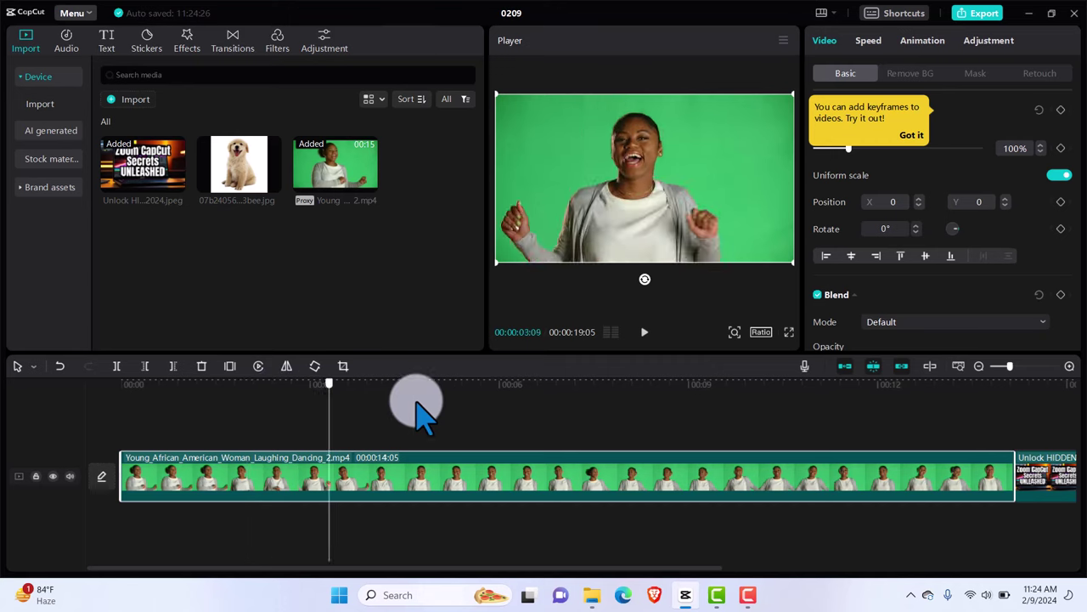
drag(416, 401, 449, 489)
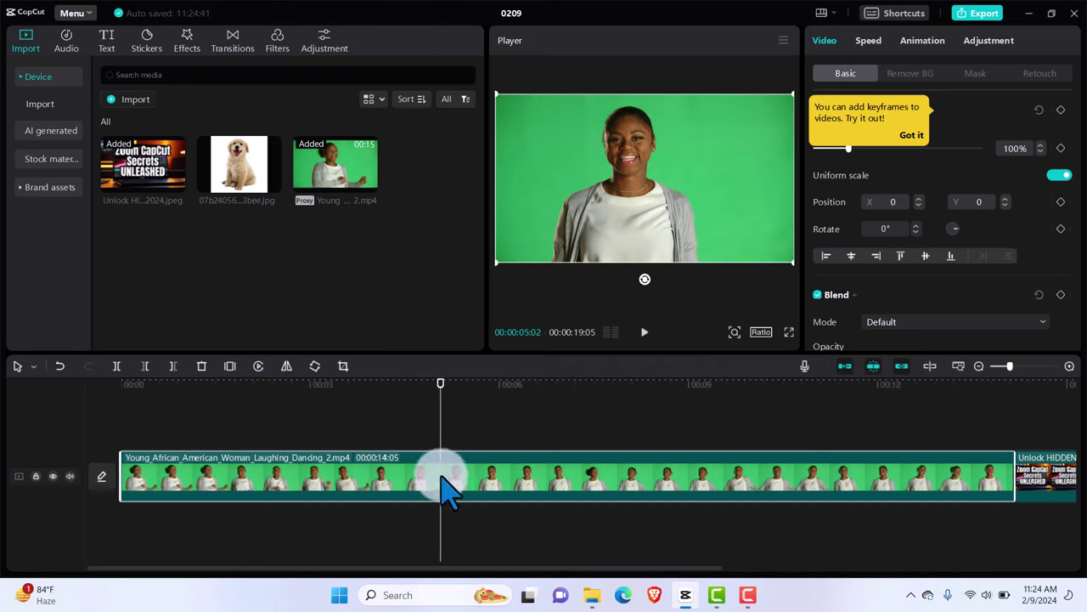
click(484, 429)
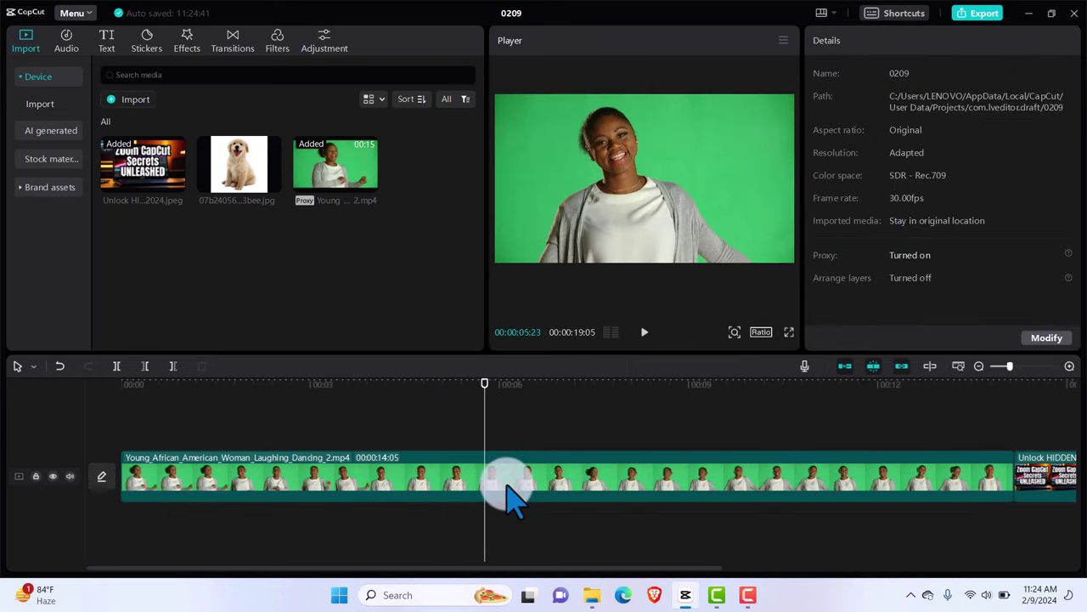
click(457, 488)
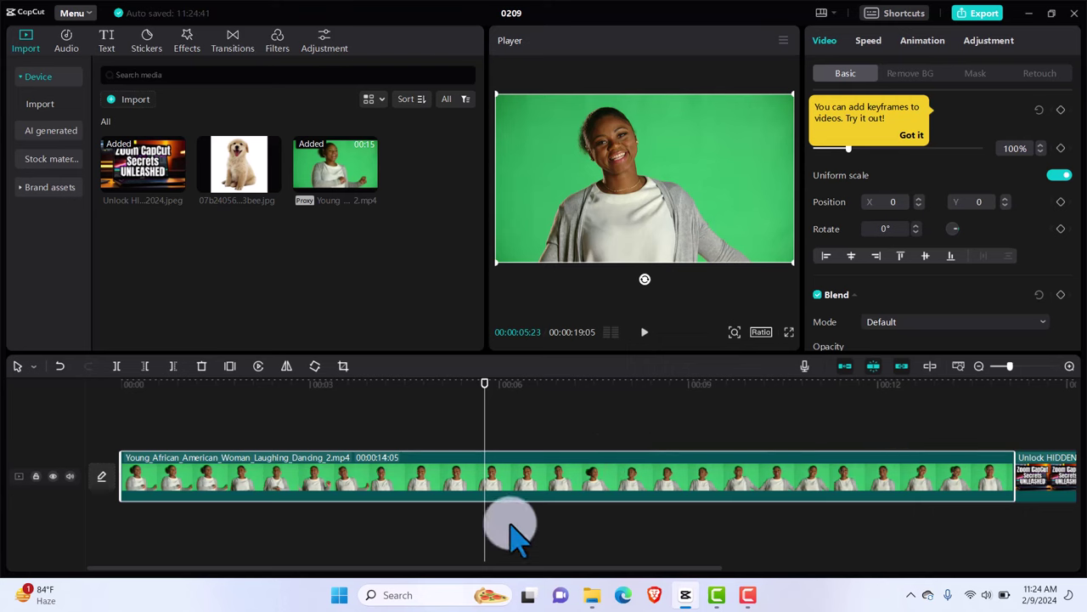
key(ctrl+b)
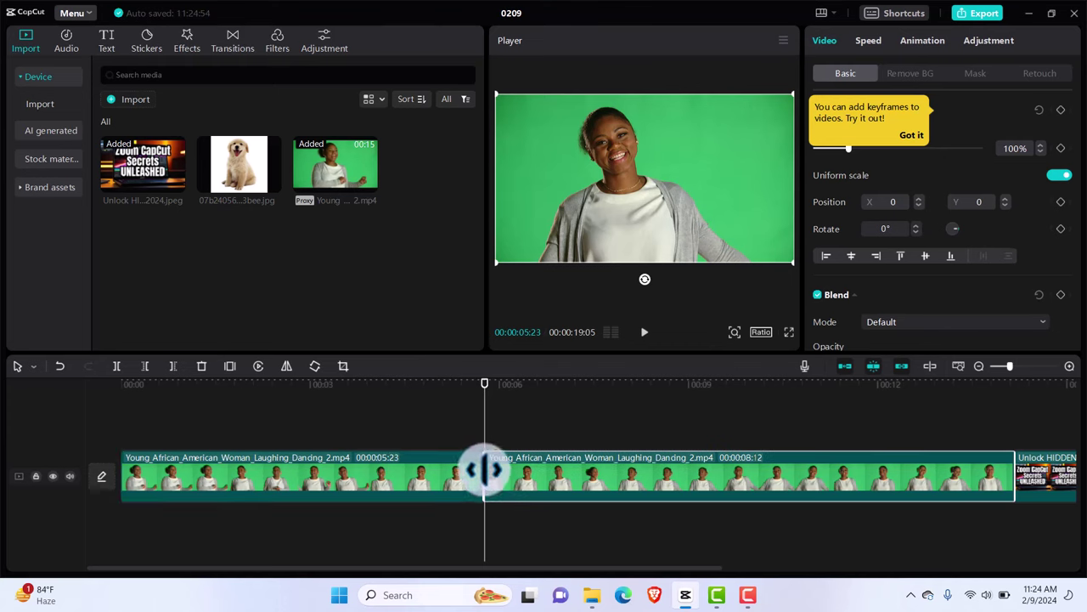
drag(565, 480, 563, 418)
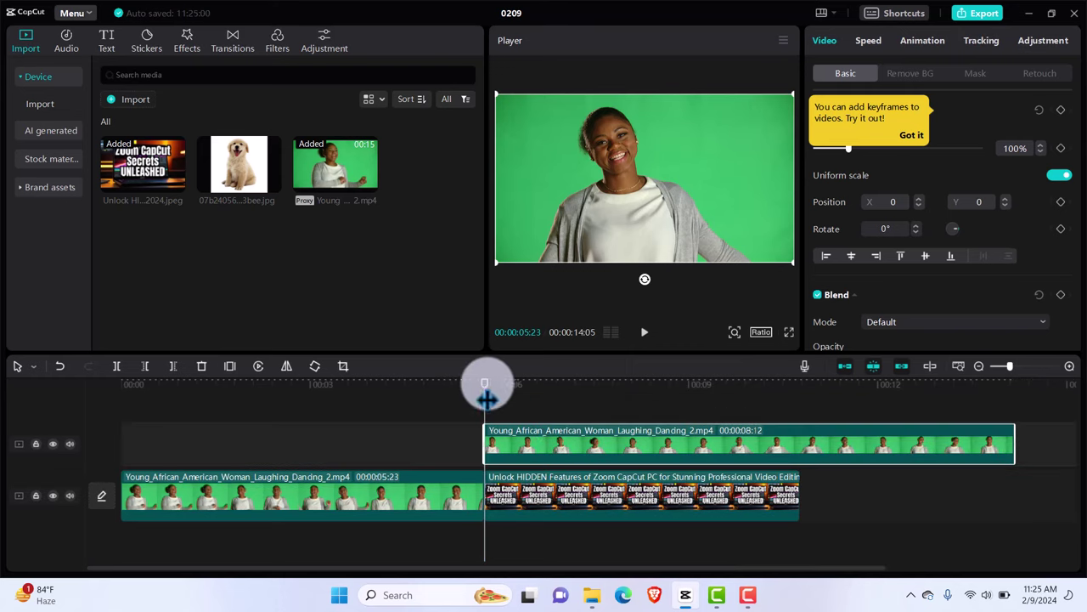
Split the Zoom CapCut thumbnail image clip on the main track at 00:00:07:21
drag(484, 387, 606, 388)
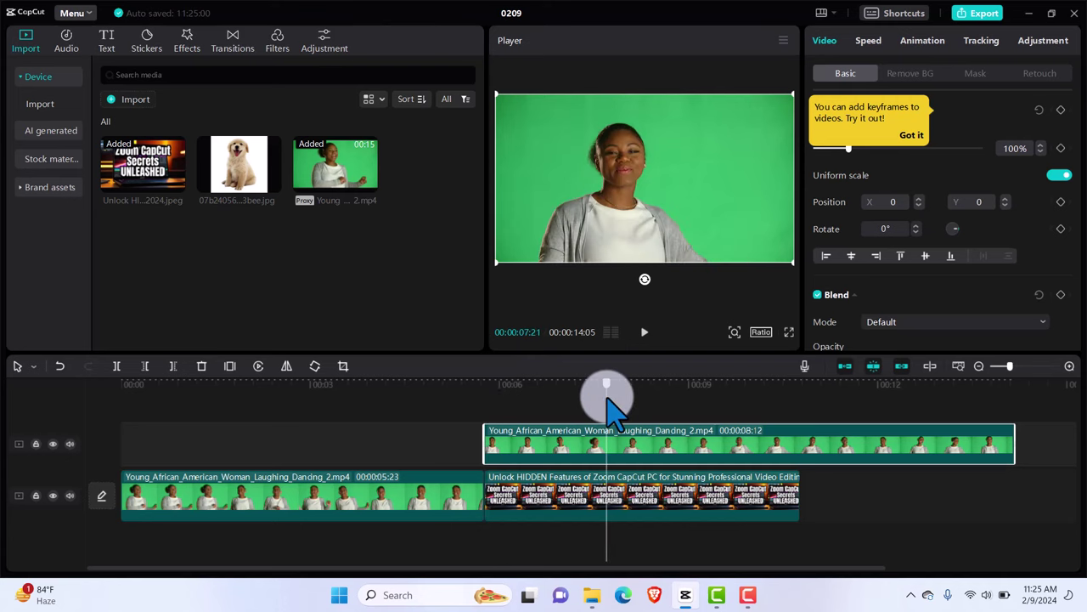
click(635, 503)
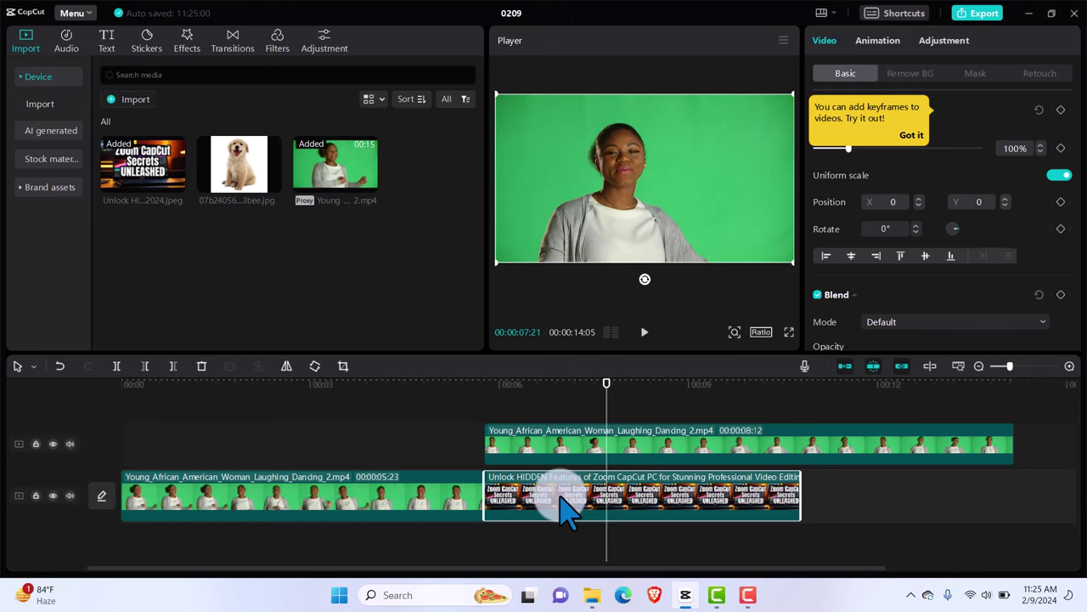
key(ctrl+b)
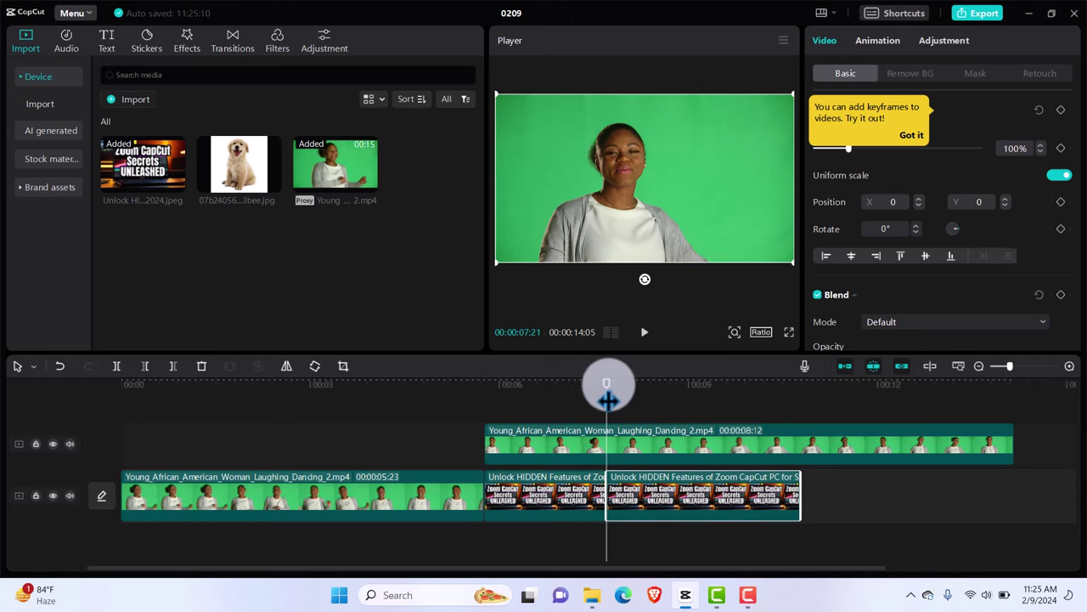
Cut the second thumbnail piece from the main track, undo the cut, and review that piece's other clip options
drag(607, 383, 692, 410)
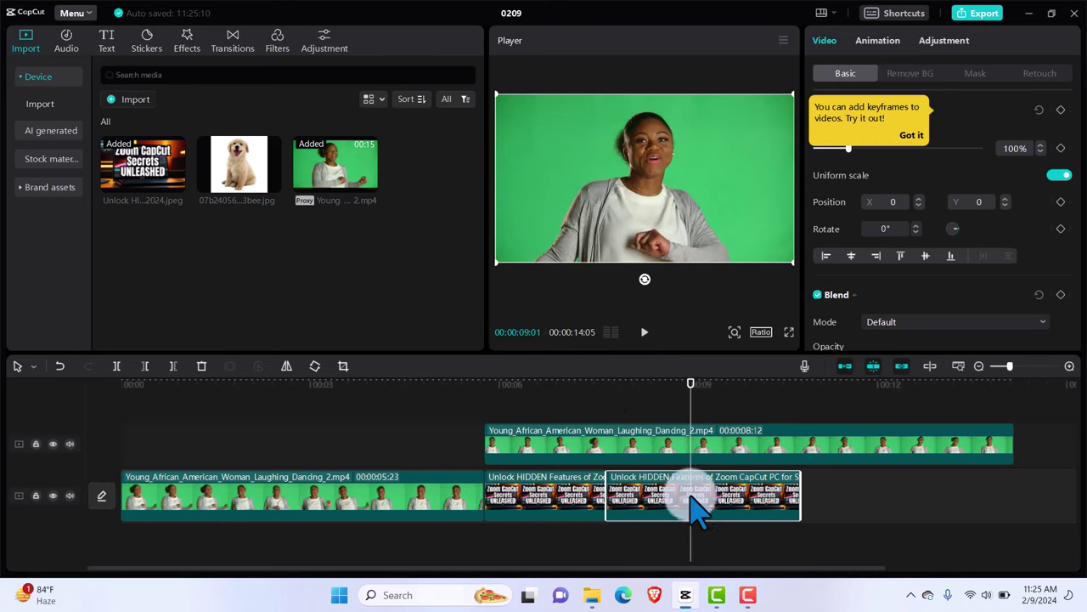
right_click(695, 510)
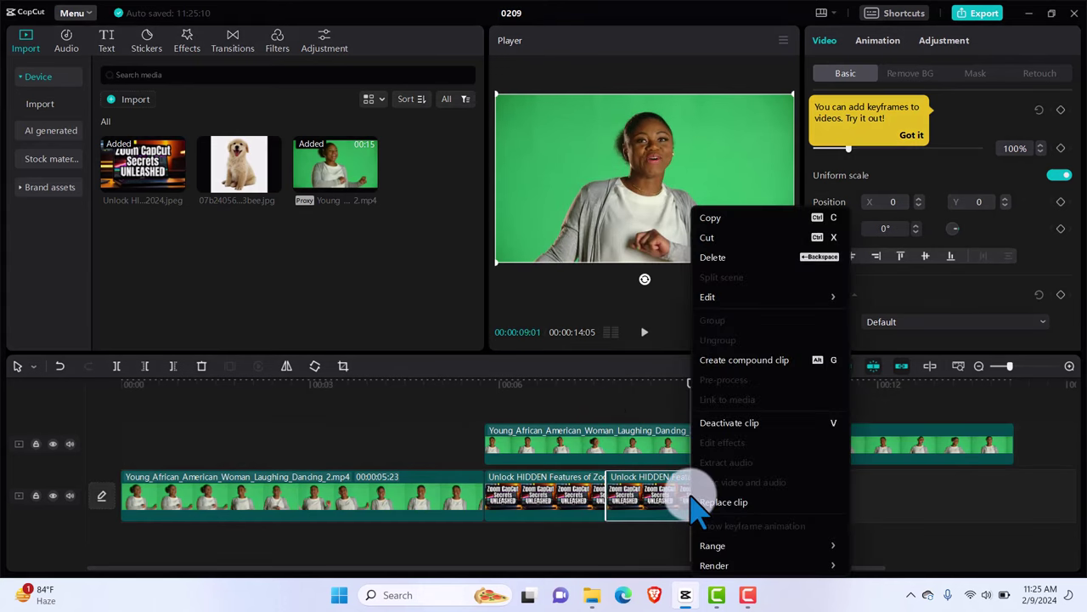
click(723, 238)
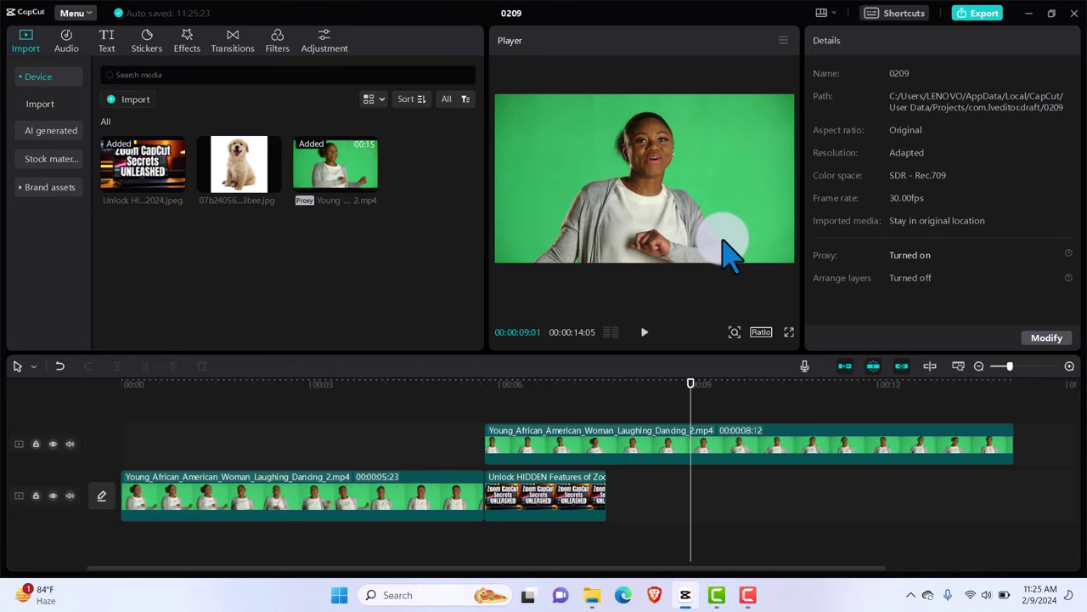
key(ctrl+z)
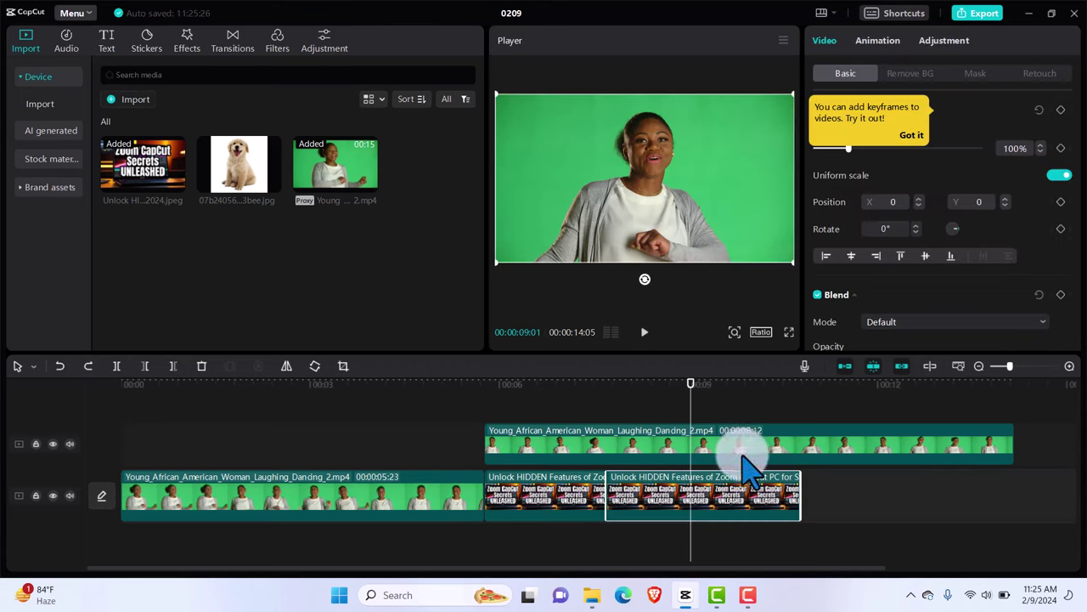
right_click(718, 514)
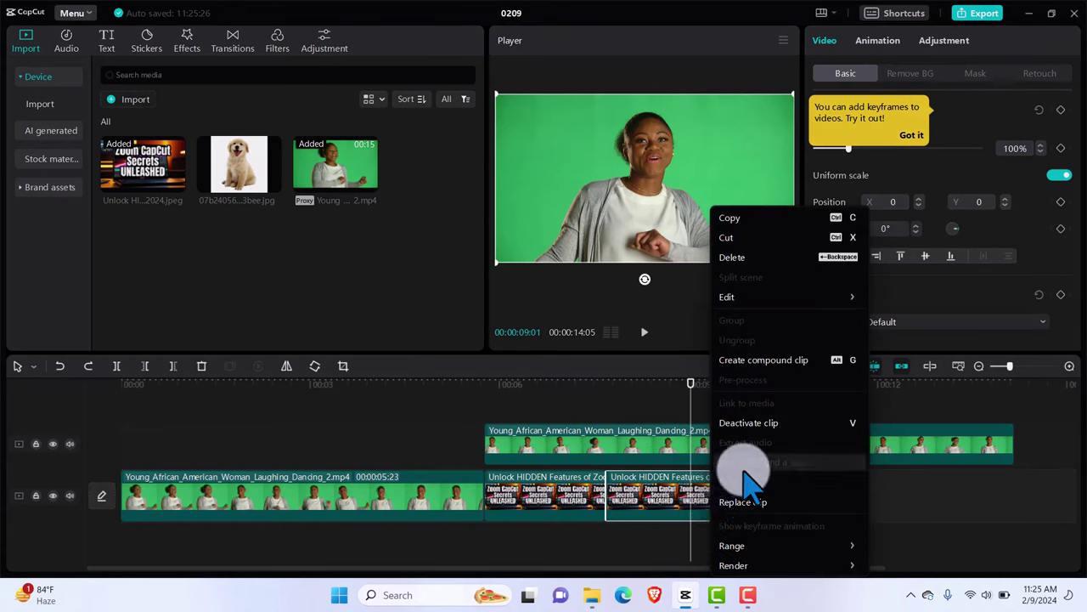
mouse_move(753, 302)
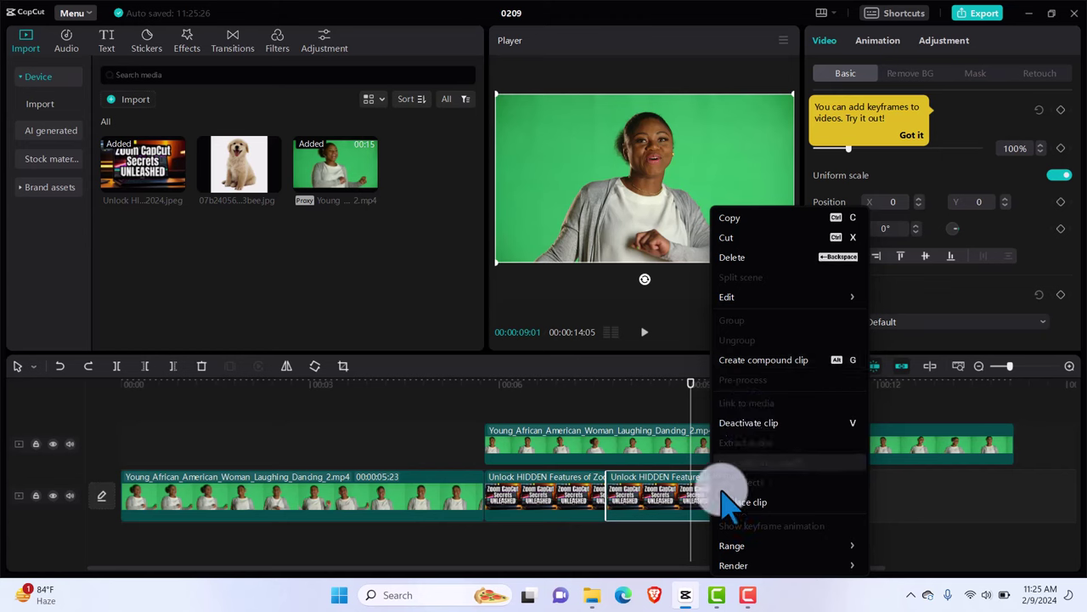
click(658, 507)
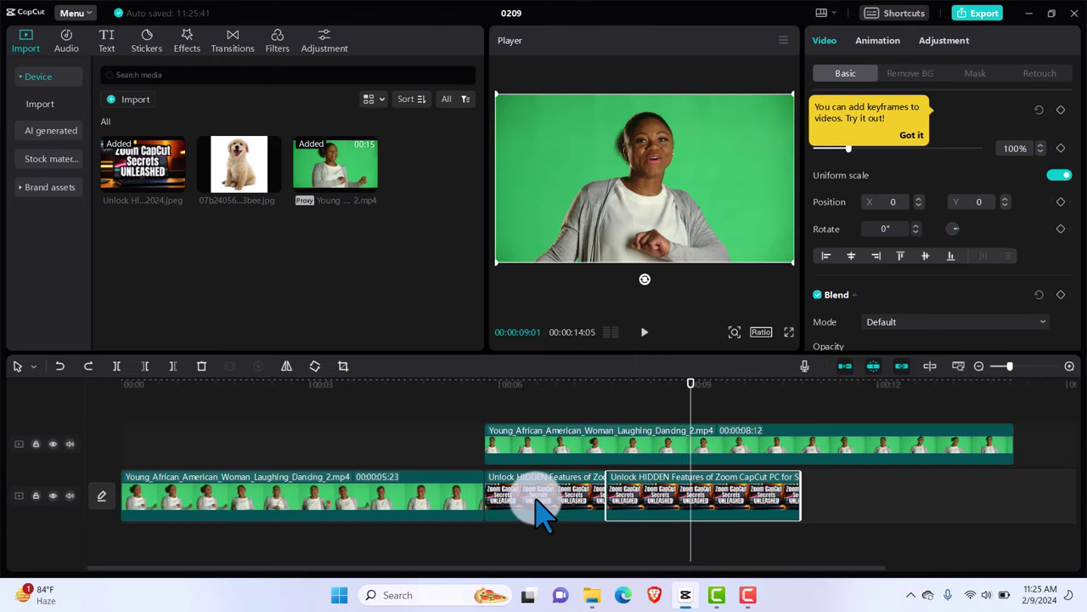
Move both thumbnail pieces onto a new track above the upper woman clip, with the second piece starting at 00:00:09:01
drag(544, 509, 542, 416)
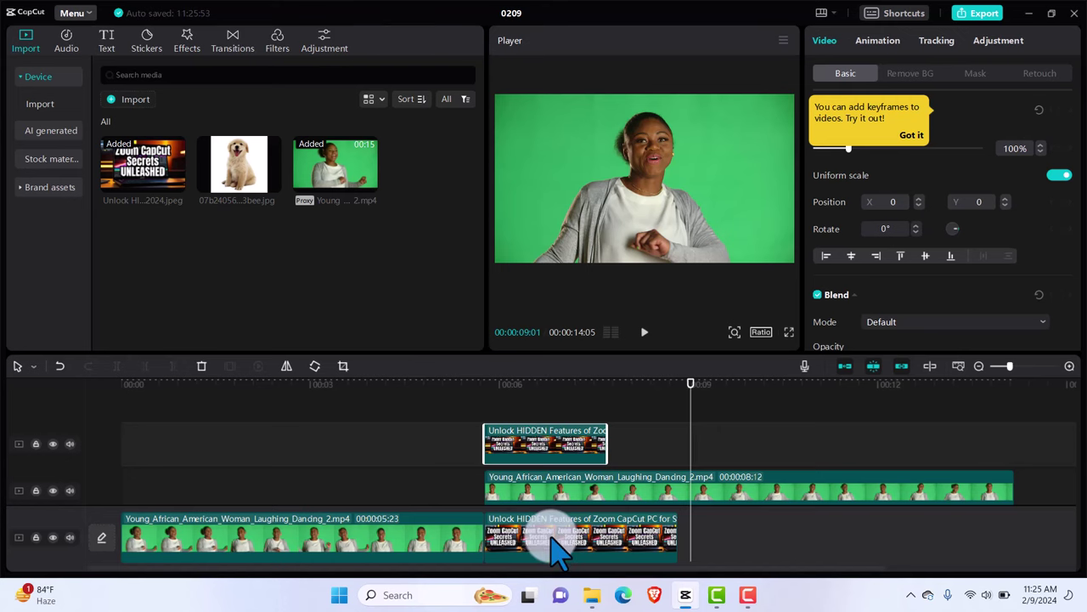
drag(556, 548, 759, 444)
Scale the first thumbnail piece down to about 31% and place it in the frame's lower-right area, at about X 1134, Y -484
click(556, 446)
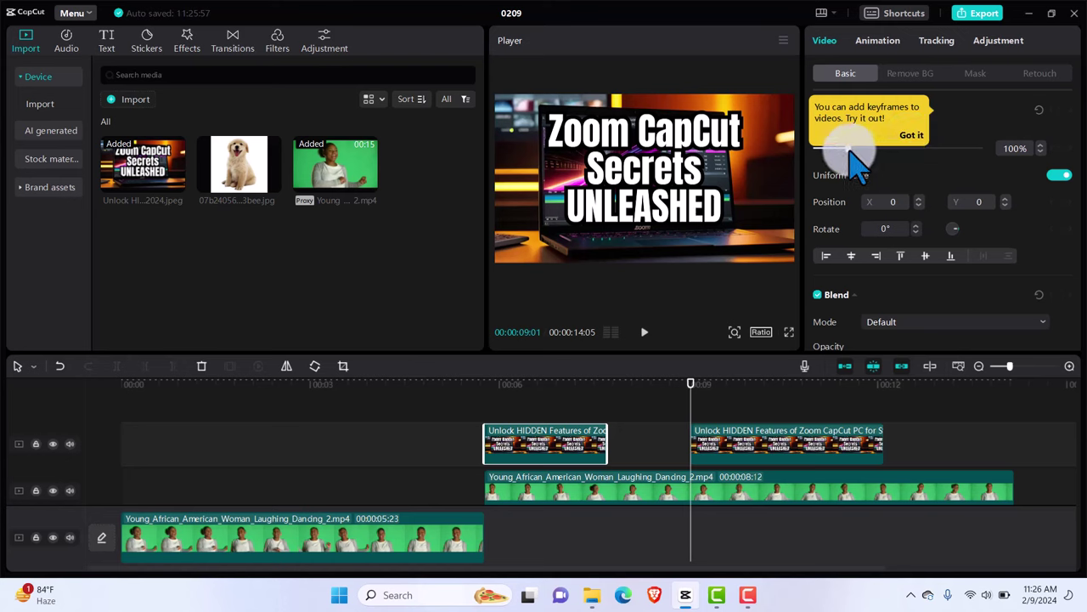
drag(849, 149, 835, 147)
click(918, 134)
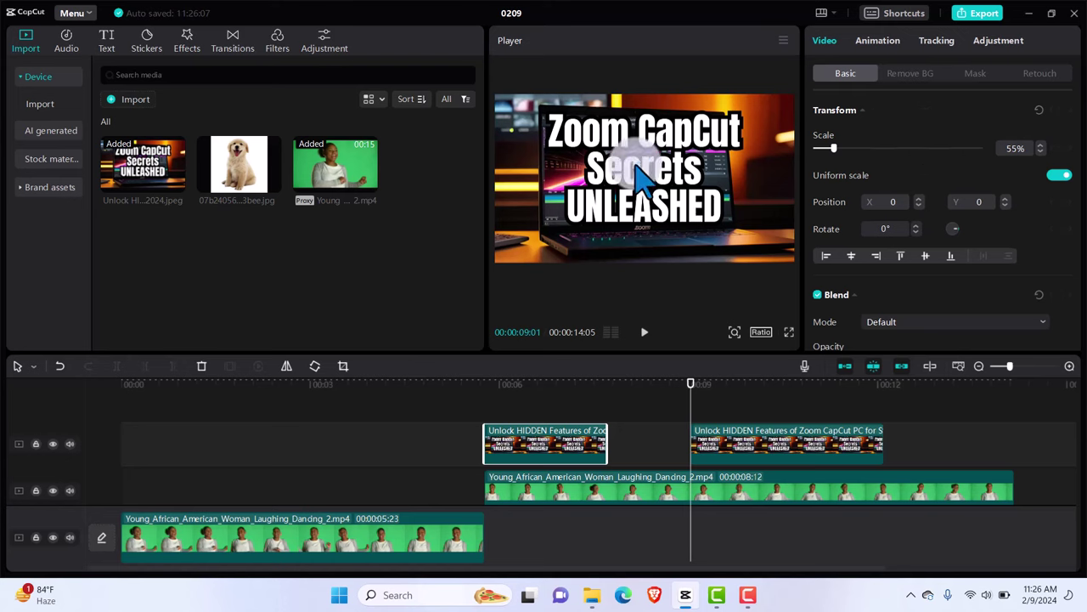
drag(690, 385, 549, 393)
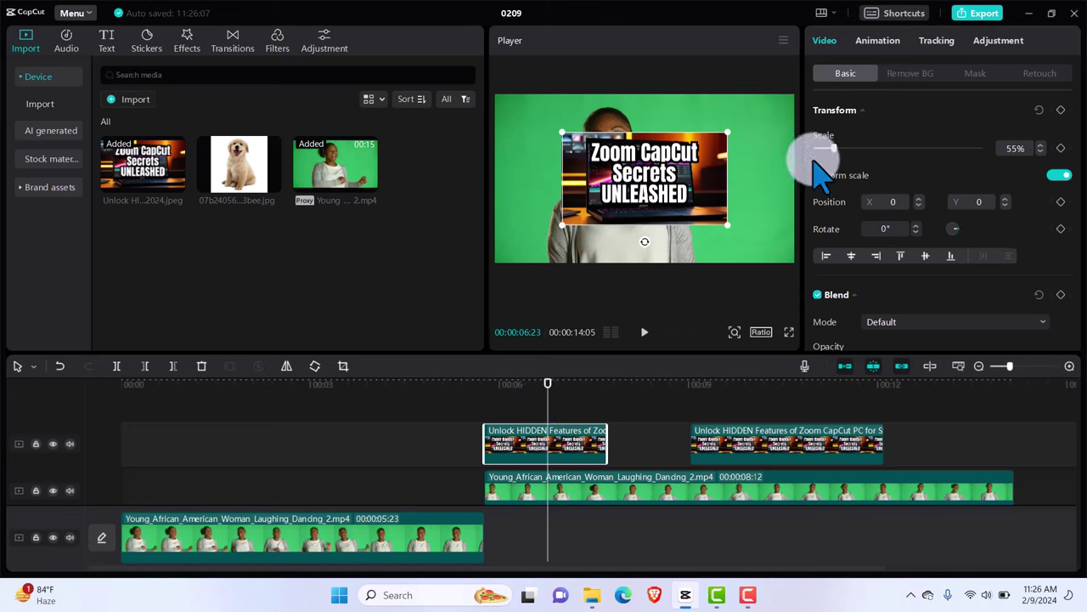
mouse_move(840, 152)
mouse_down()
mouse_move(862, 147)
mouse_move(825, 146)
mouse_move(835, 153)
mouse_up()
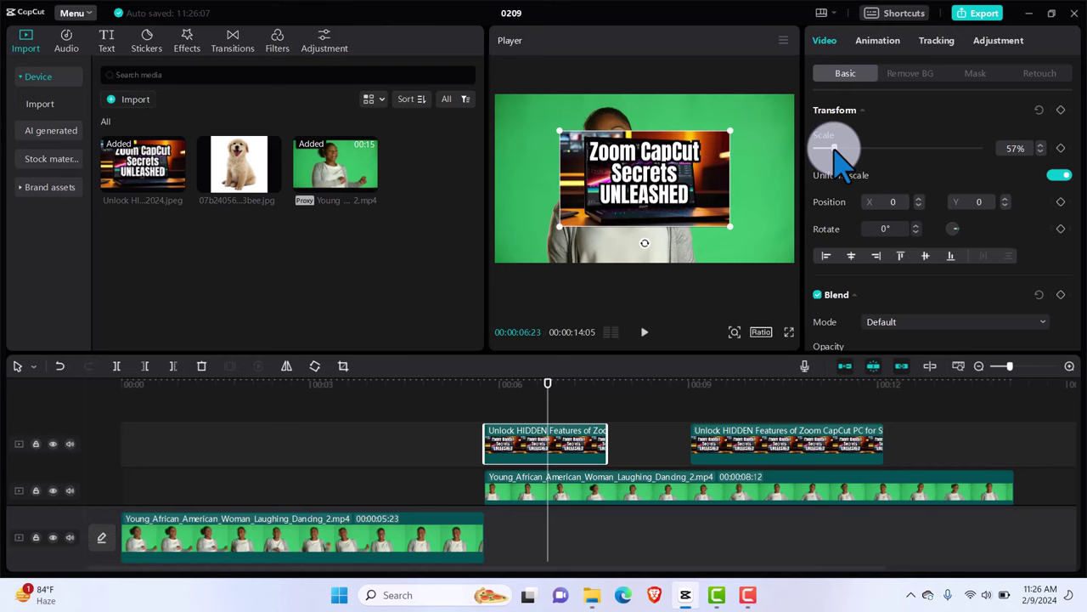
drag(647, 204, 713, 247)
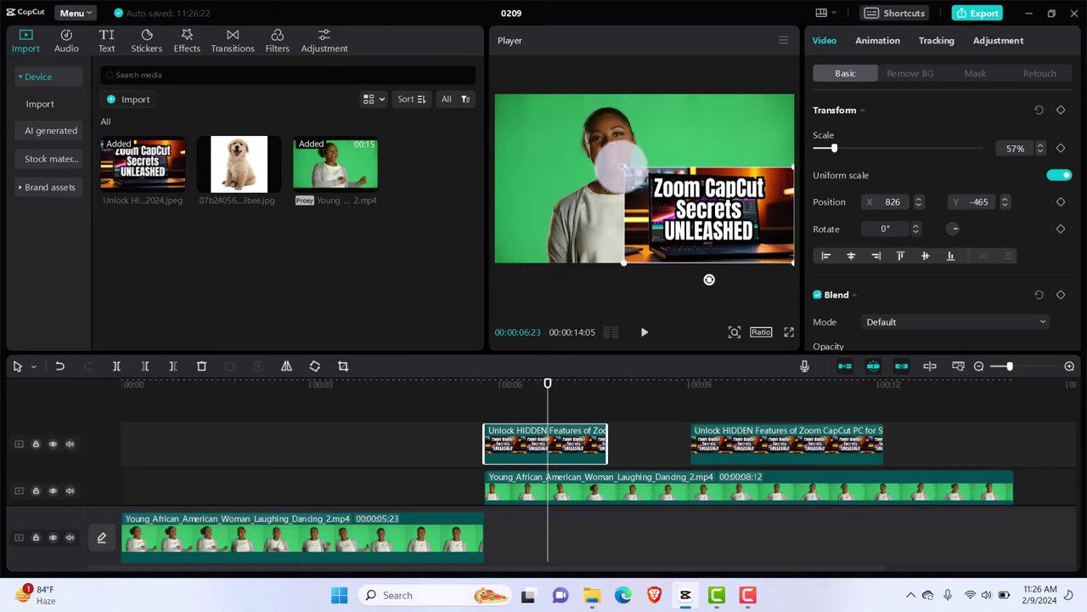
drag(625, 167, 729, 230)
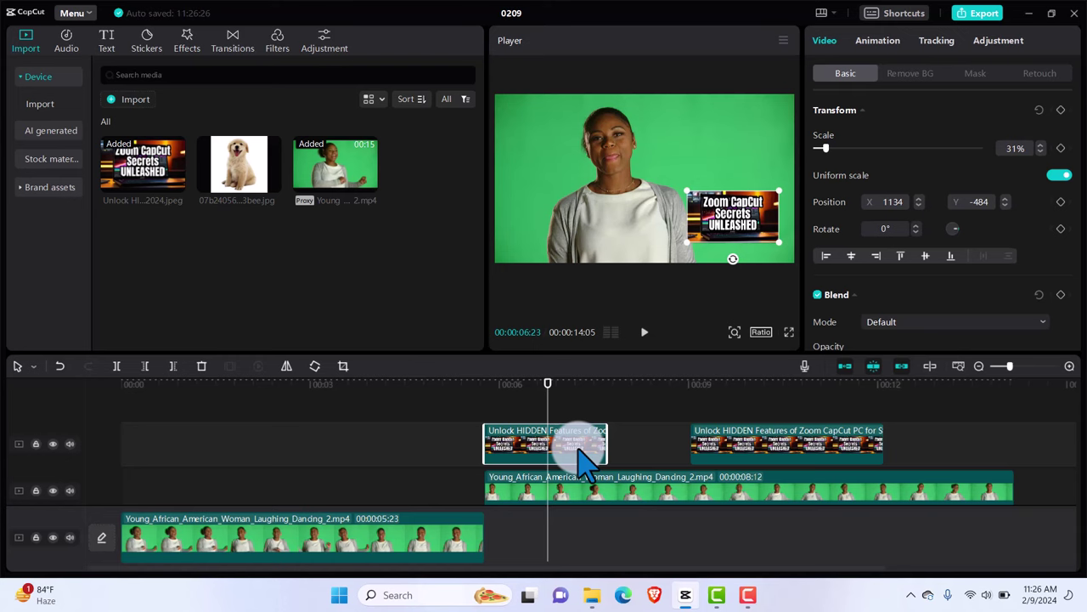
Group the first thumbnail piece with the woman clip directly below it and move the group to the start of the timeline
click(600, 504)
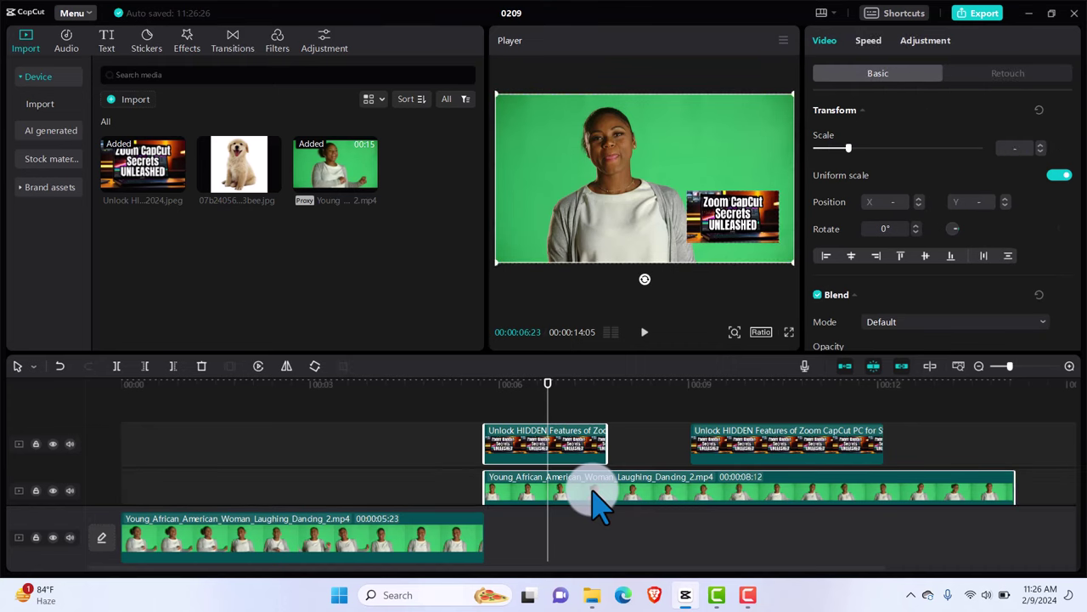
right_click(600, 505)
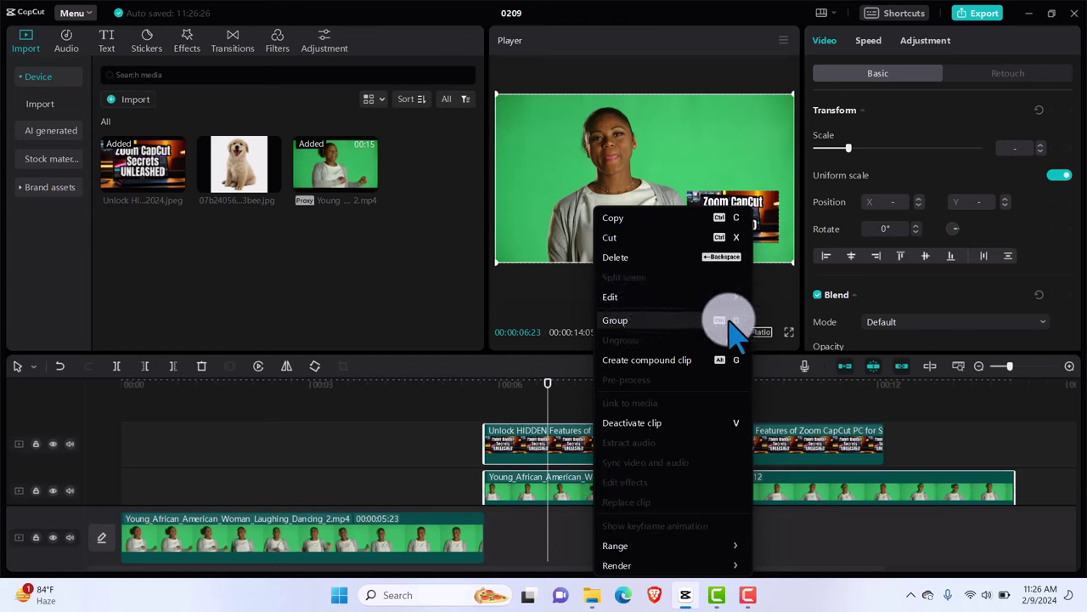
click(624, 322)
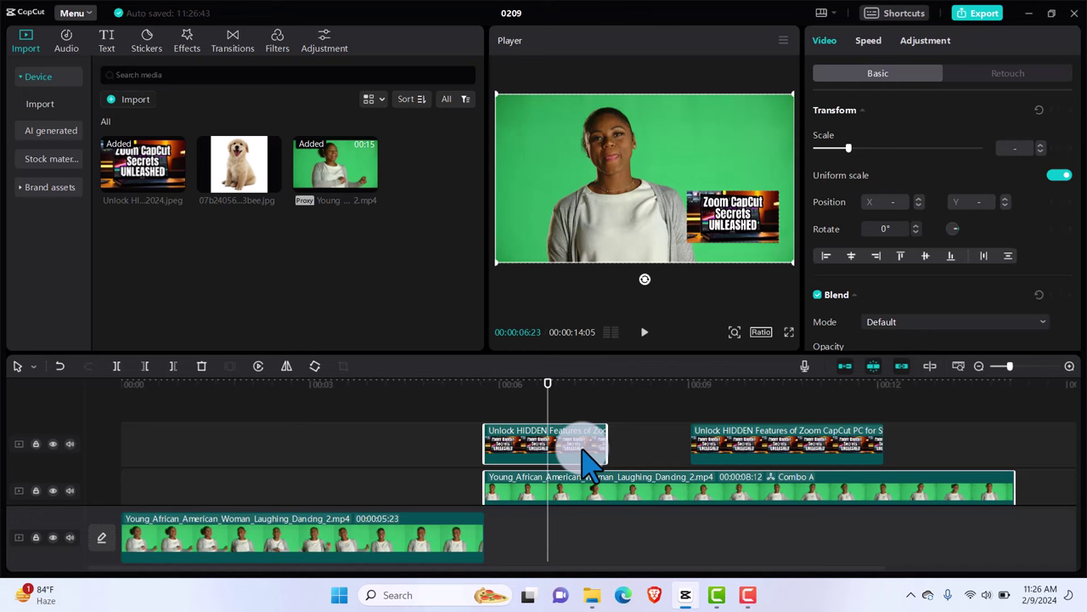
drag(582, 451, 217, 459)
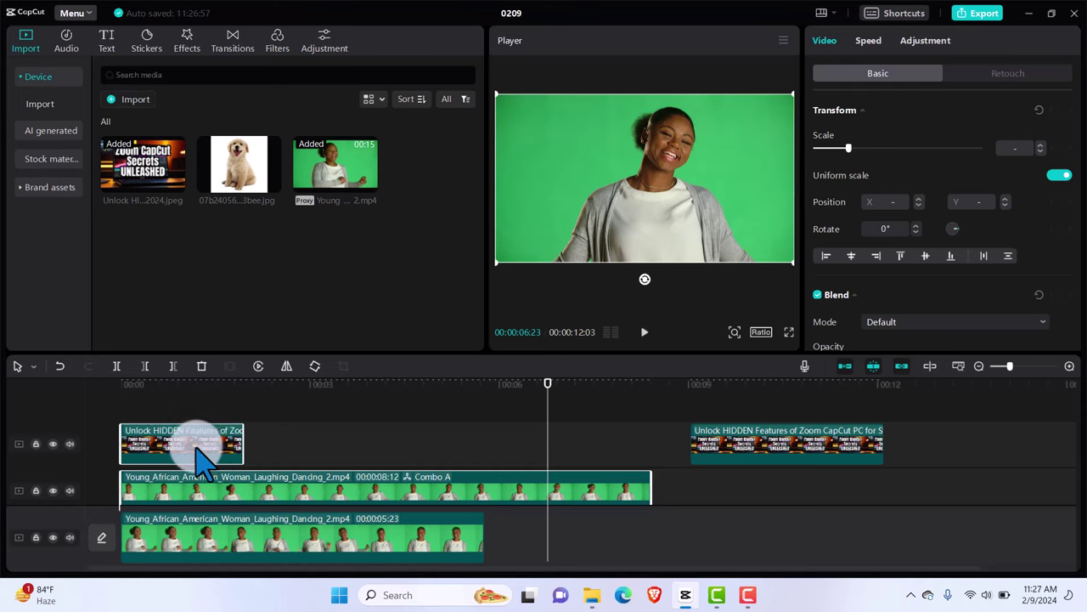
Check that the grouped thumbnail and woman clips select together, and ungroup them
click(280, 421)
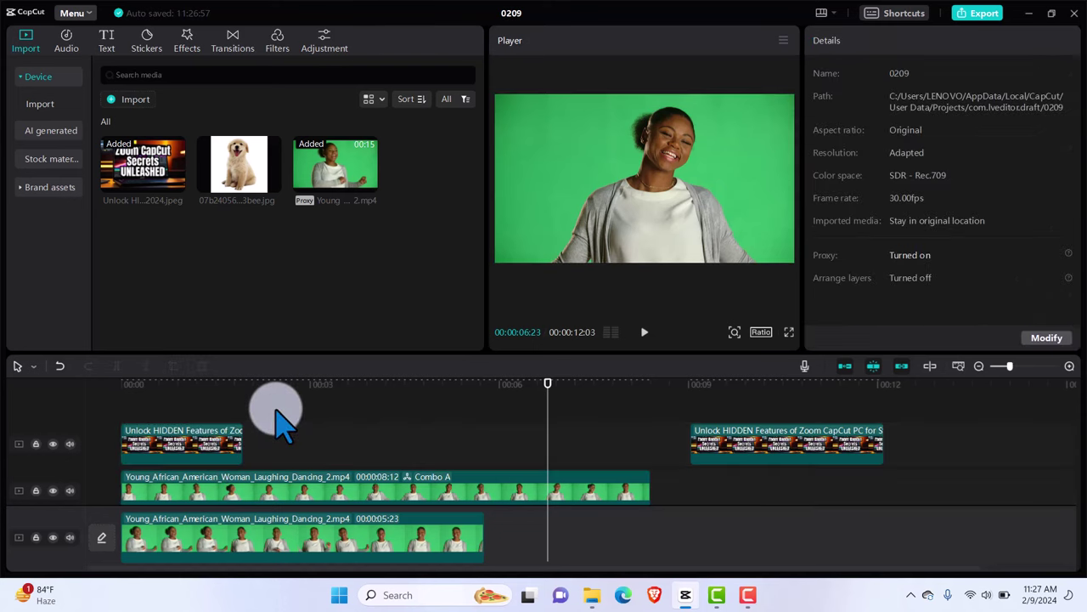
click(281, 421)
click(213, 443)
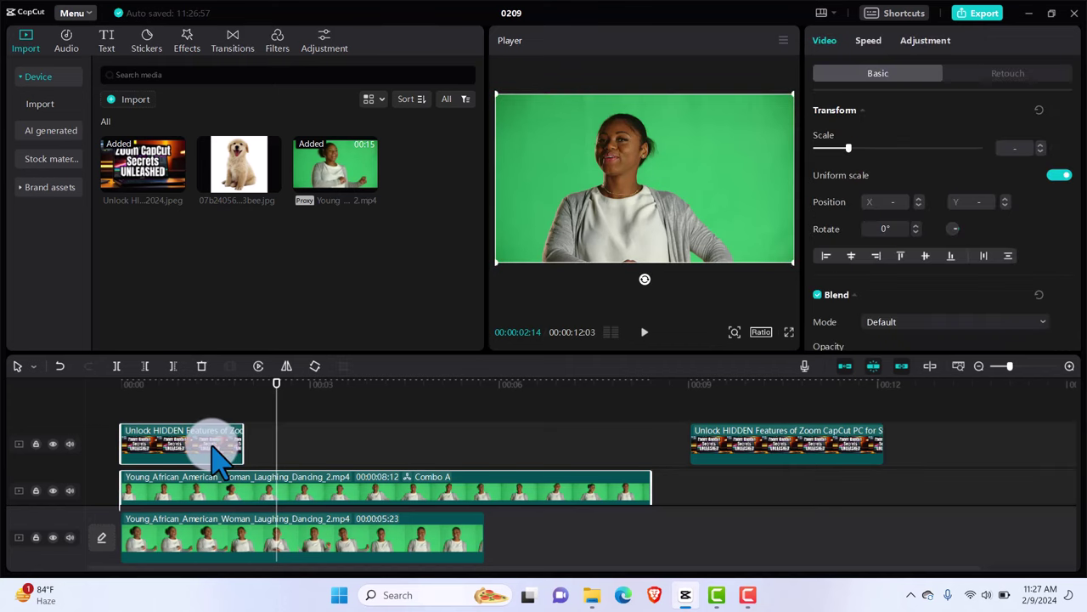
click(336, 410)
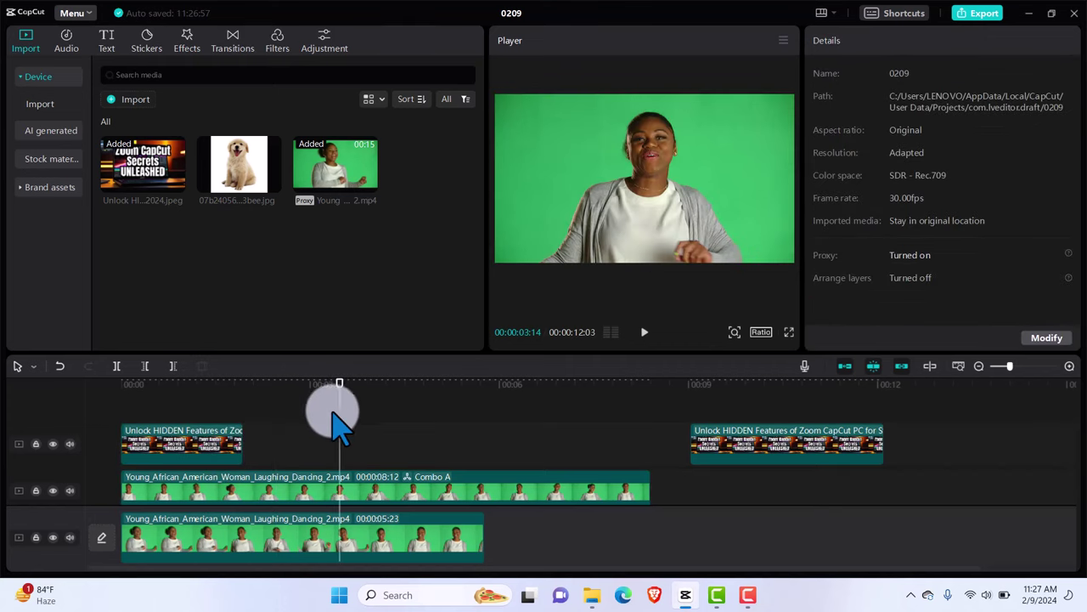
click(218, 443)
ctrl+click(213, 490)
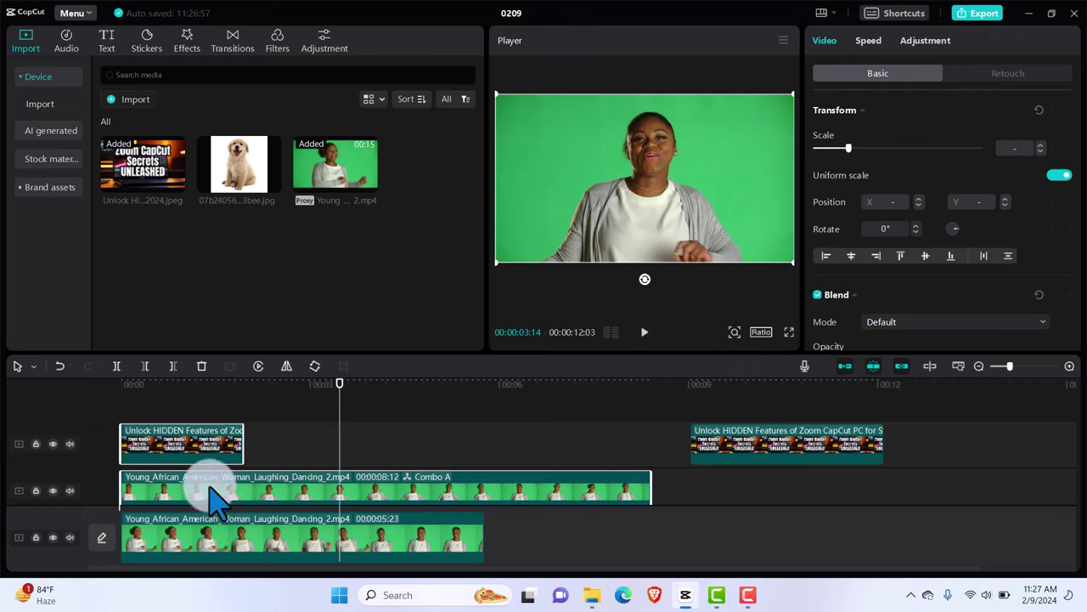
right_click(217, 502)
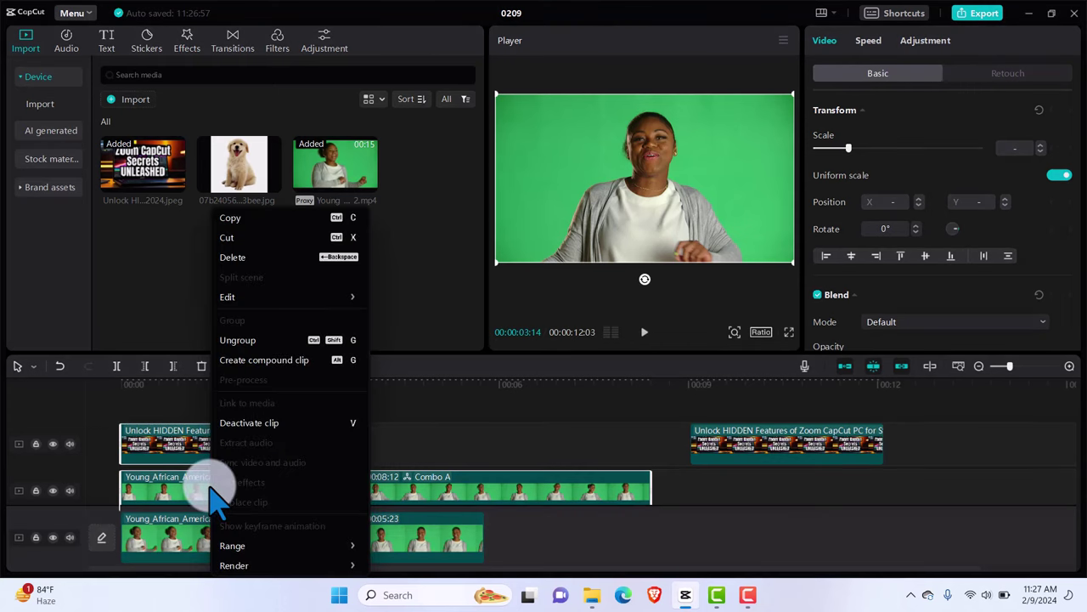
click(251, 341)
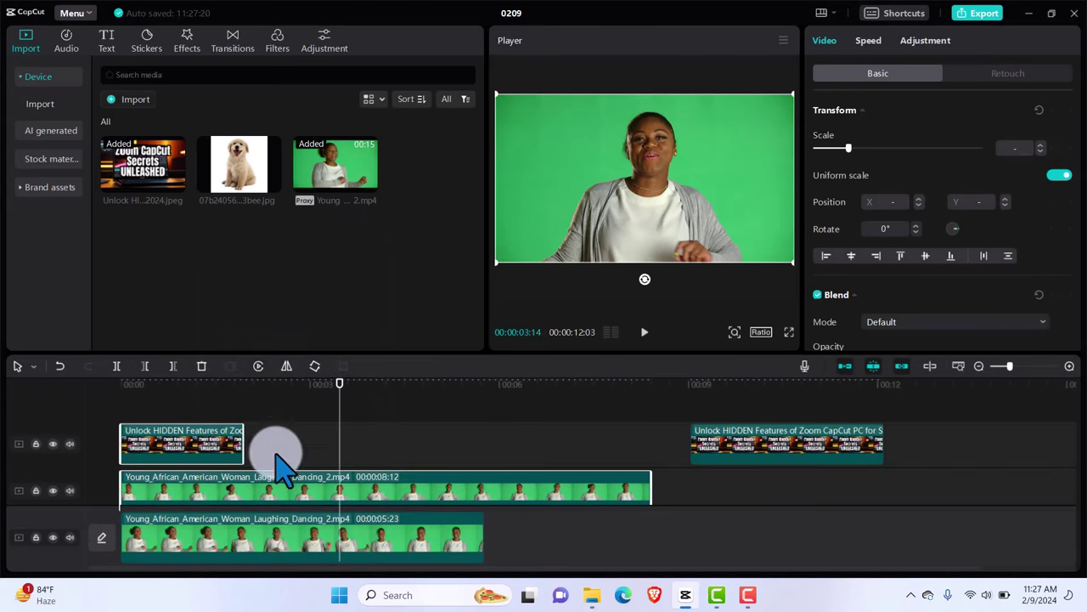
Move the ungrouped clips separately, starting the first thumbnail piece at about 3 seconds and the upper woman clip at about 0.6 seconds
click(202, 457)
drag(201, 457, 384, 459)
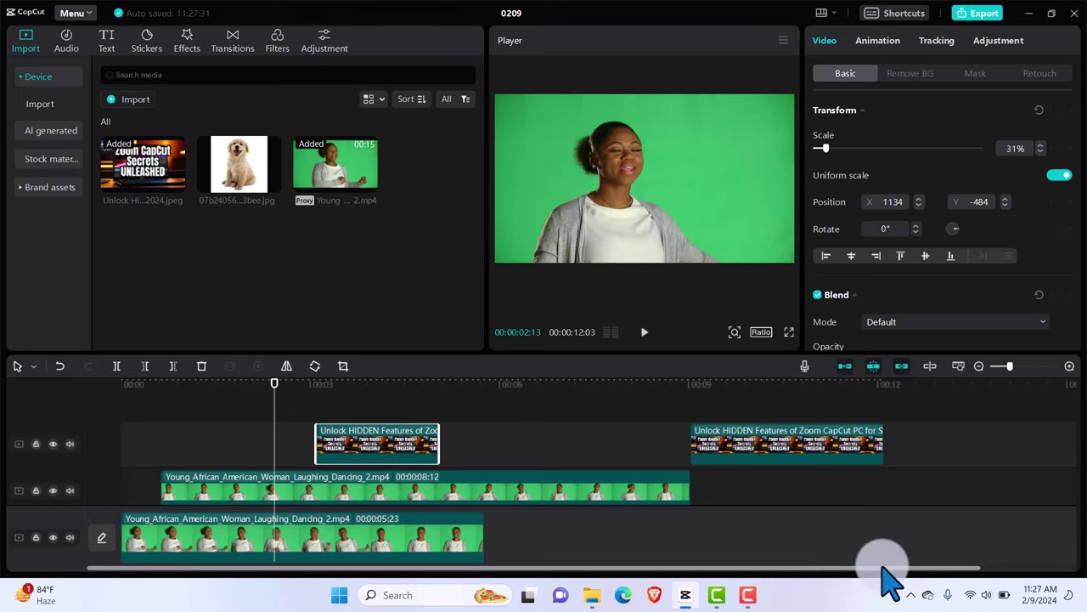
click(747, 595)
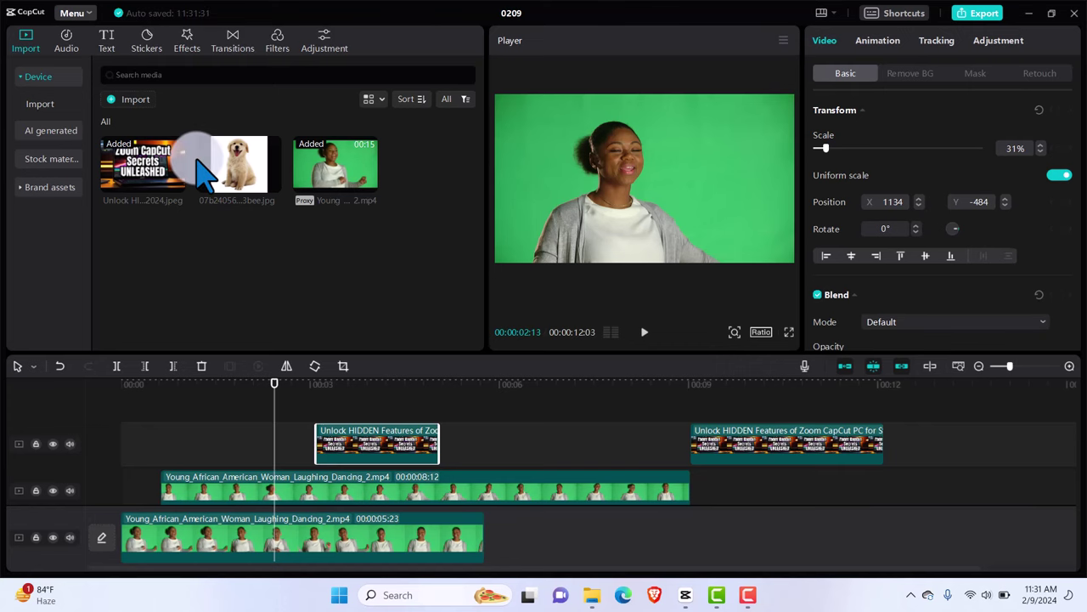
Preview the song "Just the Two of Us (Cover)" from the Valentines Day section of the music library
click(69, 47)
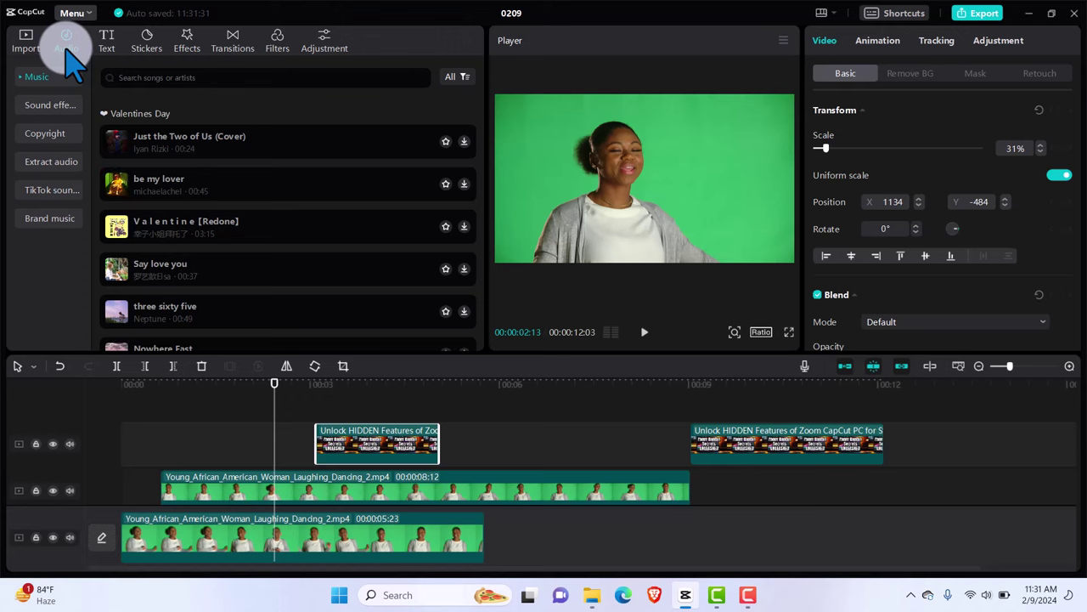
click(206, 155)
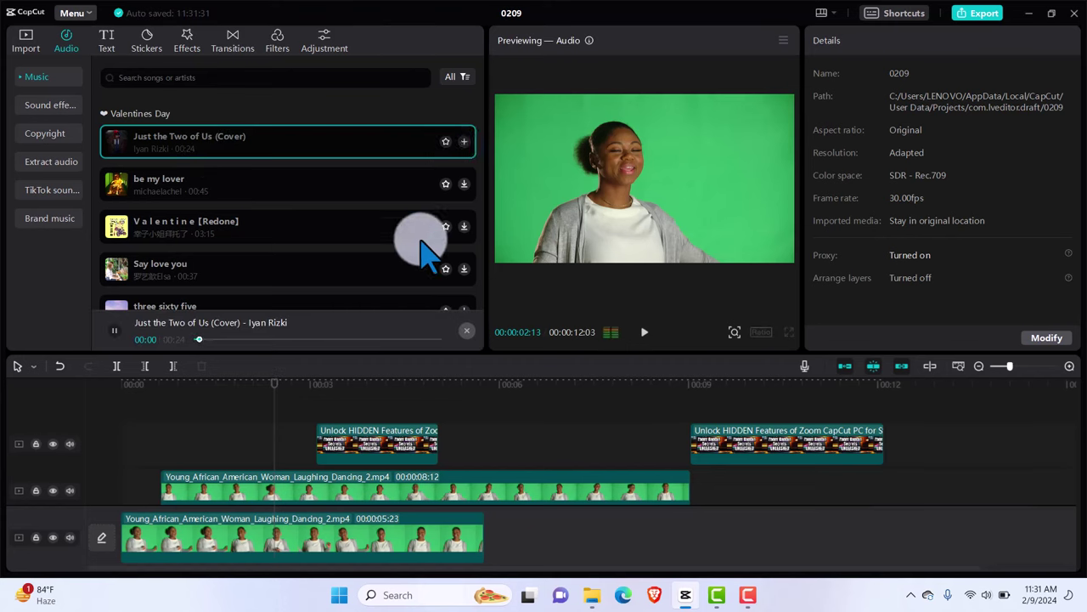
click(114, 331)
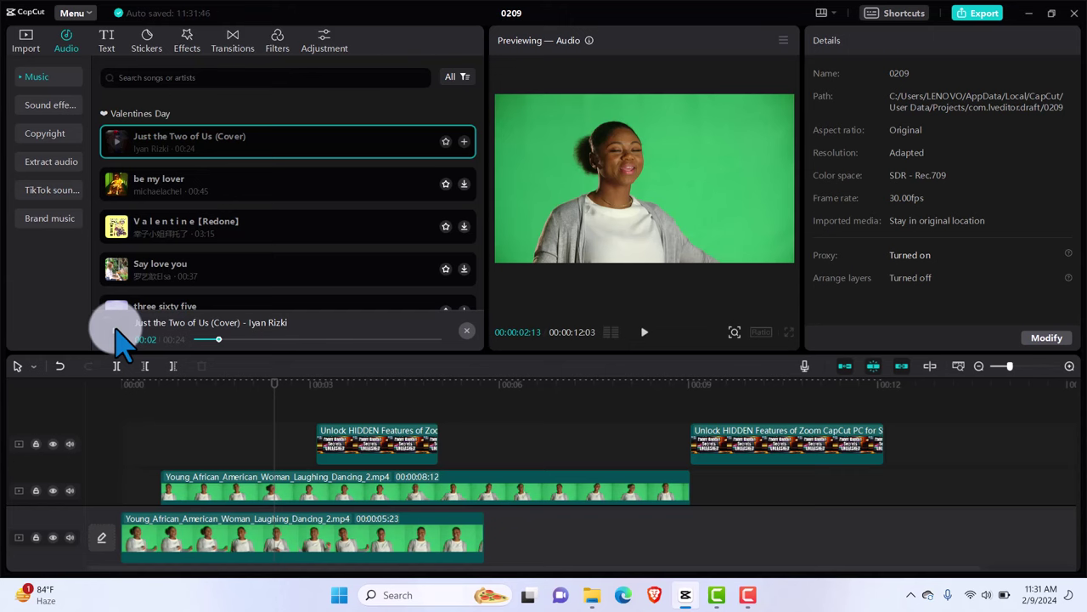
Add the song "Just the Two of Us (Cover)" to the timeline and move it to the start
click(464, 142)
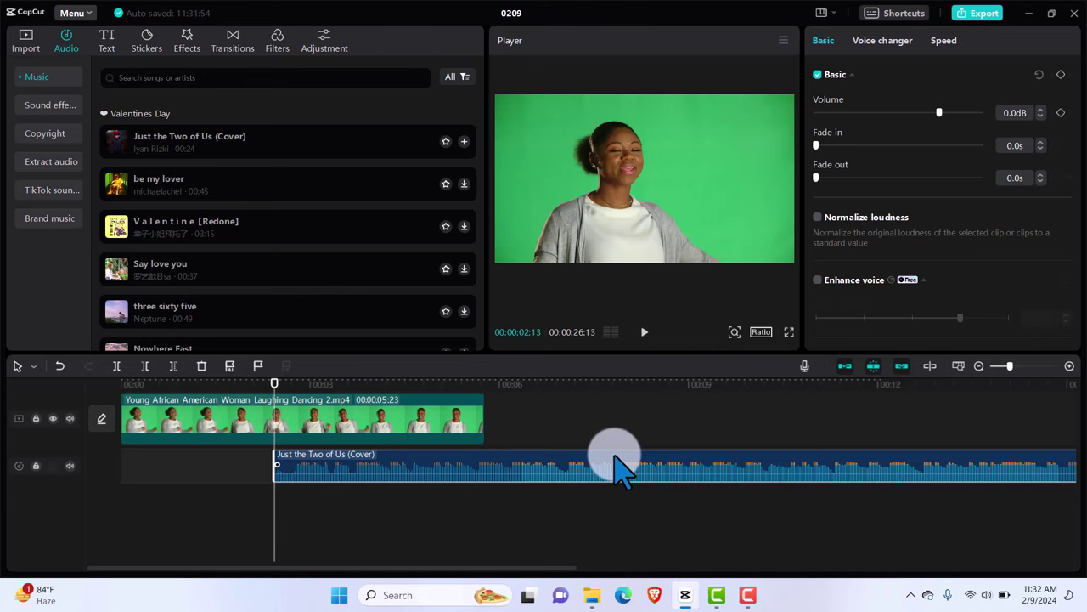
drag(614, 456, 408, 458)
click(374, 468)
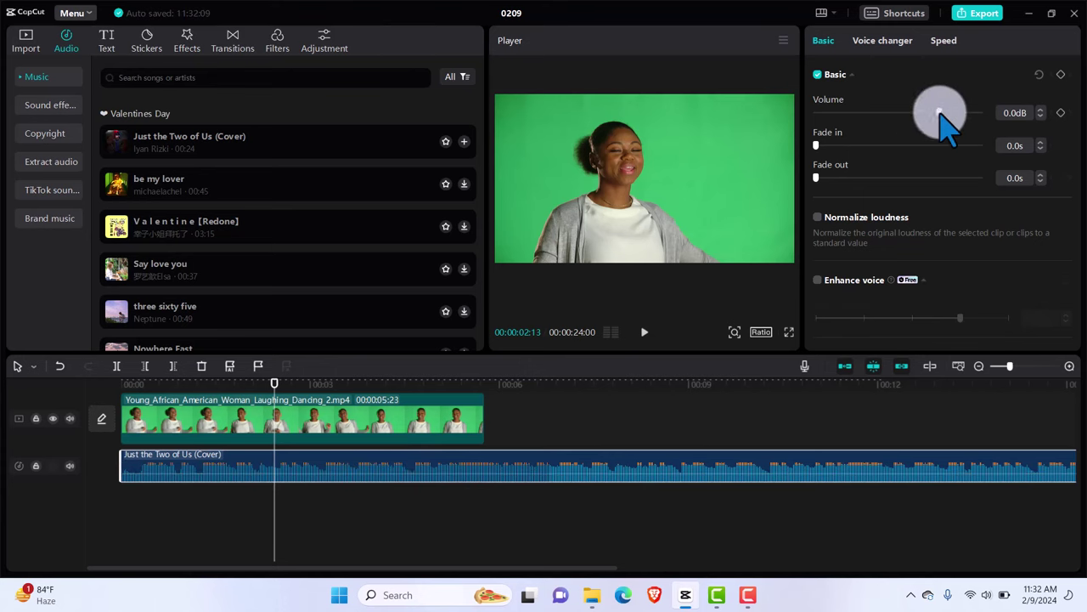
Lower the song's volume to -27.5 dB and play the timeline to hear the result
mouse_move(941, 113)
mouse_down()
mouse_move(974, 113)
mouse_move(903, 112)
mouse_move(938, 112)
mouse_up()
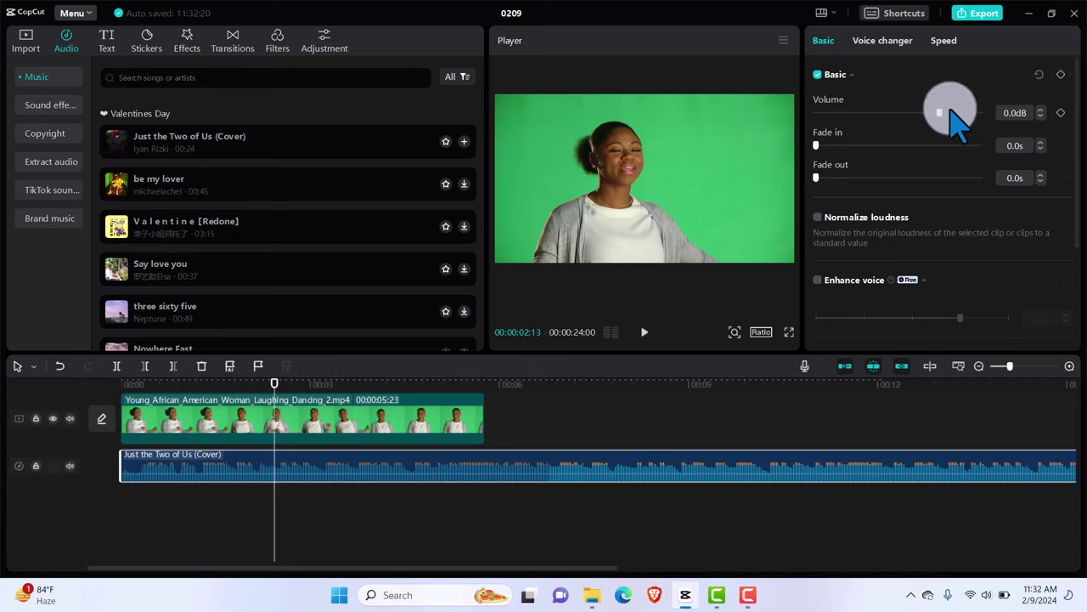
drag(940, 113, 882, 114)
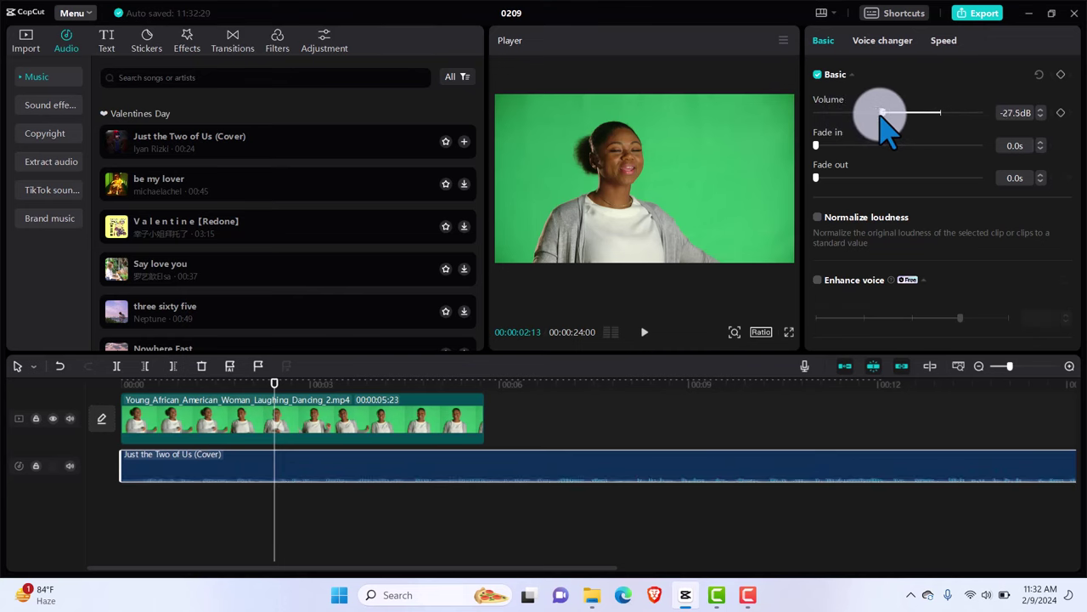
key(space)
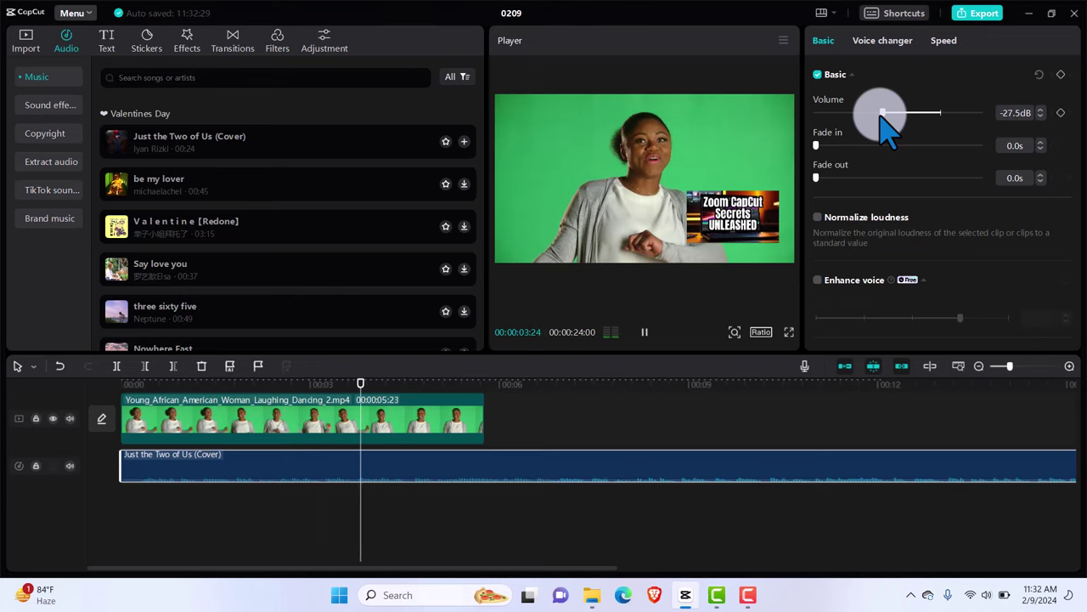
key(space)
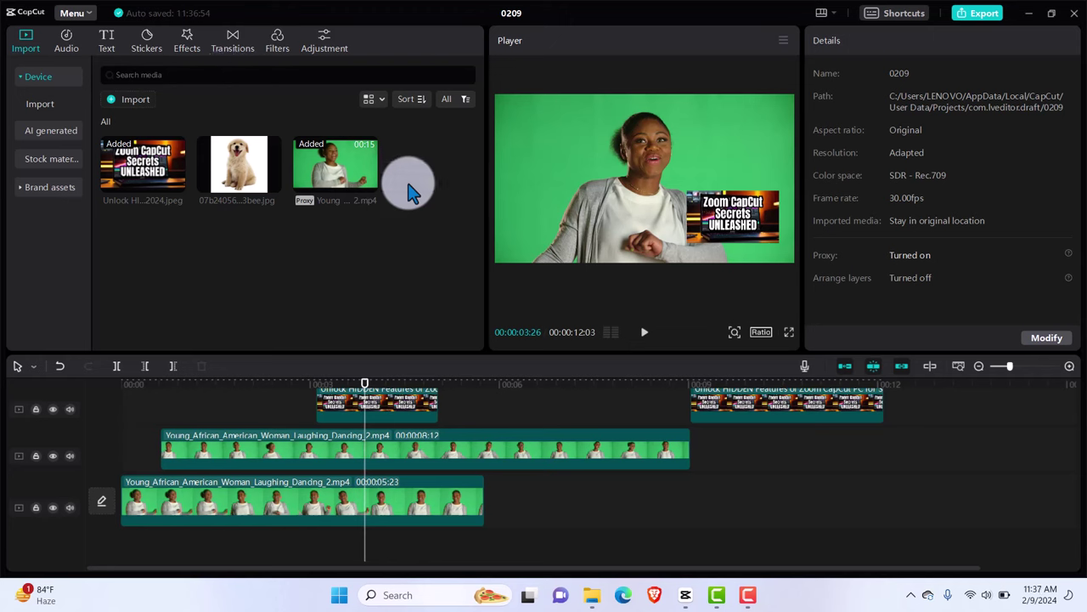
Import the audio file "learning lecture tutorial" from the My Effects folder in Videos
click(144, 103)
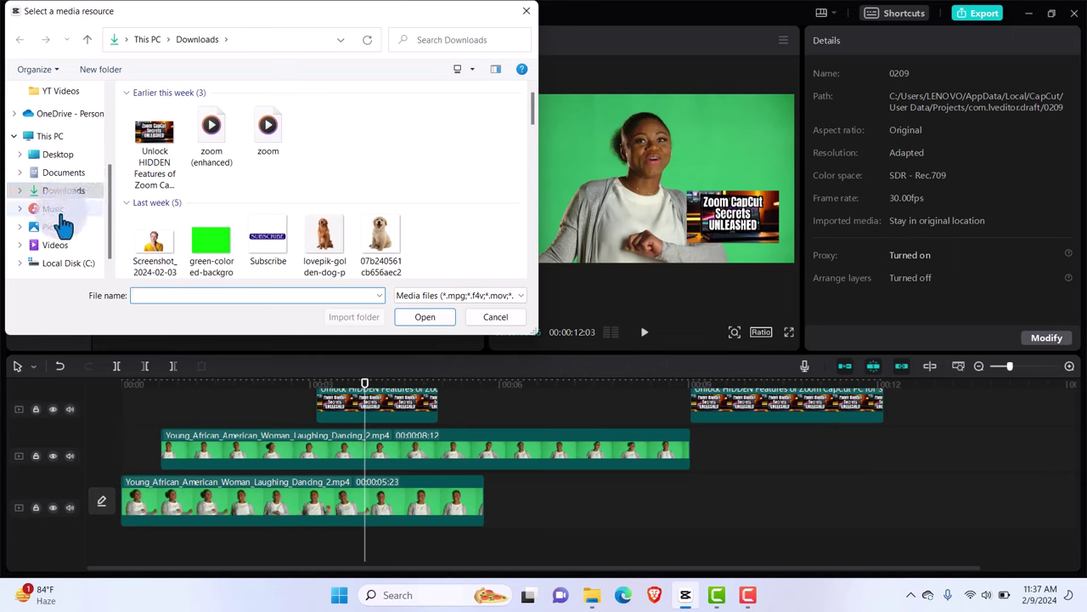
click(57, 245)
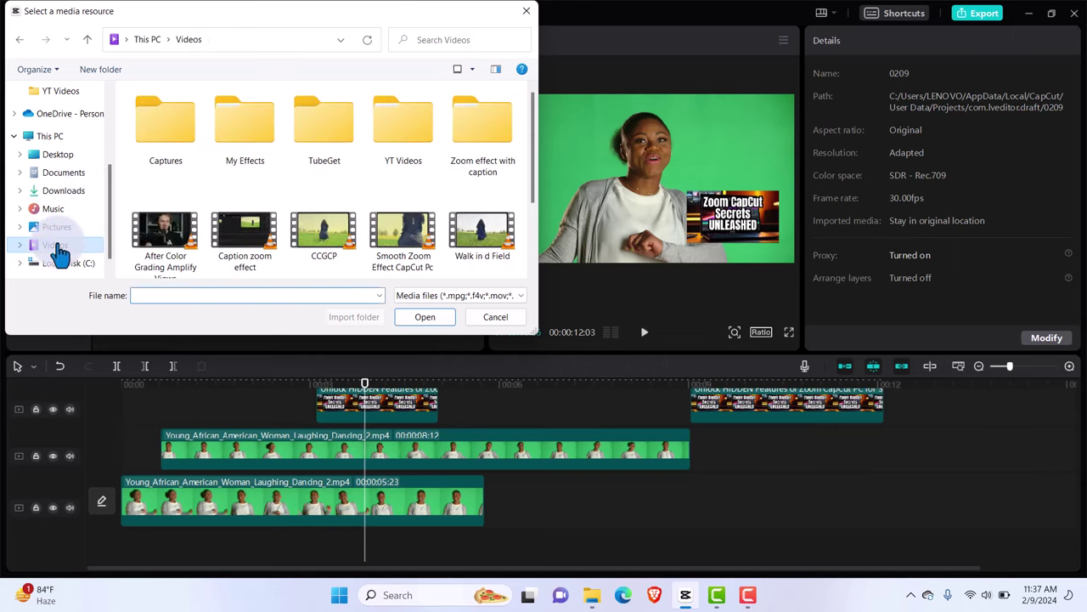
double_click(245, 140)
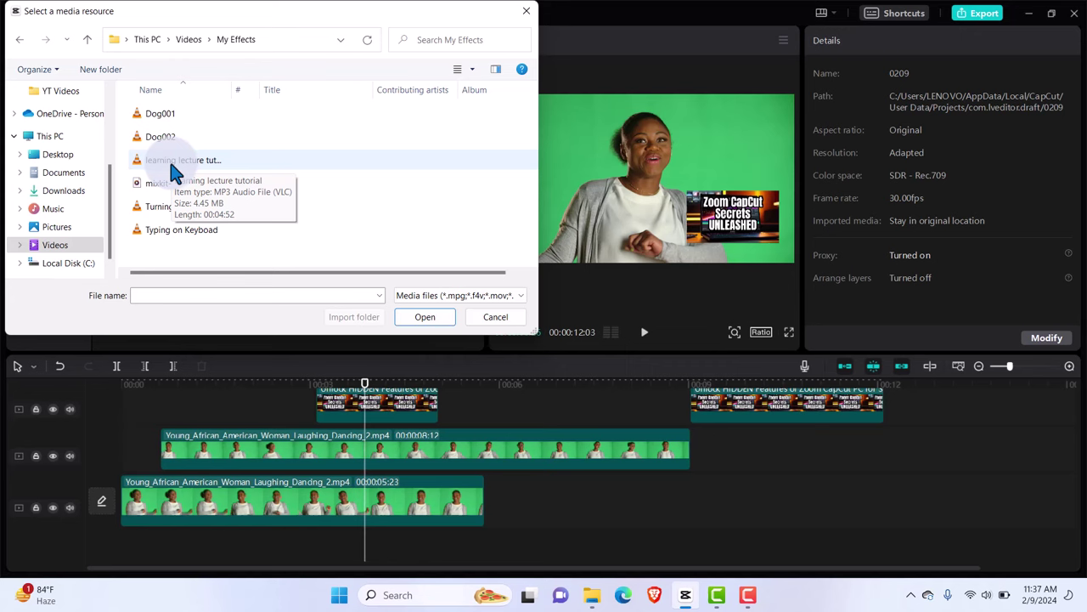
click(172, 163)
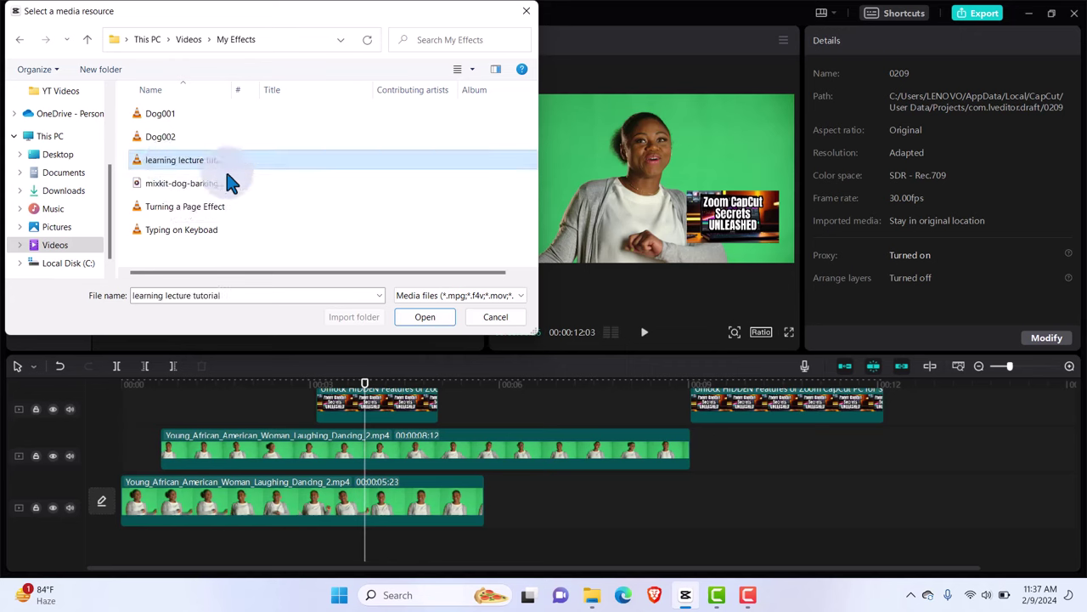
click(425, 317)
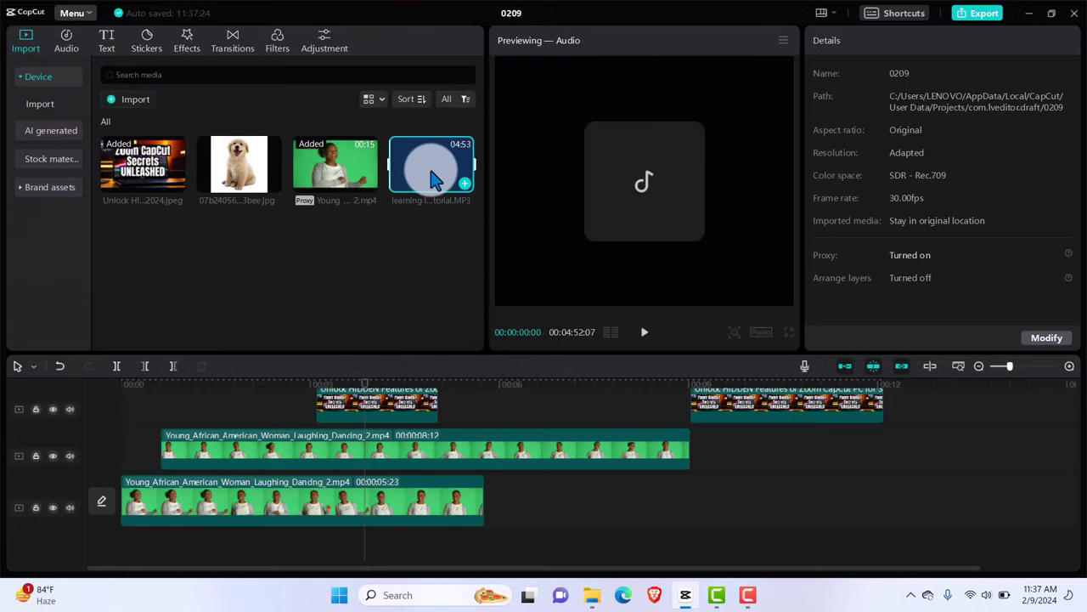
Add the learning lecture tutorial audio to the timeline, aligned to the start, and play it back
click(467, 183)
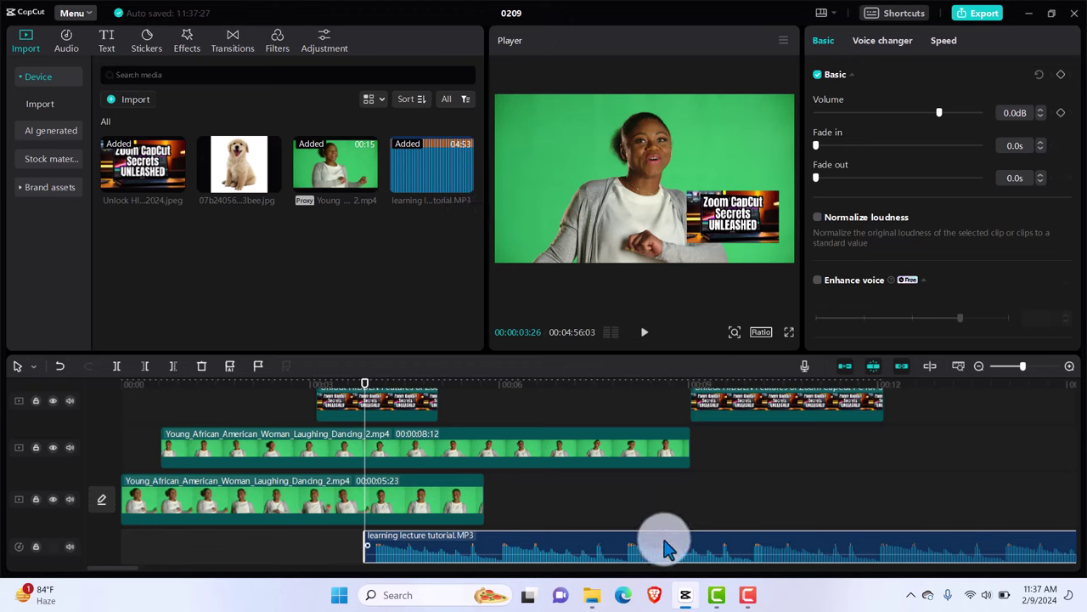
drag(665, 548, 424, 548)
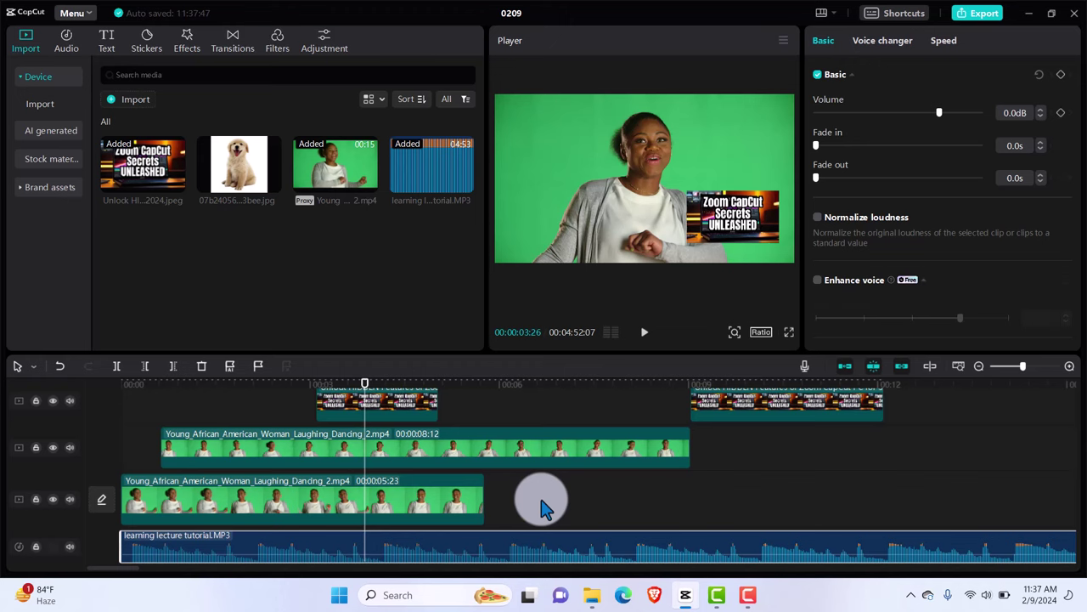
key(space)
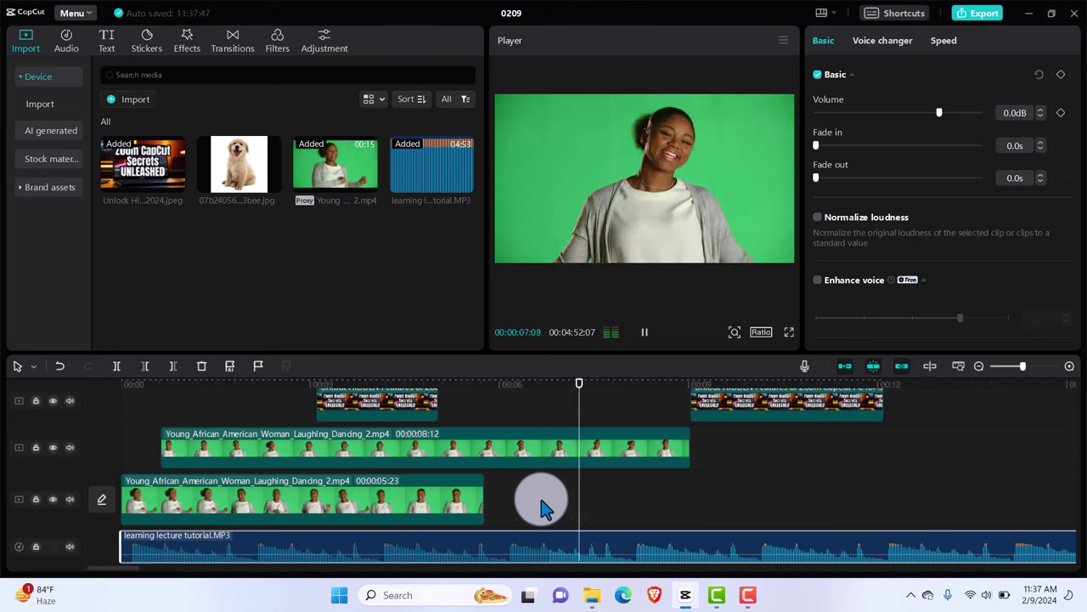
key(space)
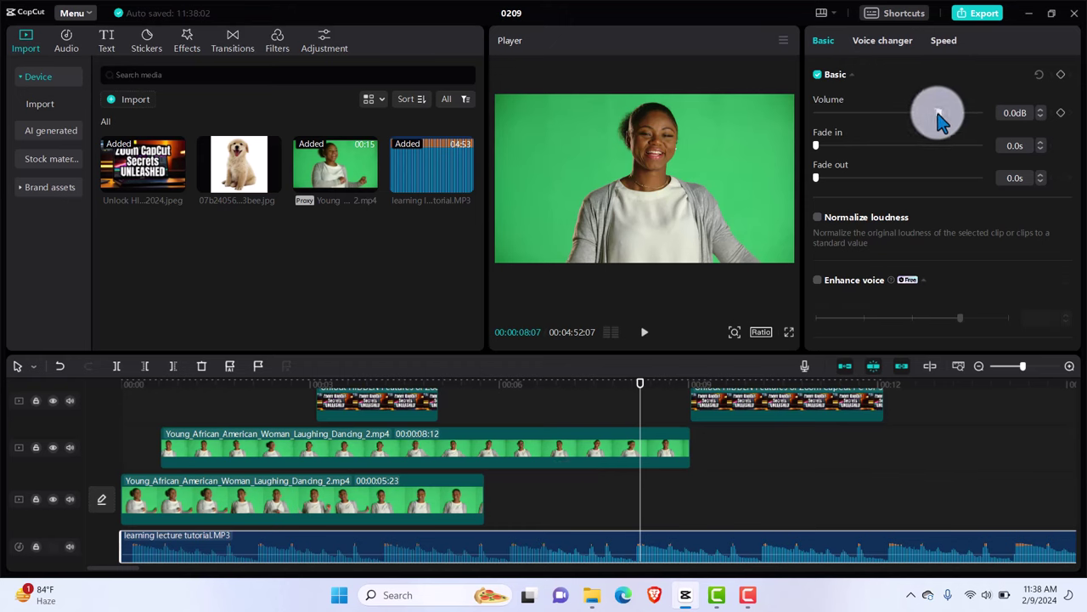
Lower the learning lecture tutorial audio to -18.7 dB and play the timeline from about 5 seconds
drag(940, 117, 903, 123)
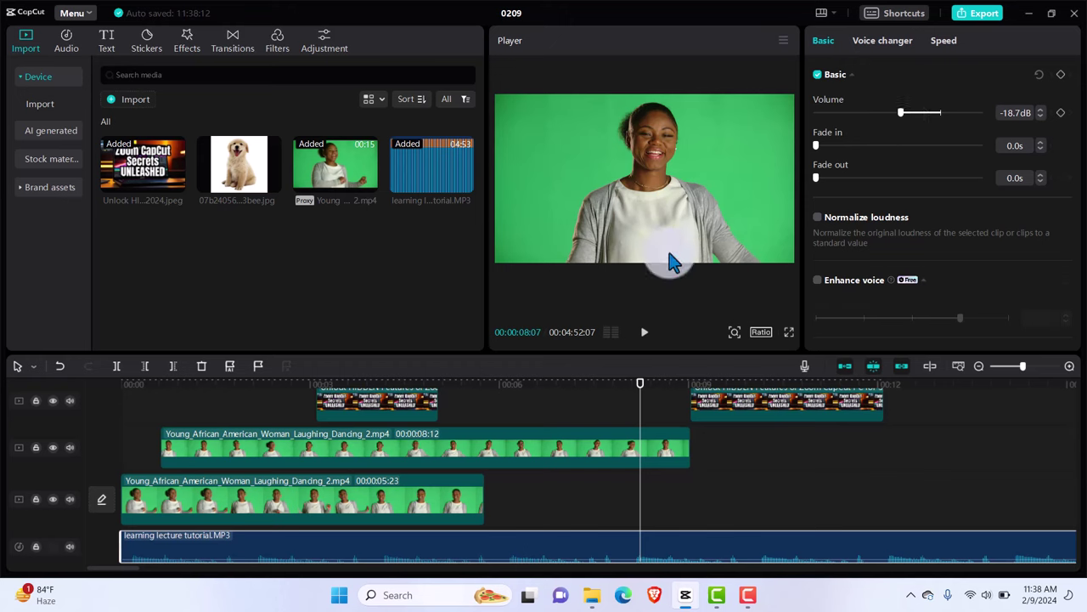
drag(638, 383, 453, 433)
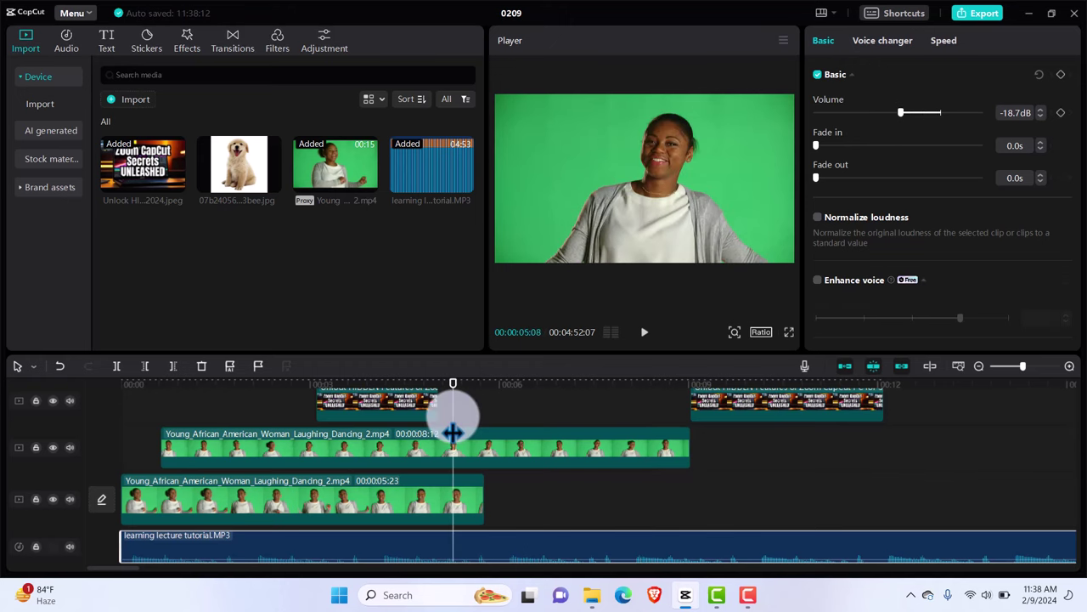
key(space)
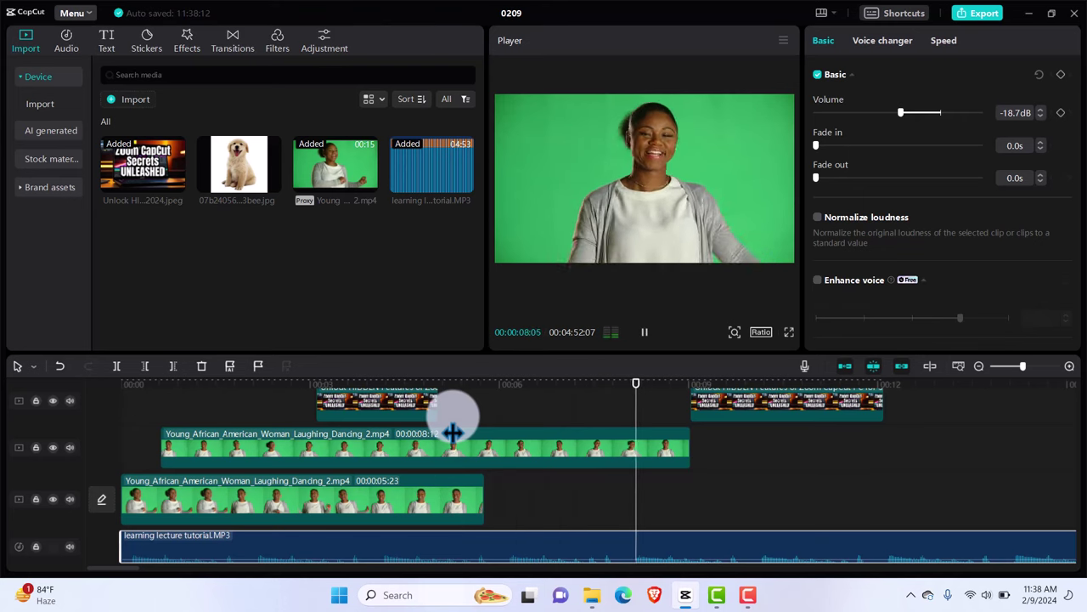
key(space)
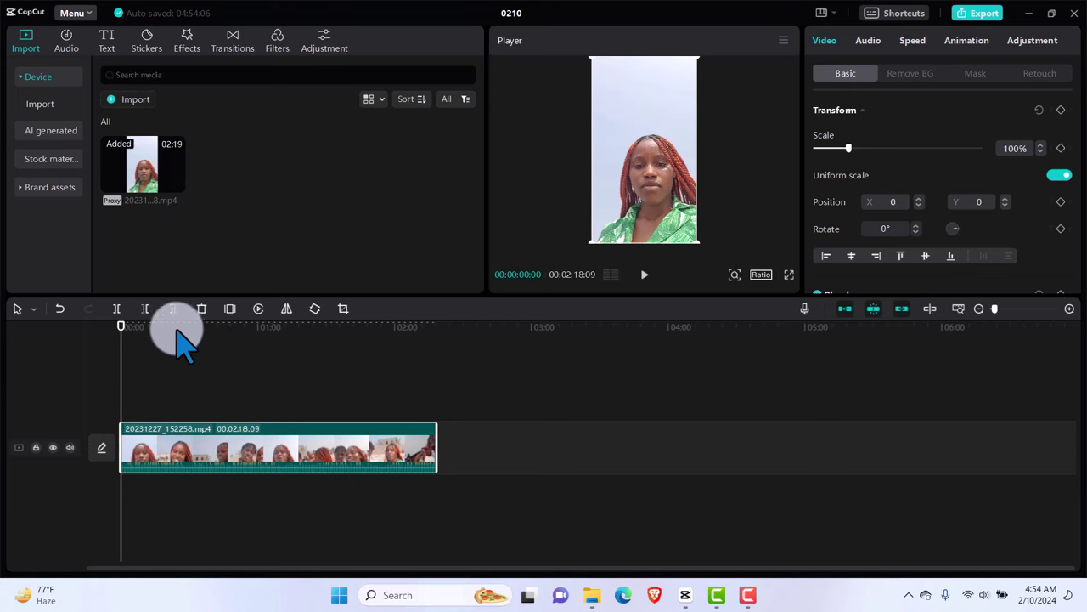
Play the opening seconds of the vertical beach clip to hear its original sound, and return to the start
drag(121, 324, 154, 327)
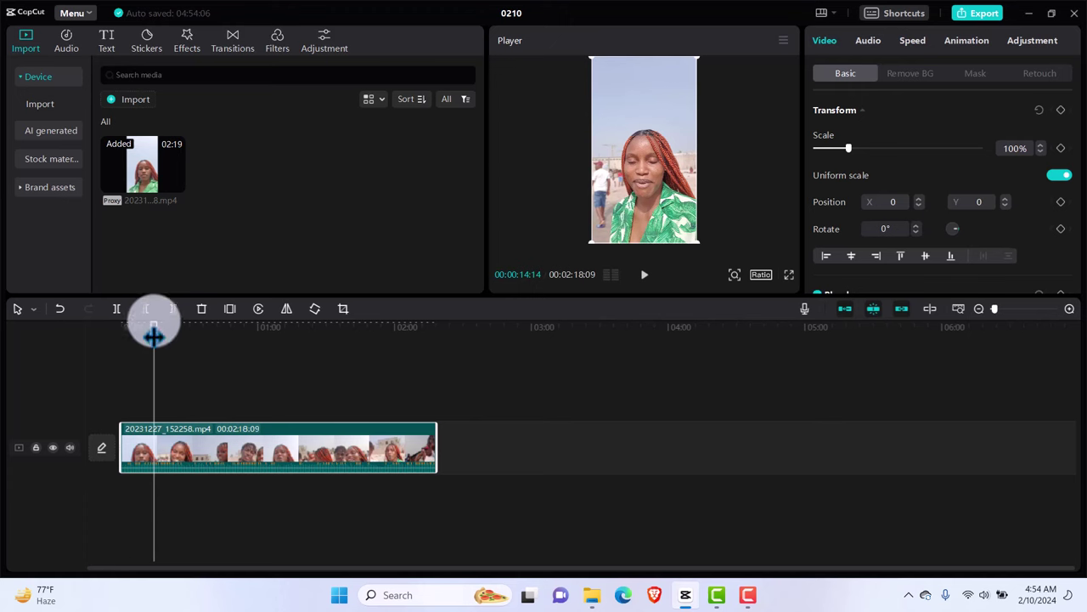
drag(153, 327, 115, 327)
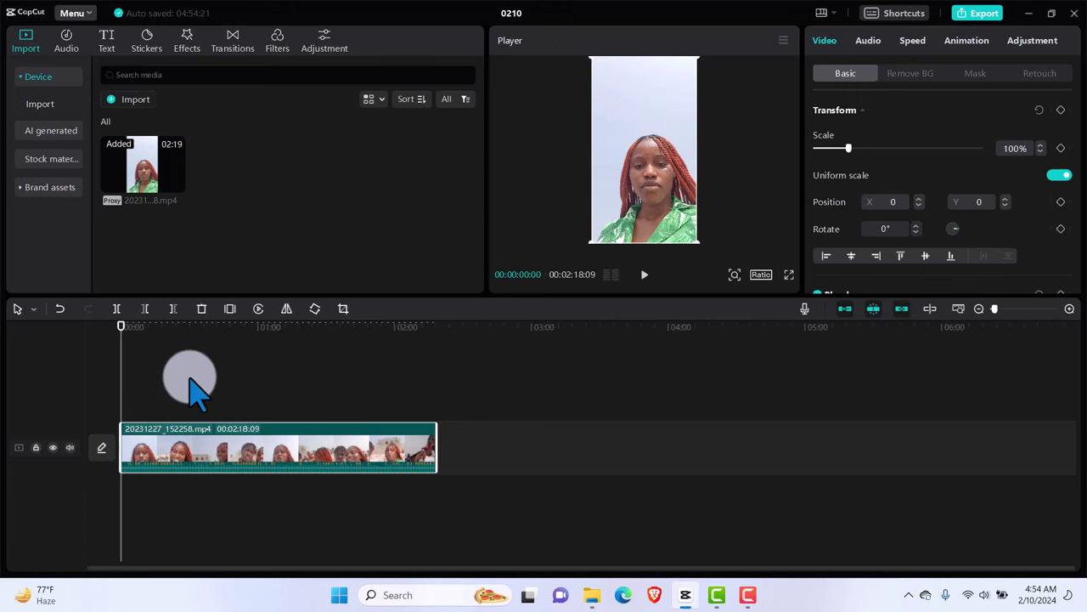
key(space)
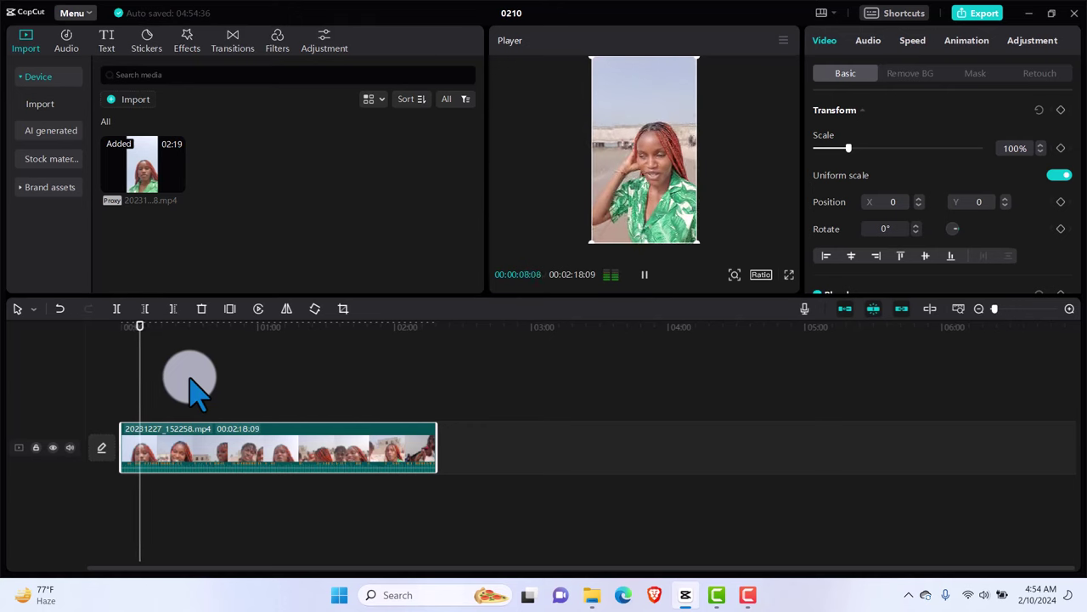
key(space)
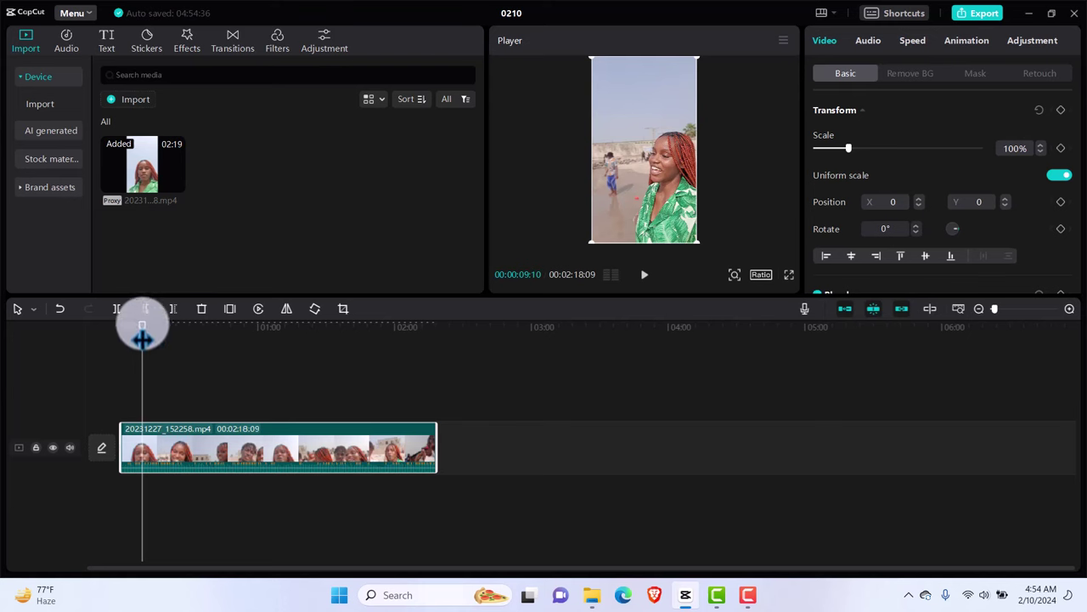
drag(142, 338, 119, 328)
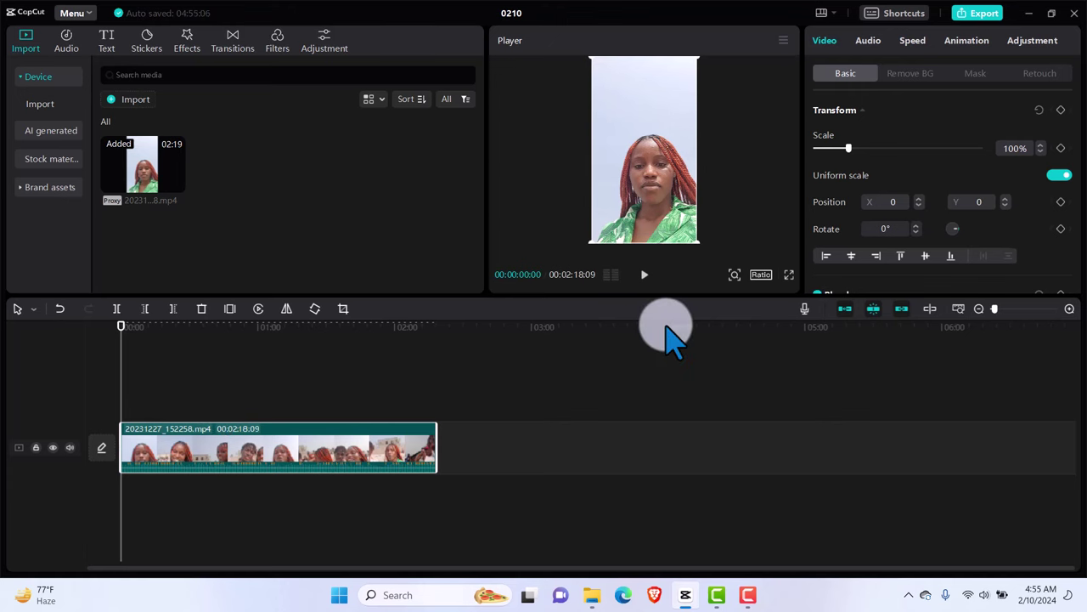
Turn on noise reduction for the beach clip's audio
click(874, 42)
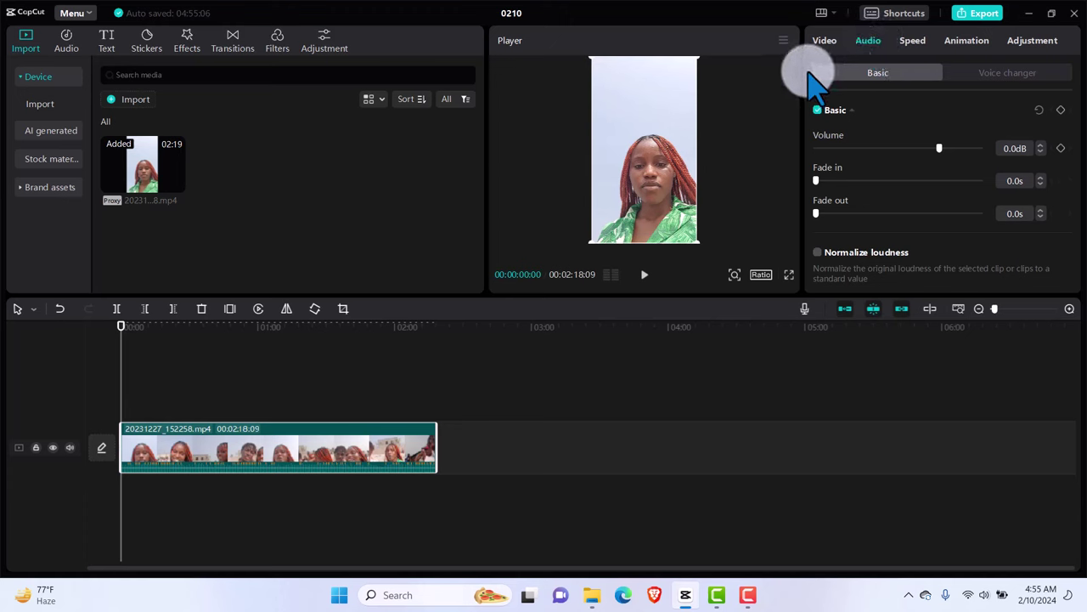
scroll(809, 71, down, 4)
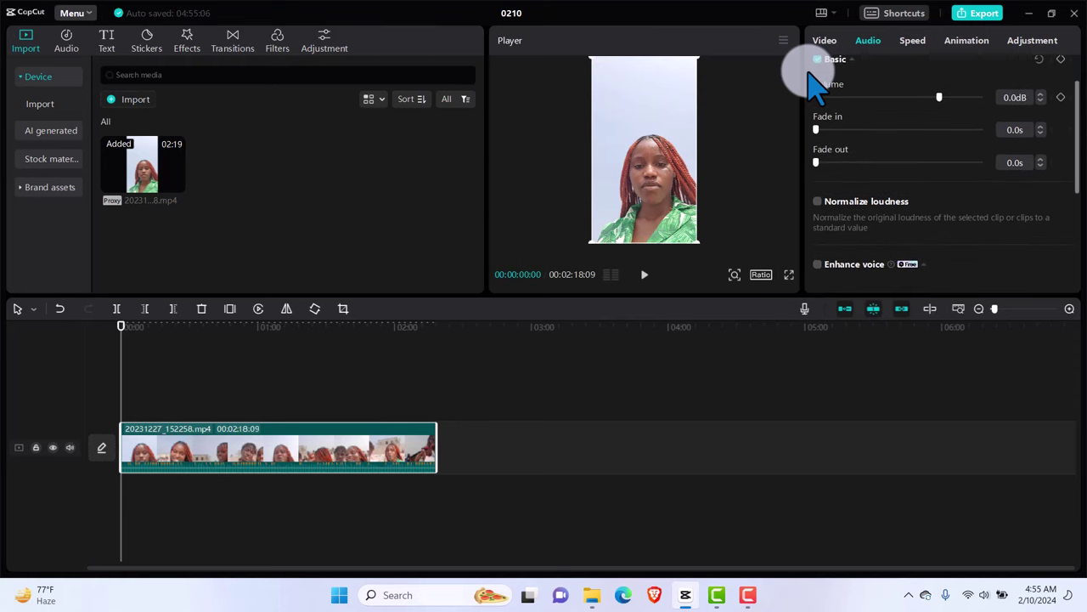
scroll(813, 83, down, 3)
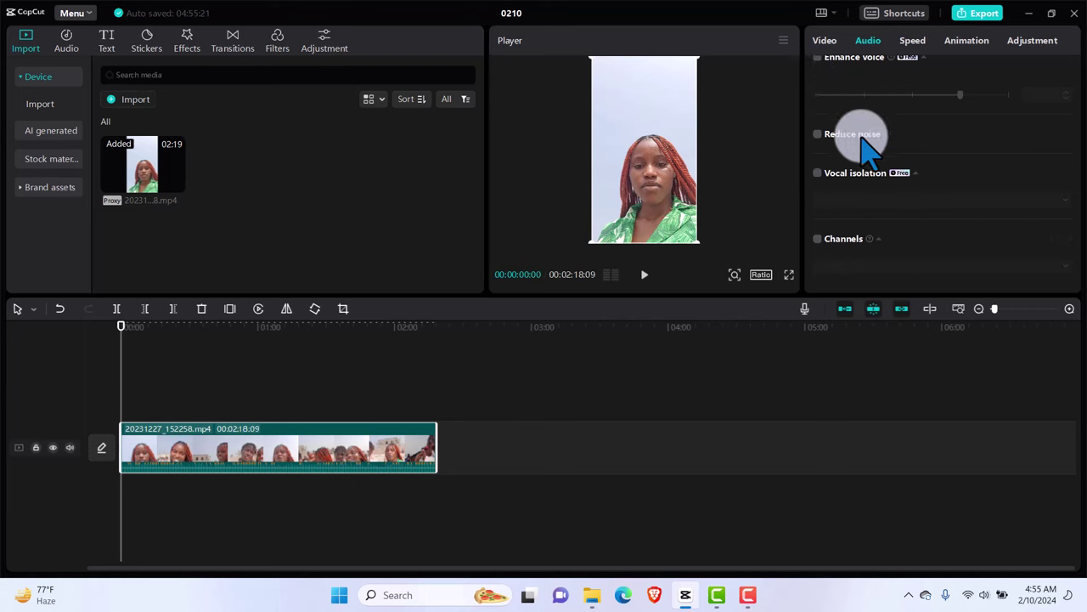
click(817, 134)
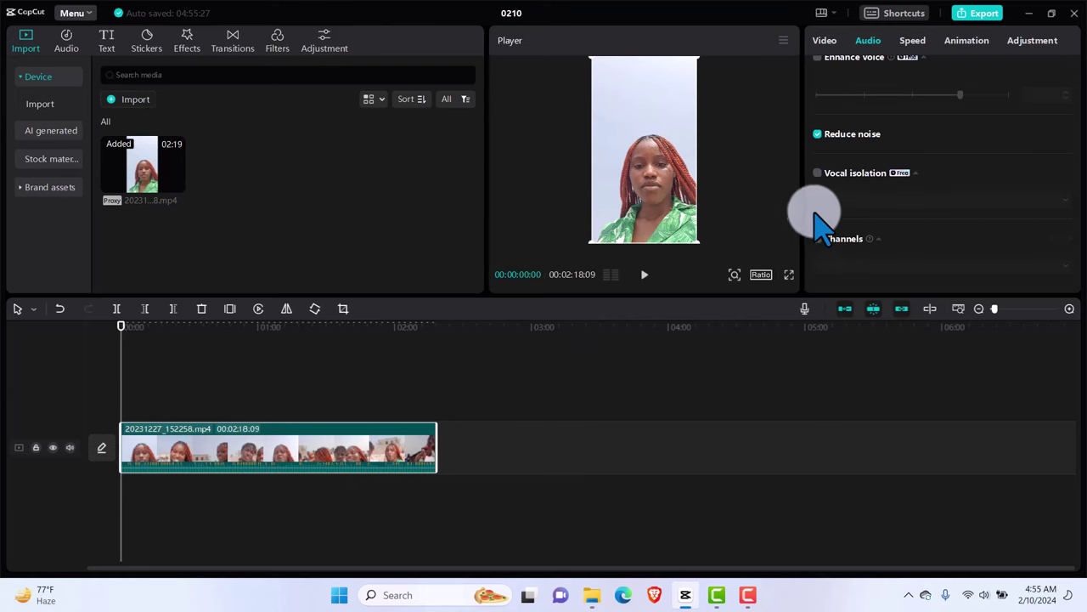
Play the beach clip from the start to check how its noise-reduced audio sounds
click(315, 389)
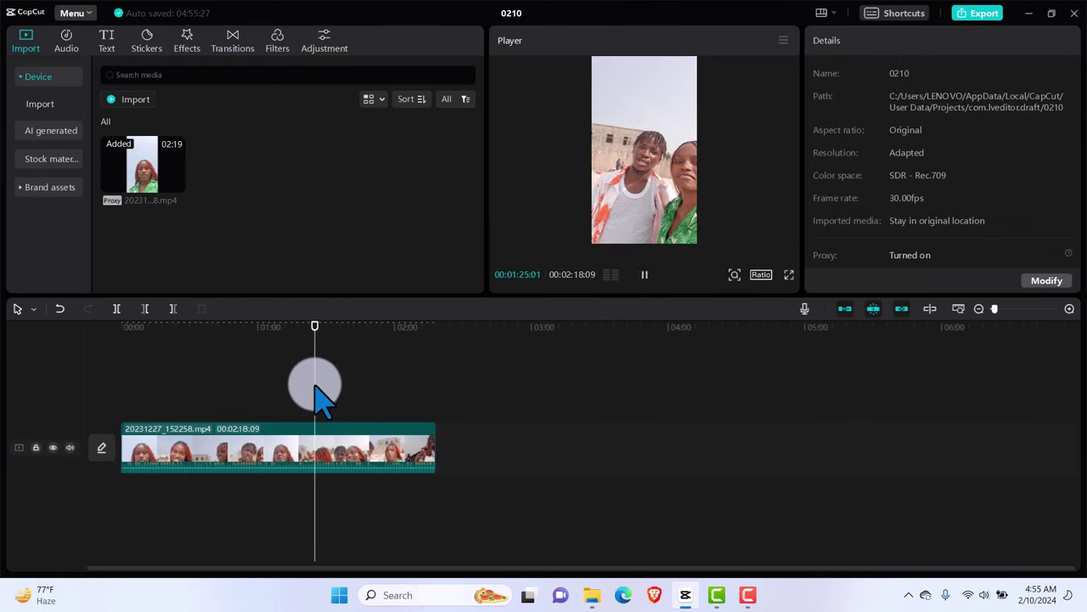
key(space)
drag(318, 350, 118, 342)
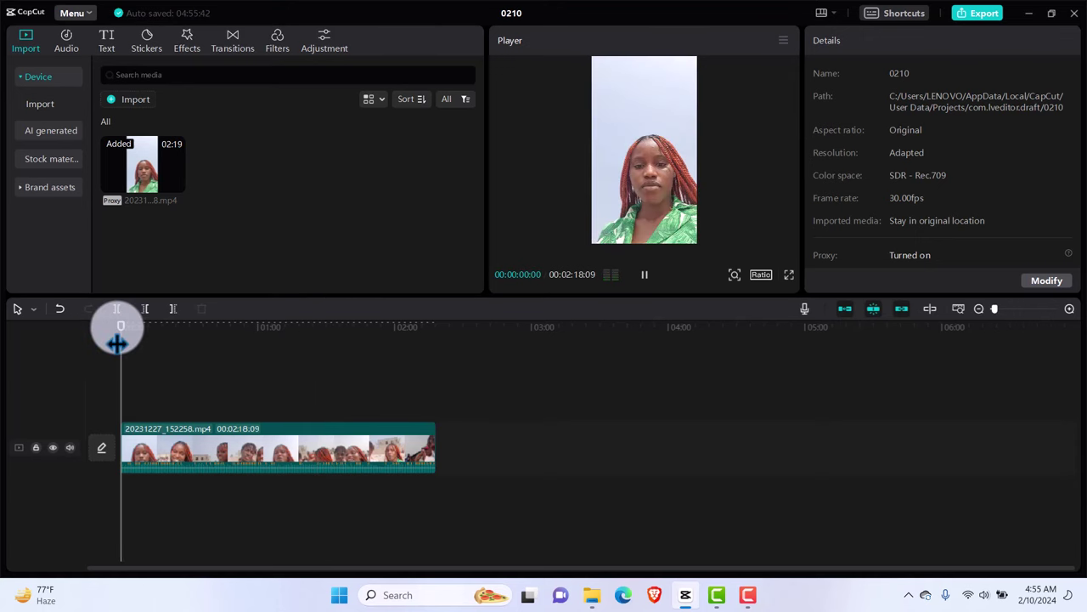
key(space)
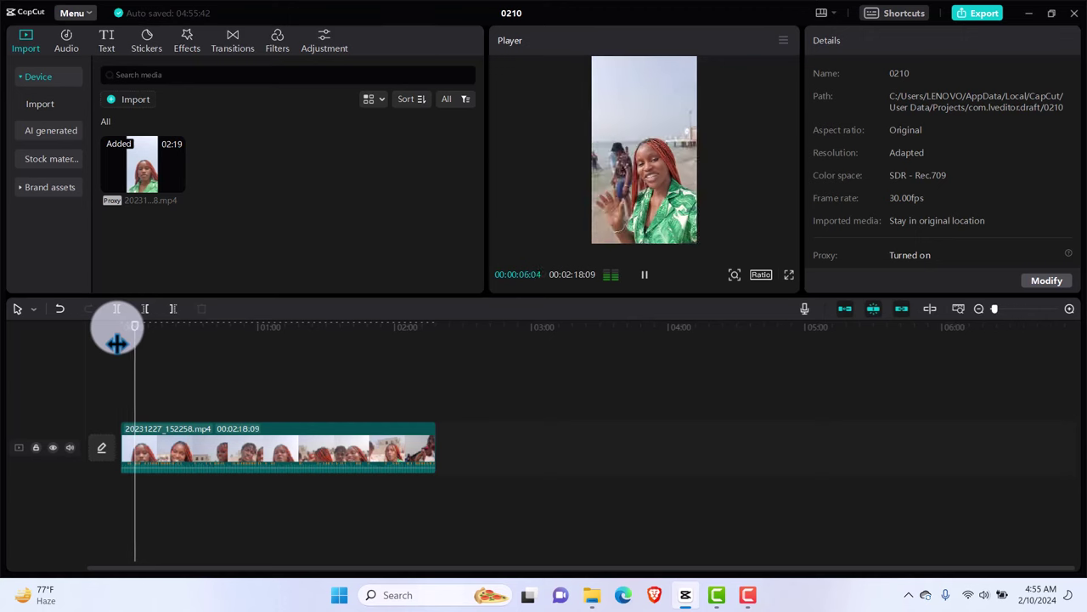
key(space)
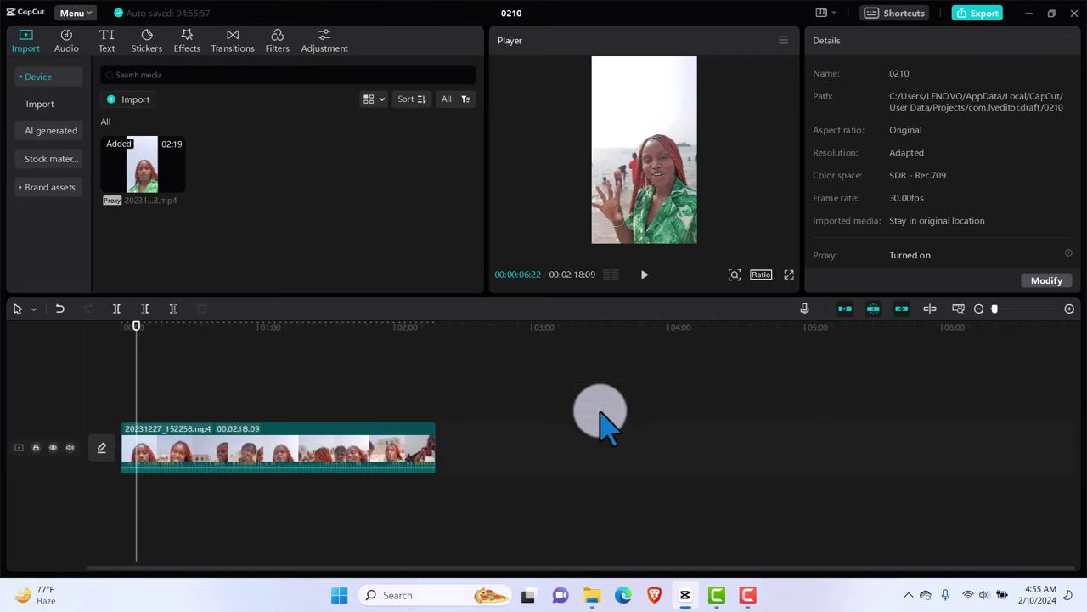
Turn on voice enhancement for the beach clip's audio, leaving noise reduction enabled
click(293, 457)
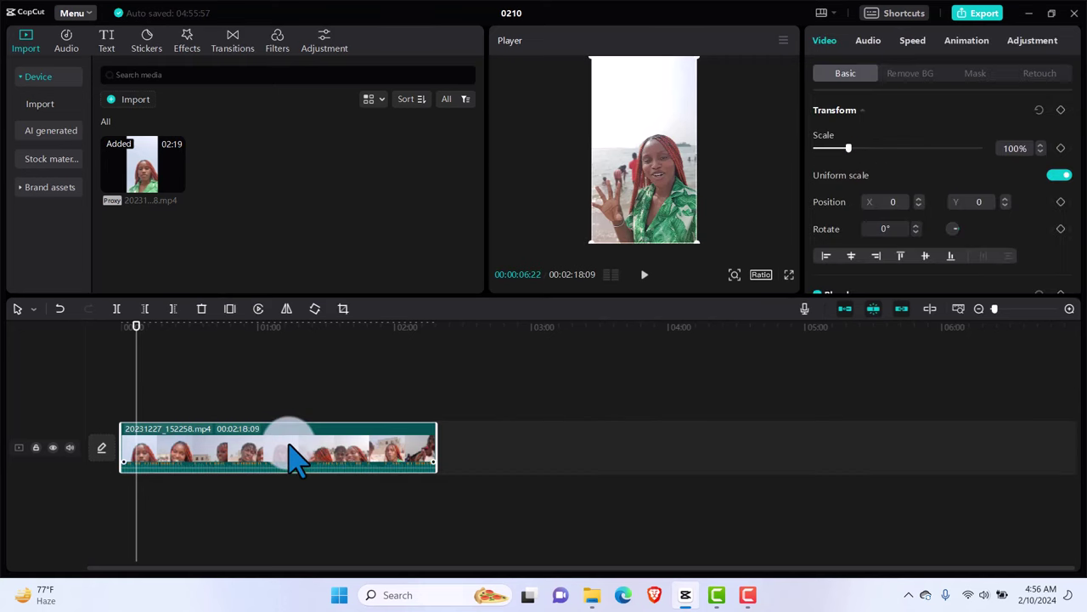
click(871, 42)
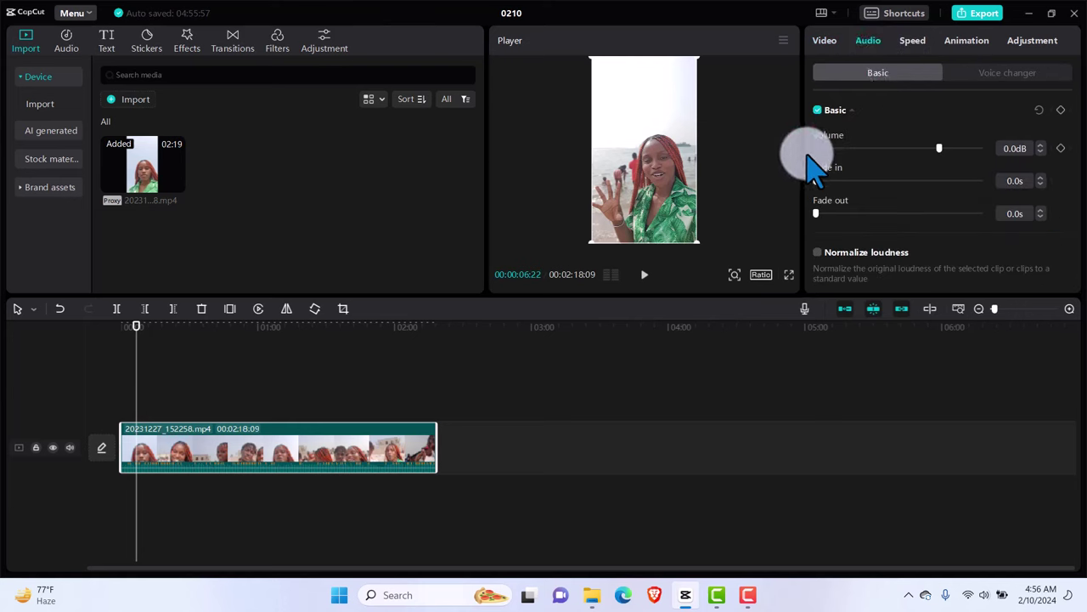
scroll(811, 165, down, 4)
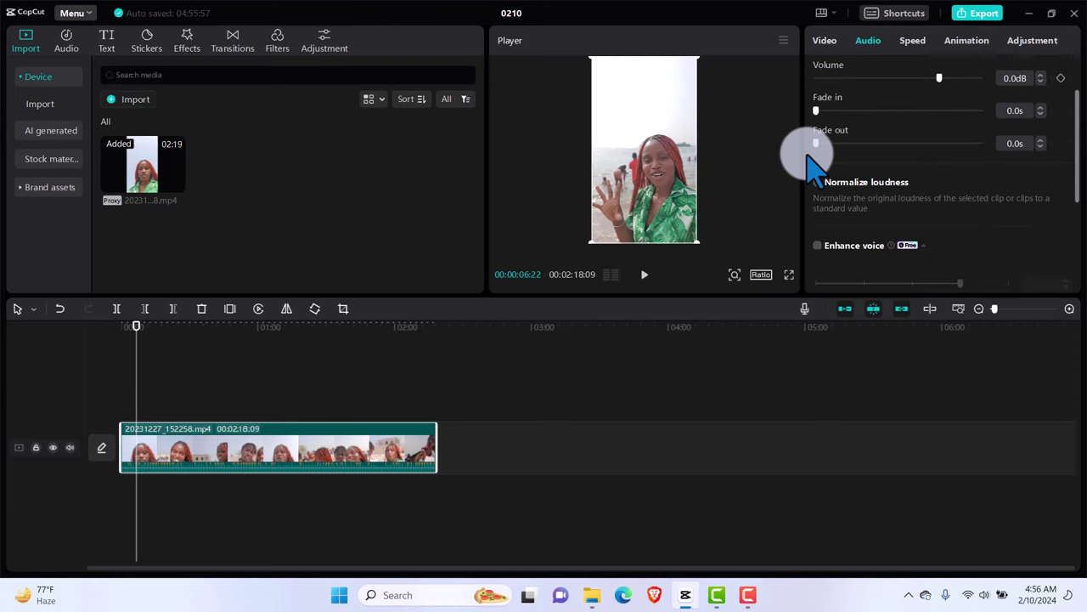
scroll(811, 166, down, 1)
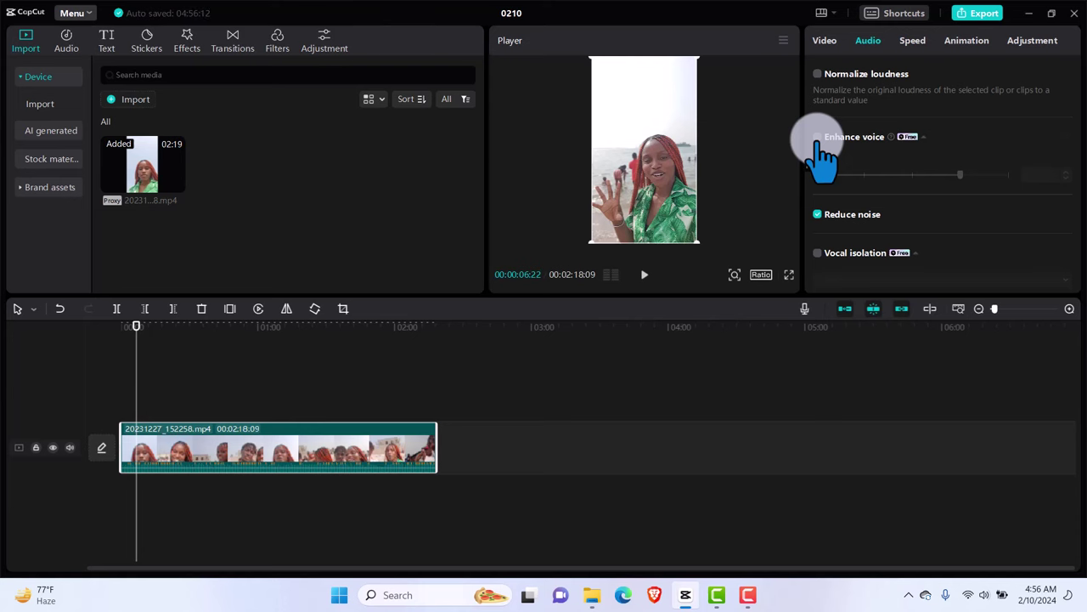
click(818, 138)
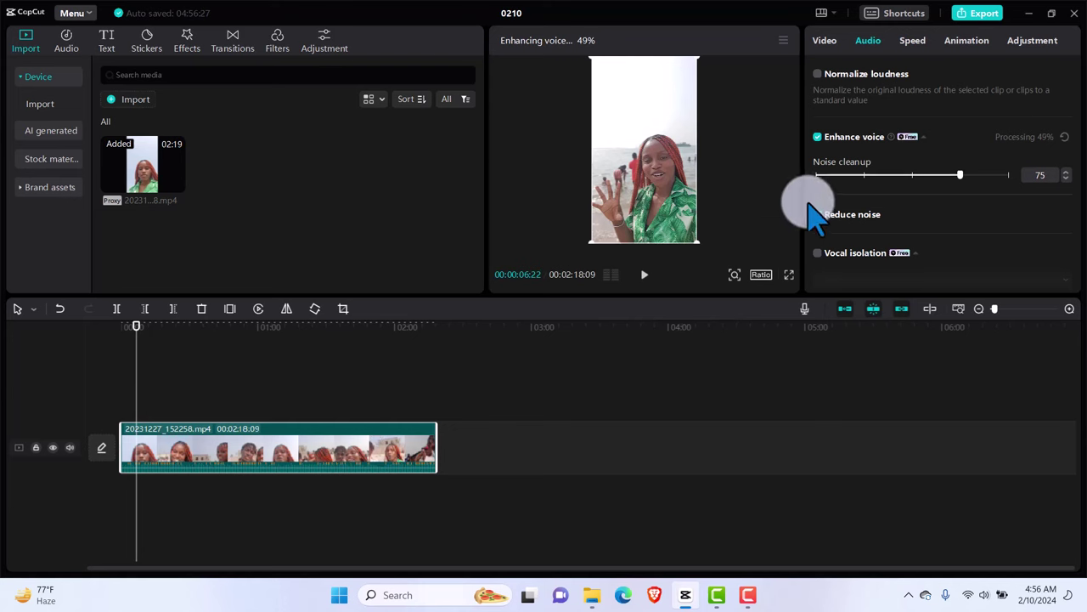
scroll(809, 203, down, 2)
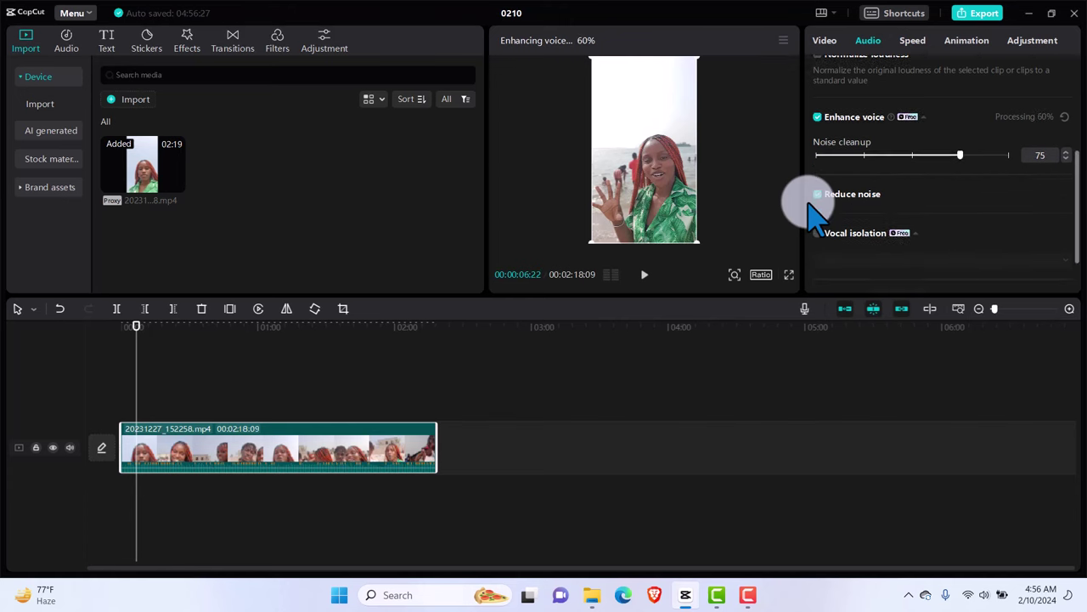
click(809, 202)
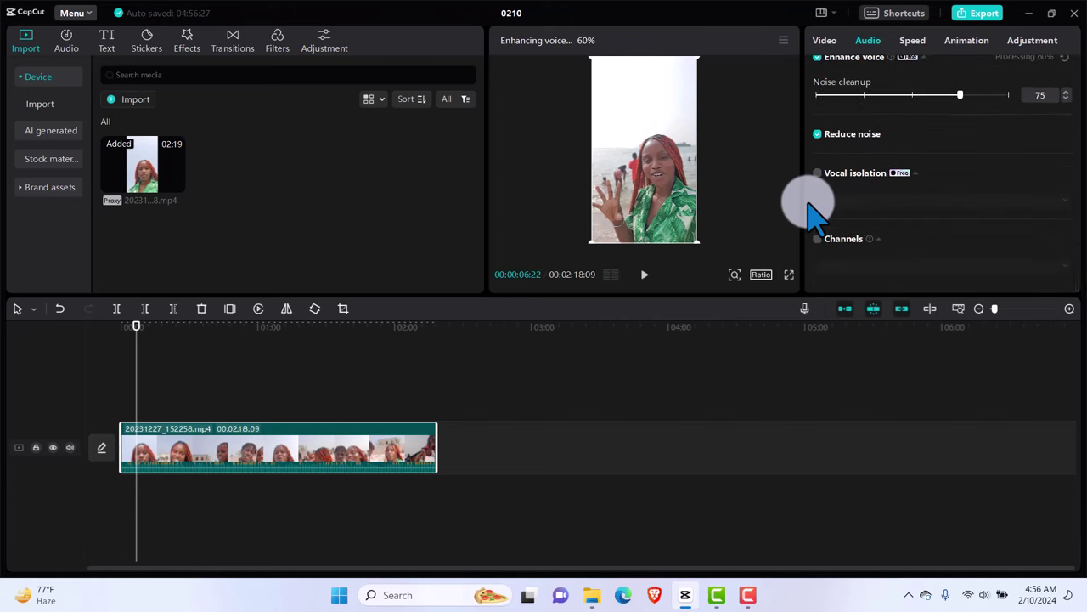
scroll(809, 202, up, 2)
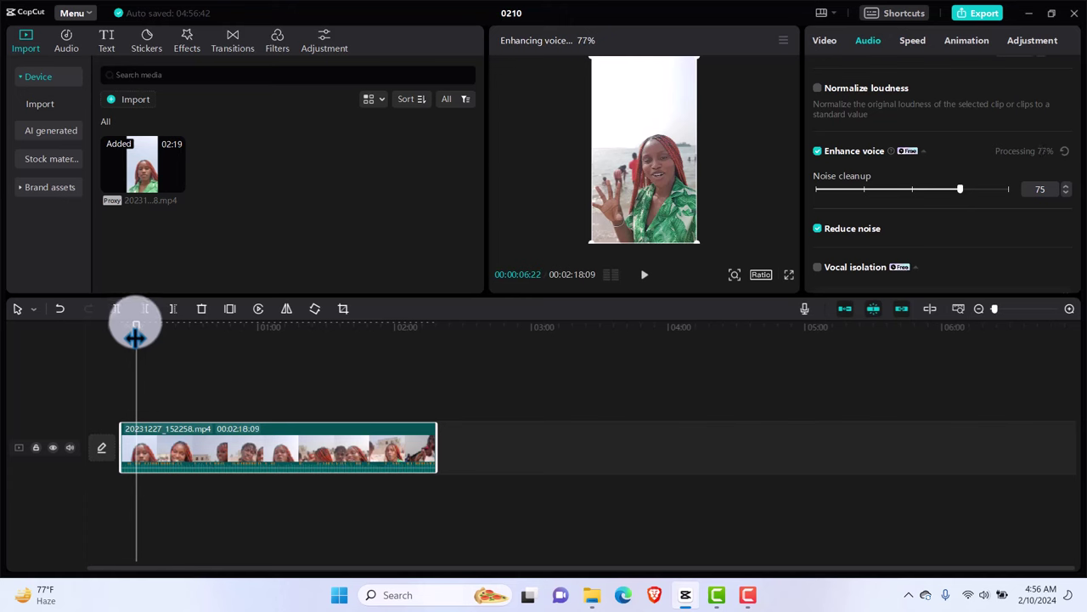
Play the beach clip from the start to check how its enhanced voice audio sounds
drag(136, 337, 117, 337)
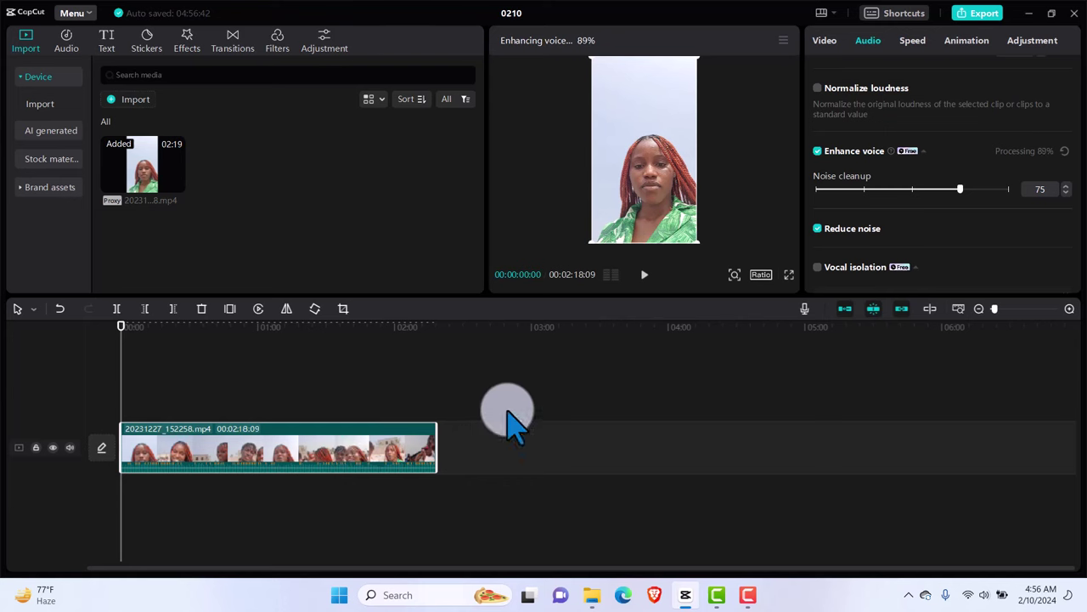
key(space)
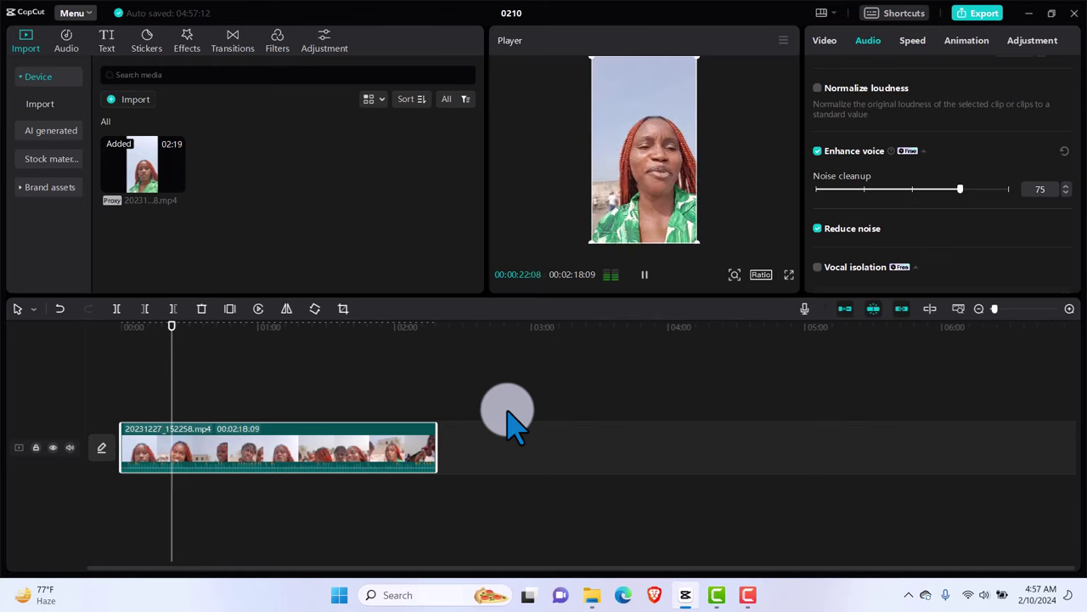
key(space)
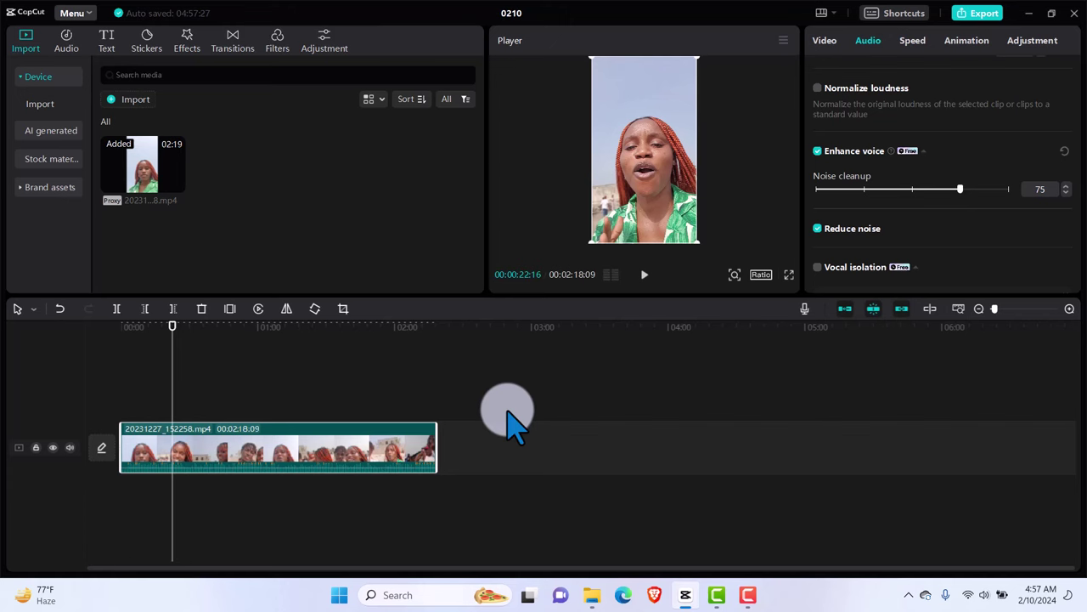
click(748, 595)
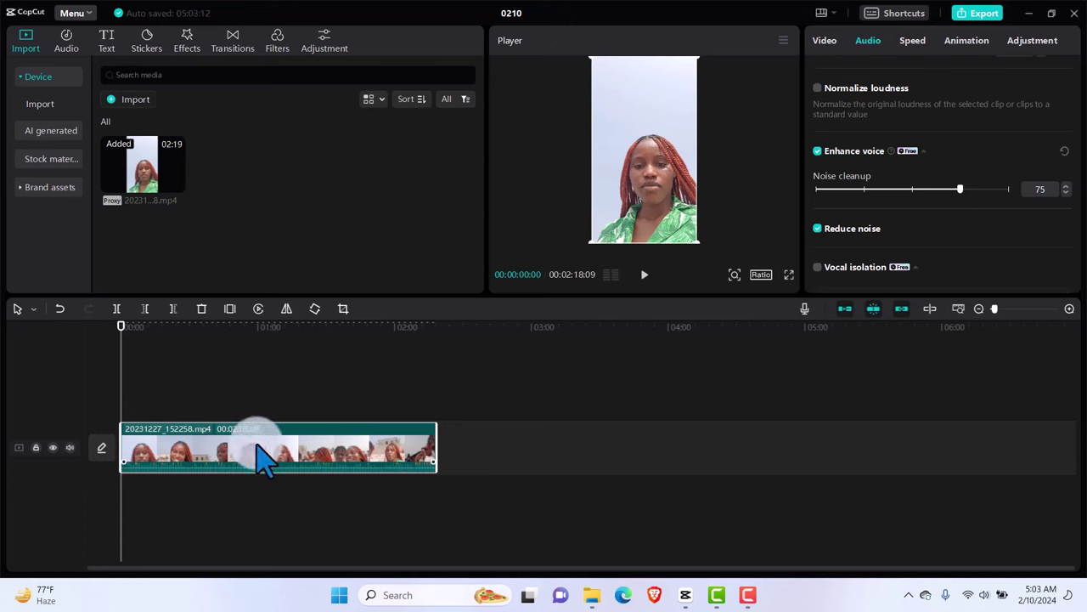
Generate automatic captions for the beach clip with English as the spoken language
click(104, 39)
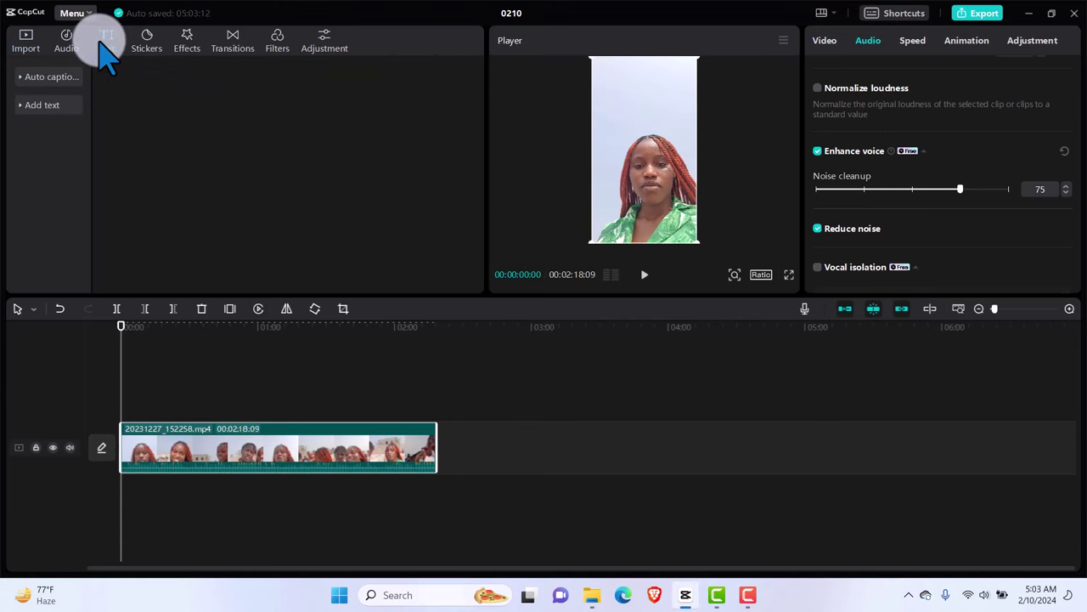
click(36, 89)
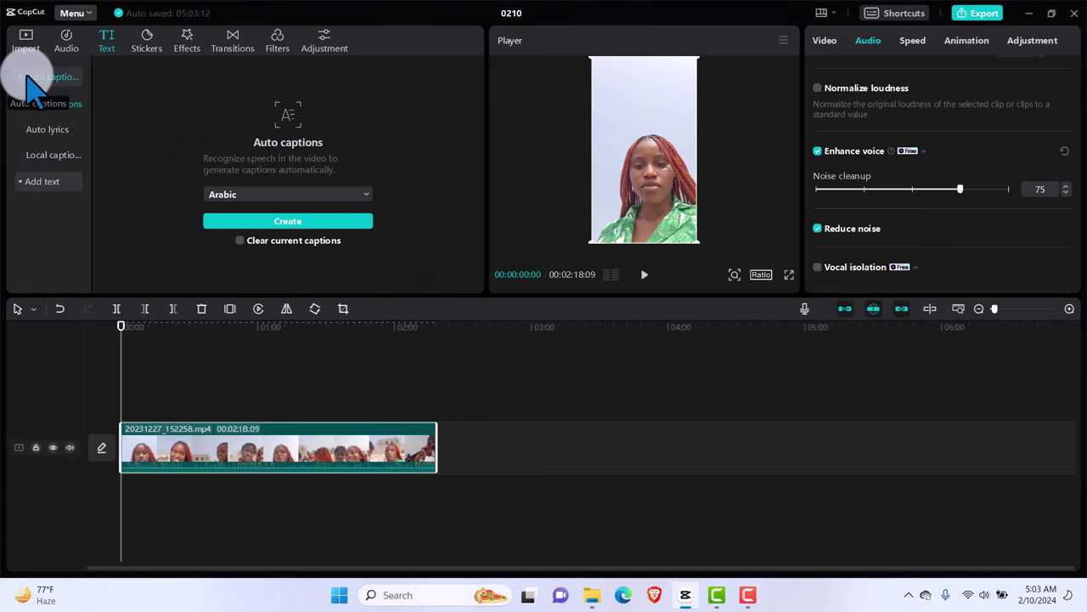
click(367, 199)
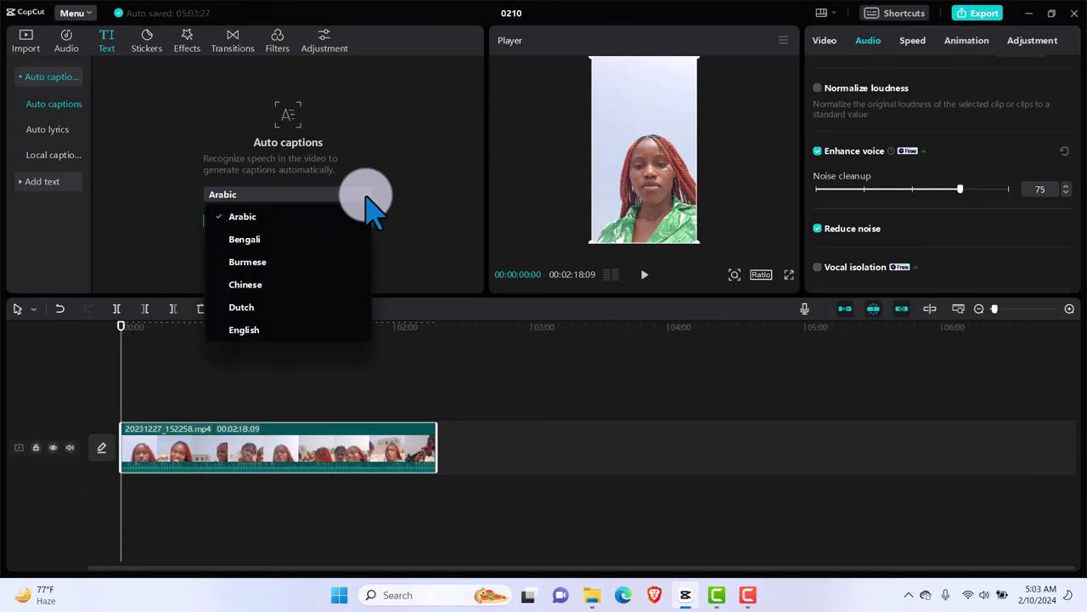
click(243, 330)
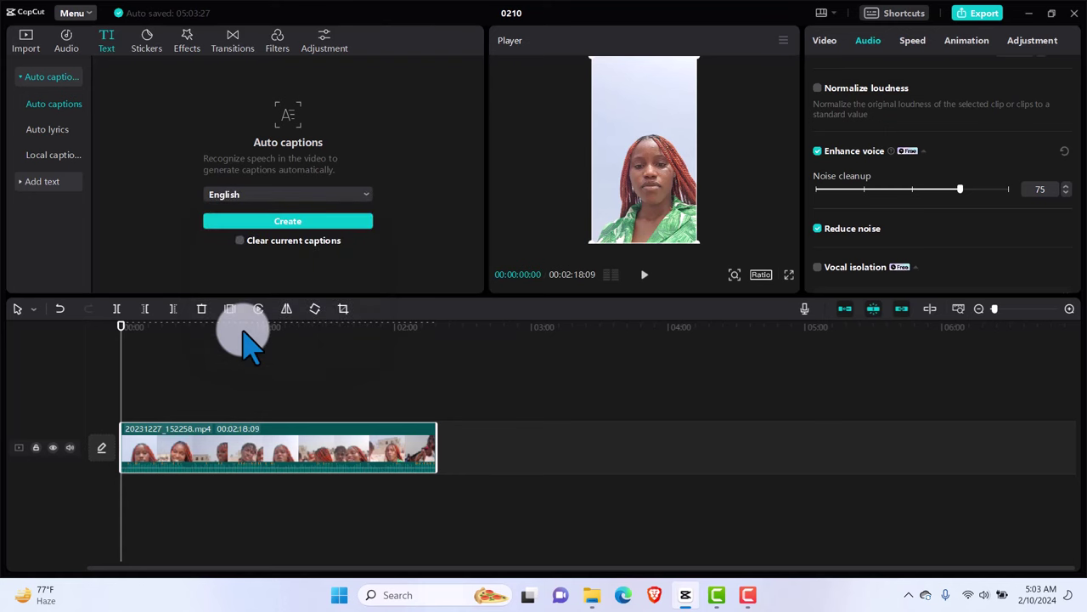
click(292, 222)
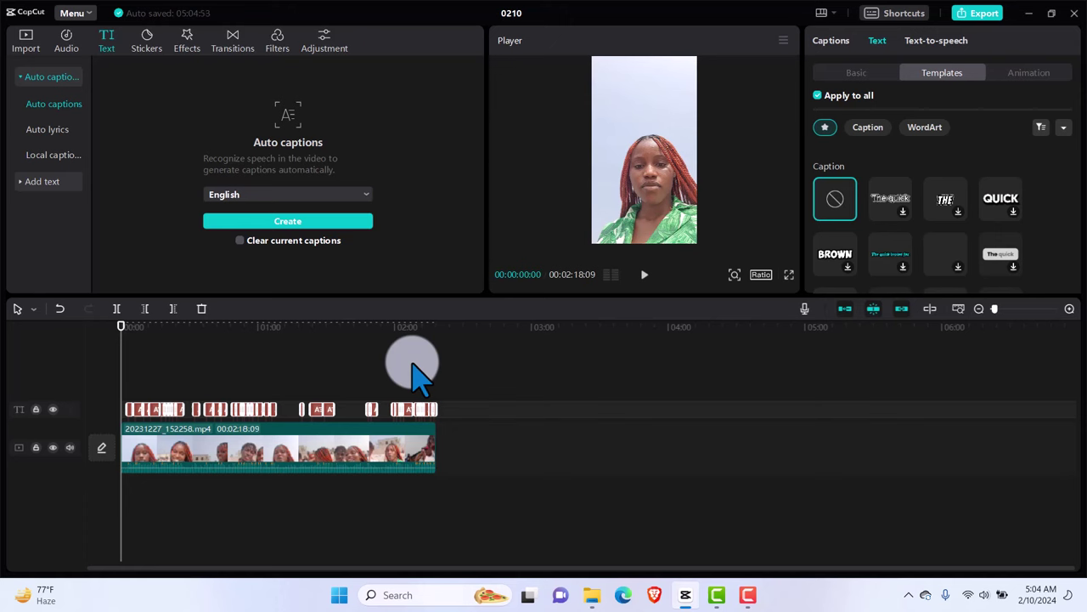
Play the opening seconds of the beach clip to check its captions, and move the playhead back to about 3 seconds
key(space)
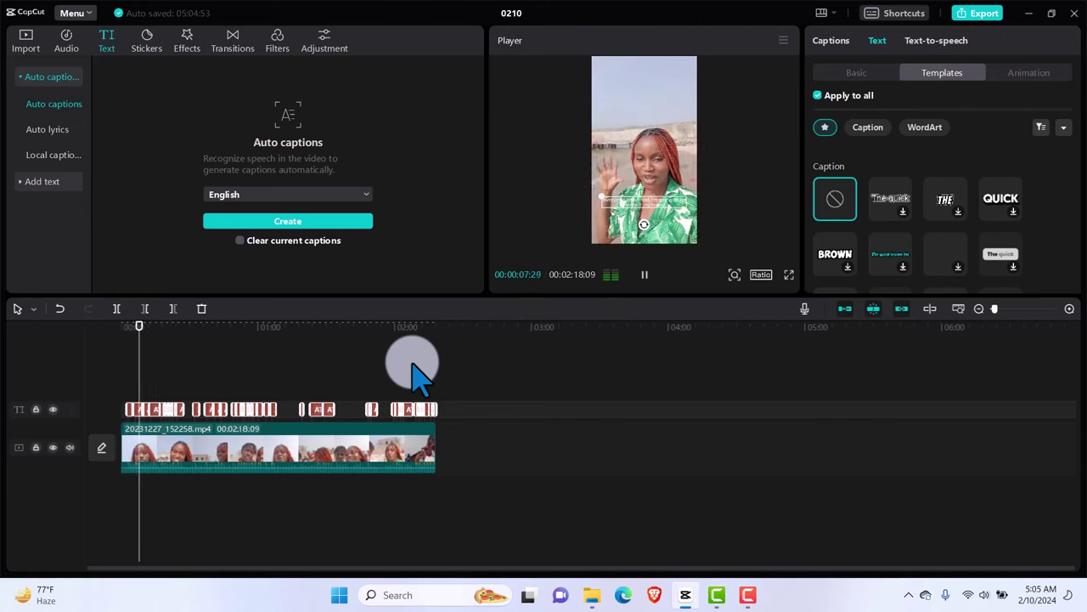
key(space)
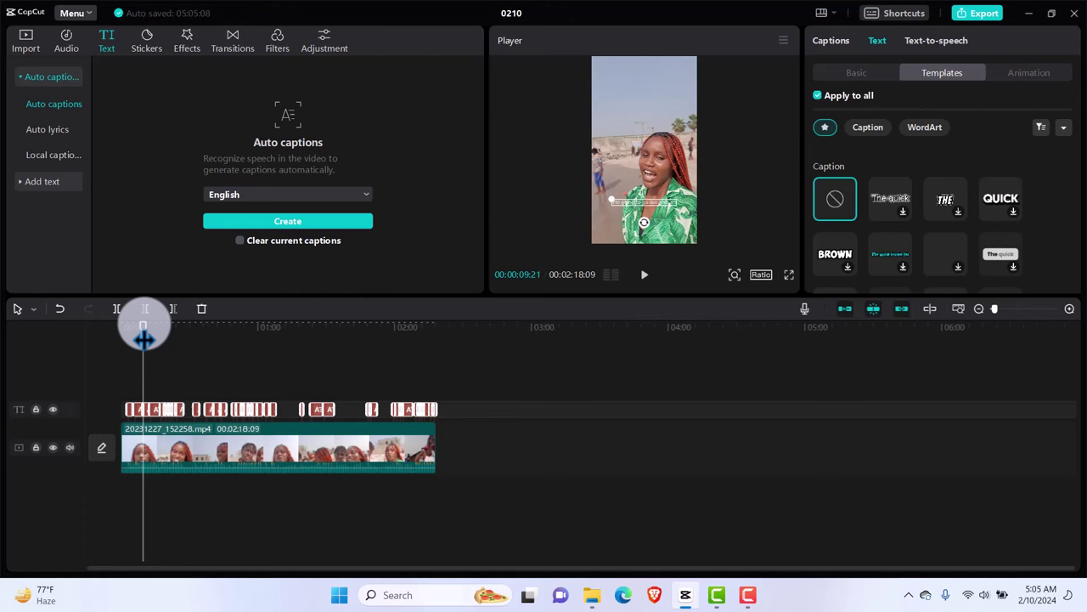
drag(143, 333, 127, 327)
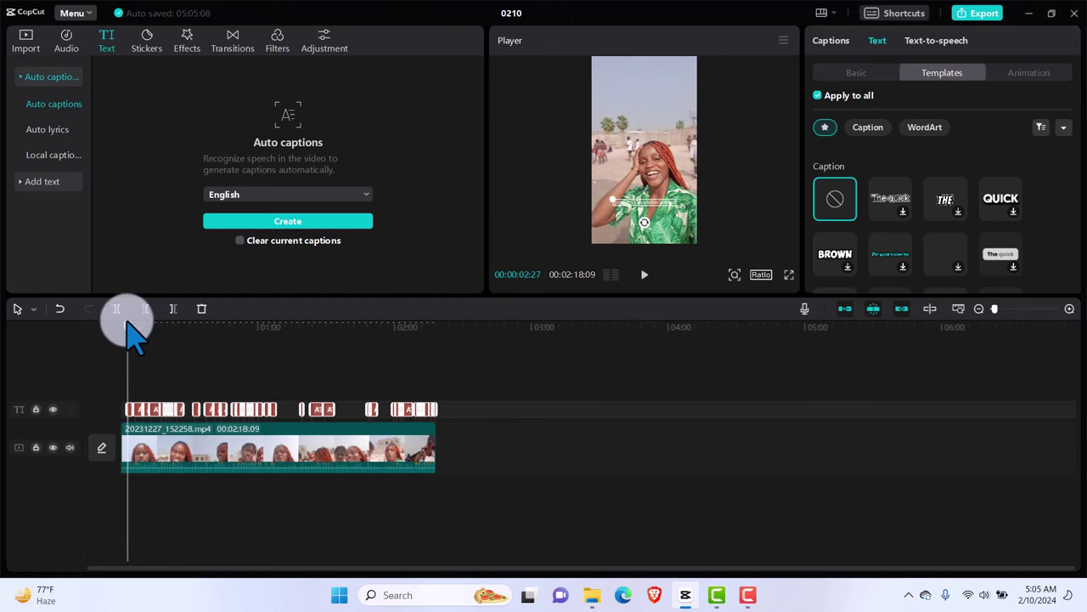
Set the font size of all captions to 15
click(856, 73)
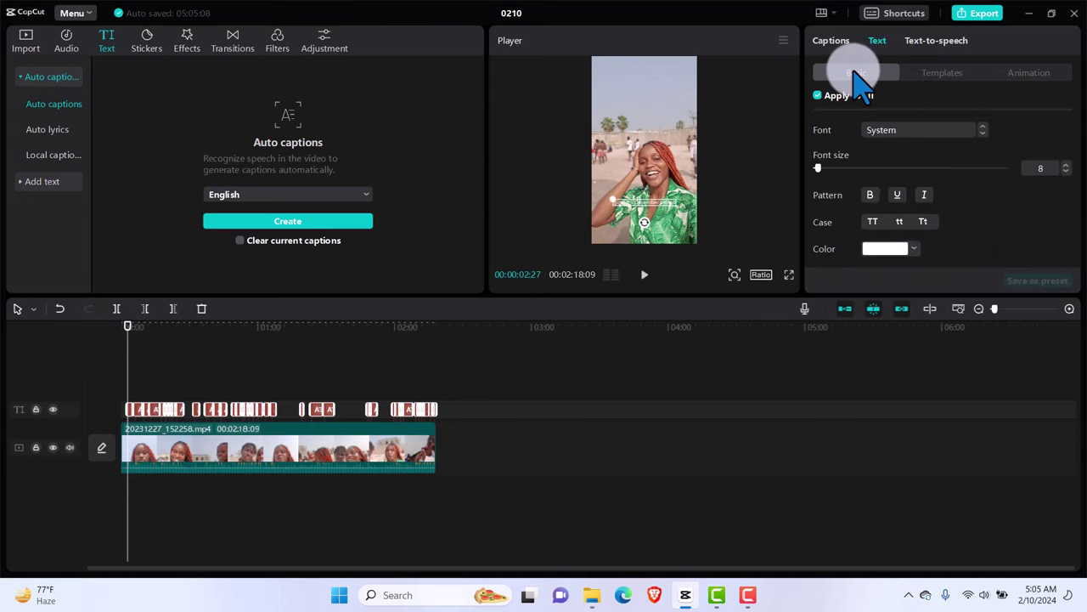
click(826, 167)
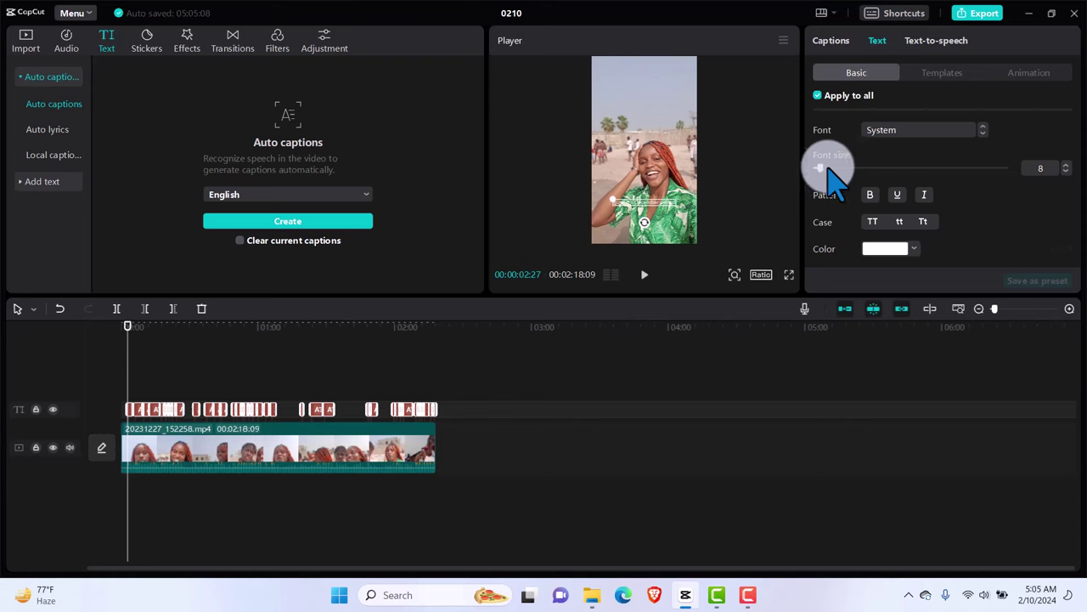
mouse_move(828, 167)
mouse_down()
mouse_move(843, 168)
mouse_move(829, 170)
mouse_up()
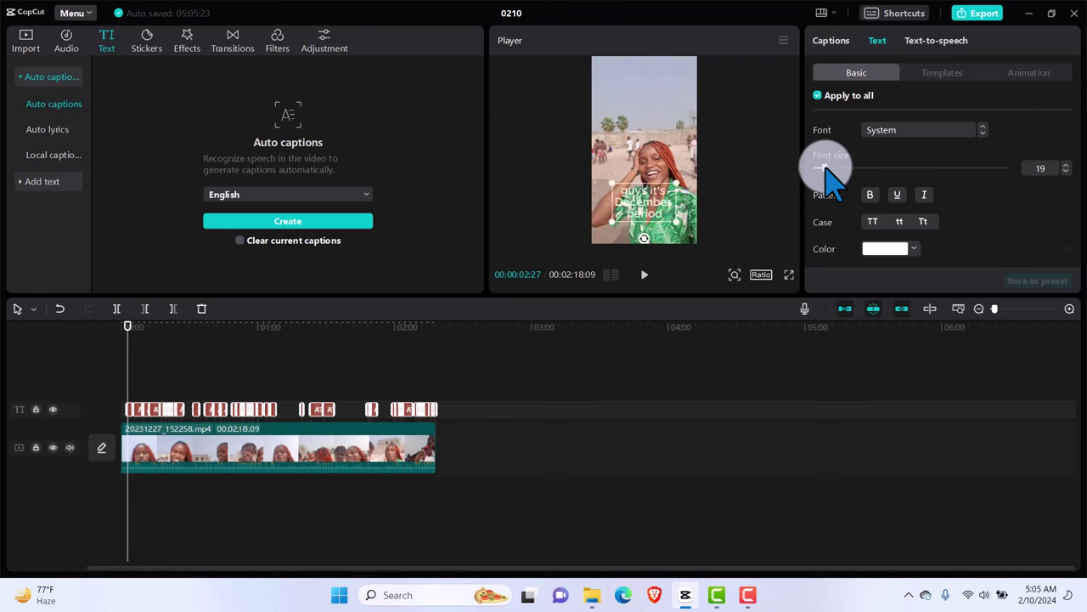
drag(826, 166, 823, 166)
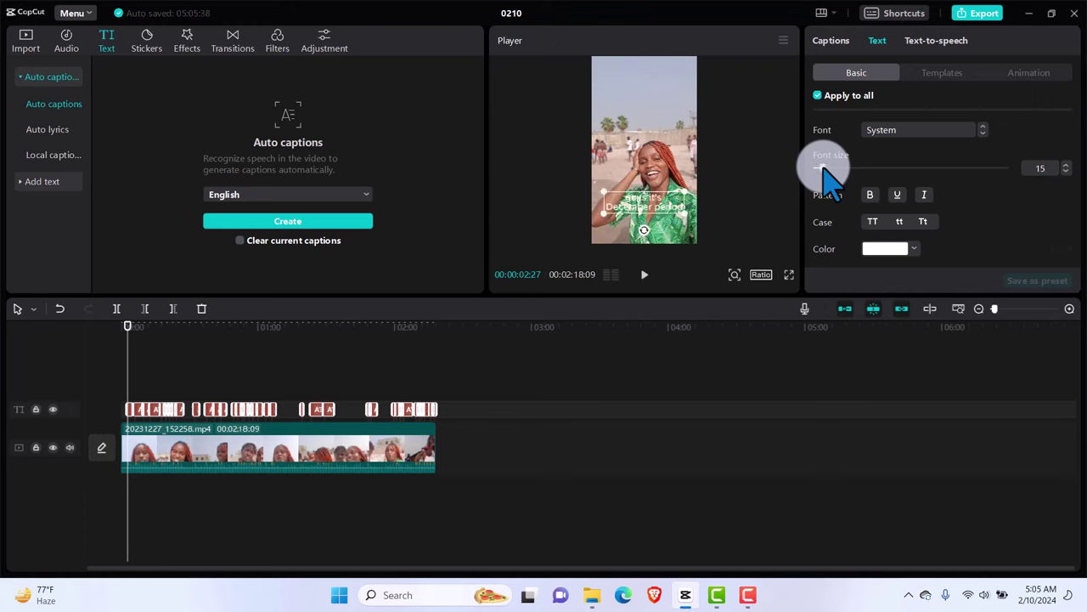
Apply the pink "The quick" caption template to all captions
click(941, 75)
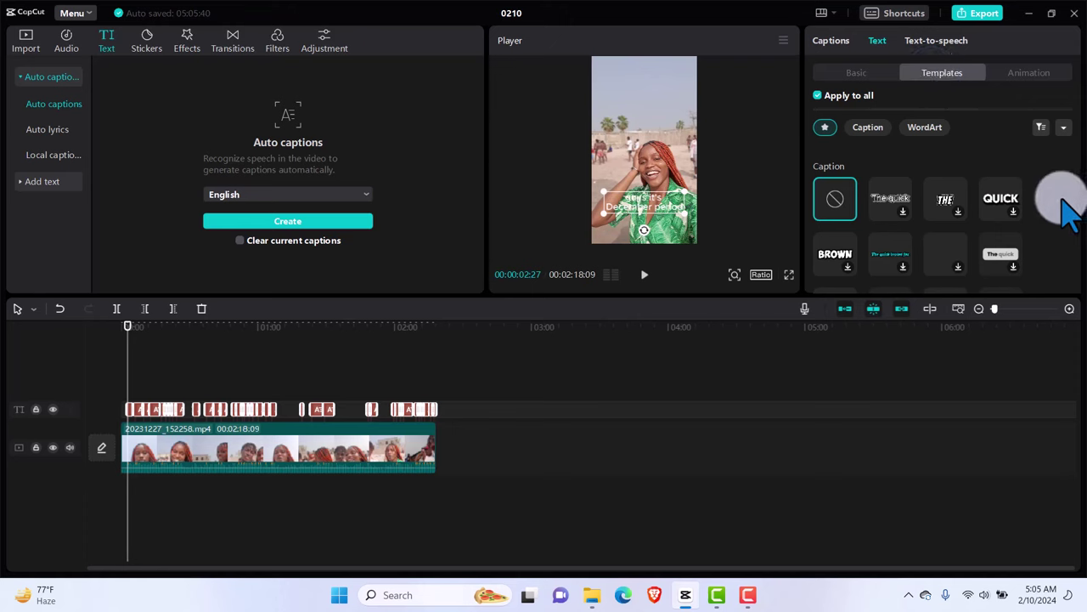
scroll(1069, 208, down, 1)
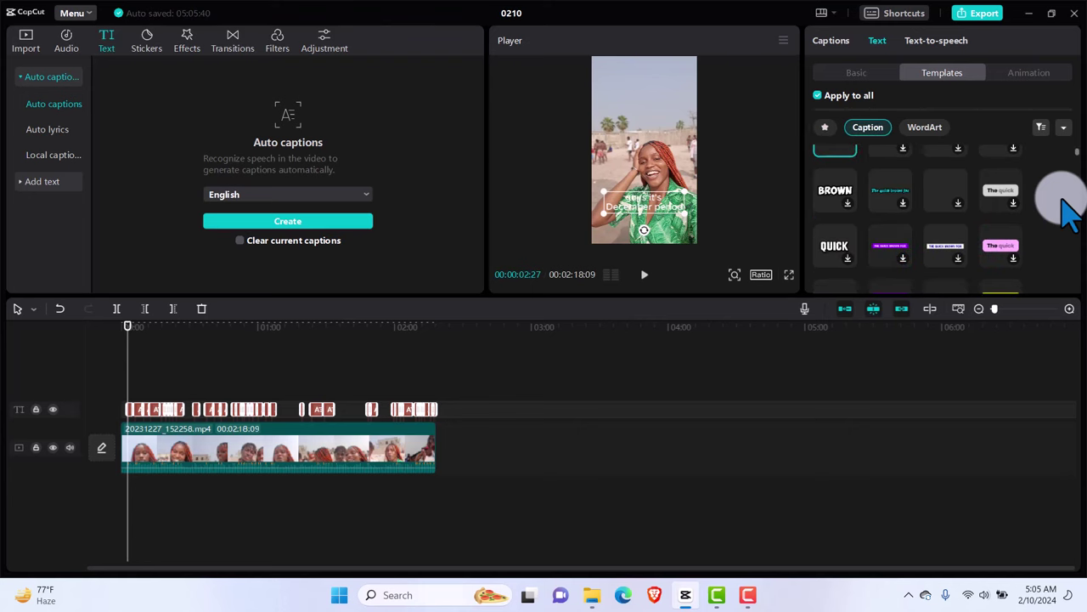
click(1016, 257)
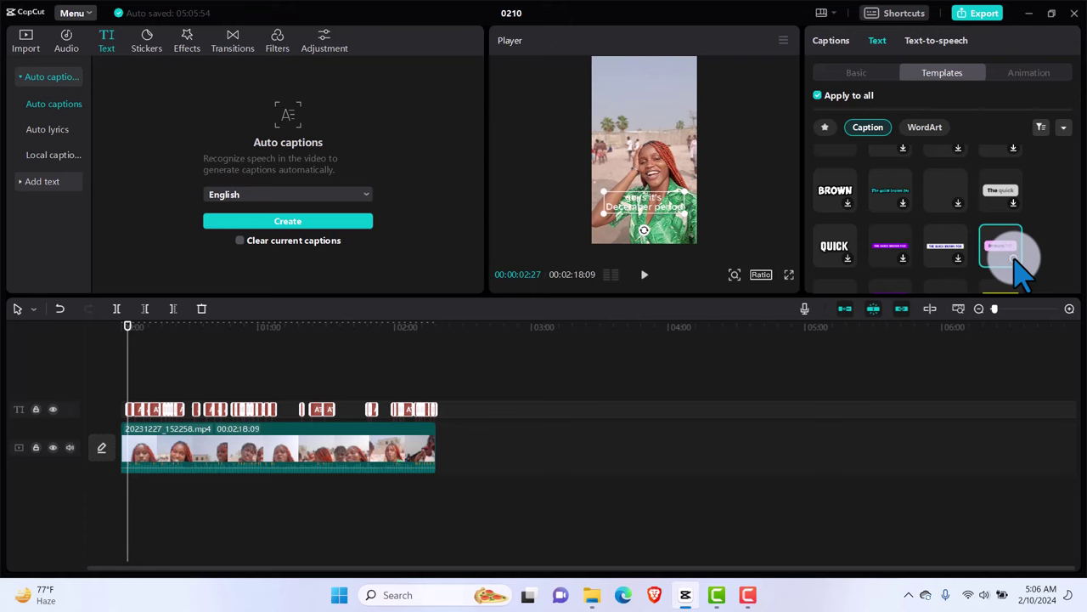
click(1014, 257)
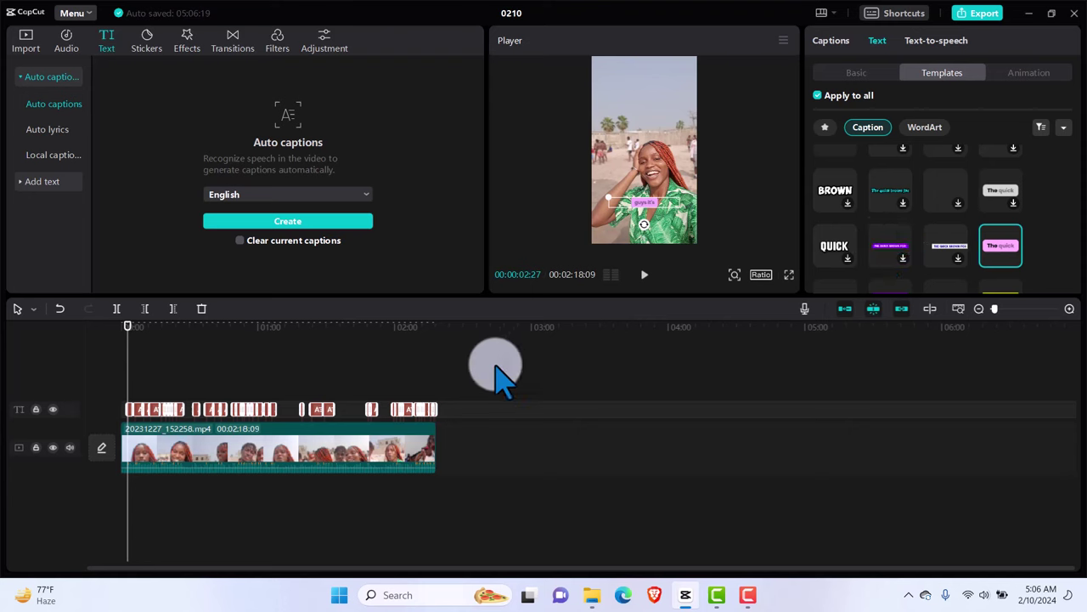
Play the beach clip to preview the pink captions, zooming the player in and back out to the full frame
key(space)
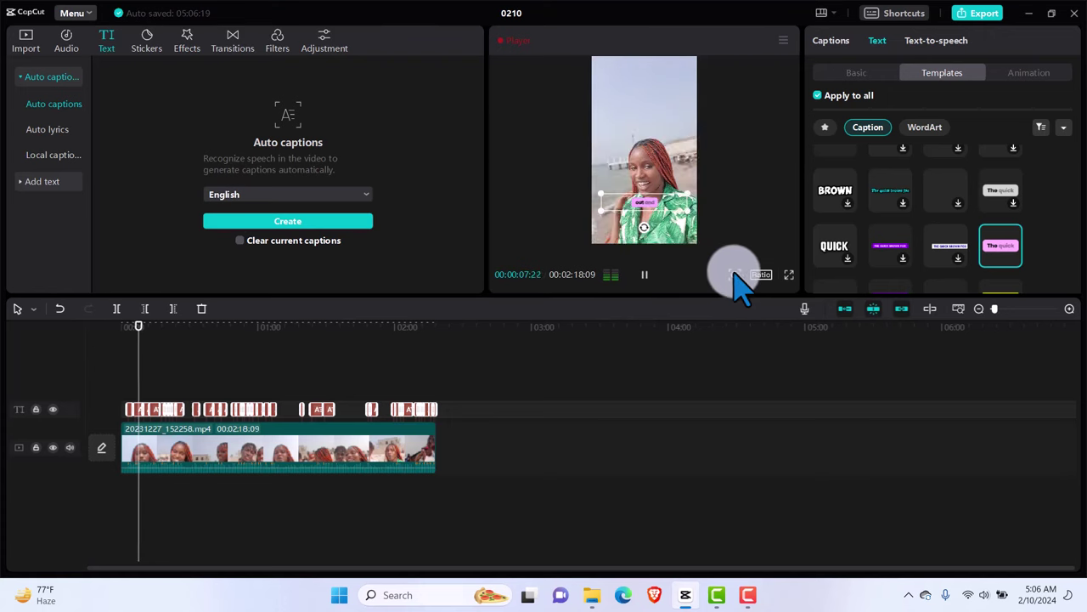
mouse_move(736, 275)
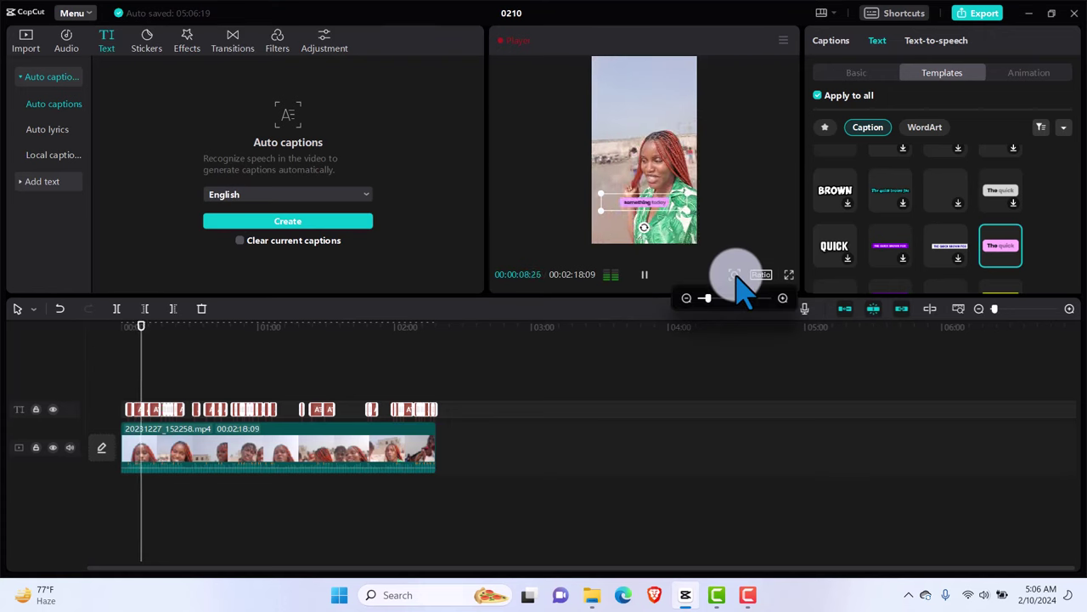
click(712, 299)
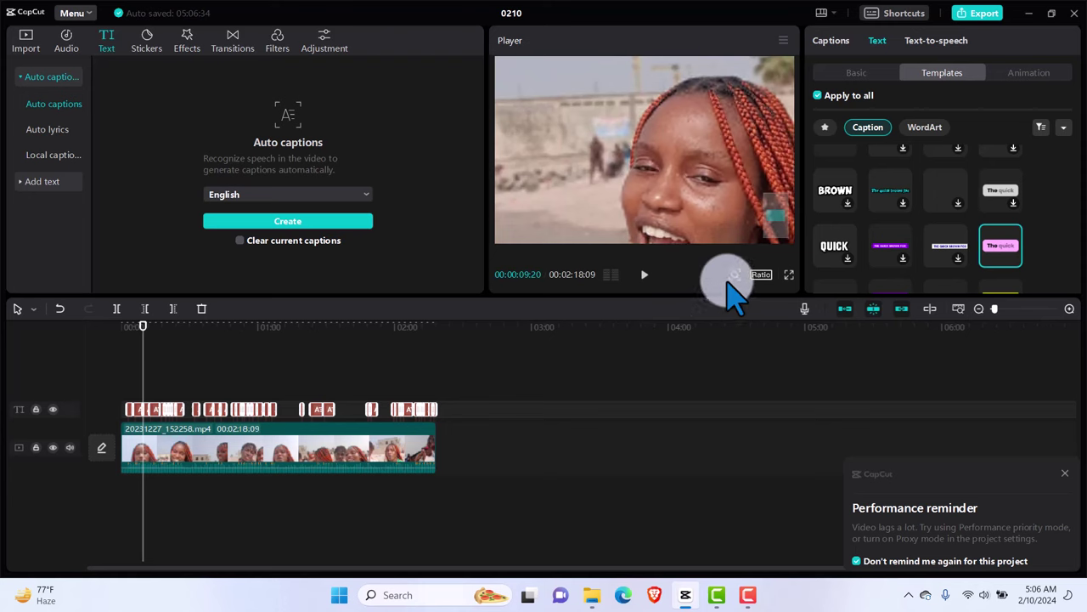
click(730, 275)
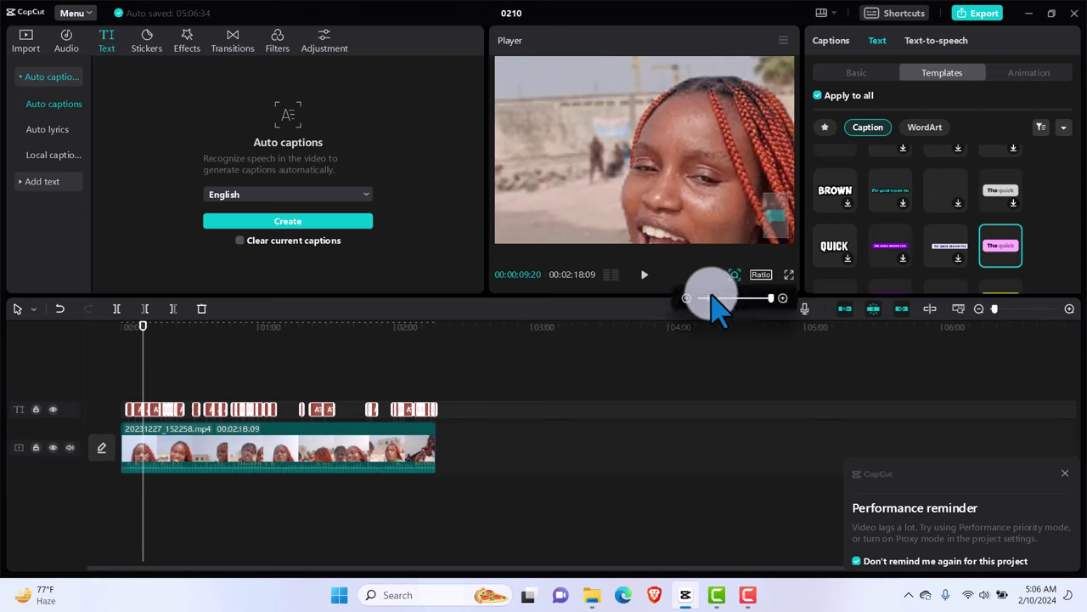
drag(710, 297, 686, 299)
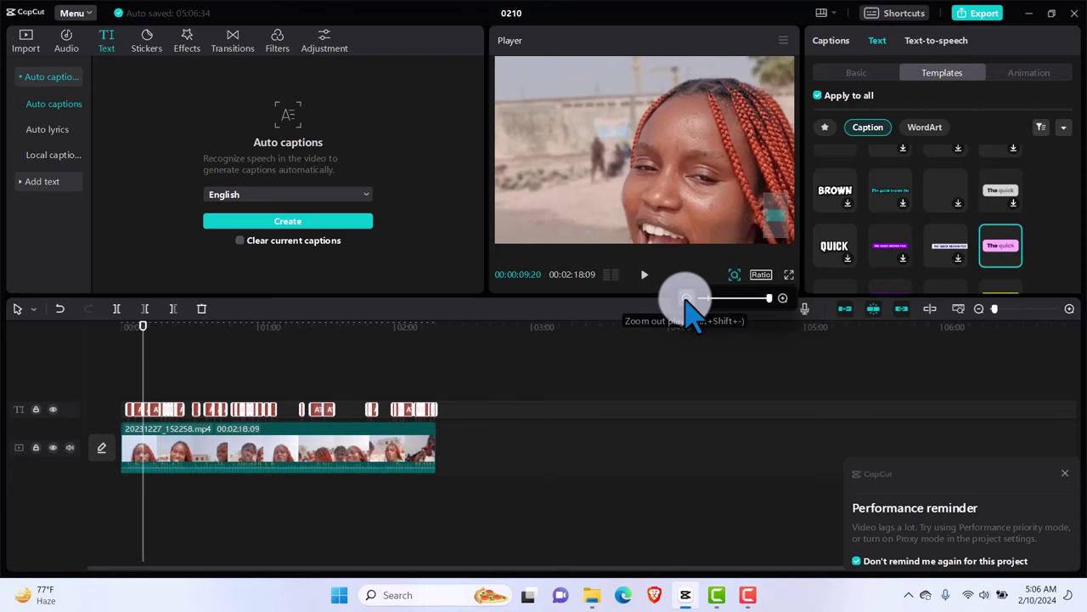
click(684, 300)
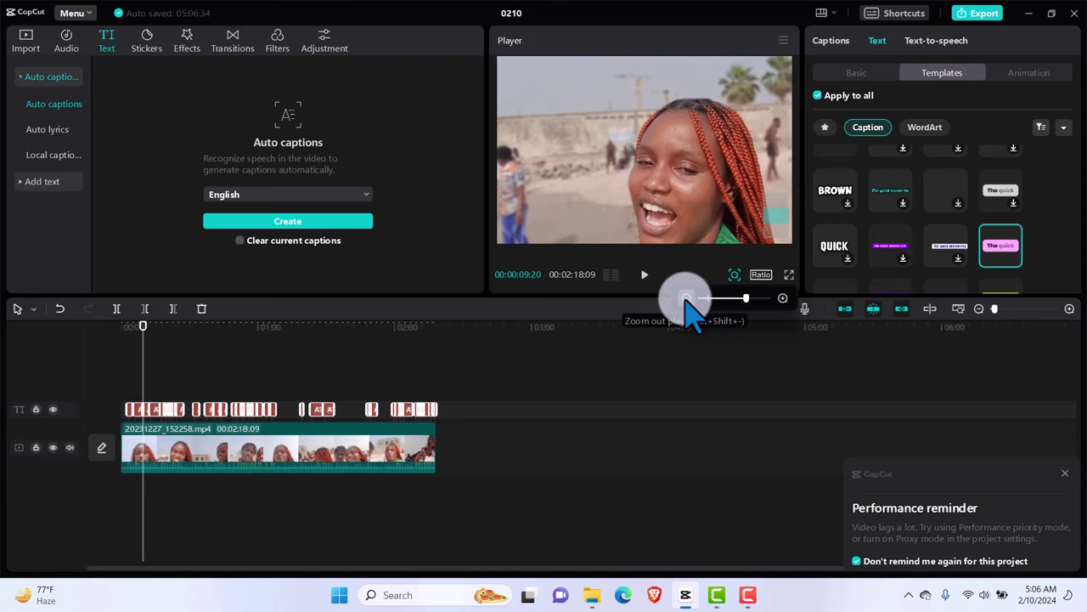
drag(746, 300, 710, 299)
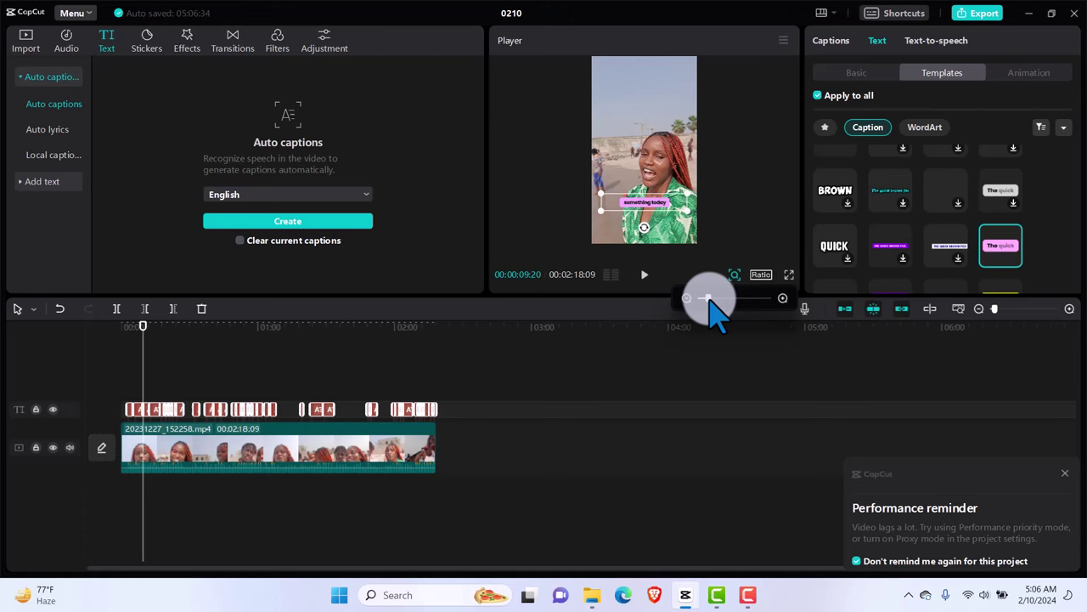
Close the player zoom control and dismiss the performance reminder
click(655, 211)
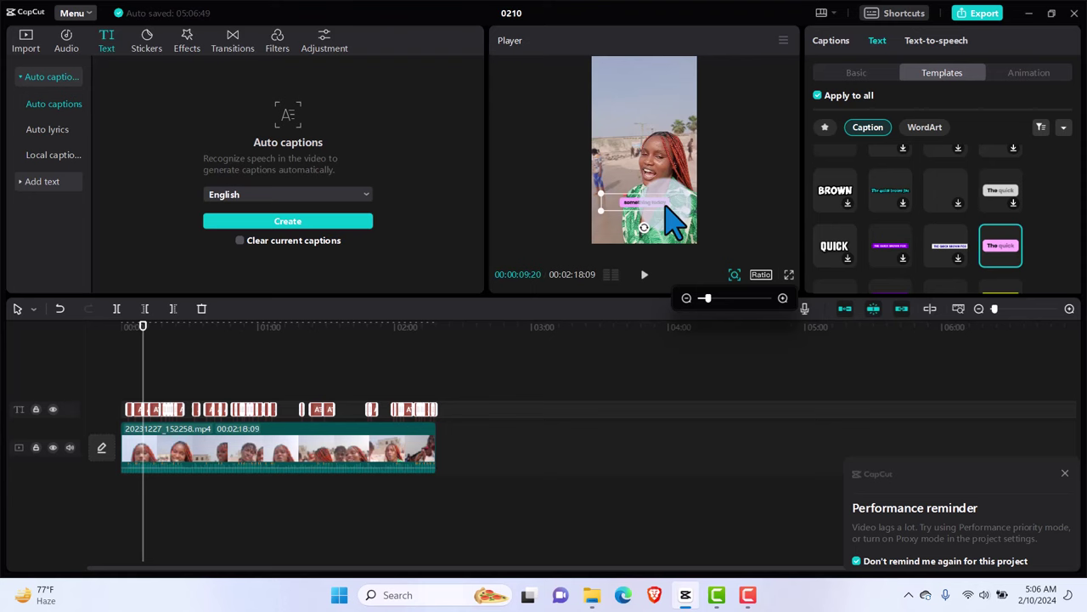
click(145, 325)
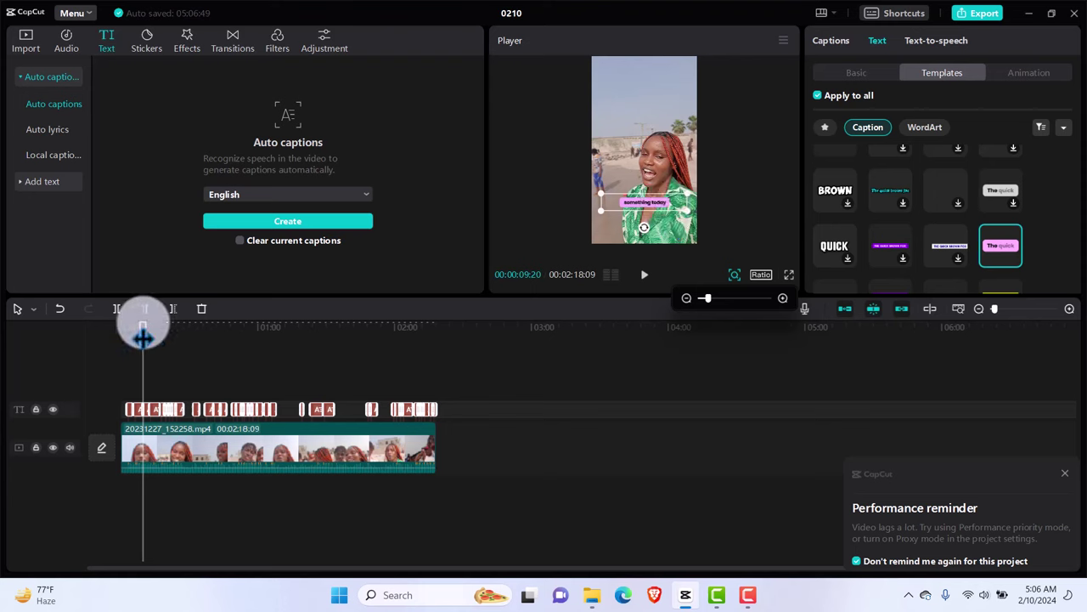
click(1070, 473)
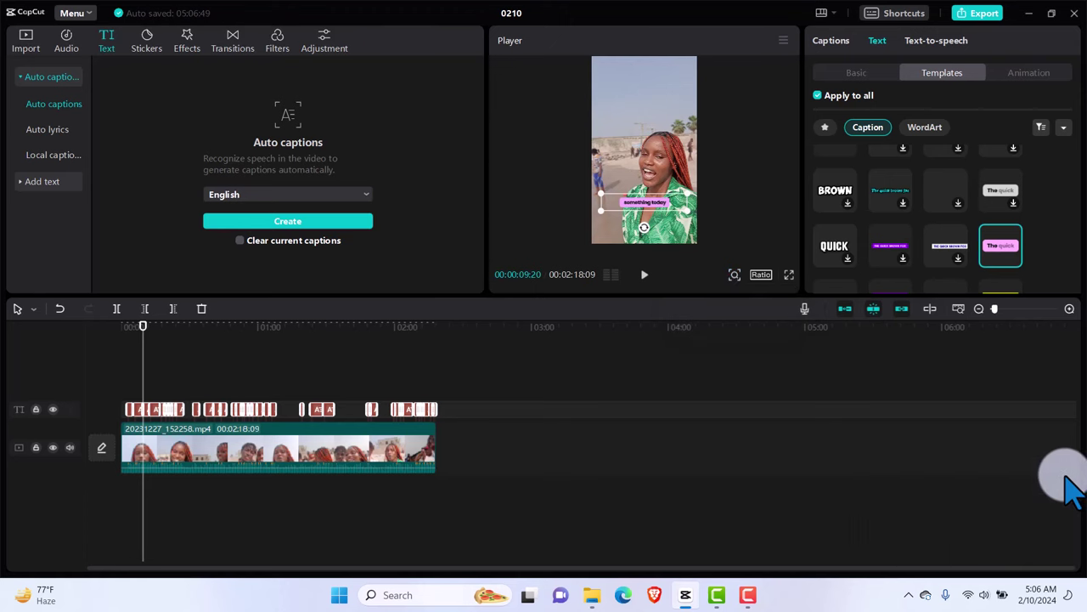
Apply the Throw Out entrance animation to all captions and play part of the beach clip to check it
click(1028, 74)
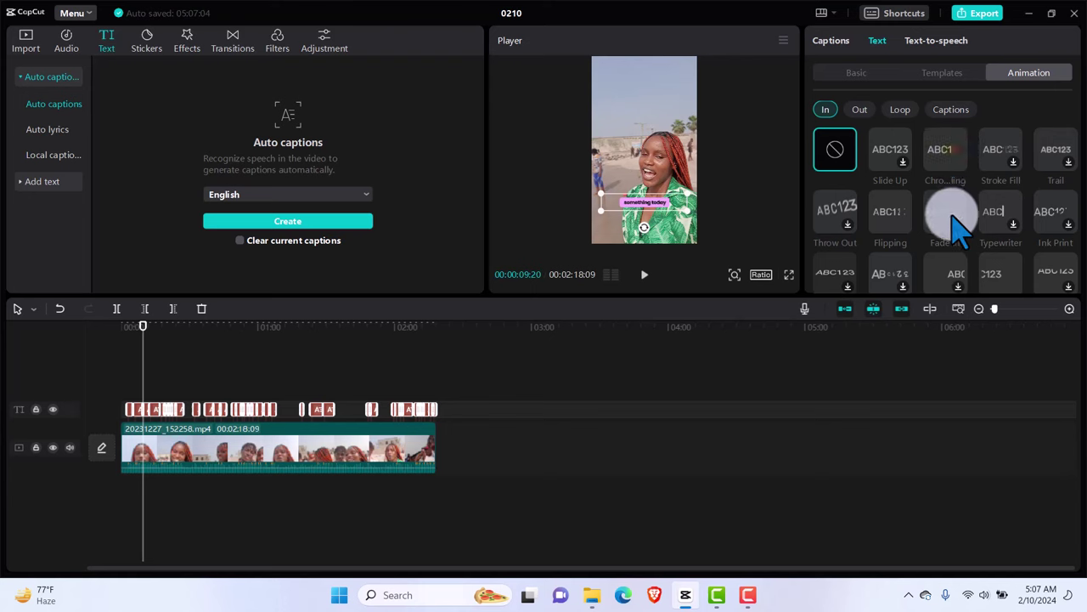
click(848, 227)
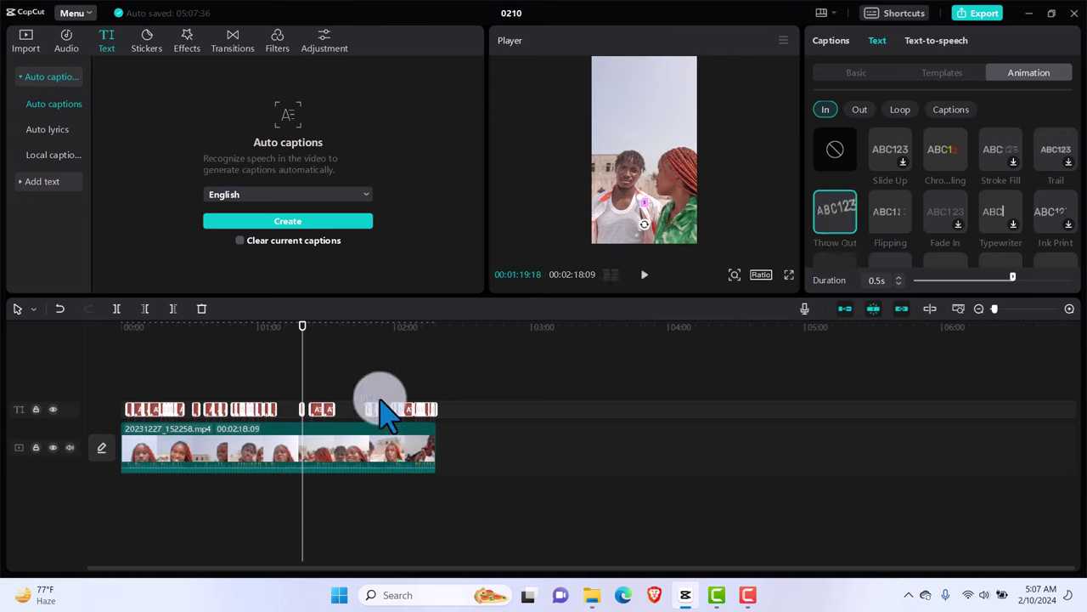
drag(303, 325, 151, 340)
key(space)
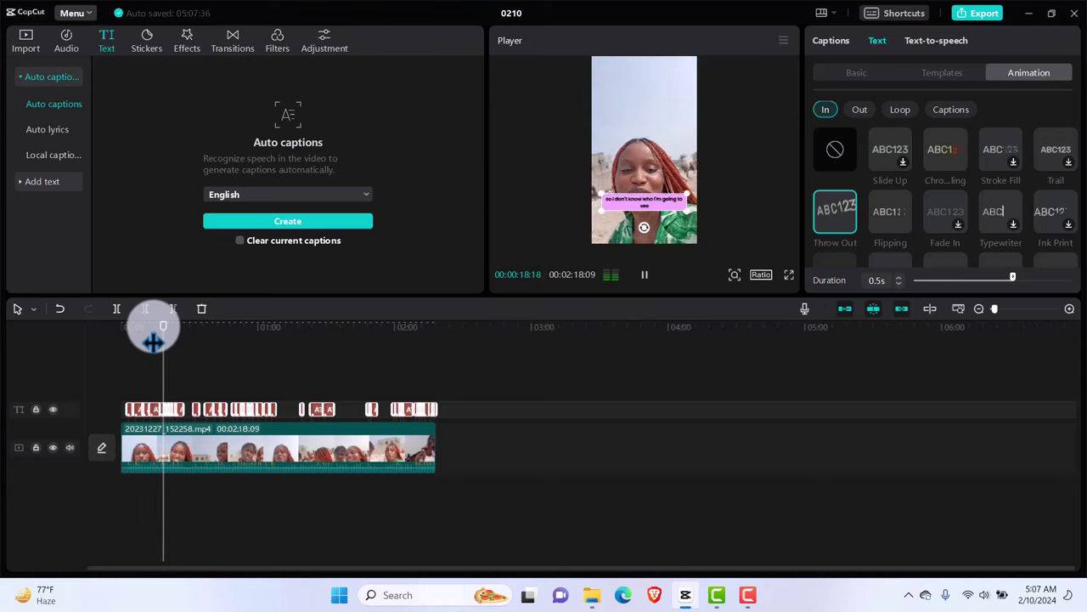
key(space)
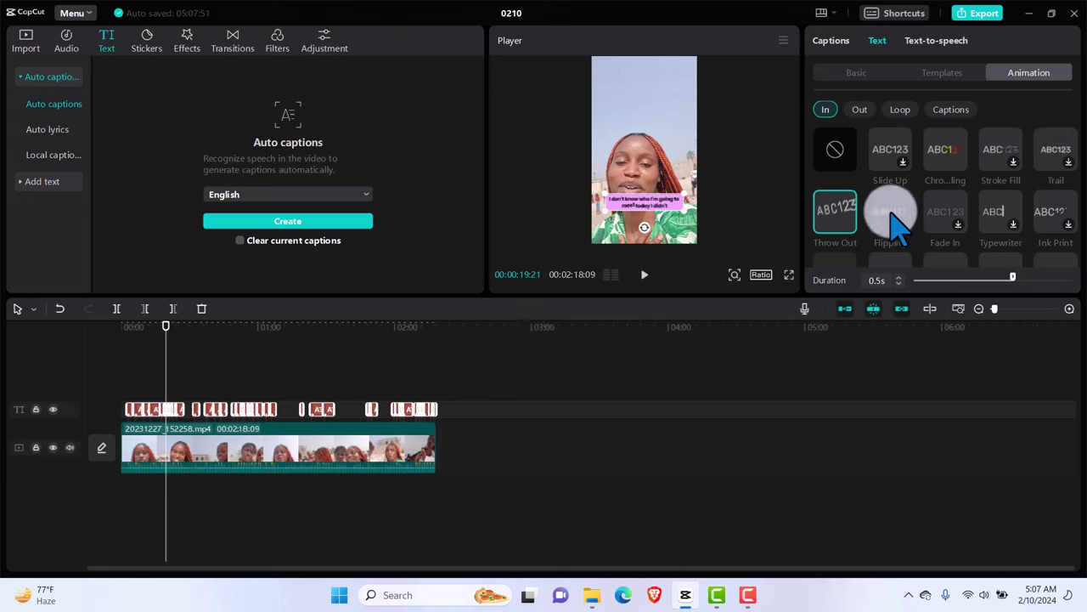
Apply the multicoloured "Chro...ling" entrance animation to all captions and play the beach clip from the start to check it
click(956, 160)
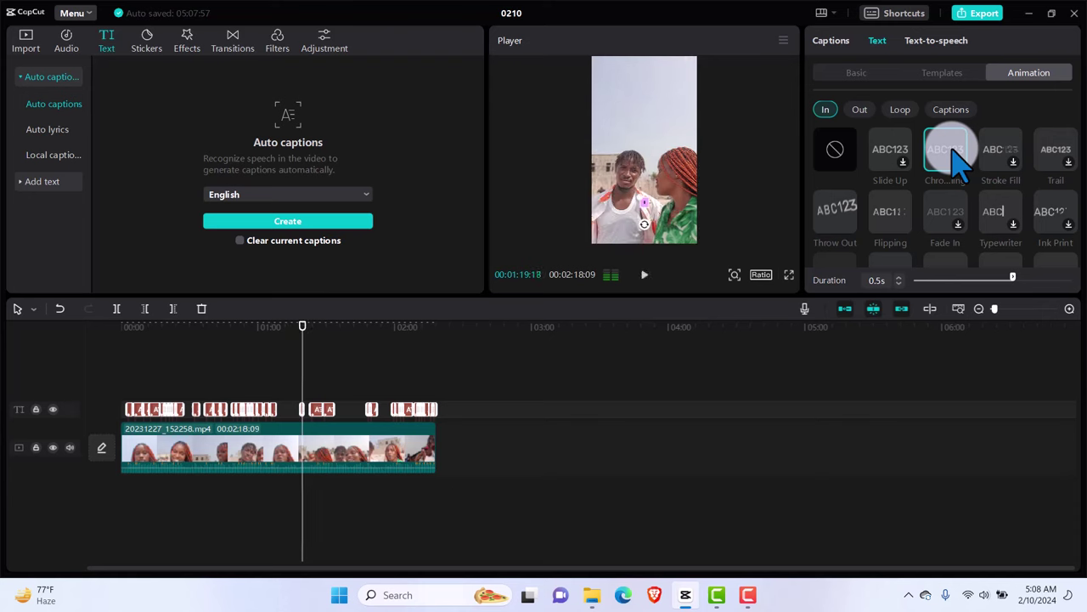
key(space)
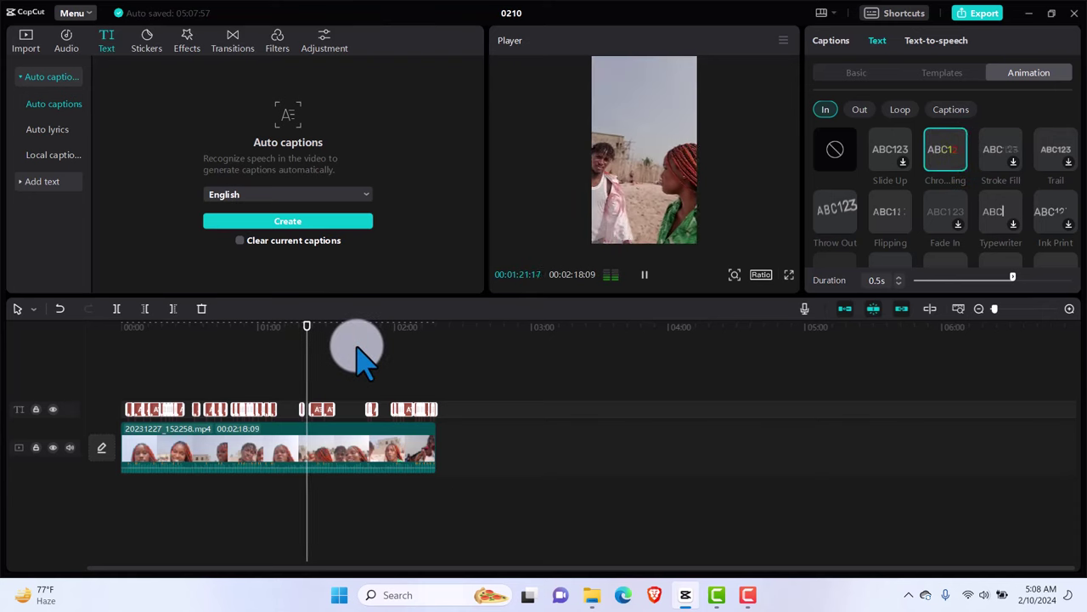
key(space)
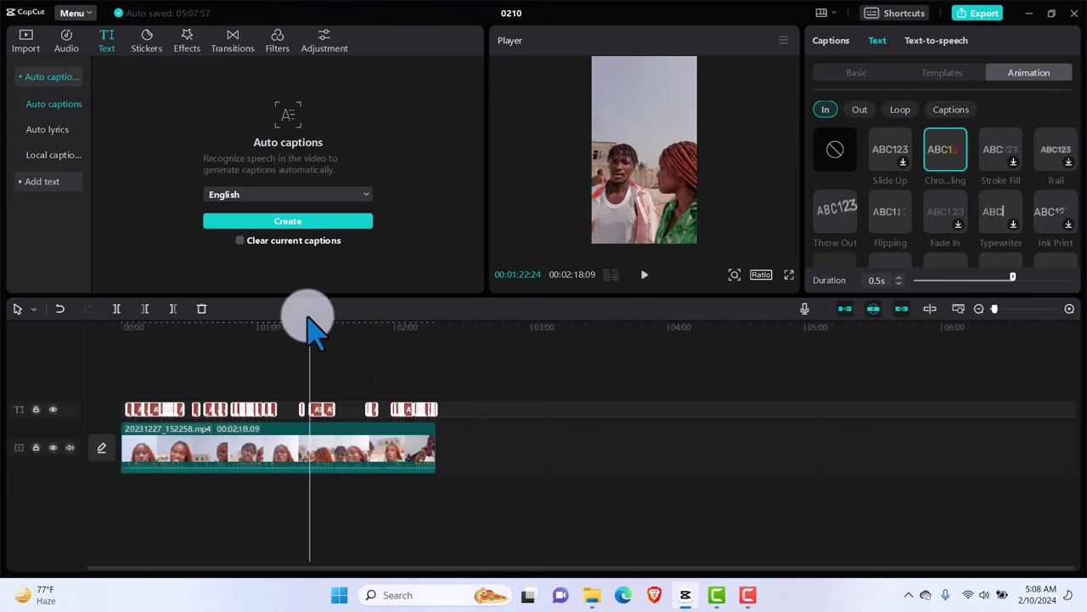
drag(311, 327, 119, 357)
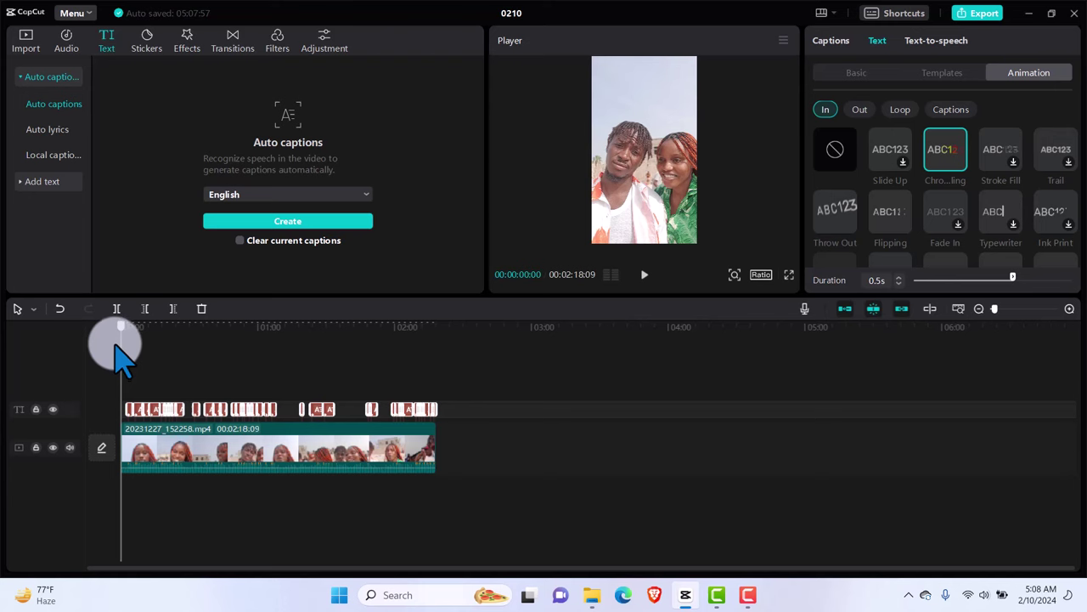
key(space)
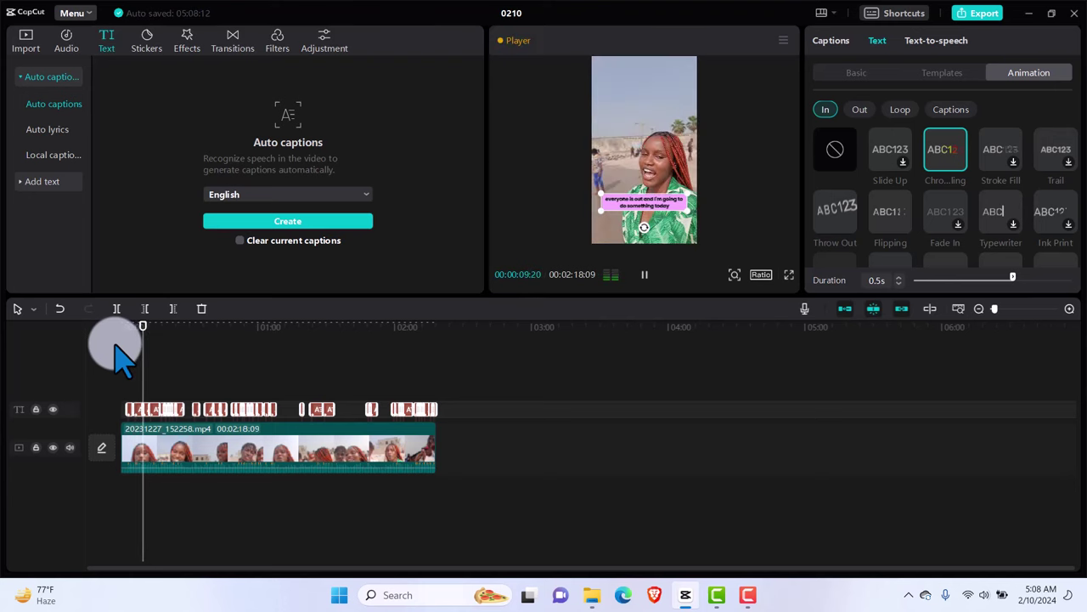
key(space)
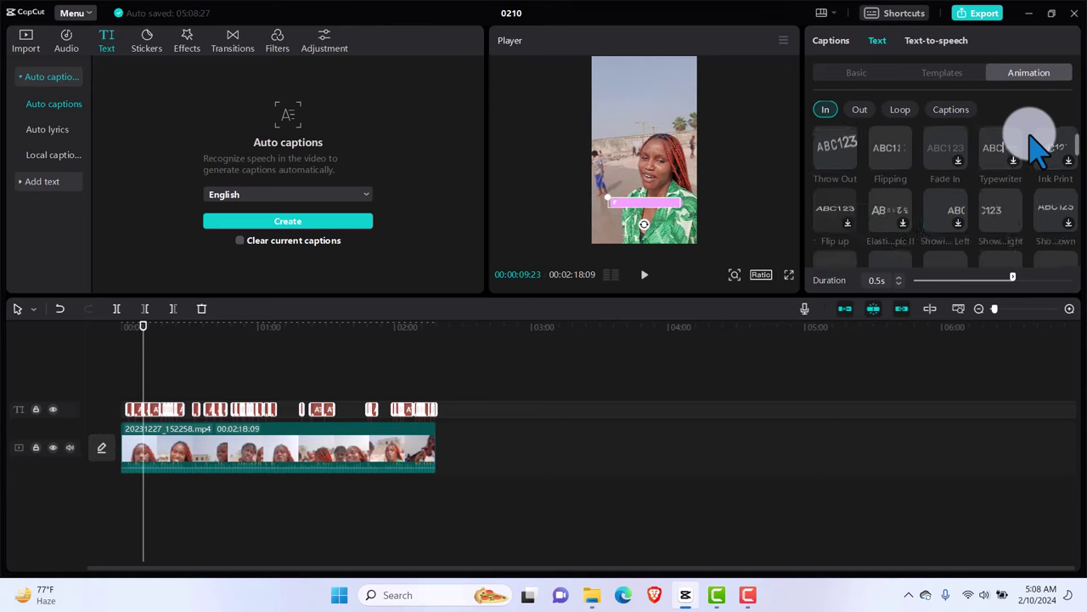
Browse further entrance animations and look at the captions' basic font settings
scroll(1038, 150, down, 3)
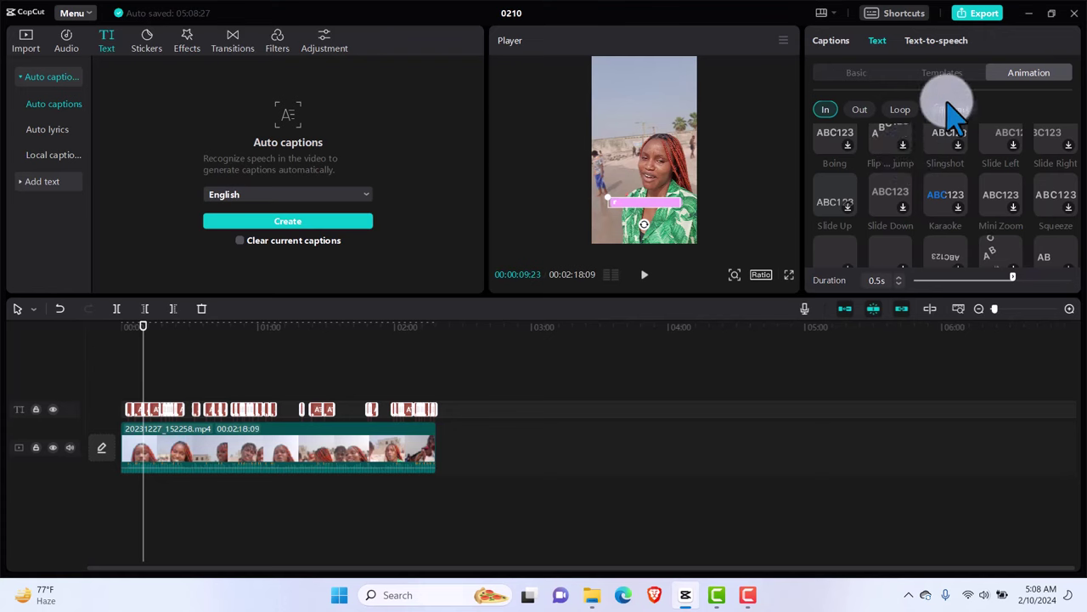
click(867, 71)
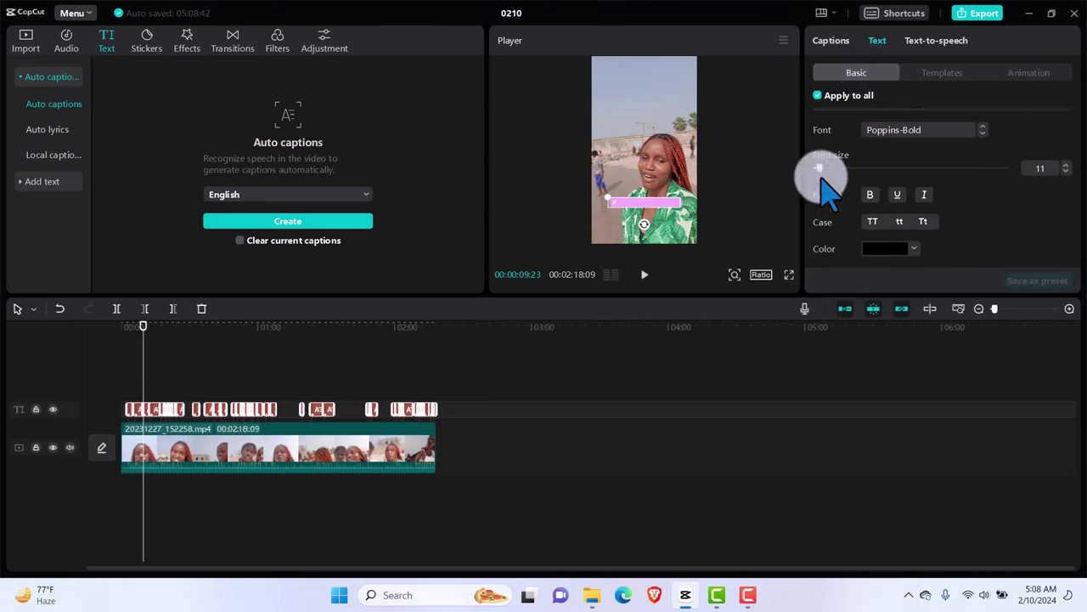
click(976, 142)
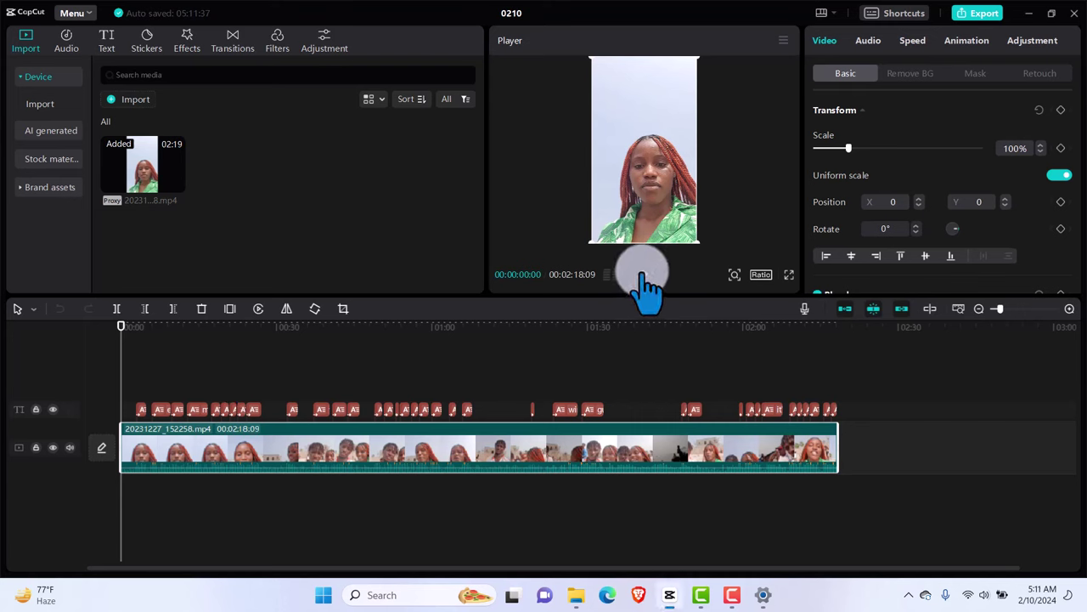
Play the opening seconds of the captioned beach clip and look through the clip's basic video settings
click(644, 274)
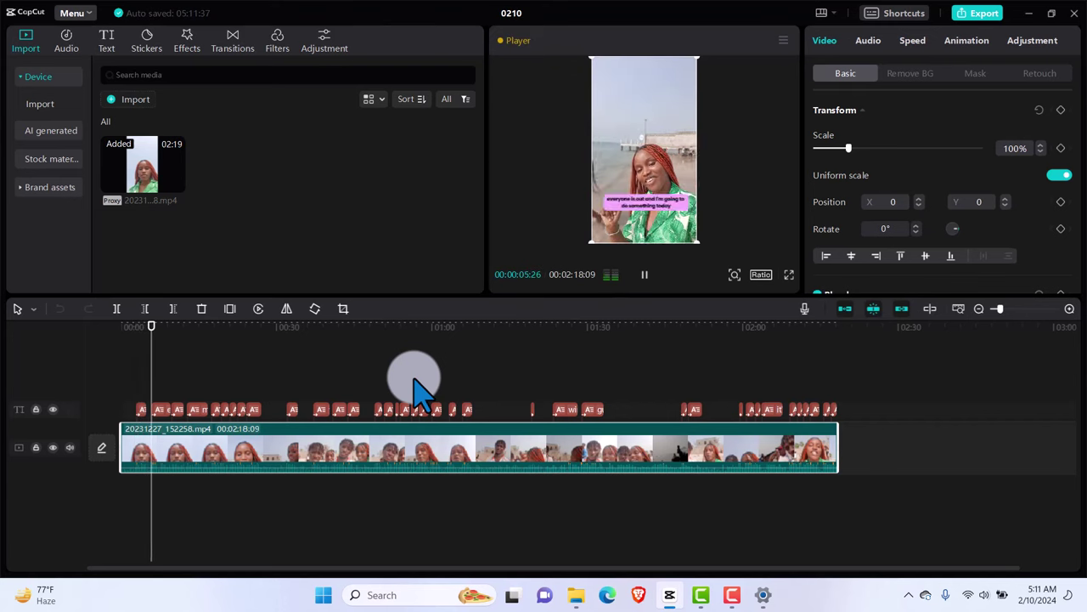
key(space)
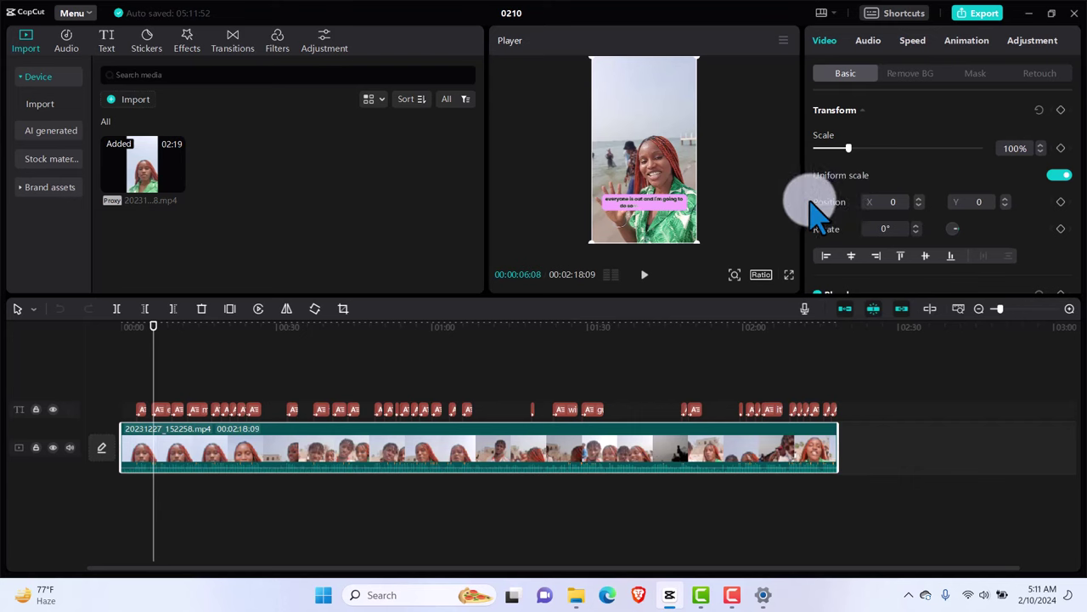
scroll(816, 214, down, 3)
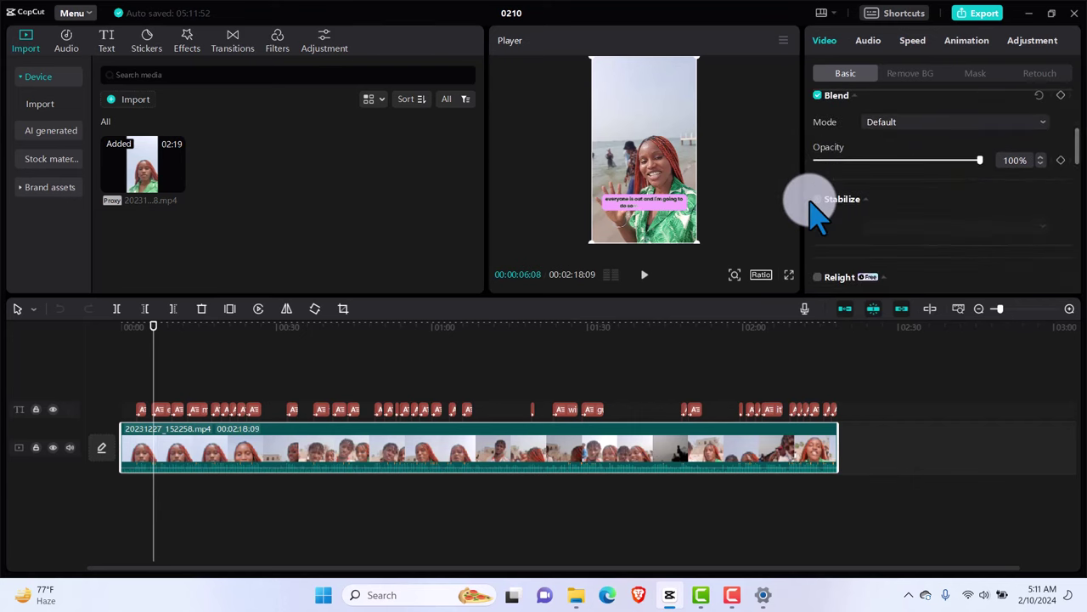
scroll(816, 214, down, 2)
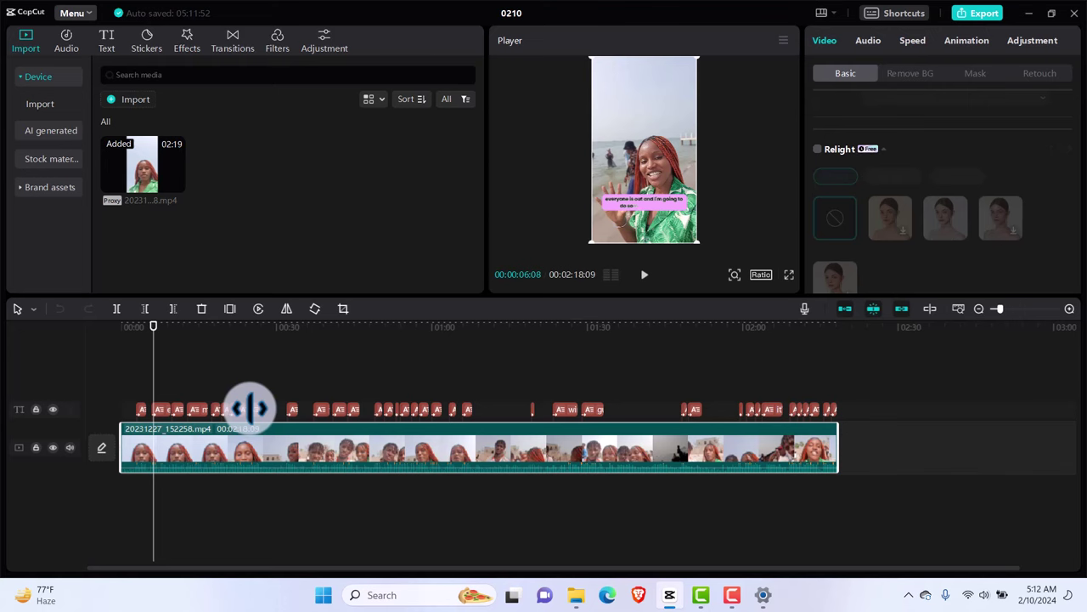
Select the caption at about 25 seconds and review its basic text settings, templates and animation options
click(250, 409)
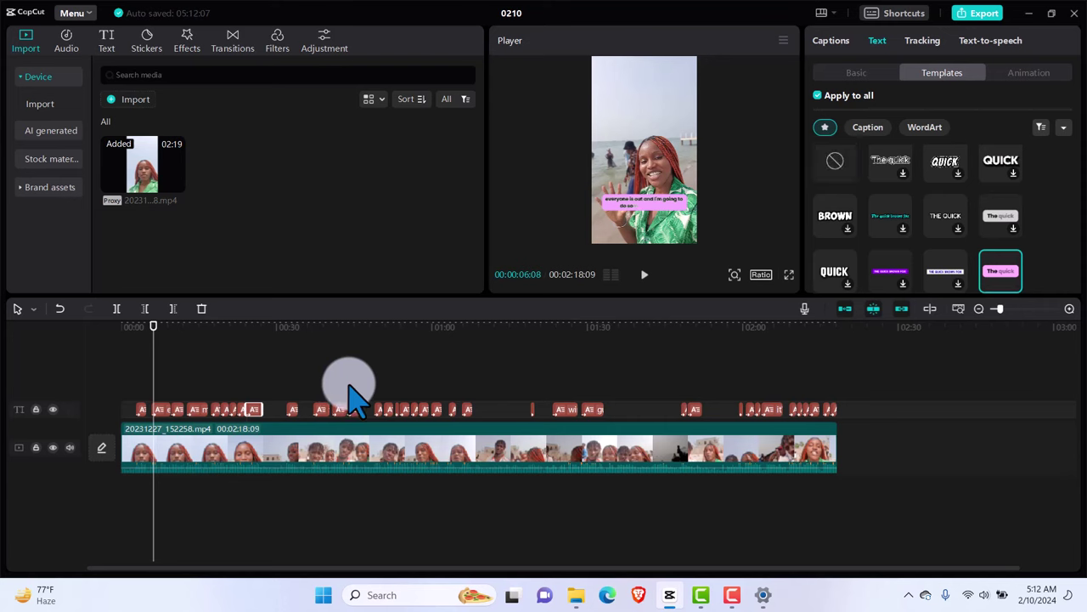
click(860, 73)
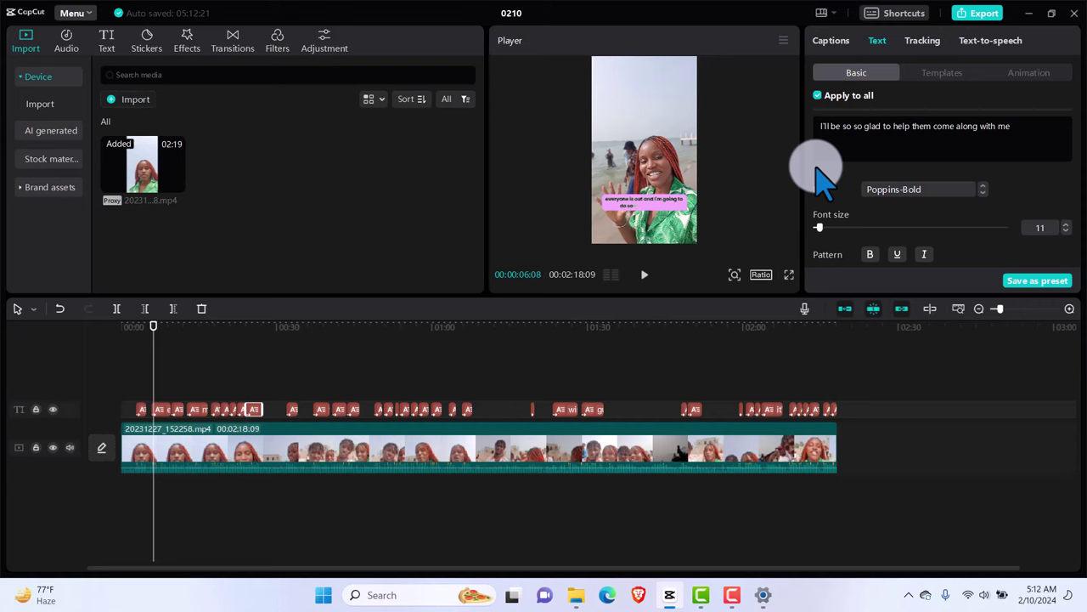
scroll(820, 174, down, 10)
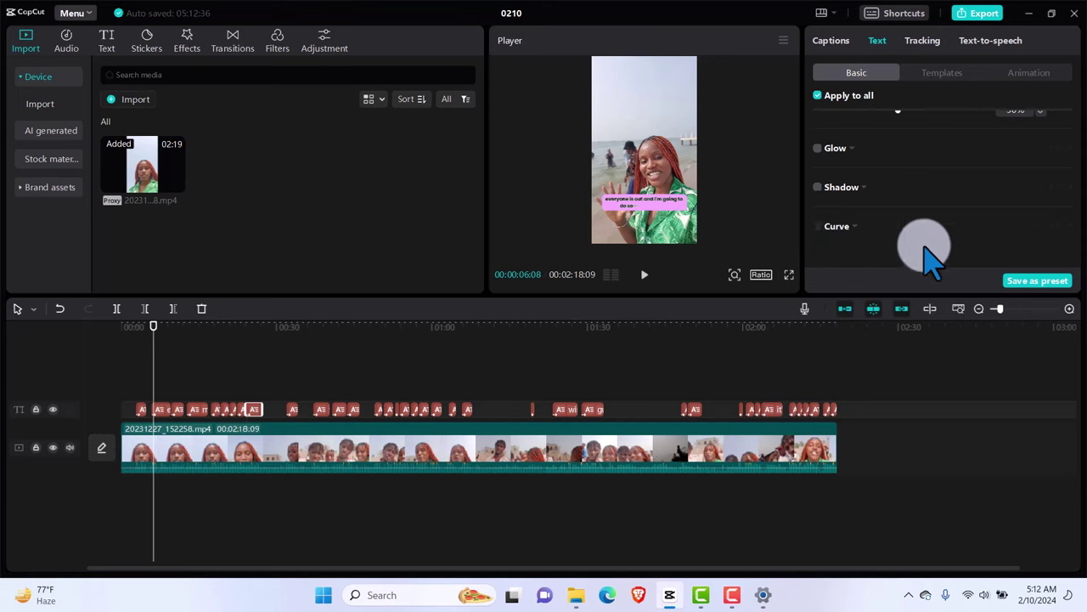
scroll(930, 259, up, 6)
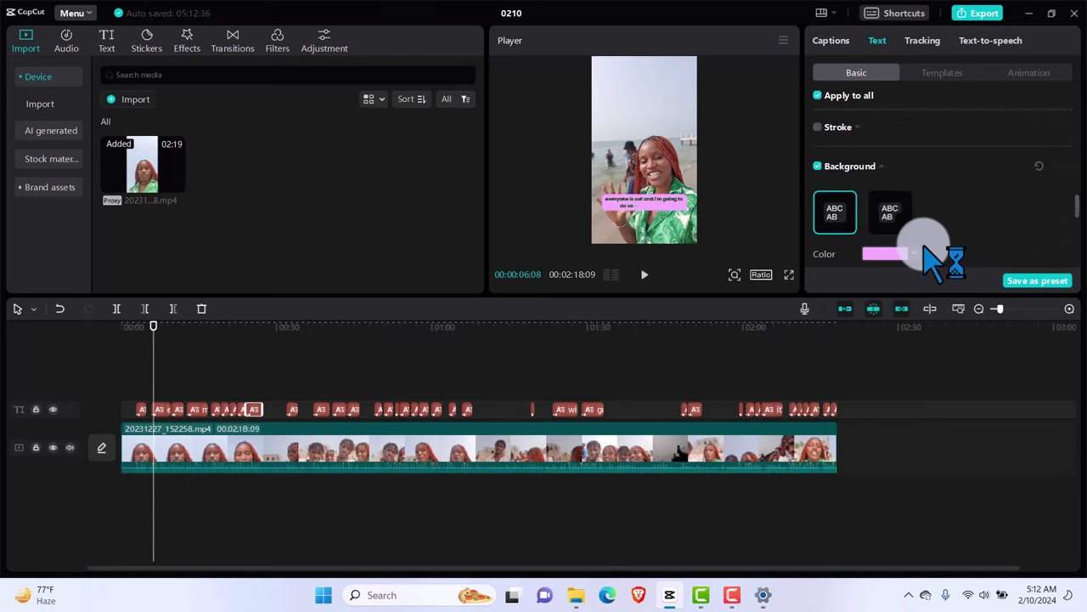
scroll(932, 257, up, 5)
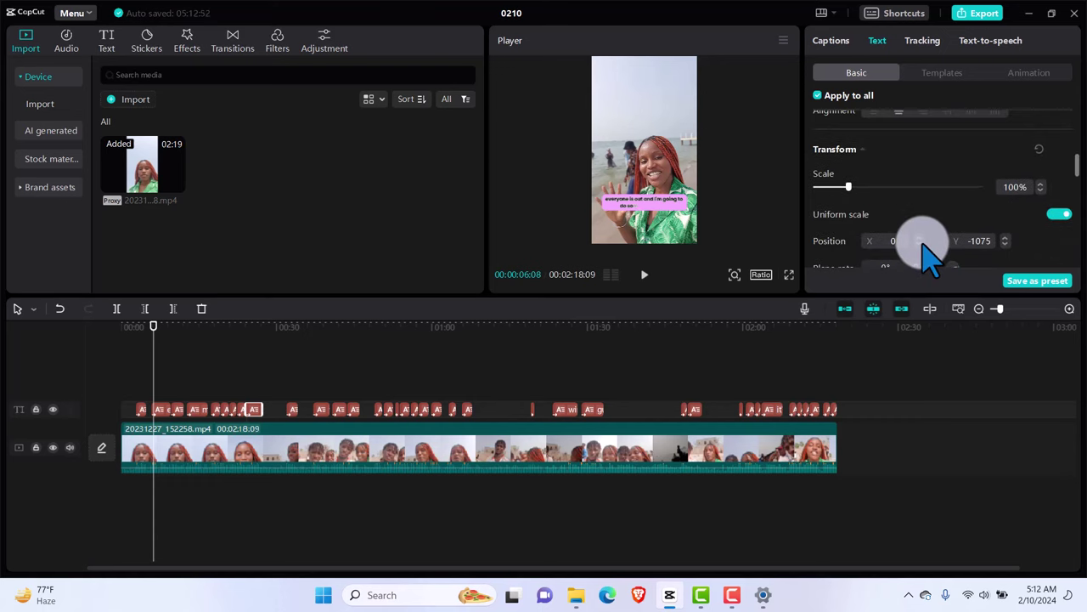
scroll(932, 257, up, 6)
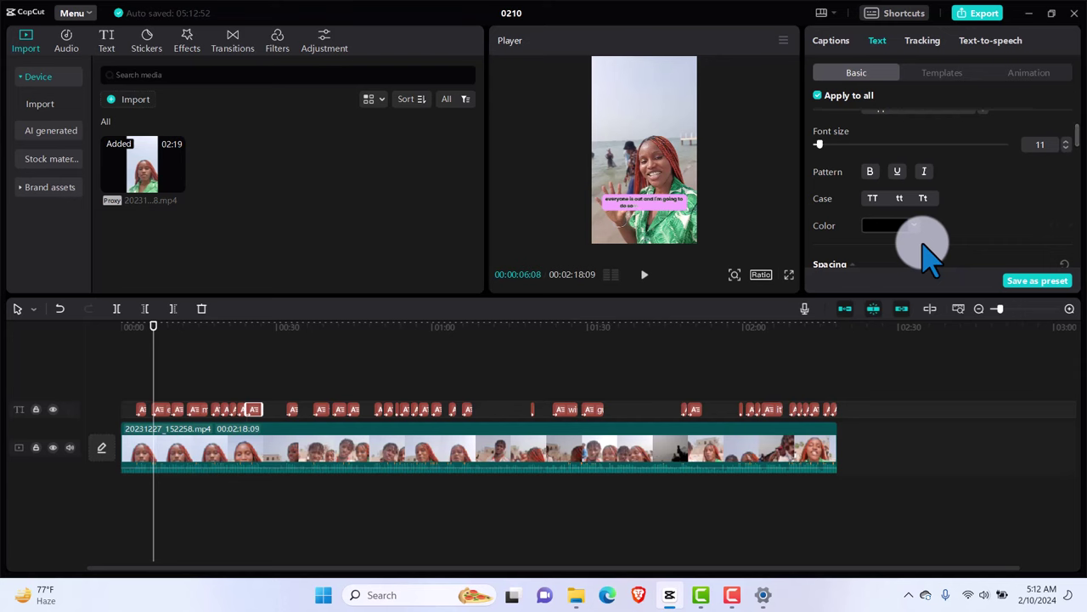
scroll(930, 255, up, 2)
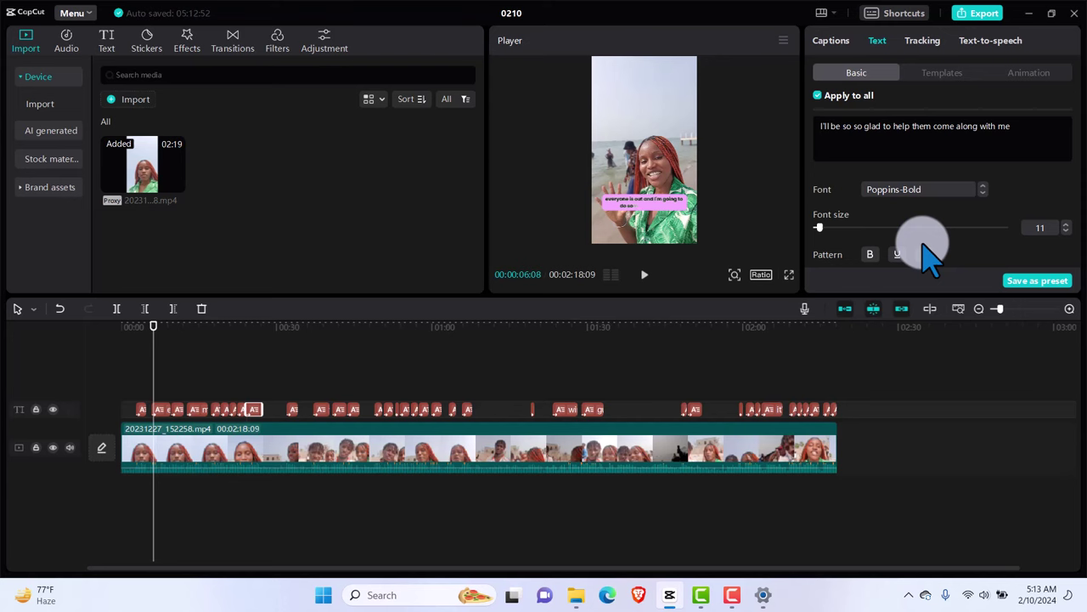
click(941, 73)
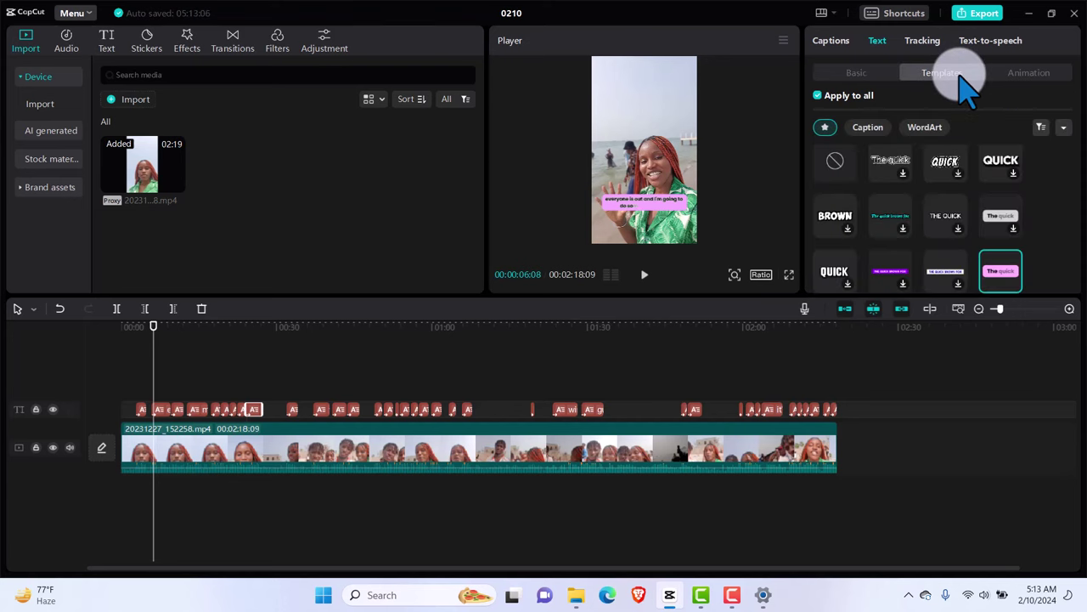
click(1023, 74)
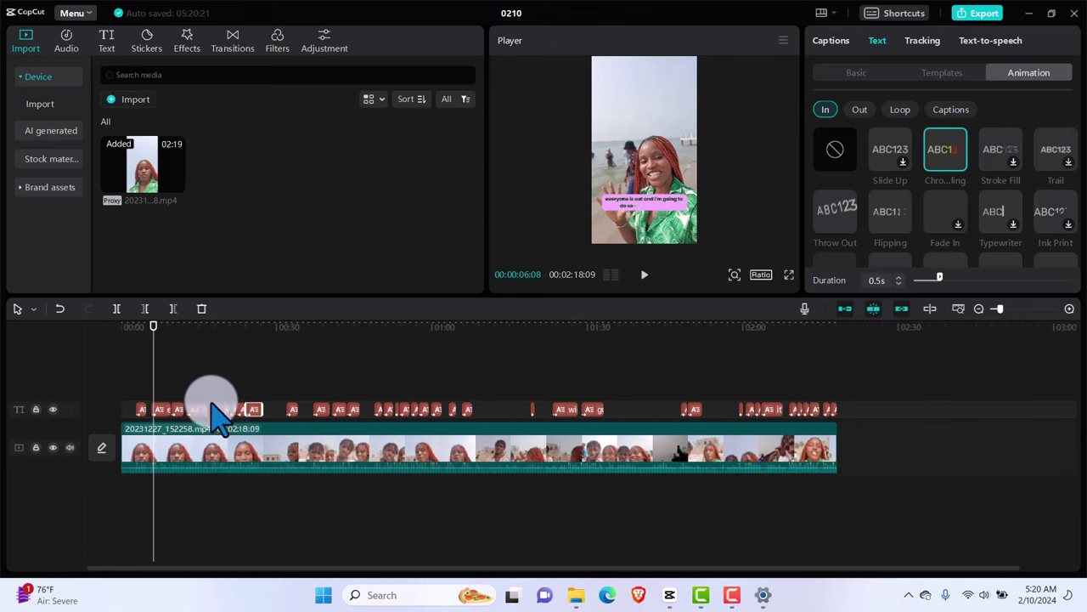
Split the beach clip at 00:00:20:28 and select the part after the cut
click(248, 461)
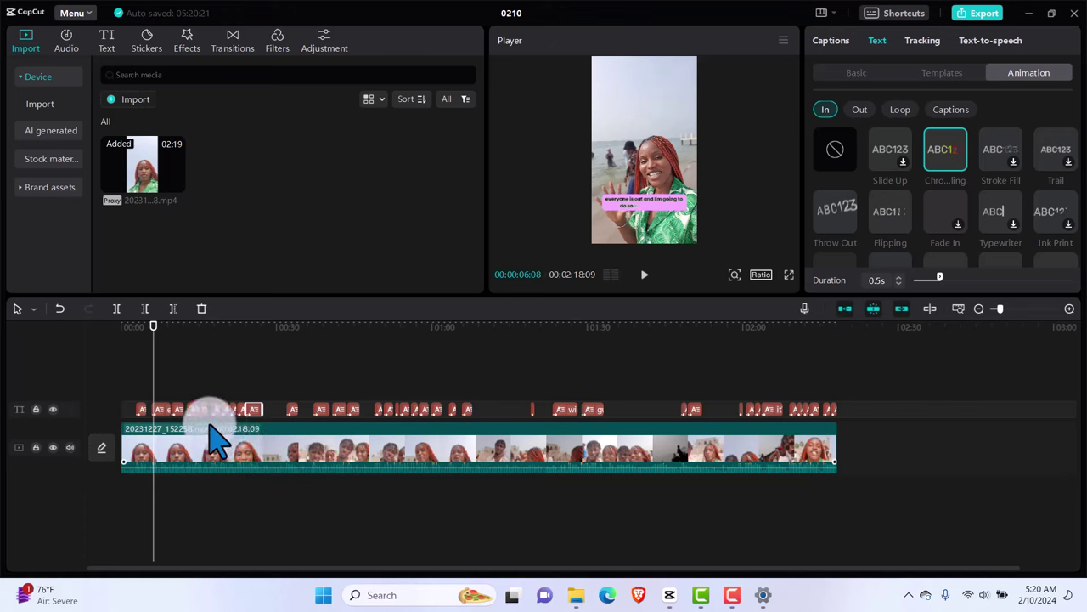
click(152, 326)
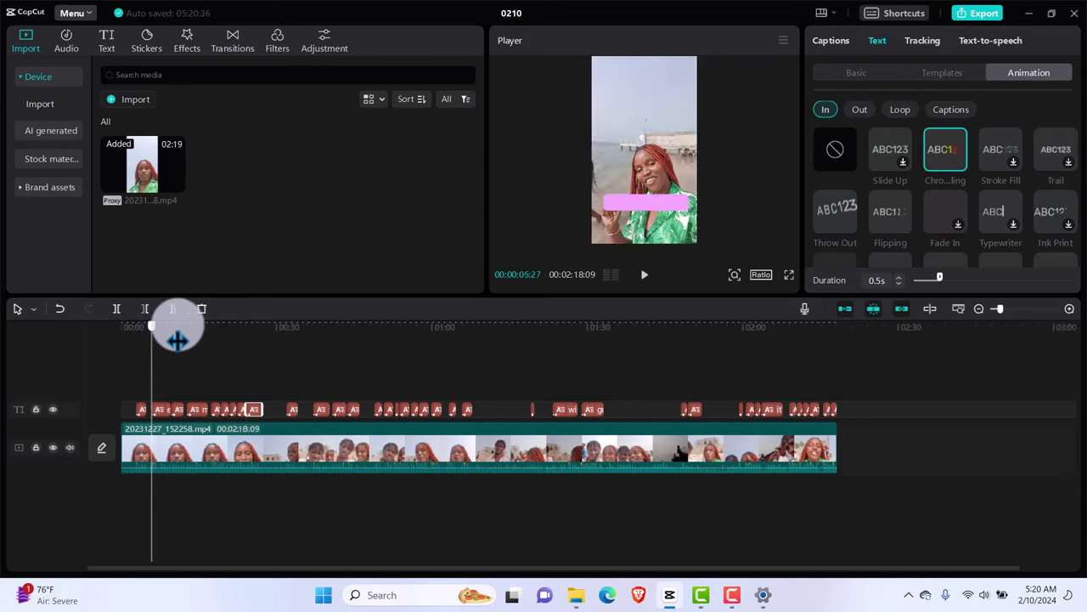
drag(176, 340, 229, 349)
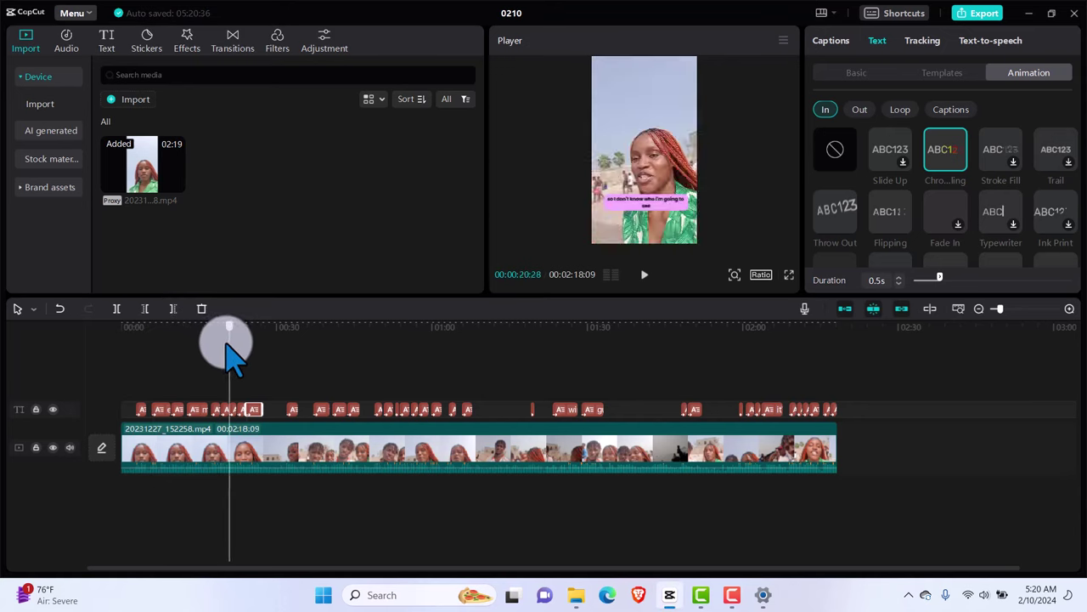
click(245, 462)
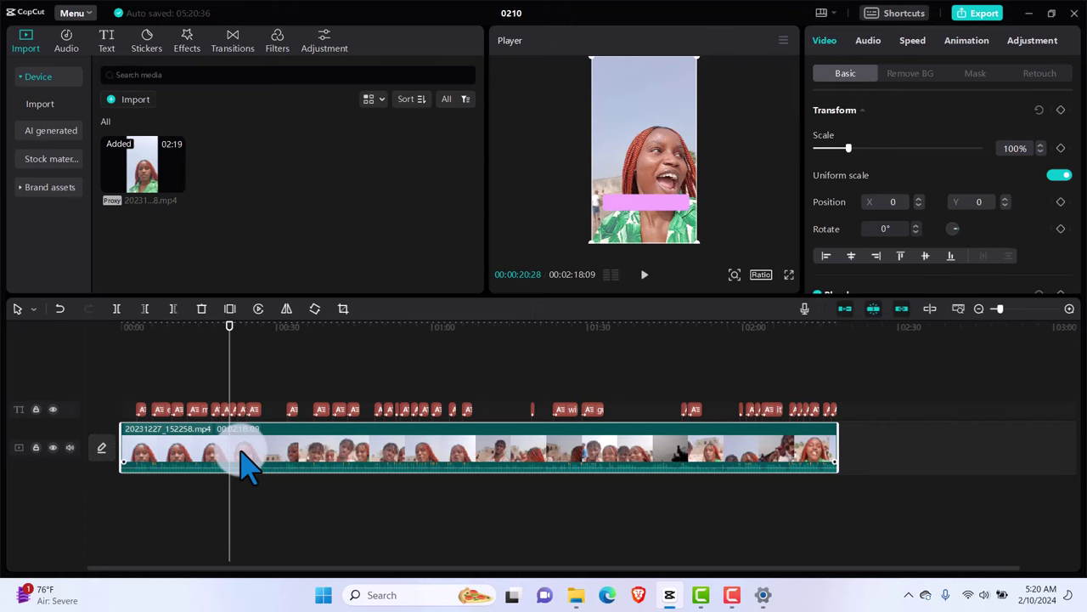
key(ctrl+b)
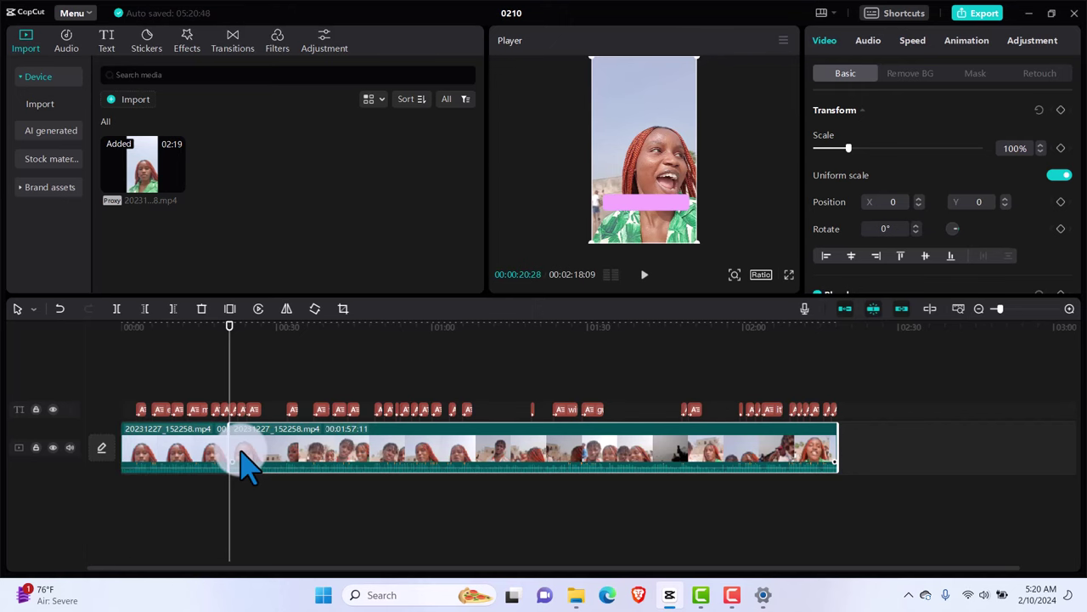
click(242, 455)
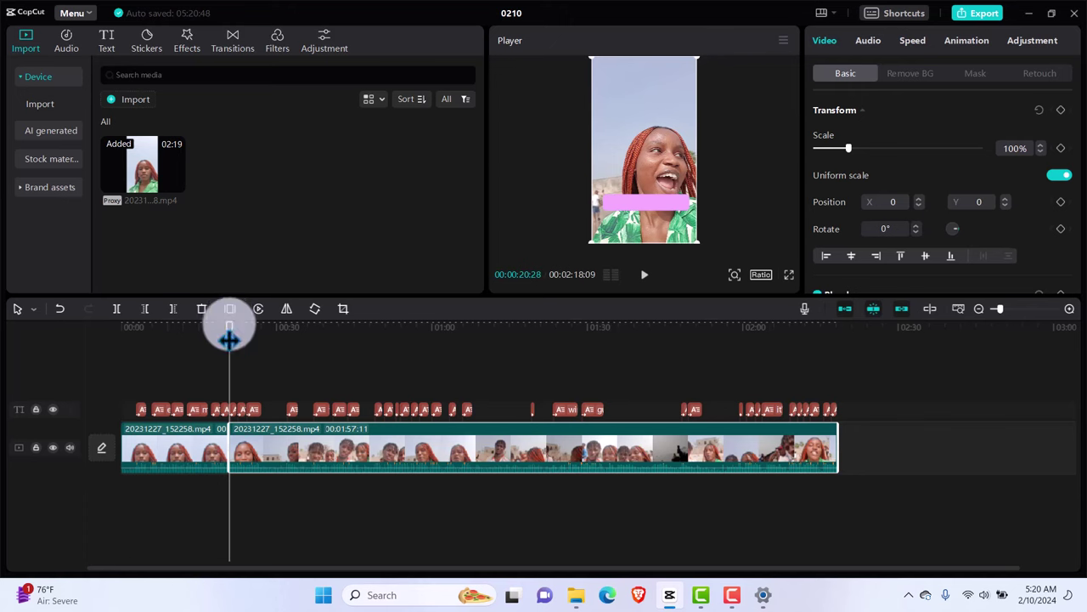
Split the second part of the beach clip at 00:00:27:06
drag(230, 323, 263, 339)
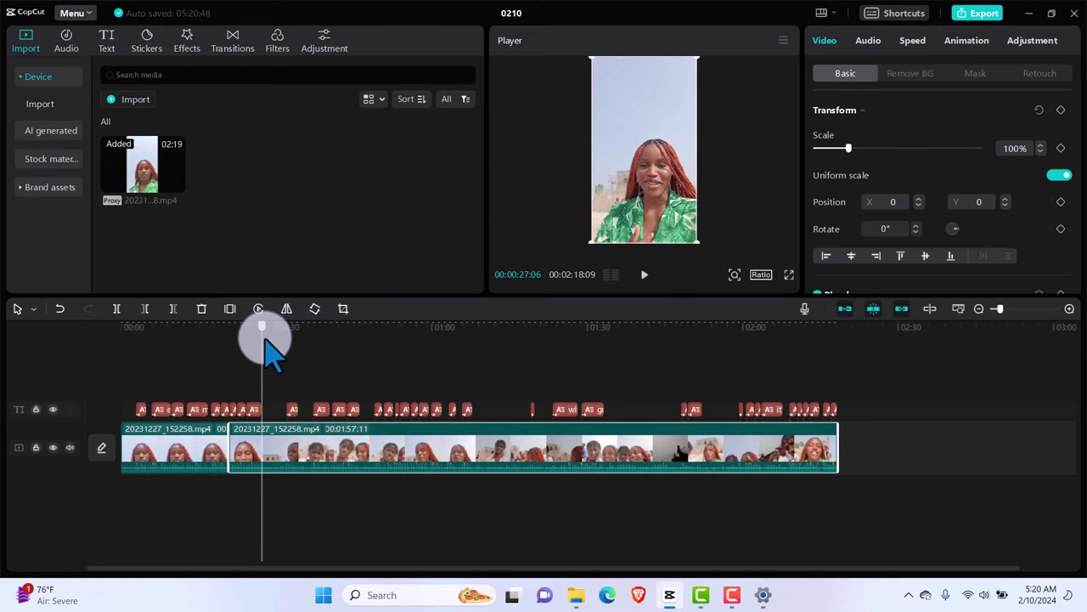
key(ctrl+b)
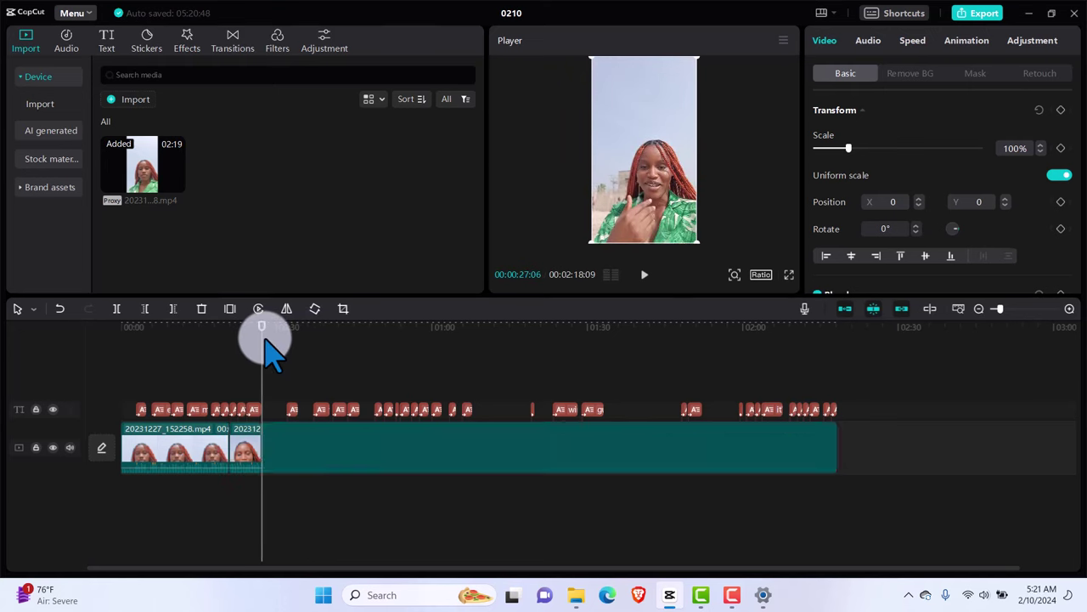
right_click(307, 462)
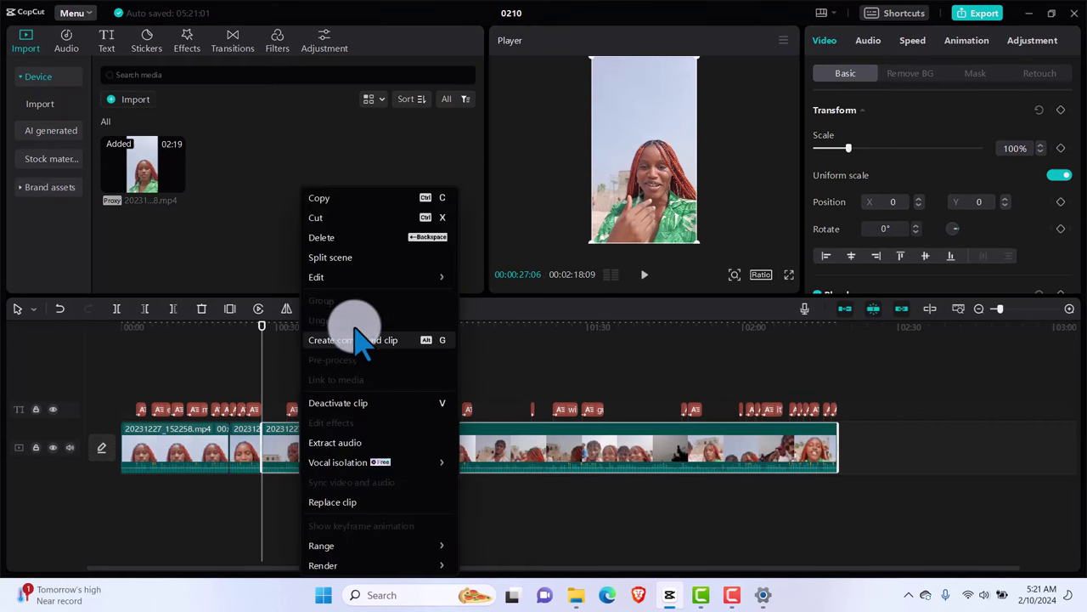
click(344, 262)
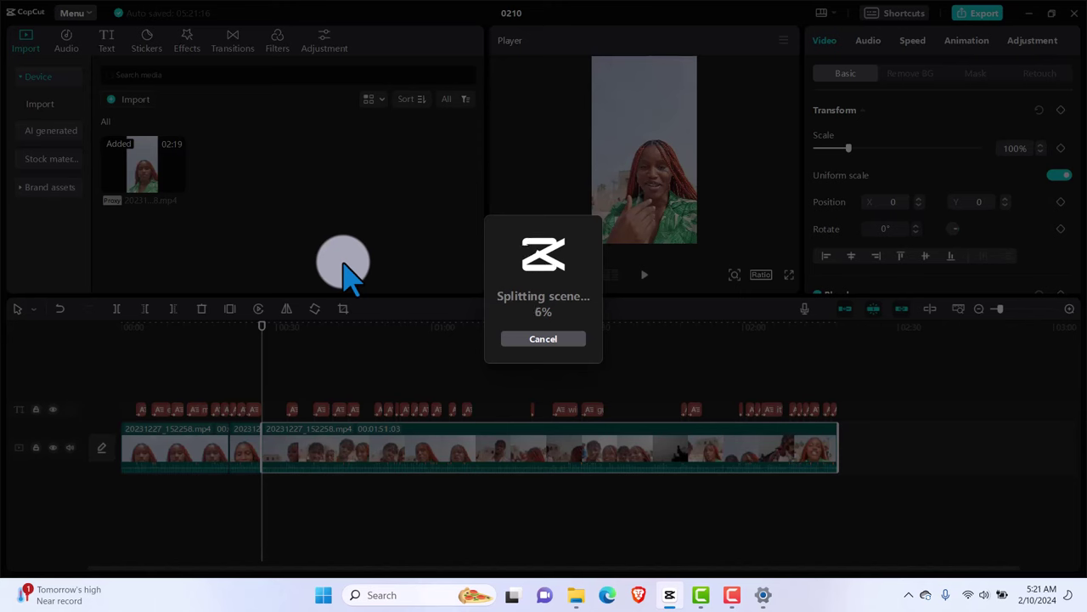
click(534, 342)
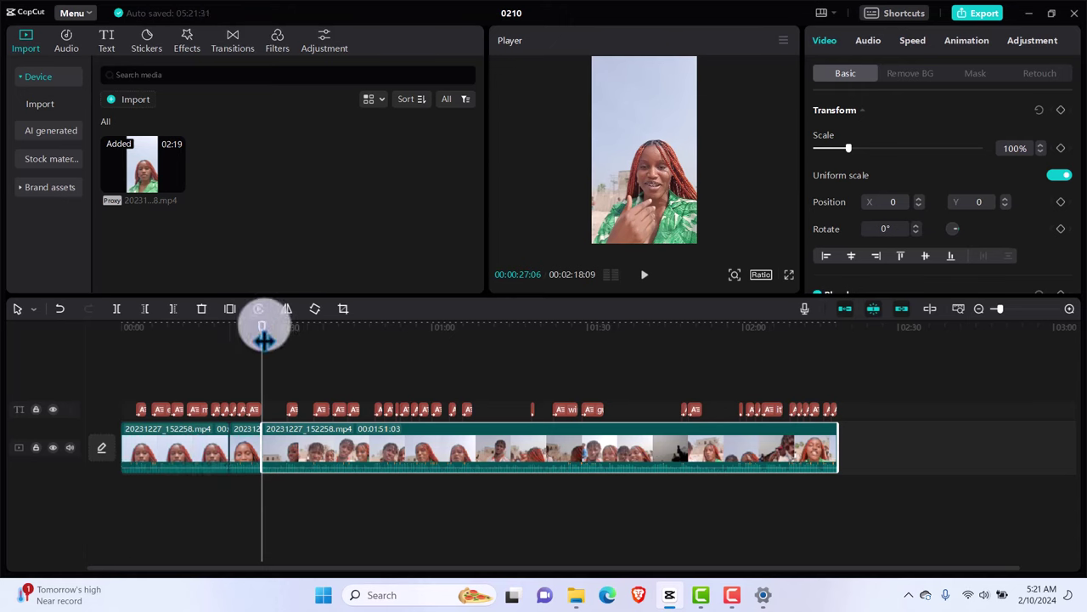
Split the remaining part of the beach clip at 00:00:34:07
drag(263, 339, 299, 344)
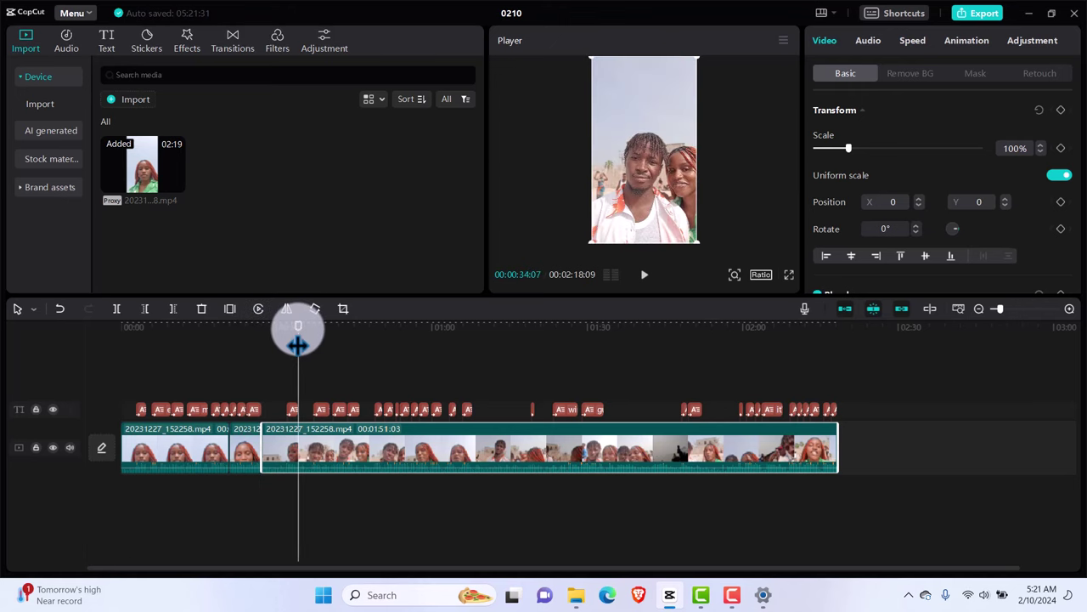
key(ctrl+b)
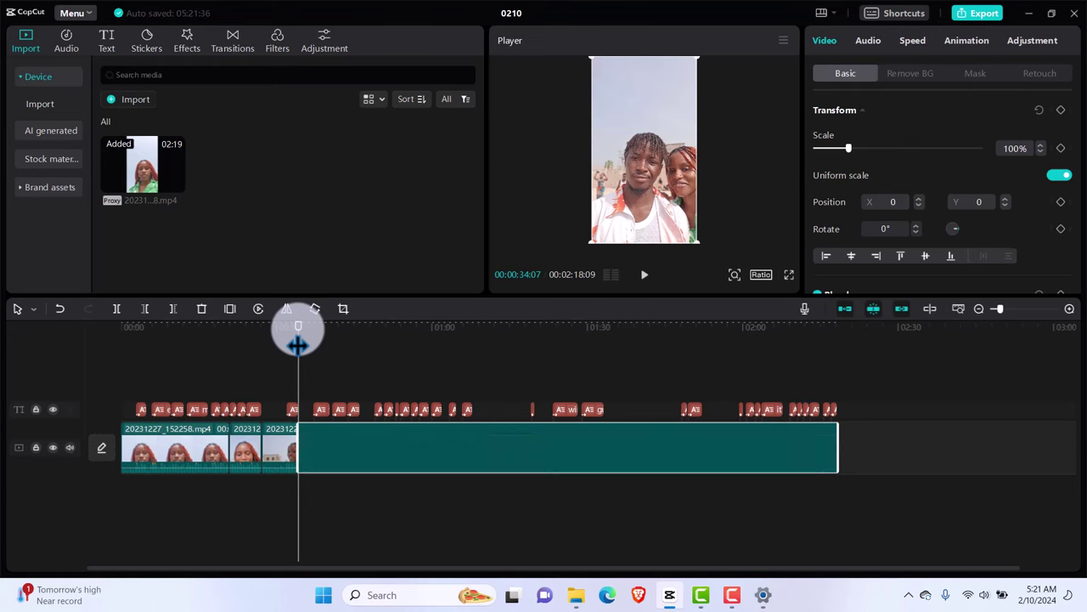
click(230, 460)
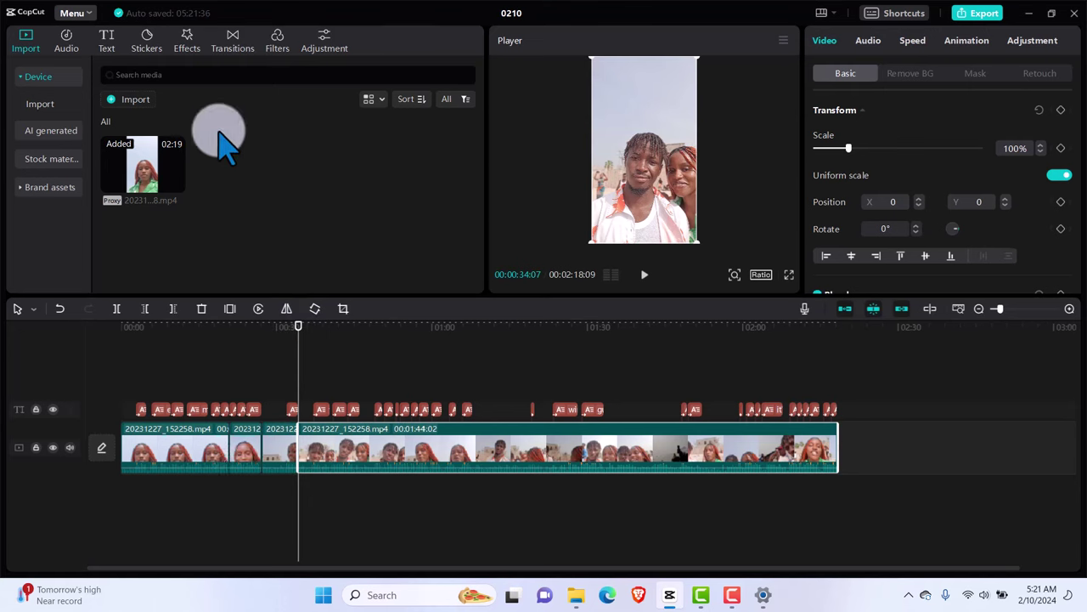
Download the Shake III camera transition and place it on the first cut of the beach clip
click(234, 43)
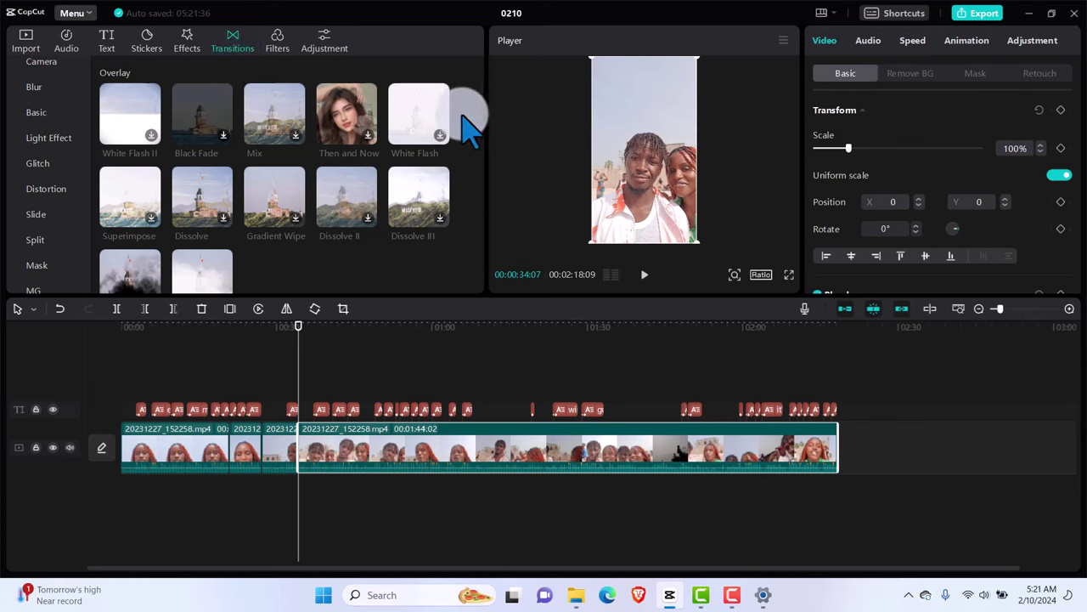
scroll(470, 127, down, 5)
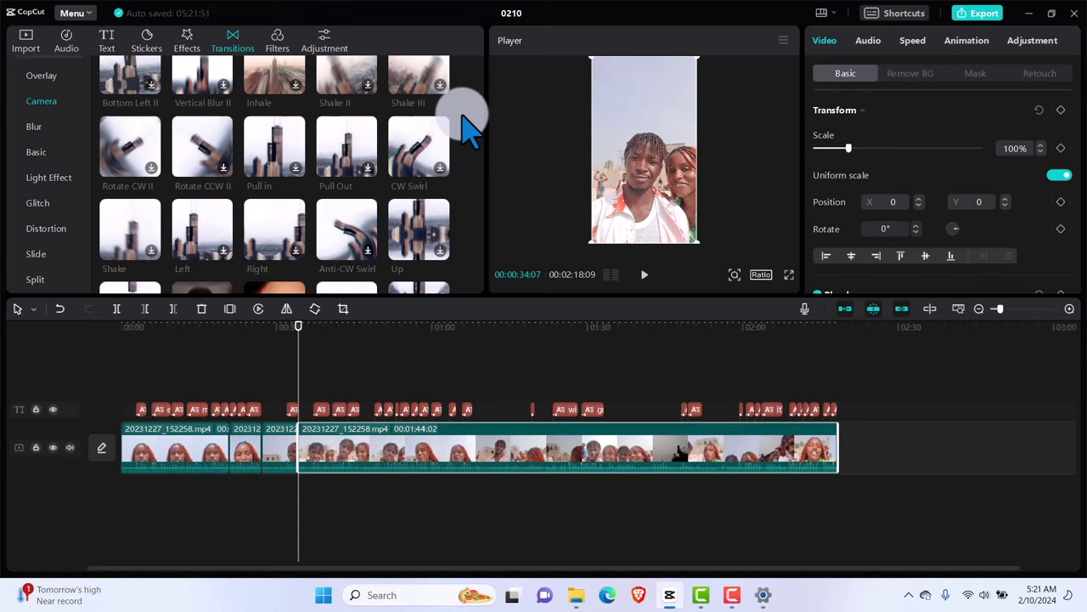
scroll(469, 127, up, 2)
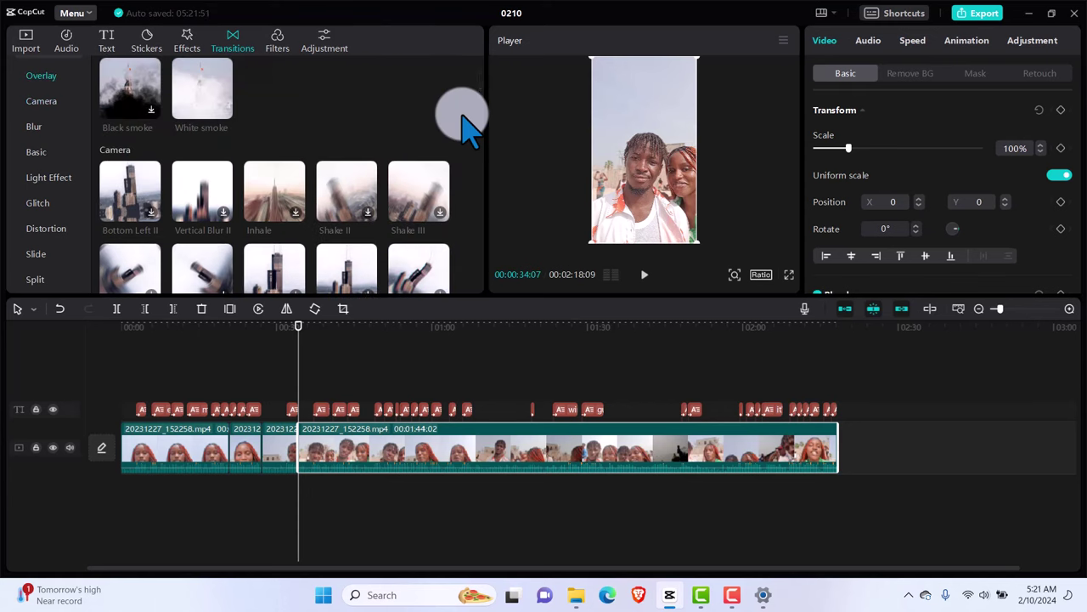
click(439, 212)
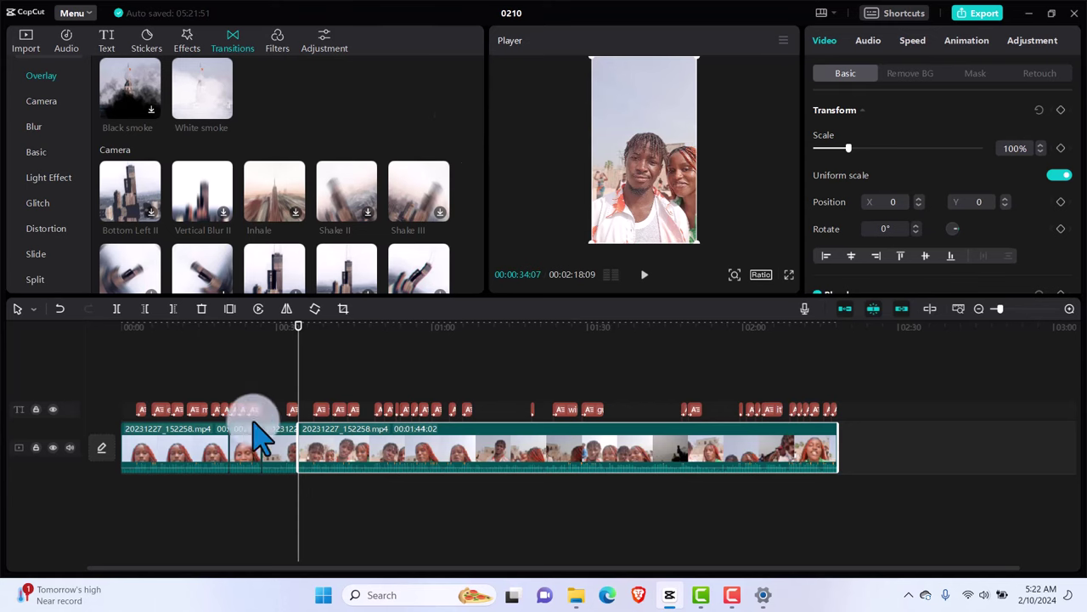
click(226, 435)
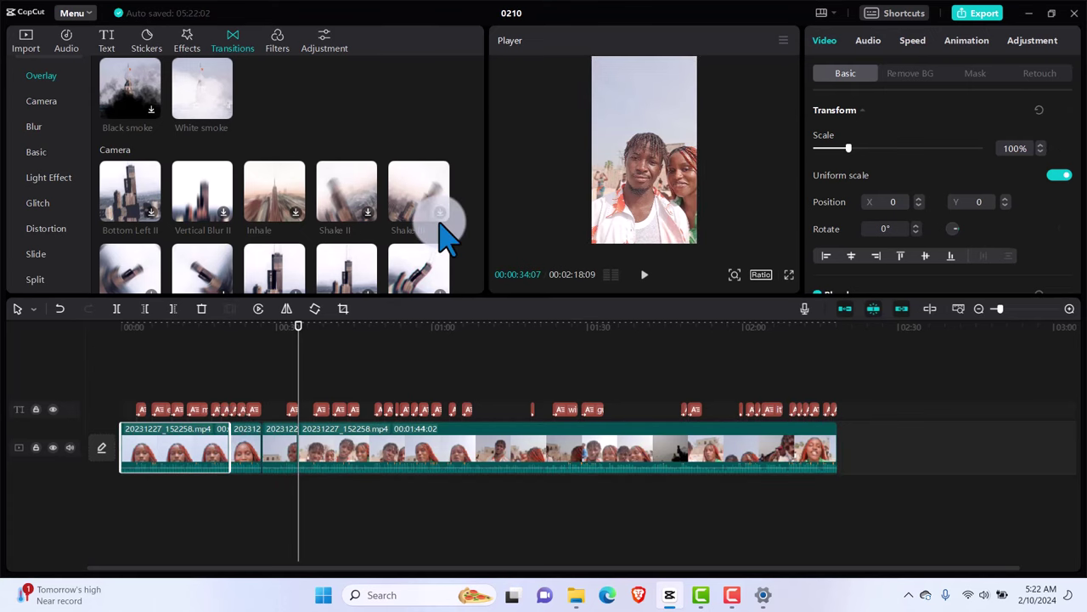
click(439, 213)
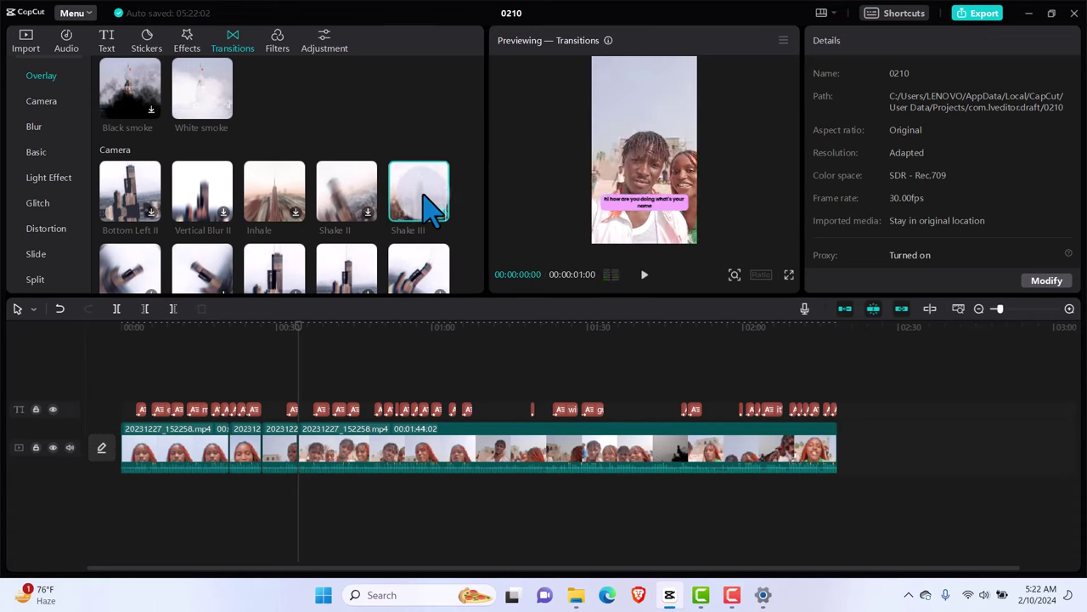
drag(392, 225, 229, 449)
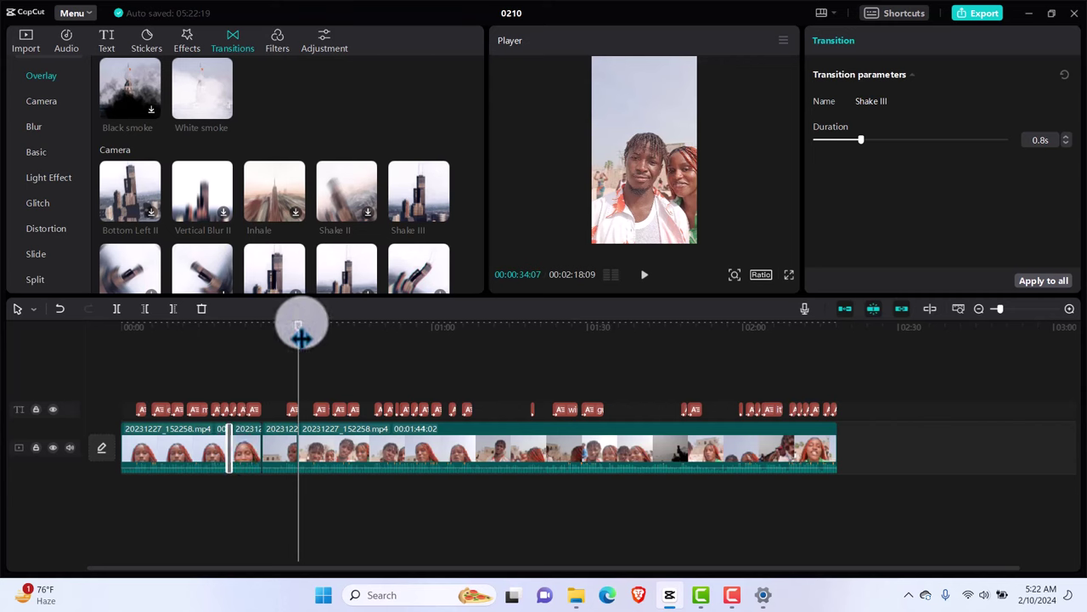
Download the Vertical Blur II camera transition and place it on the beach clip's second cut
drag(298, 336, 218, 338)
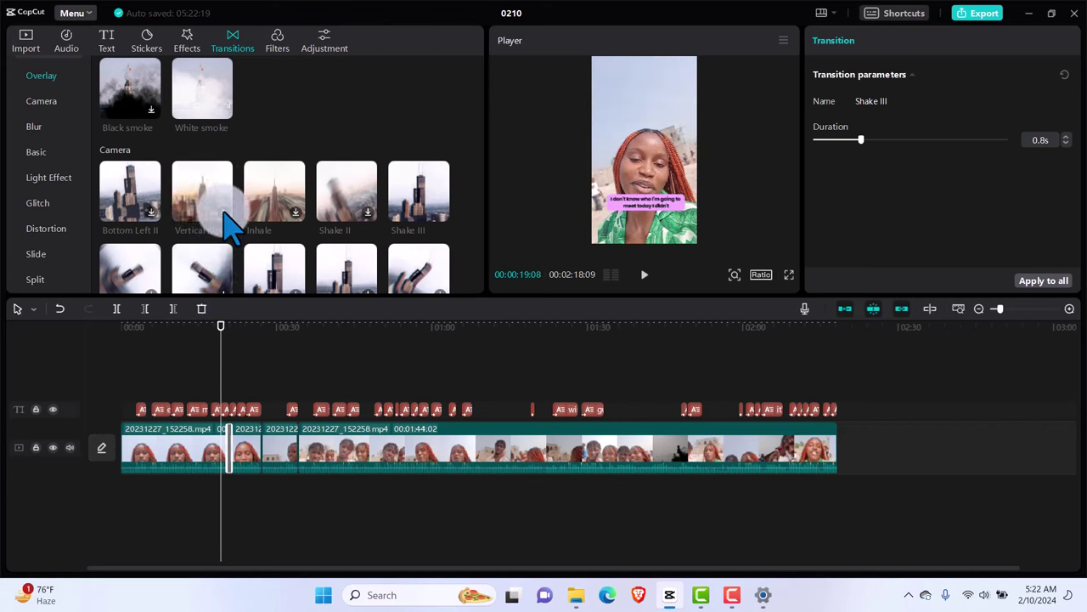
click(227, 224)
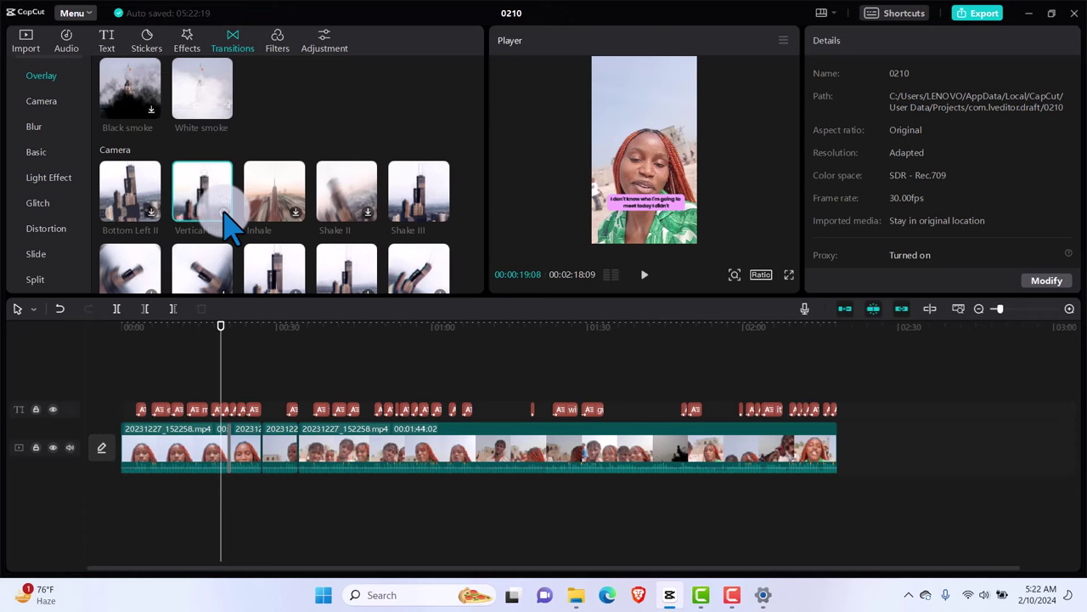
click(204, 210)
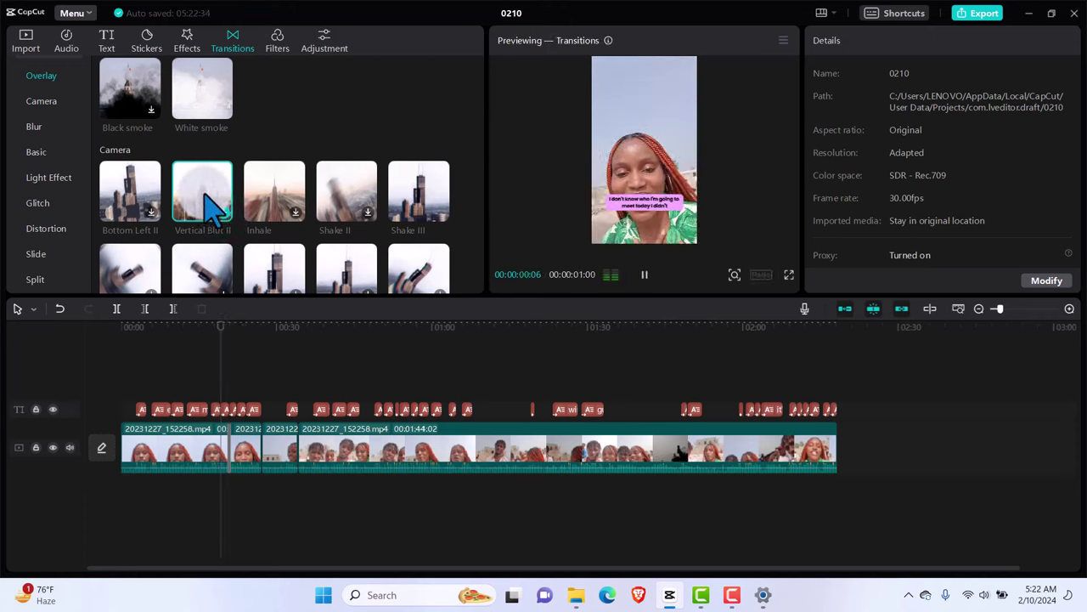
mouse_move(204, 210)
mouse_down()
mouse_move(255, 297)
mouse_move(263, 450)
mouse_up()
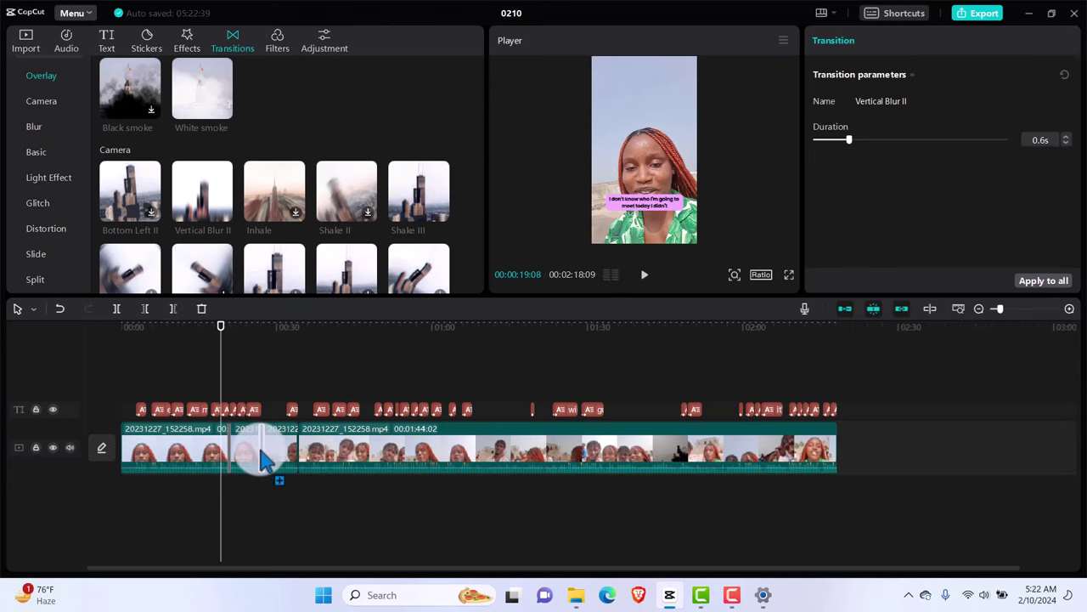
Apply the White smoke transition to the first and third cuts of the beach clip
click(225, 109)
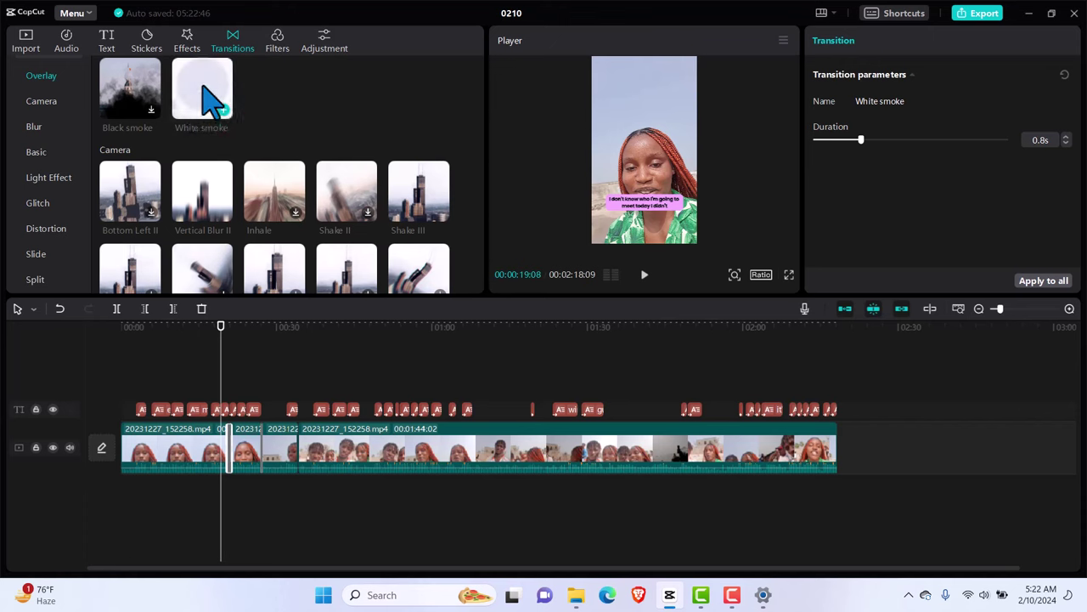
mouse_move(202, 85)
mouse_down()
mouse_move(259, 134)
mouse_move(294, 216)
mouse_move(283, 376)
mouse_move(299, 454)
mouse_up()
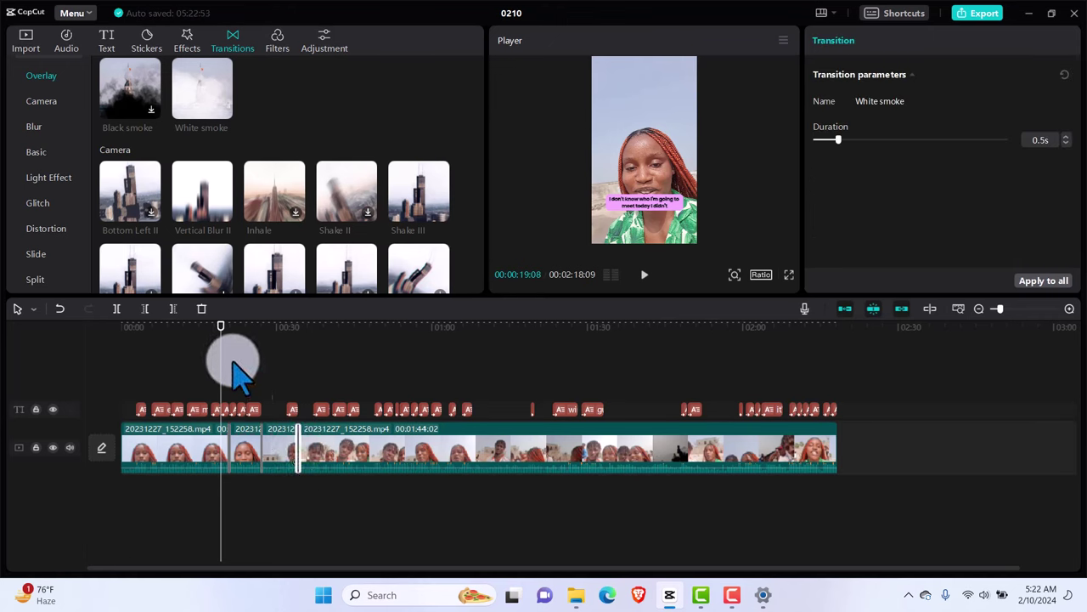
Dismiss the performance reminder and play the beach clip across the first cut to preview its transition
key(space)
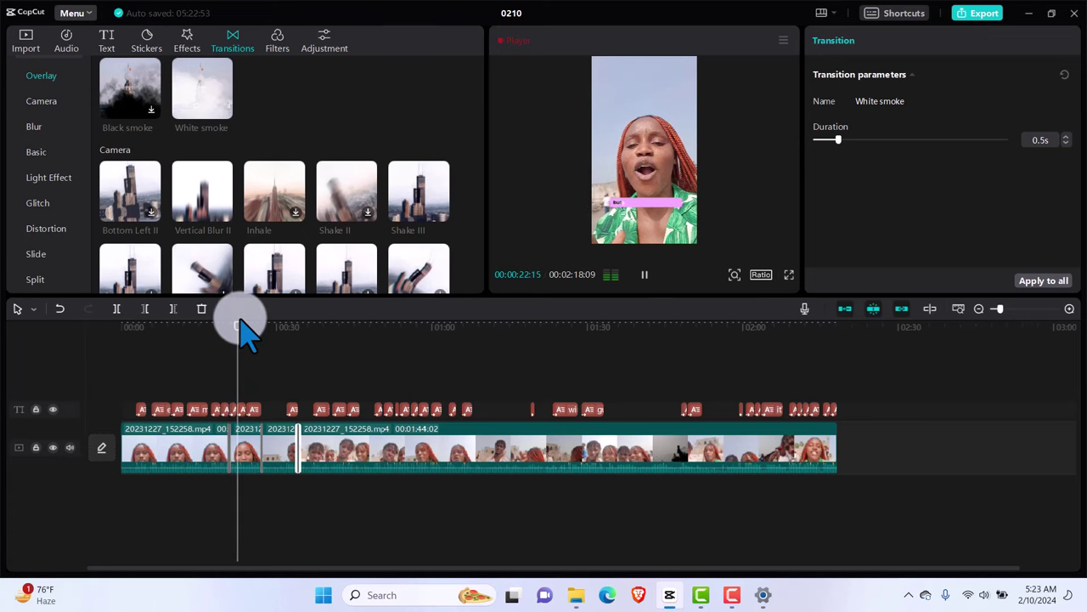
click(239, 331)
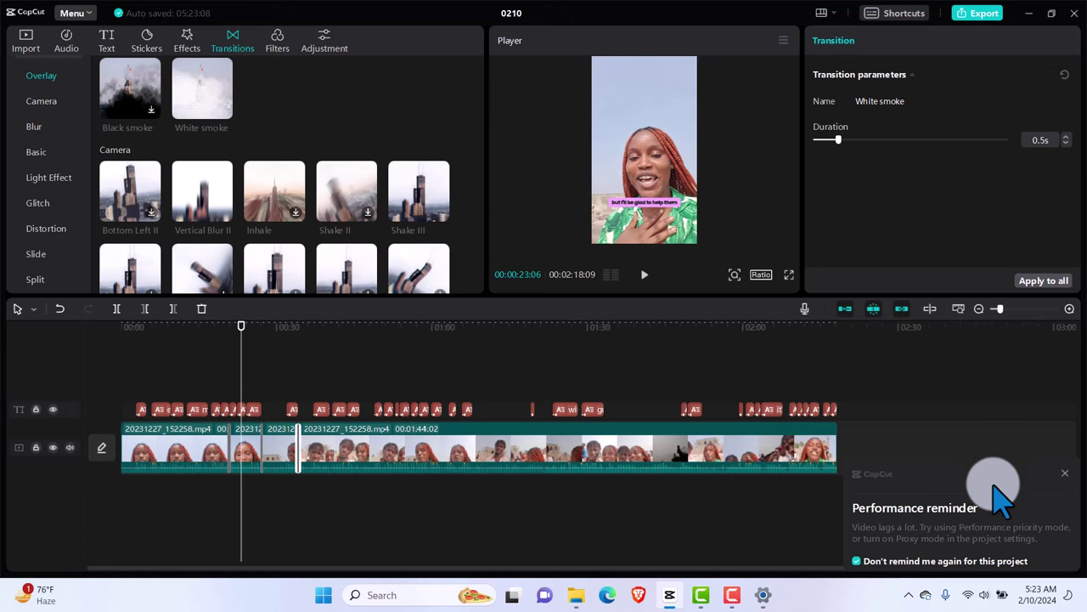
click(1066, 473)
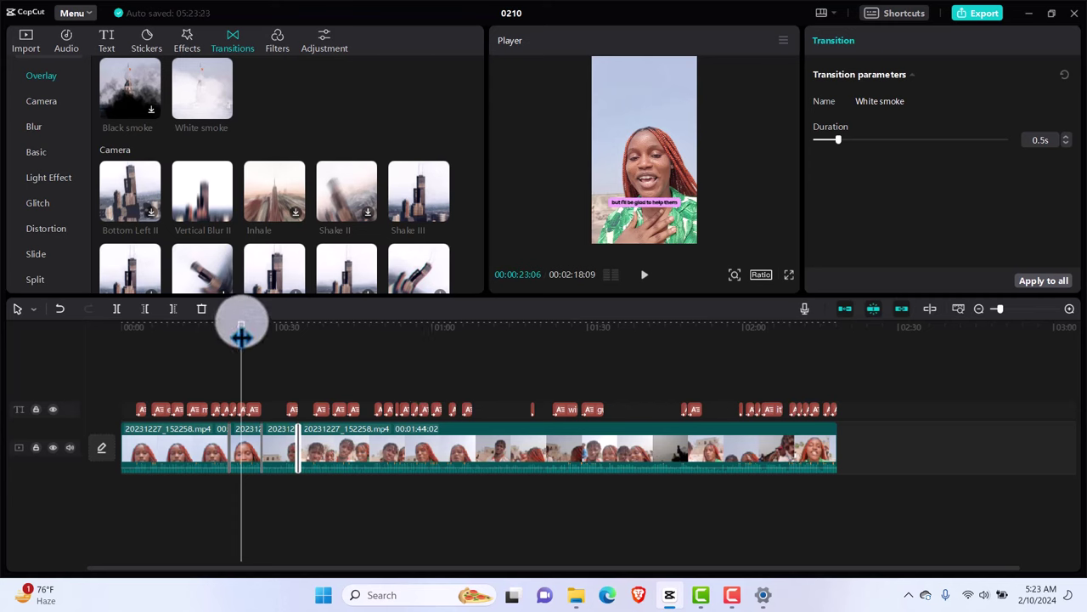
drag(242, 340, 287, 339)
drag(202, 339, 153, 338)
key(space)
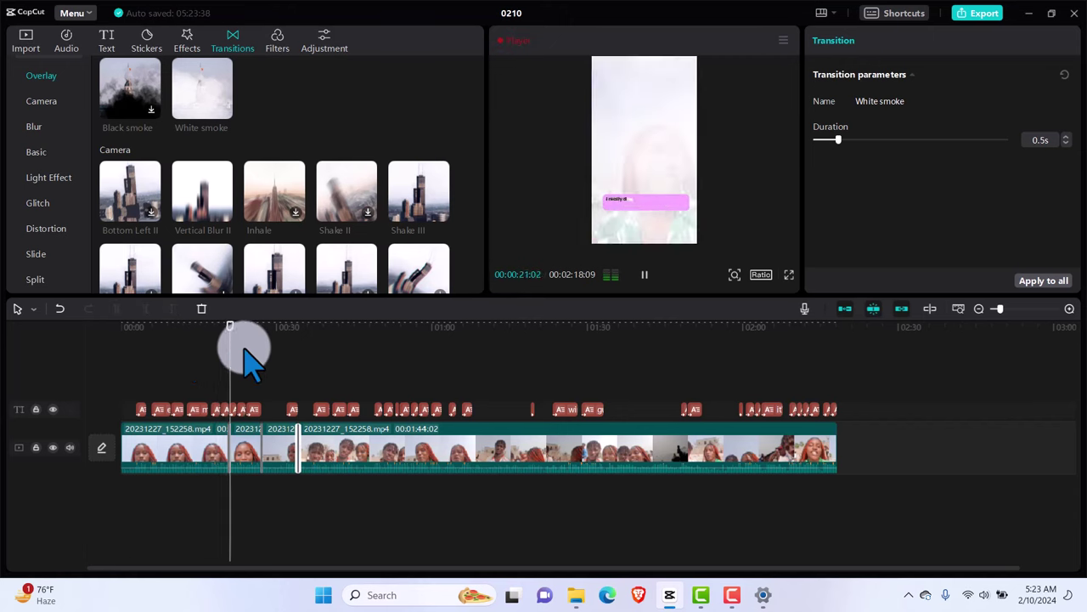
key(space)
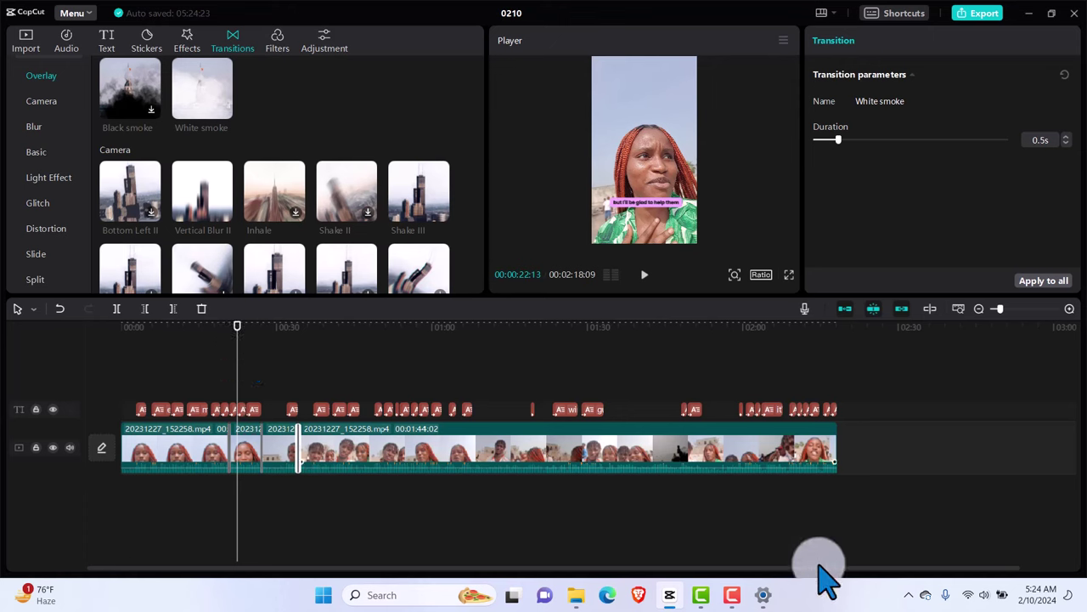
click(734, 596)
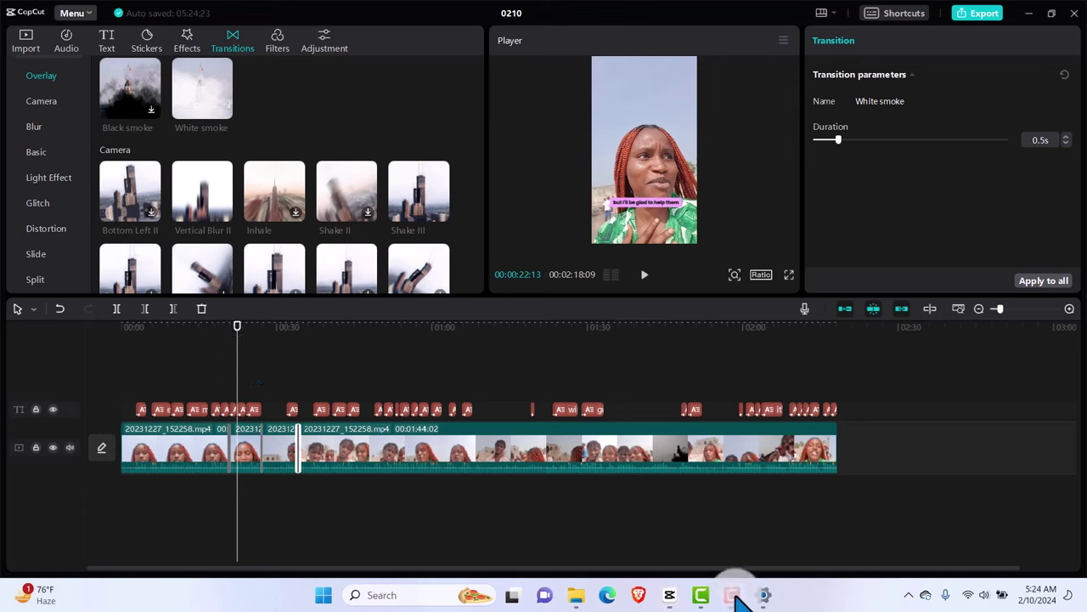
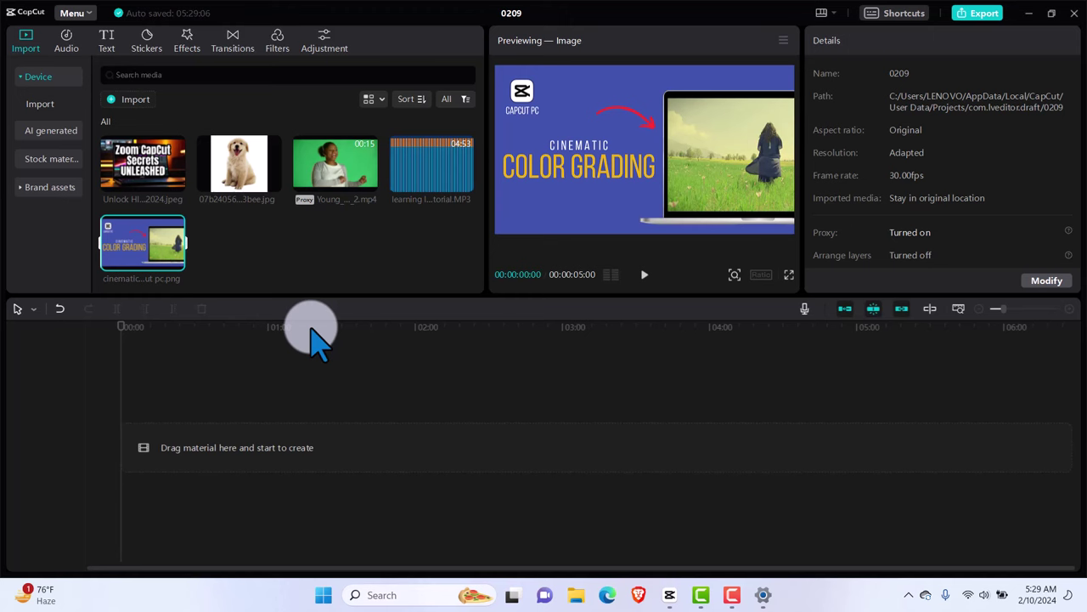
Add the Zoom CapCut Secrets image to the timeline, select it and dismiss the keyframe hint
click(175, 182)
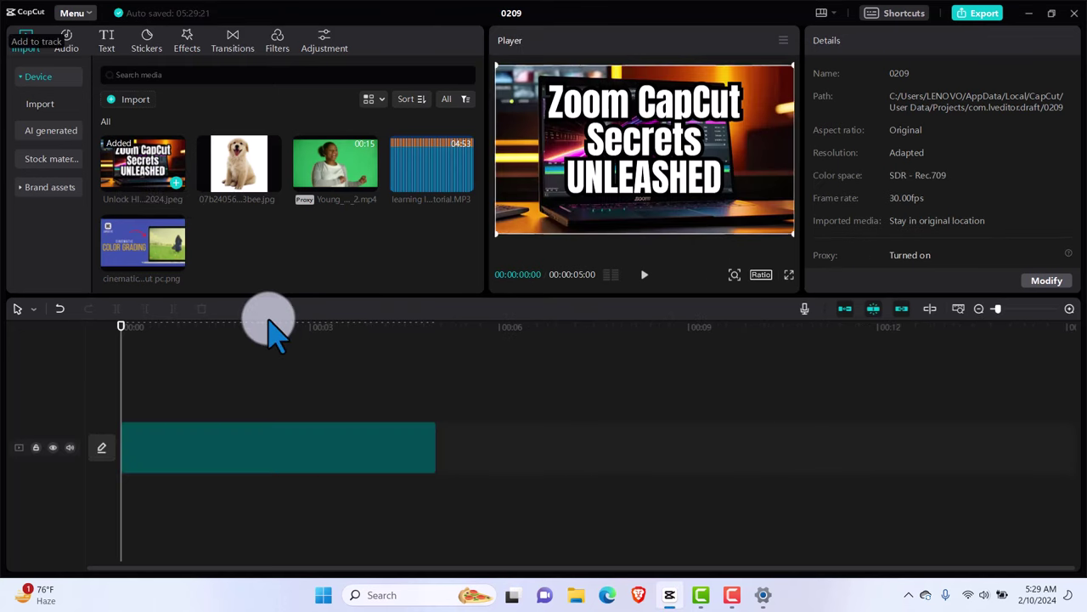
click(383, 445)
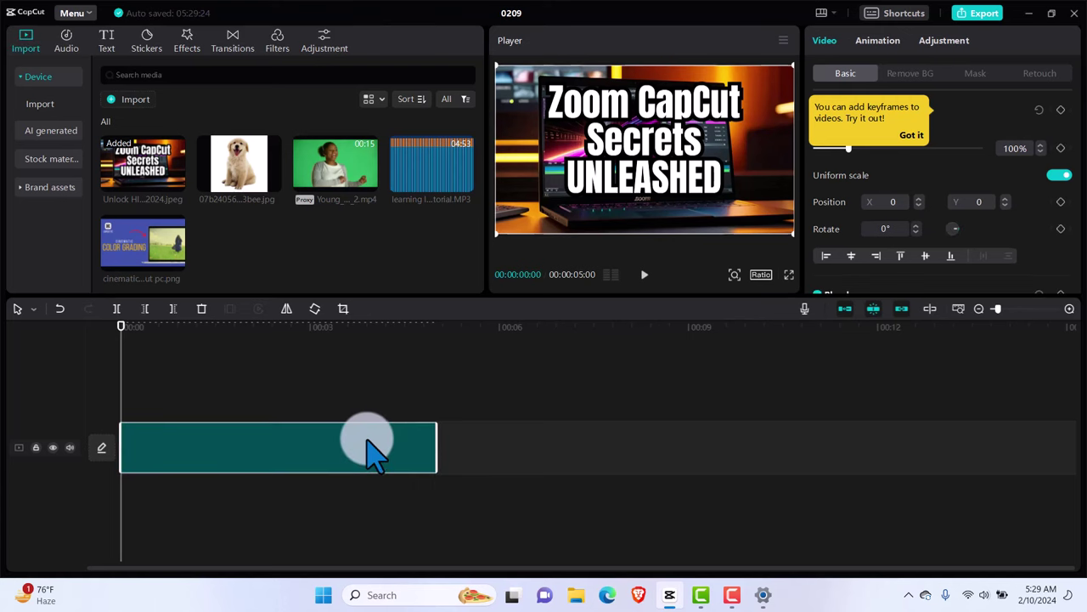
click(907, 138)
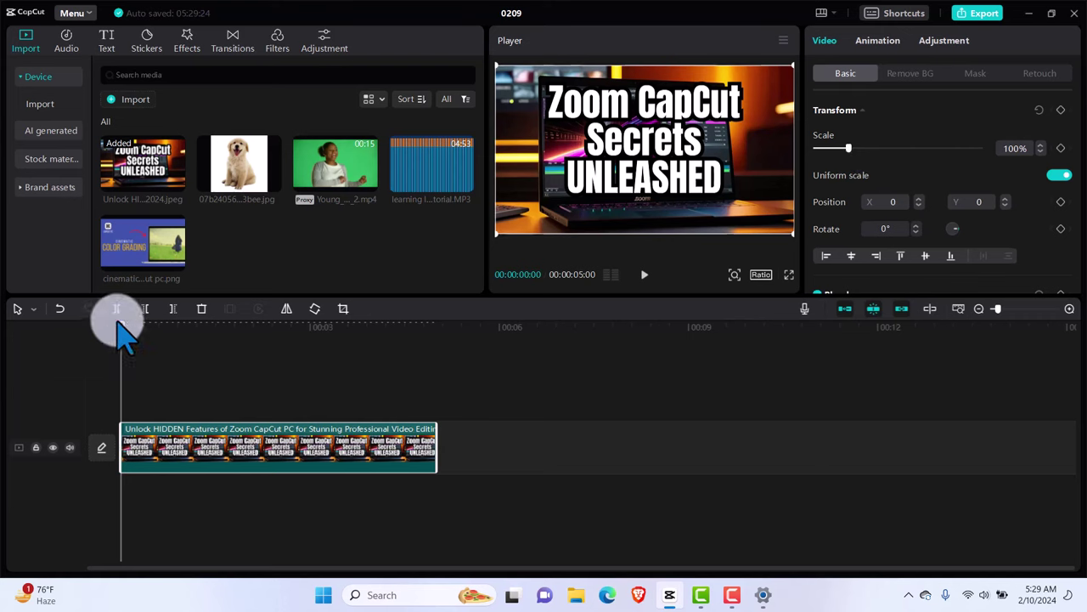
mouse_move(121, 337)
mouse_down()
mouse_move(175, 329)
mouse_move(260, 341)
mouse_move(114, 340)
mouse_up()
Add the cinematic color grading image and move it to a track above the first image, starting about 1.7 seconds in
drag(145, 267, 166, 268)
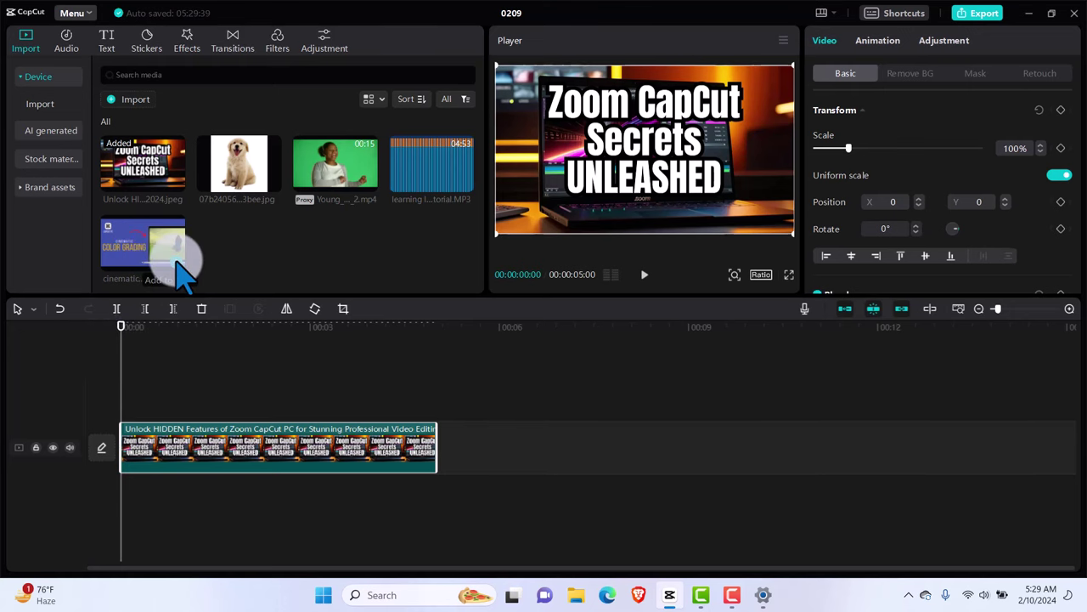
click(174, 261)
drag(501, 442, 354, 393)
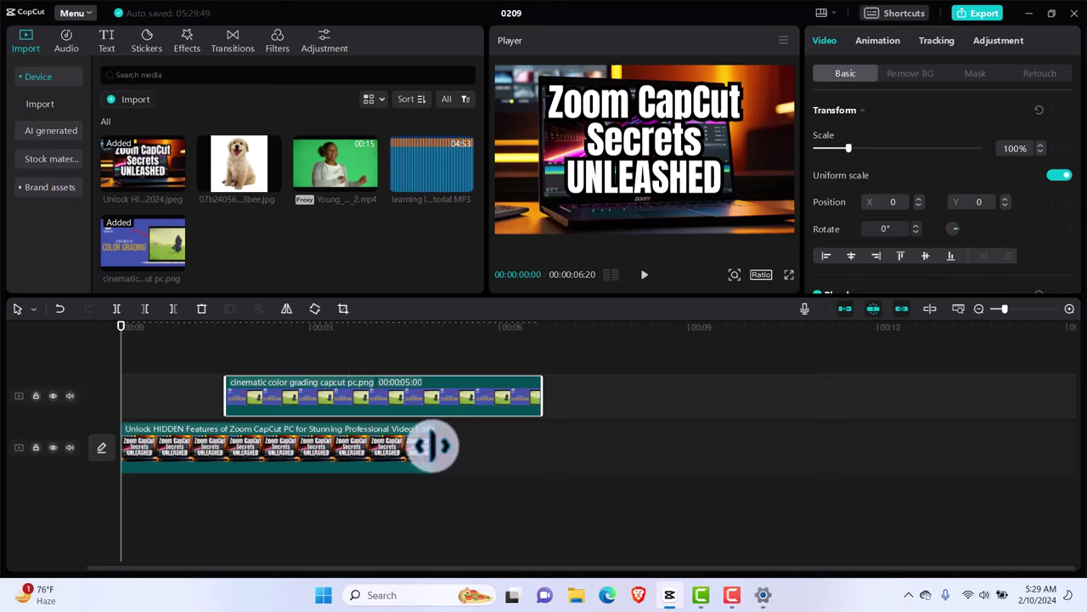
Trim the Zoom CapCut Secrets image to end at about 00:00:02:18 and the color grading image at about 00:00:05:02
drag(433, 445, 280, 437)
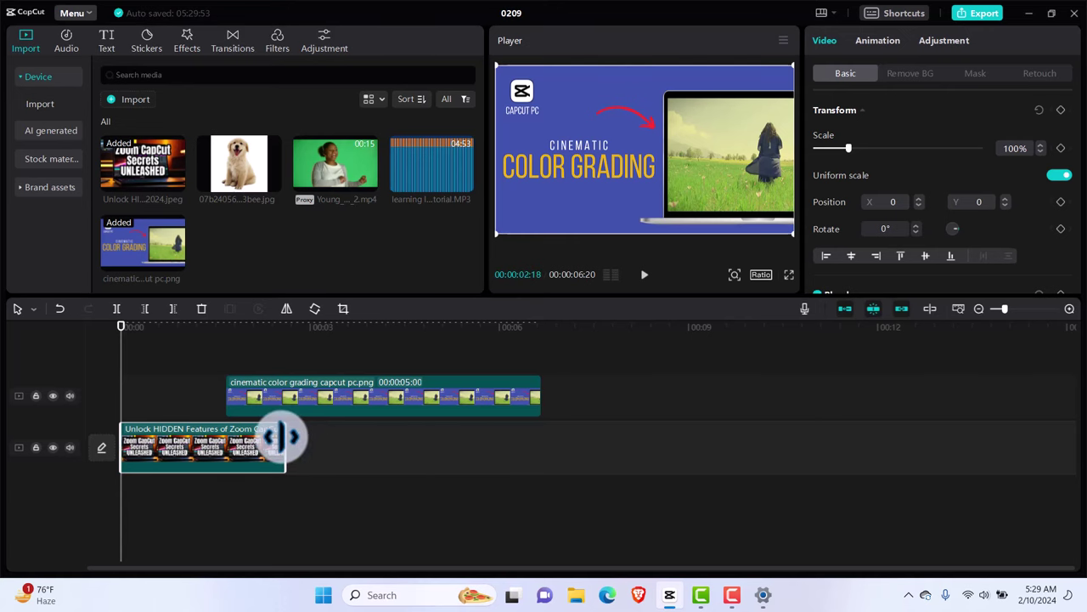
click(510, 410)
drag(539, 396, 438, 398)
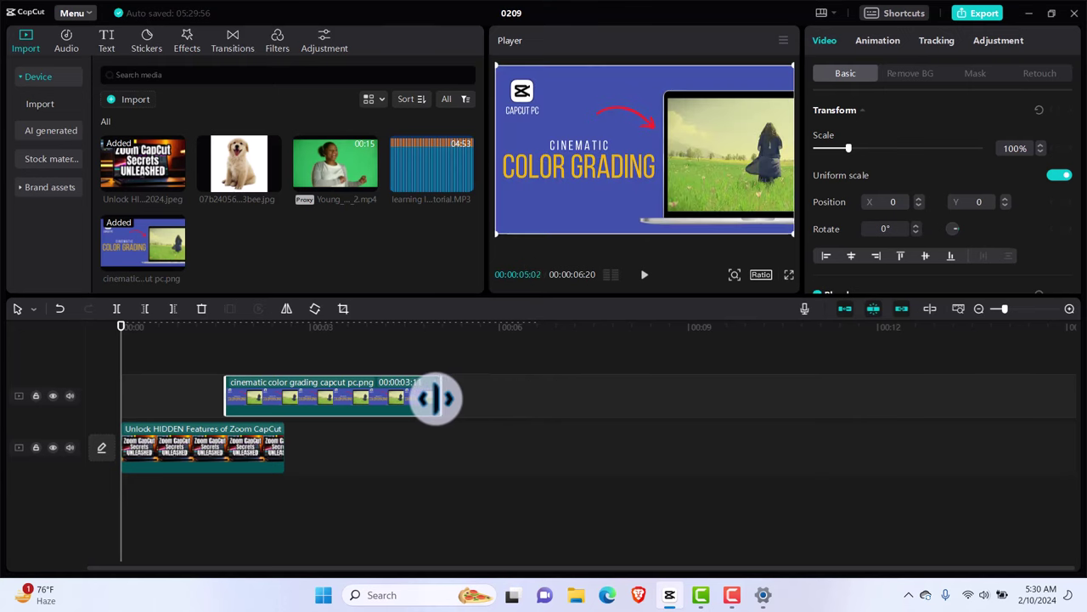
Add the green-screen dancing woman video and move it to a track above the images, starting just after 3 seconds
click(371, 189)
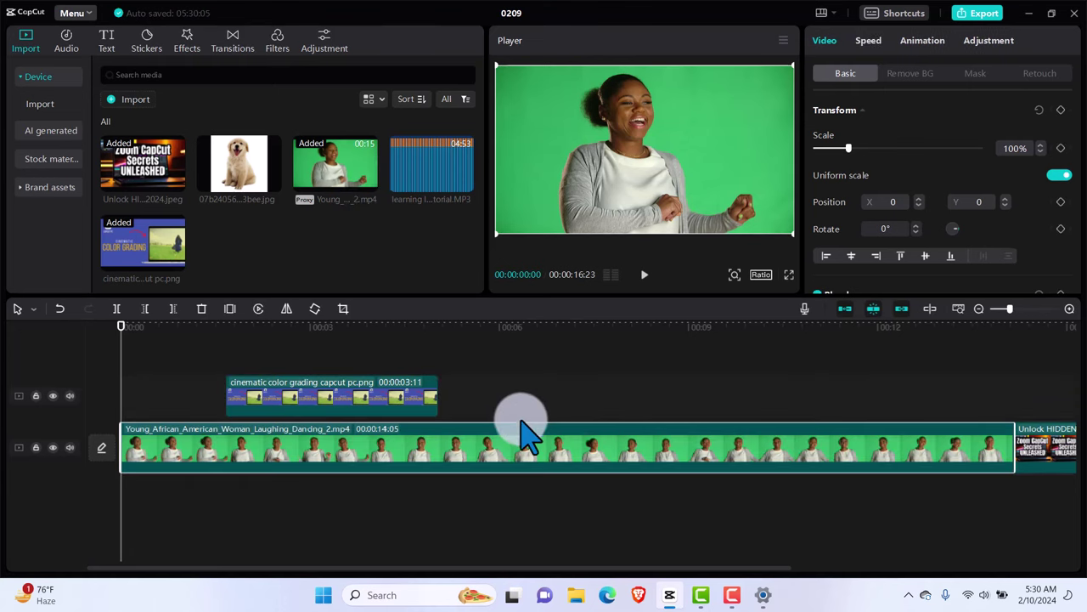
drag(522, 429, 519, 364)
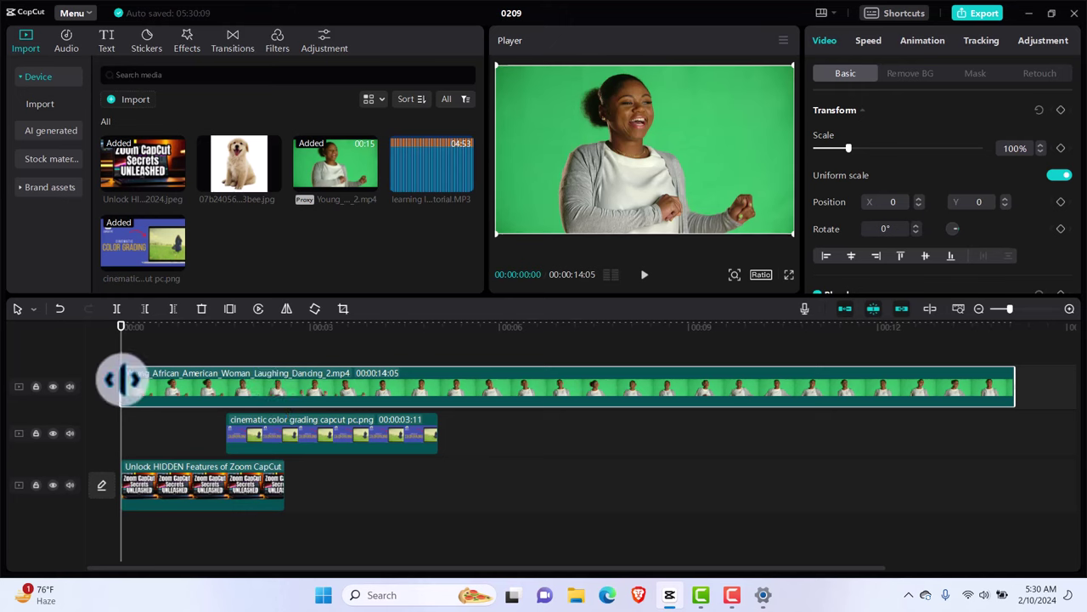
drag(167, 393, 365, 397)
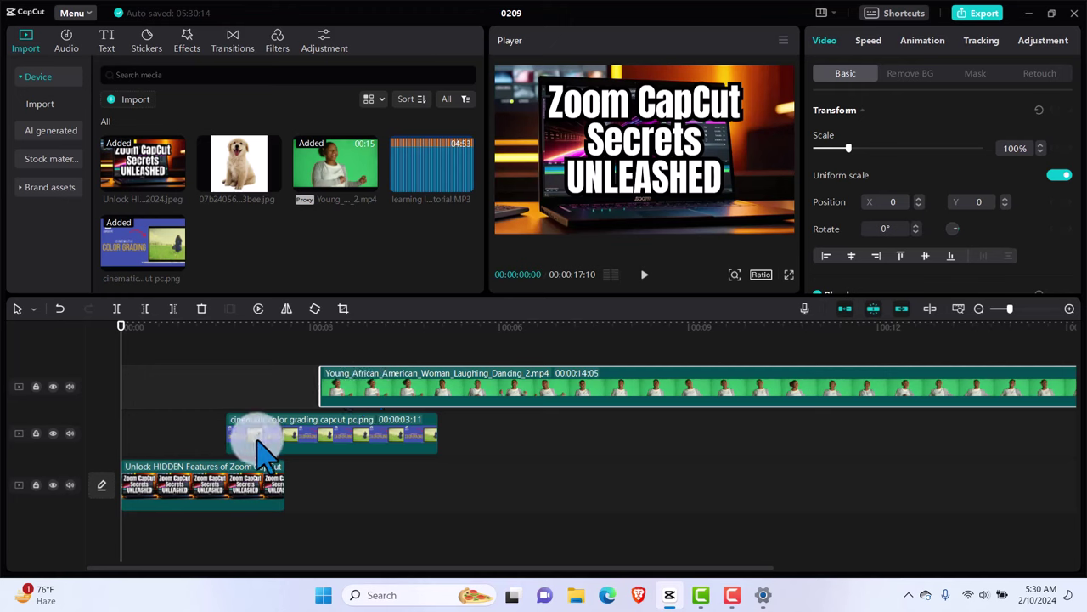
At 00:00:01:20, move the color grading image out of frame to X 3840, Y 1998 and add a position keyframe
click(200, 500)
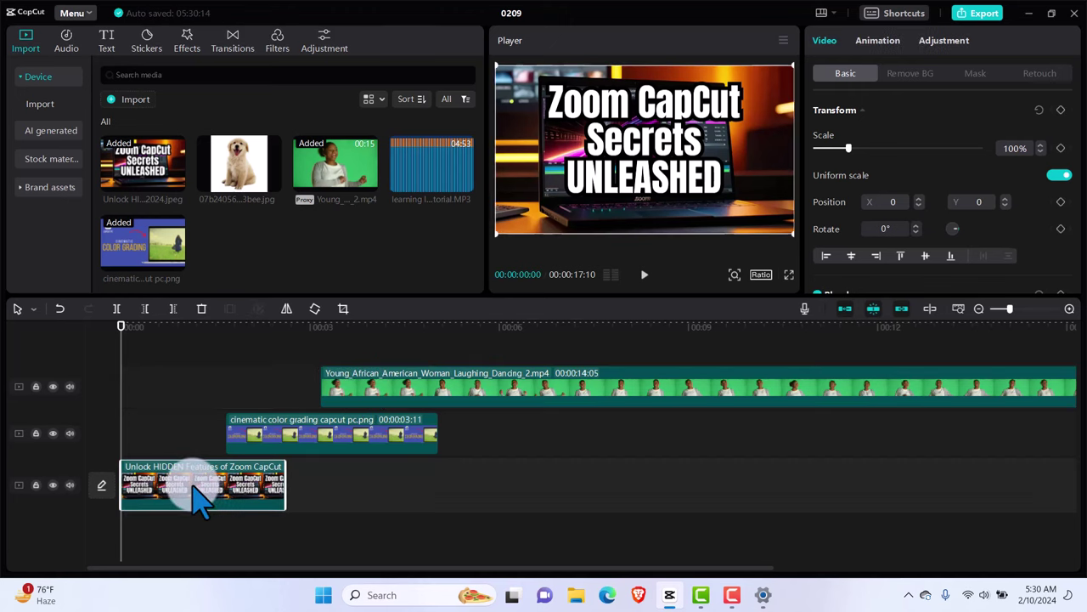
click(316, 456)
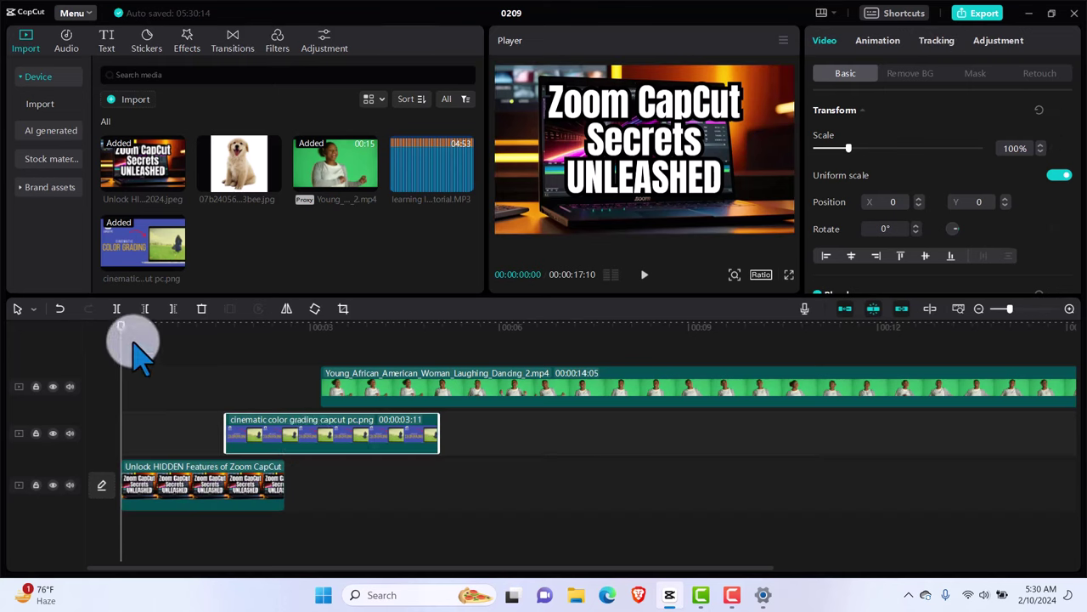
drag(126, 333, 182, 333)
click(274, 367)
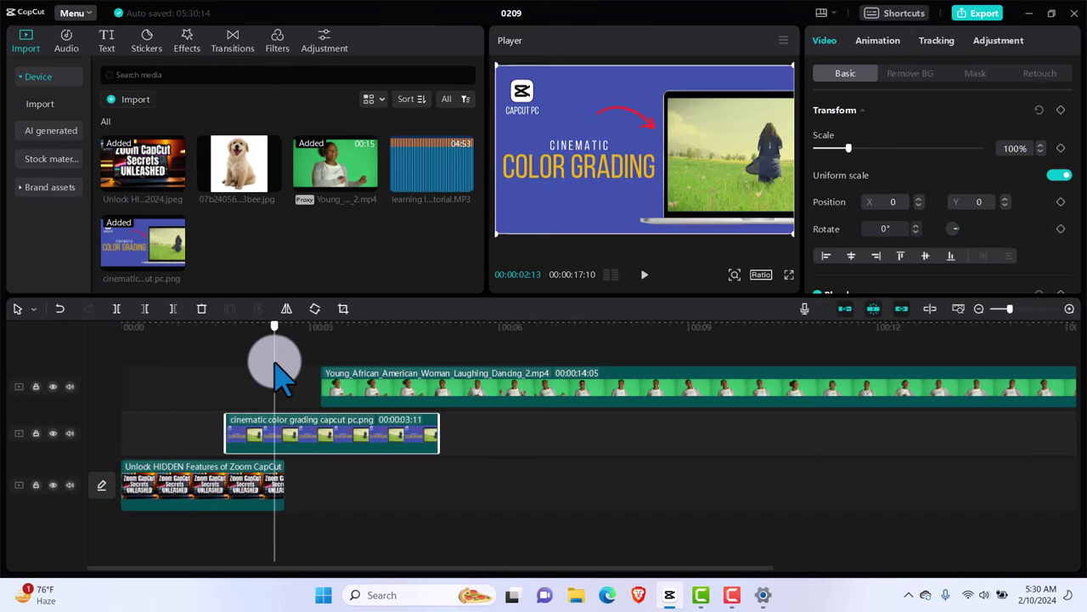
drag(275, 365, 226, 369)
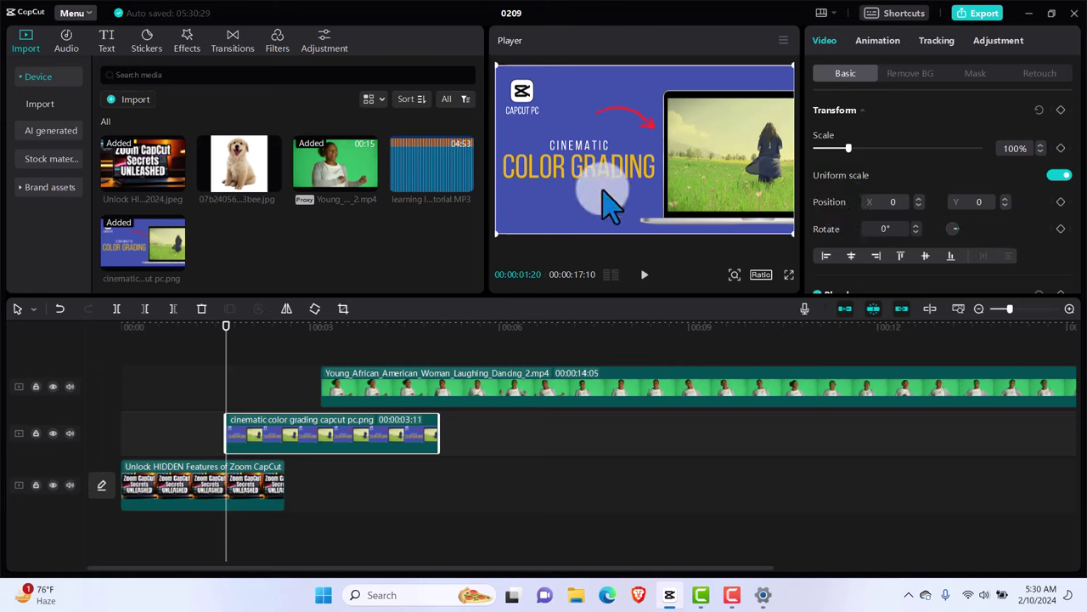
drag(604, 192, 560, 209)
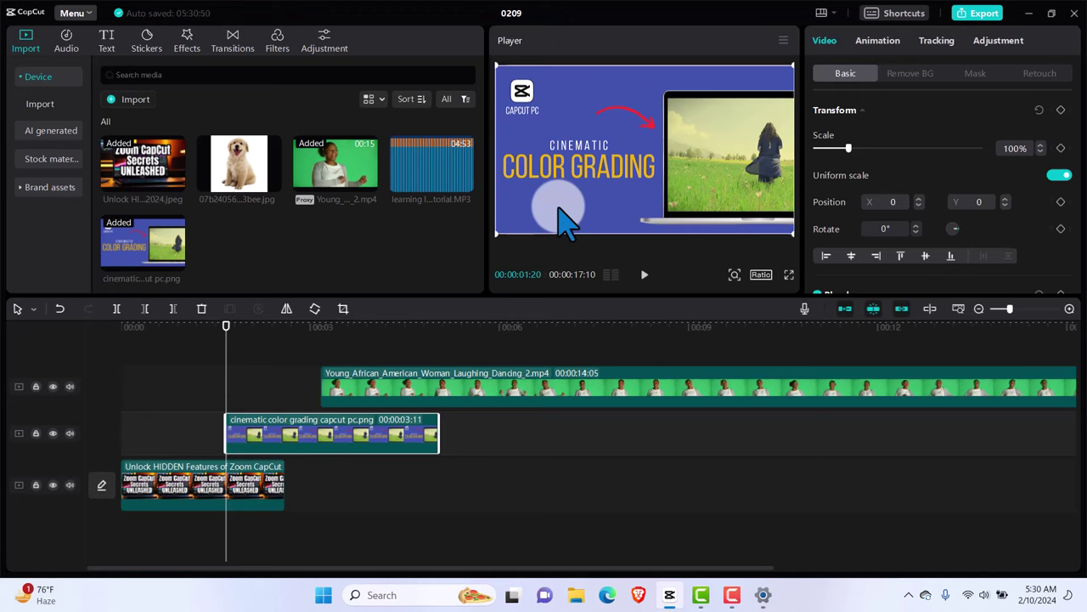
drag(559, 208, 856, 53)
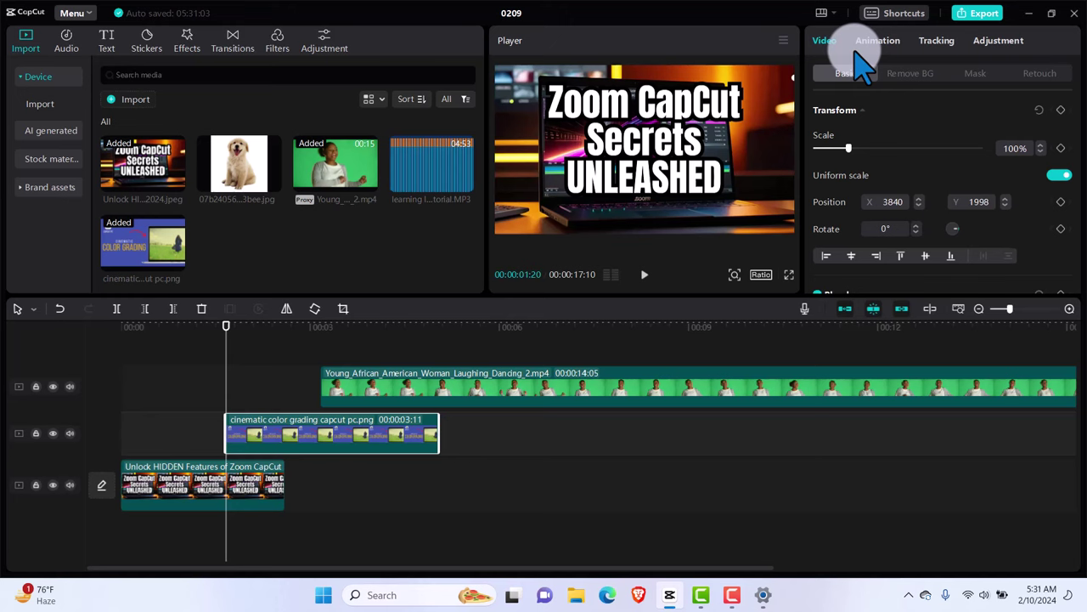
click(1061, 202)
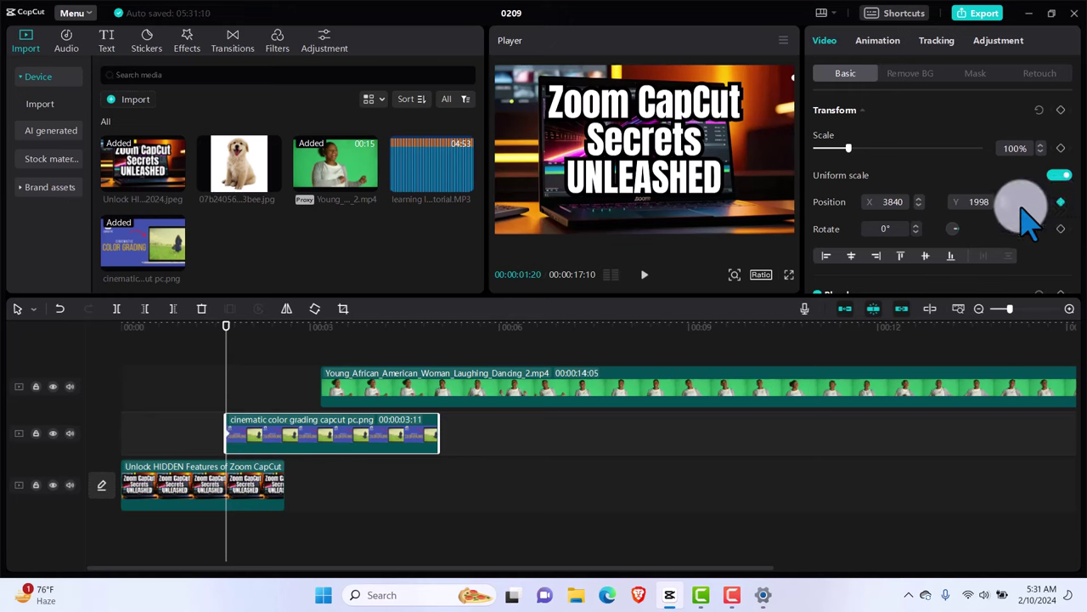
Set the color grading image's starting X position to 2000, and move it to X 861, Y 952 at 00:00:03:02
click(889, 202)
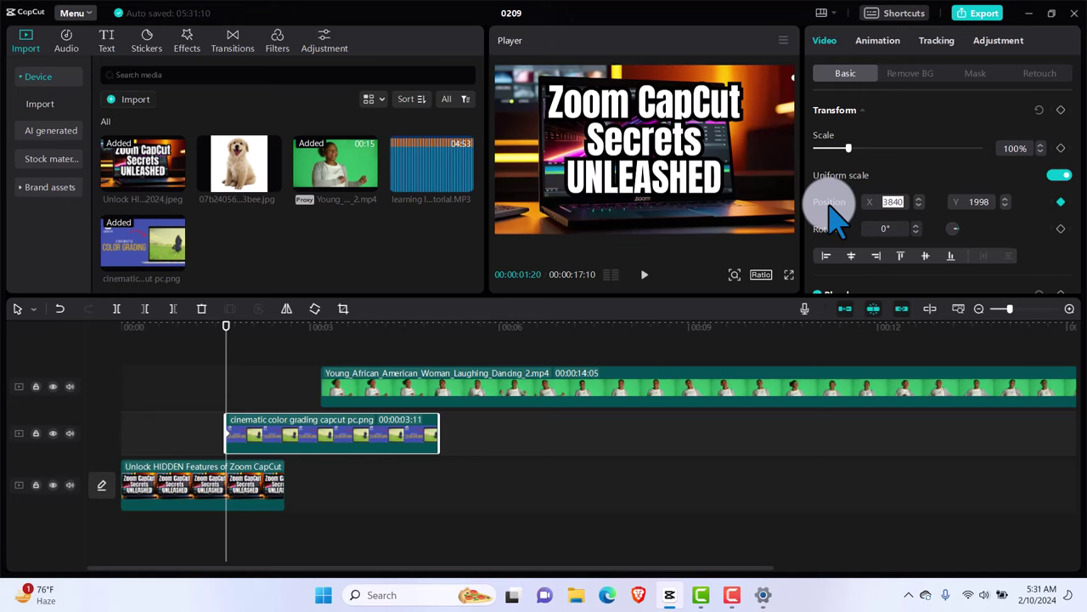
text(2000)
click(980, 202)
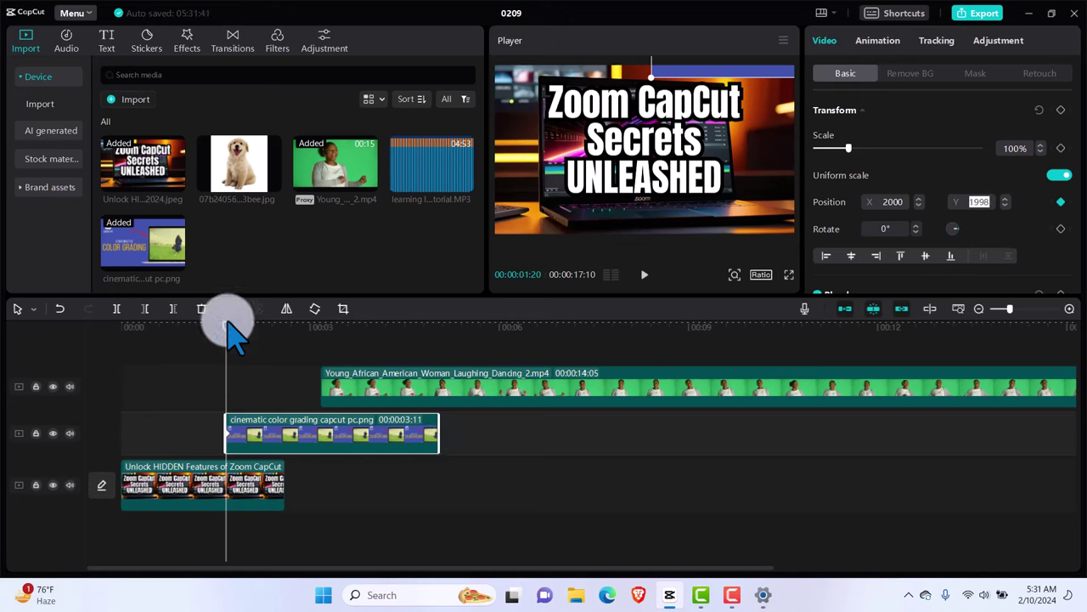
drag(228, 328, 316, 345)
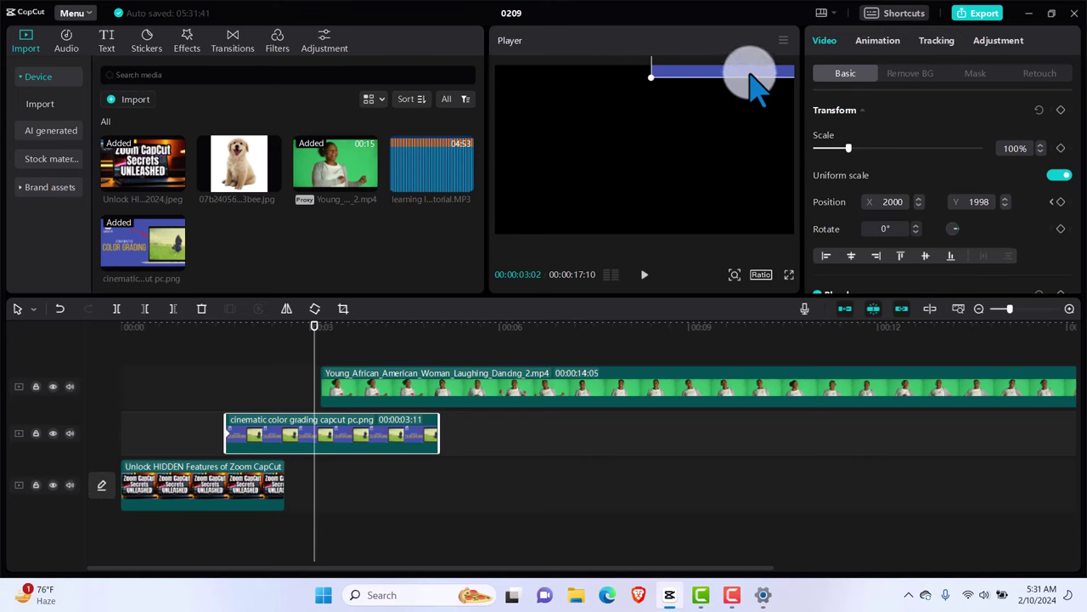
drag(751, 75, 659, 157)
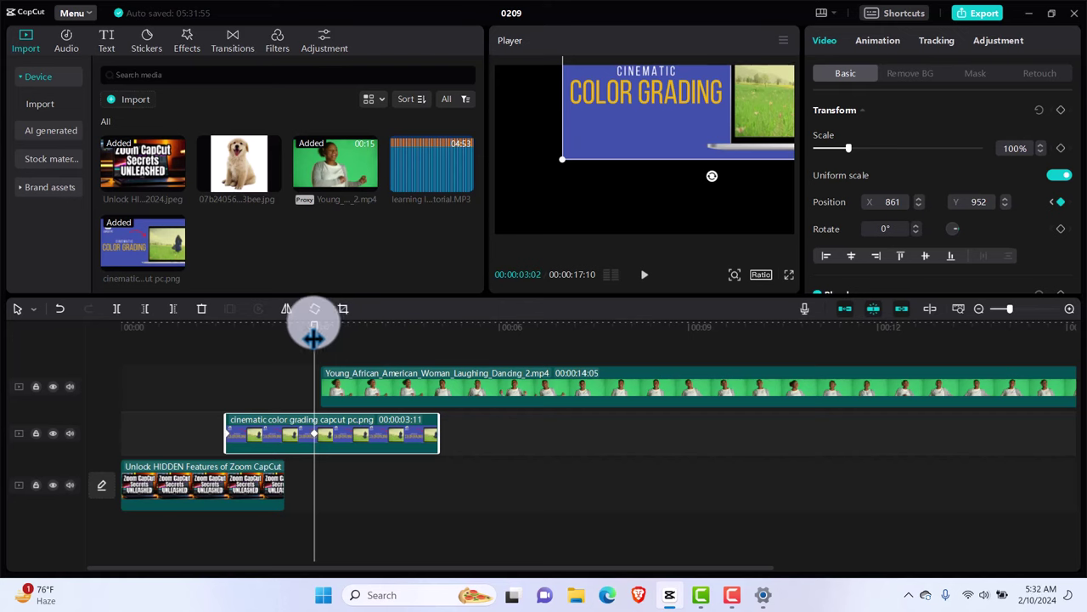
Shift the green-screen video clip on its track to start at 00:00:04:21
drag(314, 336, 437, 344)
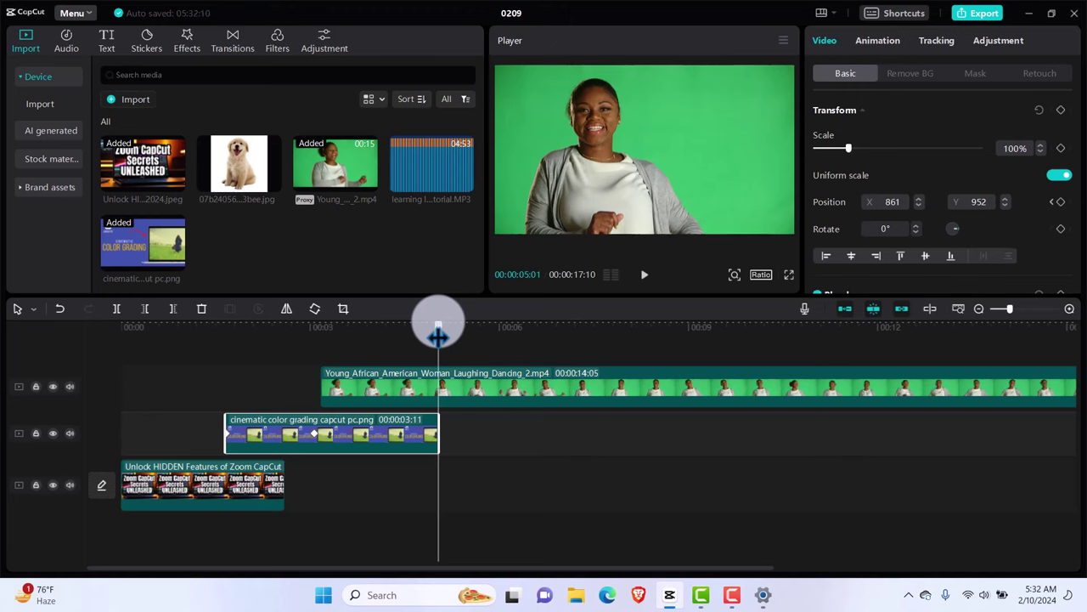
drag(438, 336, 417, 338)
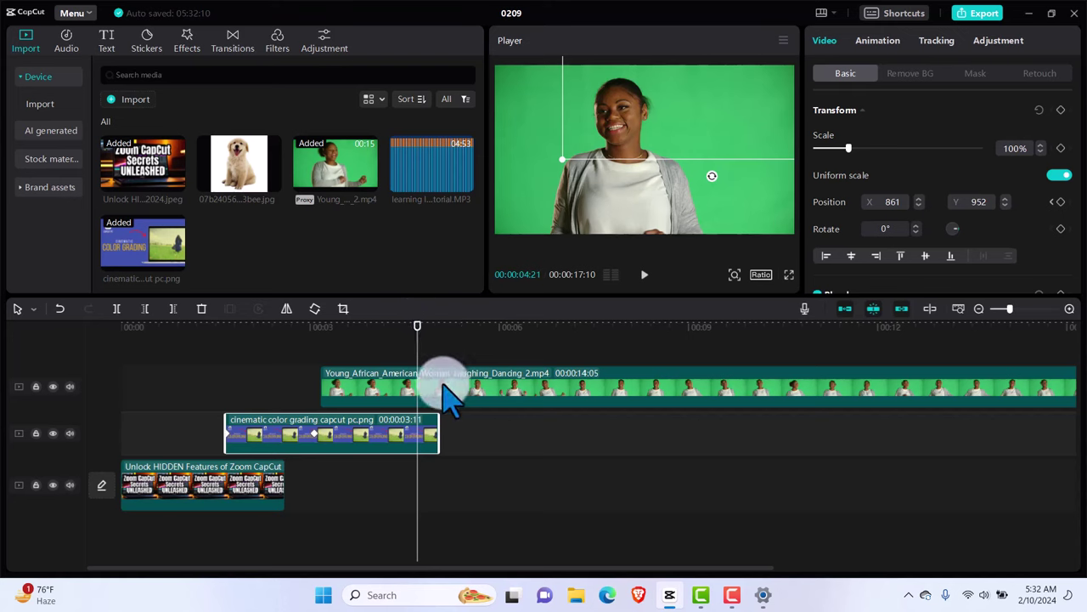
drag(448, 395, 510, 397)
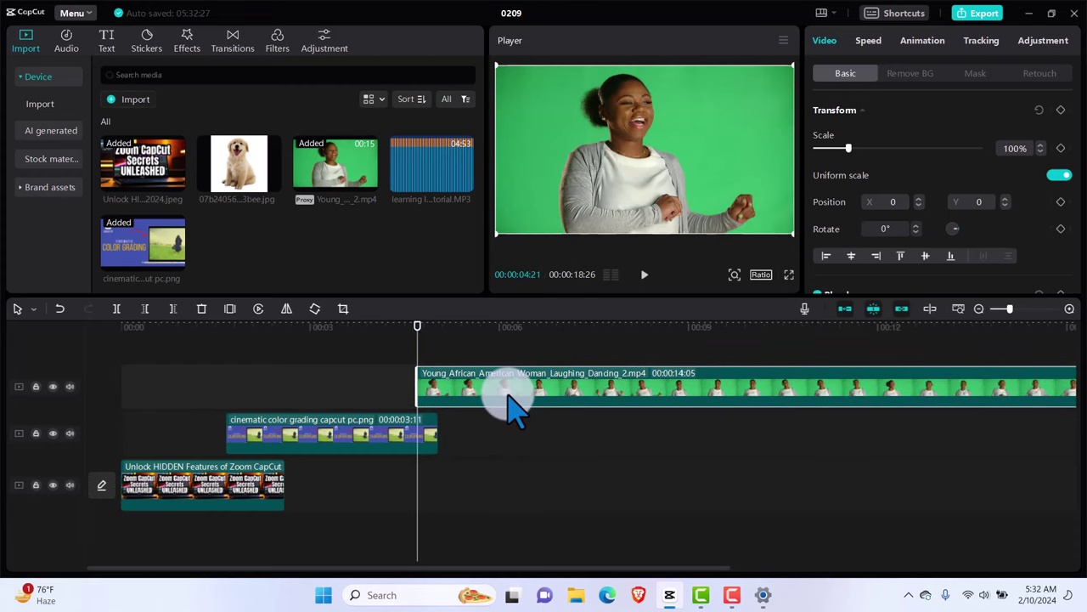
Center the color grading image at X 0, Y 0 at 00:00:04:21 to finish its position animation
click(416, 454)
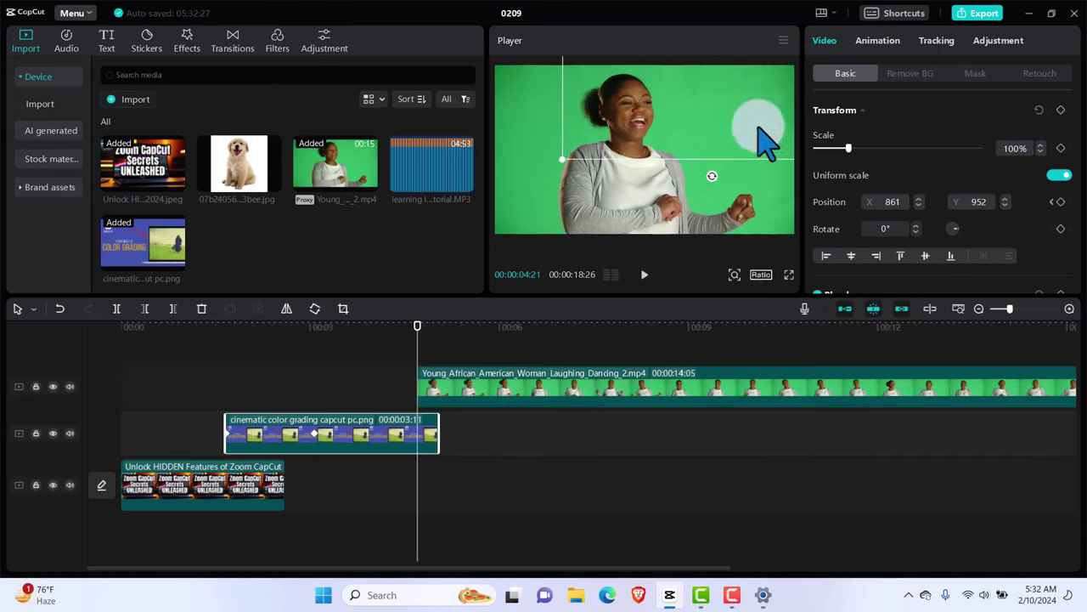
drag(759, 134, 698, 213)
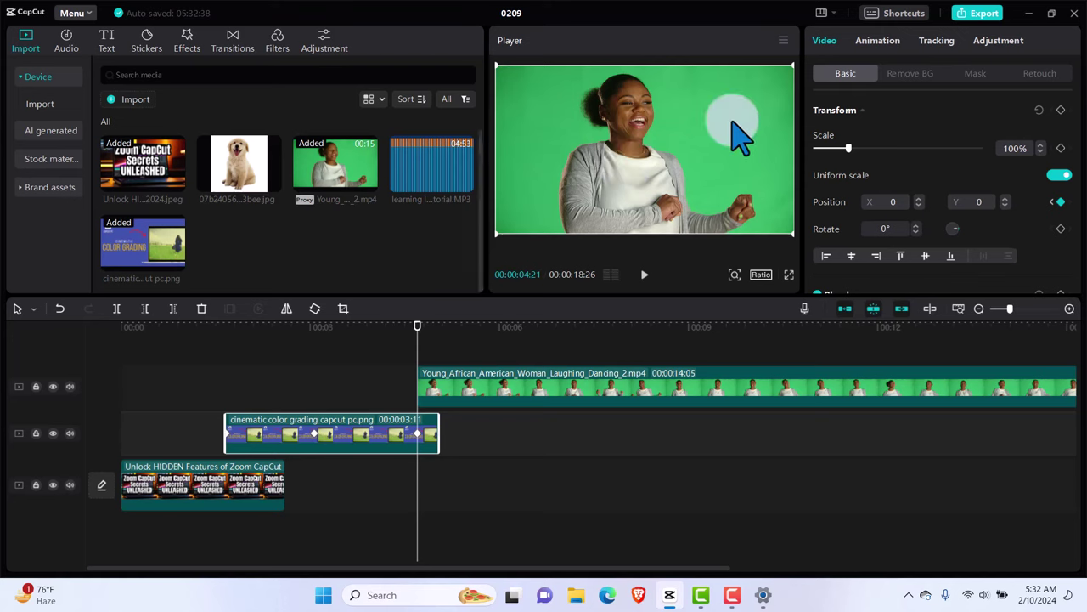
mouse_move(732, 132)
mouse_down()
mouse_move(746, 204)
mouse_move(728, 161)
mouse_move(753, 139)
mouse_move(733, 119)
mouse_move(738, 136)
mouse_up()
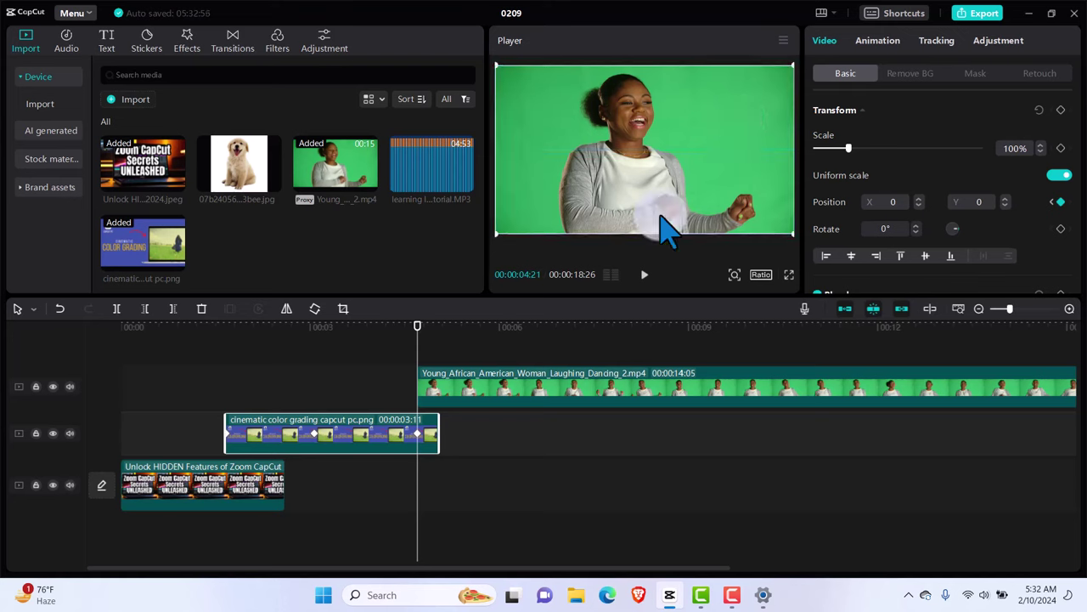
At 00:00:04:21, keyframe the green-screen video below the frame at Y -2160 and set its X position to 2000
click(564, 389)
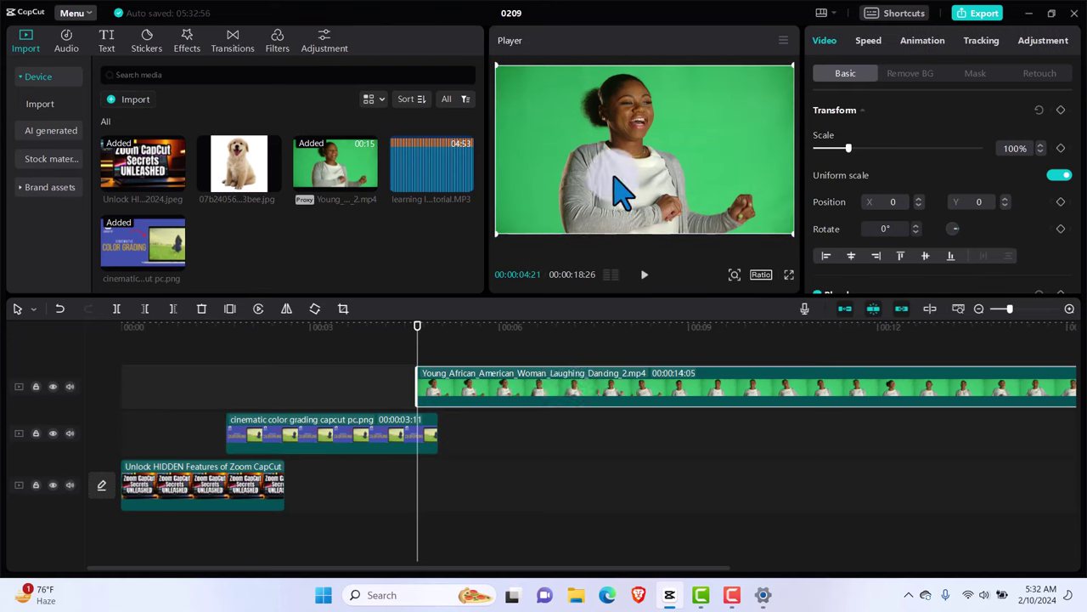
drag(646, 146, 642, 298)
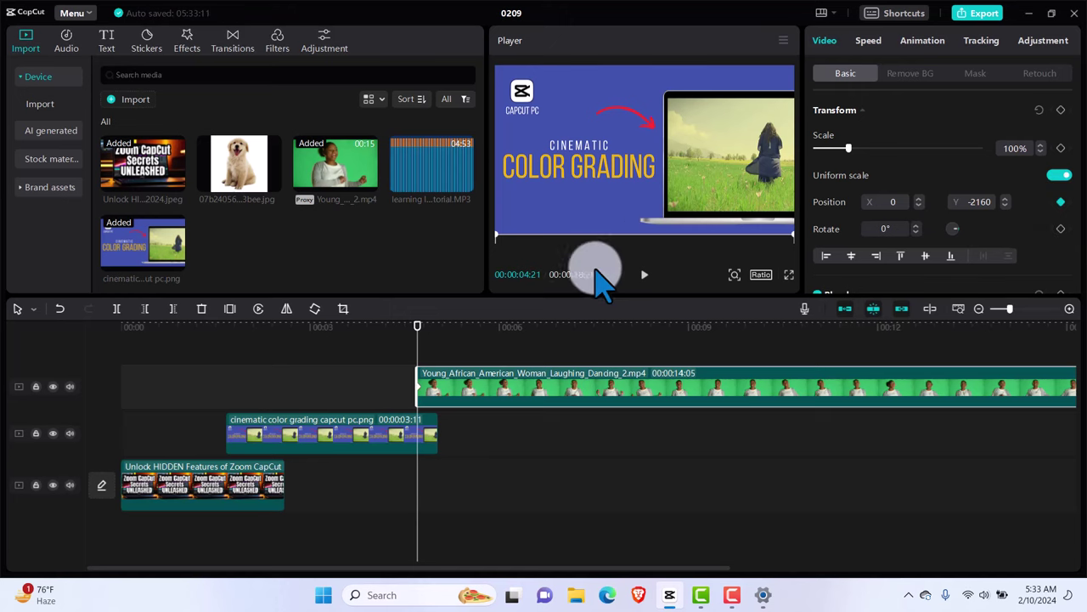
click(892, 202)
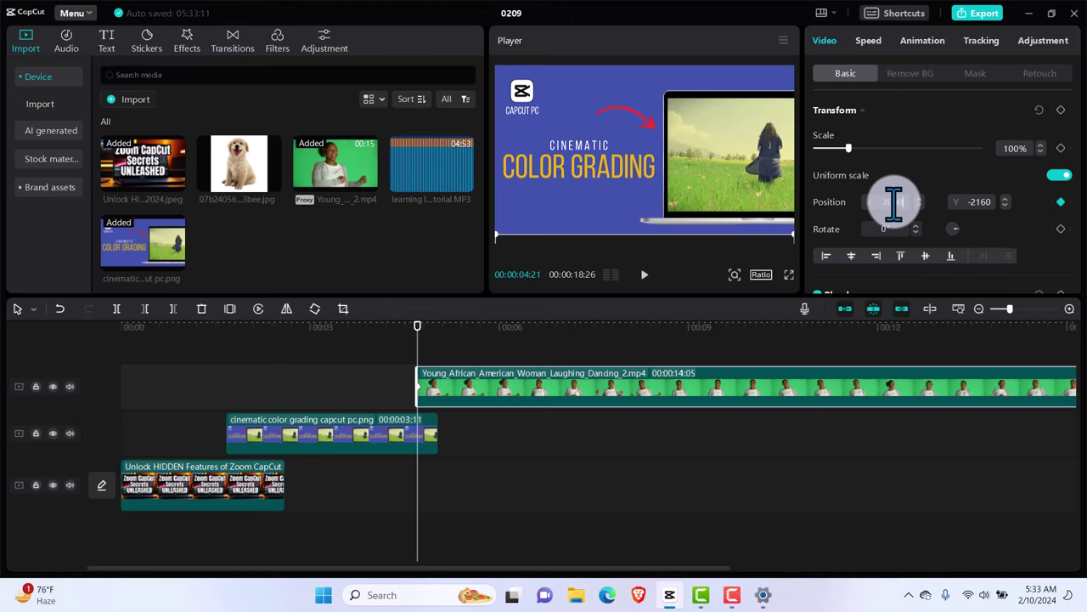
click(716, 425)
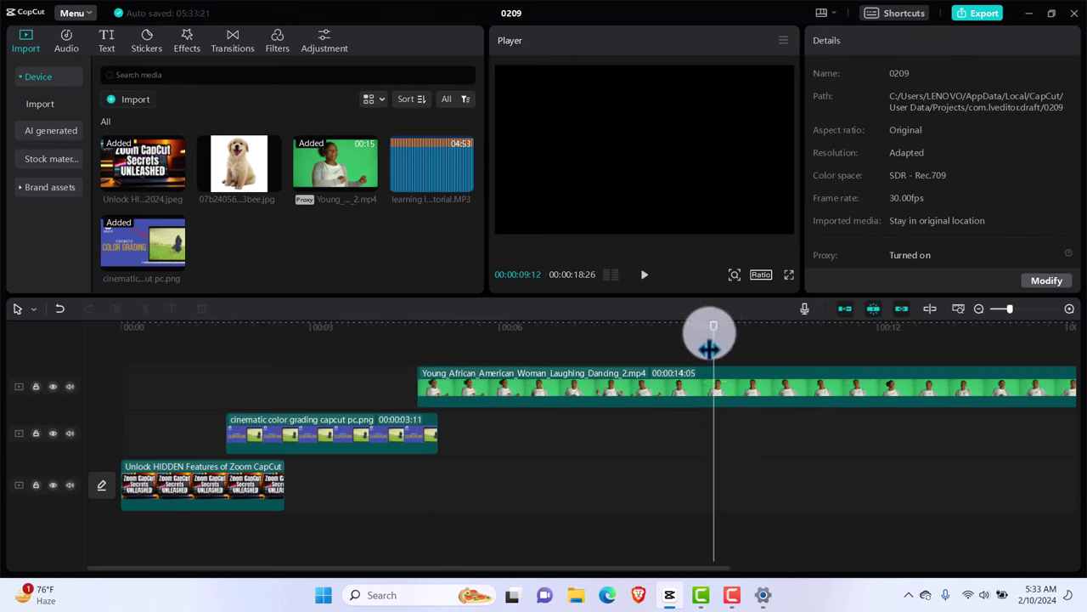
Reselect the green-screen video at 00:00:04:21 and move it back to X 0, Y -2158
drag(711, 338, 419, 356)
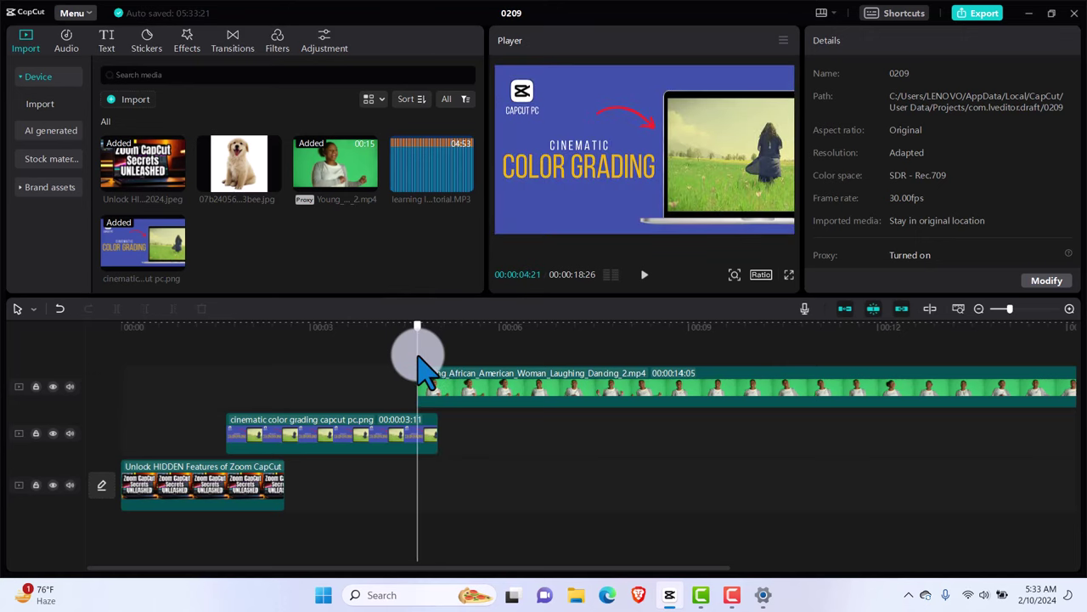
click(470, 403)
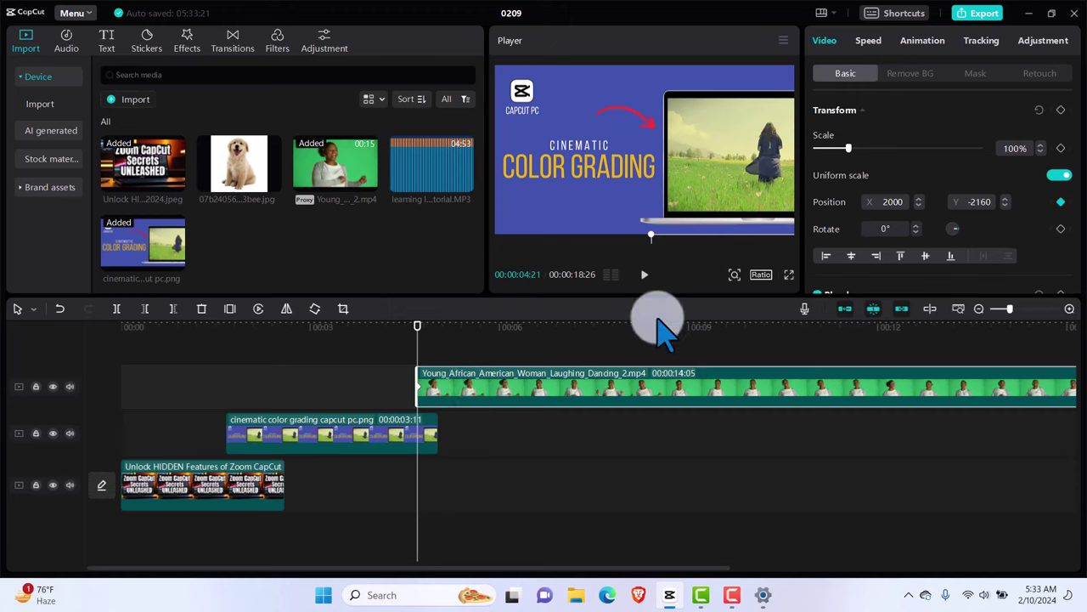
drag(712, 242, 553, 247)
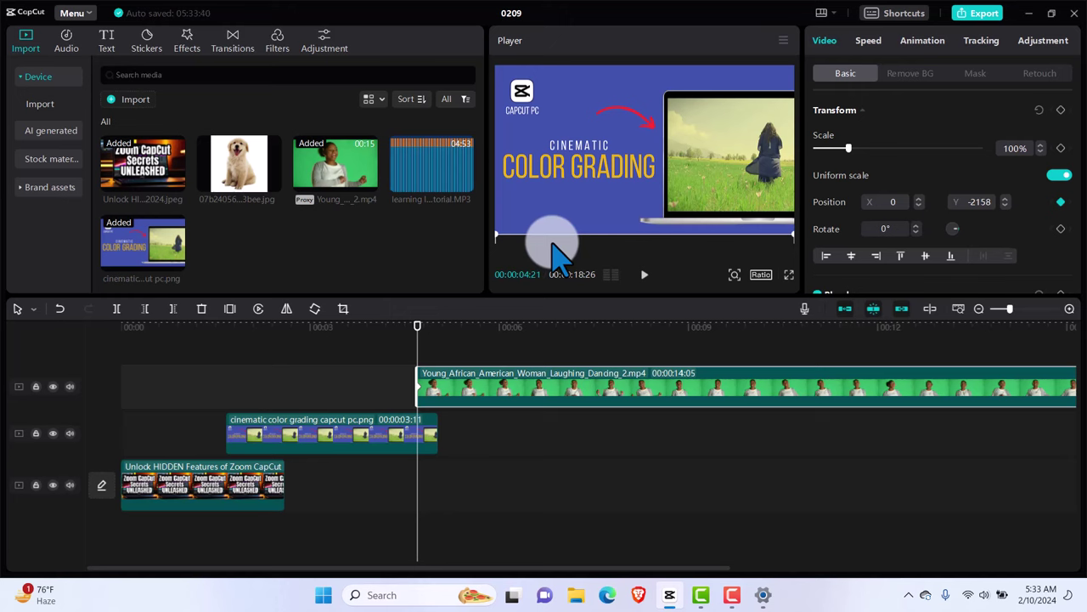
At 00:00:06:14, raise the green-screen video partly into the frame at X 0, Y -867
drag(425, 339, 528, 344)
drag(652, 223, 655, 174)
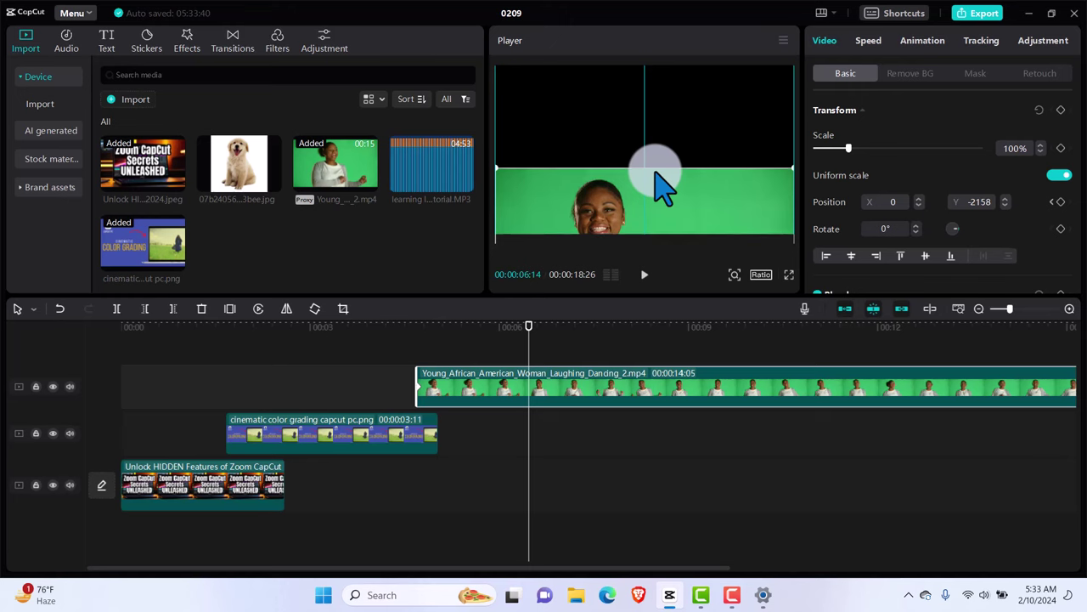
drag(656, 172, 657, 141)
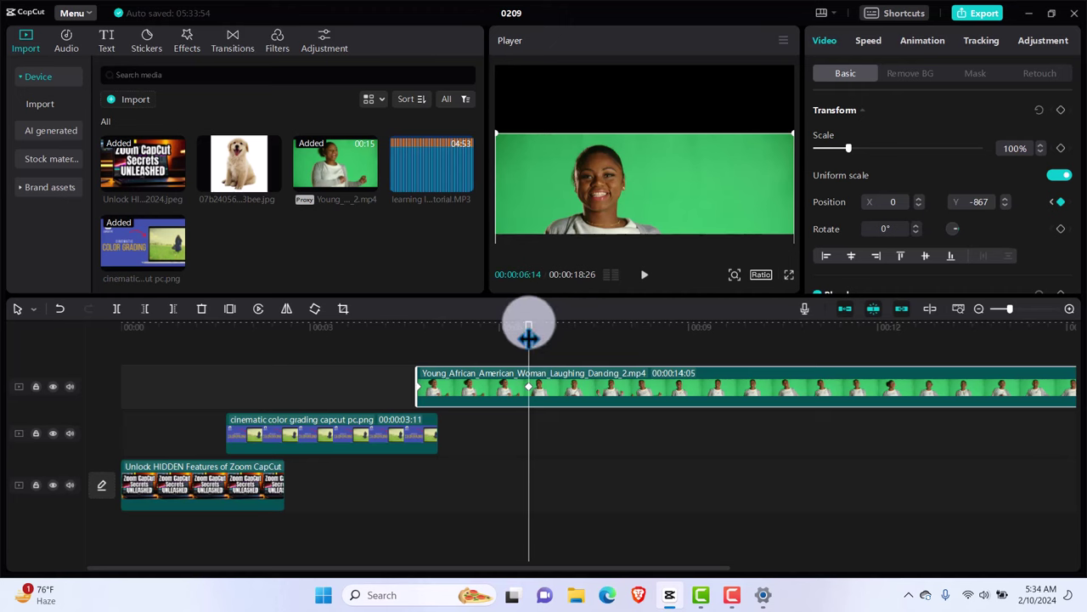
Center the green-screen video at X 0, Y 0 at 00:00:08:18 and extend the color grading image to end there
drag(528, 338, 663, 344)
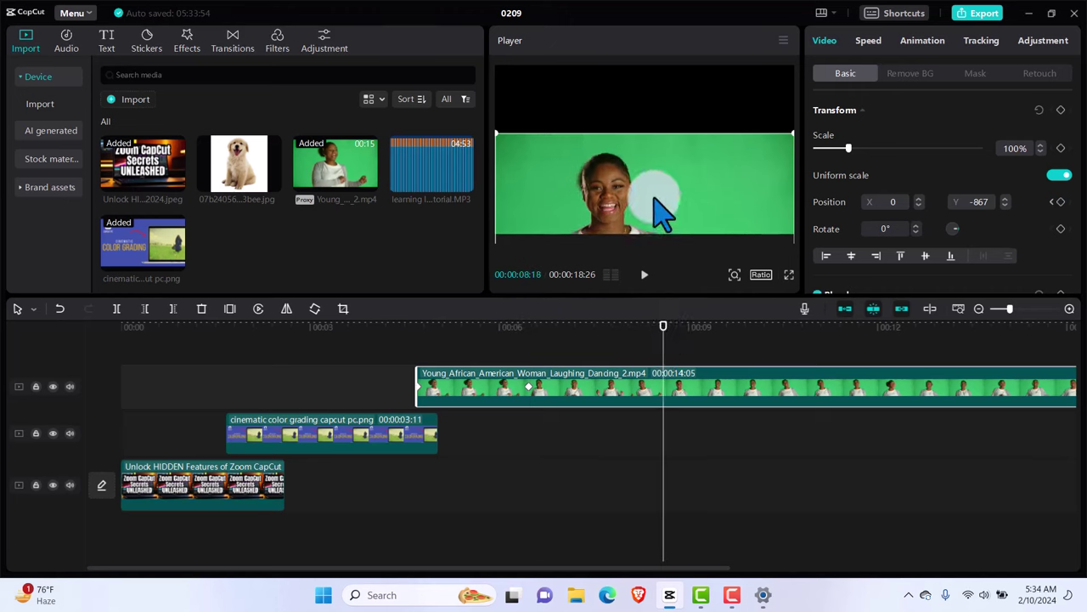
drag(661, 208, 651, 141)
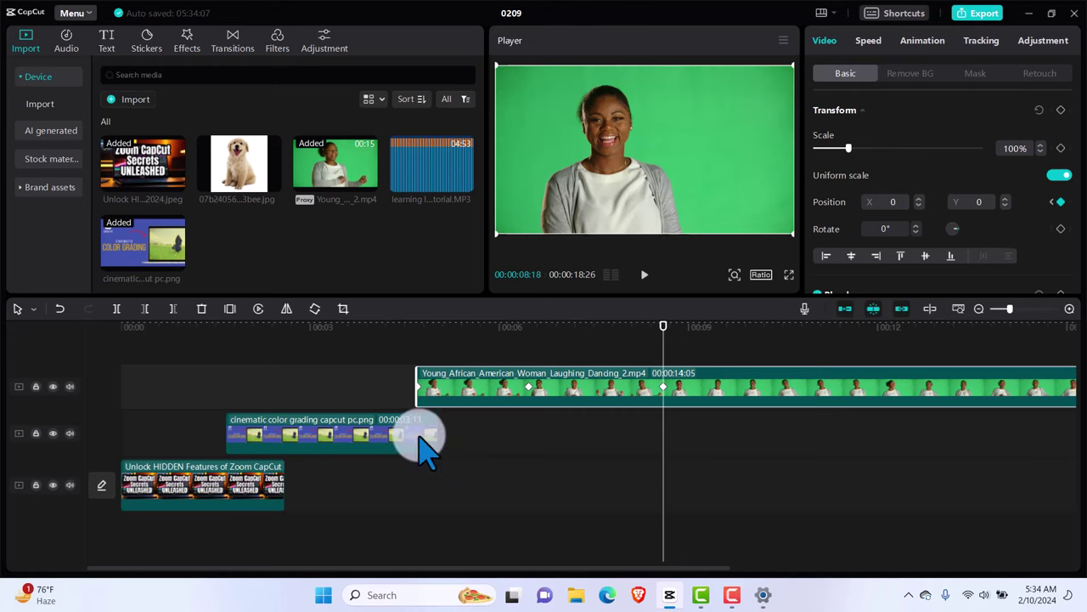
drag(420, 437, 663, 445)
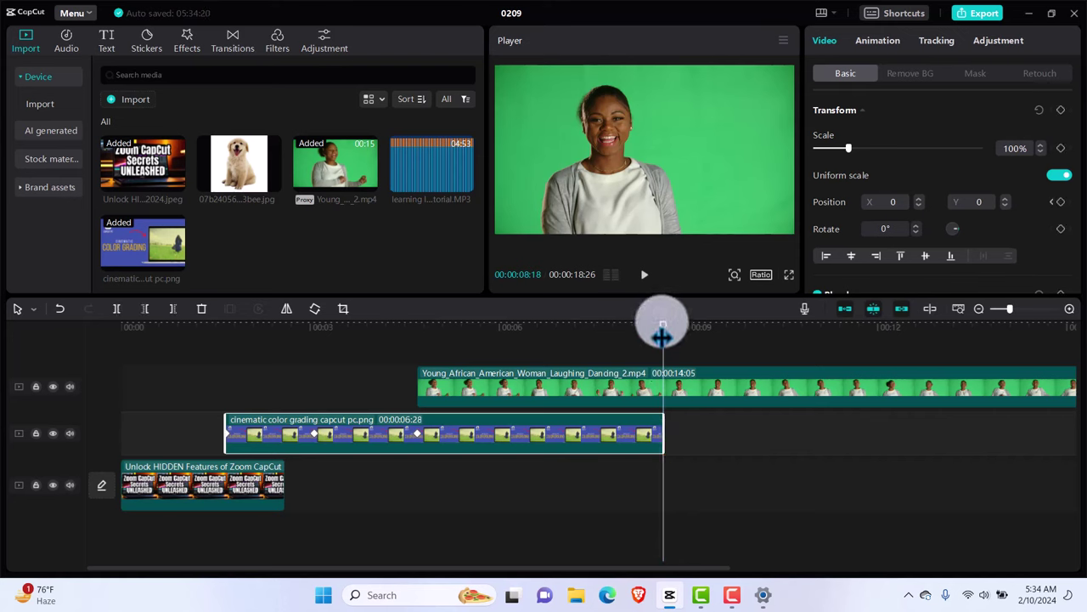
Play the timeline from the start to about 00:00:08:18 to preview both keyframed slide-in animations
drag(662, 335, 97, 364)
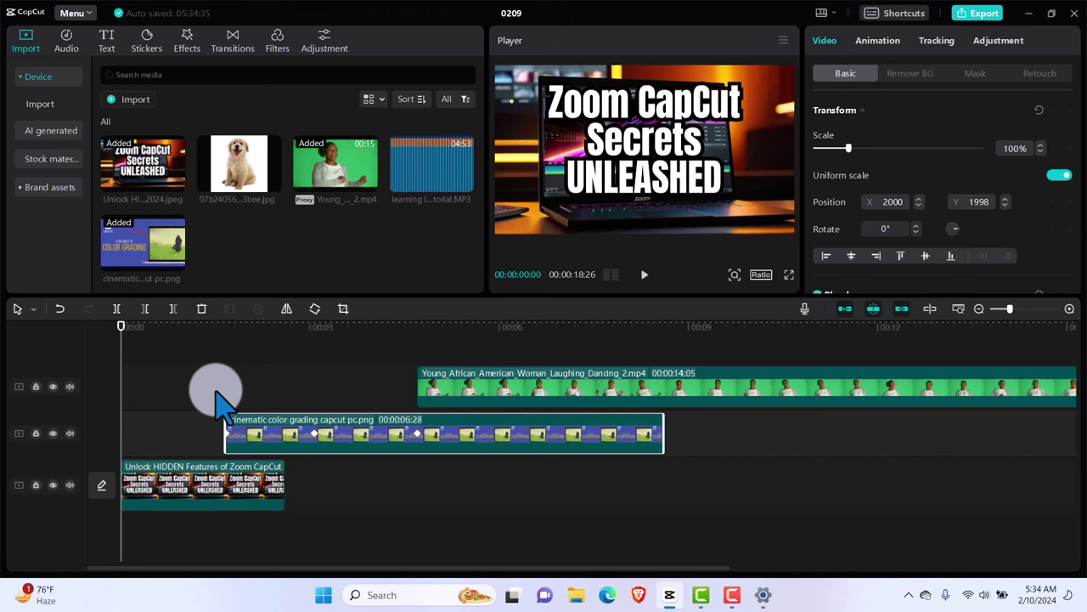
key(space)
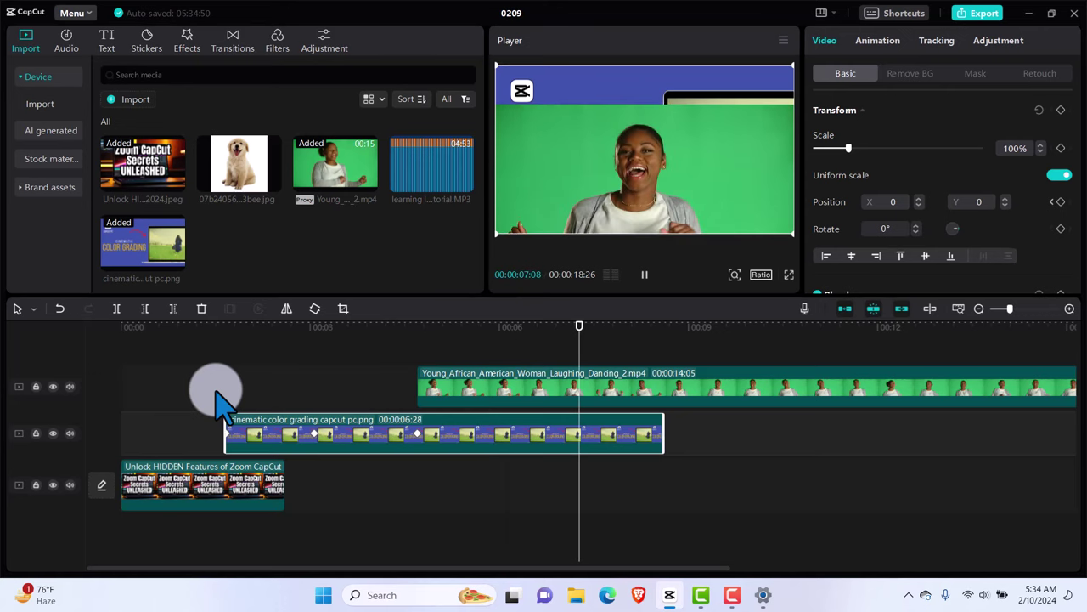
key(space)
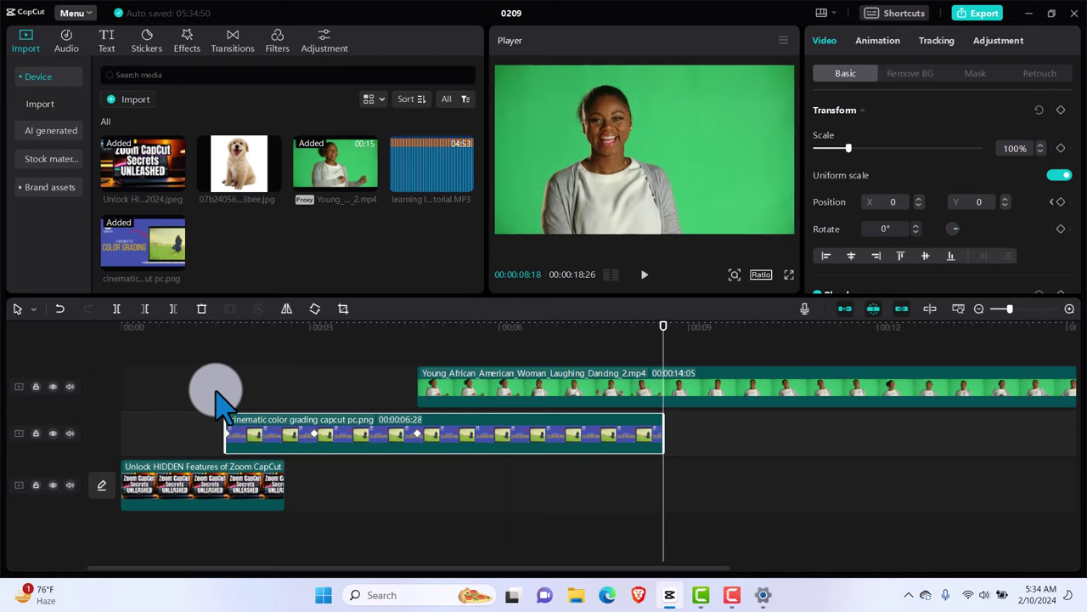
Extend the Zoom CapCut Secrets image on the main track to end at about 4 seconds
click(255, 497)
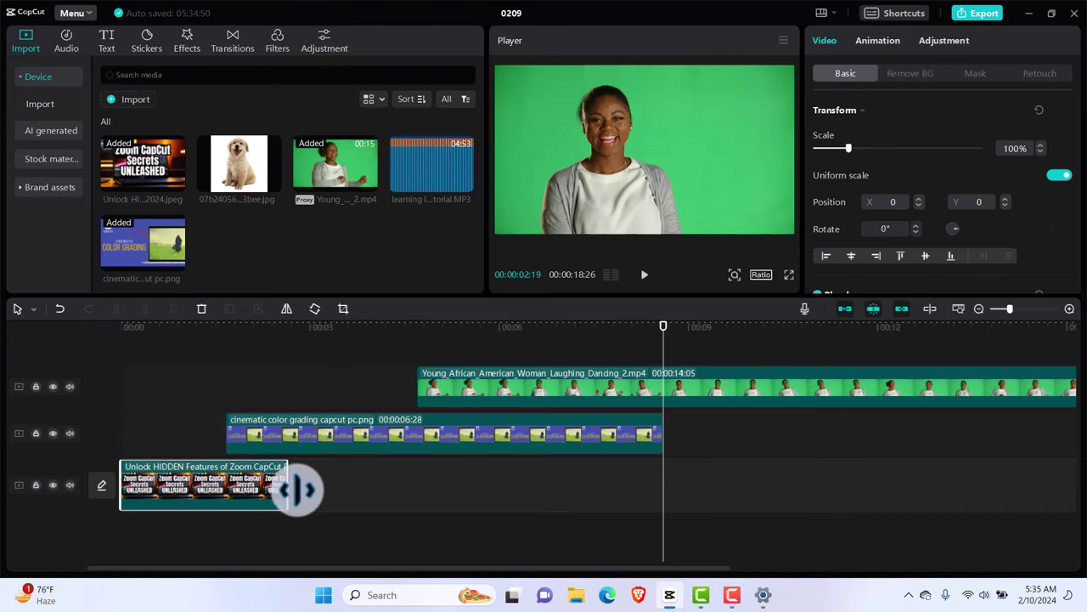
drag(297, 488, 374, 490)
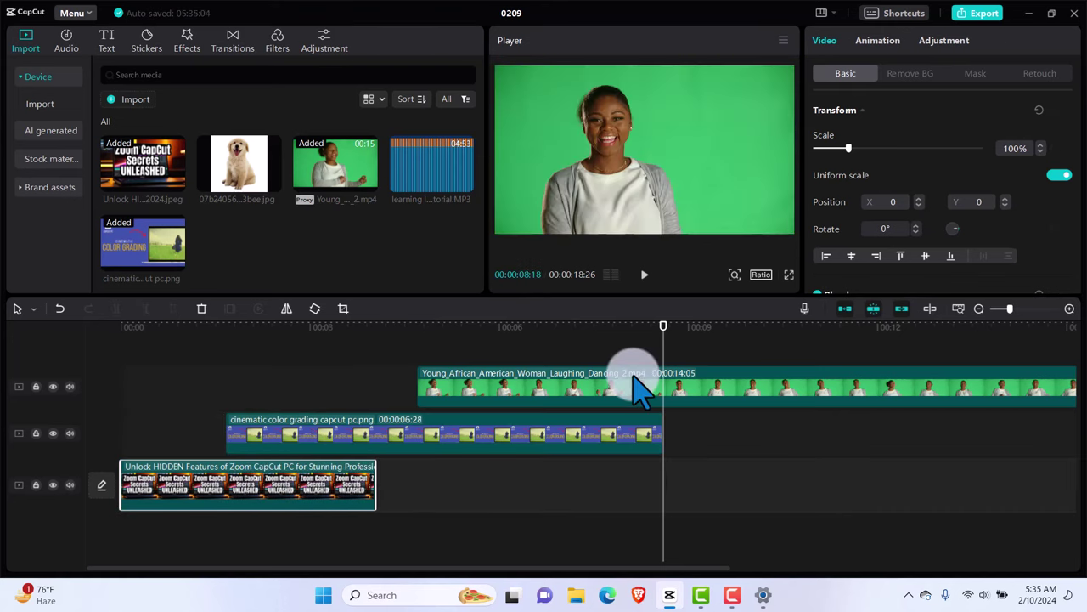
drag(665, 326, 613, 325)
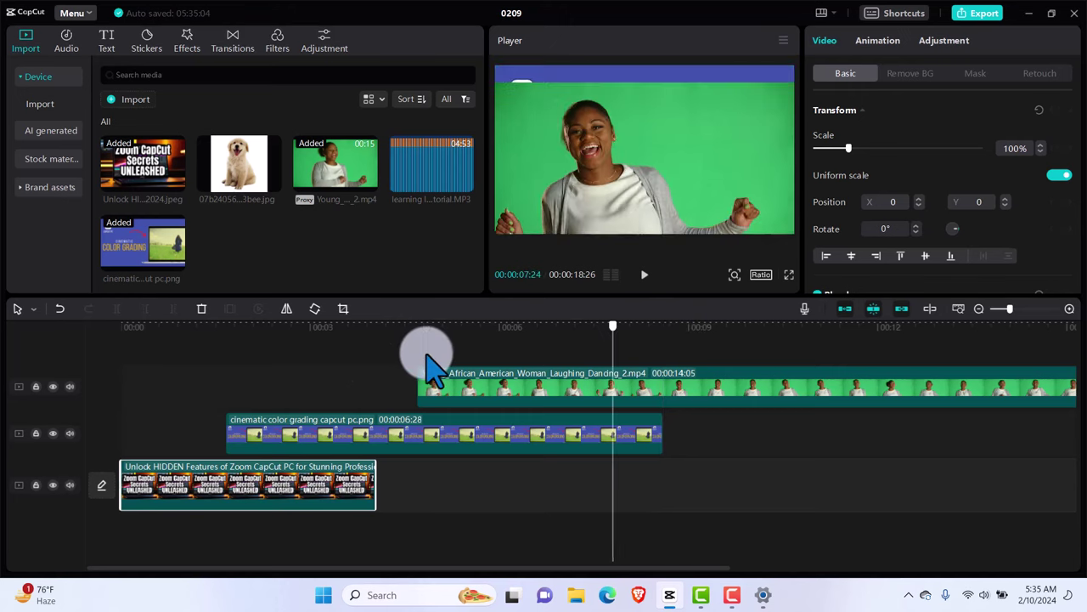
drag(433, 366, 189, 400)
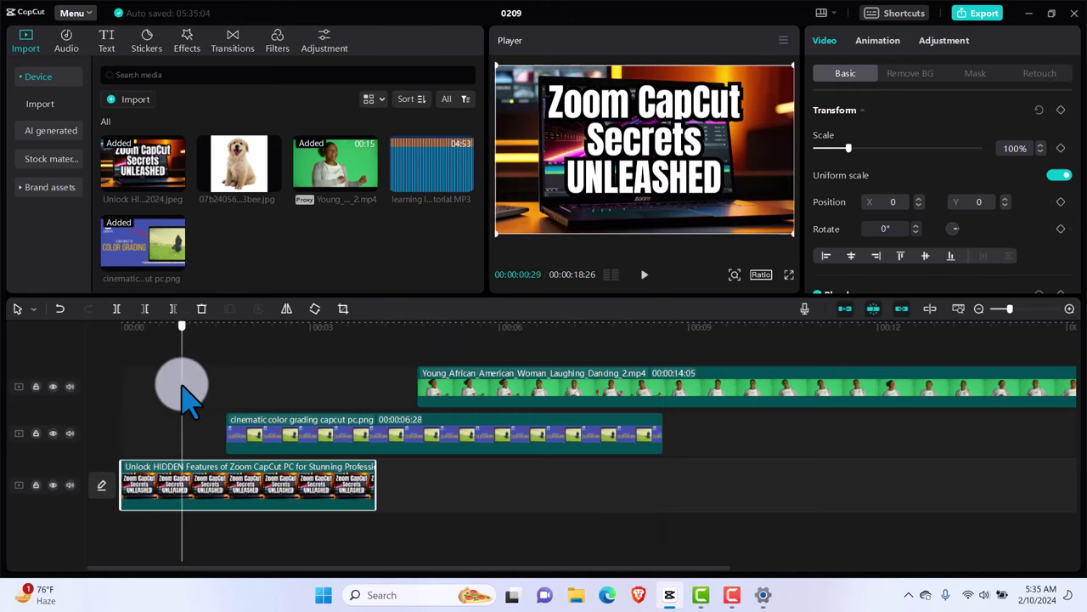
Speed up the color grading image's slide-in by moving its middle and last position keyframes earlier, to about 2 and 3 seconds
click(267, 422)
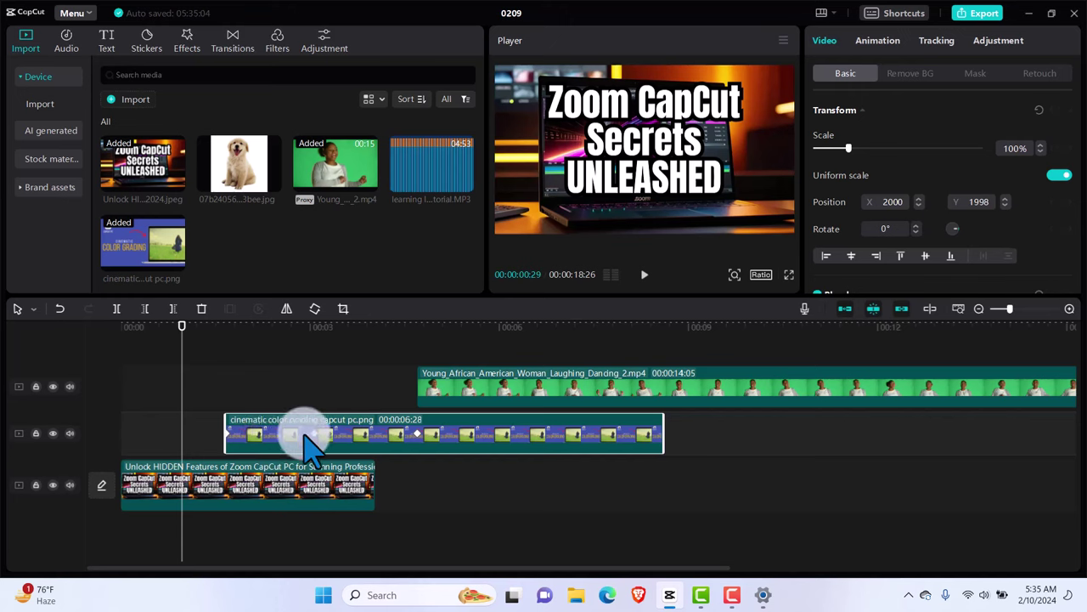
click(315, 433)
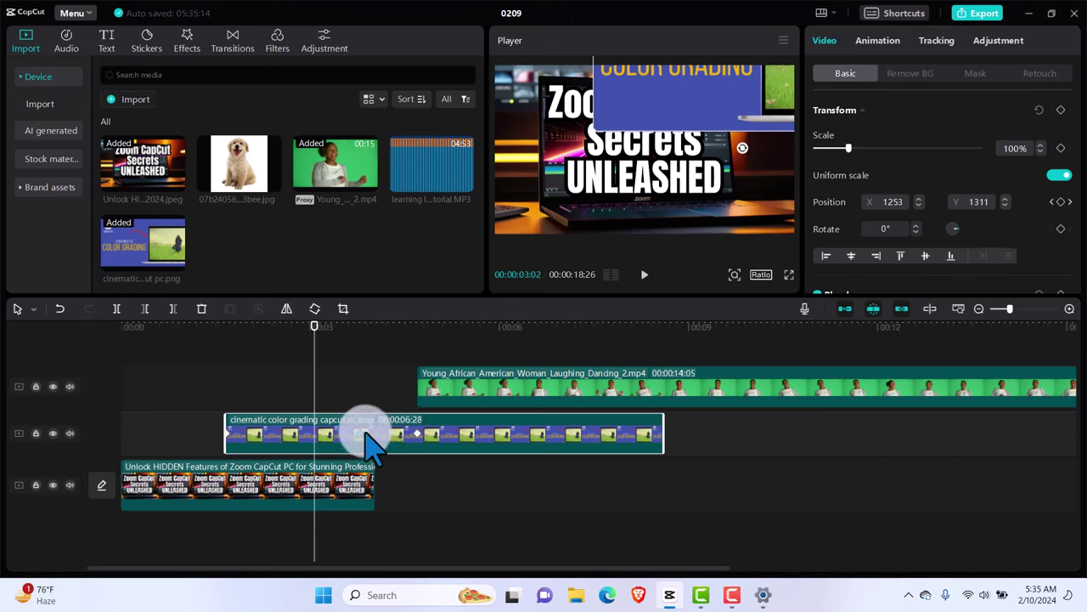
click(361, 433)
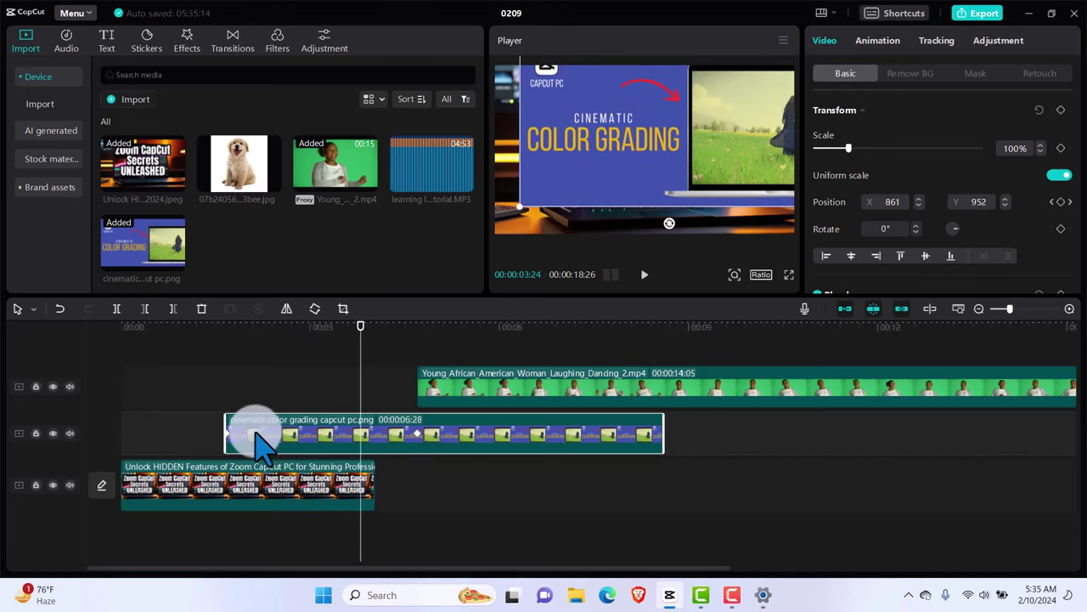
click(254, 434)
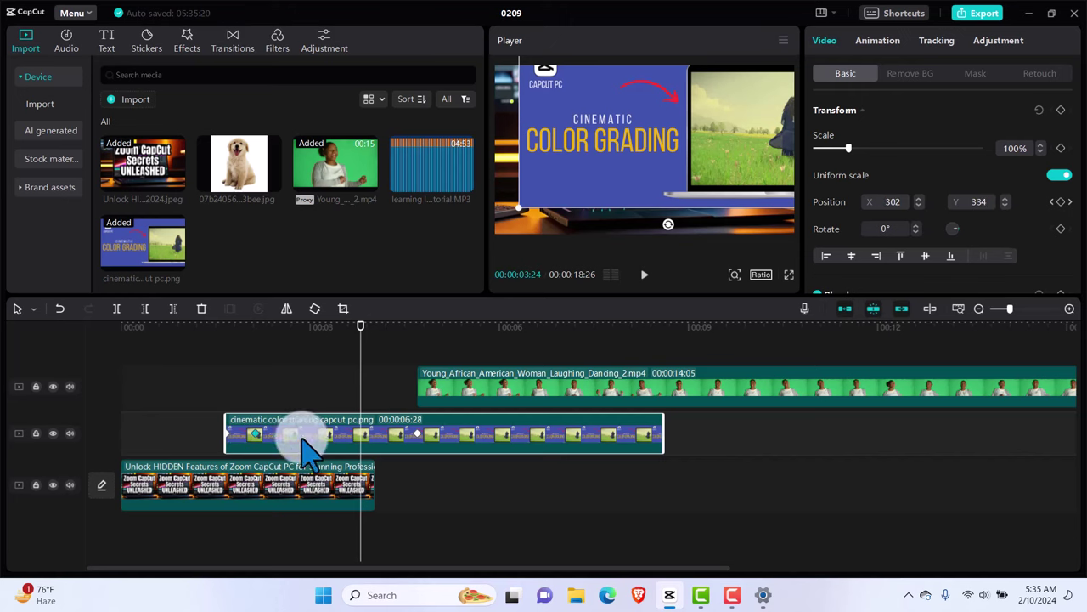
click(417, 435)
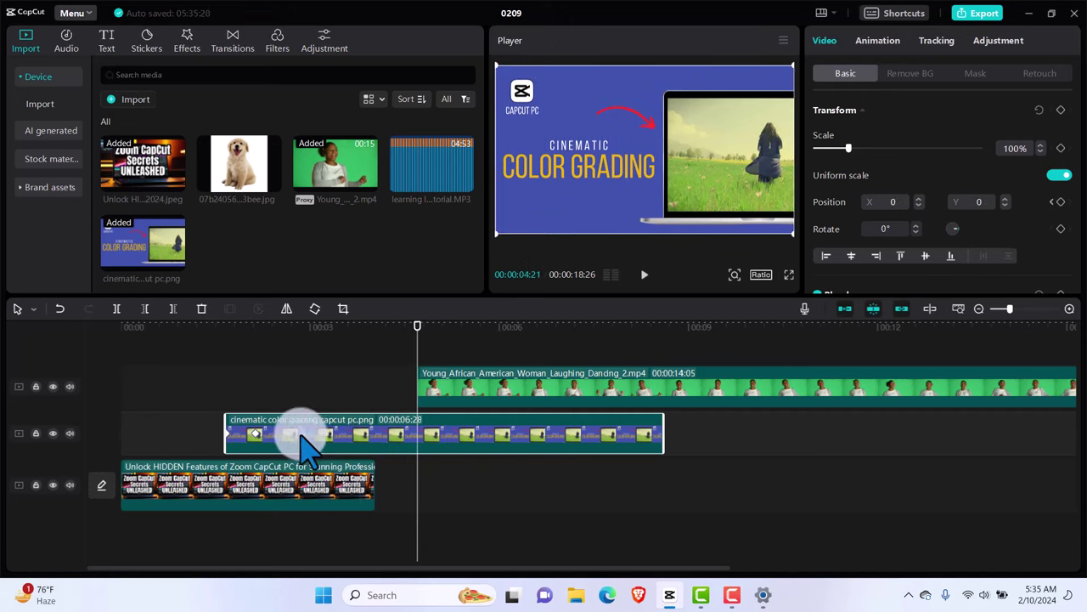
Speed up the green-screen video's rise by moving its middle and last position keyframes earlier, to about 5.5 and 6.5 seconds
click(491, 399)
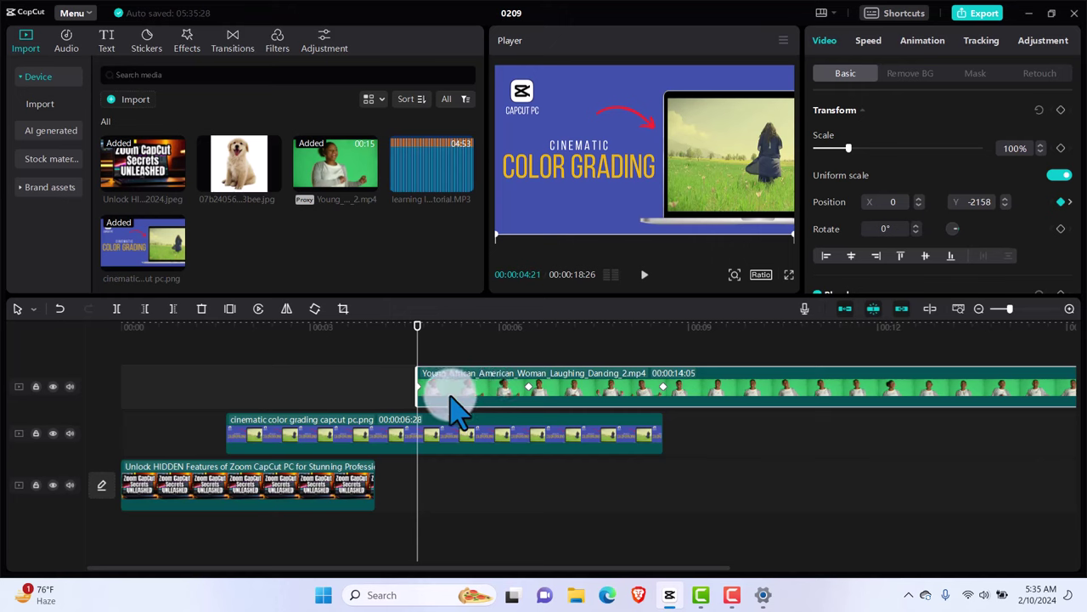
click(528, 389)
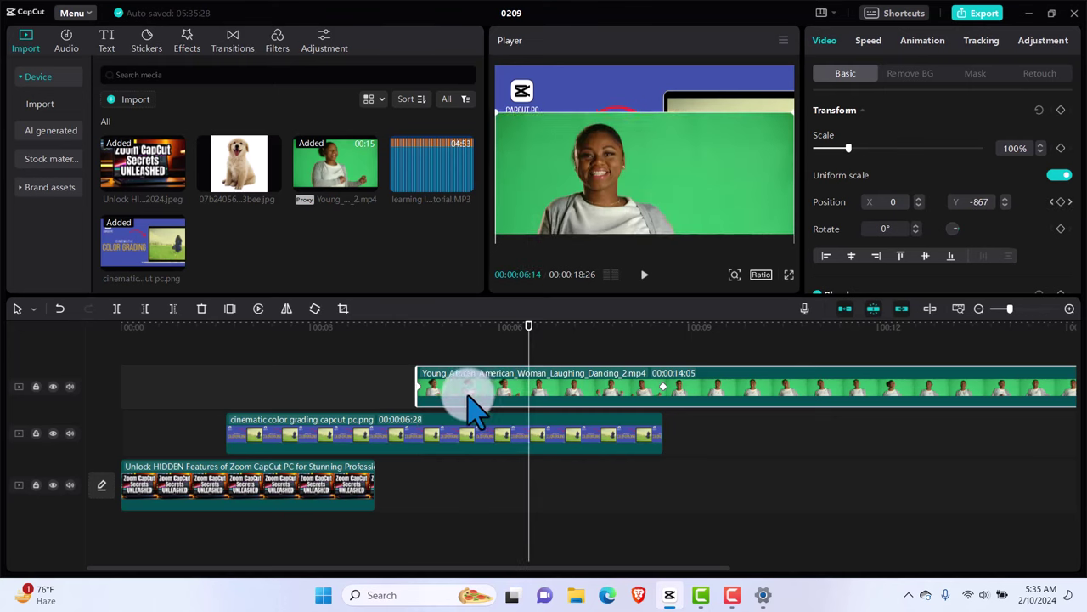
click(664, 389)
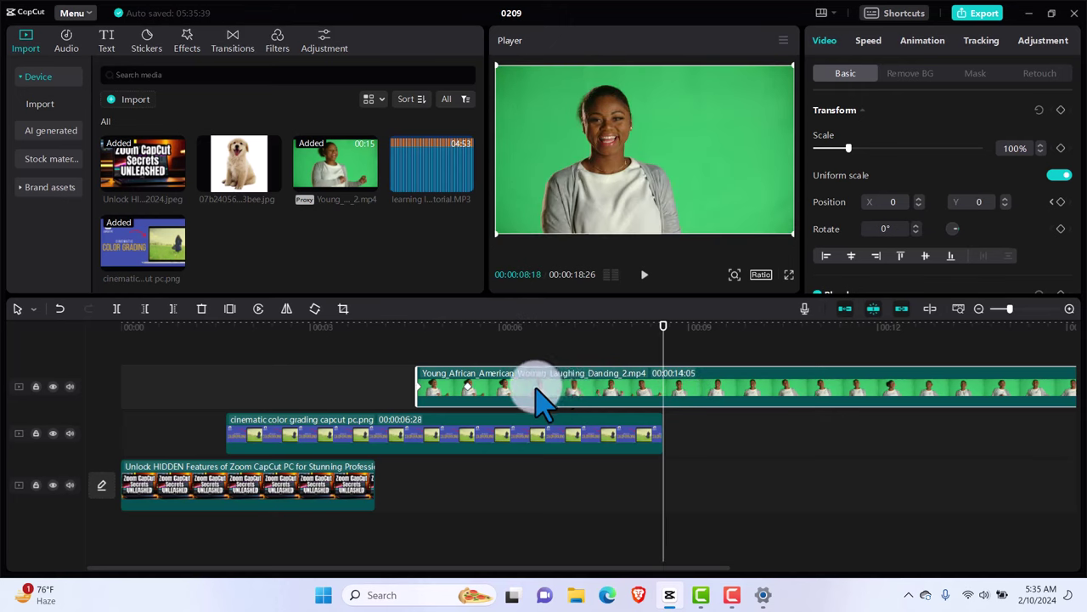
click(535, 387)
click(662, 328)
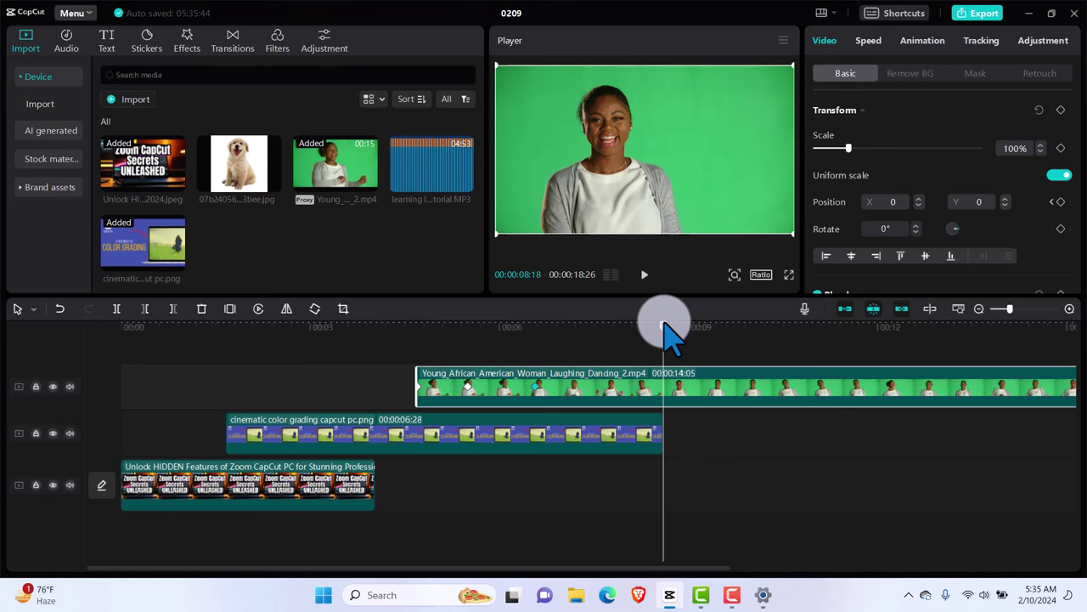
Play the timeline from the start to about 00:00:07:18 to preview the faster slide-in animations
drag(665, 336, 391, 356)
drag(165, 371, 114, 377)
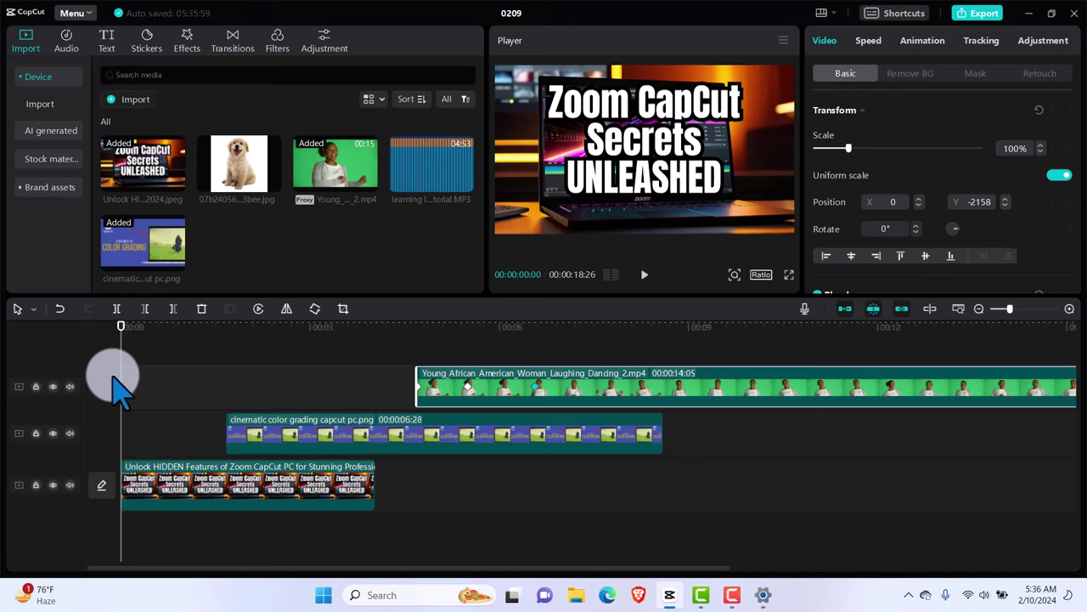
key(space)
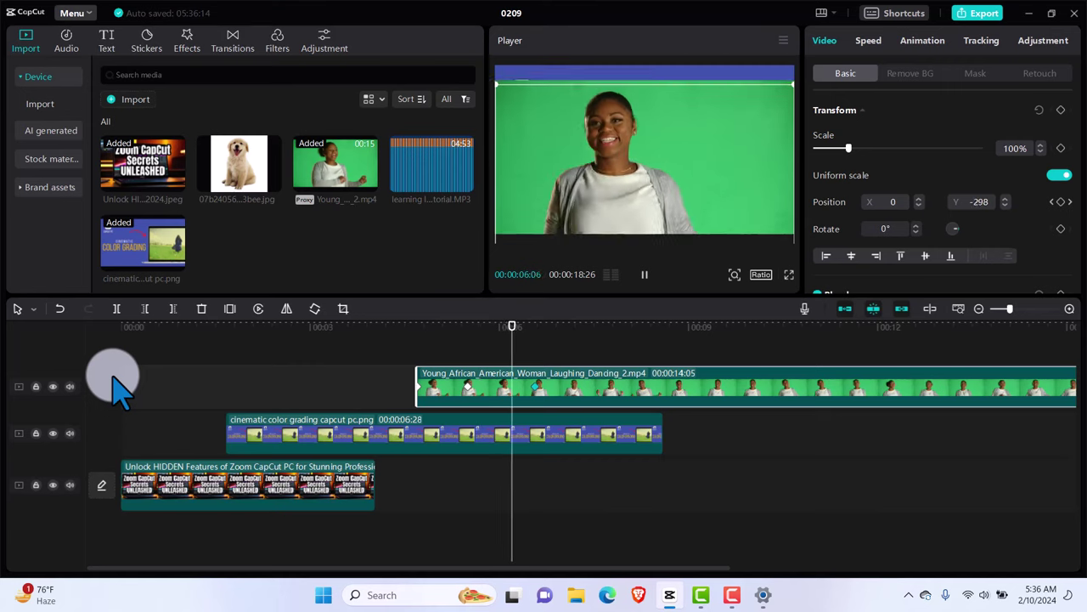
key(space)
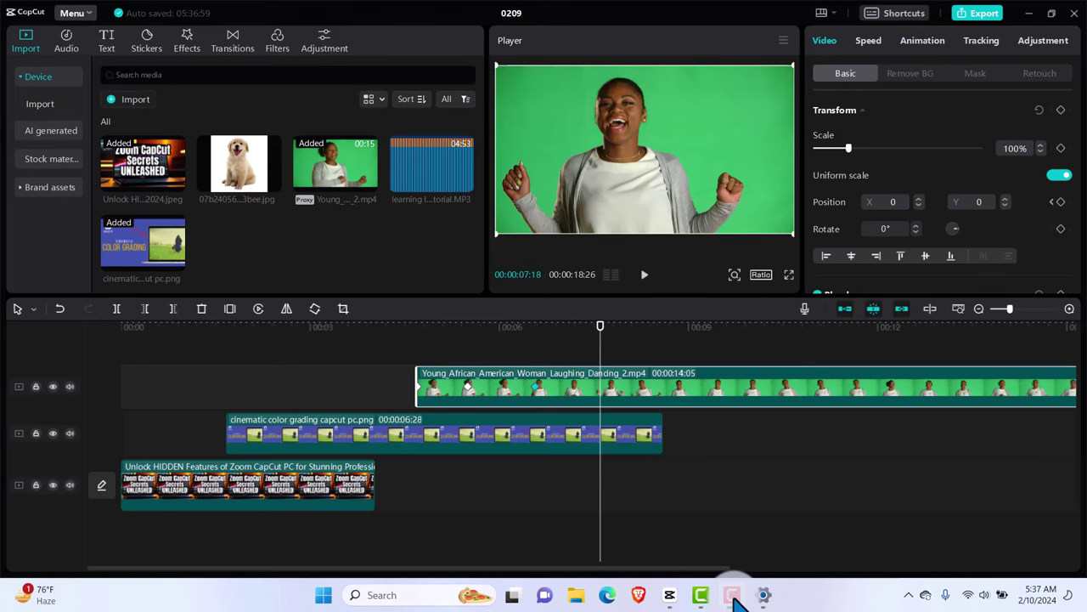
click(599, 429)
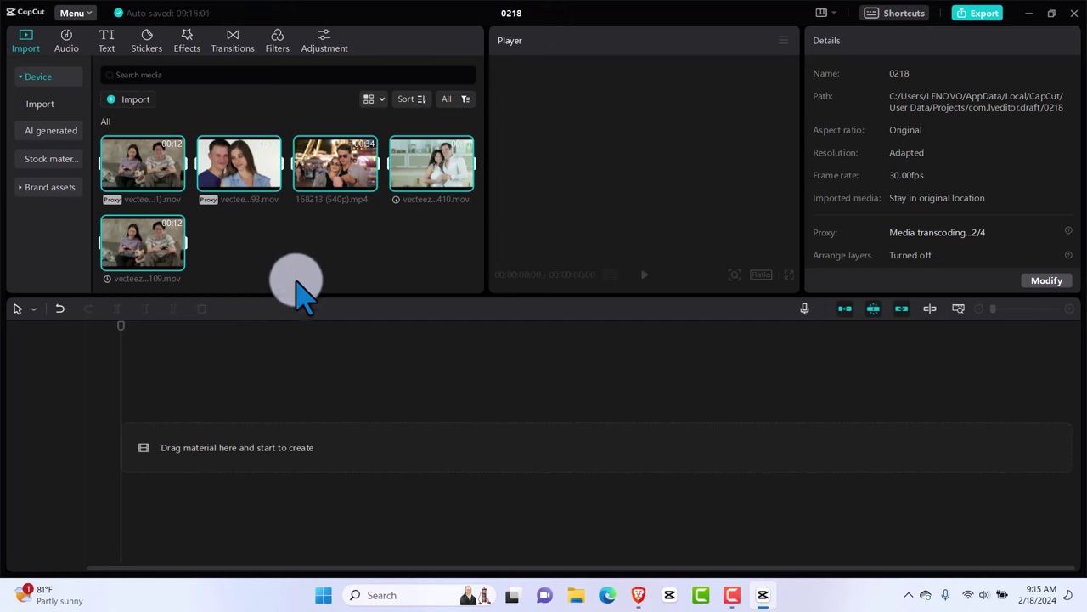
click(272, 181)
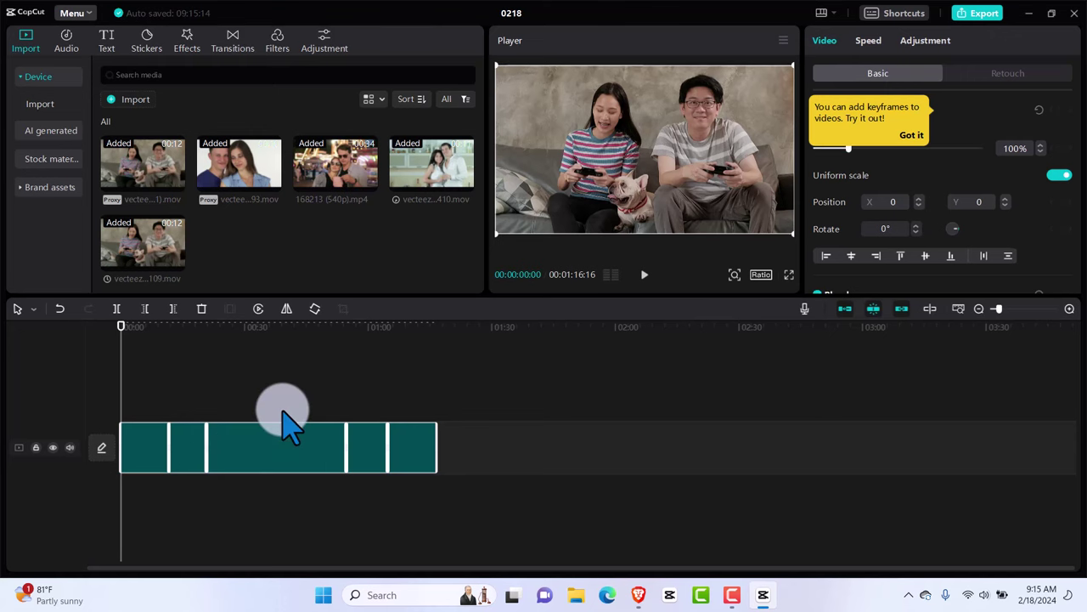
key(Delete)
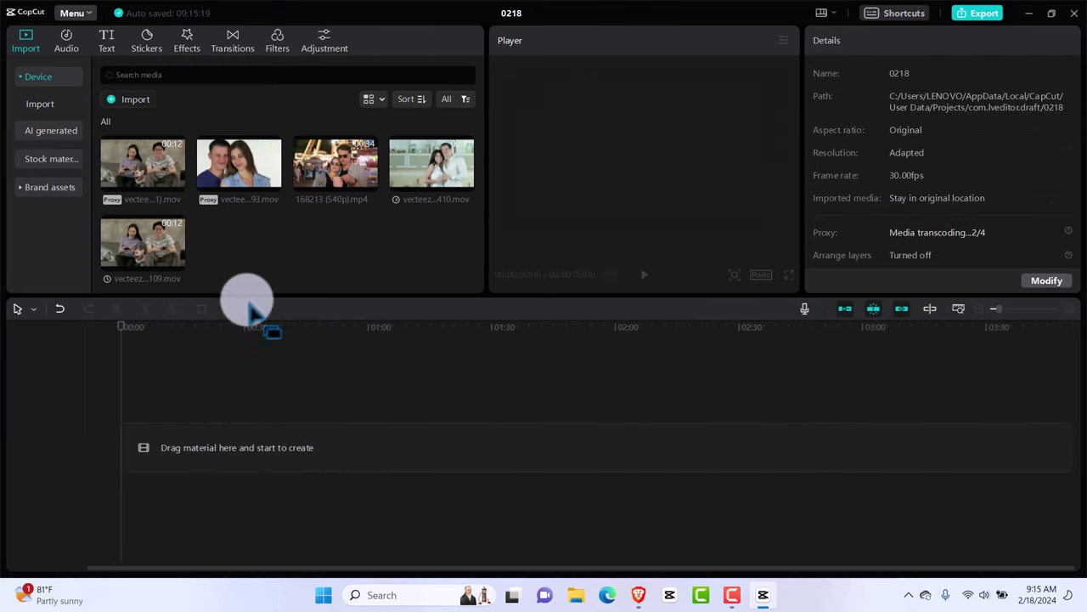
Add only the clip of the woman smelling a rose to the empty timeline and split it at 00:00:02:06
click(245, 180)
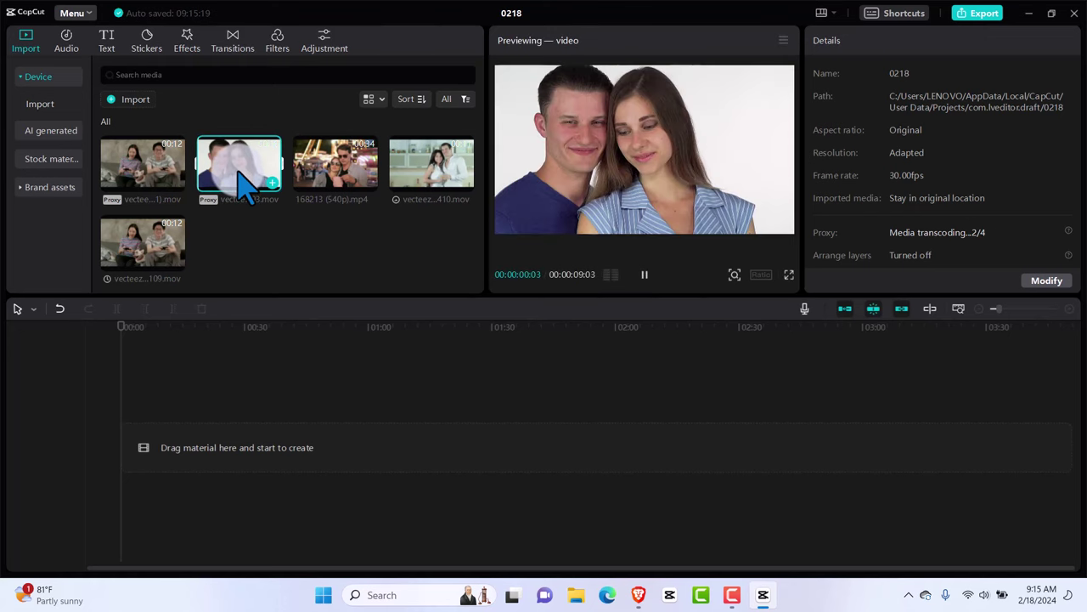
click(274, 182)
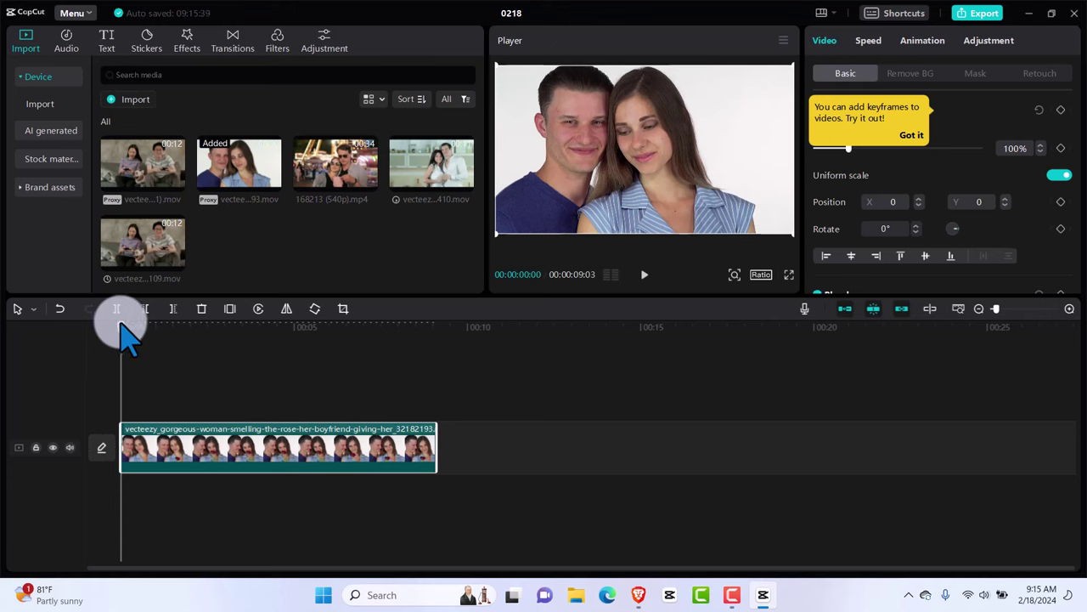
drag(120, 325, 197, 356)
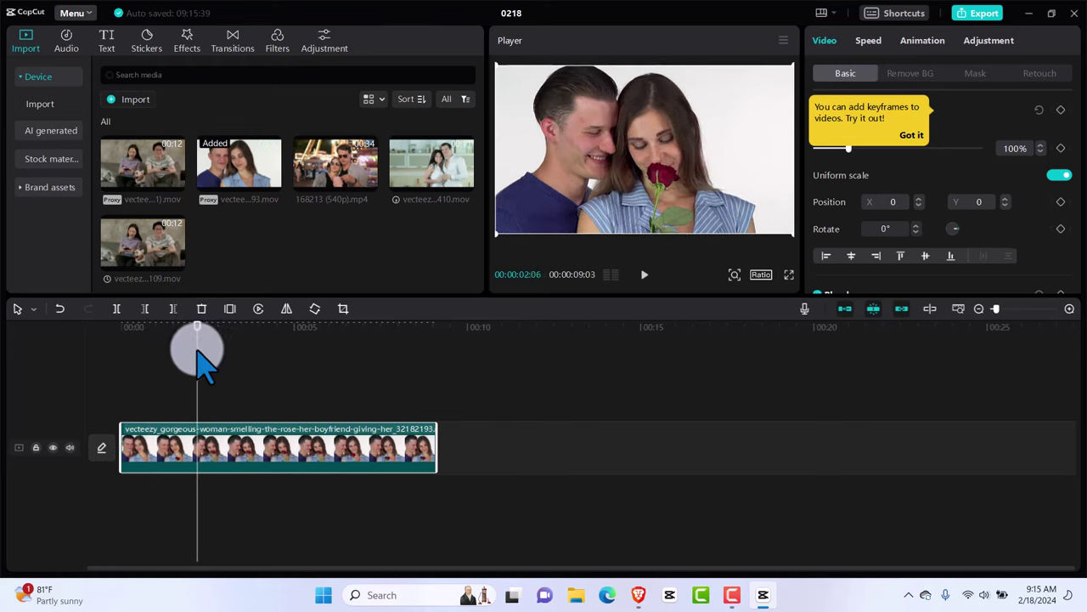
key(ctrl+b)
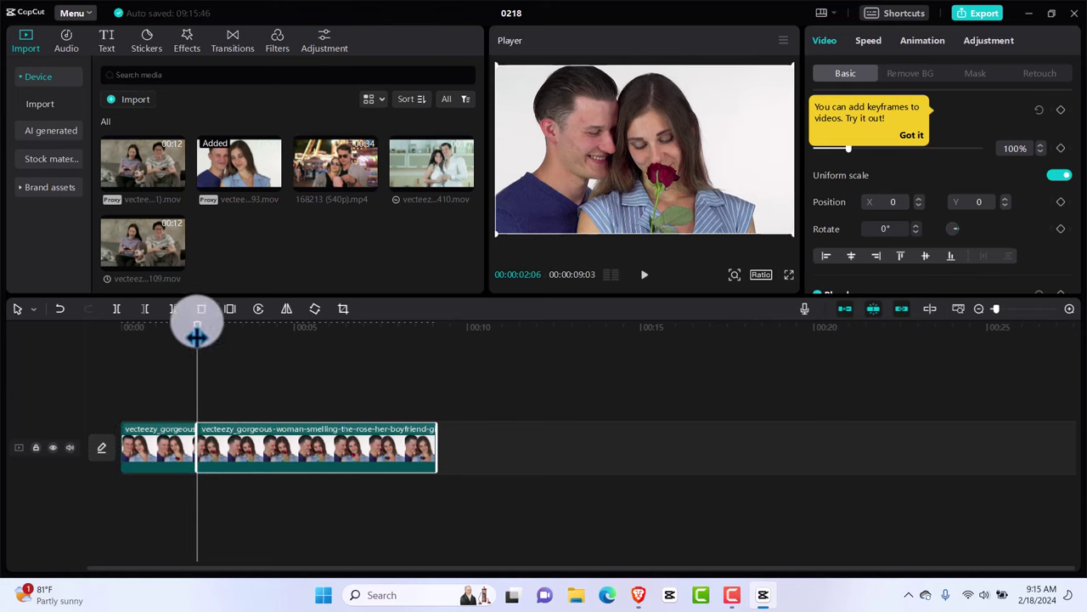
Split the rest of the rose clip at 00:00:04:19 and 00:00:06:28, with the preview axis turned off
drag(197, 336, 281, 344)
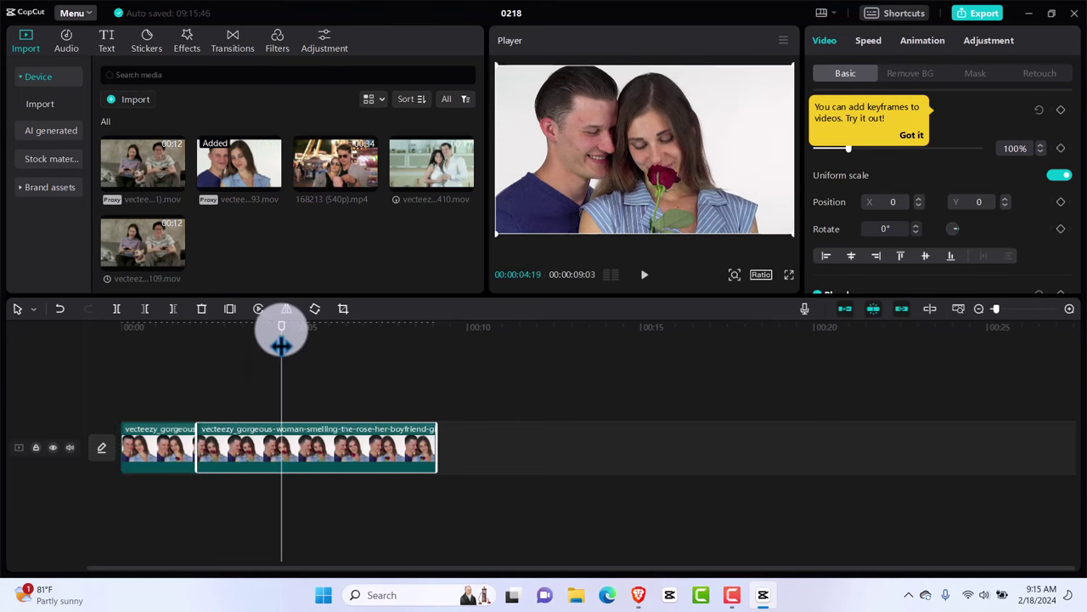
key(ctrl+b)
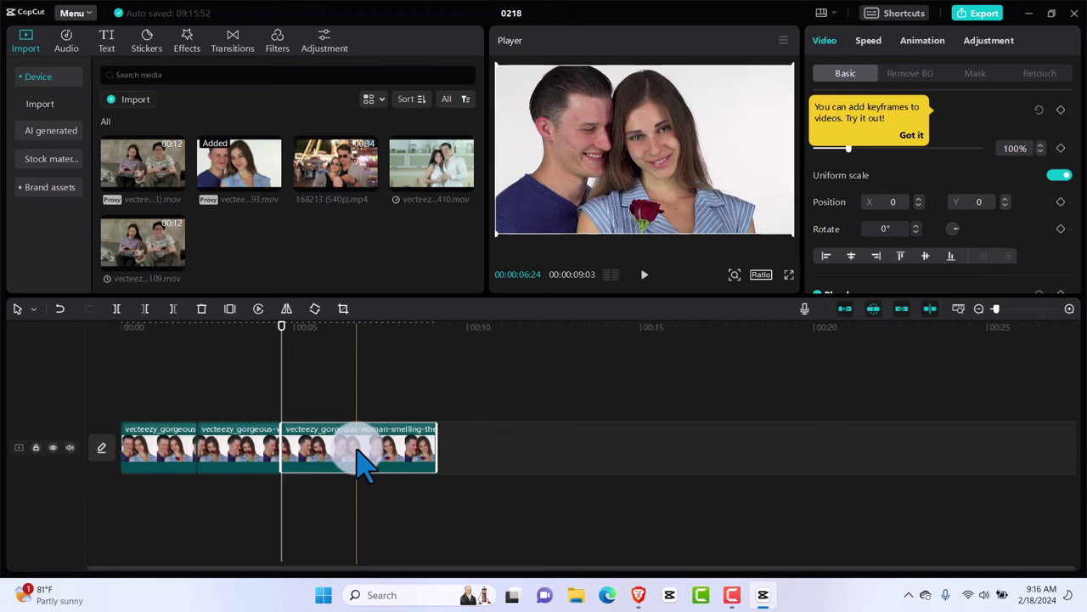
key(s)
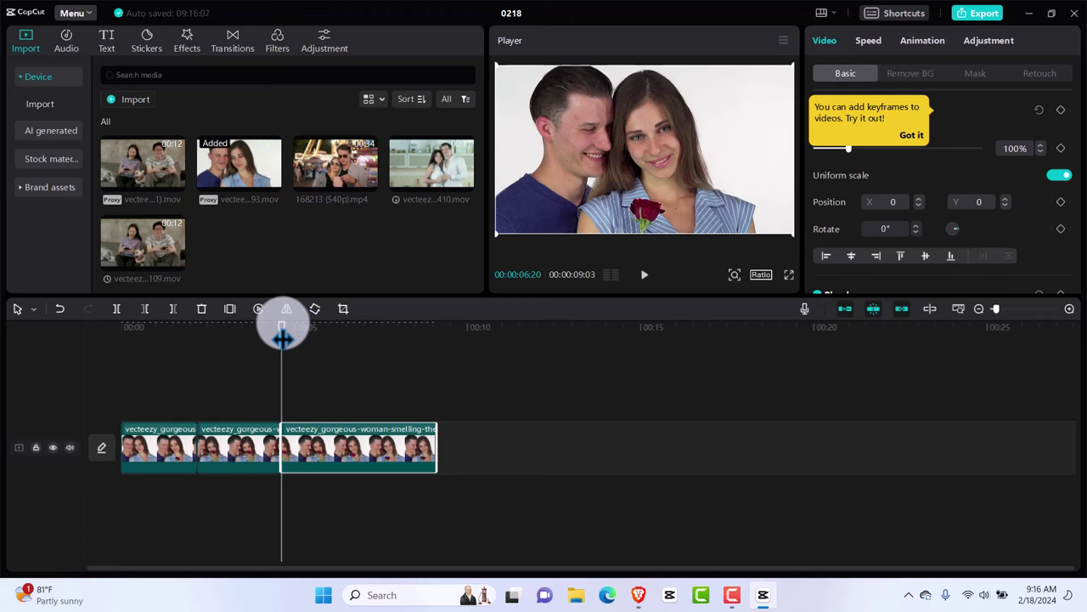
drag(283, 324, 366, 361)
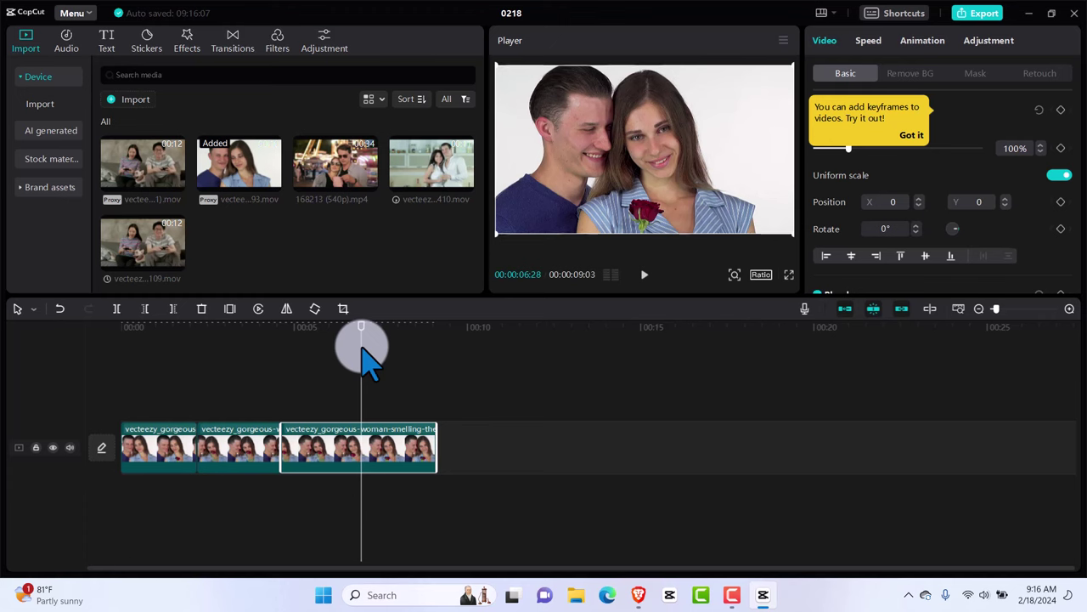
key(ctrl+b)
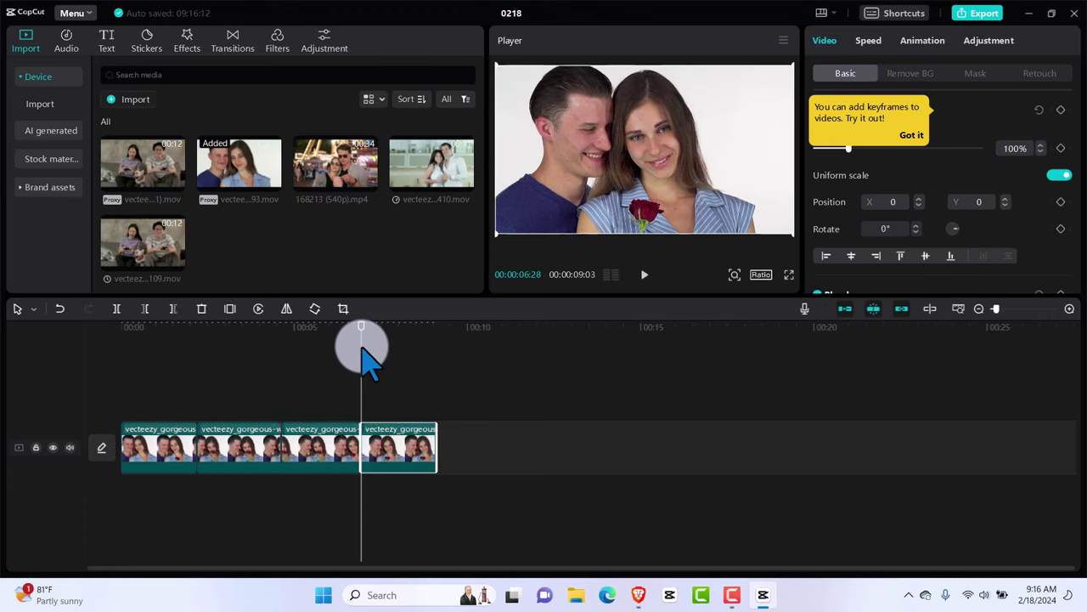
Add the GTA III filter from the Movies category to the timeline, starting at 00:00:01:03 over the rose clips
click(176, 456)
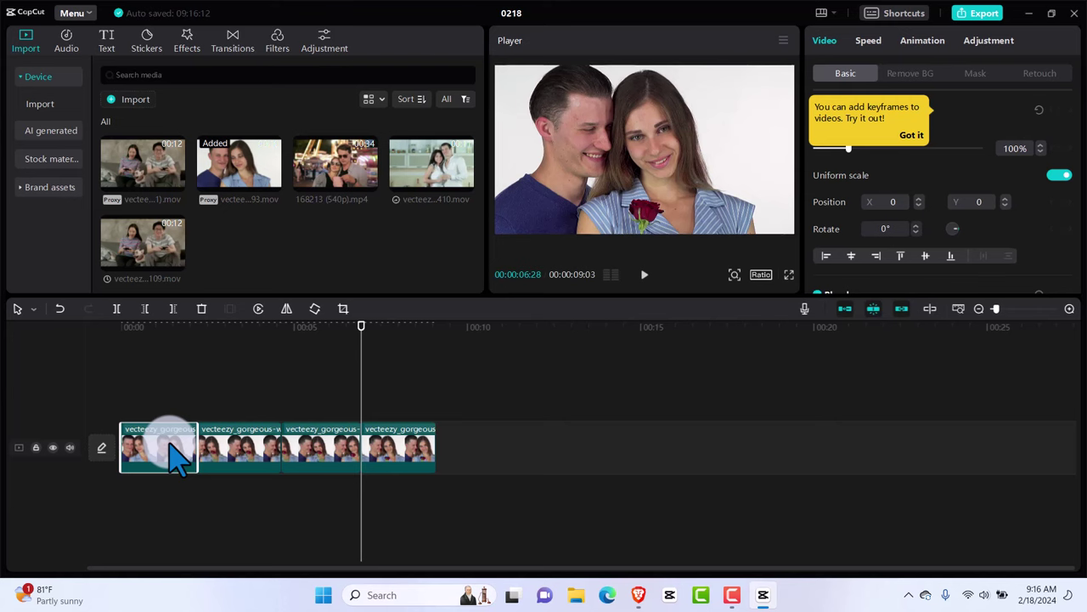
click(159, 416)
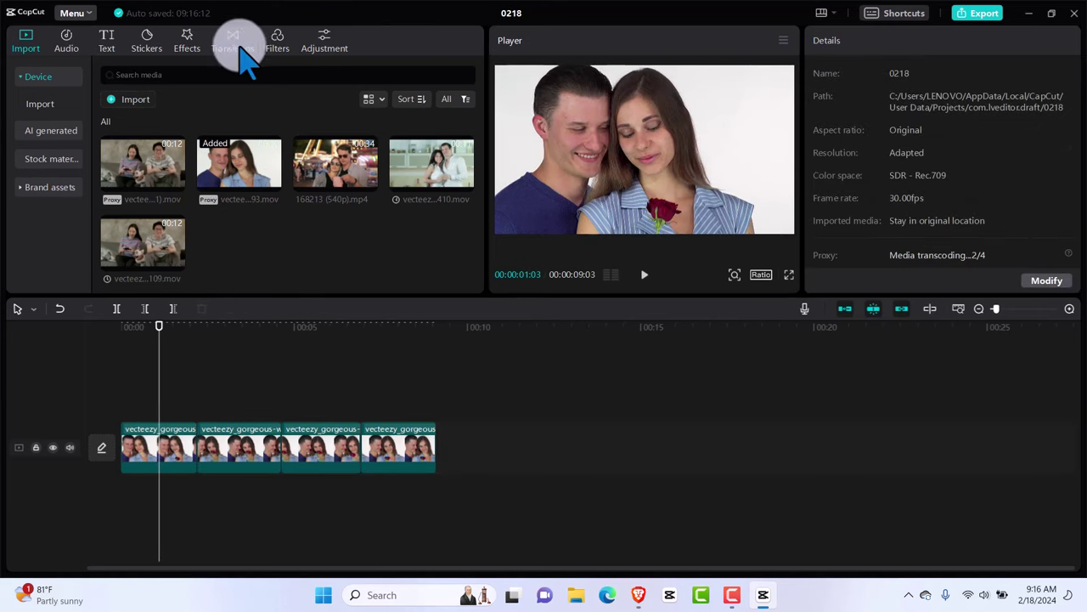
click(281, 49)
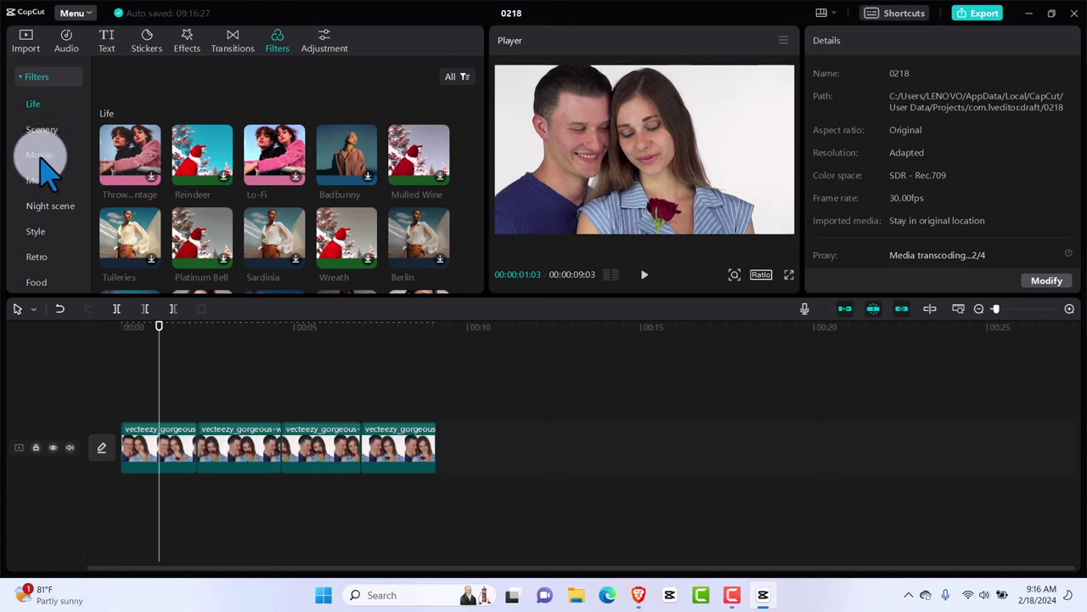
click(40, 155)
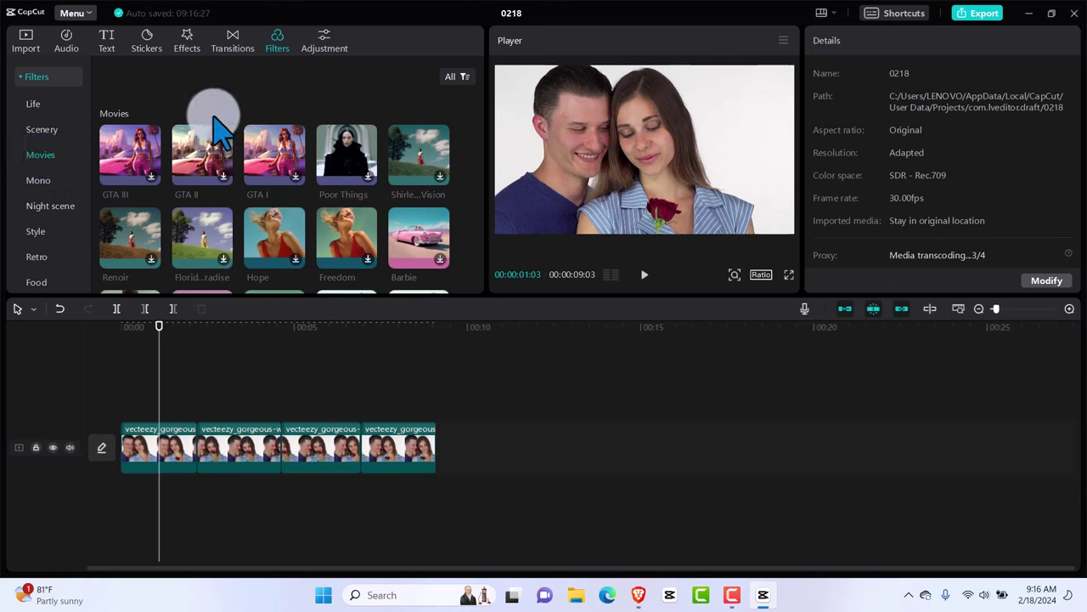
click(154, 188)
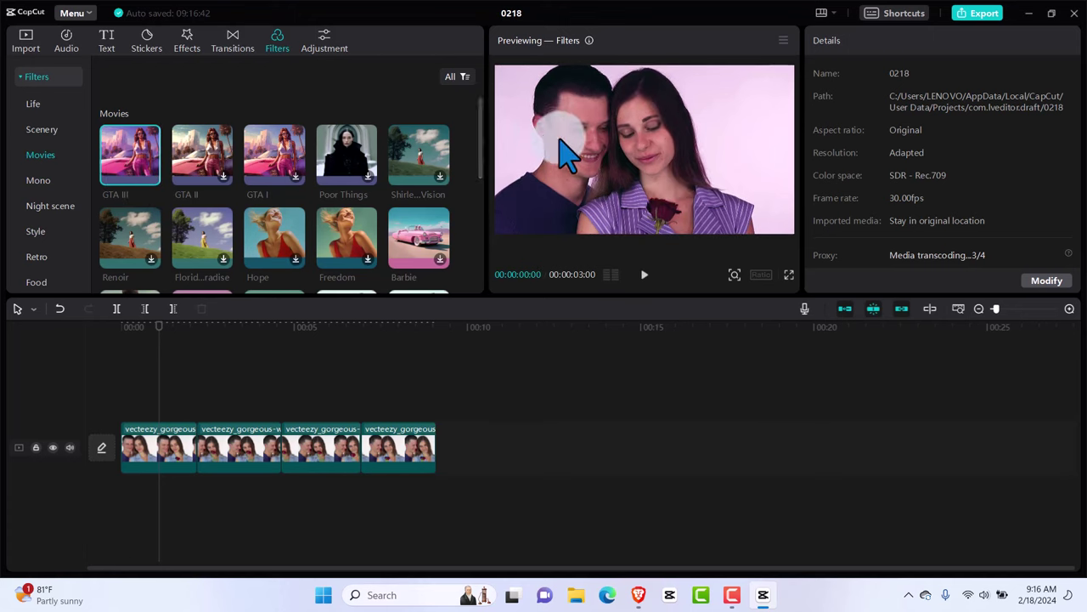
click(155, 178)
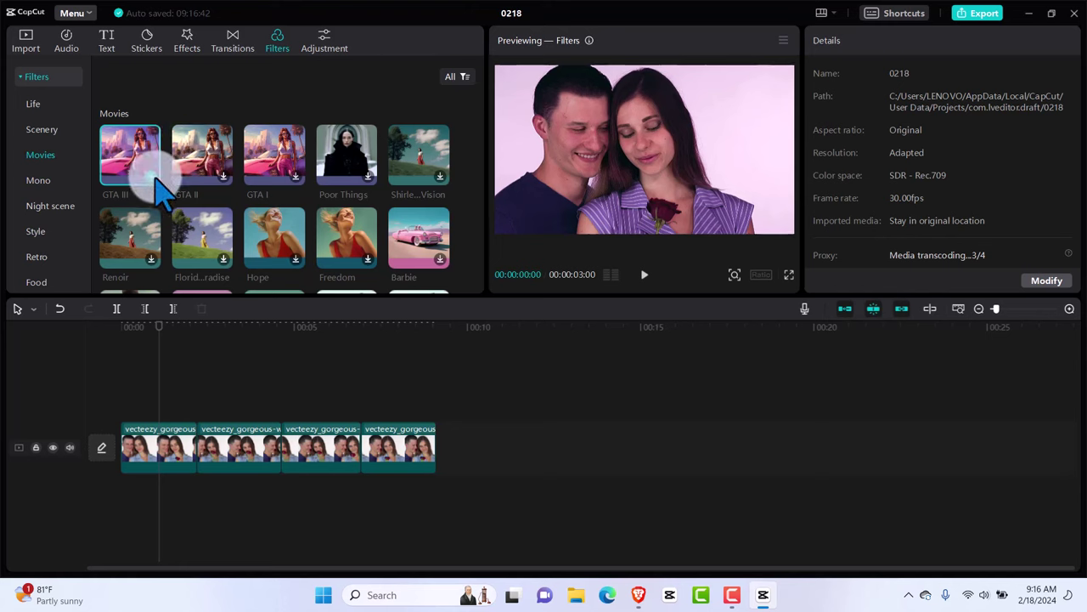
click(155, 179)
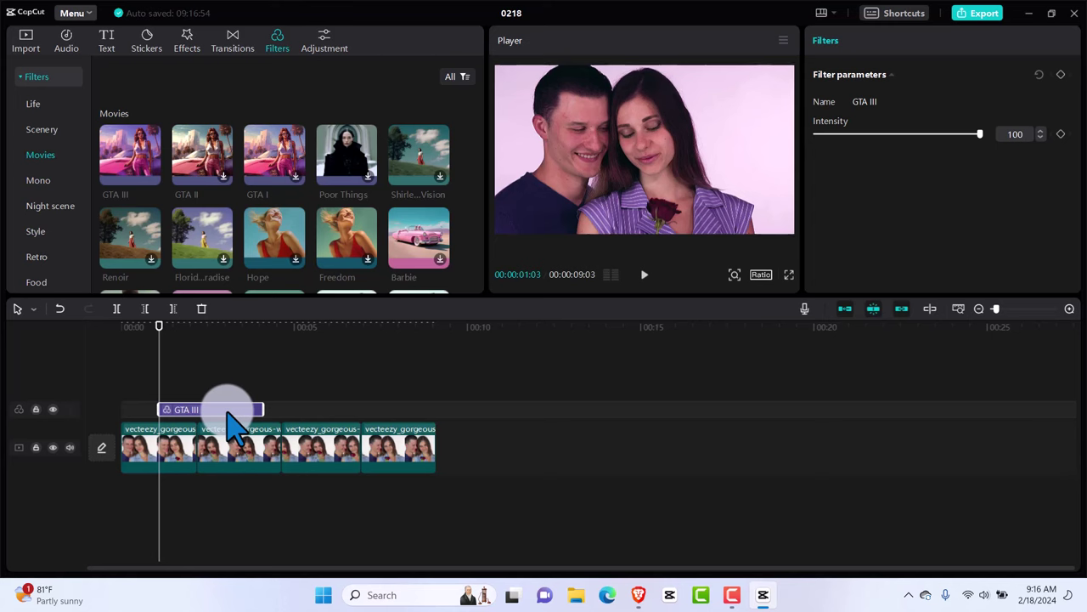
Move the GTA III filter to the start of the timeline and trim it to end with the first rose clip
drag(229, 407, 175, 413)
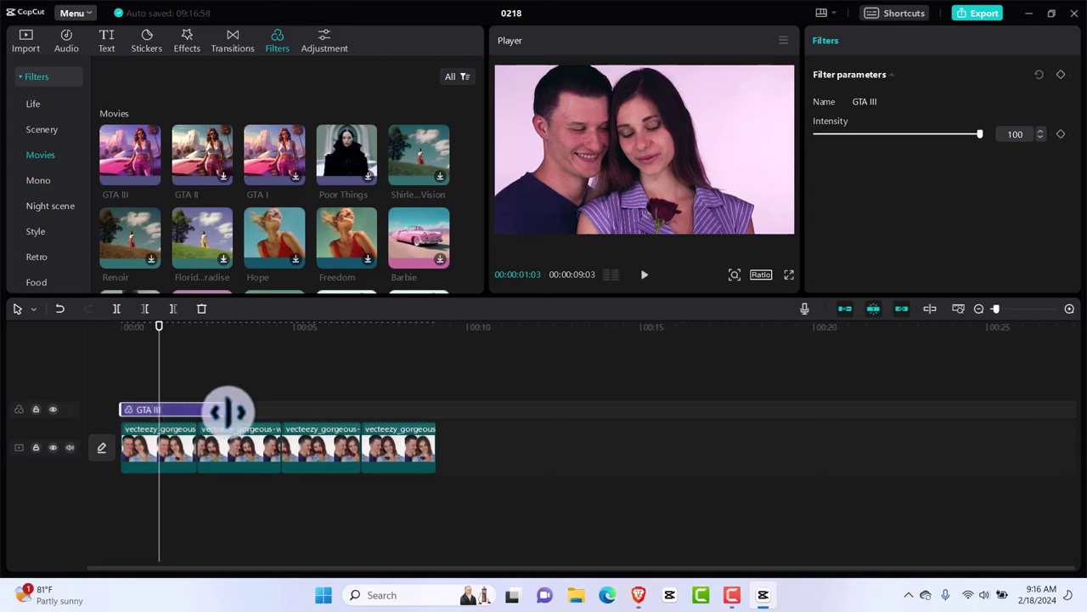
drag(225, 411, 196, 411)
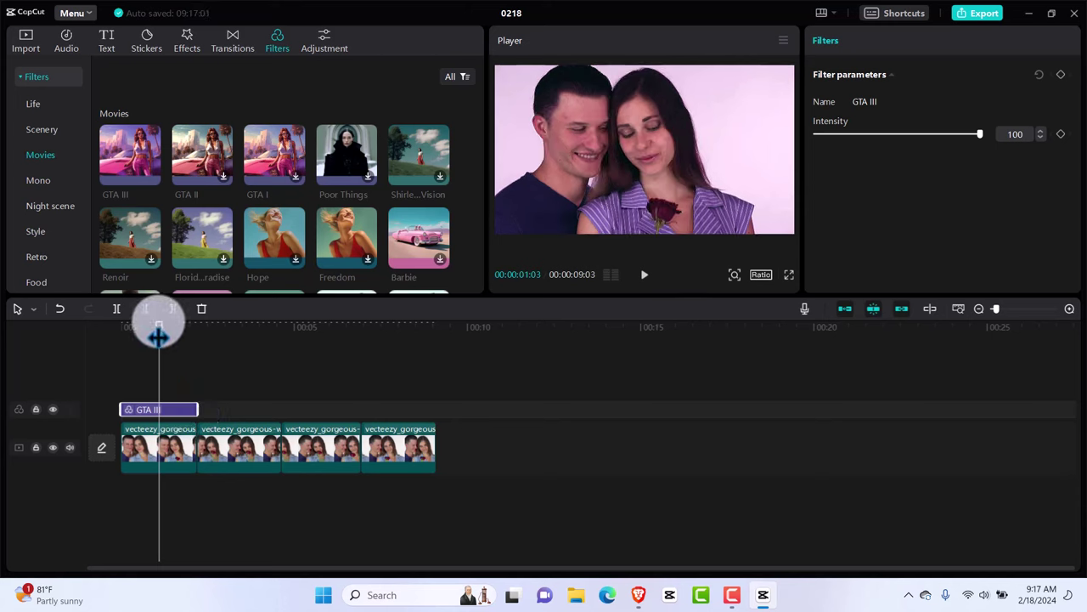
Add the Tuileries filter from the Life category and fit it to the length of the second rose clip
drag(158, 336, 208, 338)
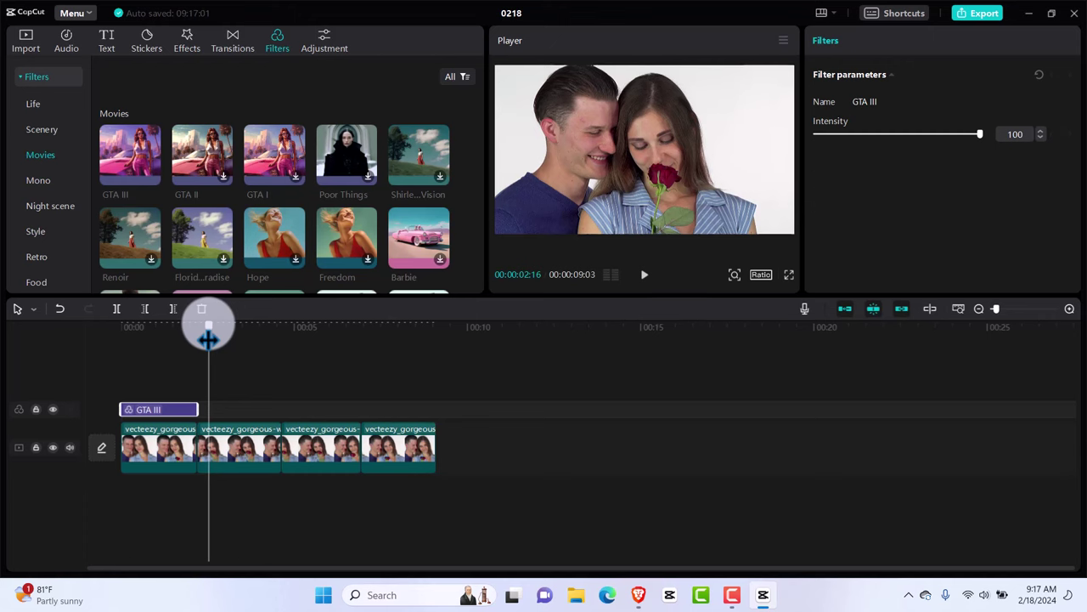
drag(208, 338, 216, 338)
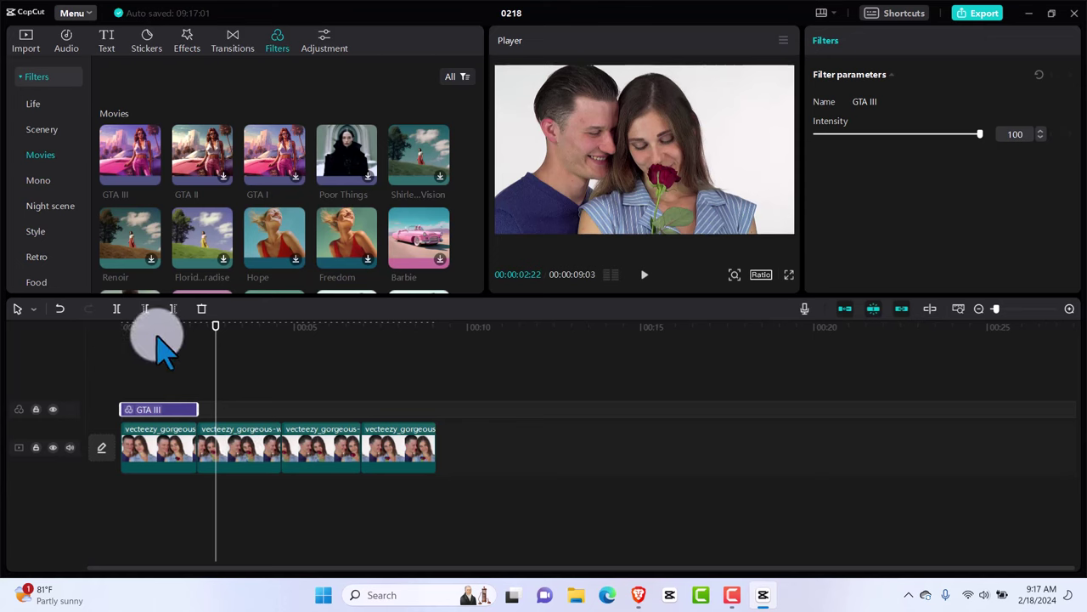
click(34, 104)
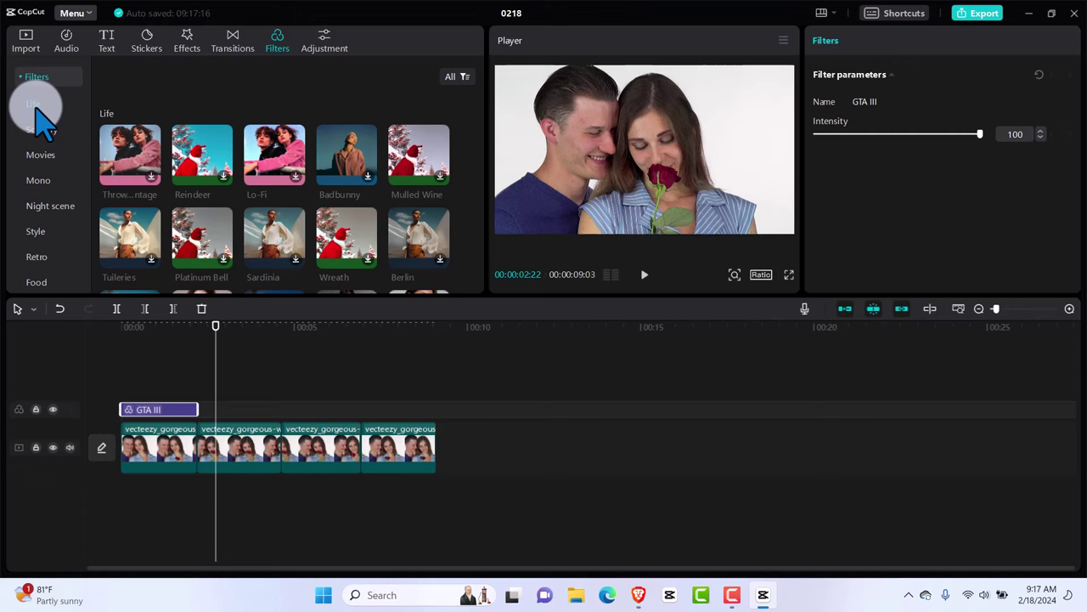
click(155, 179)
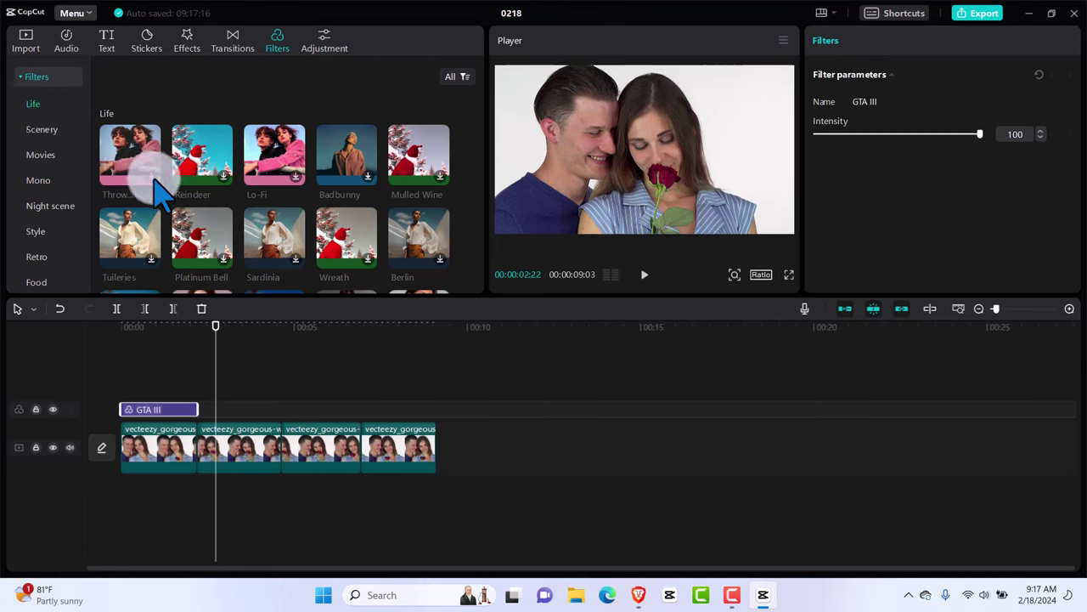
click(157, 270)
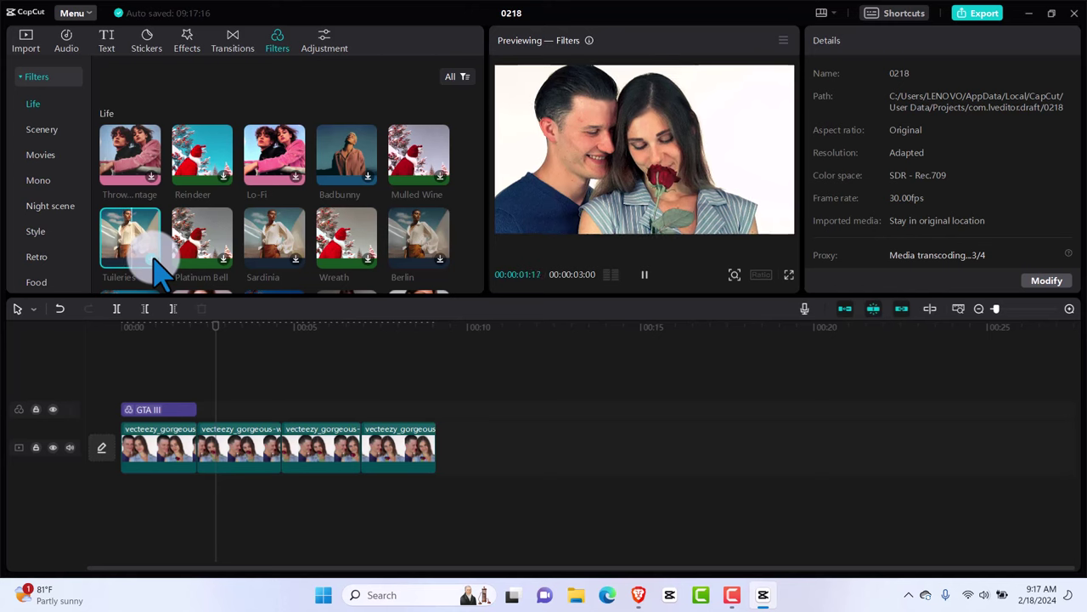
click(156, 270)
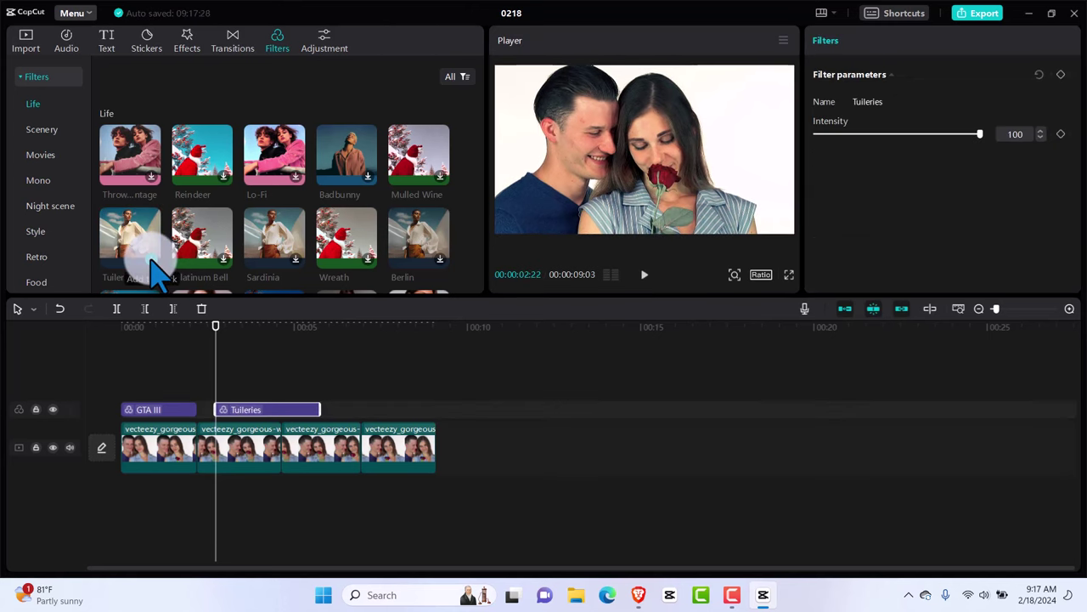
drag(287, 411, 280, 409)
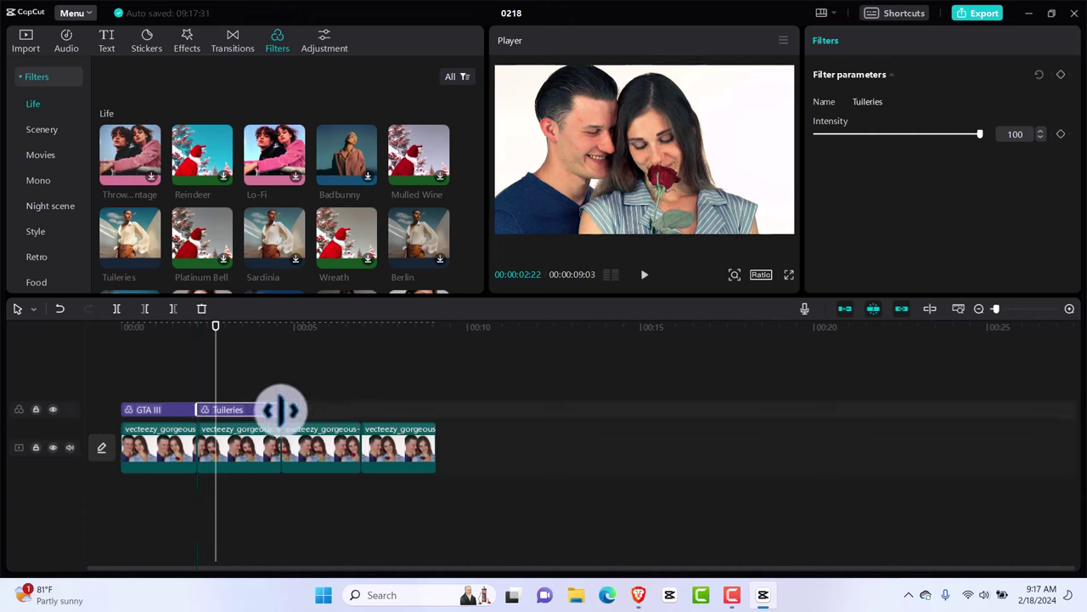
Compare the unfiltered third clip at 00:00:05:02 with the Tuileries-filtered second clip at 00:00:03:13
drag(213, 324, 298, 352)
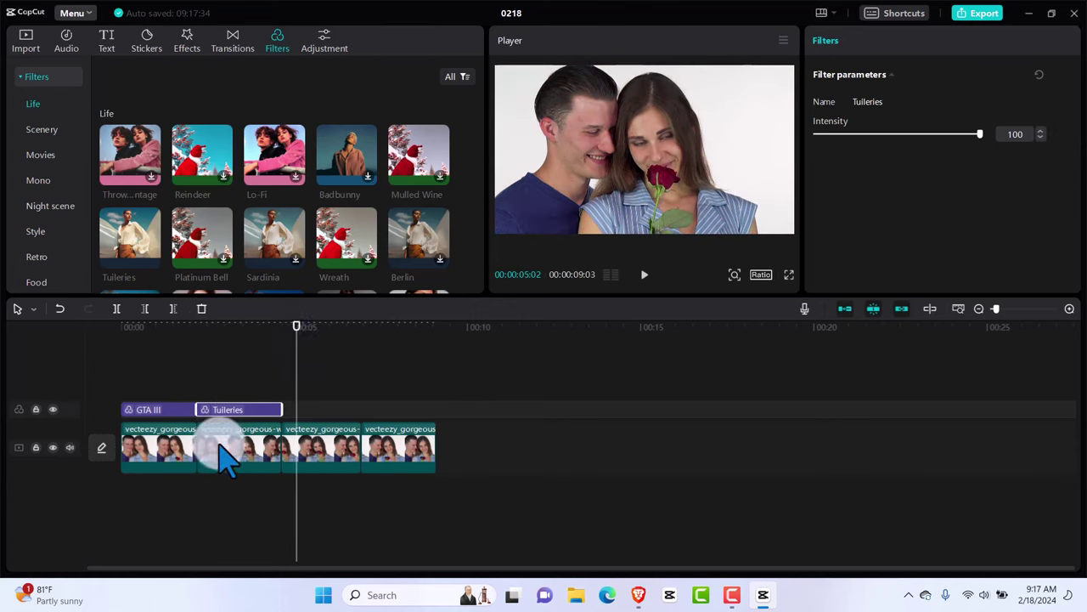
drag(296, 324, 240, 360)
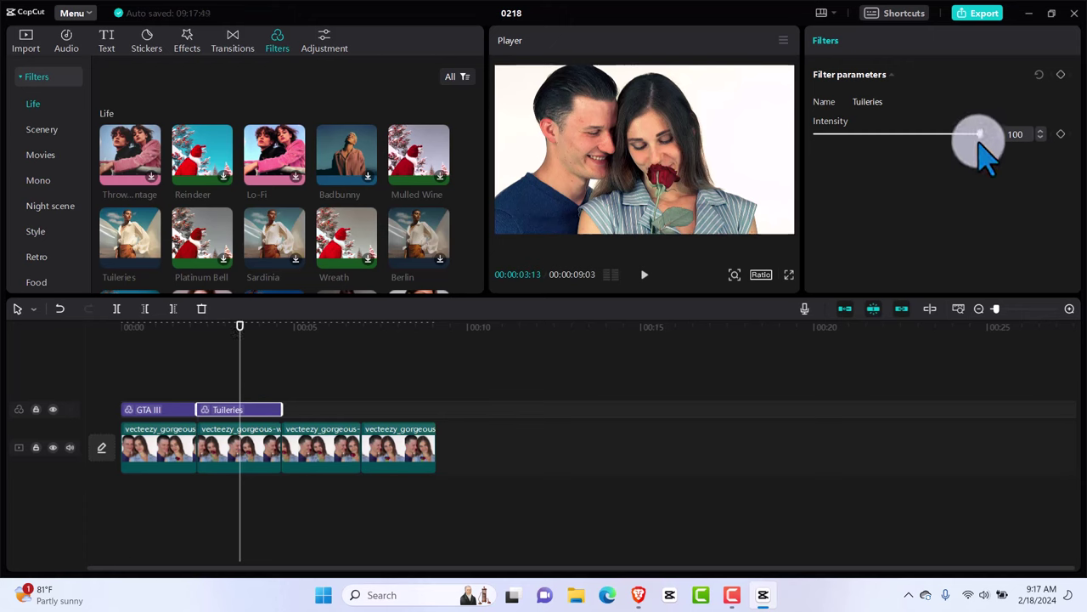
mouse_move(981, 135)
mouse_down()
mouse_move(900, 134)
mouse_move(981, 134)
mouse_up()
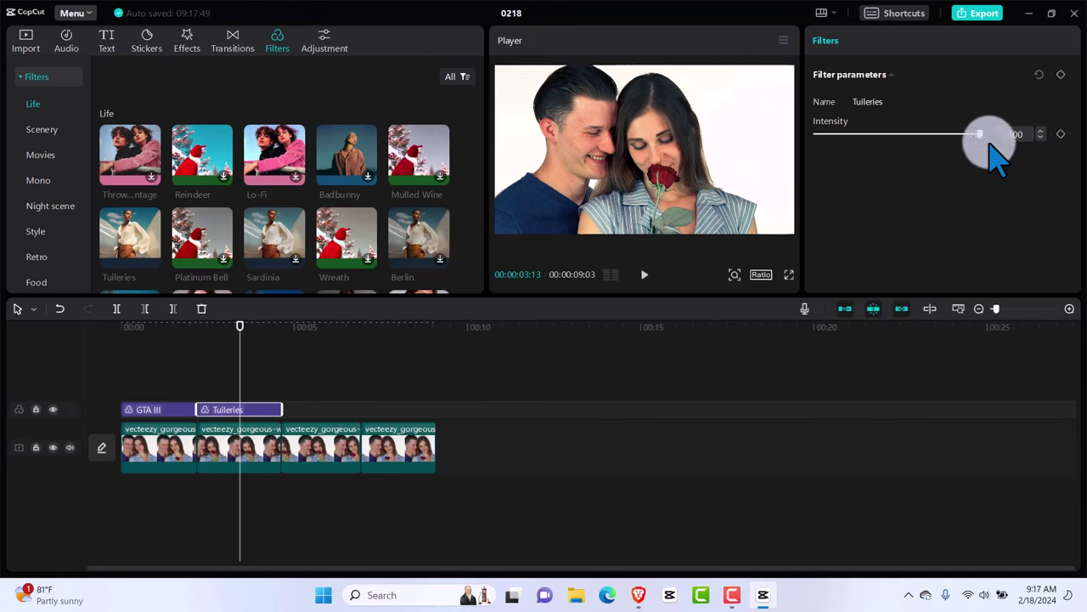
Add the Ocean Eyes filter from the Scenery category and fit it over the third rose clip
click(48, 133)
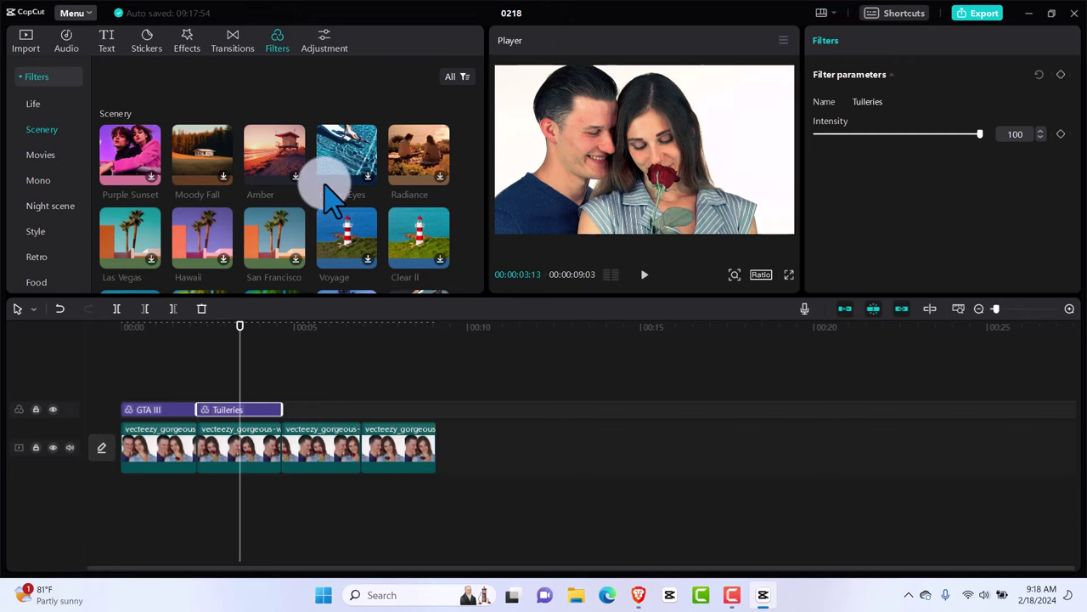
click(375, 174)
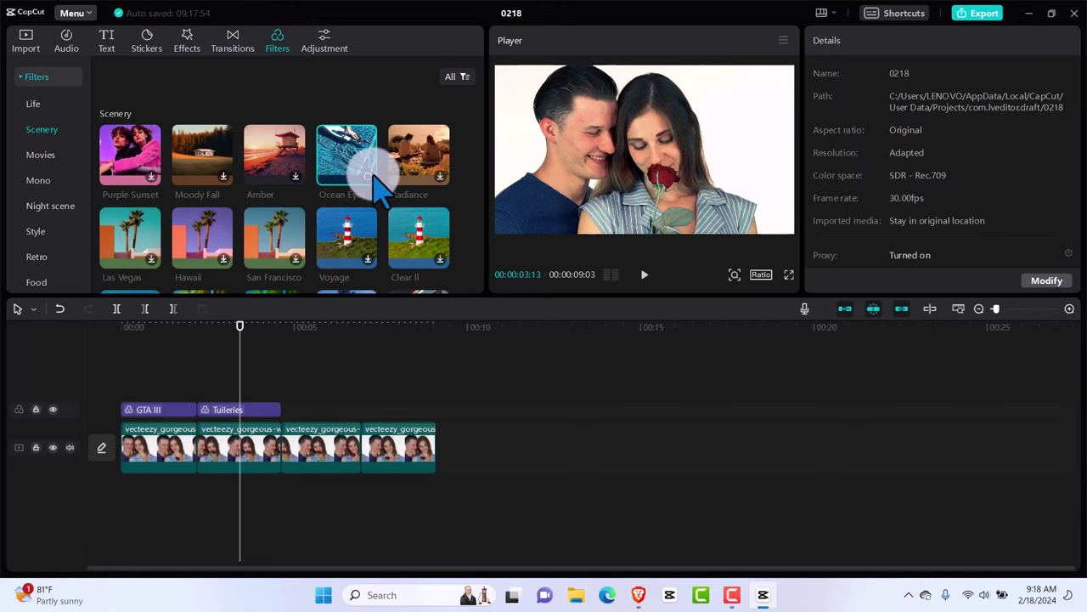
click(243, 326)
drag(242, 327, 314, 328)
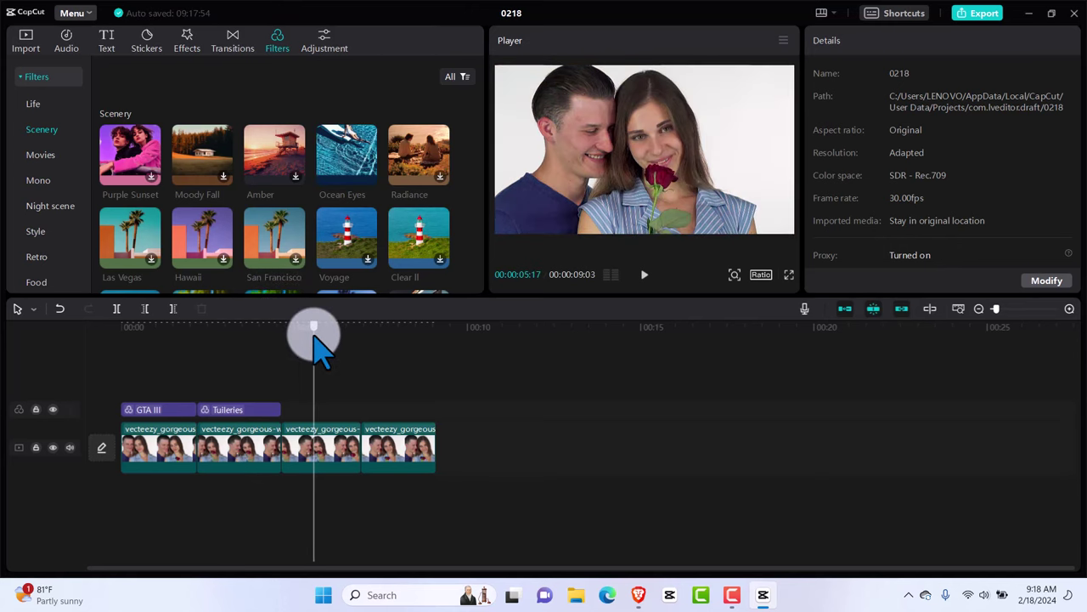
click(370, 175)
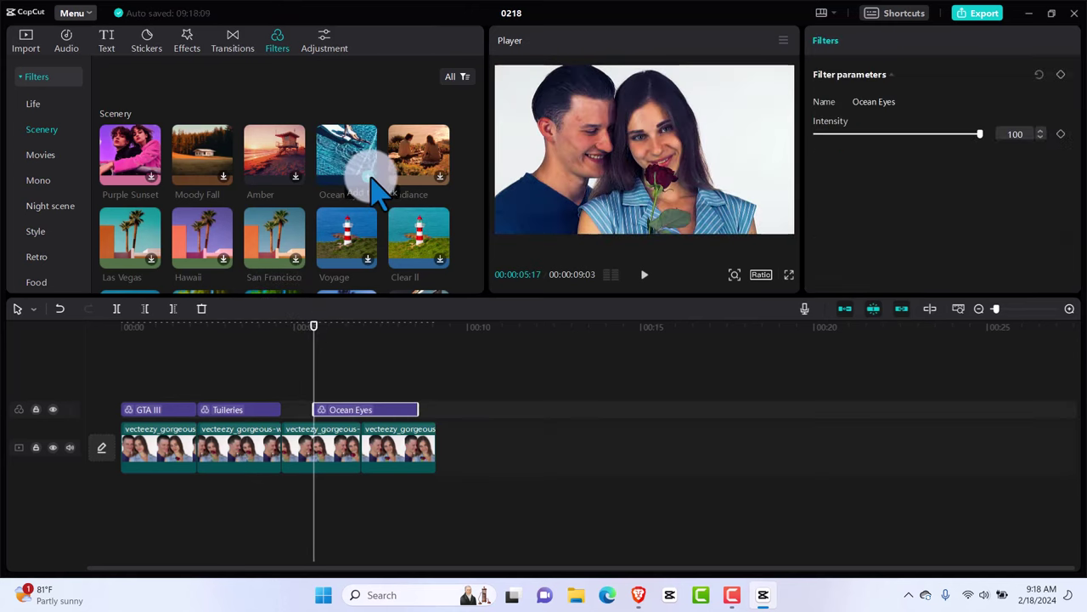
drag(381, 404, 357, 410)
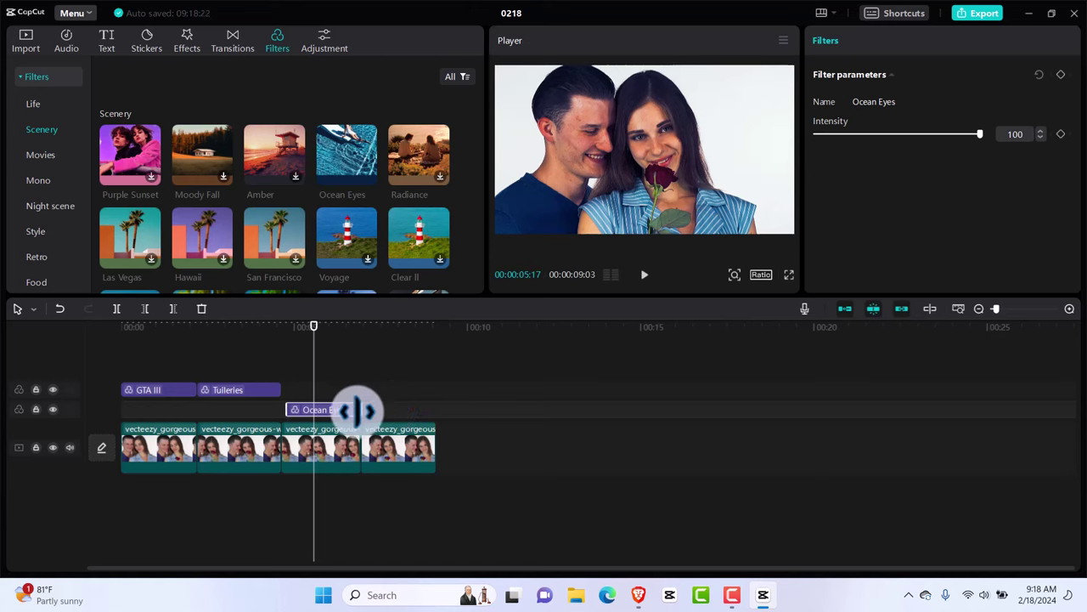
click(302, 402)
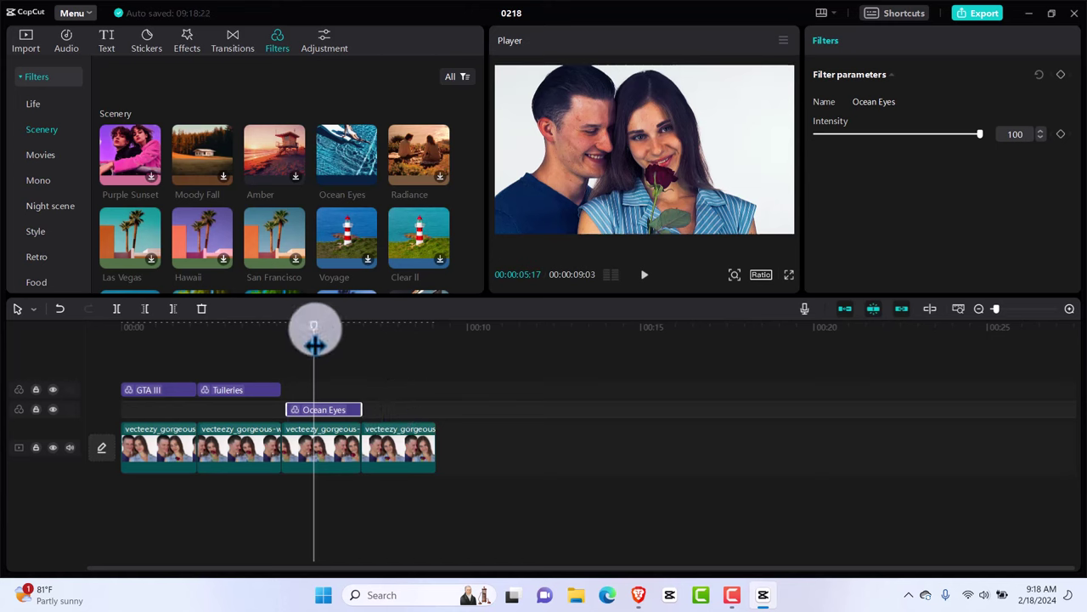
Add the Miami filter from the Retro category and fit it to the length of the fourth rose clip
drag(314, 327, 407, 380)
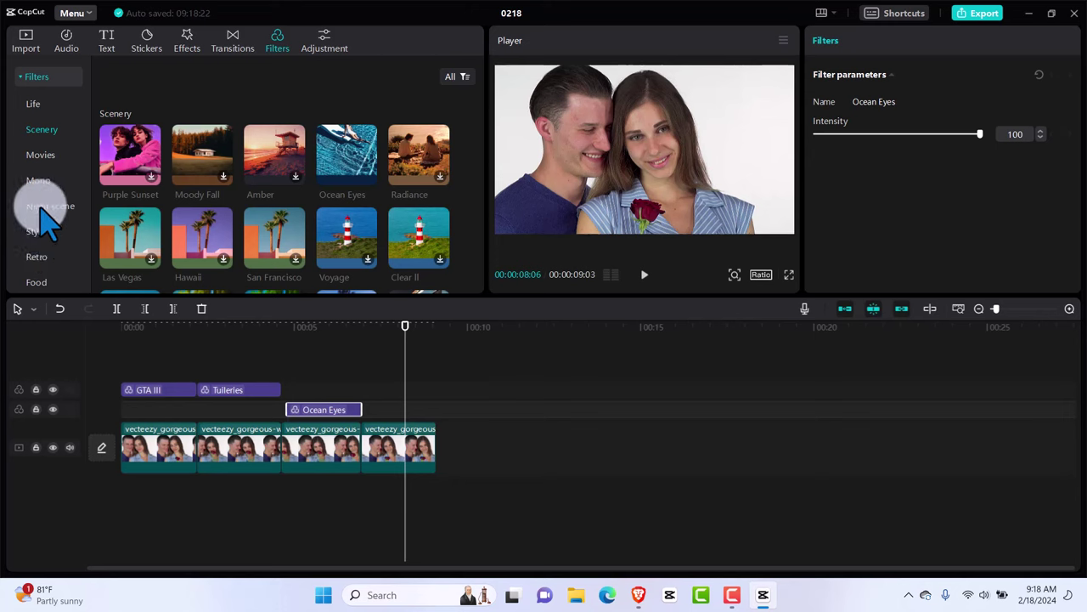
click(36, 257)
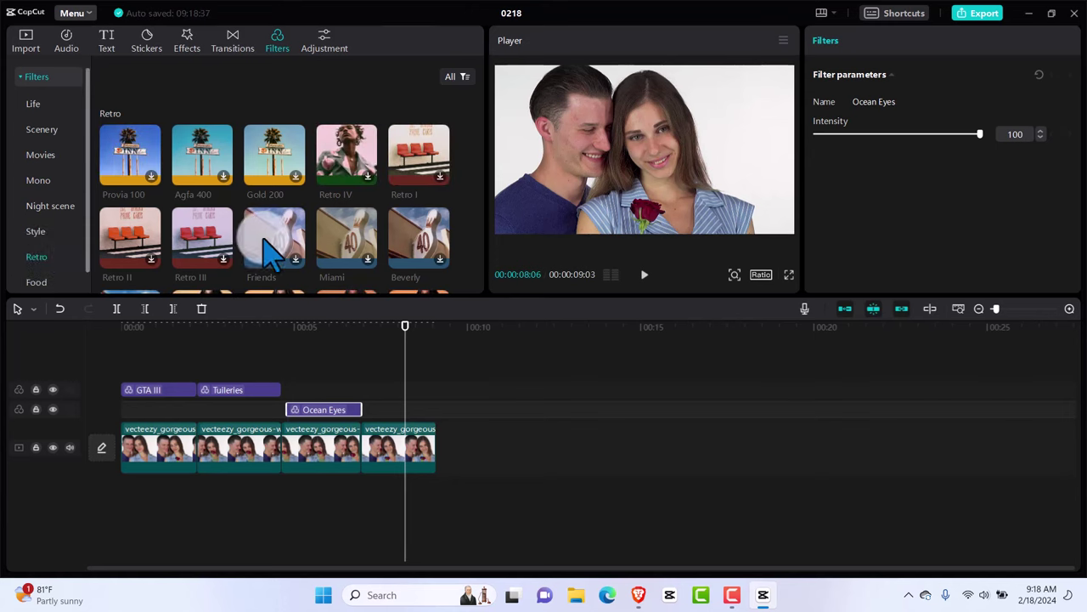
click(371, 266)
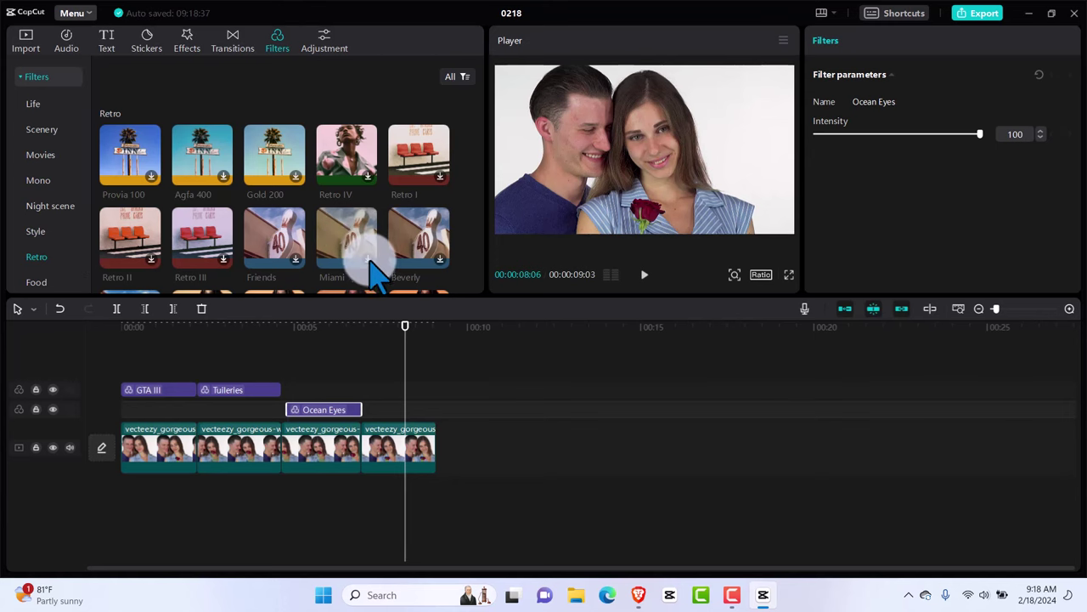
click(371, 266)
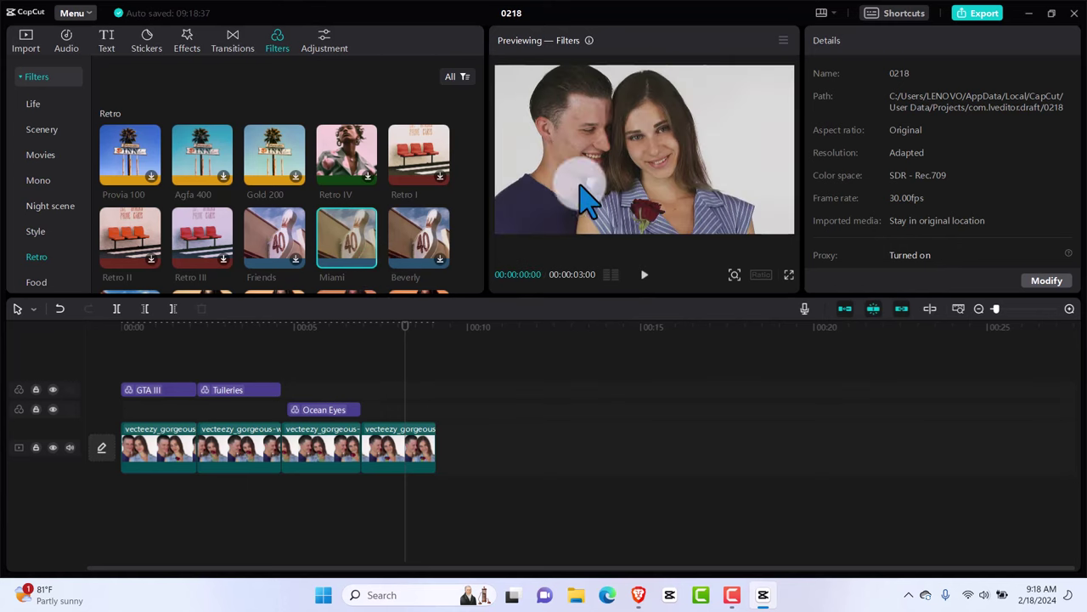
click(372, 271)
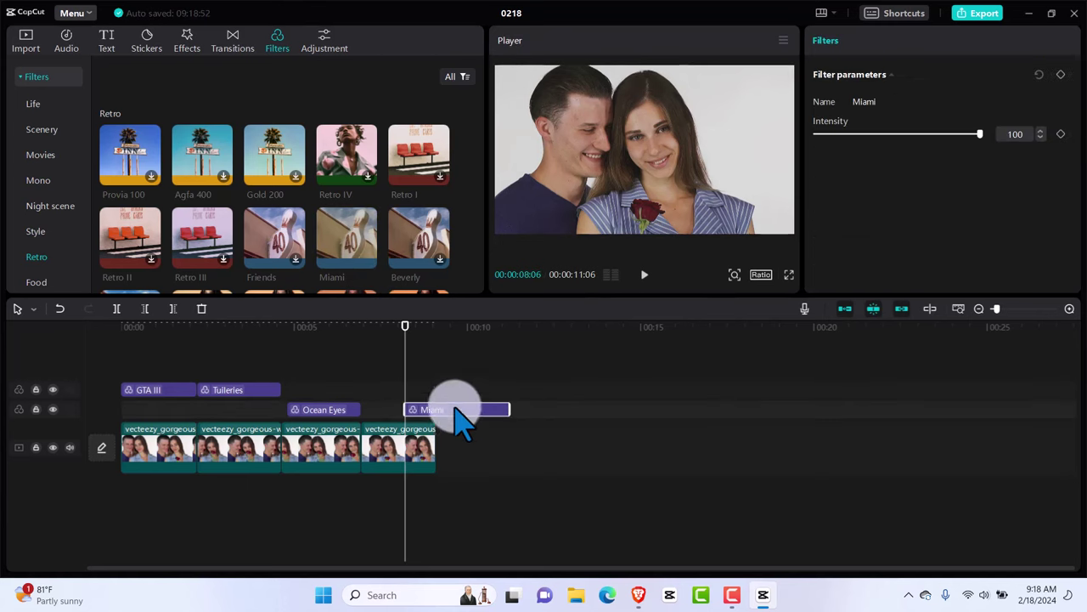
drag(459, 417, 434, 414)
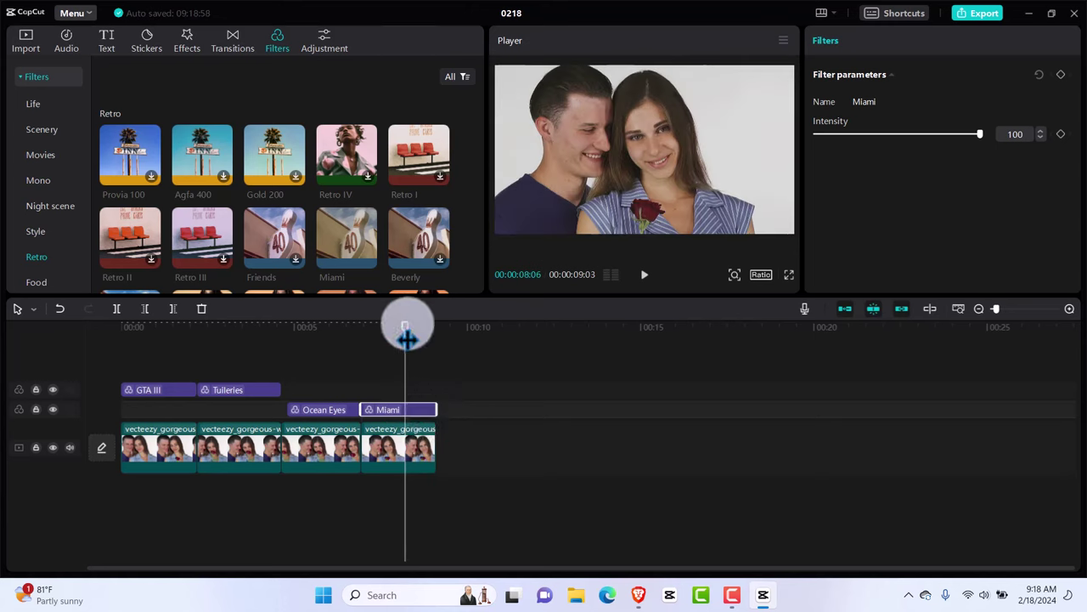
Set the Miami filter's intensity to 51 and browse the Food filter category
drag(405, 338, 401, 391)
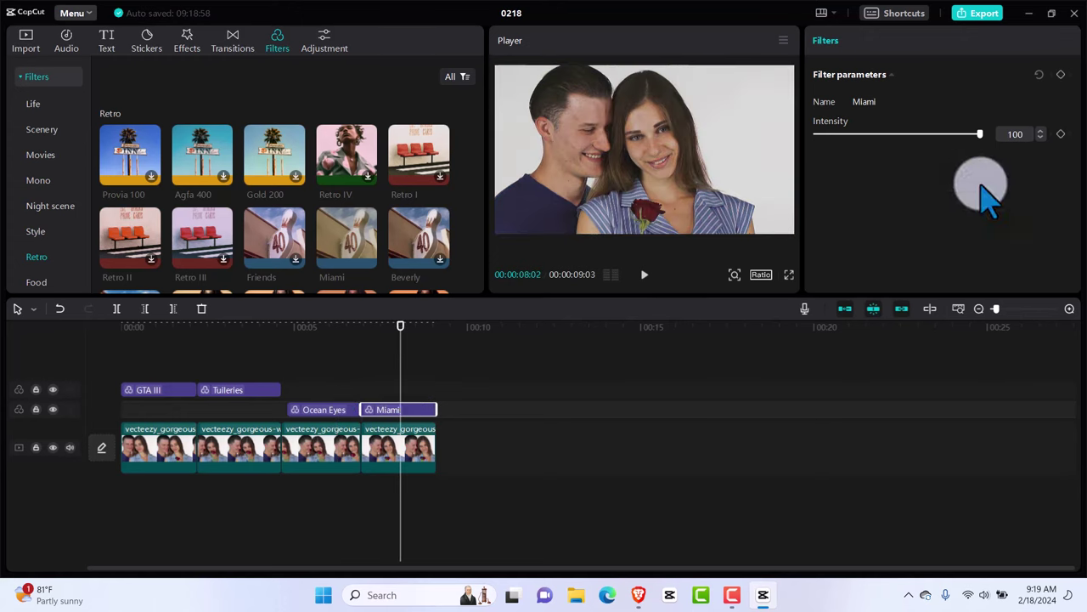
drag(979, 134, 907, 153)
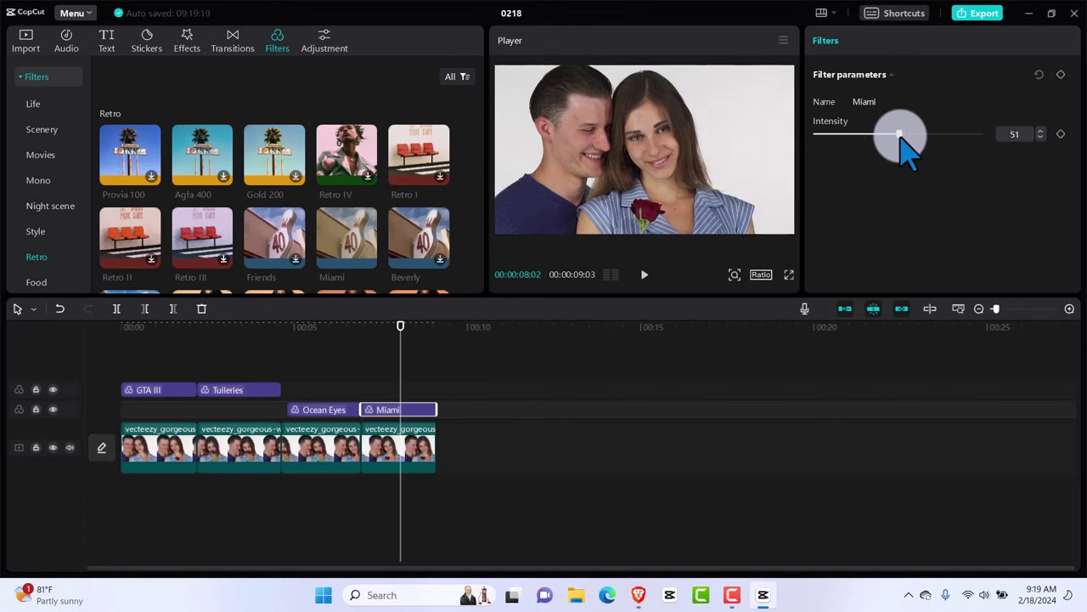
click(36, 282)
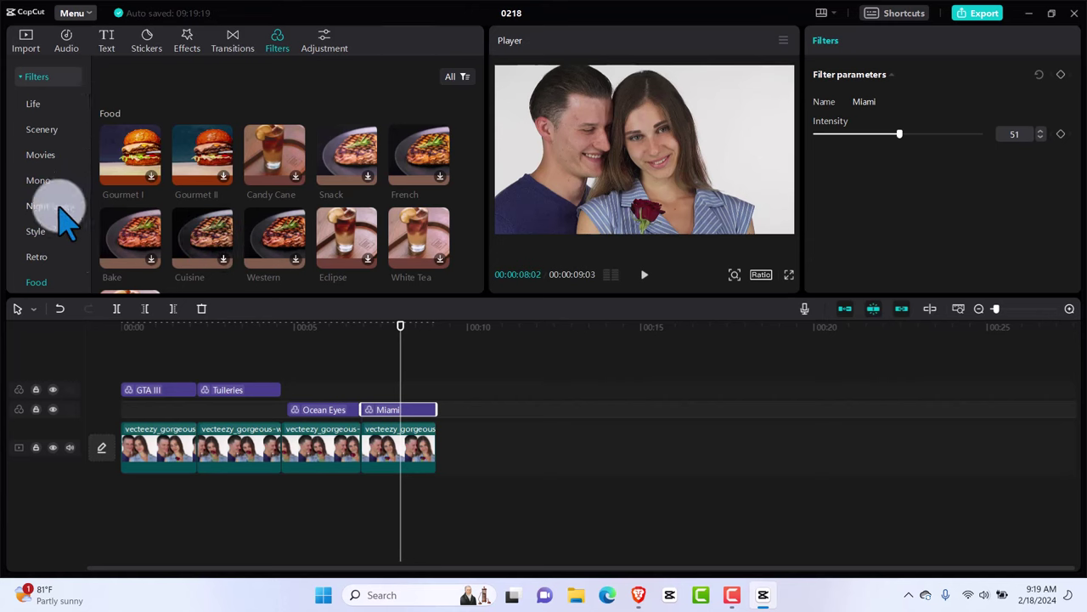
scroll(66, 222, down, 1)
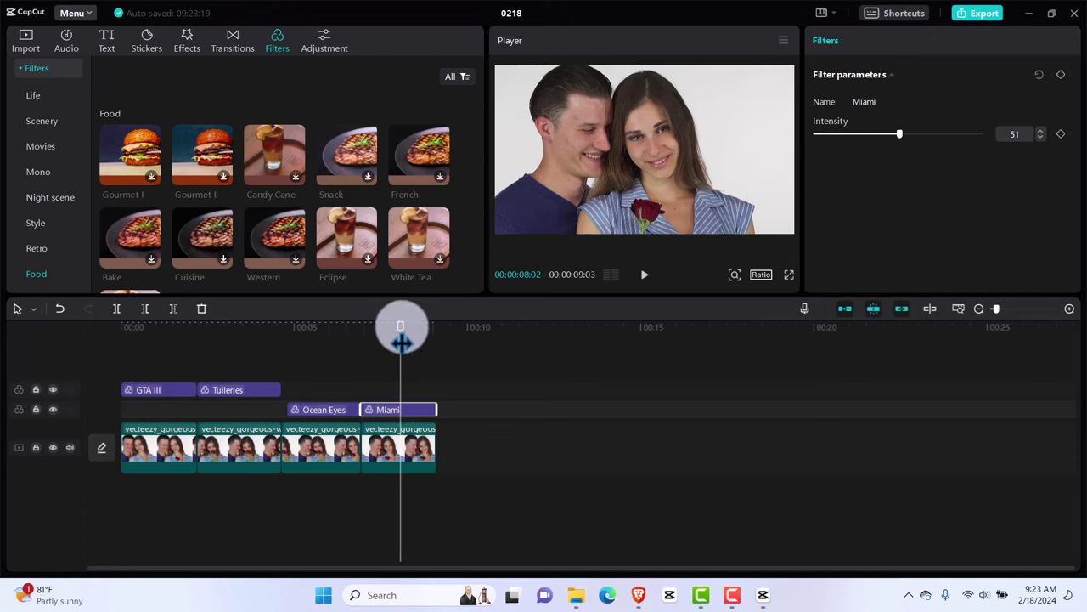
Add the Split Flicker effect from the Trending video effects and place it at the start of the timeline above the GTA III filter
drag(401, 337, 152, 356)
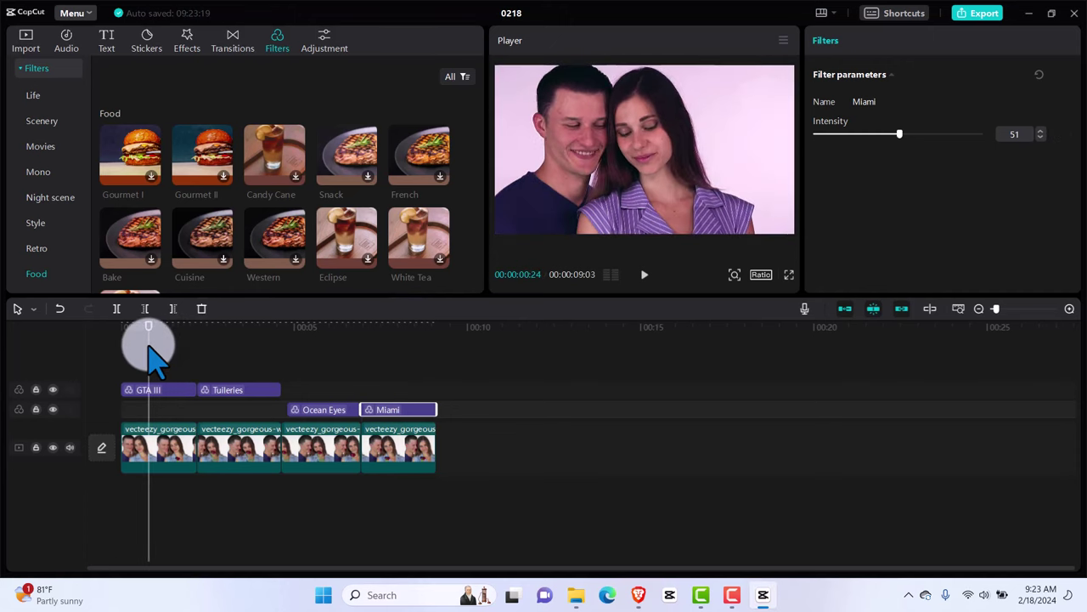
click(161, 444)
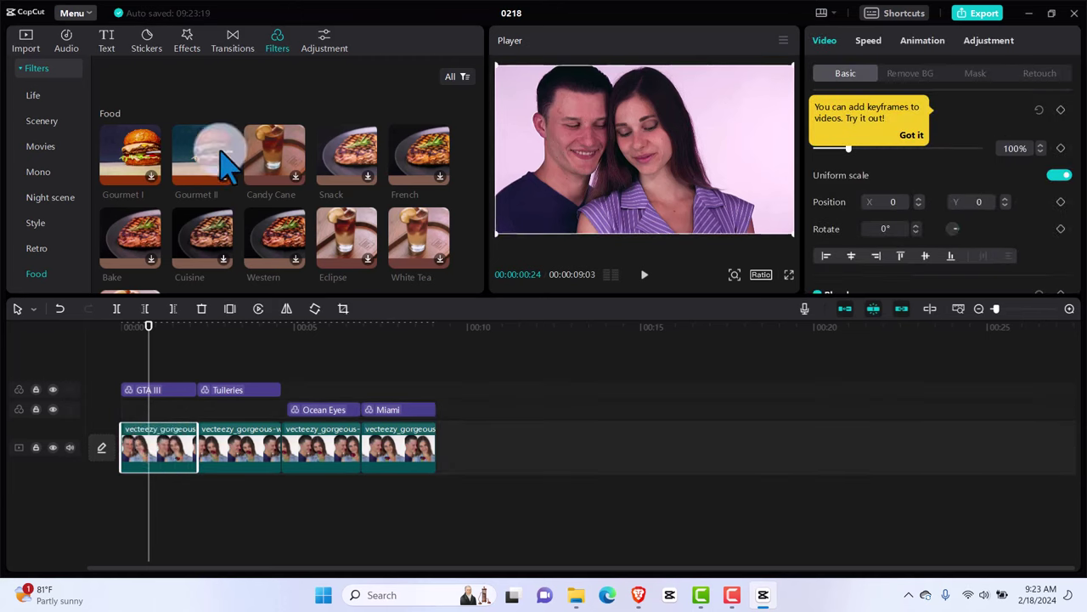
click(185, 42)
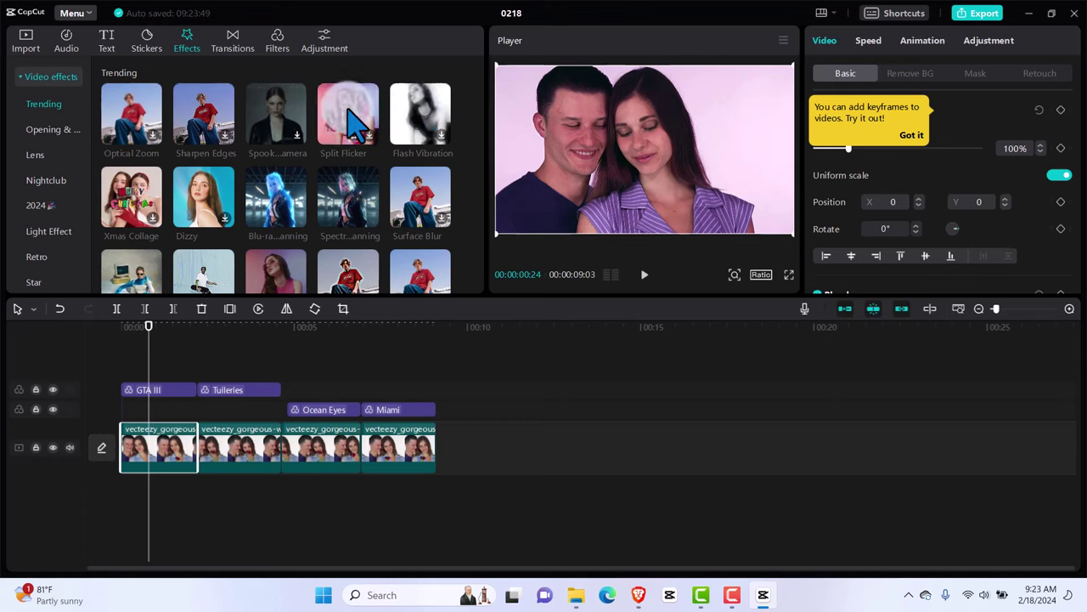
click(379, 153)
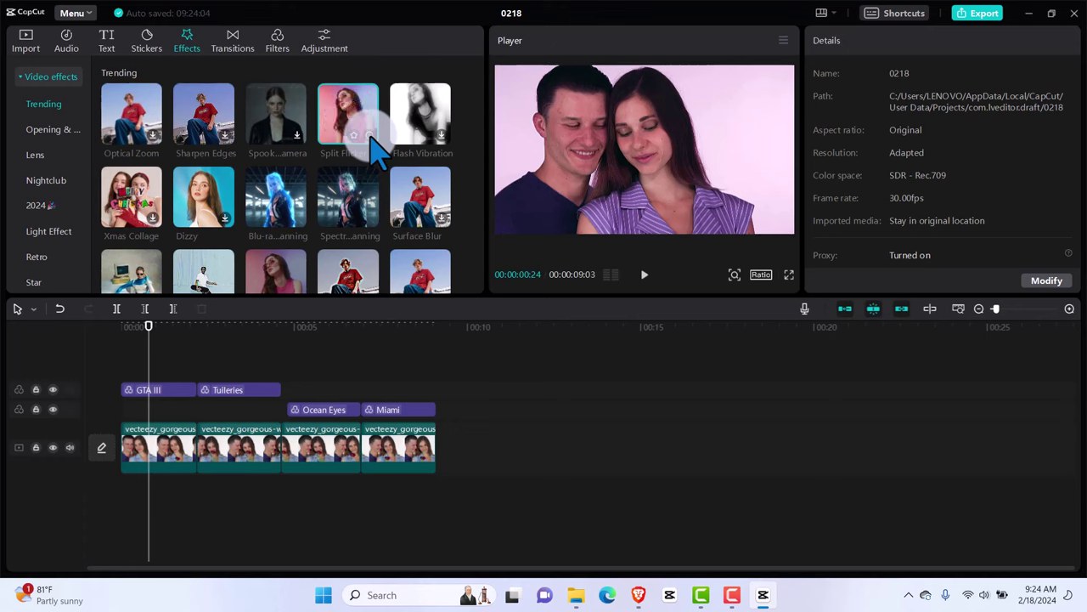
click(374, 140)
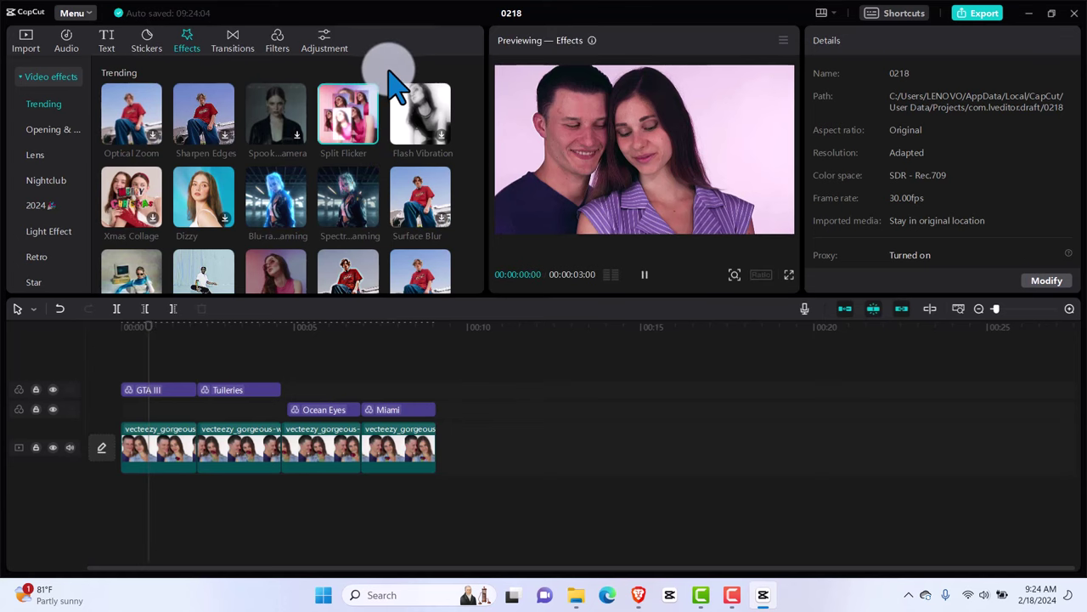
click(369, 135)
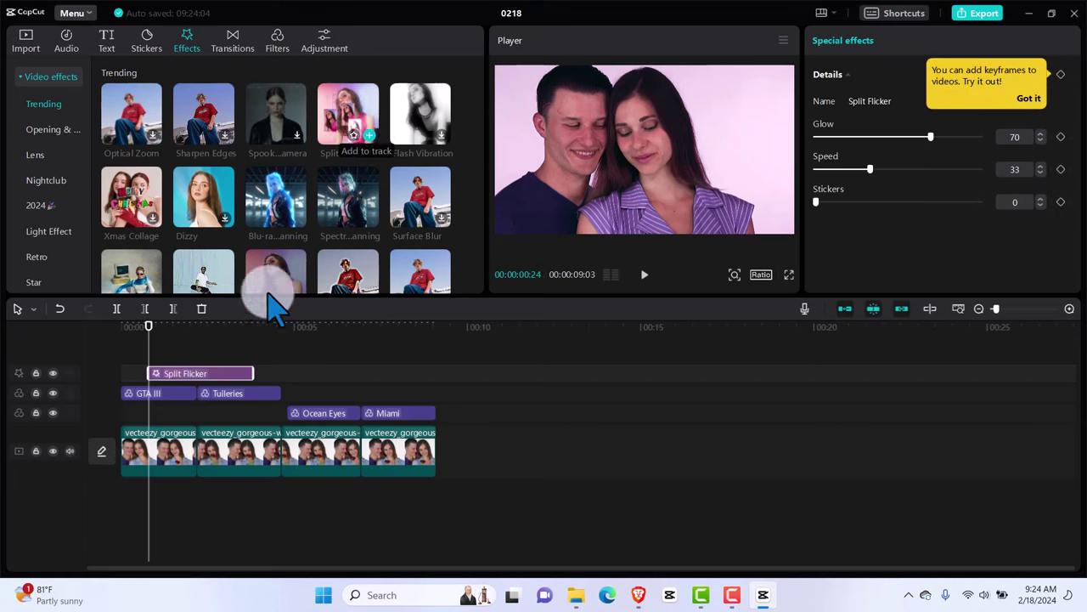
drag(207, 370, 181, 387)
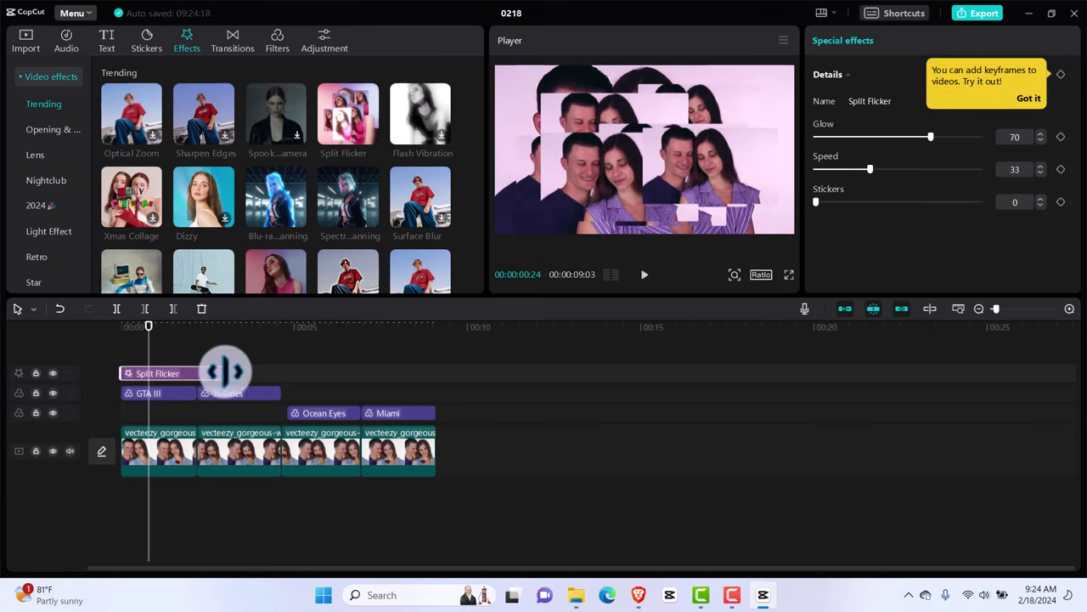
Trim the Split Flicker effect to the length of the first rose clip and play it back from the start
drag(224, 372, 195, 371)
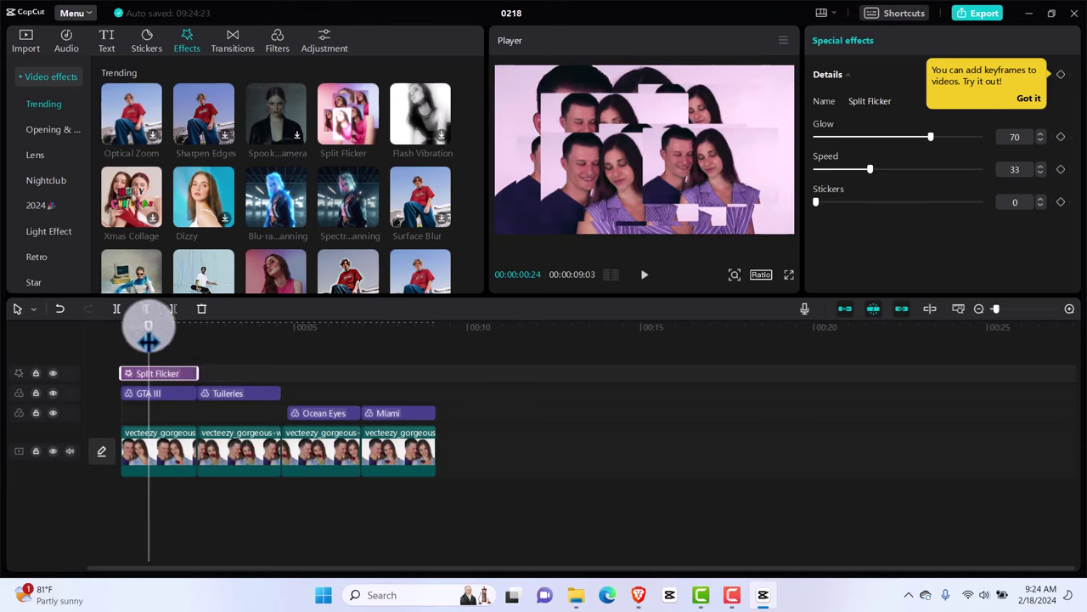
drag(148, 326, 120, 338)
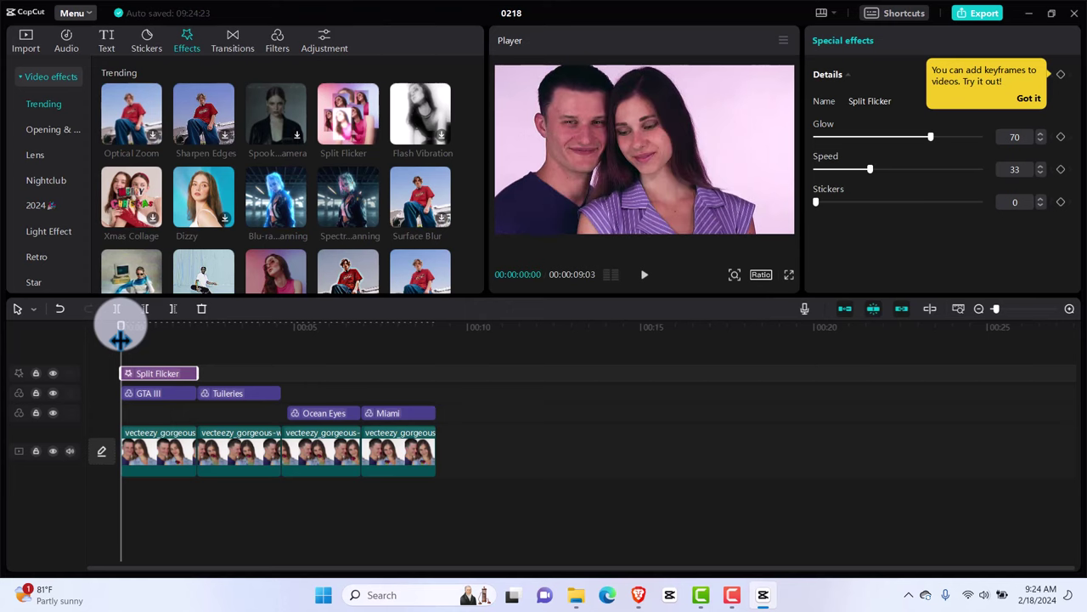
key(space)
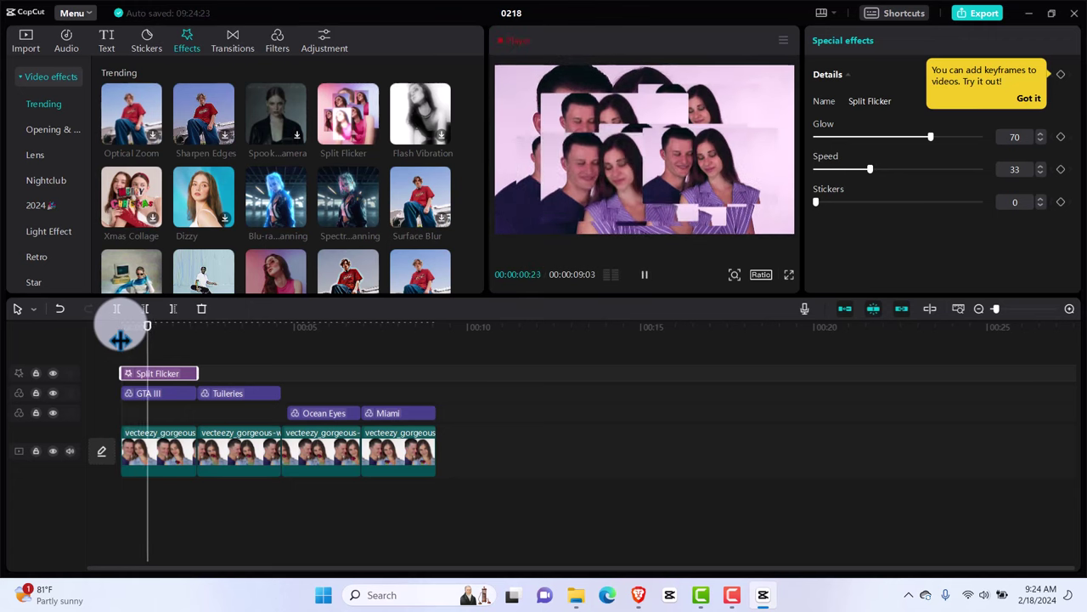
key(space)
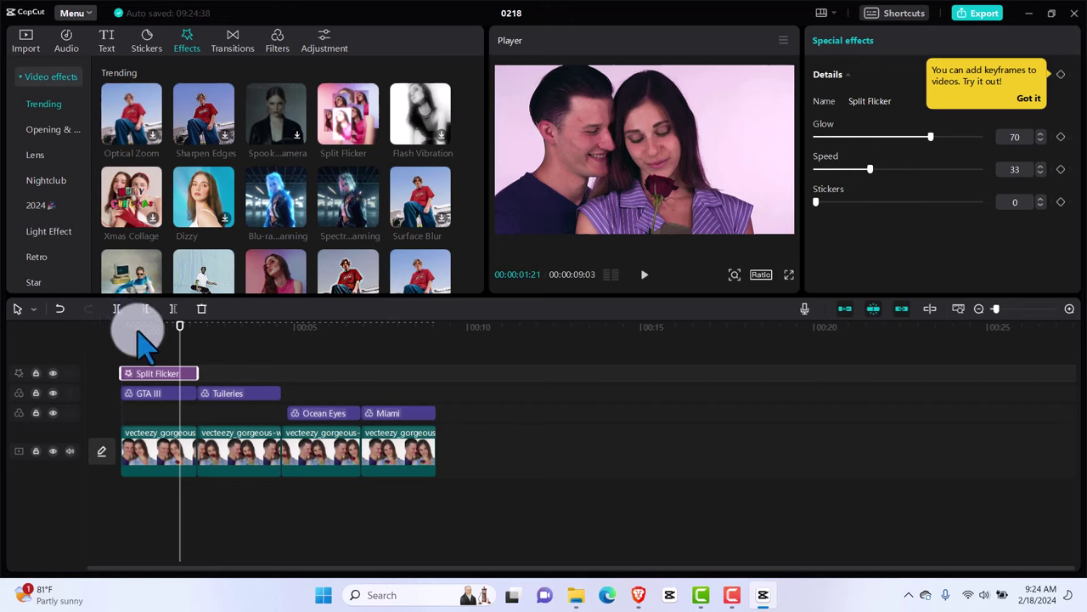
Add the Lightning Crack effect from the Trending video effects above the second rose clip and trim it to the clip's end
drag(178, 338, 210, 338)
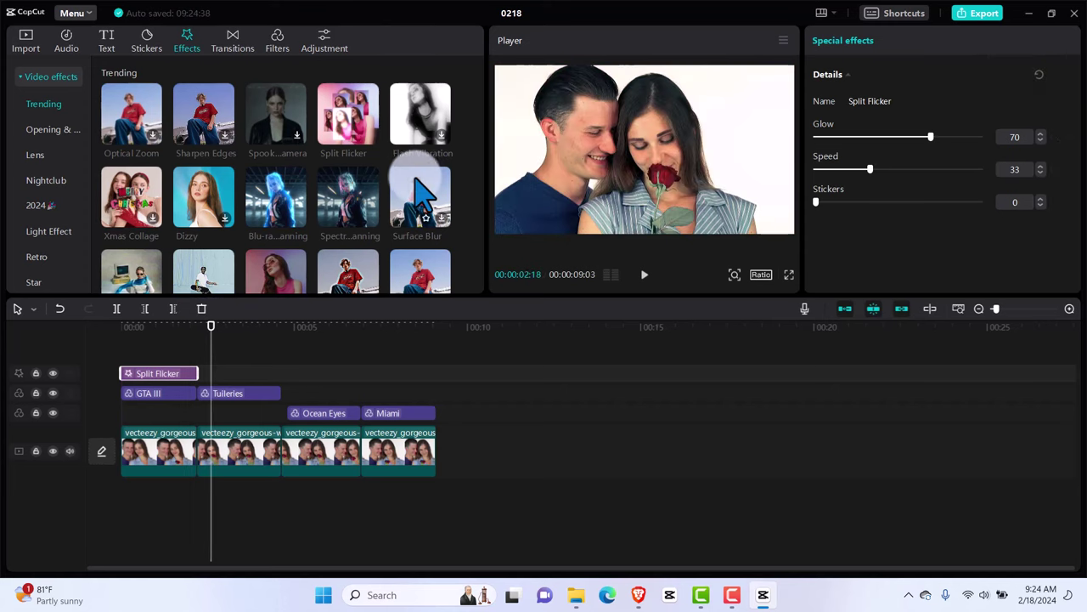
scroll(422, 194, down, 5)
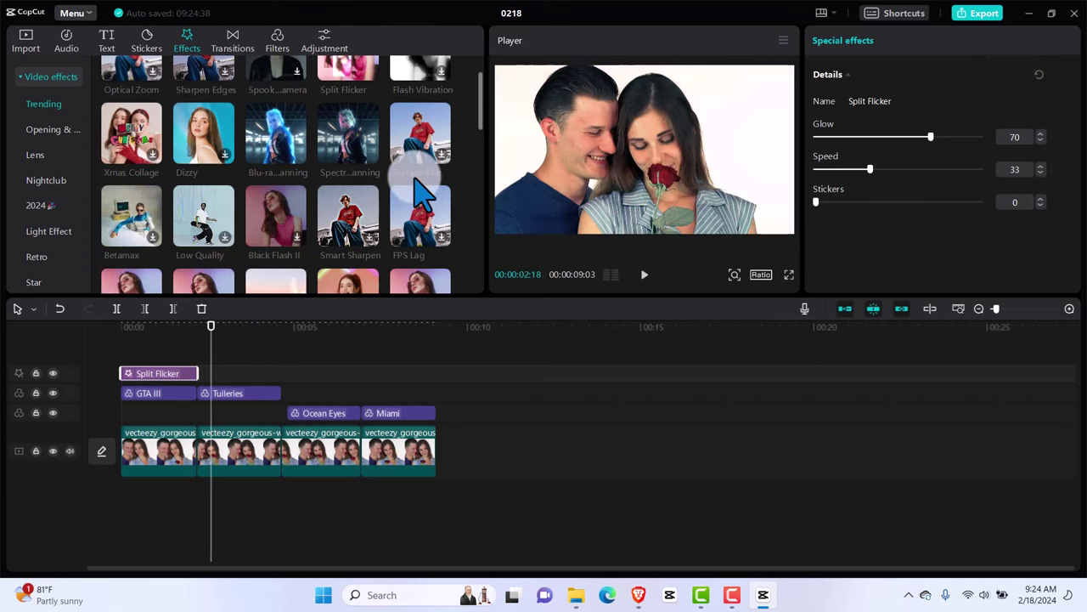
scroll(422, 193, down, 10)
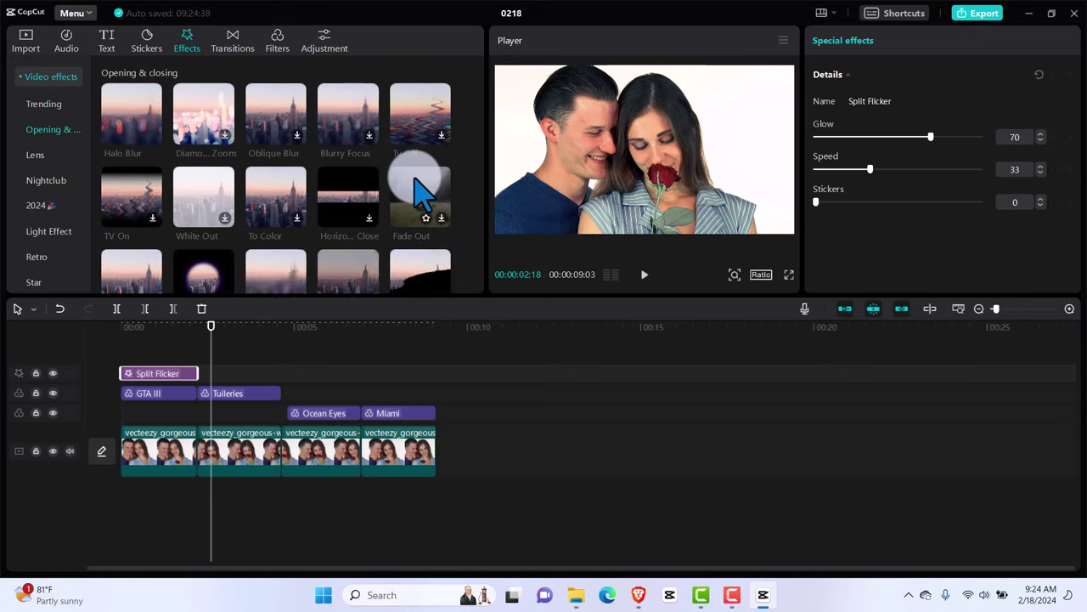
scroll(422, 193, up, 2)
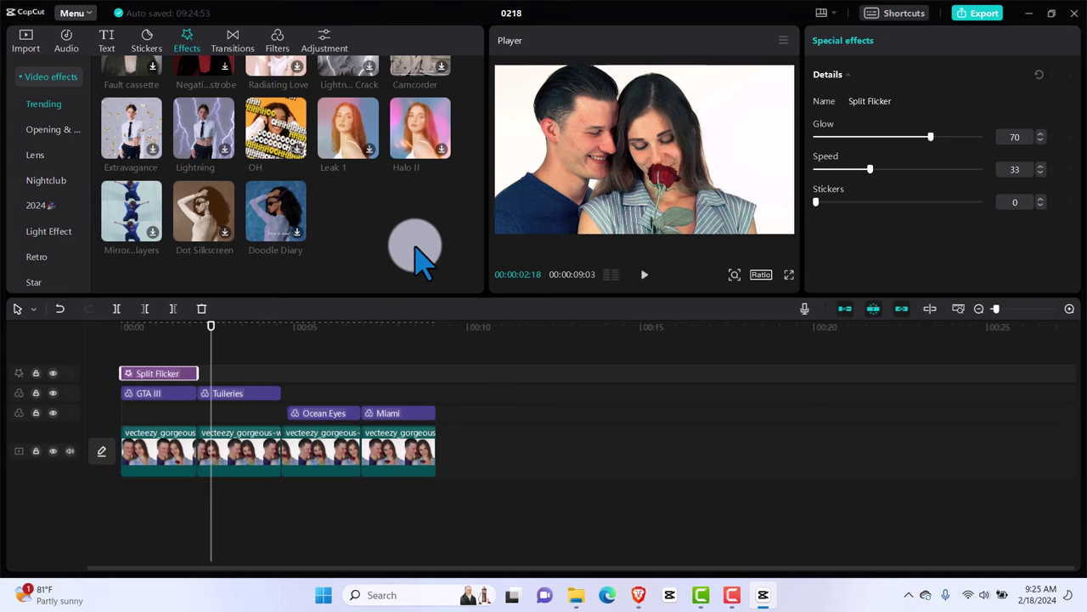
scroll(417, 251, up, 3)
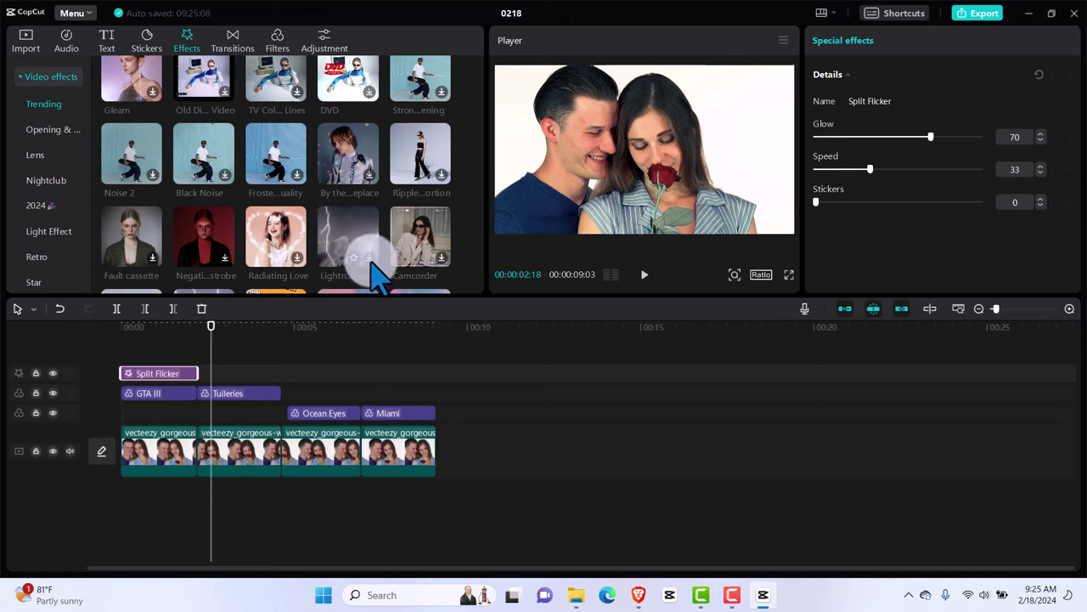
drag(211, 320, 202, 323)
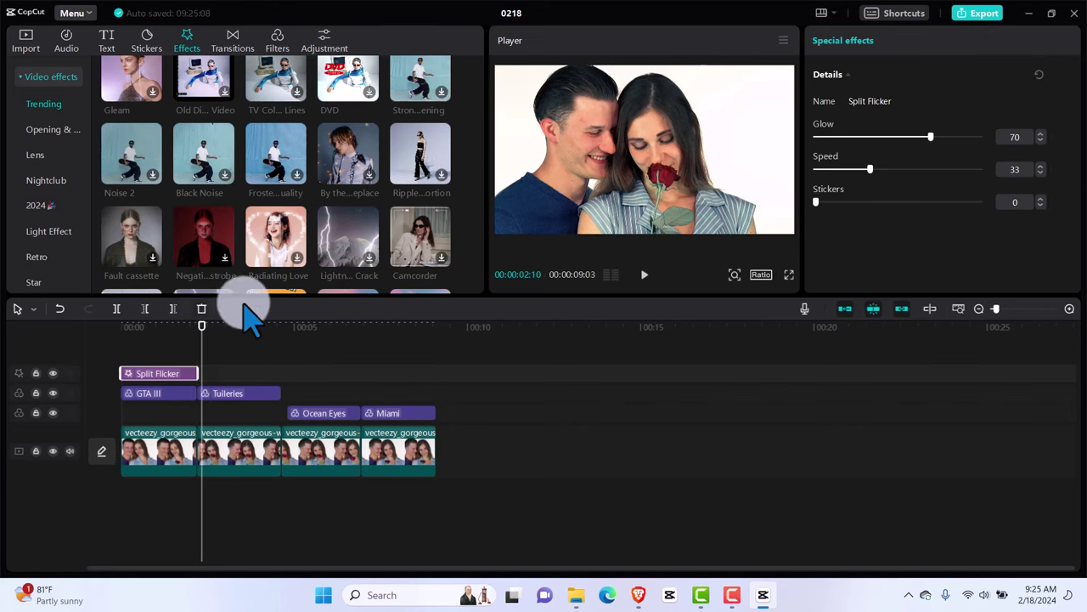
click(374, 267)
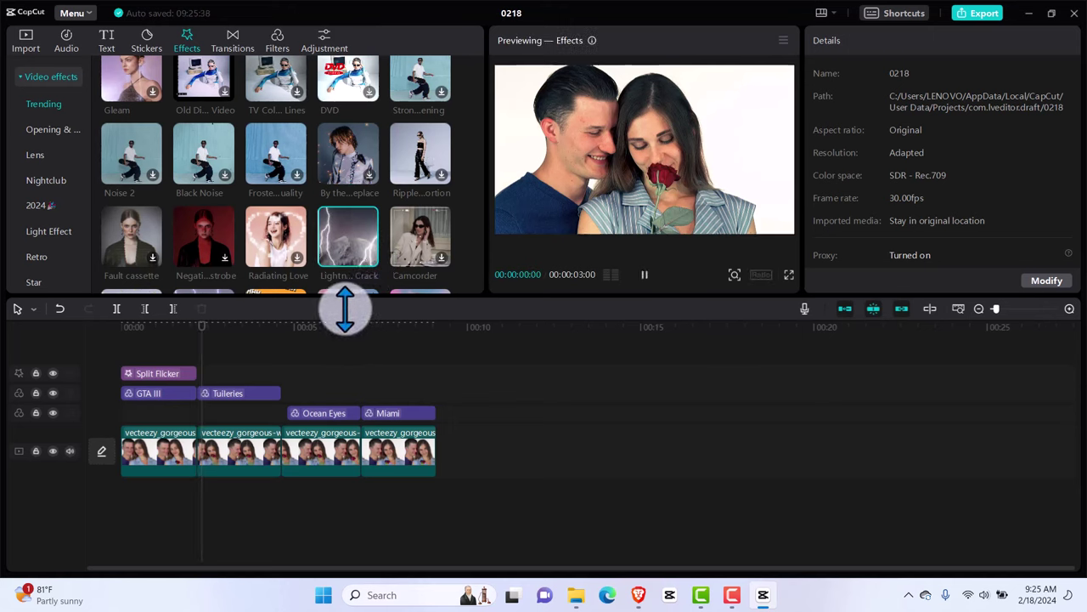
click(366, 258)
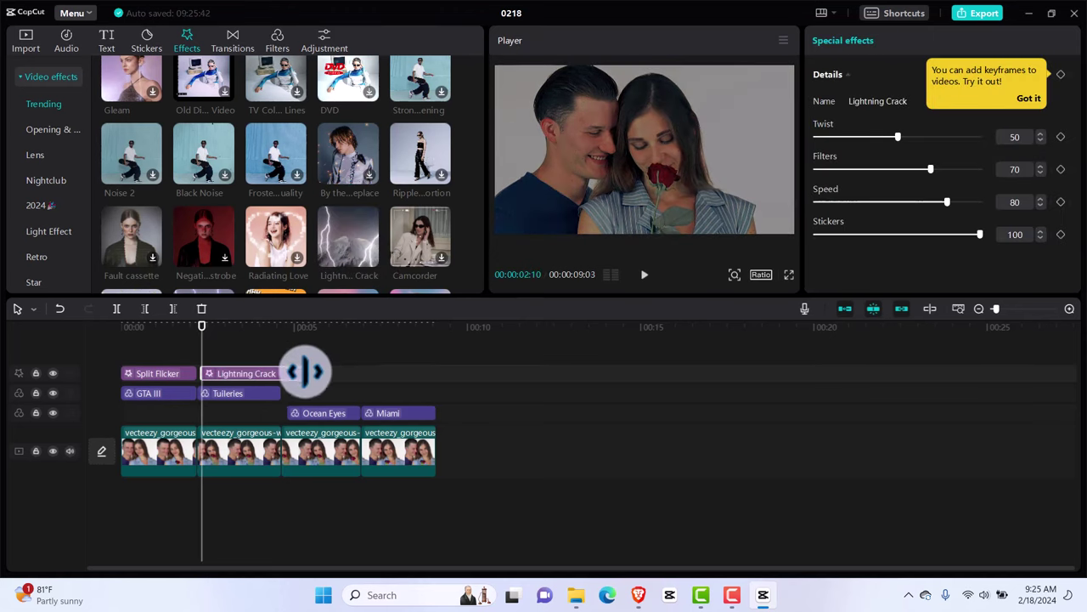
drag(307, 373, 281, 376)
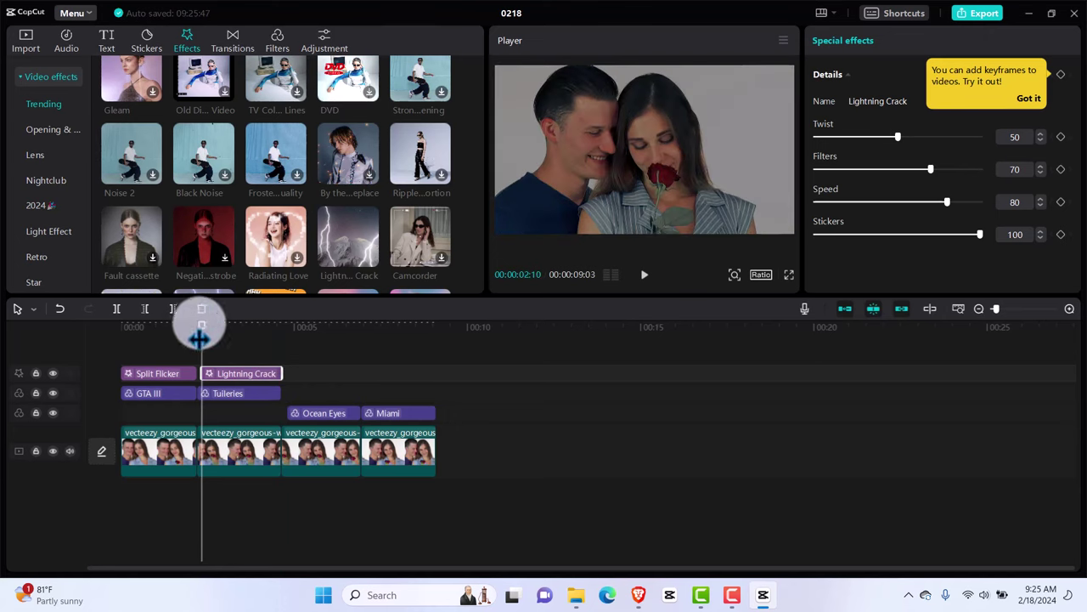
Play back the change from Split Flicker to Lightning Crack, place the playhead at 00:00:05:01 and dismiss the performance reminder
drag(201, 326, 174, 337)
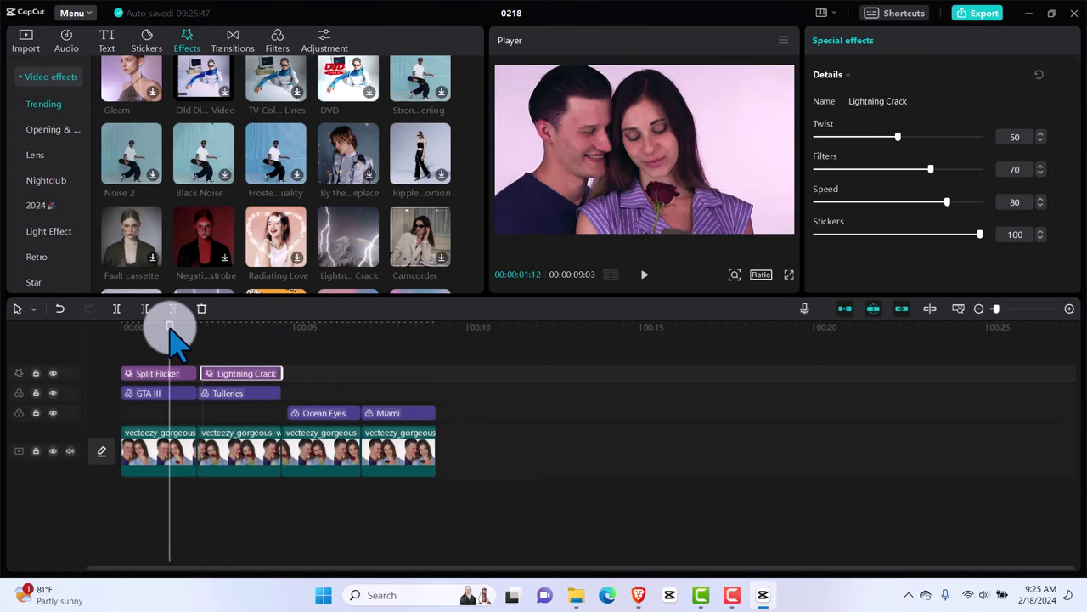
key(space)
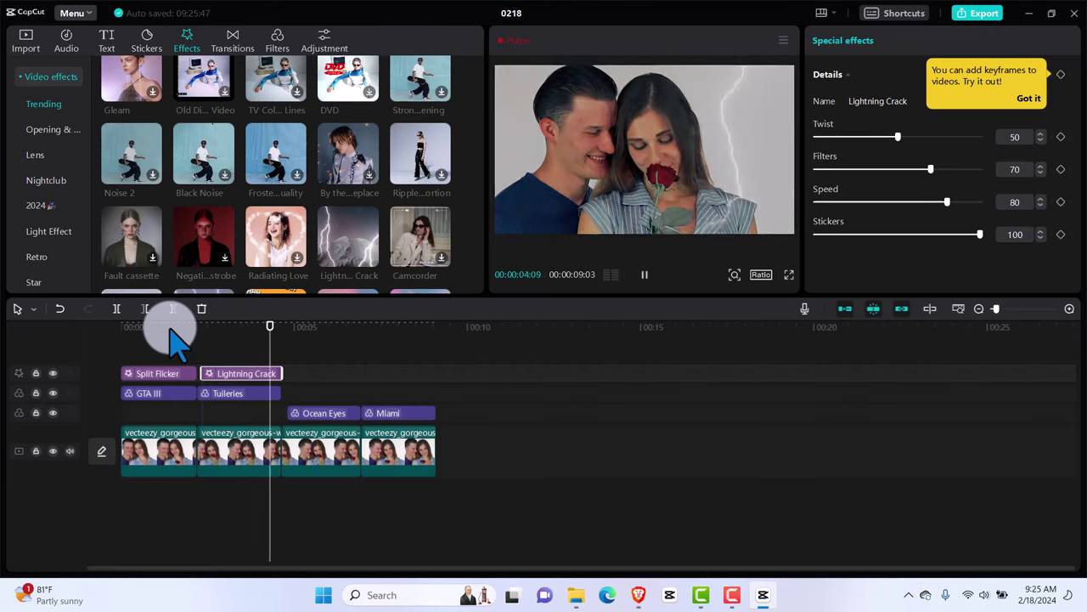
click(283, 337)
mouse_move(283, 340)
mouse_down()
mouse_move(306, 333)
mouse_move(295, 344)
mouse_up()
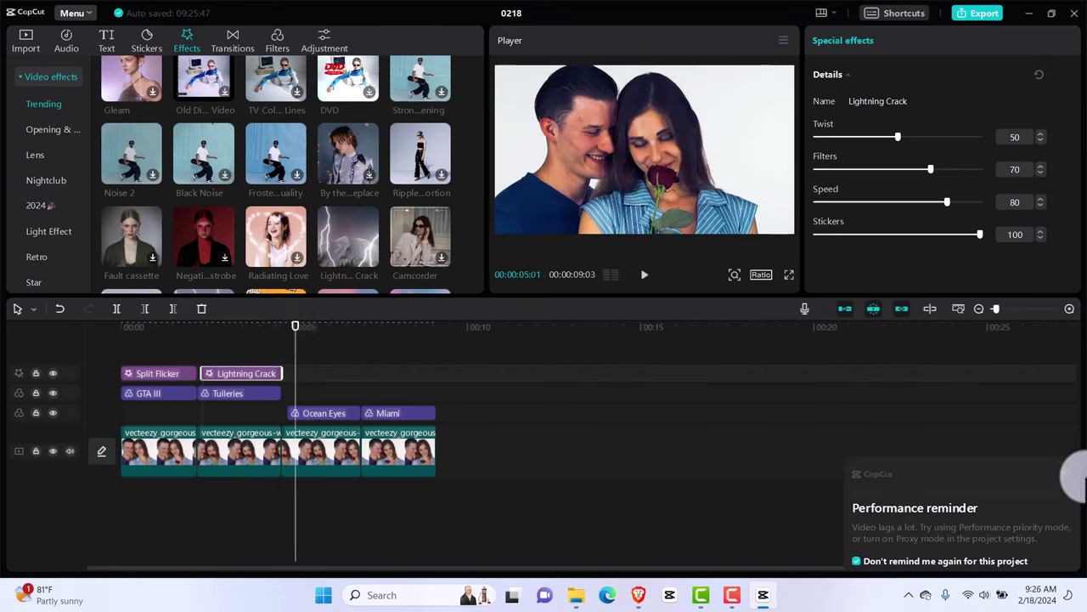
click(1066, 473)
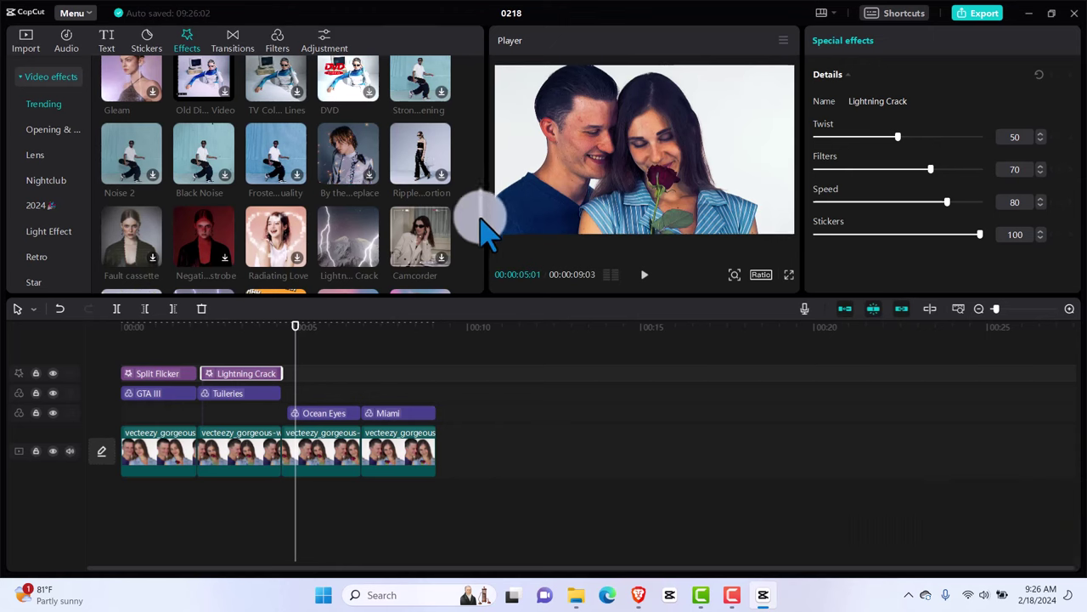
Browse the Trending, Opening & closing, Lens, Nightclub and 2024 video effect categories
scroll(480, 204, up, 3)
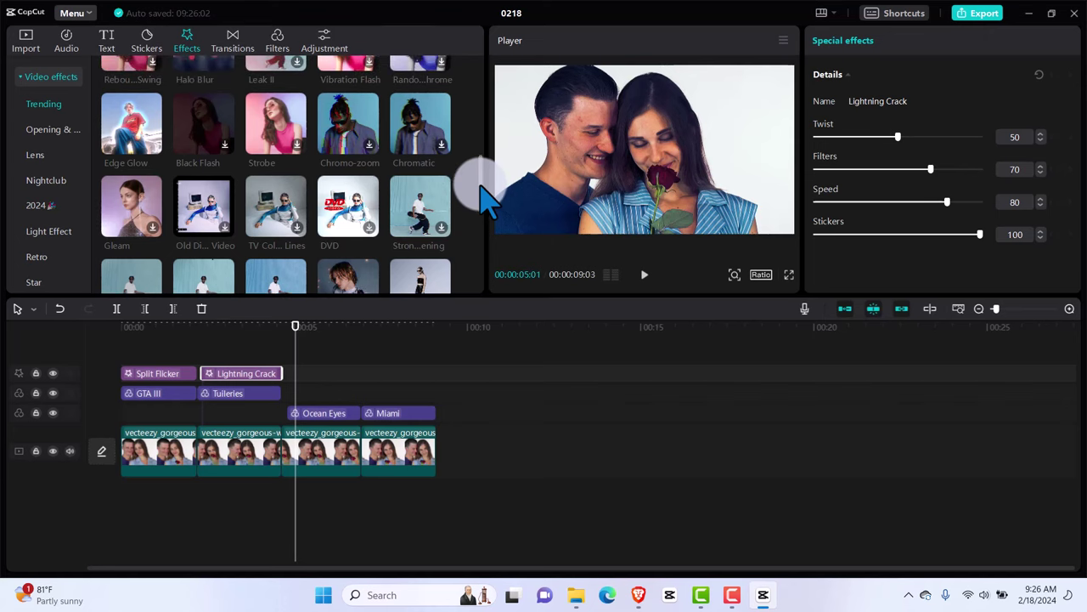
mouse_move(128, 146)
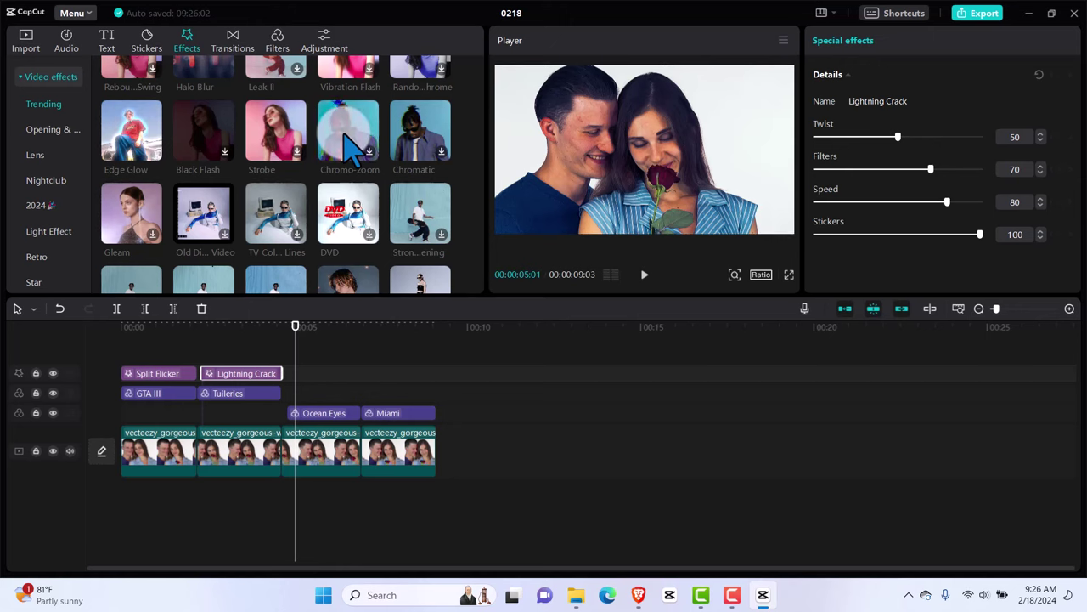
click(43, 130)
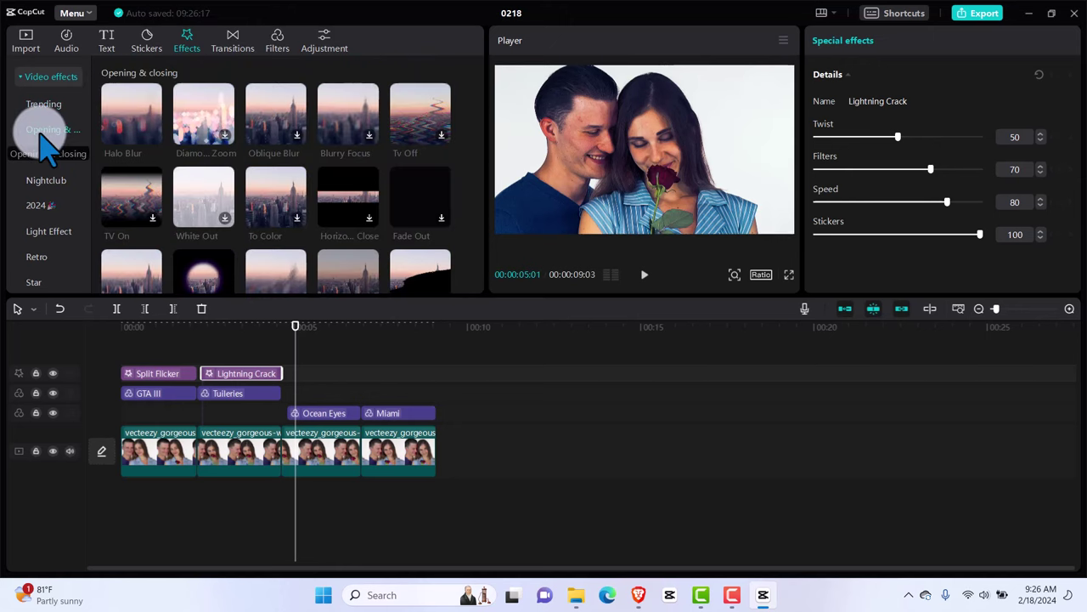
click(43, 162)
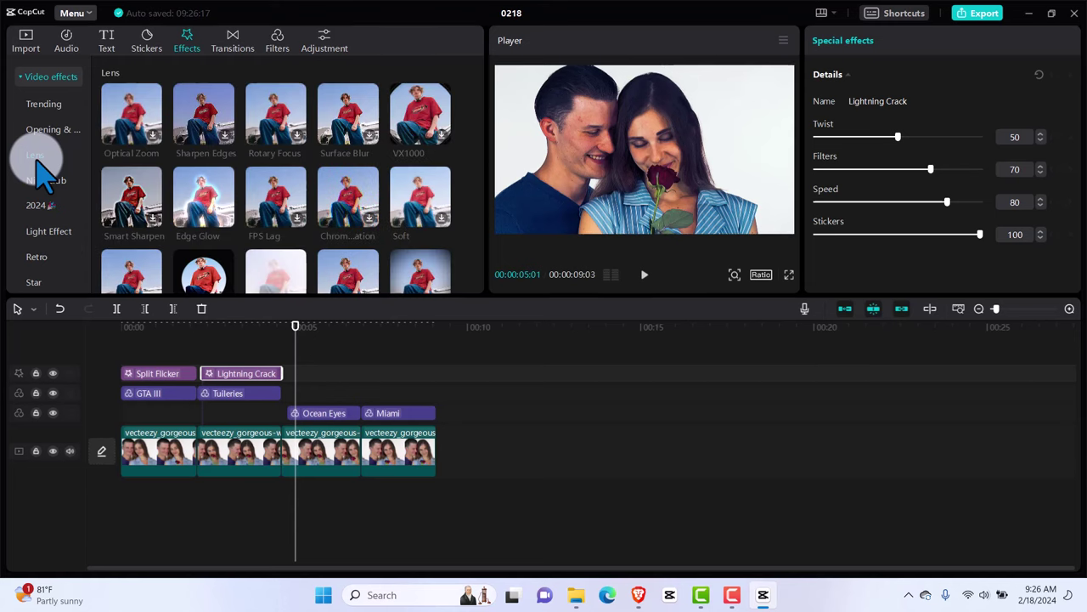
mouse_move(211, 214)
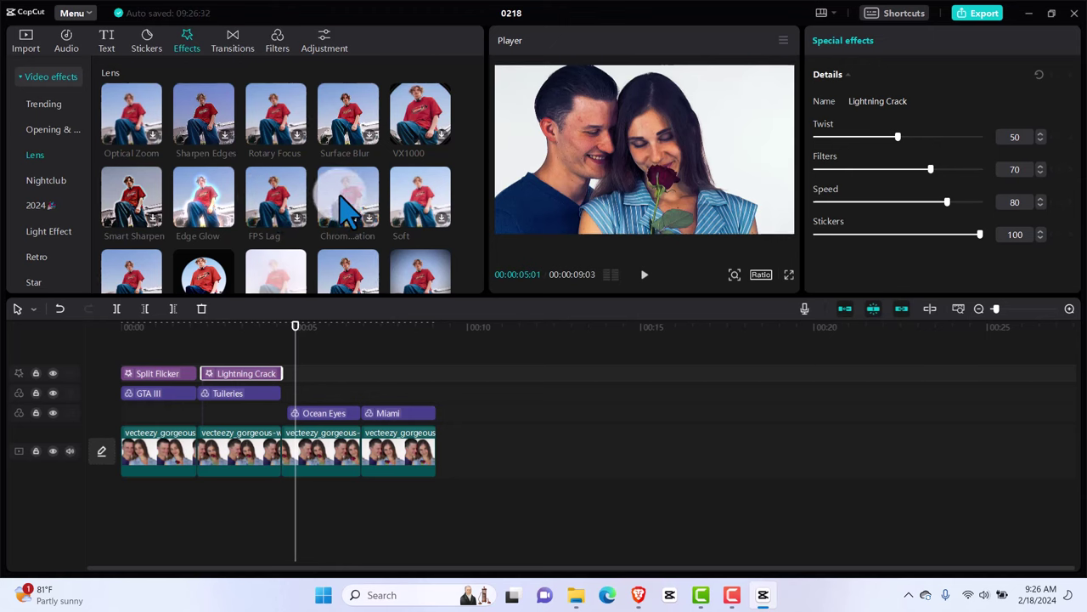
click(36, 182)
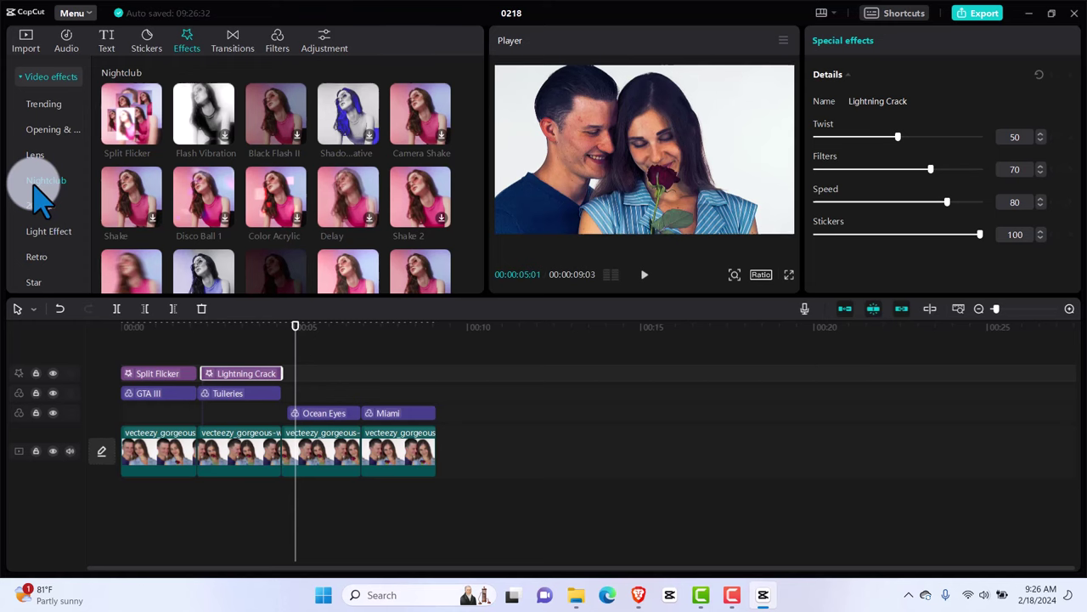
click(39, 206)
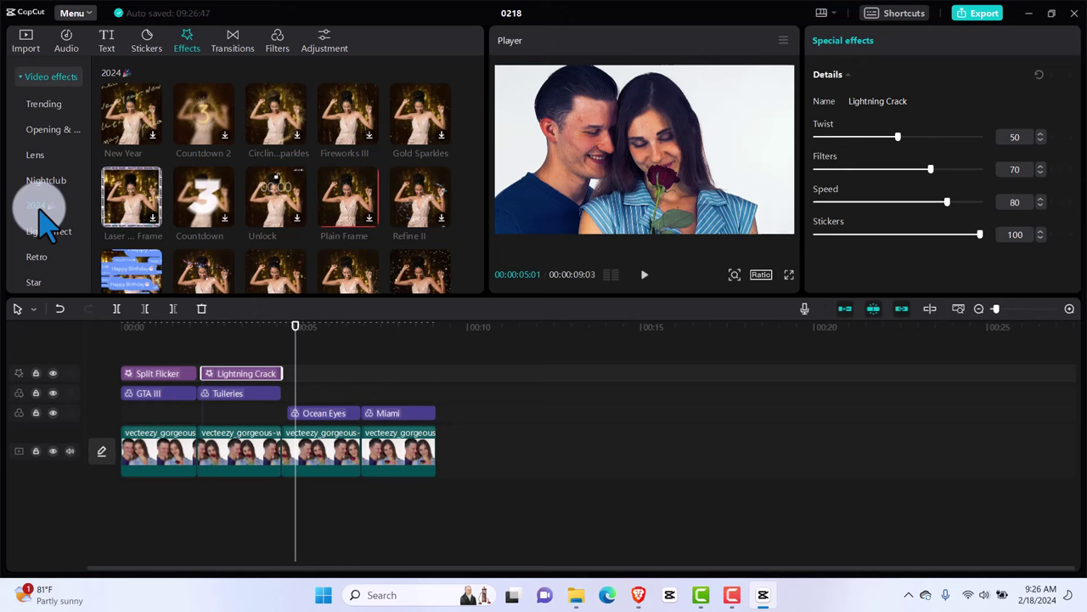
Add the Blinds II effect from the Light Effect category and fit it over the third rose clip
click(48, 231)
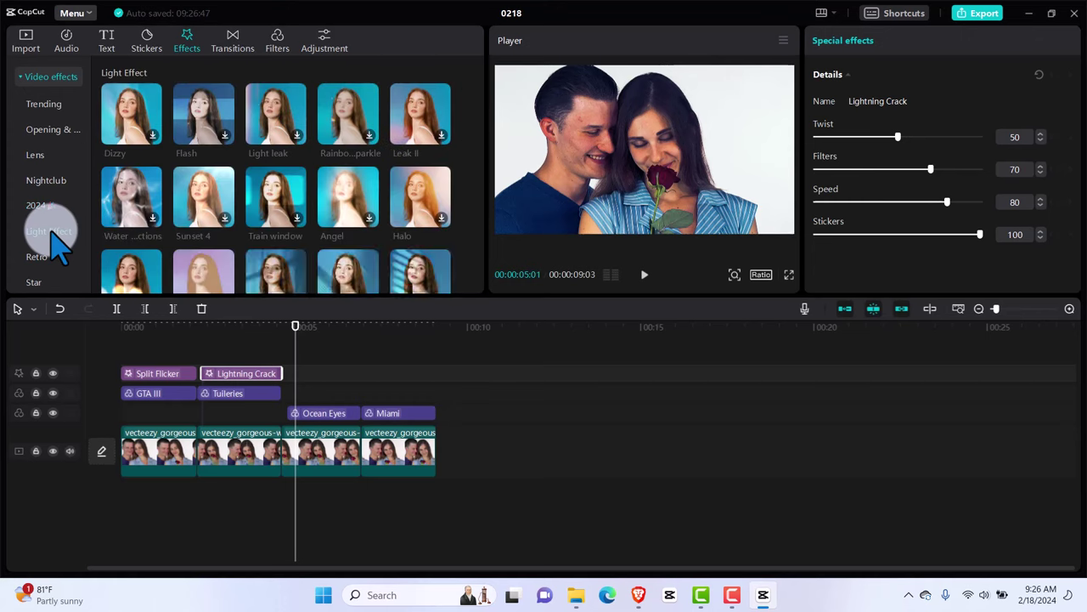
click(433, 285)
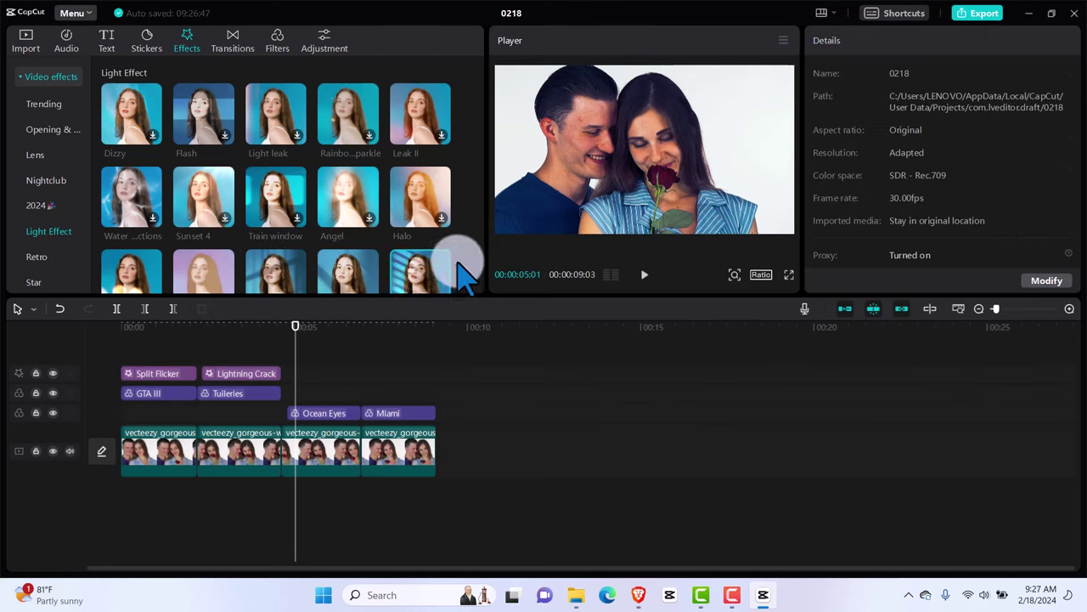
scroll(455, 267, down, 1)
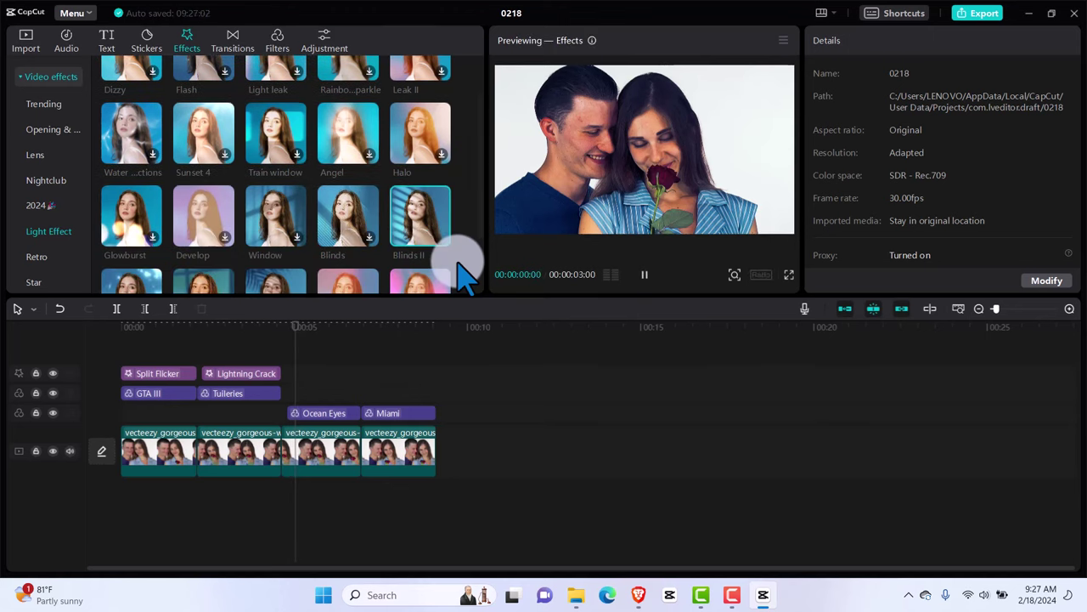
click(440, 236)
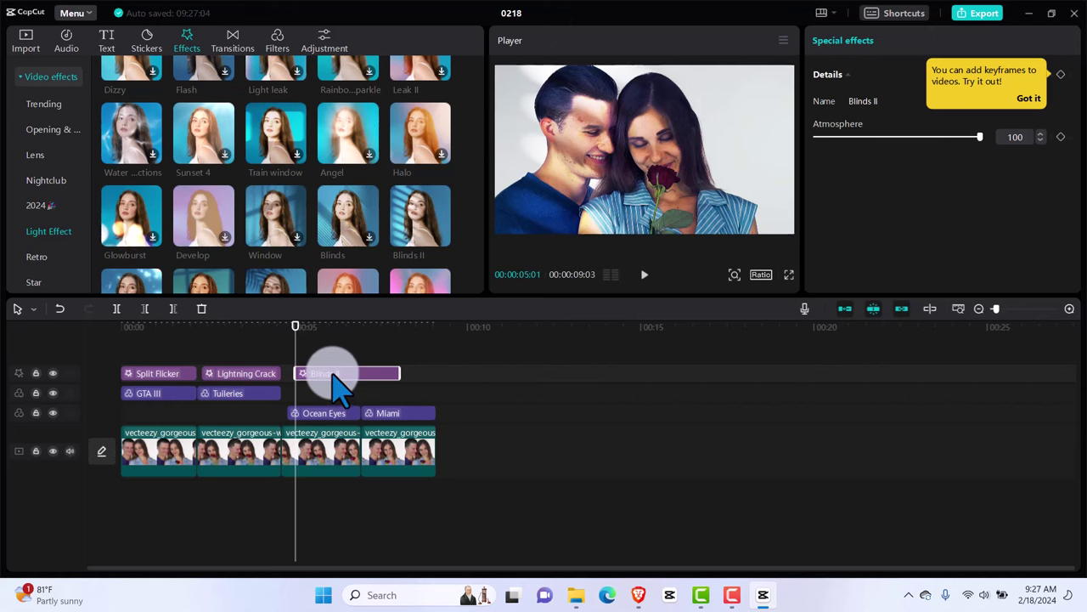
mouse_move(333, 374)
mouse_down()
mouse_move(388, 371)
mouse_move(318, 382)
mouse_move(405, 383)
mouse_move(321, 379)
mouse_up()
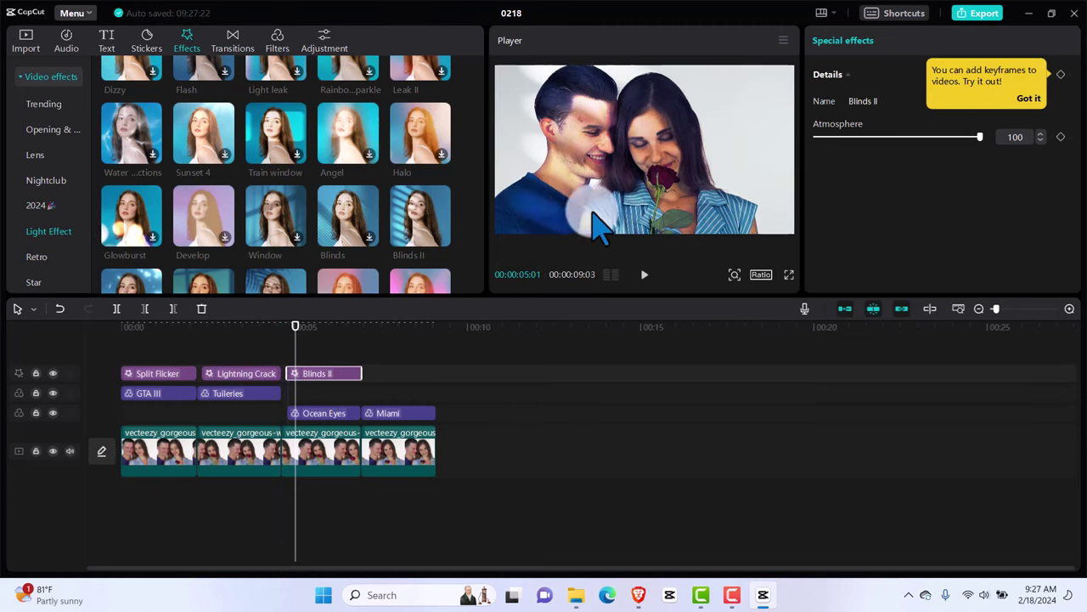
Play back the Blinds II effect and browse the Retro and Glitch video effect categories
key(space)
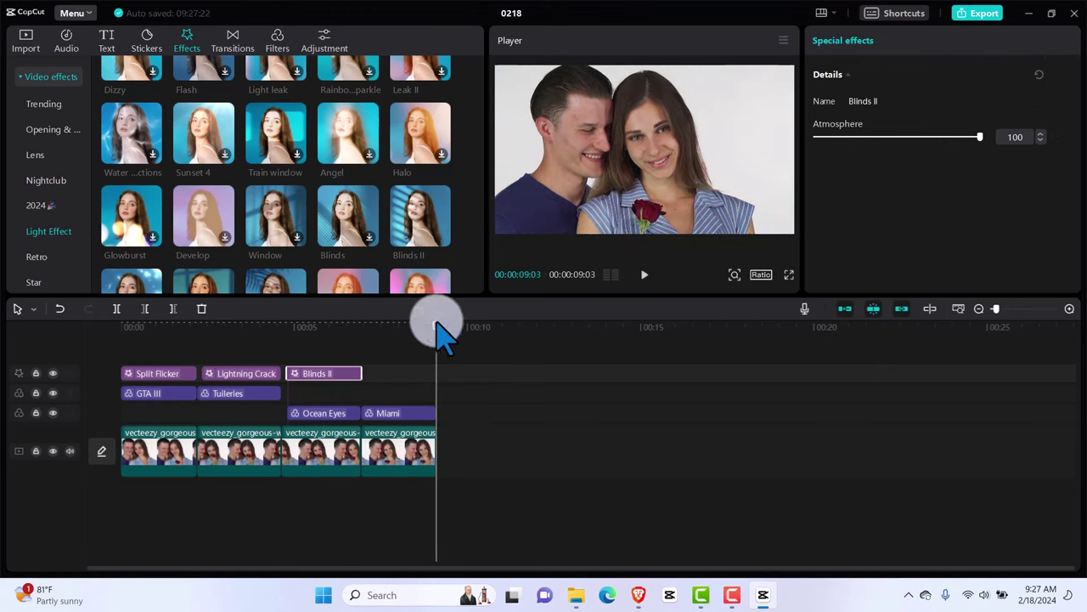
drag(438, 327, 317, 335)
click(38, 257)
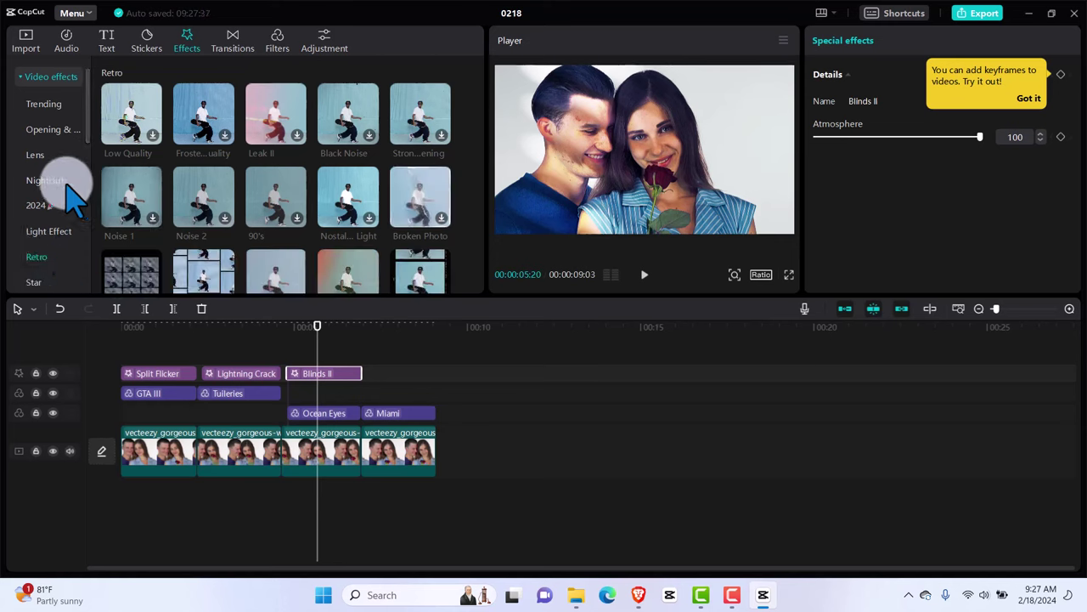
scroll(75, 197, down, 3)
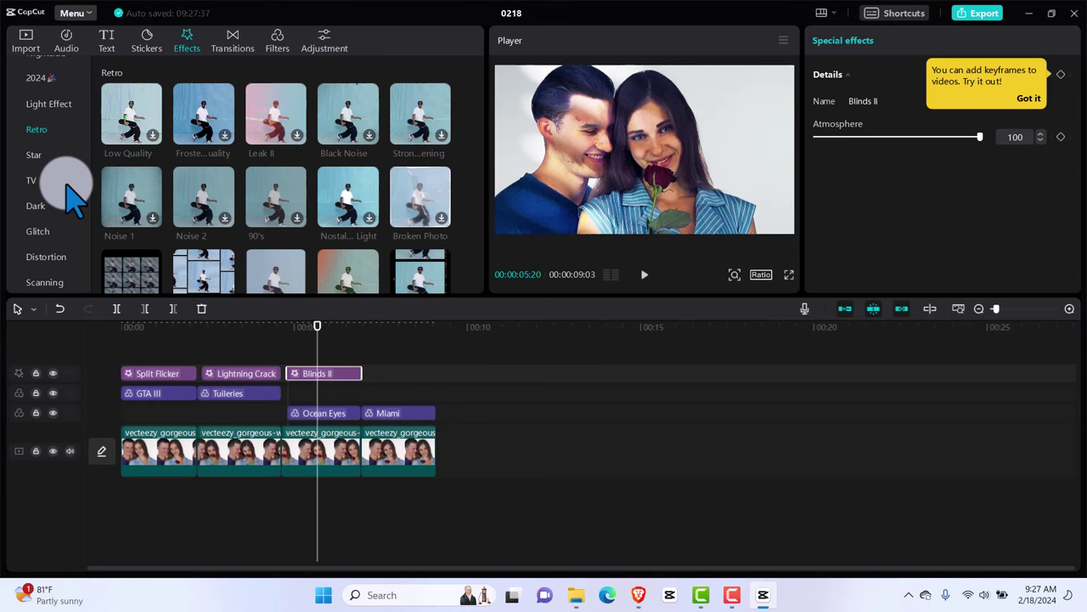
click(39, 231)
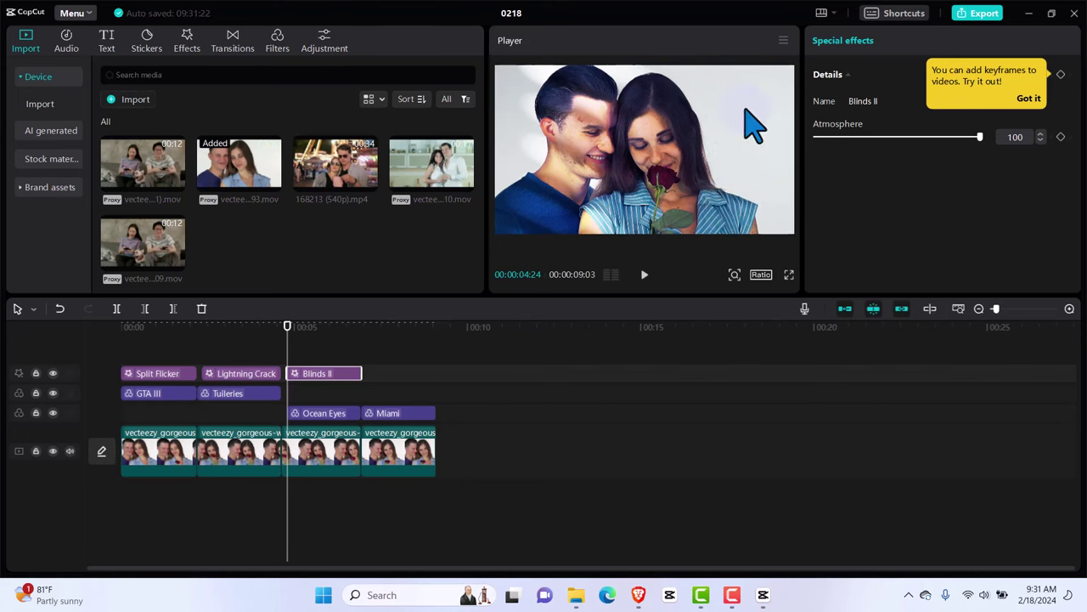
Import the puppy image 07b240561cb656aec289df602e603bee from the Downloads folder into the project media
click(136, 100)
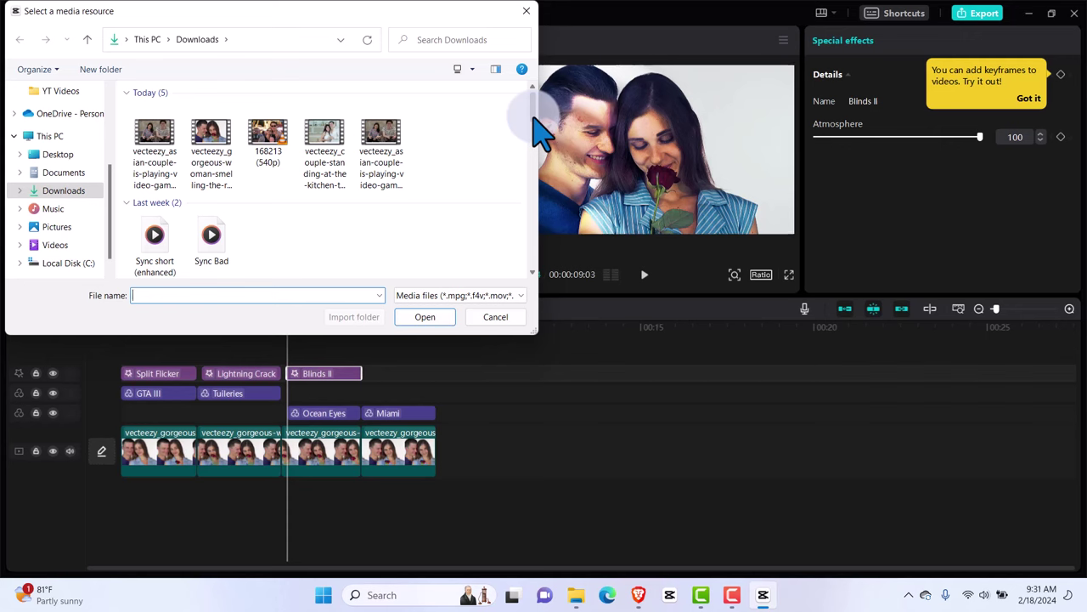
drag(541, 133, 534, 155)
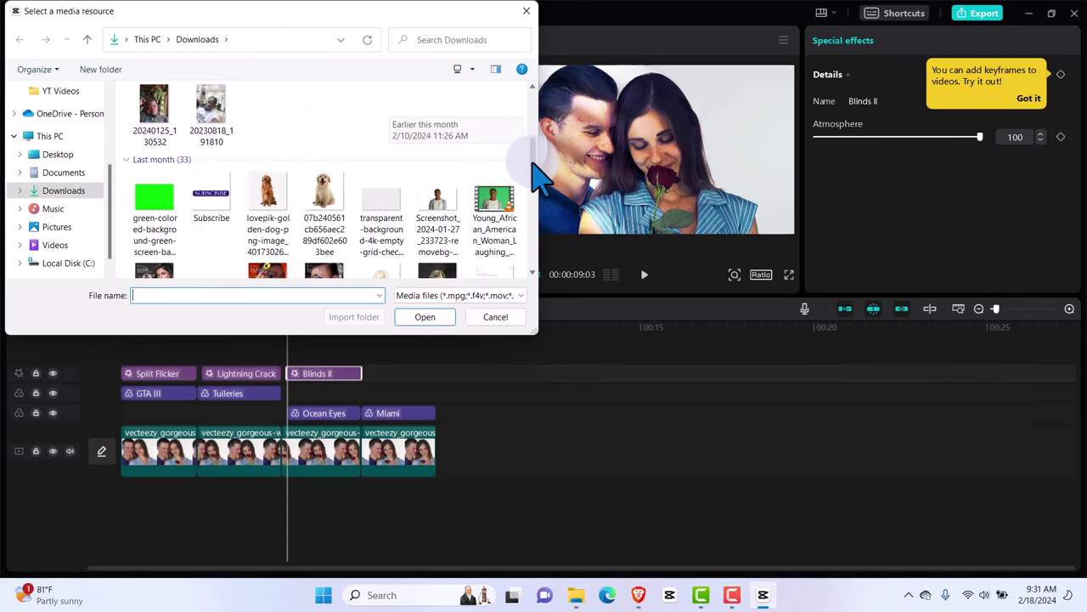
click(336, 203)
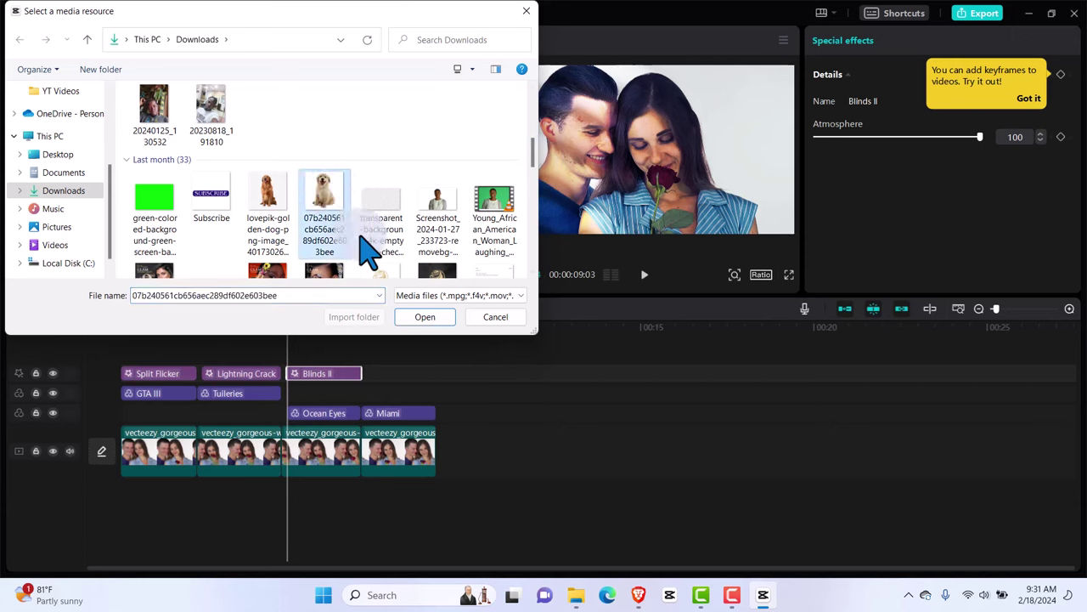
click(413, 318)
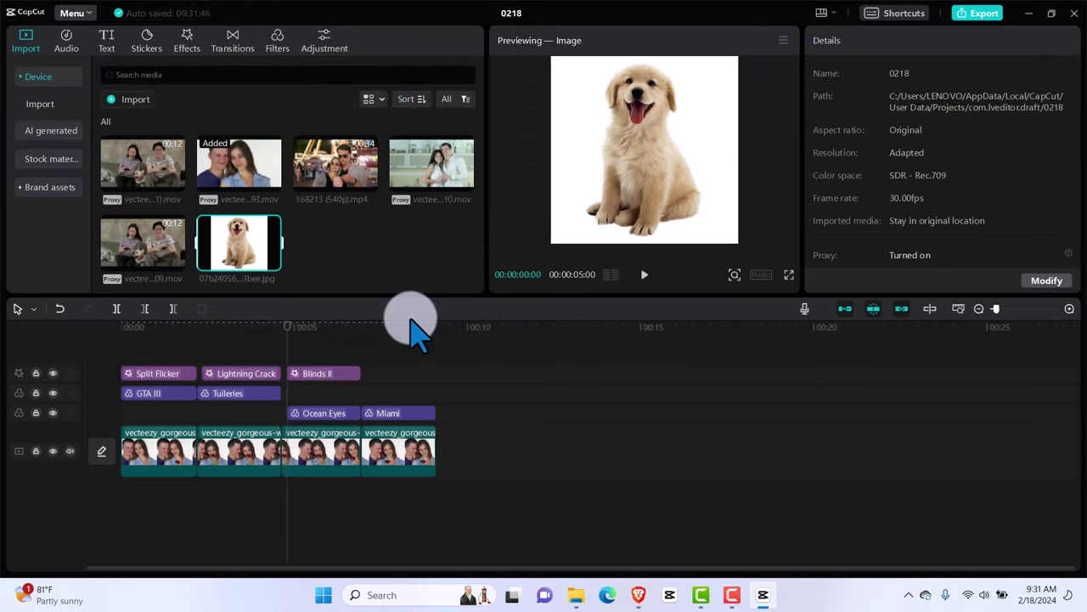
Add the puppy image to the timeline as an overlay above the third rose clip and trim its end to 00:00:09:03
mouse_move(272, 260)
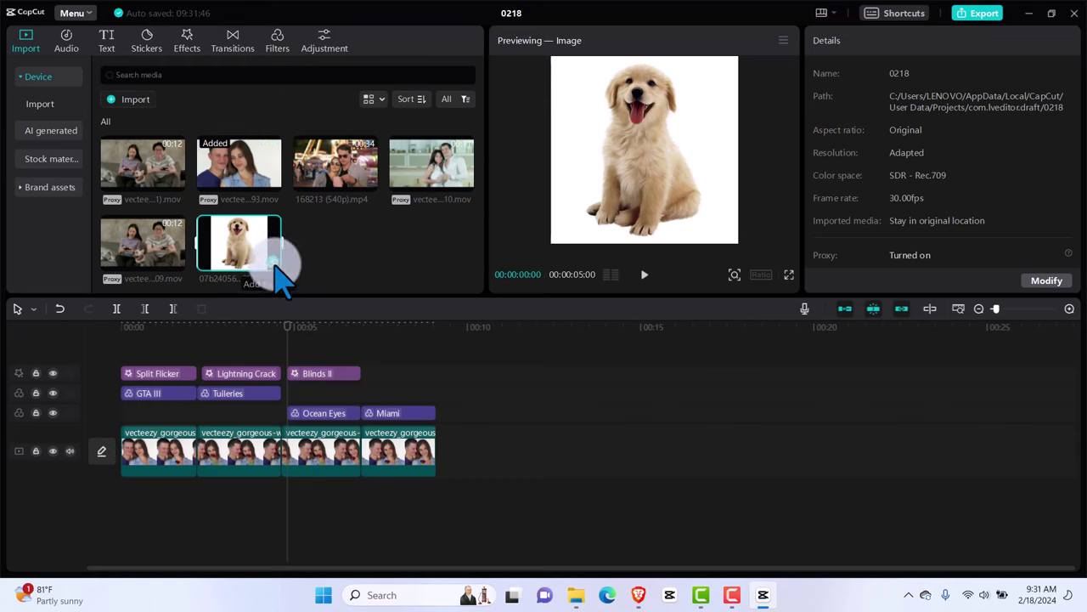
click(273, 261)
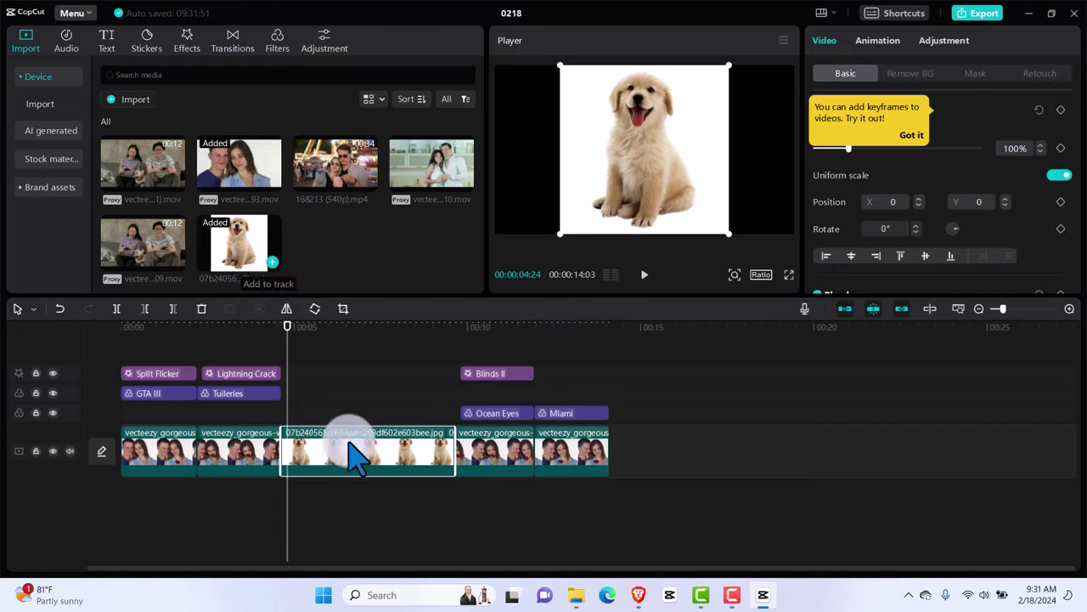
drag(356, 466, 352, 396)
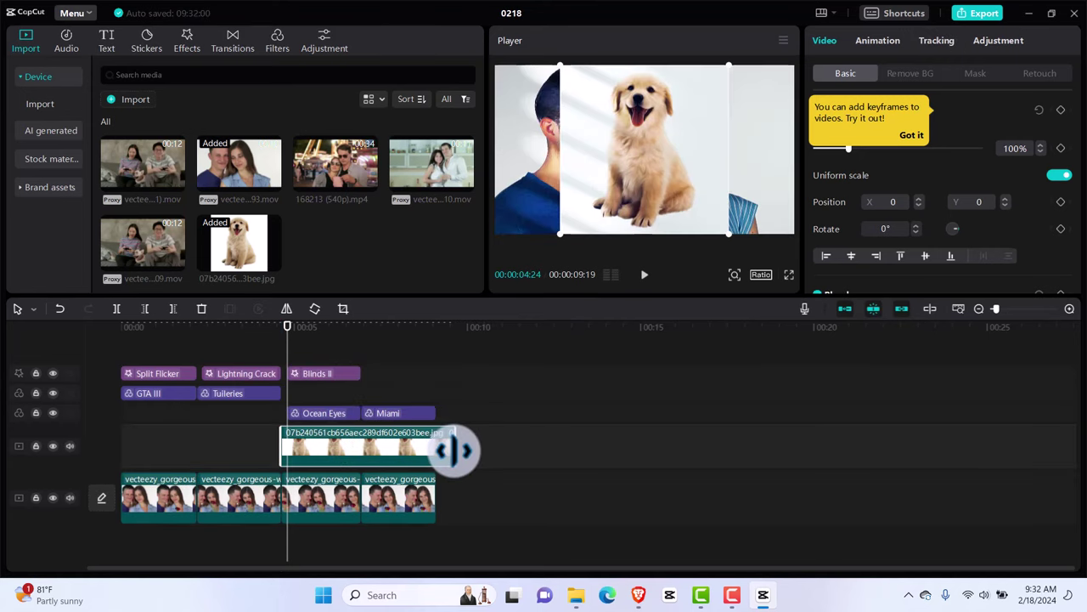
drag(444, 451, 430, 452)
drag(434, 452, 435, 452)
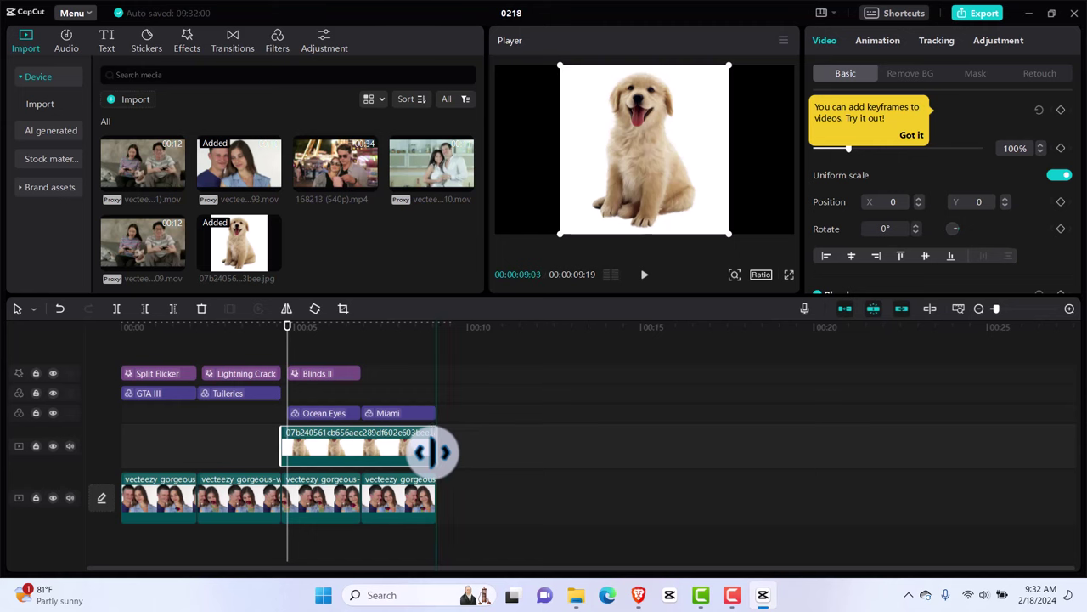
Shift the puppy overlay slightly right in the frame, dismiss the keyframe tip and remove its background with Auto removal
mouse_move(639, 176)
mouse_down()
mouse_move(660, 174)
mouse_move(585, 175)
mouse_move(700, 175)
mouse_move(629, 175)
mouse_move(651, 174)
mouse_up()
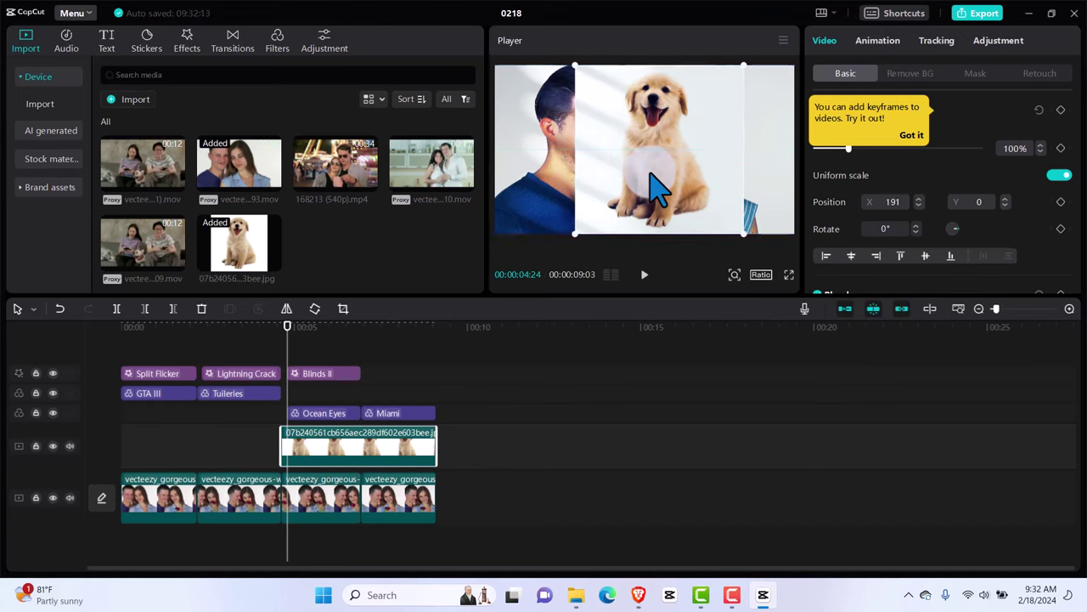
click(909, 134)
click(911, 75)
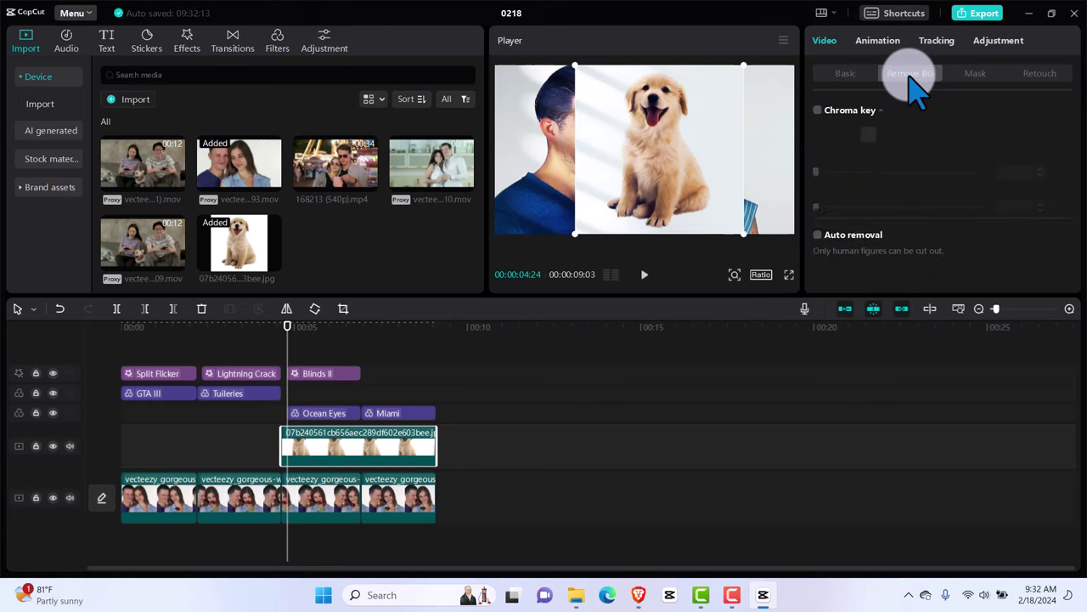
click(818, 241)
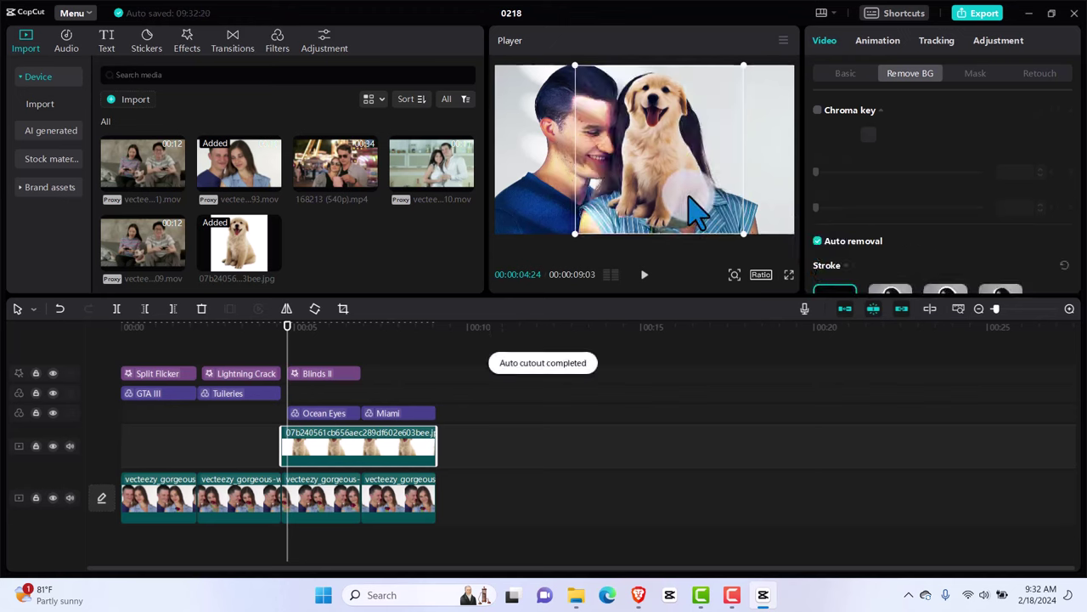
Scale the puppy cutout down to about half size and place it in the lower-right corner of the video frame
drag(675, 180, 684, 159)
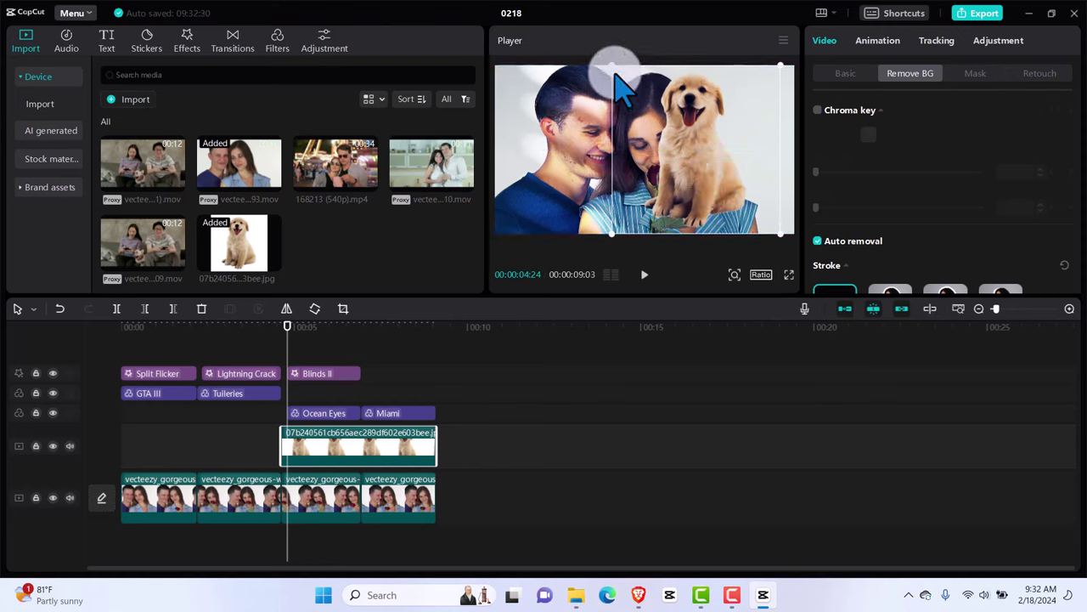
drag(612, 64, 652, 105)
drag(671, 149, 747, 204)
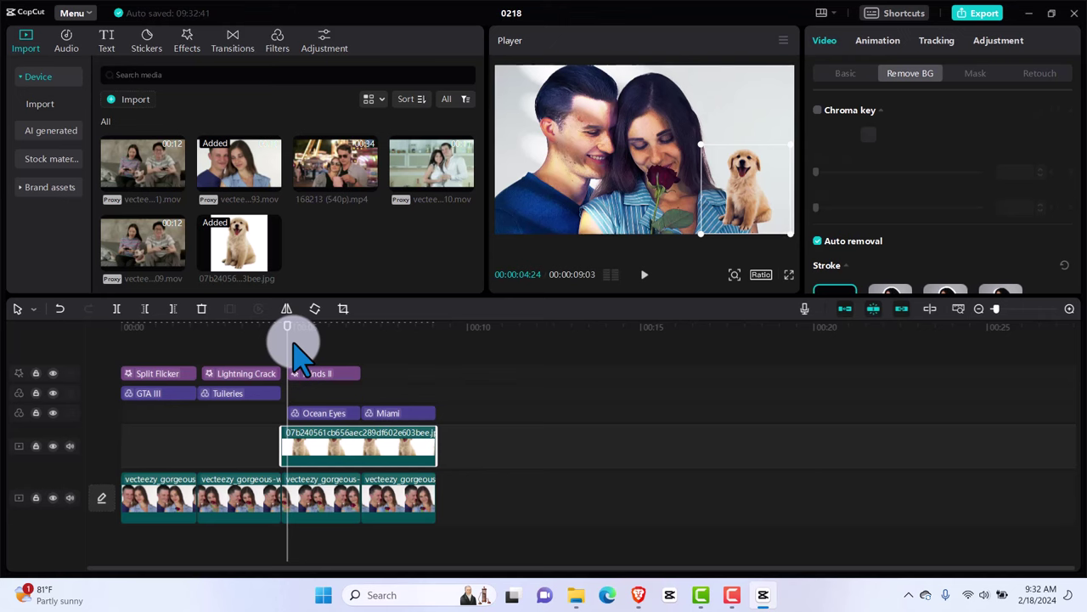
Play back the opening of the video, scrub to the puppy overlay and deselect it with the playhead at the end
key(space)
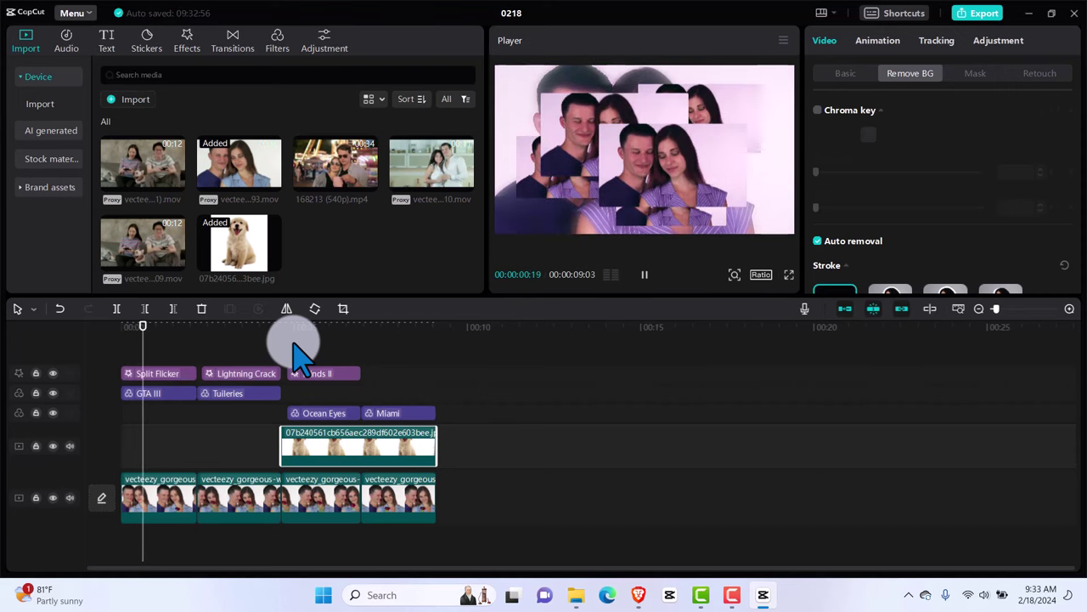
key(space)
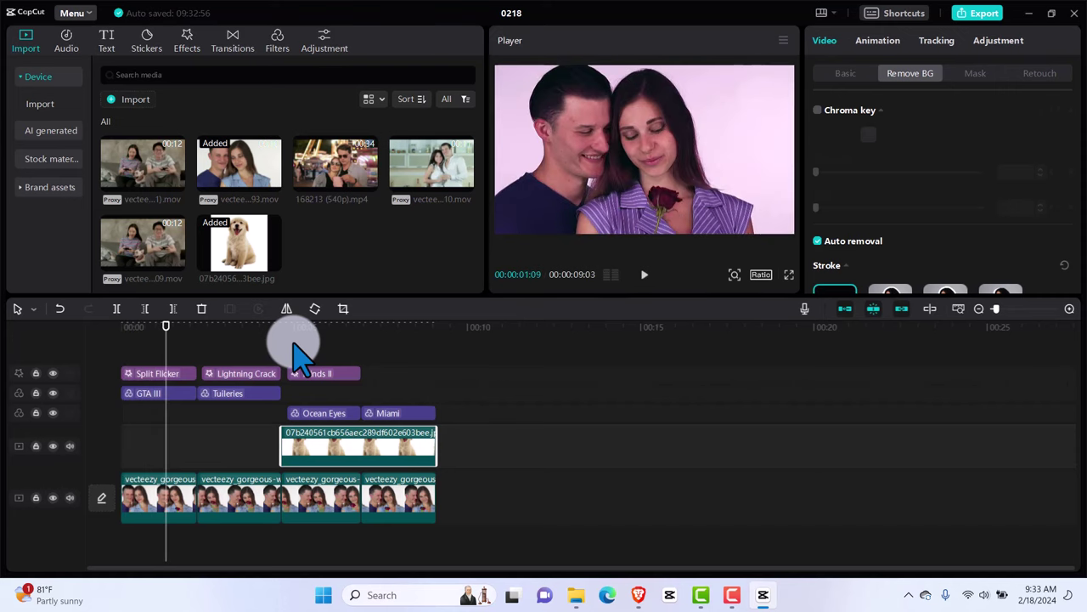
drag(166, 327, 320, 344)
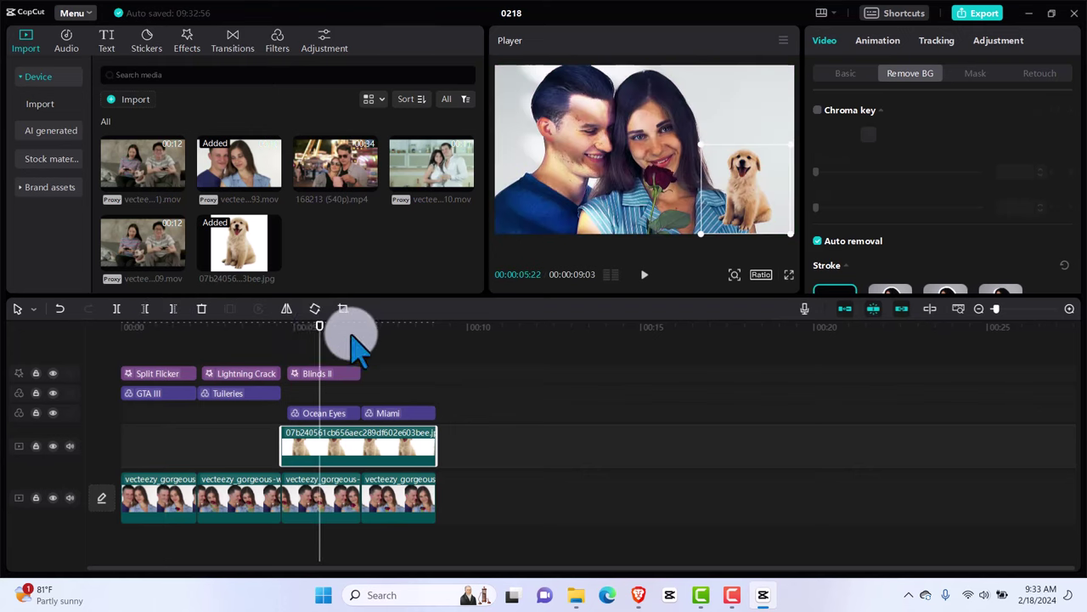
click(474, 415)
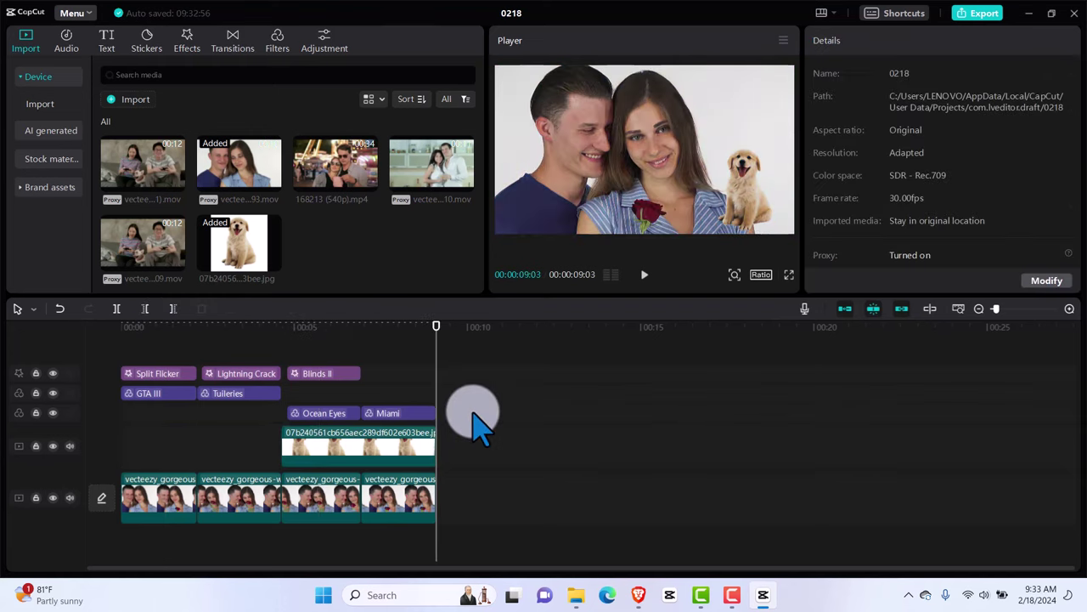
Import the green-screen video Young_African_American_Woman_Laughing_Dancing_2 from Downloads and insert it on the main track at the 00:00:04:24 playhead
click(130, 97)
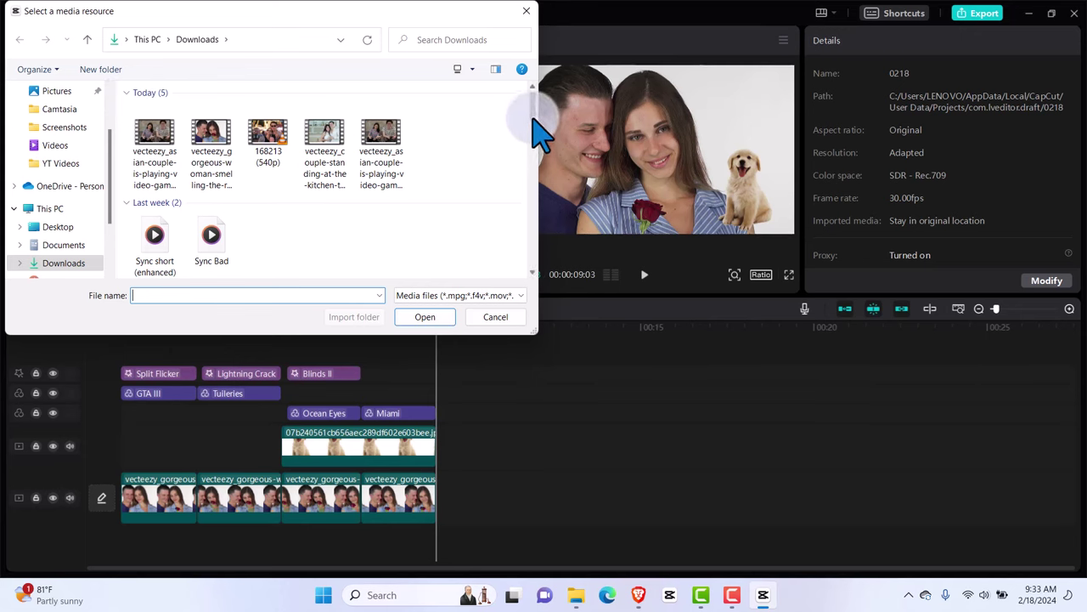
drag(541, 134, 534, 166)
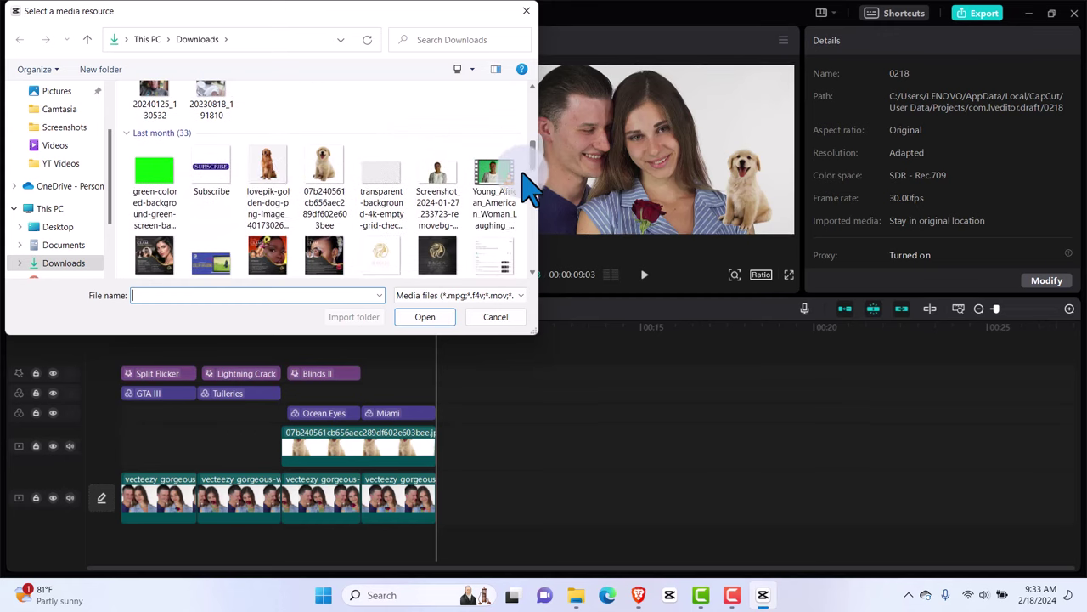
click(497, 191)
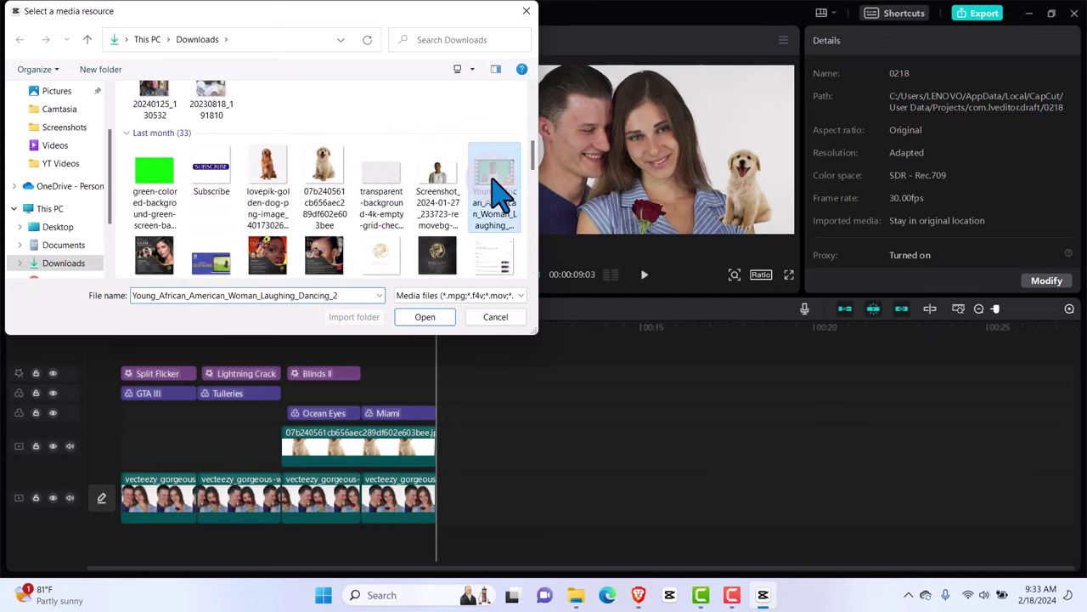
click(440, 316)
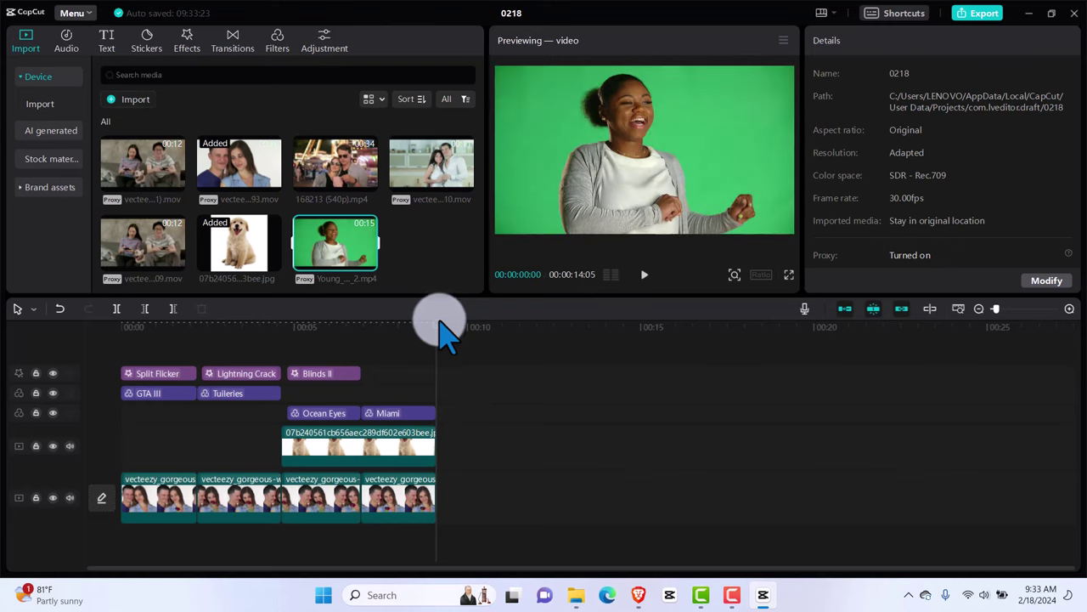
drag(439, 325, 288, 334)
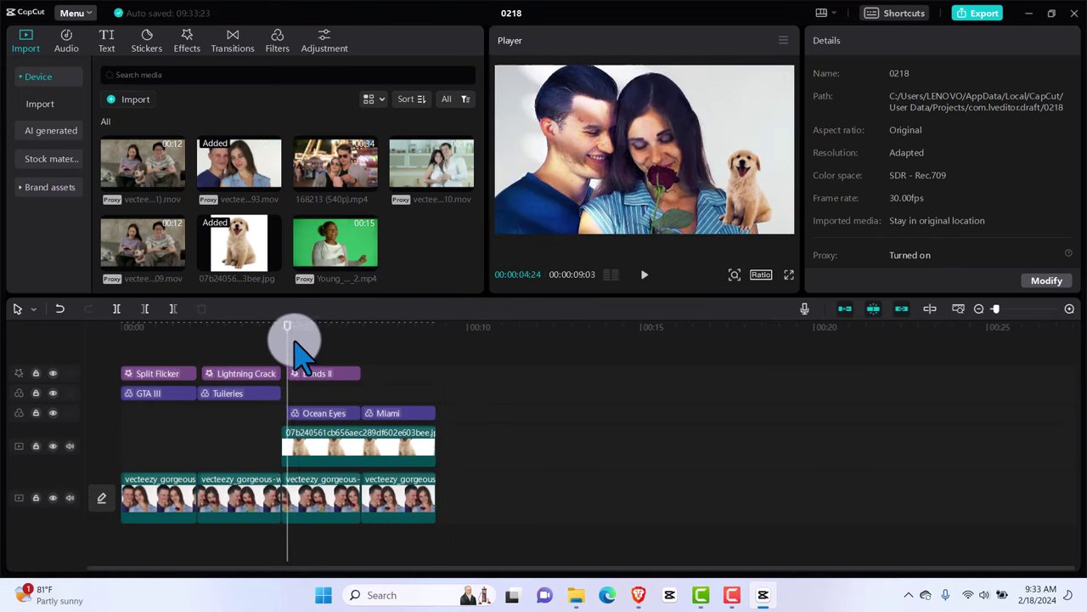
click(372, 264)
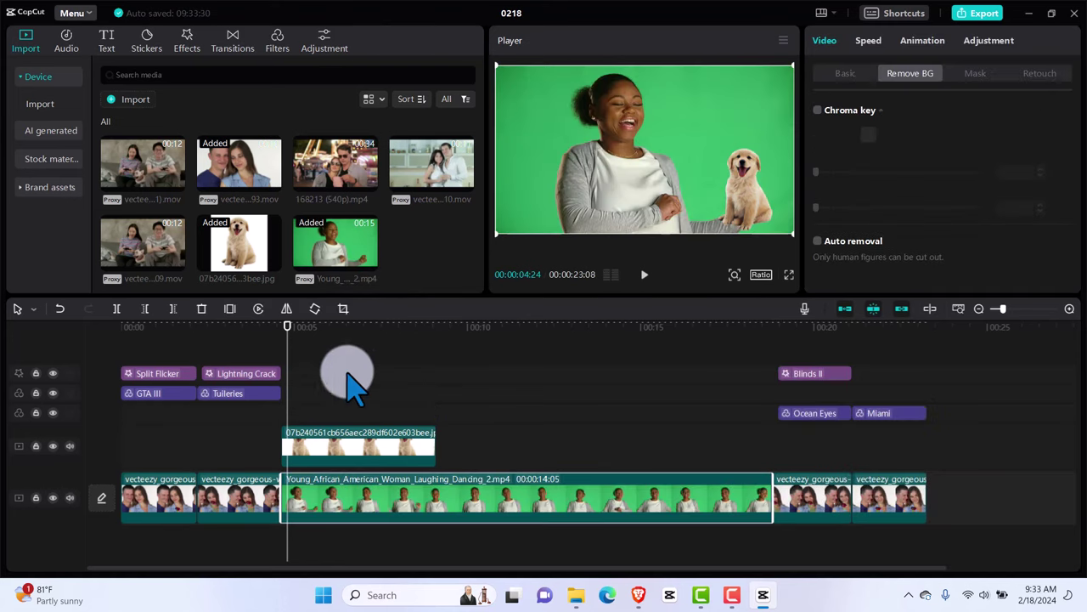
Split the green-screen woman clip at 00:00:09:03, where the puppy image ends, and delete the remaining part
drag(287, 335, 441, 374)
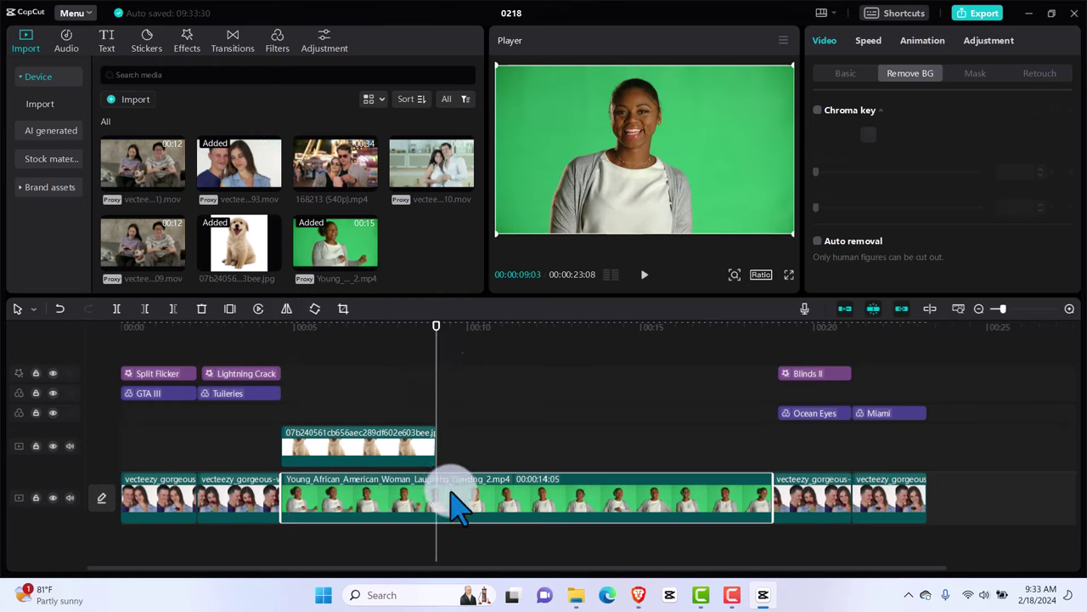
key(ctrl+b)
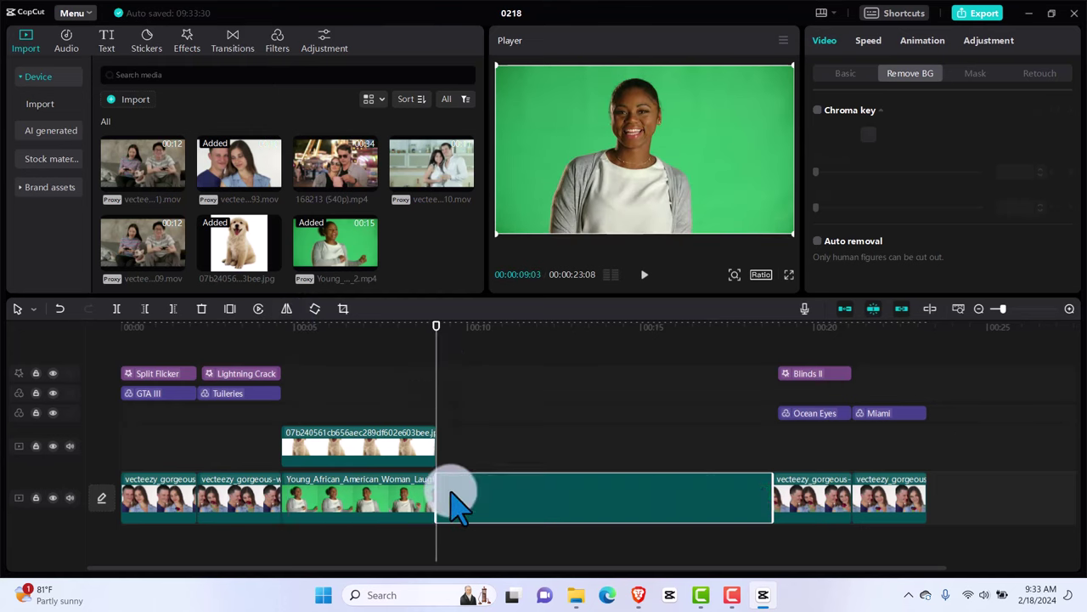
click(475, 504)
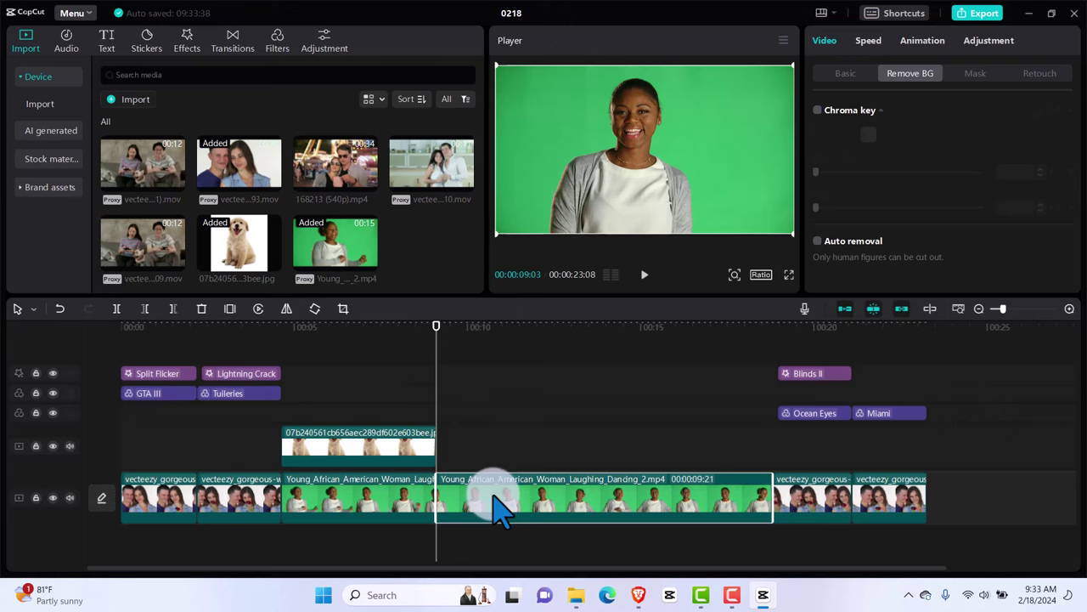
key(Delete)
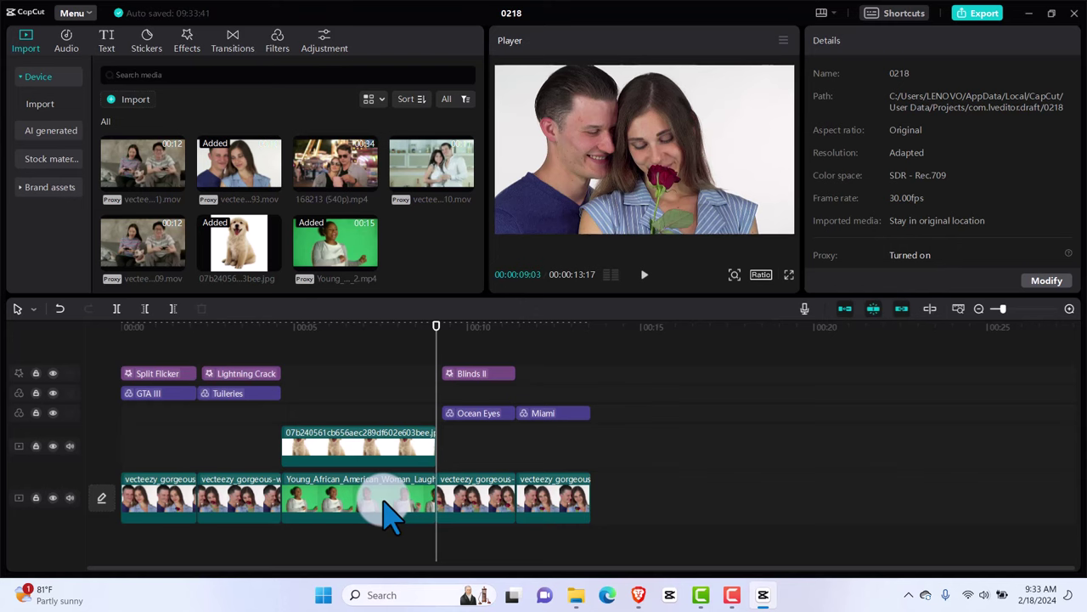
Move the puppy image and the green-screen woman clip together up onto overlay tracks above the couple footage
click(371, 510)
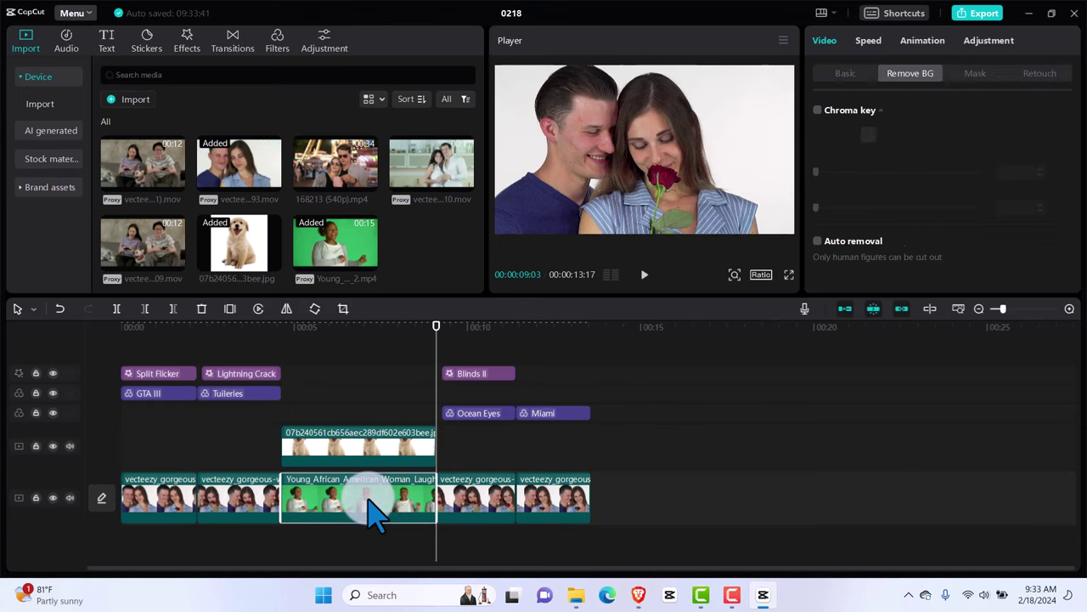
click(364, 450)
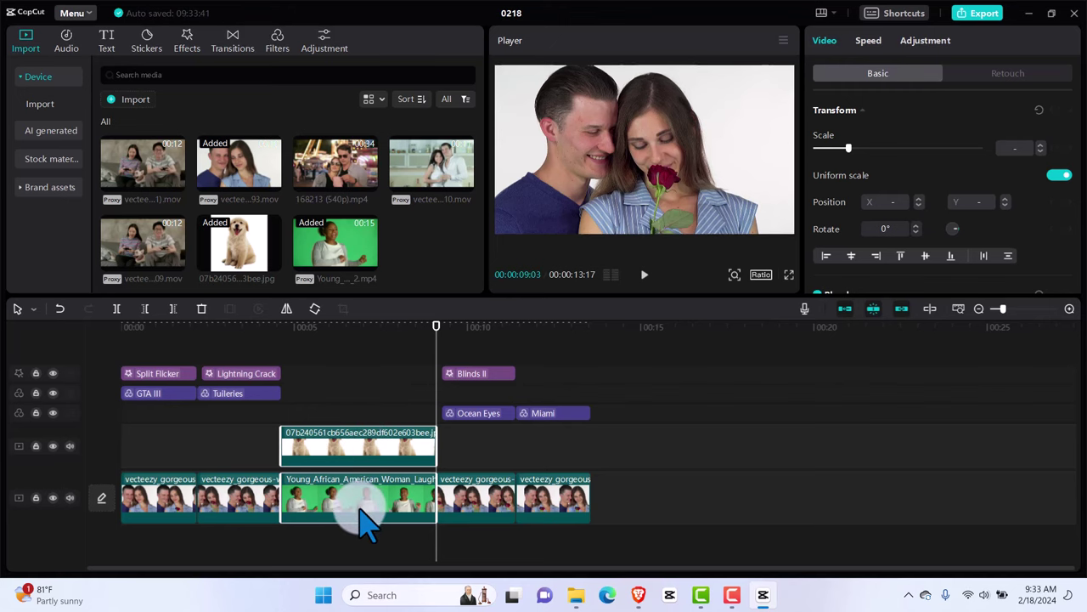
drag(364, 514, 370, 472)
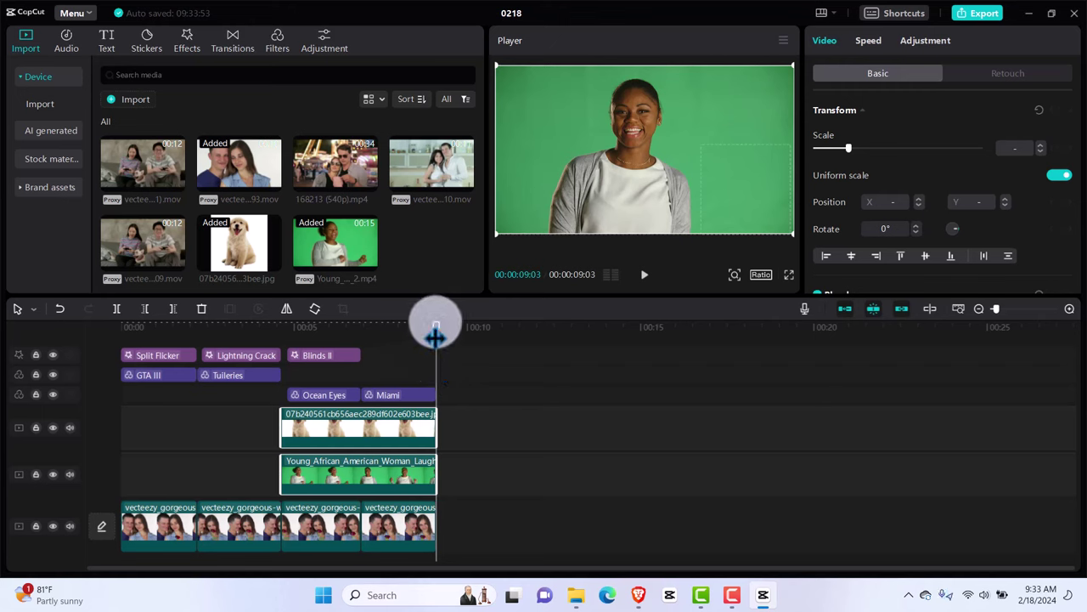
At 00:00:08:00, scale the green-screen woman clip down to 50% and move it toward the lower left of the frame
drag(435, 336, 398, 334)
click(365, 466)
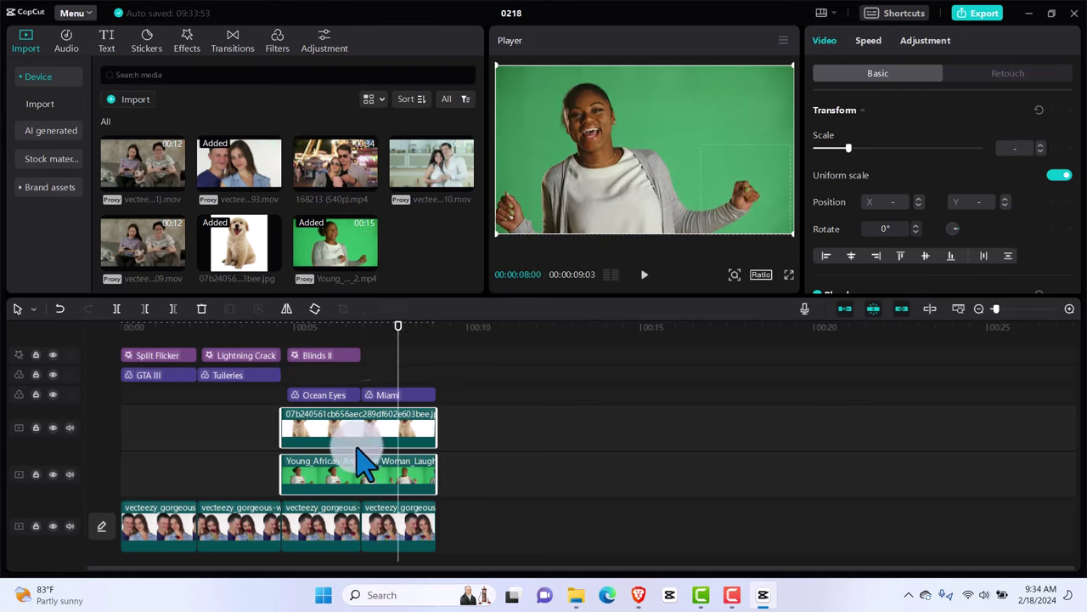
click(360, 476)
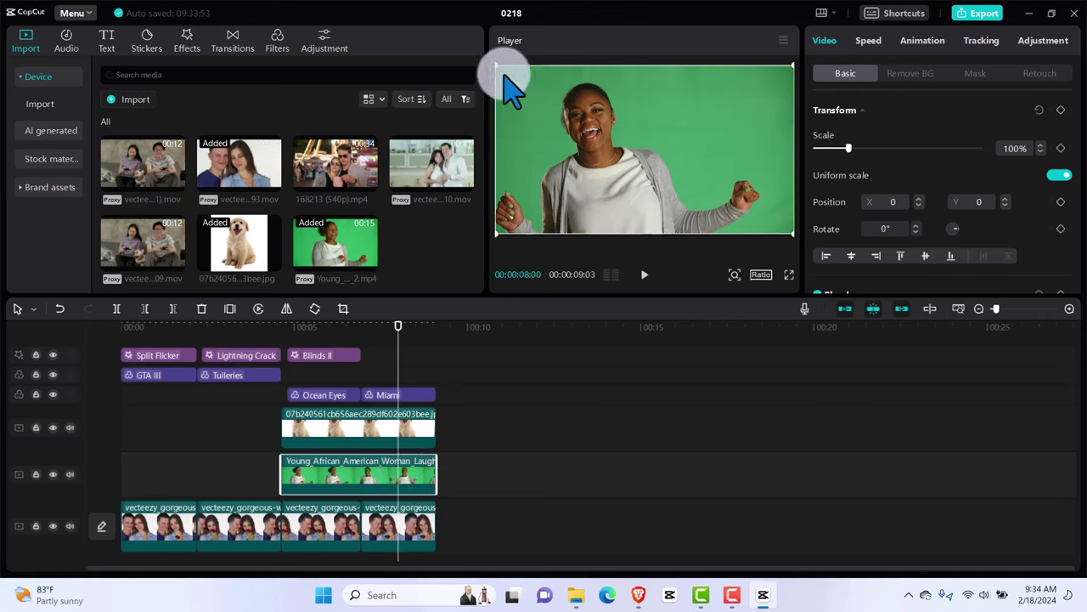
drag(499, 68, 599, 108)
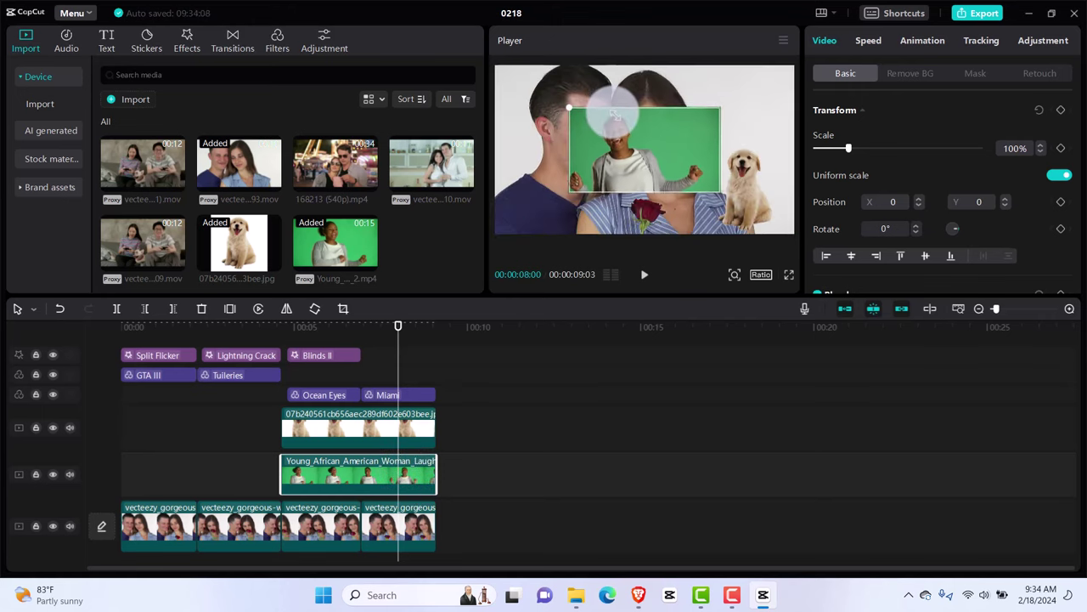
drag(646, 140, 598, 166)
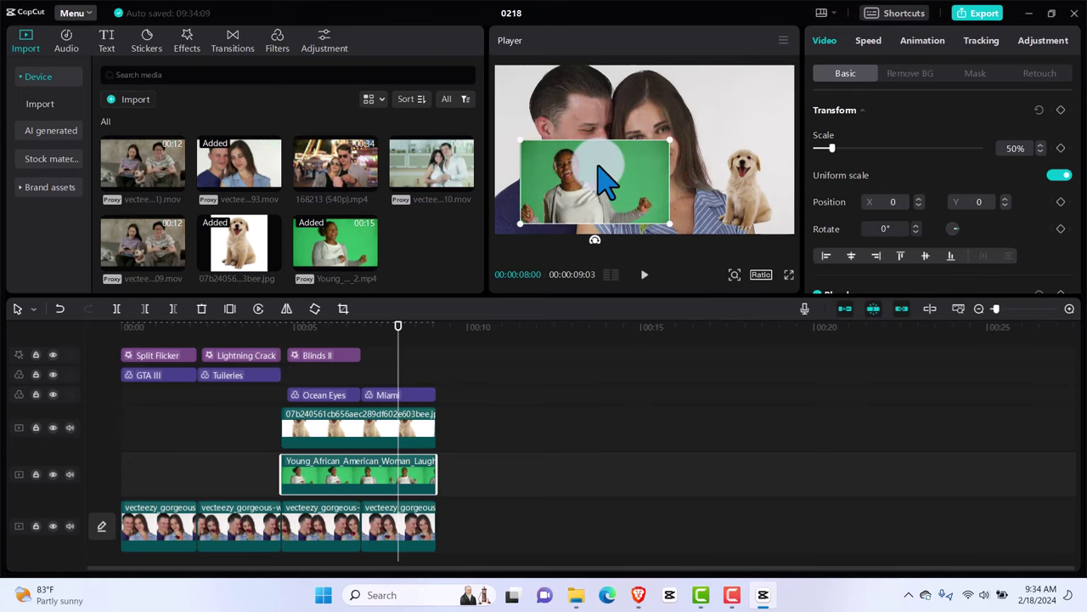
Remove the woman clip's green background with Auto removal and place her in the lower-left corner of the frame
click(905, 73)
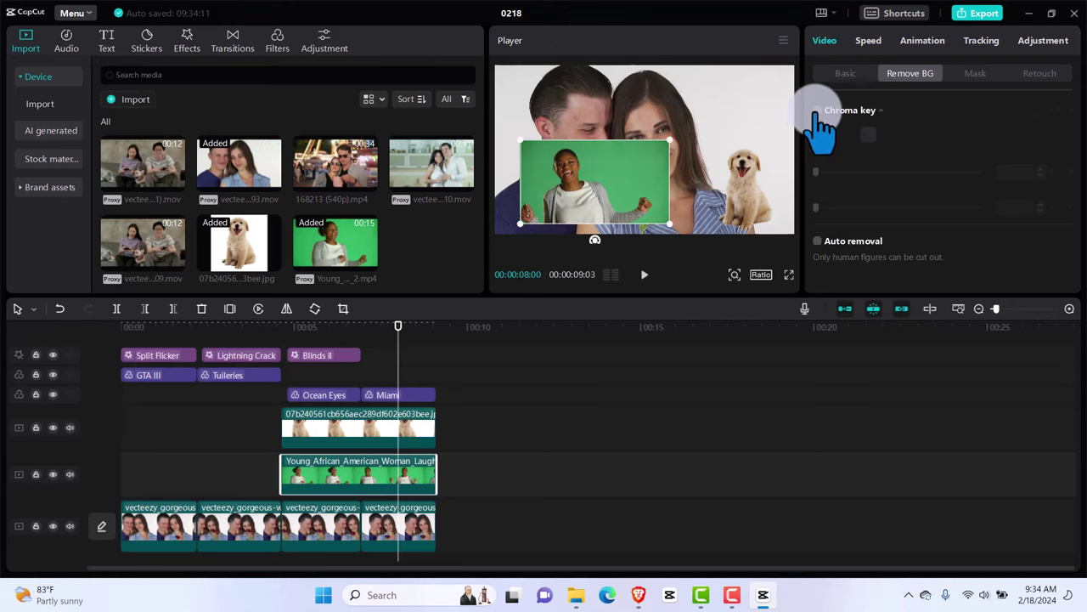
click(817, 241)
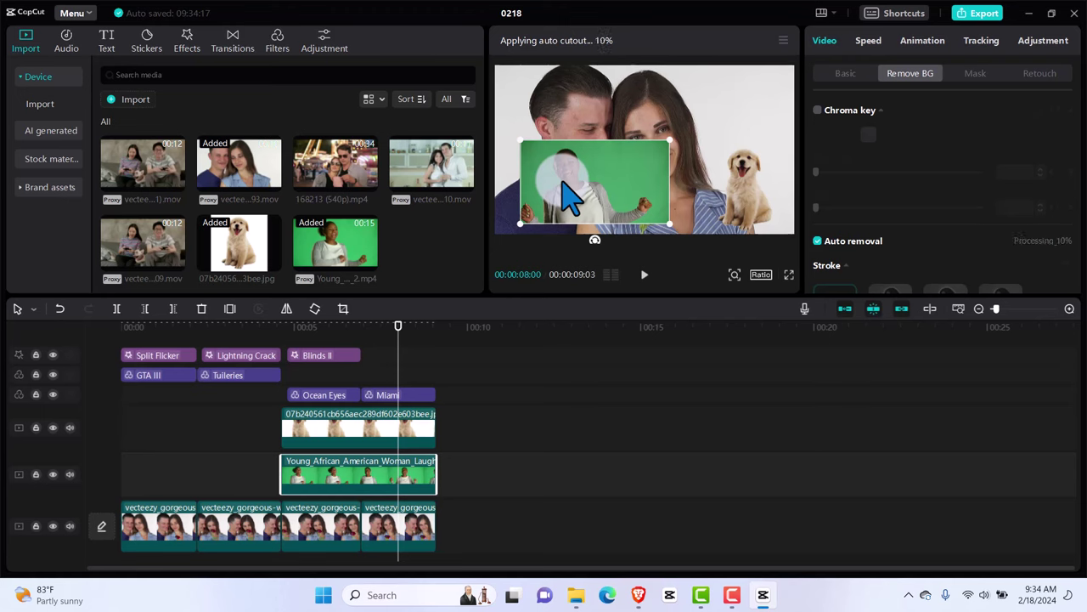
click(819, 242)
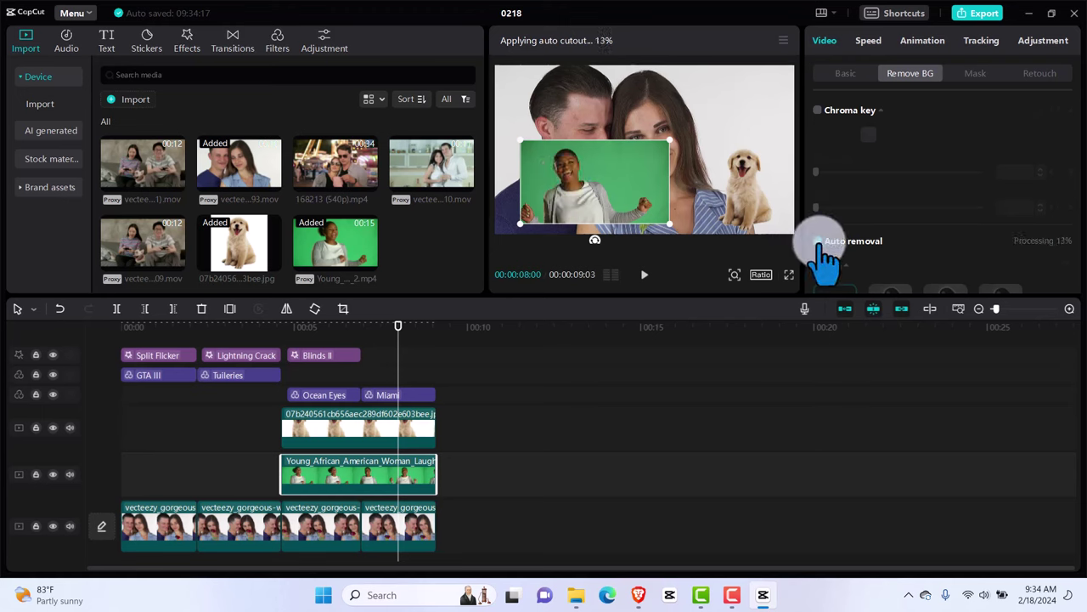
click(1046, 243)
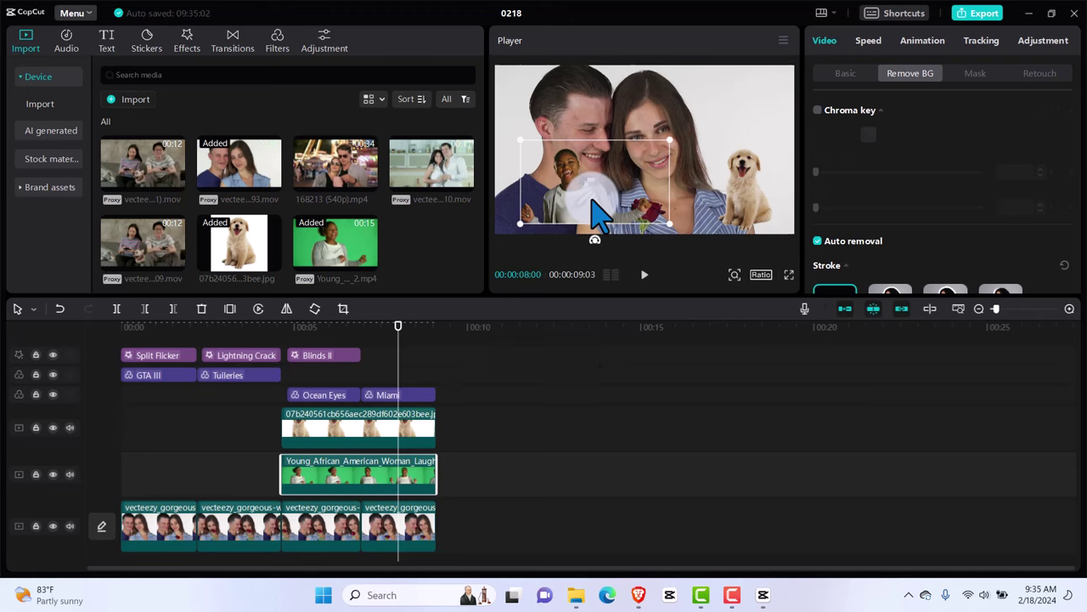
drag(599, 216, 571, 224)
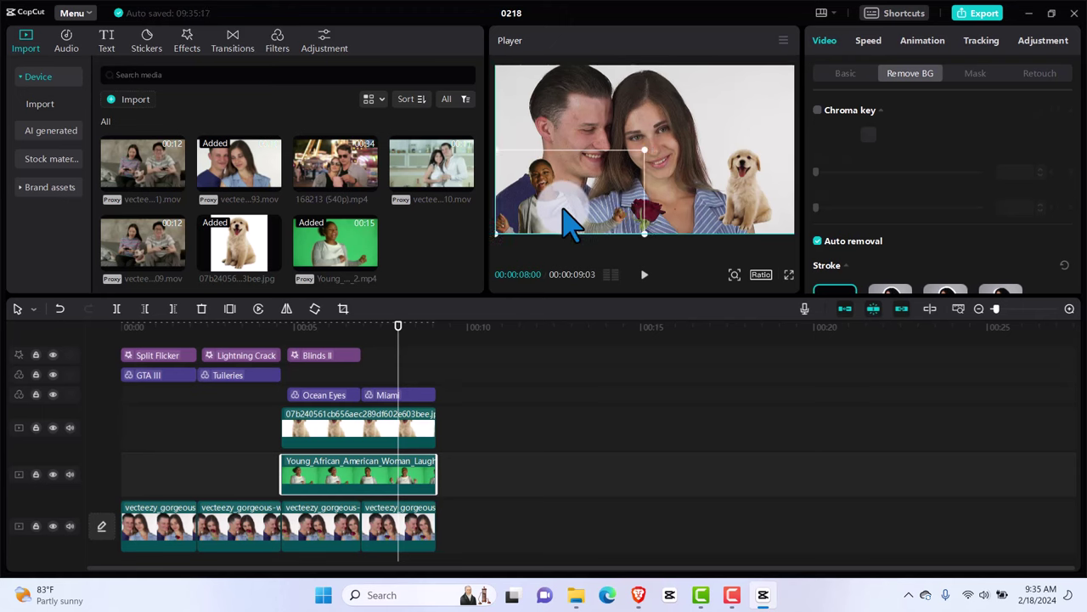
Play back the composite from the start of the overlay clips to check the woman's cutout
drag(397, 327, 282, 335)
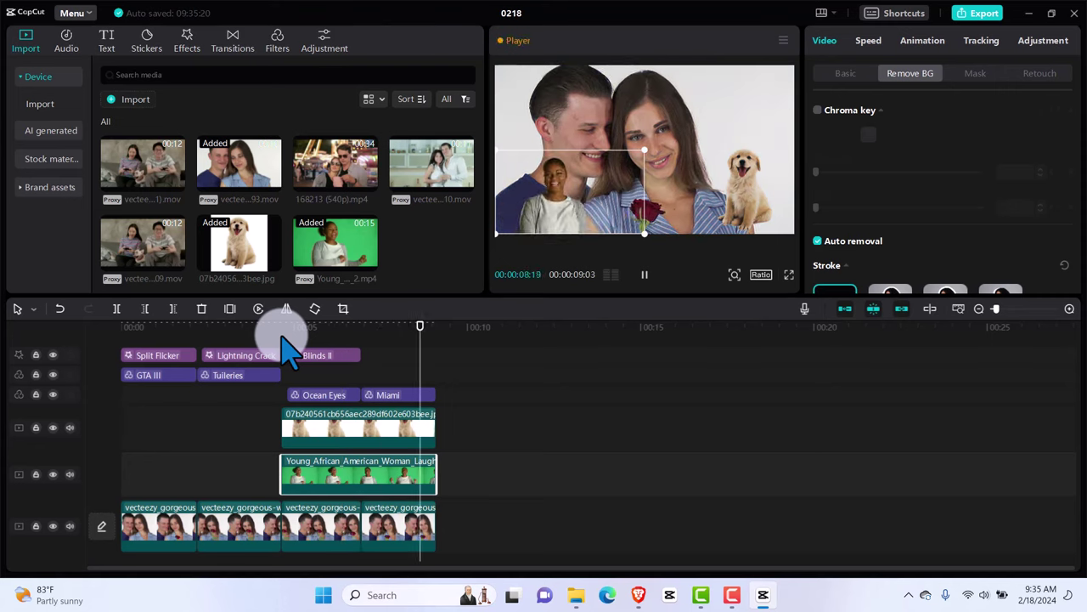
key(space)
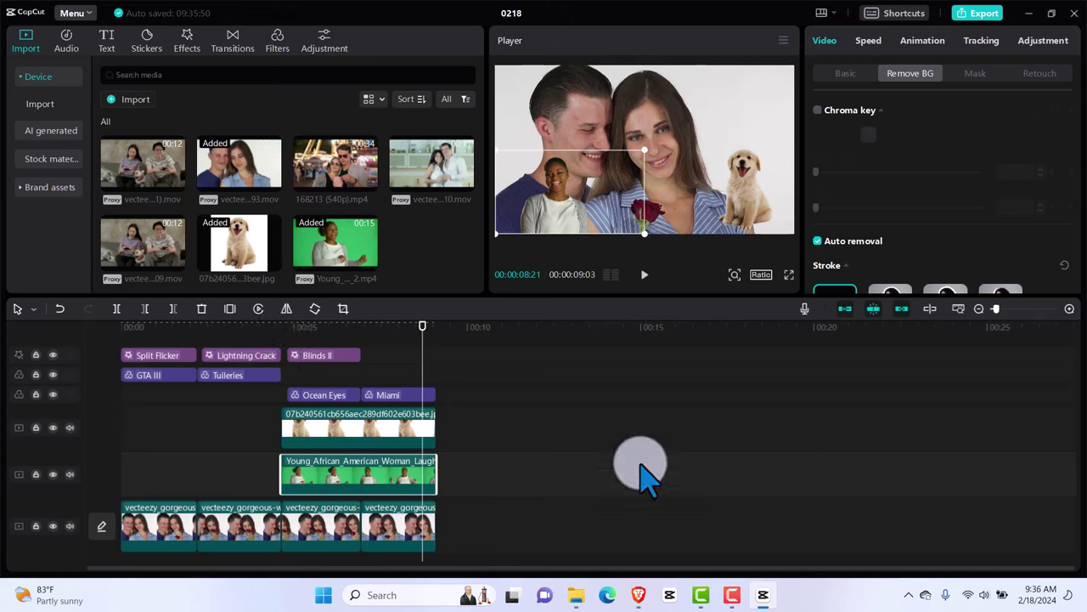
click(732, 594)
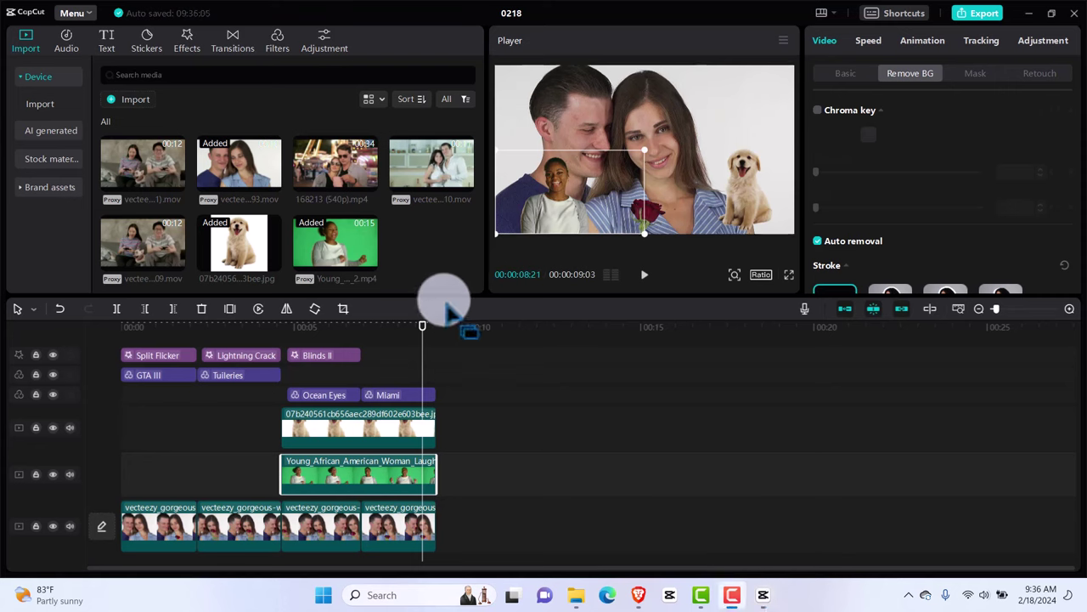
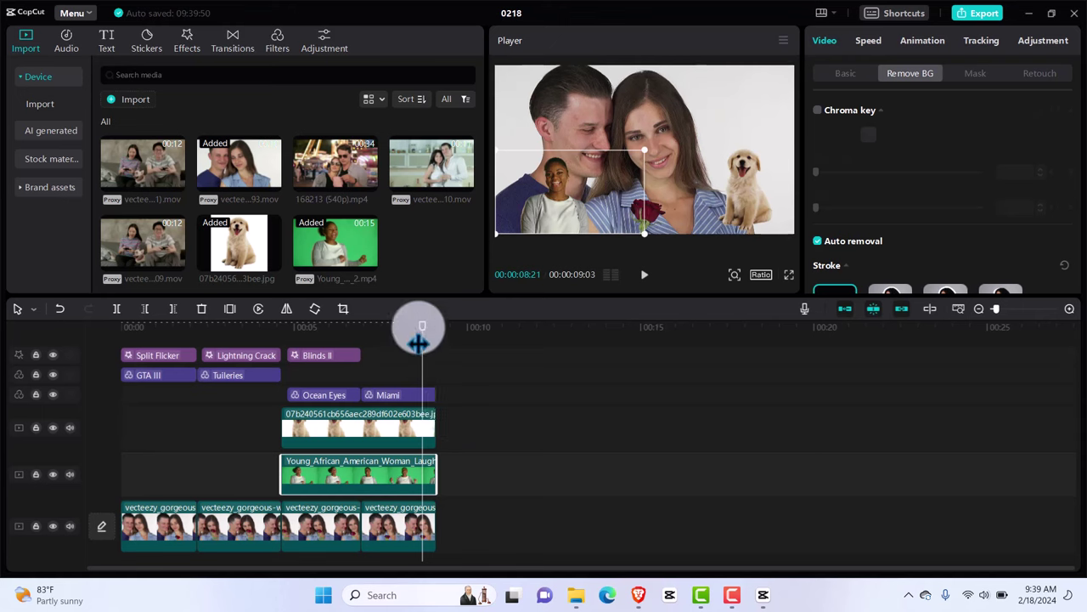
Add a Position keyframe to the puppy image at its start, 00:00:04:19
drag(417, 328, 289, 349)
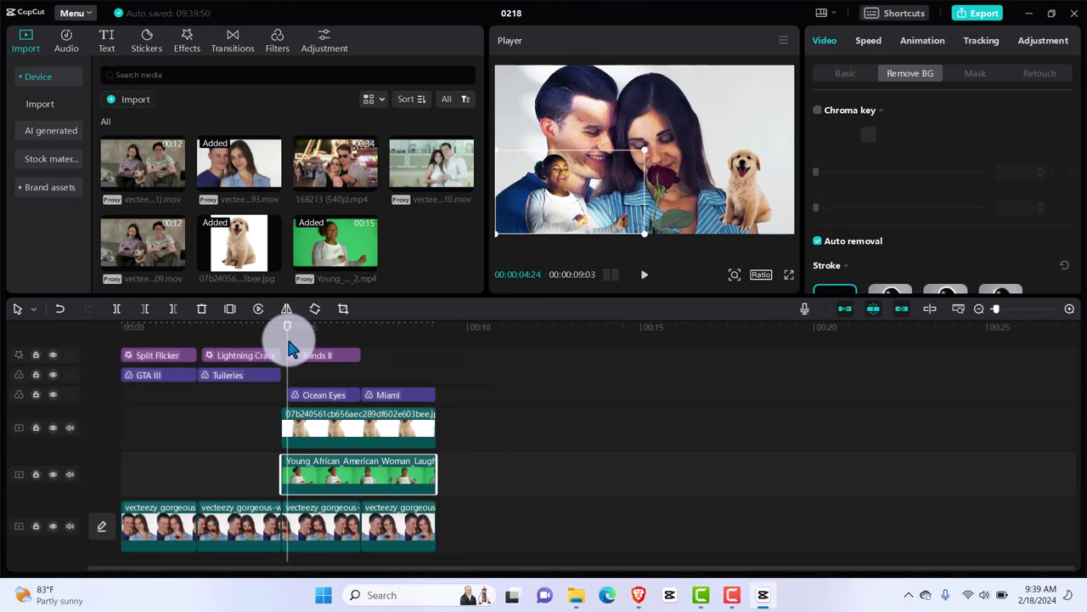
click(308, 428)
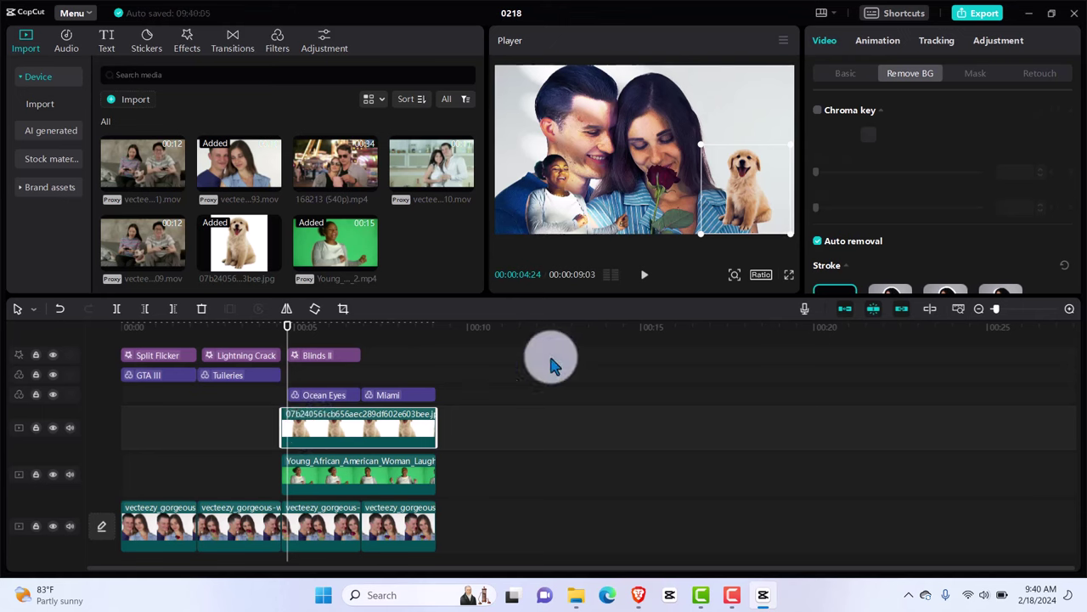
click(852, 78)
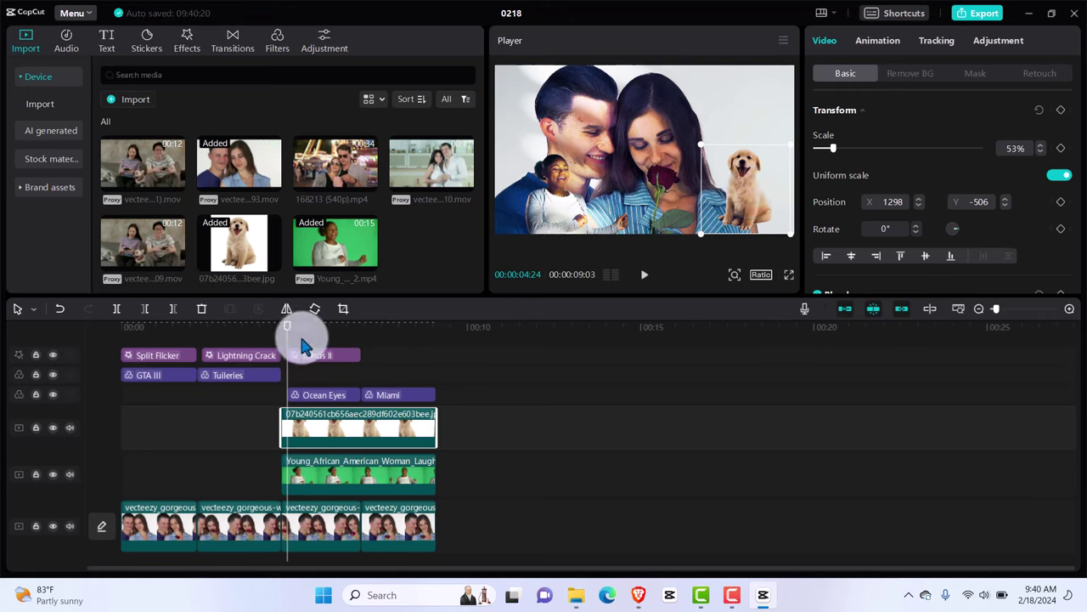
drag(286, 333, 282, 331)
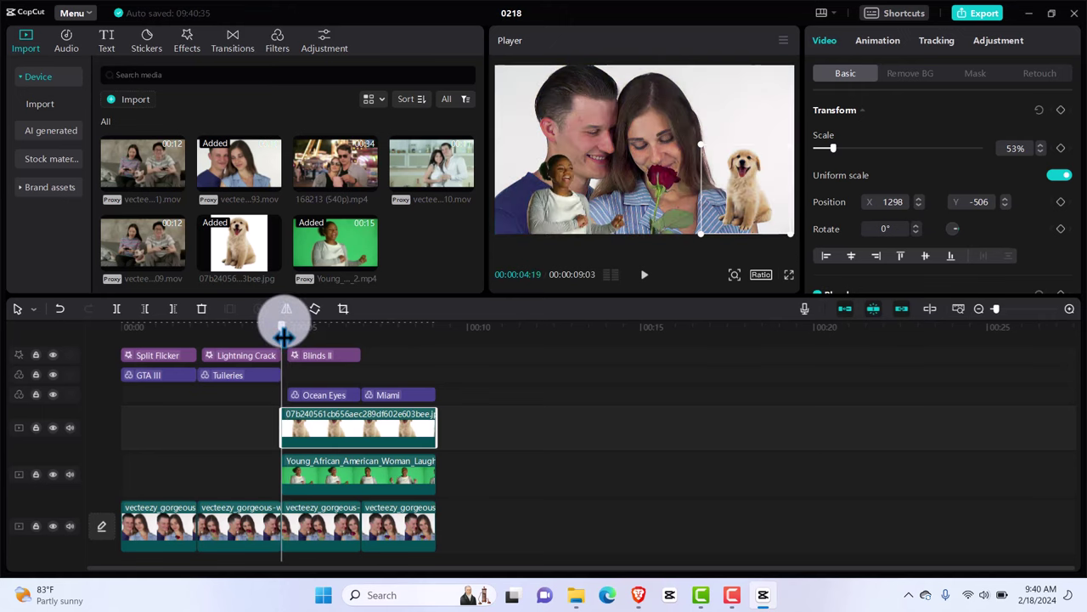
click(1061, 202)
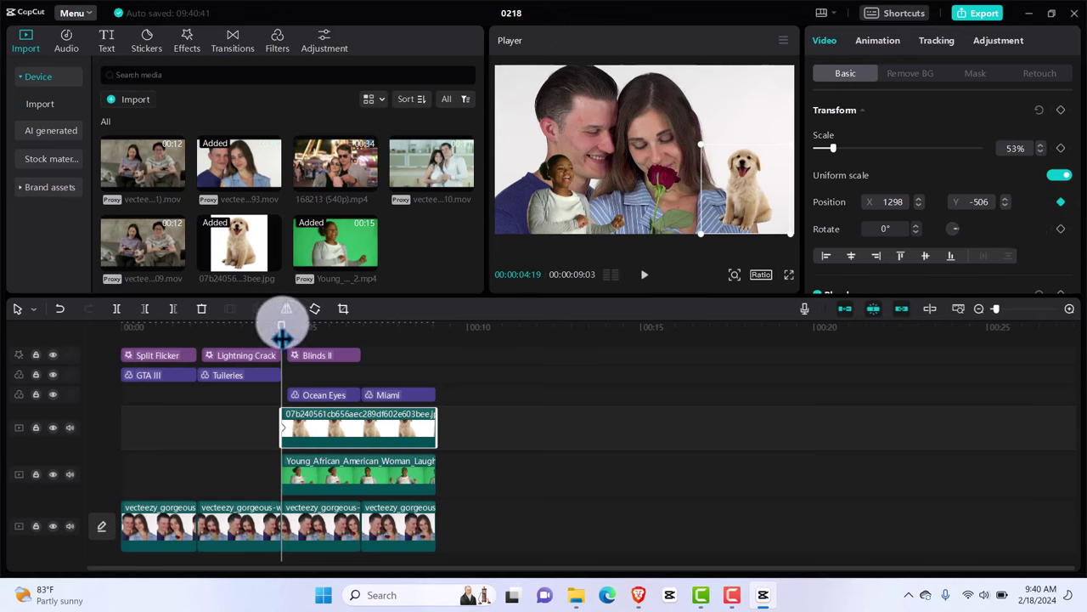
At 00:00:05:21, scale the puppy image to 69% and add a Position keyframe
drag(282, 337, 319, 326)
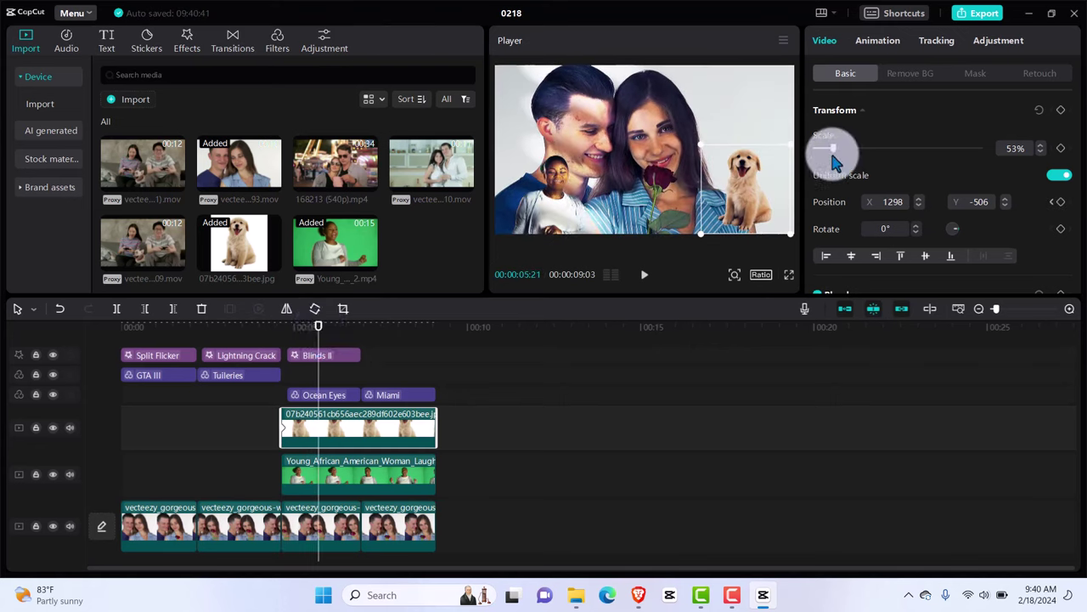
drag(835, 162, 841, 160)
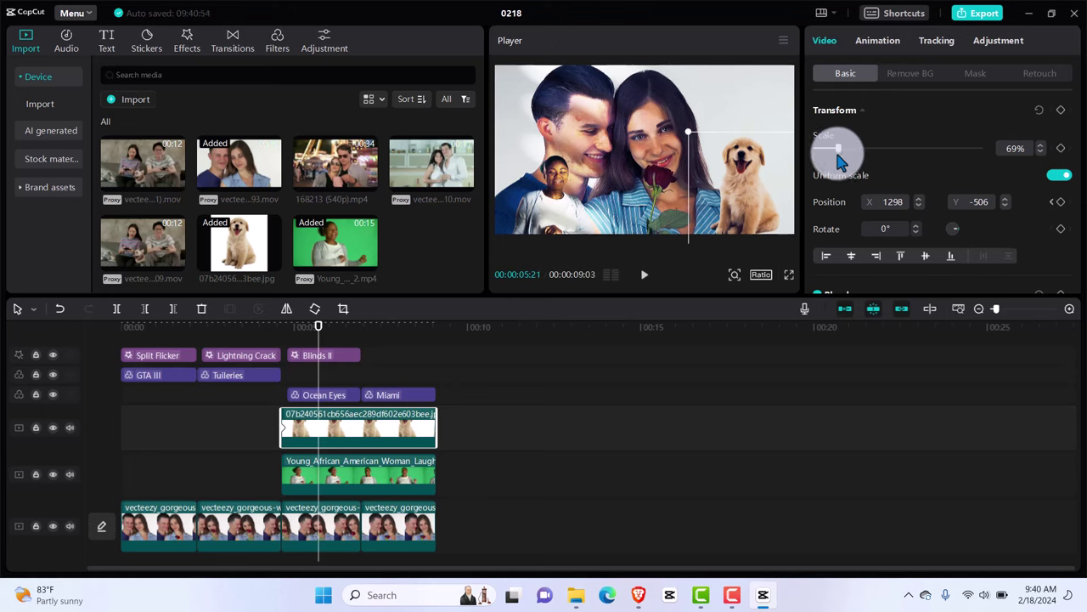
click(1061, 202)
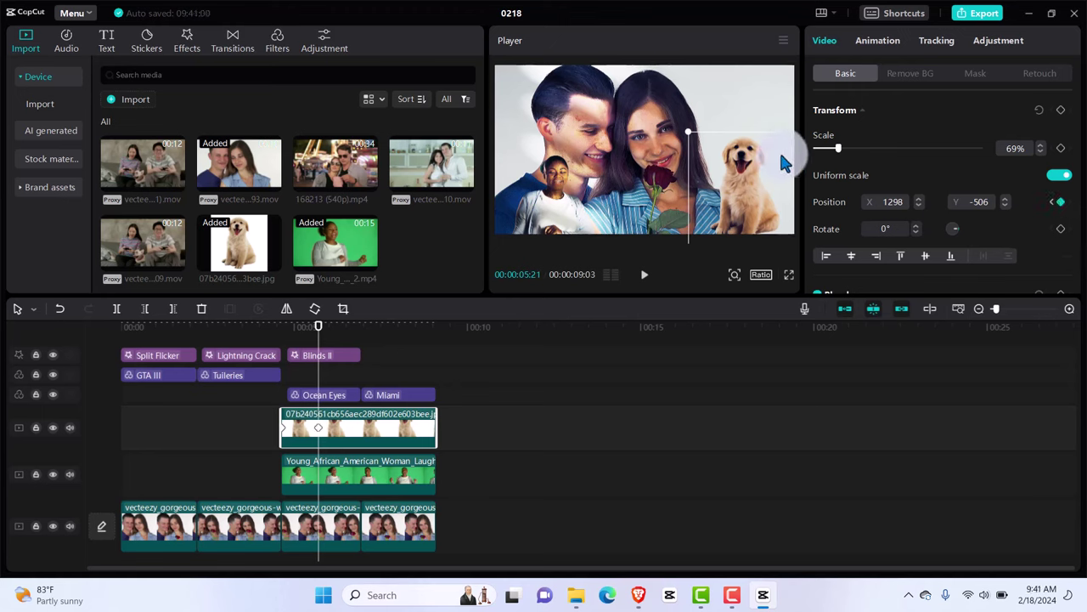
At 00:00:06:19, scale the puppy image to 50% and add a Position keyframe
drag(318, 325, 351, 324)
drag(839, 149, 836, 156)
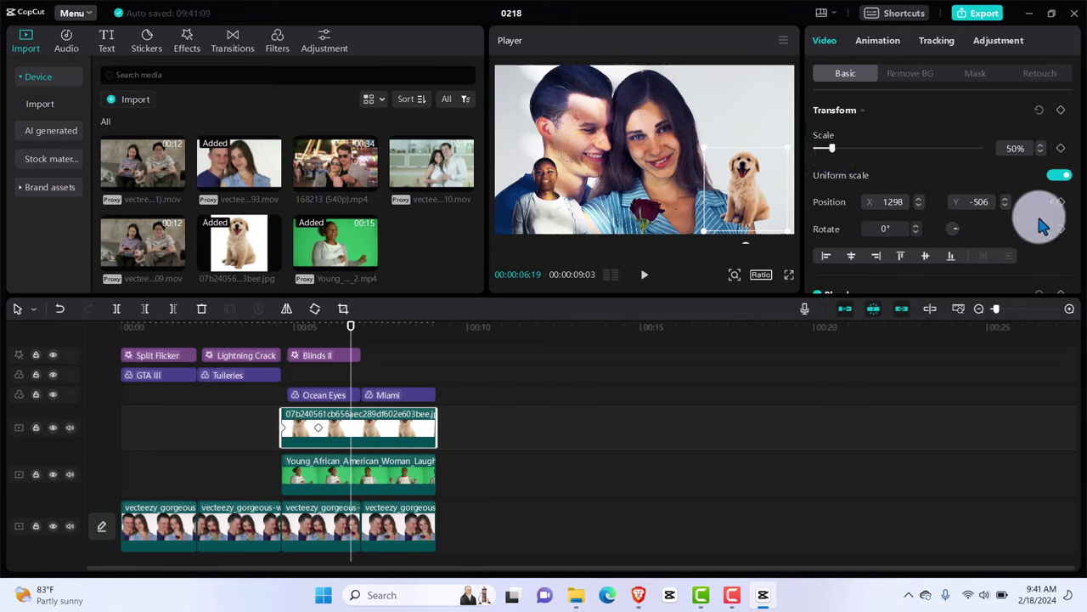
click(1060, 204)
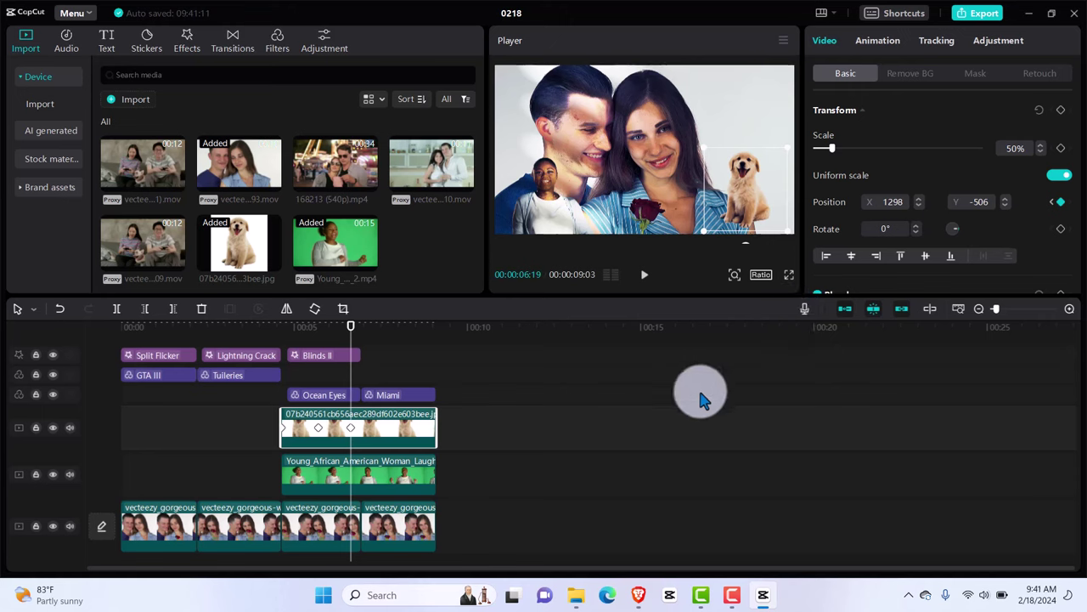
At 00:00:07:09, add a Position keyframe to the puppy image and scale it to 74%
key(Right)
key(Right)
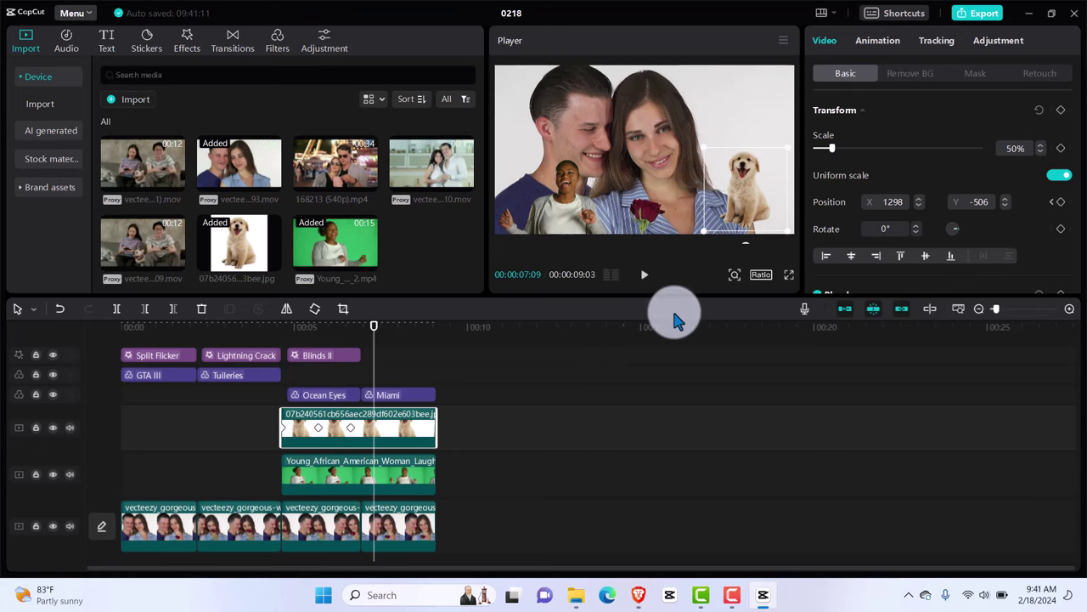
click(1060, 202)
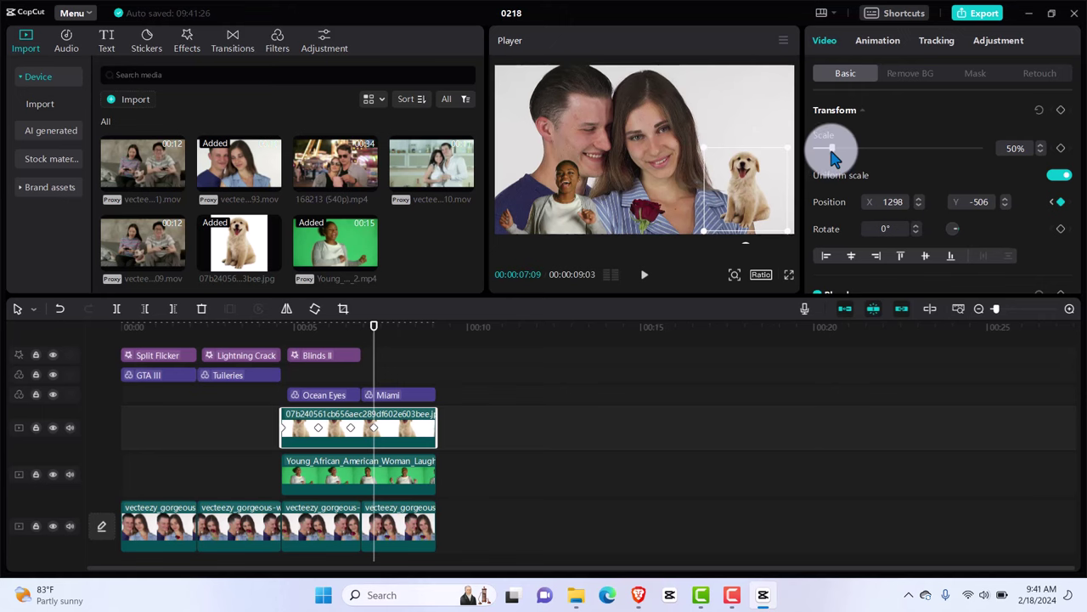
drag(832, 156, 841, 158)
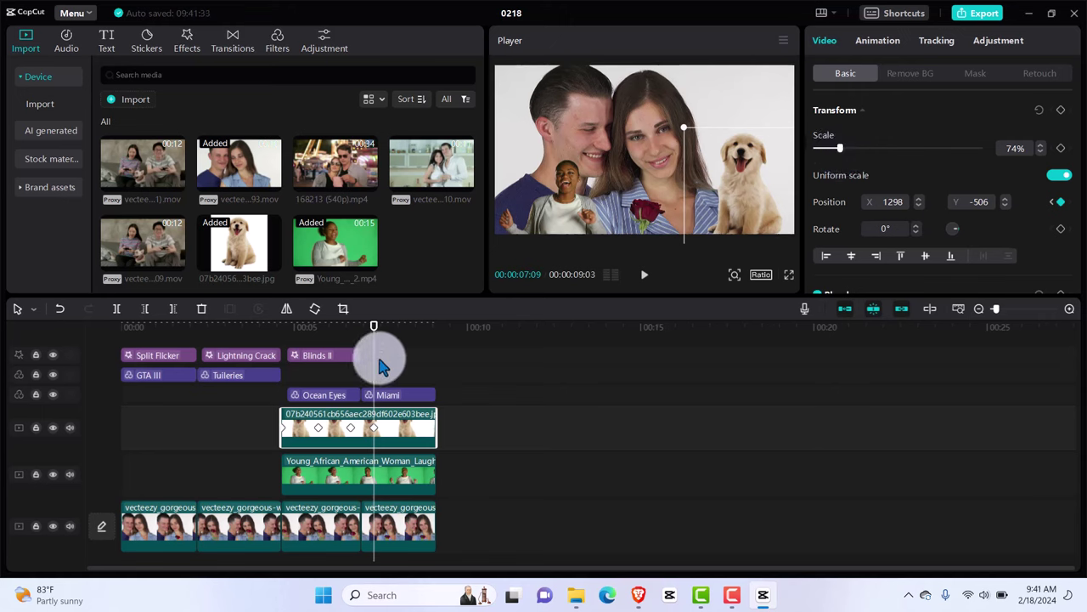
Add Position and Rotate keyframes to the puppy image at 00:00:08:02
drag(369, 344, 400, 343)
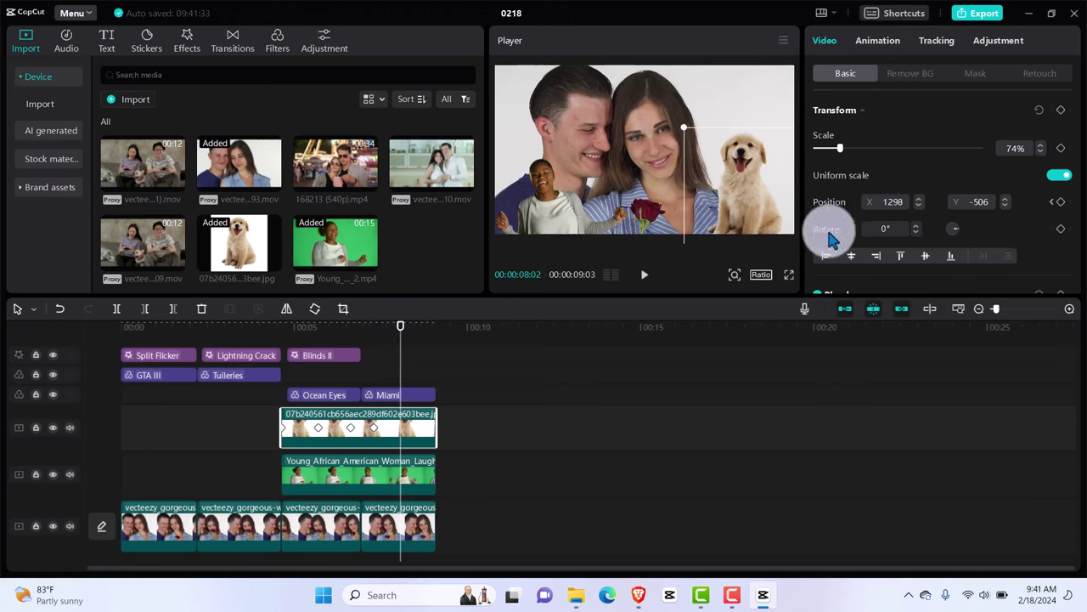
click(1061, 202)
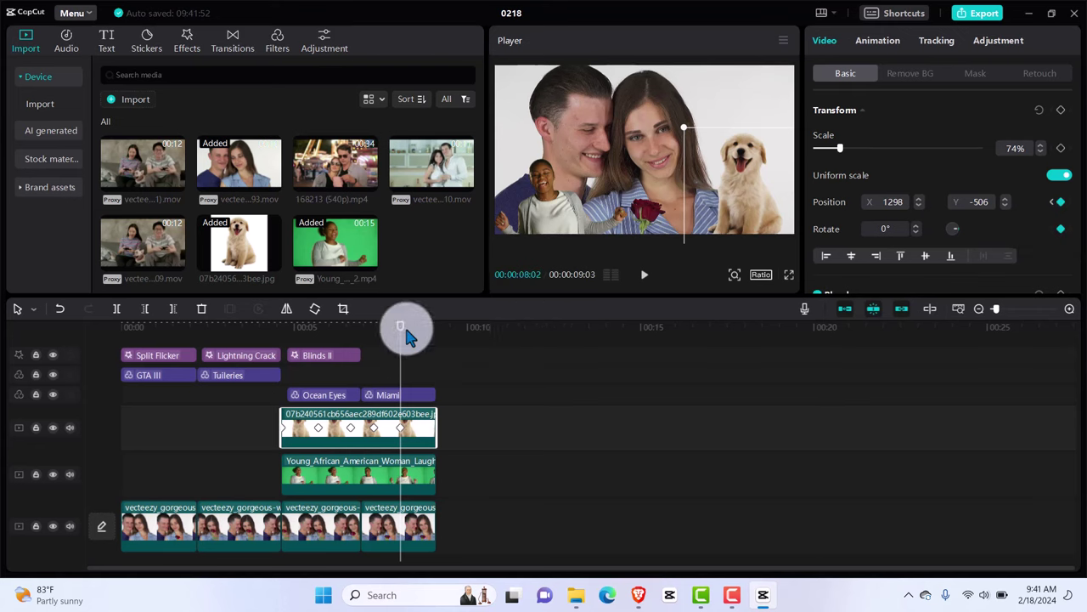
At 00:00:08:17, scale the puppy image to 48%, add Position and Rotate keyframes, and rotate it to -5°
mouse_move(403, 328)
mouse_down()
mouse_move(412, 337)
mouse_move(417, 324)
mouse_up()
click(841, 149)
drag(841, 152, 835, 153)
click(1058, 202)
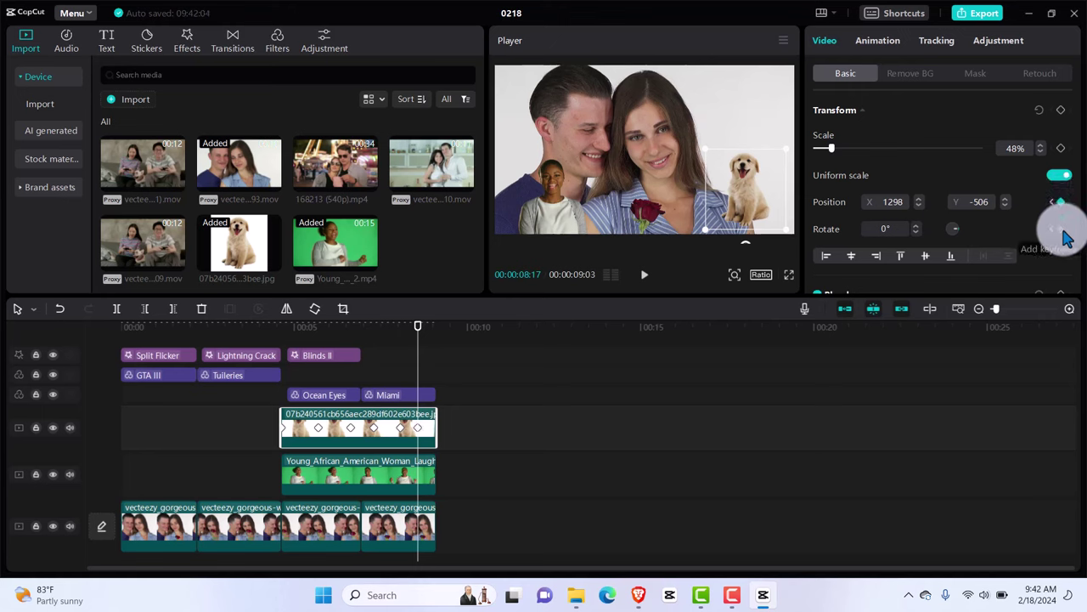
click(1061, 229)
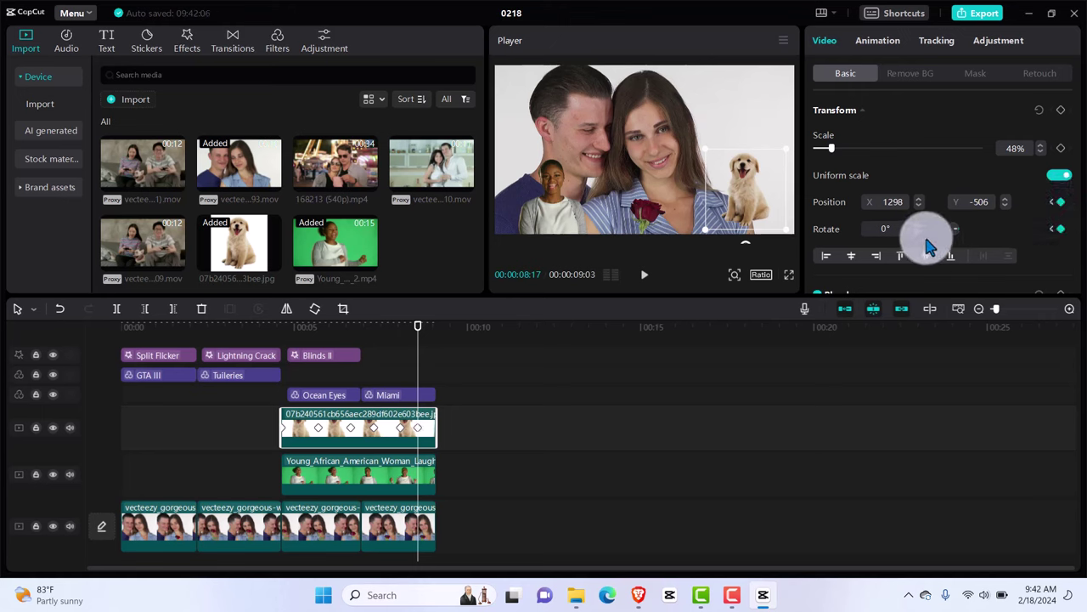
drag(947, 233, 917, 238)
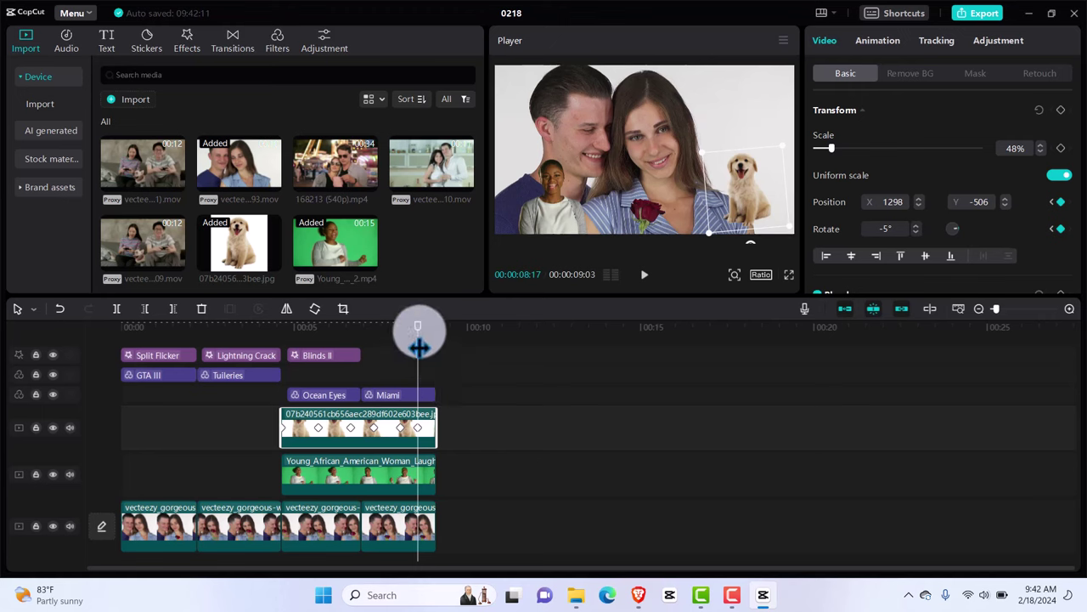
At 00:00:08:27, rotate the puppy image to 2° with a Rotate keyframe and add a Position keyframe
drag(418, 338, 429, 339)
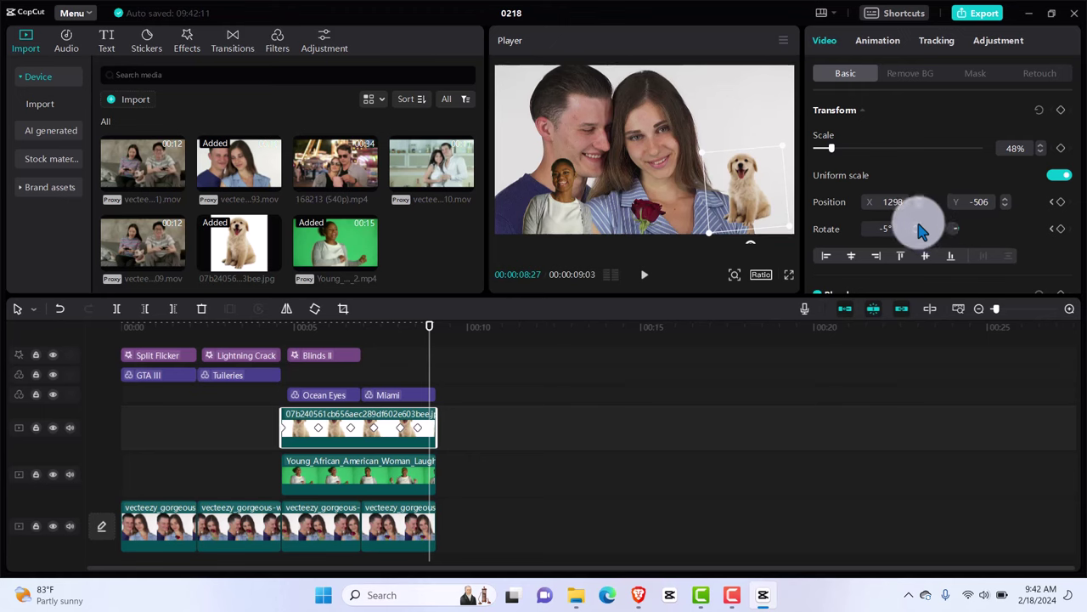
drag(922, 229, 921, 232)
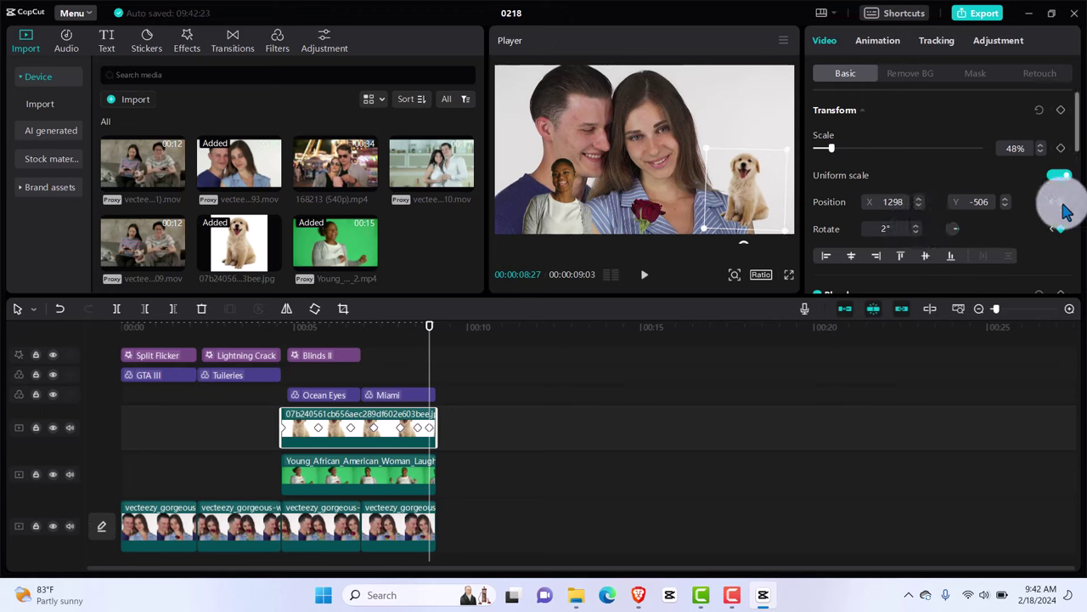
click(739, 272)
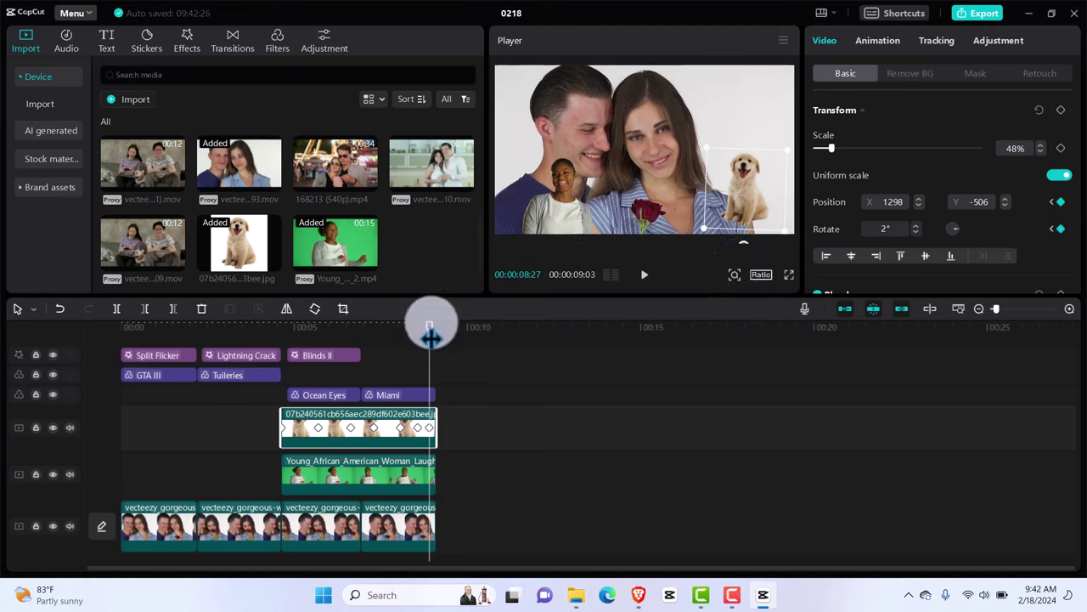
Preview the puppy animation and scale the puppy image to 58% at its 00:00:05:21 keyframe
drag(406, 331, 276, 339)
click(461, 430)
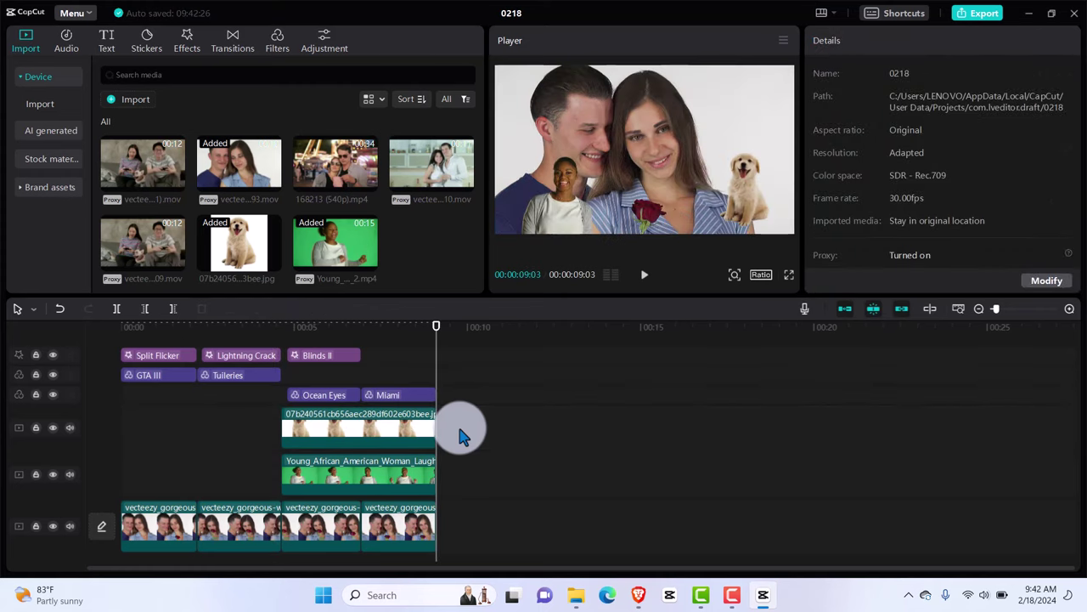
click(266, 434)
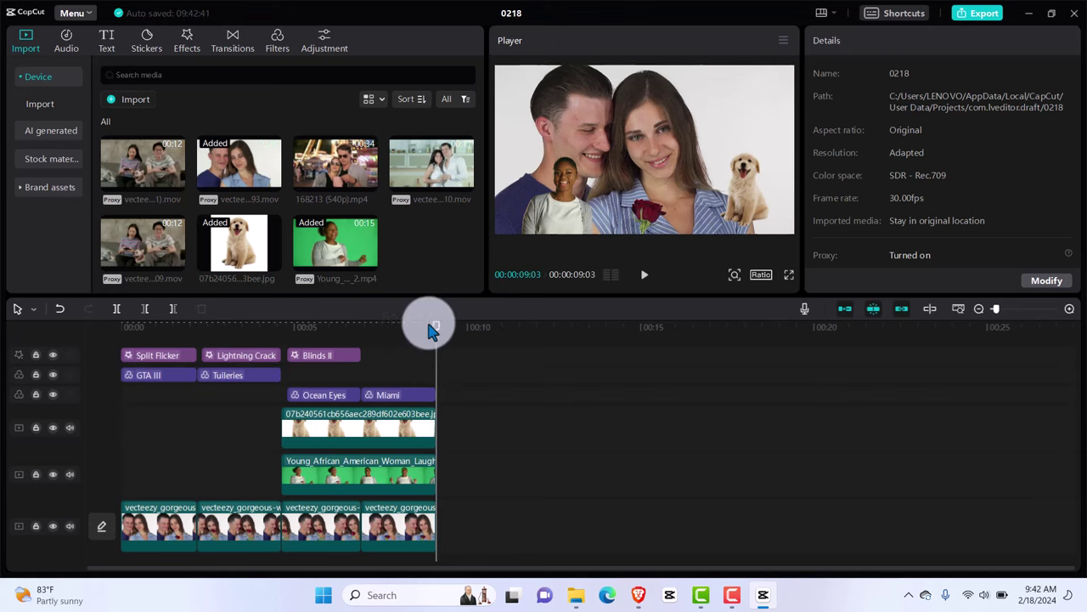
drag(435, 338, 348, 429)
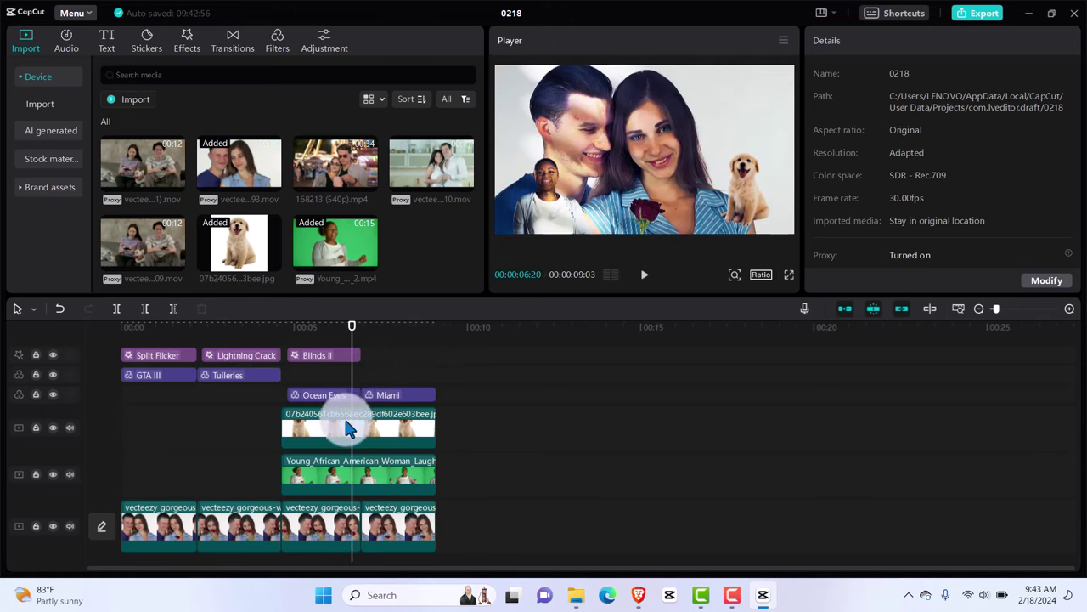
click(349, 429)
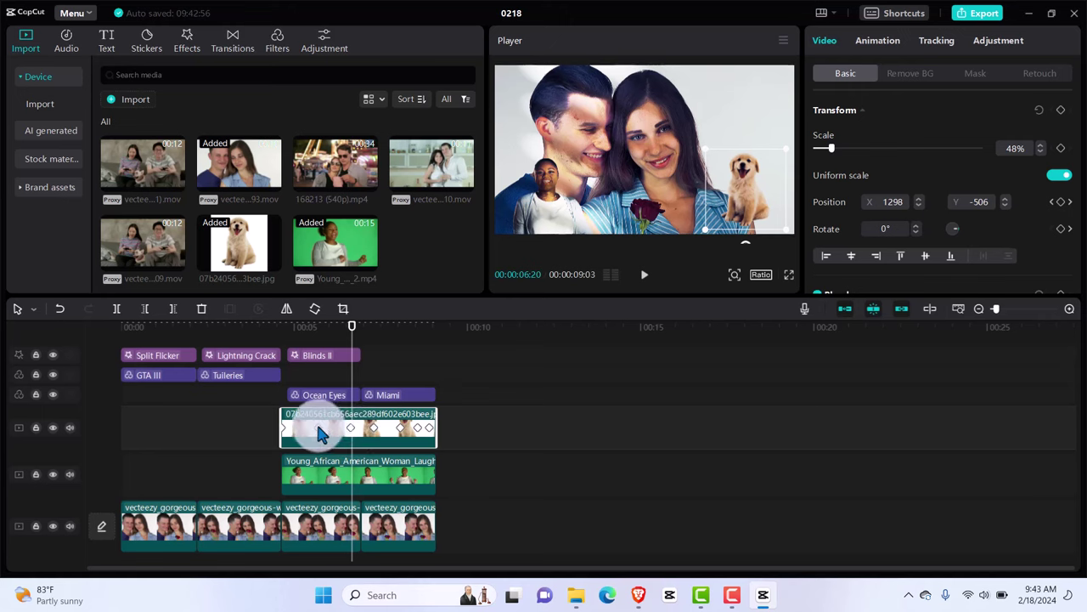
click(320, 429)
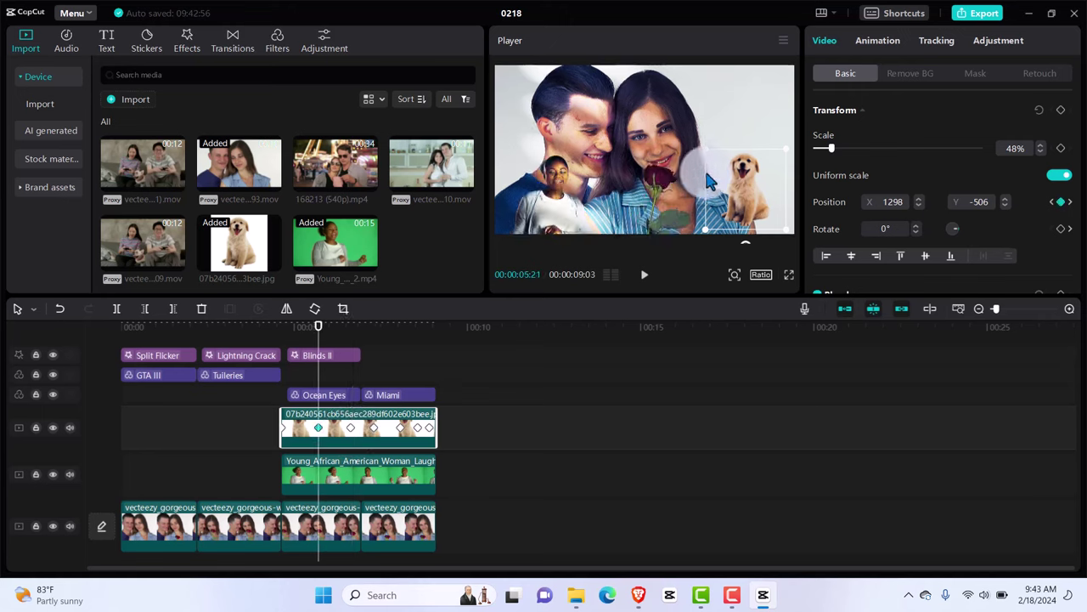
drag(706, 148, 698, 141)
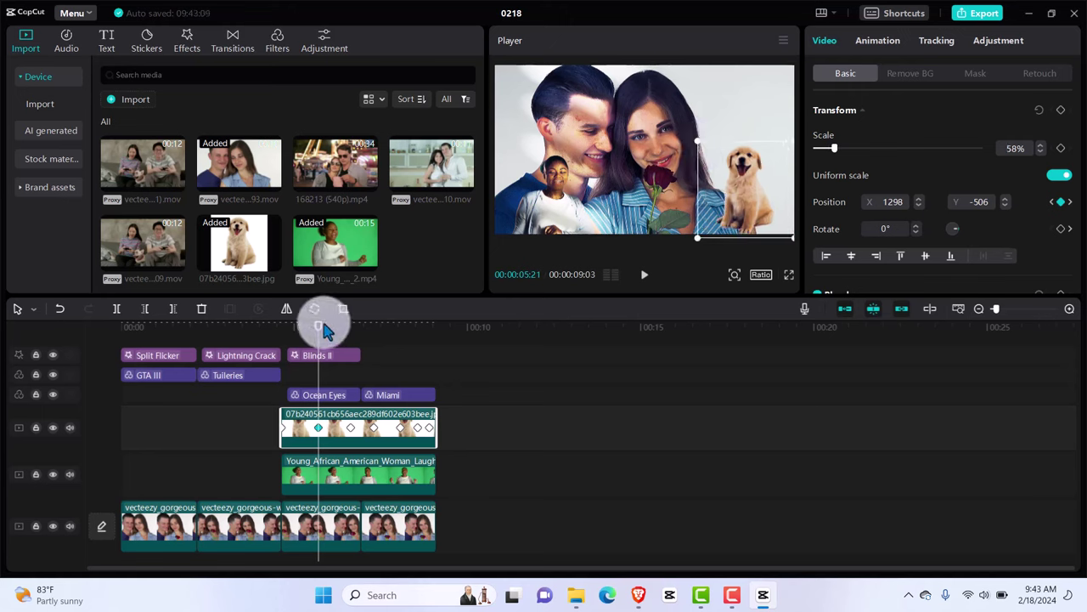
drag(318, 338, 382, 365)
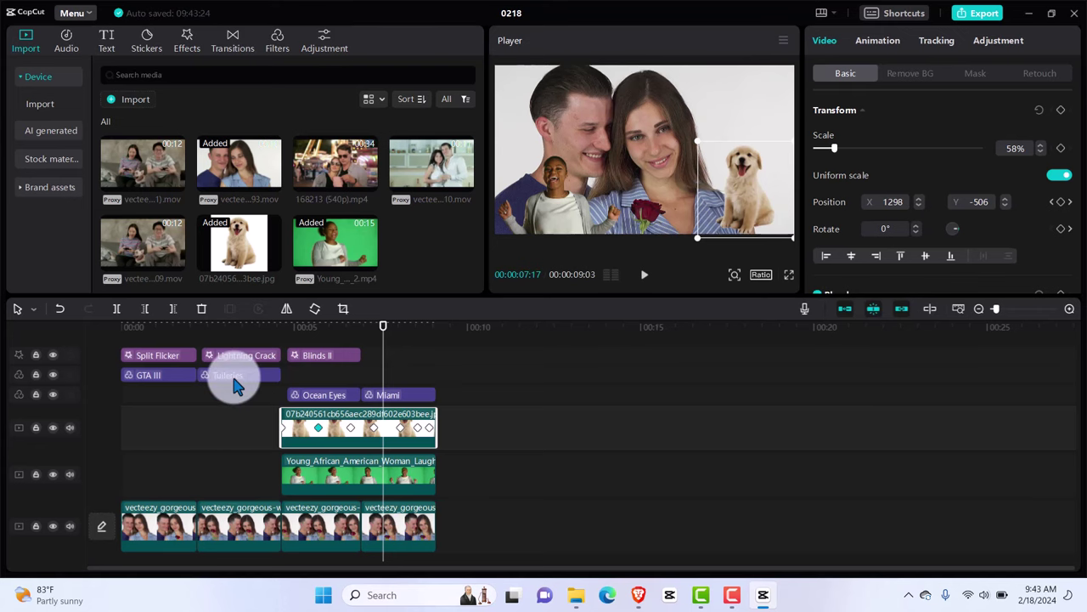
Import the image lovepik-golden-dog-png-image_401730262_wh1200 from the Downloads folder
click(133, 99)
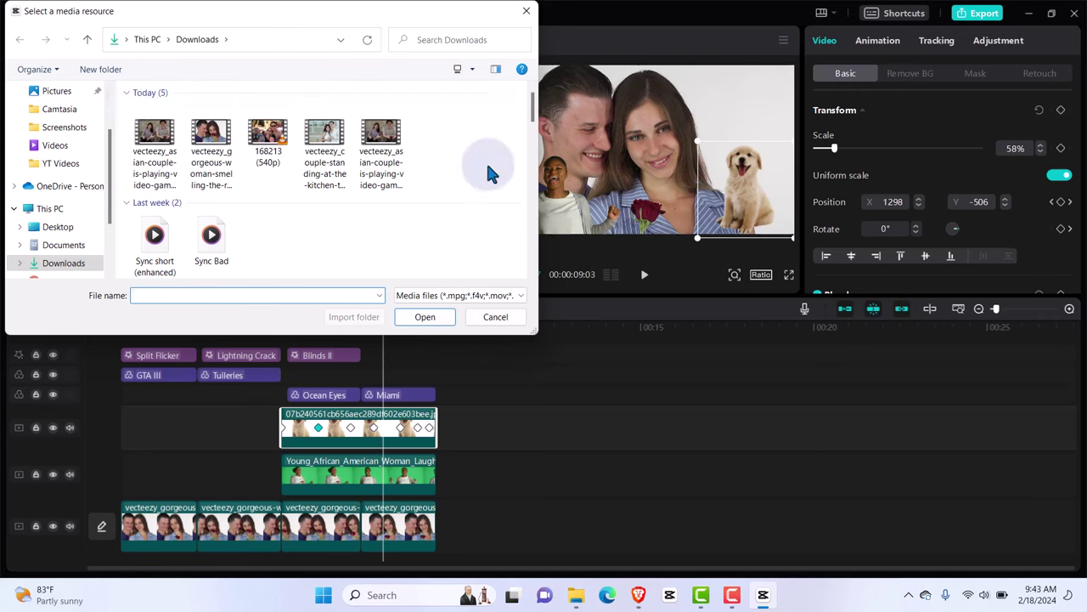
drag(528, 115, 531, 166)
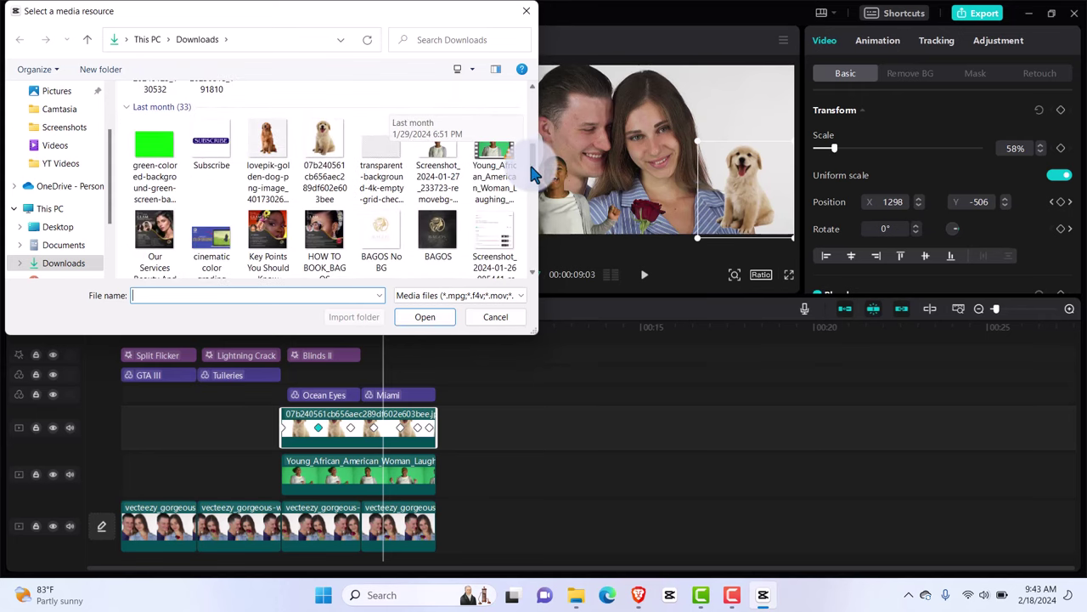
click(265, 146)
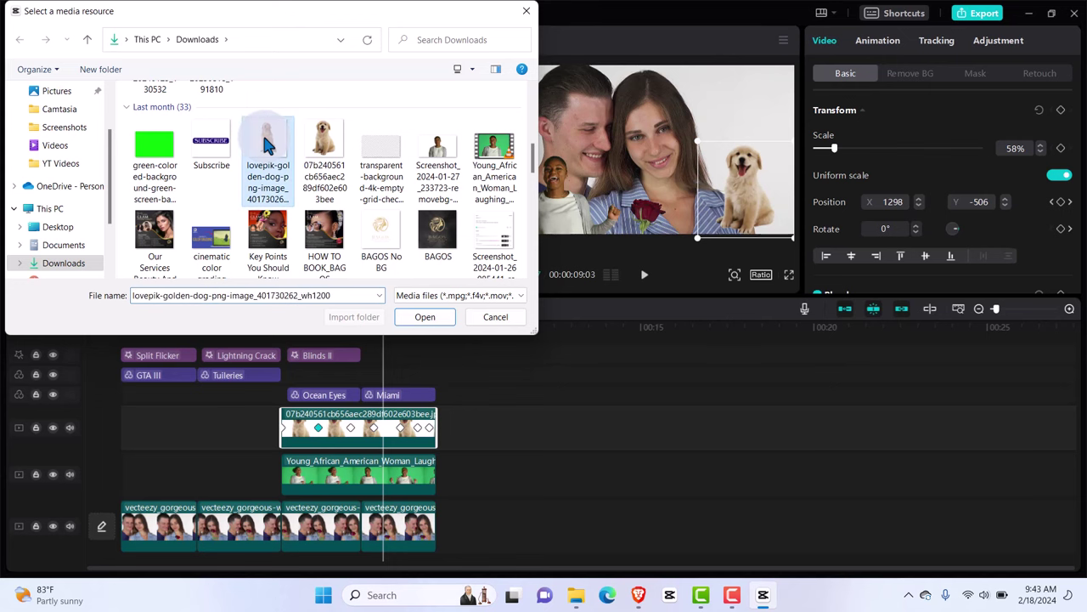
click(413, 317)
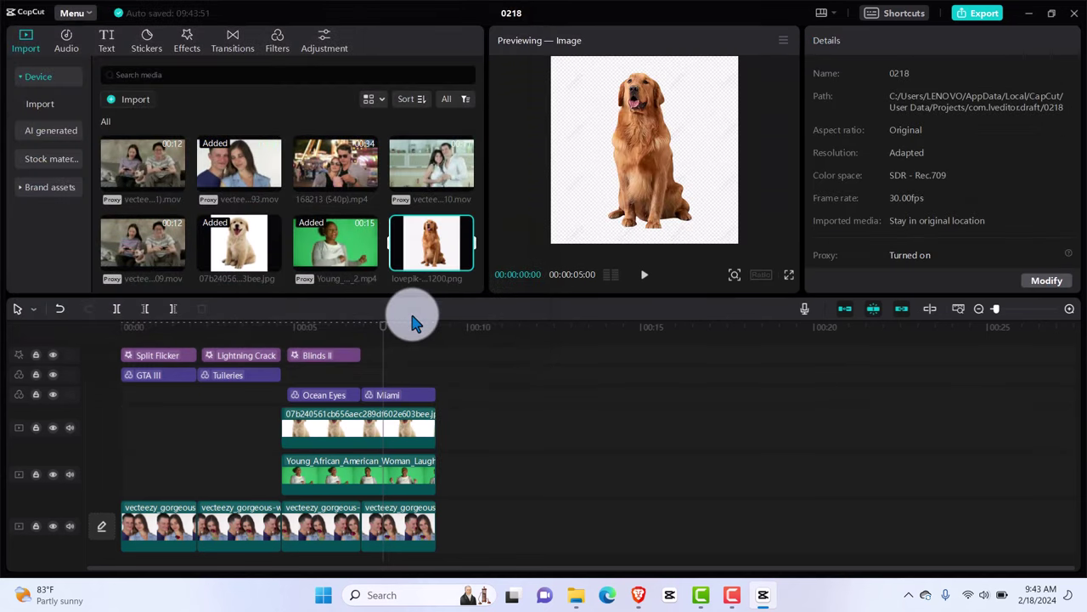
Add the golden dog image to the timeline, placing it on the overlay track before the woman's clip and shortening it
click(465, 270)
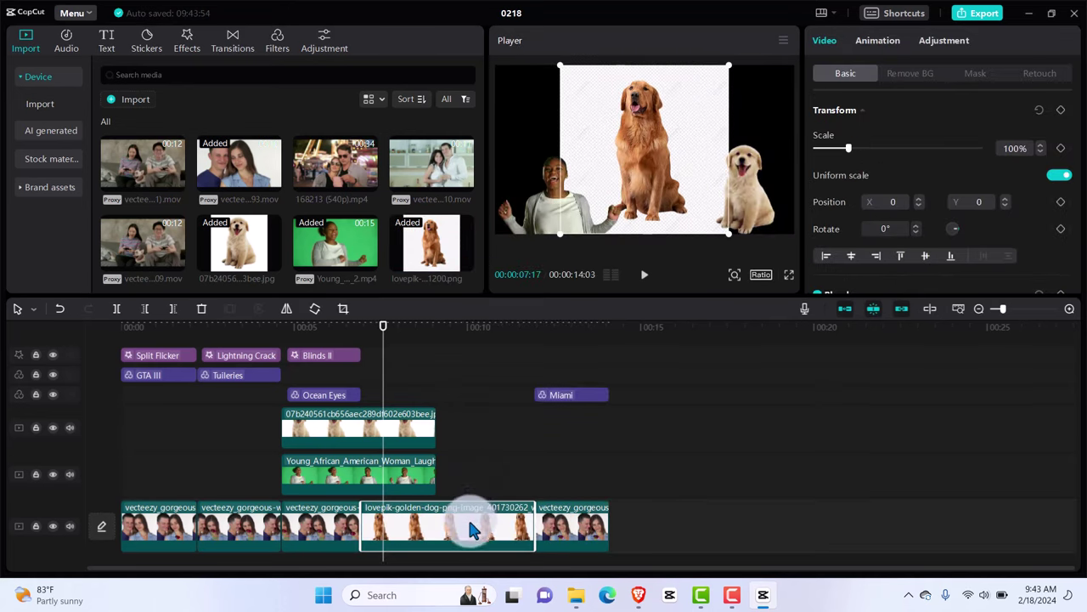
drag(465, 546, 221, 491)
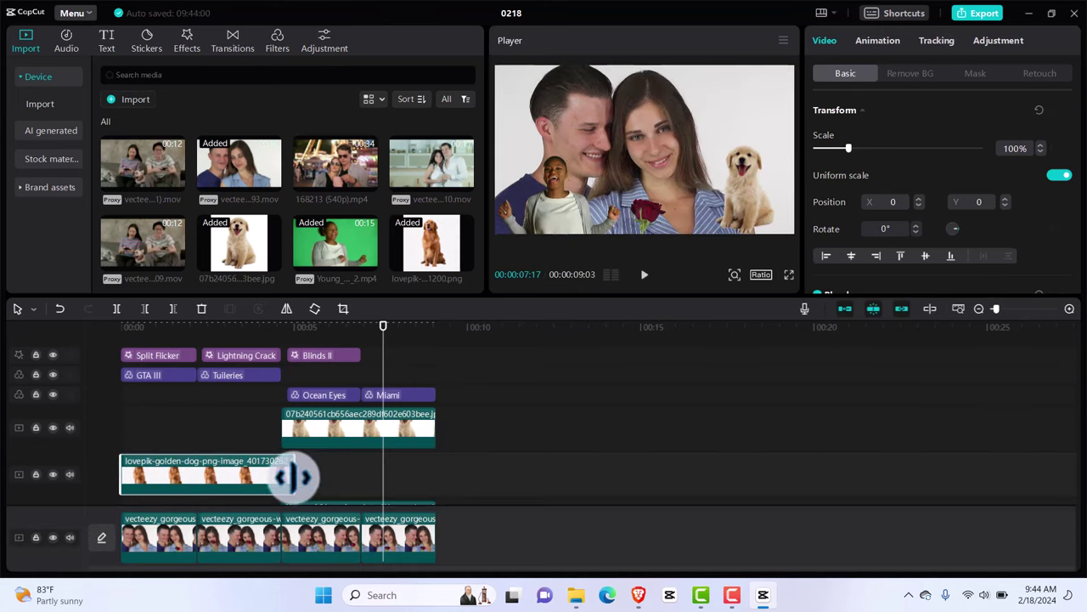
drag(293, 476, 260, 476)
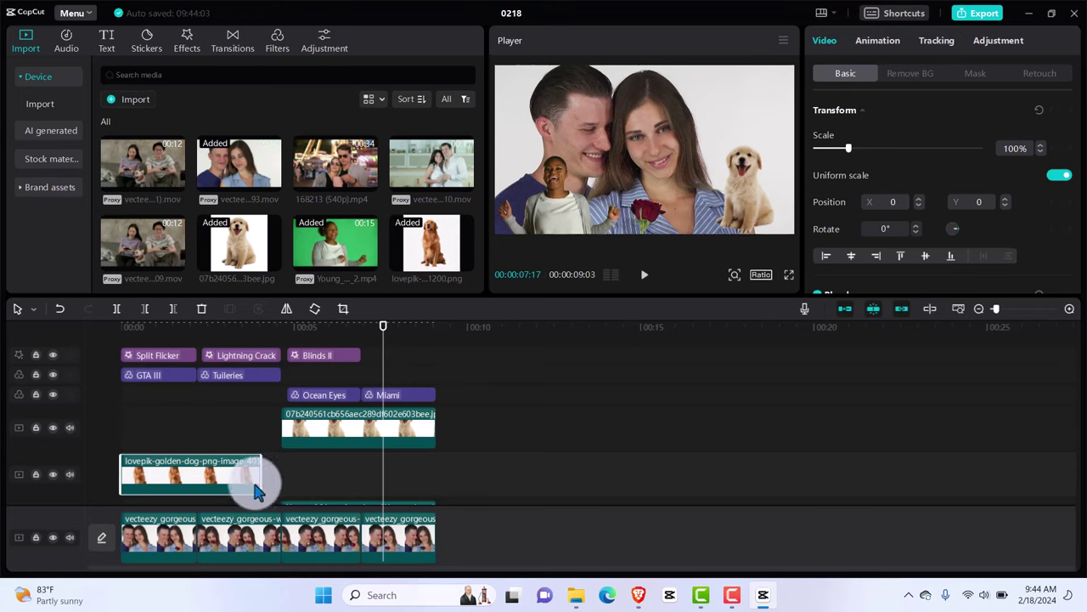
mouse_move(238, 480)
mouse_down()
mouse_move(236, 496)
mouse_move(232, 480)
mouse_up()
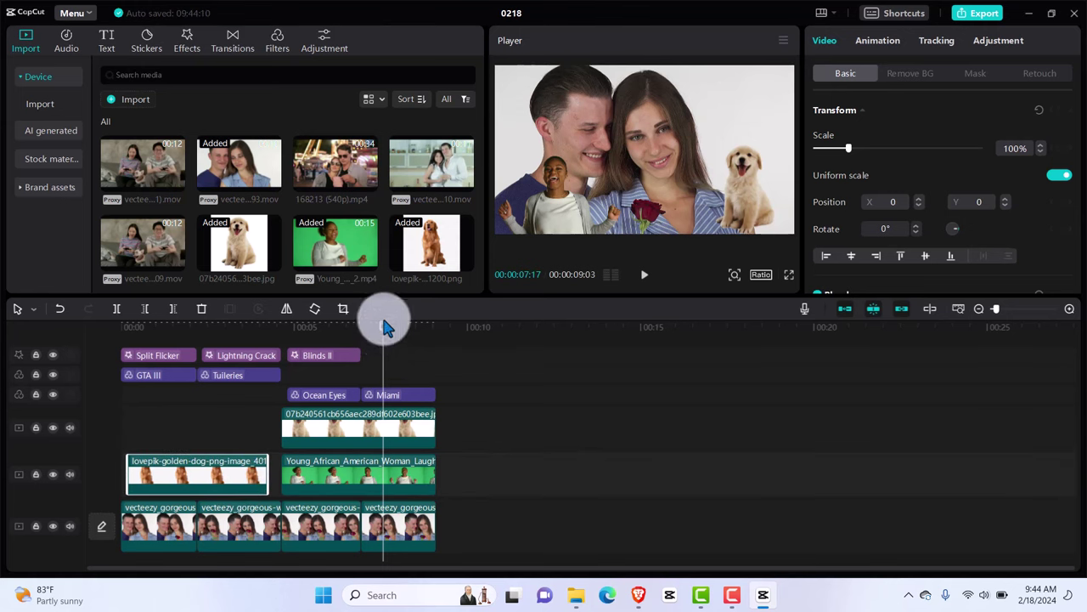
Trim the golden dog clip to span the second couple clip, ending where the woman's clip starts
drag(383, 336, 148, 361)
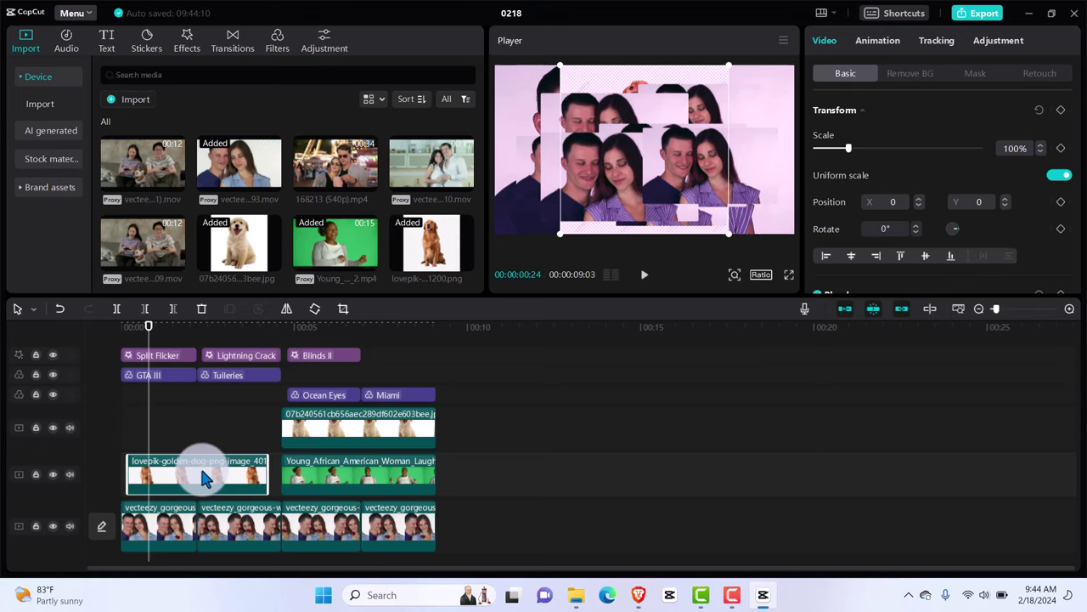
drag(125, 471, 197, 470)
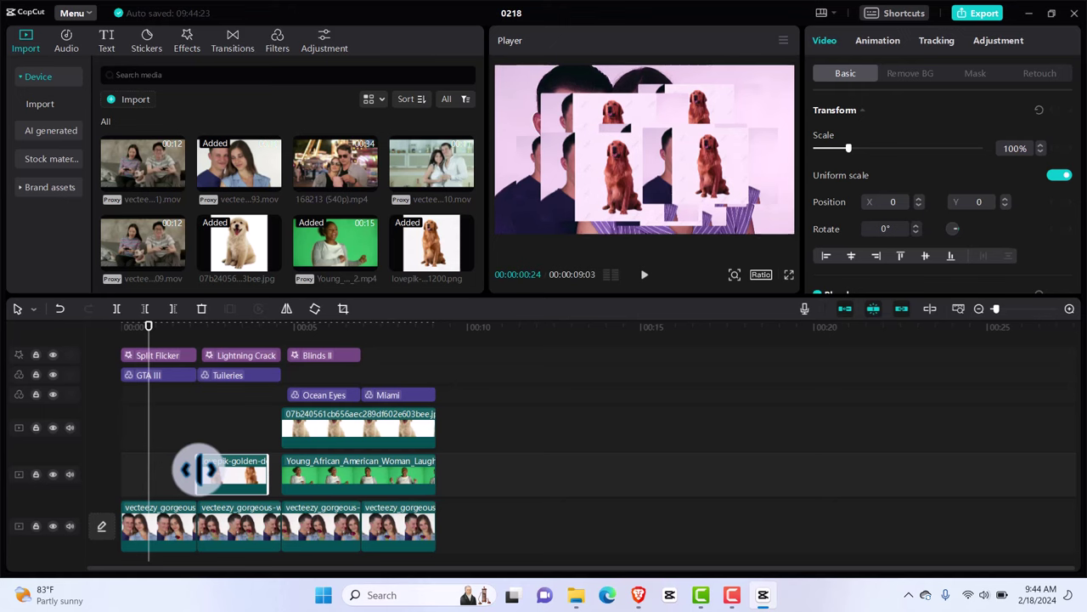
drag(268, 473, 266, 480)
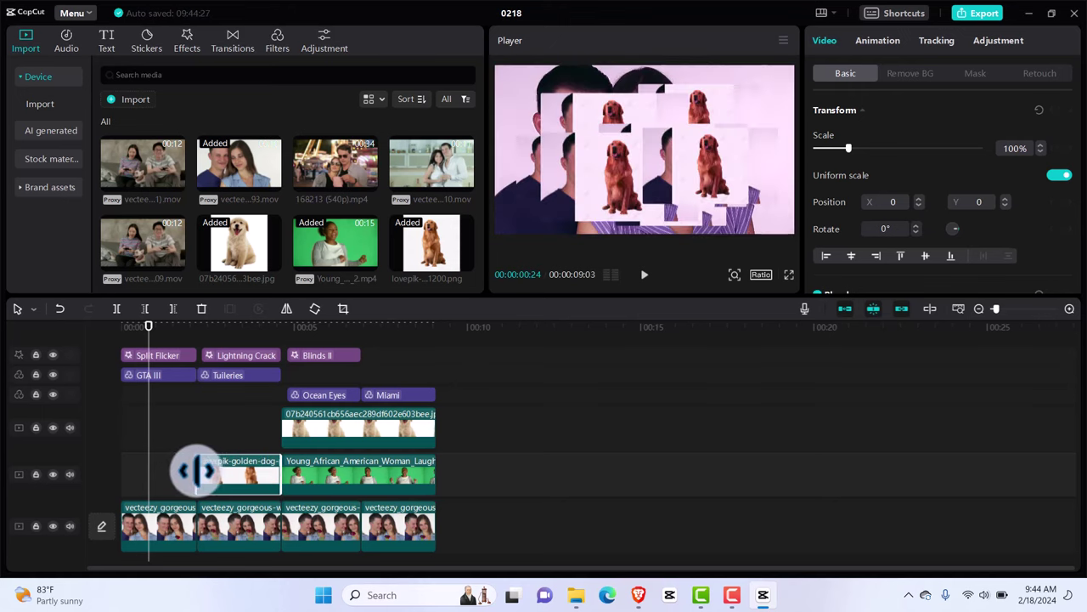
drag(196, 471, 201, 471)
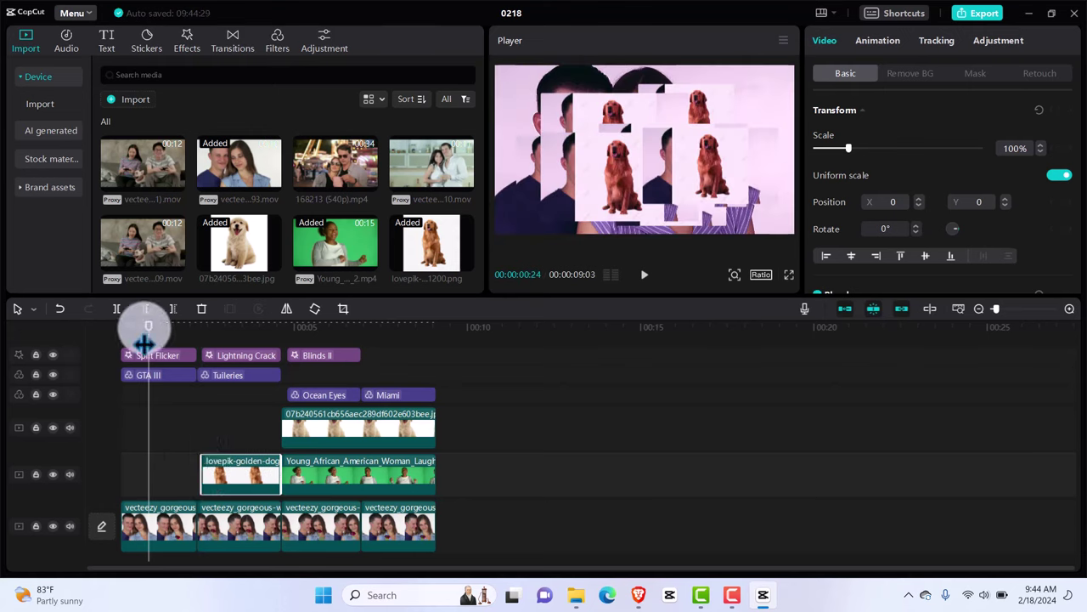
Remove the golden dog image's background with Auto removal and move the dog beside the couple to X 1270, Y 0
drag(146, 333, 242, 359)
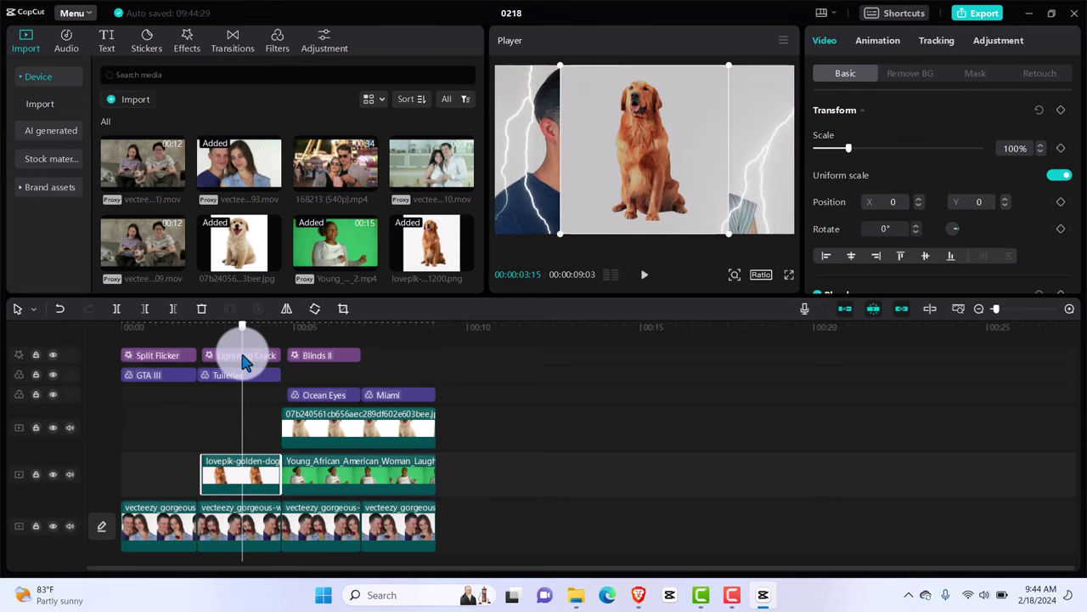
click(900, 76)
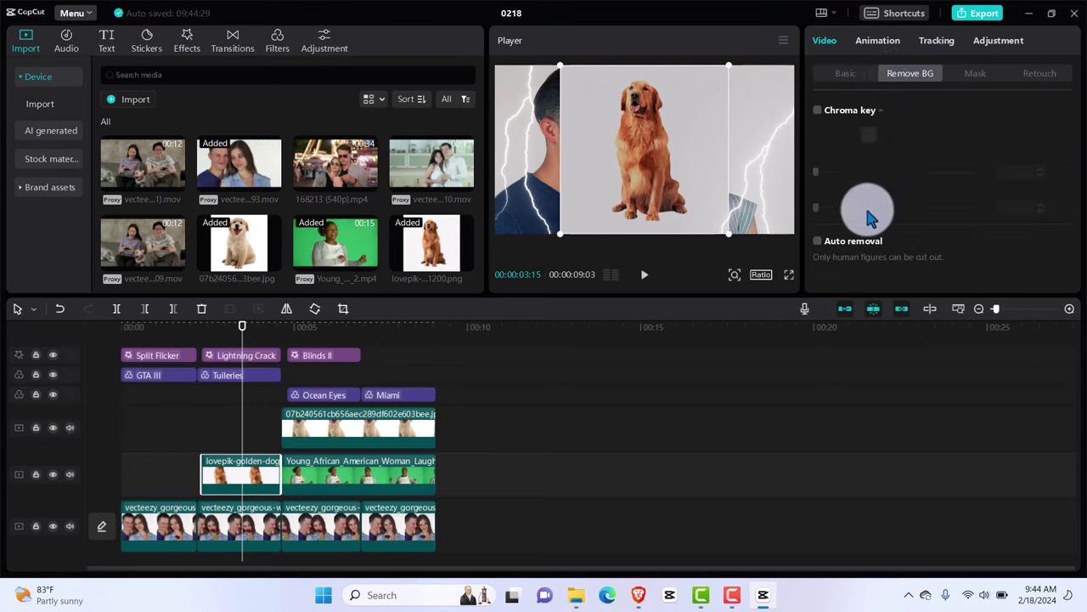
click(818, 242)
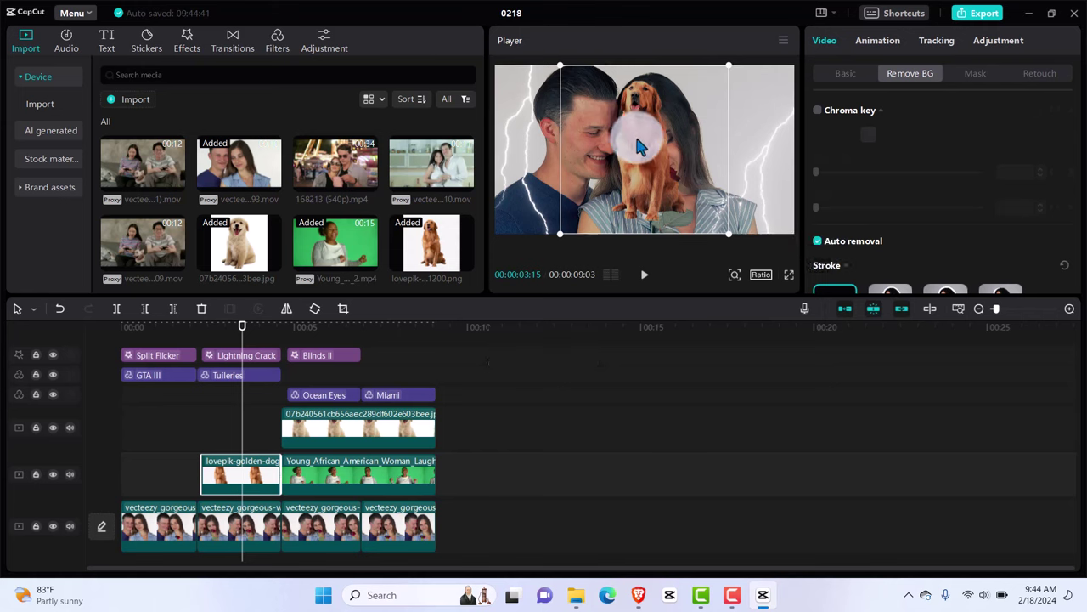
drag(640, 147, 737, 149)
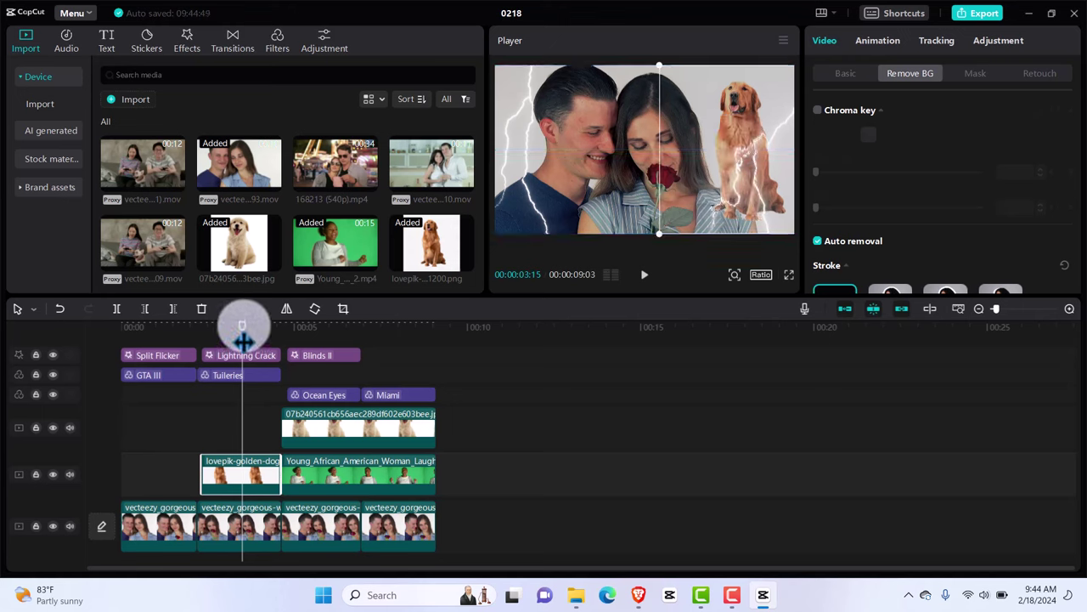
Add a Position keyframe to the golden dog image at 00:00:02:16 and move the dog to X 563 at 00:00:02:26
drag(244, 339, 208, 346)
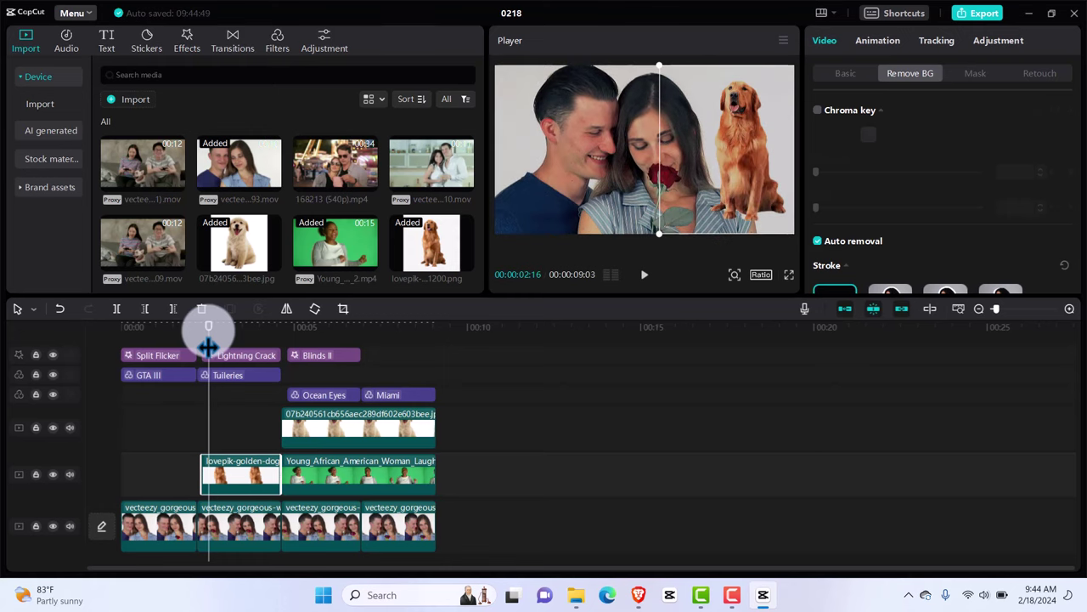
click(847, 73)
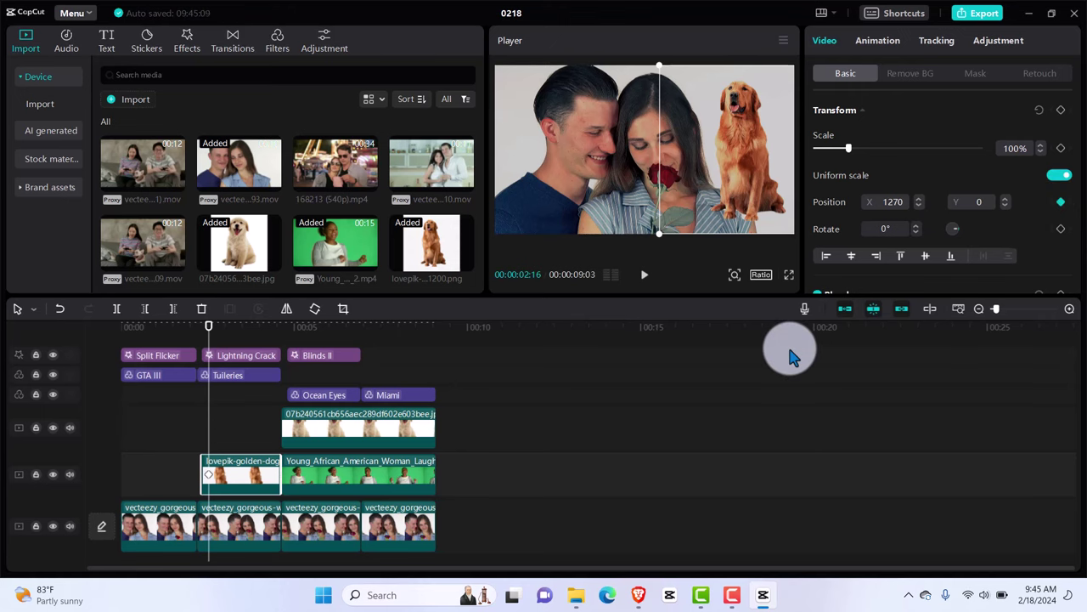
key(space)
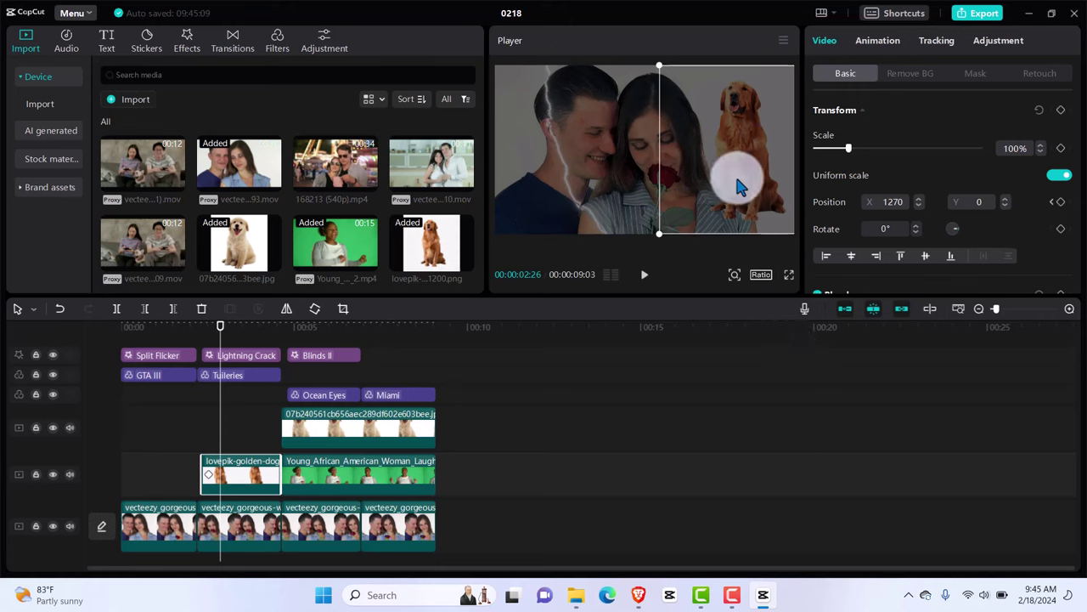
drag(718, 187, 686, 187)
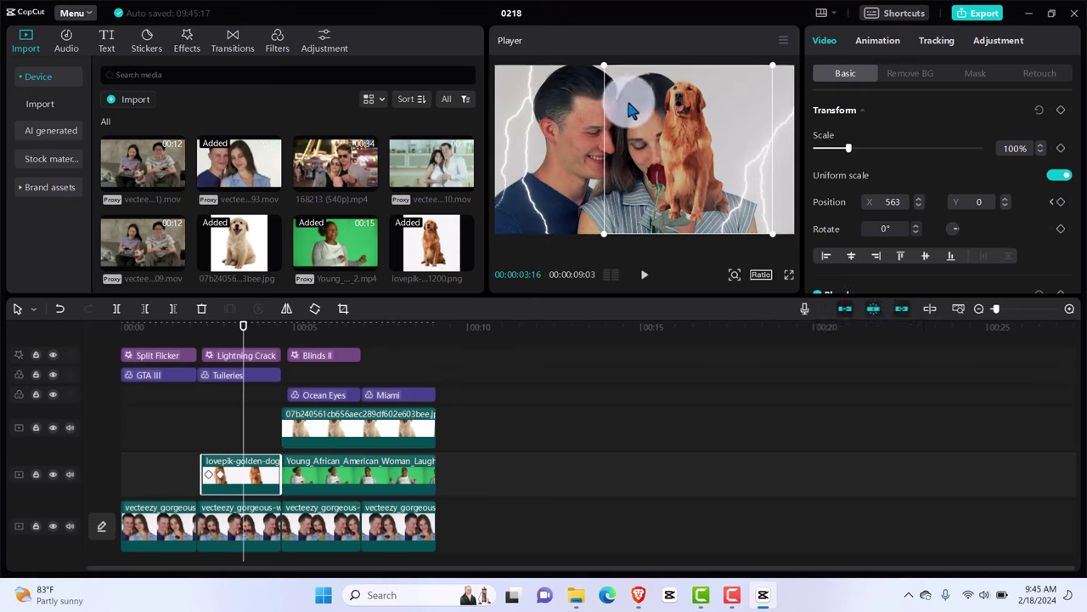
Move the golden dog image to X 1134 at 00:00:03:16, and go to 00:00:04:02 on the timeline
drag(623, 88, 671, 99)
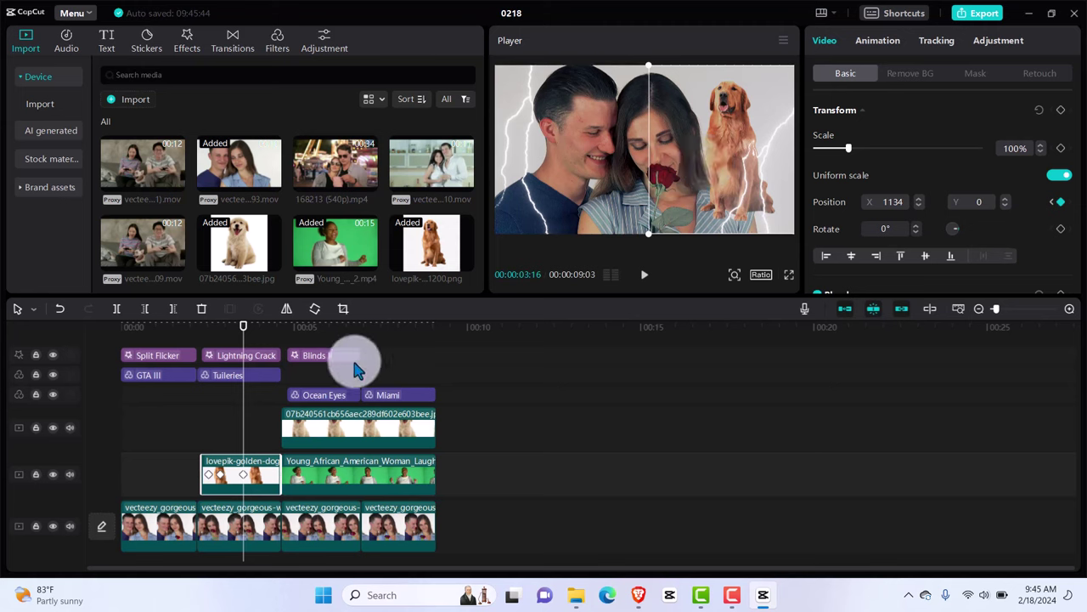
drag(244, 326, 262, 326)
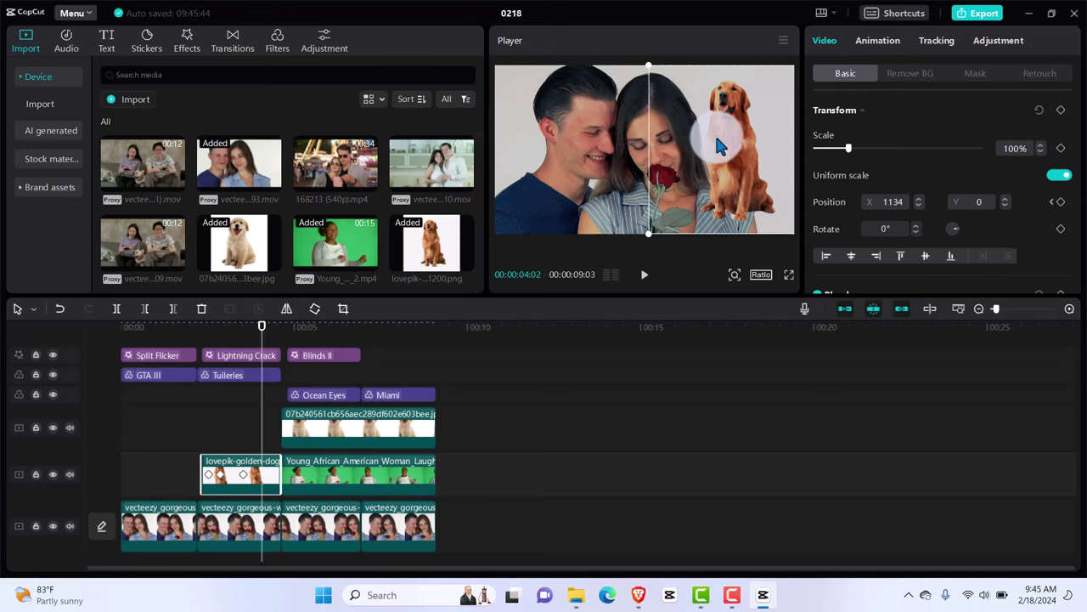
Move the golden dog image to X 1025 at 00:00:04:02 and to X 1189 at 00:00:04:11
drag(711, 140, 712, 146)
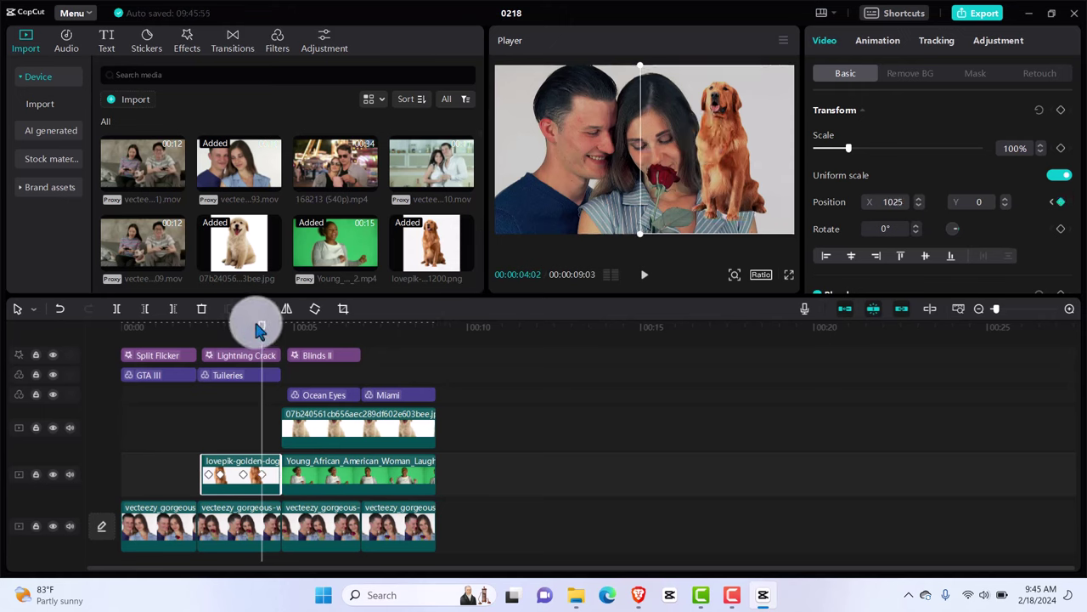
drag(262, 337, 272, 338)
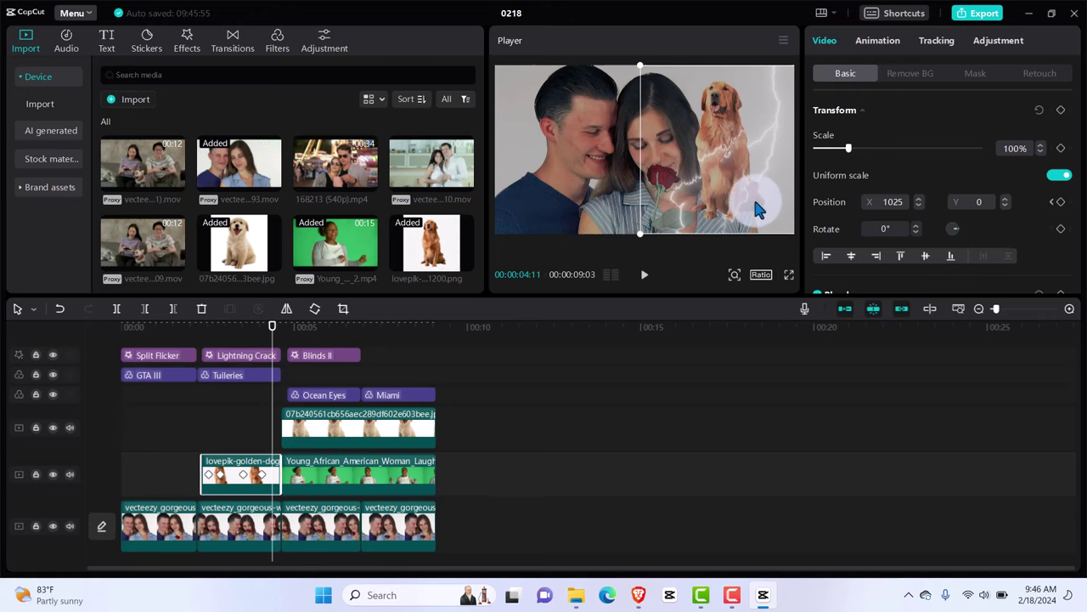
drag(760, 196, 765, 198)
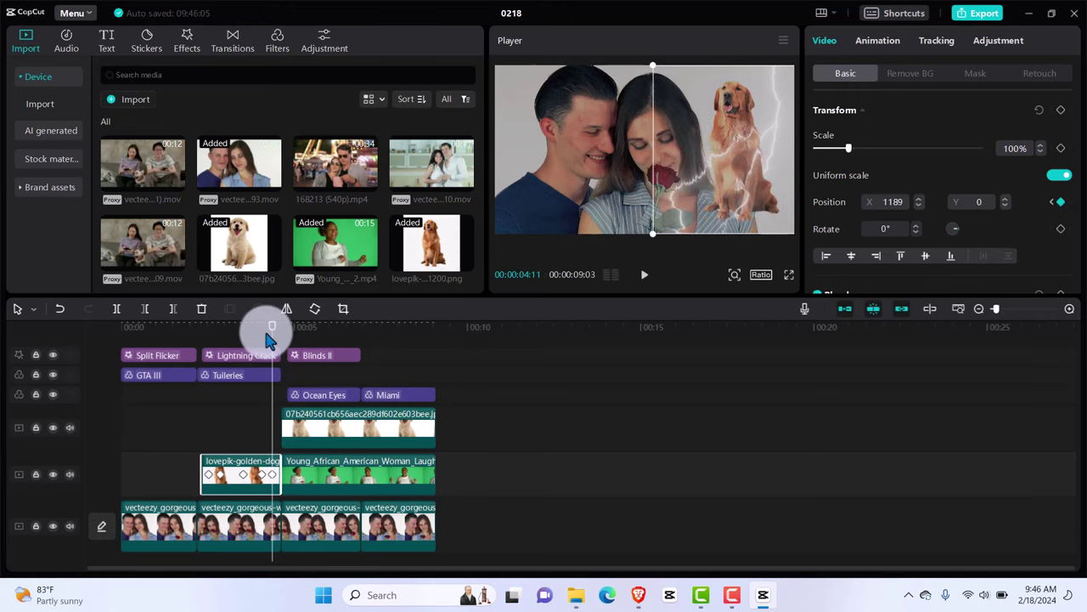
Add a Scale keyframe to the golden dog image at 00:00:02:10 with 85%, and scale it to 70% at 00:00:02:26
drag(272, 335, 204, 340)
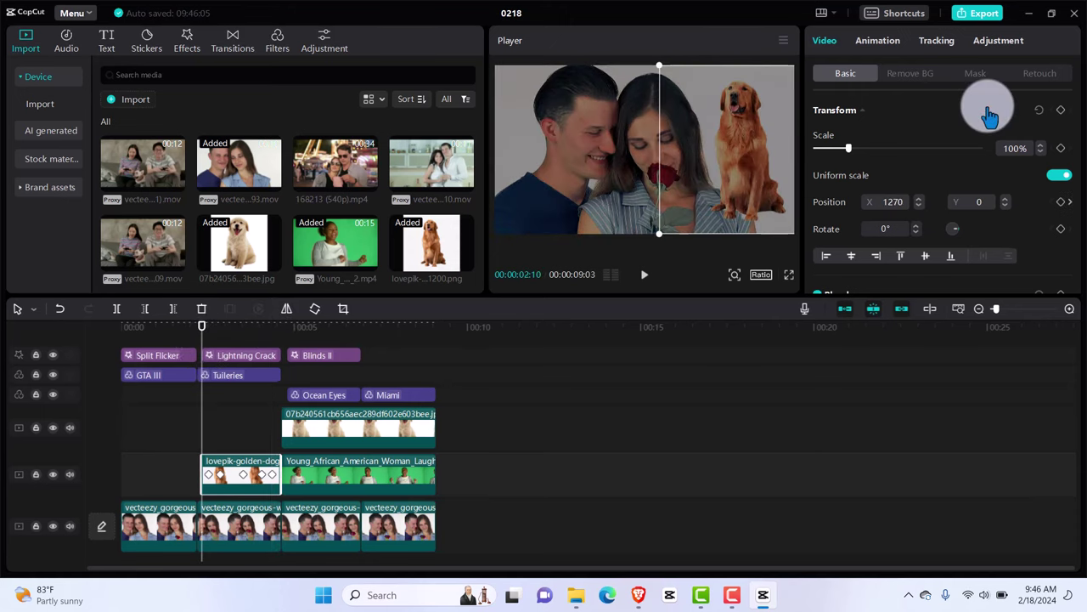
click(1062, 150)
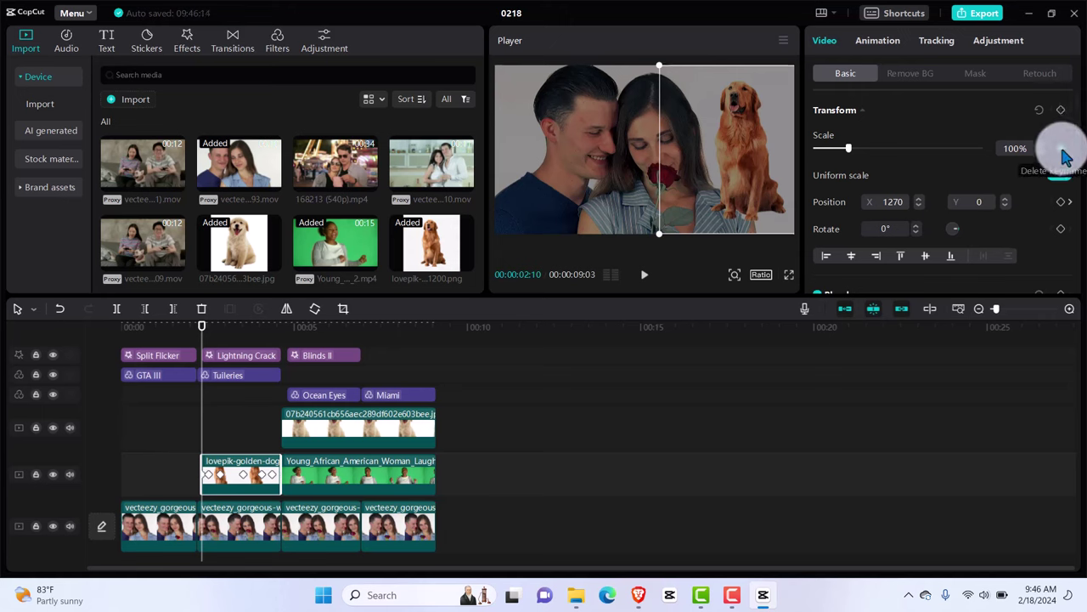
drag(849, 149, 845, 150)
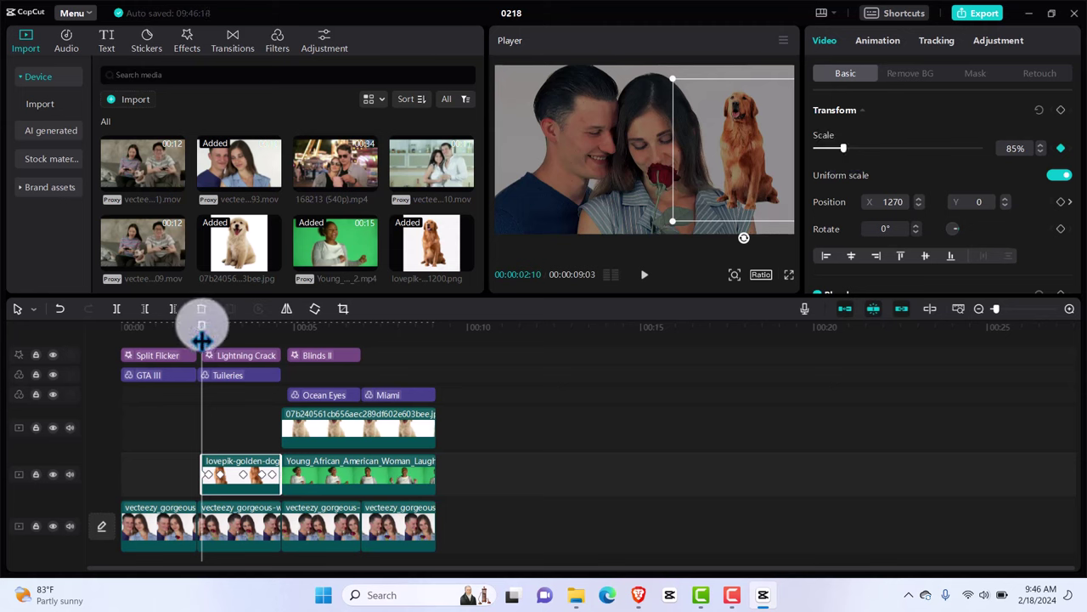
drag(202, 340, 219, 339)
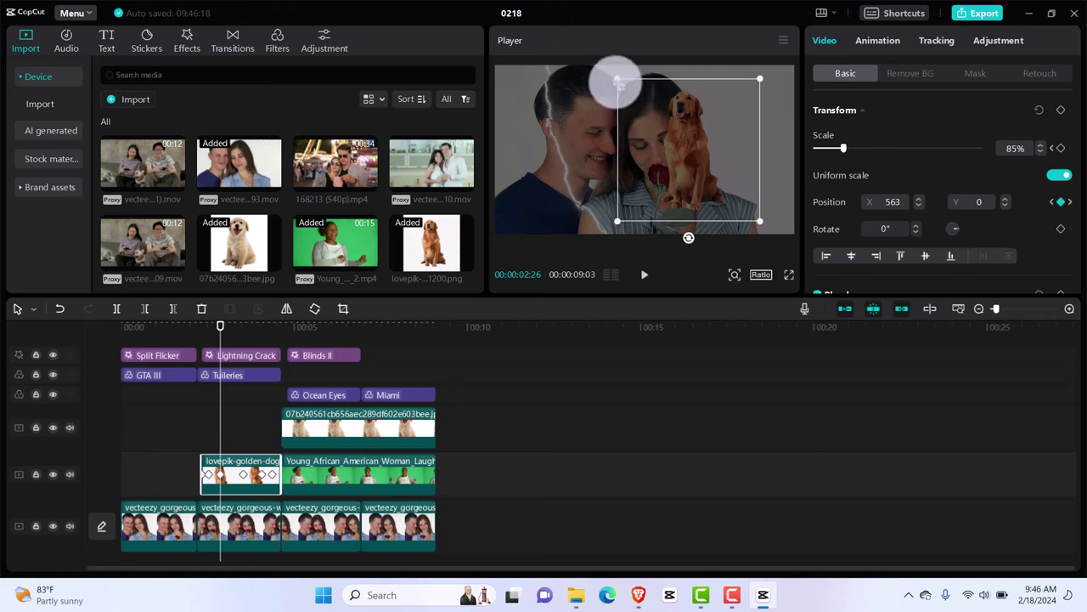
drag(616, 80, 630, 91)
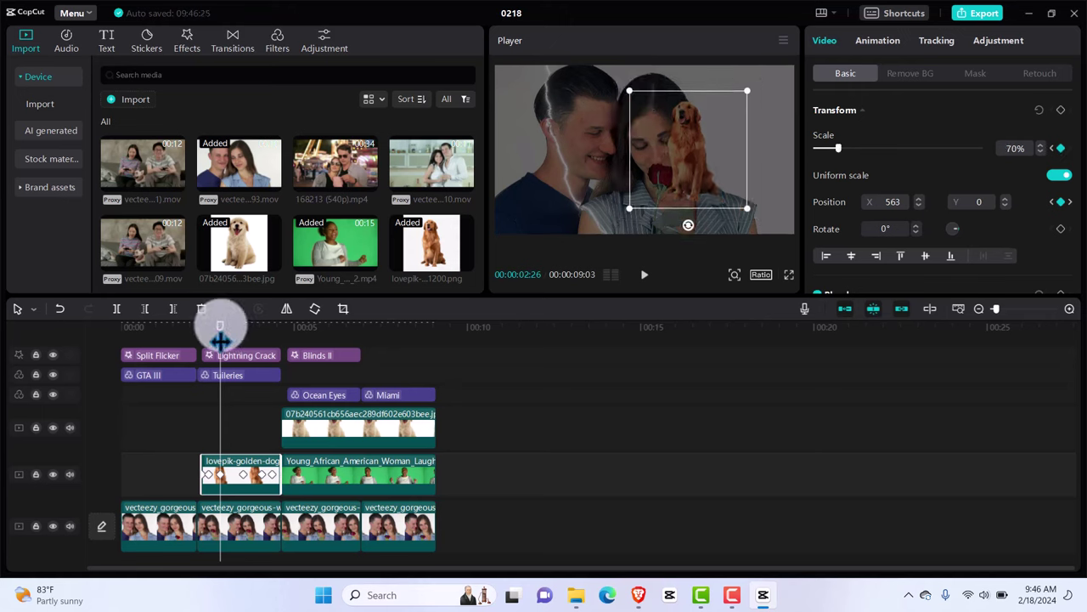
Scale the golden dog image to 111% at 00:00:03:16, 80% at 00:00:04:02 and 60% at 00:00:04:11
drag(220, 339, 242, 345)
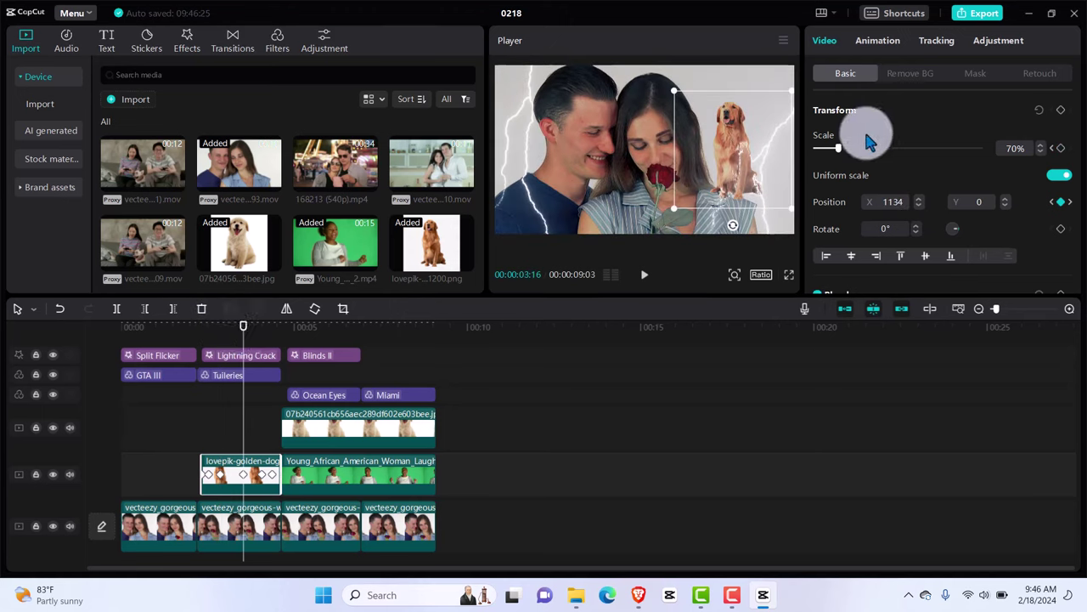
drag(838, 149, 856, 157)
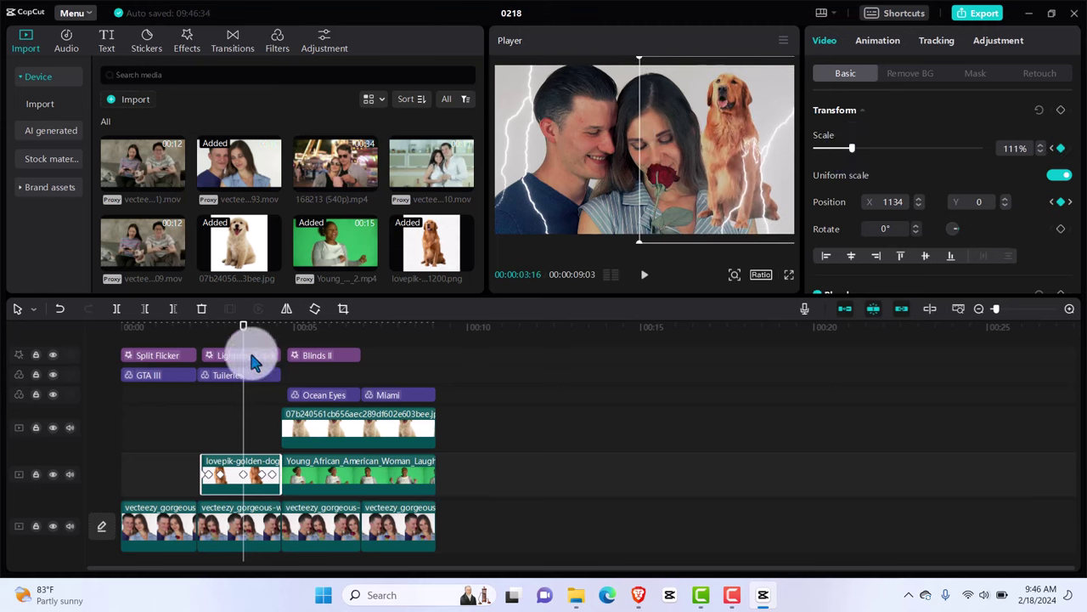
drag(242, 337, 259, 338)
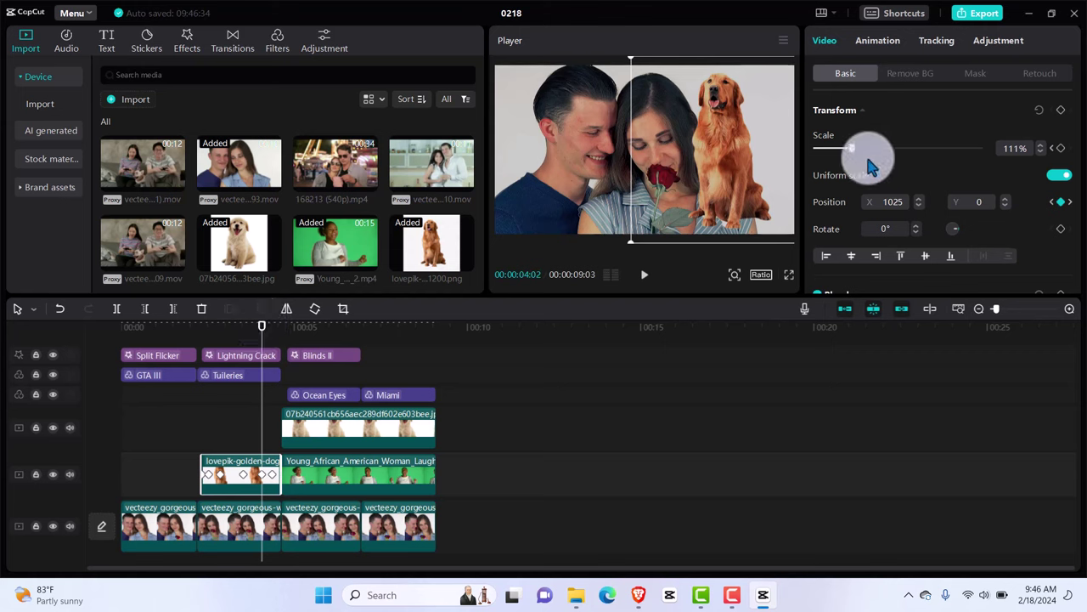
drag(853, 151, 843, 156)
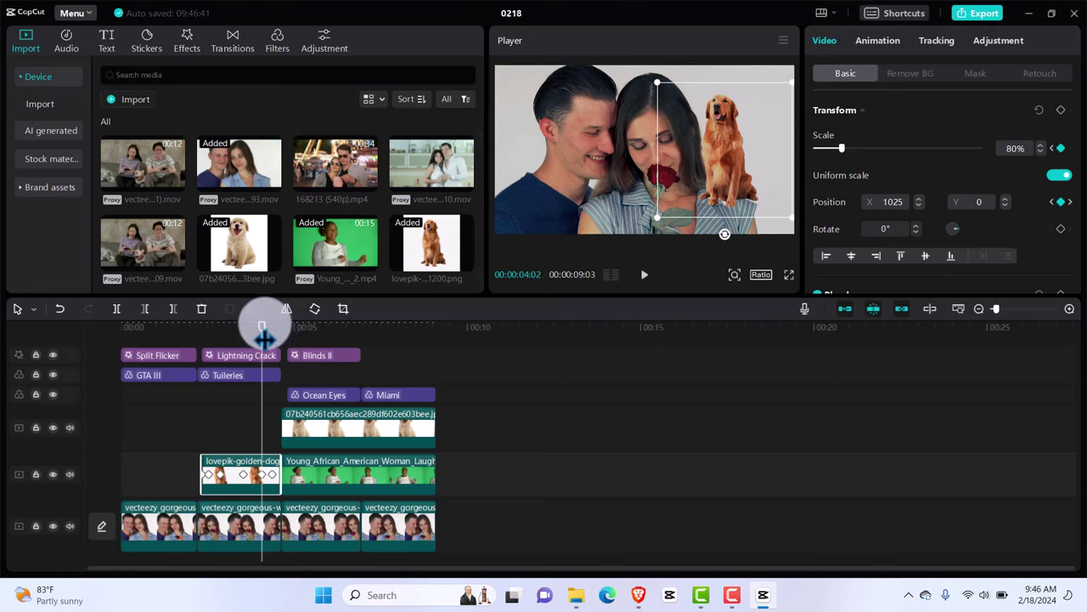
drag(261, 331, 272, 332)
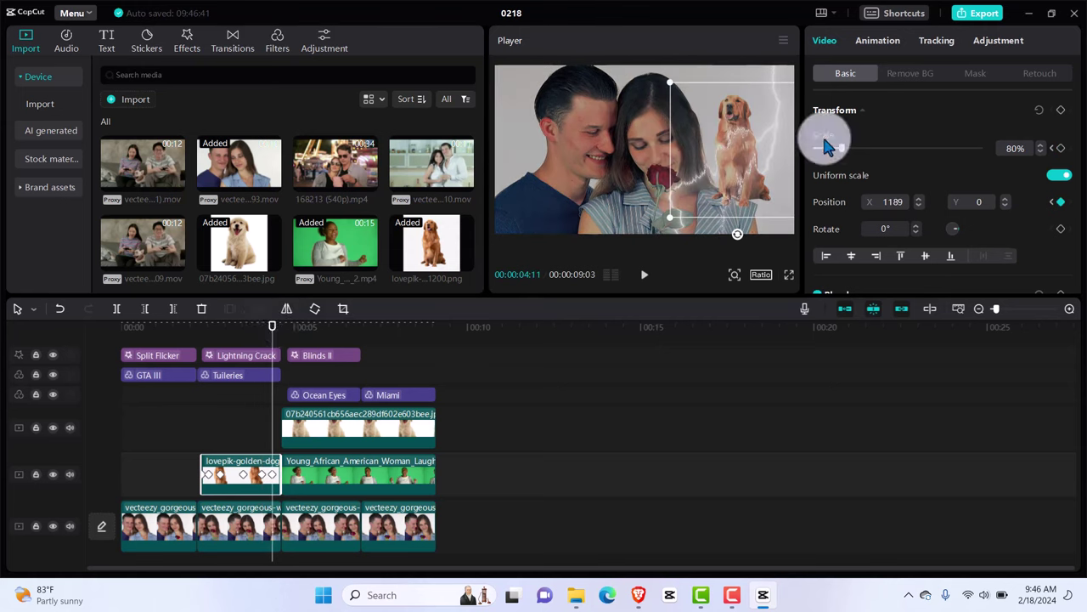
drag(844, 153, 836, 153)
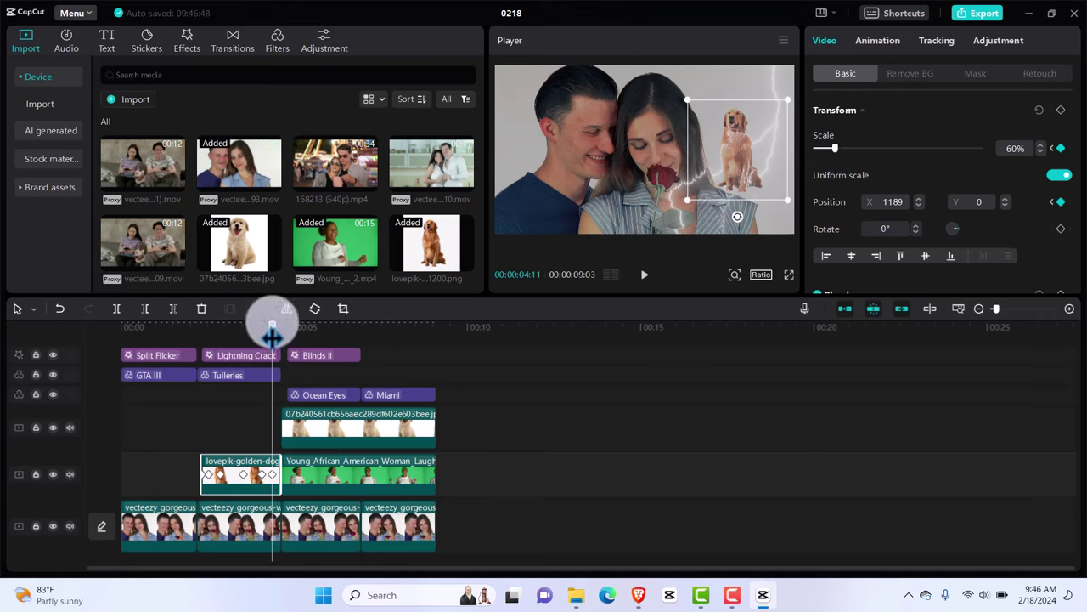
Play back the golden dog animation from just before the dog clip starts
drag(270, 336, 199, 350)
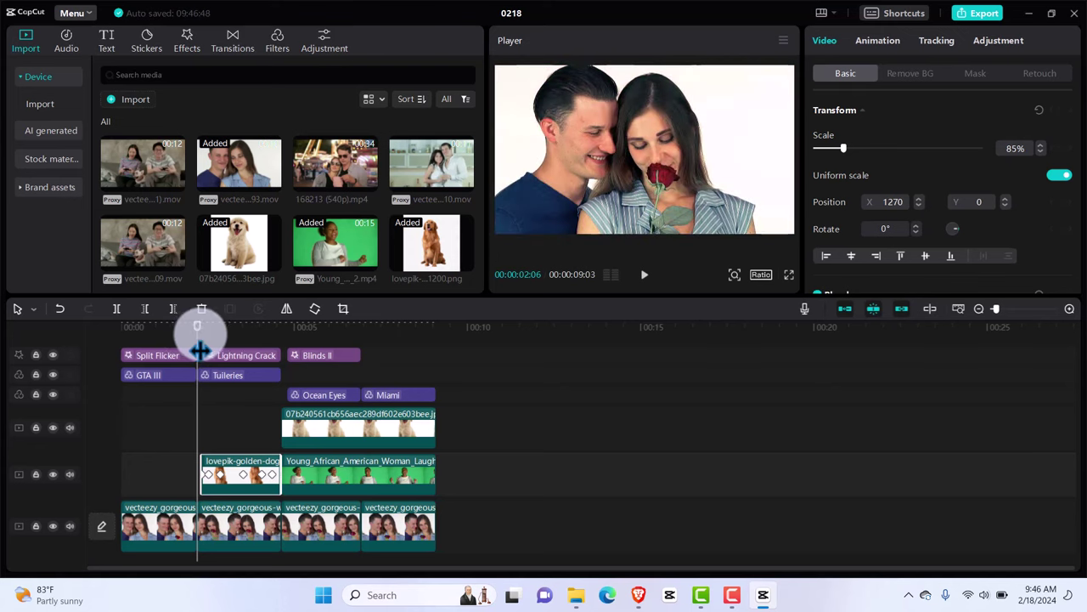
key(space)
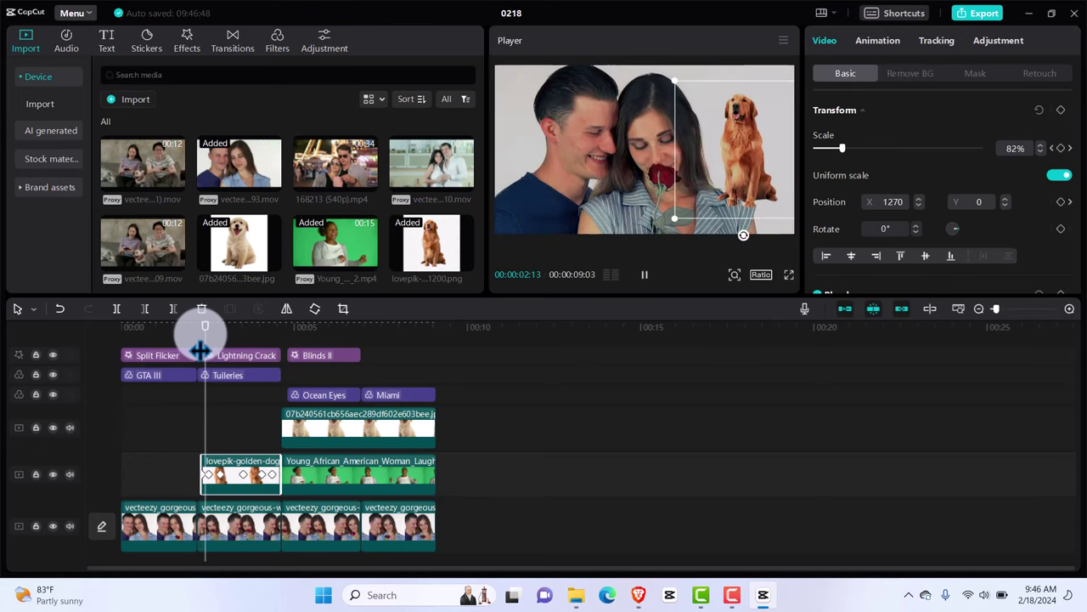
click(217, 425)
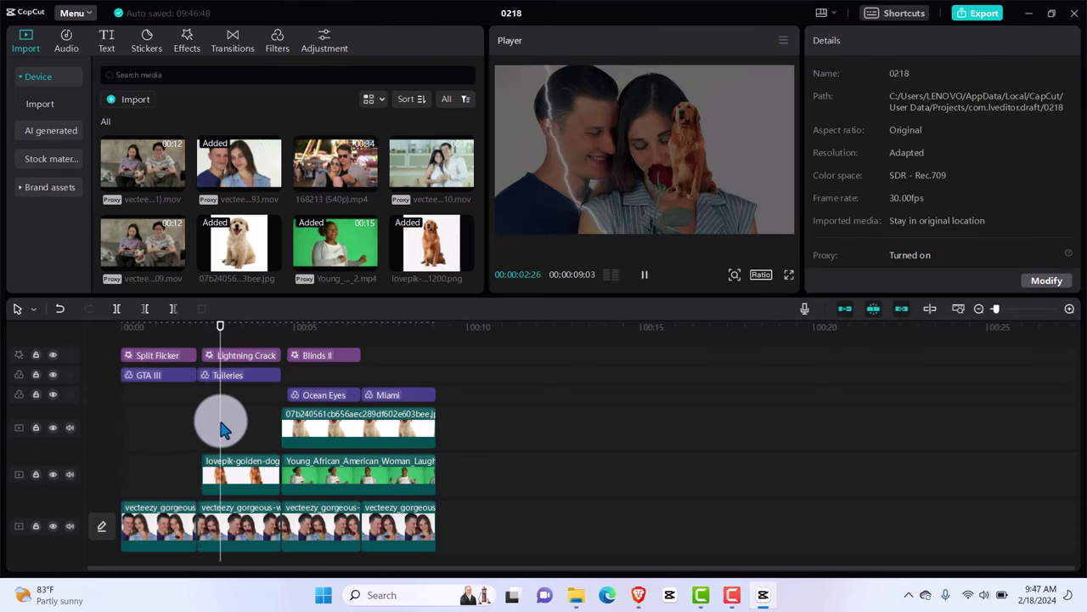
key(space)
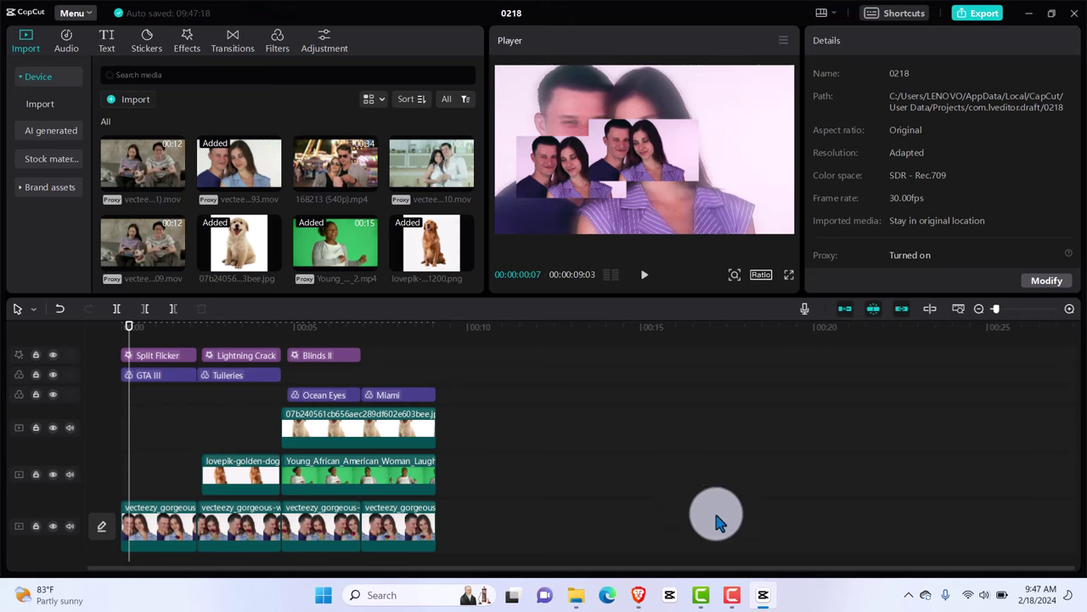
click(735, 598)
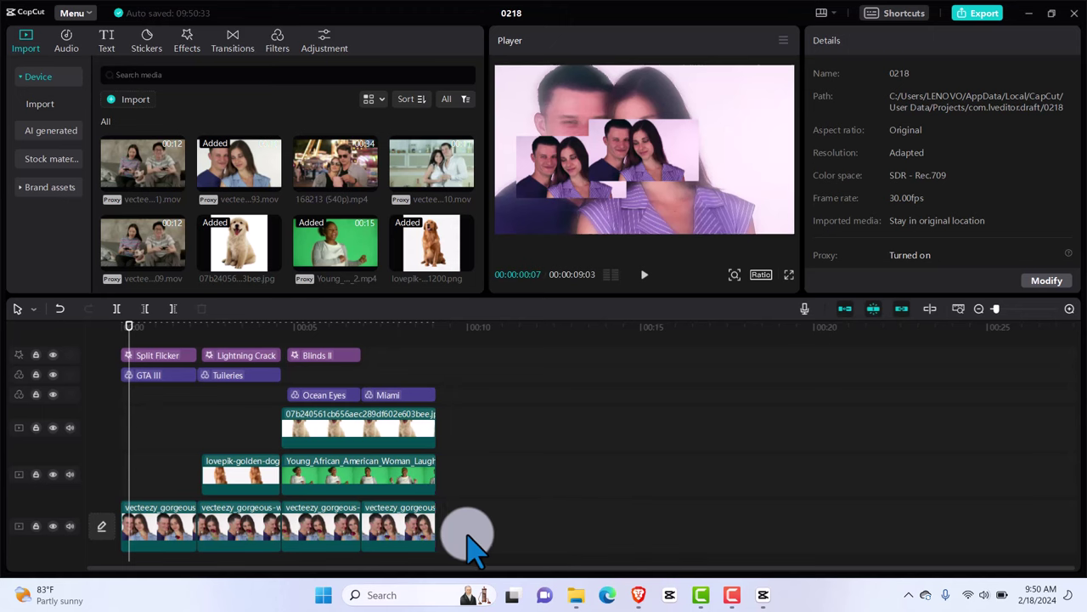
Delete all clips, effects and filters from the timeline and add the fairground clip 168213 (540p).mp4, selected with the playhead at its start
drag(468, 536, 125, 365)
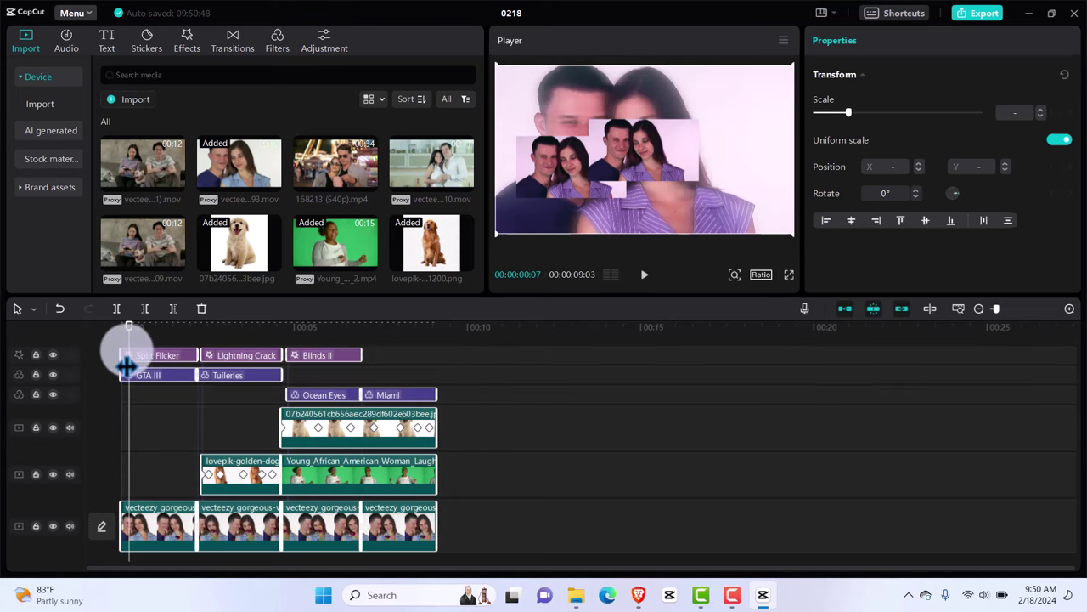
key(Delete)
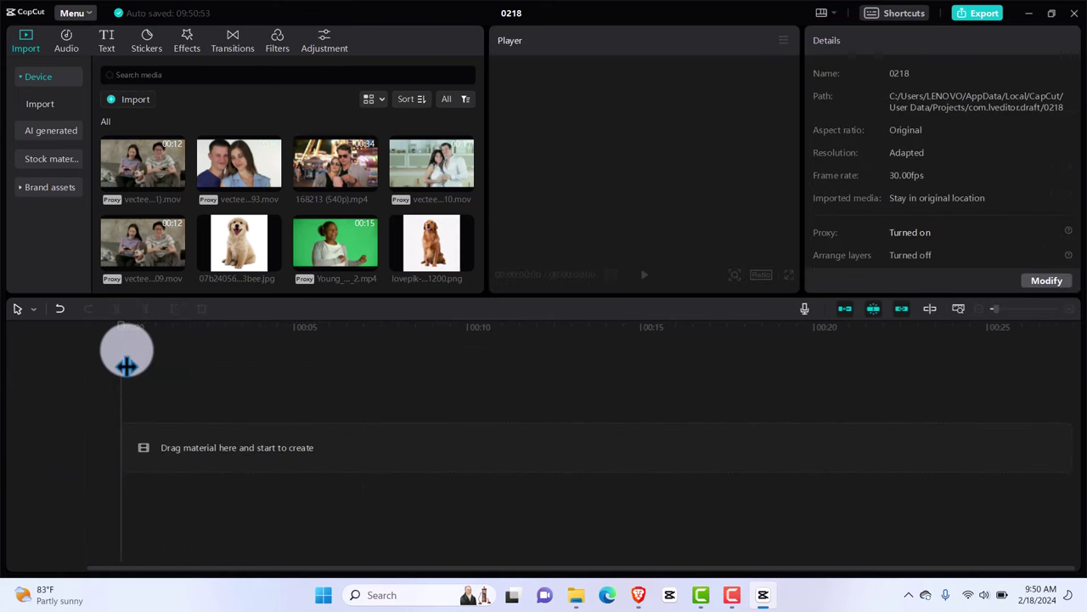
click(368, 182)
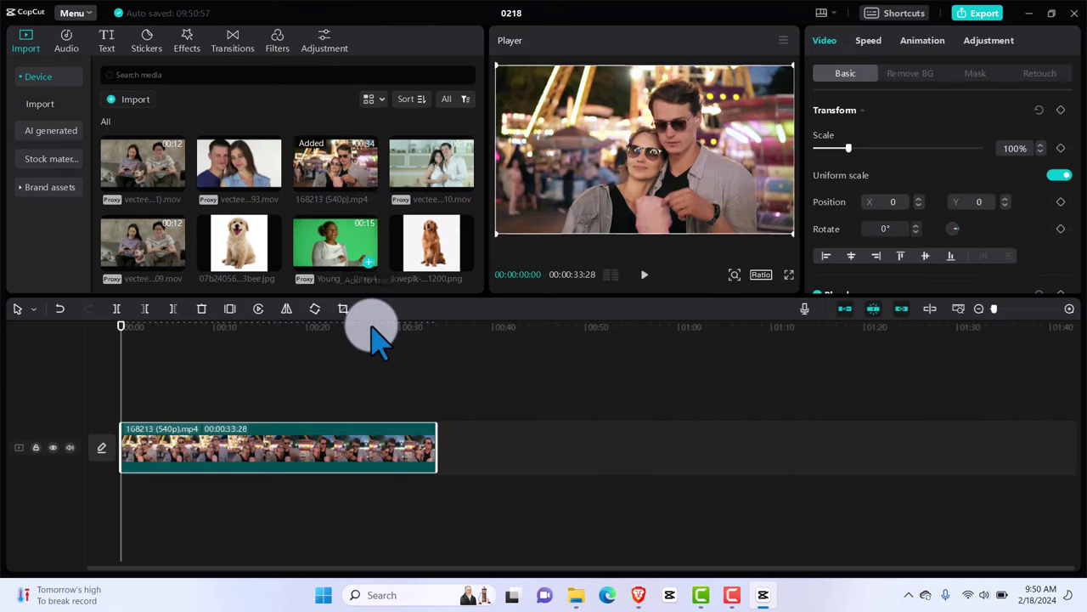
click(253, 394)
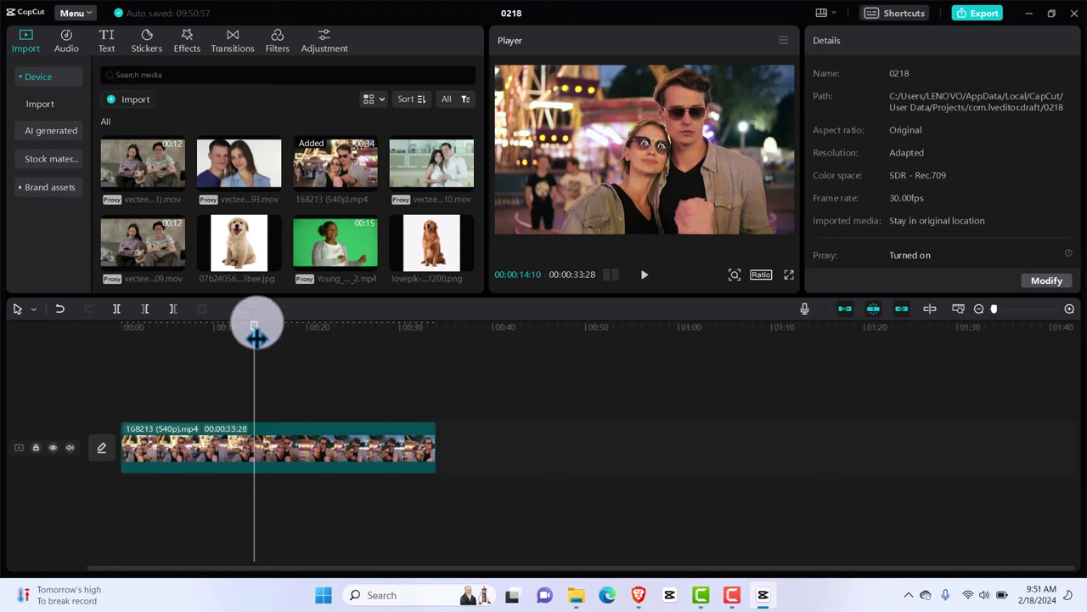
drag(255, 337, 120, 347)
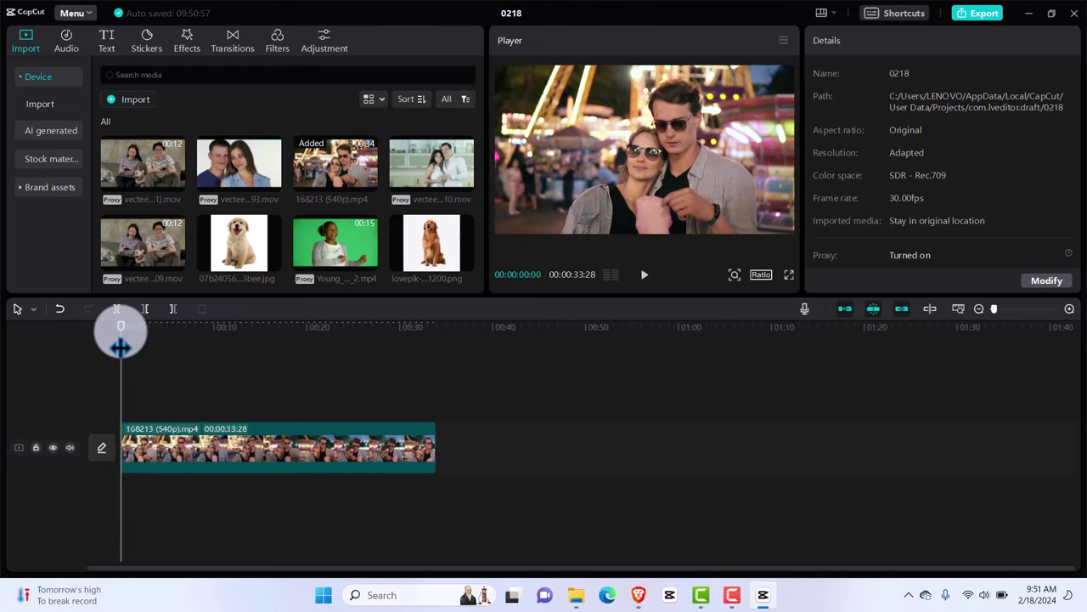
click(225, 445)
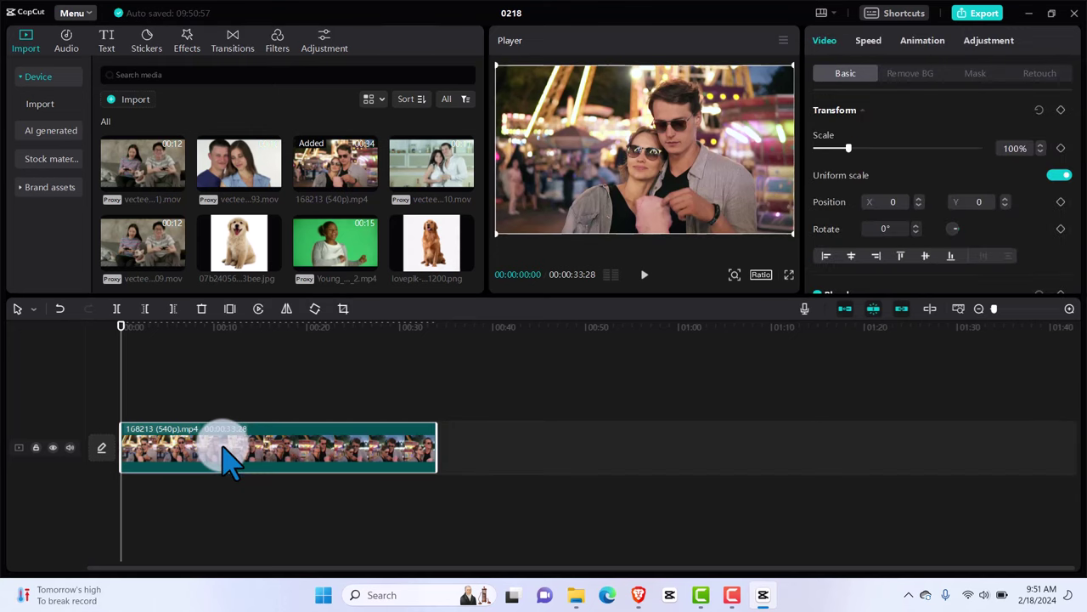
Preview the opening seconds of the fairground clip and return to its start
click(680, 374)
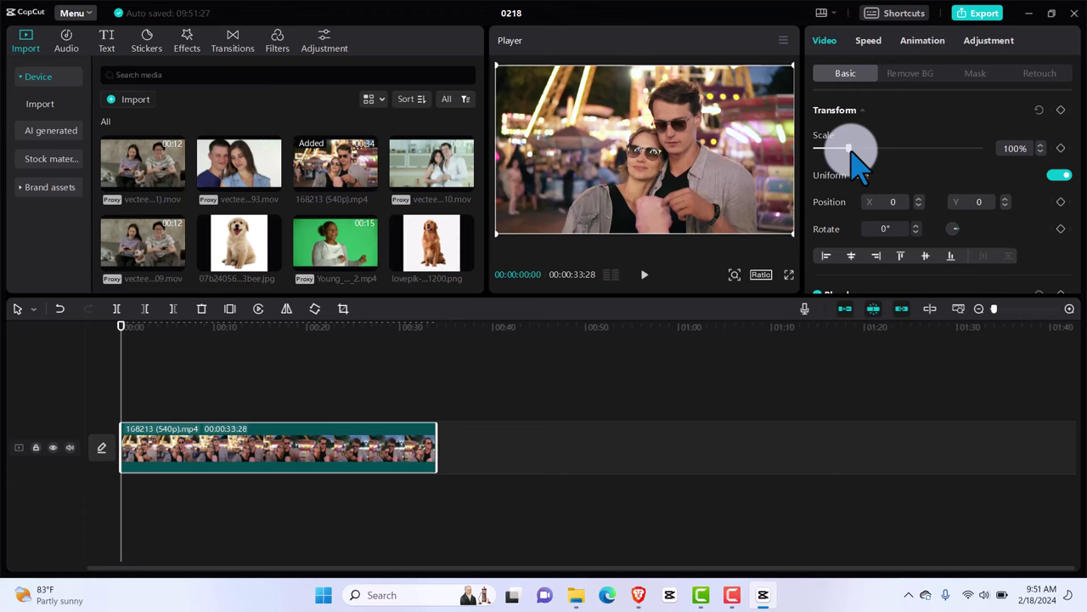
click(732, 595)
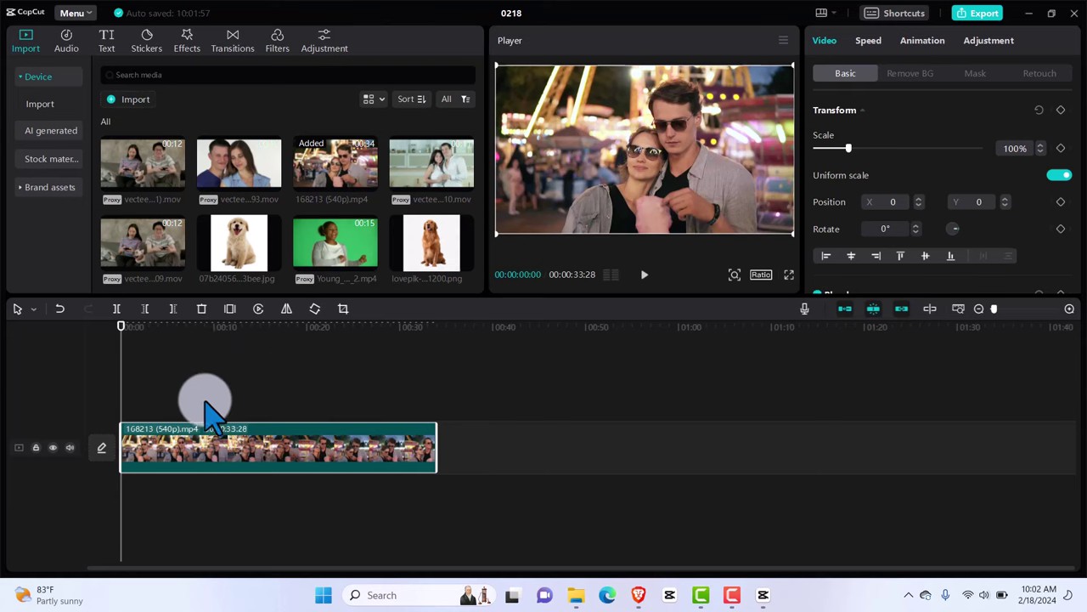
drag(128, 446, 199, 452)
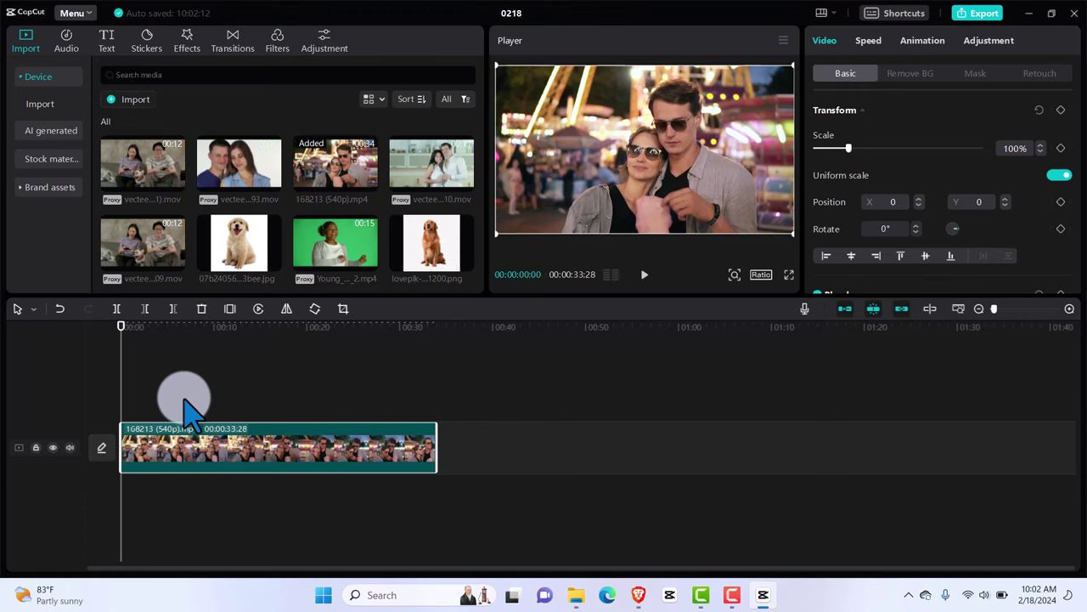
key(space)
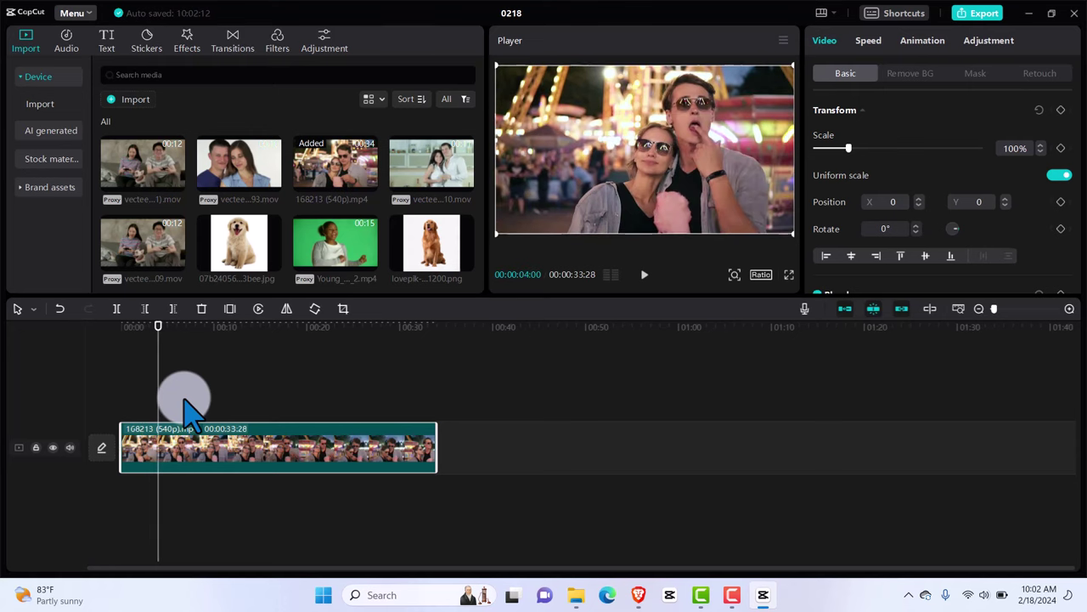
key(Home)
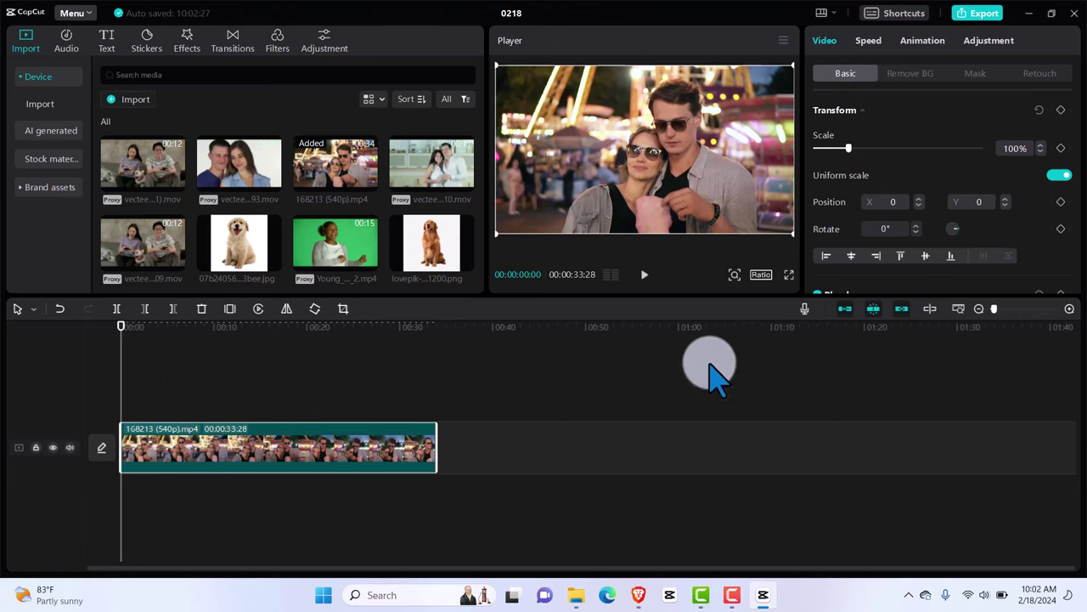
Add a Scale keyframe at the fairground clip's start with 403%, and set the scale to 202% at 00:00:05:00
click(1060, 148)
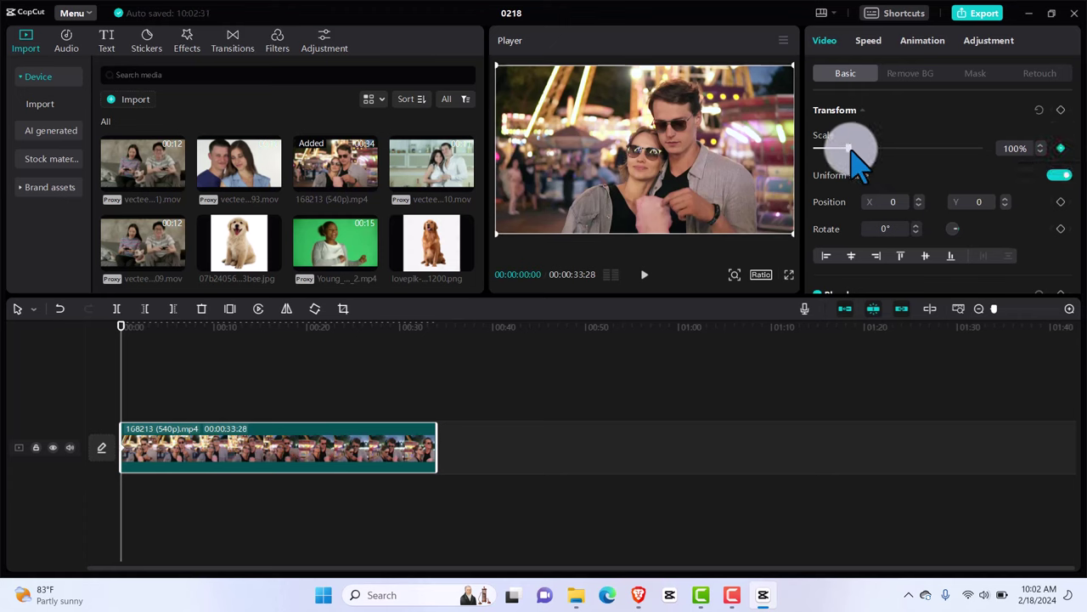
drag(849, 148, 948, 148)
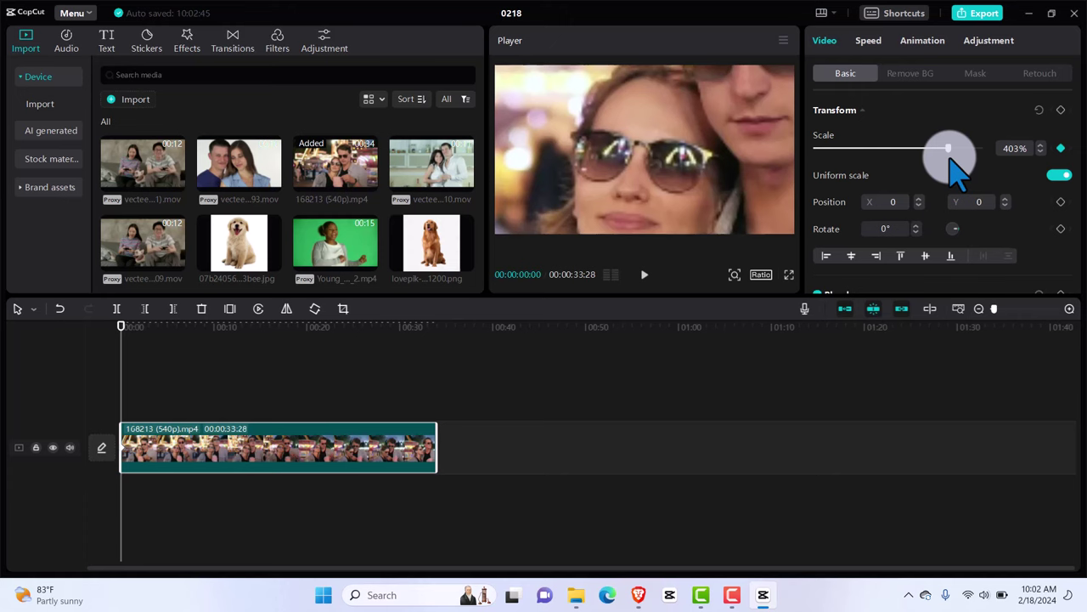
key(space)
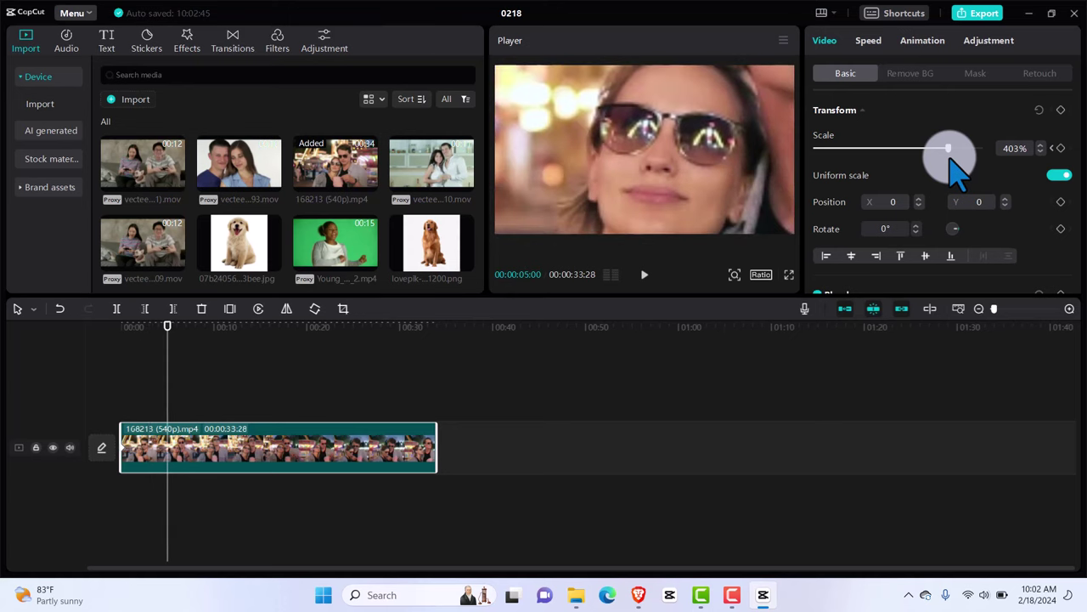
drag(948, 148, 883, 150)
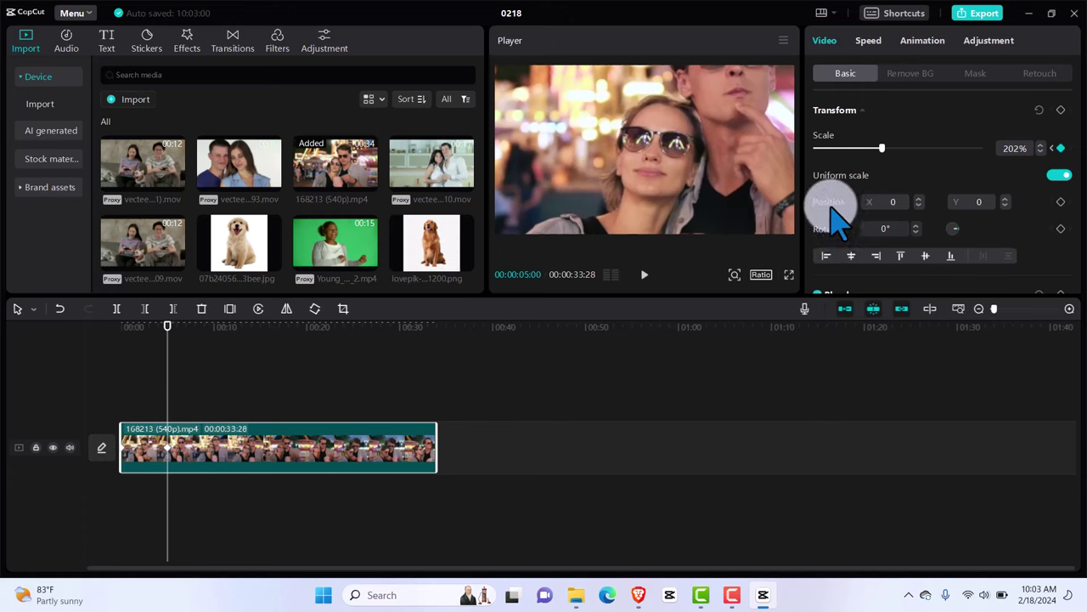
Add a Position keyframe at 00:00:05:00 on the fairground clip and reframe the couple at about X -336, Y -154
click(1062, 203)
click(735, 167)
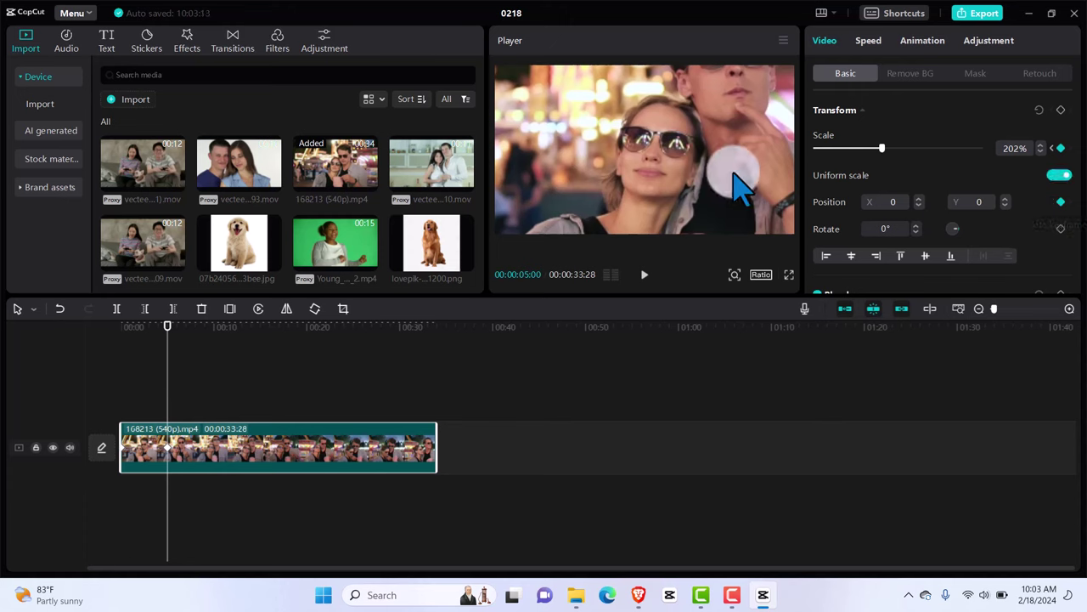
drag(734, 174, 708, 187)
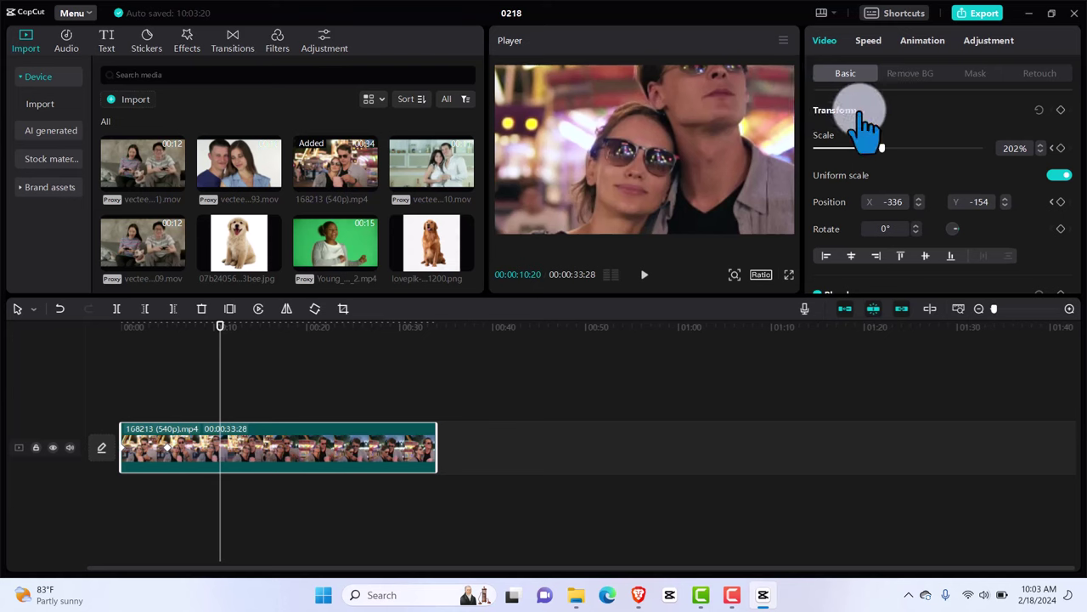
At 00:00:10:20, keyframe the fairground clip's scale at 134% and its position at about X -358, Y -376
drag(884, 151, 865, 152)
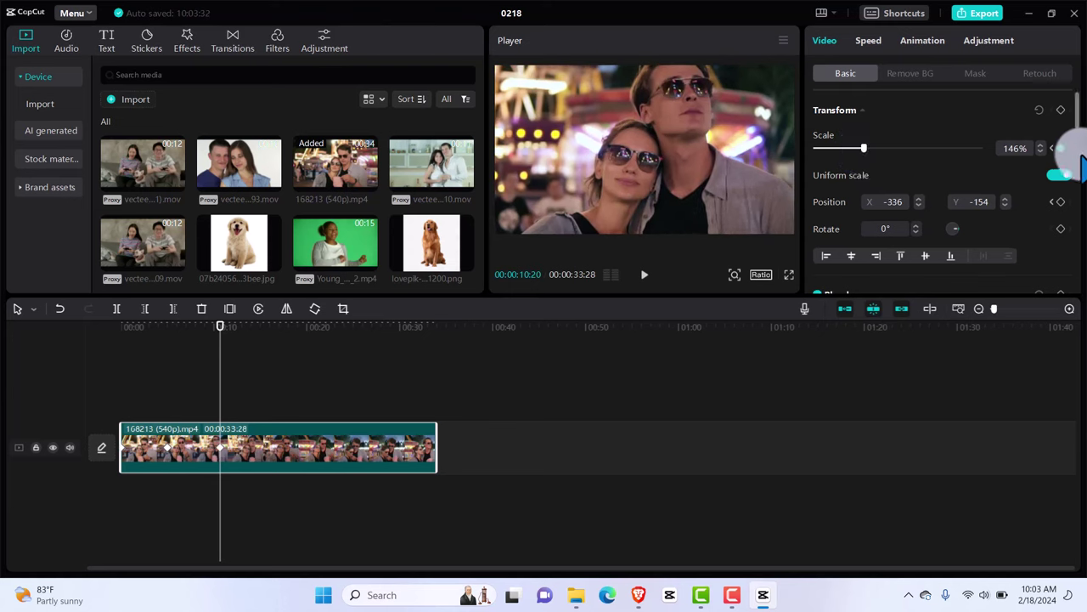
click(1059, 201)
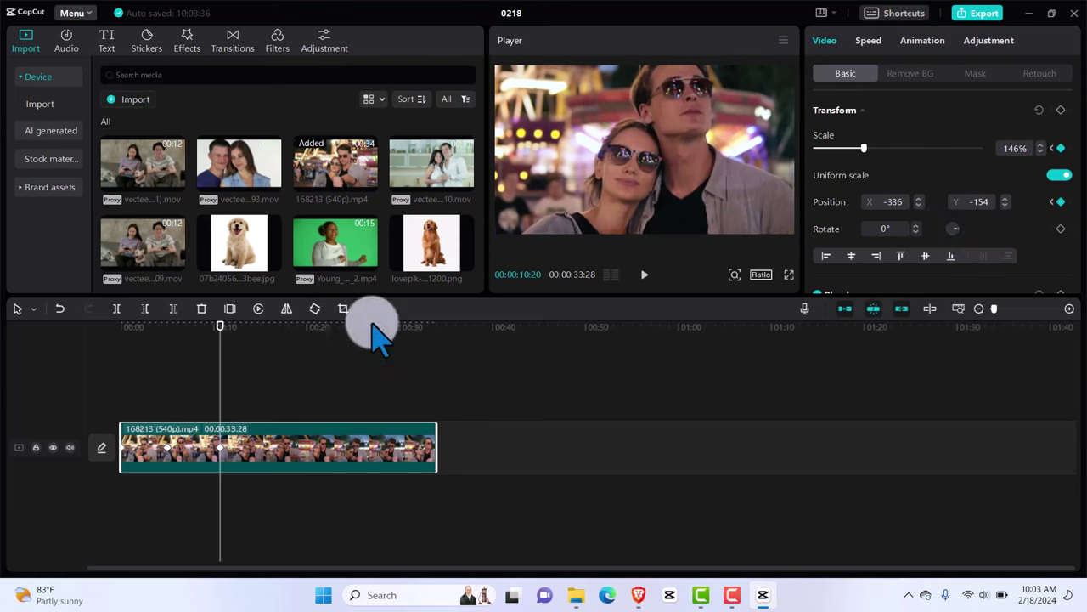
drag(686, 182, 681, 180)
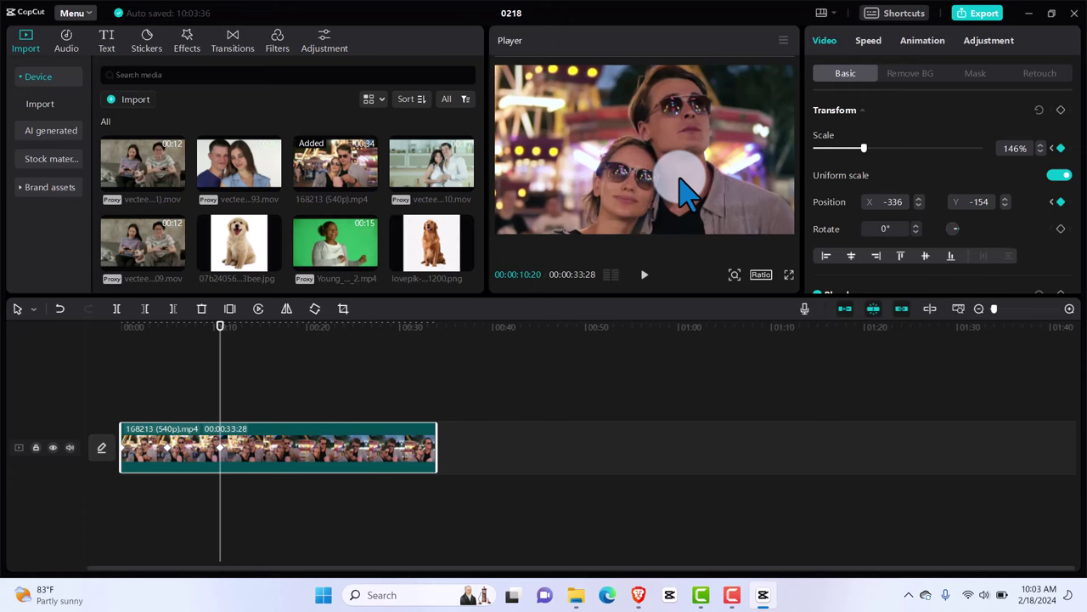
drag(865, 148, 859, 152)
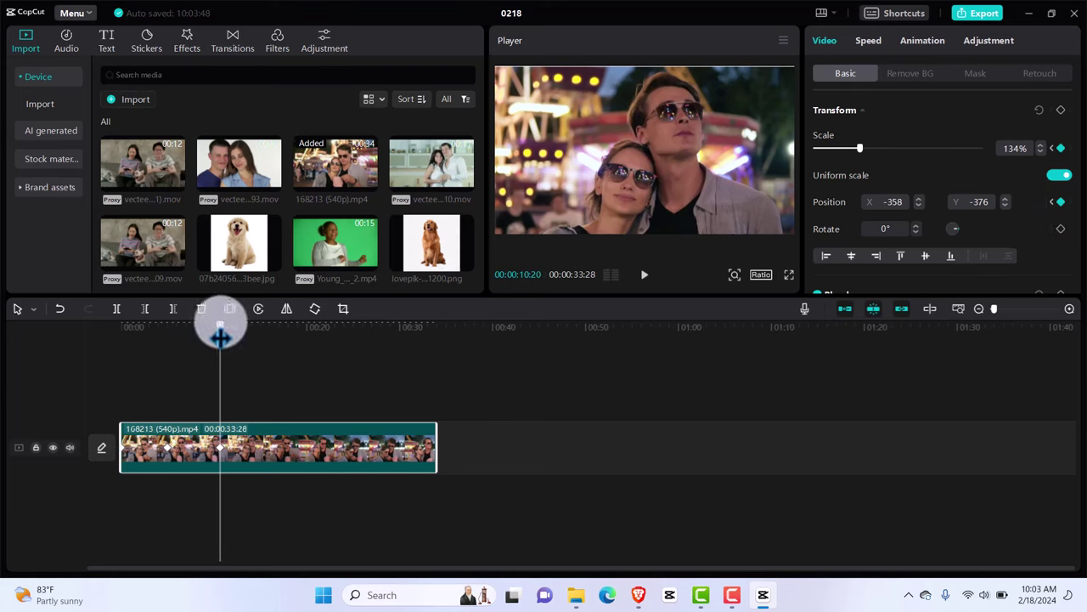
At 00:00:19:08, keyframe the fairground clip's position at about X -395, Y -204 and its scale at 157%
drag(220, 332, 299, 344)
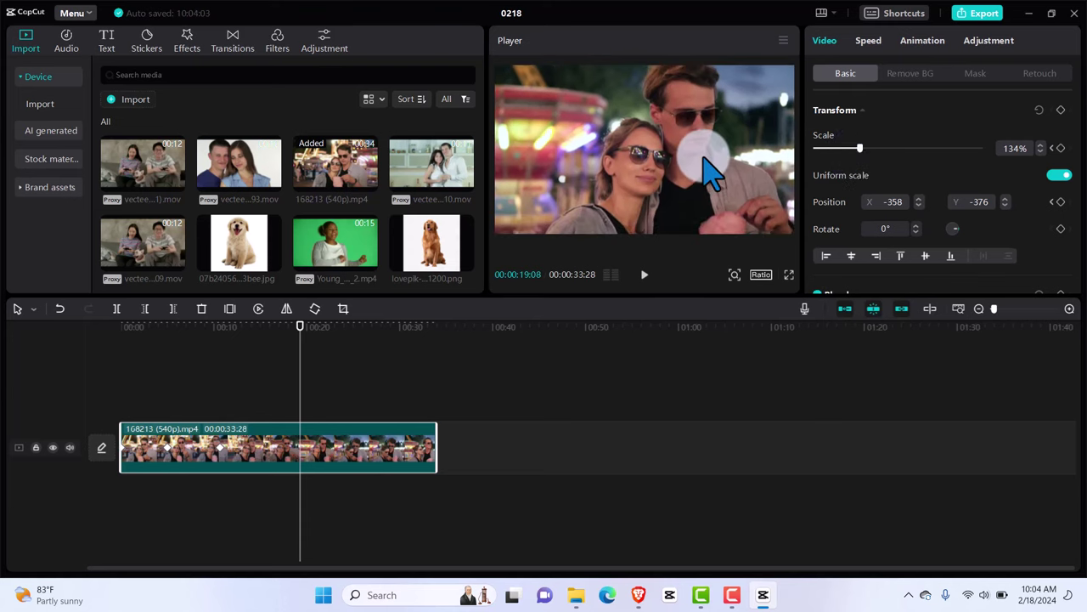
drag(709, 174, 706, 171)
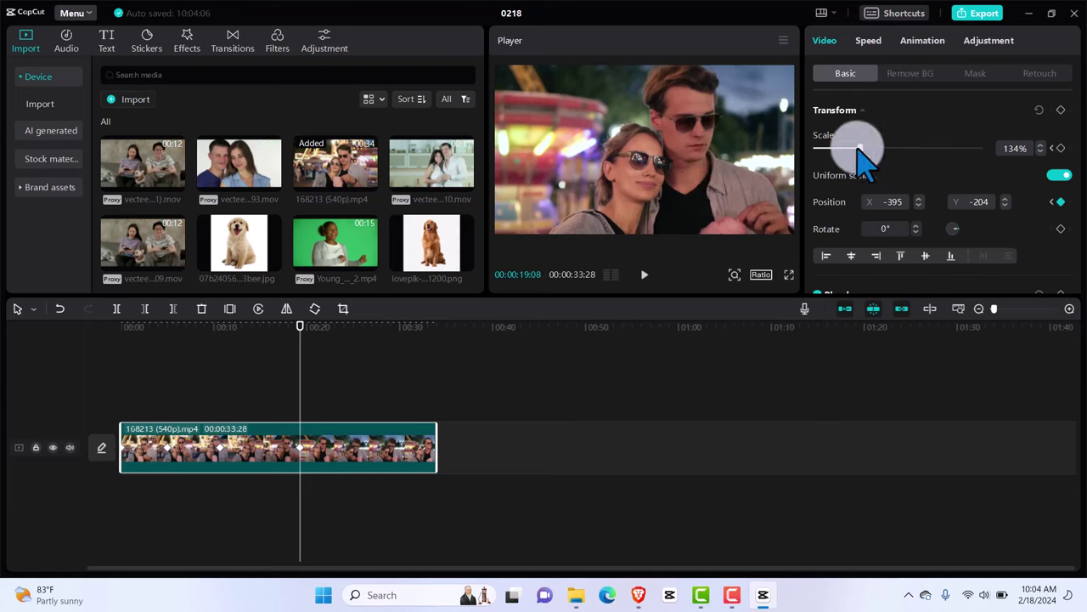
drag(860, 149, 867, 151)
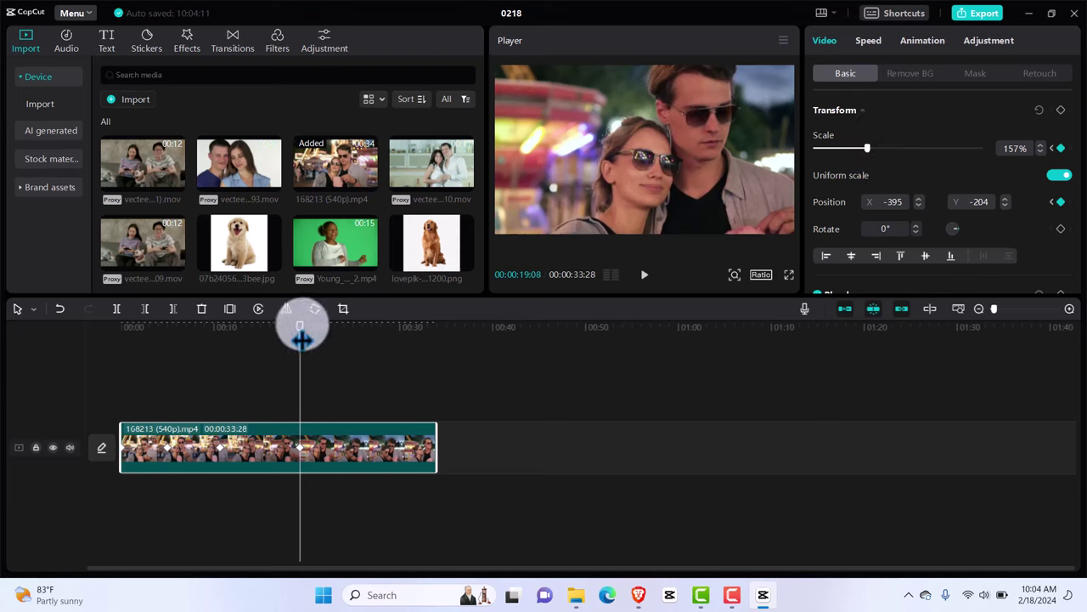
At 00:00:26:14, keyframe the fairground clip's position at about X -417, Y 0 and its scale at 133%
drag(302, 340, 367, 352)
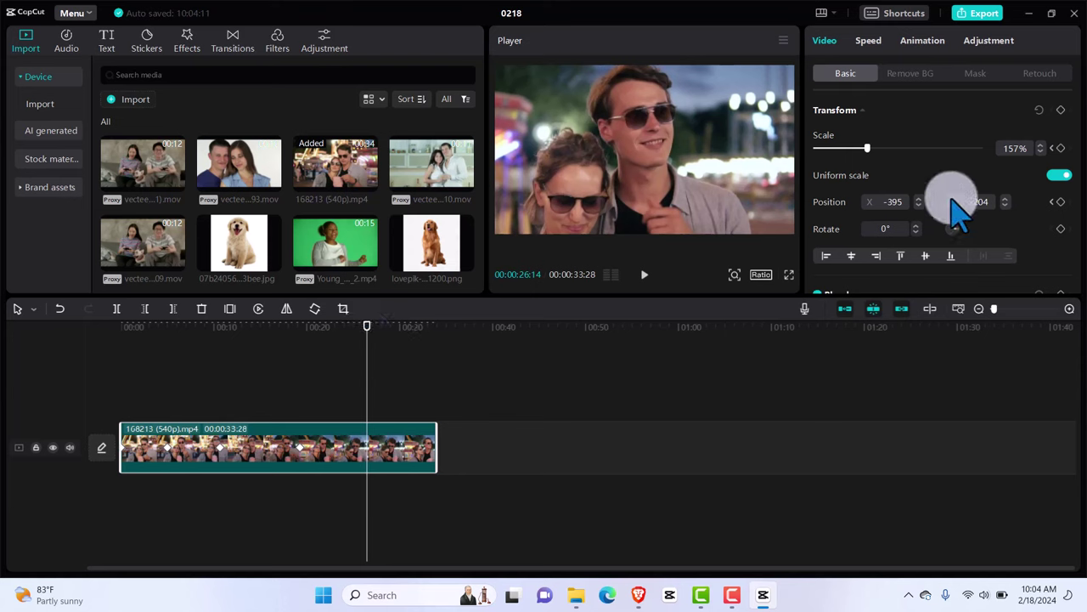
drag(736, 170, 734, 166)
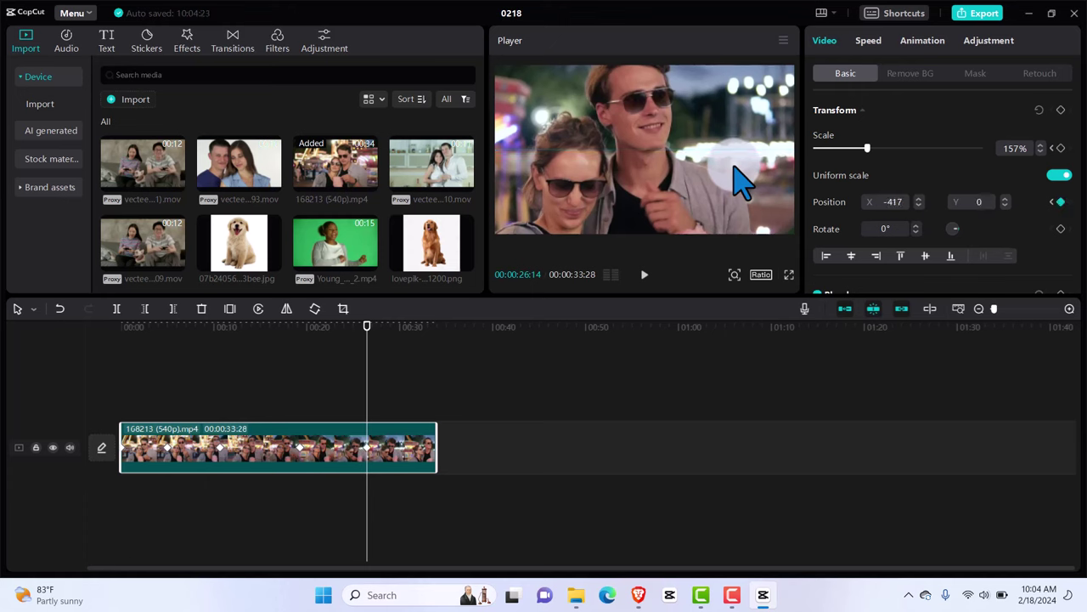
drag(870, 146, 861, 147)
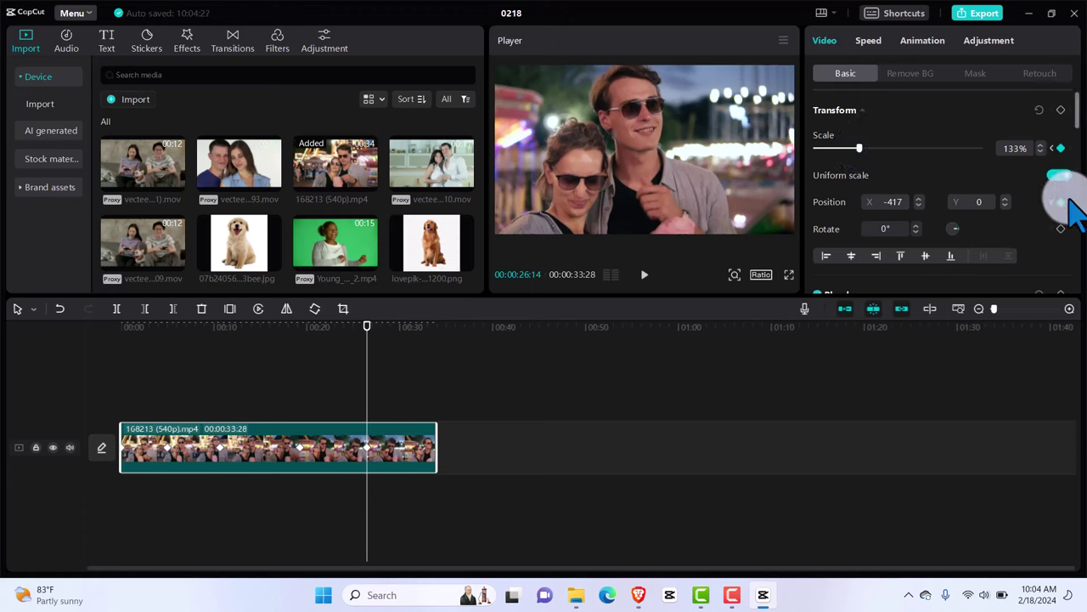
click(1061, 148)
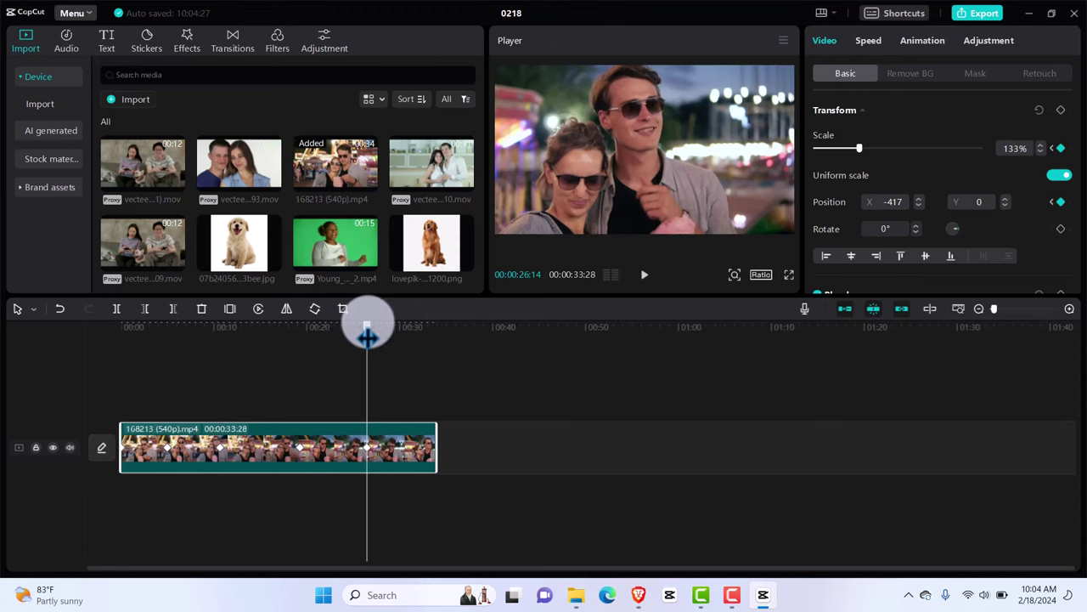
At 00:00:30:29, keyframe the fairground clip's scale at 189% and its position at about X -404, Y -227
drag(367, 337, 409, 341)
drag(859, 149, 879, 149)
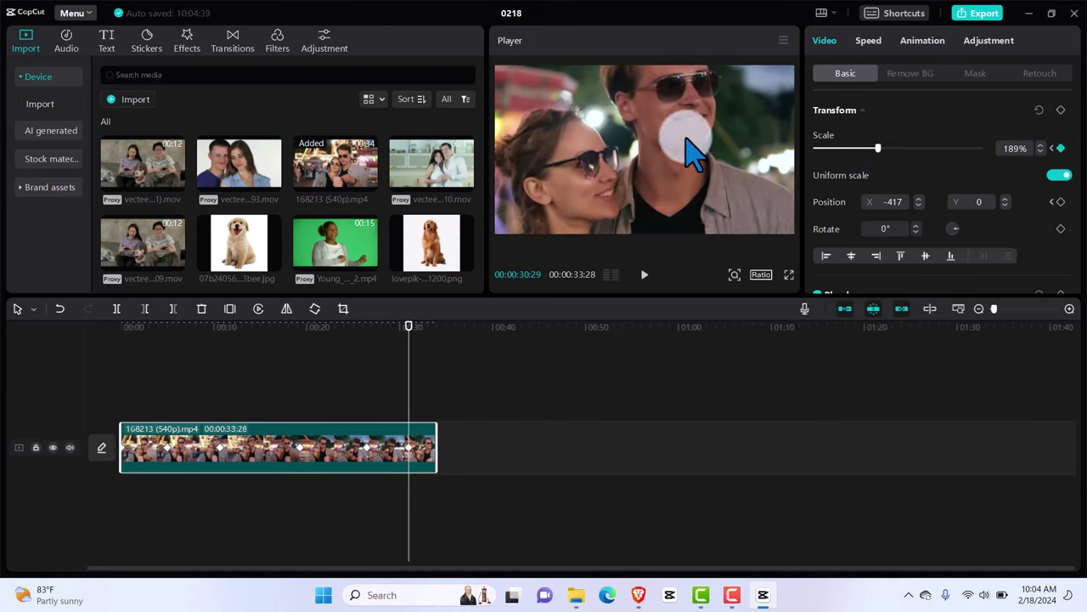
drag(690, 153, 693, 170)
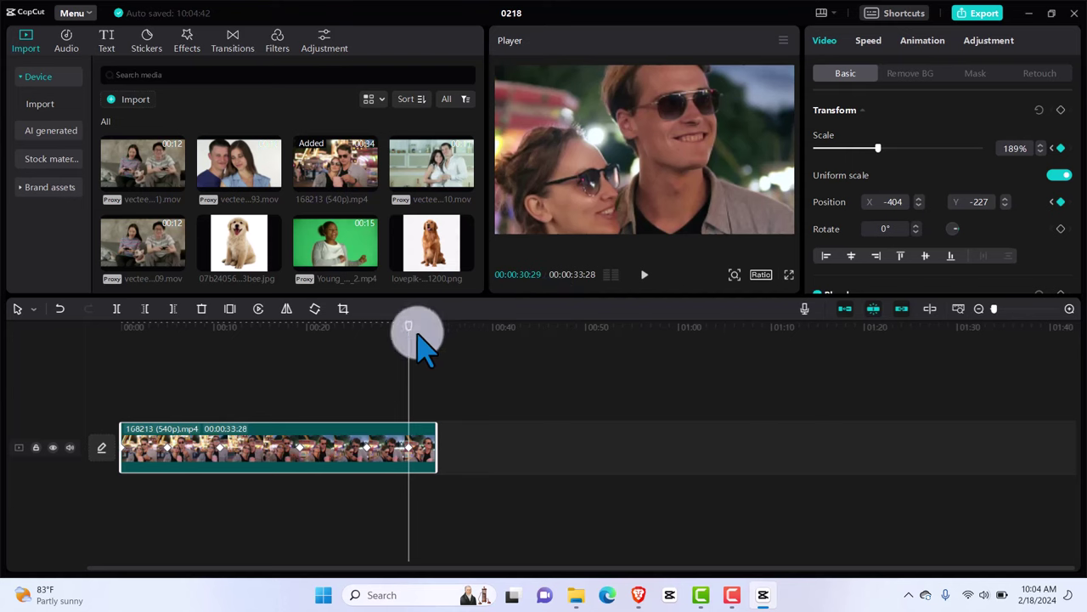
At the clip's end, 00:00:33:28, keyframe the scale at 100% and the position at X 0, Y 0
drag(409, 338, 436, 339)
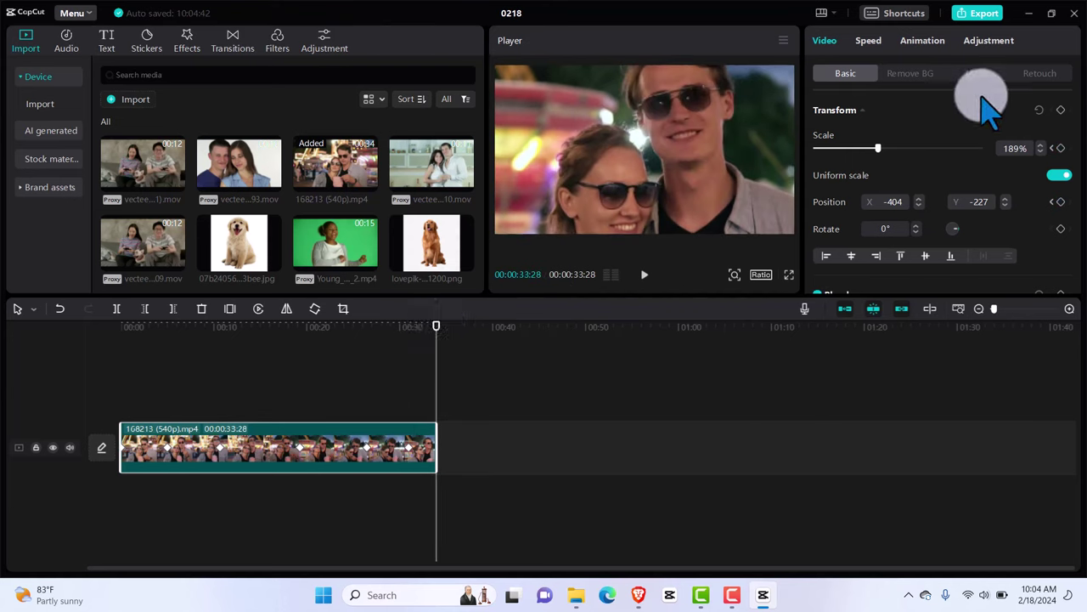
drag(877, 148, 848, 148)
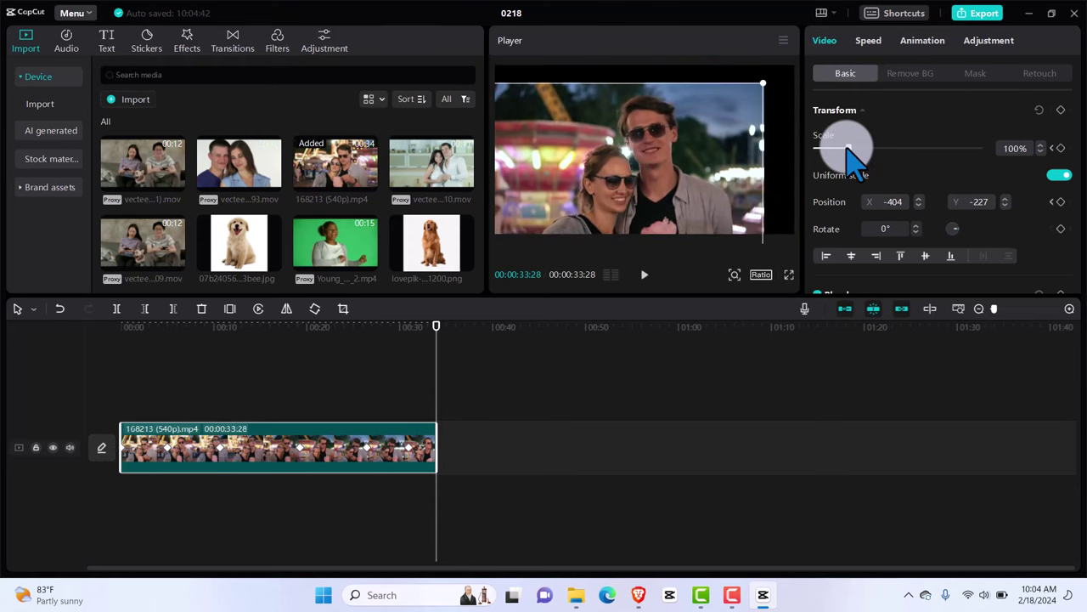
drag(665, 182, 697, 183)
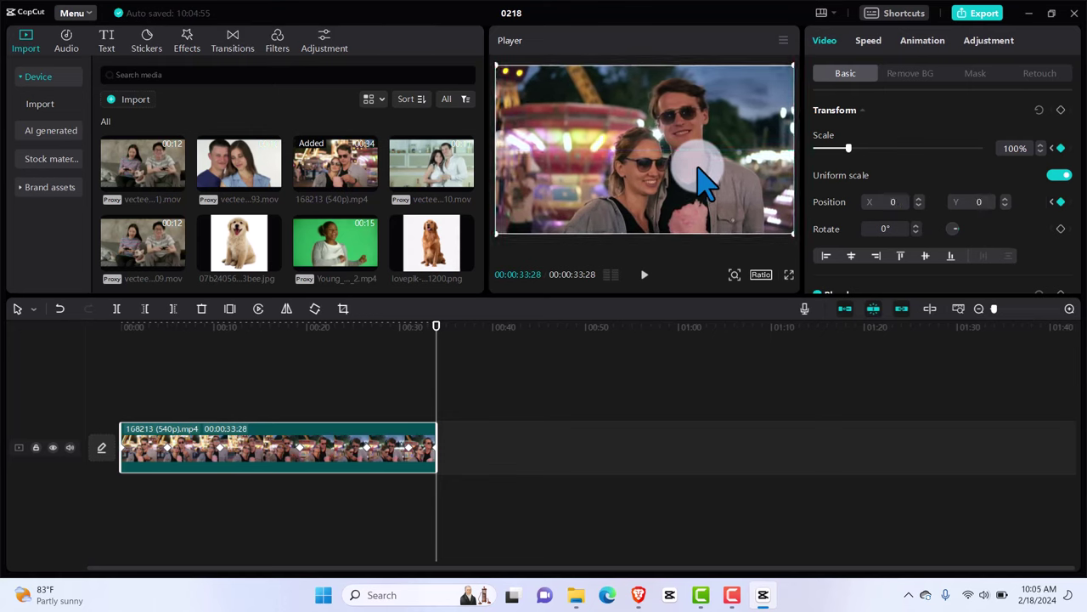
click(1060, 204)
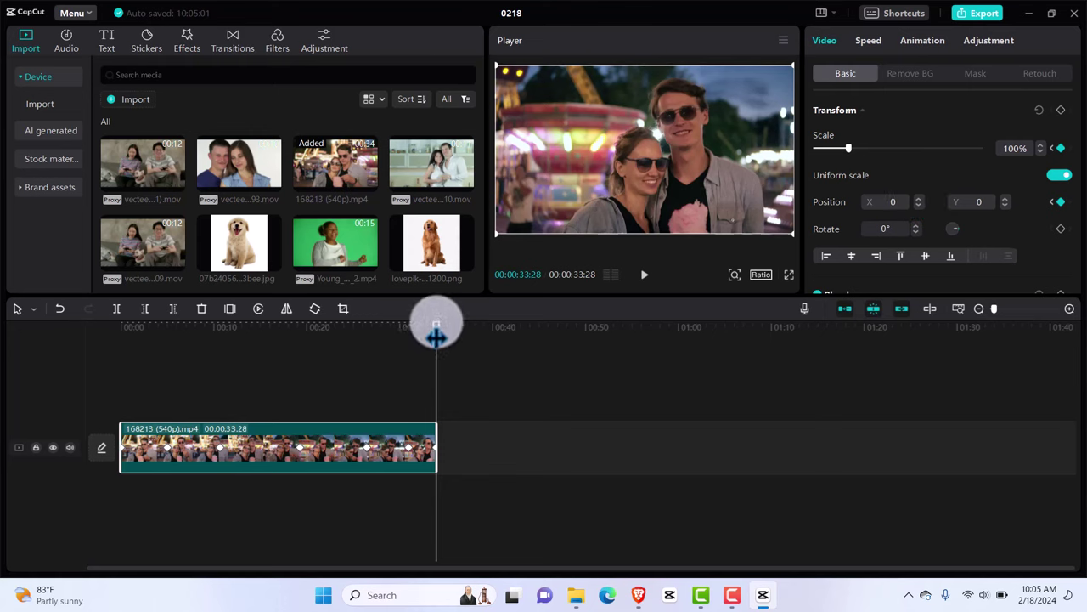
Play the fairground clip's zoom and pan from its start to its end and return near the start
drag(436, 340, 92, 382)
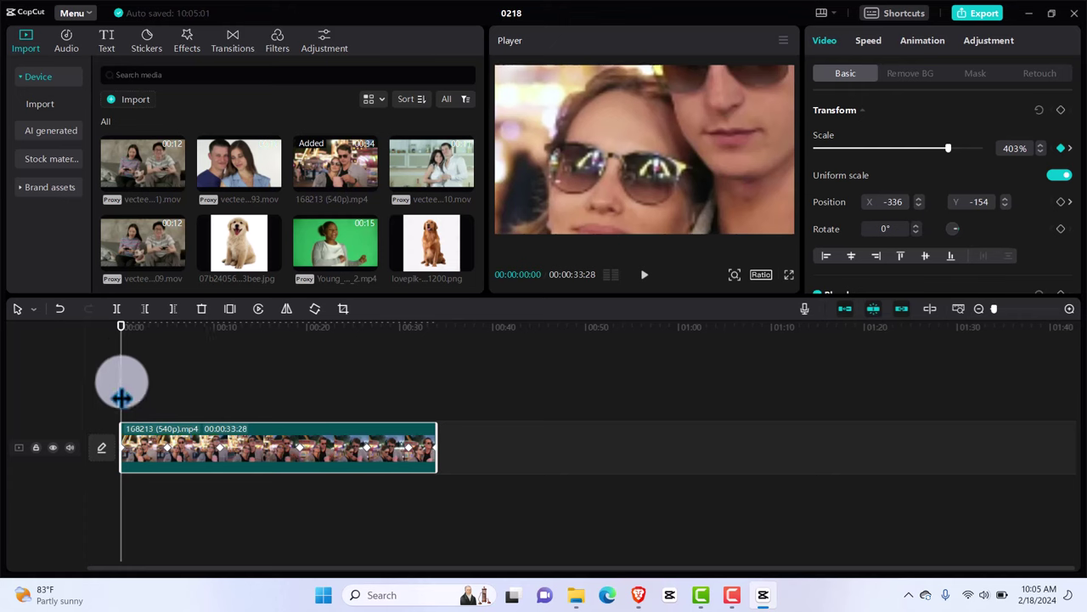
key(space)
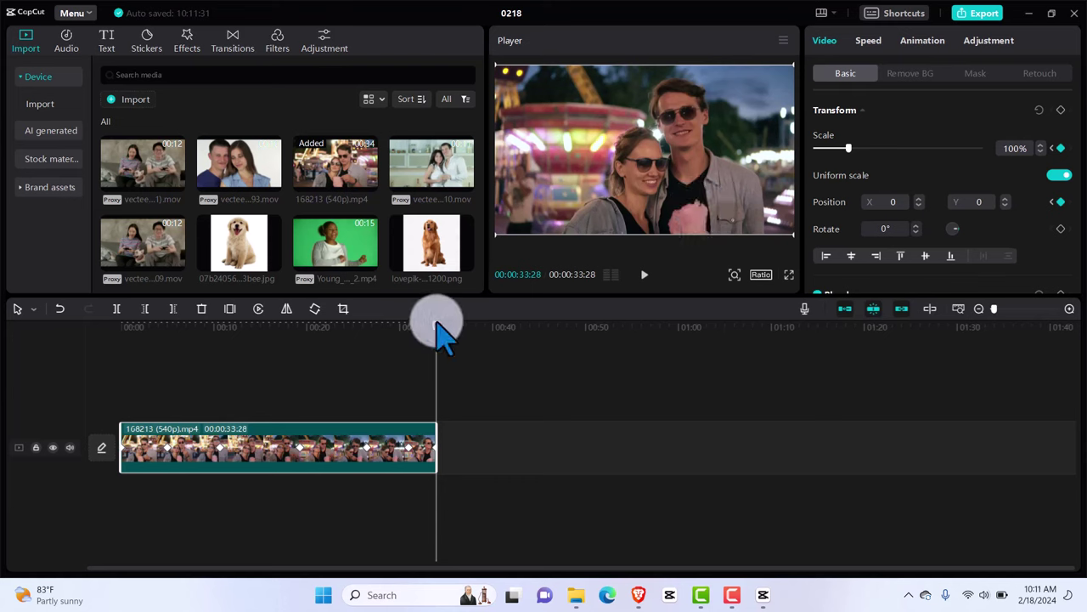
drag(436, 324, 146, 357)
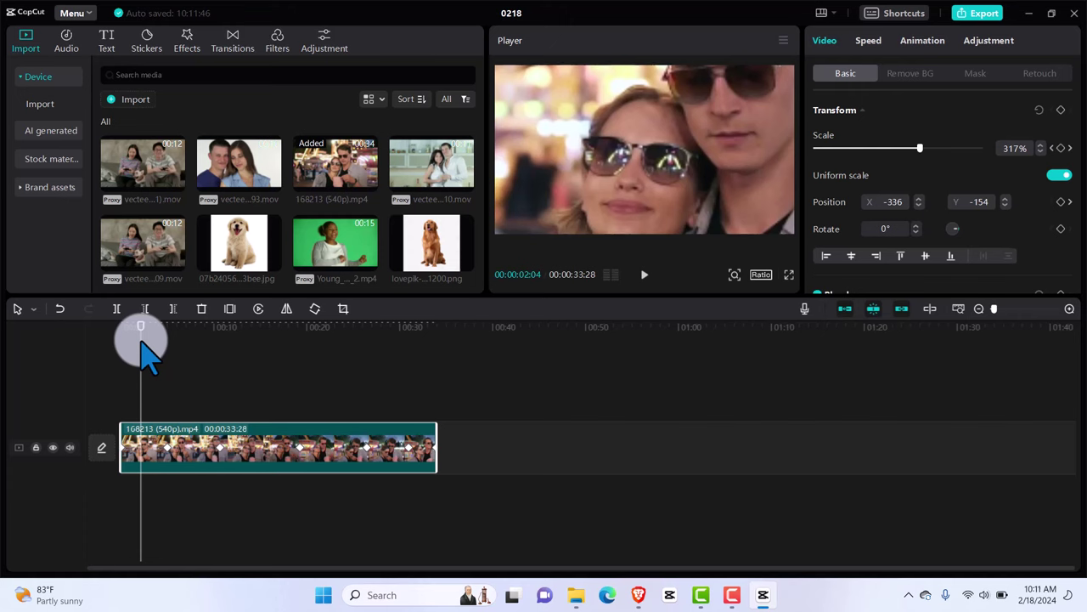
Add the gaming couple clip as an overlay above the fairground clip near the 5-second mark and shorten its end
click(176, 186)
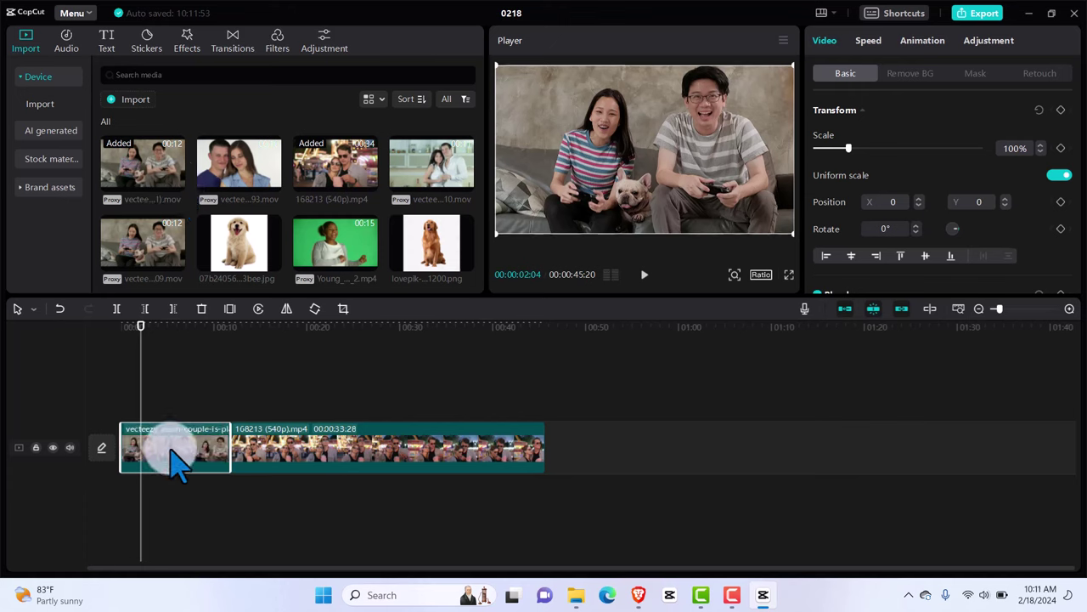
drag(170, 450, 209, 408)
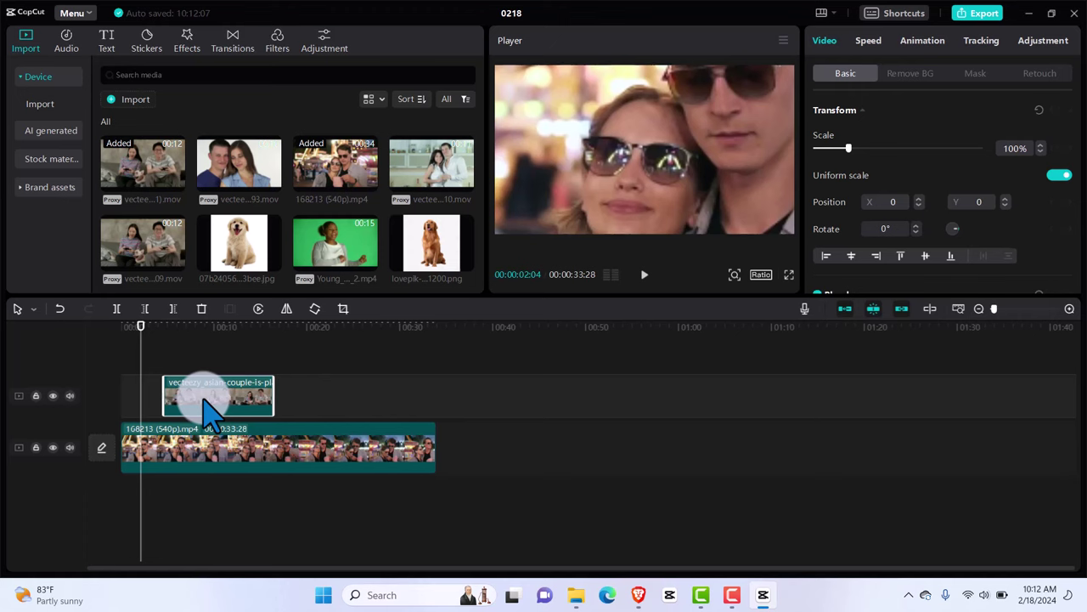
drag(273, 399, 233, 401)
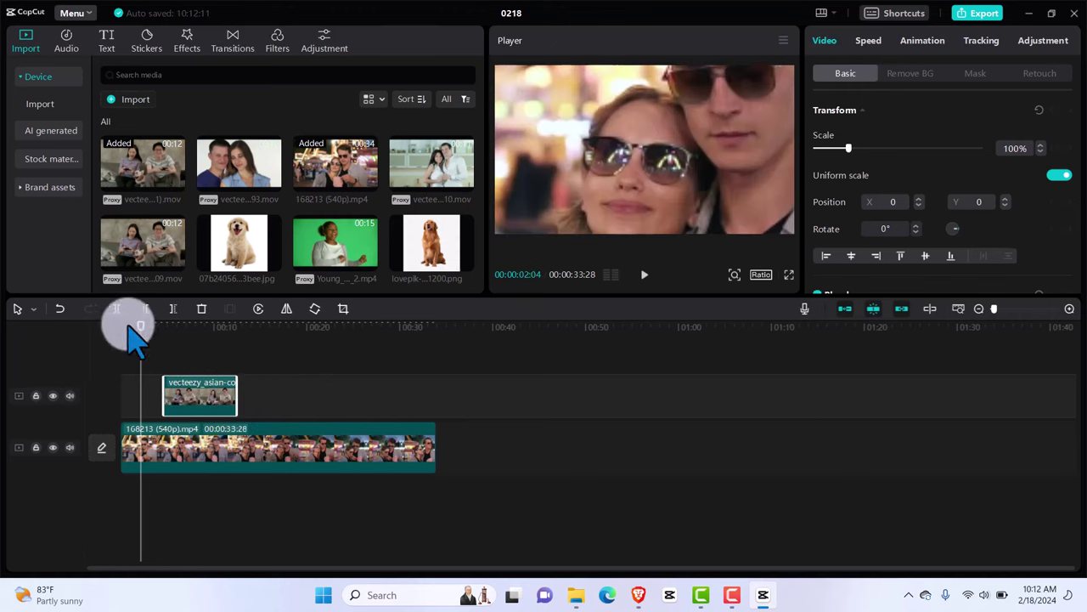
Shrink the gaming couple overlay to 38% and place it in the frame's lower right corner at about X 1066, Y -580
drag(136, 327, 183, 338)
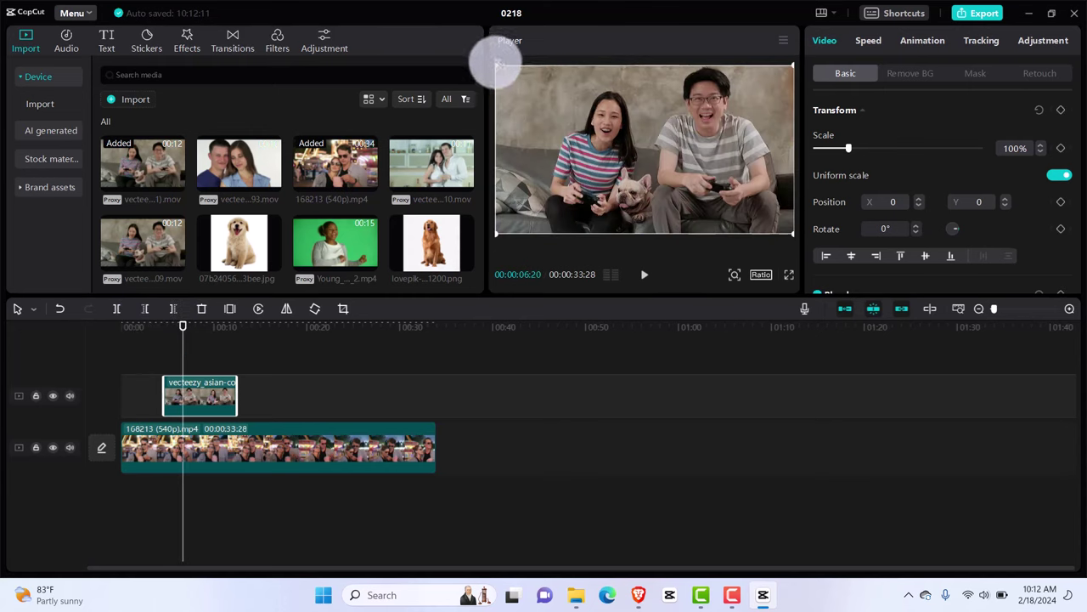
drag(497, 65, 631, 136)
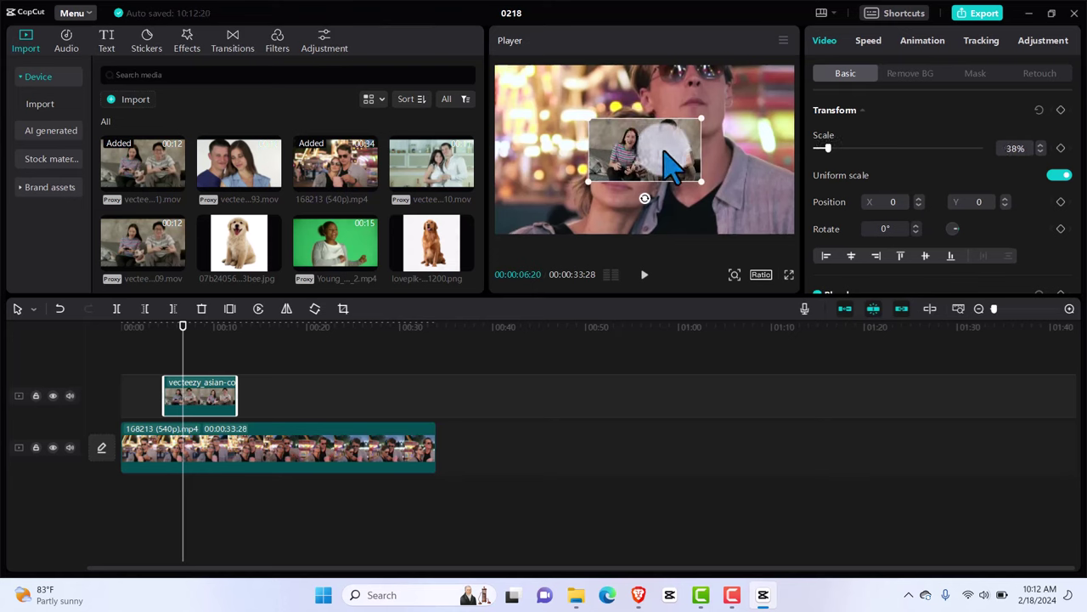
drag(672, 165, 748, 196)
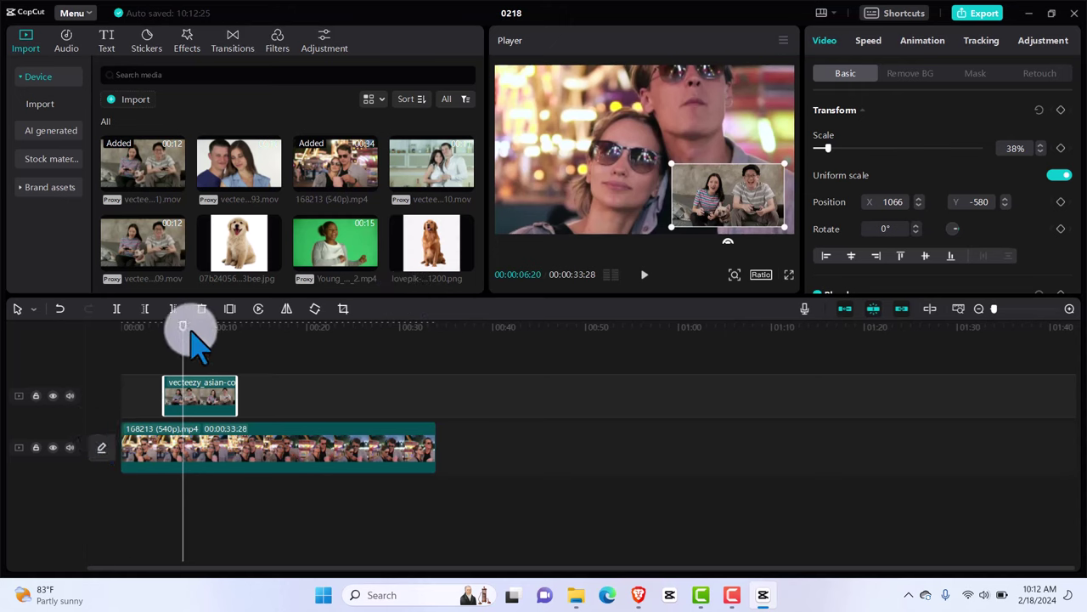
Add the trending TRY IT NOW! text template at 00:00:06:20 on a track above the overlay
click(107, 43)
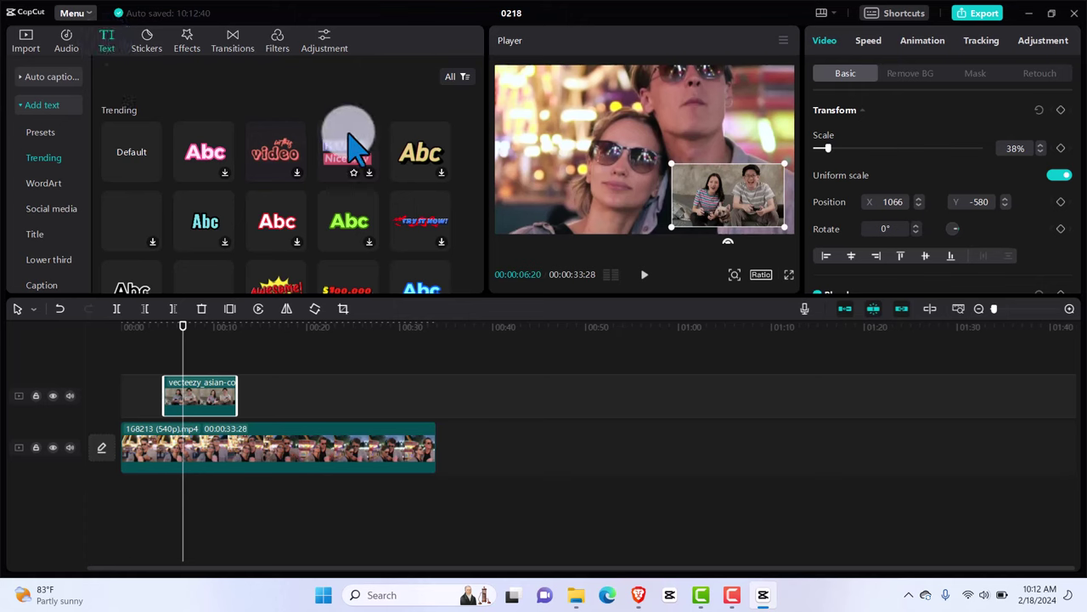
click(443, 237)
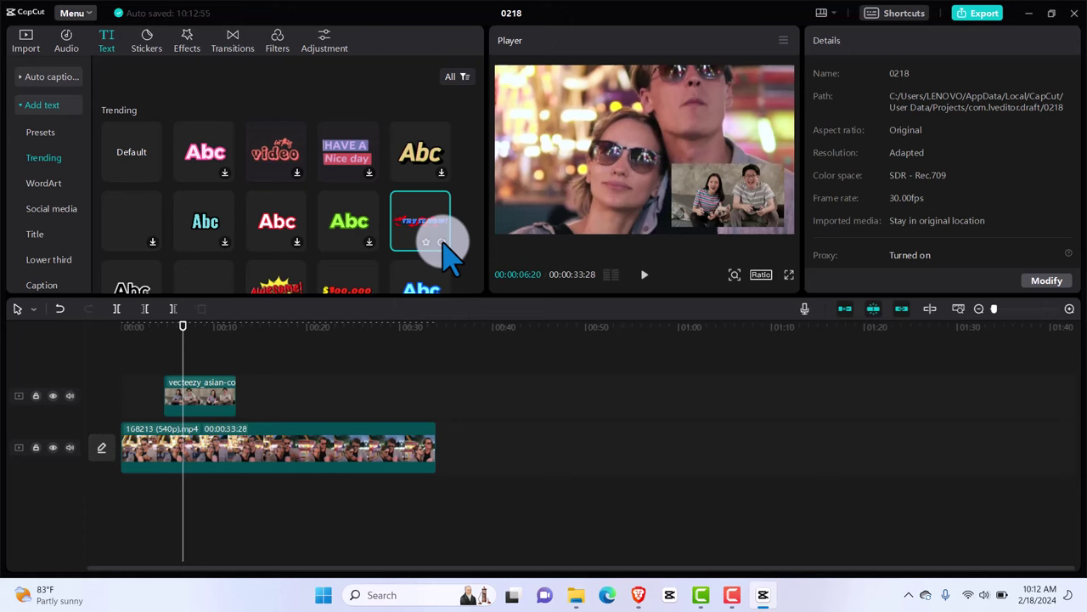
click(442, 241)
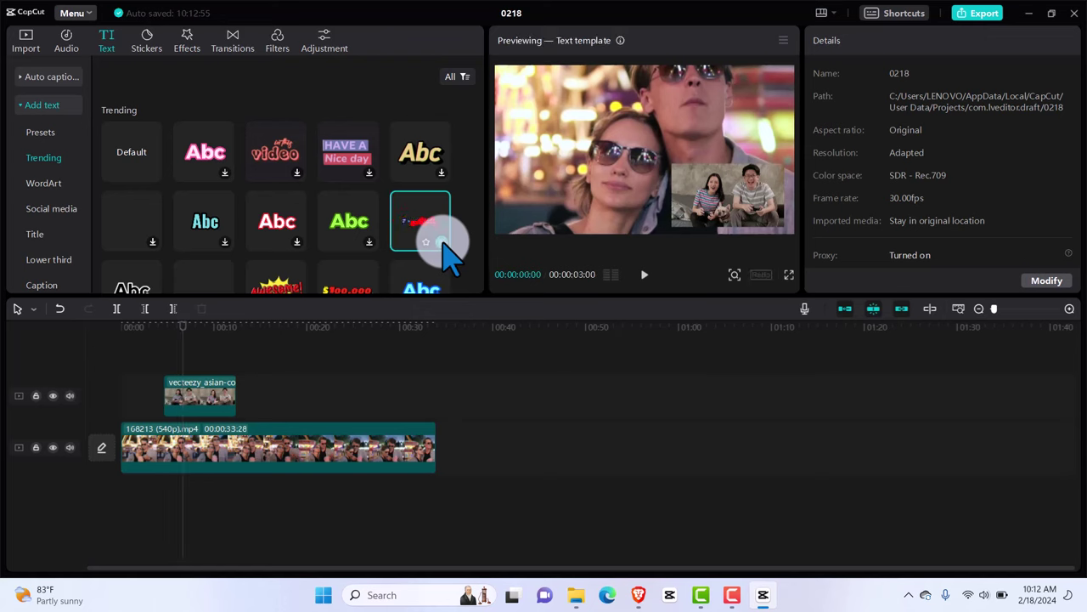
drag(443, 243, 213, 384)
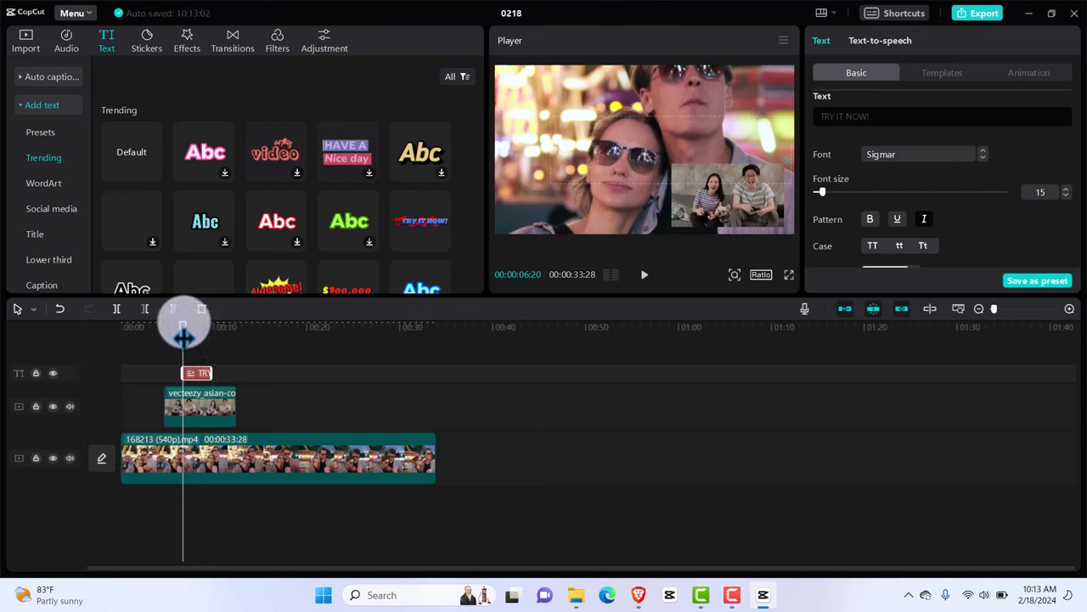
Replace the TRY IT NOW! title's wording with "Up Next"
drag(183, 336, 200, 338)
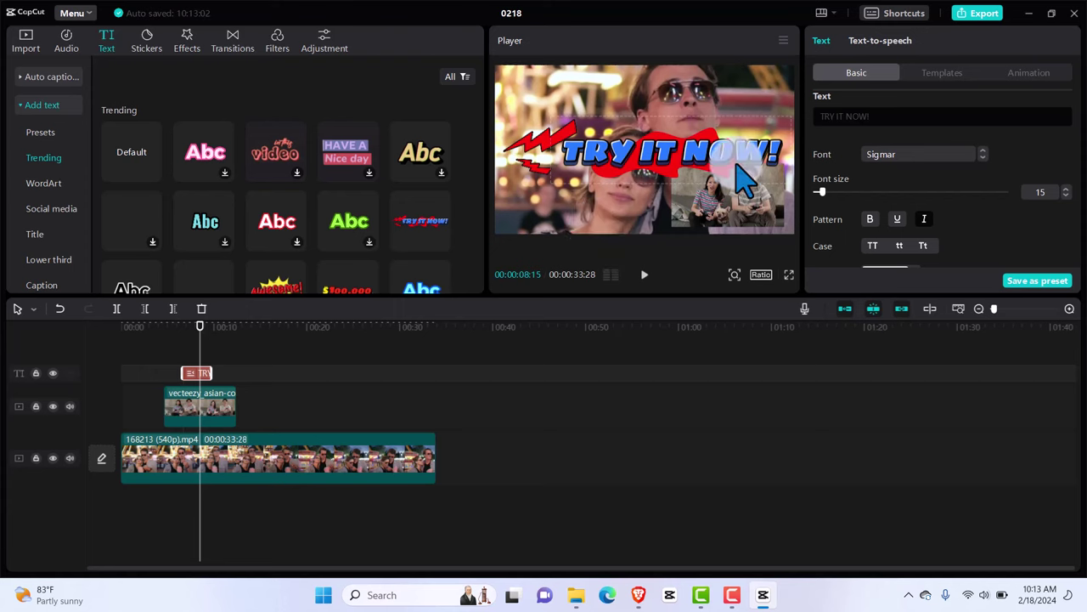
click(842, 118)
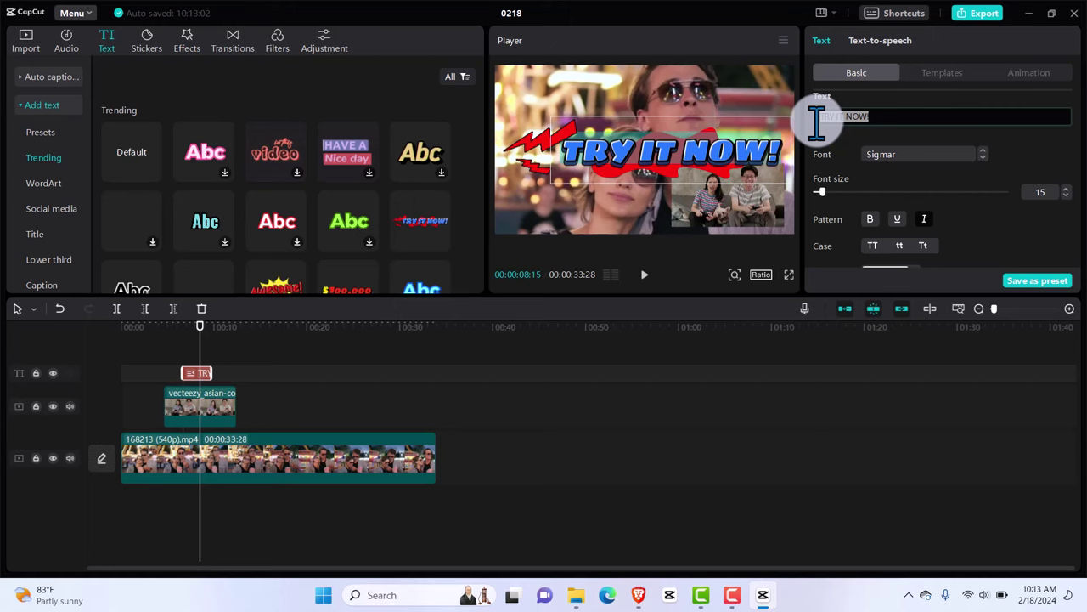
key(BackSpace)
text(up)
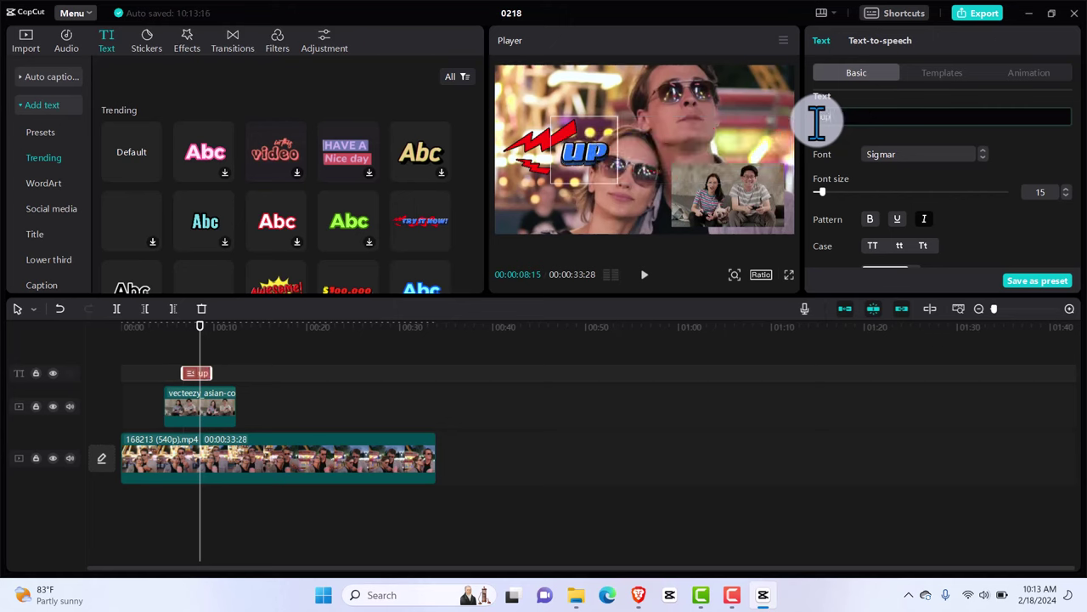
key(BackSpace)
key(BackSpace)
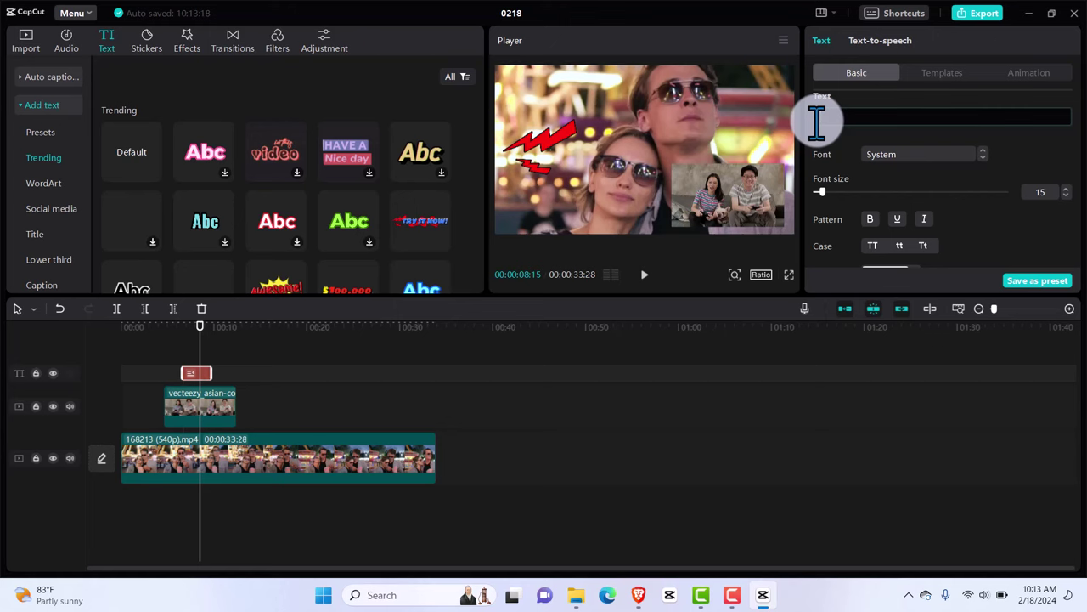
key(ctrl+z)
key(ctrl+z)
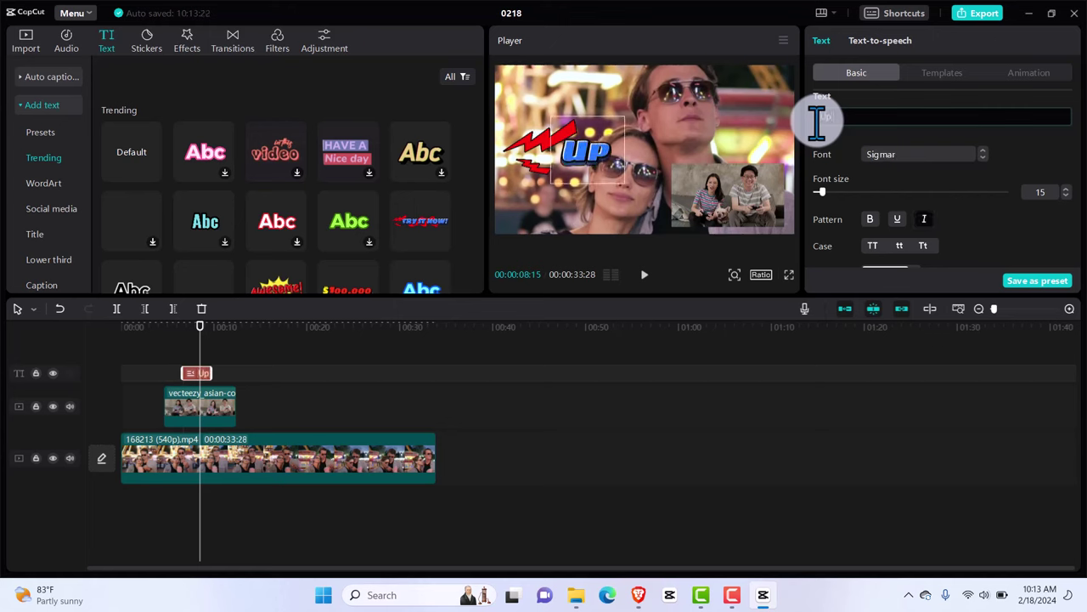
text(Next)
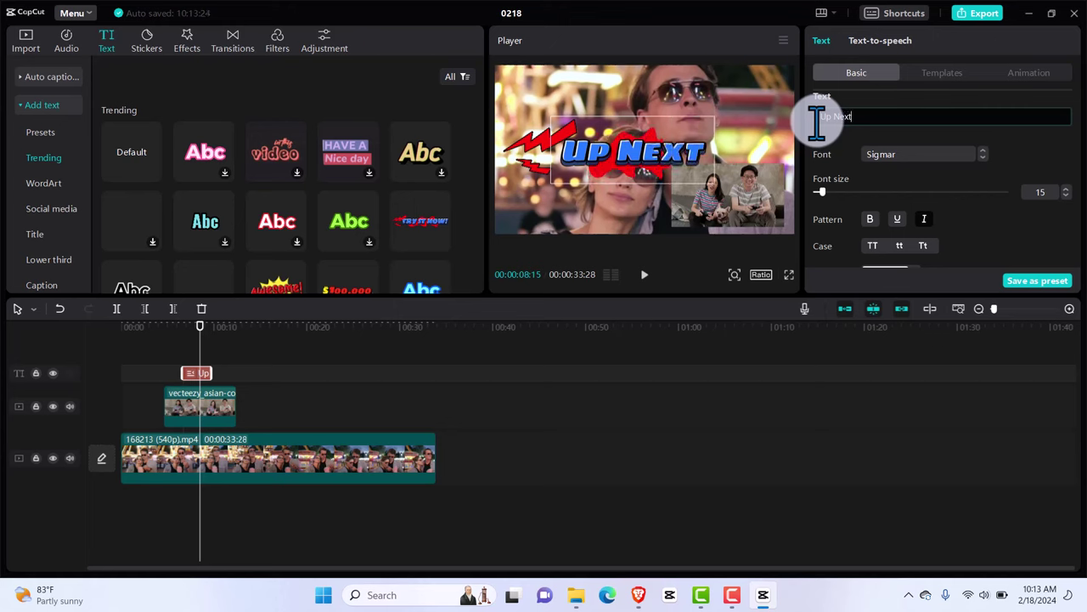
Reduce the Up Next title to font size 6 and place it just above the gaming couple overlay at X 2082, Y 0
drag(831, 199, 819, 191)
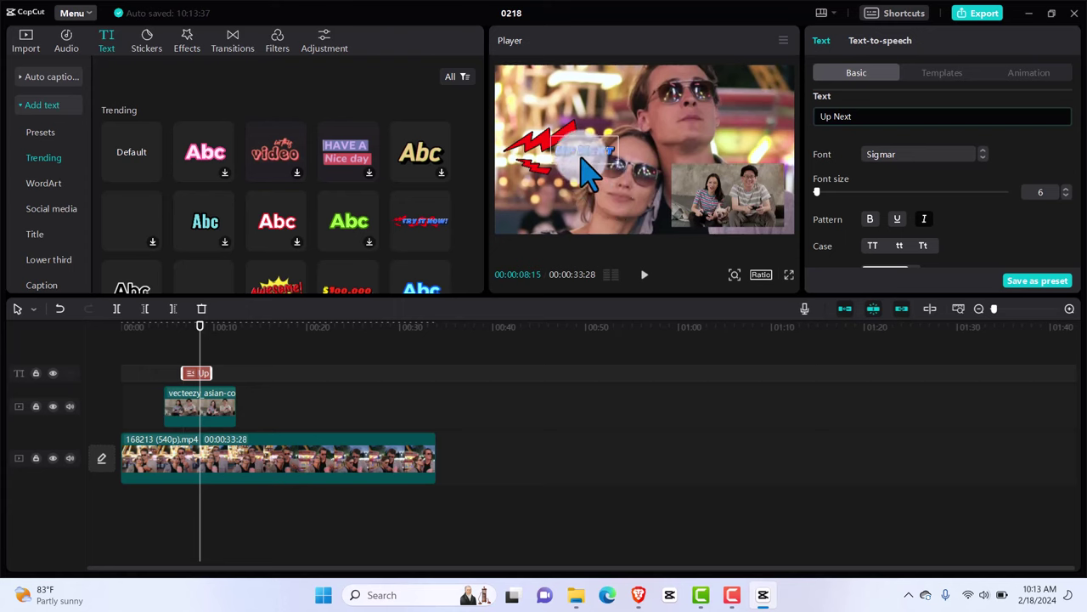
drag(589, 166, 742, 153)
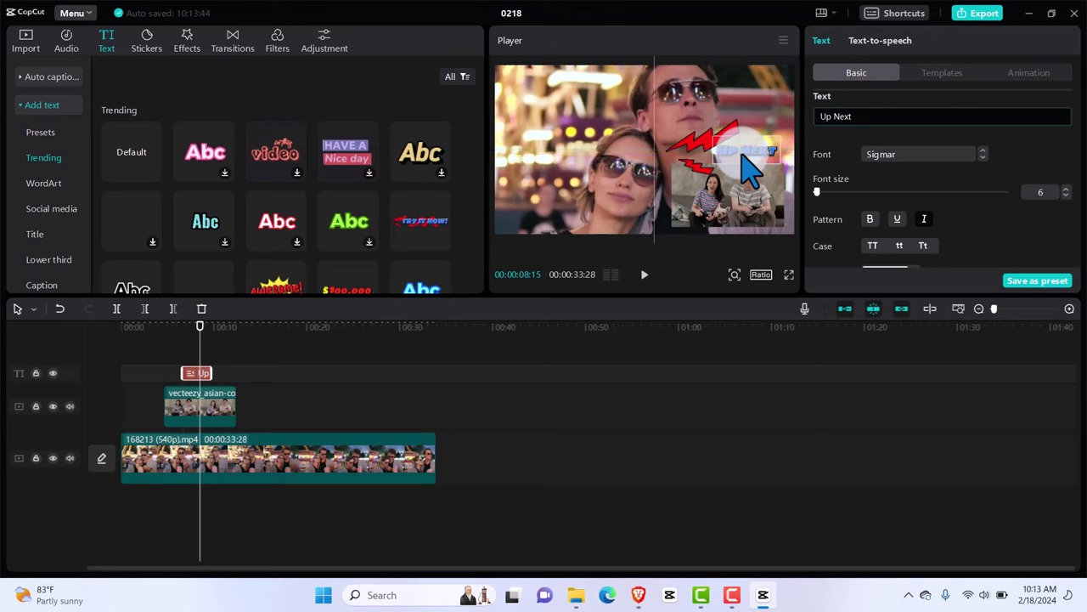
drag(742, 153, 744, 155)
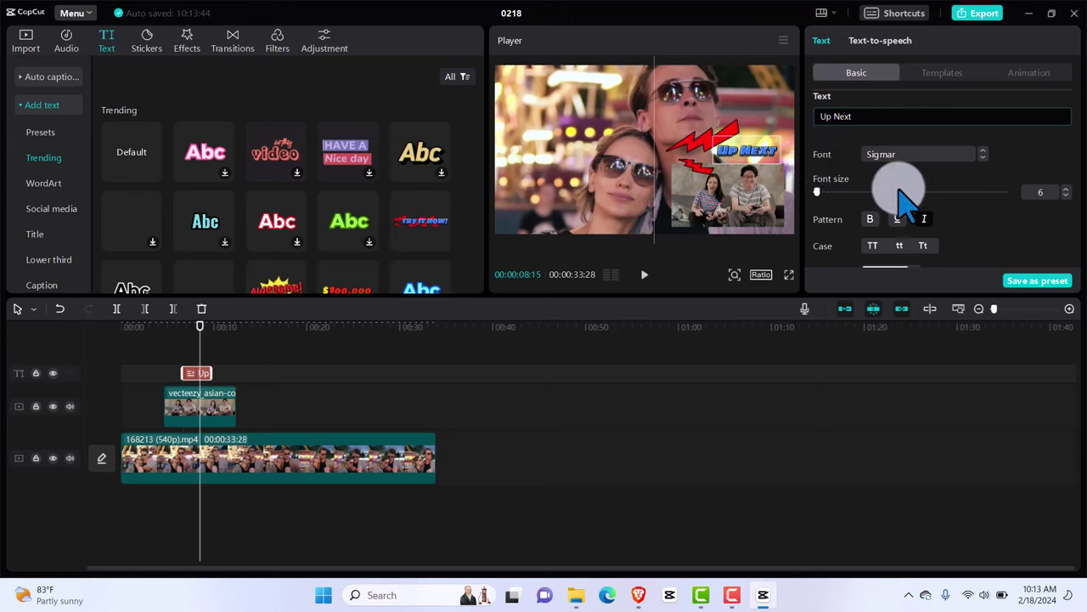
scroll(905, 200, down, 10)
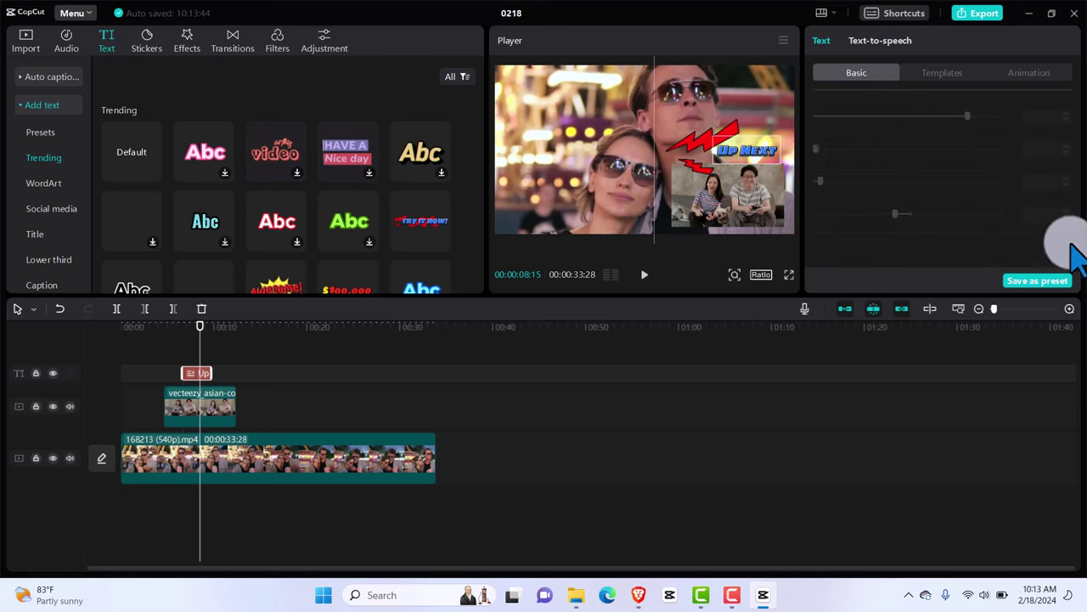
mouse_move(1077, 259)
mouse_down()
mouse_move(1073, 124)
mouse_move(1078, 191)
mouse_up()
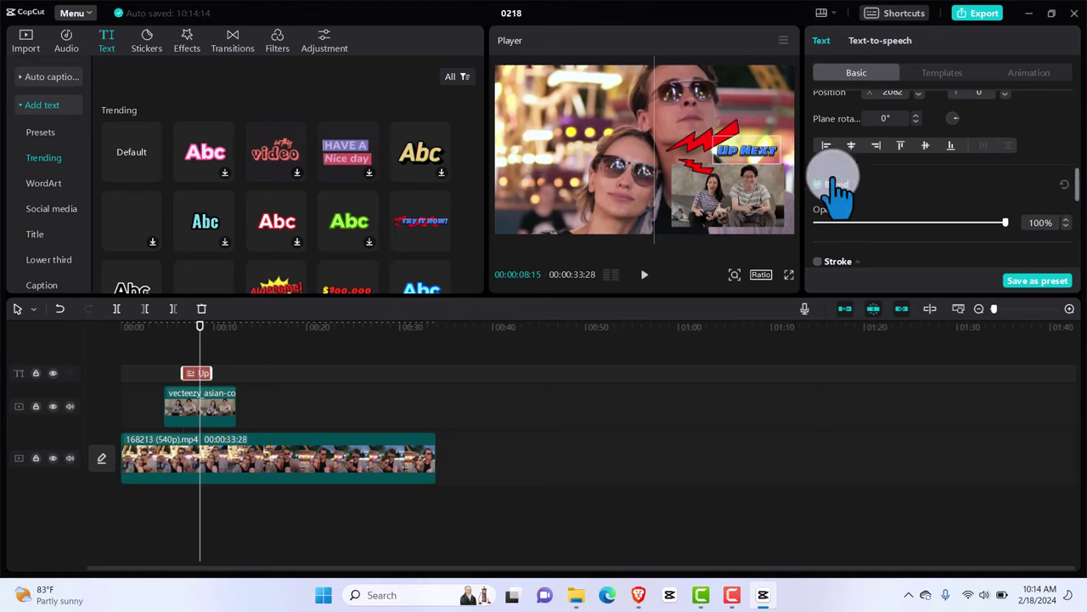
Keyframe the gaming couple overlay to slide up from X 1143, Y -1487 at 00:00:04:19 to X 1084, Y -590 at 00:00:06:01
drag(201, 340, 167, 340)
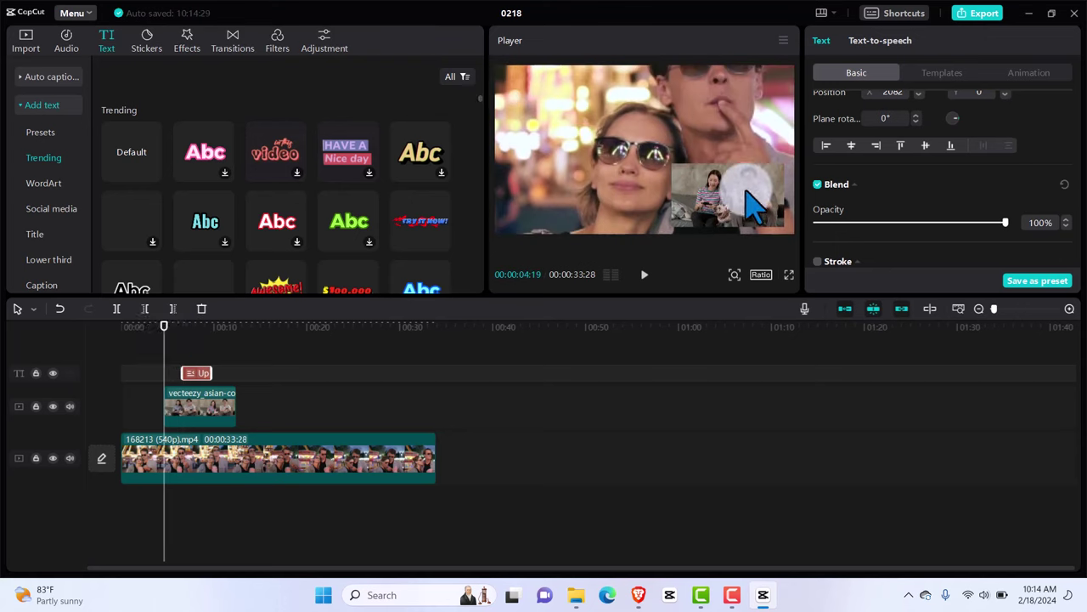
click(184, 413)
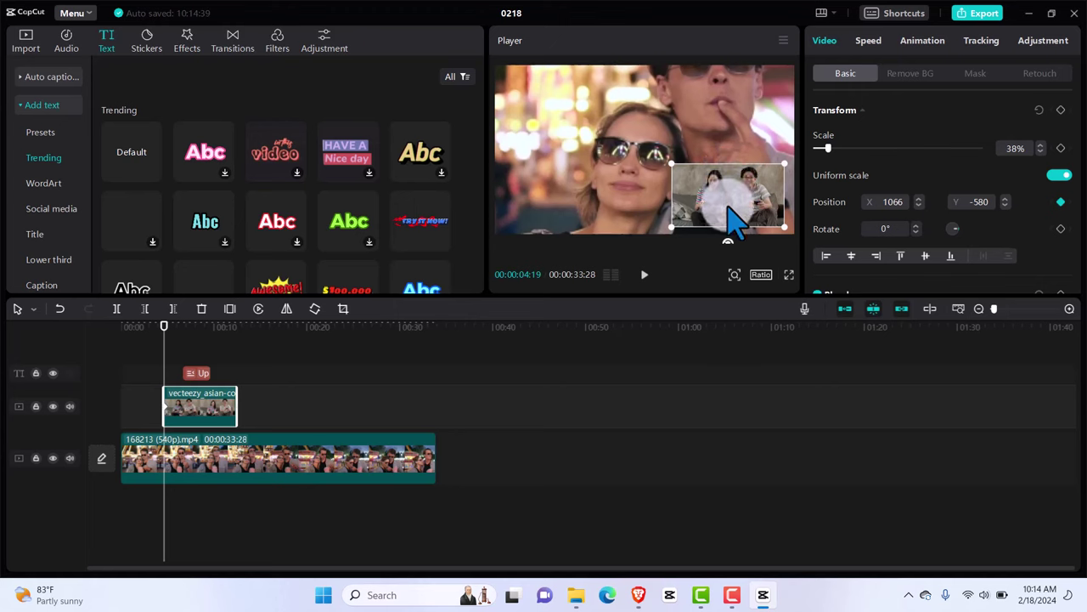
drag(736, 222, 736, 242)
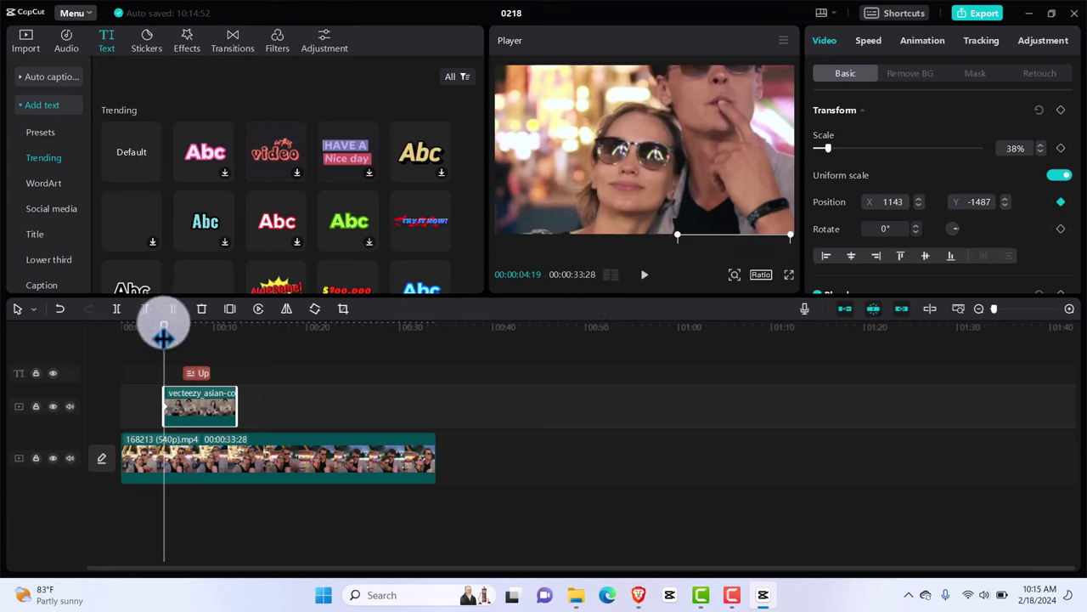
drag(164, 338, 176, 339)
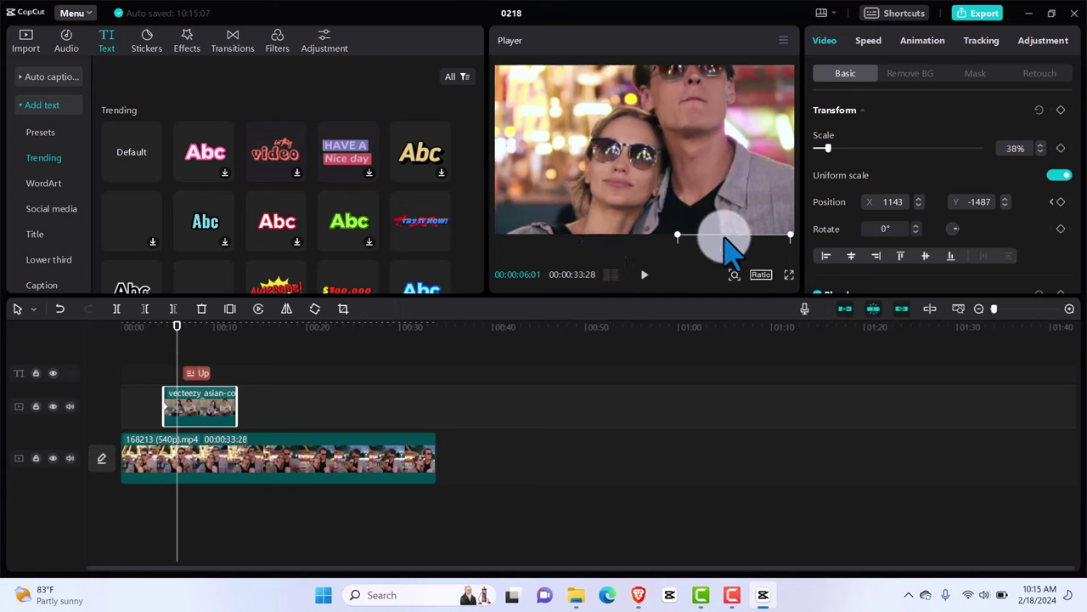
drag(725, 236, 725, 181)
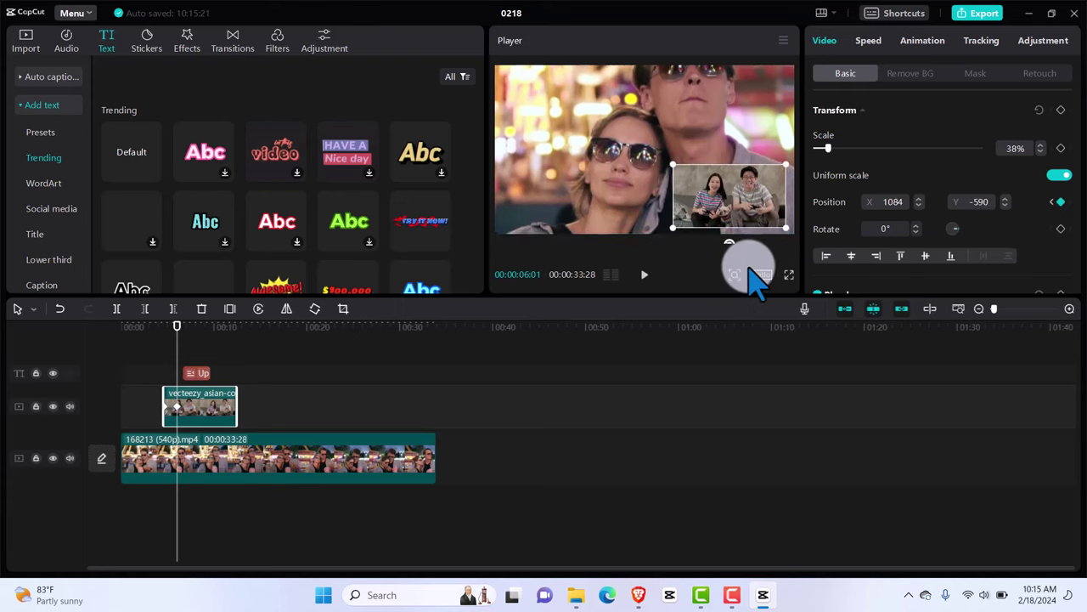
Play the overlay's slide-in from 00:00:03:29 until the Up Next title appears
click(158, 338)
drag(158, 338, 157, 338)
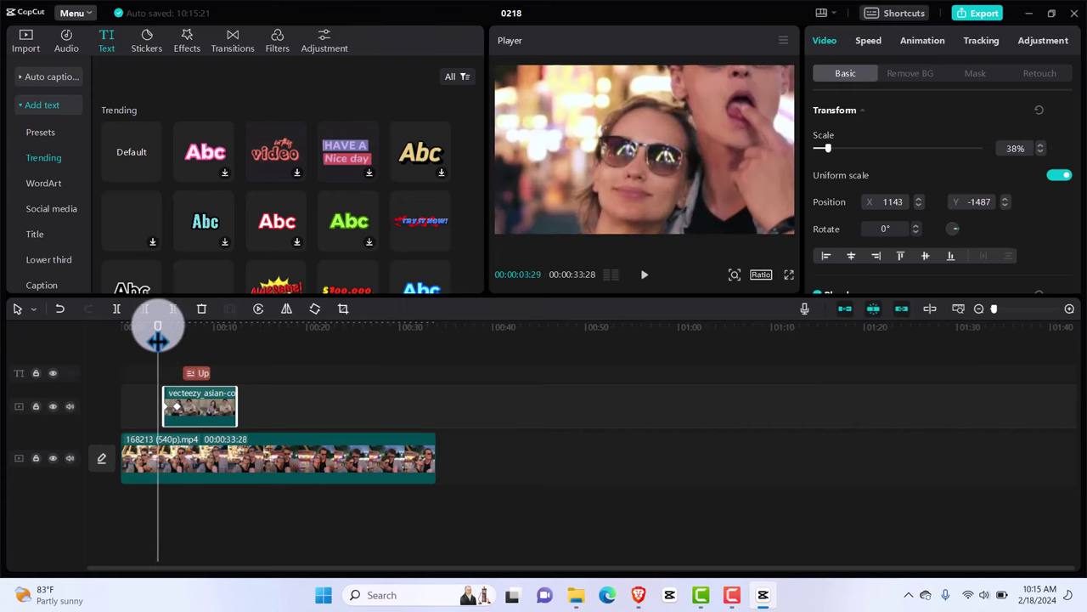
key(space)
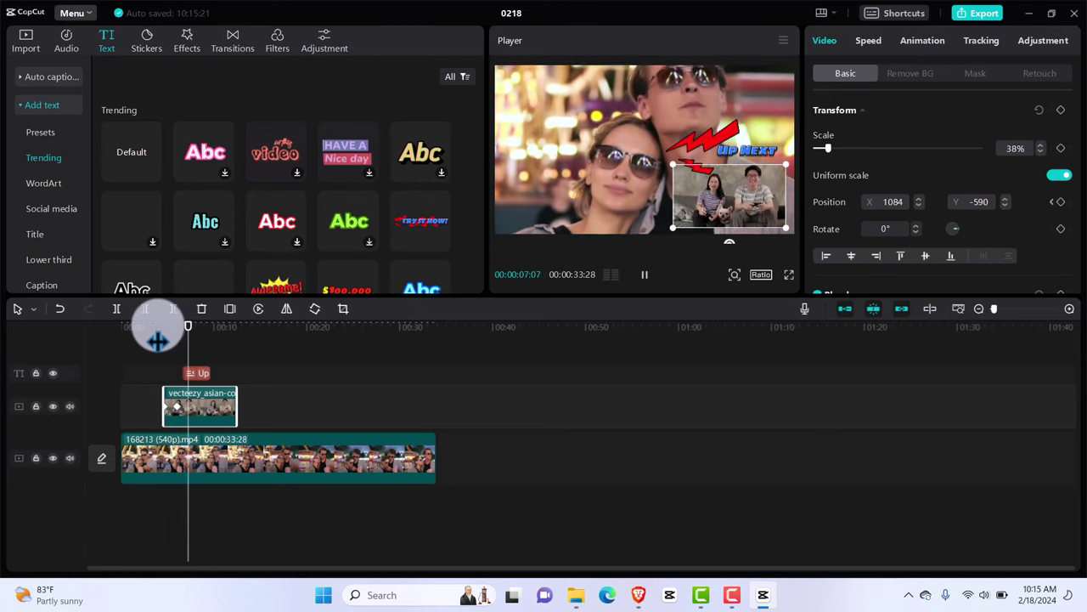
key(space)
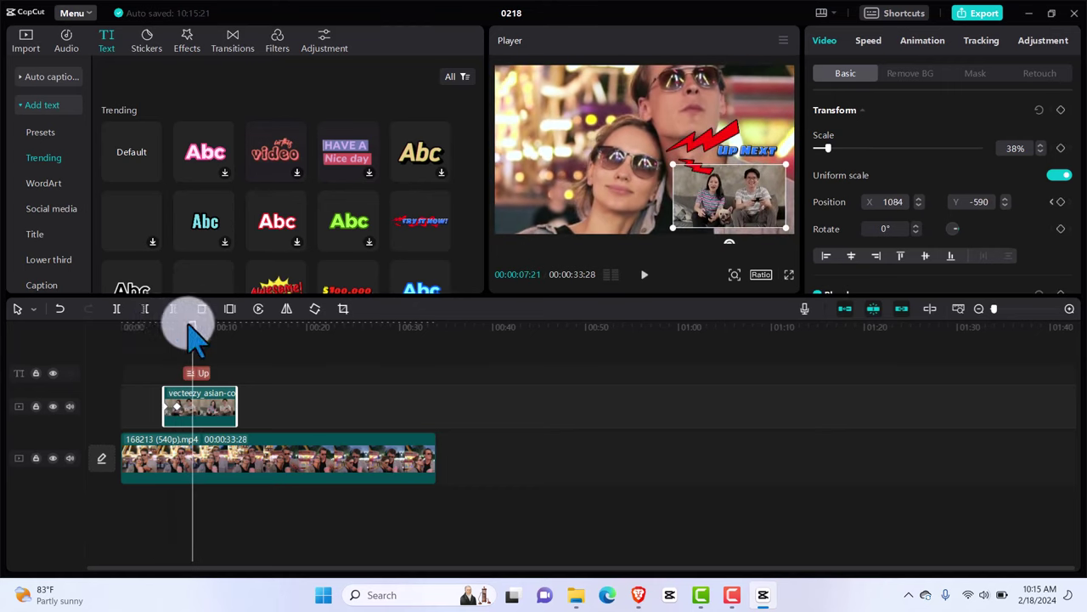
Move the overlay's second position keyframe earlier, just past the 5-second mark, and replay the faster slide-in
click(174, 417)
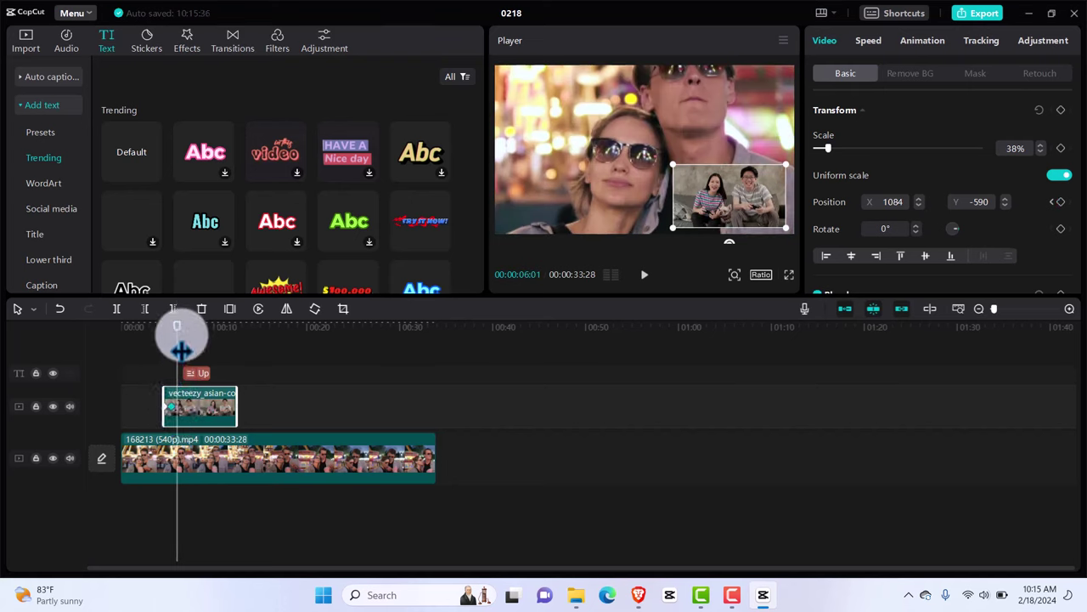
drag(177, 327, 163, 340)
key(space)
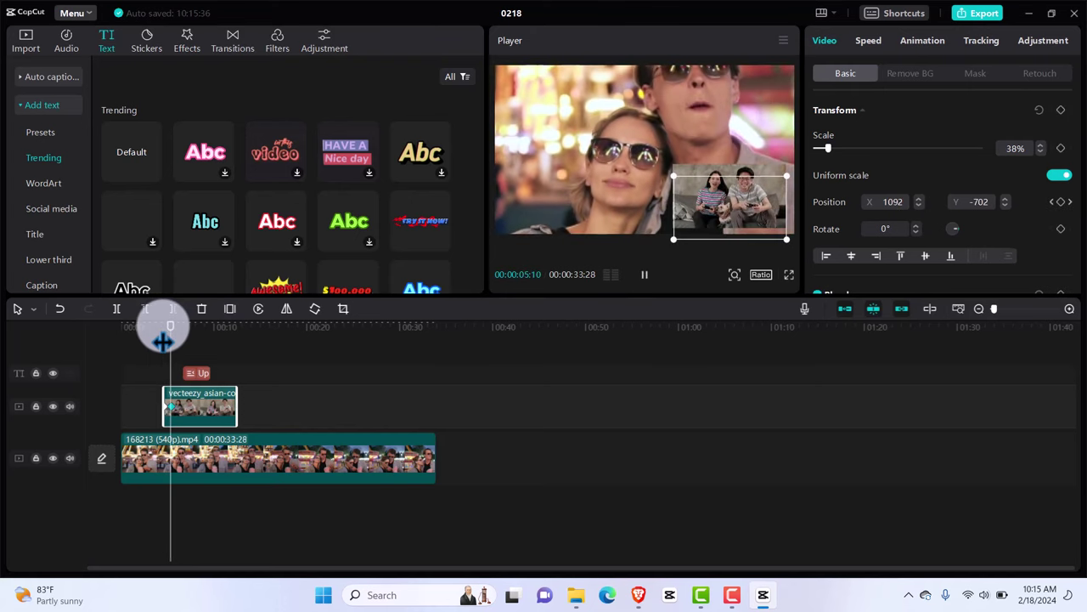
key(space)
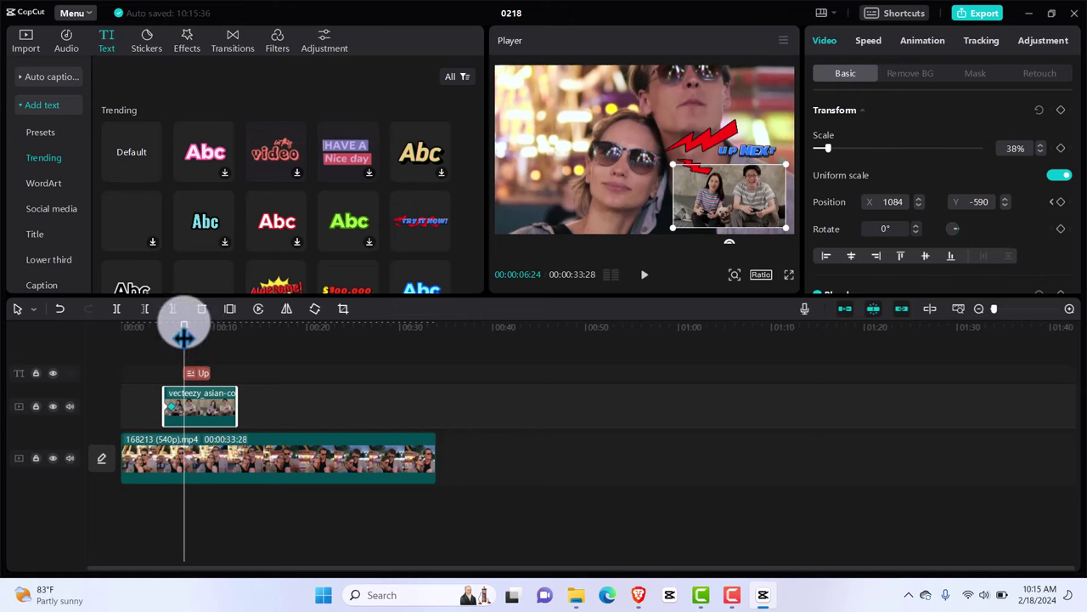
Examine the Up Next title's Transform, Blend and Stroke settings for keyframe controls, from 00:00:06:20 to 00:00:07:06
drag(183, 337, 180, 337)
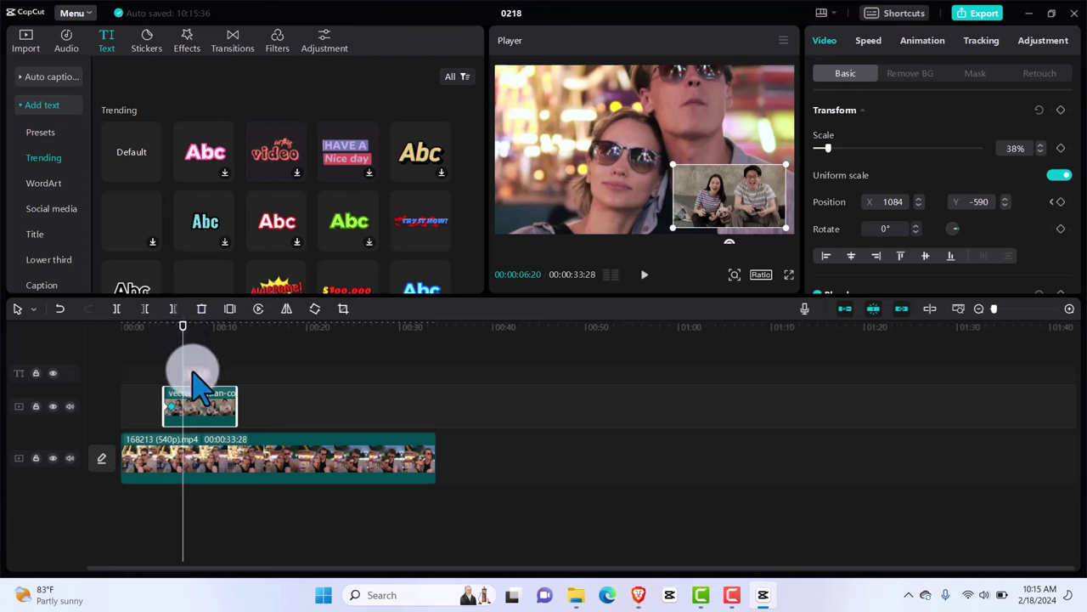
click(193, 374)
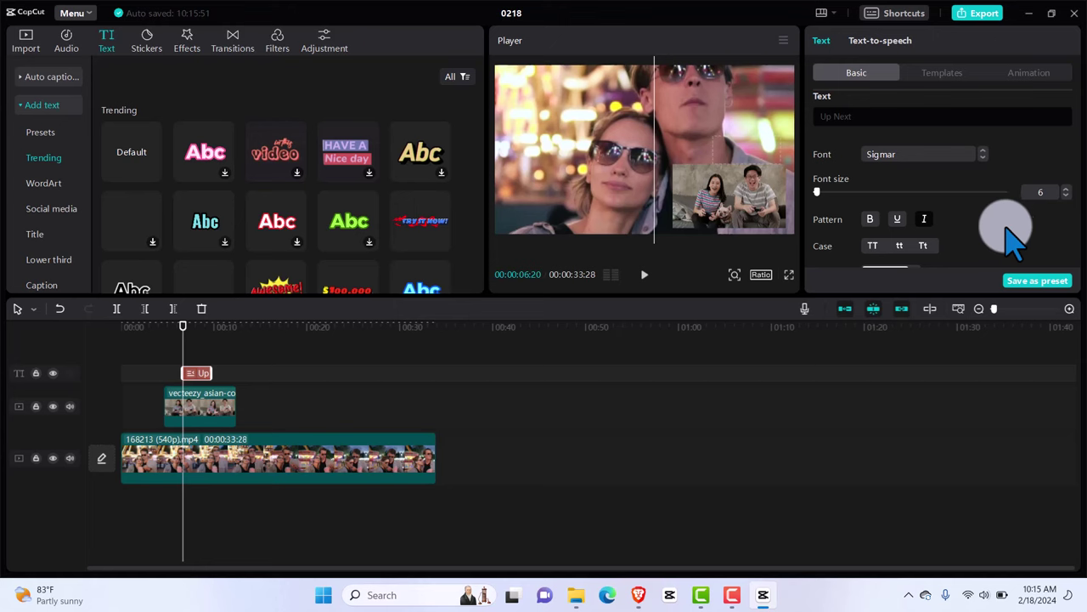
scroll(1011, 238, down, 10)
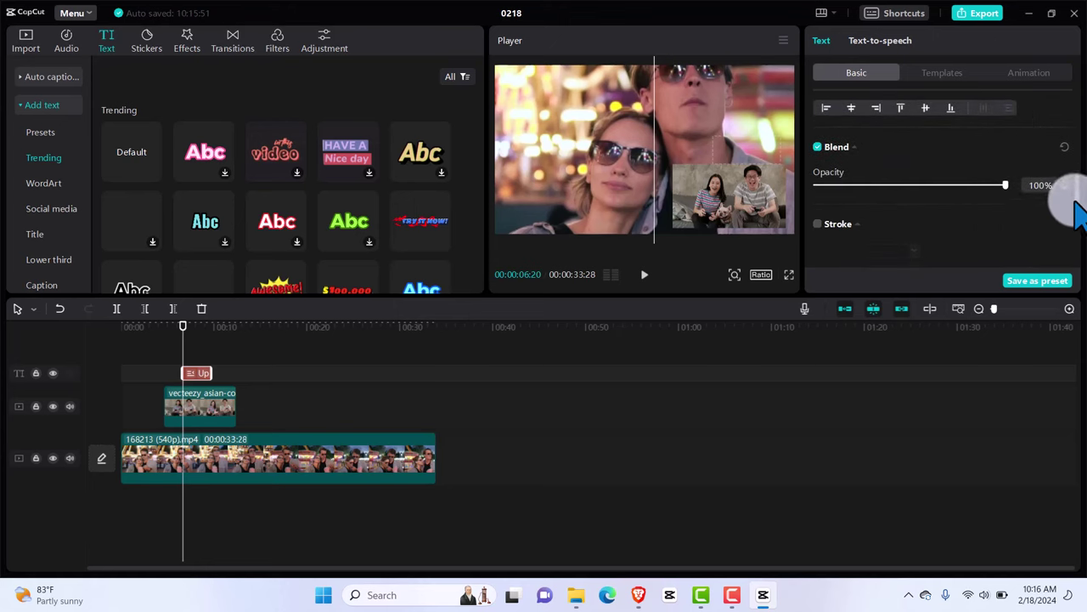
scroll(1074, 204, up, 5)
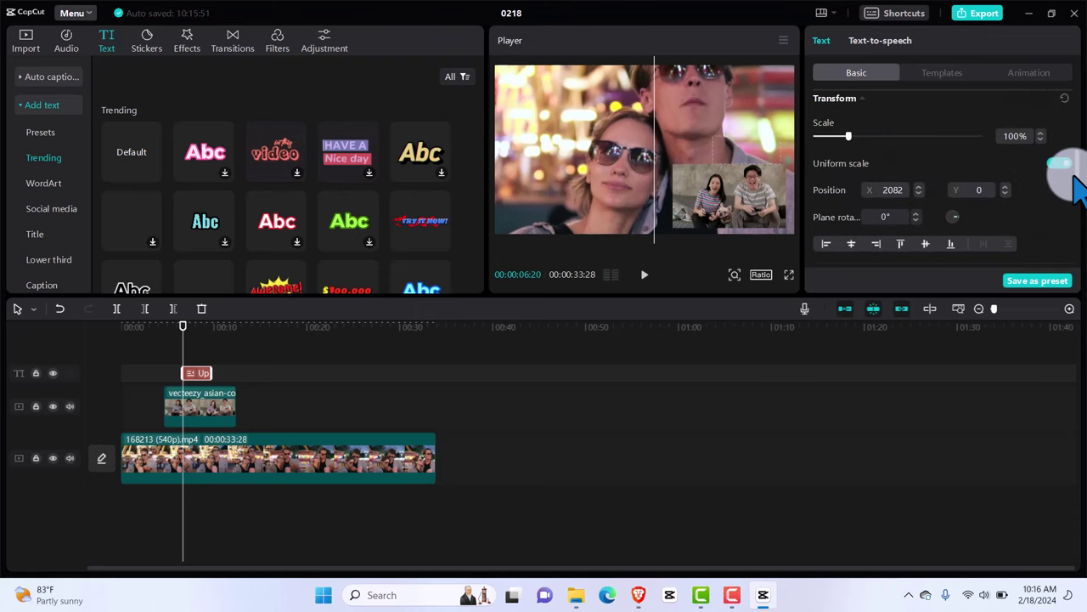
scroll(1073, 177, down, 1)
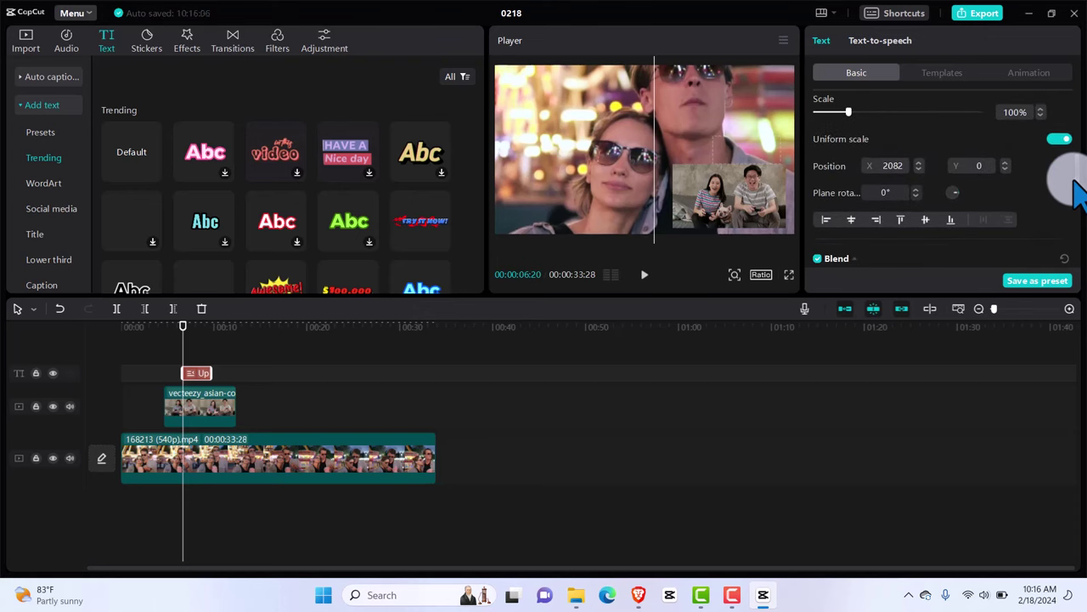
scroll(1074, 185, up, 3)
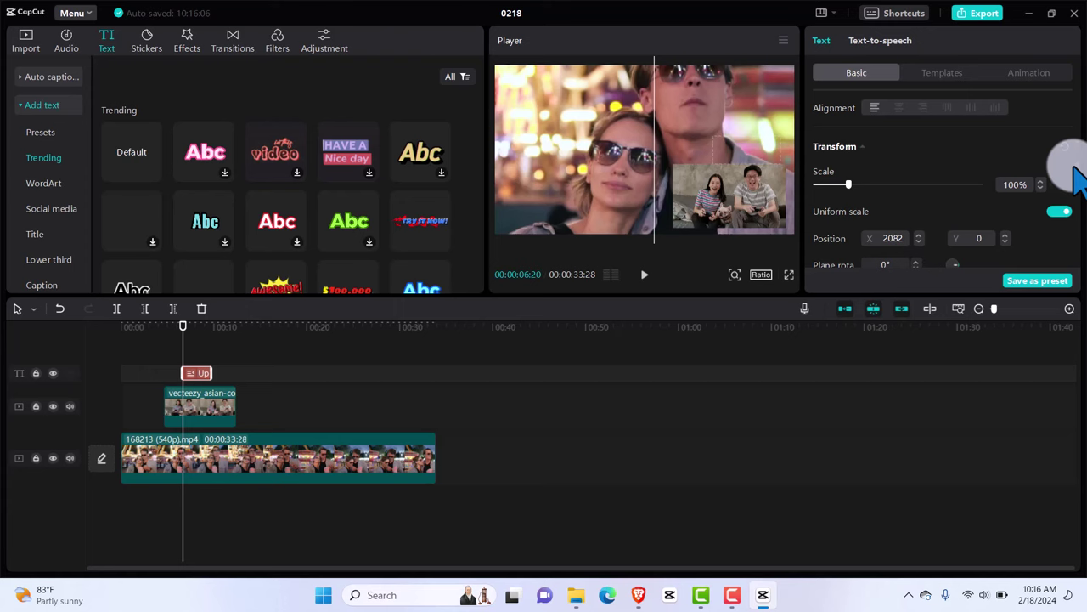
scroll(1075, 175, down, 2)
scroll(1075, 172, up, 3)
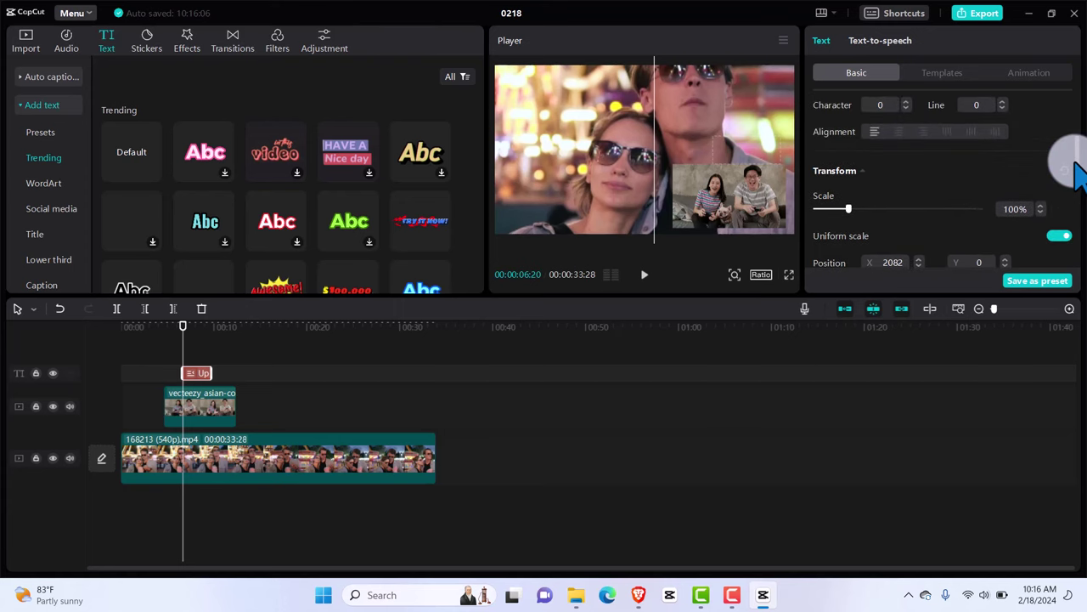
scroll(1075, 174, down, 3)
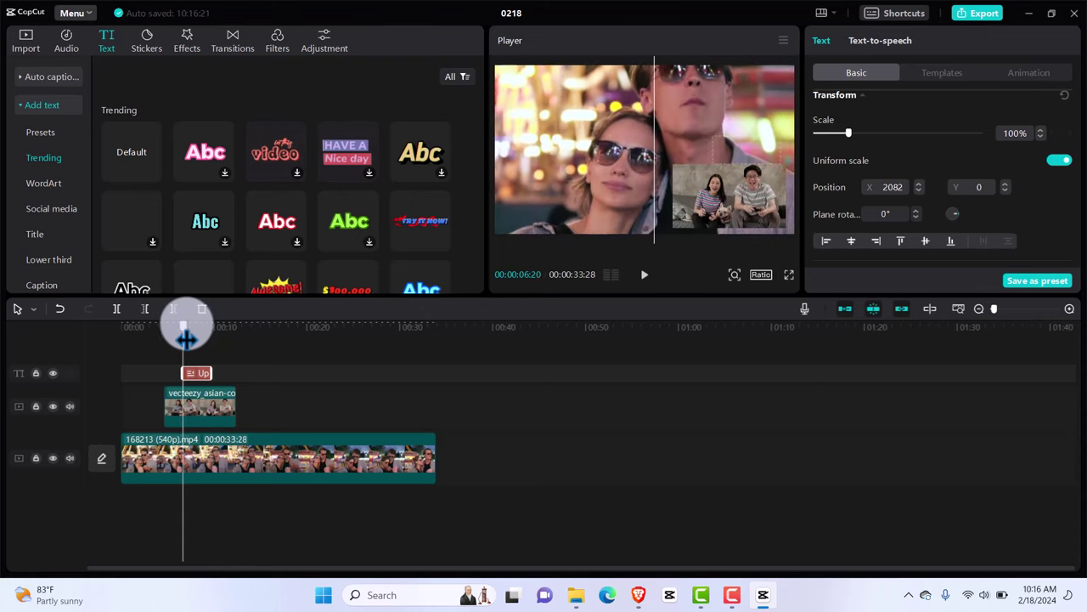
drag(186, 338, 188, 338)
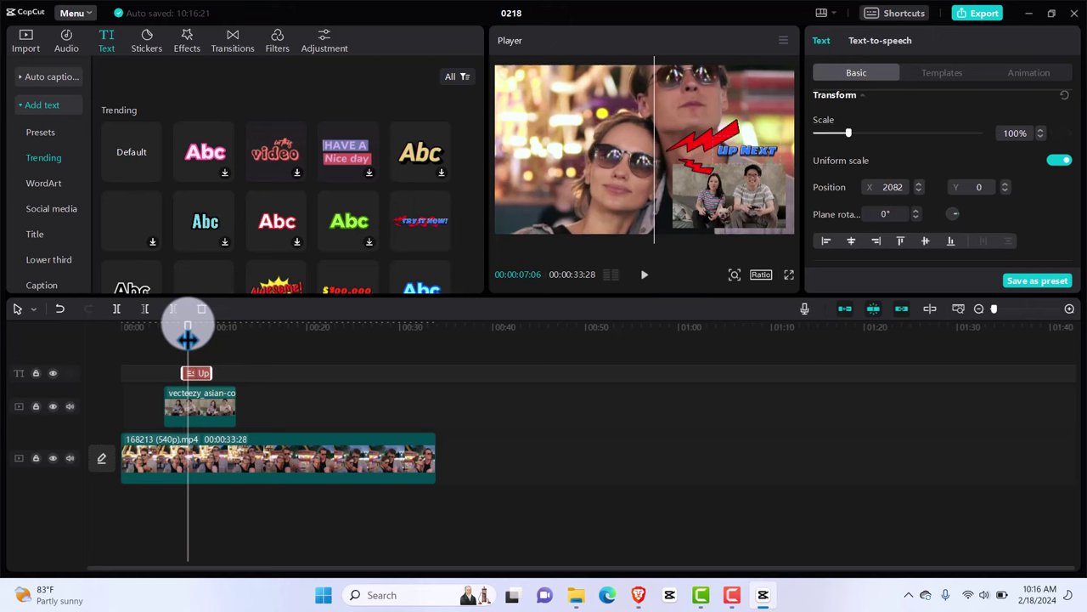
click(890, 189)
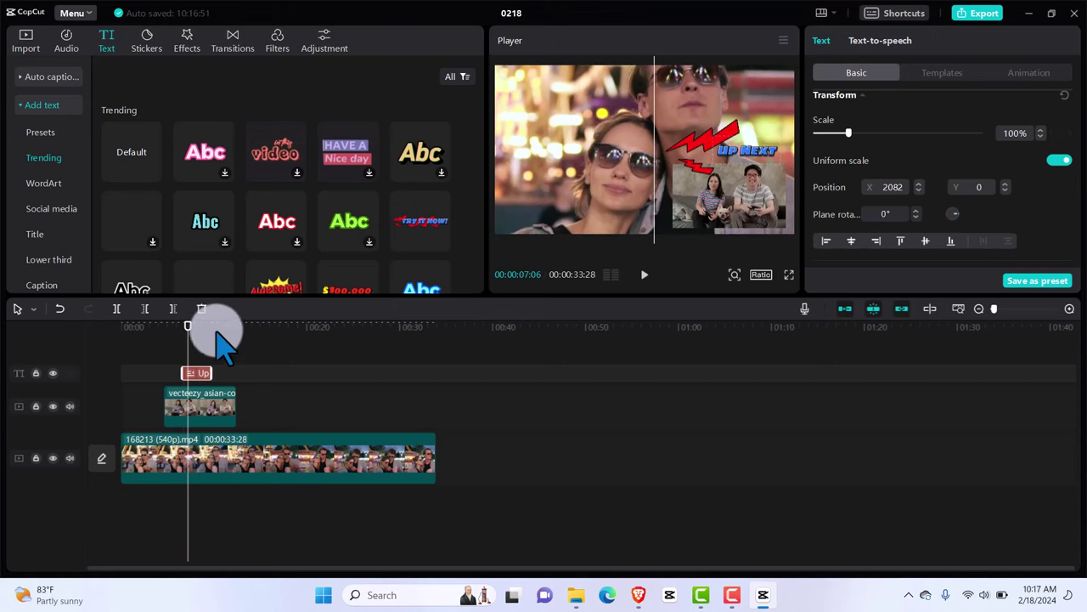
Play the layered sequence from the start and extend the Up Next title's end to about 00:00:10:24
drag(187, 333, 113, 333)
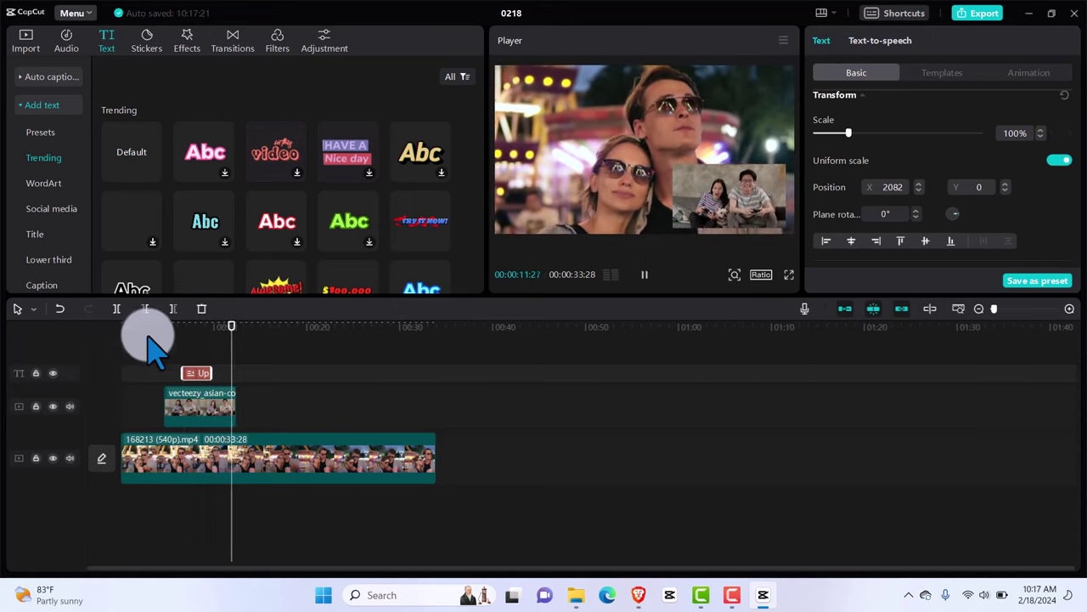
drag(241, 332, 220, 373)
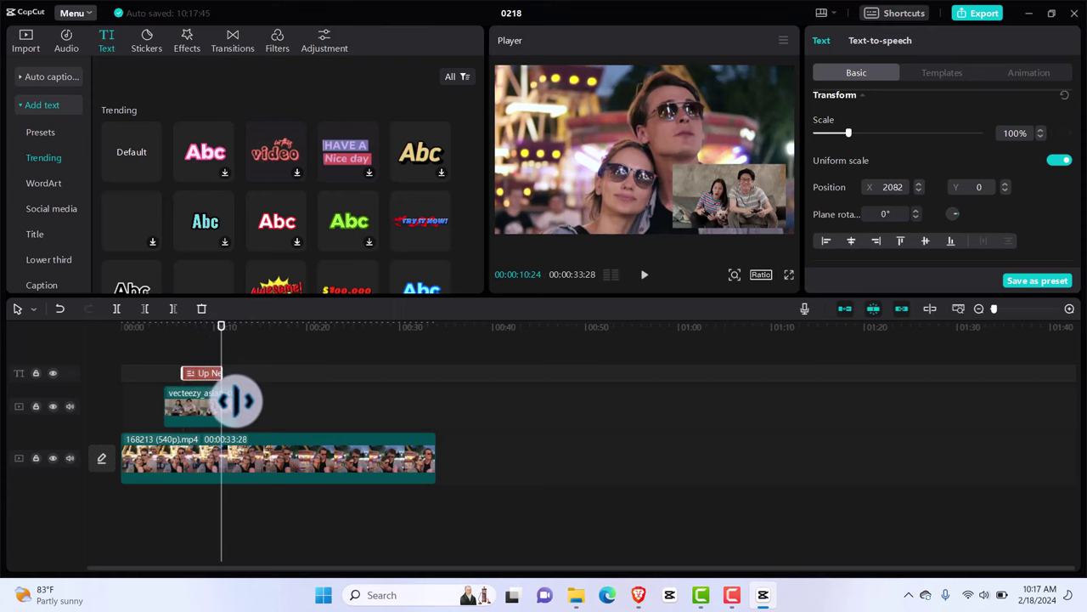
click(232, 401)
key(shift+Left)
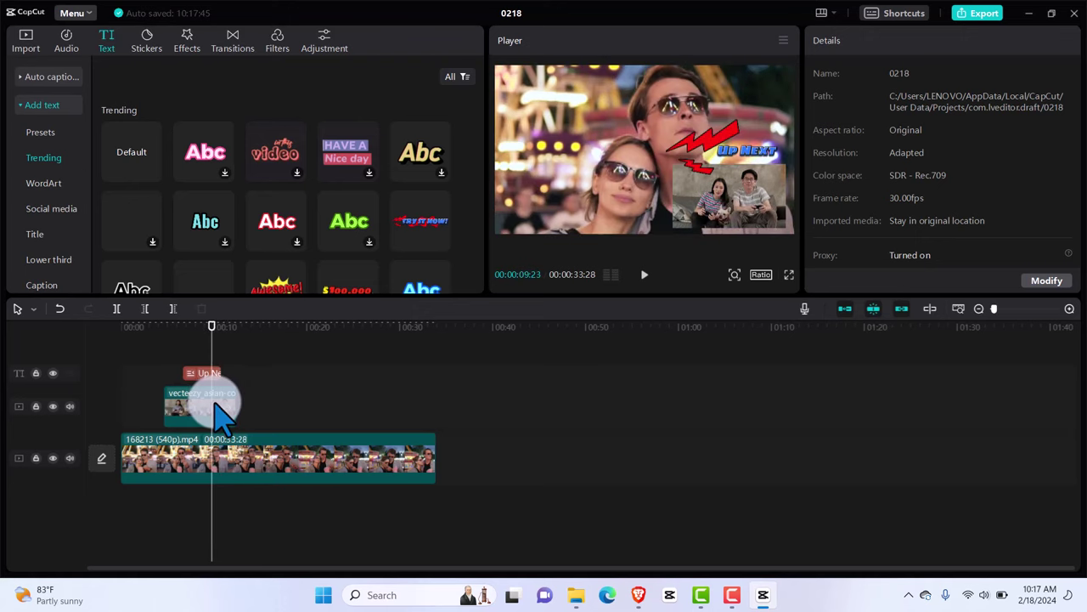
Trim the picture-in-picture overlay's end to match the Up Next title's end, and play the sequence from 00:00:03:07
click(221, 416)
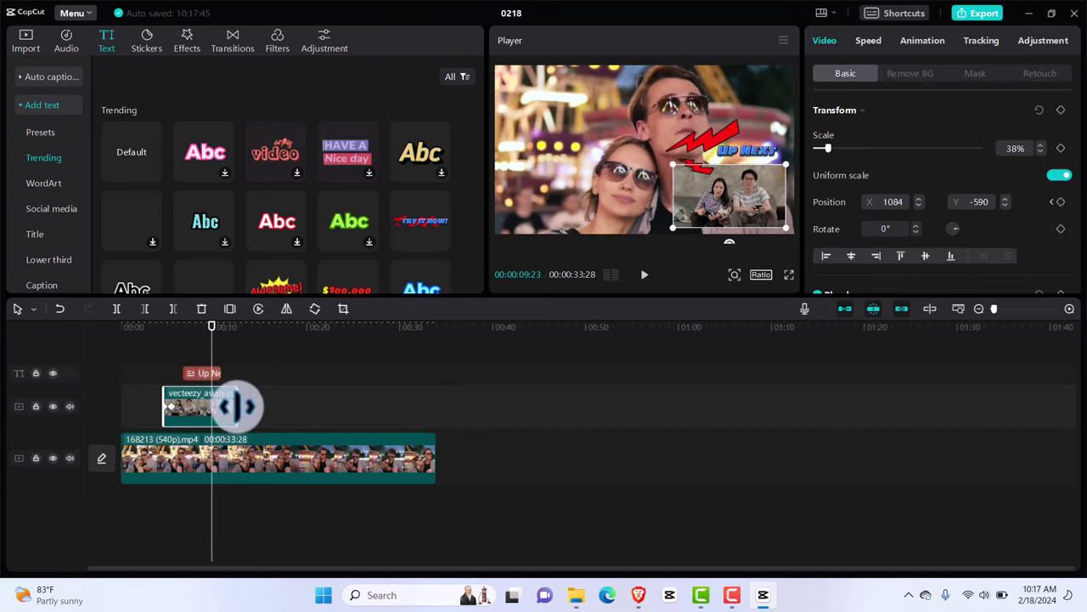
drag(236, 405, 222, 404)
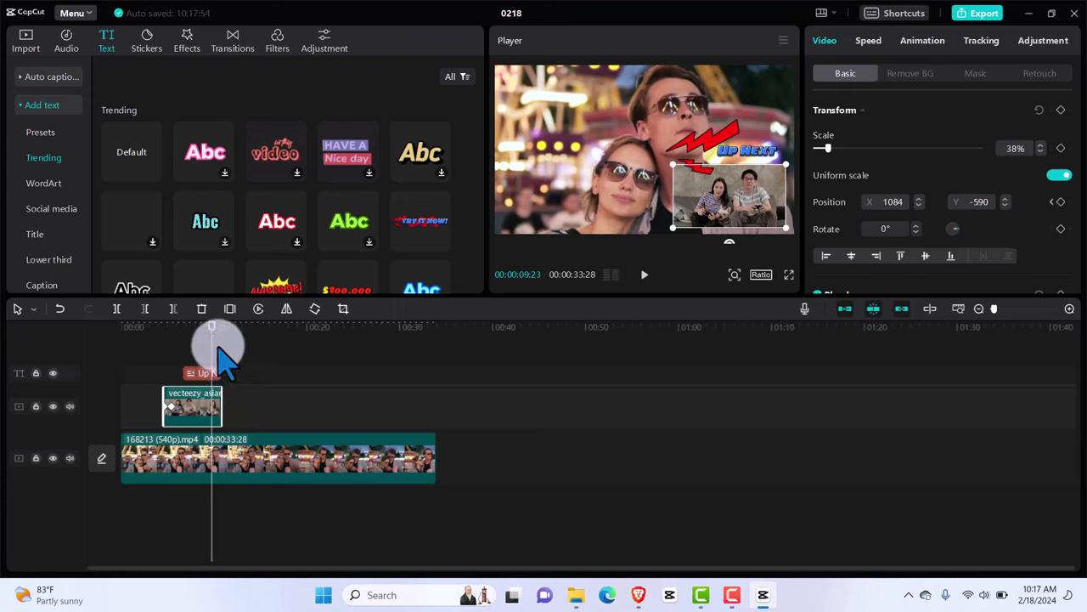
drag(211, 323, 146, 347)
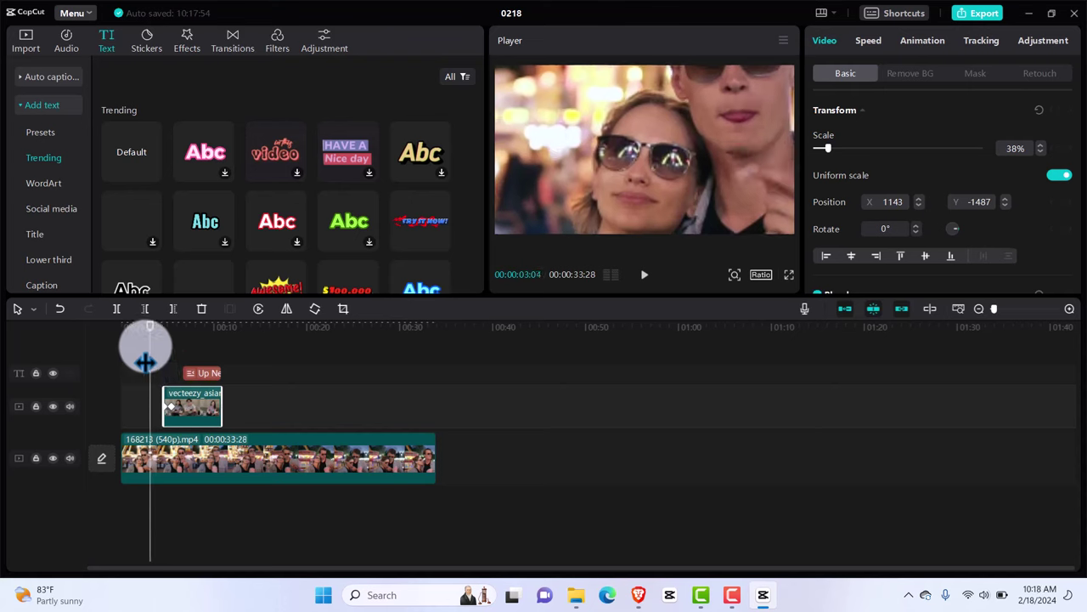
click(164, 374)
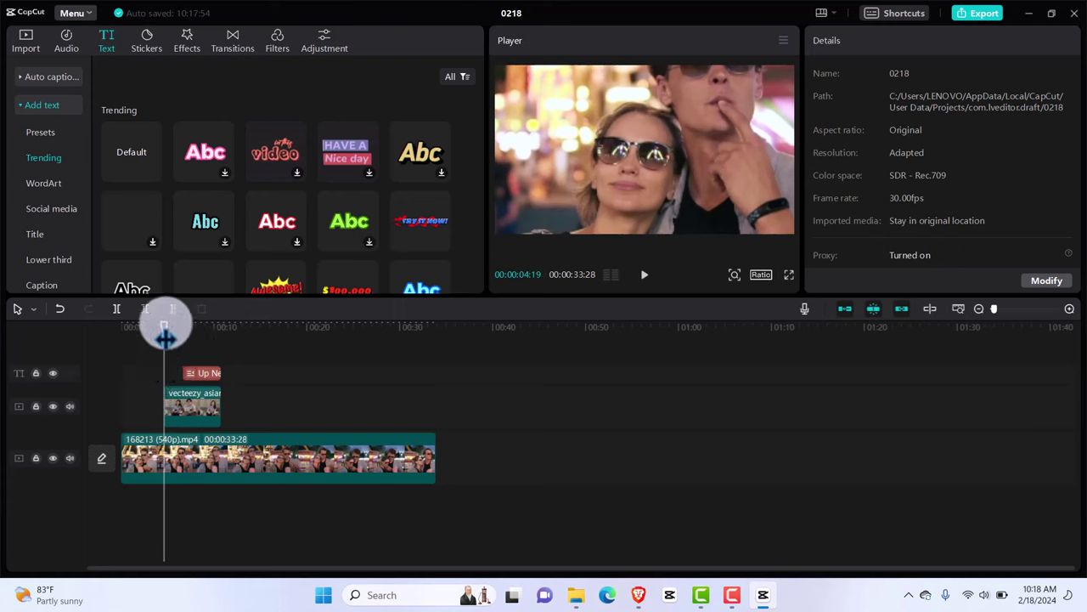
drag(159, 337, 153, 339)
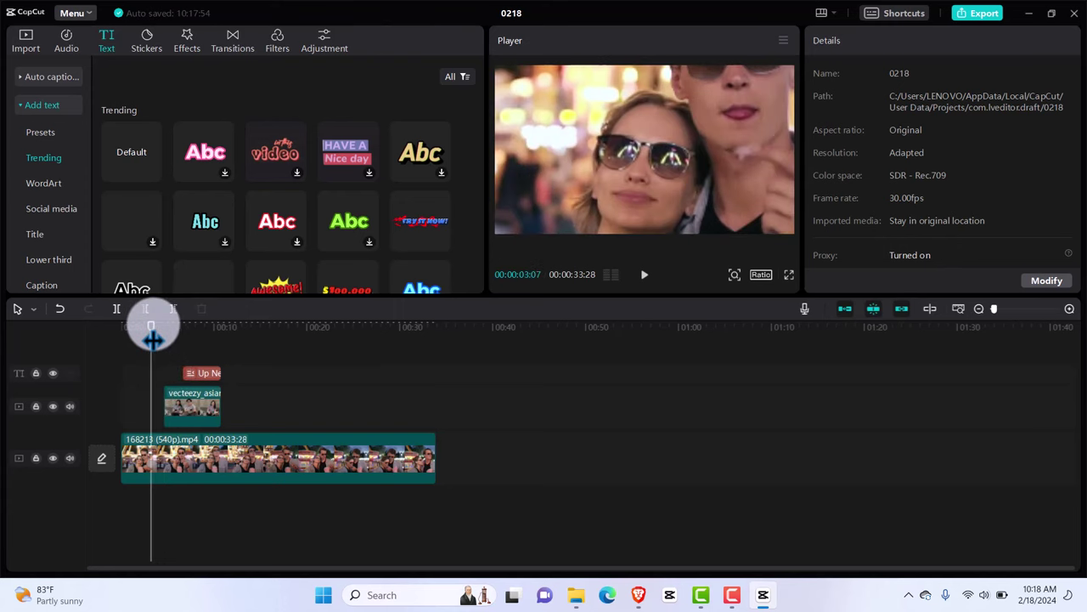
key(space)
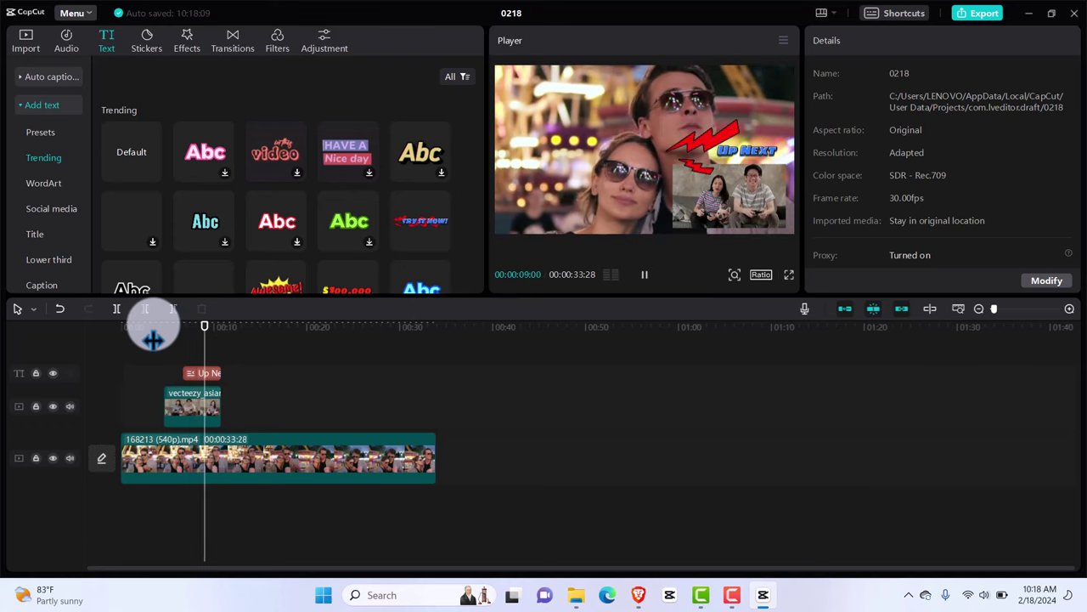
key(space)
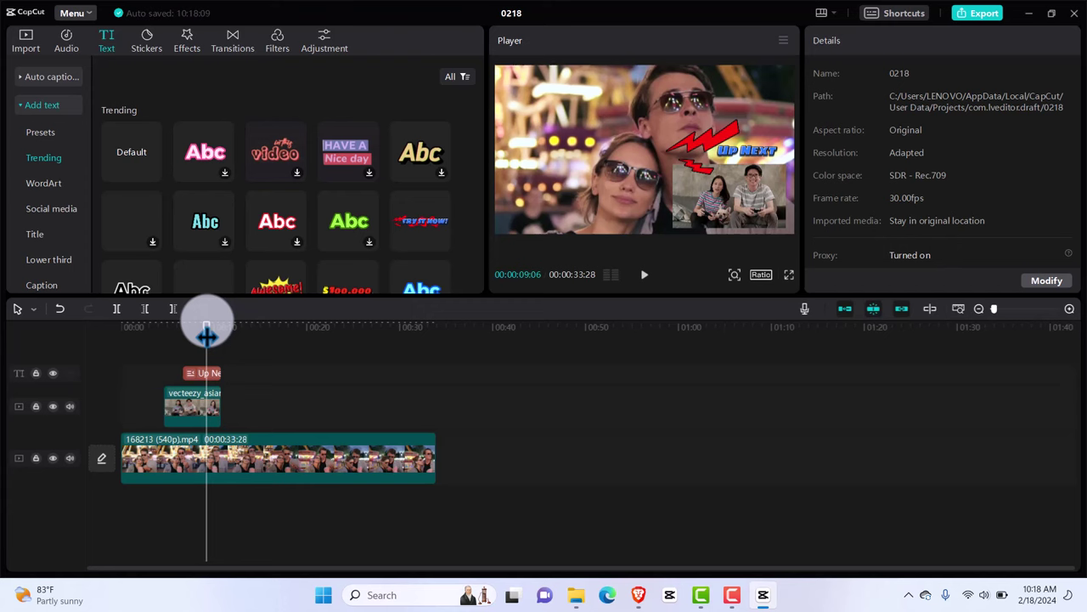
Search the sound effects for "pop" and add the Pop effect at the overlay's start, 00:00:04:19
drag(206, 334, 167, 333)
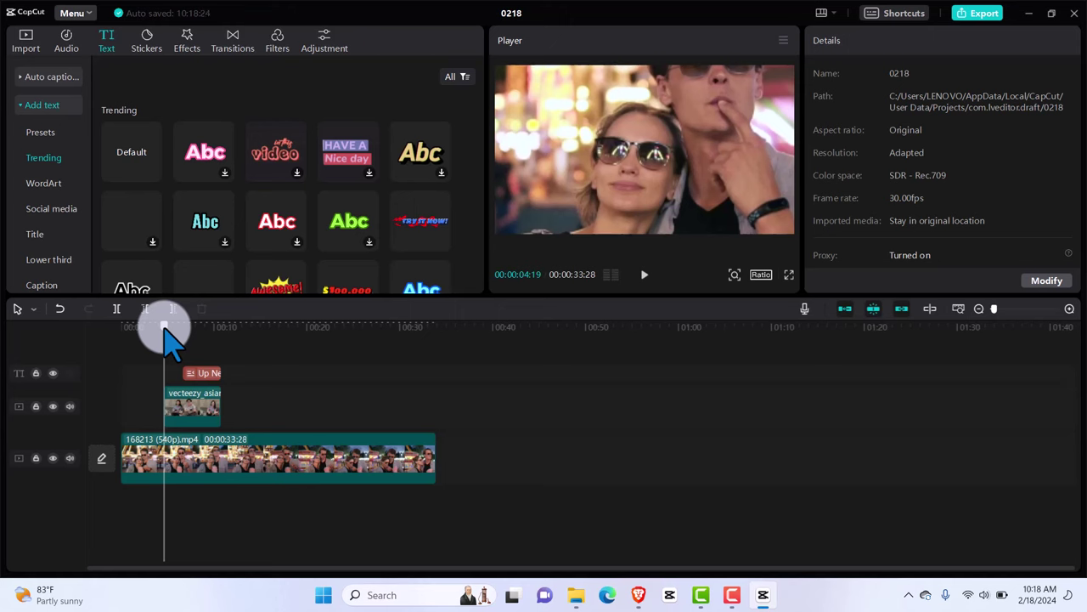
click(68, 41)
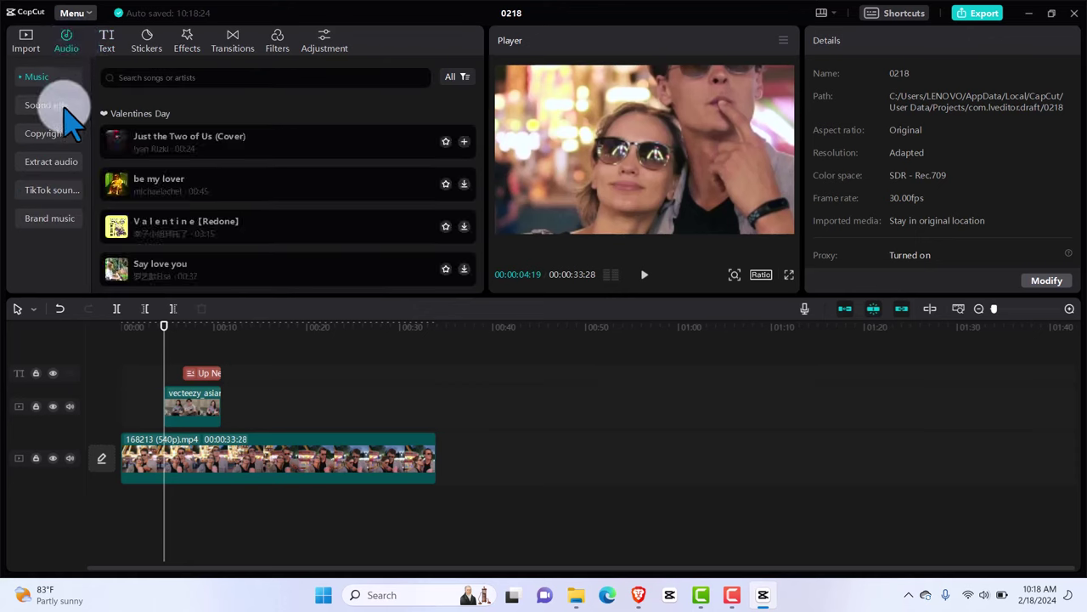
click(64, 107)
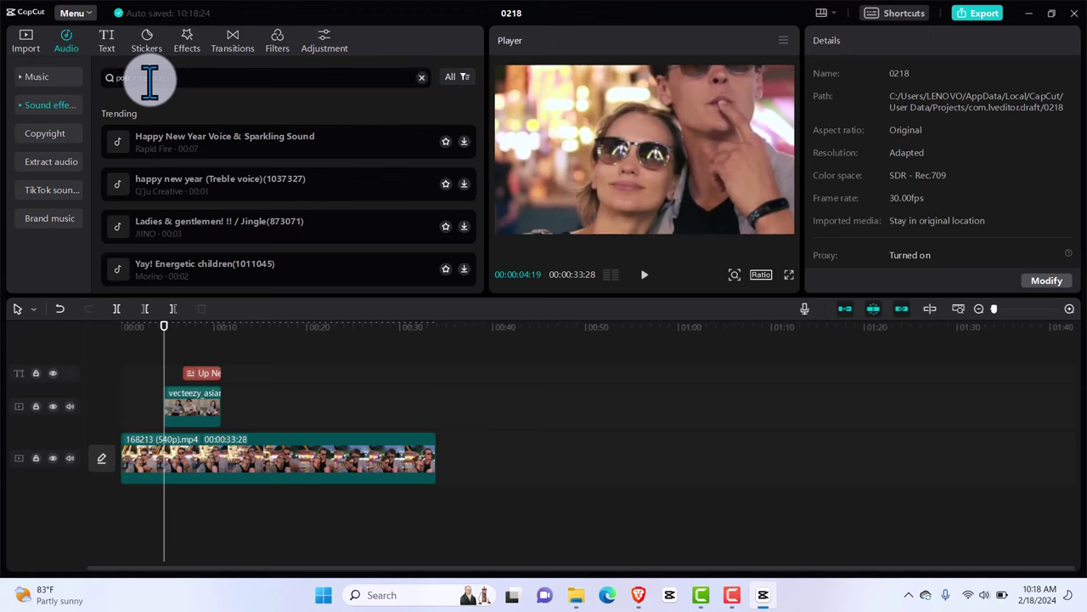
key(Return)
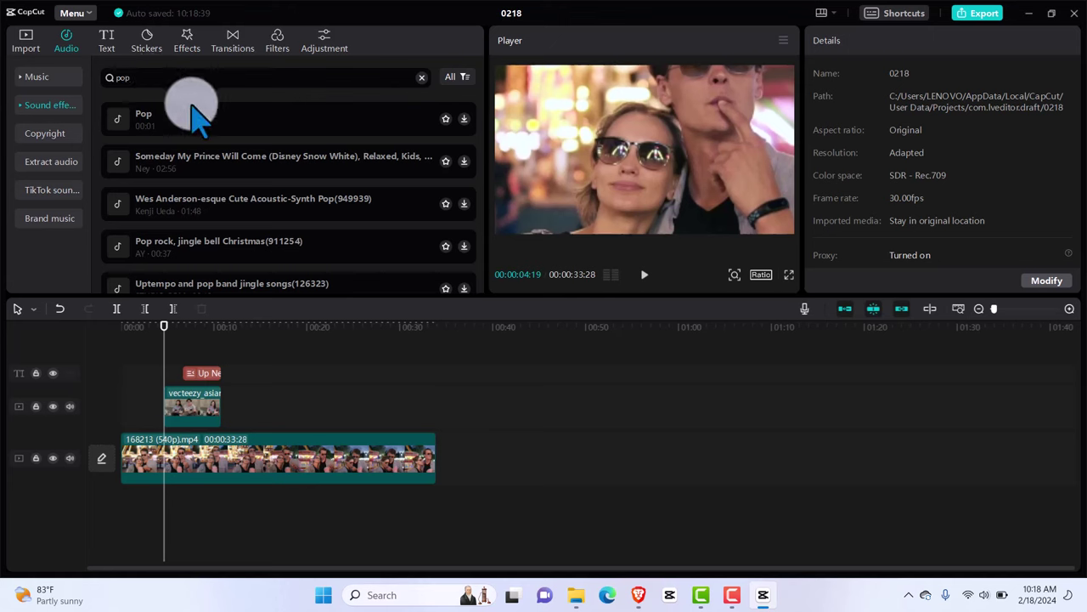
click(162, 128)
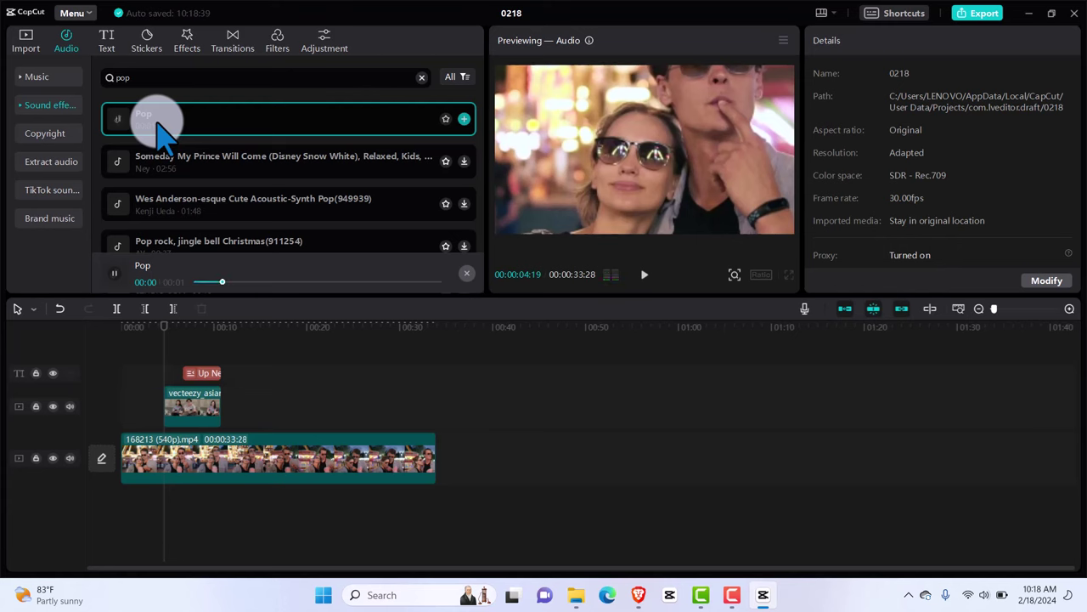
click(463, 119)
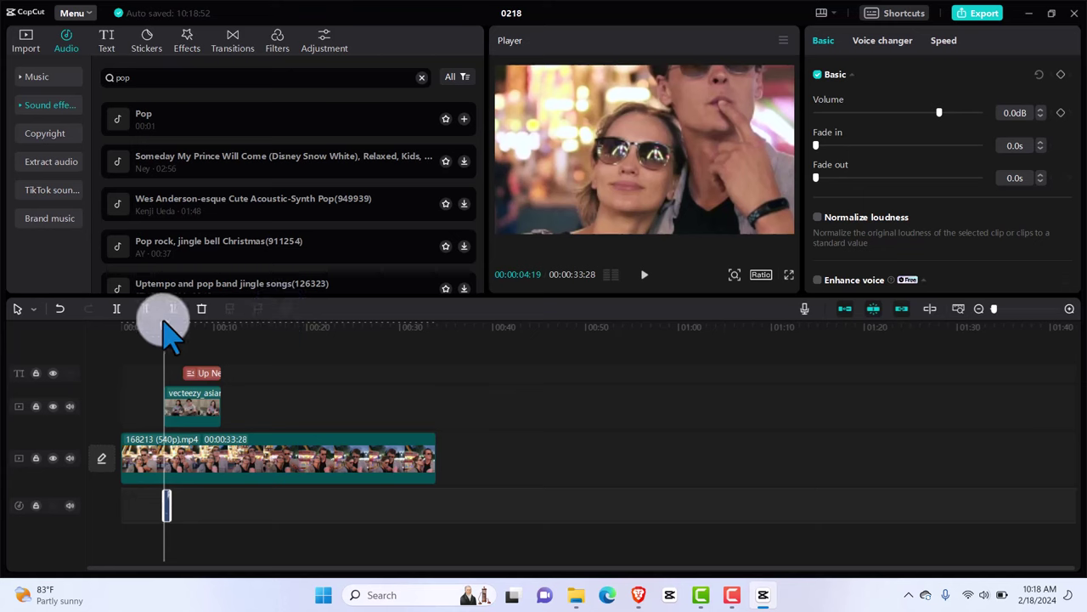
Play the sequence from 00:00:03:02 to check the Pop effect against the overlay's slide-in
drag(164, 323, 148, 323)
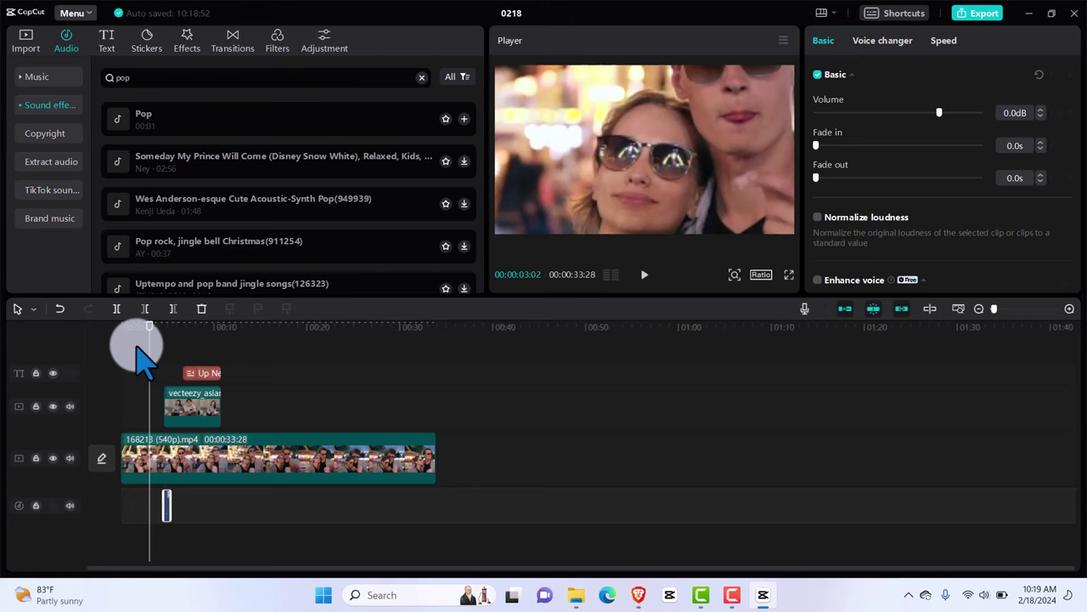
key(space)
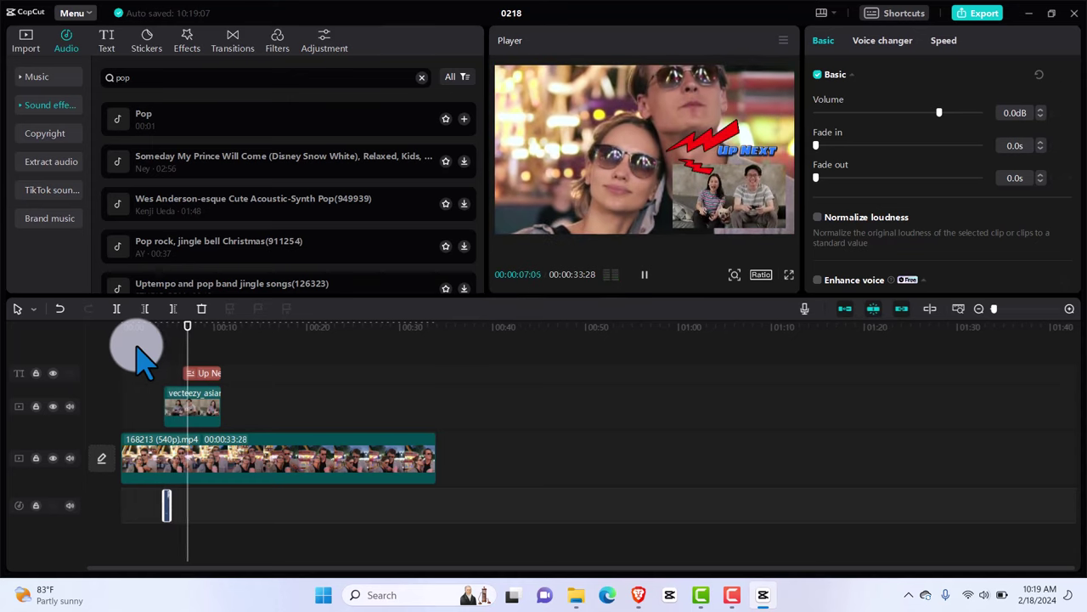
key(space)
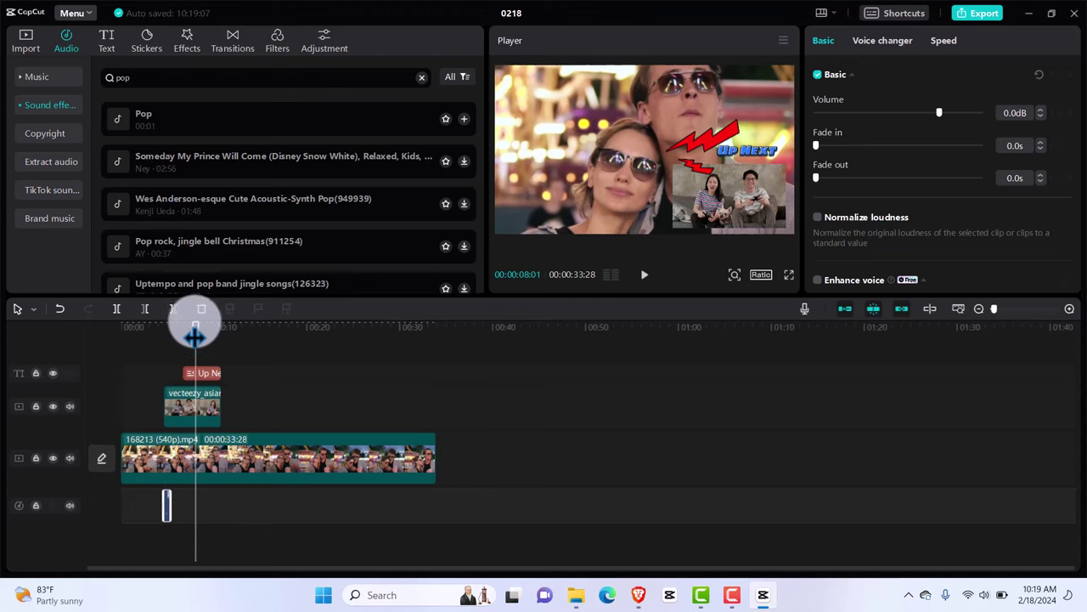
Replace the Pop effect with one at the Up Next title's start, 00:00:06:20, and play from 00:00:04:19
drag(194, 337, 183, 338)
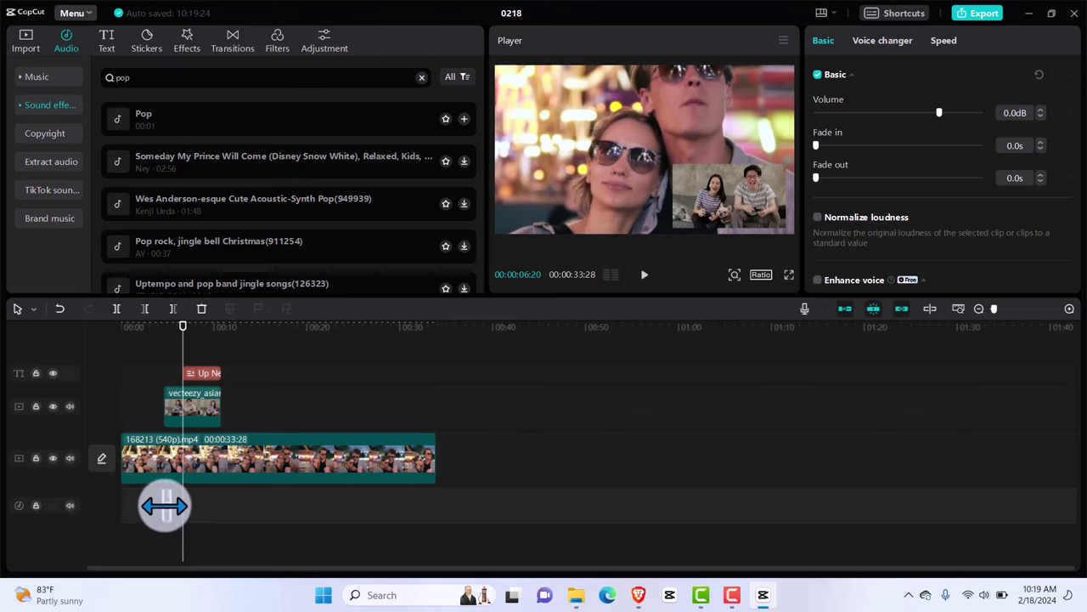
key(Delete)
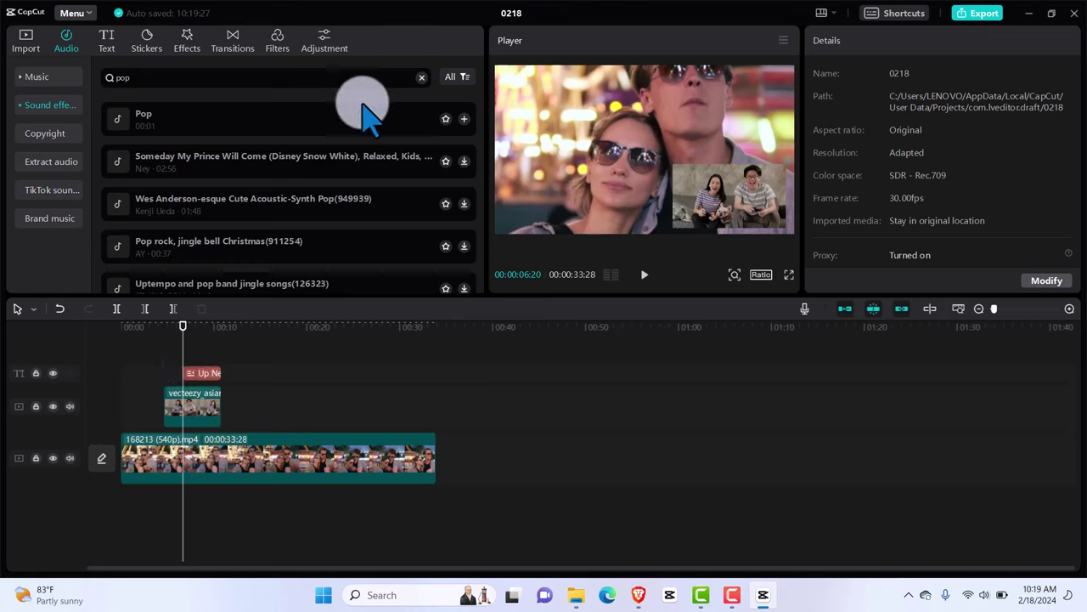
click(464, 119)
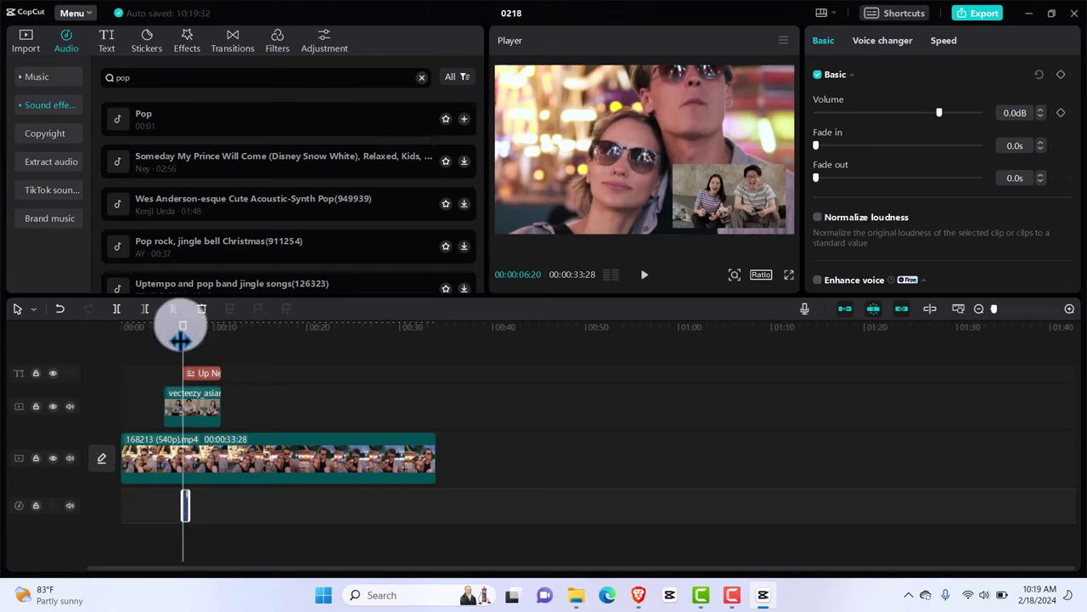
drag(182, 328, 165, 340)
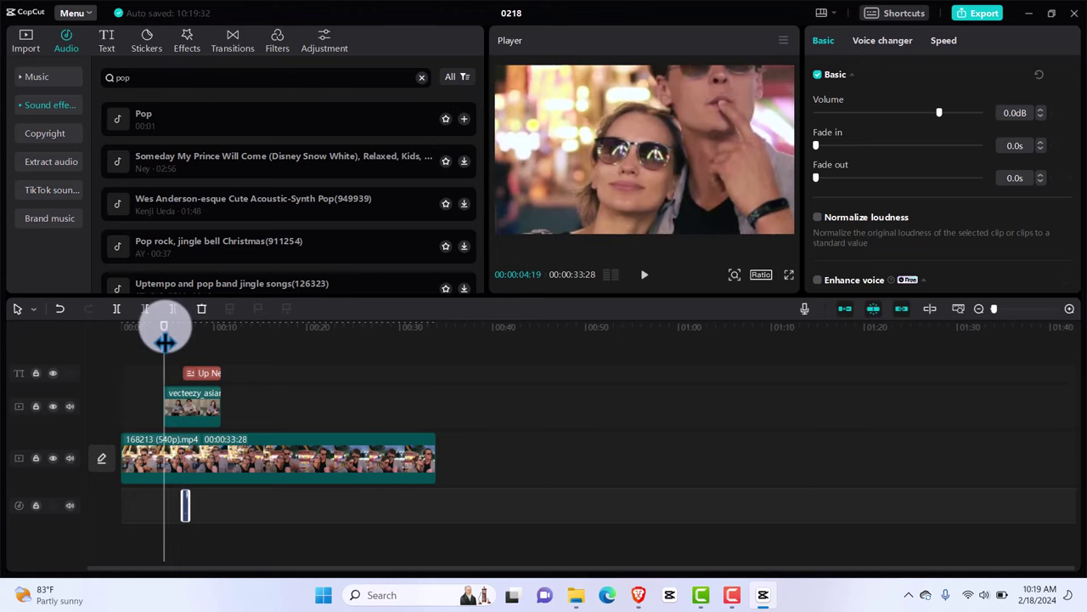
key(space)
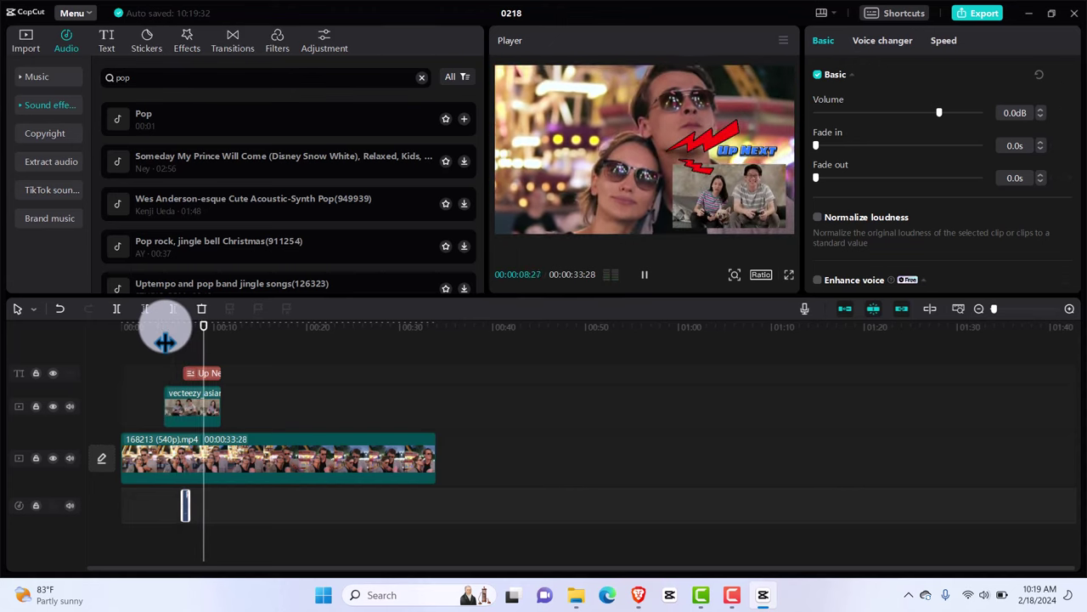
key(space)
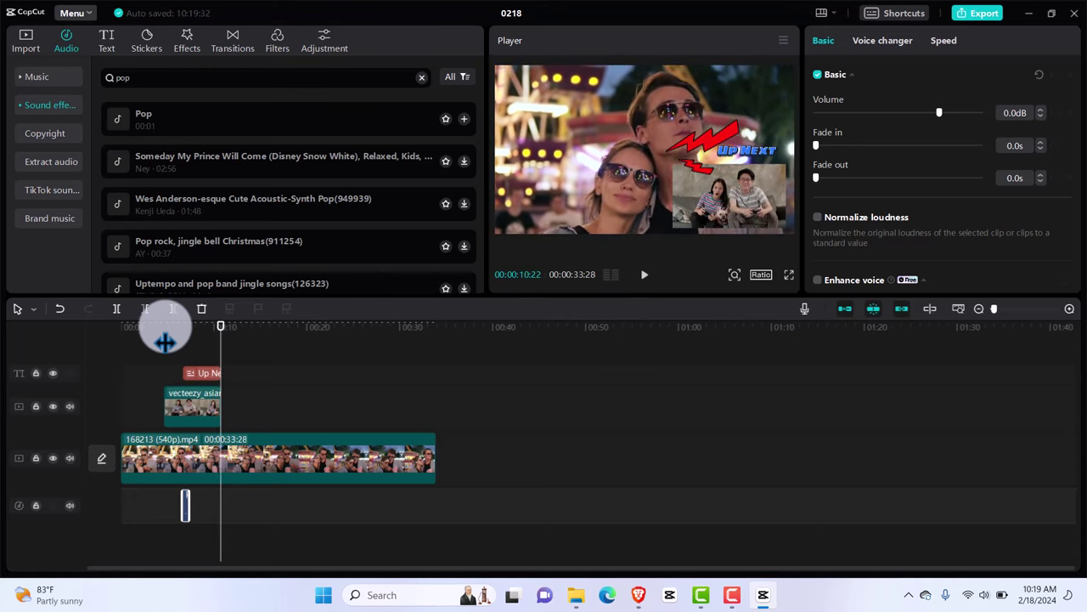
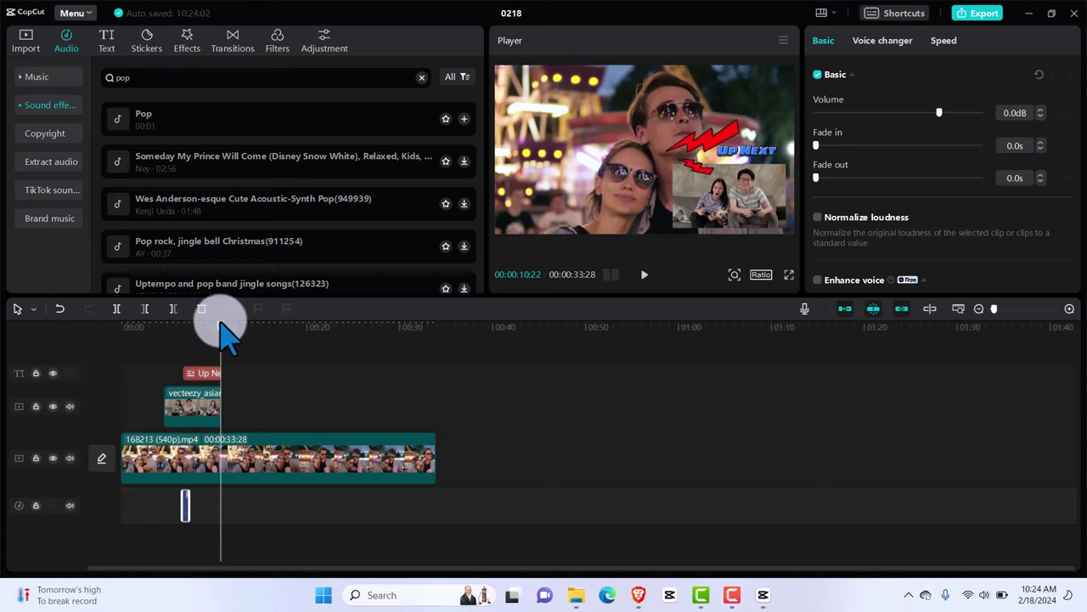
Add the trending red down-arrow sticker at 00:00:05:13
drag(220, 334, 164, 333)
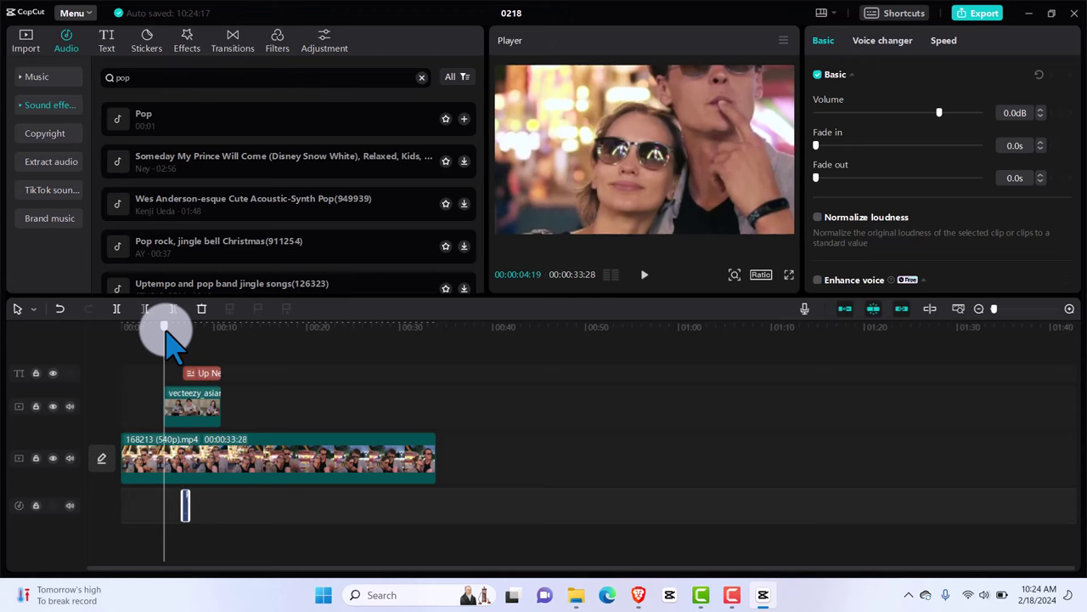
drag(168, 333, 172, 333)
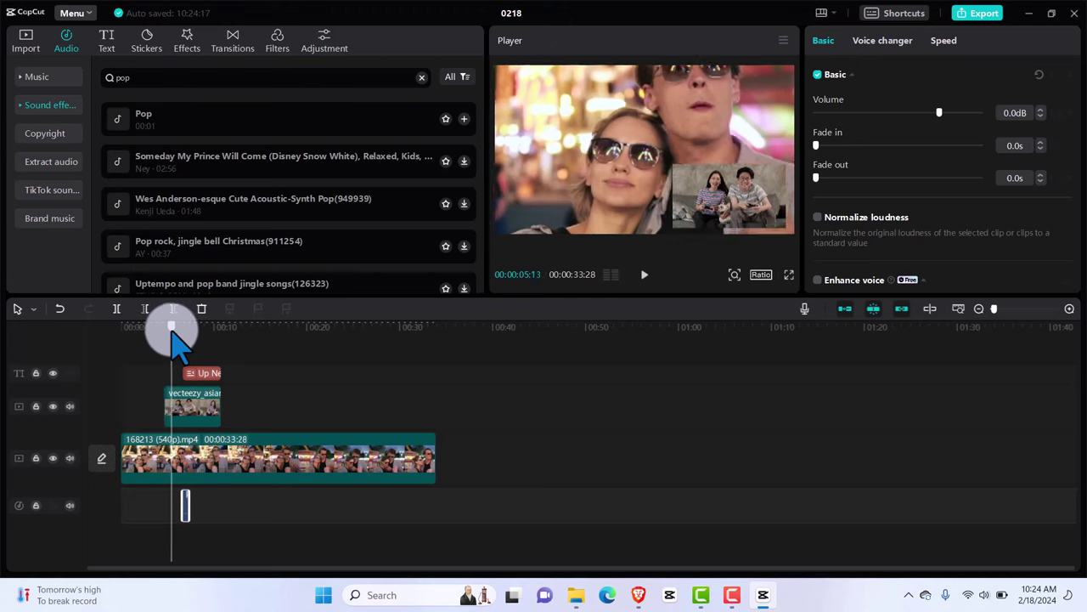
click(146, 53)
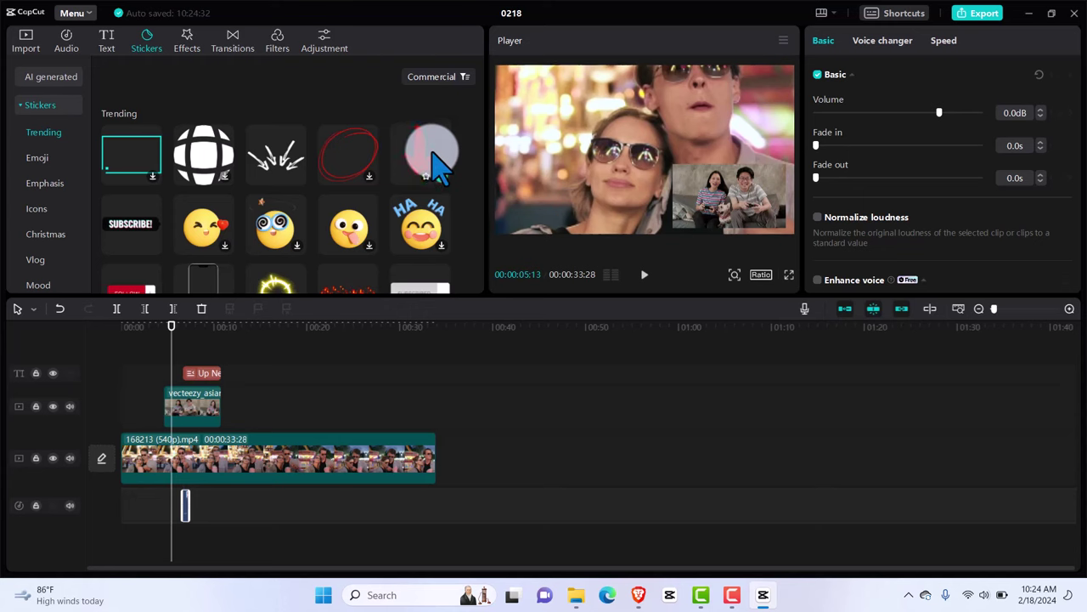
click(443, 178)
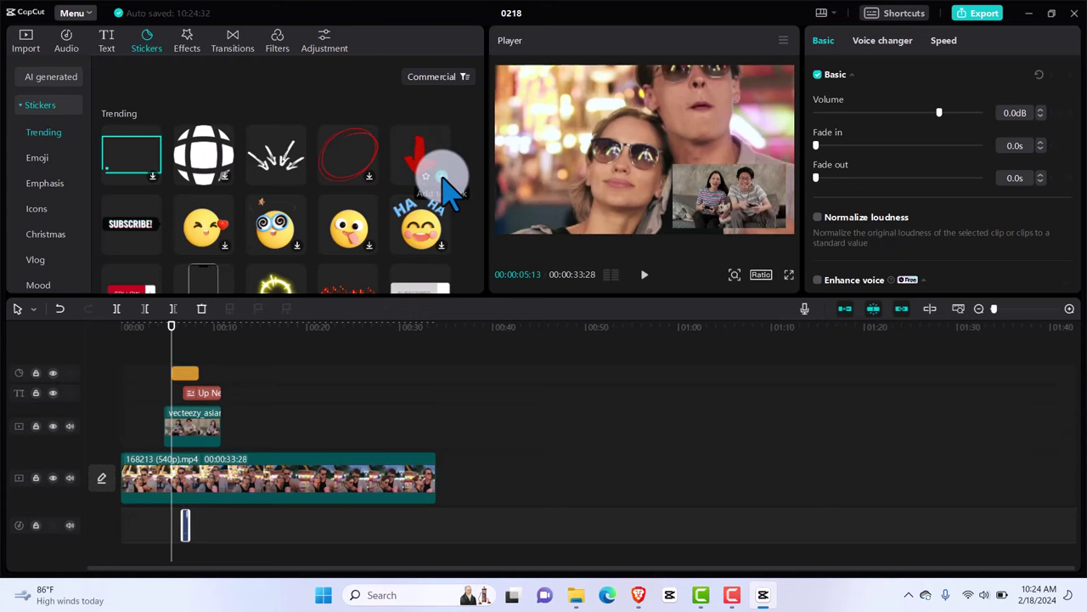
Extend the arrow sticker's end to just past 10 seconds and set its scale to 41%
click(204, 374)
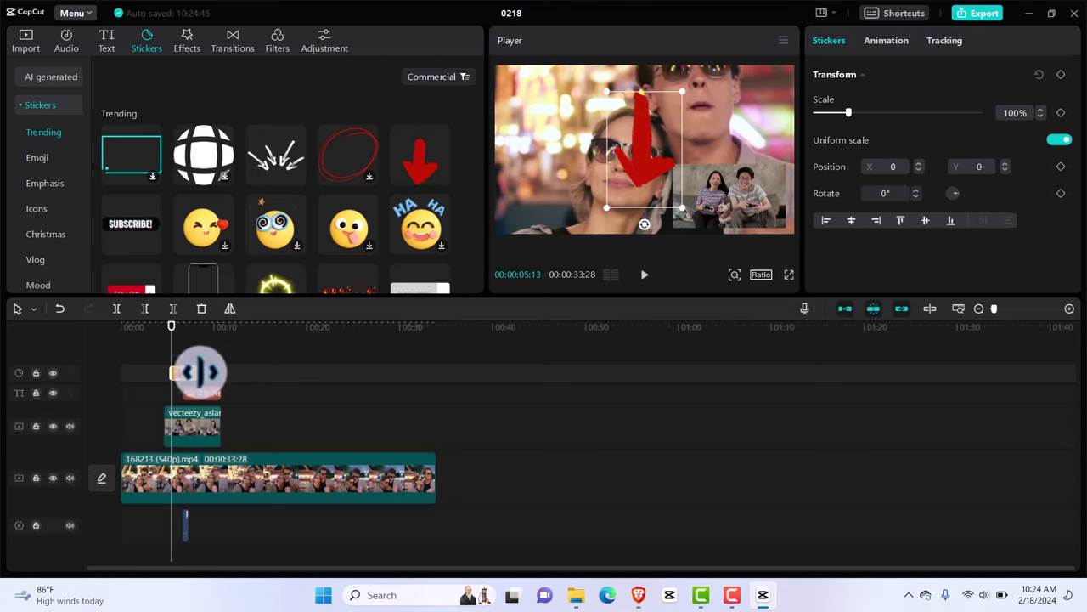
drag(200, 372, 217, 371)
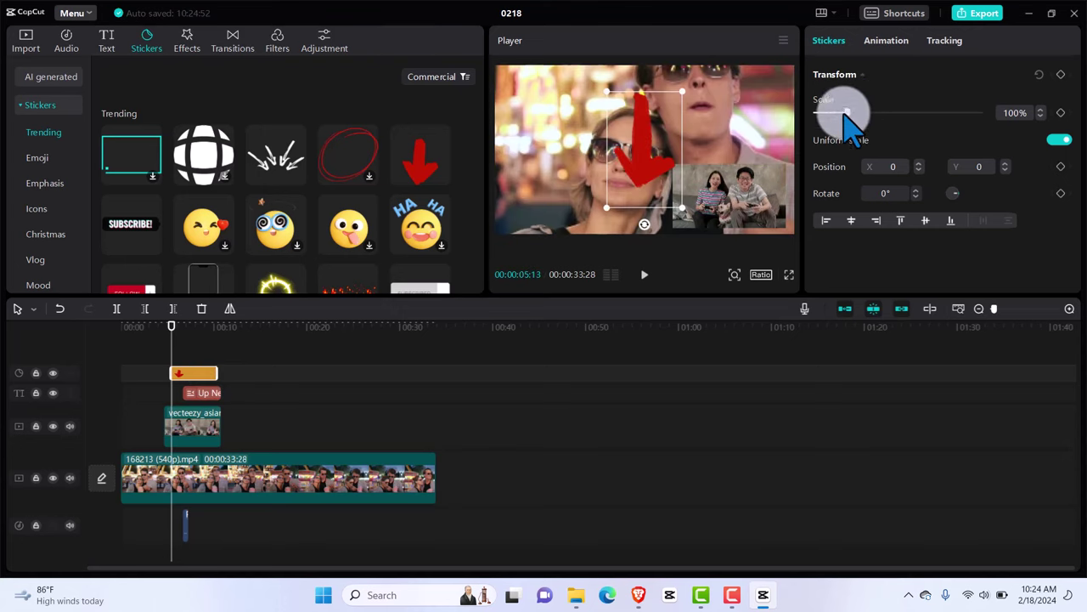
drag(848, 112, 832, 112)
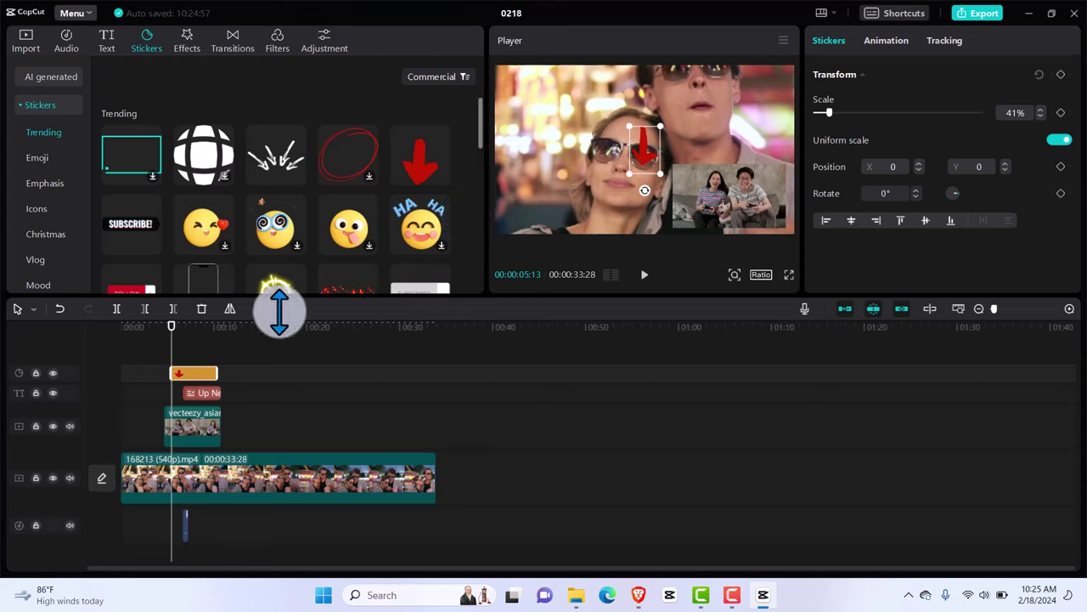
Move the arrow sticker to the Up Next title's start at 00:00:06:20 and trim its end to match the title's end
drag(181, 376, 195, 375)
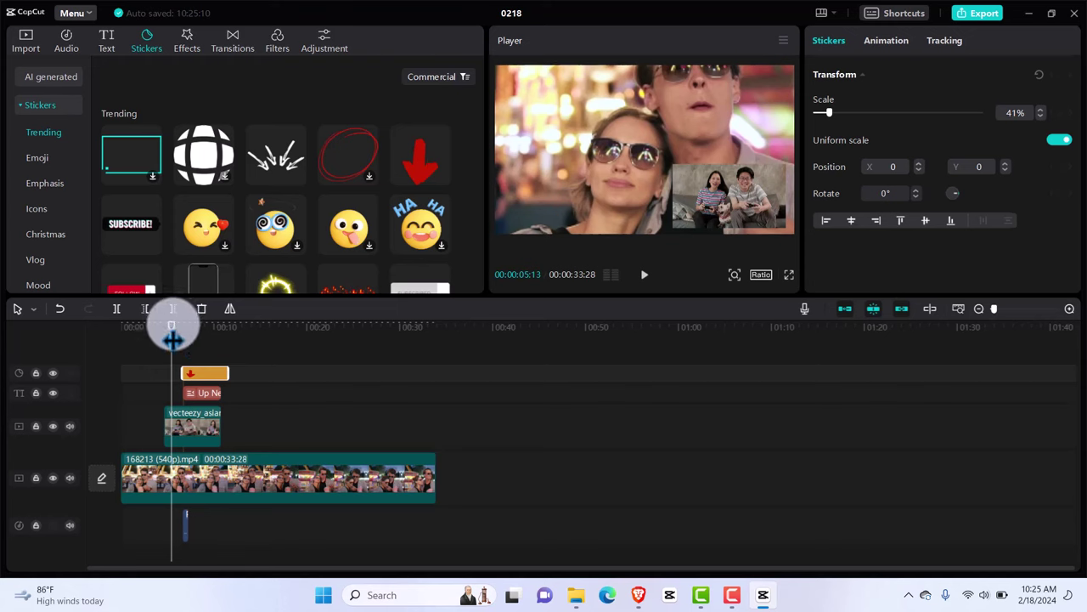
drag(171, 326, 179, 338)
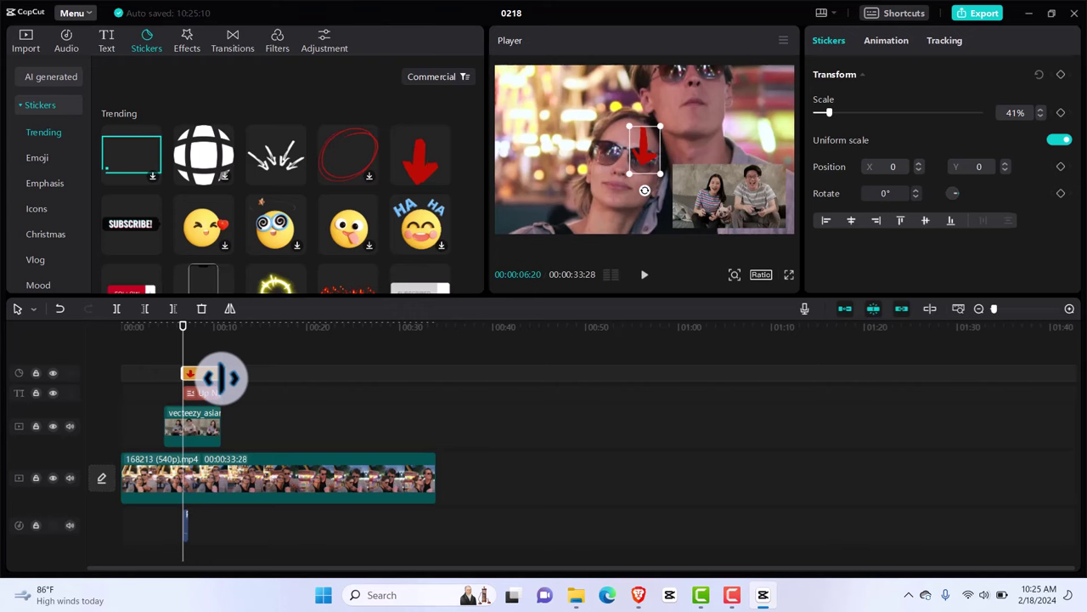
click(557, 239)
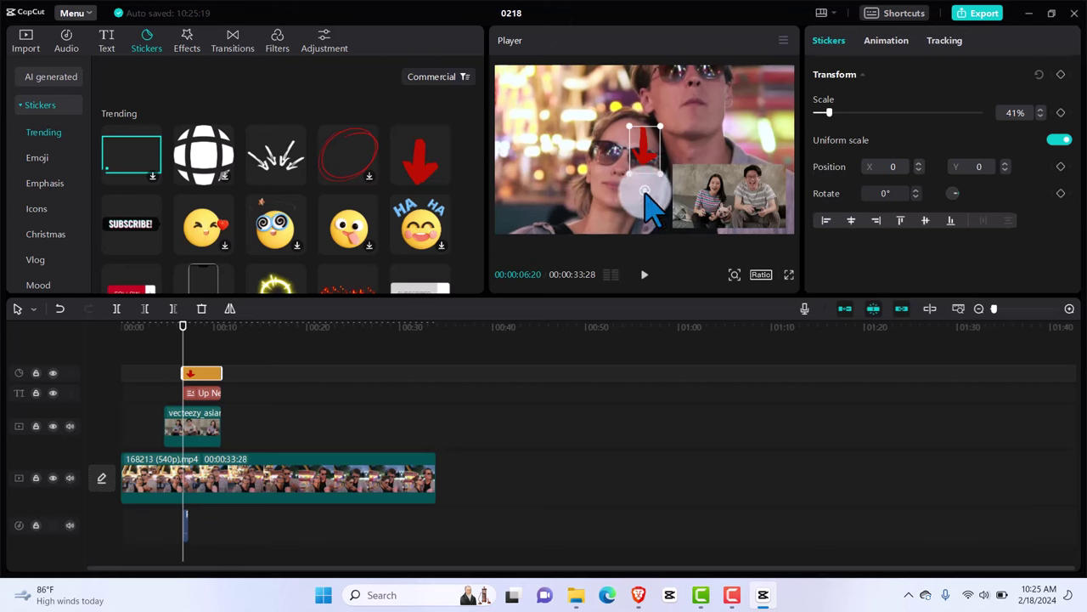
Rotate the arrow sticker to -77° and place it at X 0, Y -770, with rotation and position keyframes at 00:00:06:20
drag(645, 194, 650, 230)
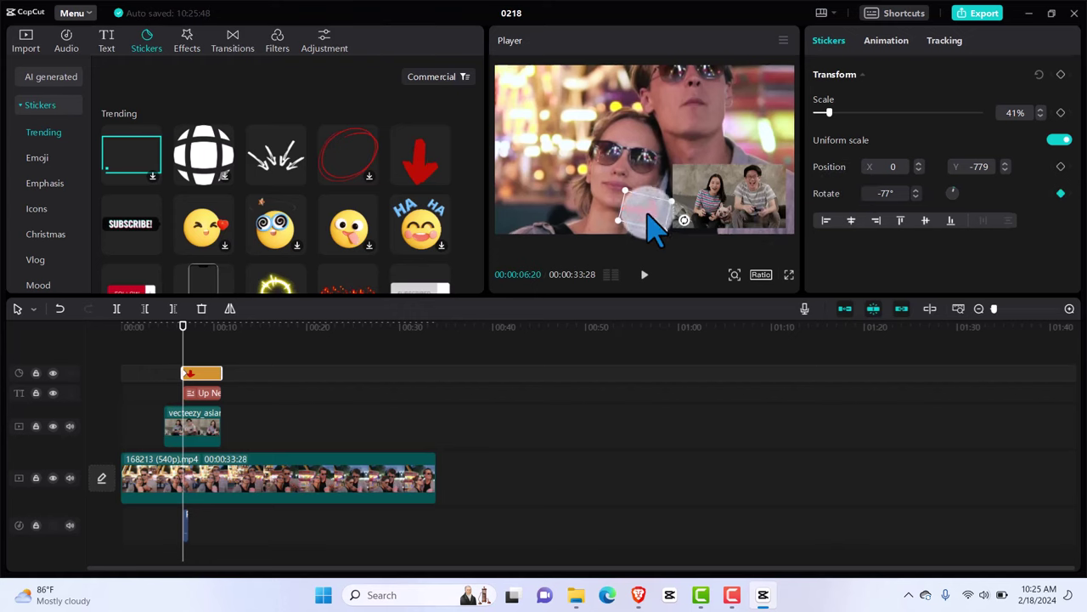
mouse_move(653, 228)
mouse_down()
mouse_move(651, 204)
mouse_move(655, 227)
mouse_up()
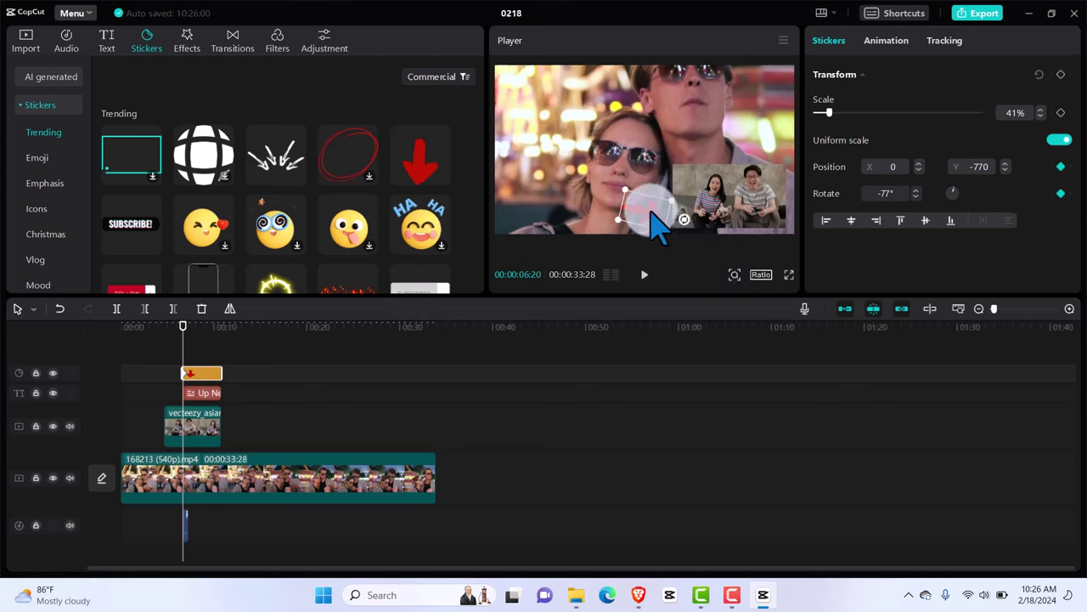
Reposition the arrow sticker at 00:00:06:20 to X 59, Y -843 and rotate it to -74°
drag(651, 213, 647, 180)
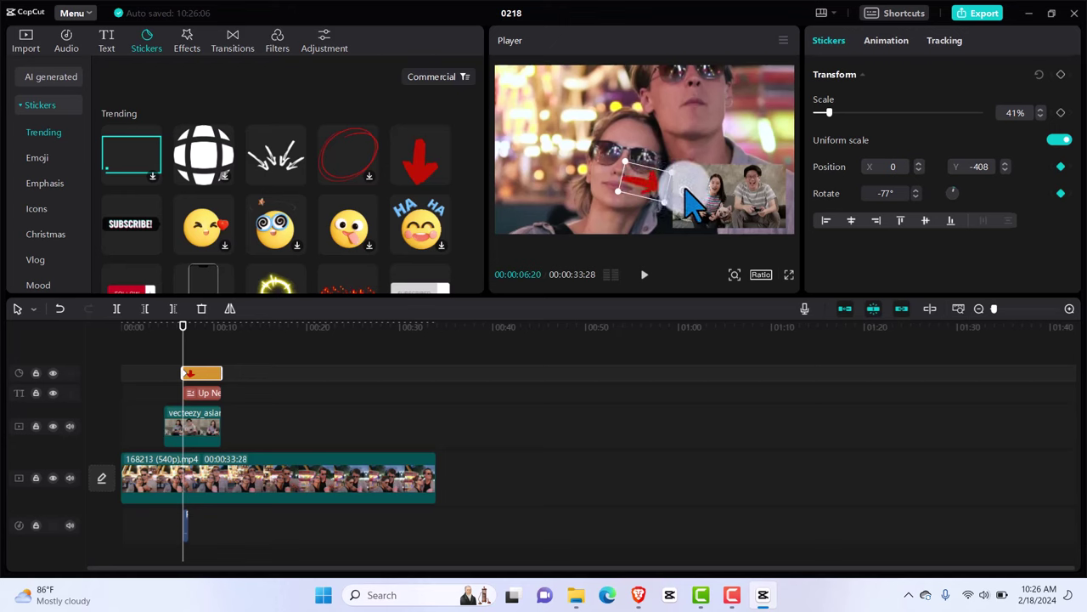
drag(686, 192, 645, 160)
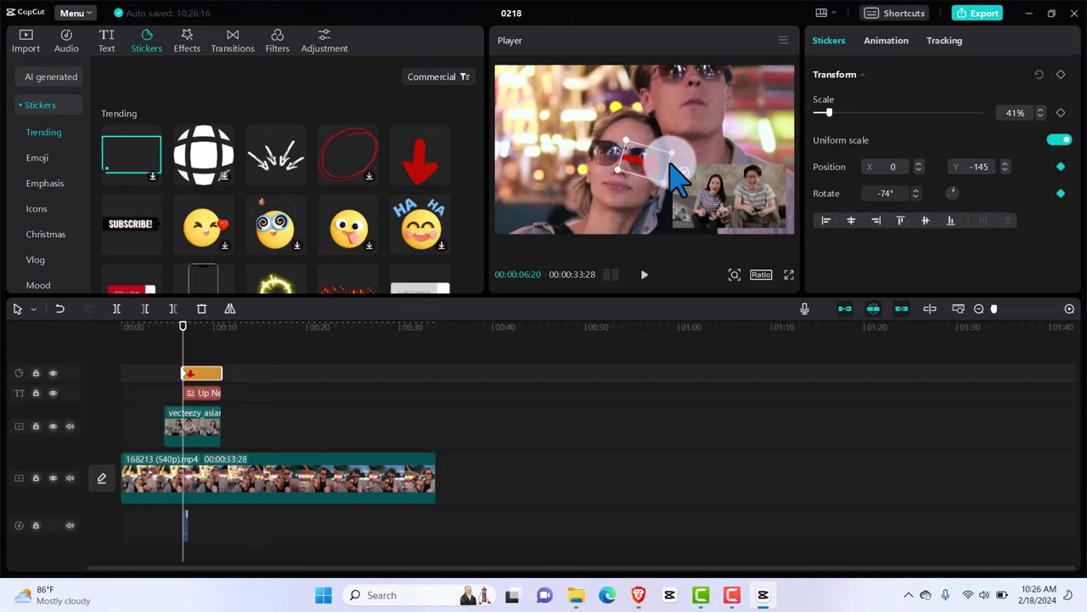
mouse_move(686, 173)
mouse_down()
mouse_move(648, 158)
mouse_move(685, 169)
mouse_up()
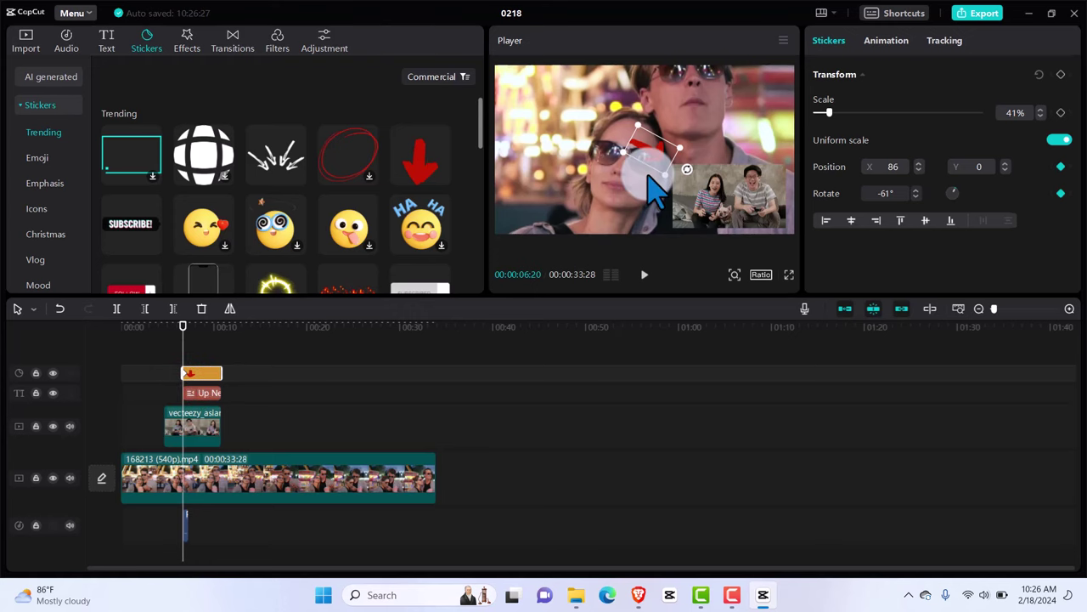
drag(655, 170, 713, 344)
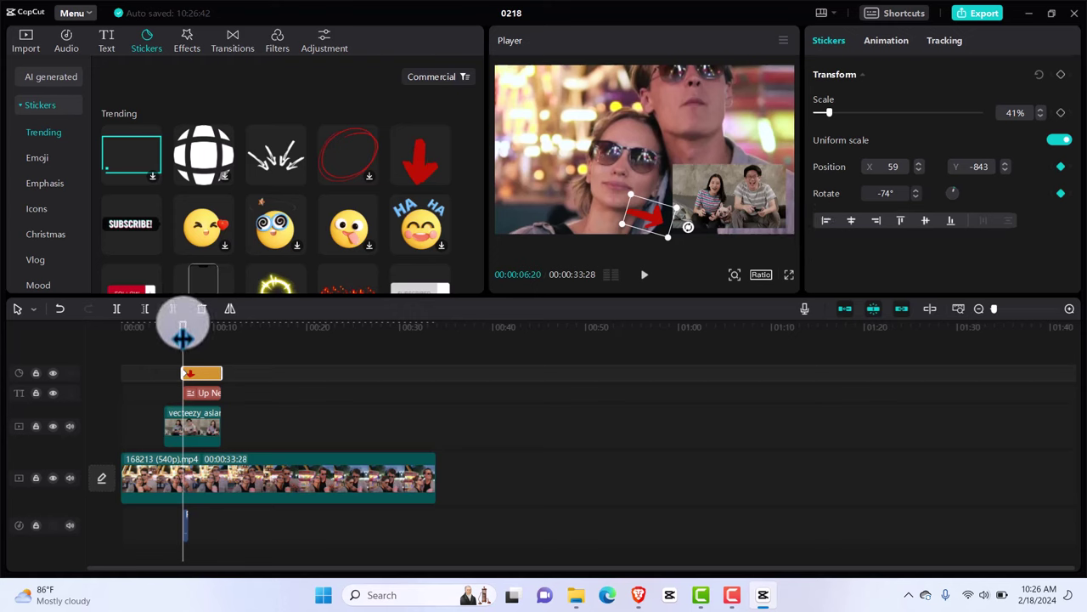
Keyframe the arrow sticker at 00:00:07:09 with position X 73, Y -426 and rotation -71°
drag(188, 338, 189, 328)
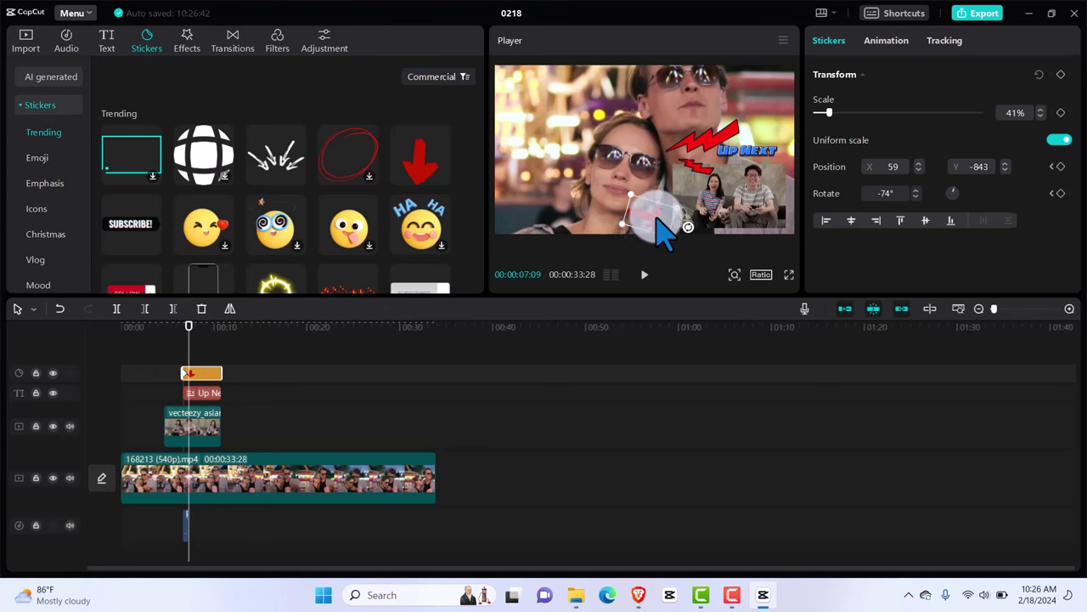
drag(665, 231, 669, 204)
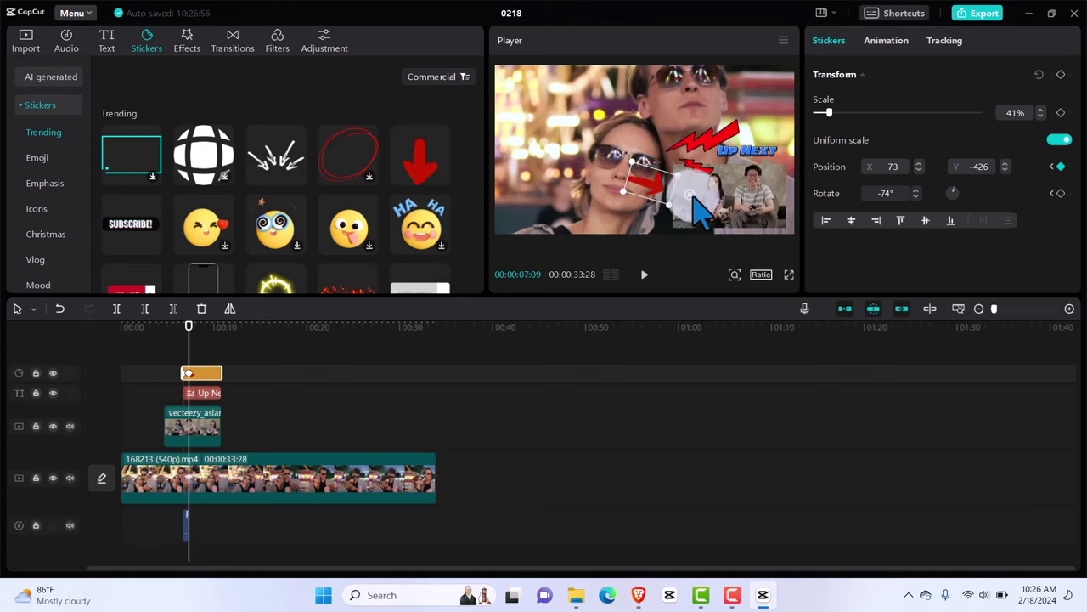
drag(694, 197, 693, 197)
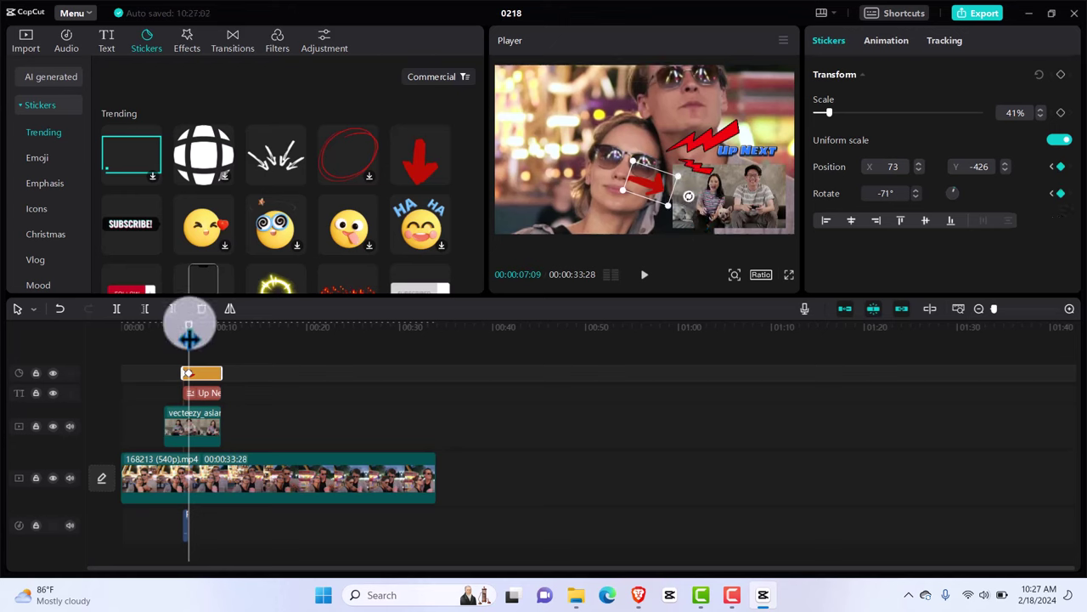
Keyframe the arrow sticker at 00:00:08:07 with position X 86, Y -208 and rotation -65°
drag(188, 335, 197, 338)
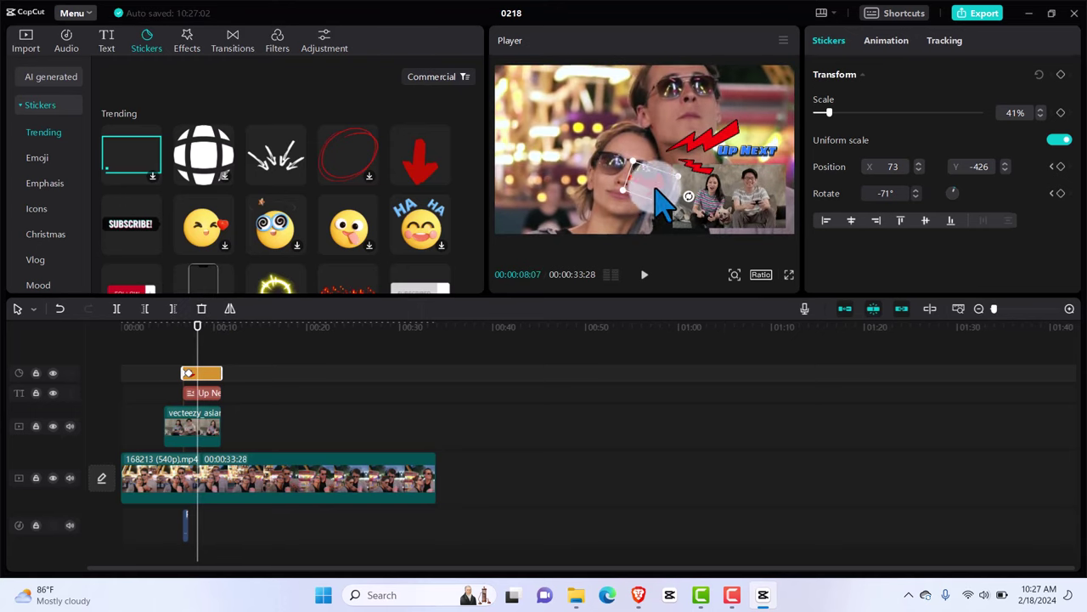
drag(655, 188, 660, 170)
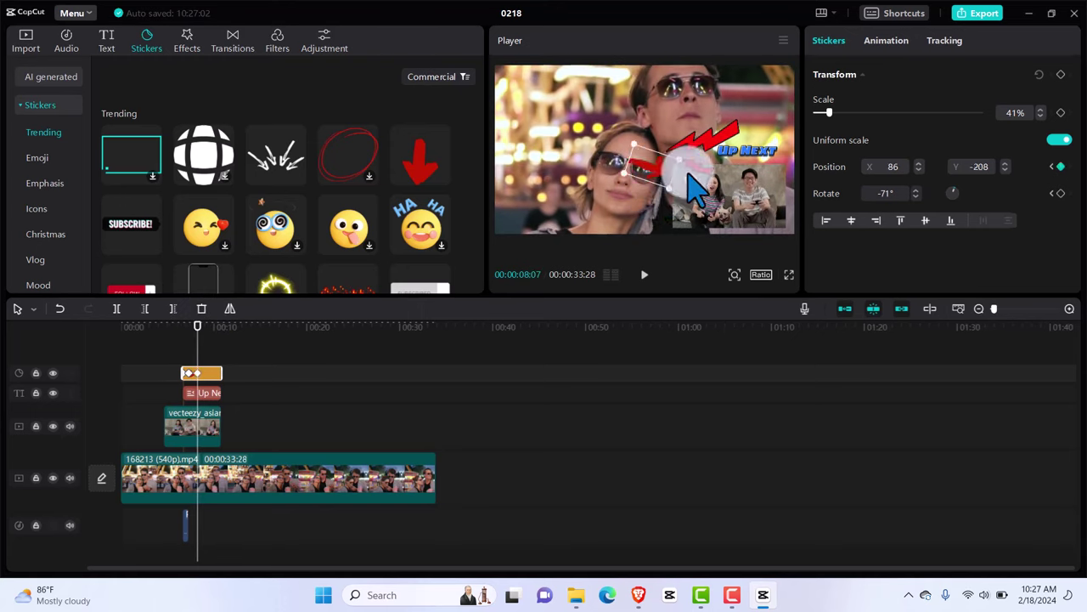
click(1054, 166)
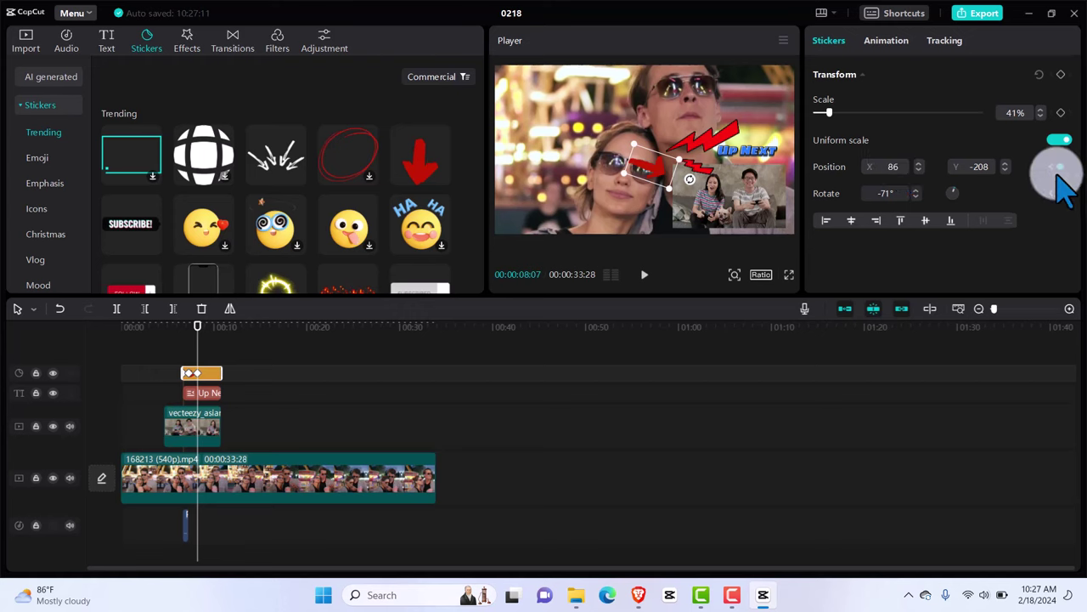
drag(693, 194, 696, 201)
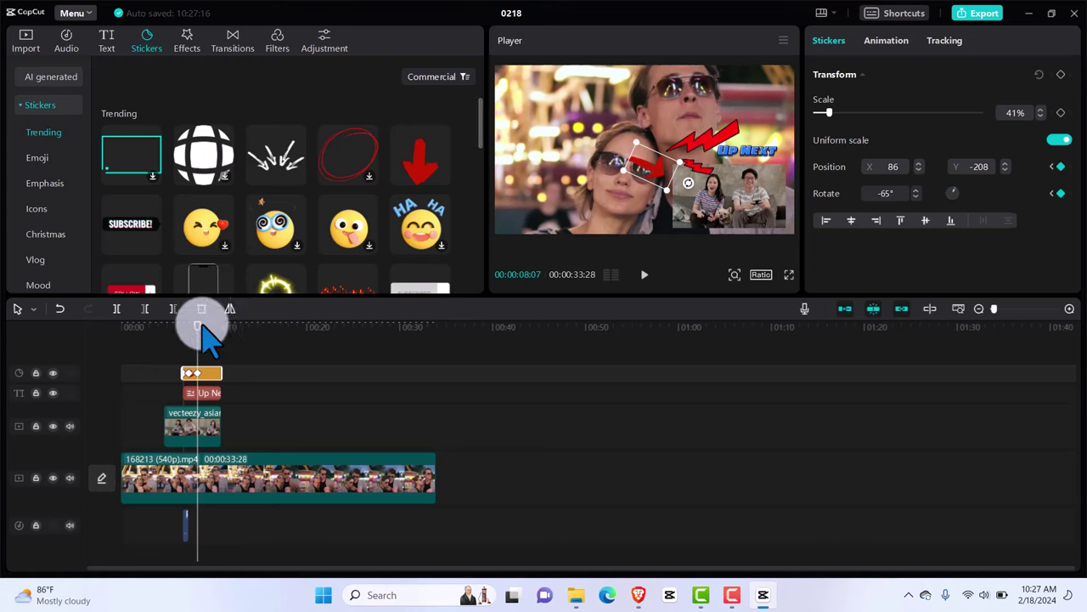
Keyframe the arrow sticker at X 122, Y 127, -56° at 00:00:09:05 and at X 281, Y 308, -40° at 00:00:10:08
drag(197, 337, 205, 337)
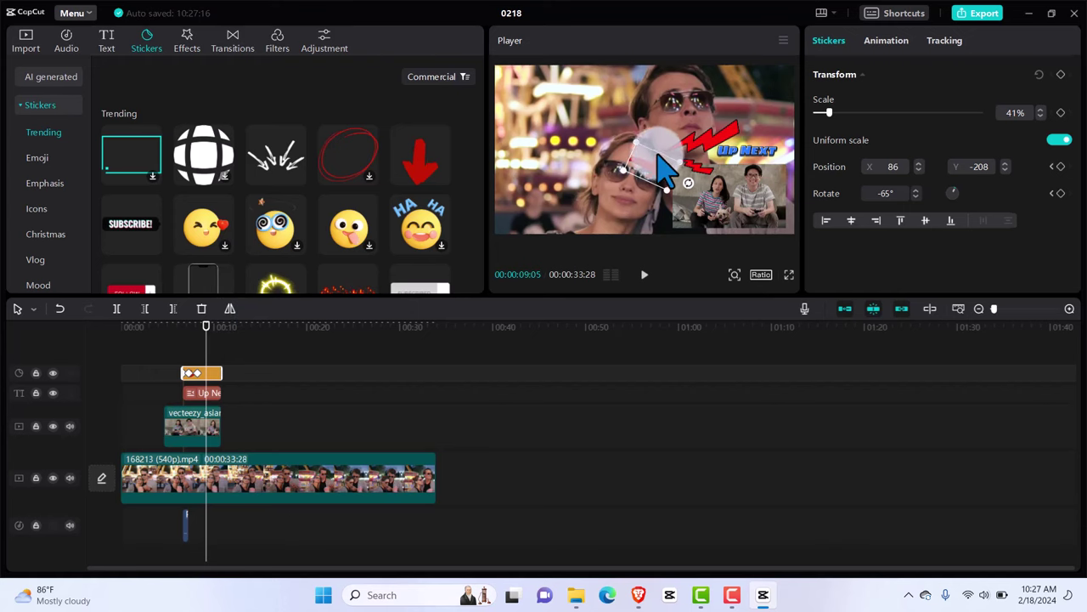
click(667, 166)
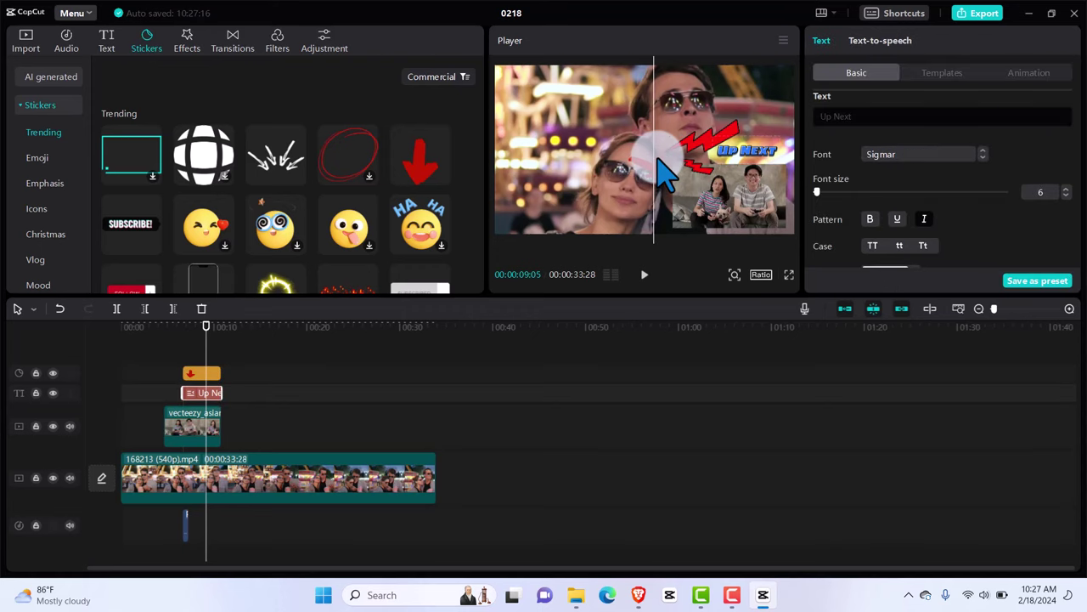
click(653, 175)
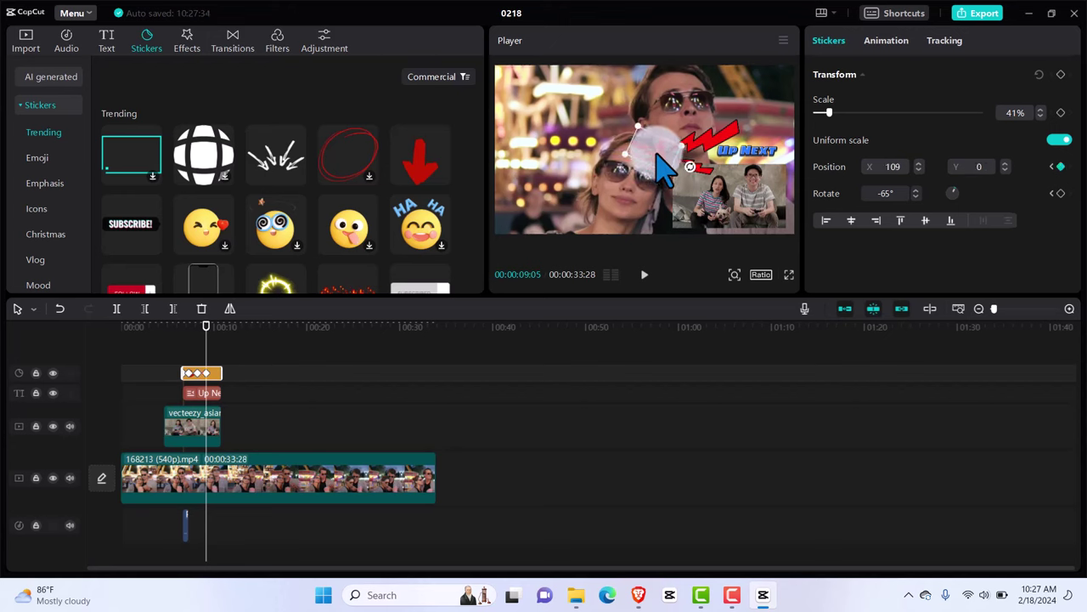
drag(690, 166, 687, 173)
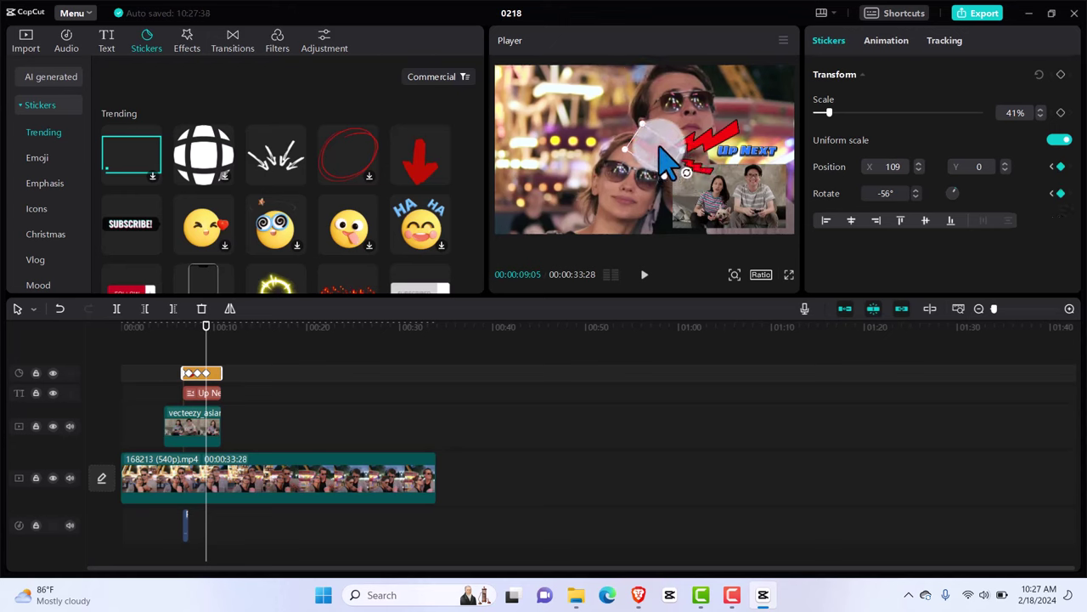
mouse_move(660, 152)
mouse_down()
mouse_move(667, 141)
mouse_move(661, 157)
mouse_up()
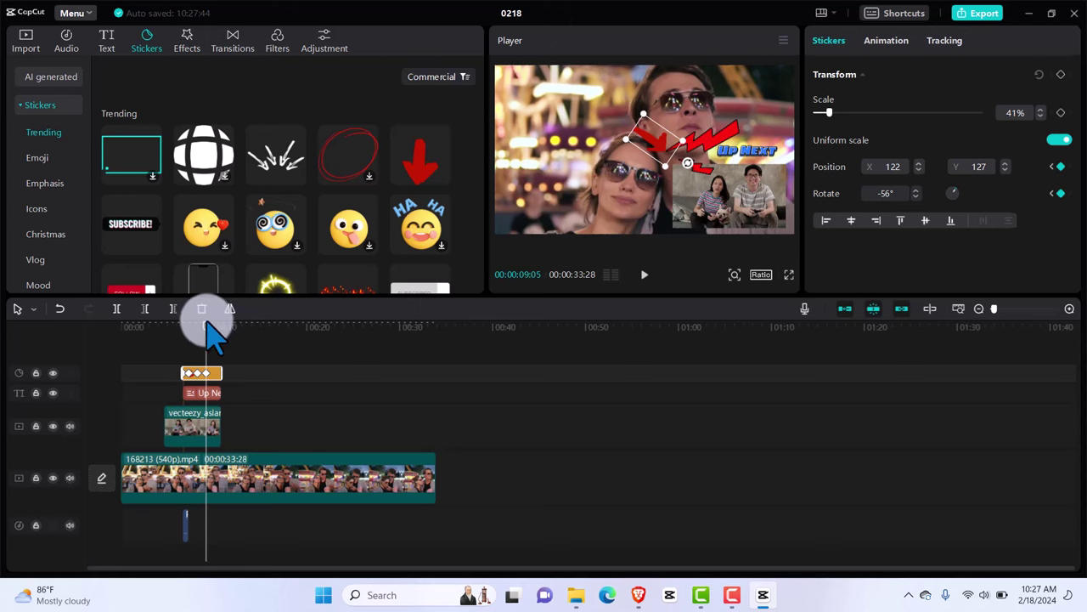
drag(206, 323, 217, 325)
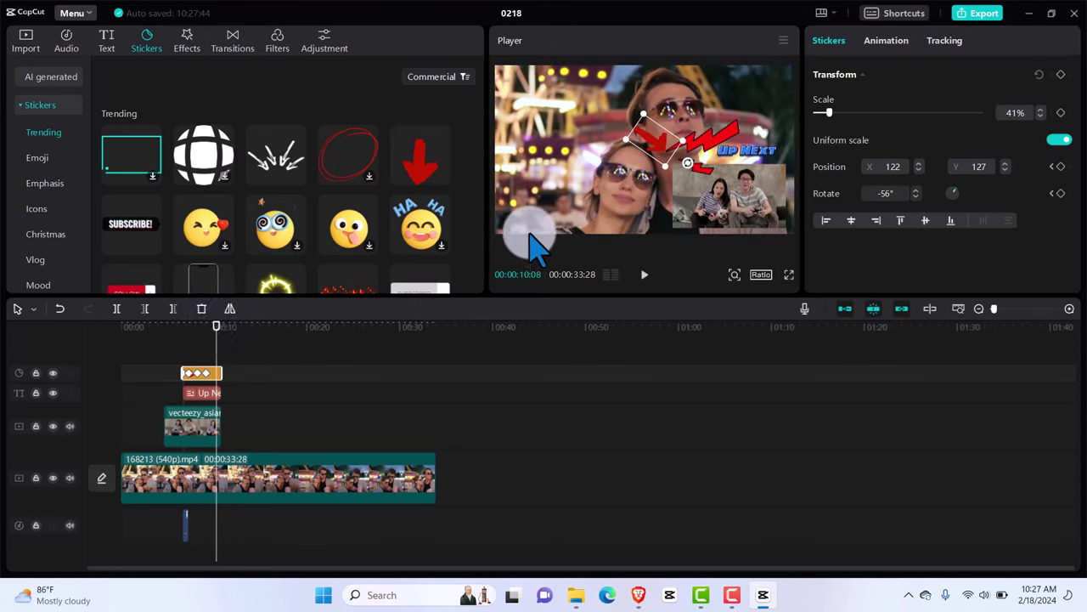
drag(662, 139, 693, 157)
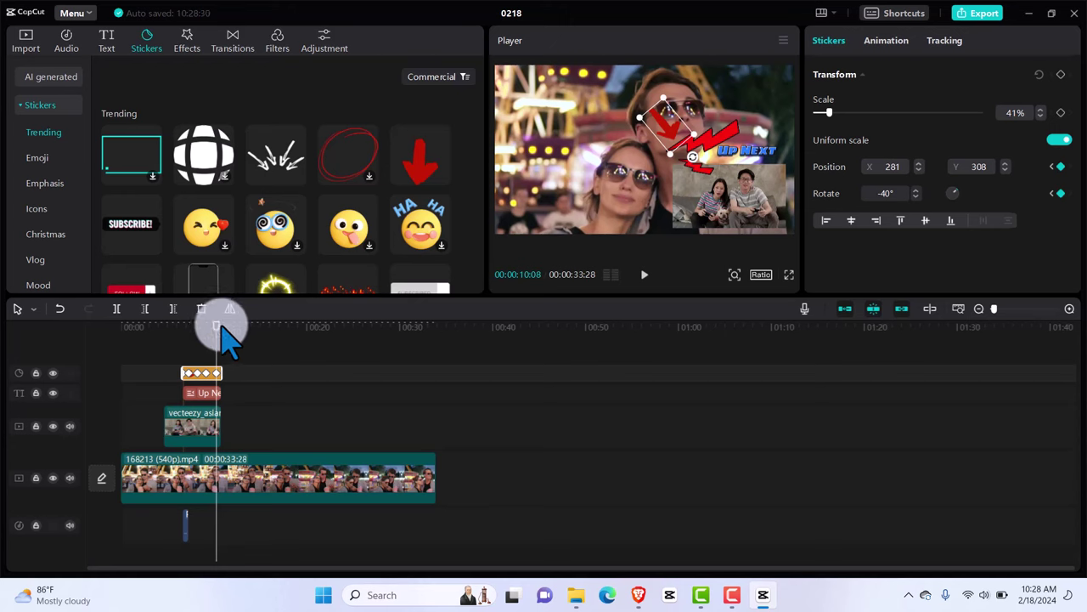
Play the timeline from 00:00:03:29 past the end of the overlays to preview the arrow animation
click(173, 347)
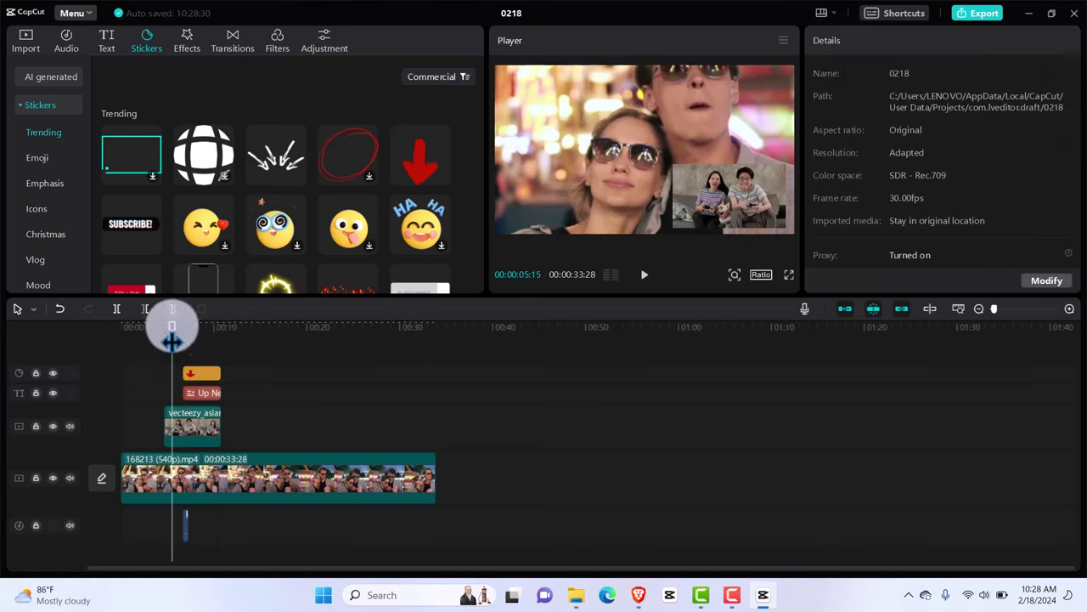
click(171, 323)
click(157, 324)
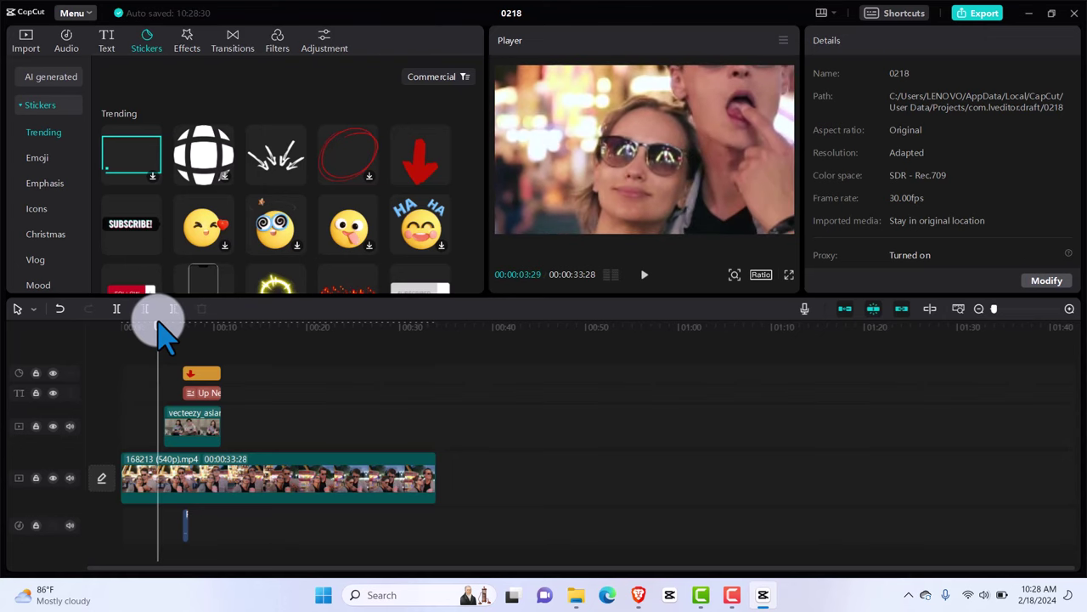
key(space)
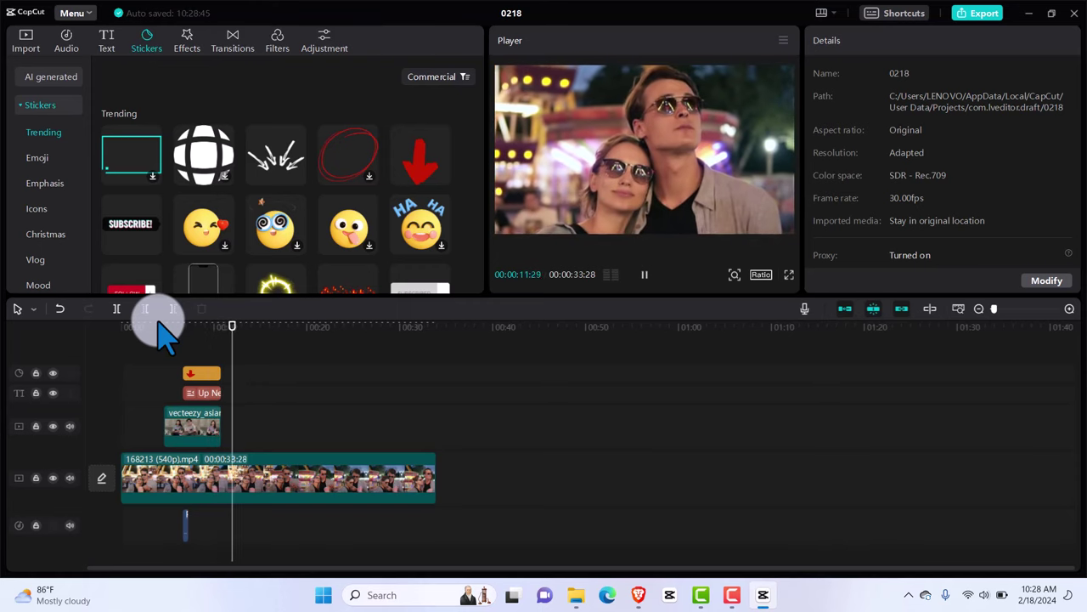
key(space)
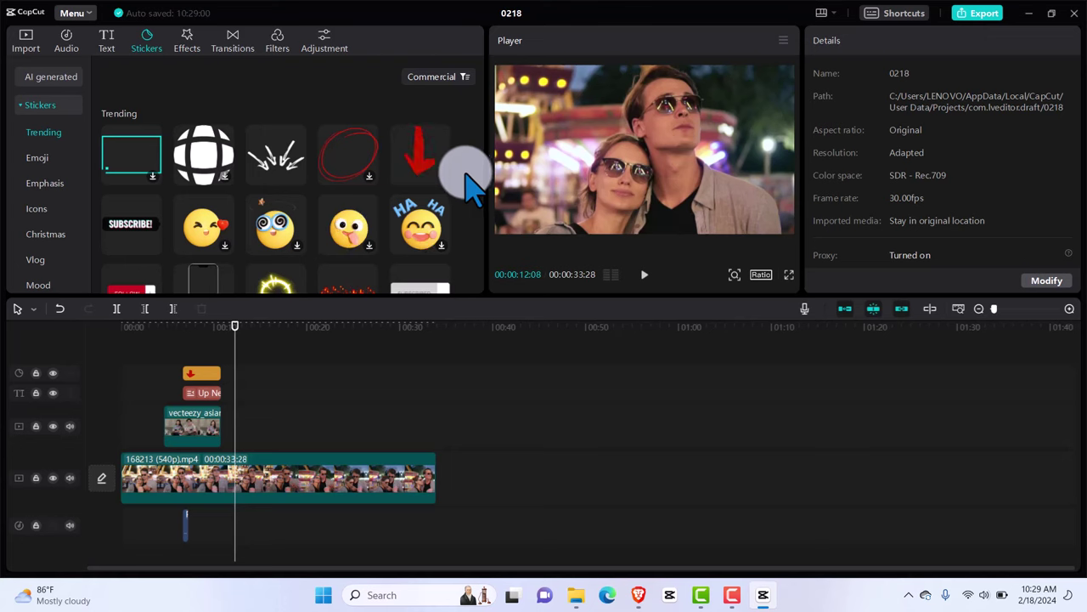
scroll(472, 182, down, 3)
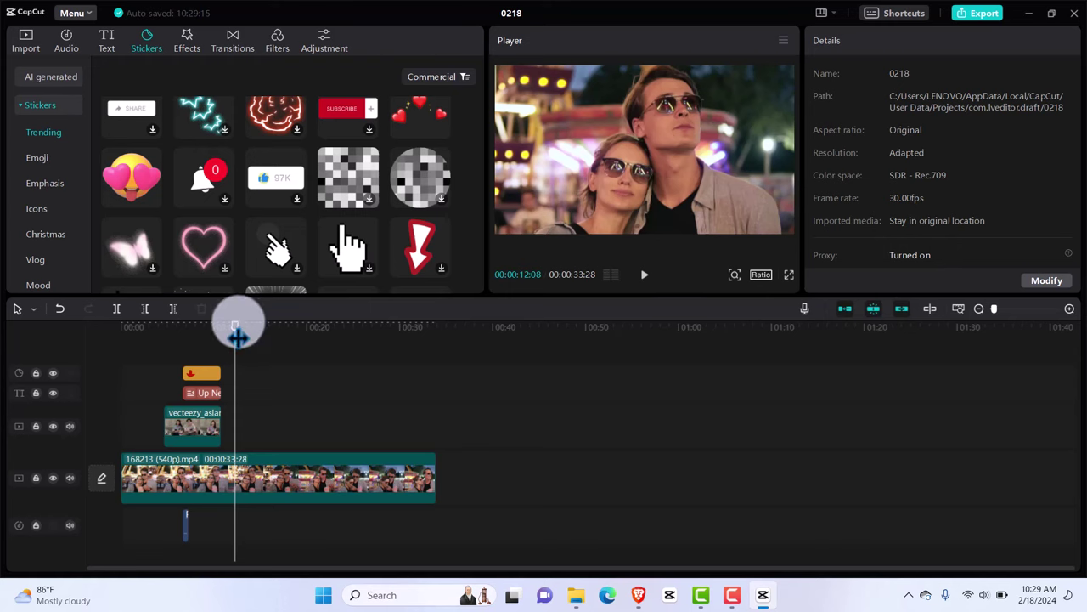
drag(237, 337, 197, 343)
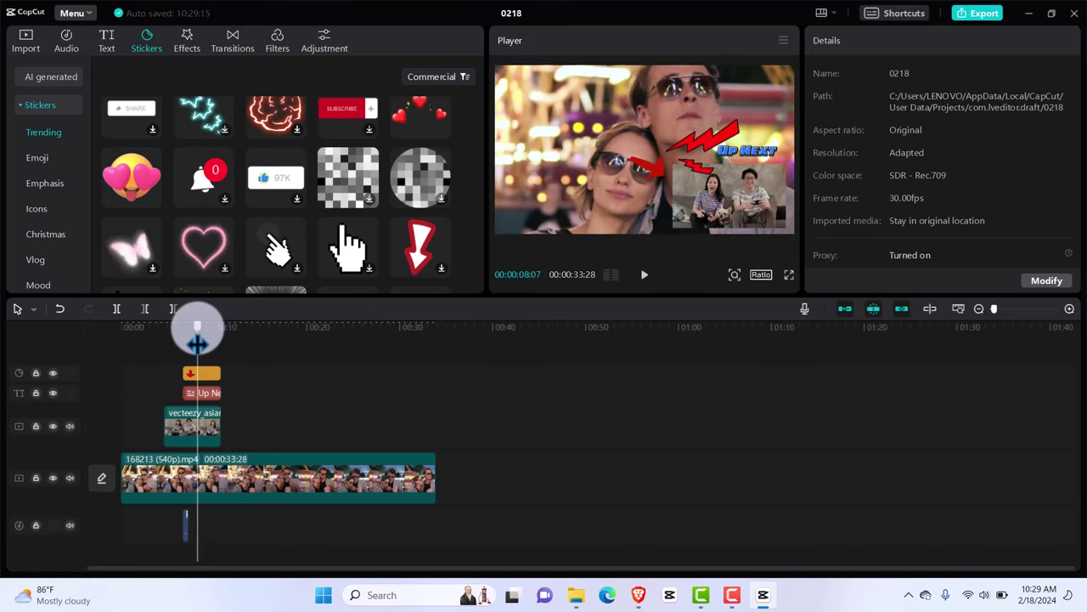
click(205, 375)
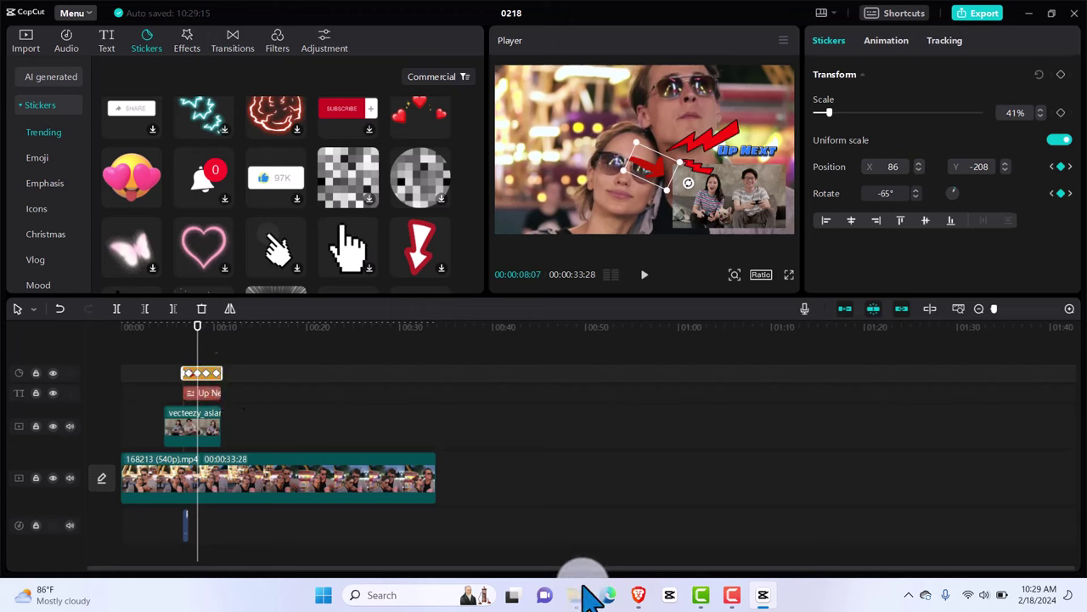
mouse_move(581, 593)
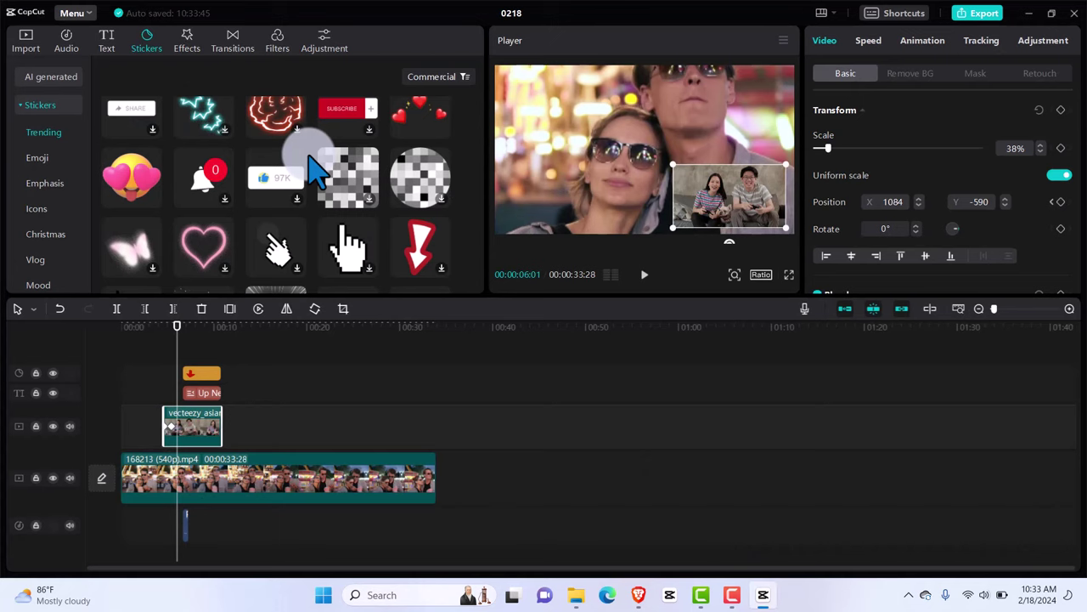
click(491, 386)
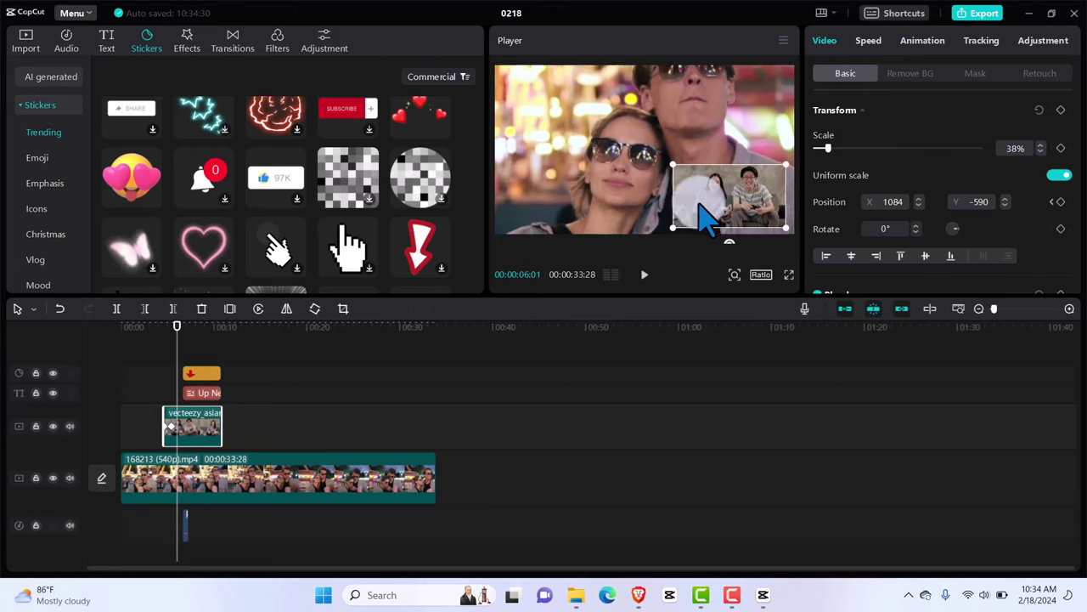
click(201, 420)
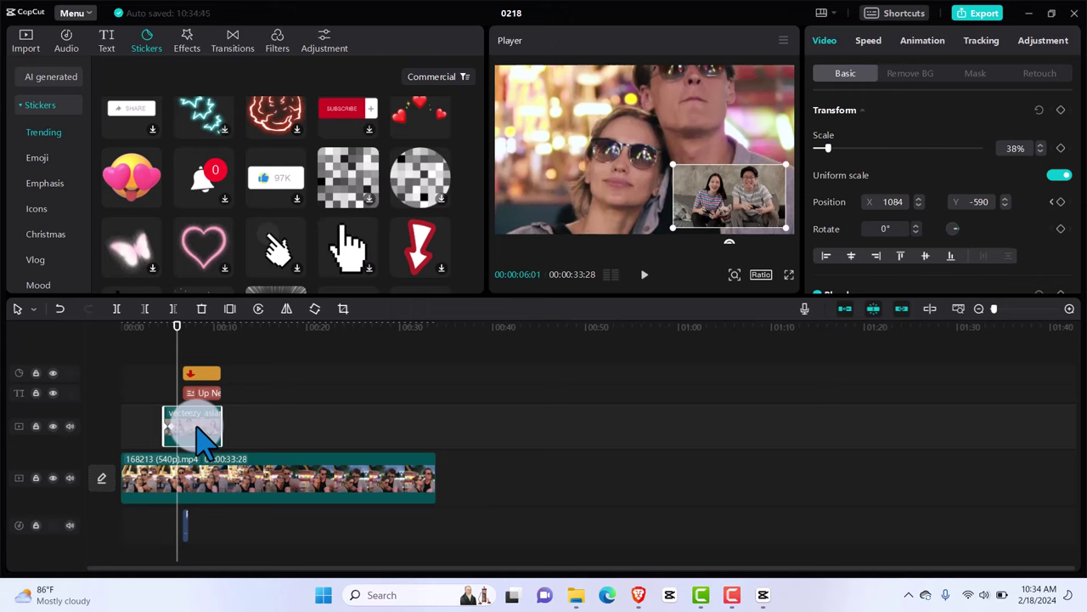
click(257, 423)
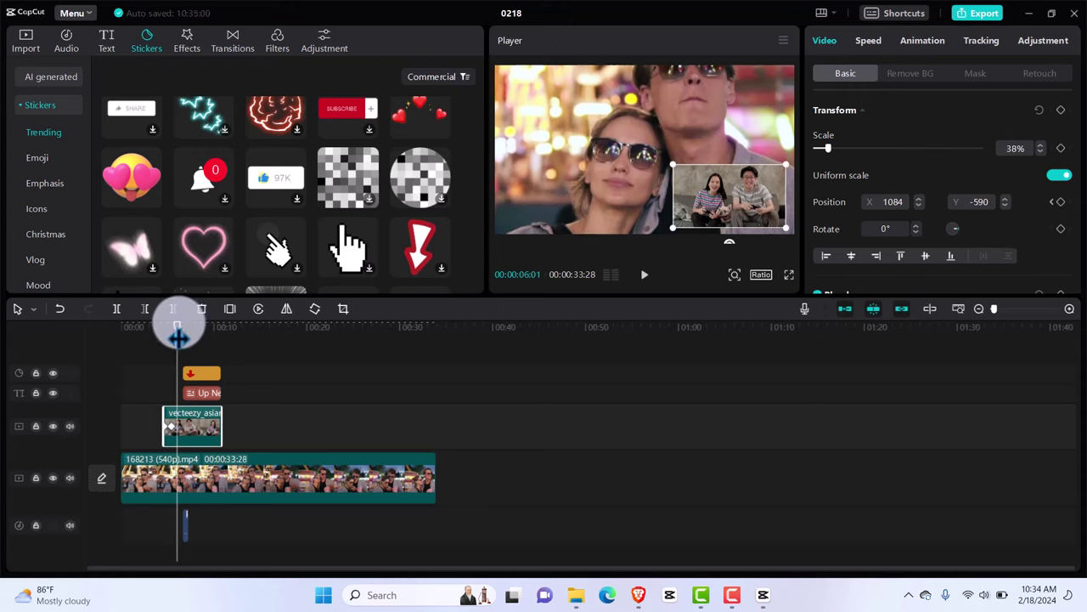
Add an opacity keyframe at 100% to the picture-in-picture clip at 00:00:06:00
mouse_move(178, 337)
mouse_down()
mouse_move(157, 337)
mouse_move(176, 340)
mouse_up()
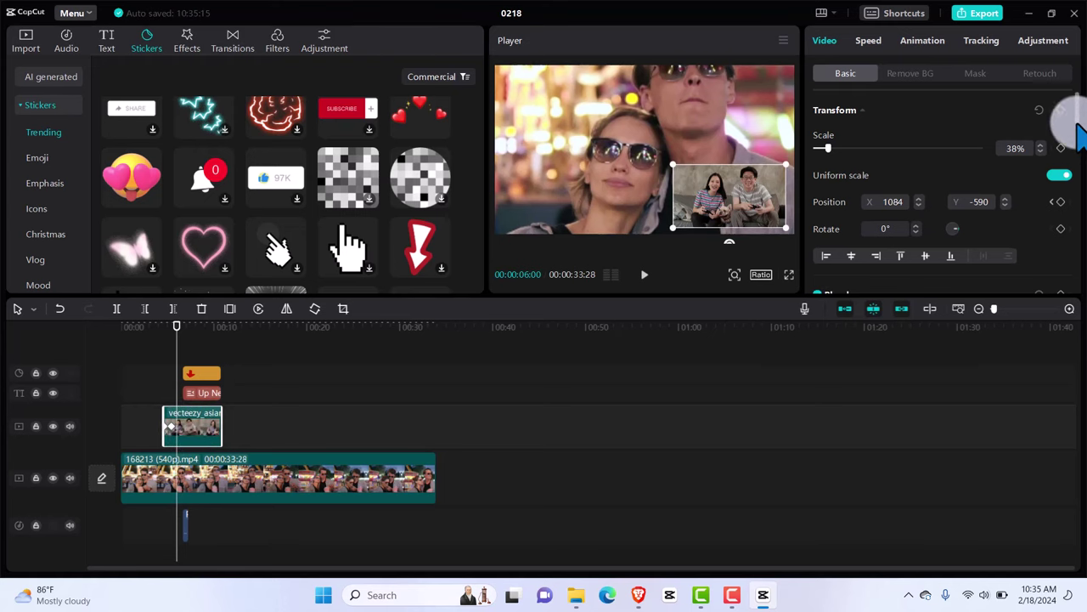
drag(1077, 125, 1077, 166)
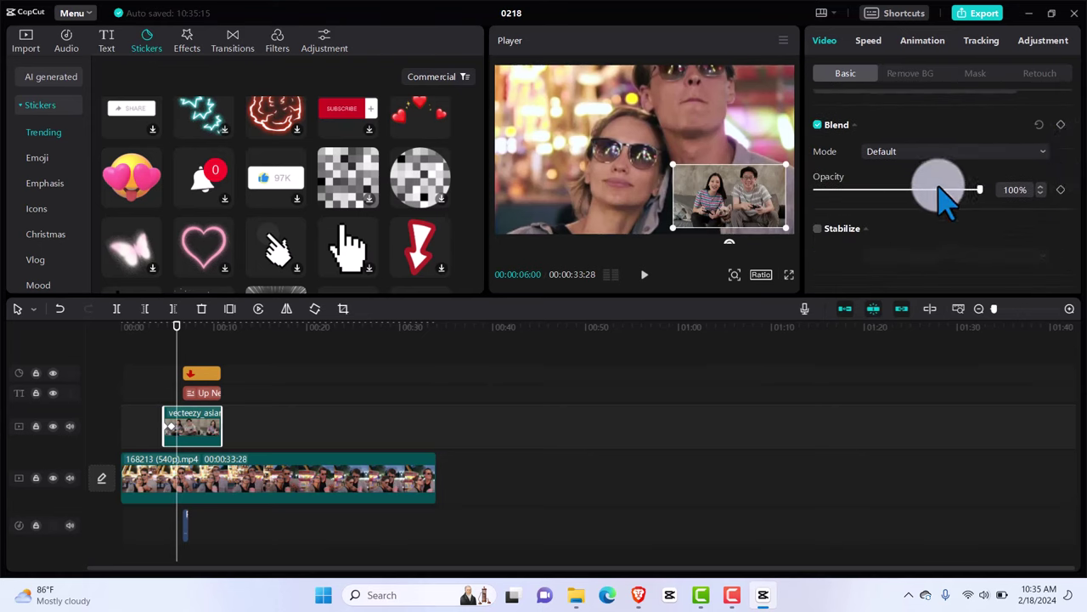
click(1061, 190)
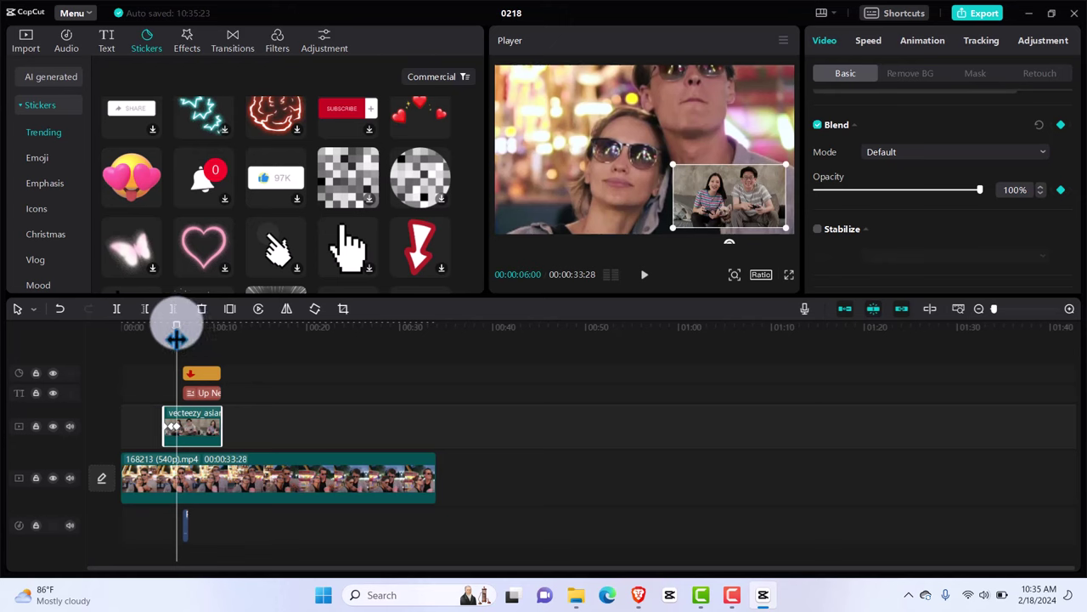
Keyframe the picture-in-picture clip's opacity at 52% at 00:00:06:20 and 100% at 00:00:07:09
drag(178, 338, 184, 339)
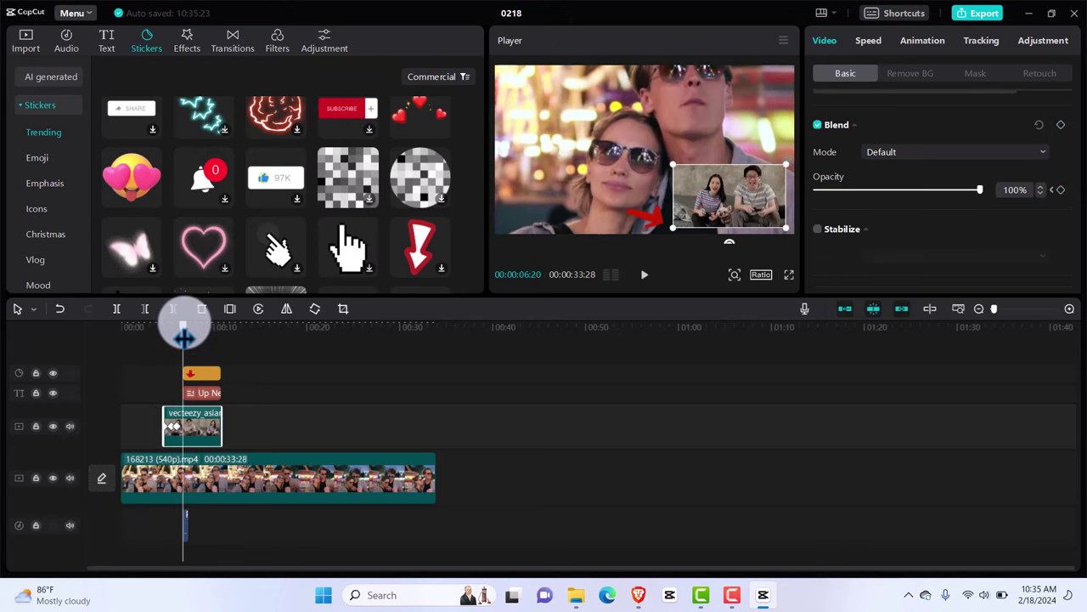
drag(980, 189, 902, 191)
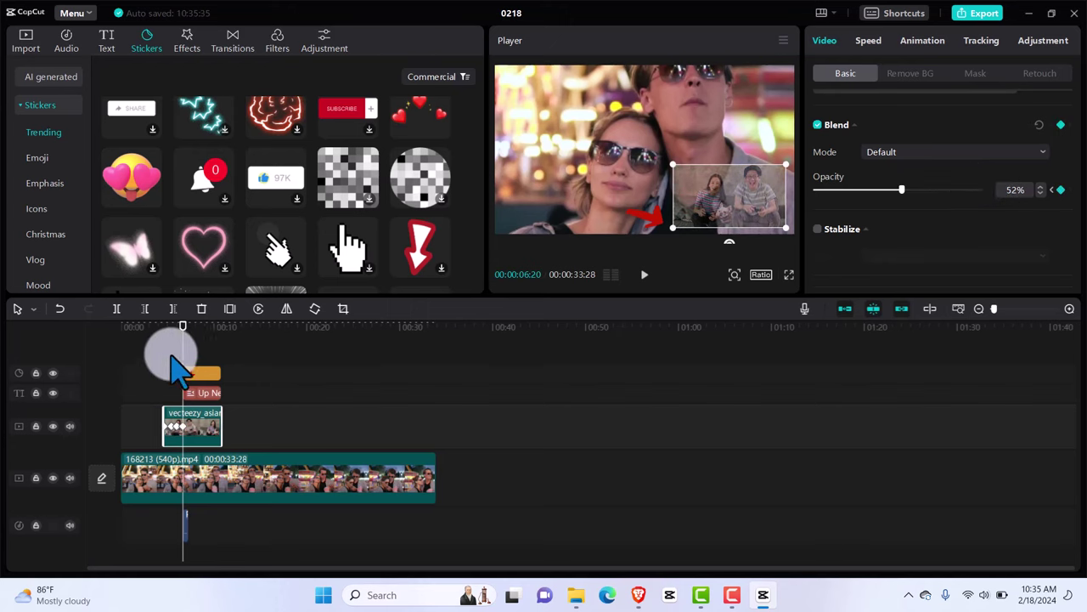
drag(182, 337, 189, 338)
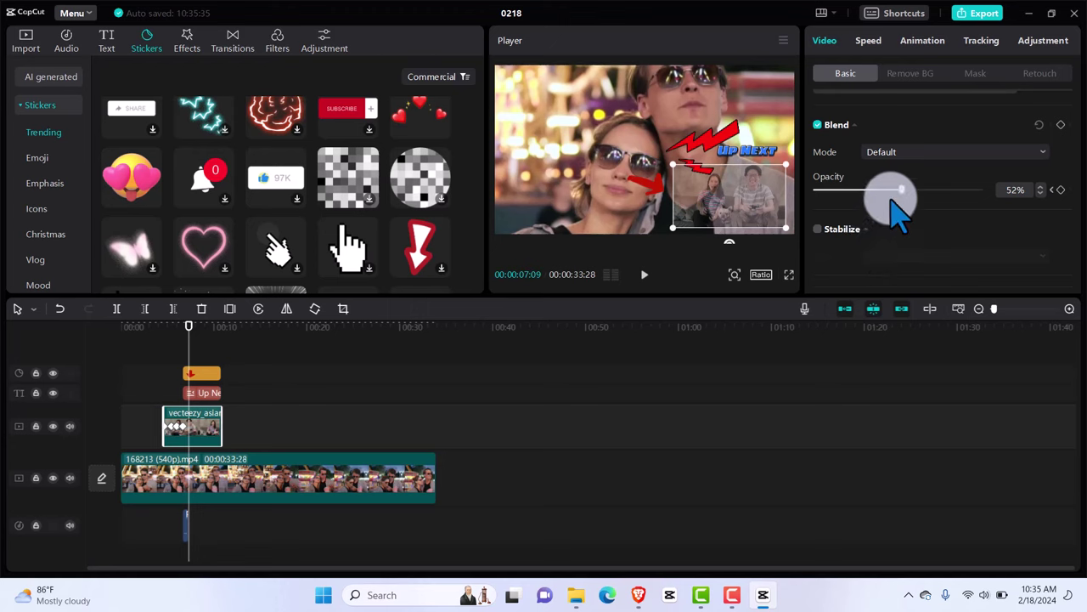
drag(910, 208, 994, 200)
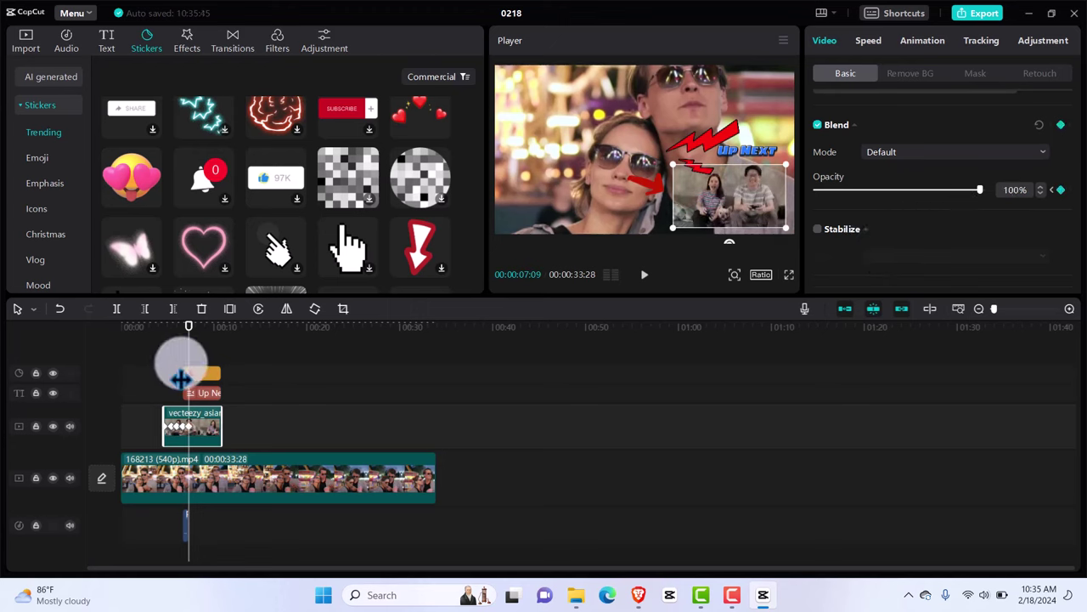
Keyframe the picture-in-picture clip's opacity at 30% at 00:00:08:29, 88% at 00:00:09:28 and 100% at 00:00:10:24
drag(189, 336, 204, 339)
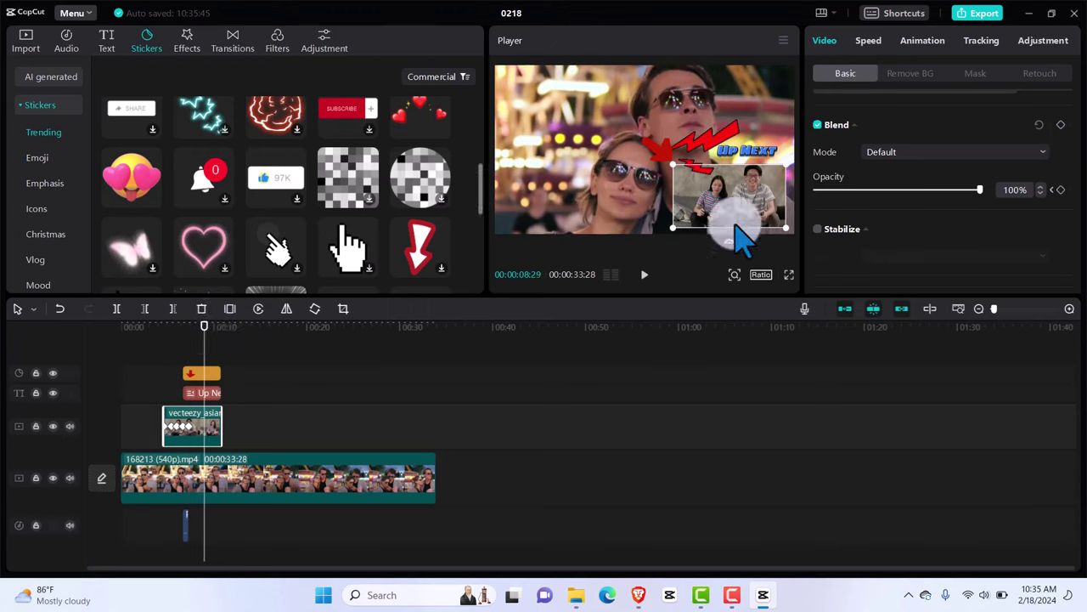
drag(984, 189, 869, 200)
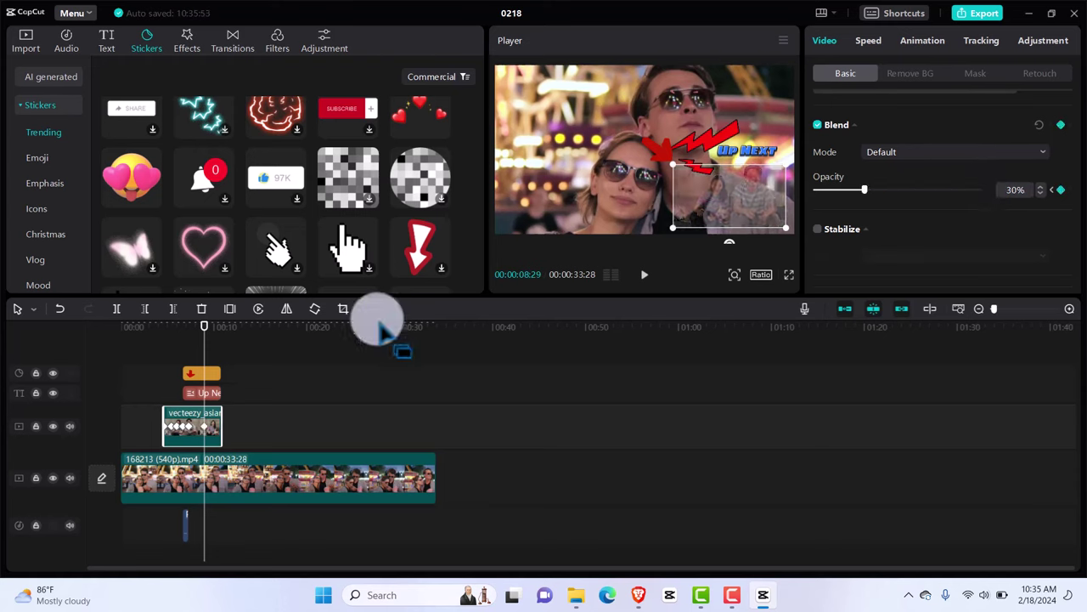
drag(204, 338, 212, 338)
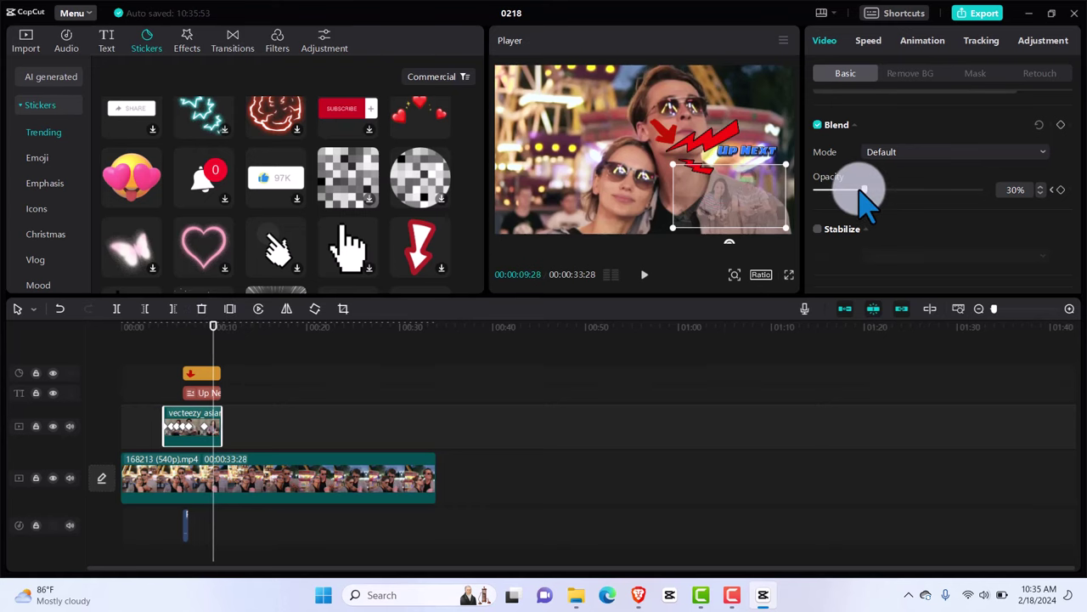
drag(863, 192, 956, 194)
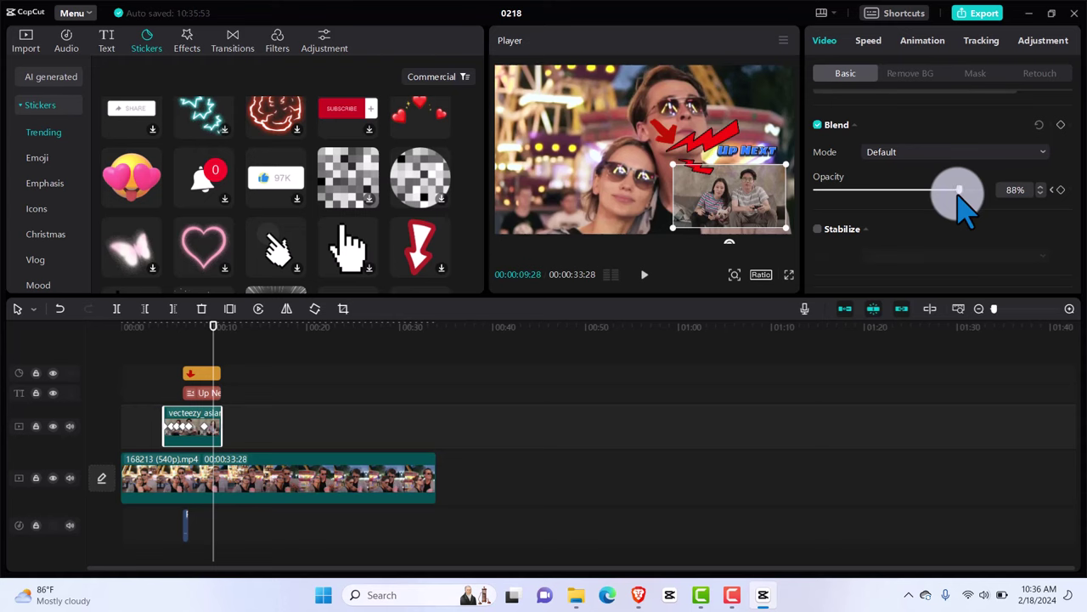
drag(957, 196, 959, 196)
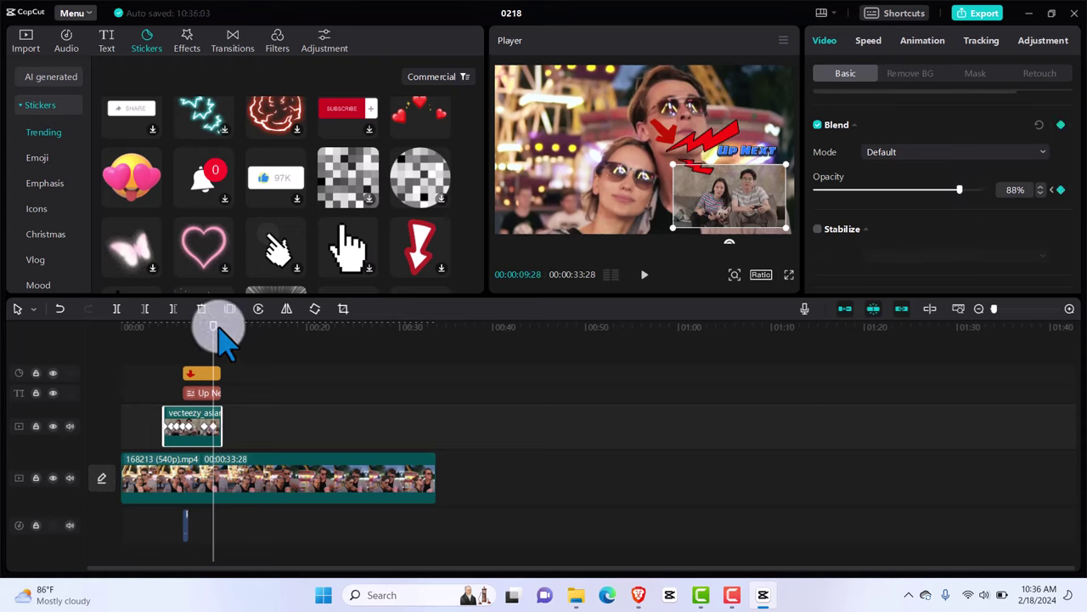
drag(213, 340, 221, 335)
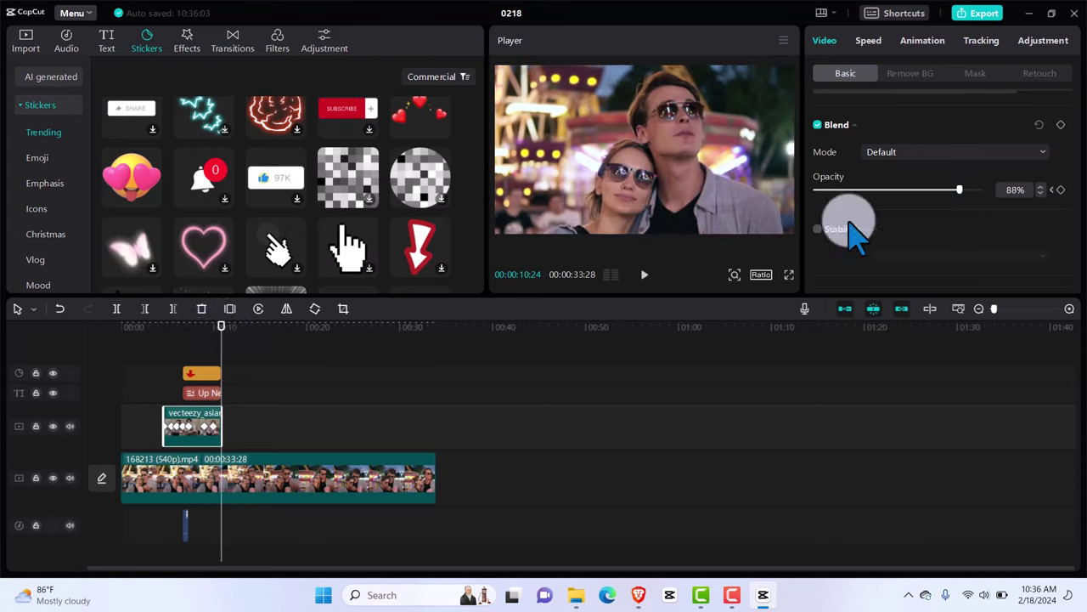
drag(959, 190, 984, 192)
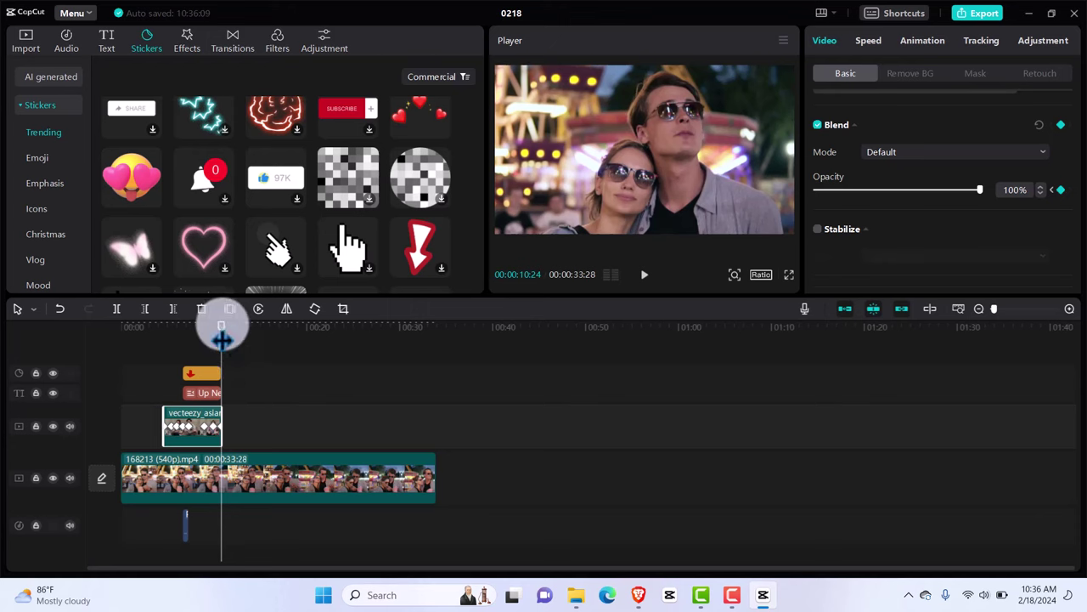
Play the timeline from 00:00:04:19 past the end of the overlays to preview the opacity changes
drag(220, 340, 166, 343)
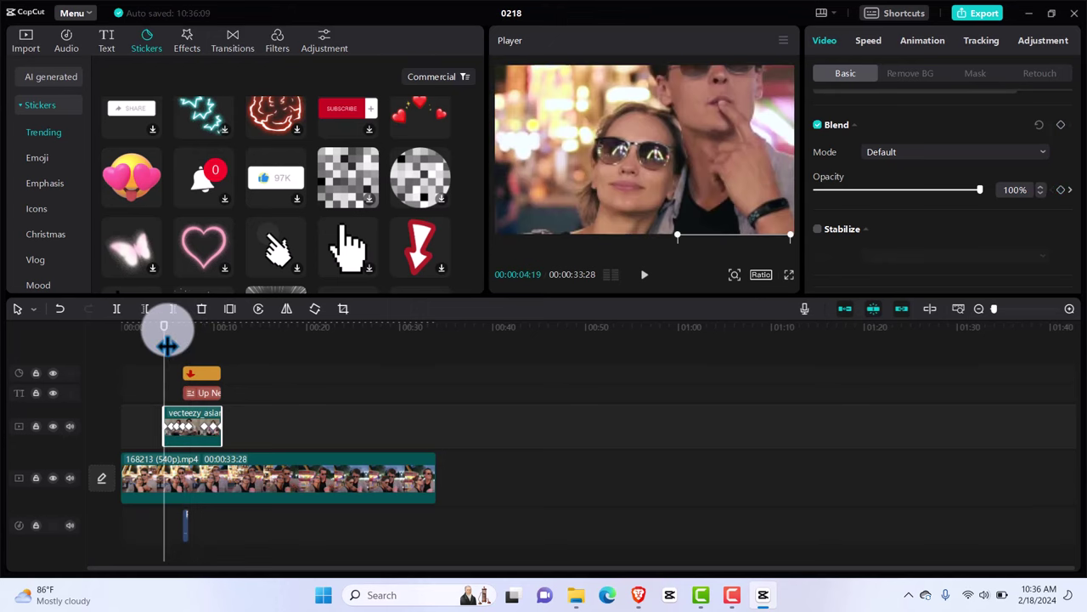
key(space)
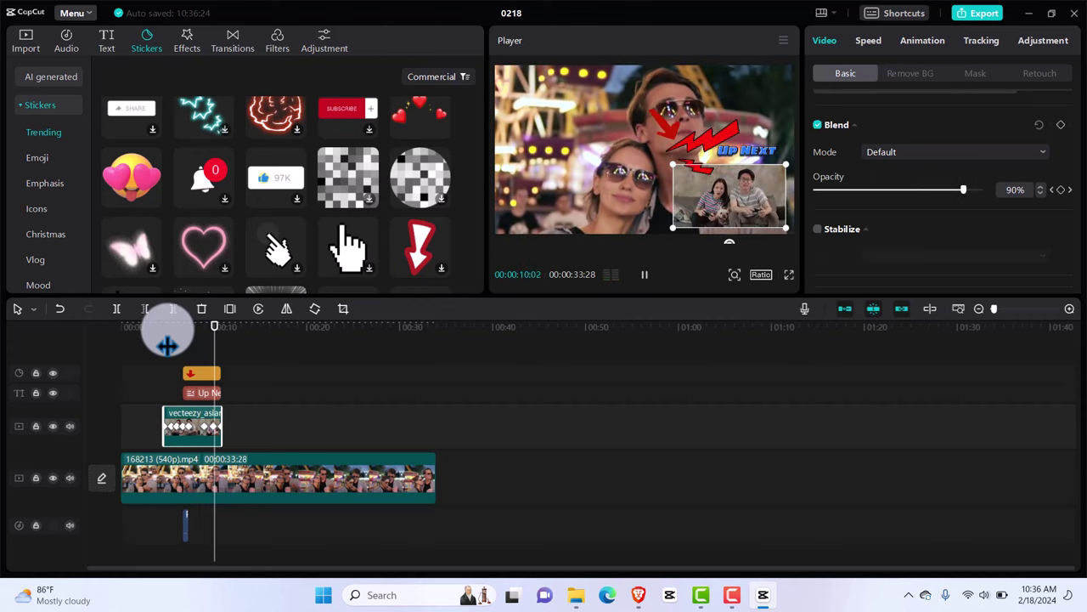
click(288, 394)
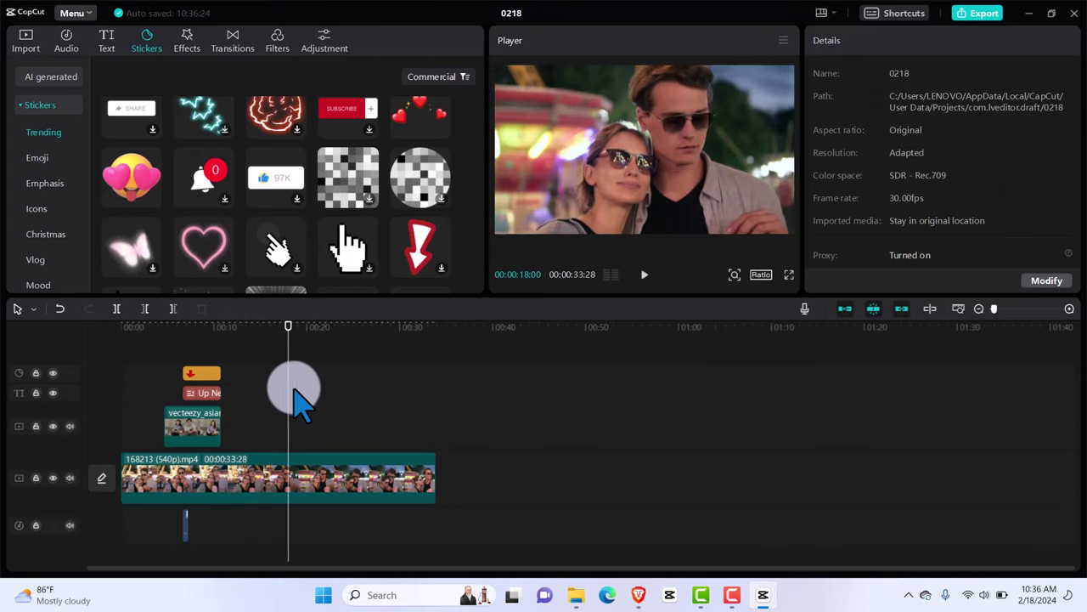
Add the vecteezy asian-couple clip from the imported media to the overlay track, starting at 00:00:28:09
click(289, 331)
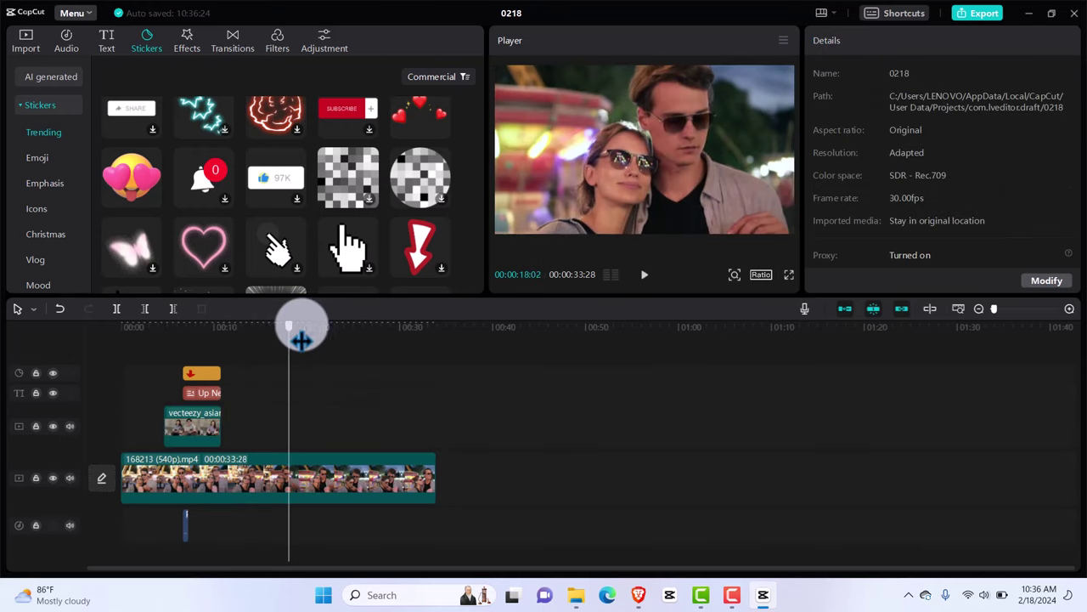
drag(301, 339, 420, 362)
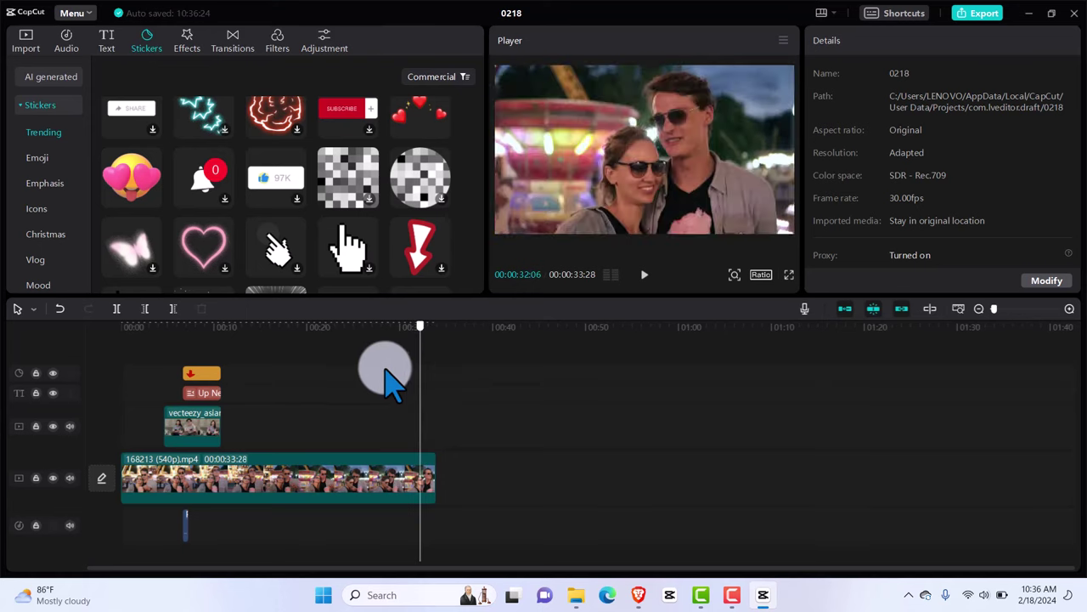
click(385, 382)
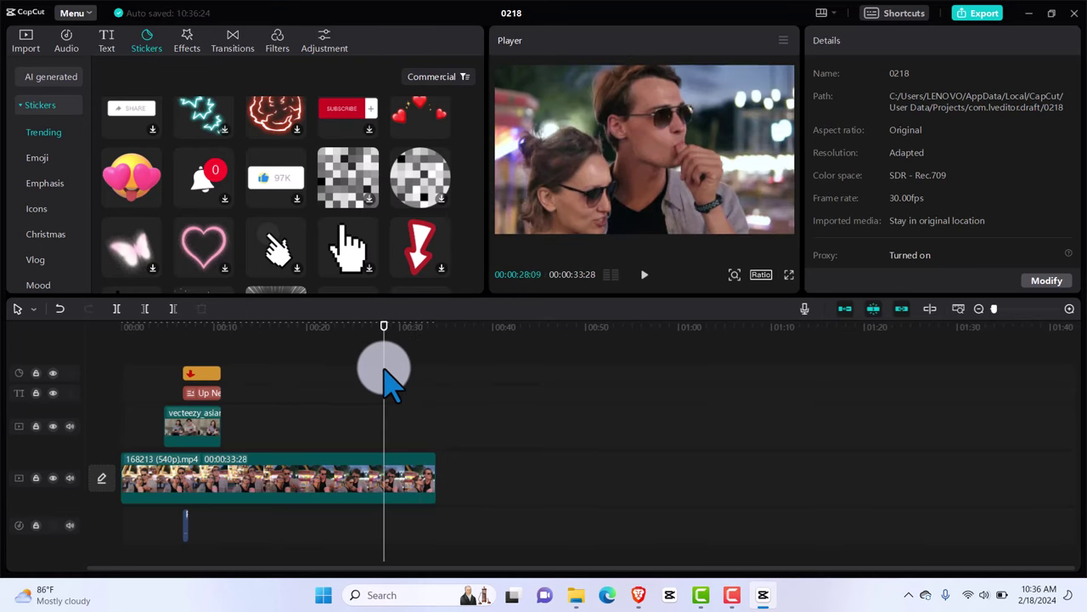
click(28, 44)
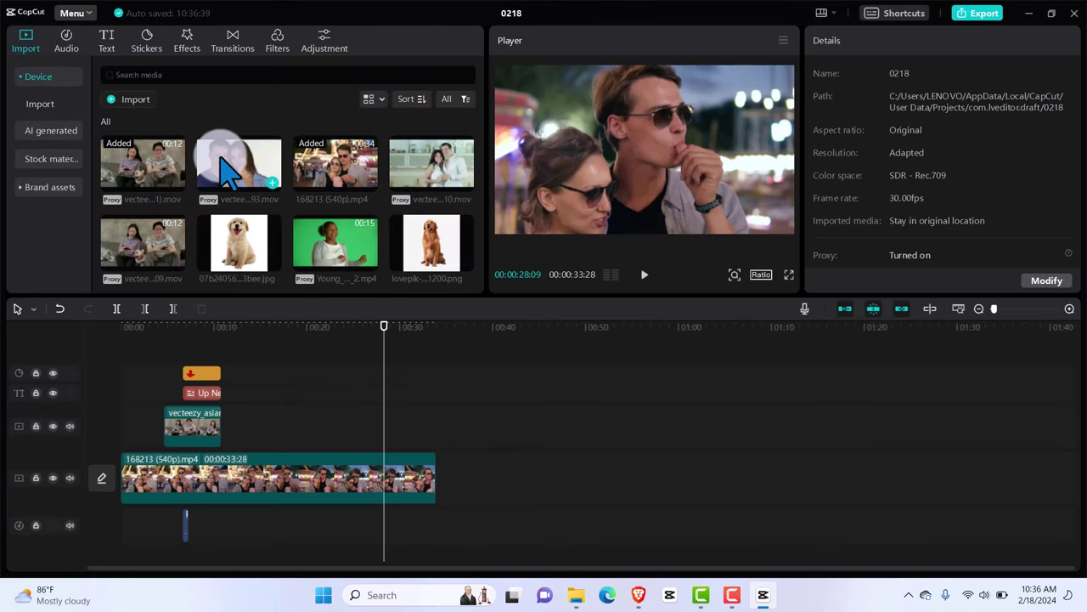
click(174, 193)
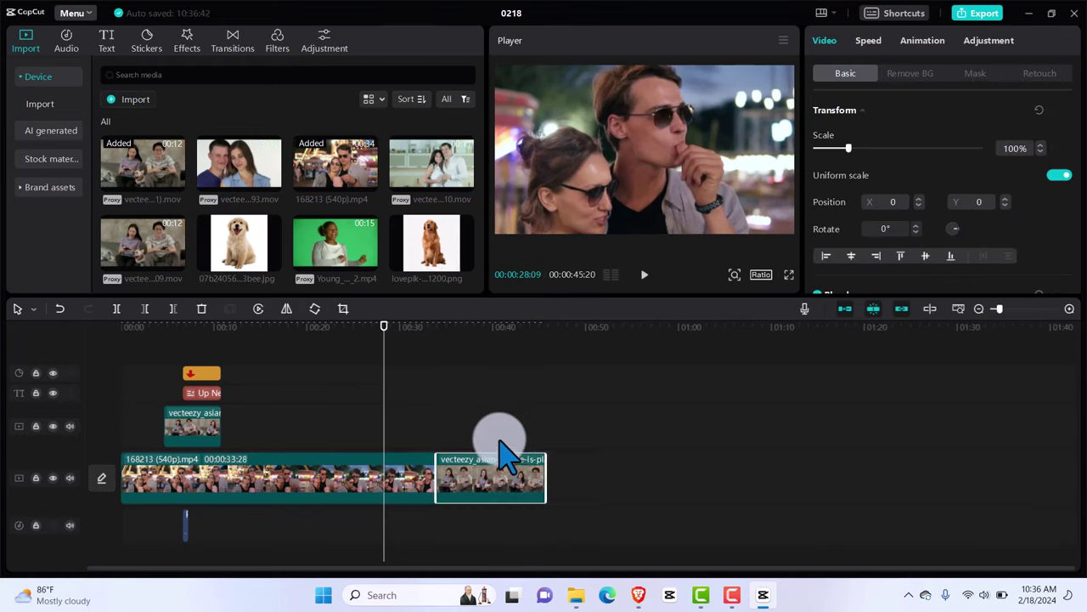
drag(500, 440, 469, 436)
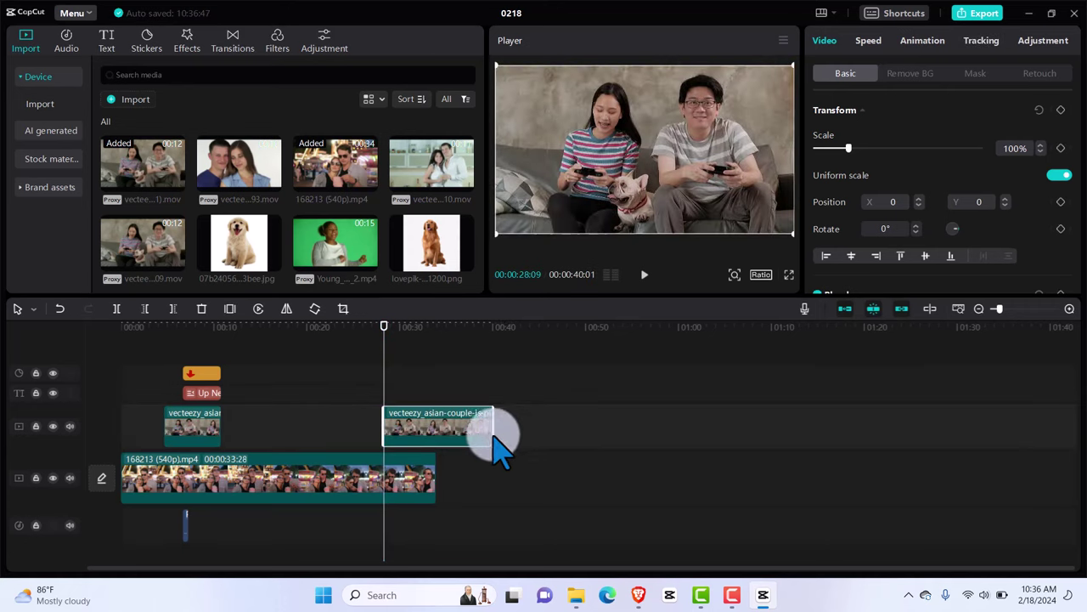
Trim the end of the new overlay clip to match the end of the main clip at 00:00:33:28
click(501, 448)
click(459, 438)
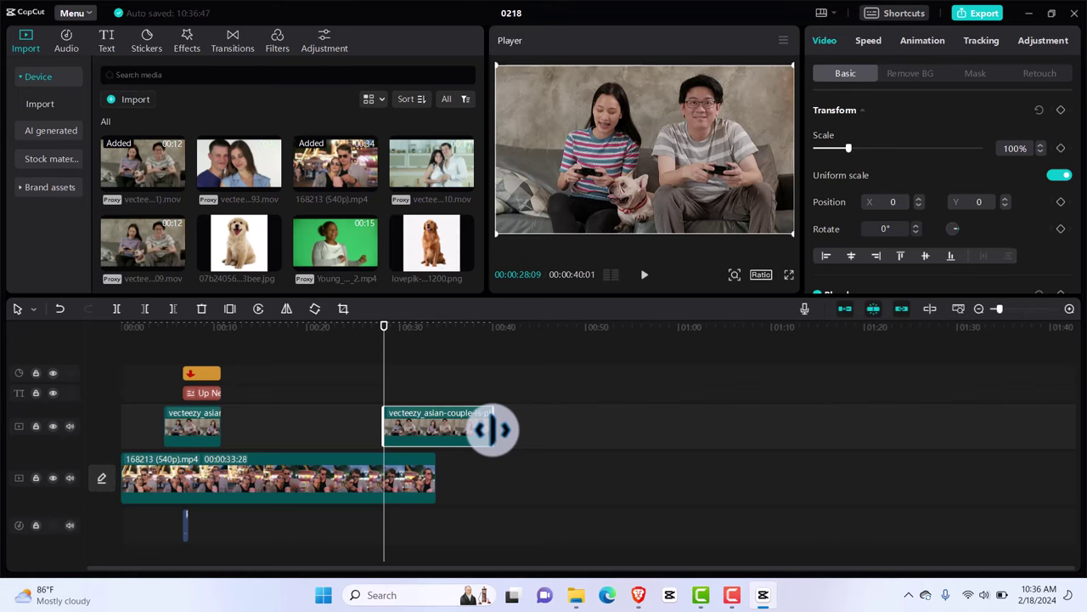
drag(493, 429, 434, 432)
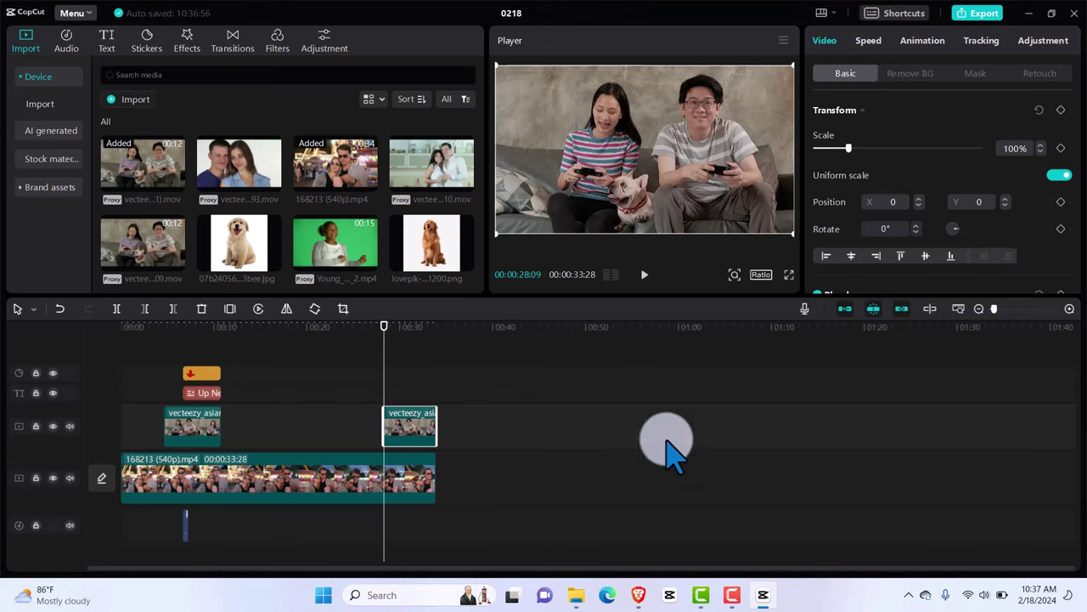
Keyframe the new overlay clip's opacity at 12% at 00:00:28:09 and 29% at 00:00:30:16
drag(1079, 123, 1083, 153)
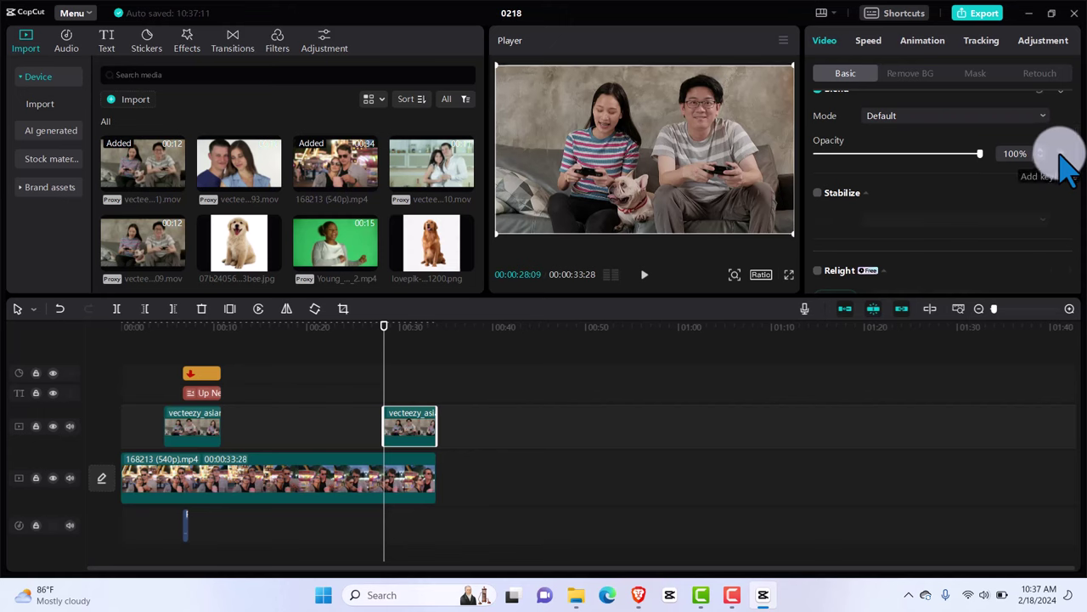
click(1060, 154)
drag(980, 154, 841, 166)
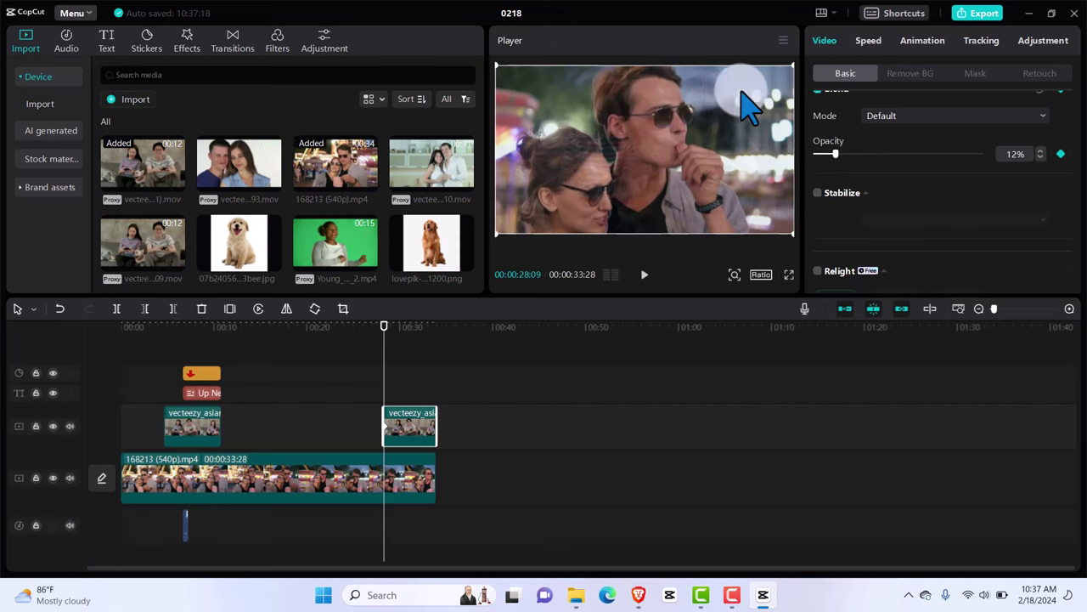
drag(735, 119, 405, 339)
drag(835, 154, 865, 156)
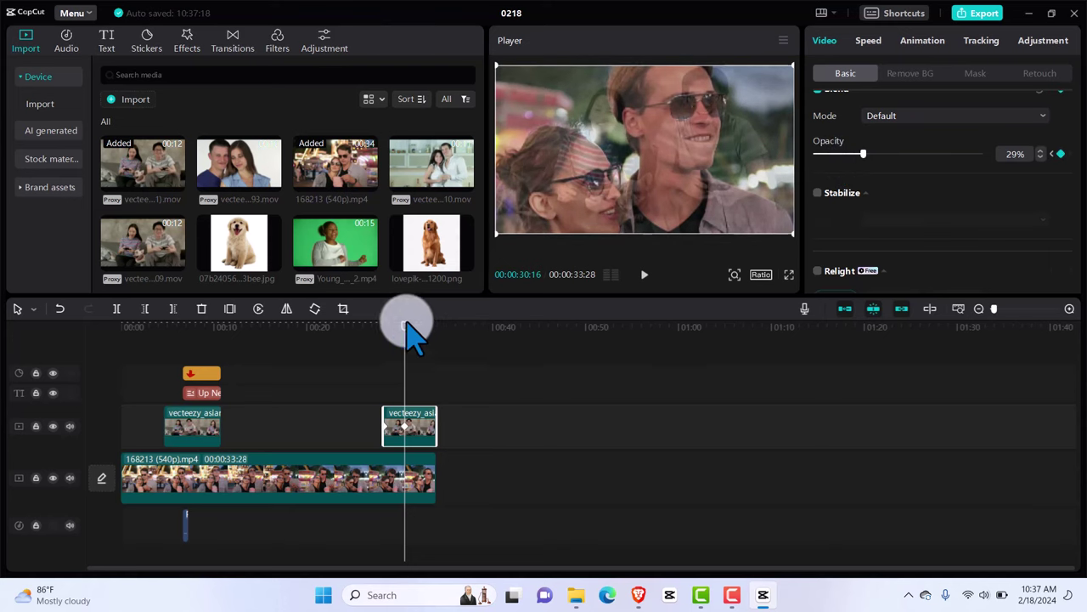
Keyframe the new overlay clip's opacity at 70% at 00:00:32:11 and 100% at 00:00:33:28
drag(404, 340, 422, 338)
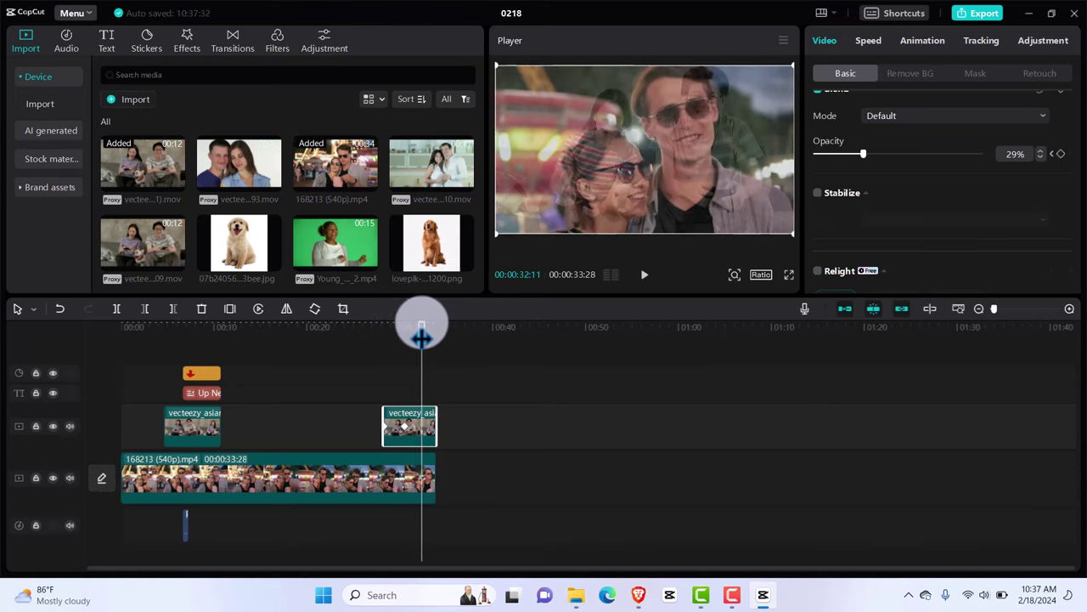
drag(865, 156, 933, 155)
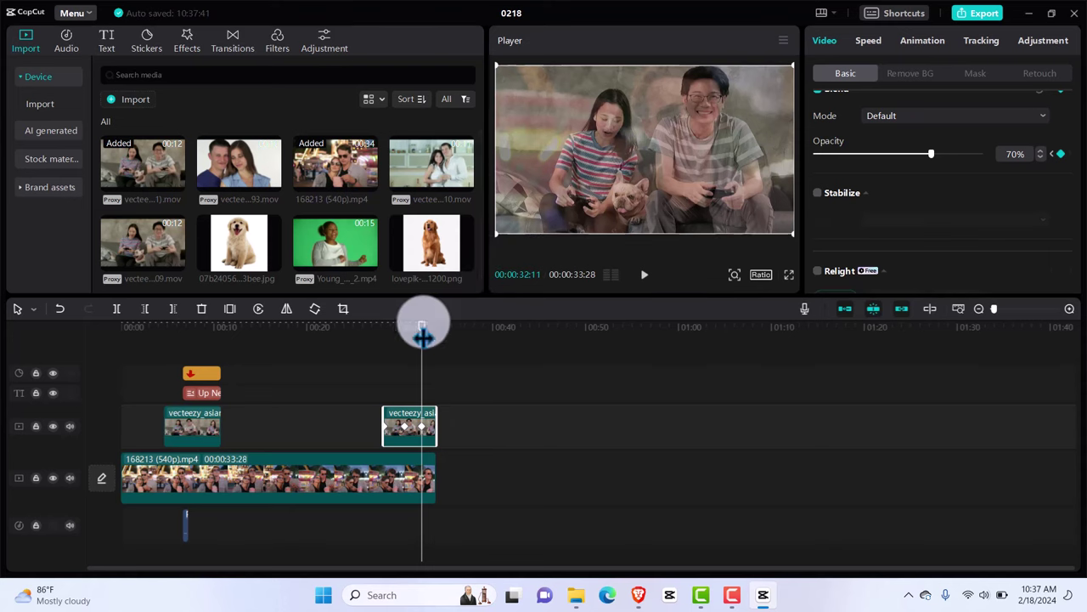
drag(422, 336, 436, 327)
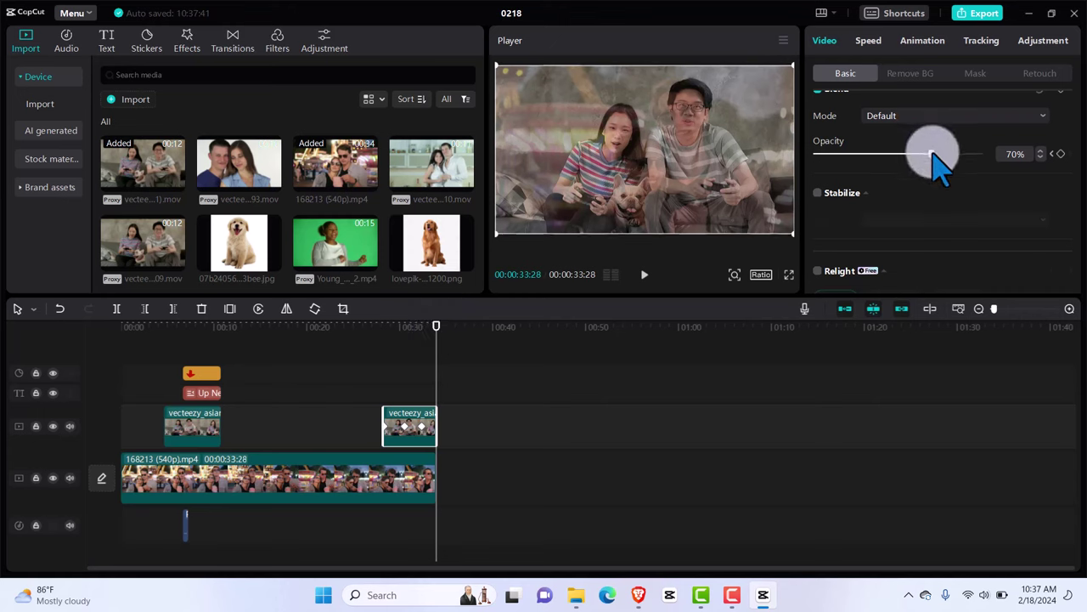
drag(931, 154, 992, 155)
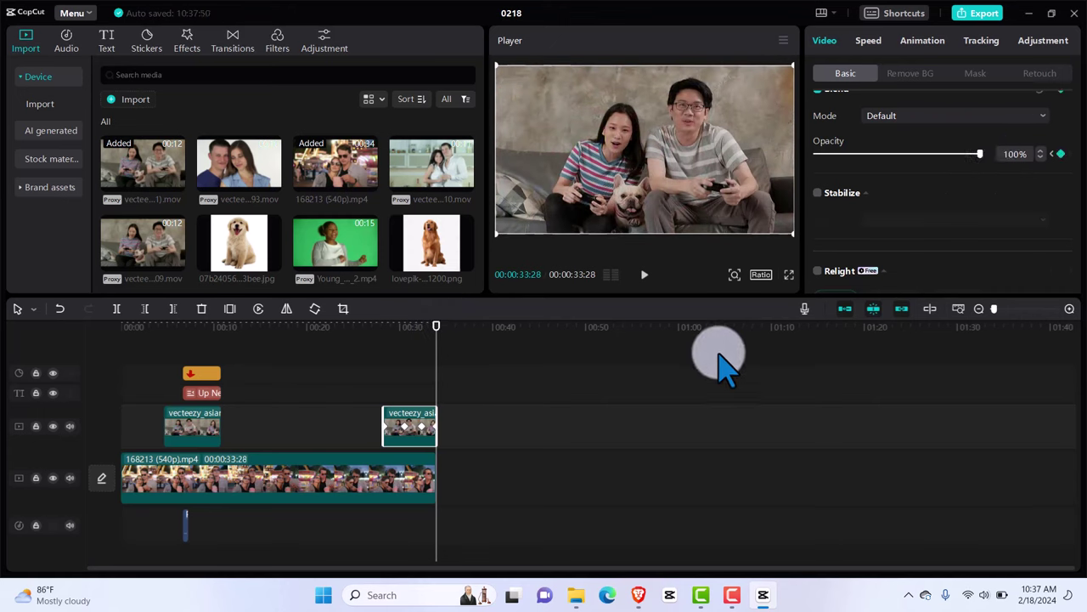
Play the timeline from 00:00:25:29 to the end to preview the overlay's gradual fade-in
click(363, 397)
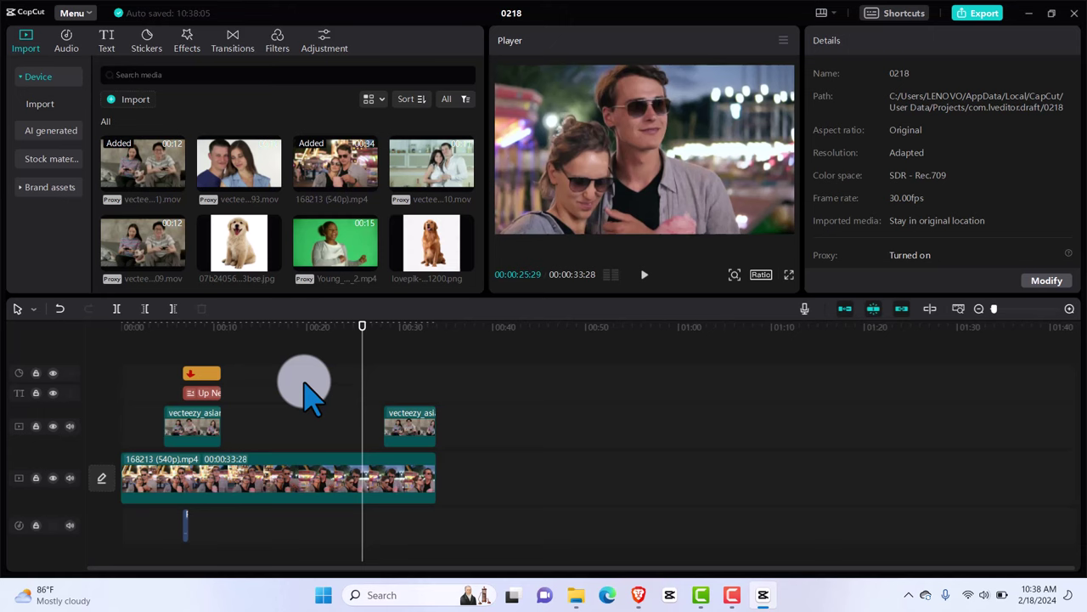
key(space)
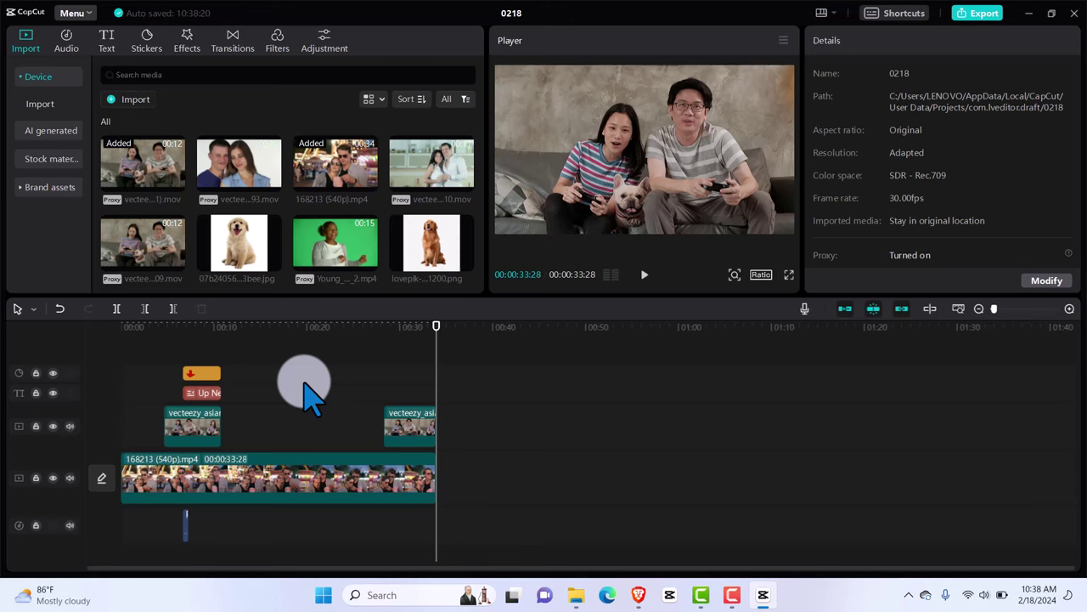
click(733, 595)
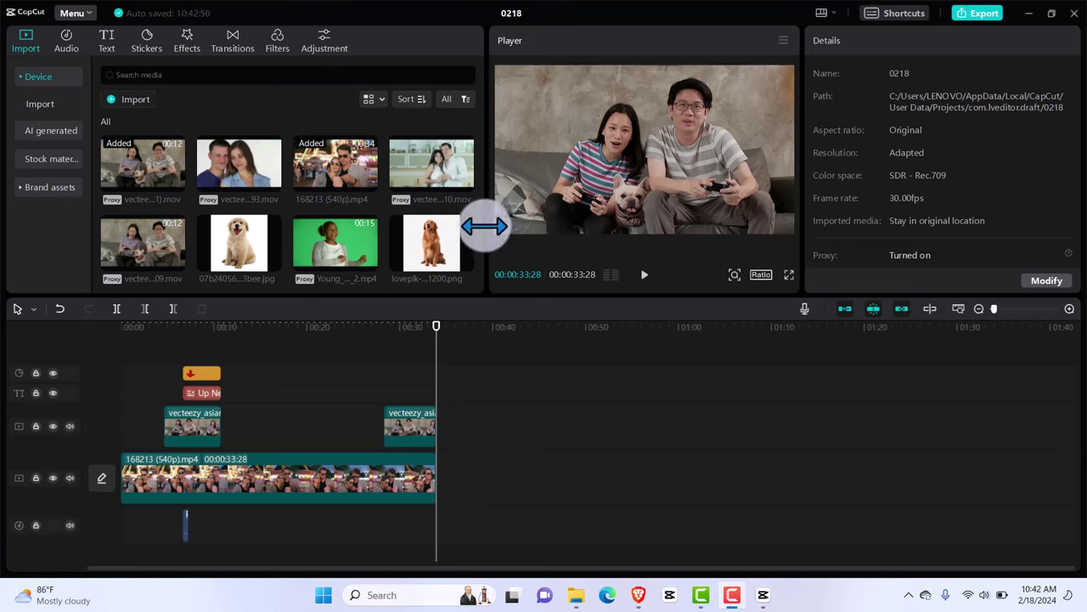
Add a default text clip to the timeline at 00:00:20:26
click(436, 338)
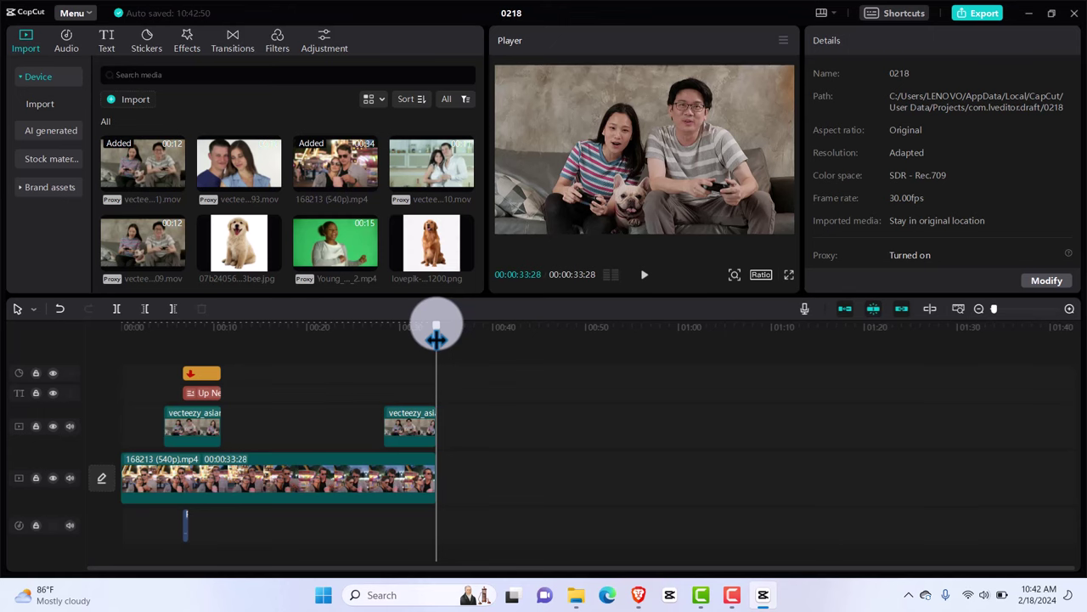
drag(436, 338, 382, 335)
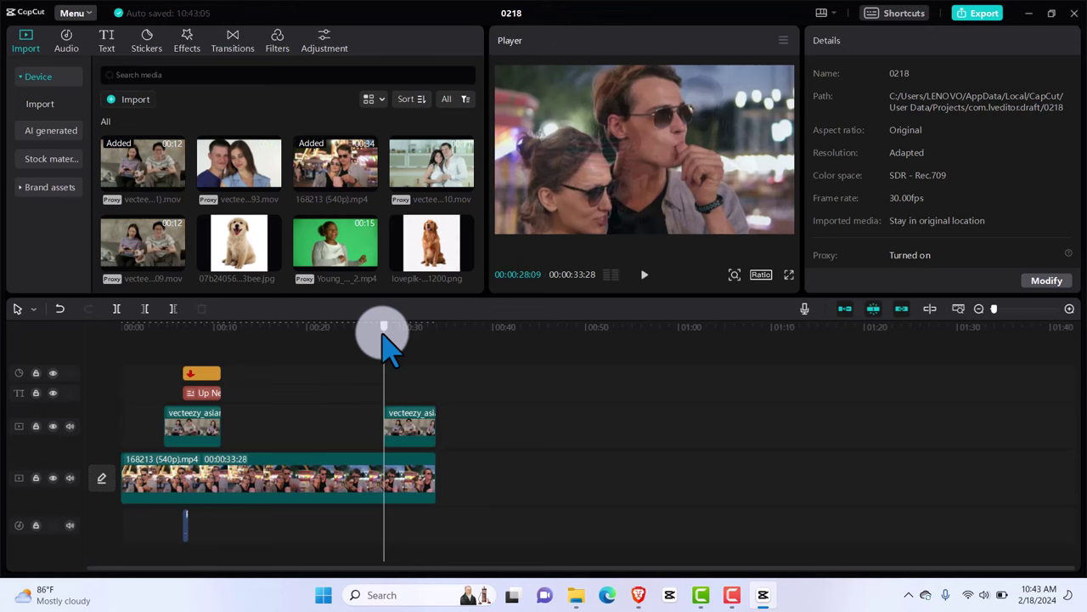
drag(383, 337, 316, 343)
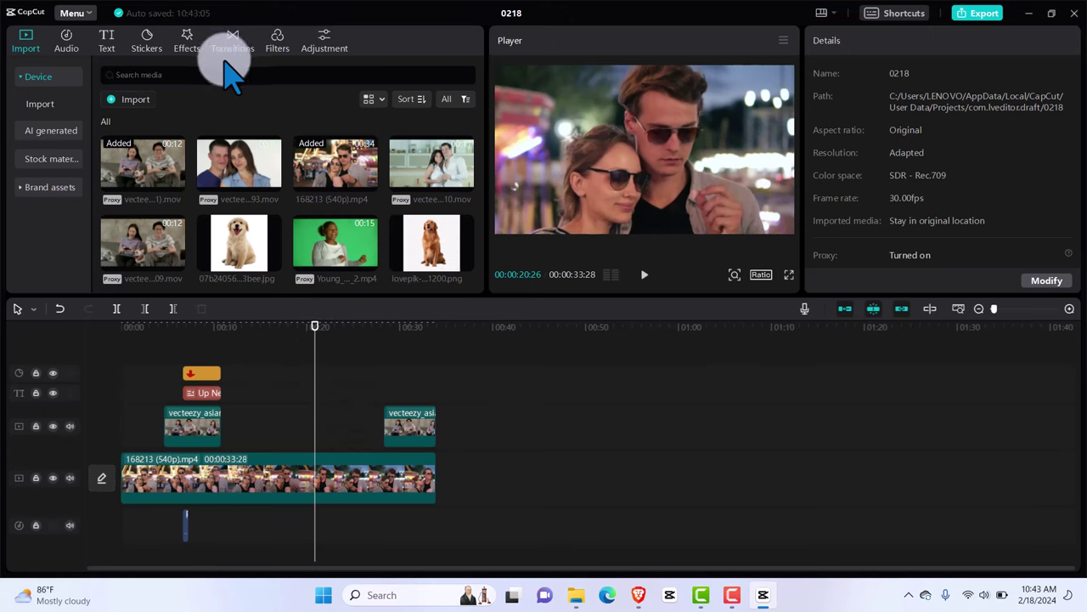
click(104, 41)
mouse_move(128, 153)
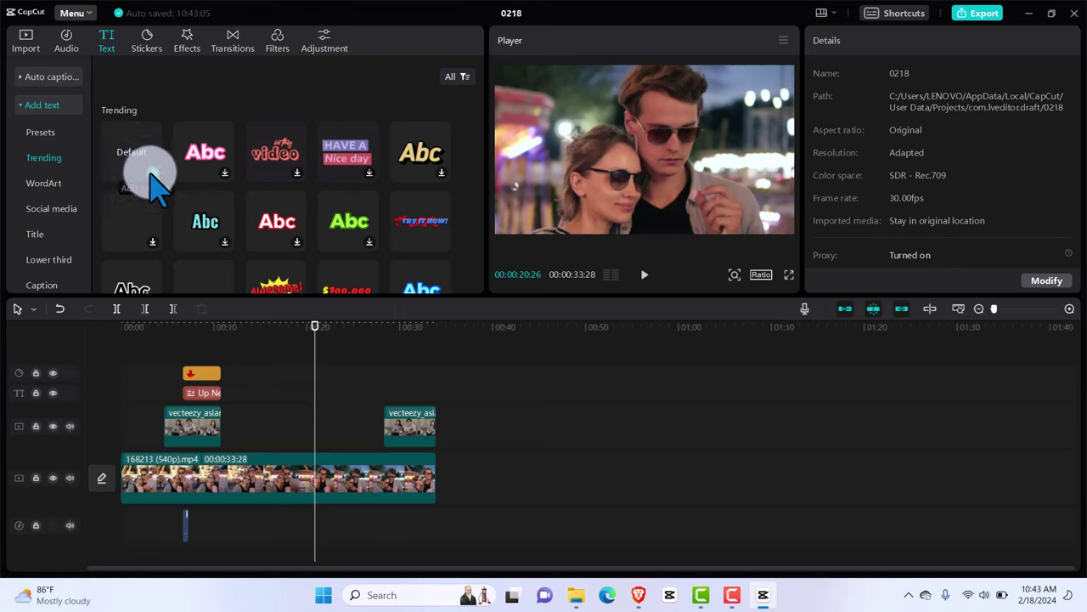
click(151, 173)
Replace the new clip's default text with "Thanks for following this course so far I hope you are enjoying every bit of it"
click(693, 155)
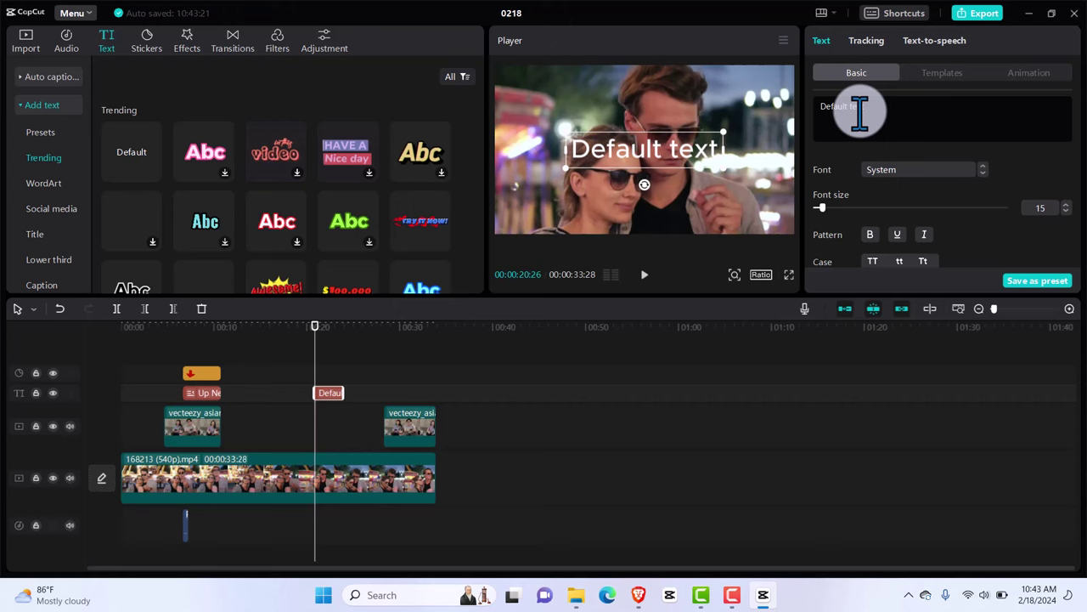
key(ctrl+a)
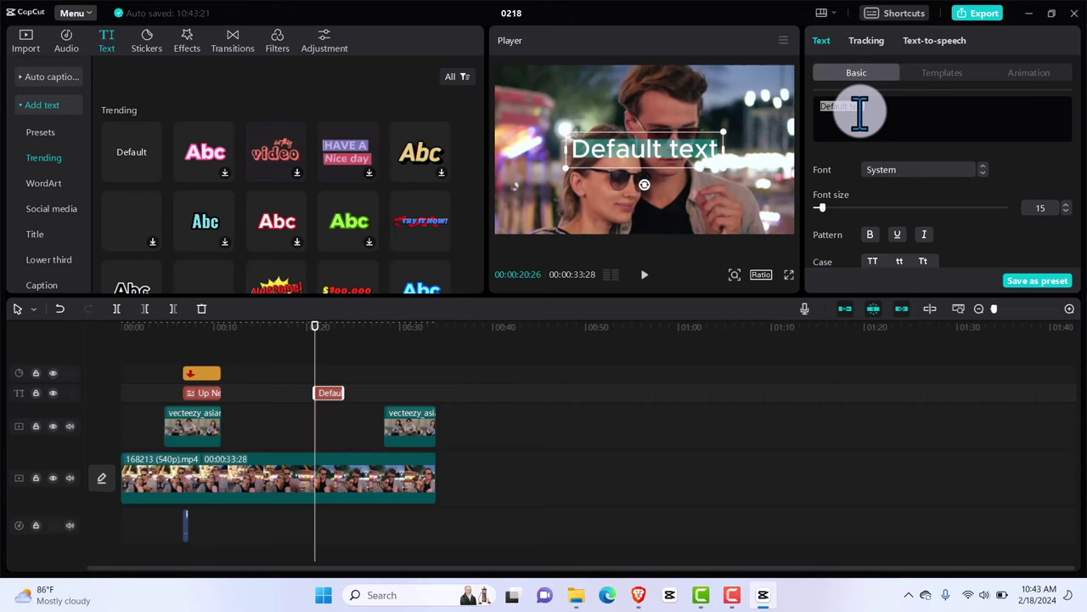
text(Tha)
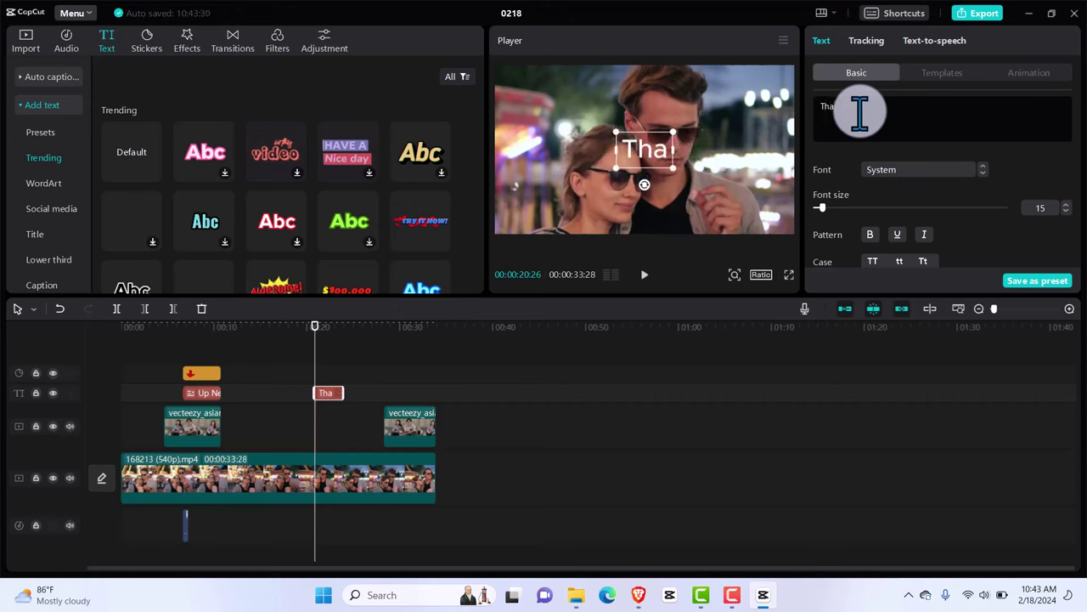
text(nks for)
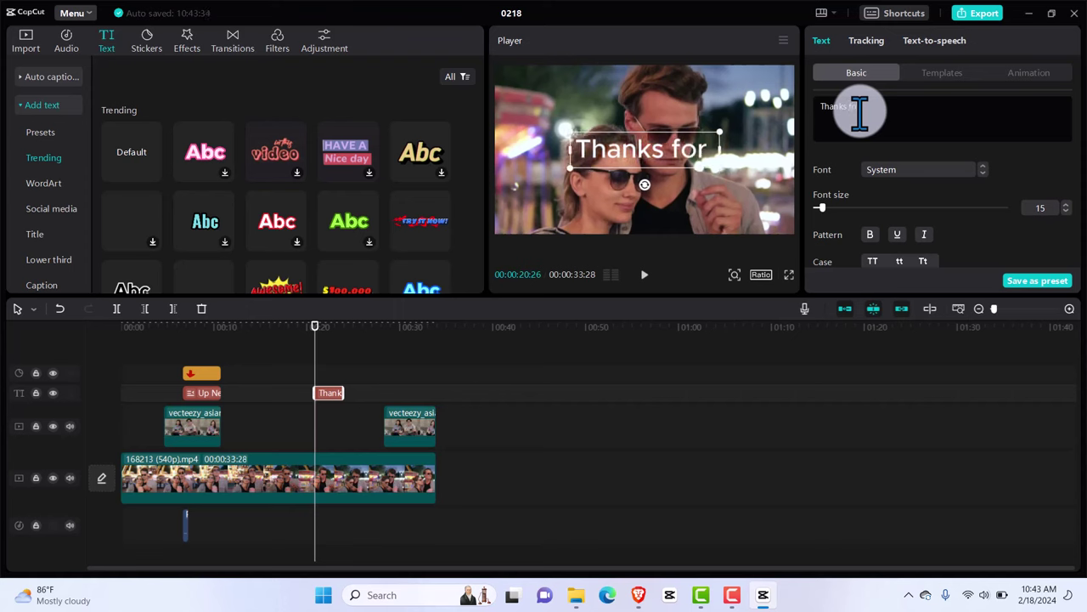
text( follo)
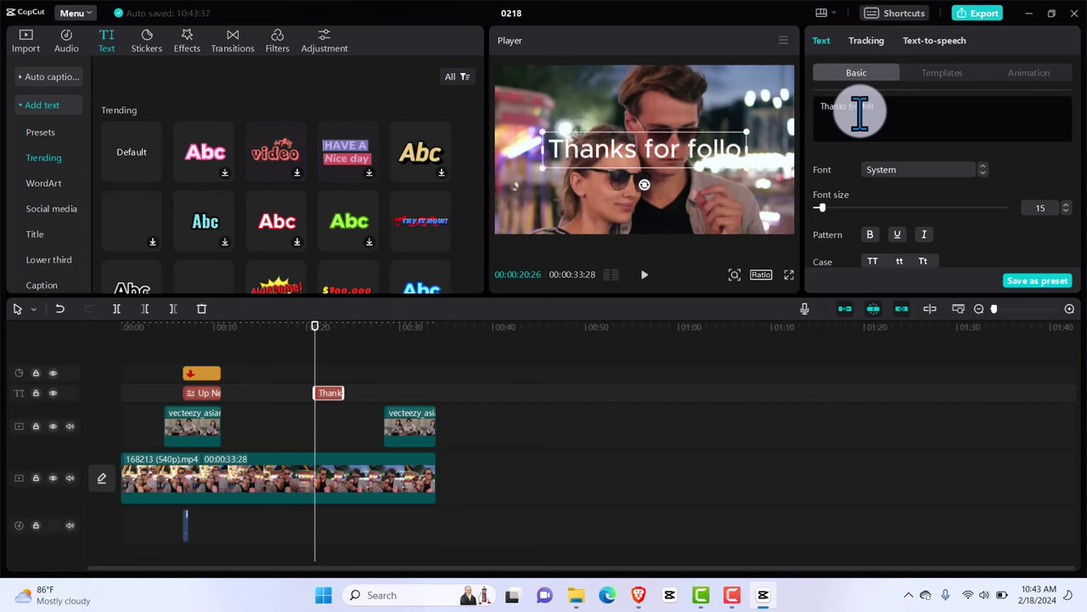
text(wing t)
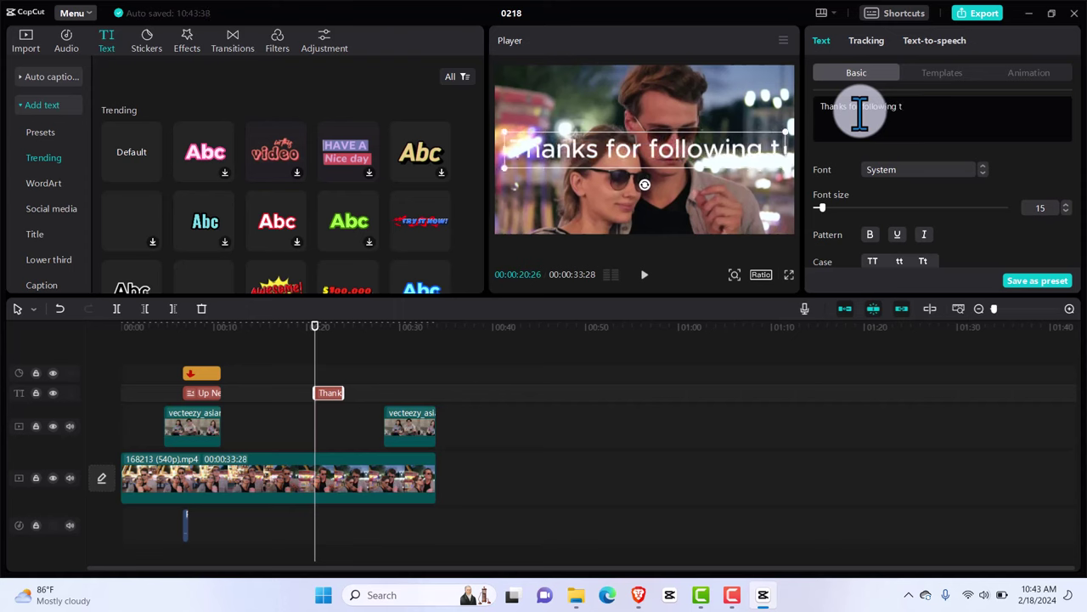
text(his cou)
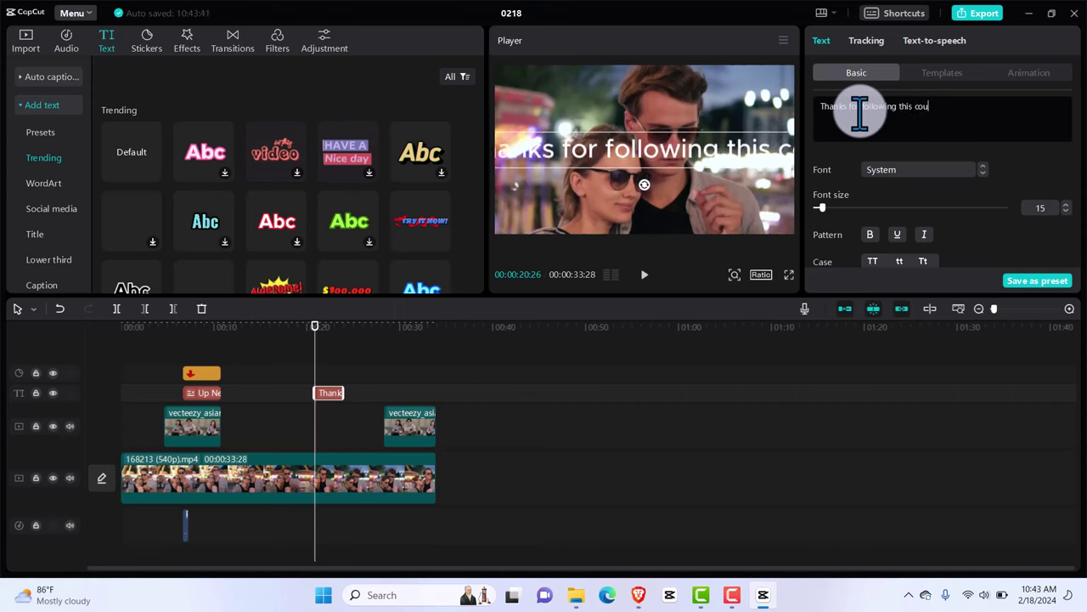
text(rse so far)
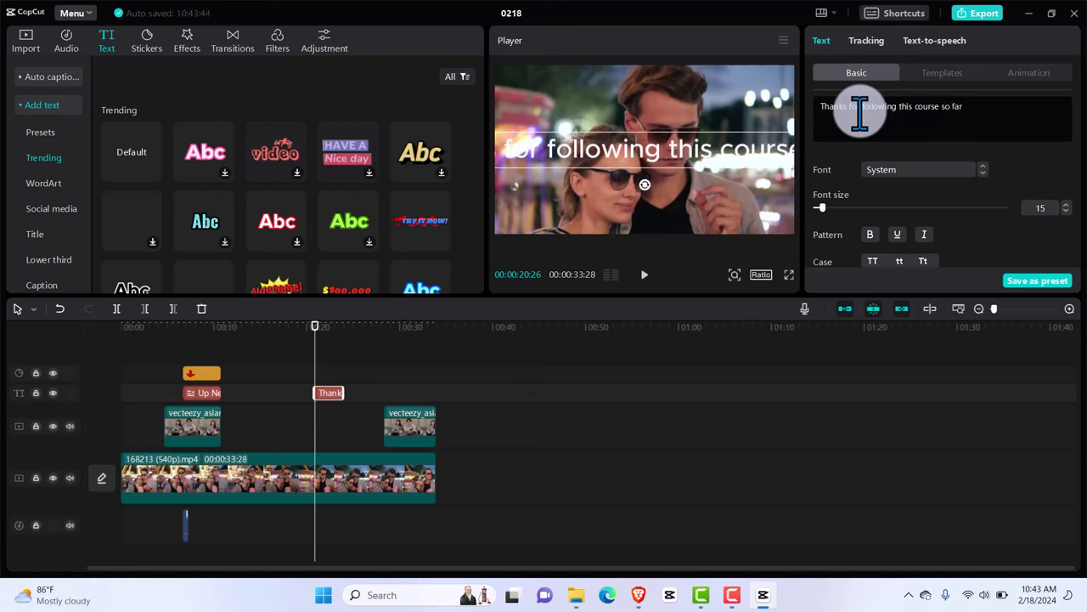
text( I )
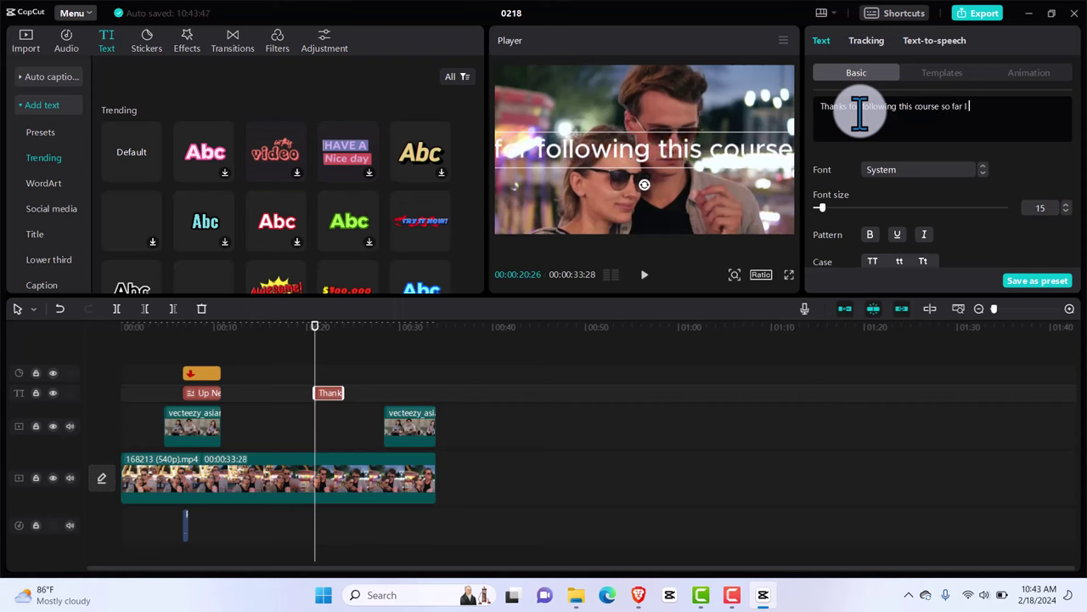
text(hope)
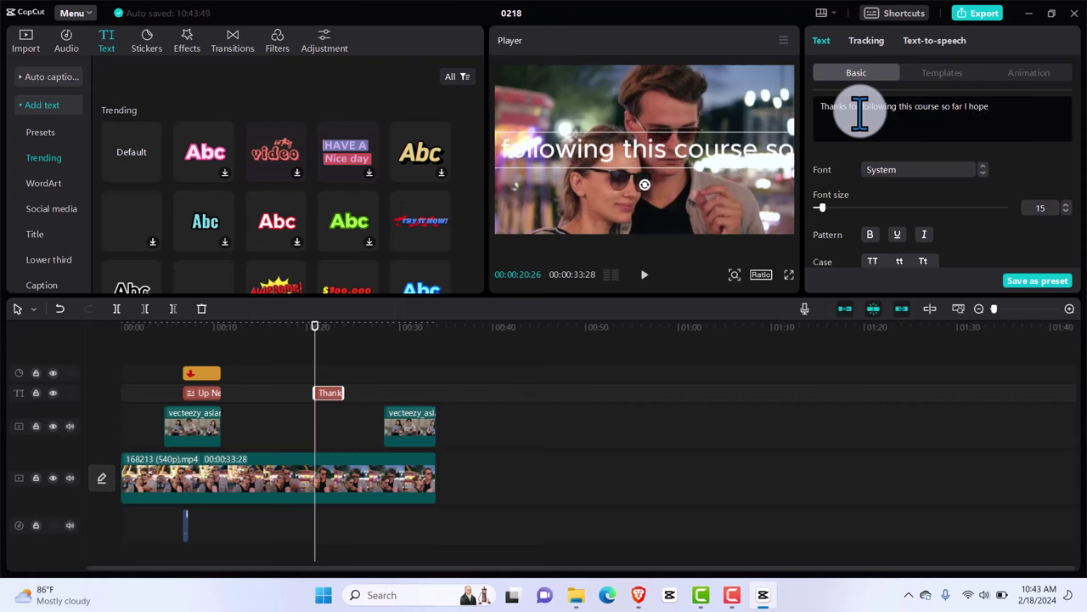
text( you are )
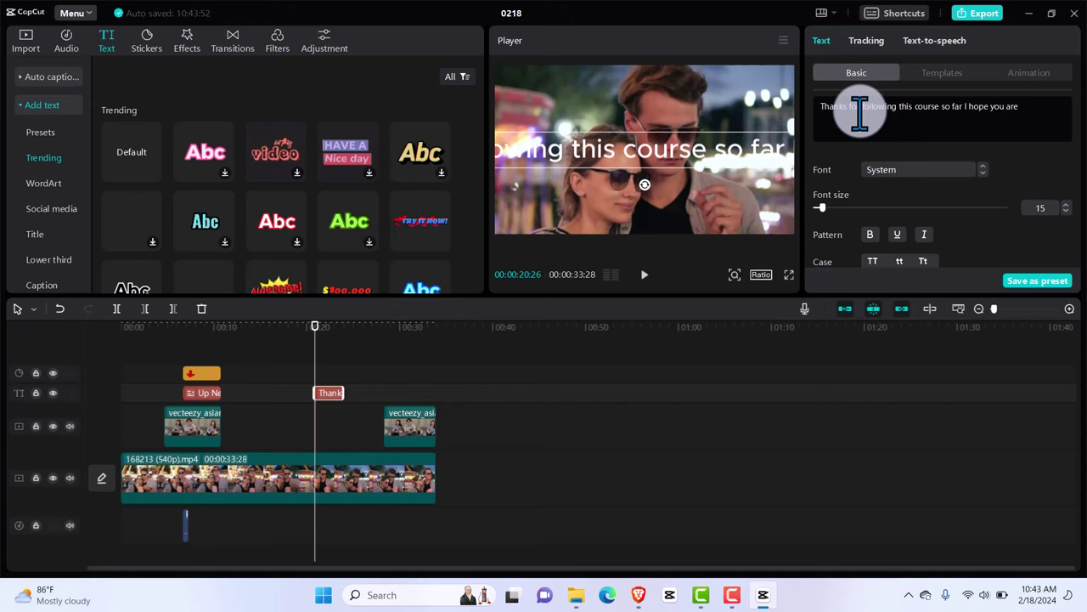
text(en)
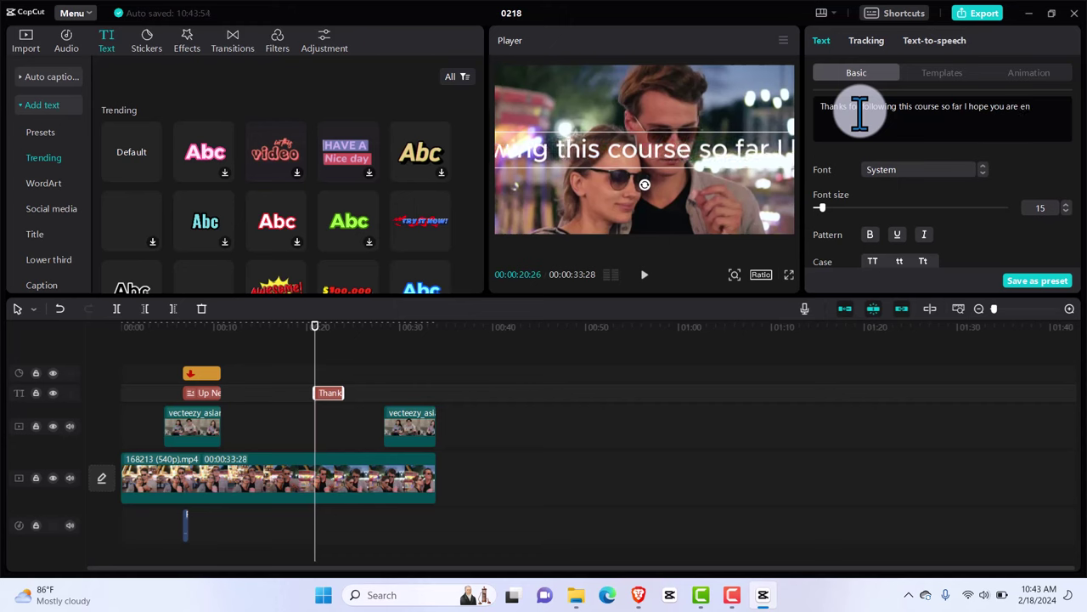
text(joyinm)
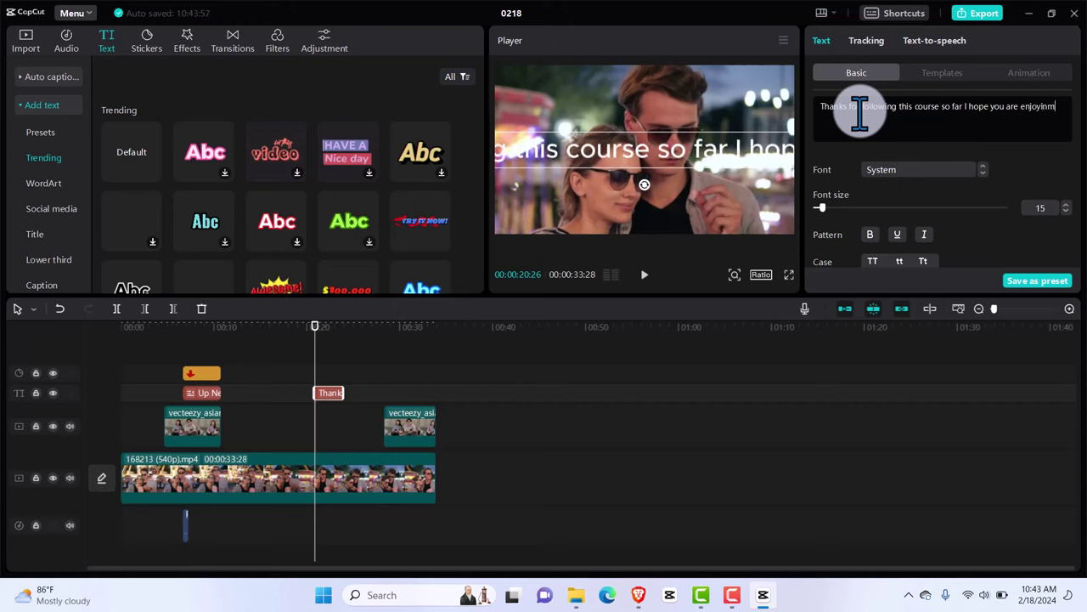
key(BackSpace)
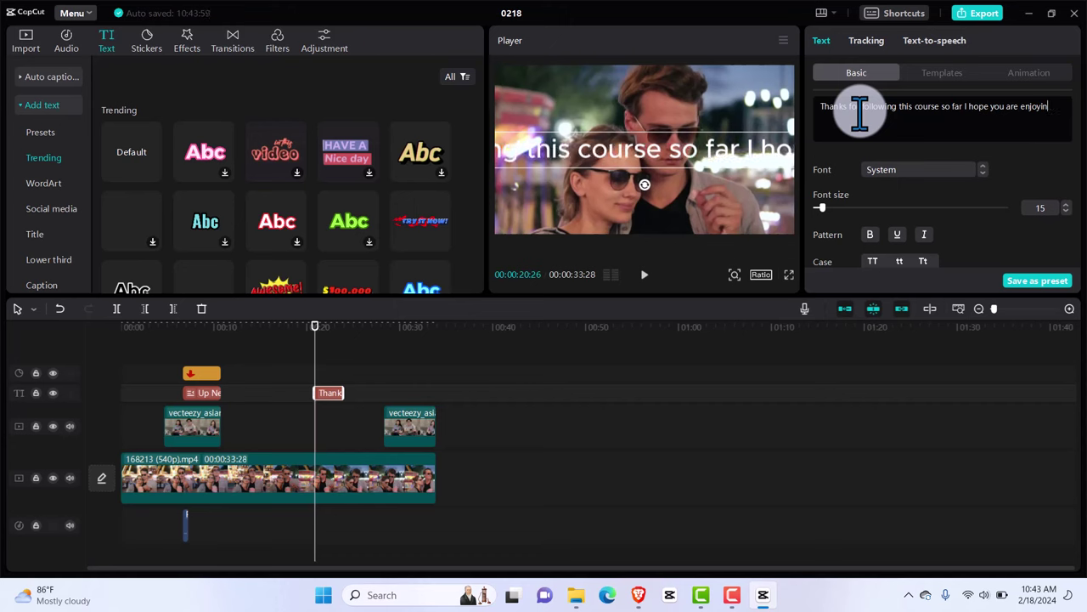
text(g)
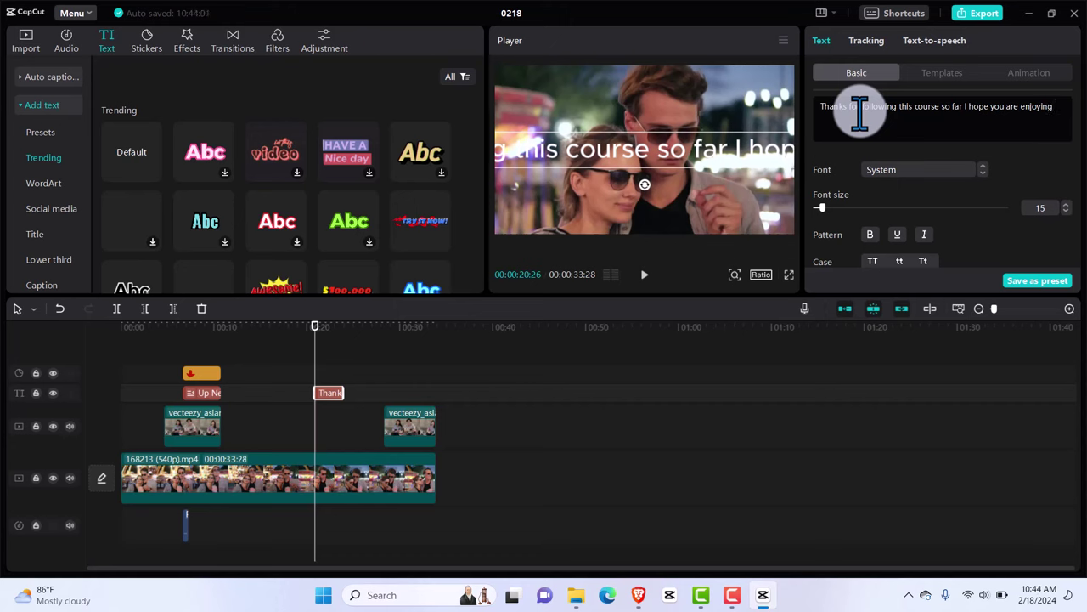
text( every)
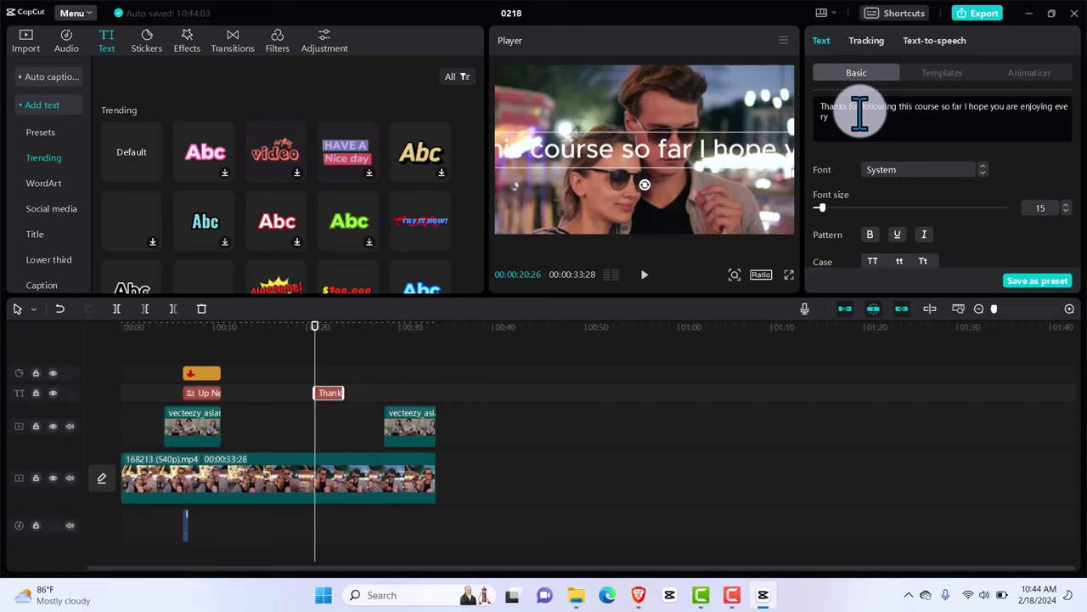
text( bit)
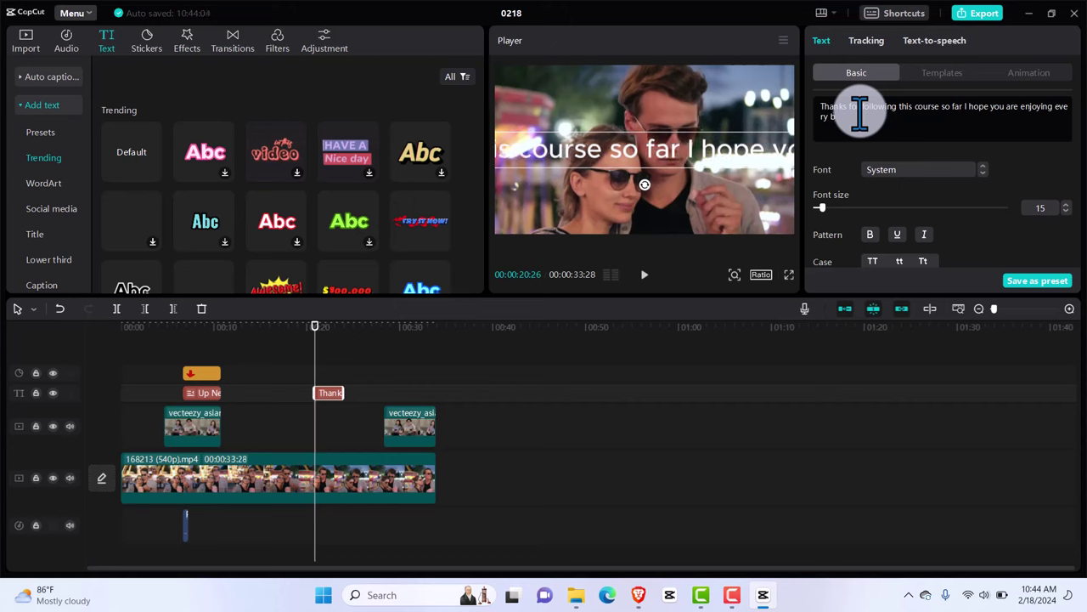
text( of it)
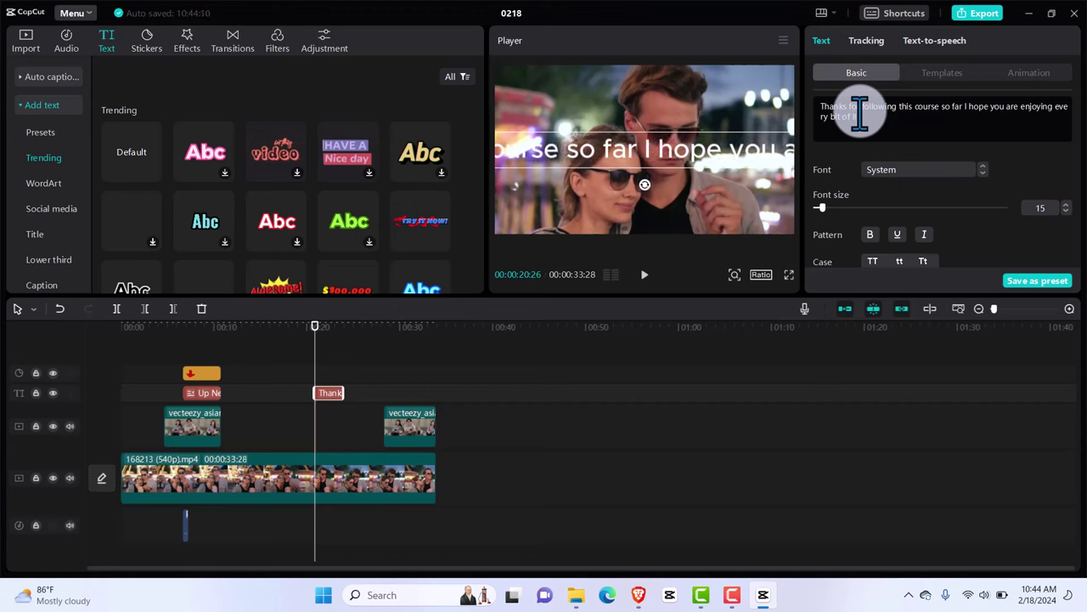
Extend the text with ". Remember to follow, like, share, and subcribe" and set its font size to 5
text(. Remem)
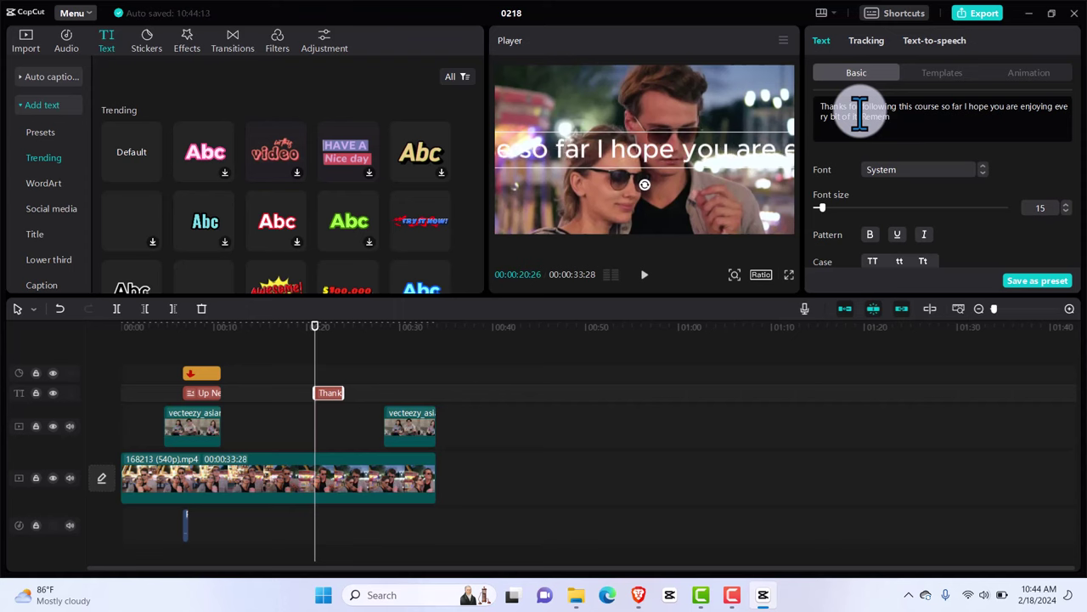
text(ber t)
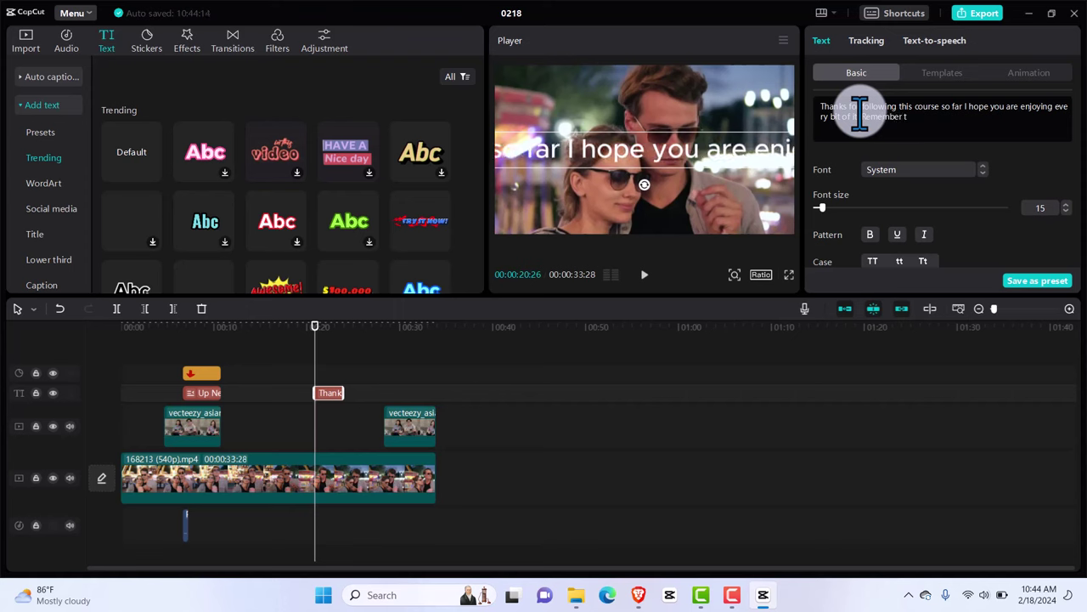
text(o f)
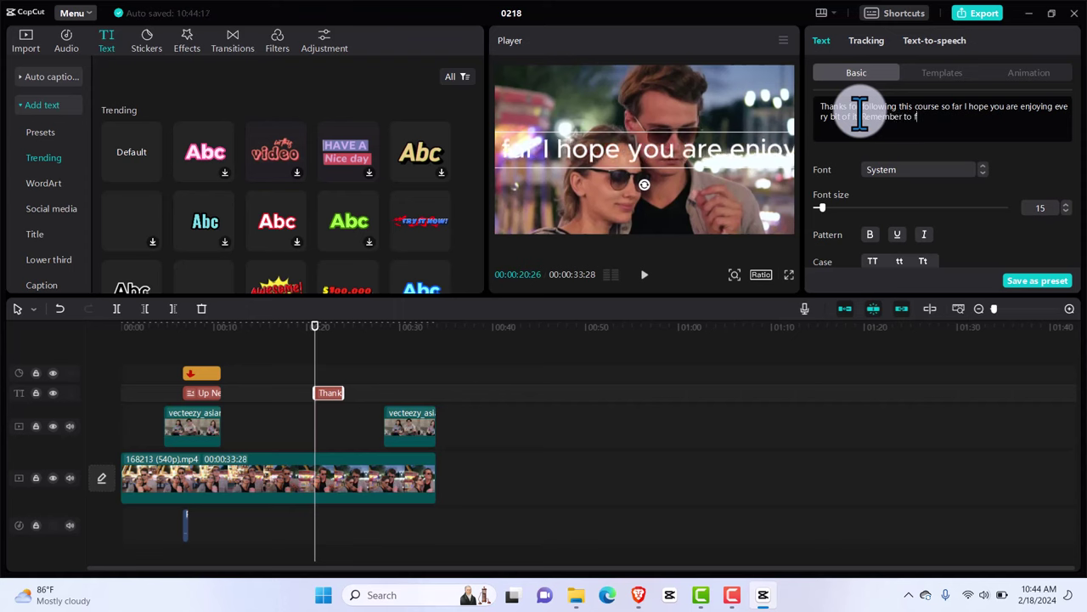
text(ollow)
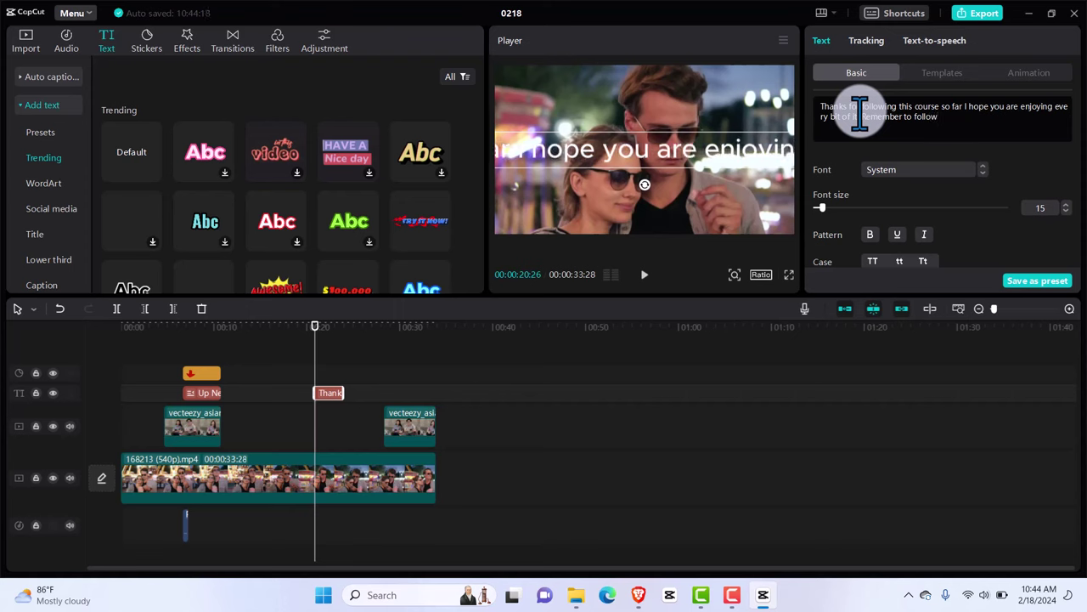
text(, )
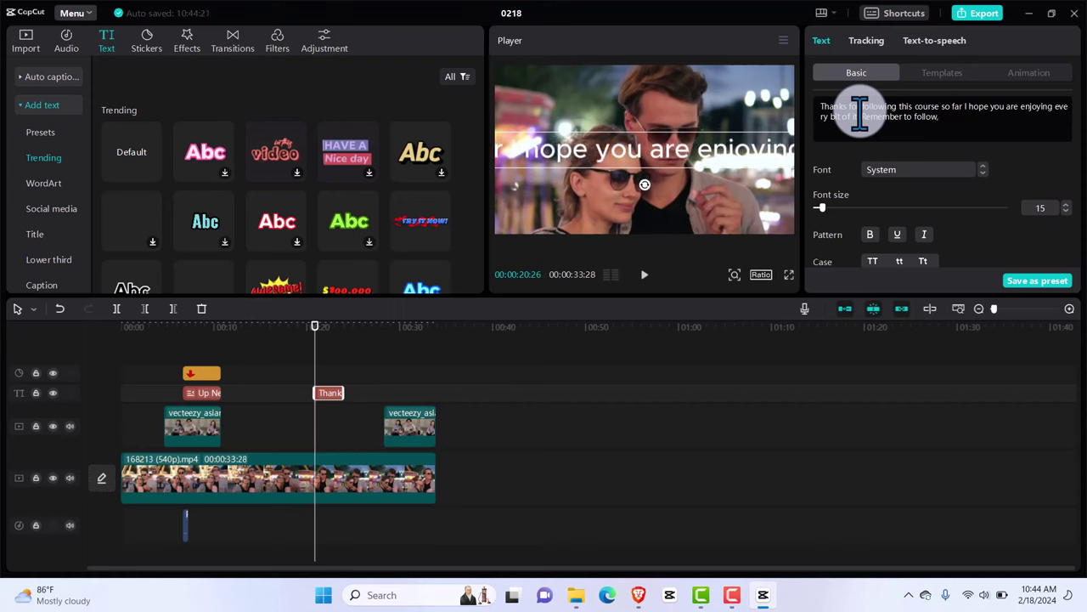
text(k)
text(ike)
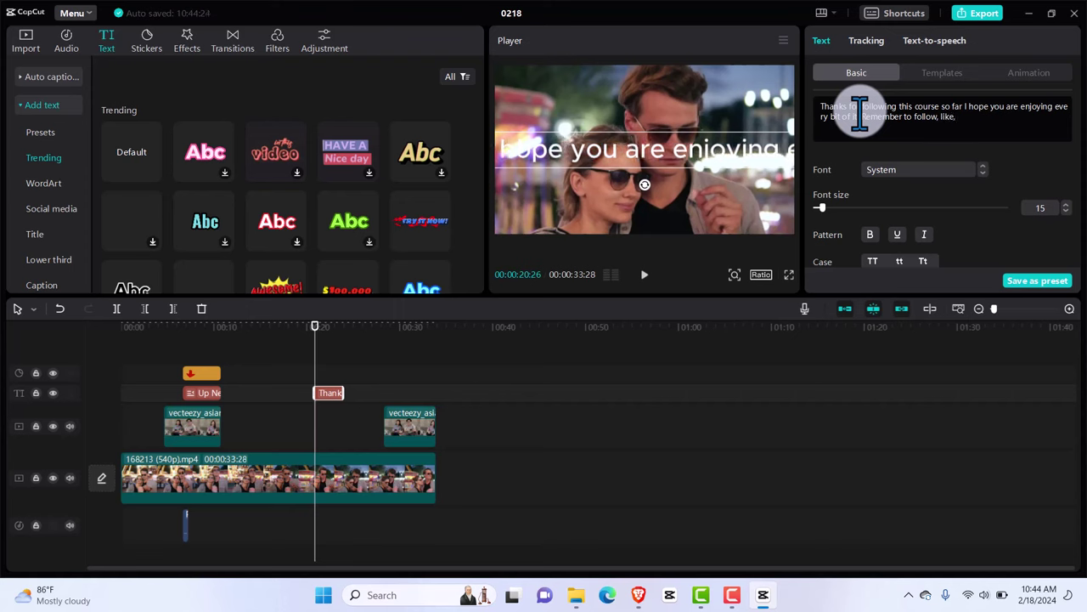
text(, share)
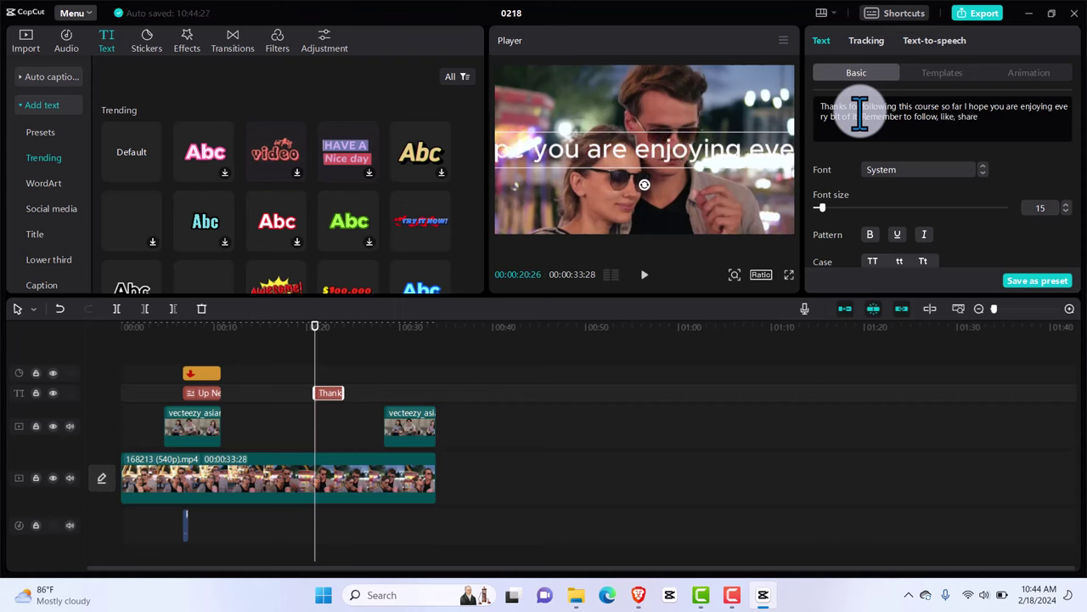
text(,)
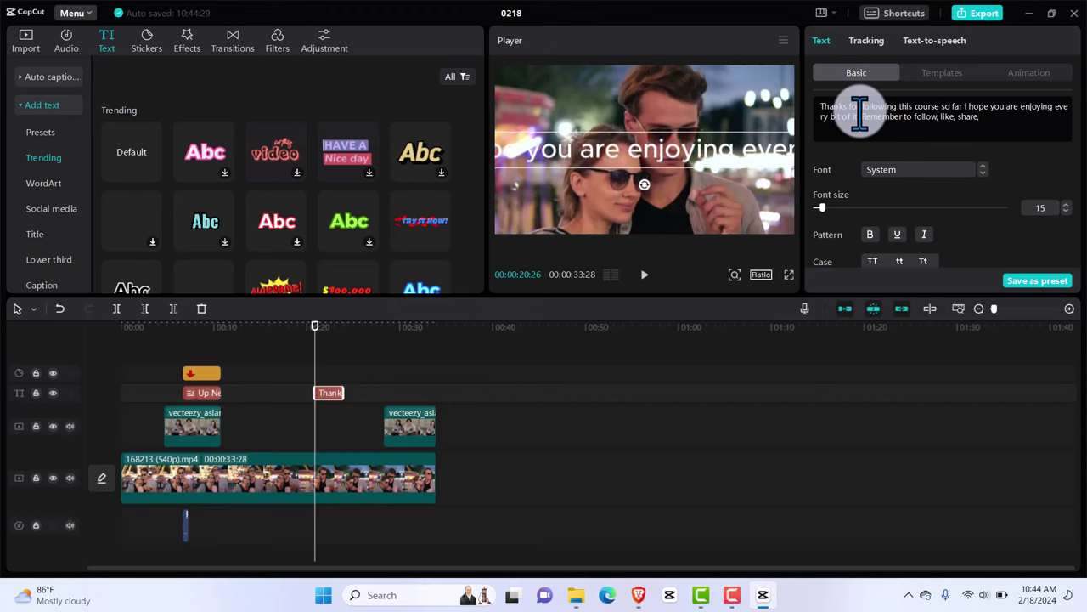
text( and)
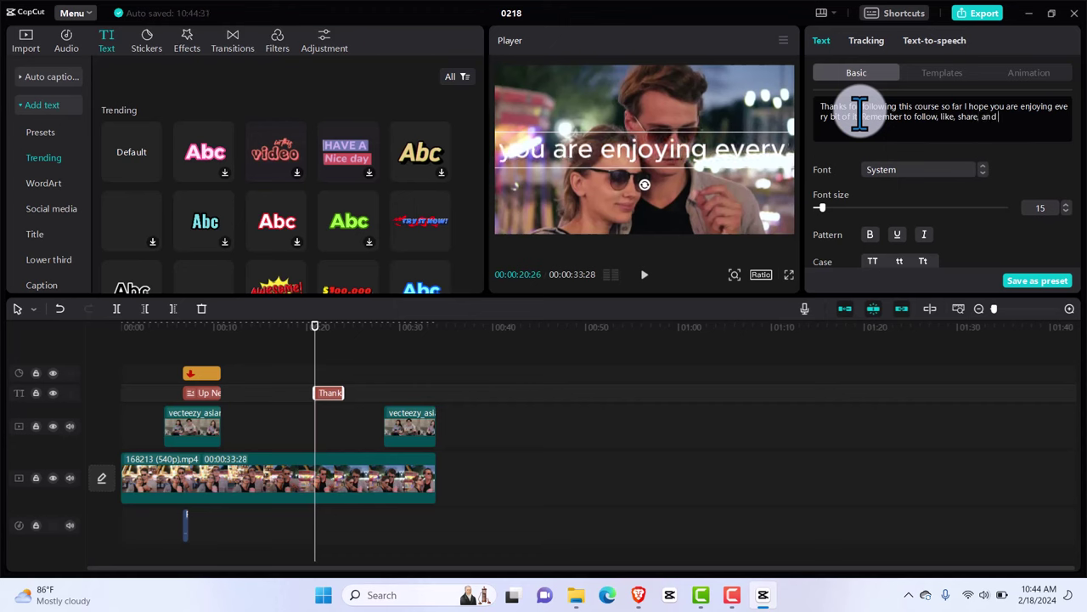
text( sub)
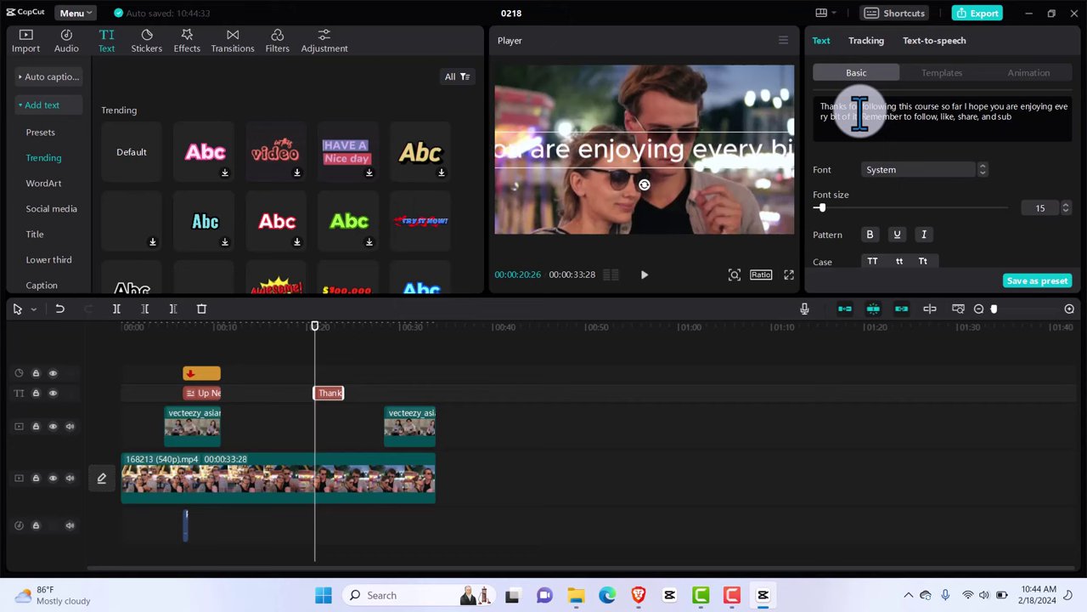
text(crib)
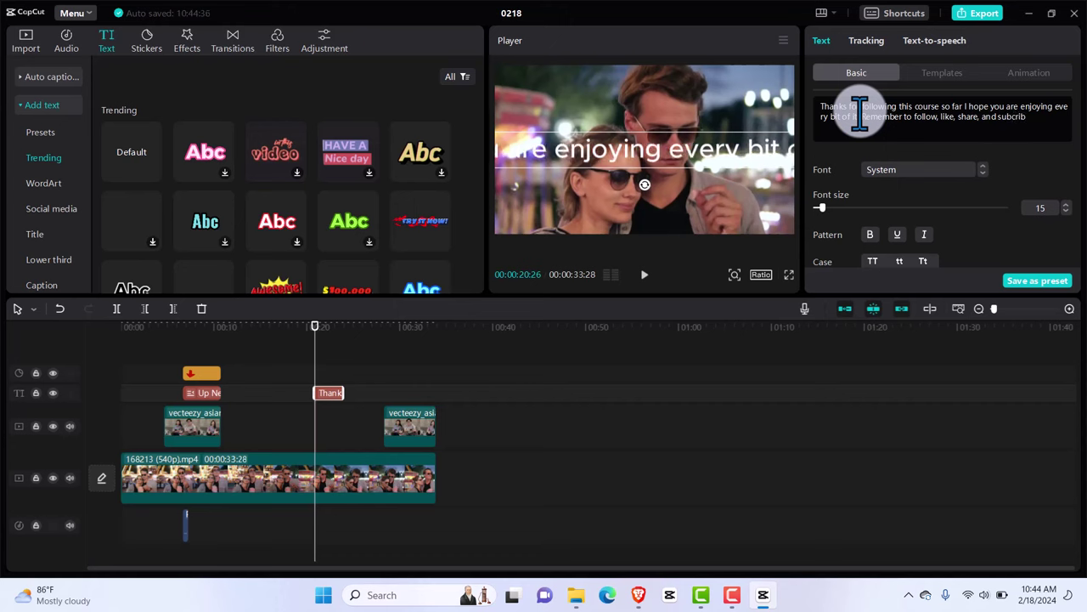
text(e)
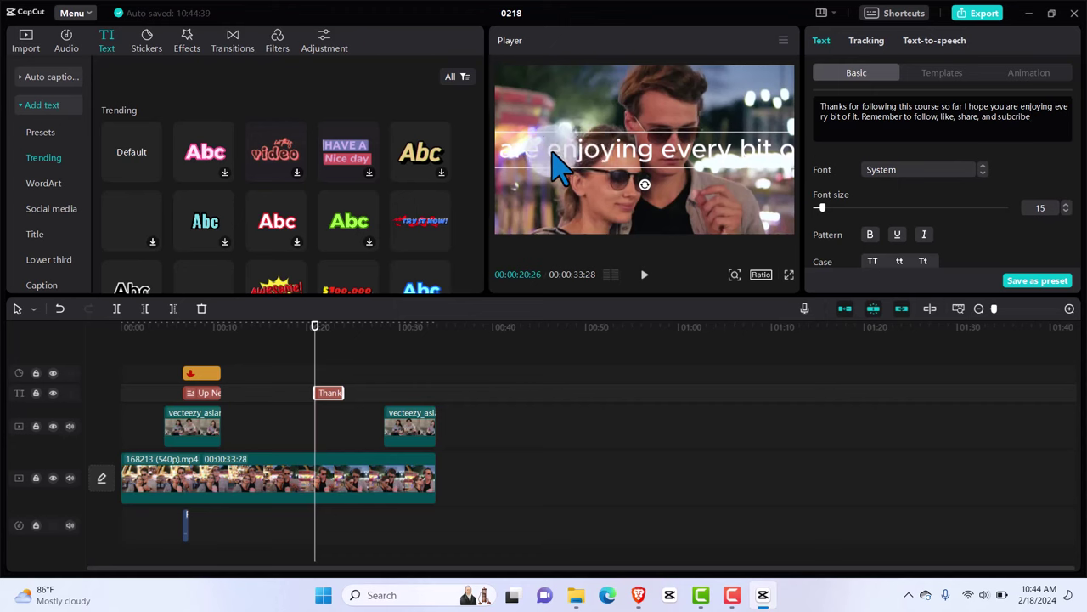
drag(821, 209, 816, 210)
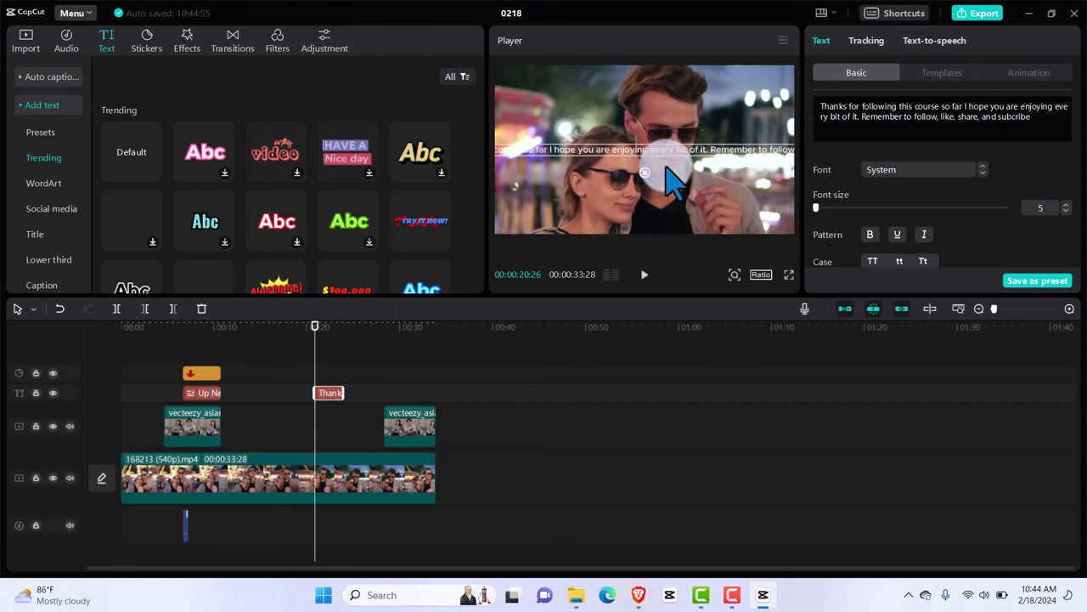
Place the thank-you text past the video frame's lower right edge at X 5172, Y -1002 and add a position keyframe at 00:00:20:26
drag(669, 153, 631, 231)
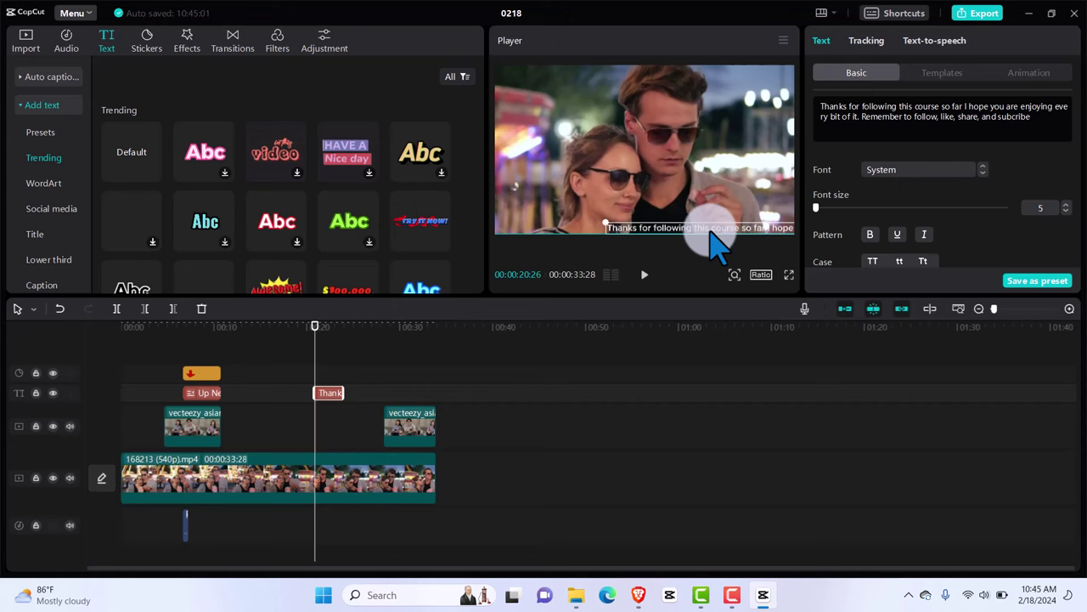
drag(711, 231, 813, 226)
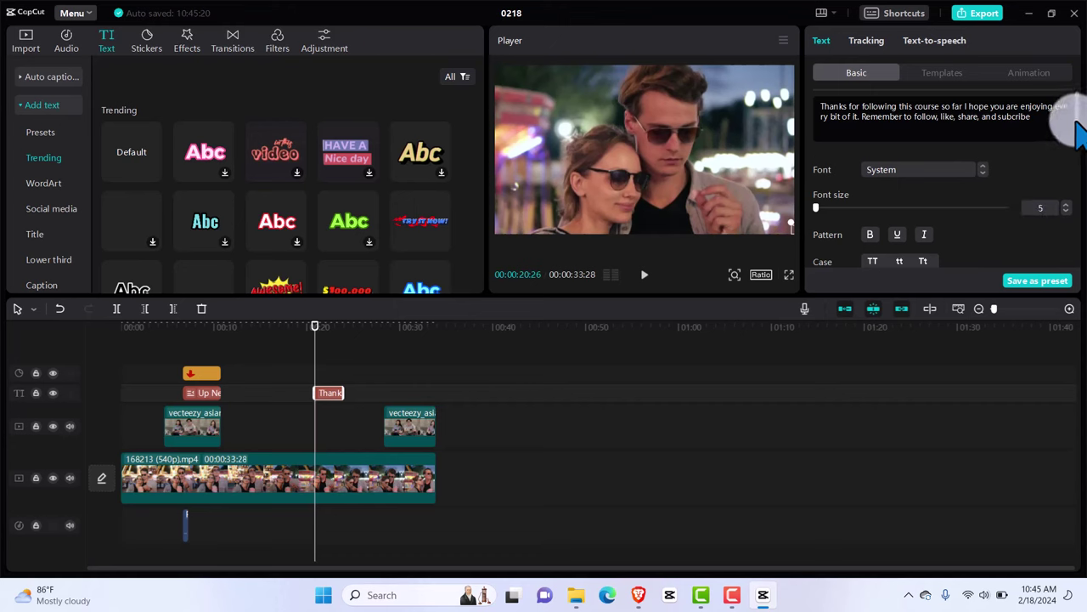
scroll(1077, 136, down, 2)
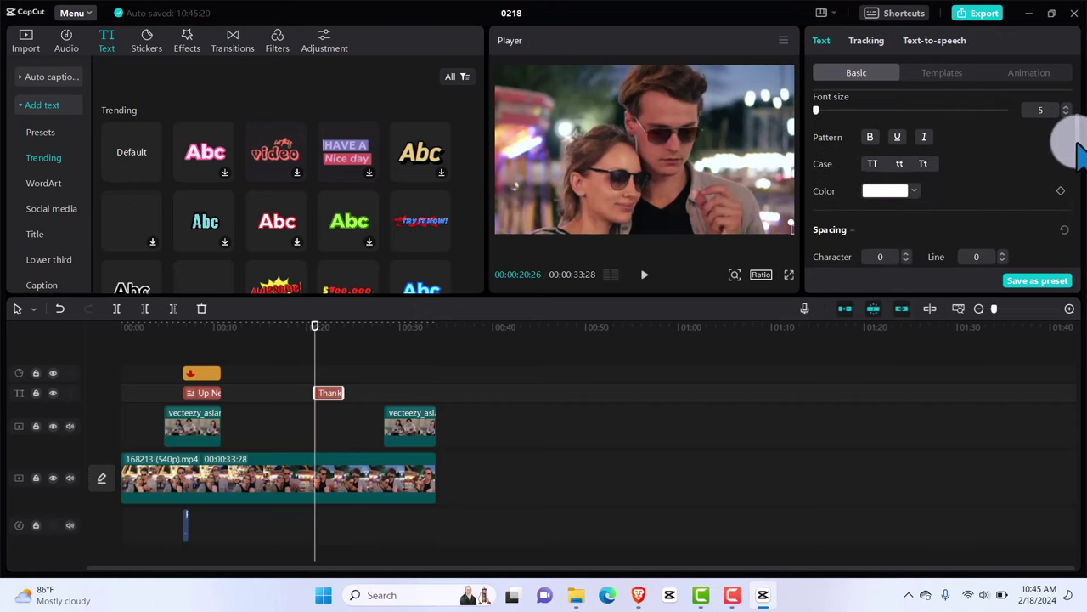
scroll(1077, 146, down, 2)
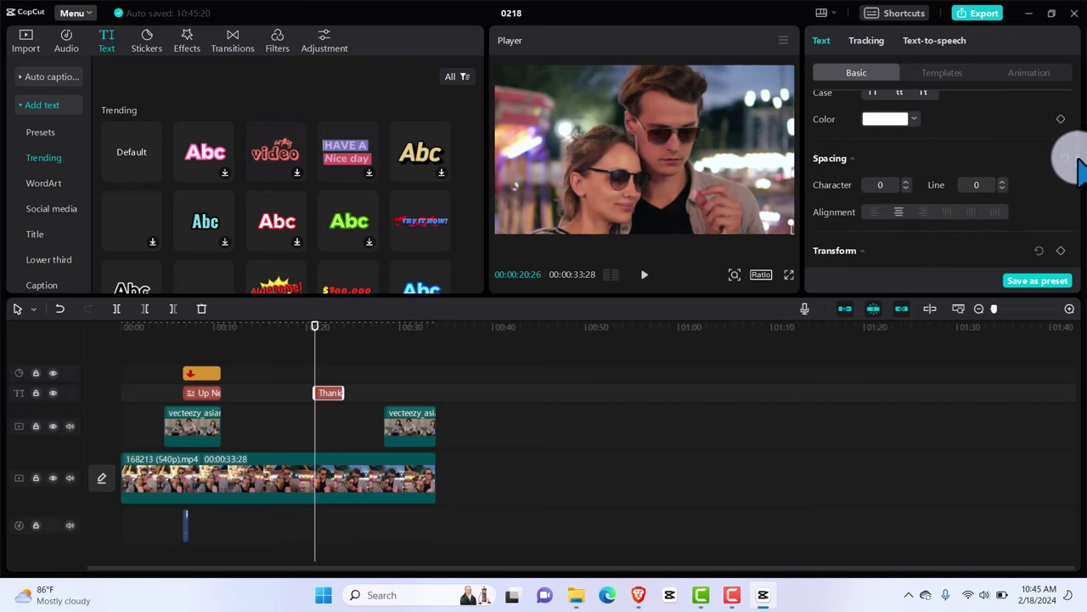
scroll(1078, 162, down, 3)
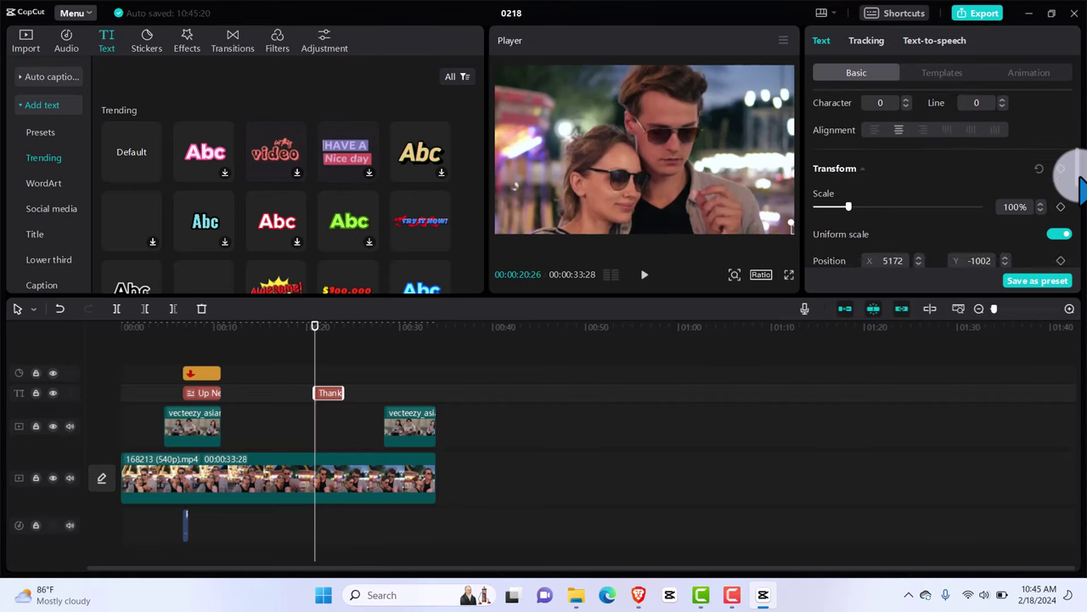
scroll(1077, 174, up, 8)
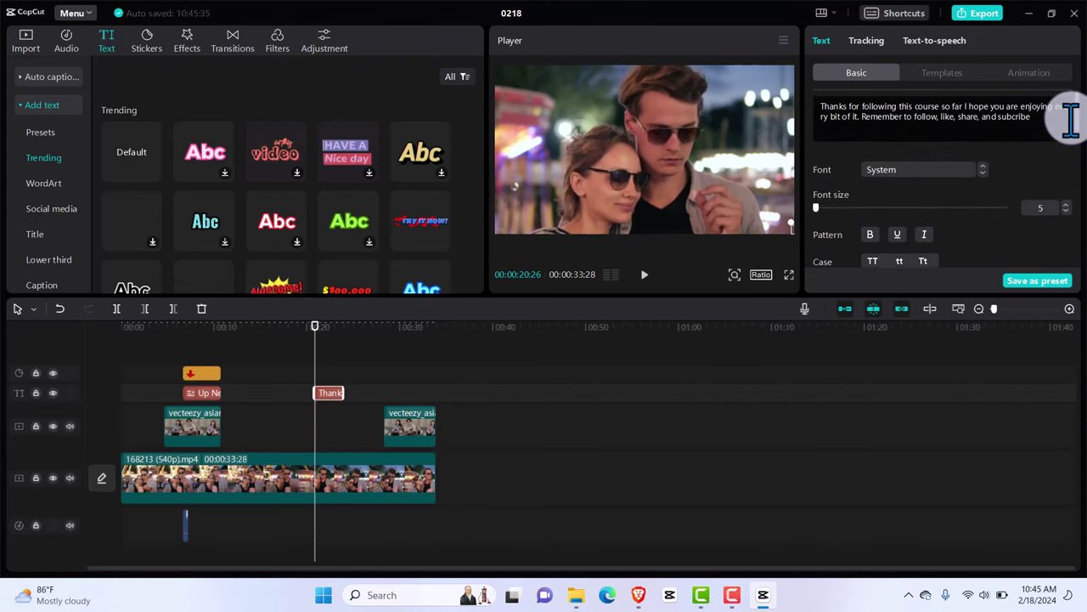
scroll(1069, 132, down, 1)
scroll(1068, 111, up, 2)
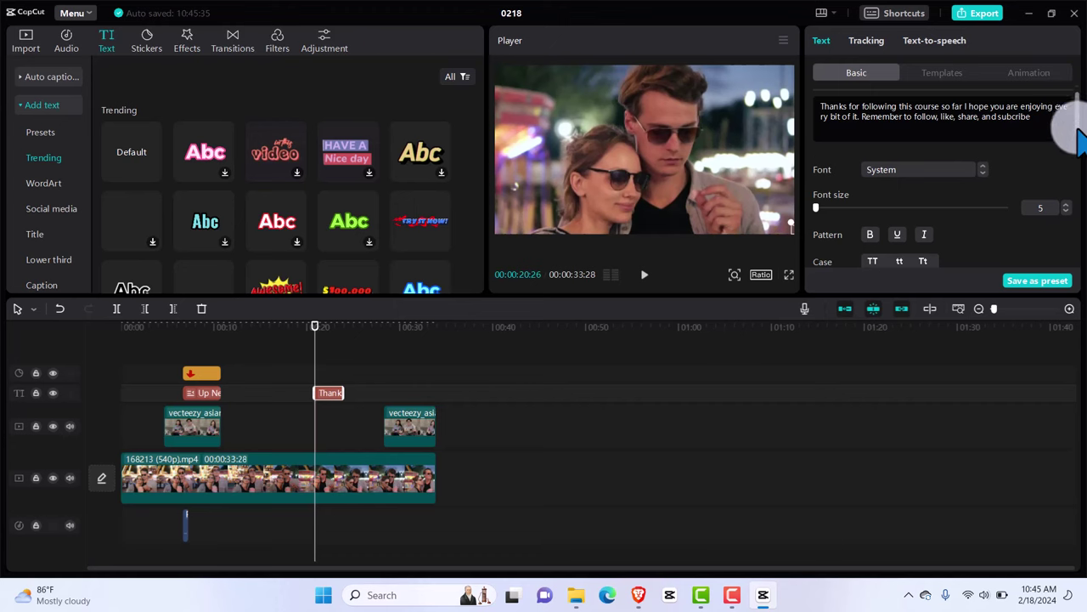
scroll(1074, 140, down, 7)
scroll(1072, 183, down, 2)
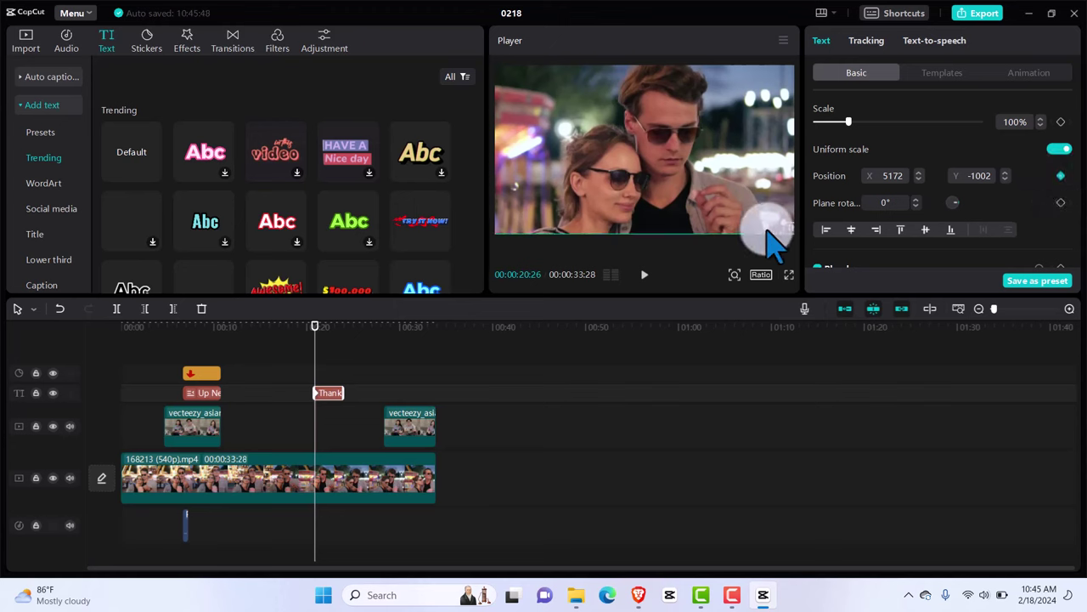
Try to keyframe the text past the frame's left edge at X -5219 with a second keyframe at 00:00:23:09, then reposition it at 00:00:20:26
drag(766, 232, 1072, 204)
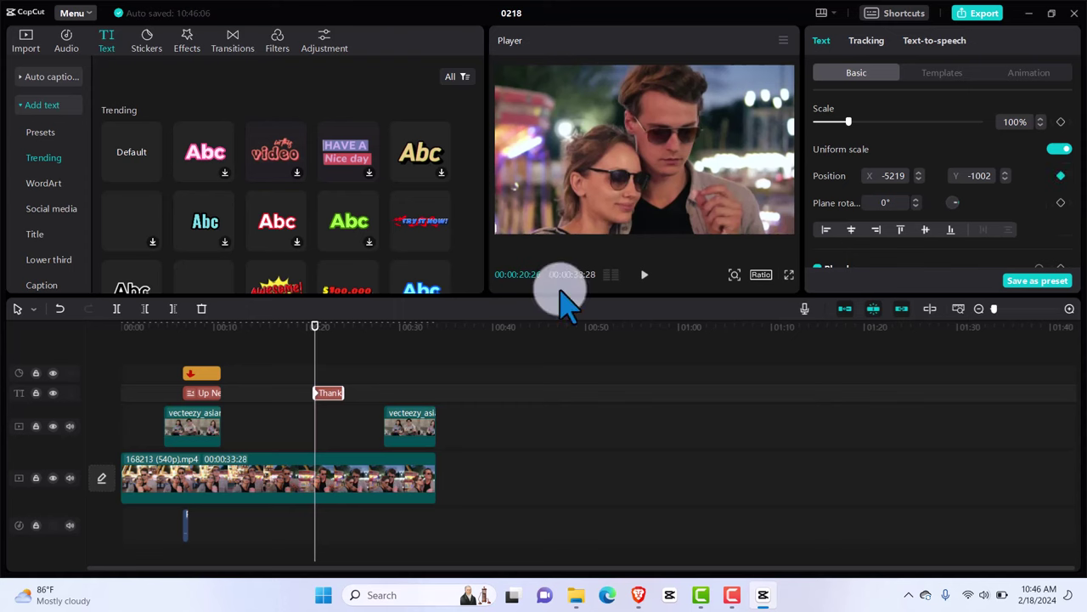
click(337, 326)
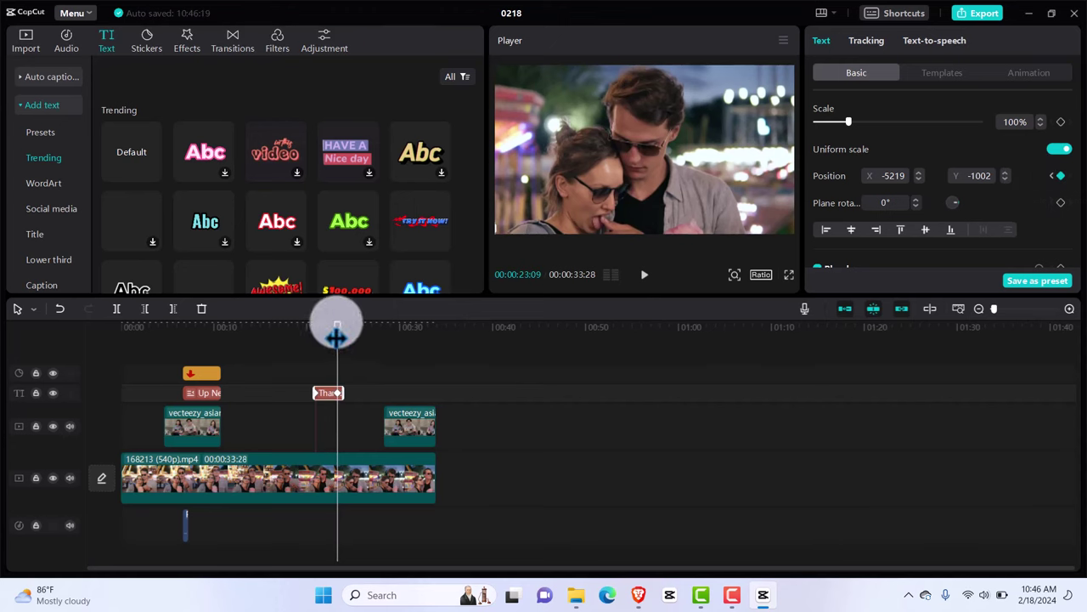
drag(338, 334, 316, 391)
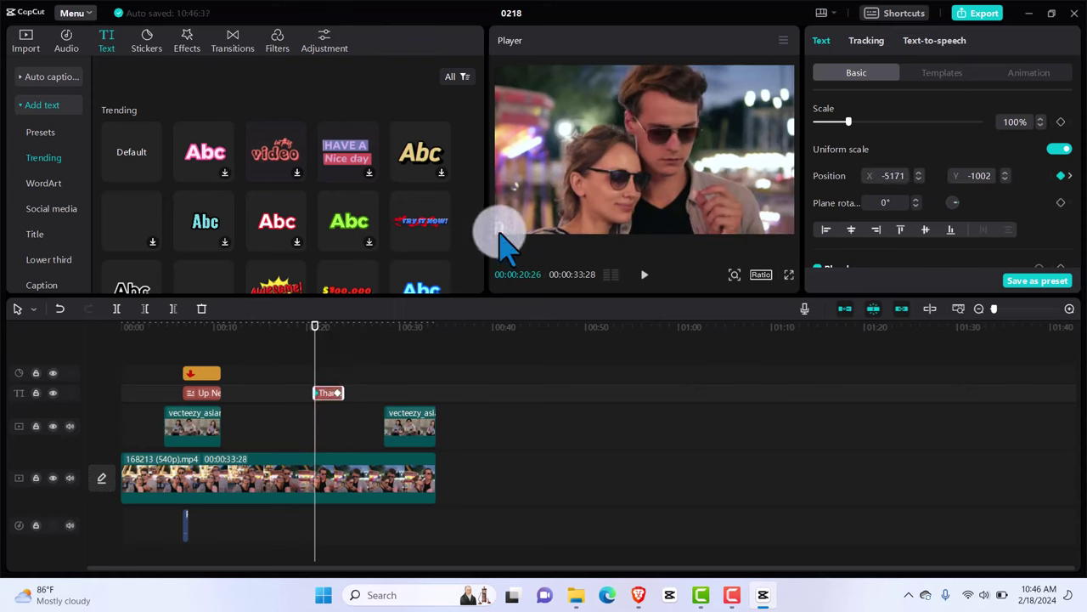
drag(500, 231, 743, 230)
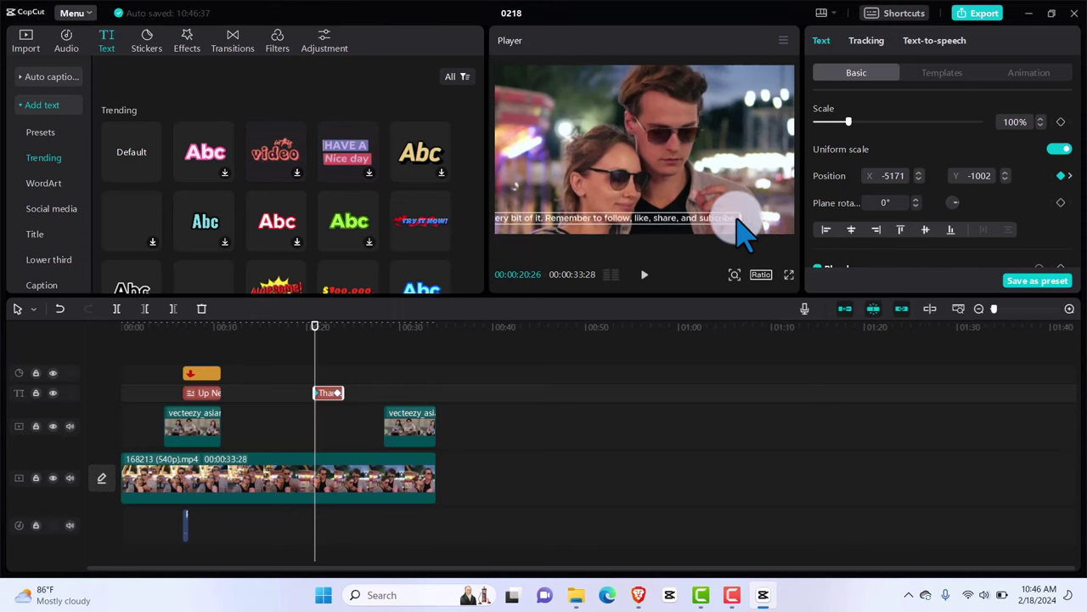
Delete both position keyframes from the thank-you text clip
click(328, 394)
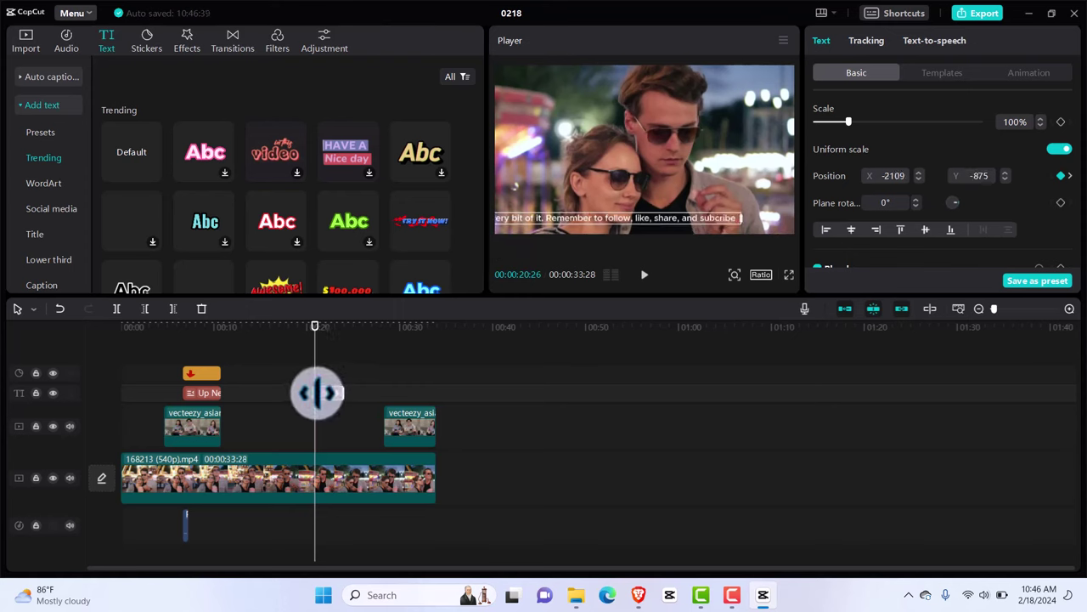
right_click(316, 392)
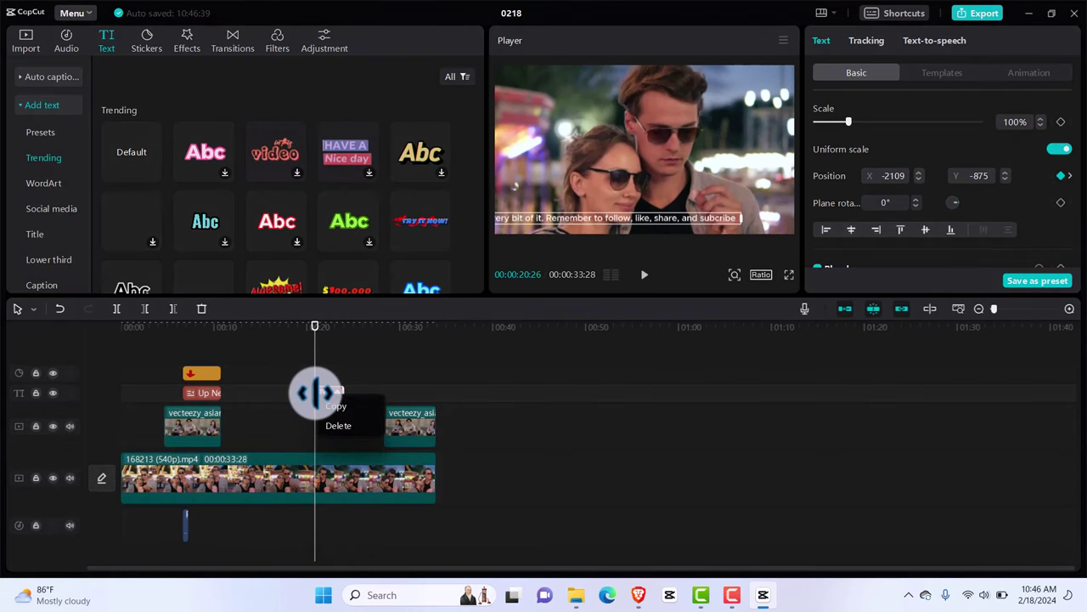
click(339, 425)
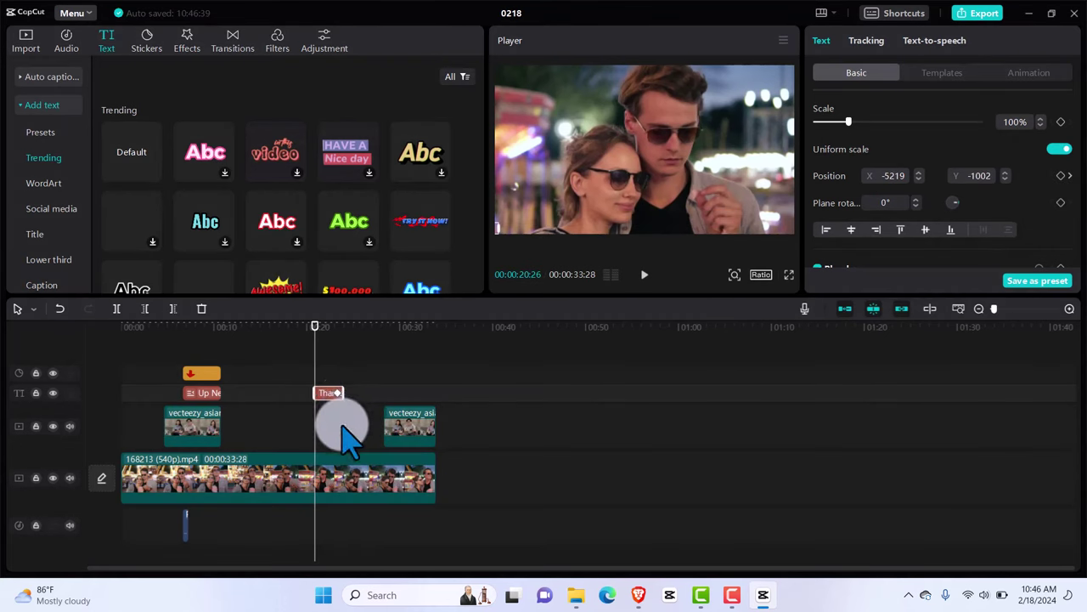
click(338, 394)
right_click(339, 394)
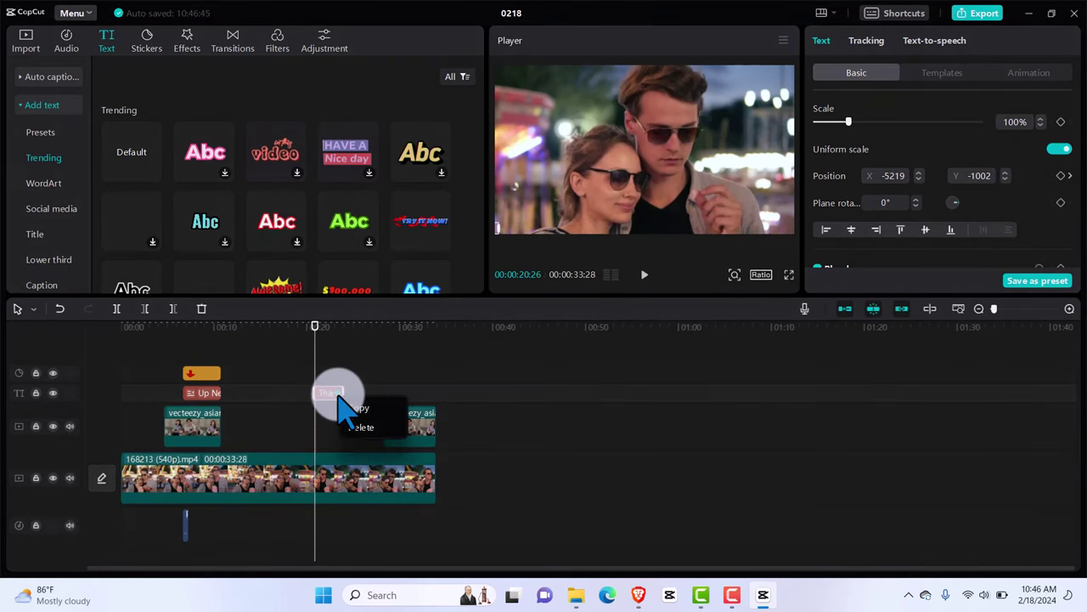
click(364, 426)
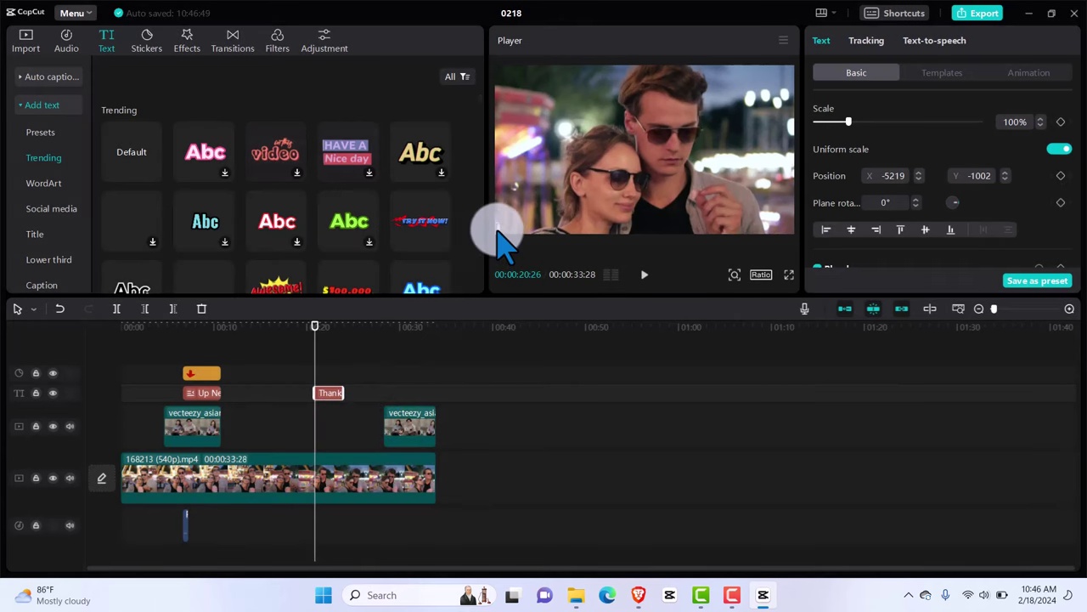
Keyframe the thank-you text's position at Y -1002, with X 5185 at 00:00:20:26 and X -5205 at 00:00:23:11
drag(498, 231, 627, 173)
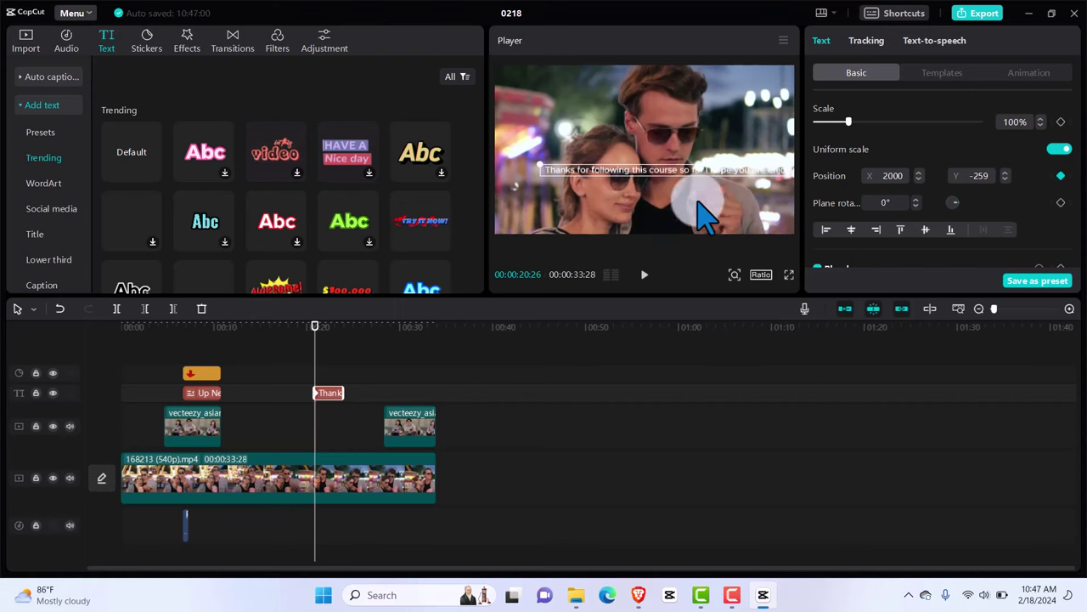
drag(561, 183, 801, 230)
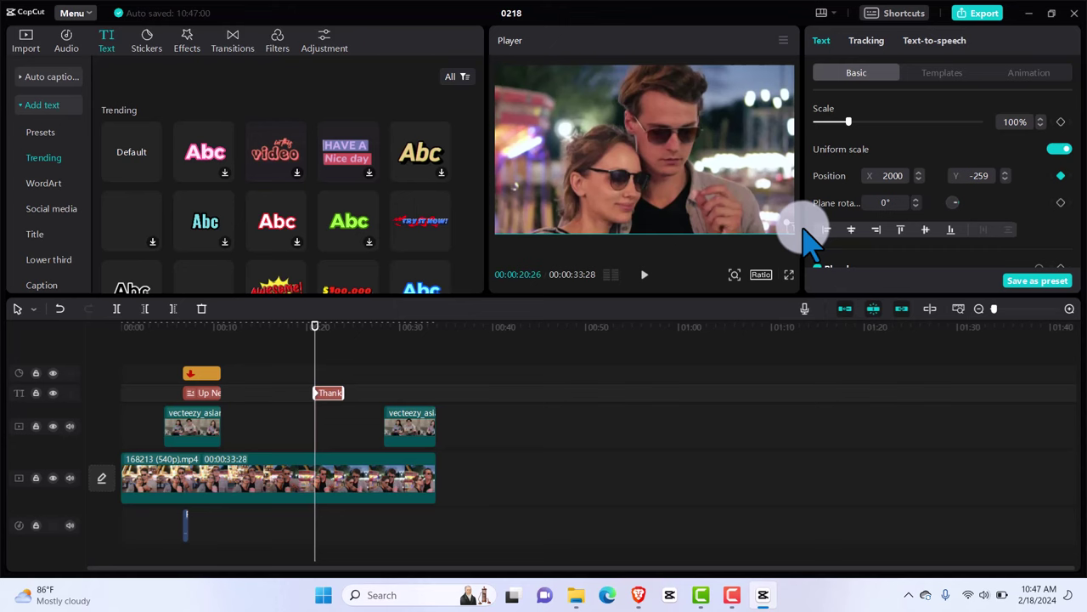
drag(802, 226, 796, 230)
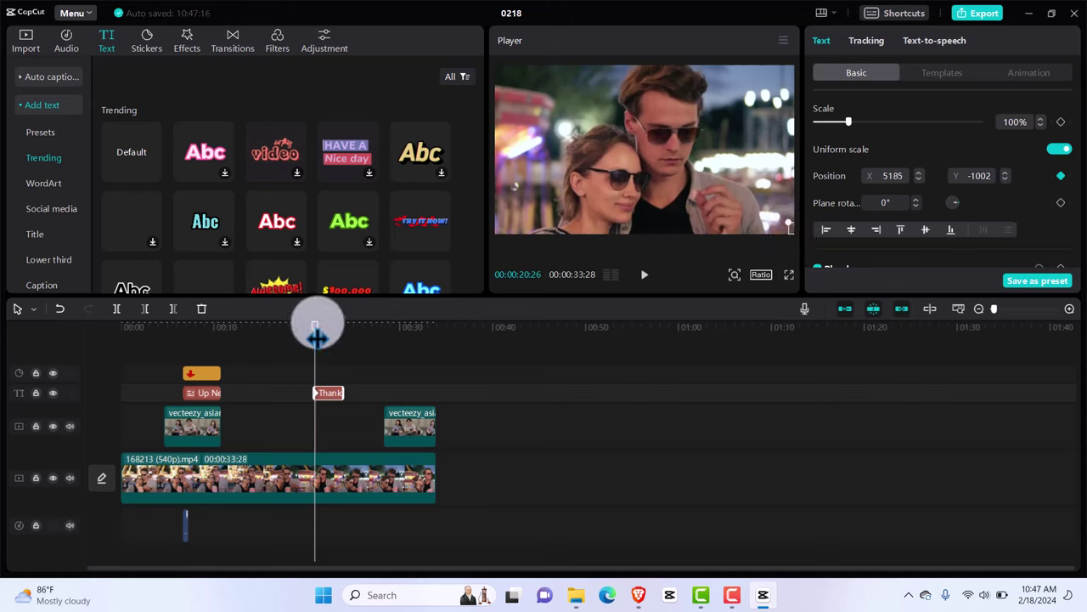
drag(315, 338, 337, 337)
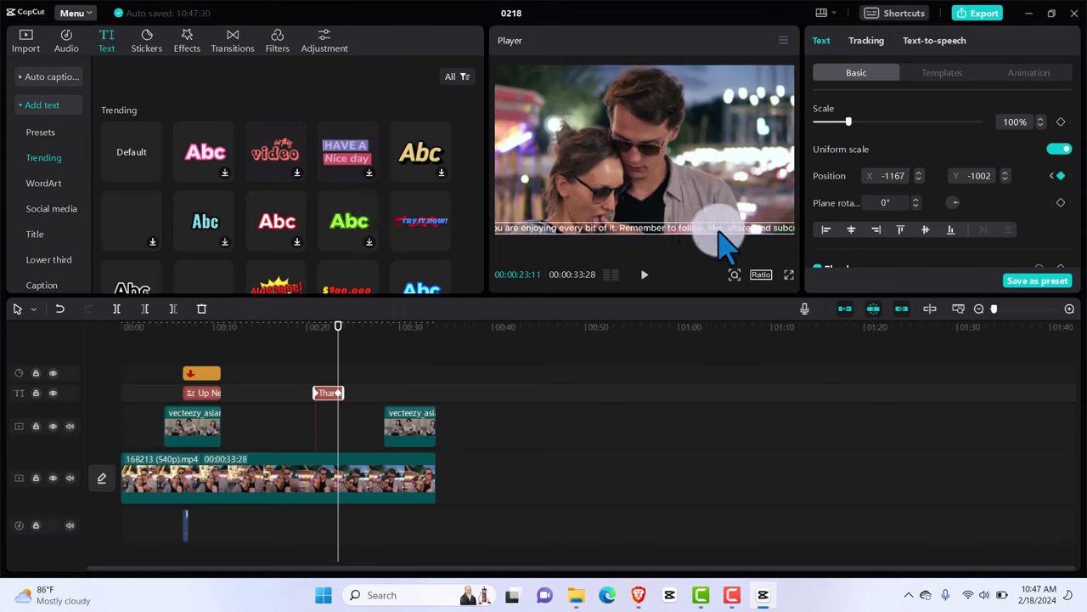
drag(723, 229, 482, 230)
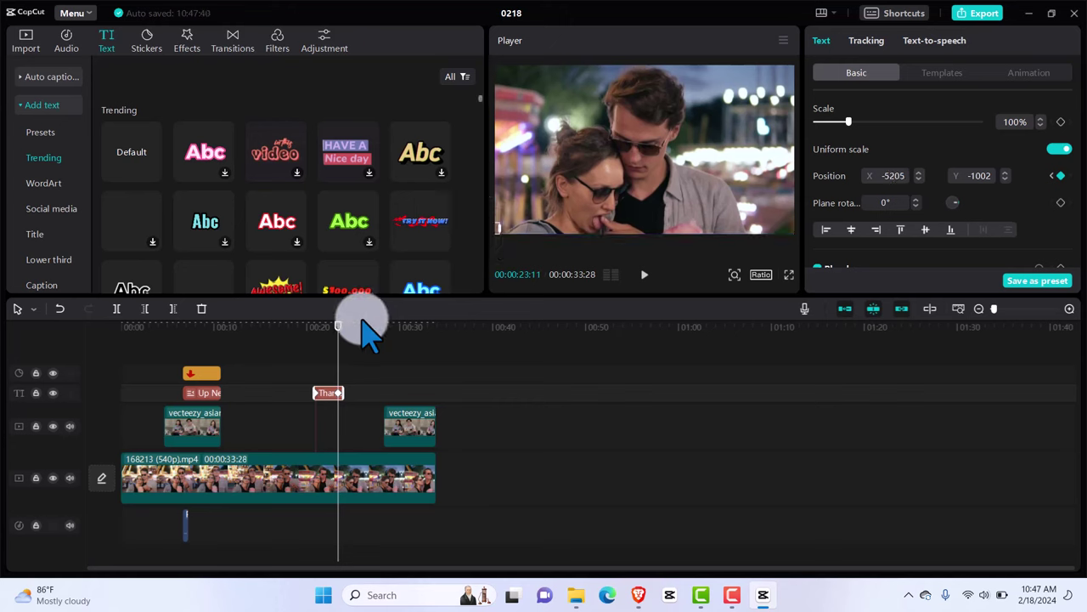
Play the timeline from 00:00:20:09 through the thank-you text clip to preview its scrolling speed
drag(339, 325, 309, 340)
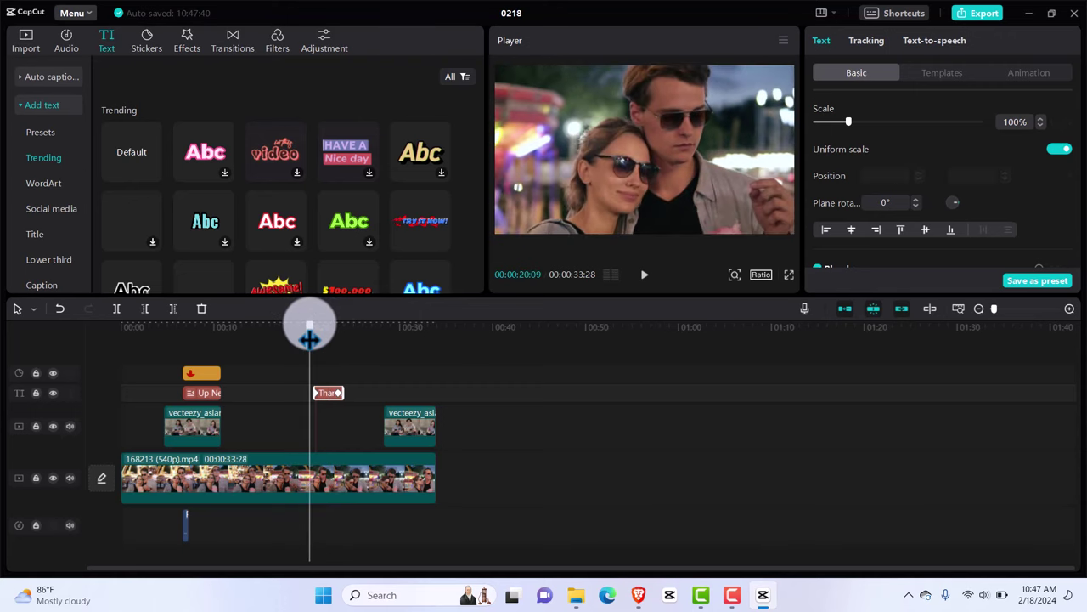
key(space)
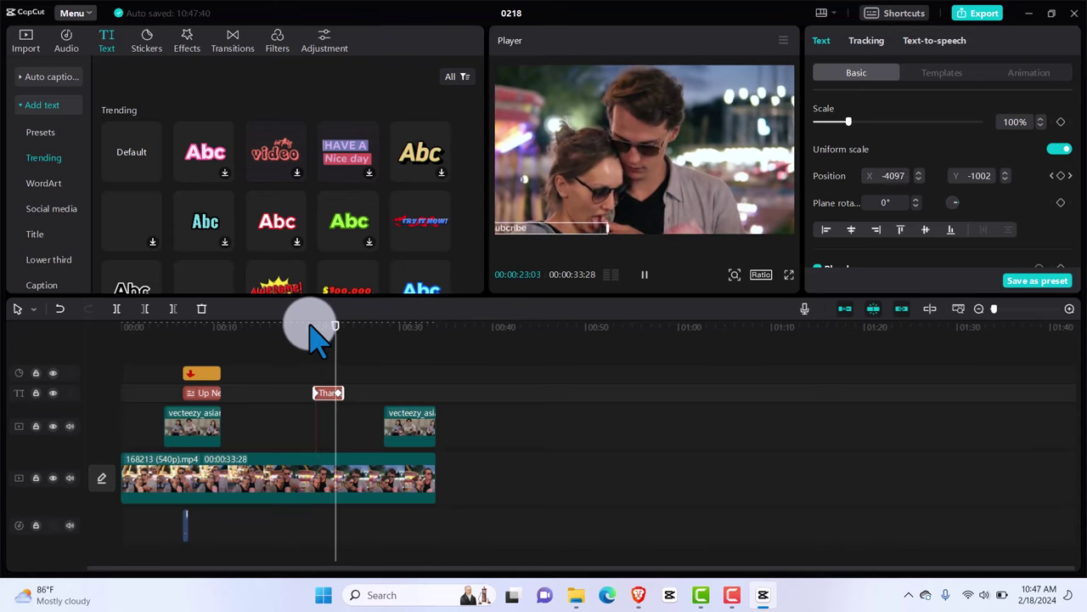
key(space)
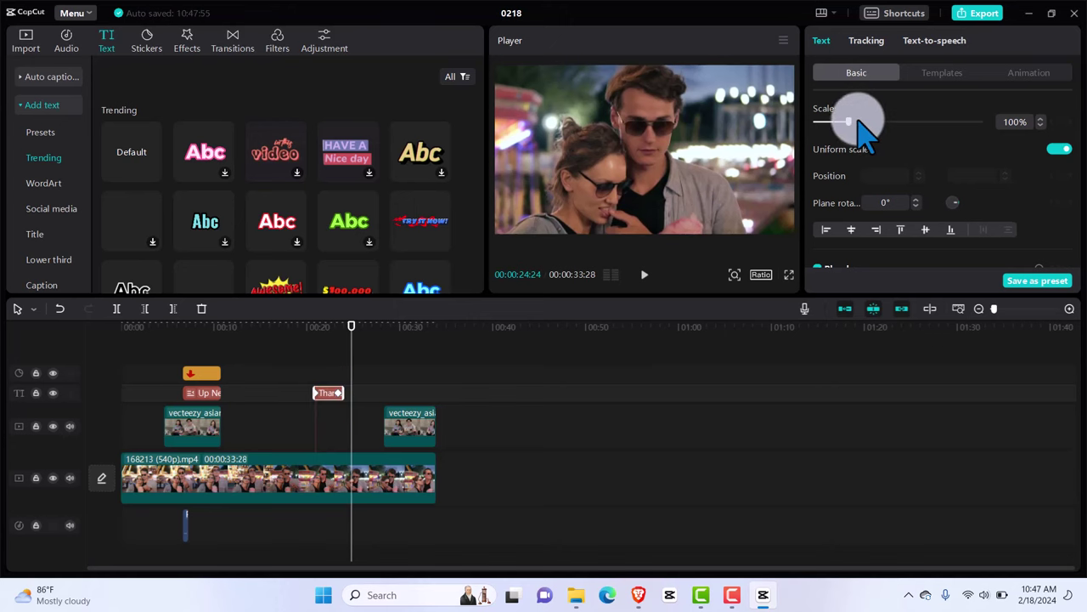
Extend the thank-you text clip to the end of the fairground video and move its second position keyframe to the clip's new end
drag(1081, 202, 1081, 107)
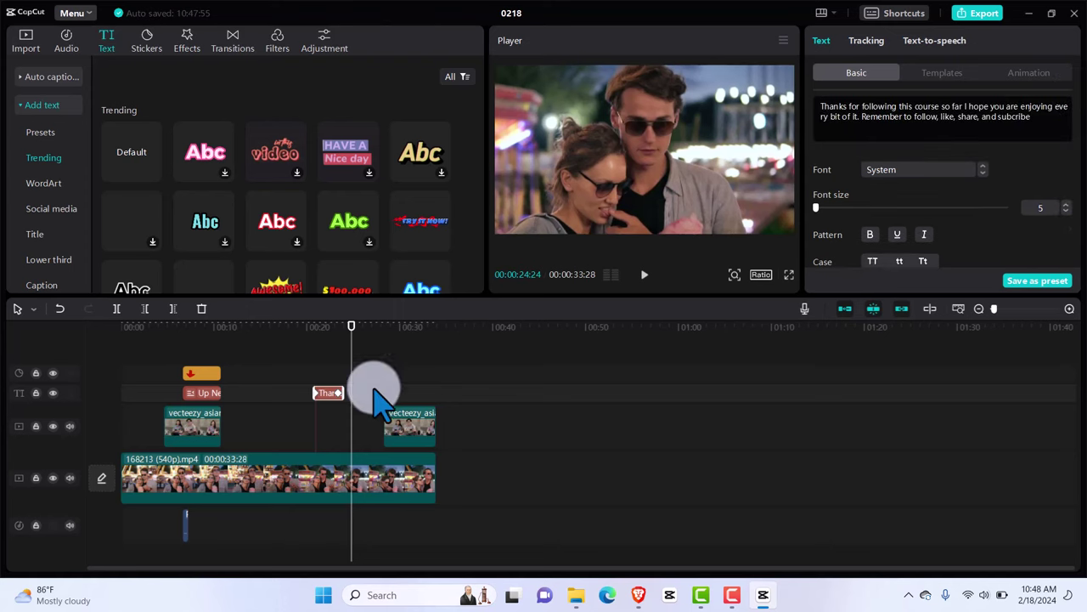
drag(343, 391, 434, 390)
click(334, 396)
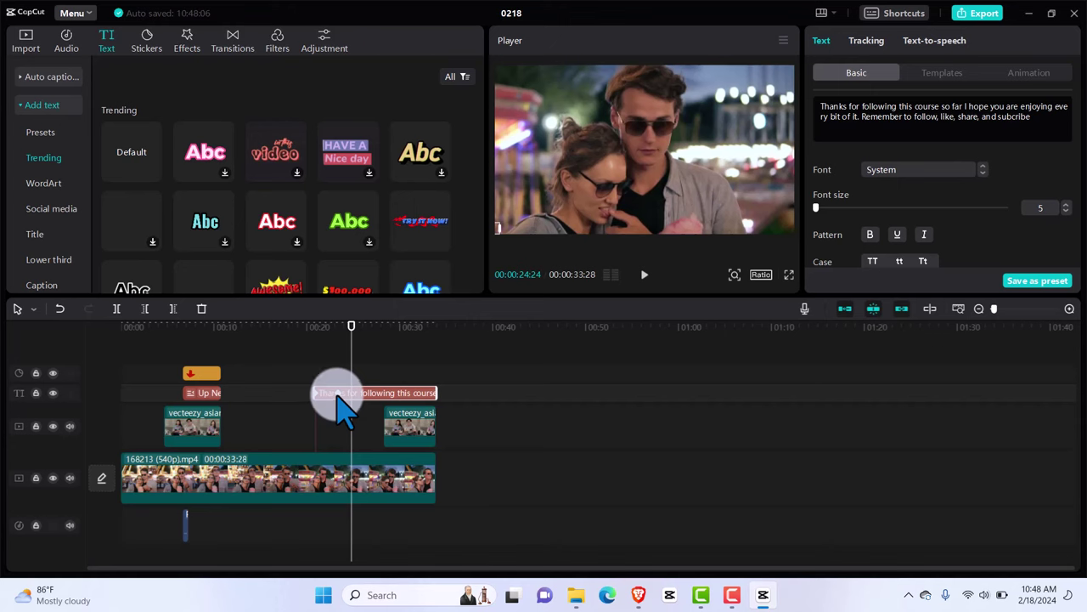
drag(337, 406, 427, 425)
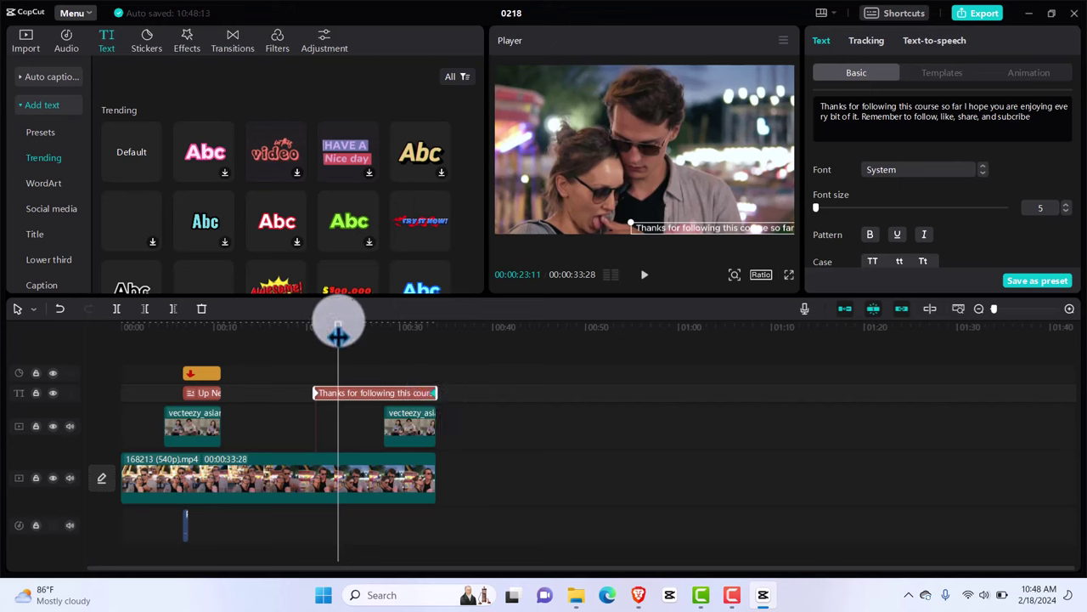
Play the timeline from just before the thank-you text to the end to preview the slower scrolling text
drag(338, 327, 306, 335)
click(320, 388)
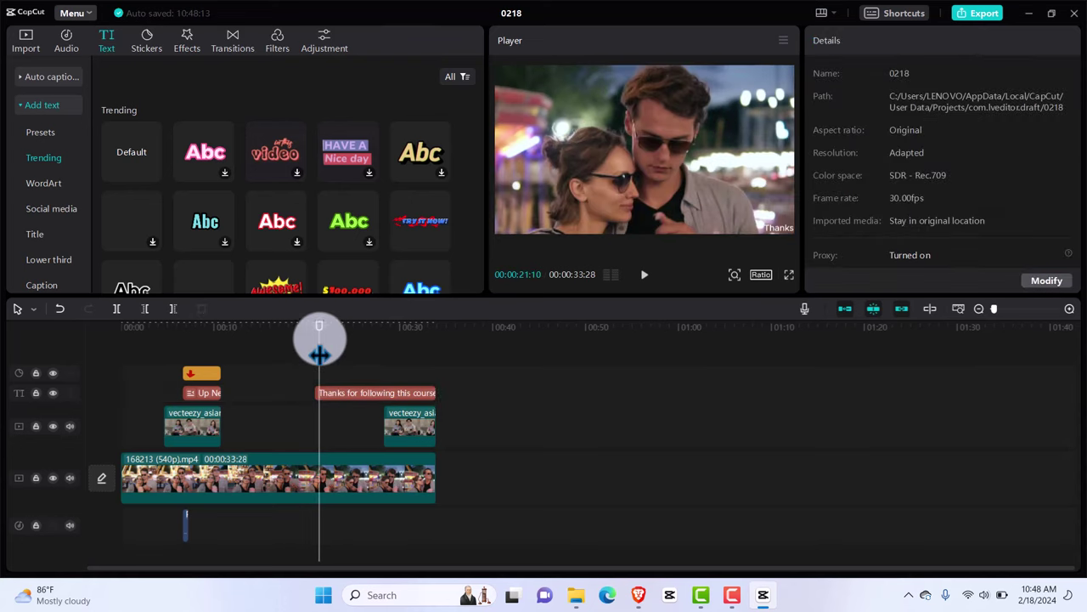
drag(318, 336, 308, 336)
key(space)
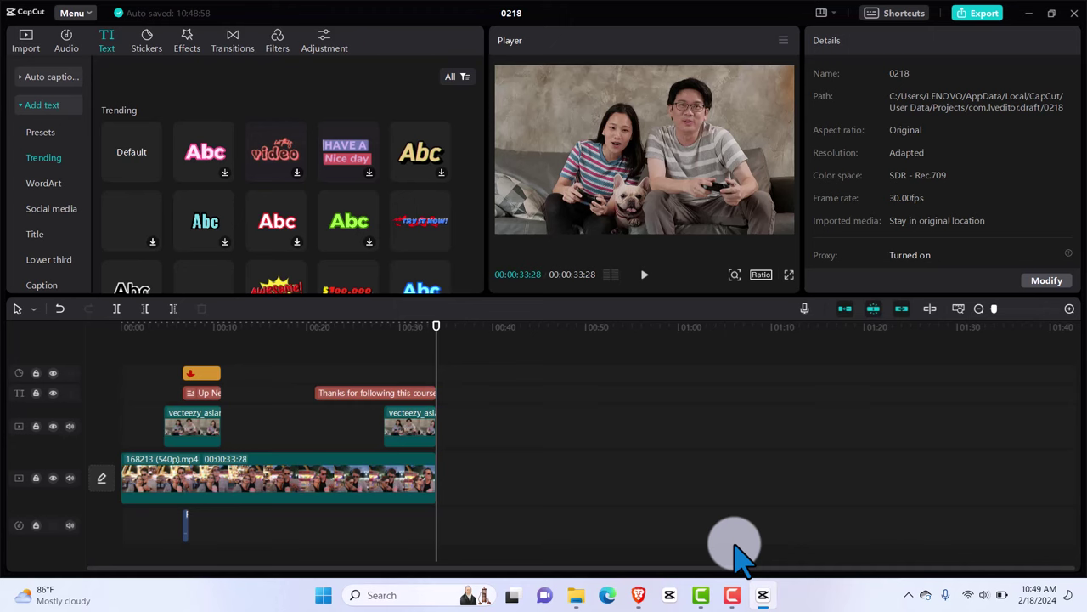
click(731, 597)
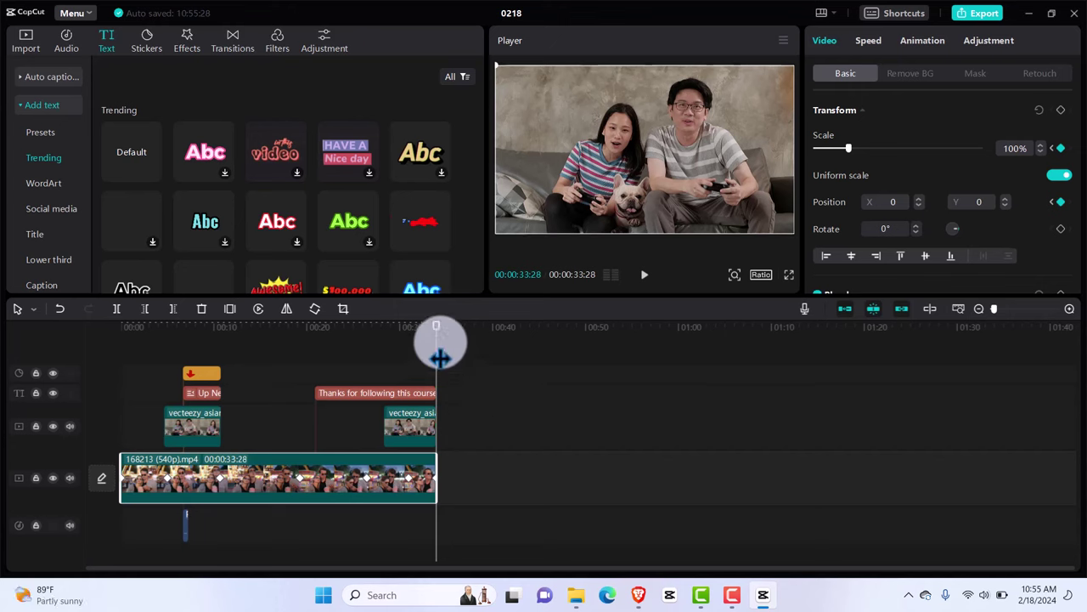
Delete the second couple overlay near the timeline's end and append the 12-second couple clip to the main track after 168213 (540p).mp4
click(422, 431)
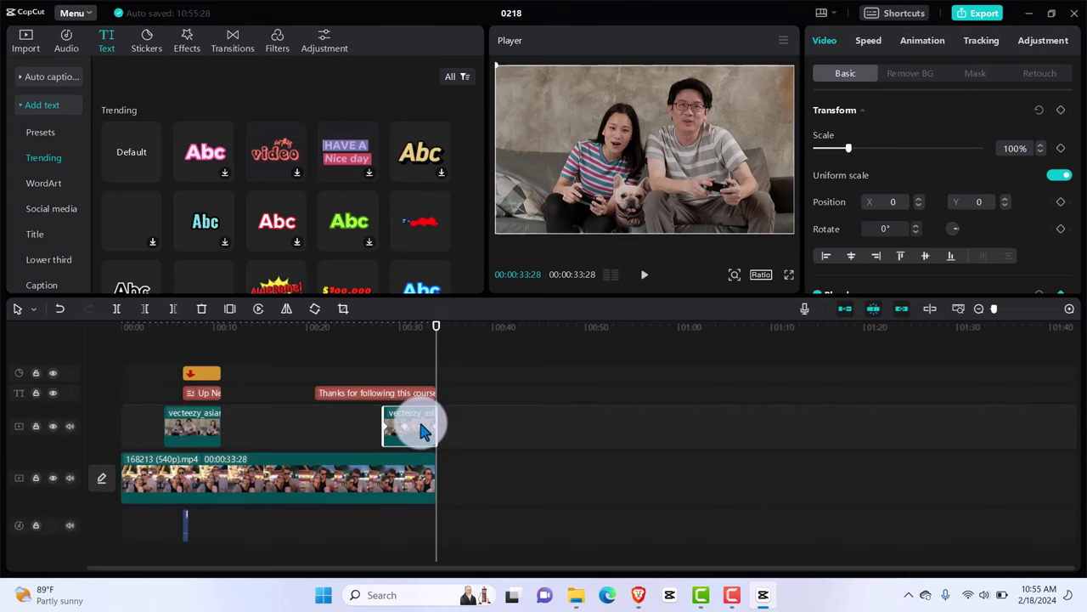
key(Delete)
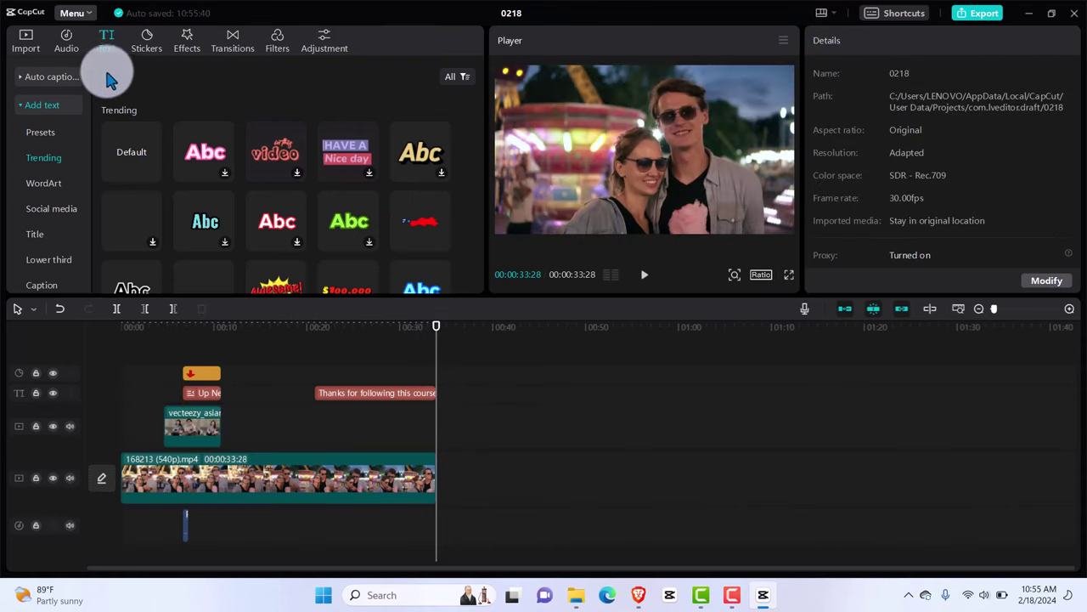
click(26, 54)
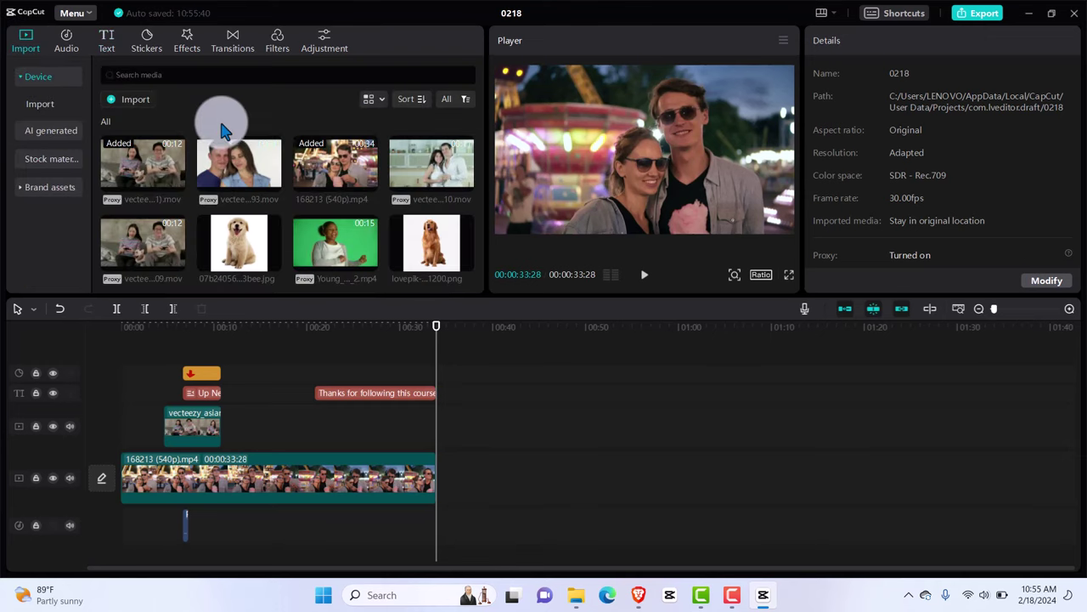
click(174, 175)
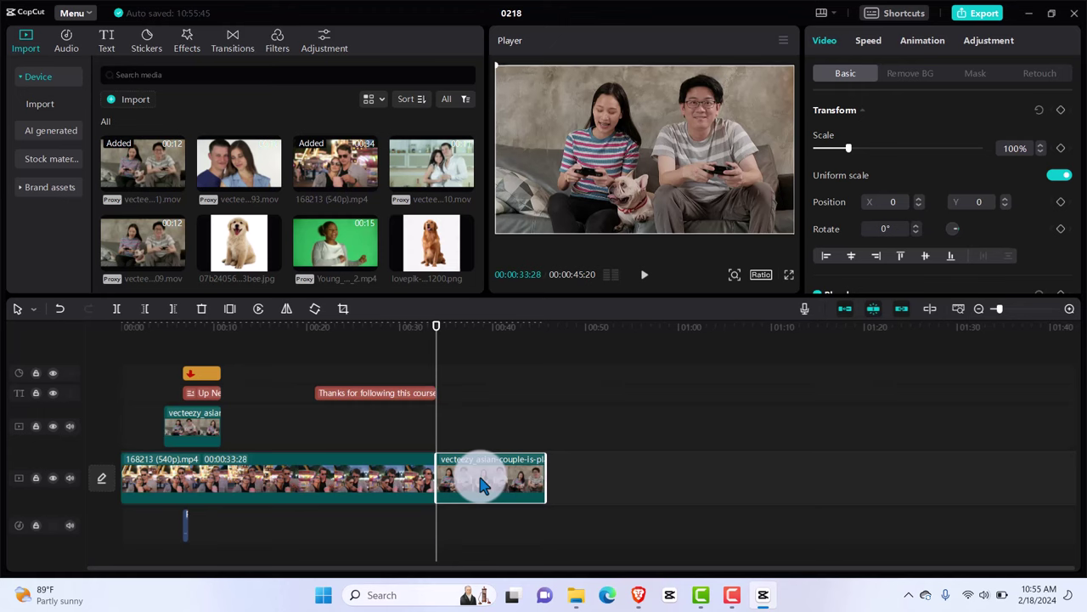
Move the gaming couple clip onto the overlay track, ending with the fairground video, and place the playhead at 00:00:22:06
drag(479, 481, 375, 435)
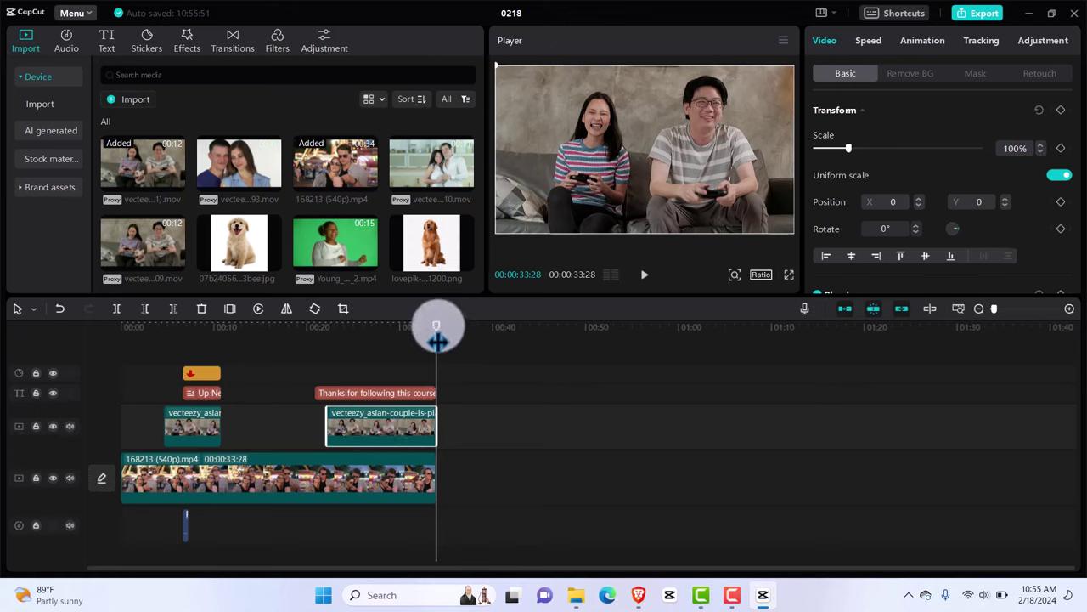
drag(436, 334, 332, 346)
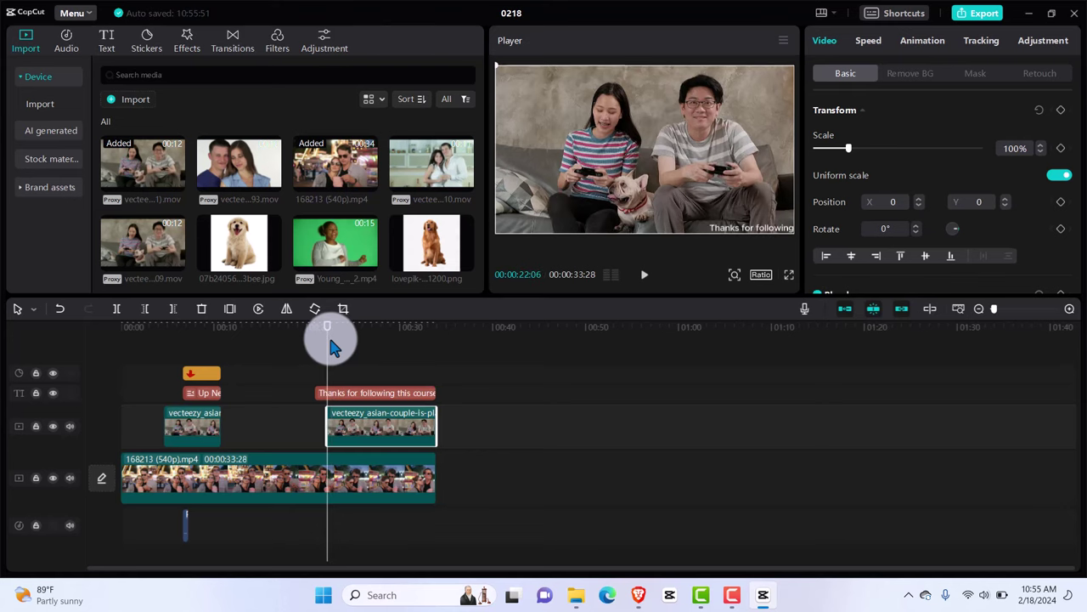
Apply a Horizontal mask to the fairground video and rotate it until its edge is vertical, keeping the left side of the picture
click(357, 486)
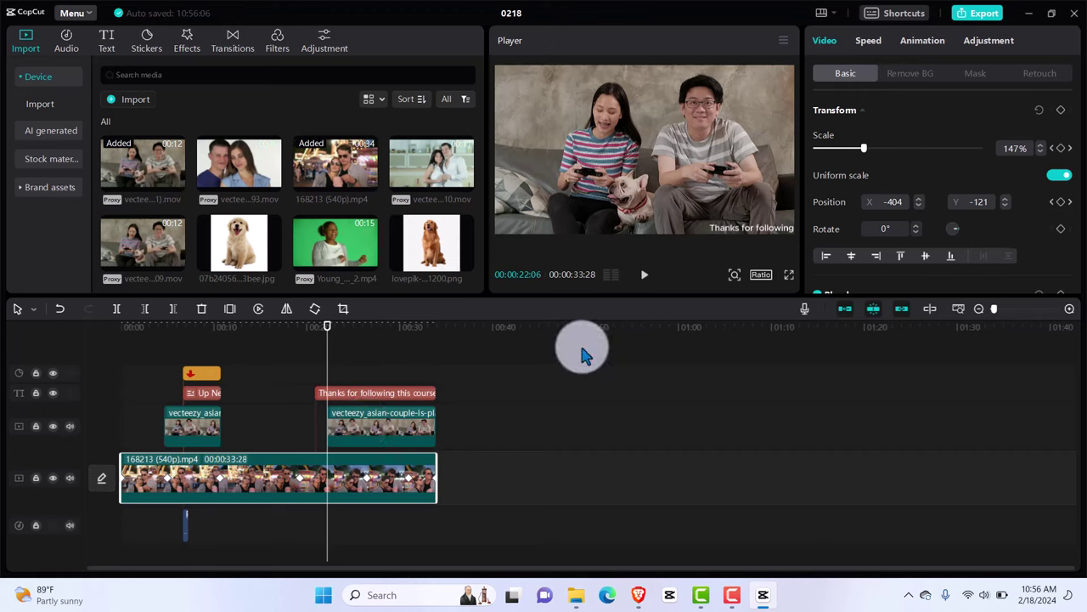
click(976, 77)
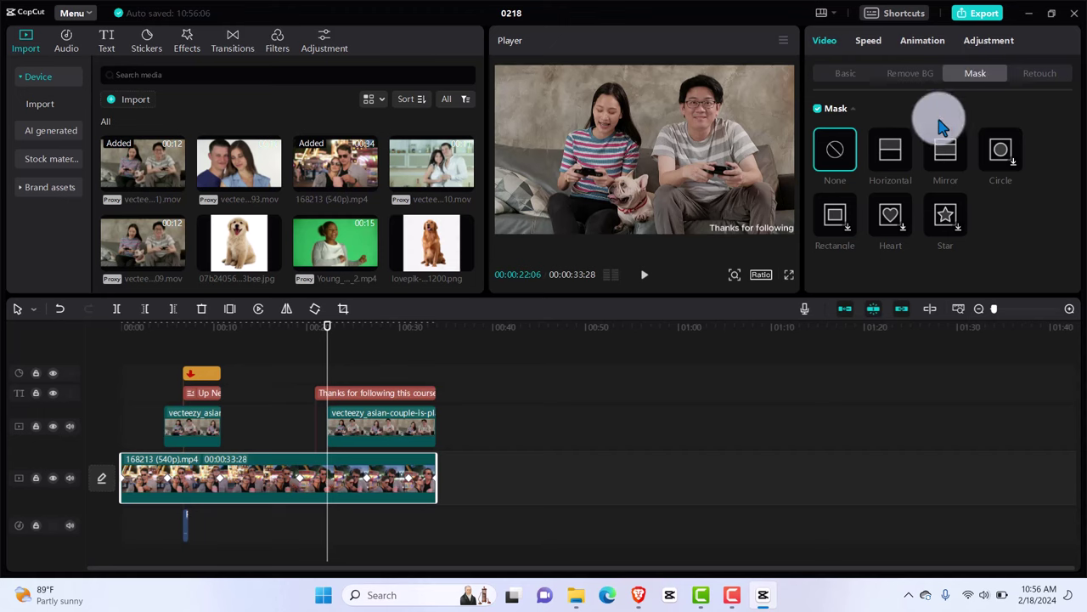
click(892, 154)
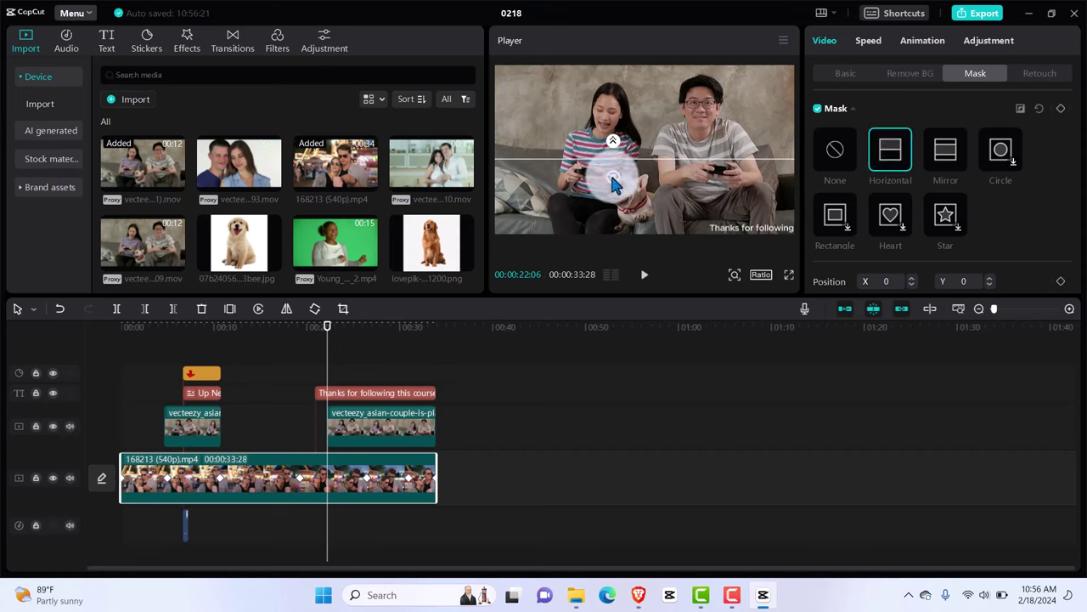
drag(614, 177, 663, 169)
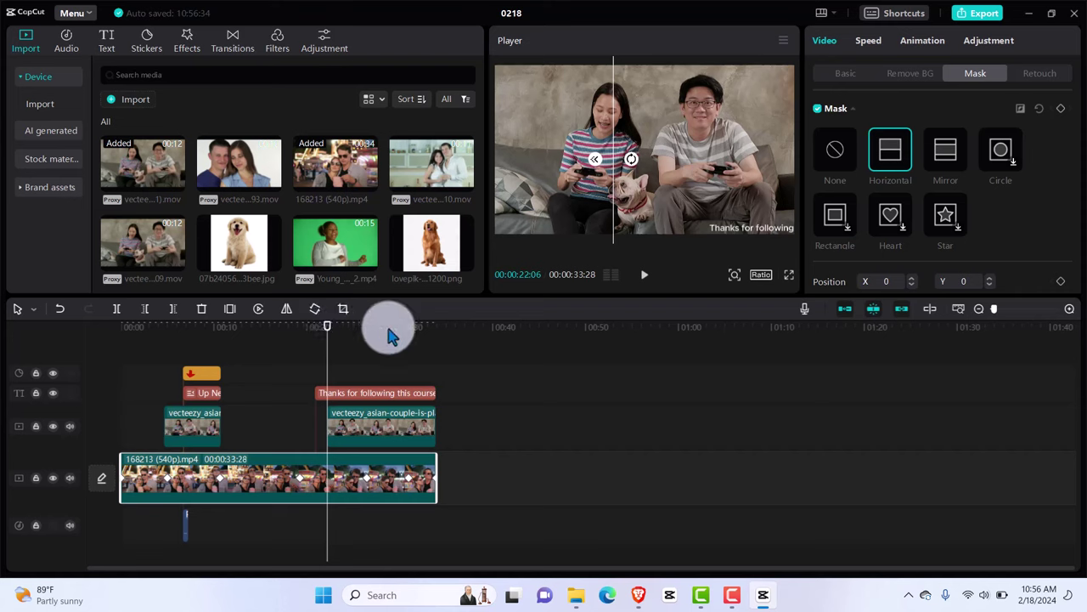
Apply a Horizontal mask to the gaming couple overlay and rotate it to 90° so only the right side of the picture shows
click(404, 438)
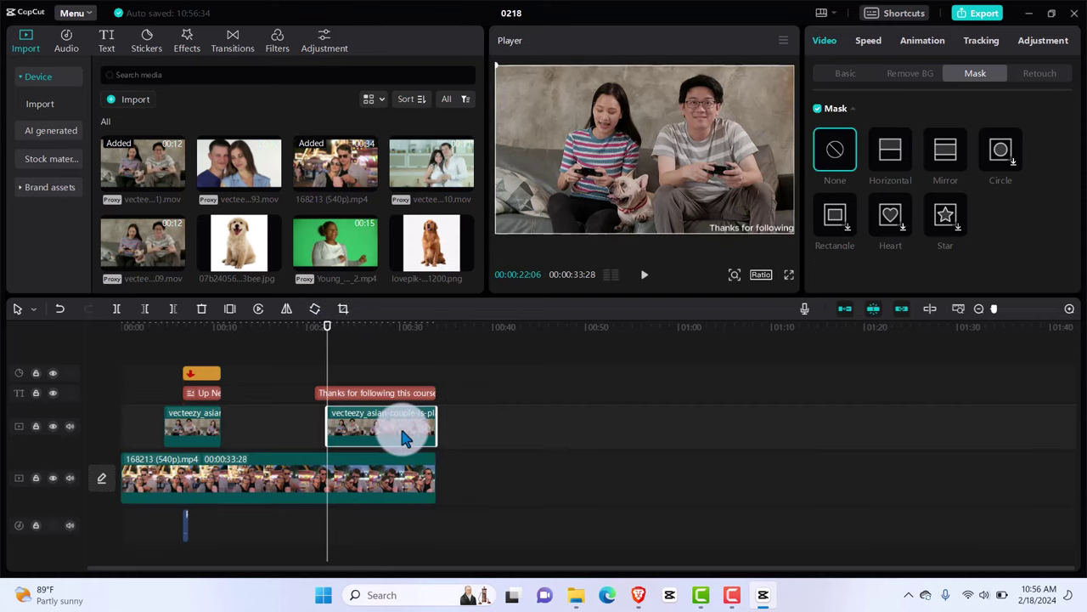
click(890, 153)
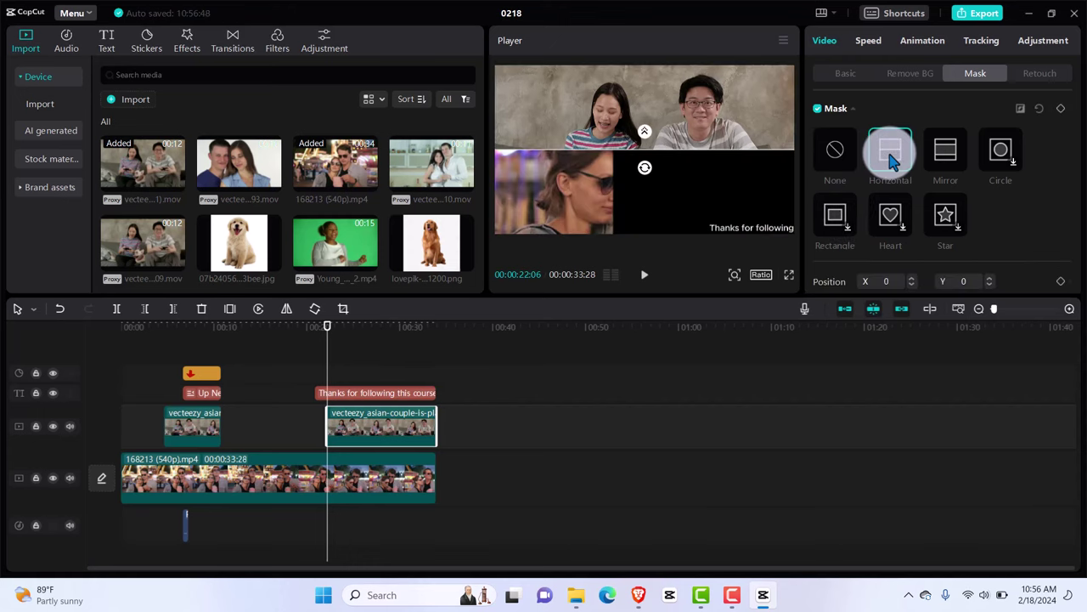
click(646, 169)
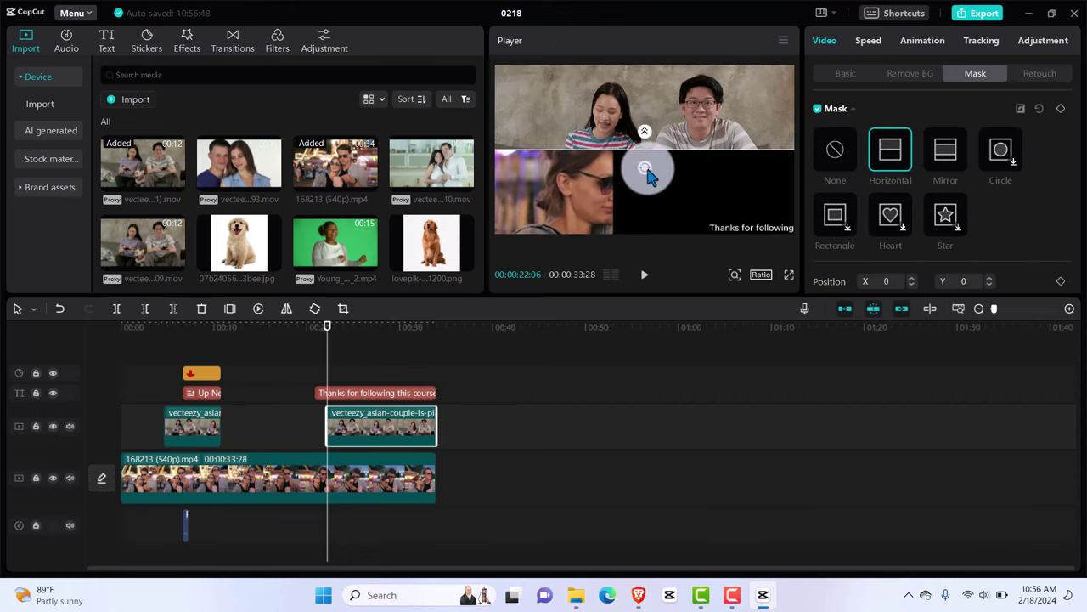
mouse_move(647, 169)
mouse_down()
mouse_move(680, 153)
mouse_move(613, 155)
mouse_move(627, 166)
mouse_up()
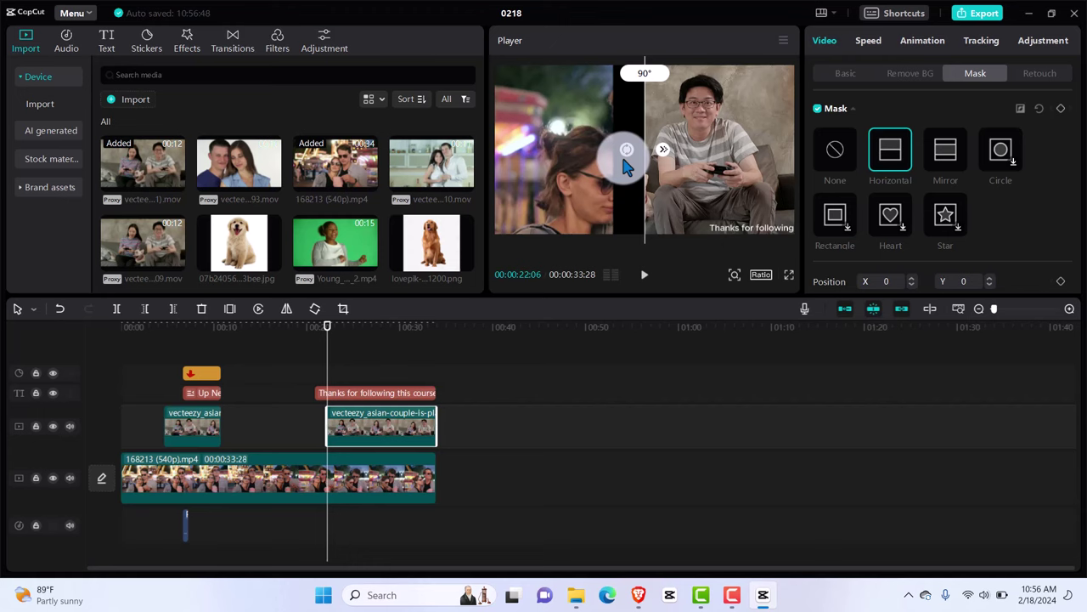
drag(626, 166, 626, 166)
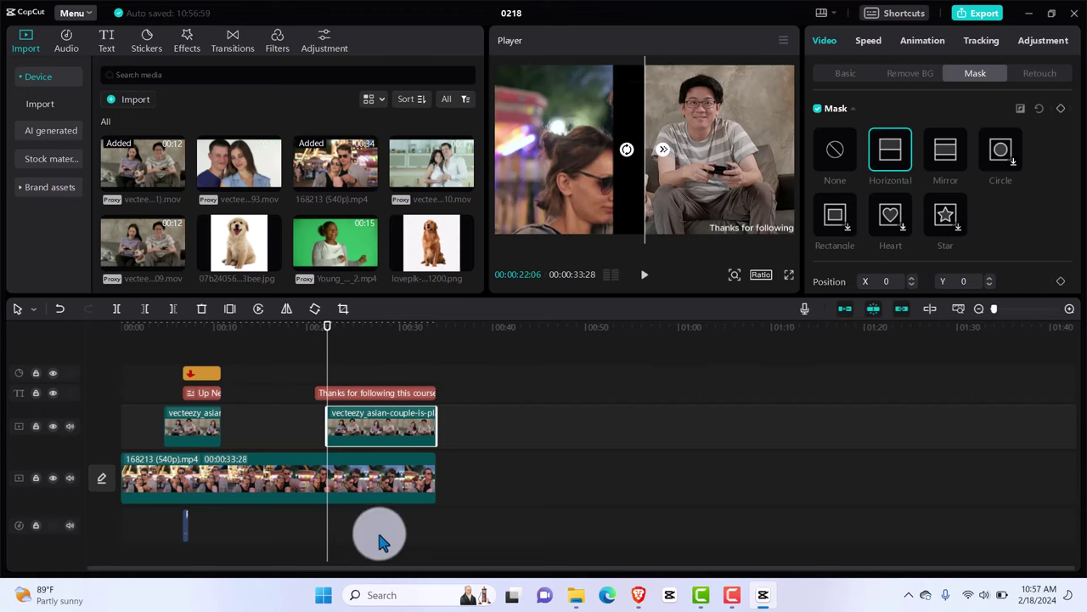
Shift the fairground video's mask to X 68, Y -26 so its edge meets the couple overlay's mask edge
click(382, 473)
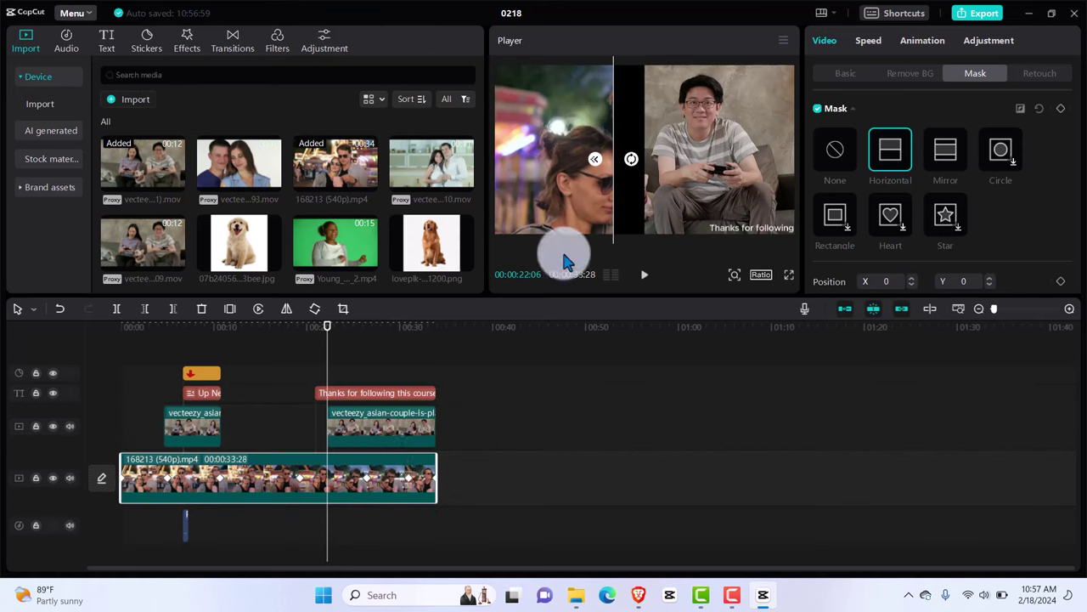
drag(614, 190, 644, 201)
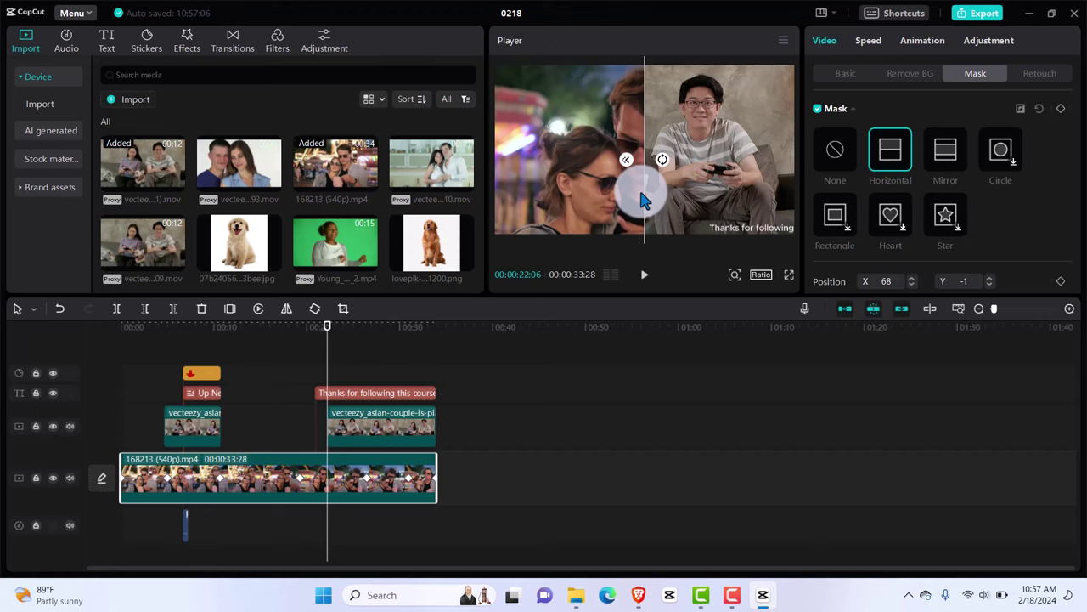
mouse_move(644, 202)
mouse_down()
mouse_move(722, 198)
mouse_move(634, 209)
mouse_move(643, 213)
mouse_up()
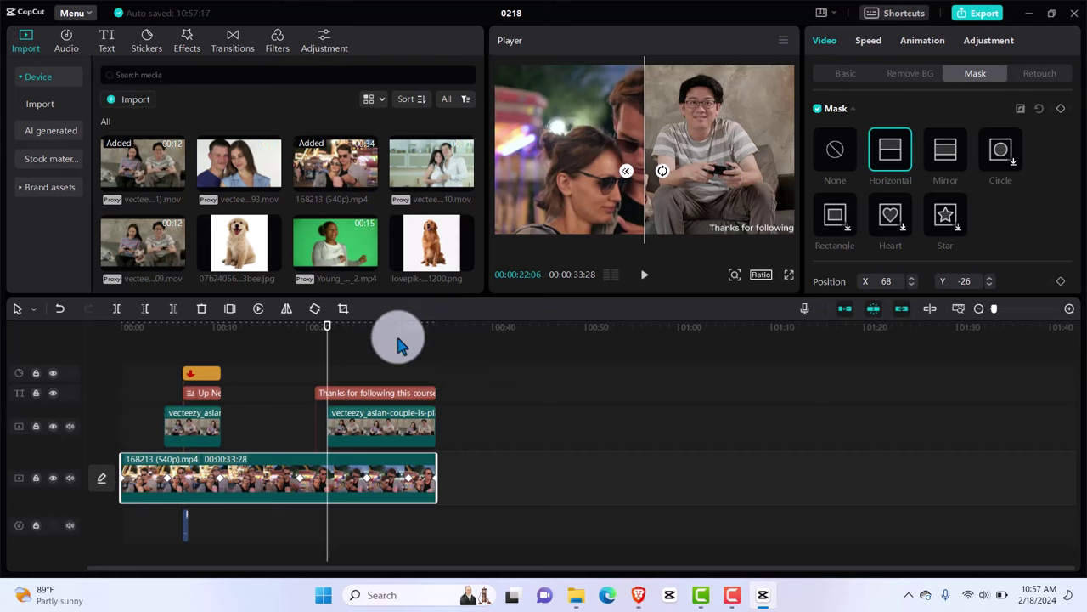
Trim the start of the gaming couple overlay near the timeline's end to about 00:29
click(384, 438)
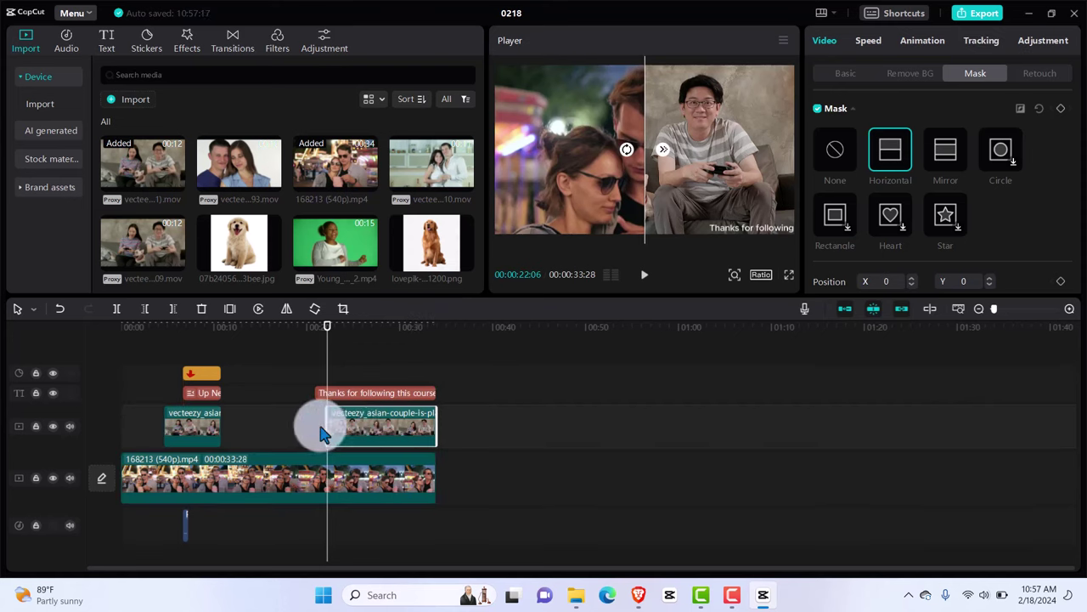
drag(327, 424, 386, 422)
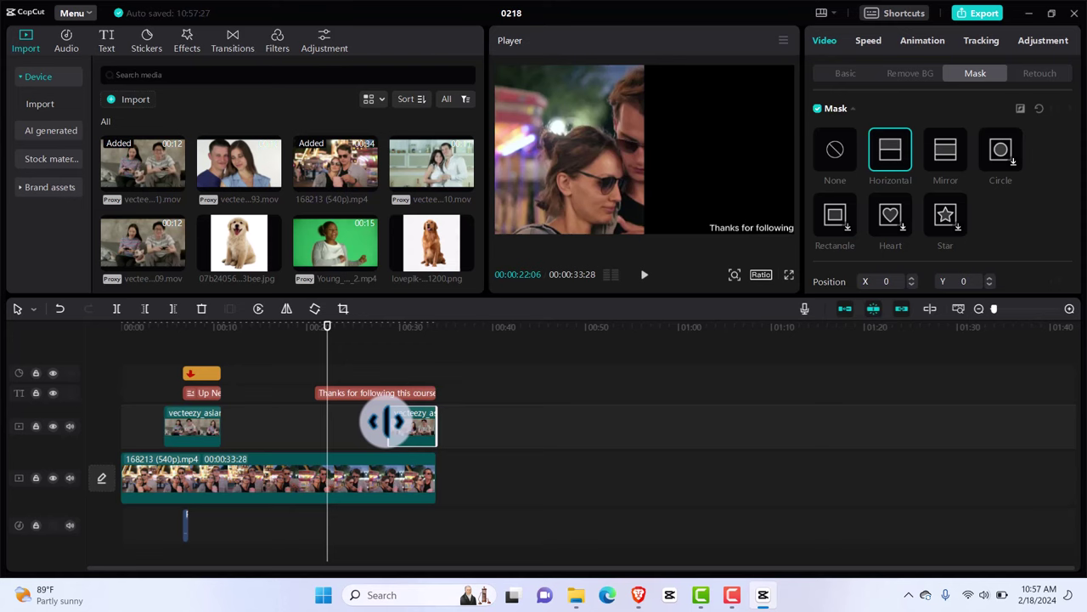
Move the fairground video's mask to X 395, Y -31 to uncover the full frame and add a mask keyframe at 00:00:22:06
click(380, 476)
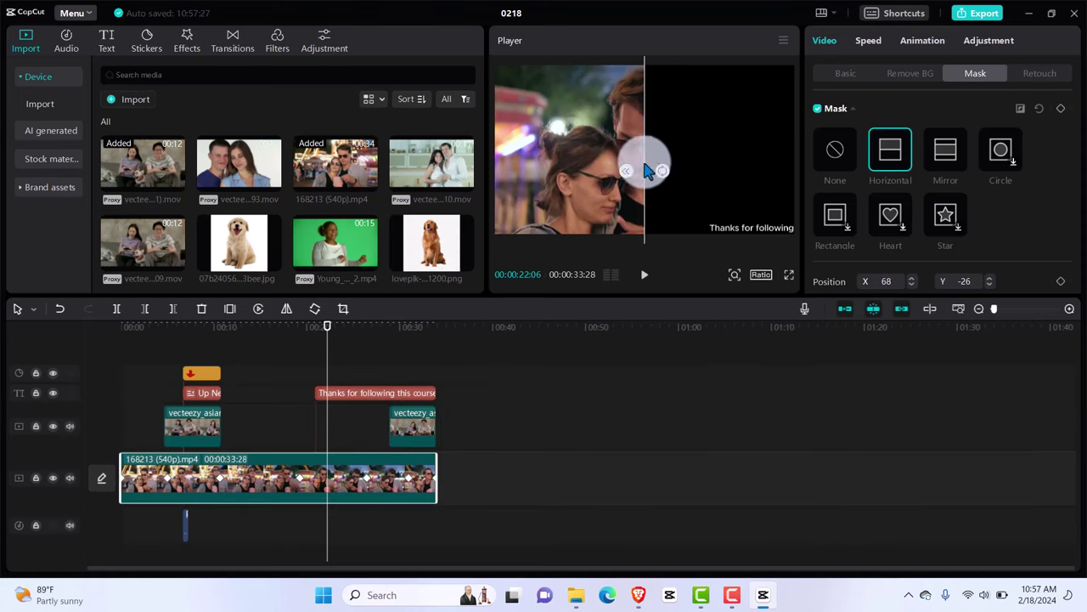
drag(645, 170, 794, 173)
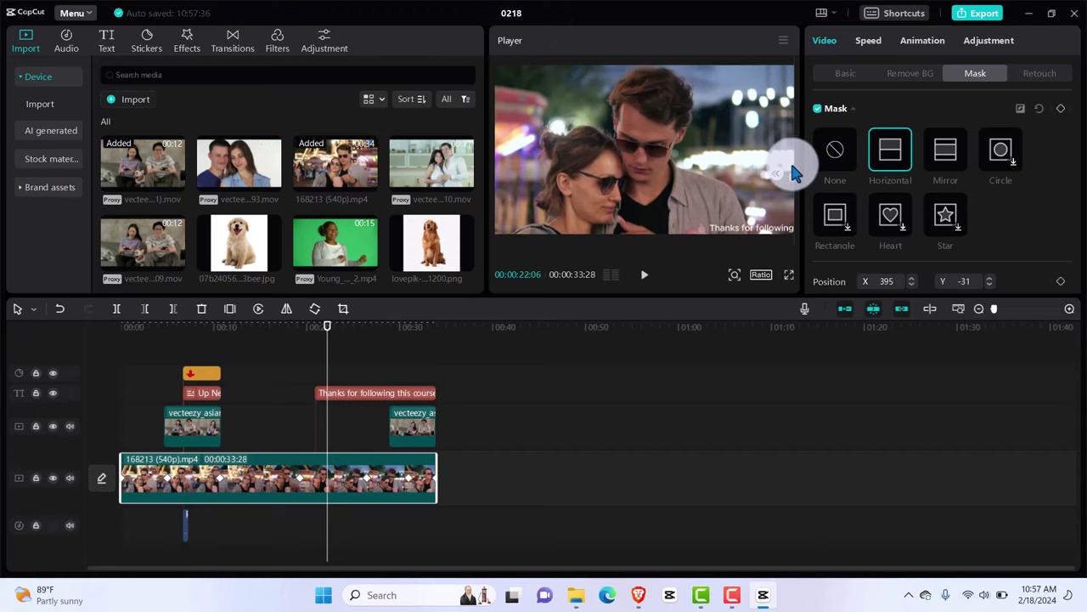
click(1061, 115)
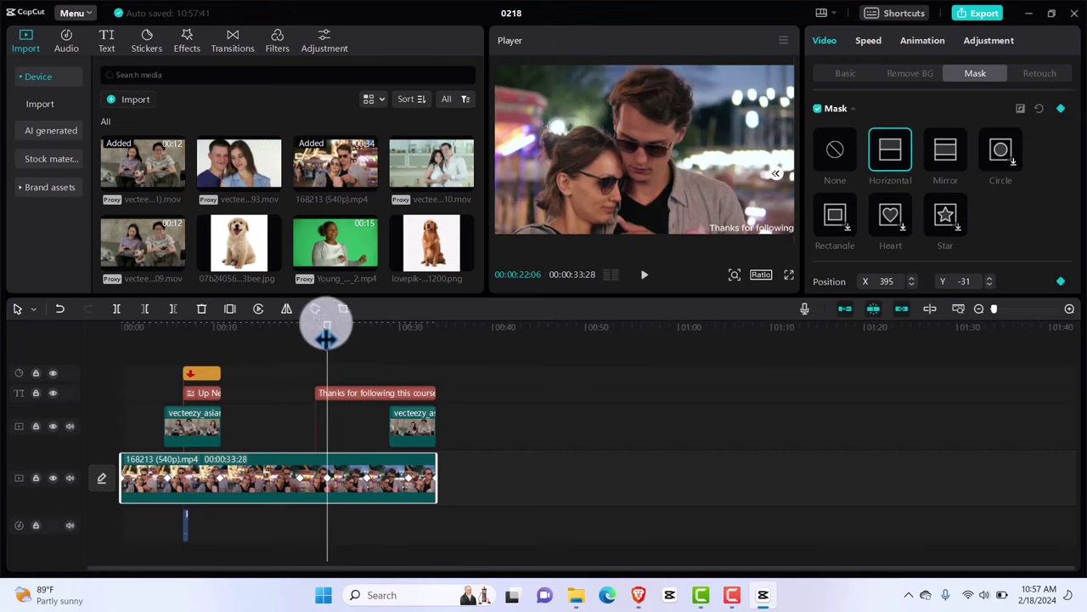
Place the playhead at 00:00:23:14 and shorten the gaming couple overlay further by trimming its start to about 00:30
drag(327, 337, 337, 337)
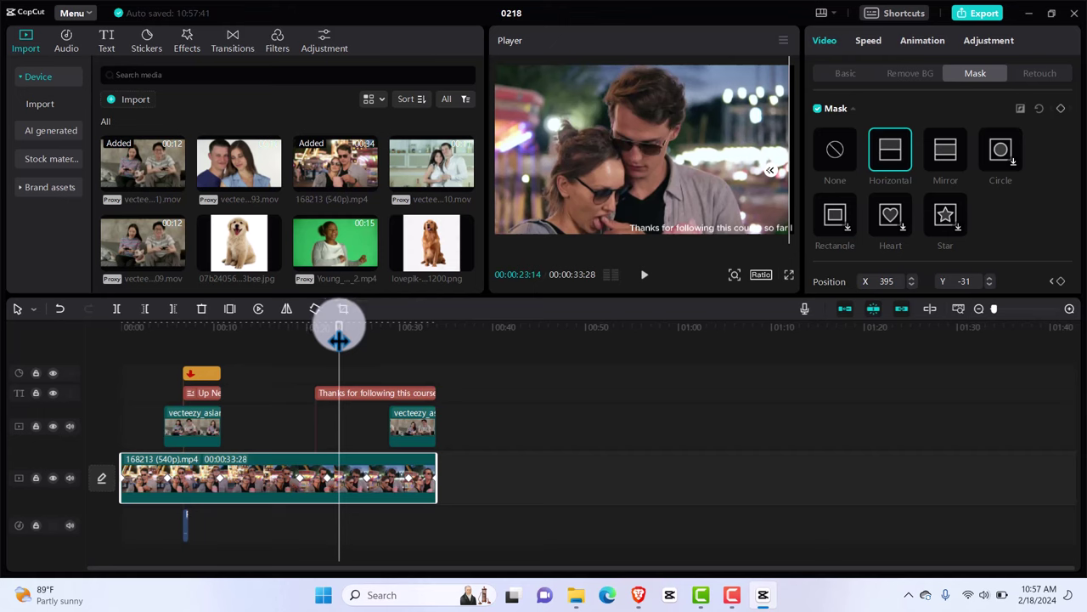
click(399, 435)
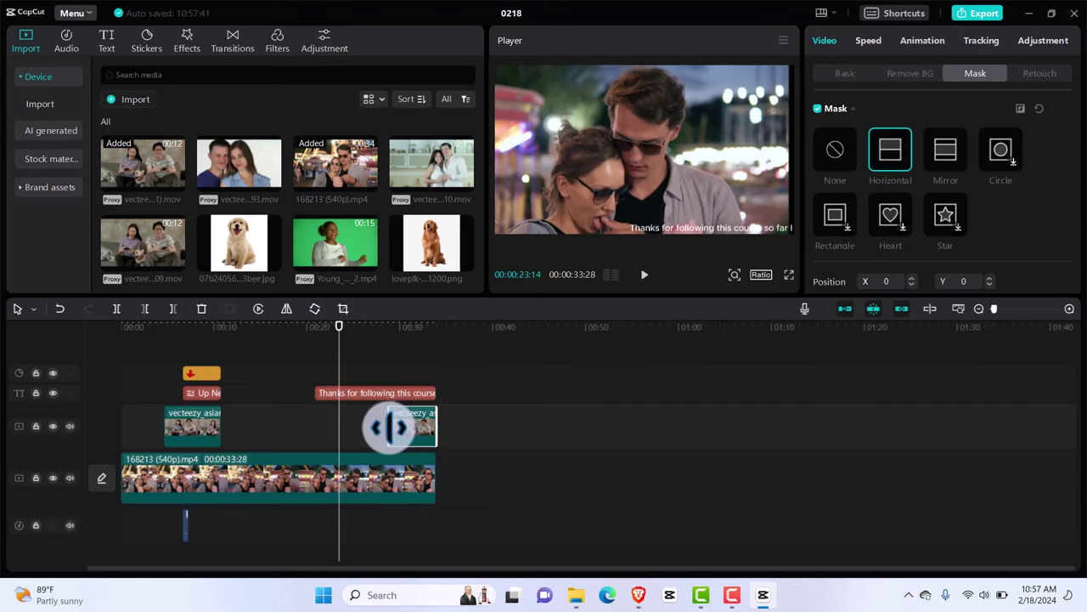
mouse_move(389, 427)
mouse_down()
mouse_move(354, 428)
mouse_move(425, 430)
mouse_move(406, 432)
mouse_up()
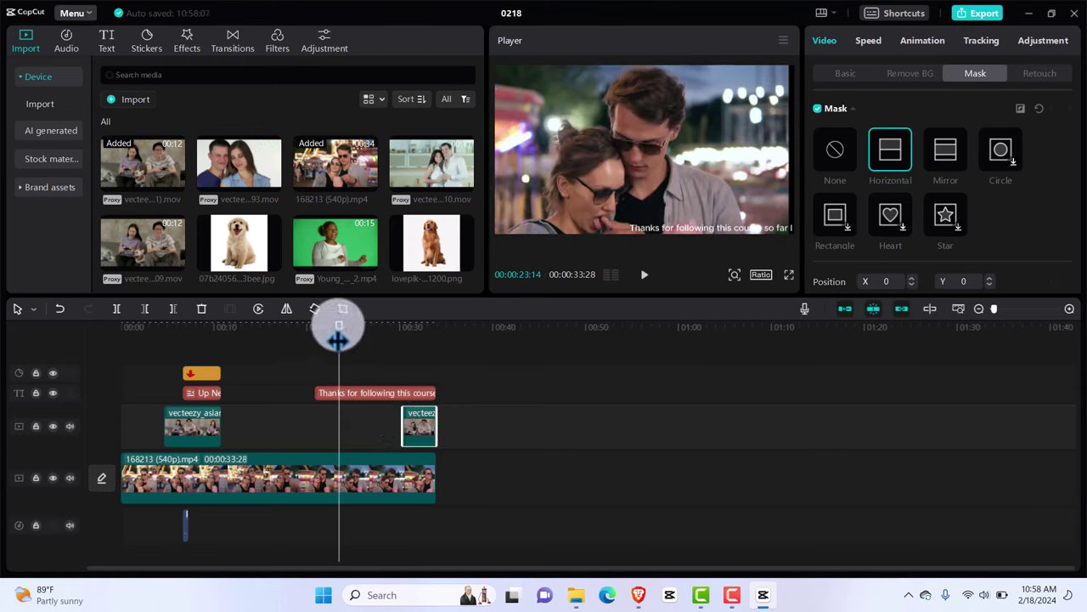
At 00:00:26:01, shift the fairground video's mask edge slightly left to hide a wider strip along the frame's right side
drag(338, 340, 362, 339)
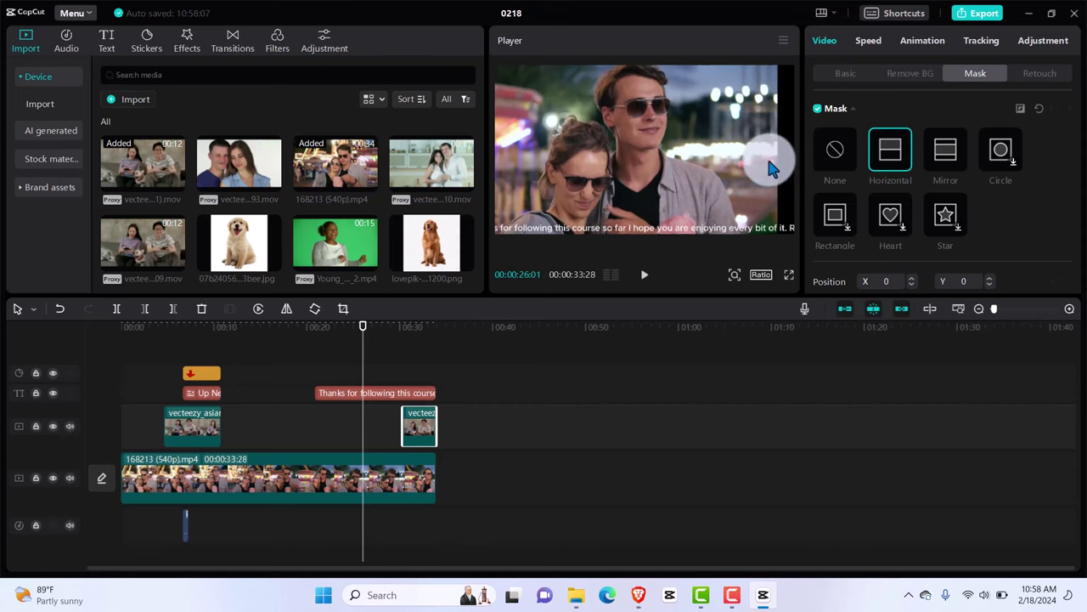
click(403, 491)
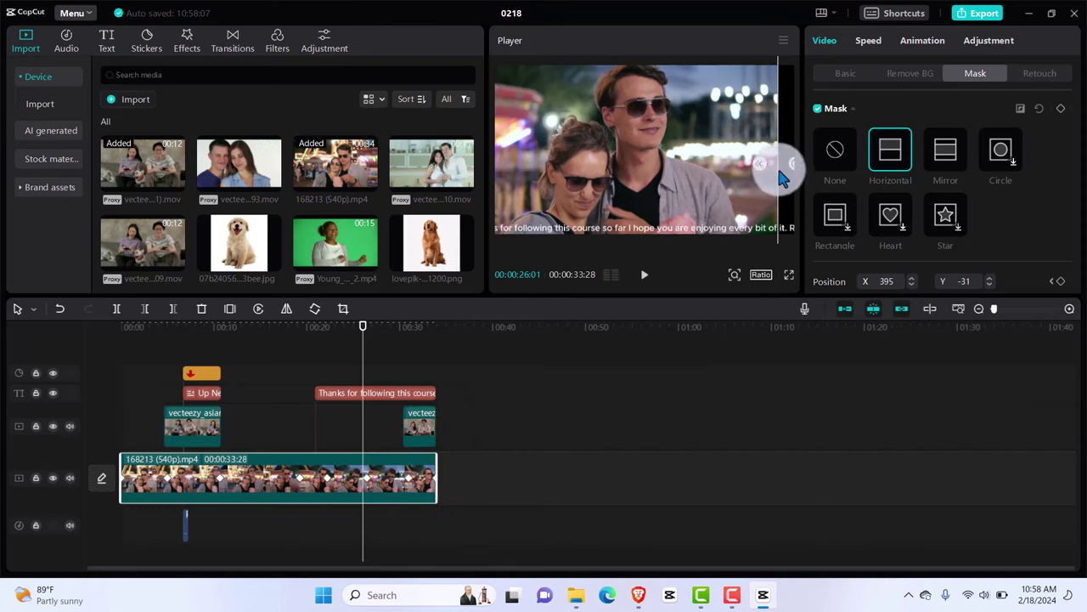
drag(782, 176, 765, 181)
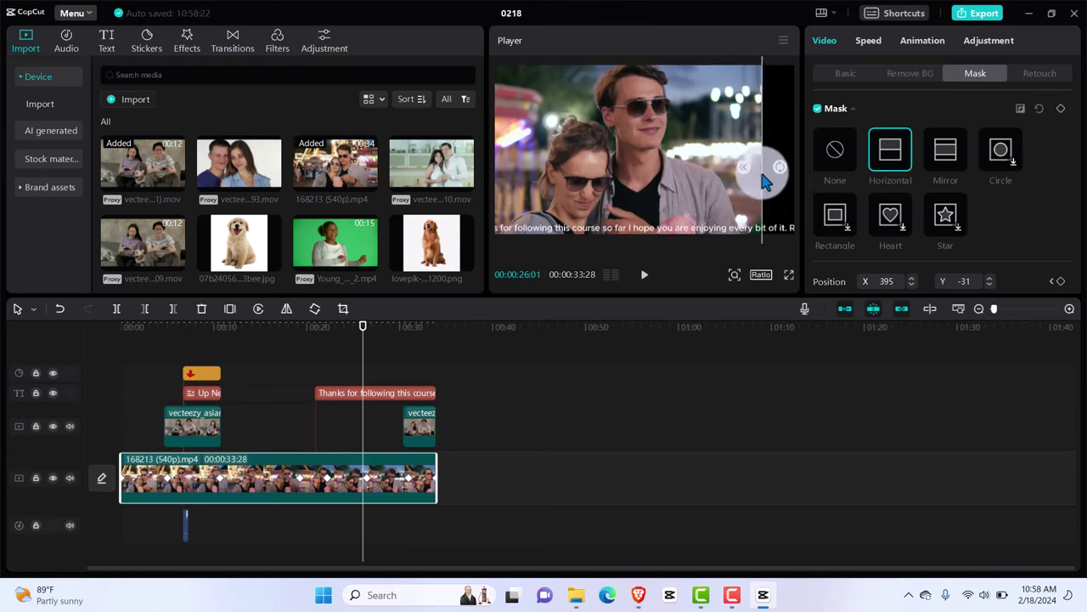
Select the gaming couple overlay near the timeline's end for trimming at its start
click(417, 431)
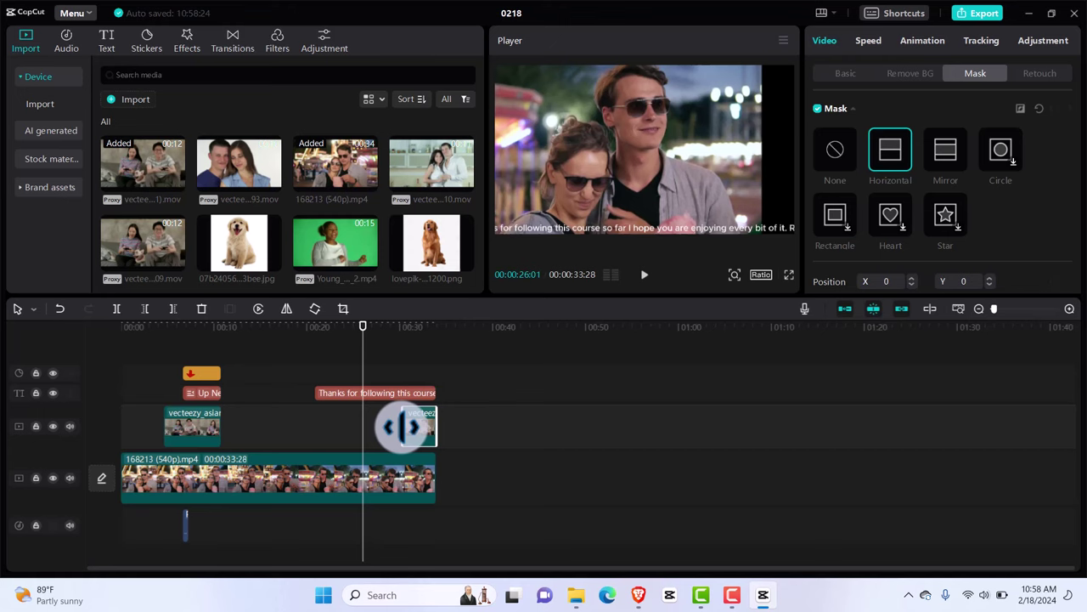
Extend the second overlay clip's start back to 00:00:26:01 and shift its vertical mask line to about X 1495, Y -5
drag(403, 426, 366, 426)
click(361, 338)
mouse_move(361, 338)
mouse_down()
mouse_move(297, 334)
mouse_move(364, 348)
mouse_up()
click(386, 429)
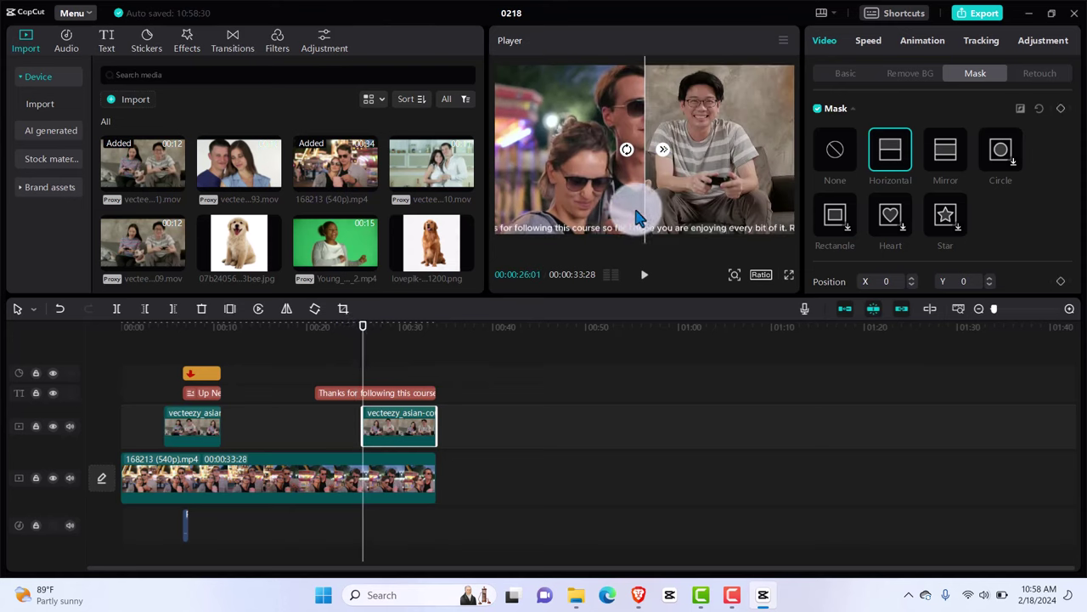
drag(648, 206, 762, 207)
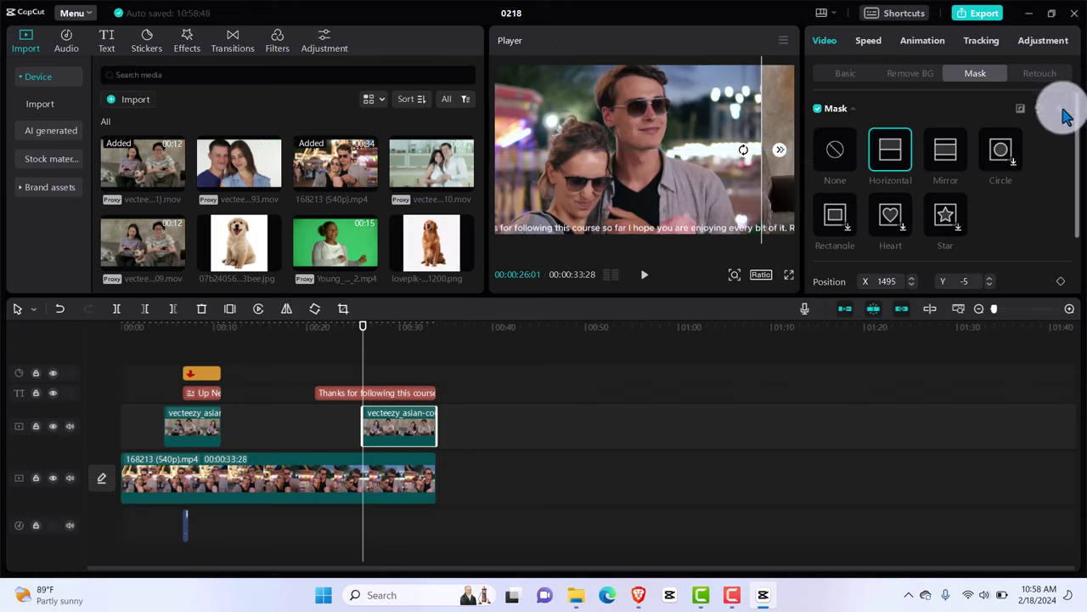
Animate the overlay's mask line leftwards with keyframes at 00:00:29:10 (about X 370), 00:00:31:16 (about X -1125) and 00:00:33:28 (about X -1920)
drag(361, 327, 394, 331)
drag(785, 194, 674, 195)
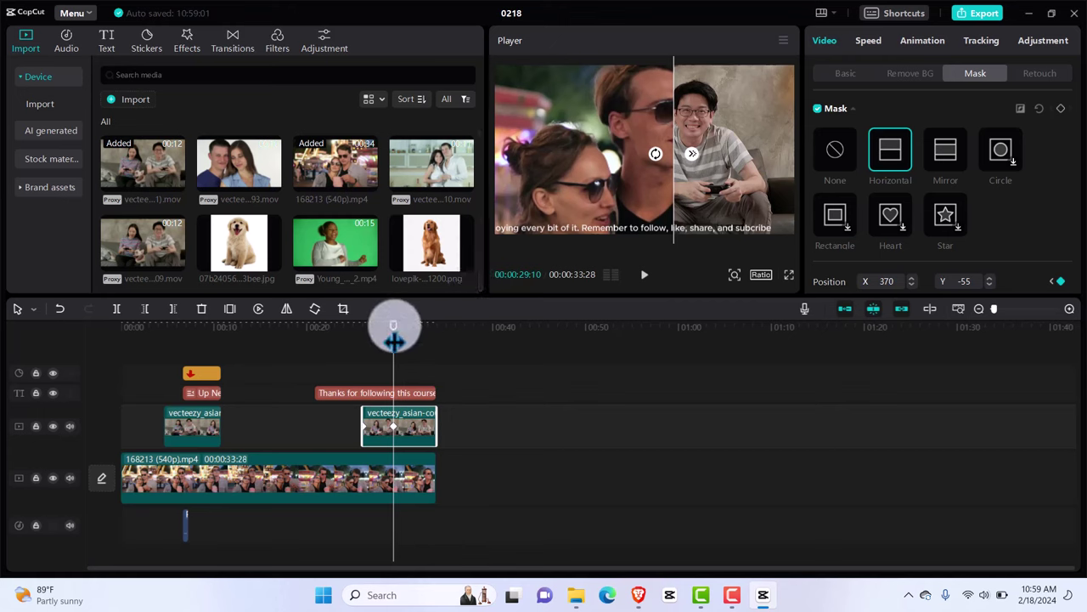
drag(393, 339, 414, 338)
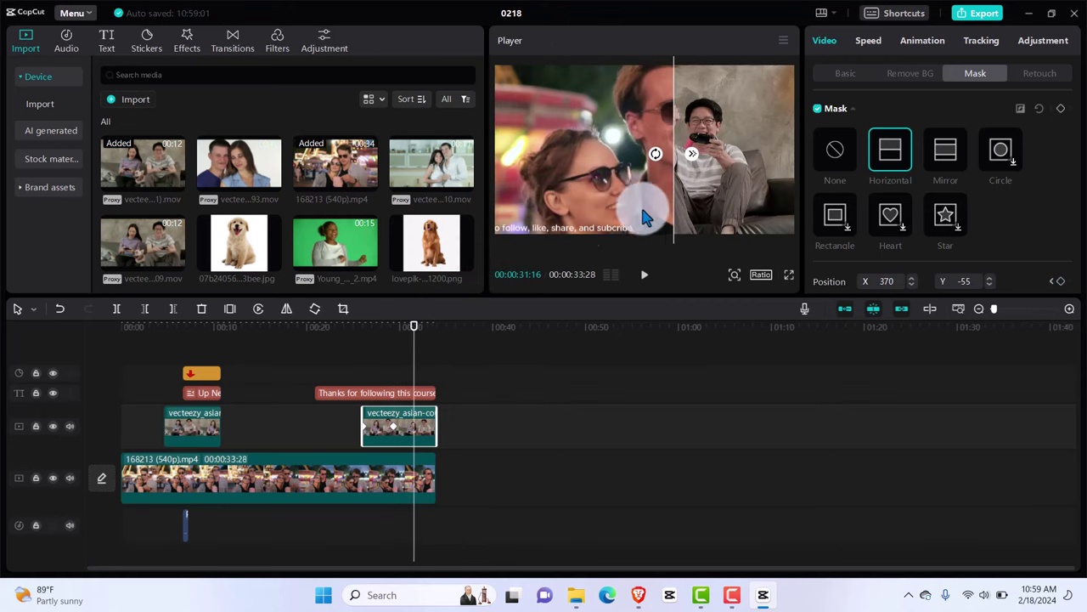
drag(673, 199, 557, 206)
click(420, 328)
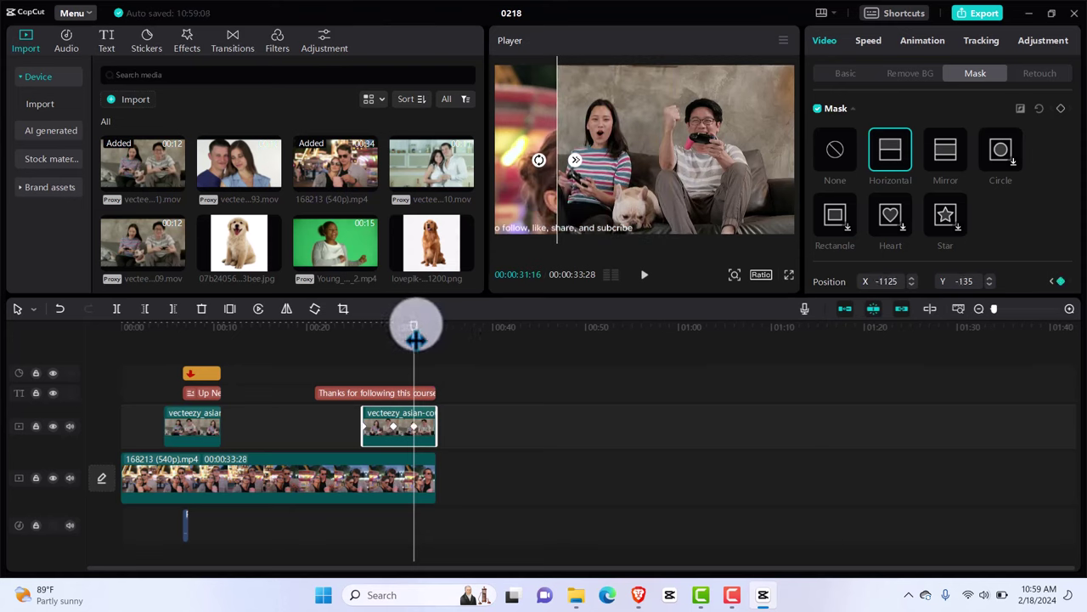
drag(415, 340, 441, 334)
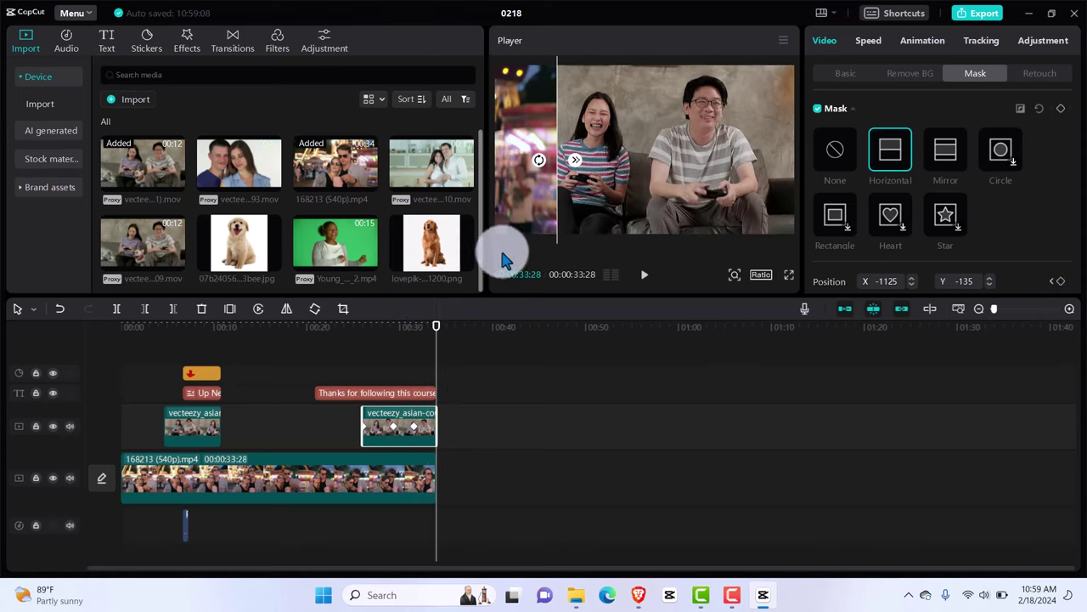
mouse_move(559, 225)
mouse_down()
mouse_move(496, 219)
mouse_move(498, 228)
mouse_up()
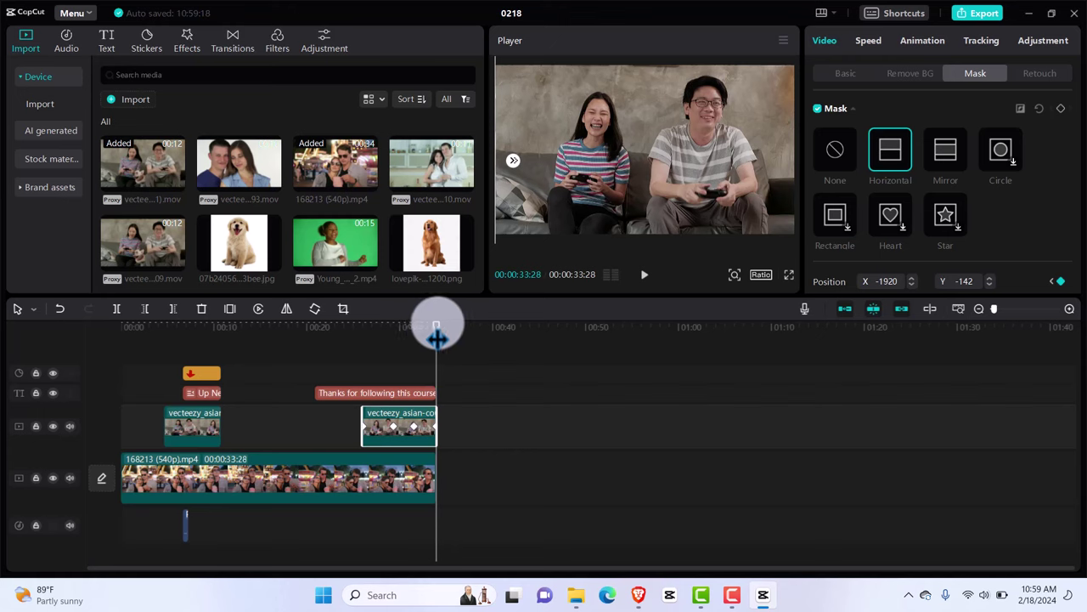
Preview the overlay's mask wipe starting from about 00:00:20:07
drag(436, 336, 315, 344)
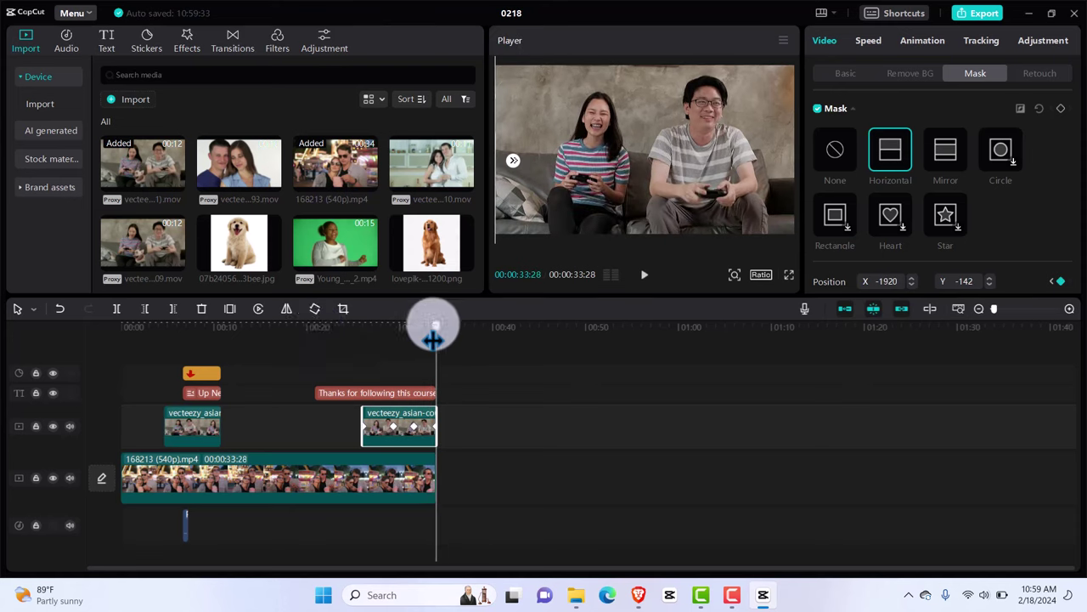
drag(433, 338, 310, 355)
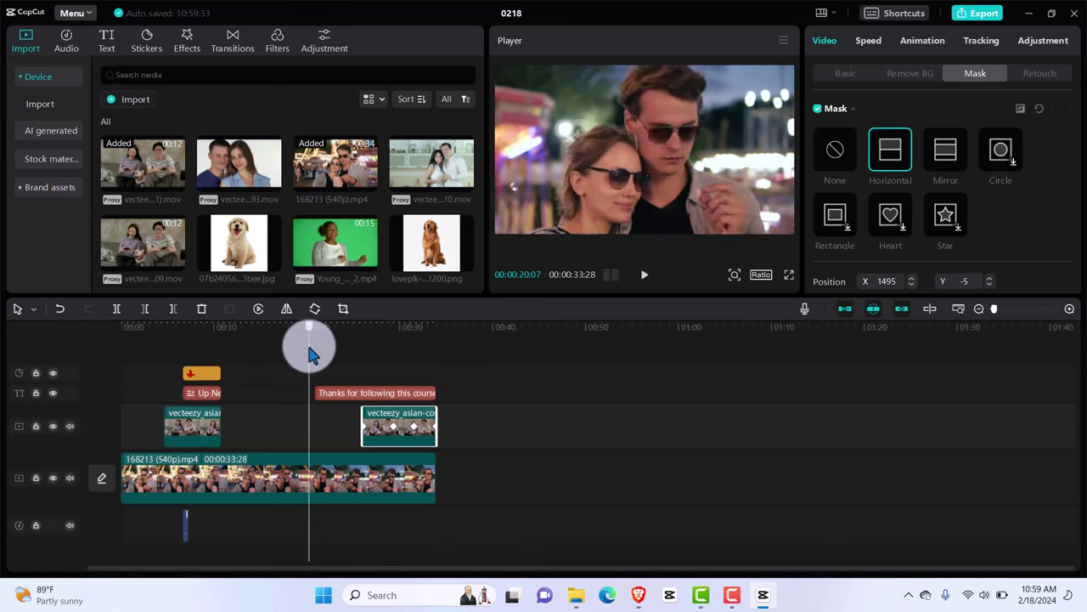
click(333, 350)
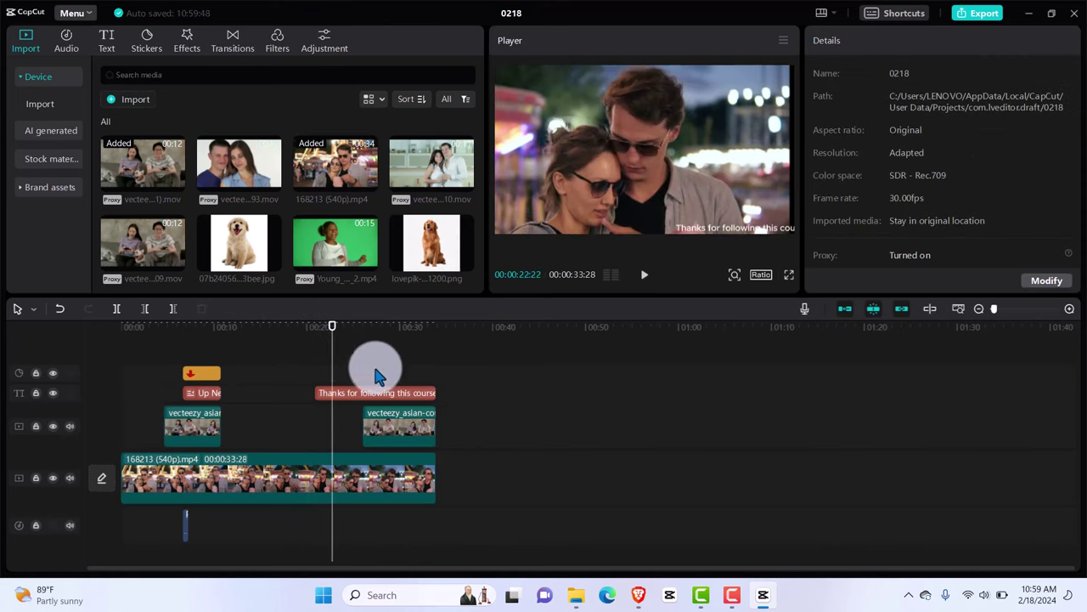
Move the overlay clip's two middle mask keyframes earlier and delete the keyframe at the clip's end
click(403, 438)
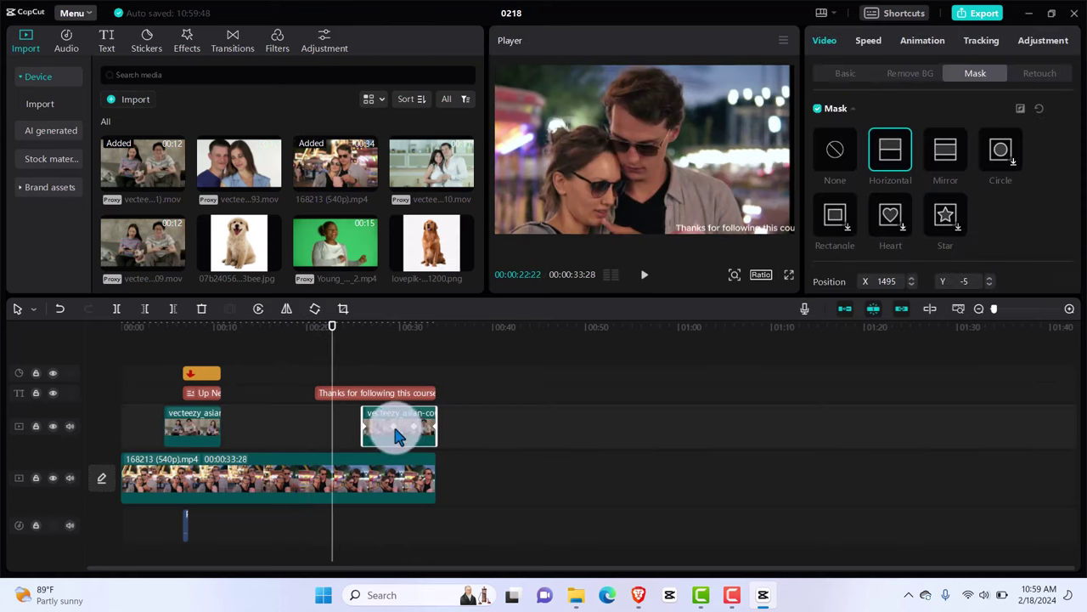
click(394, 432)
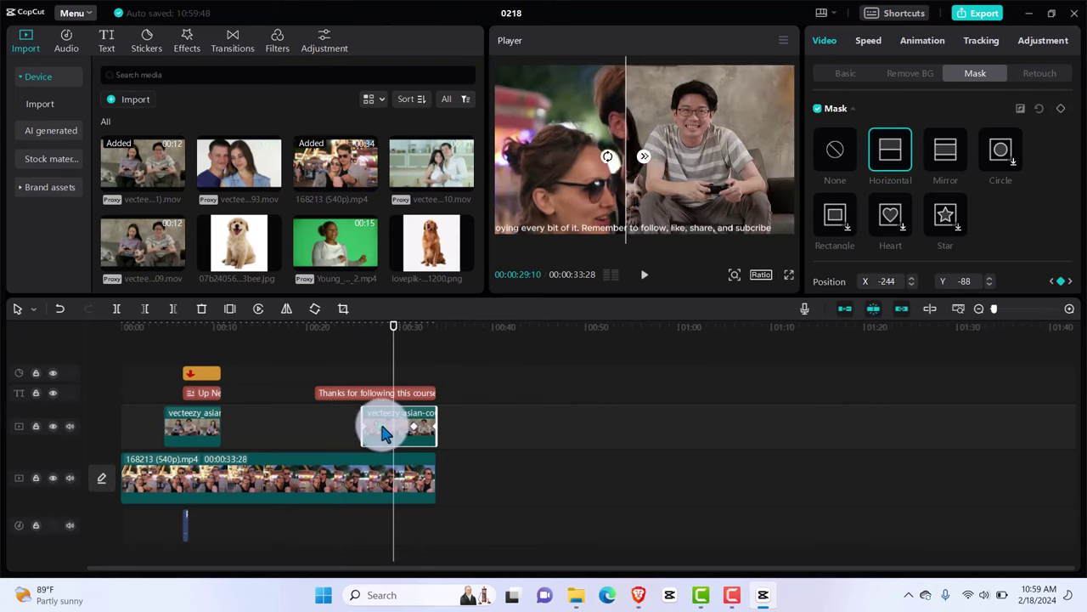
click(413, 434)
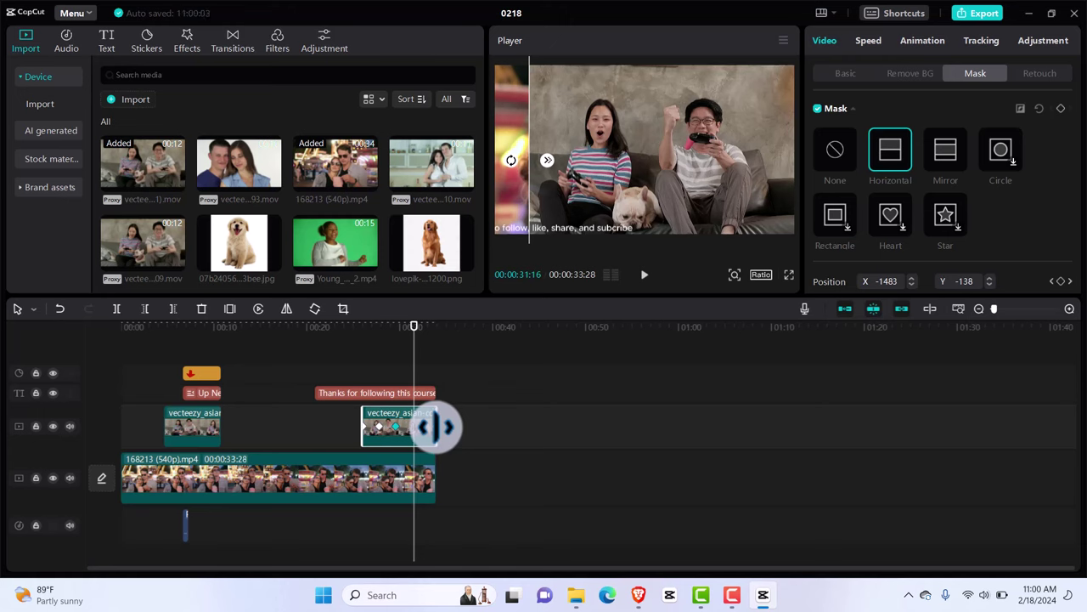
click(433, 427)
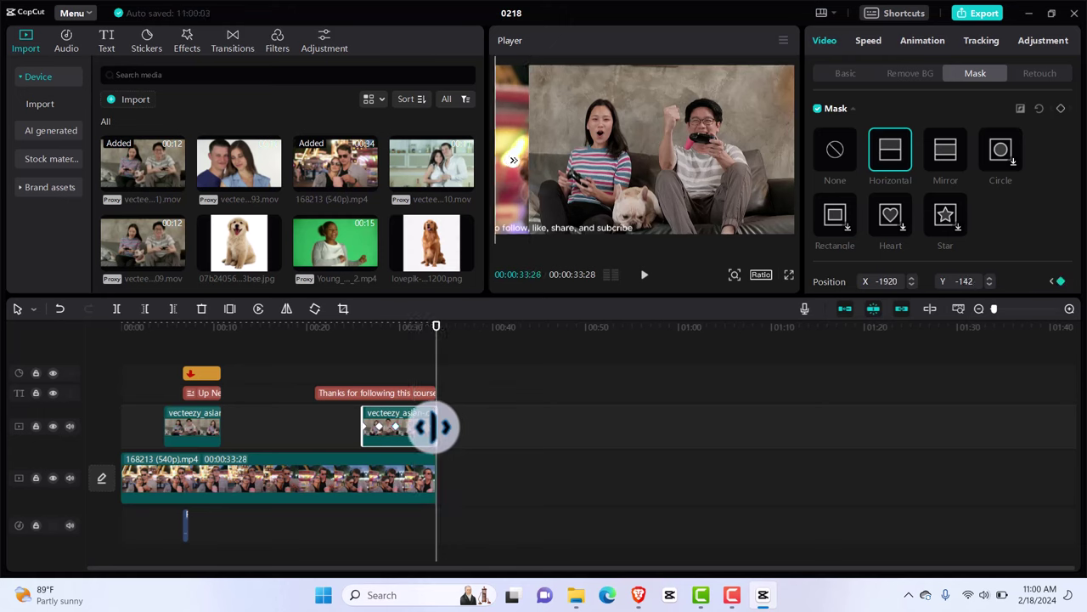
click(434, 427)
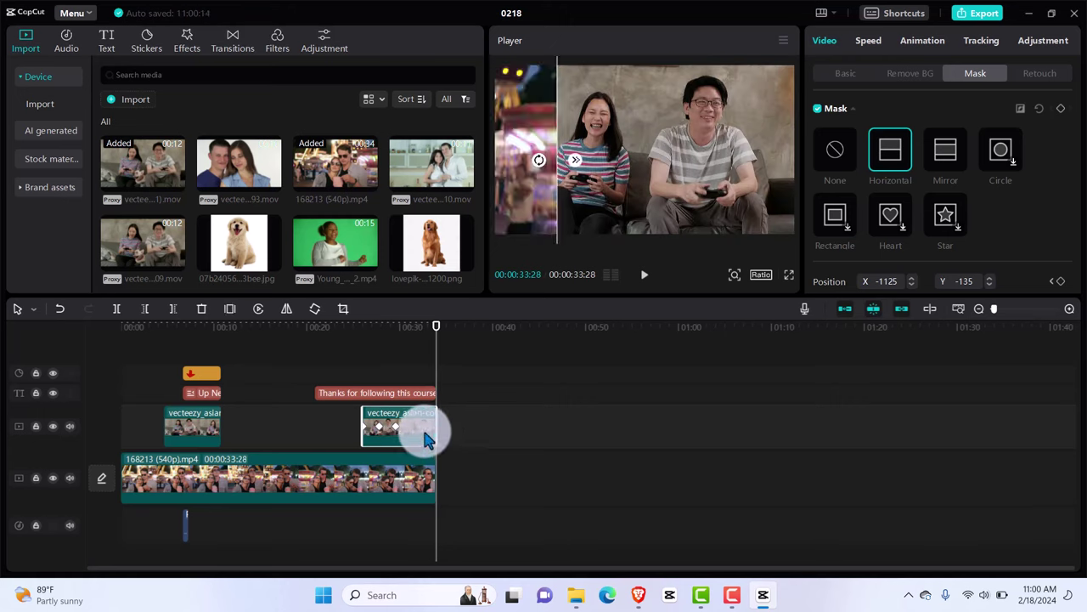
Play back the wipe, add a mask keyframe at 00:00:30:20 on the overlay clip and move its mask line towards the picture's left edge
click(328, 349)
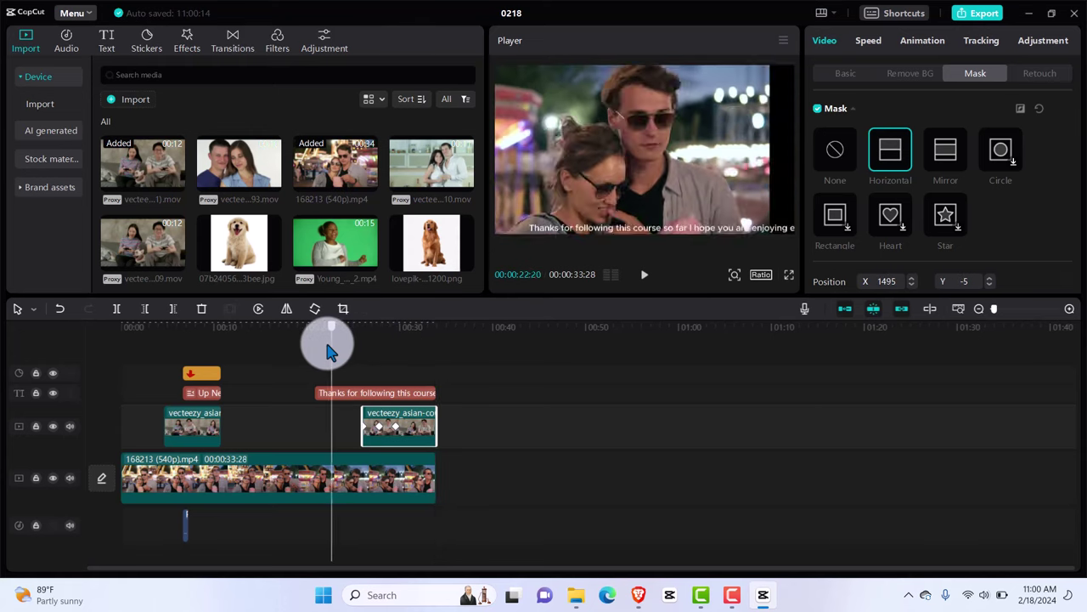
key(space)
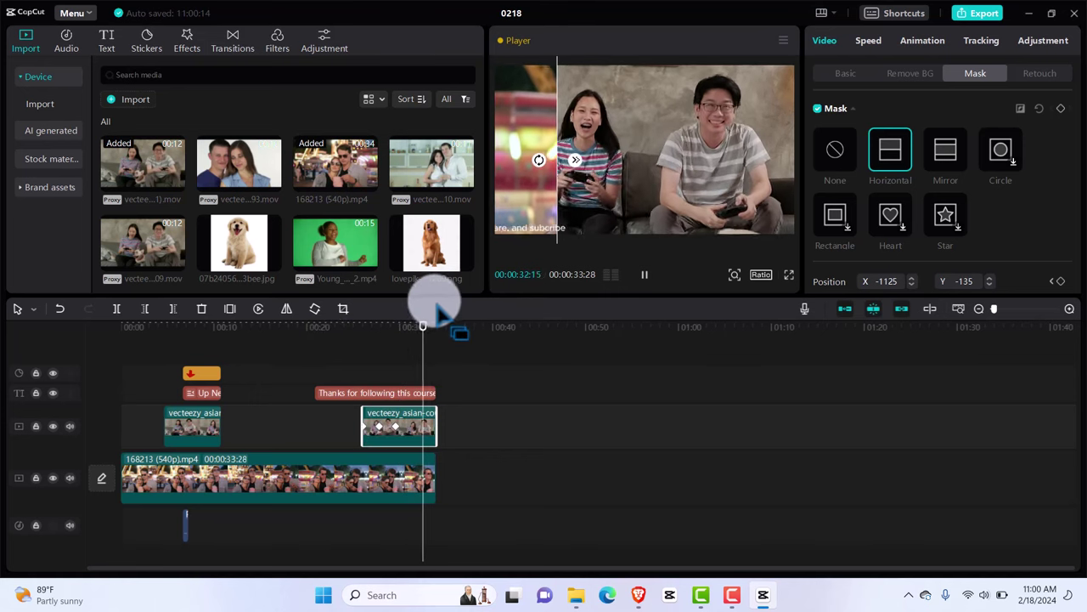
drag(416, 336, 408, 329)
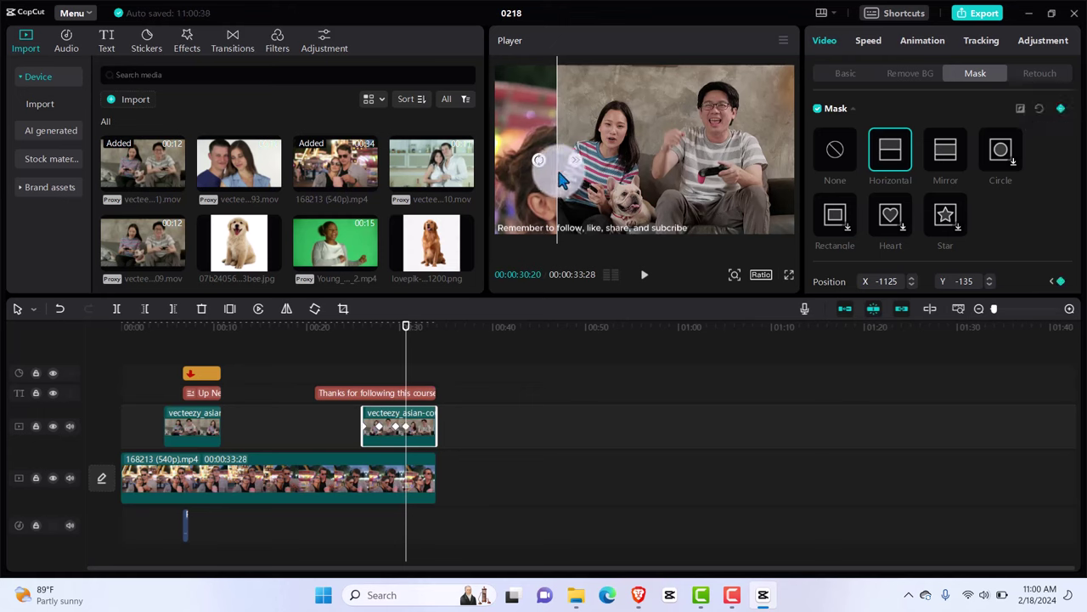
drag(559, 178, 348, 341)
On the main 168213 (540p).mp4 clip, move the mask line out to the picture's right edge at 00:00:24:12
click(404, 336)
click(364, 488)
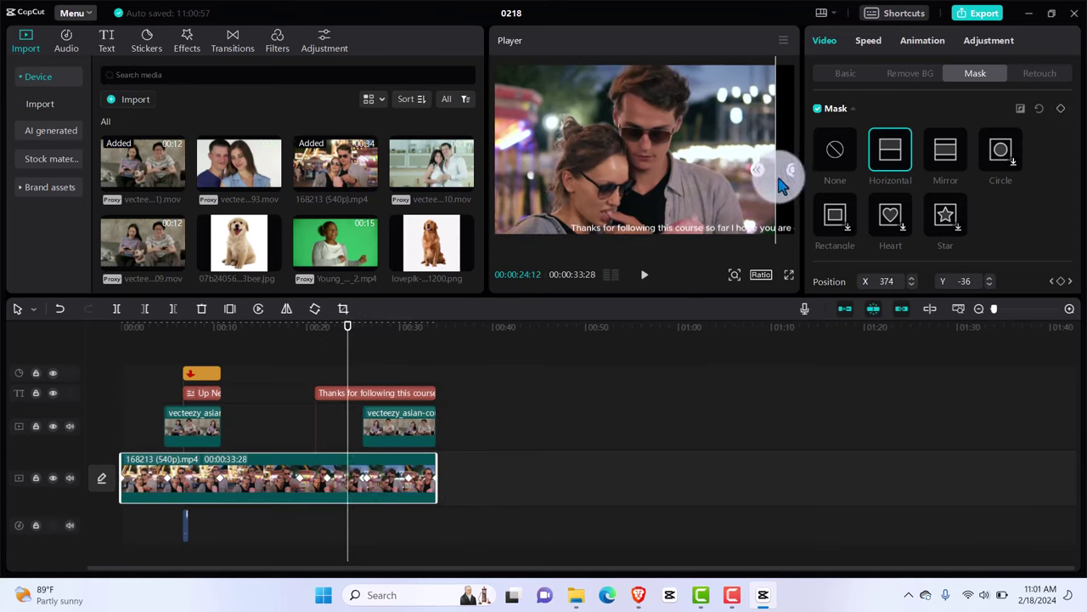
drag(778, 189, 794, 178)
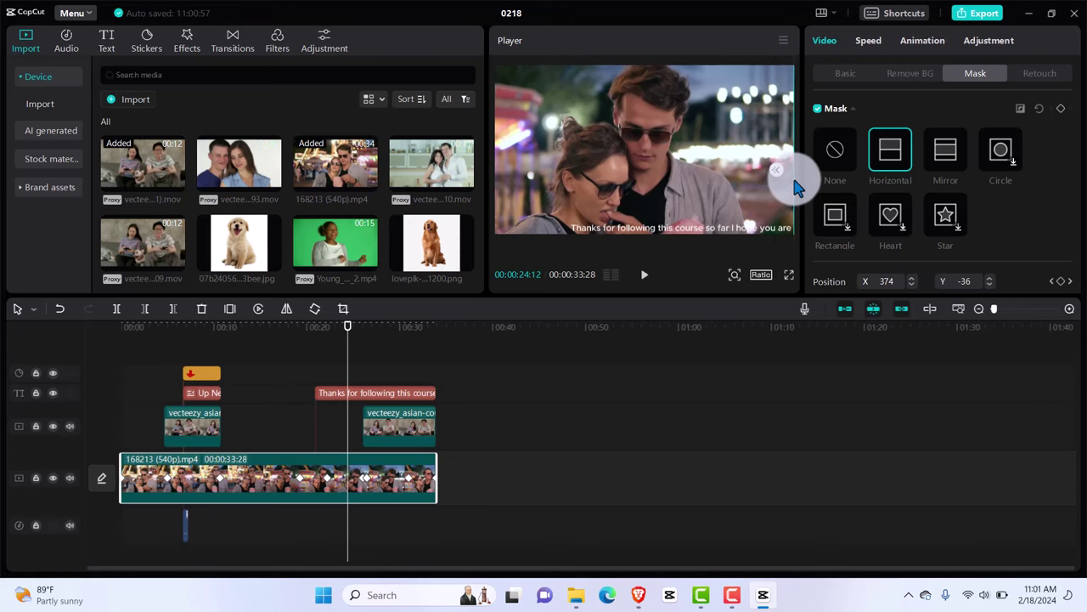
Play back the adjusted split-screen wipe from about 00:00:20:26
drag(351, 327, 329, 324)
drag(353, 323, 320, 335)
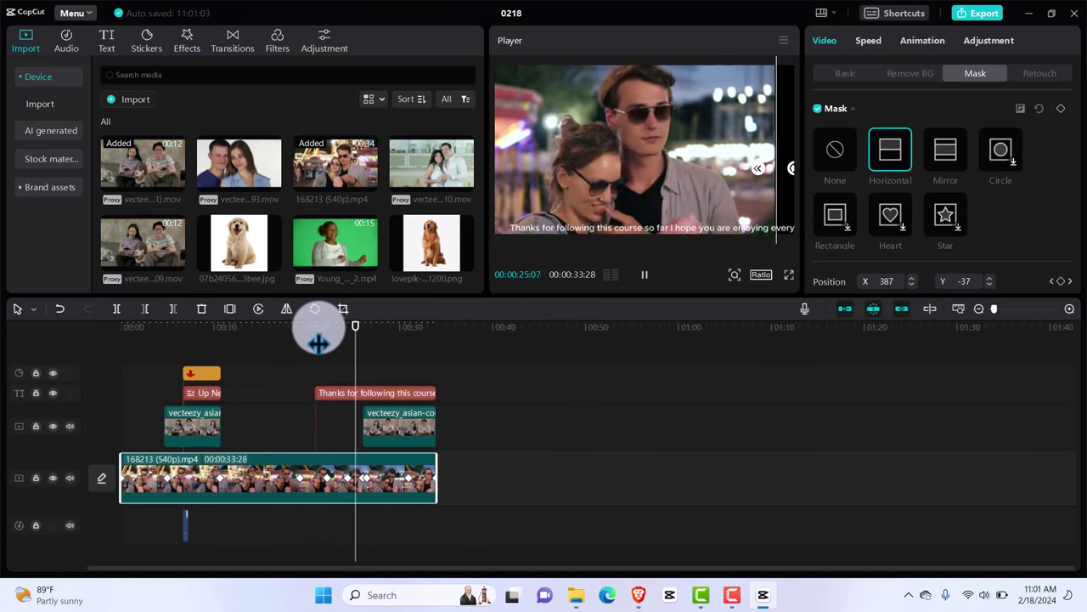
click(344, 367)
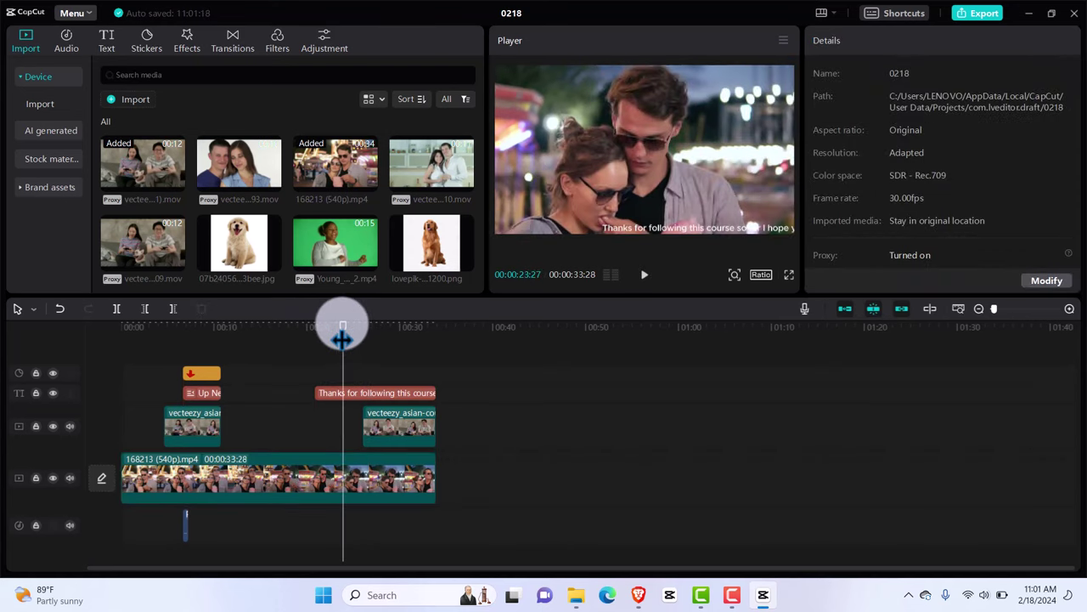
drag(341, 339, 317, 343)
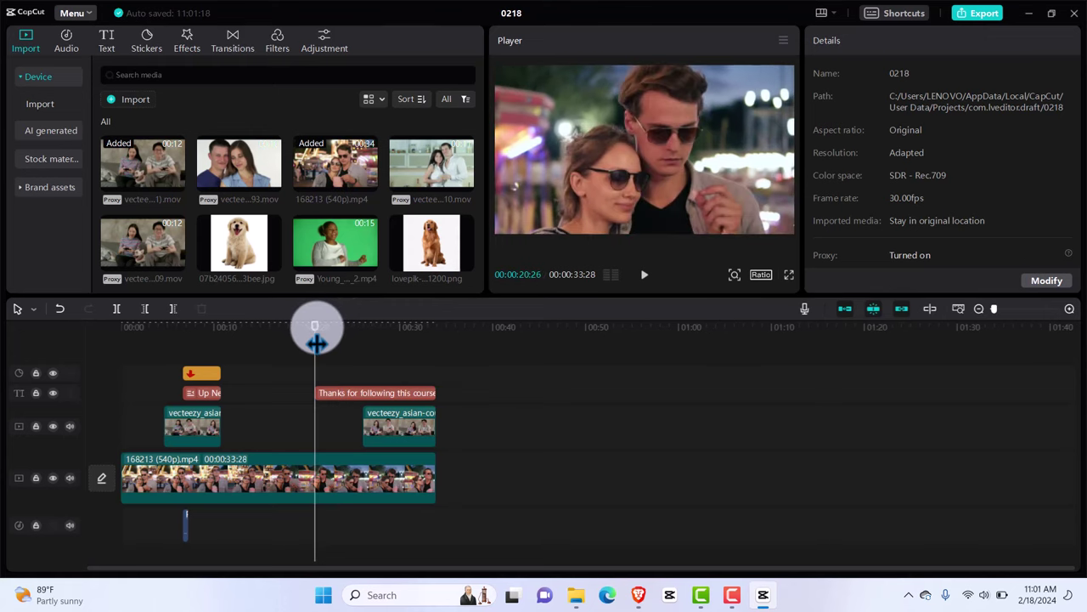
key(space)
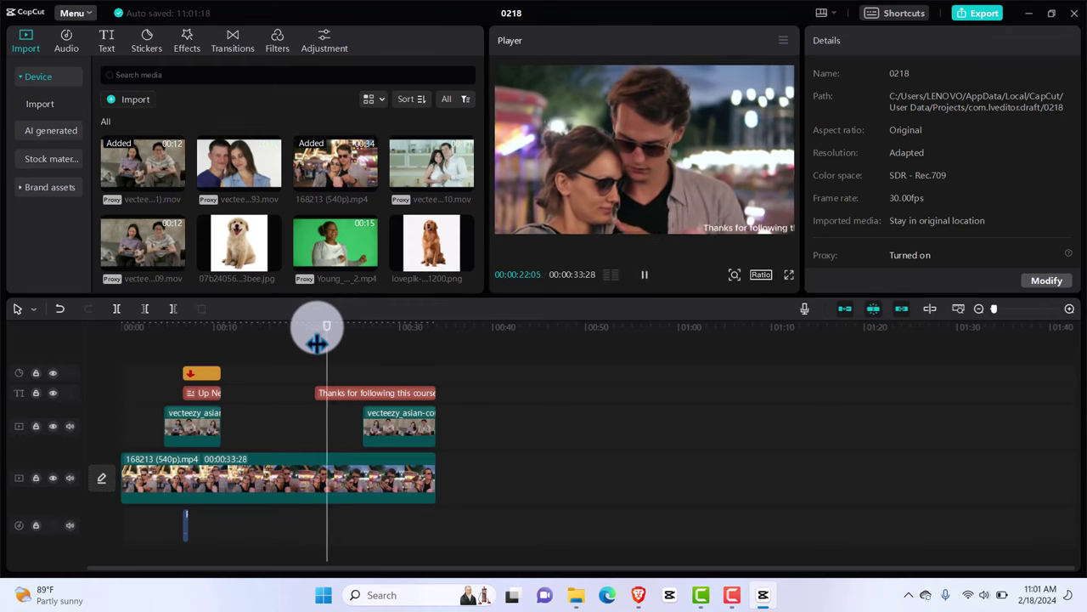
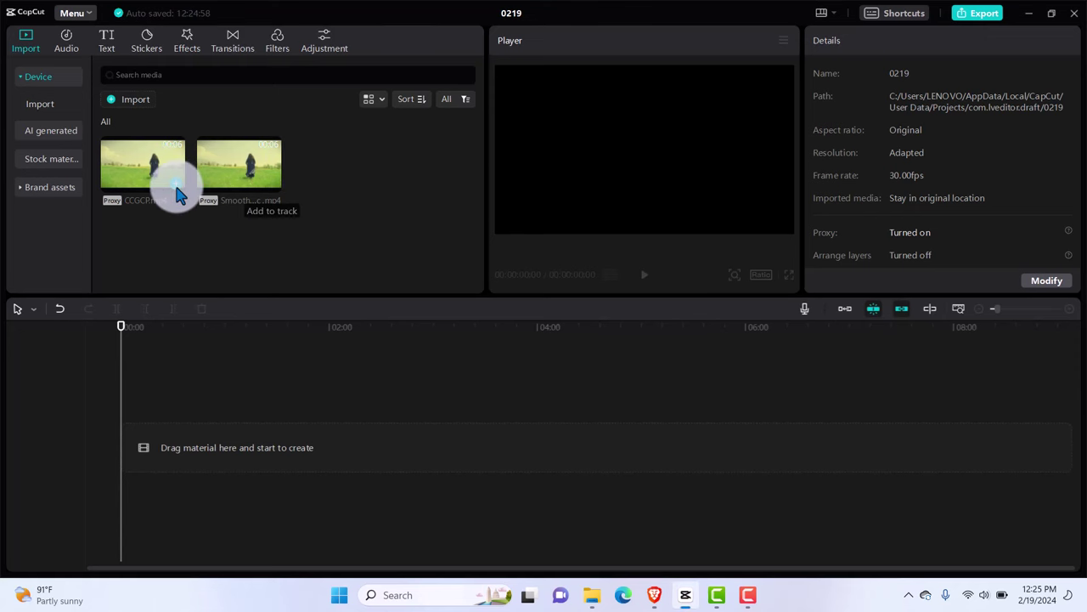
Add CCGCP.mp4 to the timeline of project 0219 and stack the Smooth Zoom Effect clip on a track above it
click(176, 186)
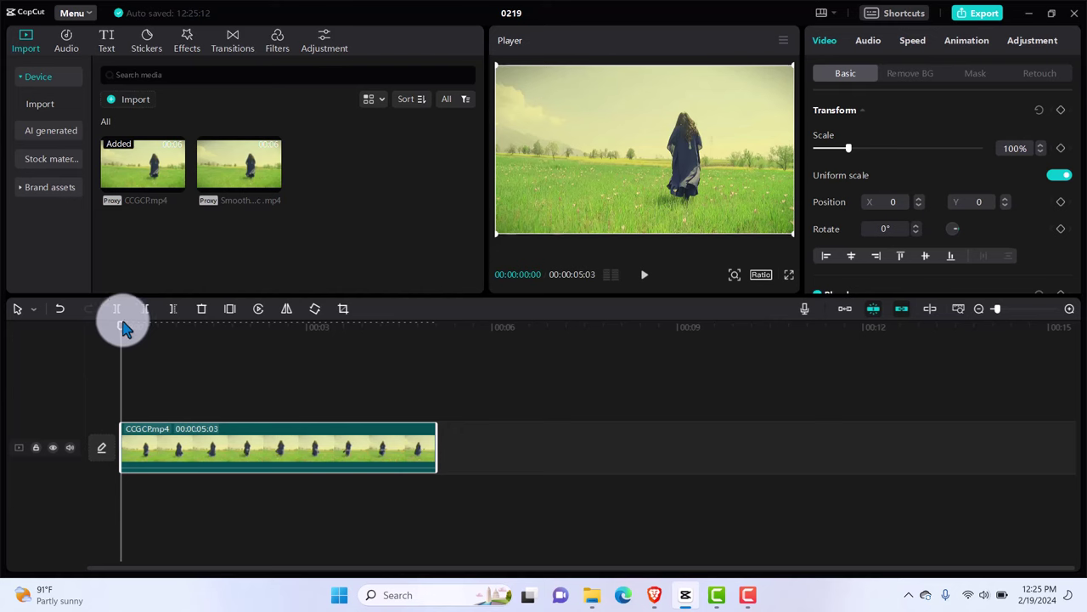
drag(124, 327, 95, 390)
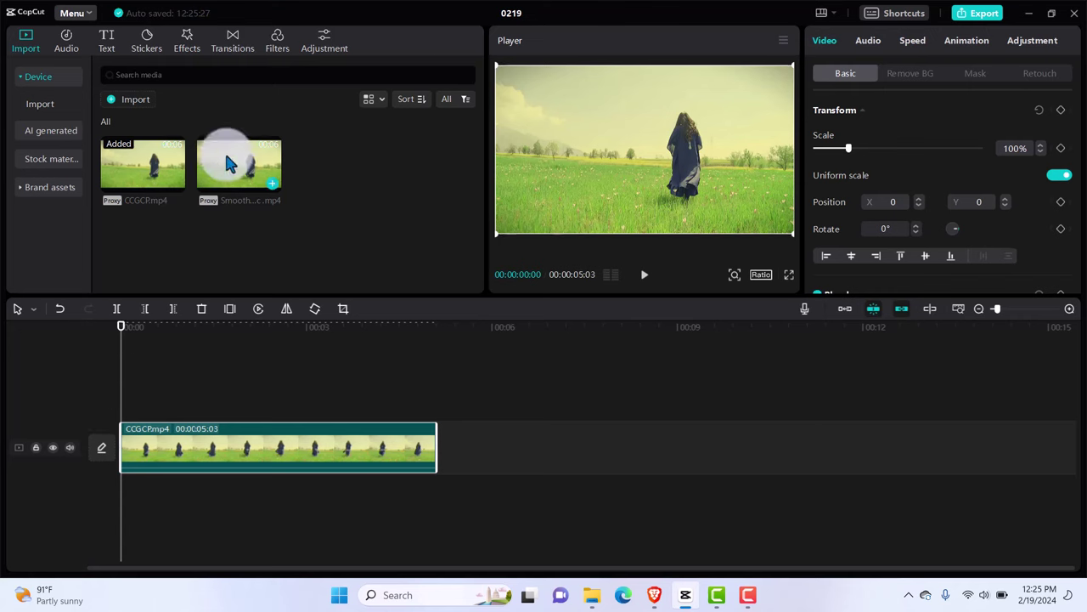
click(272, 186)
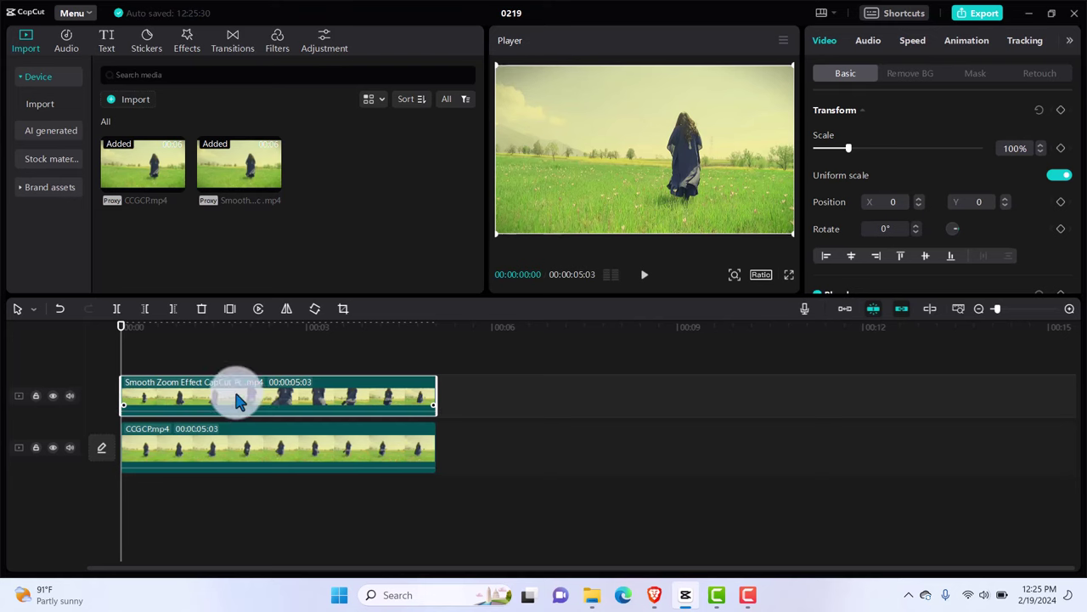
At 00:00:01:28, give CCGCP.mp4 a Horizontal mask, turn its line vertical at about X 22, Y -2, and widen its feather
drag(122, 338, 242, 398)
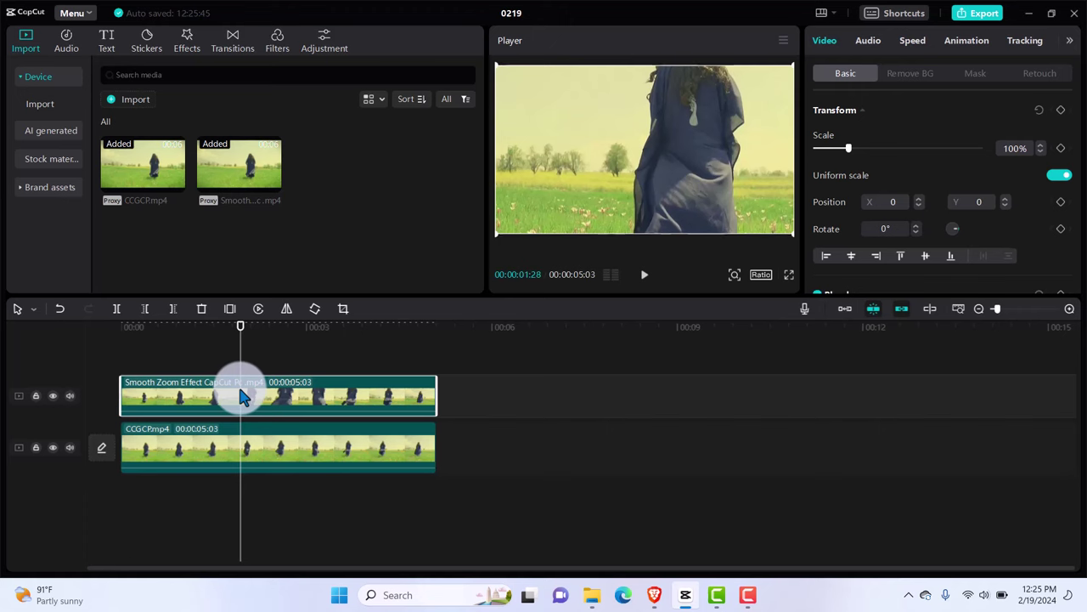
click(356, 449)
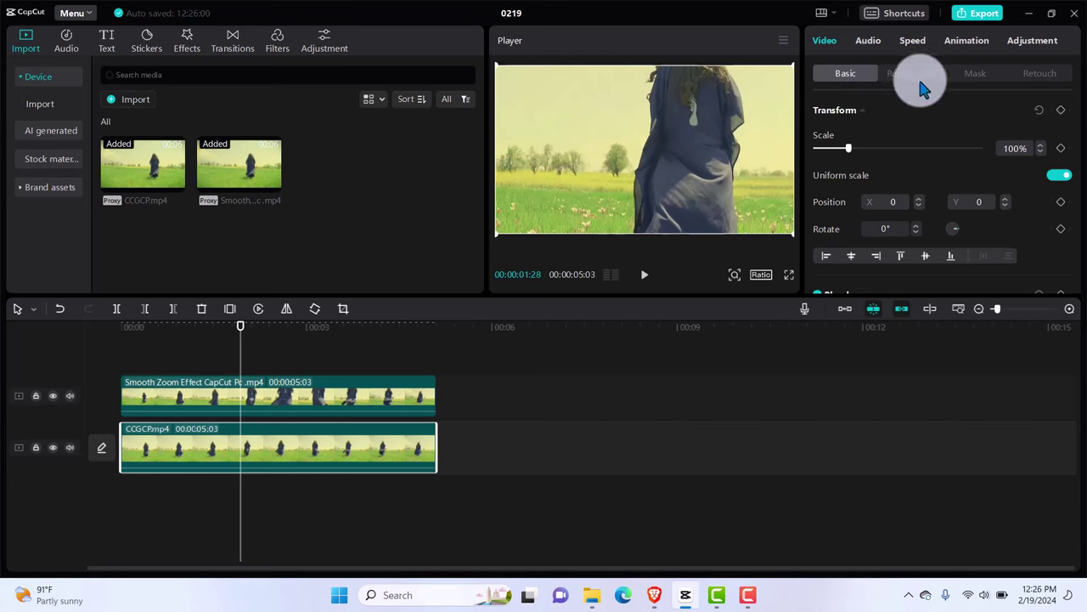
click(980, 74)
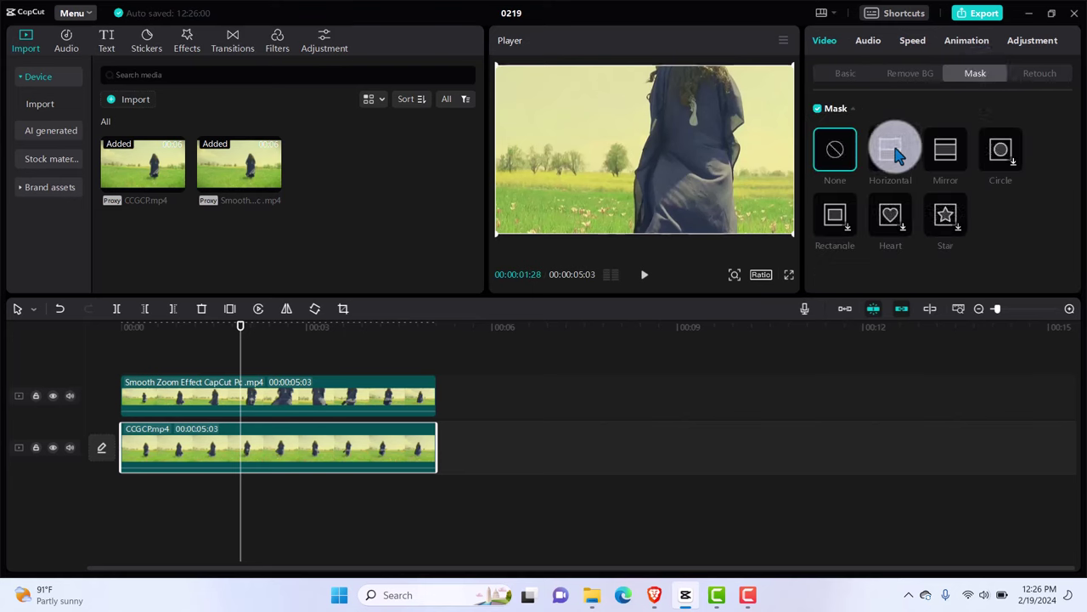
click(895, 150)
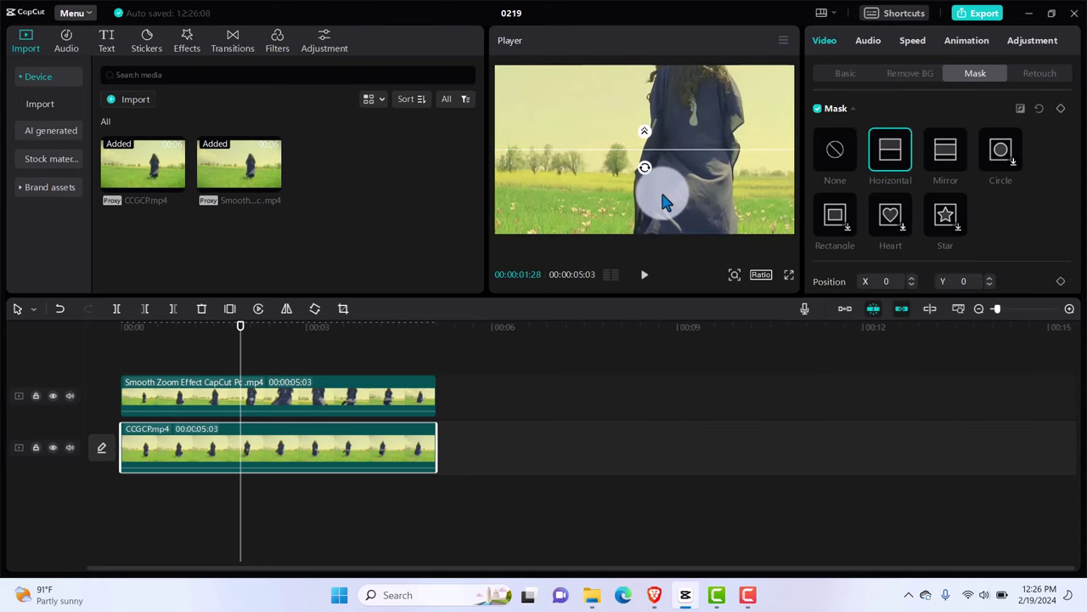
drag(644, 170, 685, 158)
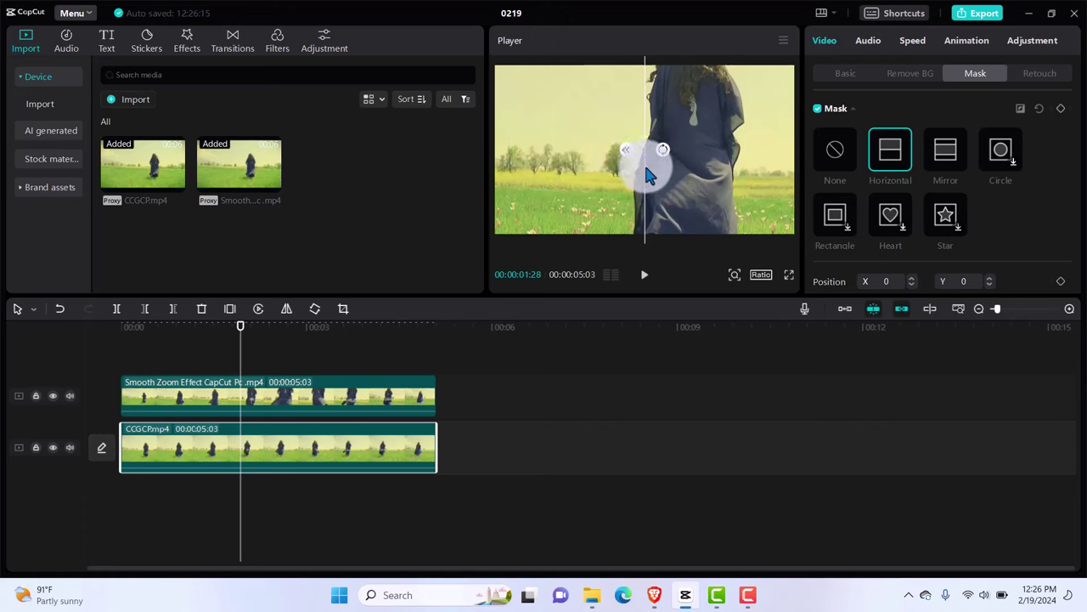
drag(647, 174, 592, 160)
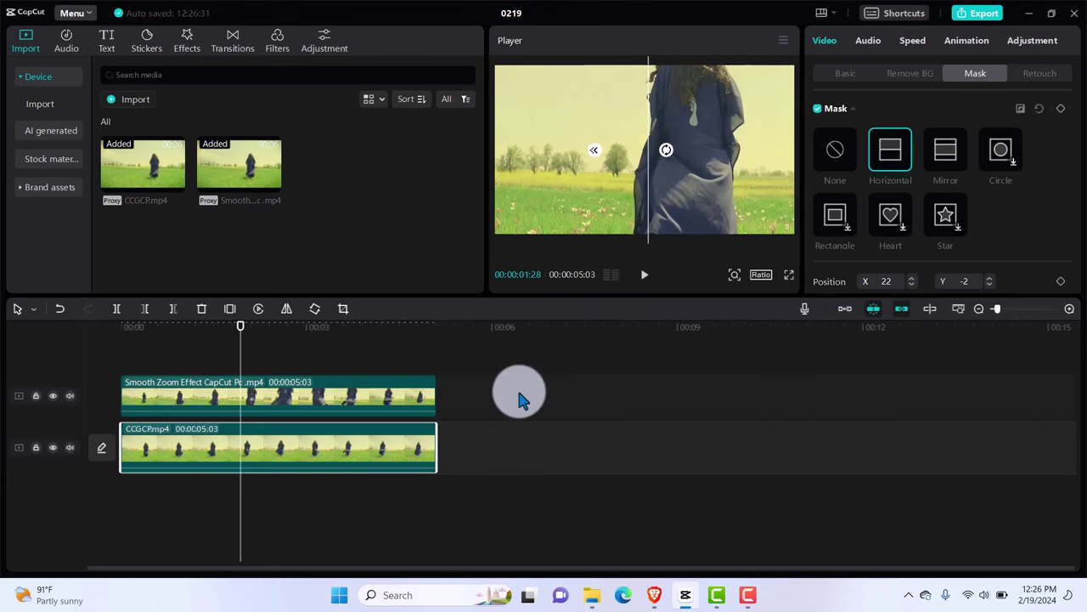
Give the Smooth Zoom Effect clip a Horizontal mask and rotate its line to -90° so the split runs vertically
click(352, 397)
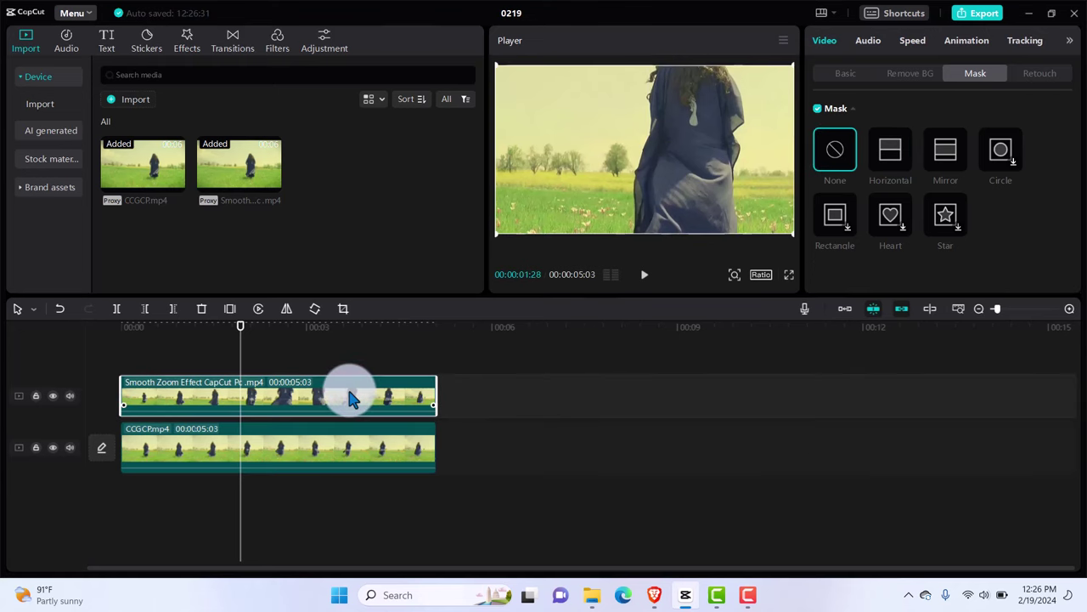
click(896, 163)
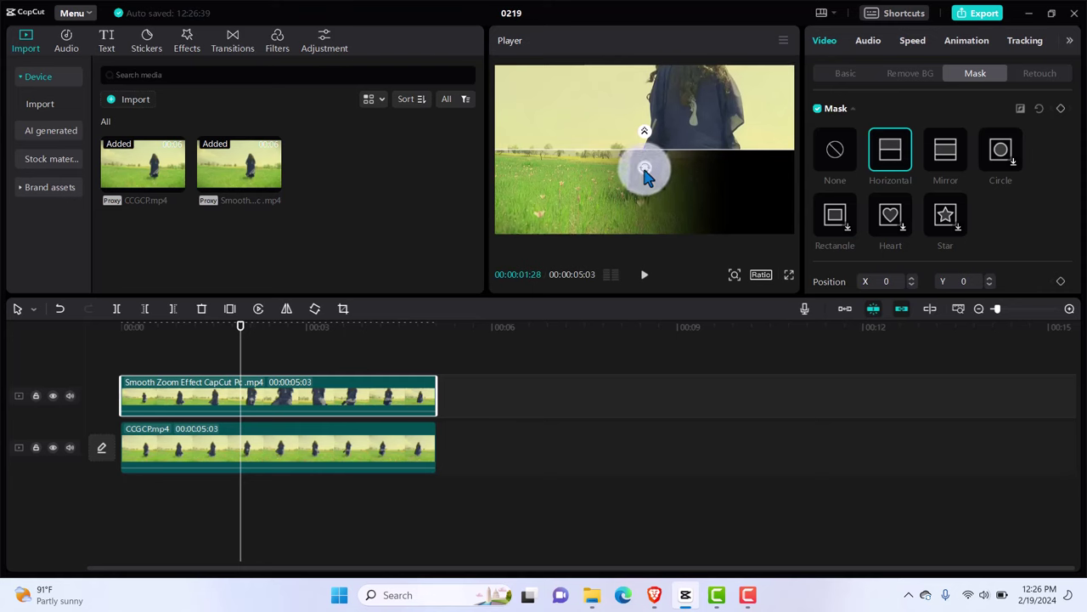
drag(645, 174, 677, 160)
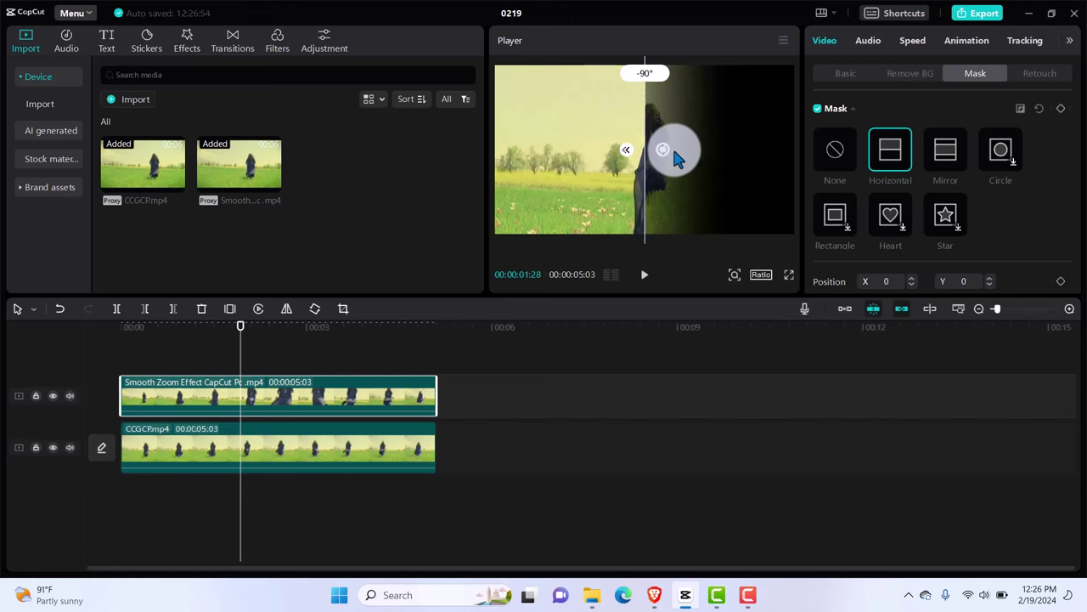
drag(678, 159, 633, 153)
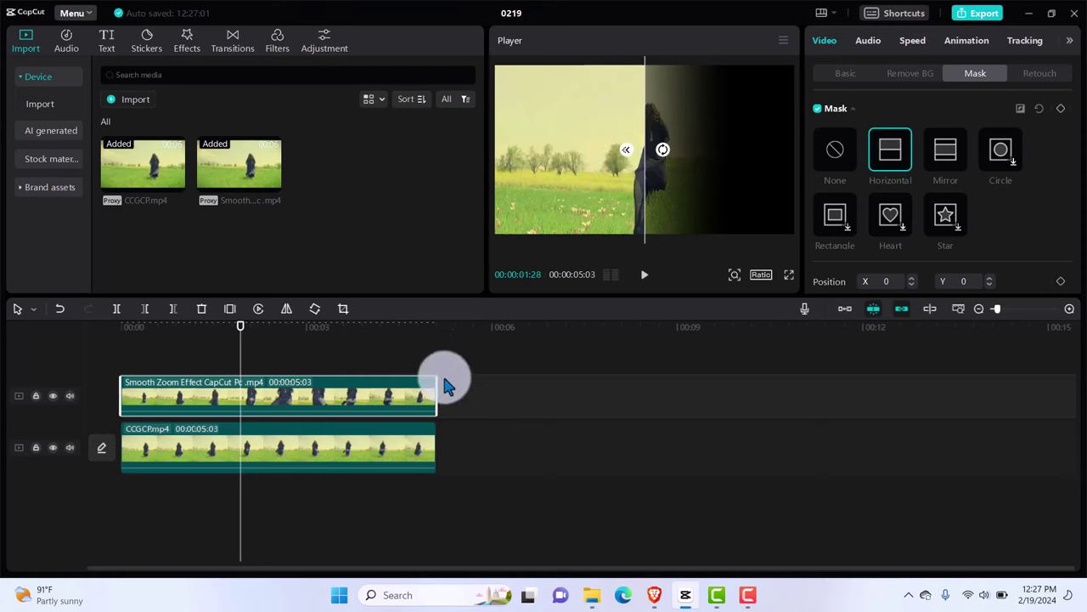
On CCGCP.mp4, move the mask line toward the picture's right edge, to X 780, Y -28, at 00:00:02:24
click(361, 450)
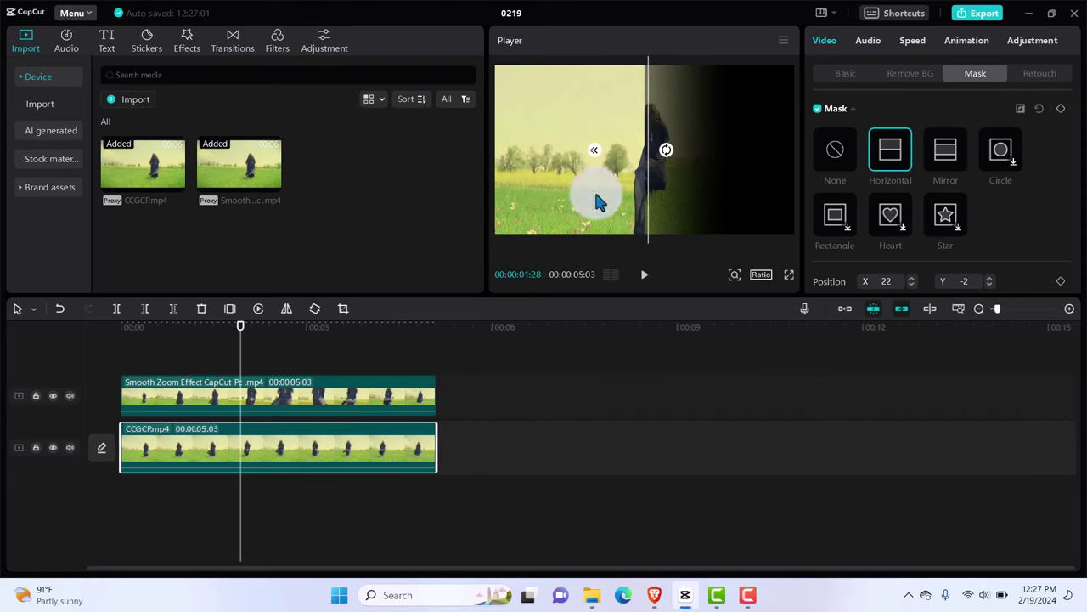
drag(596, 153, 561, 148)
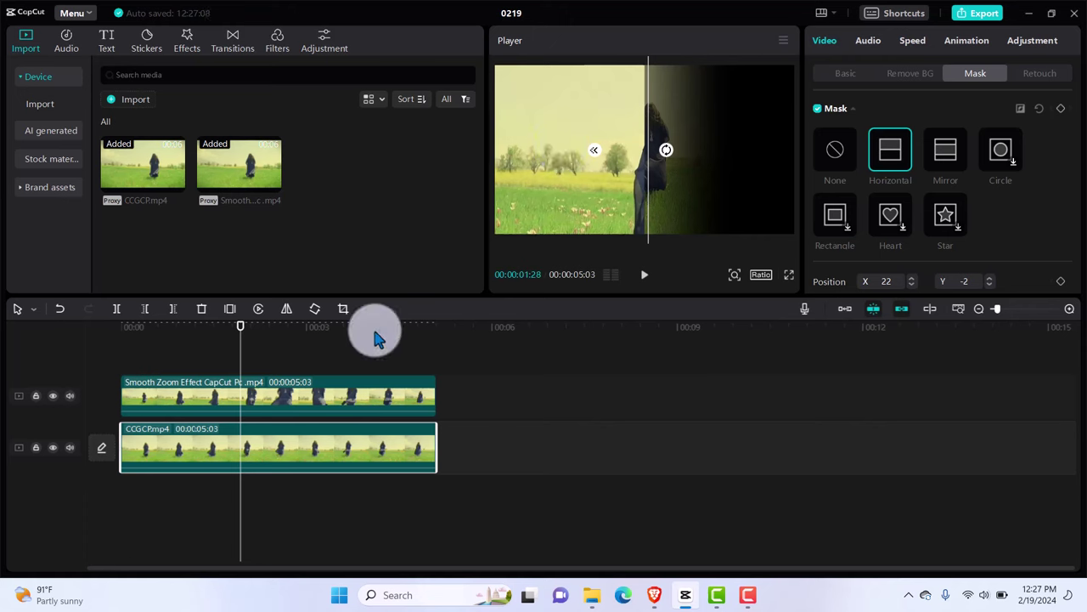
drag(241, 337, 291, 333)
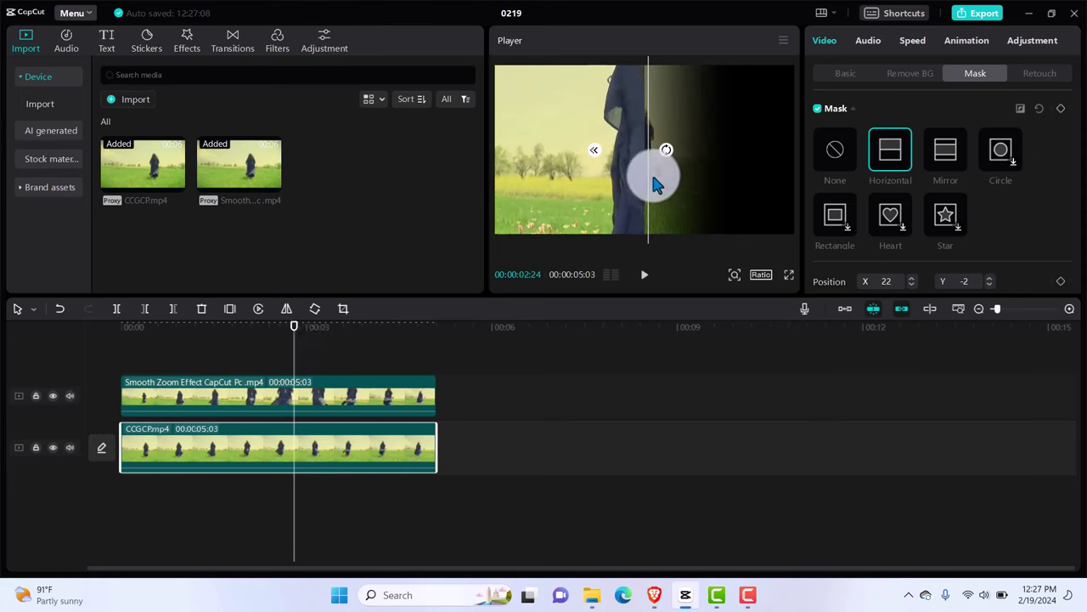
drag(648, 181, 768, 185)
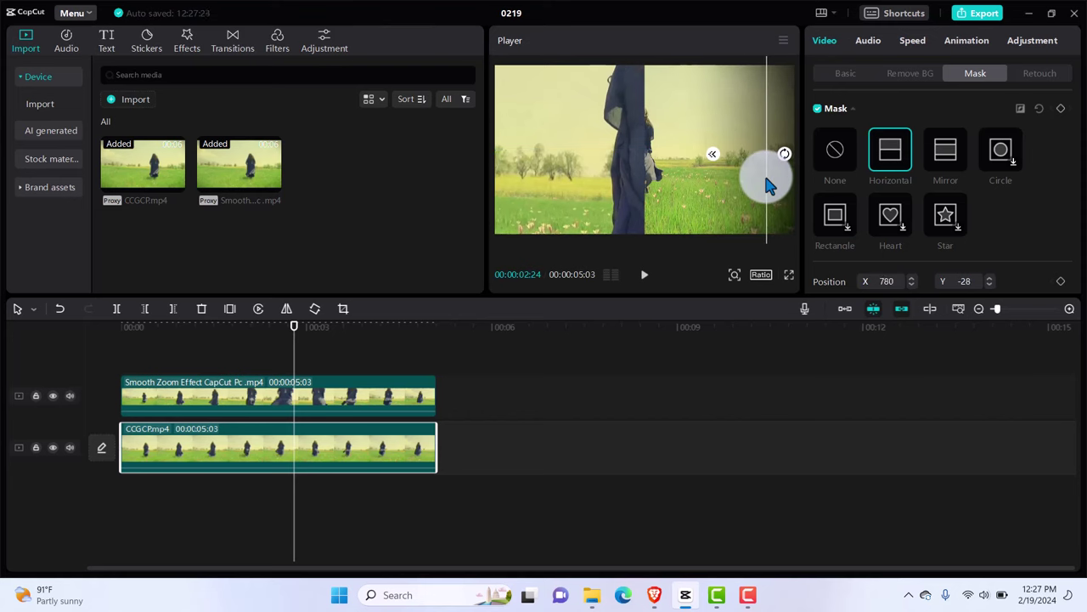
drag(290, 340, 261, 349)
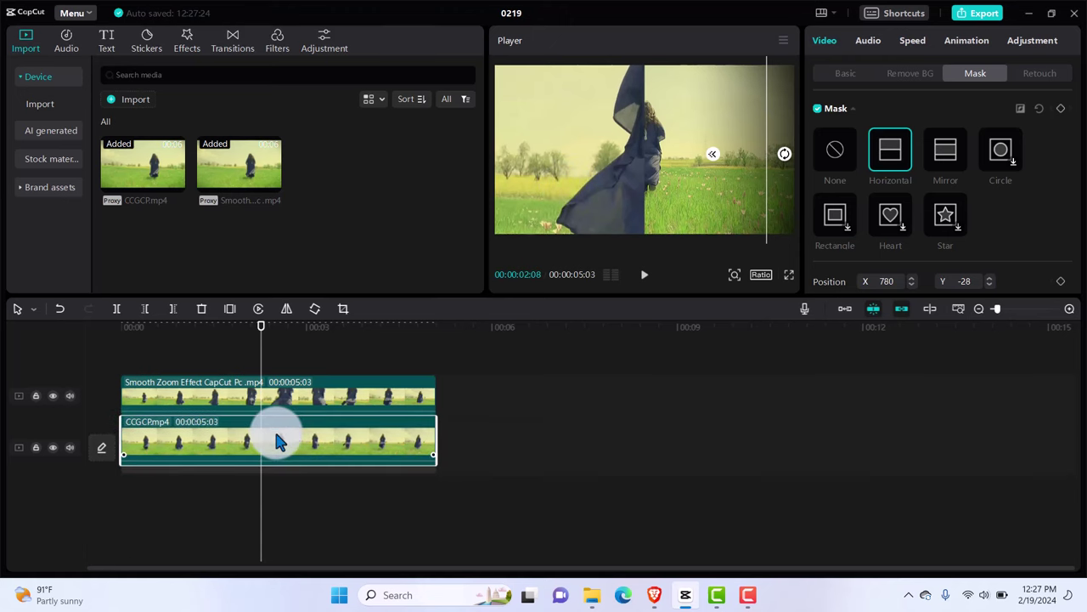
Rotate the Smooth Zoom Effect clip's mask line back to horizontal so the two clips split top and bottom
click(334, 388)
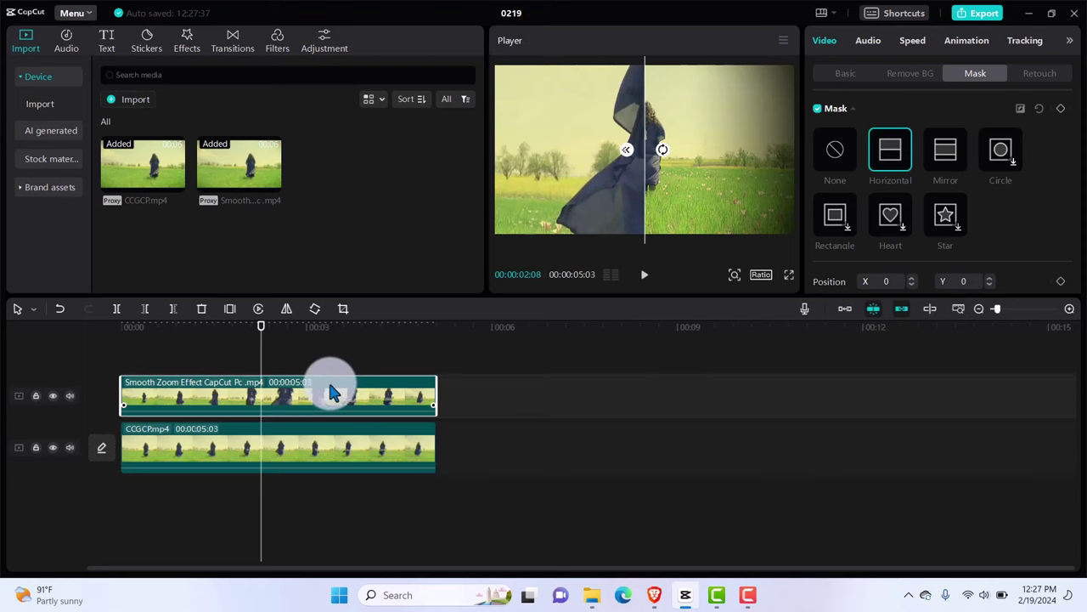
drag(332, 399, 263, 394)
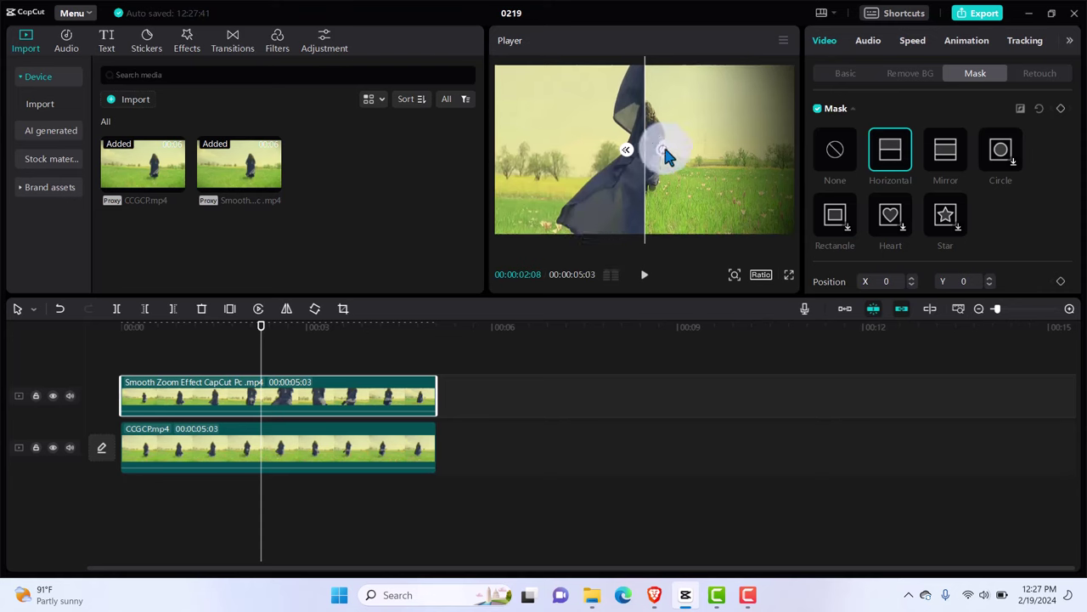
drag(682, 149, 650, 181)
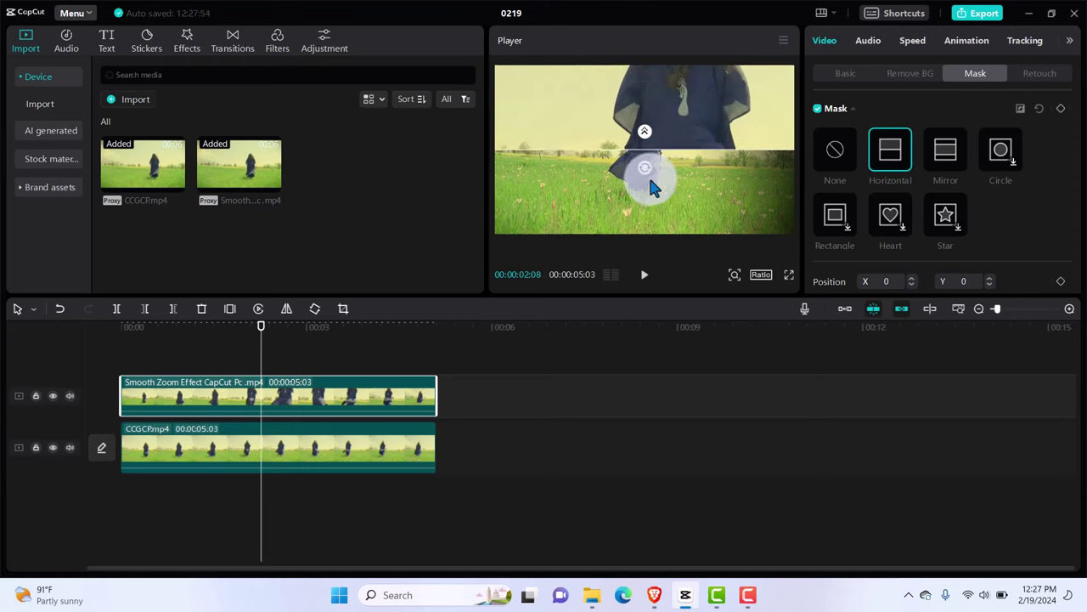
Check the top-and-bottom comparison at several frames and play it back from about 00:00:00:13
click(525, 451)
click(525, 450)
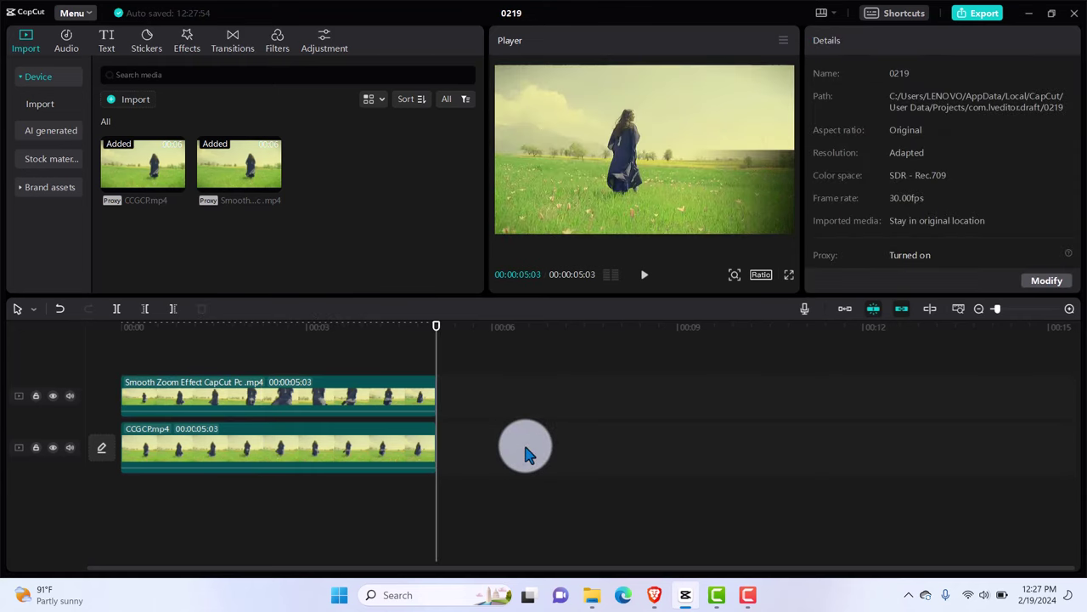
click(128, 362)
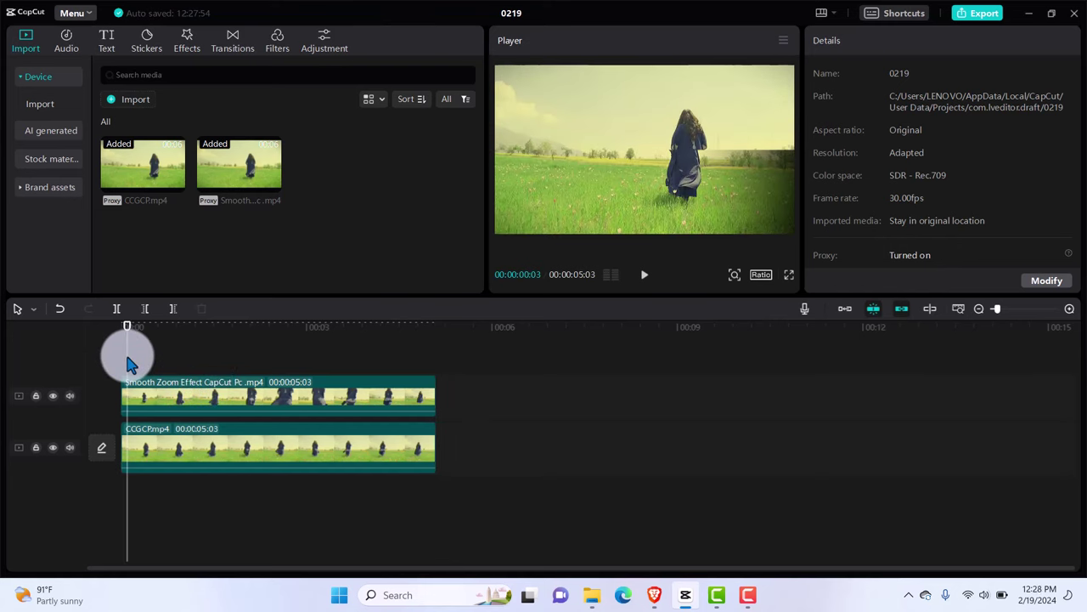
click(203, 366)
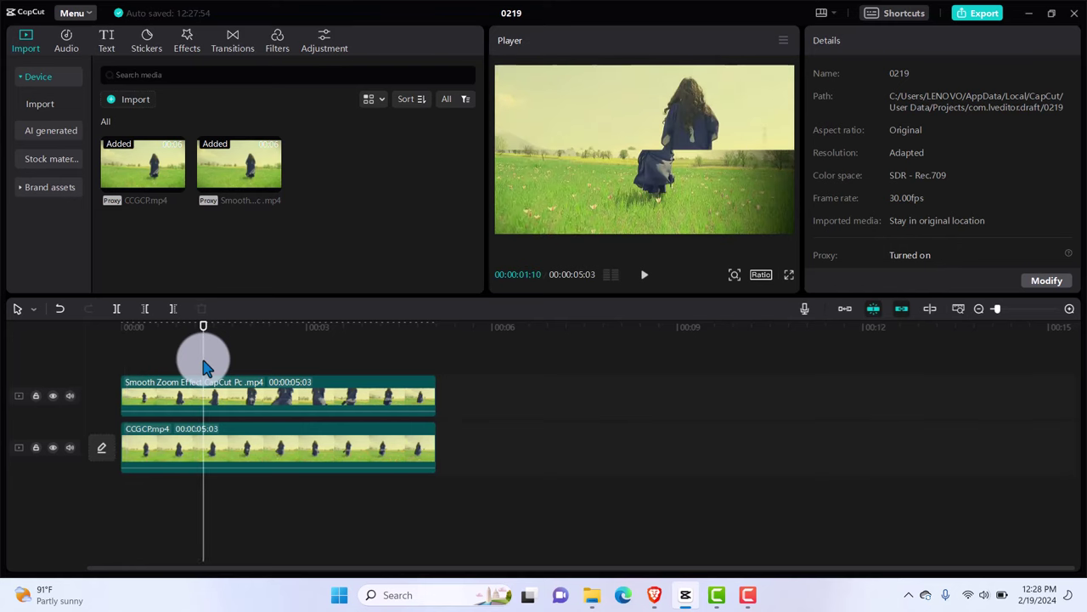
click(147, 366)
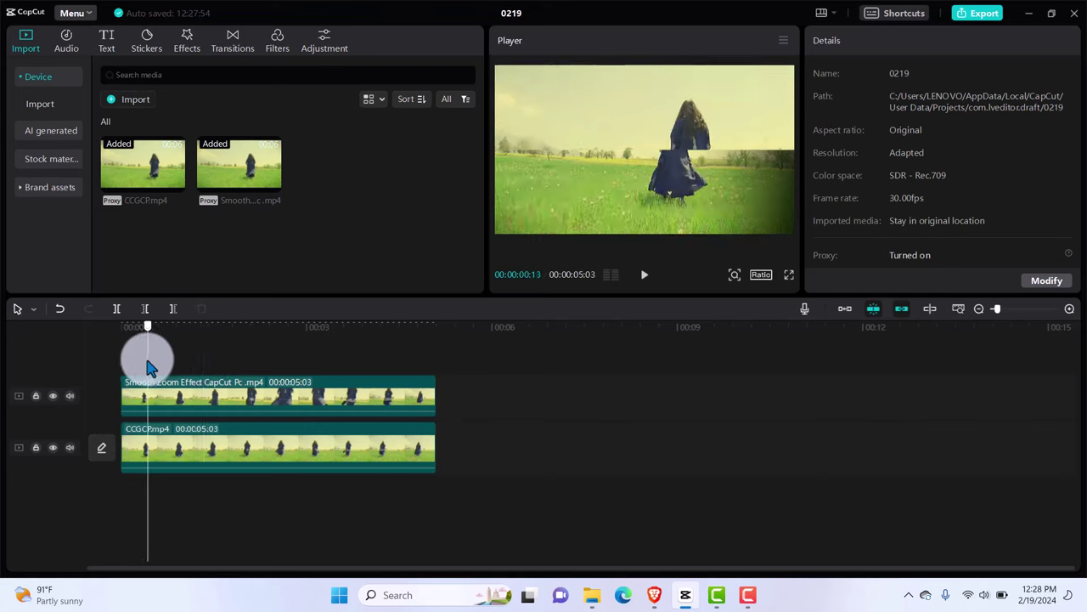
key(space)
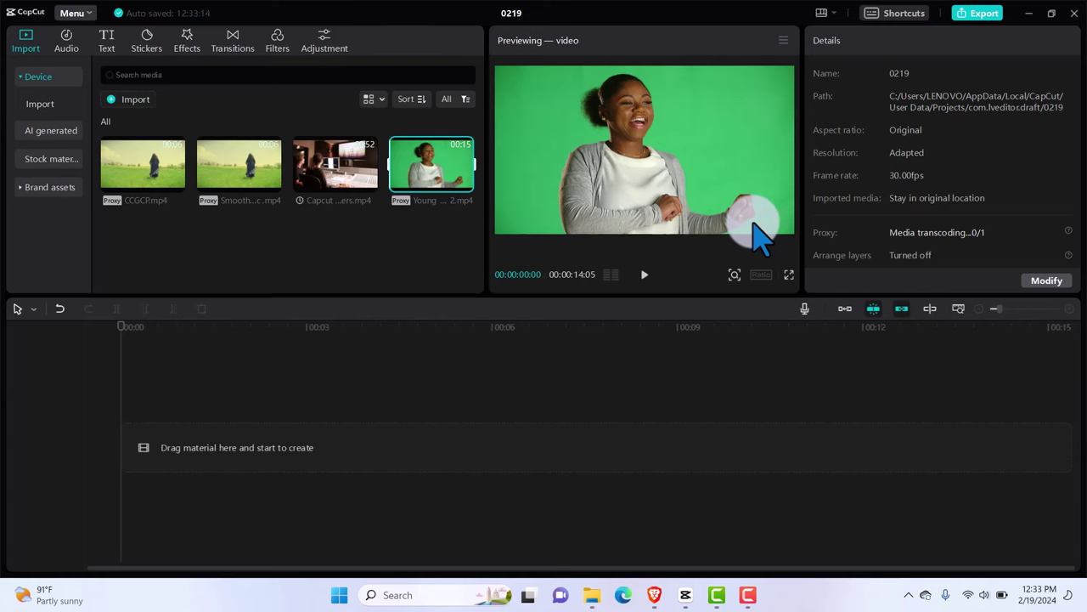
Preview the Capcut pc video editing tutorial for beginners.mp4 clip and add it to the empty timeline
click(337, 187)
key(space)
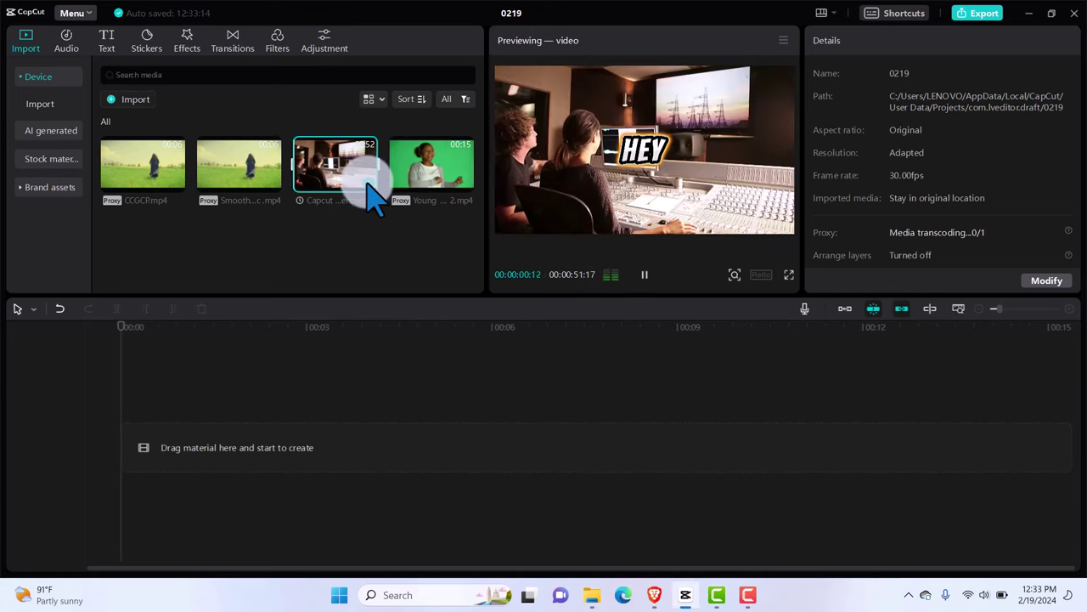
click(366, 184)
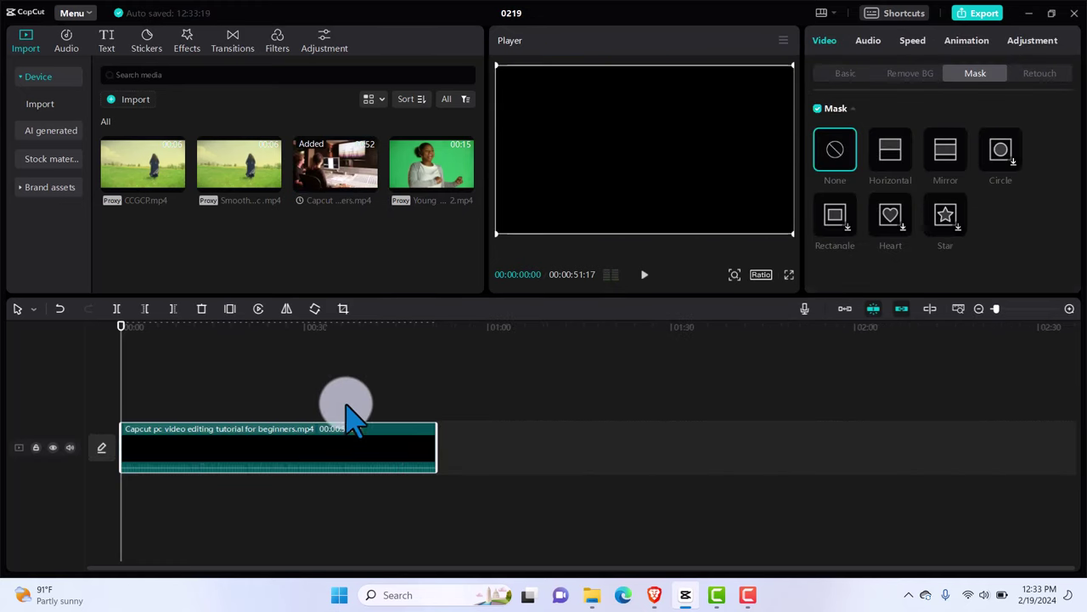
Place the Smooth Zoom Effect clip on a track above the tutorial clip, starting at 00:00:00:00
click(841, 74)
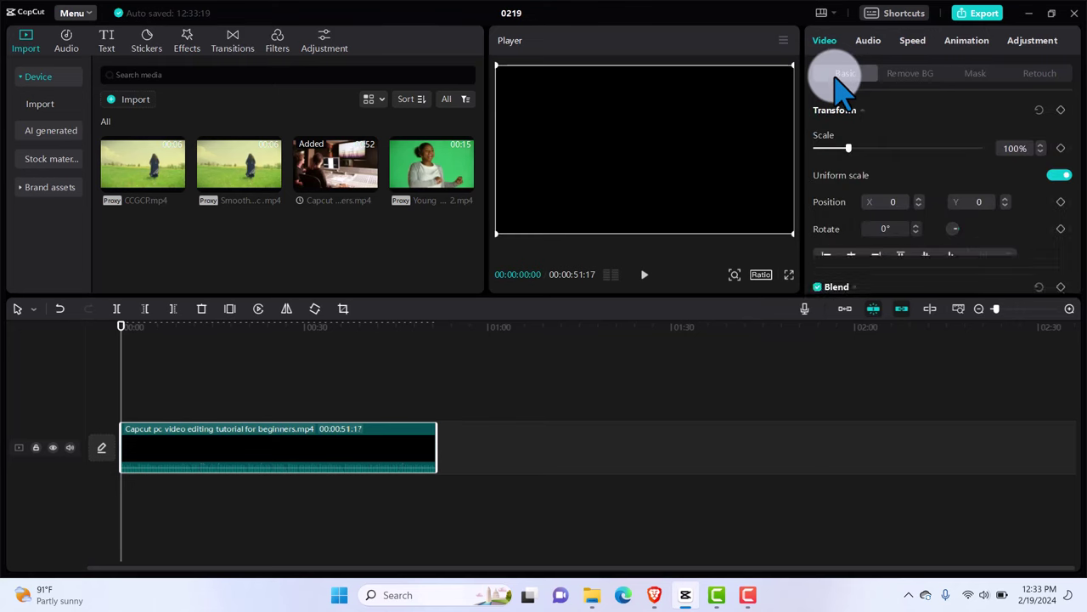
click(123, 327)
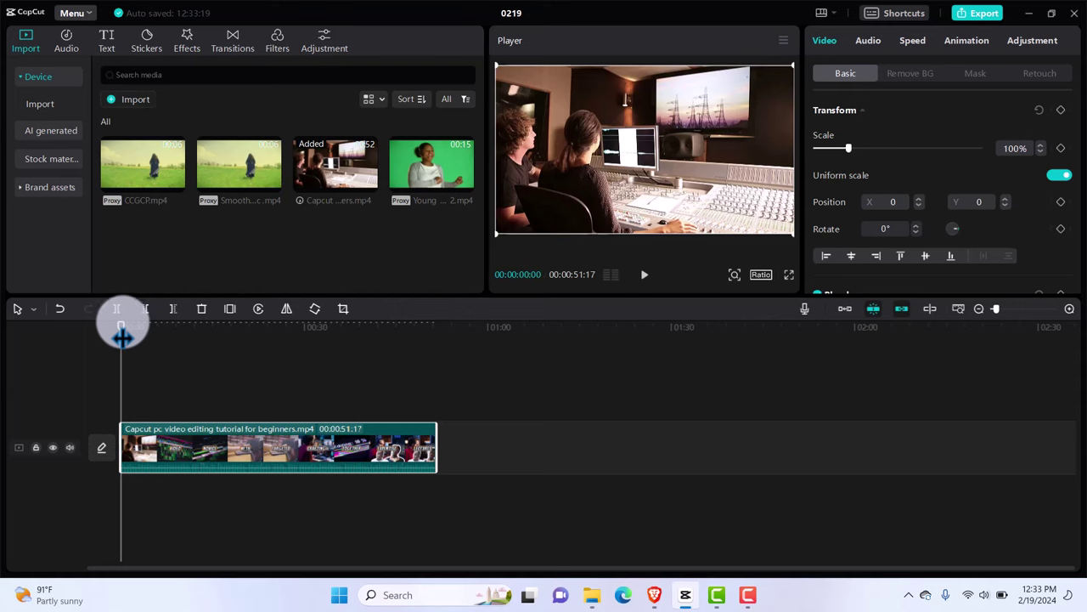
click(429, 180)
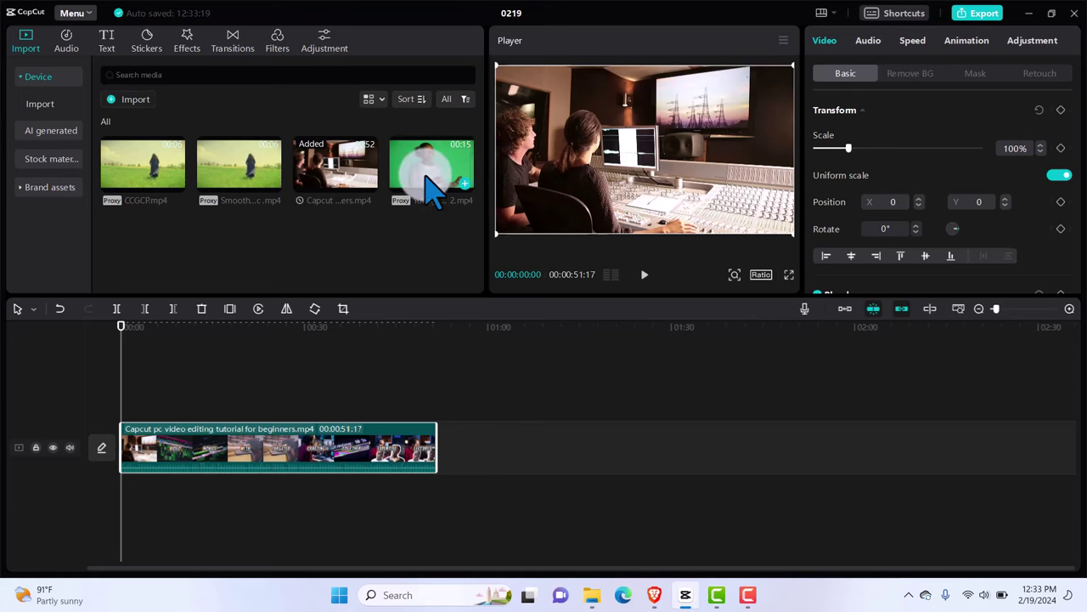
click(240, 184)
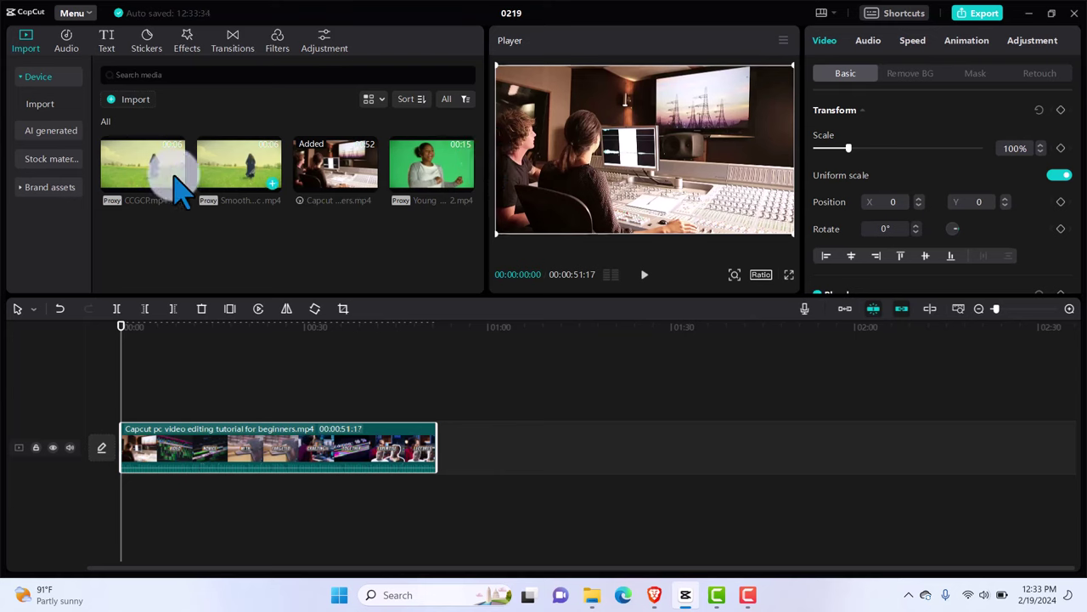
click(270, 182)
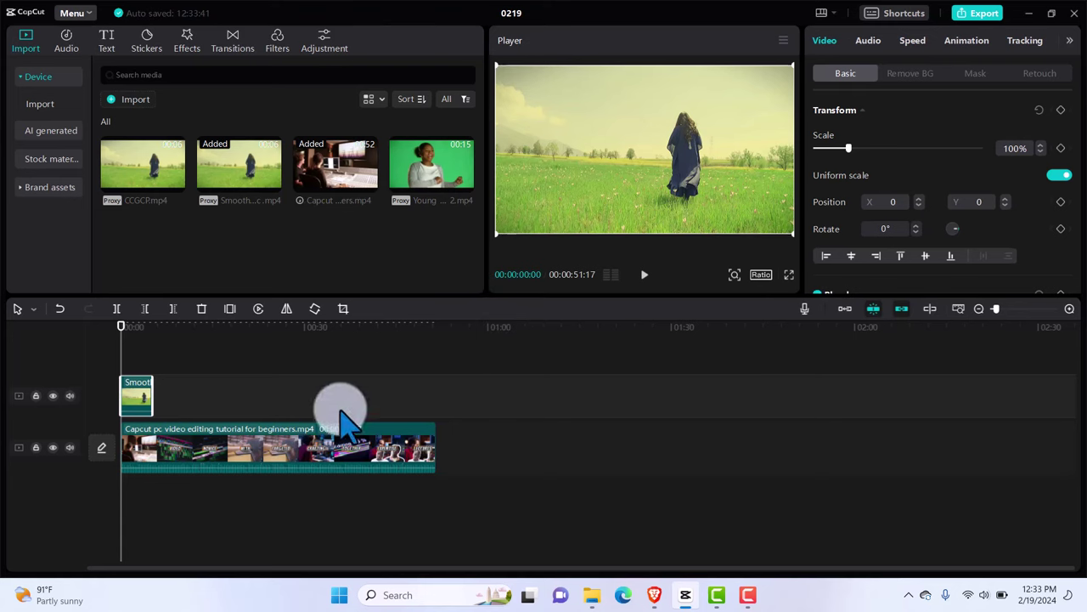
Give the Smooth Zoom Effect clip a Circle mask and shift it right of the picture's centre, to X 264, Y -2
click(980, 74)
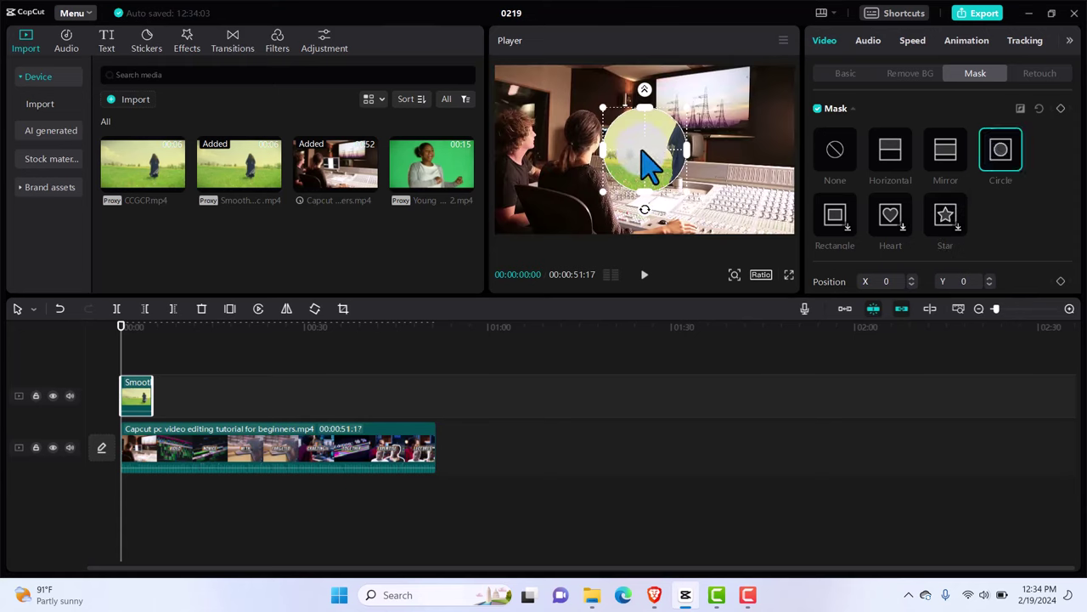
drag(651, 162, 689, 161)
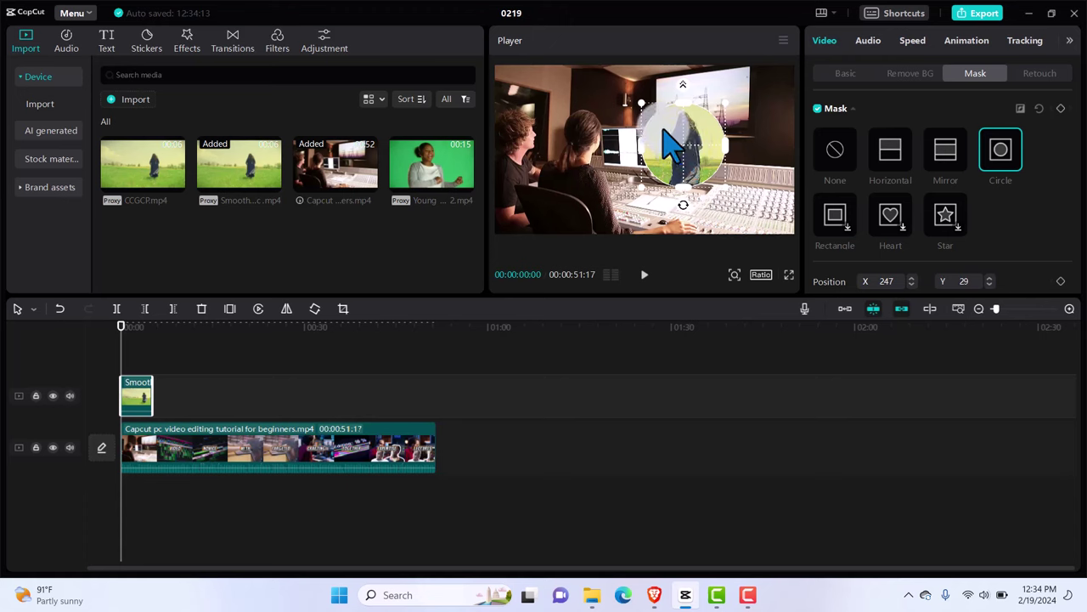
mouse_move(666, 136)
mouse_down()
mouse_move(705, 185)
mouse_move(734, 183)
mouse_move(664, 133)
mouse_up()
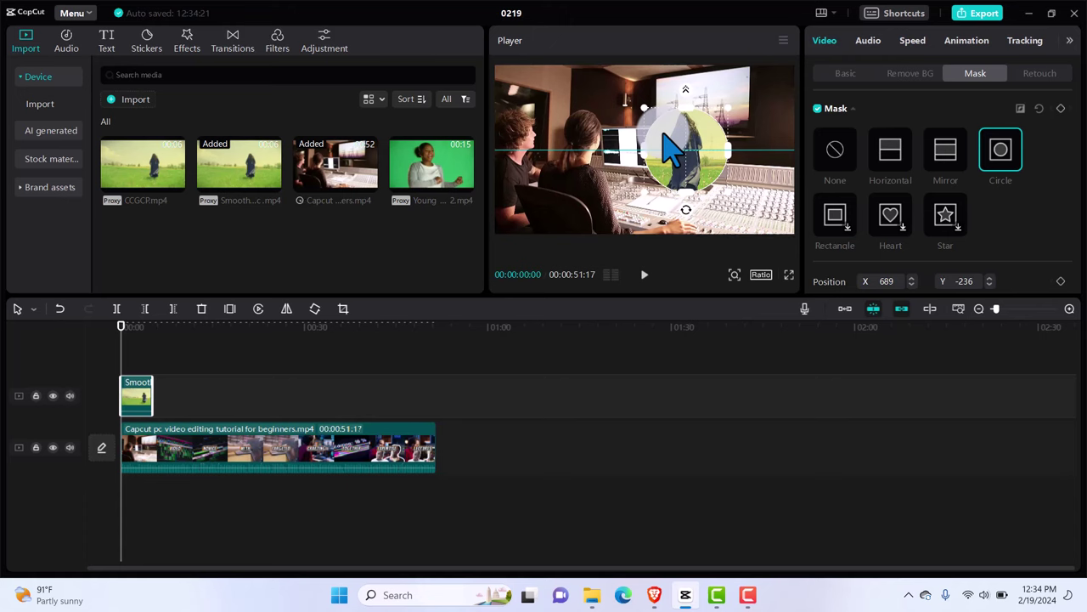
At 00:00:02:10, move the Smooth Zoom Effect clip's circle mask to the picture's lower-right corner at X 689, Y -272
click(455, 398)
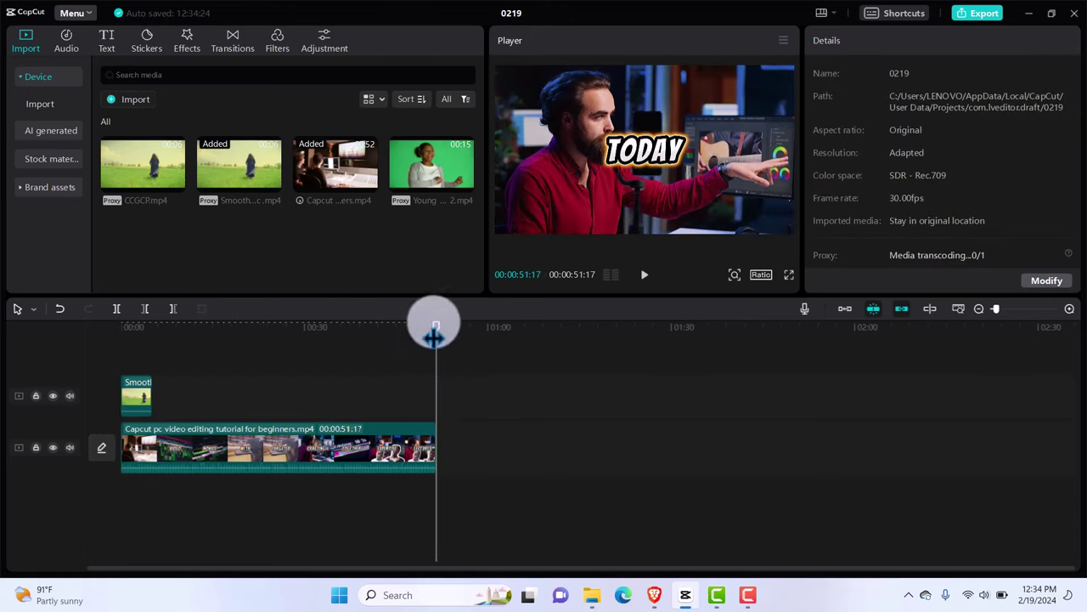
drag(436, 336, 134, 336)
drag(134, 336, 135, 336)
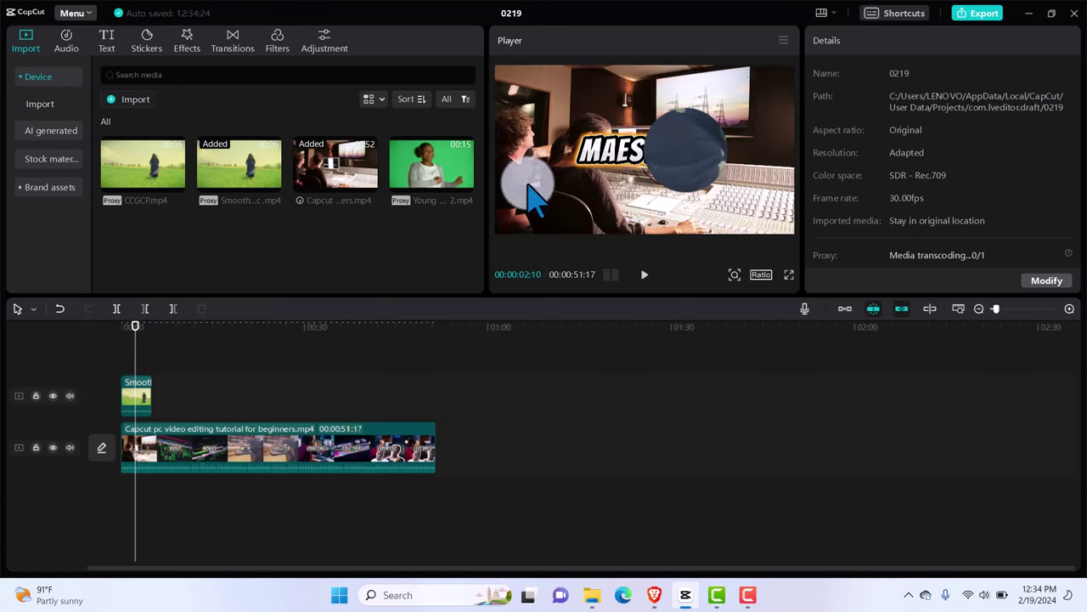
click(697, 160)
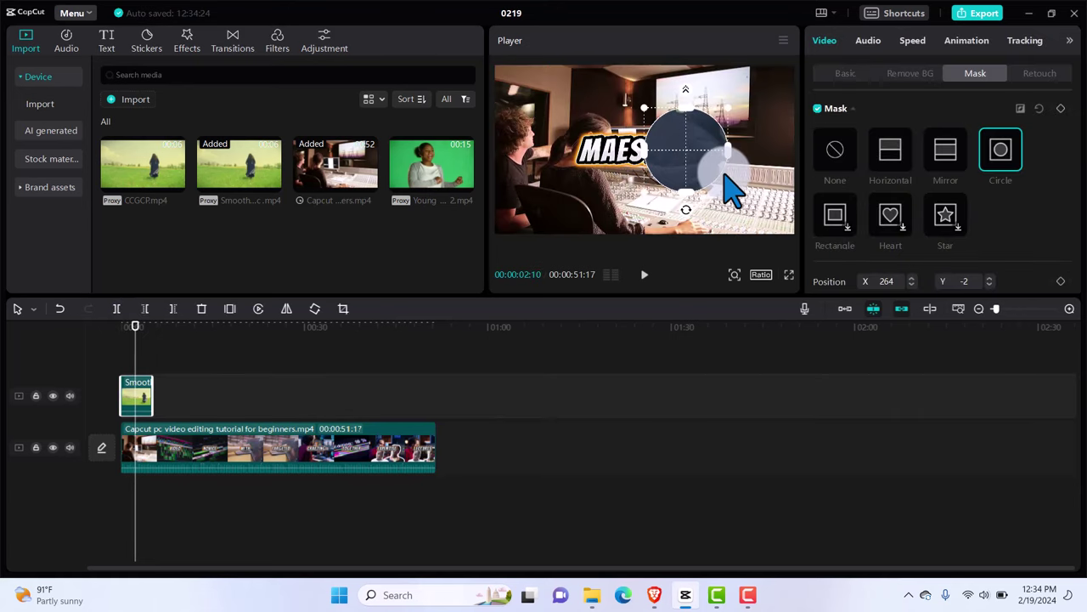
mouse_move(729, 188)
mouse_down()
mouse_move(740, 204)
mouse_move(706, 174)
mouse_move(771, 210)
mouse_move(739, 185)
mouse_up()
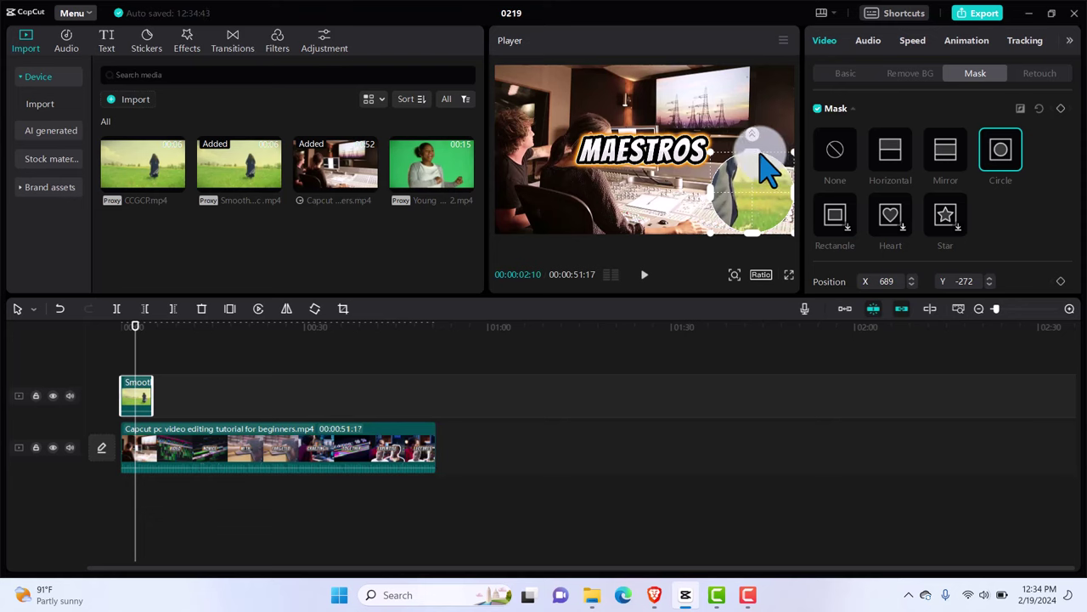
Shrink the circle mask, reposition it at X 703, Y -301, and return the playhead to 00:00:00:00
mouse_move(762, 154)
mouse_down()
mouse_move(760, 168)
mouse_move(757, 156)
mouse_up()
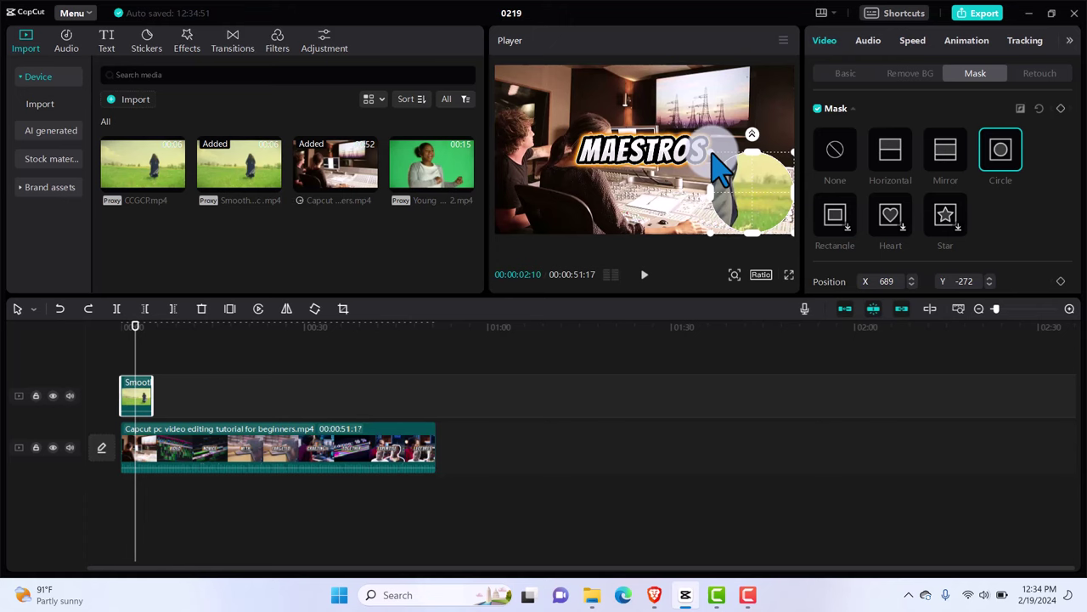
drag(720, 165, 769, 203)
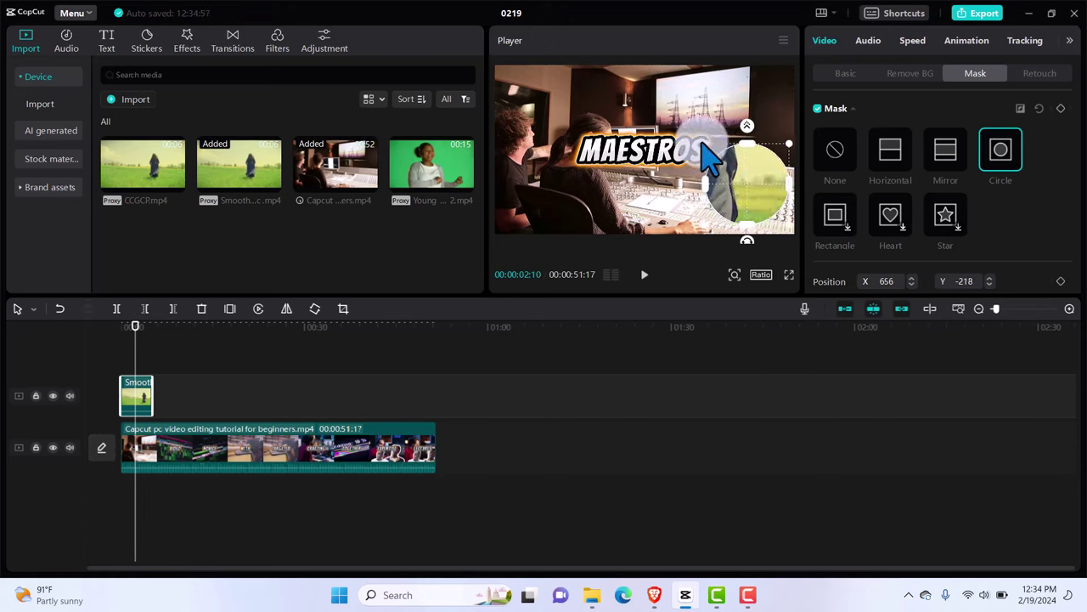
drag(705, 146, 738, 183)
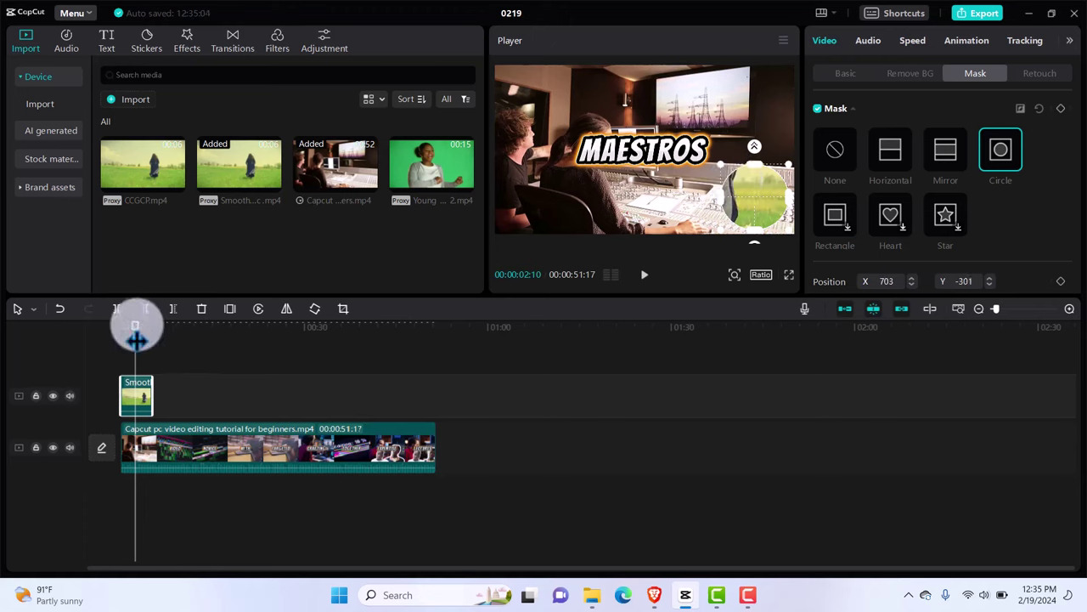
drag(135, 338, 108, 328)
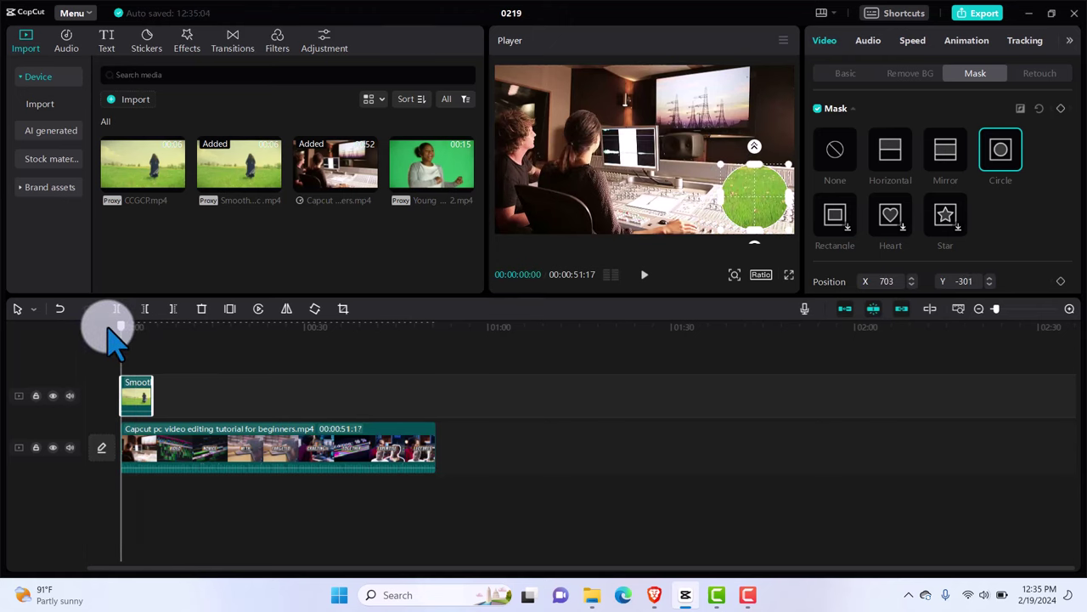
Preview the circle-masked overlay, and place the green-screen clip on the upper track after the Smooth Zoom Effect clip
key(space)
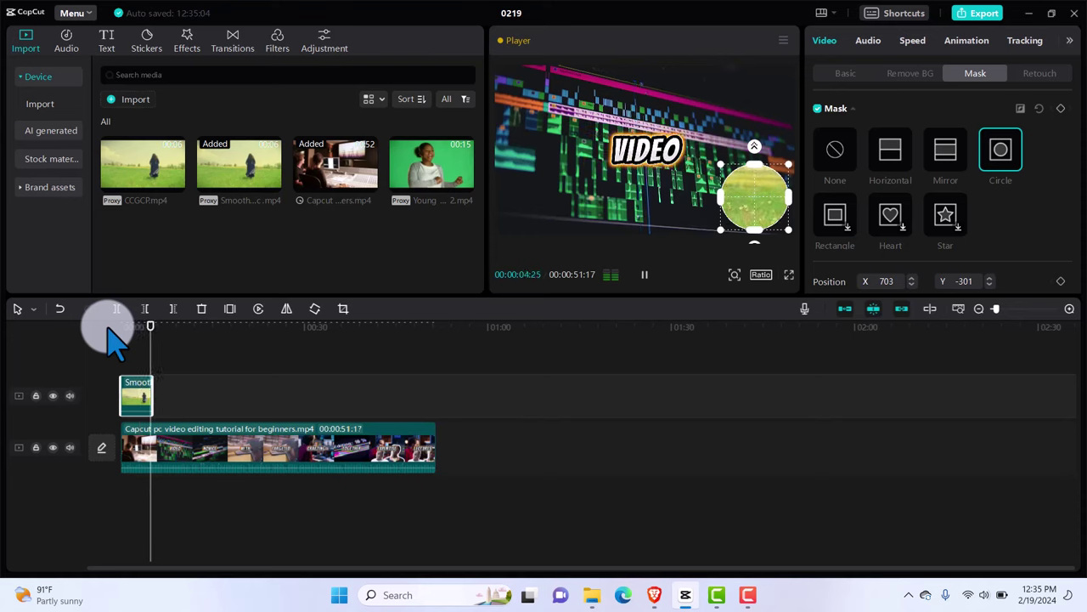
key(space)
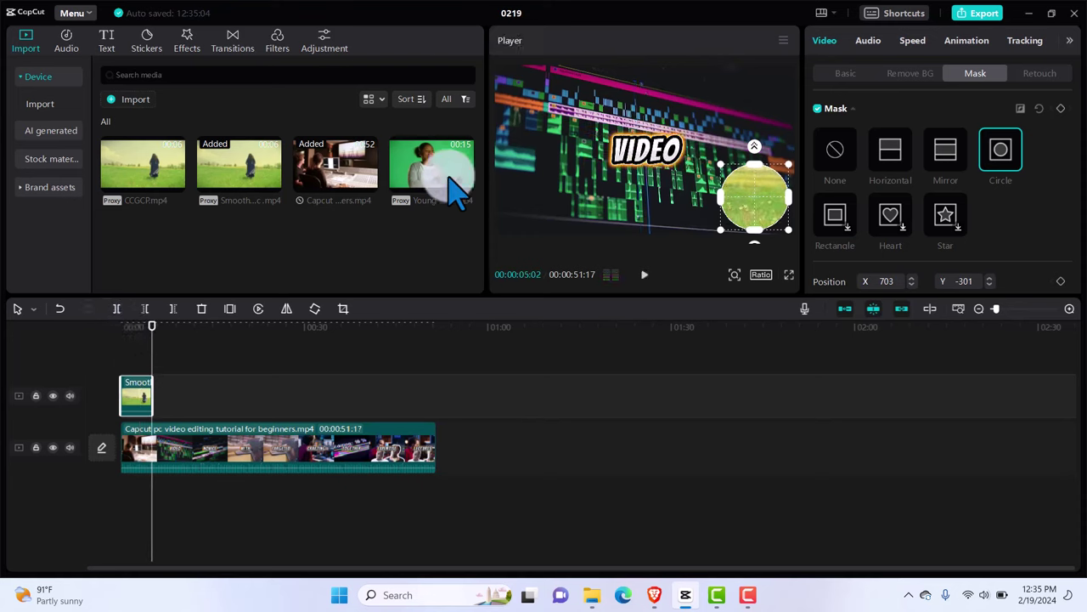
click(470, 200)
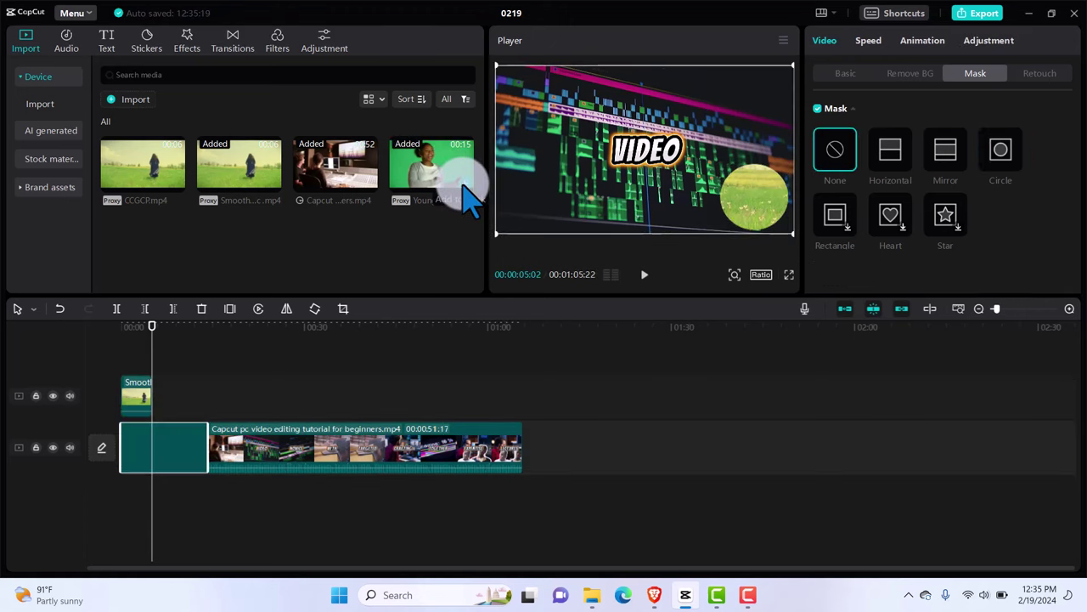
drag(179, 447, 225, 412)
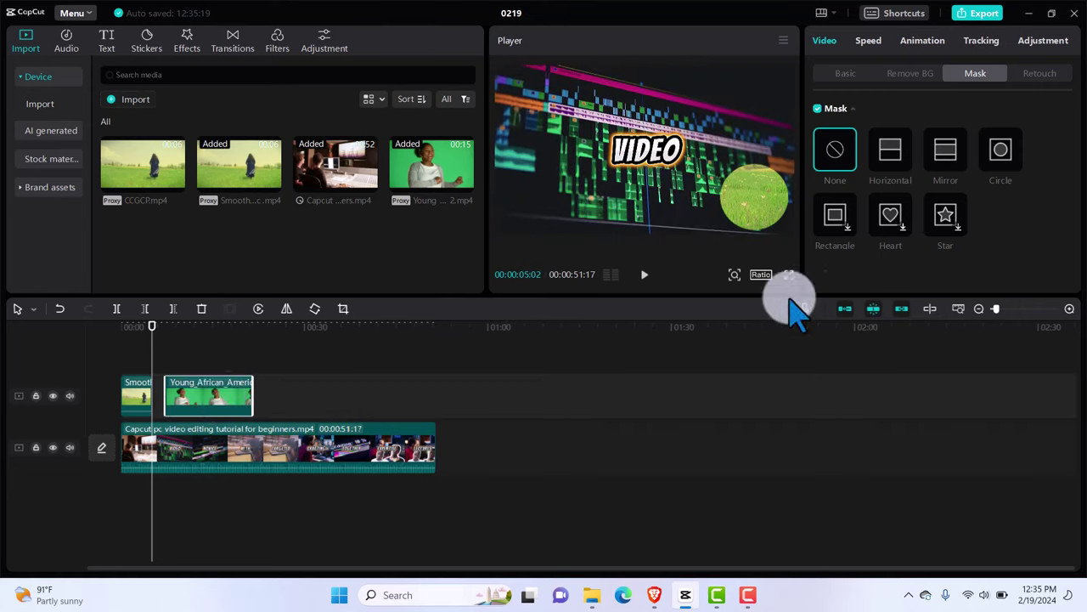
Give the green-screen clip a Star mask and, at 00:00:11:26, enlarge the star to nearly the full picture height
click(966, 244)
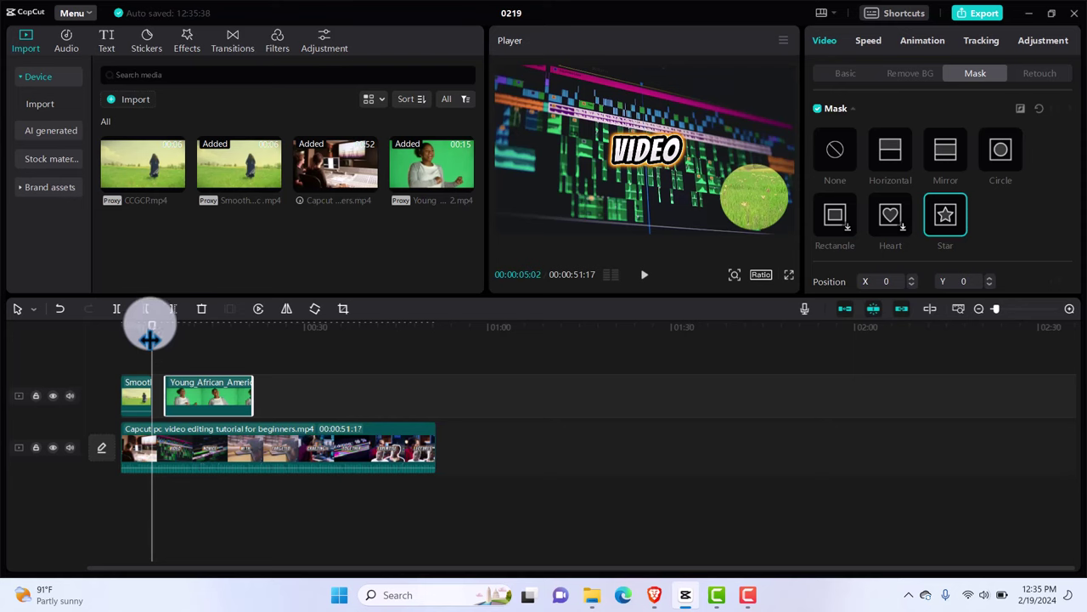
drag(150, 343, 193, 343)
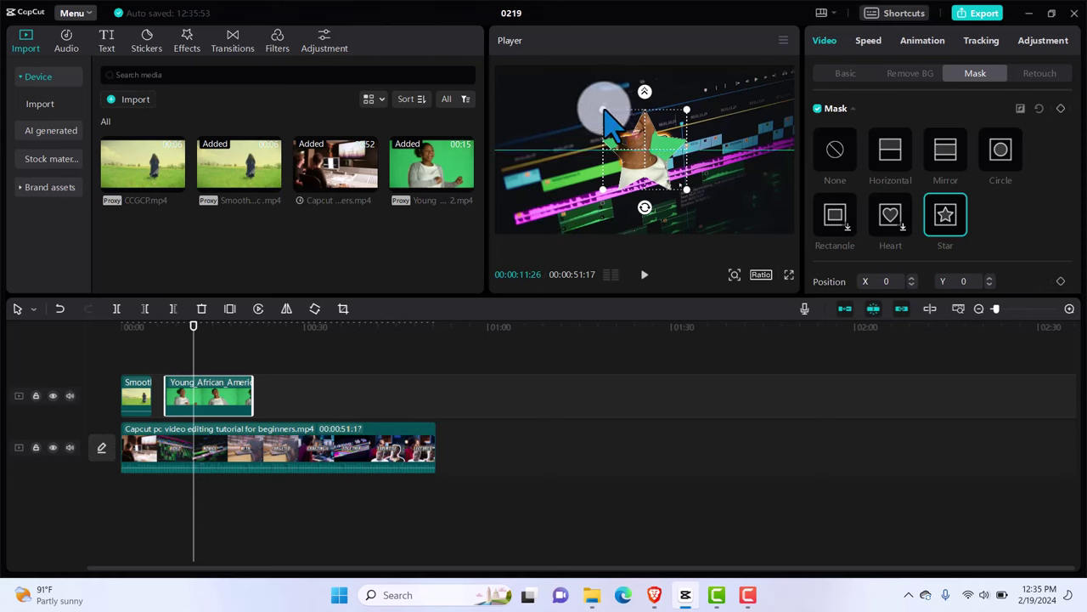
drag(603, 109, 566, 92)
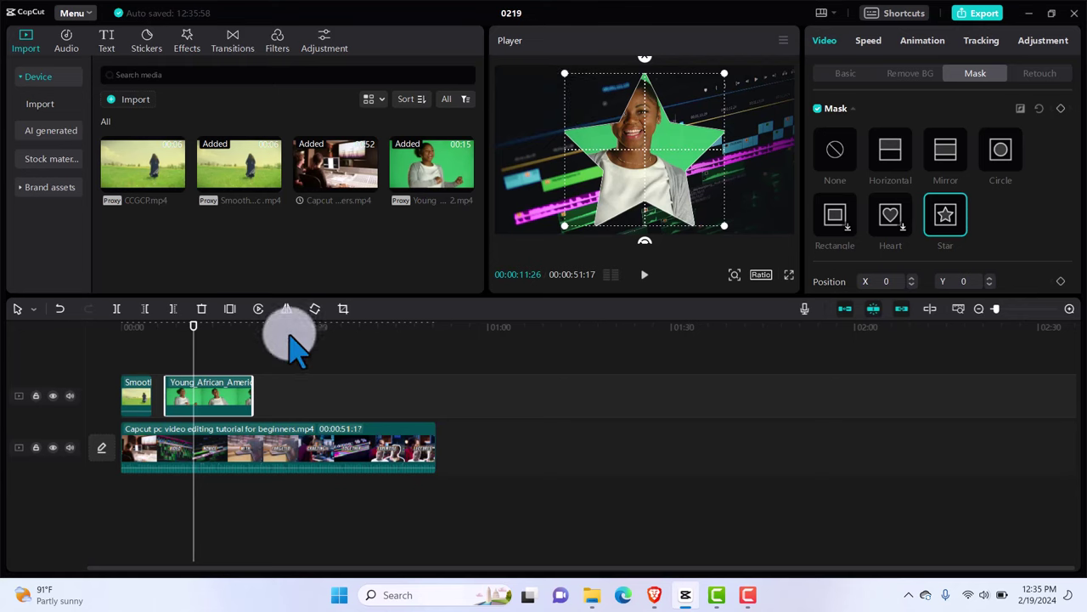
Play back the star-masked green-screen clip over the tutorial video to check the effect
click(248, 357)
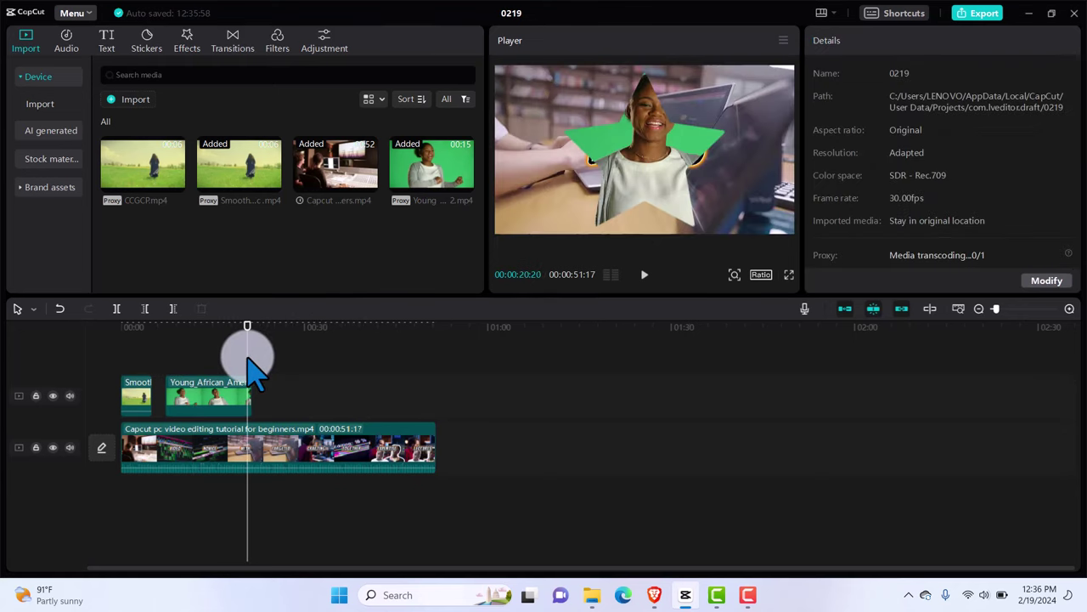
drag(246, 323, 170, 332)
key(space)
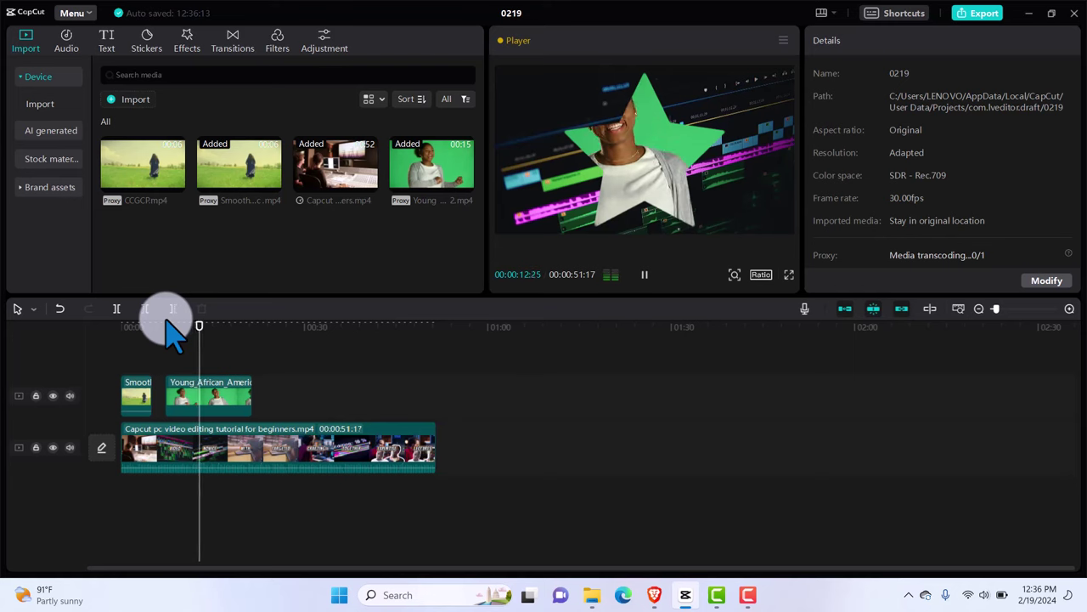
key(space)
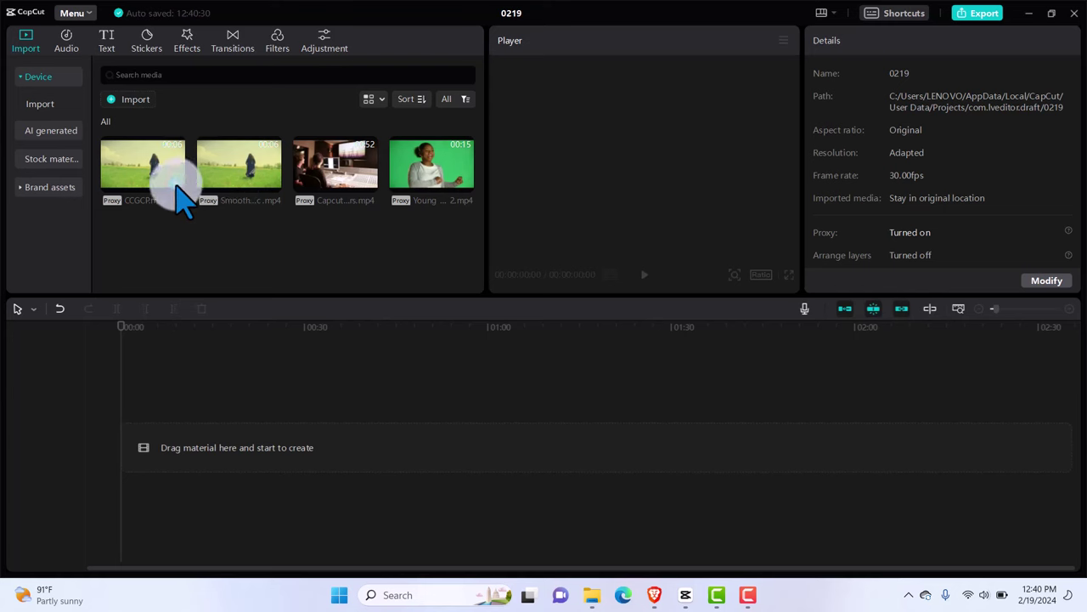
Add the Smooth Zoom Effect clip to the empty timeline and select it with the playhead at 00:00:00:00
click(271, 183)
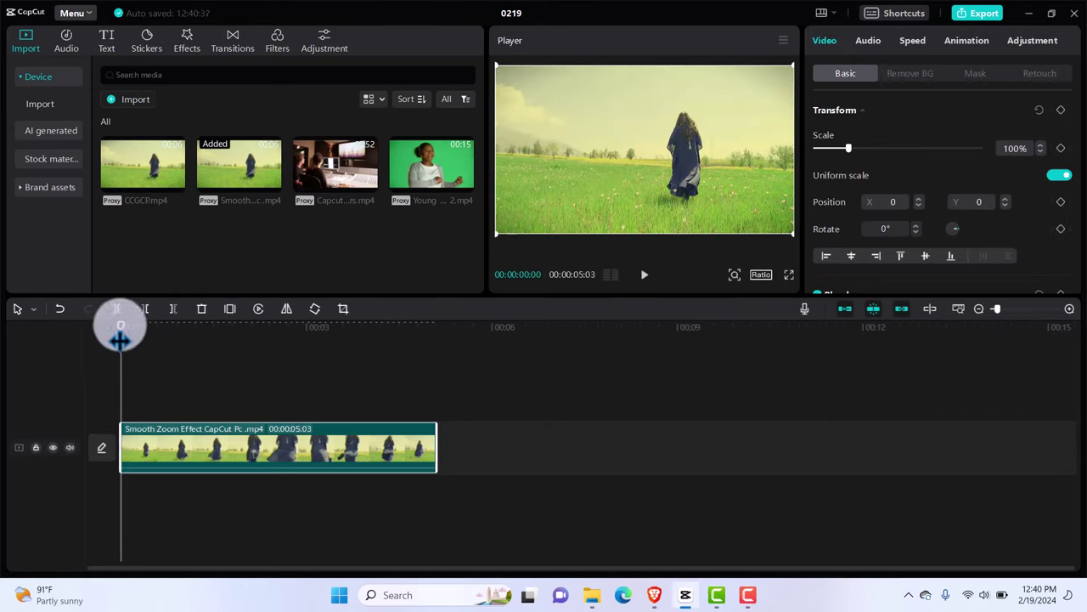
drag(120, 333, 110, 357)
click(195, 454)
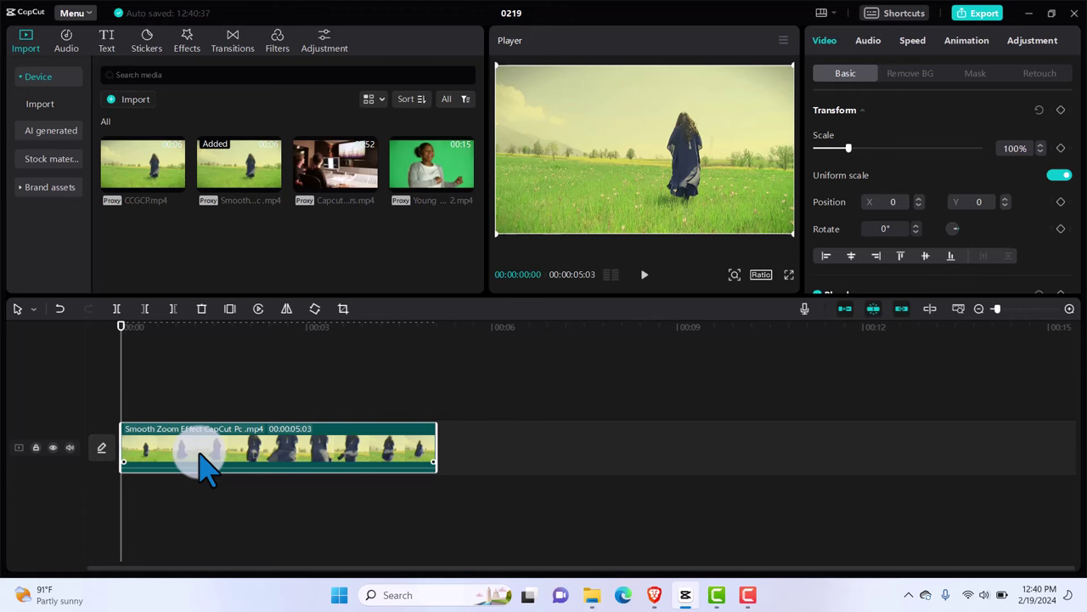
Give the Smooth Zoom Effect clip a Mirror mask widened to the full picture height, with a mask keyframe at 00:00:00:00
click(977, 74)
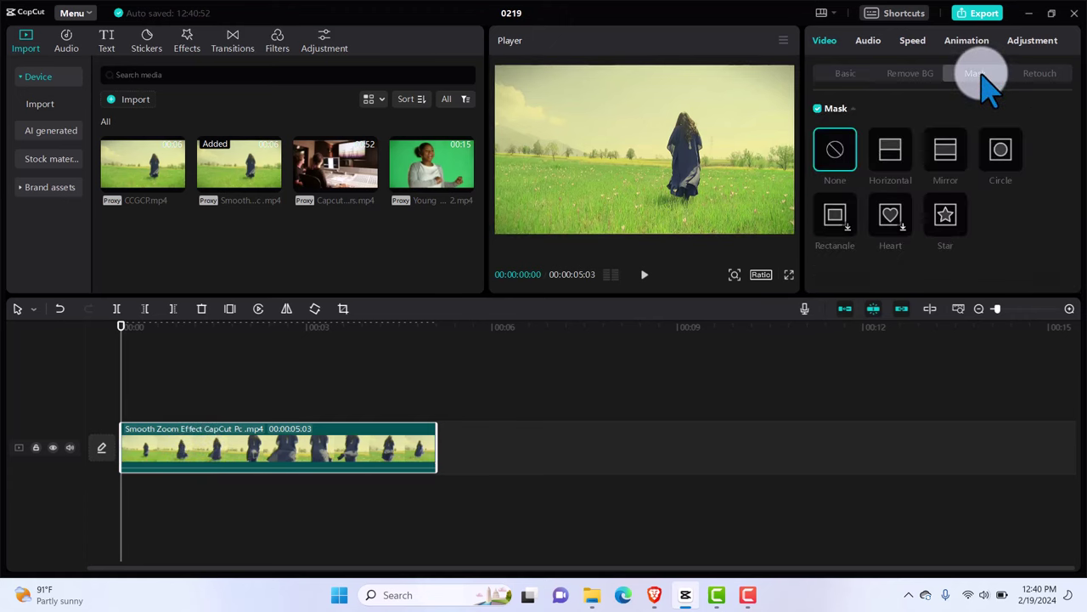
click(949, 153)
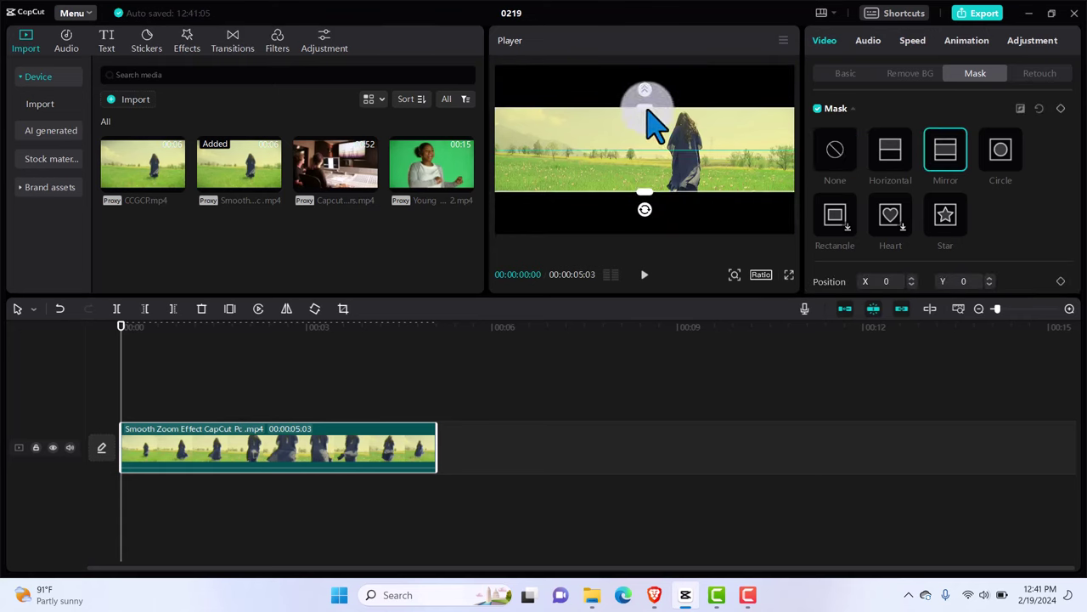
mouse_move(647, 108)
mouse_down()
mouse_move(647, 69)
mouse_move(647, 89)
mouse_up()
drag(648, 86, 647, 67)
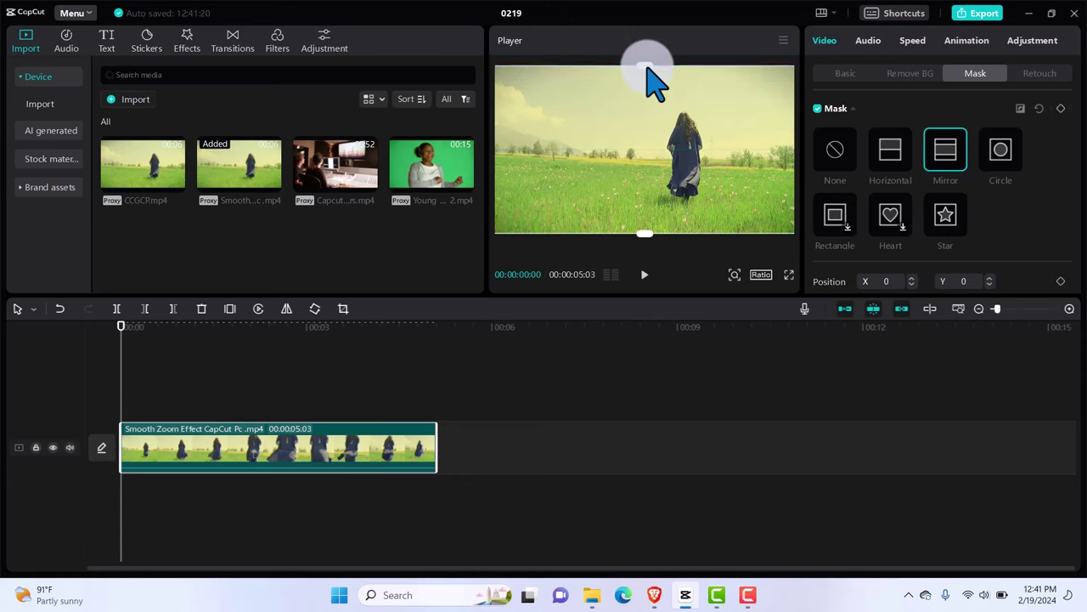
click(1061, 109)
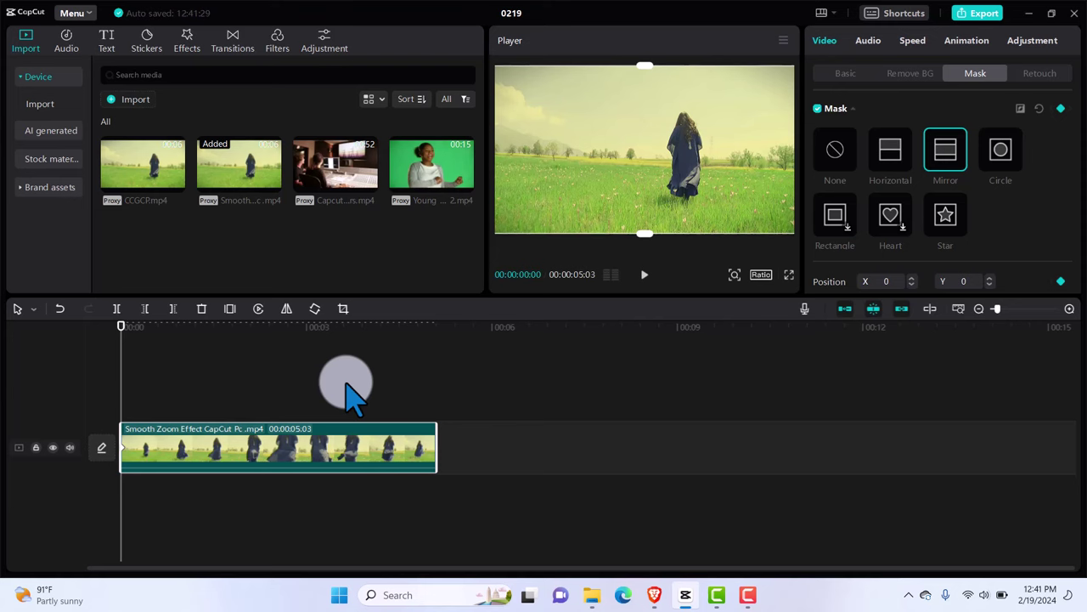
Keyframe the Mirror mask slightly narrower at 00:00:00:20 and narrower still at 00:00:01:10, leaving thin black bars above and below
key(space)
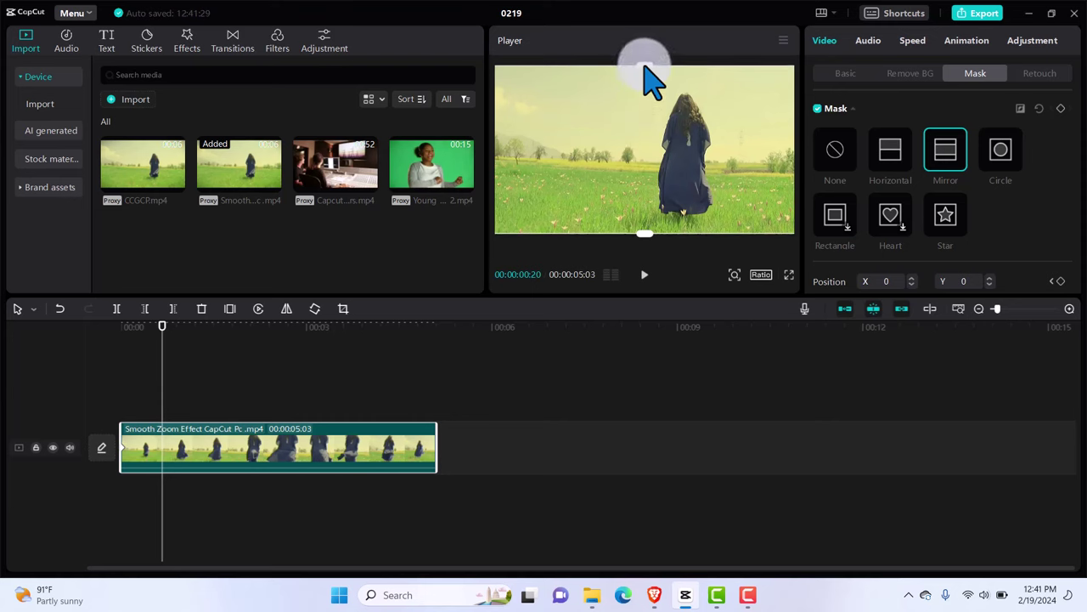
drag(645, 65, 645, 72)
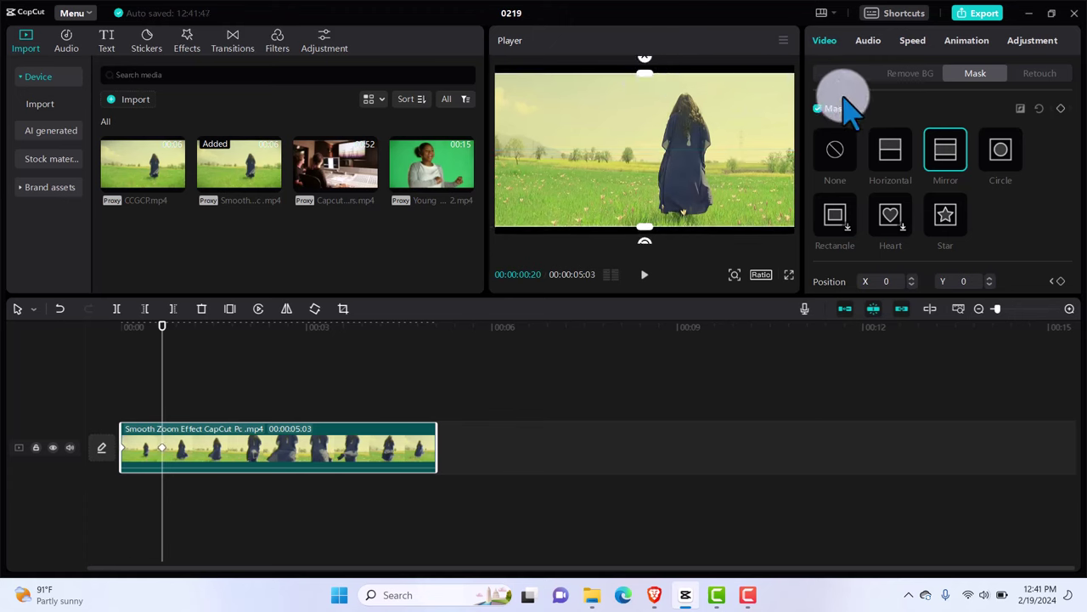
click(1060, 109)
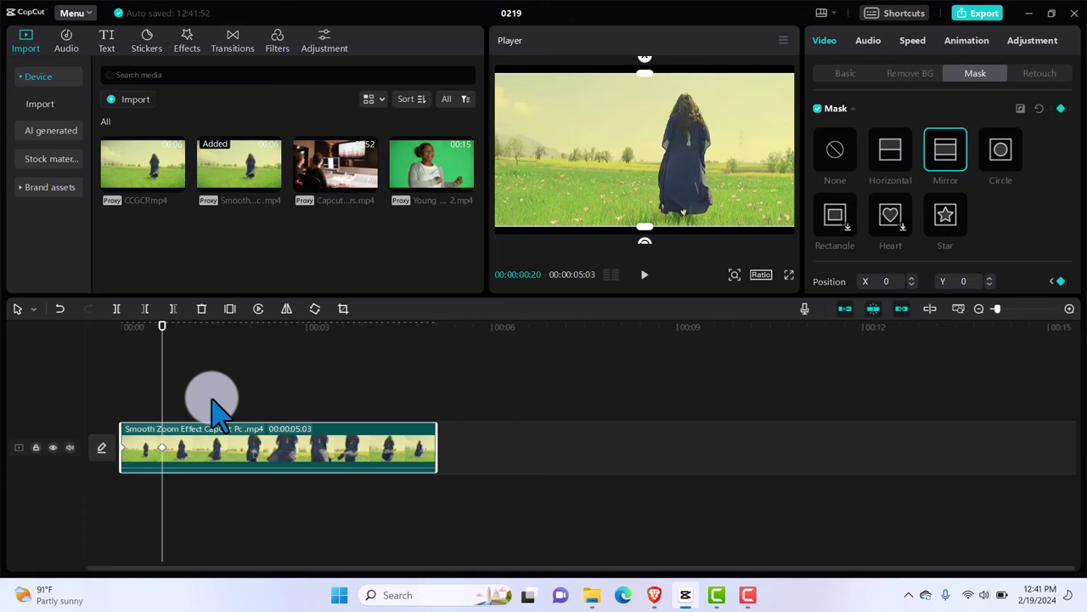
key(space)
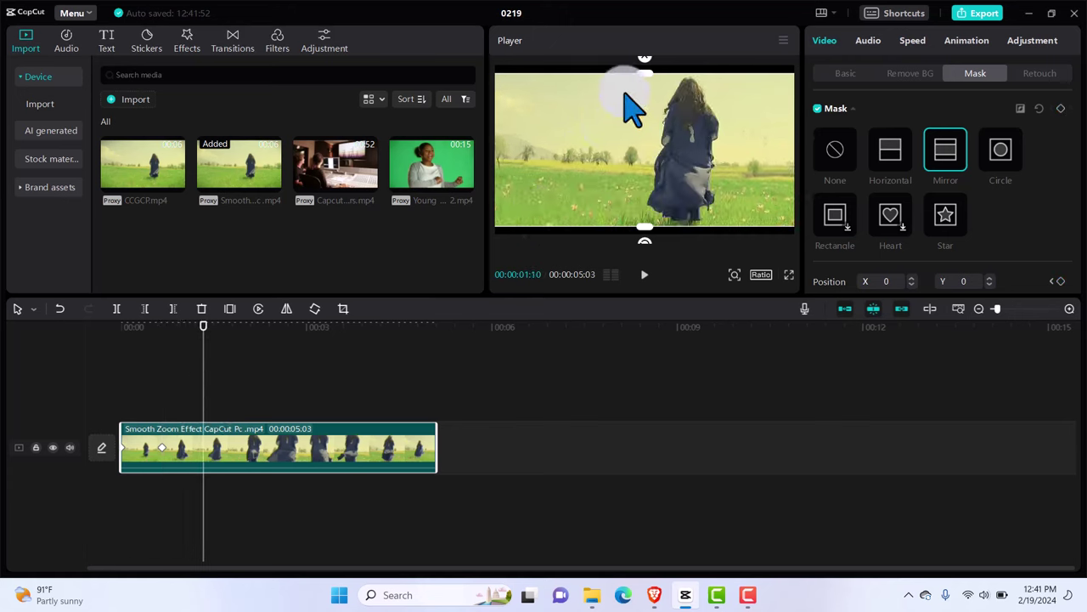
drag(644, 75, 643, 85)
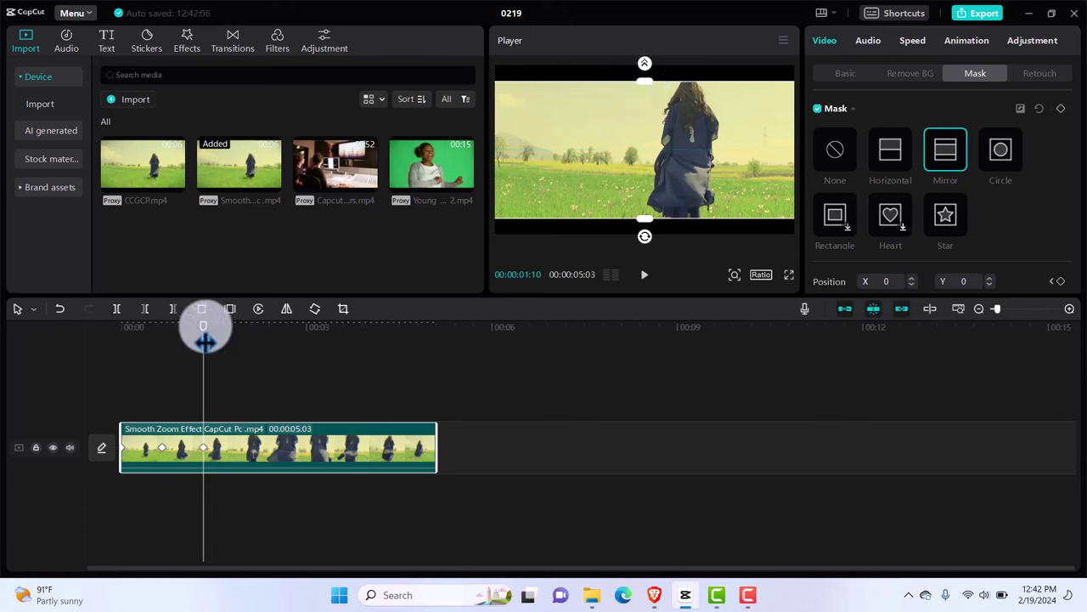
Review the narrowing Mirror mask from the clip's start, and return the playhead to 00:00:00:00
drag(204, 338, 89, 327)
click(223, 364)
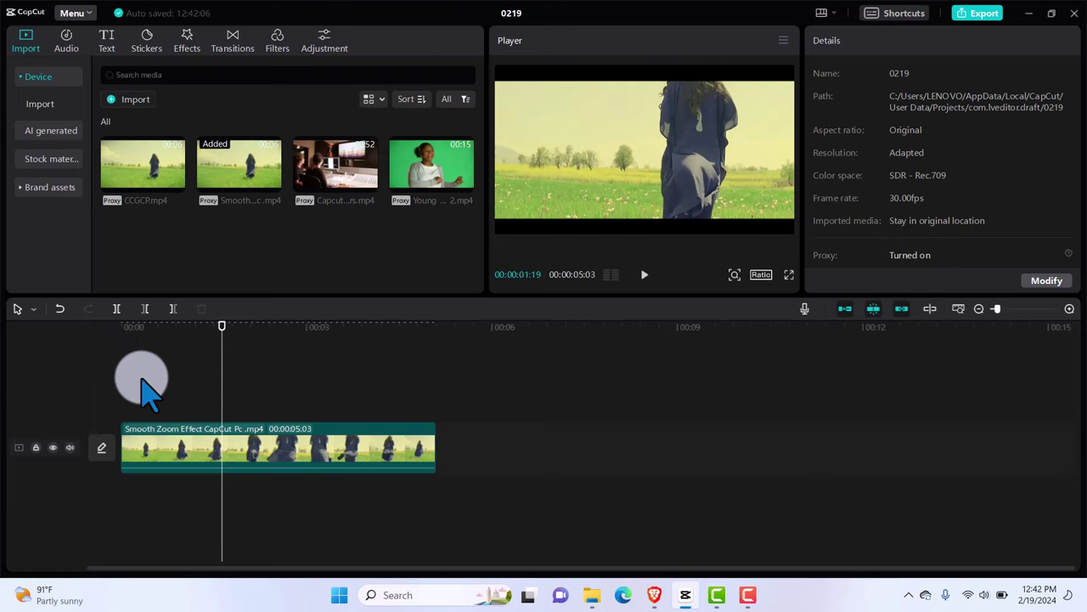
click(122, 388)
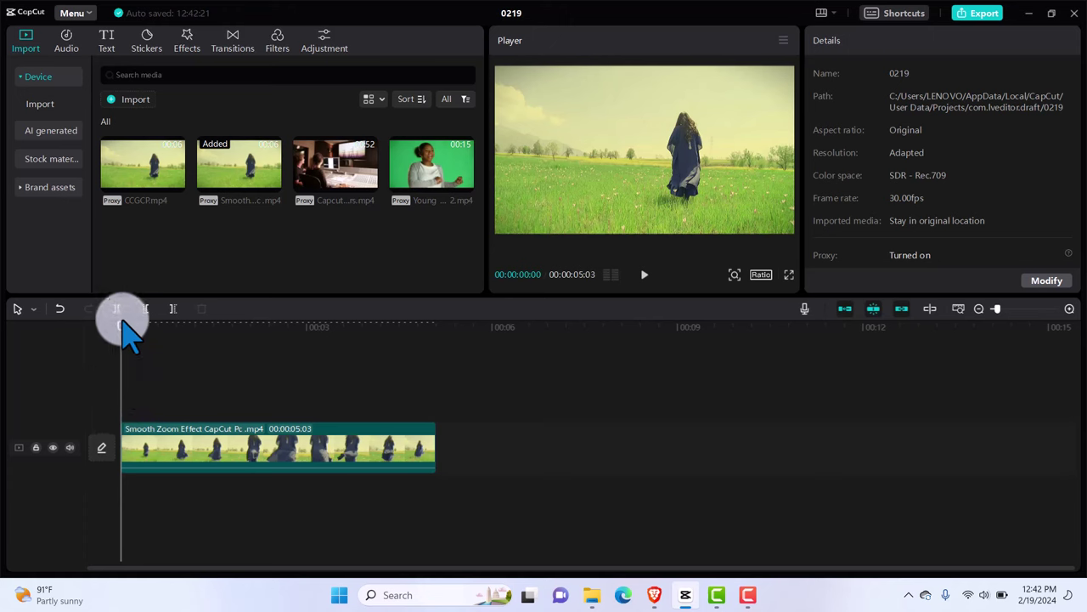
Keyframe the Mirror mask slightly wider at 00:00:02:00 and open to the full picture height at 00:00:02:20
drag(120, 340, 198, 338)
click(262, 449)
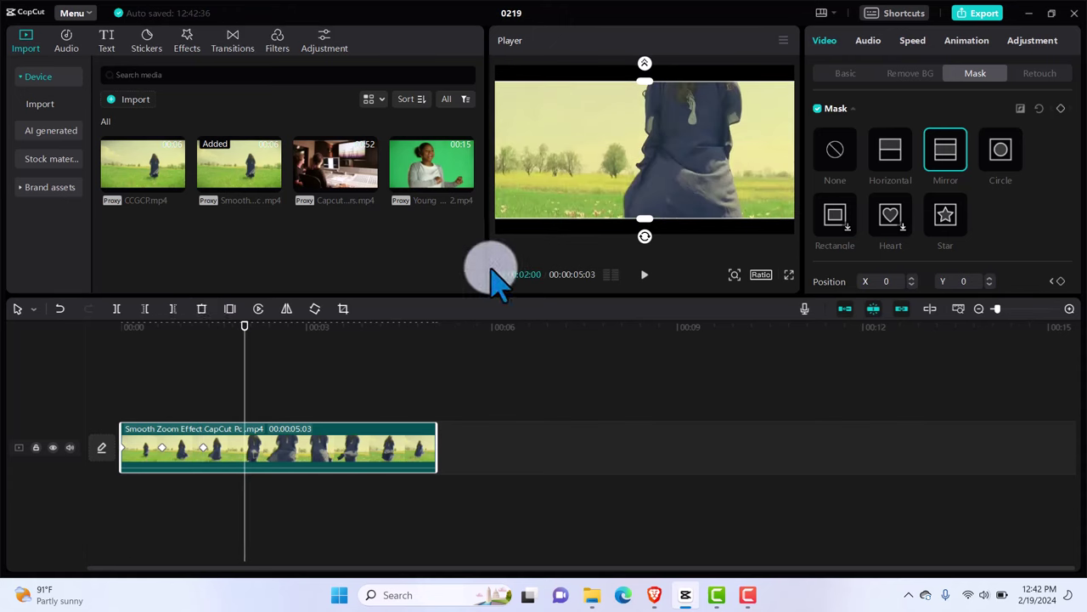
drag(649, 82, 649, 77)
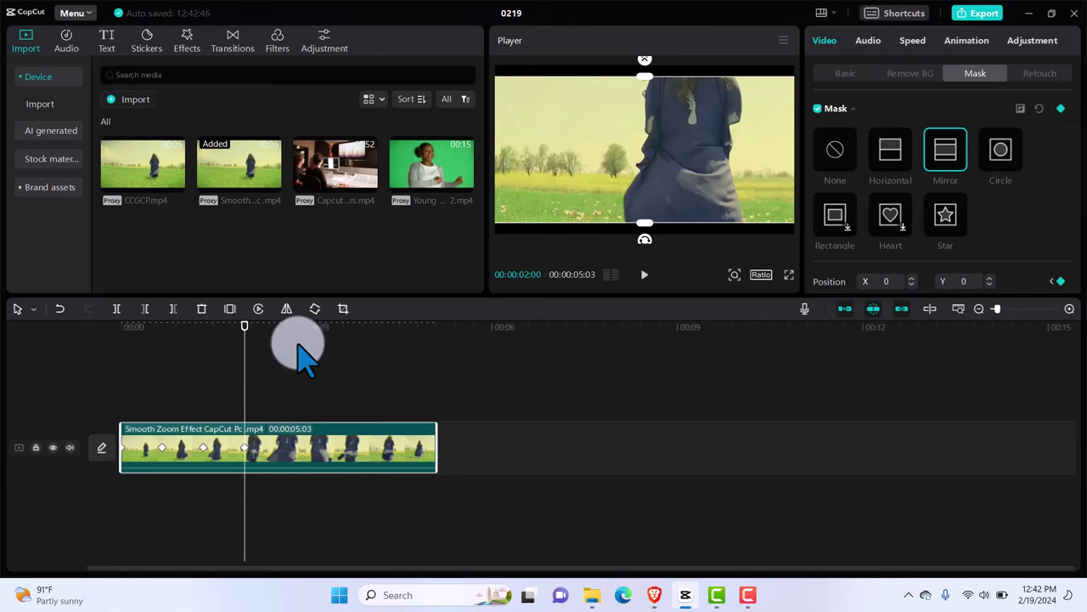
key(space)
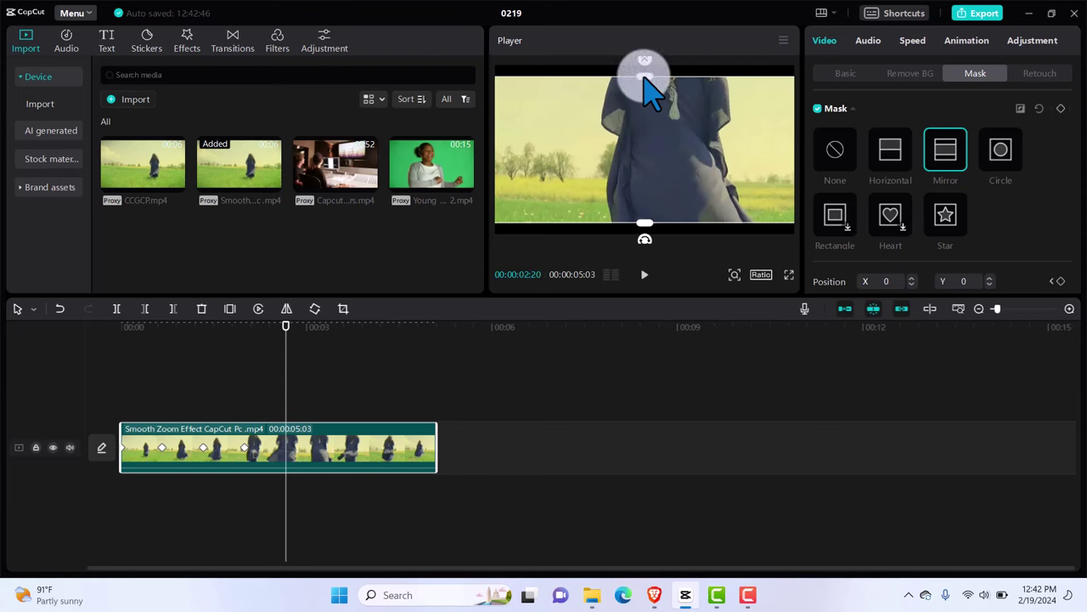
drag(645, 76, 644, 68)
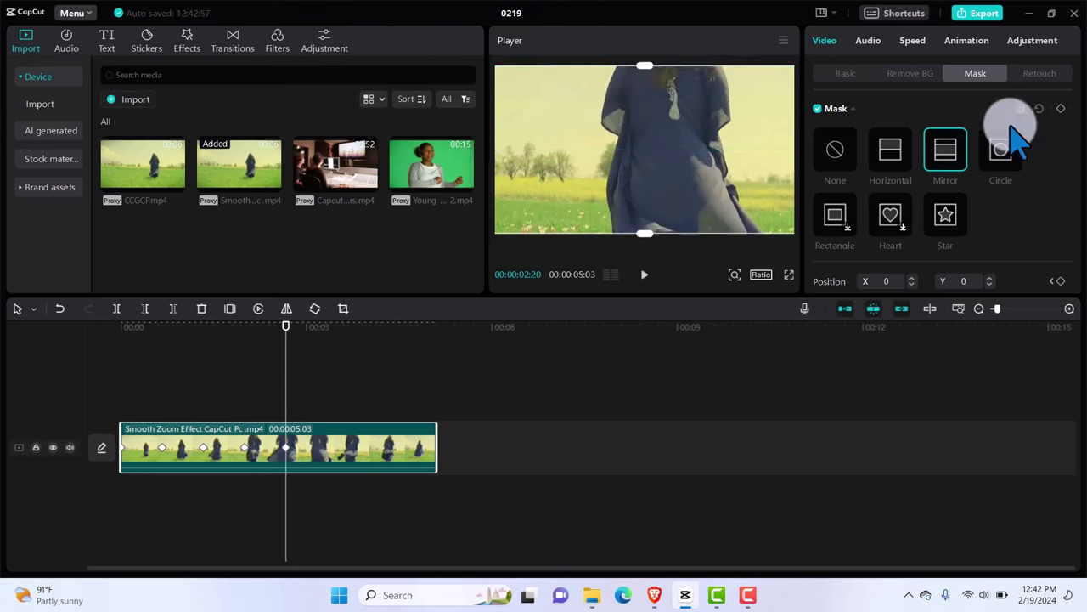
click(1063, 111)
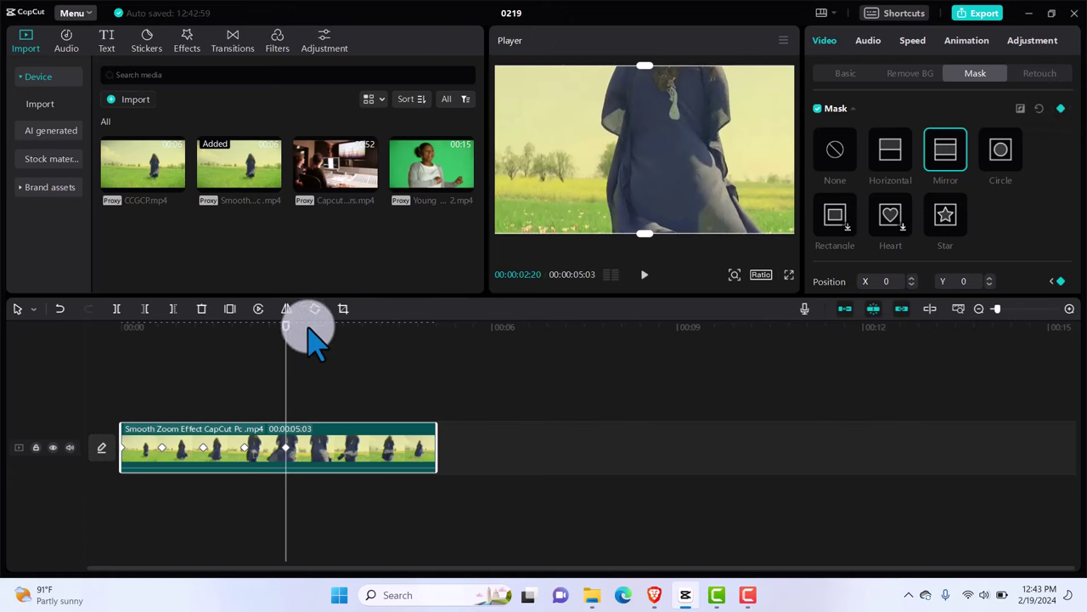
Play the clip from 00:00:00:00 to check the animated black bars closing and opening
click(126, 393)
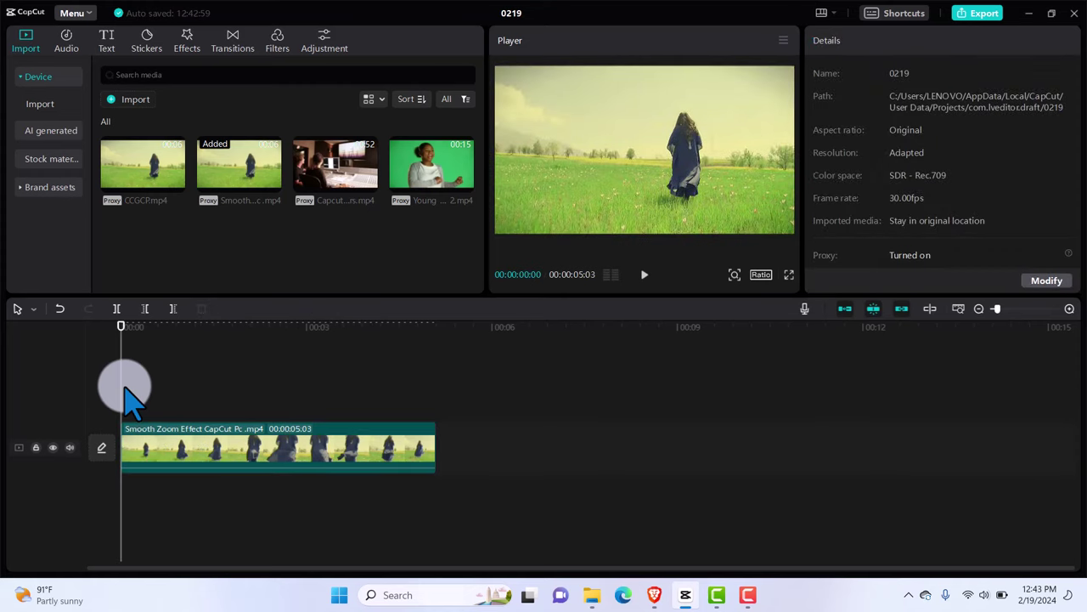
key(space)
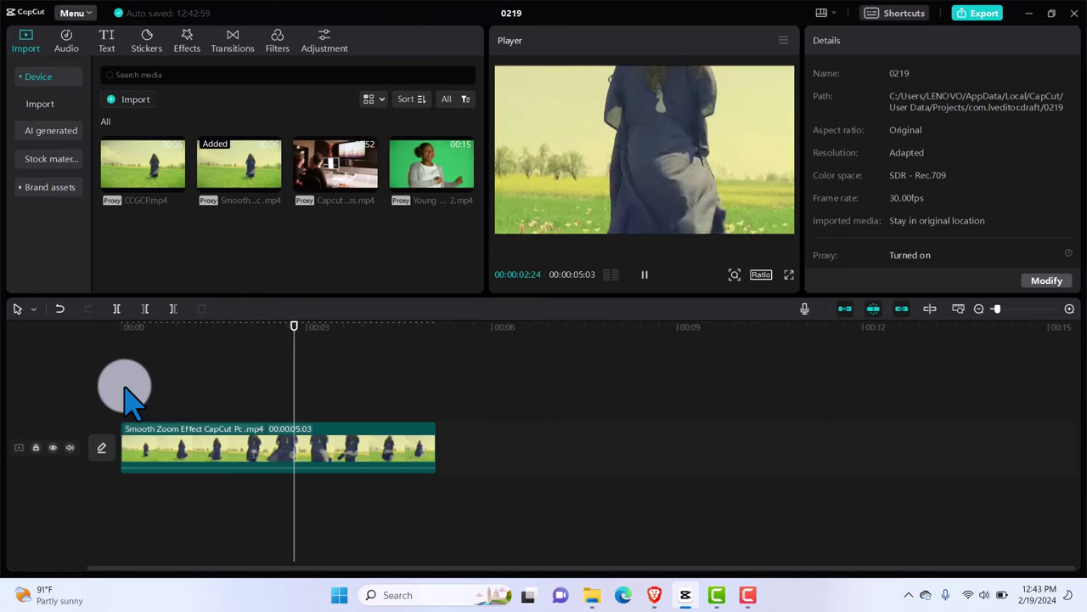
key(space)
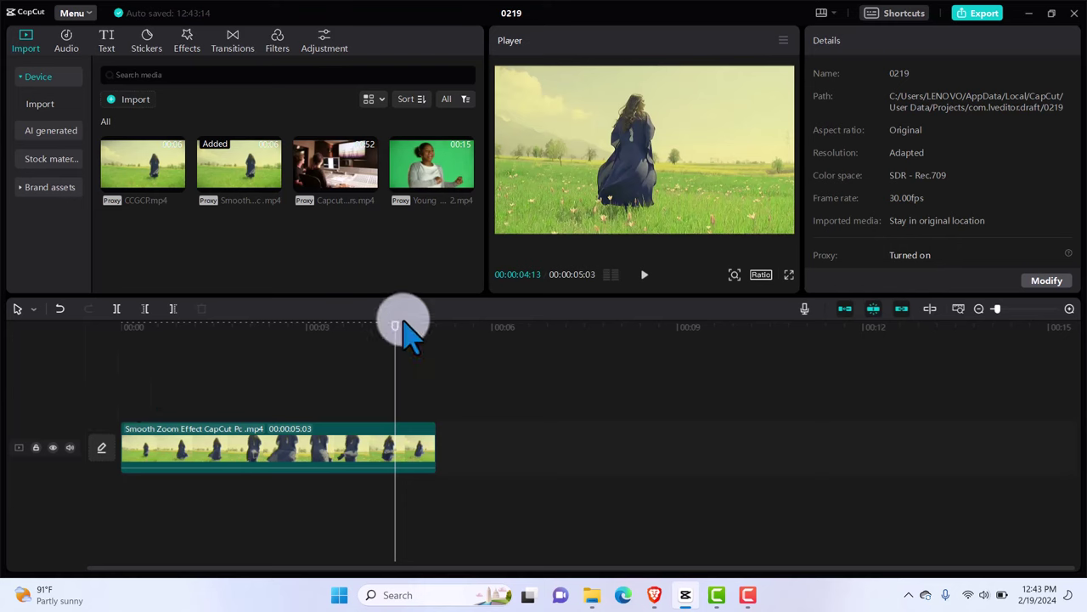
Keyframe the Mirror mask slightly narrower at 00:00:03:10, leaving thin black bars above and below the picture
click(321, 465)
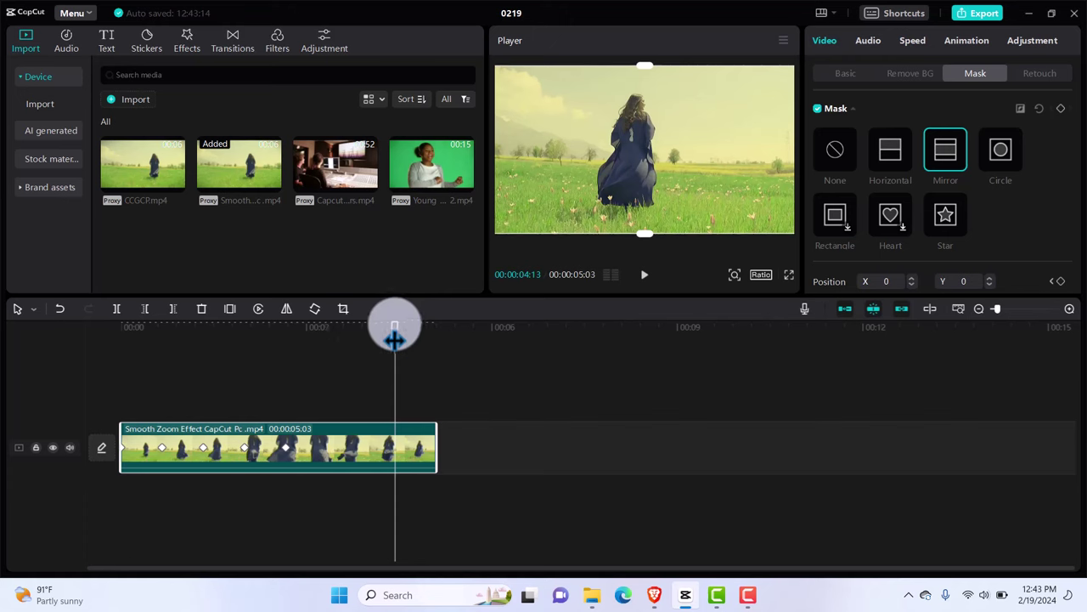
drag(395, 328, 287, 340)
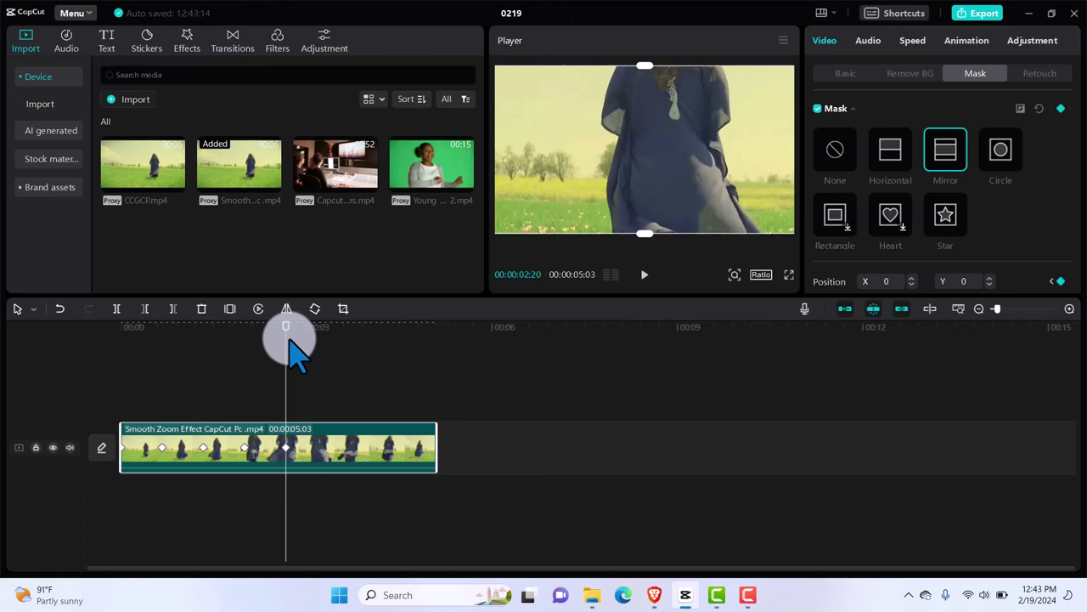
click(327, 455)
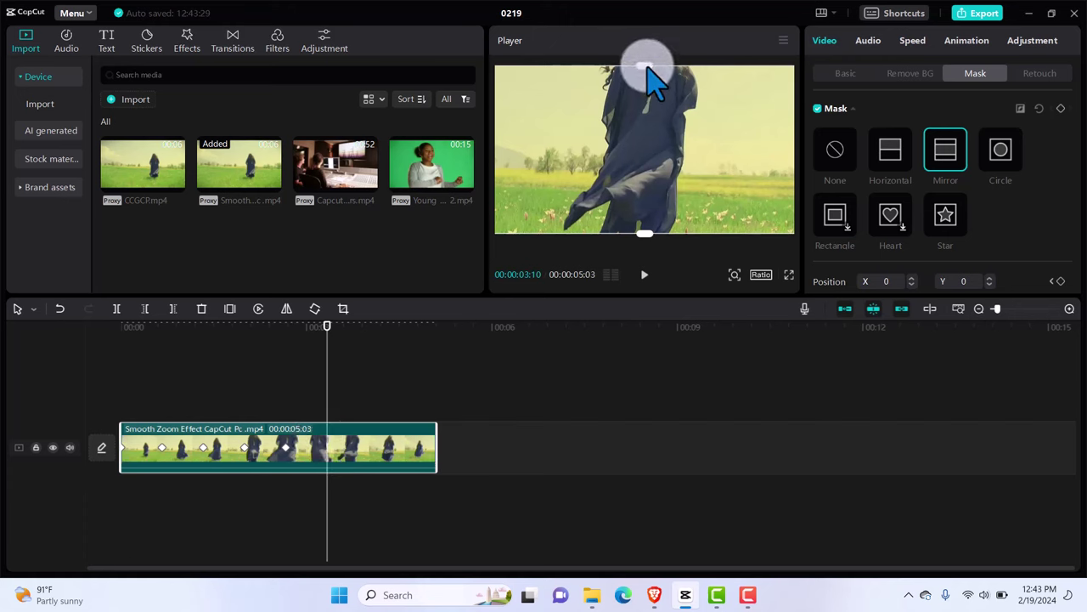
mouse_move(647, 69)
mouse_down()
mouse_move(659, 124)
mouse_move(652, 79)
mouse_up()
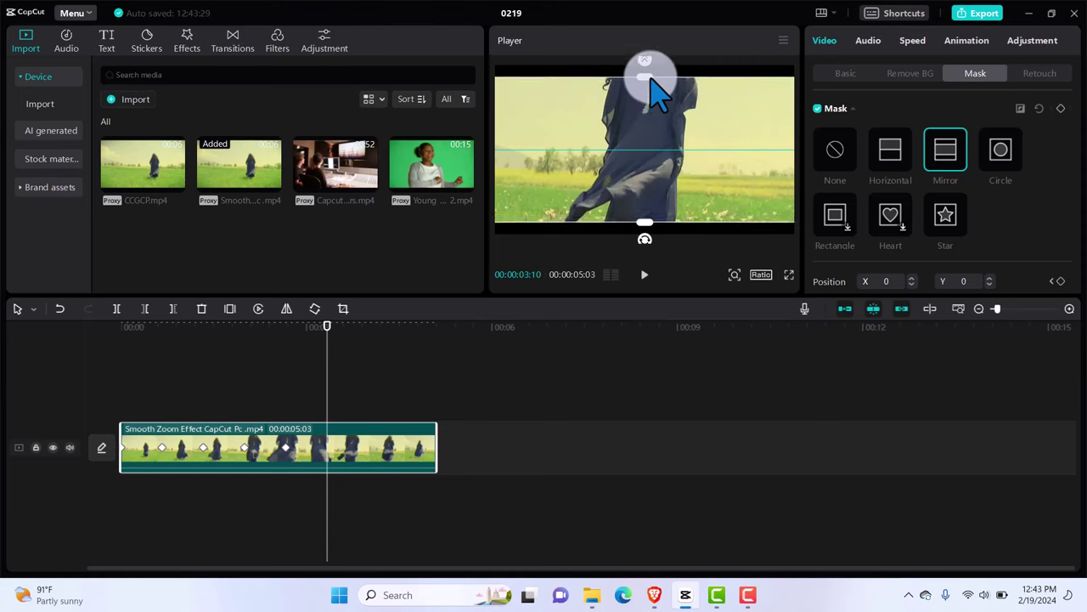
click(1060, 109)
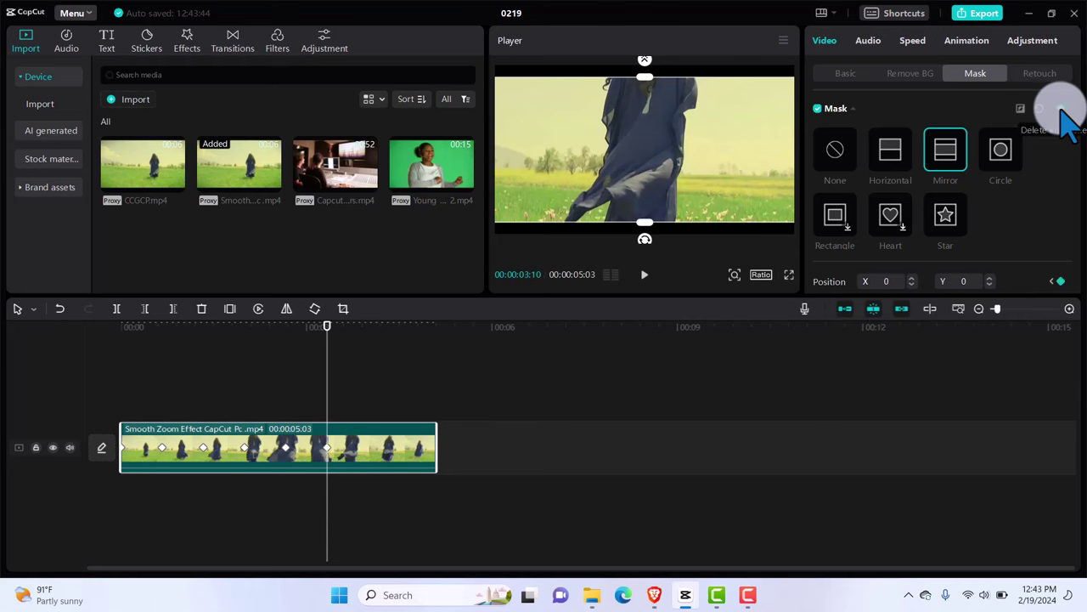
Play the masked clip from 00:00:00:00 to check the black bars returning near its end
click(125, 400)
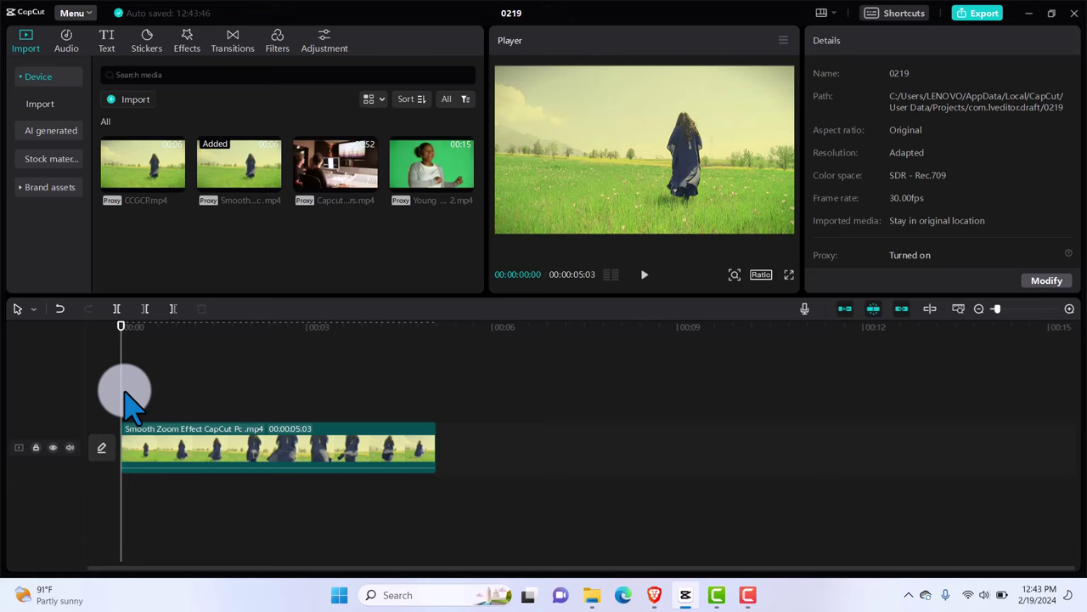
key(space)
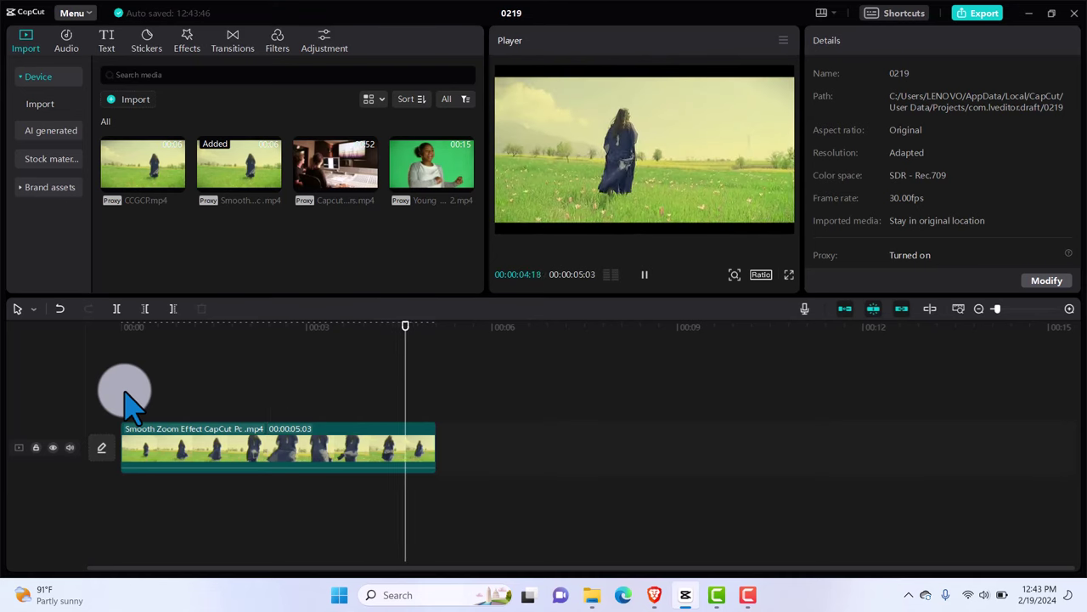
key(space)
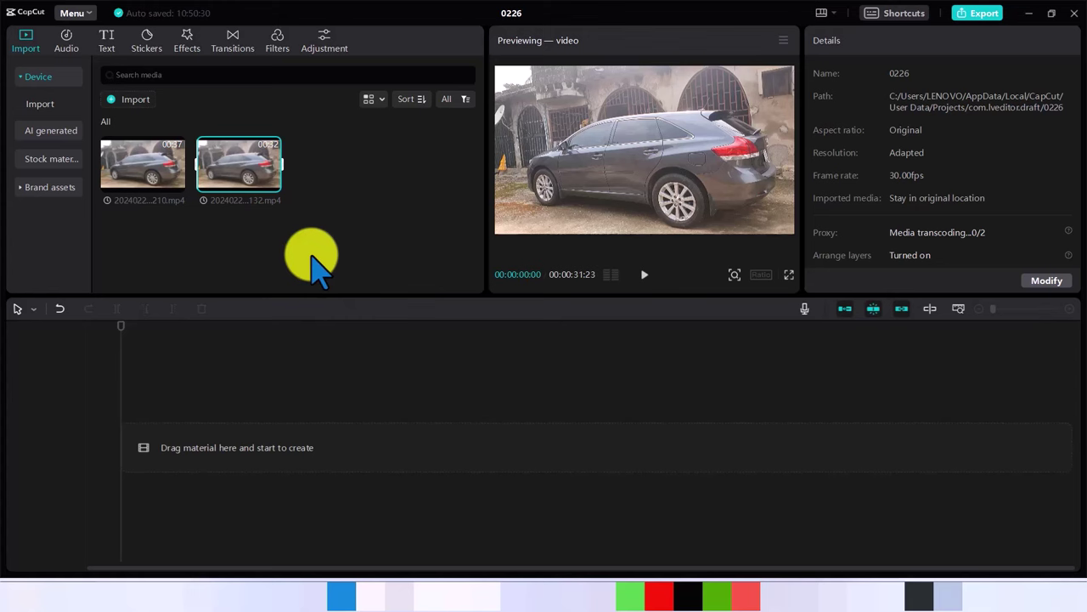
Place 20240220_154132.mp4 on the main track and 20240220_154210.mp4 on a track above it
drag(250, 183, 181, 445)
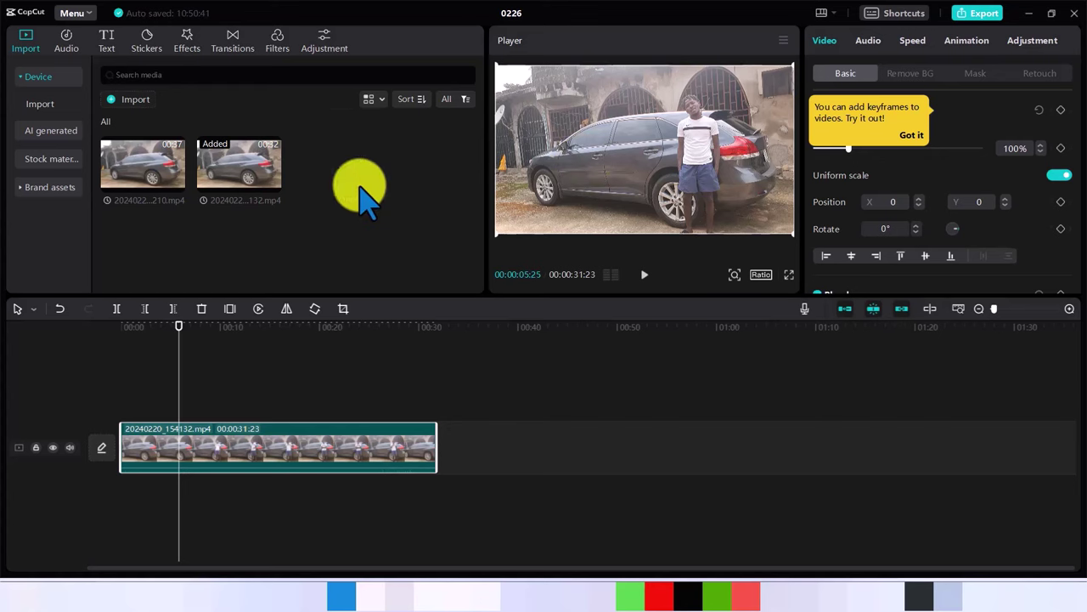
mouse_move(139, 172)
drag(139, 172, 175, 391)
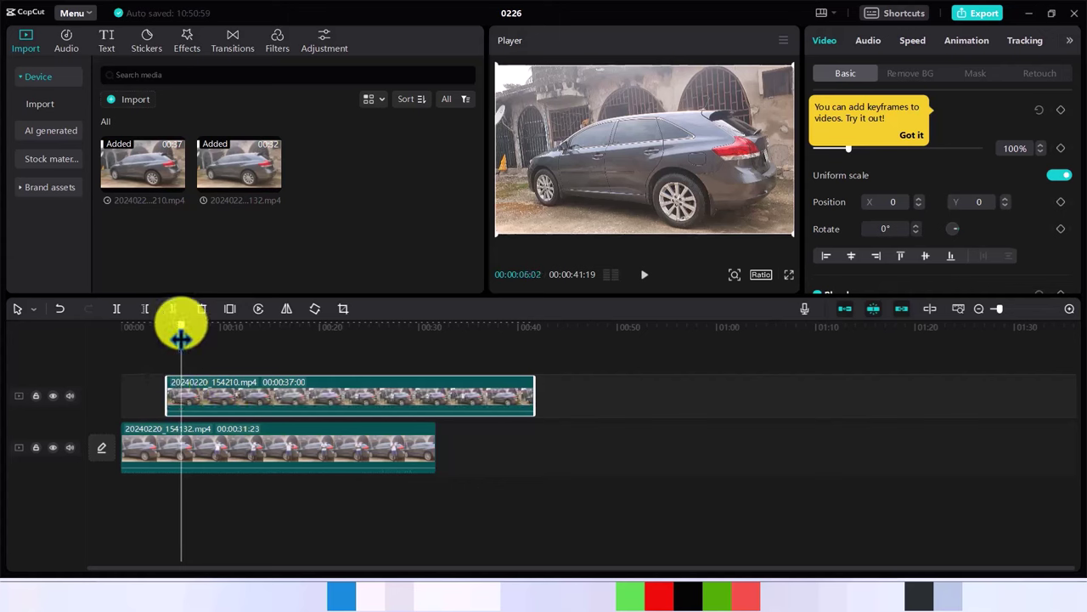
Check where the subject appears in 20240220_154210.mp4, and move that clip beyond the end of the main-track clip
drag(181, 338, 301, 348)
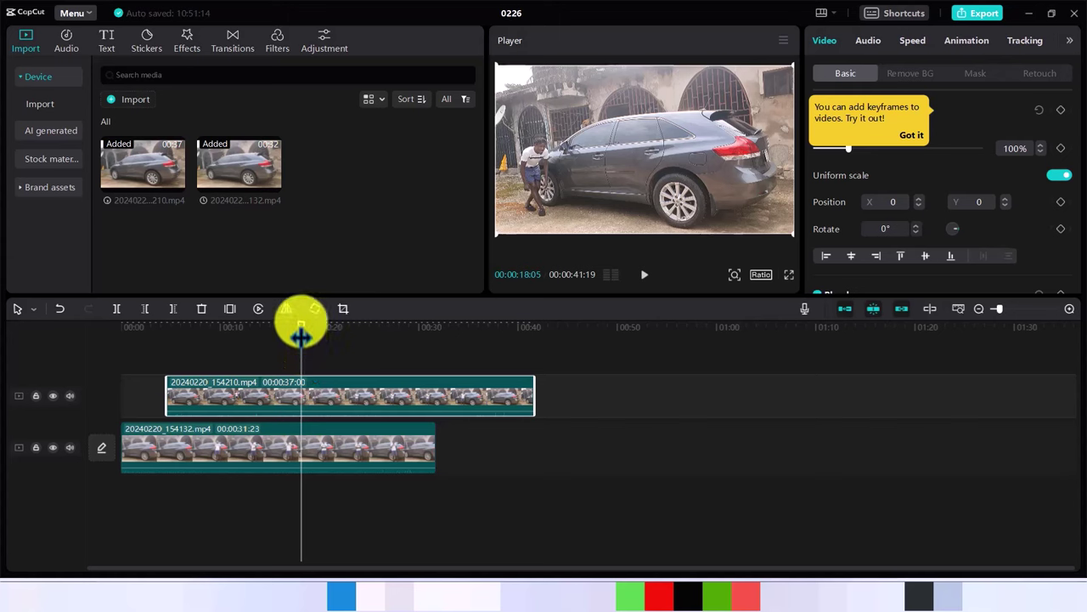
drag(302, 336, 242, 338)
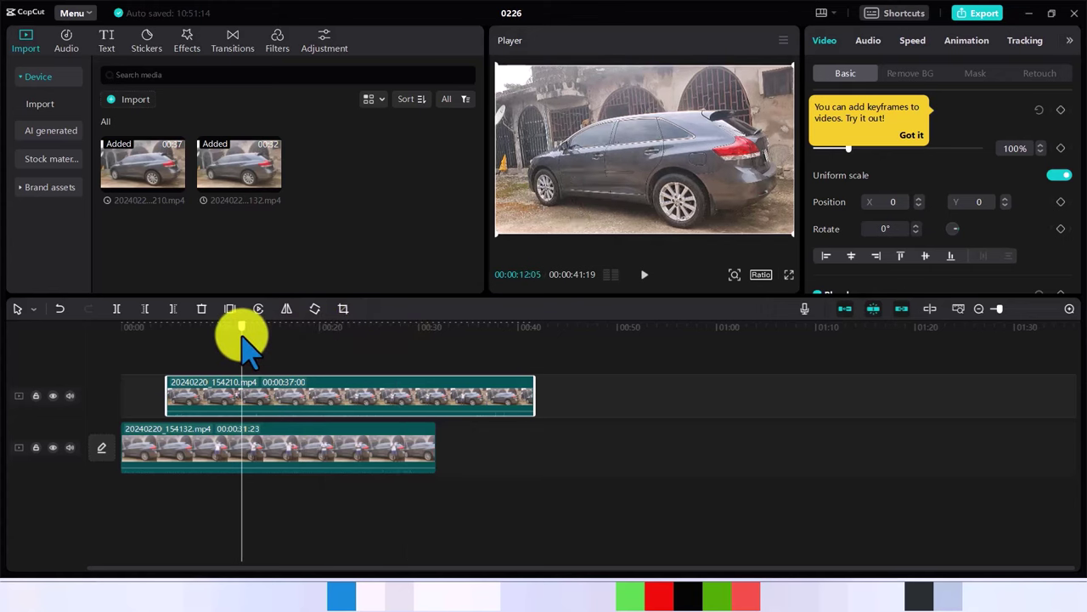
click(307, 335)
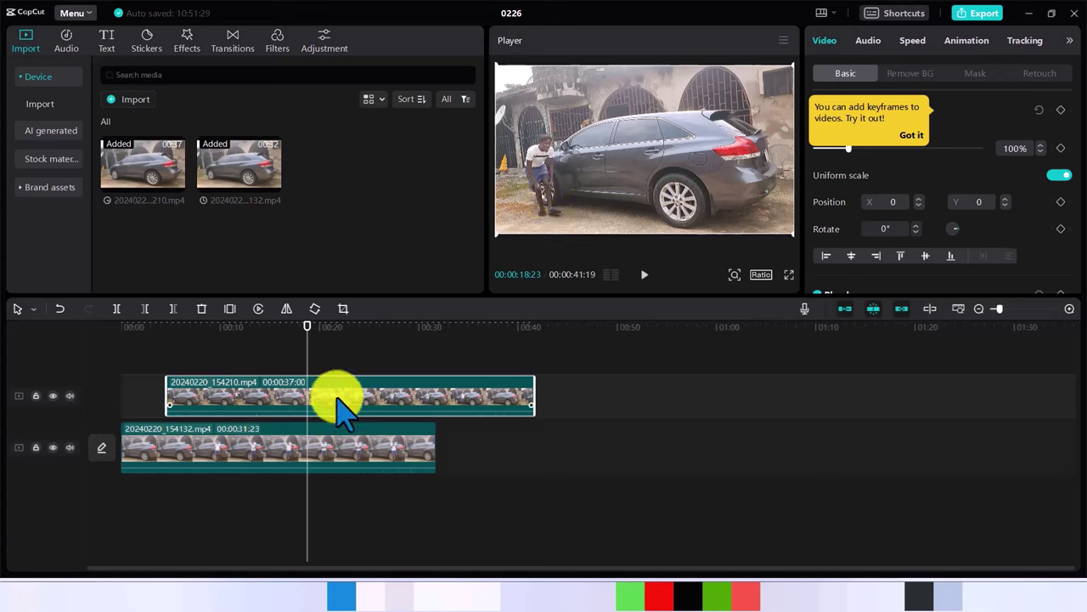
drag(338, 395, 679, 413)
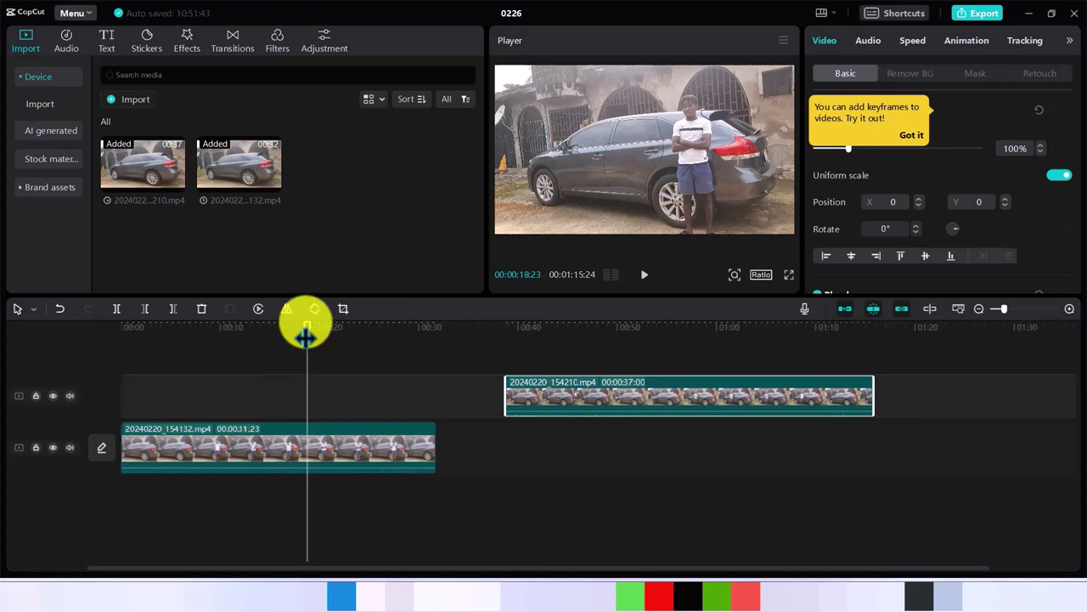
Split 20240220_154132.mp4 at 00:00:03:22, where the subject enters the frame, and delete the part before the cut
drag(305, 337, 141, 348)
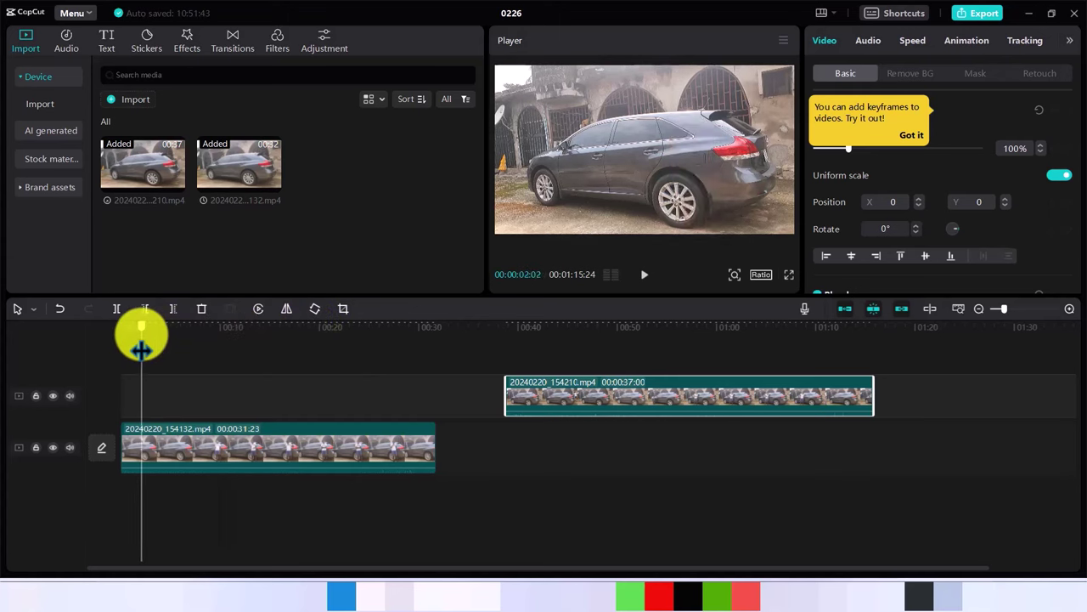
drag(141, 349, 158, 350)
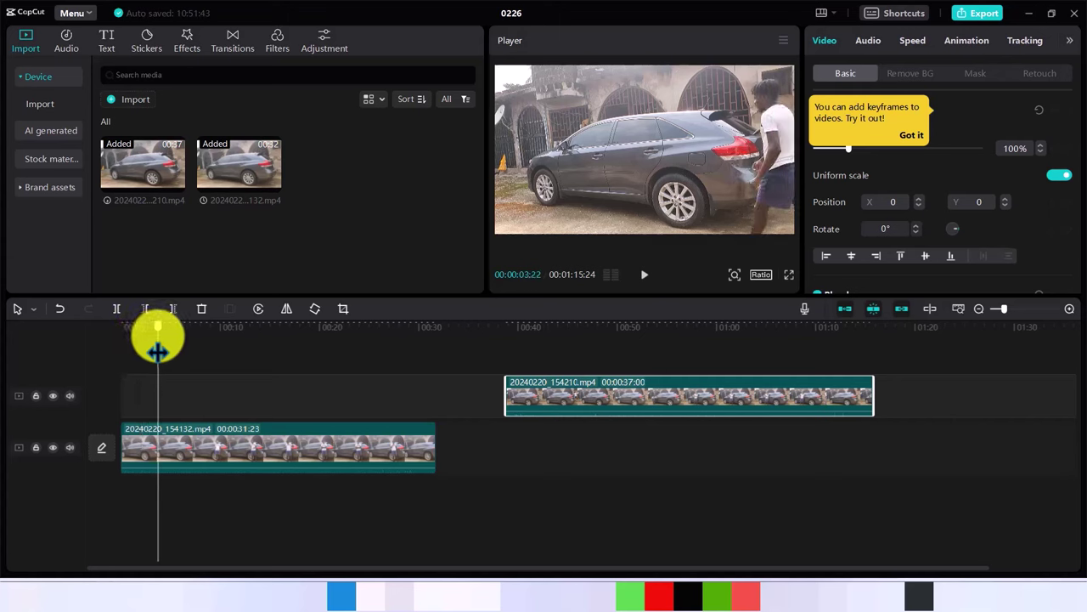
click(158, 444)
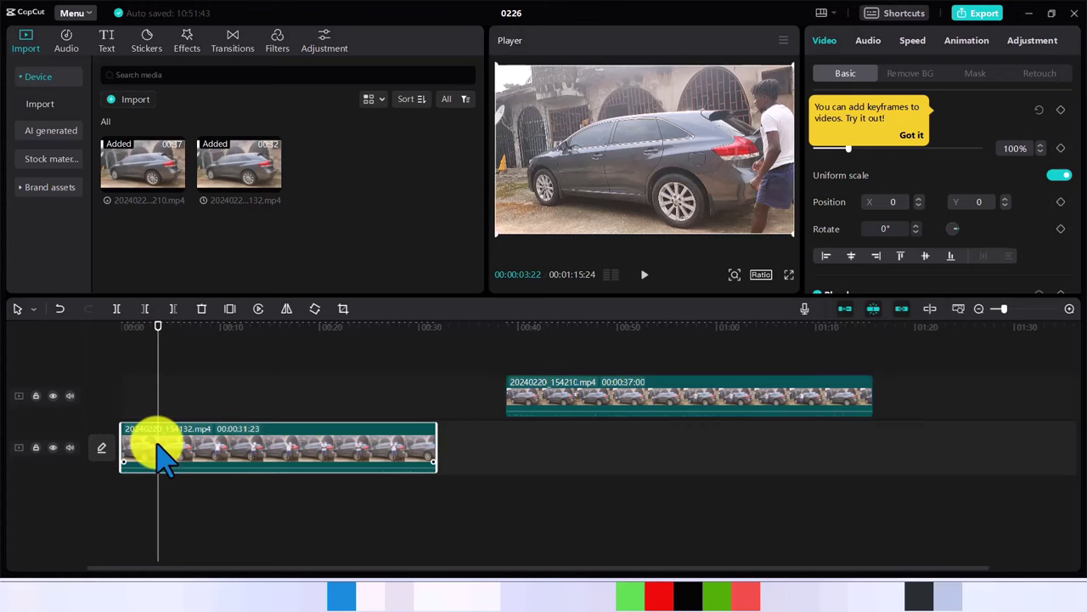
key(ctrl+b)
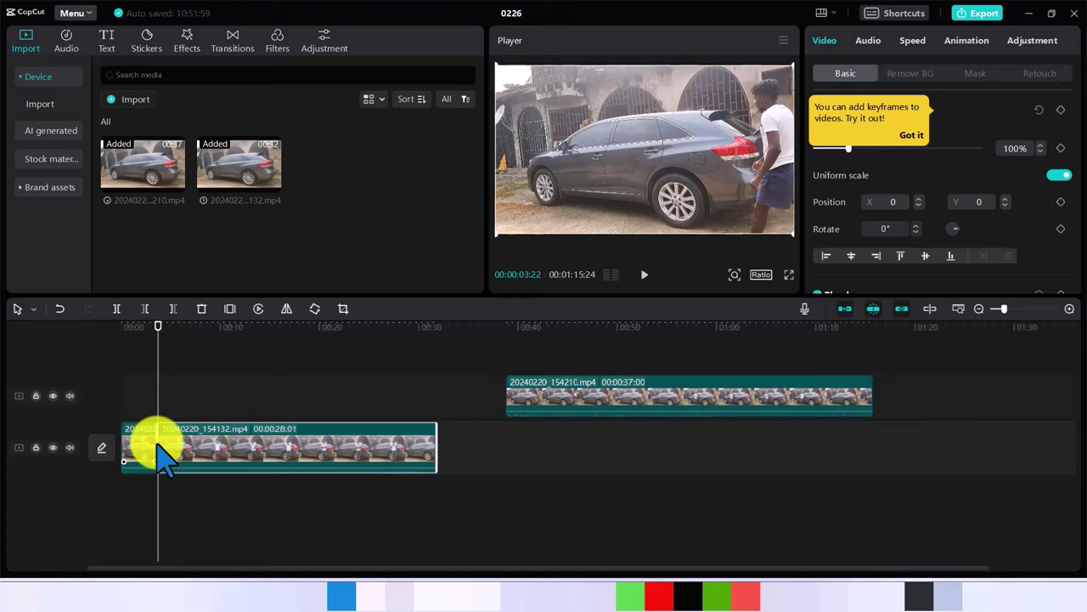
click(137, 456)
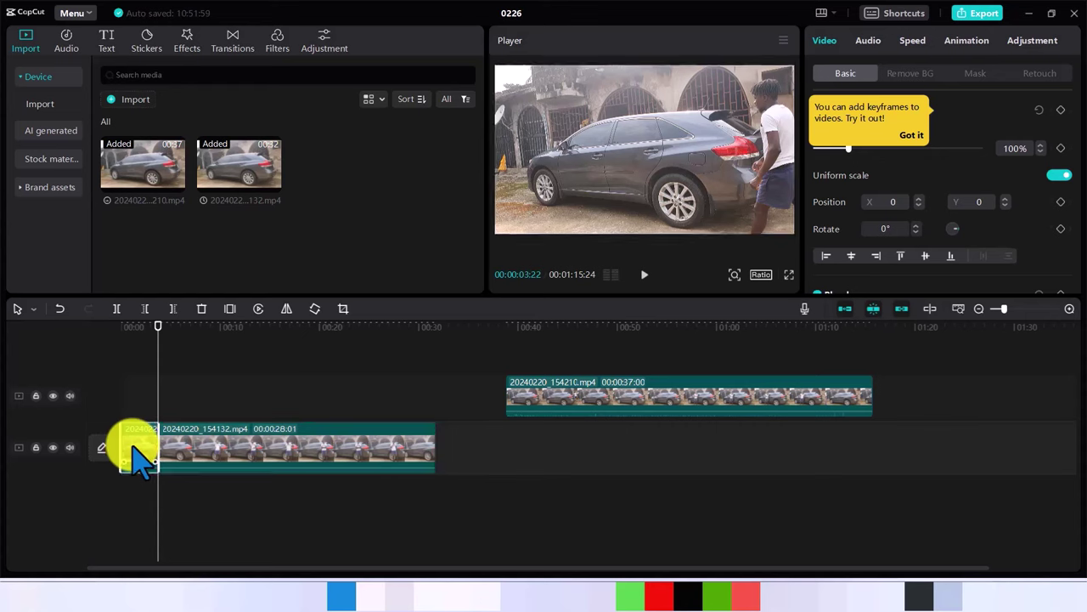
key(Delete)
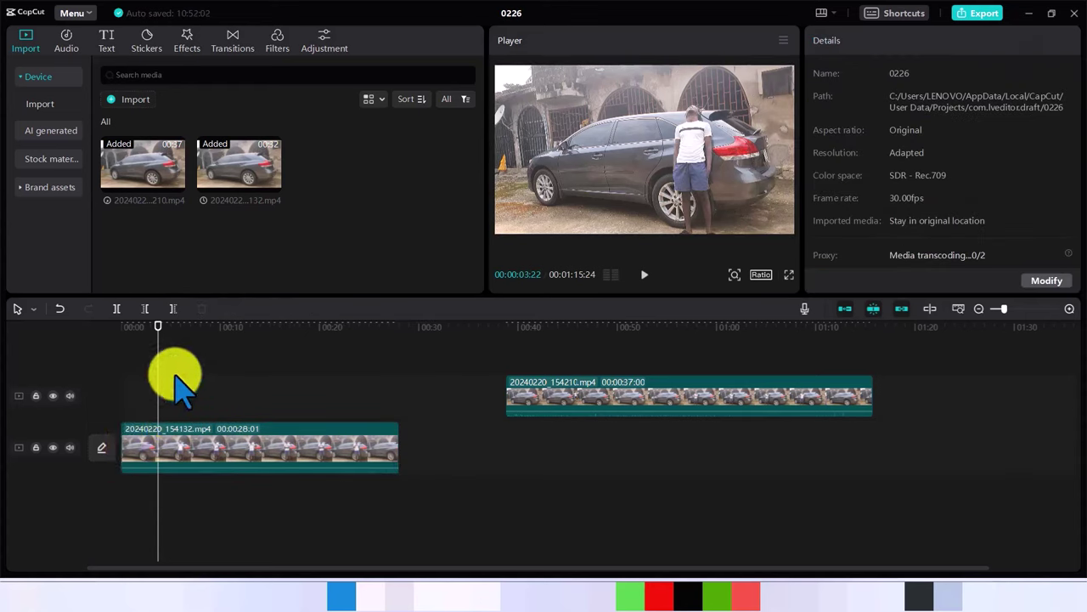
Split 20240220_154132.mp4 at 00:00:25:10 and delete the part after the cut
drag(158, 331, 373, 349)
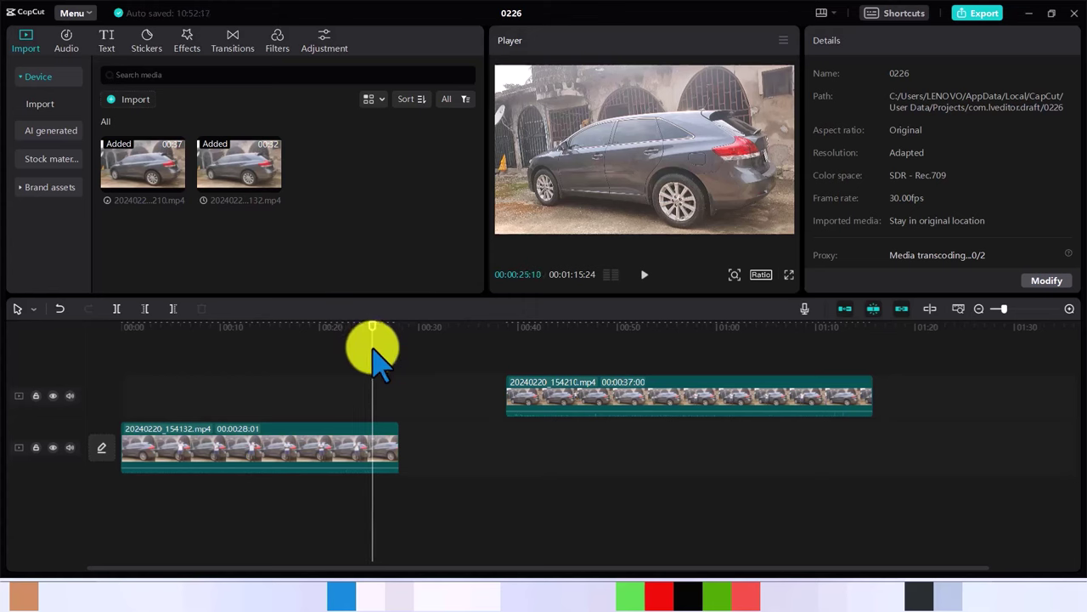
click(373, 457)
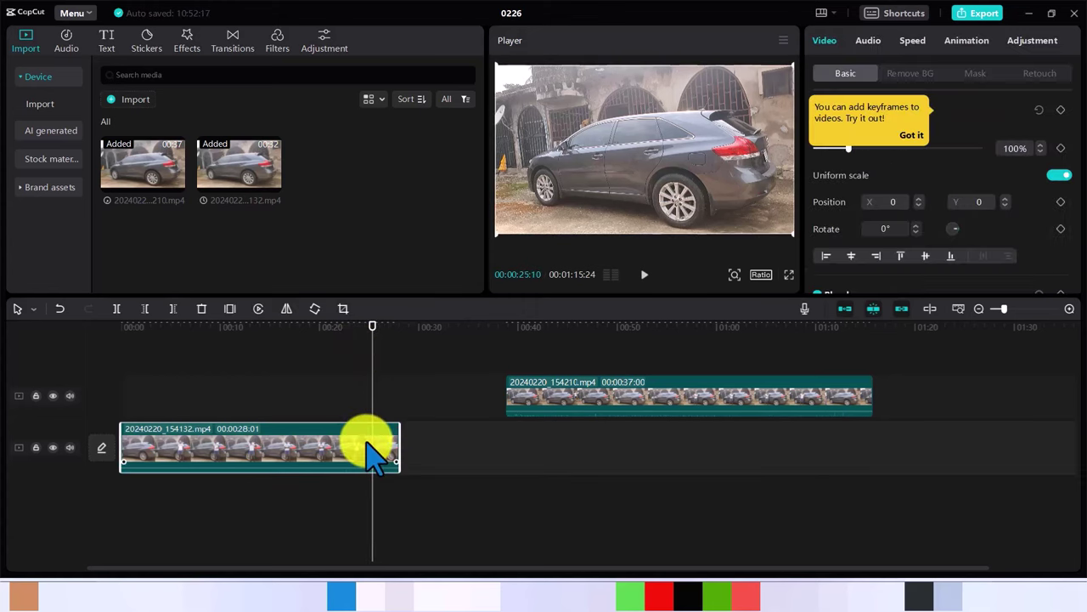
key(w)
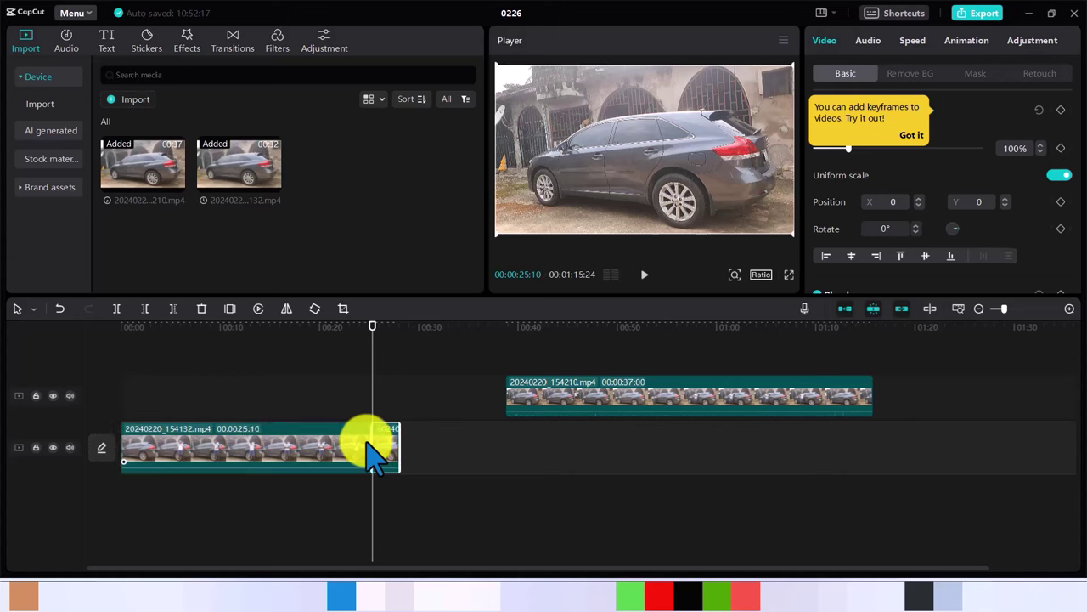
key(Delete)
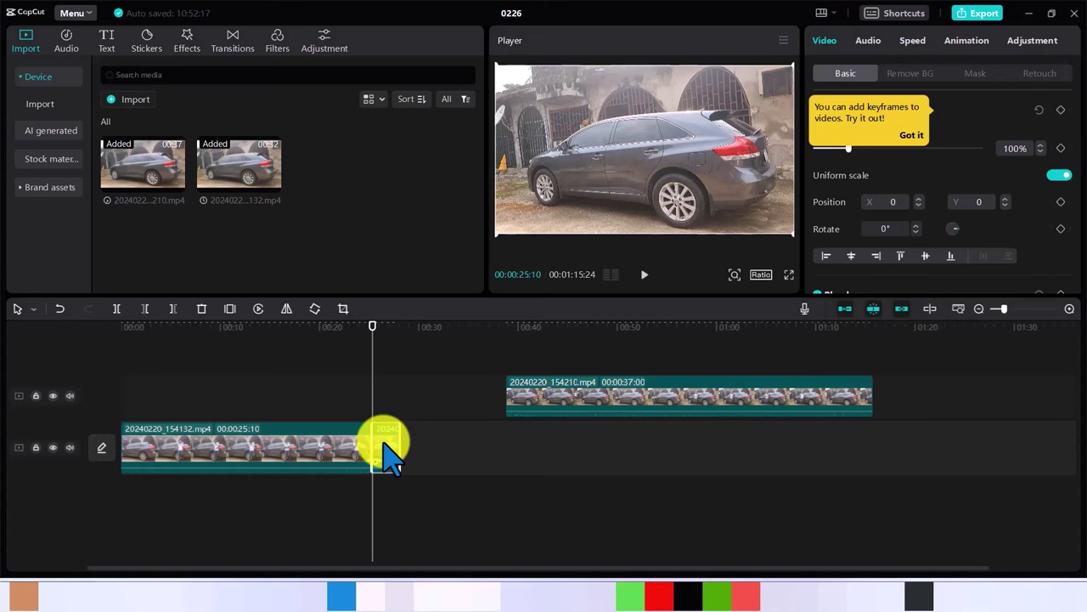
key(Delete)
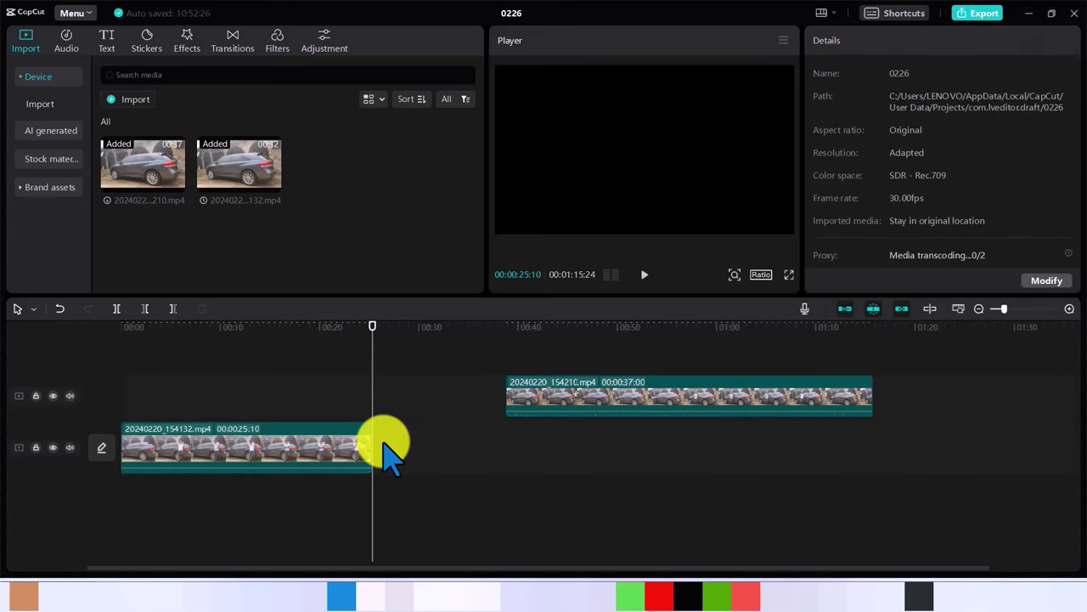
click(207, 456)
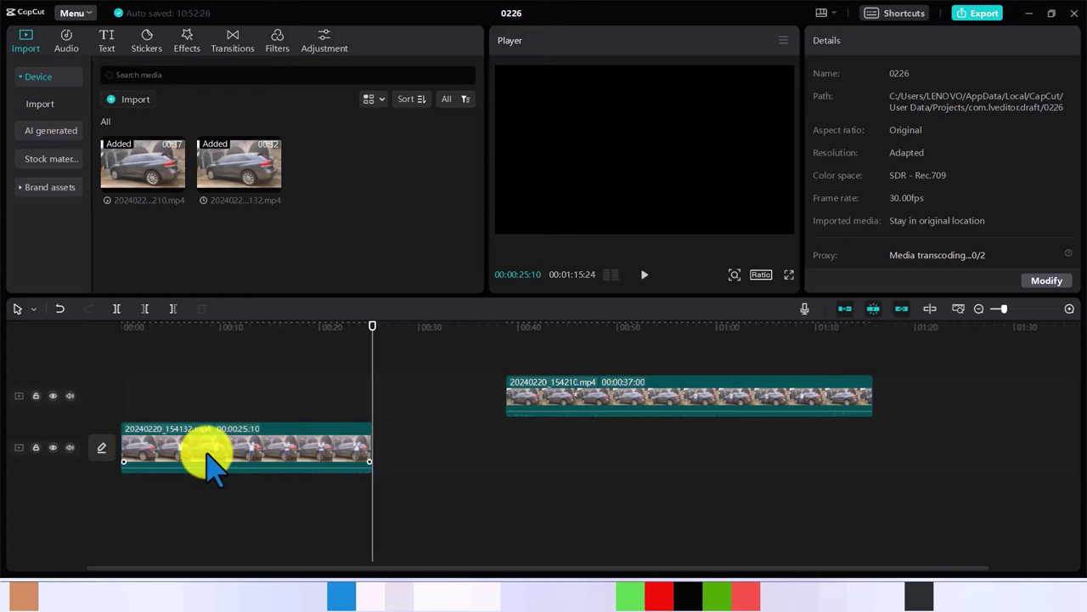
drag(207, 456, 456, 466)
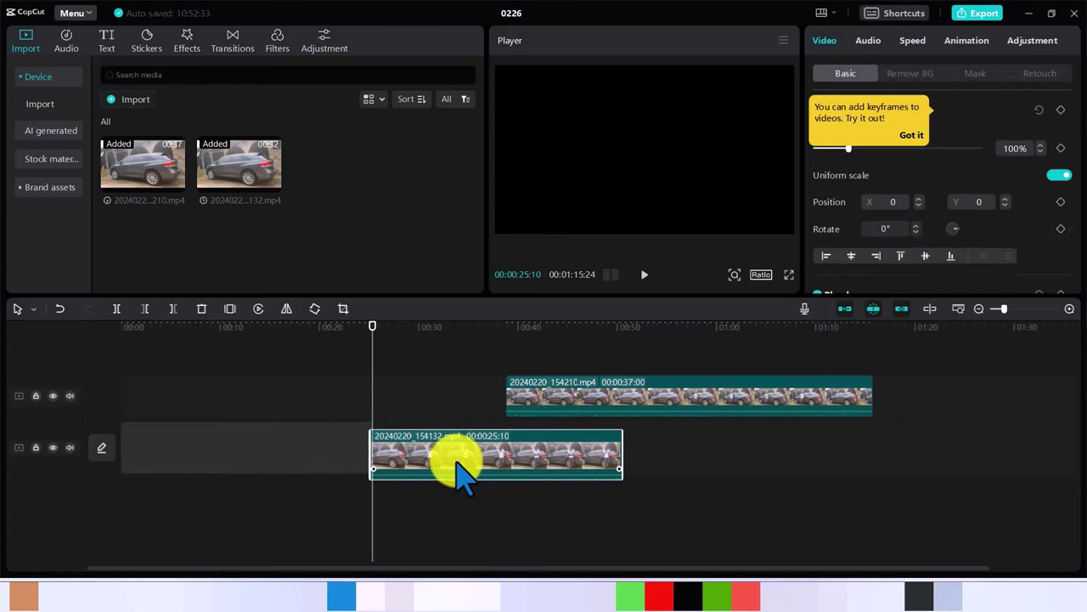
key(ctrl+z)
Move 20240220_154210.mp4 to the start of the timeline, directly above the trimmed main-track clip
drag(632, 401, 191, 424)
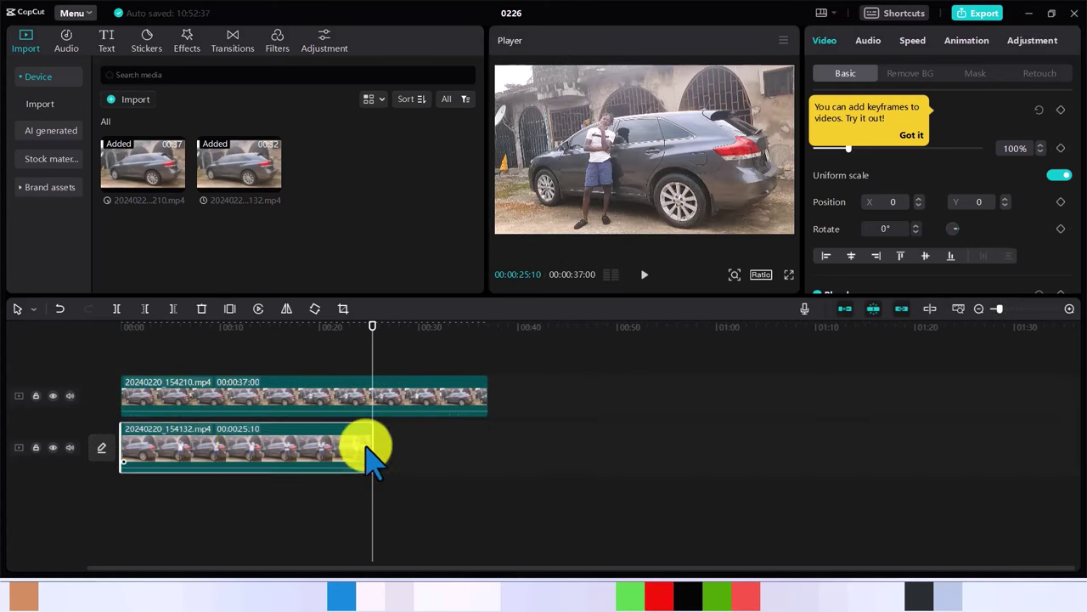
drag(364, 444, 406, 456)
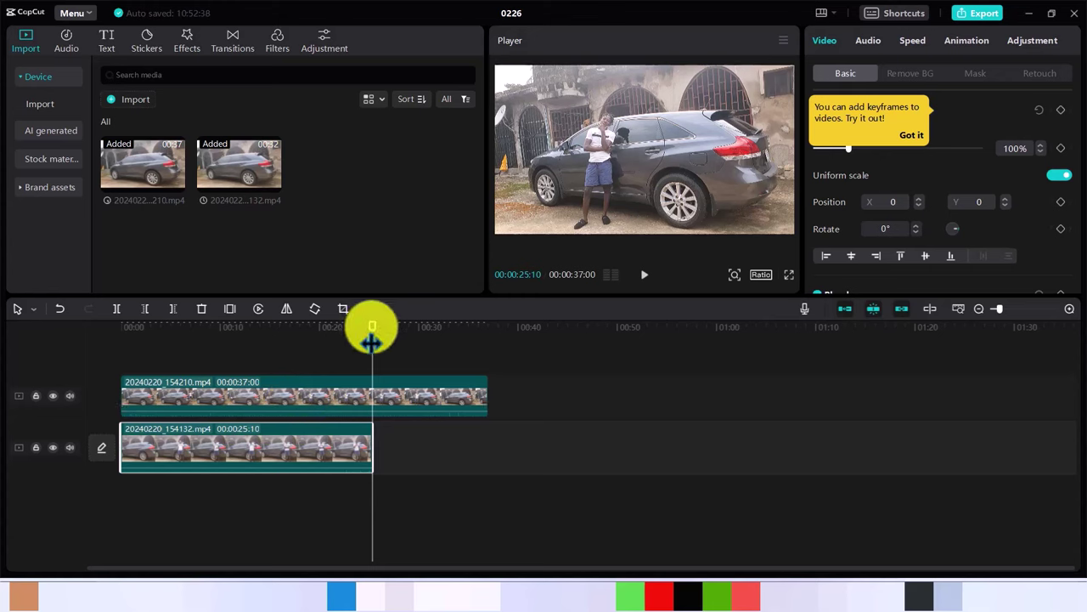
Split 20240220_154210.mp4 at 00:00:07:11 and delete the part before the cut
drag(372, 337, 177, 330)
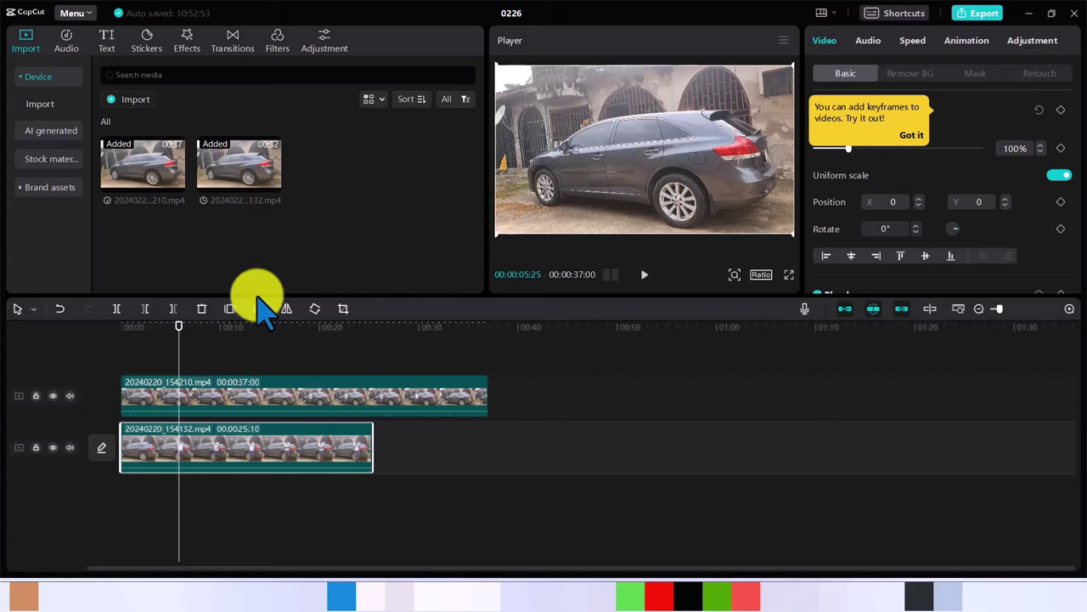
mouse_move(179, 338)
mouse_down()
mouse_move(266, 341)
mouse_move(194, 339)
mouse_up()
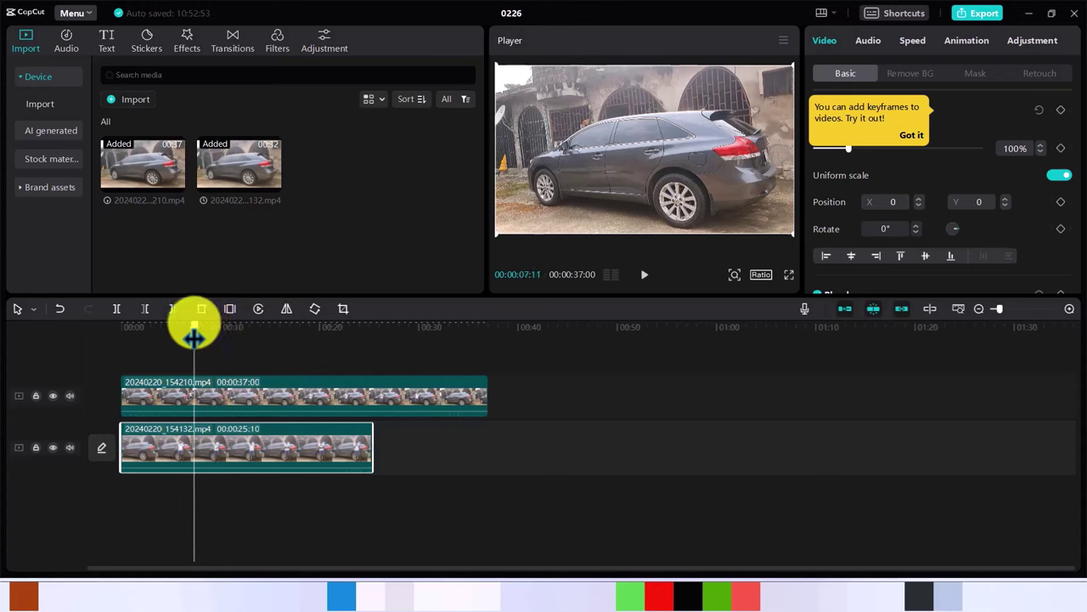
click(192, 411)
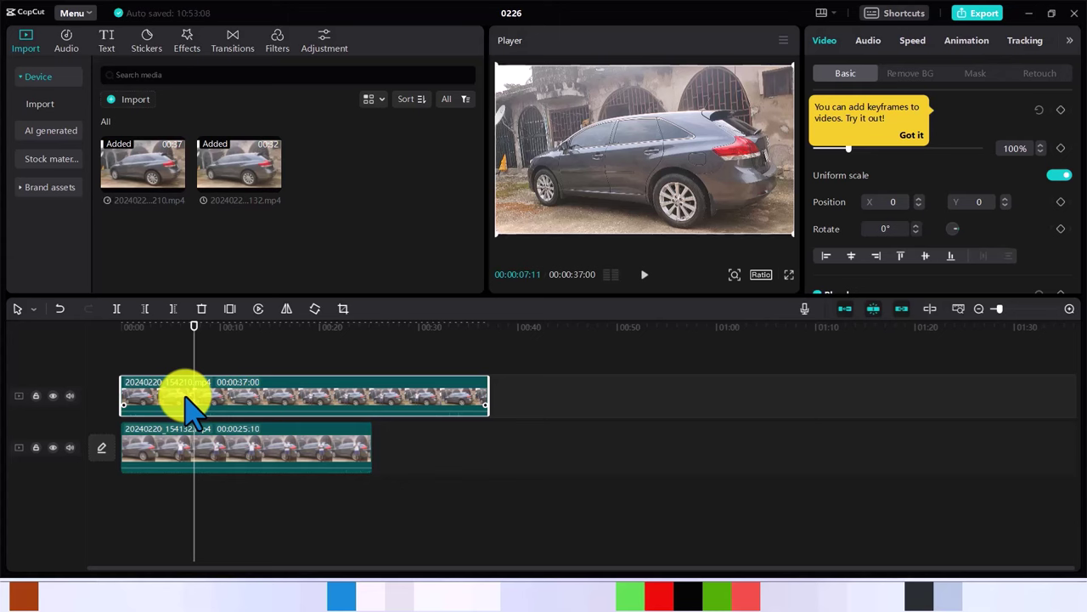
key(ctrl+b)
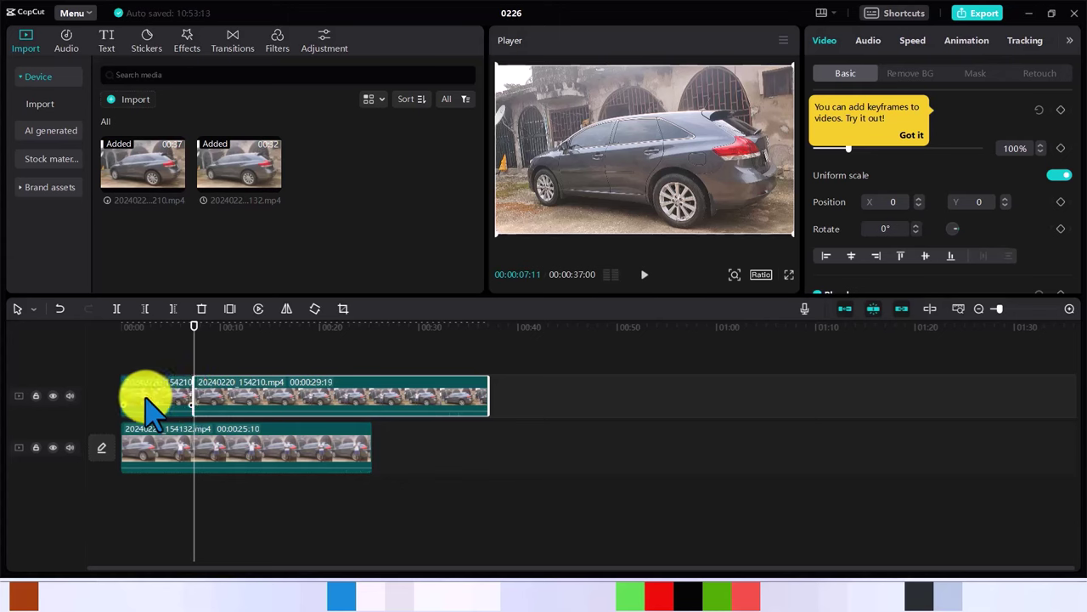
click(146, 408)
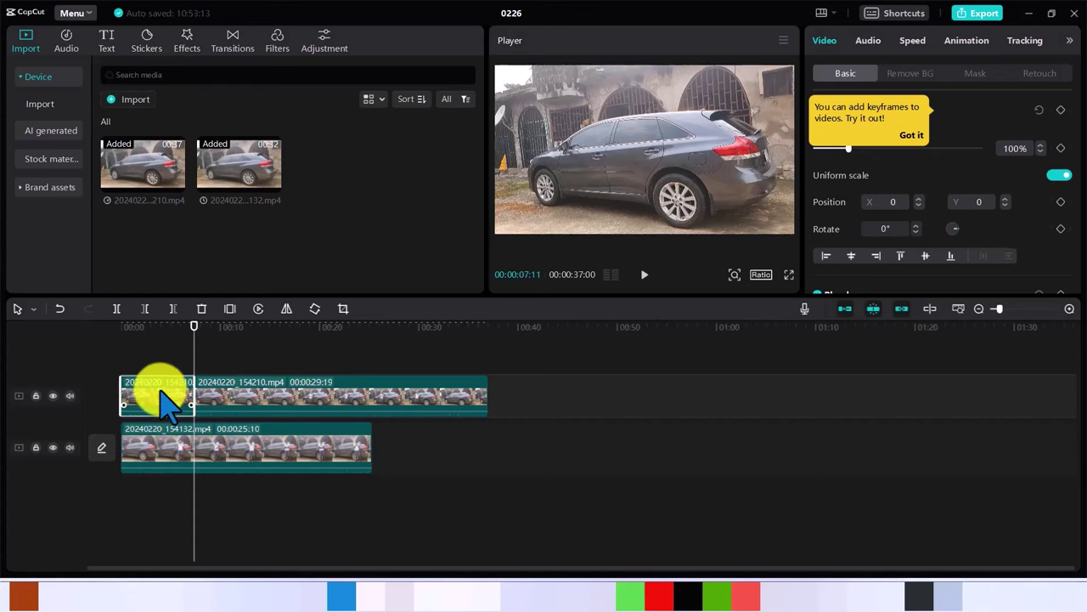
key(Delete)
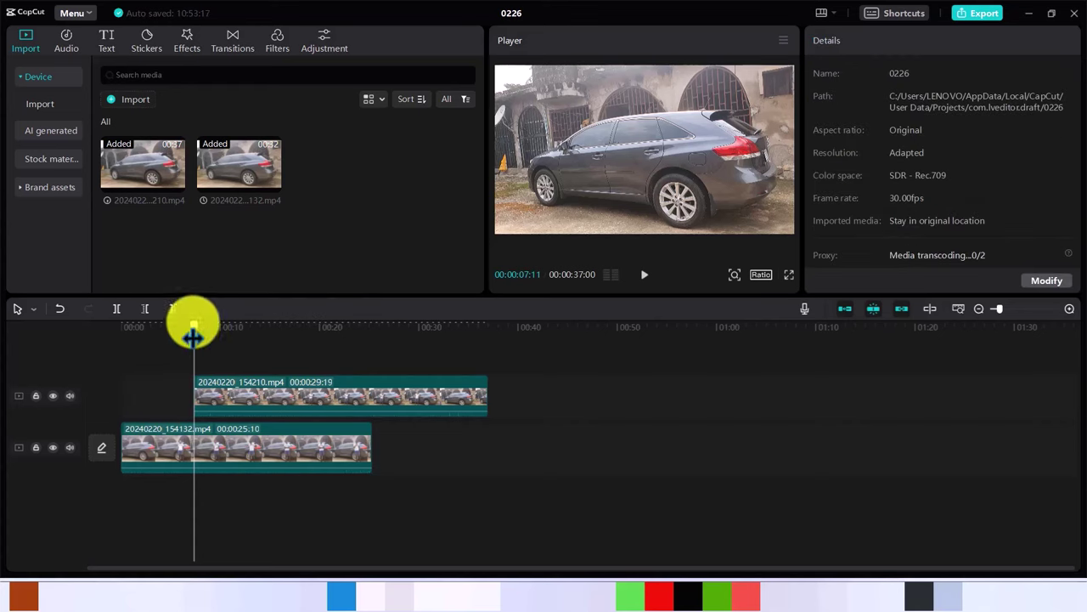
Move 20240220_154210.mp4 to the start of the timeline, then split it at 00:00:25:10 and delete the part after the cut
drag(193, 337, 434, 342)
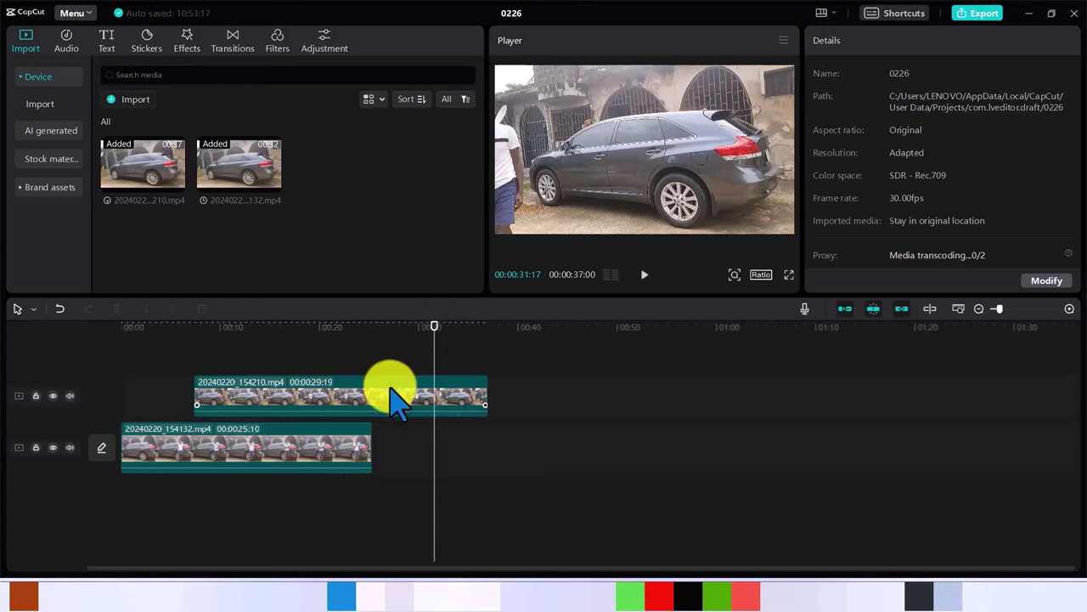
drag(391, 384, 289, 394)
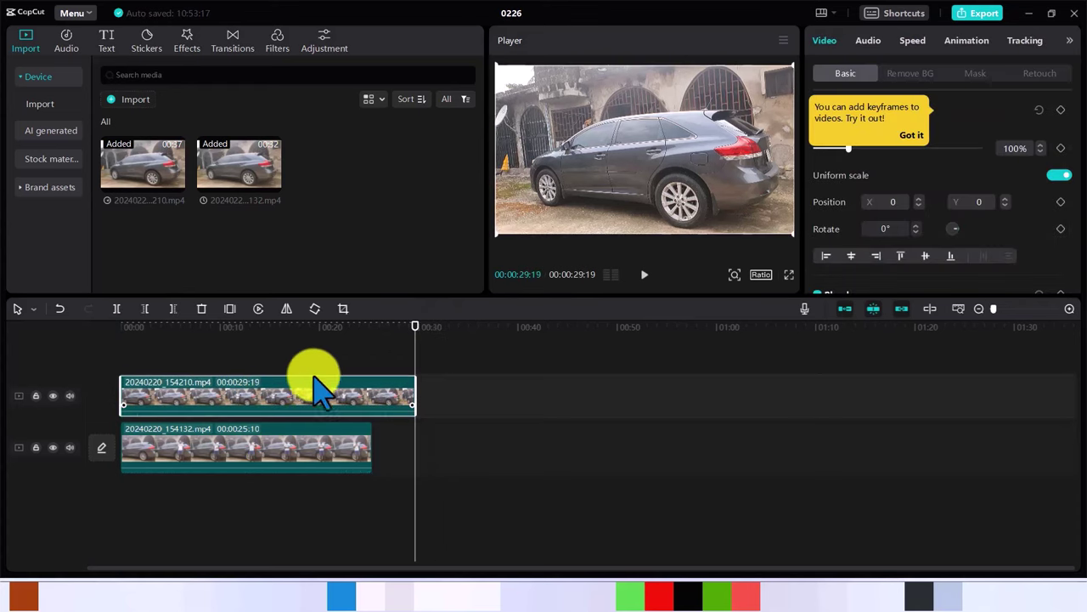
drag(415, 339, 387, 403)
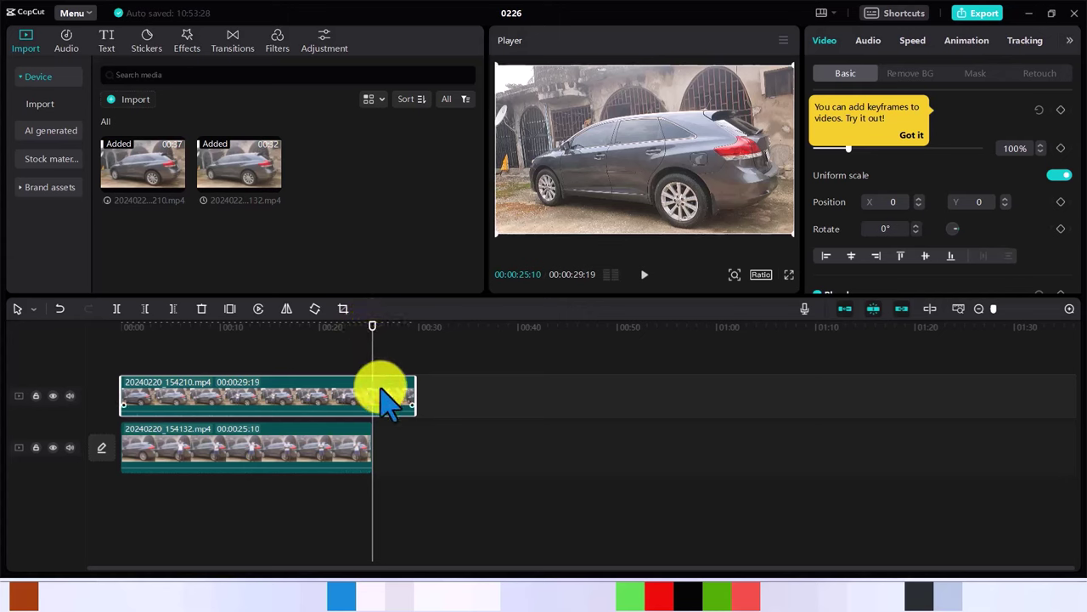
key(ctrl+b)
click(387, 403)
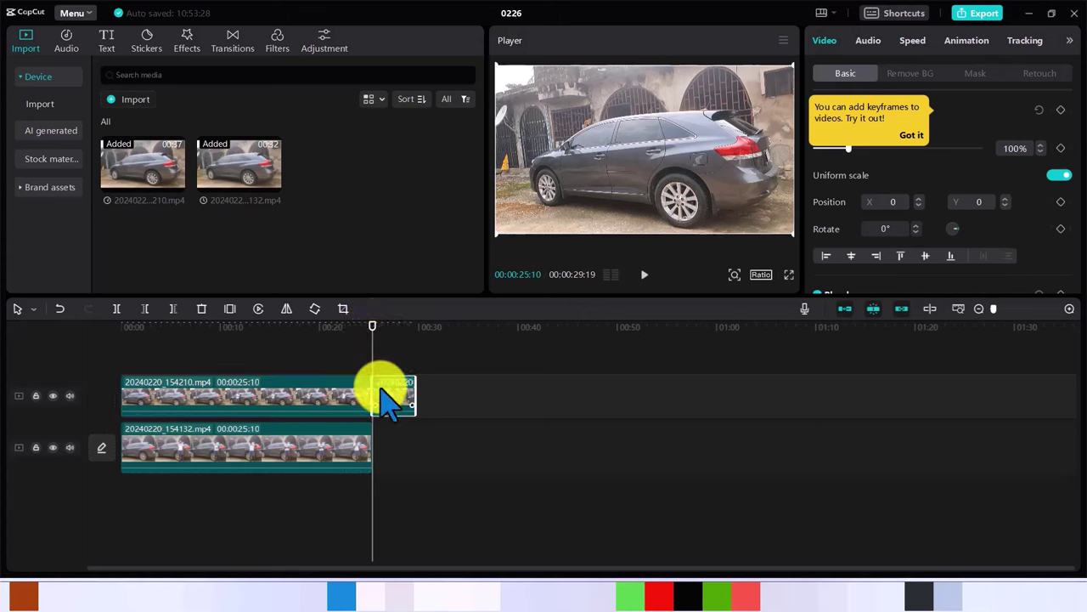
key(Delete)
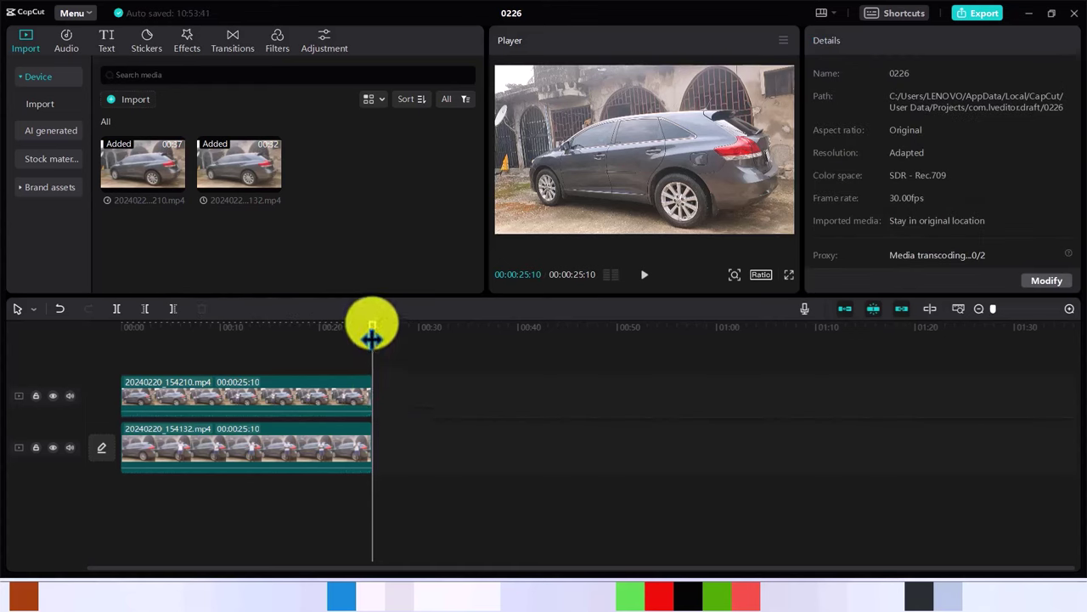
Apply a Horizontal mask to the main-track clip 20240220_154132.mp4 and rotate its dividing line to roughly vertical
drag(371, 333, 251, 340)
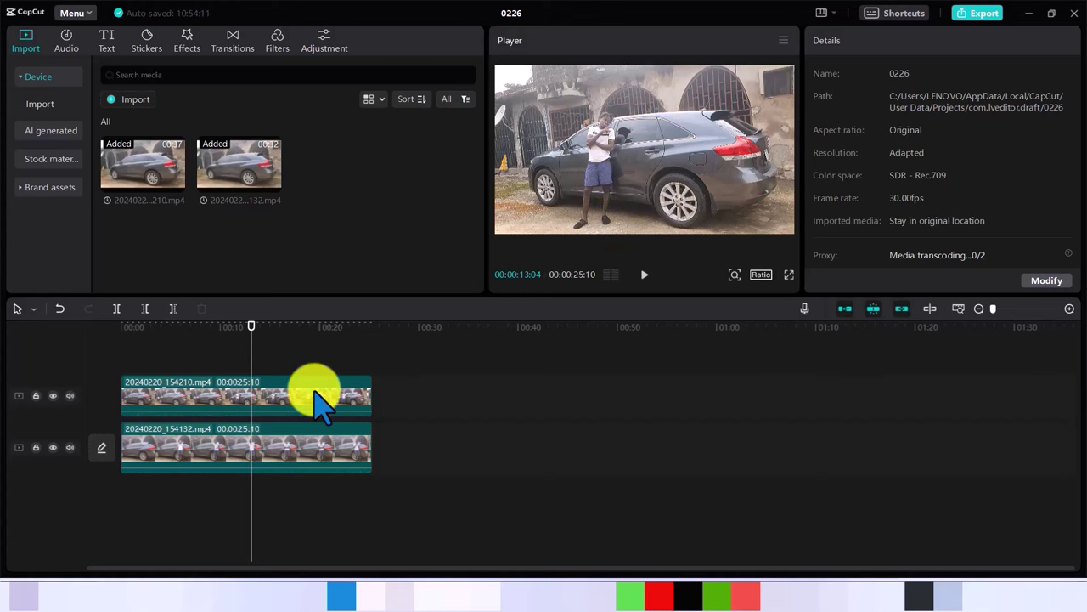
click(284, 454)
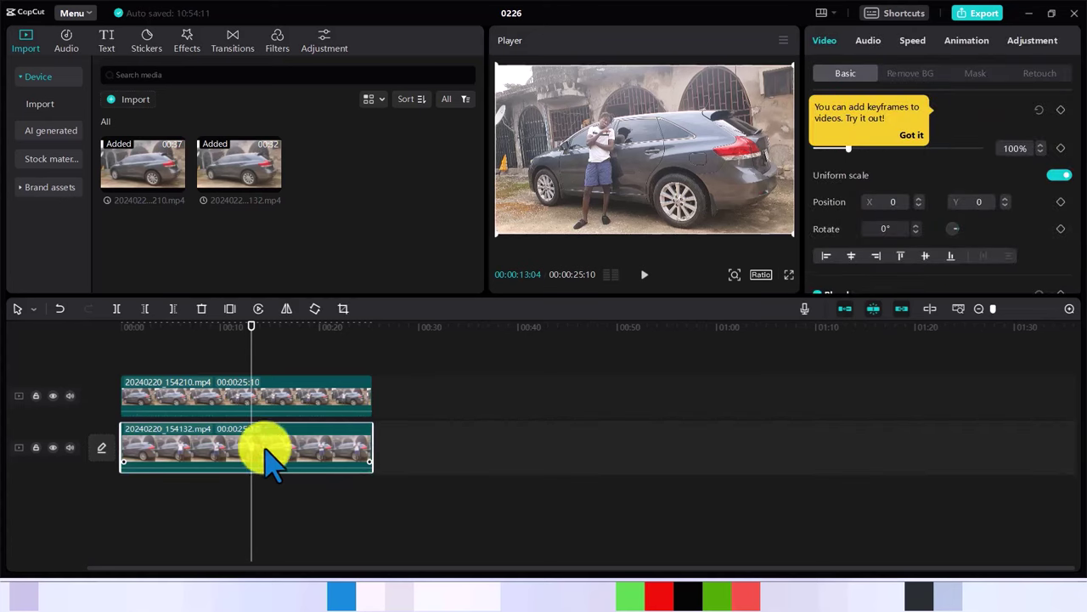
click(916, 134)
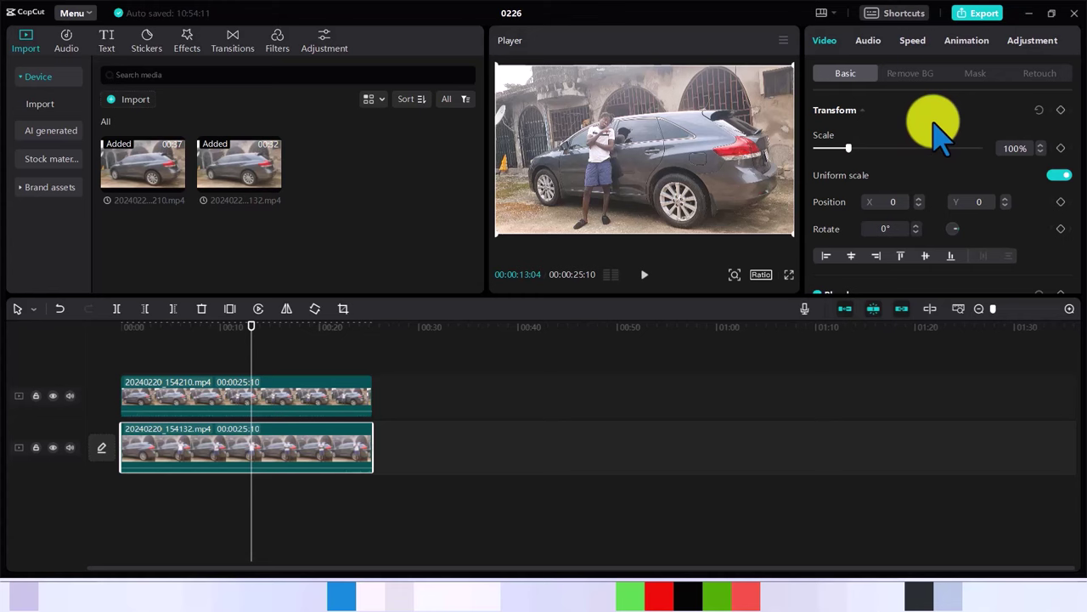
click(975, 73)
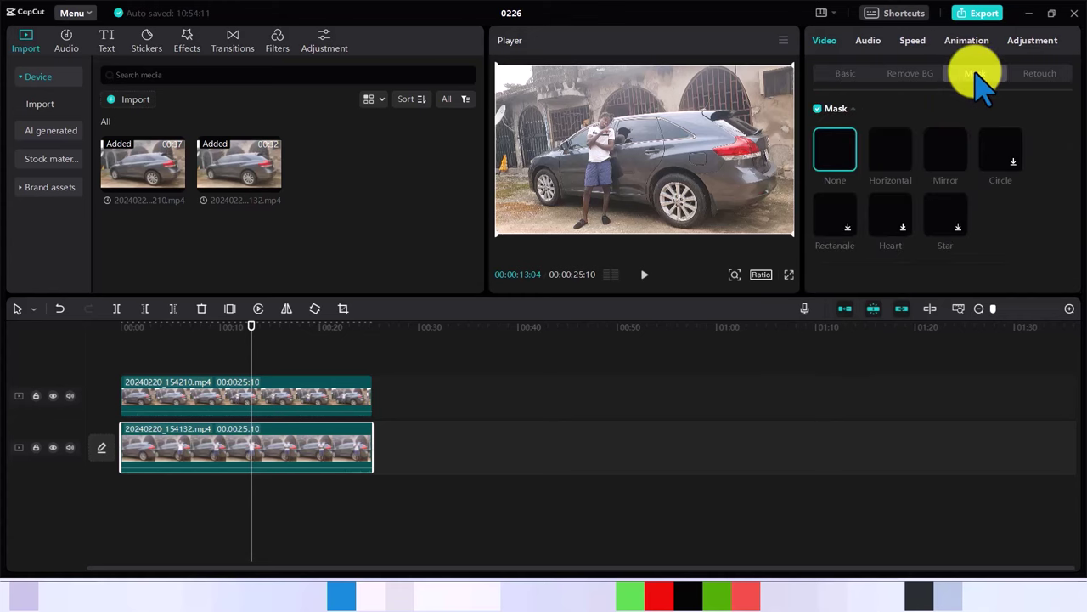
click(892, 161)
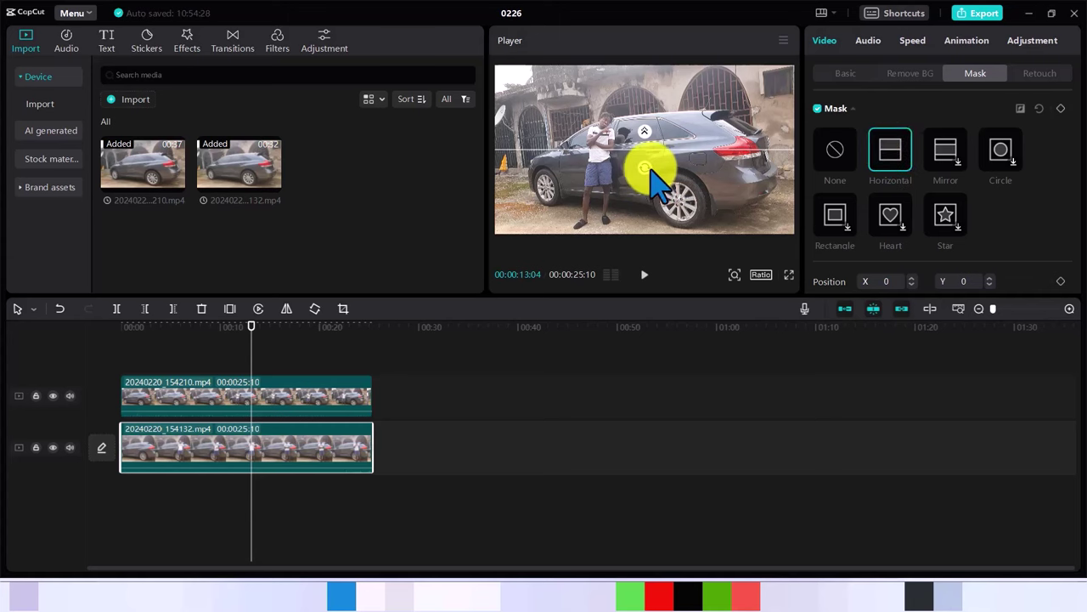
drag(648, 168, 681, 146)
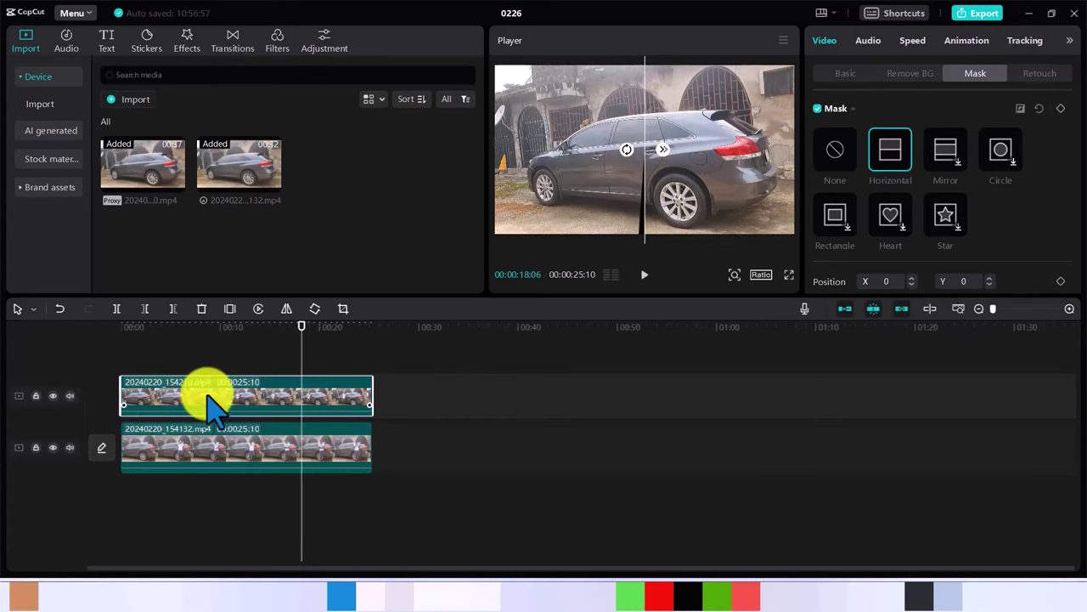
Move 20240220_154210.mp4 clear of the main-track clip and rotate the mask on 20240220_154132.mp4 to a vertical line revealing its right half
drag(194, 408, 466, 409)
click(325, 446)
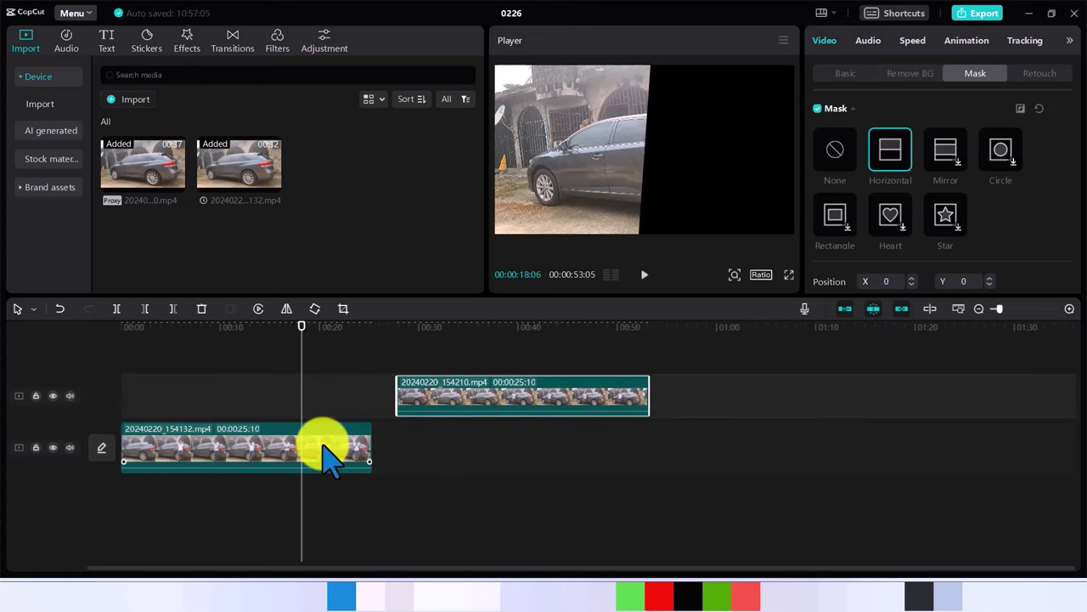
click(248, 450)
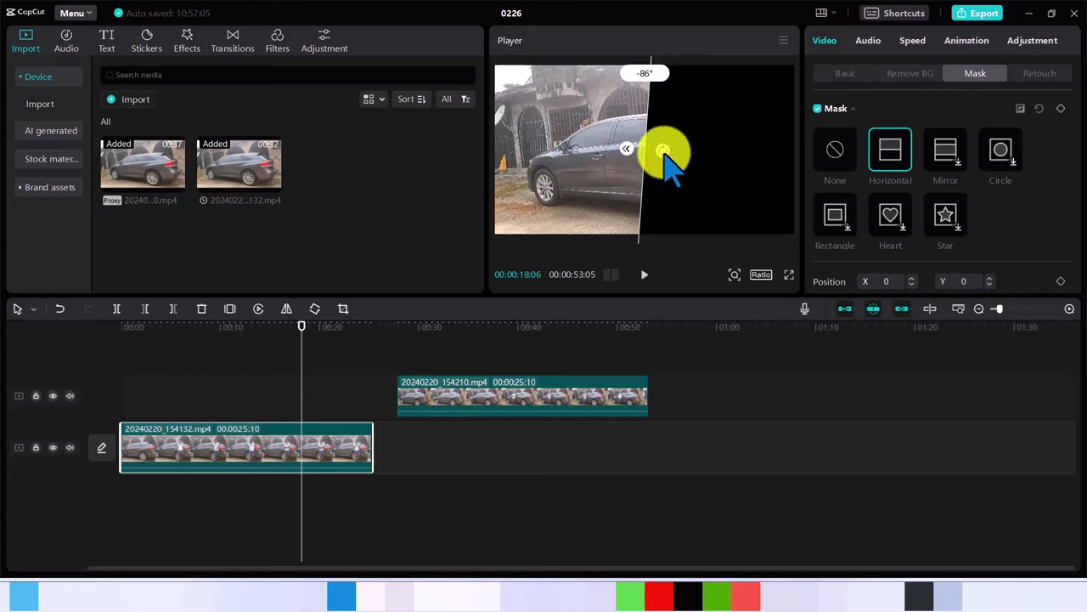
drag(664, 154, 628, 151)
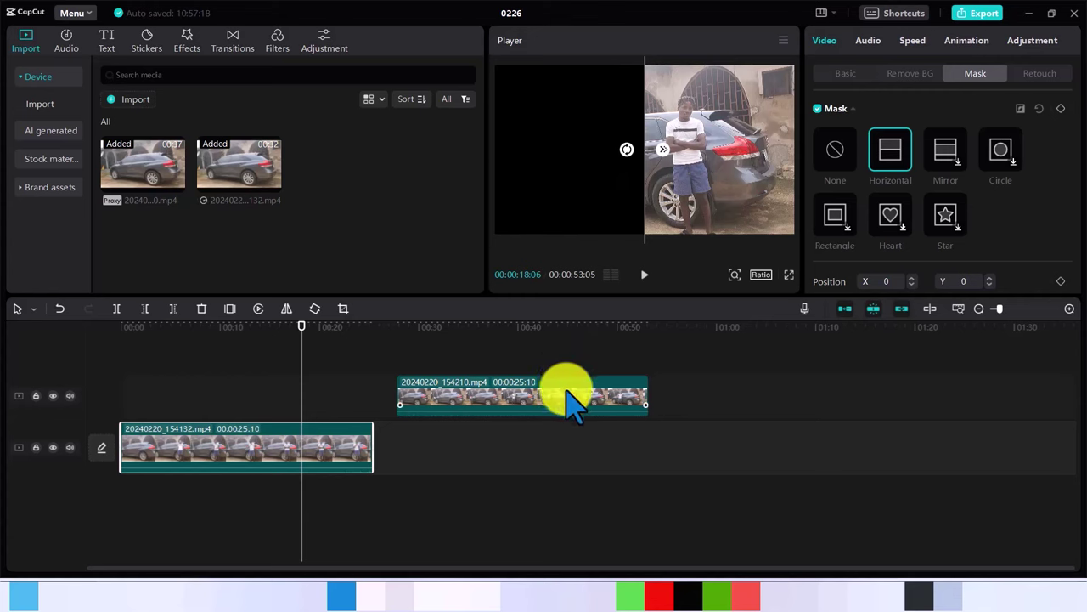
Return 20240220_154210.mp4 to the timeline start above 20240220_154132.mp4 and rotate its Horizontal mask to -450° to reveal its left half
drag(575, 395, 270, 404)
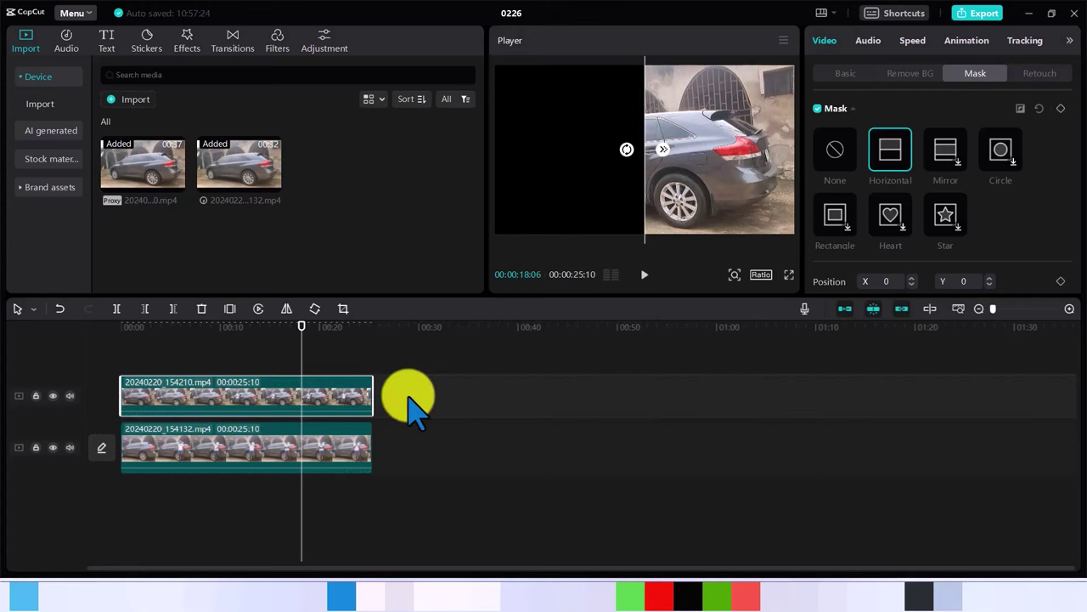
drag(626, 150, 713, 151)
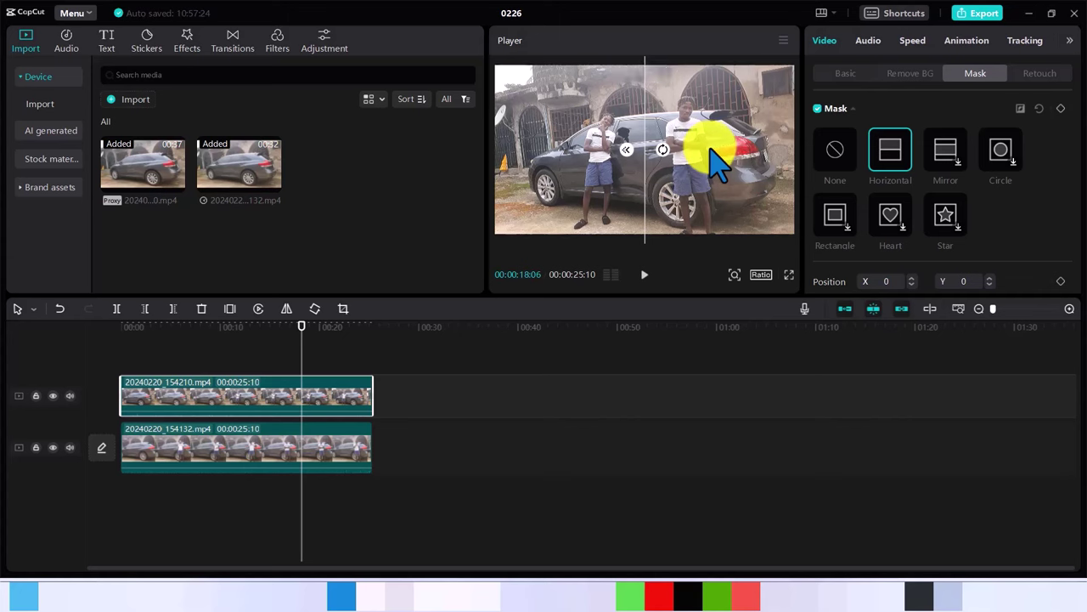
drag(662, 150, 666, 150)
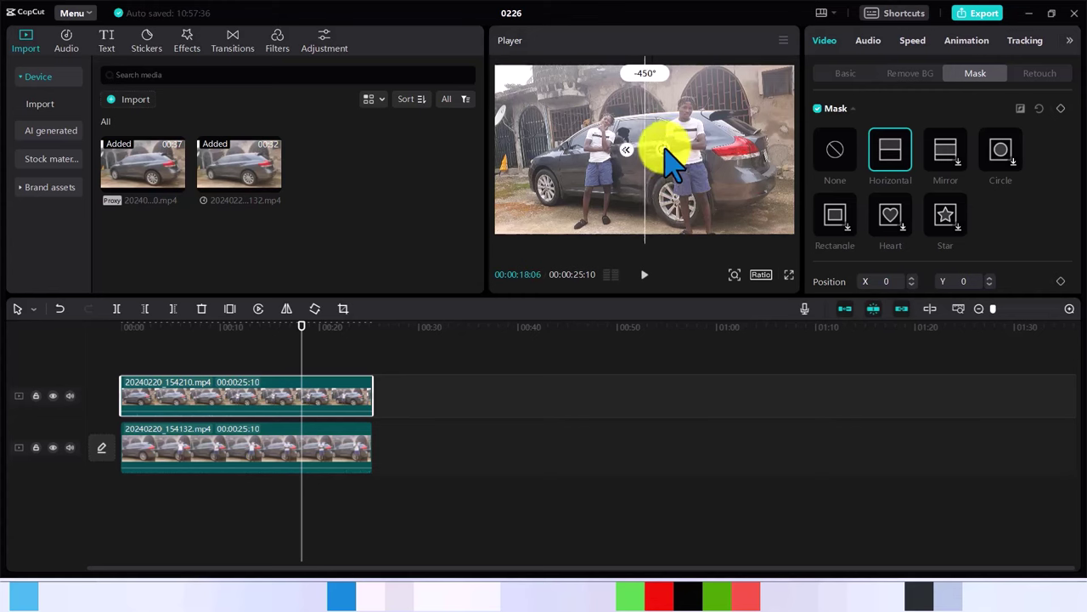
click(566, 365)
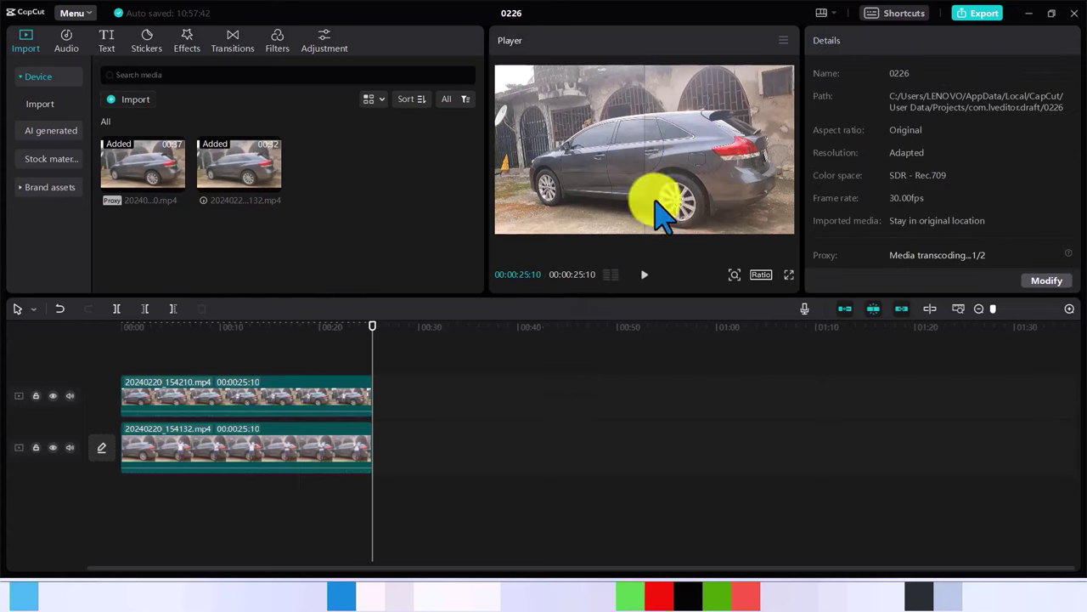
Examine the vertical seam between the two masked clips at several frames in the last part of the timeline
click(289, 406)
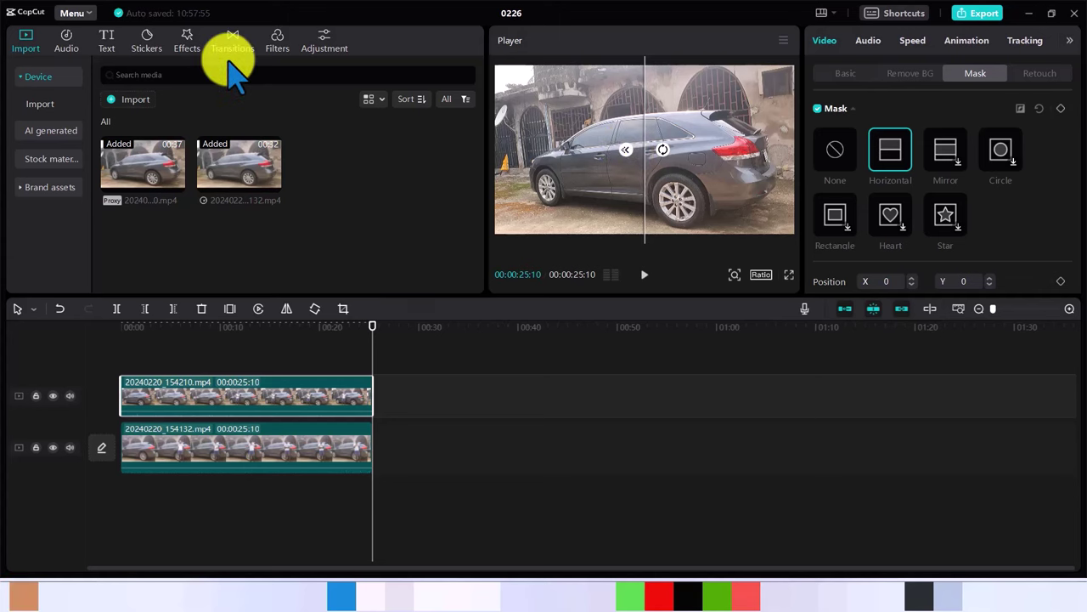
drag(372, 325, 329, 335)
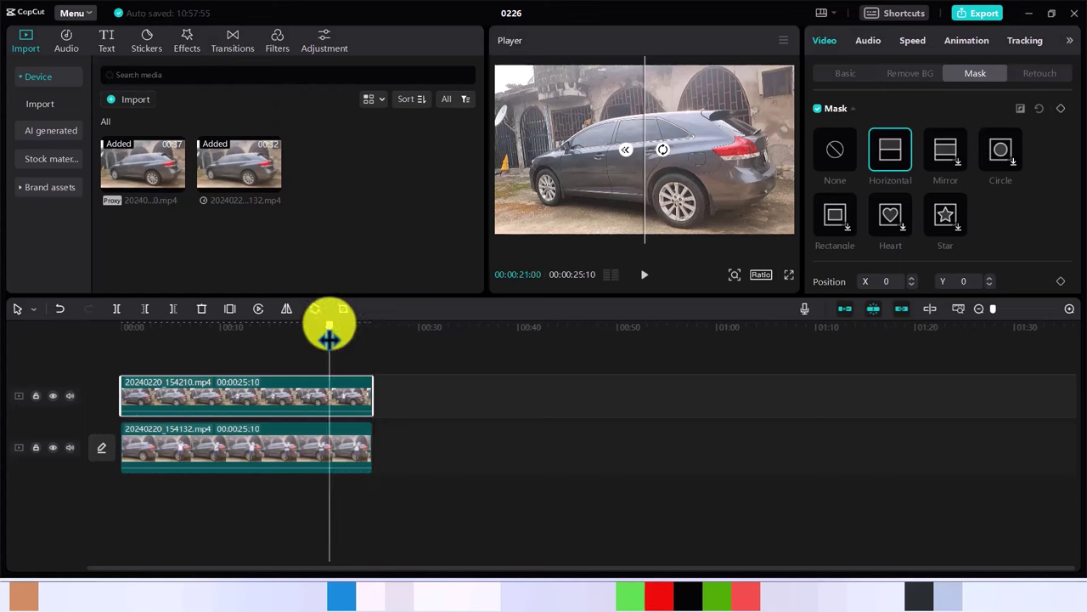
click(516, 365)
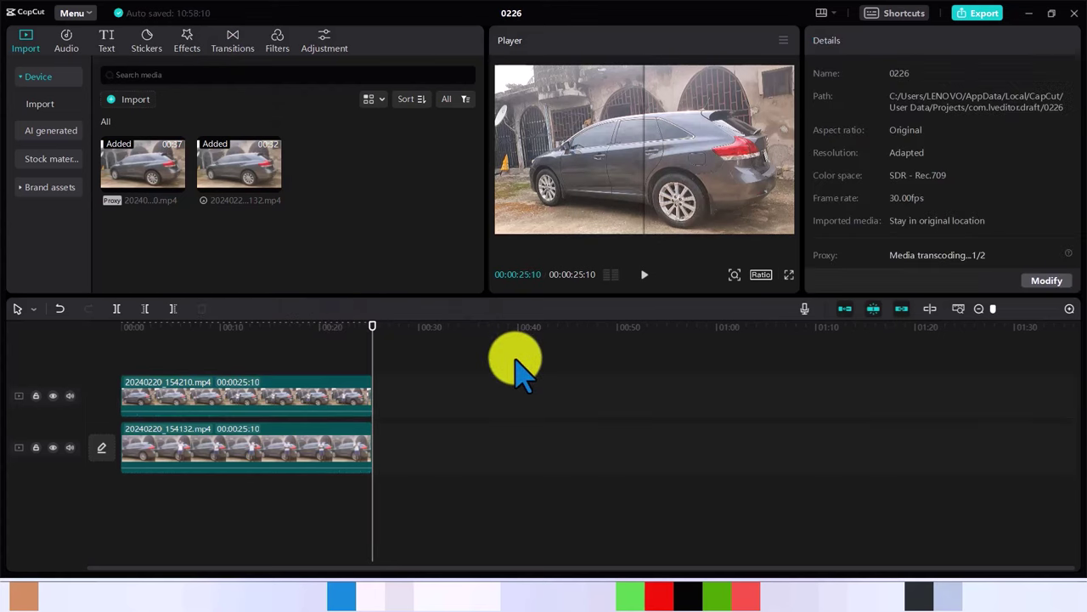
click(325, 400)
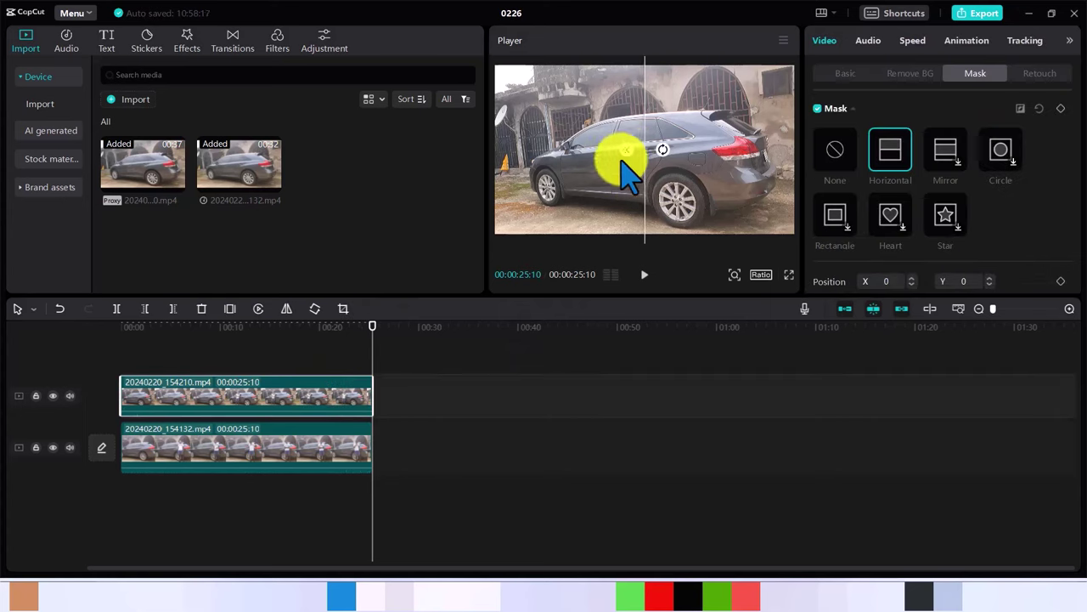
click(310, 450)
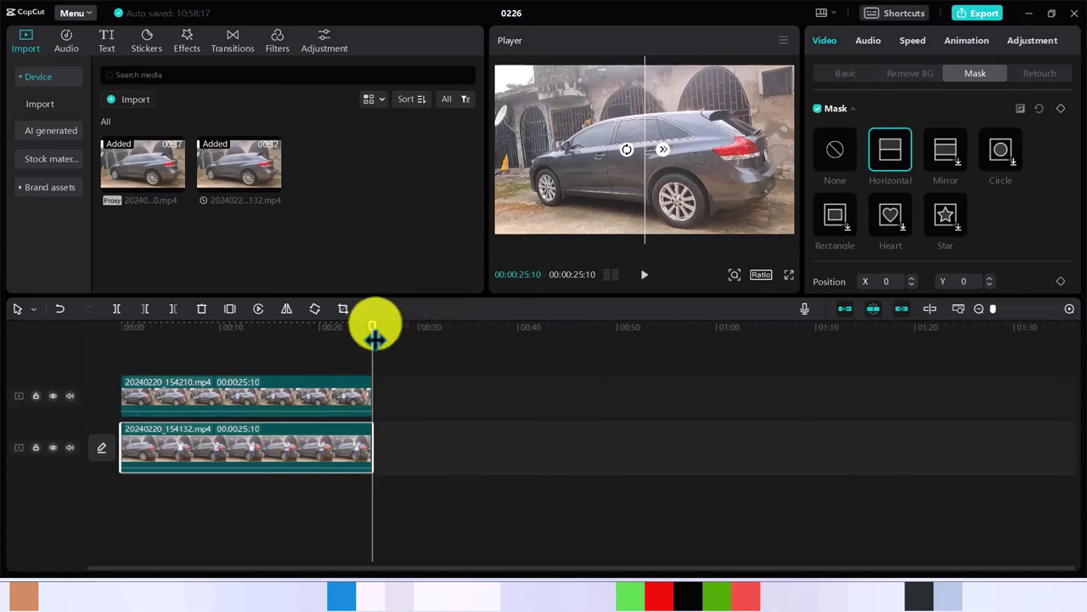
drag(367, 323, 361, 327)
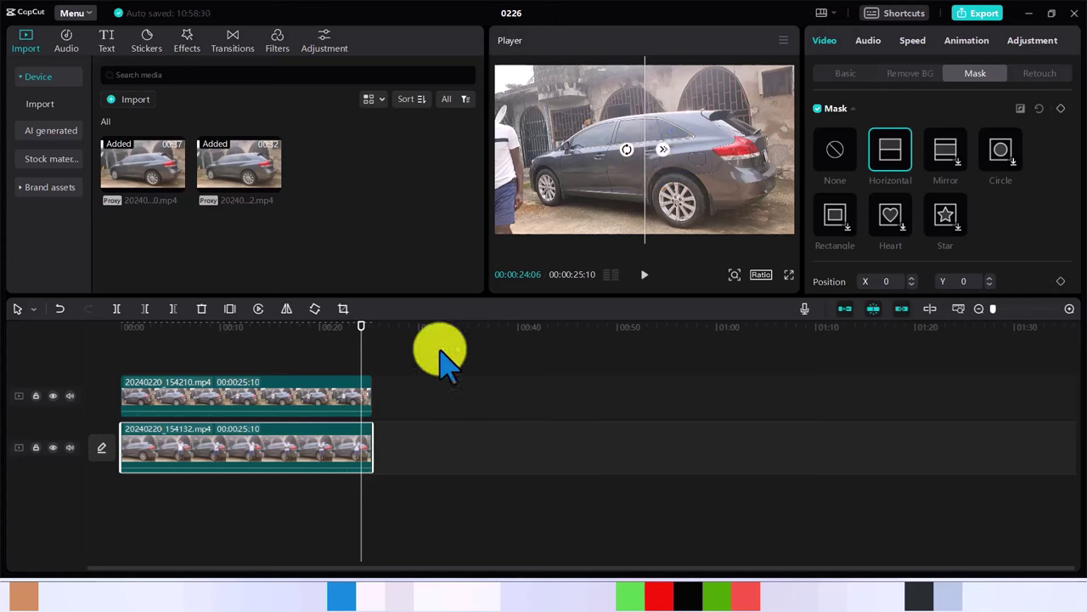
drag(344, 339, 309, 323)
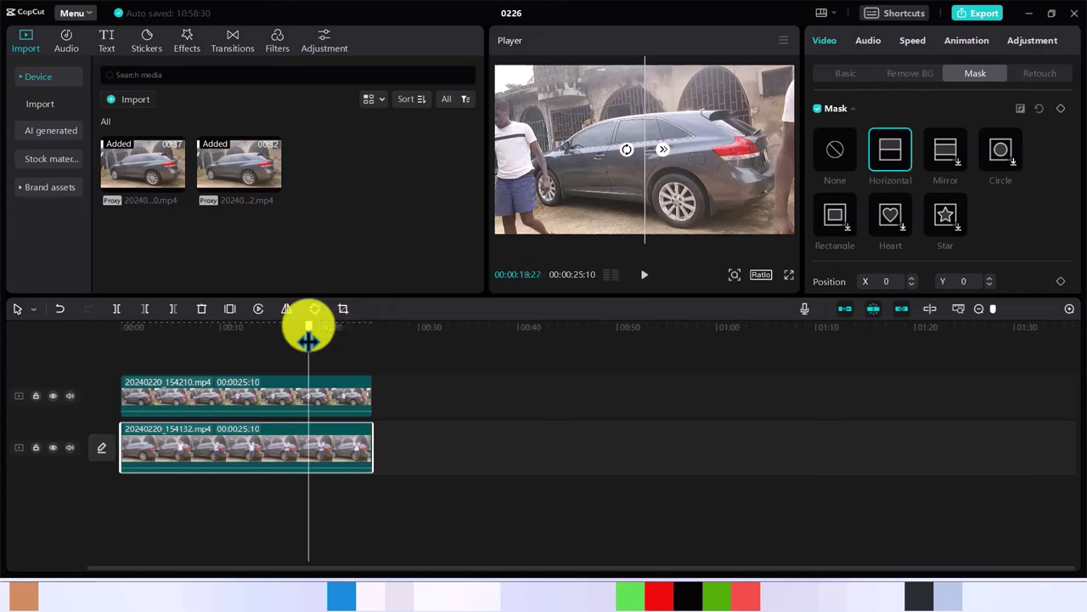
click(334, 349)
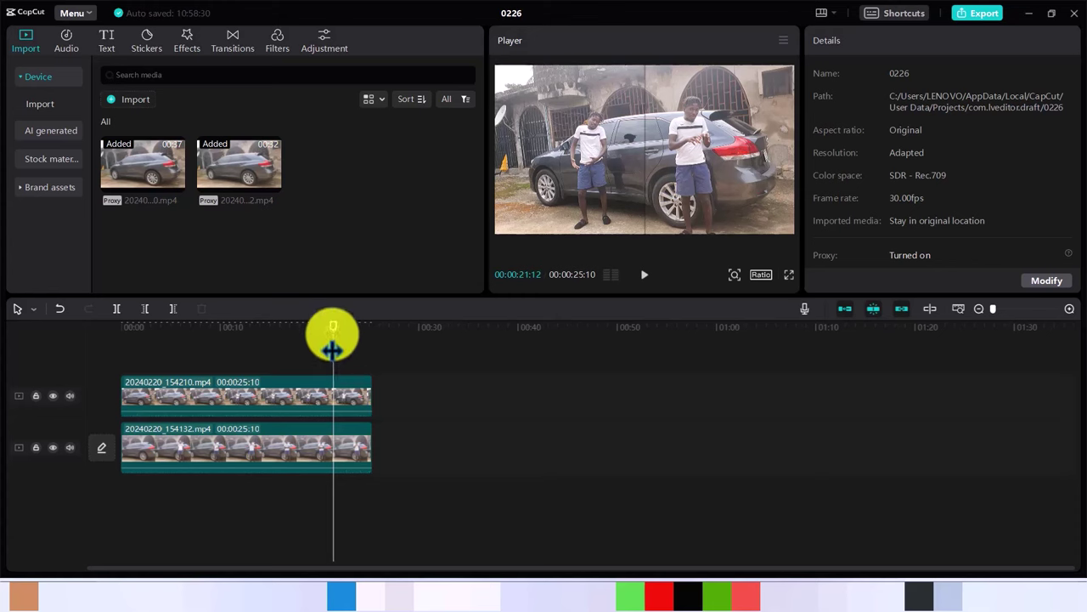
Feather the mask edges of both 20240220_154132.mp4 and 20240220_154210.mp4 to soften the vertical seam
click(334, 404)
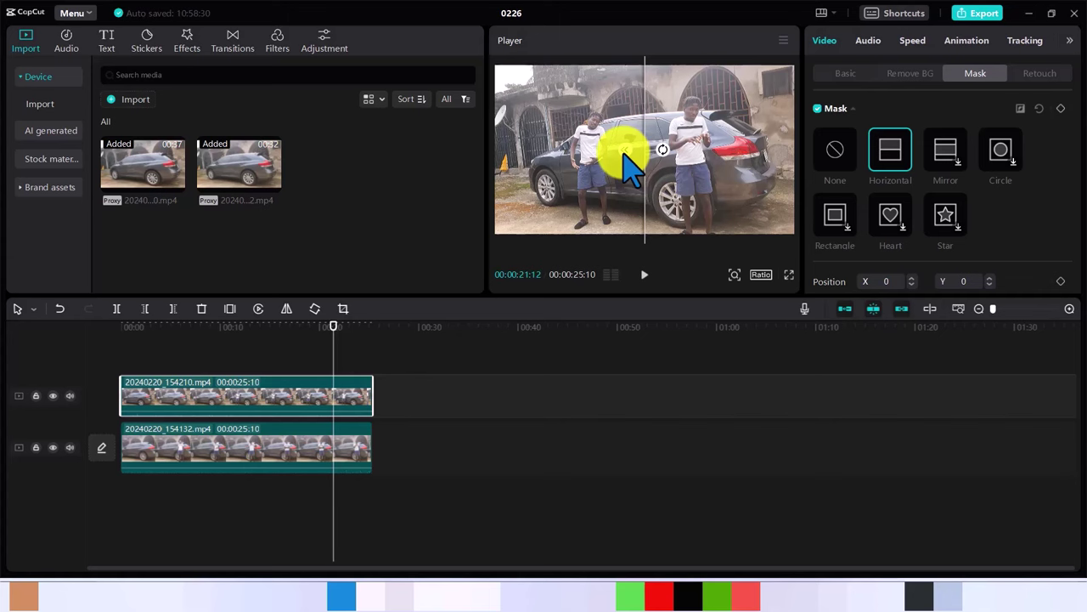
click(316, 444)
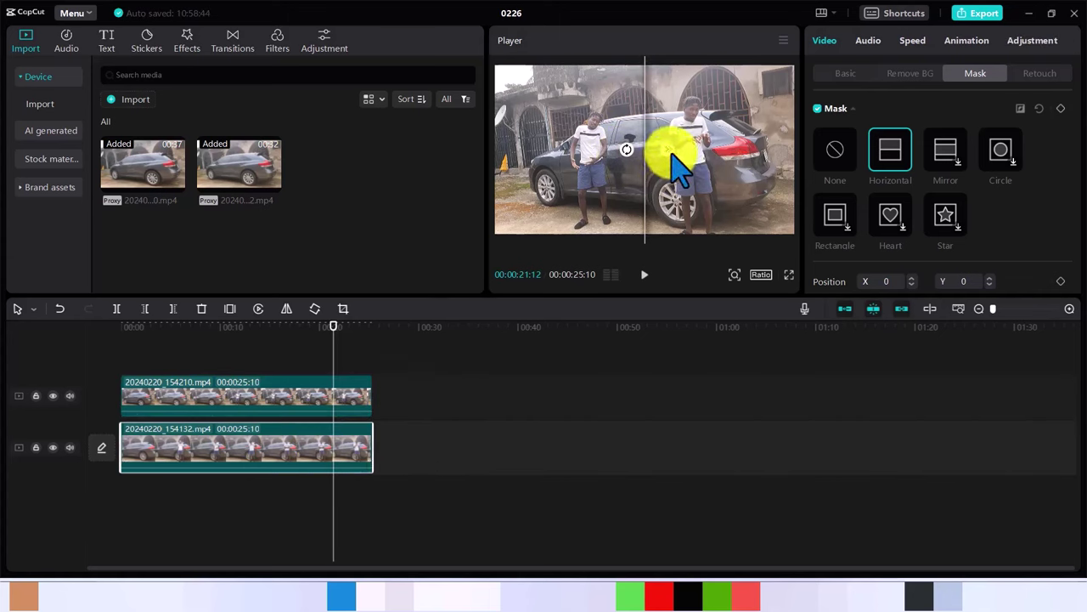
drag(666, 157, 754, 158)
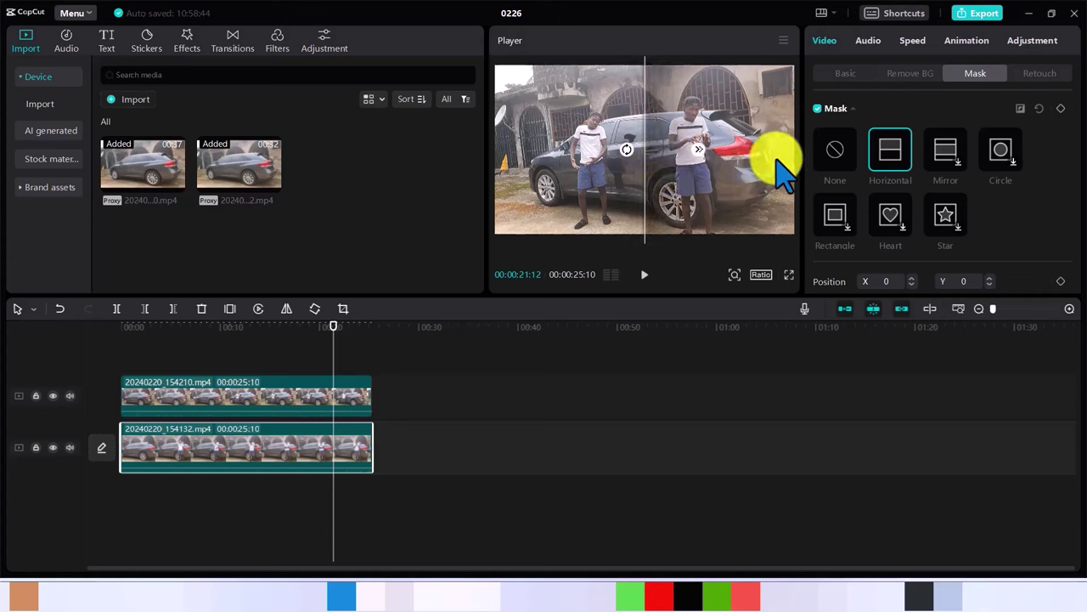
click(255, 393)
drag(634, 149, 559, 148)
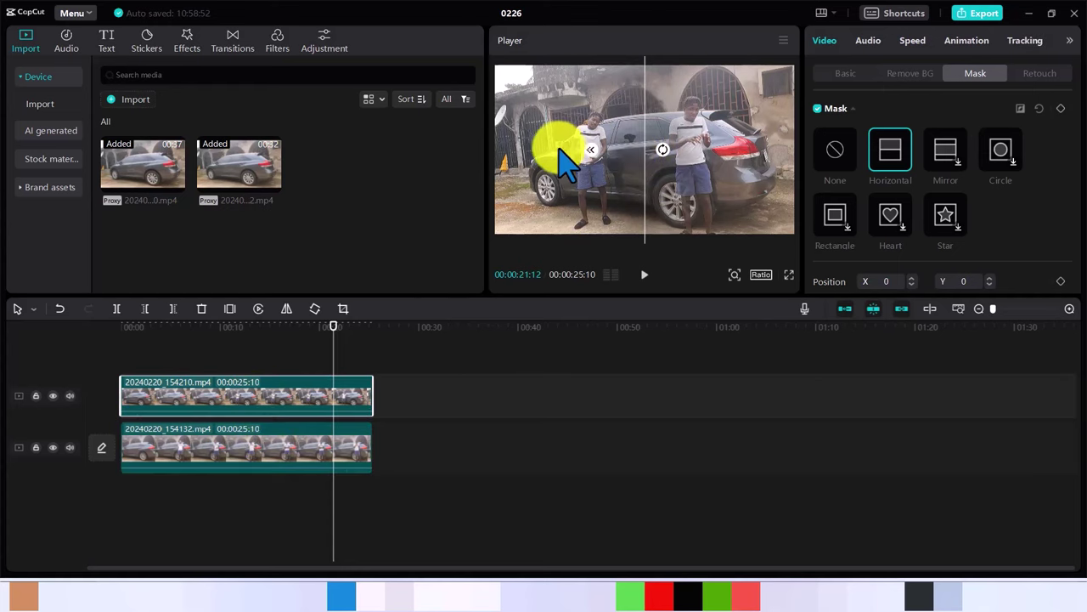
click(405, 353)
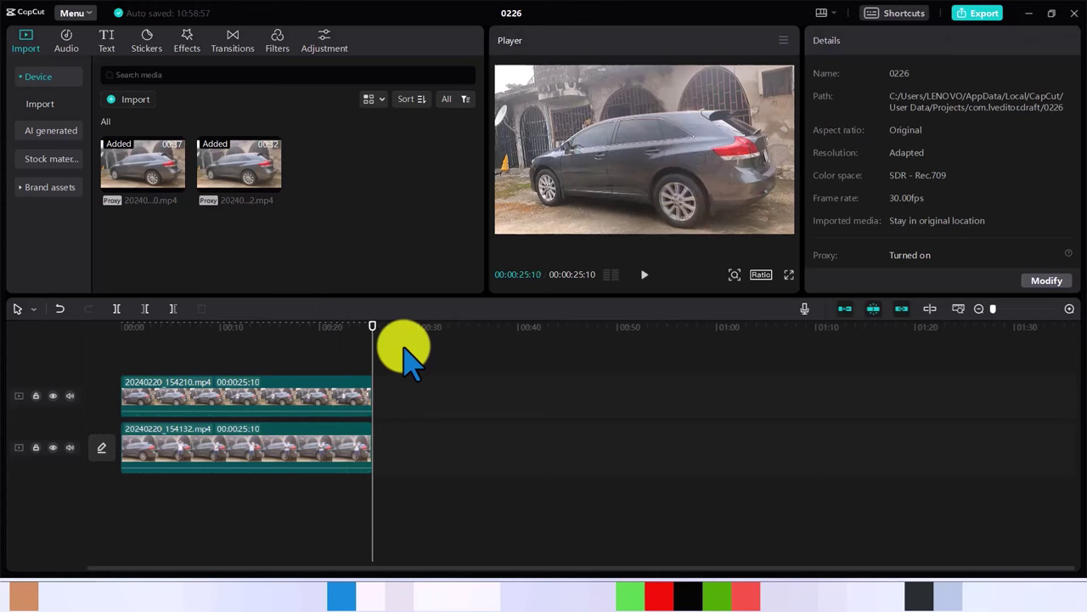
Scrub from the start of the timeline to 00:00:15:09 and examine how the two feathered clips blend
drag(374, 328, 110, 344)
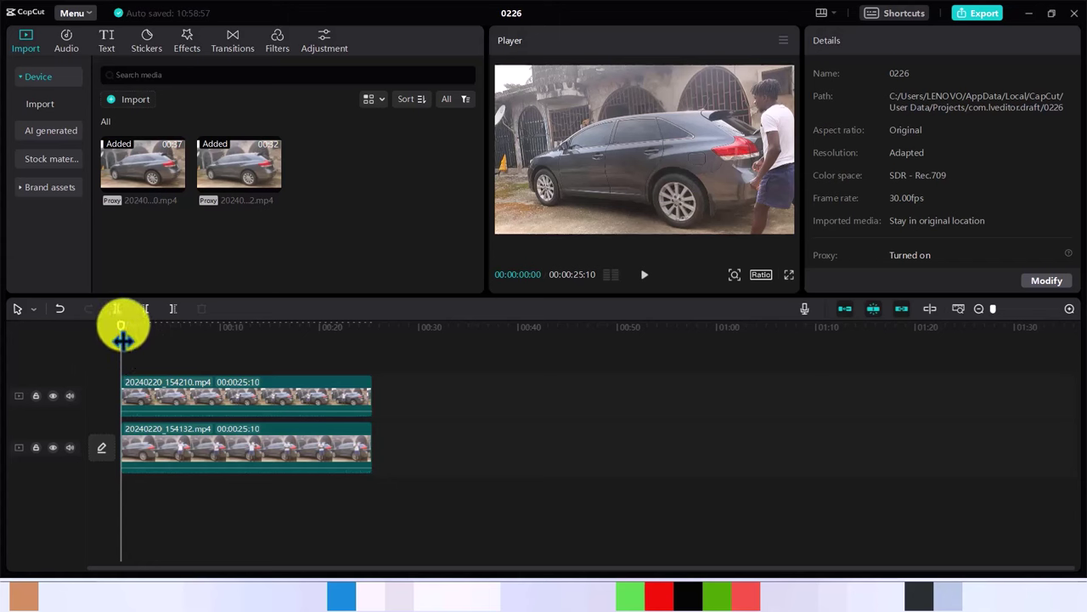
mouse_move(120, 338)
mouse_down()
mouse_move(161, 324)
mouse_move(119, 324)
mouse_move(110, 336)
mouse_up()
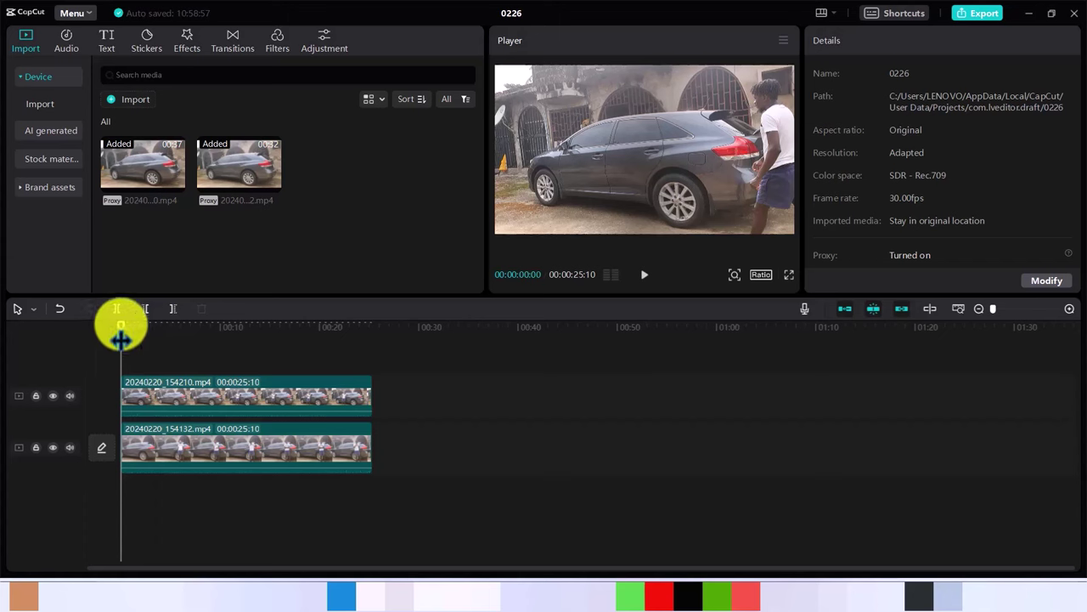
drag(121, 319, 273, 340)
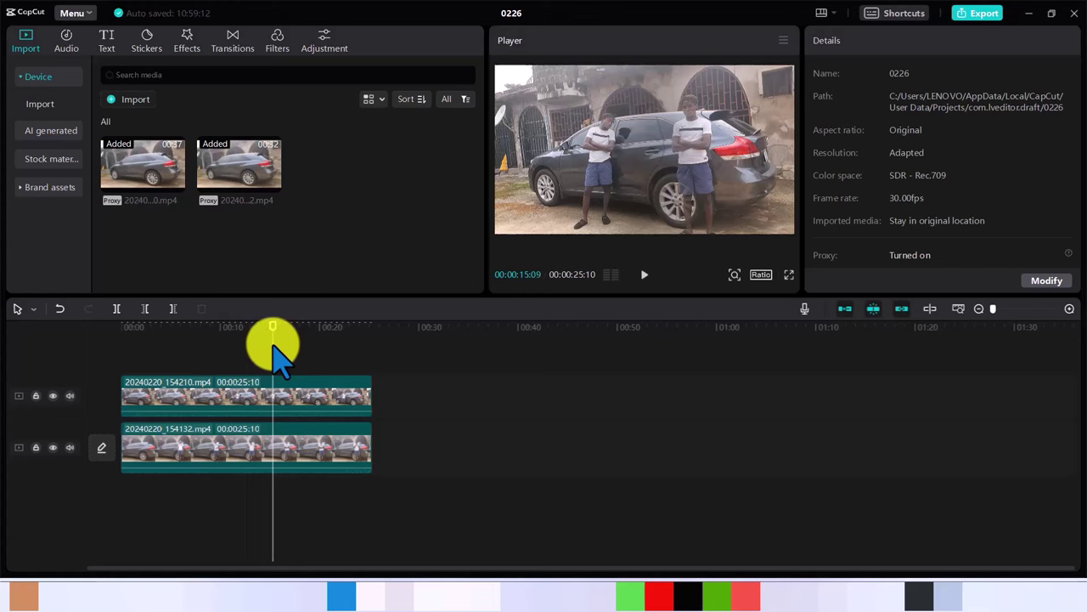
click(301, 394)
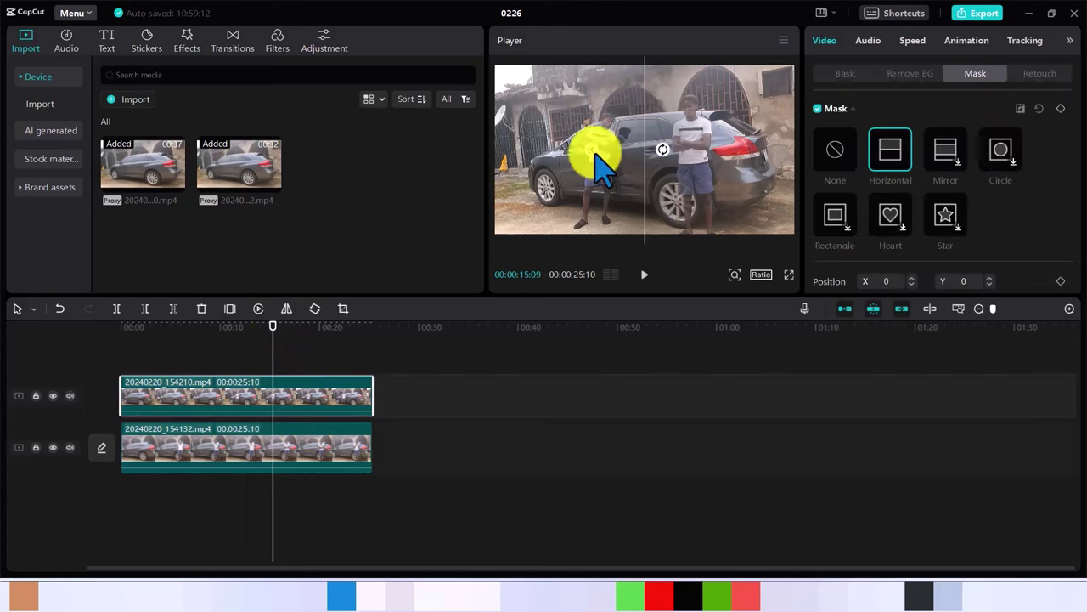
Play the timeline from its start to 00:00:14:14 and examine how the masks on both car clips combine into one scene
click(291, 445)
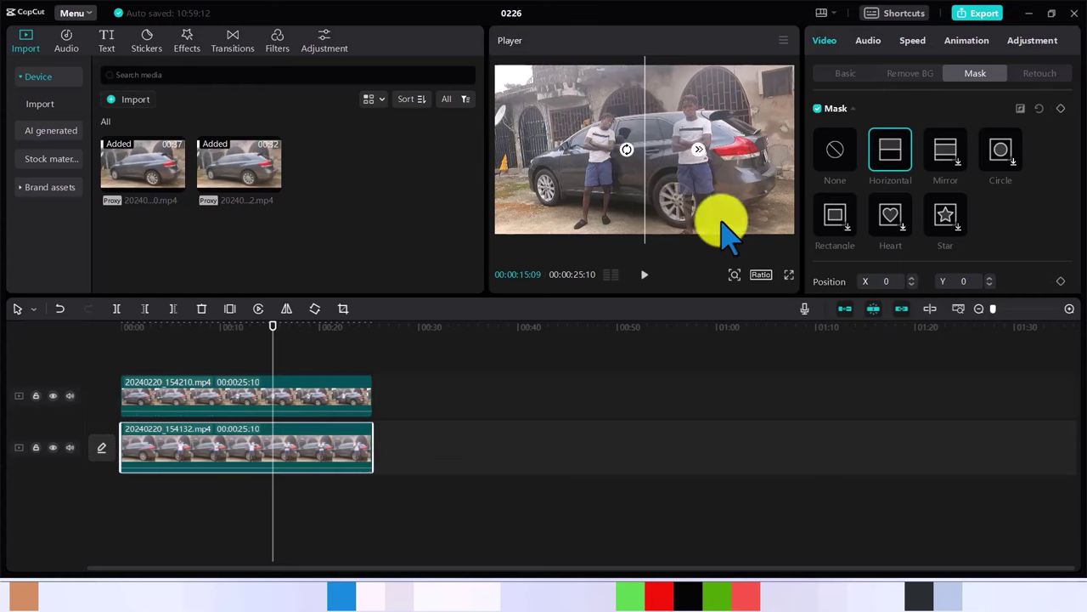
click(280, 363)
click(279, 328)
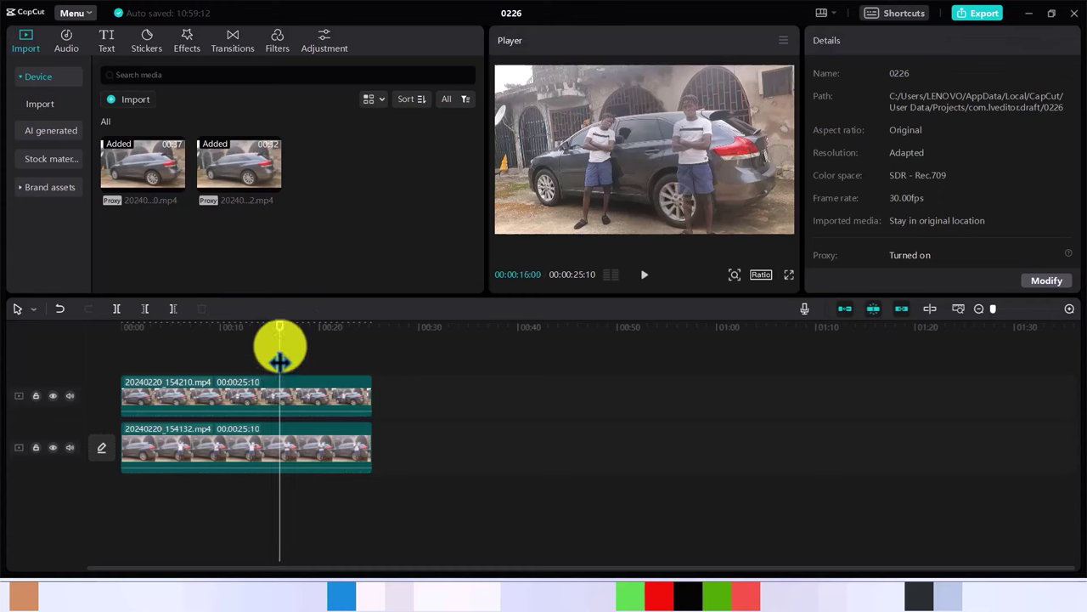
click(124, 328)
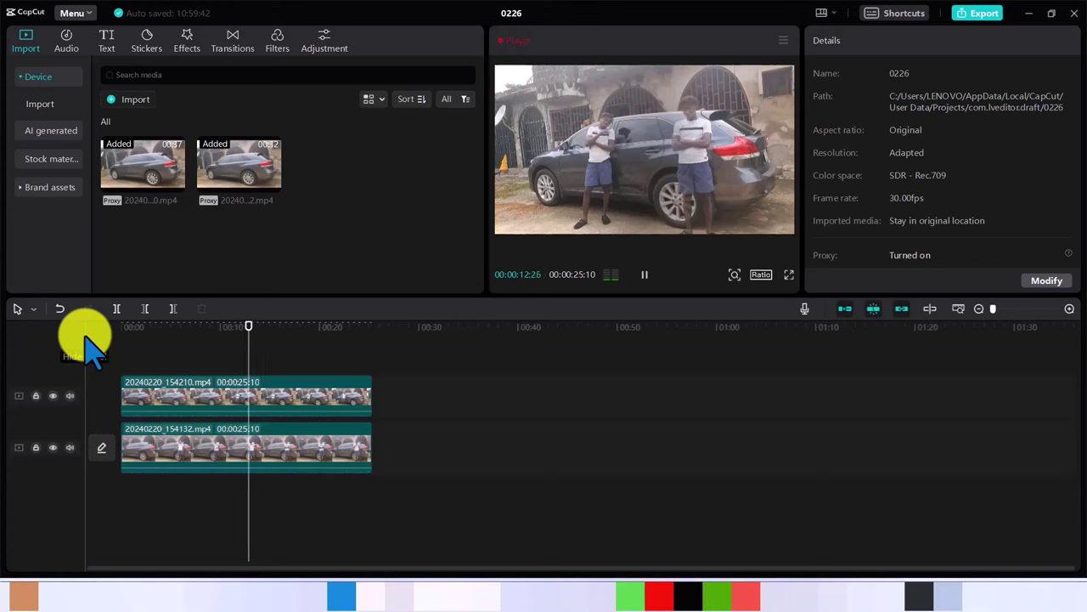
key(space)
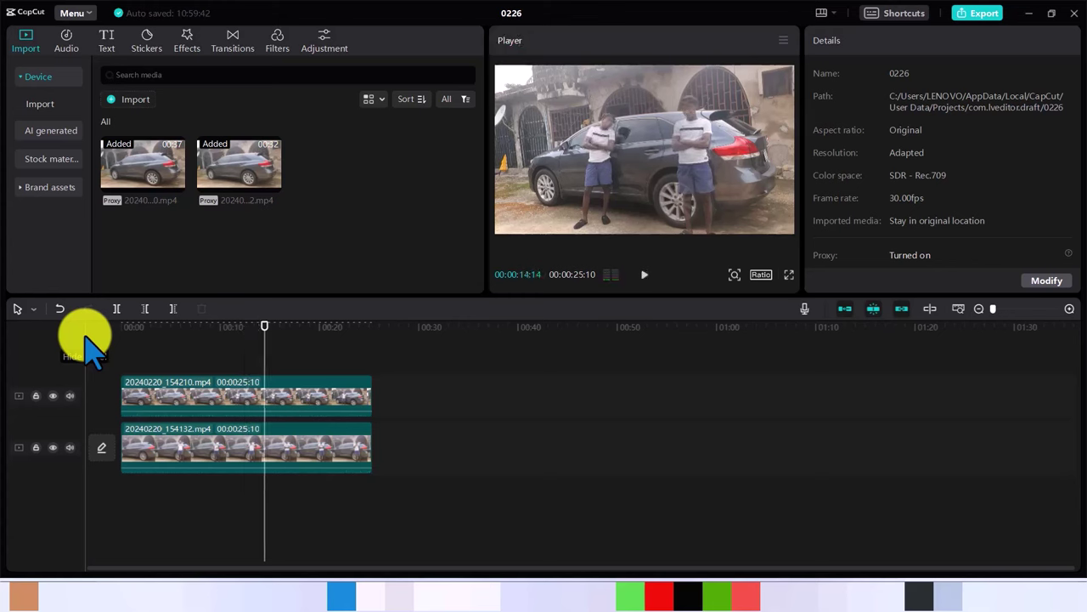
click(304, 444)
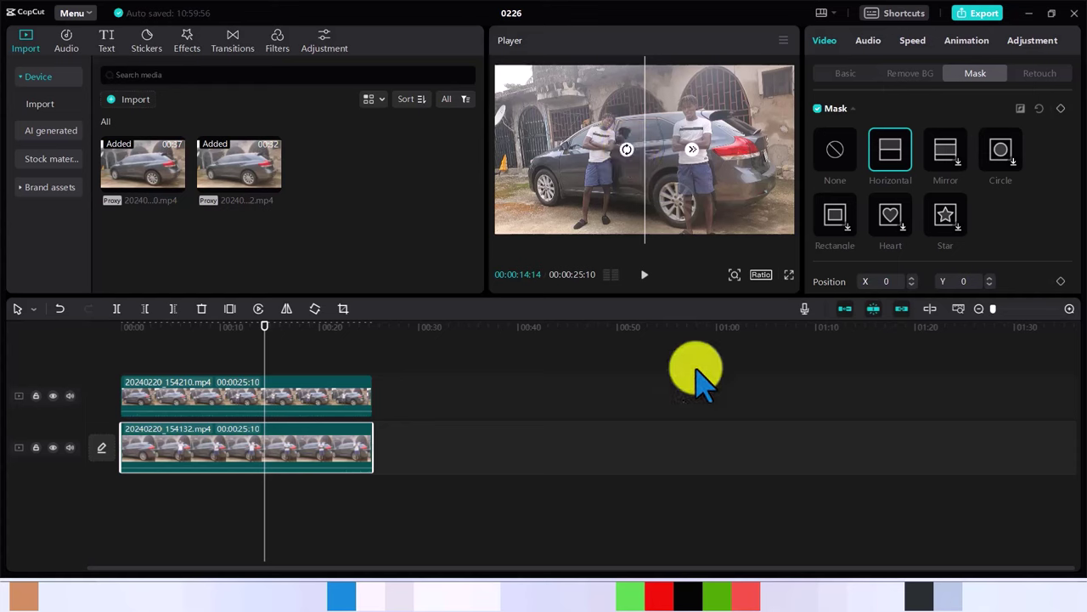
click(633, 404)
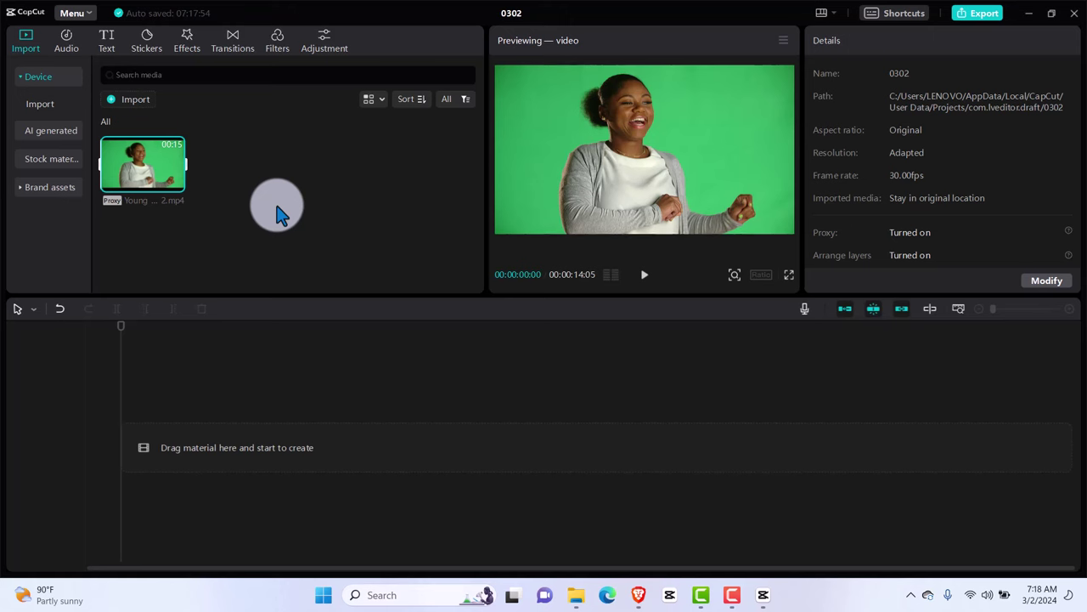
Add Young_African_American_Woman_Laughing_Dancing_2.mp4 to the timeline of project 0302, select the clip and dismiss the keyframe tip
click(178, 184)
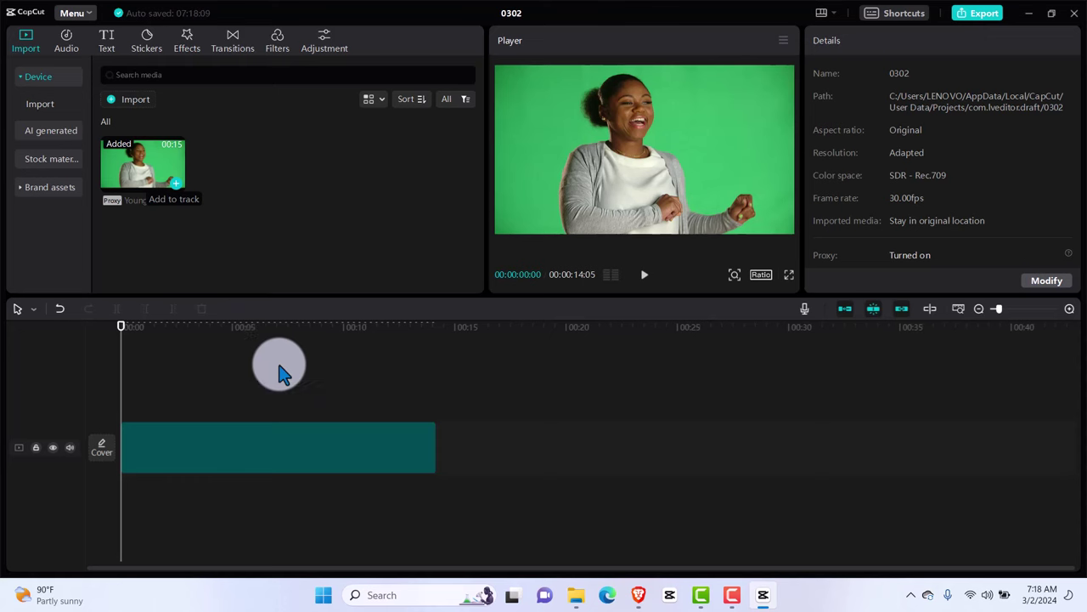
click(296, 450)
click(261, 448)
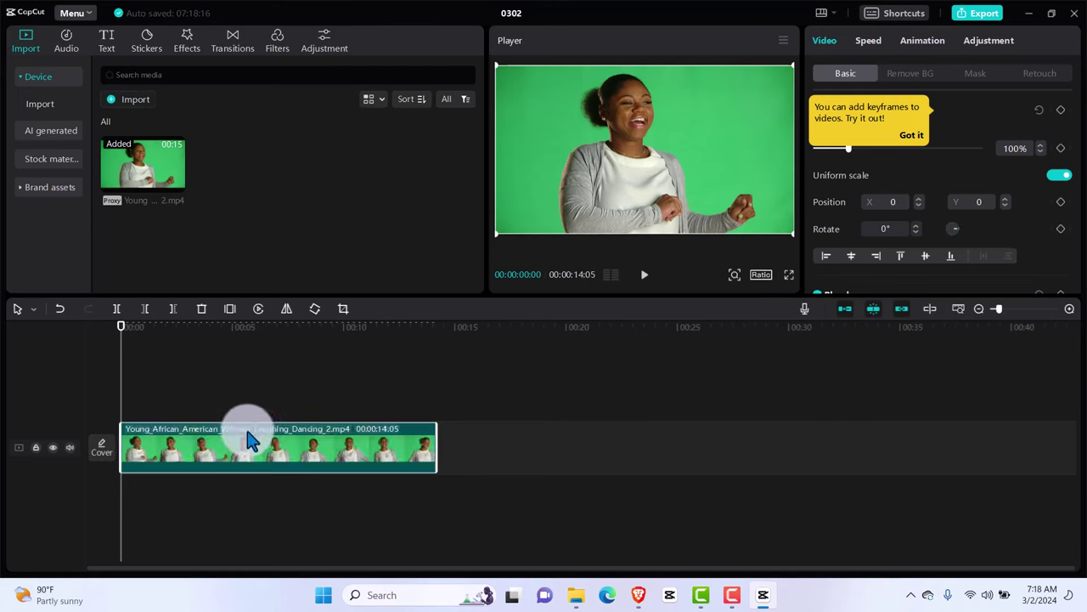
click(913, 135)
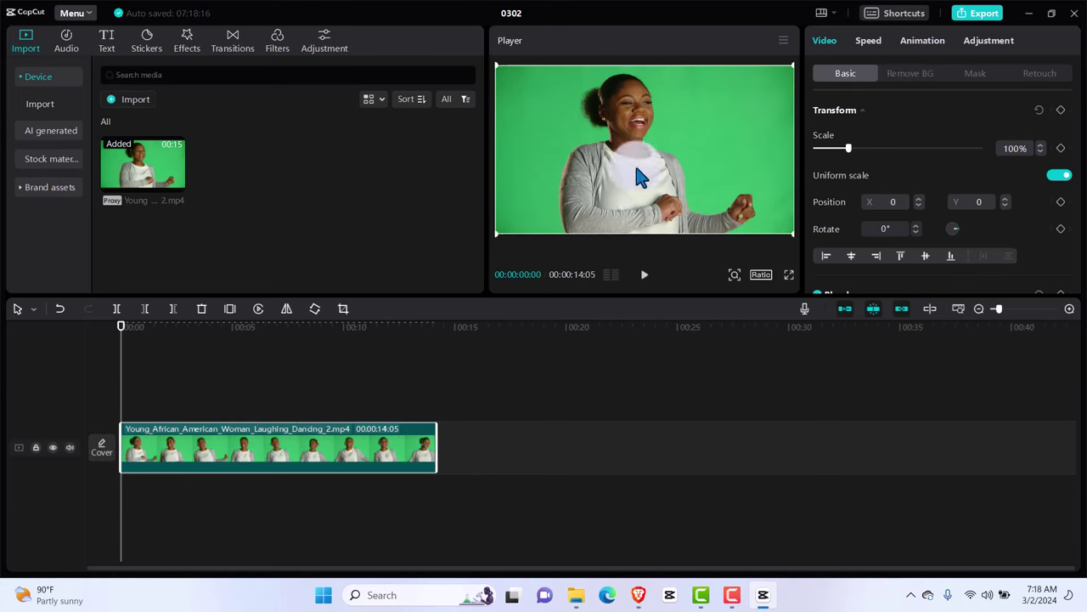
Preview the green-screen clip up to 00:00:05:07 and return the playhead to the timeline start
click(645, 279)
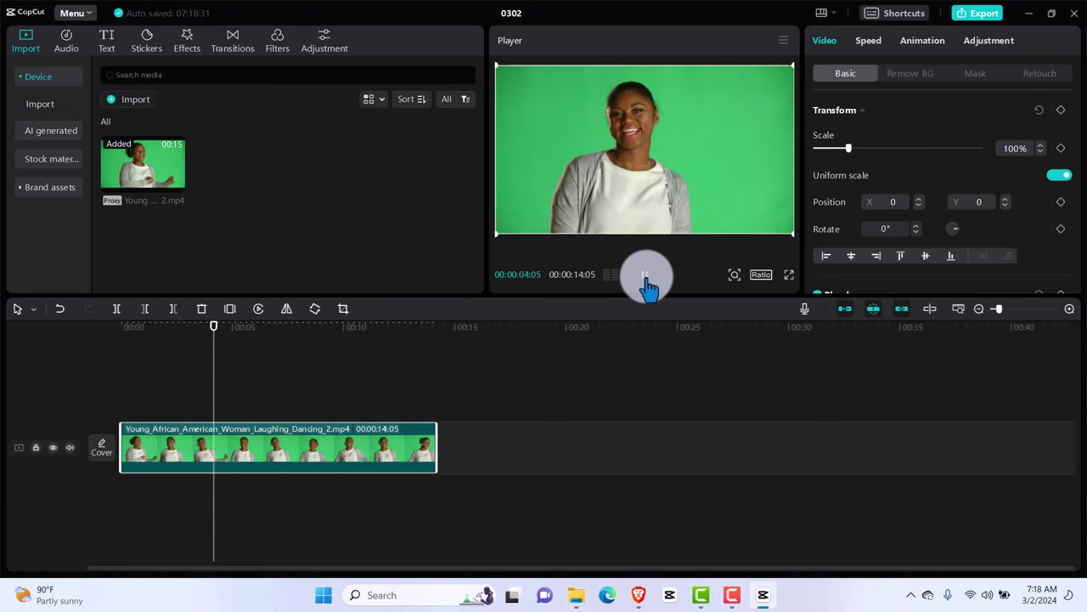
click(646, 281)
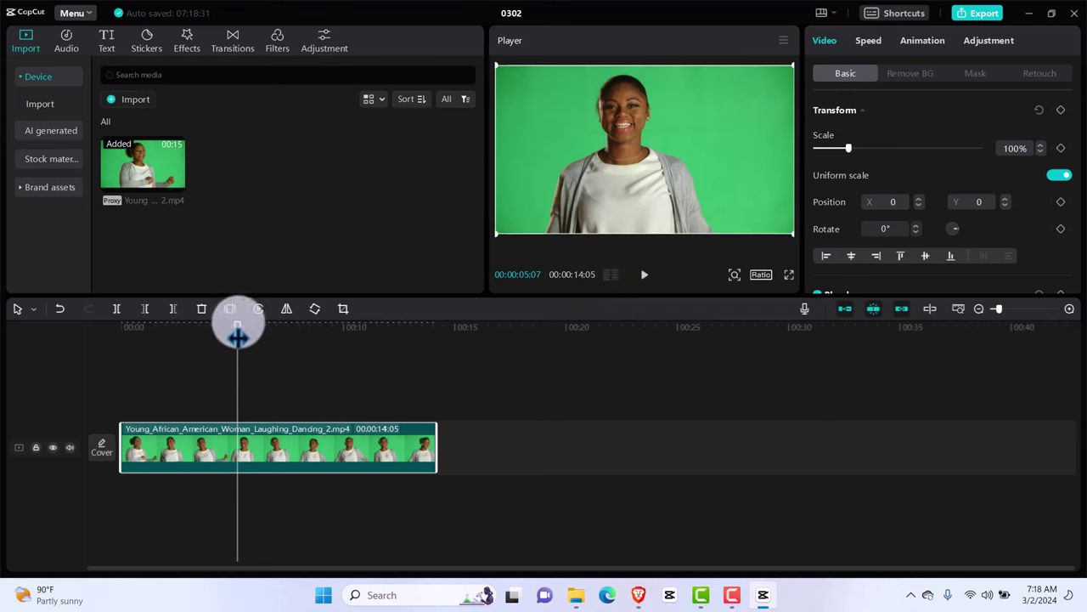
drag(238, 335, 106, 338)
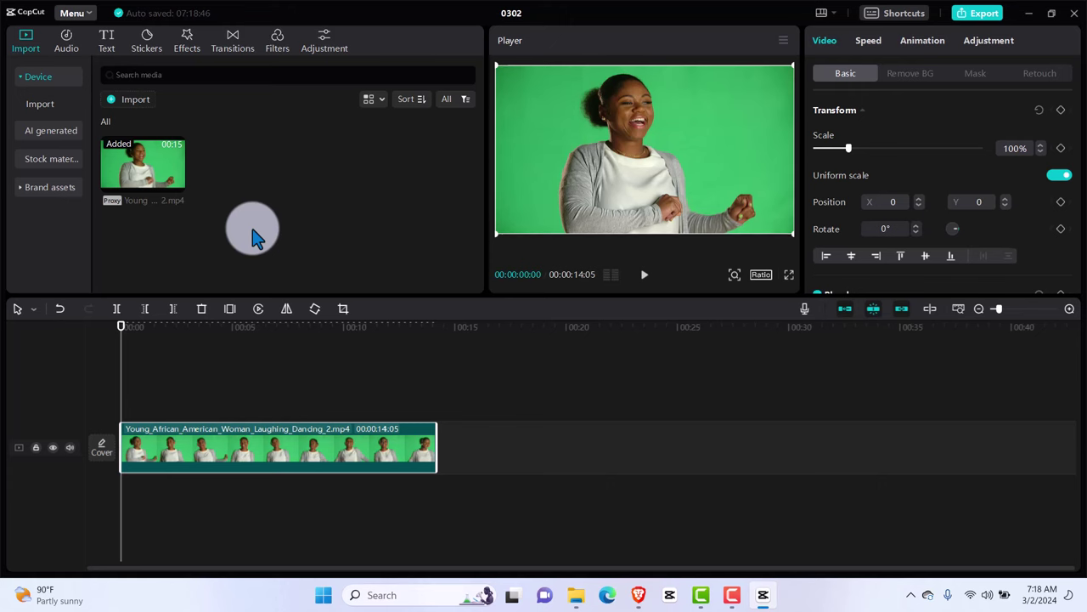
Add a Default text at the timeline start above the green-screen clip and extend its duration to about 7.5 seconds
click(108, 43)
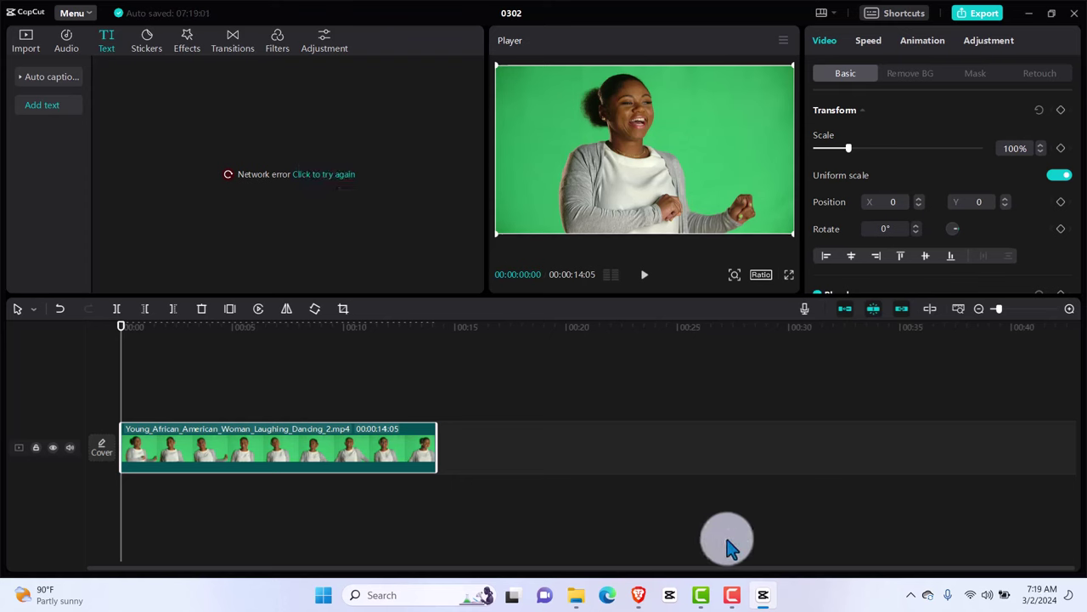
click(732, 594)
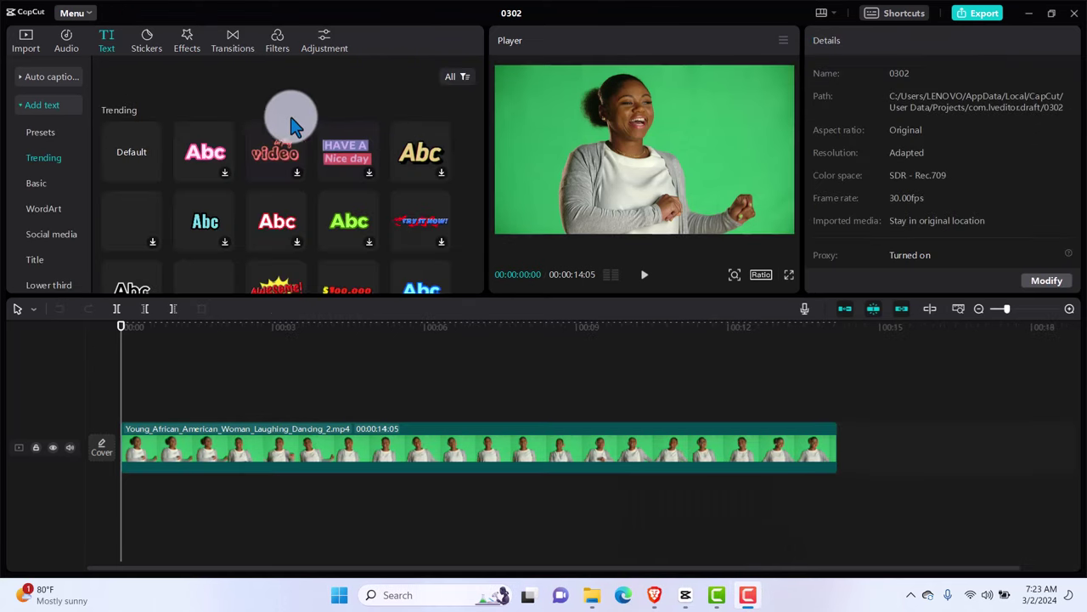
mouse_move(123, 158)
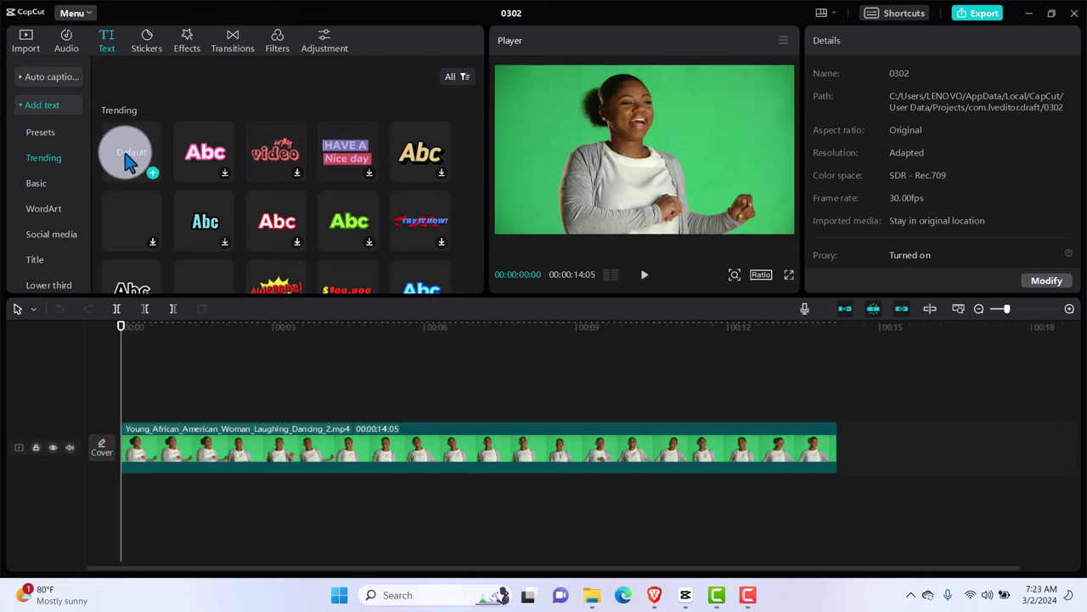
click(126, 162)
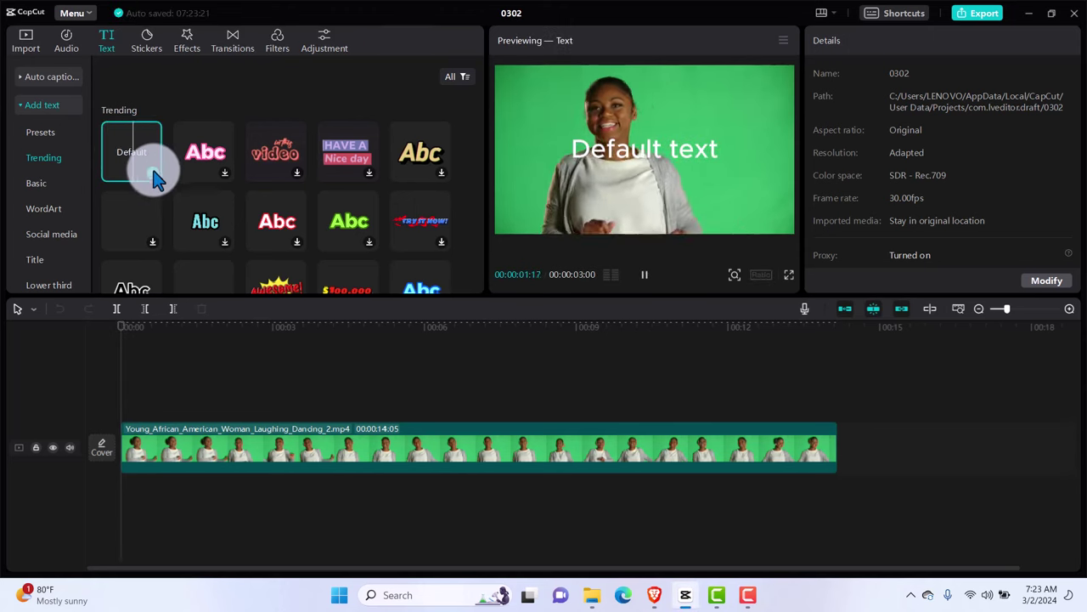
click(154, 176)
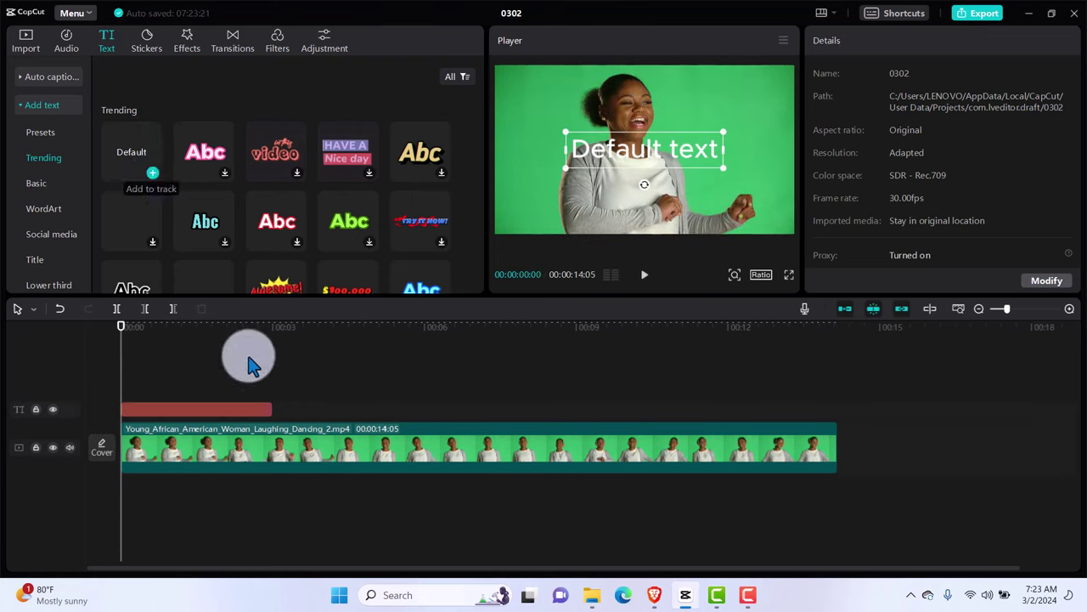
click(263, 413)
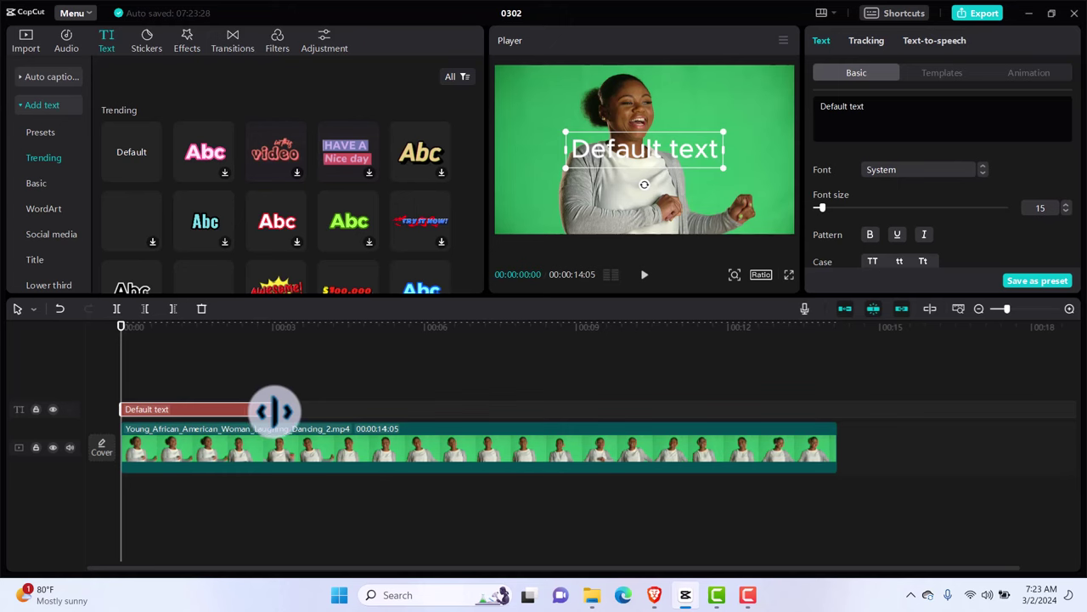
drag(272, 411, 502, 413)
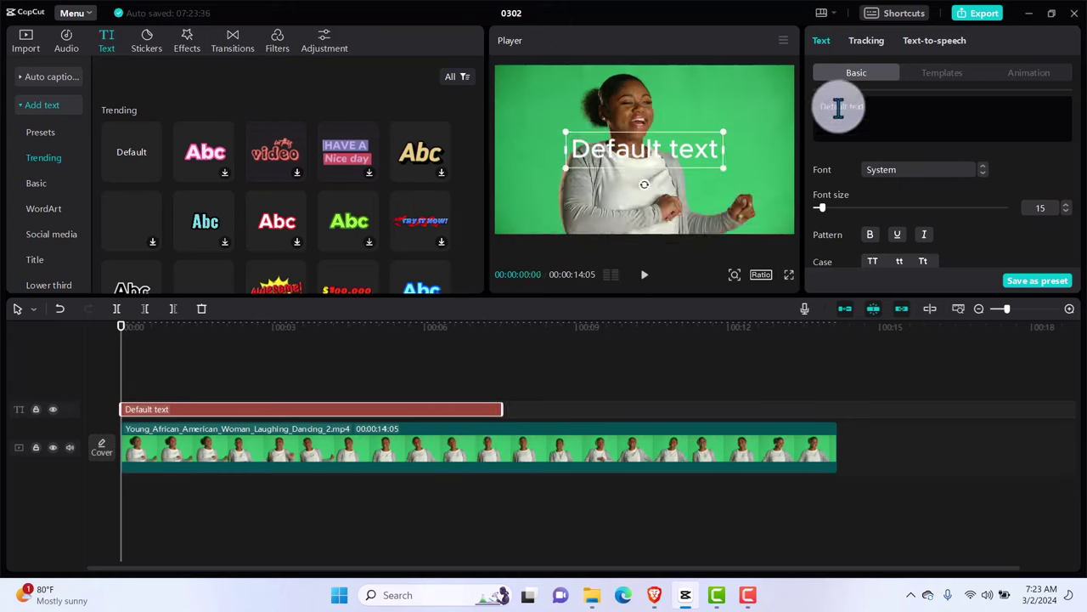
Replace the default text with a single period and enlarge it to font size 72 to form a white dot
drag(838, 107, 867, 105)
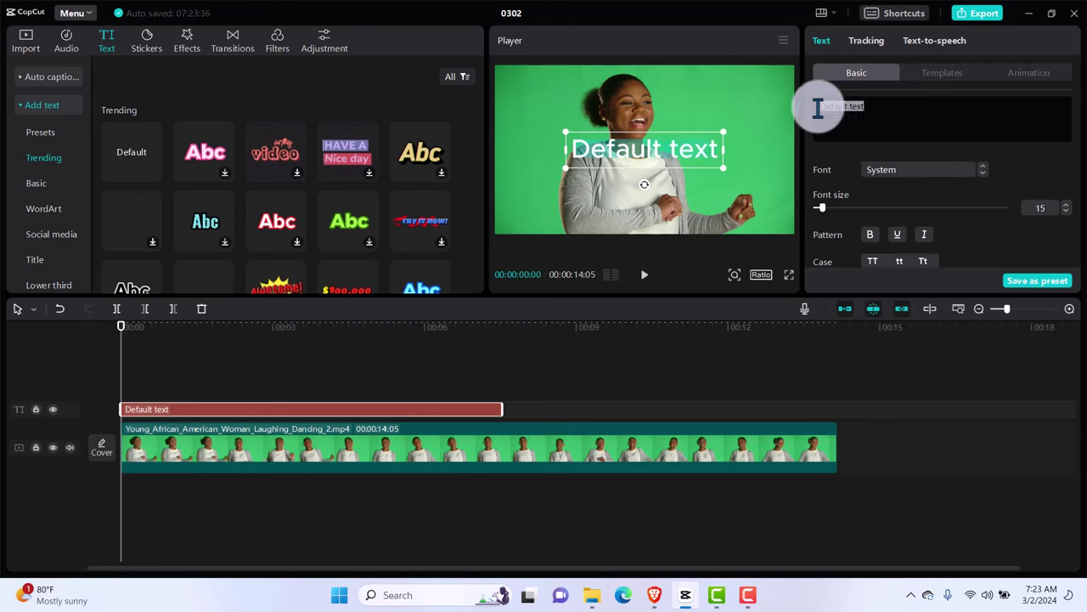
key(BackSpace)
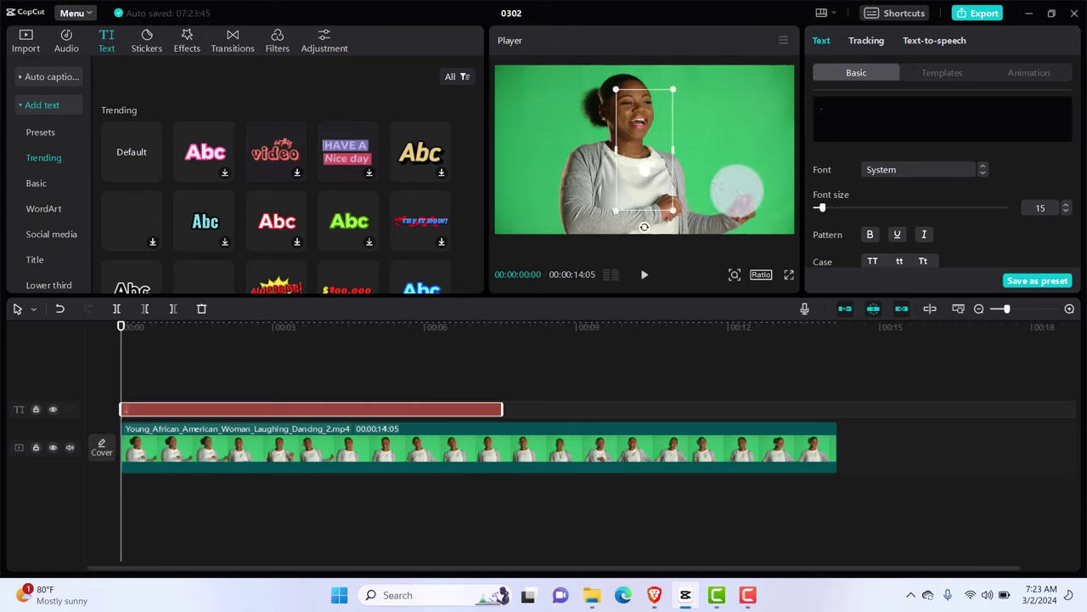
mouse_move(822, 207)
mouse_down()
mouse_move(894, 208)
mouse_move(830, 208)
mouse_up()
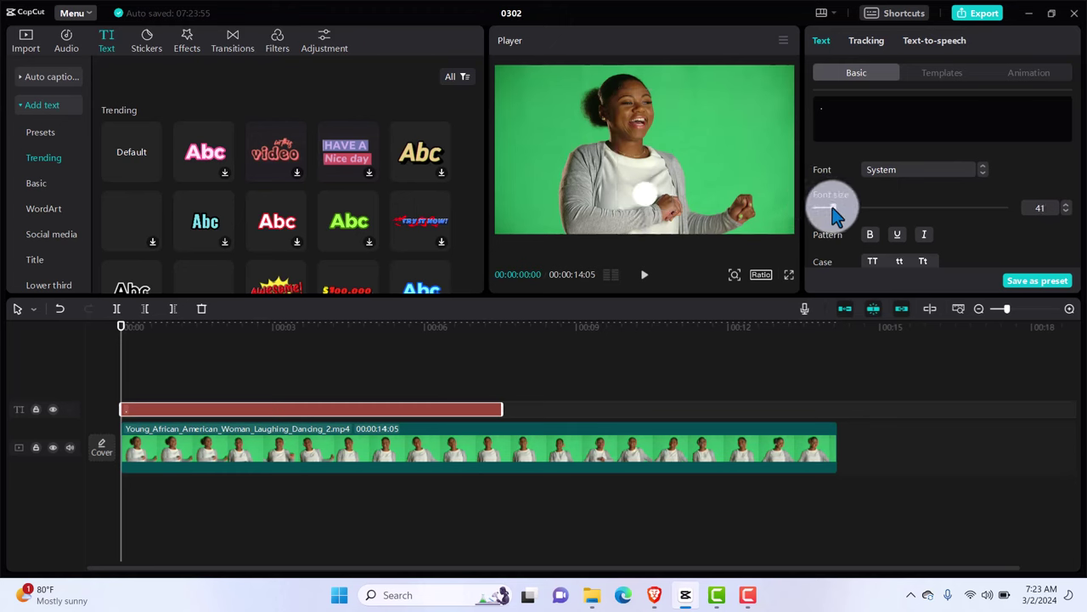
drag(642, 189, 632, 113)
drag(830, 208, 859, 208)
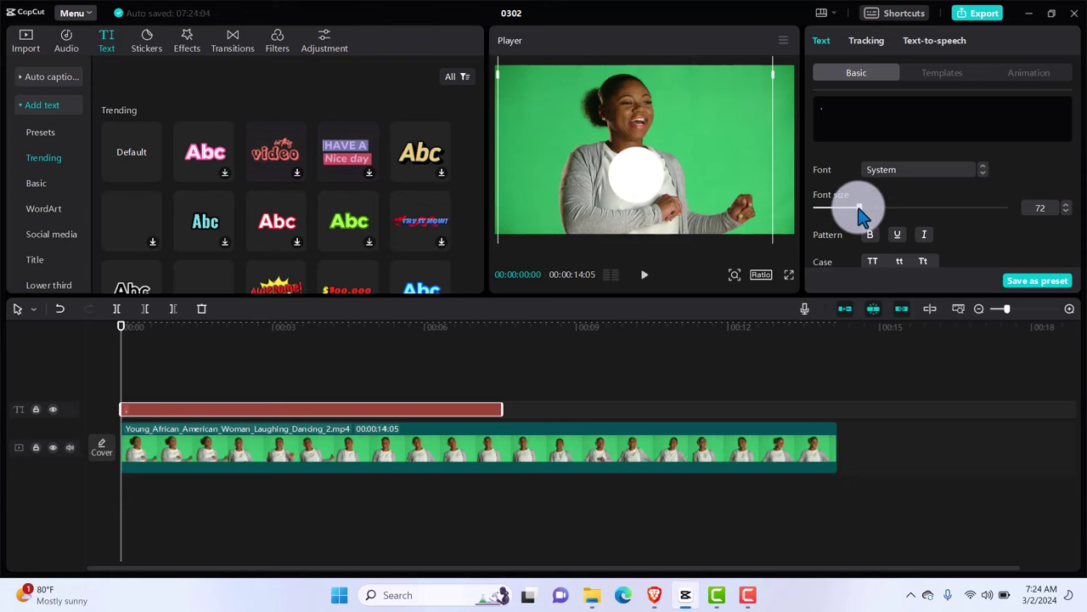
Position the white dot over the woman's face in the first frame
drag(638, 187, 643, 134)
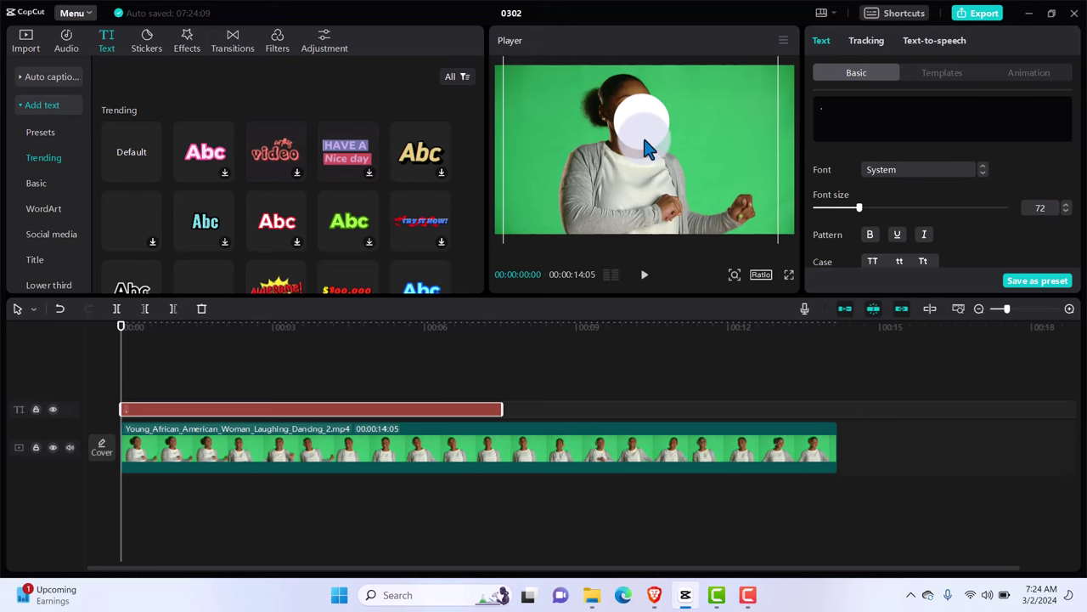
click(617, 120)
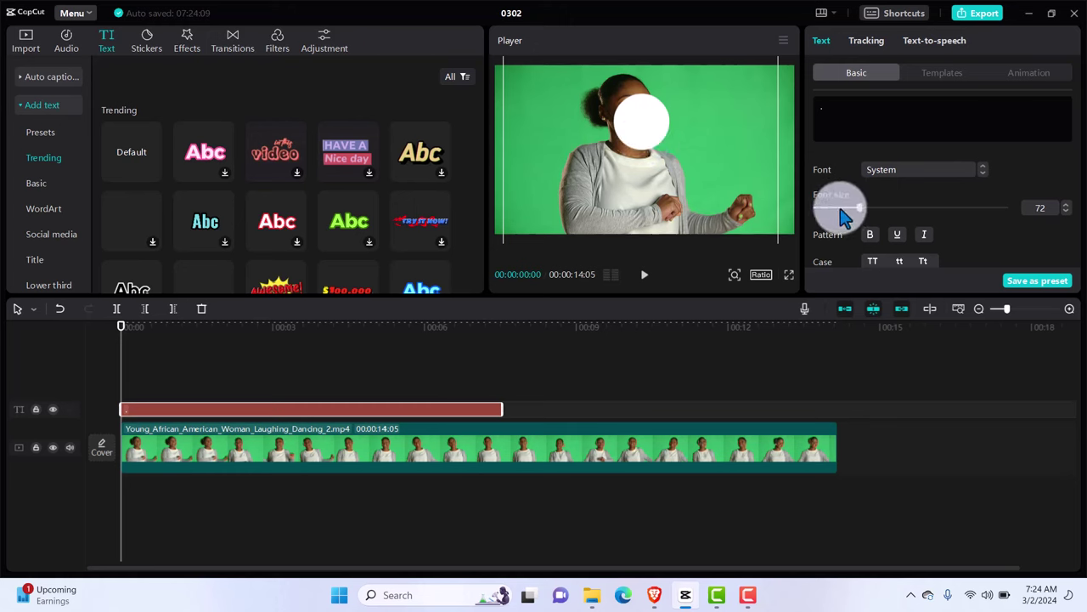
drag(651, 130, 655, 127)
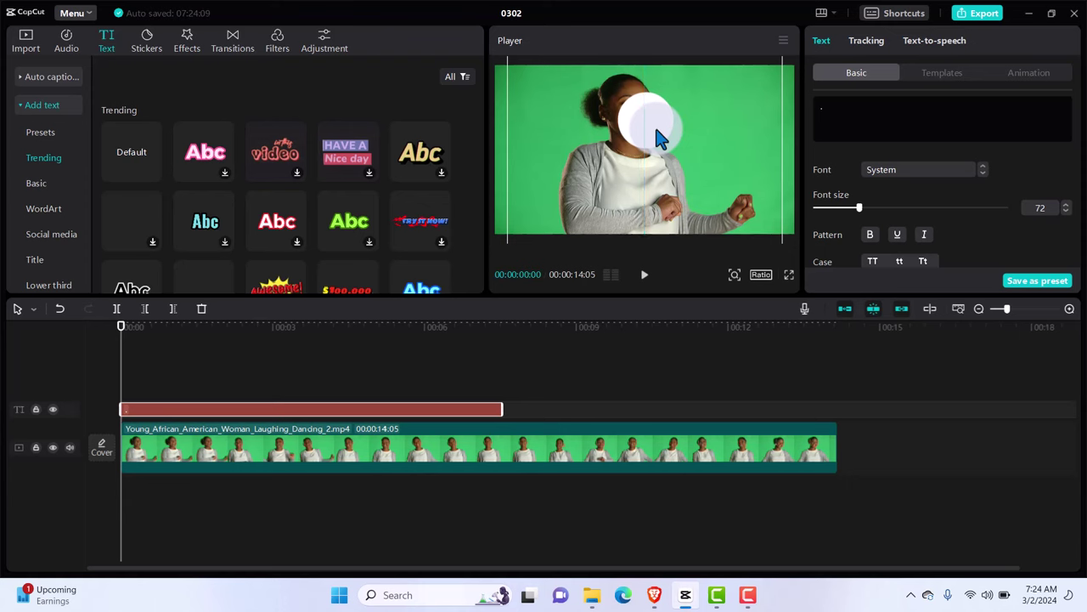
Check the dot at 00:00:10:09 and 00:00:05:18, reduce its opacity to 63%, and return the playhead to the timeline start
click(642, 395)
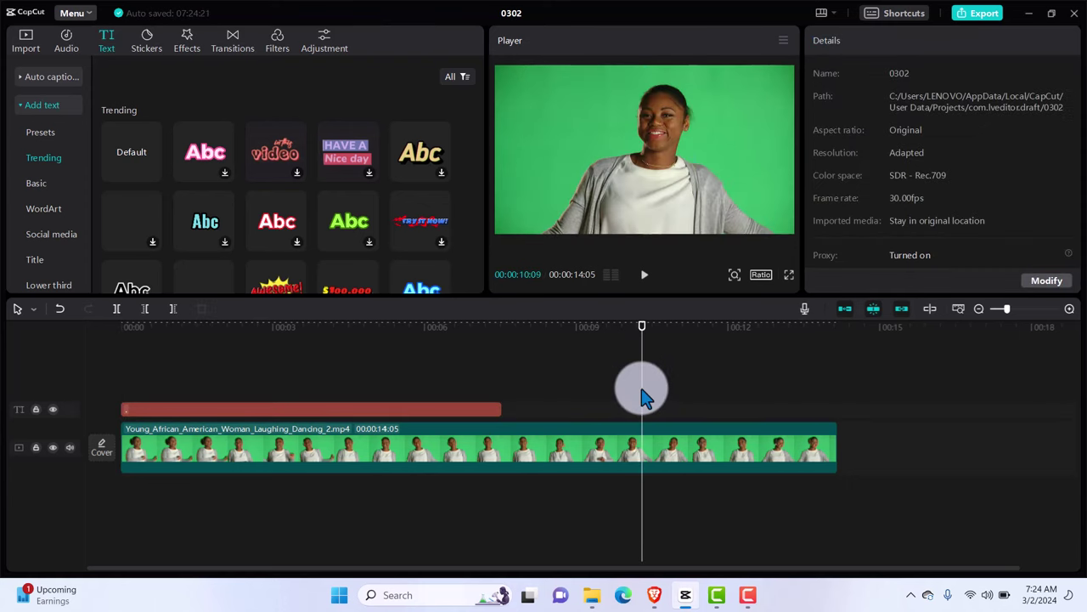
click(404, 381)
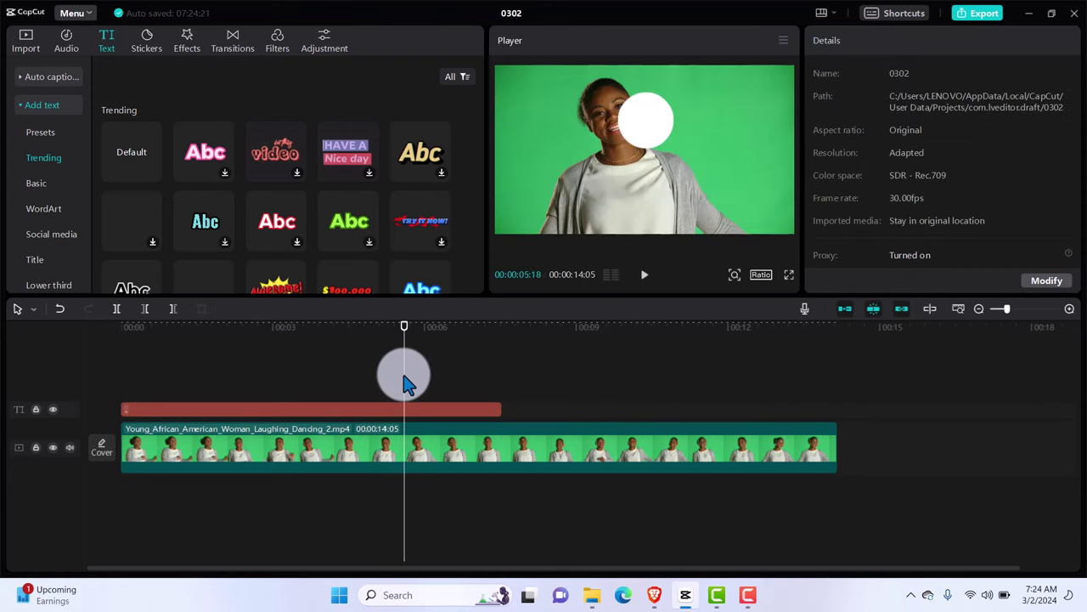
click(648, 124)
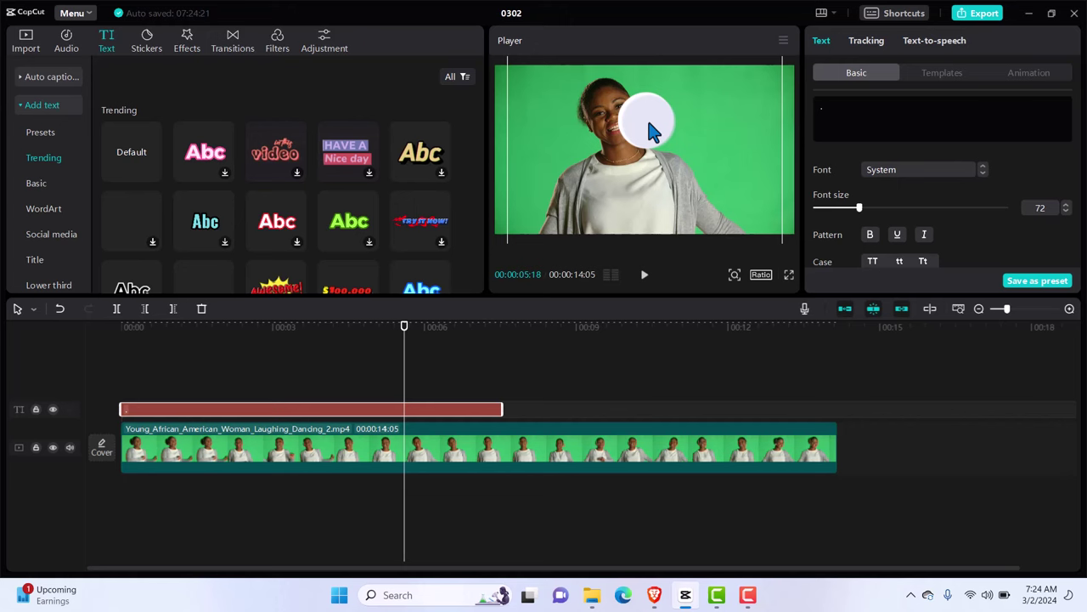
scroll(1077, 123, down, 1)
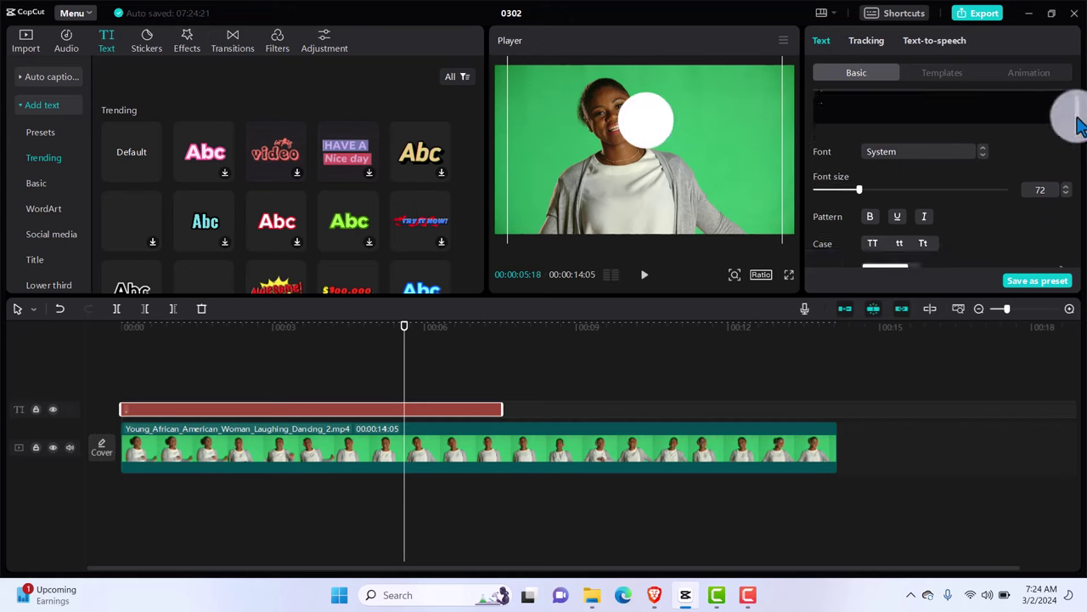
drag(1077, 123, 1084, 211)
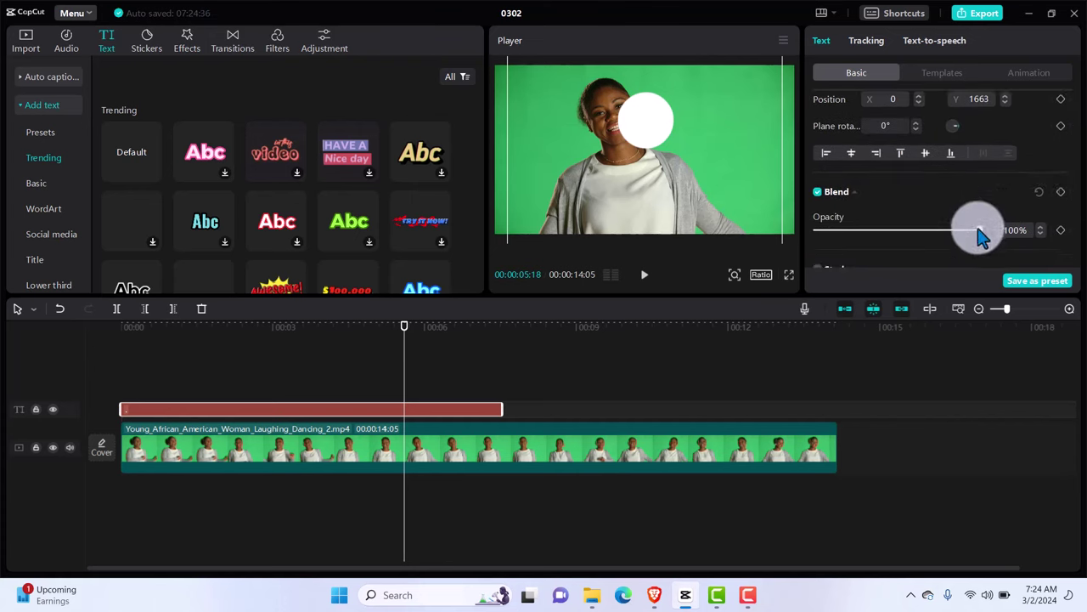
drag(979, 229, 917, 229)
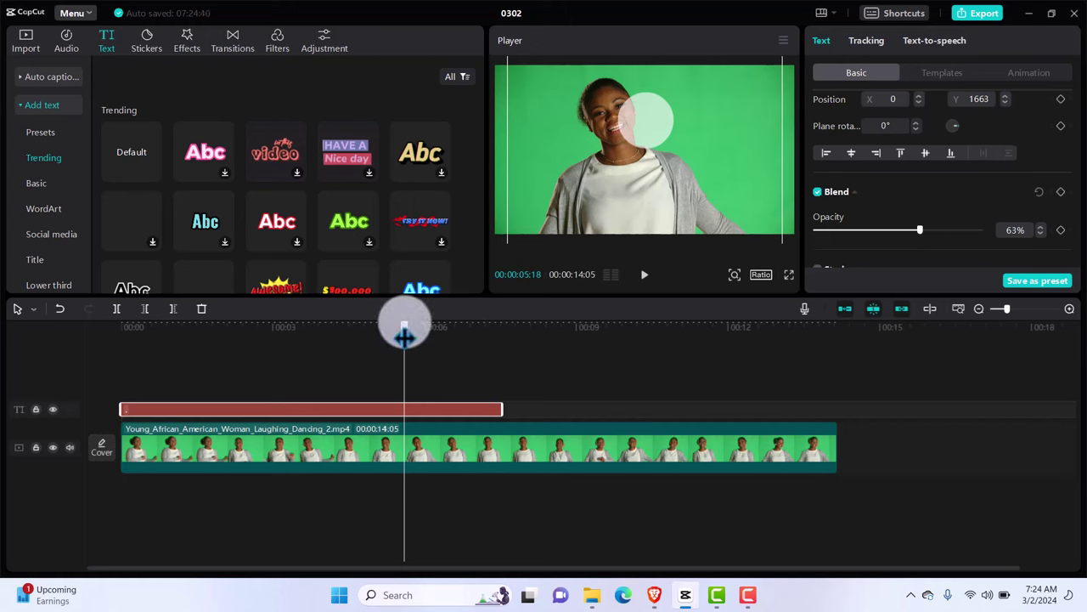
drag(404, 335, 121, 355)
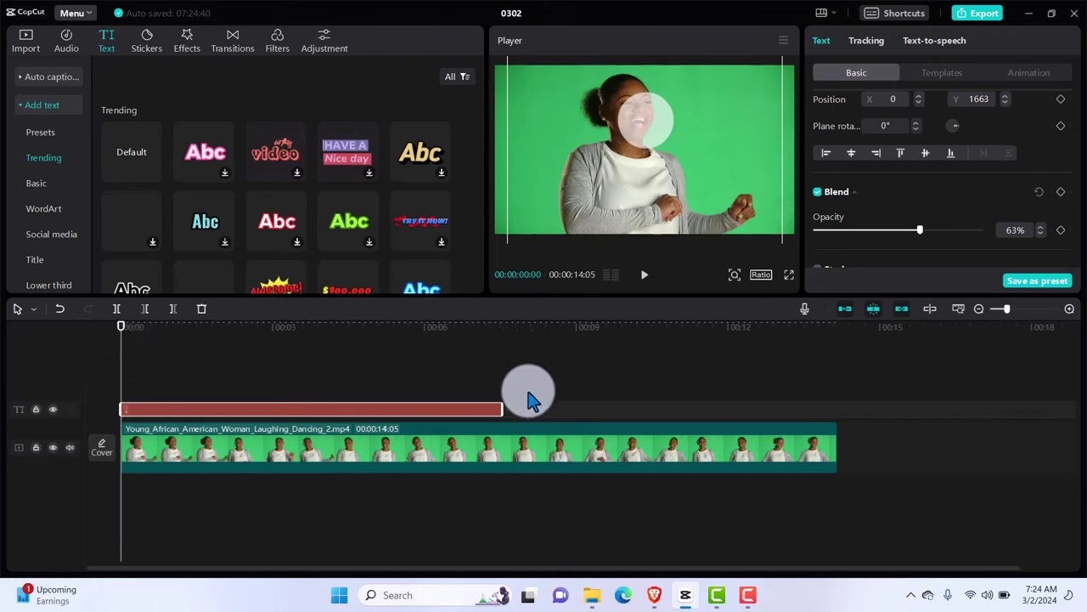
Add a Transform keyframe to the woman clip at the first frame, scale it to 123% and position it at X 213, Y -243
click(466, 457)
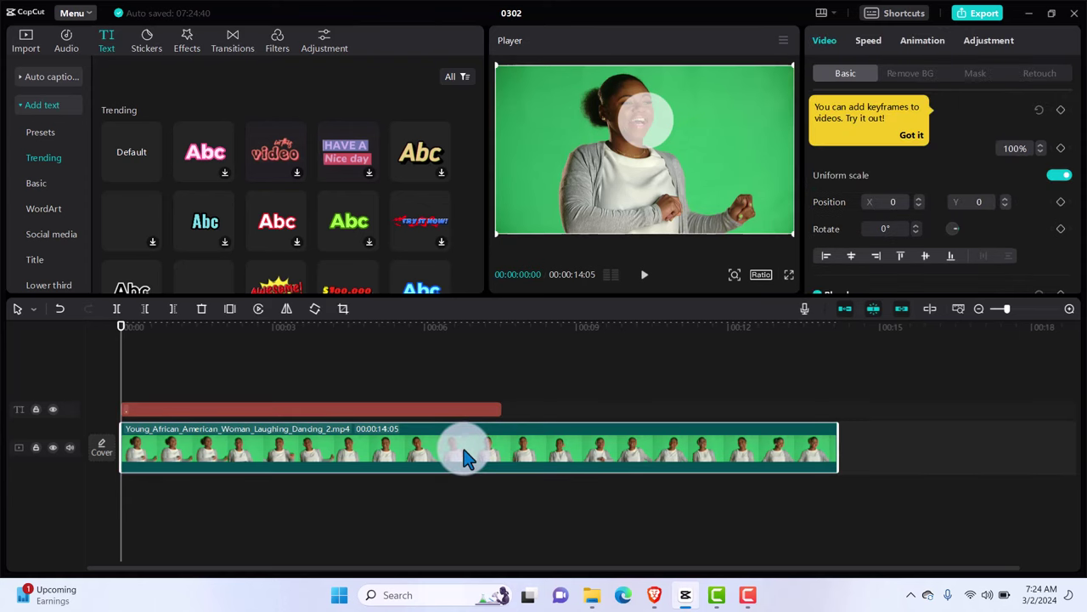
click(912, 138)
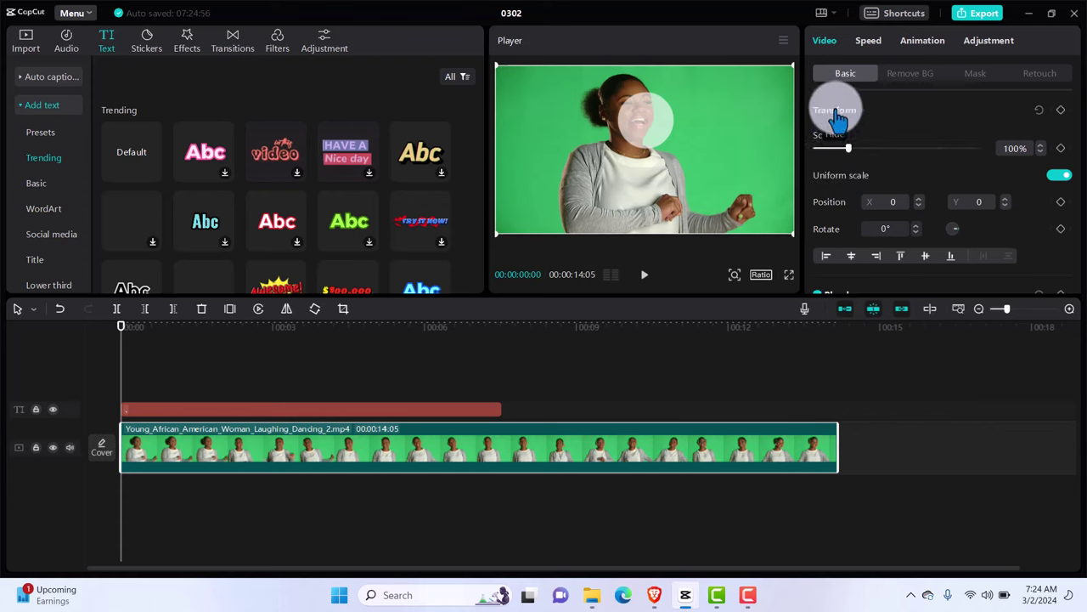
click(1061, 111)
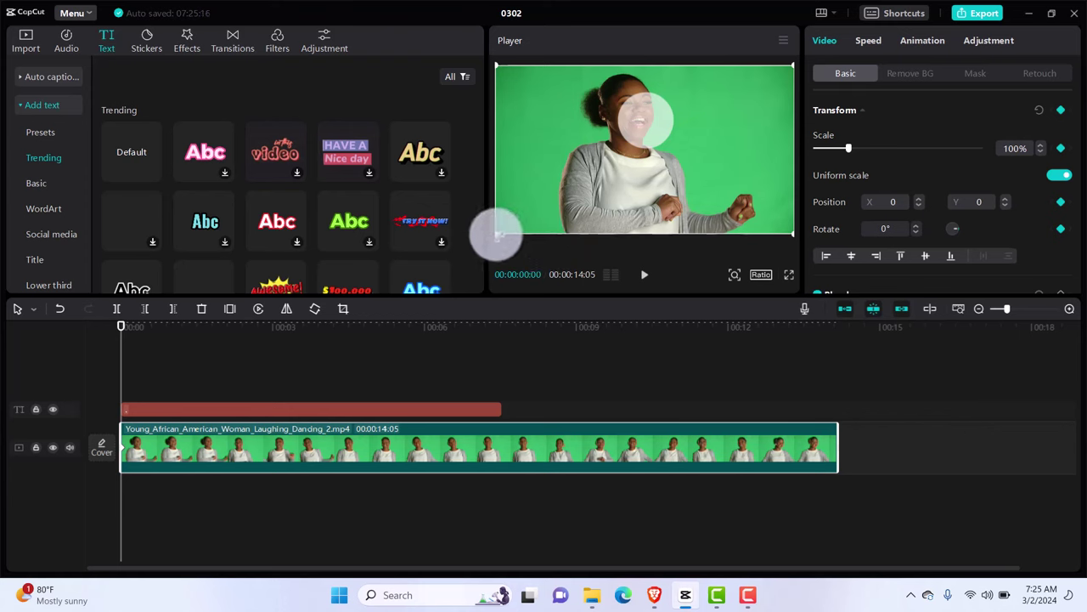
drag(497, 236, 436, 249)
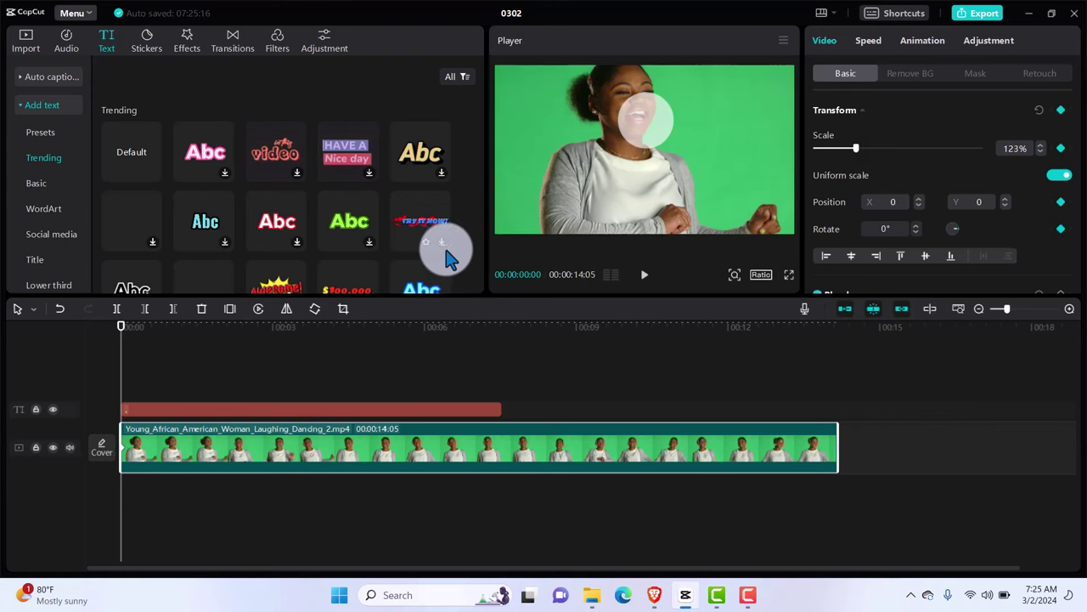
drag(564, 182, 575, 195)
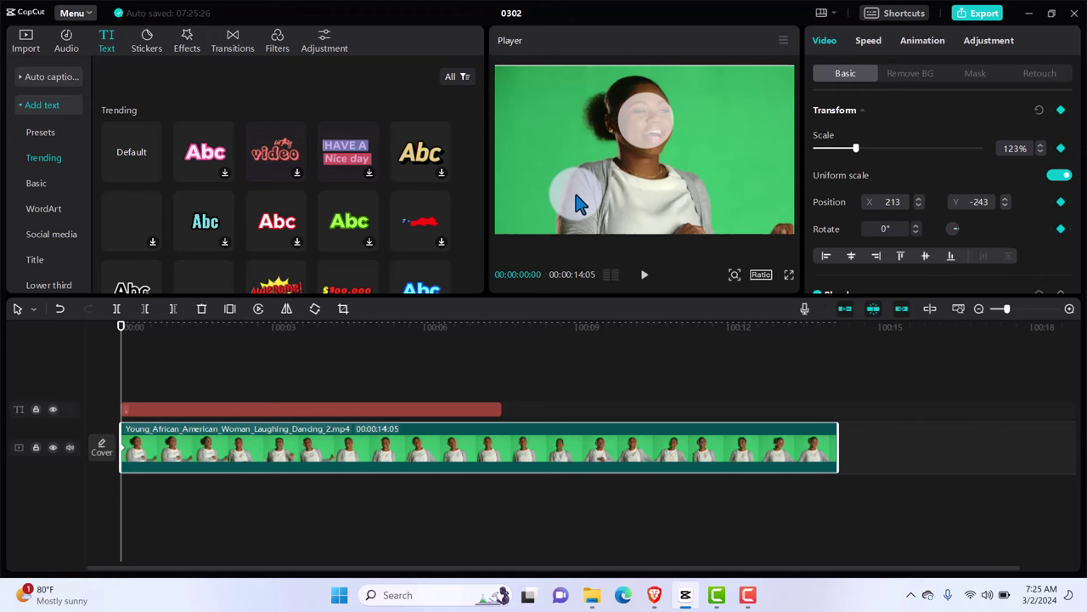
Keyframe the clip with the face under the dot at 00:00:00:10 (134%, X 495, Y -284) and 00:00:00:20 (148%, X 929, Y -393)
key(space)
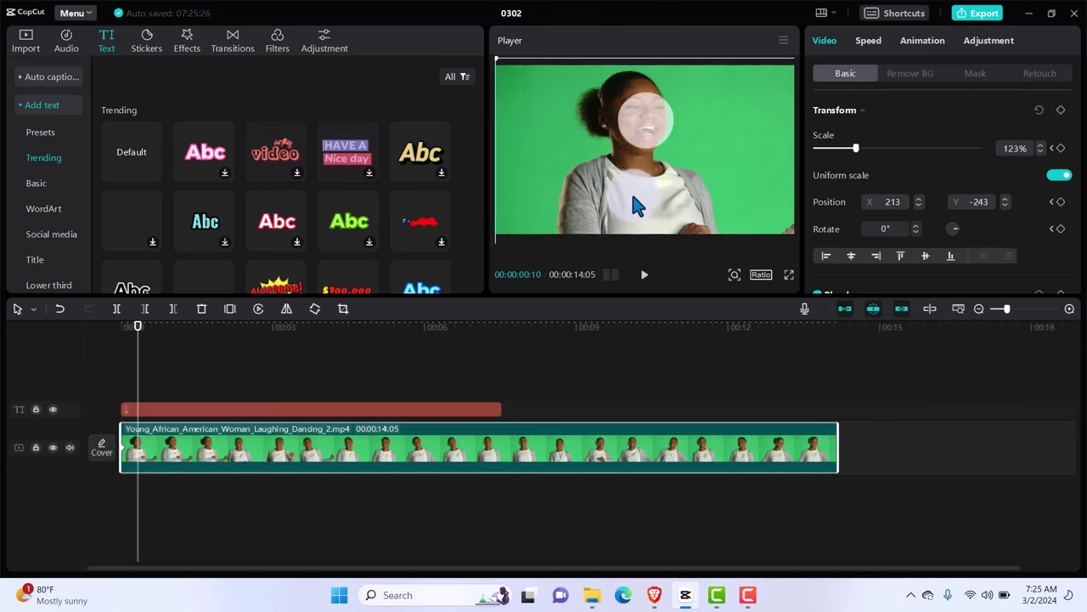
drag(635, 217, 494, 64)
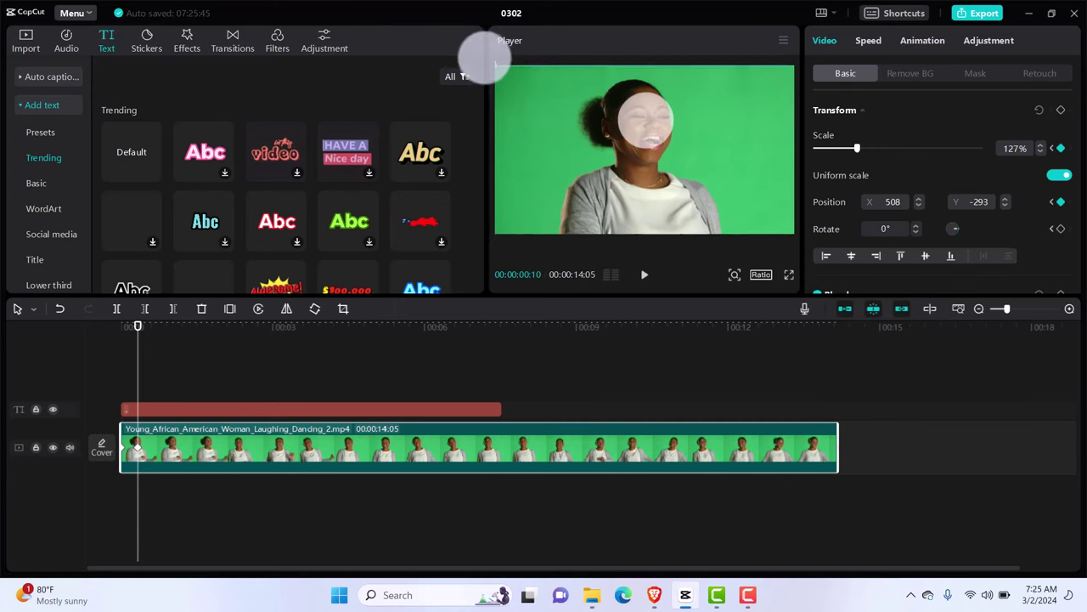
drag(485, 58, 519, 96)
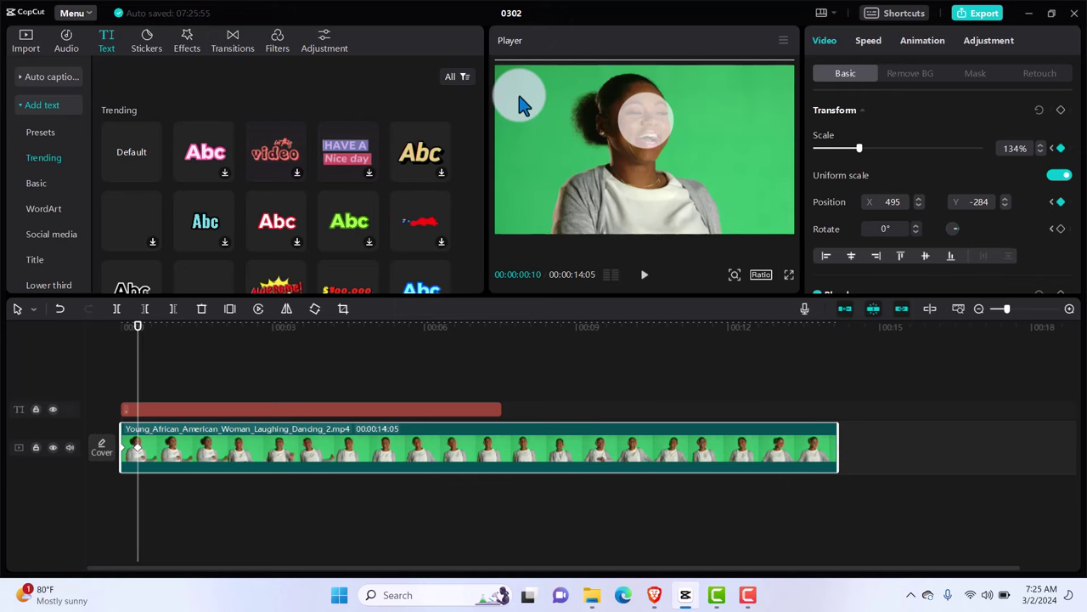
key(space)
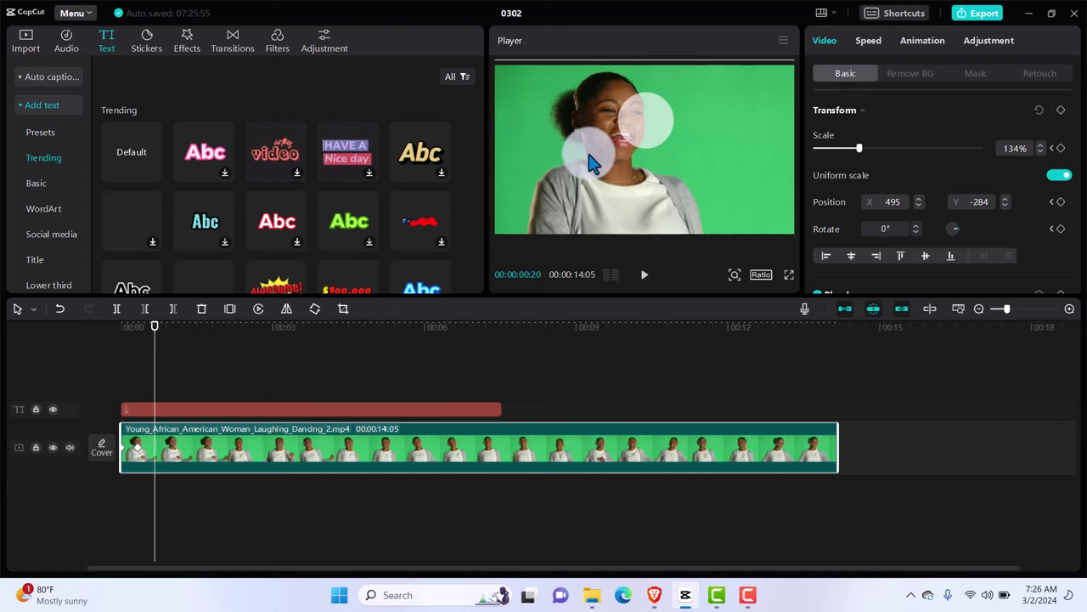
drag(607, 162, 612, 151)
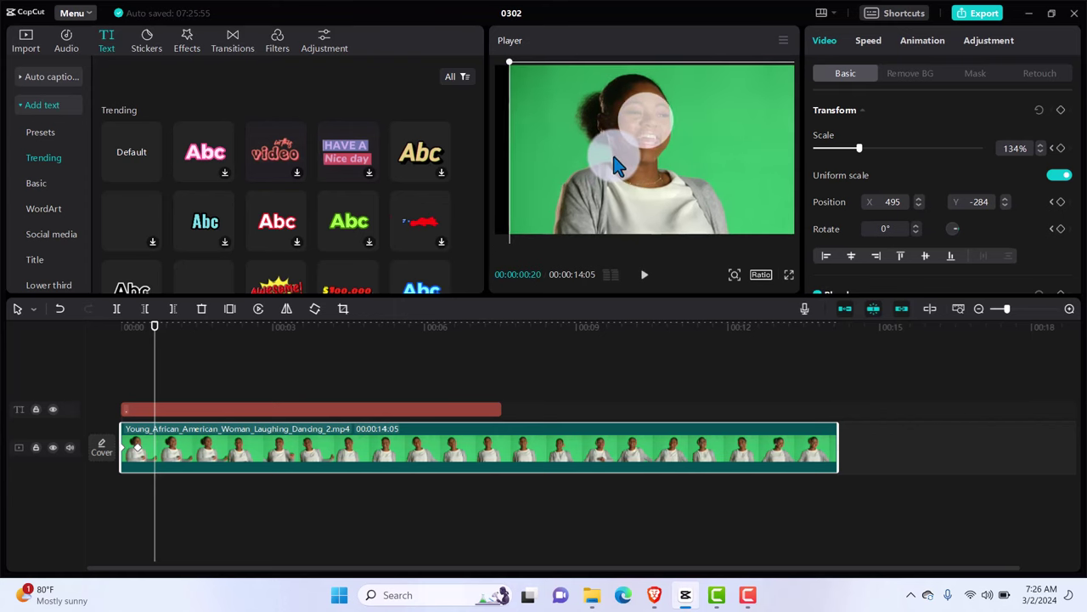
drag(507, 61, 470, 63)
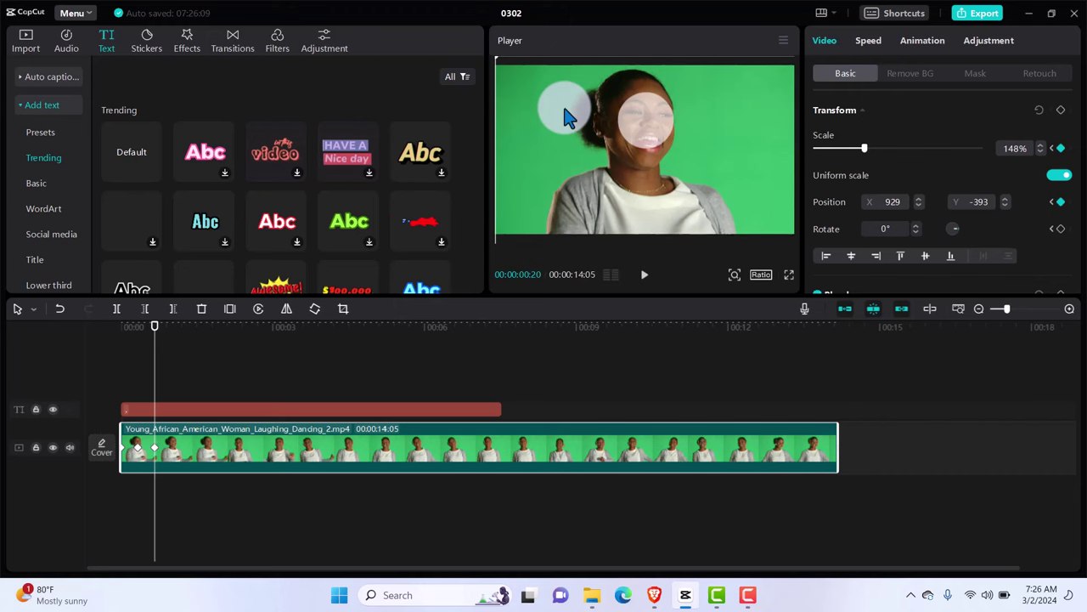
Reposition the clip under the dot at 00:00:01:00 (X 643, Y -384), 00:00:01:10 and 00:00:01:20 (X 661, Y -348)
key(space)
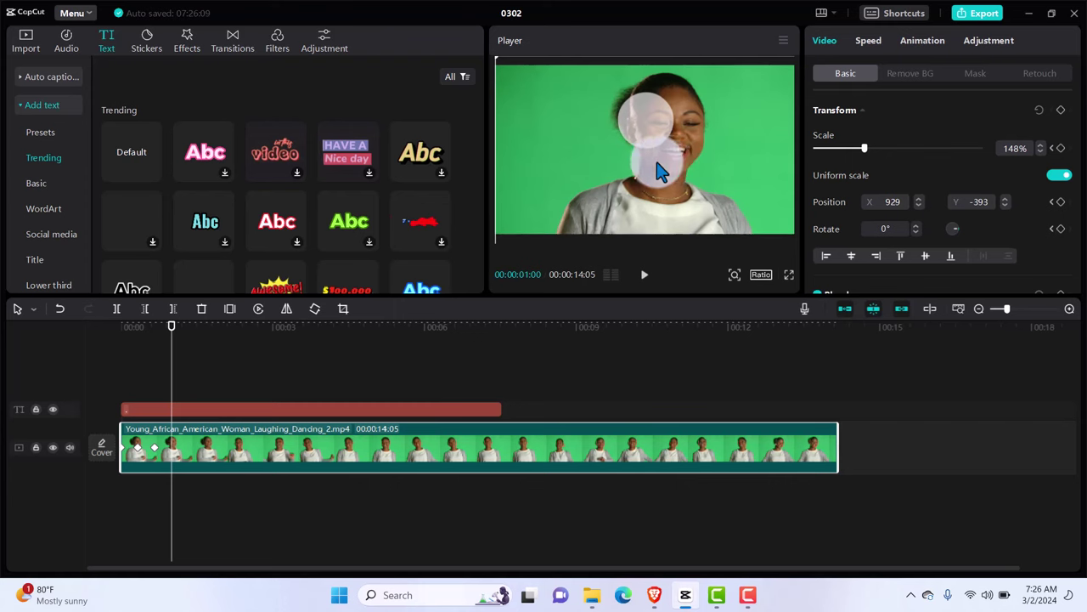
click(698, 183)
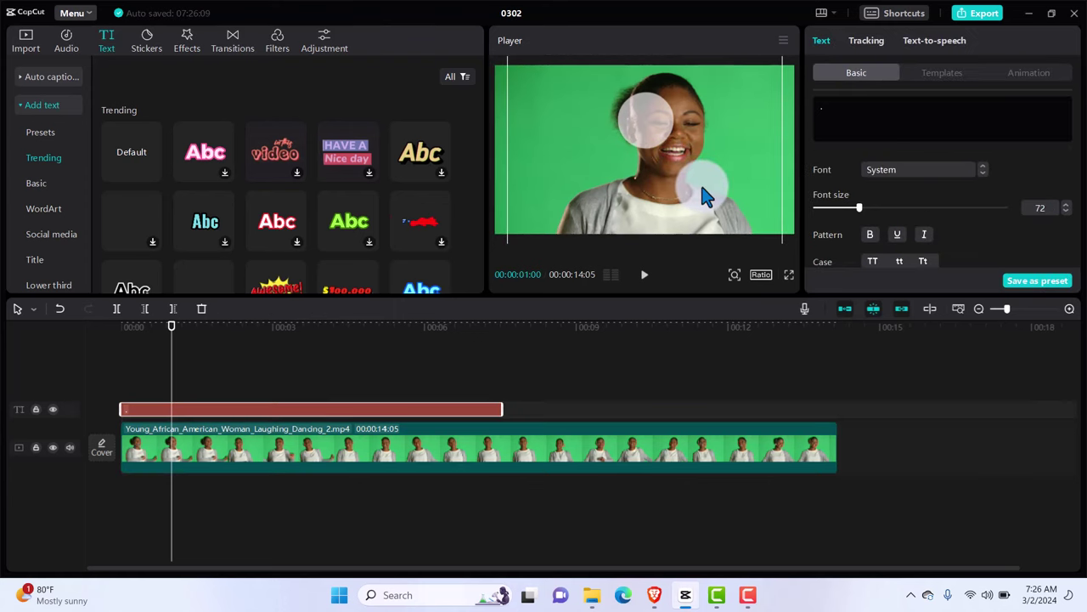
click(497, 448)
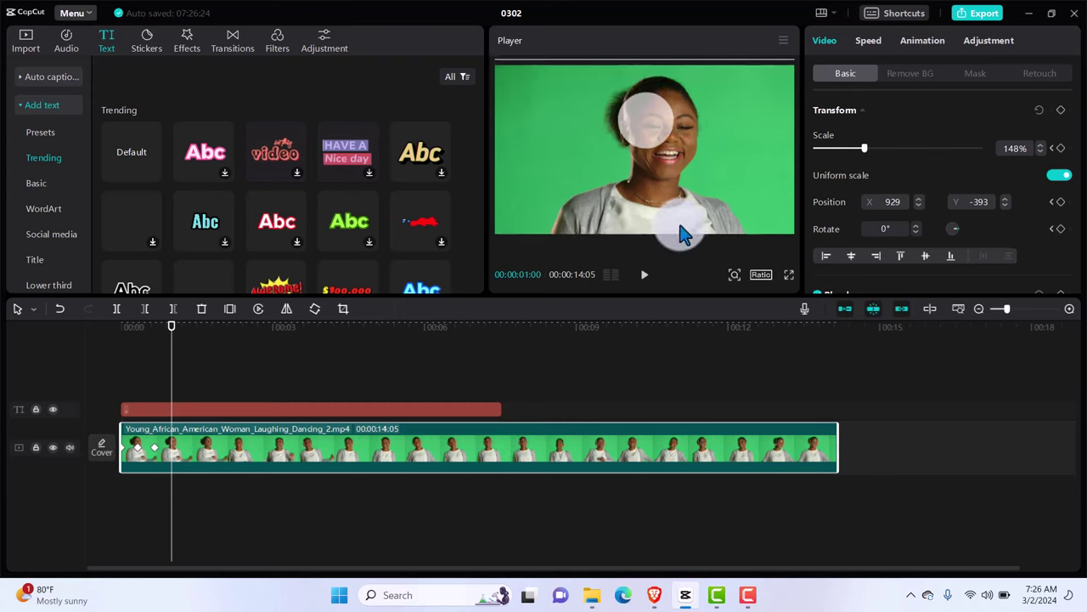
drag(677, 229, 674, 223)
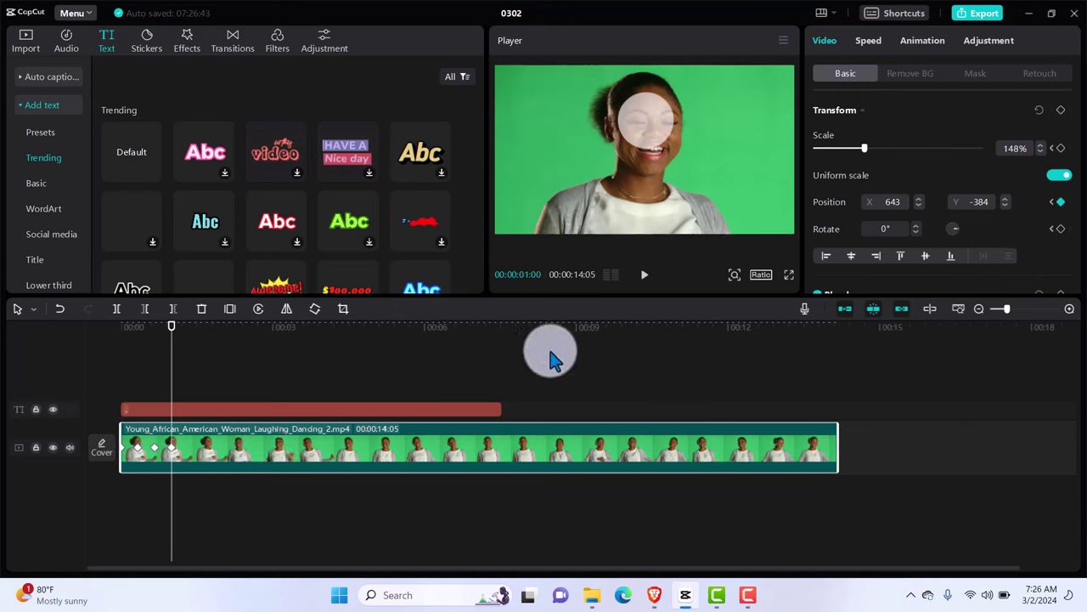
key(space)
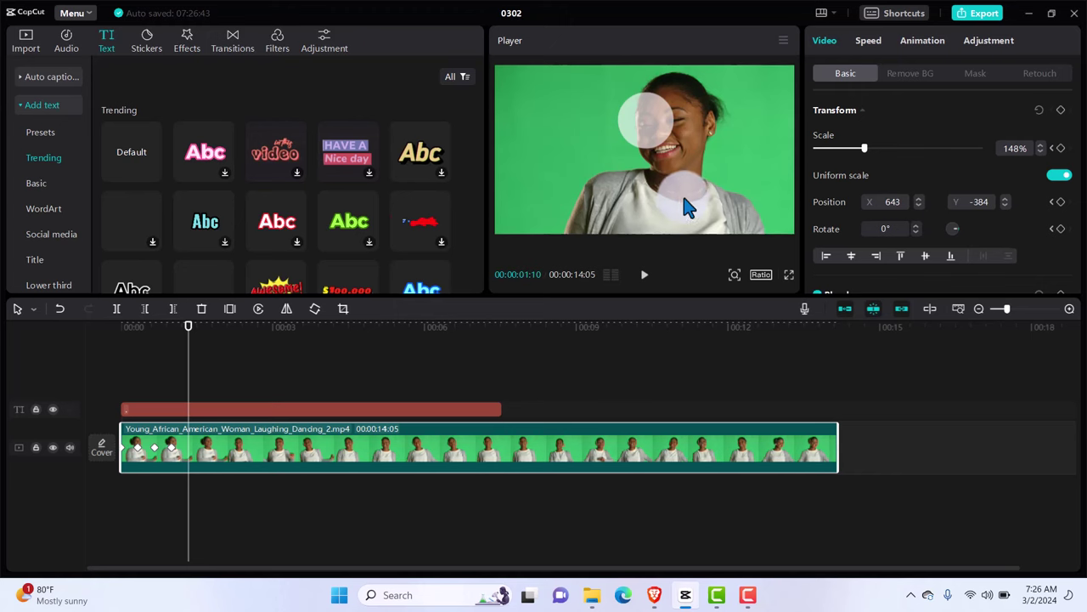
drag(686, 201, 665, 195)
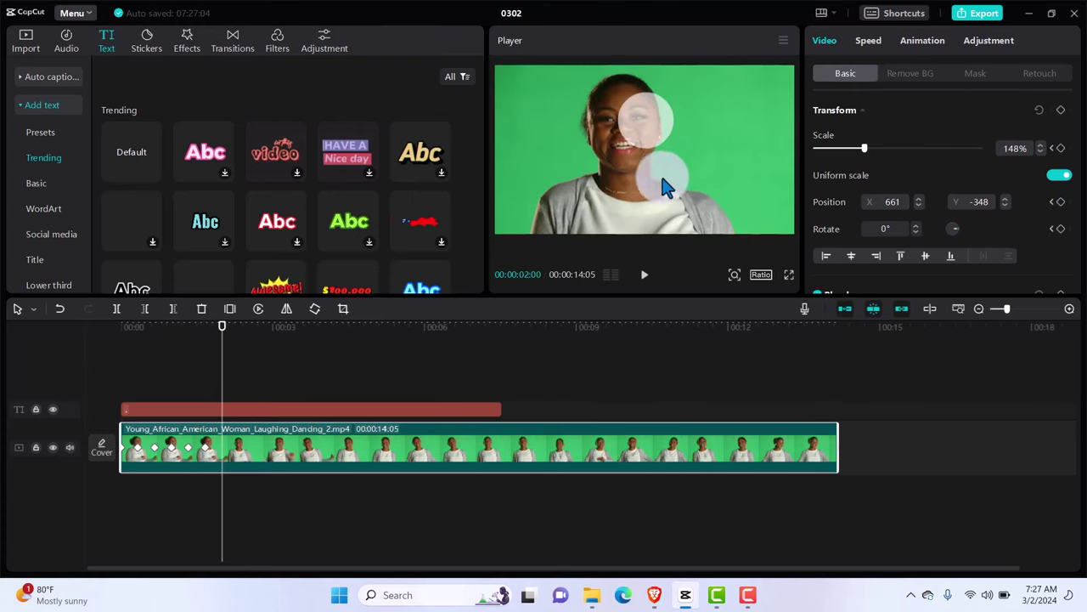
Move the clip to X 929, Y -375 at 00:00:02:00 to bring the face back under the dot
click(658, 174)
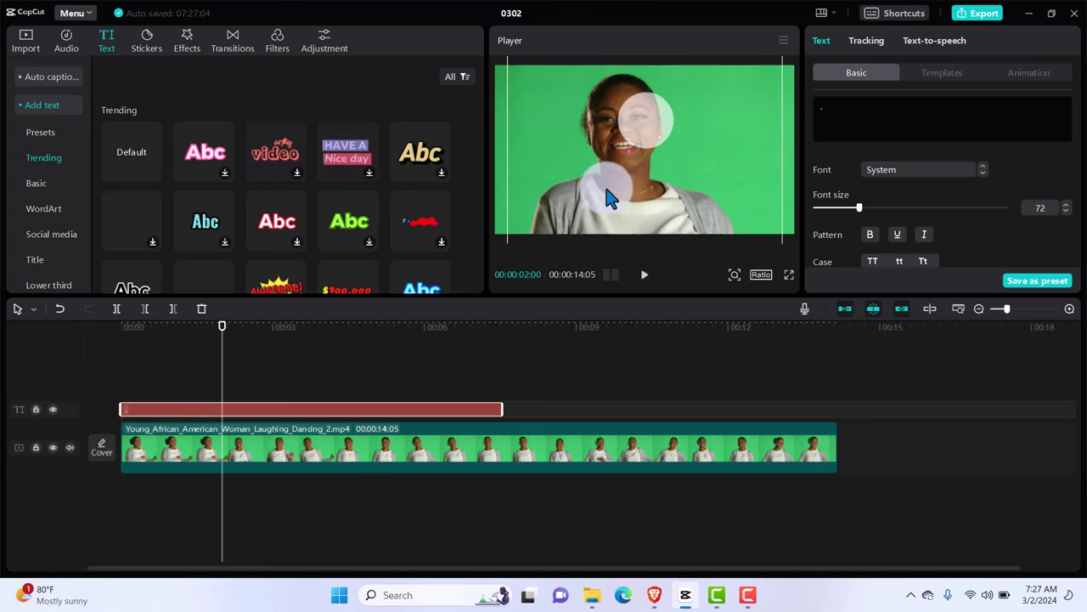
click(550, 452)
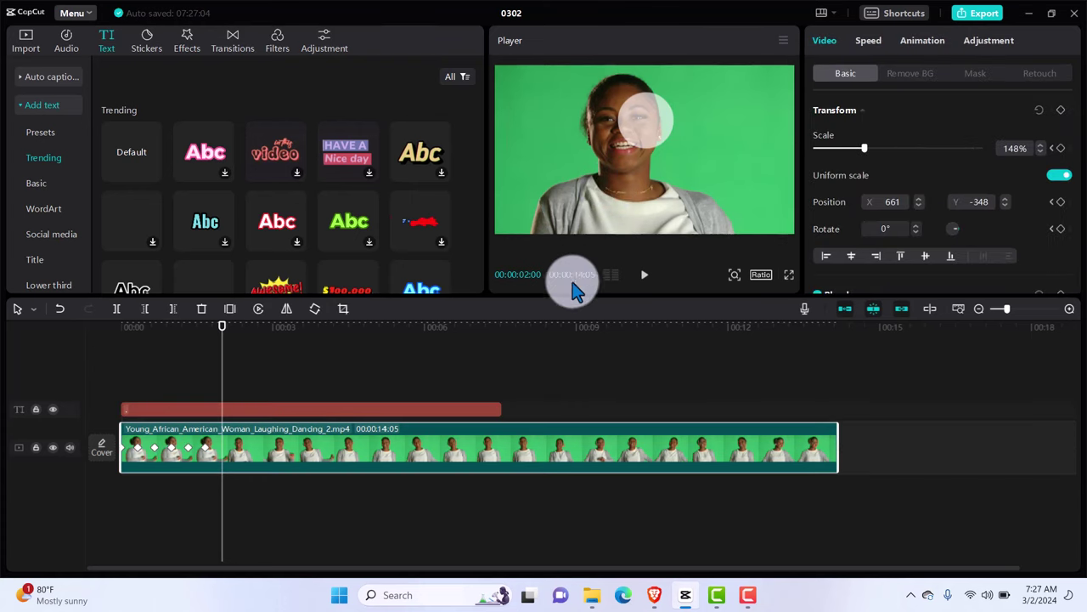
click(610, 180)
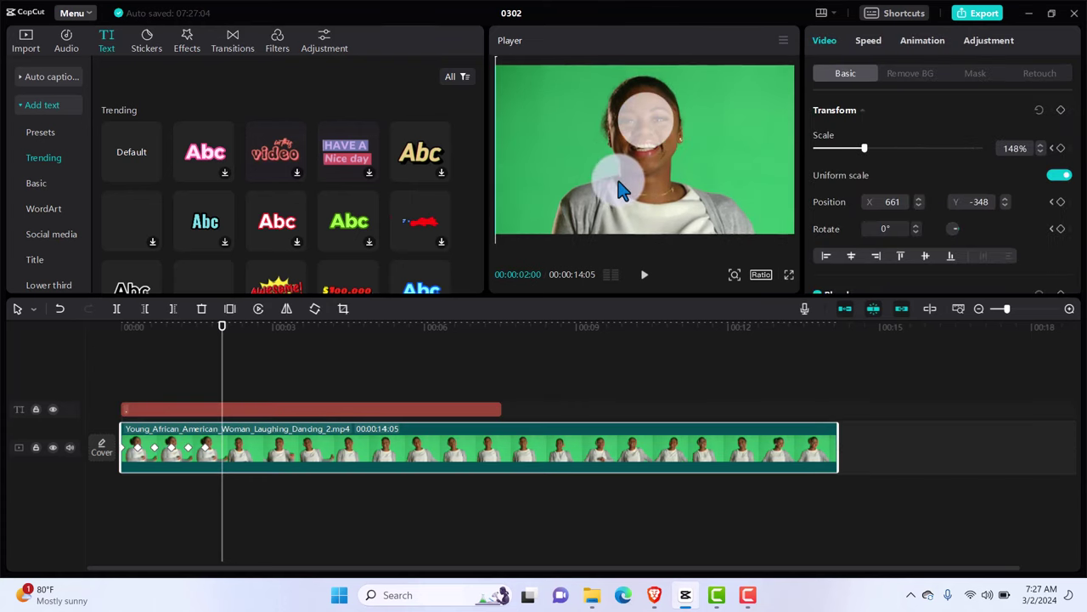
drag(620, 191, 620, 192)
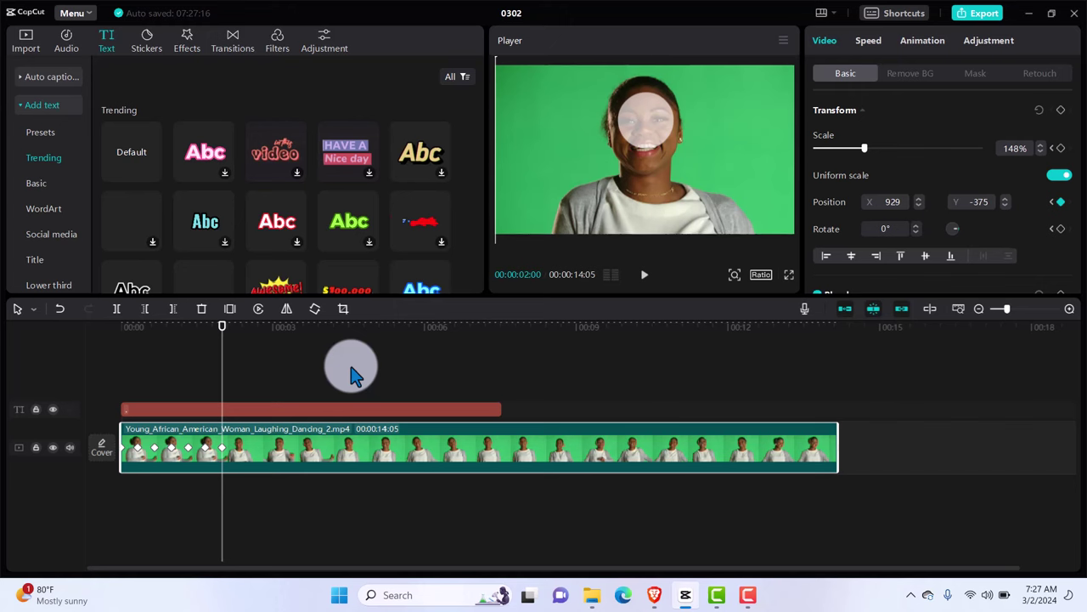
Advance ten frames to 00:00:02:10 and move the clip to X 425, Y -393 to align the face with the dot
key(Right)
key(Right)
key(Right)
key(Right)
key(Right)
key(Right)
key(Right)
key(Right)
key(Right)
key(Right)
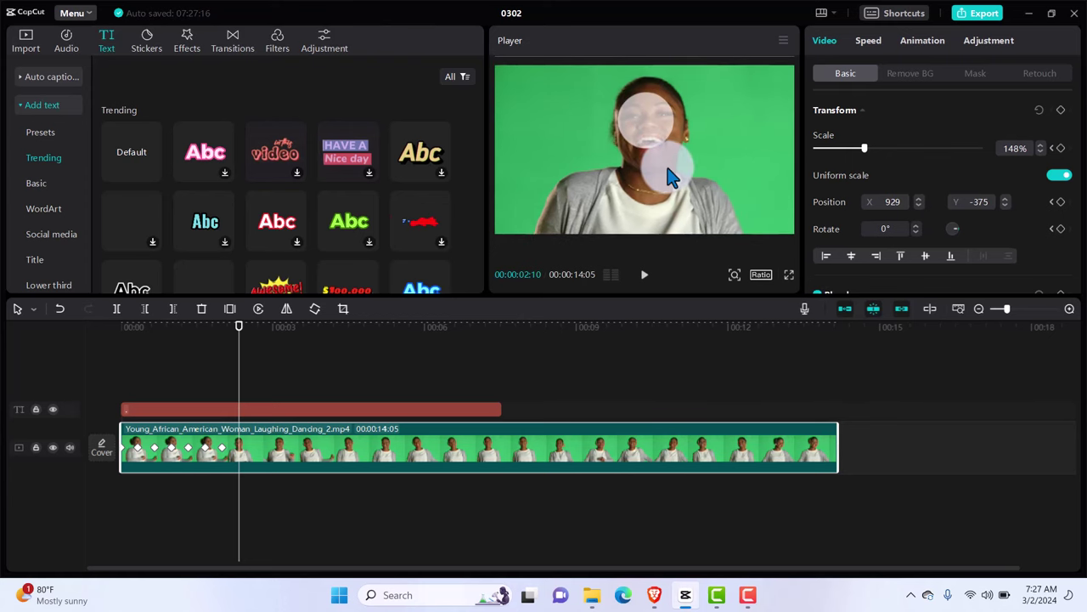
drag(665, 162, 664, 162)
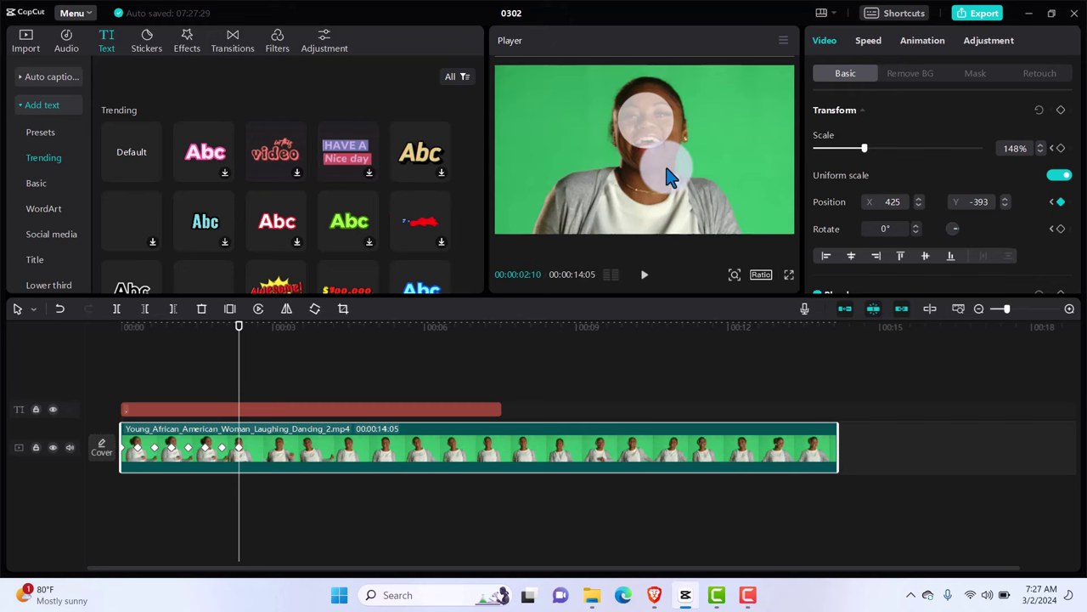
Realign the face with the dot at 00:00:02:20 (X 139, Y -330) and 00:00:03:00 (X 634, Y -411)
key(shift+Right)
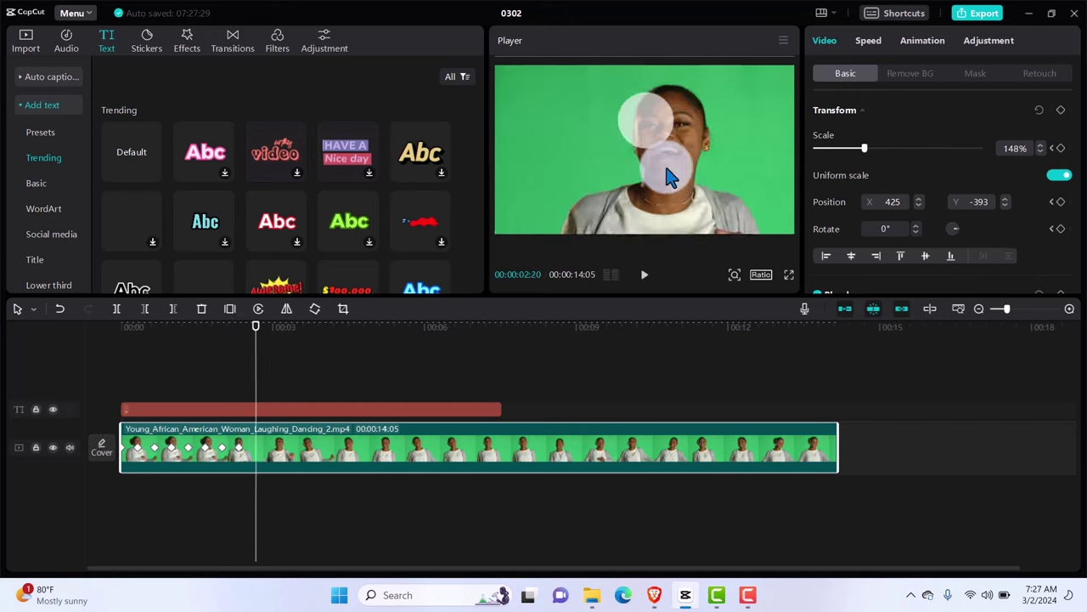
drag(690, 176, 675, 170)
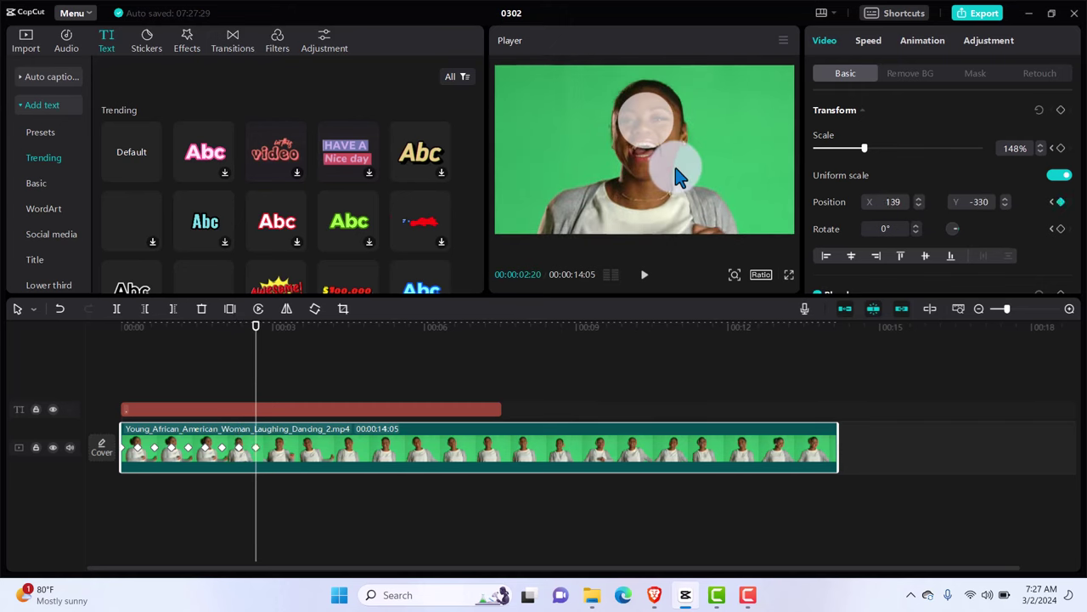
key(shift+Right)
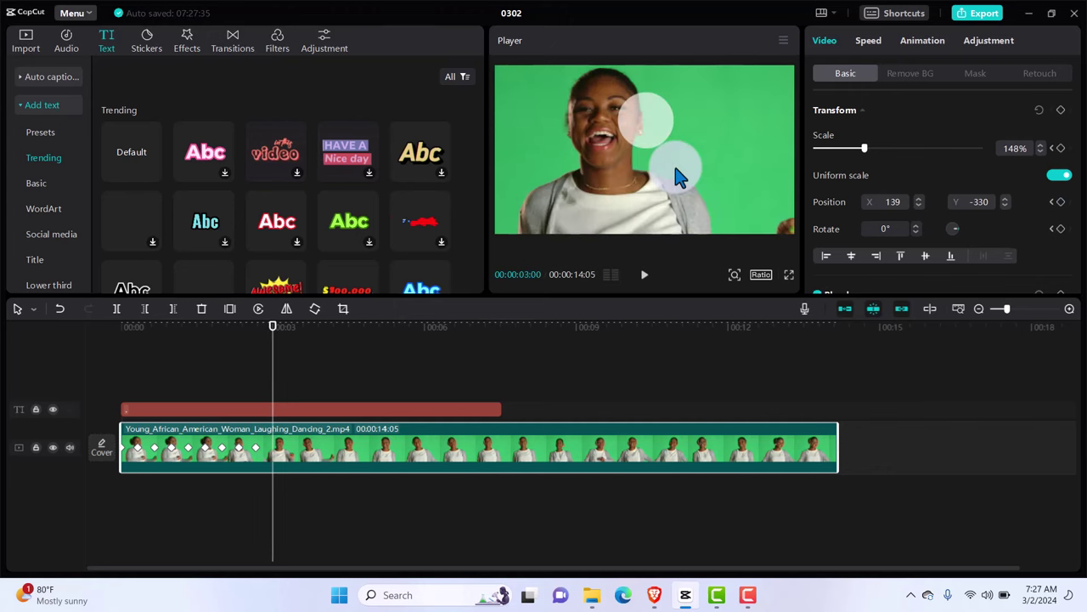
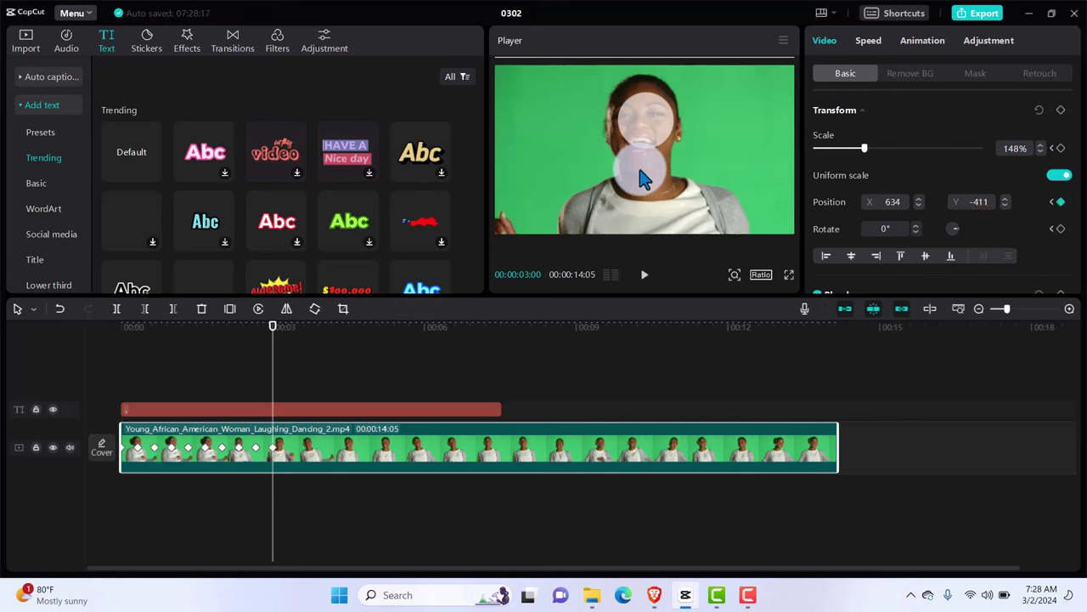
Shift the clip to X 1019, Y -293 at 00:00:03:10 so the face sits under the dot, keeping the clip selected
key(space)
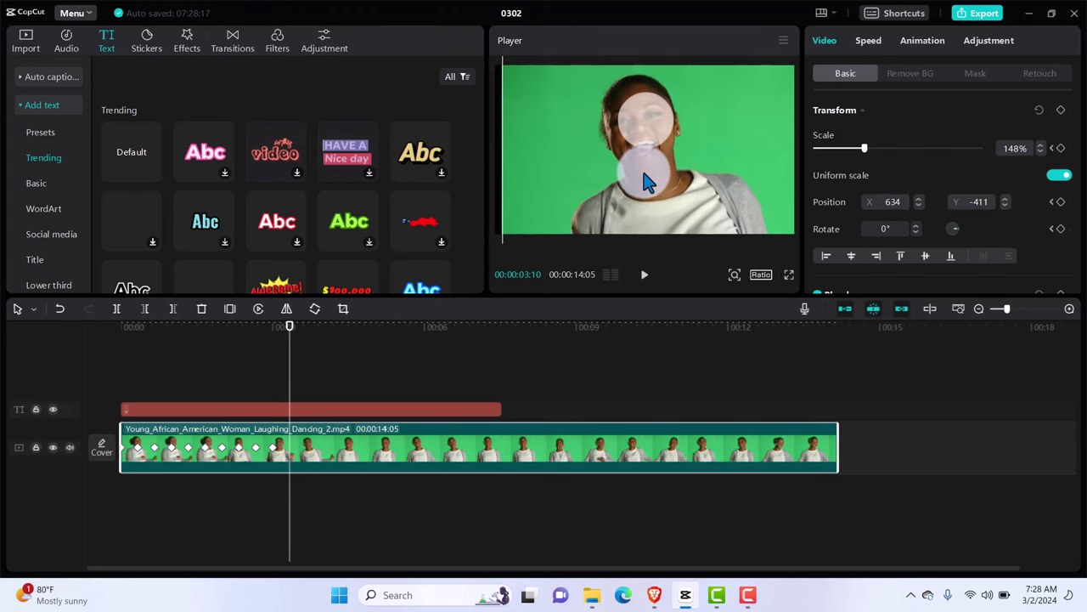
drag(645, 181, 501, 234)
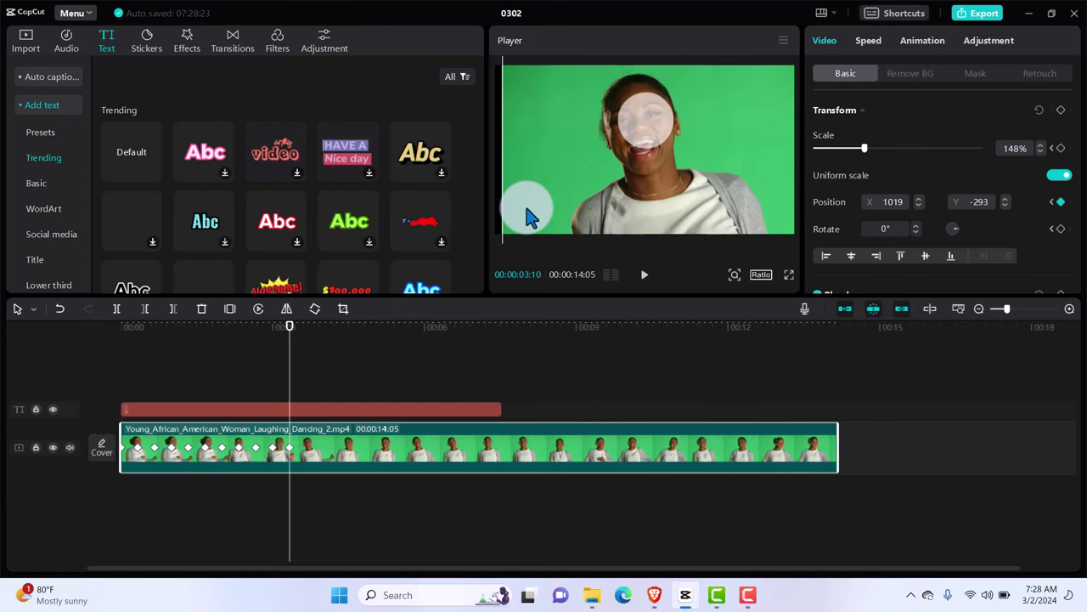
click(526, 206)
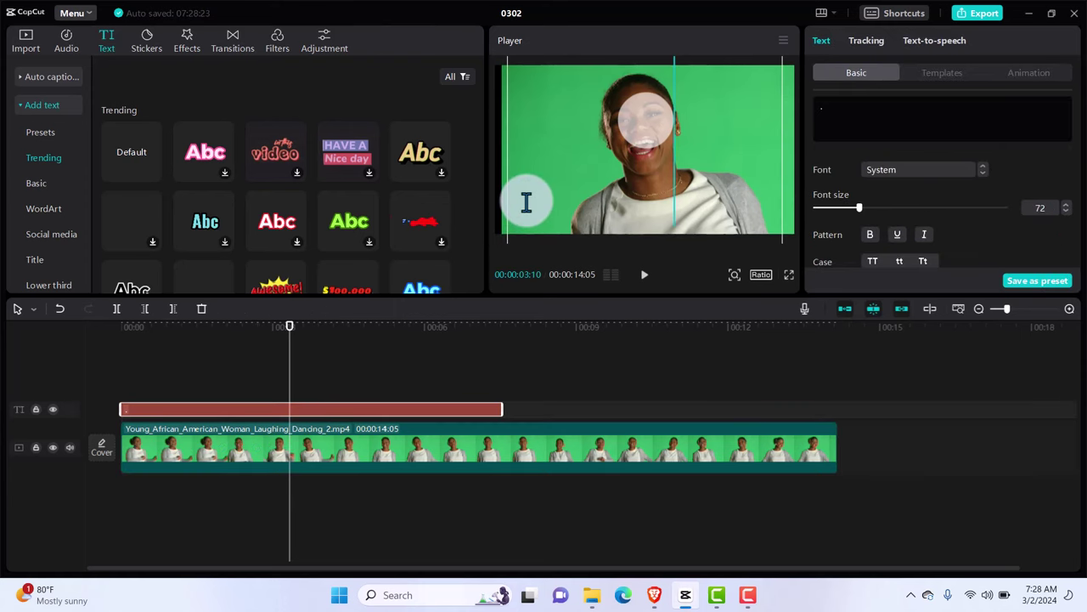
click(412, 455)
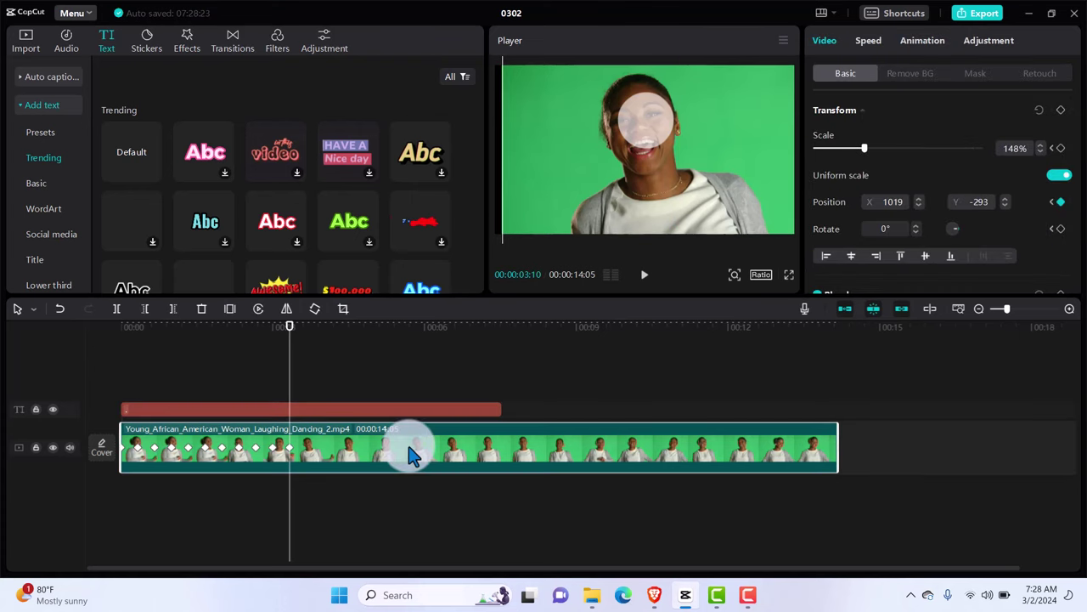
Reposition the clip behind the dot at 00:00:03:20 (X 929, Y 0) and 00:00:04:00 (X 643, Y -136)
key(Right)
key(Right)
key(Right)
key(Right)
key(Right)
key(Right)
key(Right)
key(Right)
key(Right)
key(Right)
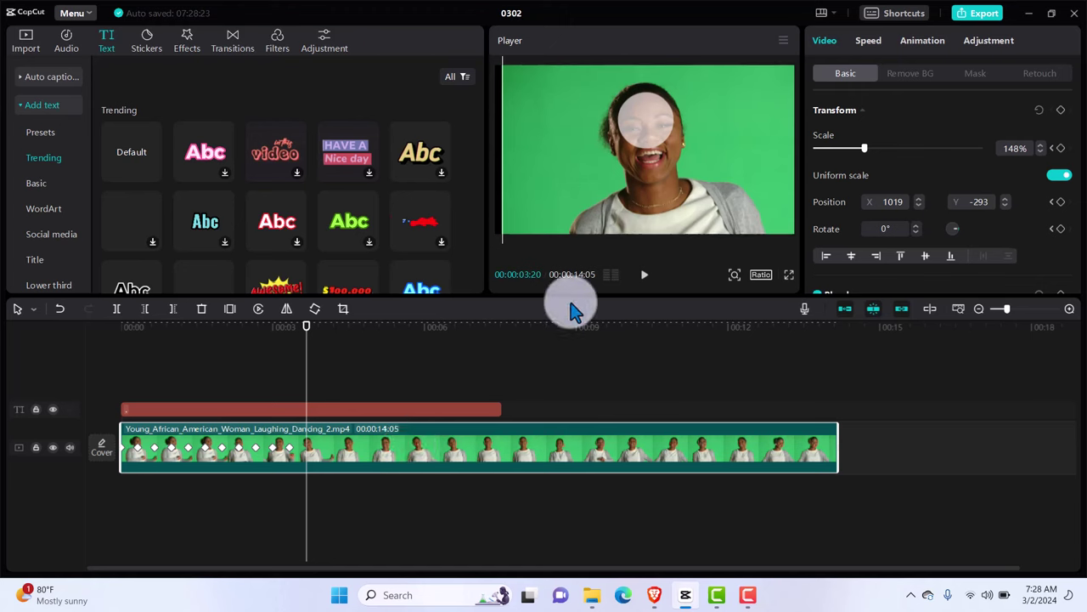
drag(650, 194, 646, 186)
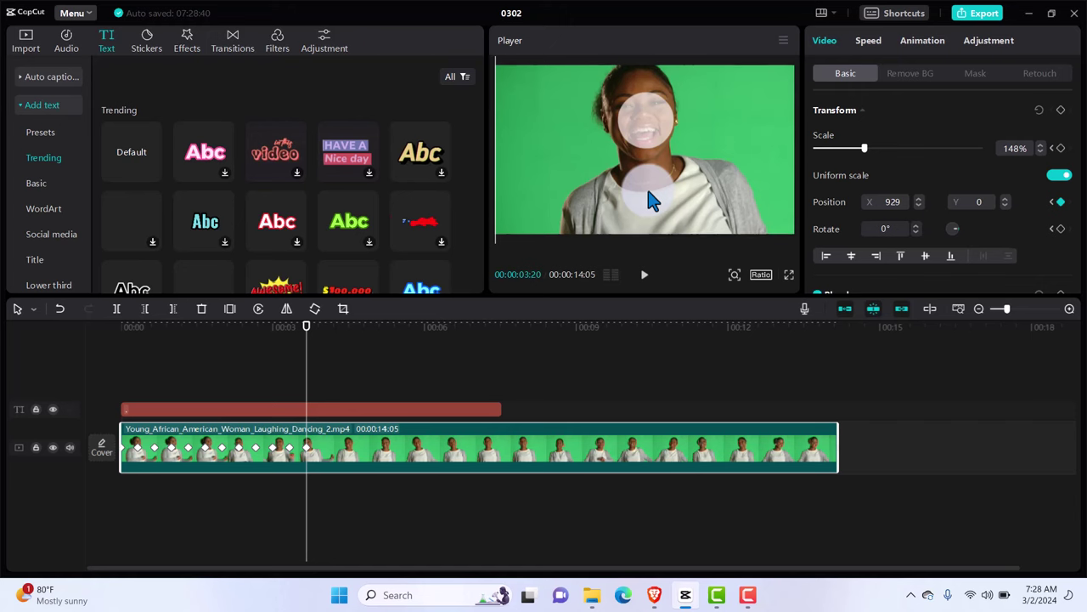
key(Right)
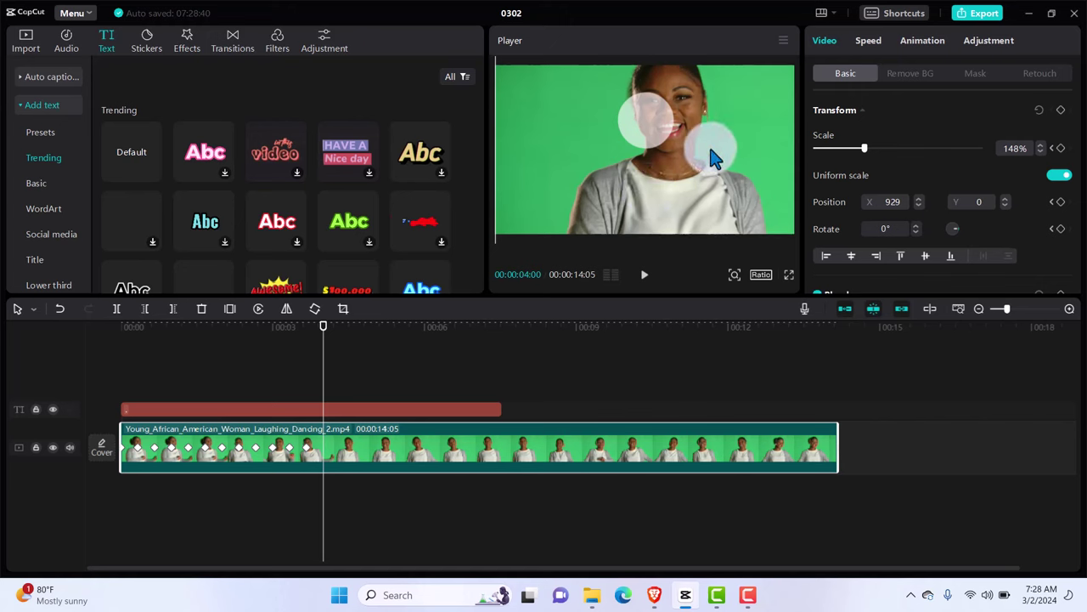
mouse_move(697, 165)
mouse_down()
mouse_move(662, 158)
mouse_move(686, 154)
mouse_up()
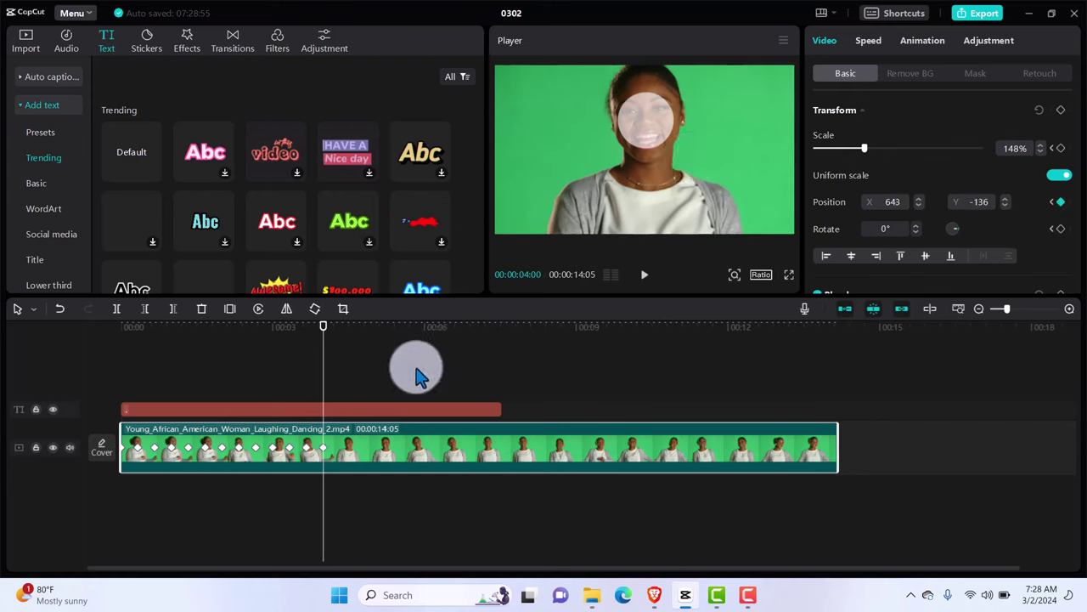
Realign the face with the dot at 00:00:04:10 (X 221, Y -154) and 00:00:05:10 (X 498, Y -227)
key(space)
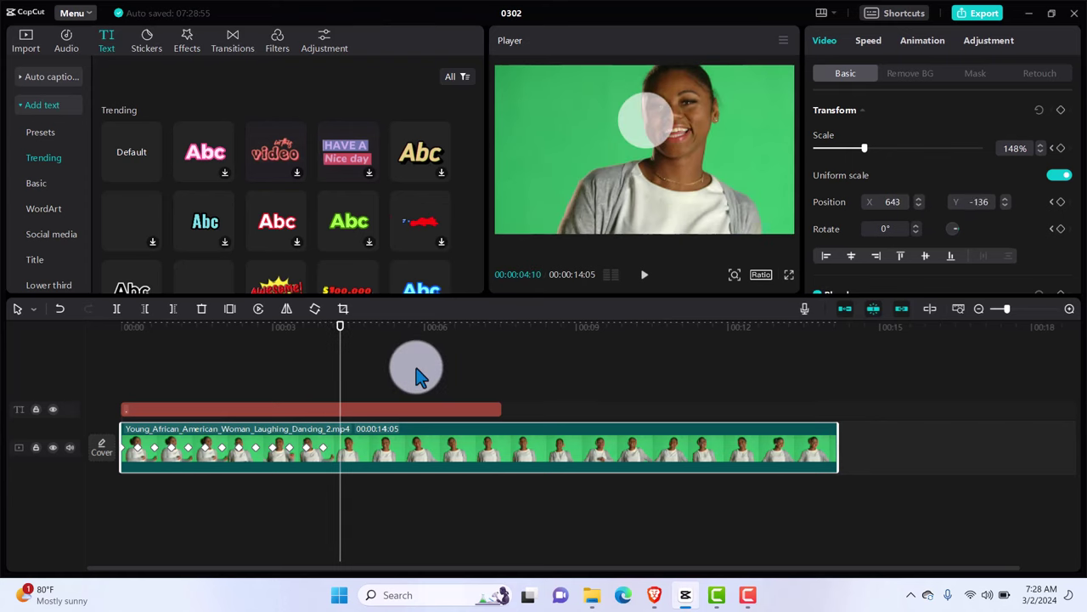
drag(682, 178, 657, 184)
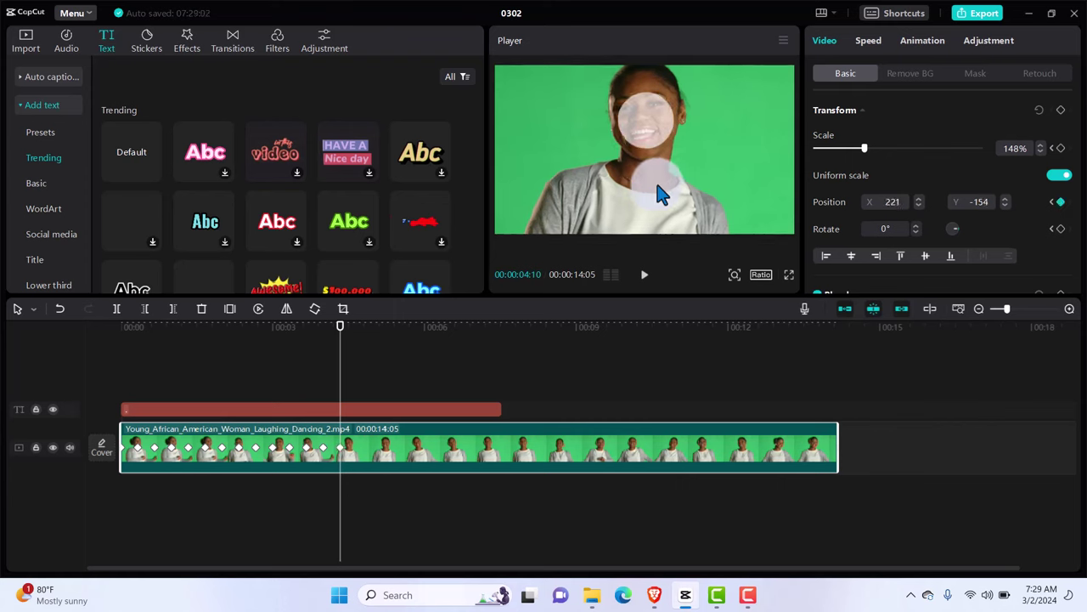
key(space)
key(space)
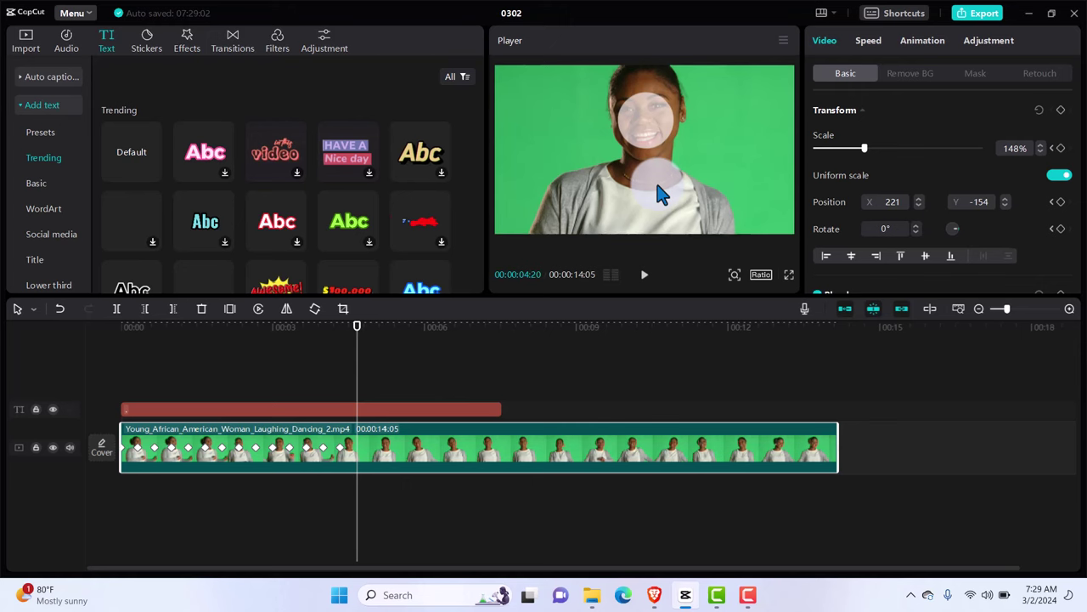
key(space)
key(space)
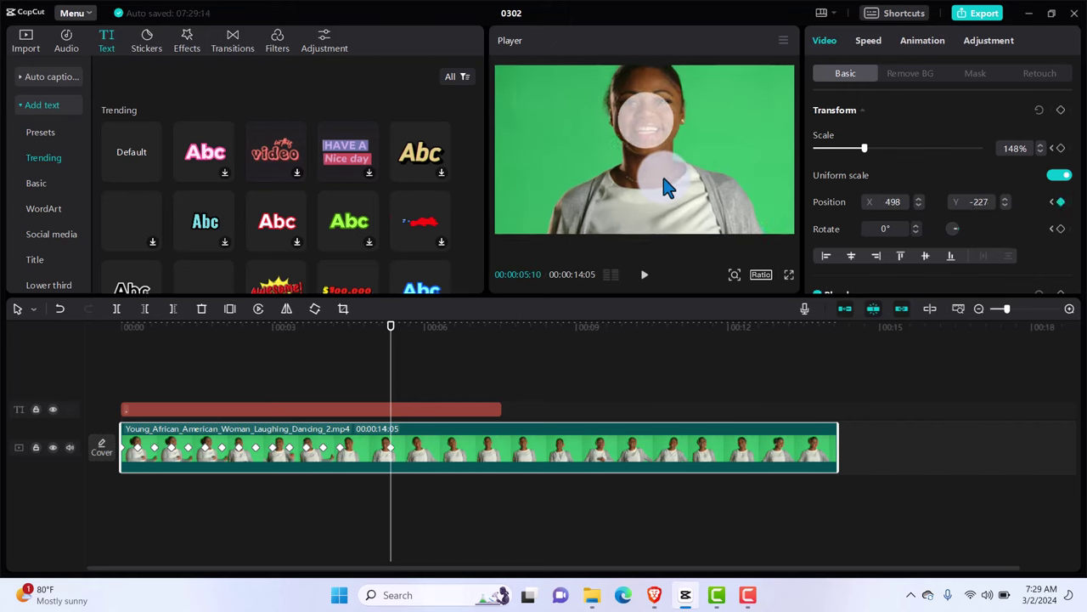
Advance to 00:00:06:20 and move the clip to X 638, Y -190 to bring the face behind the dot
key(Right)
key(Right)
key(Right)
key(Right)
key(Right)
key(Right)
key(Right)
key(Right)
key(Right)
key(Right)
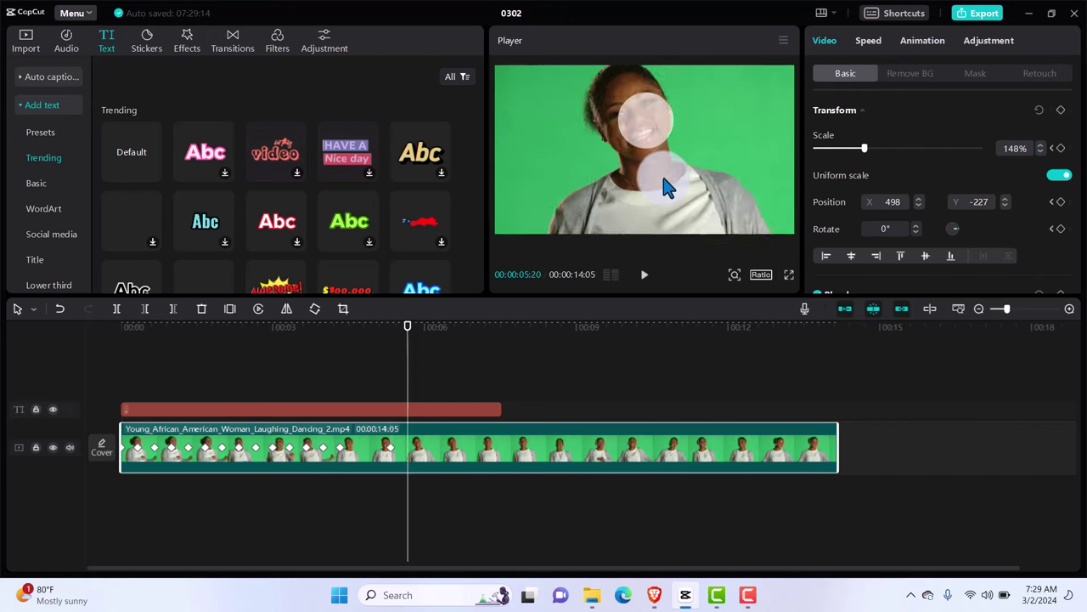
key(Right)
key(Right)
key(Right)
key(Right)
key(Right)
key(Right)
key(Right)
key(Right)
key(Right)
key(Right)
key(Right)
key(Right)
key(Right)
key(Right)
key(Right)
key(Right)
key(Right)
key(Right)
key(Right)
key(Right)
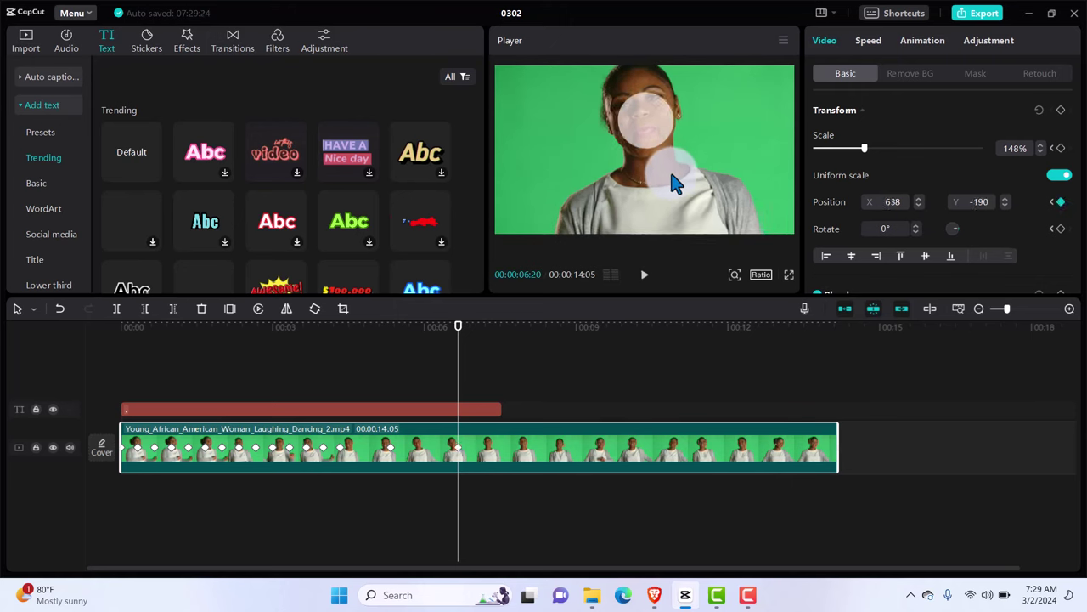
Extend the dot's text layer to almost the end of the footage and reselect the video clip at 00:00:07:10
key(space)
key(space)
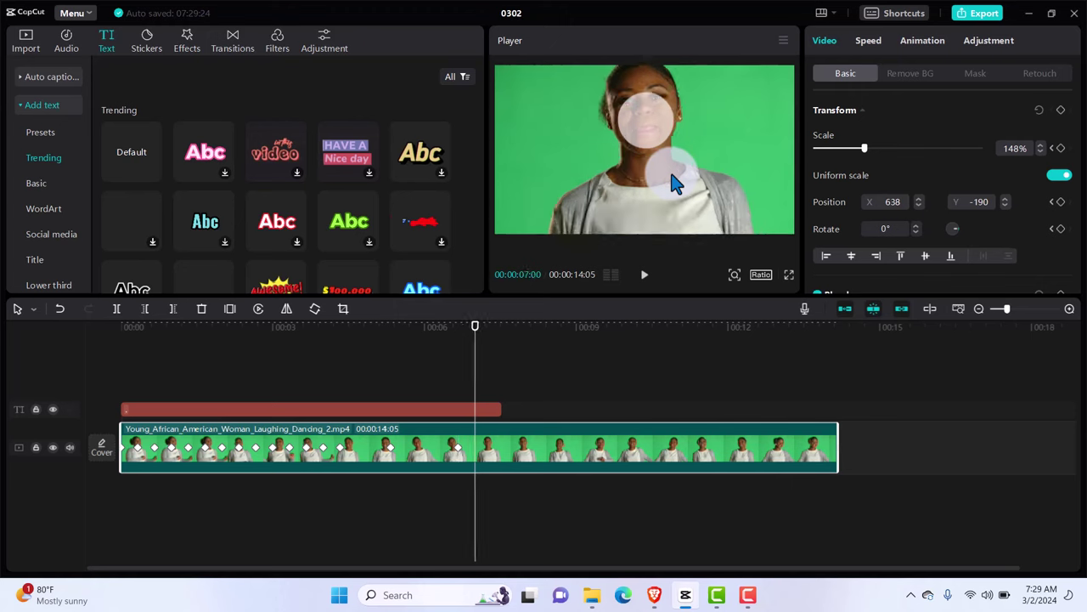
key(space)
key(space)
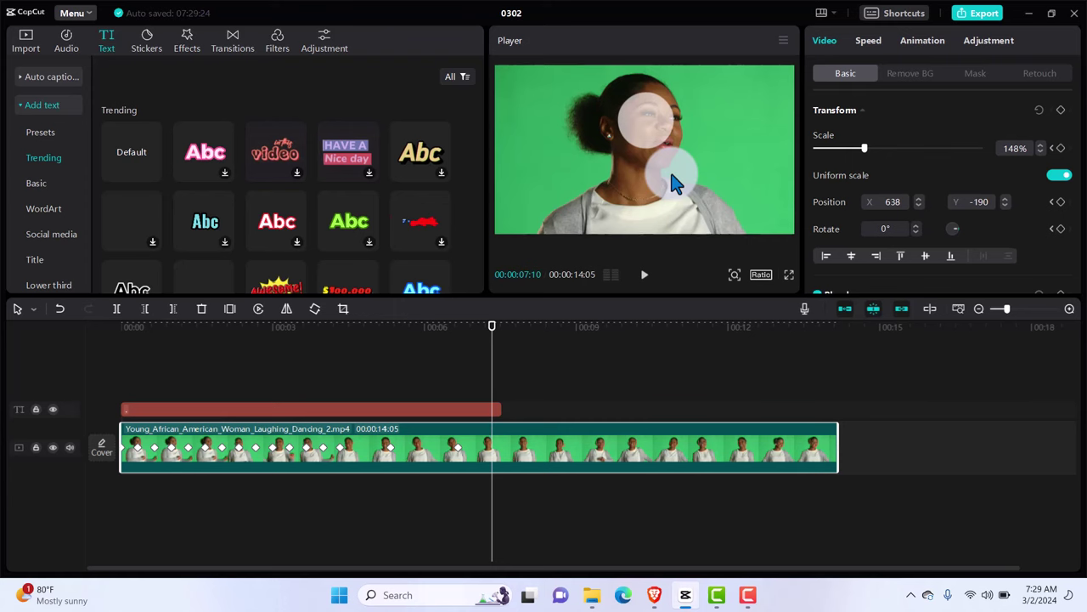
click(453, 417)
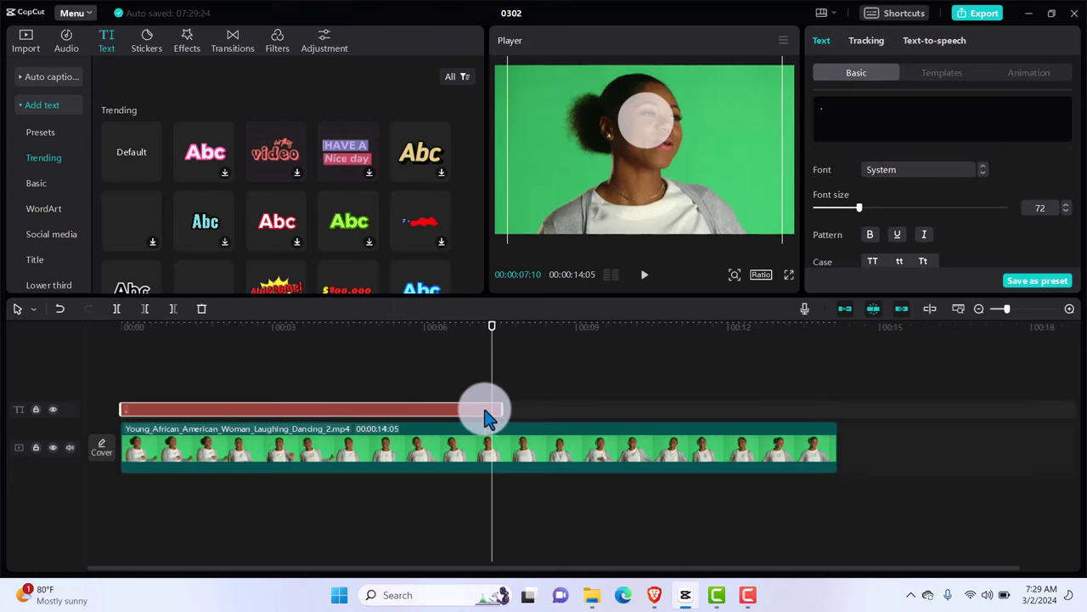
drag(504, 408, 828, 412)
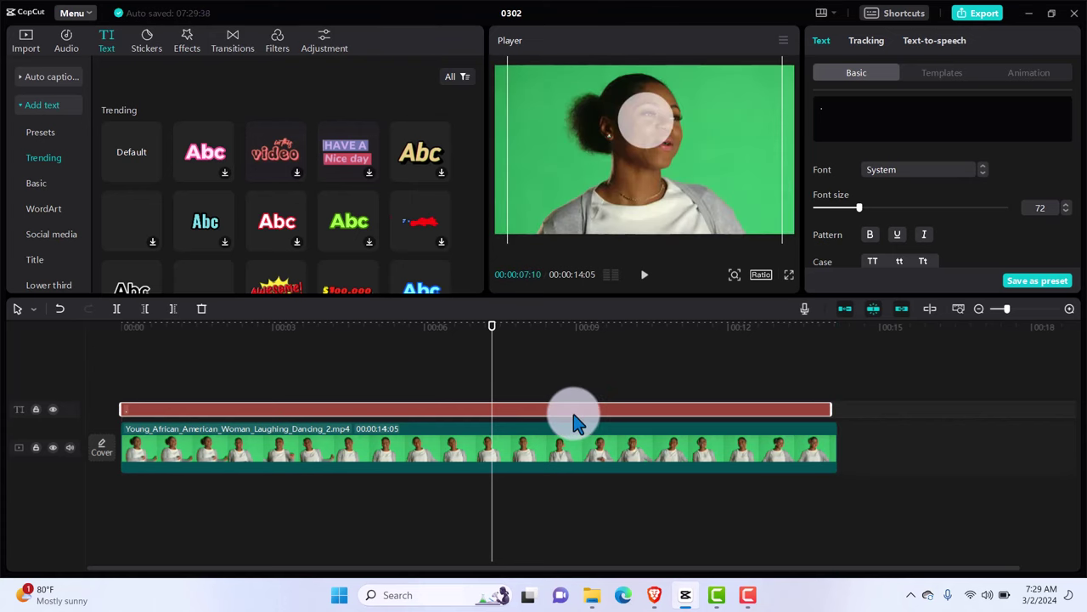
click(514, 470)
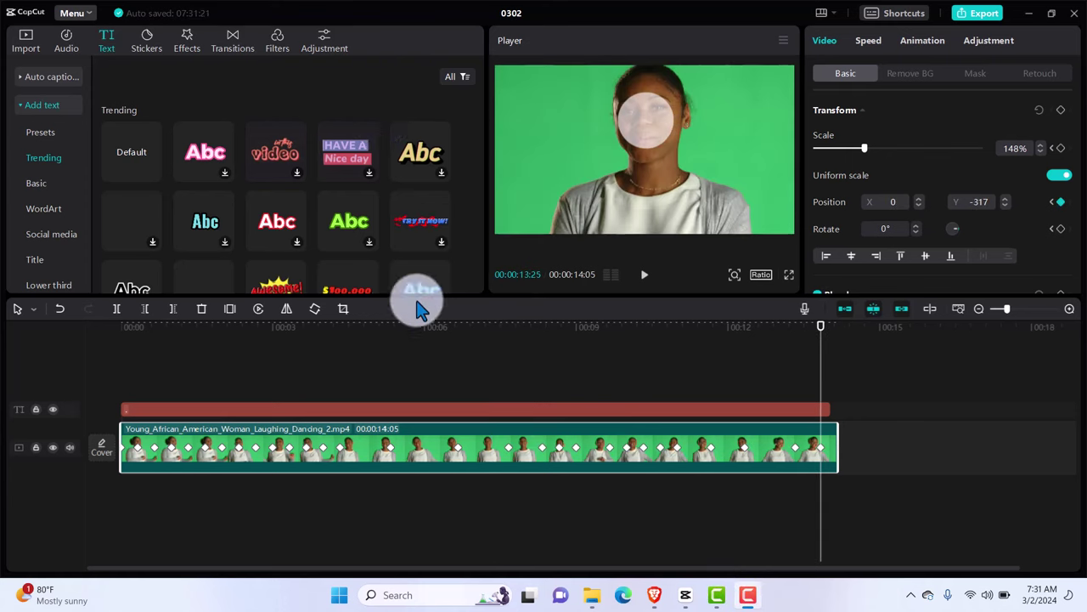
Return to 00:00:00:03 and nudge the dot slightly upward over the woman's face
click(127, 367)
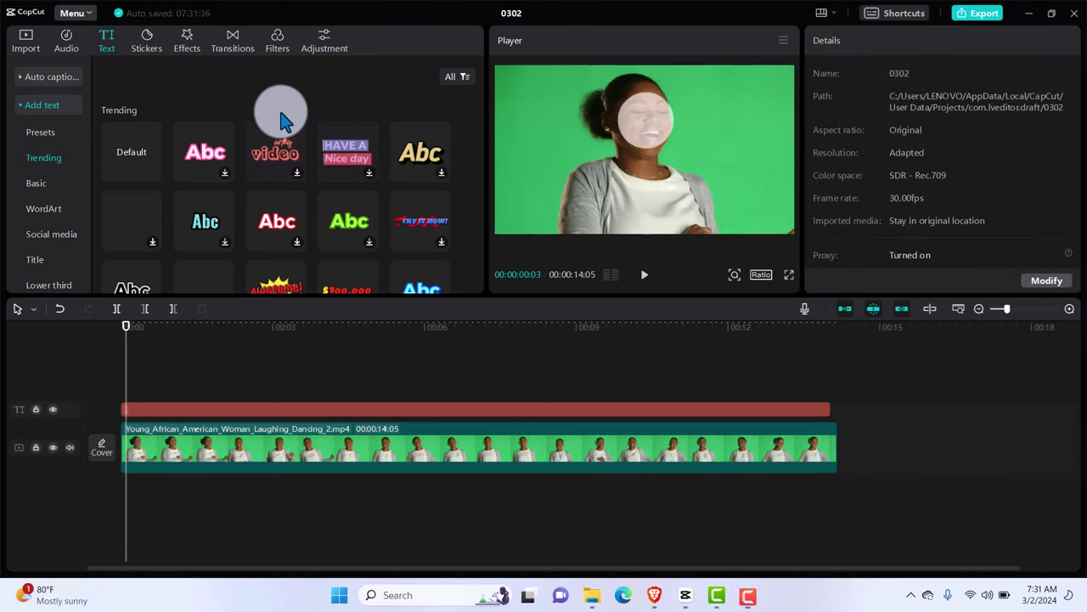
click(650, 123)
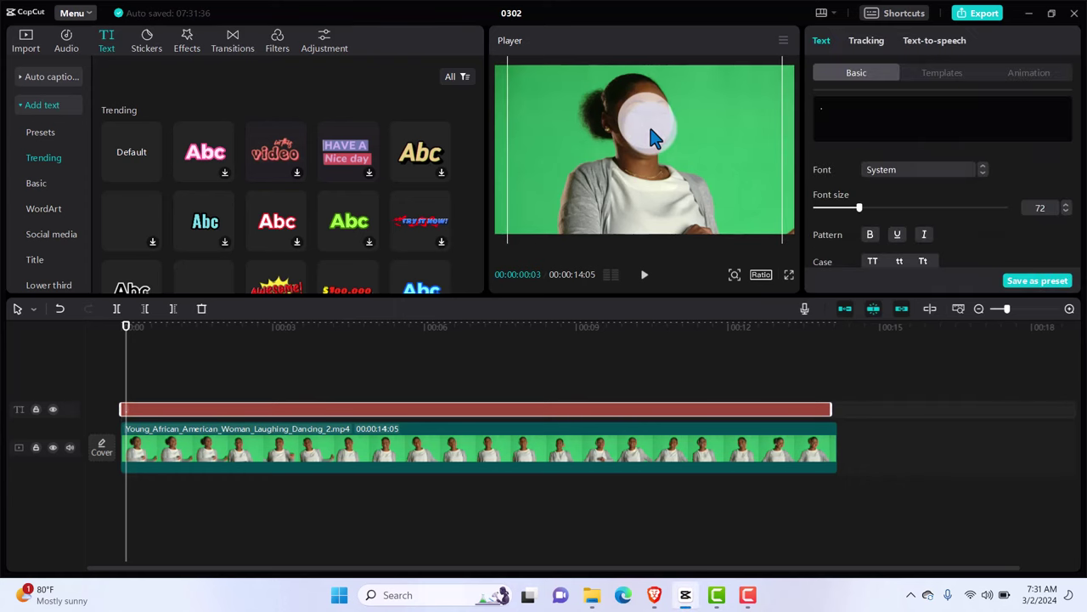
mouse_move(659, 129)
mouse_down()
mouse_move(671, 132)
mouse_move(629, 127)
mouse_move(670, 128)
mouse_move(653, 125)
mouse_up()
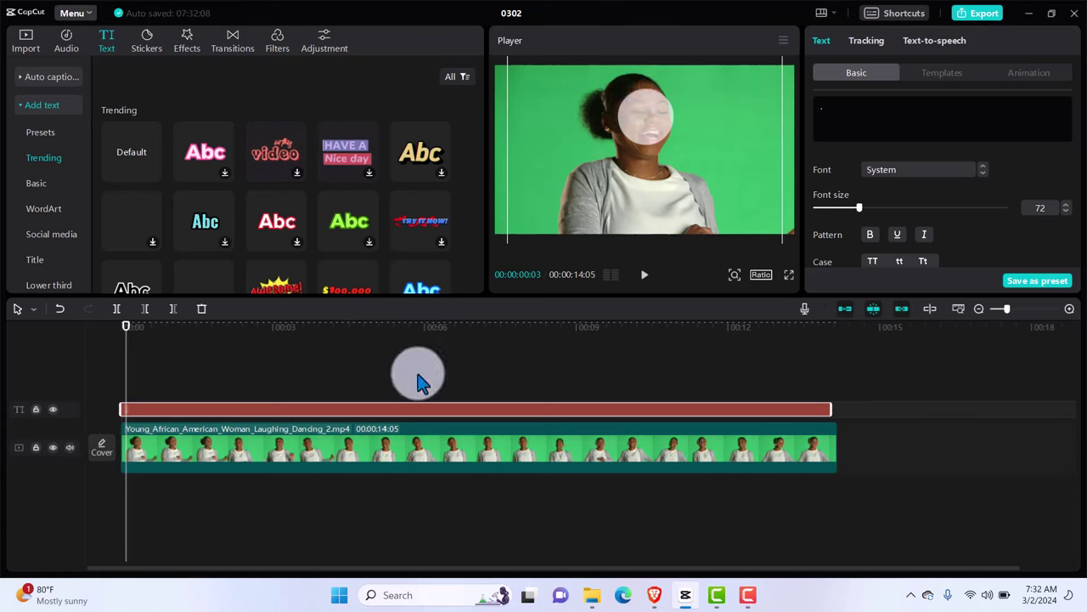
Play the video from near the start to check how the face follows the dot
click(136, 389)
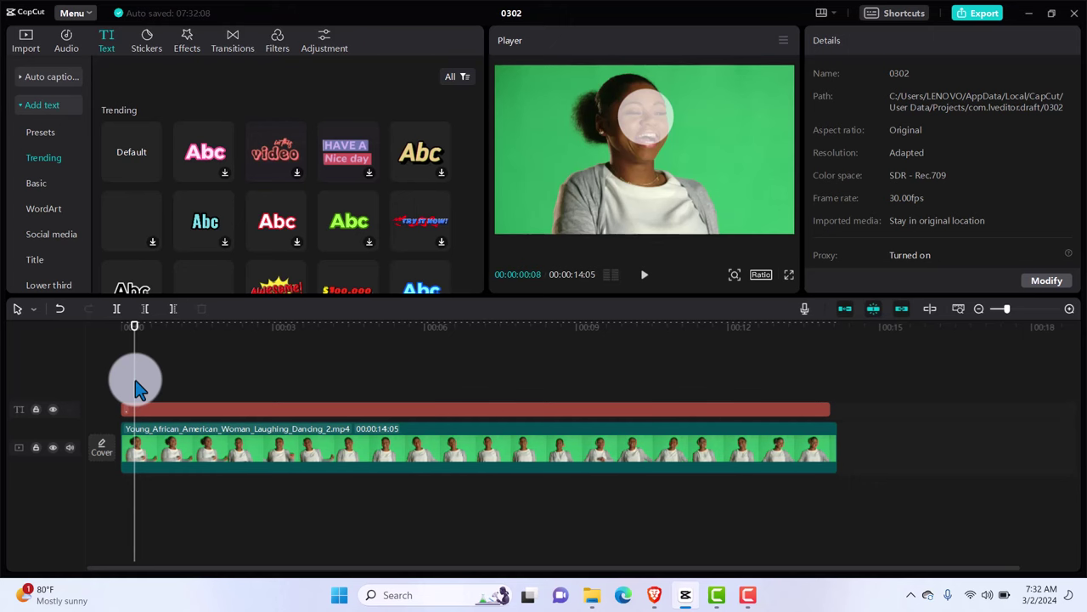
drag(134, 326, 122, 326)
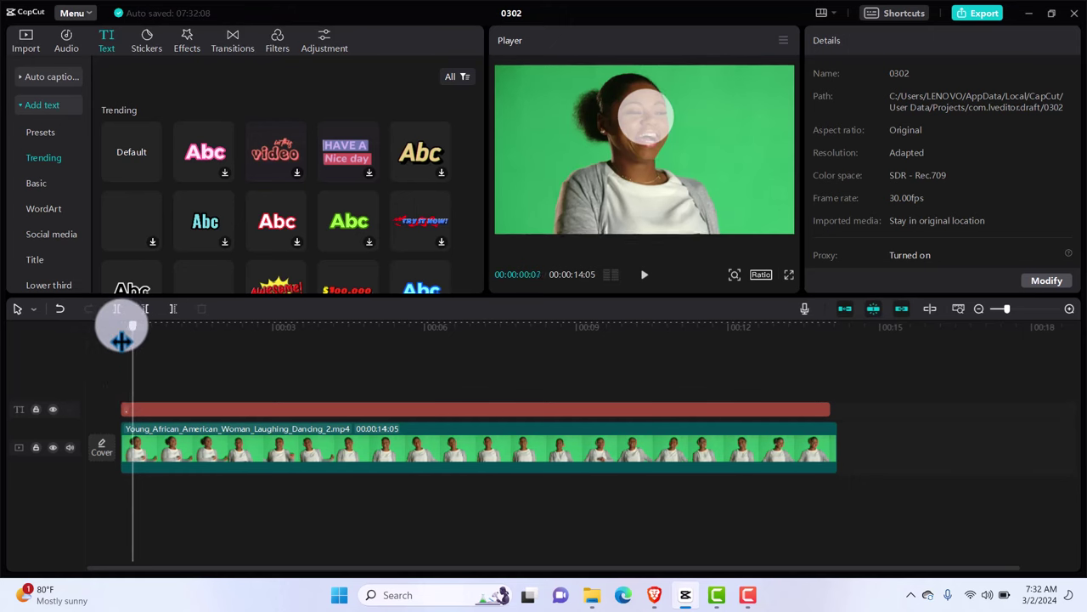
key(space)
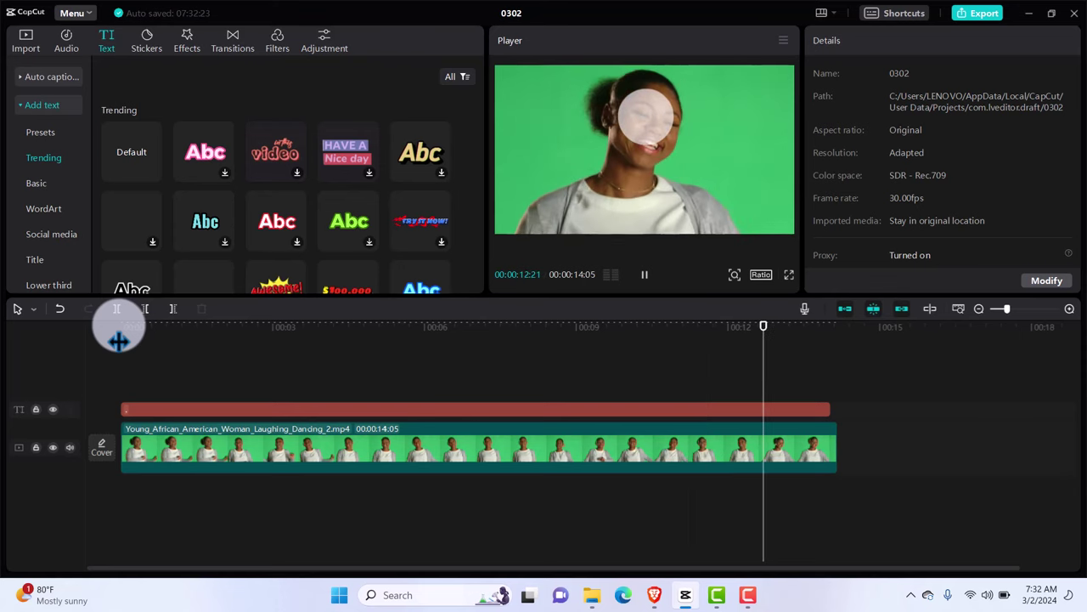
Delete the dot's text layer and play the face-locked clip from the start
click(238, 414)
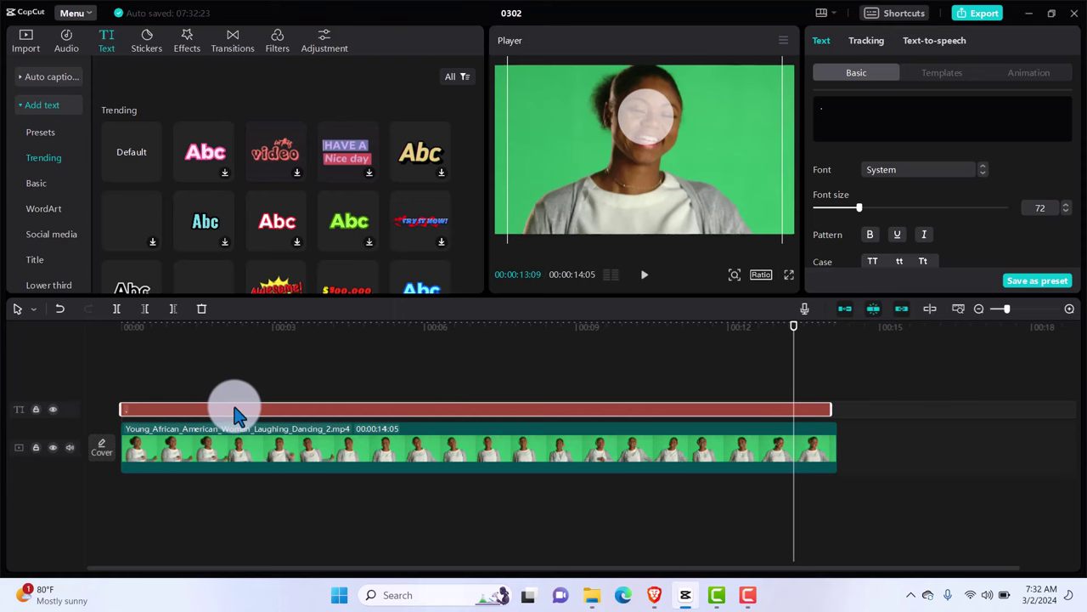
key(Delete)
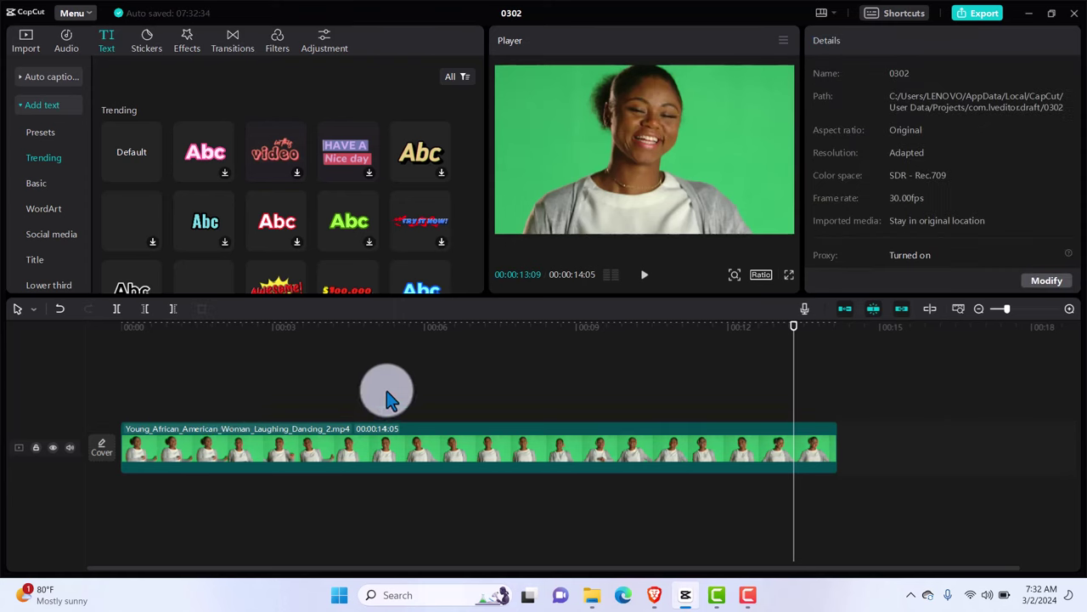
click(123, 399)
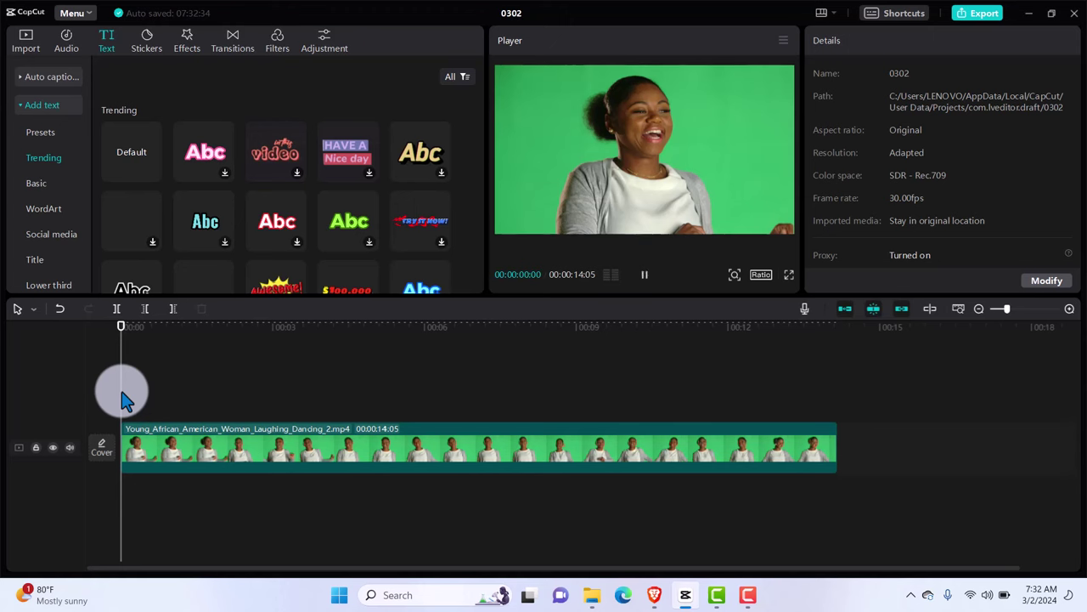
click(644, 275)
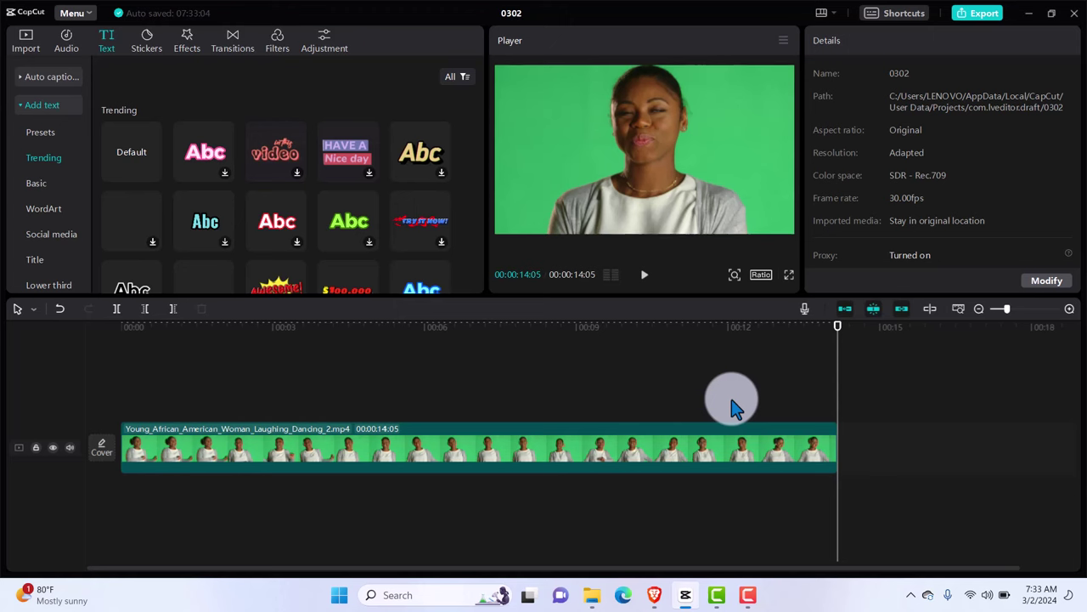
click(748, 596)
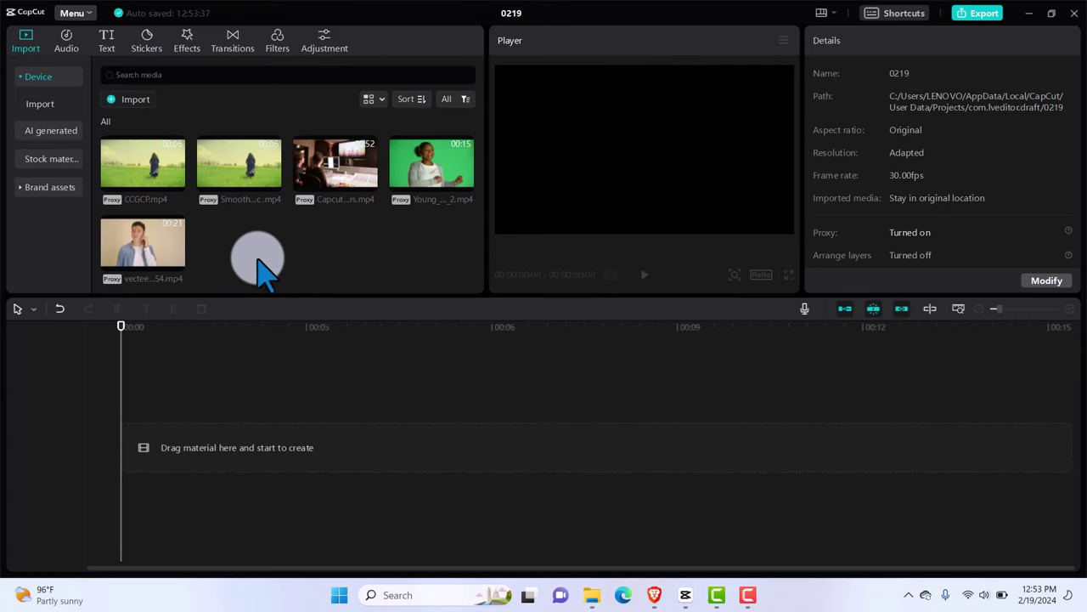
Preview the imported video of the man in denim talking on the phone and add it to the timeline
click(151, 239)
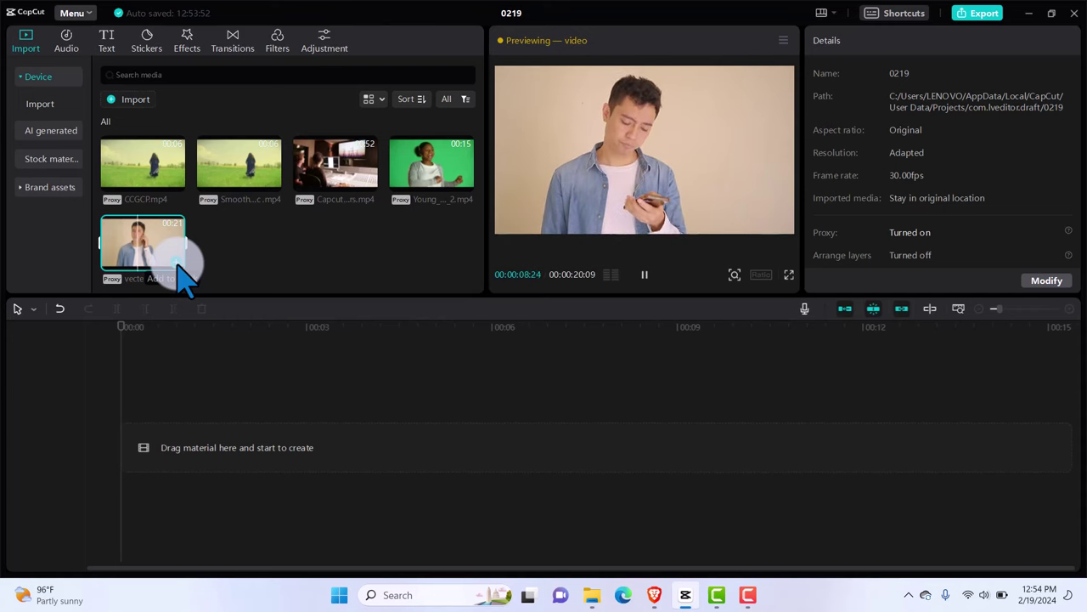
click(179, 262)
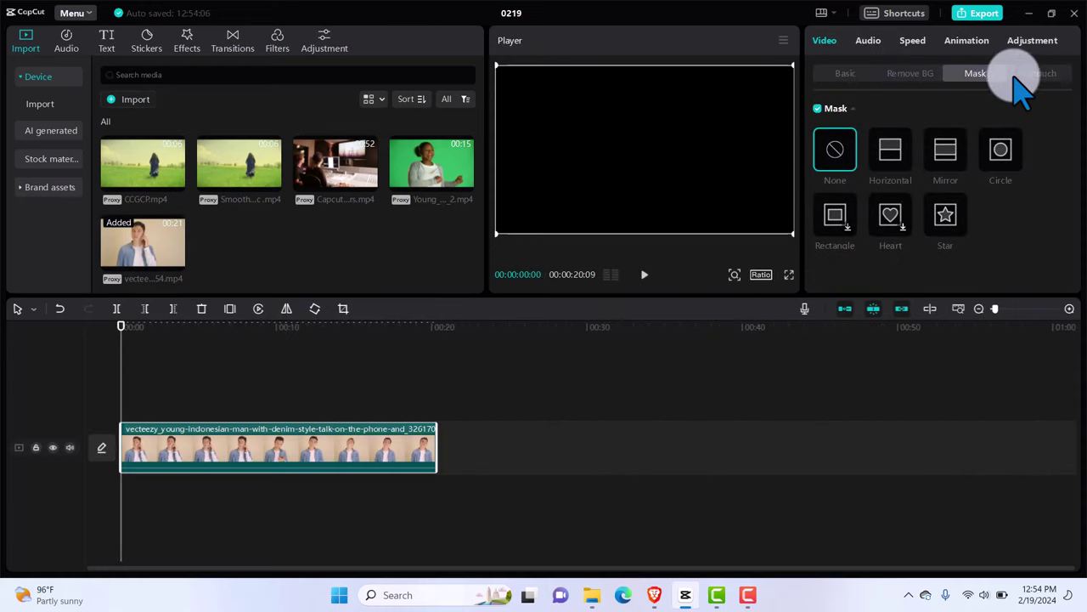
Remove the background behind the man with Auto removal and bring up the stroke options
click(846, 74)
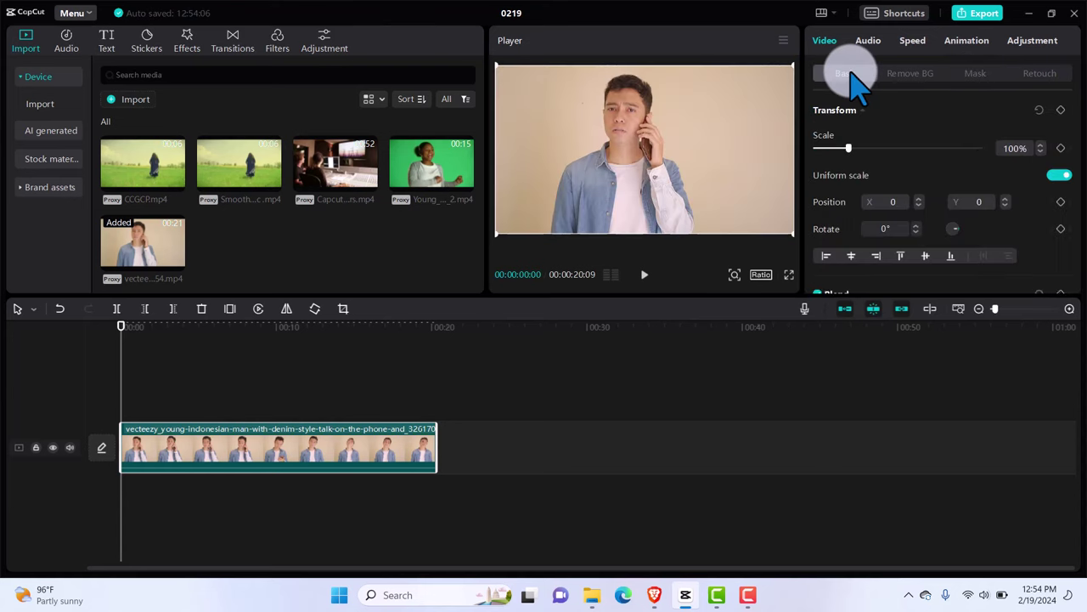
click(911, 74)
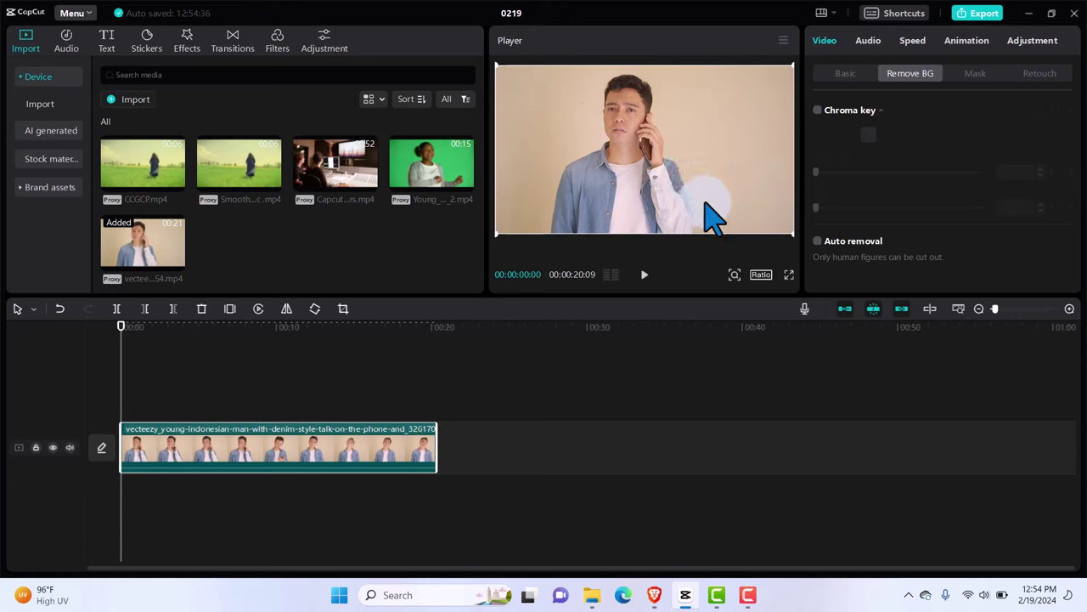
click(817, 242)
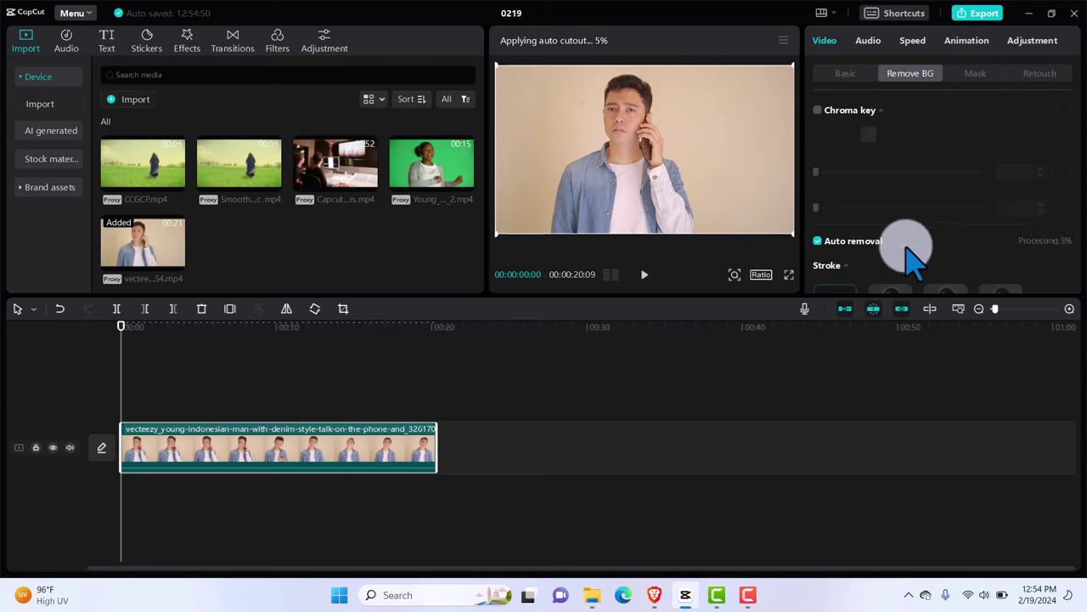
scroll(907, 250, down, 1)
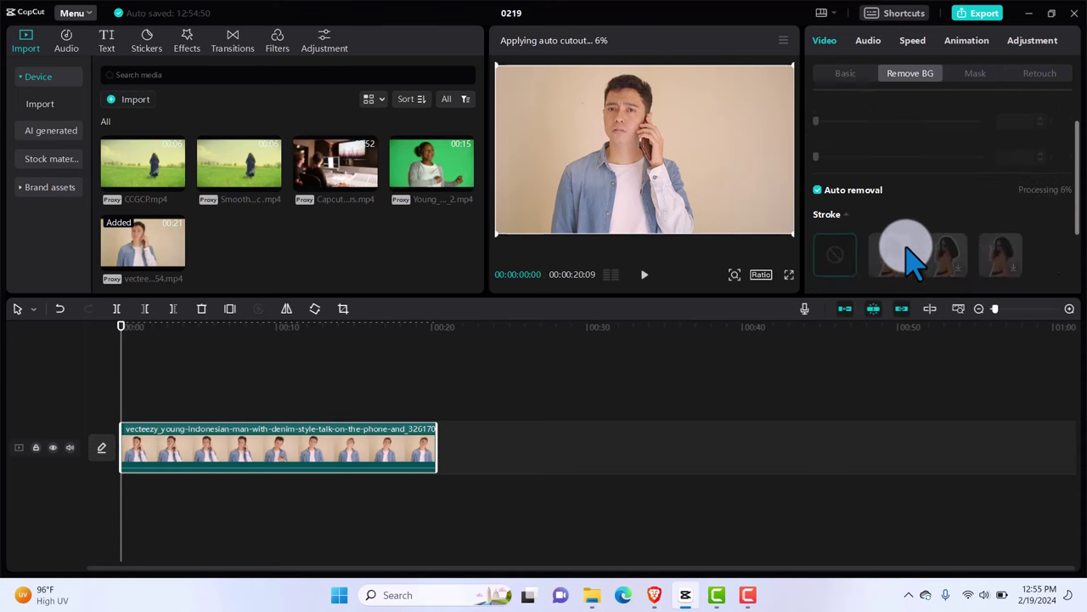
scroll(905, 245, down, 1)
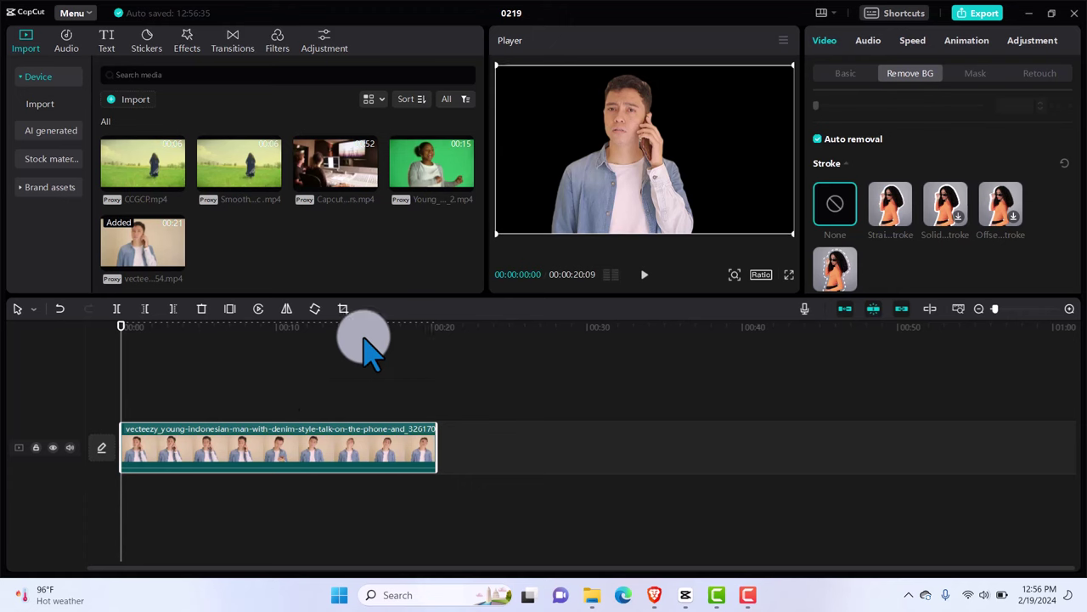
Outline the man's cutout with the straight stroke during playback, and replace it with the dashed stroke
click(645, 287)
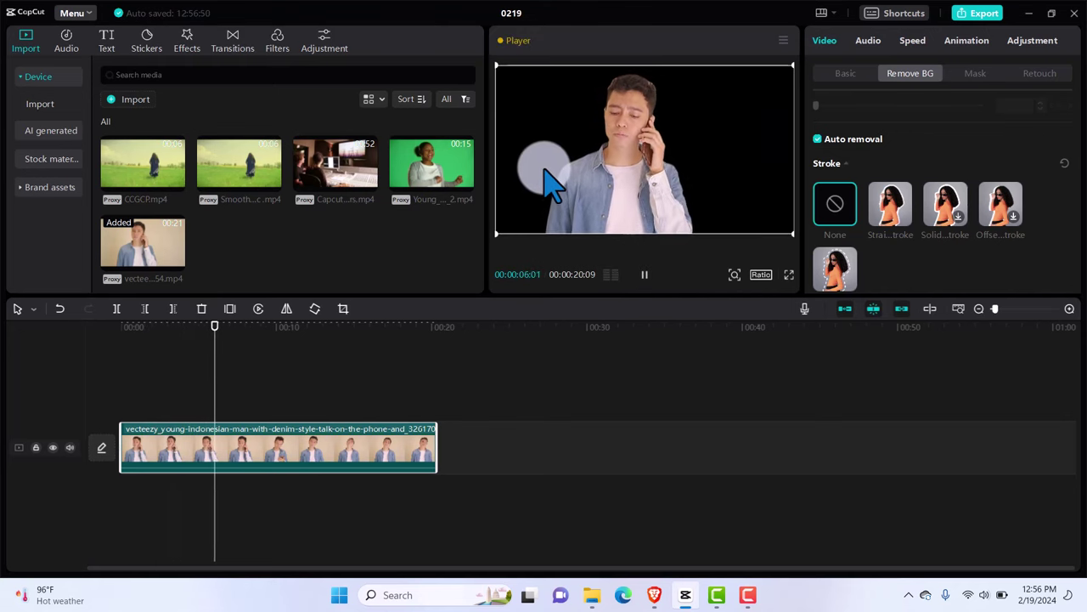
click(906, 213)
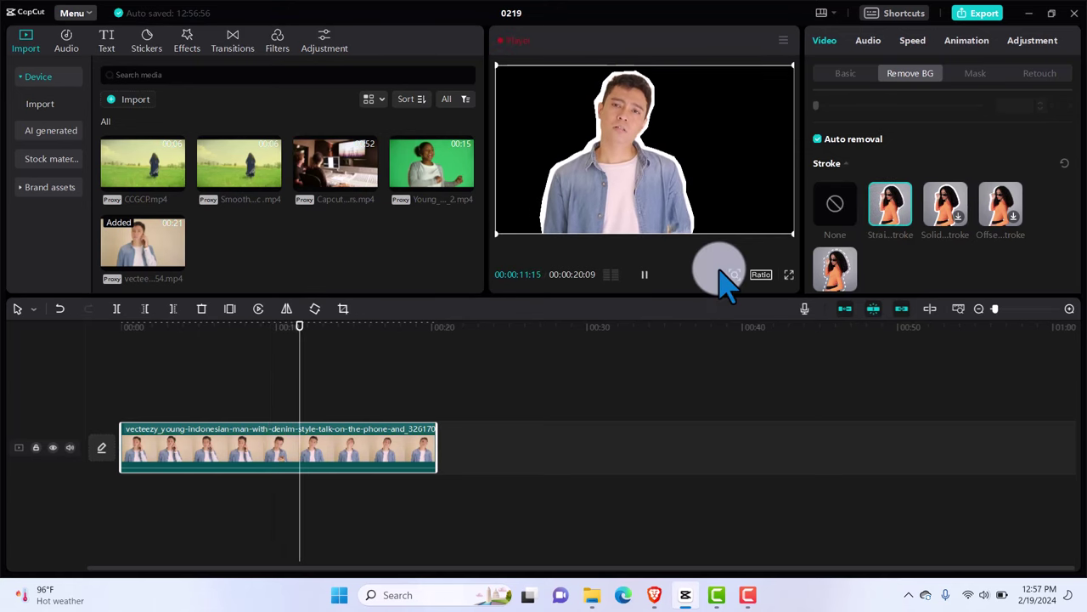
click(844, 280)
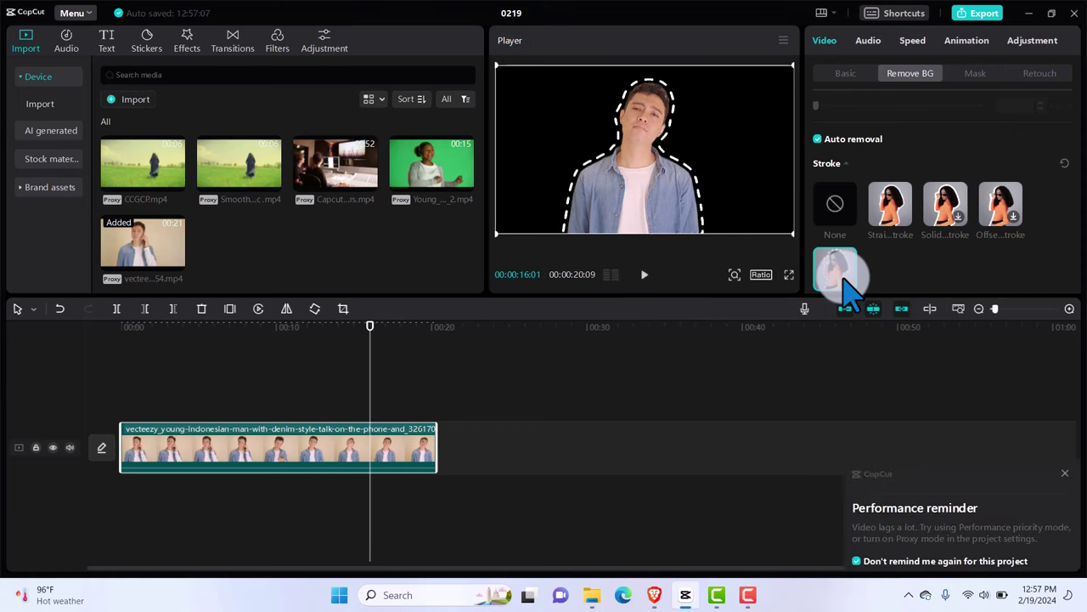
Move back to 00:00:08:17, dismiss the performance reminder, and play the clip to review the dashed outline
click(370, 335)
drag(370, 338, 257, 338)
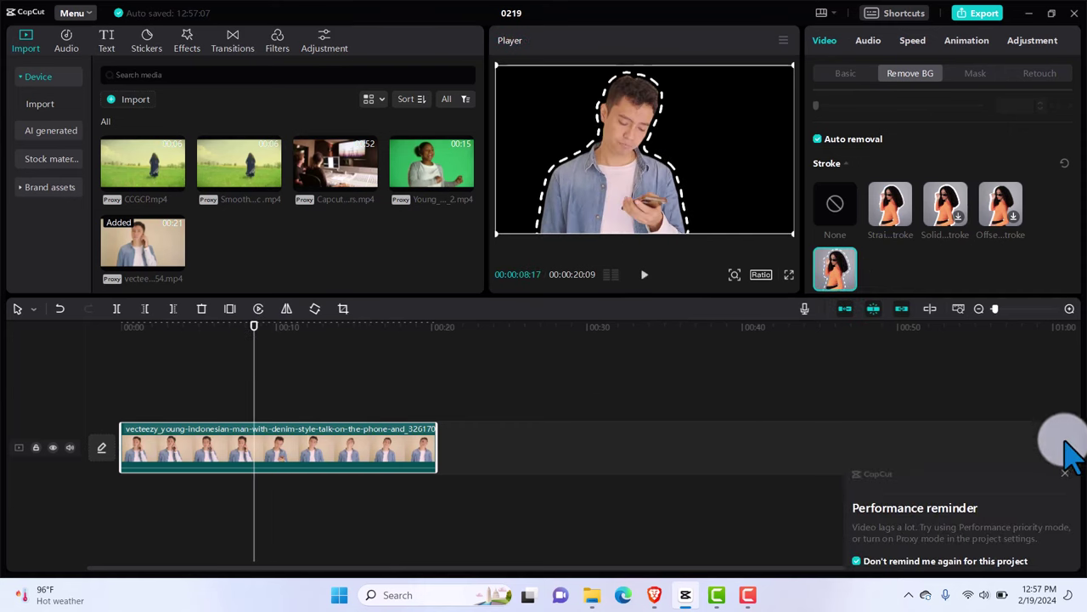
click(1069, 483)
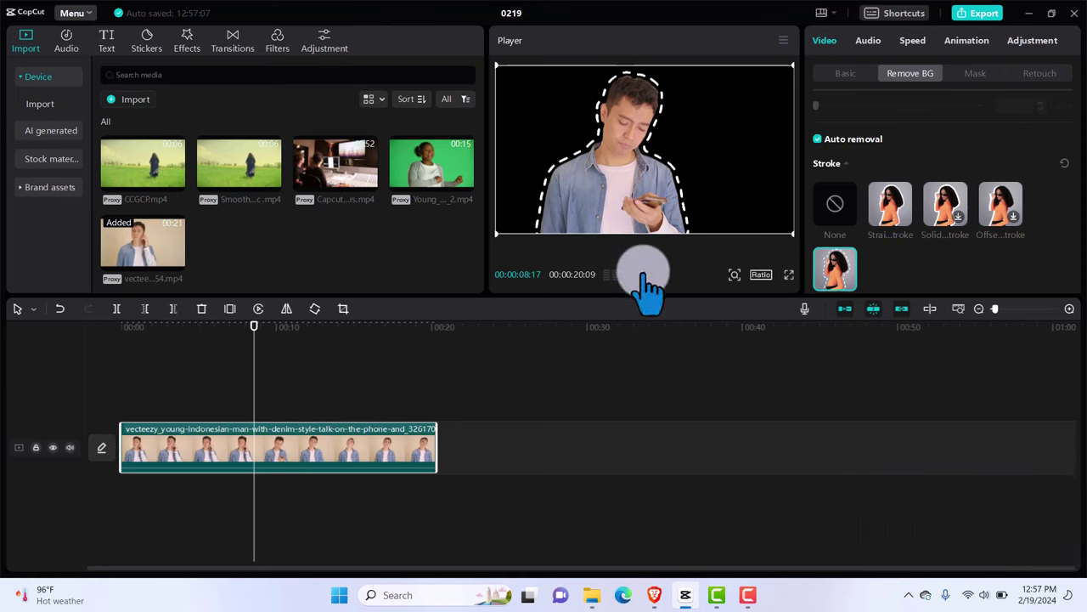
click(643, 275)
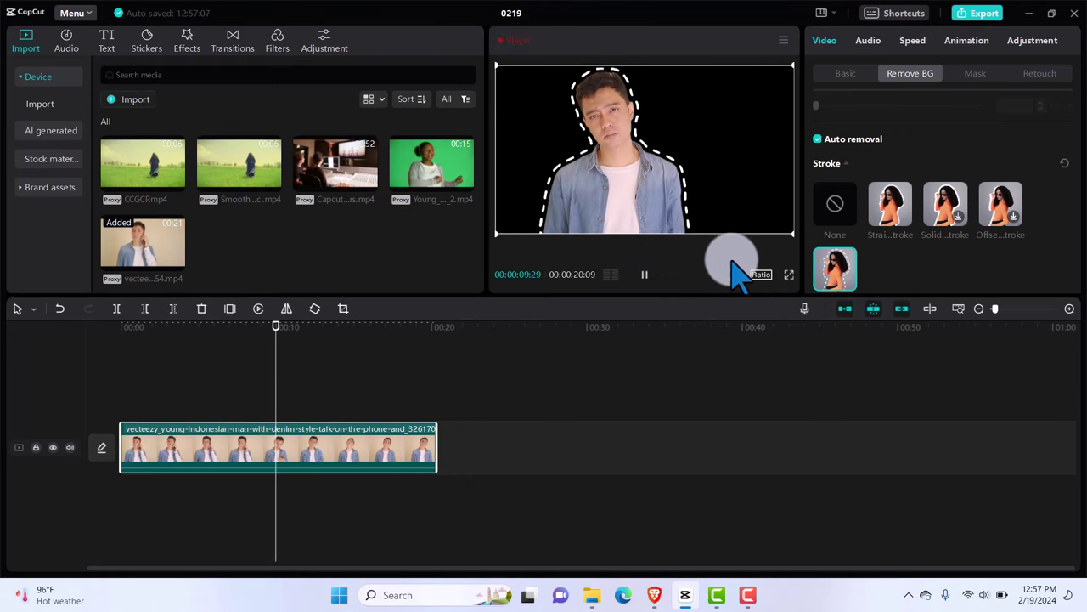
Outline the man with the straight stroke and layer his clip above the newly added green-screen clip of the laughing woman
click(891, 212)
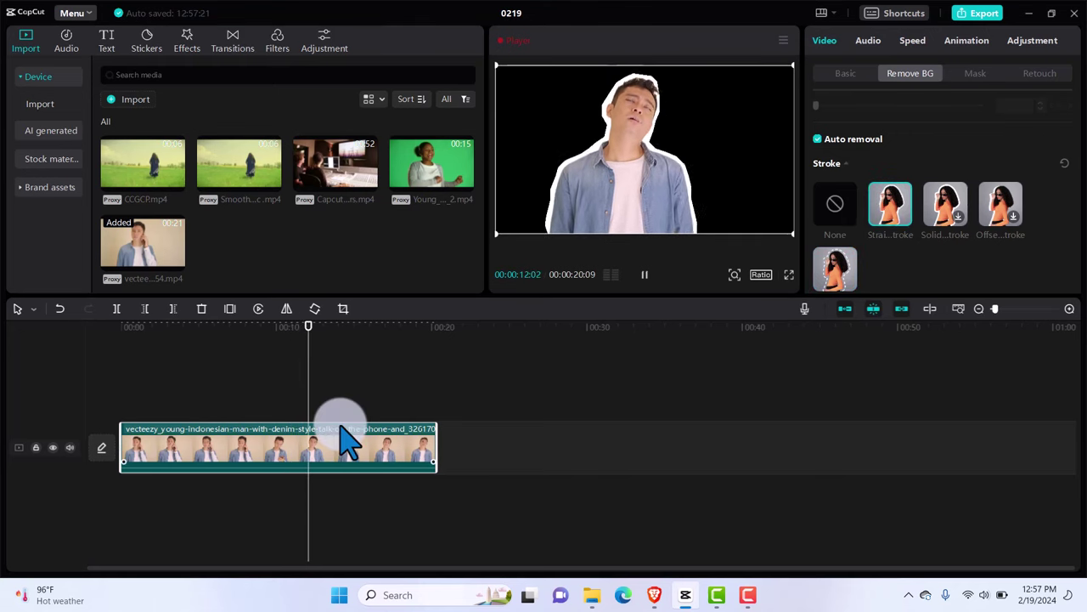
click(466, 187)
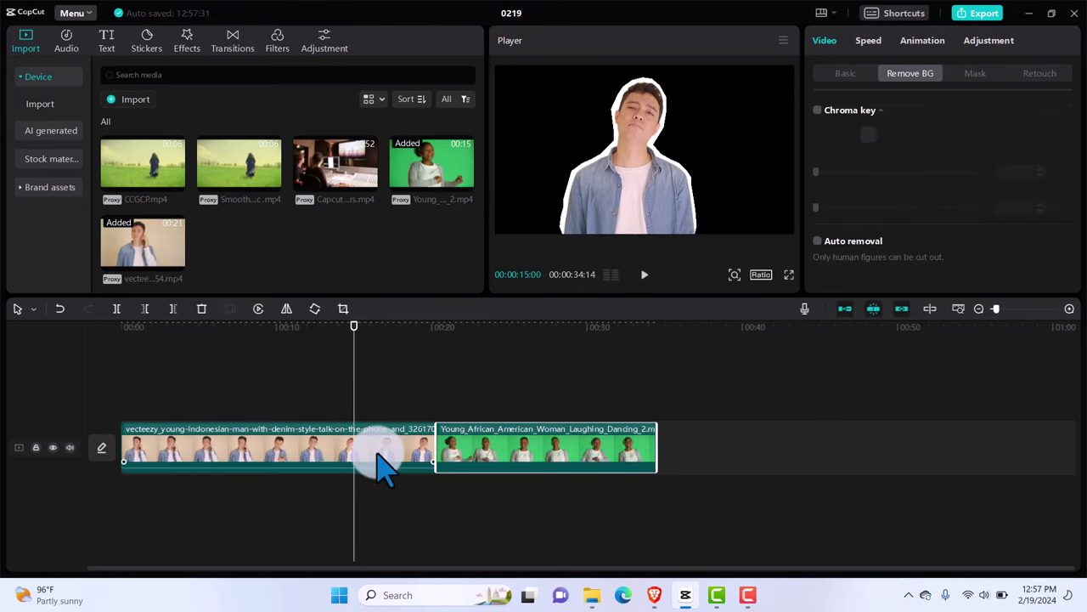
drag(382, 465, 387, 412)
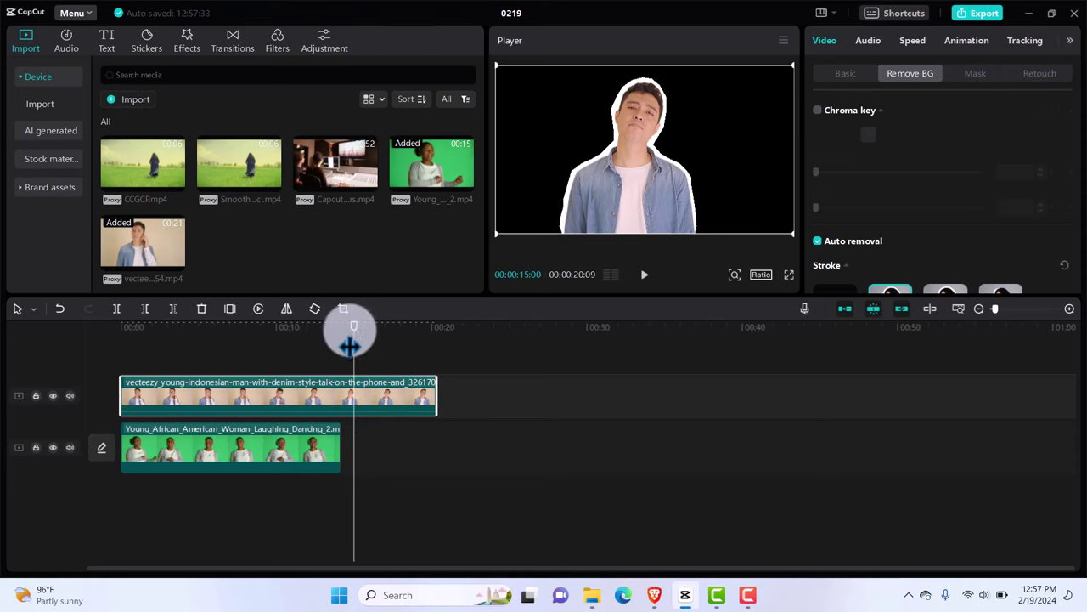
At 00:00:07:14, enlarge the green-screen clip, reposition it so the woman appears beside the man, and play the composite
drag(352, 331, 238, 336)
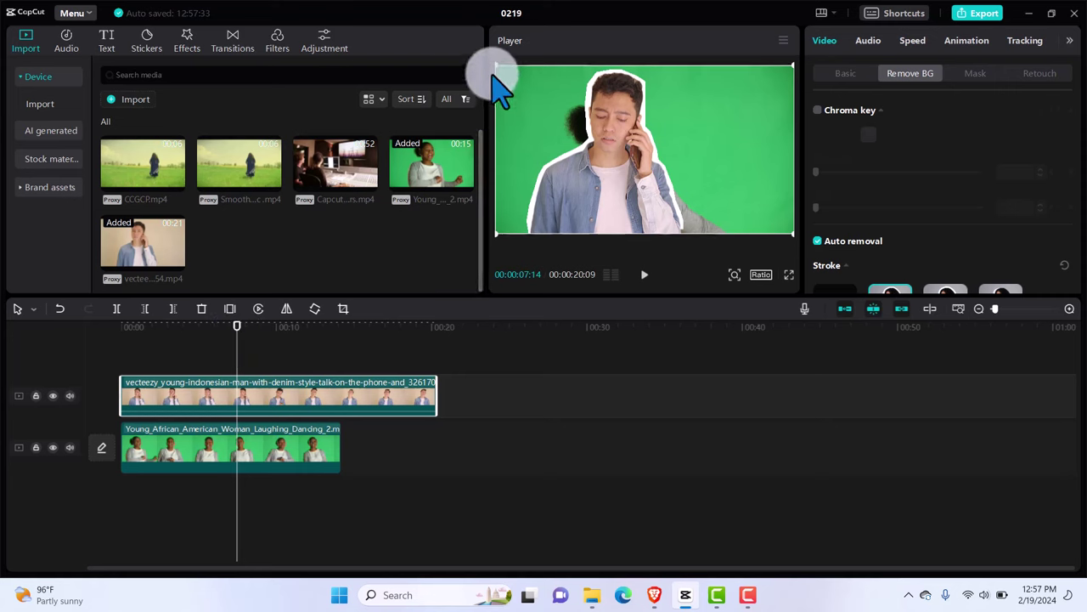
click(272, 455)
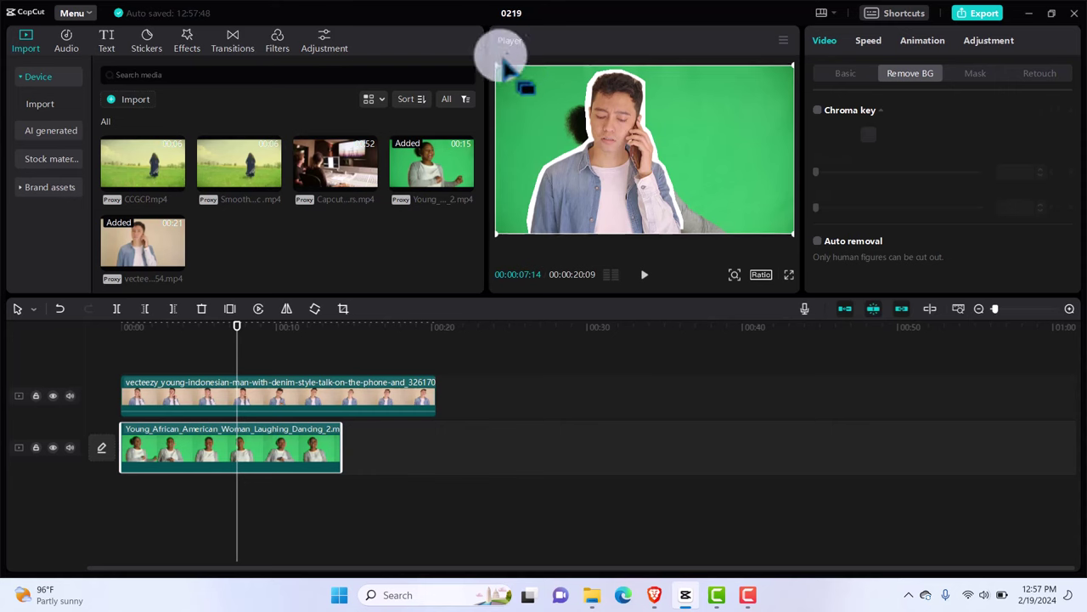
drag(500, 64, 422, 49)
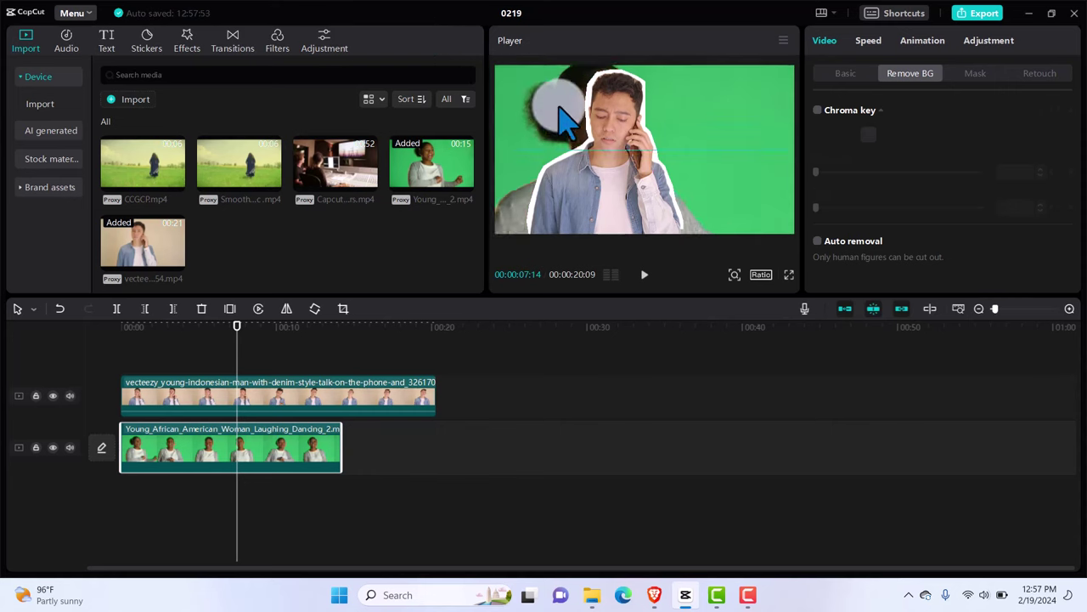
drag(558, 116, 604, 127)
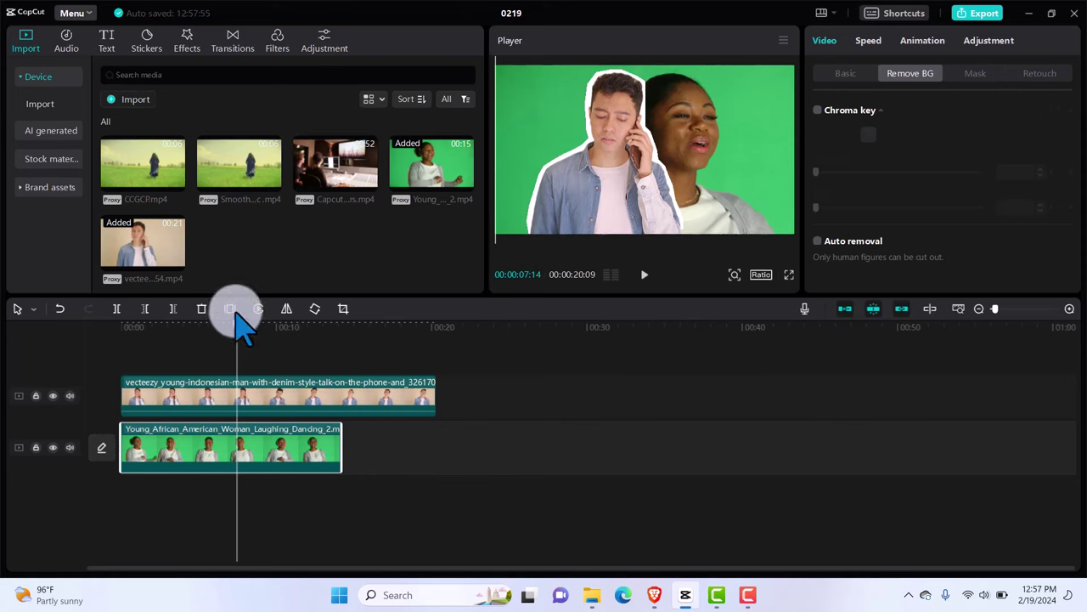
click(644, 275)
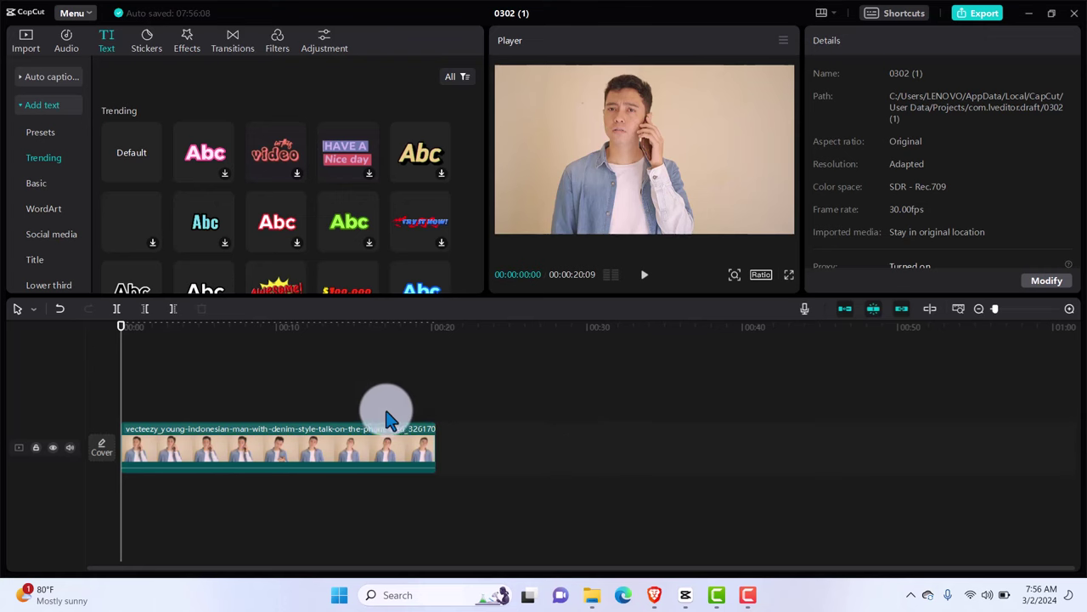
Add a default text over the phone-call video, extend it to the video's full length, and make it read "LIKE AND FOLLOW"
click(153, 176)
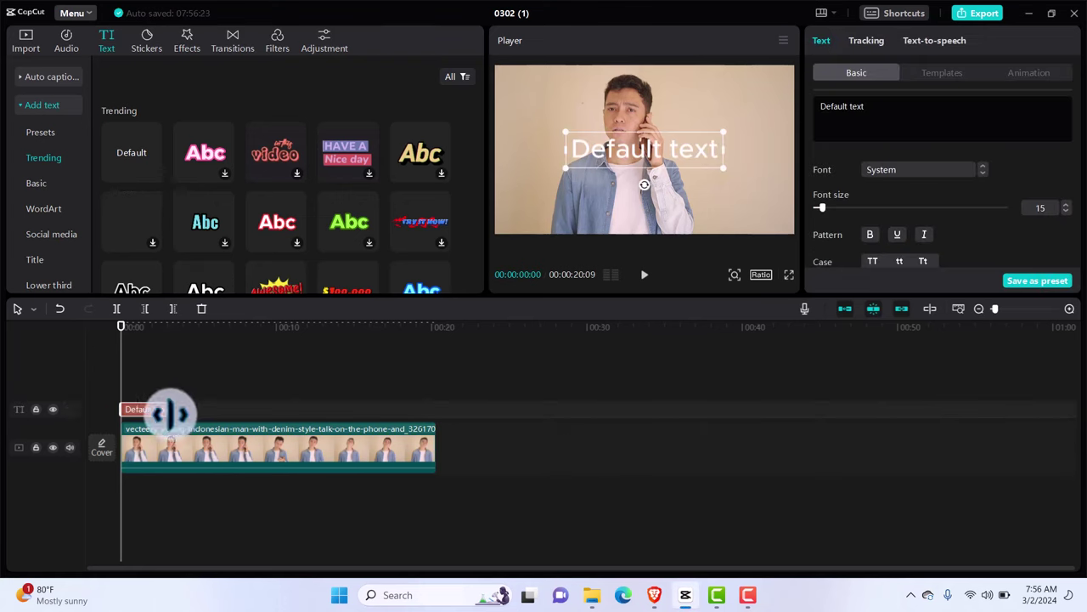
drag(169, 410, 433, 415)
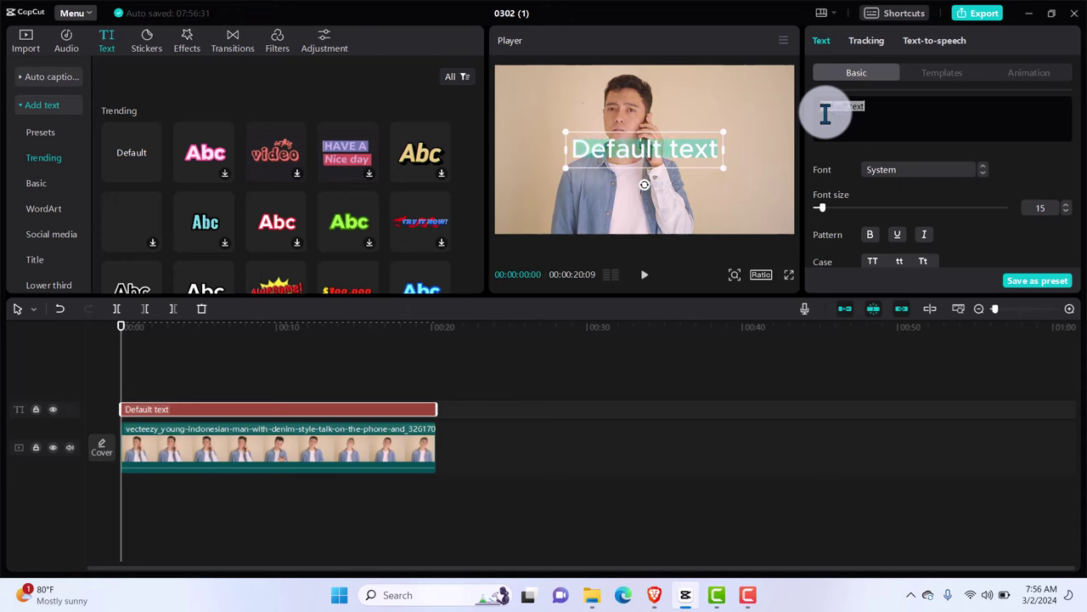
text(LiKE)
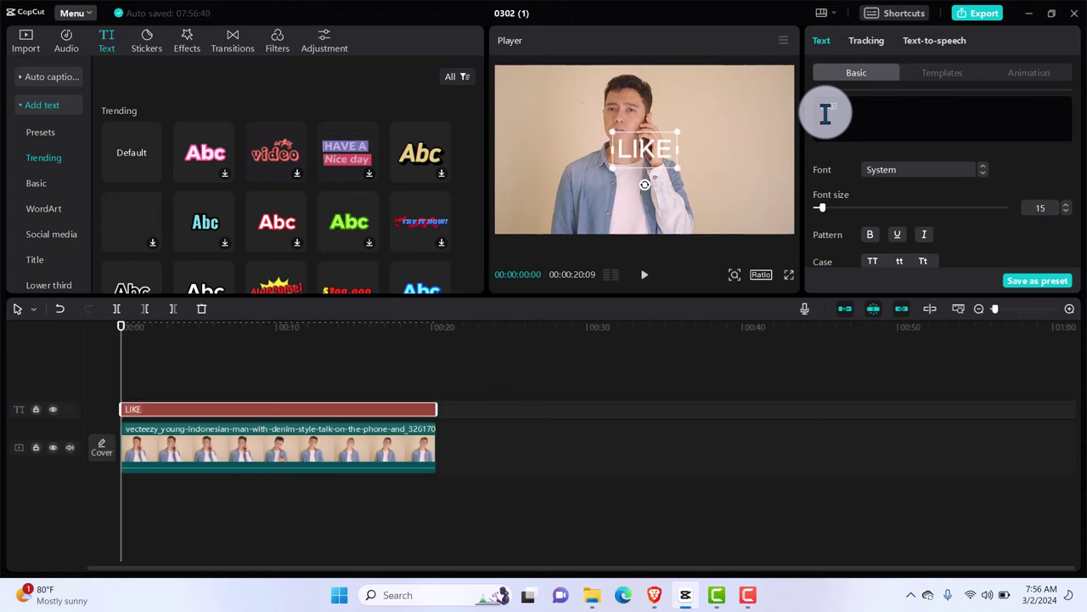
text( and)
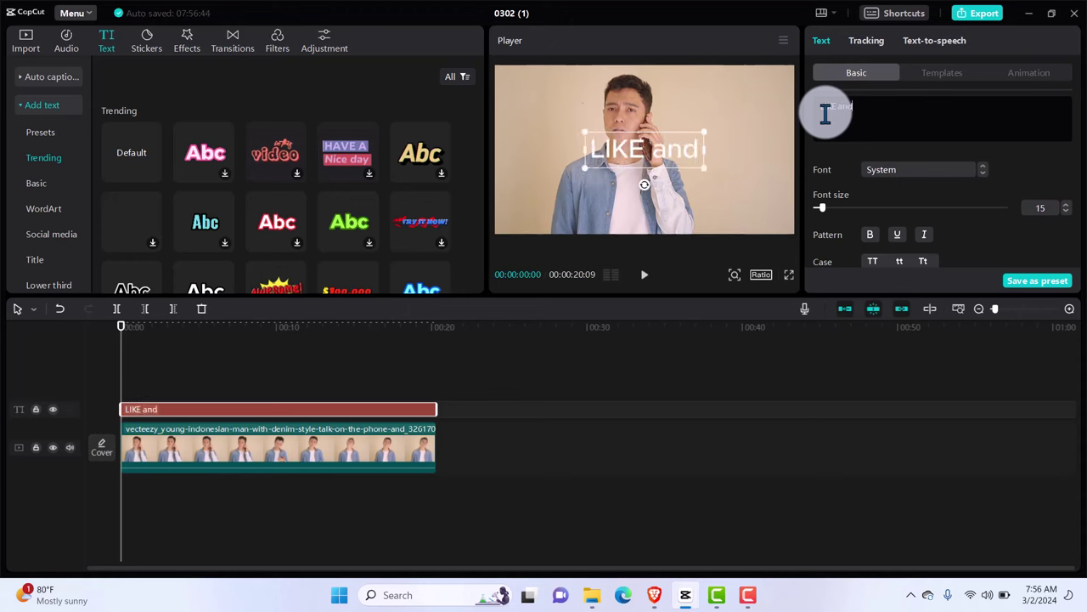
key(BackSpace)
key(BackSpace)
key(BackSpace)
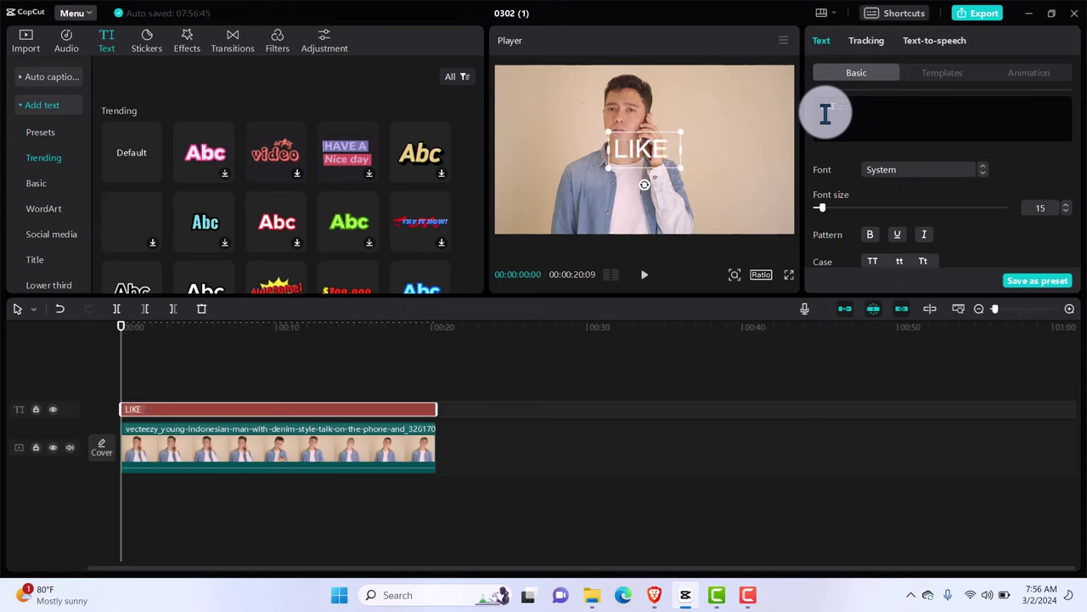
text(AND)
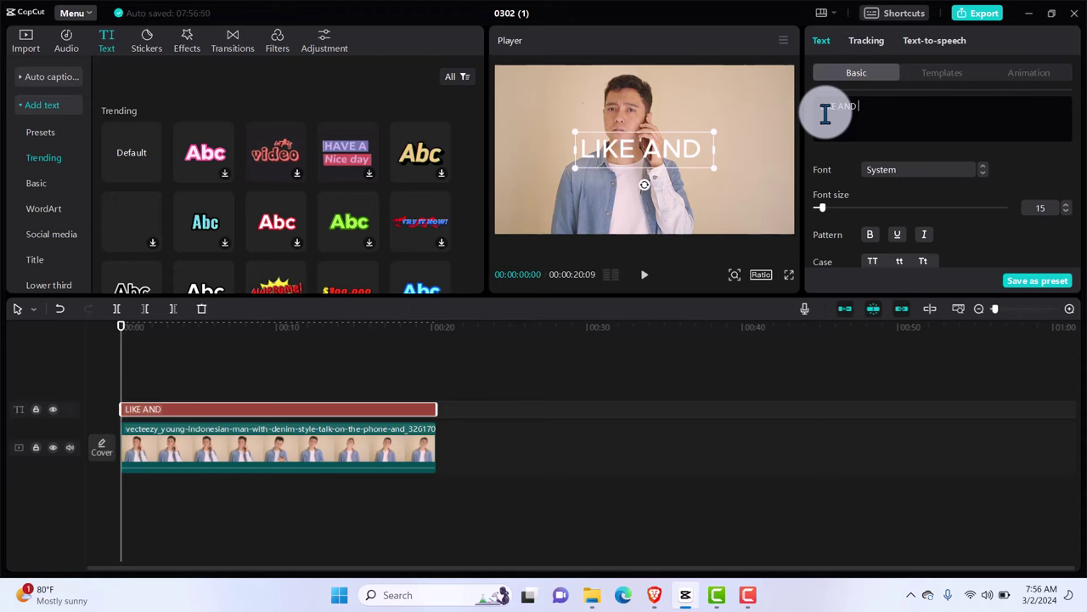
text( FOLLOW)
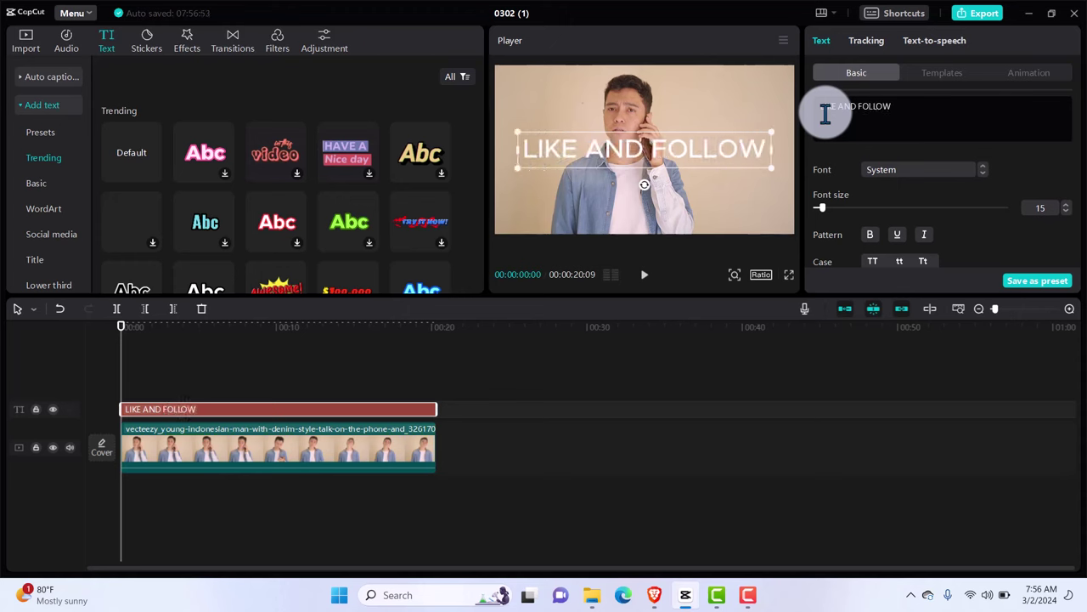
Scale the LIKE AND FOLLOW text down to about 44% and place it beside the man's head at about X 975, Y 476
click(513, 136)
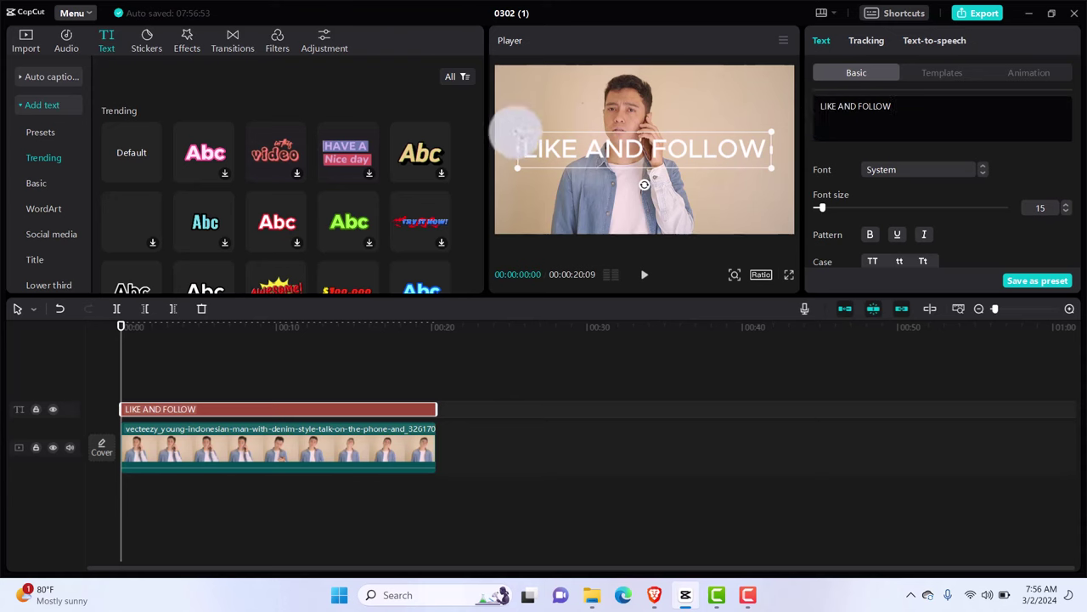
drag(518, 134, 718, 114)
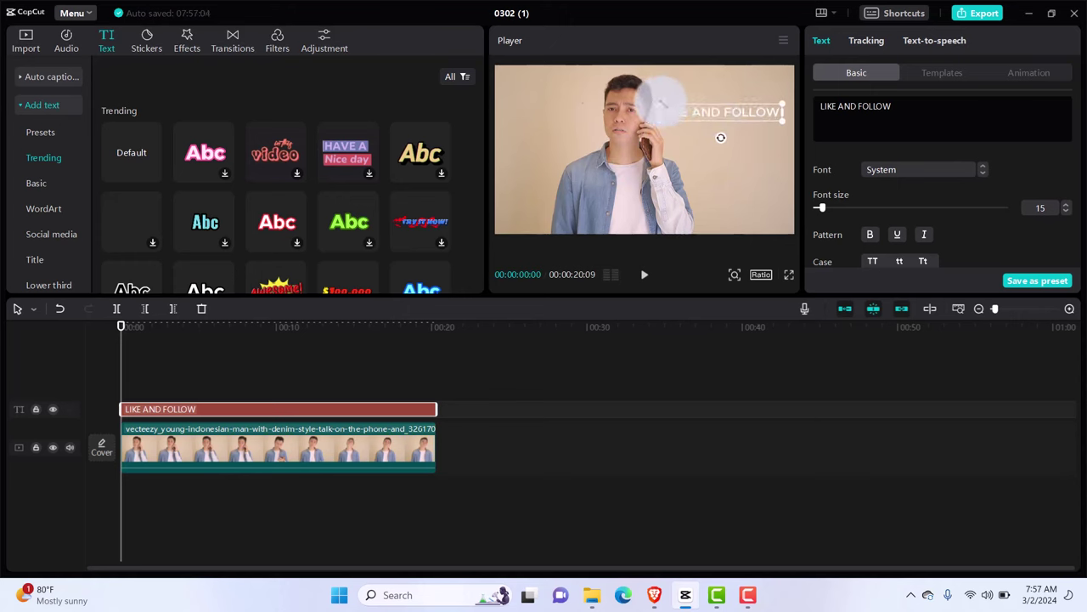
mouse_move(661, 103)
mouse_down()
mouse_move(677, 103)
mouse_move(662, 106)
mouse_up()
click(716, 119)
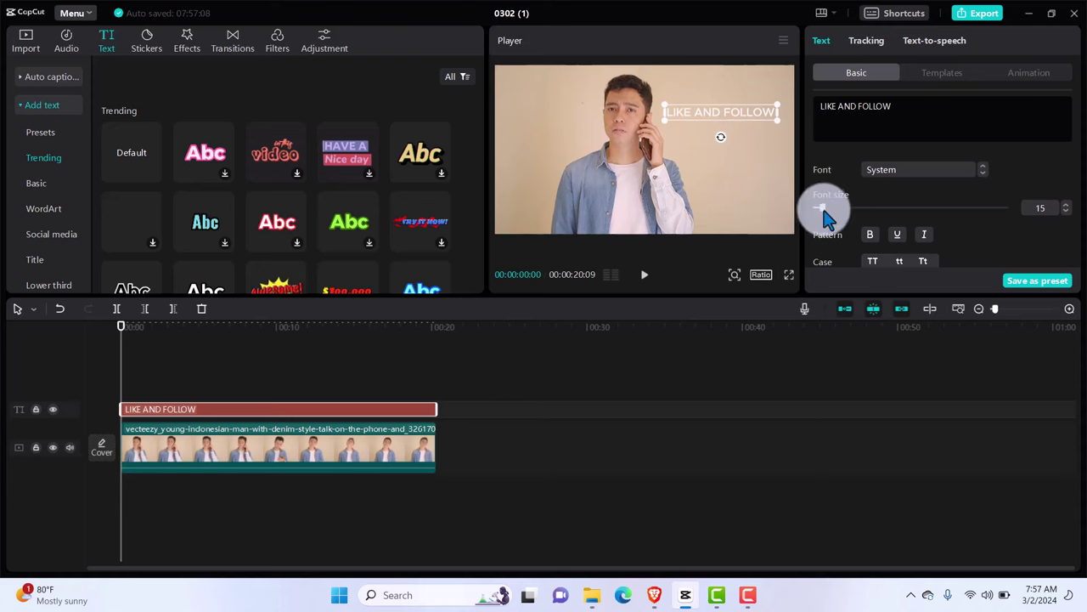
Look through the text's loop animations and give it the In animation that reveals the letters toward the right
scroll(1080, 119, down, 1)
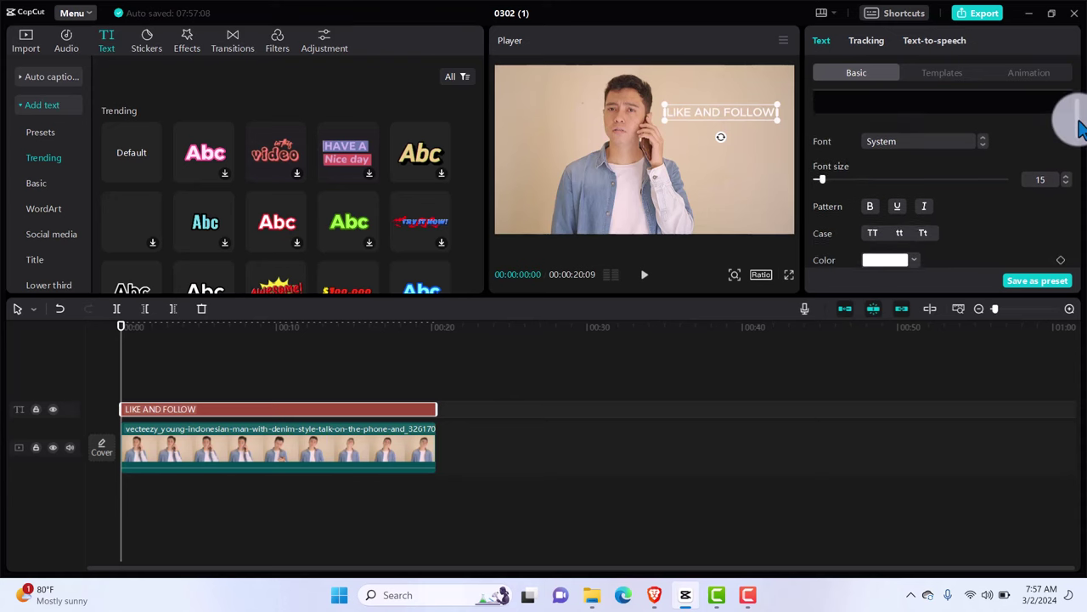
scroll(1081, 119, up, 1)
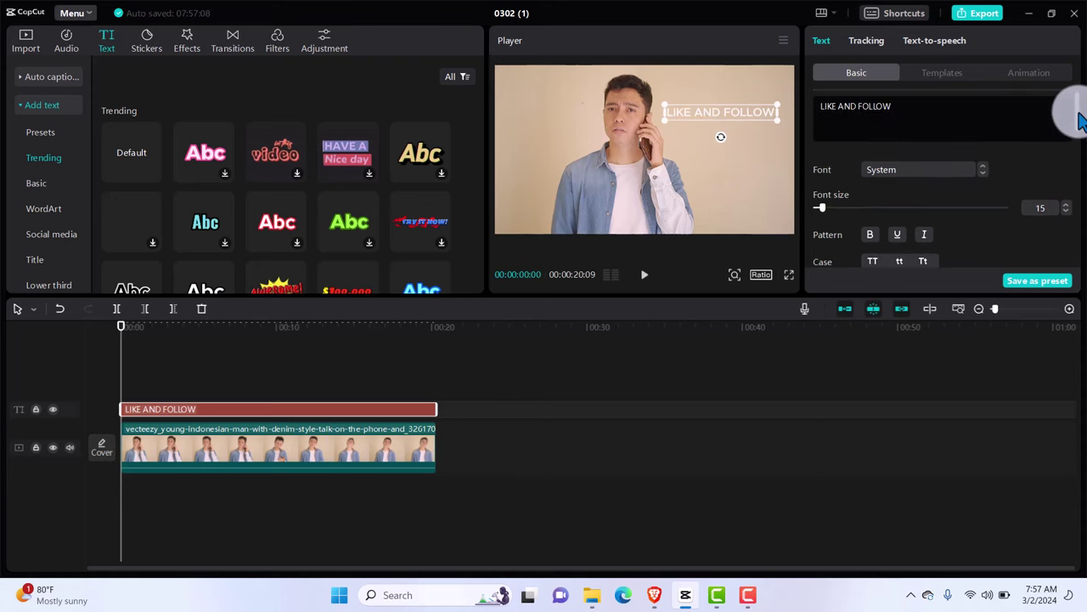
click(1035, 74)
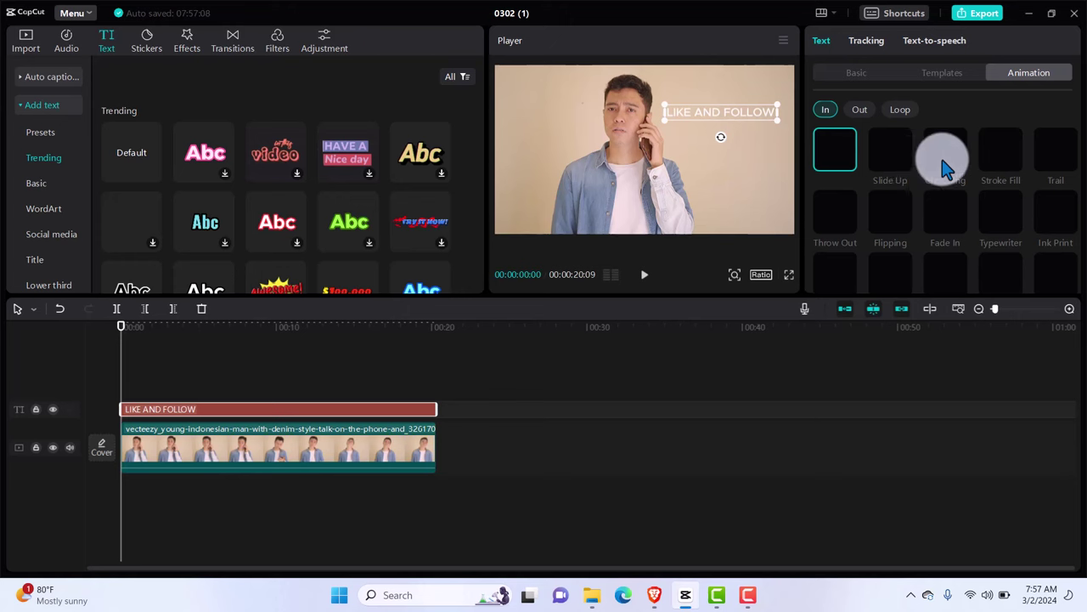
click(902, 111)
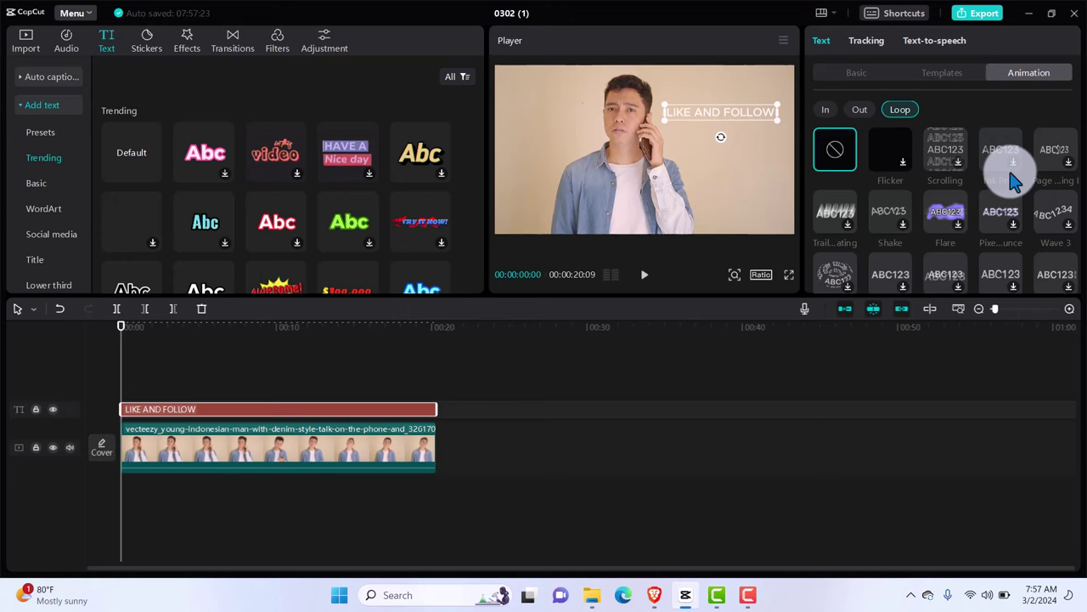
click(828, 110)
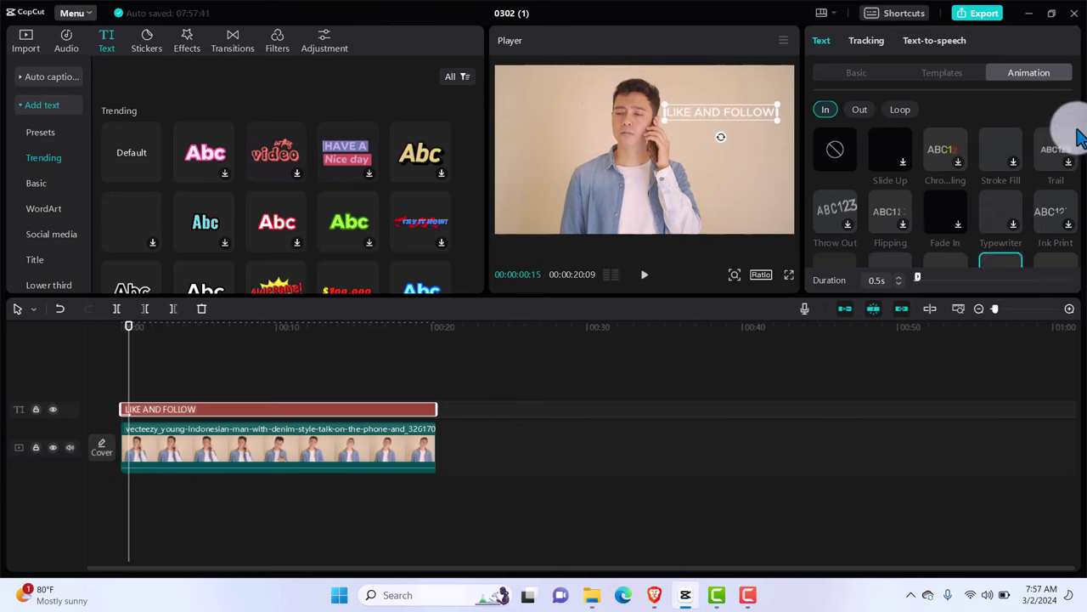
scroll(1072, 147, down, 1)
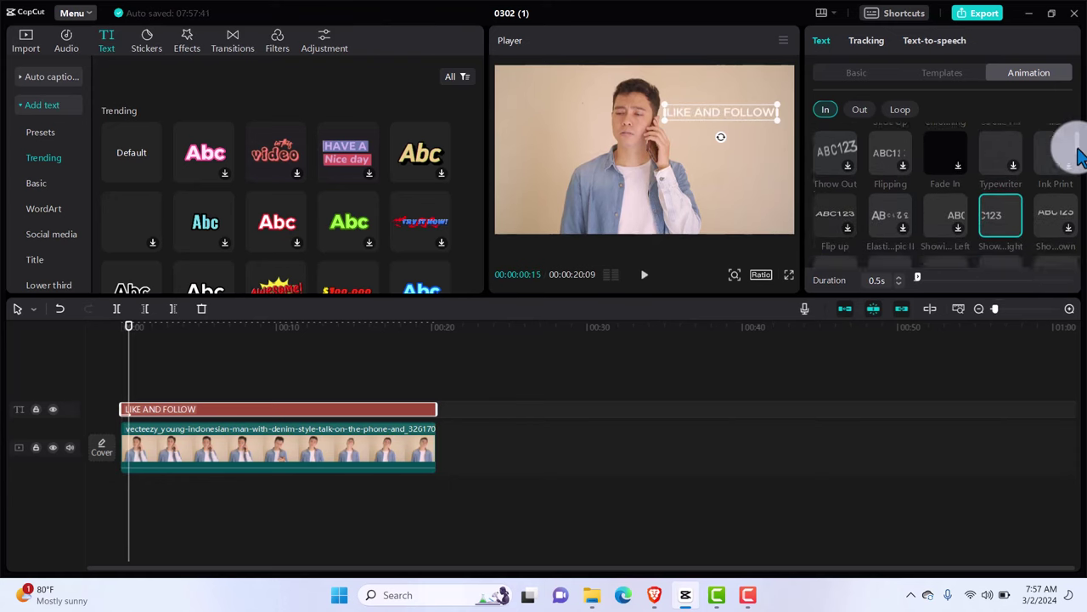
click(1002, 223)
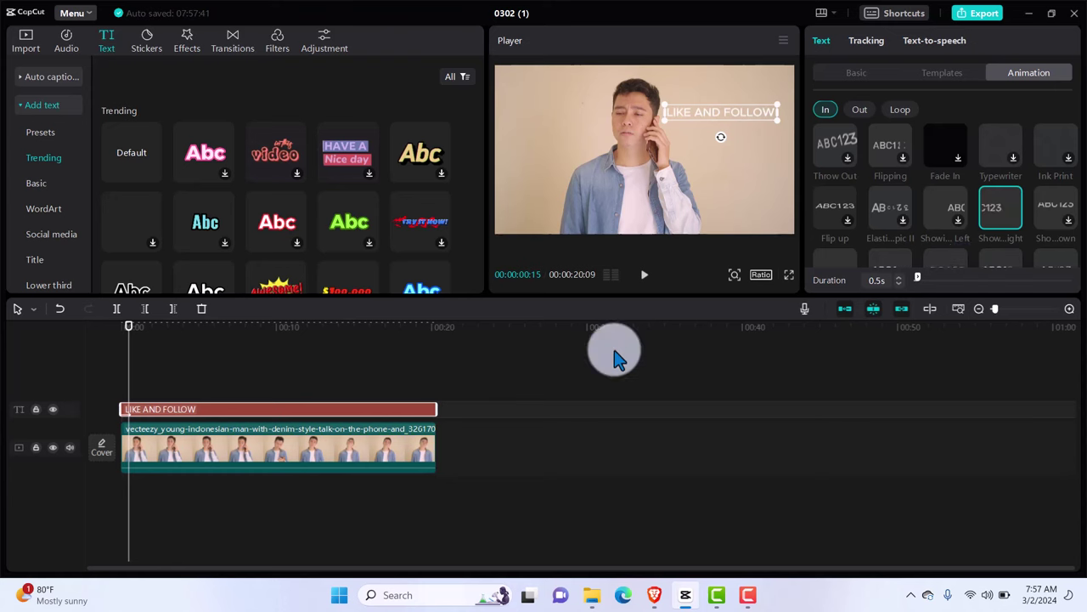
Add a Transform keyframe to the LIKE AND FOLLOW text at 00:00:00:16
mouse_move(129, 339)
mouse_down()
mouse_move(110, 338)
mouse_move(128, 343)
mouse_up()
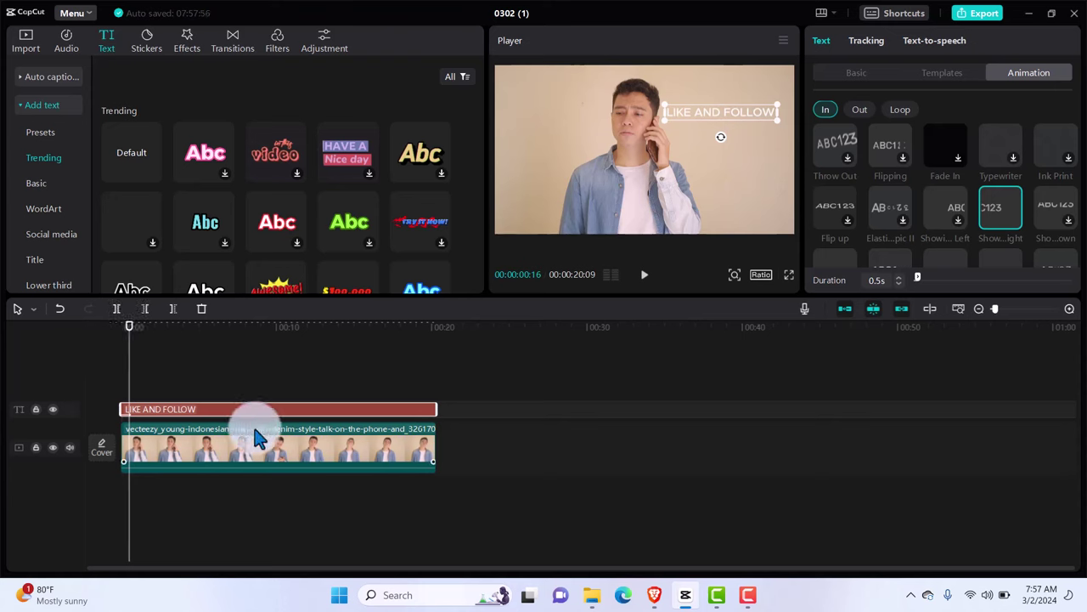
click(865, 76)
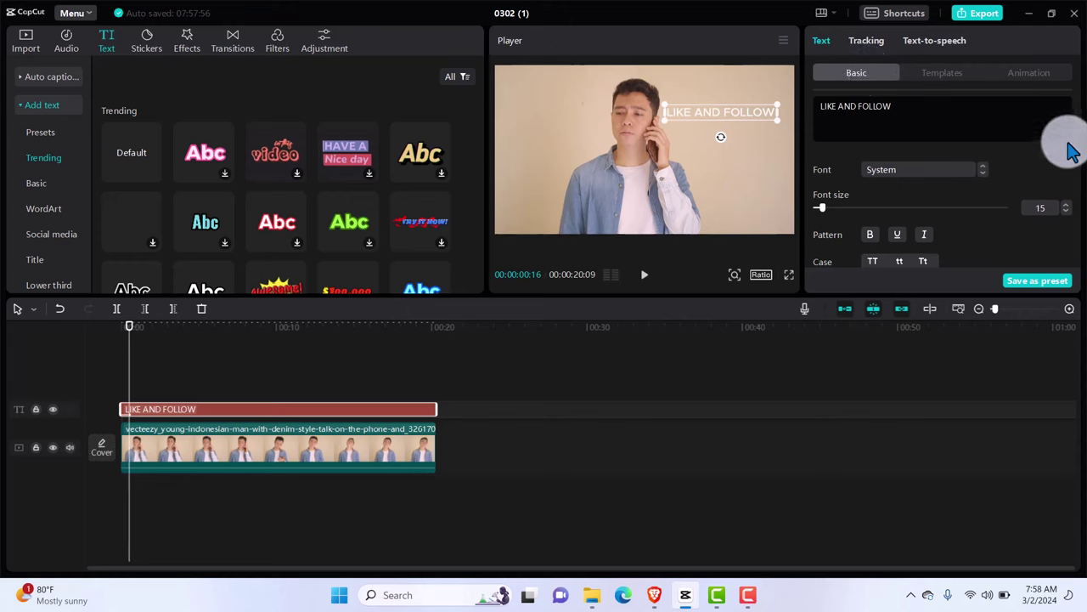
drag(1077, 129, 1077, 176)
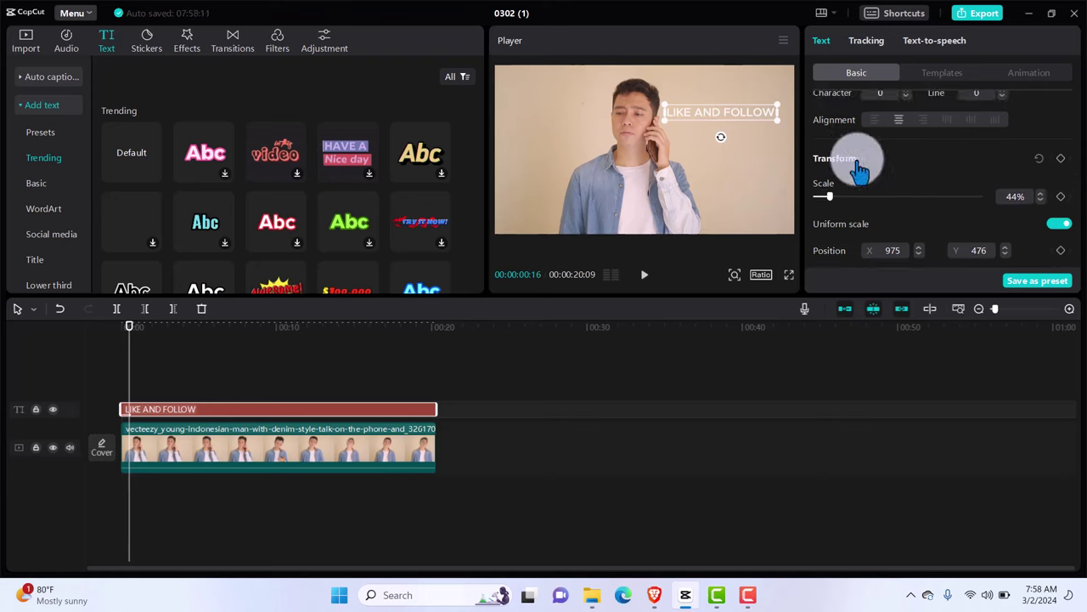
click(1062, 160)
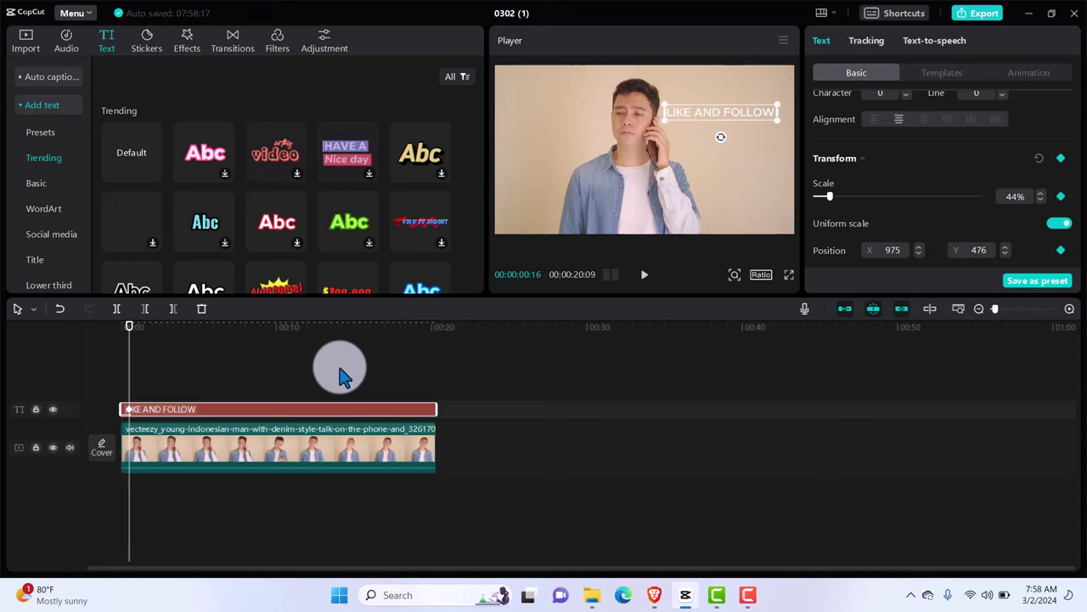
Advance ten frames to 00:00:00:26 and move the text to about X 862, Y 571 for a second position keyframe
key(Right)
key(Right)
key(Right)
key(Right)
key(Right)
key(Right)
key(Right)
key(Right)
key(Right)
key(Right)
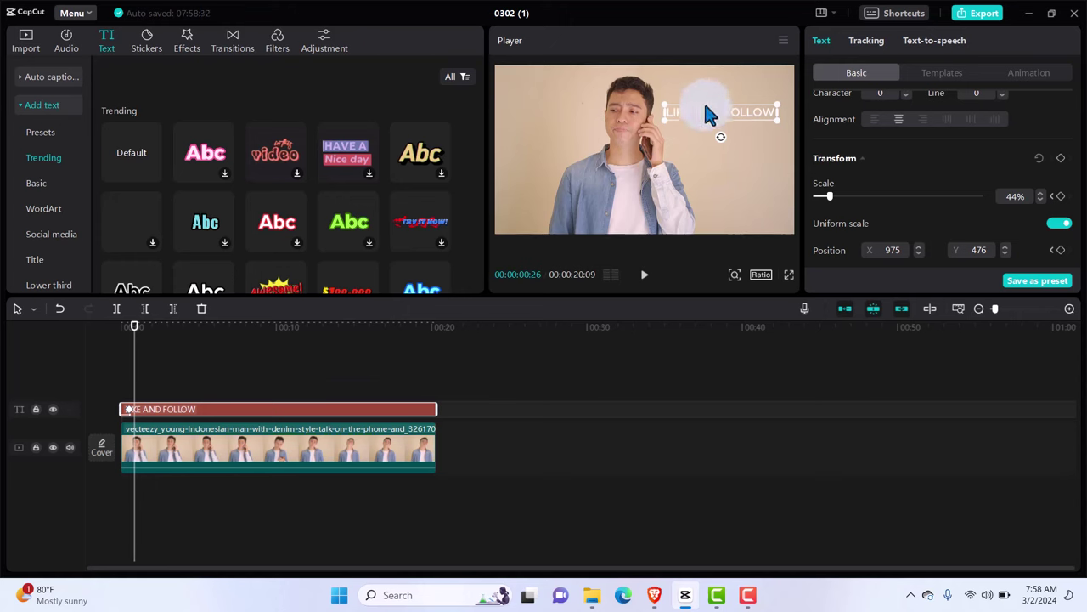
drag(705, 114, 696, 107)
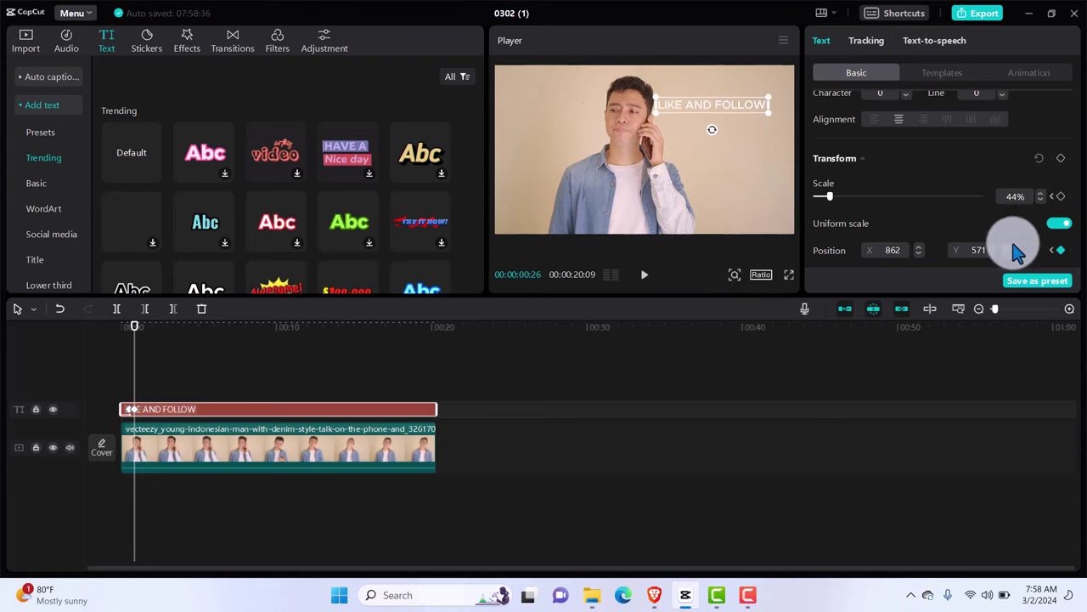
click(1060, 250)
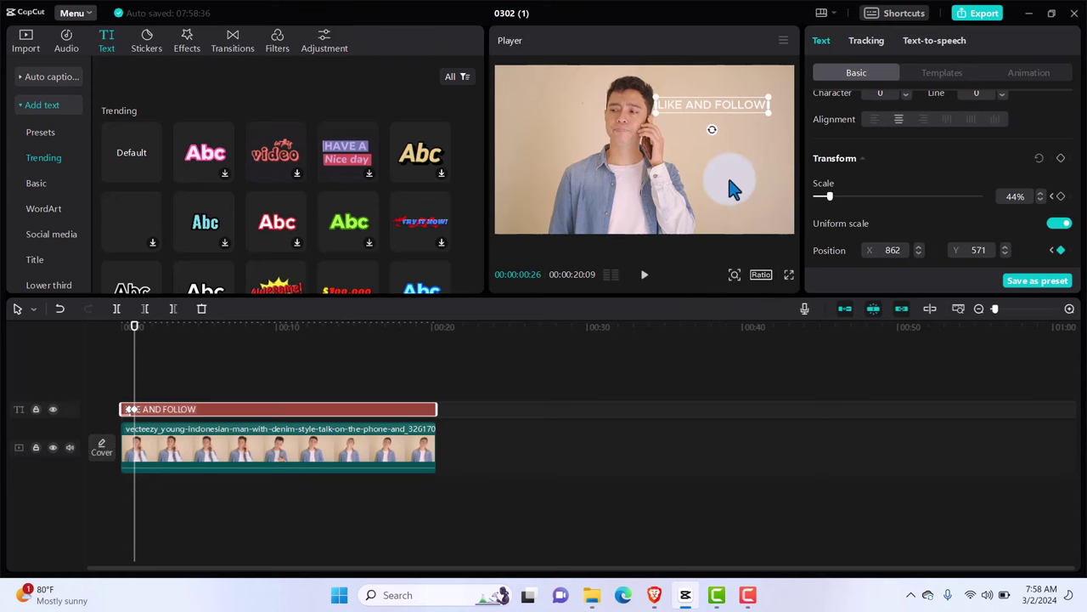
Advance ten frames to 00:00:01:06 and shift the text to about X 812, Y 503 for a third position keyframe
key(Right)
key(Right)
key(Right)
key(Right)
key(Right)
key(Right)
key(Right)
key(Right)
key(Right)
key(Right)
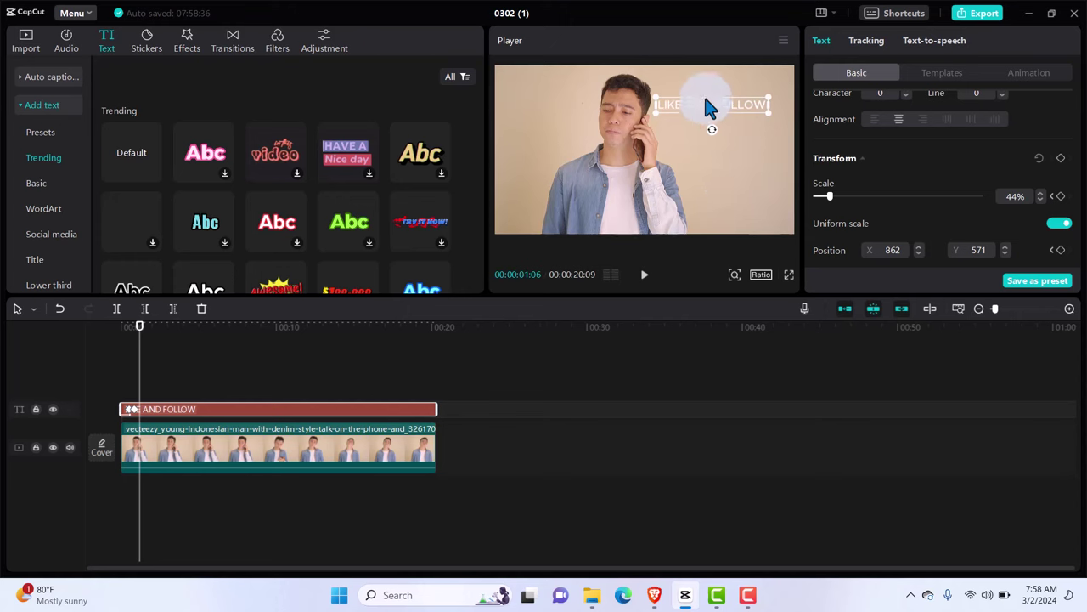
drag(705, 105, 700, 109)
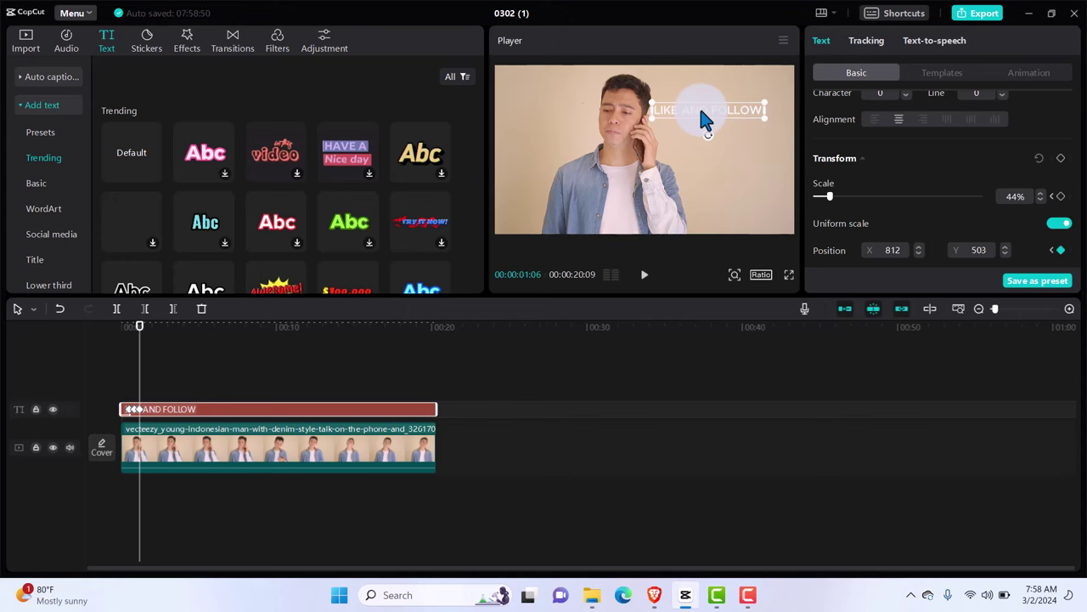
Advance to 00:00:04:16 and move the LIKE AND FOLLOW text to about X 880, Y 526 for another position keyframe
key(Right)
key(Right)
key(Right)
key(Right)
key(Right)
key(Right)
key(Right)
key(Right)
key(Right)
key(Right)
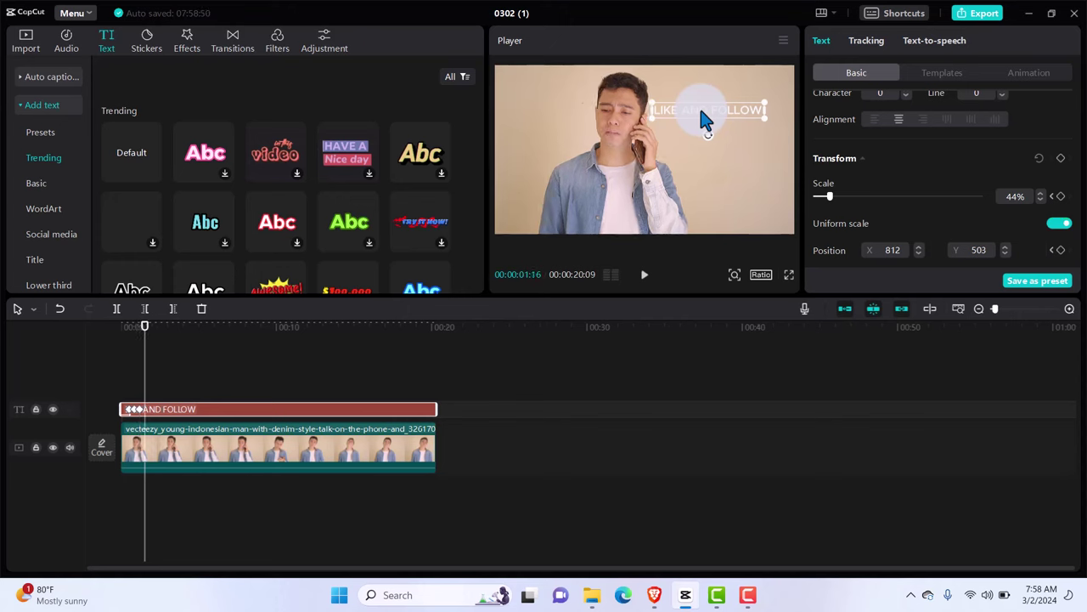
key(Right)
key(Right)
key(Right)
key(Right)
key(Right)
key(Right)
key(Right)
key(Right)
key(Right)
key(Right)
key(Right)
key(Right)
key(Right)
key(Right)
key(Right)
key(Right)
key(Right)
key(Right)
key(Right)
key(Right)
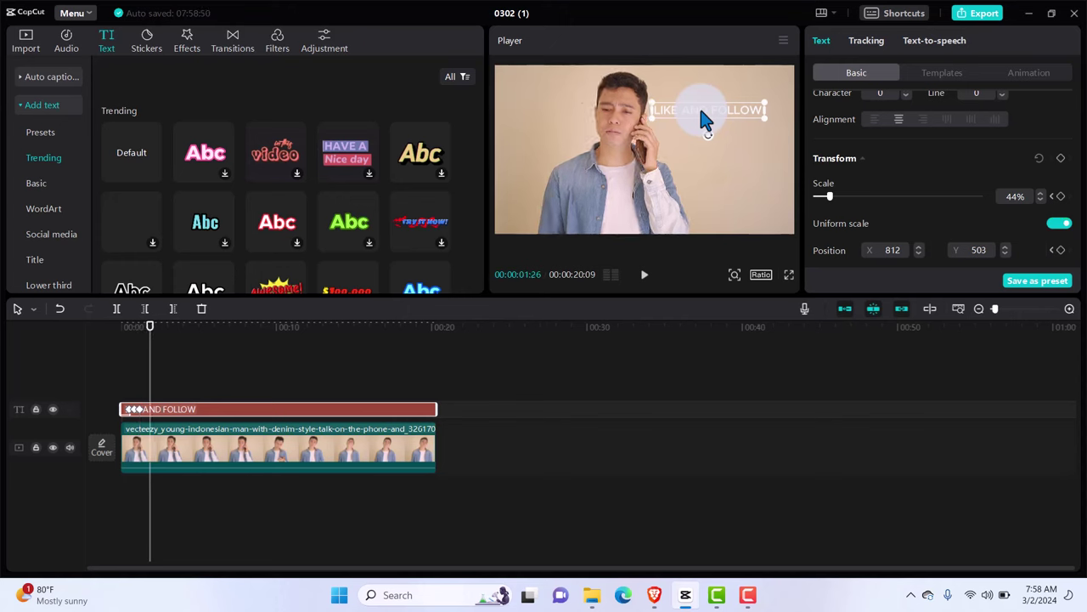
key(Right)
key(Right)
key(Right)
key(Right)
key(Right)
key(Right)
key(Right)
key(Right)
key(Right)
key(Right)
key(Right)
key(Right)
key(Right)
key(Right)
key(Right)
key(Right)
key(Right)
key(Right)
key(Right)
key(Right)
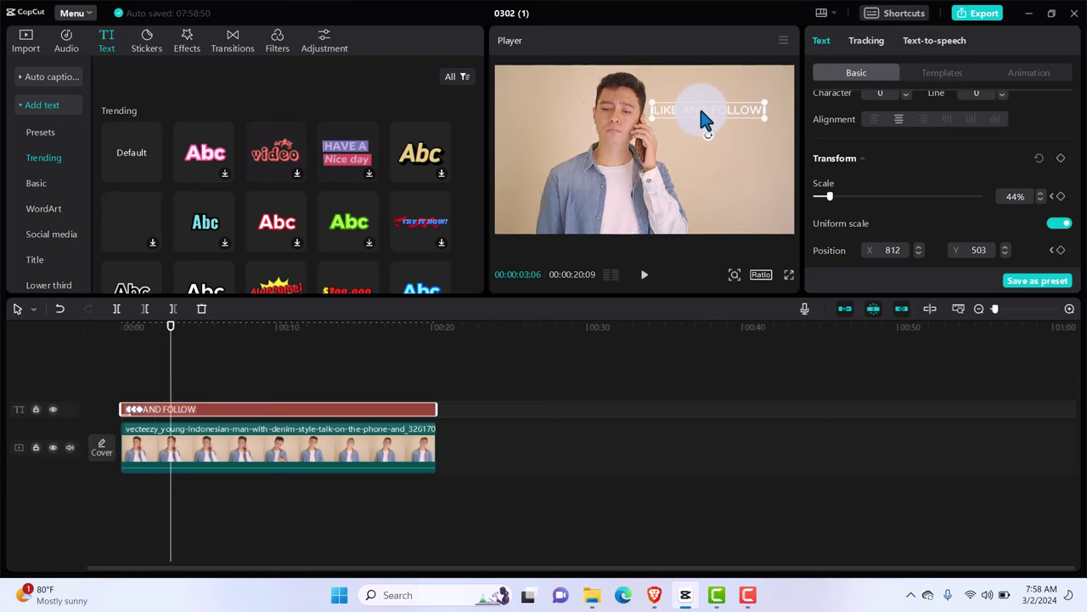
key(Right)
key(Right)
key(Right)
key(Right)
key(Right)
key(Right)
key(Right)
key(Right)
key(Right)
key(Right)
key(Right)
key(Right)
key(Right)
key(Right)
key(Right)
key(Right)
key(Right)
key(Right)
key(Right)
key(Right)
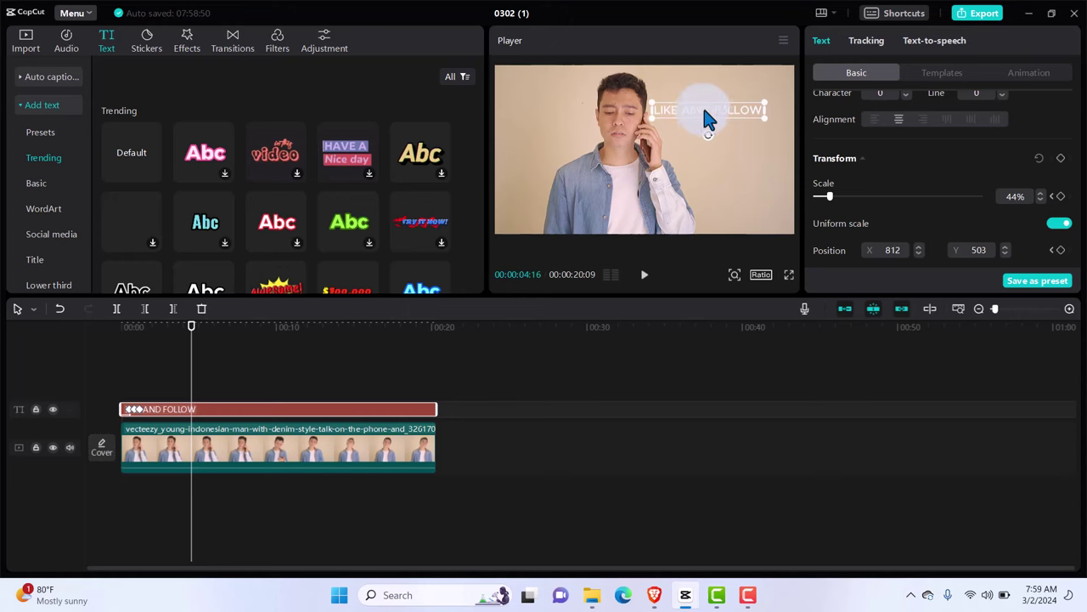
drag(702, 109, 707, 110)
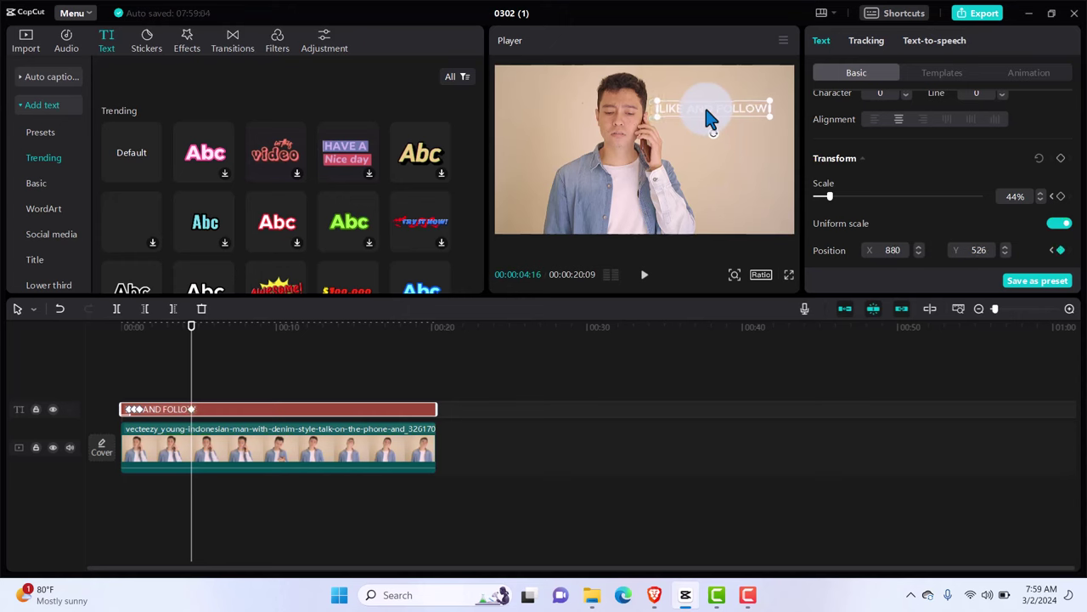
Keyframe the text at about X 912, Y 593 at 00:00:05:06 and about X 844, Y 625 at 00:00:06:16
key(space)
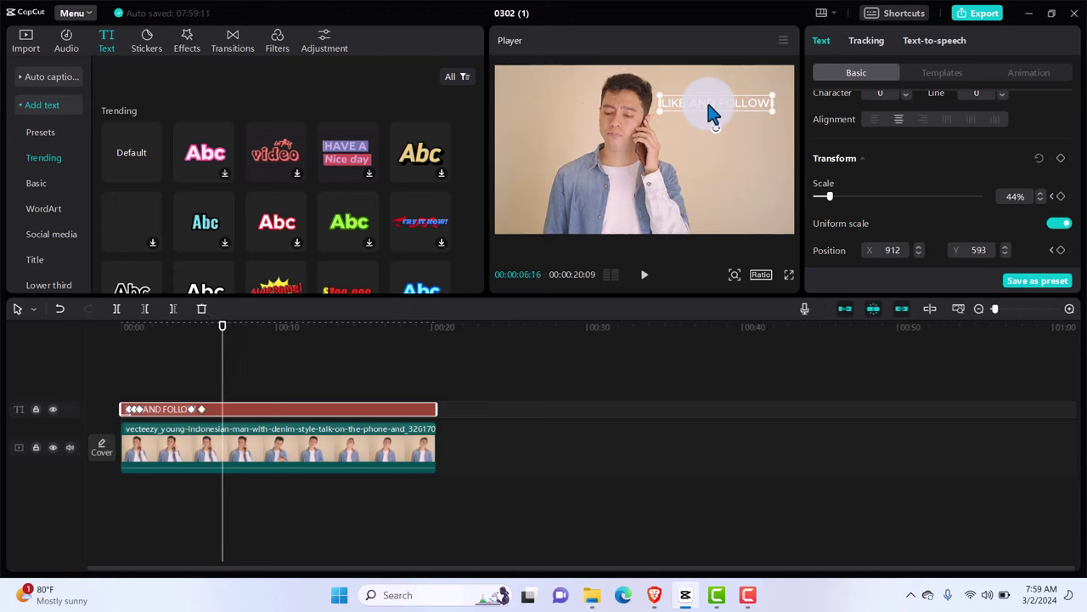
mouse_move(703, 106)
mouse_down()
mouse_move(692, 103)
mouse_move(703, 103)
mouse_up()
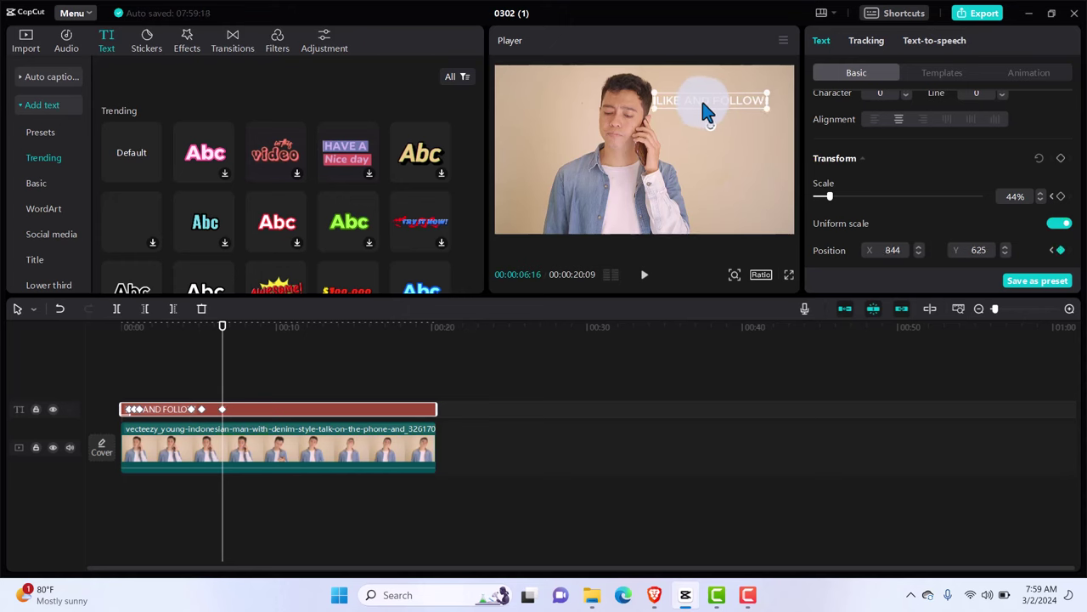
Reposition the text beside the man's head at 00:00:06:26, and keyframe it at about X 735, Y 634 at 00:00:07:16
key(Right)
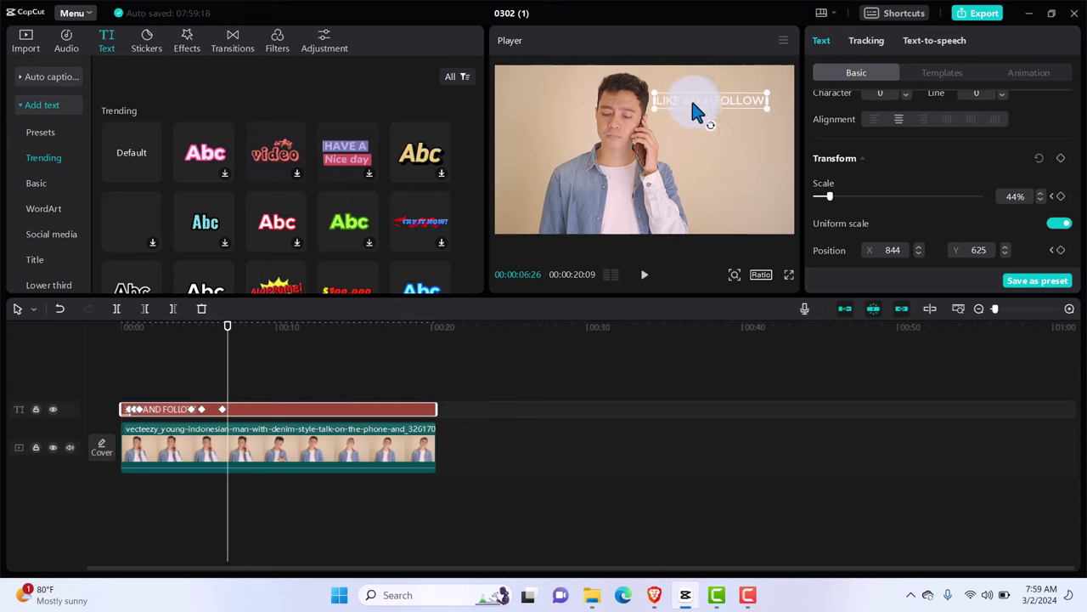
mouse_move(682, 99)
mouse_down()
mouse_move(653, 95)
mouse_move(699, 102)
mouse_up()
key(Right)
key(Right)
key(Right)
key(Right)
key(Right)
key(Right)
key(Right)
key(Right)
key(Right)
key(Right)
key(Right)
key(Right)
key(Right)
key(Right)
key(Right)
key(Right)
key(Right)
key(Right)
key(Right)
key(Right)
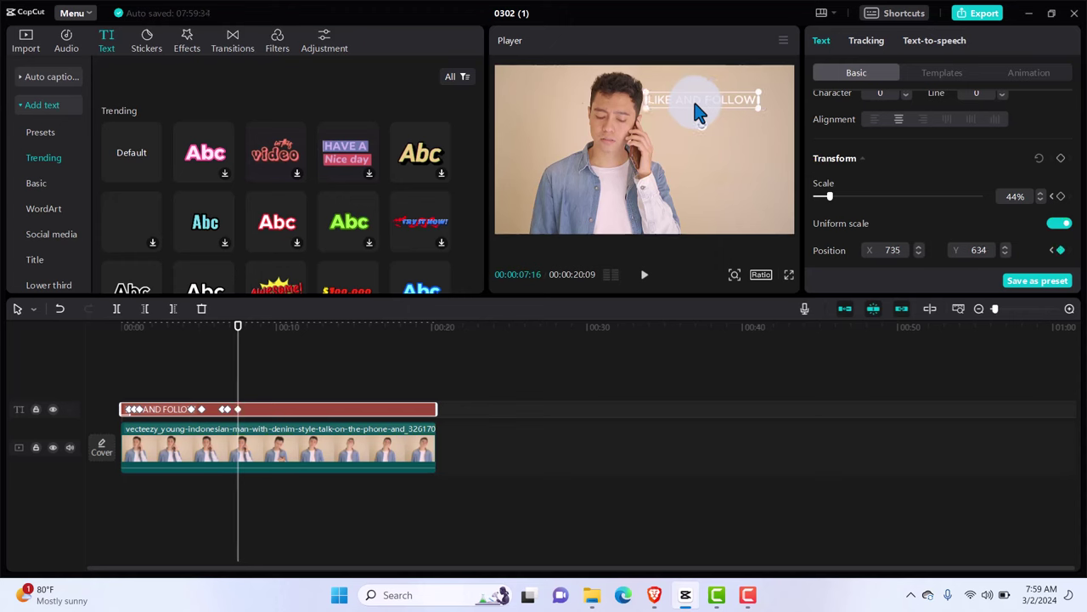
Keyframe the text at about X 794, Y 612 at 00:00:08:06 and about X 916, Y 553 at 00:00:08:16
key(space)
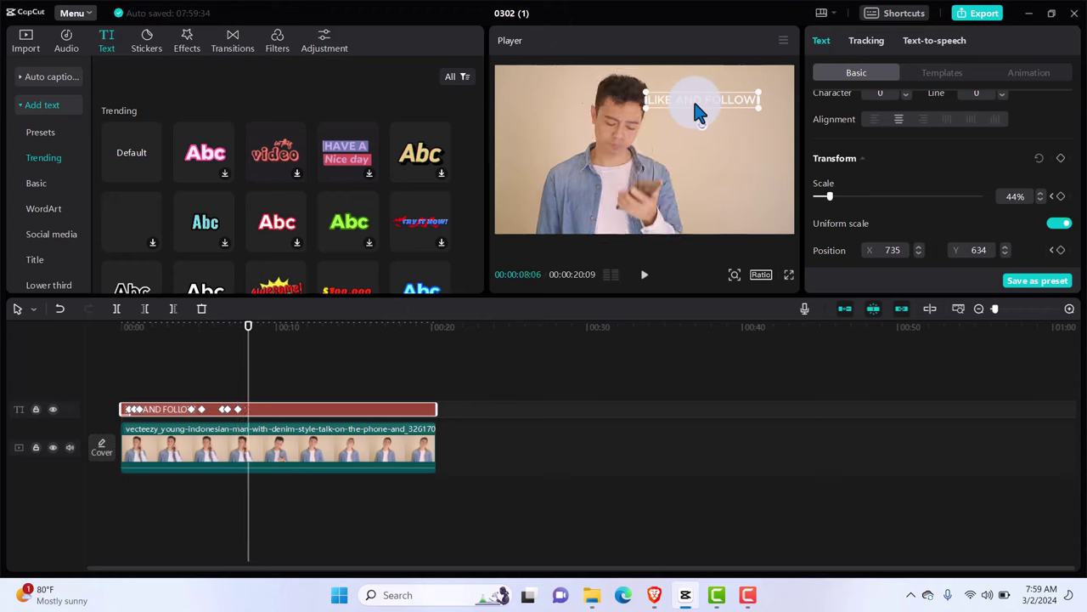
mouse_move(695, 102)
mouse_down()
mouse_move(711, 104)
mouse_move(699, 105)
mouse_up()
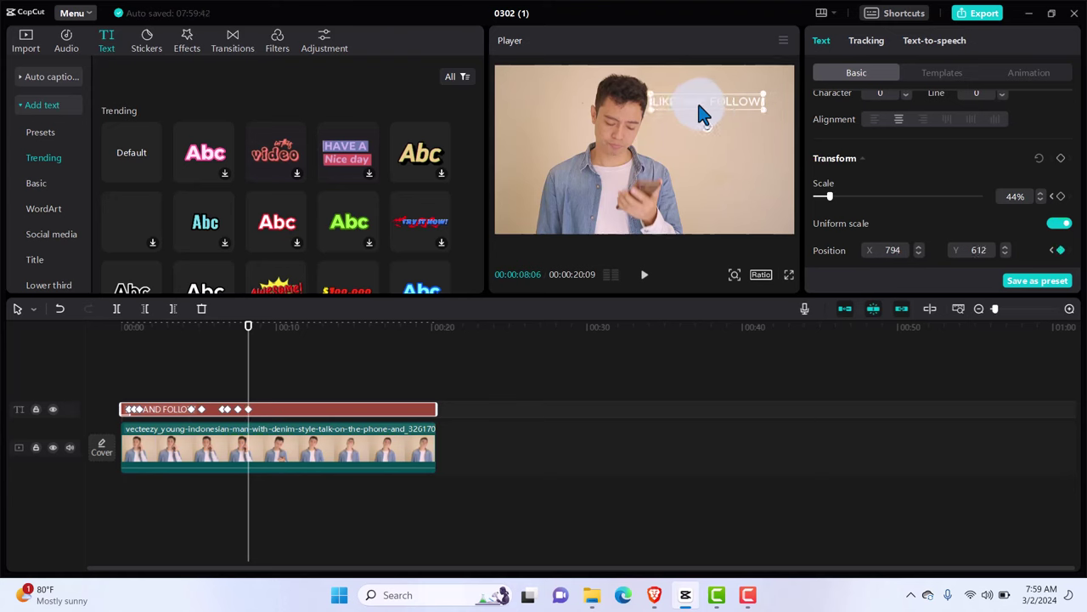
key(space)
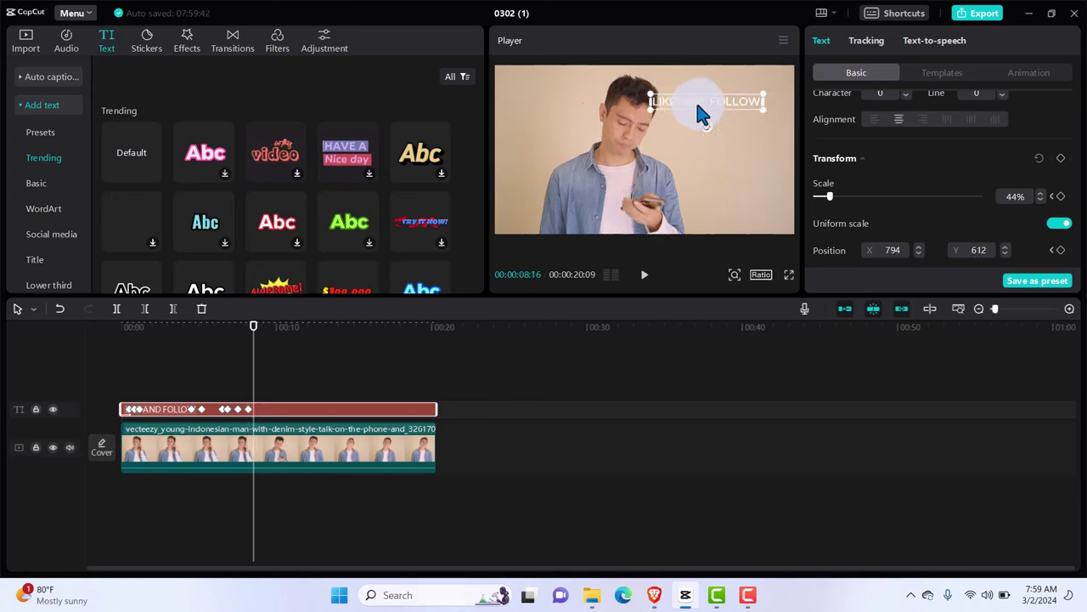
mouse_move(697, 103)
mouse_down()
mouse_move(713, 100)
mouse_move(706, 107)
mouse_up()
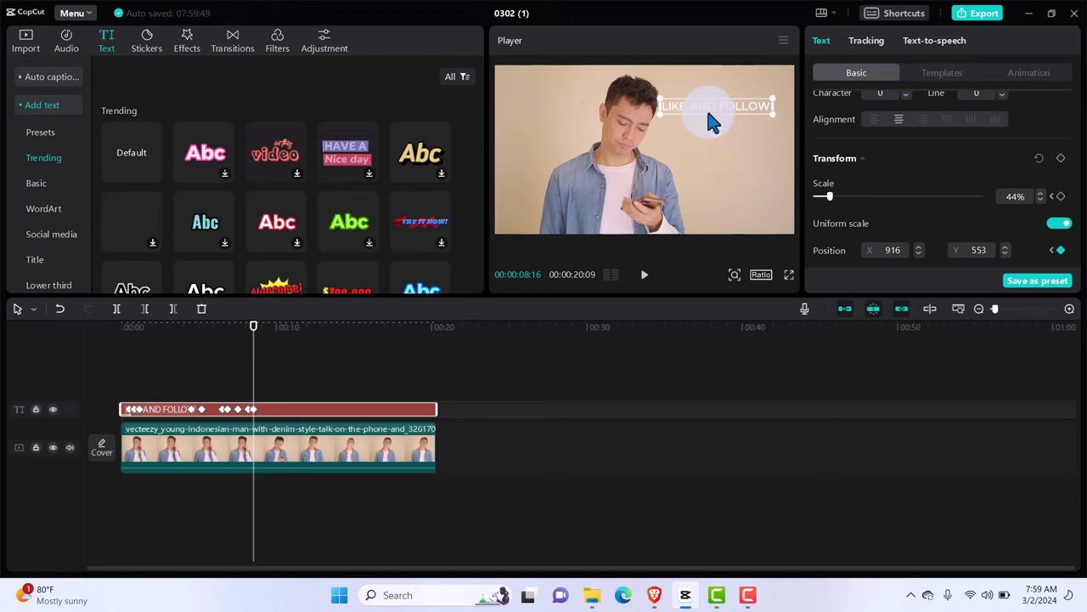
Play the clip on to 00:00:11:03 and move the text to about X 848, Y 575 for a position keyframe
key(Right)
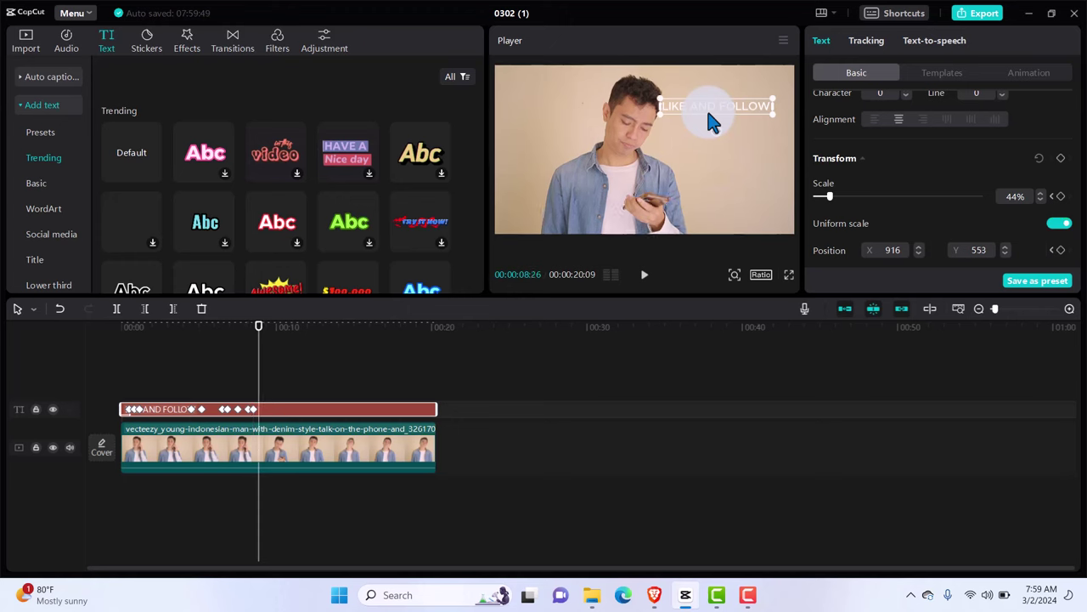
key(space)
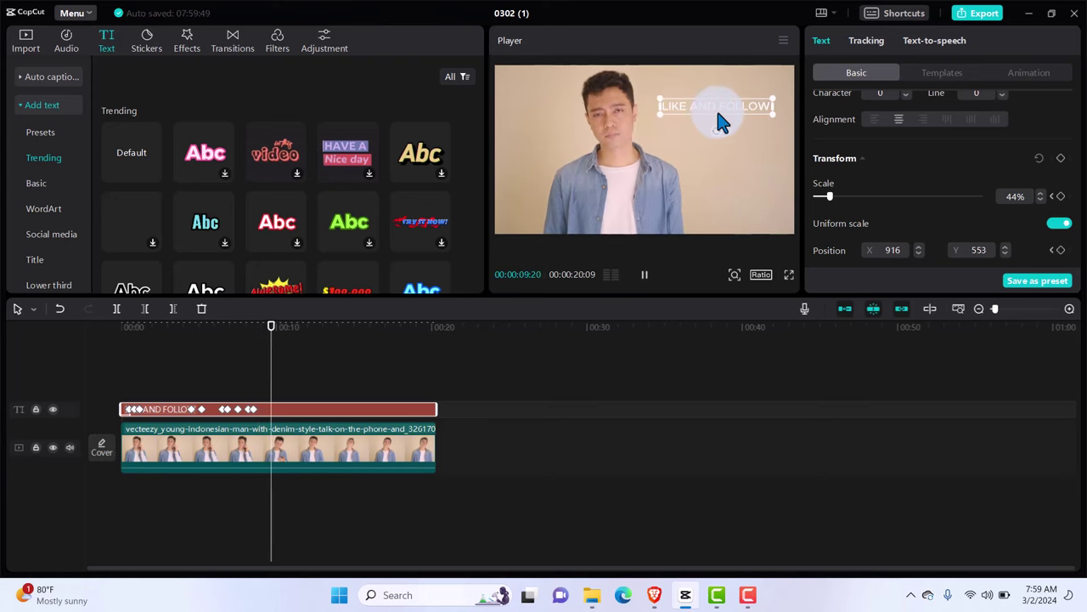
key(space)
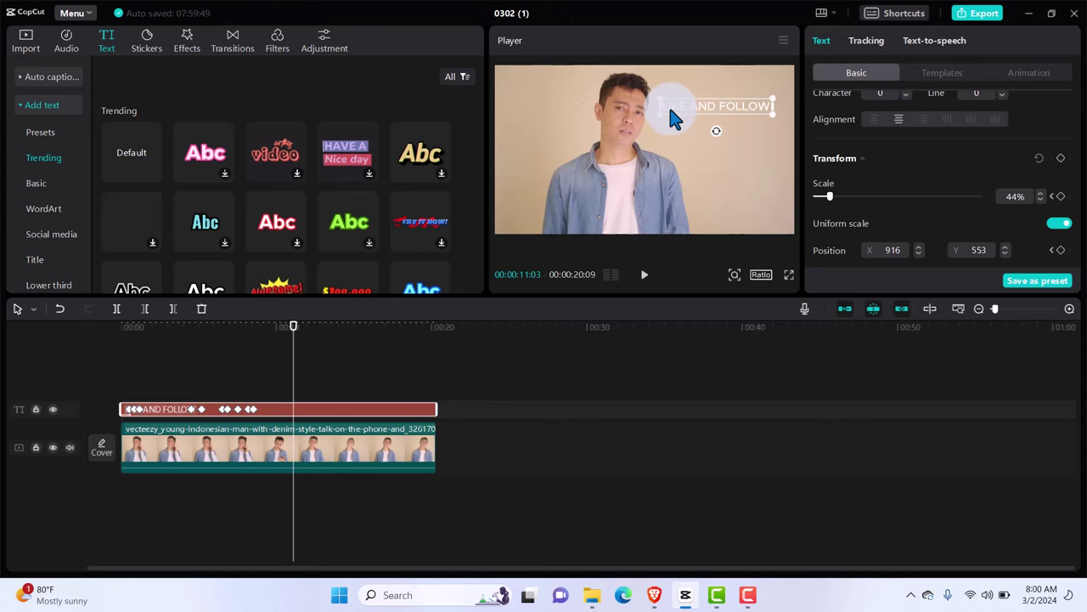
drag(671, 108, 665, 107)
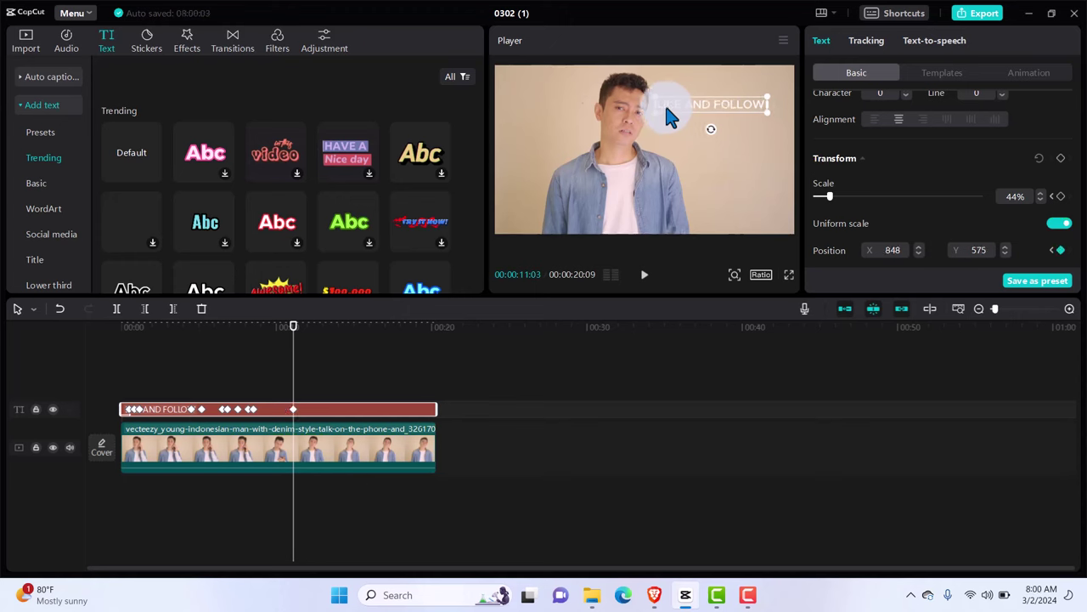
Advance to 00:00:11:23 and shift the text to about X 916, Y 526 for a position keyframe
key(space)
key(space)
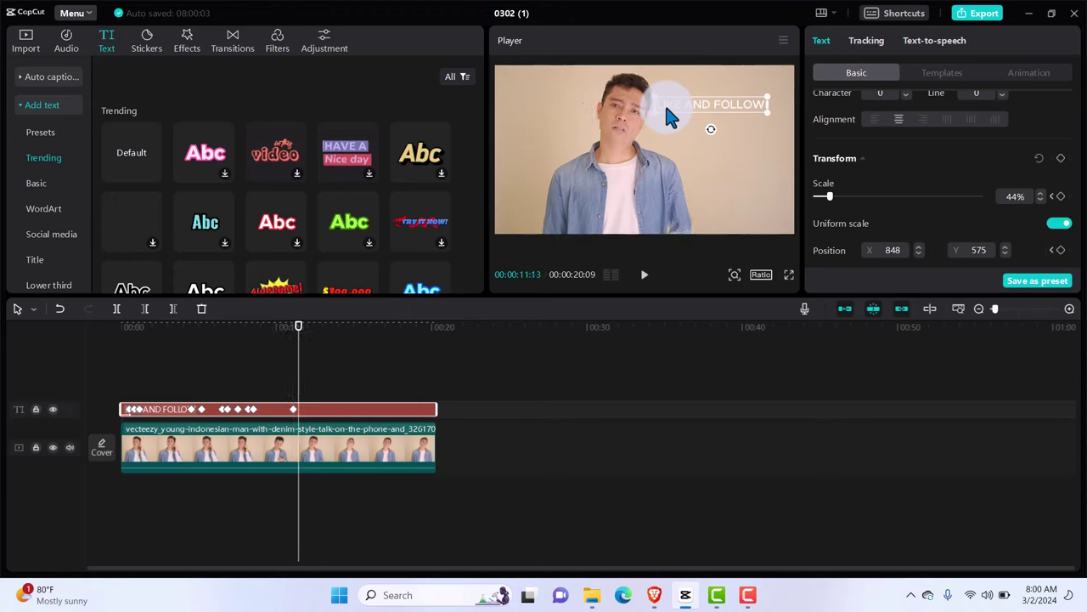
key(space)
key(space)
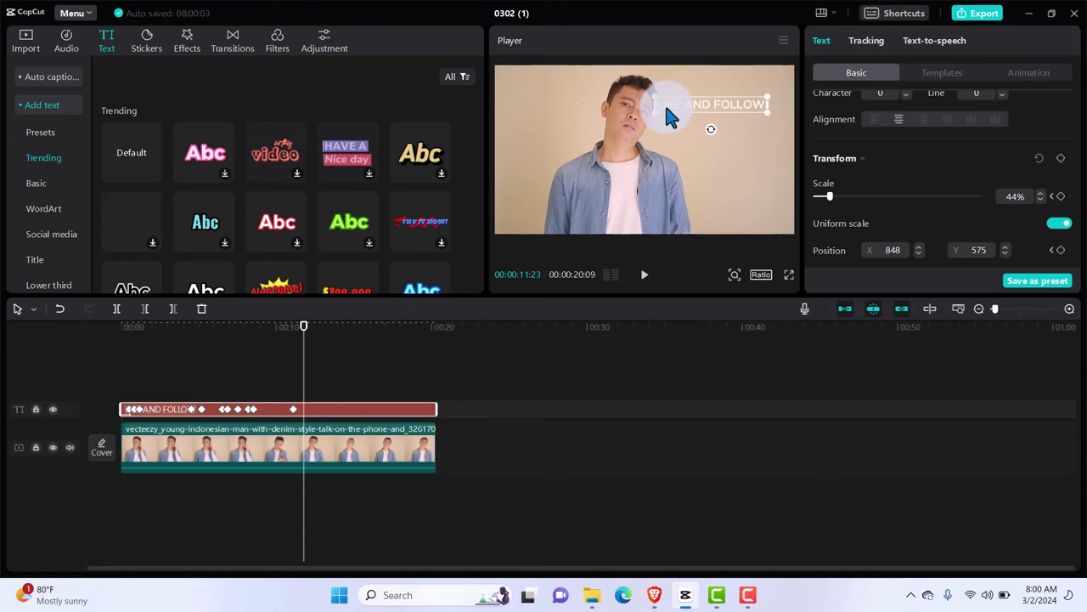
drag(680, 114, 671, 112)
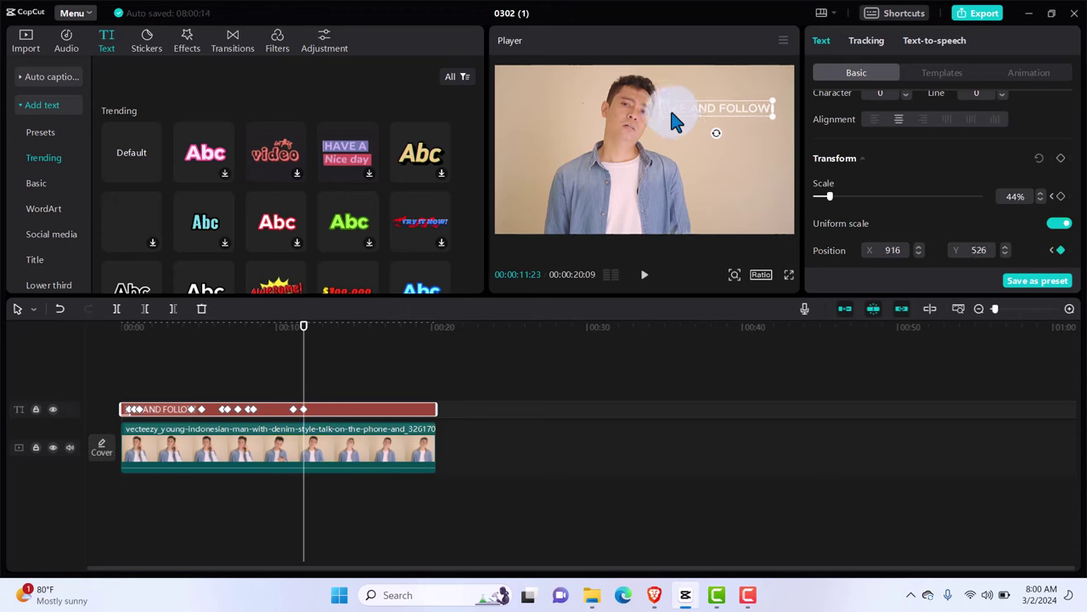
Advance thirty frames to 00:00:12:23 and move the text to about X 984, Y 503 for a position keyframe
key(Right)
key(Right)
key(Right)
key(Right)
key(Right)
key(Right)
key(Right)
key(Right)
key(Right)
key(Right)
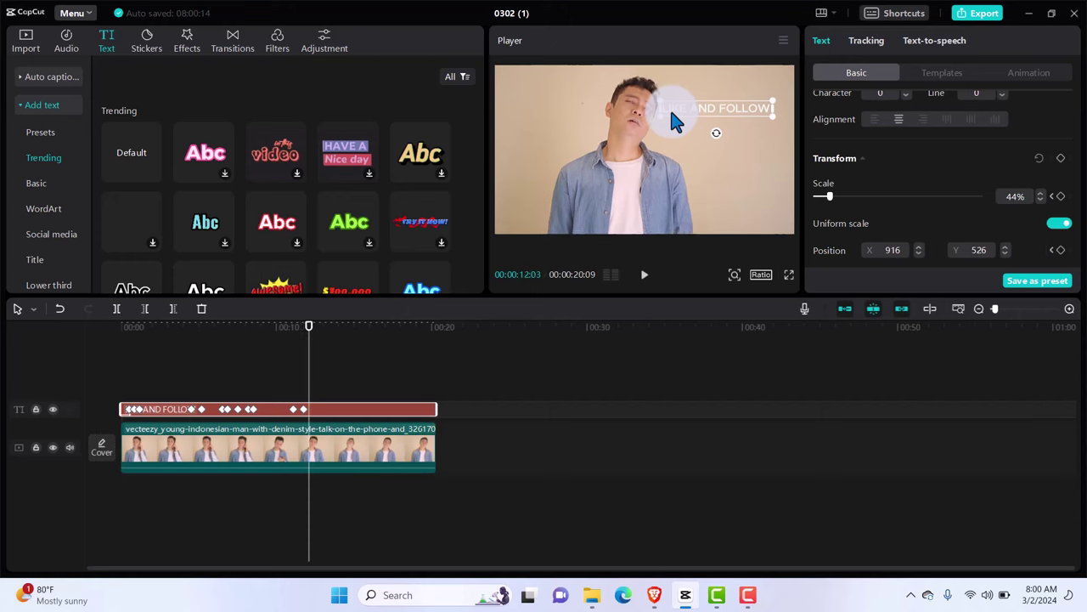
key(Right)
key(Right)
key(Right)
key(Right)
key(Right)
key(Right)
key(Right)
key(Right)
key(Right)
key(Right)
key(Right)
key(Right)
key(Right)
key(Right)
key(Right)
key(Right)
key(Right)
key(Right)
key(Right)
key(Right)
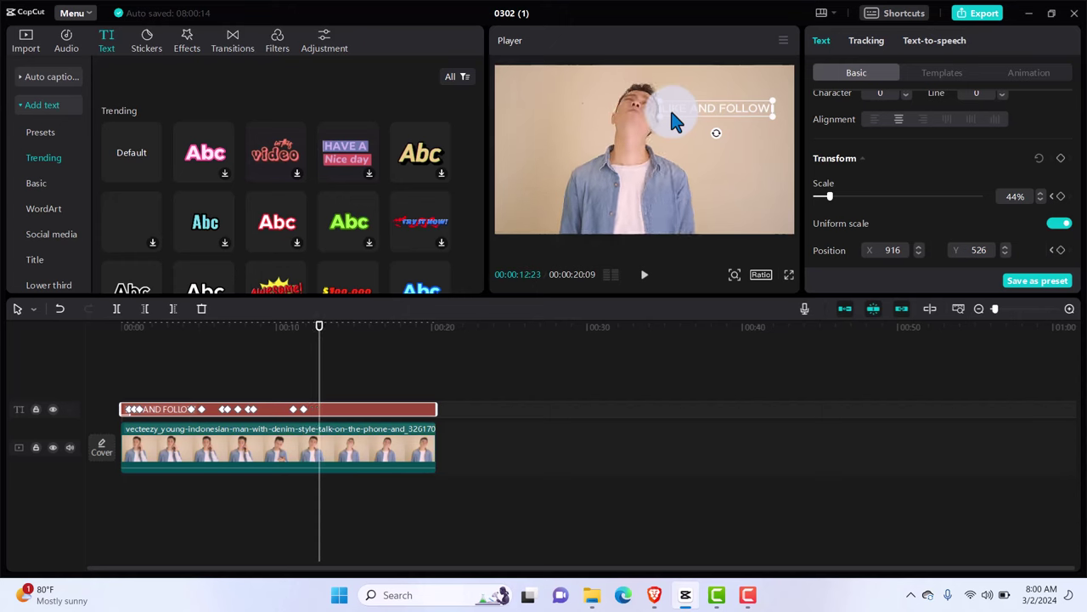
drag(671, 111, 676, 115)
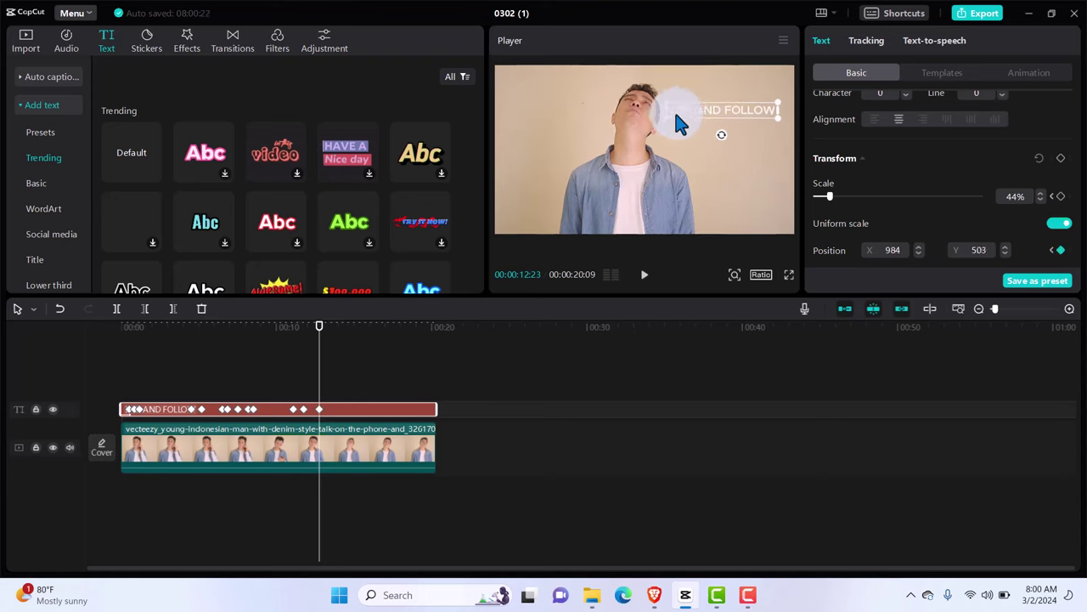
Advance to 00:00:14:23 and move the text to about X 998, Y 535 for a position keyframe
key(Right)
key(Right)
key(Right)
key(Right)
key(Right)
key(Right)
key(Right)
key(Right)
key(Right)
key(Right)
key(Right)
key(Right)
key(Right)
key(Right)
key(Right)
key(Right)
key(Right)
key(Right)
key(Right)
key(Right)
key(Right)
key(Right)
key(Right)
key(Right)
key(Right)
key(Right)
key(Right)
key(Right)
key(Right)
key(Right)
key(Right)
key(Right)
key(Right)
key(Right)
key(Right)
key(Right)
key(Right)
key(Right)
key(Right)
key(Right)
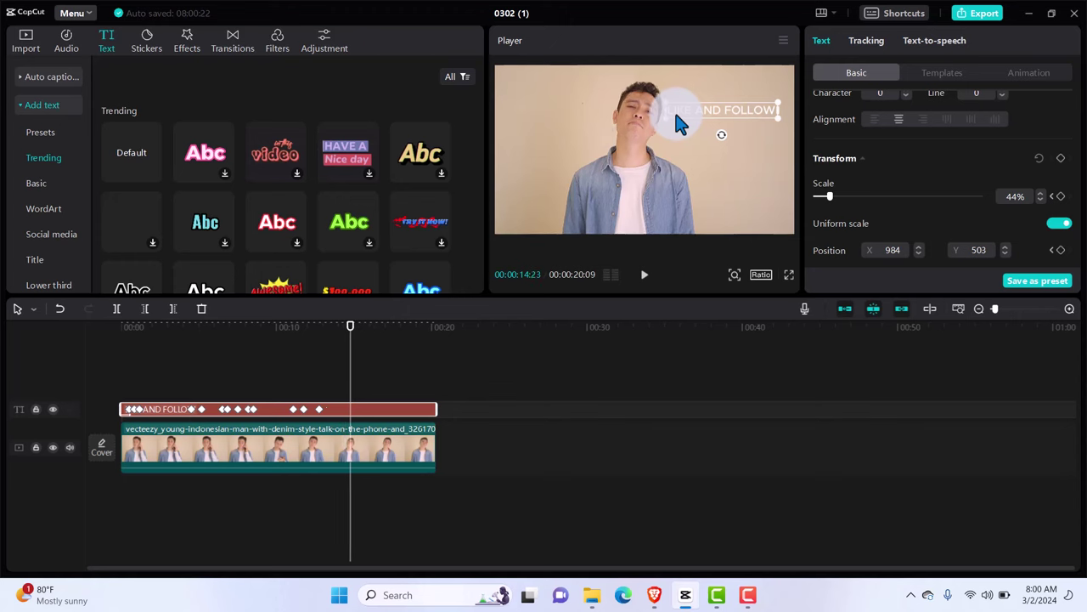
mouse_move(682, 109)
mouse_down()
mouse_move(694, 107)
mouse_move(675, 107)
mouse_up()
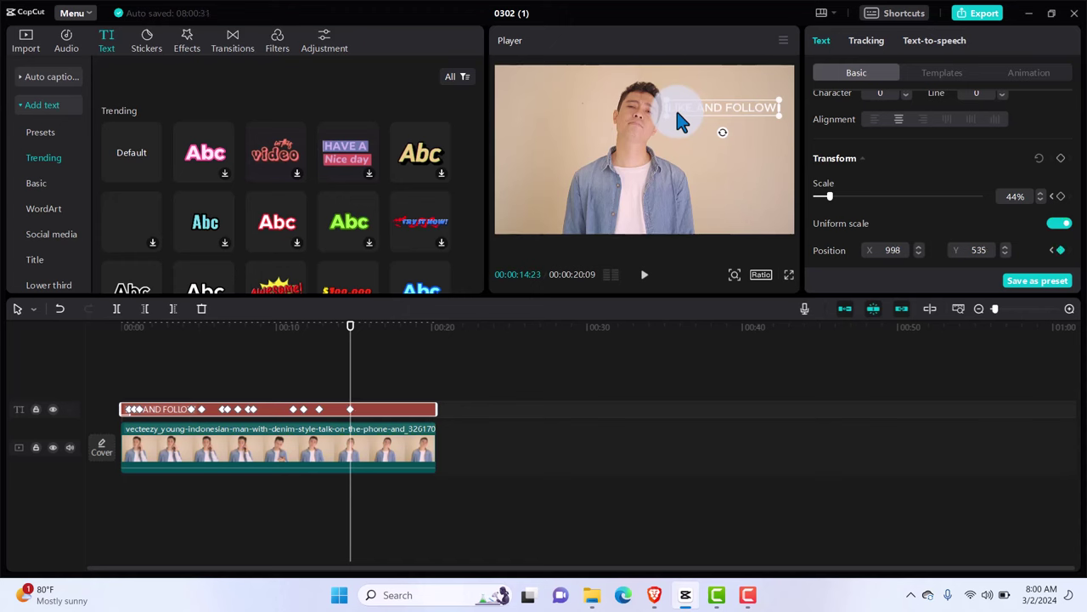
Advance to 00:00:15:13 and shift the text to about X 1057, Y 548 for a position keyframe
key(Right)
key(Right)
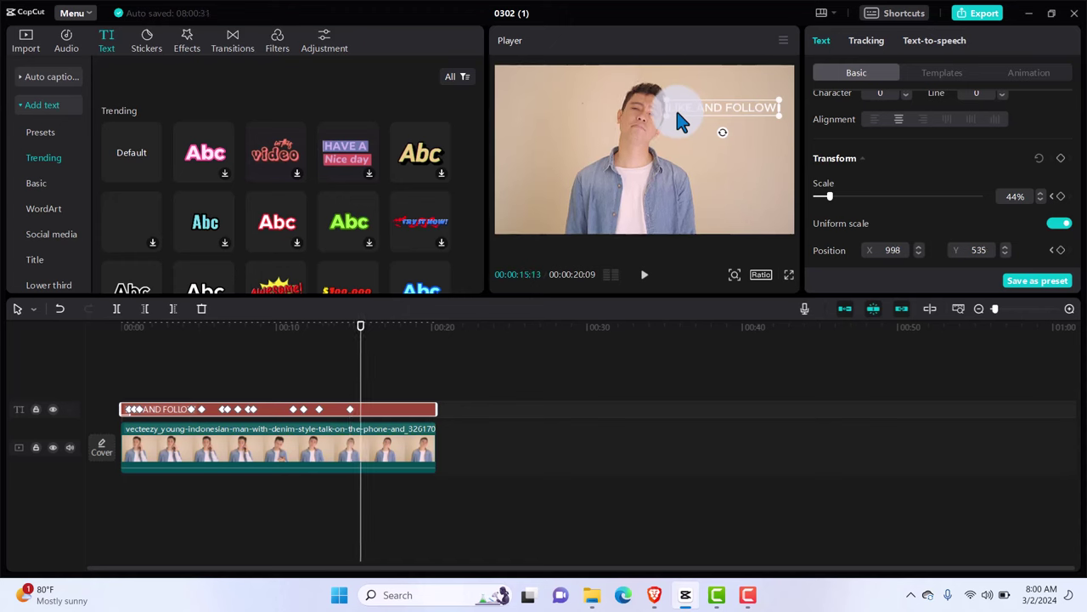
mouse_move(677, 112)
mouse_down()
mouse_move(694, 111)
mouse_move(680, 111)
mouse_up()
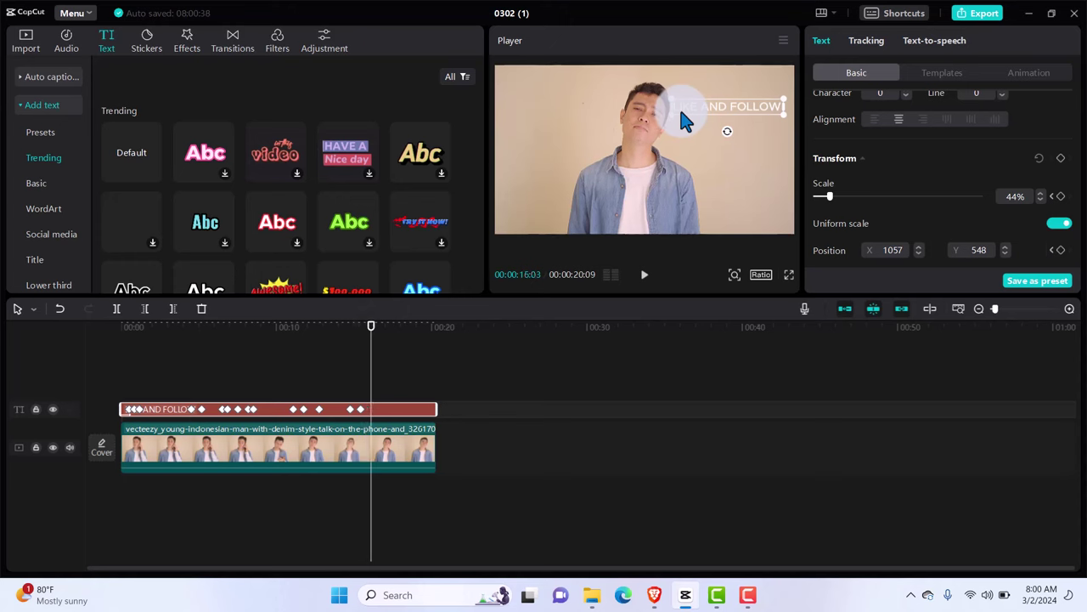
Keyframe the text at about X 1107, Y 526 at 00:00:16:03 and about X 1148, Y 548 at 00:00:16:23
mouse_move(694, 111)
mouse_down()
mouse_move(705, 107)
mouse_move(684, 114)
mouse_up()
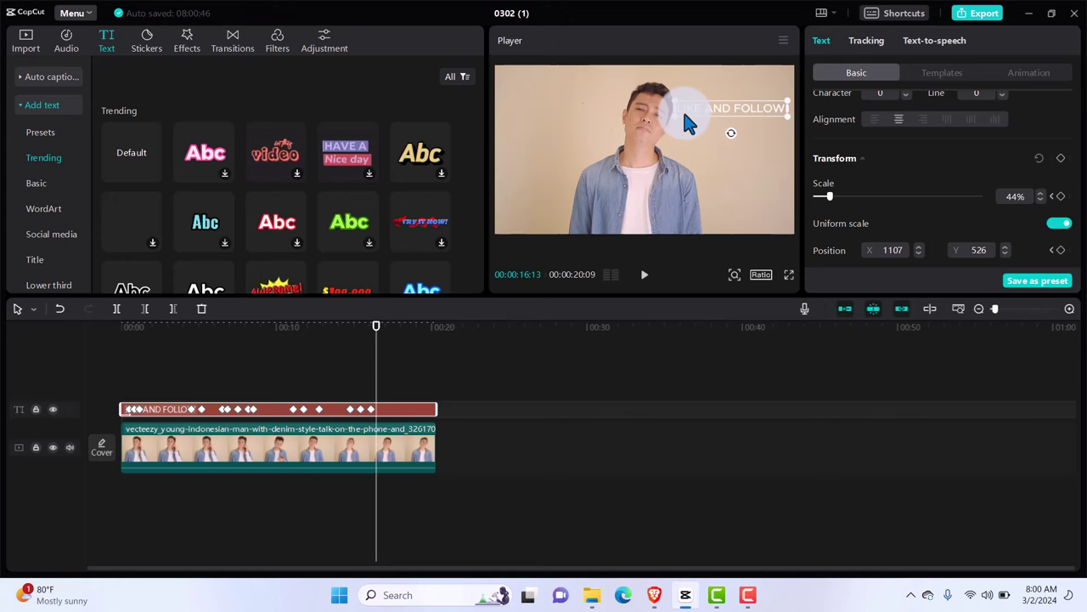
key(shift+Right)
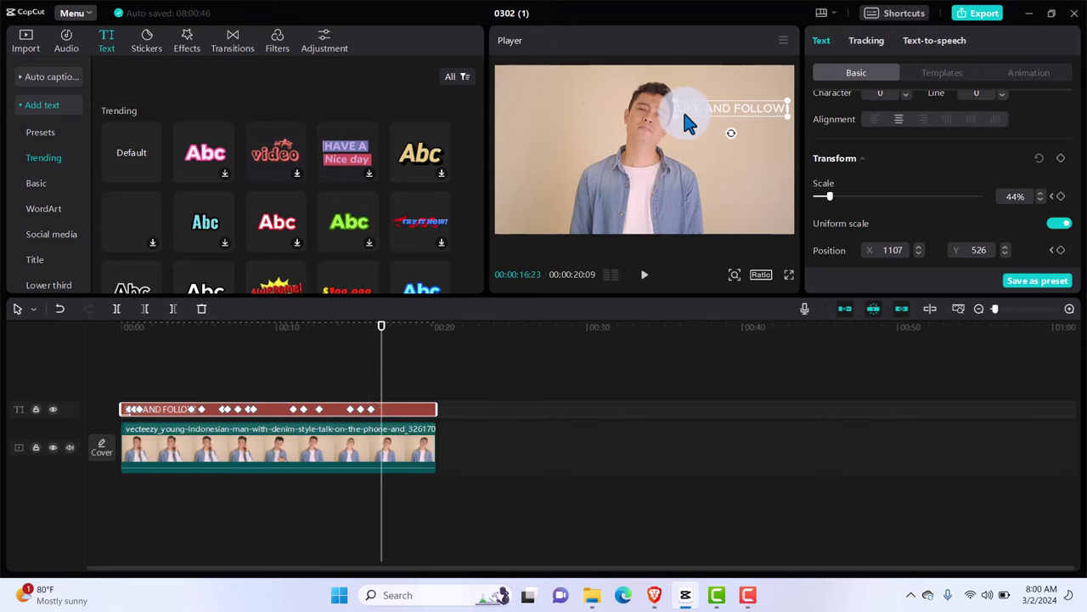
mouse_move(682, 108)
mouse_down()
mouse_move(699, 107)
mouse_move(688, 110)
mouse_up()
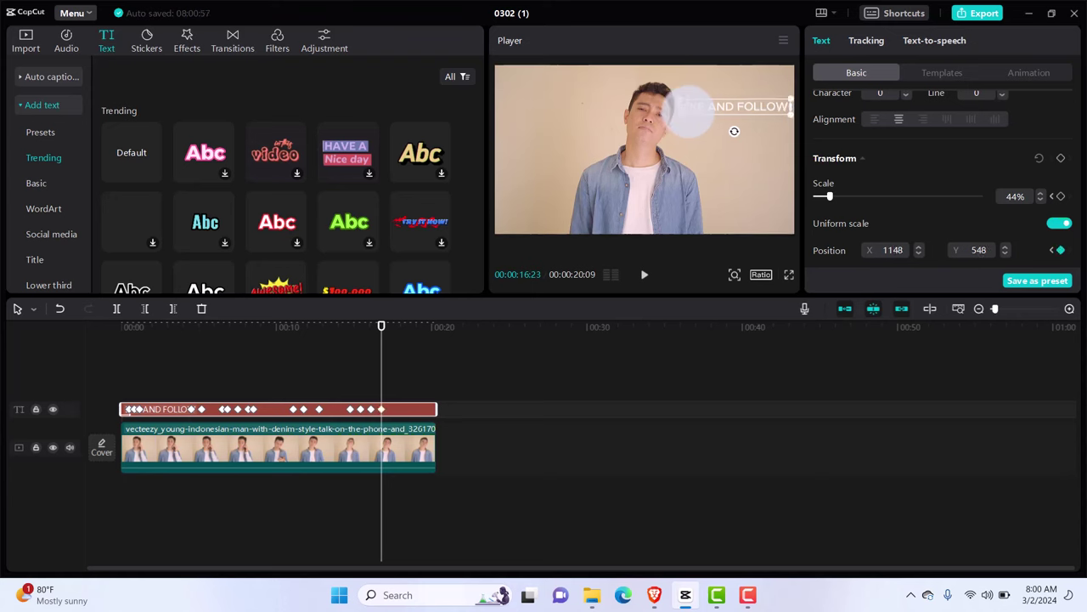
At 00:00:18:13, keyframe the text at about X 1198, Y 498 and reduce its scale to 40%
key(shift+Right)
key(shift+Right)
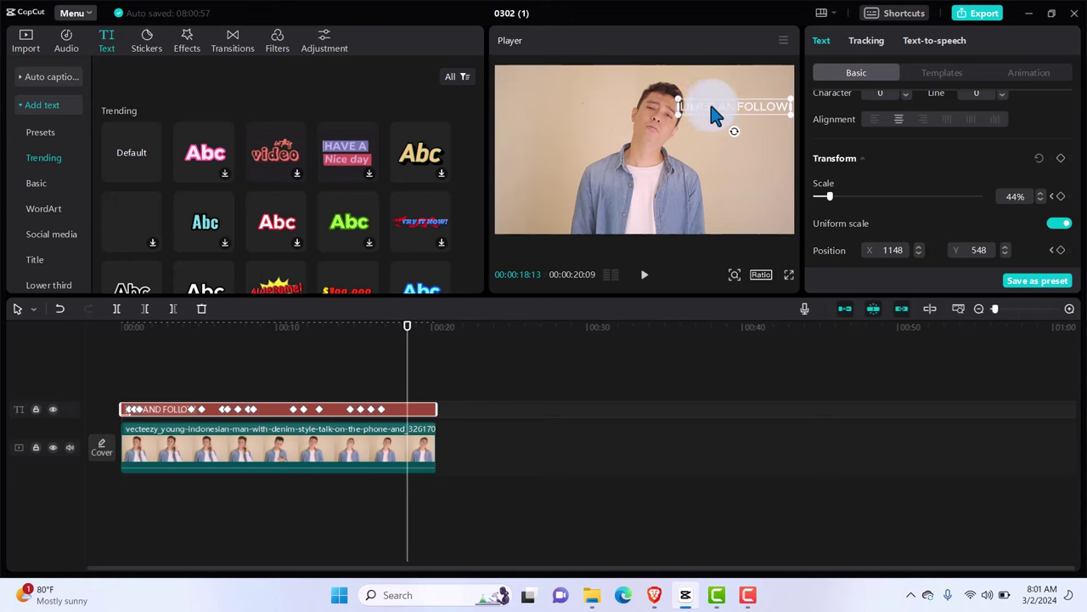
drag(710, 107, 682, 99)
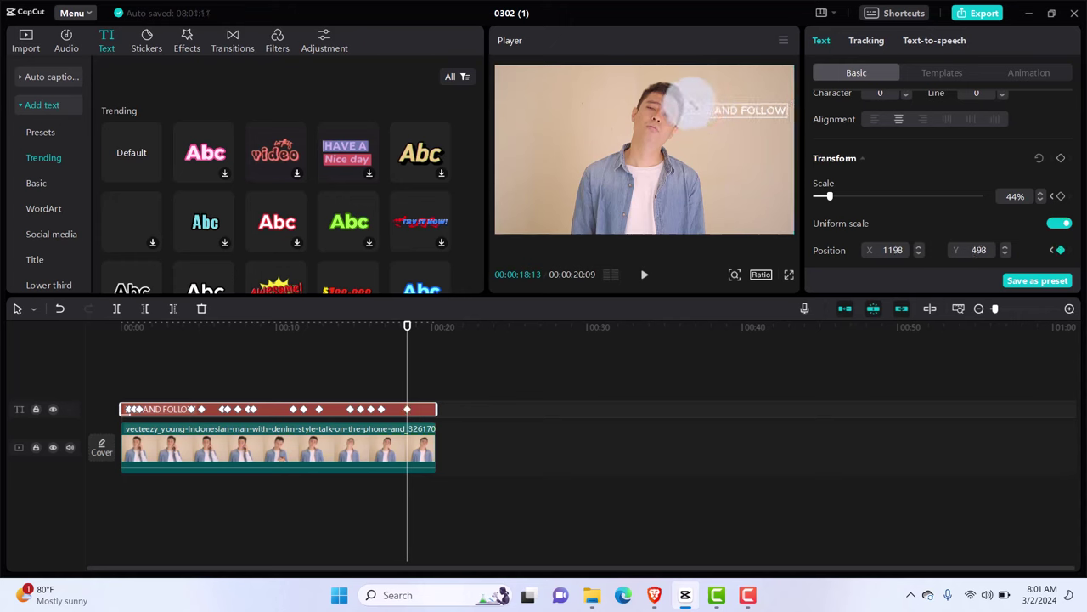
drag(830, 197, 829, 197)
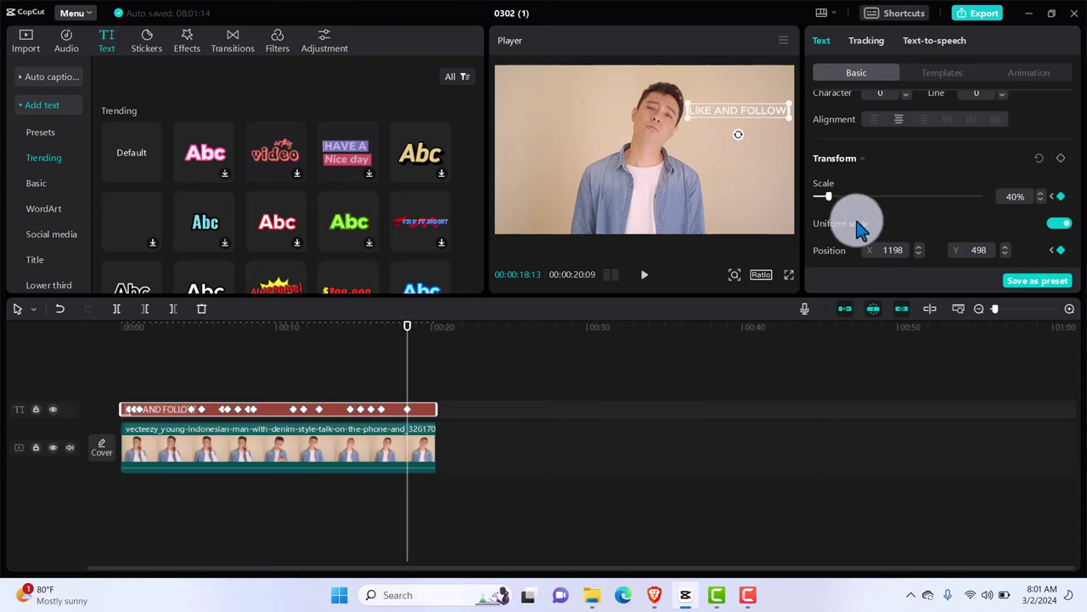
Advance ten frames to 00:00:18:23 and move the text to about X 1212, Y 467 for a position keyframe
key(Right)
key(Right)
key(Right)
key(Right)
key(Right)
key(Right)
key(Right)
key(Right)
key(Right)
key(Right)
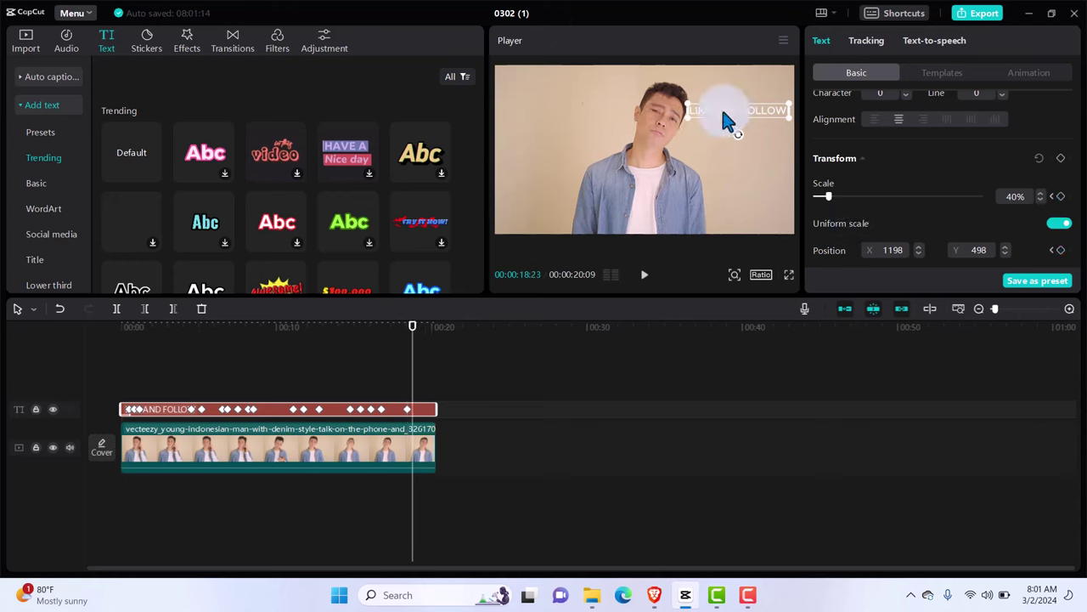
mouse_move(721, 106)
mouse_down()
mouse_move(733, 110)
mouse_move(722, 109)
mouse_up()
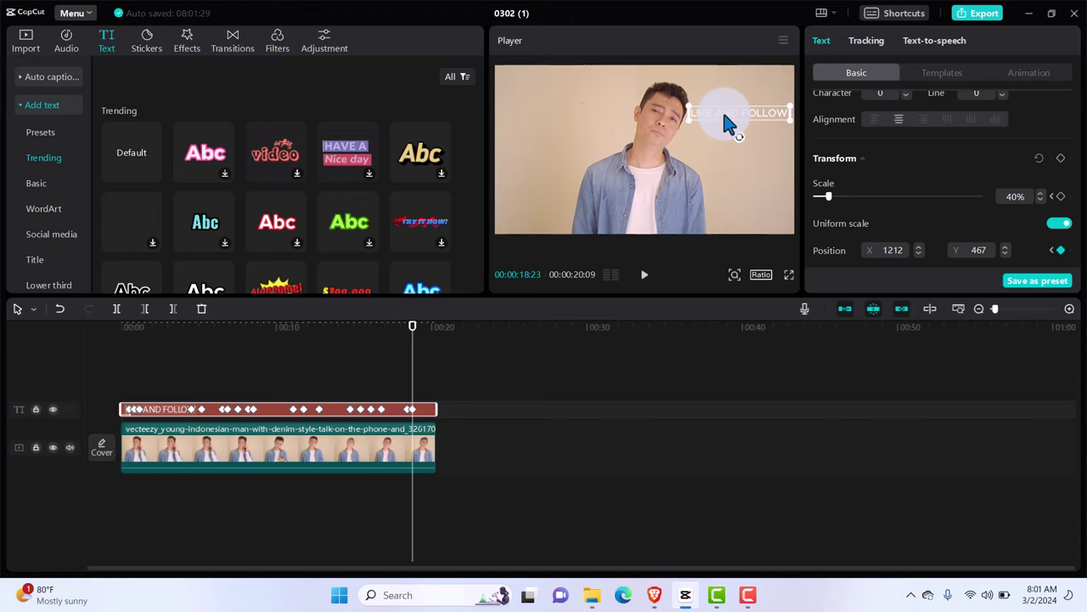
Keyframe the text at about X 1198, Y 426 at 00:00:19:03 and about X 1039, Y 485 at 00:00:19:13
key(Right)
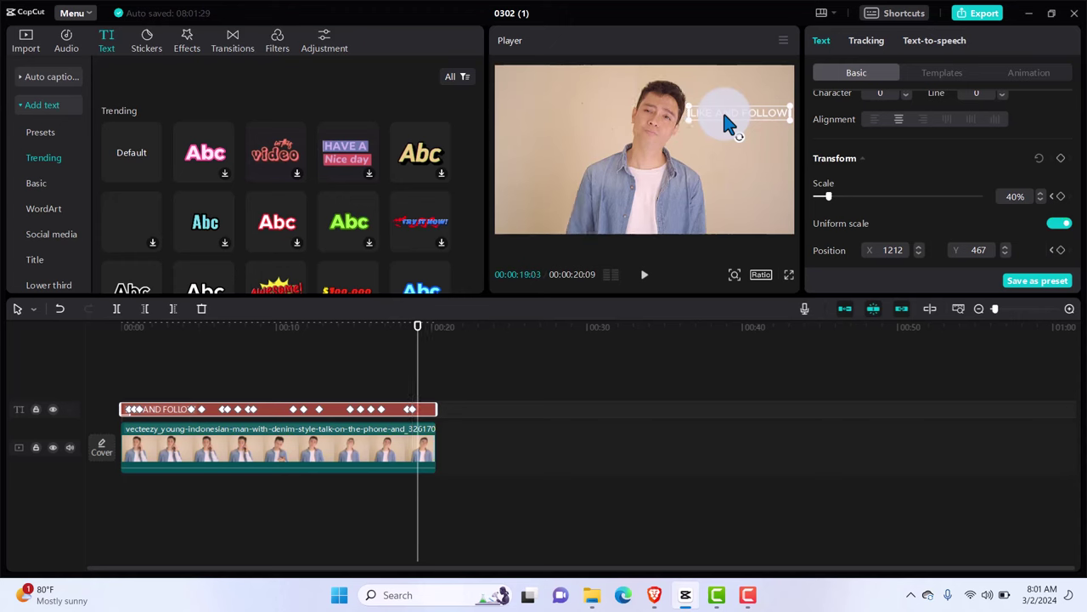
drag(699, 109, 721, 112)
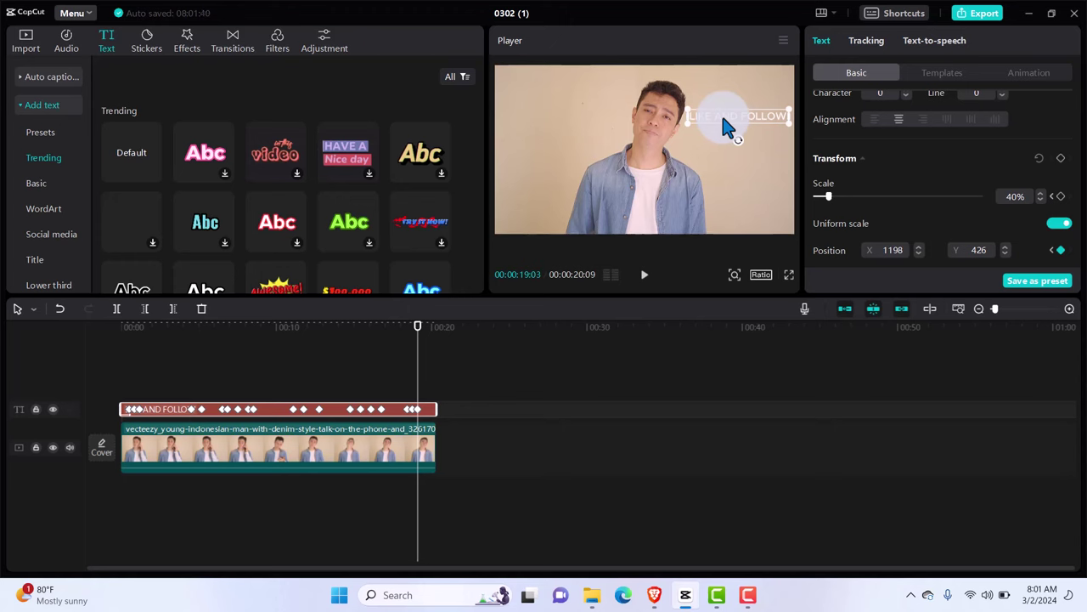
key(space)
key(space)
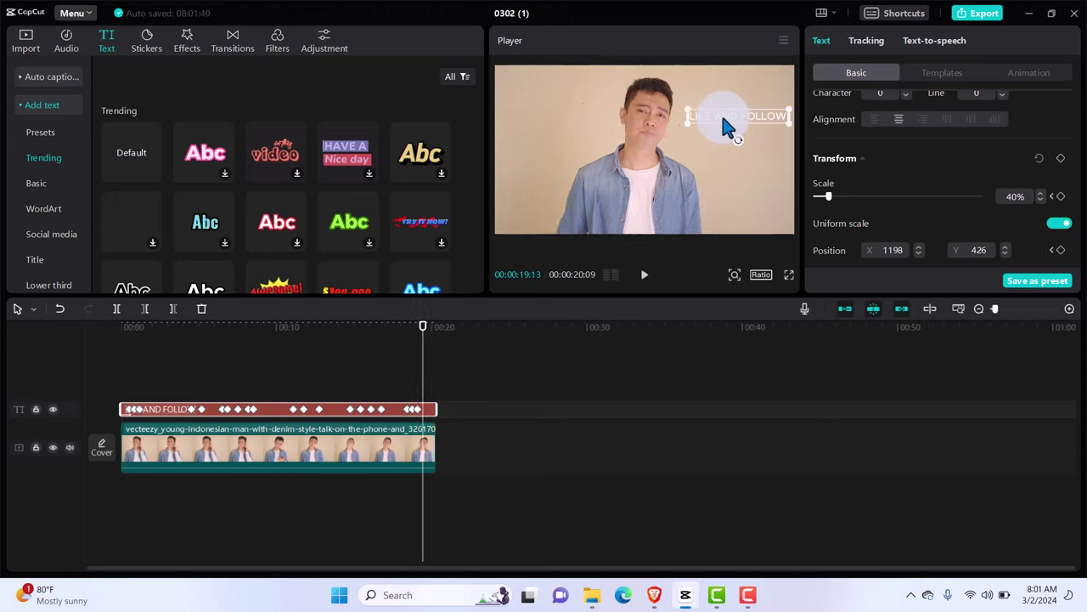
drag(721, 112, 709, 109)
Play the clip on to 00:00:19:23 and move the text to about X 844, Y 571 for a position keyframe
key(space)
key(space)
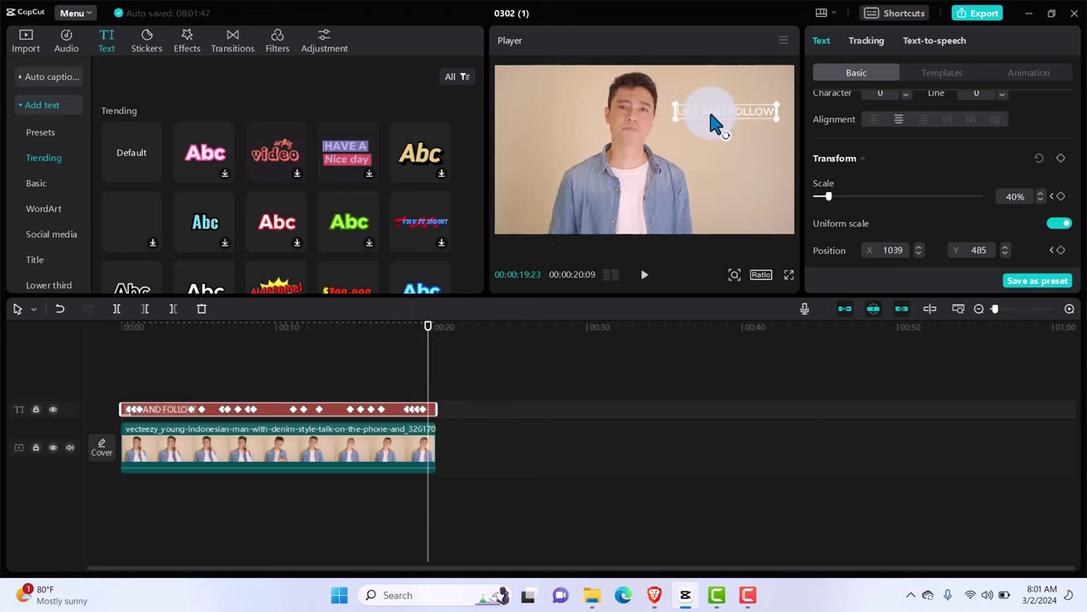
drag(709, 109, 693, 102)
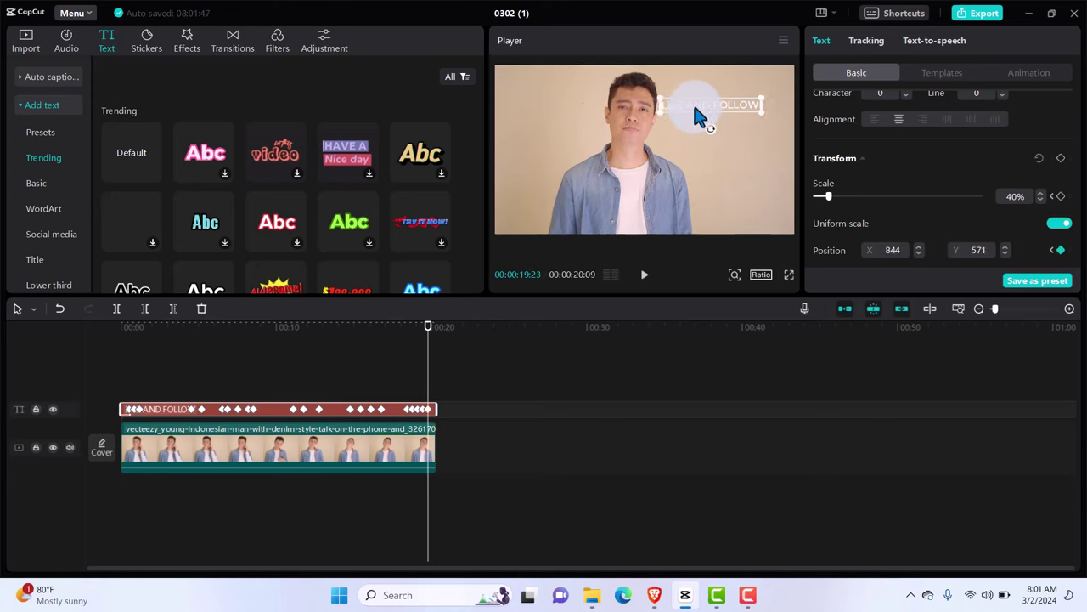
Keyframe the text at about X 685, Y 621 at 00:00:20:03 and about X 653, Y 616 at the clip's end
key(space)
key(space)
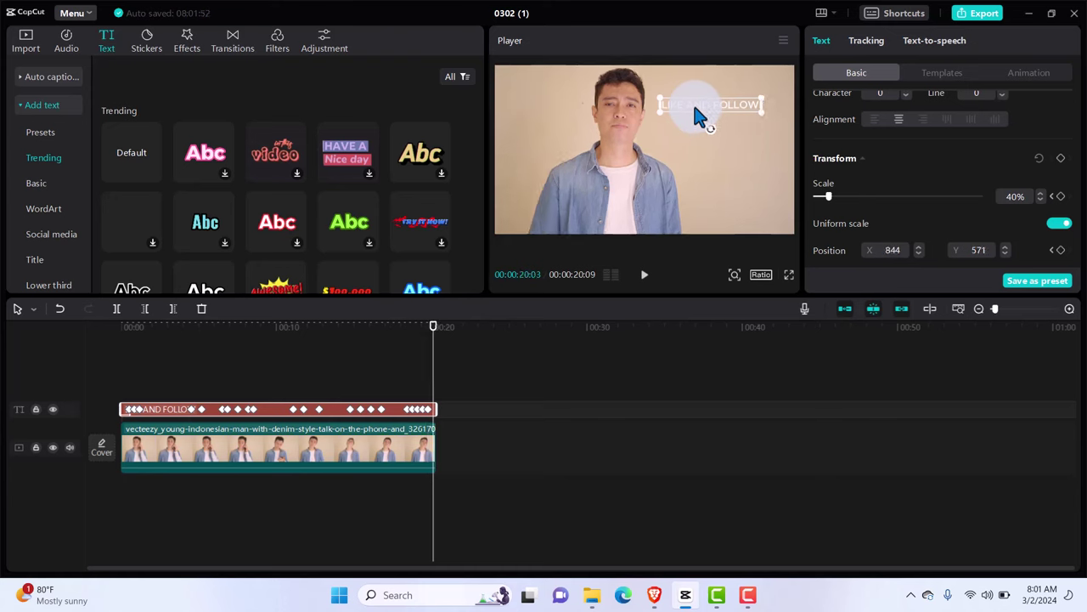
drag(695, 107, 682, 104)
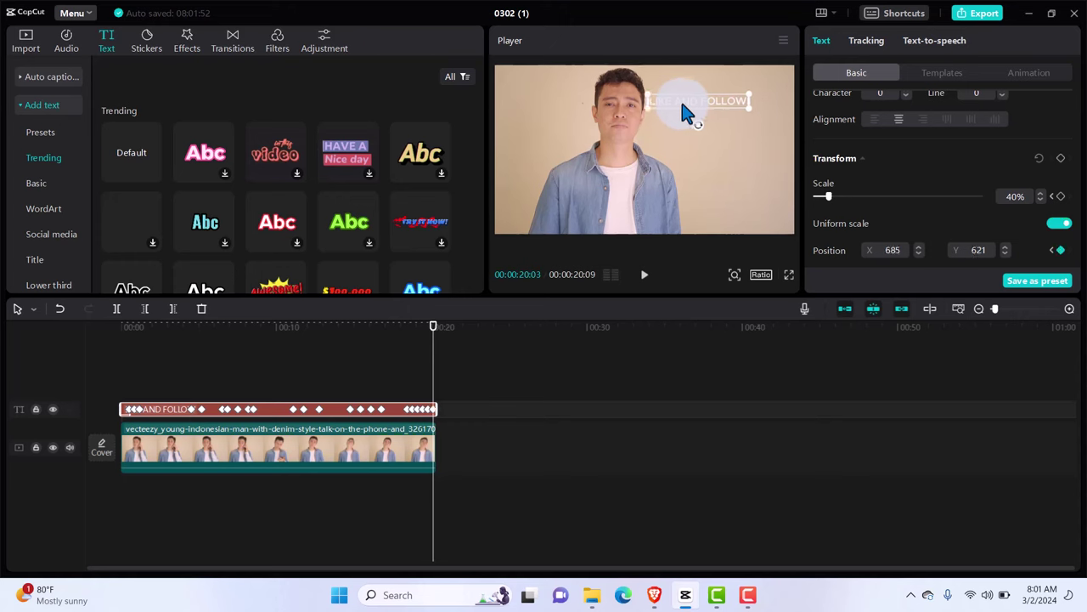
key(space)
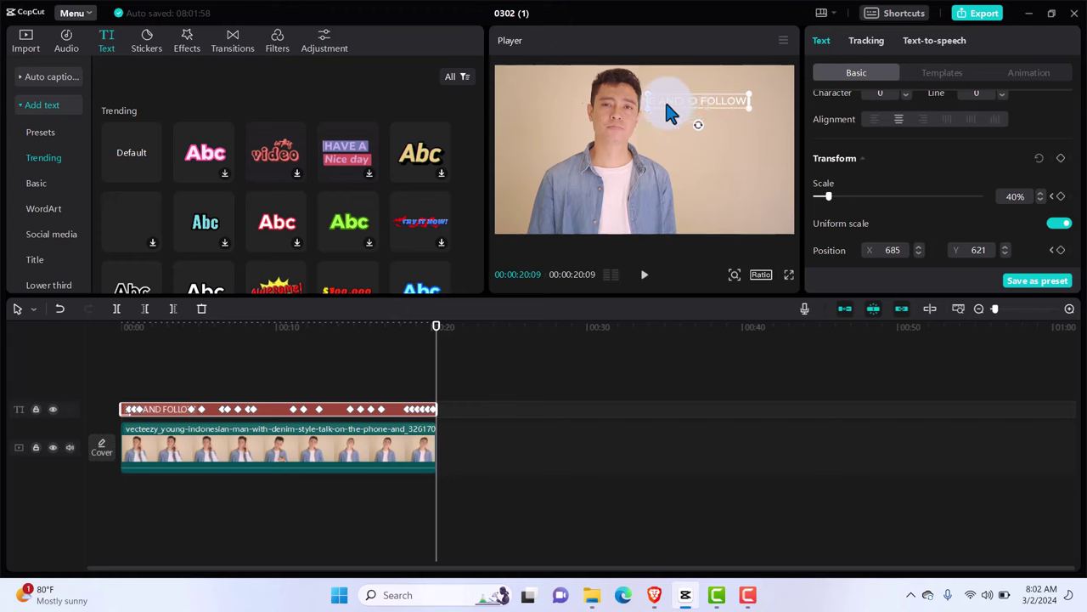
drag(654, 103, 679, 104)
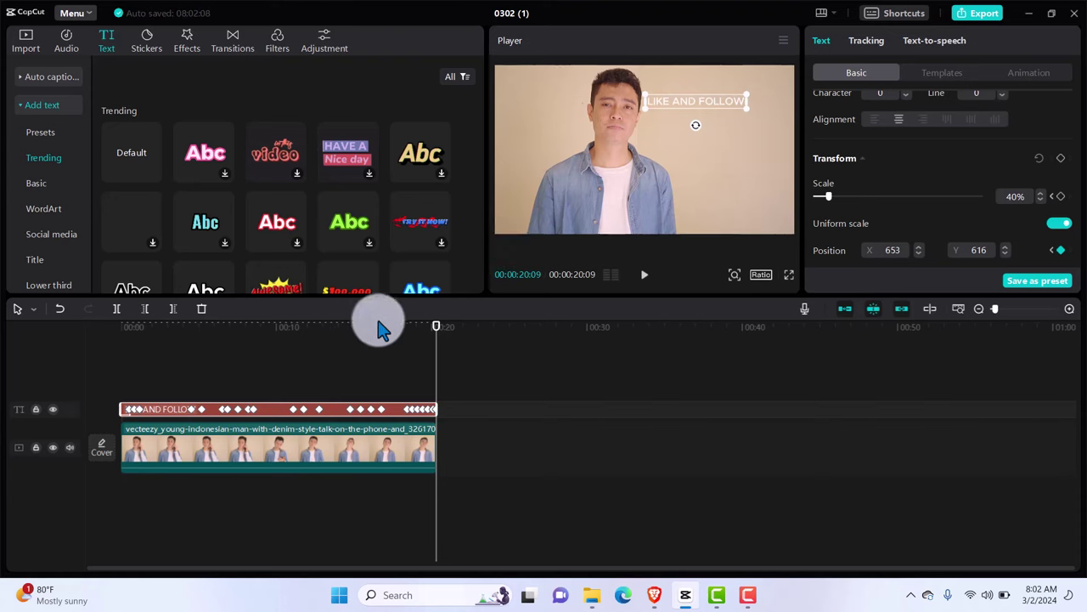
Play the clip from the beginning to check how the text follows the man's head
click(115, 372)
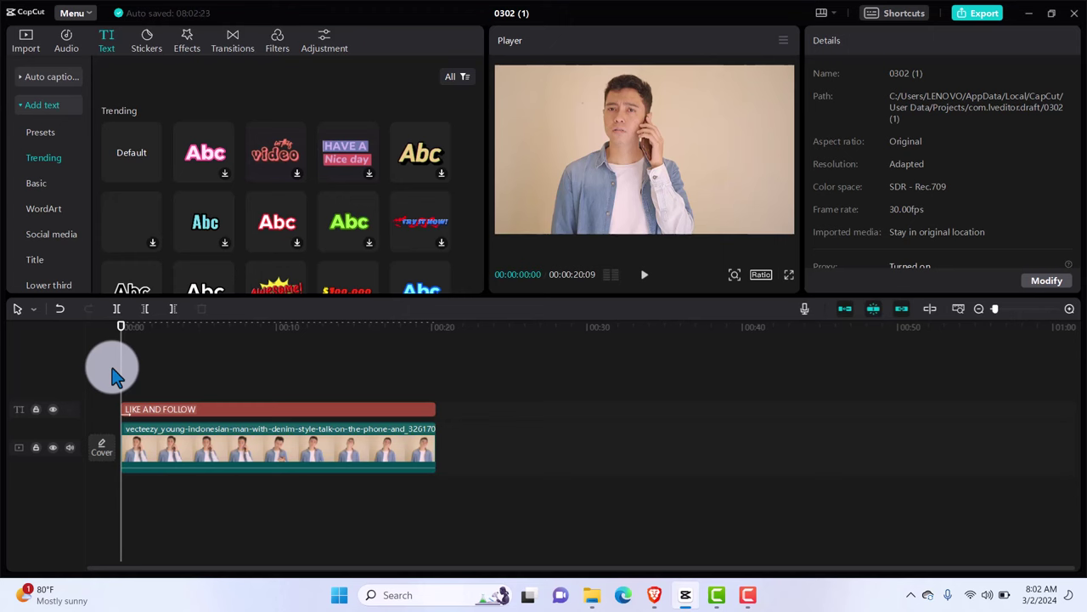
key(space)
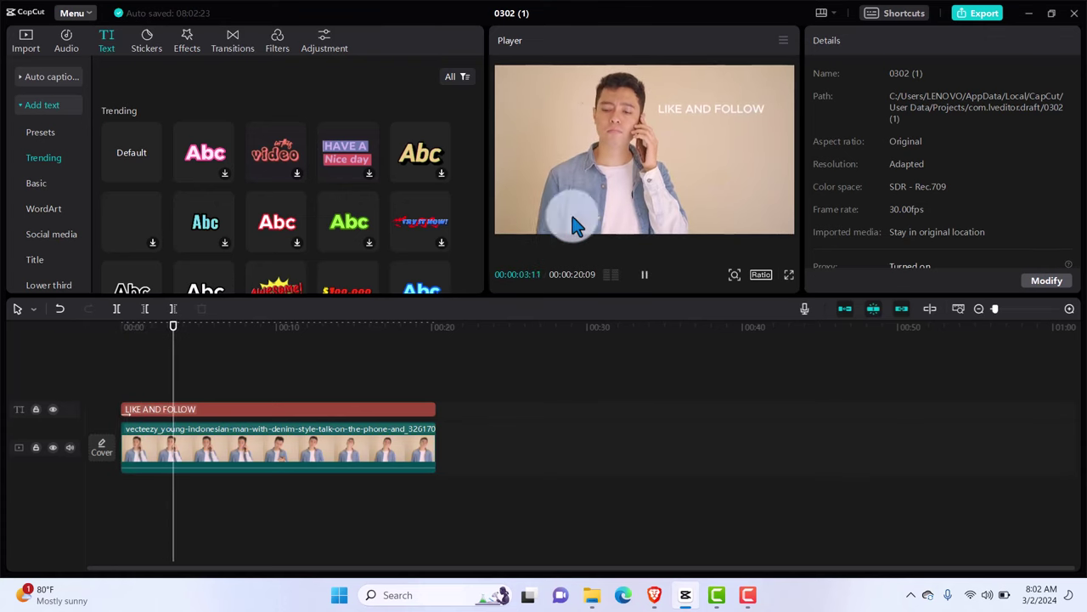
Select the LIKE AND FOLLOW text and look through the text templates available for it
click(716, 99)
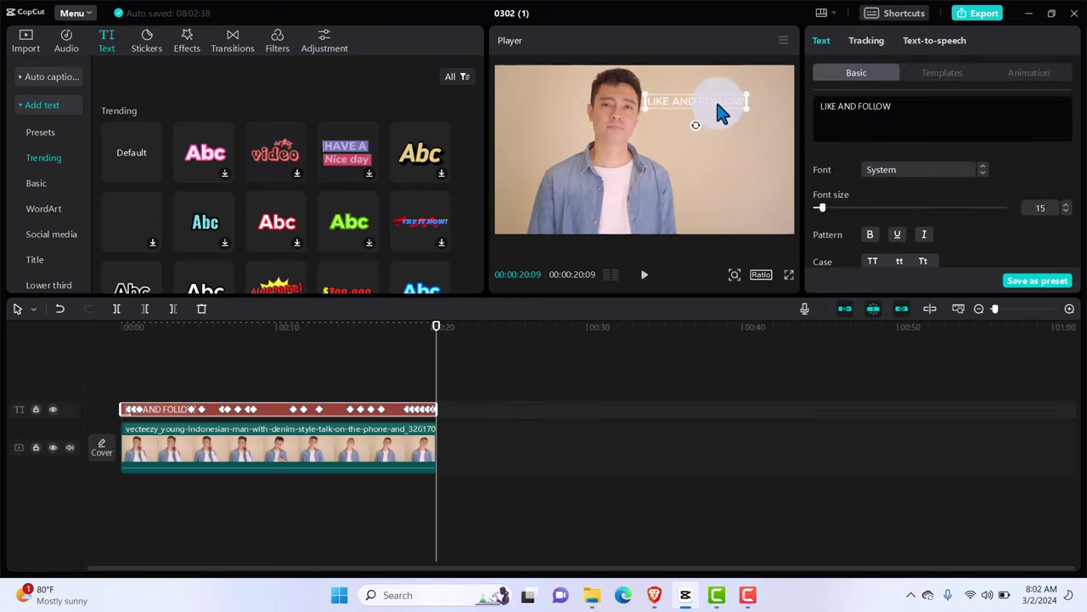
click(949, 75)
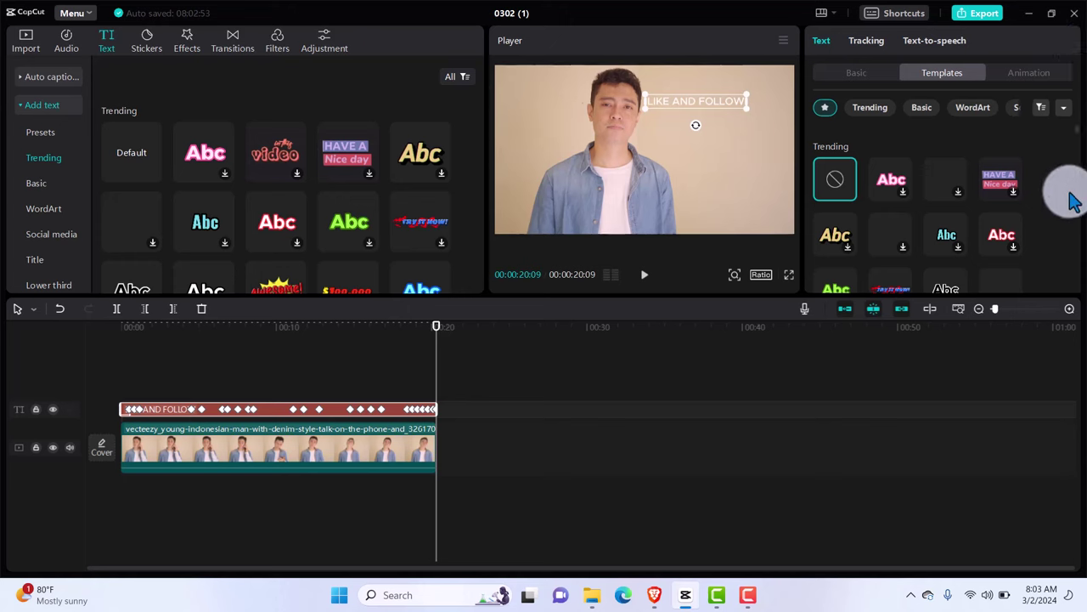
drag(1078, 119, 1079, 141)
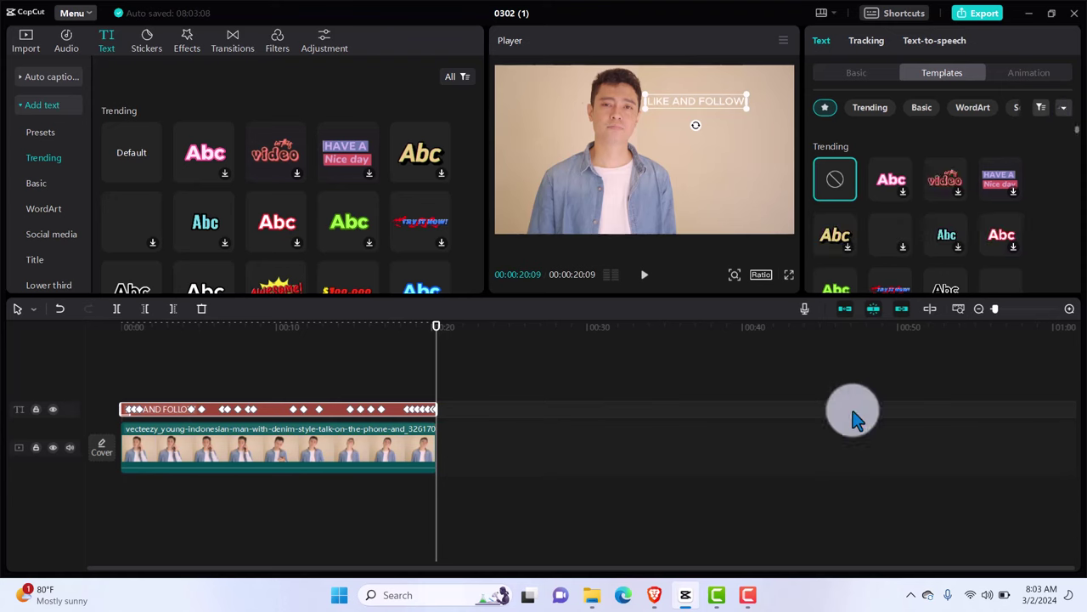
click(748, 596)
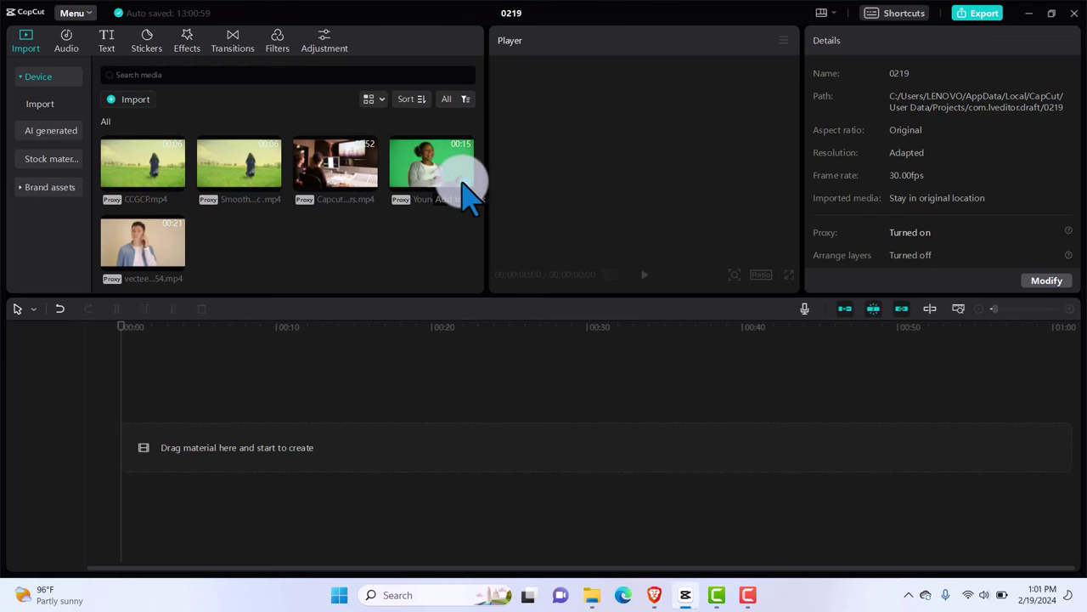
Add the green-screen clip of the laughing, dancing woman to the timeline and play it to about 00:00:09:12
click(464, 190)
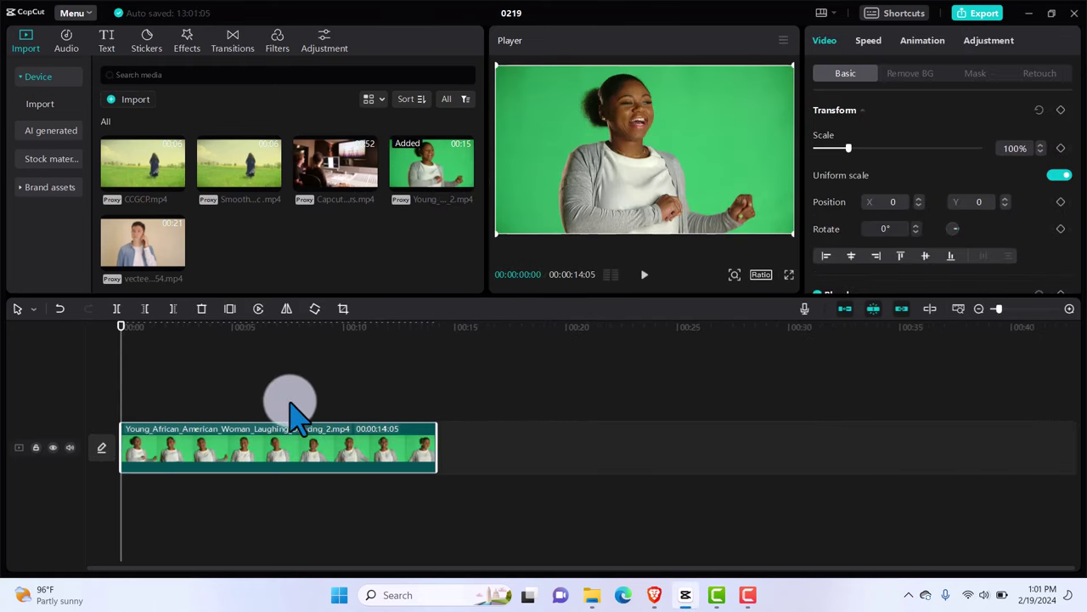
key(space)
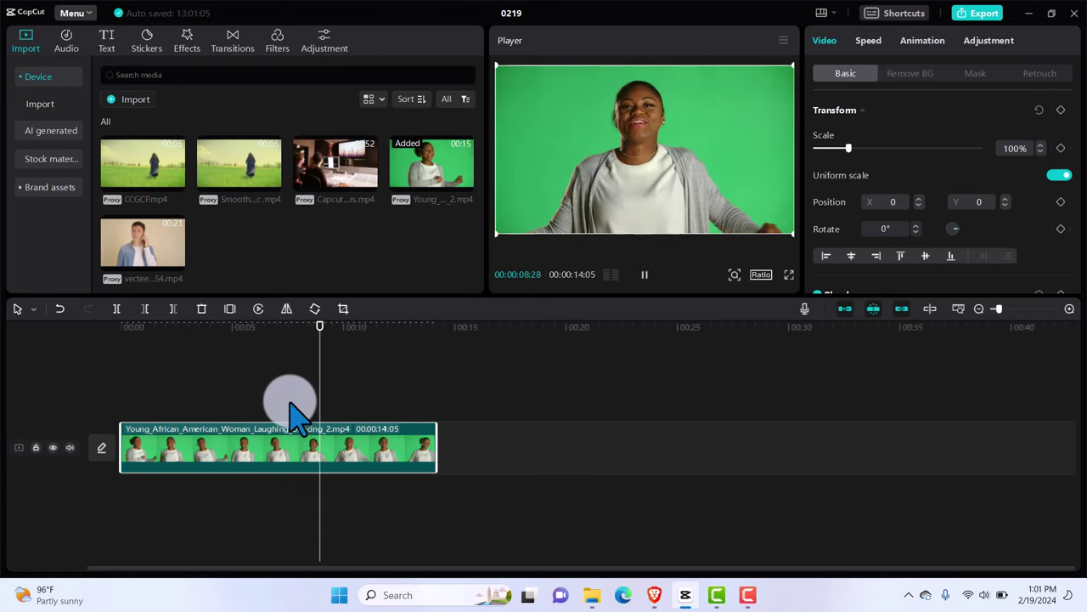
key(space)
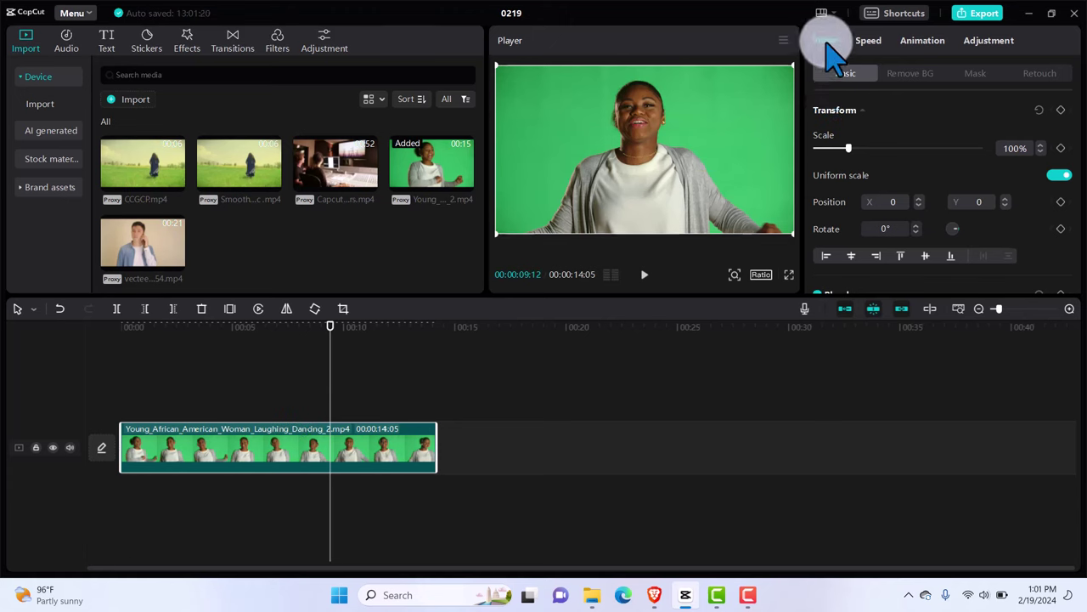
Enable Chroma key background removal on the clip and pick the green backdrop as the key color
click(907, 75)
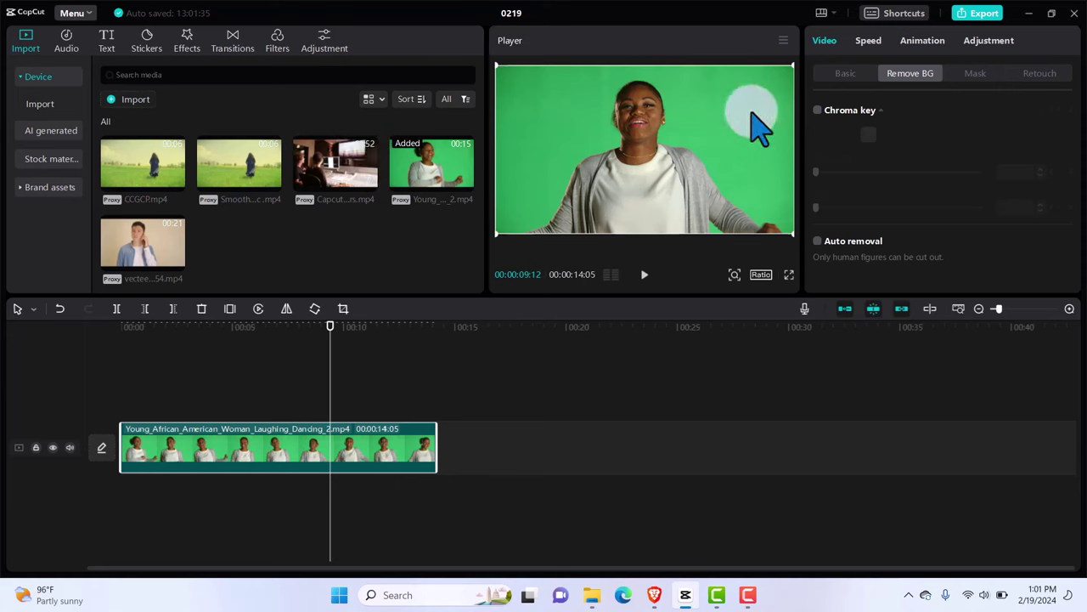
click(819, 111)
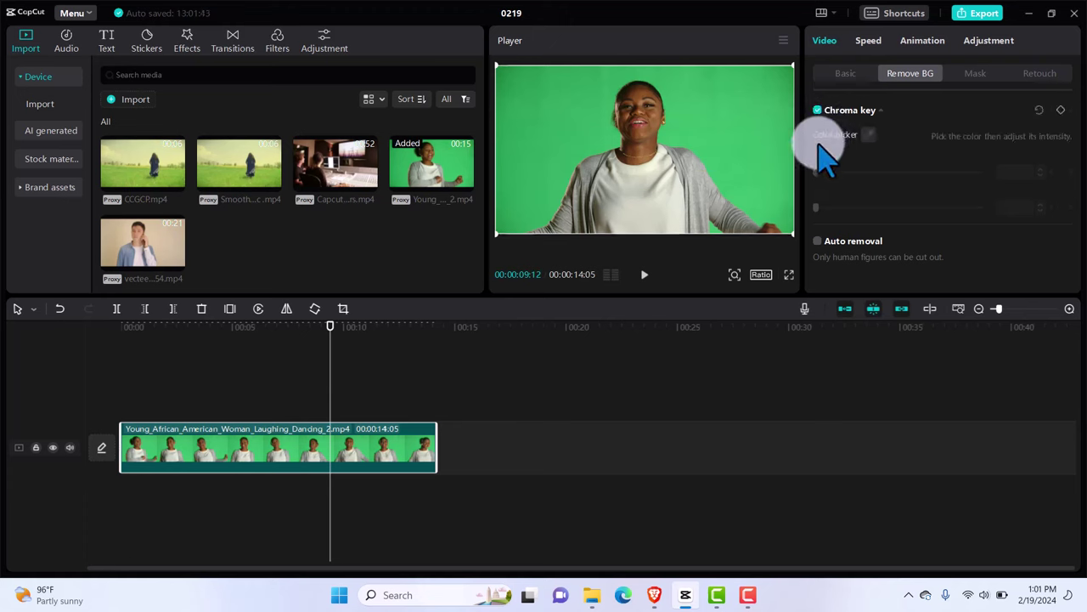
click(871, 134)
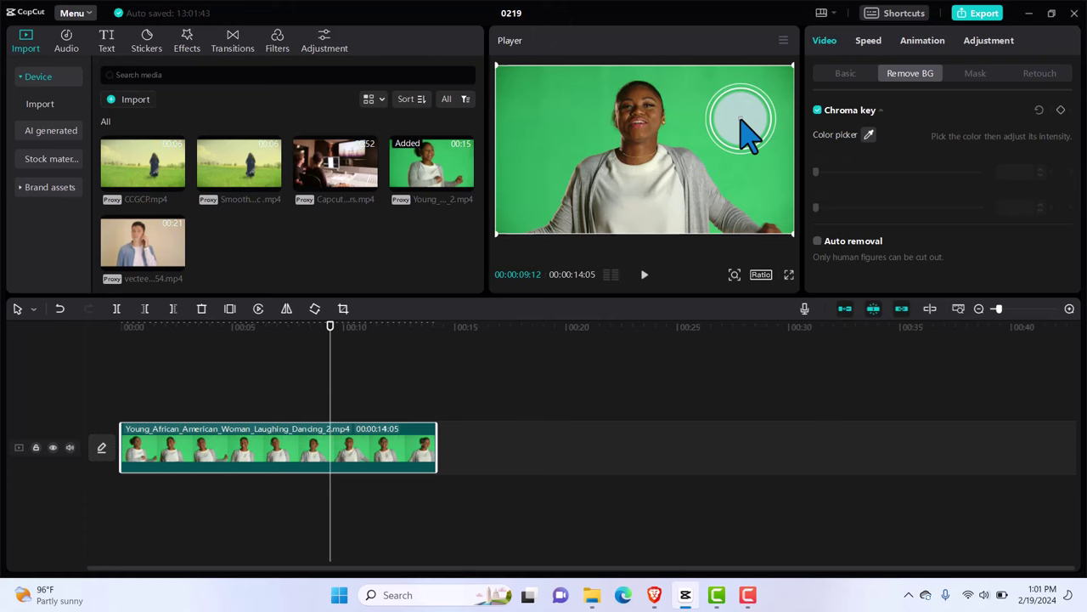
click(741, 120)
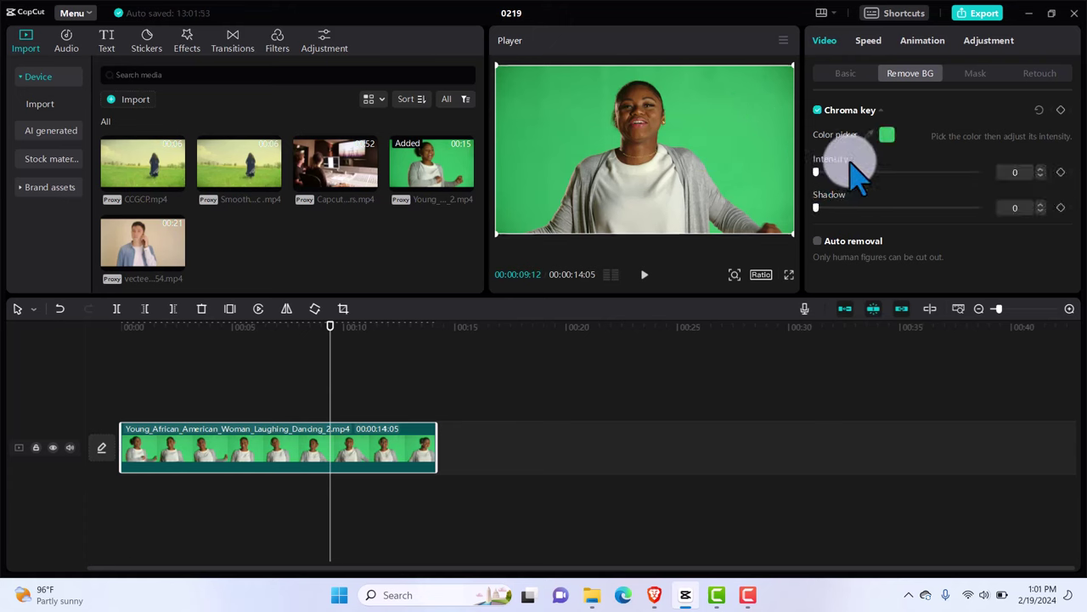
Try chroma key intensities of 18 and 87, and settle on 40
drag(836, 164, 1044, 168)
click(1042, 169)
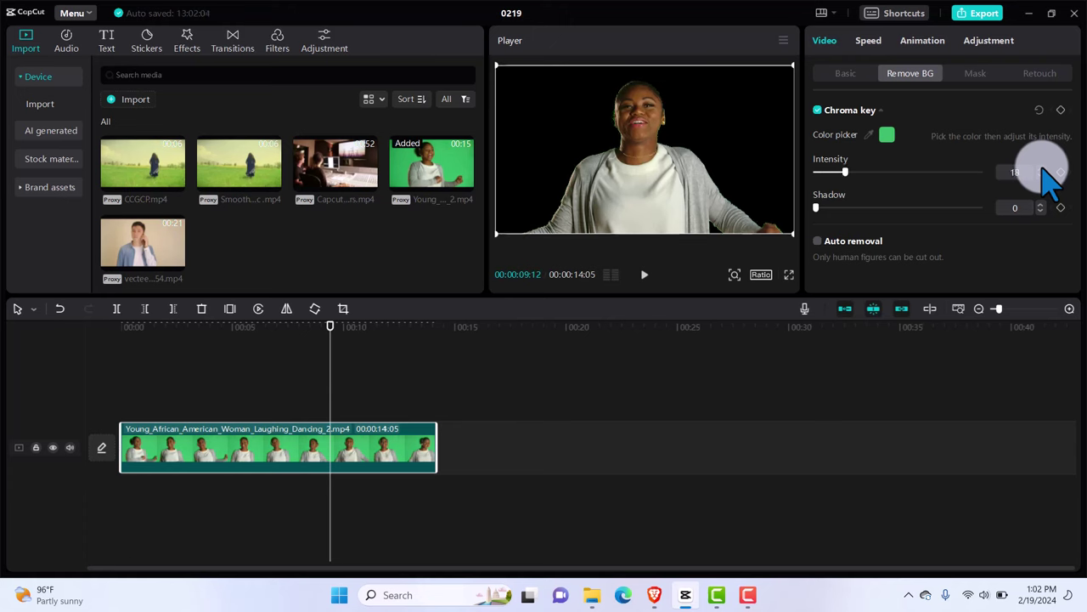
drag(847, 172, 965, 180)
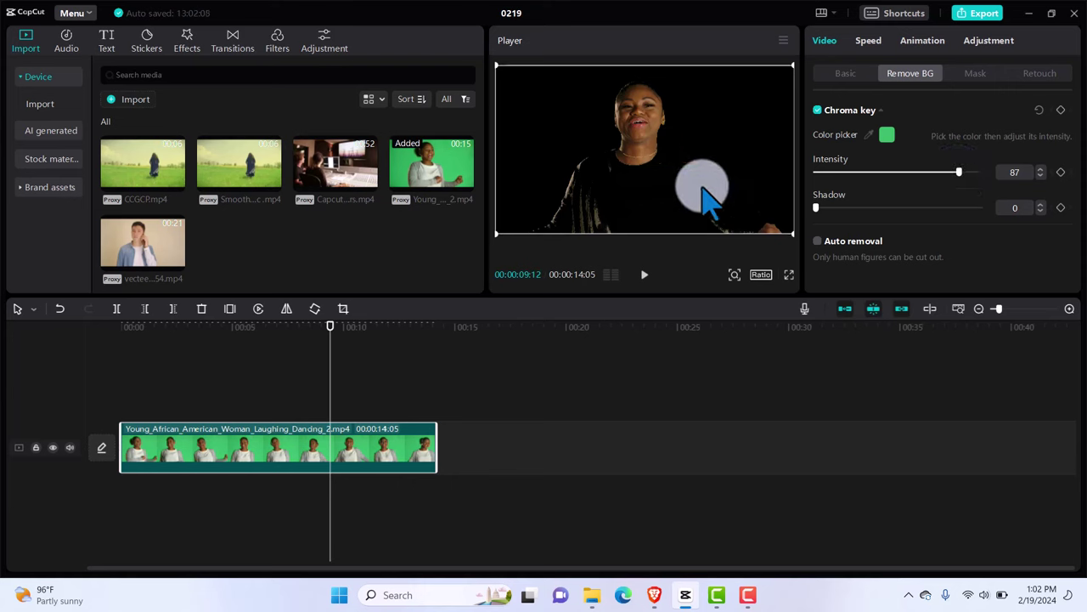
click(884, 173)
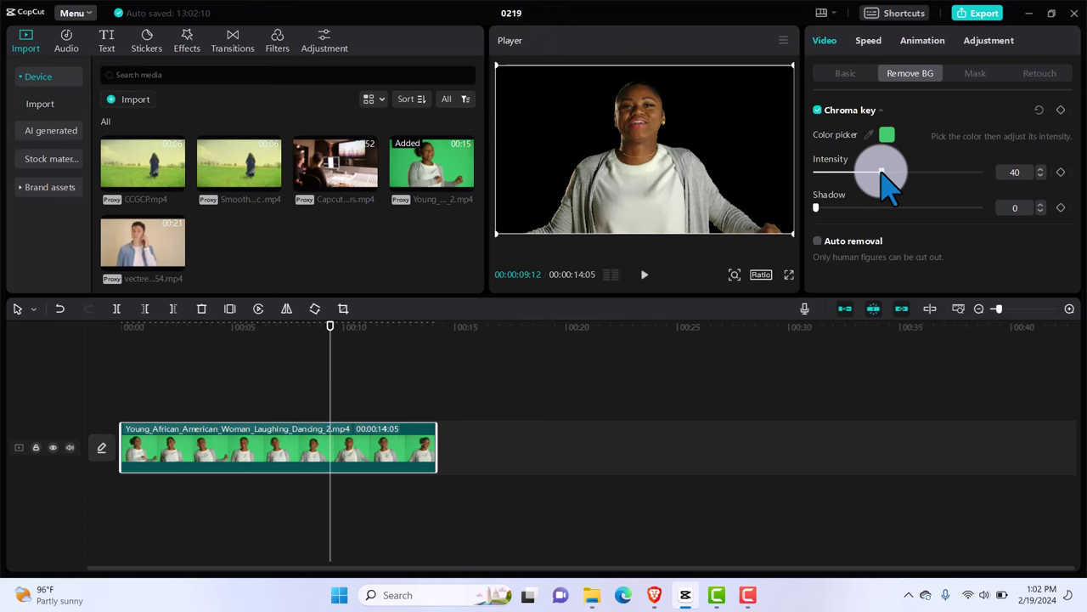
Set the green-screen clip's chroma key intensity to 19 and its shadow to 17
drag(882, 171, 870, 172)
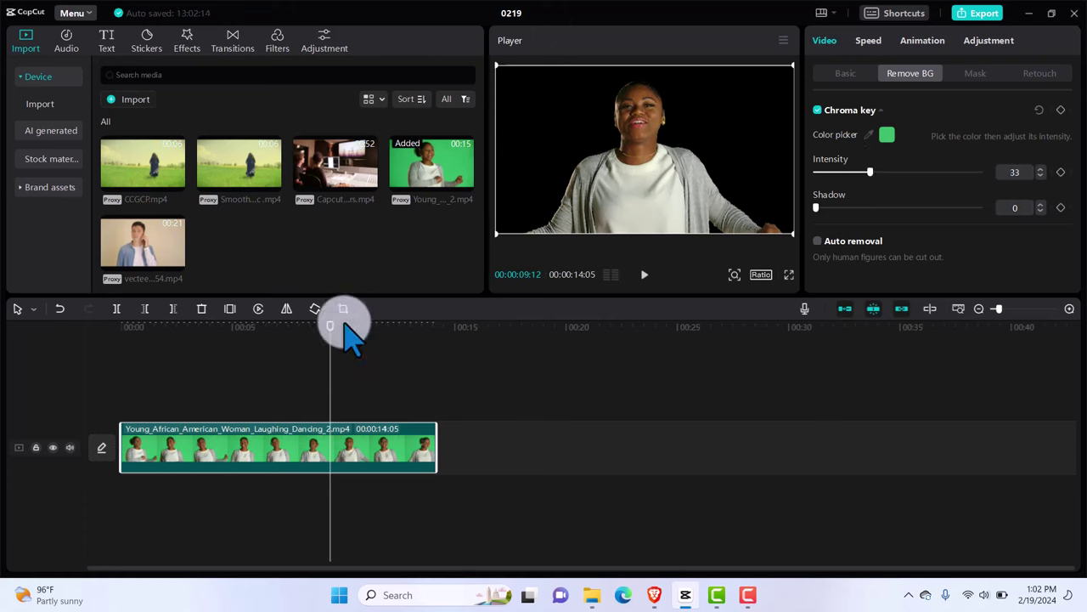
mouse_move(331, 324)
mouse_down()
mouse_move(292, 323)
mouse_move(293, 337)
mouse_move(318, 338)
mouse_up()
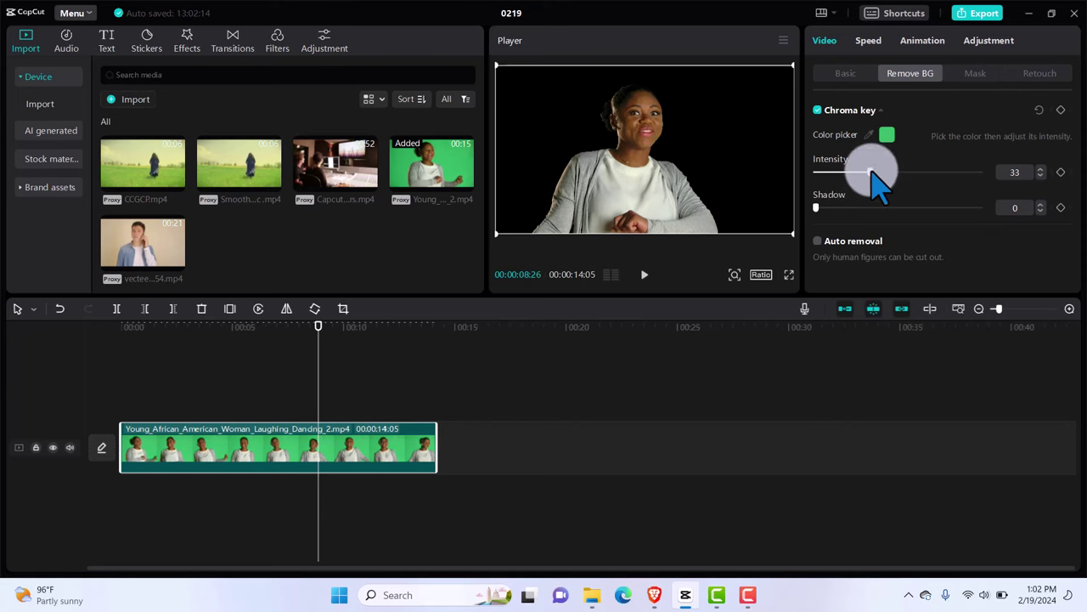
mouse_move(867, 170)
mouse_down()
mouse_move(845, 171)
mouse_move(864, 181)
mouse_up()
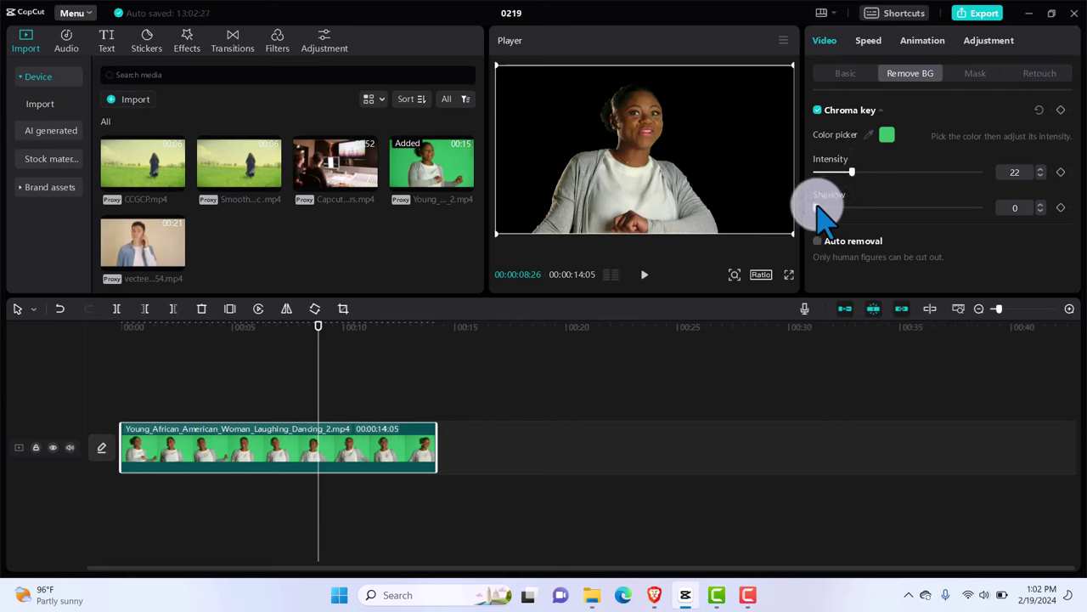
drag(816, 207, 847, 217)
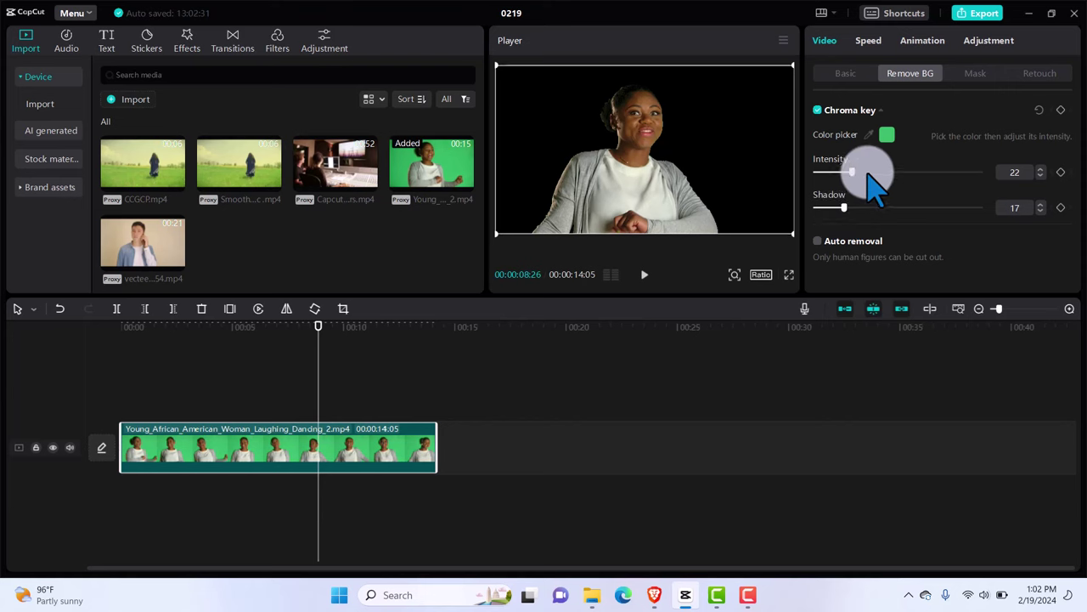
mouse_move(852, 172)
mouse_down()
mouse_move(901, 183)
mouse_move(855, 189)
mouse_up()
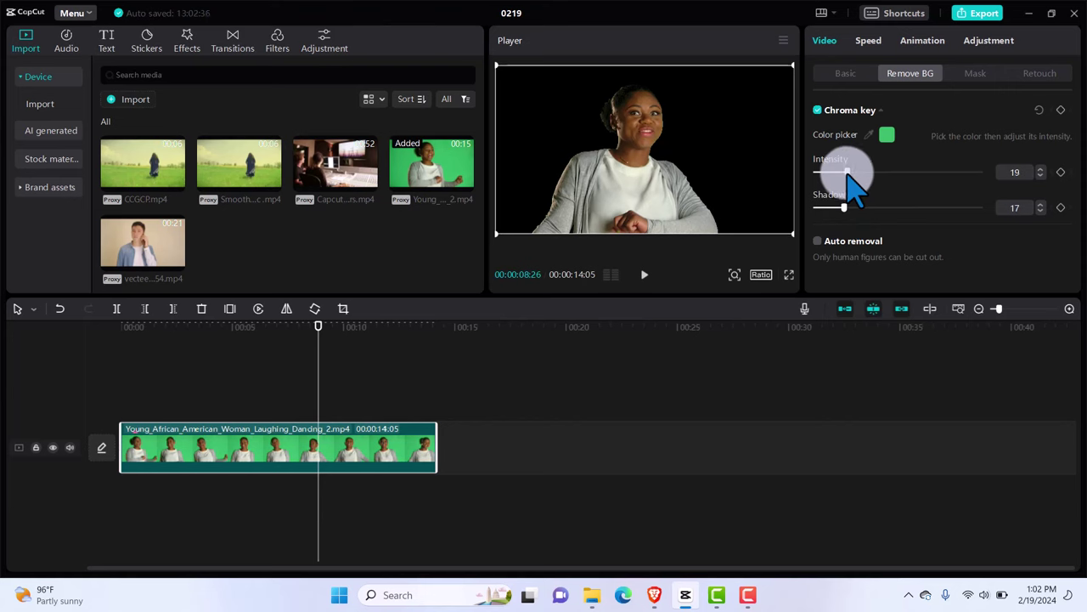
Play the keyed clip to check its edges and set the chroma key intensity to 29
key(space)
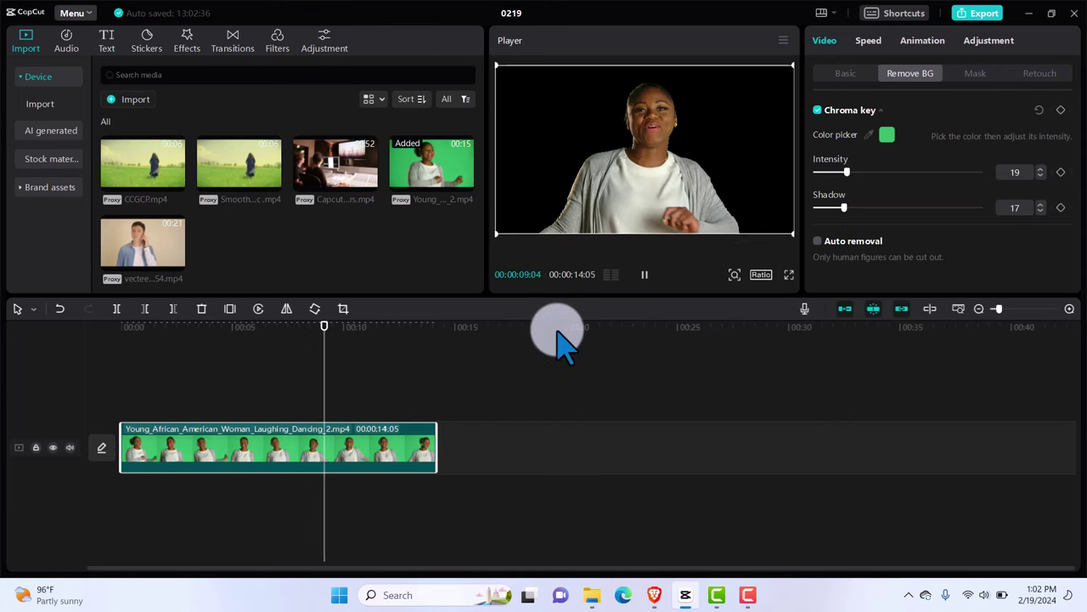
key(space)
key(space)
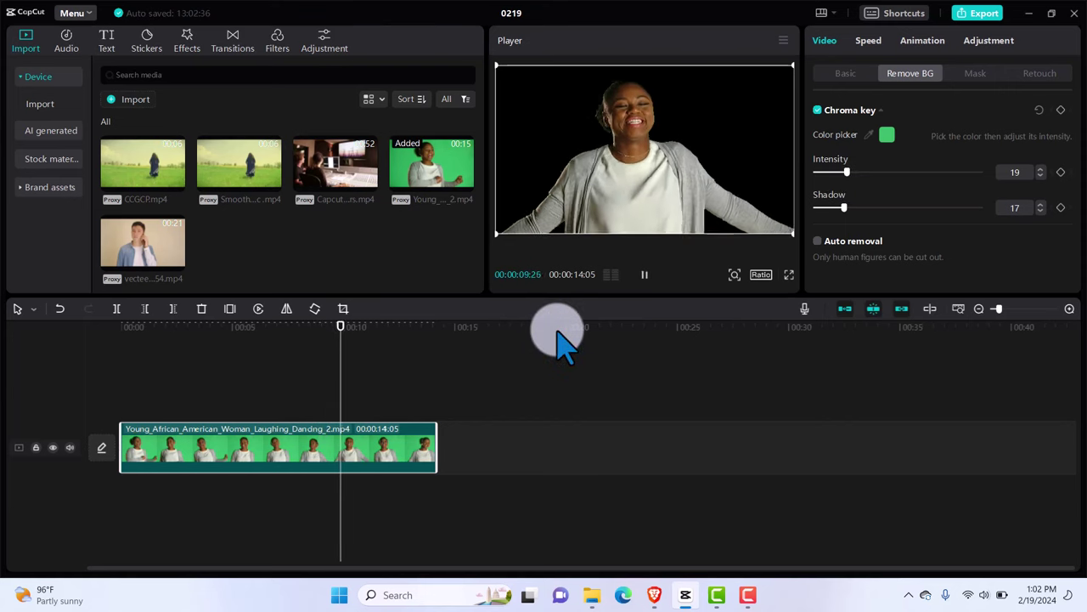
key(space)
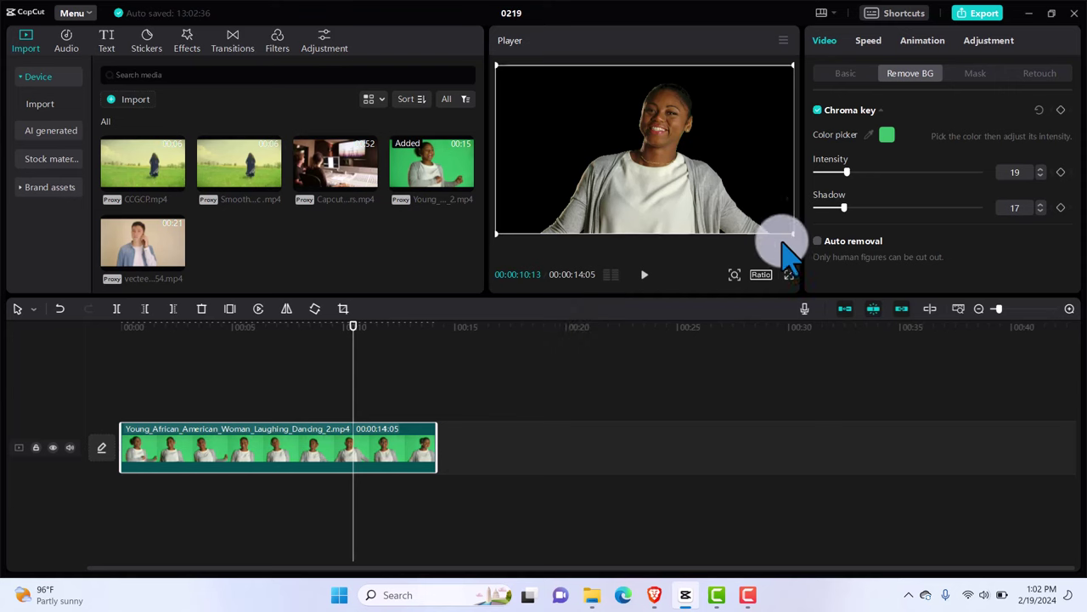
drag(847, 174, 861, 176)
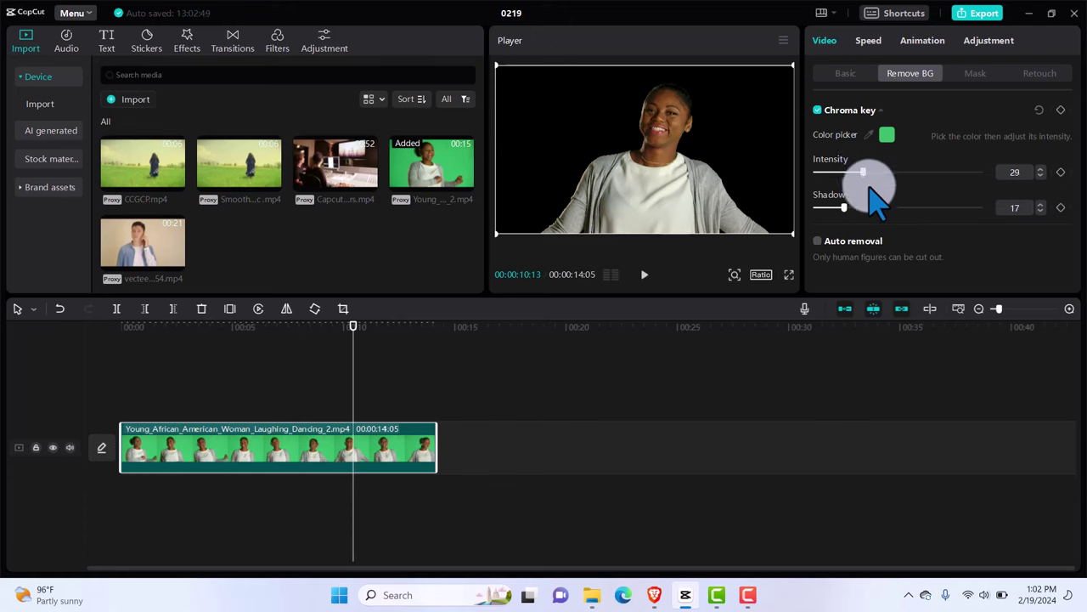
key(space)
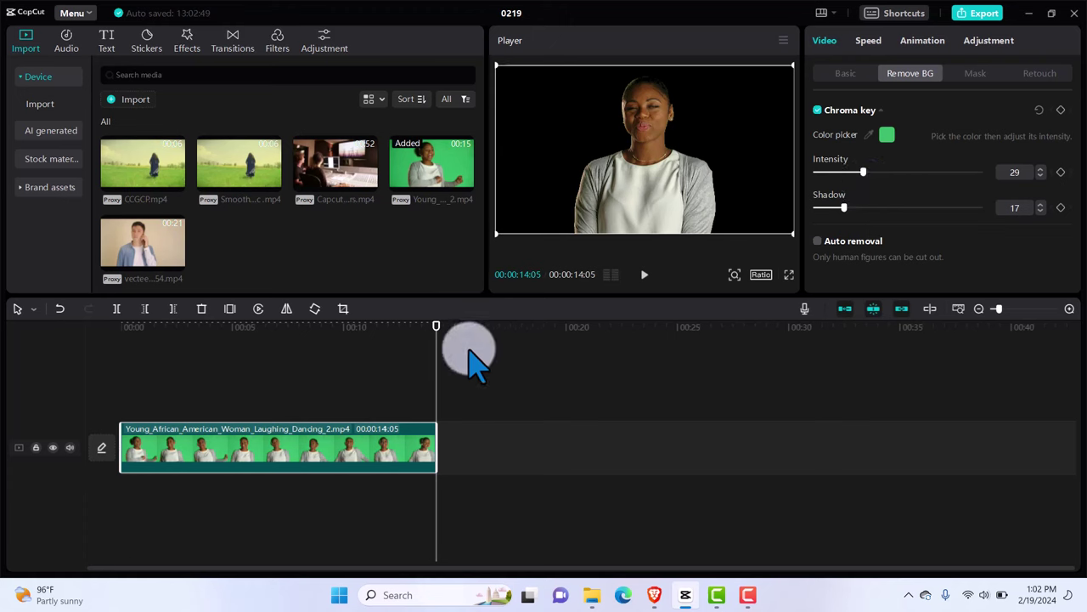
Add "Capcut pc video editing tutorial for beginners.mp4" at the timeline's start, on the track beneath the green-screen clip
drag(436, 331, 89, 401)
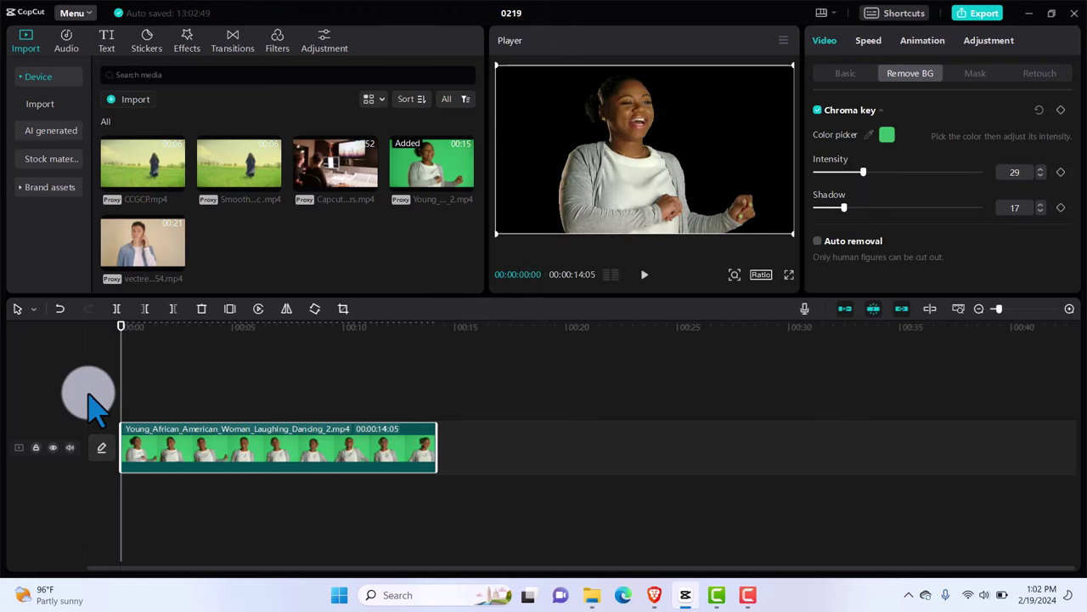
click(369, 184)
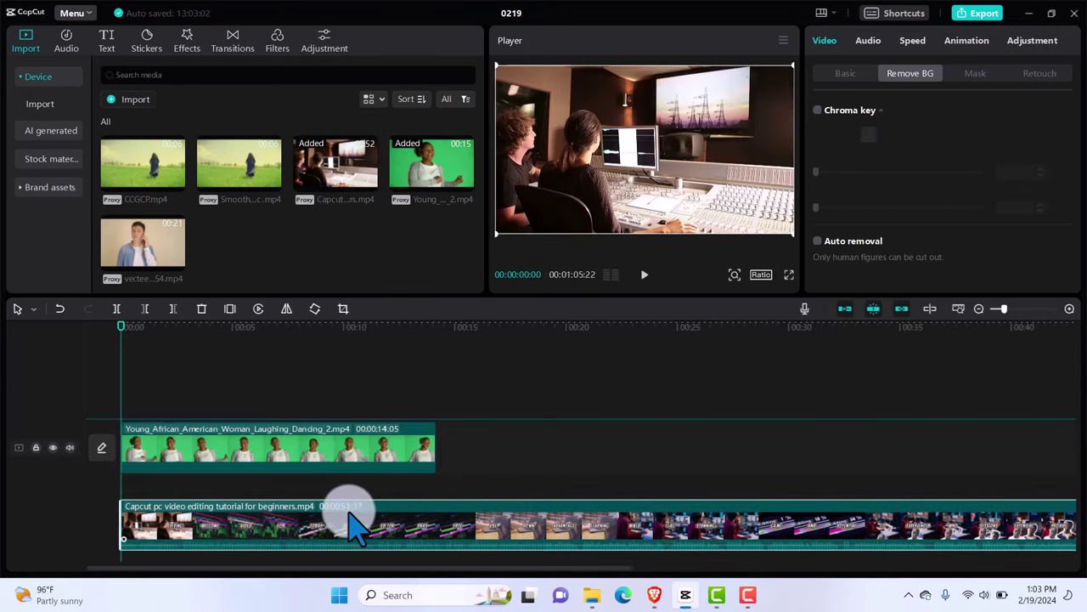
drag(357, 508, 280, 357)
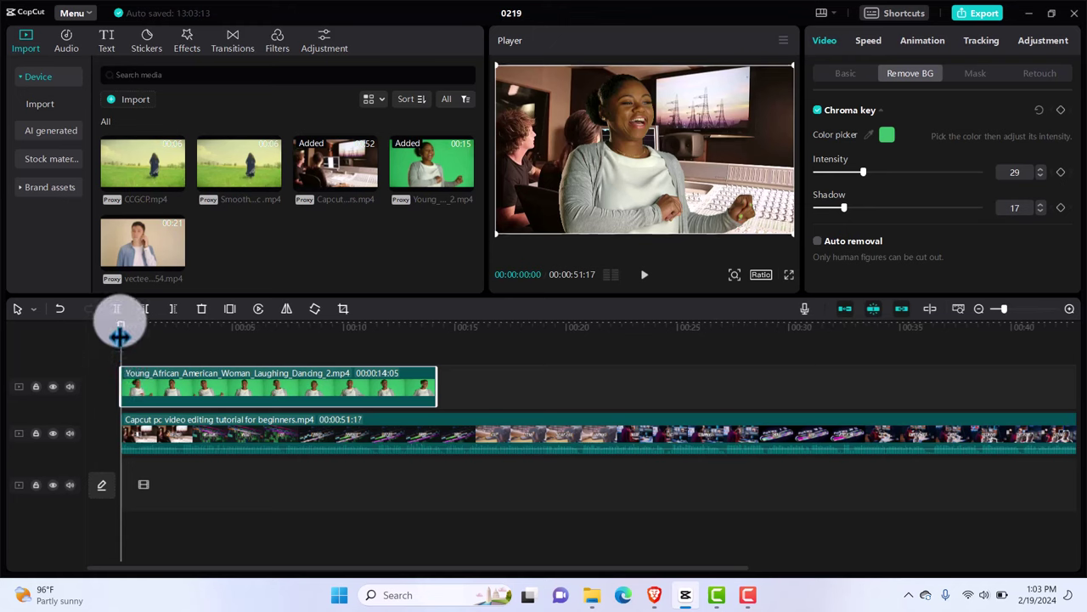
Play the woman's keyed footage over the new background video from the start, stopping after about six seconds
mouse_move(120, 336)
mouse_down()
mouse_move(290, 340)
mouse_move(108, 346)
mouse_up()
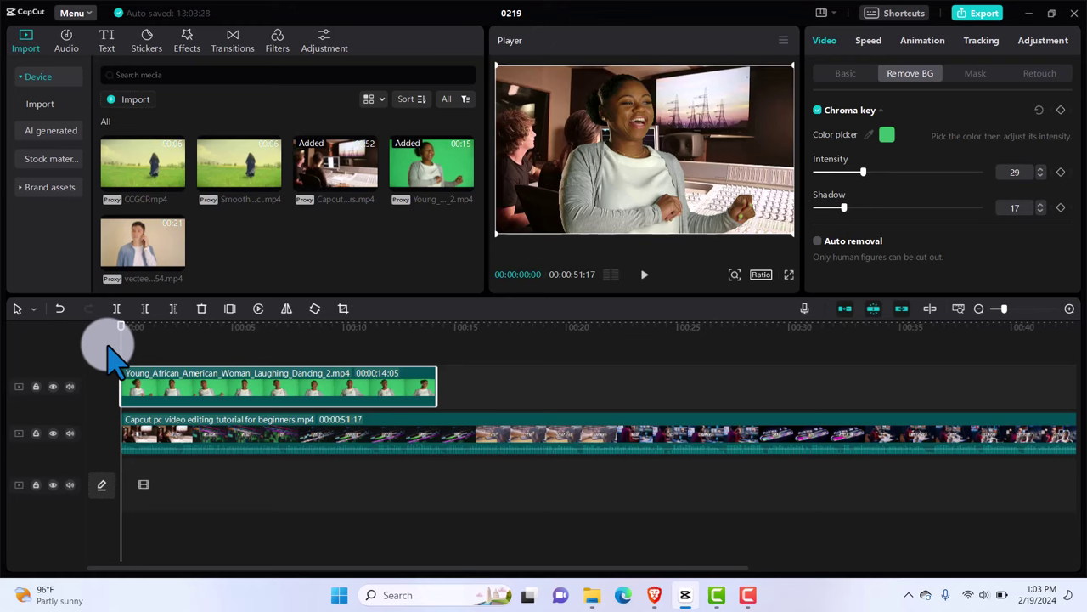
key(space)
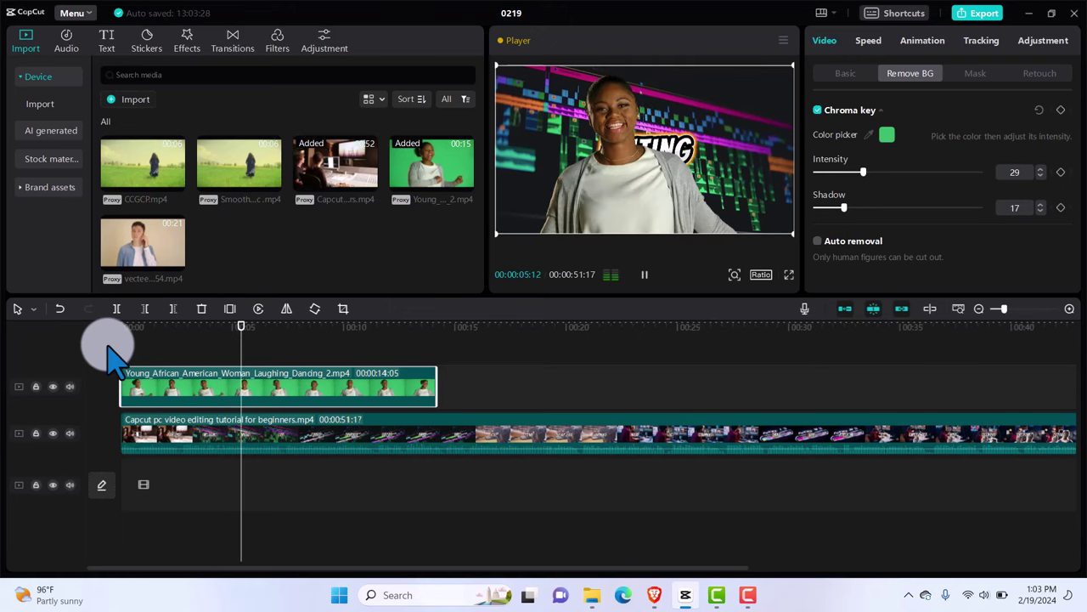
key(space)
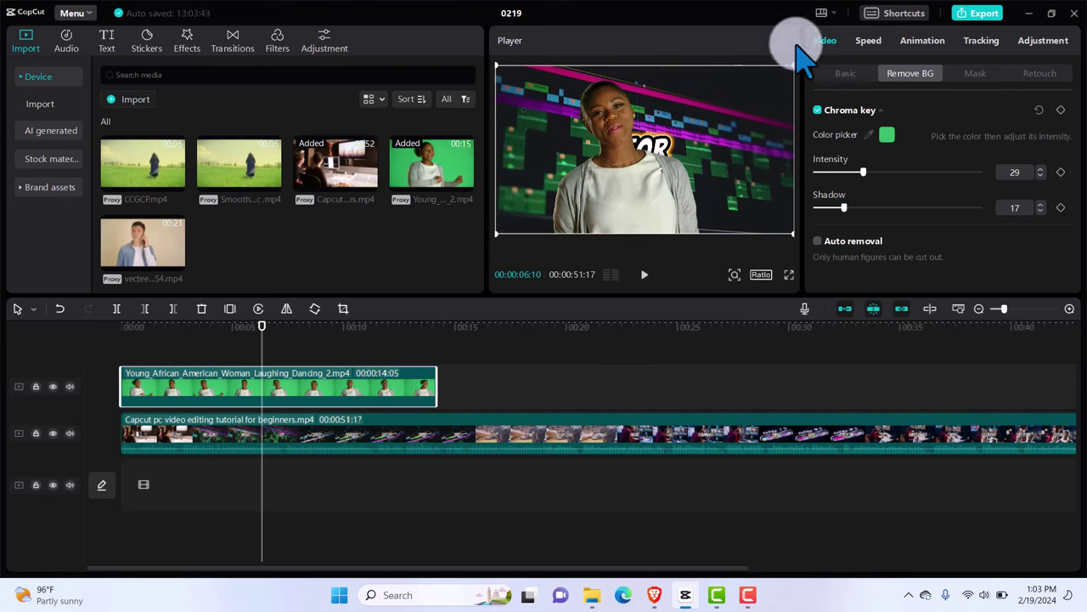
Scale the keyed clip to 55% and place it in the frame's lower-right corner at about X 1093, Y -484
click(841, 73)
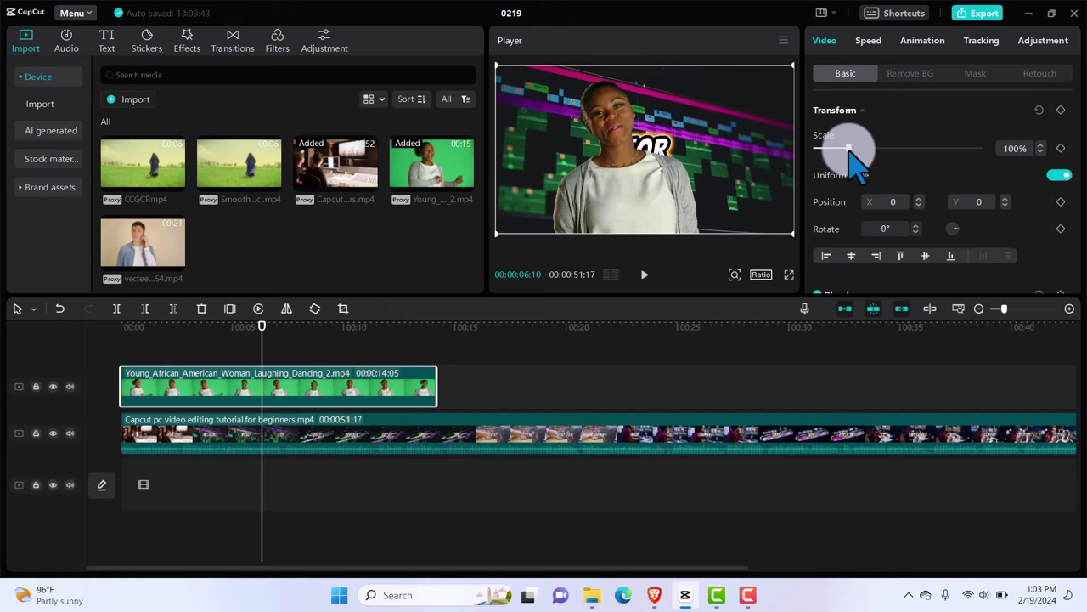
drag(849, 146, 834, 146)
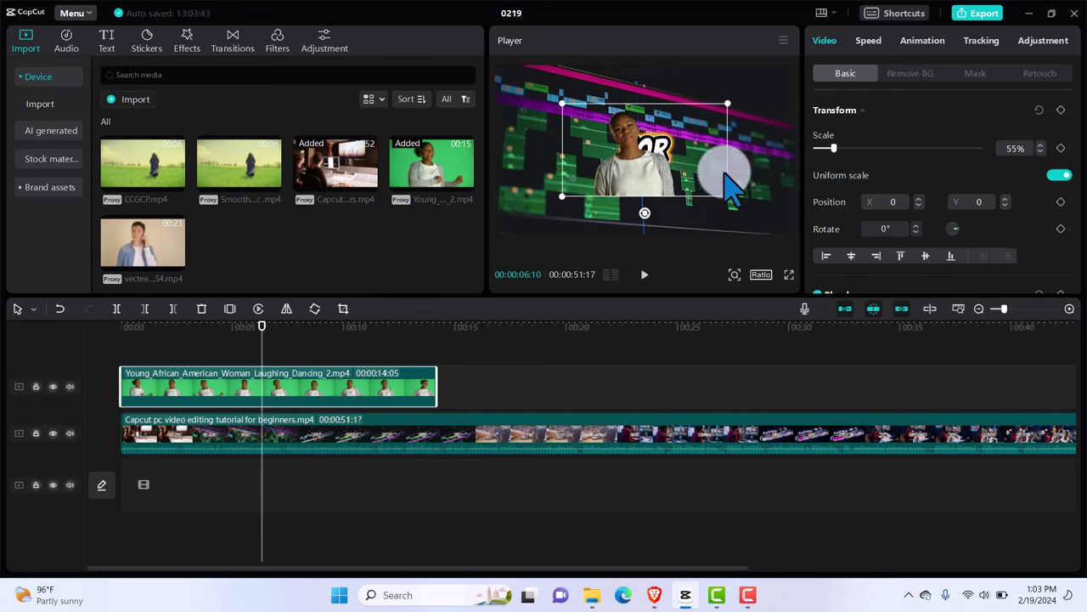
drag(643, 199, 725, 212)
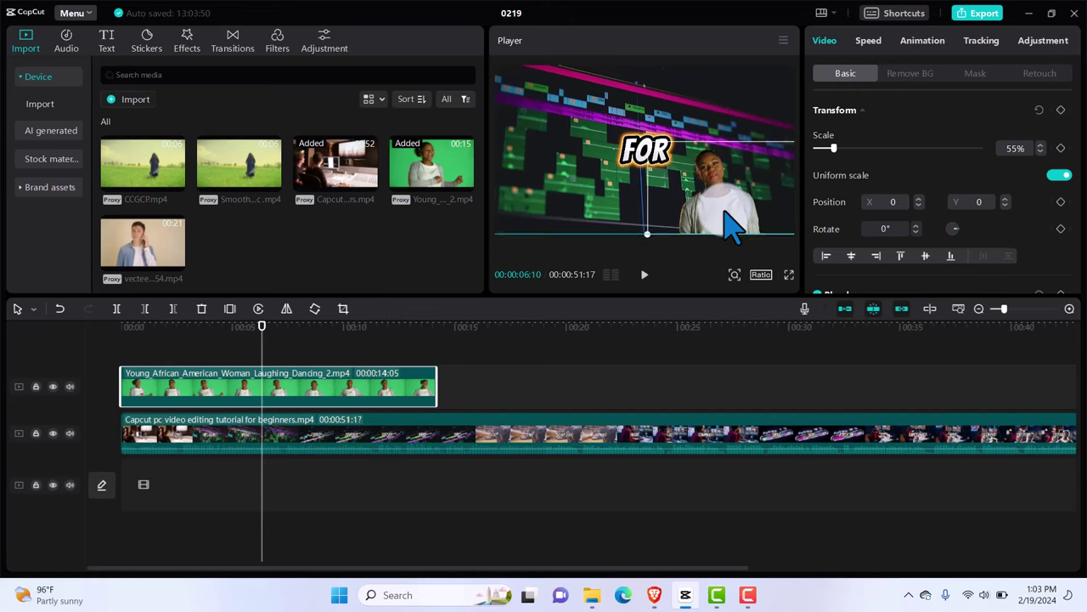
click(315, 367)
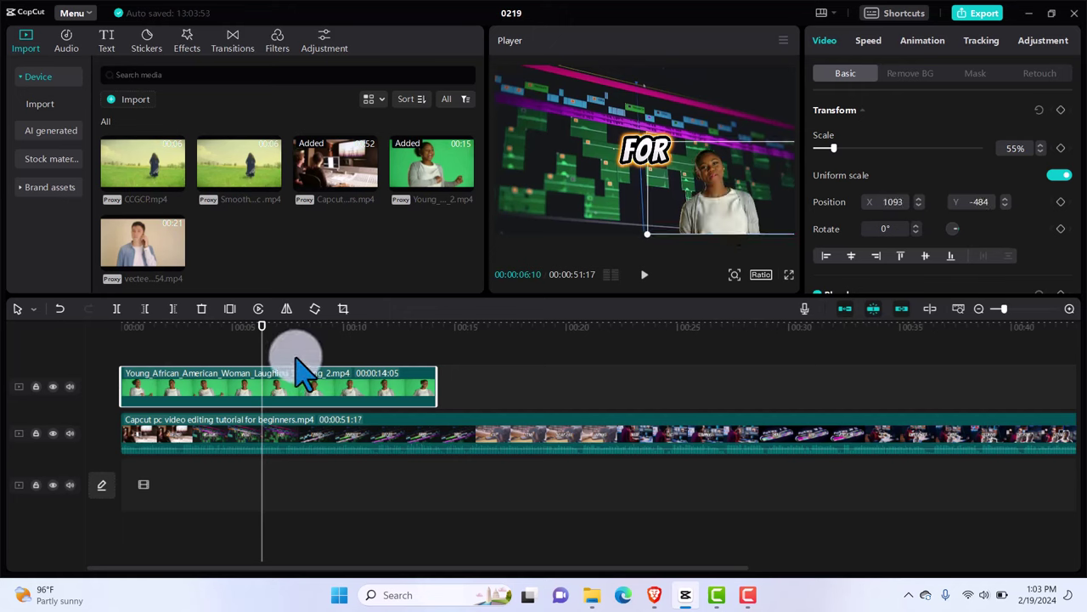
Play the composite from about seven seconds to check the resized woman over the background
click(287, 348)
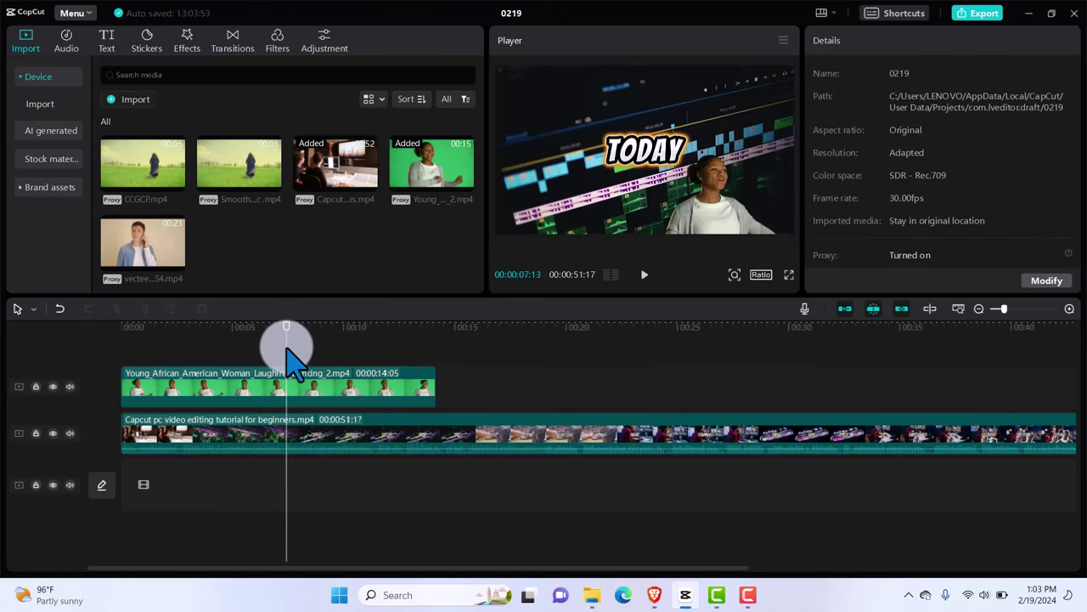
key(space)
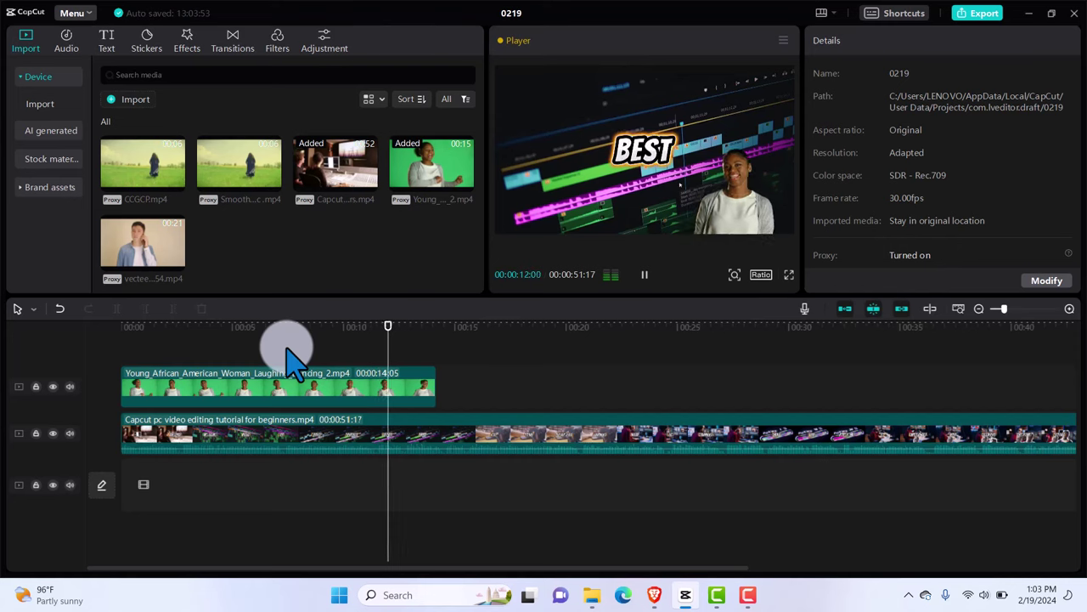
key(space)
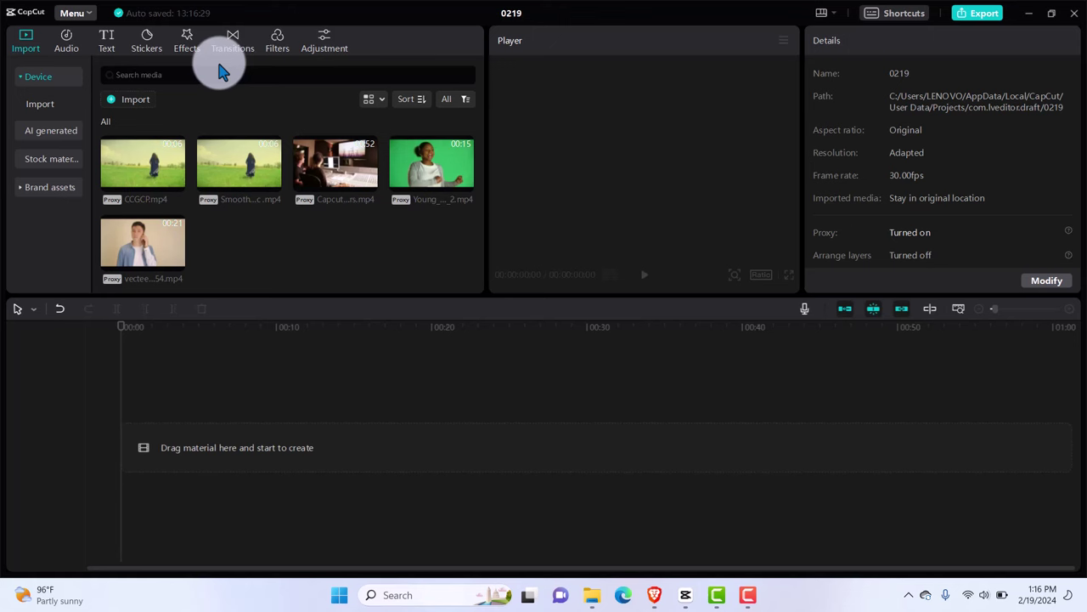
Add the clip of the man on the phone to the empty timeline and move the playhead to 00:00:03:24
click(177, 269)
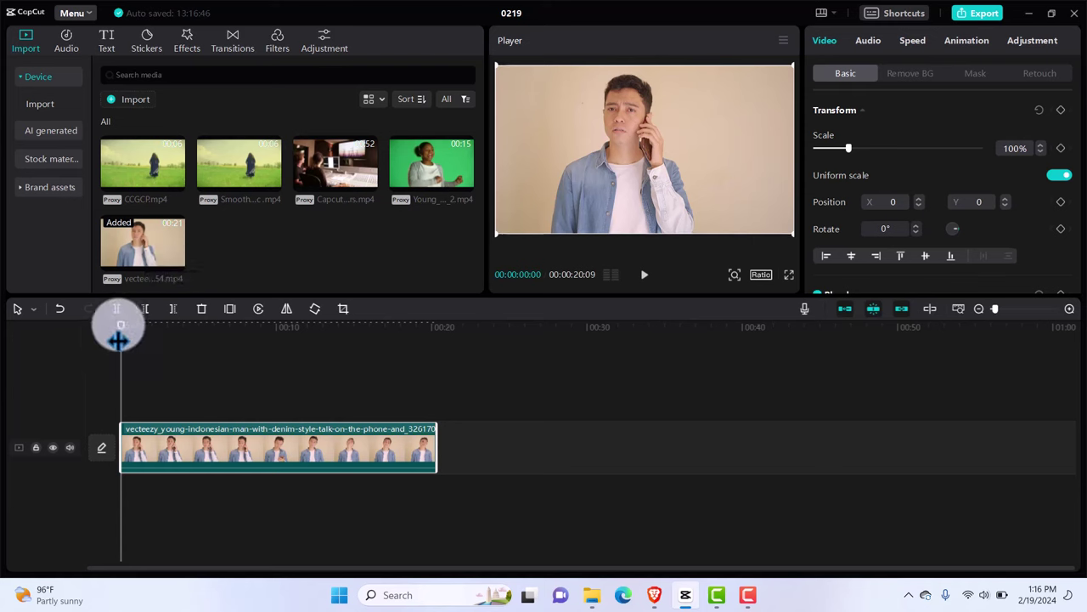
drag(120, 335, 182, 342)
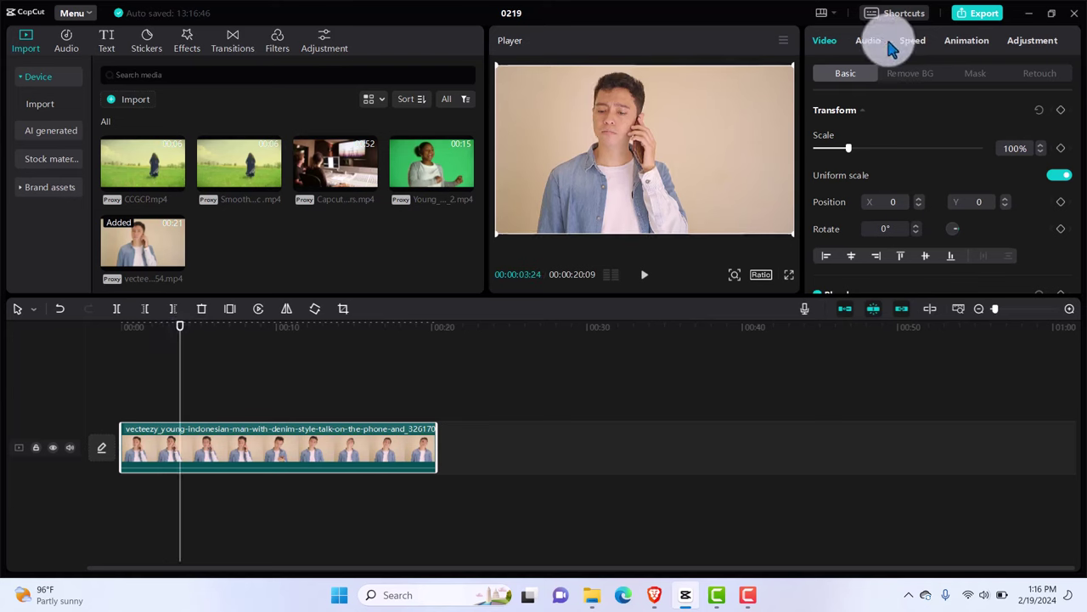
Duplicate the phone clip onto the track above and align the copy with the start of the timeline
right_click(296, 456)
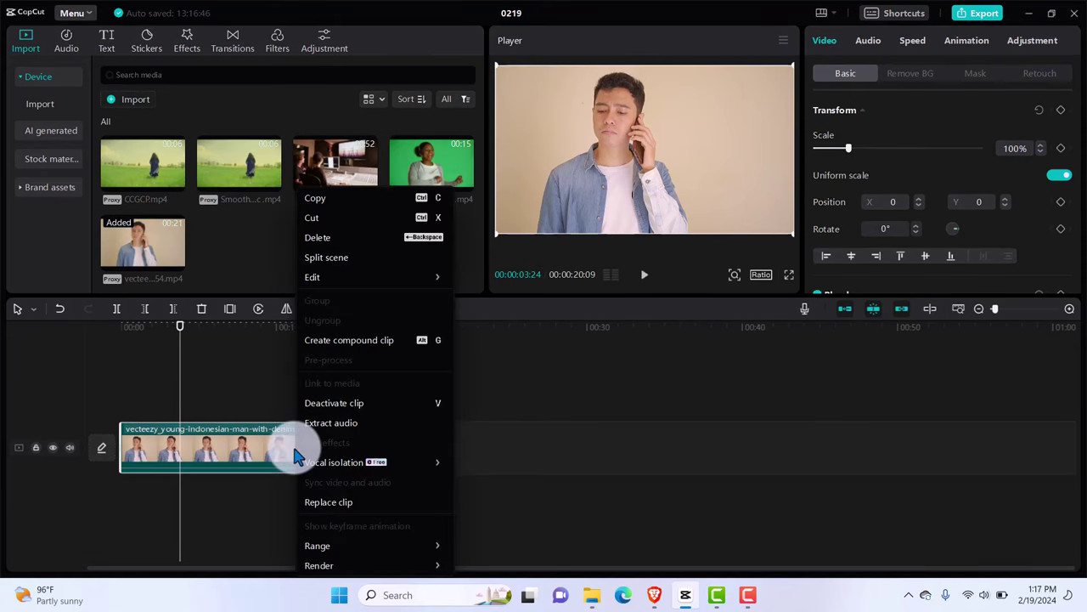
click(344, 207)
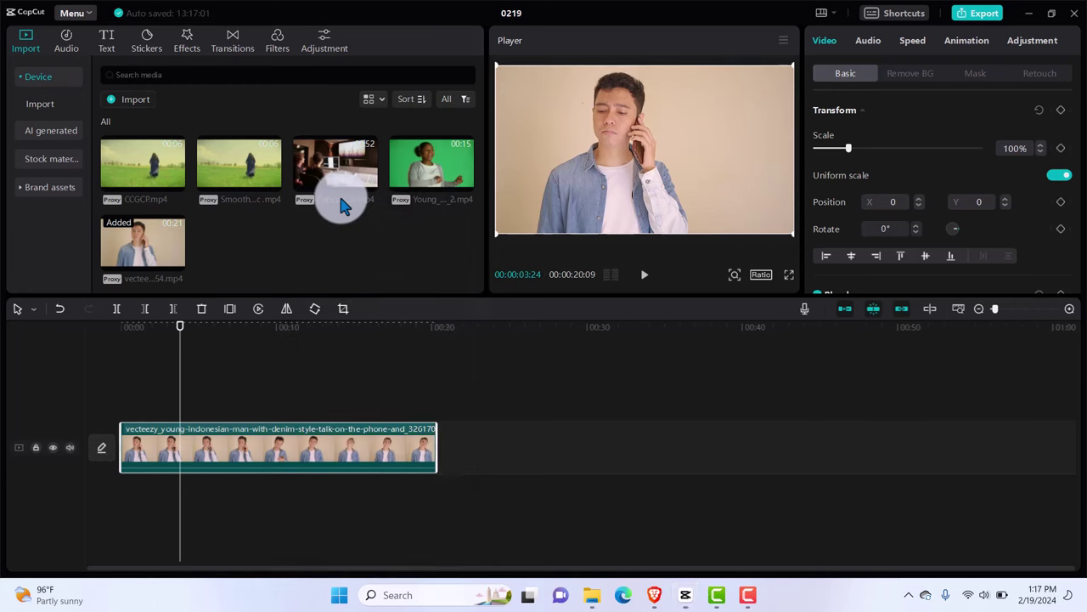
right_click(238, 412)
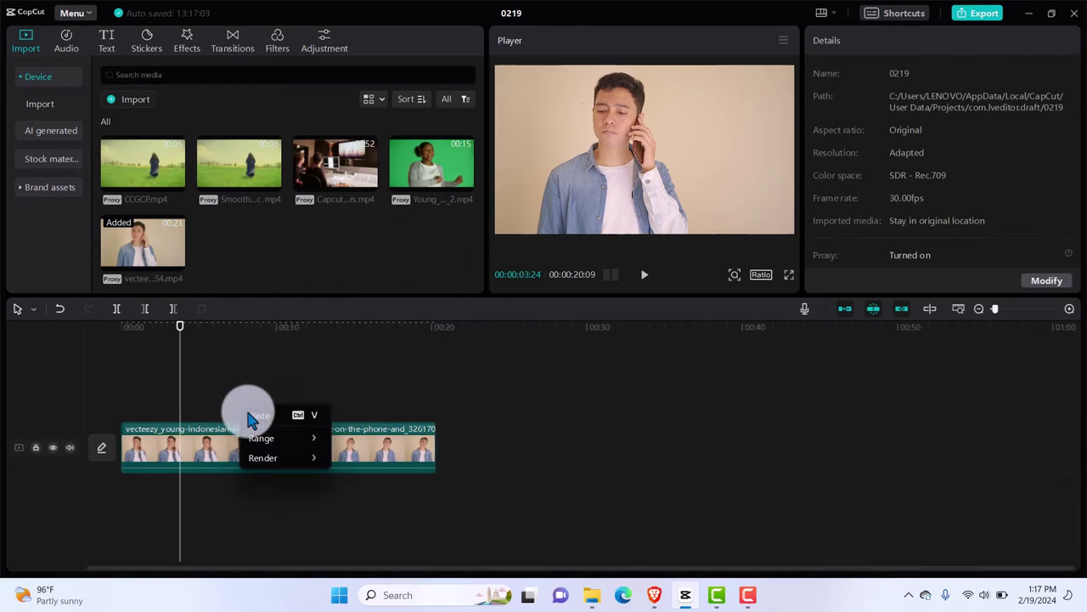
click(246, 415)
drag(330, 406, 242, 406)
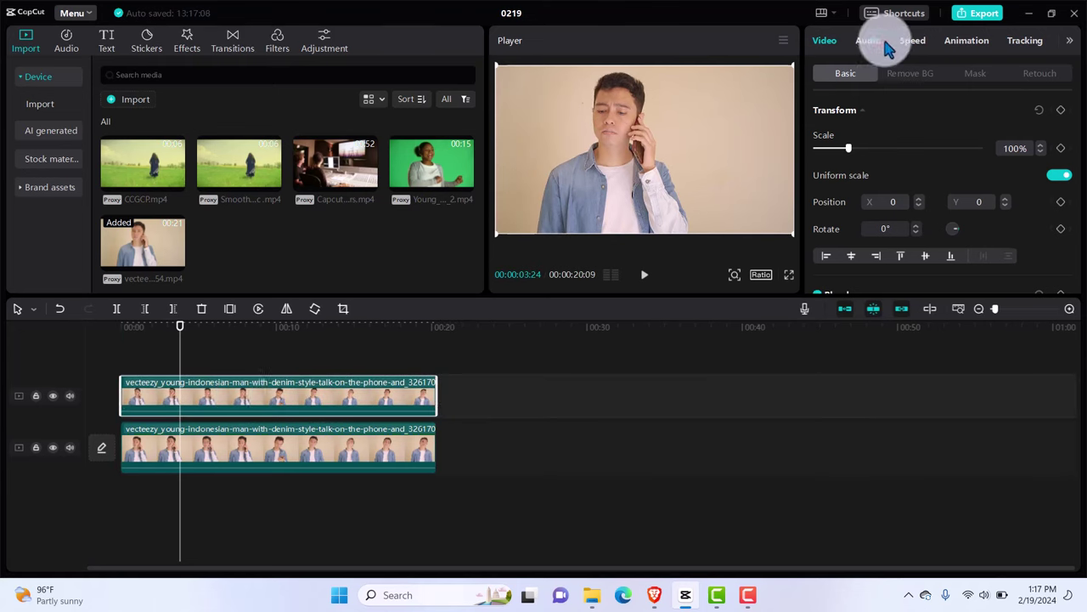
Enable motion tracking on the upper copy of the phone clip and place the tracking area over the man's face
click(1072, 47)
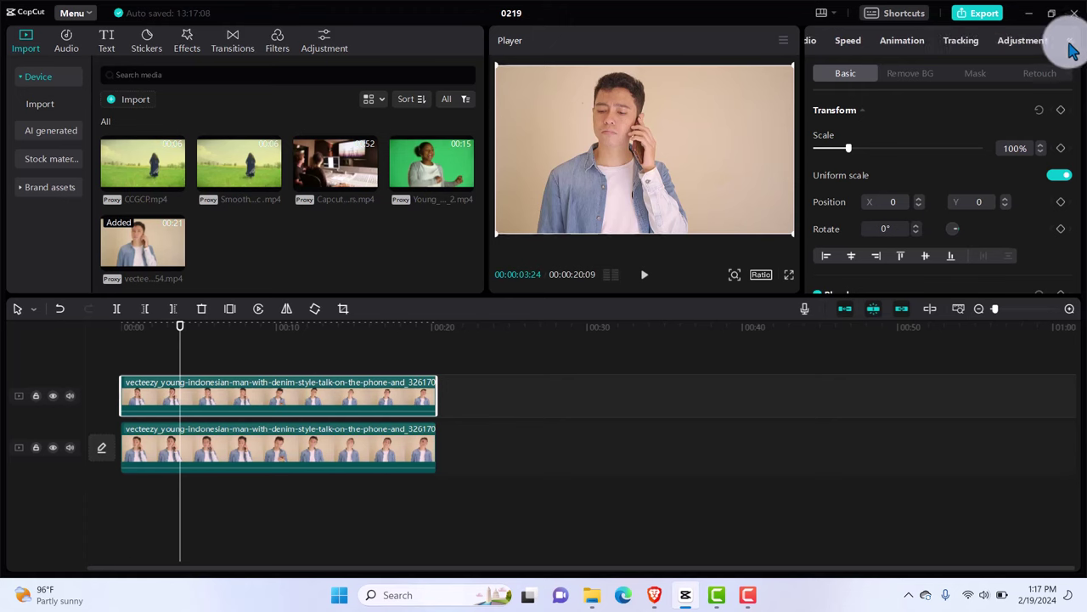
click(1072, 49)
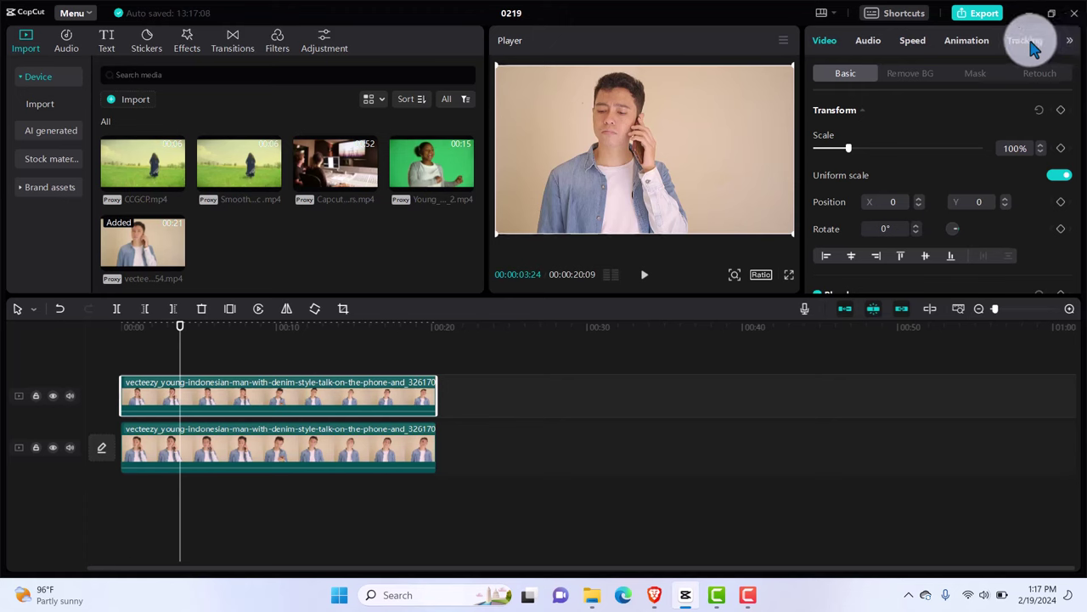
click(1031, 47)
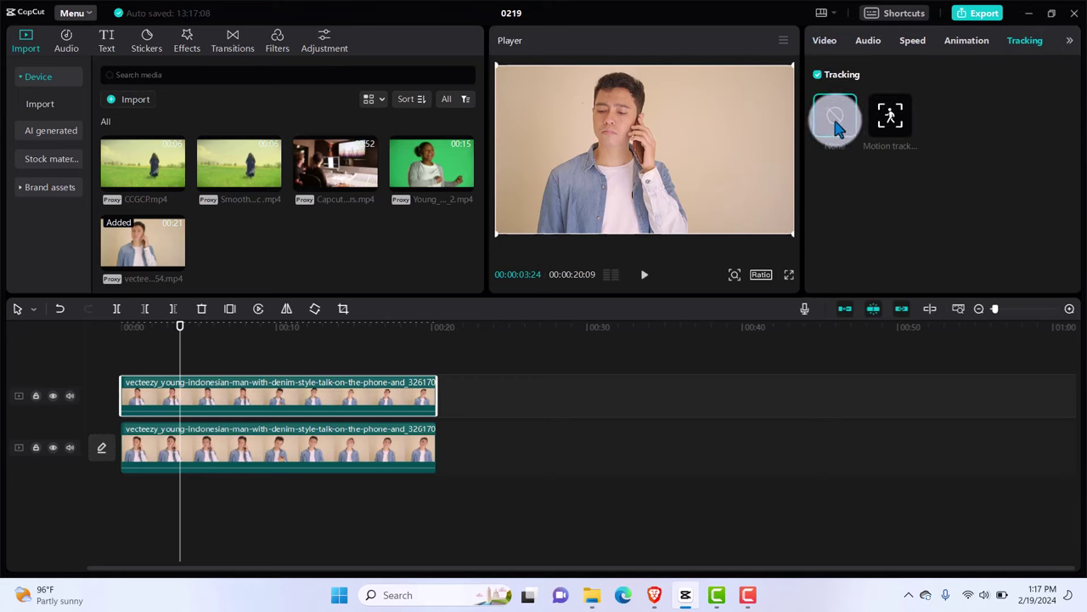
click(892, 126)
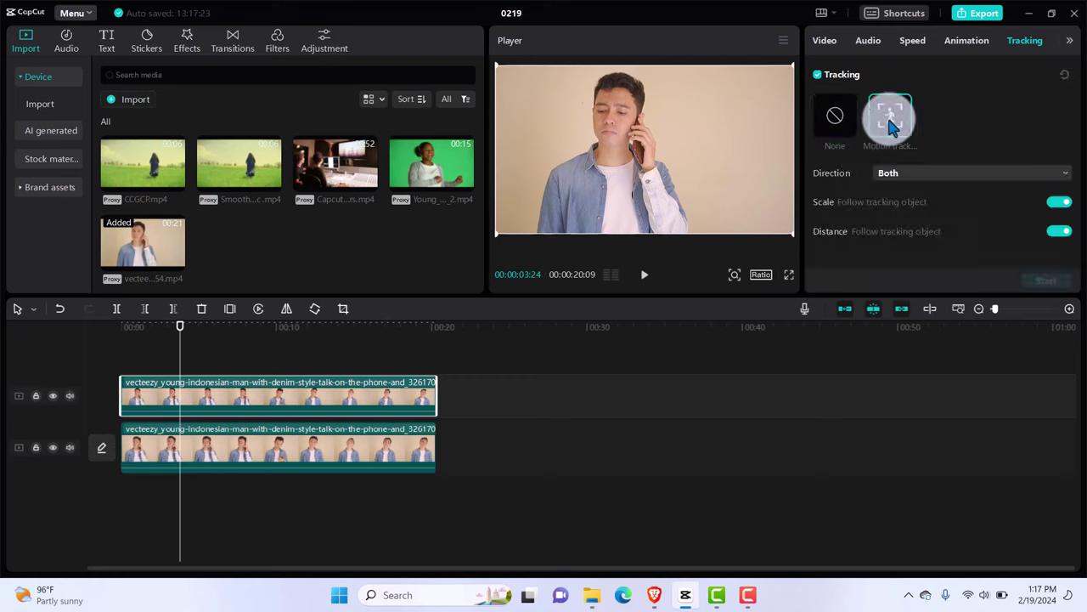
click(647, 164)
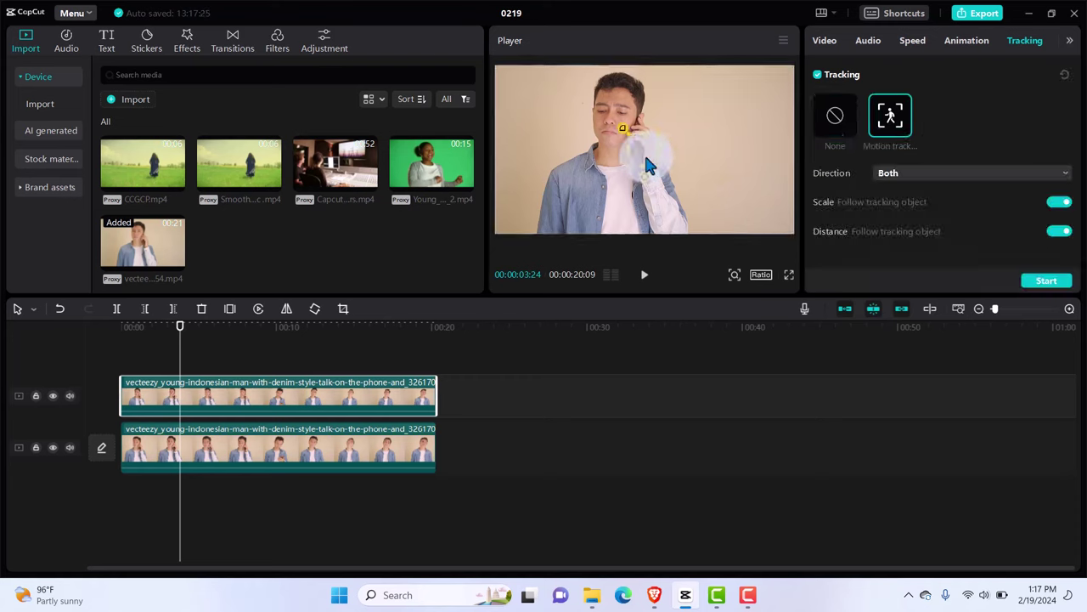
drag(648, 164, 615, 127)
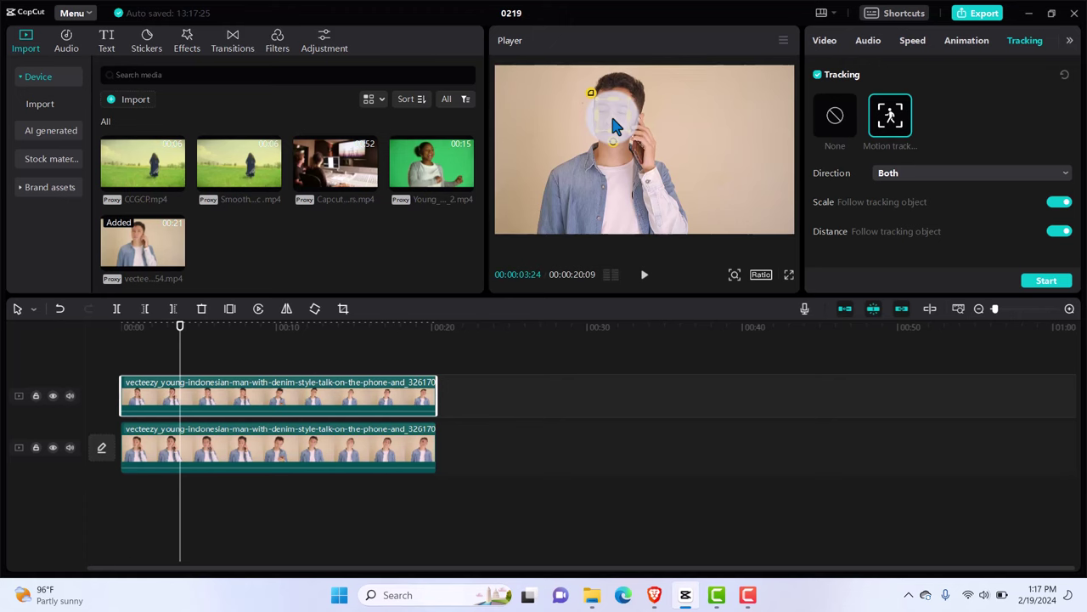
Readjust the tracking area over the man's face, keep the tracking direction at Both, and start motion tracking
drag(615, 126, 592, 138)
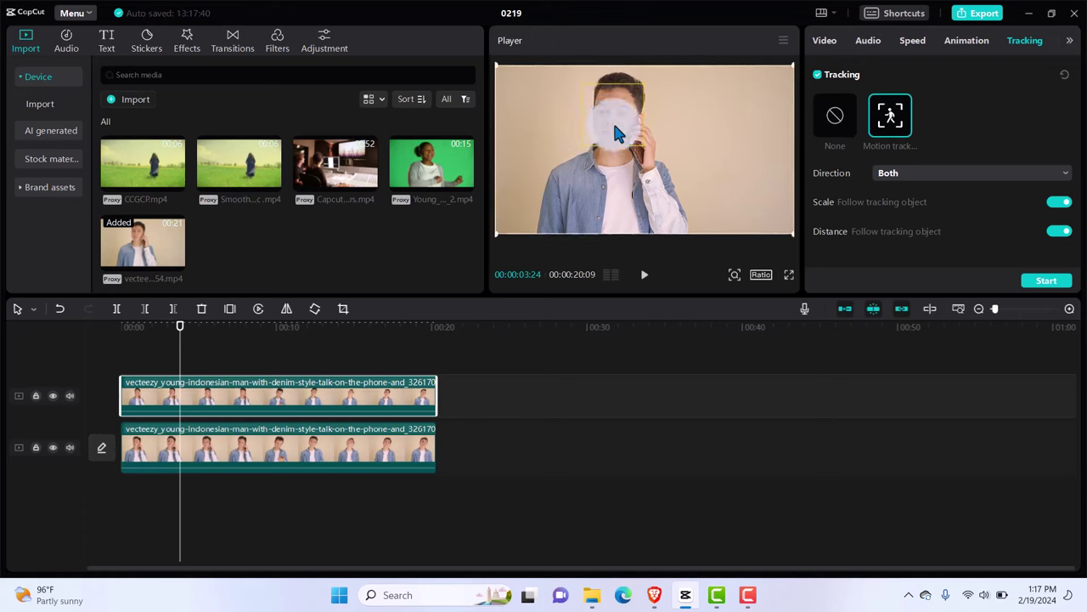
click(618, 133)
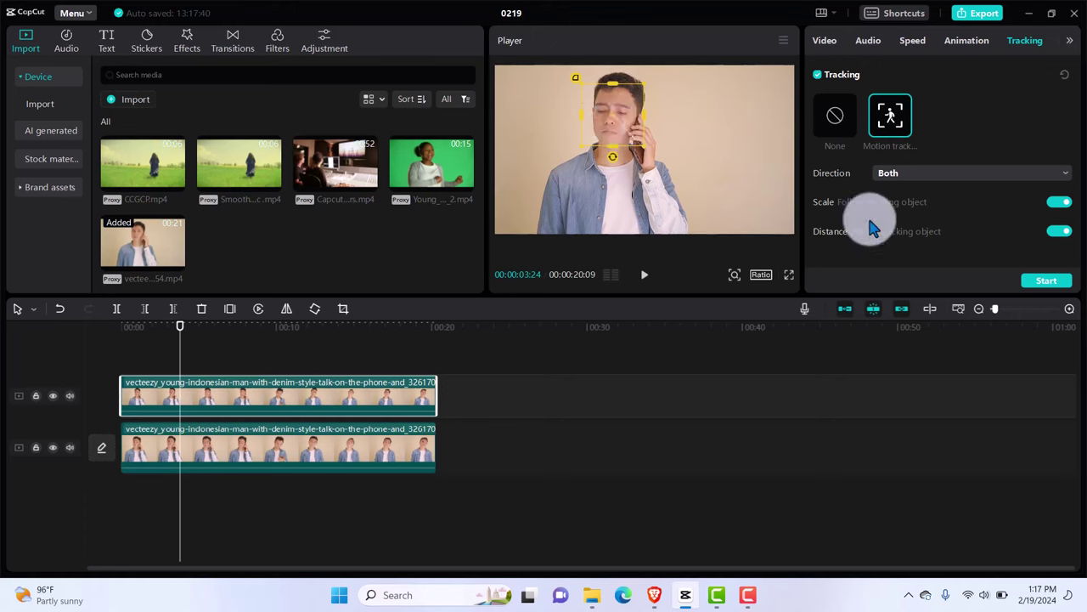
click(1035, 282)
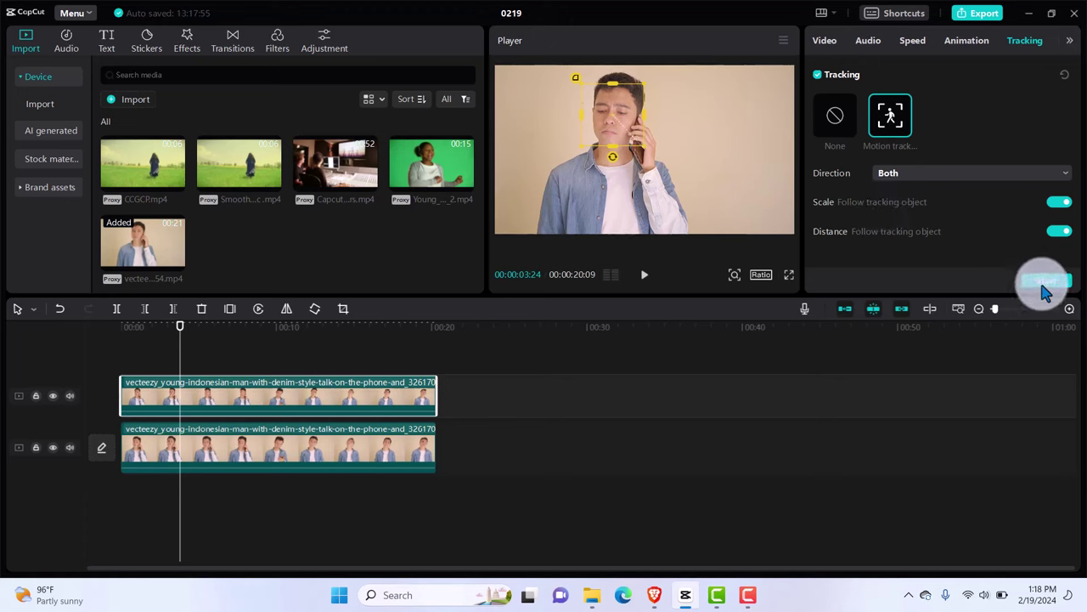
click(951, 178)
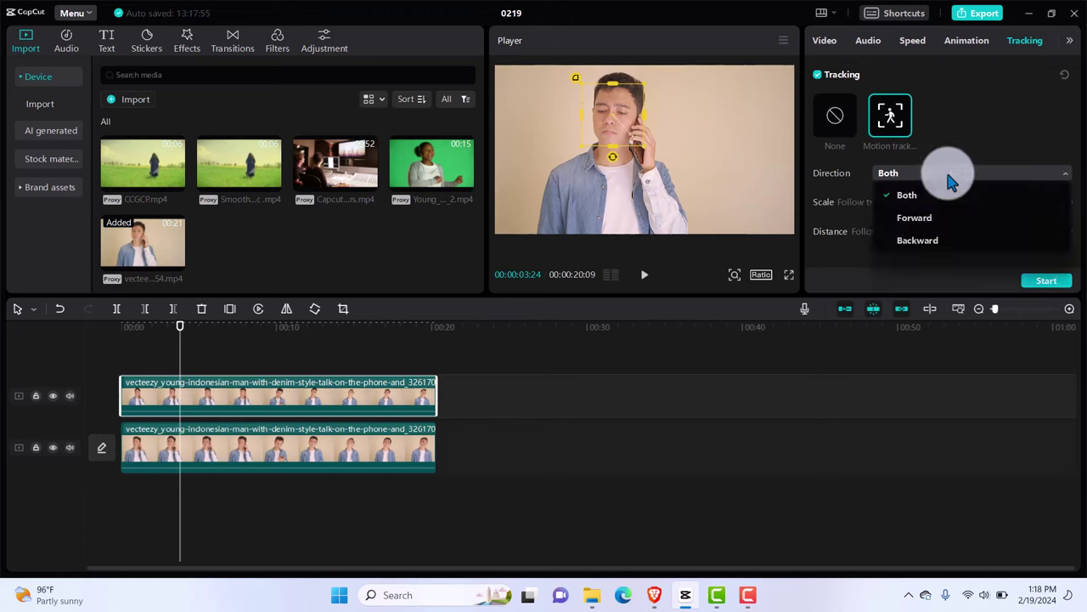
click(941, 173)
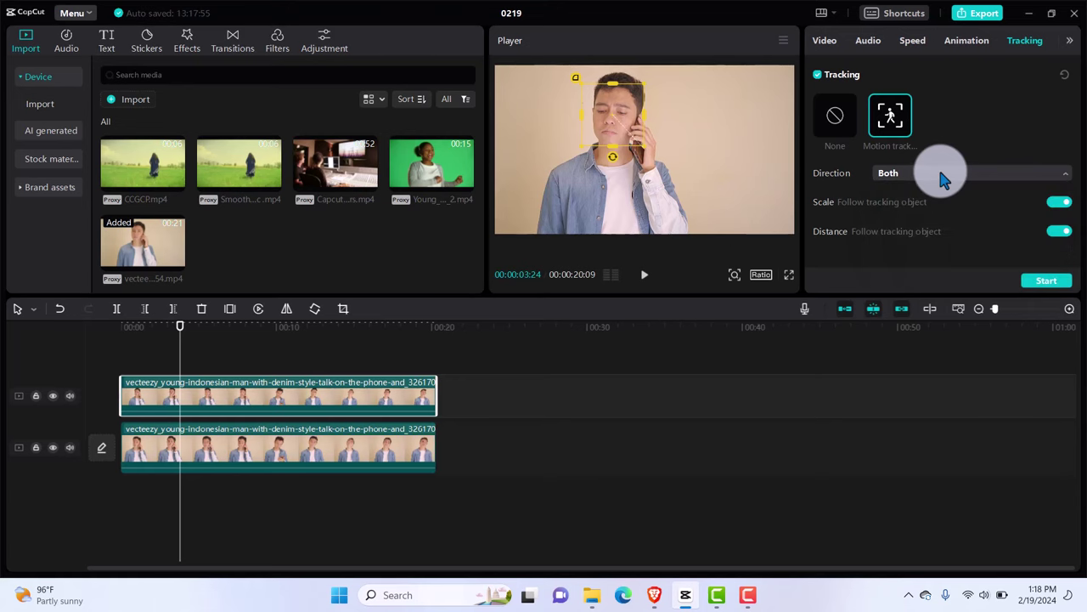
click(1042, 281)
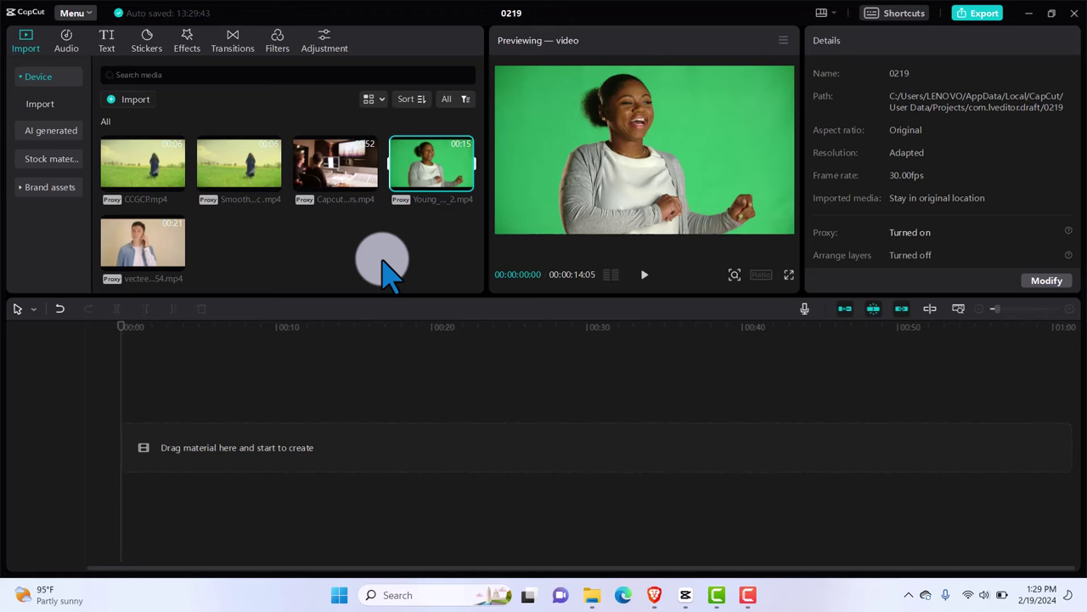
Add the green-screen clip of the laughing woman to the empty timeline and scrub through it, returning to the start
click(466, 190)
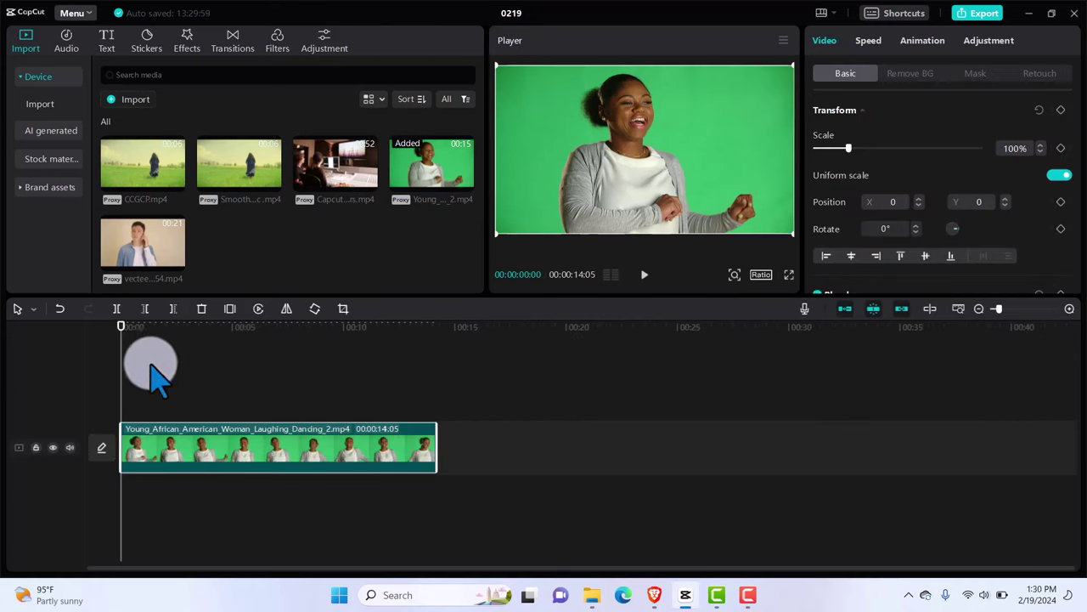
drag(121, 328, 323, 347)
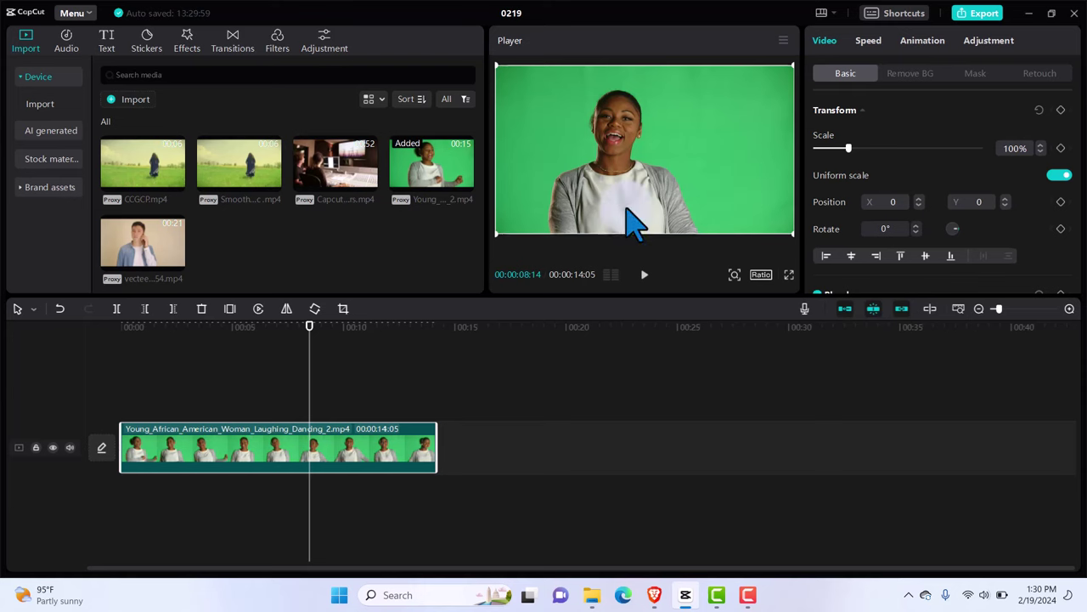
drag(183, 355, 116, 378)
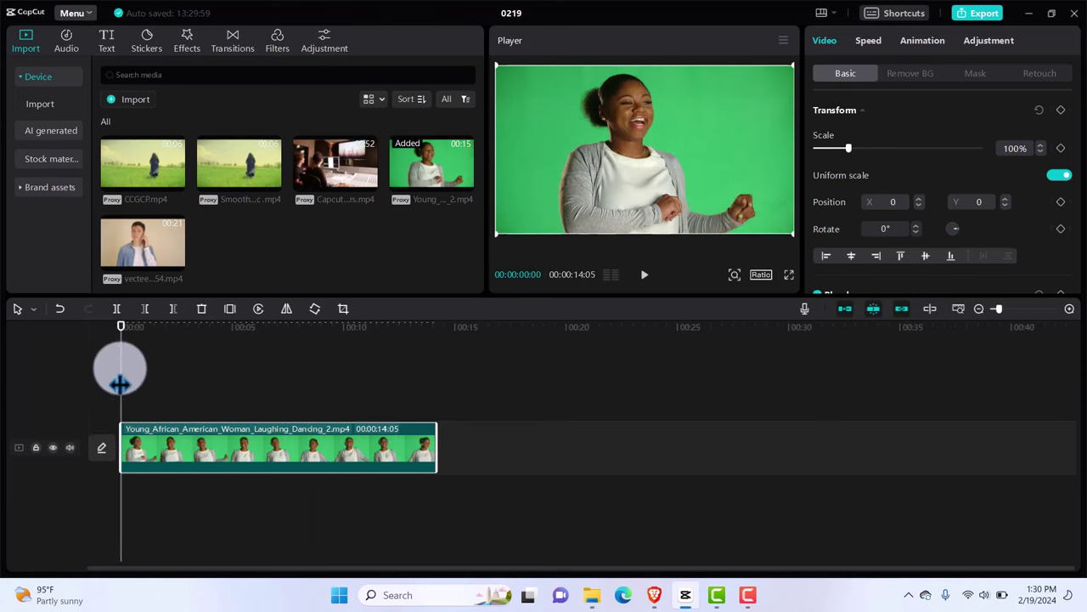
Set the green-screen clip's canvas to Blur using the second blur level
click(182, 462)
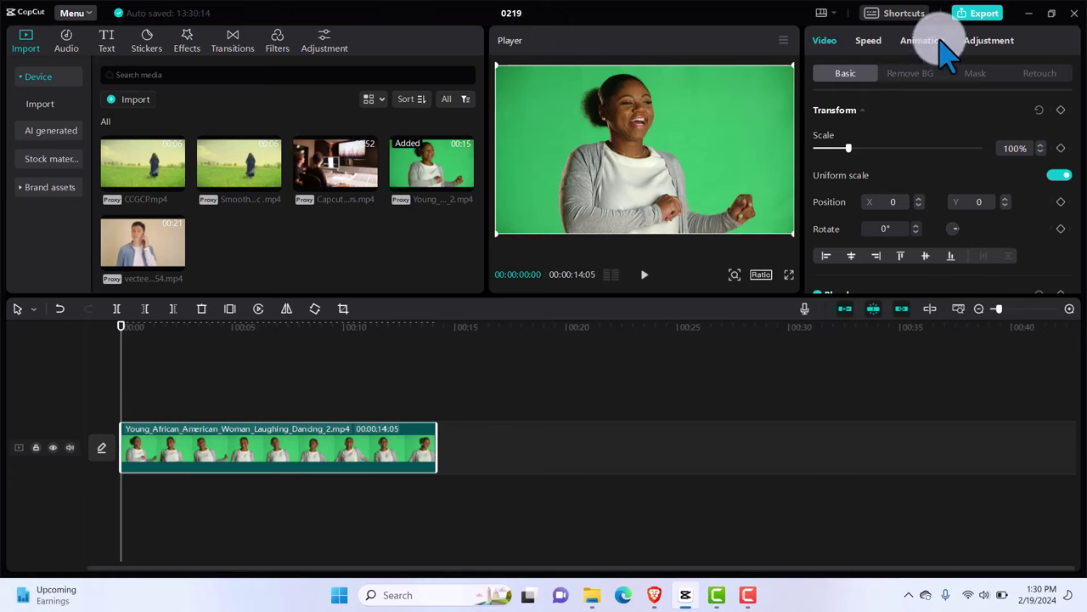
click(869, 42)
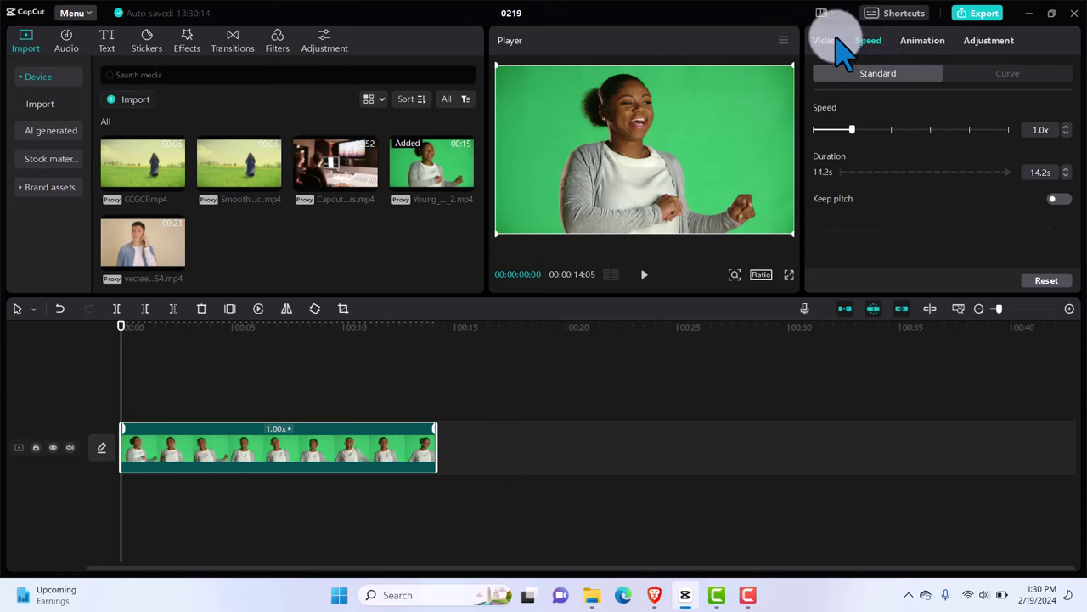
click(826, 42)
click(853, 73)
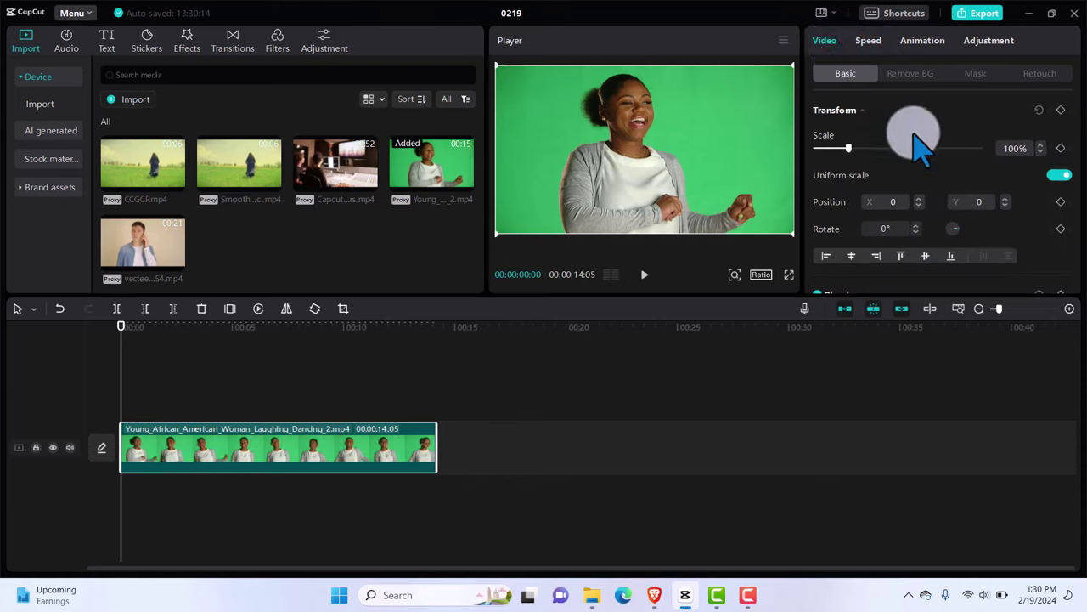
scroll(922, 146, down, 5)
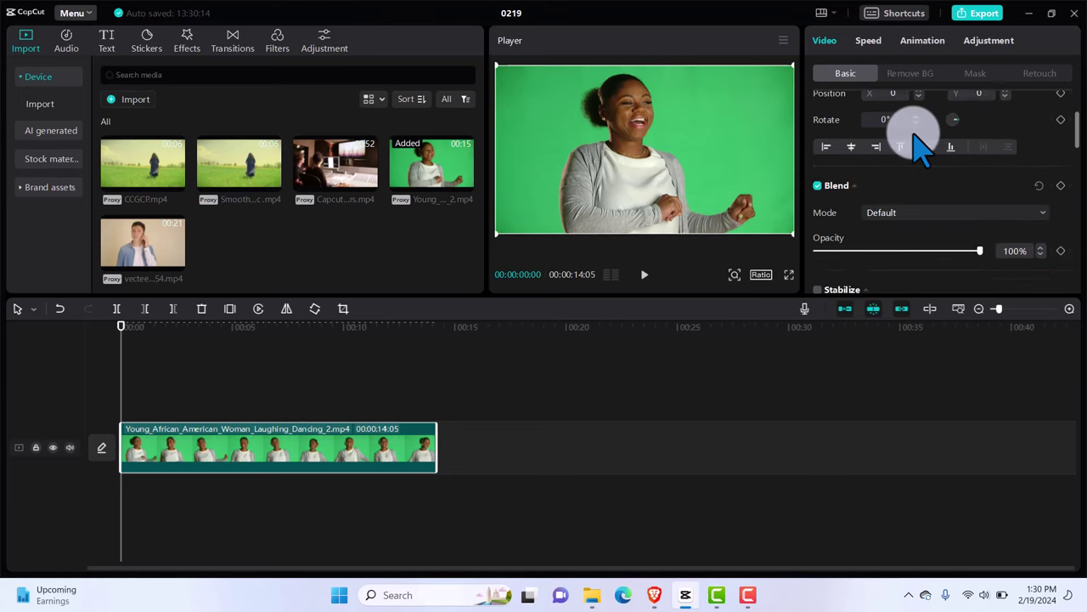
scroll(922, 146, down, 5)
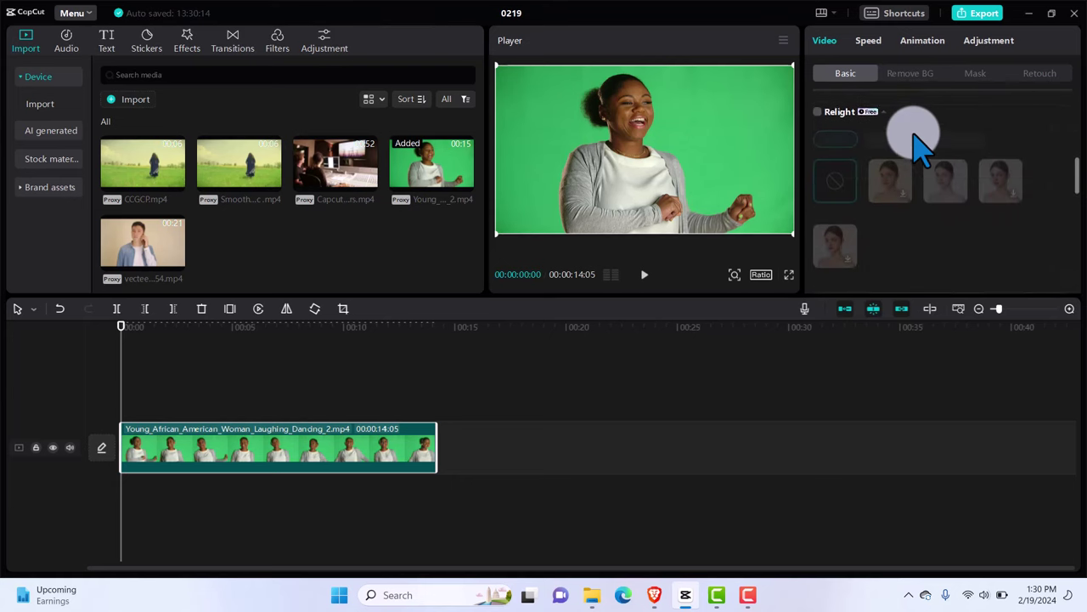
scroll(922, 146, down, 1)
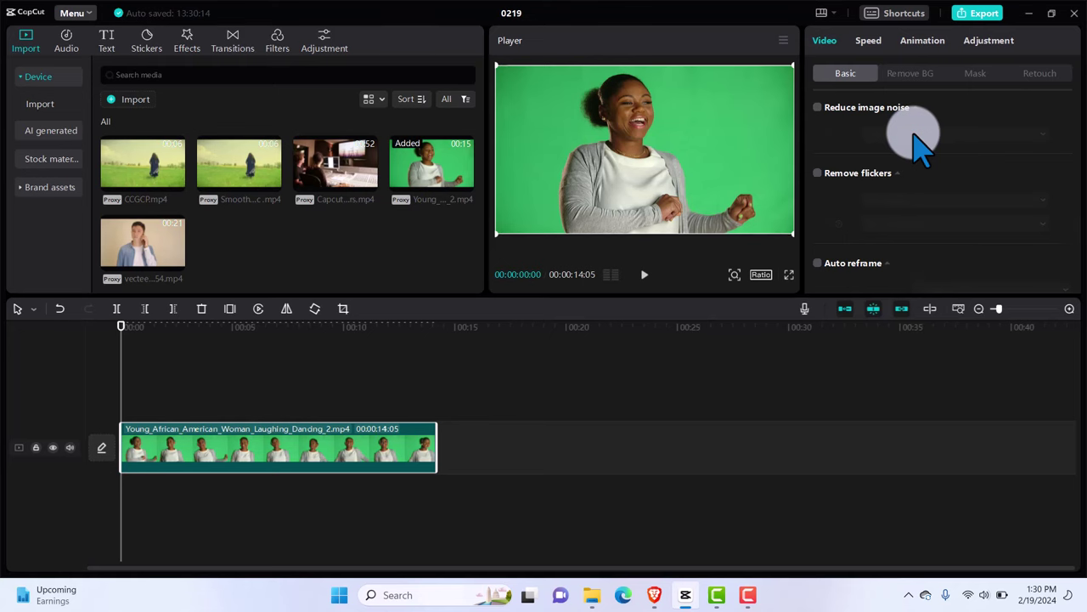
scroll(922, 146, down, 4)
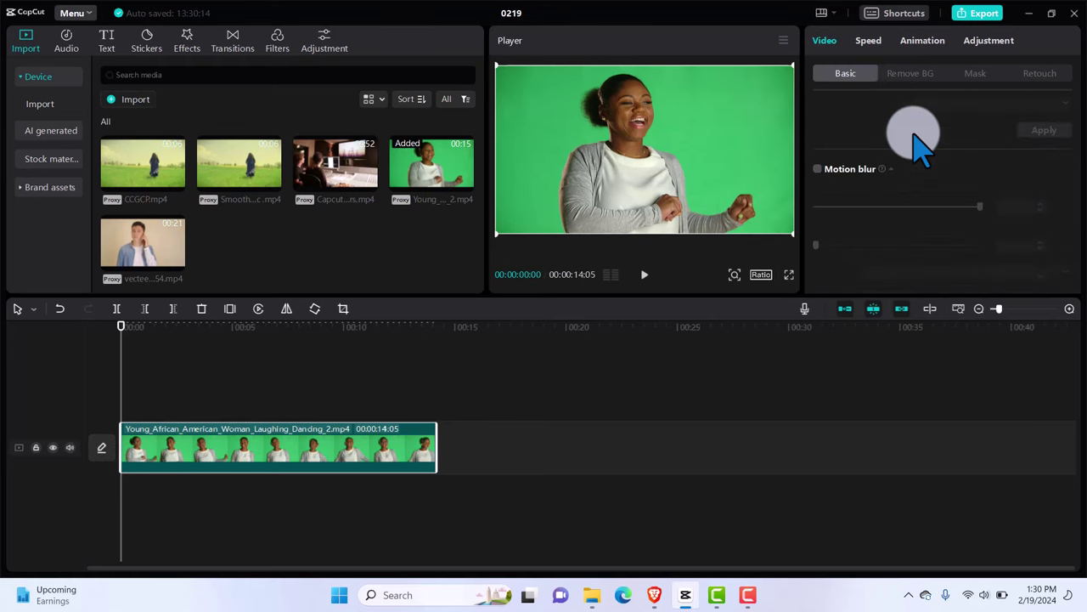
scroll(922, 146, down, 3)
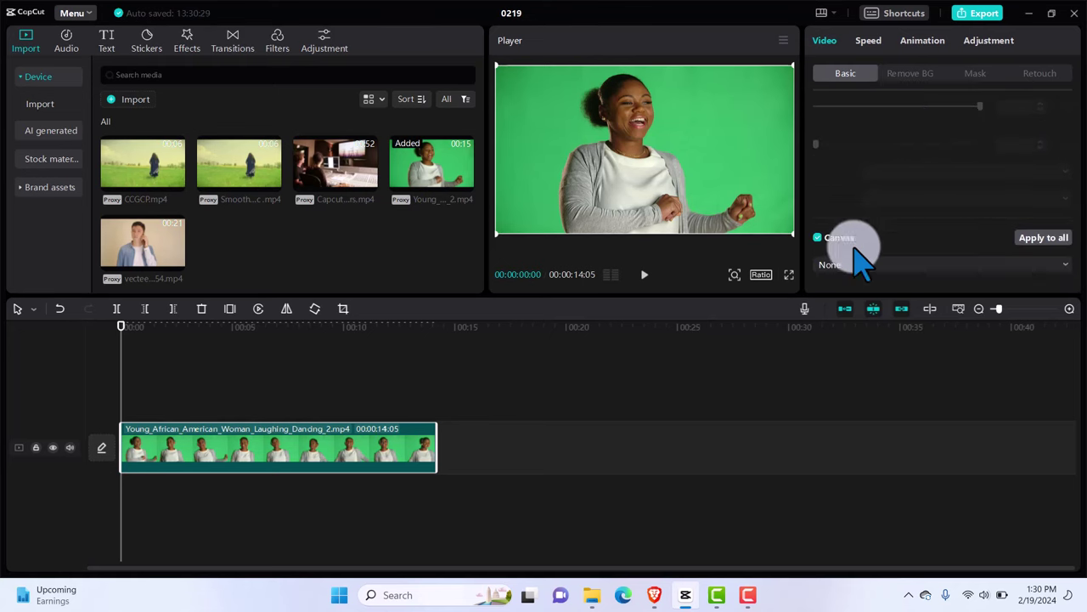
click(923, 268)
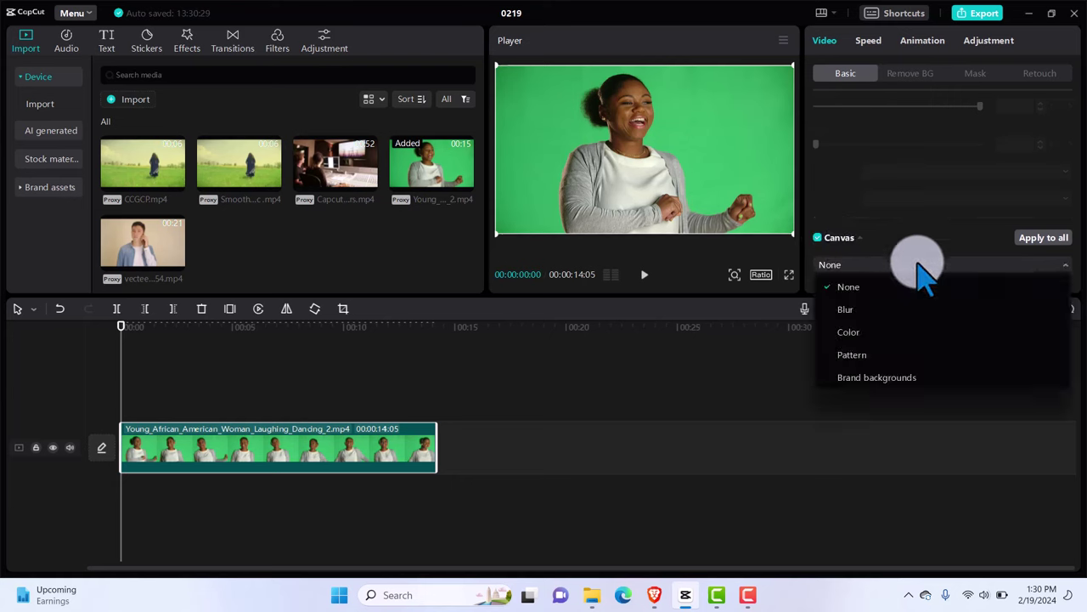
click(855, 309)
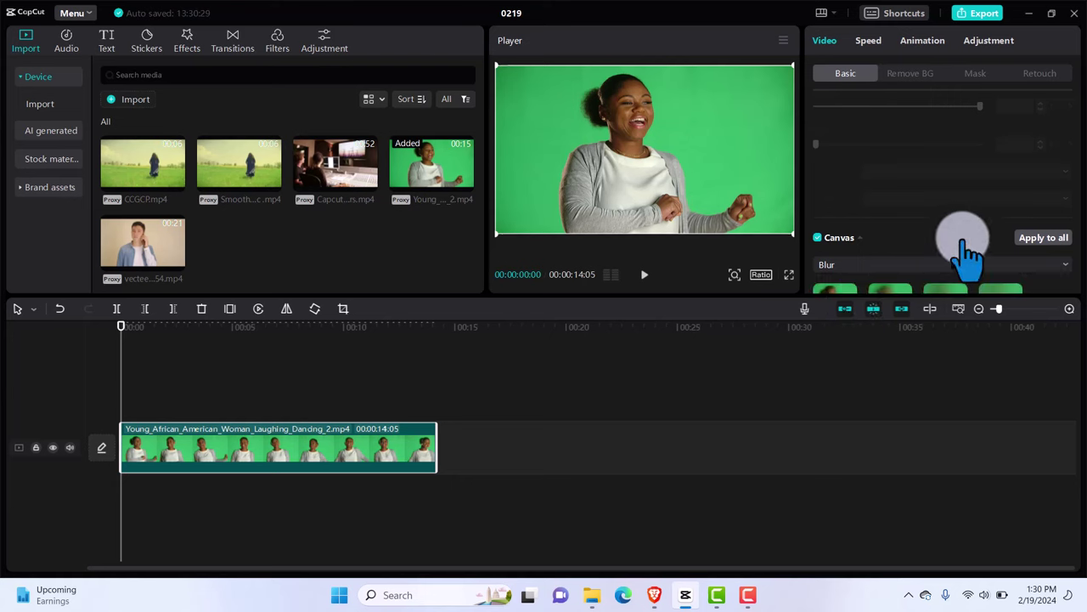
scroll(969, 252, down, 1)
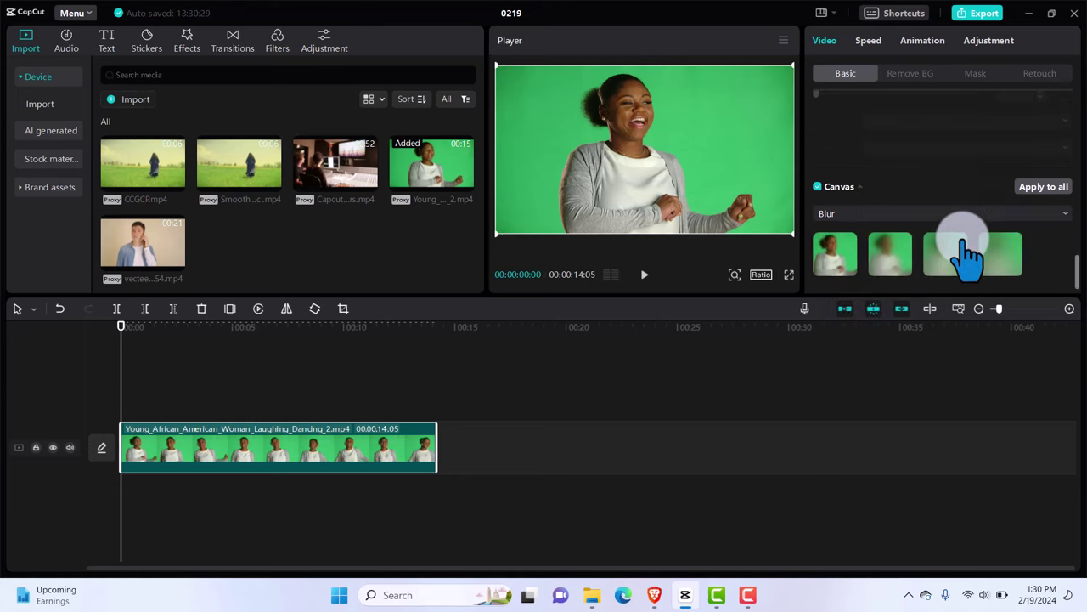
click(888, 253)
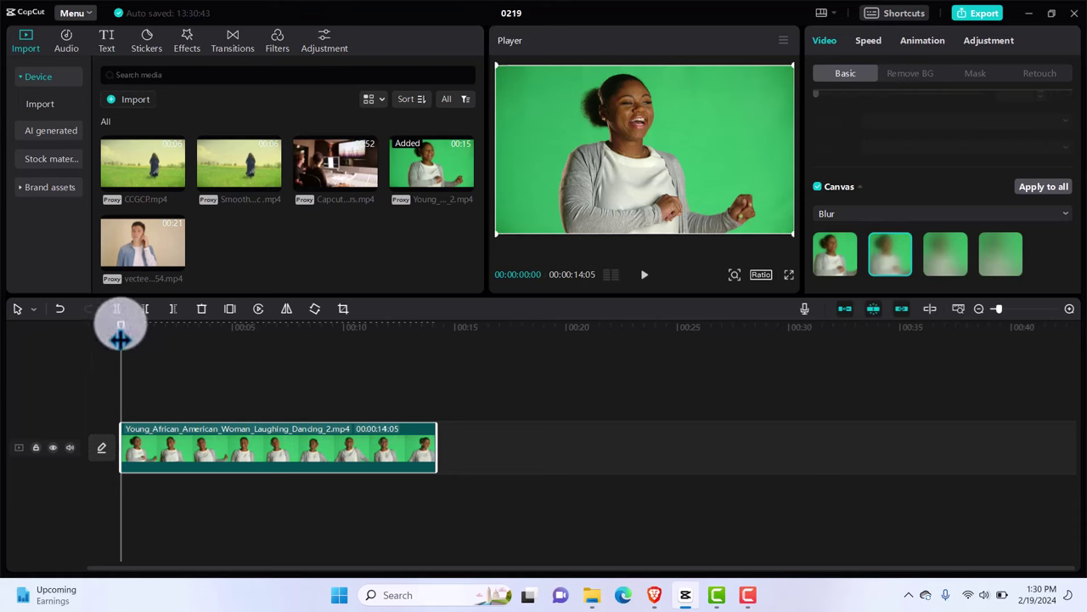
Scrub through the clip, switch its canvas blur to the third level, and return the playhead to the start
drag(120, 338, 230, 335)
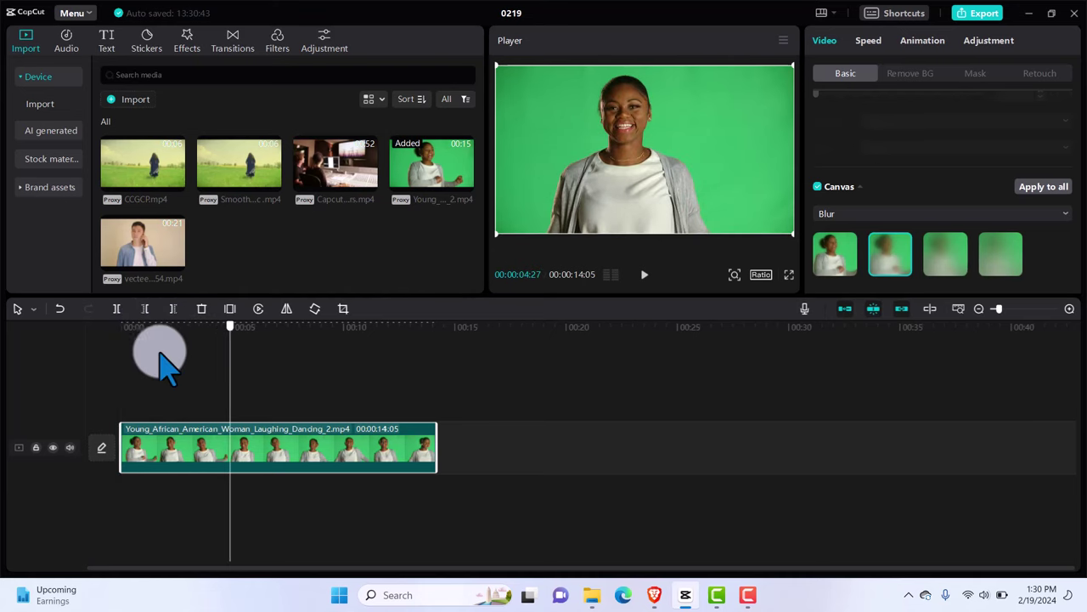
click(214, 359)
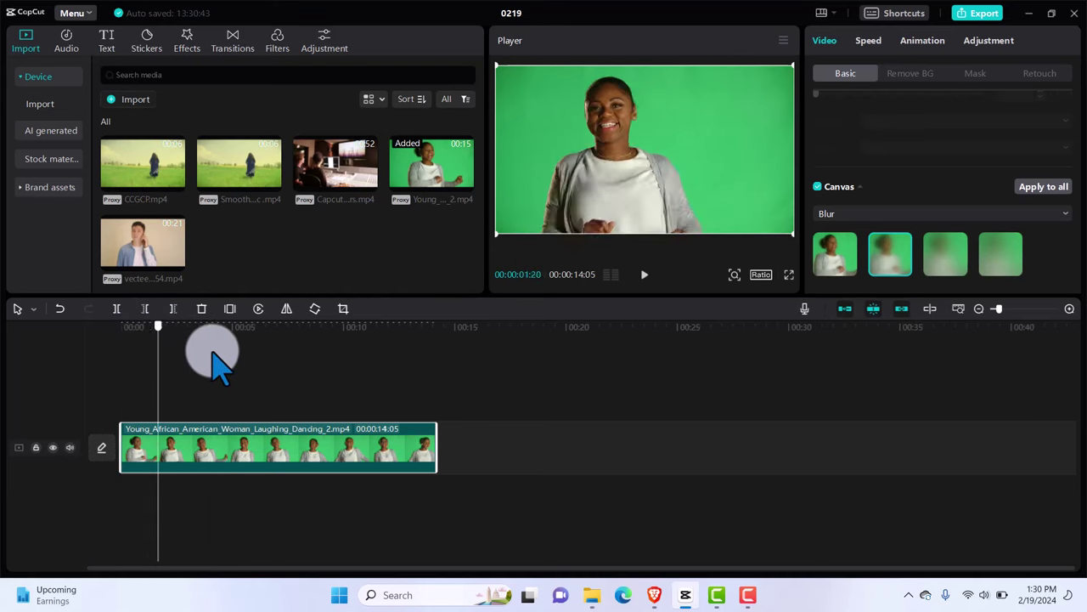
click(945, 255)
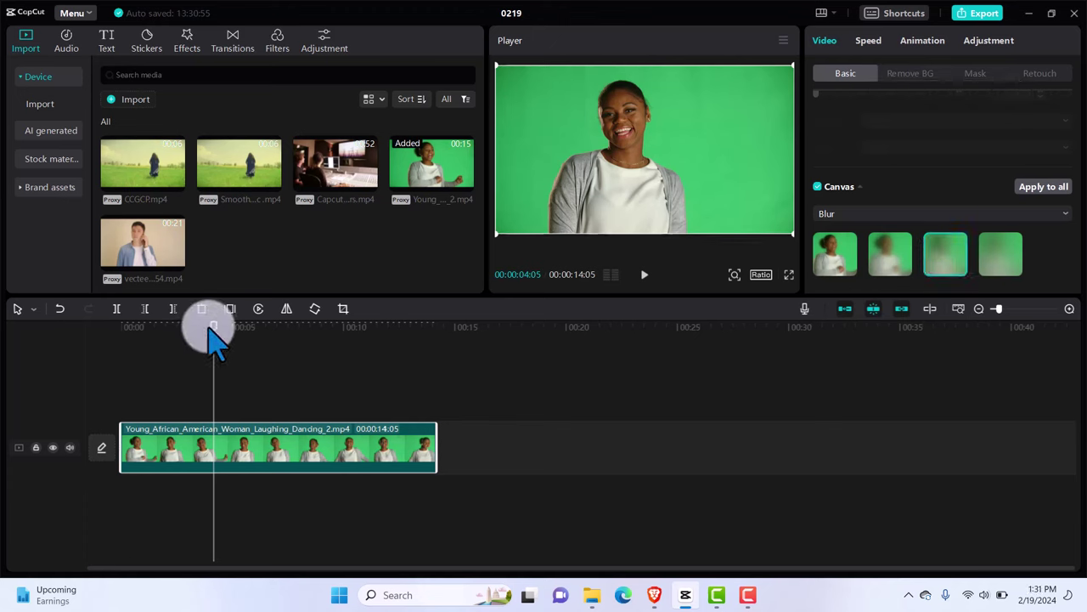
drag(213, 326, 123, 412)
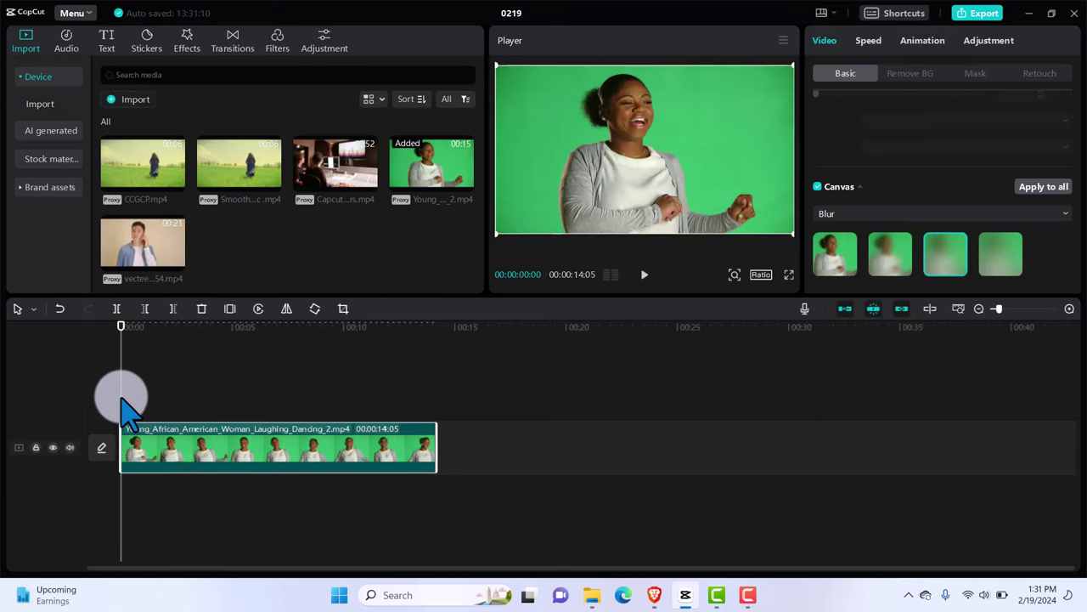
Try the trending Surface Blur video effect at the start of the timeline and scrub through it
click(187, 43)
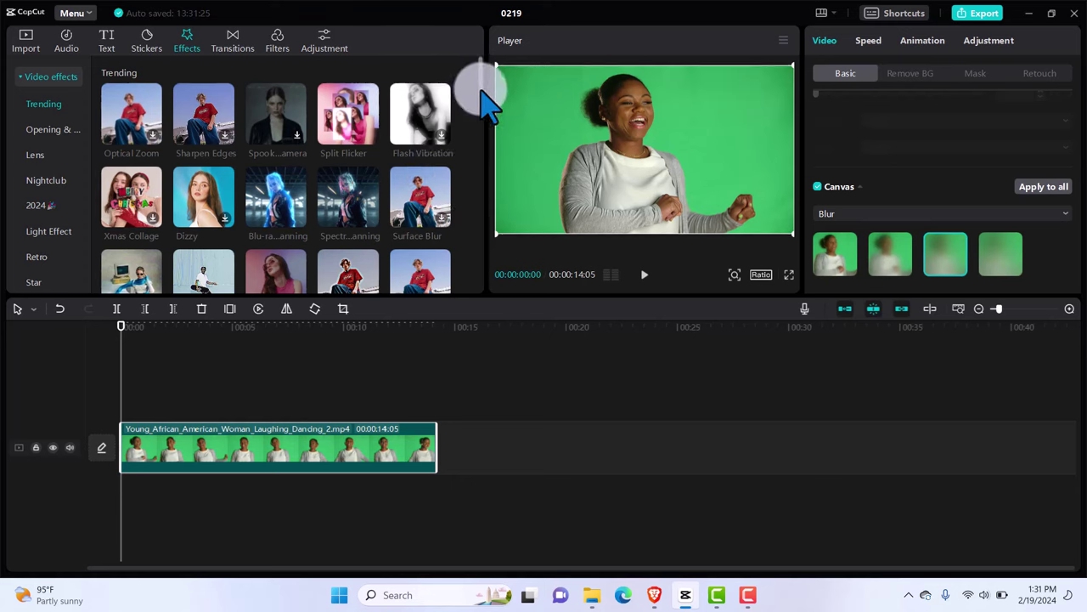
mouse_move(481, 89)
mouse_down()
mouse_move(485, 273)
mouse_move(484, 85)
mouse_up()
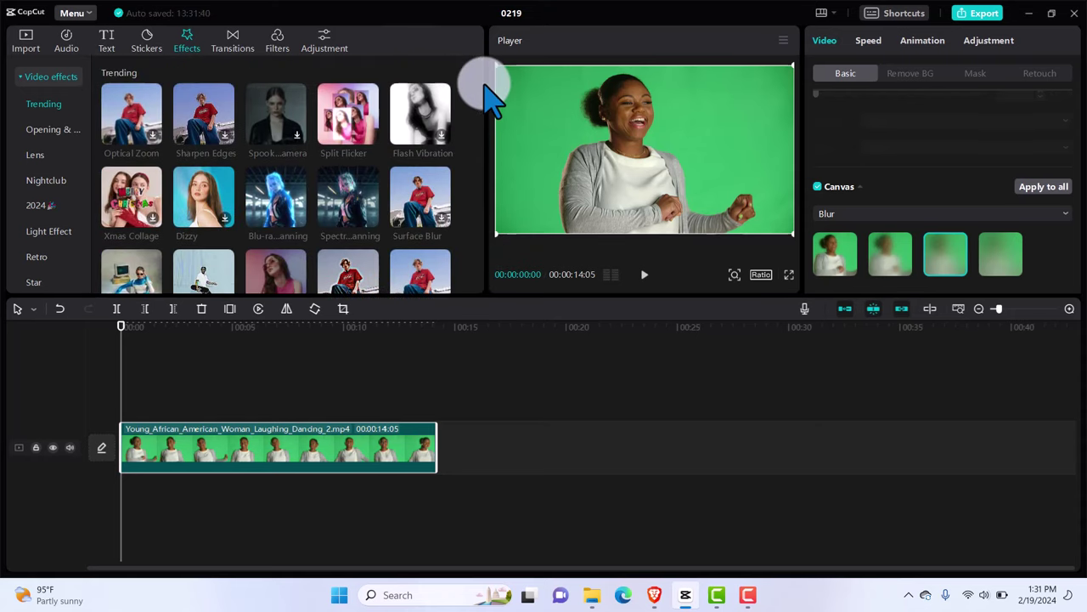
click(450, 229)
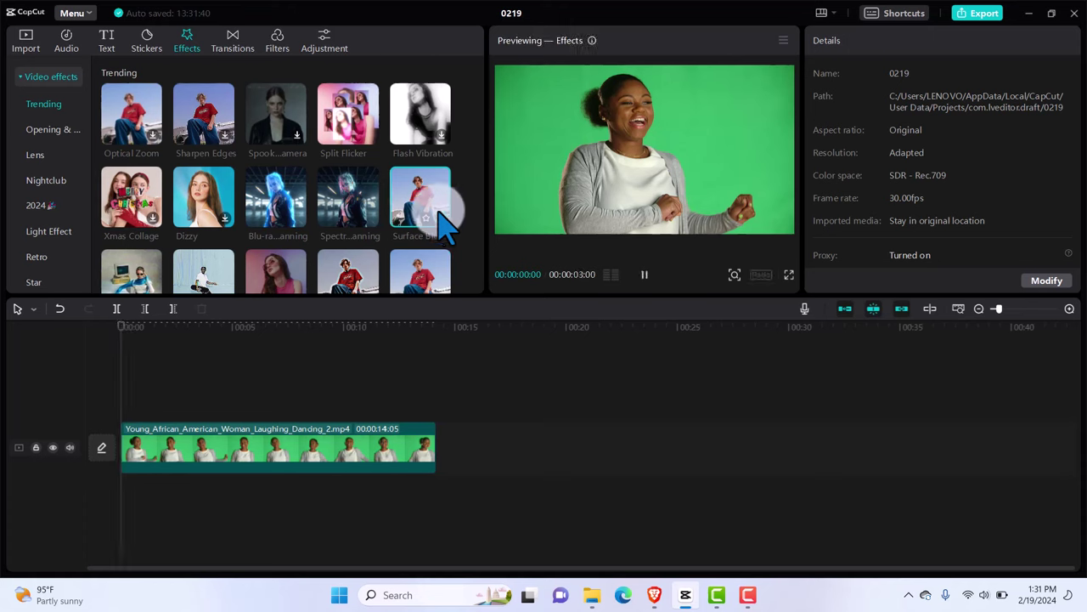
click(443, 219)
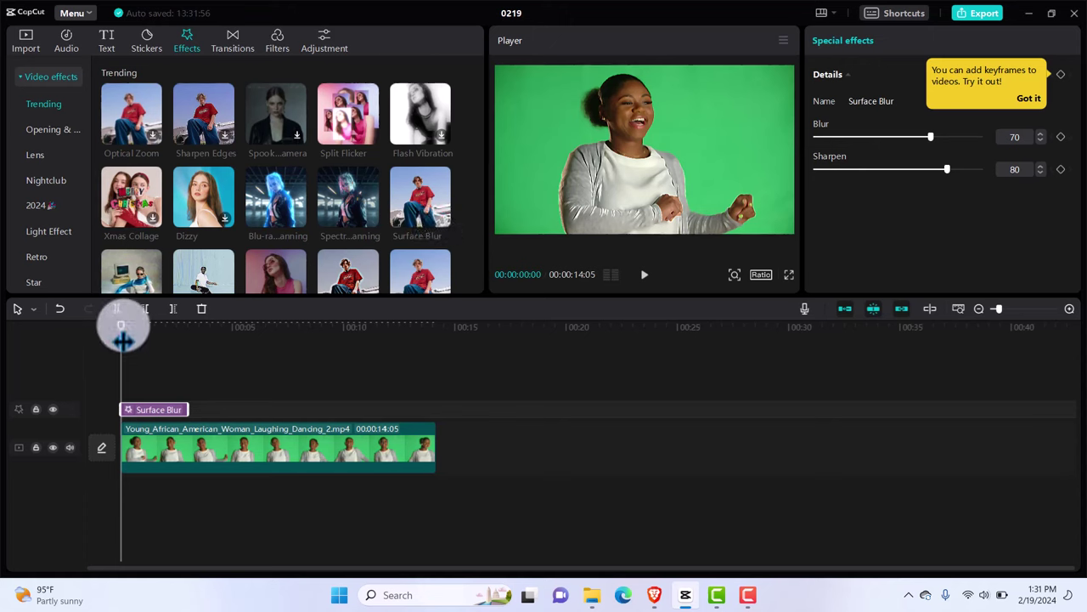
drag(122, 340, 156, 346)
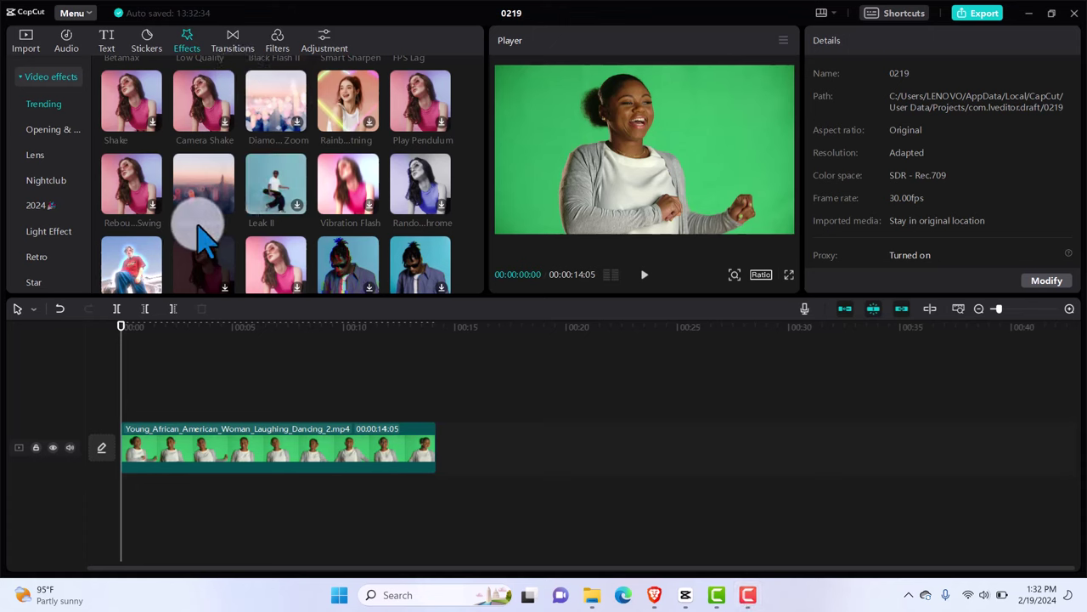
Add the Halo Blur effect above the green-screen clip and extend it to the clip's full length
click(217, 194)
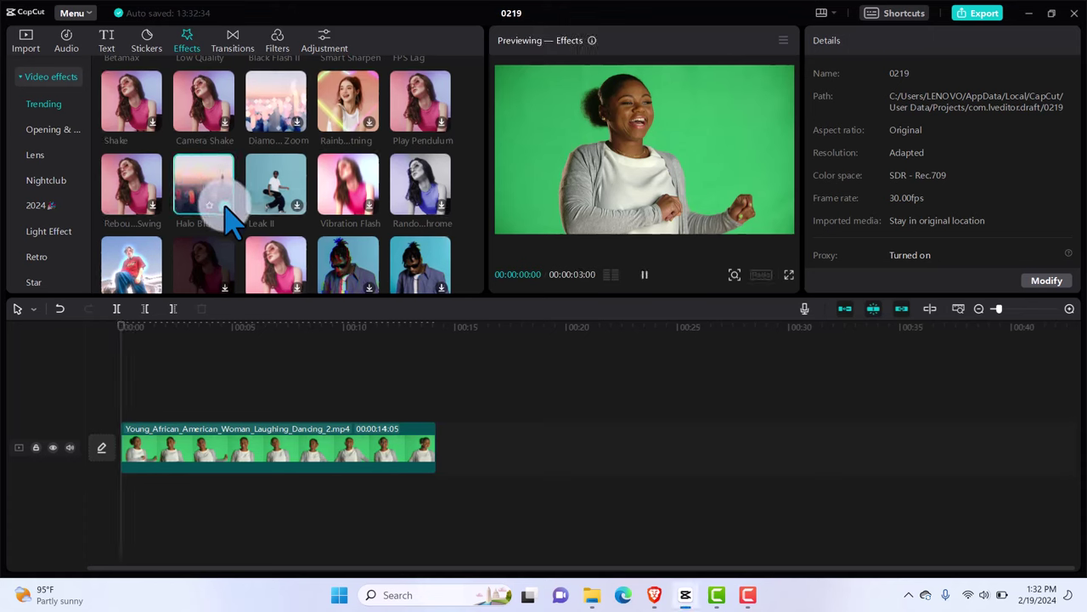
click(226, 207)
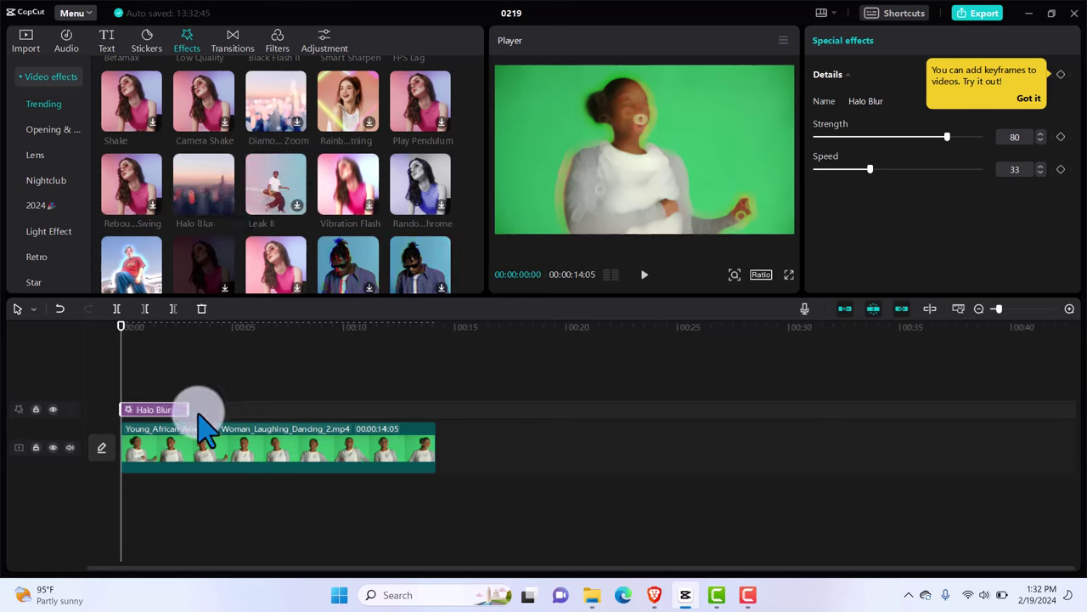
drag(188, 411, 435, 418)
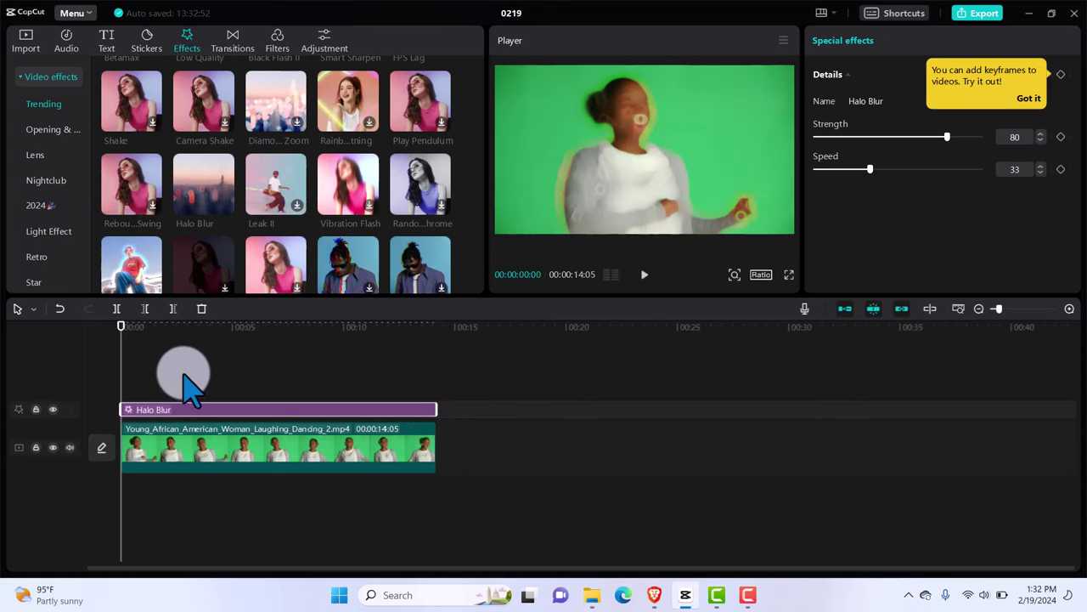
Add the green-screen clip of the woman again at the start of the timeline
click(26, 45)
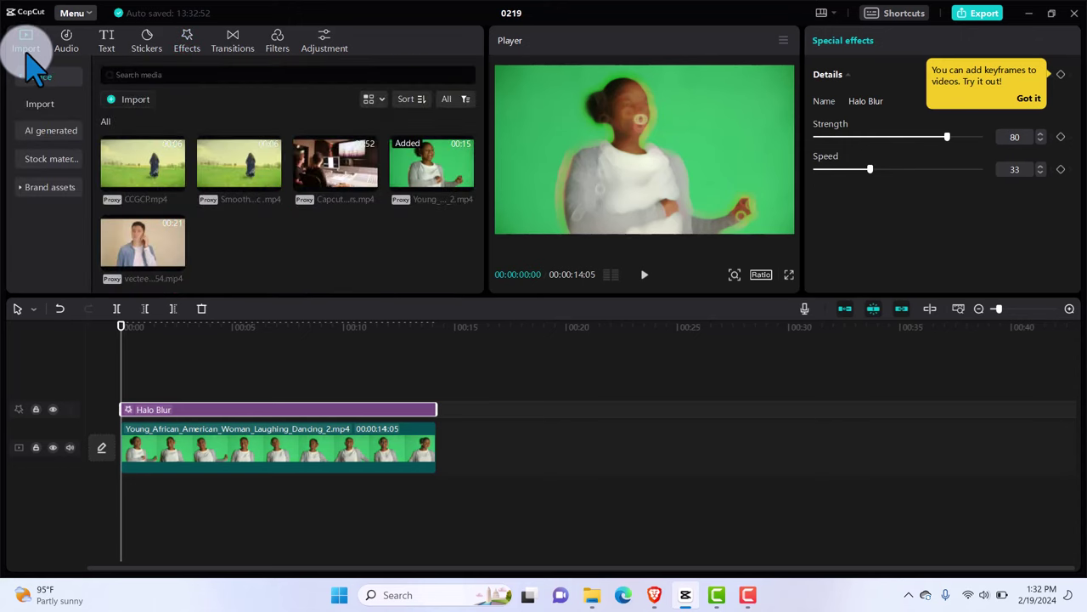
click(465, 182)
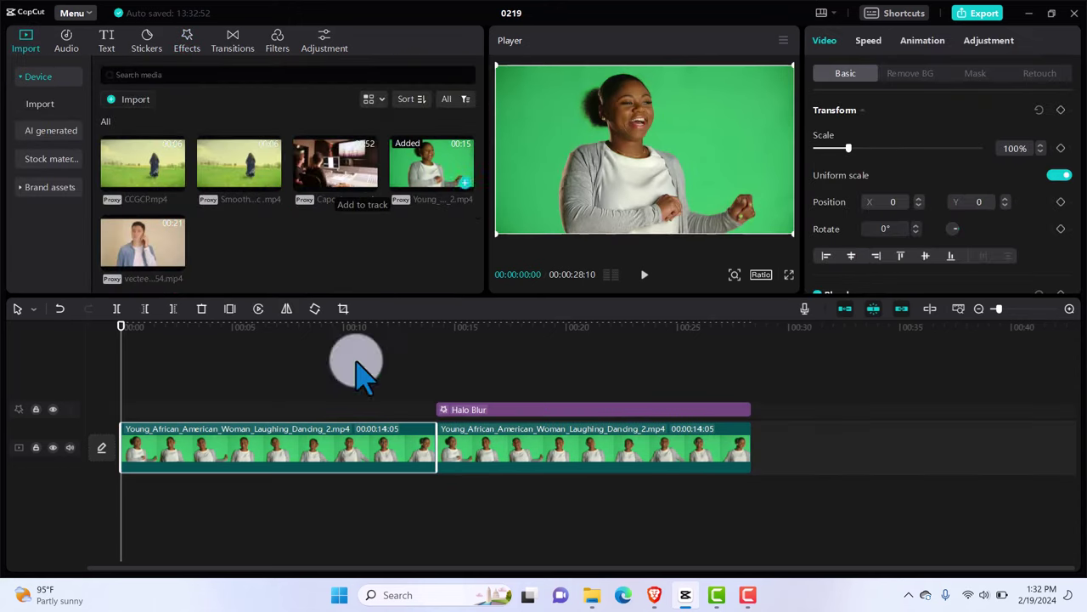
Clear the timeline by deleting both green-screen clips and the Halo Blur effect
drag(304, 456, 268, 334)
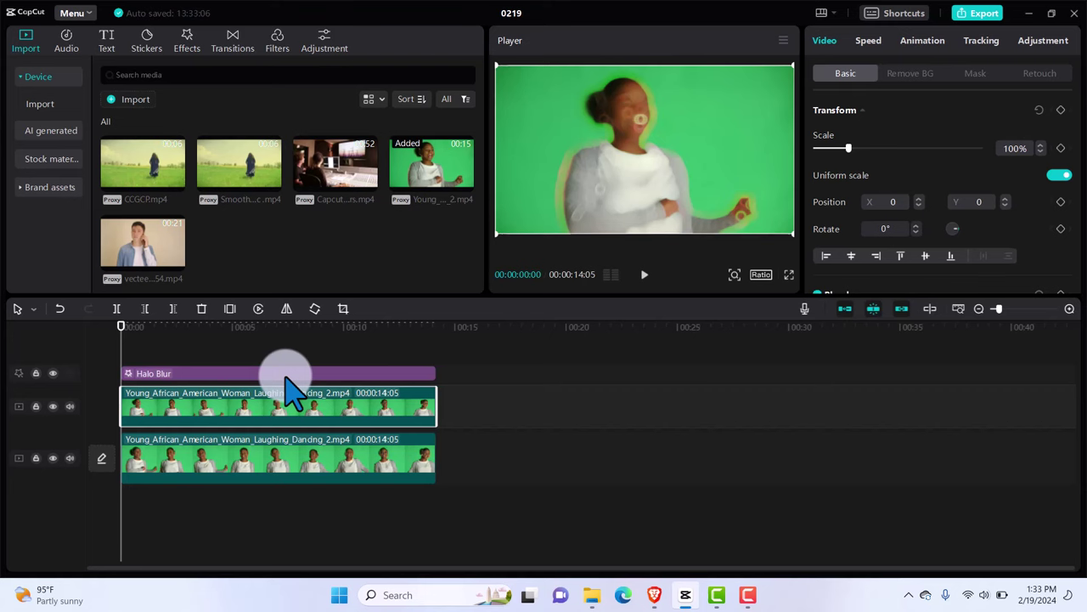
key(ctrl+a)
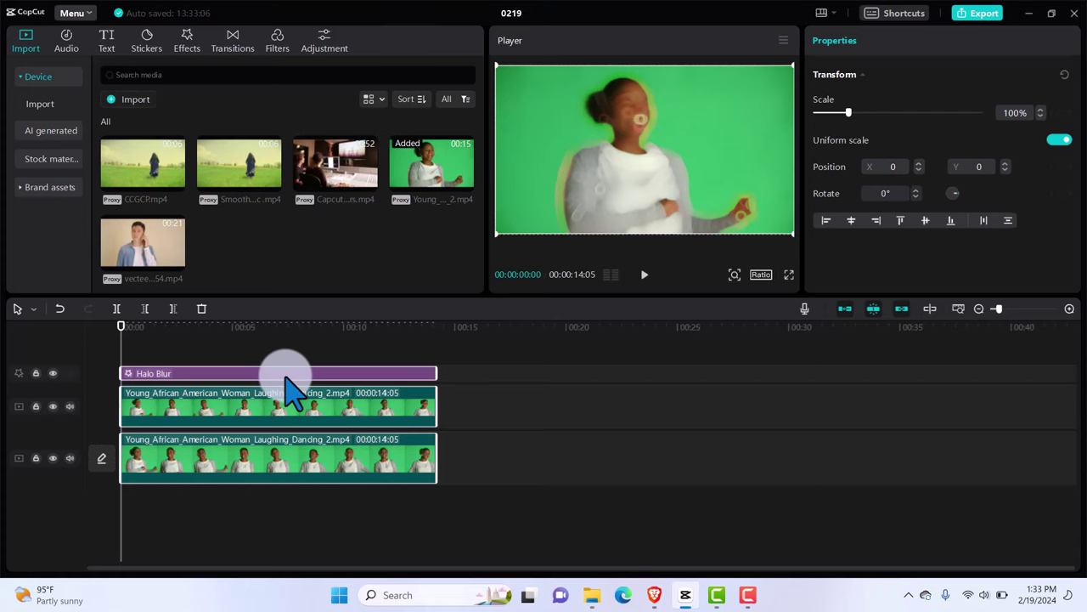
key(Delete)
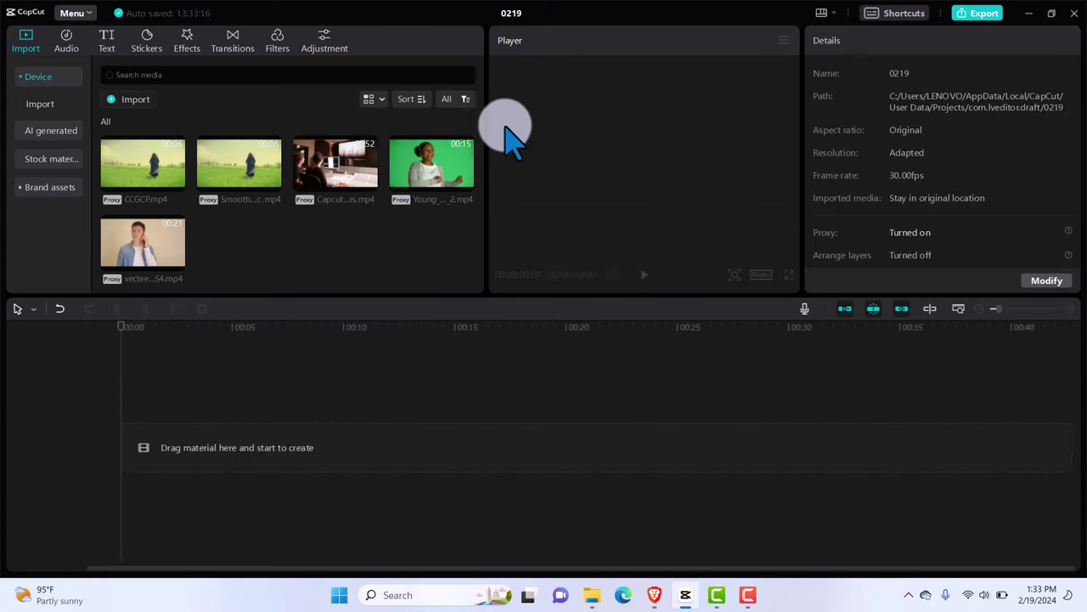
Add the green-screen clip of the woman to the timeline and chroma-key its green background at intensity 29
click(466, 180)
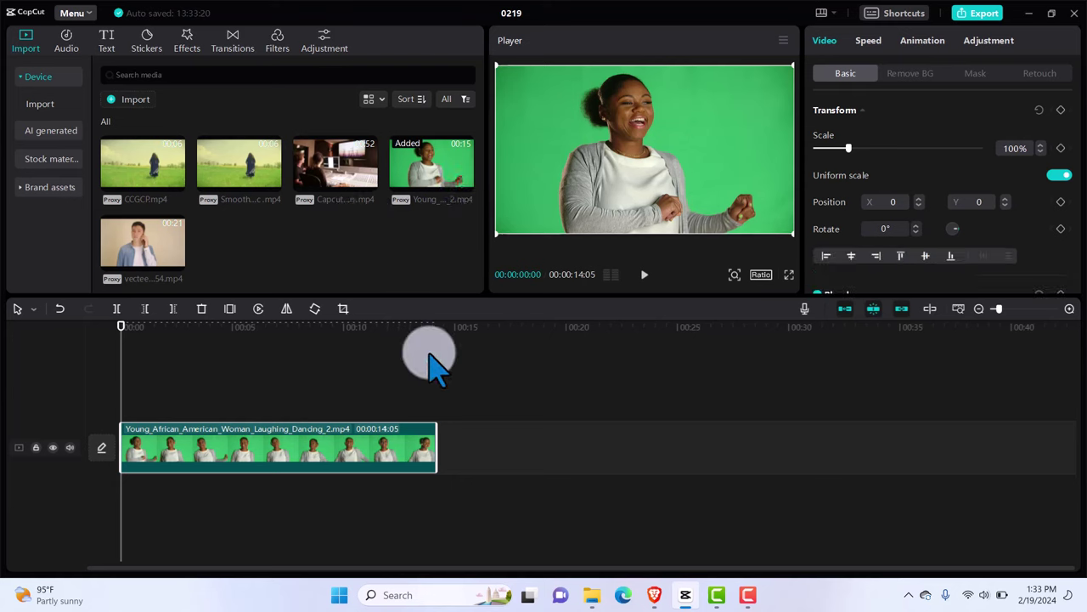
click(905, 73)
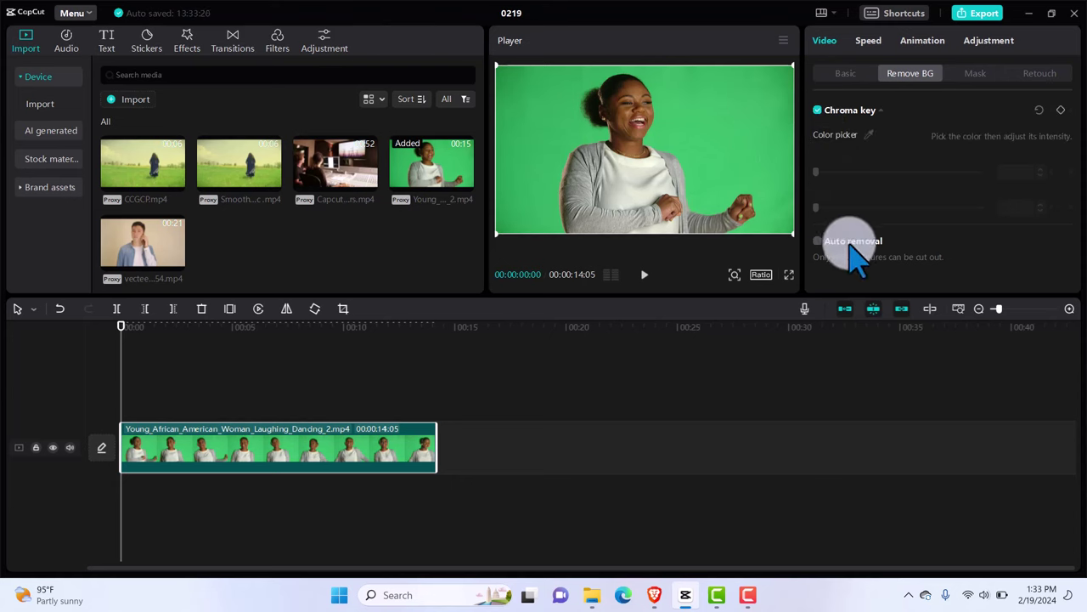
click(870, 134)
click(746, 134)
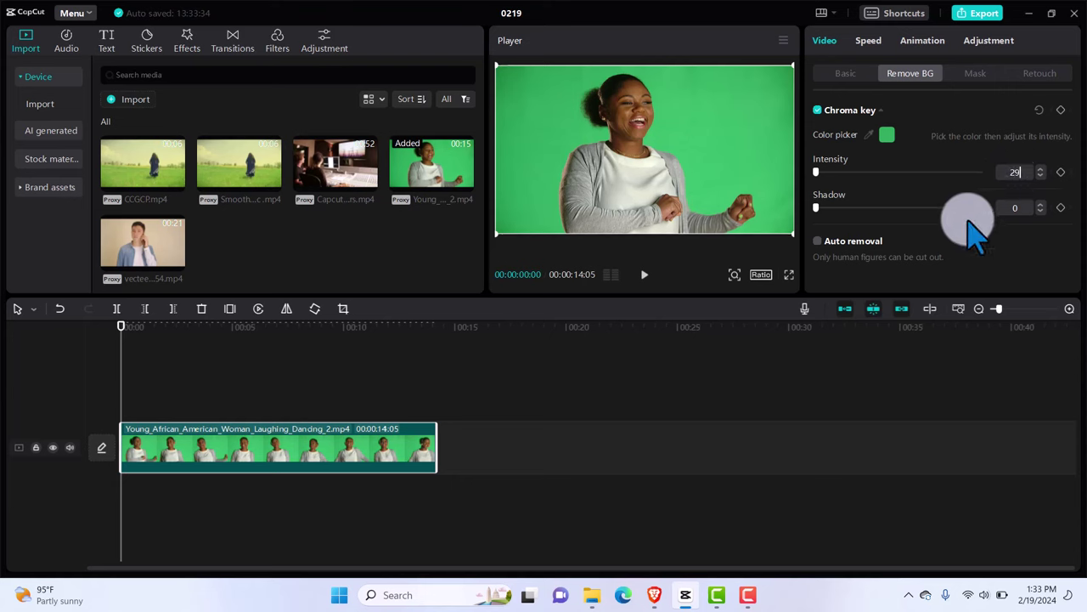
click(786, 392)
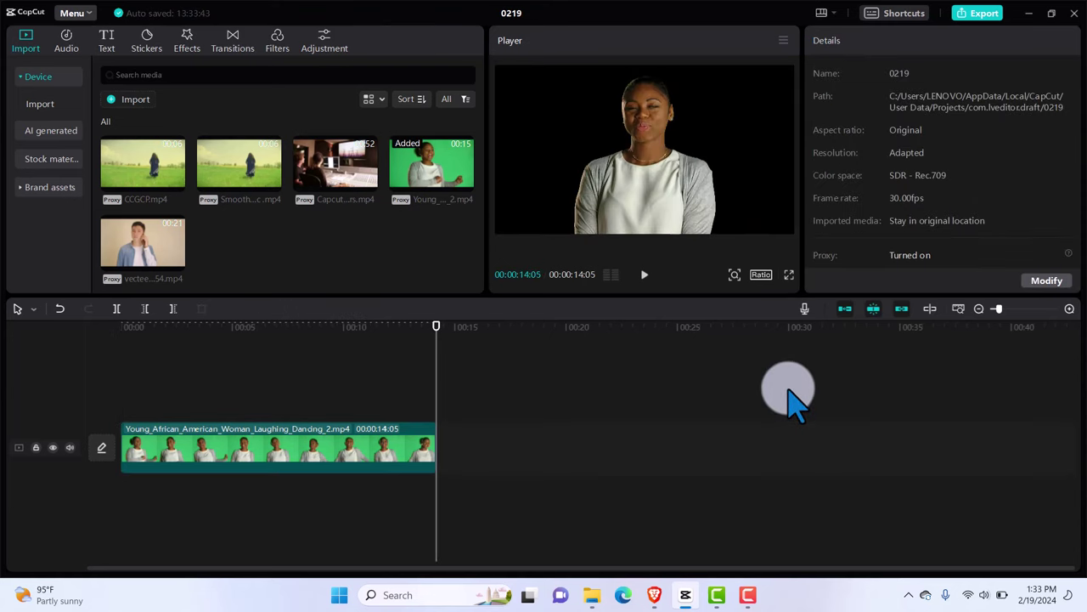
Export the keyed clip as No Blur in 1080P mp4 at 30fps and close the export dialog
click(986, 19)
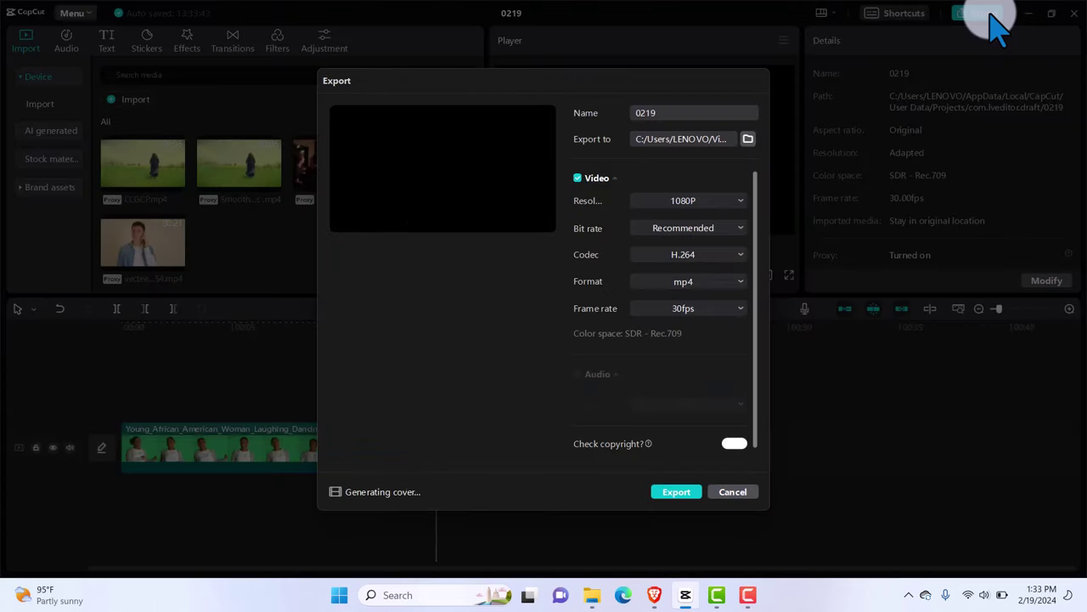
click(652, 114)
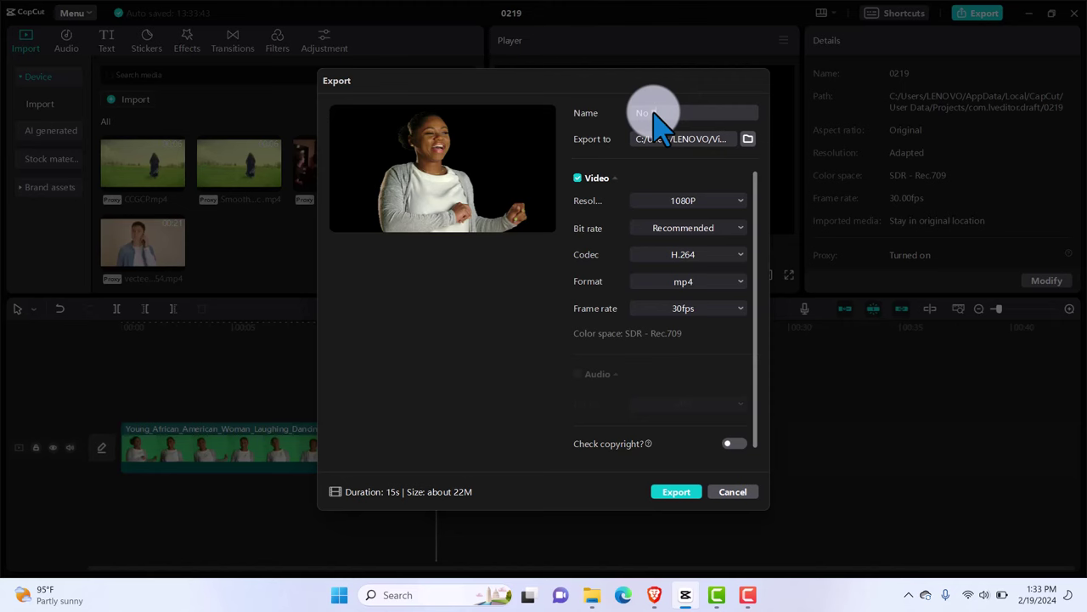
click(677, 492)
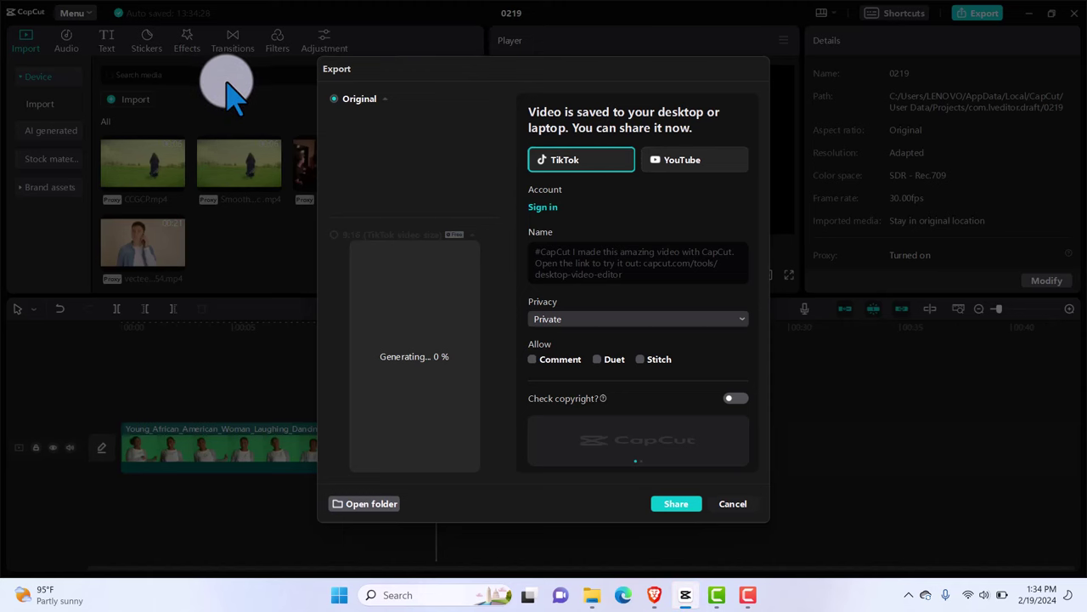
click(733, 504)
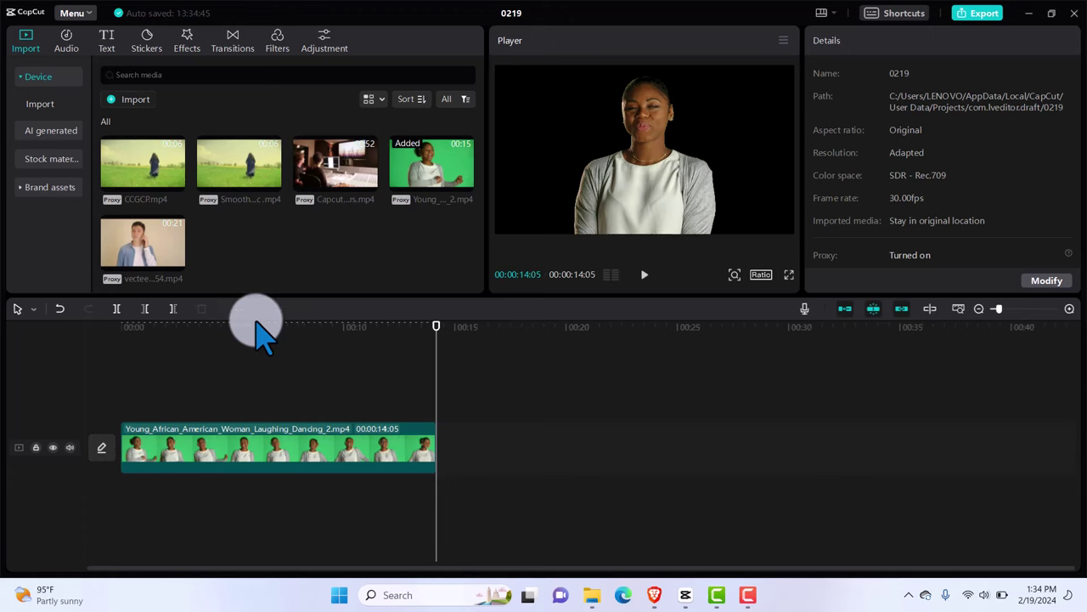
Return the playhead to the start and turn off the chroma key on the clip of the woman
click(192, 56)
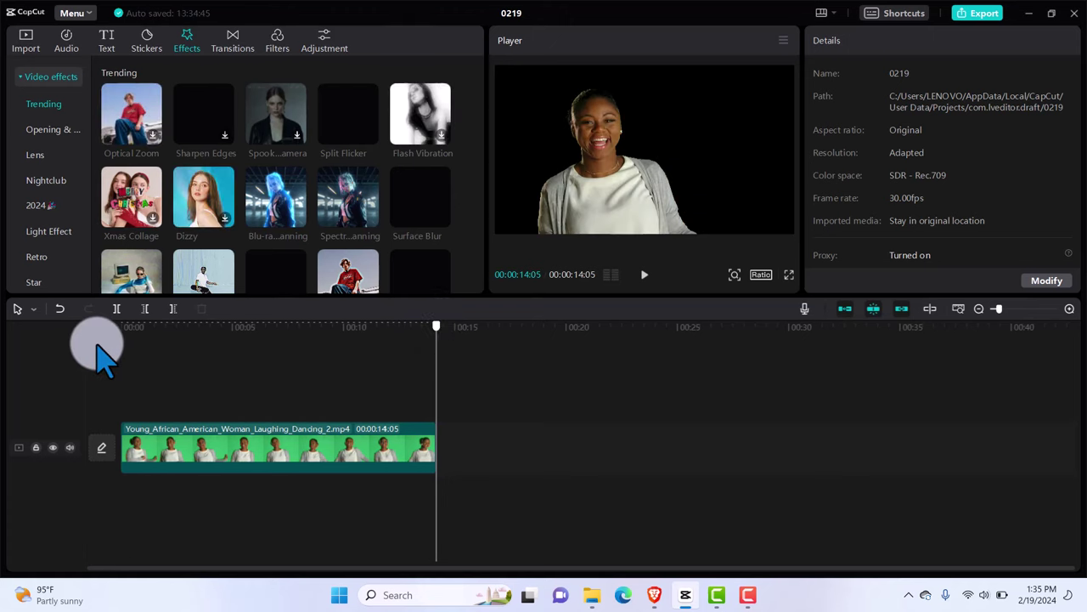
key(Home)
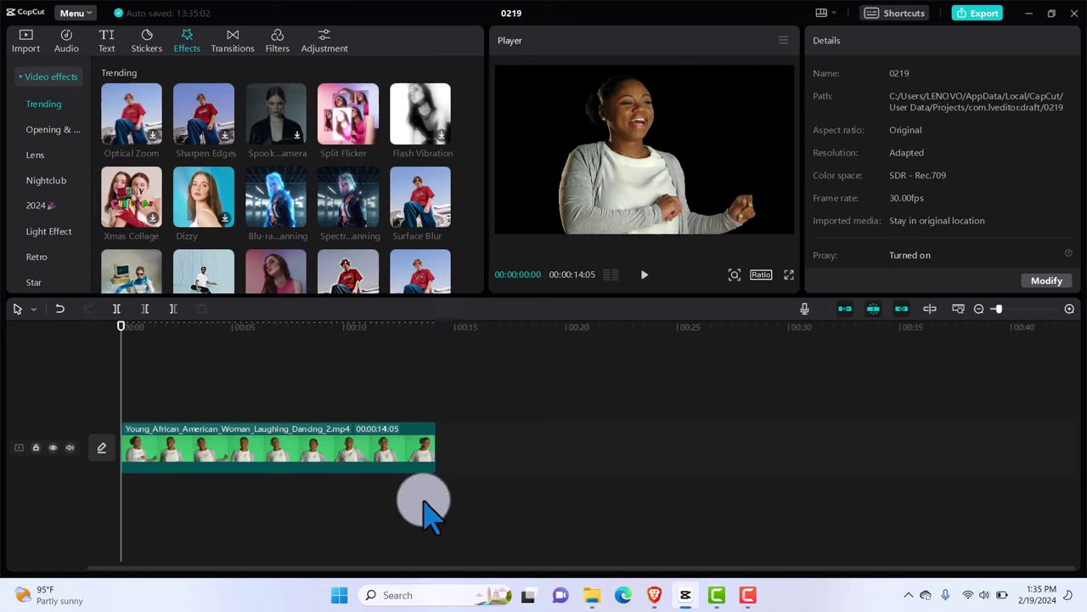
click(384, 450)
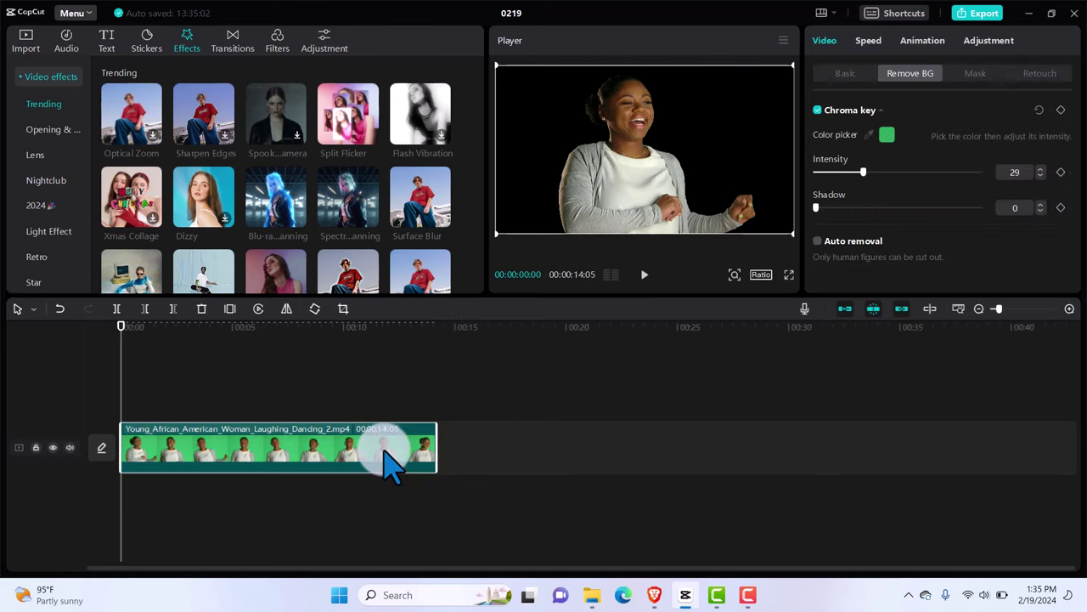
click(817, 110)
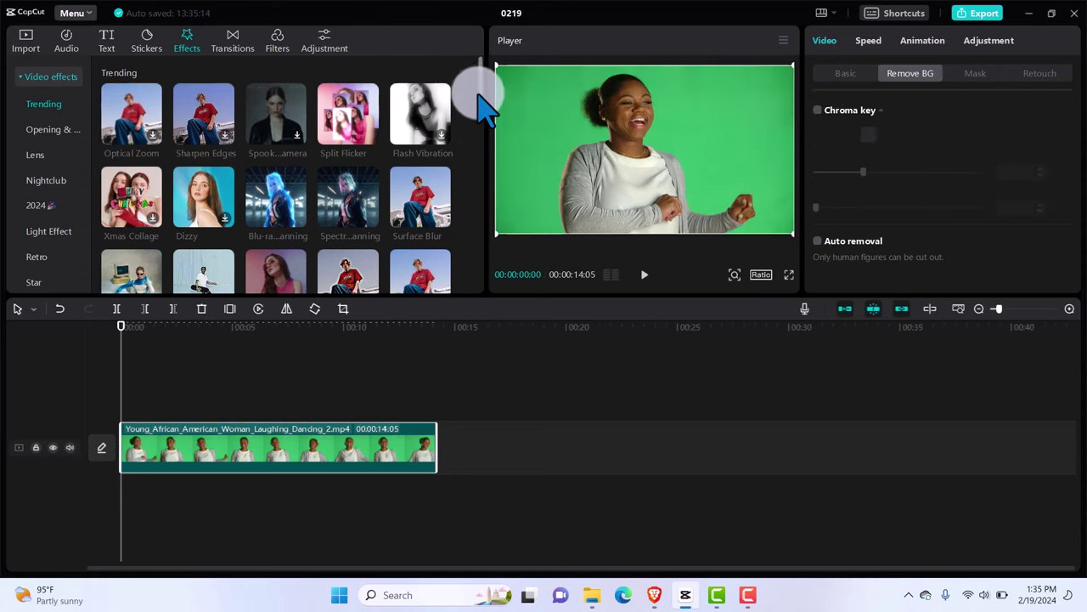
Add the trending Halo Blur effect above the clip and extend it to the clip's full length
scroll(480, 115, down, 1)
drag(479, 105, 479, 174)
mouse_move(195, 178)
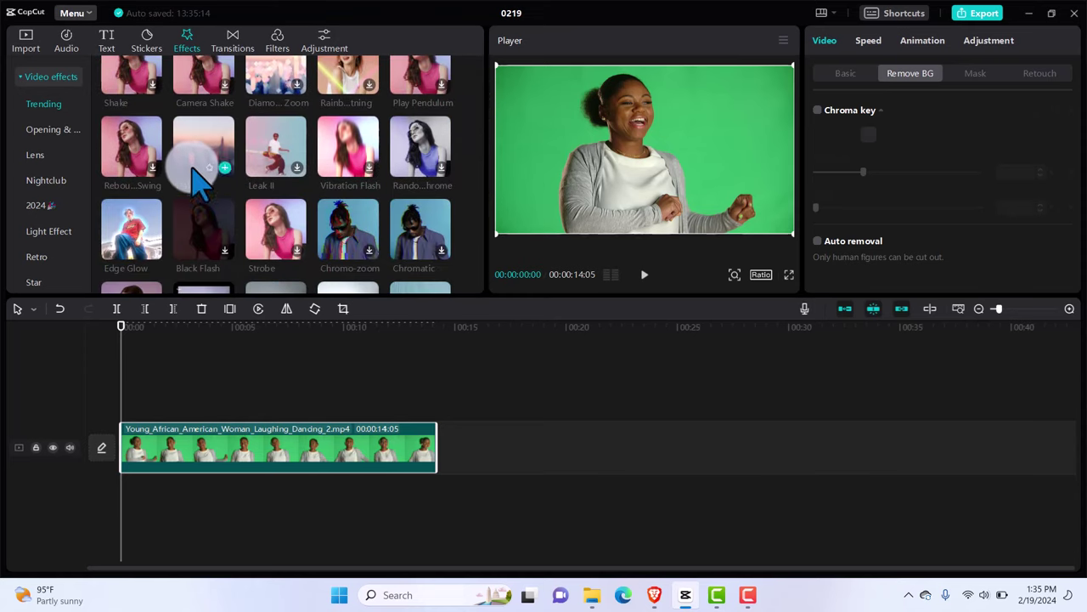
click(195, 174)
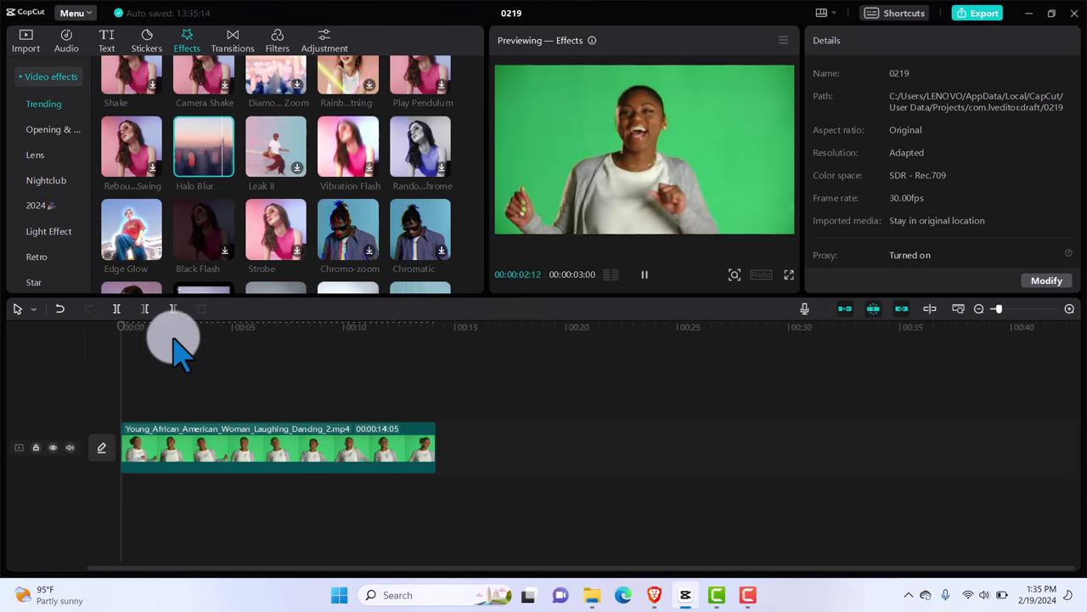
click(226, 168)
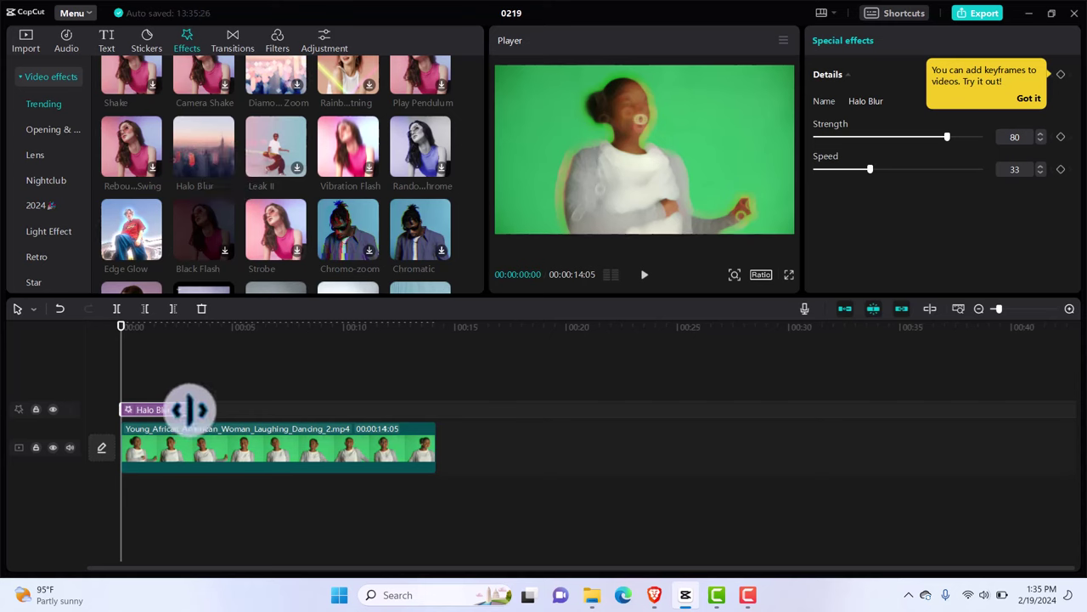
drag(189, 409, 436, 422)
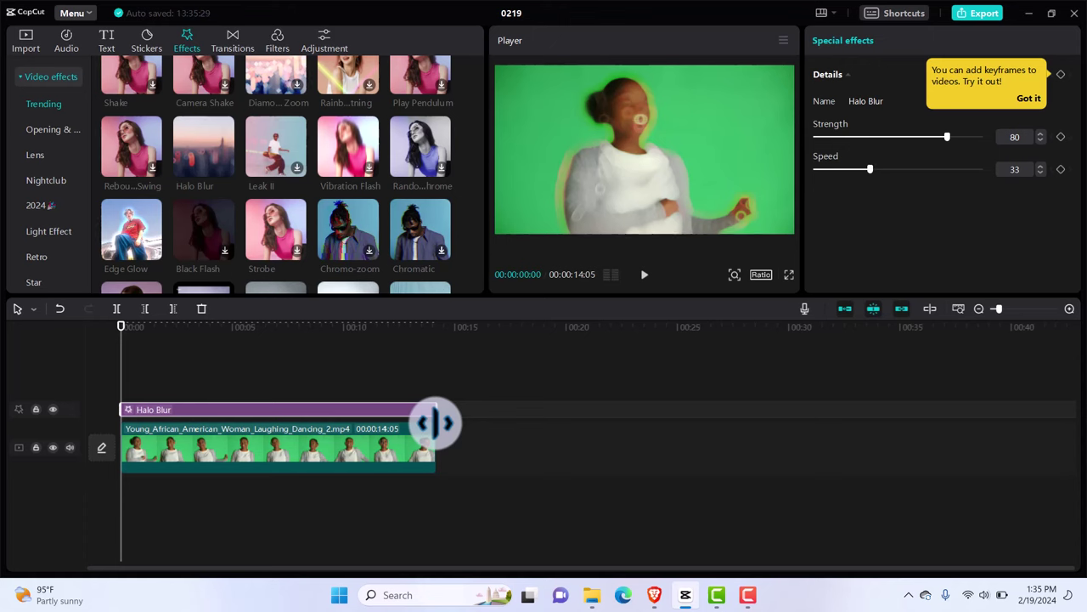
Combine the green-screen clip and the Halo Blur effect into a compound clip
click(399, 463)
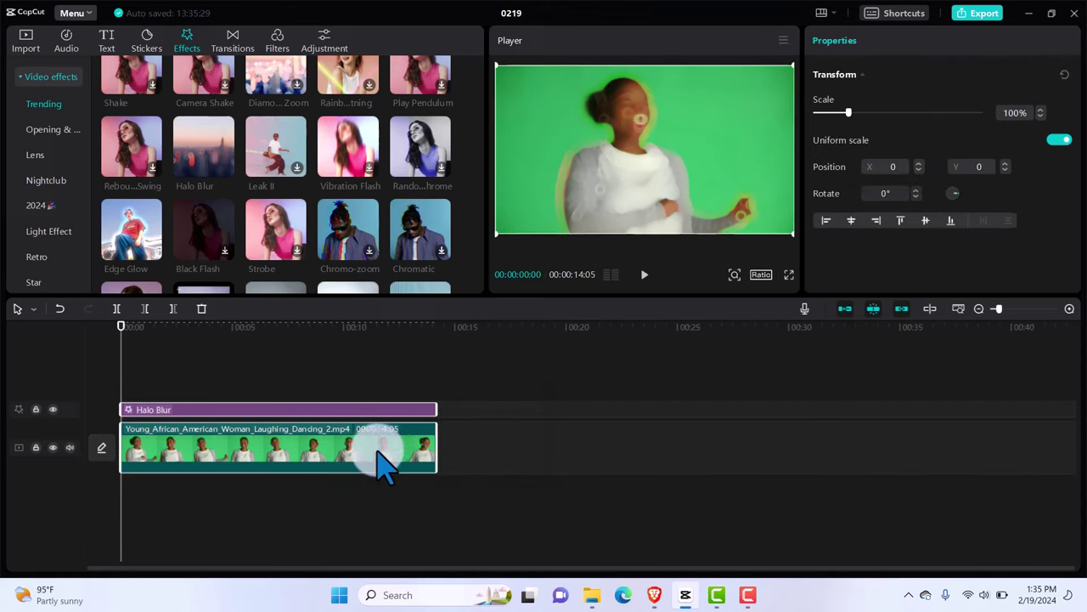
right_click(380, 454)
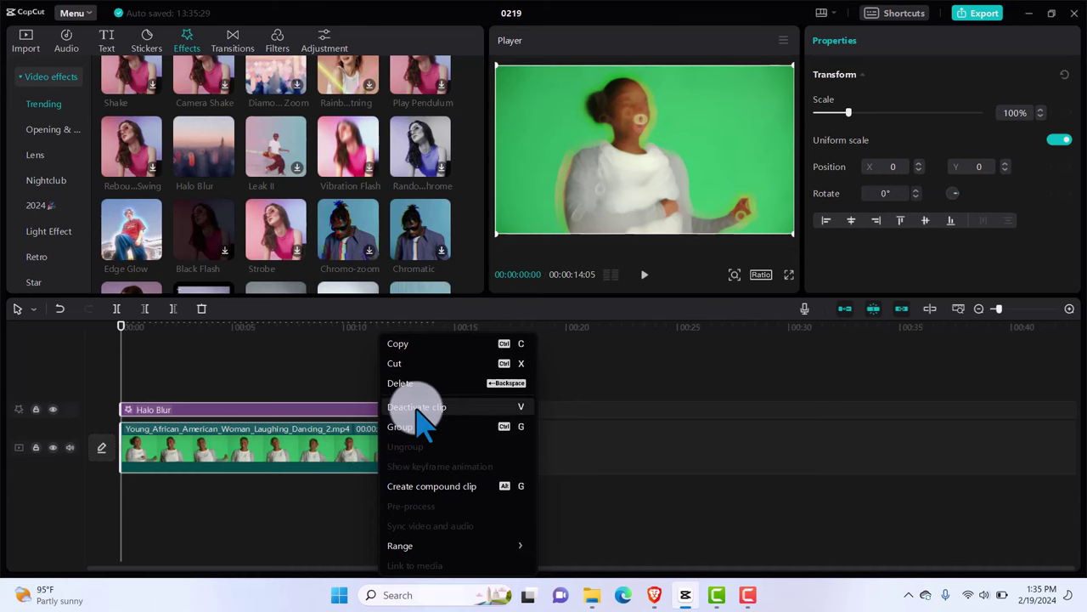
click(423, 486)
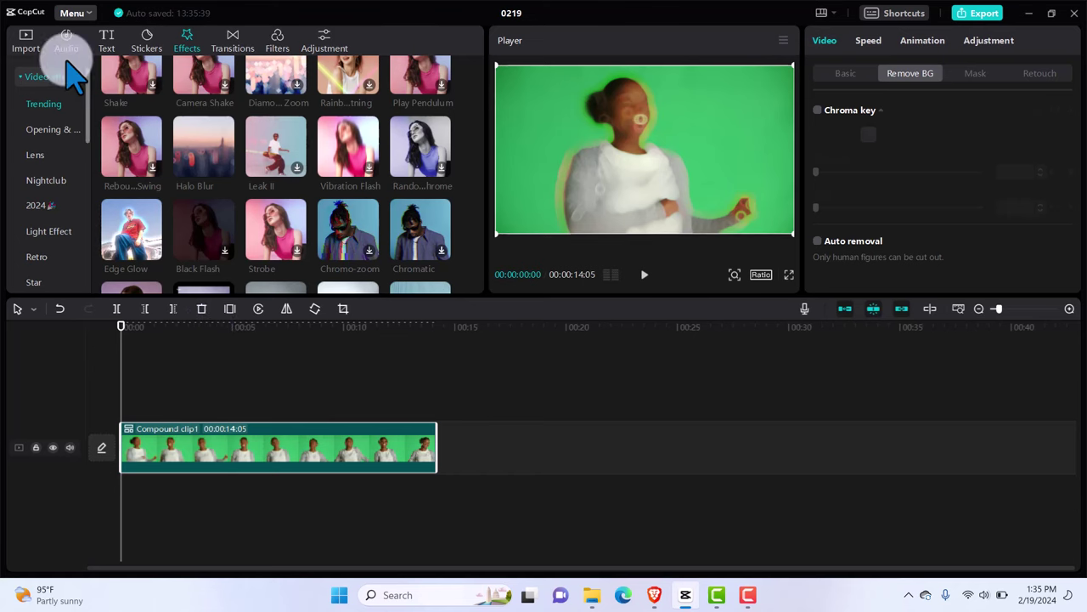
Import the exported No Blur video from the Videos folder into the project media
click(34, 51)
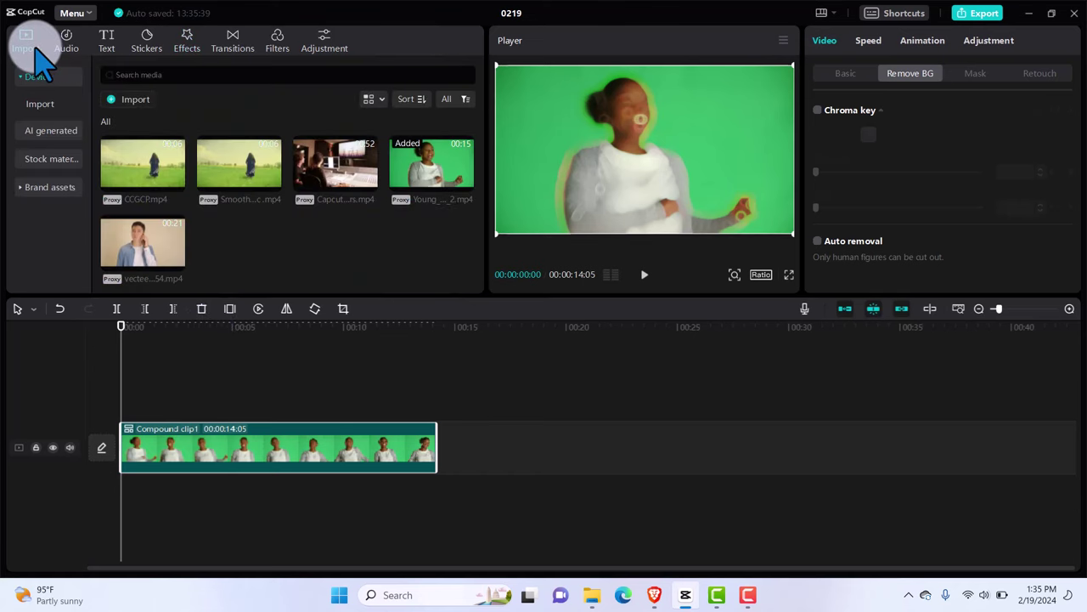
click(144, 100)
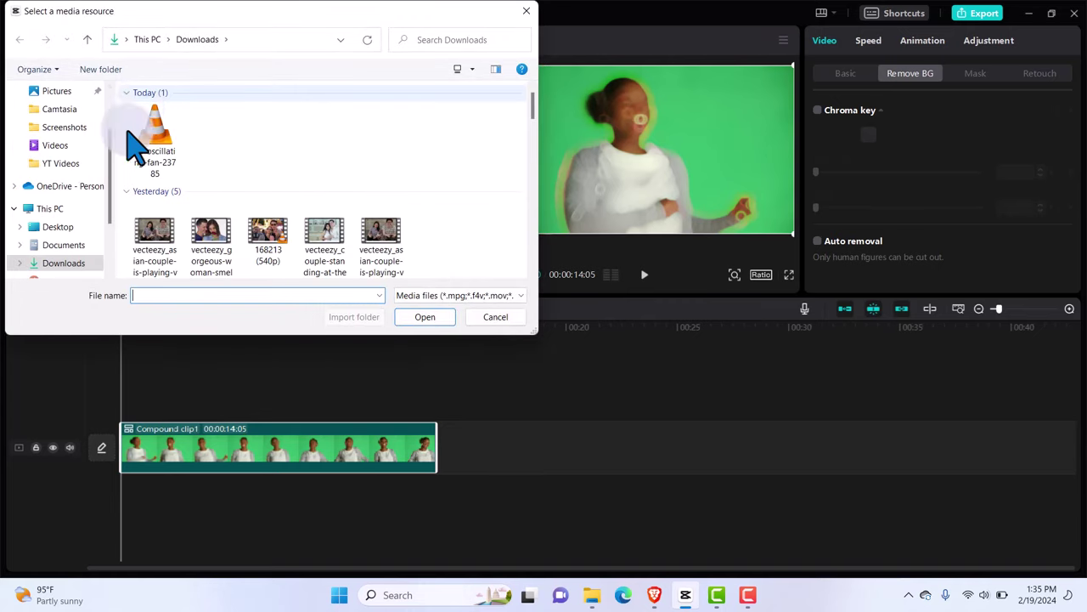
click(58, 146)
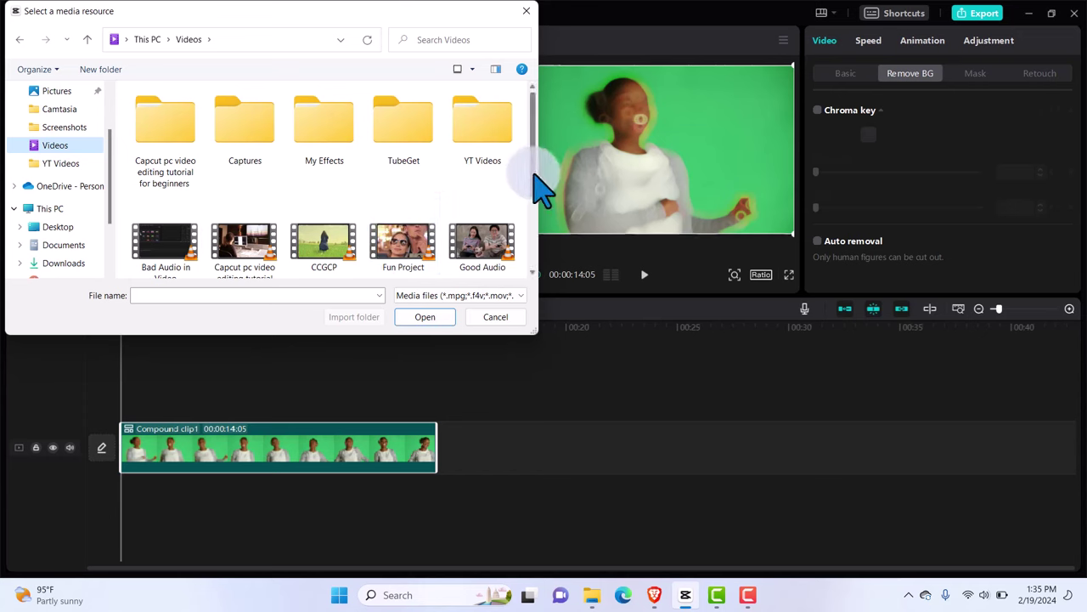
drag(534, 183, 539, 243)
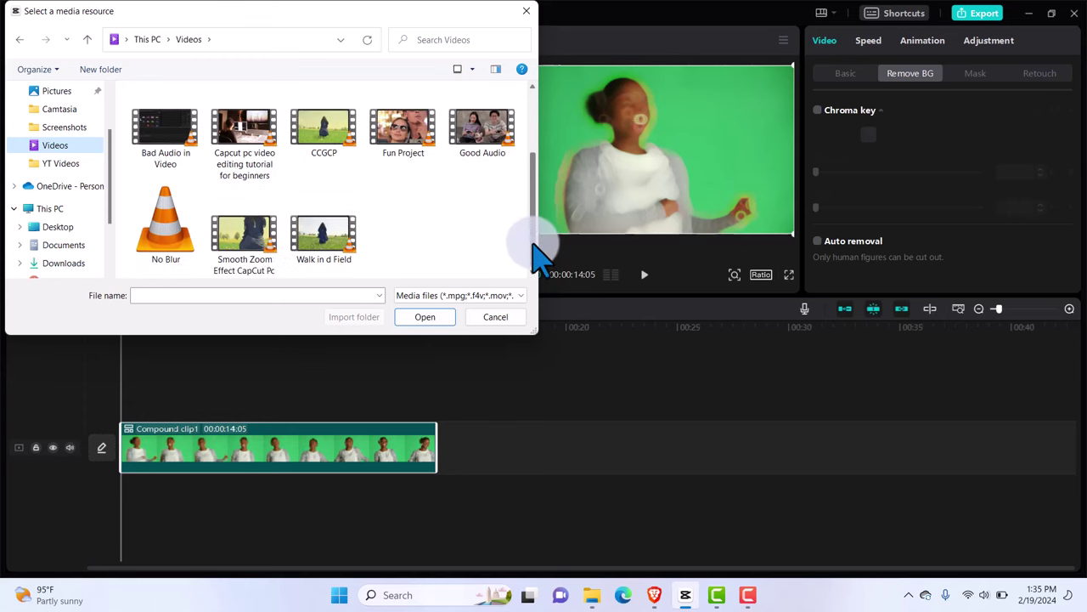
click(157, 248)
click(425, 319)
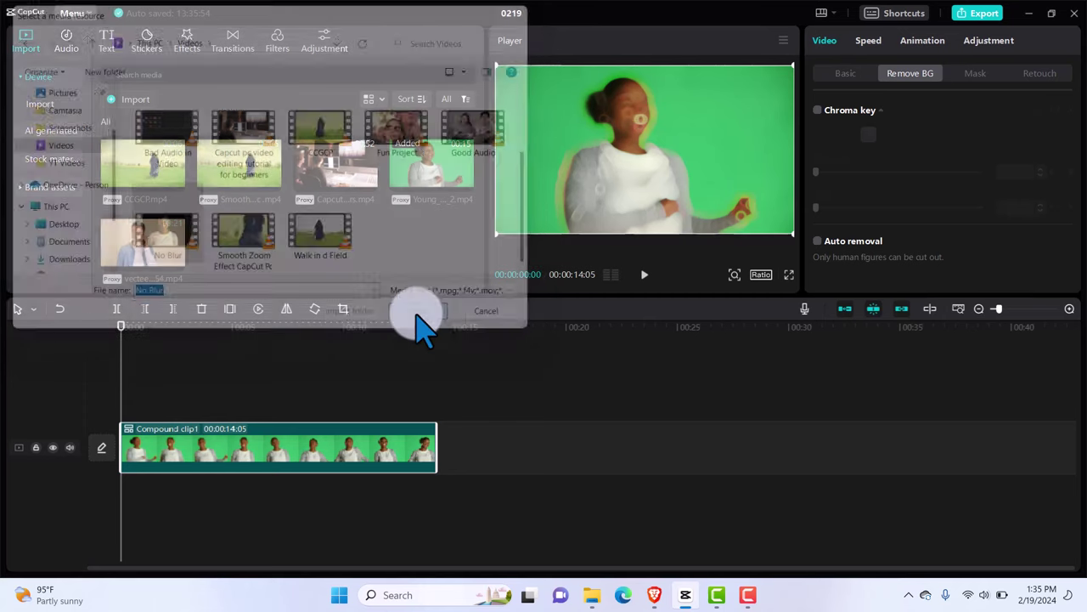
Place No Blur.mp4 on a track above the compound clip and remove its background with Auto removal
click(271, 250)
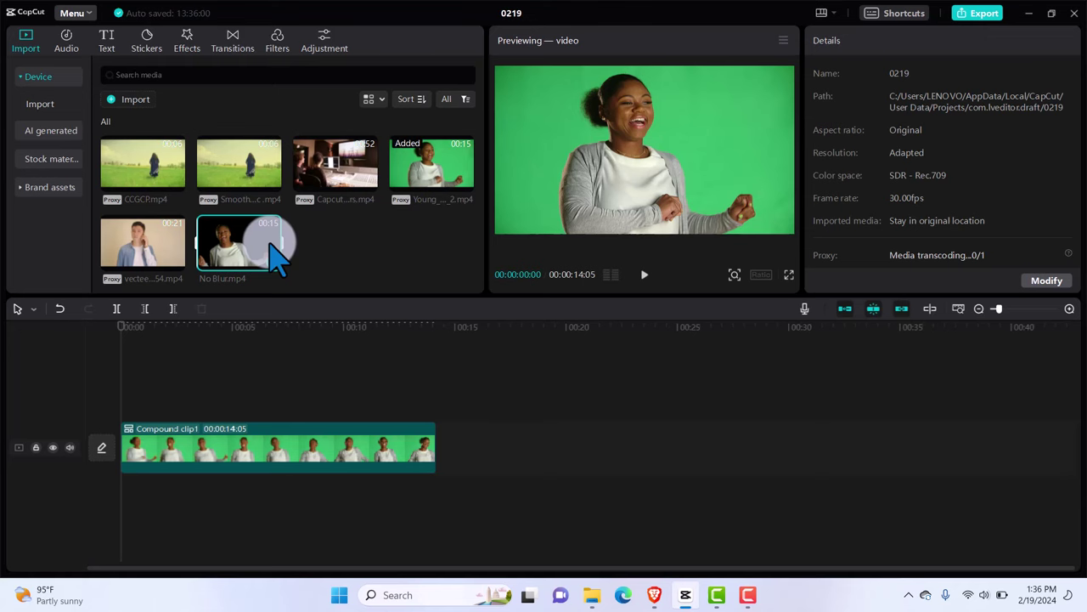
click(273, 257)
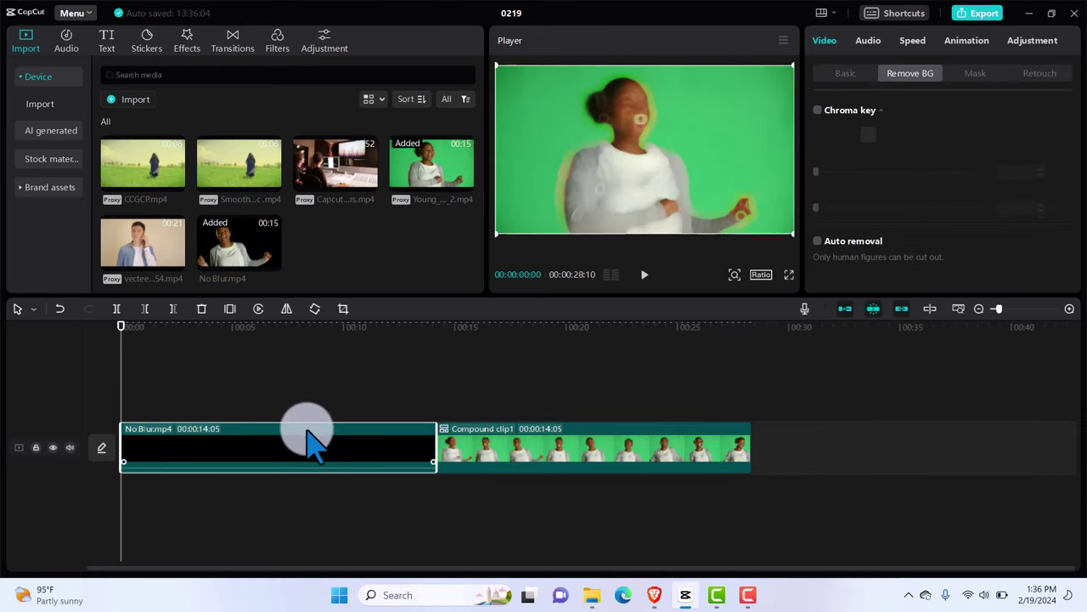
drag(308, 449, 308, 394)
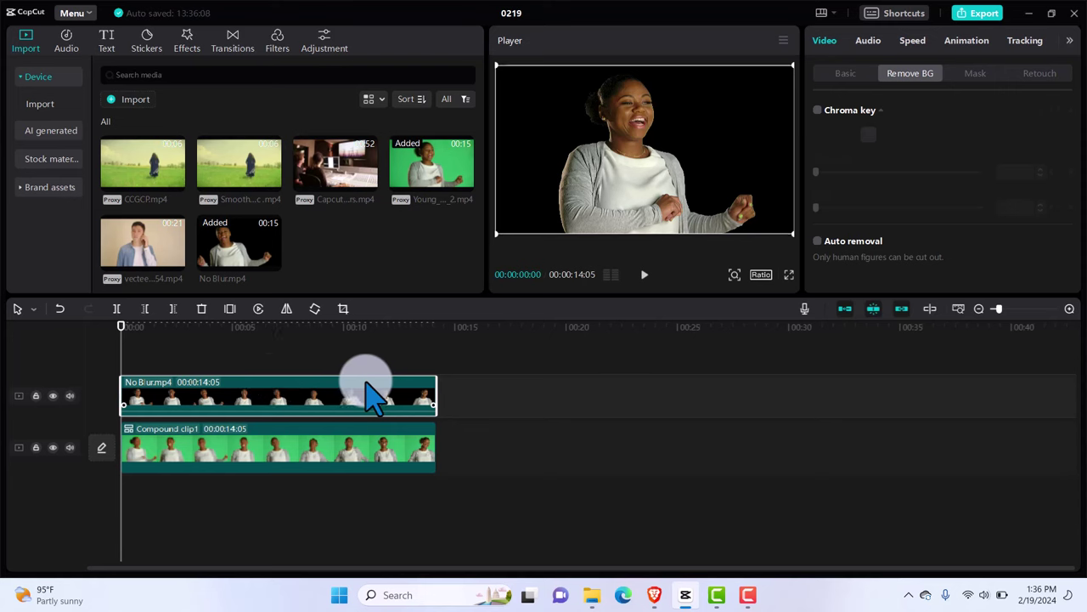
click(819, 241)
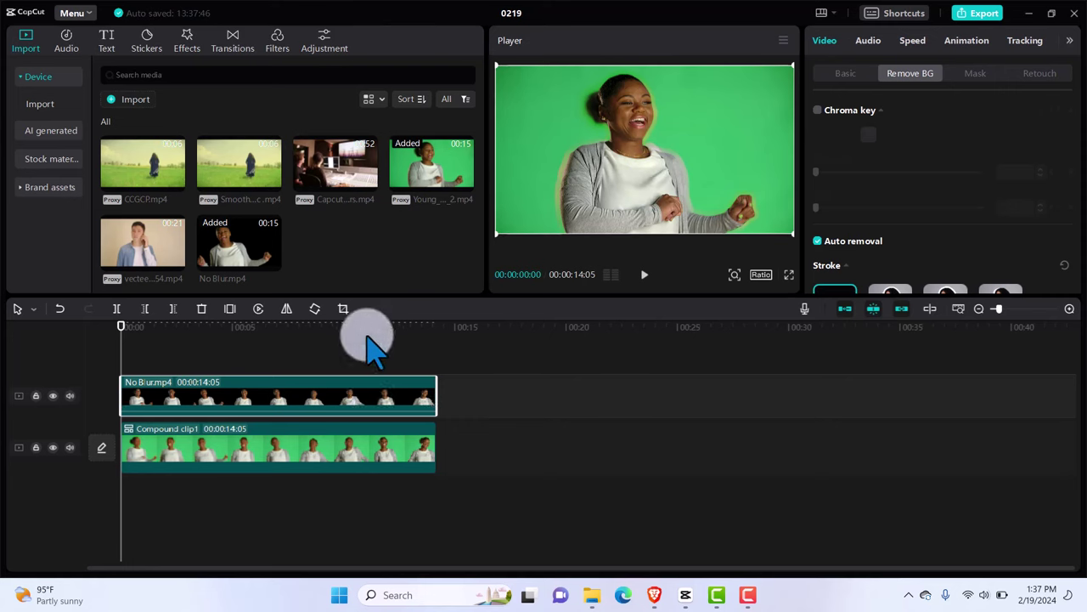
Play back the composite and compare the picture with the No Blur track hidden and shown
click(643, 275)
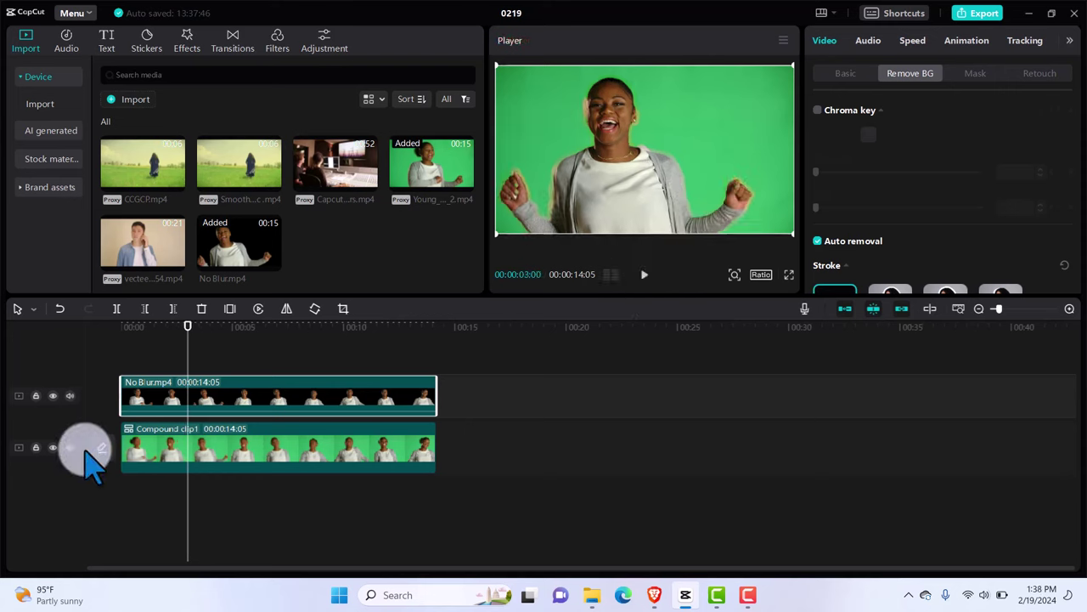
click(53, 396)
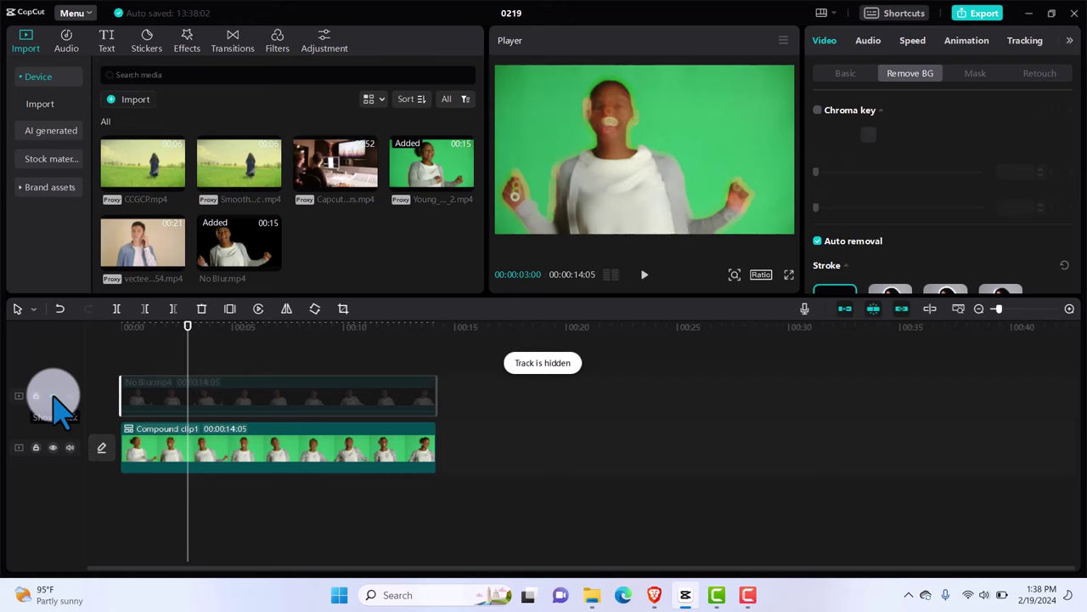
click(53, 396)
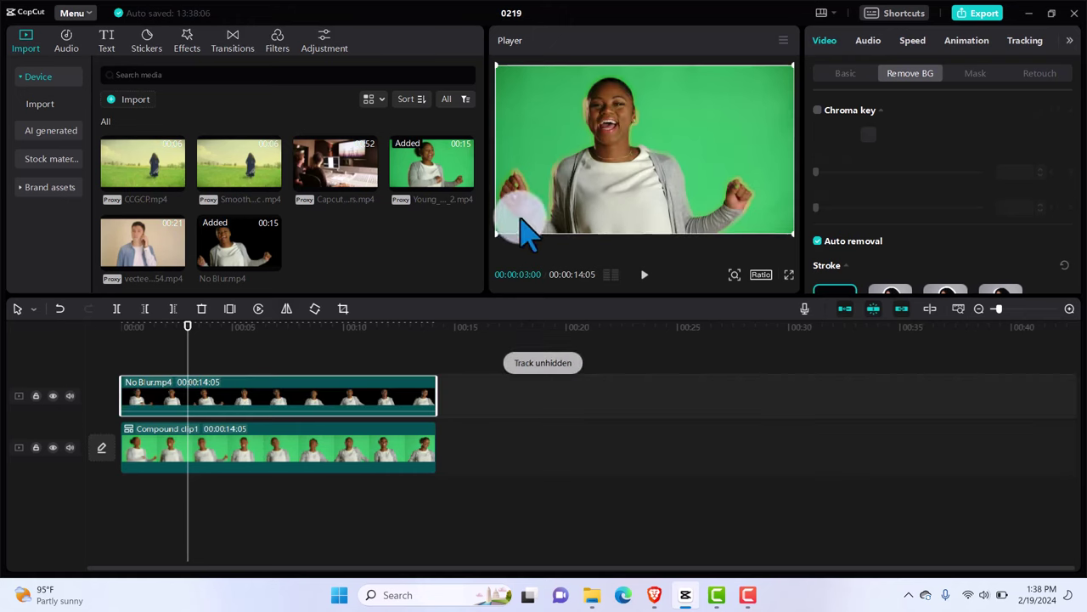
click(629, 140)
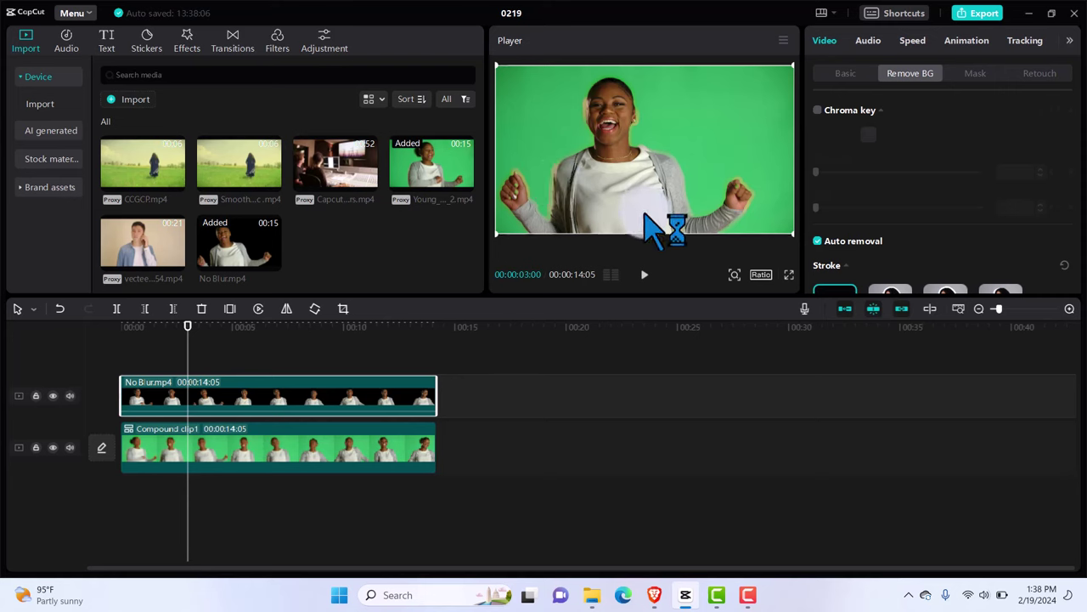
Play the layered composite from the three-second mark for about a second, then pause
click(645, 275)
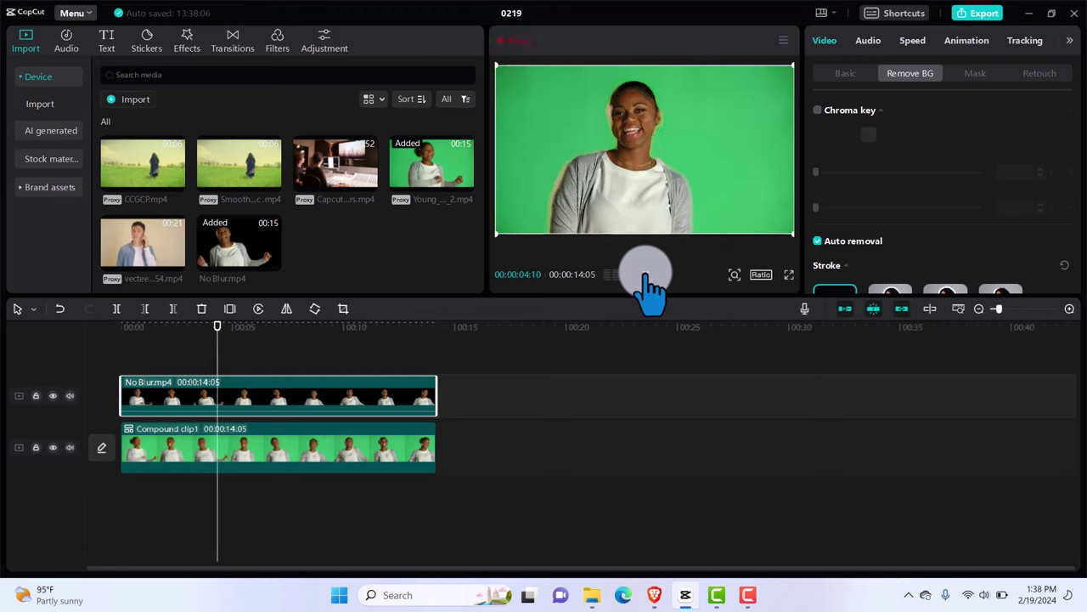
click(646, 274)
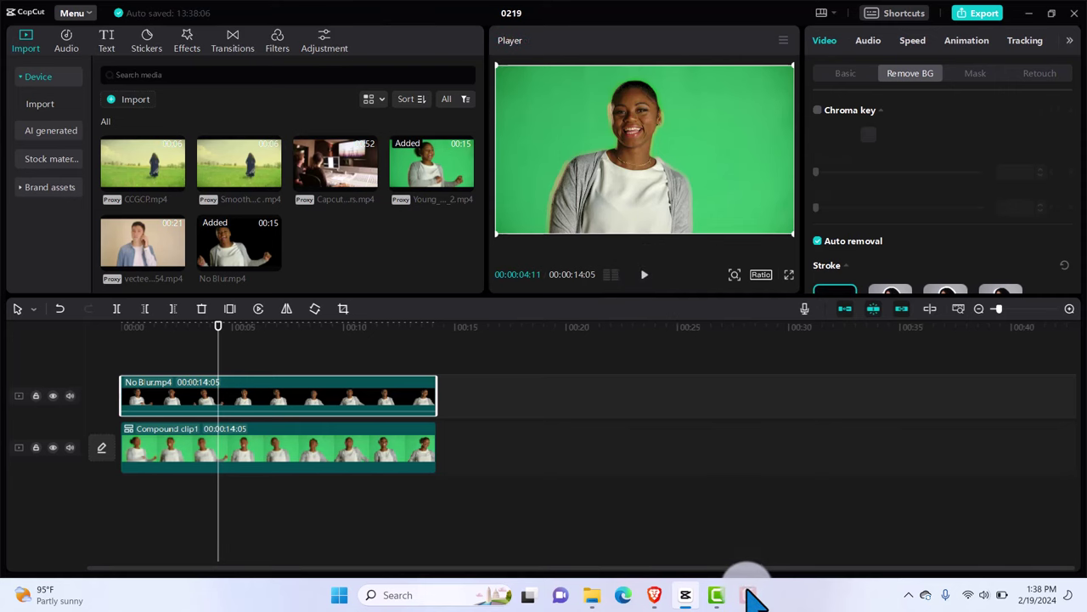
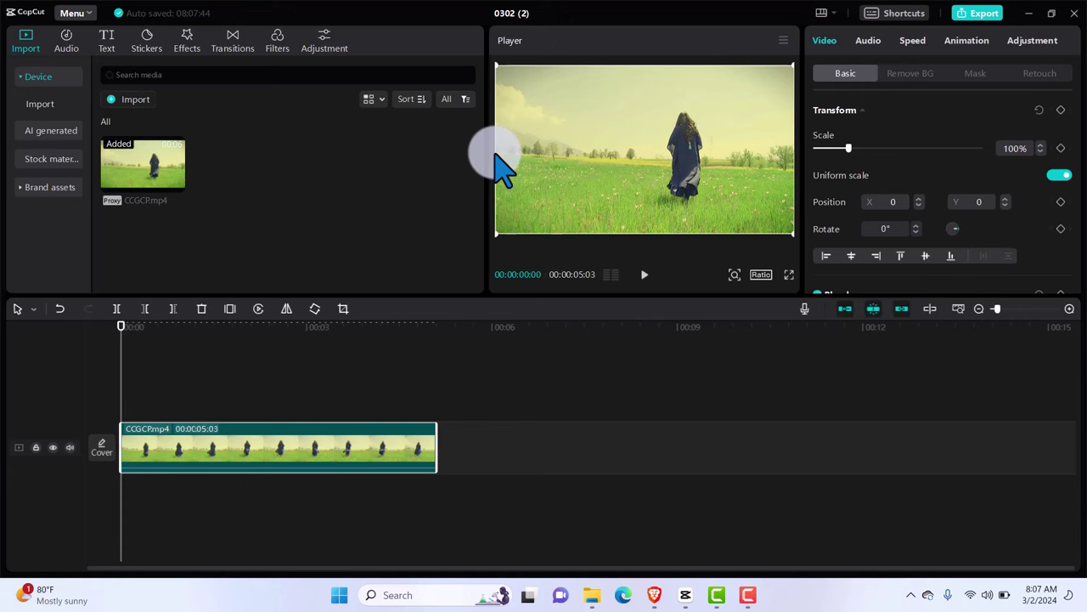
Play CCGCP.mp4 through at its original speed and return the playhead to its start
click(644, 275)
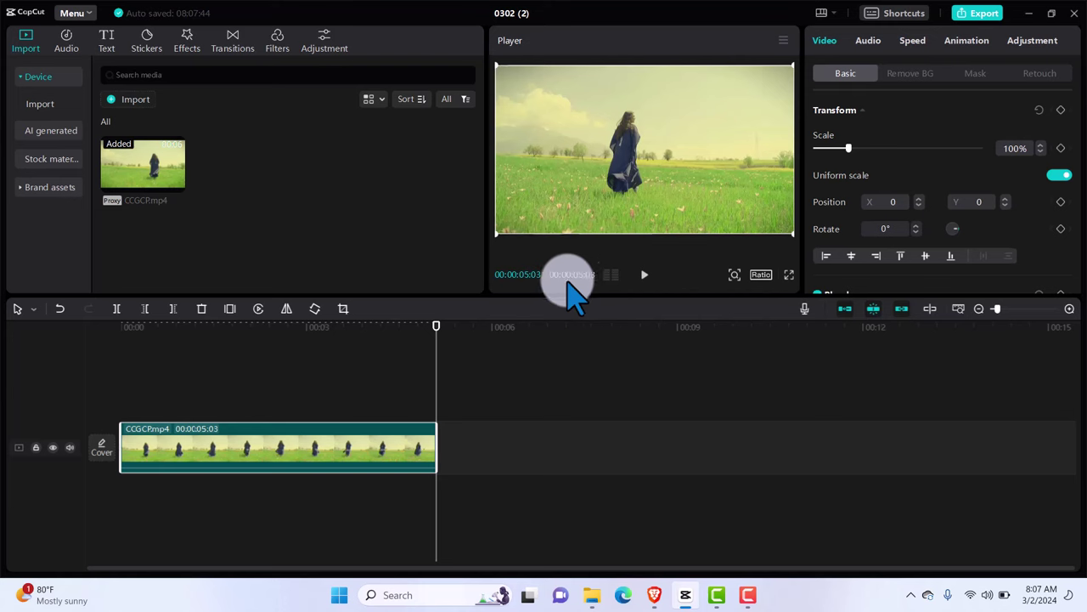
click(137, 382)
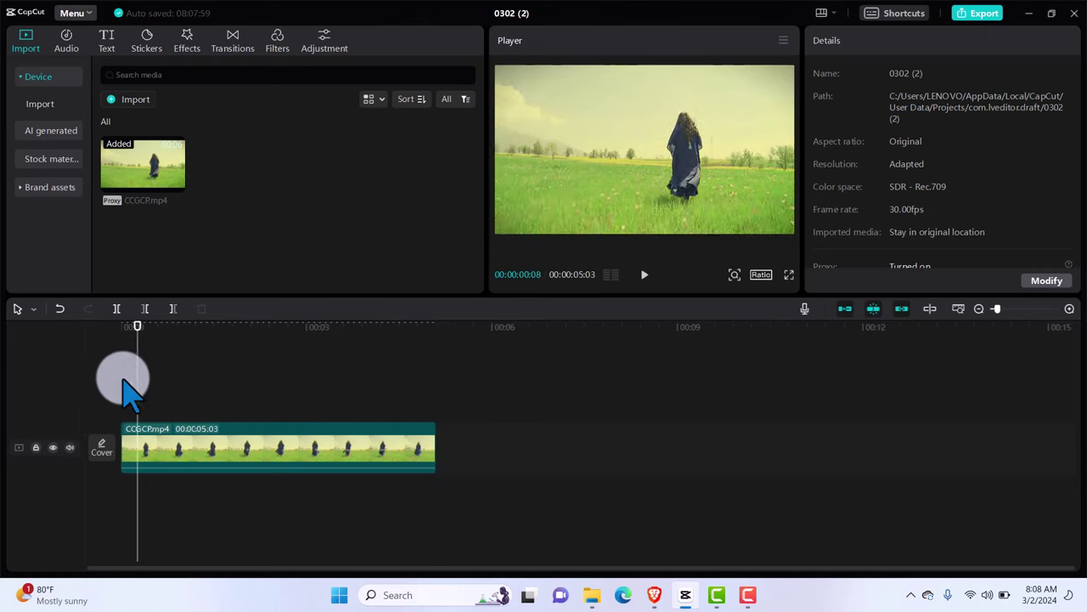
click(123, 381)
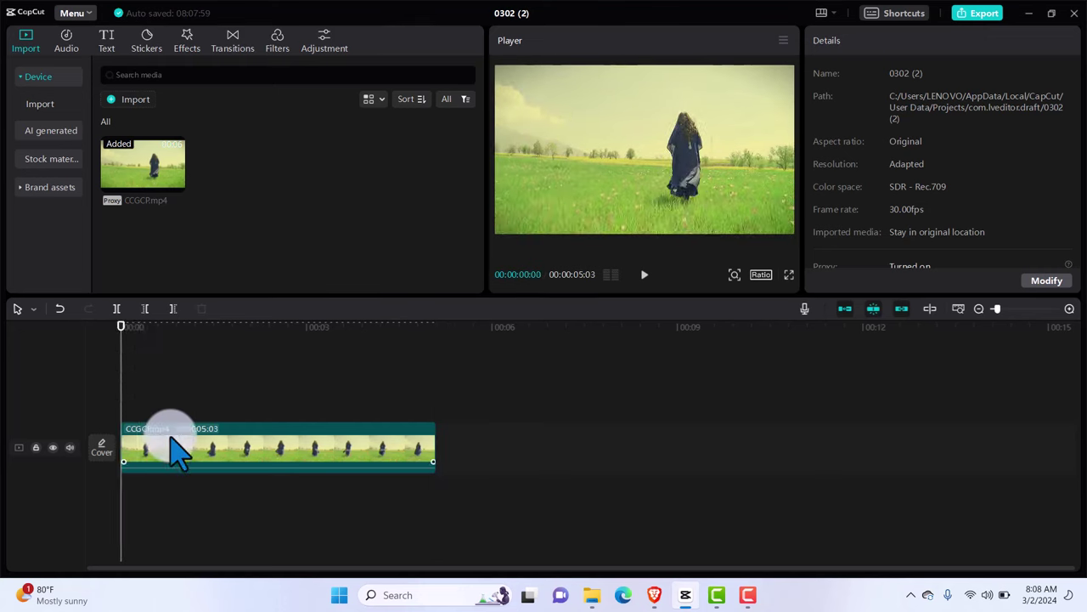
Slow CCGCP.mp4 down to a standard speed of 0.5x
click(250, 462)
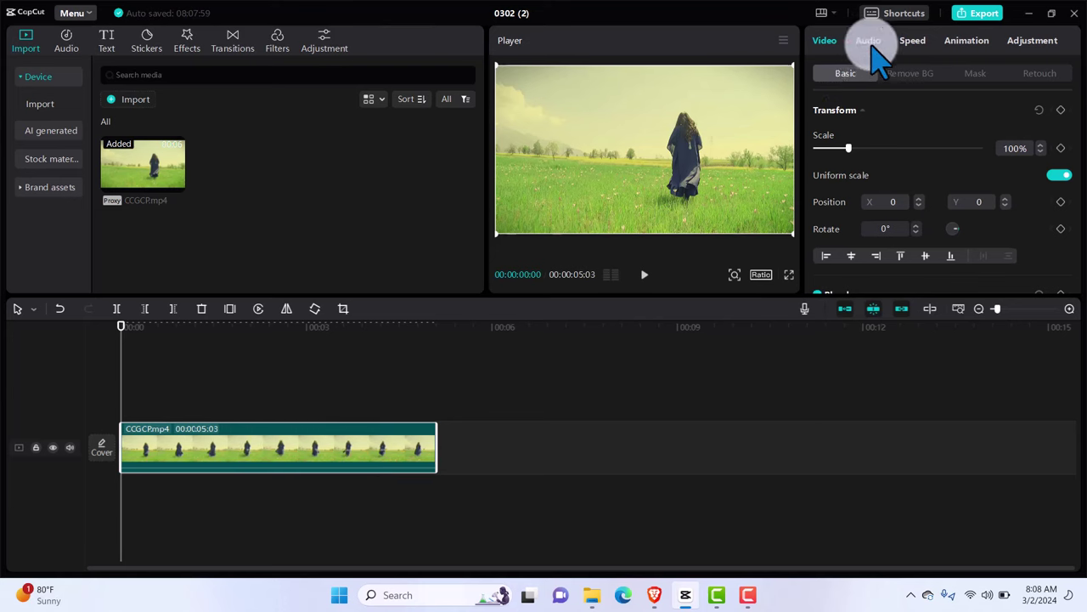
click(914, 43)
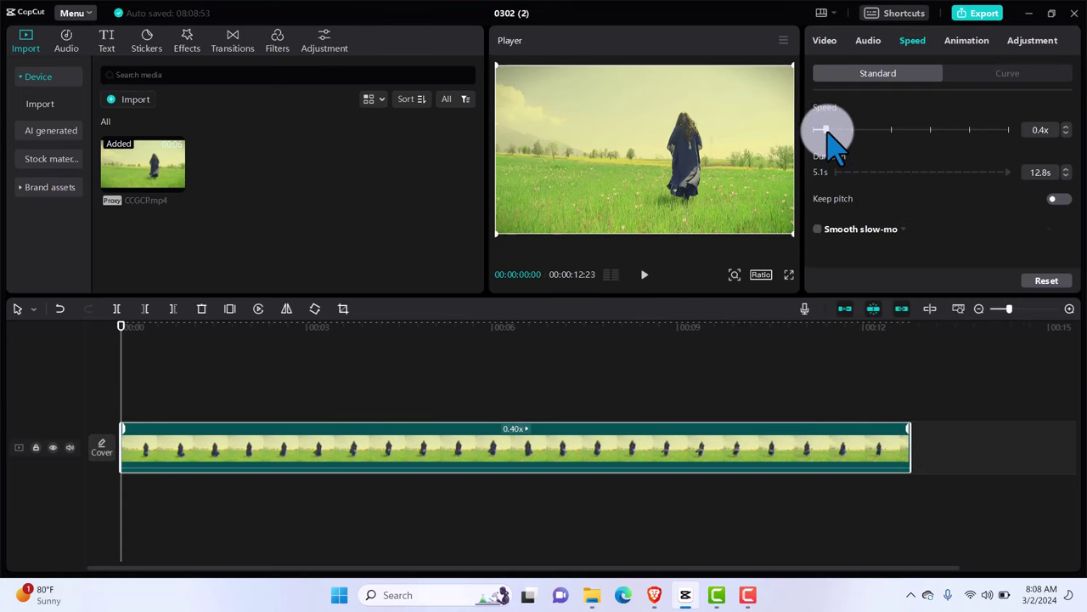
drag(831, 134, 834, 134)
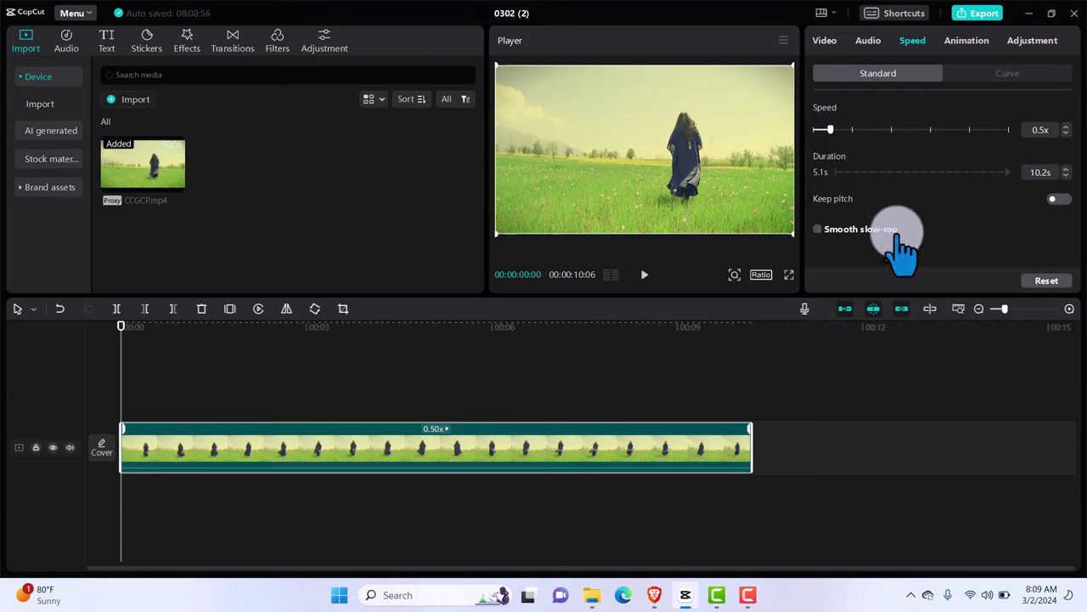
Enable Smooth slow-mo on the slowed clip and change its method from Frame blending to Optical flow
click(818, 230)
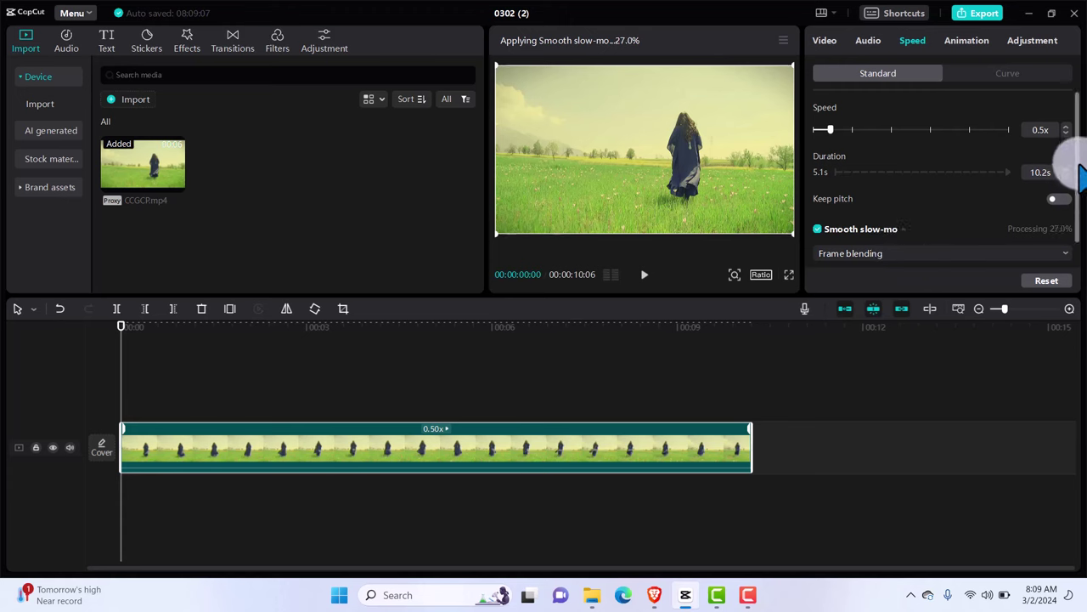
drag(1081, 177, 1081, 202)
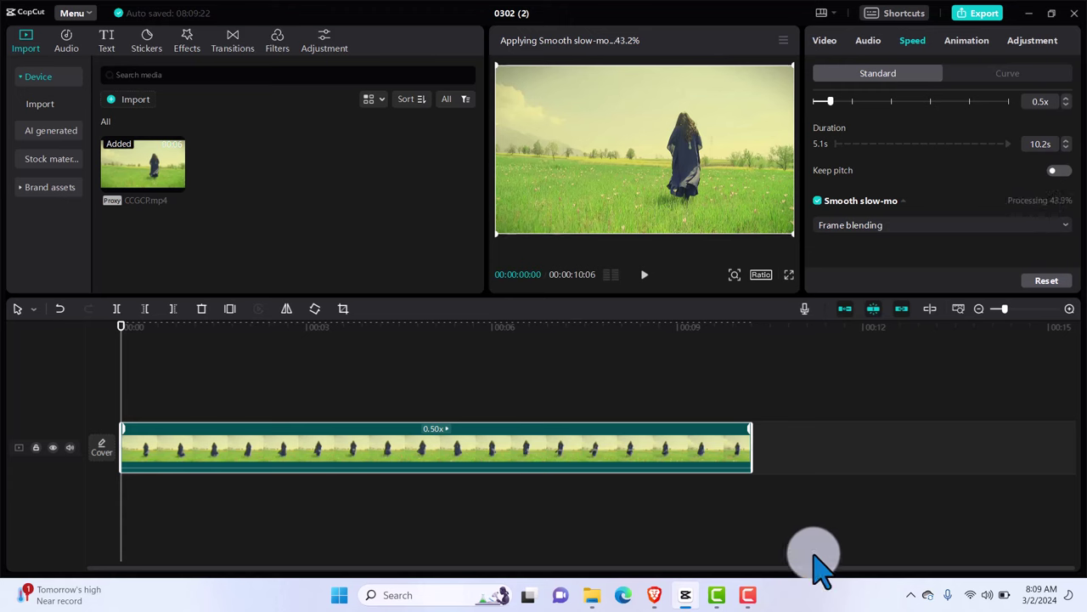
mouse_move(744, 599)
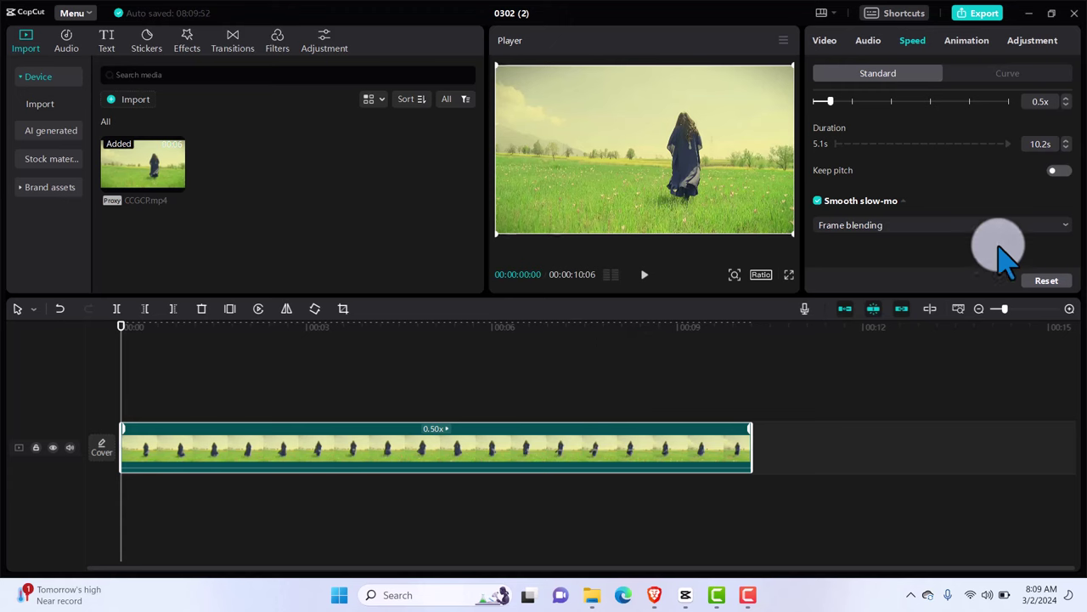
click(1061, 226)
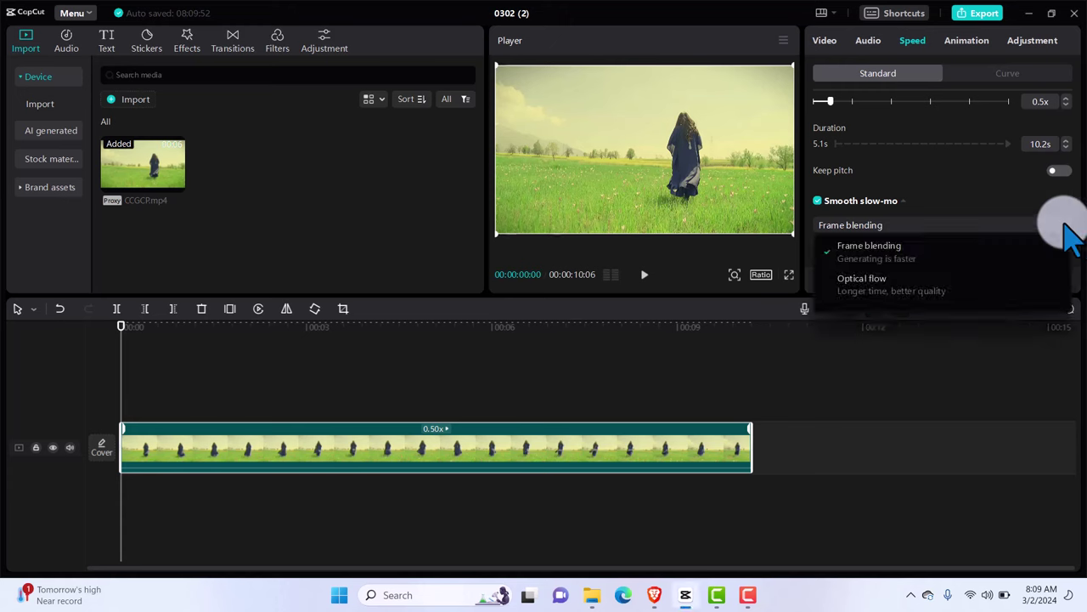
click(894, 297)
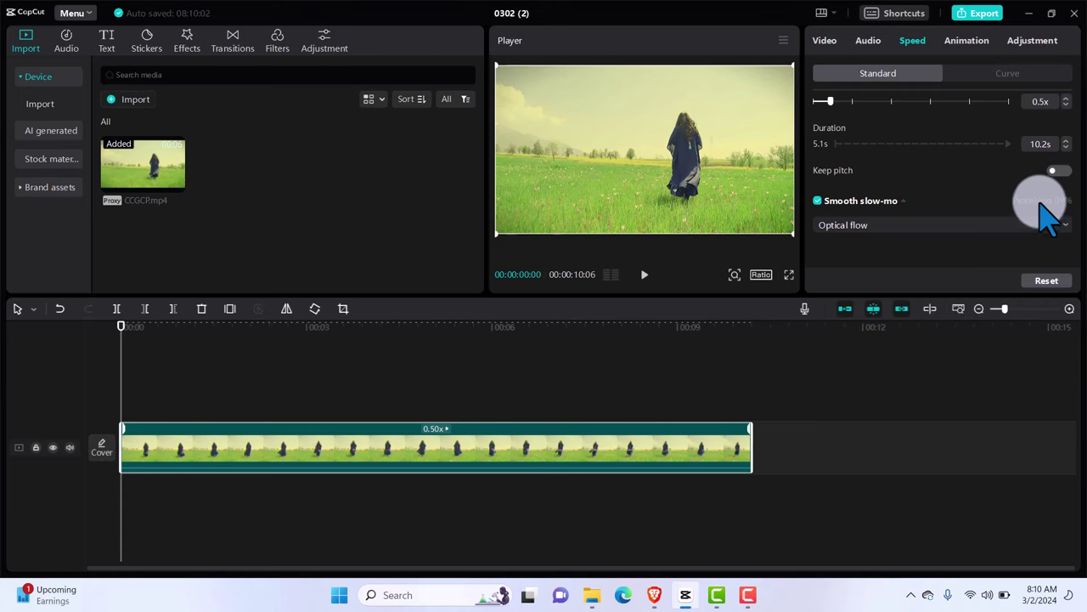
Play the slowed clip through and choose Optical flow again as its Smooth slow-mo method
click(644, 277)
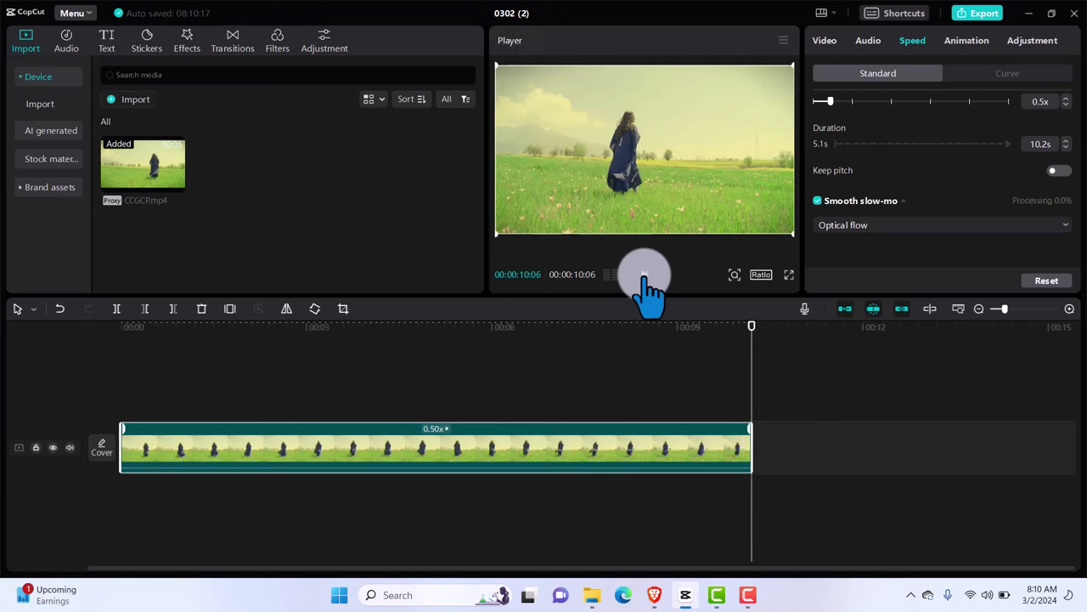
click(872, 241)
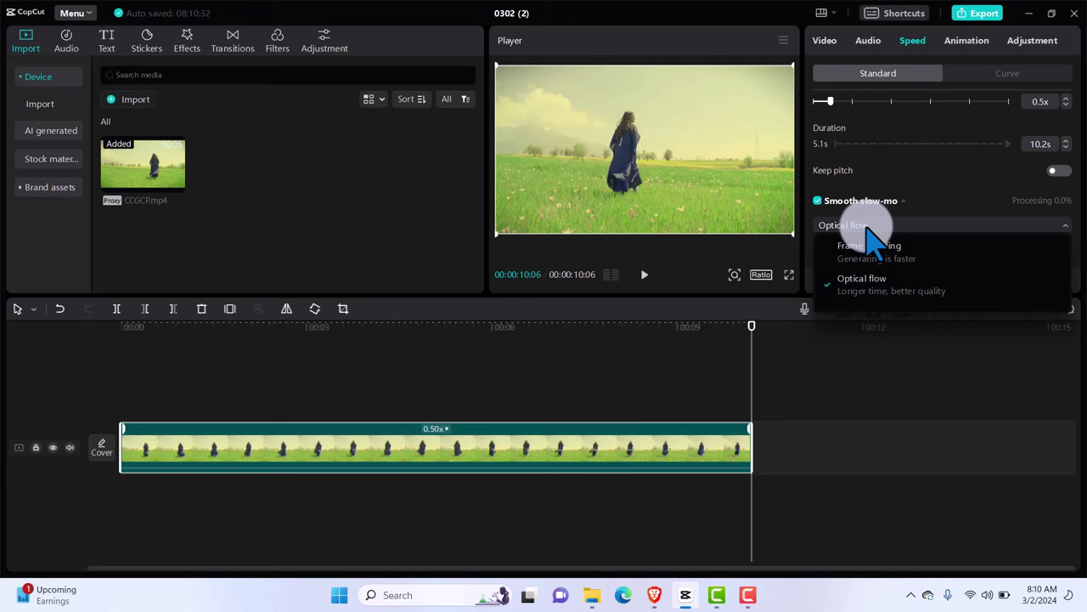
click(886, 287)
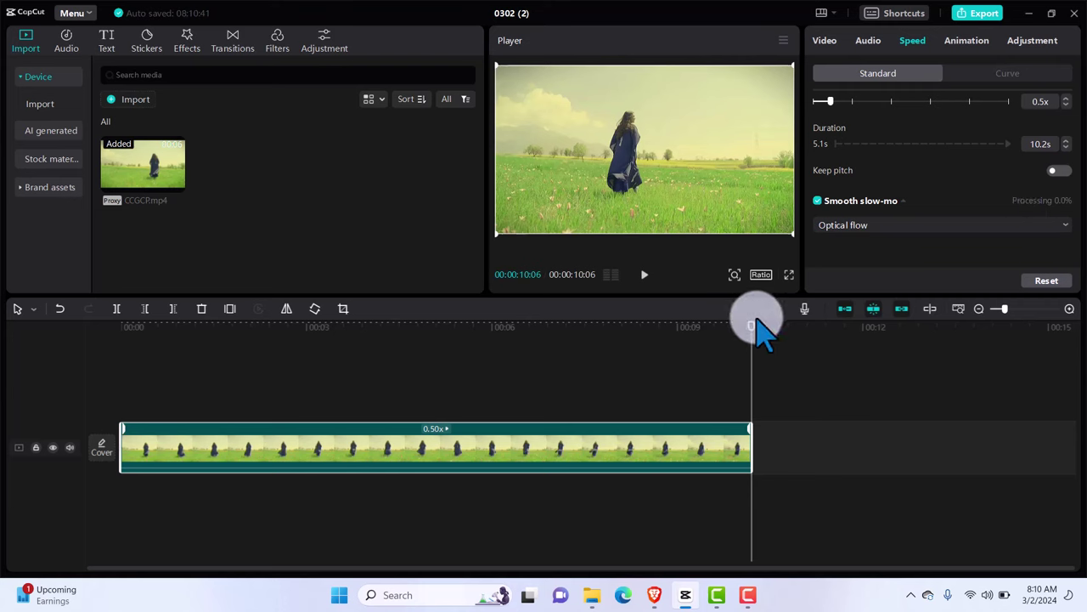
Play the smoothed slow-motion clip from the start, then scrub back through its middle and replay it to examine the motion
drag(752, 336, 93, 369)
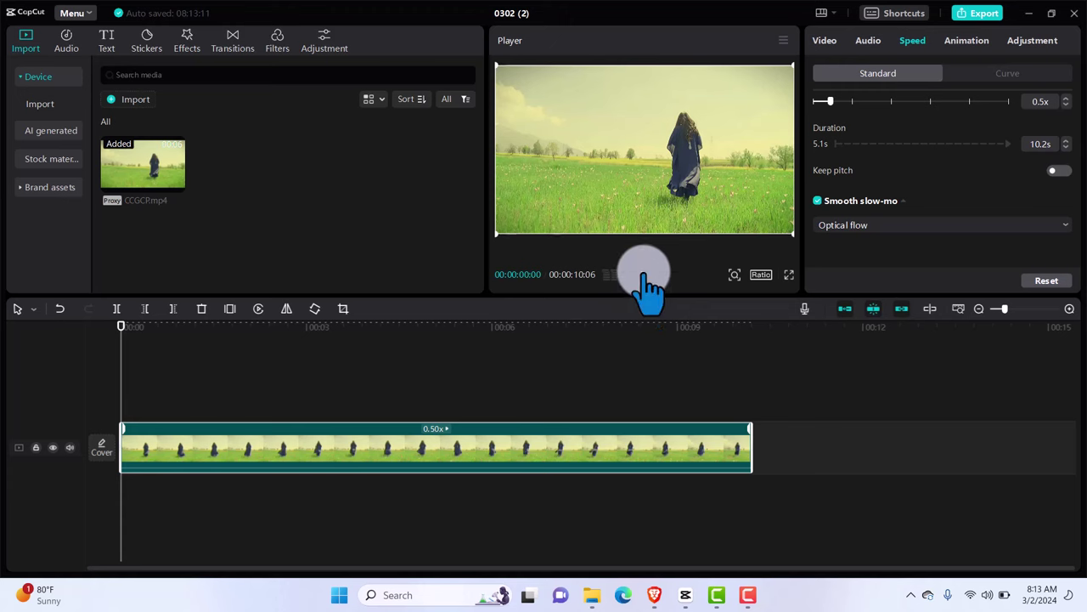
click(644, 274)
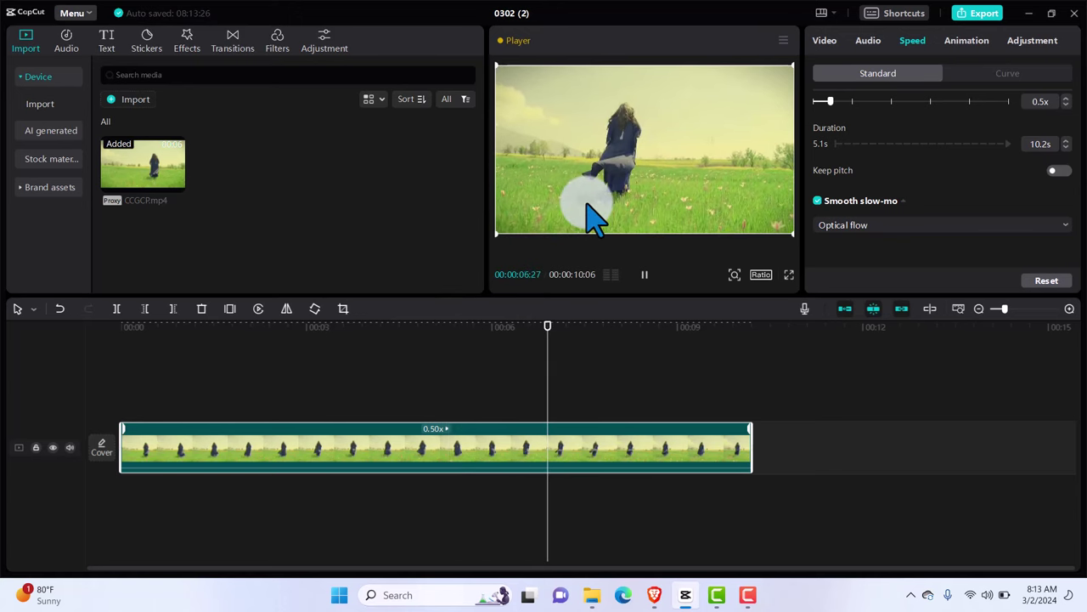
click(463, 387)
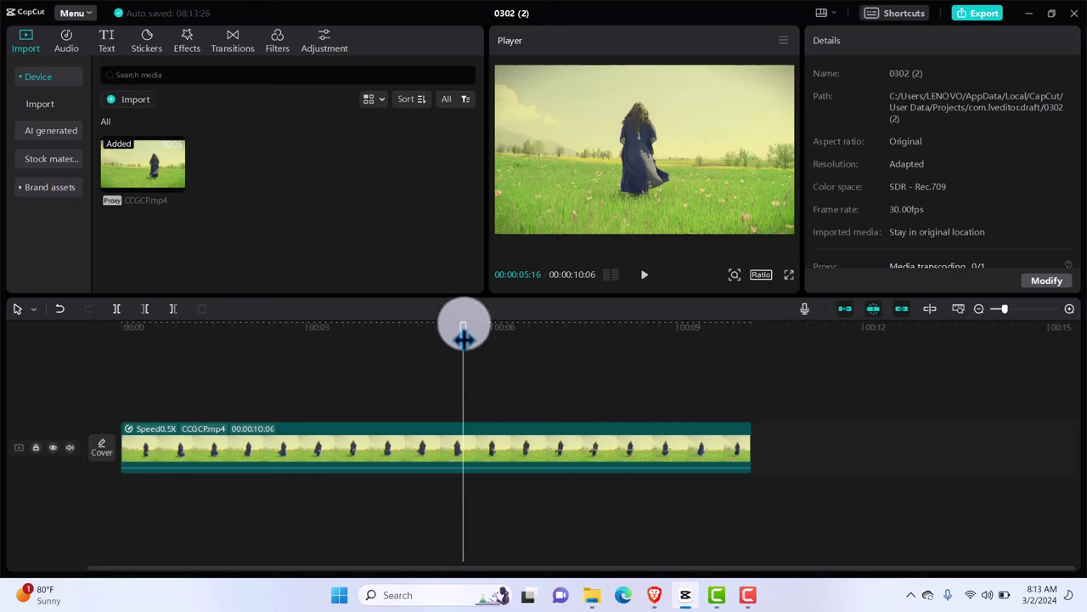
drag(463, 338, 391, 339)
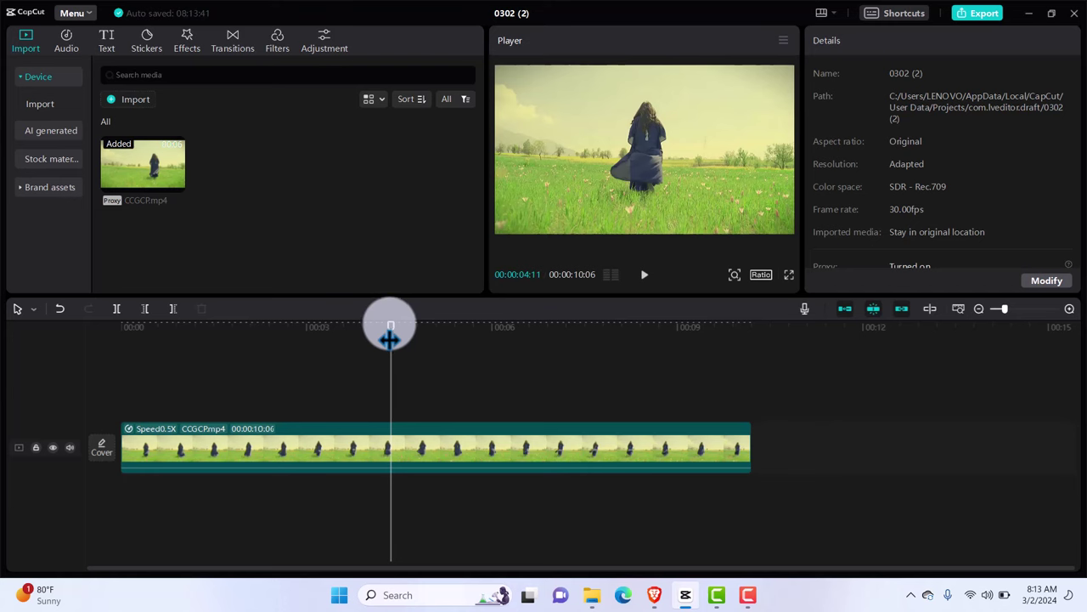
drag(389, 339, 348, 338)
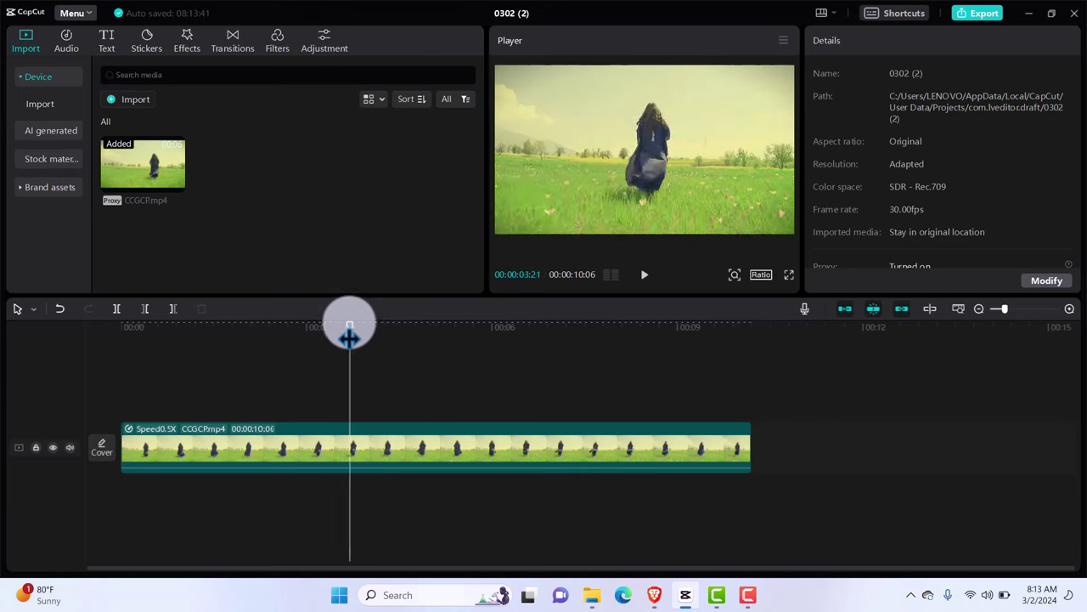
key(space)
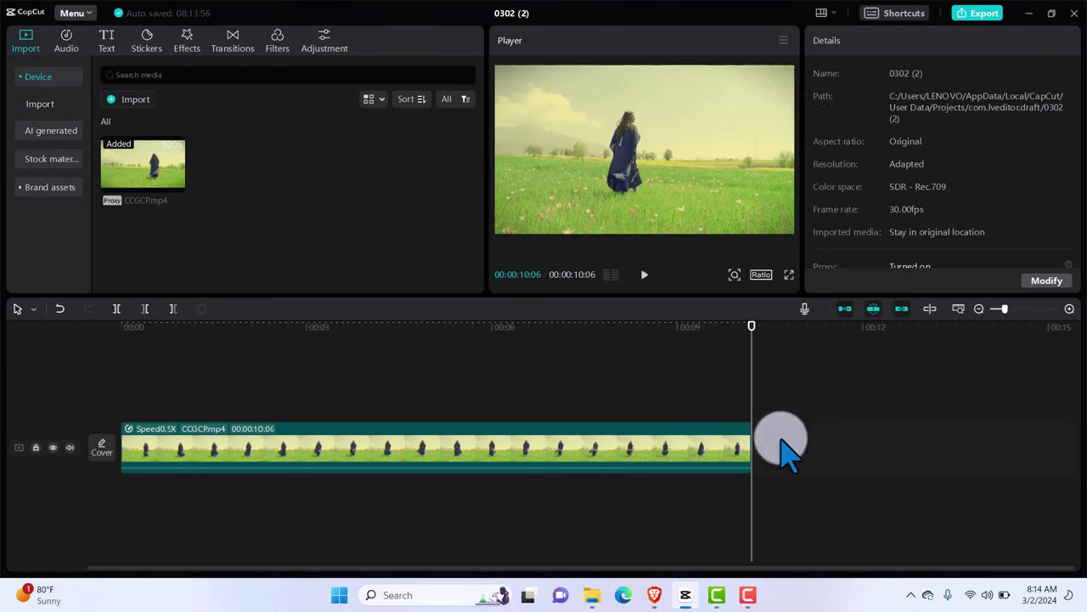
click(748, 596)
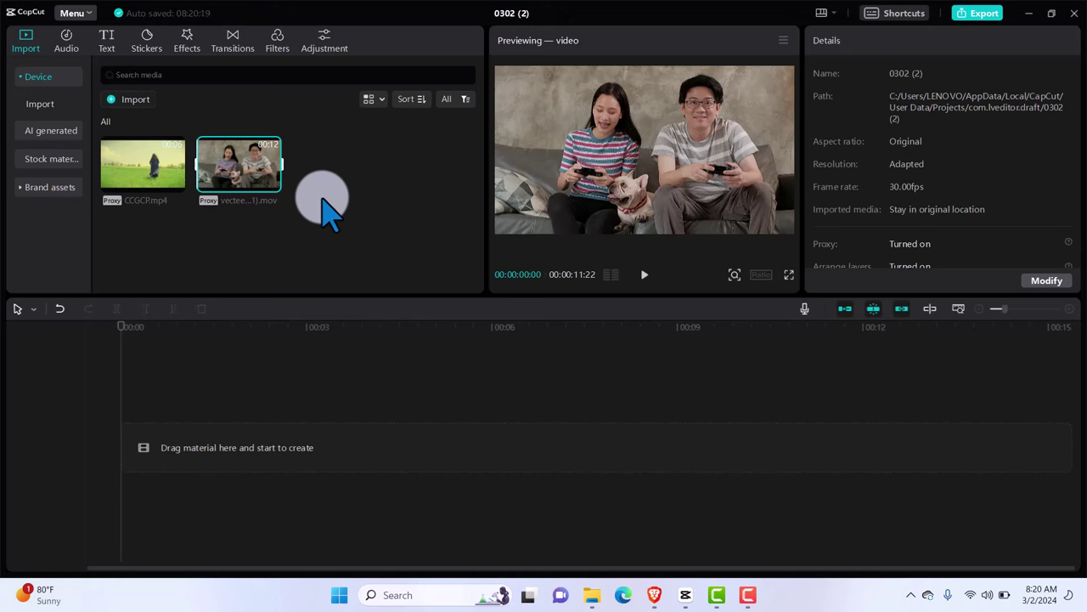
Add the video of the couple playing video games to the timeline and preview it at normal speed
click(271, 182)
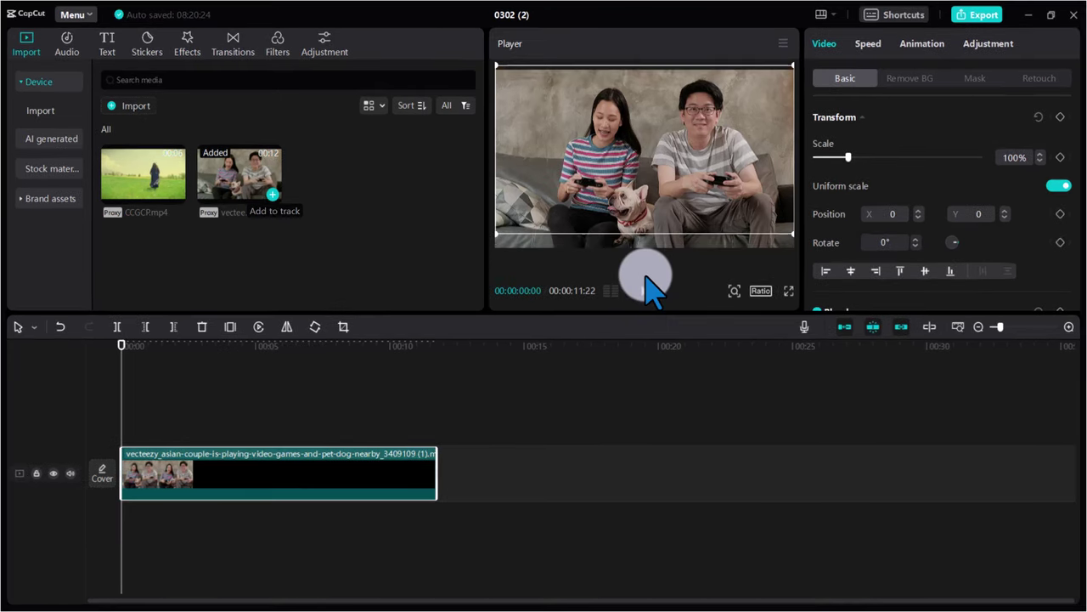
click(646, 280)
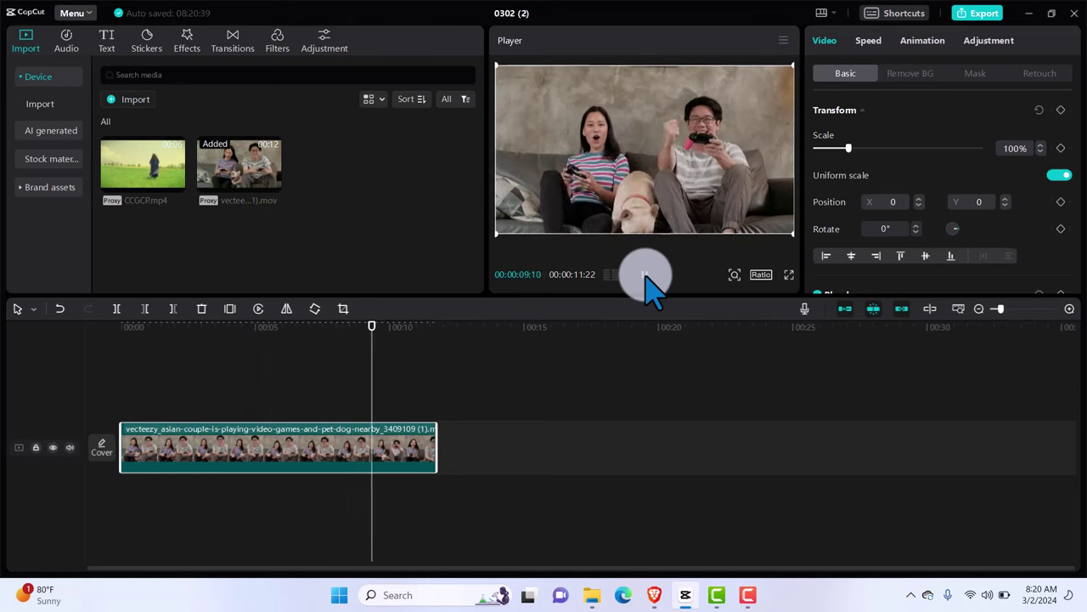
click(645, 274)
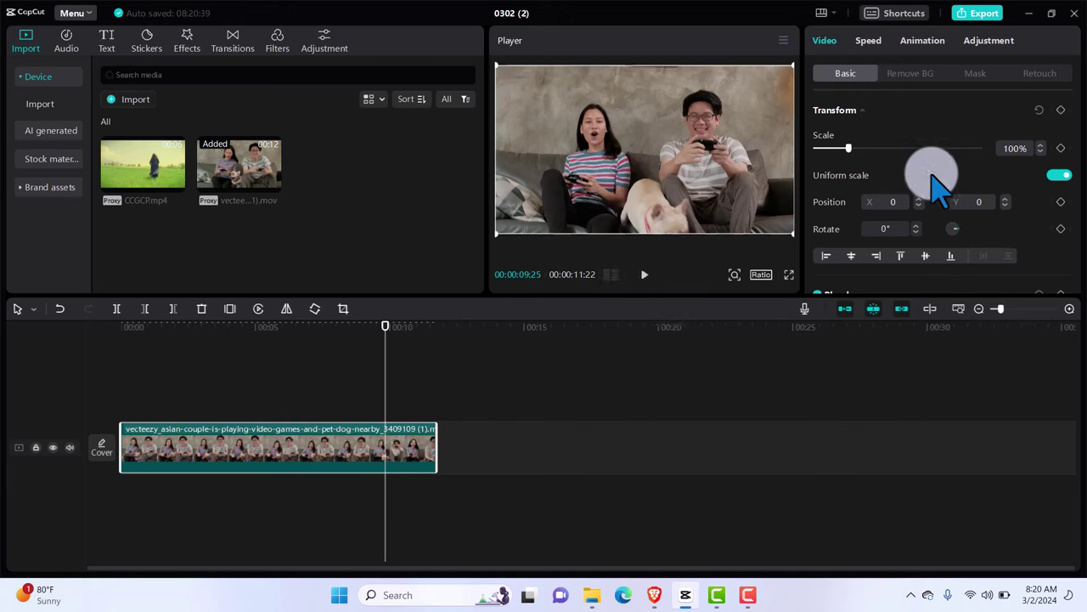
Set the couple clip's standard speed to 2.0x and play it from the start
click(869, 43)
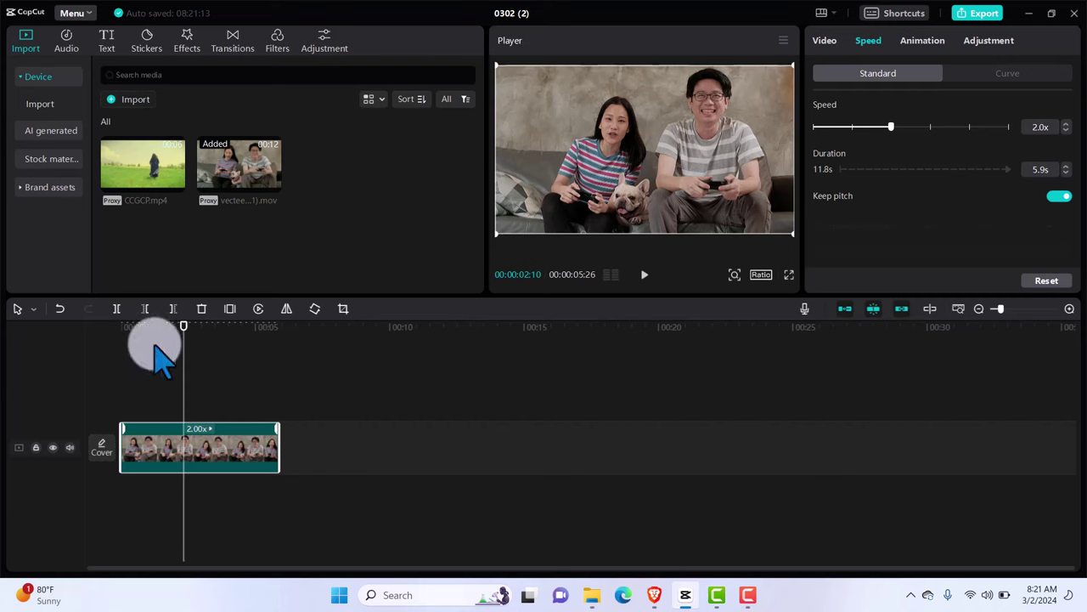
click(121, 374)
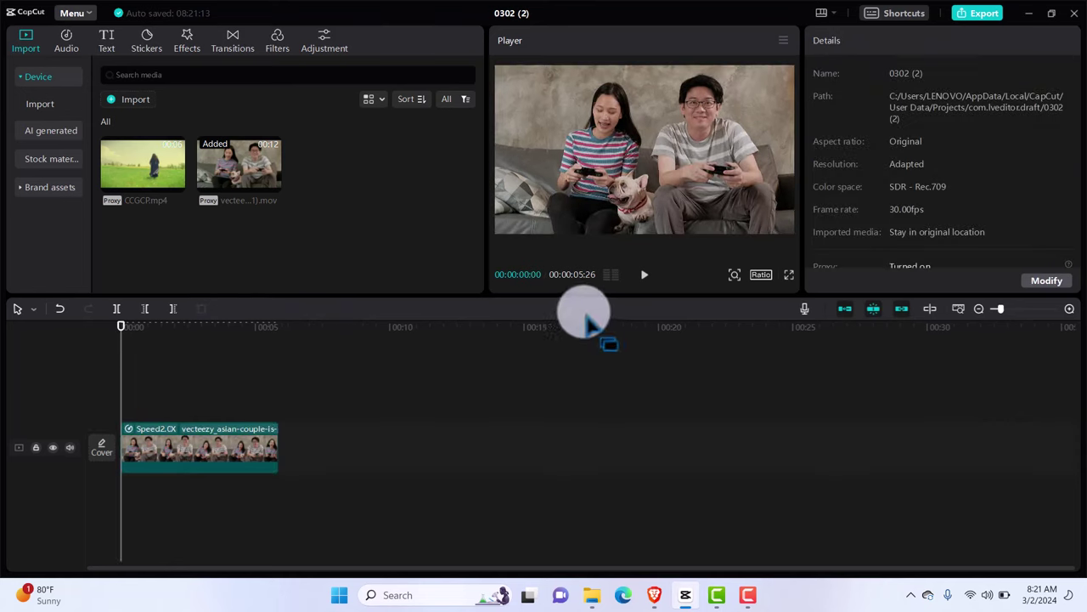
click(646, 275)
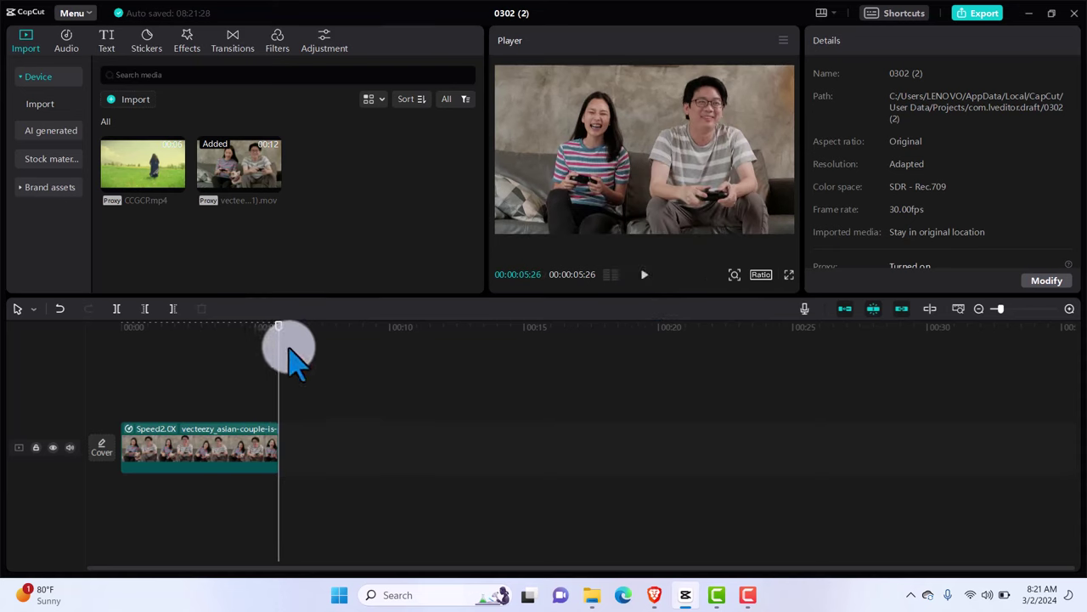
Set the couple clip's standard speed to 5.0x and start playback from the beginning
click(214, 452)
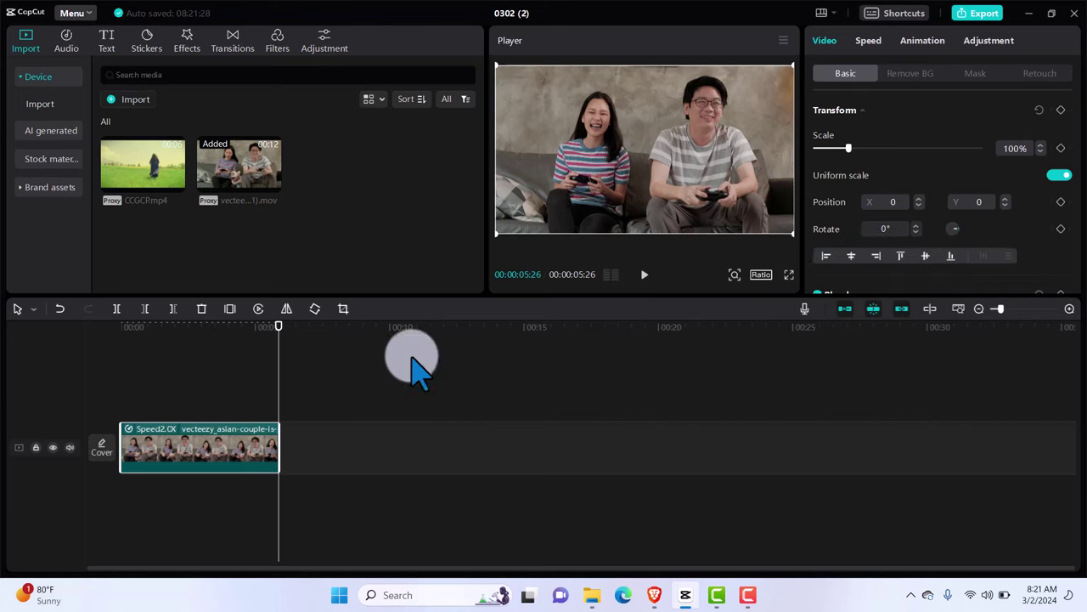
click(868, 43)
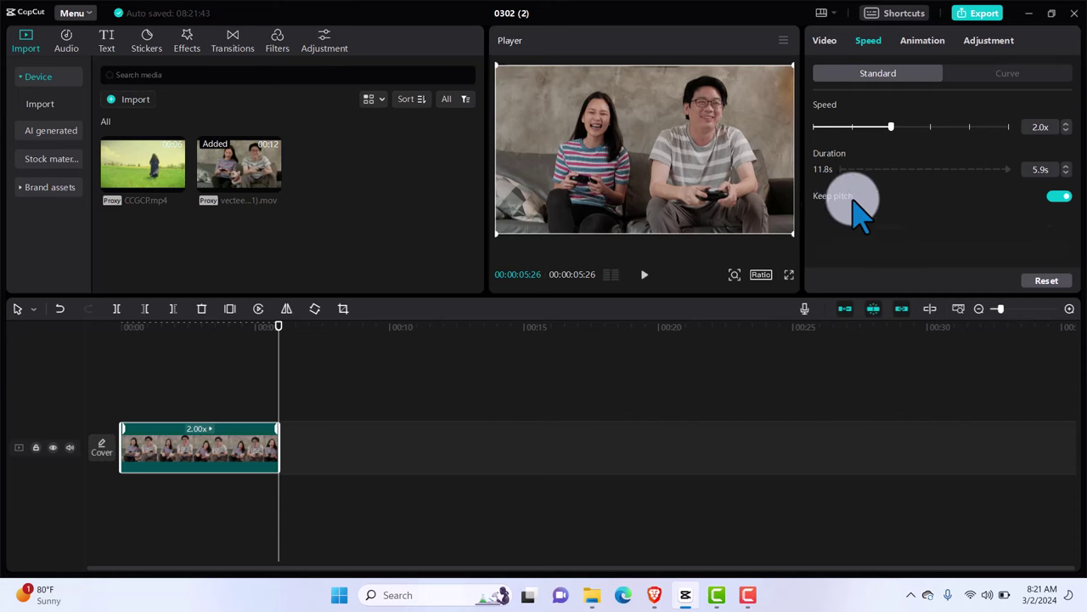
click(931, 128)
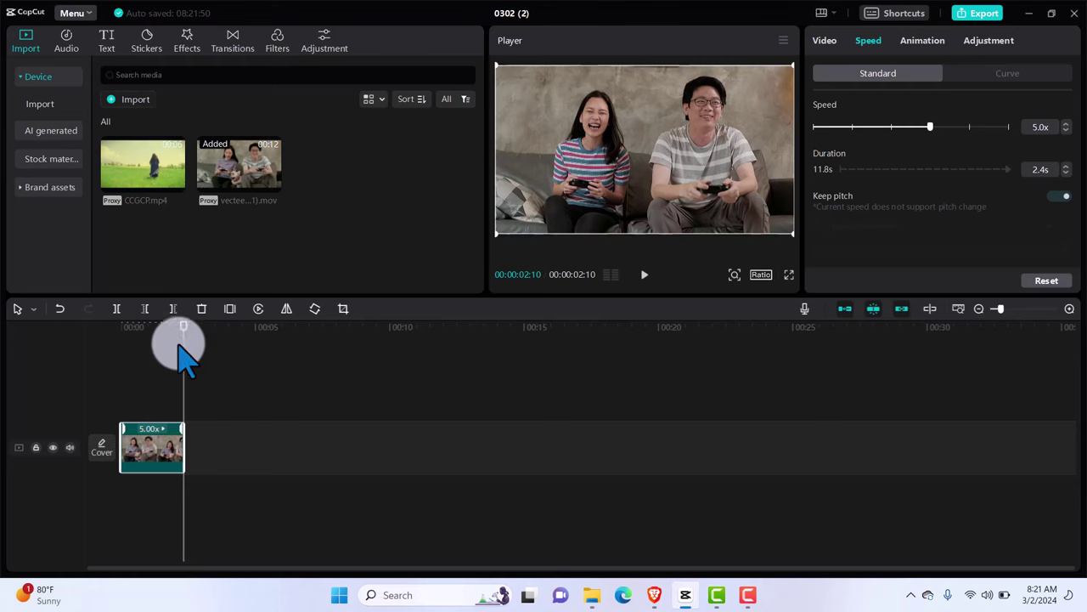
drag(183, 334, 94, 340)
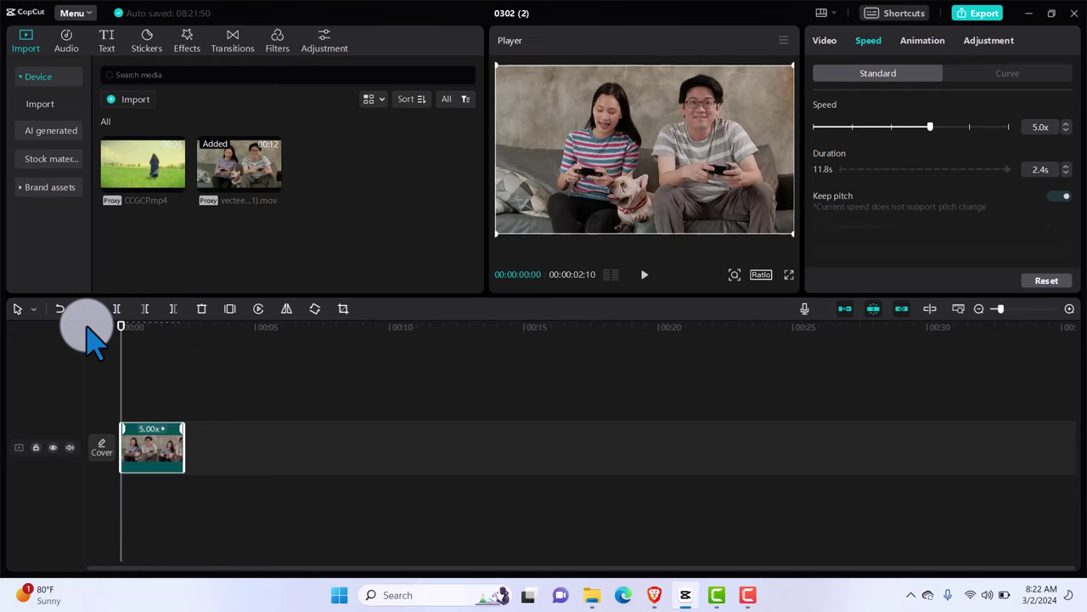
key(space)
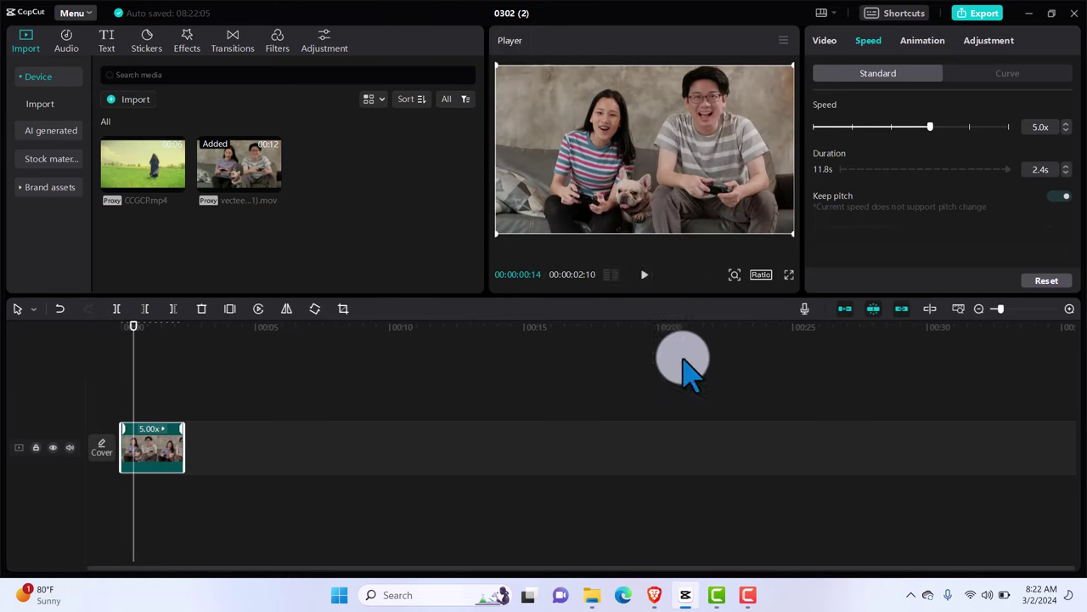
click(748, 595)
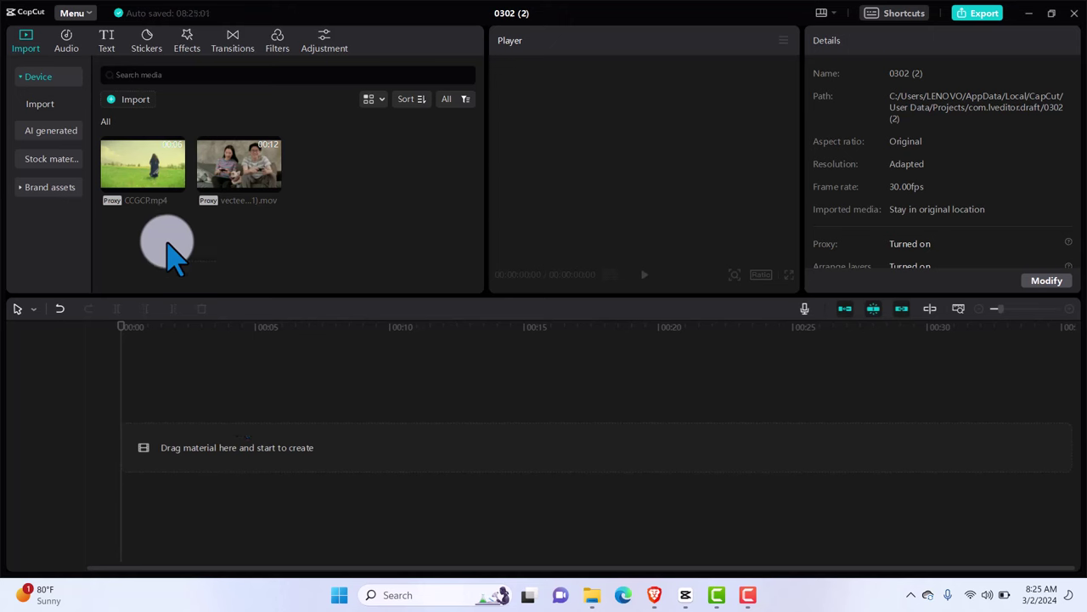
Add CCGCP.mp4 to the timeline and split the clip at 00:00:01:12
click(178, 185)
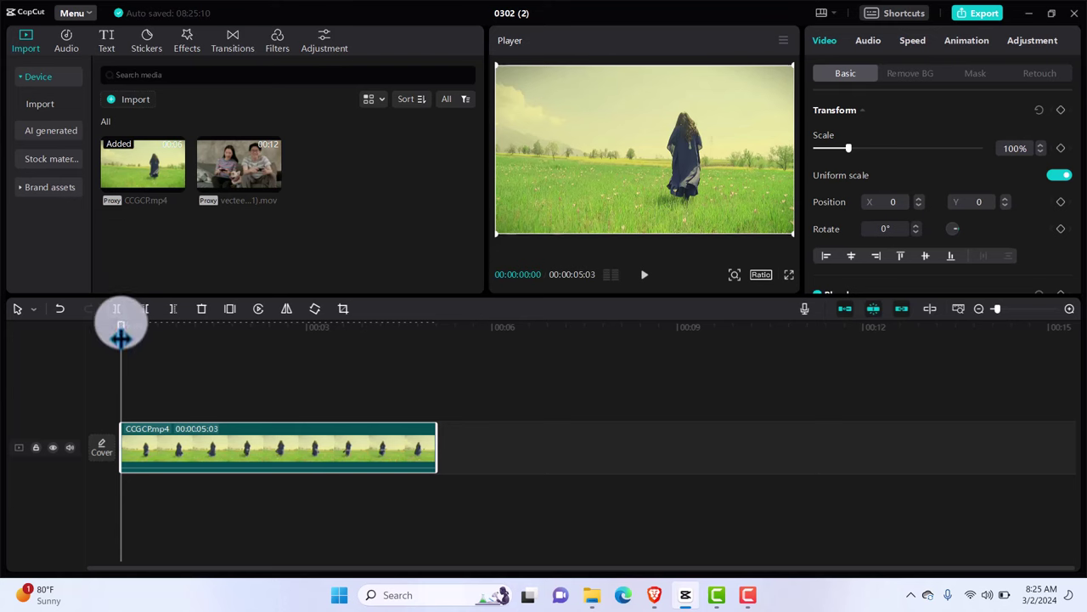
drag(121, 338, 207, 342)
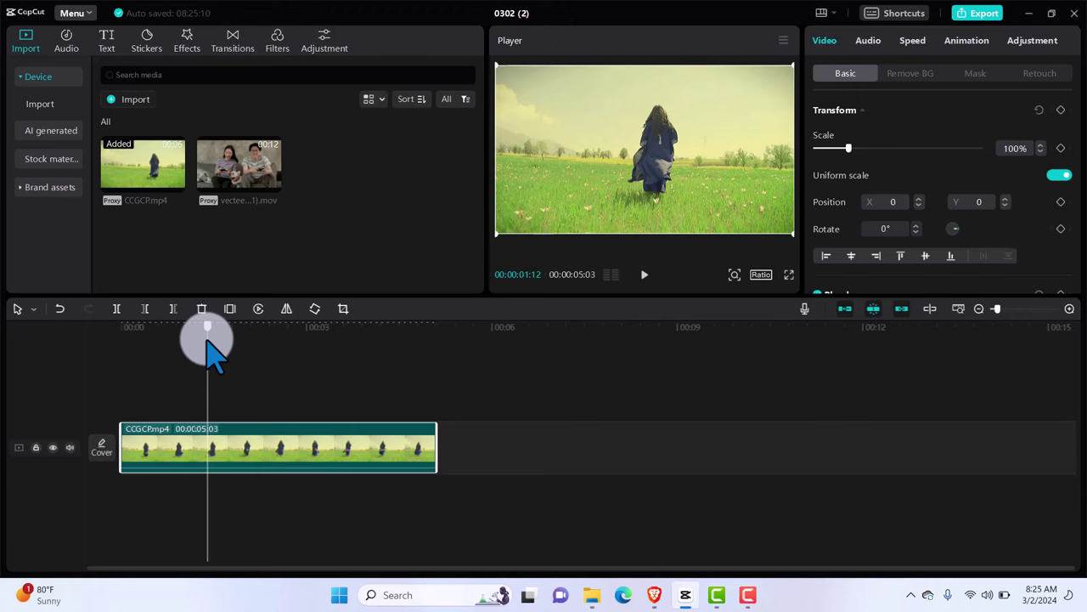
mouse_move(207, 342)
mouse_down()
mouse_move(217, 341)
mouse_move(207, 341)
mouse_up()
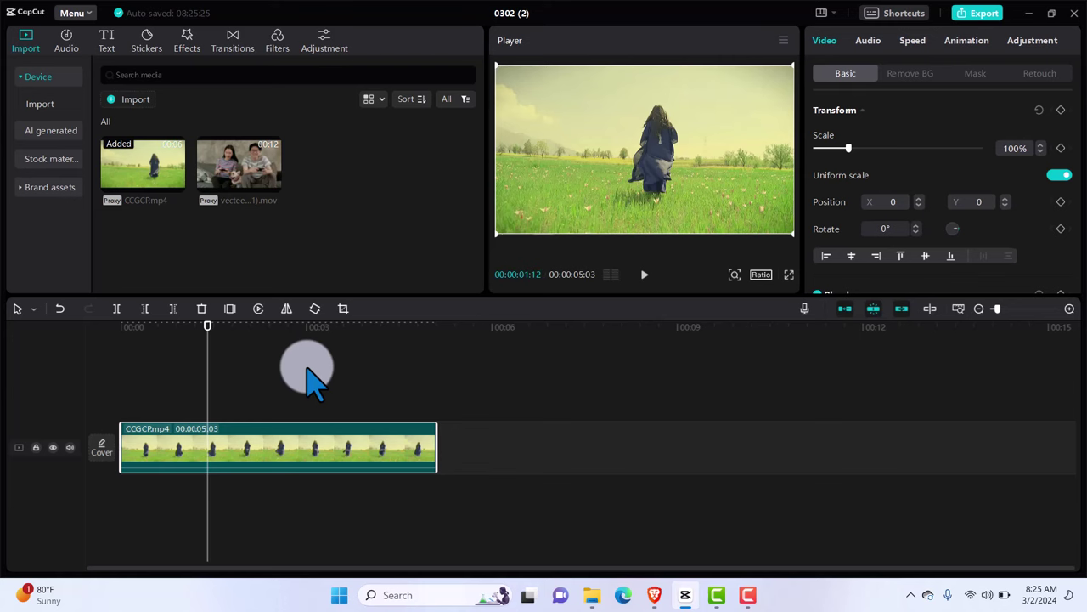
key(ctrl+b)
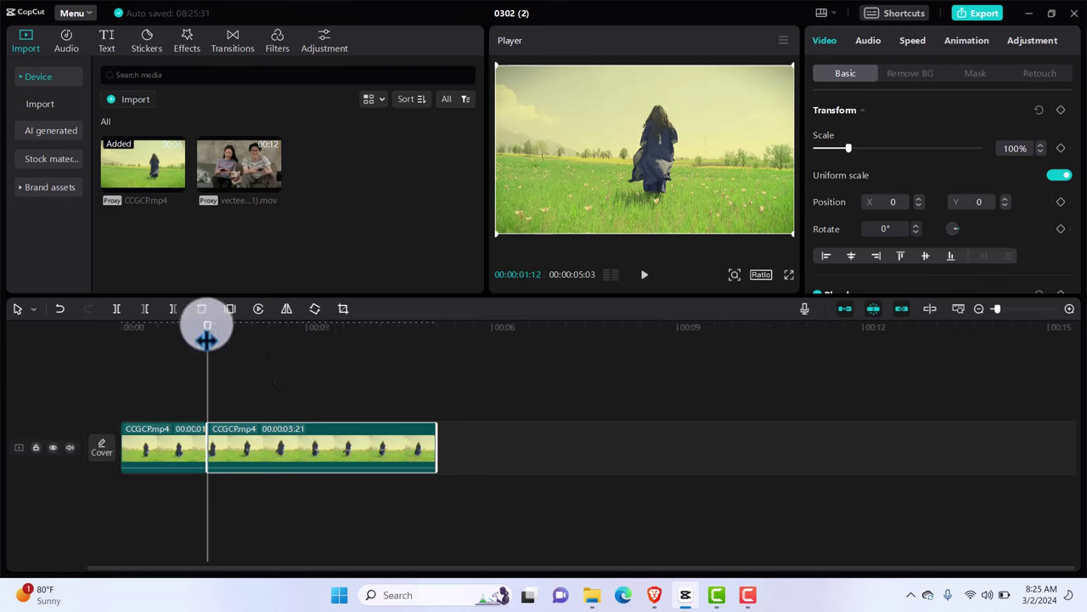
Split the second segment of the CCGCP.mp4 clip at 00:00:02:13
drag(206, 338, 272, 338)
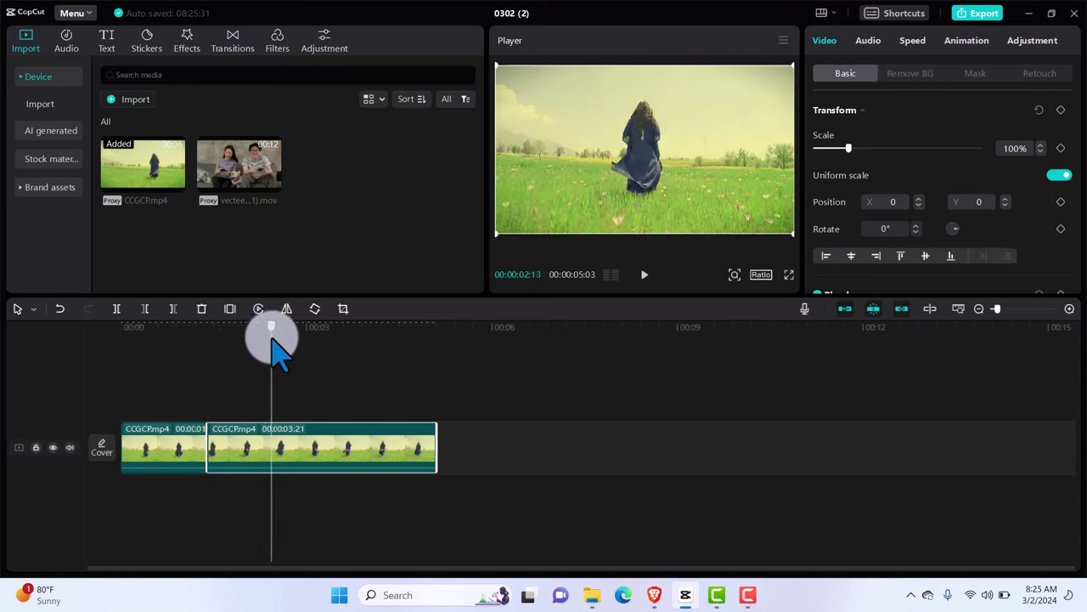
click(267, 457)
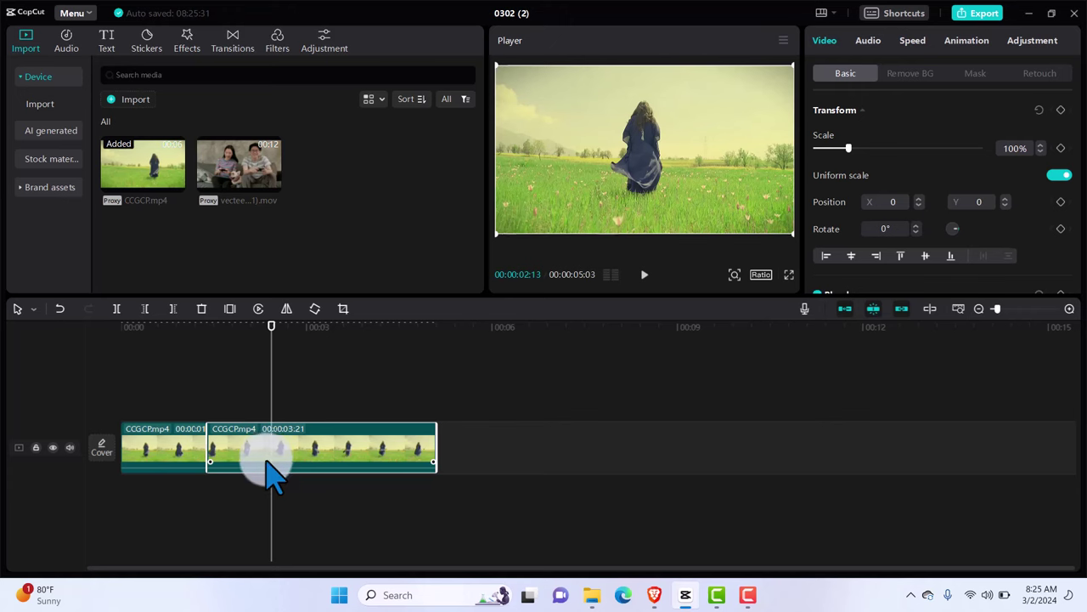
key(ctrl+b)
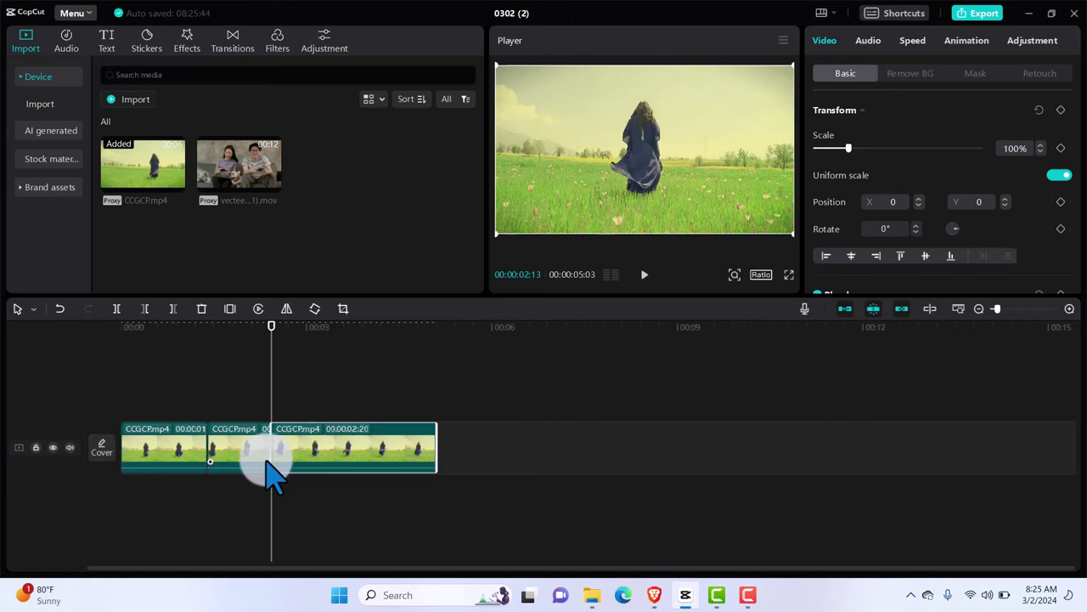
Insert a freeze frame at 00:00:01:12, where the middle segment of the clip begins
click(222, 450)
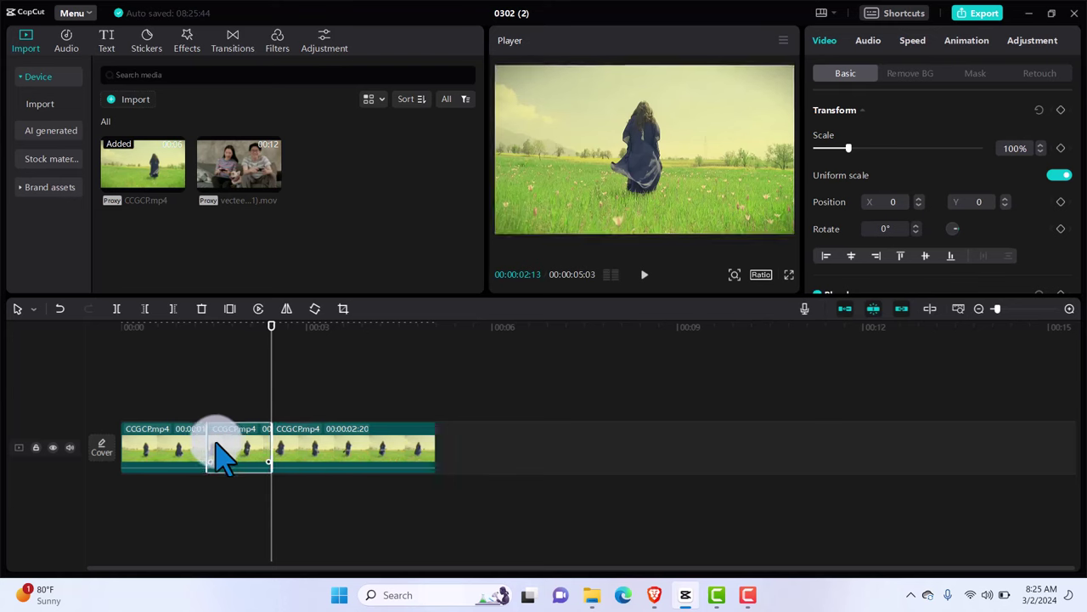
drag(269, 326, 206, 346)
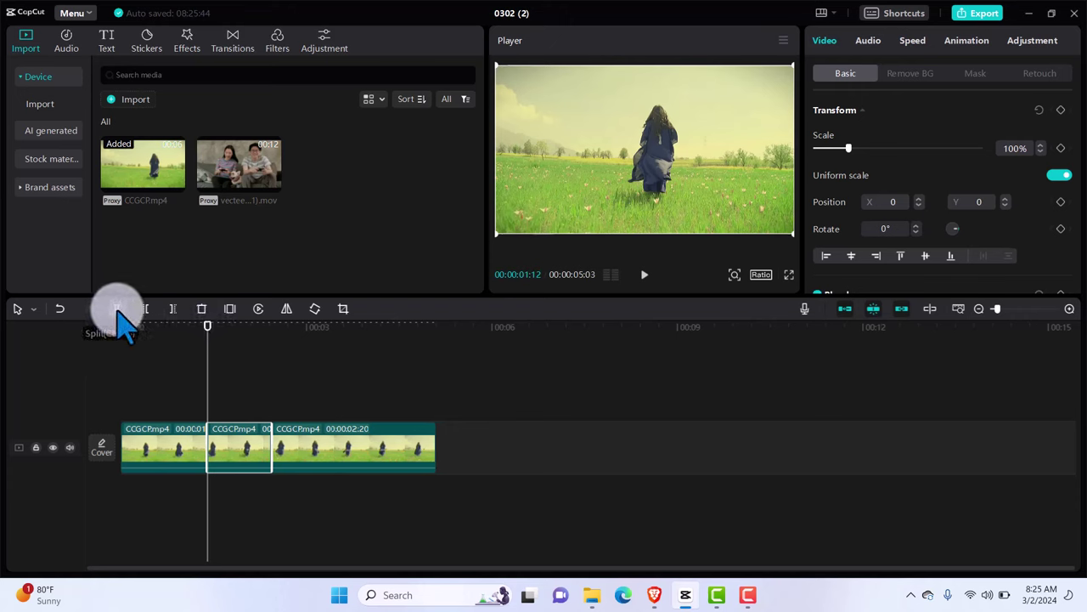
click(230, 310)
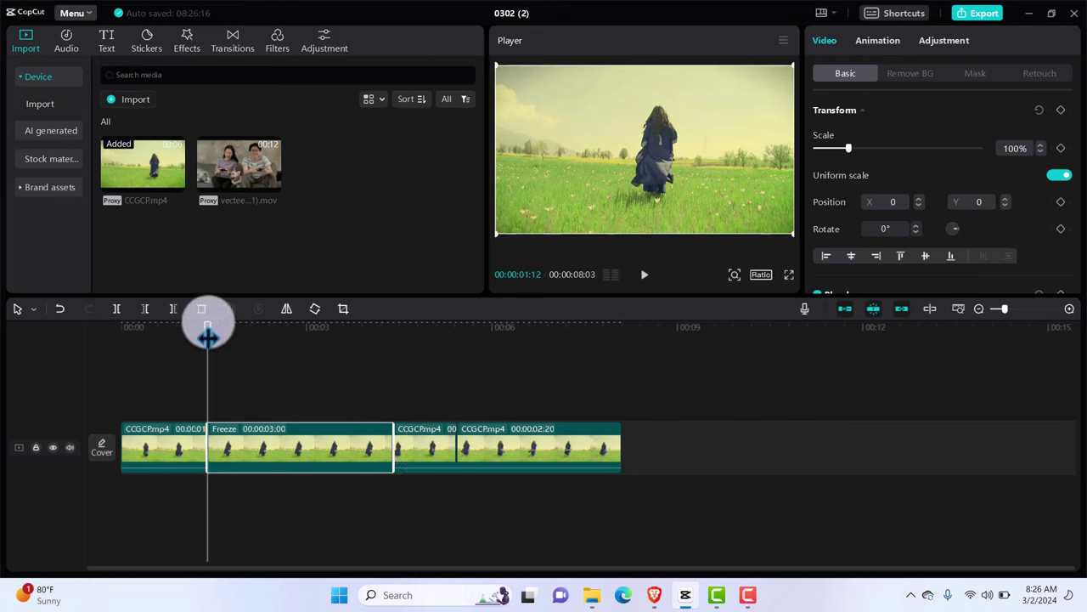
Play the timeline from the start through the freeze frame, stop, and scrub back to the beginning of the freeze
drag(206, 339, 115, 344)
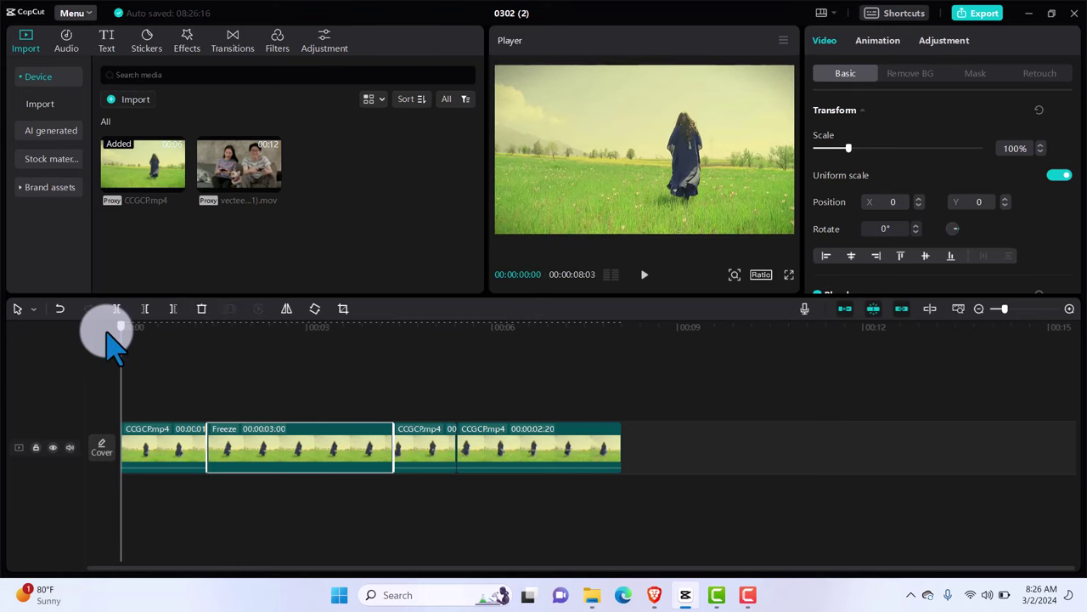
key(space)
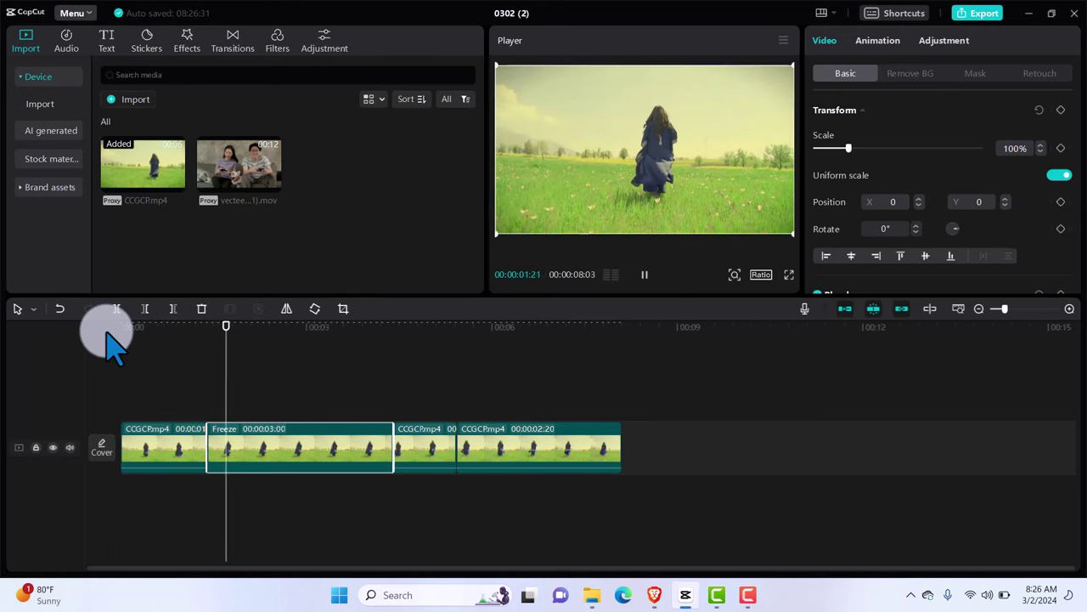
click(647, 276)
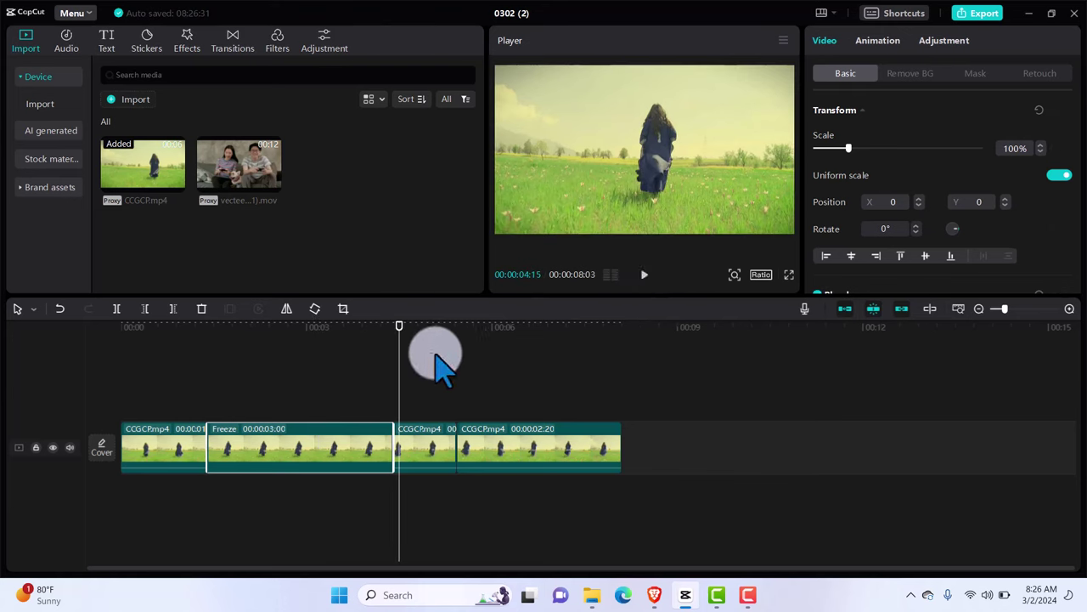
drag(399, 330, 219, 357)
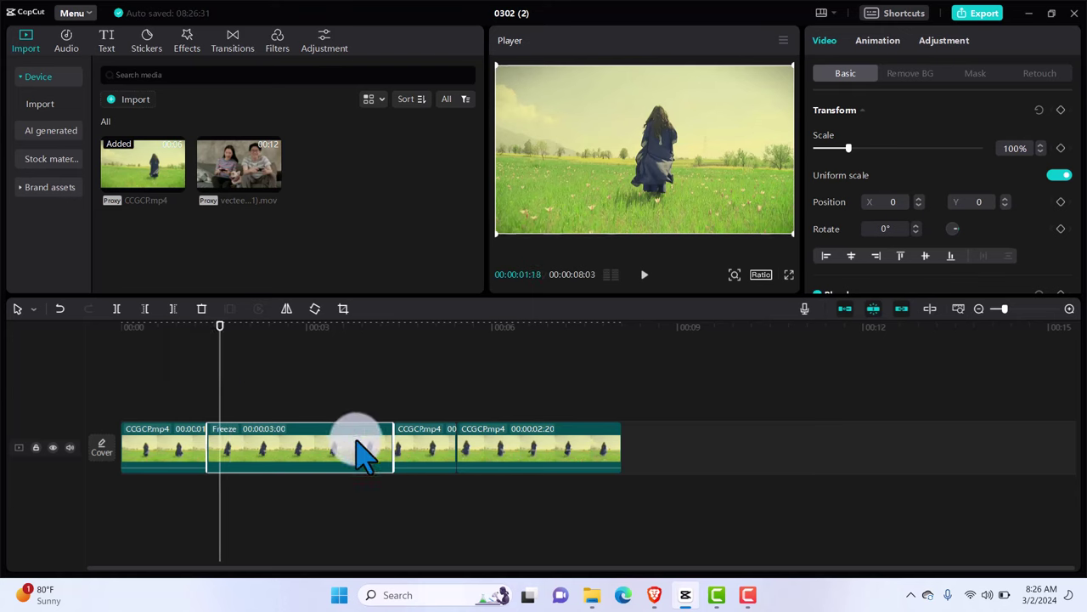
Shorten the freeze segment to 00:00:01:10 and play the sequence from the start
drag(393, 448, 286, 447)
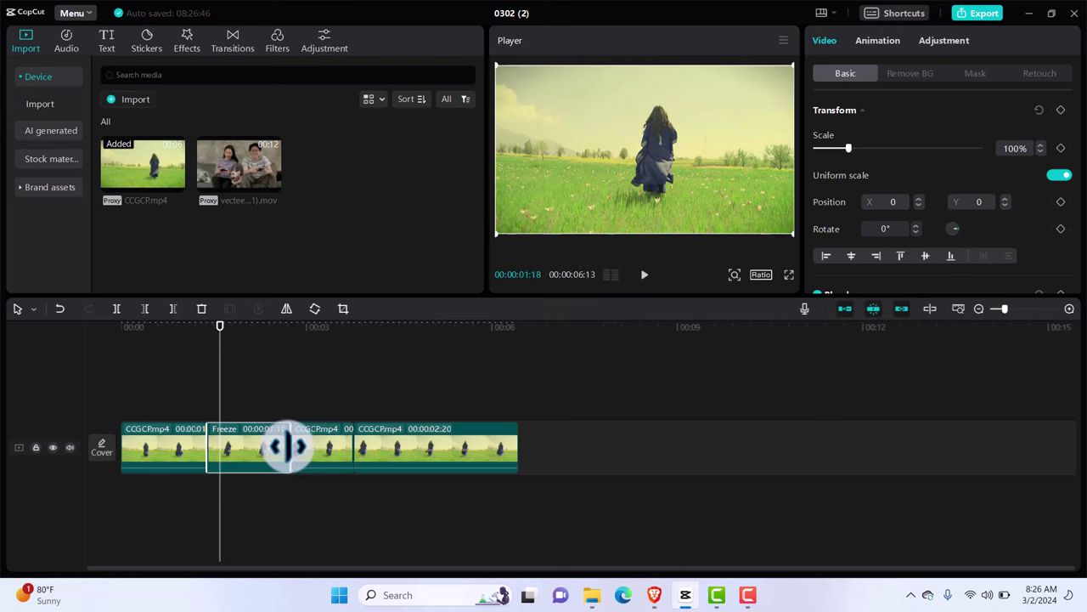
drag(221, 328, 117, 348)
key(space)
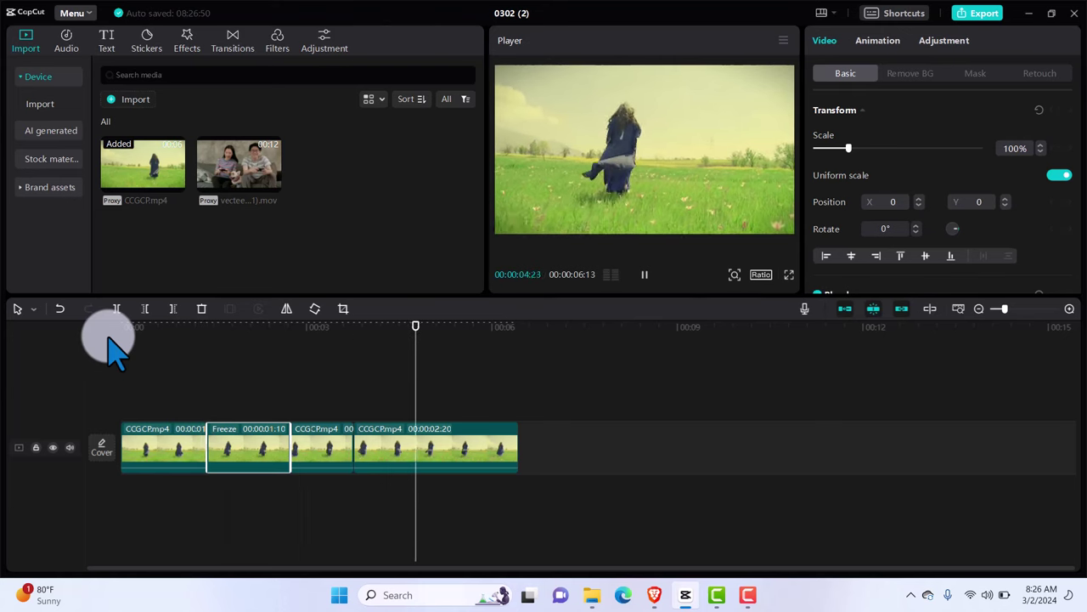
key(space)
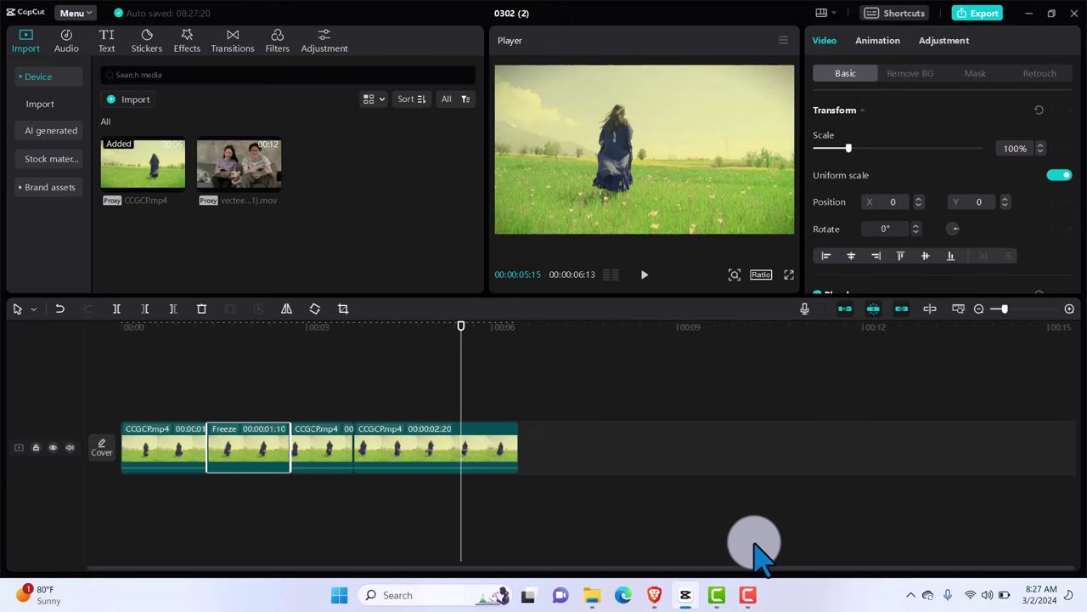
mouse_move(749, 596)
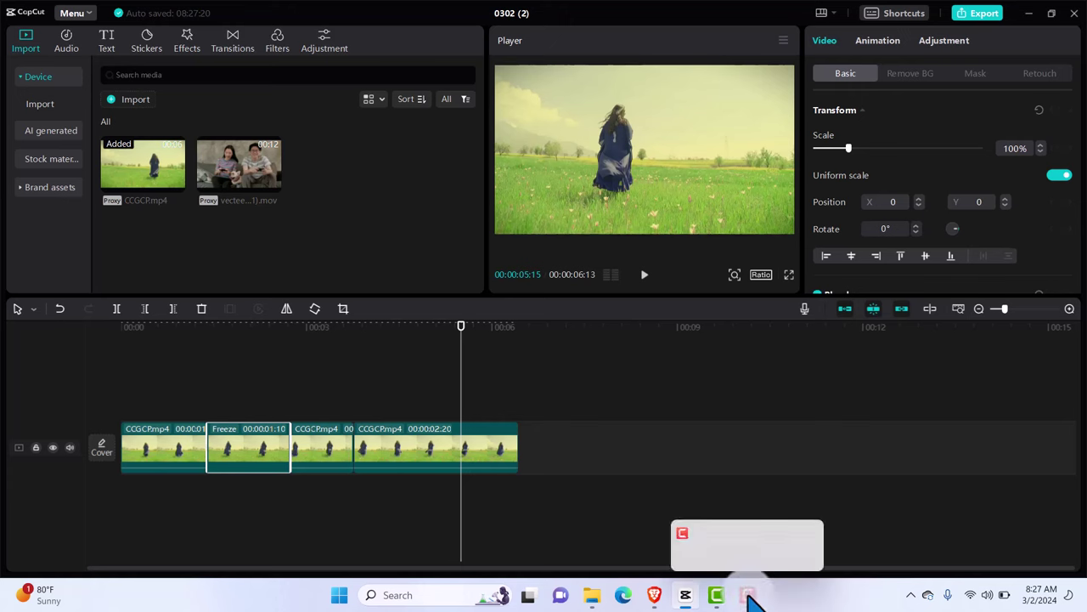
click(749, 597)
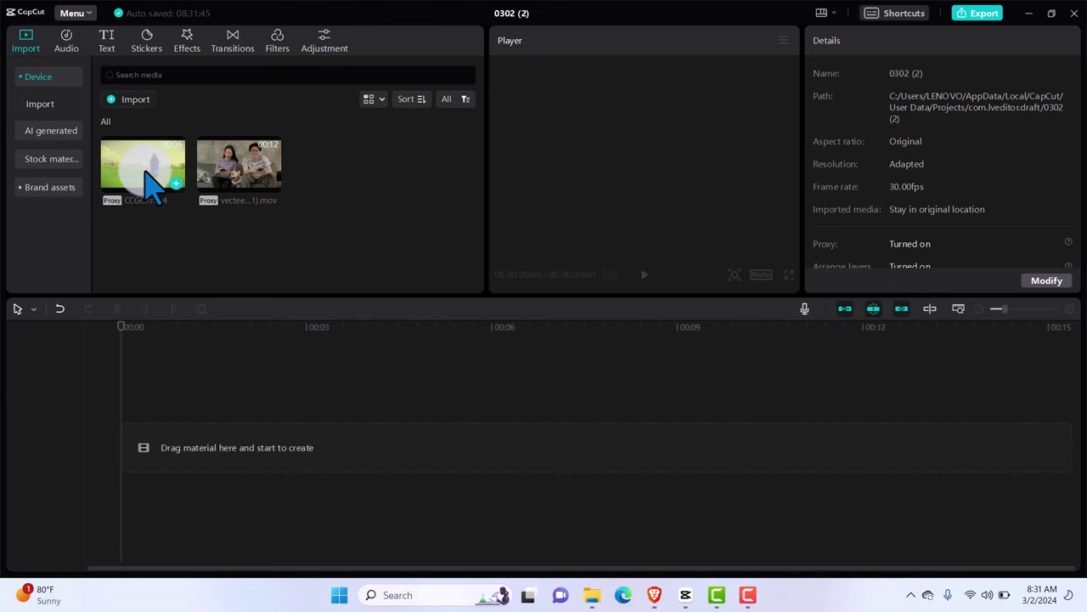
Add the video of the couple playing video games to the empty timeline
click(259, 185)
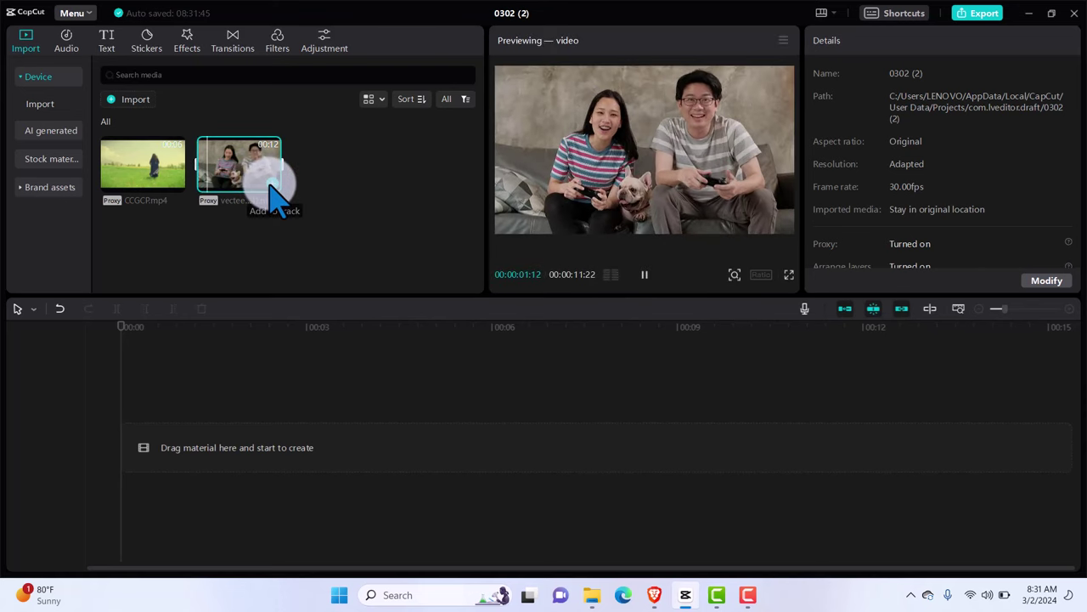
click(271, 184)
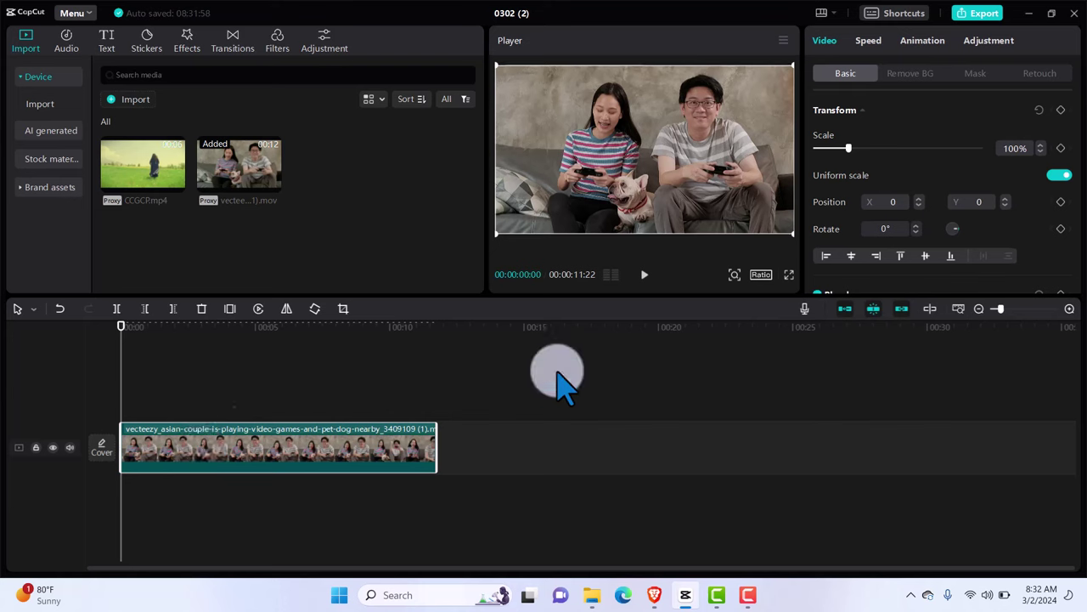
Try the 16:9 and 4:3 aspect ratios on the couple video
click(759, 276)
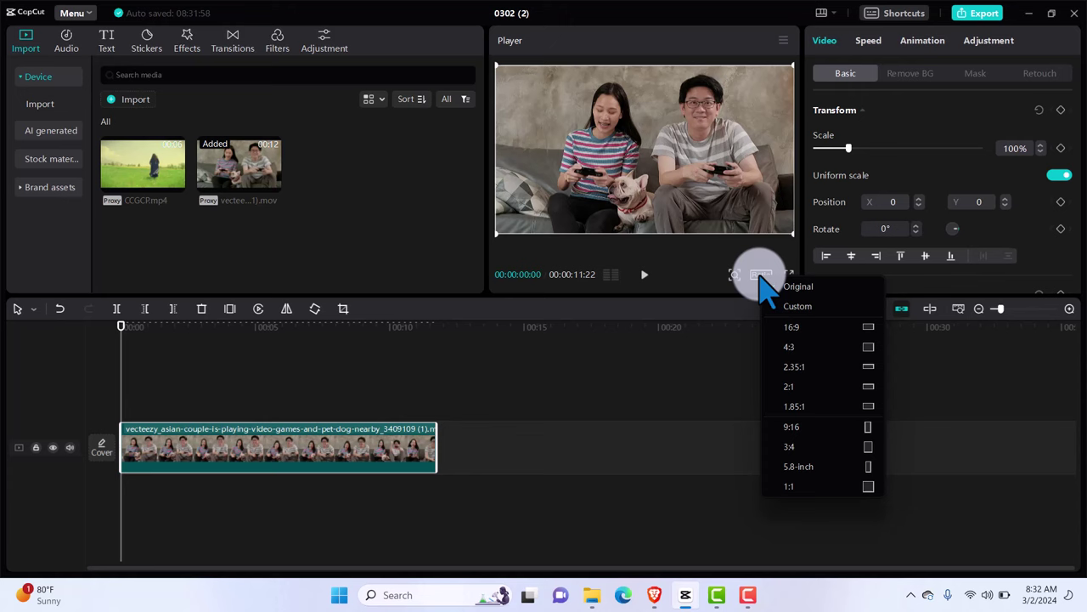
click(803, 326)
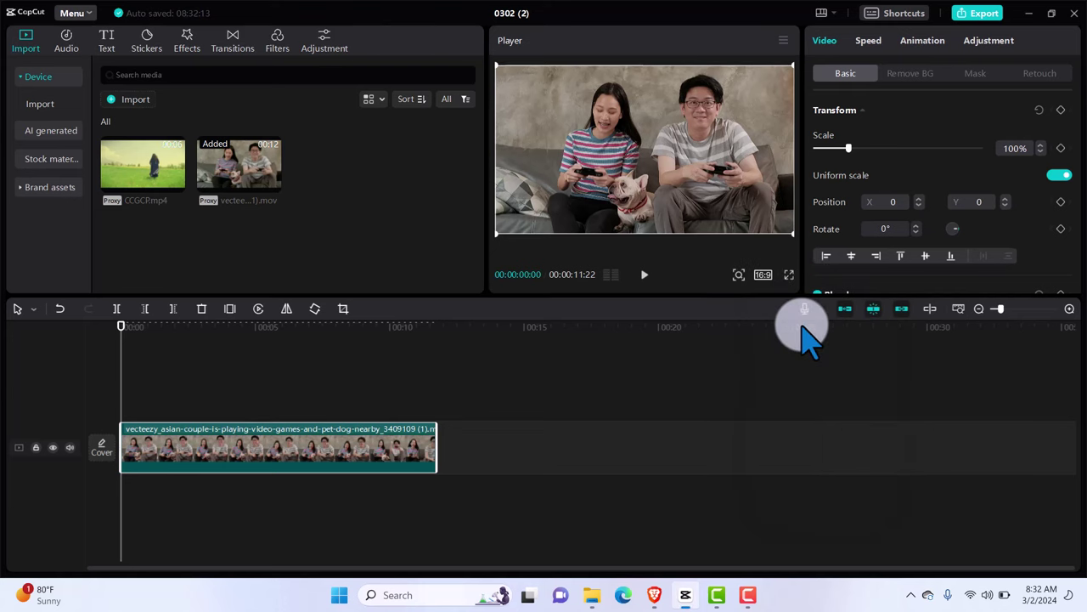
click(763, 275)
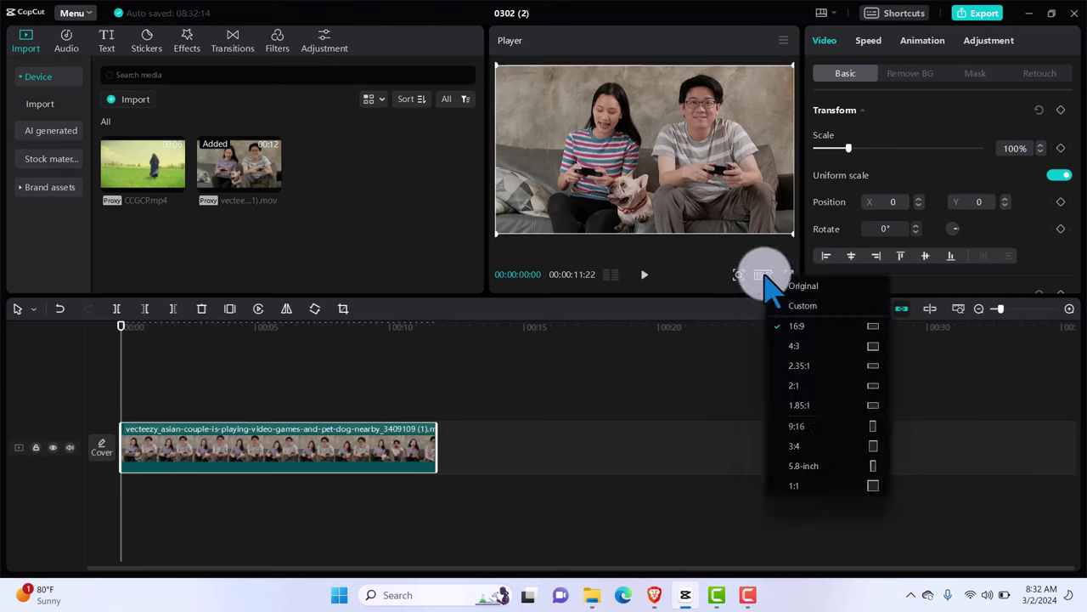
click(790, 345)
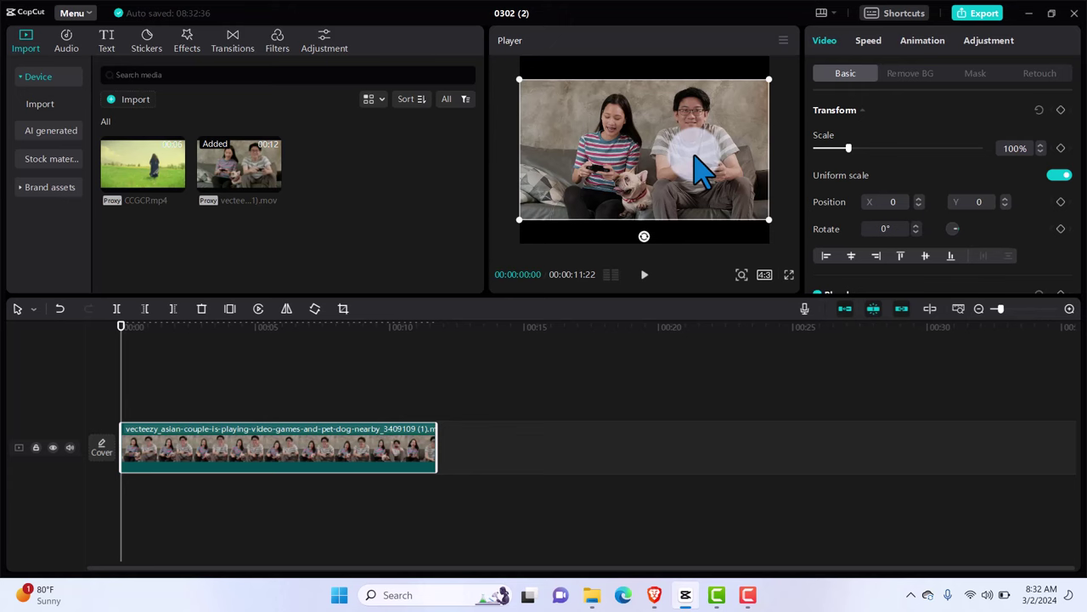
Switch the aspect ratio to 2.35:1, then enlarge the couple clip to 132% and shift it vertically to Y -150 to fill the frame
click(769, 277)
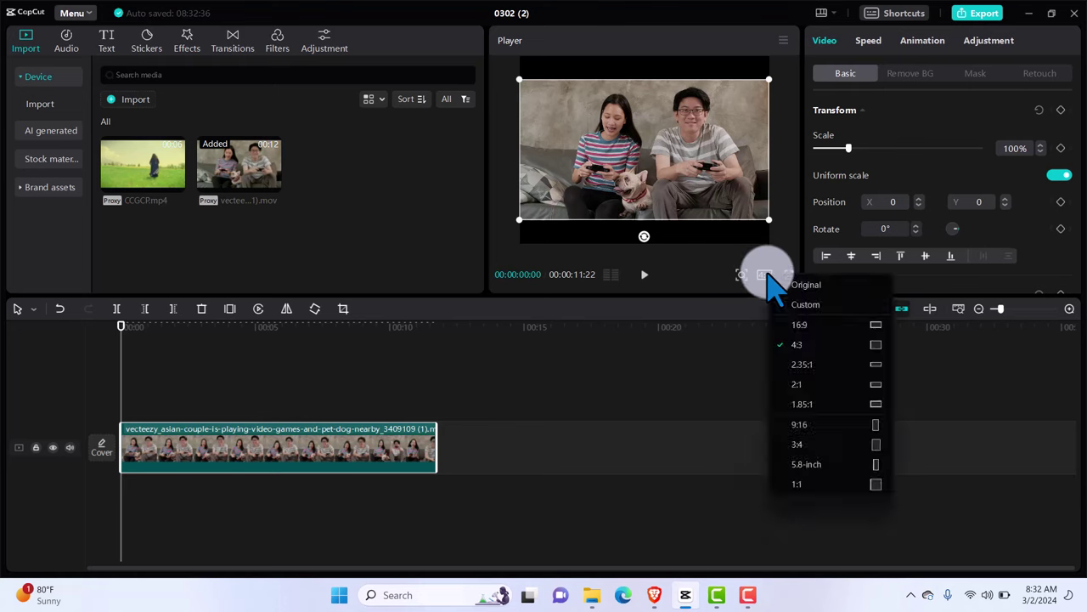
click(803, 383)
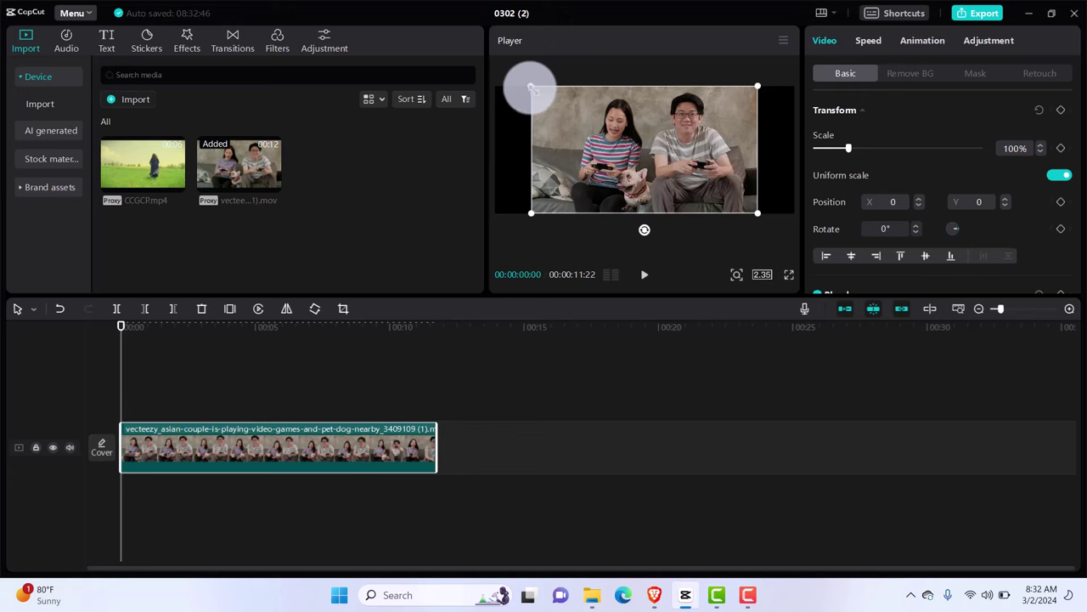
drag(531, 87, 478, 81)
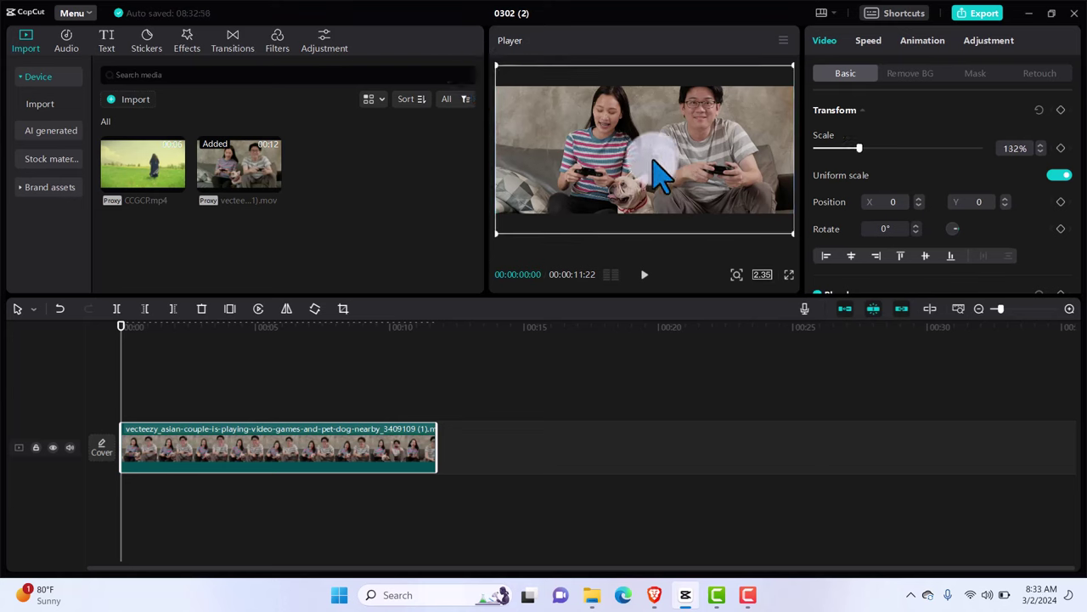
mouse_move(652, 158)
mouse_down()
mouse_move(652, 170)
mouse_move(647, 139)
mouse_up()
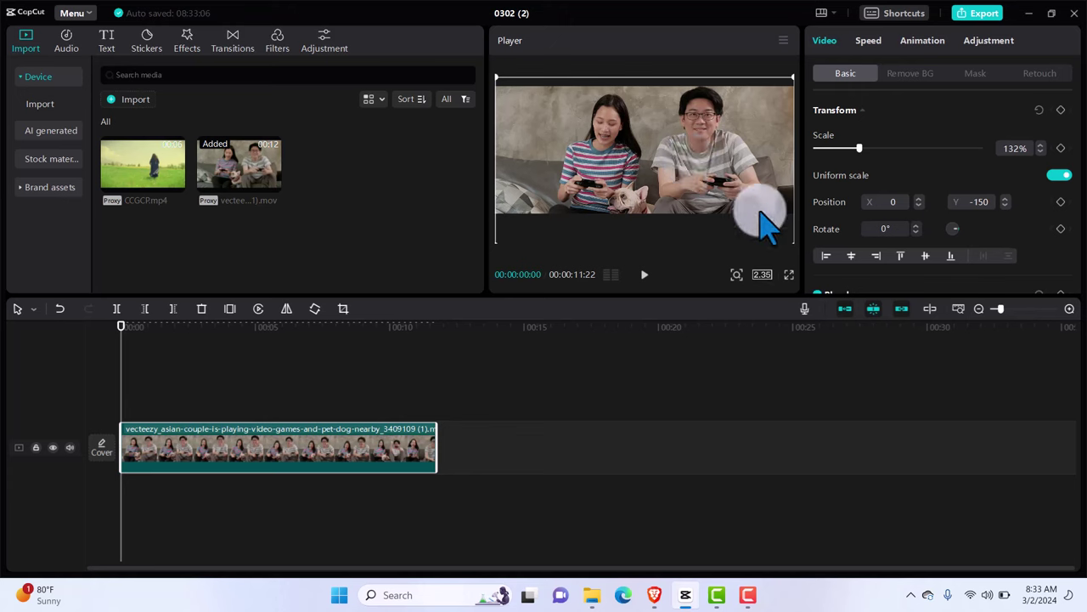
Switch the aspect ratio to 2:1 and then to 1.85:1
click(763, 274)
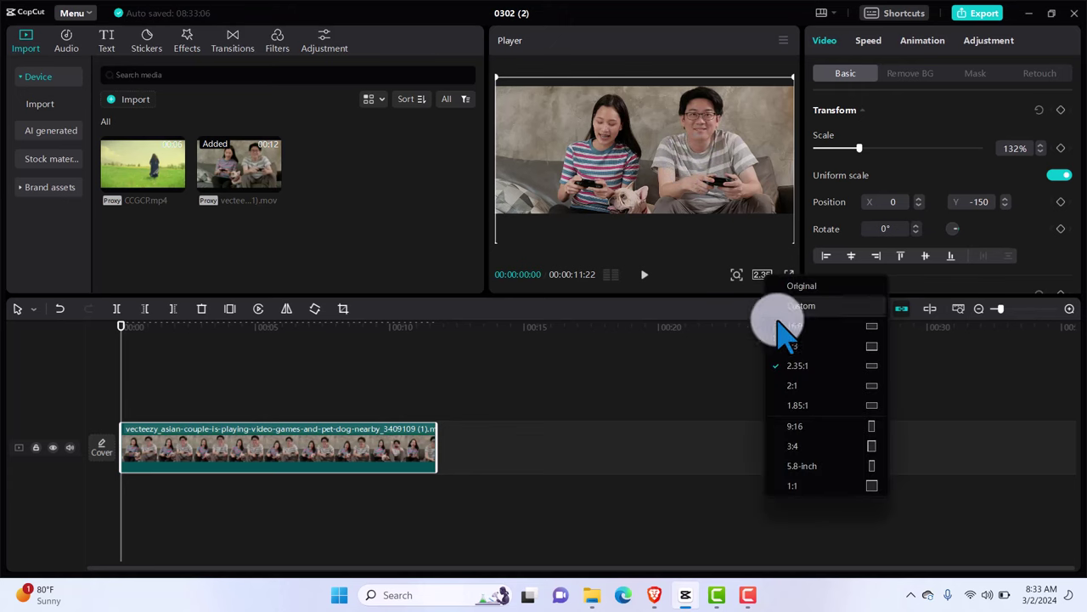
click(794, 387)
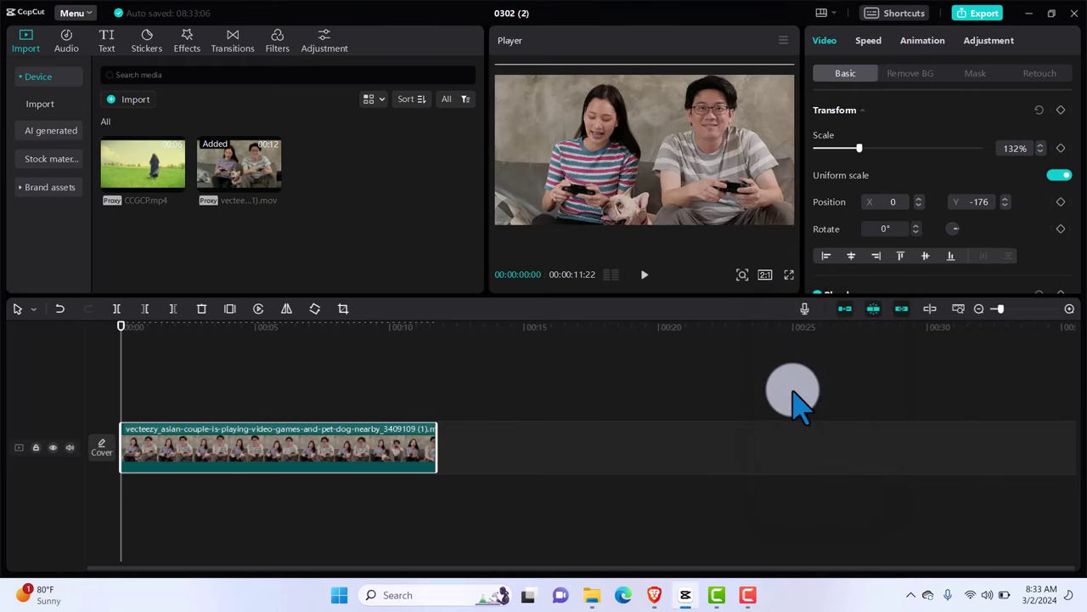
click(768, 279)
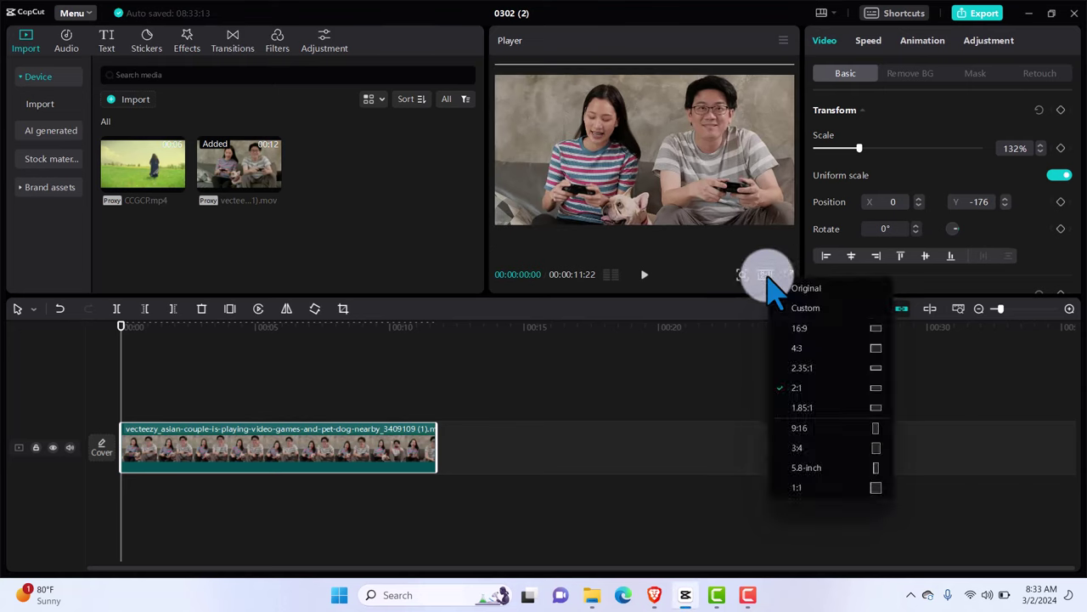
click(803, 409)
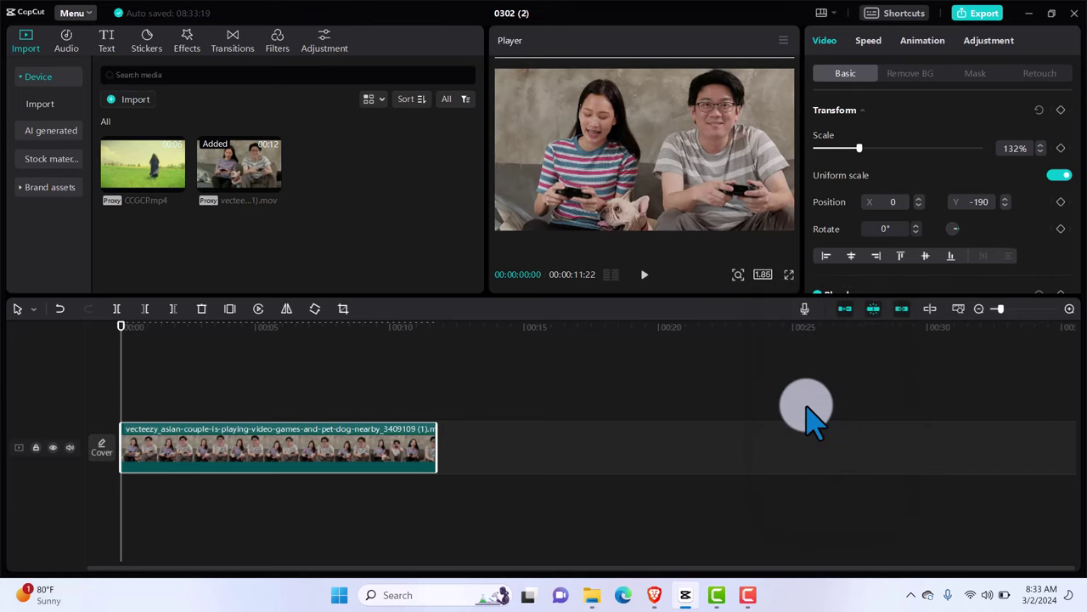
Switch the aspect ratio to 9:16 and recentre the couple clip vertically at Y 0
click(763, 277)
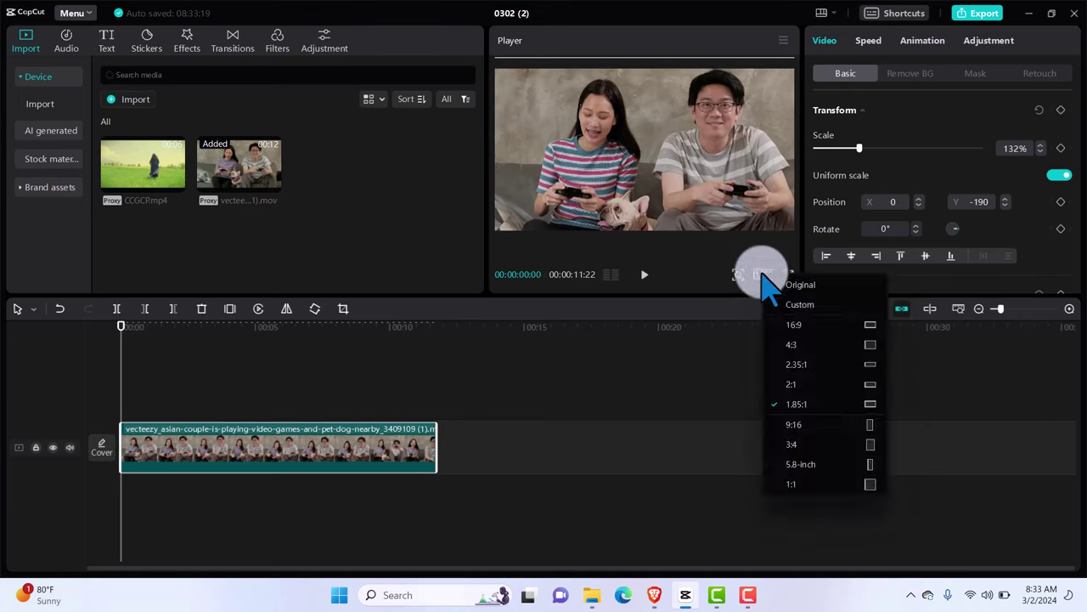
click(800, 425)
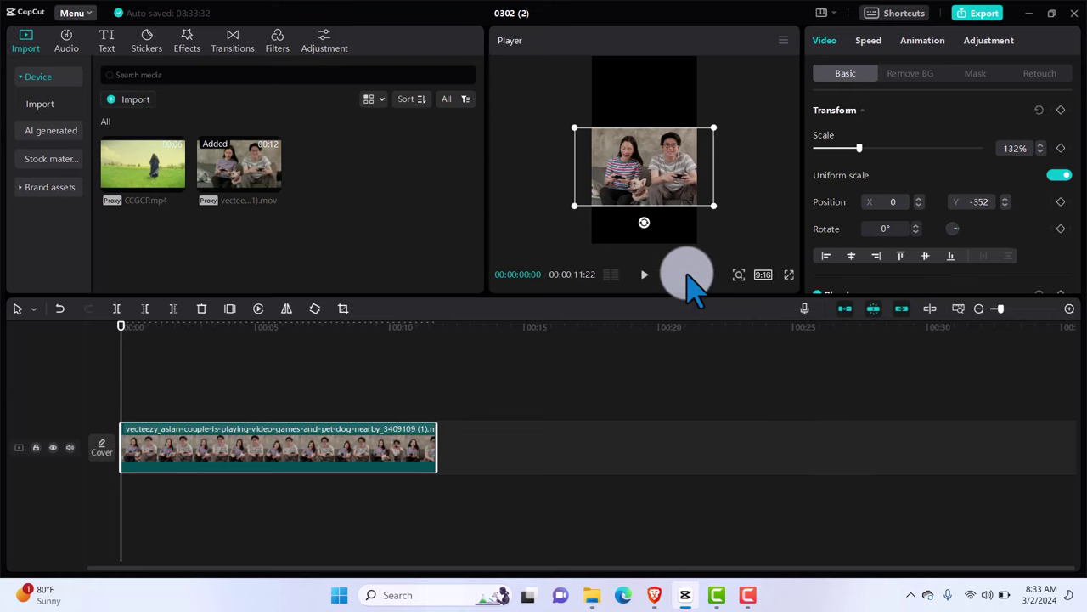
drag(678, 194, 678, 175)
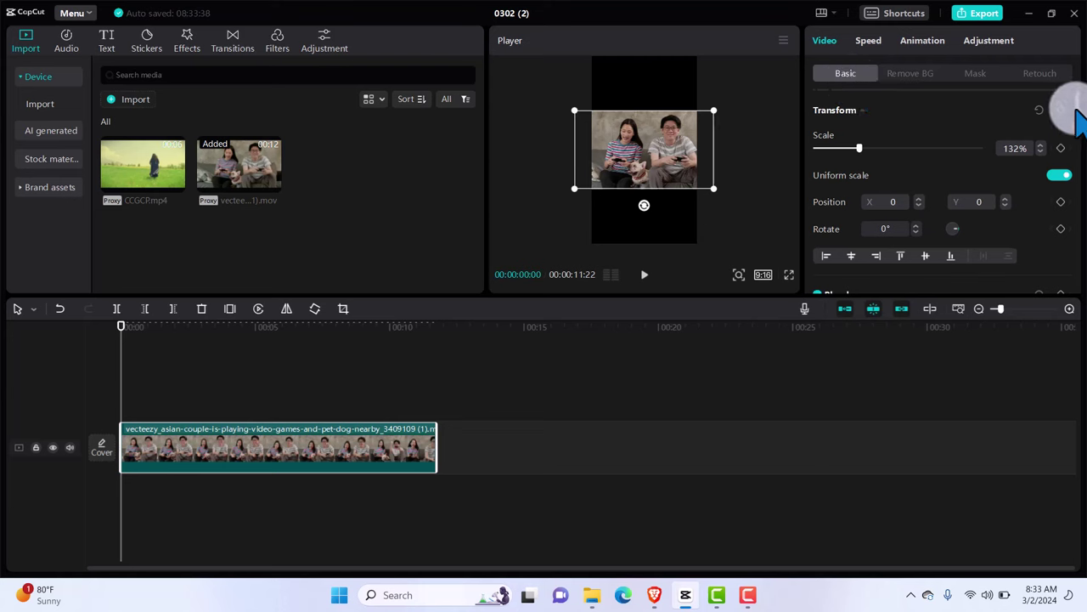
Fill the empty areas around the couple clip with the second Blur canvas background, comparing it with the first, and preview the video
scroll(1078, 119, down, 1)
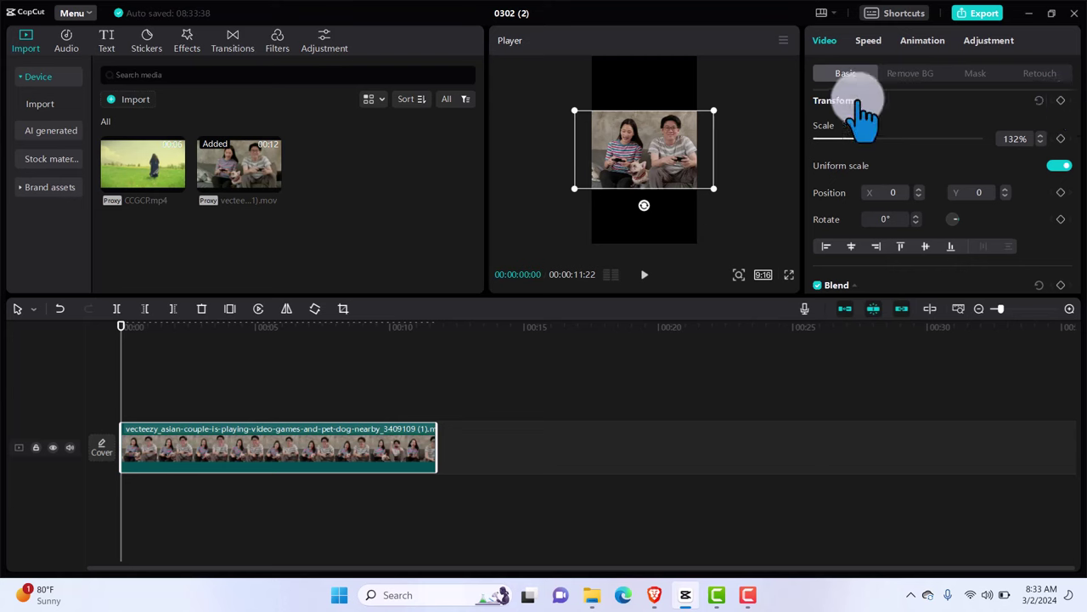
drag(1076, 119, 1071, 266)
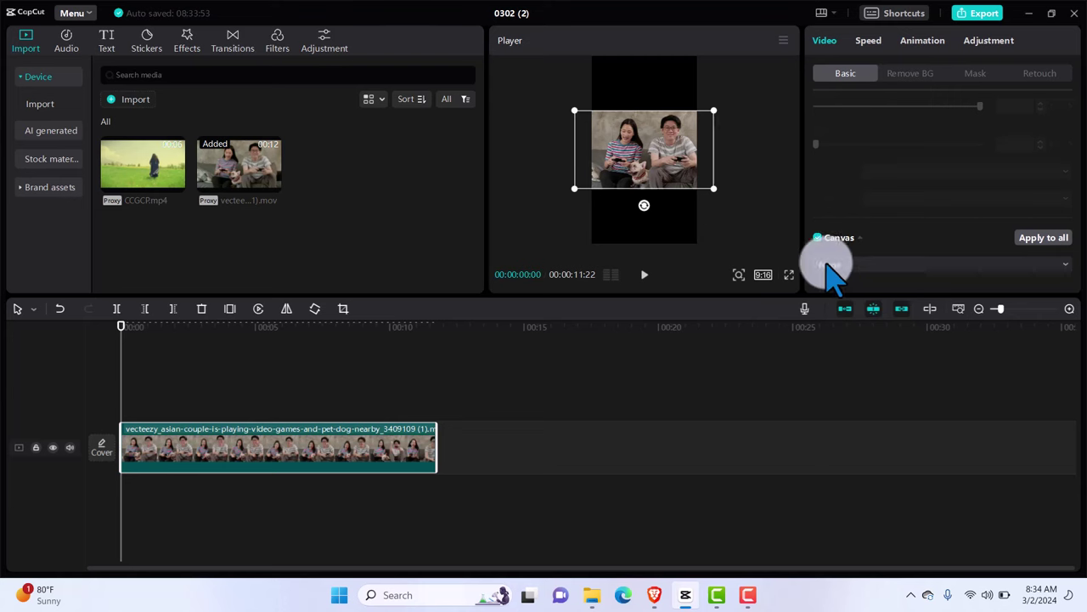
click(865, 267)
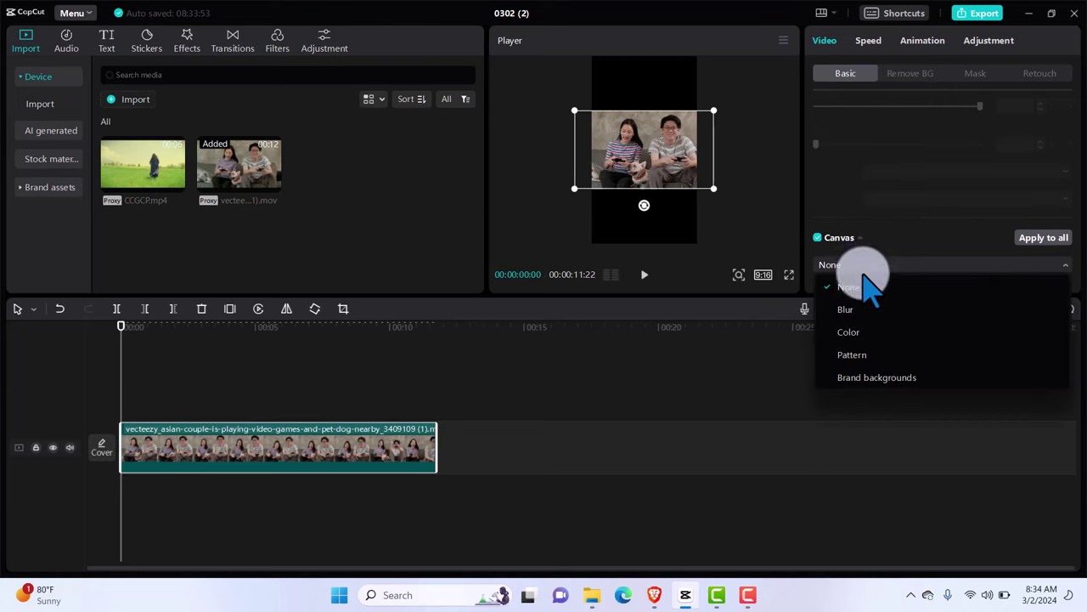
click(846, 311)
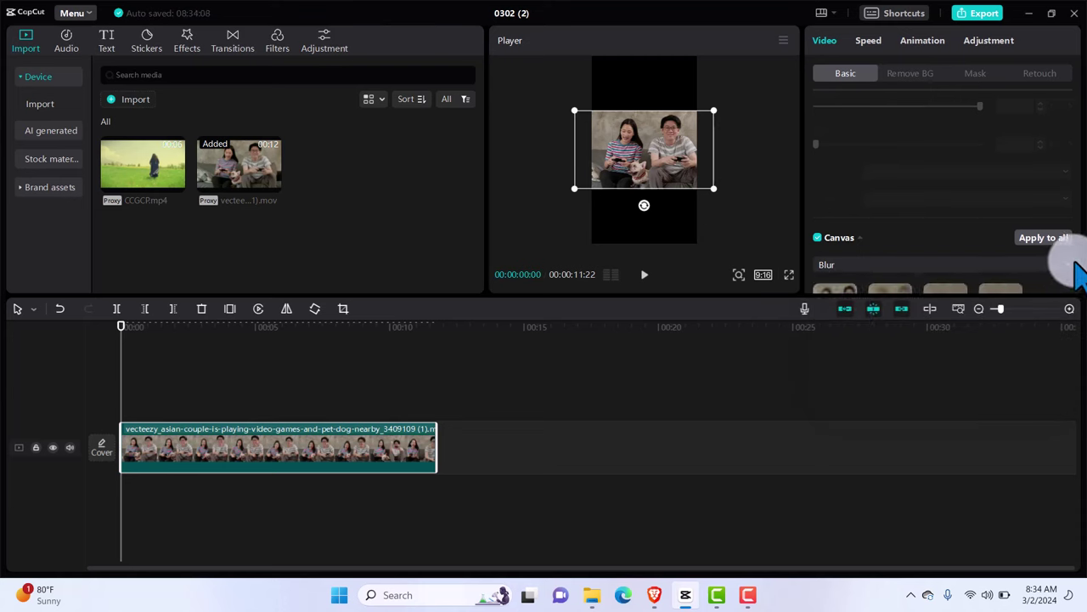
drag(1078, 261, 1078, 278)
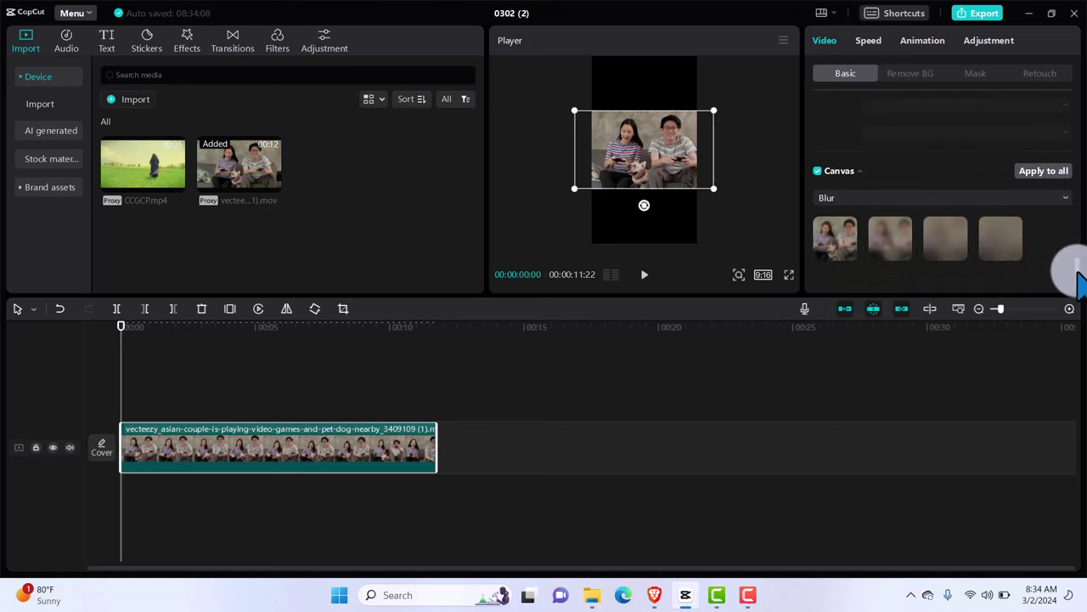
click(837, 247)
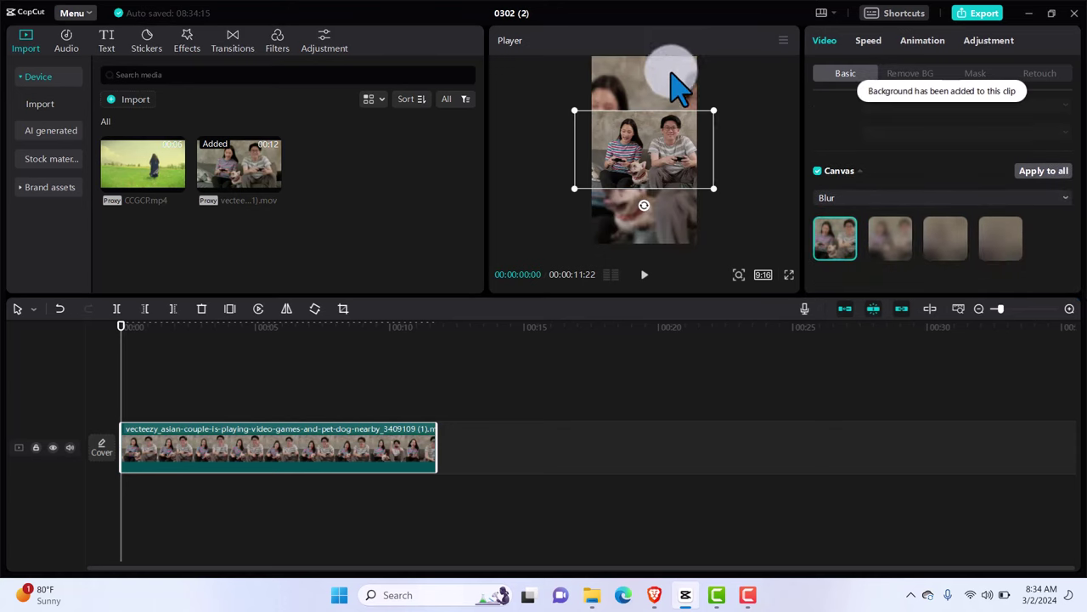
click(896, 248)
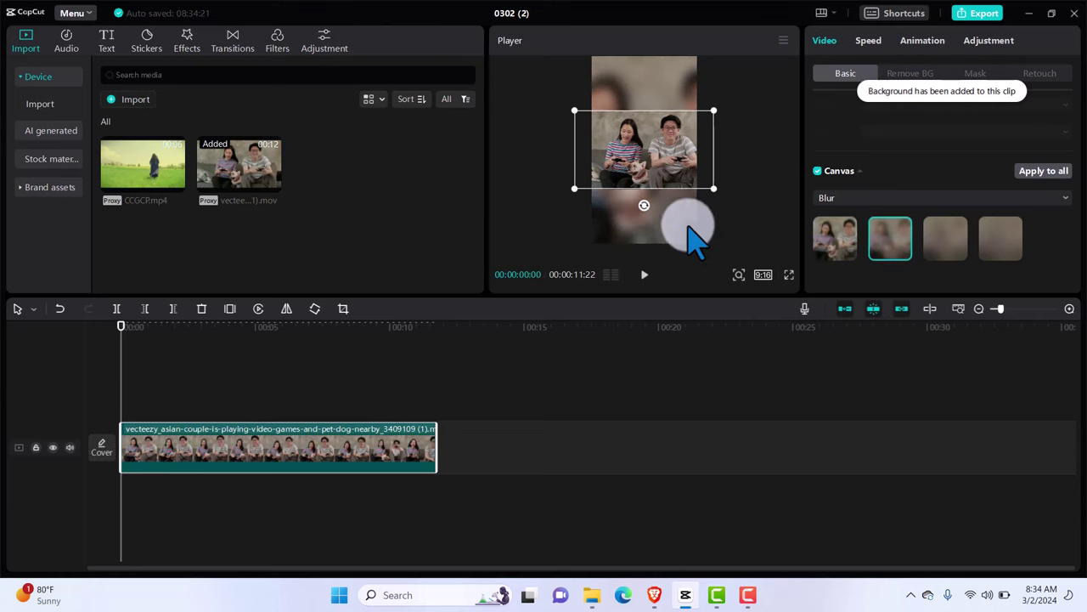
click(136, 402)
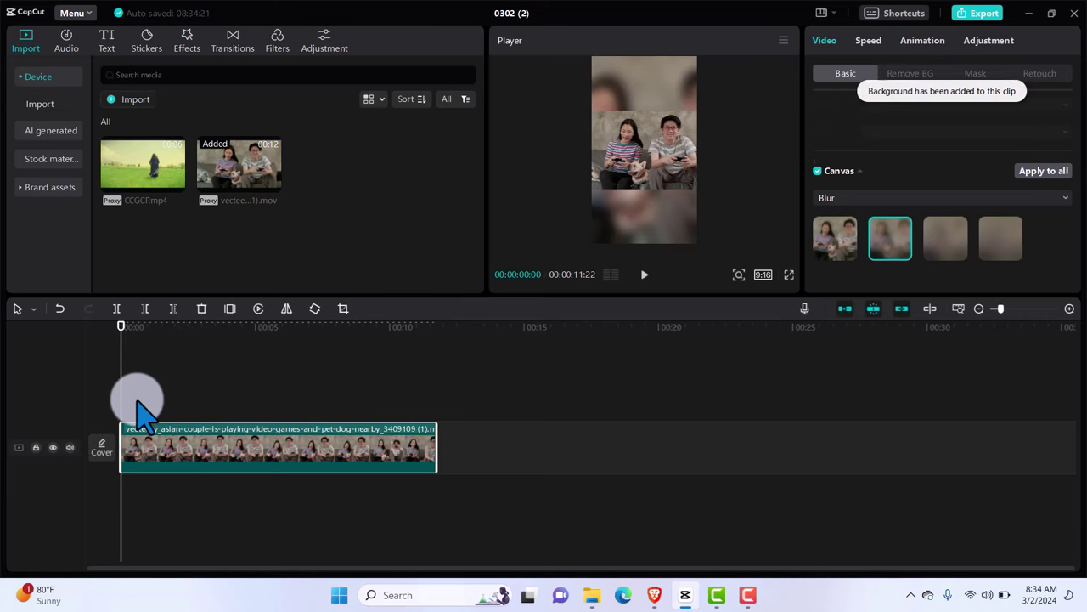
key(space)
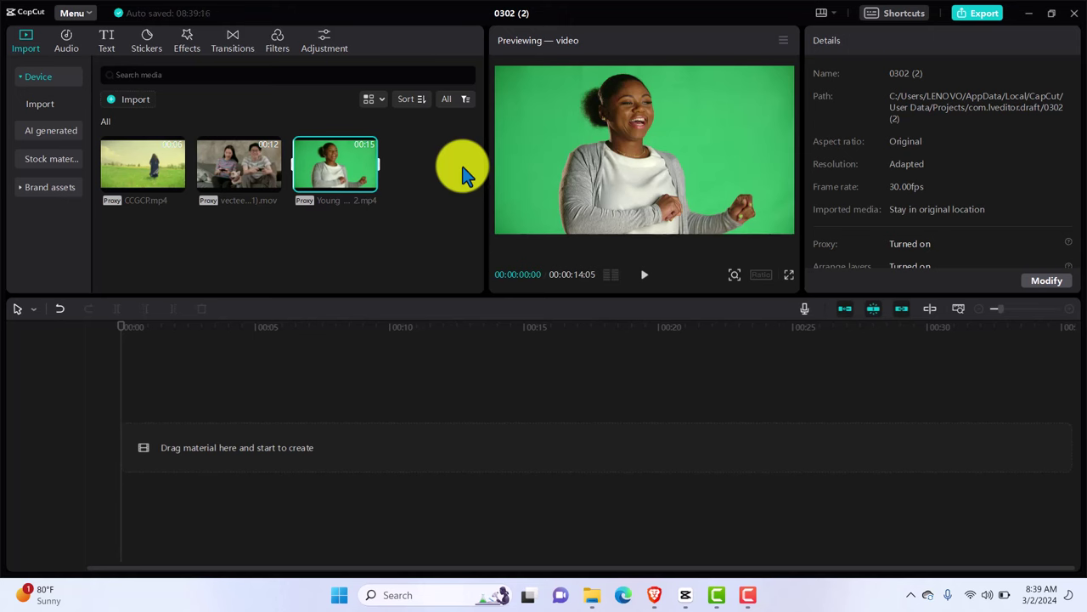
Add the green-screen clip of the laughing woman to the empty timeline and duplicate it onto a track directly above
click(371, 191)
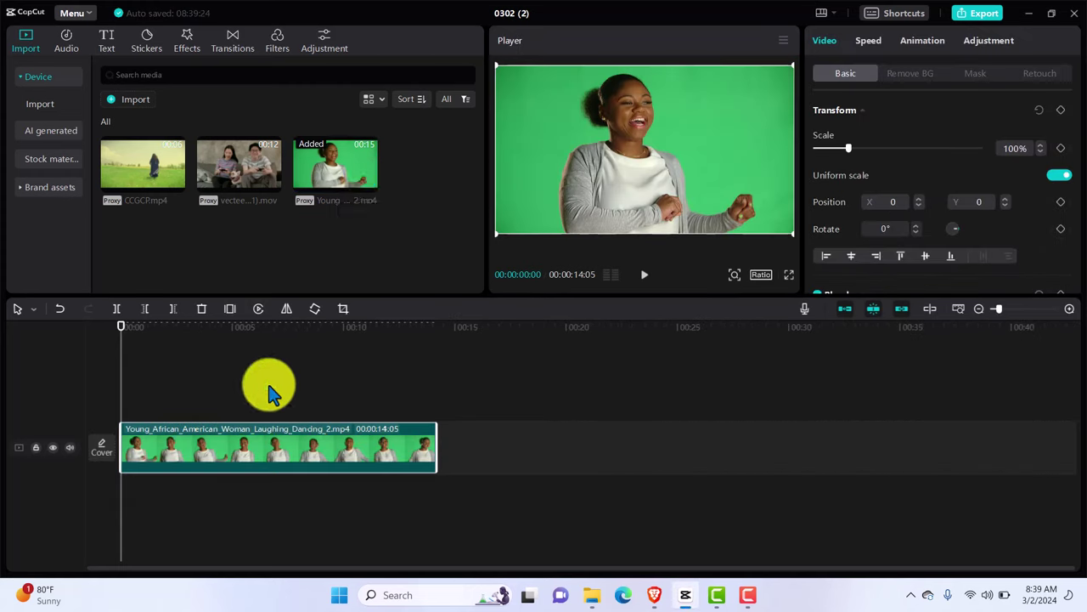
right_click(261, 461)
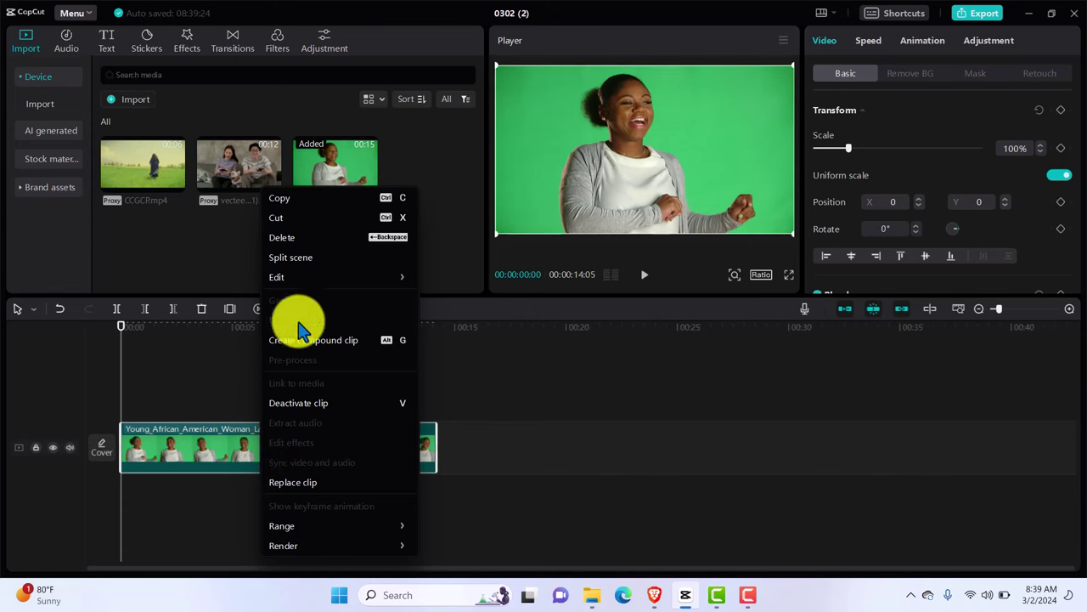
mouse_move(305, 278)
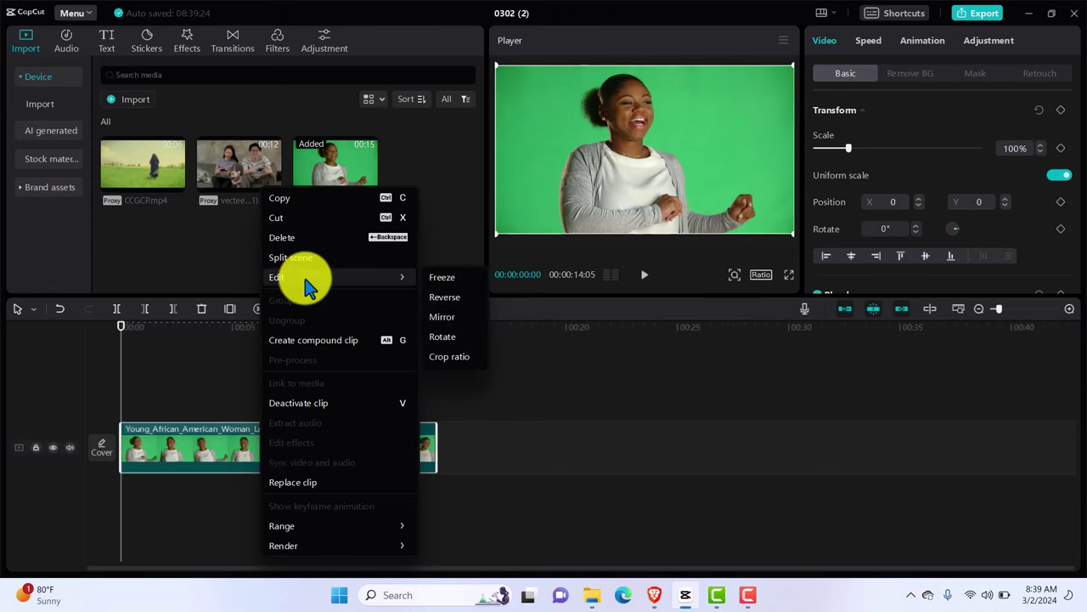
click(287, 202)
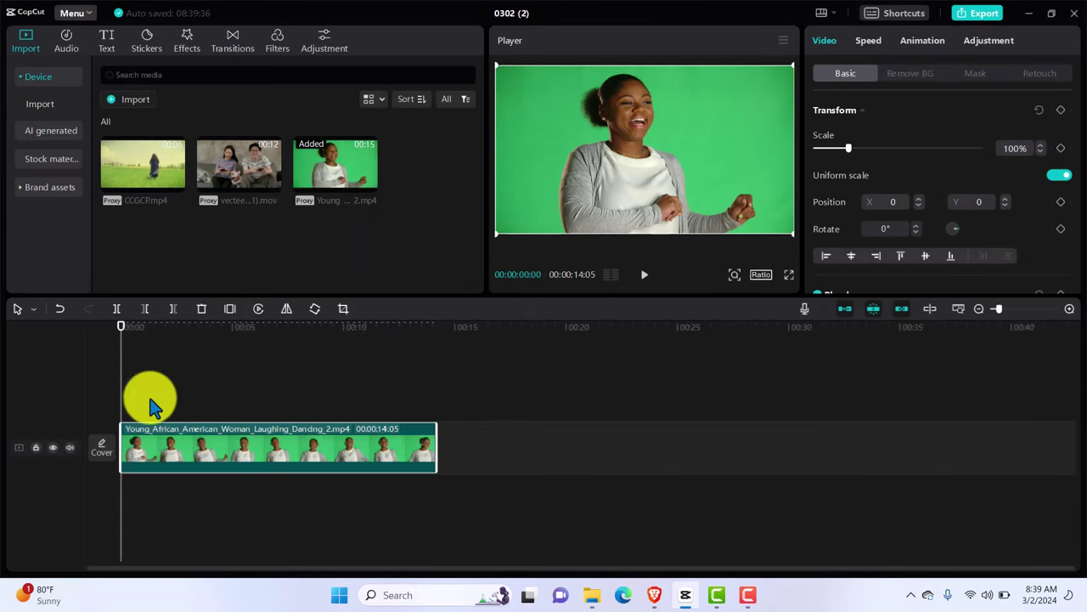
key(ctrl+v)
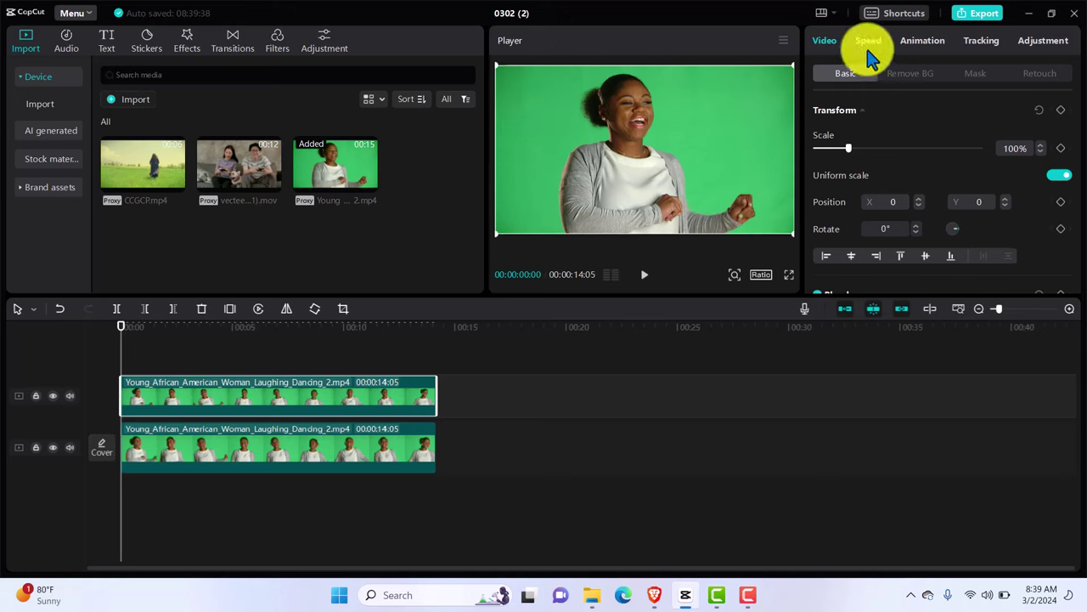
Enable Chroma key on the upper clip, pick the green background as its key colour, and set the intensity to 40
click(906, 75)
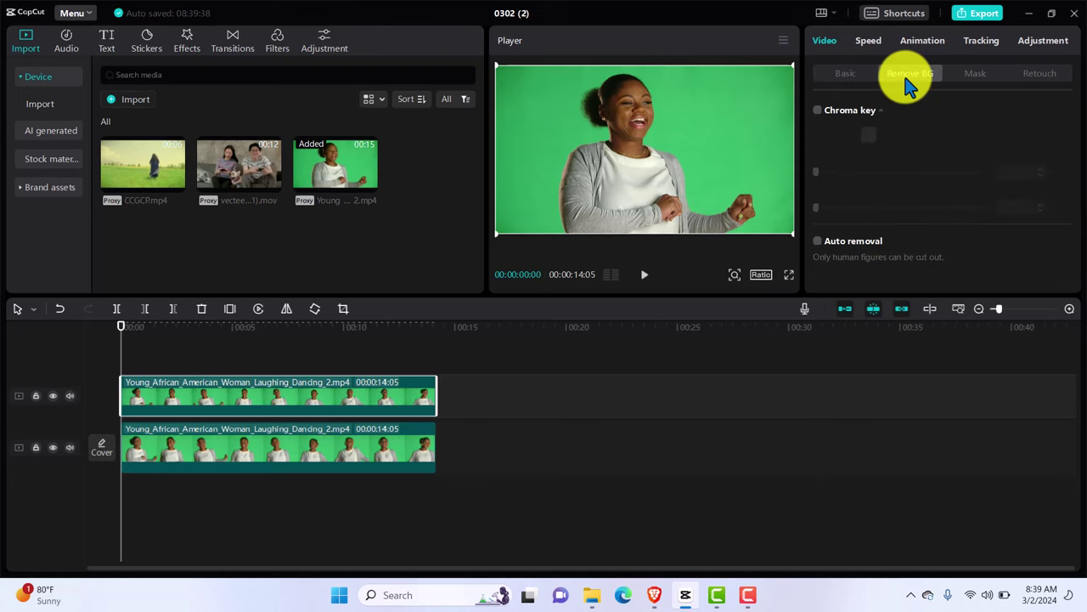
click(817, 112)
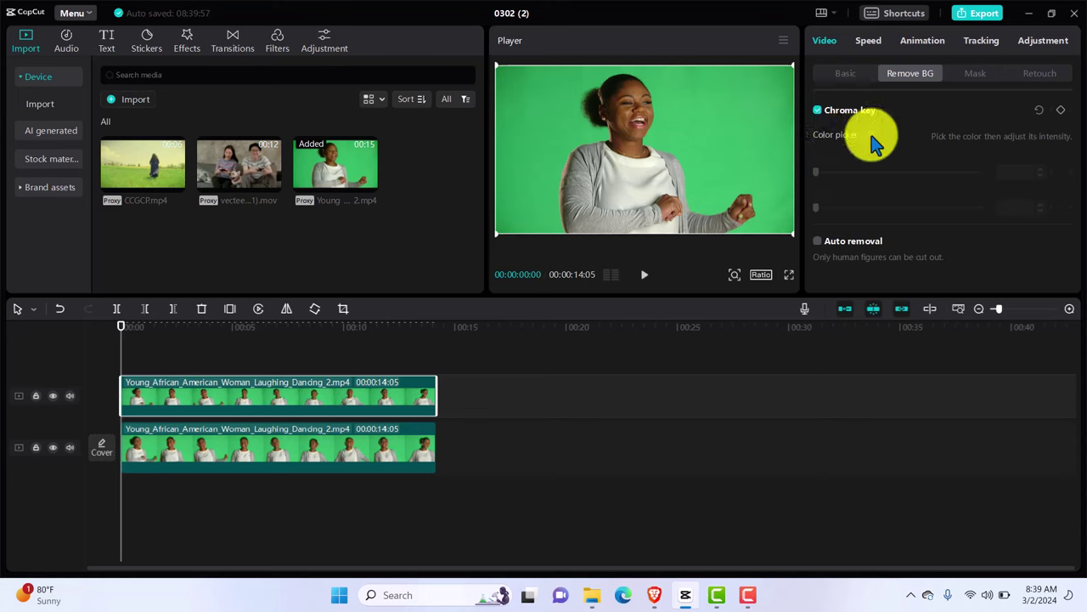
click(730, 141)
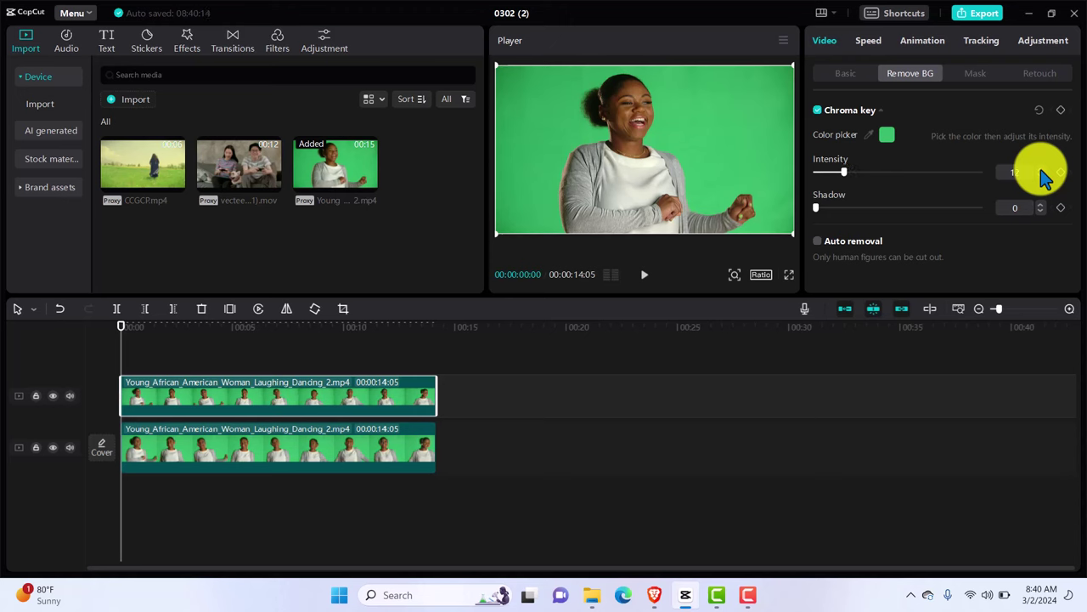
drag(841, 174, 884, 178)
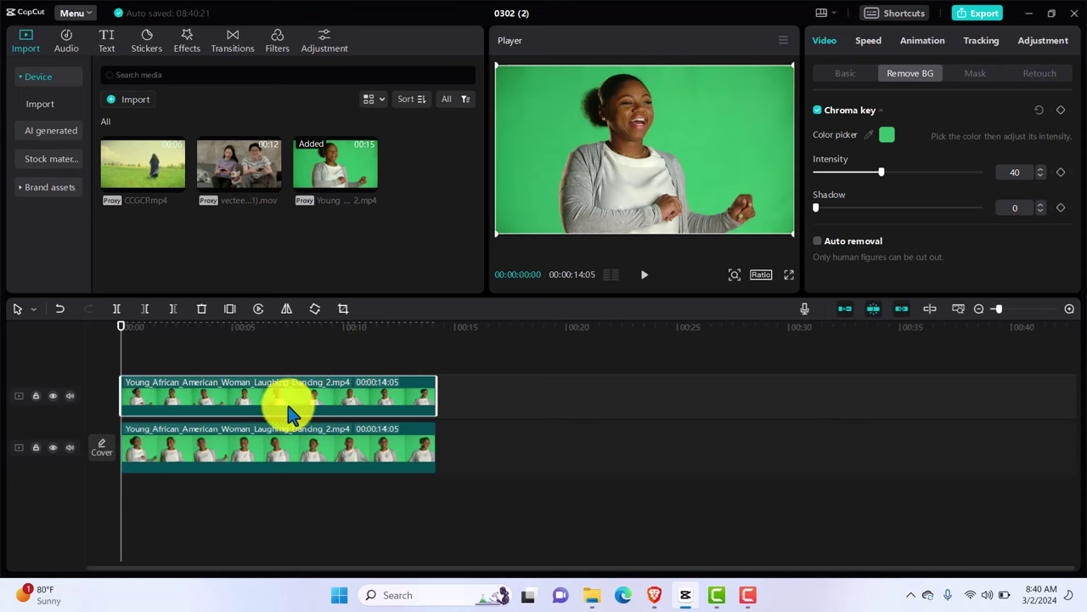
Set the upper clip's chroma key intensity to 20, hiding the lower track to check the cutout and showing it again
click(53, 447)
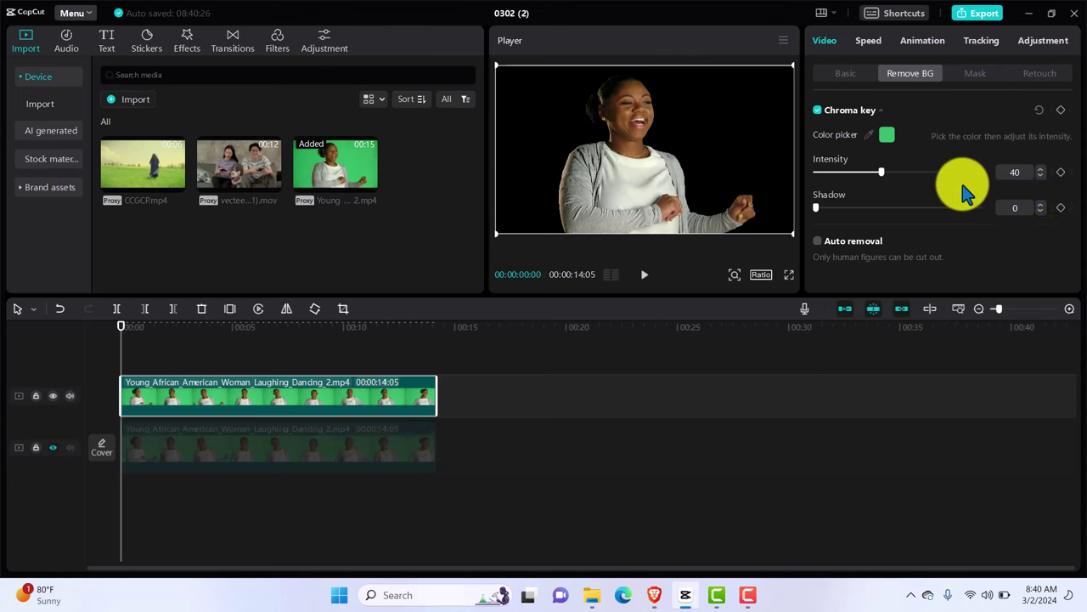
drag(881, 173, 849, 172)
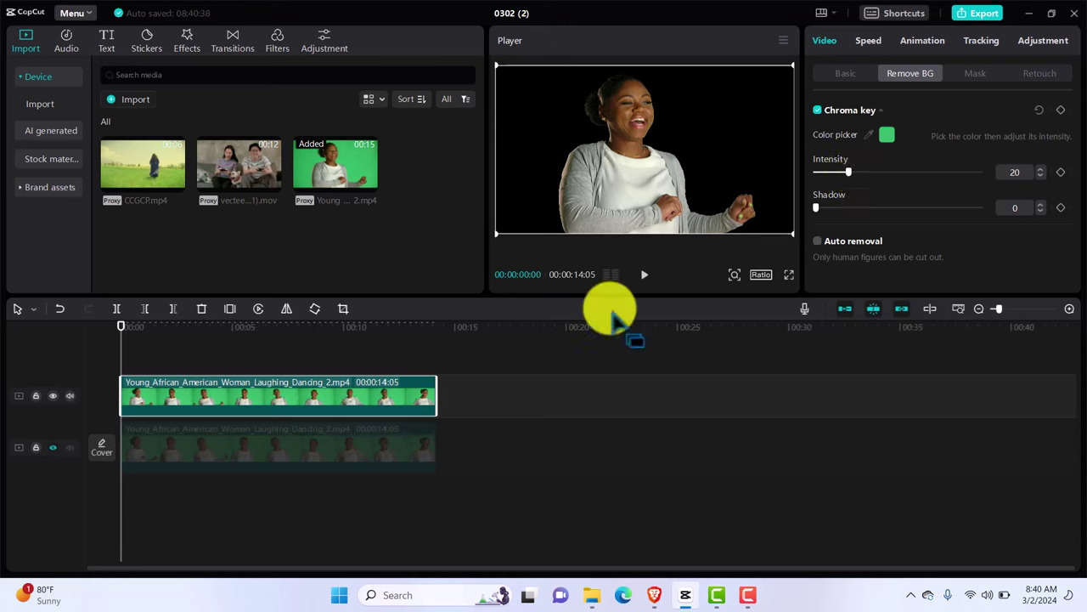
click(35, 447)
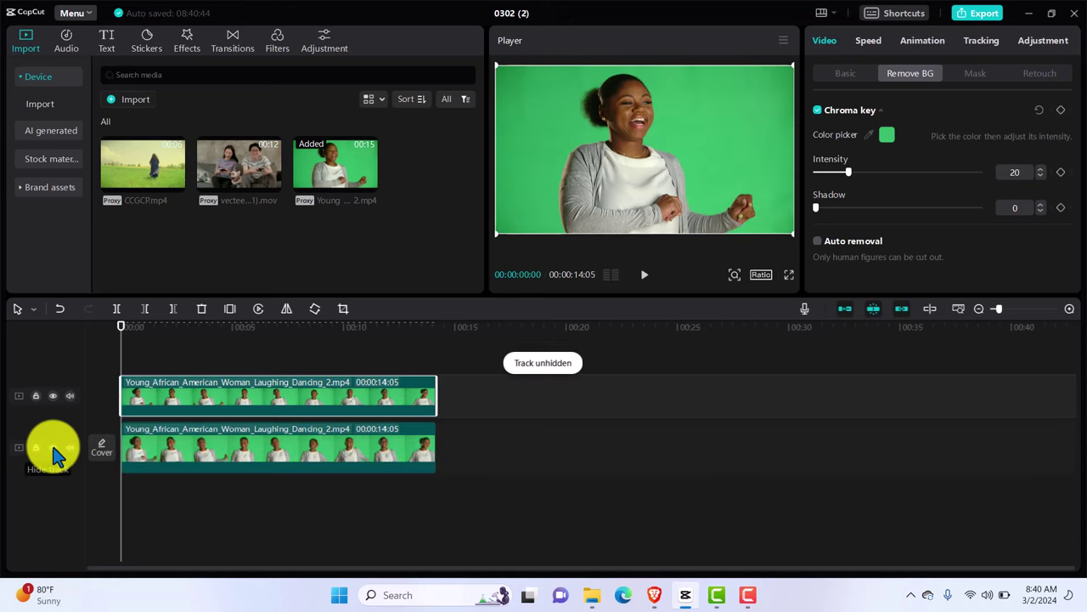
click(53, 447)
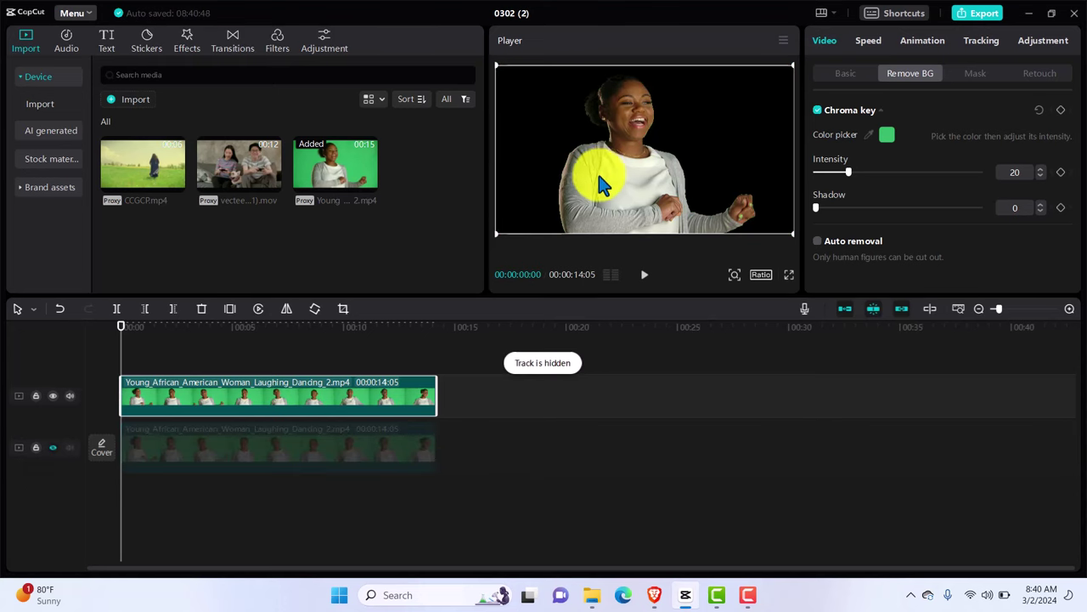
click(52, 448)
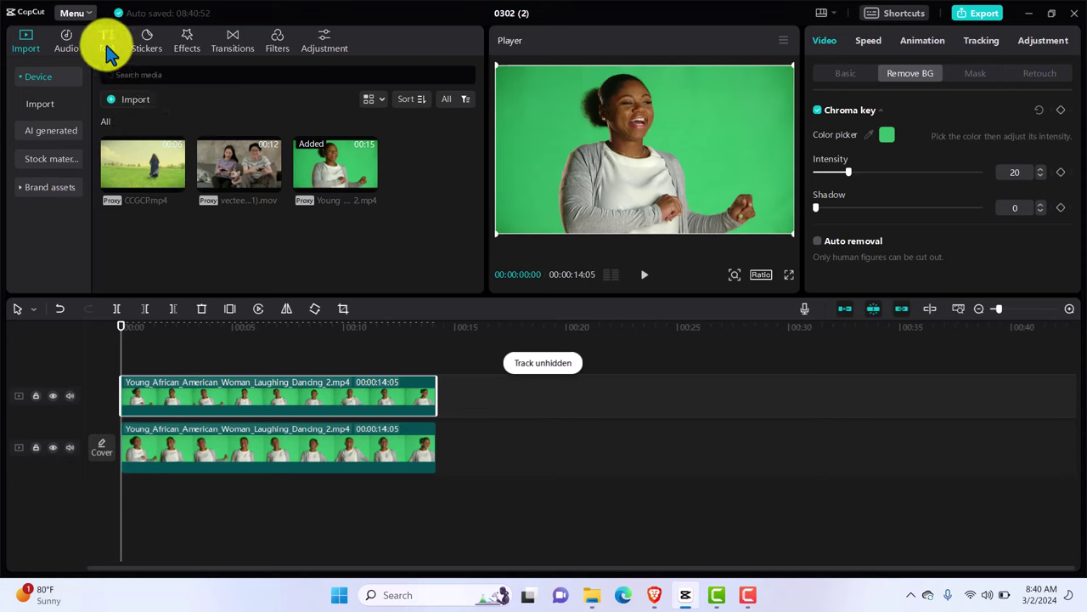
Add a default text clip reading LIKE AND FOLLOW at the start of the timeline and enlarge it to span the frame's width
click(106, 47)
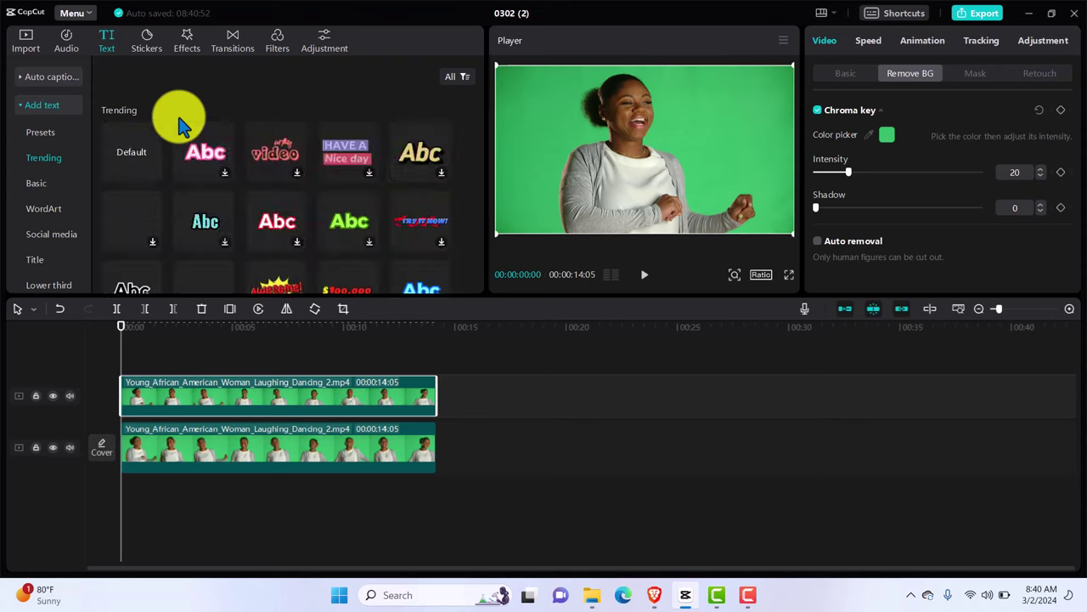
click(153, 179)
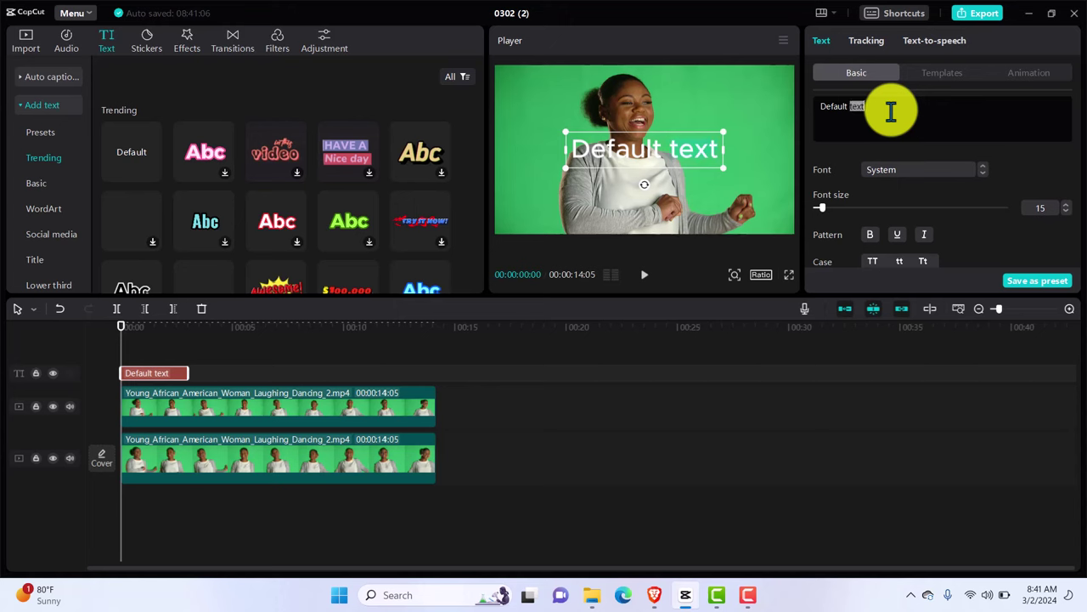
triple_click(891, 111)
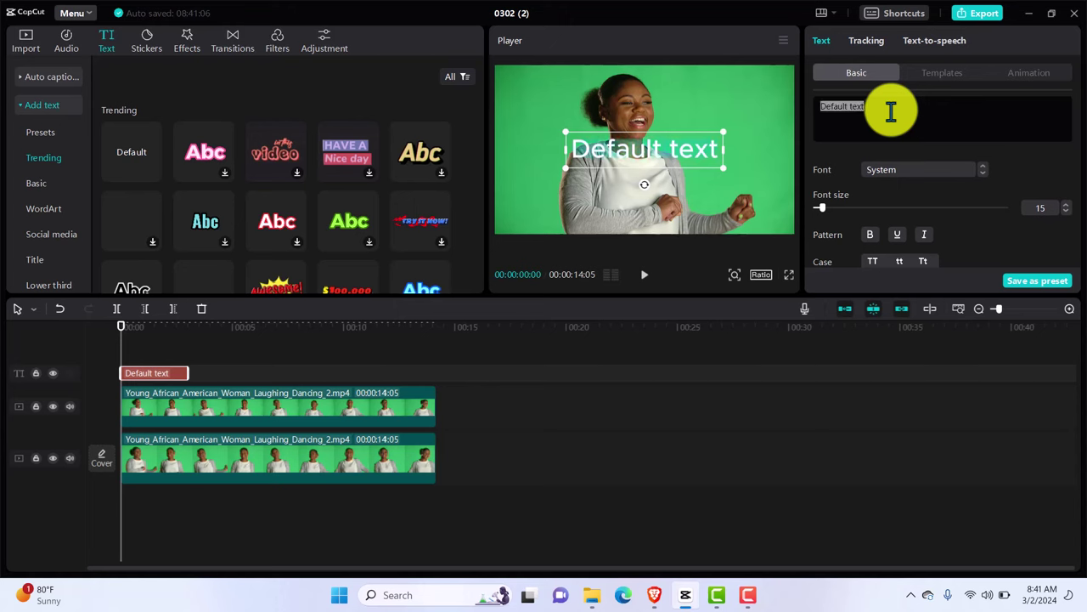
text(I)
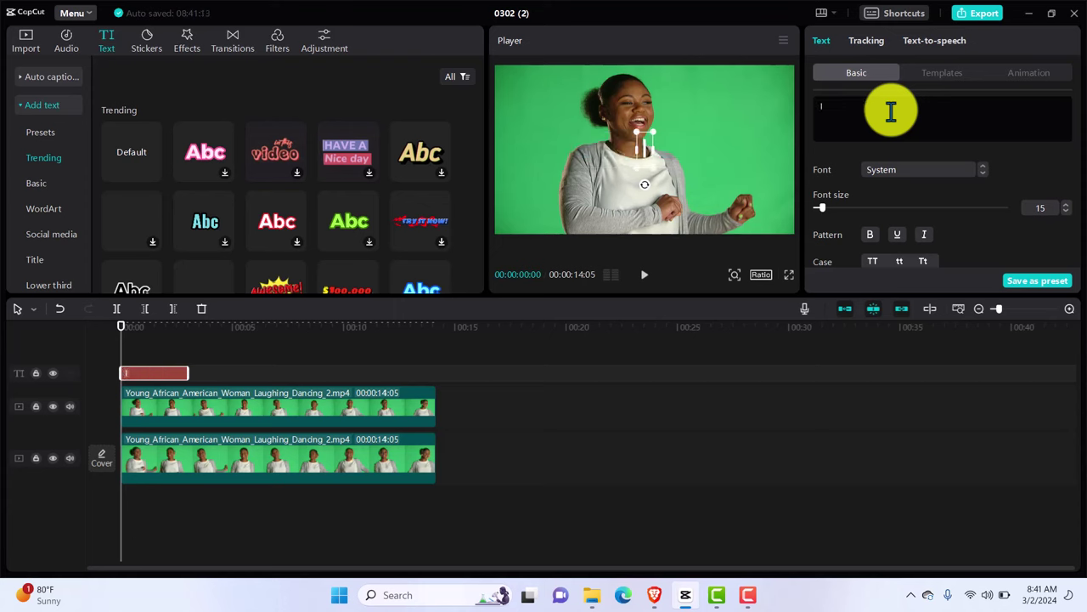
key(BackSpace)
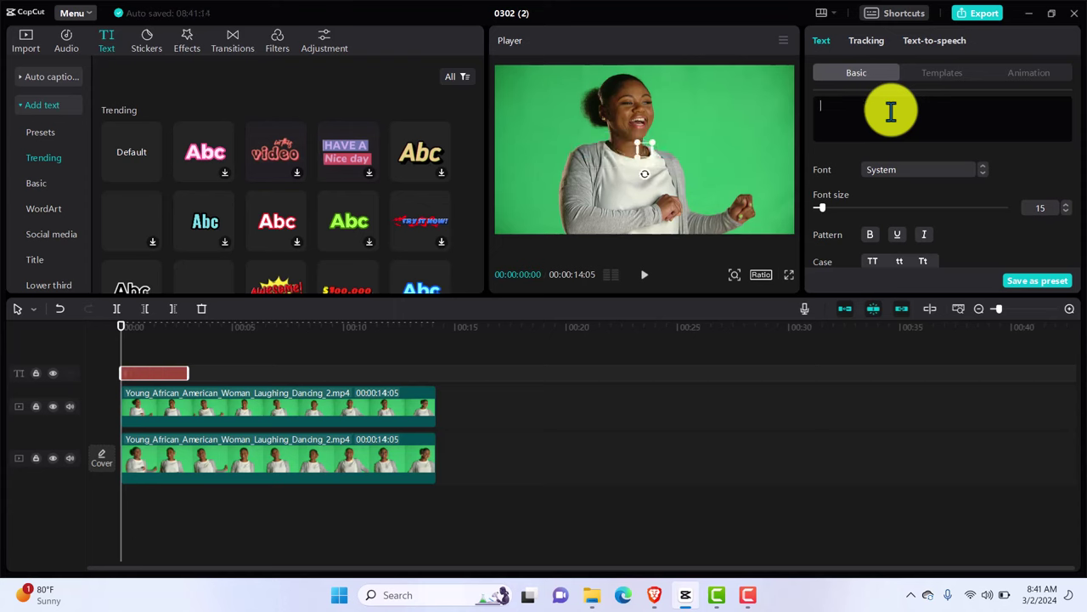
text(LIKE)
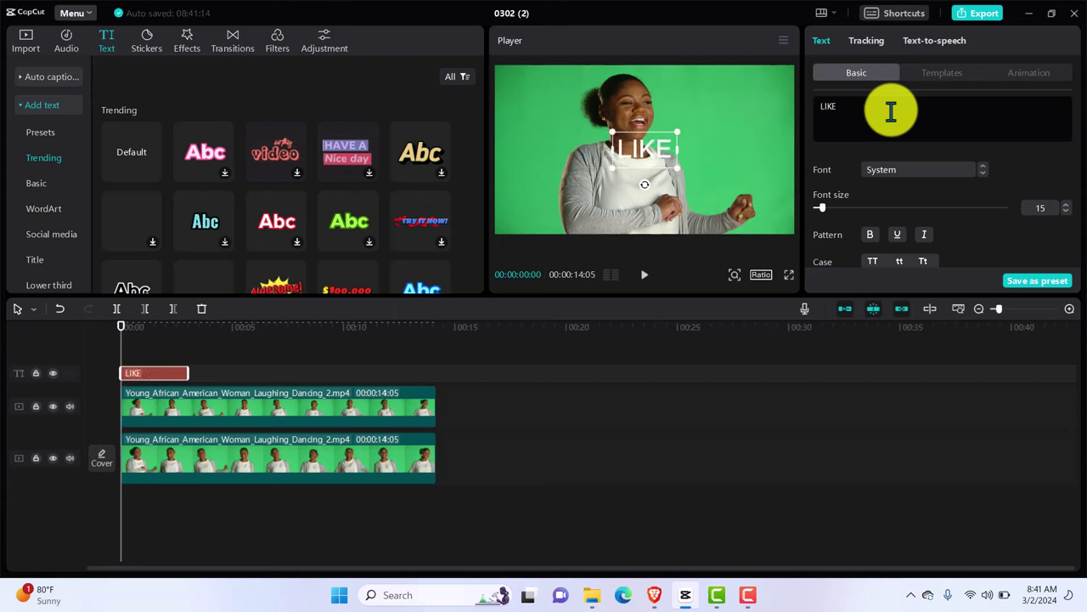
text( AND)
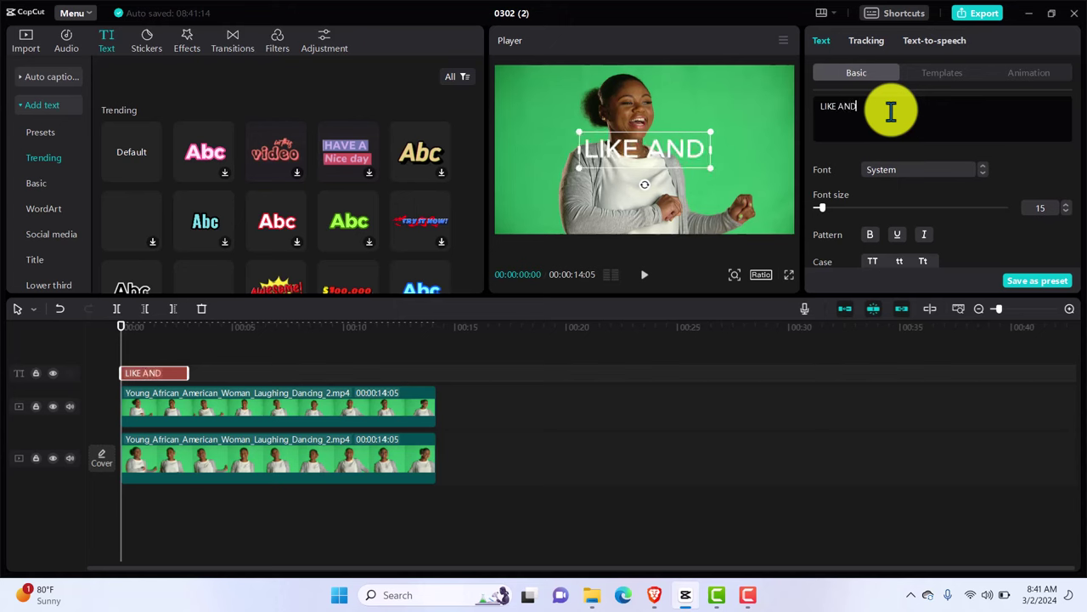
text( FOLLOW)
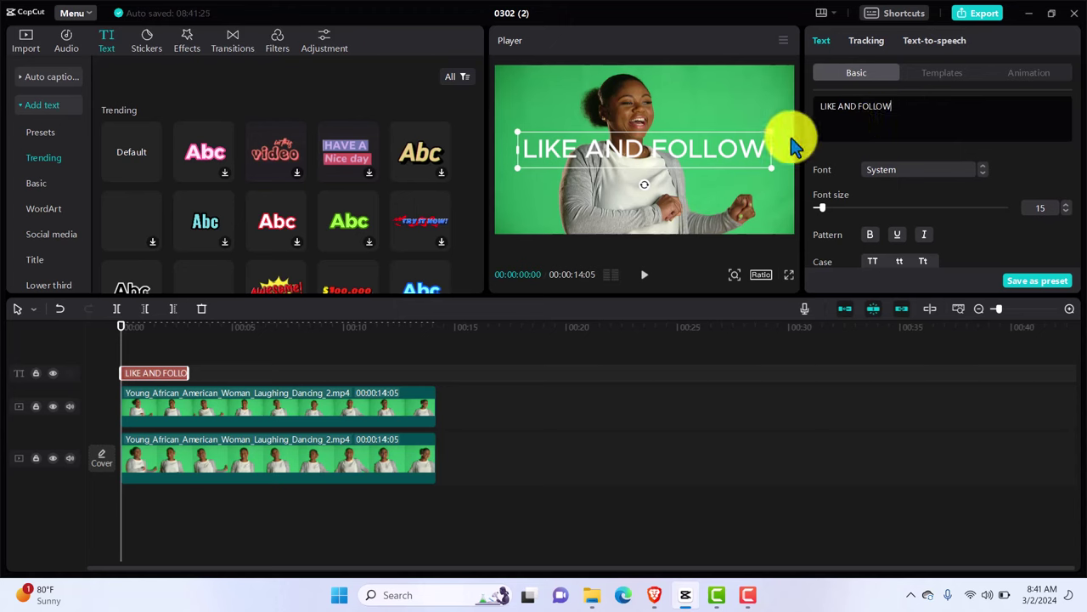
drag(769, 130, 799, 119)
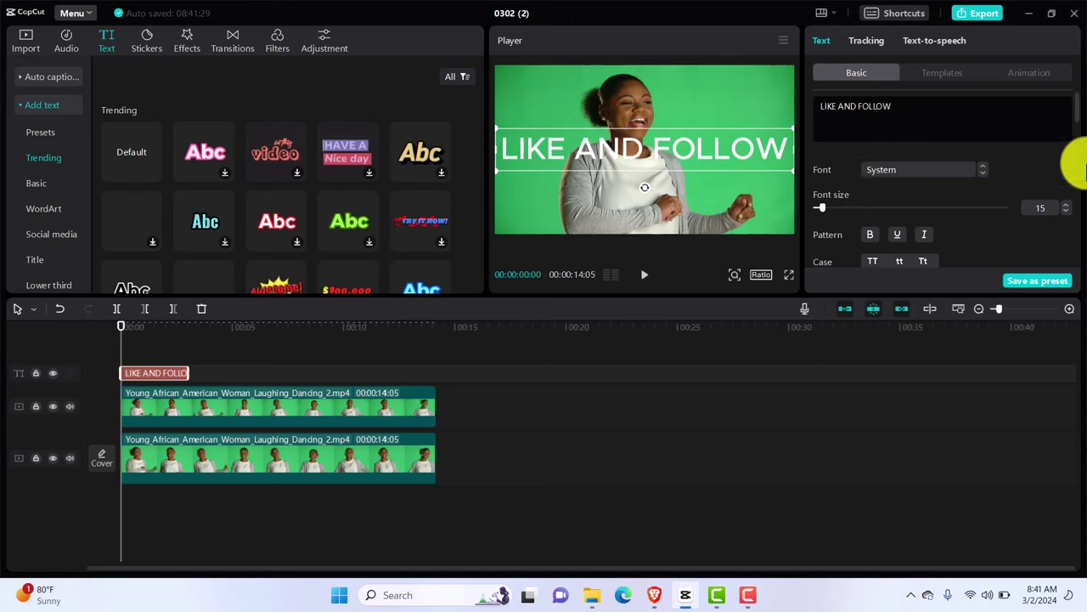
Open the fill colour choices for the LIKE AND FOLLOW text
scroll(1077, 119, down, 2)
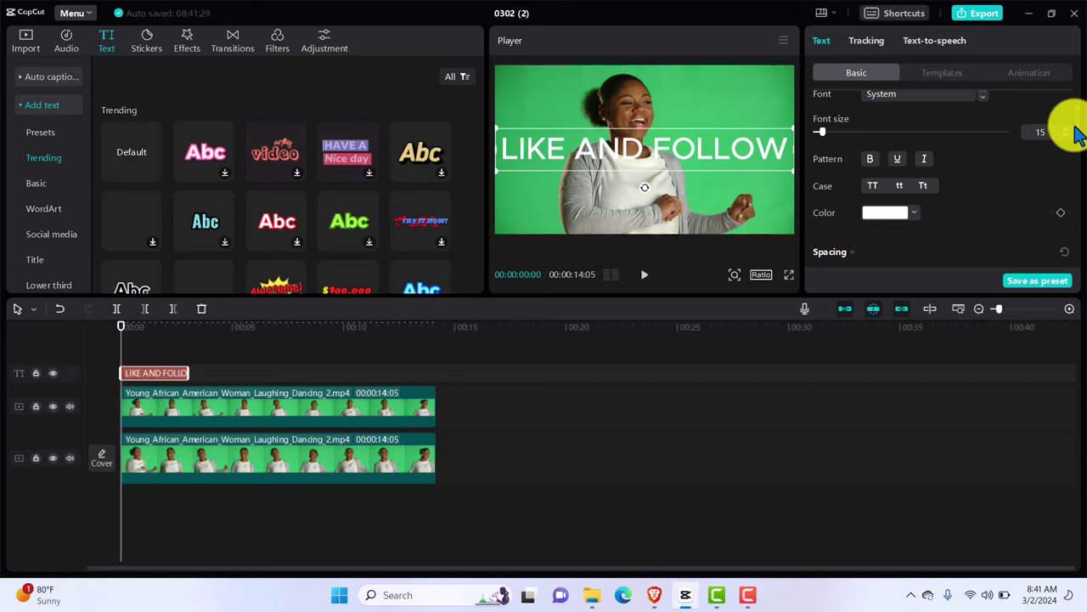
drag(1075, 134, 1077, 142)
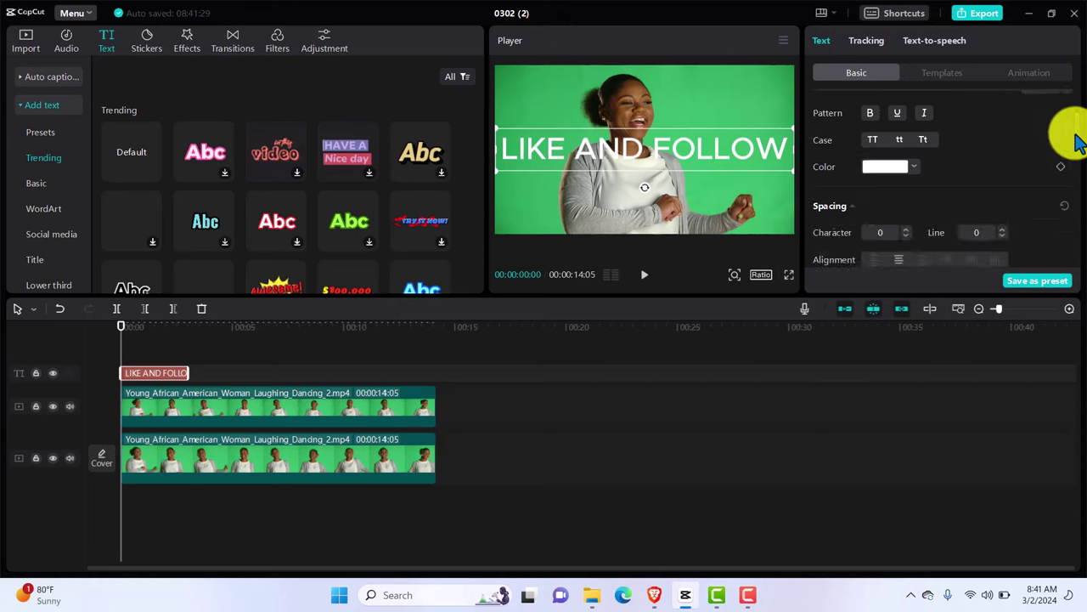
click(919, 172)
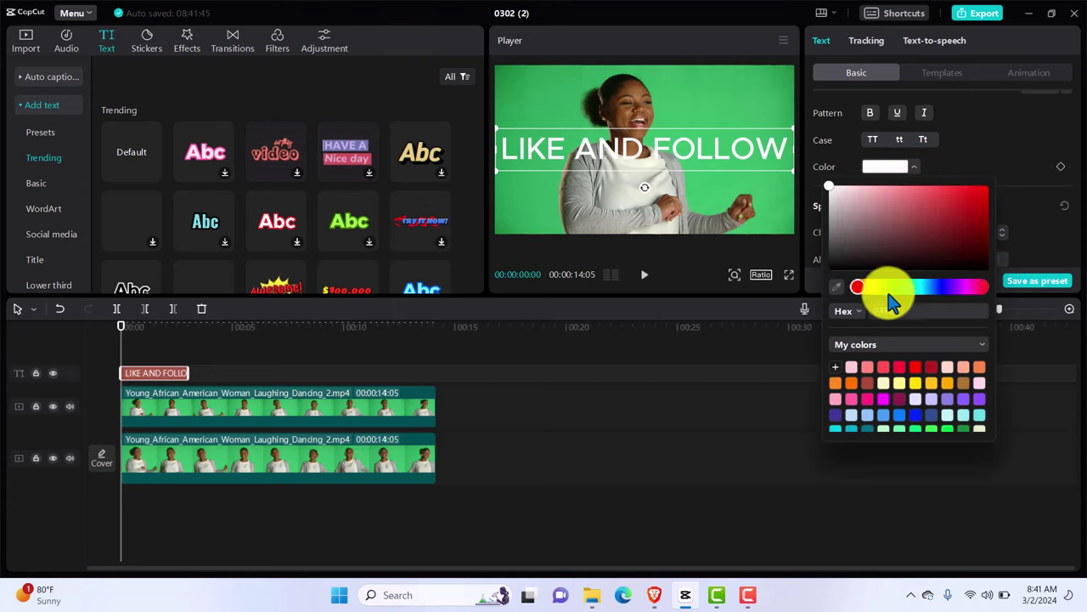
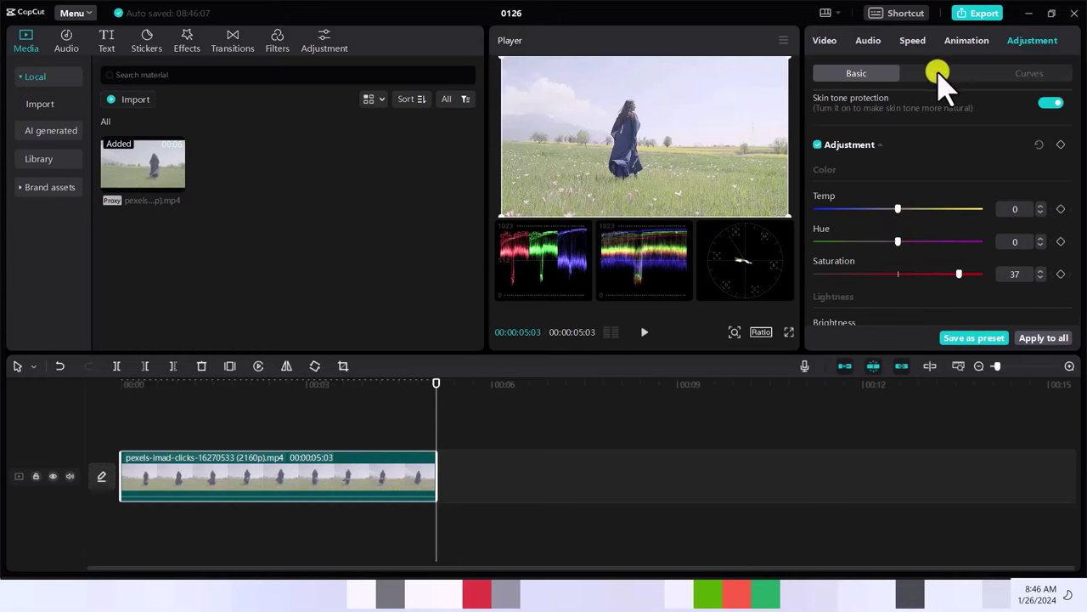
Set the meadow clip's colour temperature to 13 and its hue to -24
mouse_move(899, 210)
mouse_down()
mouse_move(962, 209)
mouse_move(833, 210)
mouse_move(882, 209)
mouse_up()
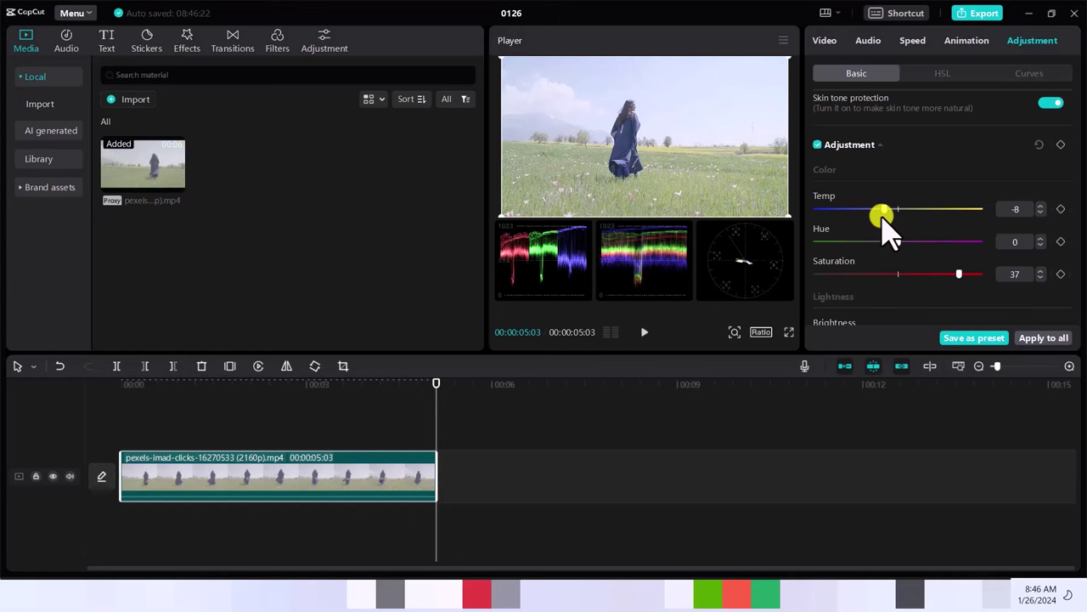
drag(882, 210, 928, 222)
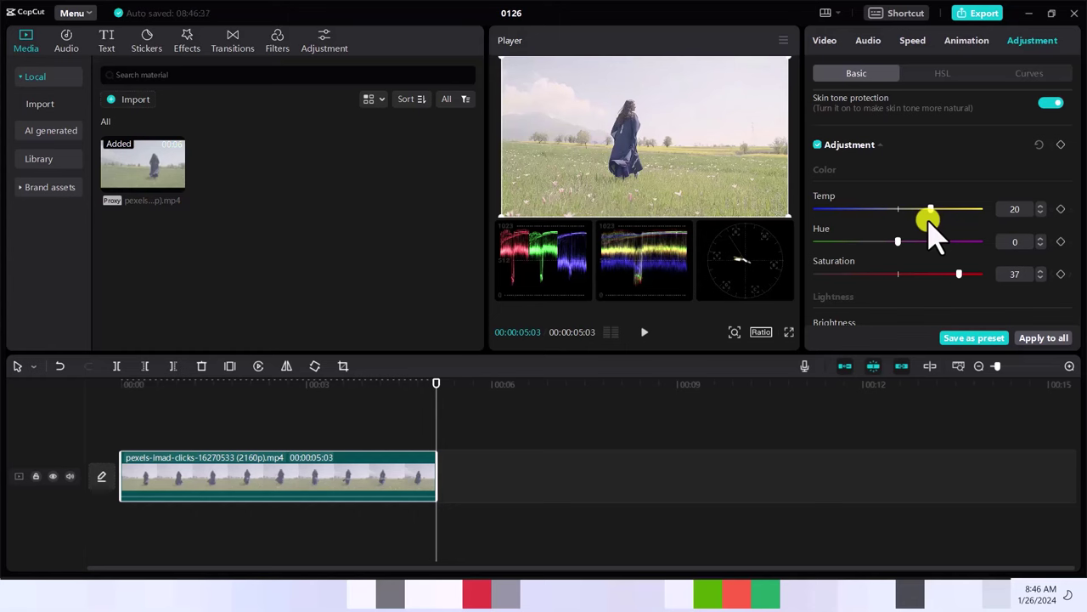
mouse_move(928, 222)
mouse_down()
mouse_move(912, 218)
mouse_move(927, 220)
mouse_up()
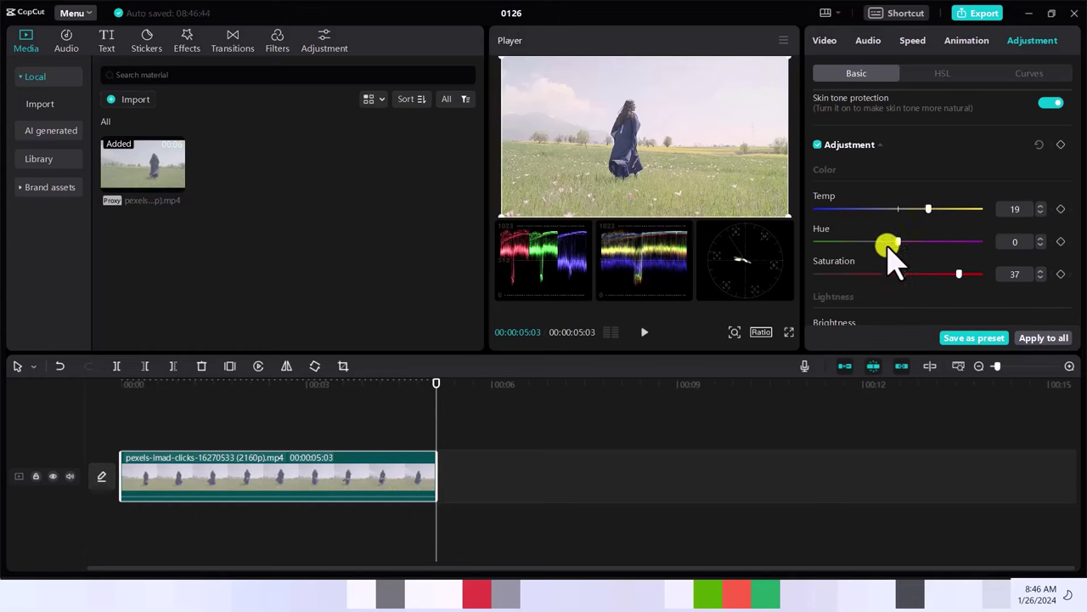
drag(897, 242, 856, 247)
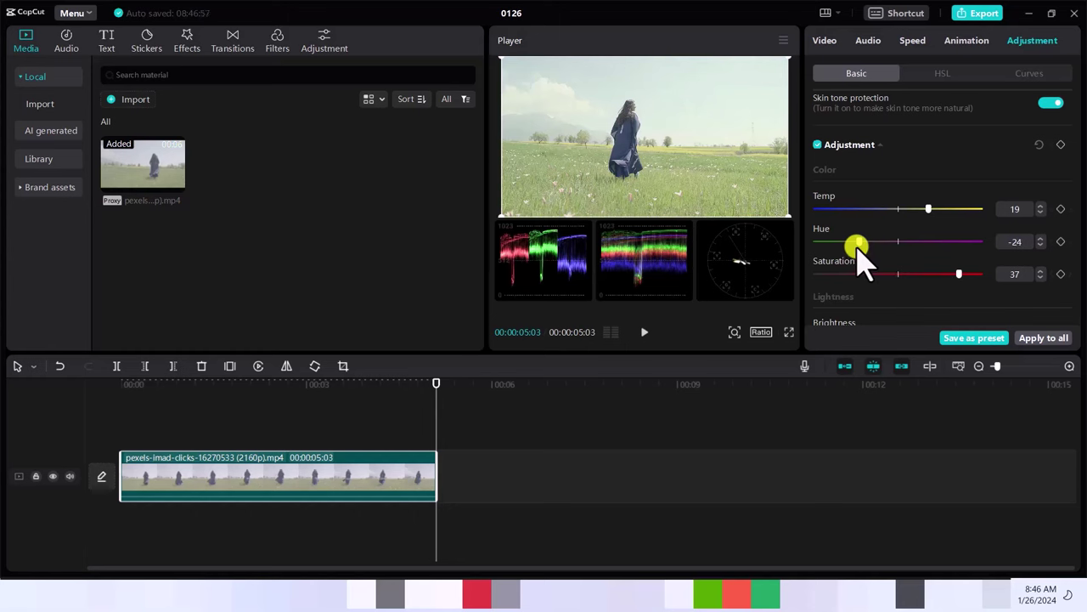
mouse_move(928, 209)
mouse_down()
mouse_move(872, 210)
mouse_move(916, 221)
mouse_move(917, 212)
mouse_up()
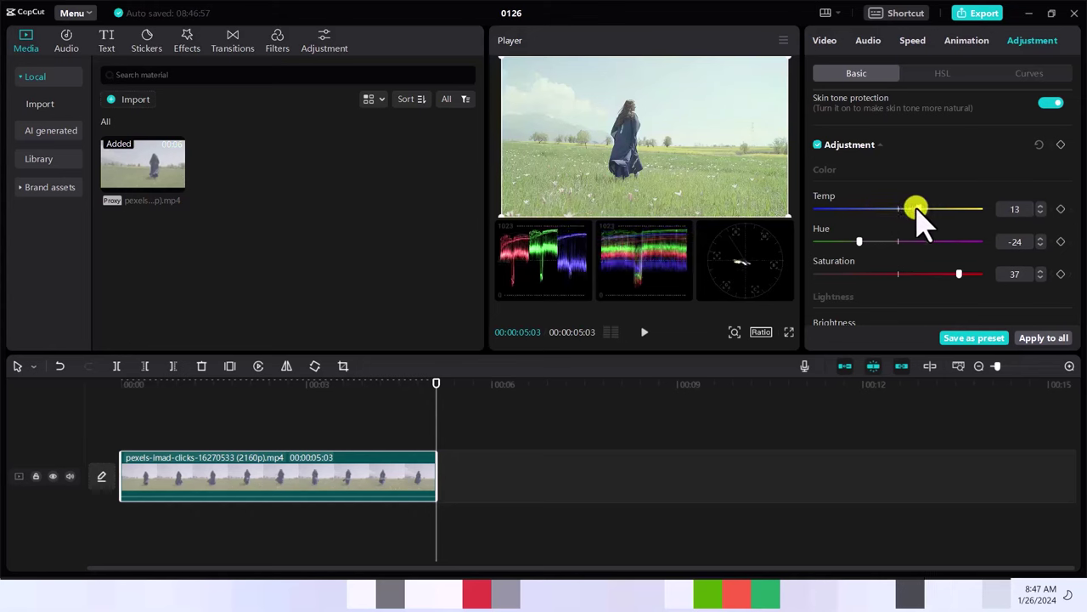
In the clip's HSL adjustment, set the blue range's saturation to 92 and its hue to 14
click(943, 74)
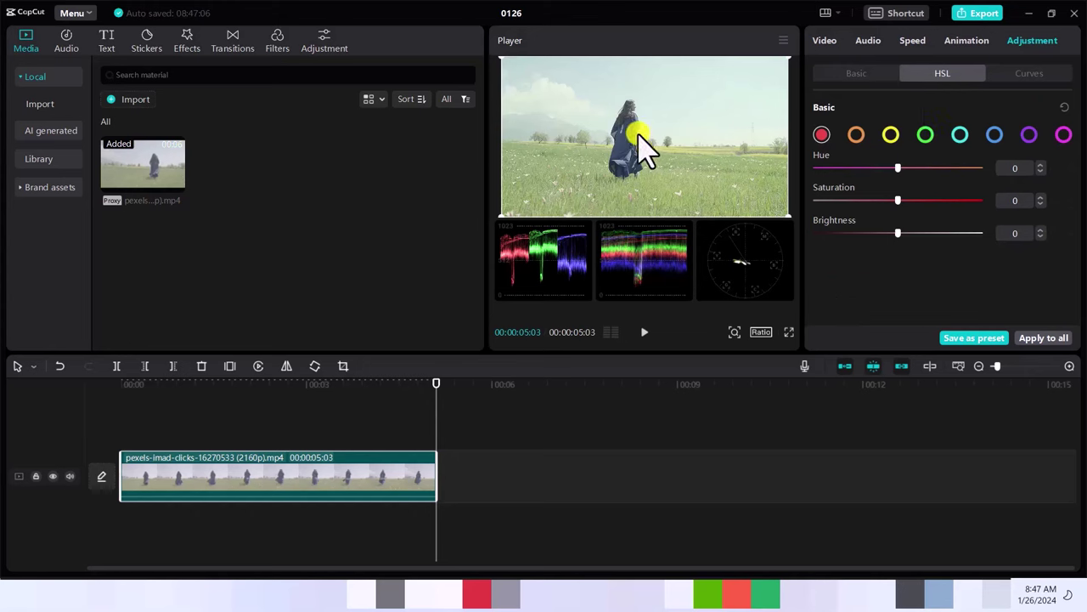
click(993, 138)
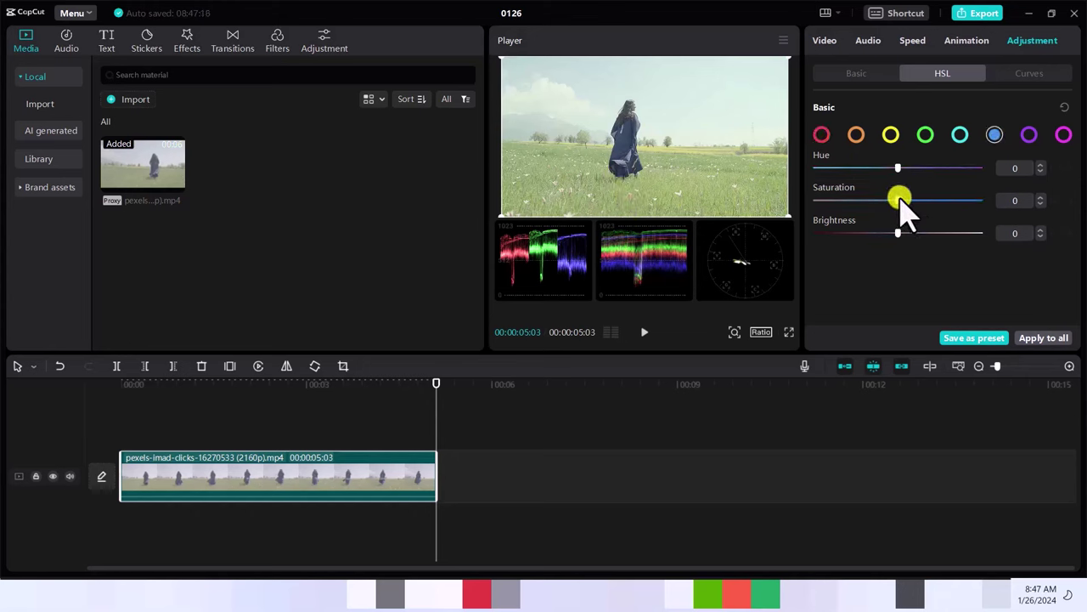
drag(901, 201, 973, 203)
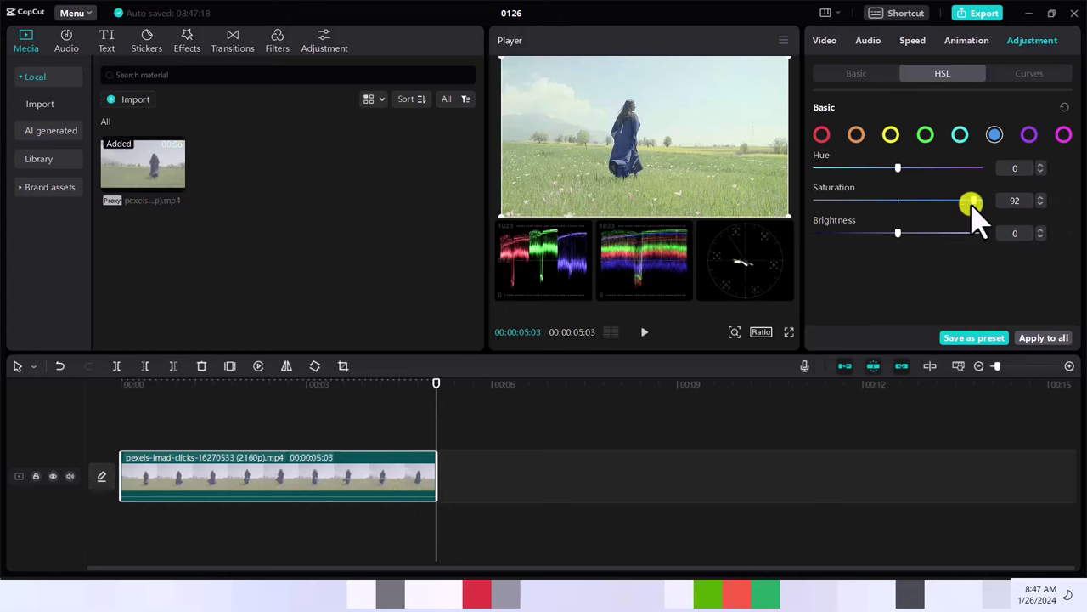
mouse_move(898, 167)
mouse_down()
mouse_move(844, 167)
mouse_move(971, 170)
mouse_move(907, 172)
mouse_up()
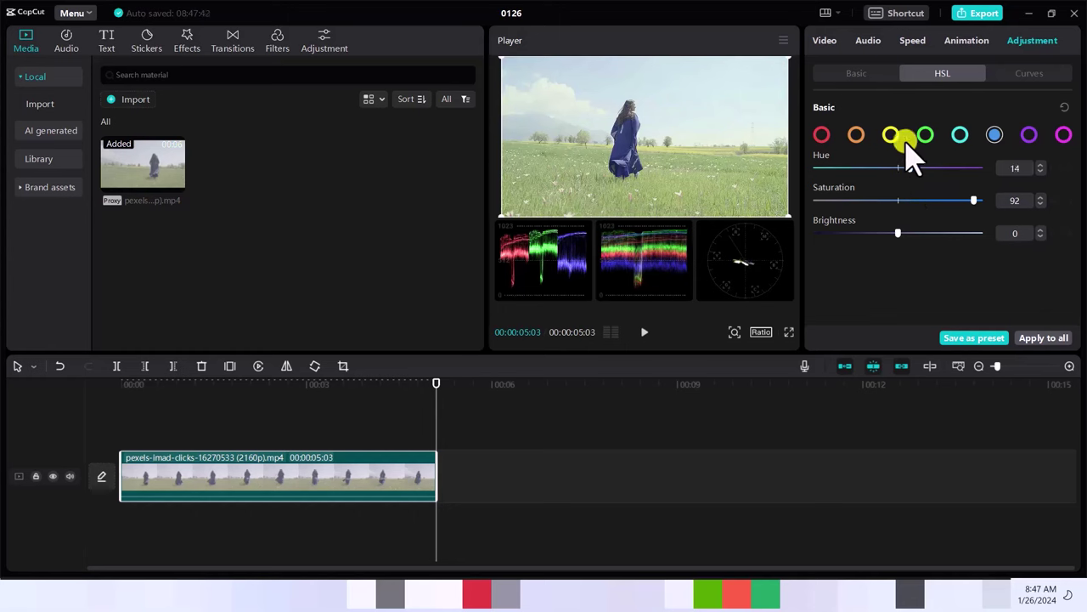
Raise the saturation of the clip's cyan range strongly and shift its hue slightly towards blue in HSL
click(961, 139)
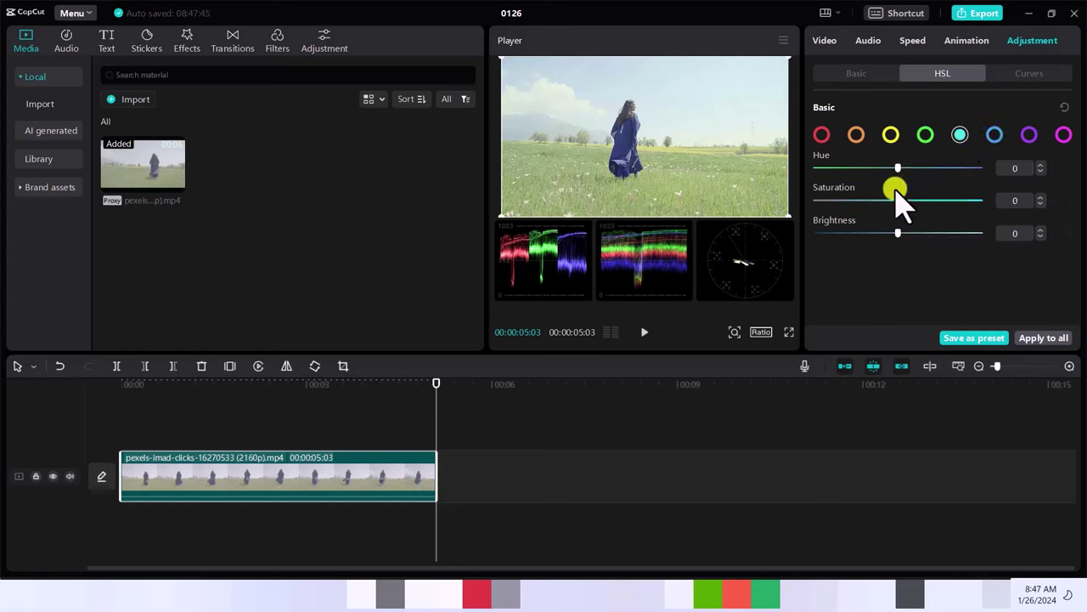
drag(899, 202, 953, 202)
mouse_move(903, 169)
mouse_down()
mouse_move(852, 163)
mouse_move(923, 168)
mouse_up()
Set the HSL green range's saturation to 96 and its hue to 79, trying a hue of -59 first
click(924, 134)
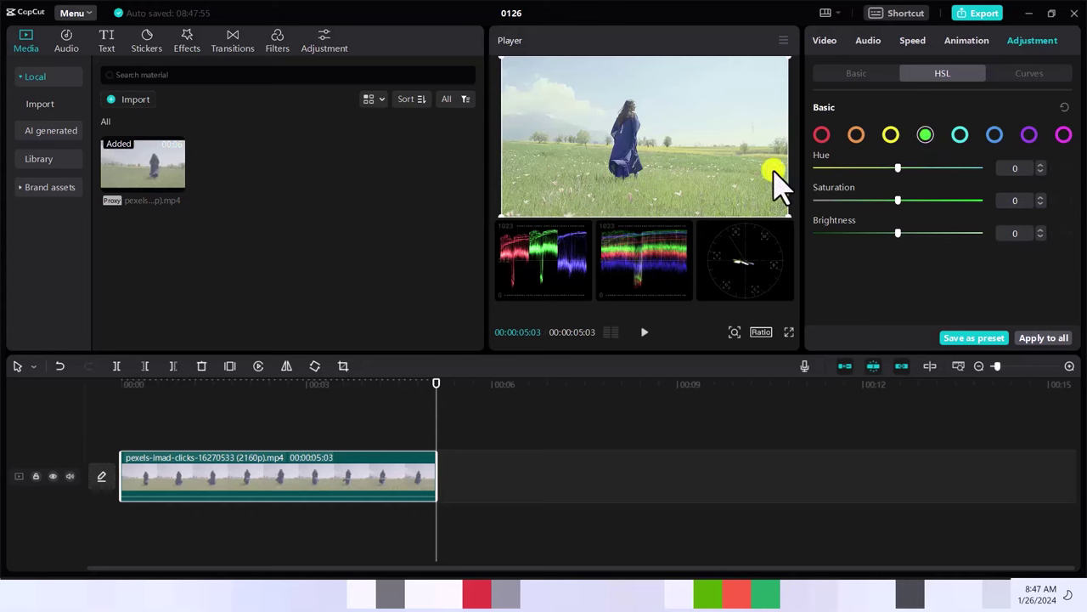
mouse_move(899, 202)
mouse_down()
mouse_move(963, 204)
mouse_move(897, 200)
mouse_up()
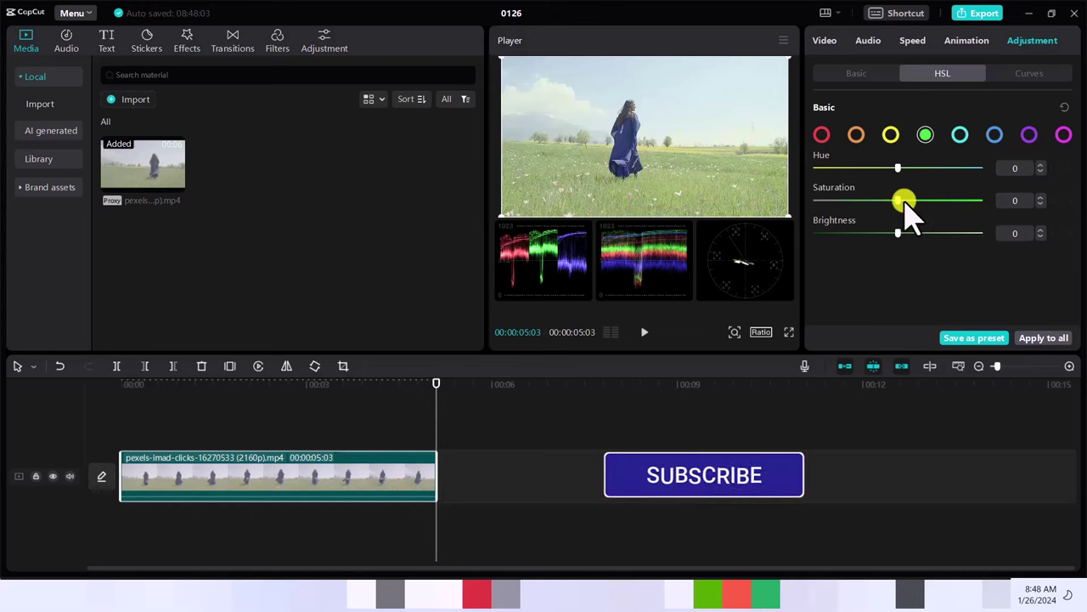
drag(902, 206, 976, 204)
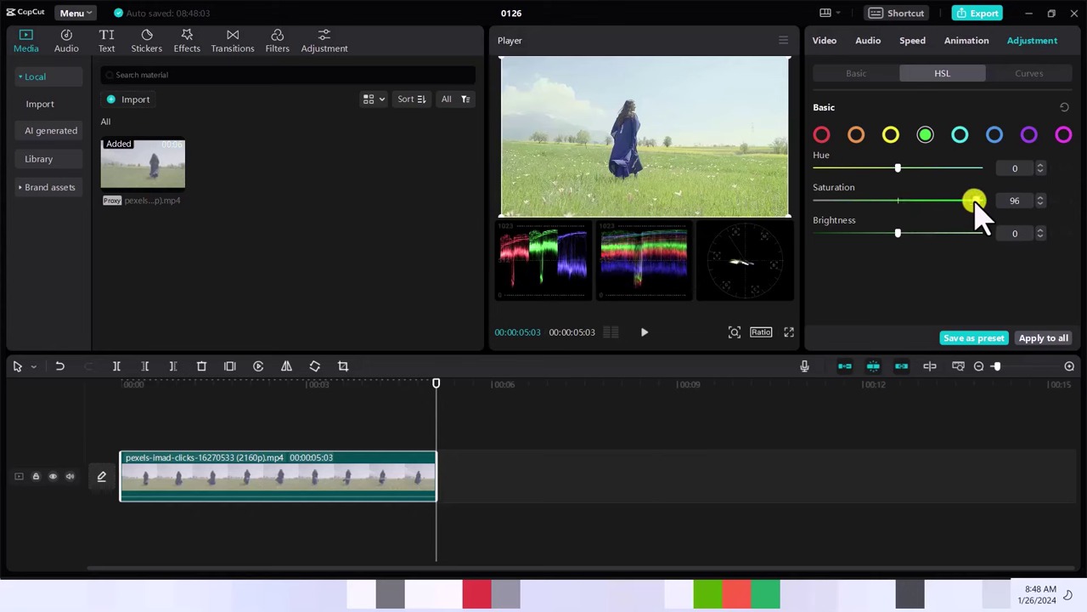
drag(898, 167, 846, 168)
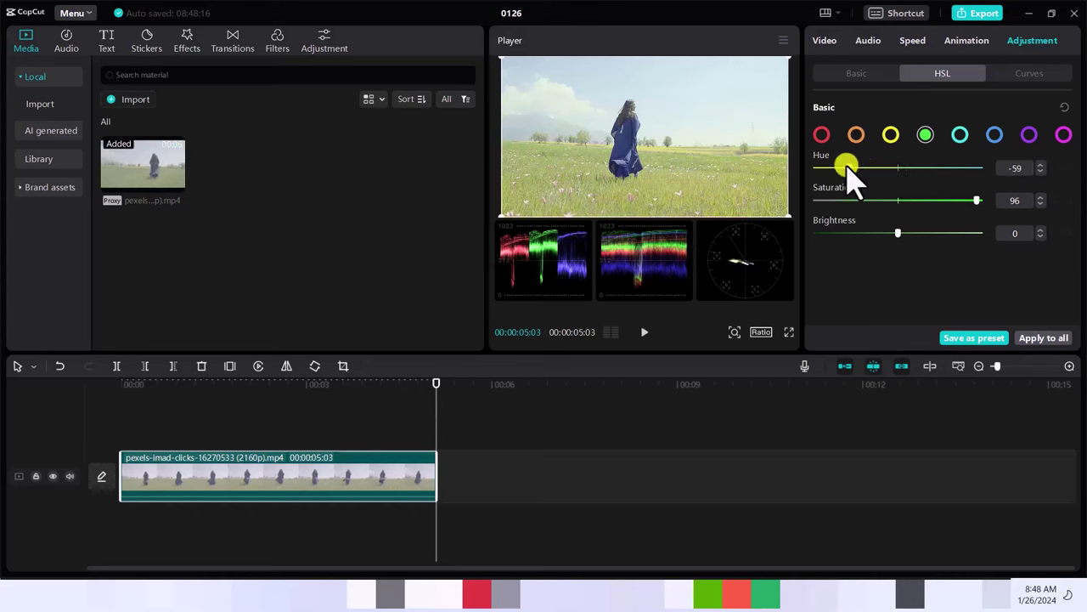
drag(848, 167, 960, 168)
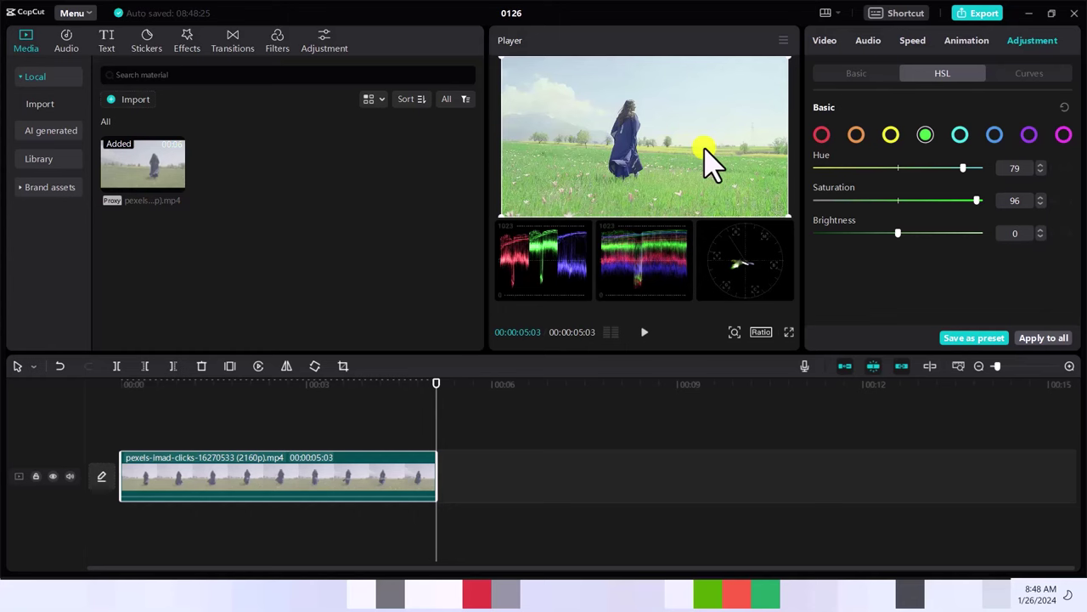
Set the HSL red range's hue to 7 and its saturation to 49
click(820, 139)
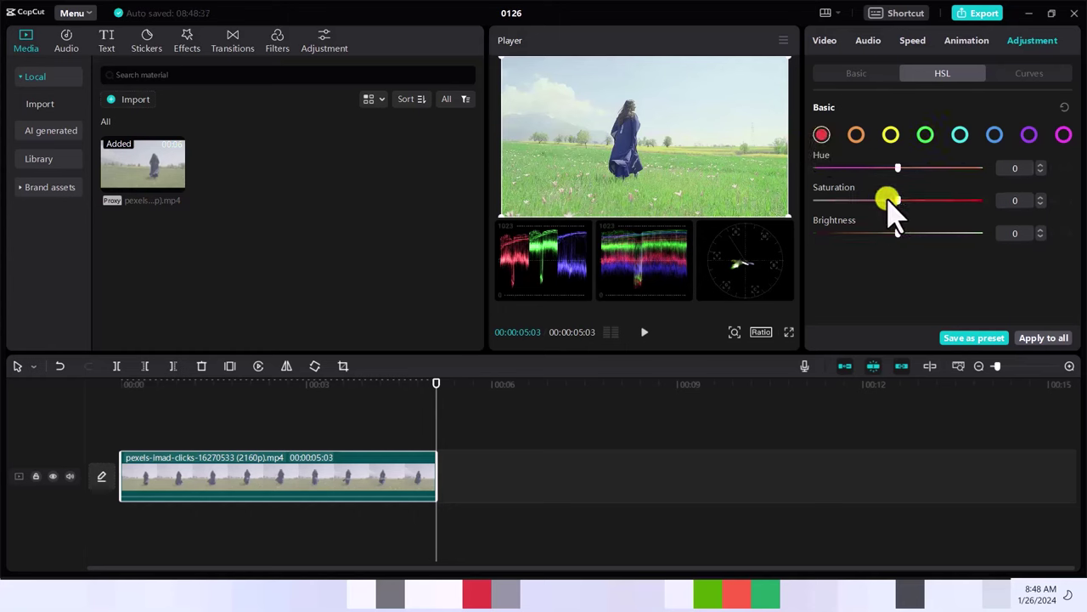
drag(928, 202, 969, 200)
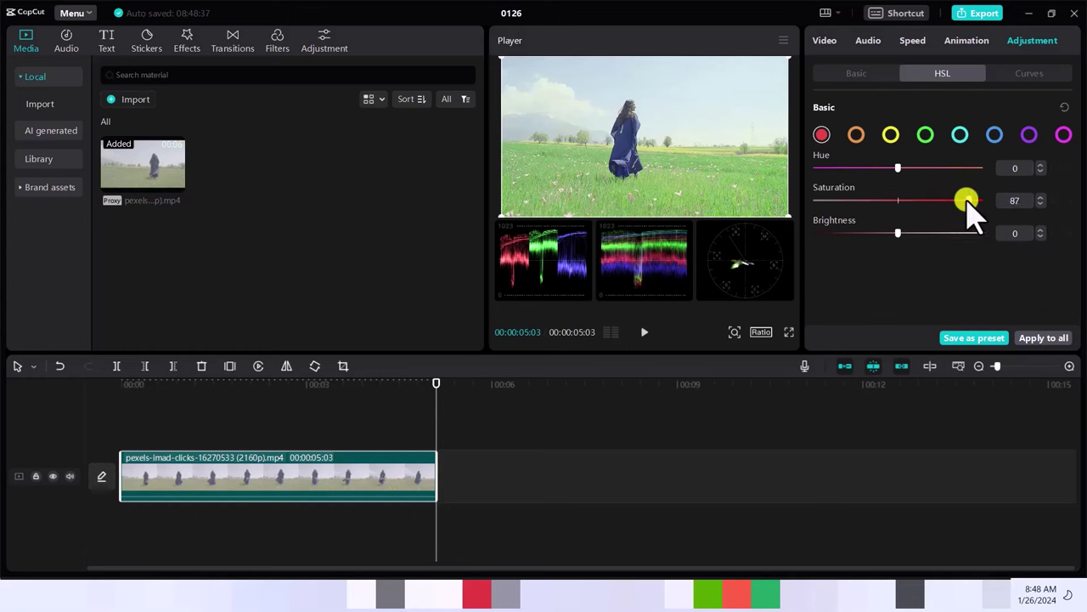
drag(969, 201, 967, 200)
mouse_move(898, 169)
mouse_down()
mouse_move(857, 168)
mouse_move(951, 170)
mouse_move(903, 170)
mouse_up()
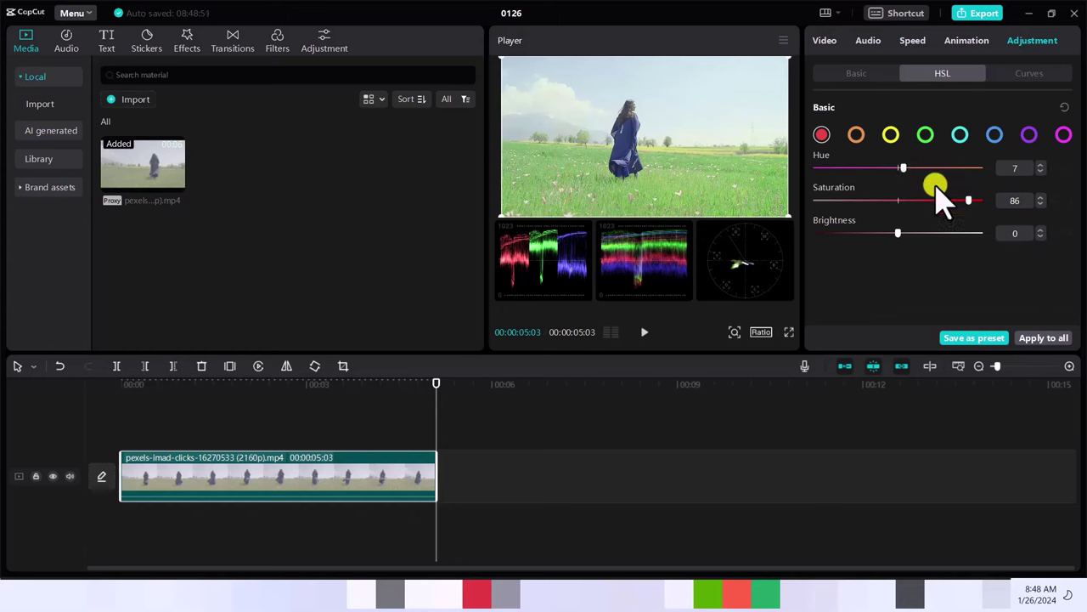
drag(968, 201, 936, 201)
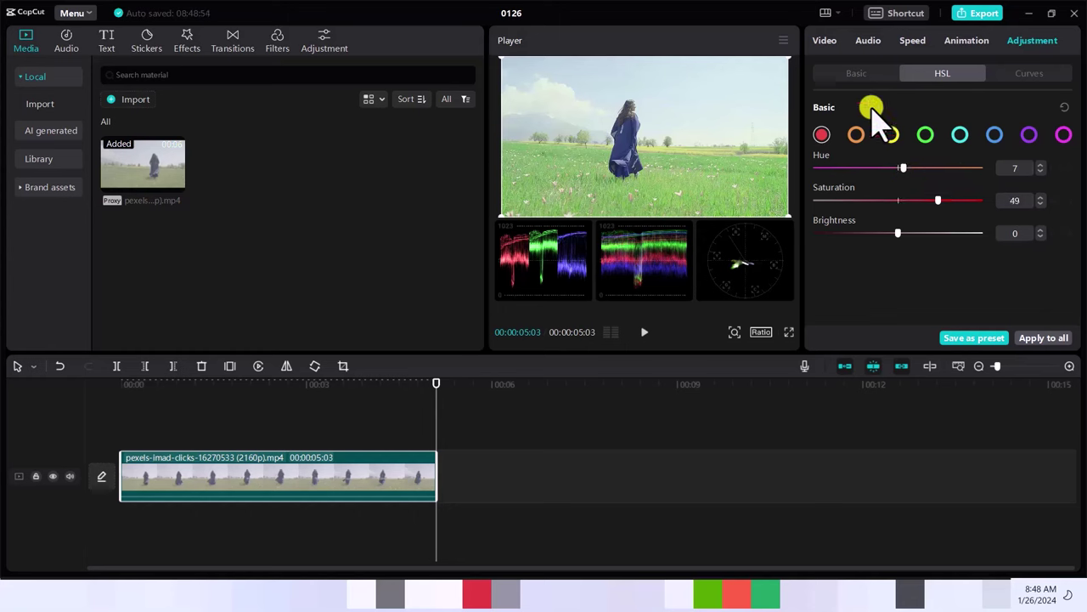
Compare the clip with and without its basic colour adjustment by switching the adjustment off and on twice
click(854, 77)
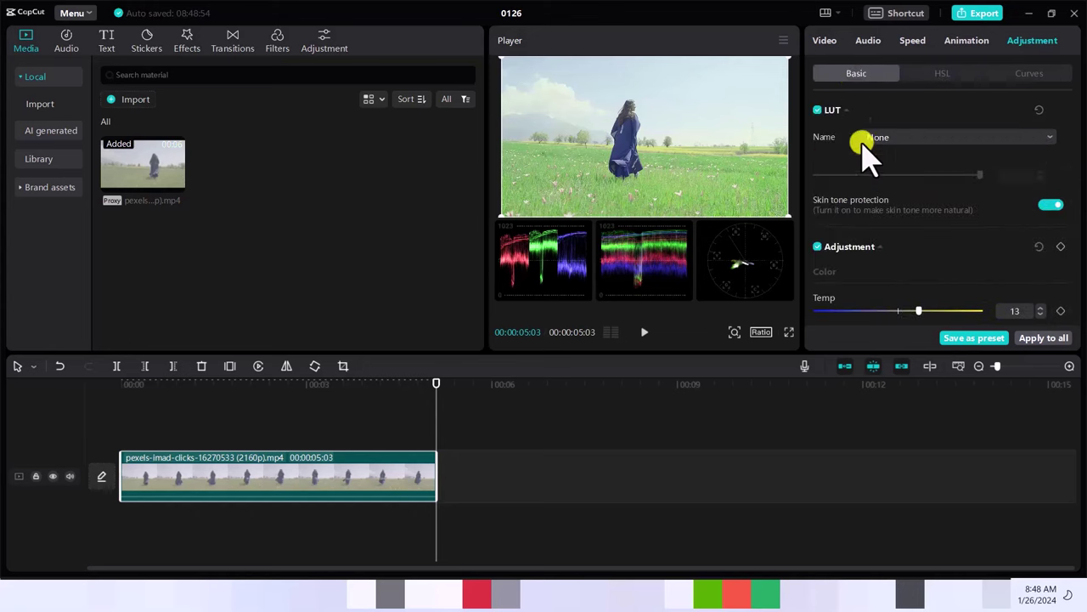
click(817, 246)
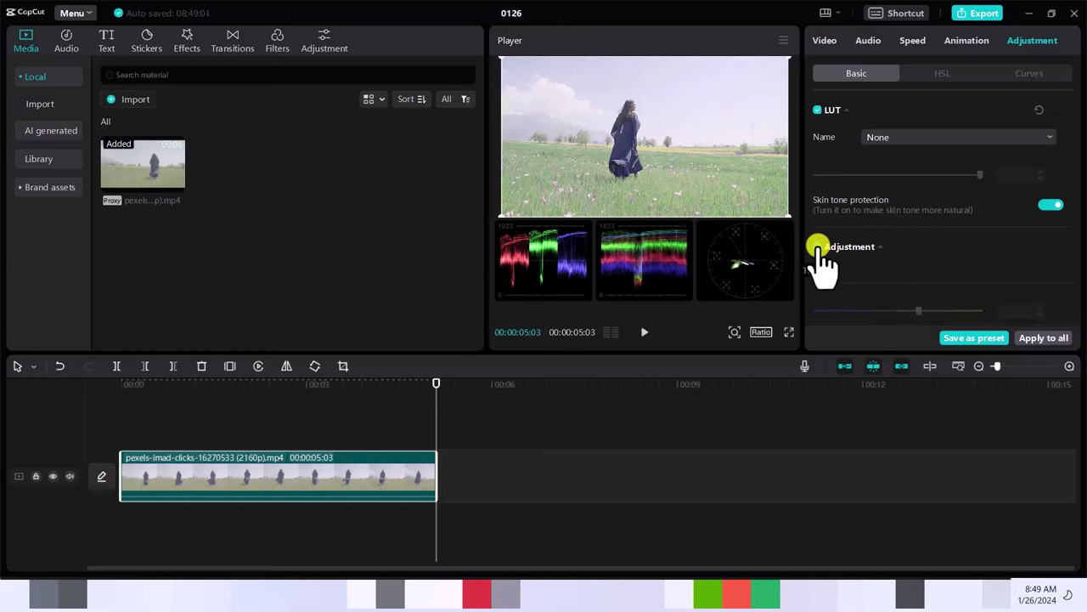
click(817, 246)
click(817, 247)
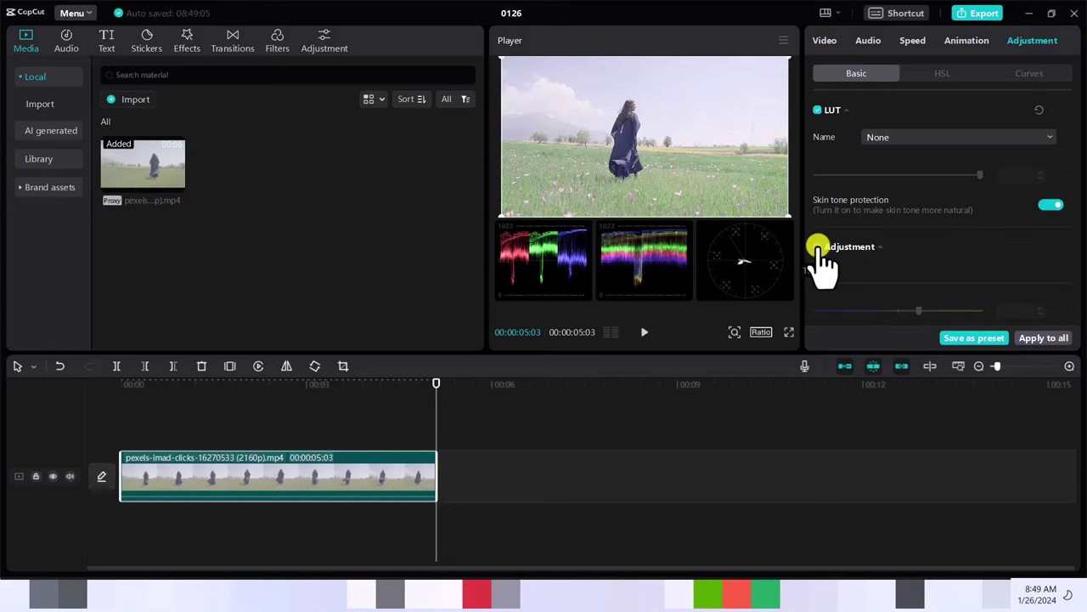
click(817, 246)
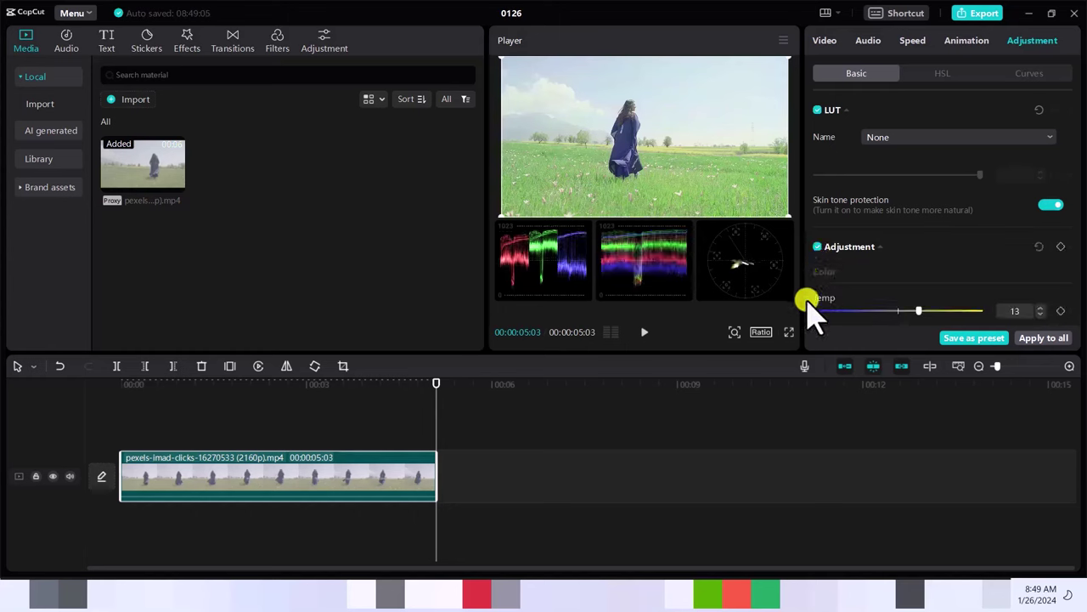
Try the clip's brightness at -6 and 26, and return it to 0
scroll(808, 305, down, 6)
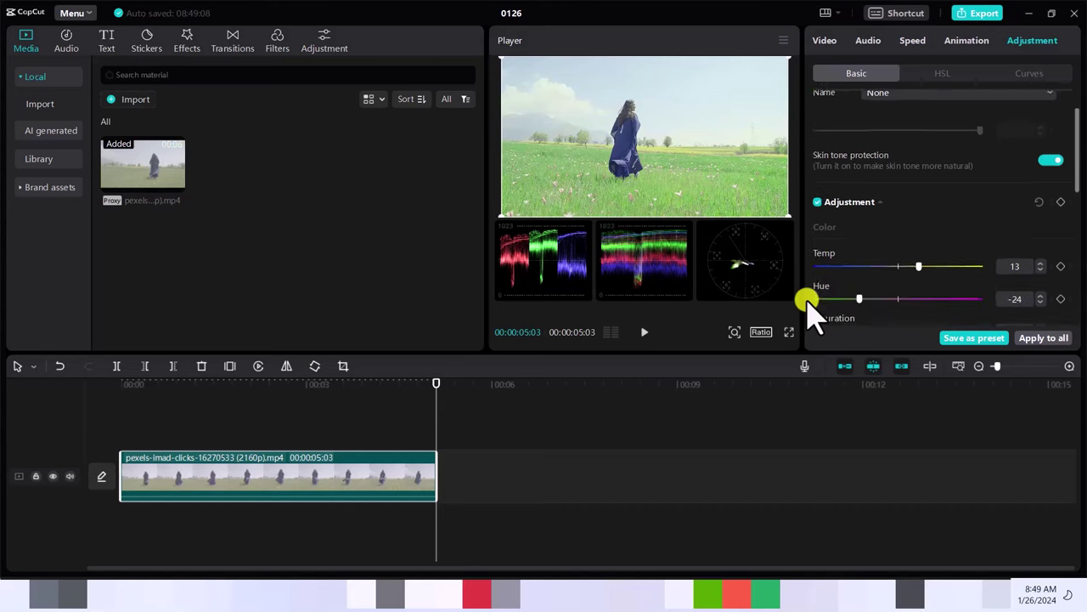
scroll(809, 304, down, 2)
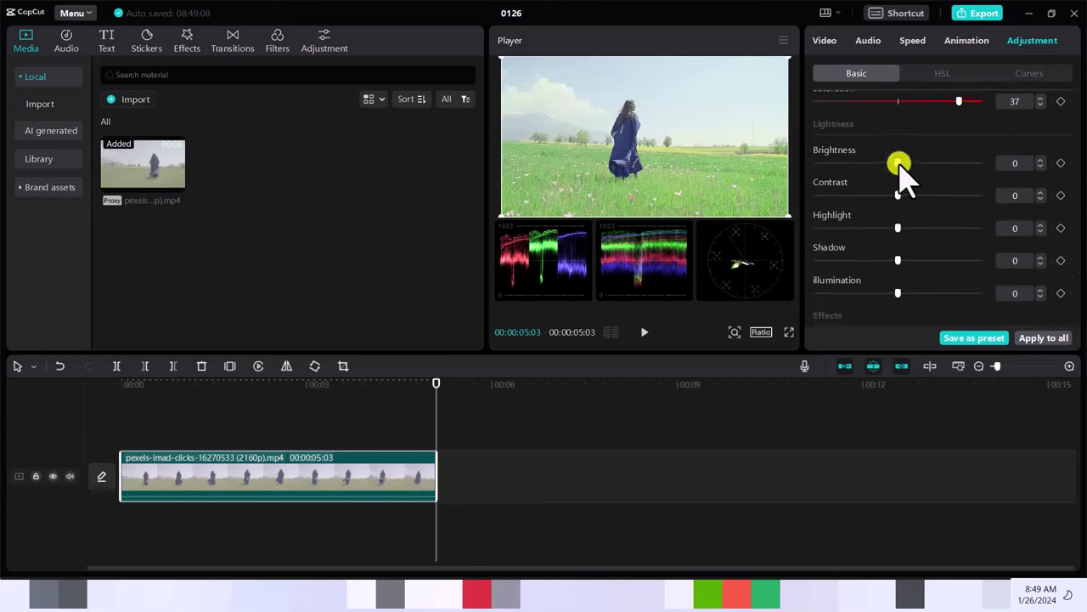
mouse_move(894, 161)
mouse_down()
mouse_move(864, 160)
mouse_move(887, 161)
mouse_up()
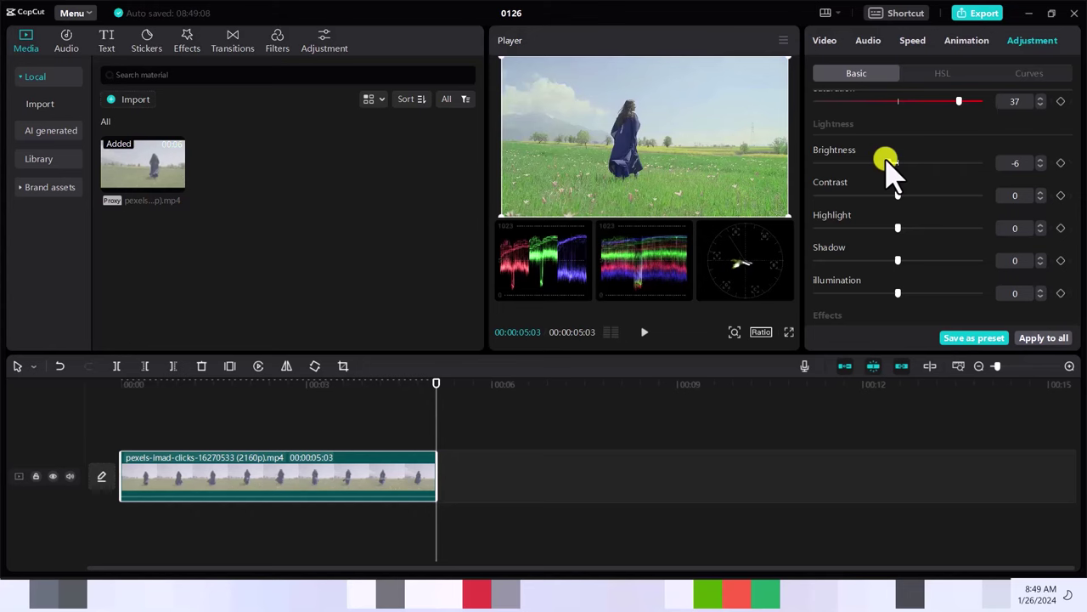
drag(886, 161, 941, 162)
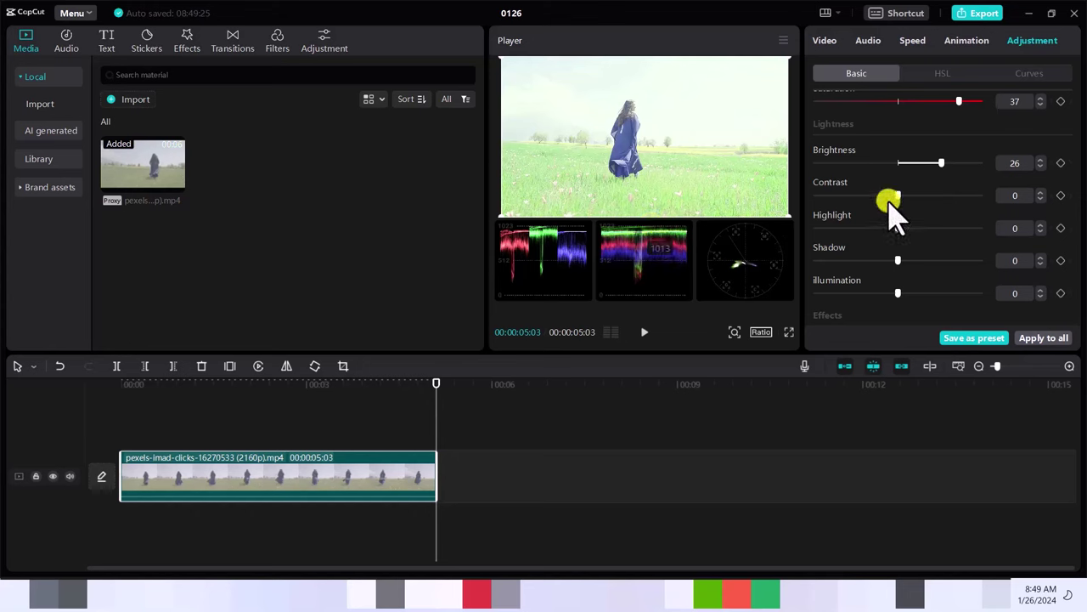
drag(942, 161, 898, 198)
Set the clip's highlight to -3, after trying -19, and its shadow to -14
drag(898, 228, 864, 229)
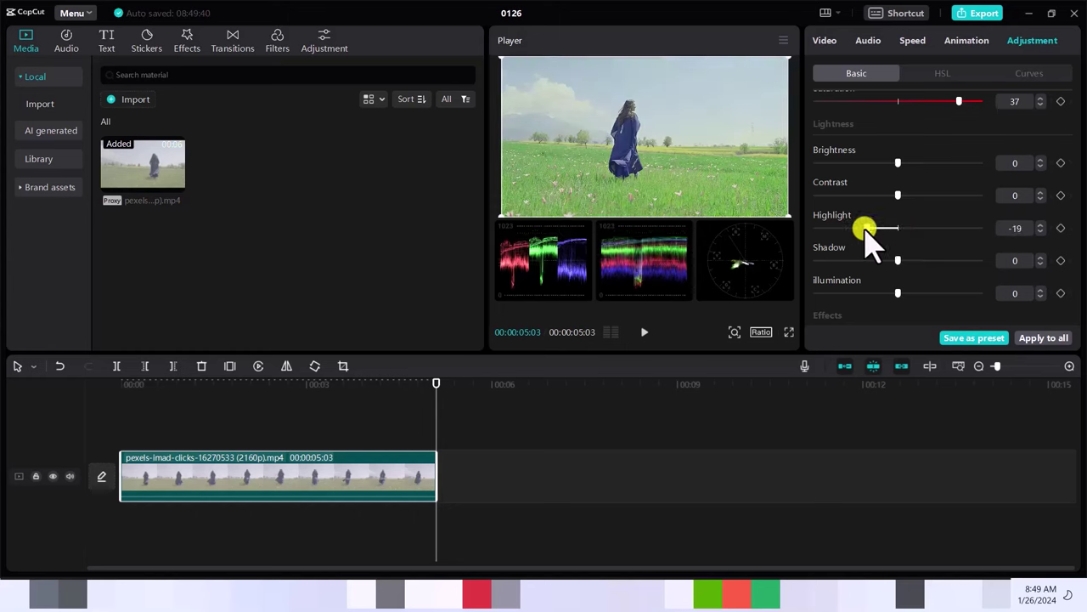
drag(864, 229, 874, 259)
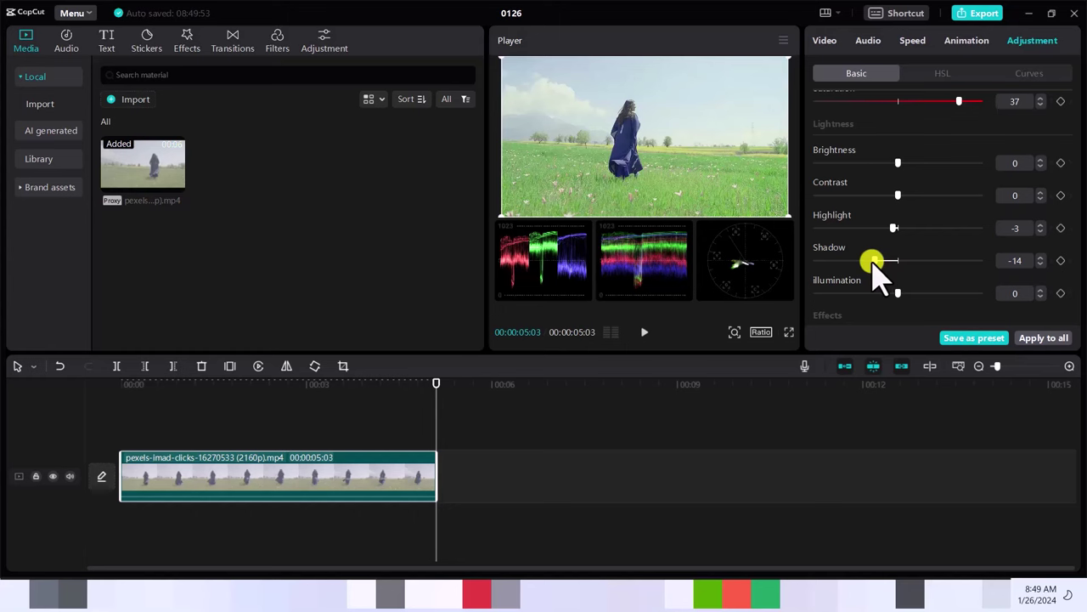
drag(875, 260, 856, 294)
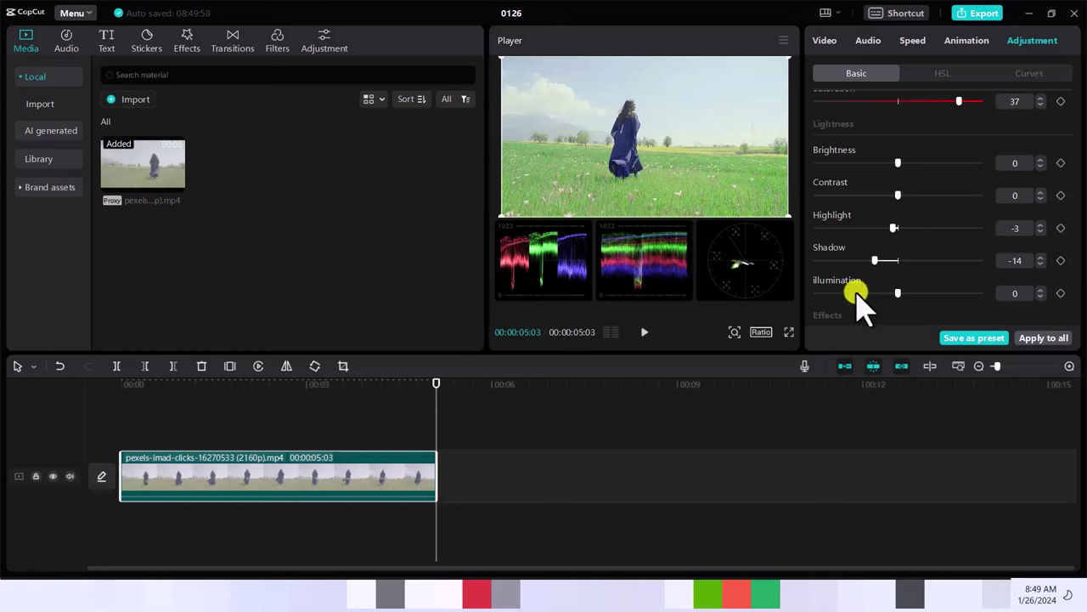
scroll(856, 293, down, 5)
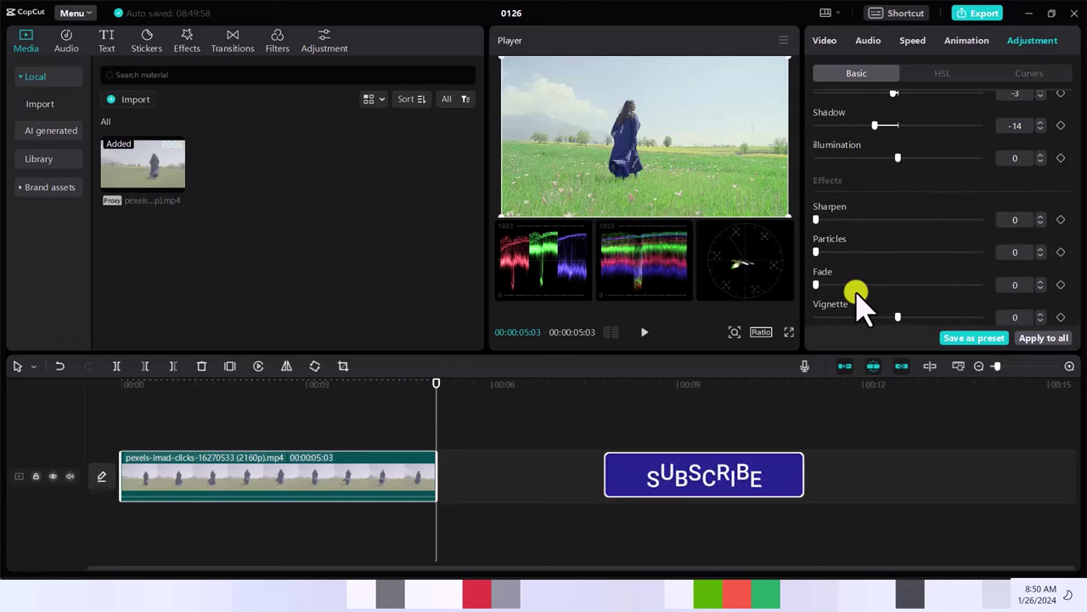
Set the clip's vignette to 4 and its fade to 4, after trying fade at 39
mouse_move(898, 317)
mouse_down()
mouse_move(918, 316)
mouse_move(902, 317)
mouse_up()
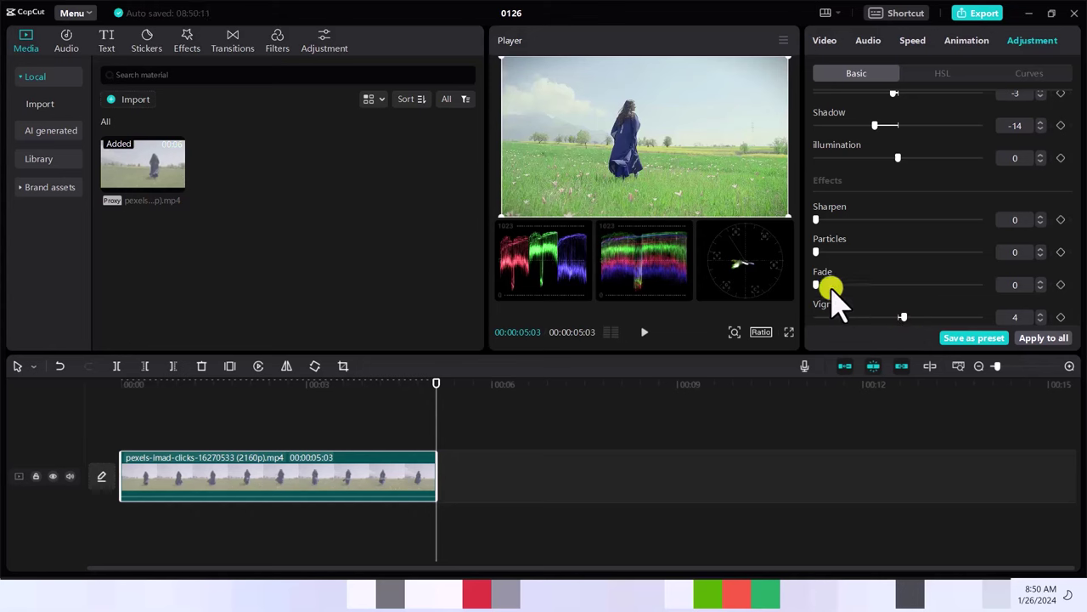
drag(818, 284, 882, 286)
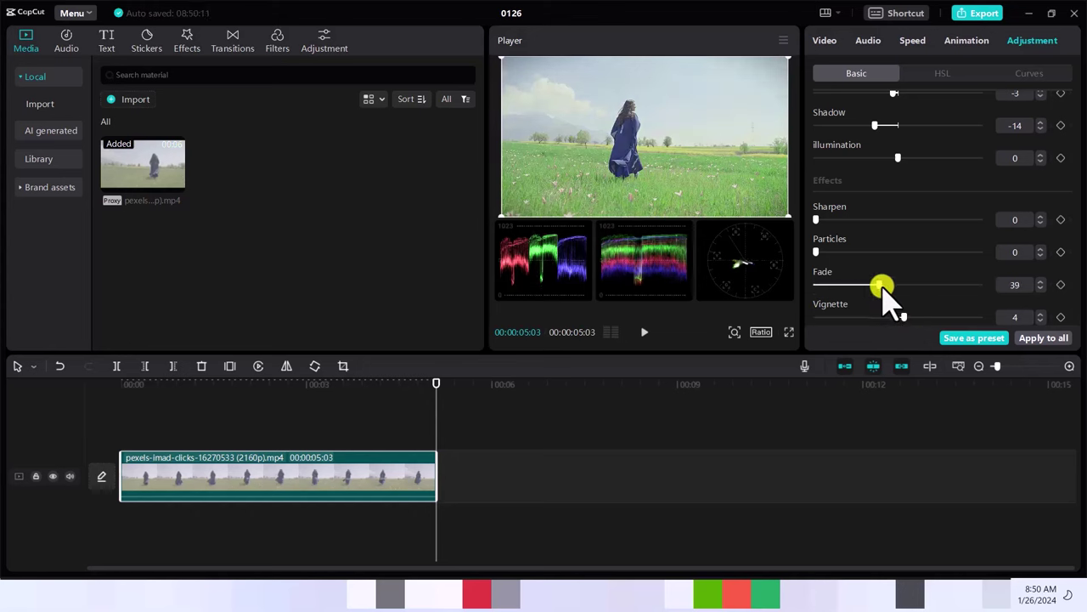
drag(882, 286, 822, 285)
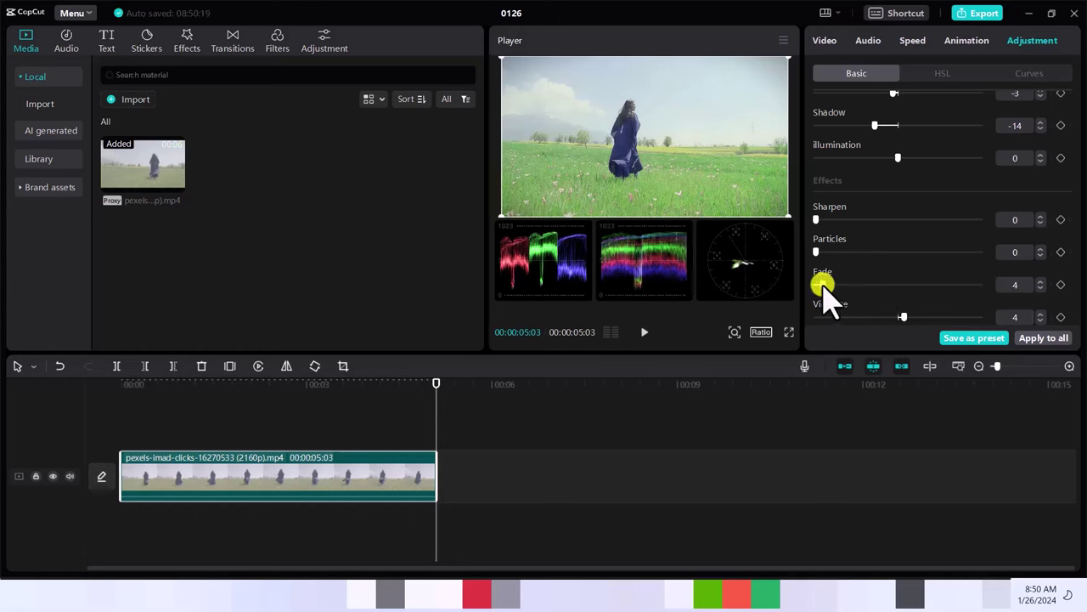
Set the clip's particles to 6, after trying 33, and lower its sharpen to about 3, after trying 37
drag(817, 253, 873, 252)
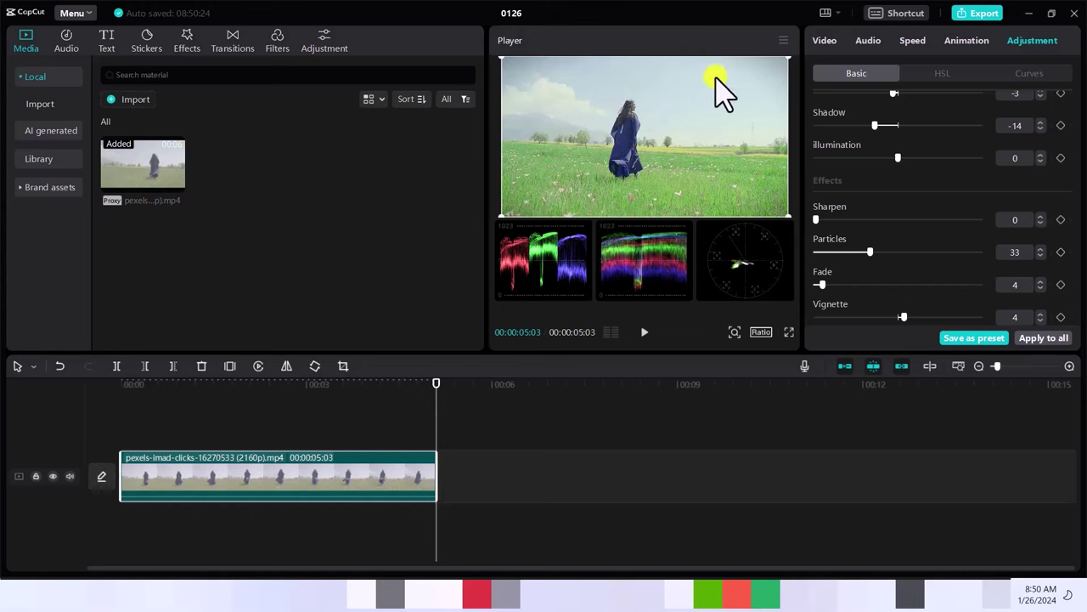
drag(875, 248, 828, 251)
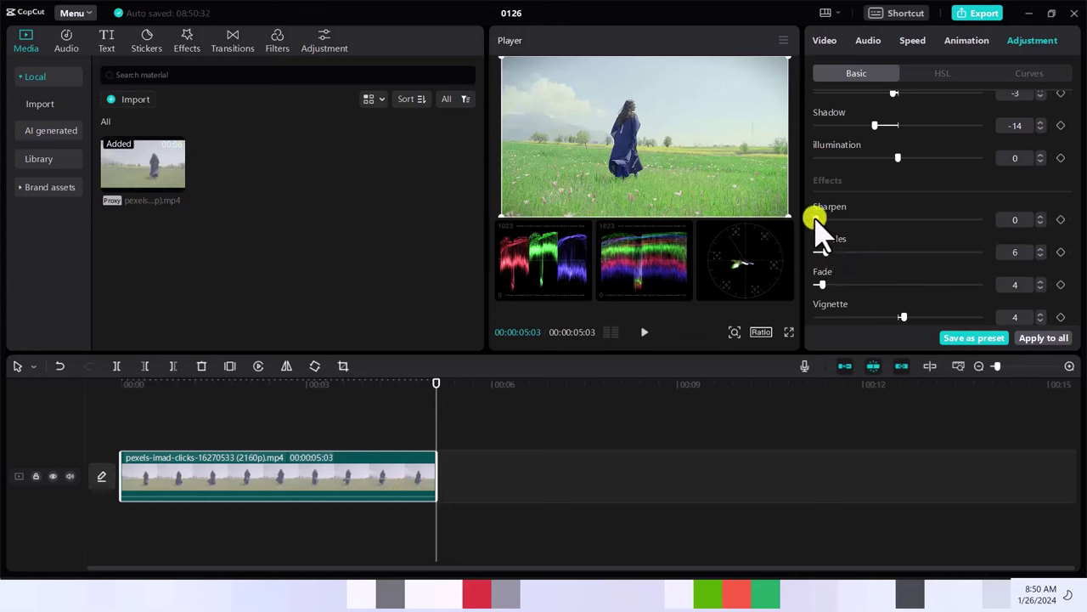
drag(817, 223, 877, 222)
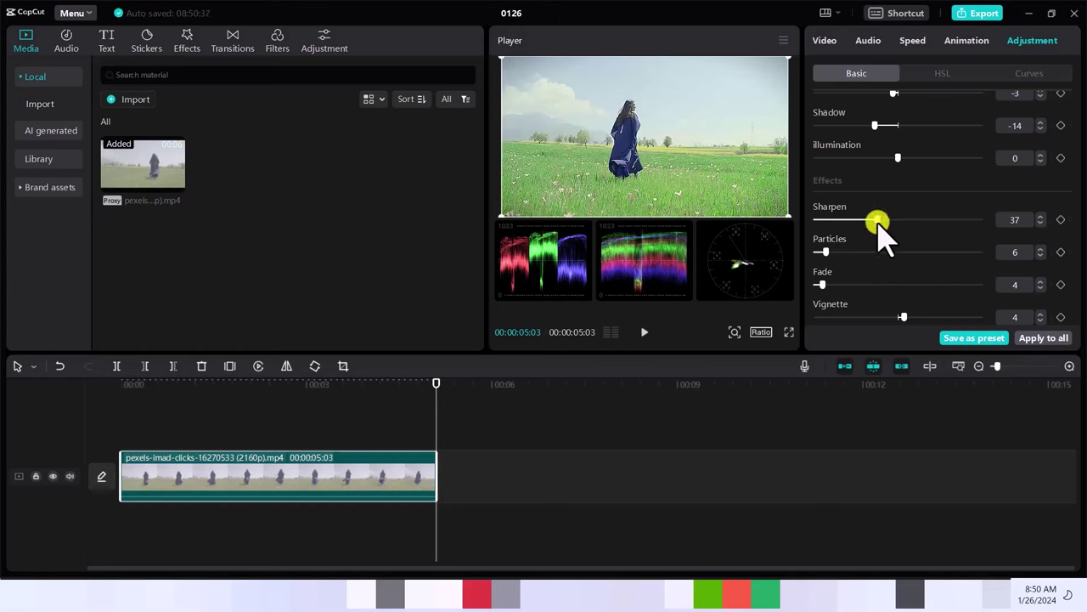
drag(877, 223, 819, 219)
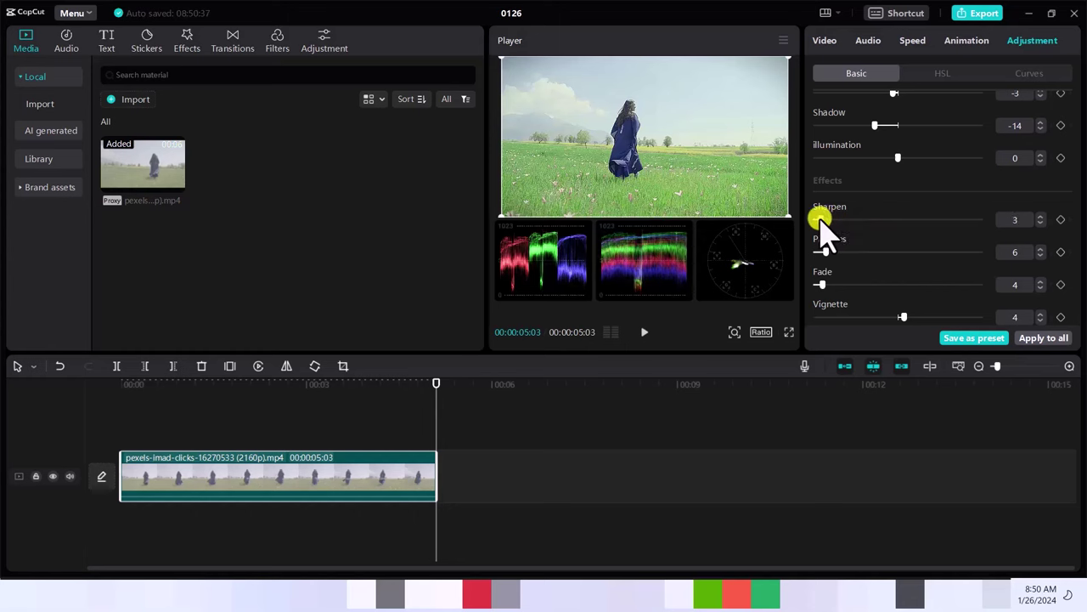
drag(819, 219, 818, 219)
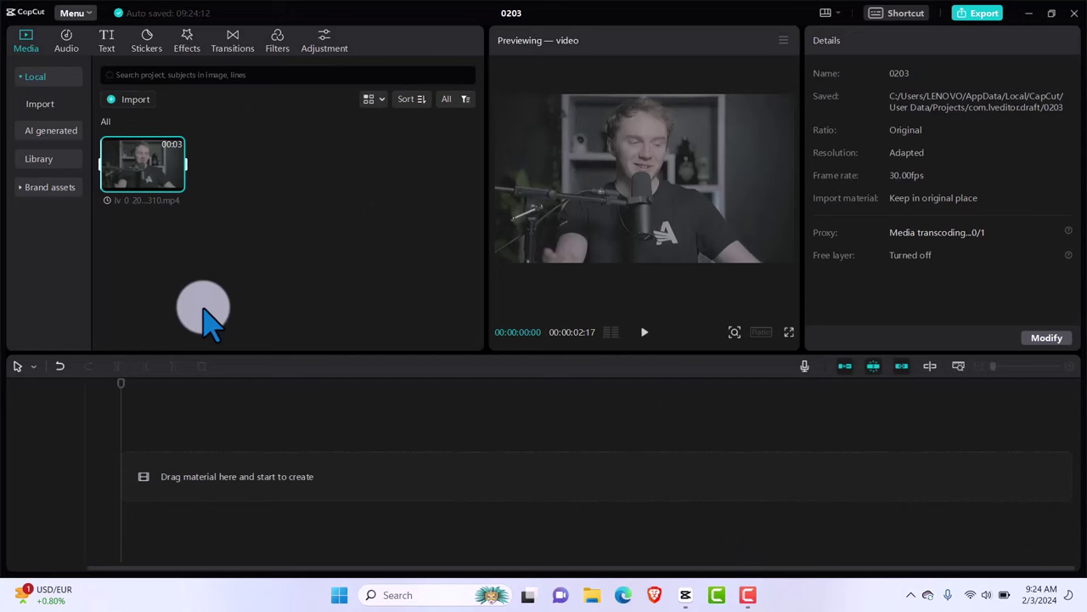
Add the imported lv_0_20240202063310.mp4 clip to the timeline and play it up to 00:00:01:25
click(179, 186)
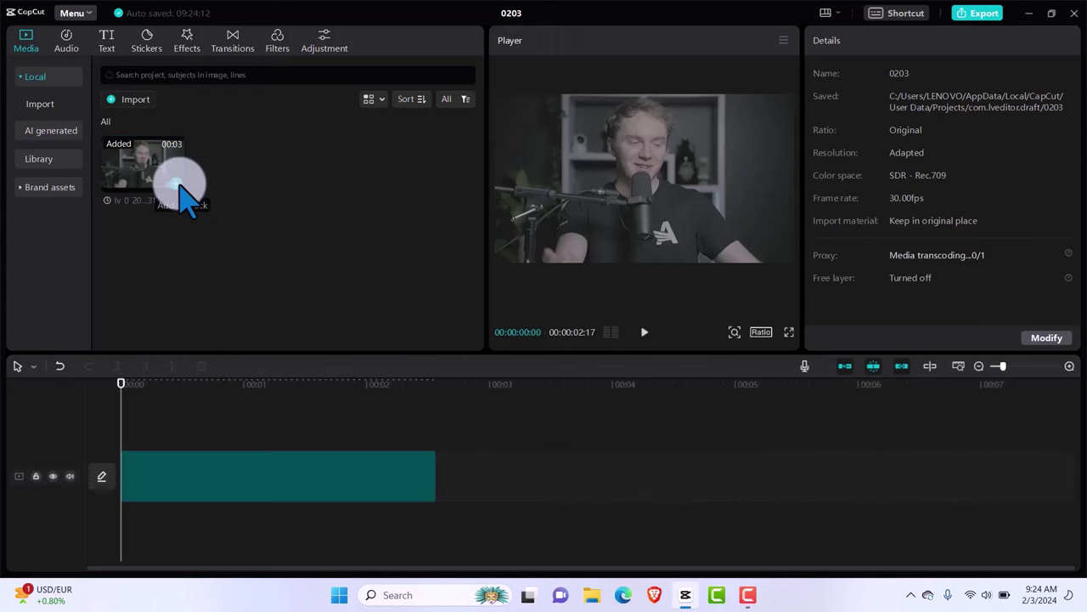
click(281, 463)
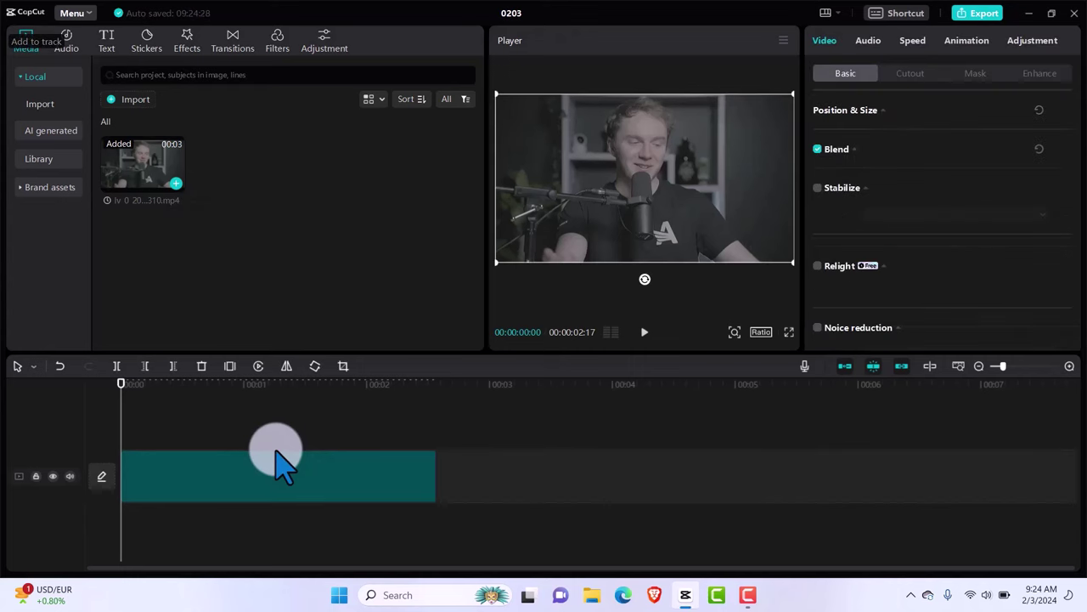
key(space)
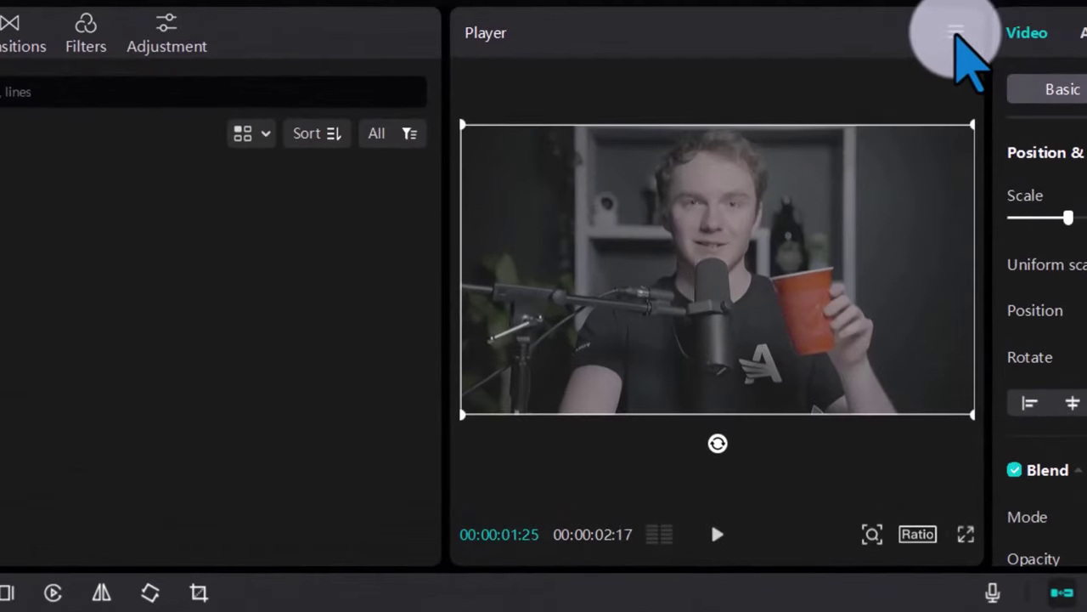
Turn on the color oscilloscope for the player preview
click(956, 34)
mouse_move(904, 78)
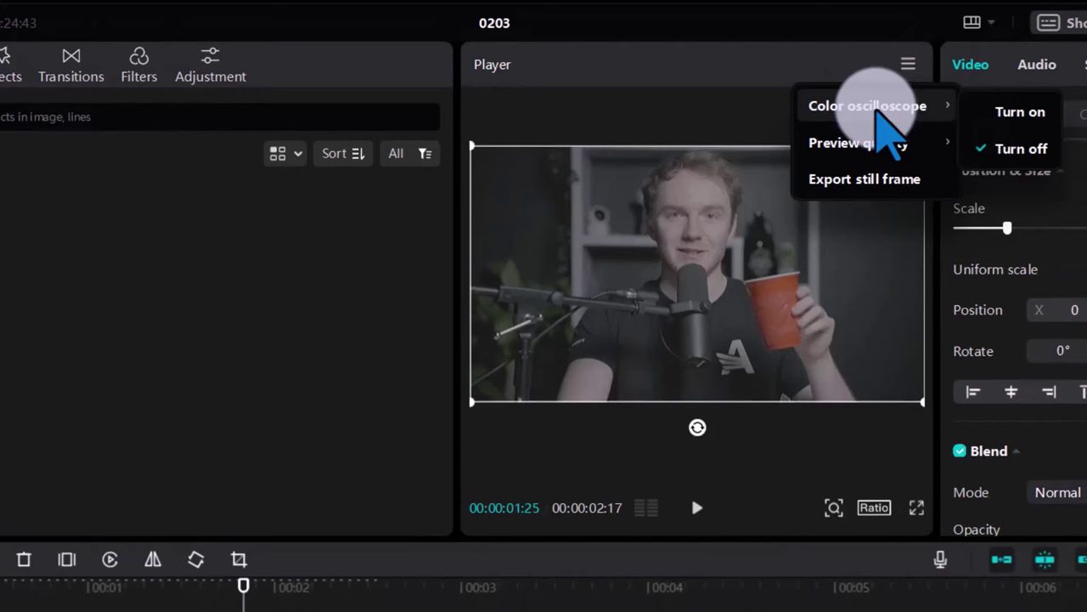
click(1003, 112)
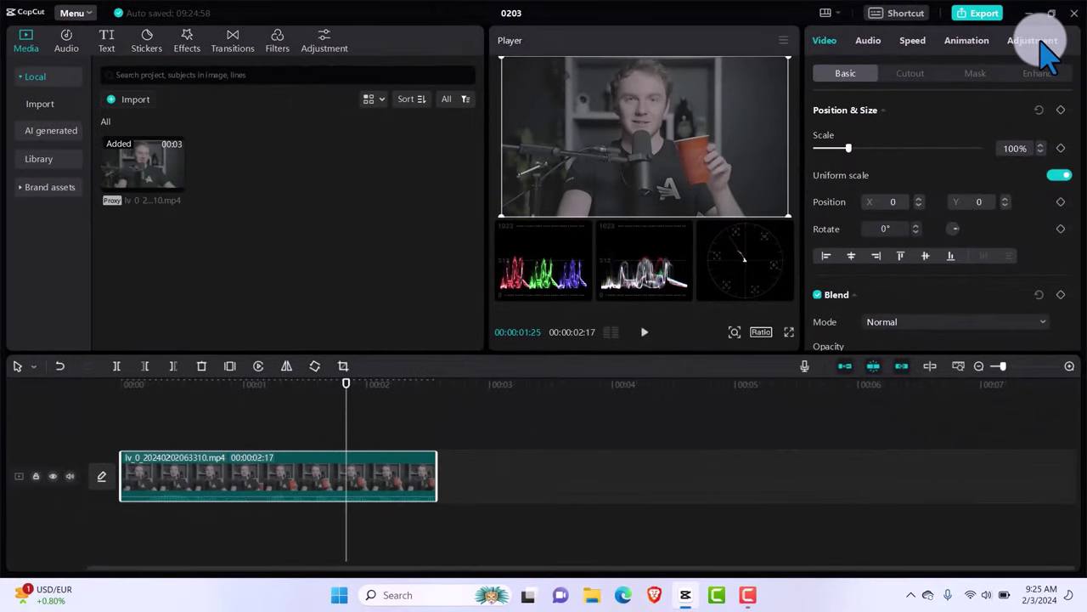
Add two control points to the clip's Brightness (Luma) curve, at its upper and lower quarter grid intersections
click(1042, 42)
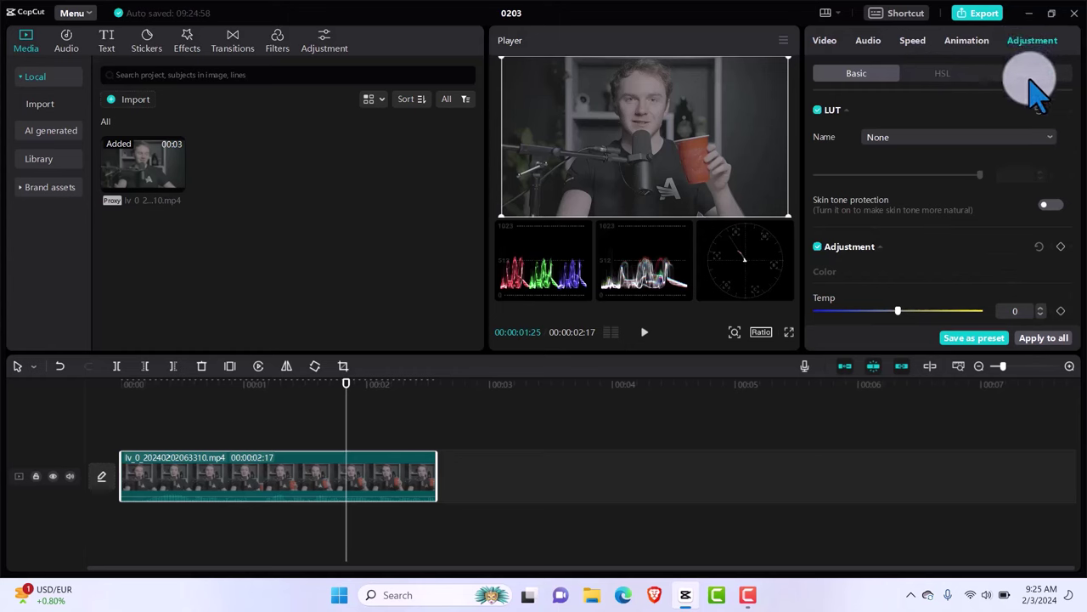
click(1032, 76)
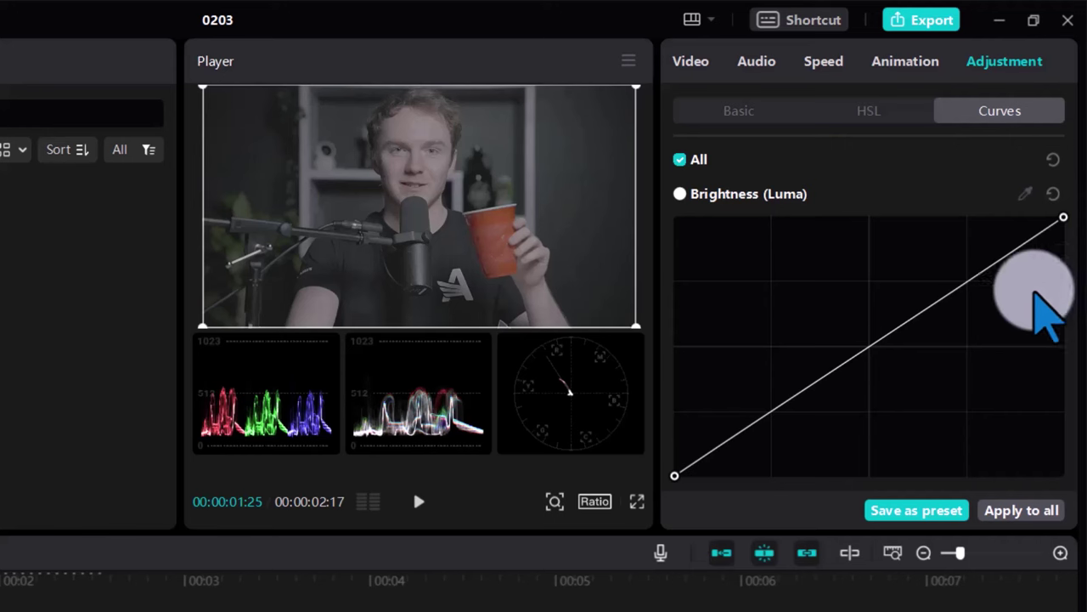
click(968, 280)
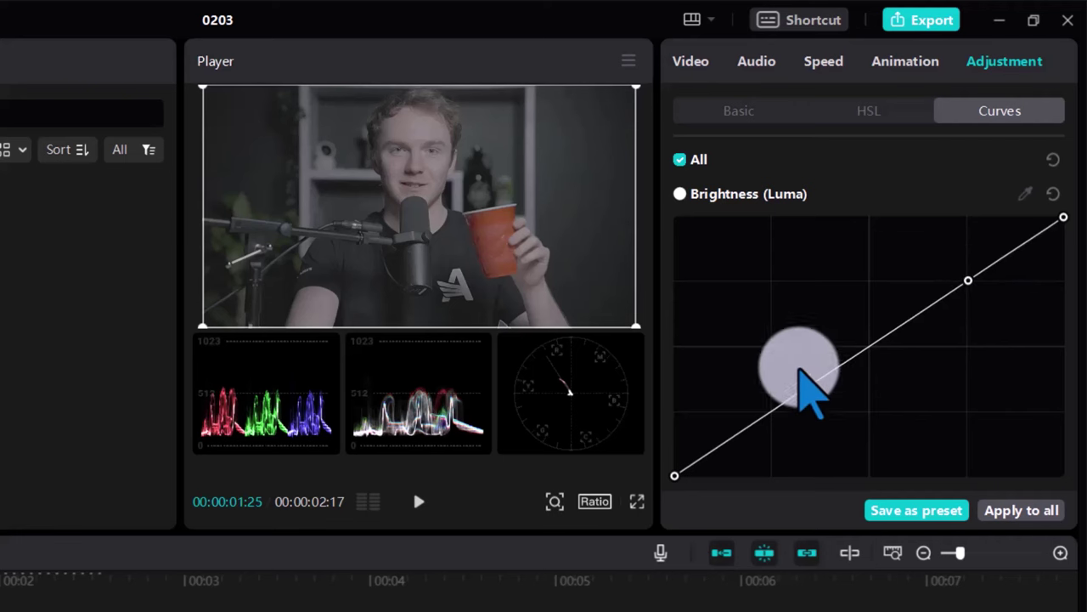
click(772, 414)
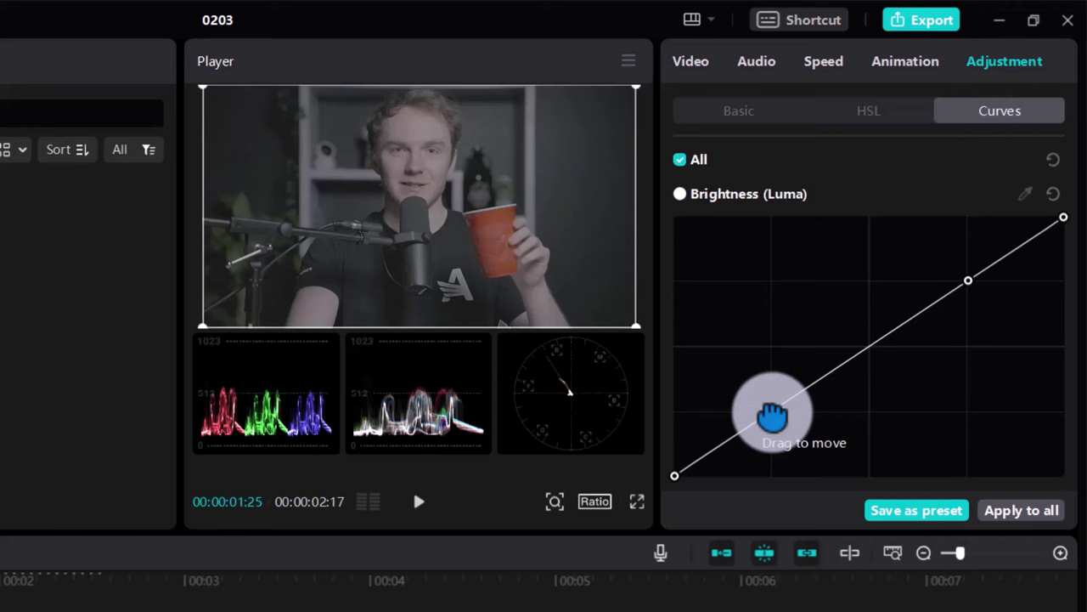
click(969, 280)
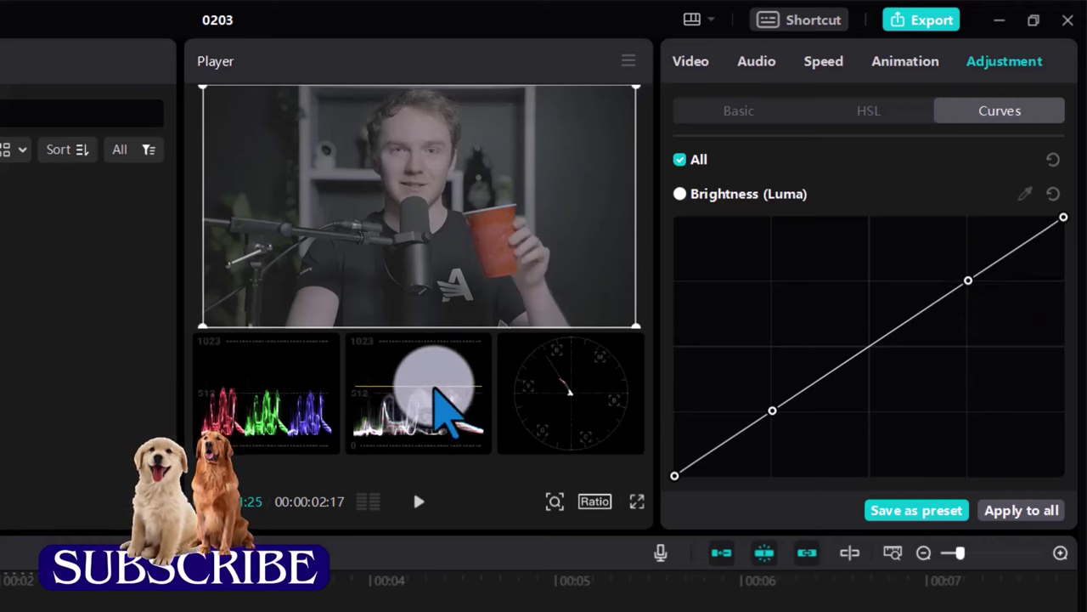
Shape the luma curve into an S by raising its upper control point and lowering its lower one, using the waveform scope as reference
drag(430, 387, 434, 356)
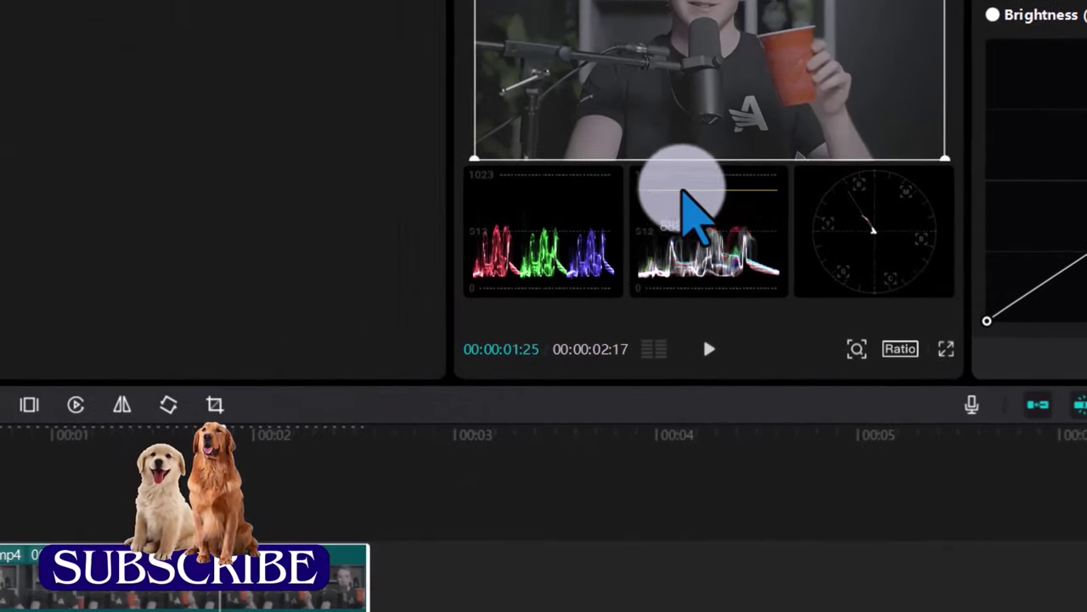
drag(690, 208, 726, 194)
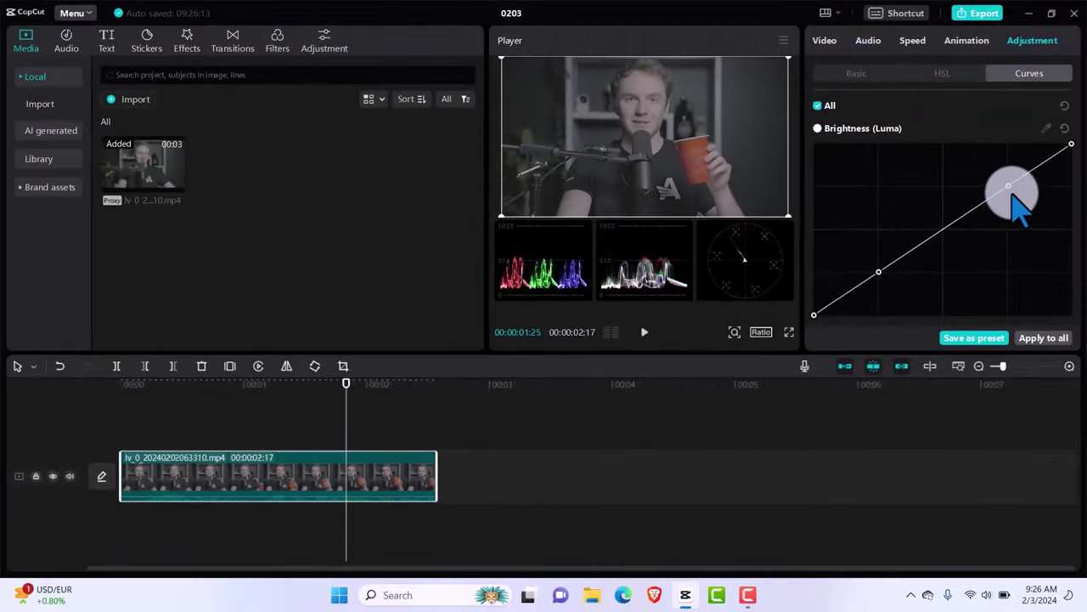
drag(1008, 188, 993, 161)
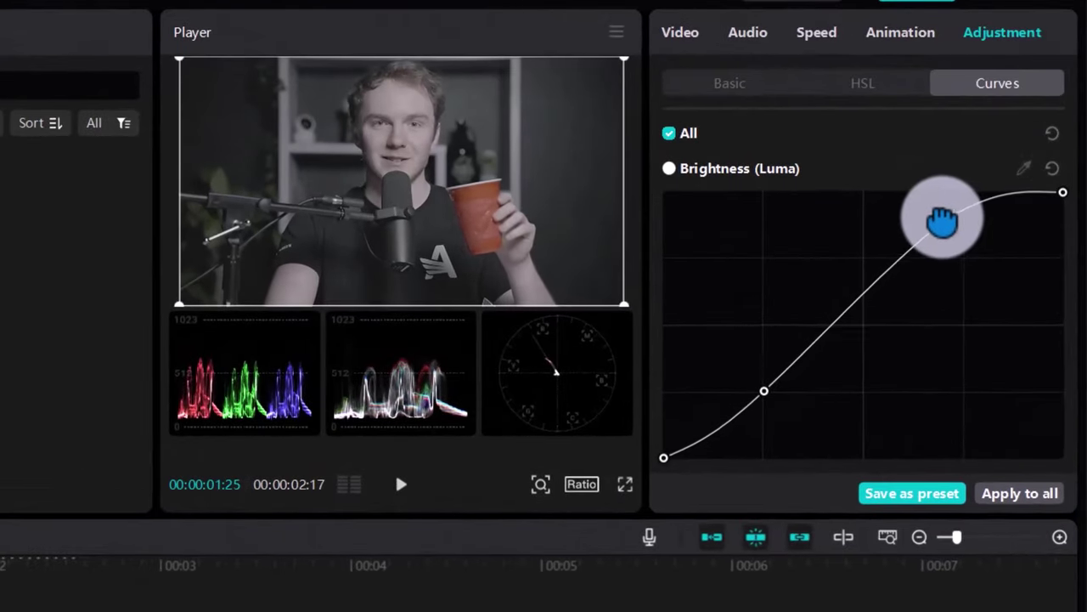
drag(942, 220, 948, 223)
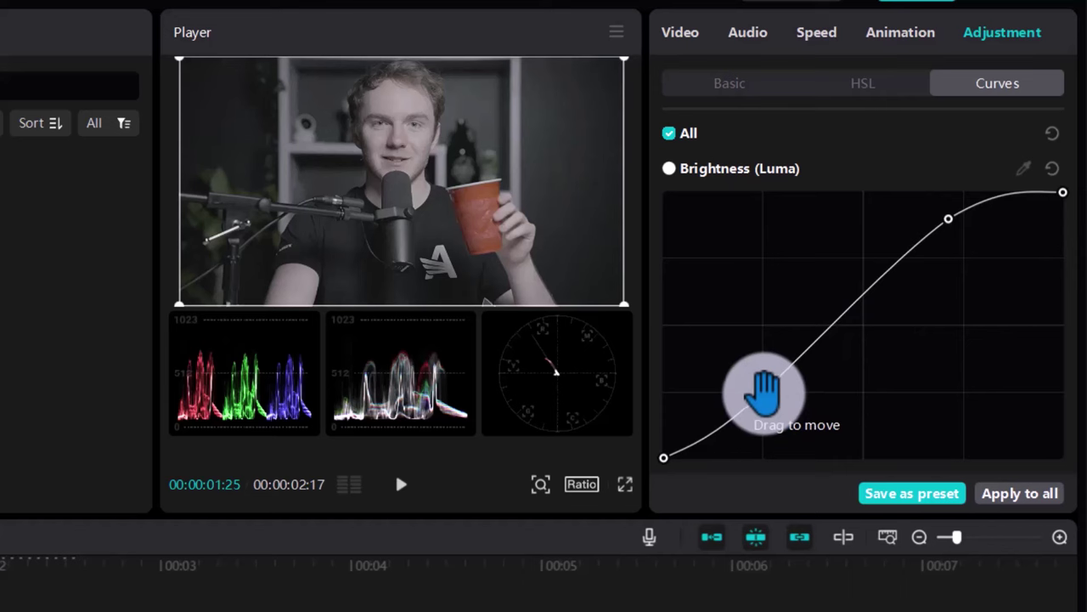
drag(763, 392, 774, 418)
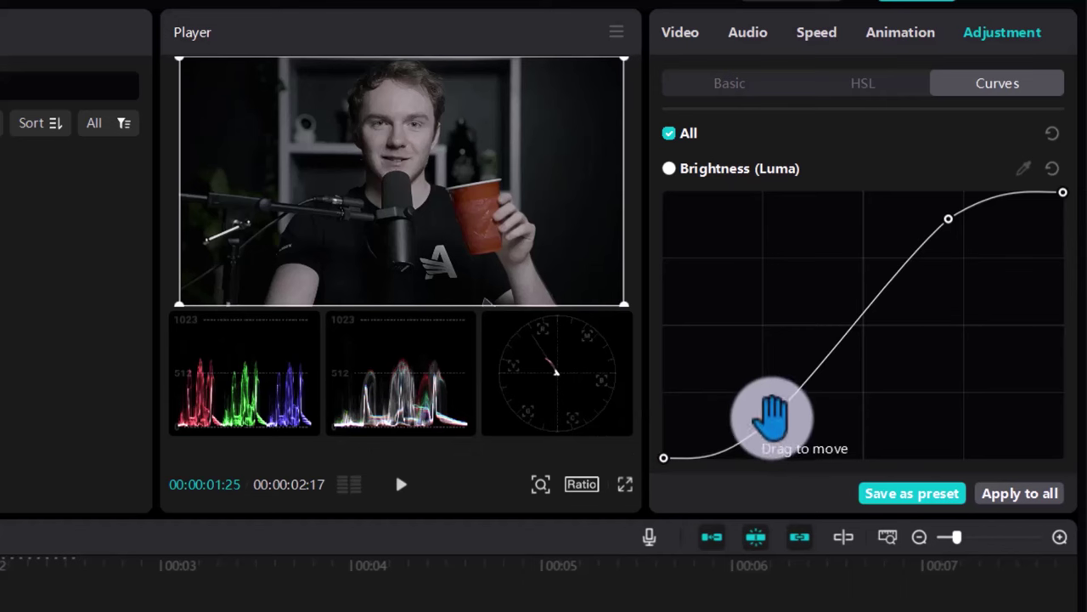
drag(769, 417, 771, 418)
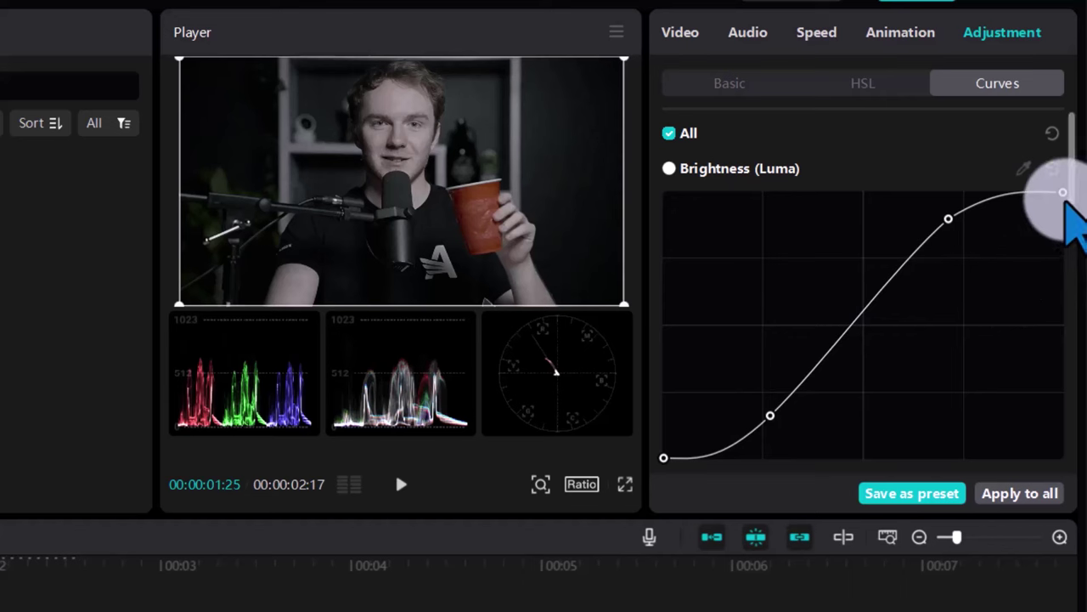
Pull the luma curve's white endpoint slightly down and its black endpoint slightly up
mouse_move(1061, 194)
mouse_down()
mouse_move(1061, 224)
mouse_move(1058, 210)
mouse_up()
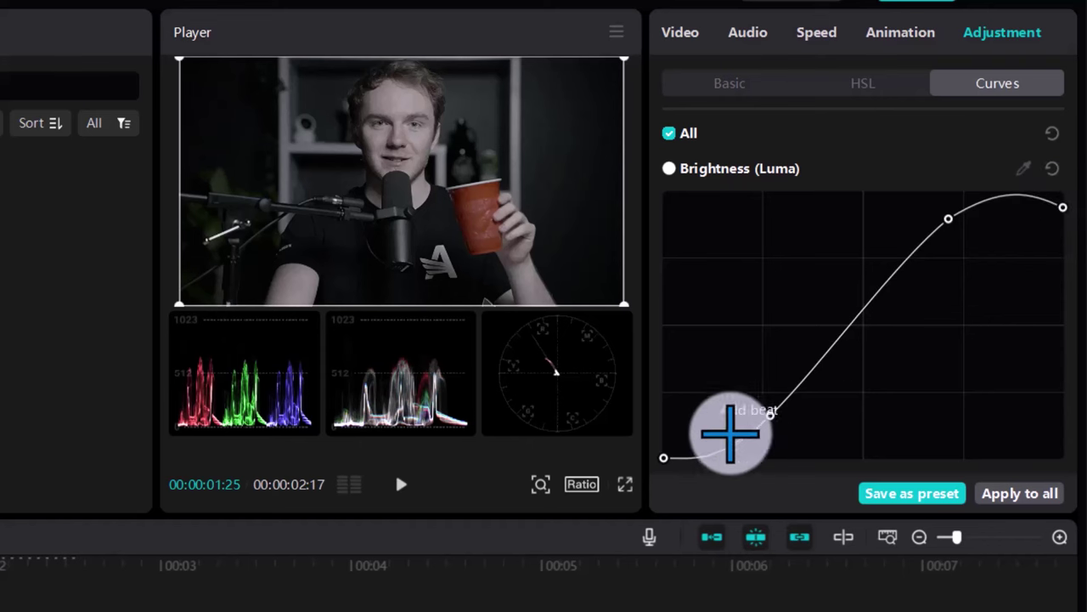
drag(662, 459, 663, 450)
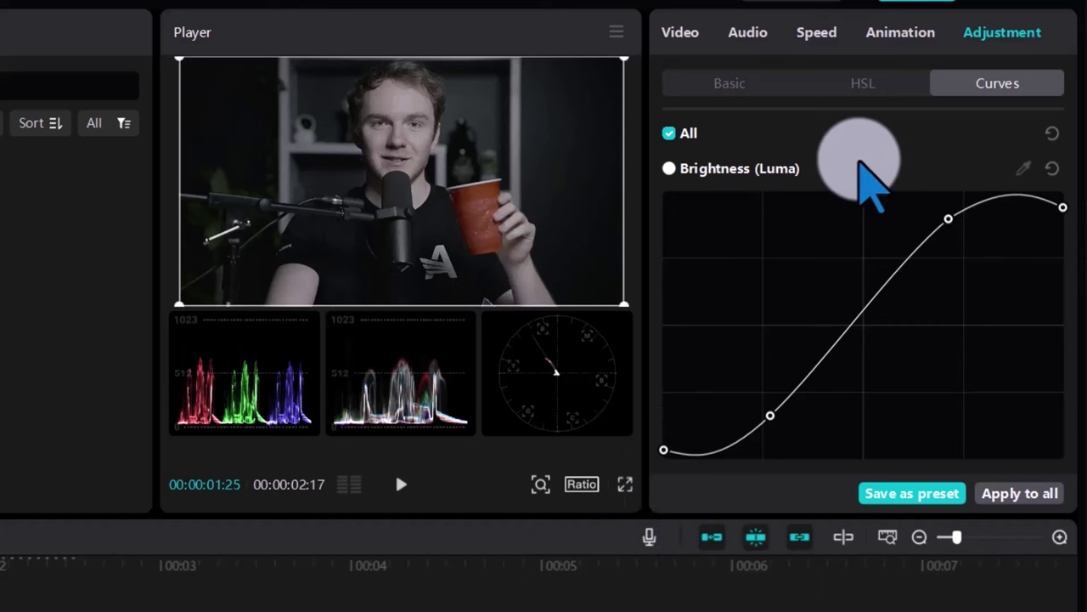
Set the clip's basic saturation to 50 and its temperature to 19
click(731, 84)
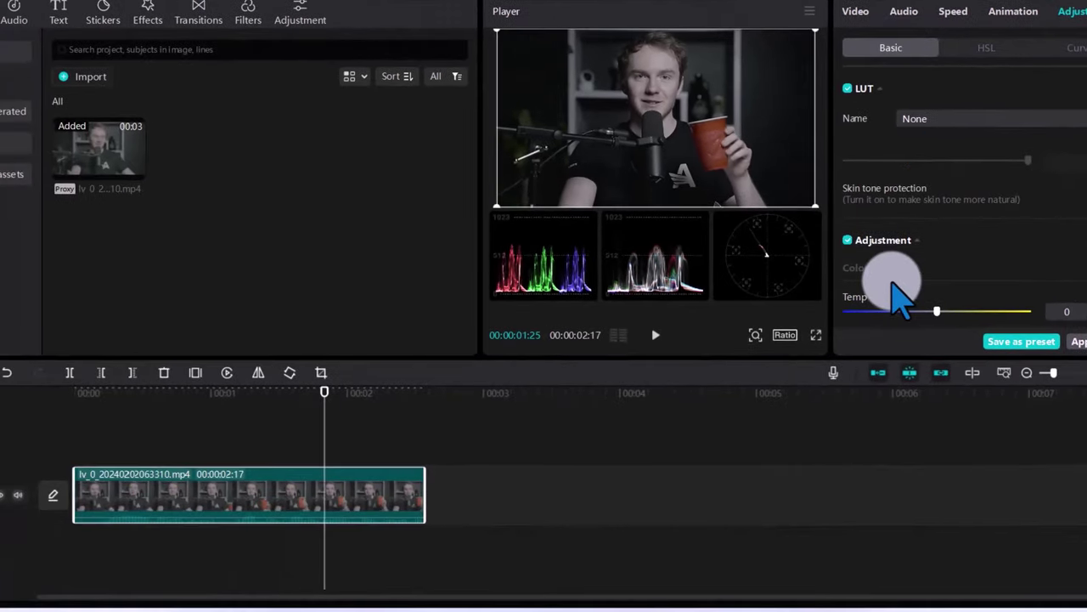
scroll(903, 293, down, 3)
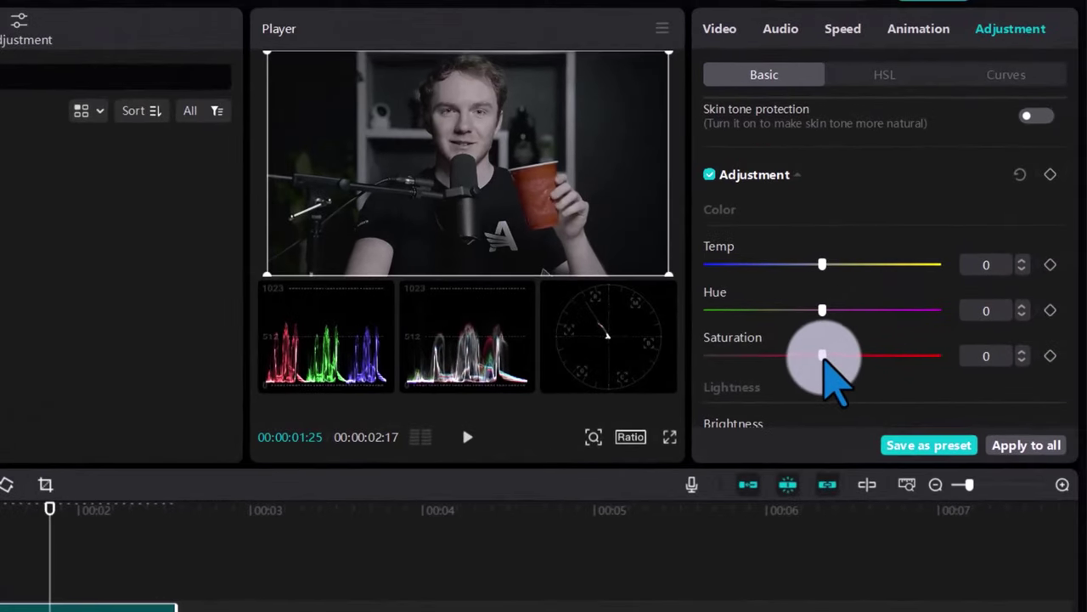
drag(823, 359, 958, 365)
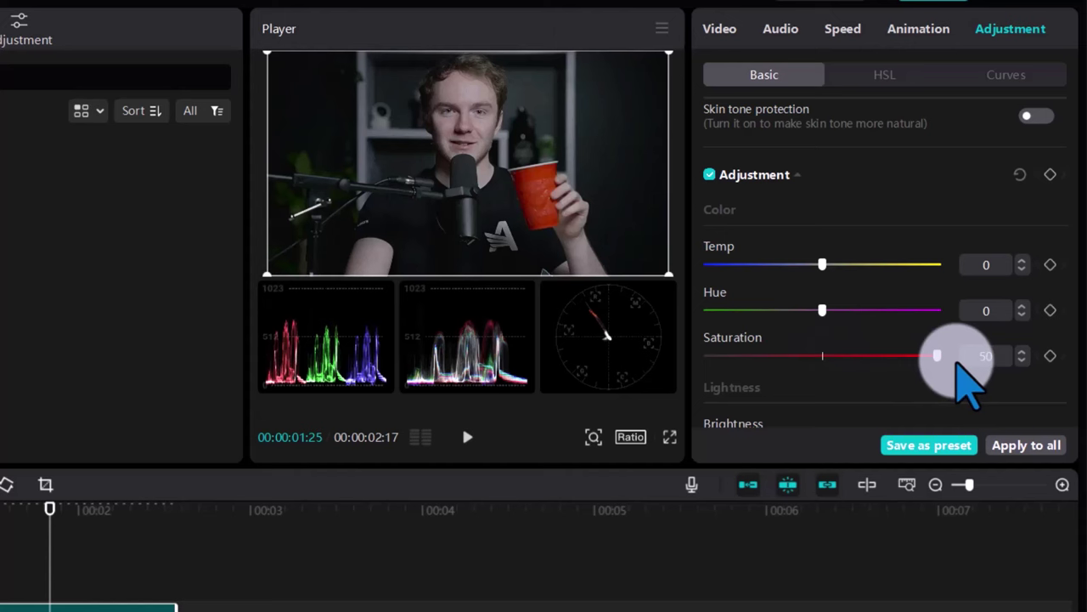
click(824, 267)
drag(824, 266, 865, 267)
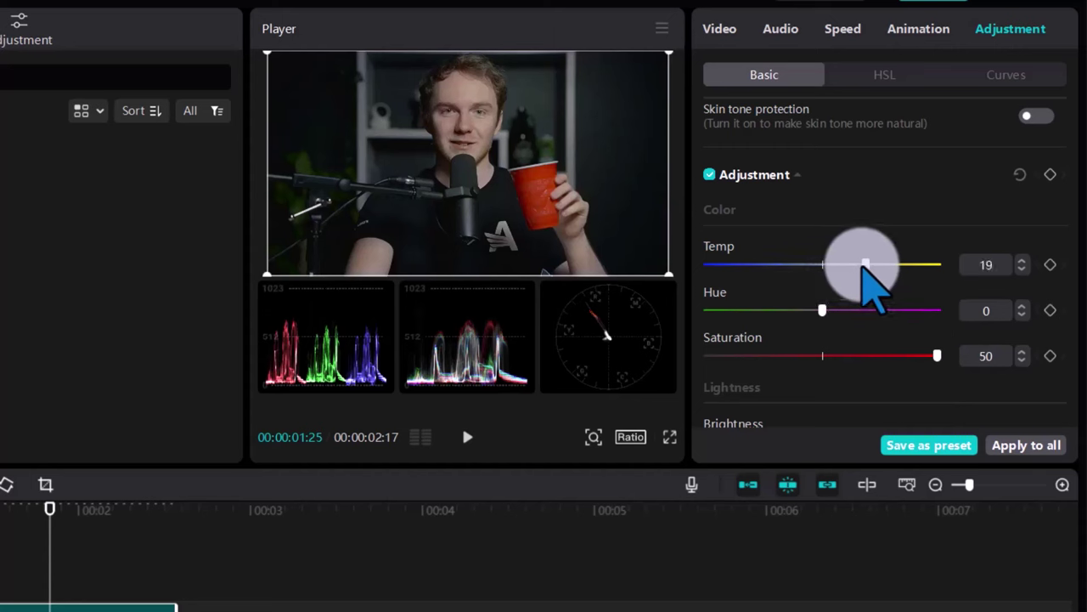
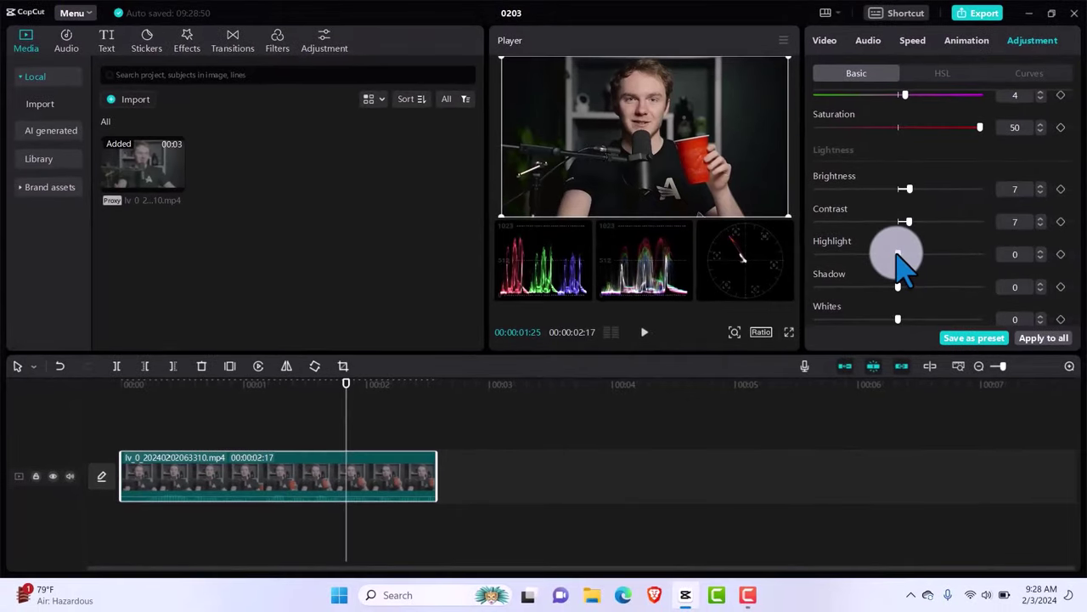
Set the clip's highlight to -10 and its shadow to -7, after trying shadow at 3
drag(898, 254, 879, 254)
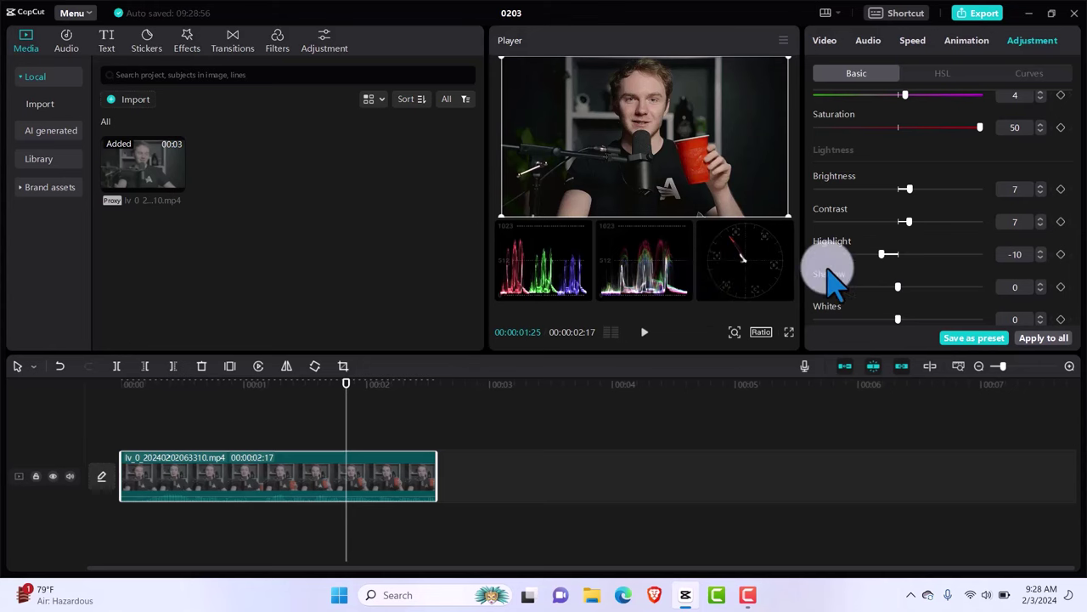
mouse_move(894, 299)
mouse_down()
mouse_move(925, 286)
mouse_move(901, 286)
mouse_up()
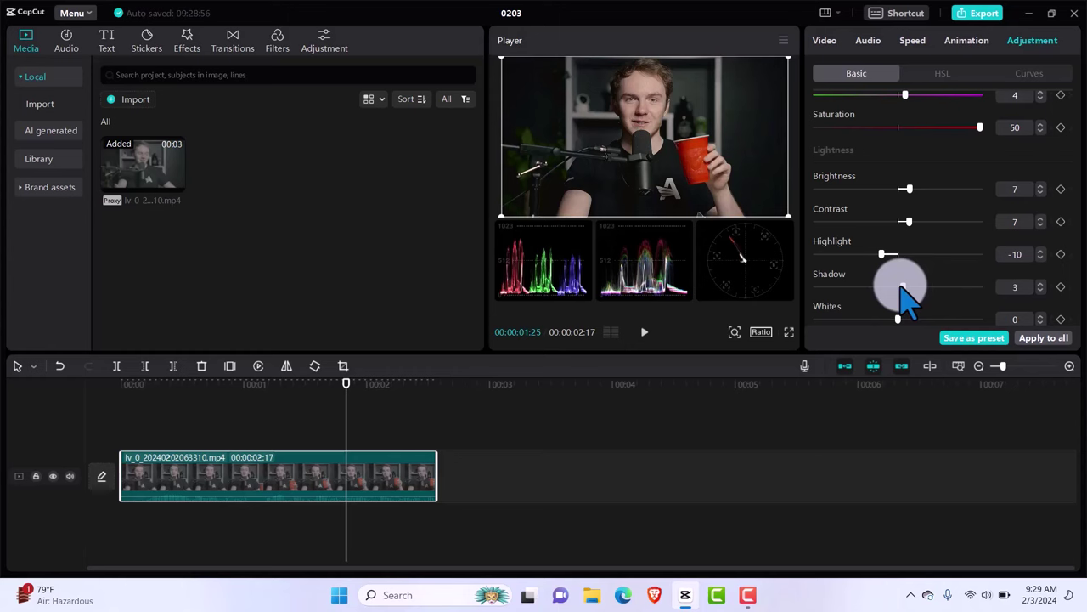
drag(901, 286, 884, 287)
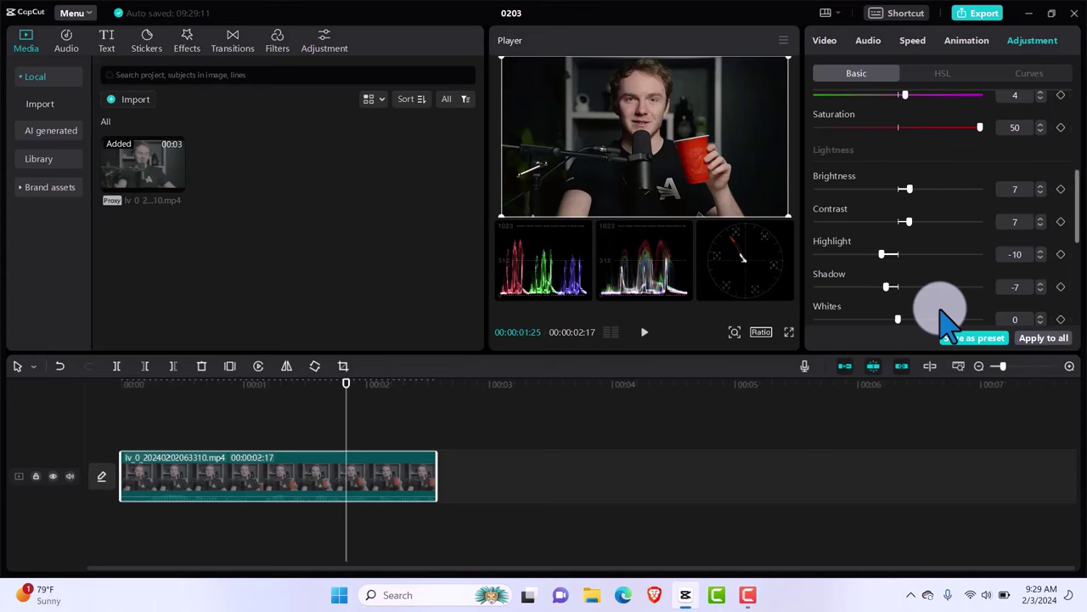
scroll(947, 318, up, 4)
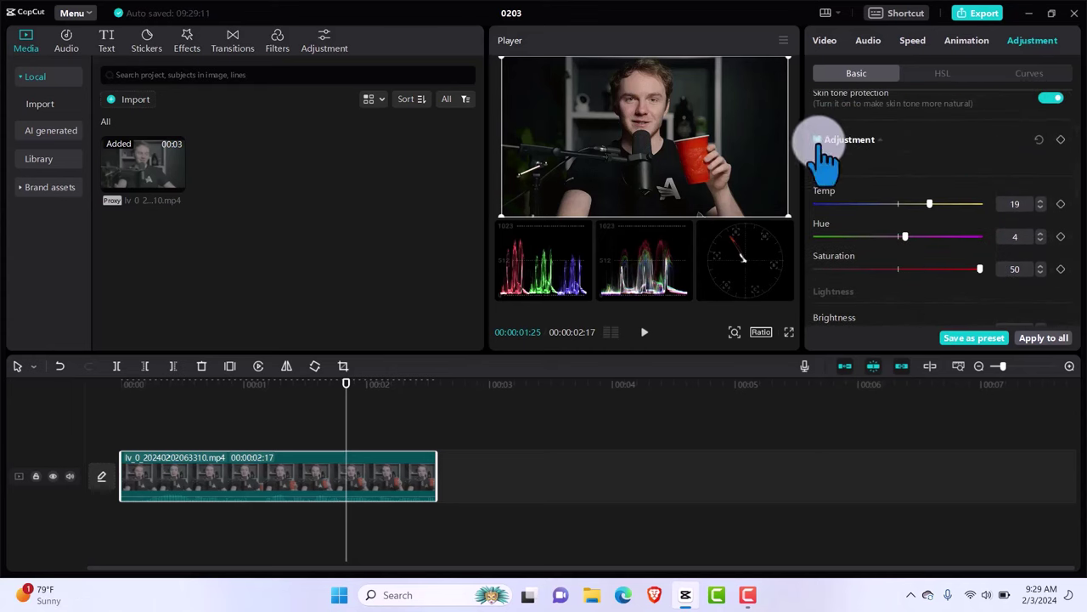
Toggle the clip's basic colour adjustments off and on to compare the graded image with the ungraded one
click(818, 141)
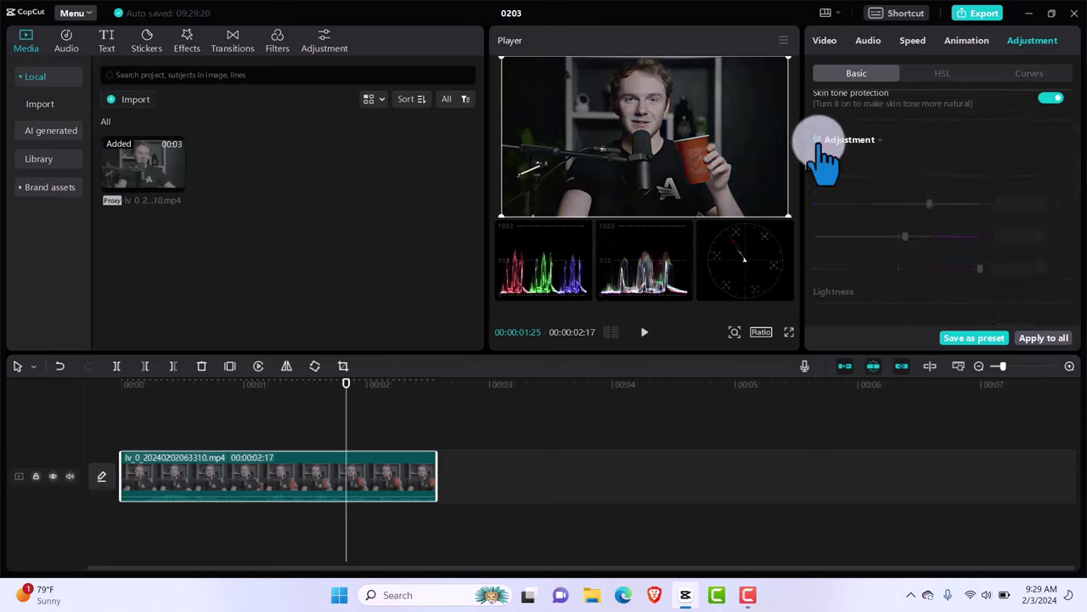
click(818, 142)
click(818, 140)
click(818, 140)
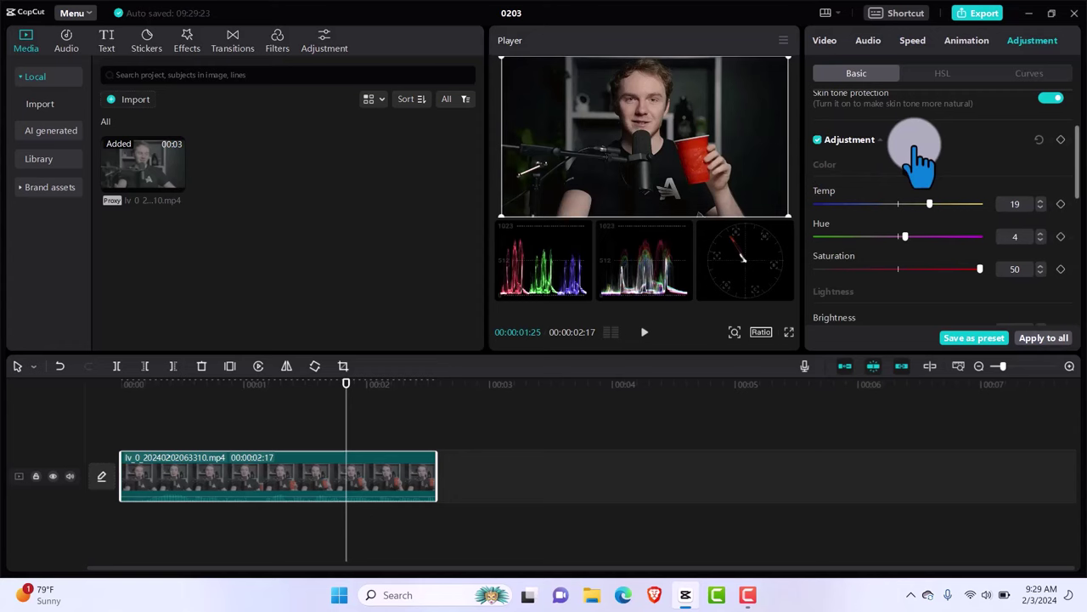
Try the clip's whites at 16 and test the blacks, returning both to 0
scroll(920, 161, down, 5)
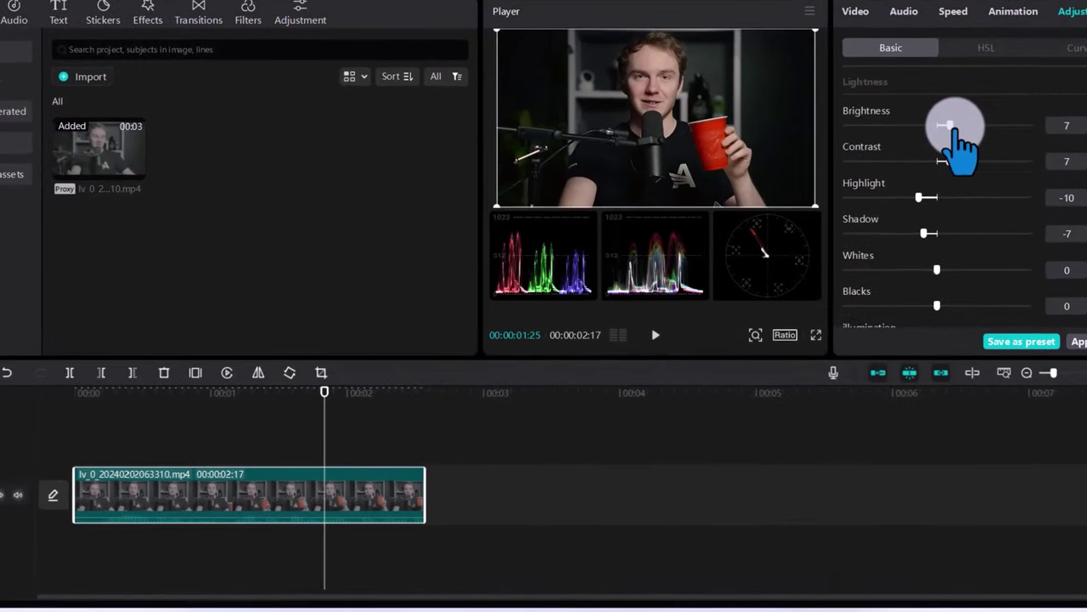
scroll(955, 127, down, 2)
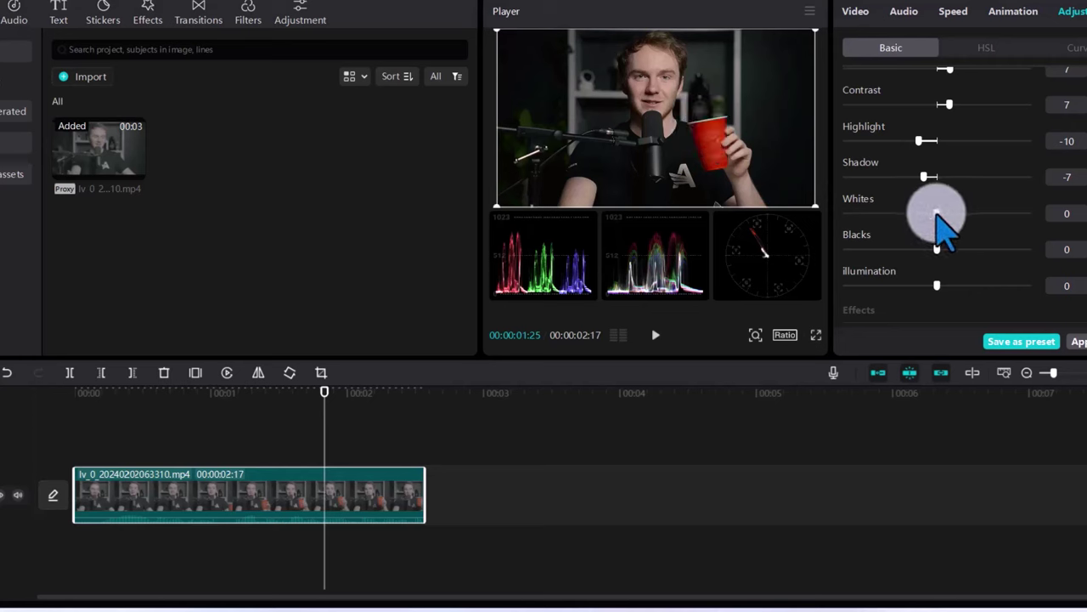
drag(938, 216, 964, 215)
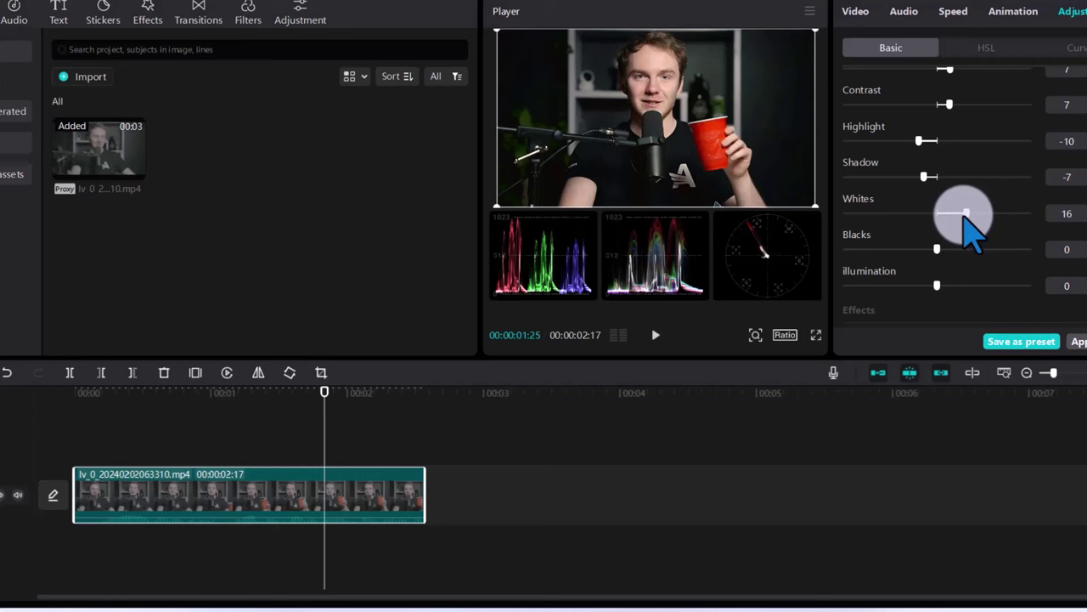
mouse_move(937, 249)
mouse_down()
mouse_move(898, 248)
mouse_move(936, 253)
mouse_up()
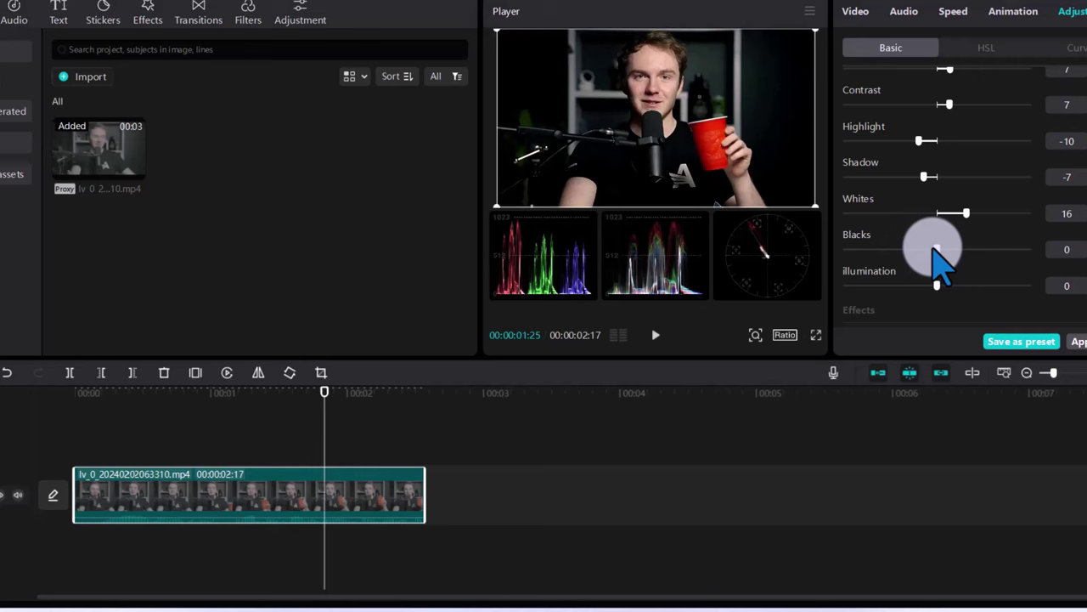
drag(967, 214, 937, 215)
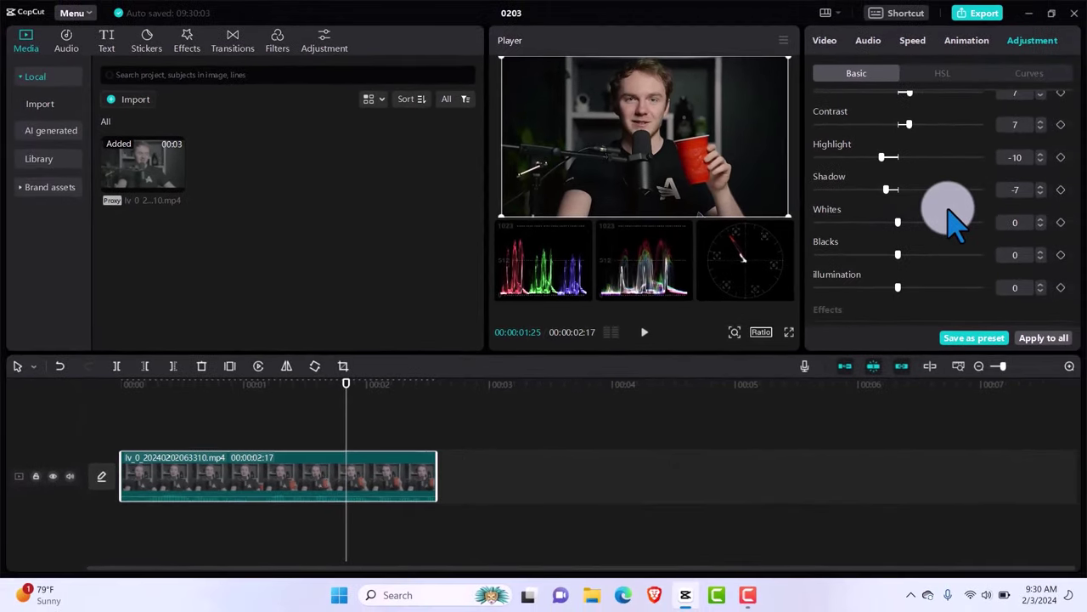
Set the clip's sharpen effect to 1 and its clarity to 6, after trying clarity at 56
scroll(951, 221, down, 2)
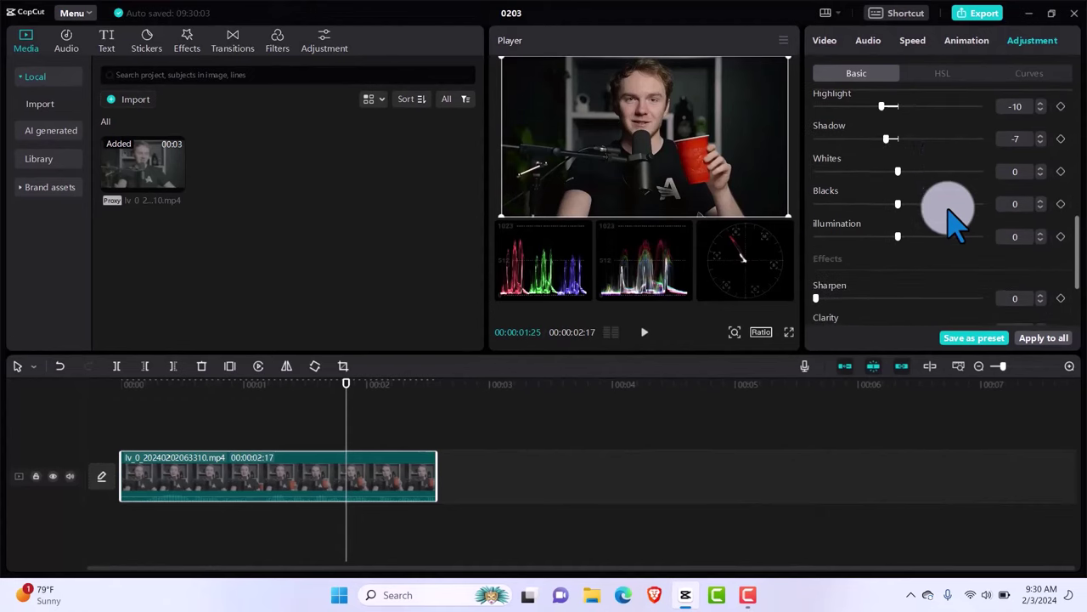
scroll(952, 219, down, 3)
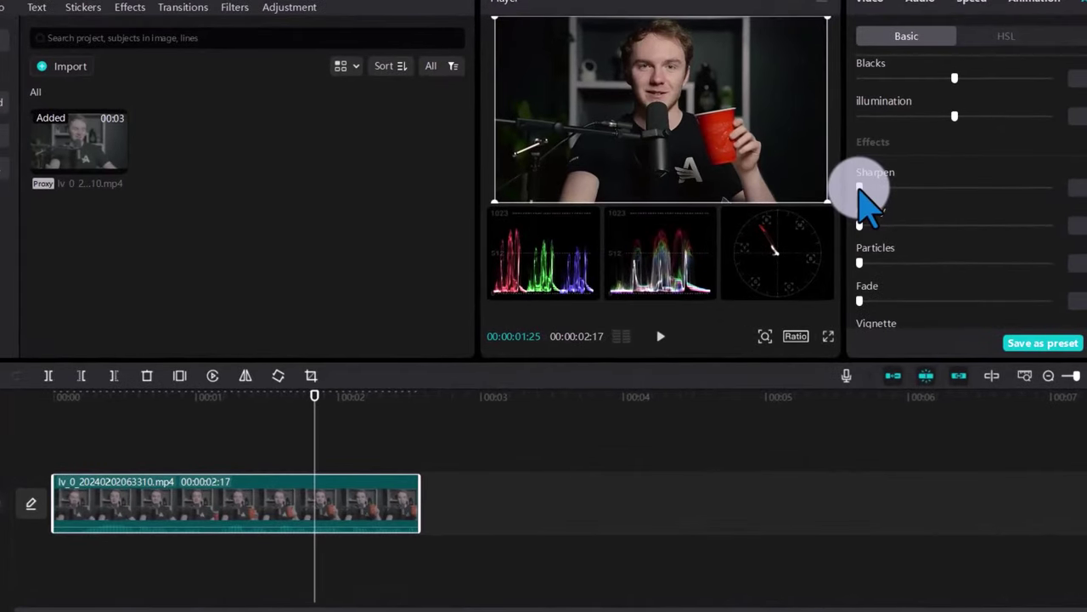
drag(860, 187, 880, 190)
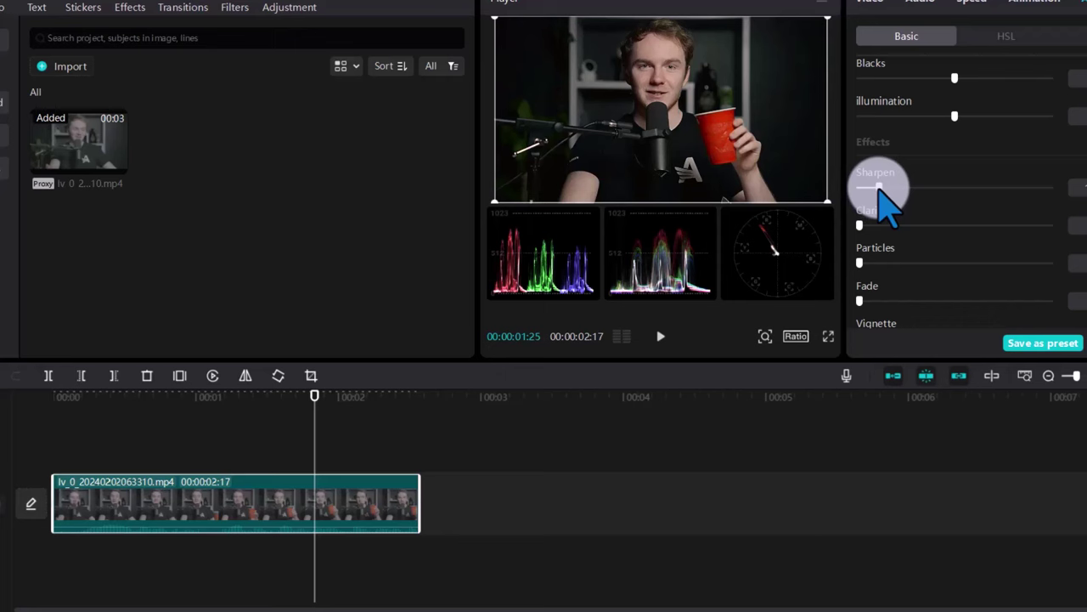
drag(880, 189, 875, 192)
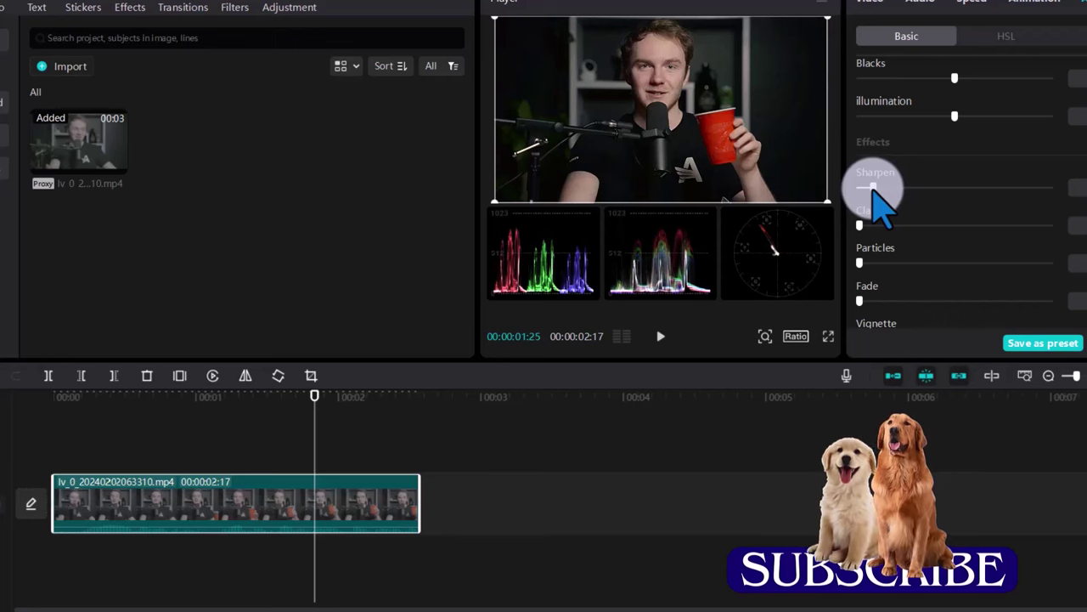
mouse_move(875, 191)
mouse_down()
mouse_move(1010, 188)
mouse_move(860, 189)
mouse_up()
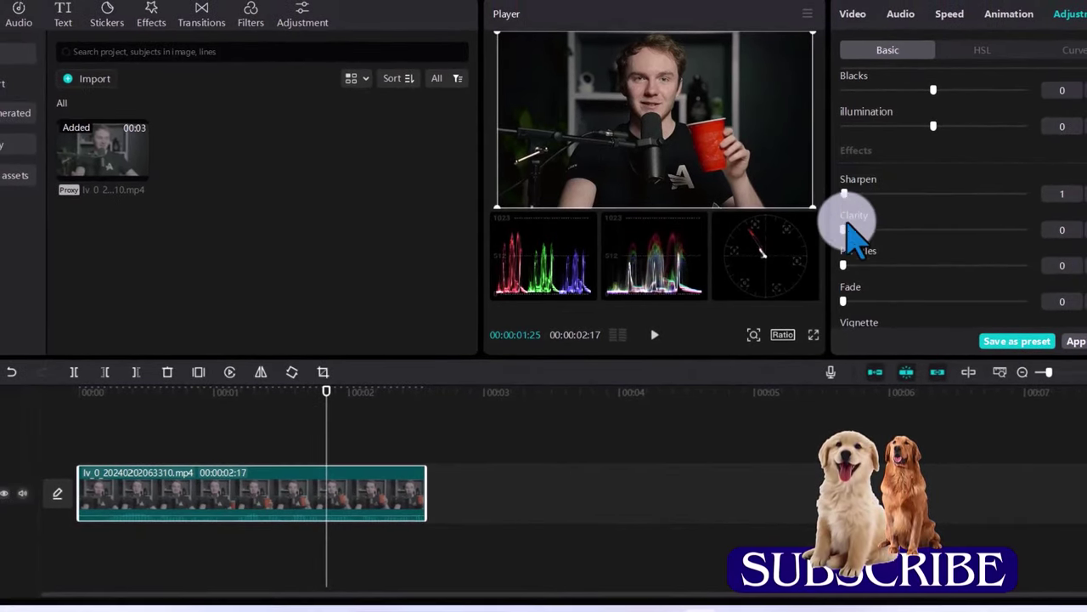
drag(847, 234, 943, 228)
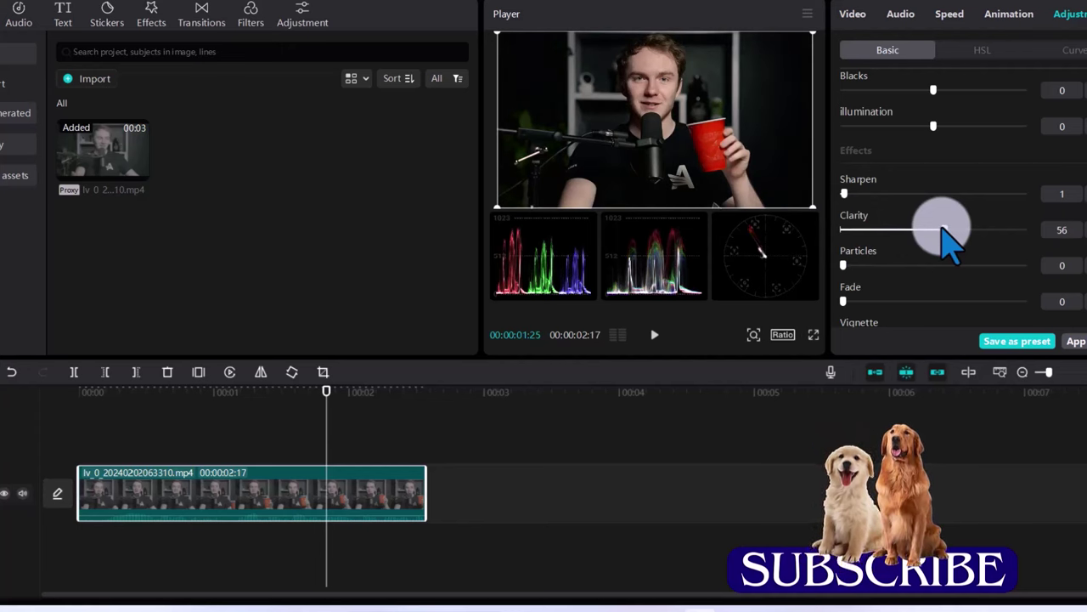
drag(943, 229, 852, 228)
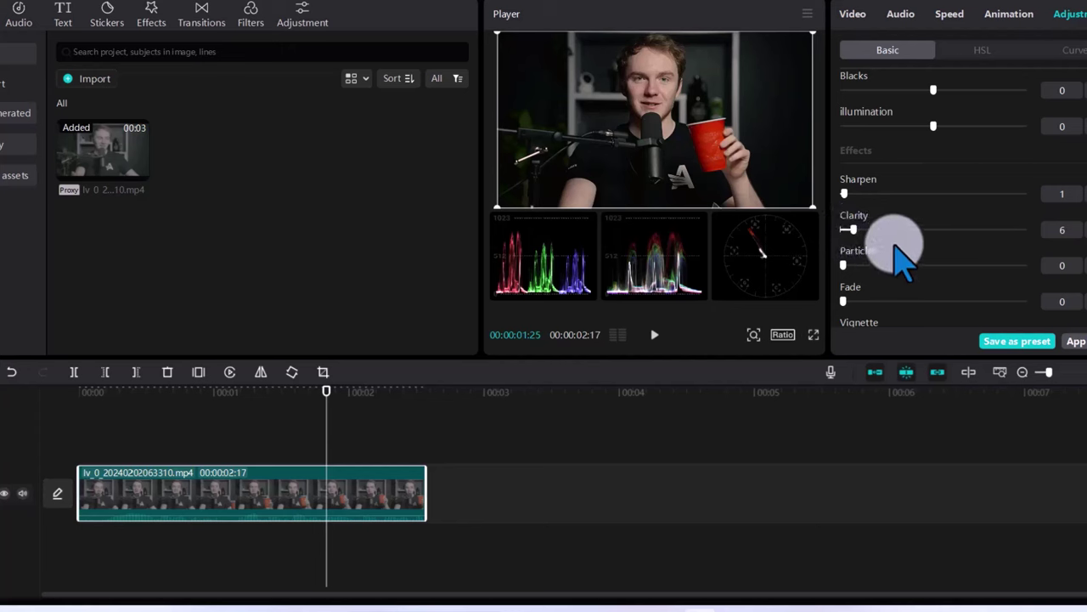
scroll(904, 263, down, 1)
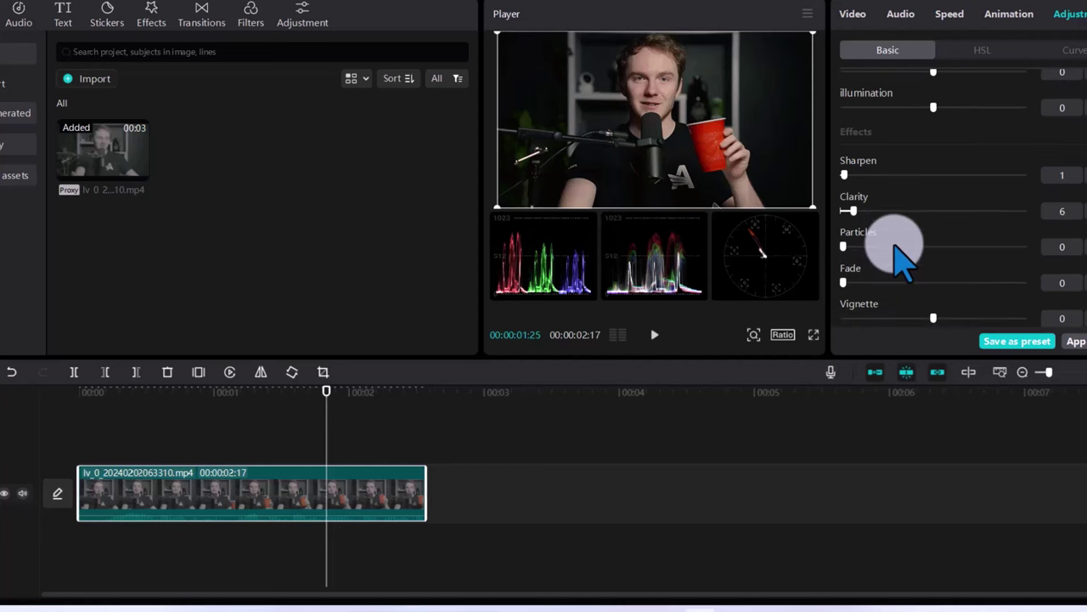
Raise the saturation of the clip's red tones to 57 in the HSL adjustments
scroll(896, 251, up, 8)
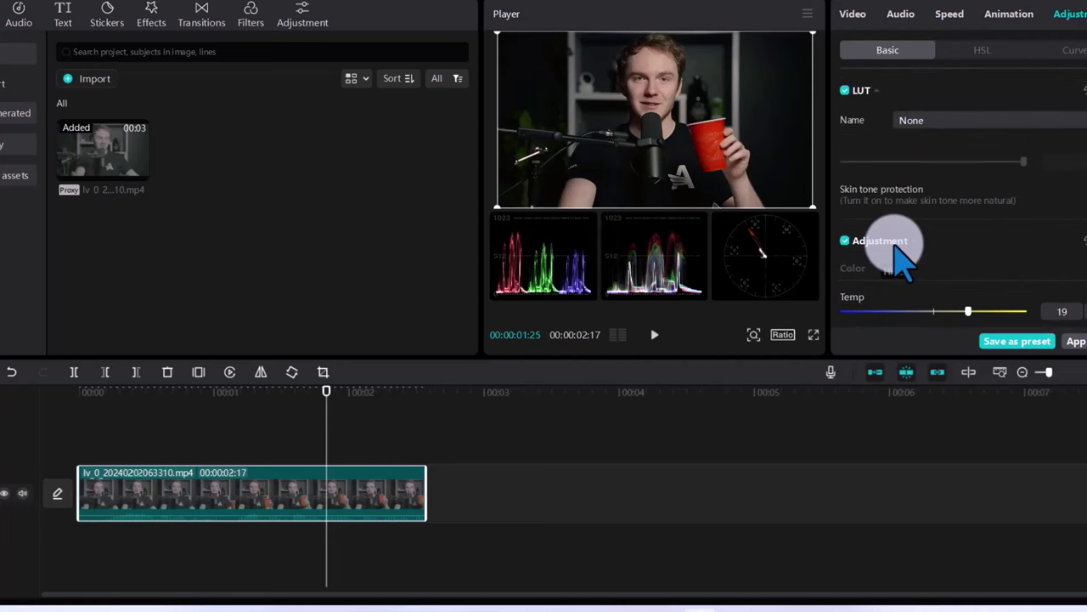
click(982, 49)
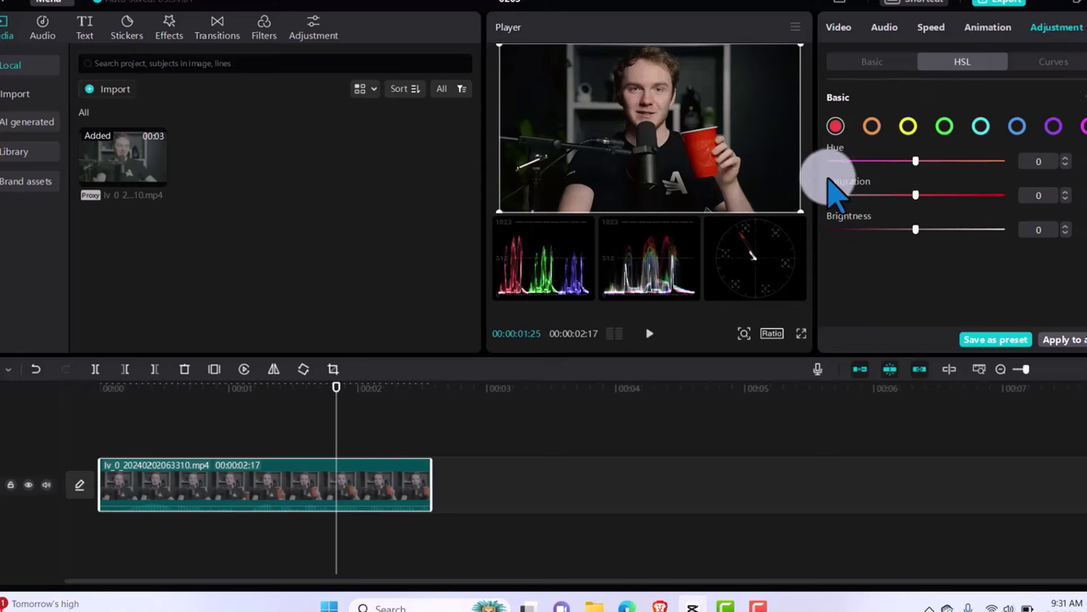
drag(916, 195, 963, 207)
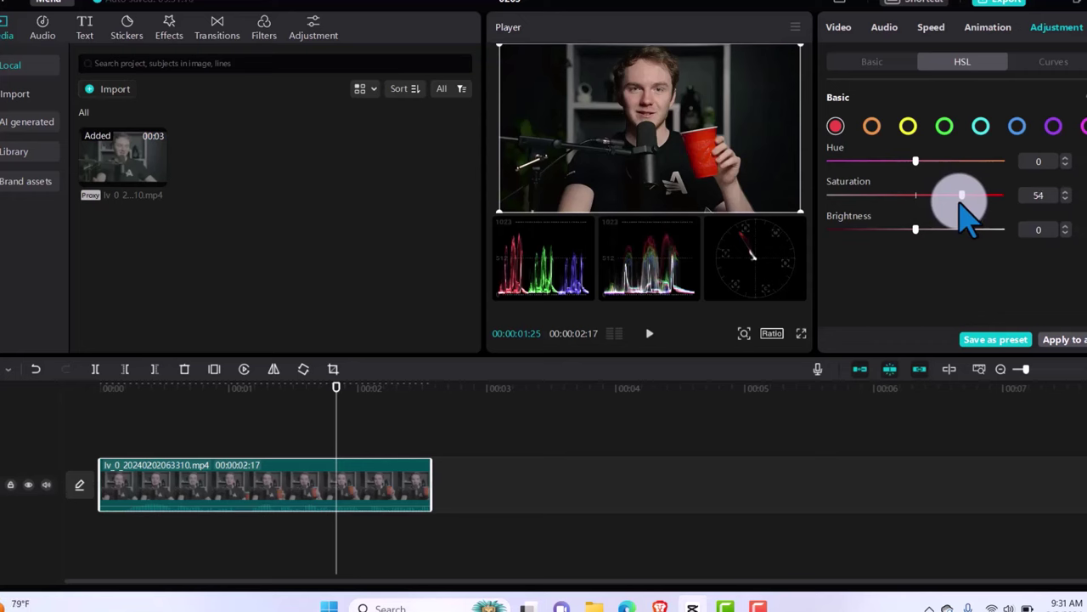
click(960, 215)
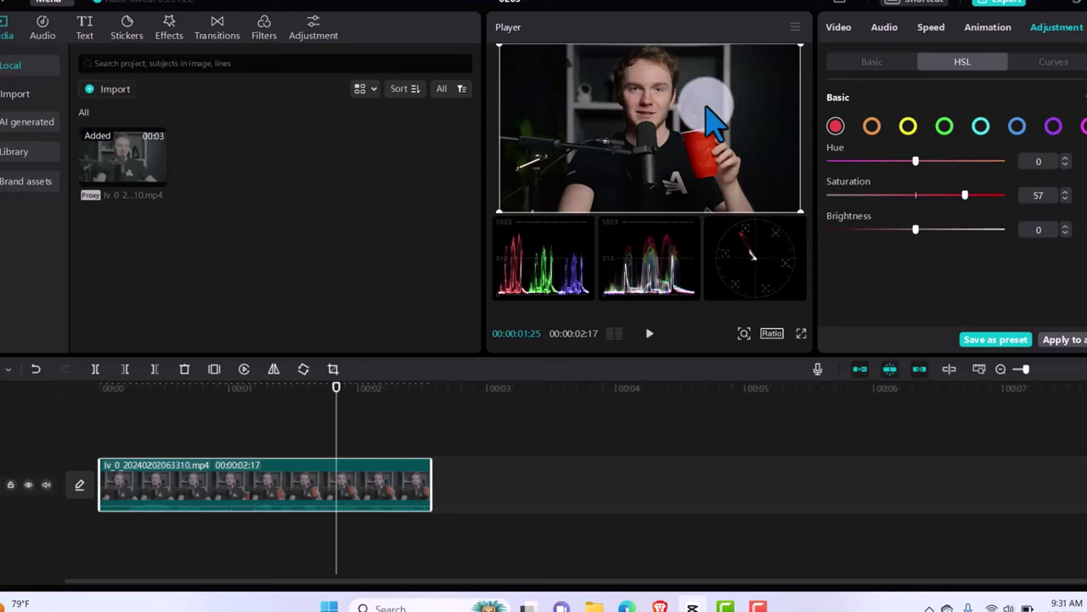
Set the HSL saturation of the clip's green tones to 72, after trying -88
click(944, 127)
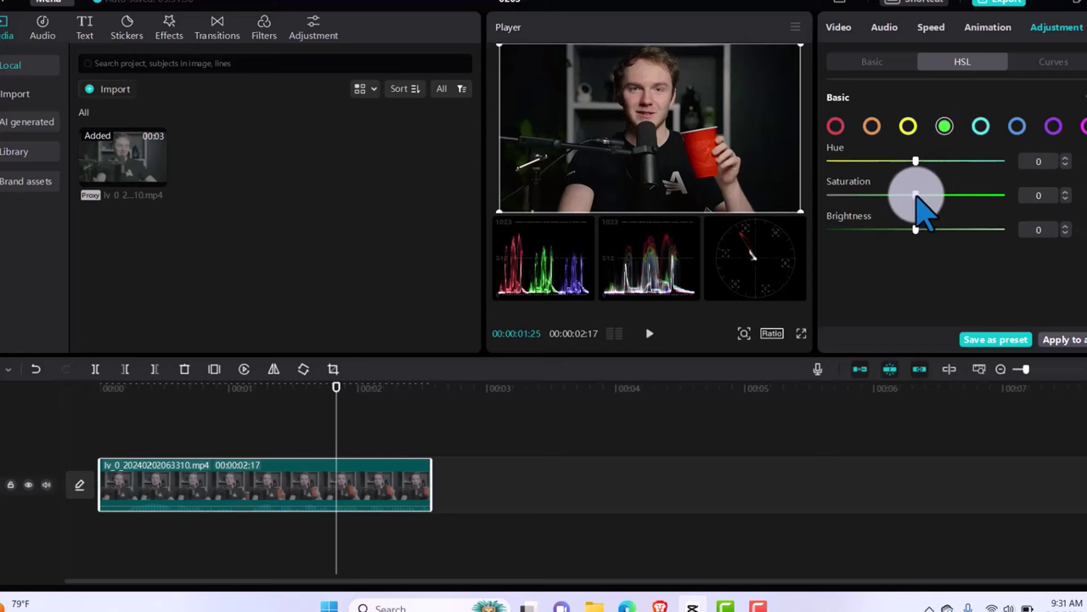
mouse_move(916, 195)
mouse_down()
mouse_move(975, 196)
mouse_move(916, 194)
mouse_up()
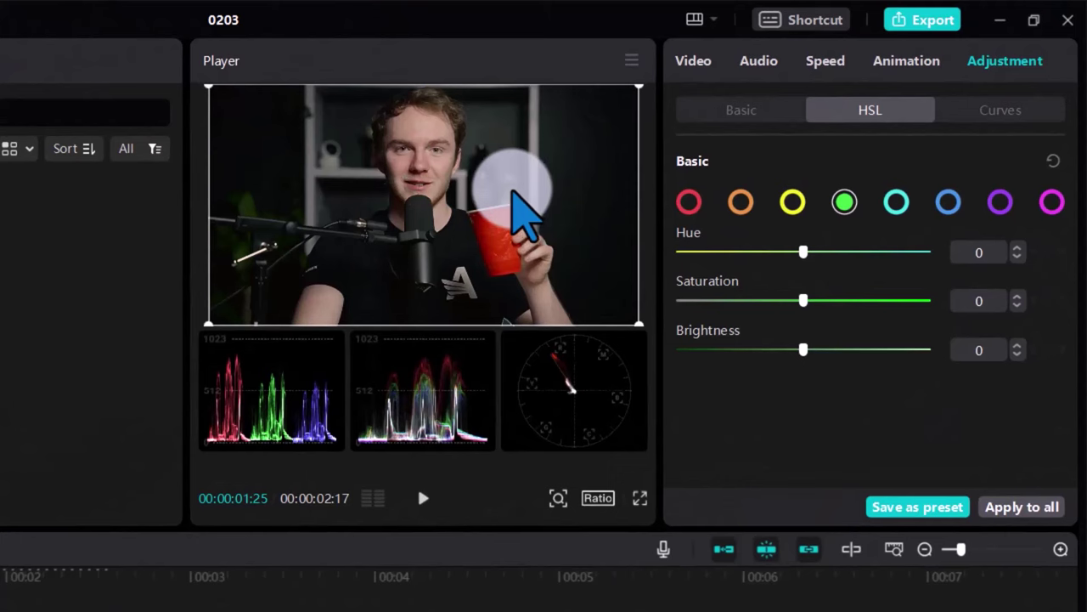
drag(803, 299, 691, 300)
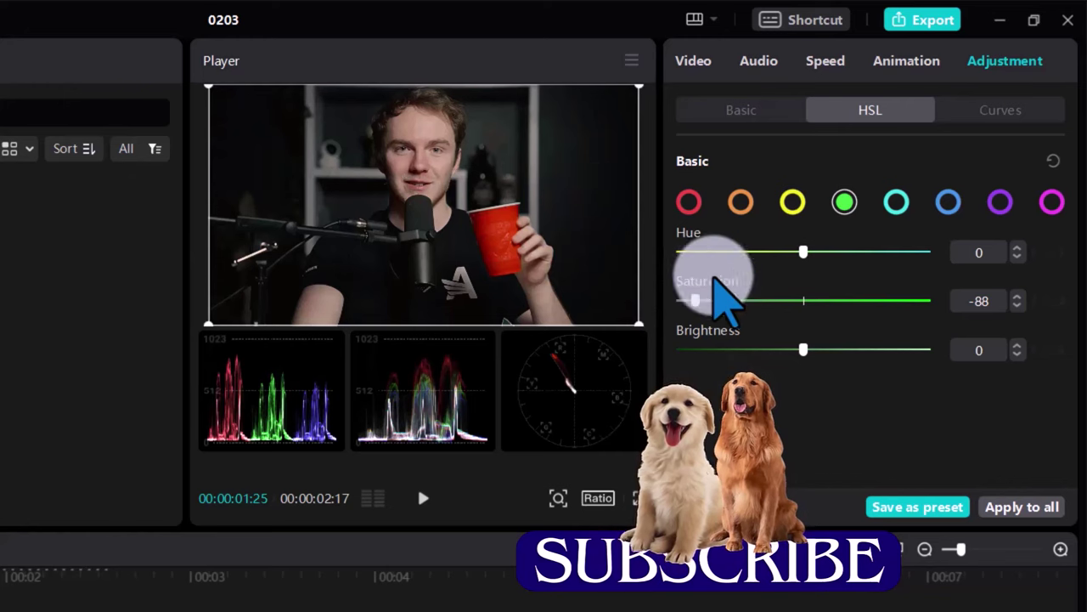
click(697, 301)
drag(794, 293, 892, 308)
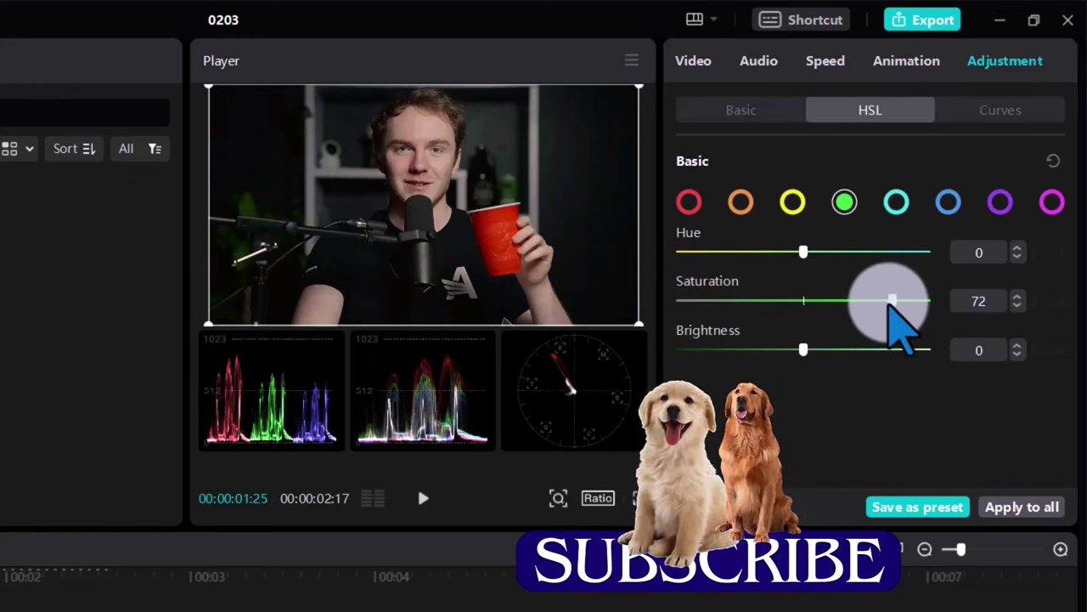
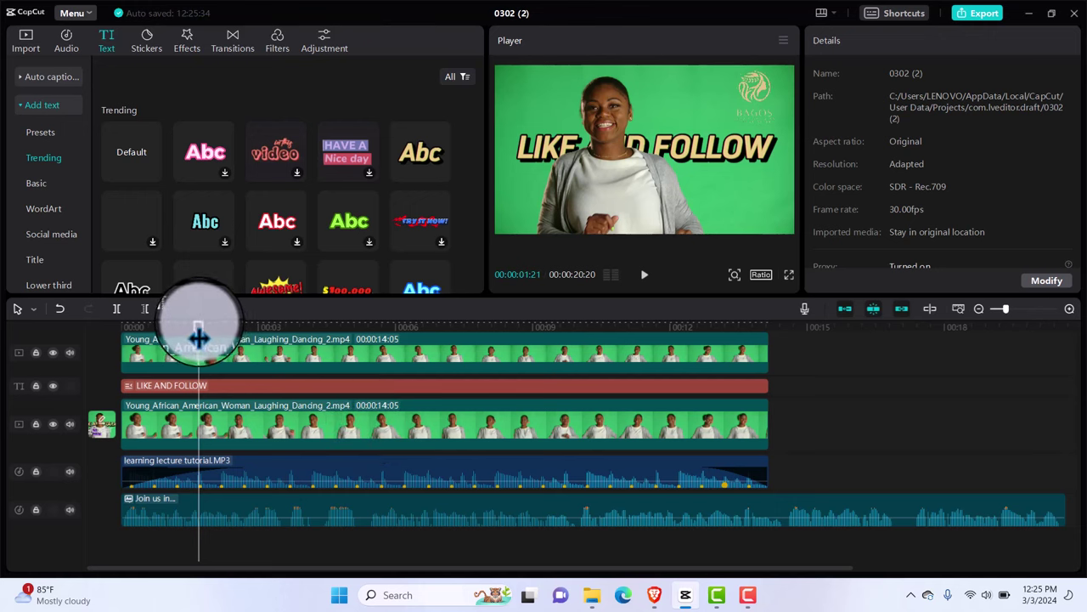
Play the green-screen LIKE AND FOLLOW project from the start of the timeline, and stop the preview
drag(198, 337, 120, 336)
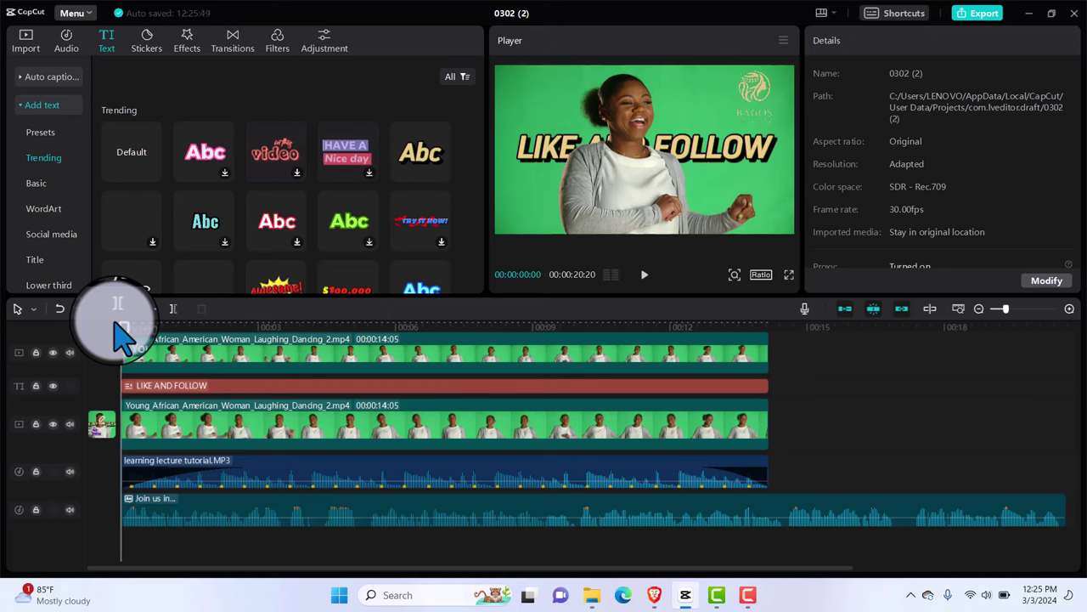
key(space)
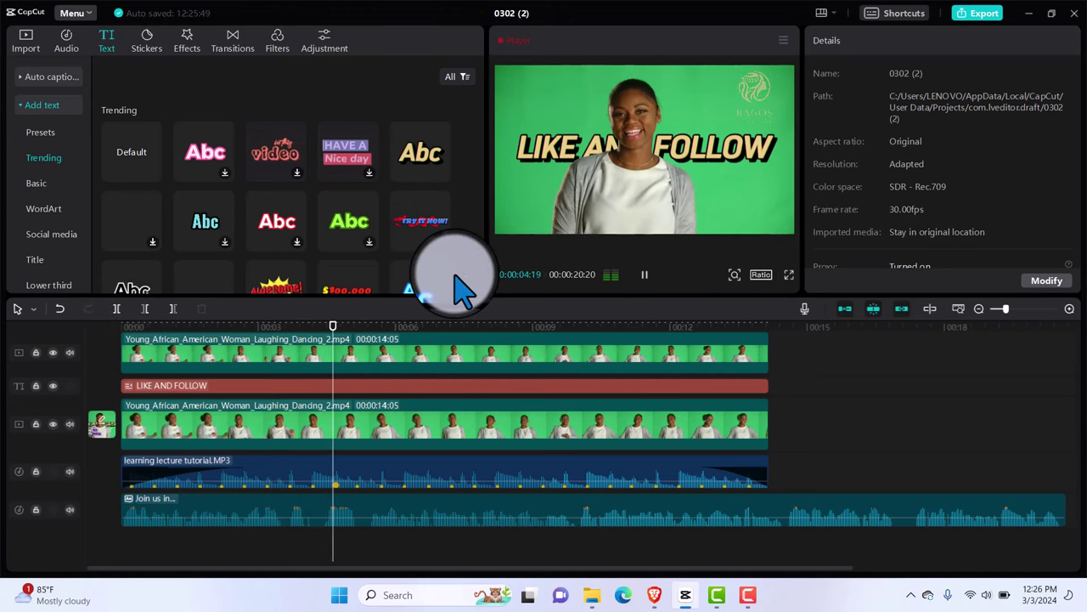
click(644, 274)
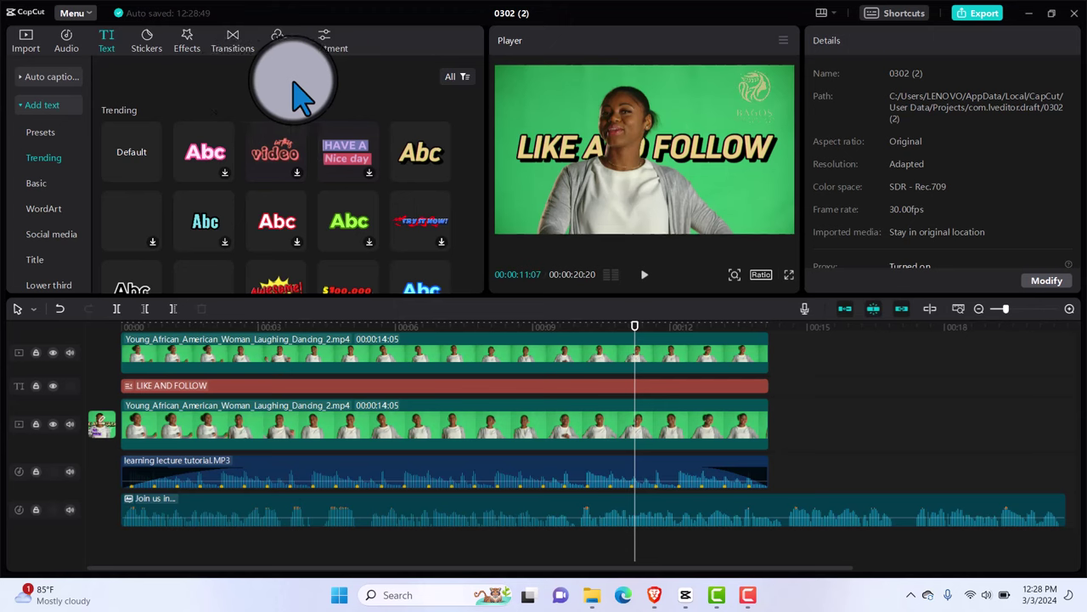
Switch to the Brave browser and download the Skincake font from DaFont as skincake.zip into the Downloads folder
click(654, 595)
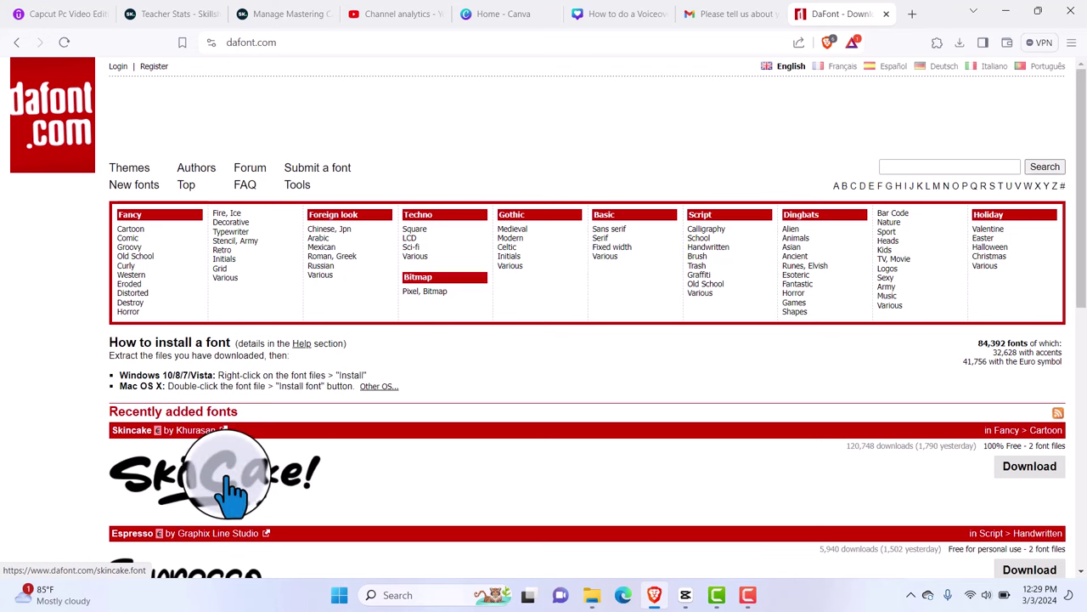
click(1016, 466)
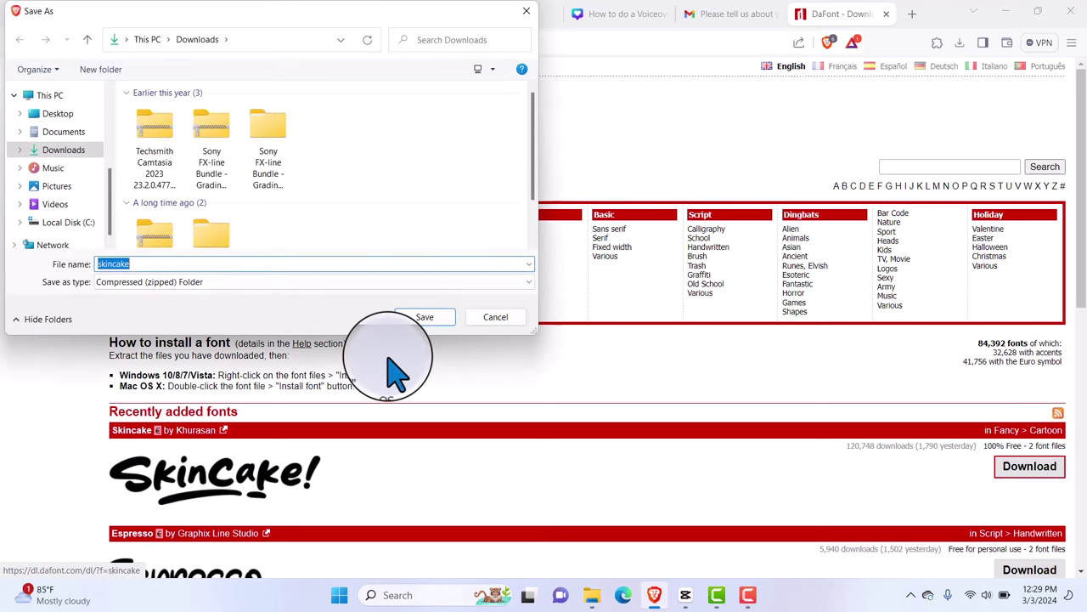
click(425, 317)
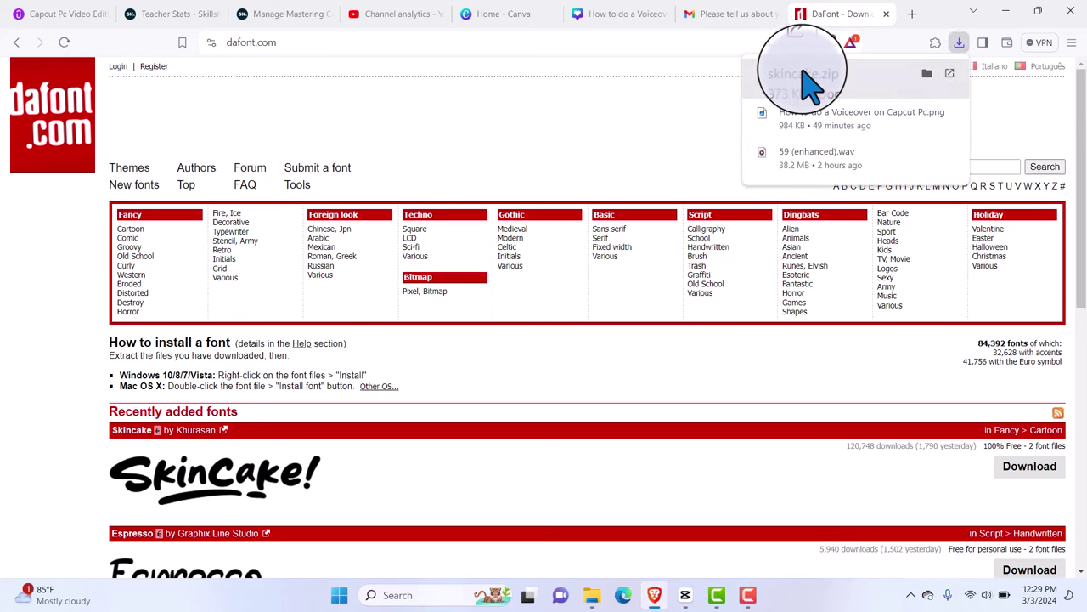
Open the downloaded skincake archive with File Explorer and install its Skincake OpenType font
click(931, 75)
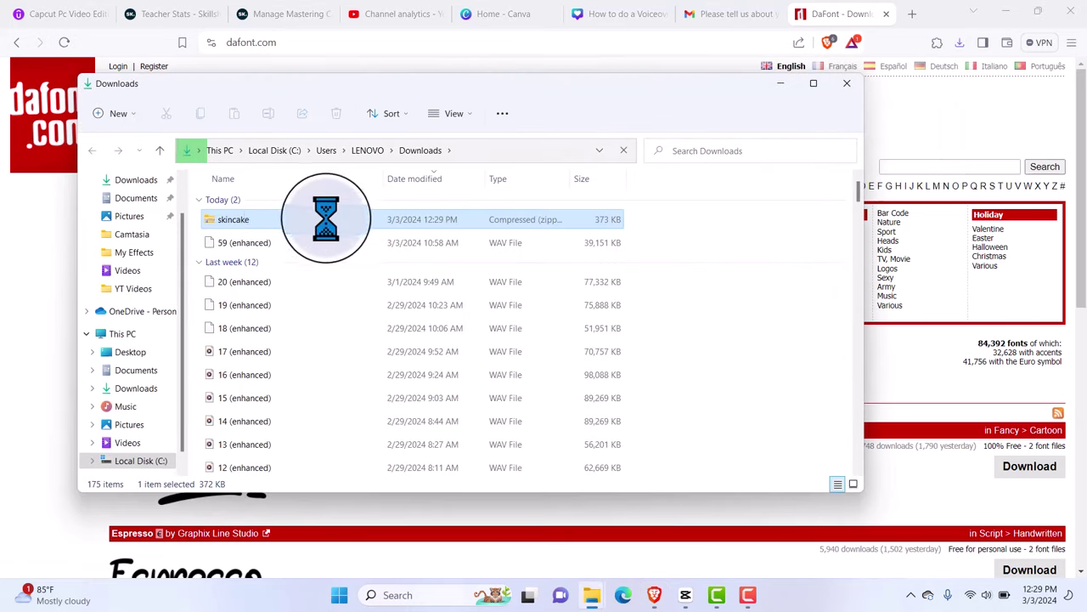
double_click(224, 224)
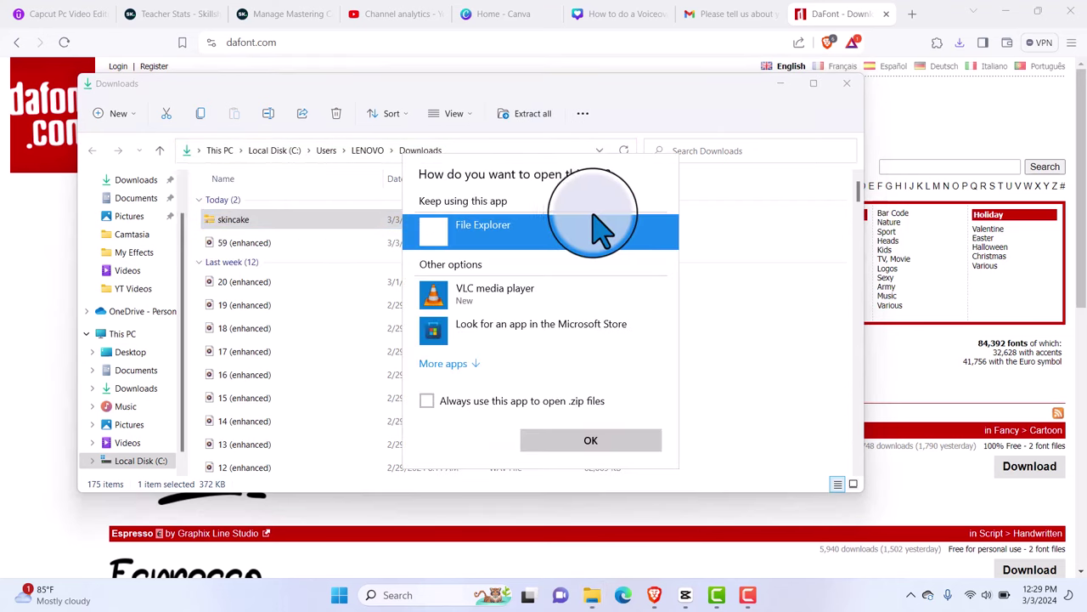
double_click(491, 245)
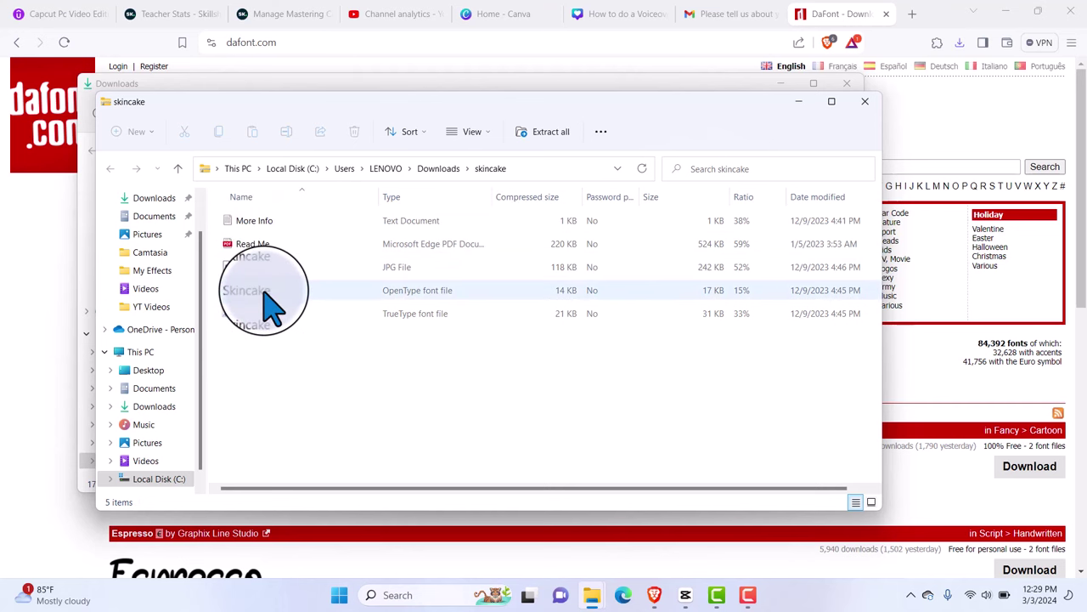
click(270, 299)
double_click(266, 289)
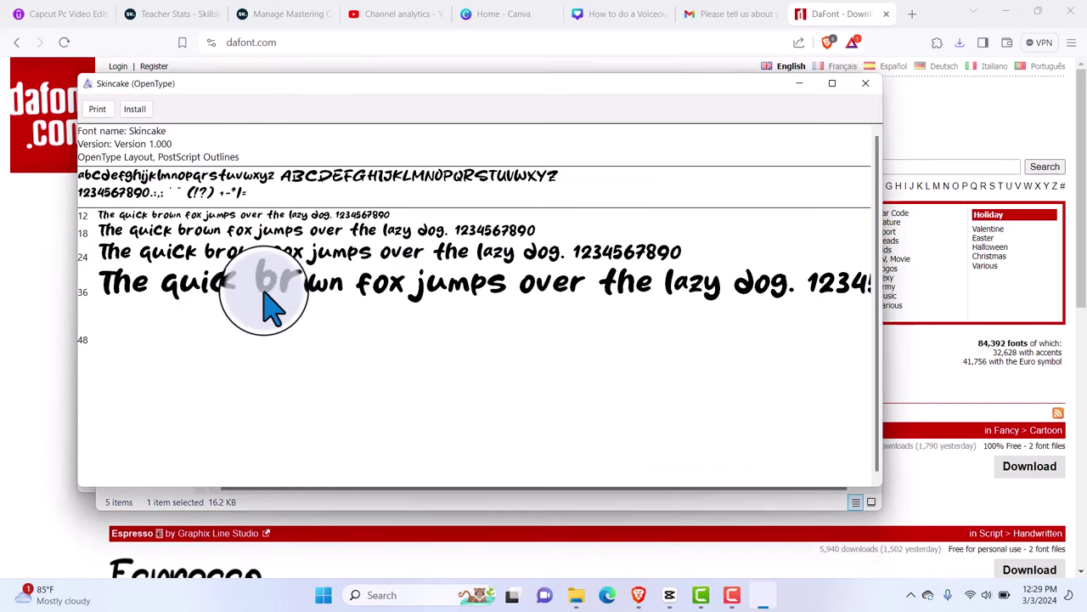
click(136, 110)
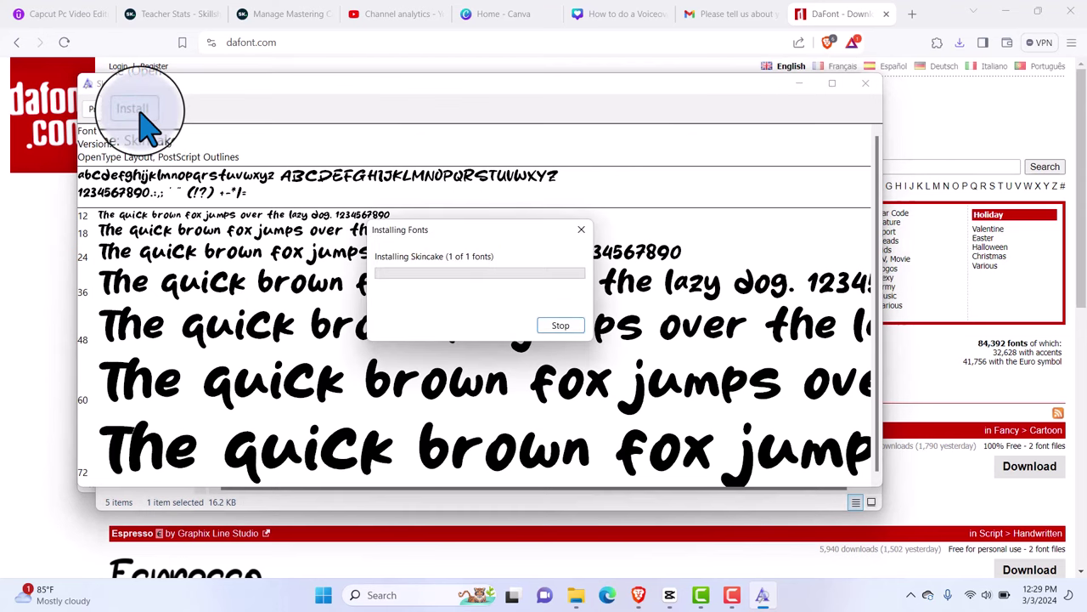
Install the Skincake TrueType font from the skincake archive, and close the font preview and File Explorer windows
click(869, 85)
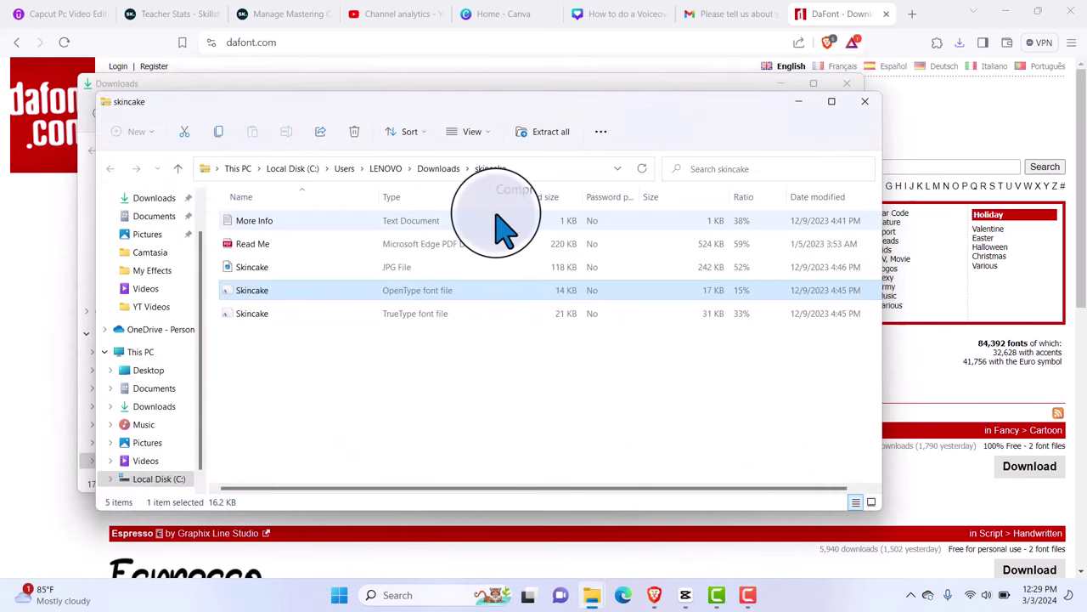
double_click(244, 314)
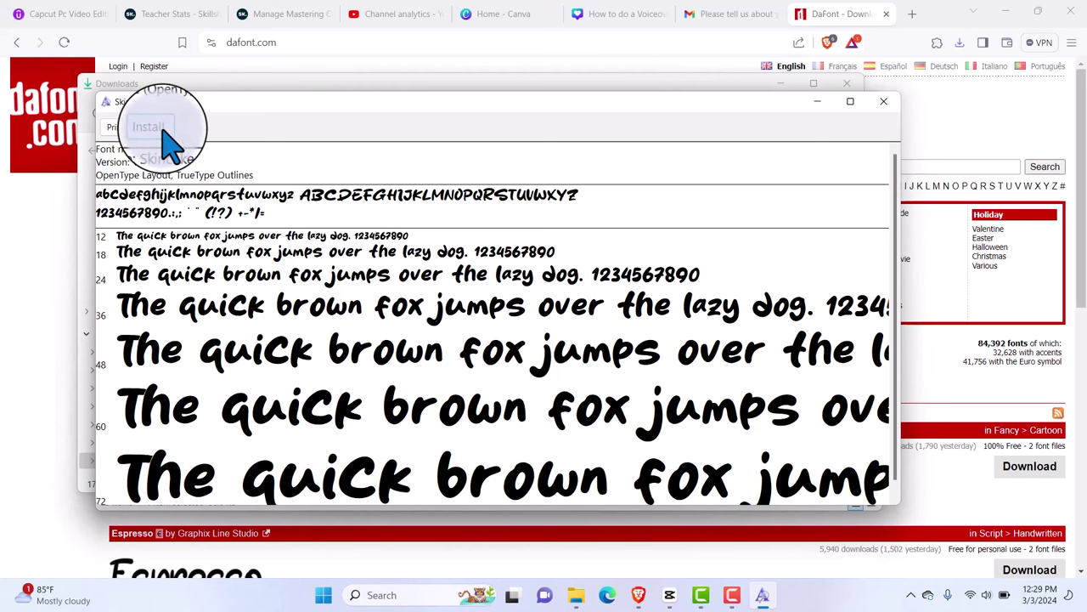
click(576, 306)
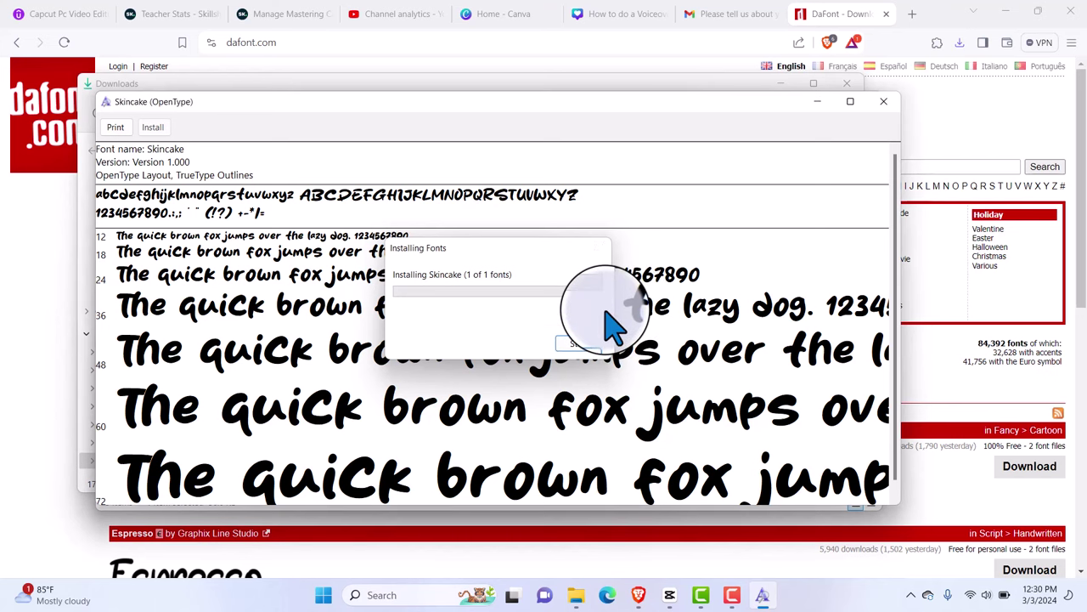
click(885, 101)
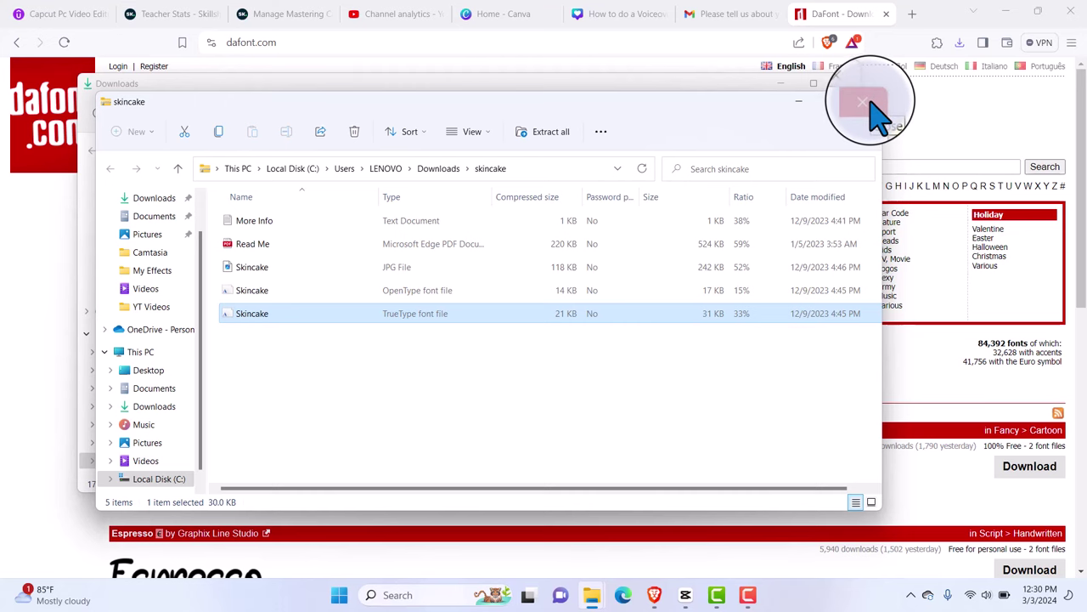
click(865, 100)
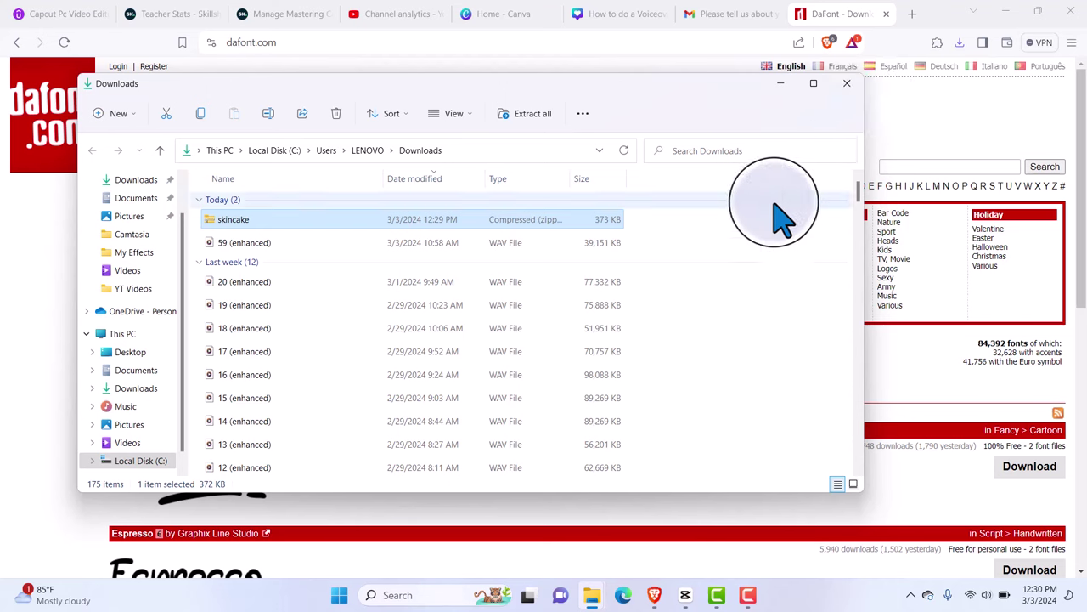
click(843, 79)
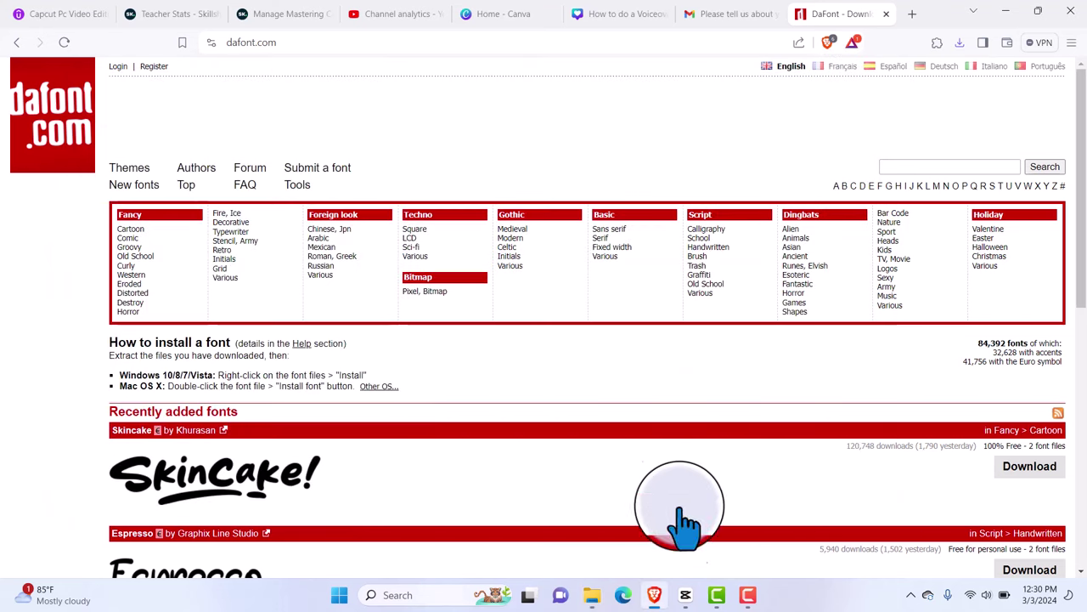
Switch to CapCut, add a default text at 00:00:11:07 reading "Like and Follow", and open its list of fonts
click(690, 594)
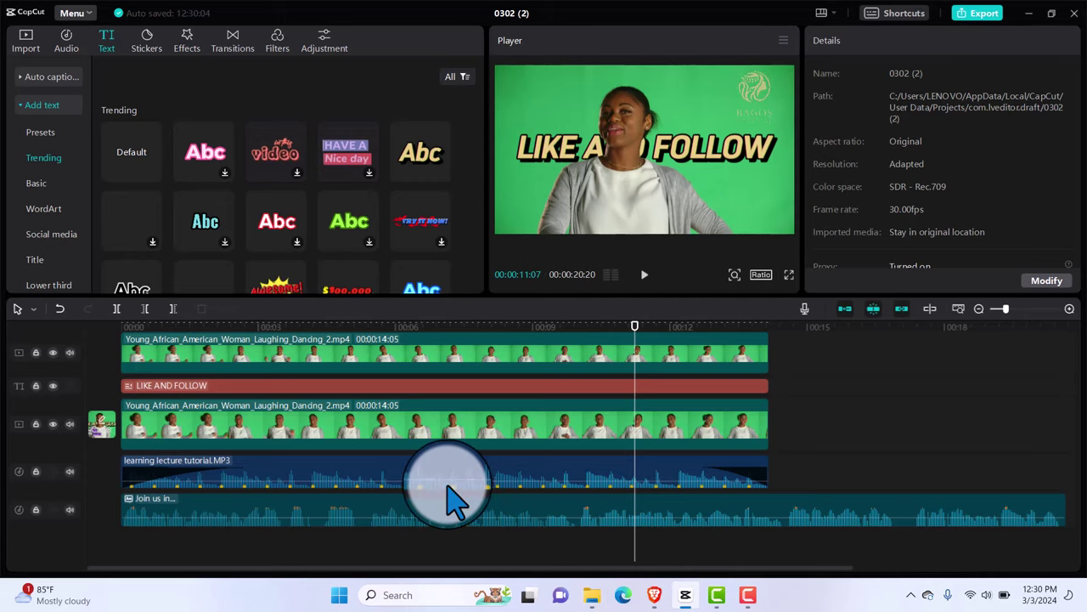
click(154, 173)
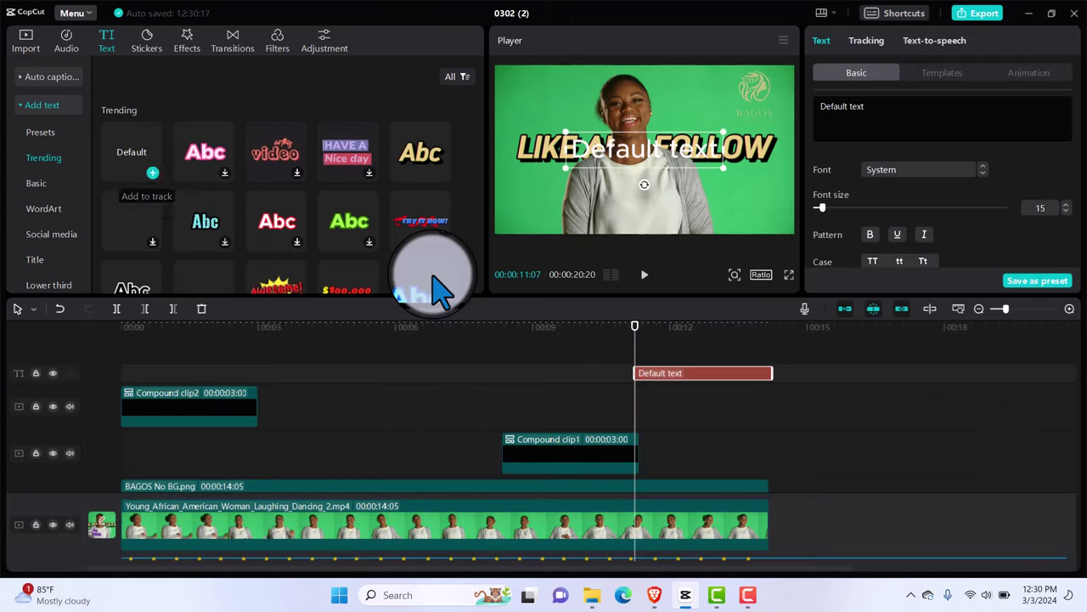
click(841, 106)
double_click(841, 106)
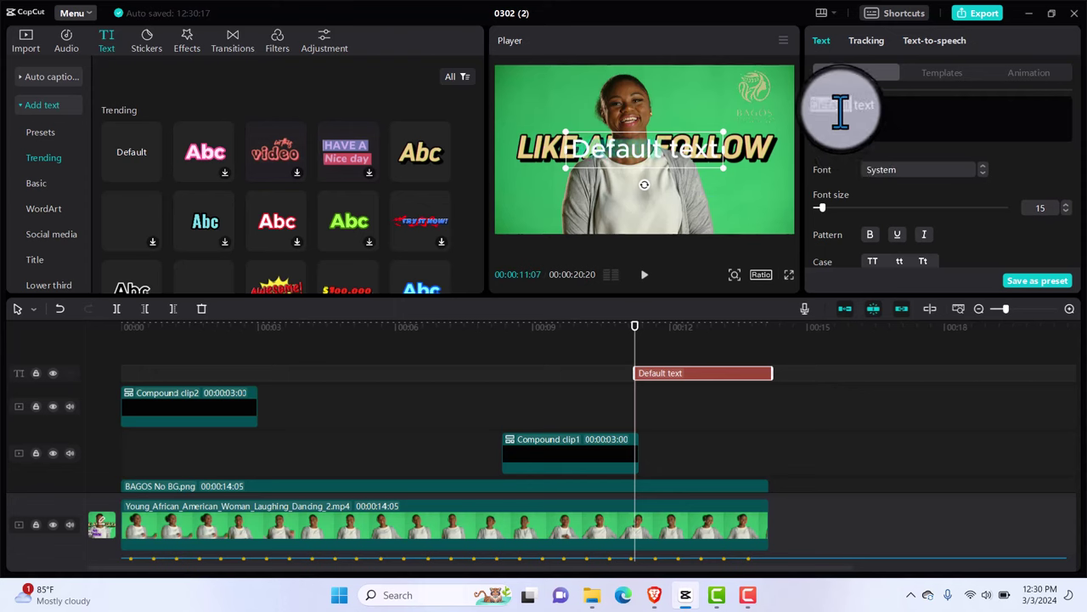
key(ctrl+a)
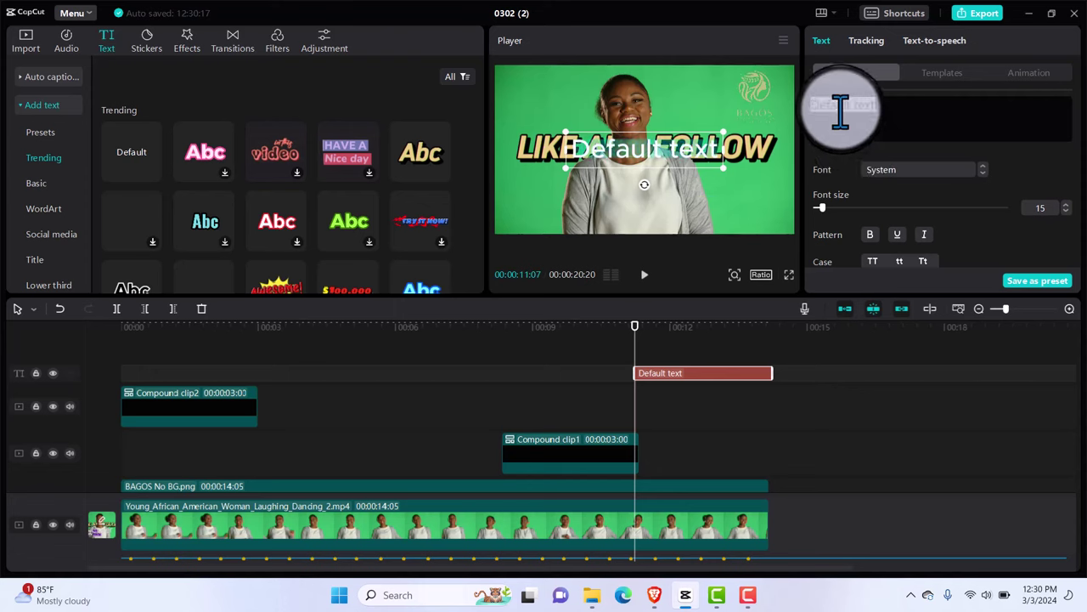
text(Like)
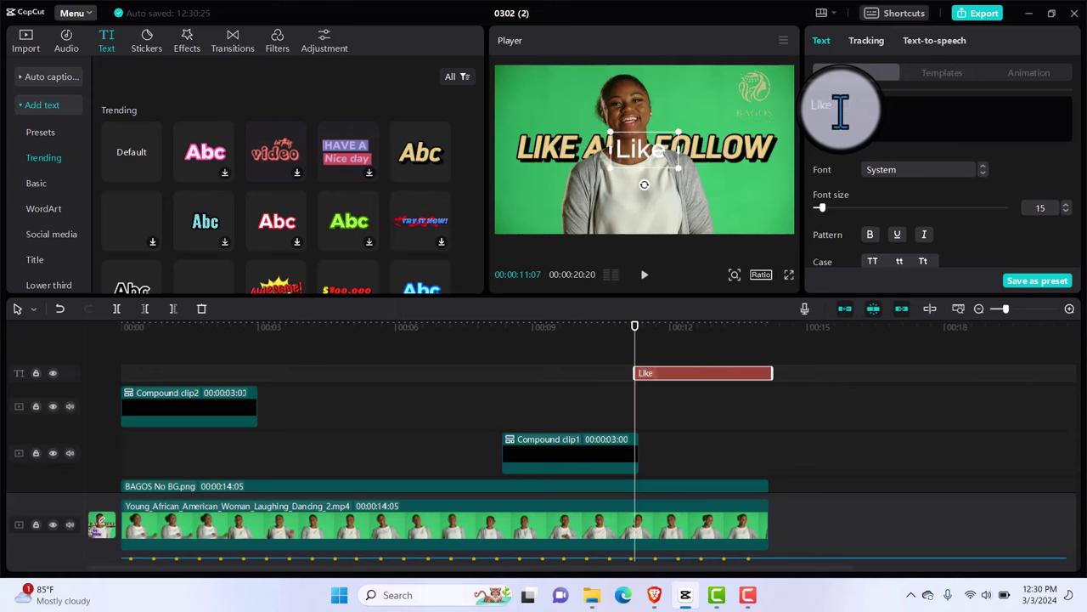
text( and Follow)
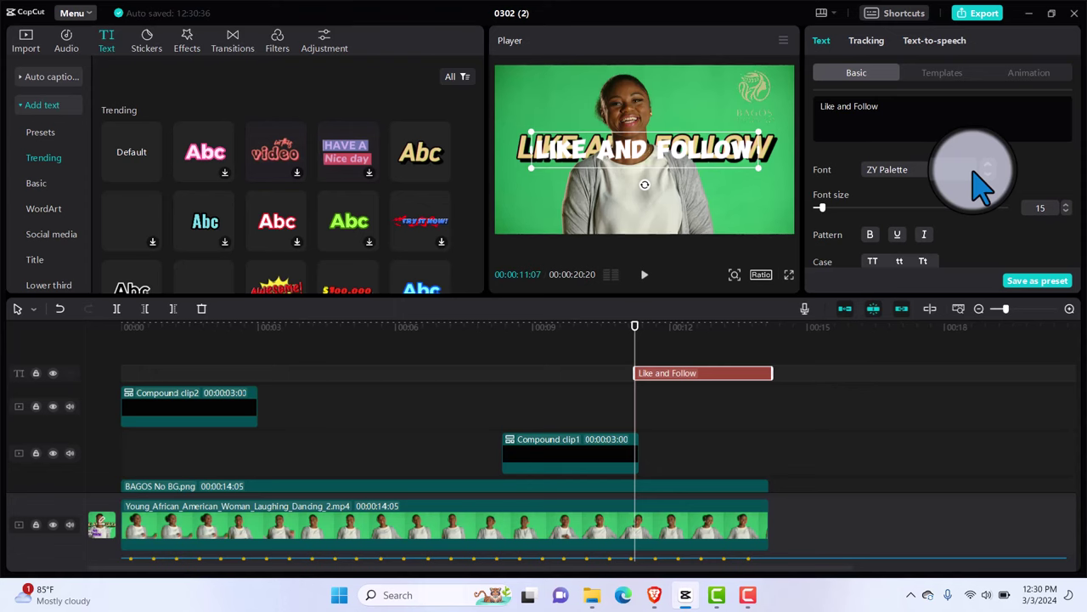
click(981, 186)
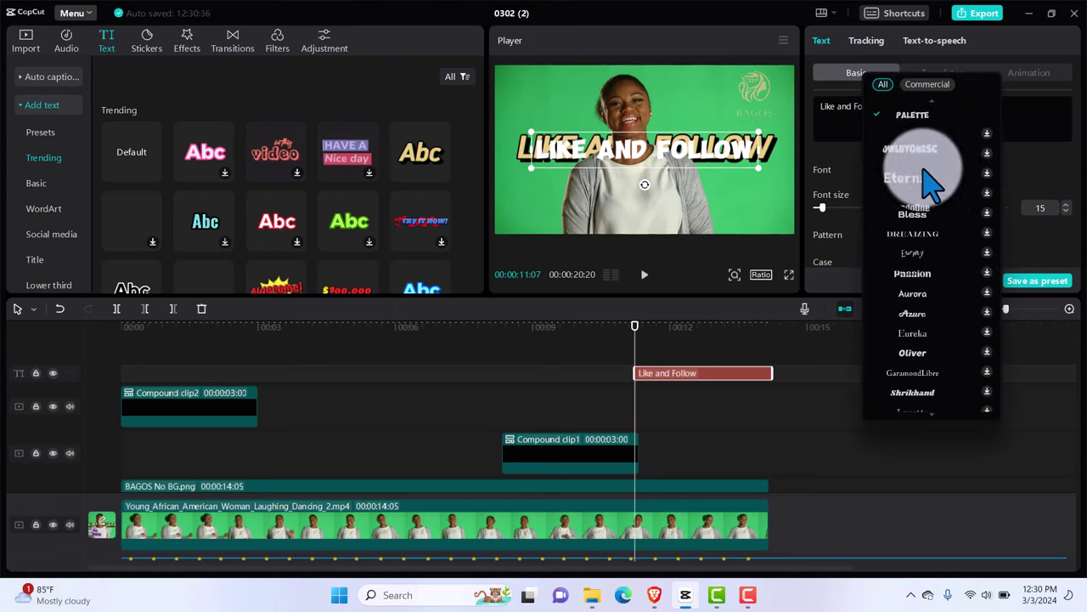
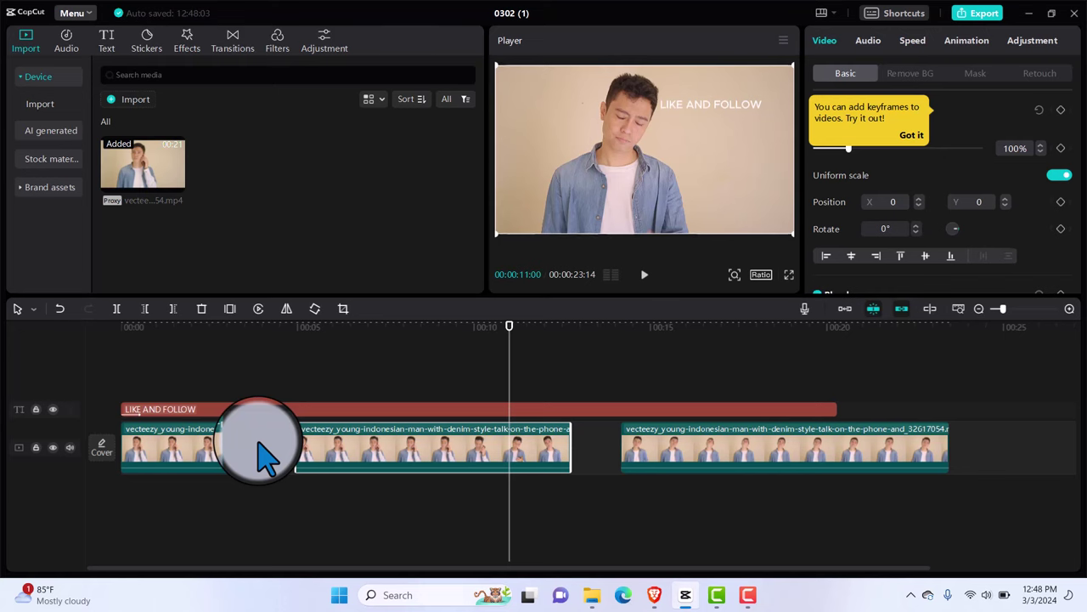
Import the Udemy Intro Title video from the My Effects folder and add it to the timeline at 00:00:11:00
click(136, 100)
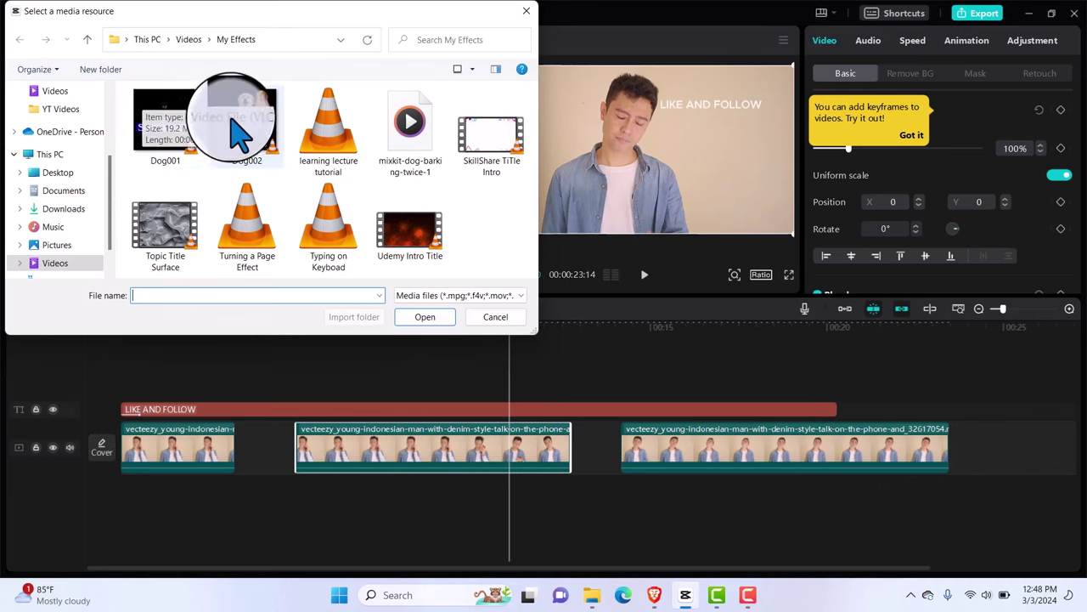
click(408, 238)
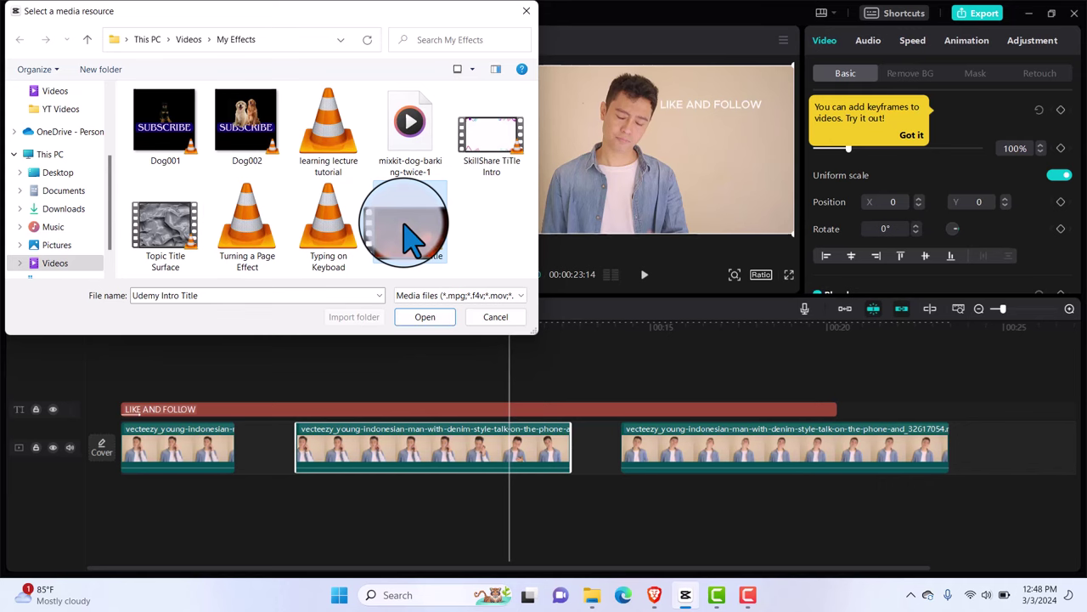
click(422, 319)
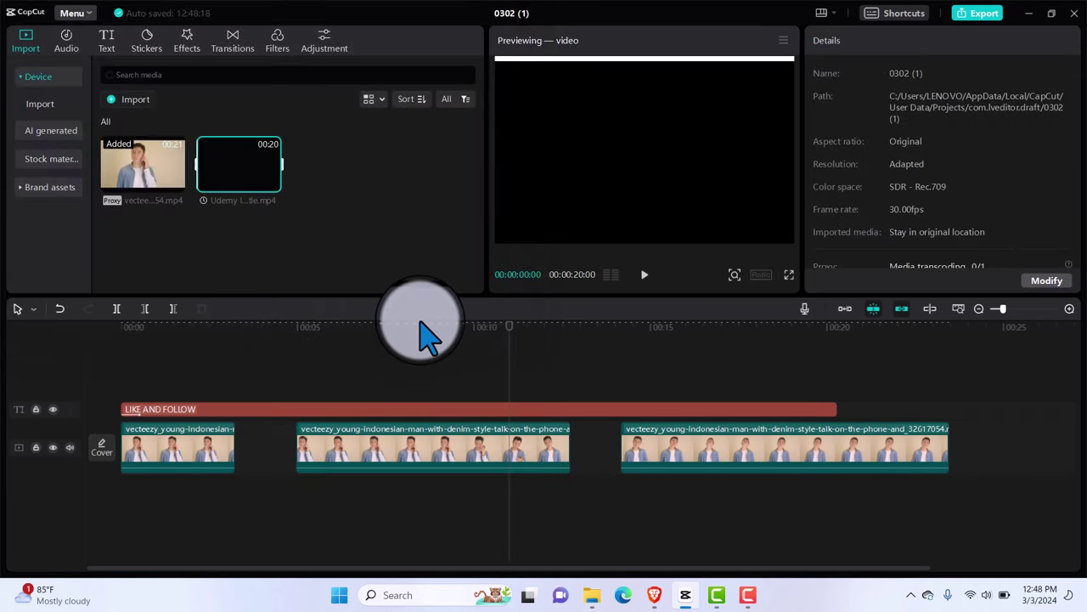
click(271, 184)
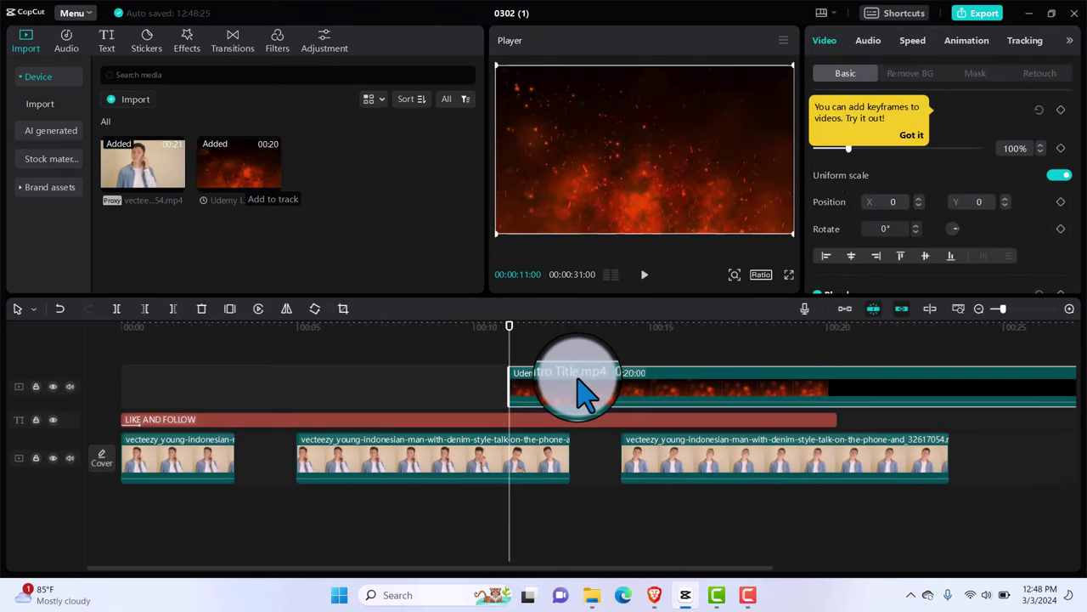
Split the Udemy Intro Title clip at 00:00:12:09 and fit its short first part between the first two main-track clips without gaps
drag(509, 340, 554, 348)
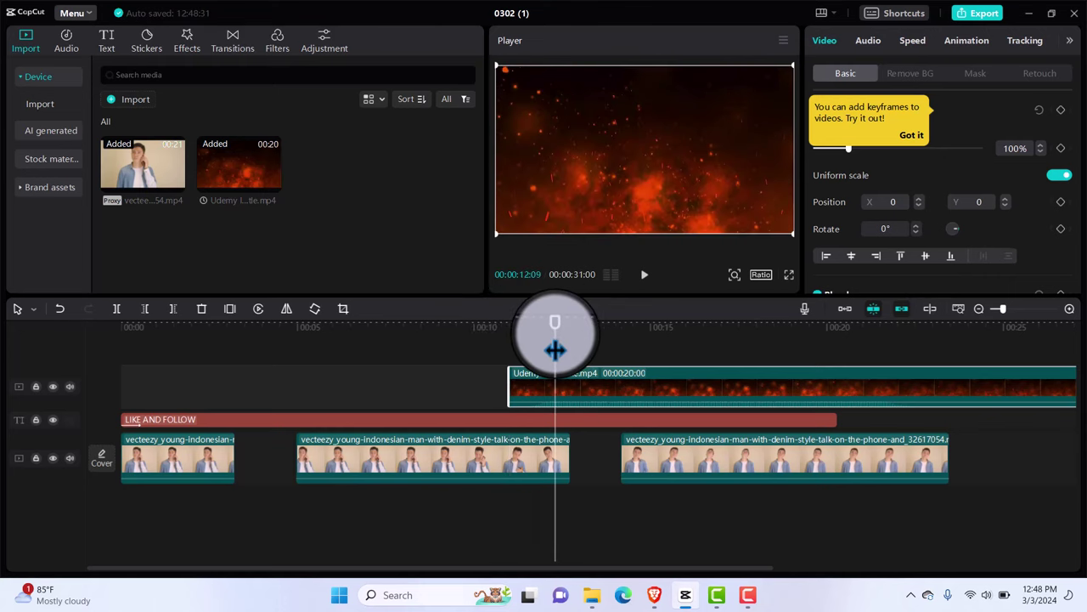
key(q)
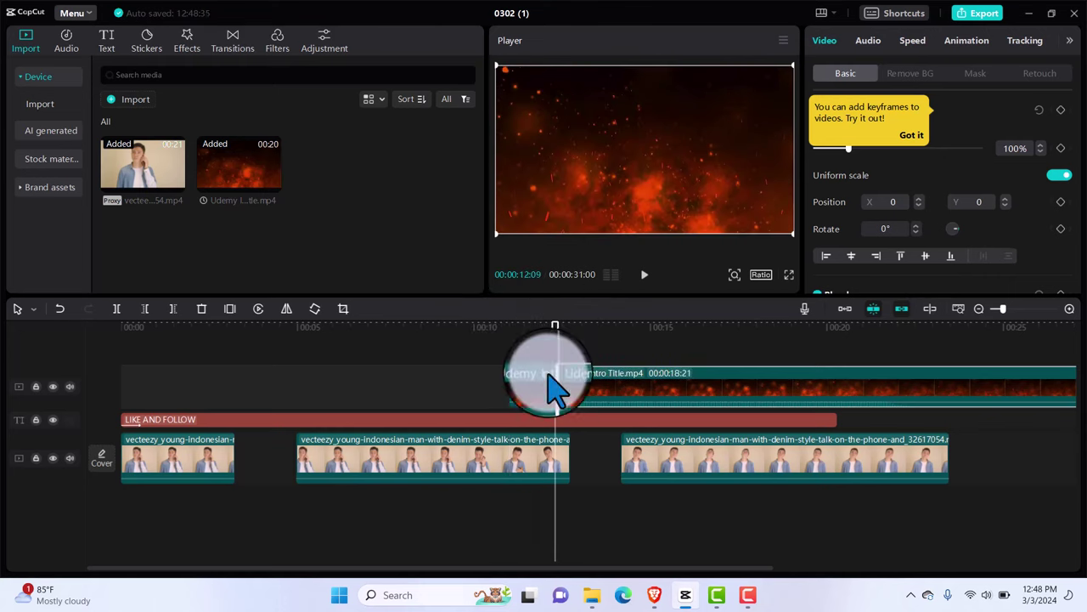
drag(543, 404, 266, 478)
mouse_move(333, 465)
mouse_down()
mouse_move(314, 466)
mouse_move(352, 478)
mouse_move(352, 515)
mouse_move(323, 515)
mouse_move(347, 474)
mouse_move(323, 468)
mouse_move(336, 476)
mouse_up()
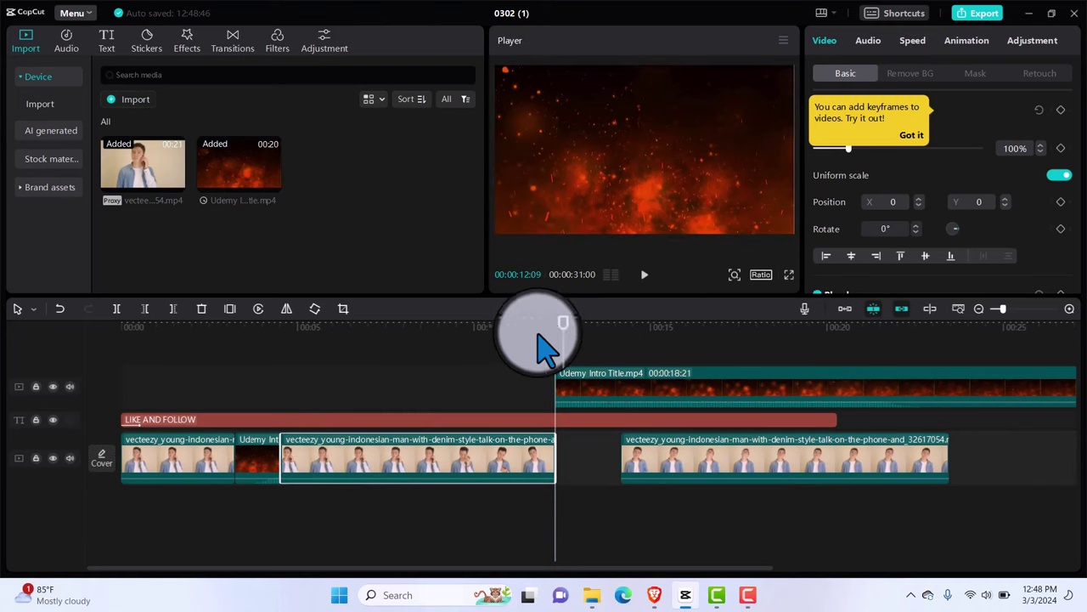
Play the section around the inserted short fire clip twice, starting just before the end of the first clip
drag(556, 340, 228, 392)
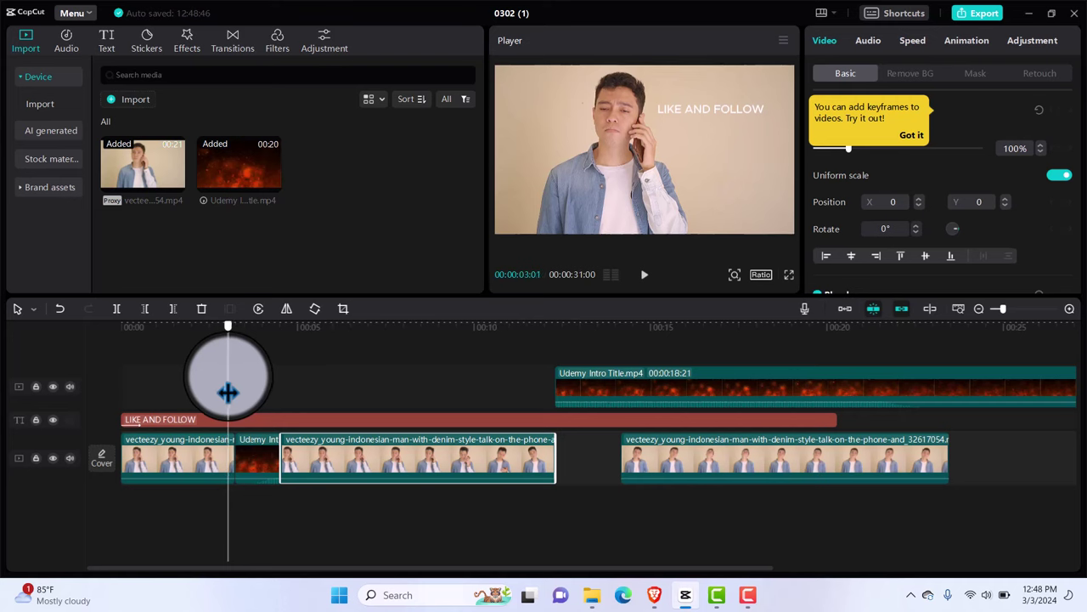
key(space)
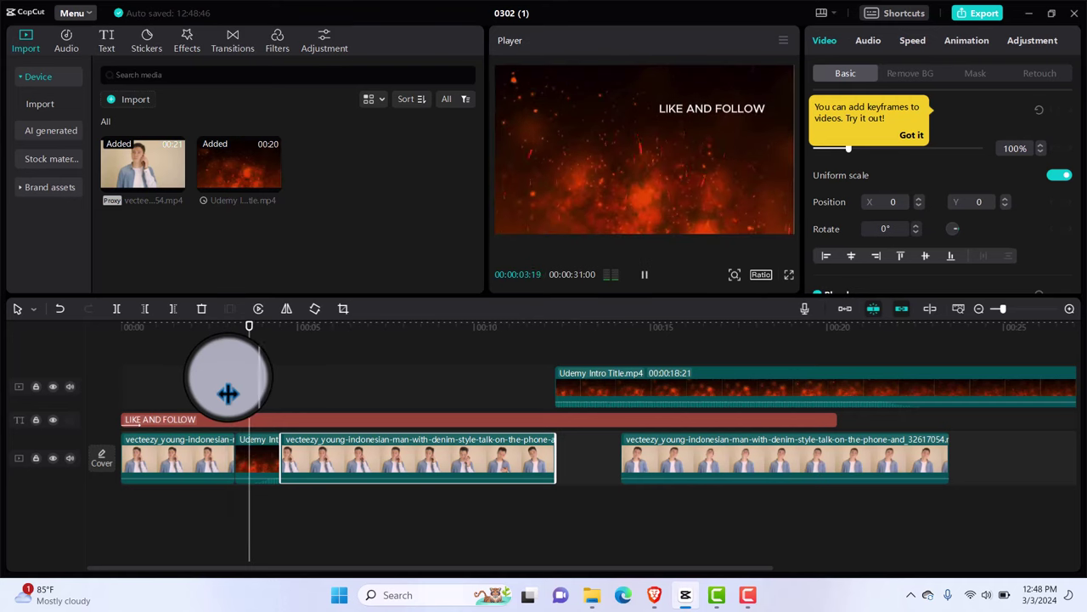
key(space)
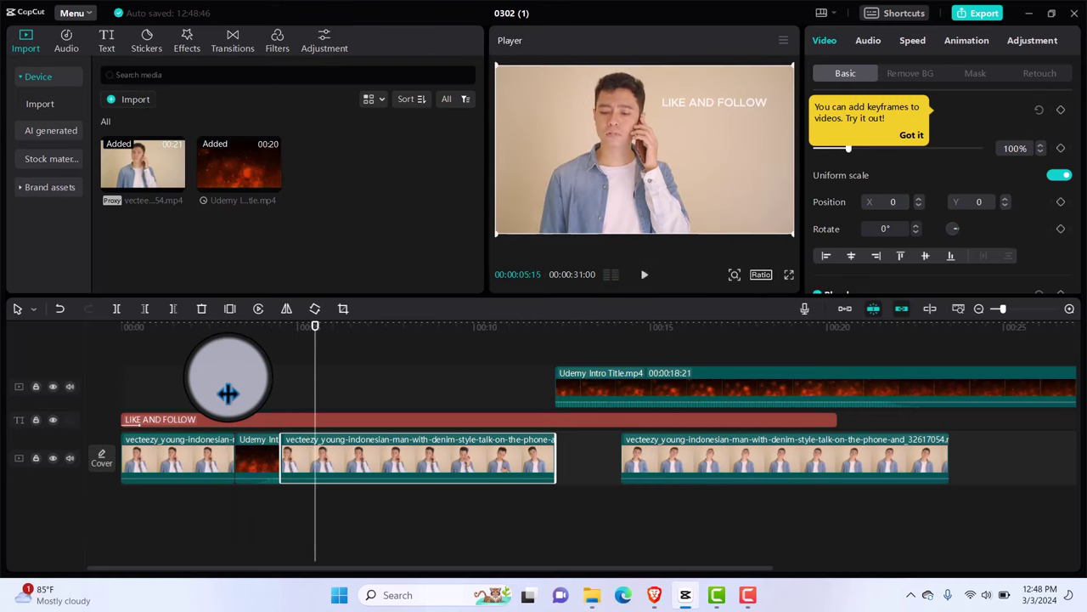
drag(315, 340, 222, 362)
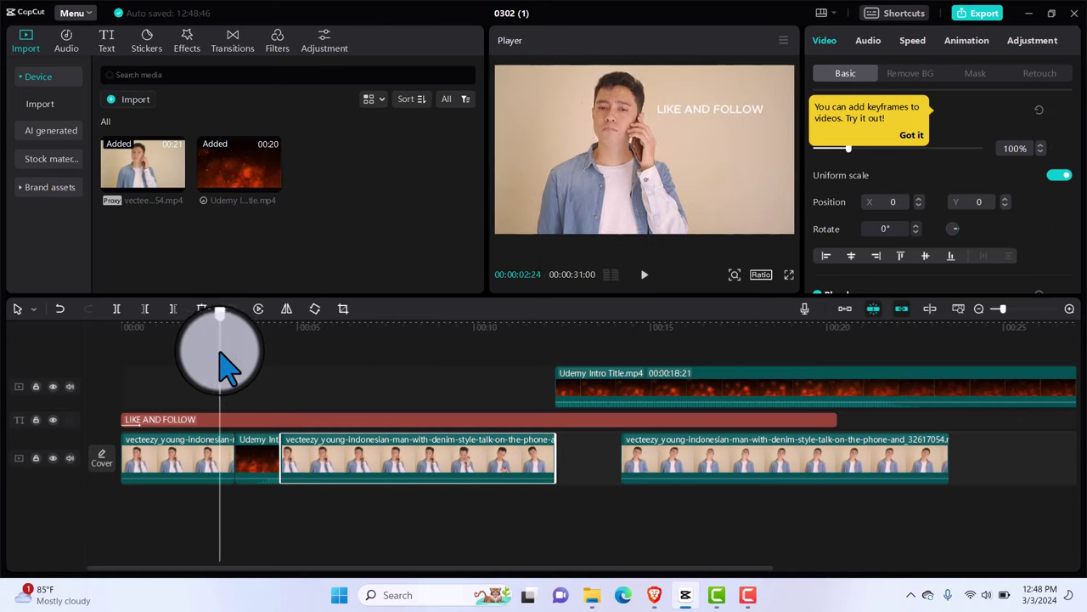
key(space)
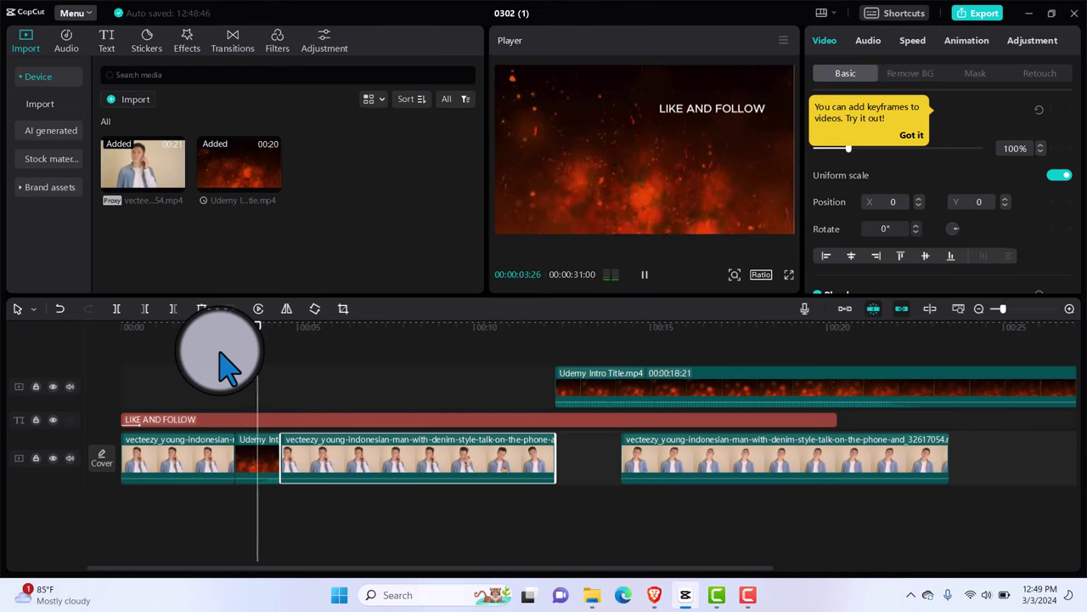
key(space)
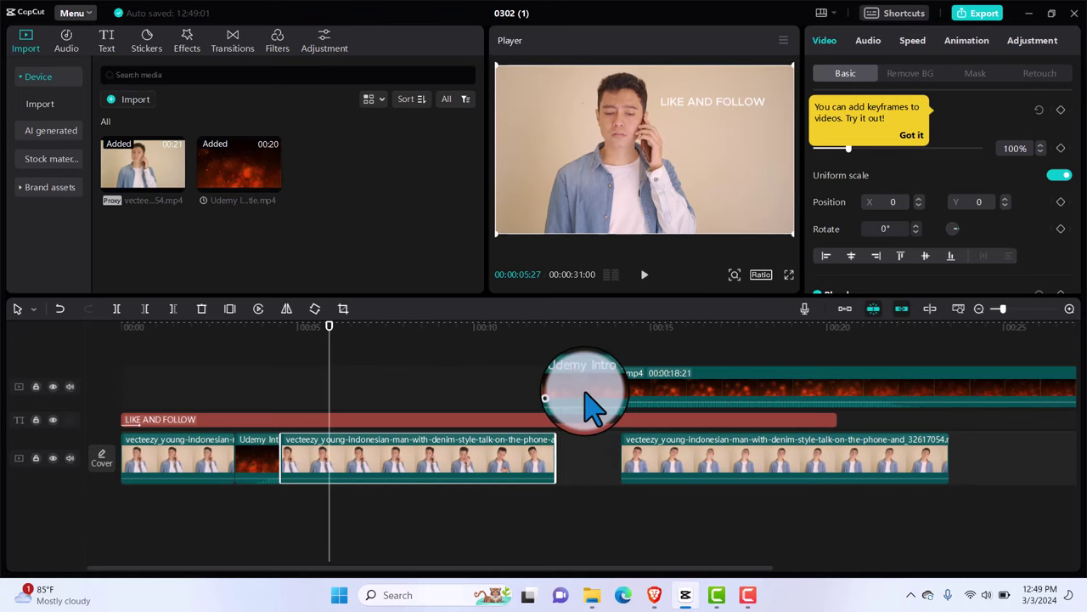
Move the short fire clip from the main track to the overlay track above the gap, and play that section
drag(592, 408, 594, 474)
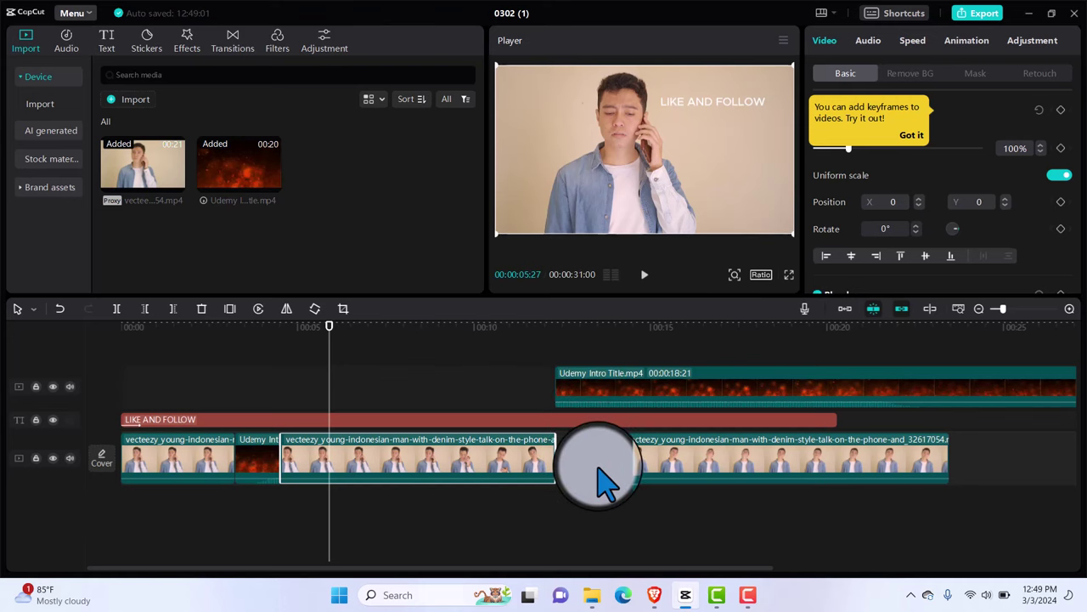
drag(257, 473, 259, 399)
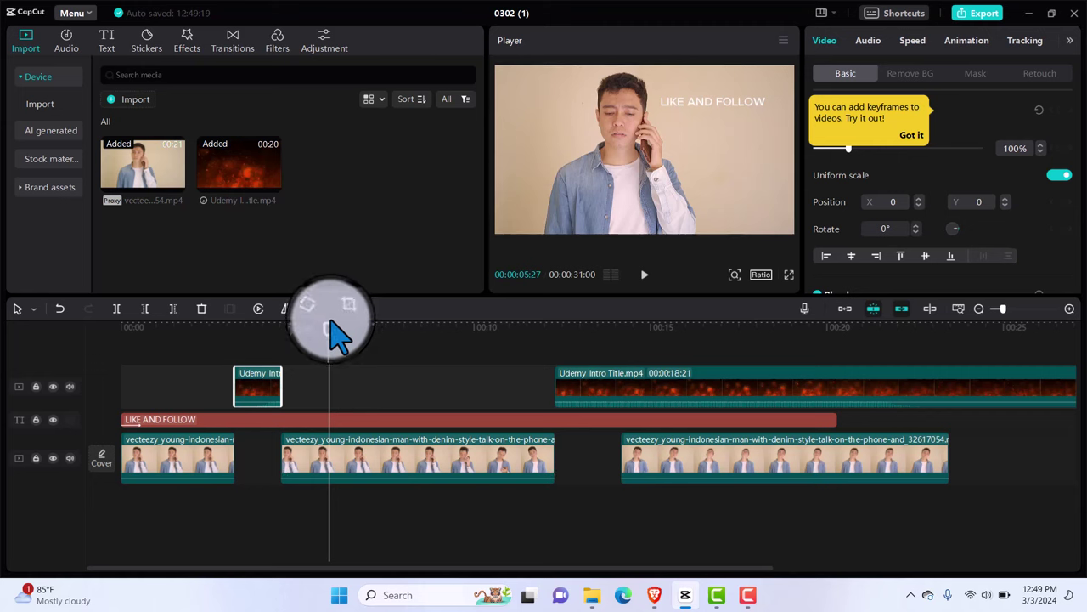
drag(331, 326, 215, 336)
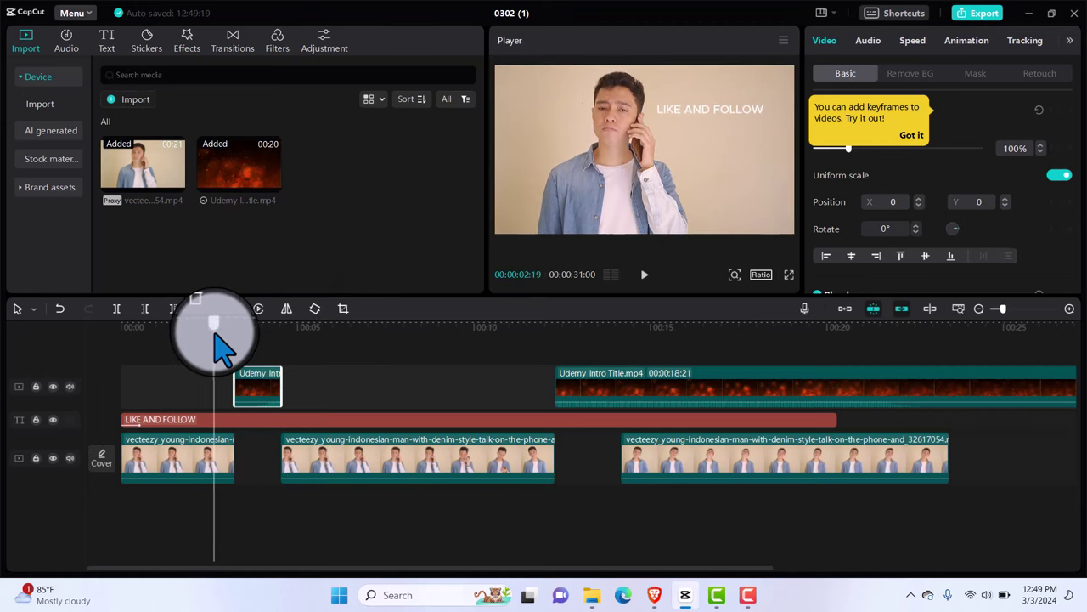
key(space)
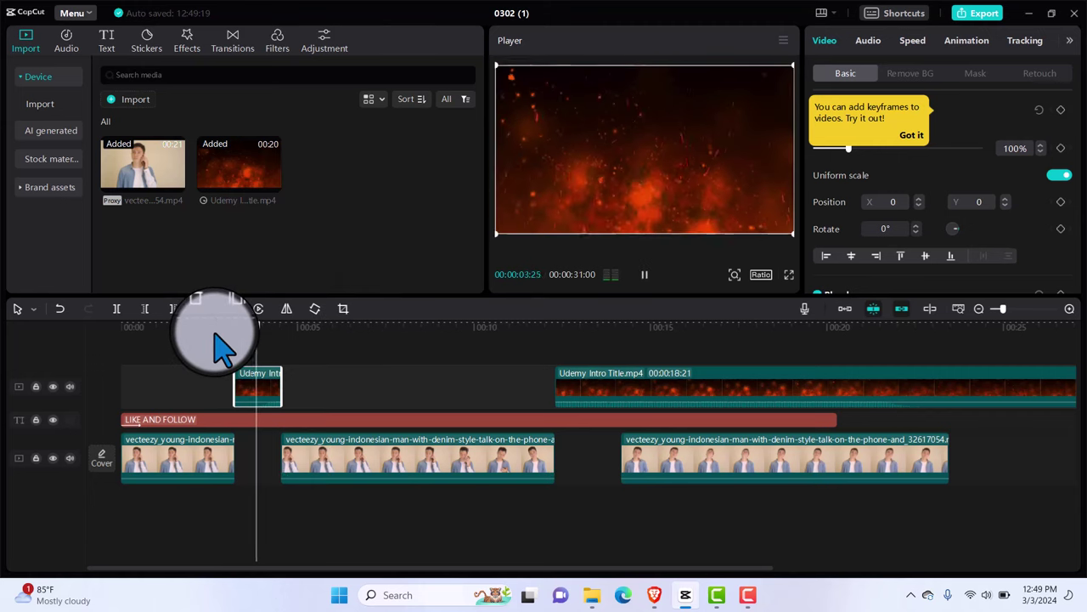
key(space)
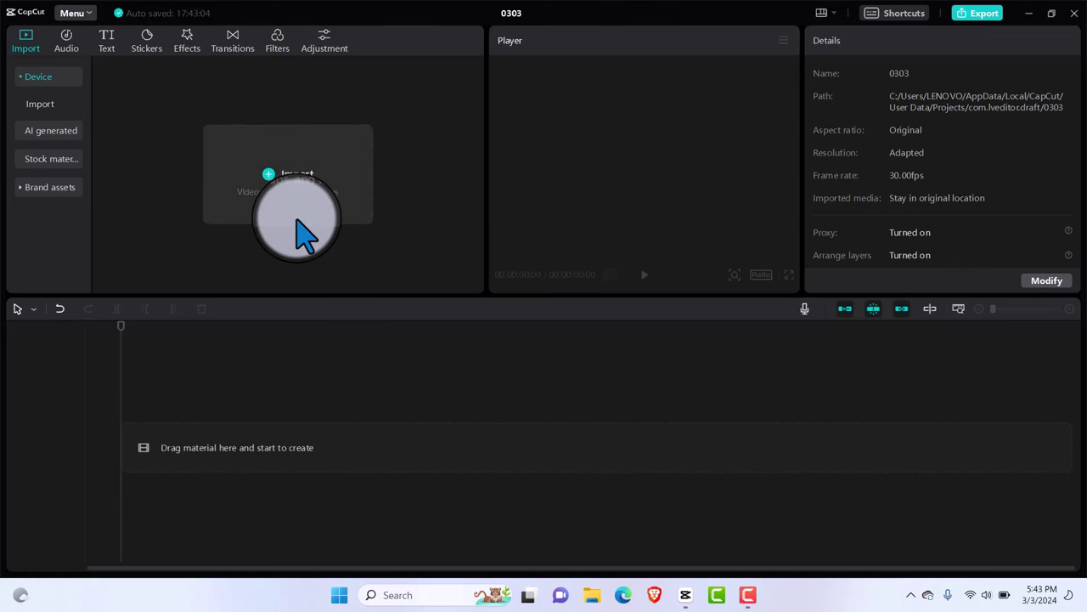
Add a default text at the start of the empty 0303 project's timeline and select it in the preview
click(106, 42)
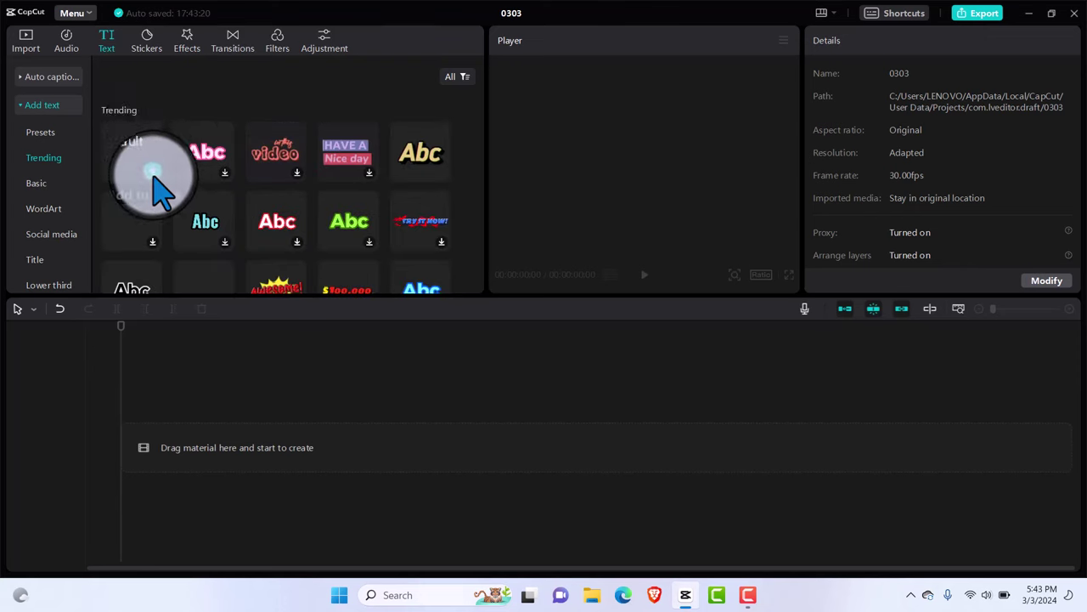
click(152, 173)
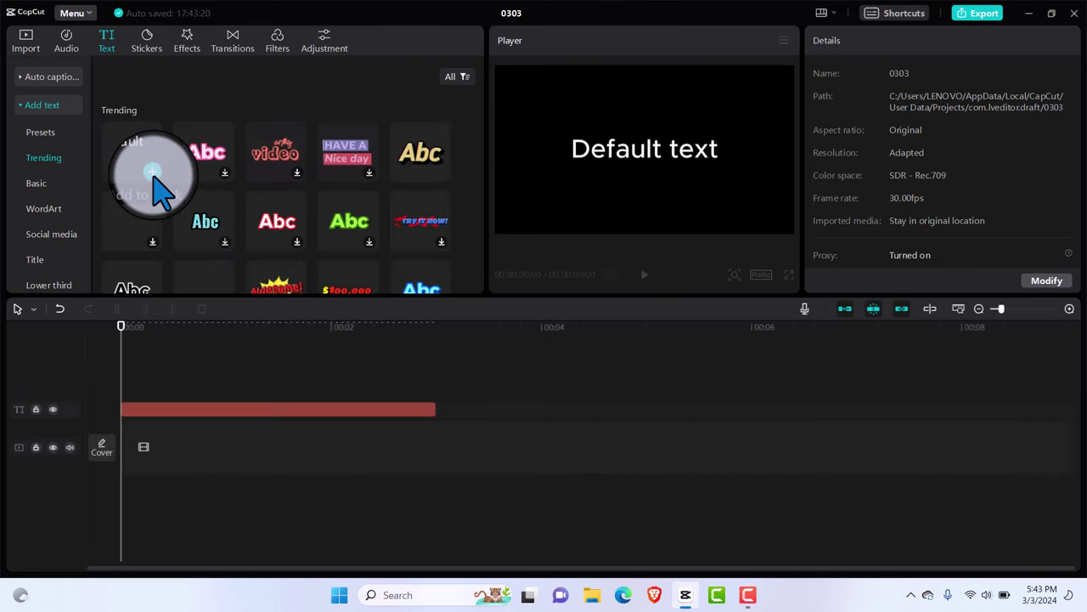
click(633, 162)
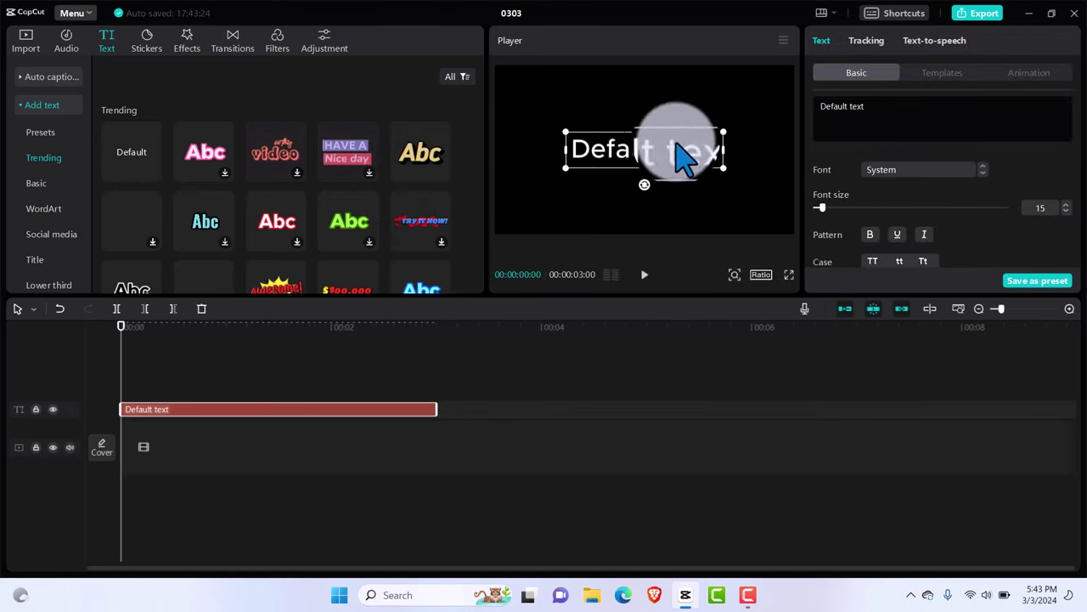
Change the default text's font to Koulen-Regular
click(981, 189)
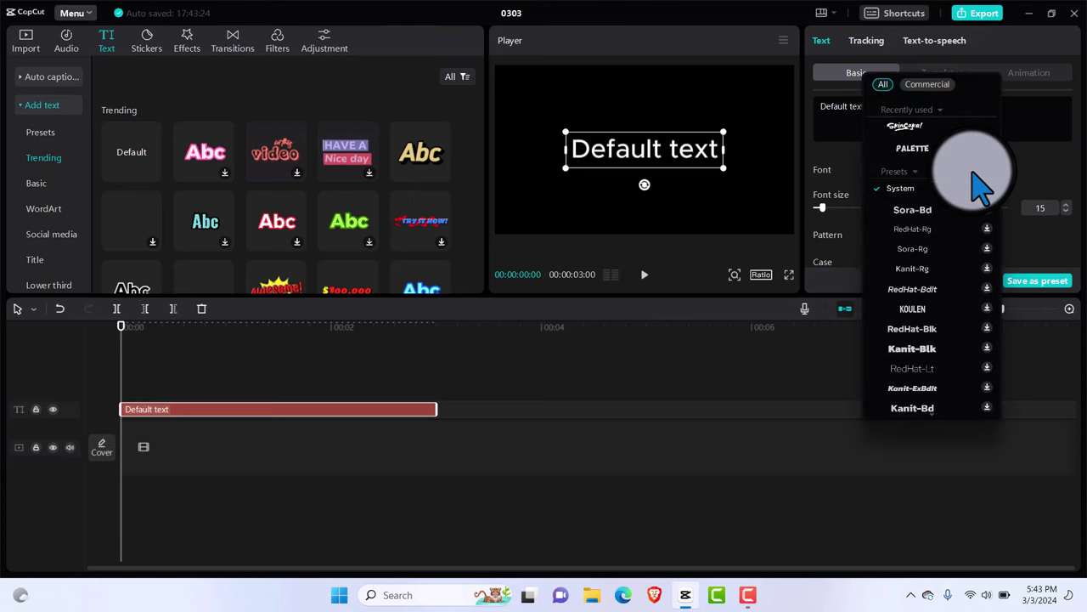
click(912, 310)
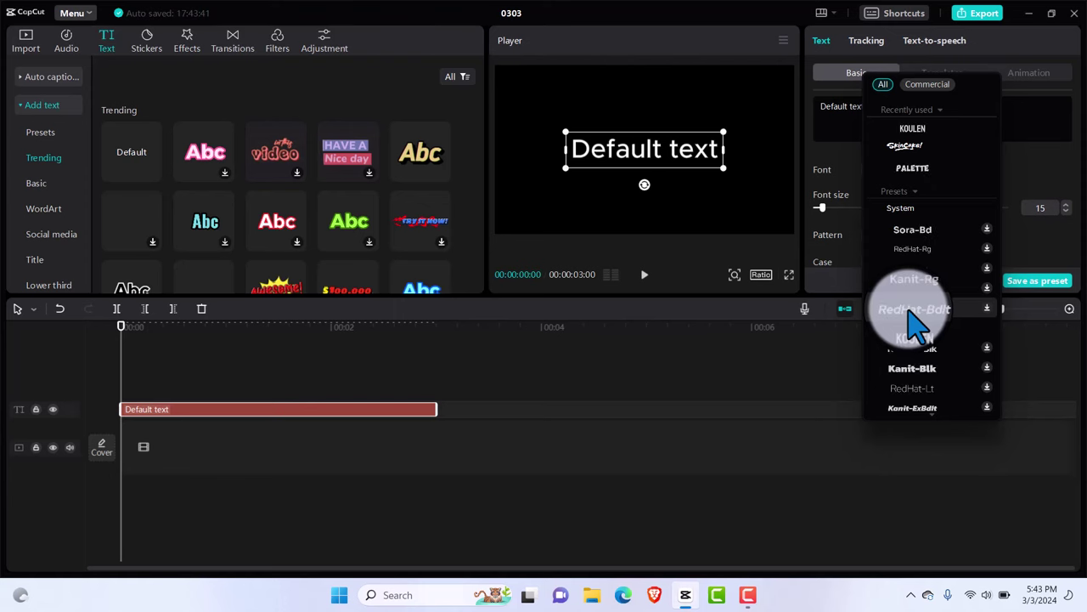
click(915, 331)
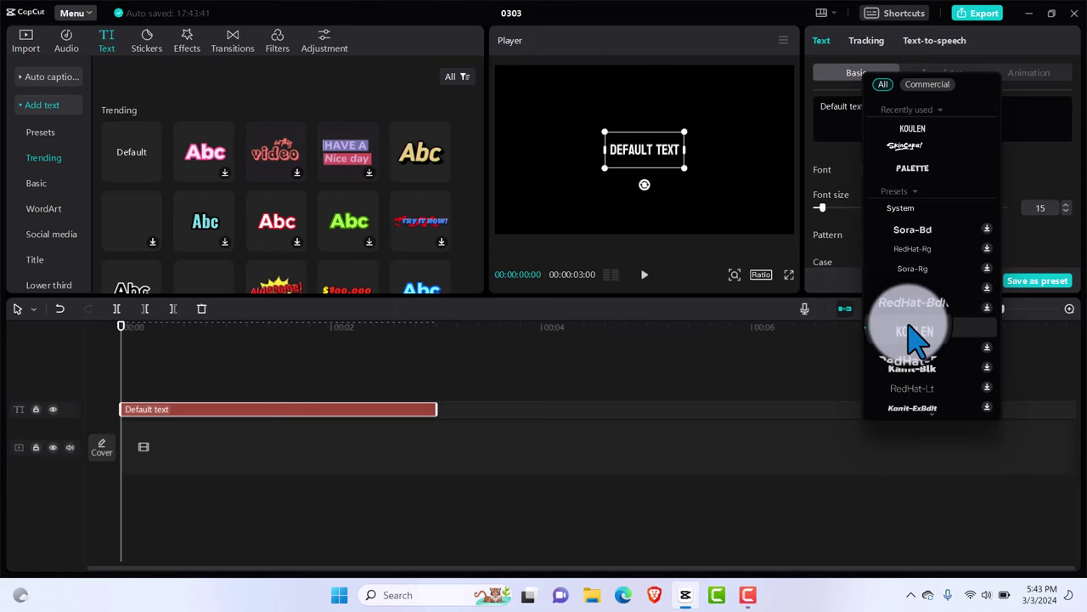
click(915, 333)
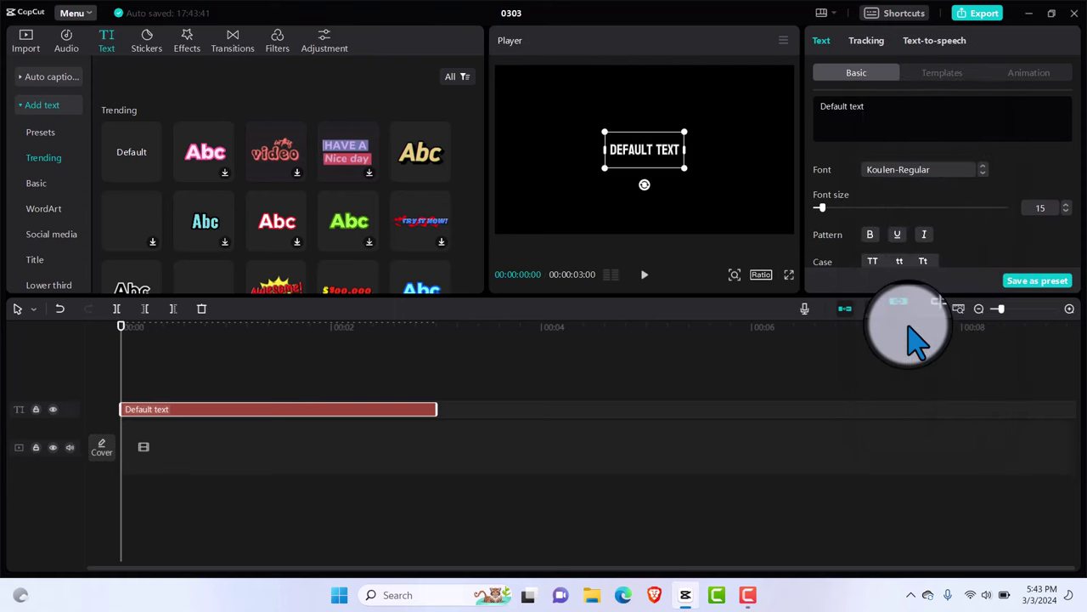
drag(685, 167, 690, 167)
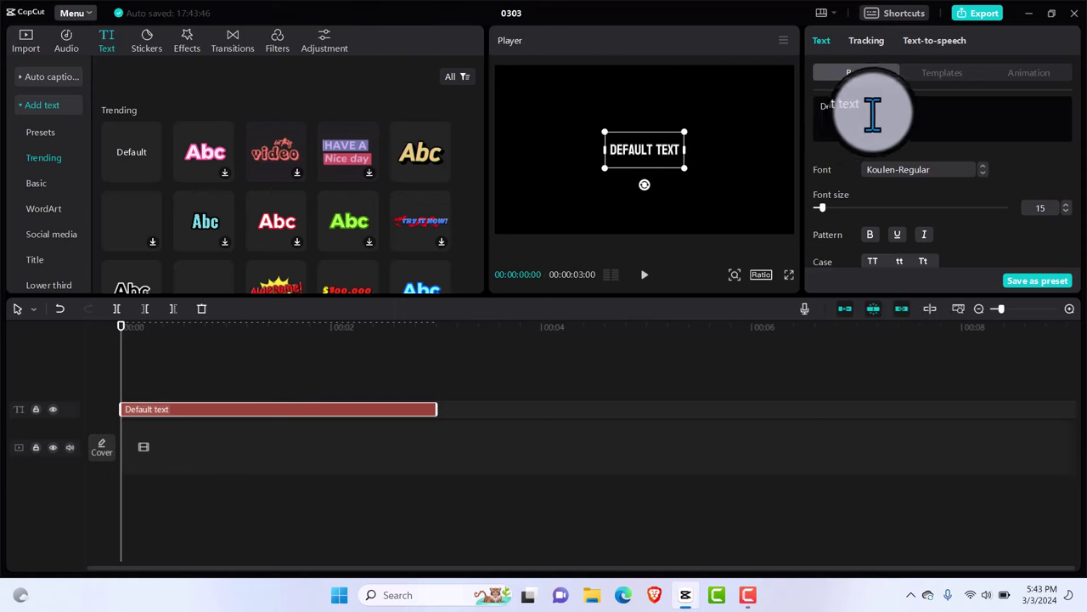
Replace the default text with LIKE AND FOLLOW and set its font size to 48
key(BackSpace)
key(BackSpace)
key(BackSpace)
key(BackSpace)
key(BackSpace)
key(BackSpace)
key(BackSpace)
key(BackSpace)
key(BackSpace)
key(BackSpace)
key(BackSpace)
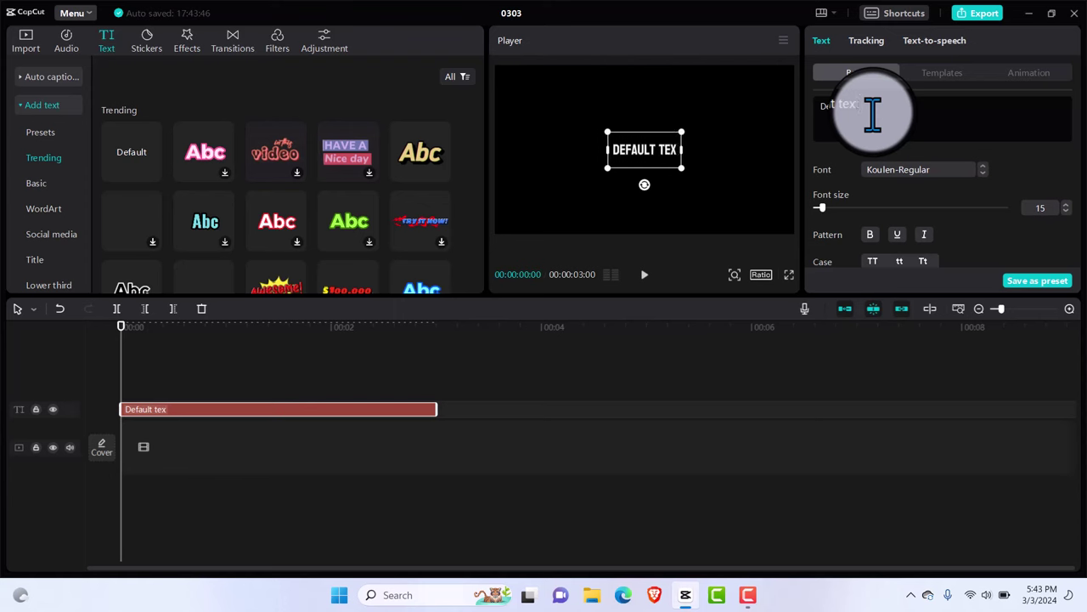
key(BackSpace)
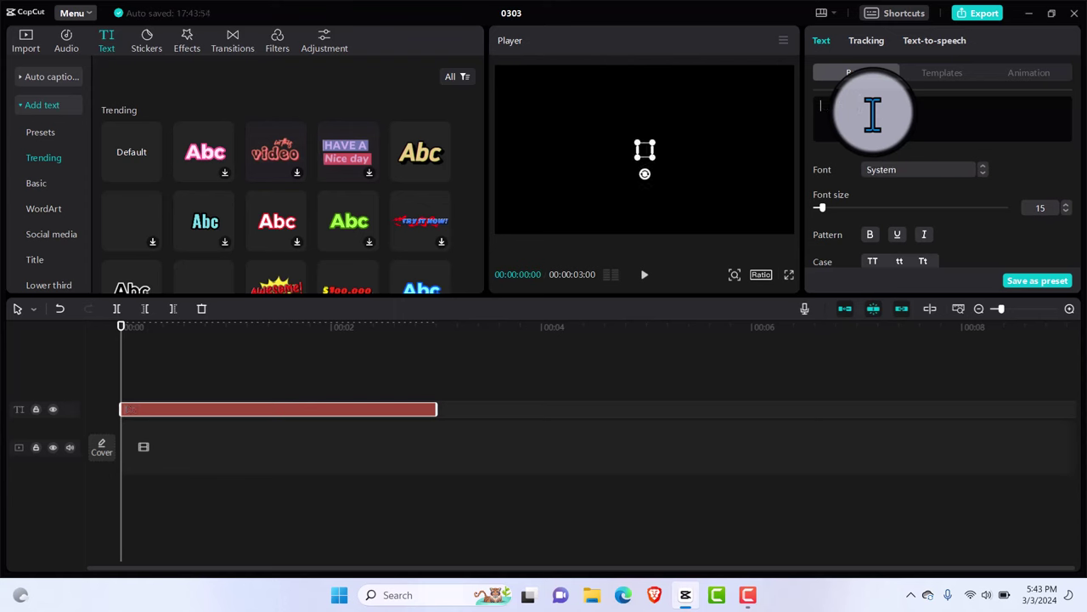
text(LIKE)
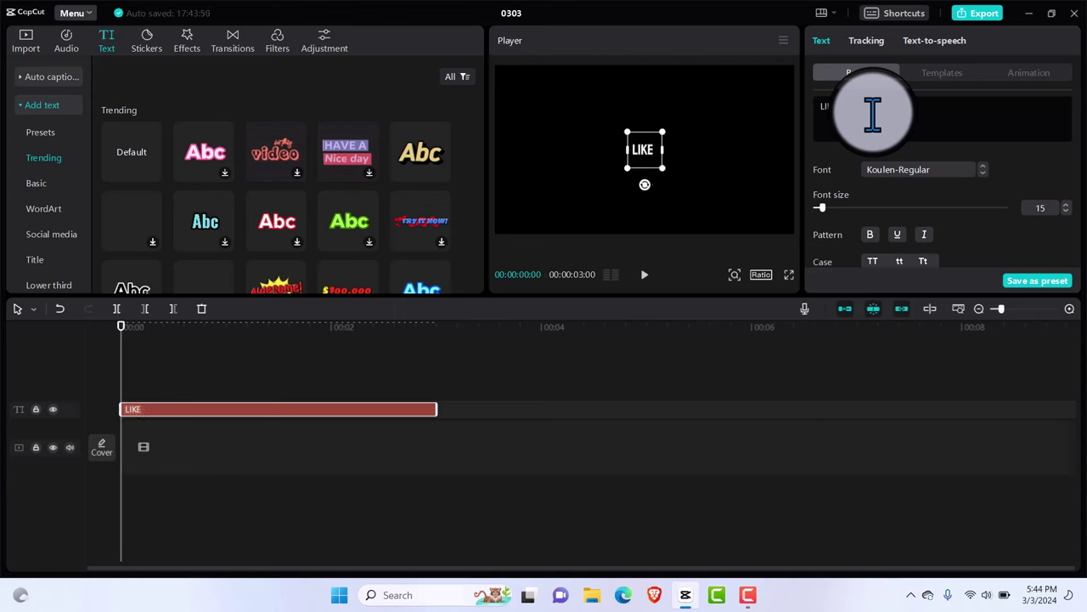
text( AN)
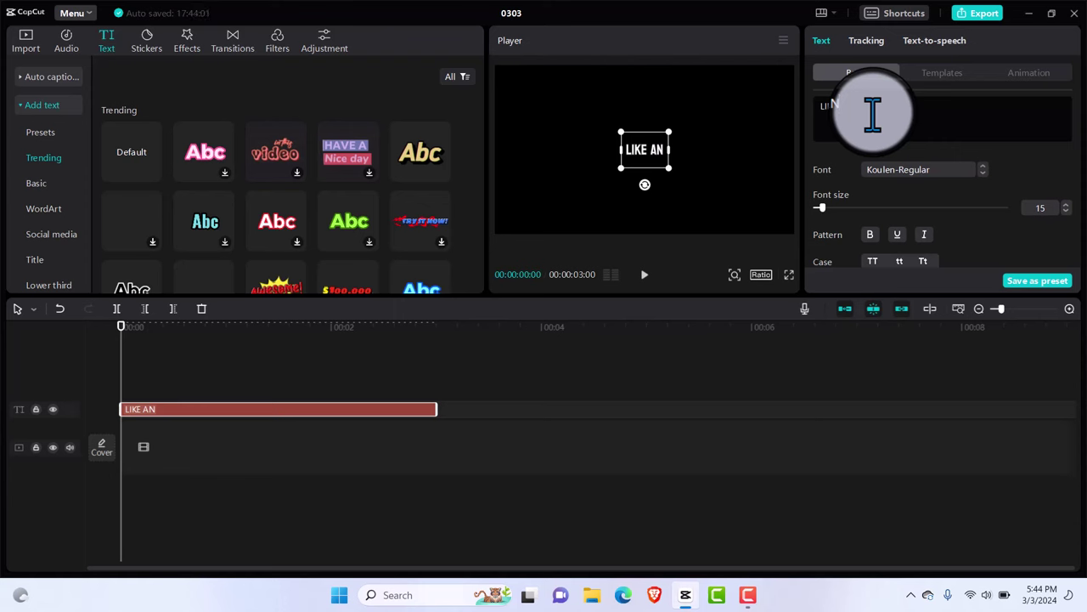
text(D FOL)
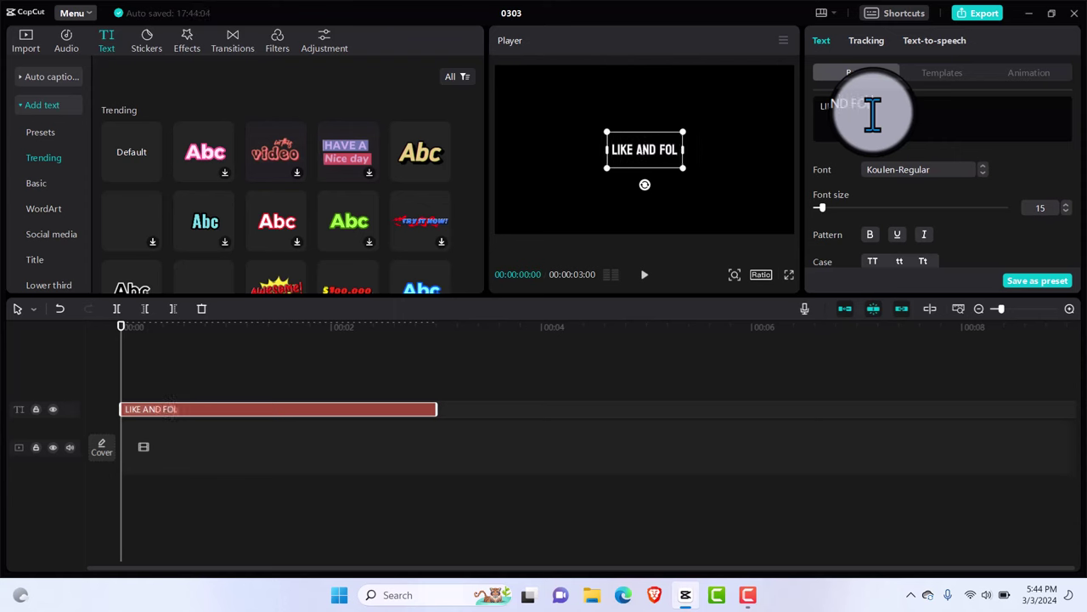
text(LOW)
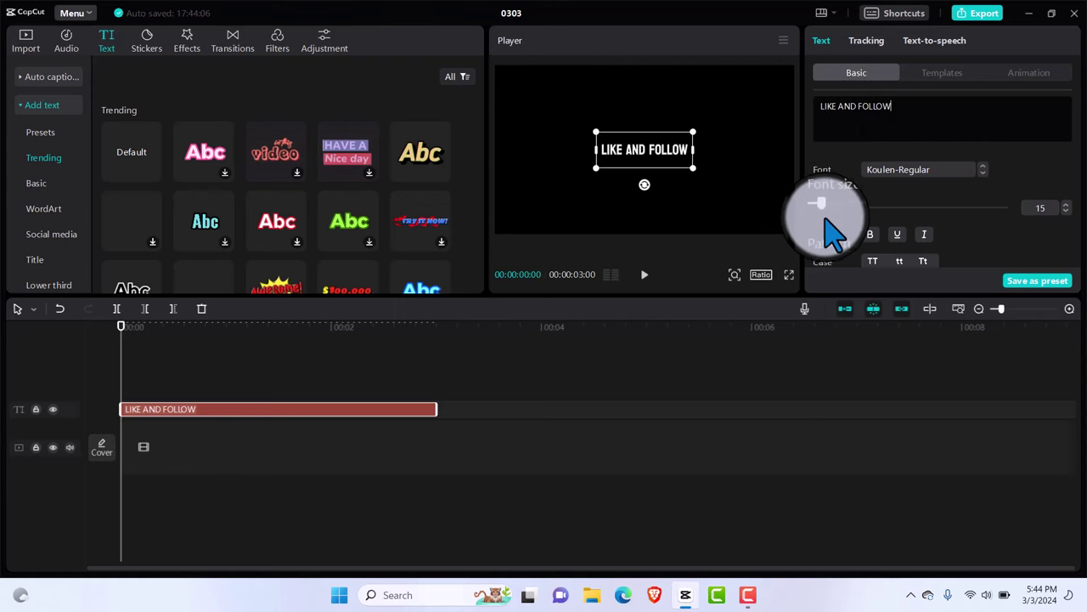
drag(822, 208, 845, 209)
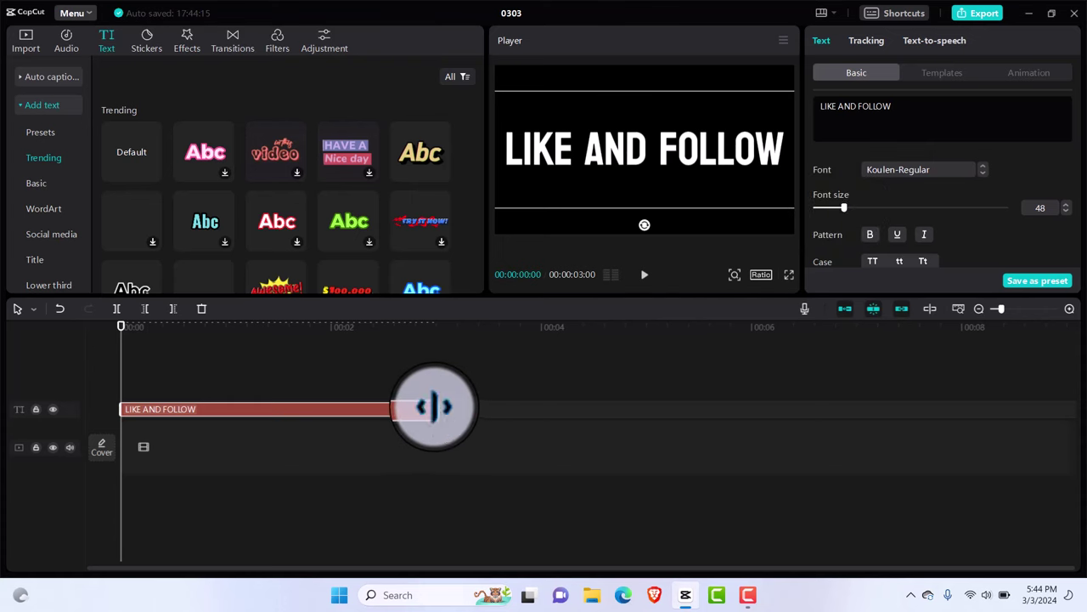
drag(458, 429, 531, 392)
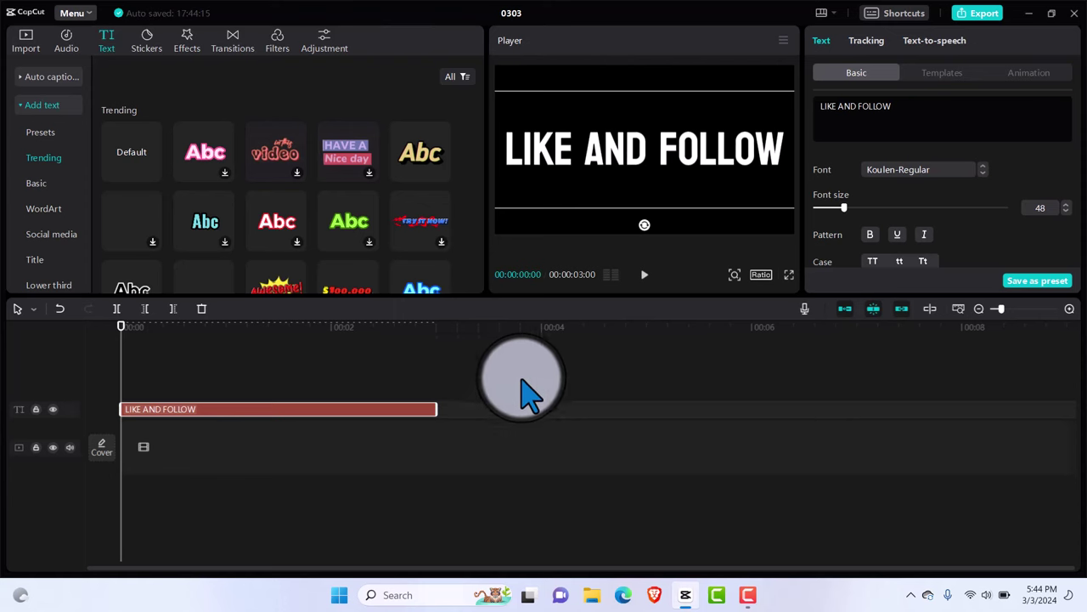
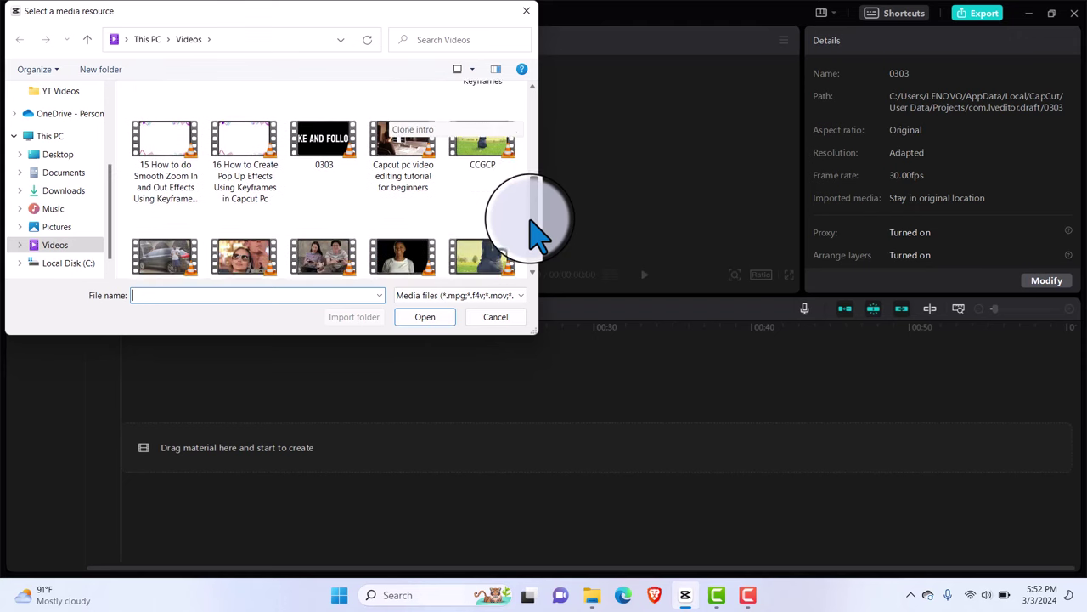
Import the CCGCP video from the Videos folder and add it to the start of the empty timeline
scroll(533, 220, up, 1)
click(489, 191)
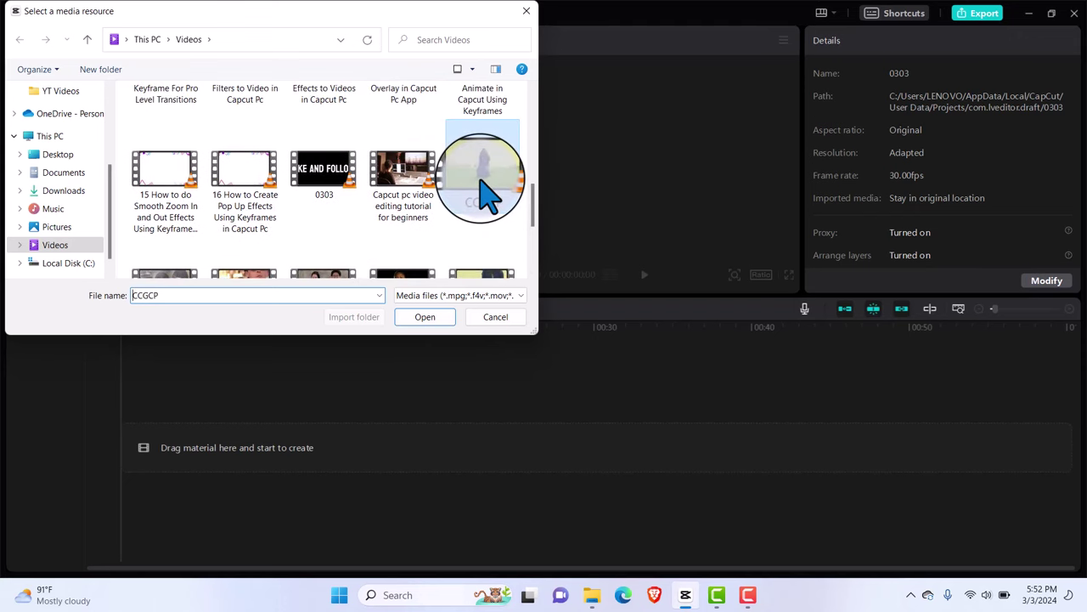
click(429, 321)
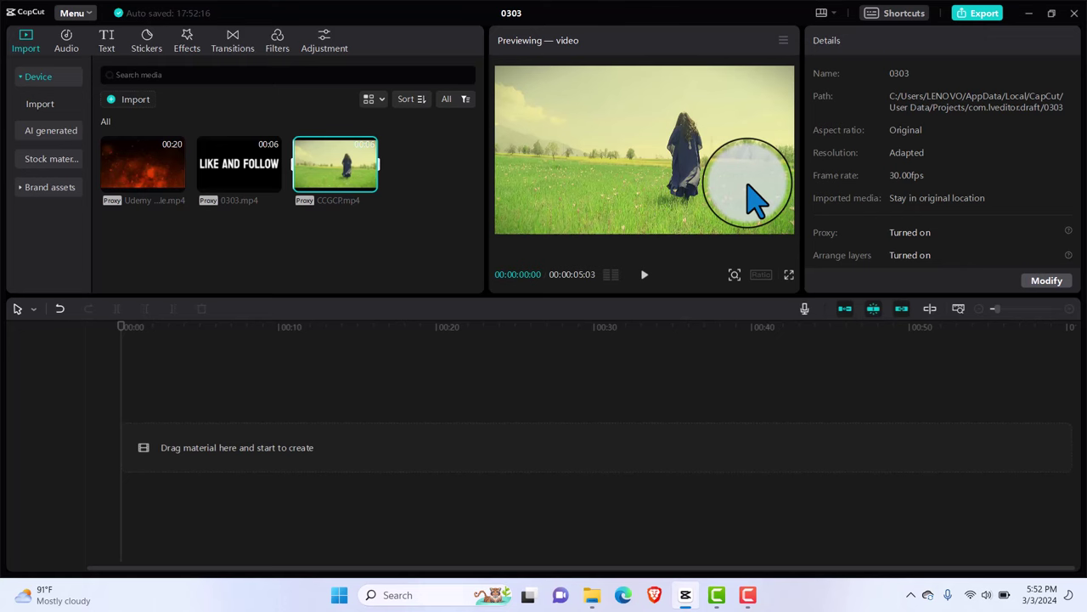
click(370, 181)
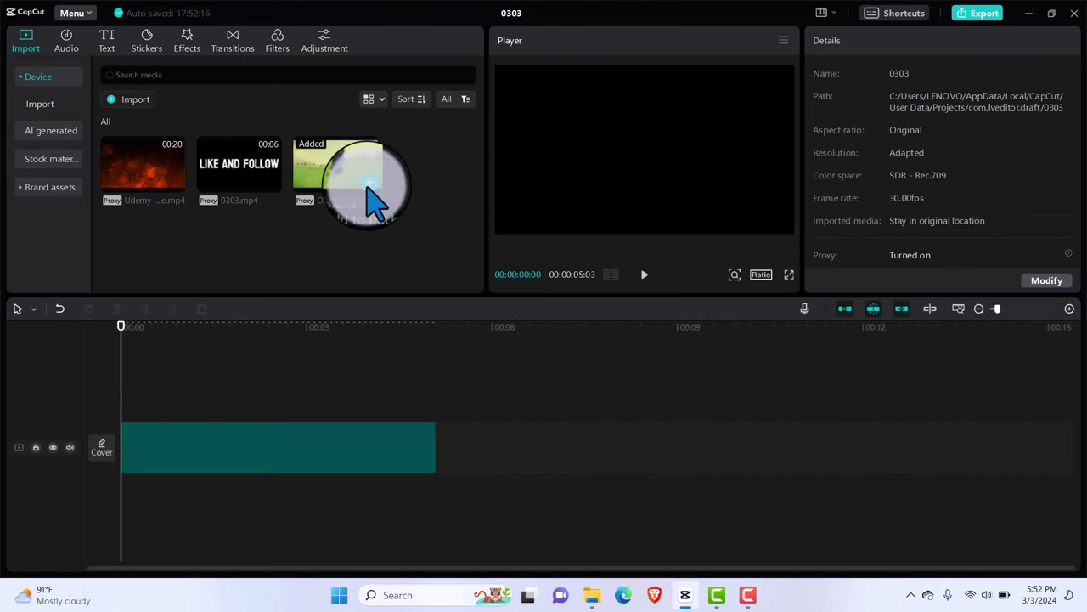
Set the aspect ratio of the CCGCP.mp4 project to 9:16
click(340, 437)
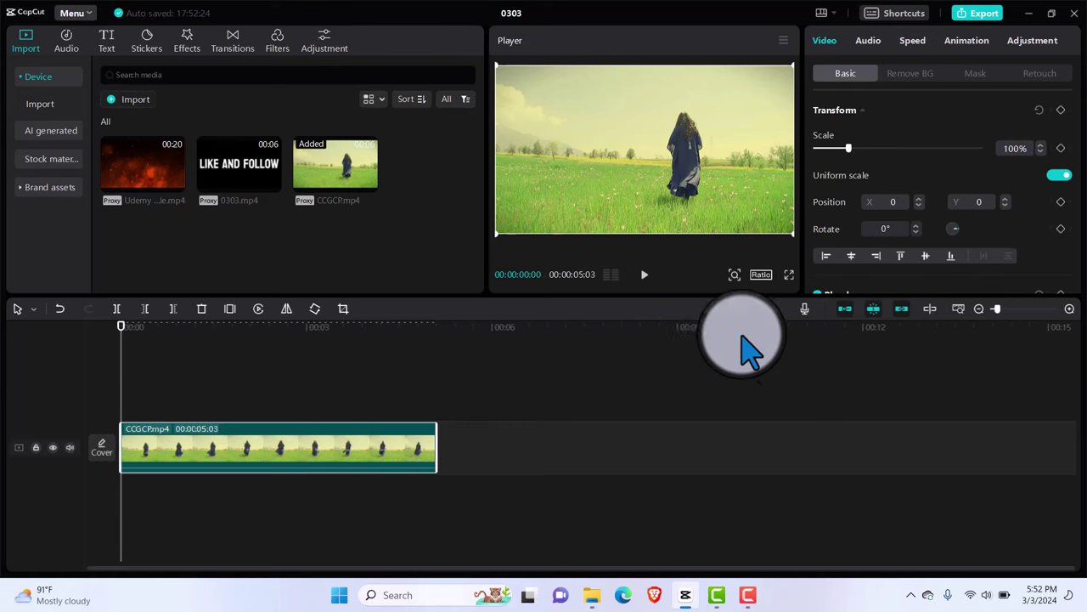
click(761, 276)
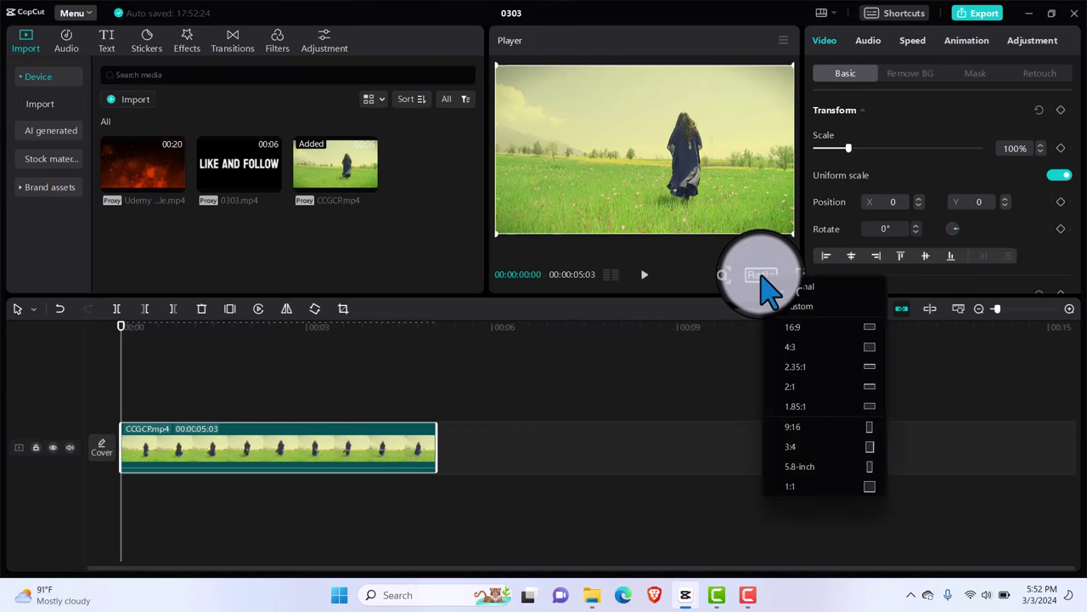
click(799, 427)
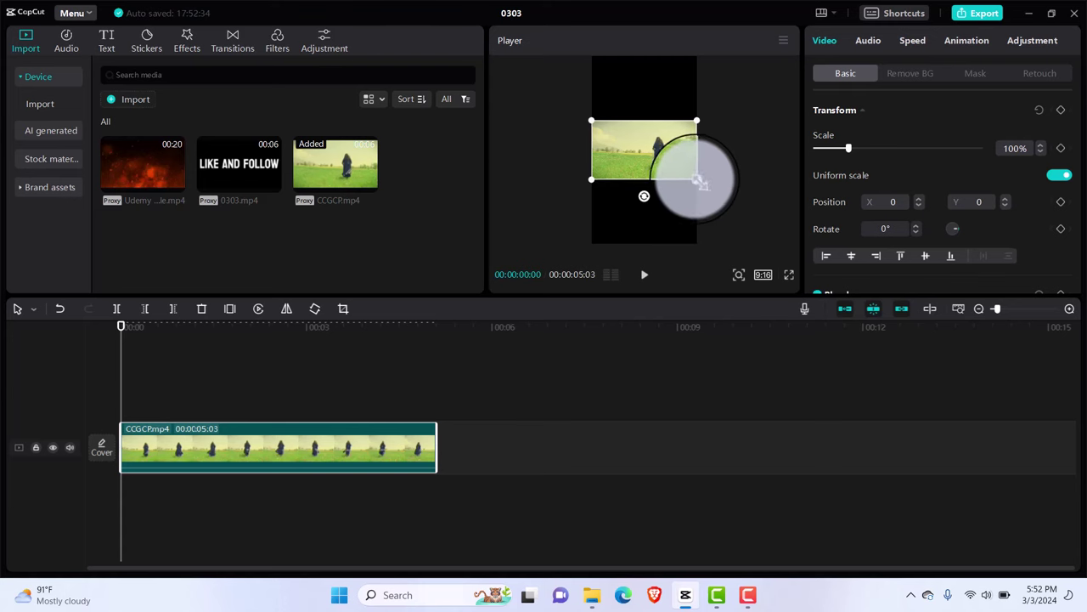
Enlarge the clip to about 332% to fill the vertical frame and shift it to about X -958, centering the woman
drag(698, 179, 859, 301)
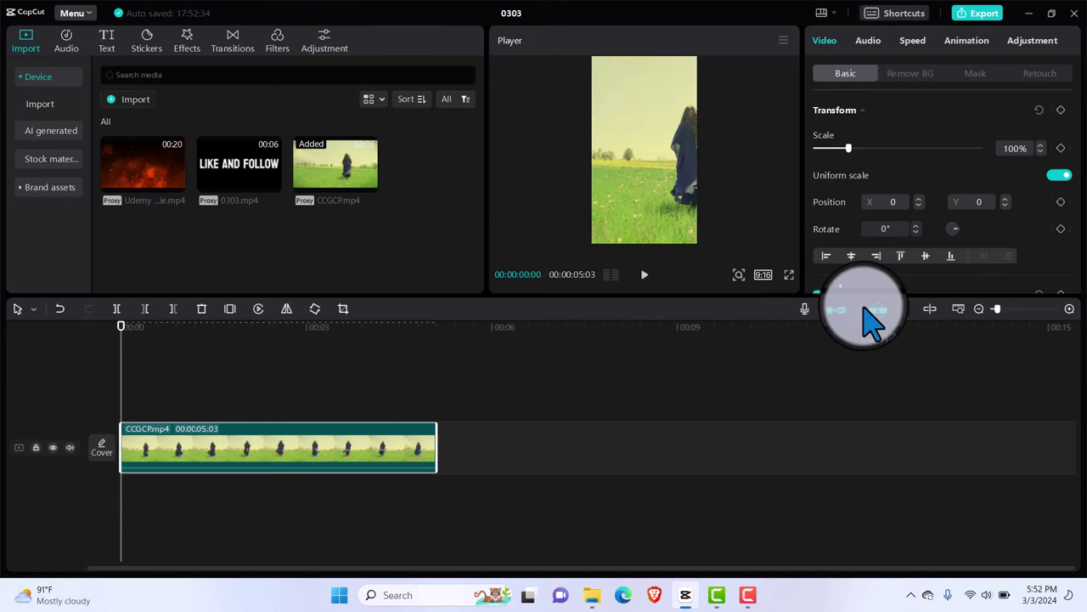
drag(660, 213, 625, 218)
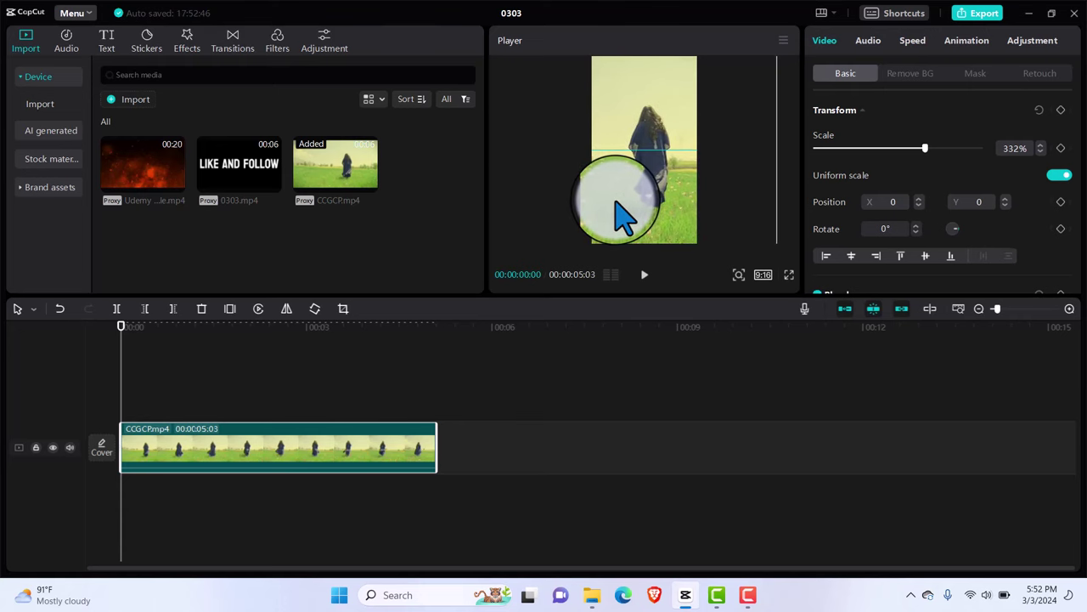
drag(624, 218, 653, 218)
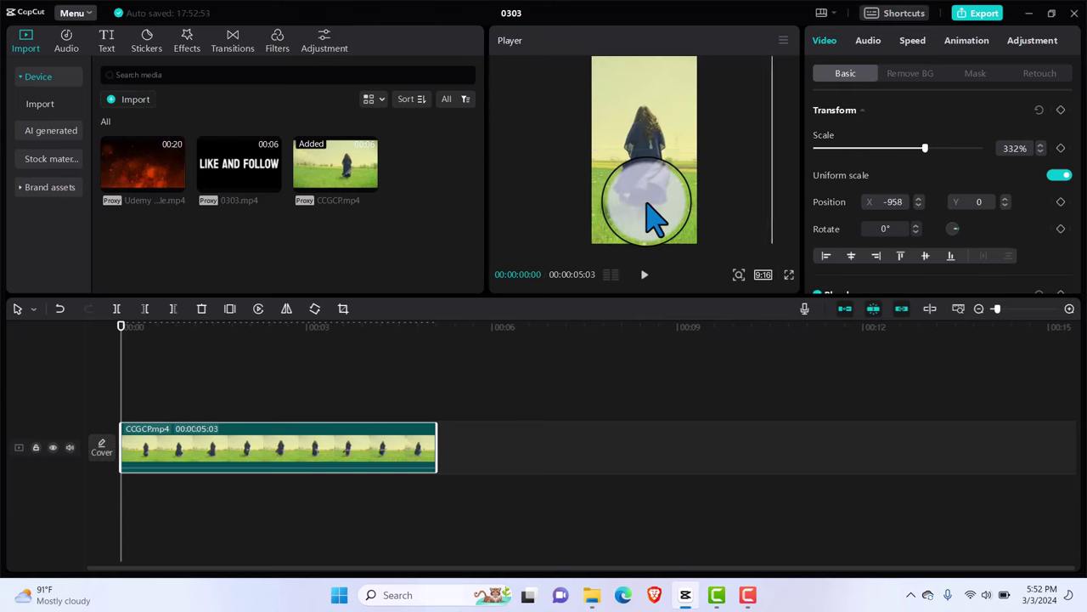
drag(654, 218, 654, 218)
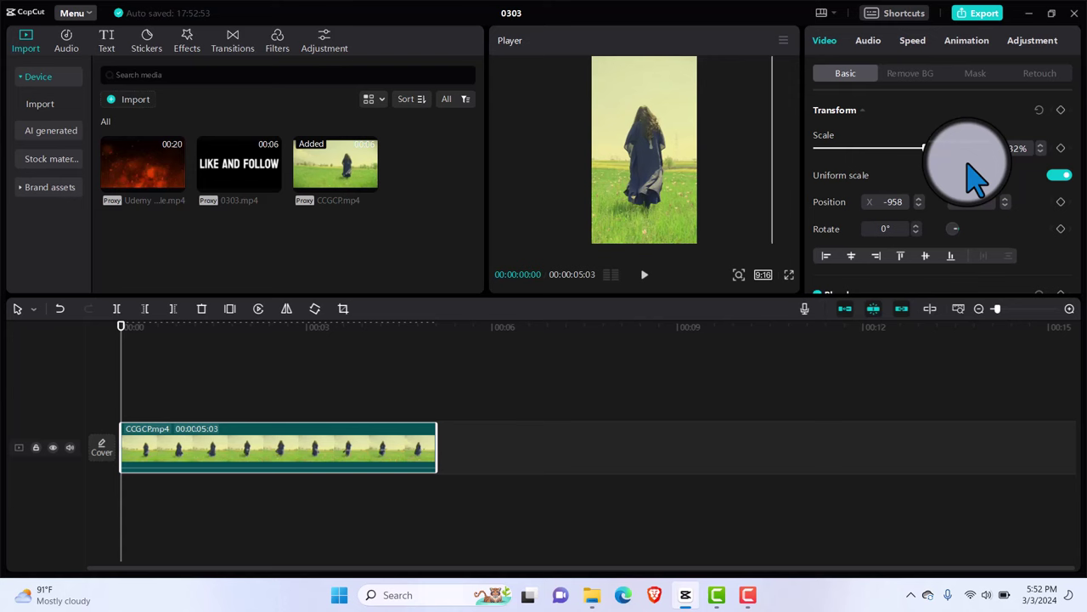
Add a transform keyframe at the clip's start and reposition the clip to about X -617 at 00:00:00:20
click(1060, 110)
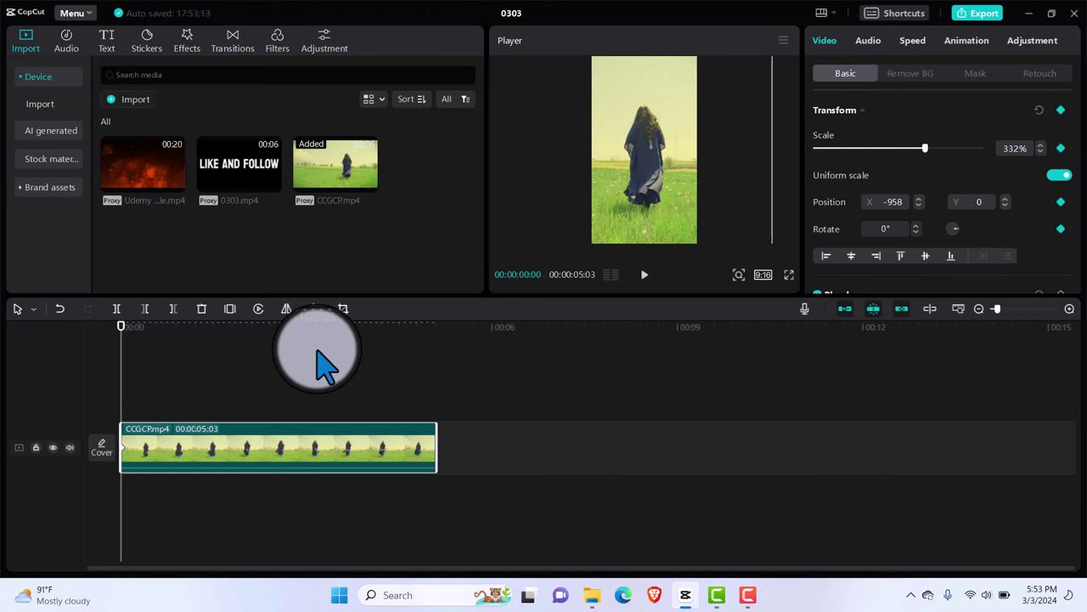
key(space)
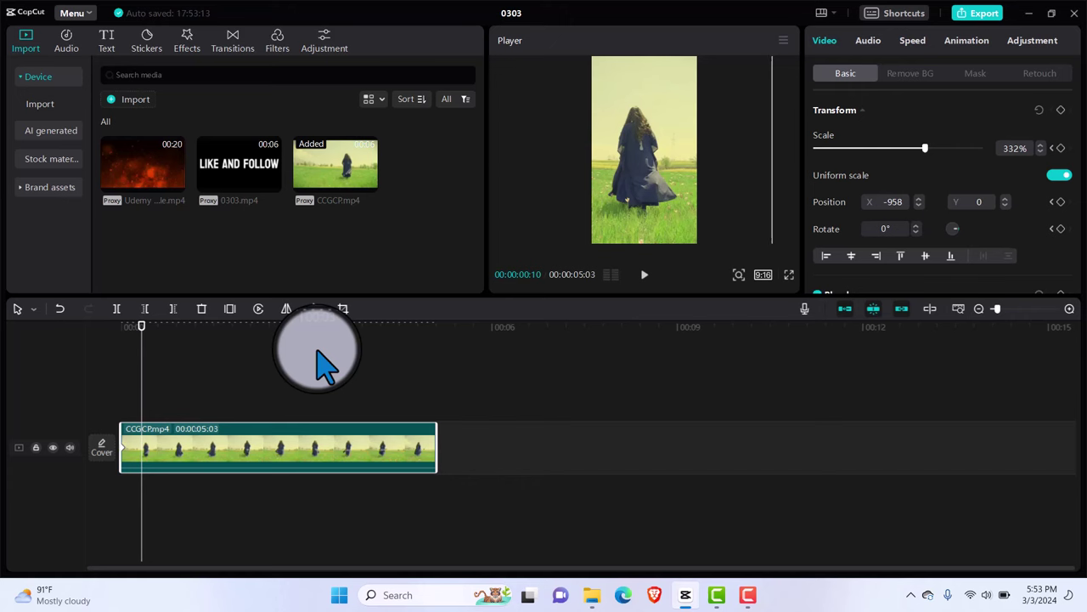
key(space)
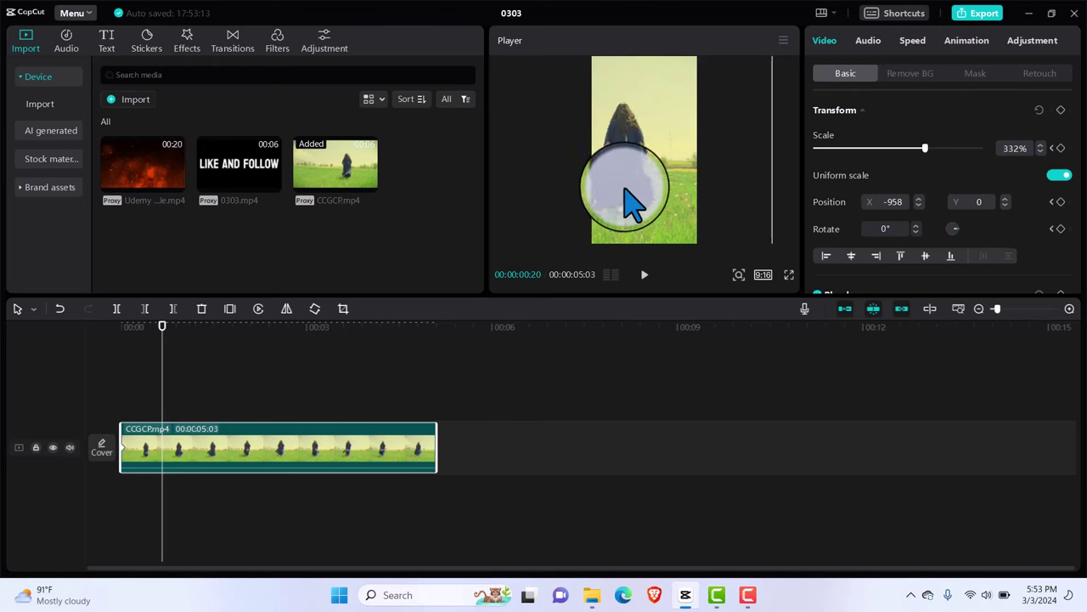
drag(619, 207, 644, 204)
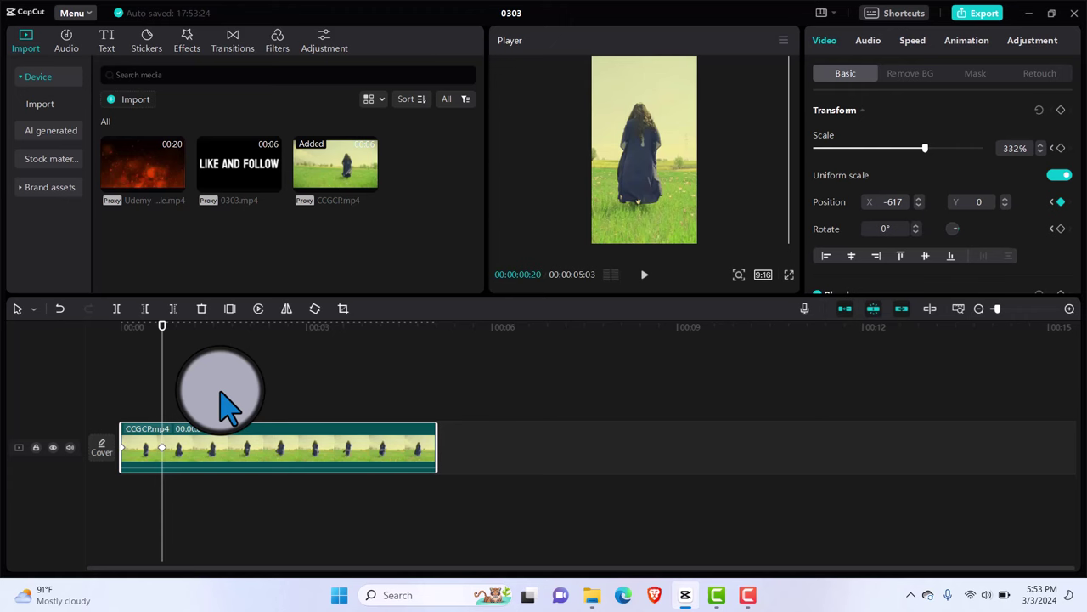
Recenter the woman with a position keyframe of about X -305 at 00:00:01:00
key(Right)
key(Right)
key(Right)
key(Right)
key(Right)
key(Right)
key(Right)
key(Right)
key(Right)
key(Right)
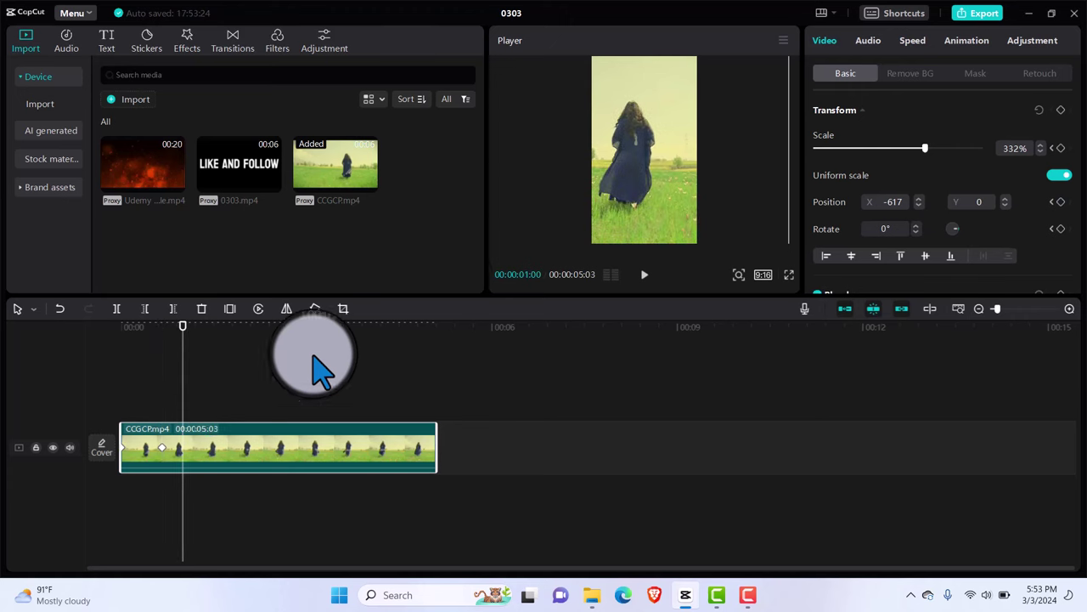
drag(640, 168, 272, 380)
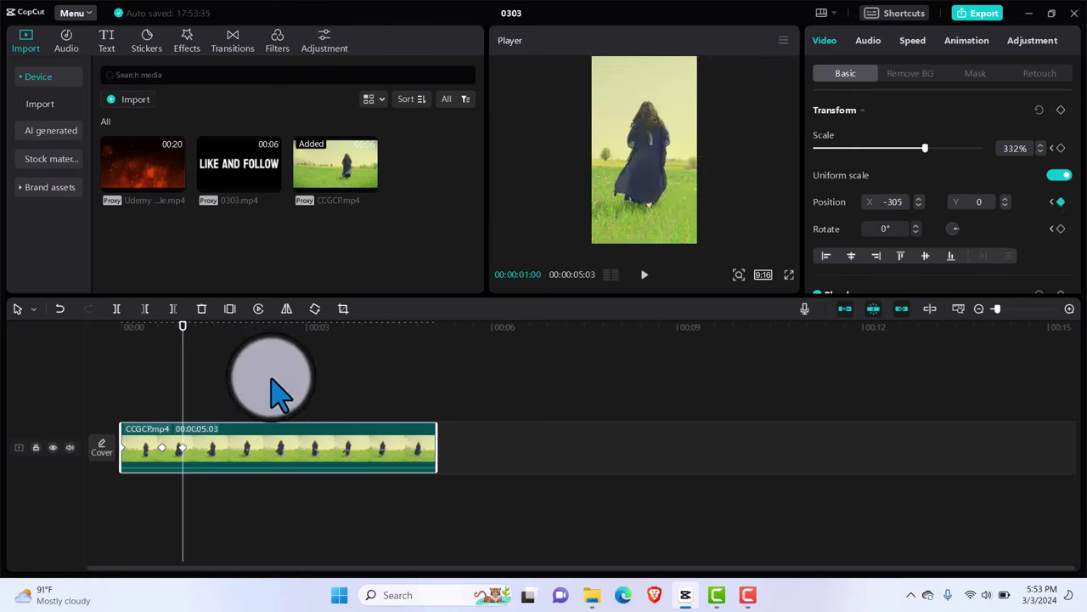
Recenter the woman with a position keyframe of about X -123 at 00:00:02:00
key(Right)
key(Right)
key(Right)
key(Right)
key(Right)
key(Right)
key(Right)
key(Right)
key(Right)
key(Right)
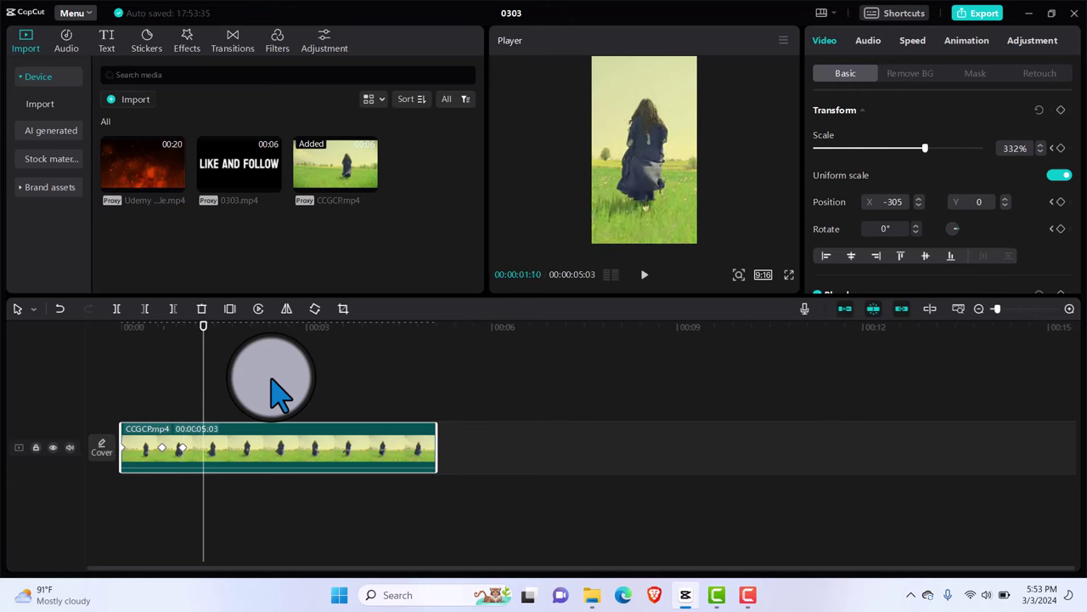
key(Right)
key(Right)
key(Right)
key(Right)
key(Right)
key(Right)
key(Right)
key(Right)
key(Right)
key(Right)
key(Right)
key(Right)
key(Right)
key(Right)
key(Right)
key(Right)
key(Right)
key(Right)
key(Right)
key(Right)
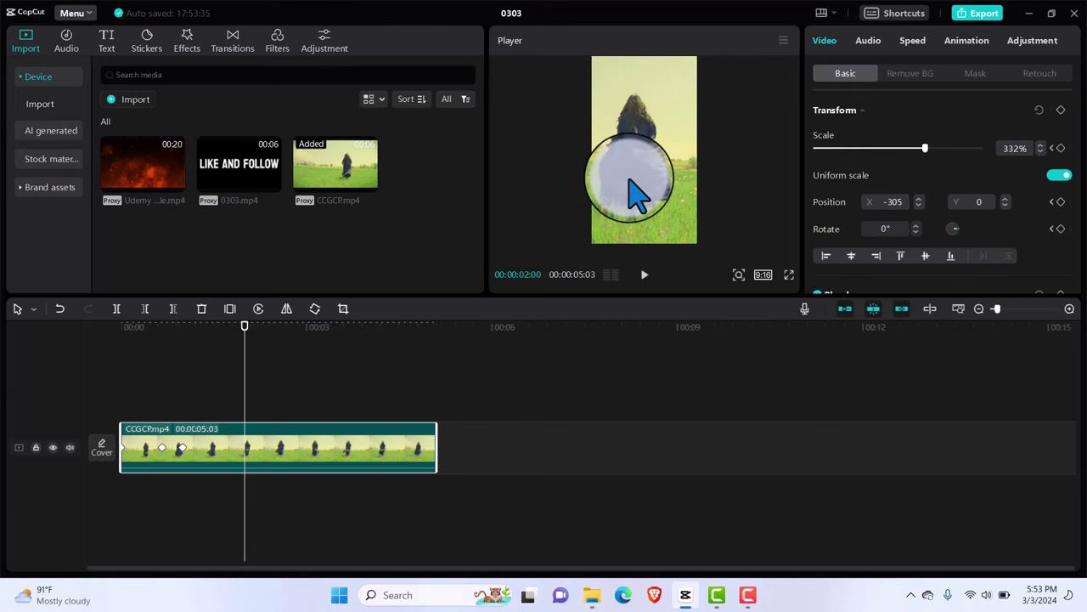
drag(630, 179, 643, 194)
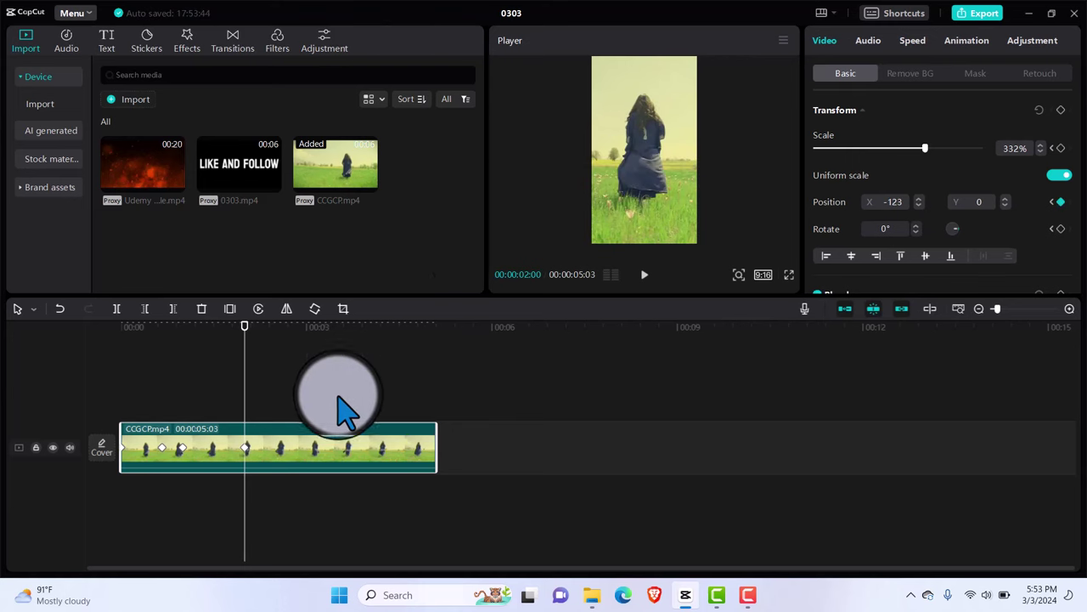
Recenter the woman with a position keyframe of X 0 at 00:00:02:10
key(space)
key(space)
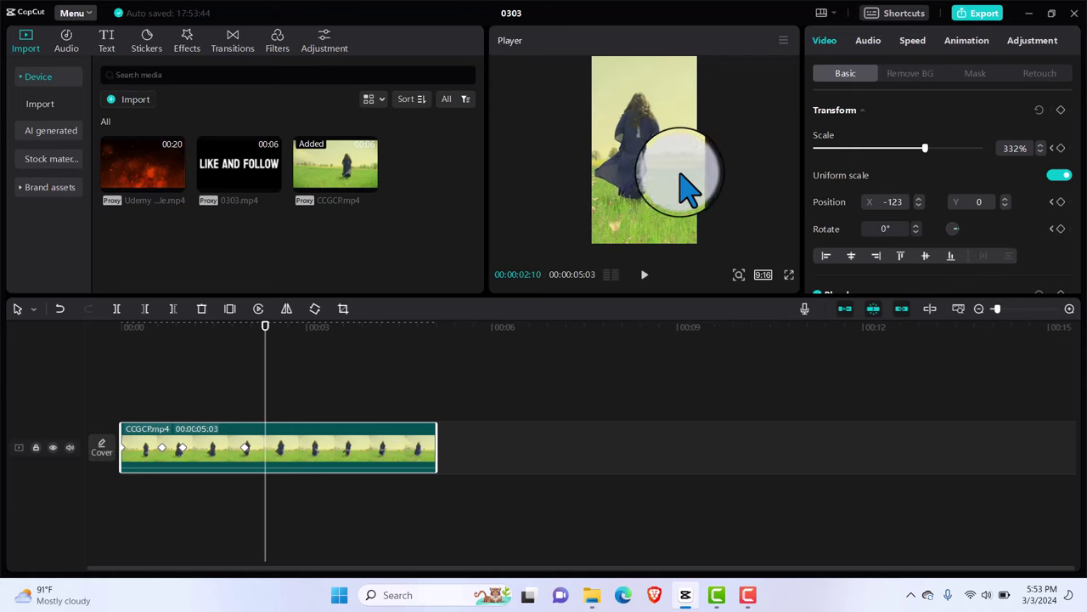
drag(680, 174, 653, 163)
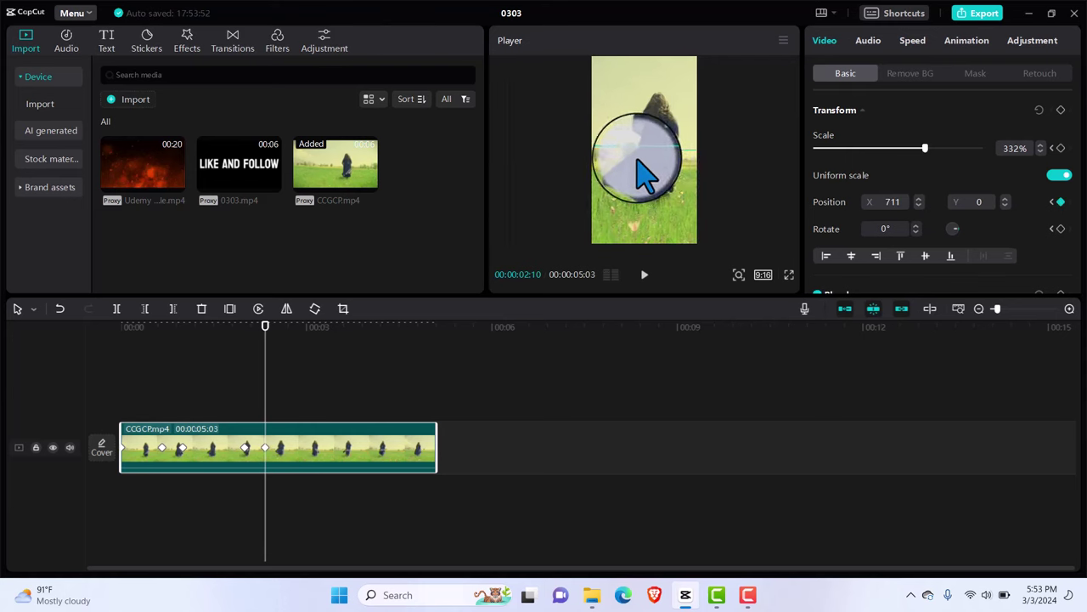
mouse_move(637, 160)
mouse_down()
mouse_move(624, 161)
mouse_move(649, 168)
mouse_move(647, 176)
mouse_up()
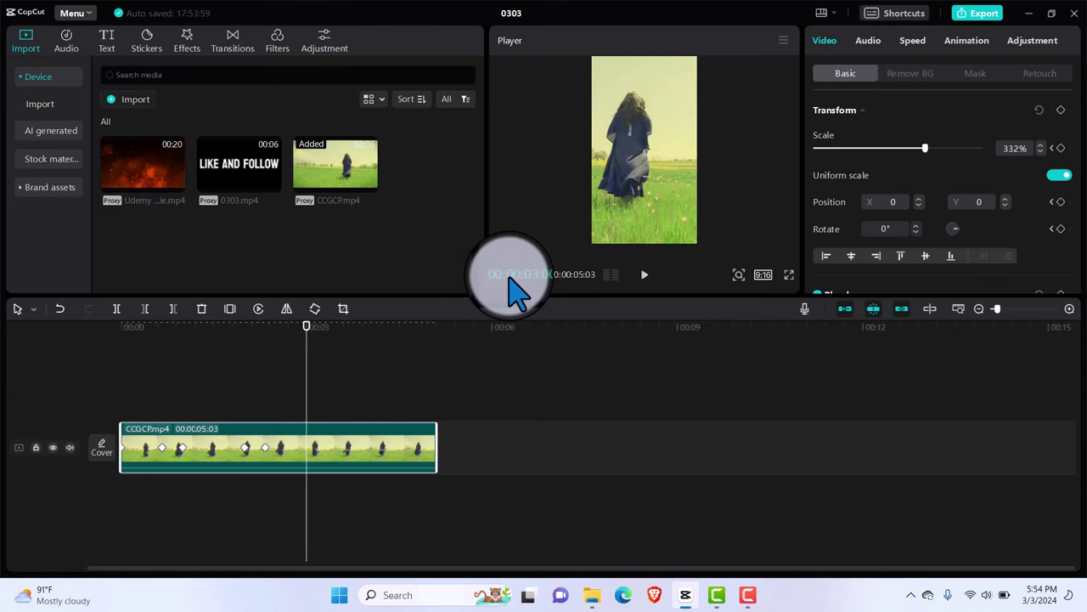
Reposition the clip to about X 298 at 00:00:03:00 and about X 748 at 00:00:03:20 to keep the woman centered
drag(653, 166, 602, 214)
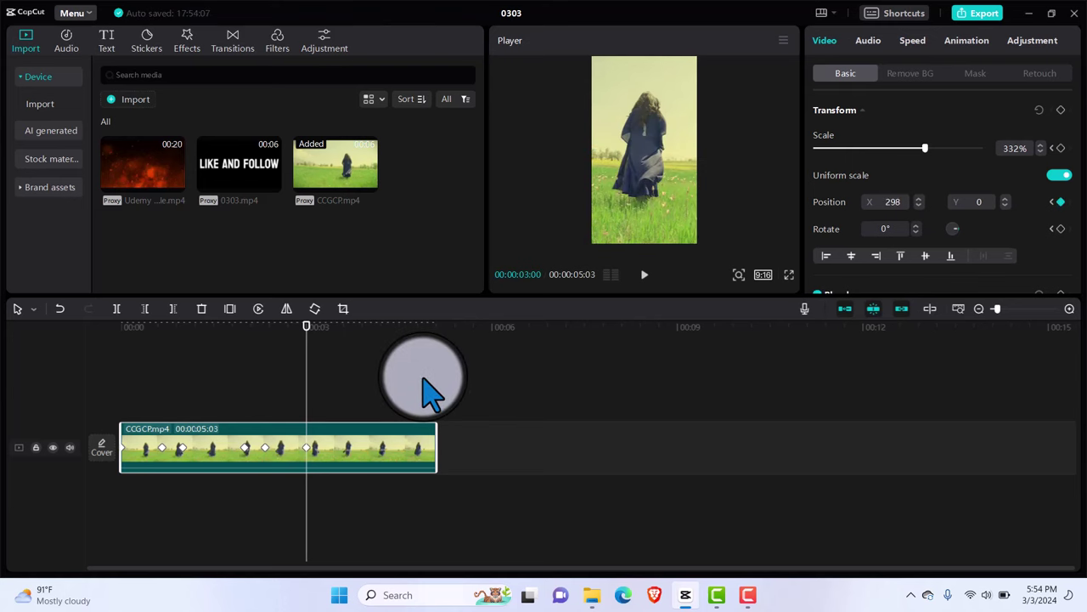
key(space)
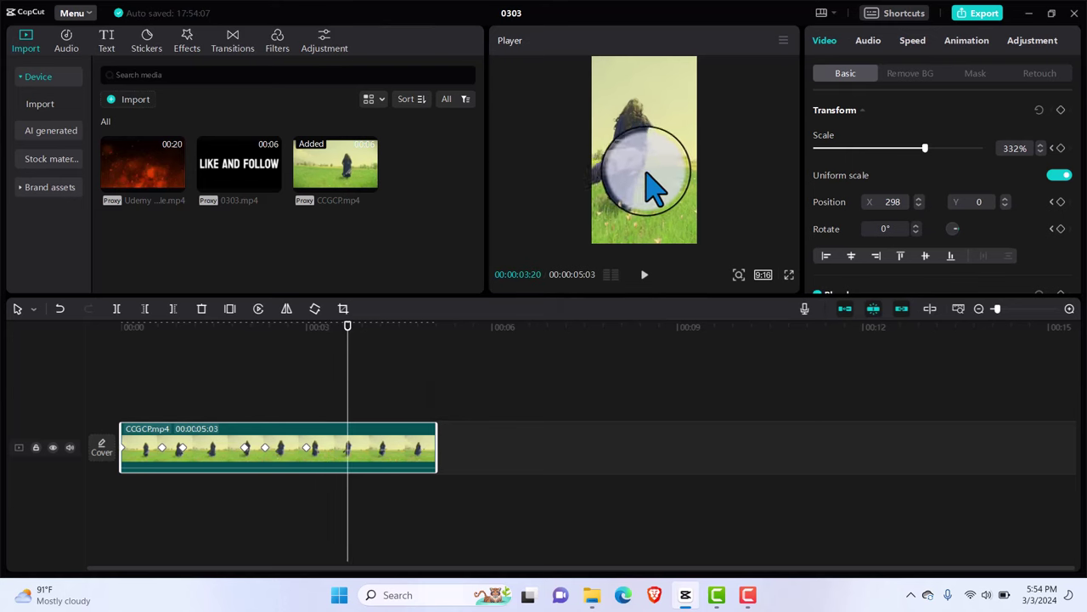
drag(650, 191, 659, 182)
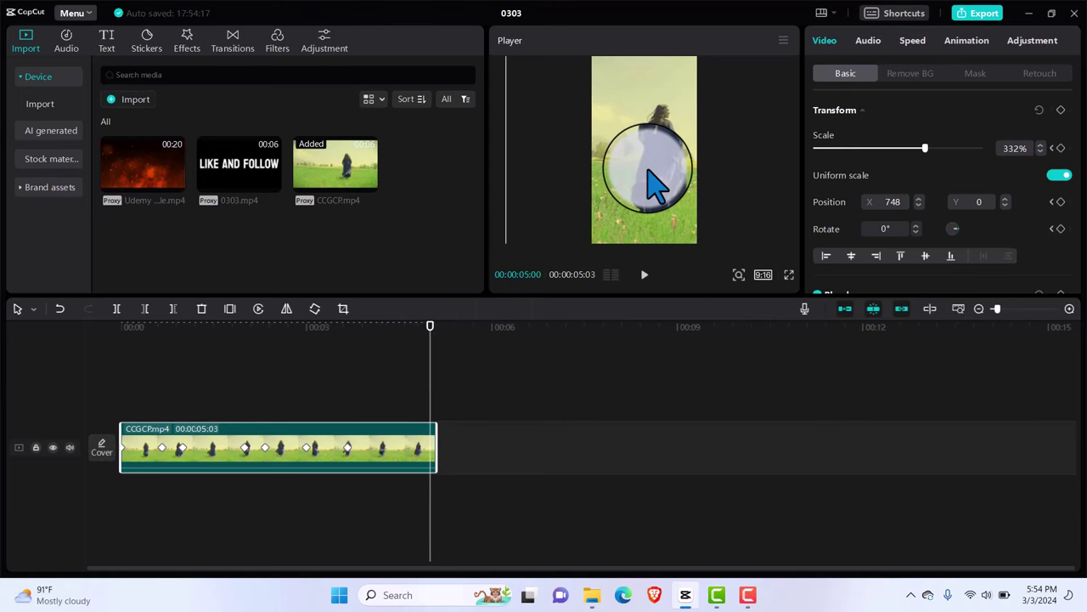
Reposition the clip to about X 435 at 00:00:05:00 and about X 501 at its end, 00:00:05:03
drag(640, 168, 642, 172)
key(Right)
key(Right)
key(Right)
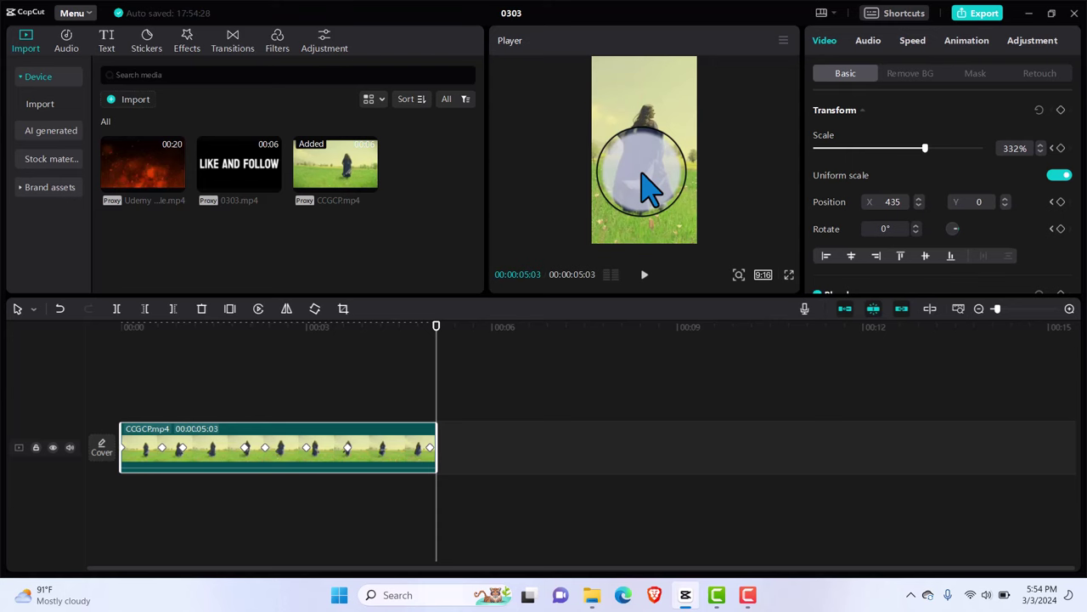
drag(641, 173, 643, 172)
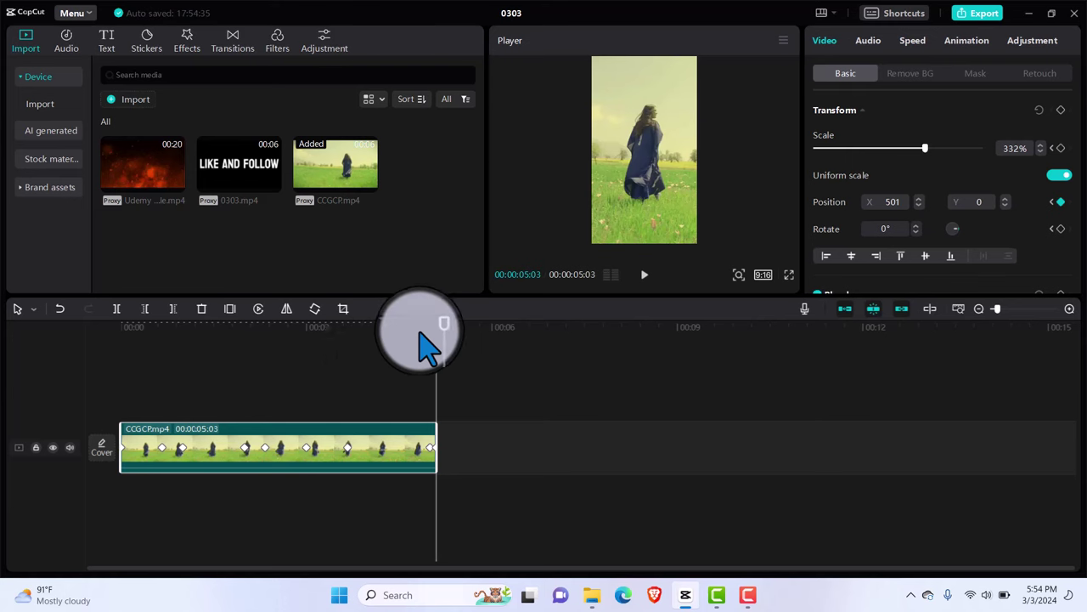
Play the reframed vertical clip from the beginning to check that the woman stays centered
drag(444, 328, 102, 352)
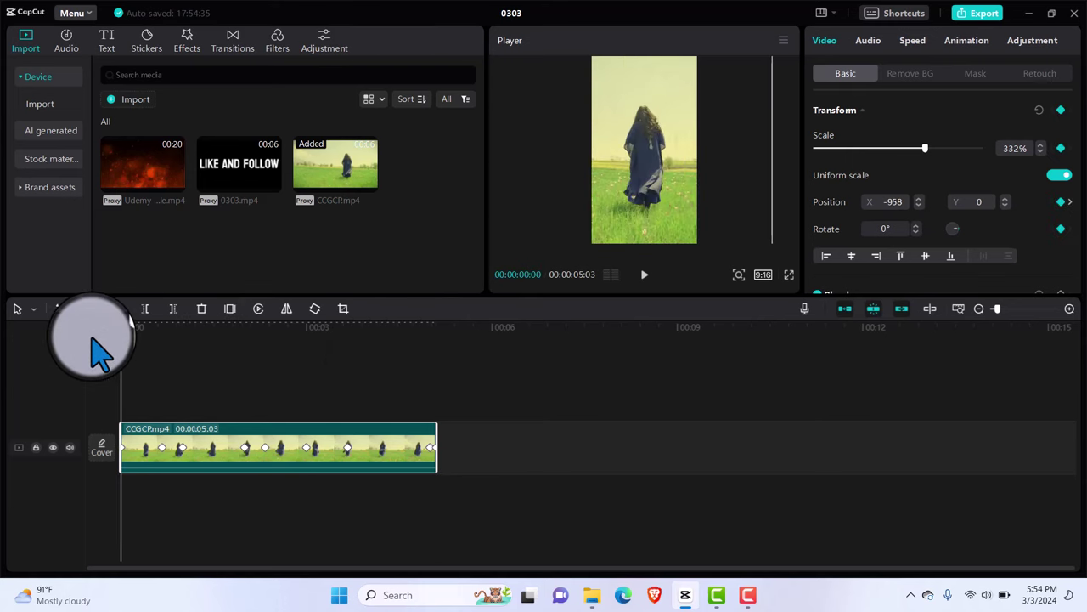
click(177, 372)
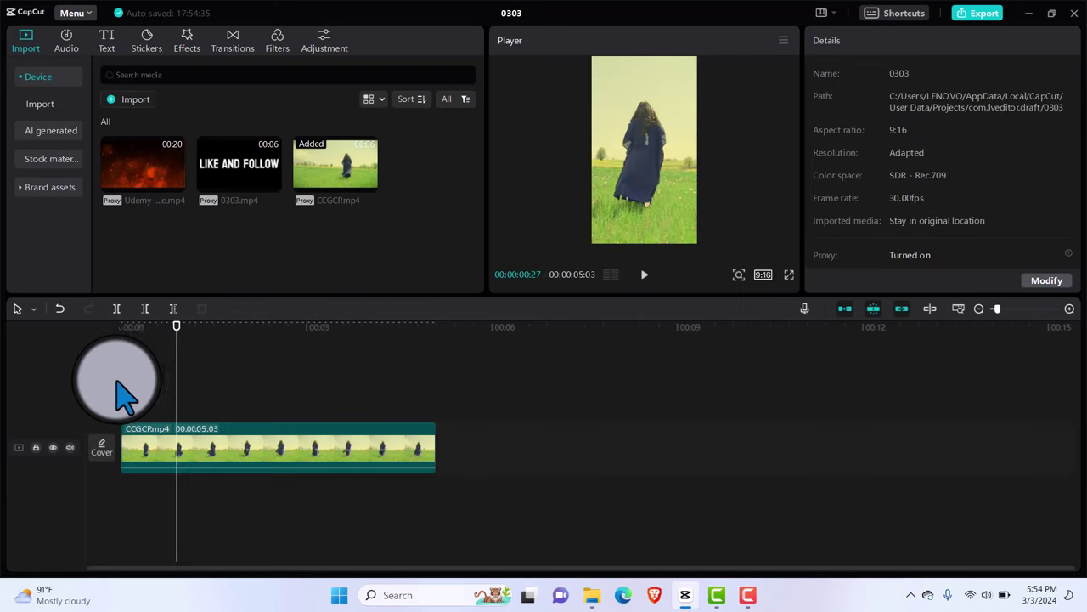
click(122, 383)
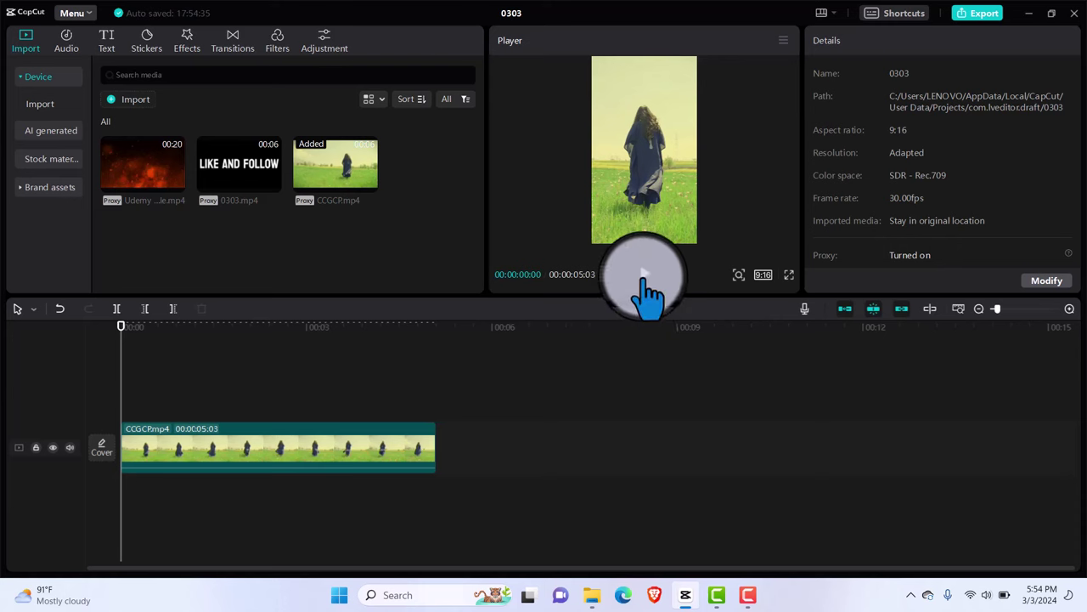
click(644, 274)
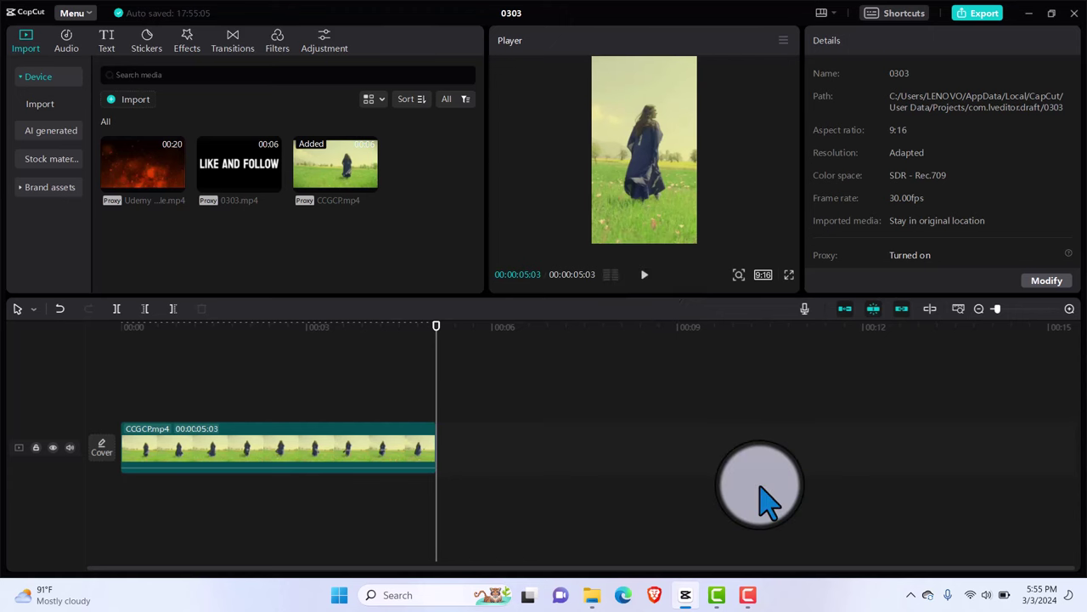
click(750, 597)
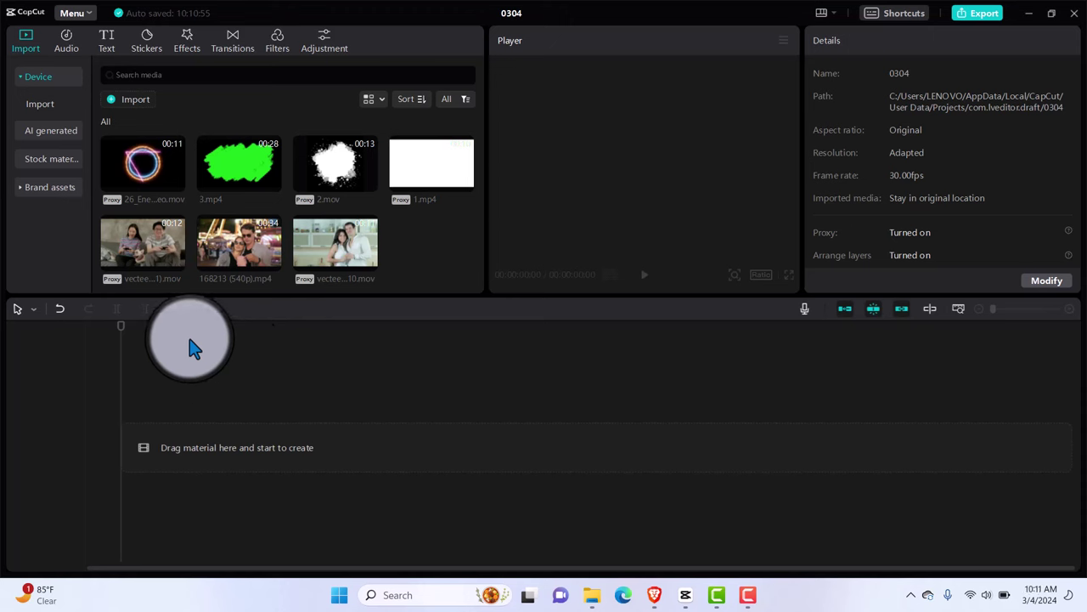
Add the gaming couple clip, 168213 (540p).mp4 and the kitchen couple clip to the timeline
click(176, 261)
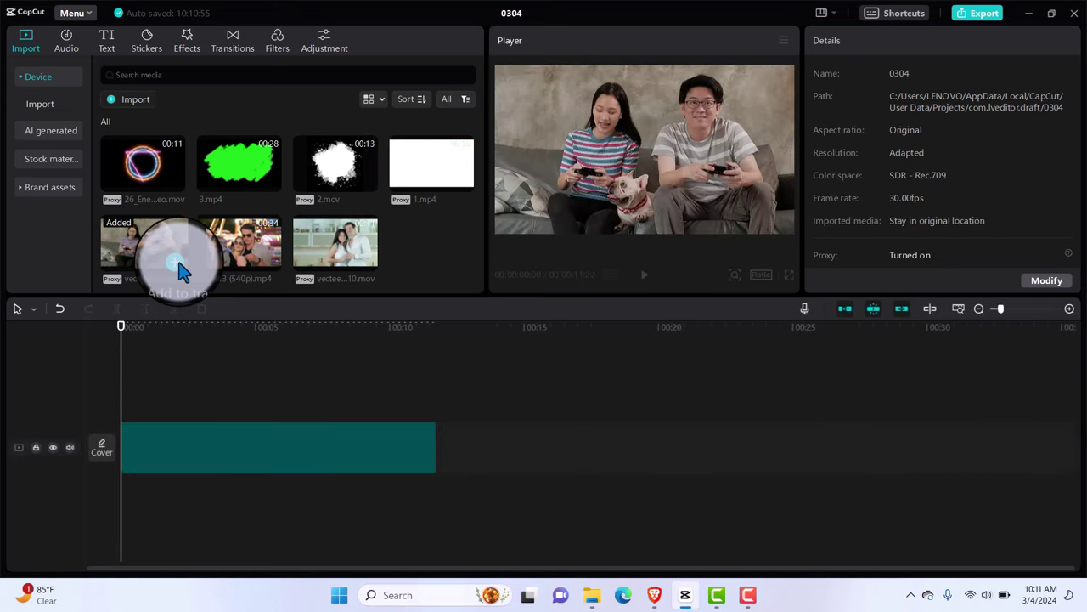
click(273, 262)
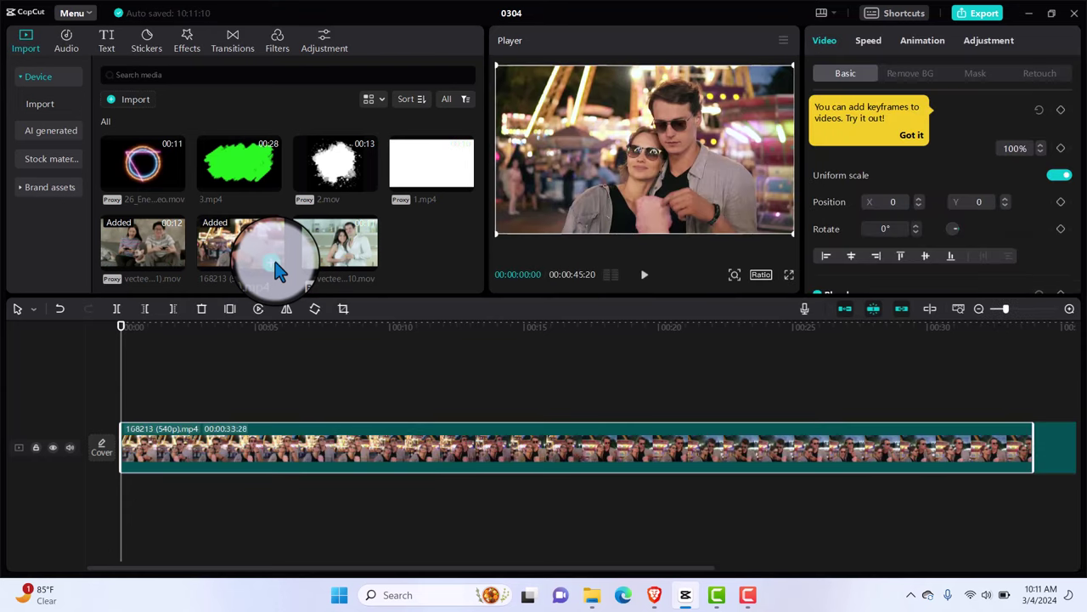
click(366, 258)
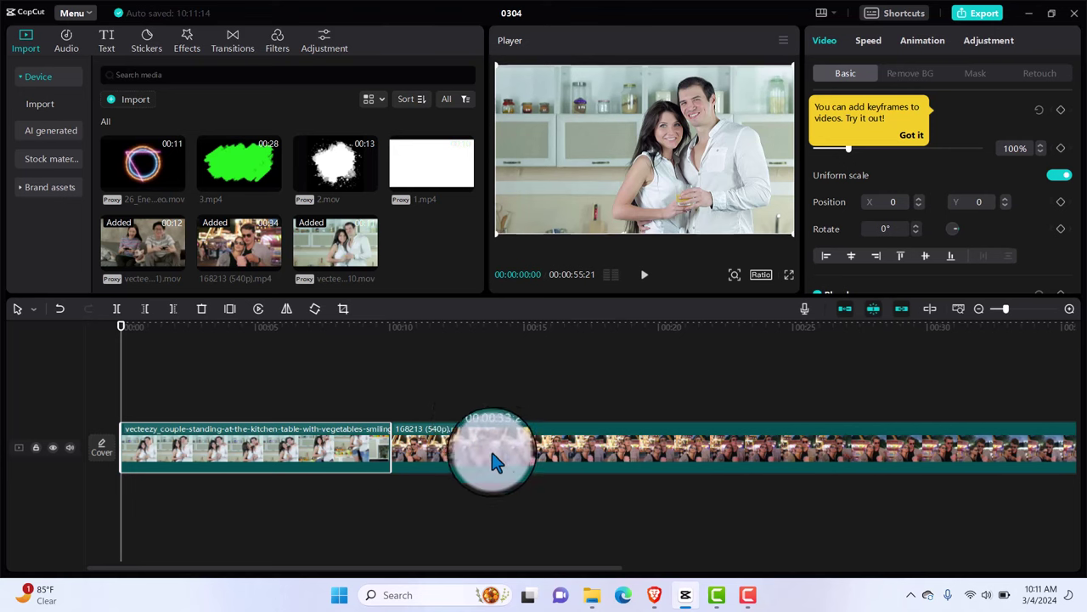
Place 168213 (540p).mp4 on an overlay track from the start, with the kitchen couple clip following the gaming couple clip on the main track
drag(493, 452, 334, 397)
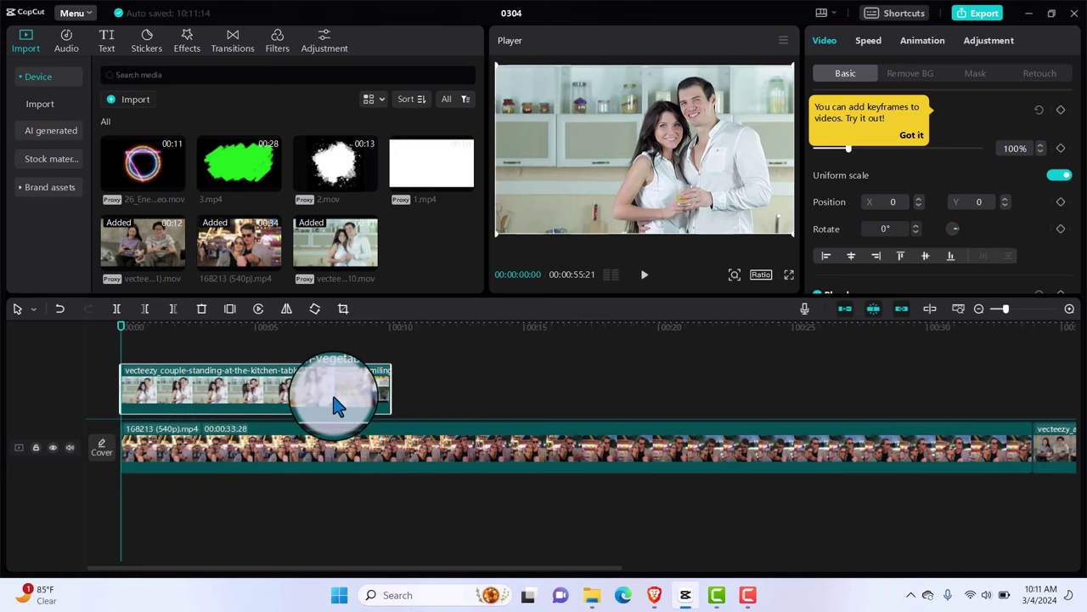
drag(352, 451, 341, 353)
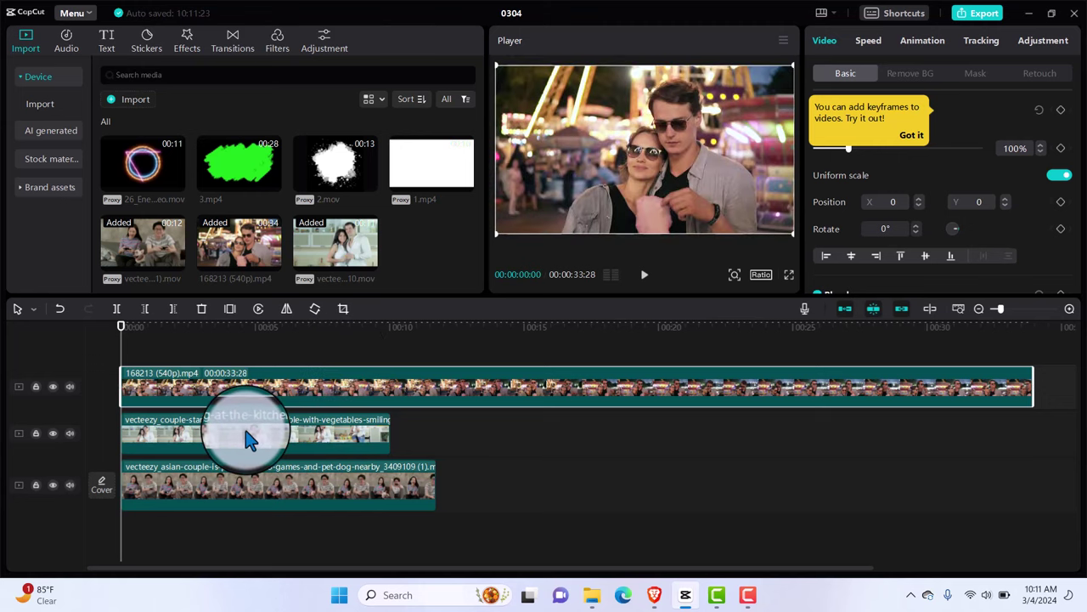
drag(246, 430, 582, 480)
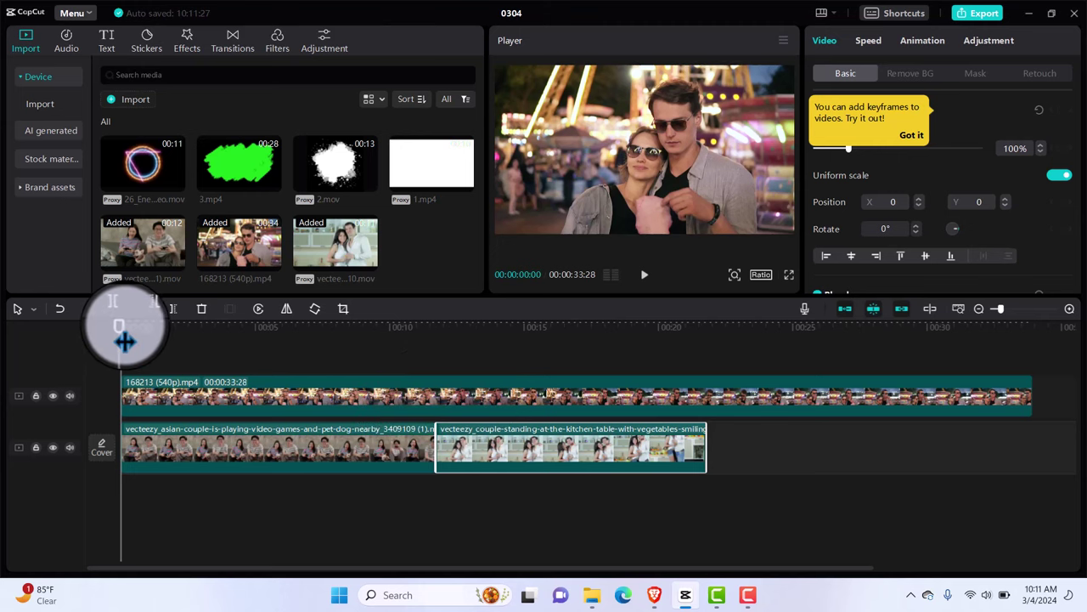
Move the kitchen couple clip onto its own overlay track above 168213 (540p).mp4, starting at the beginning of the timeline
drag(124, 341, 371, 351)
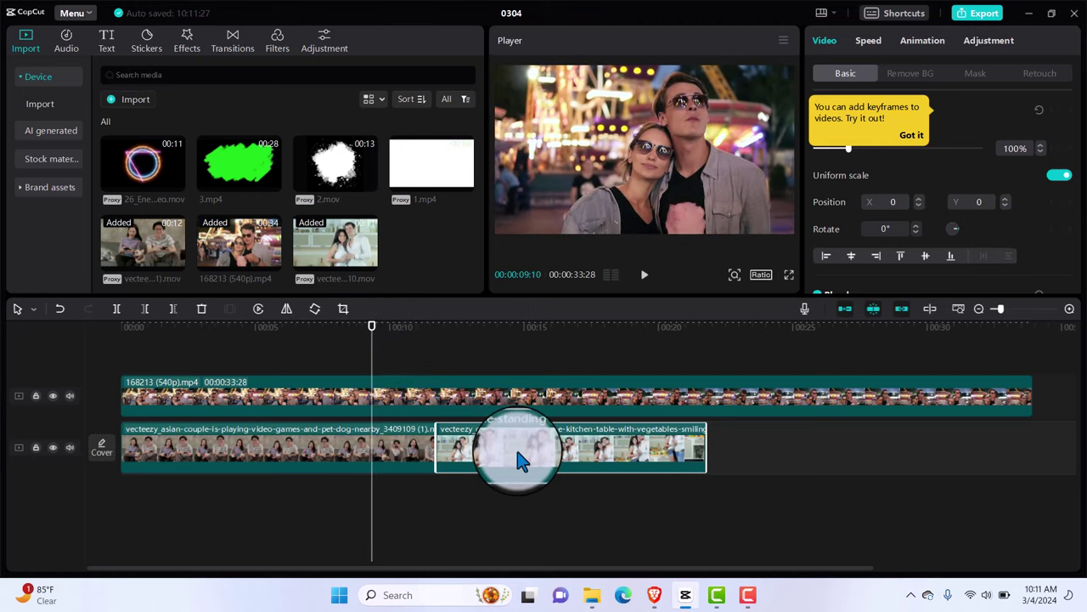
drag(516, 446, 183, 406)
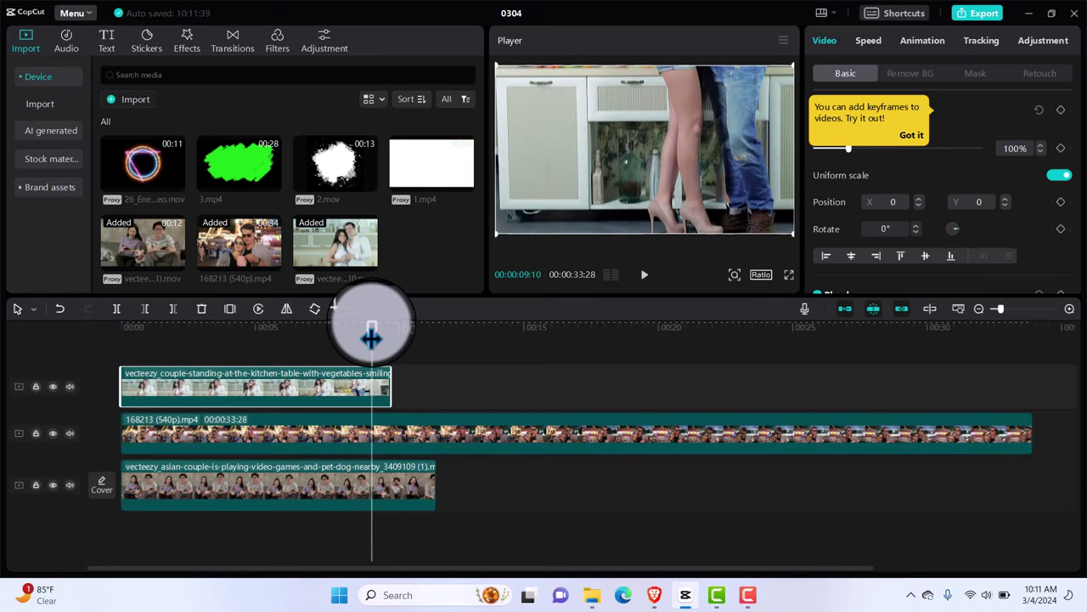
Split 168213 (540p).mp4 and the gaming couple clip at 00:00:10:01, where the kitchen couple clip ends, and delete their remainders
drag(371, 338, 394, 342)
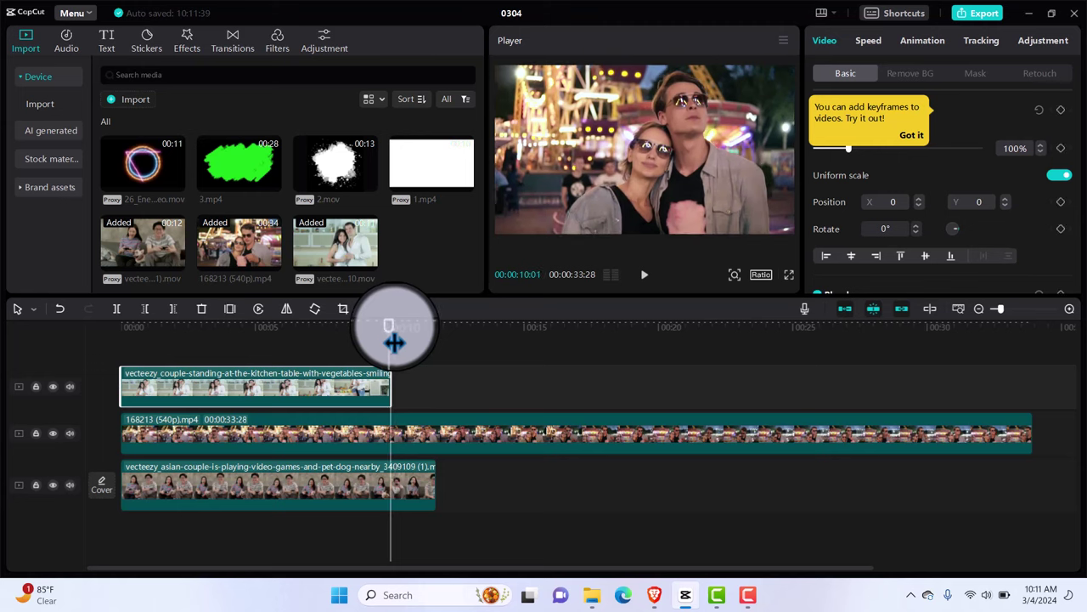
click(392, 428)
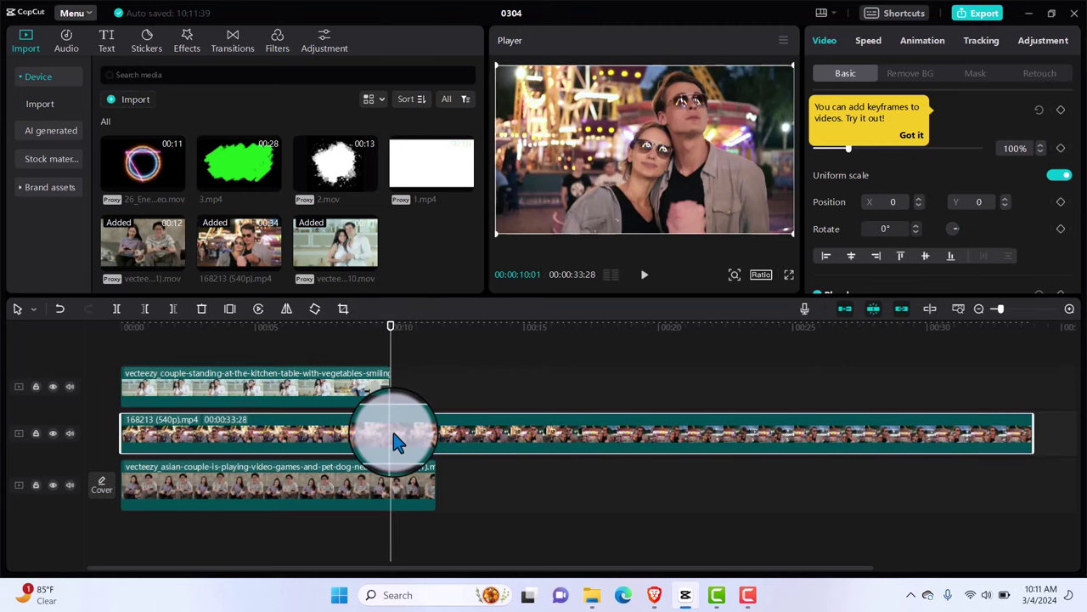
key(ctrl+b)
click(442, 427)
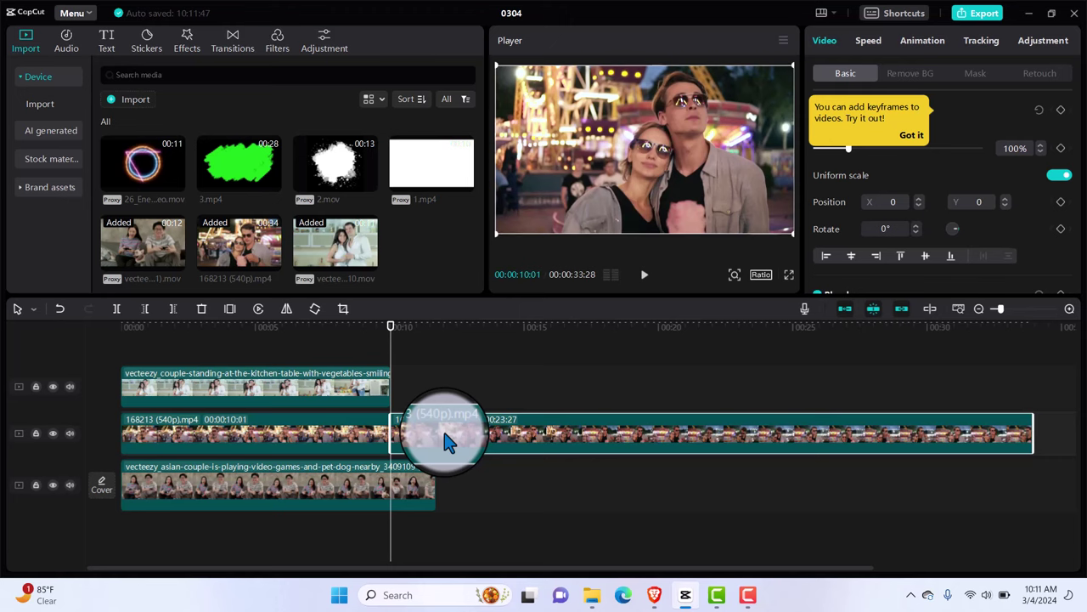
key(Delete)
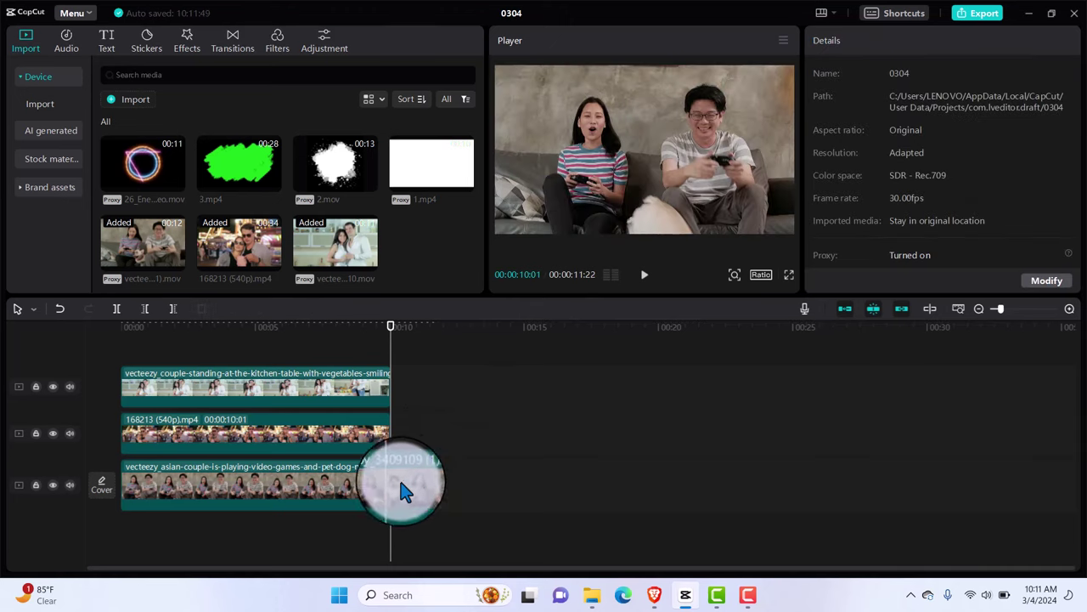
click(402, 483)
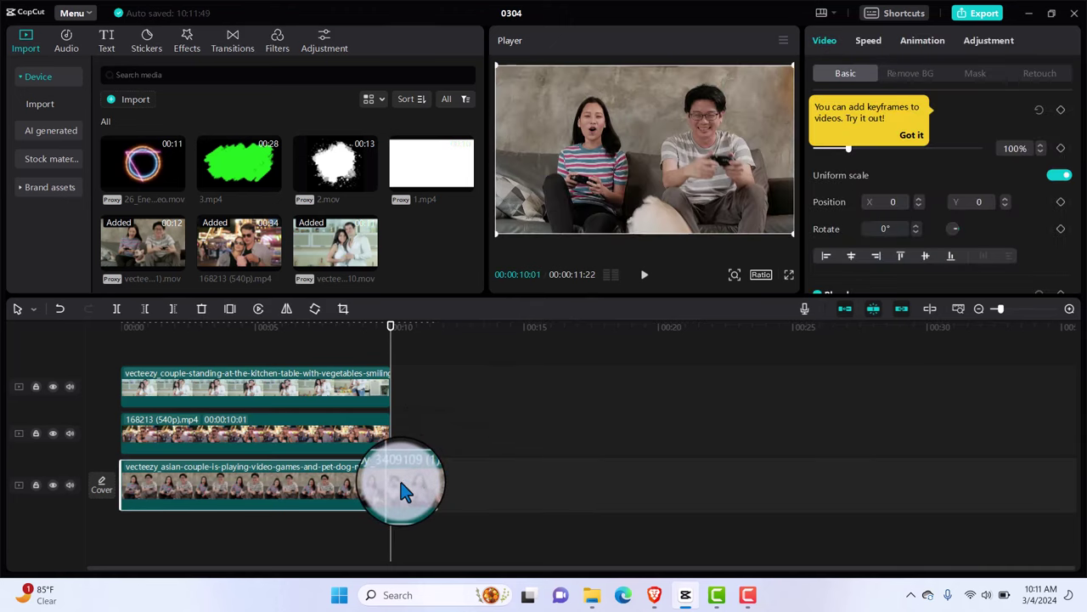
key(ctrl+b)
click(411, 479)
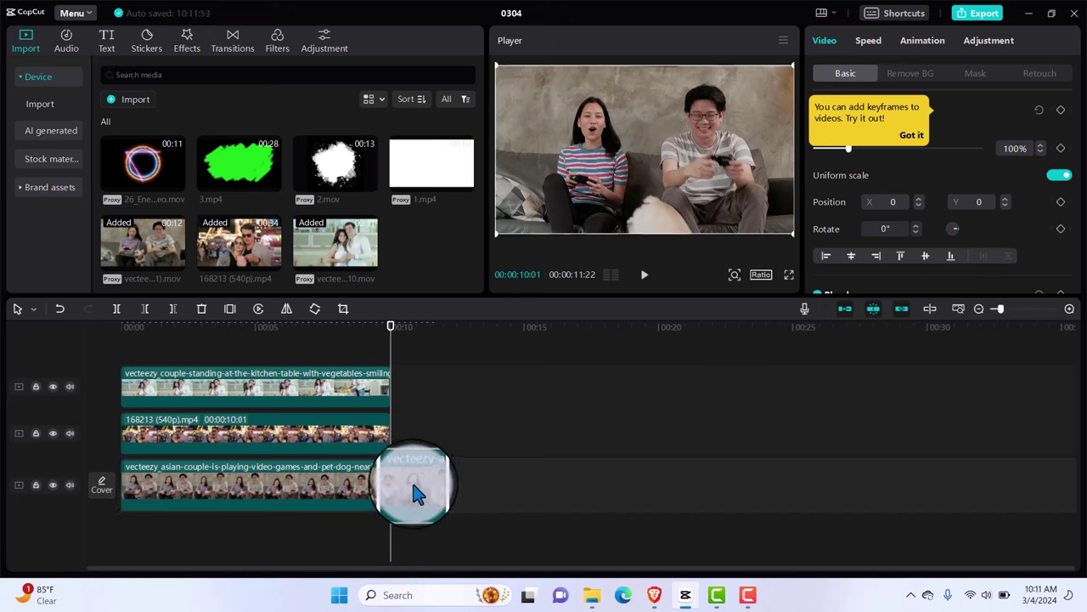
key(Delete)
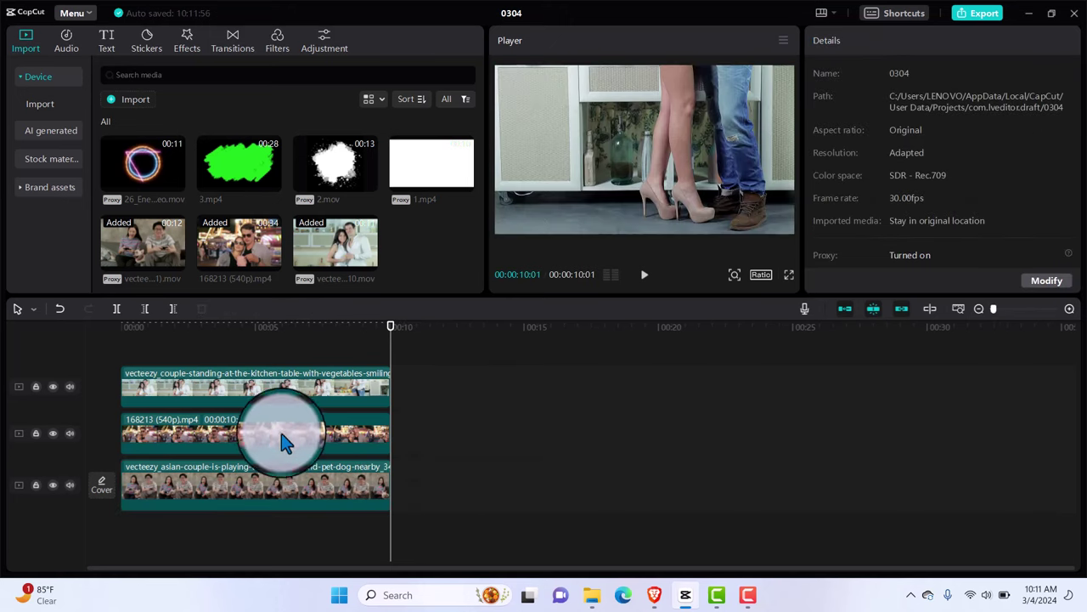
Line up 168213 (540p).mp4 and the kitchen couple clip one after another behind the gaming couple clip on the main track
drag(279, 429, 525, 468)
drag(334, 401, 879, 451)
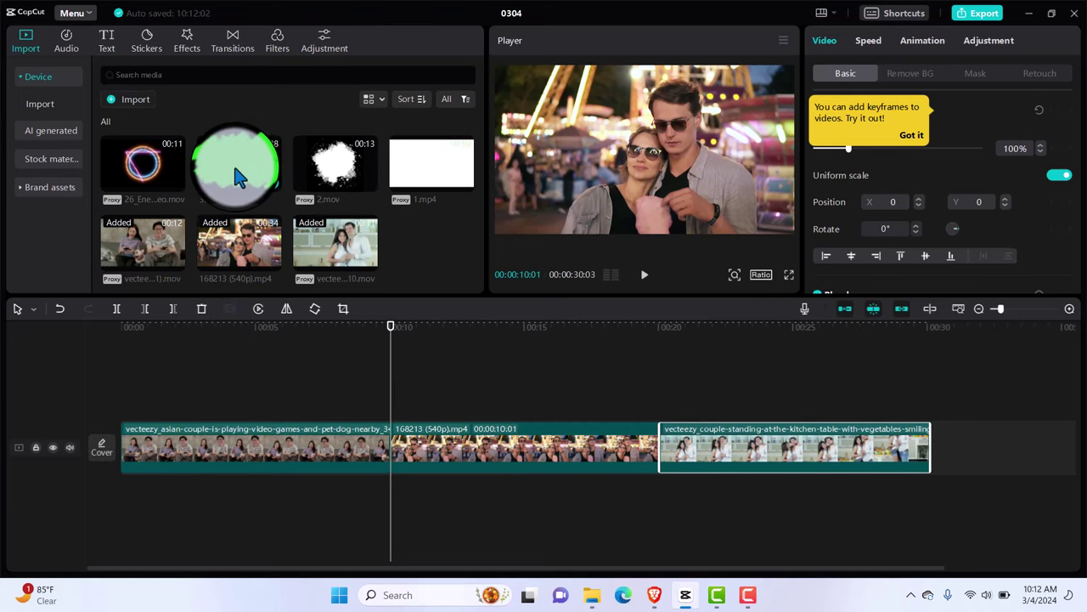
Add 2.mov on an overlay track above the gaming couple clip and trim it to end at 00:00:10:01
drag(232, 162, 337, 159)
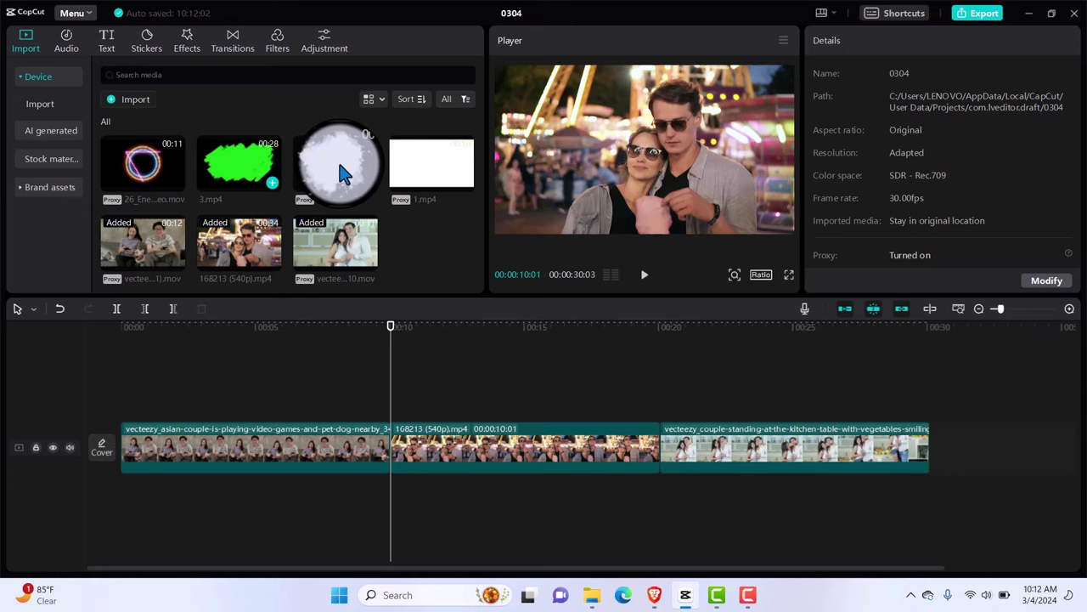
click(371, 193)
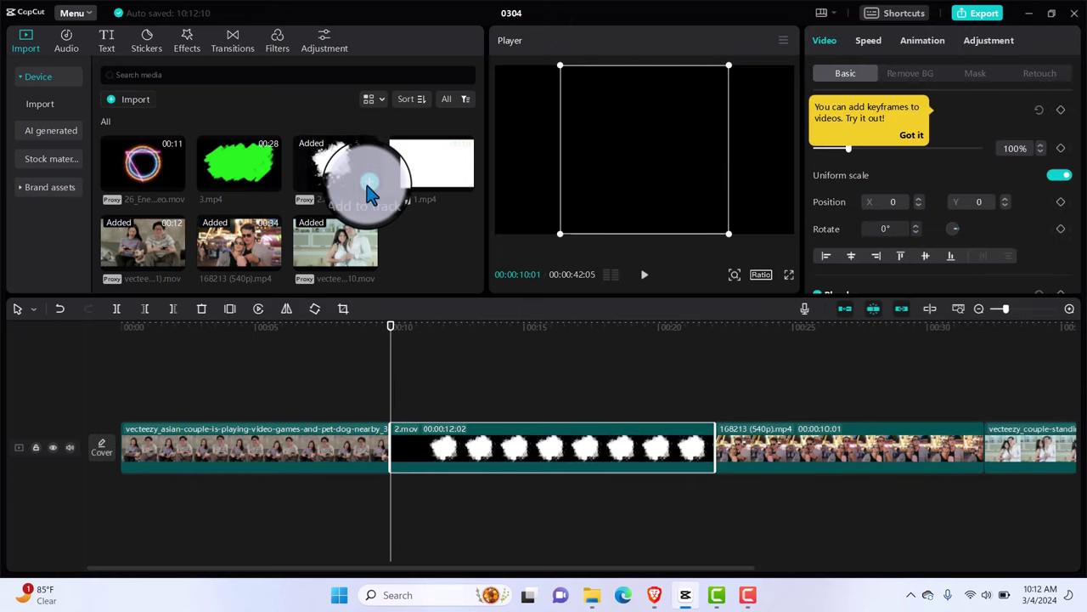
drag(513, 465, 219, 412)
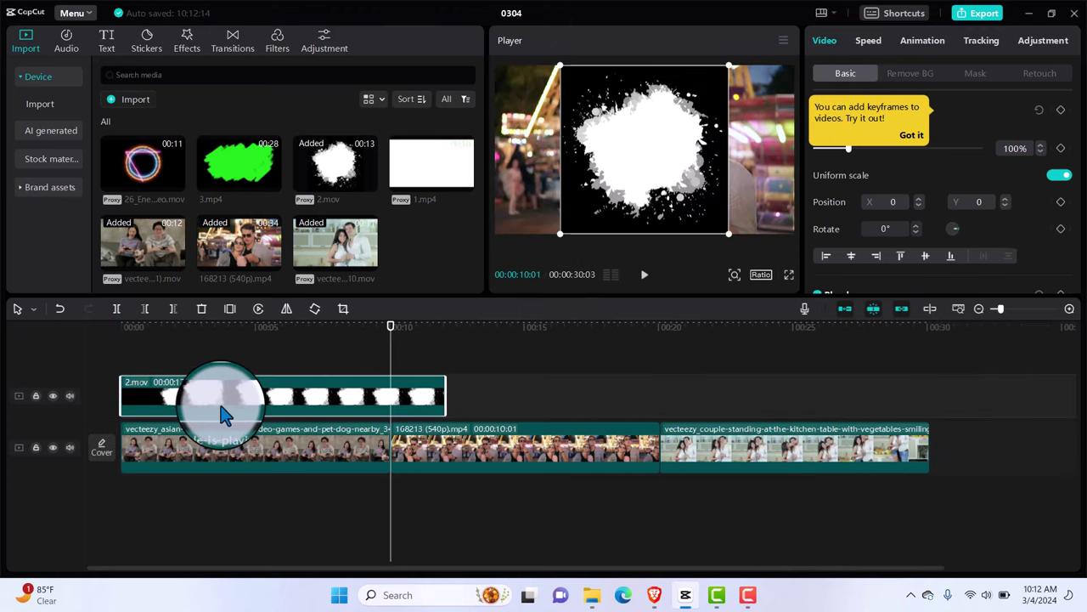
drag(445, 407, 384, 408)
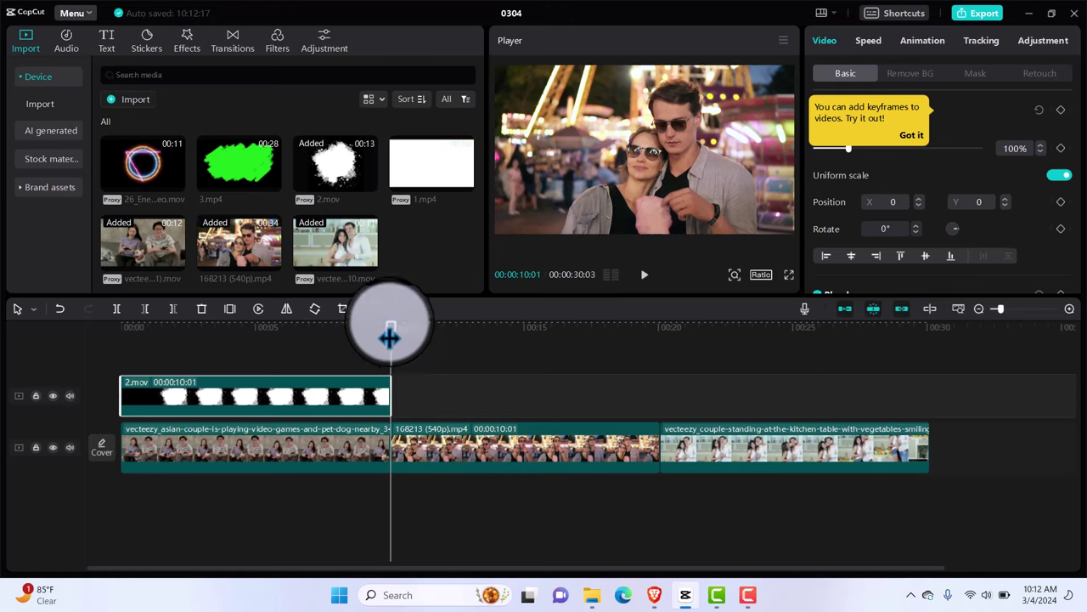
Add 1.mp4 and place it on the overlay track directly after 2.mov, above 168213 (540p).mp4
drag(388, 332, 639, 339)
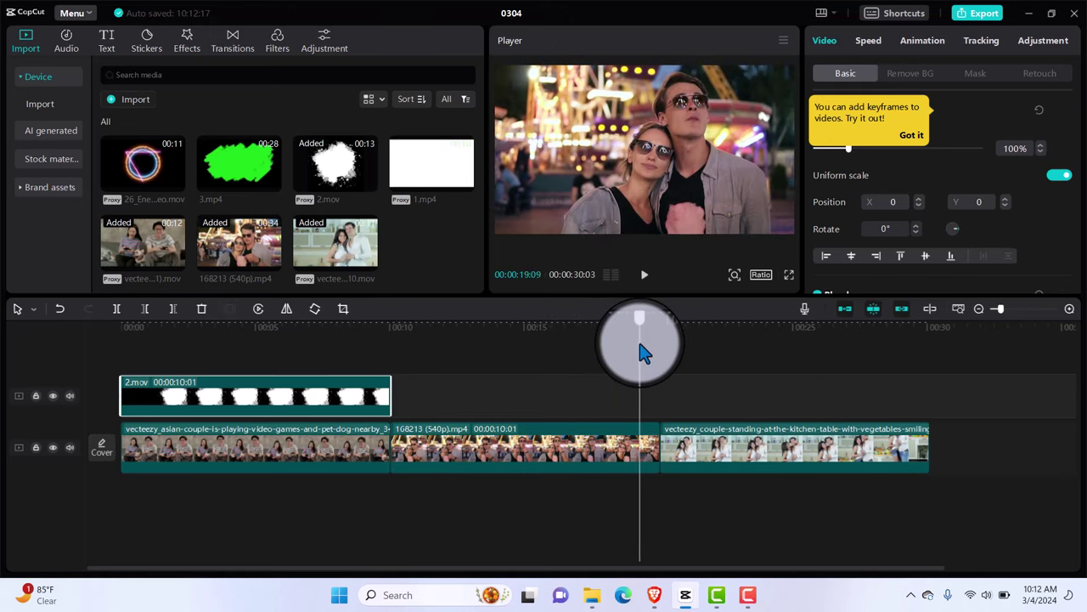
click(465, 180)
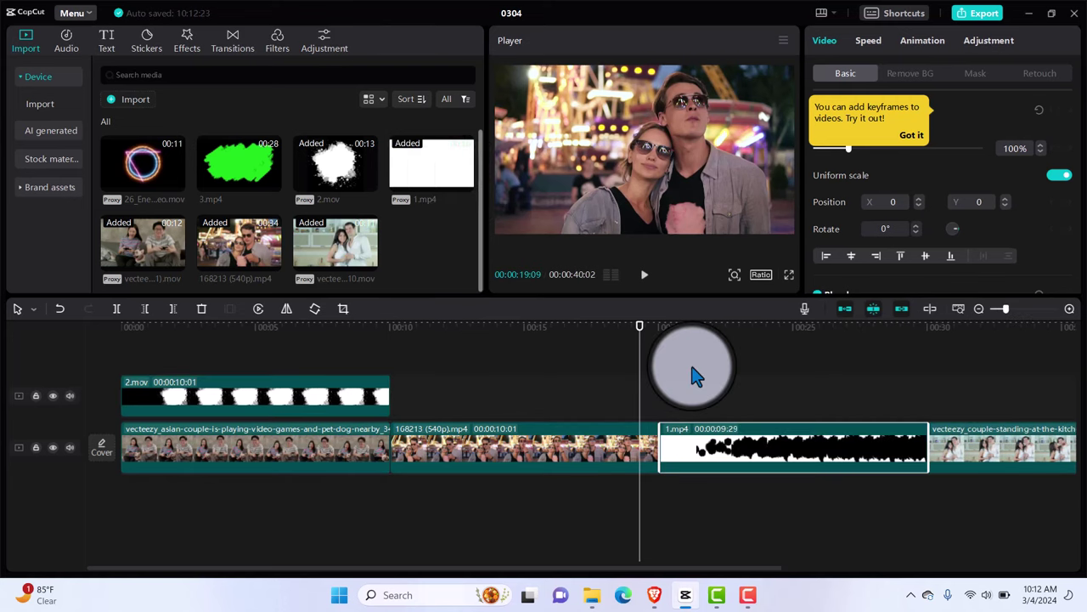
drag(771, 448, 508, 398)
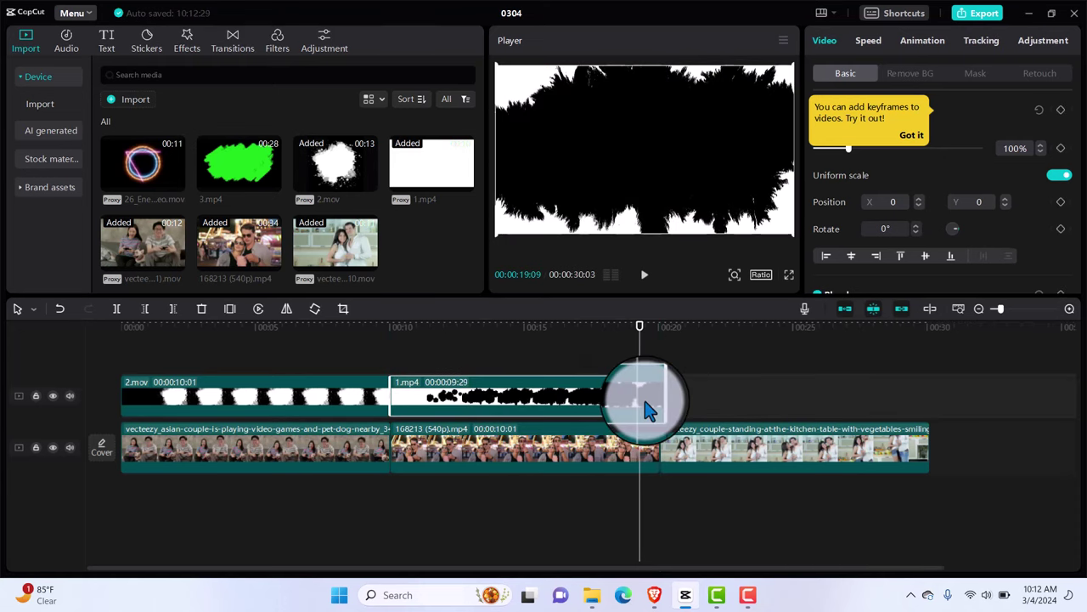
Place 3.mp4 on the overlay track after 1.mp4, split it at the kitchen couple clip's end, 00:00:30:03, and delete the excess
drag(238, 173, 669, 403)
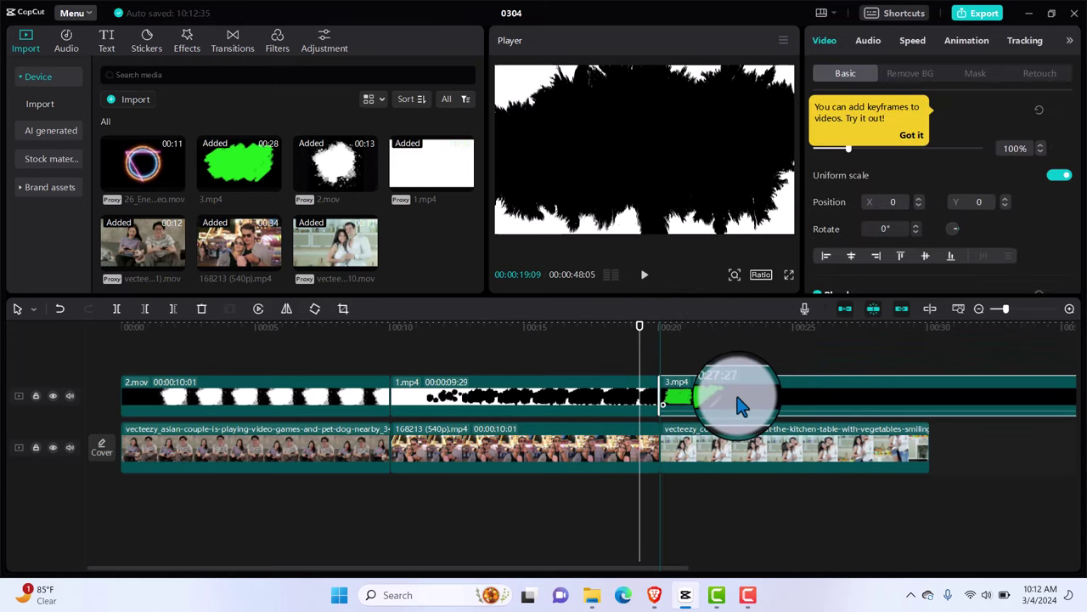
mouse_move(737, 397)
mouse_down()
mouse_move(782, 393)
mouse_move(769, 435)
mouse_move(766, 396)
mouse_move(749, 391)
mouse_up()
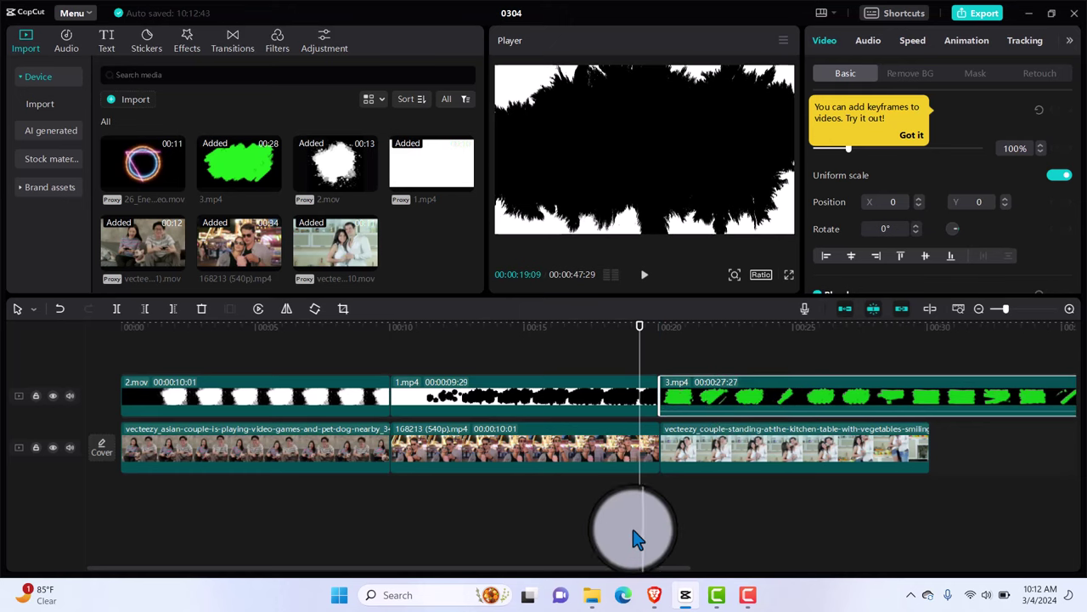
drag(631, 556, 707, 535)
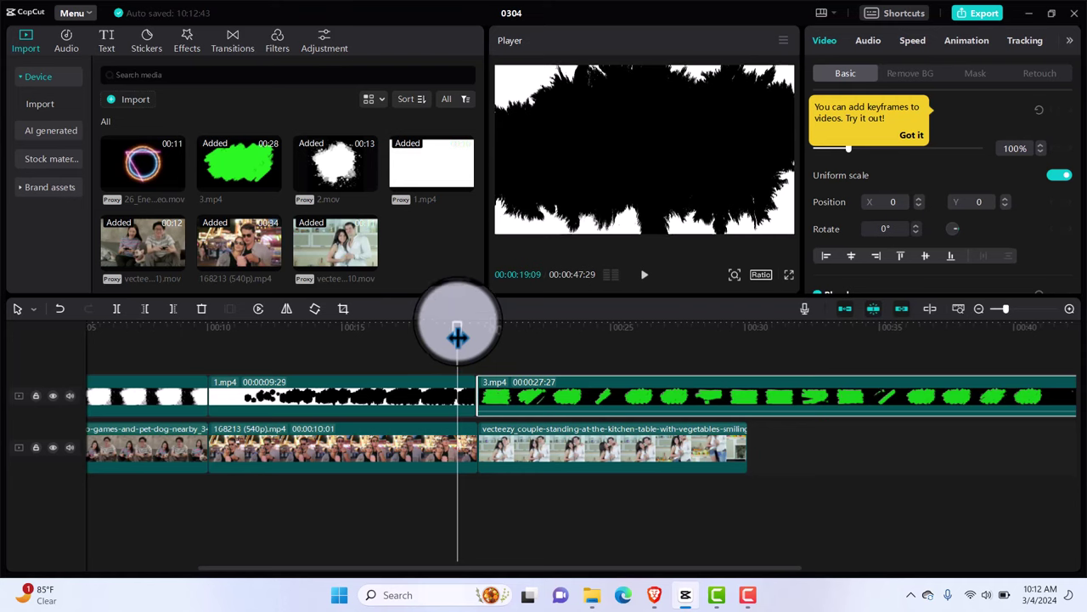
drag(456, 333, 577, 329)
click(746, 365)
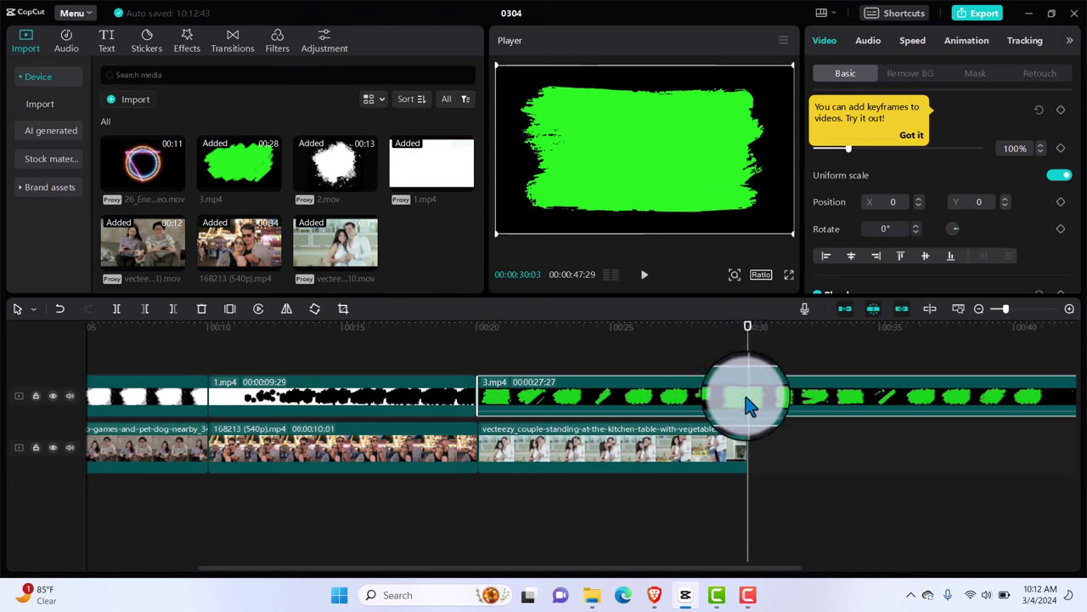
key(ctrl+b)
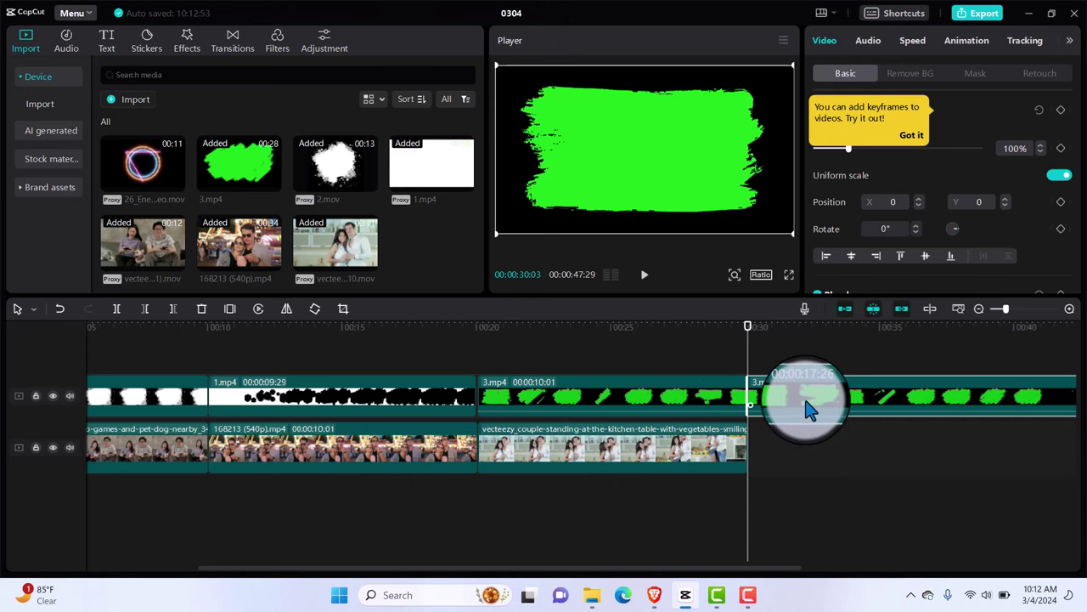
key(Delete)
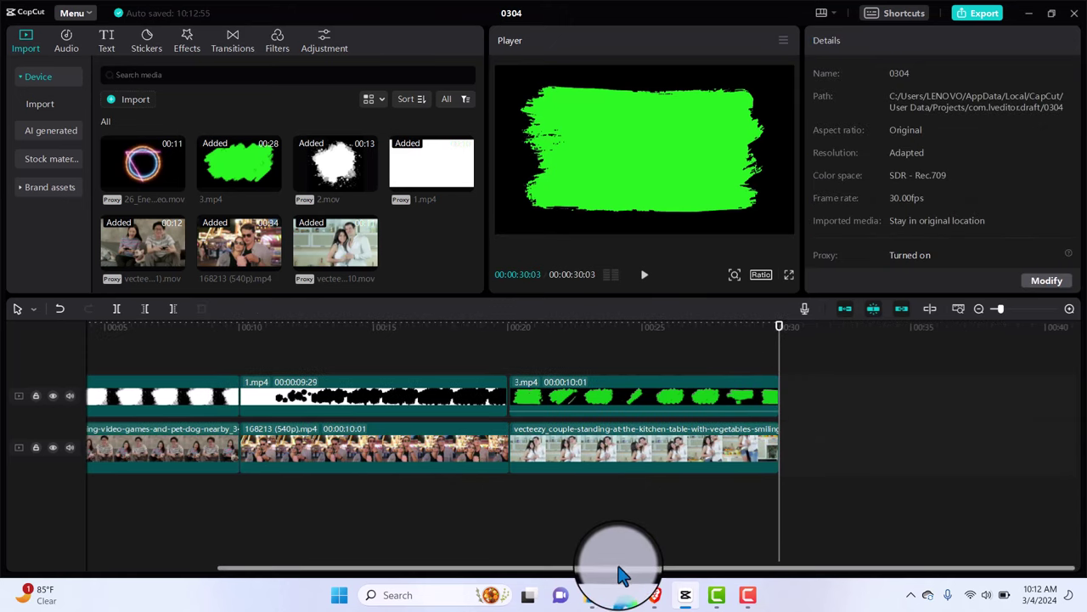
drag(629, 567, 387, 576)
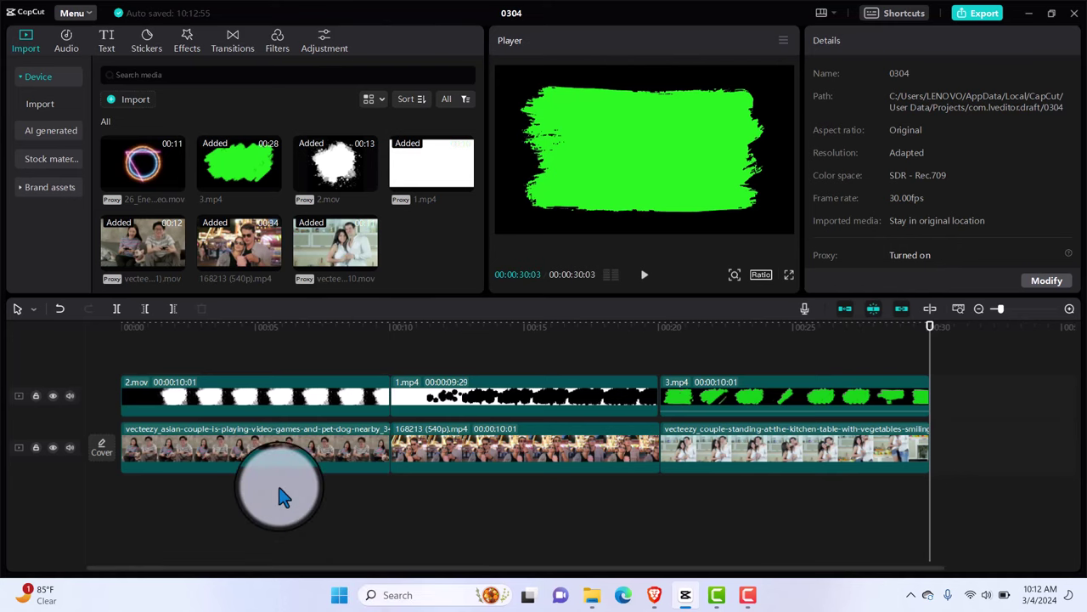
Enlarge the 2.mov splatter overlay to about 178% so that it covers the full width of the frame
click(261, 397)
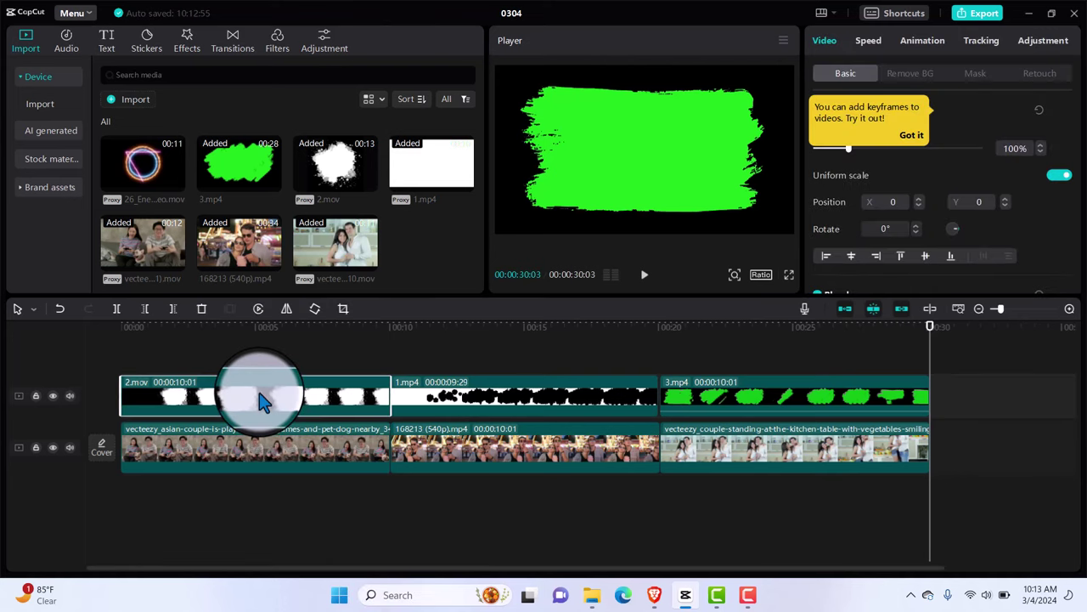
click(221, 367)
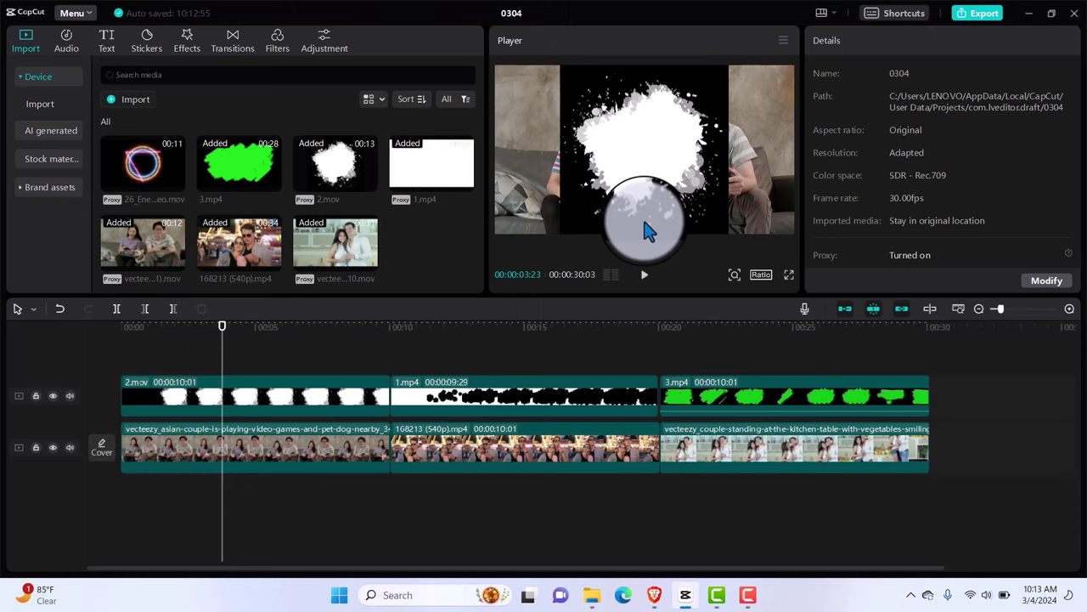
click(585, 223)
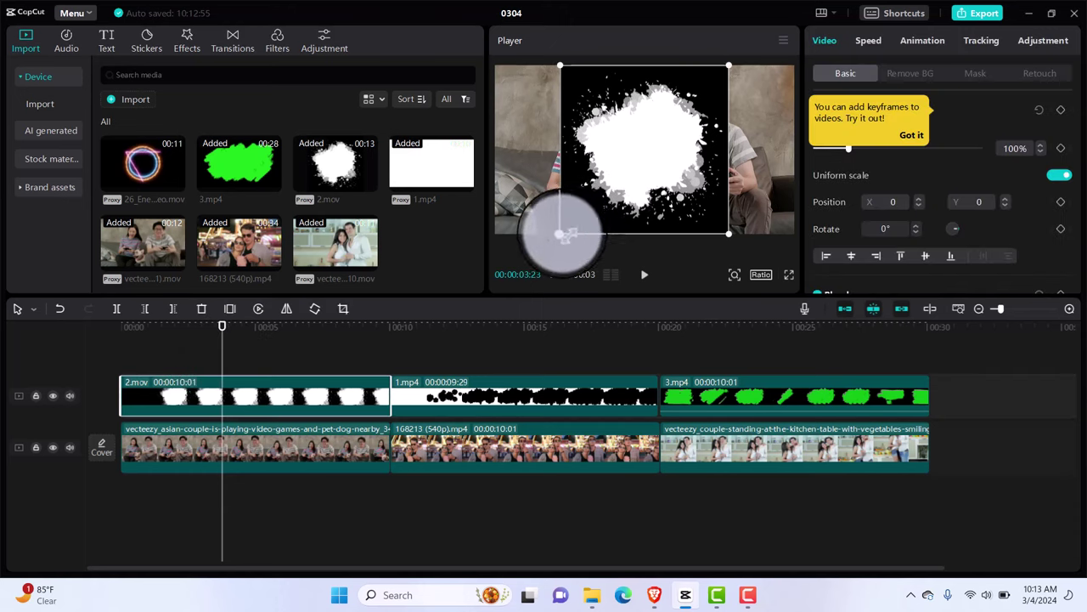
drag(561, 236, 327, 250)
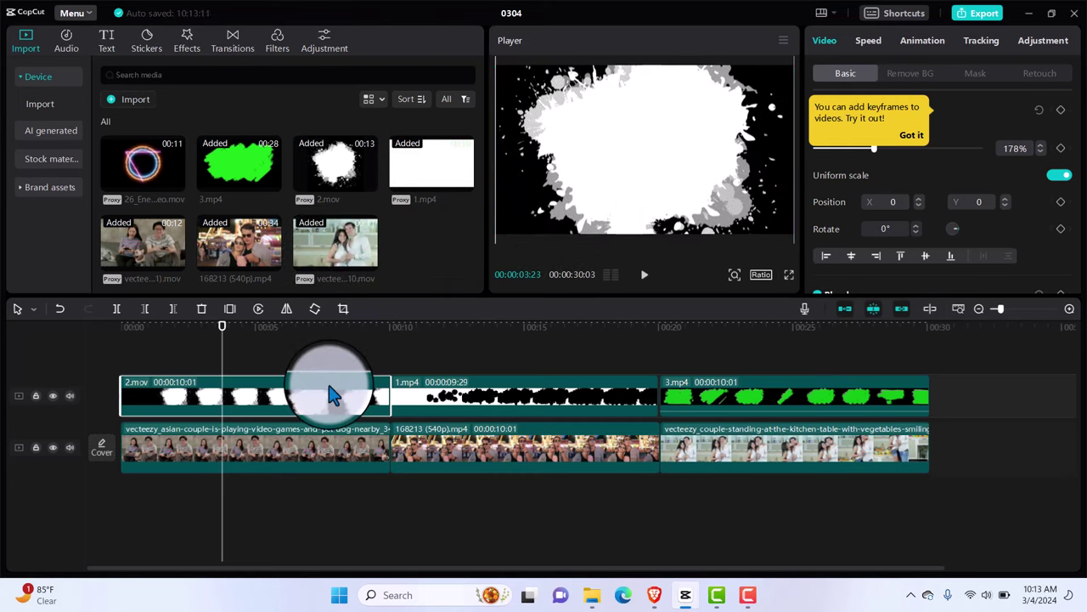
Set the blend mode of the 2.mov overlay to Darken
click(917, 134)
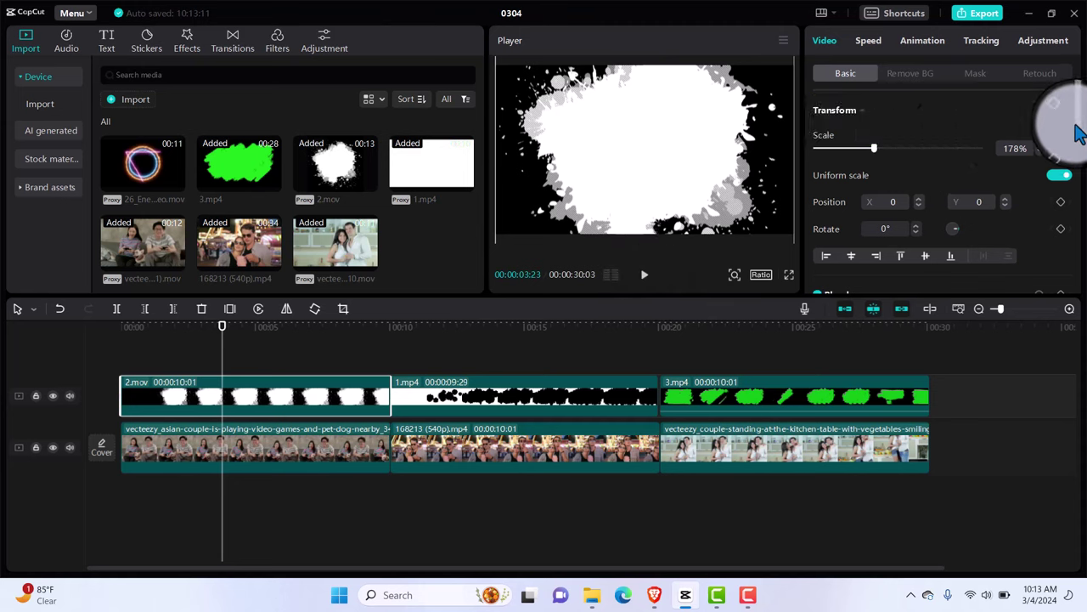
scroll(1070, 140, down, 2)
scroll(1072, 144, down, 2)
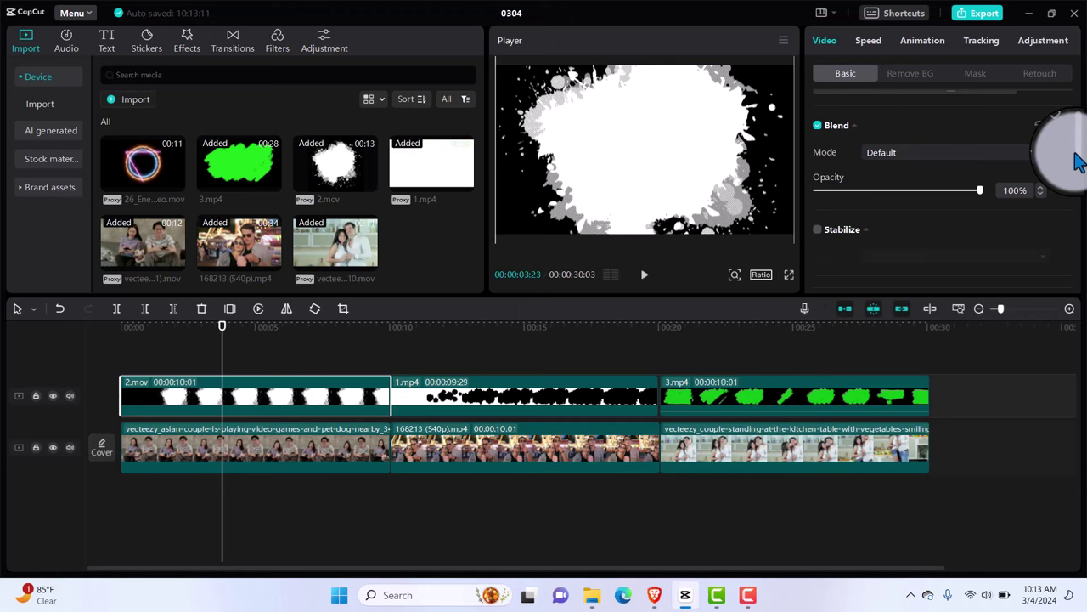
click(1026, 164)
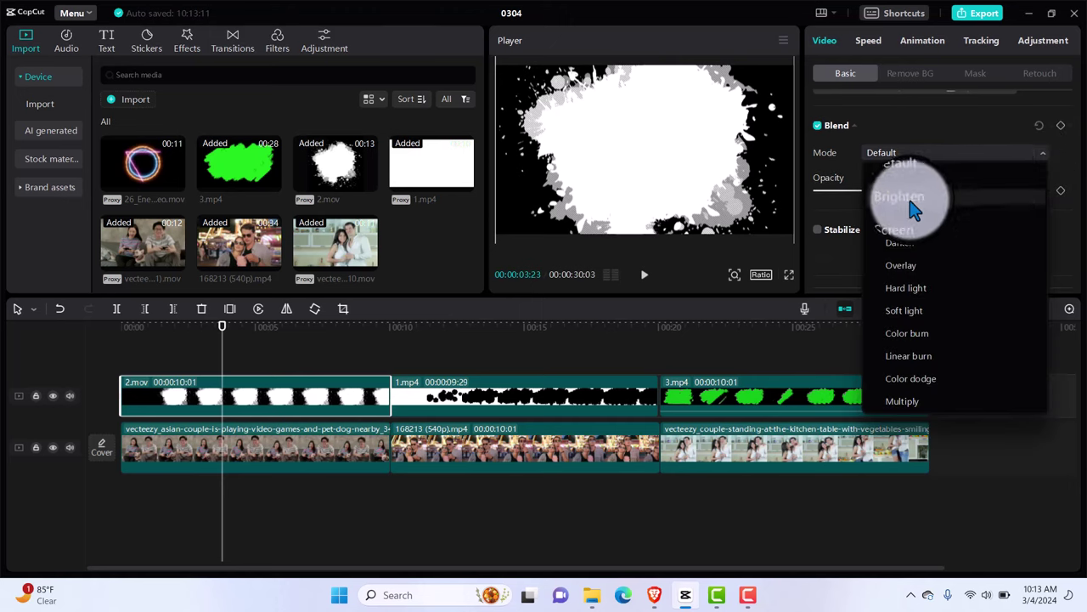
click(910, 250)
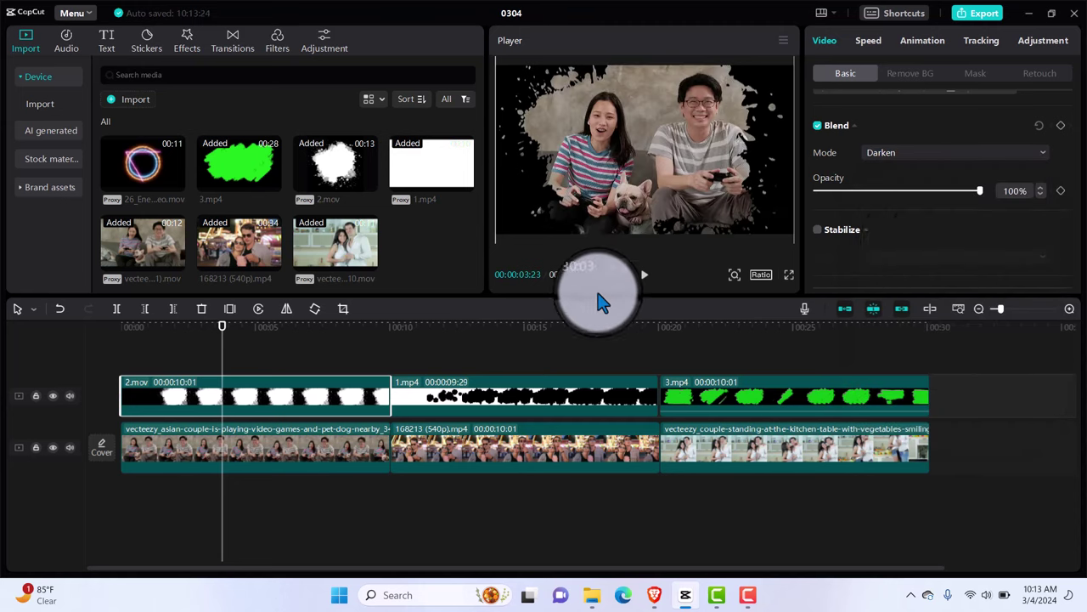
Play the gaming couple section from the start to check the splatter reveal, and go to 00:00:13:09 to view the 1.mp4 overlay
drag(222, 338, 109, 344)
key(space)
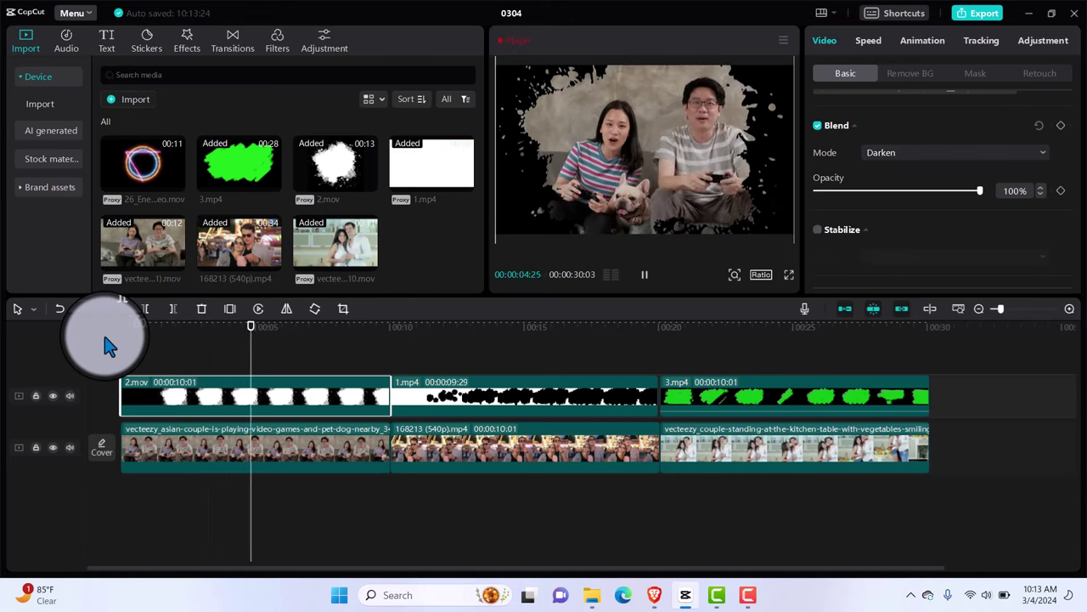
key(space)
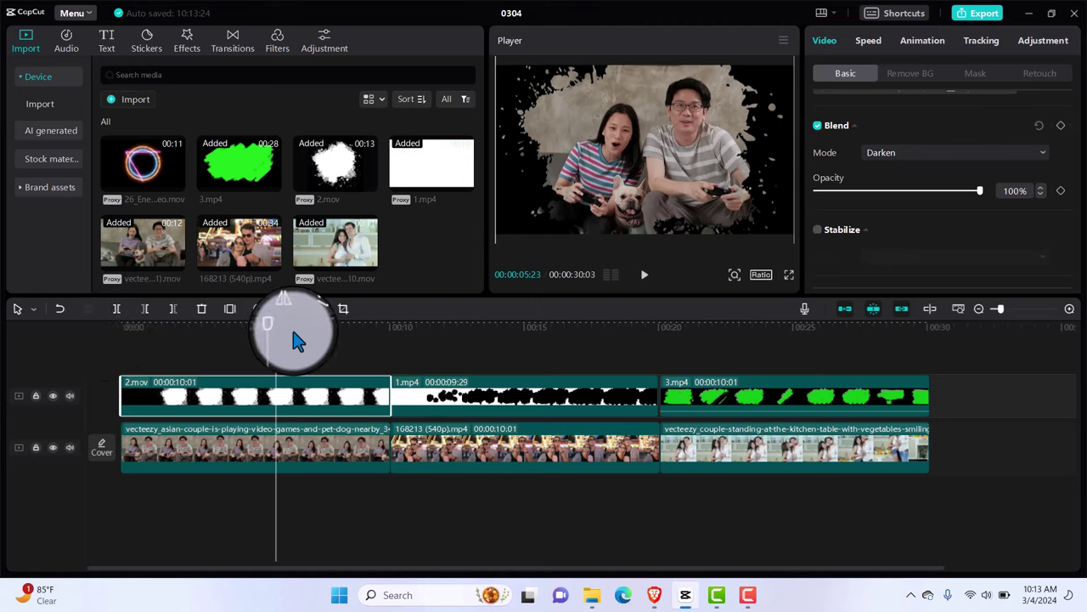
drag(276, 340, 480, 355)
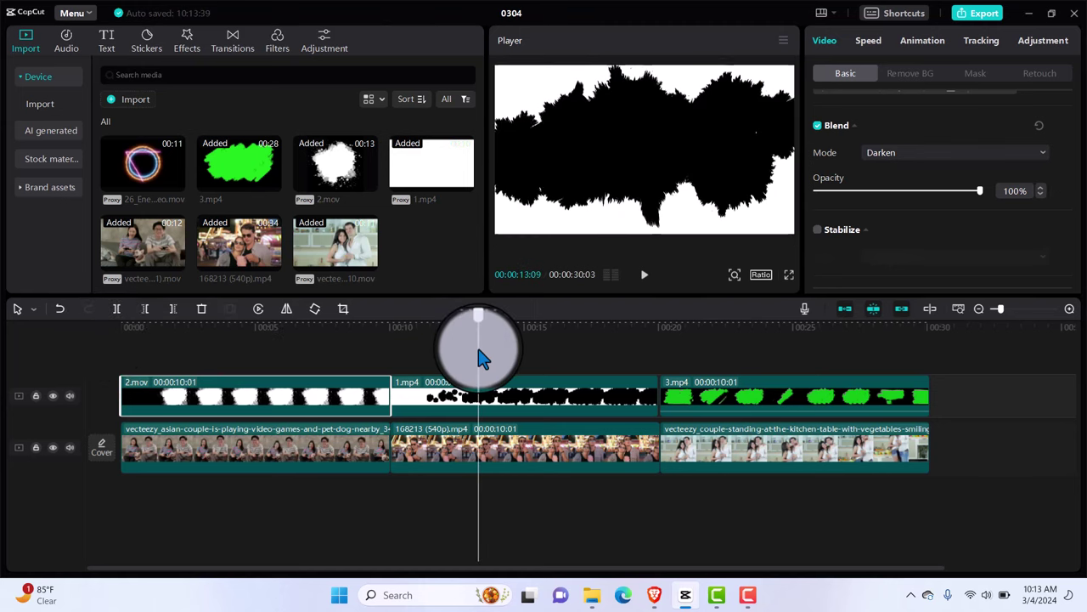
Try the Darken blend mode on the 1.mp4 overlay, and set its final blend mode to Screen
click(509, 412)
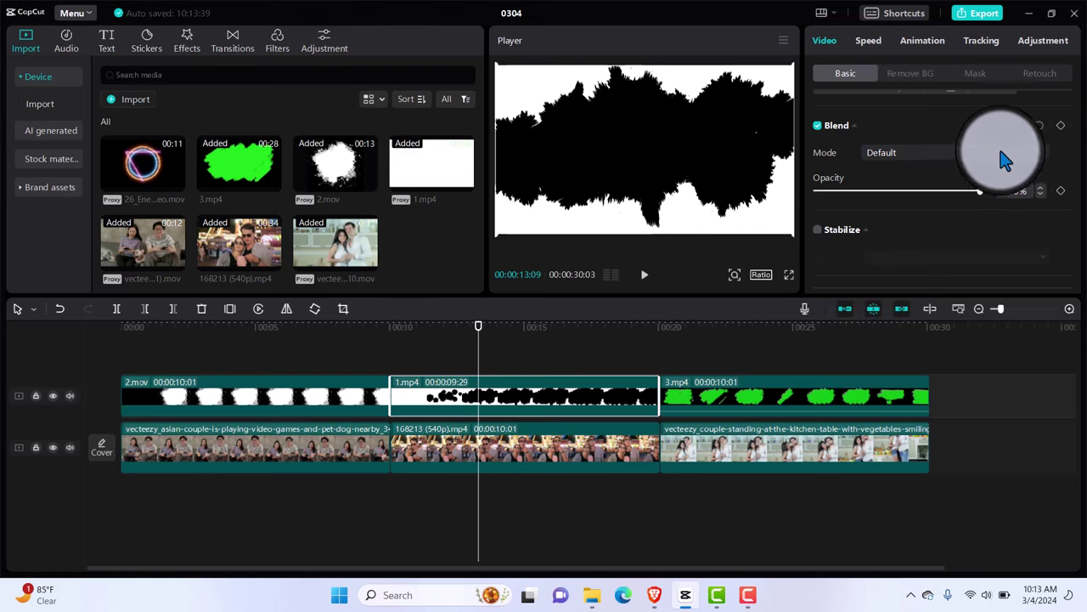
click(1041, 154)
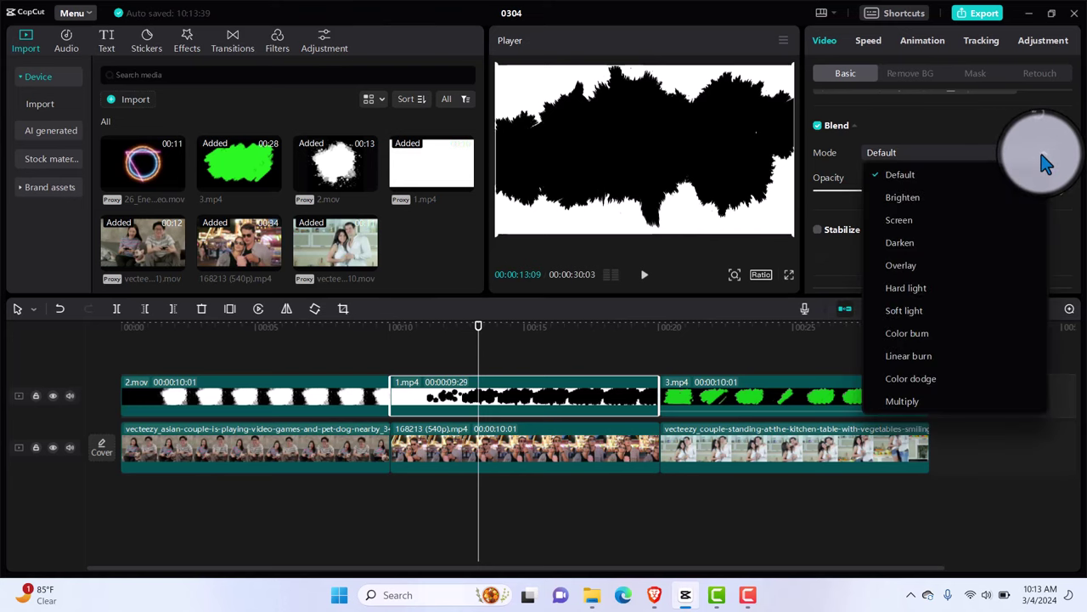
click(904, 246)
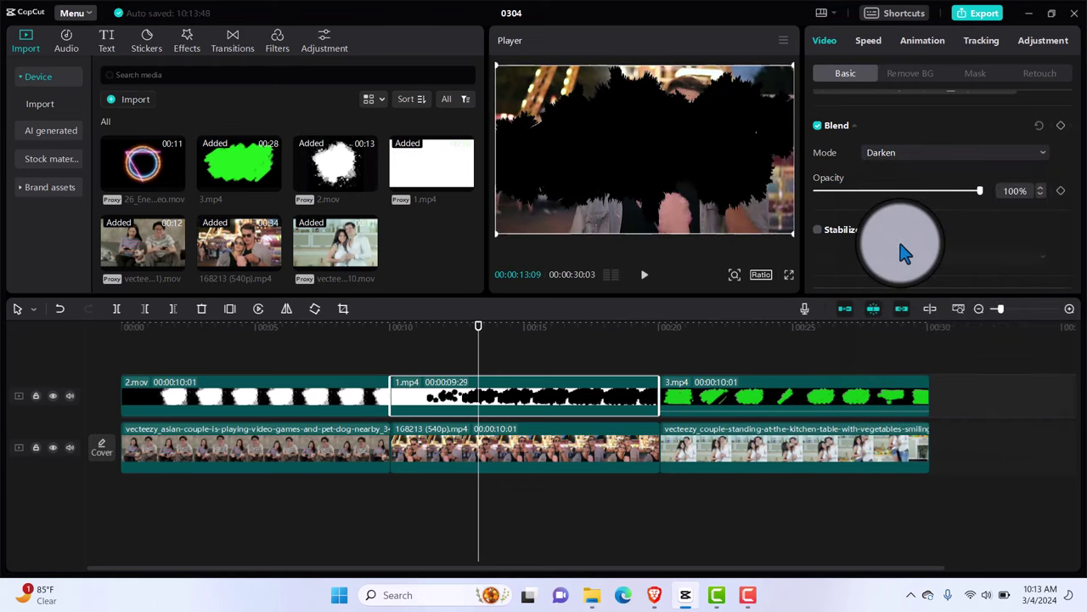
click(974, 162)
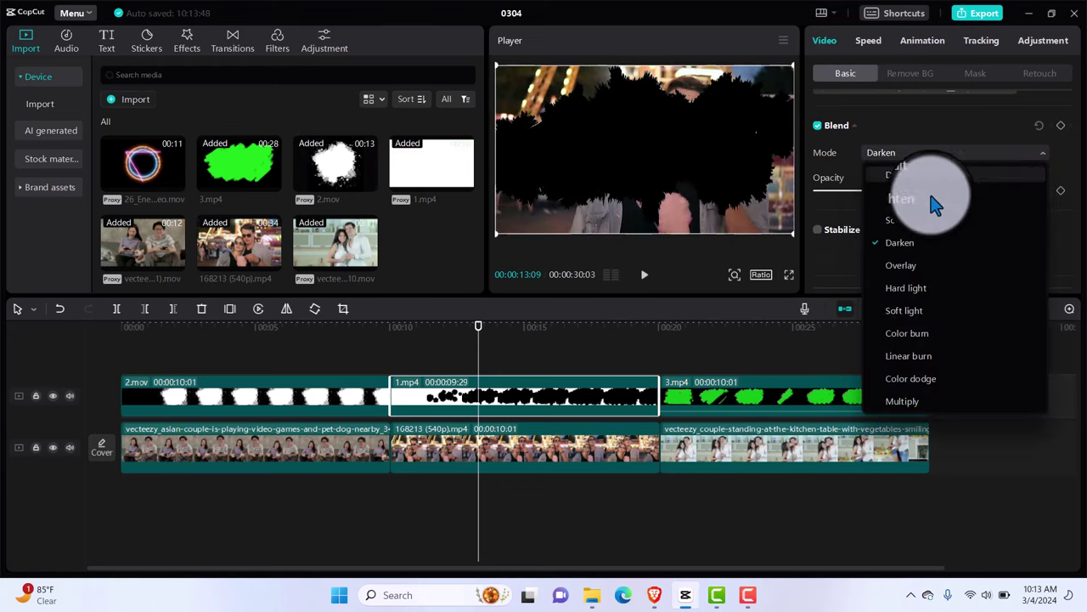
click(908, 221)
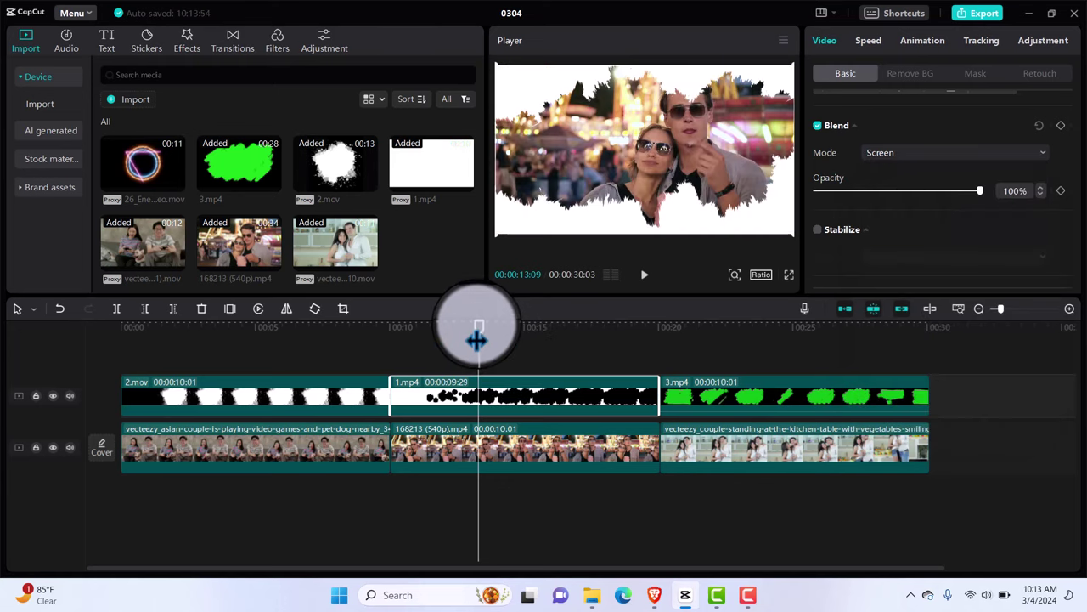
Play the second couple clip from the start of the 1.mp4 overlay to check the brush reveal
drag(479, 340, 395, 371)
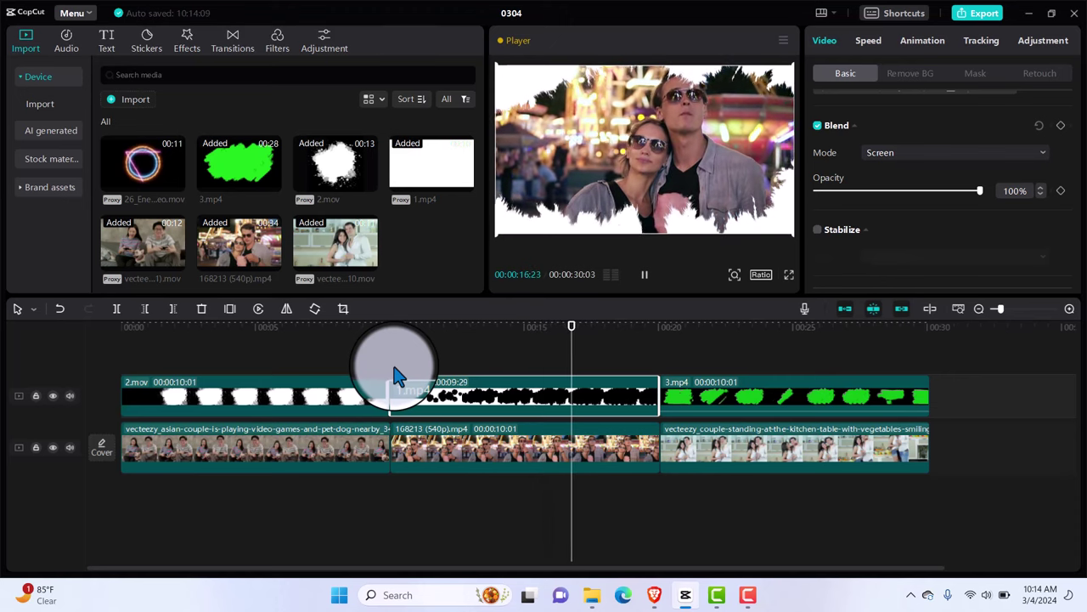
key(space)
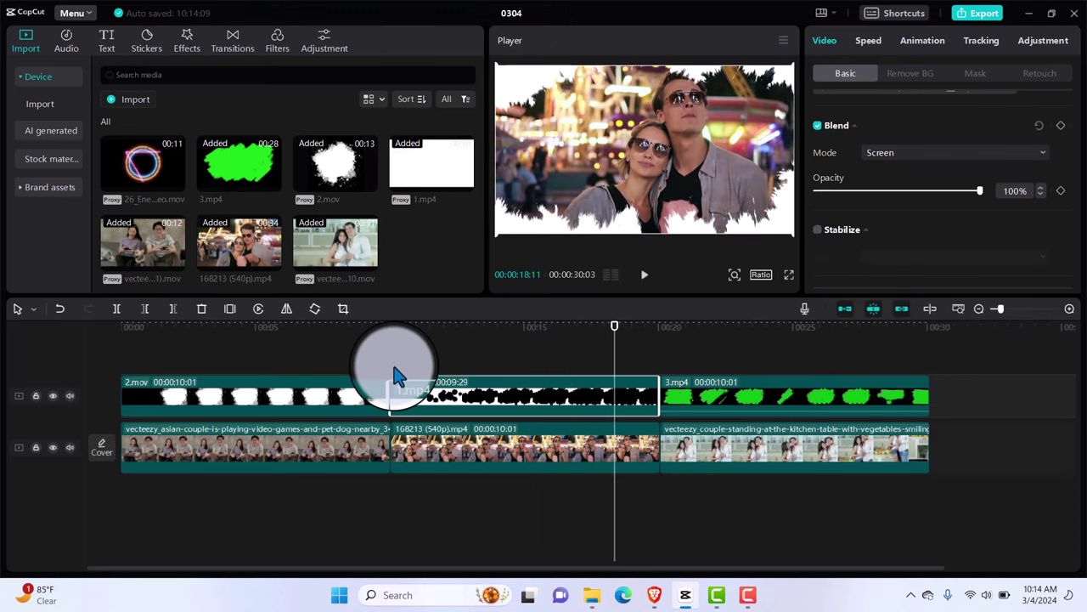
click(615, 340)
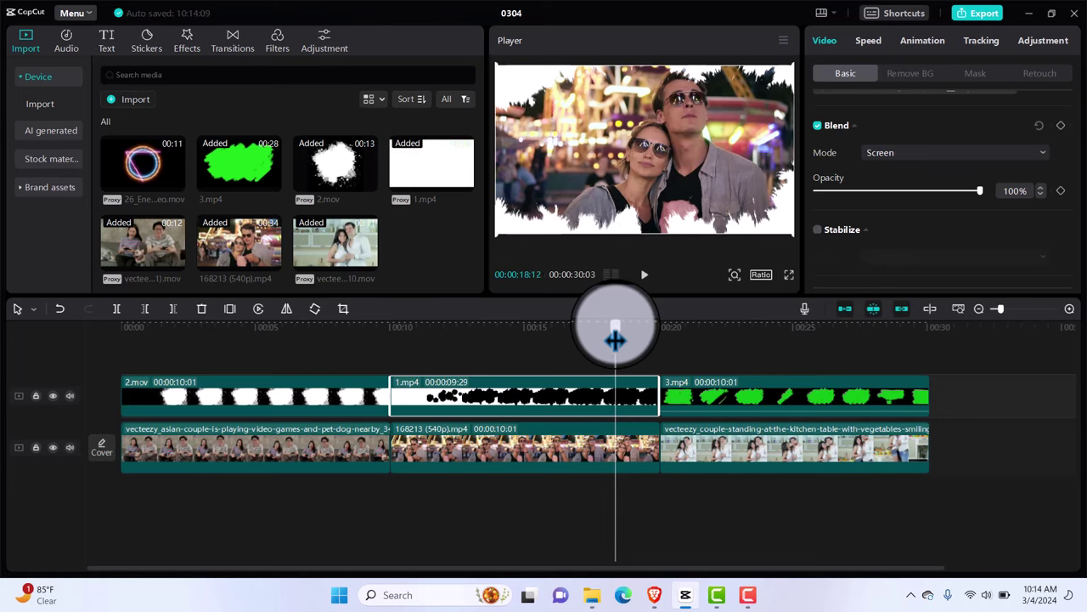
Apply a chroma key to the 3.mp4 overlay at 00:00:22:03, picking its green brush colour and setting the intensity to 68
drag(616, 340, 716, 345)
click(746, 340)
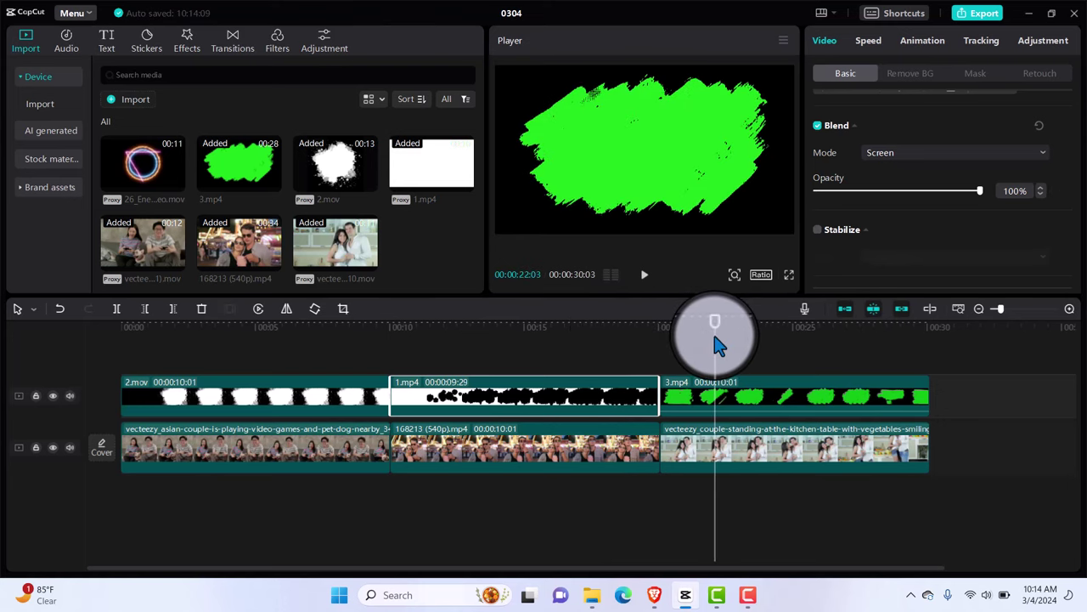
click(761, 397)
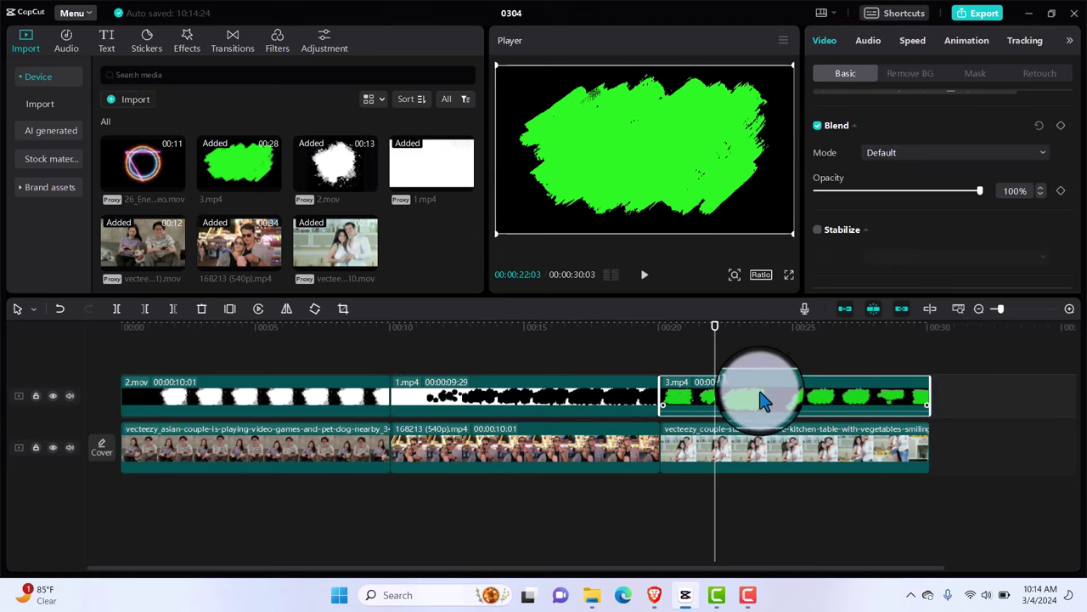
click(905, 76)
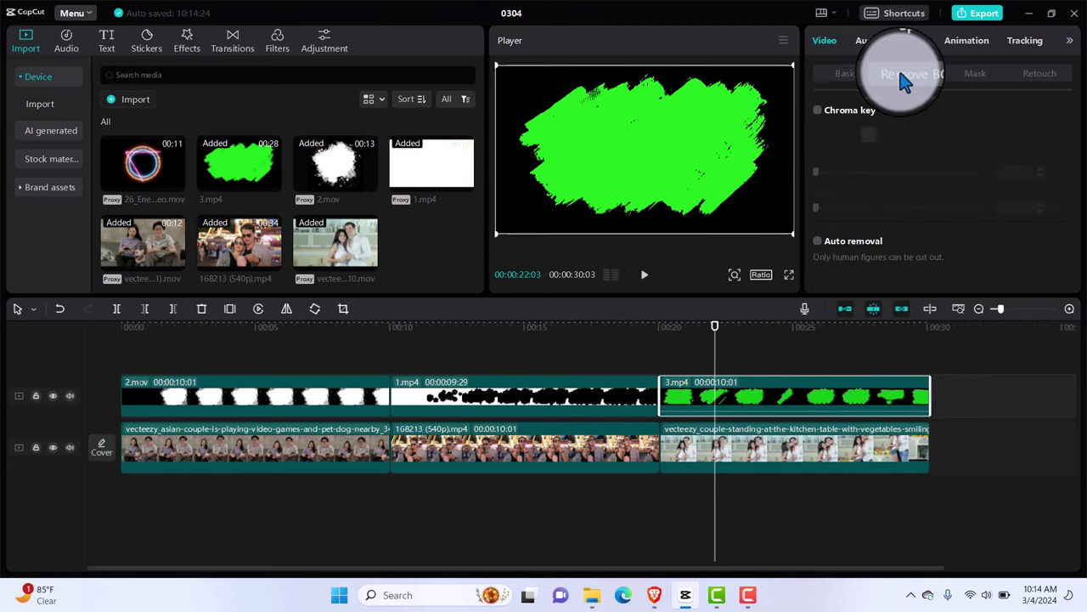
click(817, 110)
click(870, 135)
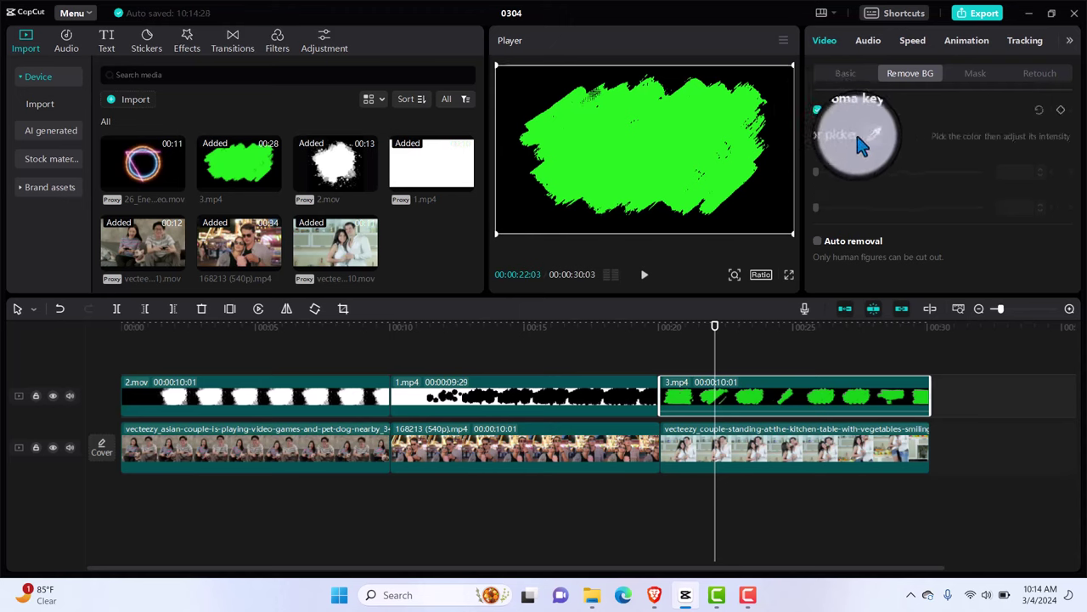
click(632, 150)
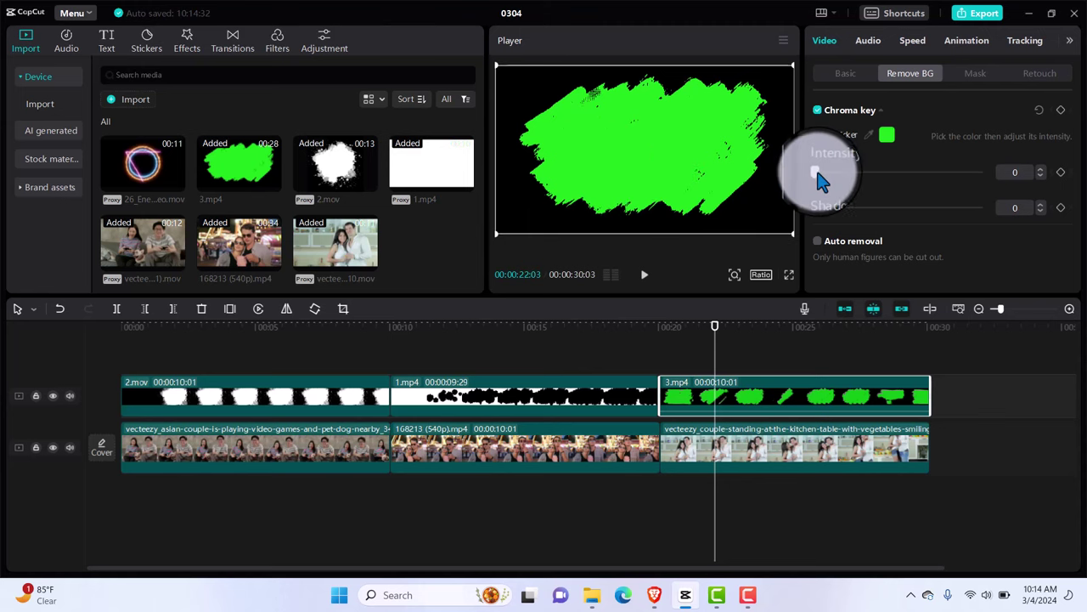
drag(817, 173, 929, 170)
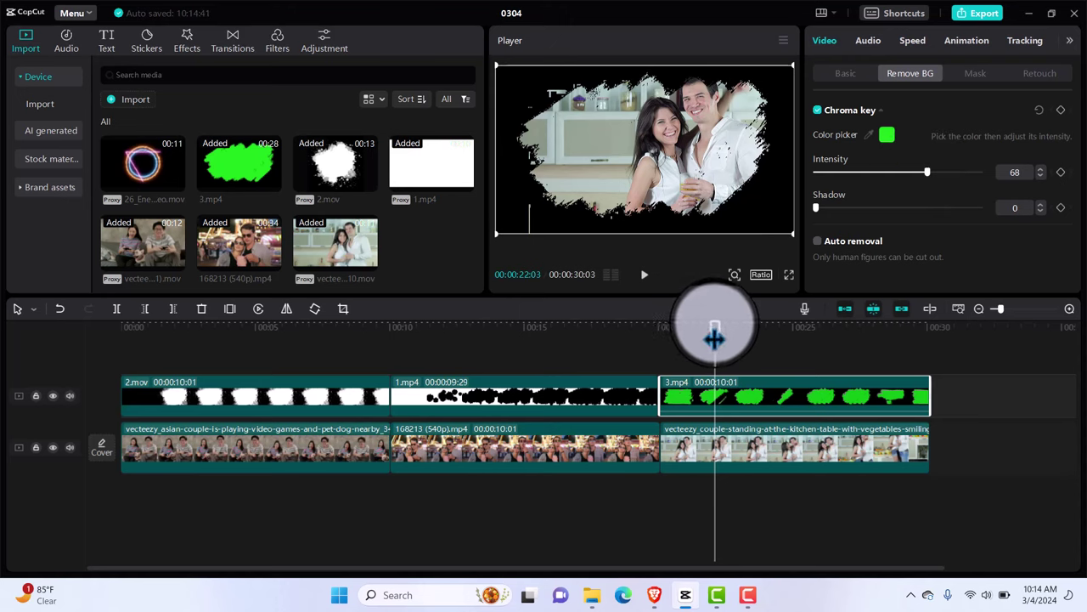
Play the kitchen couple section from the start of the 3.mp4 overlay, and play the whole sequence from the beginning to review the reveals
drag(713, 332, 663, 344)
key(space)
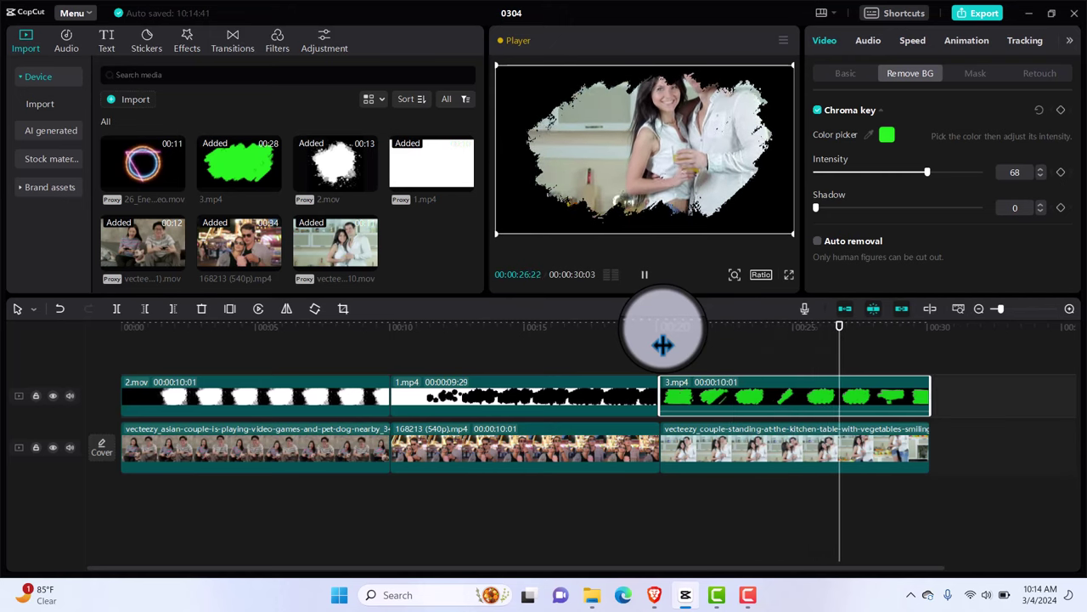
key(space)
drag(846, 338, 122, 392)
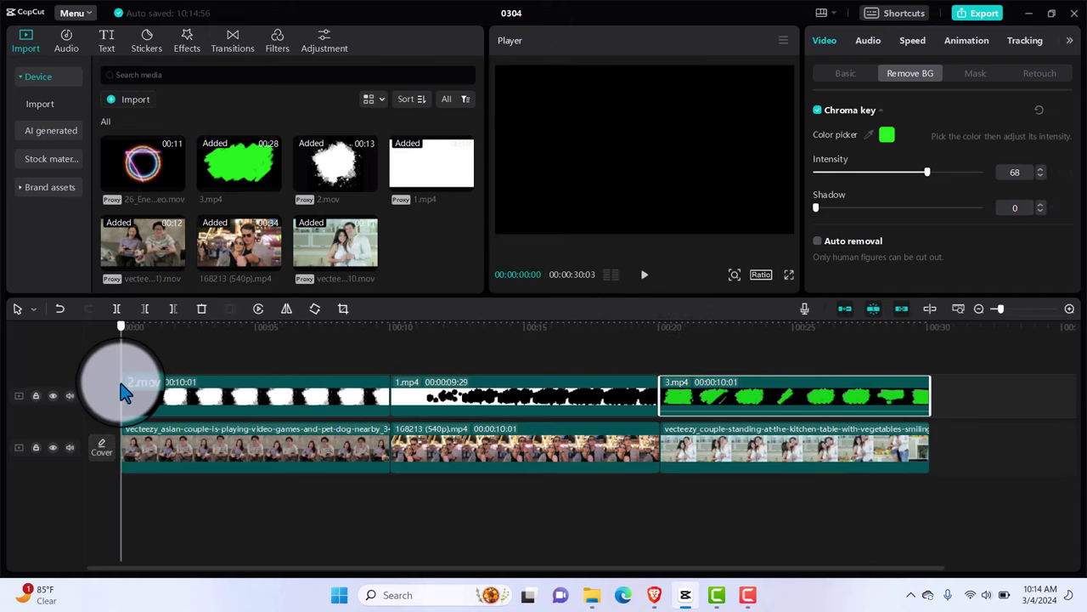
key(space)
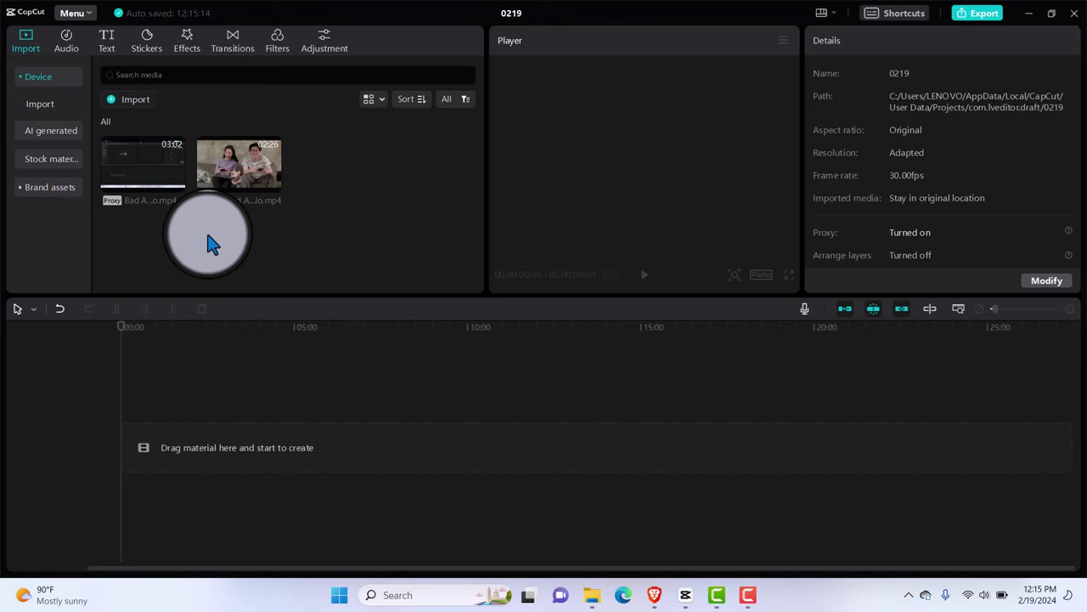
In project 0219, place Bad Audio in Video.mp4 on the main track, preview its sound, and place Good Audio.mp4 on the track above it
mouse_move(164, 182)
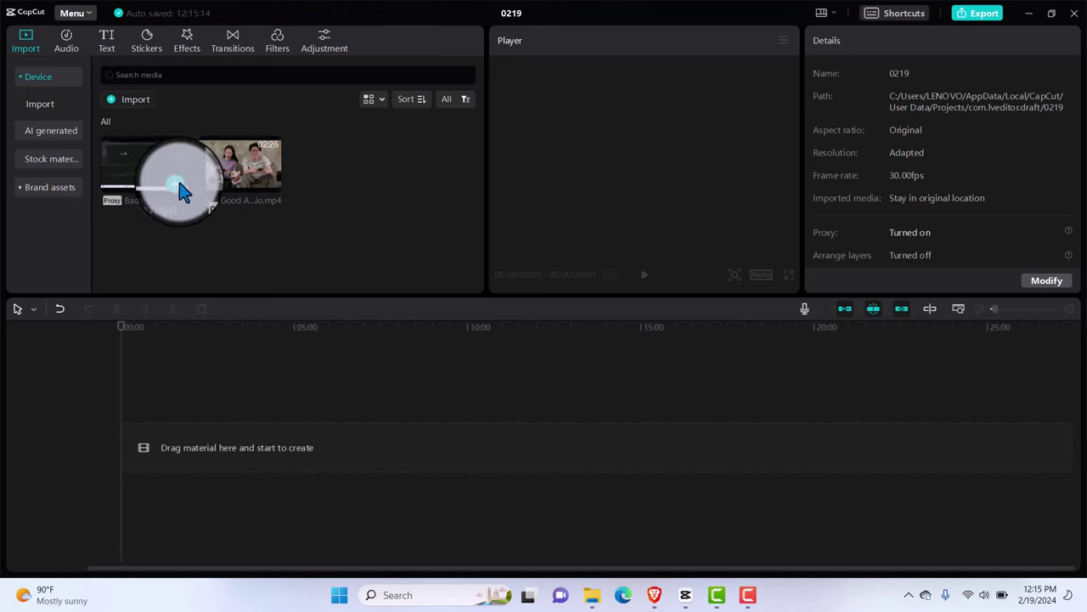
click(177, 187)
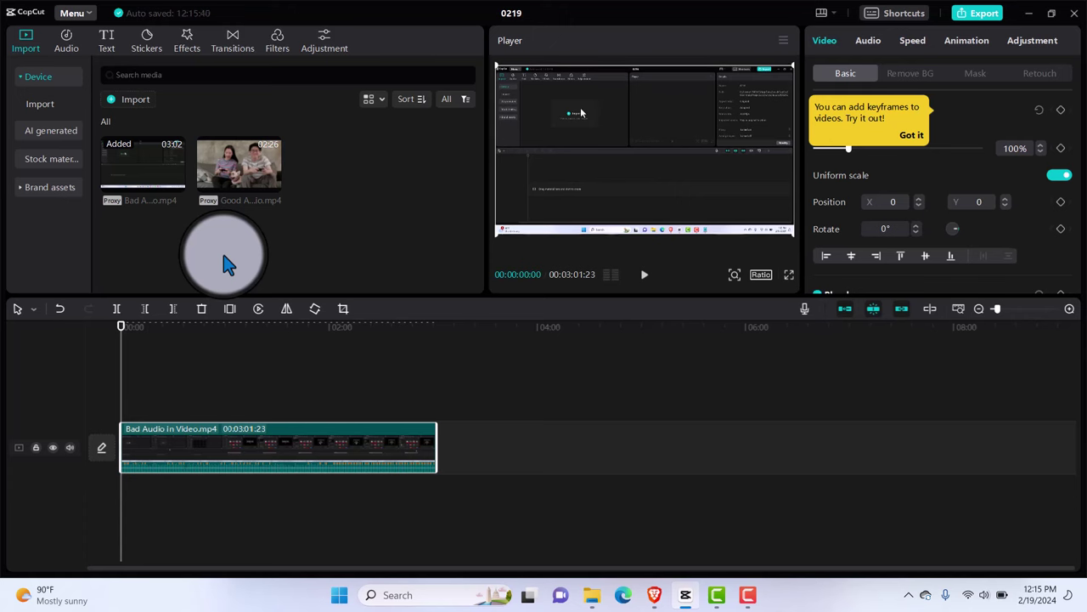
key(space)
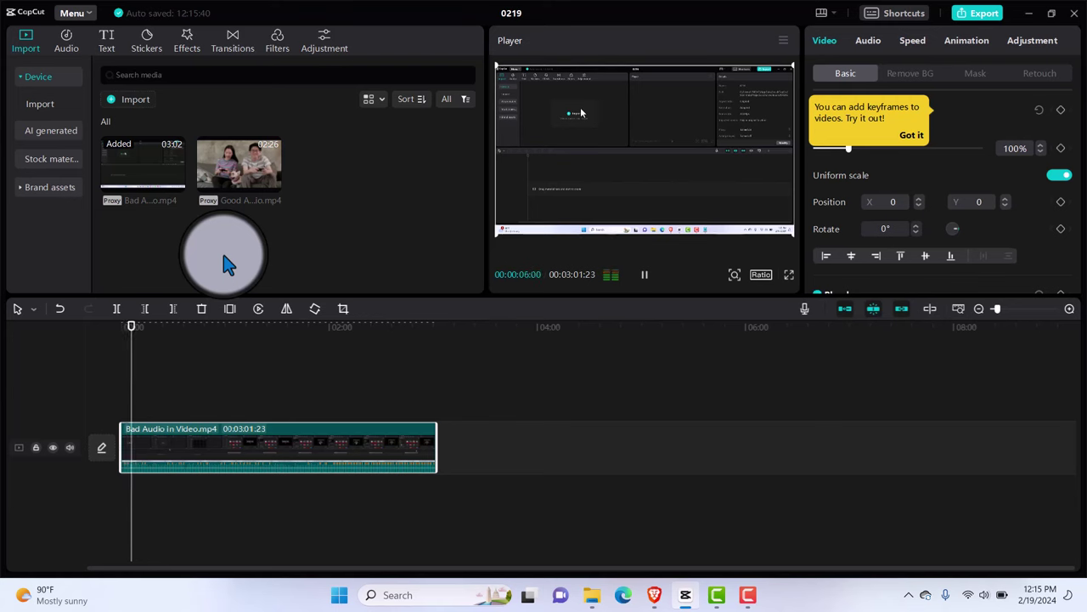
key(space)
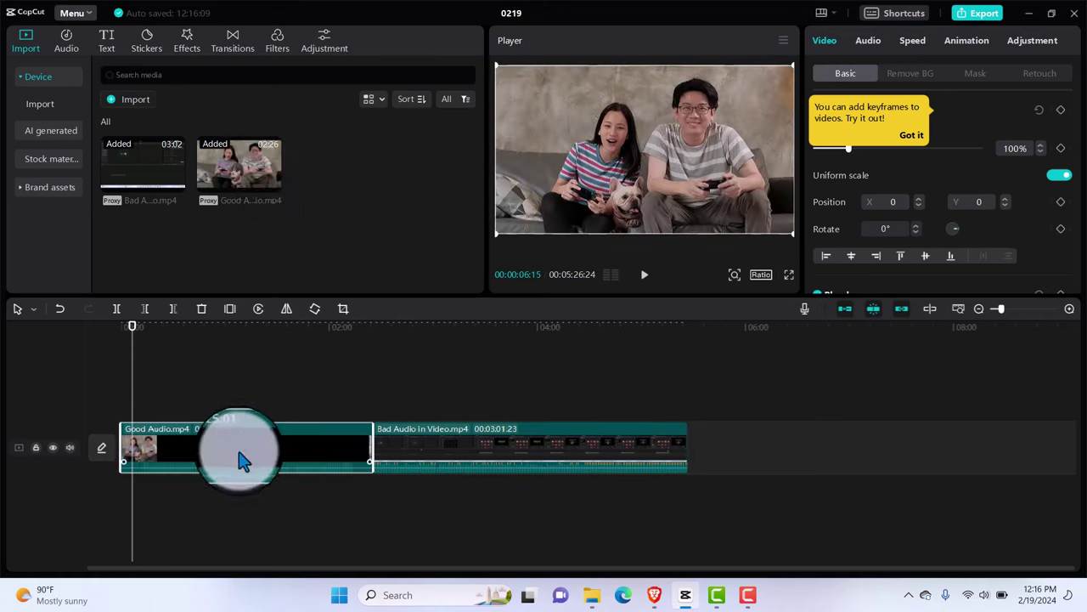
drag(240, 459, 242, 406)
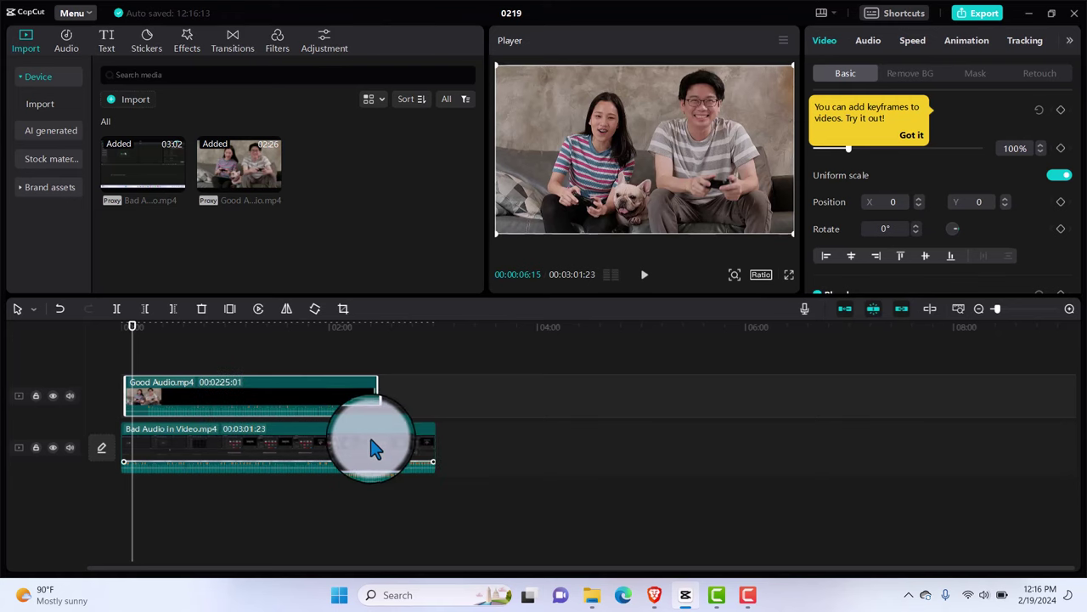
Listen to Good Audio.mp4 on its own by hiding the main track during playback, and show that track again
click(52, 445)
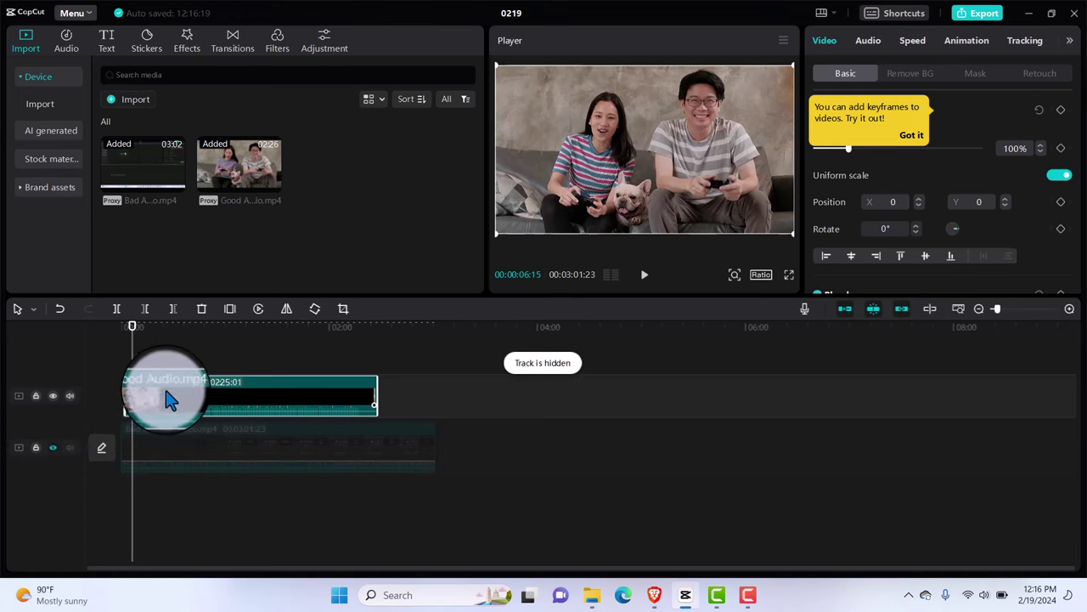
mouse_move(142, 358)
mouse_down()
mouse_move(116, 316)
mouse_move(113, 338)
mouse_move(117, 319)
mouse_move(139, 340)
mouse_up()
key(space)
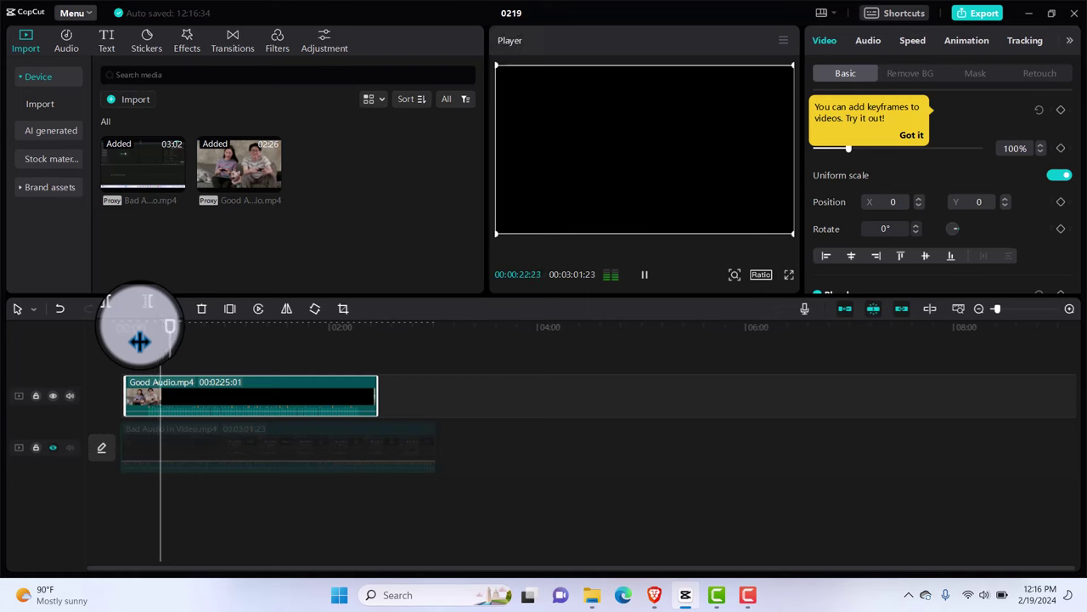
key(space)
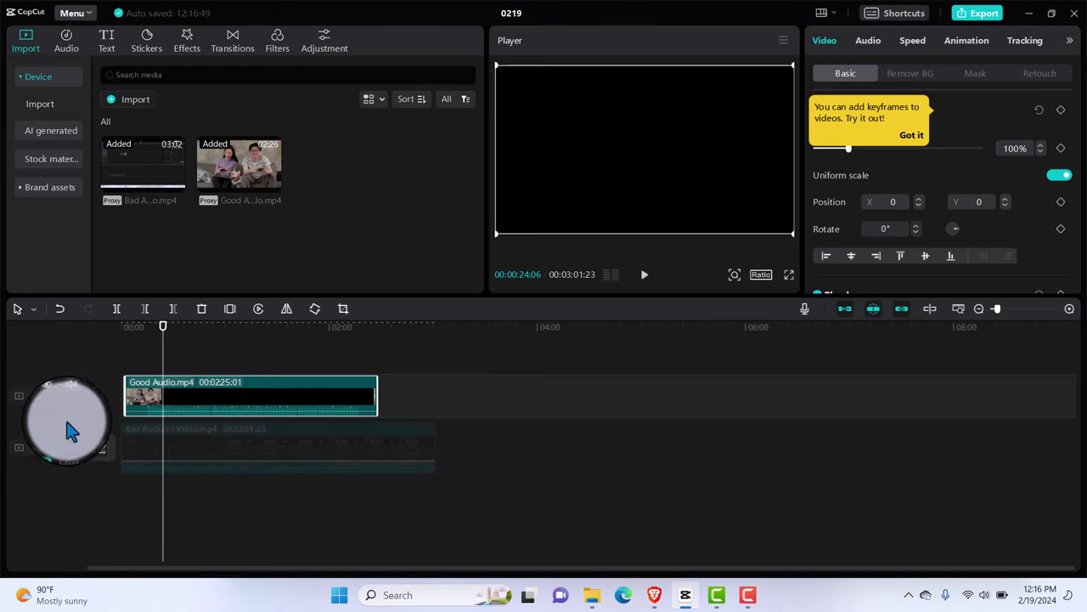
click(52, 447)
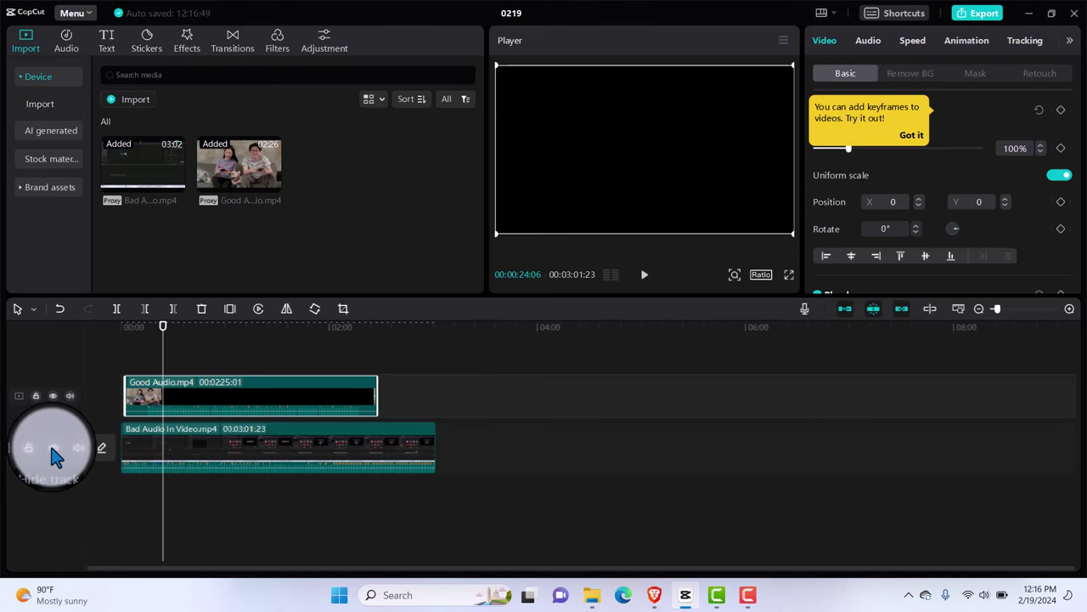
Synchronise Good Audio.mp4 and Bad Audio in Video.mp4 using Sync video and audio on both clips
click(336, 452)
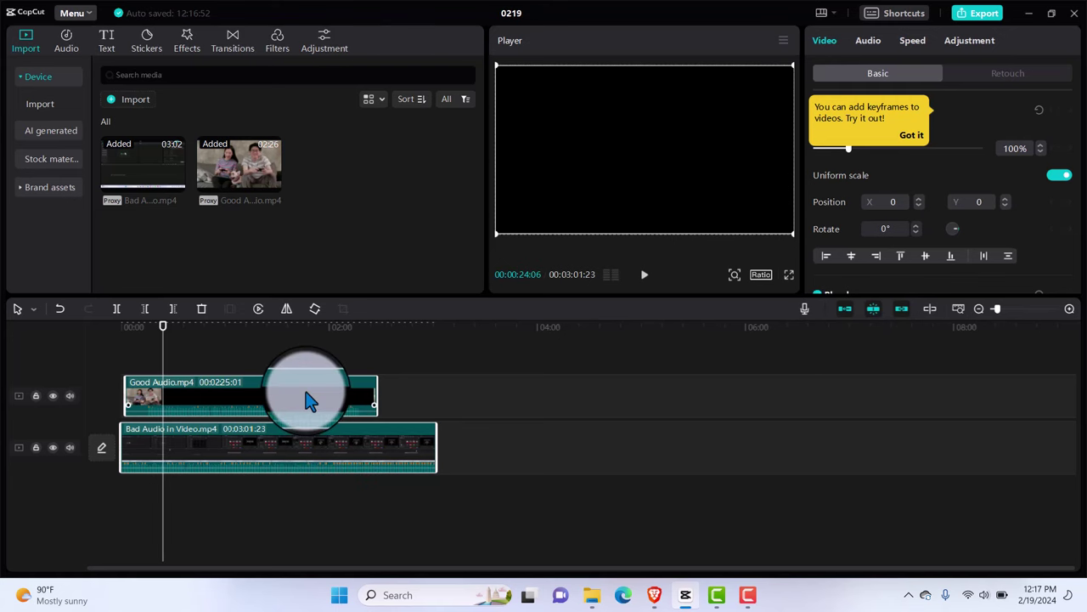
click(491, 394)
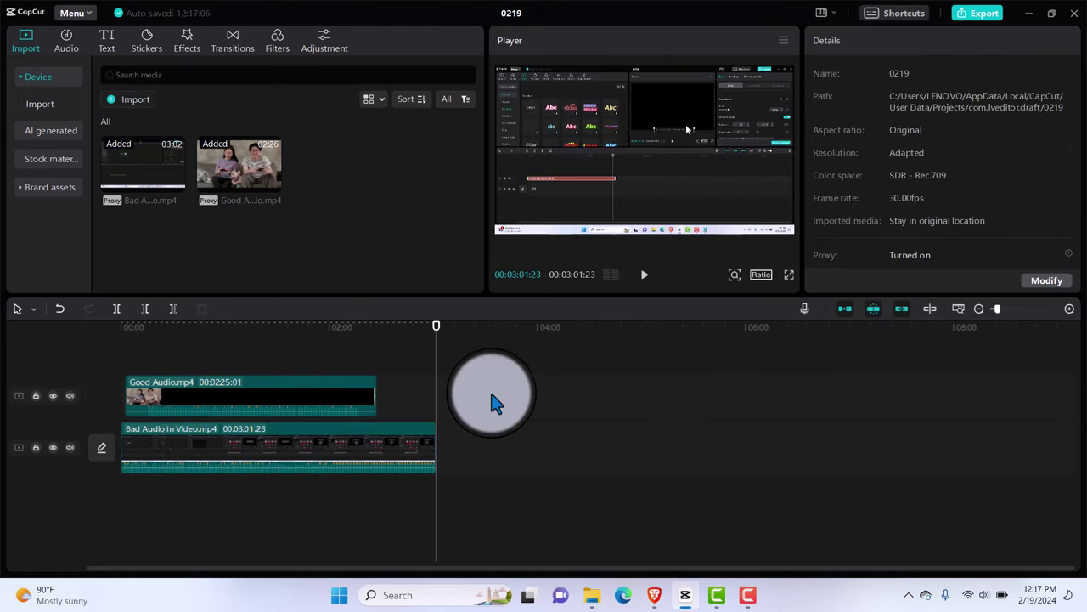
key(ctrl+a)
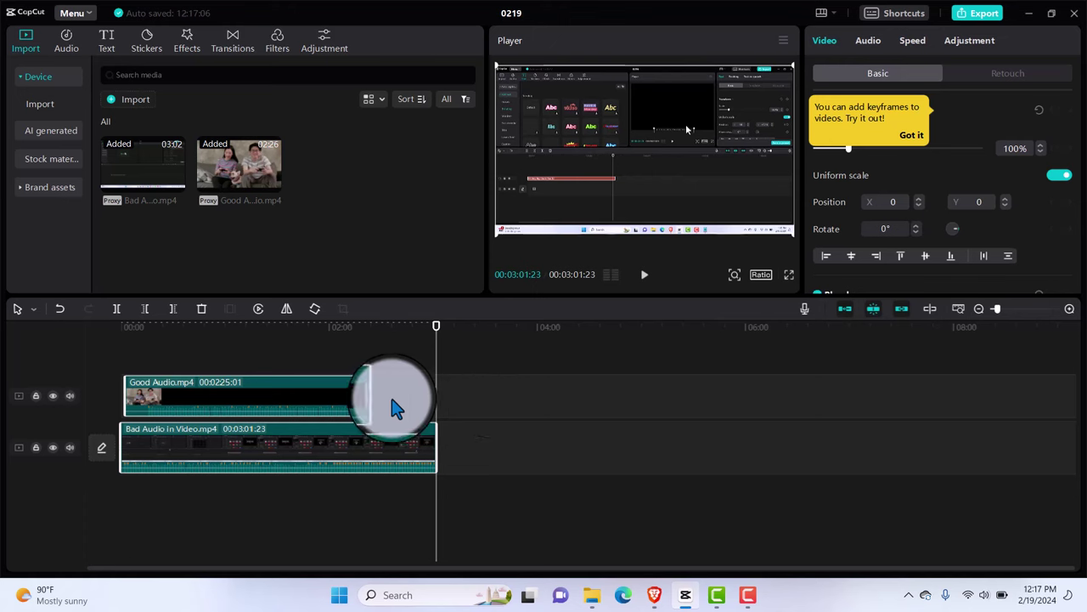
right_click(313, 403)
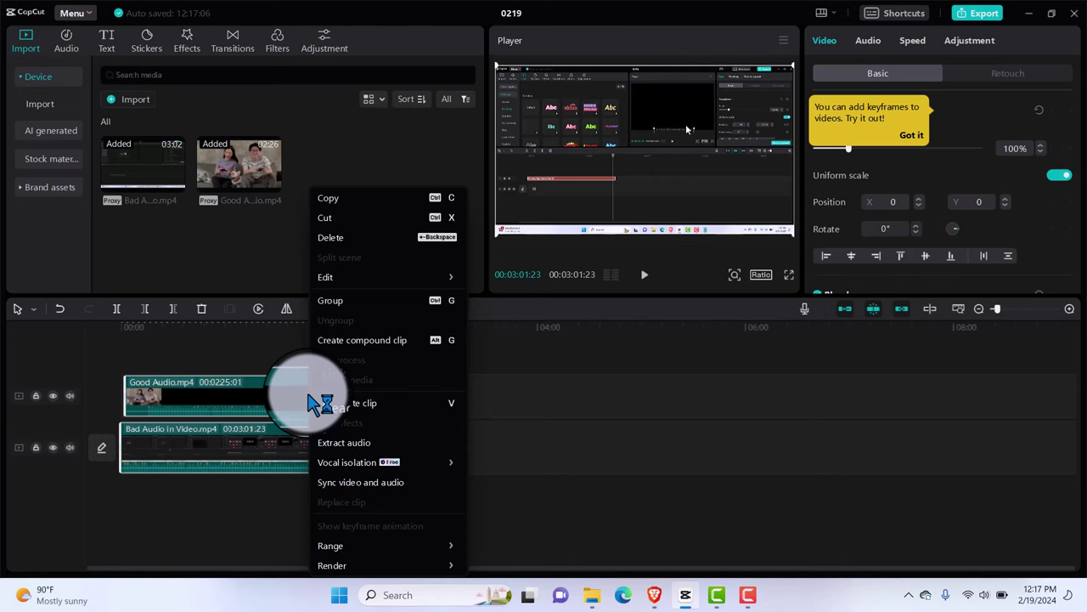
click(354, 481)
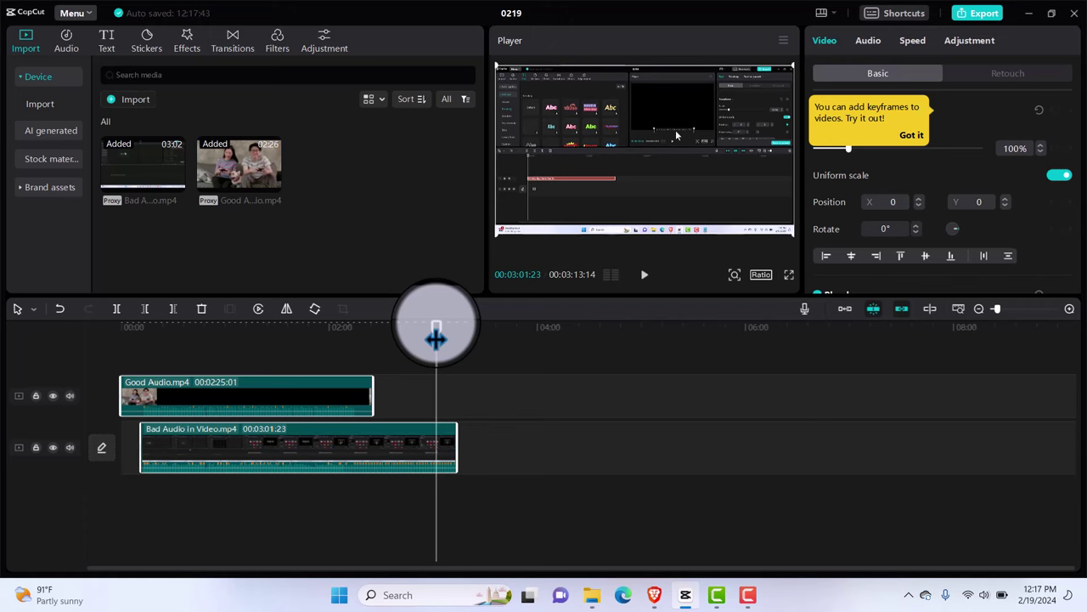
Split both synced clips at 00:02:13:27, near the end of Good Audio.mp4
click(379, 326)
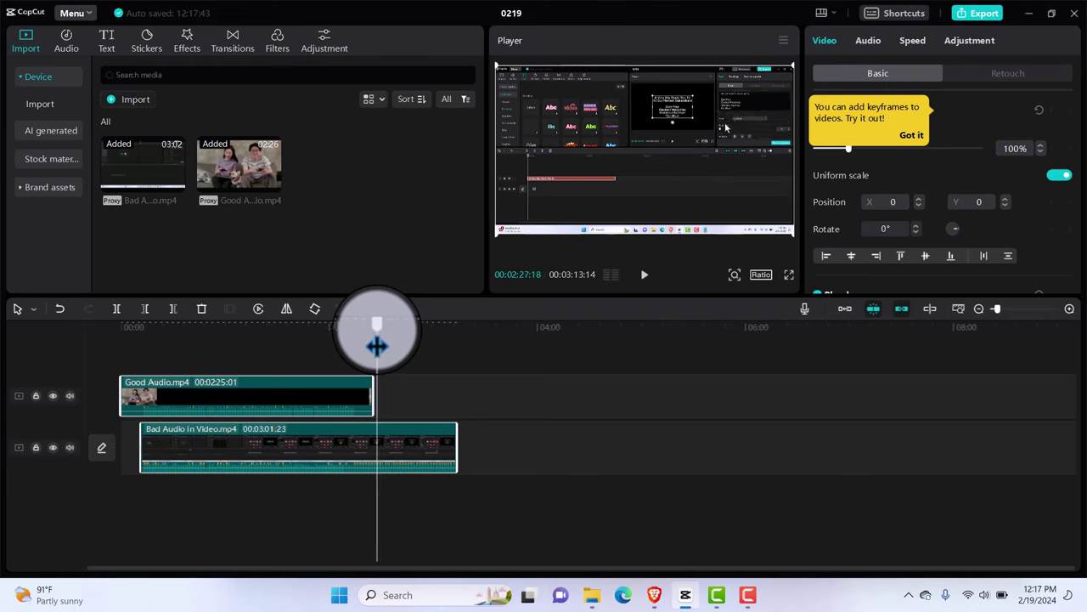
drag(376, 345, 359, 350)
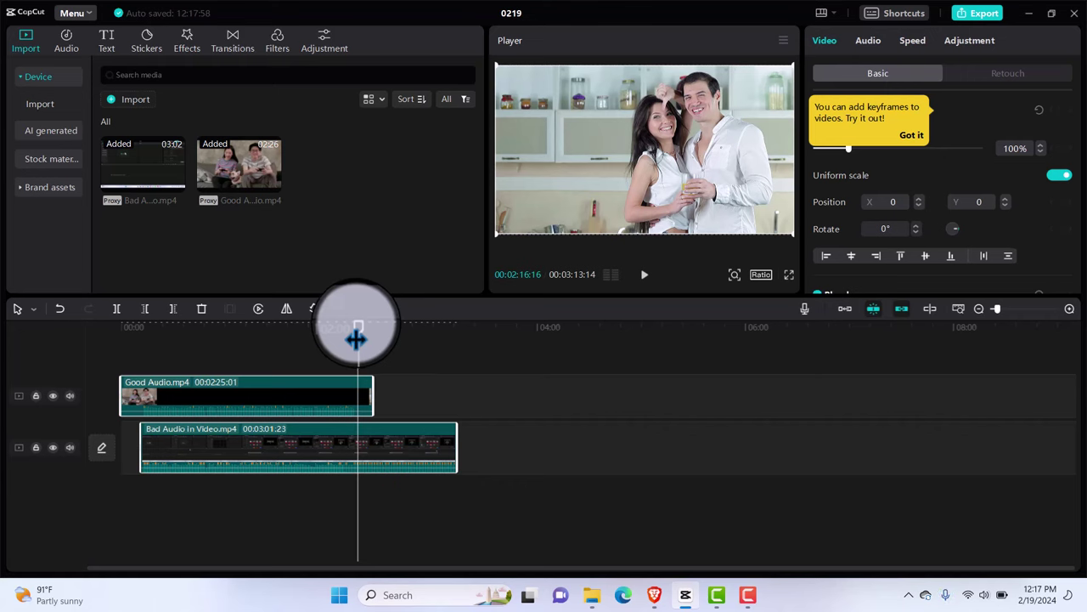
drag(356, 338, 352, 340)
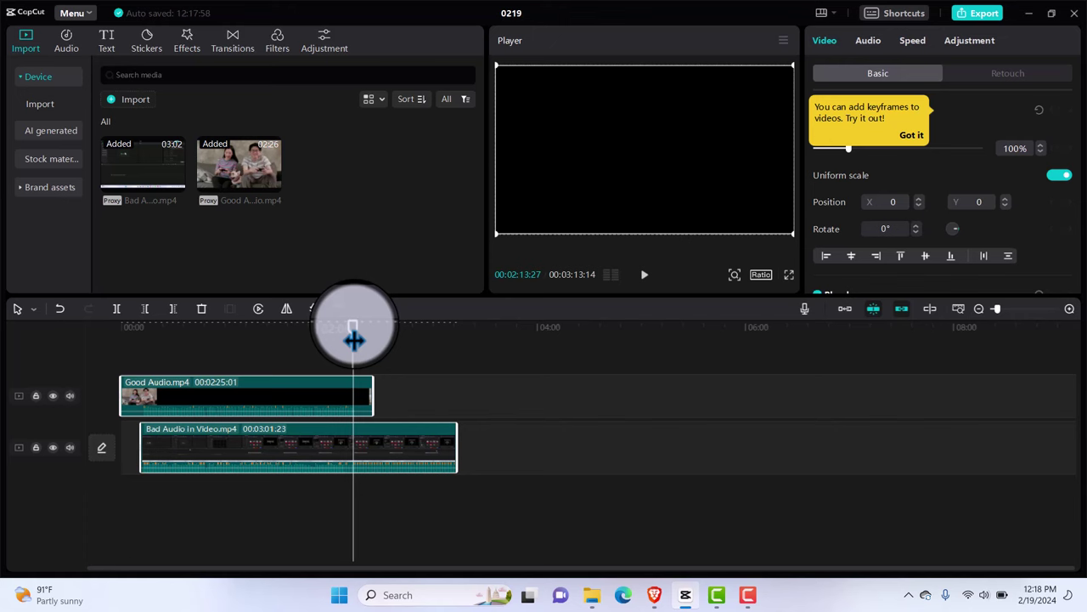
key(ctrl+b)
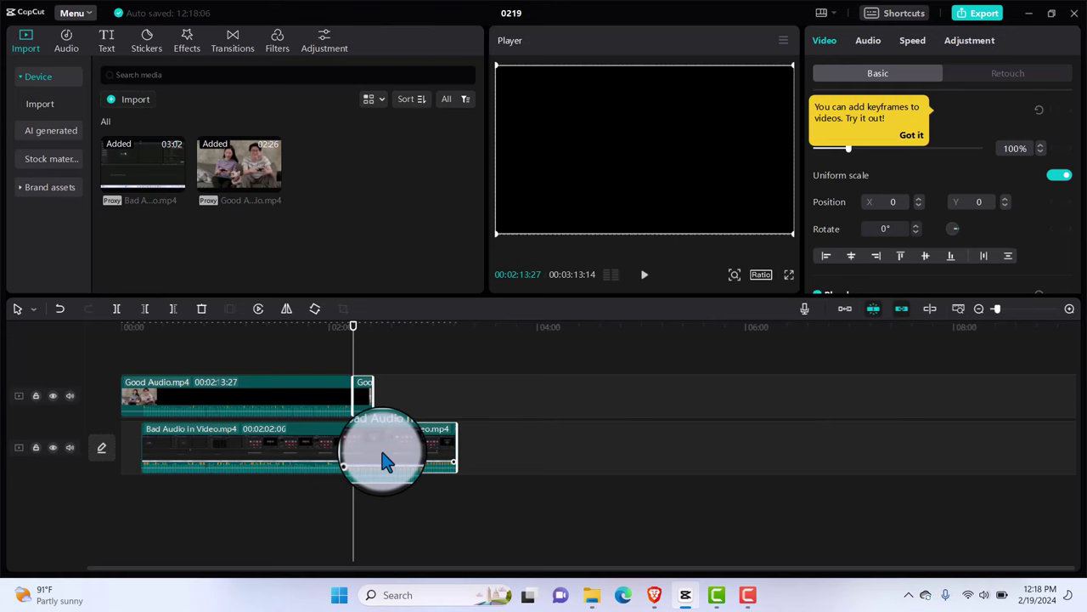
Trim both clips by deleting the pieces after 00:02:13:27 and, after a split at 00:00:12:23, the pieces before it
key(Delete)
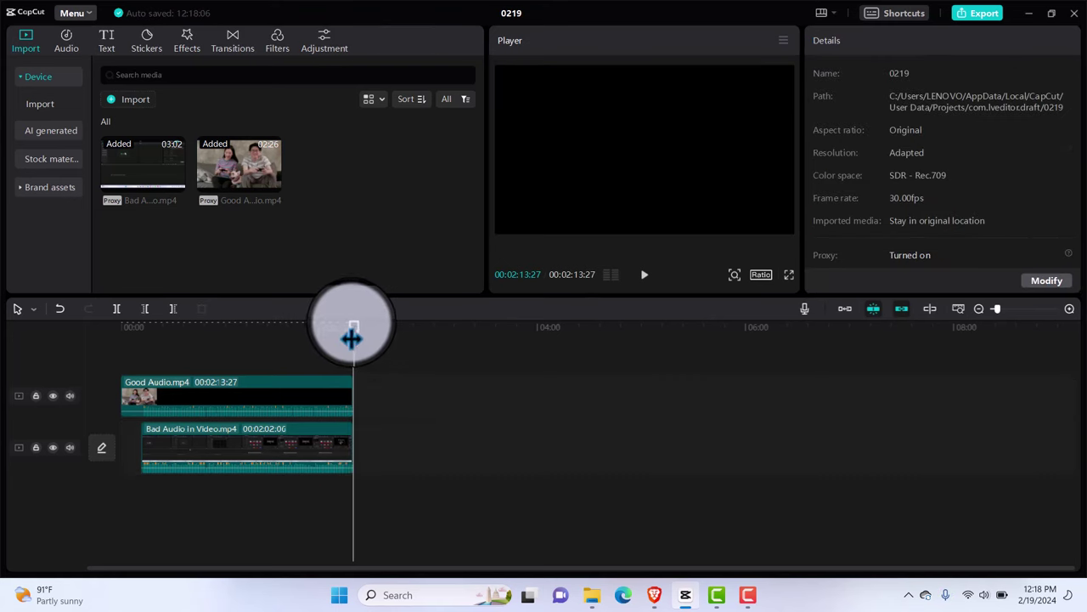
drag(354, 337, 146, 349)
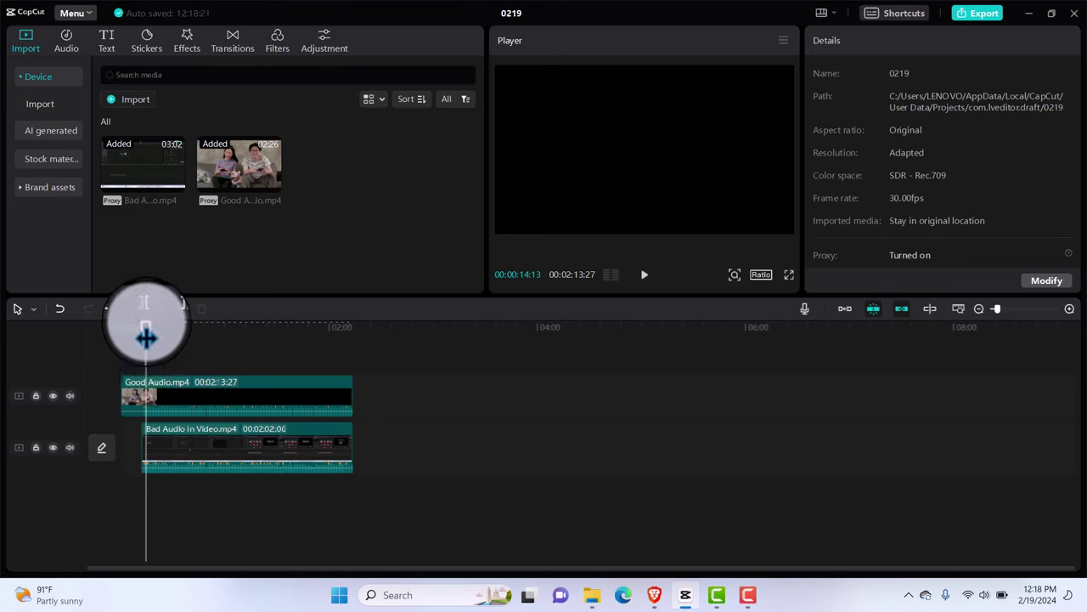
drag(146, 337, 144, 337)
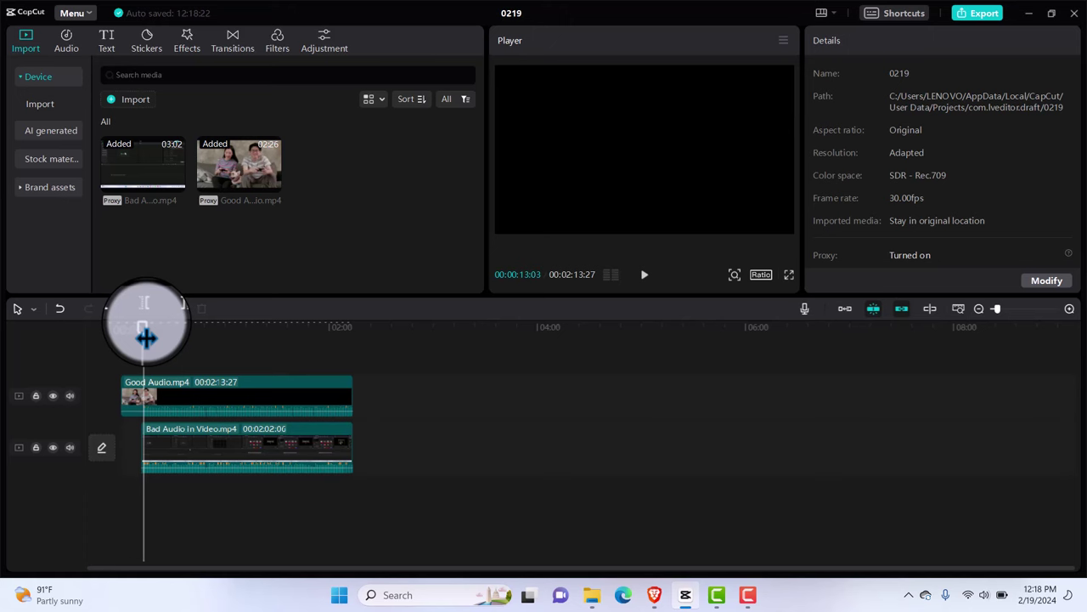
drag(145, 338, 144, 338)
click(219, 407)
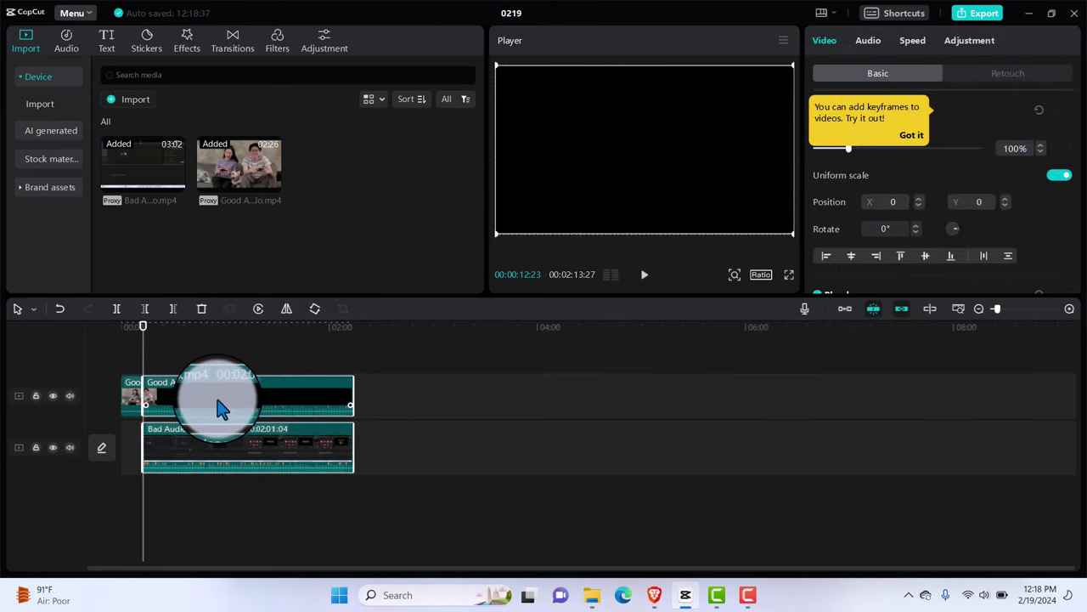
key(q)
click(130, 396)
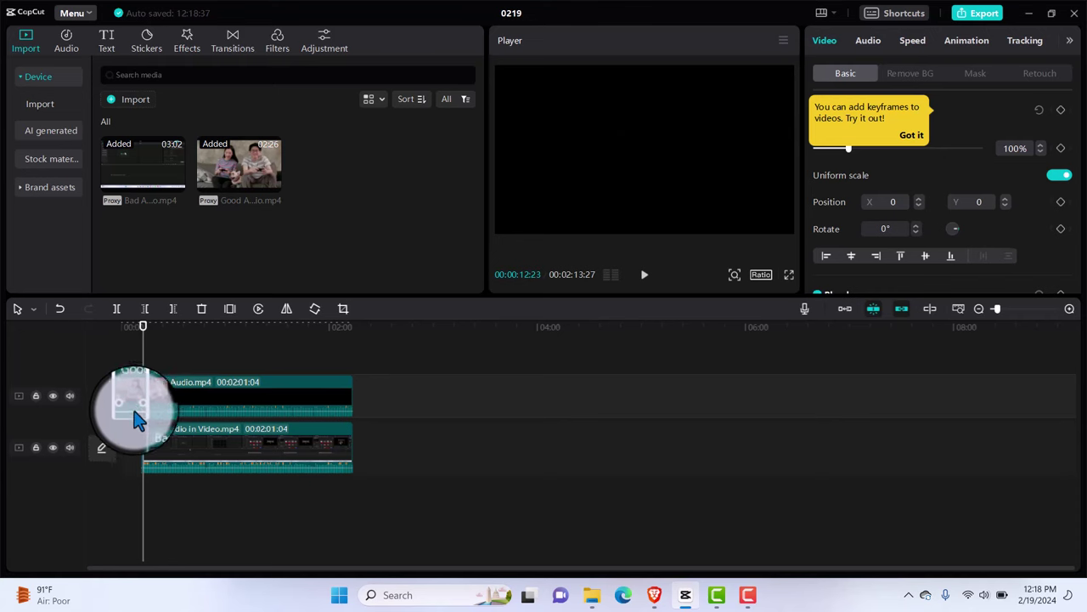
key(Delete)
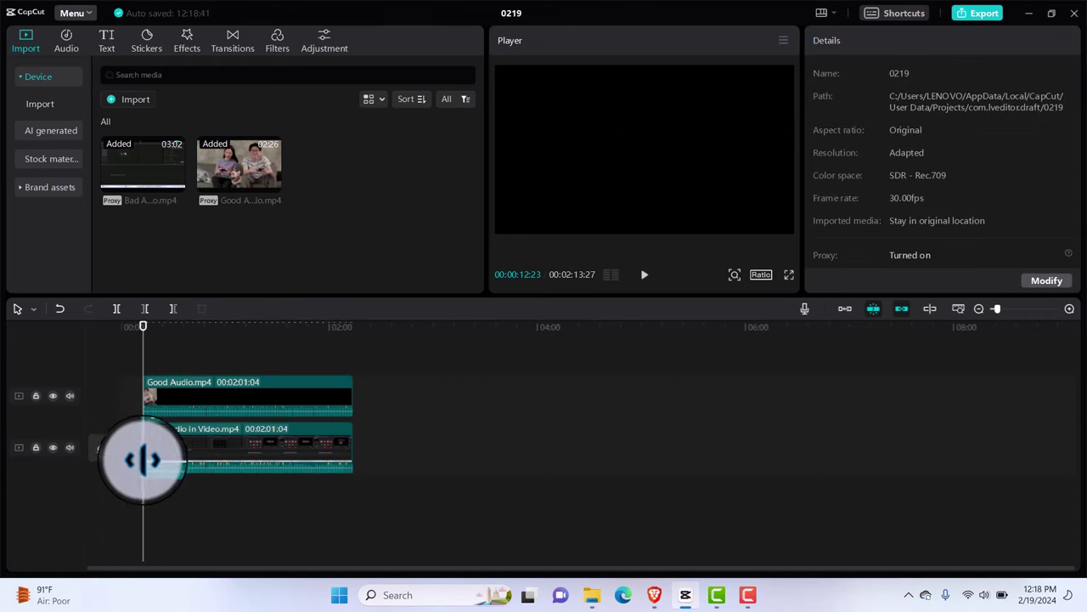
click(143, 460)
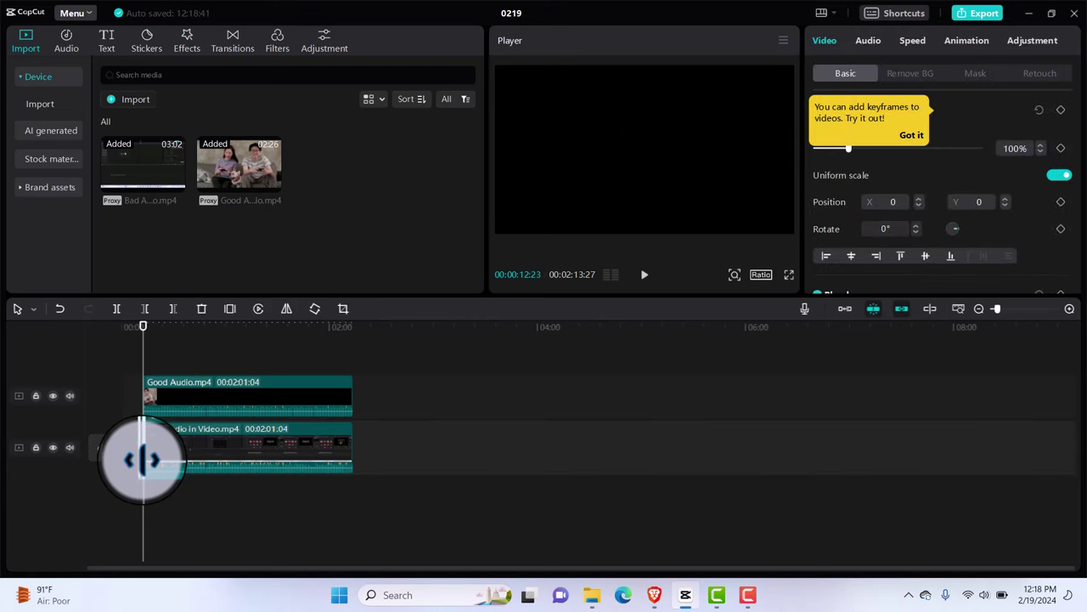
click(142, 459)
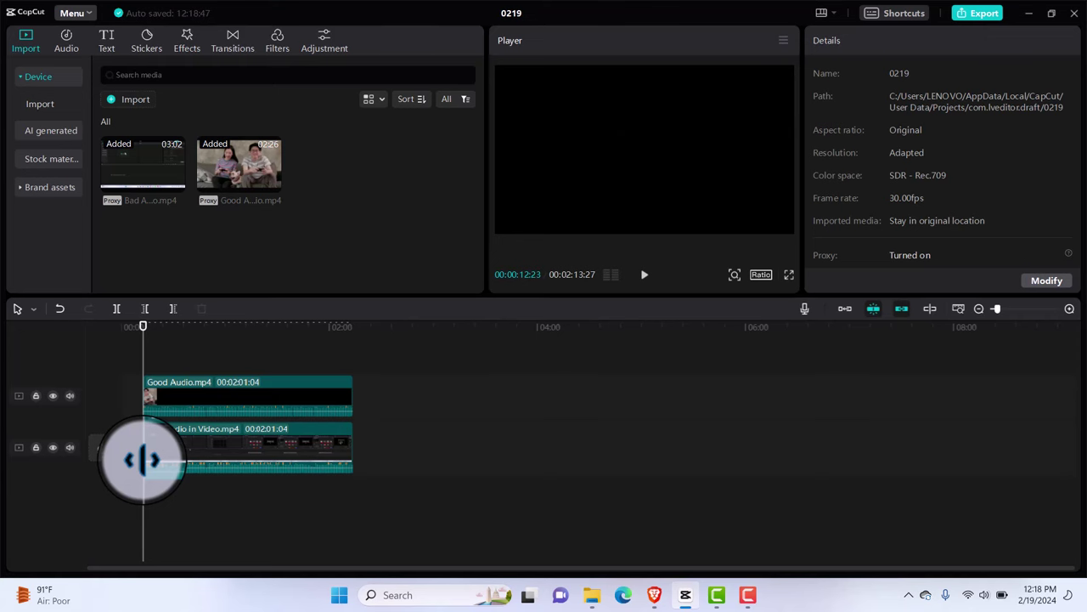
Mute Bad Audio in Video.mp4 by lowering its volume to -∞ dB, and listen to the resulting sound
click(212, 449)
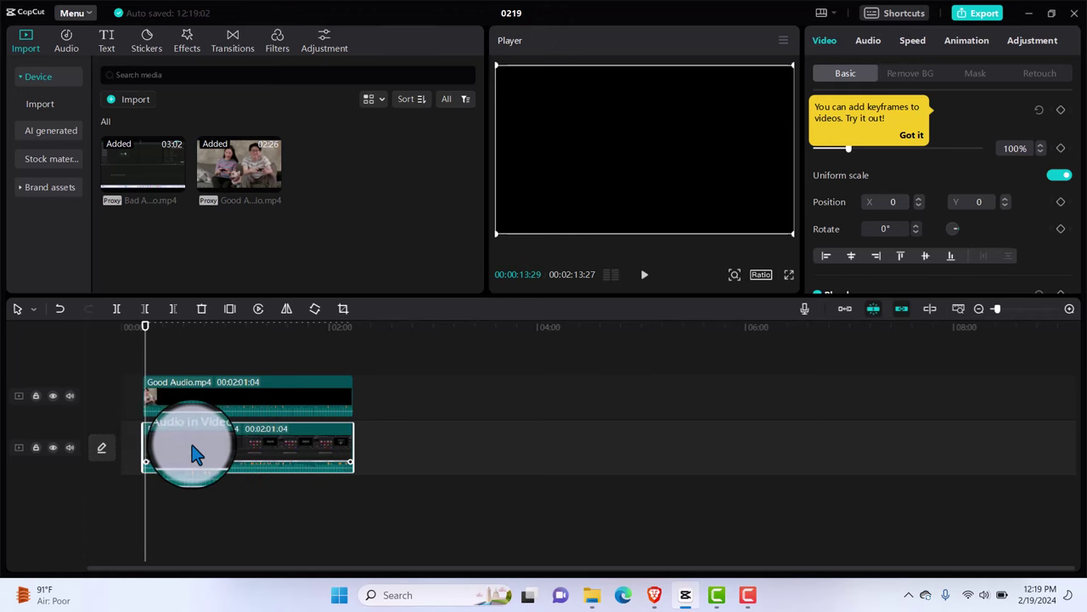
click(918, 135)
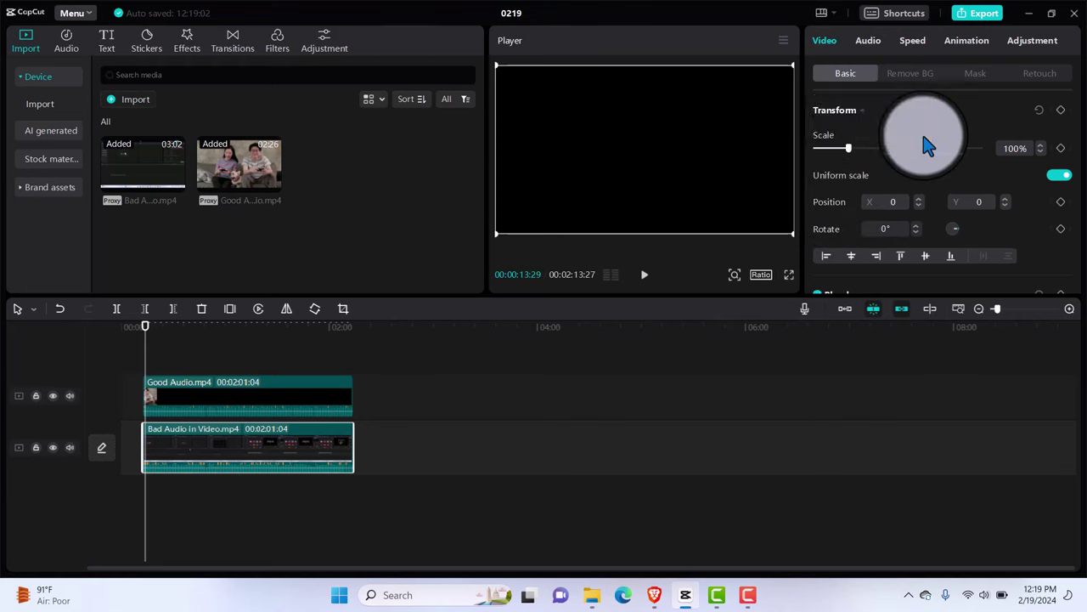
click(867, 43)
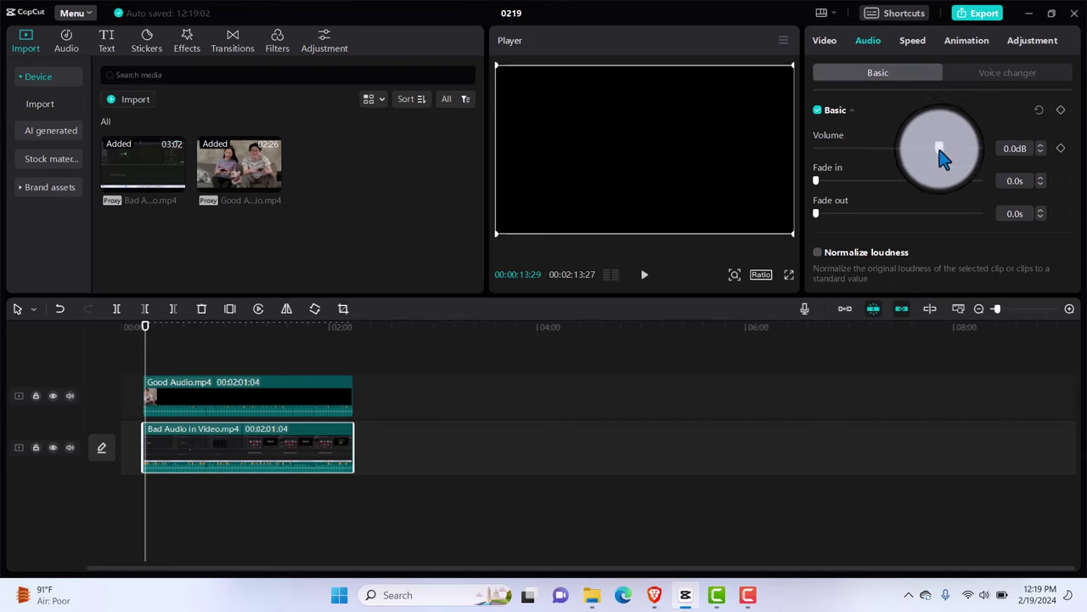
drag(939, 149, 801, 147)
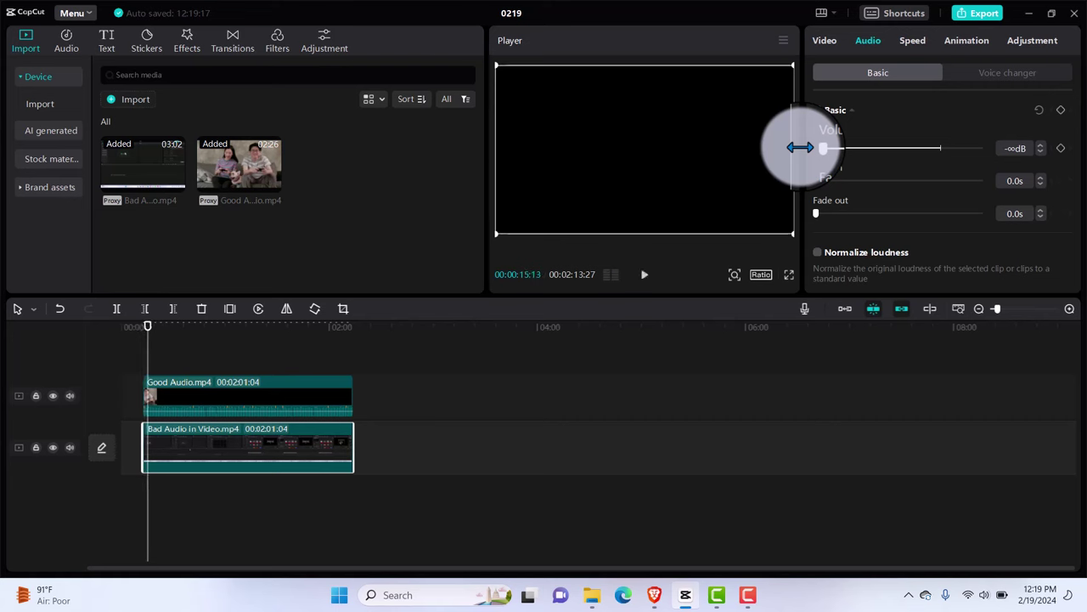
drag(801, 148, 941, 158)
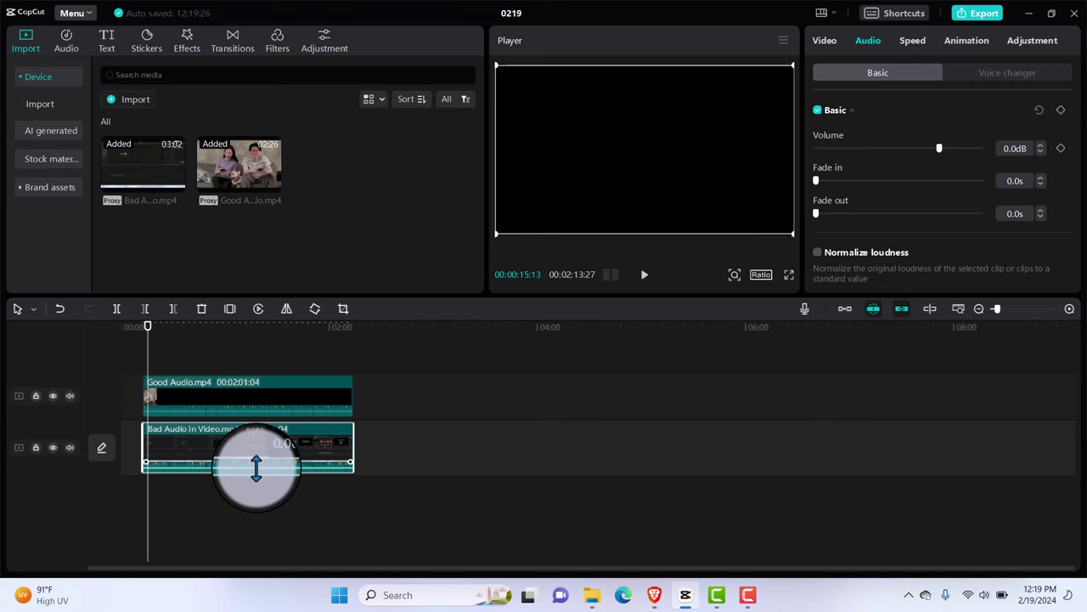
drag(255, 465, 259, 527)
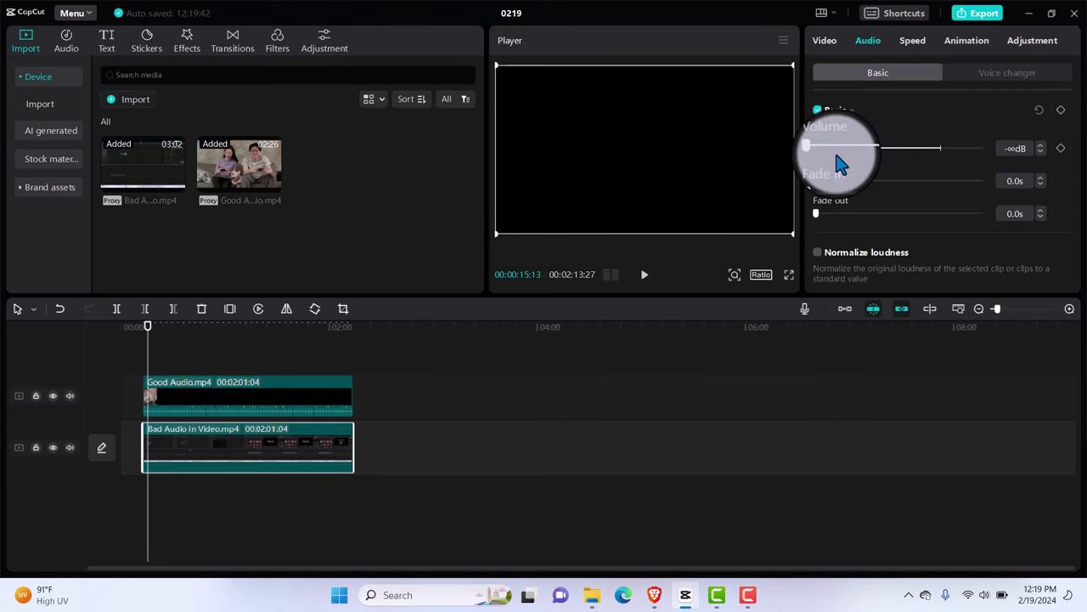
drag(817, 149, 941, 170)
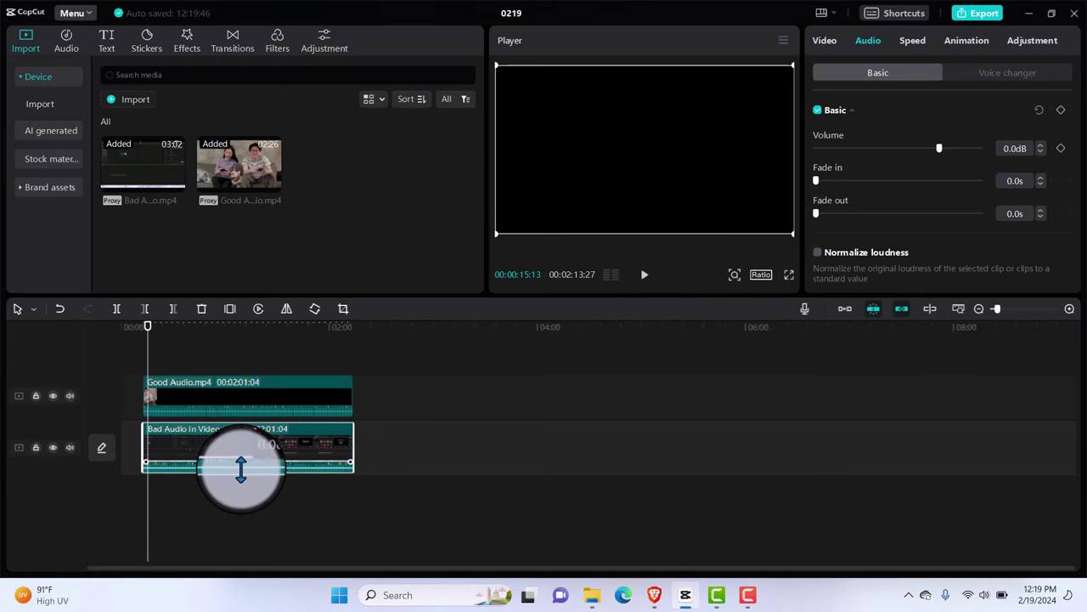
drag(241, 464, 243, 520)
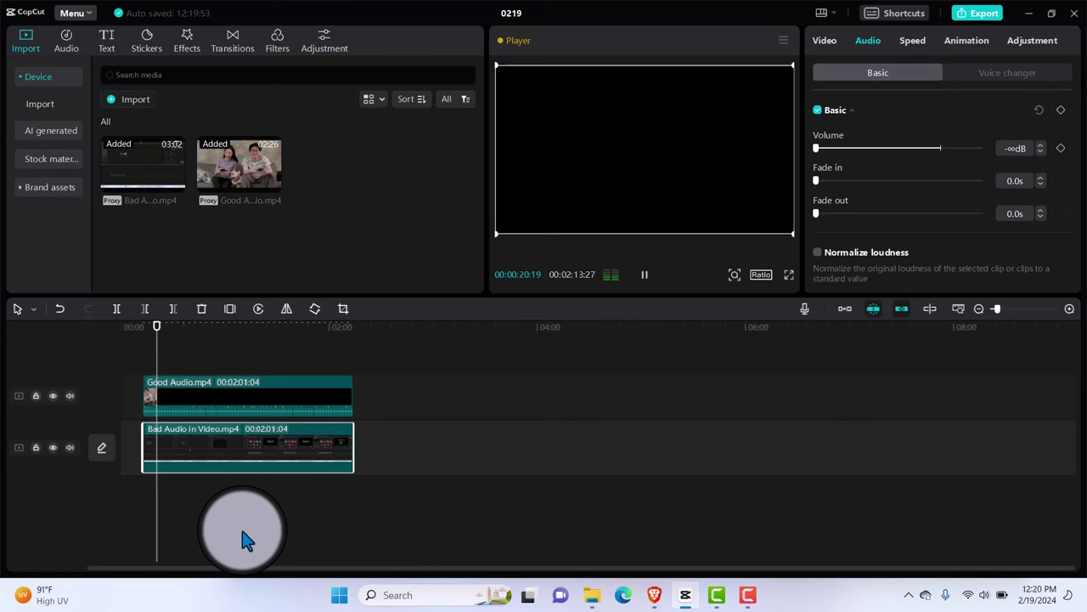
key(space)
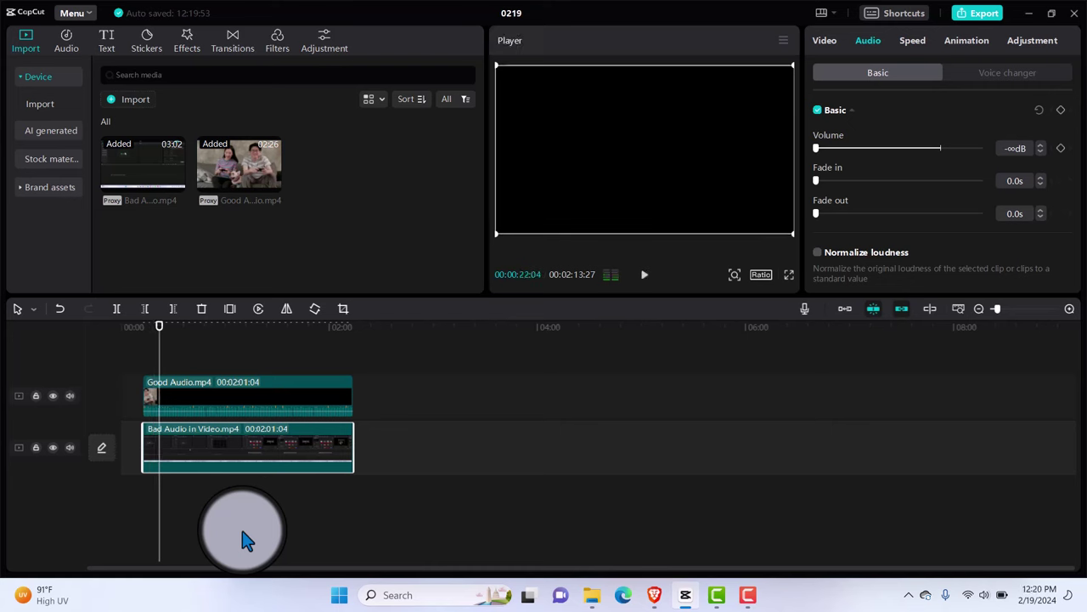
Move Bad Audio in Video.mp4 to a new track above Good Audio.mp4 and preview playback around 00:00:22 and 00:00:56
mouse_move(239, 452)
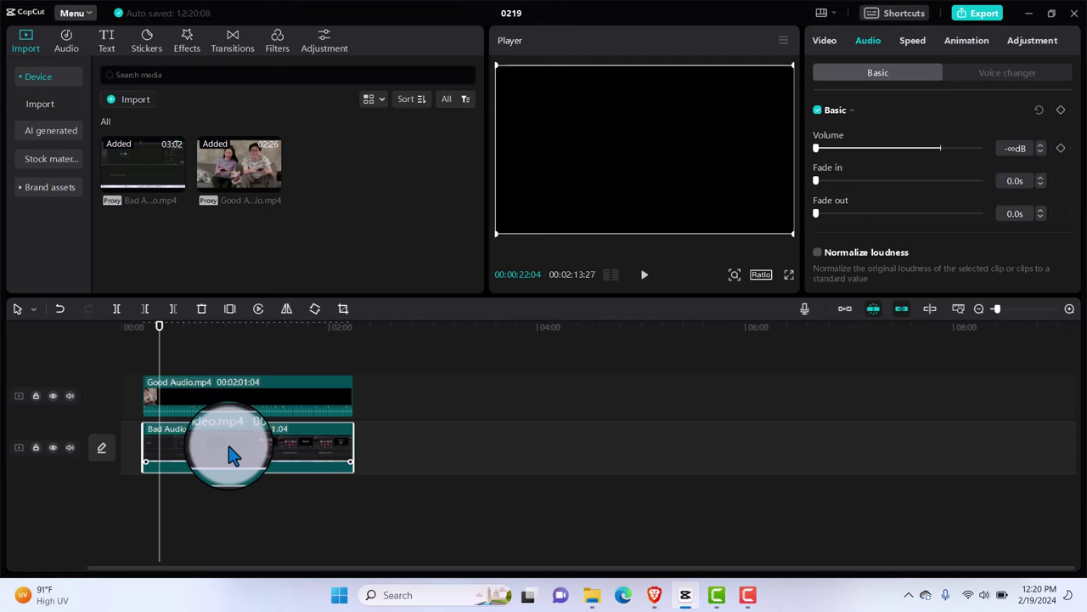
drag(228, 447, 234, 365)
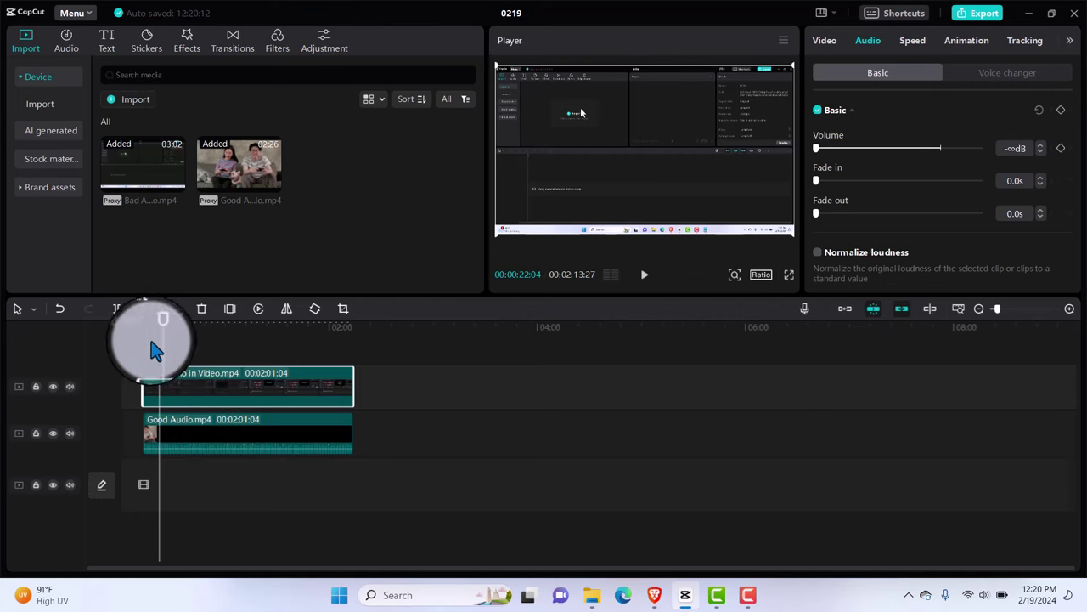
key(space)
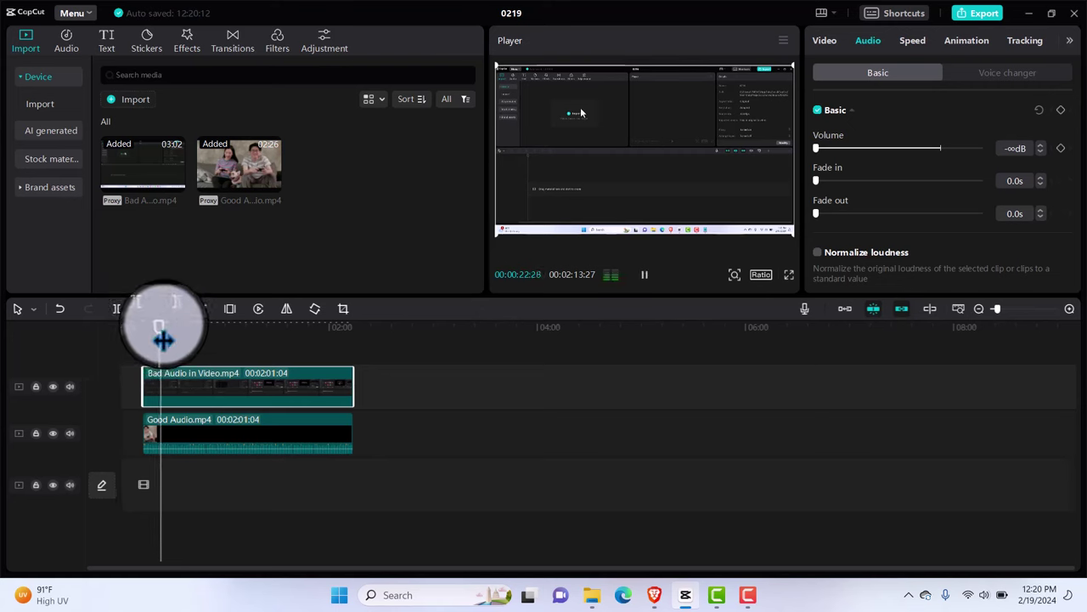
drag(161, 329, 214, 334)
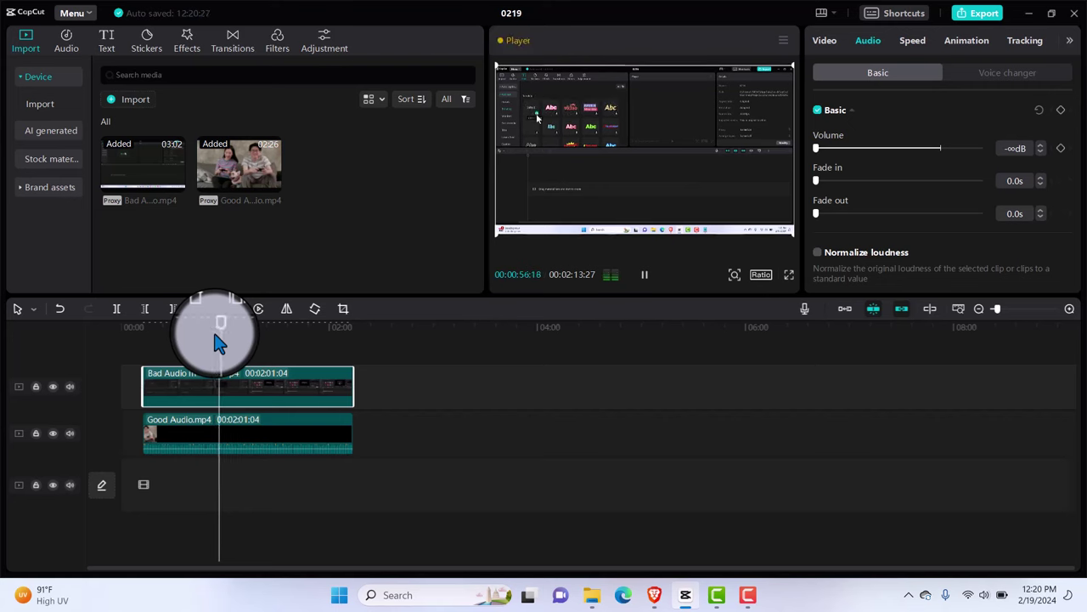
key(space)
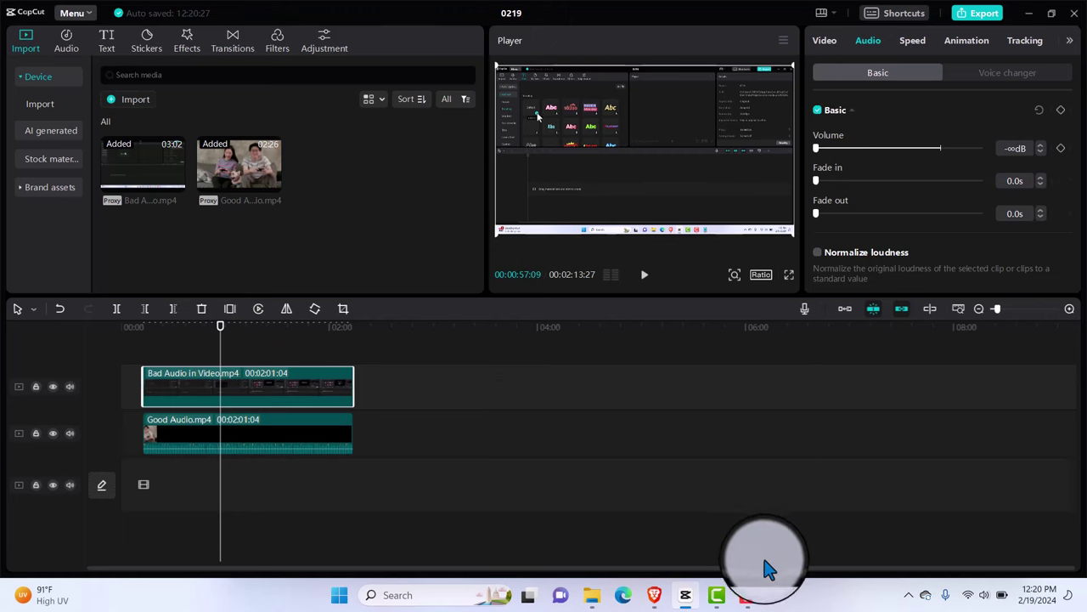
mouse_move(749, 601)
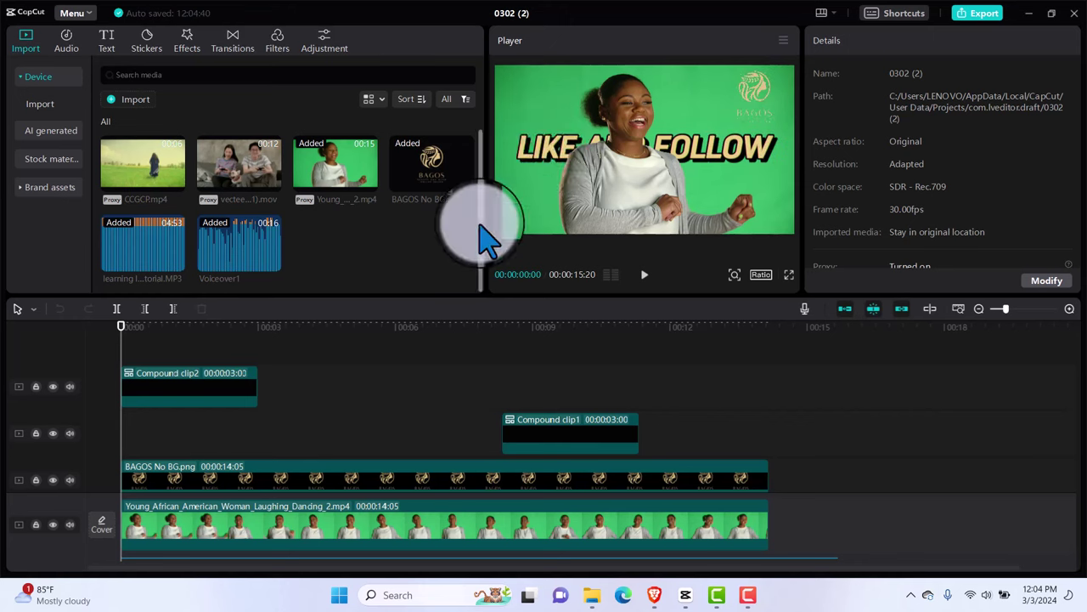
In project 0302 (2), select a cover frame about a third into the video, allowing CapCut through the firewall, and open it for editing
click(101, 531)
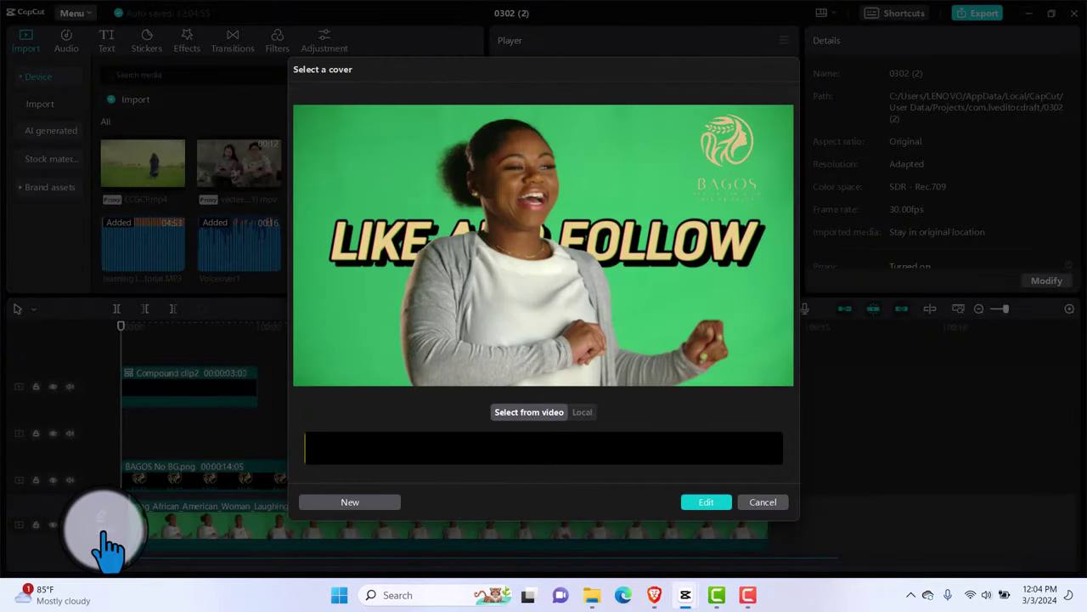
click(586, 414)
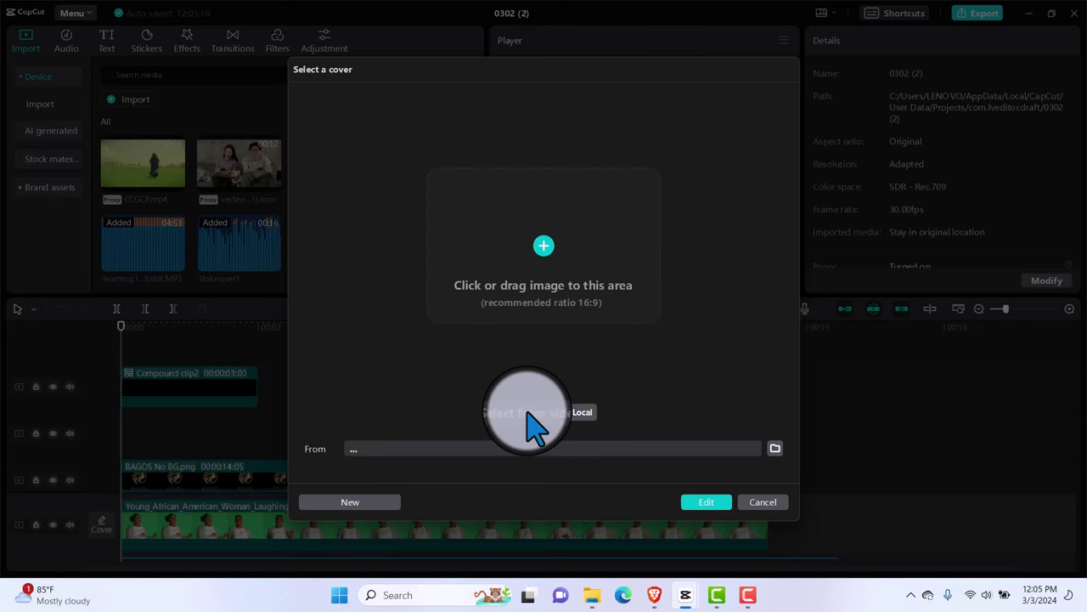
click(527, 414)
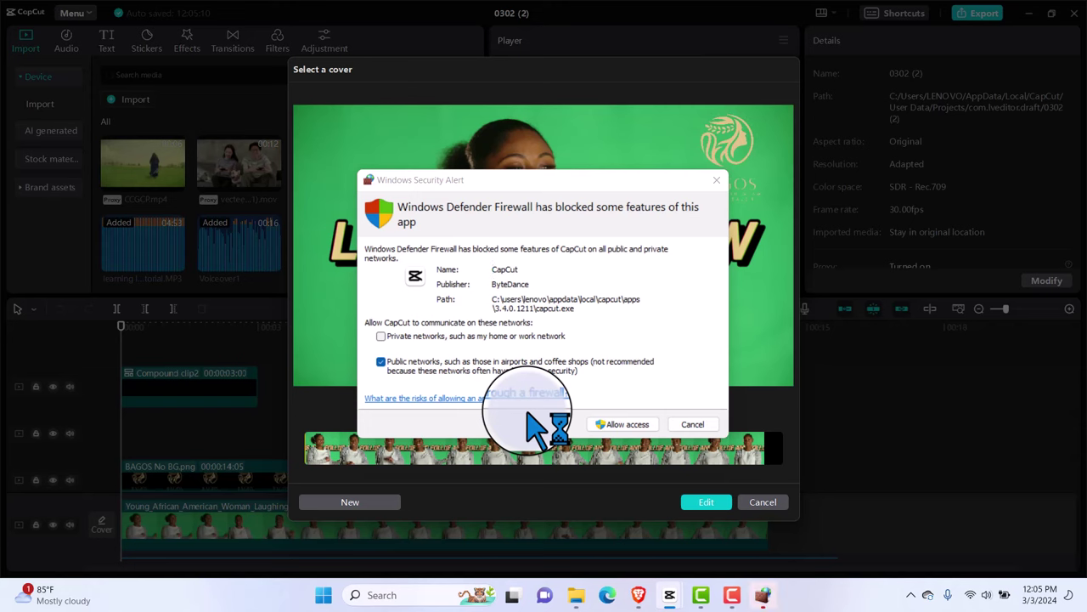
click(628, 425)
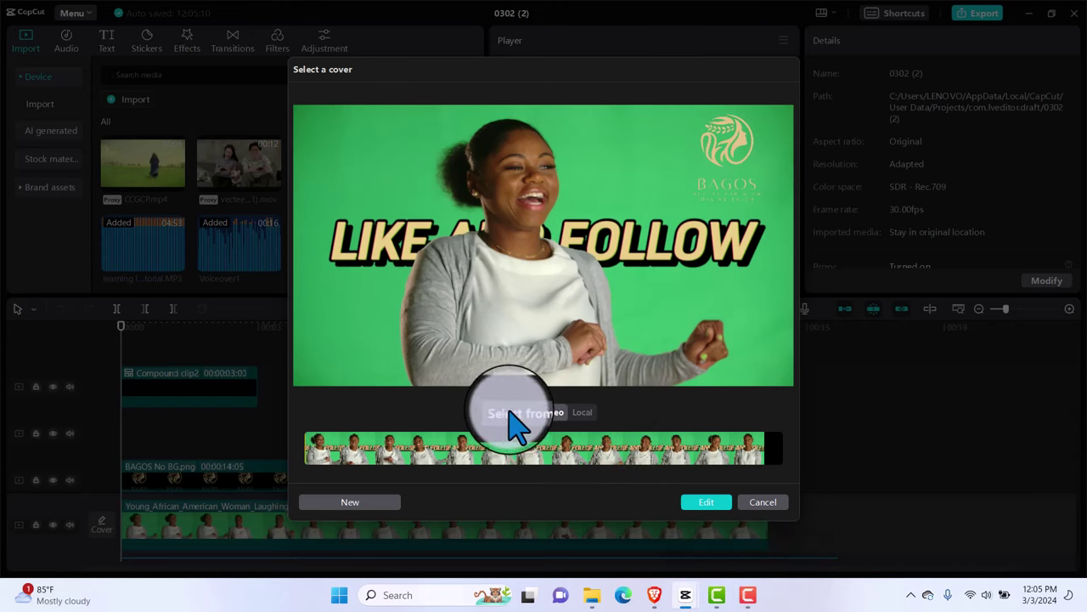
drag(534, 455, 459, 457)
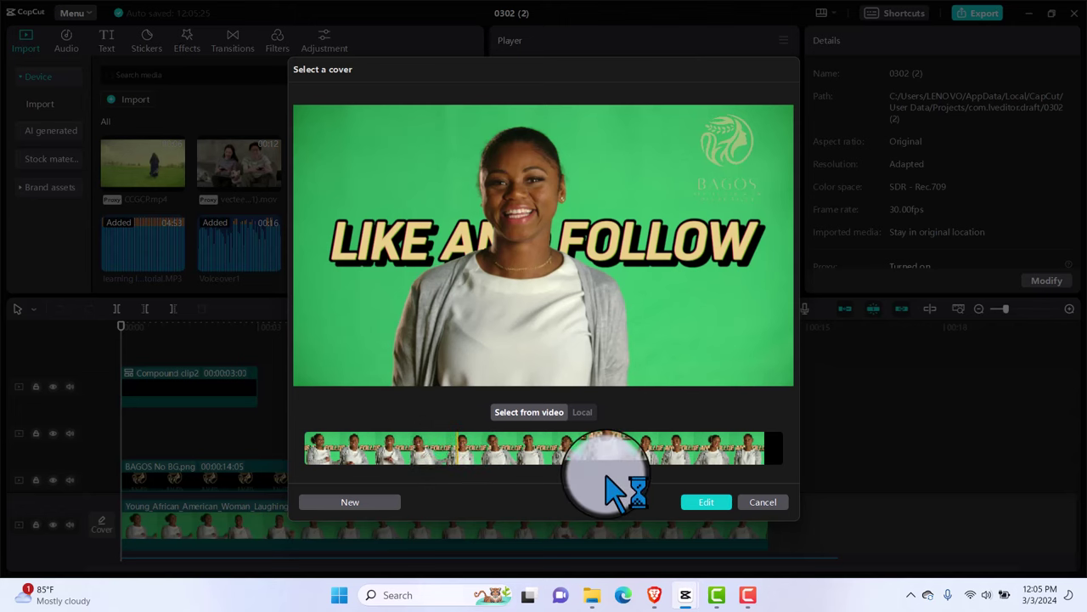
click(707, 502)
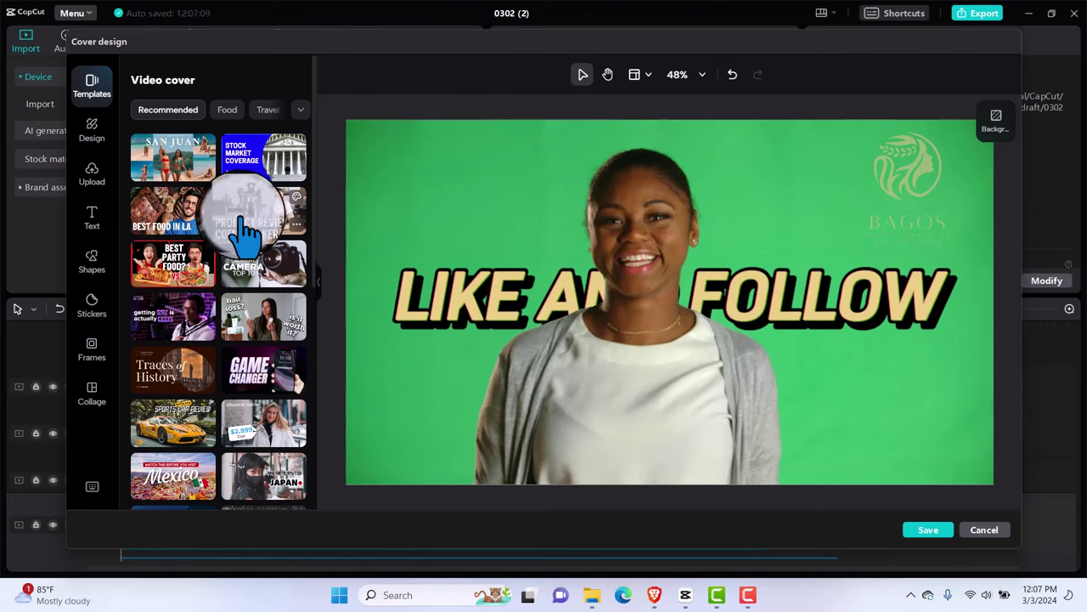
Try the Traces of History, Sports Car Review, $2,999 Coat and E-academy cover templates, and apply the "hair loss? is it worth it?" template
click(181, 389)
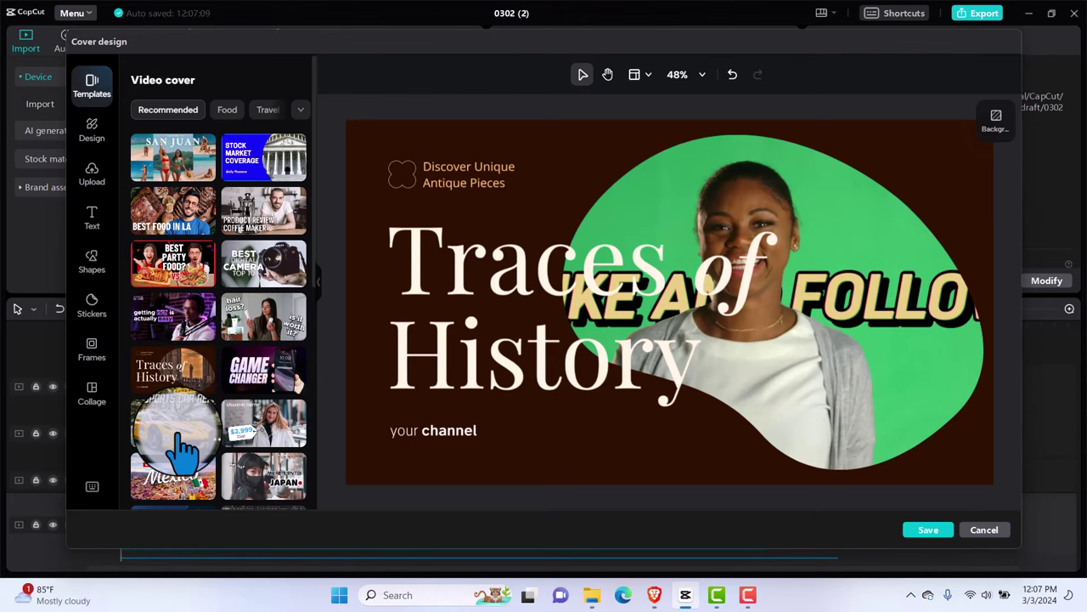
click(180, 433)
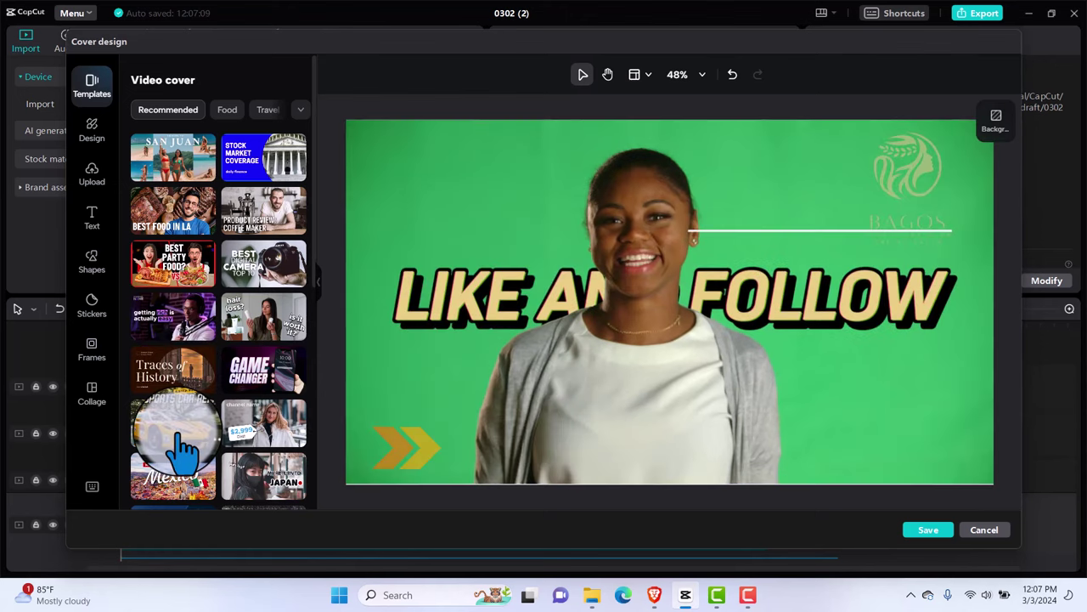
click(270, 440)
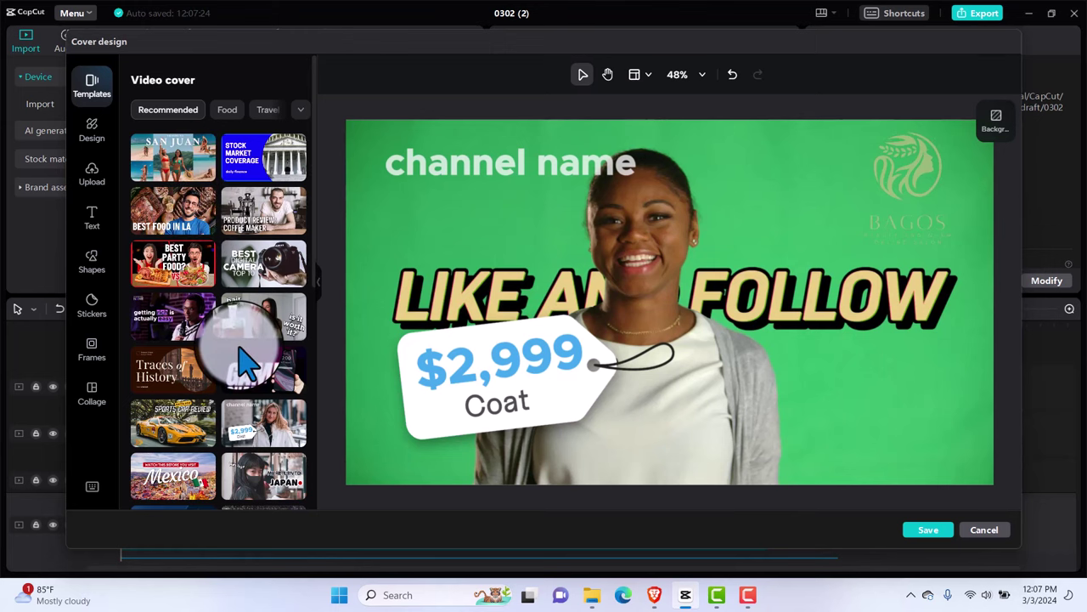
scroll(242, 362, down, 5)
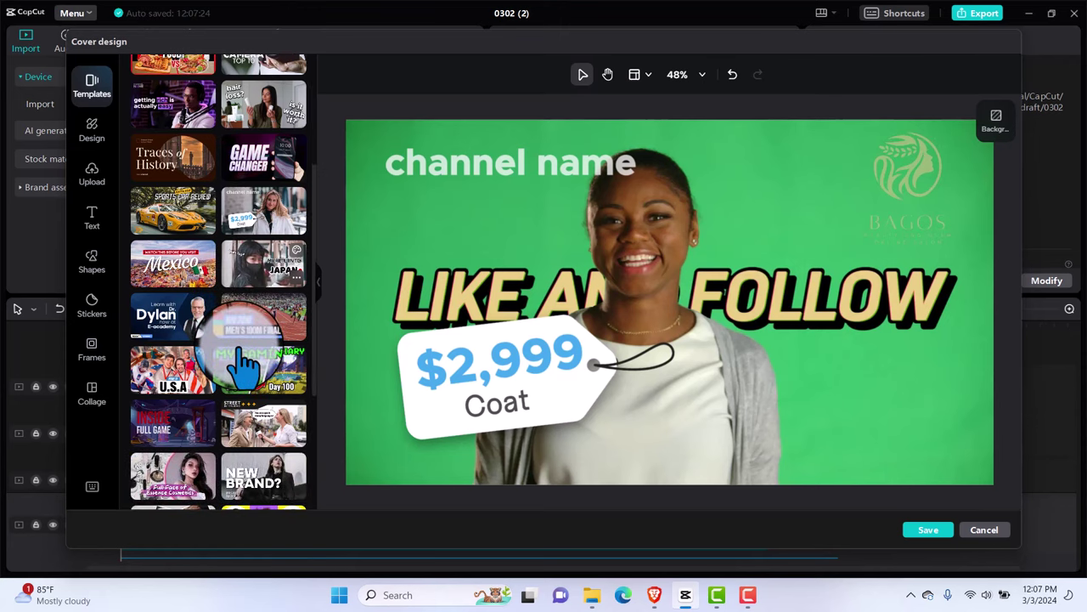
click(172, 335)
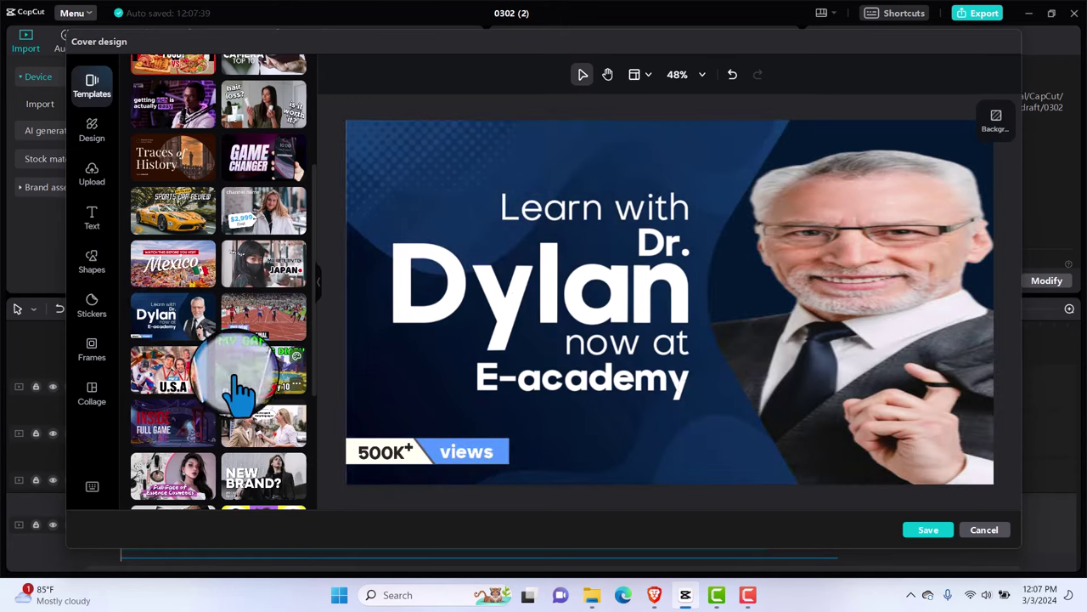
click(255, 127)
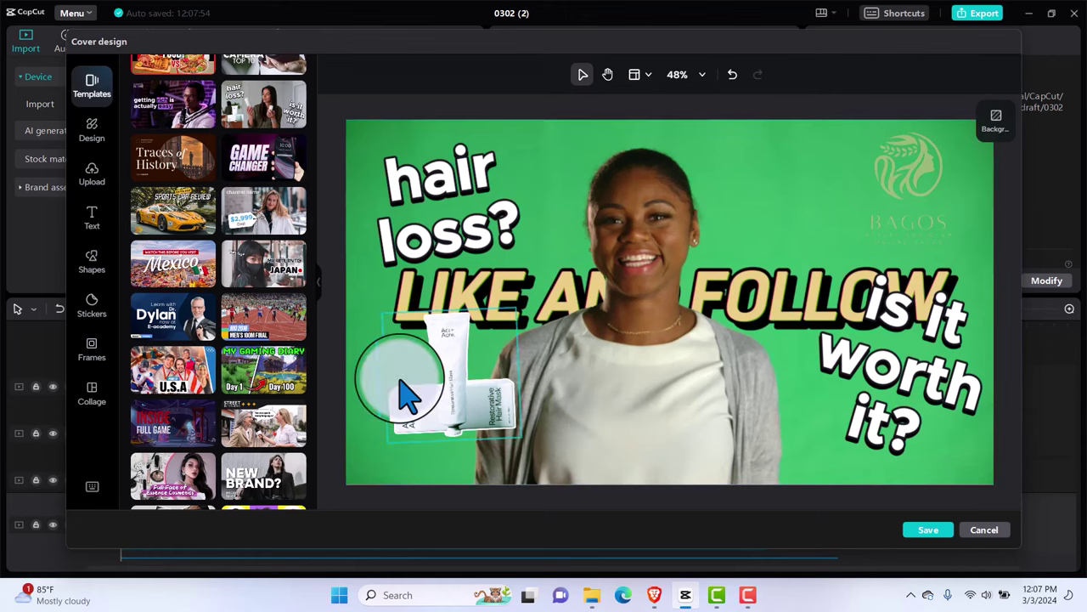
Apply the "getting rich is actually easy" cover template and move its title with both purple highlight boxes to the cover's lower left
click(190, 165)
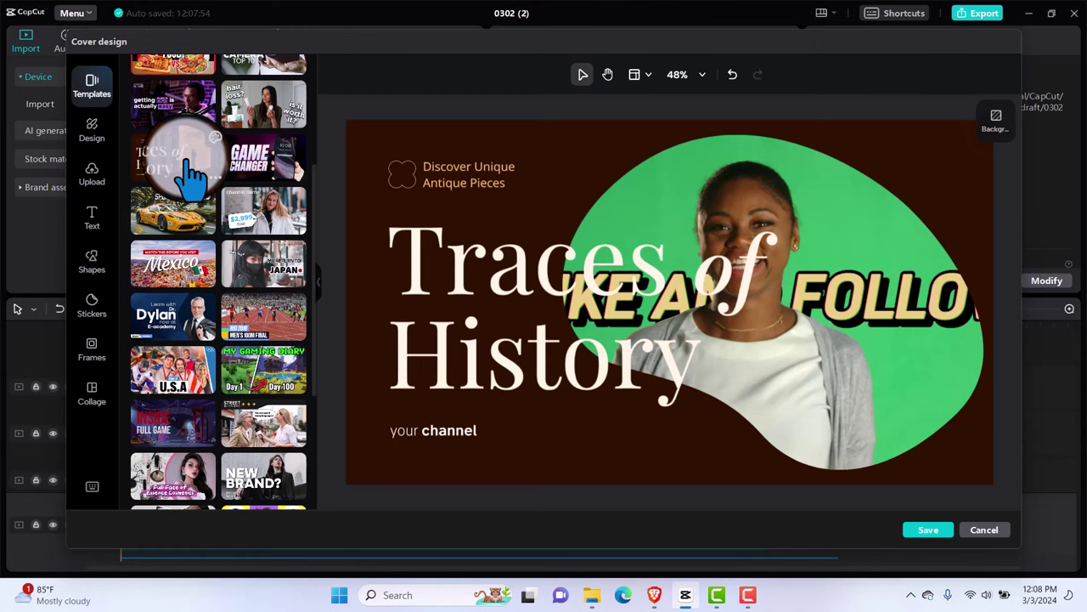
click(158, 102)
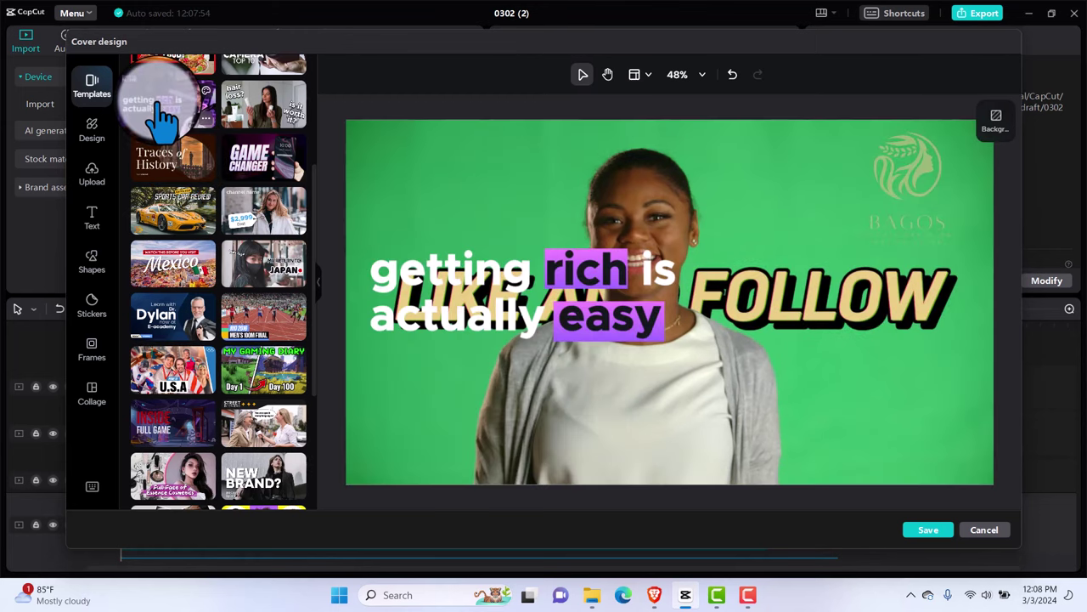
click(485, 259)
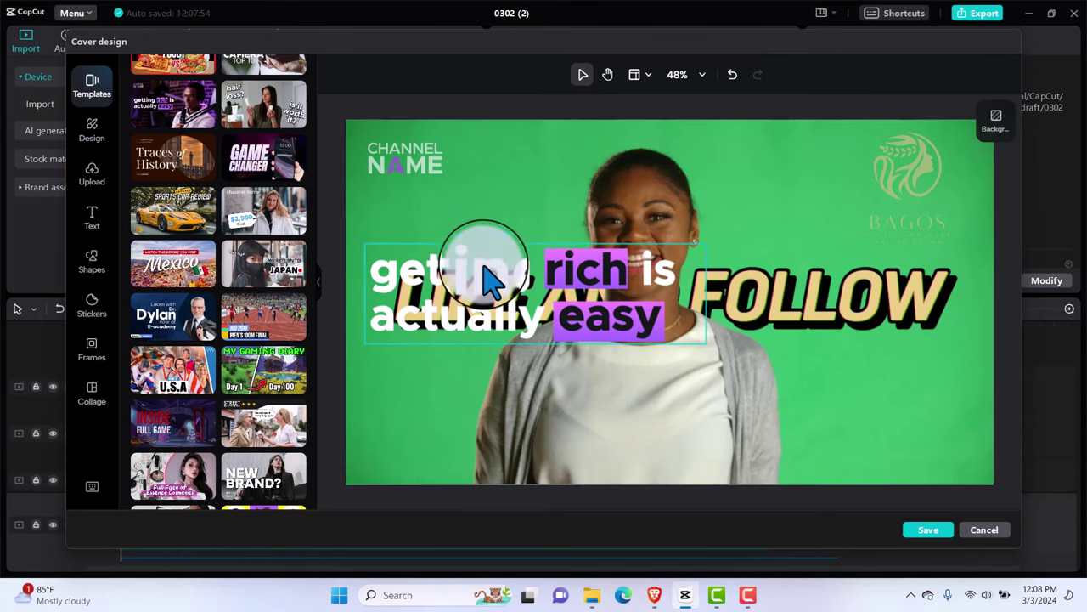
drag(484, 272, 479, 383)
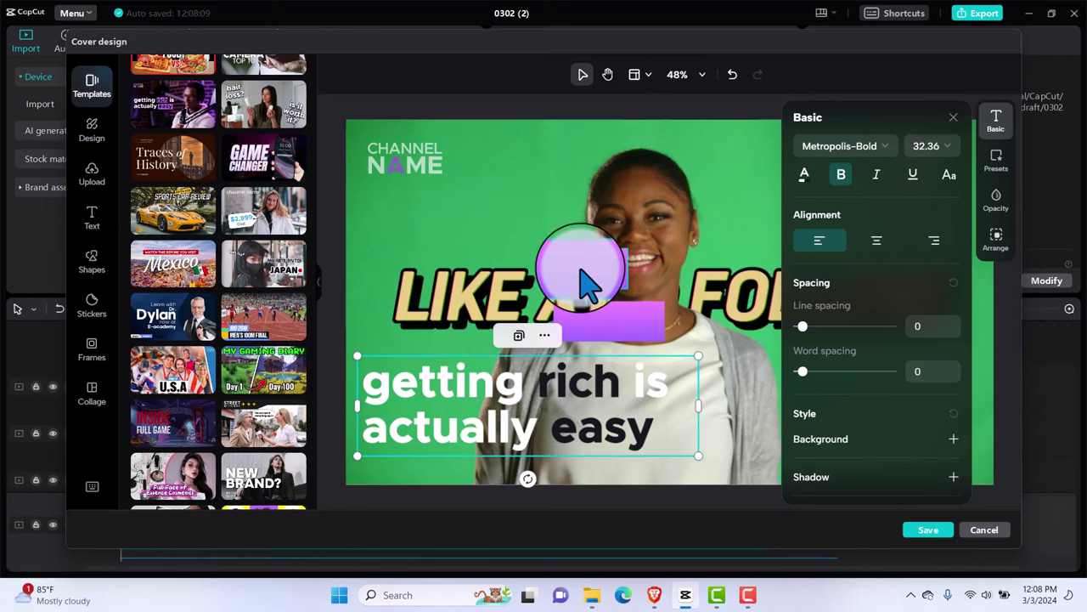
mouse_move(590, 263)
mouse_down()
mouse_move(628, 349)
mouse_move(626, 376)
mouse_move(582, 396)
mouse_move(574, 387)
mouse_up()
drag(583, 322, 582, 431)
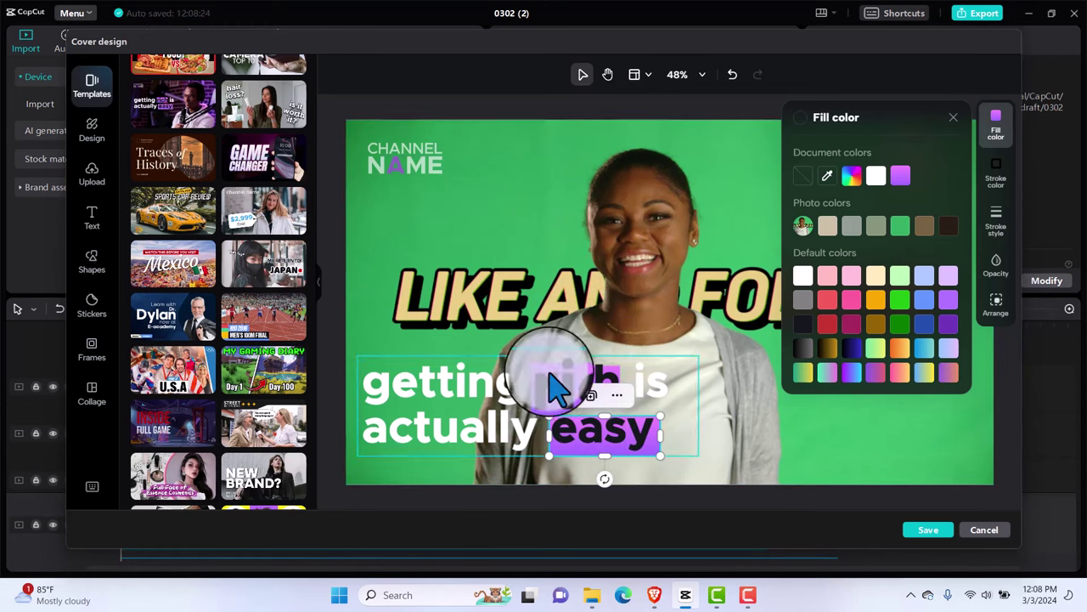
Move the CHANNEL NAME text slightly inward from the cover's upper-left corner, and select the title text
click(433, 176)
drag(433, 182, 442, 183)
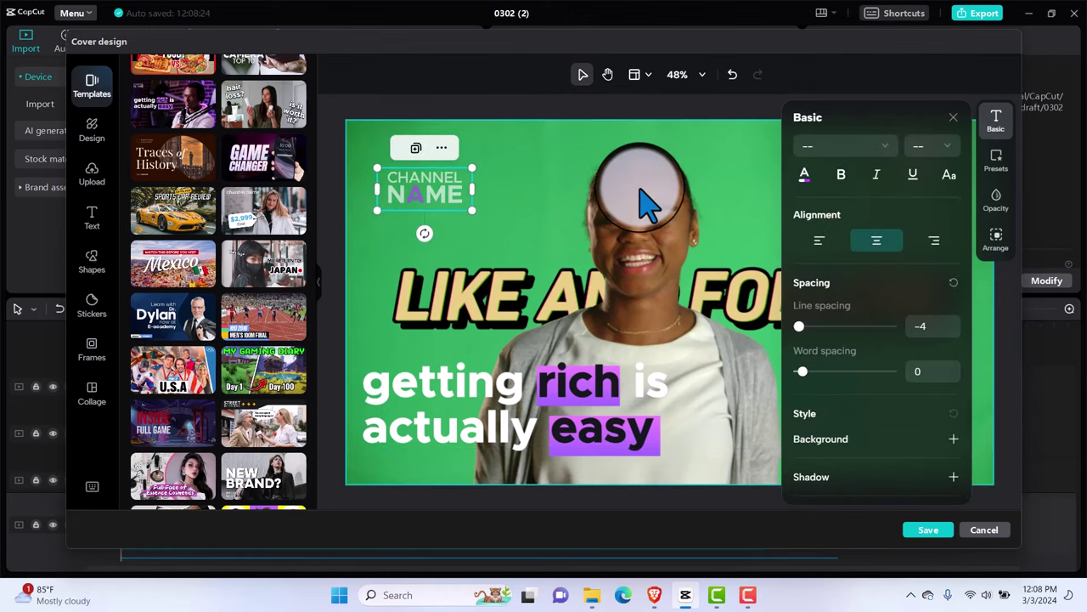
click(488, 390)
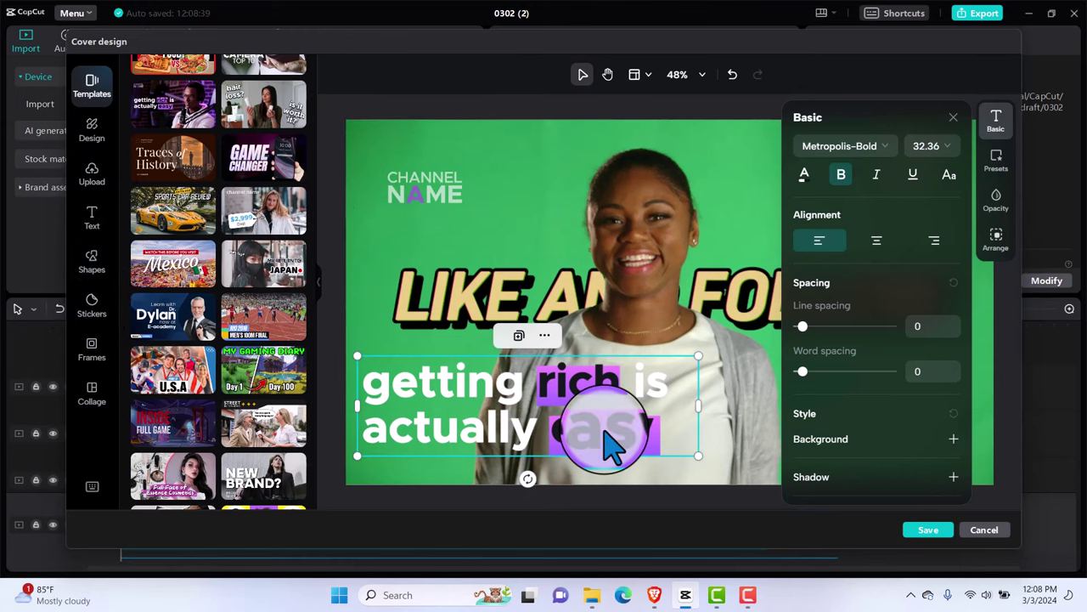
Save the cover design and export the video as 0302 (2) in 1080P mp4 with the cover added at the beginning
click(929, 532)
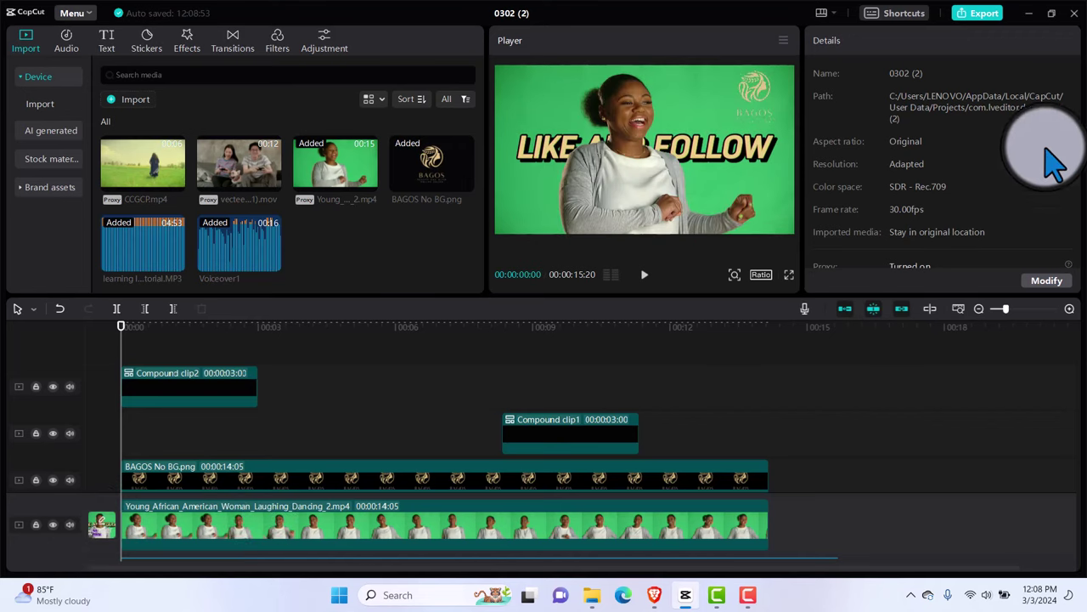
click(983, 15)
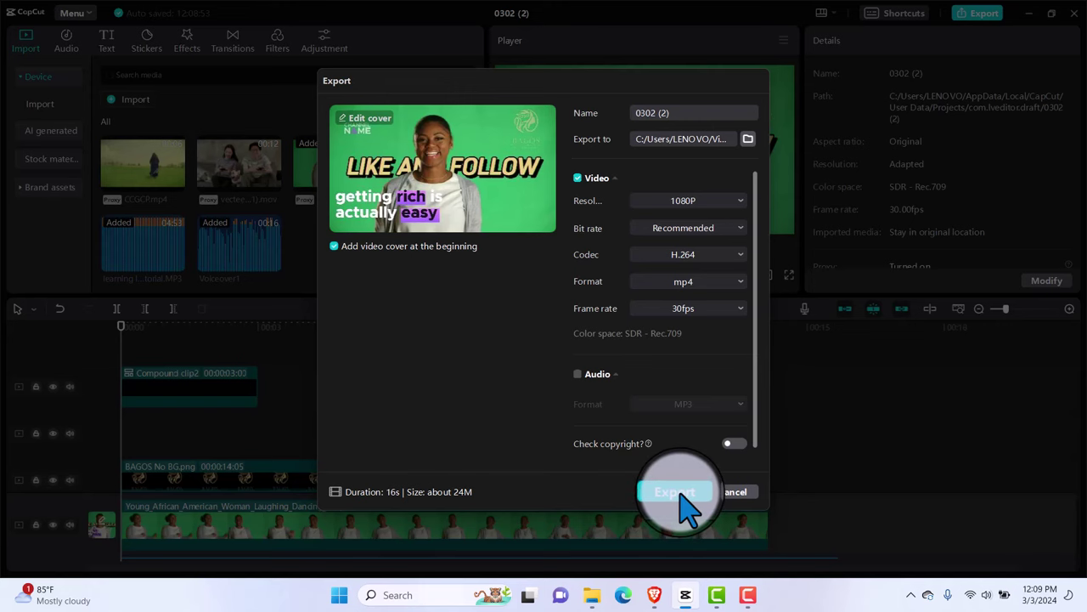
click(676, 492)
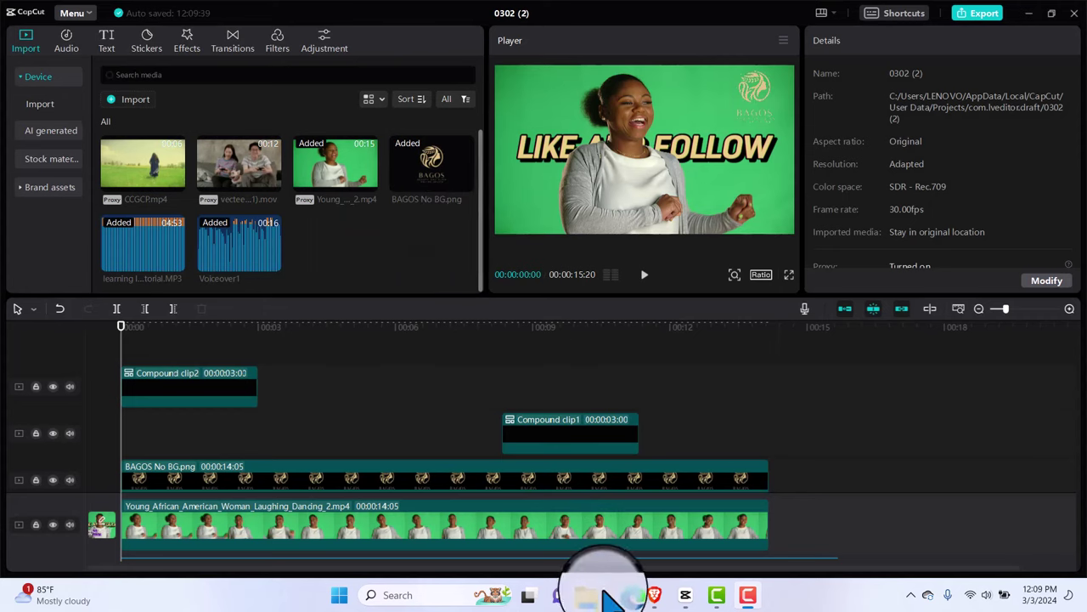
Switch to File Explorer, open the exported 0302 (2) folder in Videos, and view the 0302 (2)-Cover image in Photos
mouse_move(598, 599)
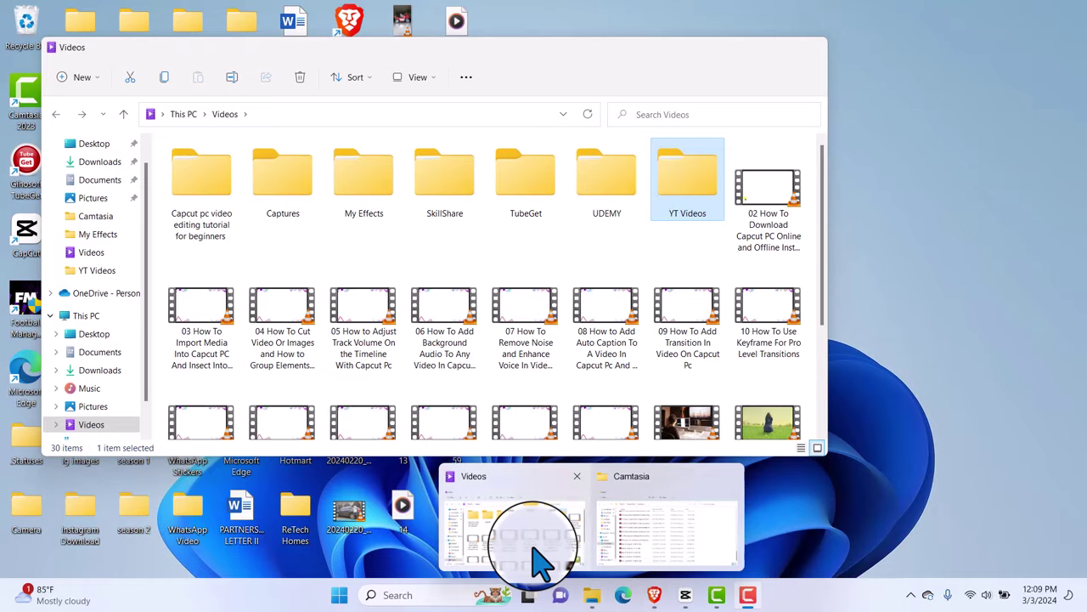
click(529, 558)
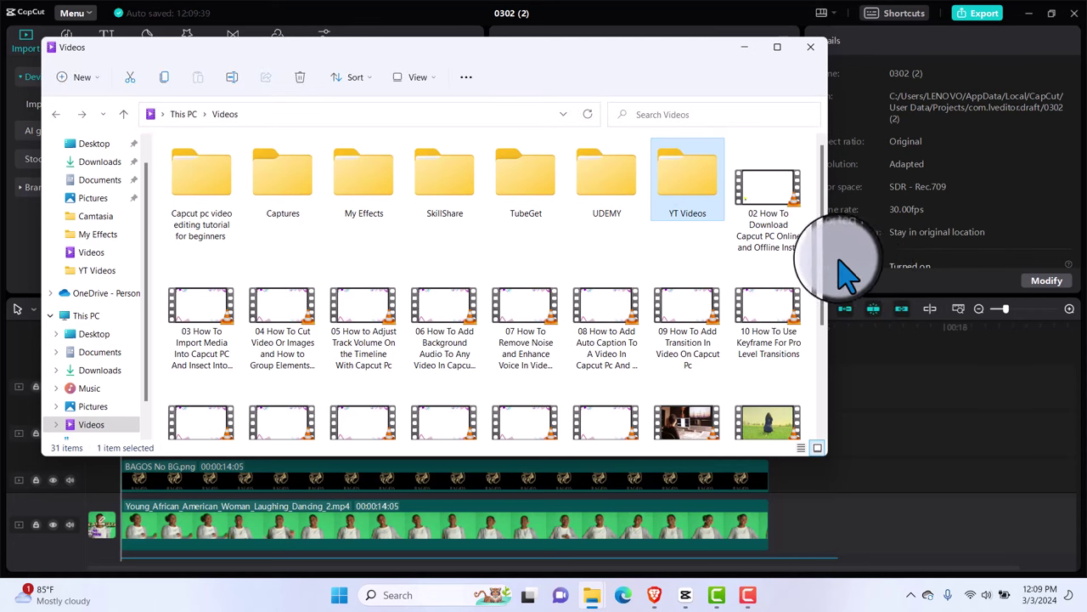
drag(823, 259, 823, 340)
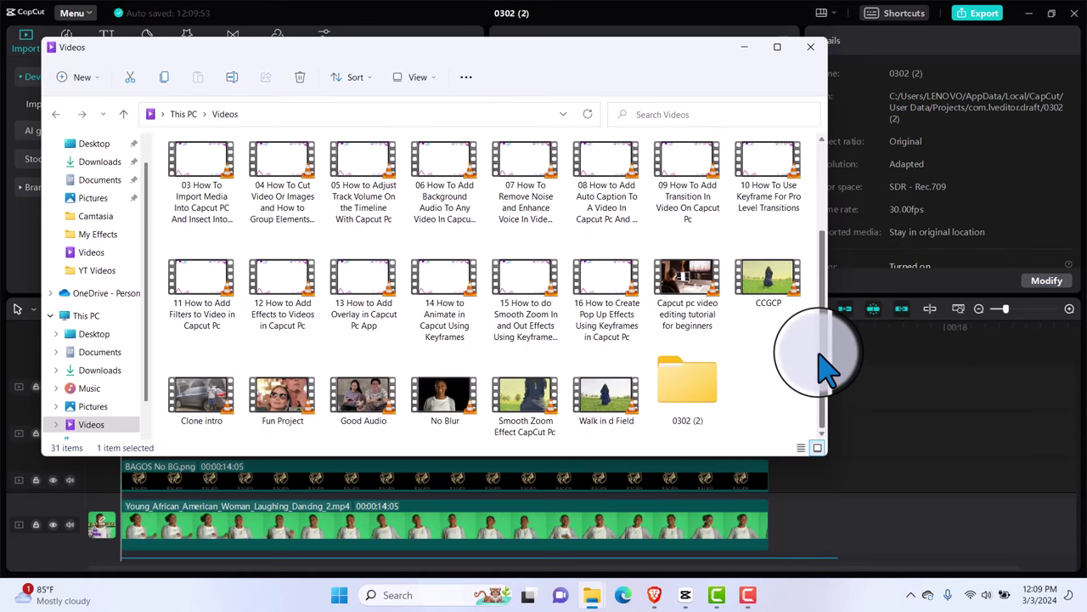
click(698, 387)
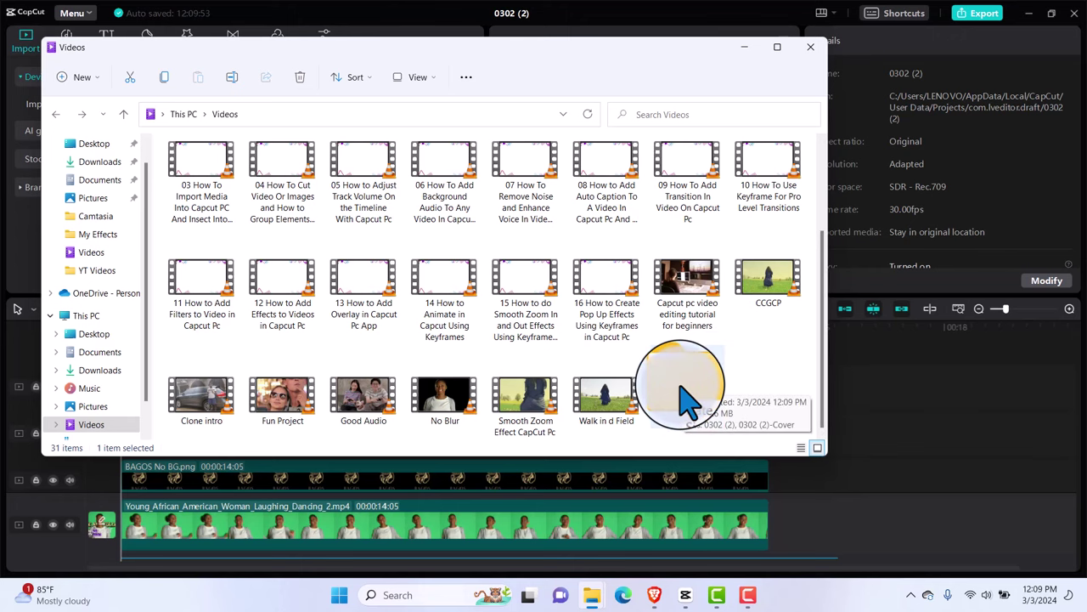
double_click(688, 397)
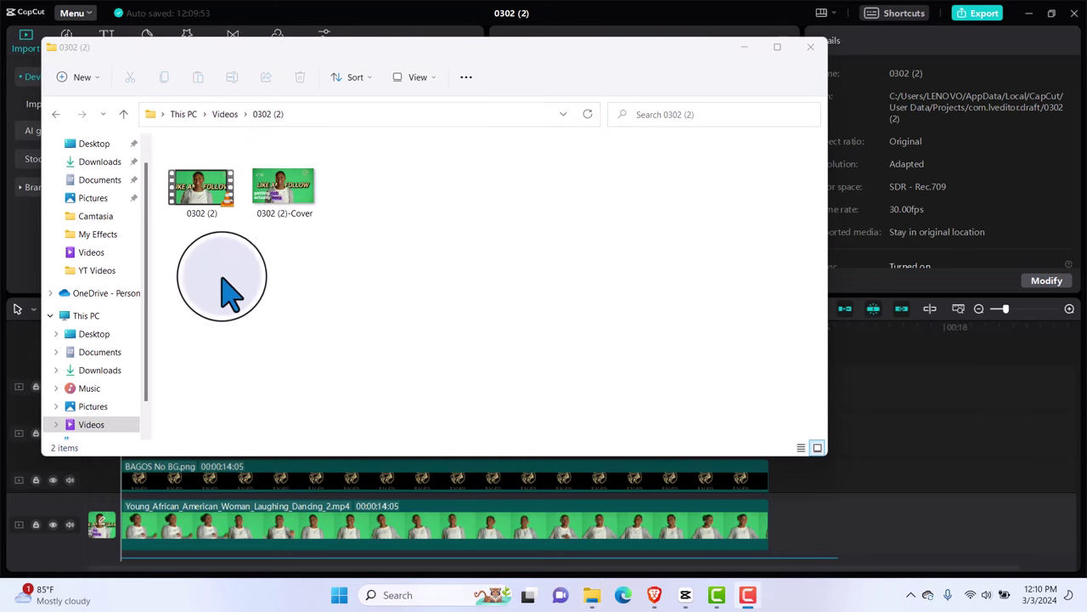
double_click(289, 194)
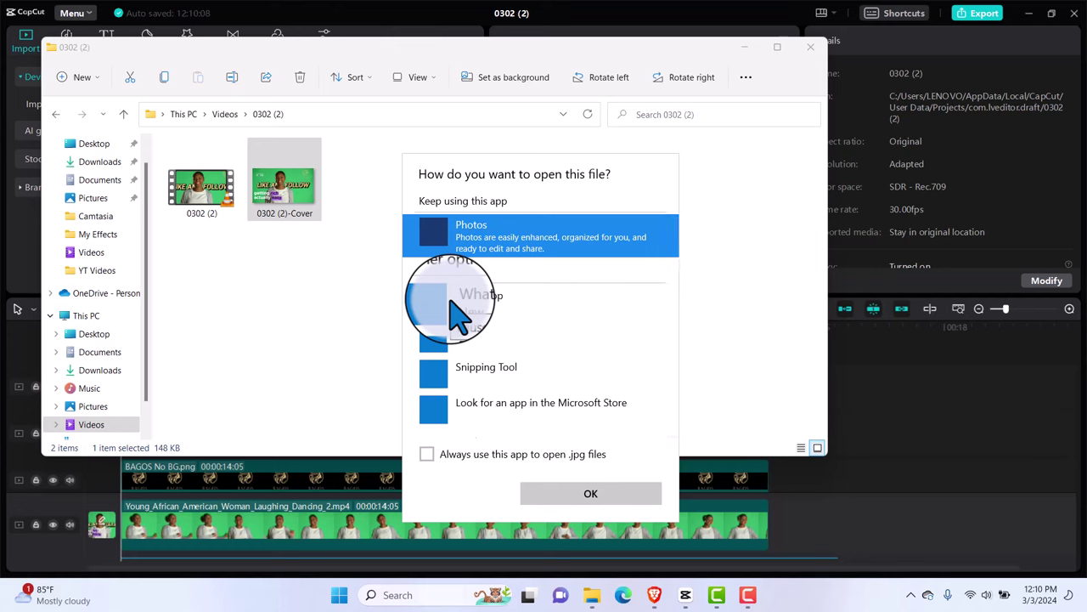
click(592, 497)
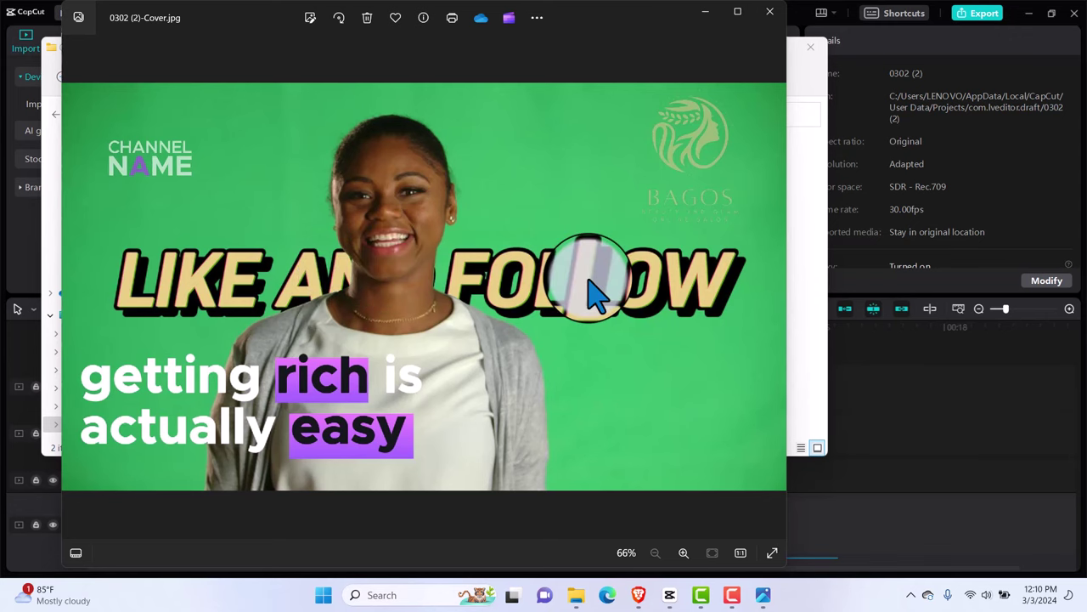
click(736, 599)
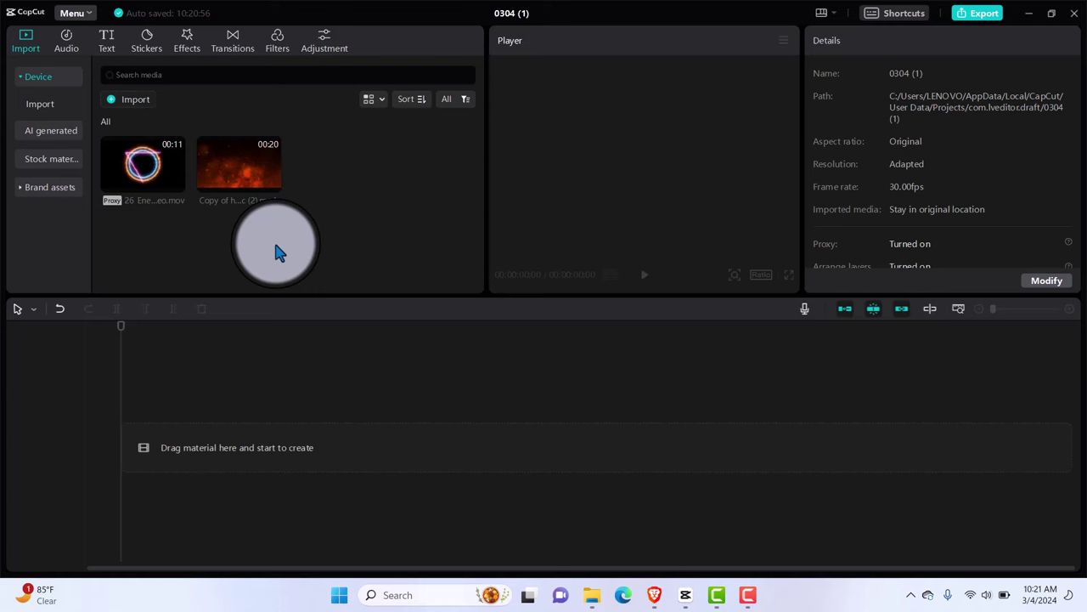
In project 0304 (1), add the fire background video to the timeline and place the 26_Energy_batch clip on a track above its start
click(270, 182)
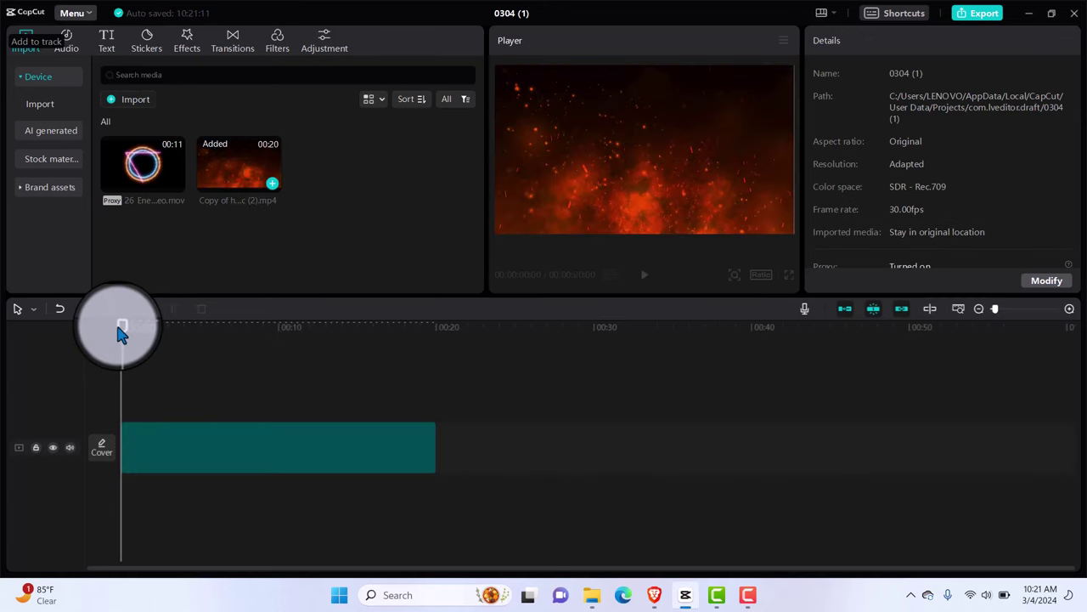
click(194, 319)
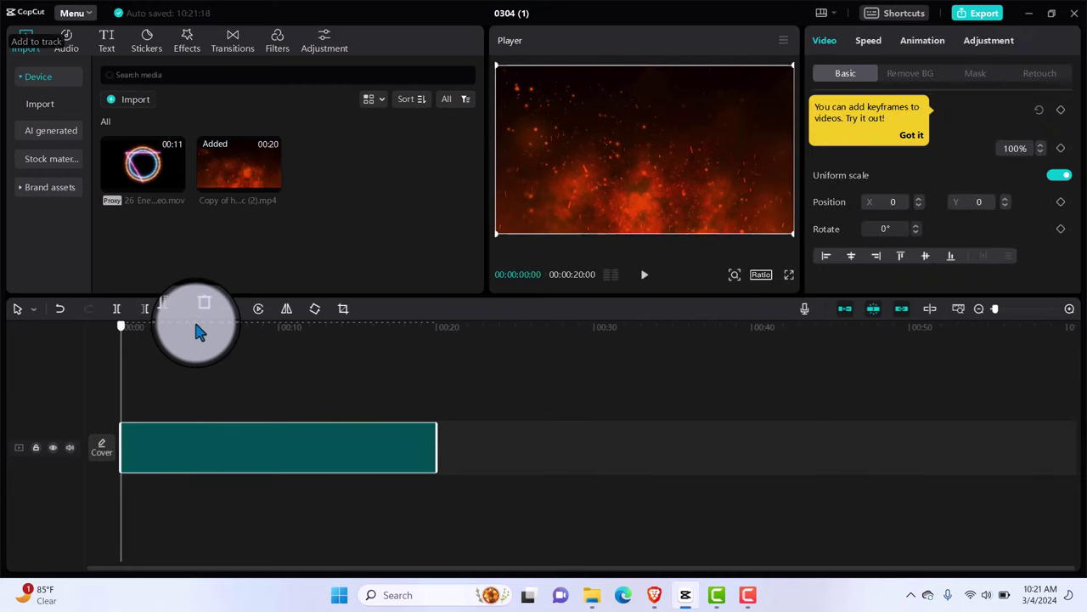
drag(194, 322, 97, 357)
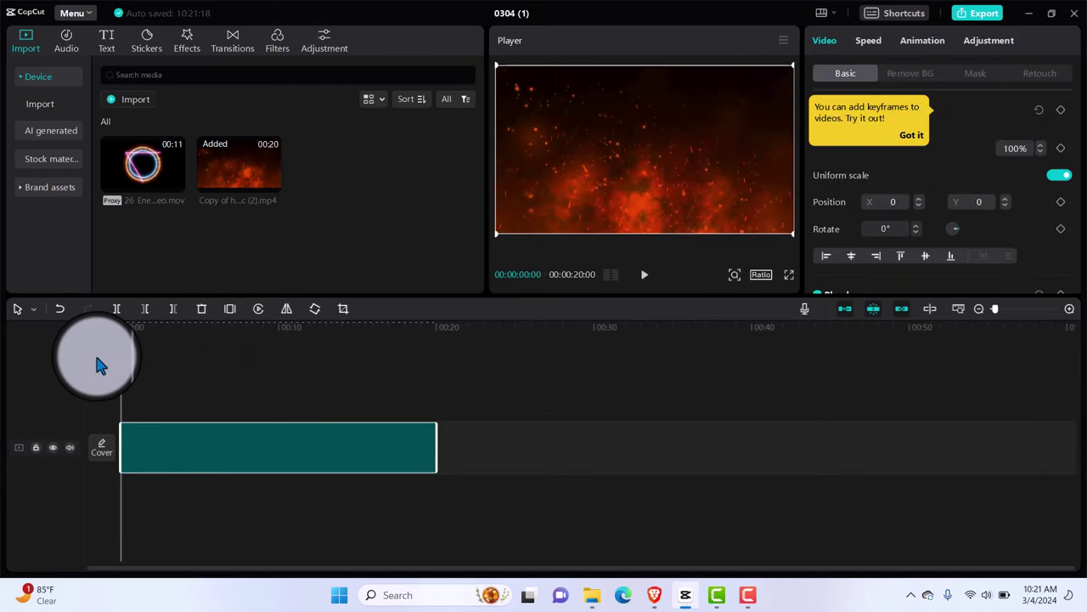
click(161, 190)
click(175, 180)
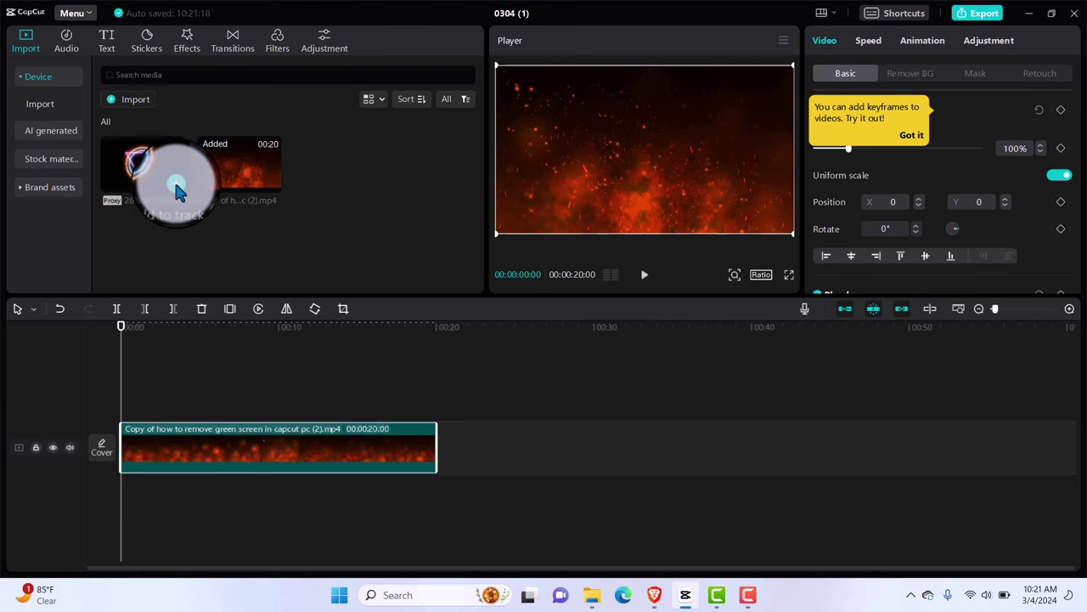
drag(190, 437, 193, 391)
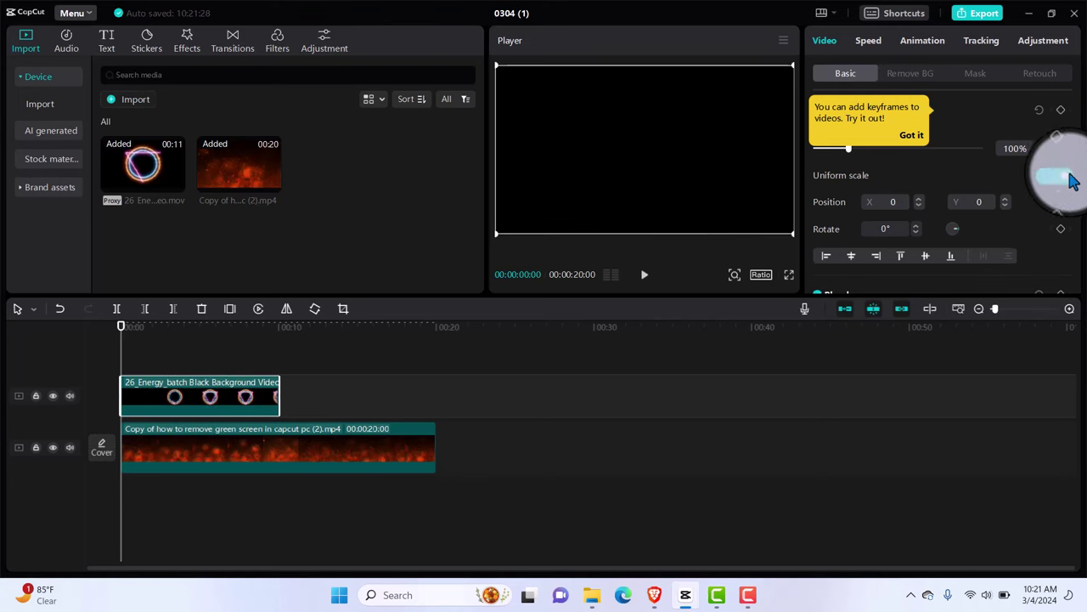
Set the 26_Energy_batch clip's blend mode to Screen and preview the overlay near the start of the timeline
scroll(1077, 136, down, 2)
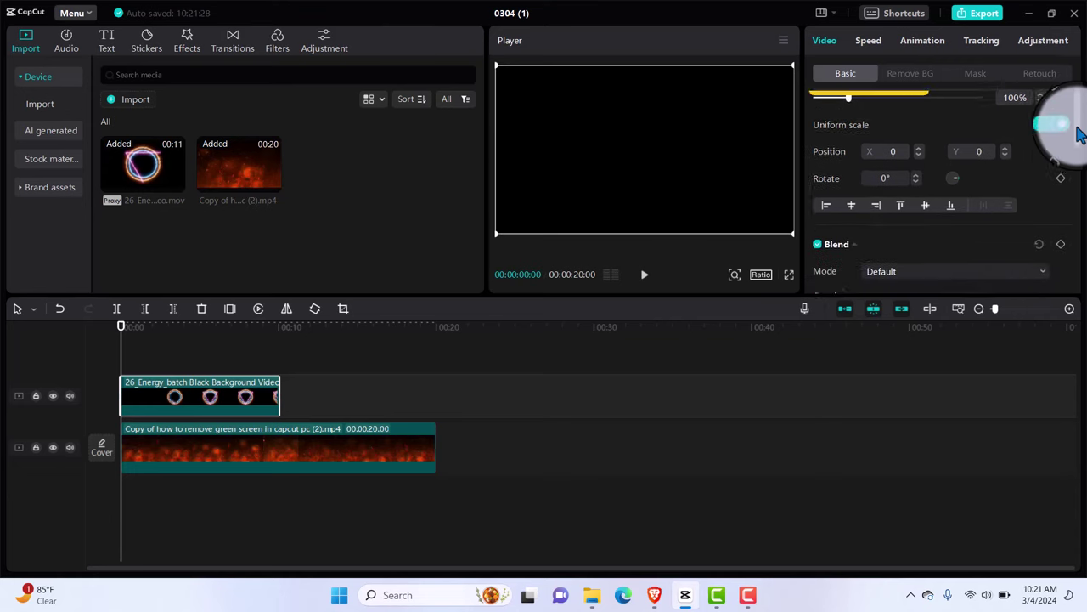
scroll(1077, 136, down, 4)
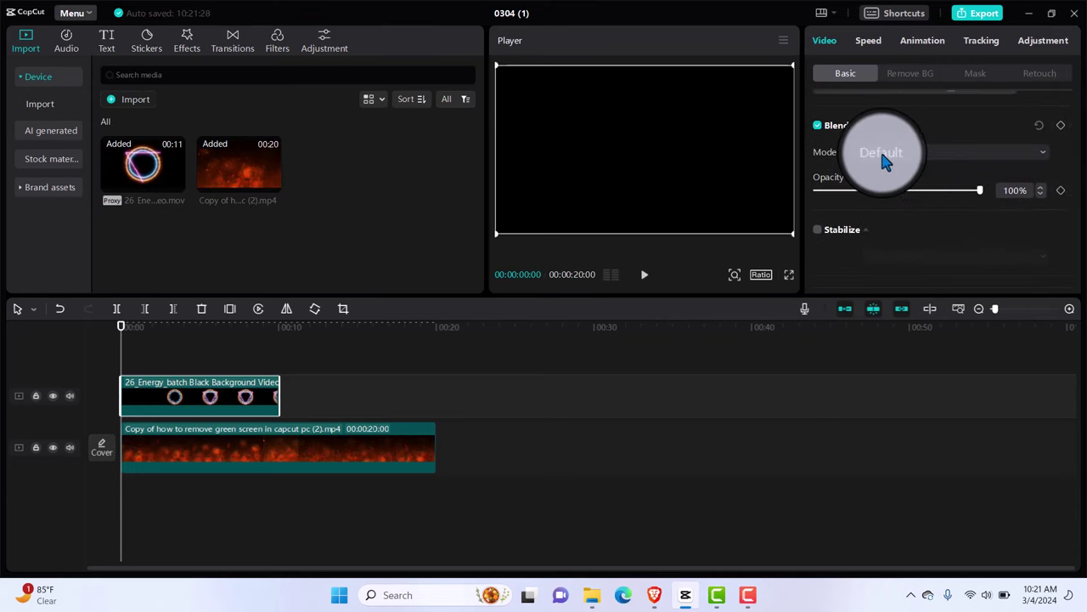
click(1040, 155)
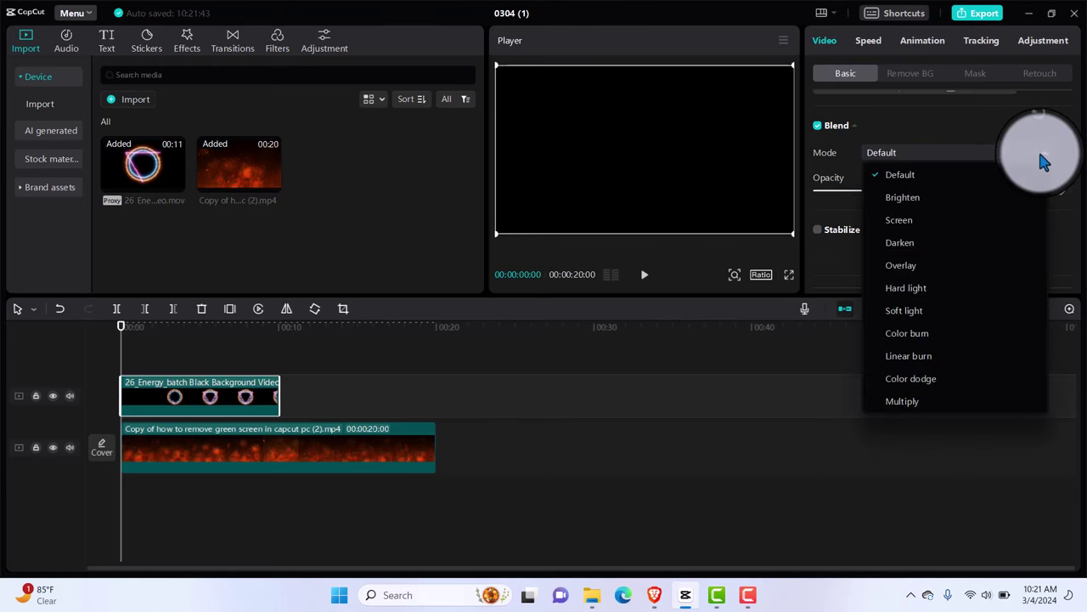
click(914, 225)
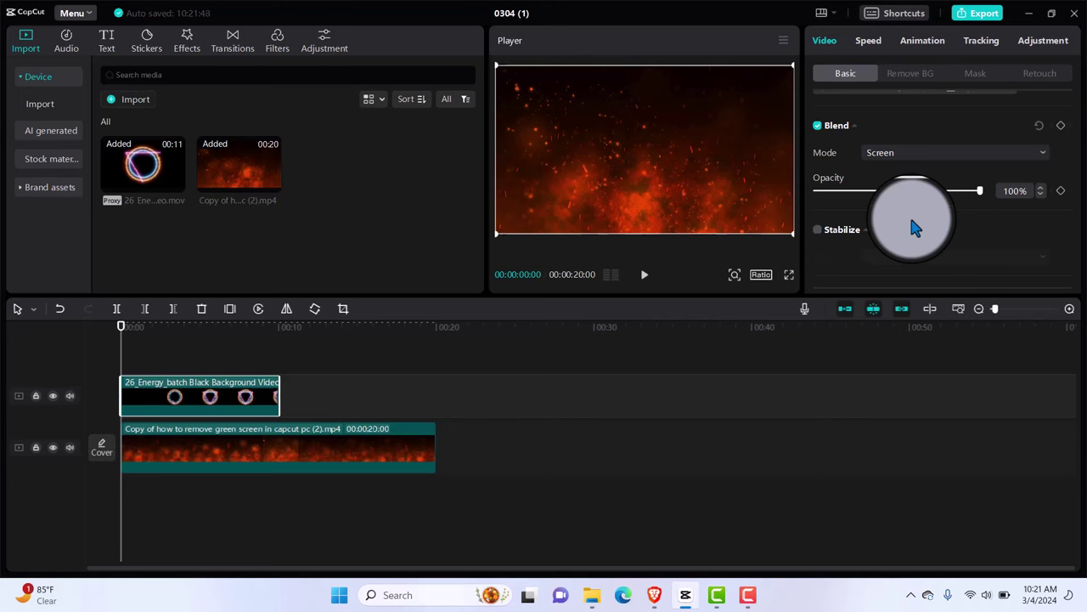
click(136, 319)
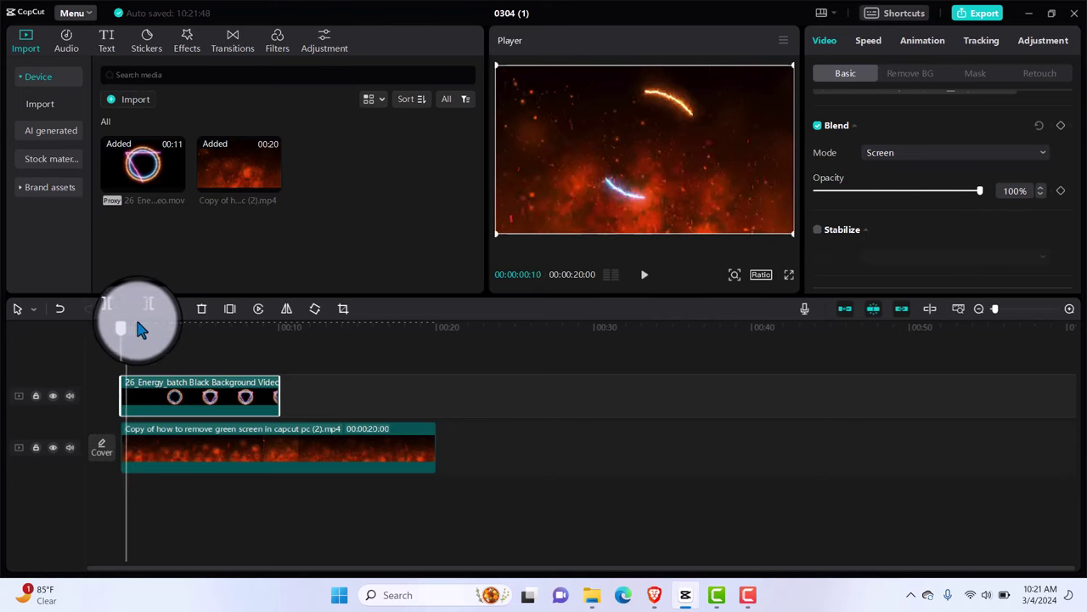
drag(126, 323, 111, 322)
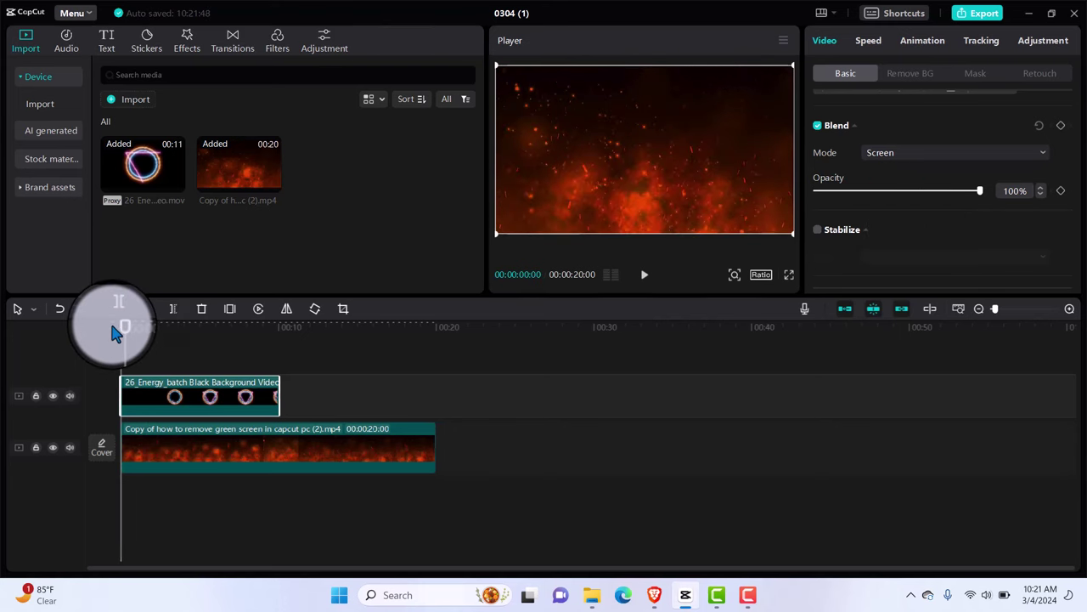
Set the energy clip's blend mode back to Default and preview the frame at 00:00:02:18 for comparison
click(992, 160)
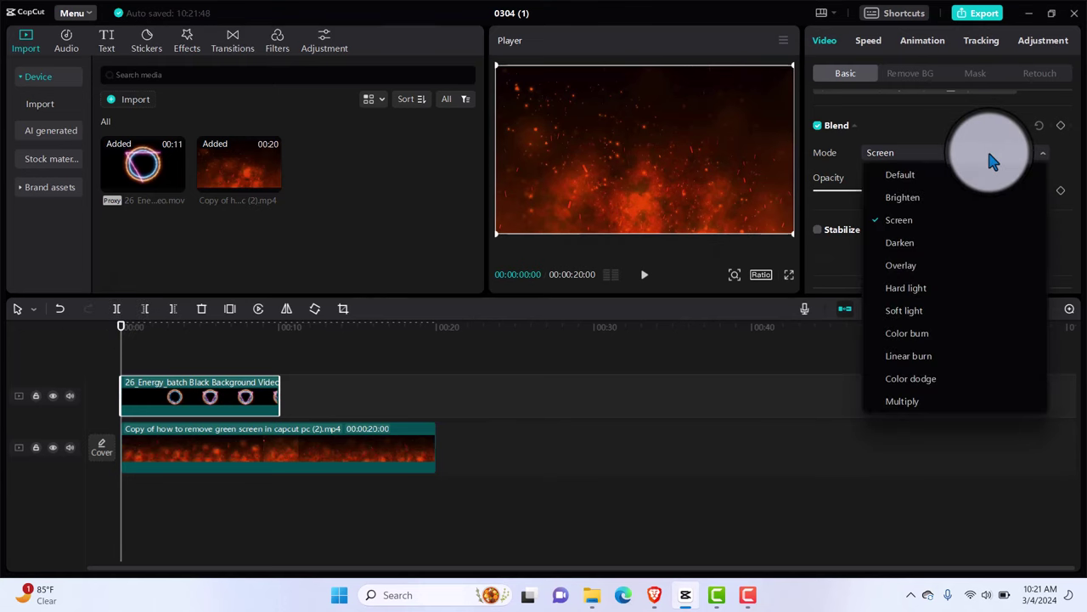
click(909, 171)
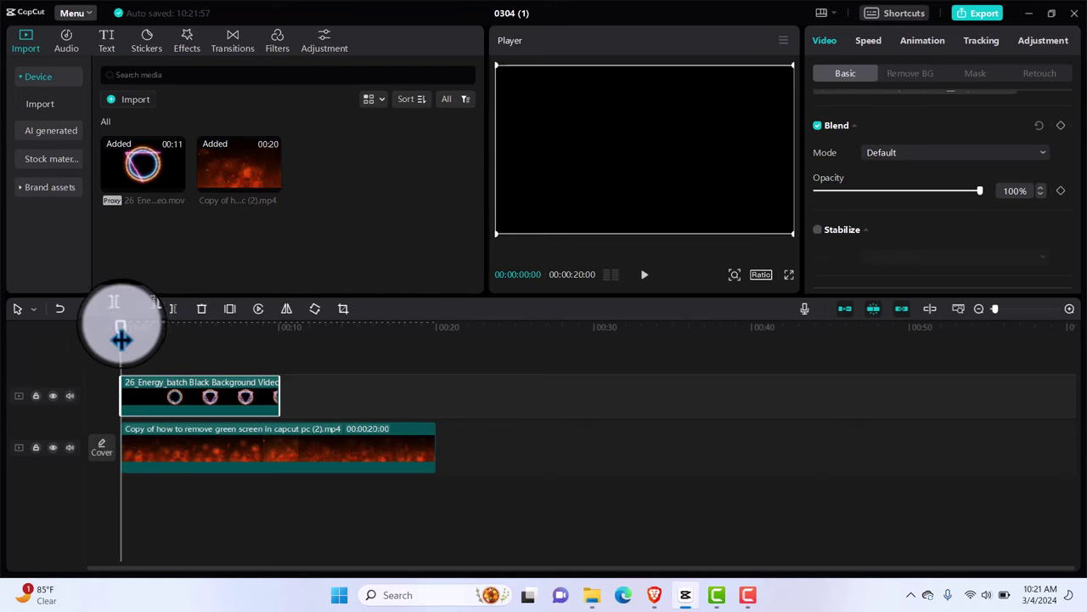
drag(119, 333, 162, 323)
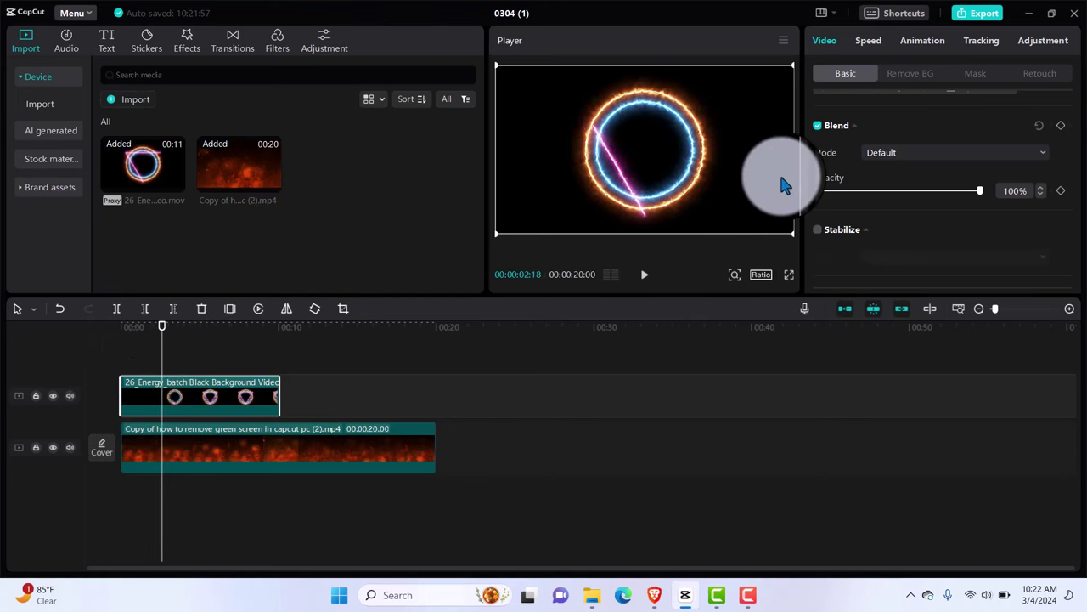
Set the energy clip's blend mode to Screen again and return the playhead to the start of the timeline
click(964, 153)
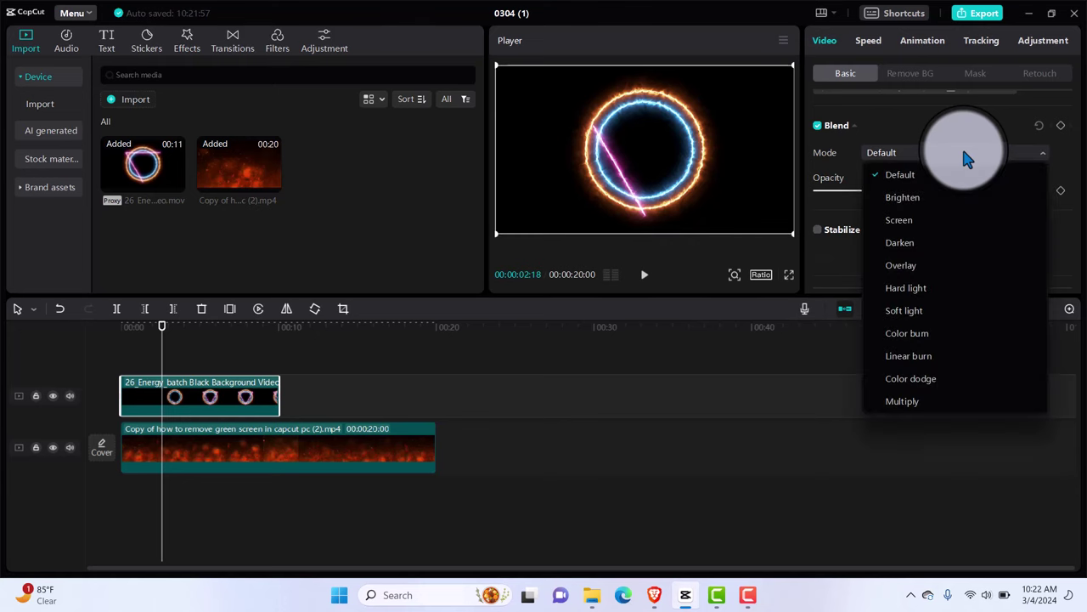
click(902, 223)
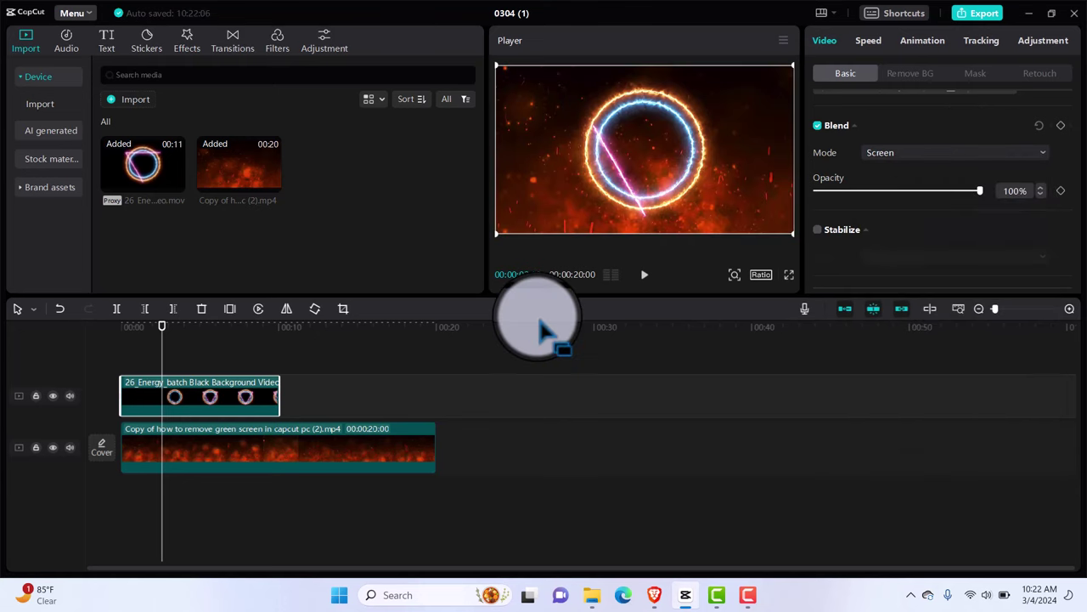
drag(162, 324, 121, 344)
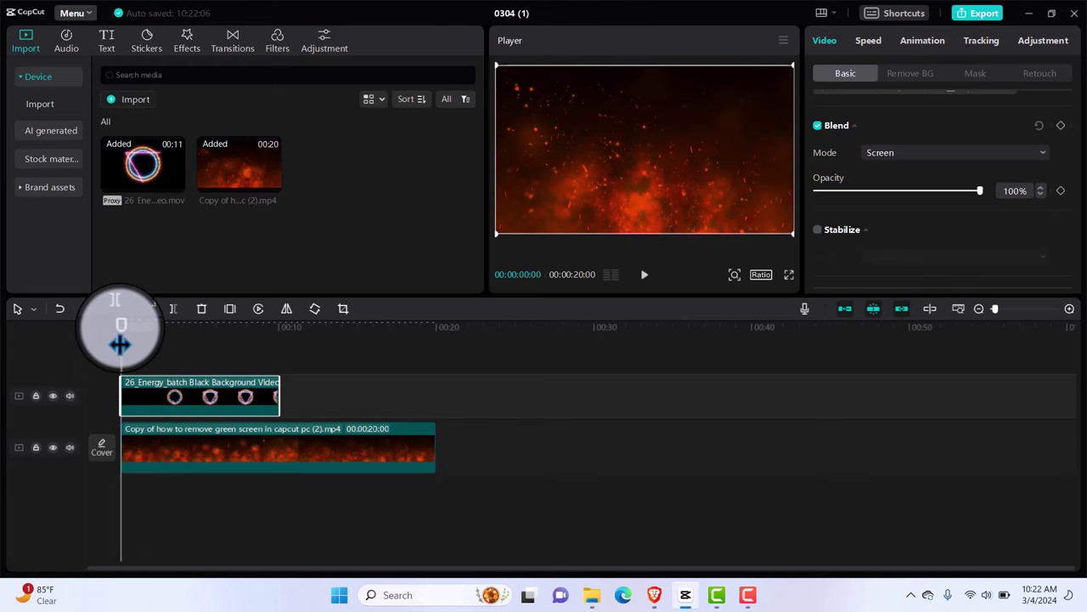
Play the Screen-blended energy overlay over the fire background from the start of the timeline to check the result
key(space)
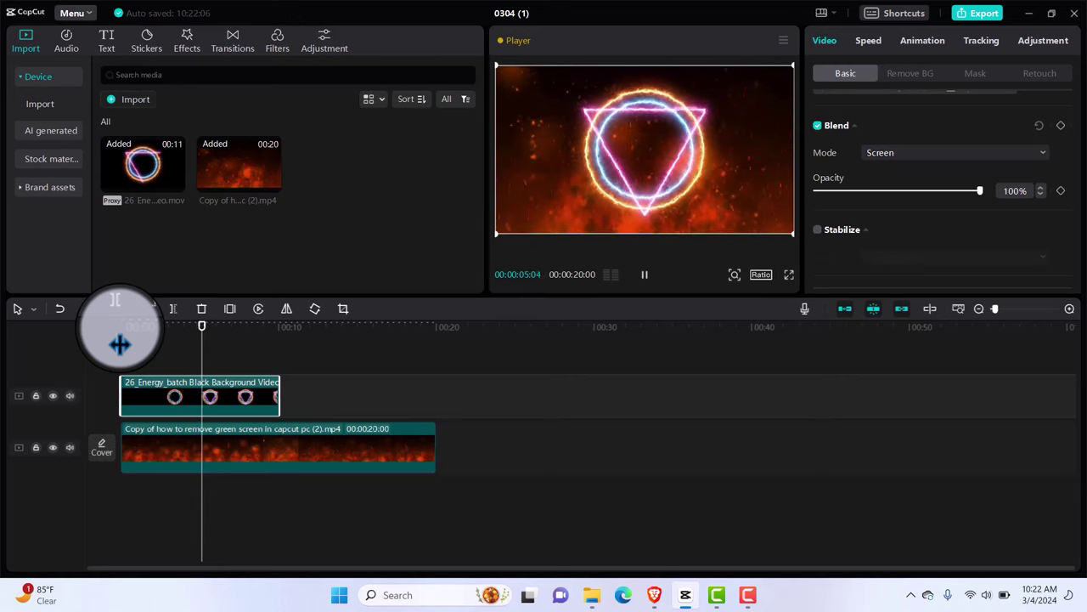
key(space)
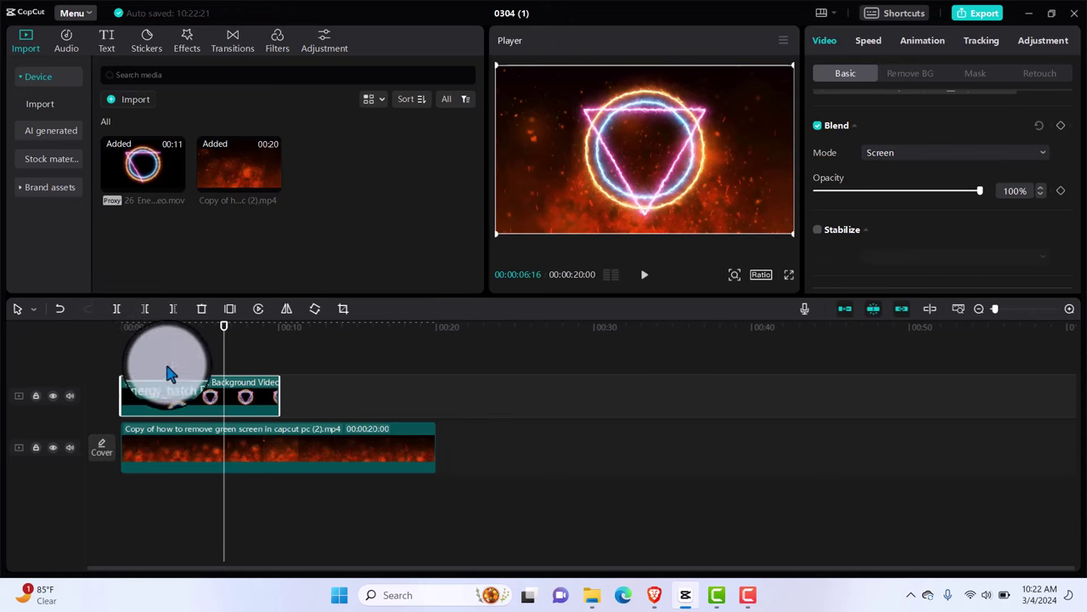
mouse_move(639, 187)
mouse_down()
mouse_move(679, 180)
mouse_move(530, 187)
mouse_move(573, 205)
mouse_move(597, 194)
mouse_move(584, 202)
mouse_move(553, 188)
mouse_move(653, 187)
mouse_move(618, 188)
mouse_move(641, 188)
mouse_up()
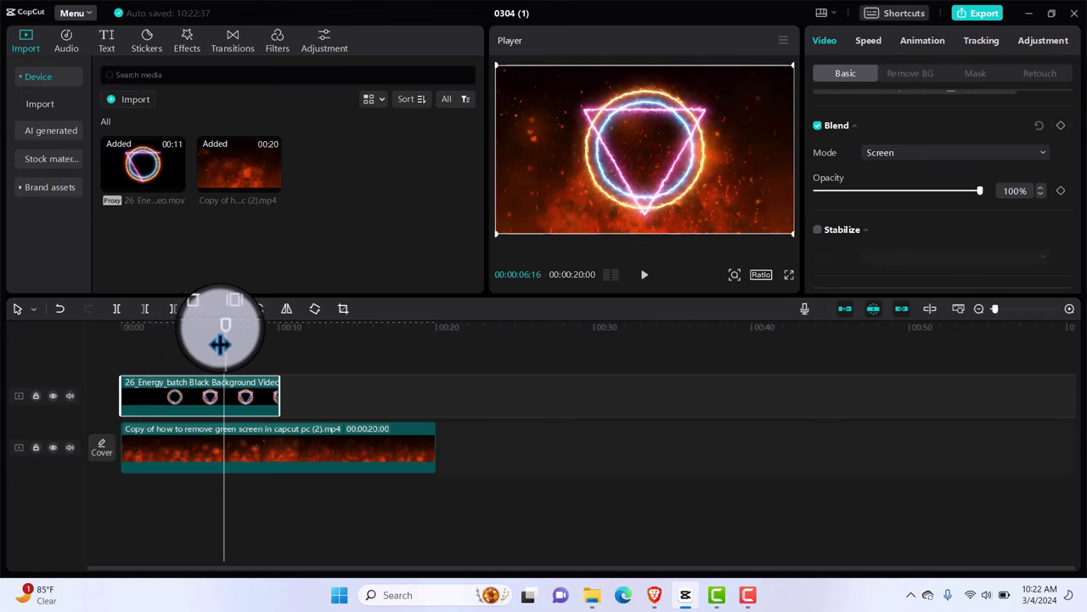
Add Transform keyframes to the energy clip at 00:00:01:03, dismissing the keyframe tip
click(130, 341)
drag(132, 346, 139, 346)
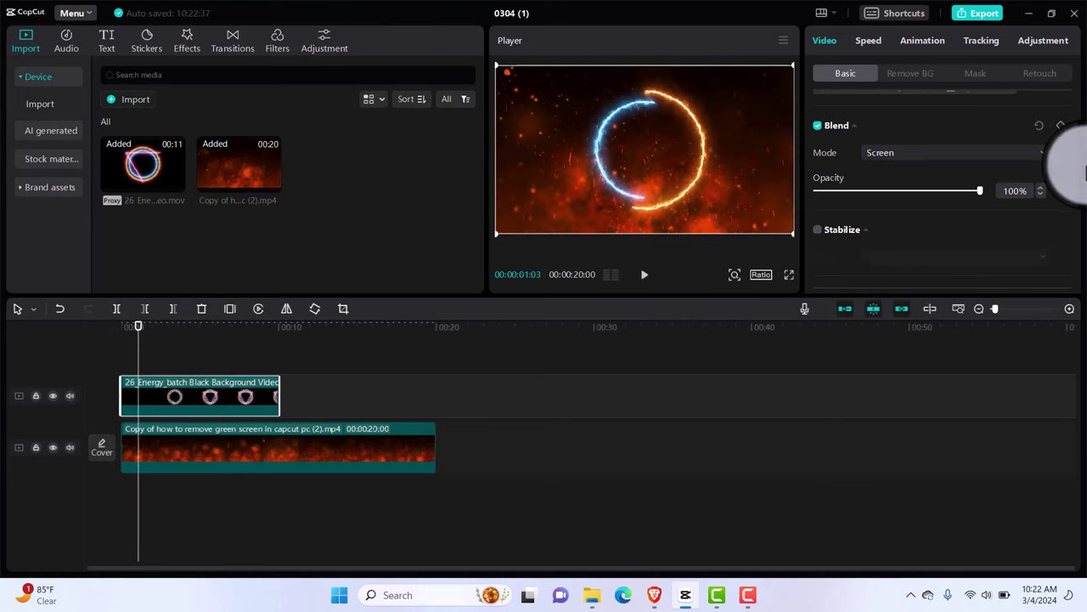
drag(1079, 146, 1079, 97)
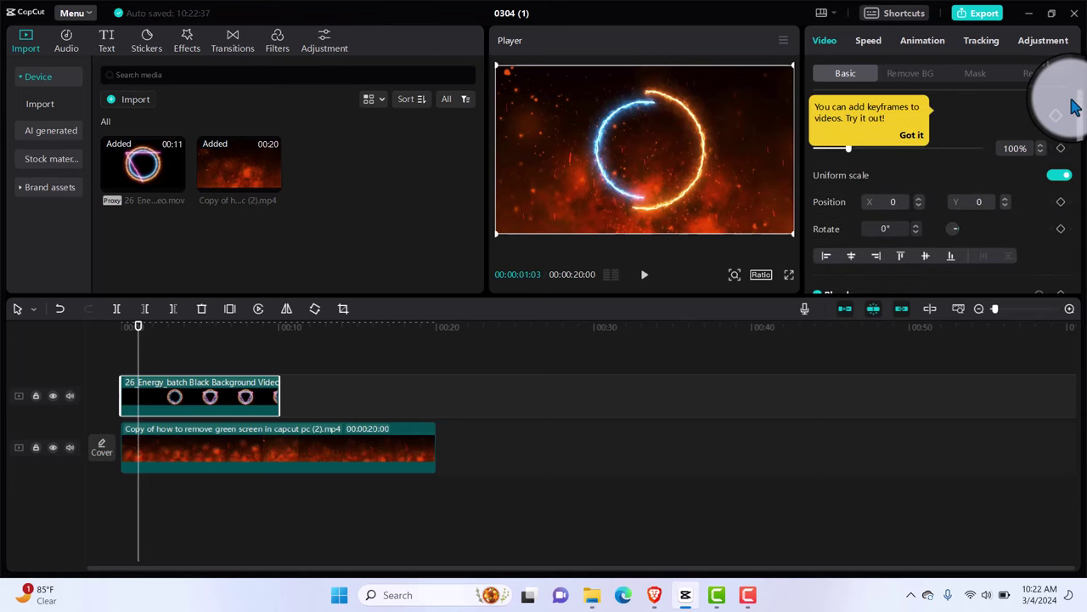
click(906, 133)
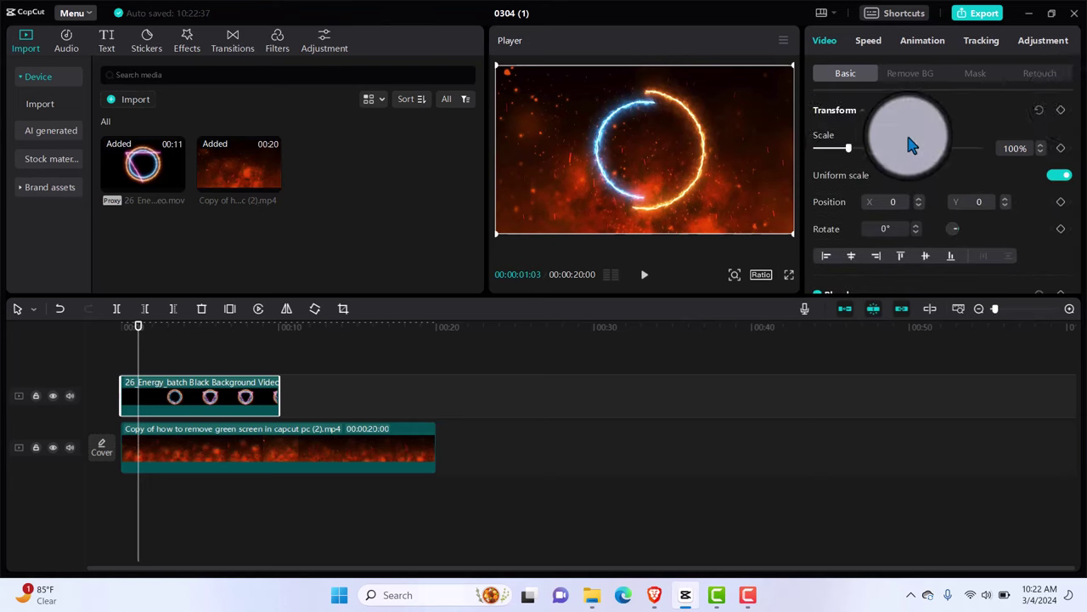
click(1062, 111)
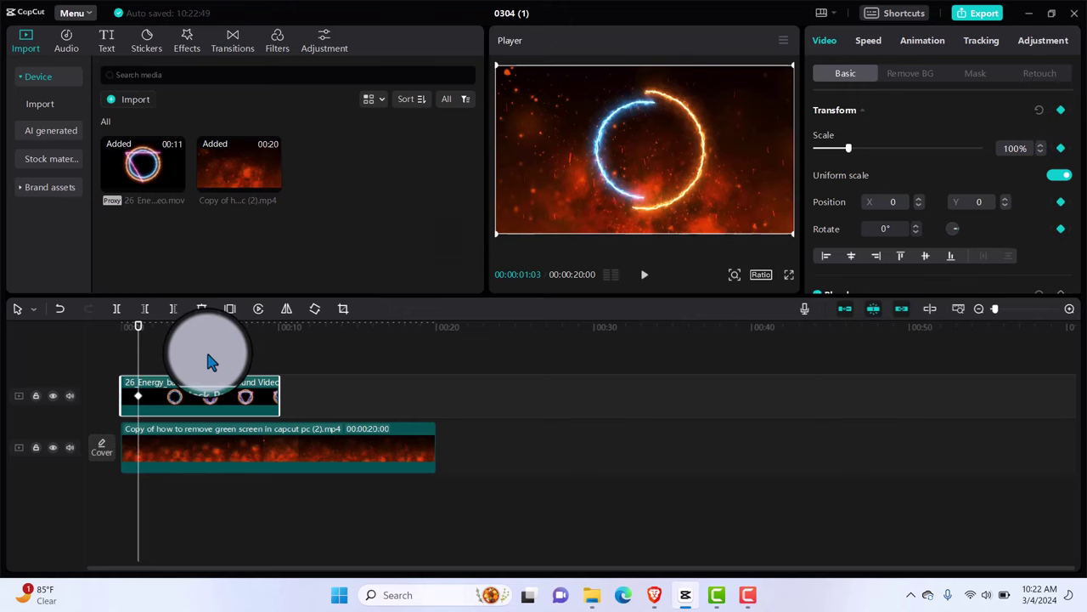
Keyframe the energy clip's position at about X -122, Y -95 at 00:00:00:13 and about X 395, Y 140 at 00:00:03:02
drag(139, 325, 127, 338)
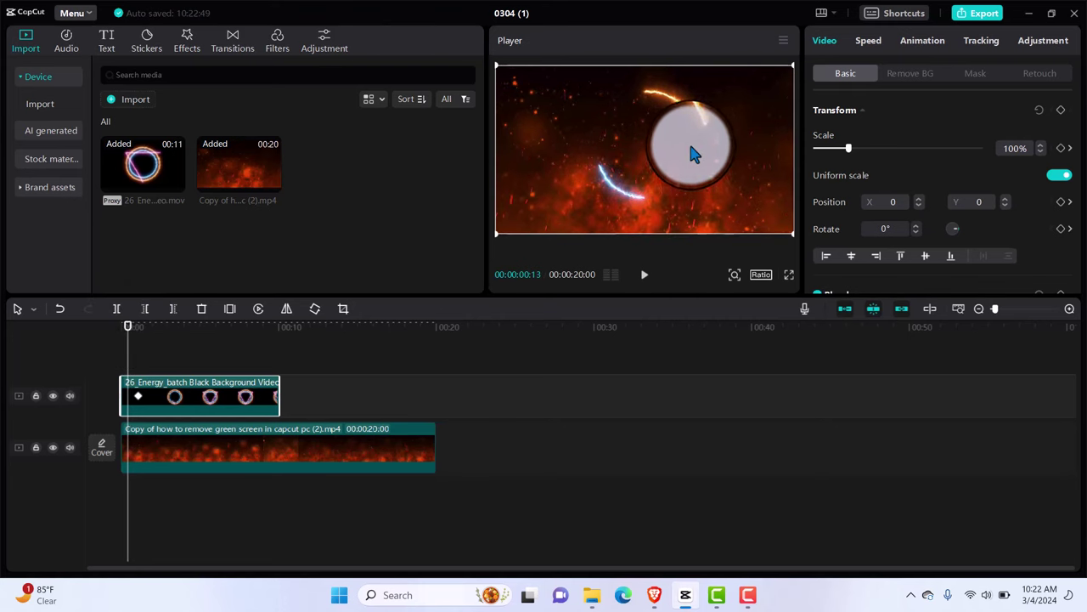
drag(689, 147, 680, 160)
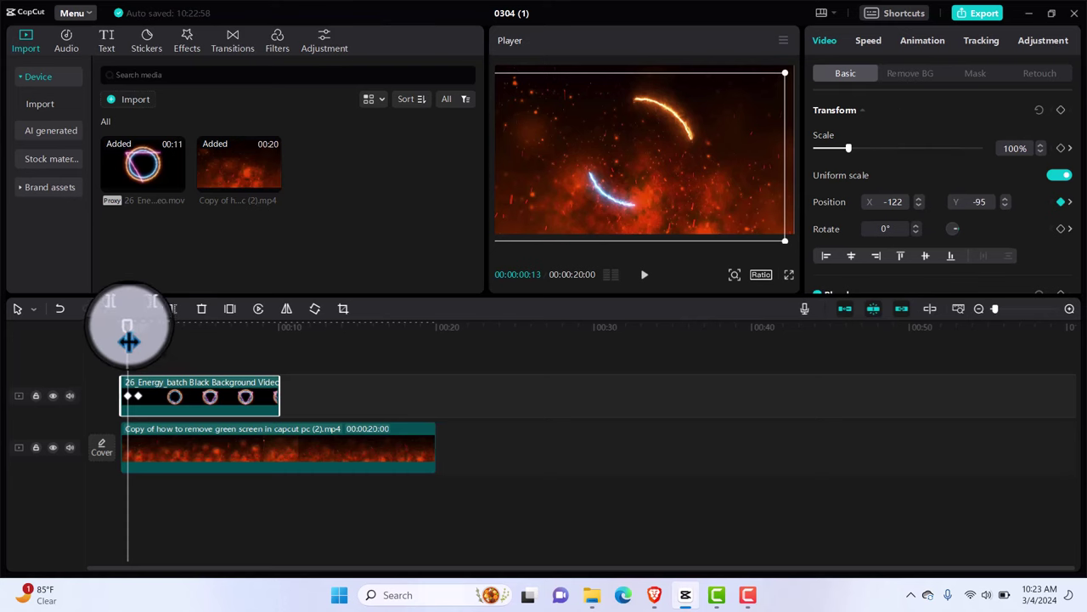
drag(128, 342, 170, 342)
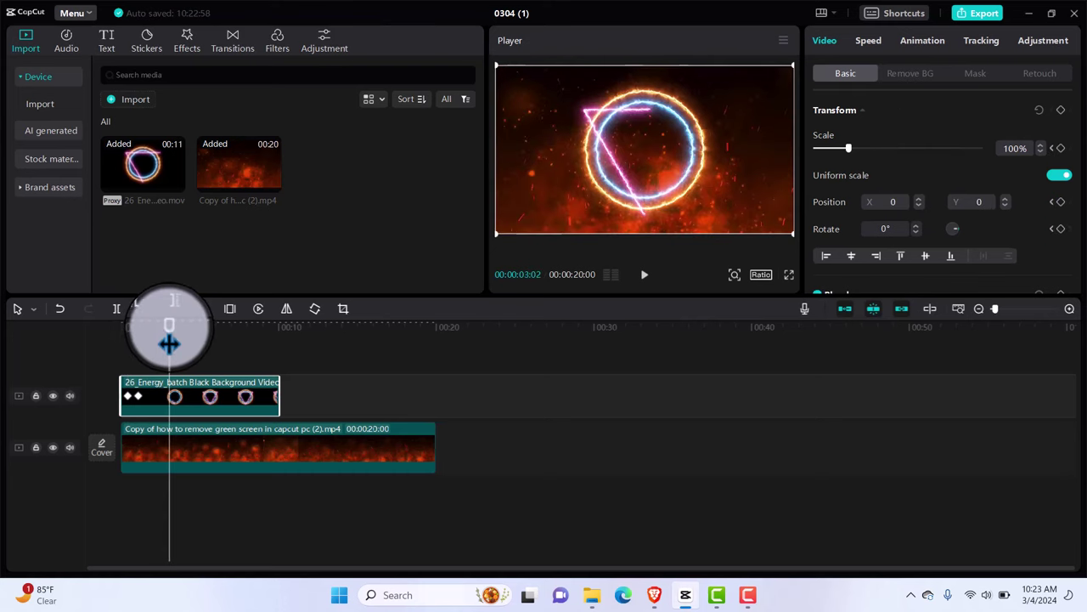
drag(609, 193, 641, 194)
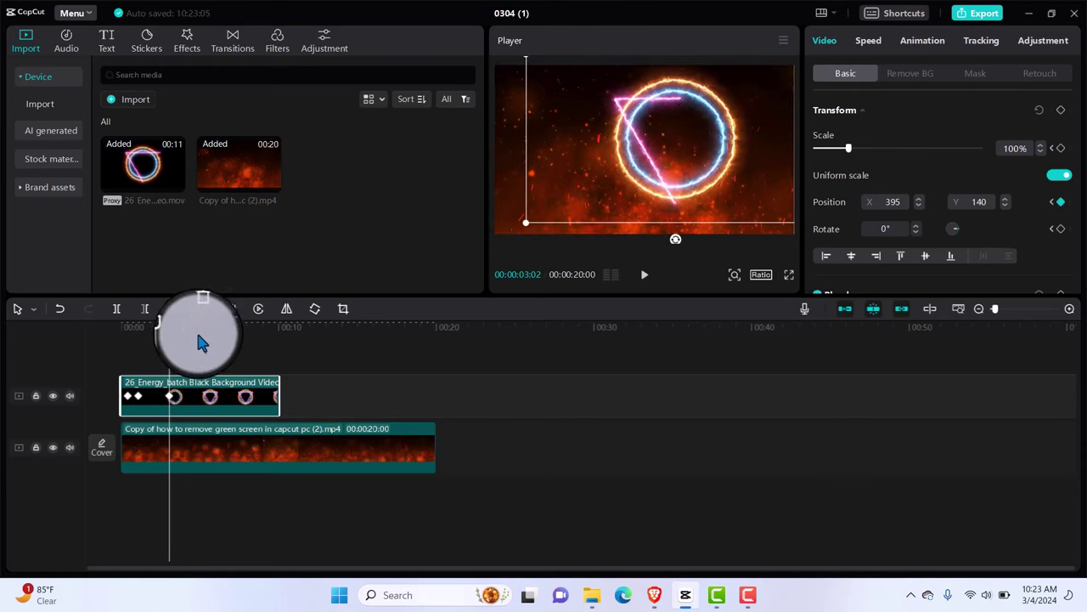
At 00:00:05:27, keyframe the energy clip at about X 0, Y -54 and shrink it to about 89% scale
drag(170, 338, 213, 340)
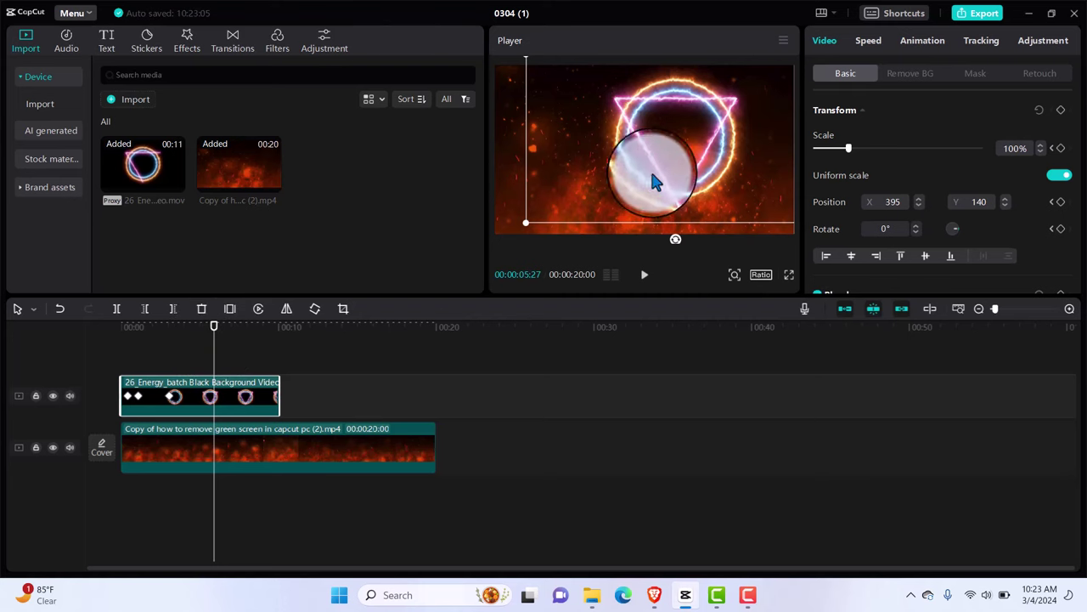
drag(656, 170, 643, 171)
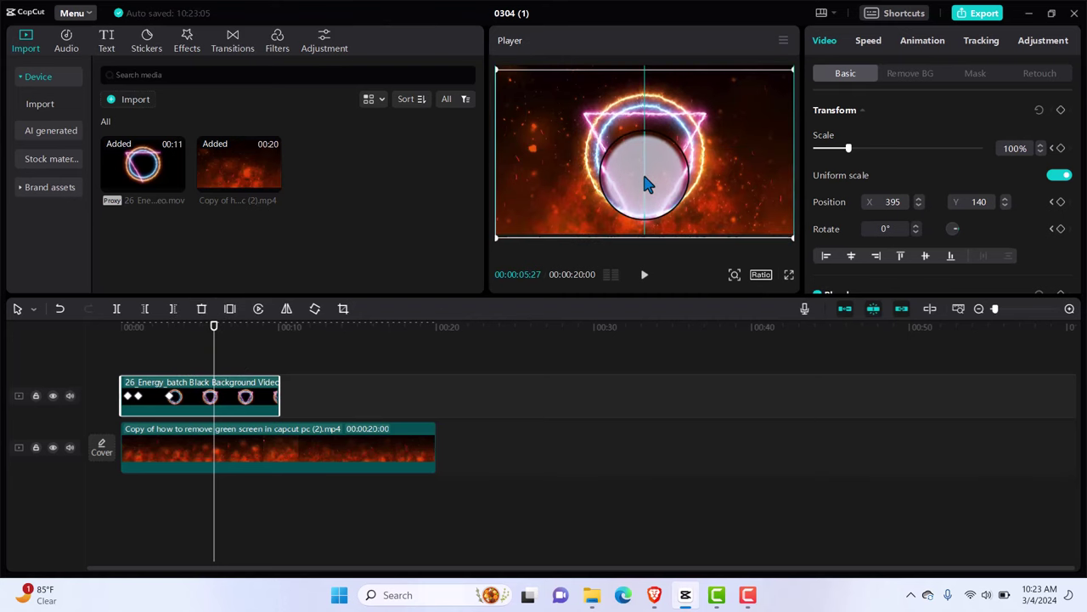
drag(497, 68, 508, 77)
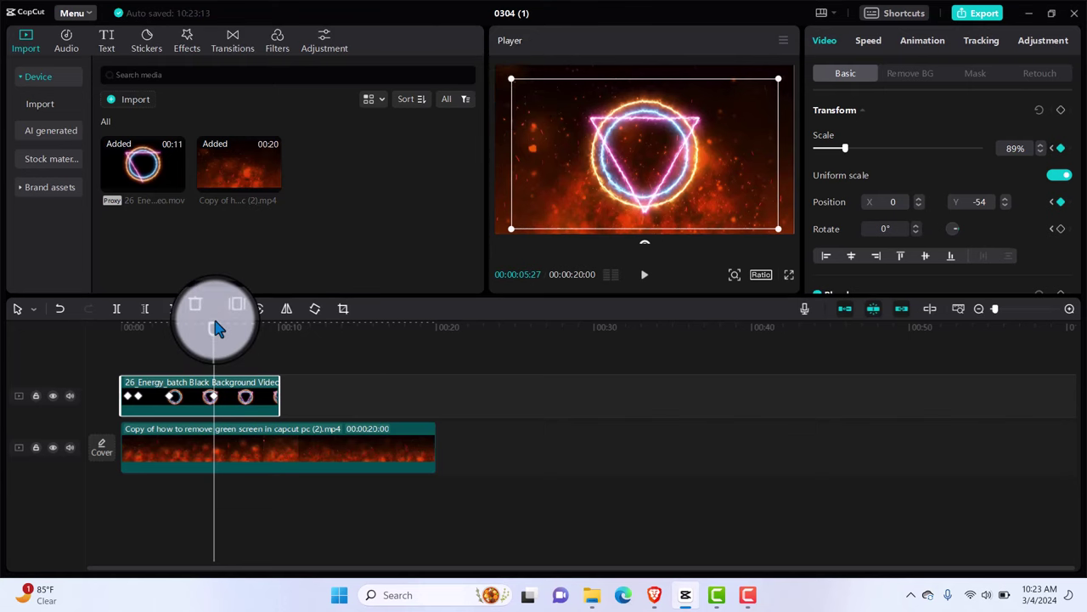
At 00:00:07:25, keyframe the energy clip at about X -839, Y 168 and reduce its scale to about 79%
drag(215, 329, 244, 335)
drag(693, 137, 630, 138)
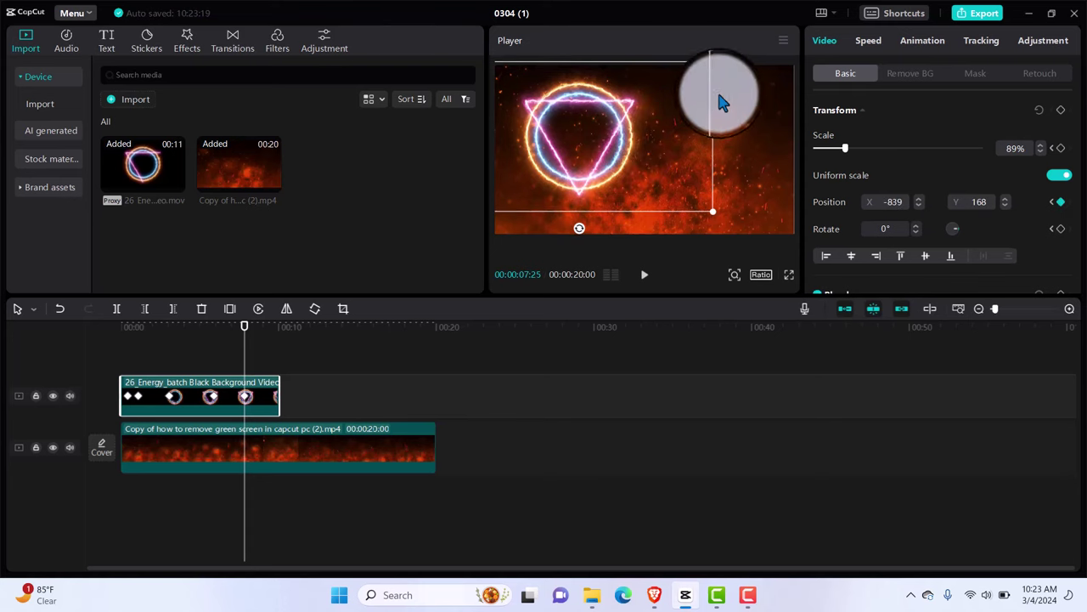
mouse_move(715, 62)
mouse_down()
mouse_move(697, 81)
mouse_move(699, 70)
mouse_up()
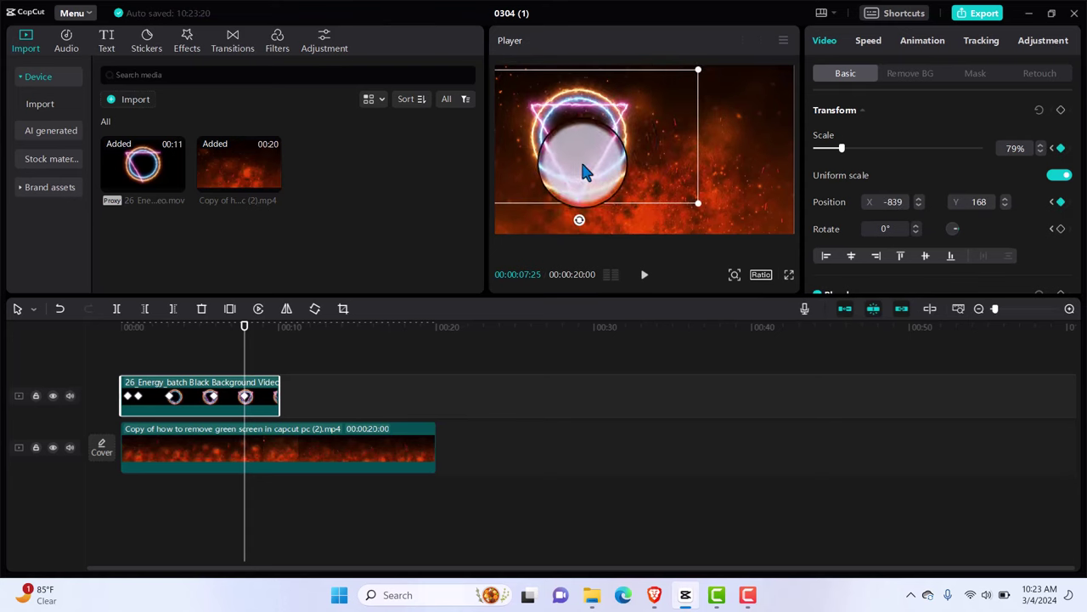
At 00:00:09:06, keyframe the energy clip at about X -154, Y 0 and enlarge its scale to 500%
drag(246, 340, 266, 341)
drag(575, 154, 629, 163)
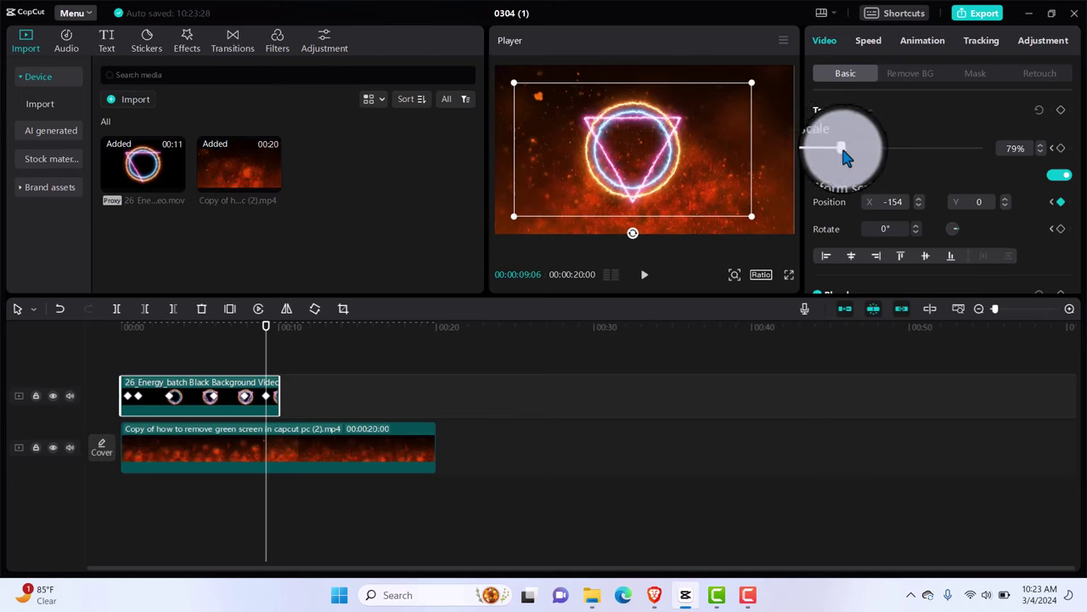
drag(842, 150, 978, 150)
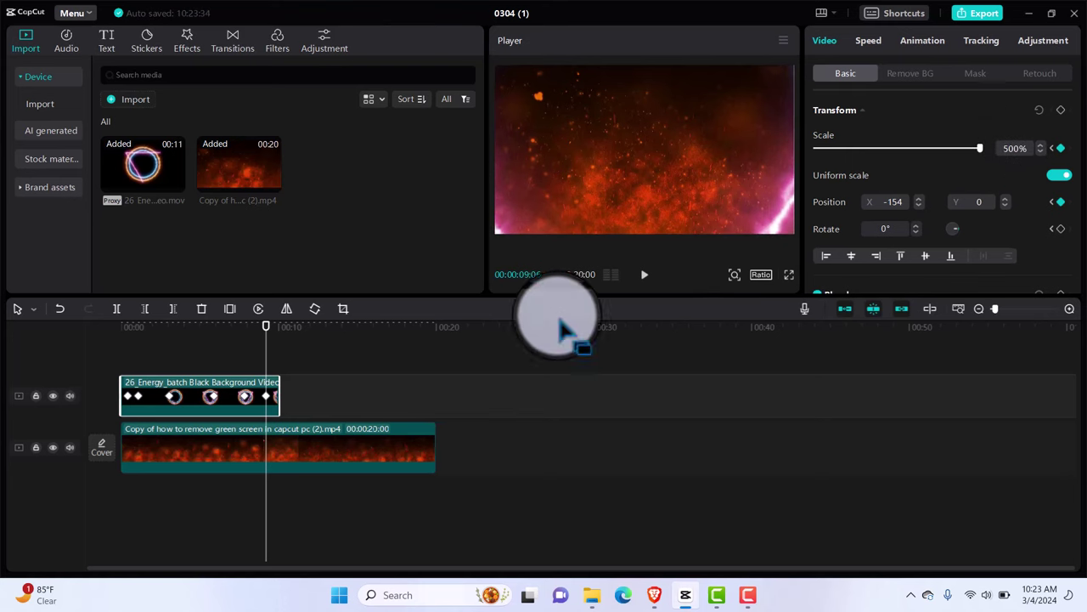
Return the playhead to the start of the timeline and play the keyframed energy clip through to its end
drag(266, 339, 110, 339)
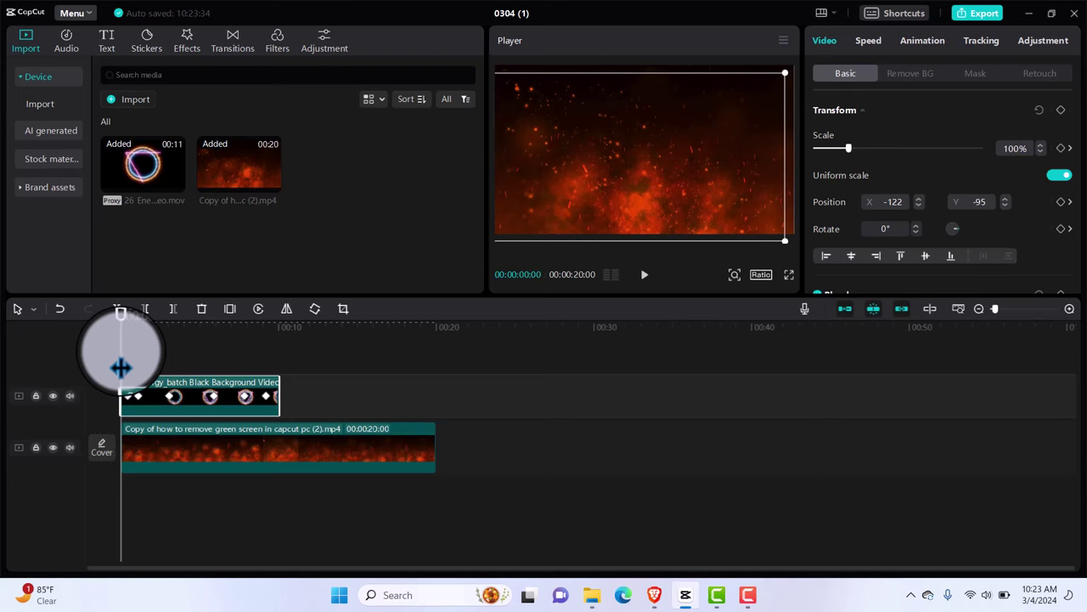
click(136, 342)
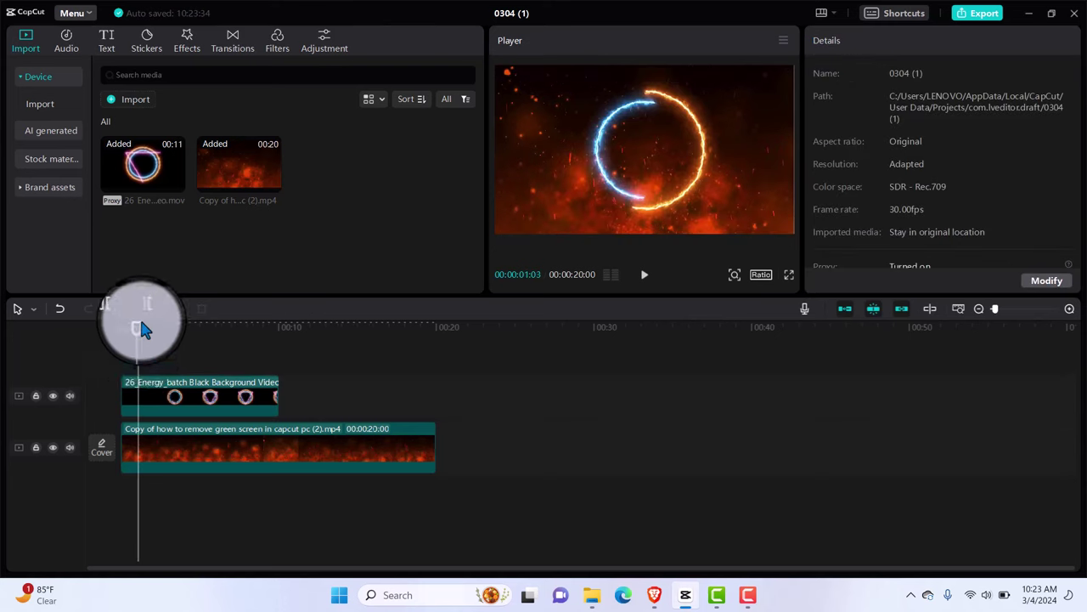
drag(139, 339, 96, 321)
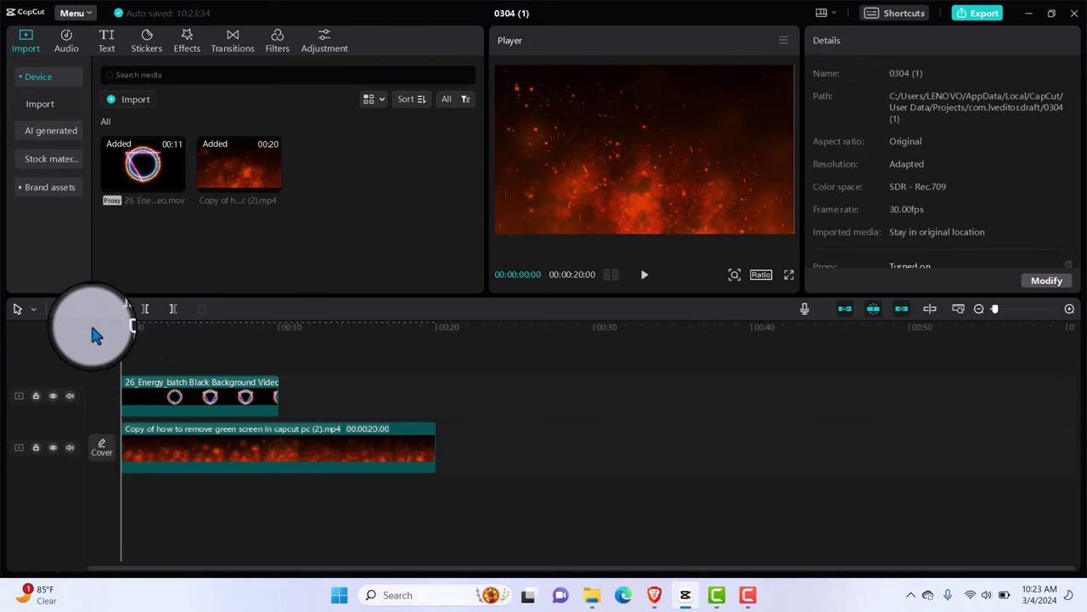
key(space)
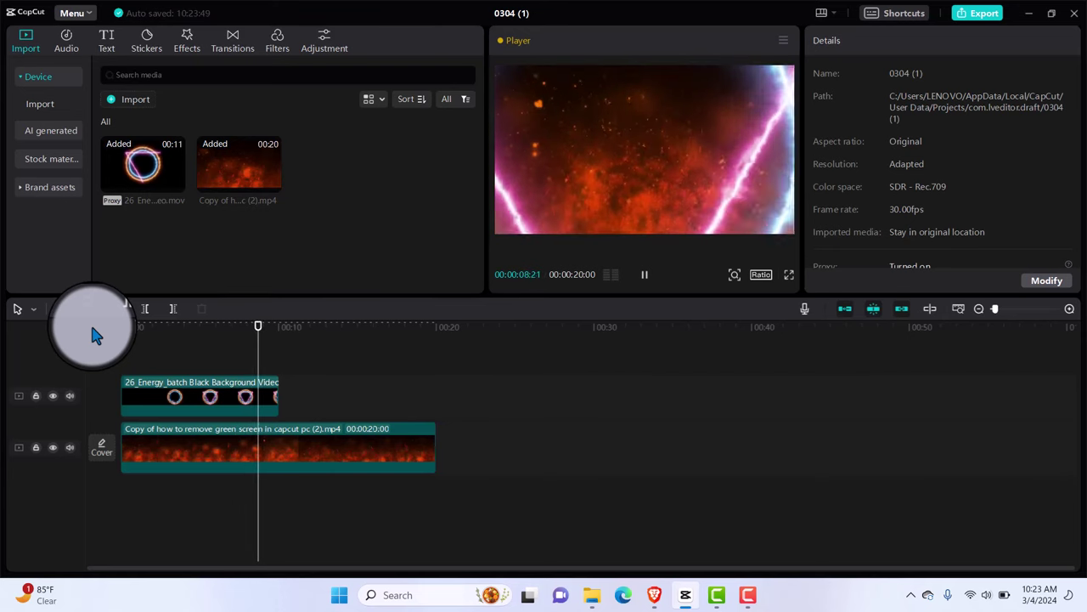
key(space)
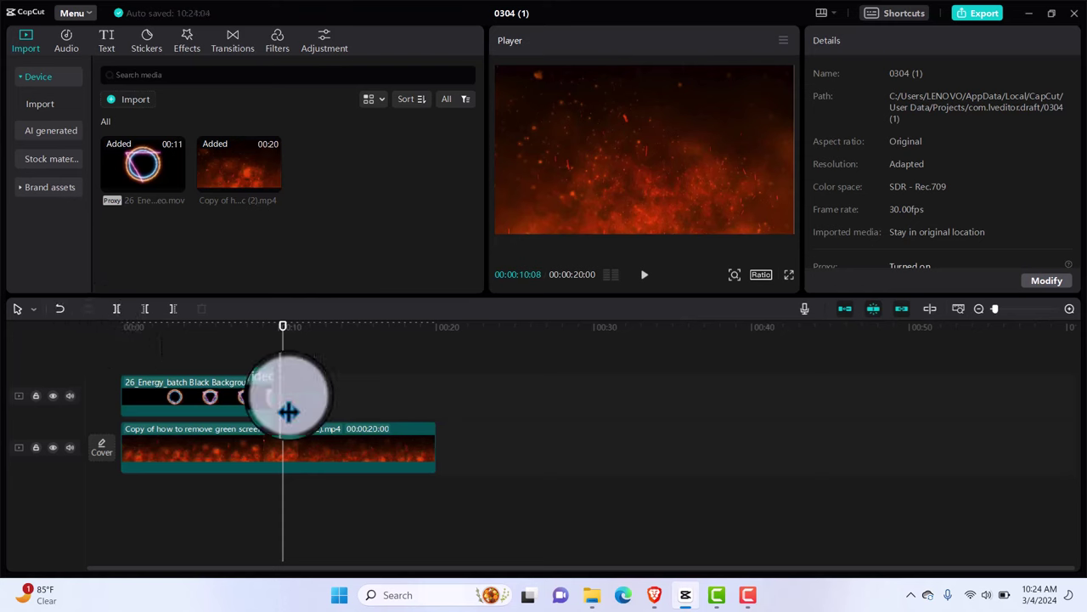
click(748, 598)
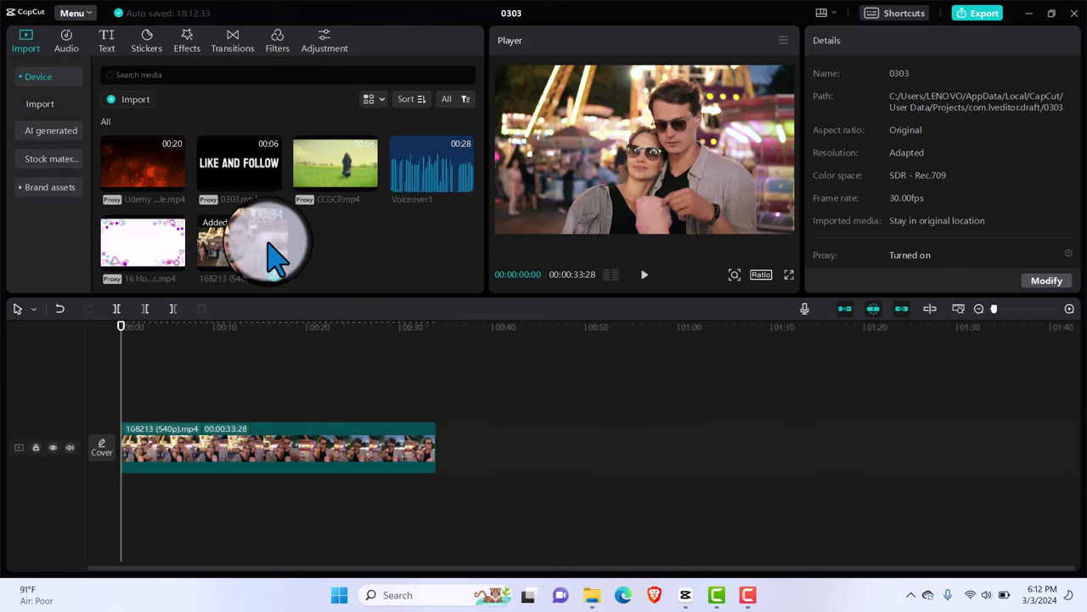
In project 0303, mirror the 168213 (540p).mp4 clip, switching back to the original orientation once for comparison
click(286, 460)
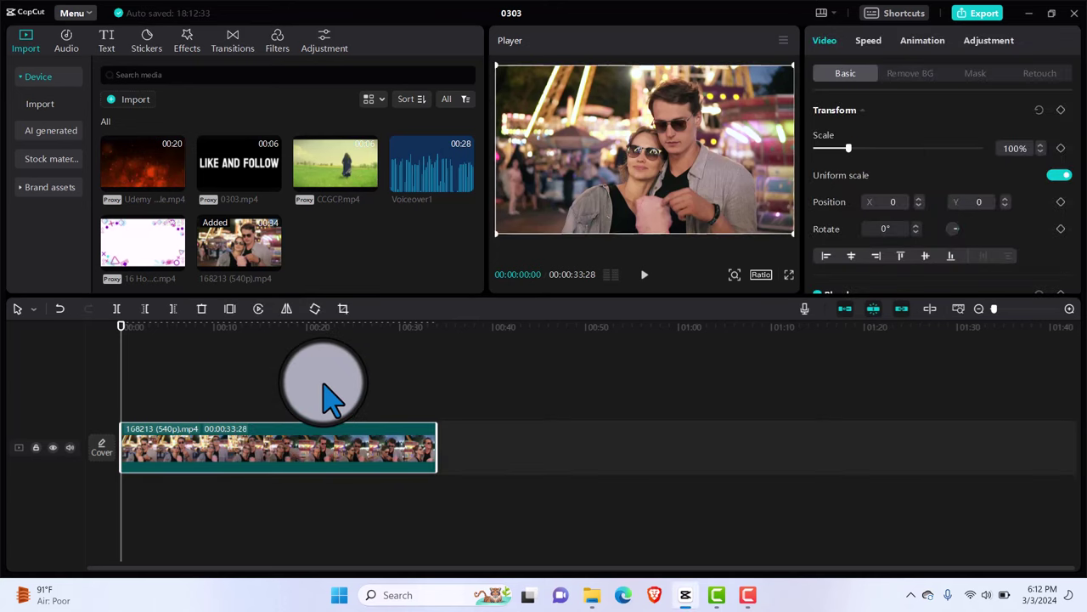
click(287, 310)
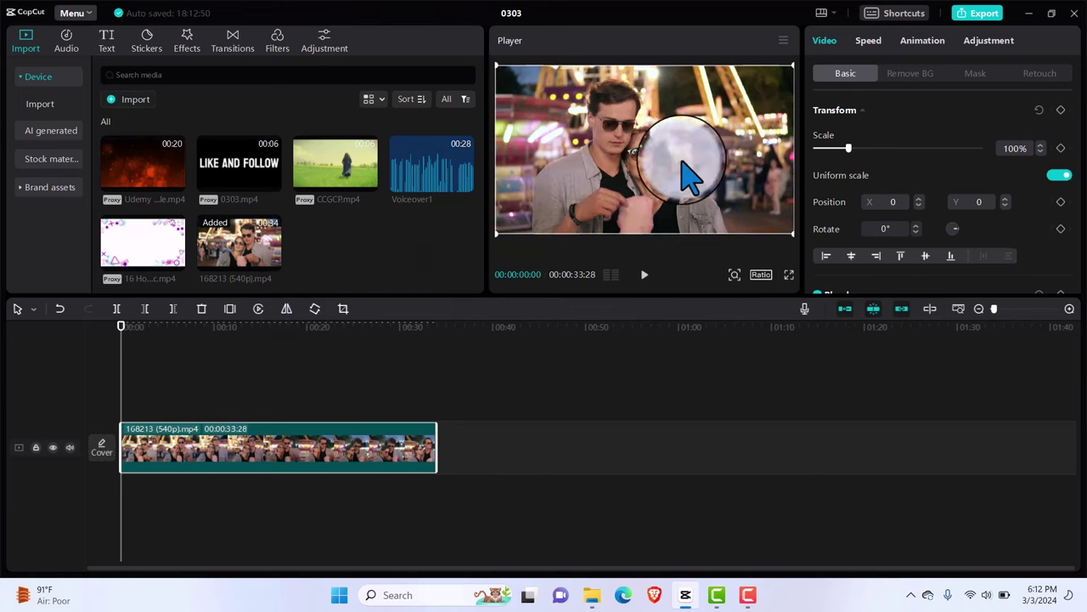
click(287, 310)
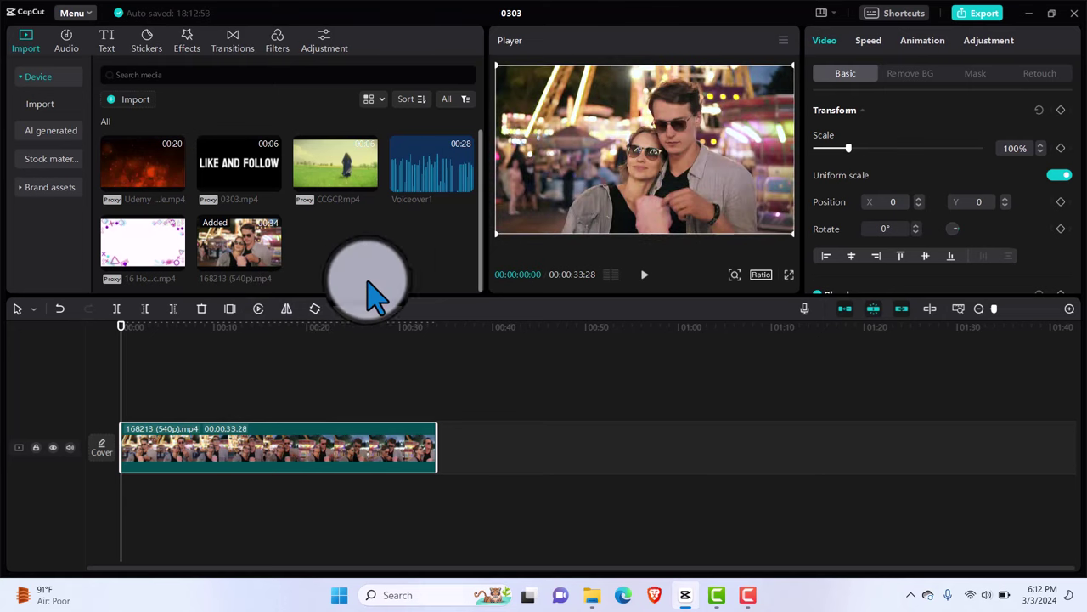
click(287, 309)
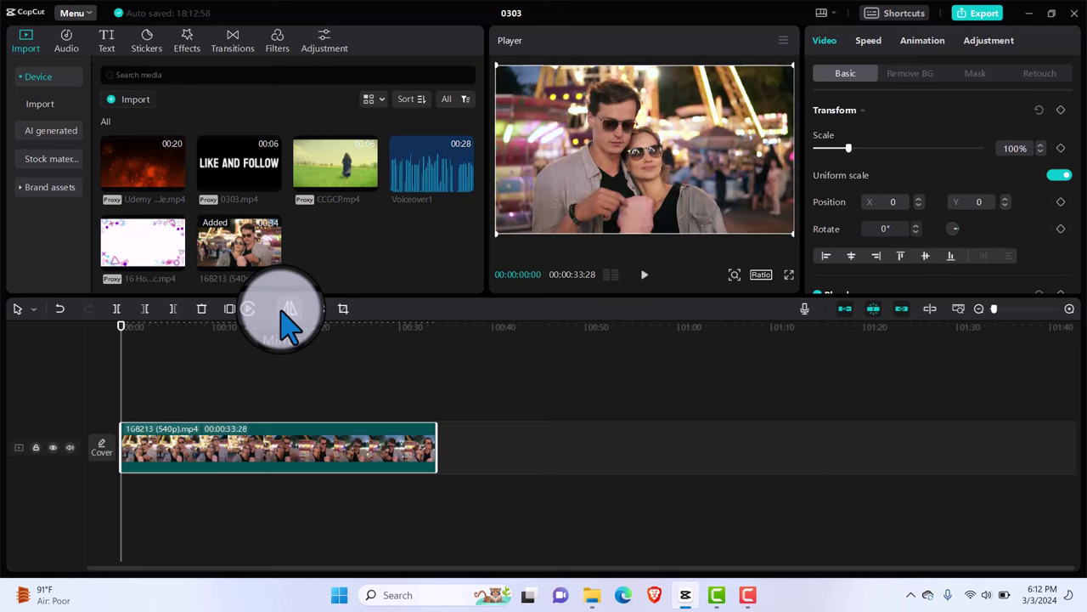
Play the mirrored clip, then compare it with the original orientation at 00:00:06:00 by turning the mirror off and on
click(654, 187)
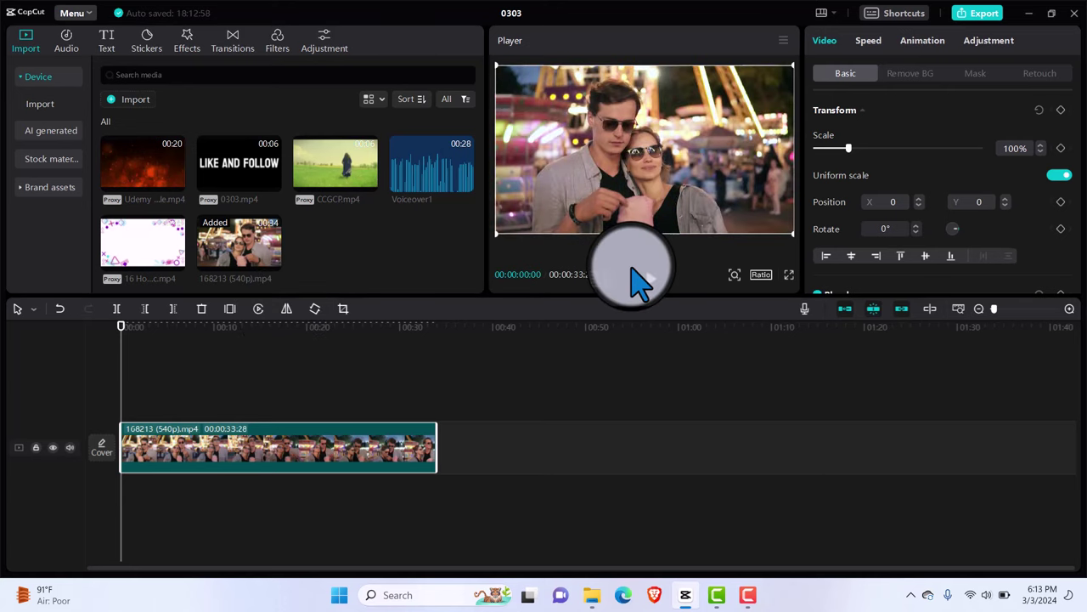
click(646, 274)
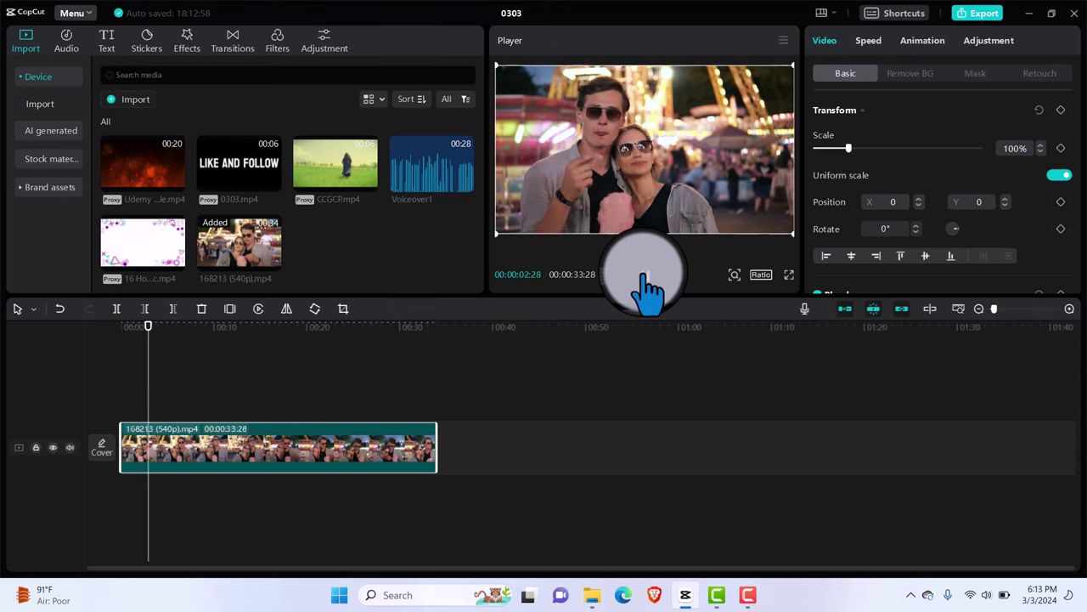
click(286, 310)
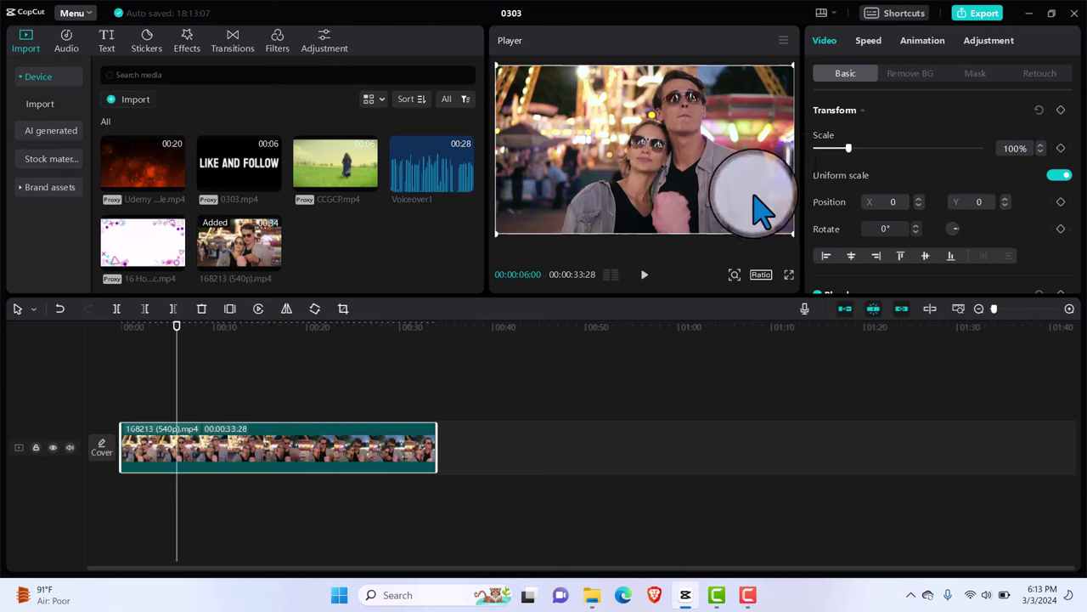
click(286, 309)
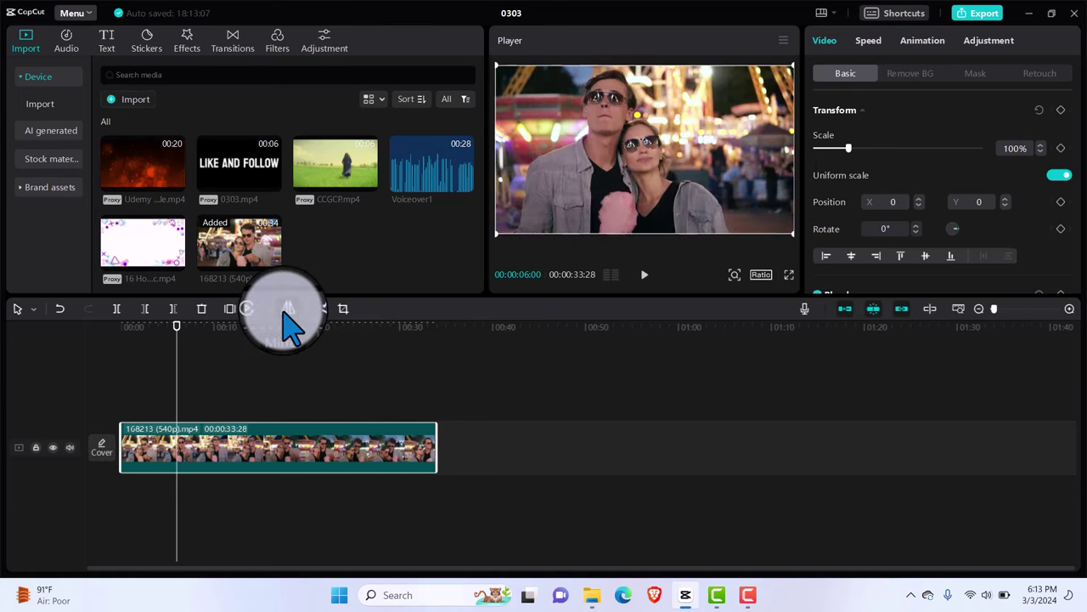
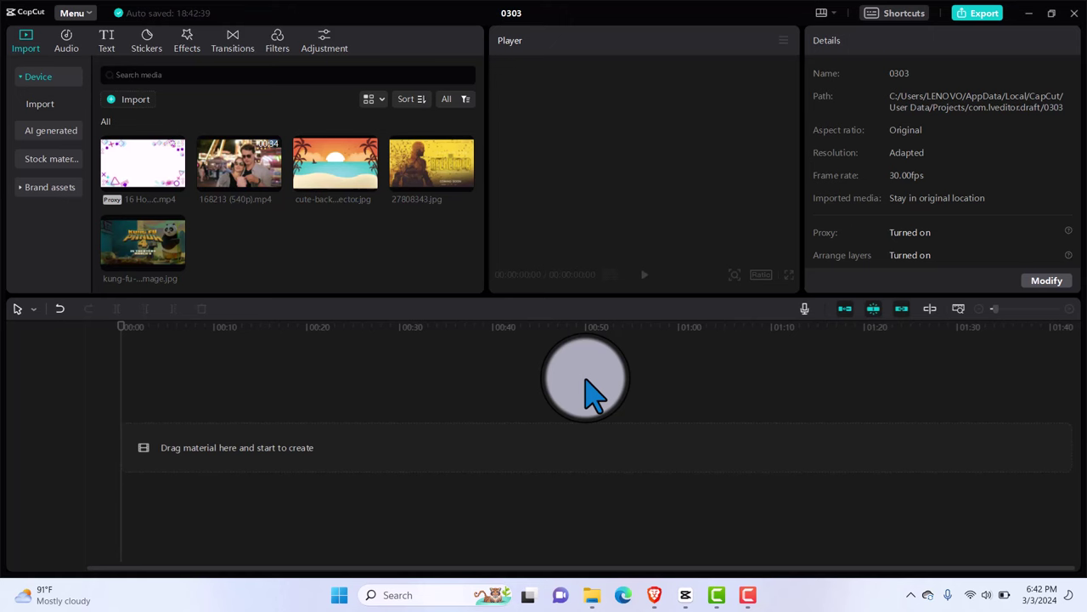
Add the kung-fu-panda-4 share image to the empty timeline and enlarge its scale to about 365%
click(175, 261)
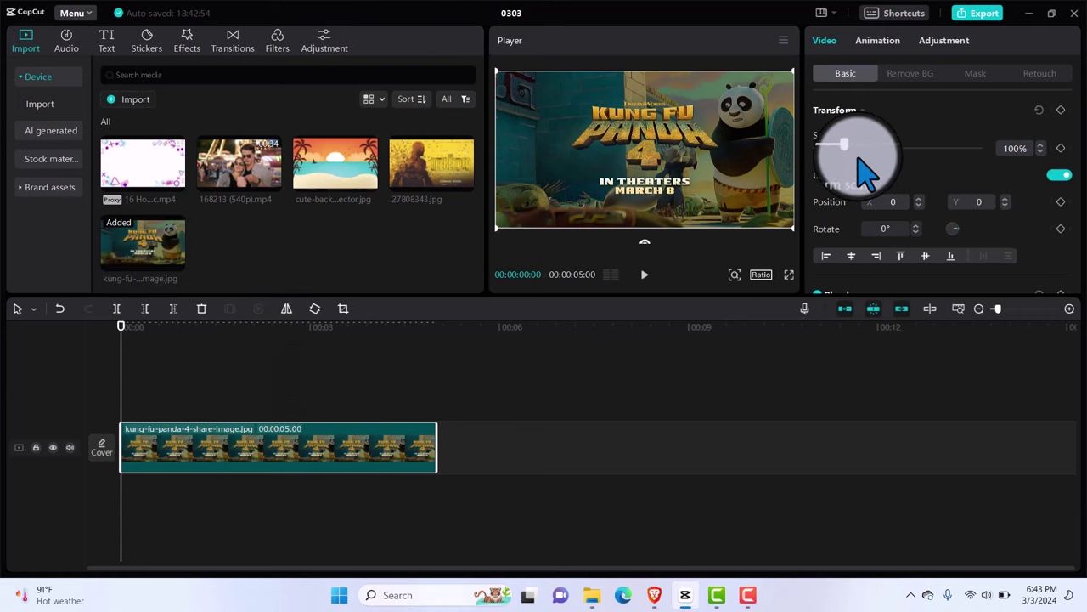
drag(849, 146, 936, 146)
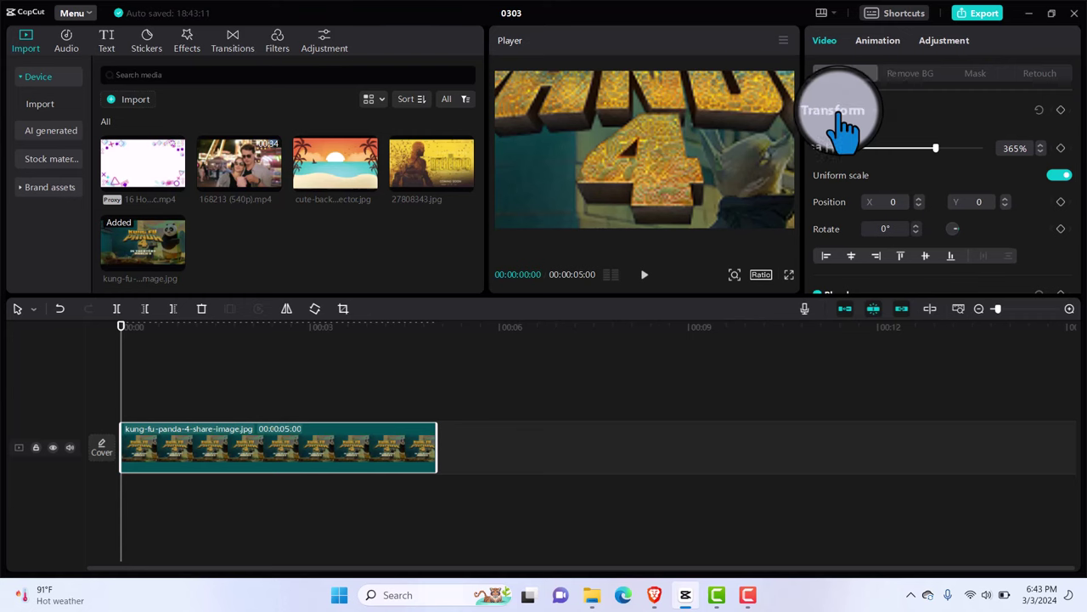
Keyframe the Kung Fu Panda image's transform at the start, setting its scale to 296% at 00:00:00:17 and 229% at 00:00:01:17
click(1060, 110)
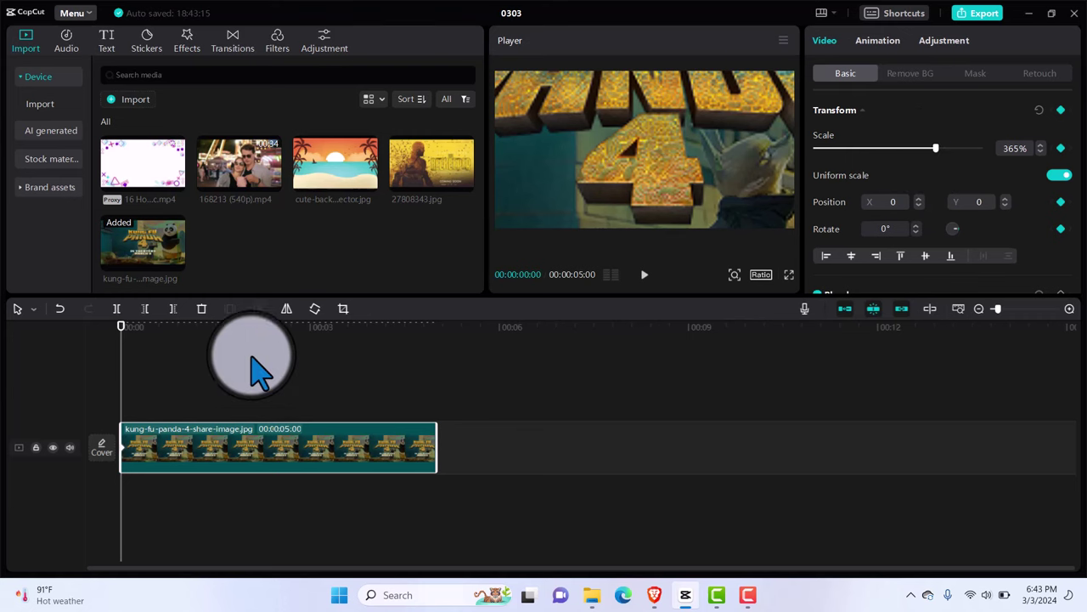
drag(124, 338, 156, 338)
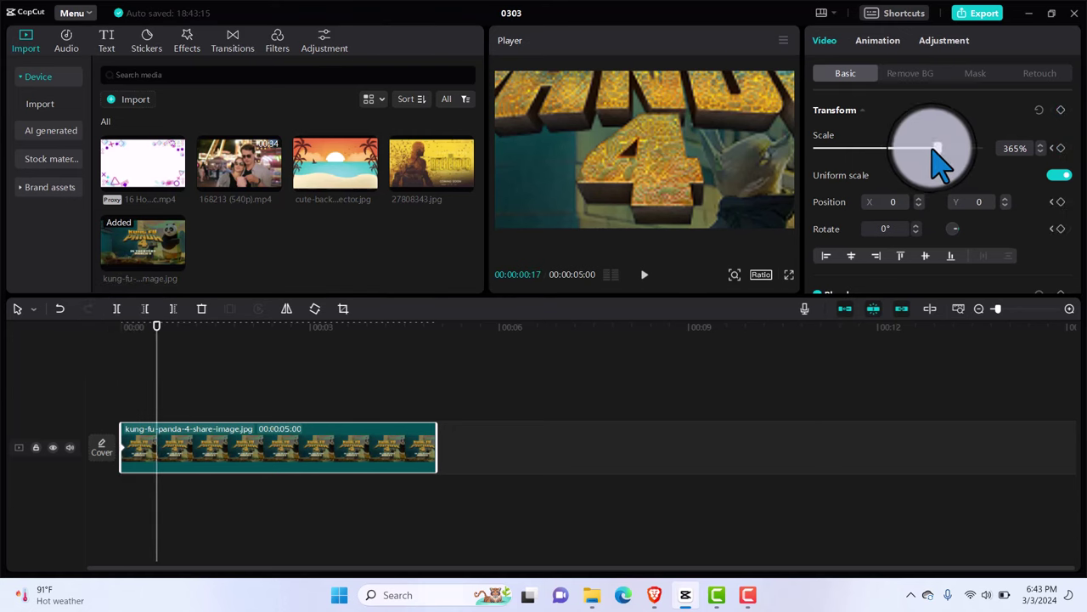
drag(935, 148, 913, 147)
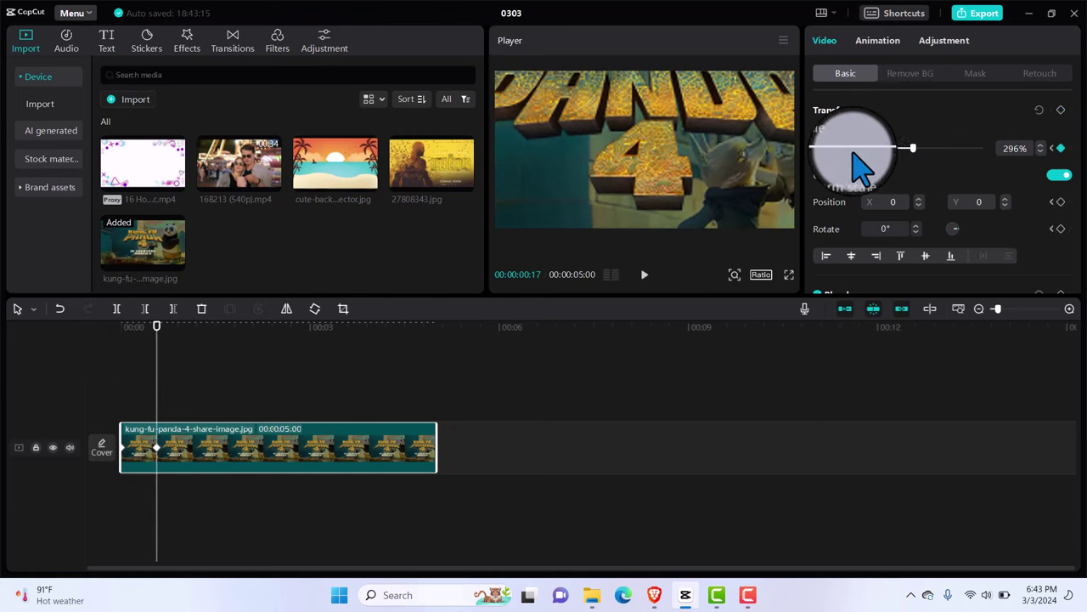
drag(156, 340, 221, 337)
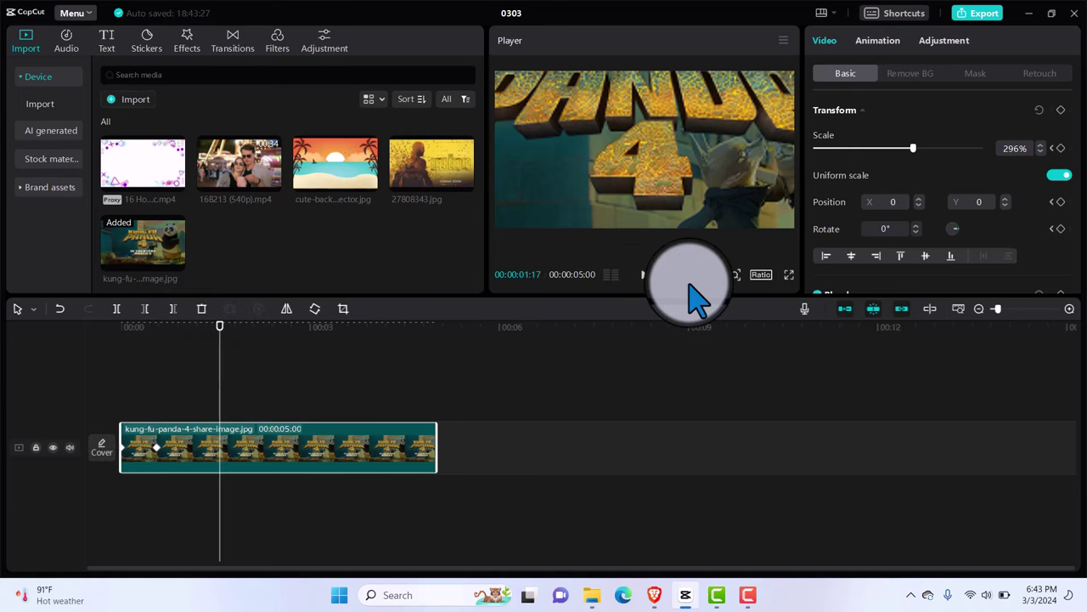
drag(913, 148, 891, 150)
Continue the zoom-out by keyframing the image's scale at 162% at 00:00:03:00 and 102% at 00:00:03:29
drag(220, 336, 311, 338)
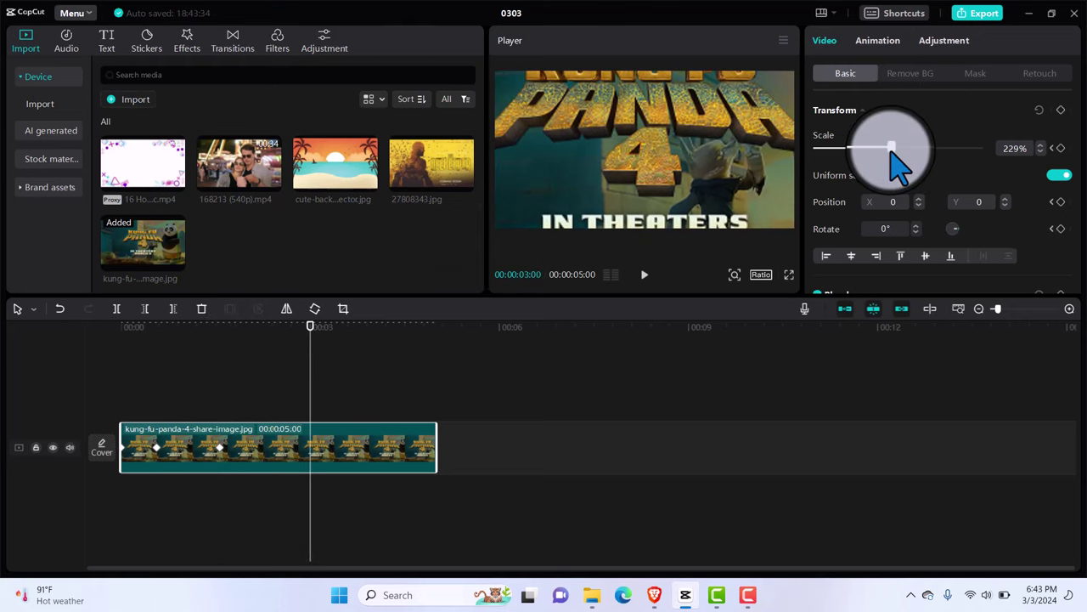
drag(896, 149, 868, 149)
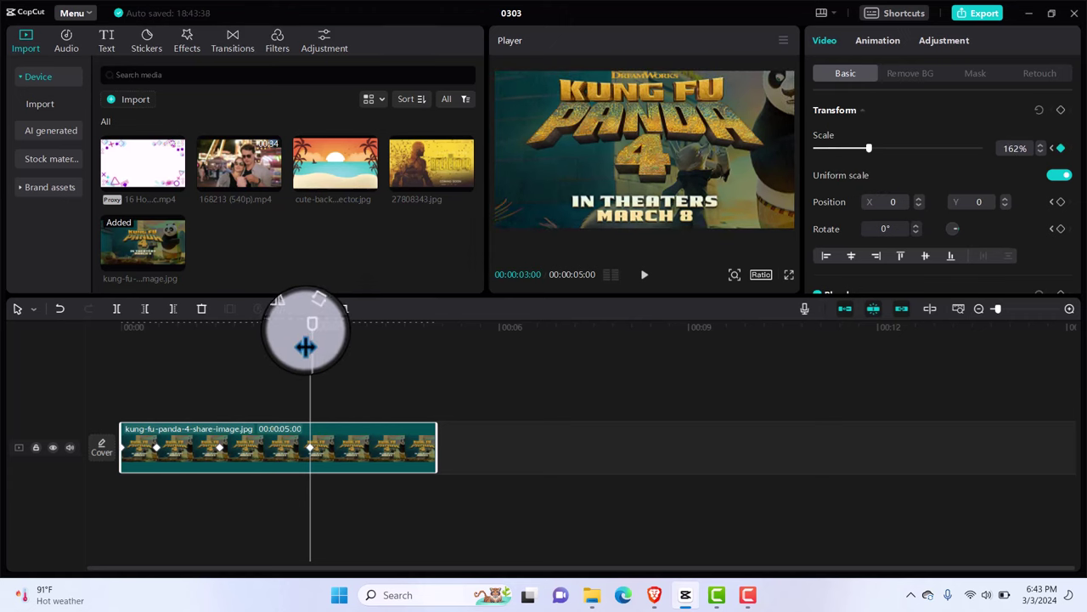
drag(311, 338, 372, 339)
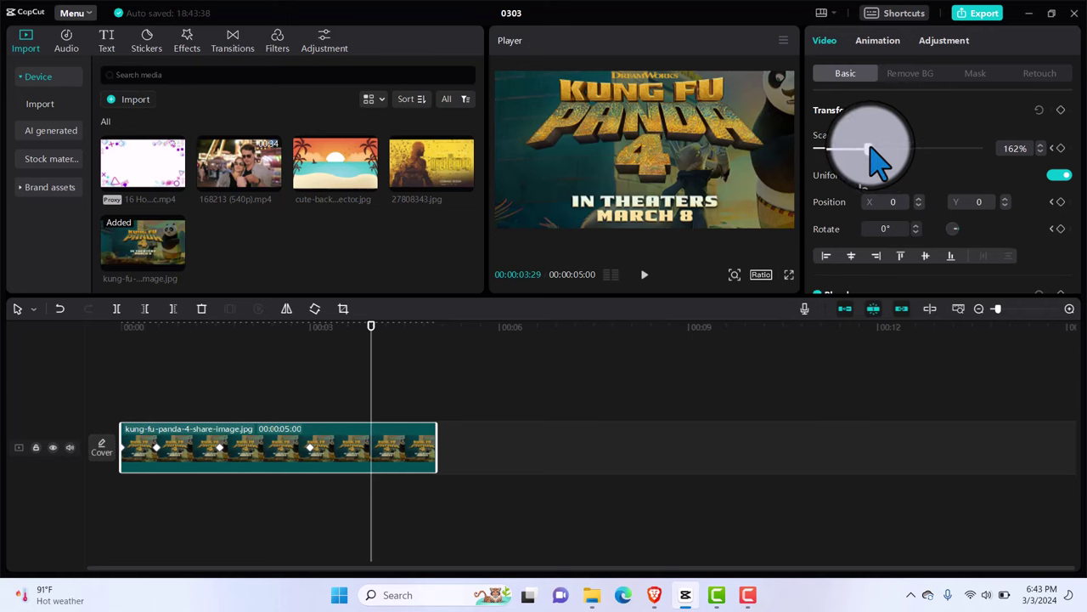
drag(869, 147, 850, 147)
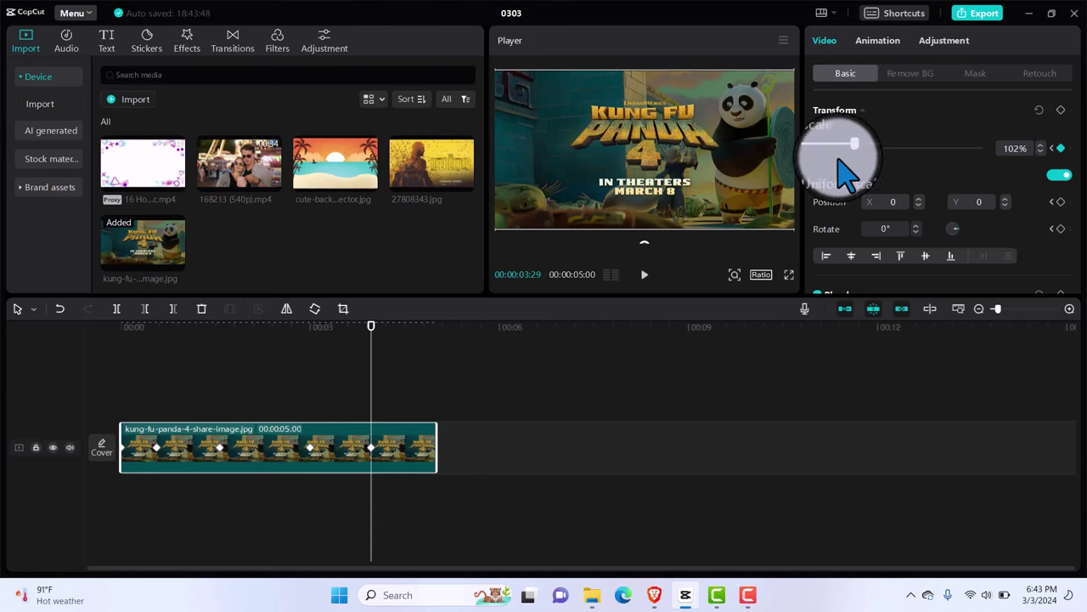
Play the image's zoom-out animation from the beginning of the timeline
click(122, 369)
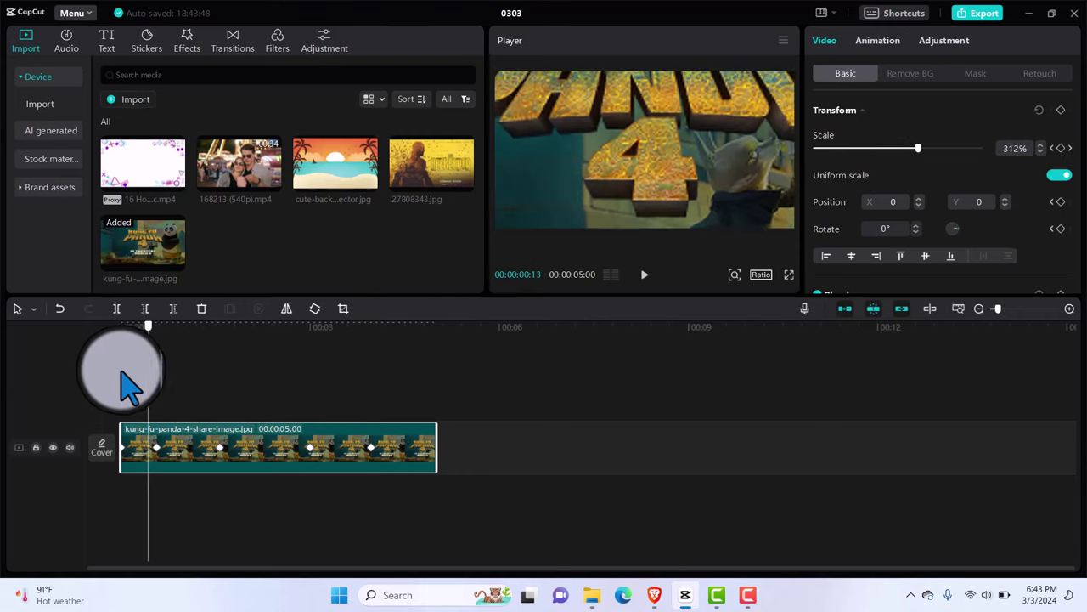
key(space)
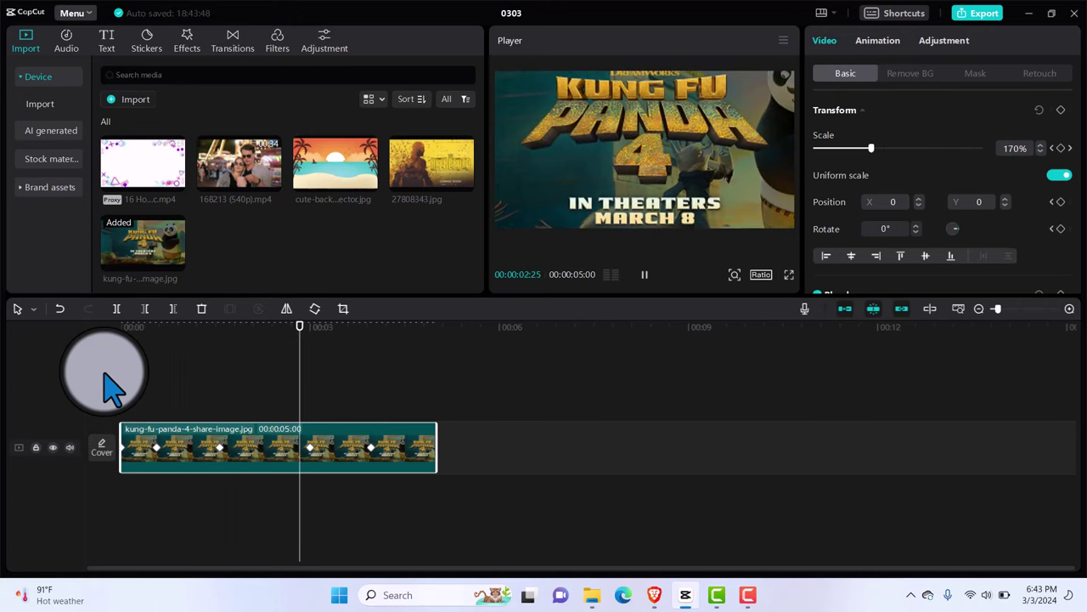
key(space)
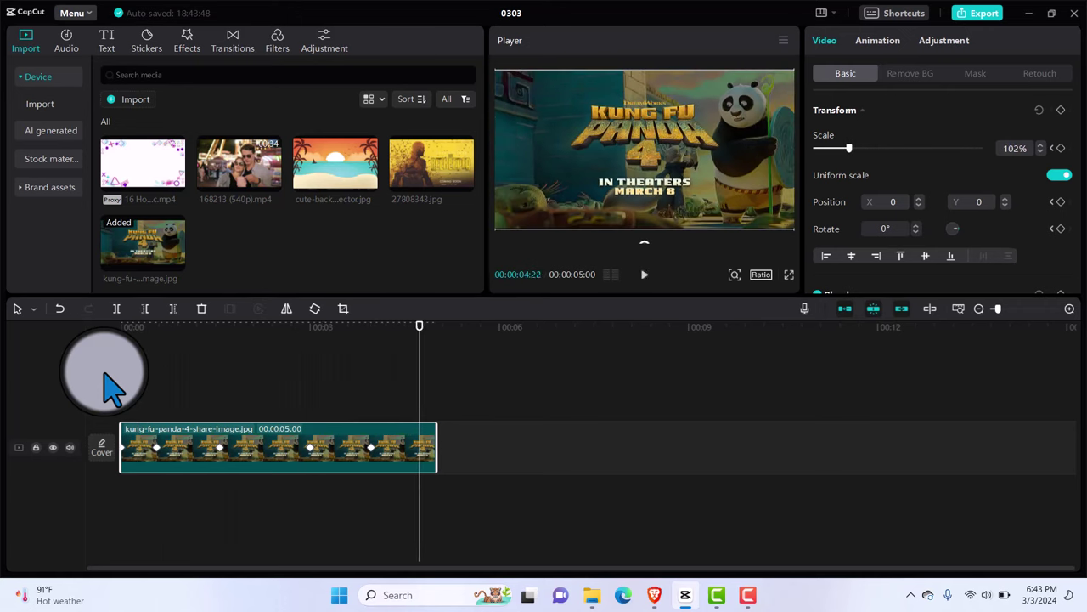
Select the scale keyframe at 00:00:00:17 and show the clip's keyframe animation on the timeline
click(155, 449)
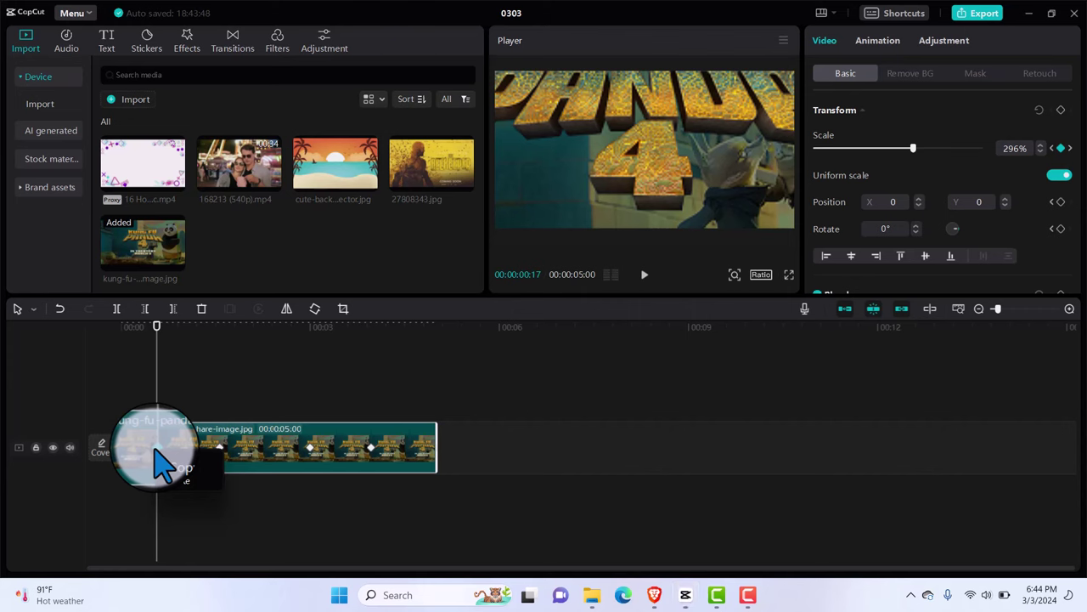
click(156, 450)
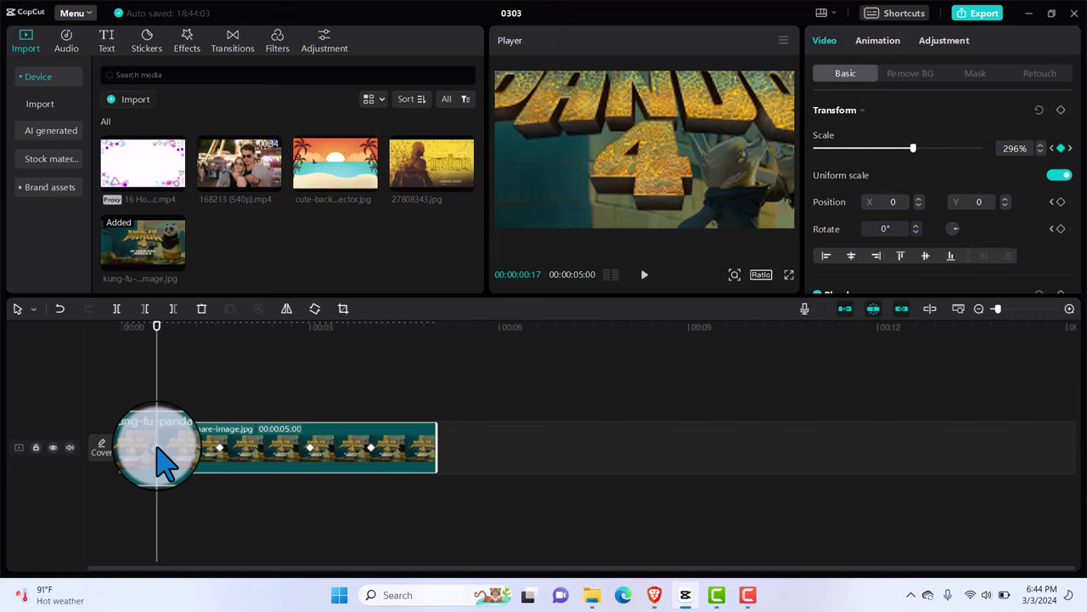
right_click(157, 450)
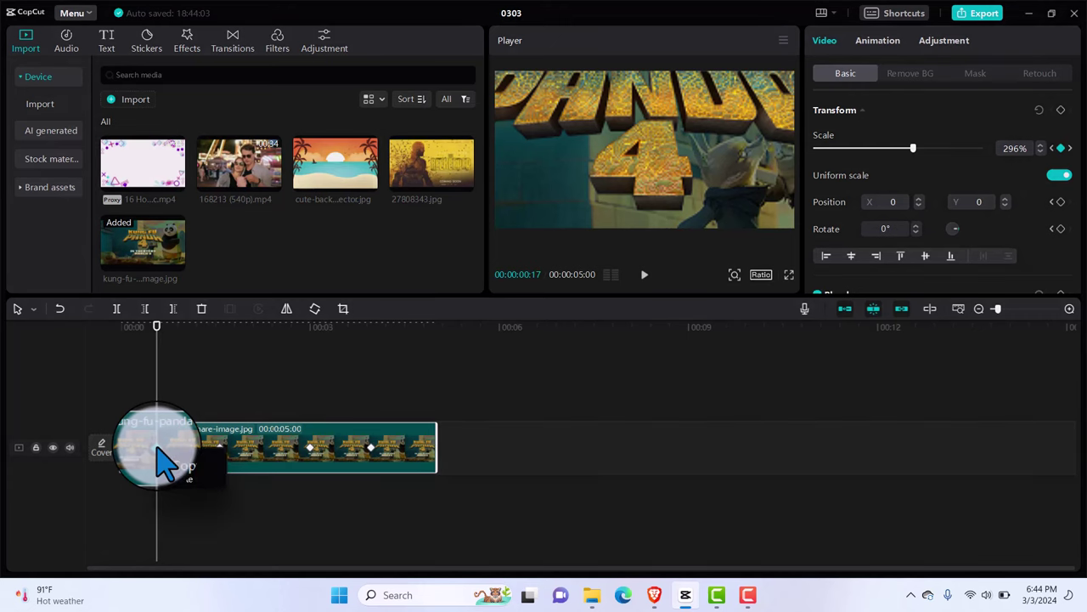
click(157, 450)
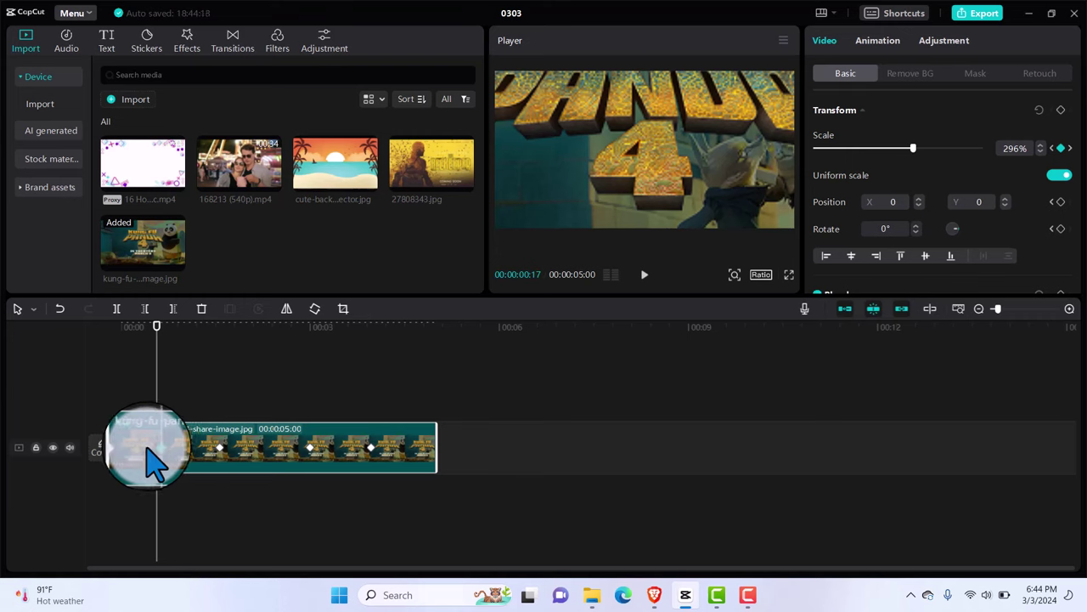
right_click(145, 463)
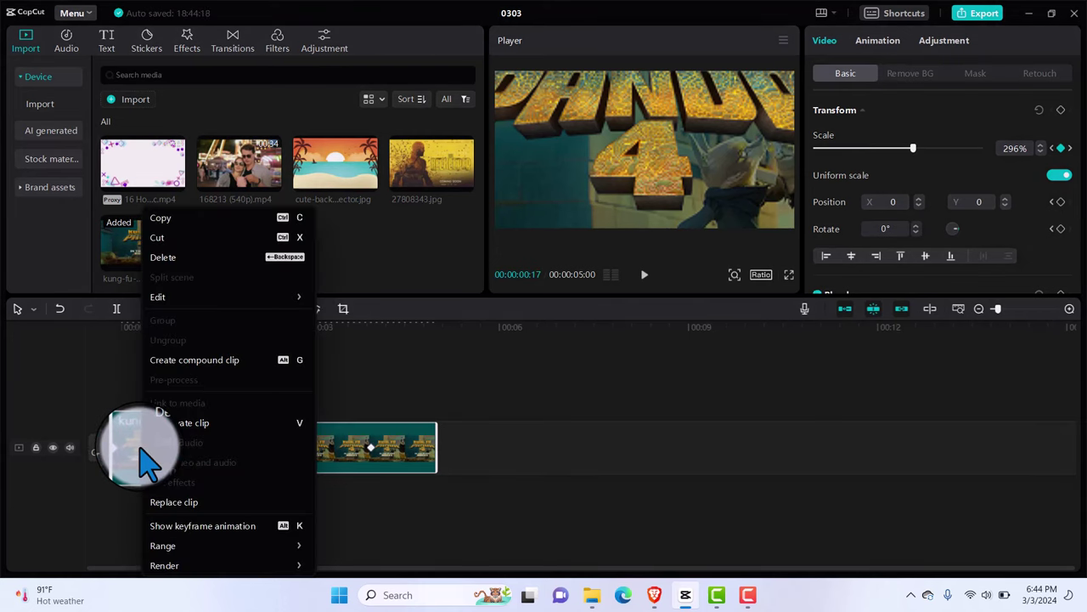
click(200, 526)
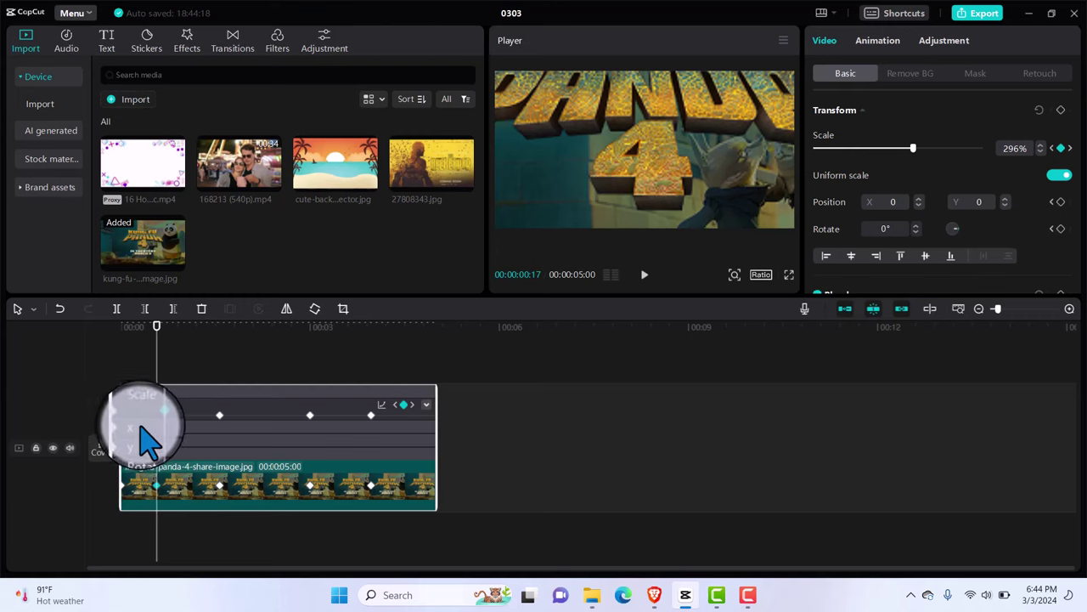
Examine the clip's Scale, x, y and Rotate keyframe rows, expanding the x graph and collapsing the Transform group once
scroll(147, 440, down, 1)
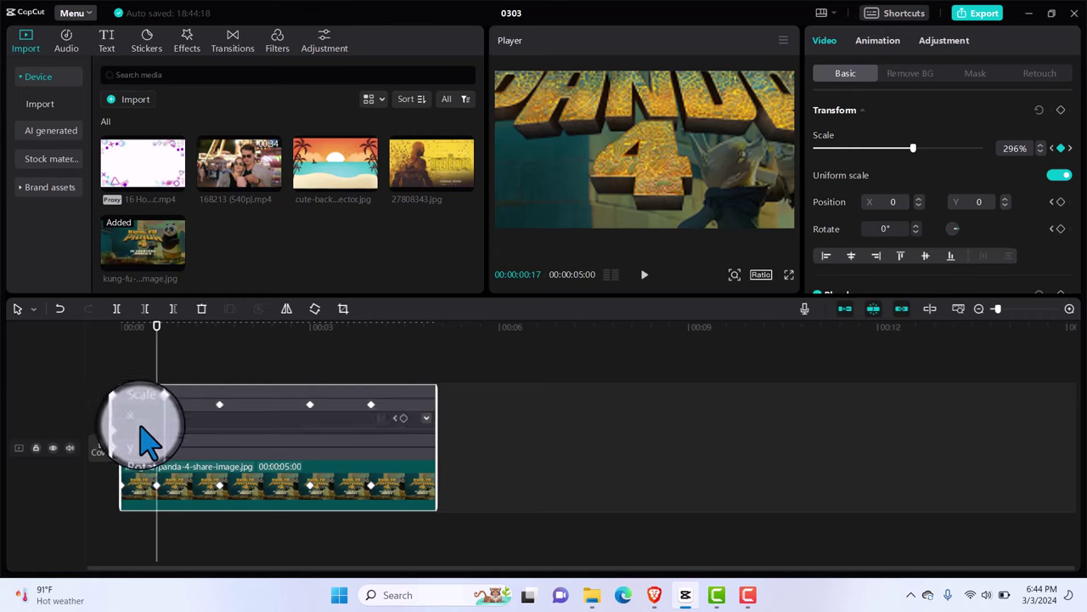
click(426, 419)
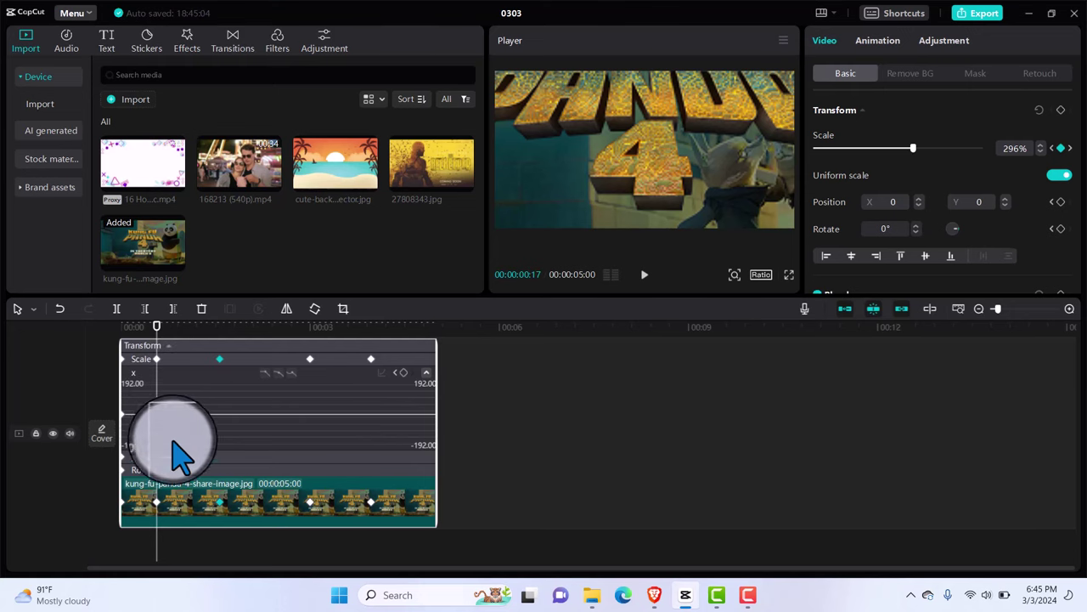
click(134, 460)
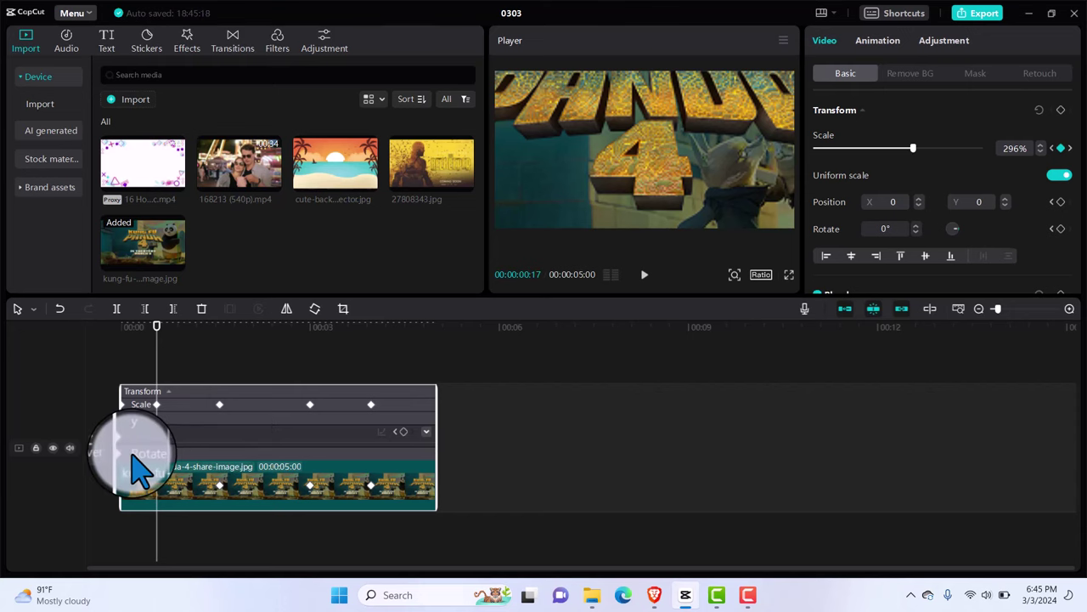
click(147, 392)
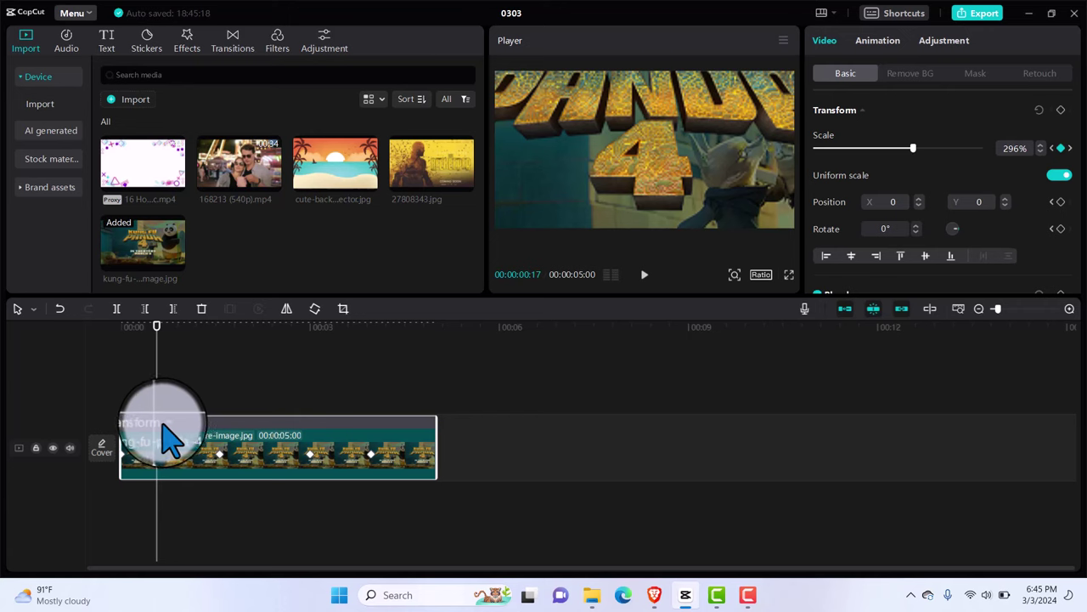
click(167, 437)
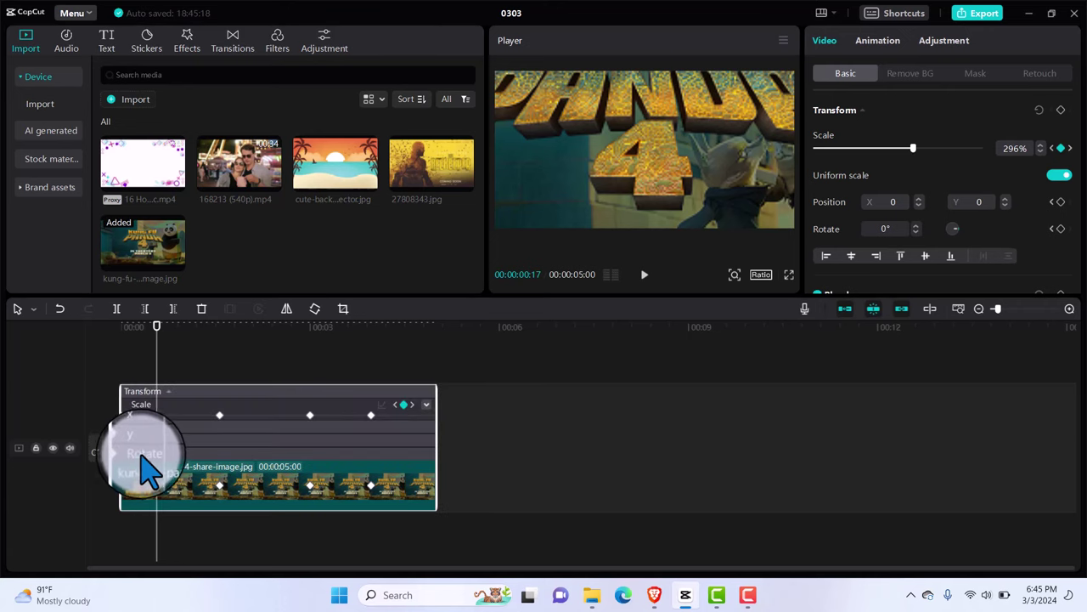
click(142, 466)
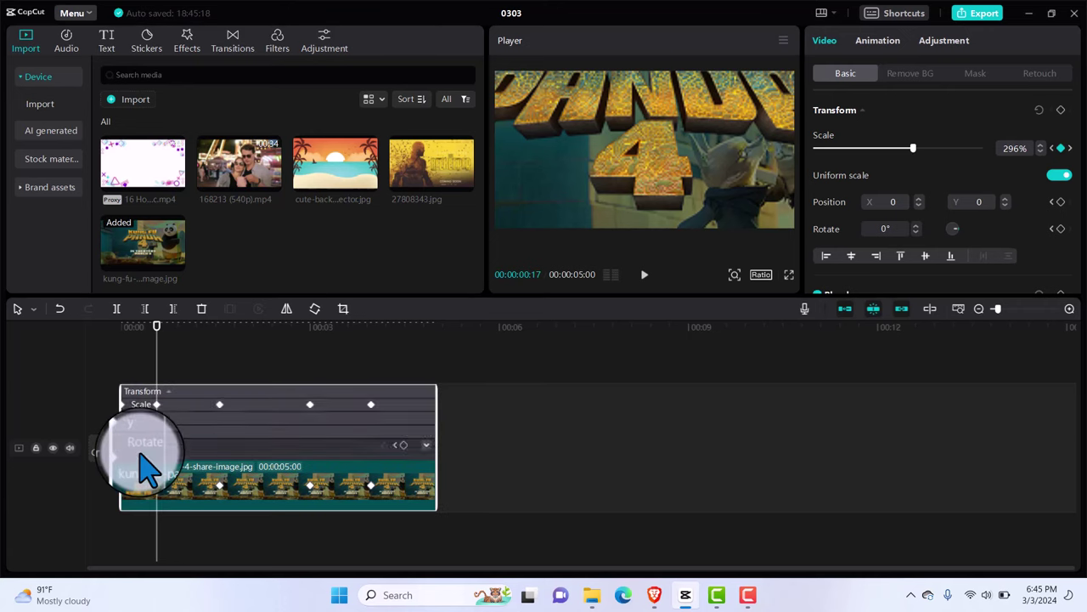
click(141, 414)
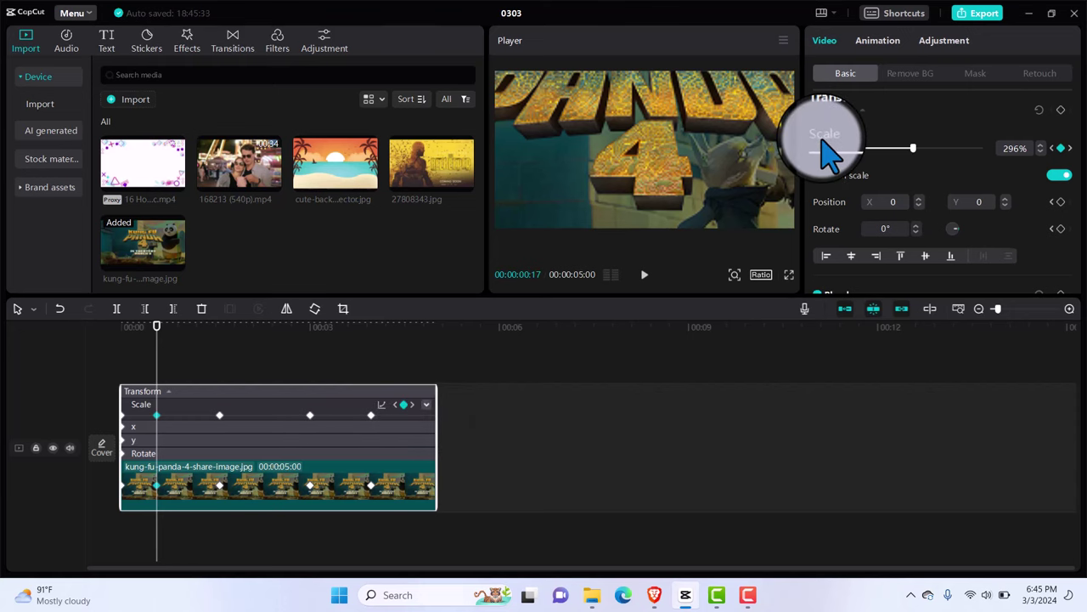
Expand the Scale graph, smooth its keyframes with the auto curve, and collapse the graph
click(425, 416)
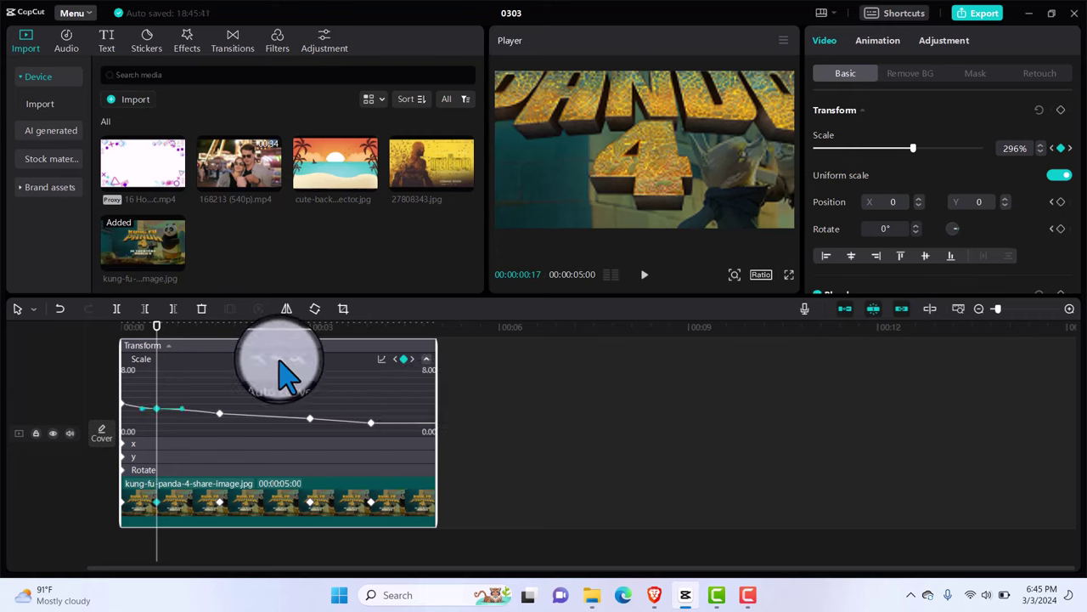
click(220, 512)
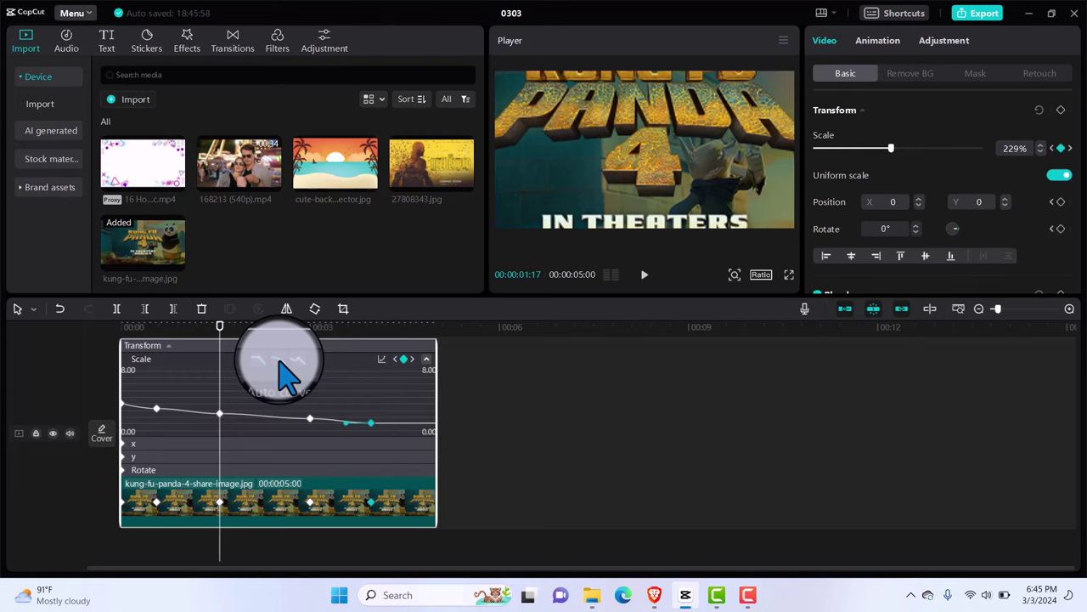
click(427, 359)
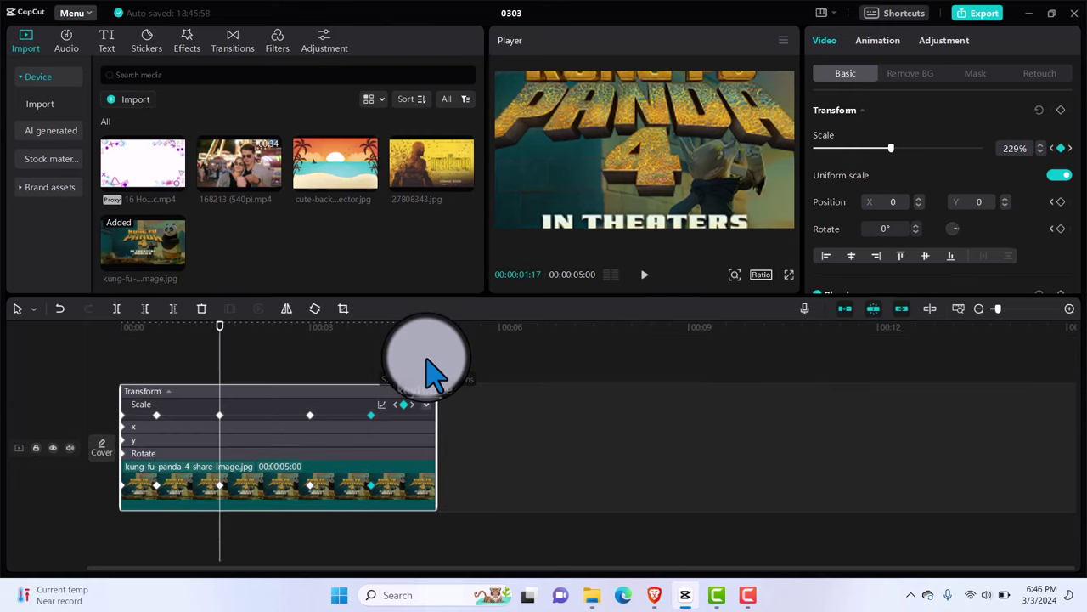
Collapse the Transform keyframe rows and play the smoothed zoom-out from the start to the end of the clip
click(168, 393)
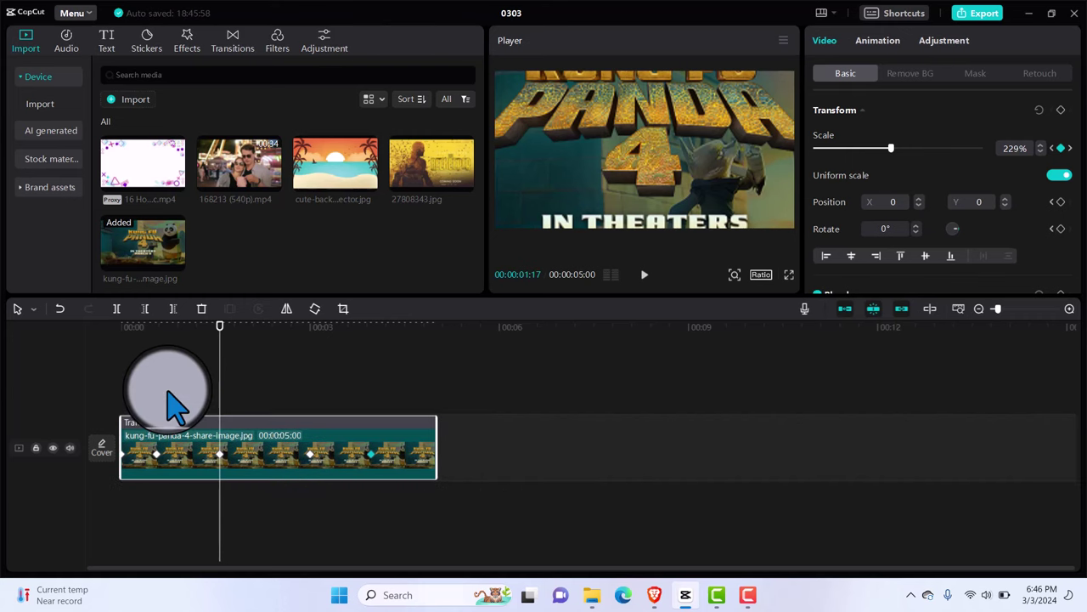
drag(220, 328, 97, 361)
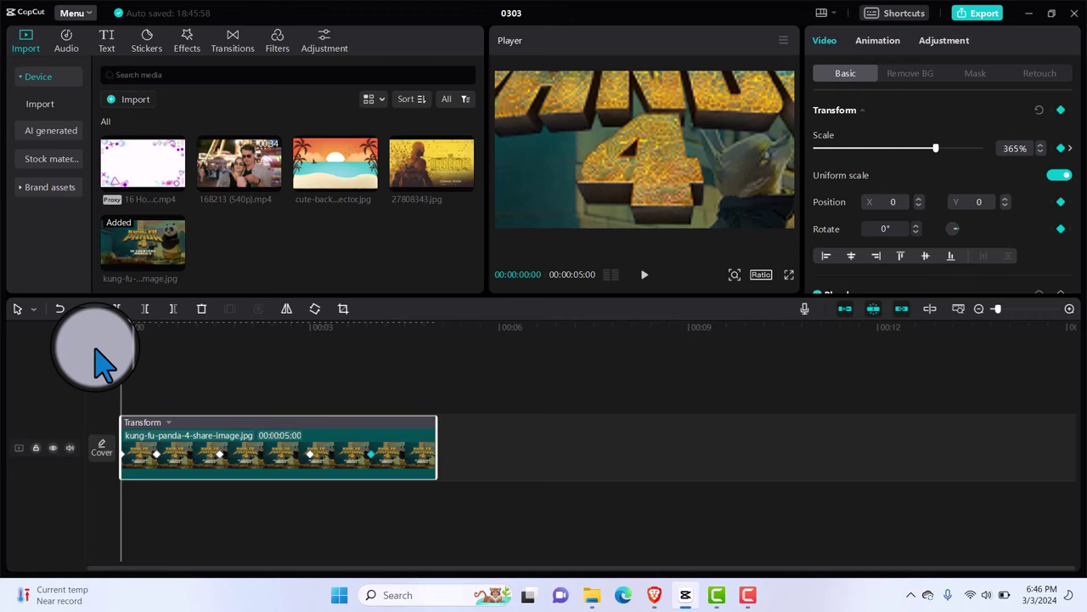
key(space)
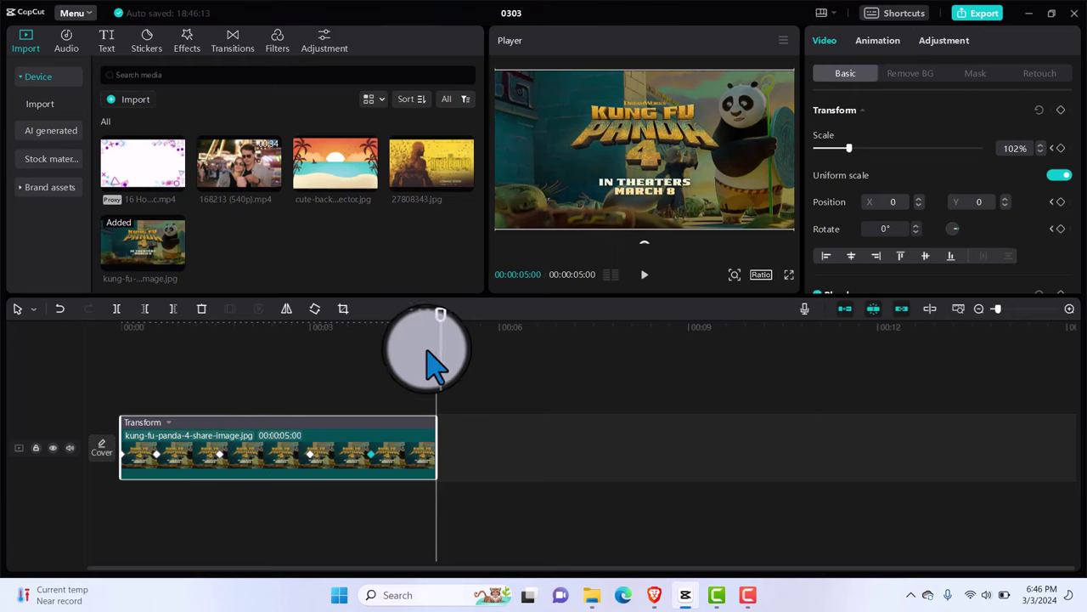
Add 27808343.jpg after the first clip, scale it to 45%, and keyframe its transform in the frame's lower-right corner at 00:00:05:00
click(466, 182)
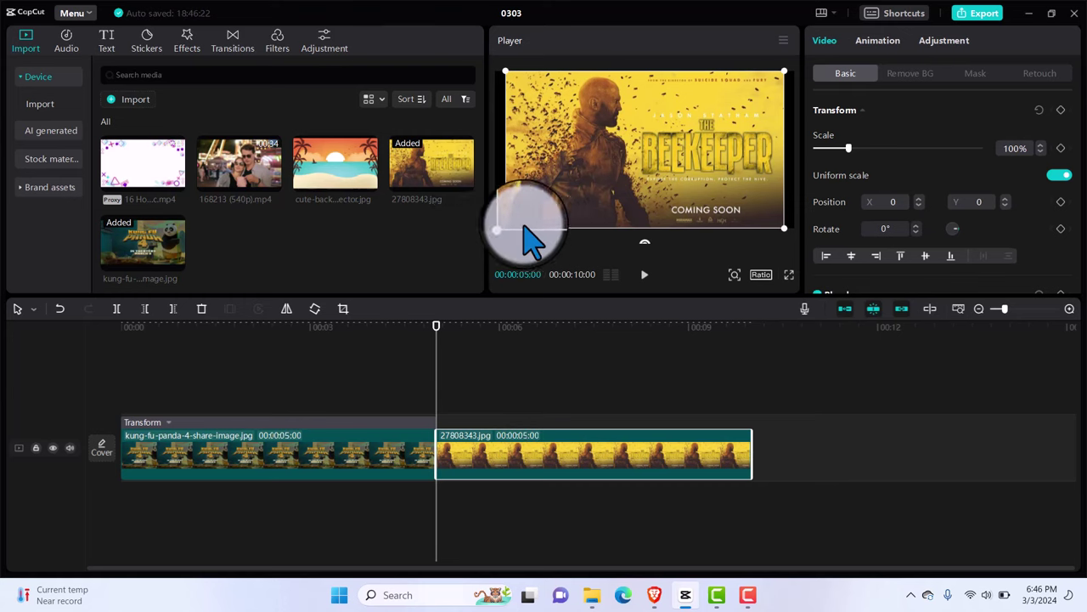
drag(508, 228, 491, 226)
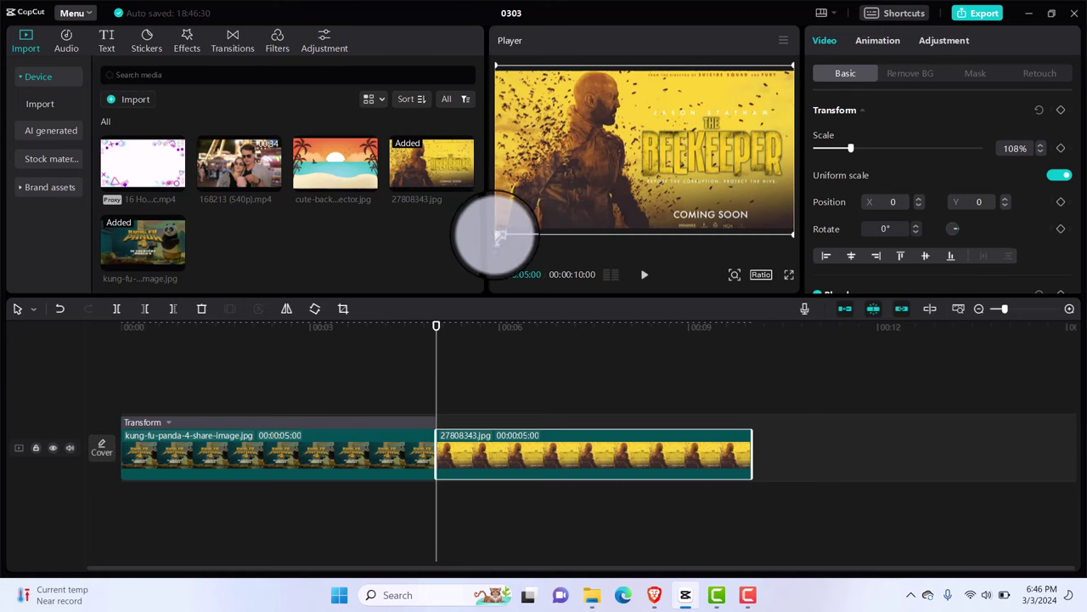
drag(499, 233, 588, 189)
drag(666, 157, 725, 187)
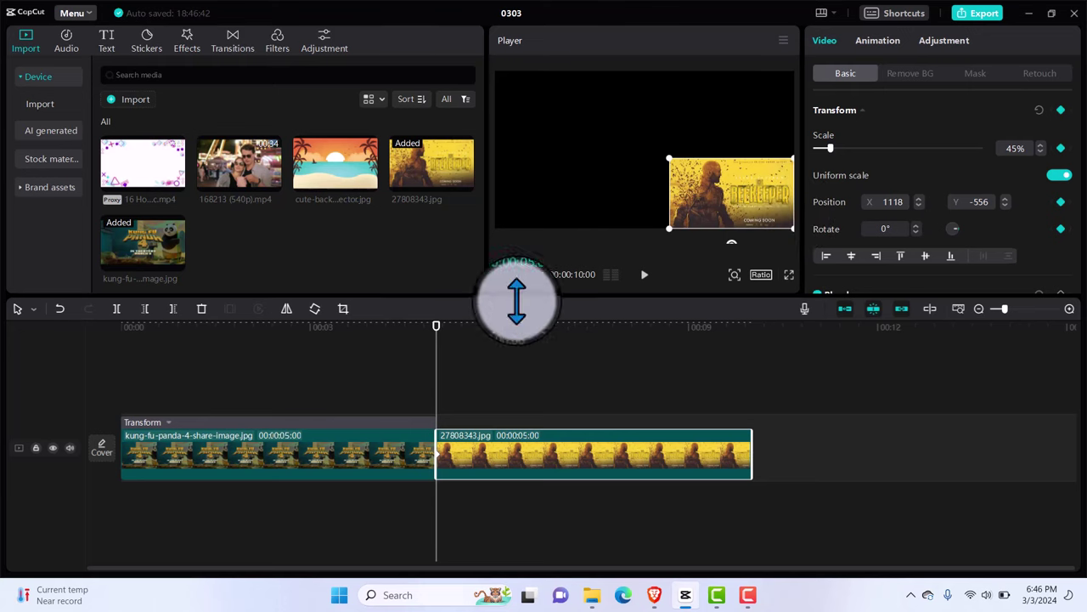
Keyframe the Beekeeper image near the frame's center at 00:00:05:24, at about X 102, Y -94
drag(439, 340, 486, 342)
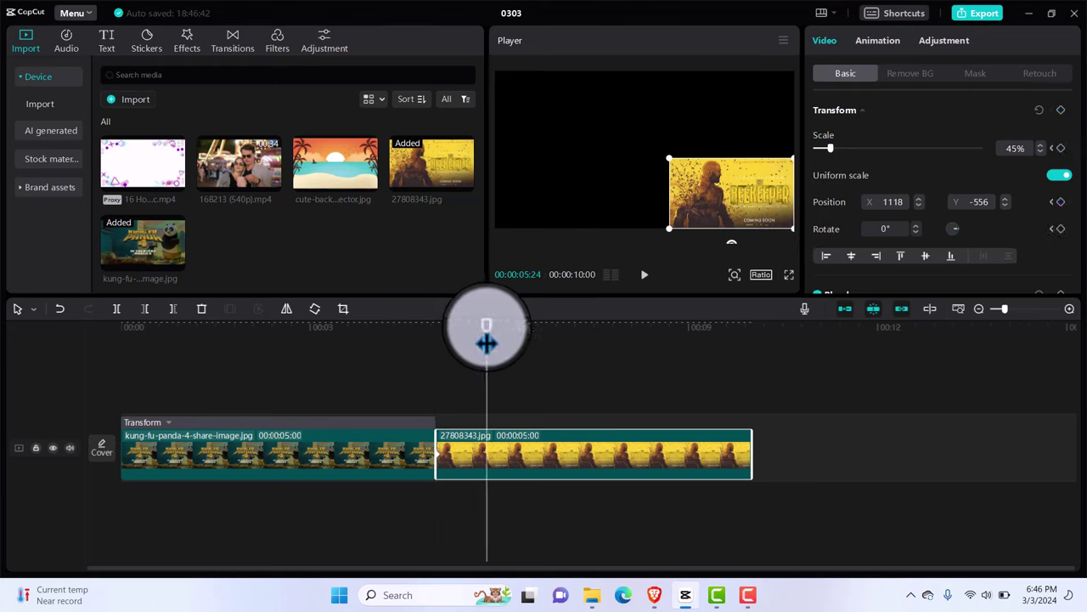
drag(710, 213, 619, 154)
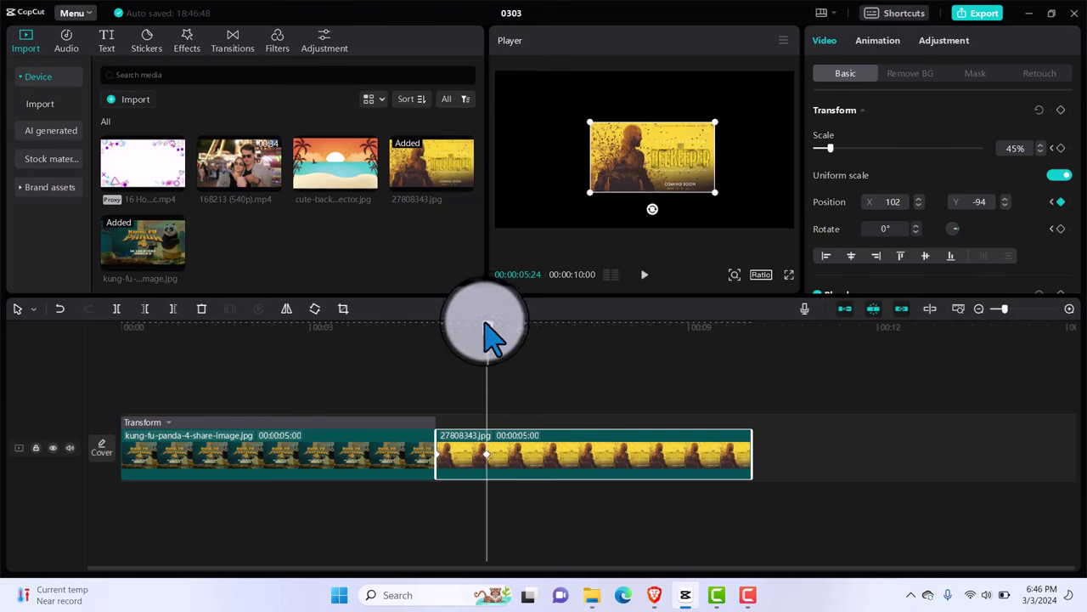
Position-keyframe the Beekeeper image at X -1118, Y 556 at 00:00:06:23; X -1118, Y -305 at 00:00:08:01; and X 1118, Y 556 at 00:00:09:06
drag(487, 323, 548, 342)
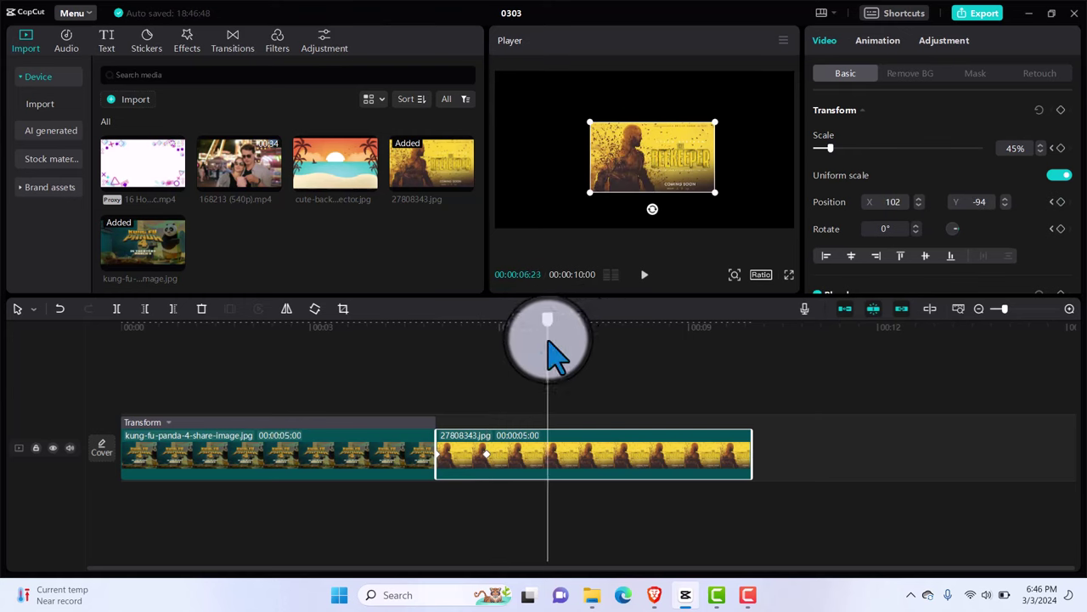
drag(650, 175, 562, 127)
drag(549, 332, 627, 337)
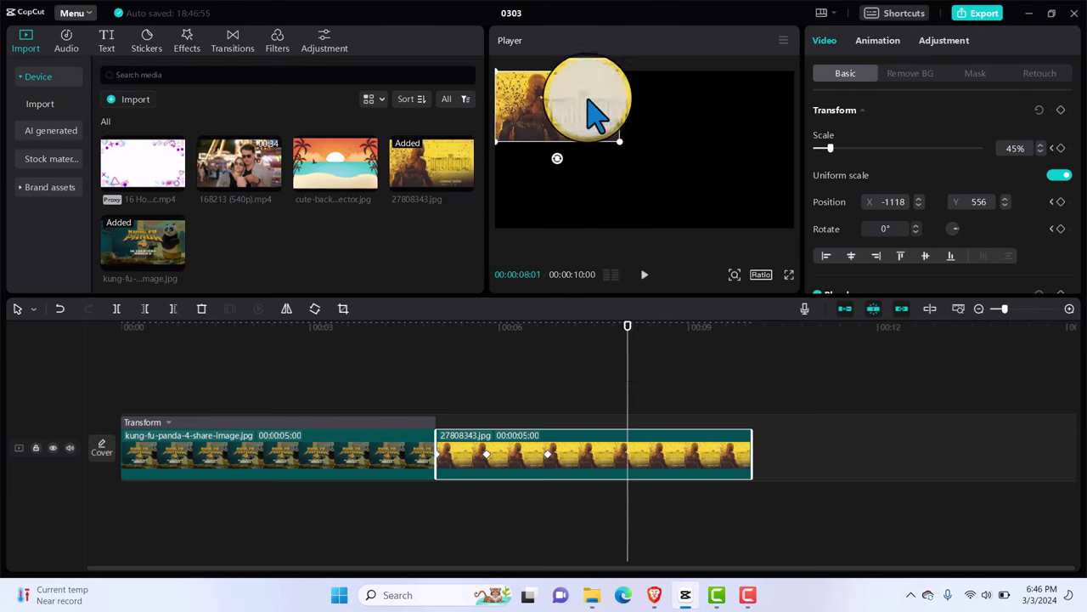
drag(590, 114, 595, 182)
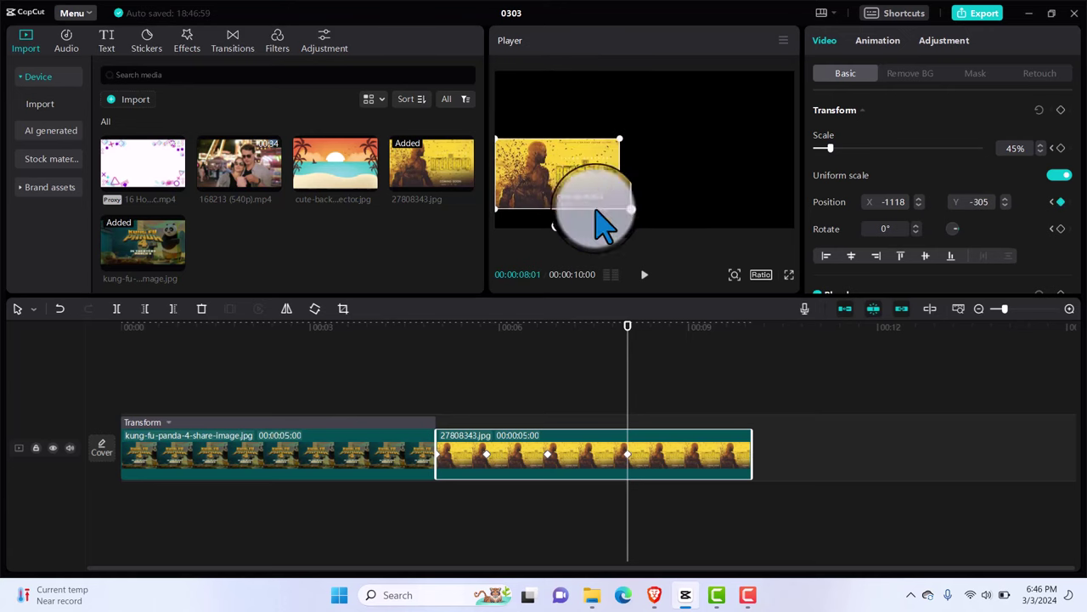
drag(629, 338, 701, 340)
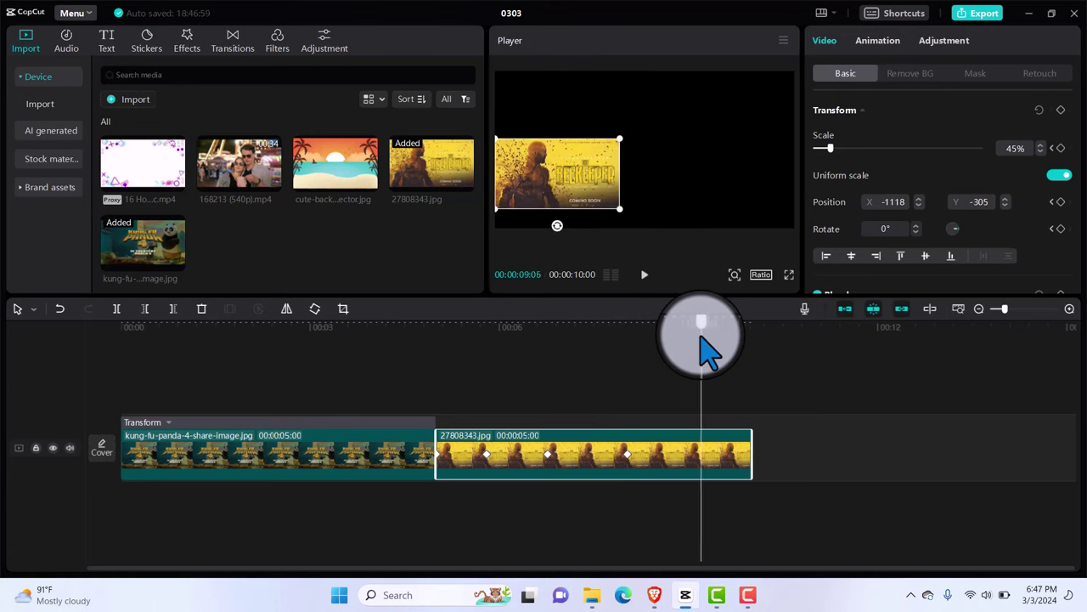
drag(579, 170, 752, 104)
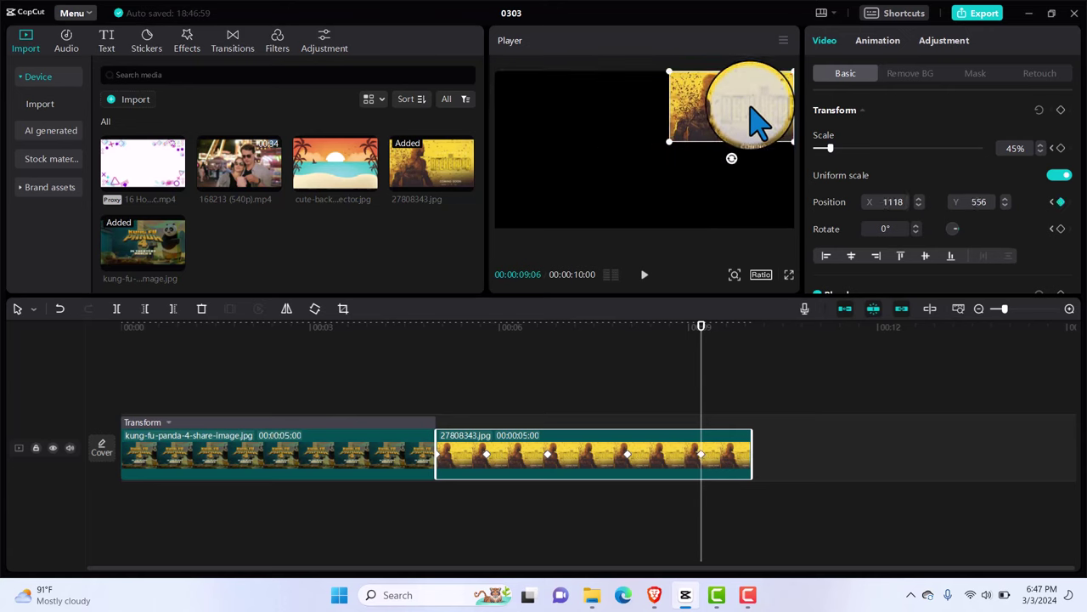
Keyframe the Beekeeper image filling the frame at the clip's end, 00:00:10:00, with scale 111% and position X -72, Y 53
drag(702, 340, 756, 347)
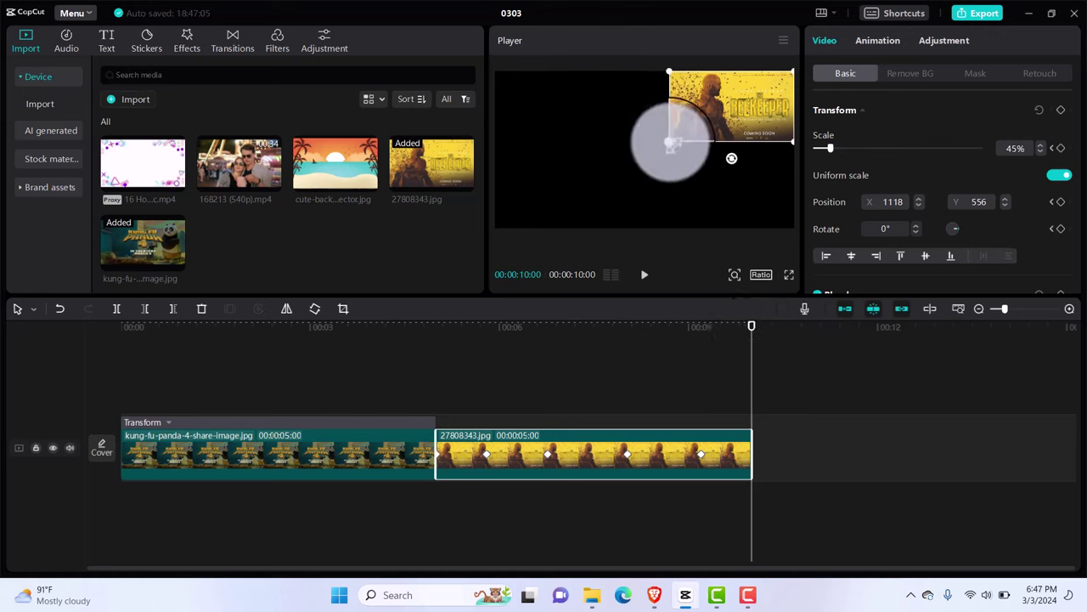
drag(651, 134, 502, 200)
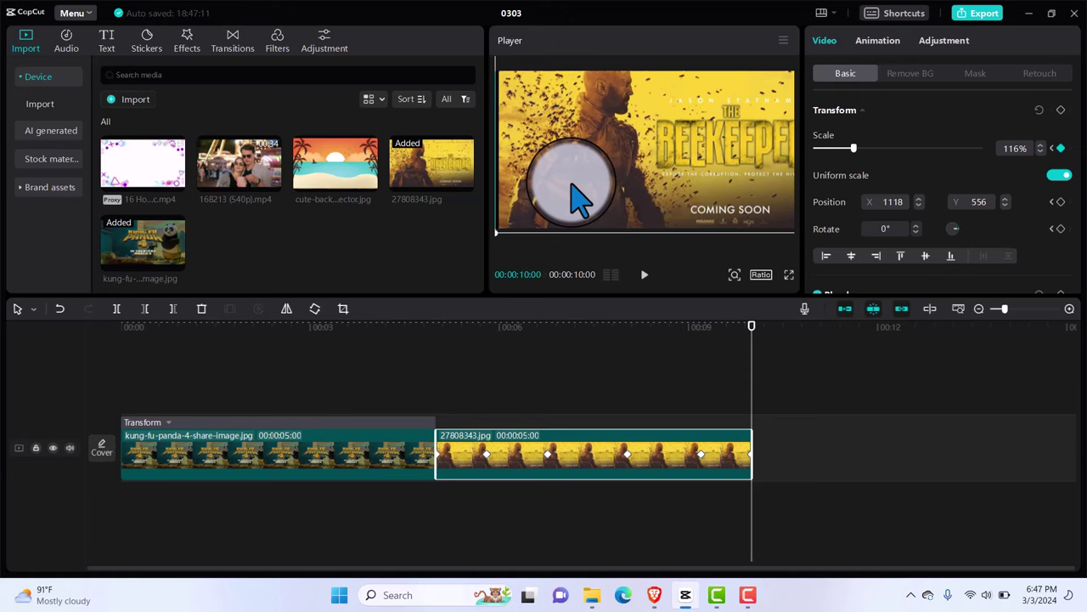
mouse_move(855, 146)
mouse_down()
mouse_move(843, 148)
mouse_move(853, 147)
mouse_up()
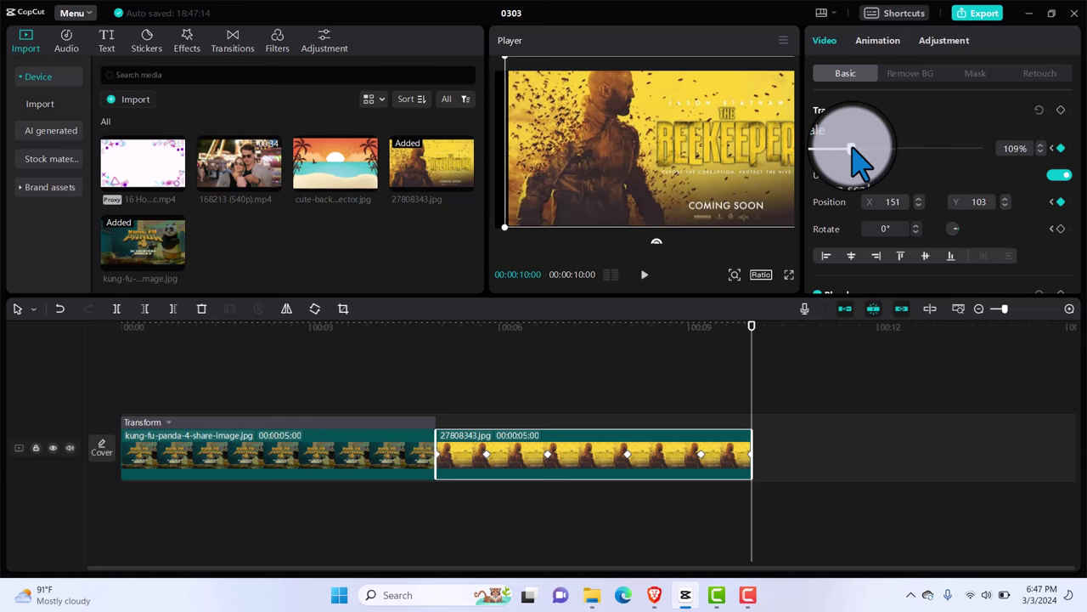
click(1011, 148)
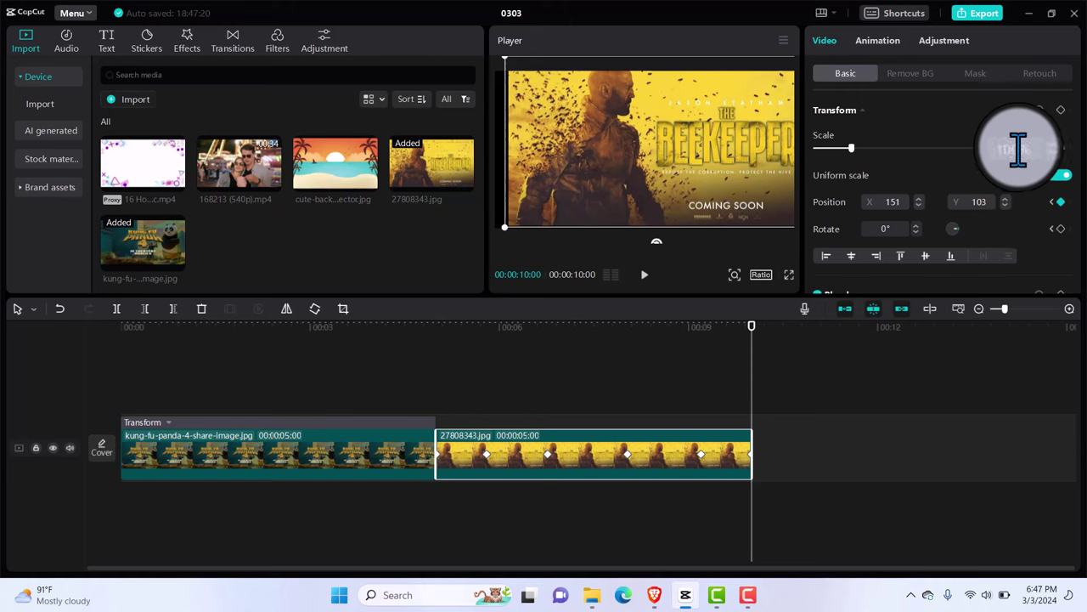
click(646, 181)
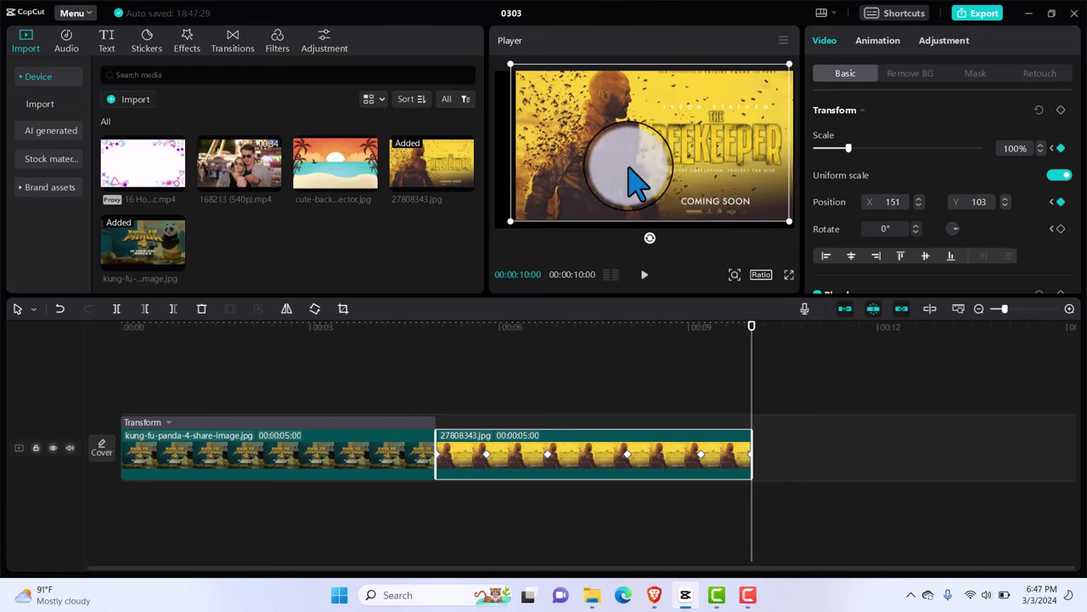
drag(638, 180, 497, 63)
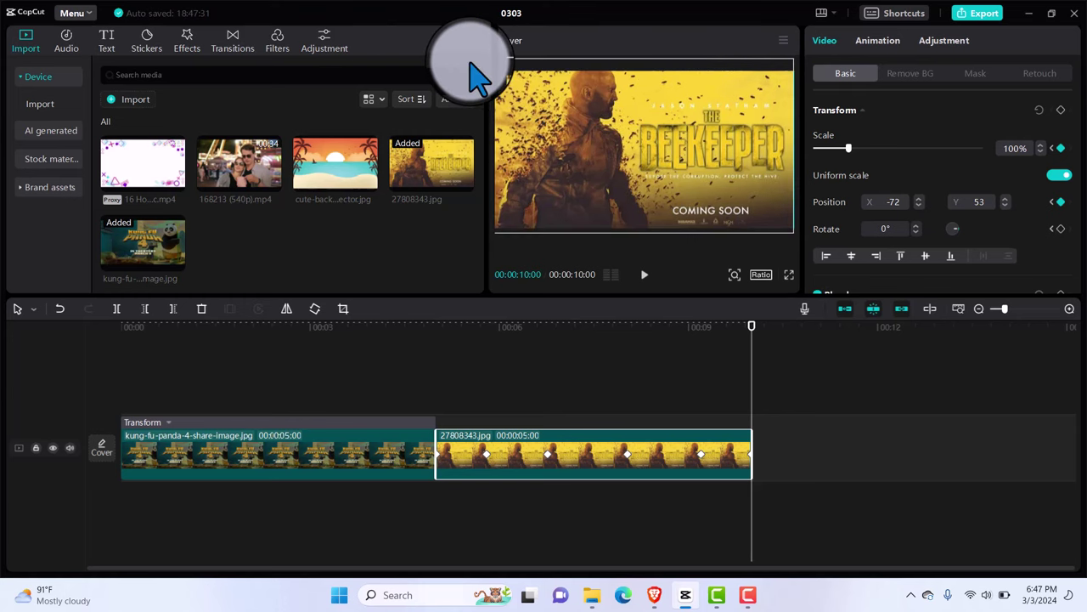
drag(480, 77, 498, 80)
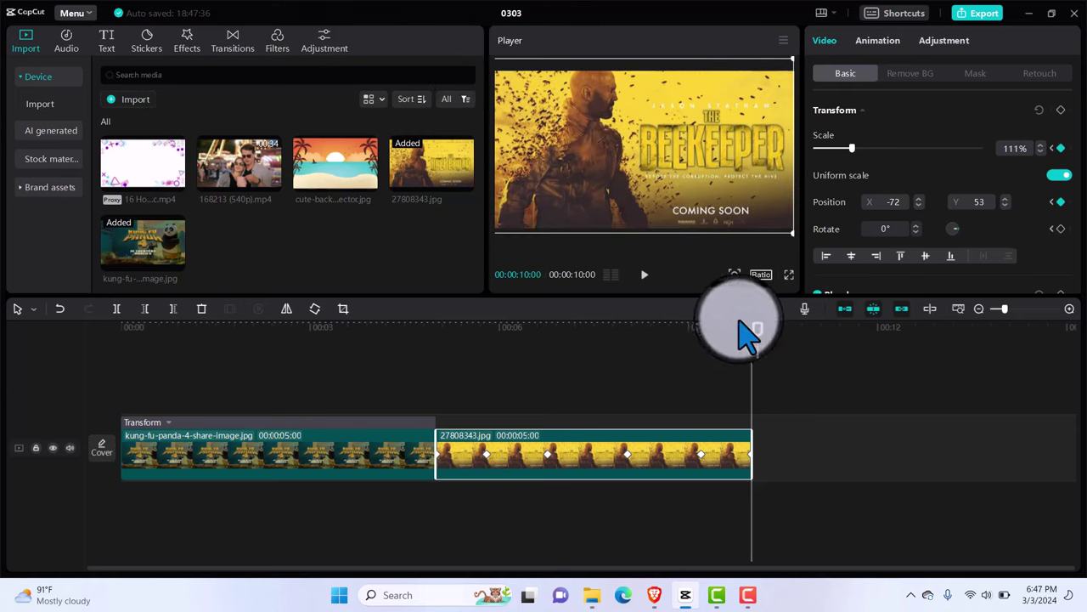
Play back the Beekeeper animation from the start of its clip
drag(753, 335, 441, 386)
key(space)
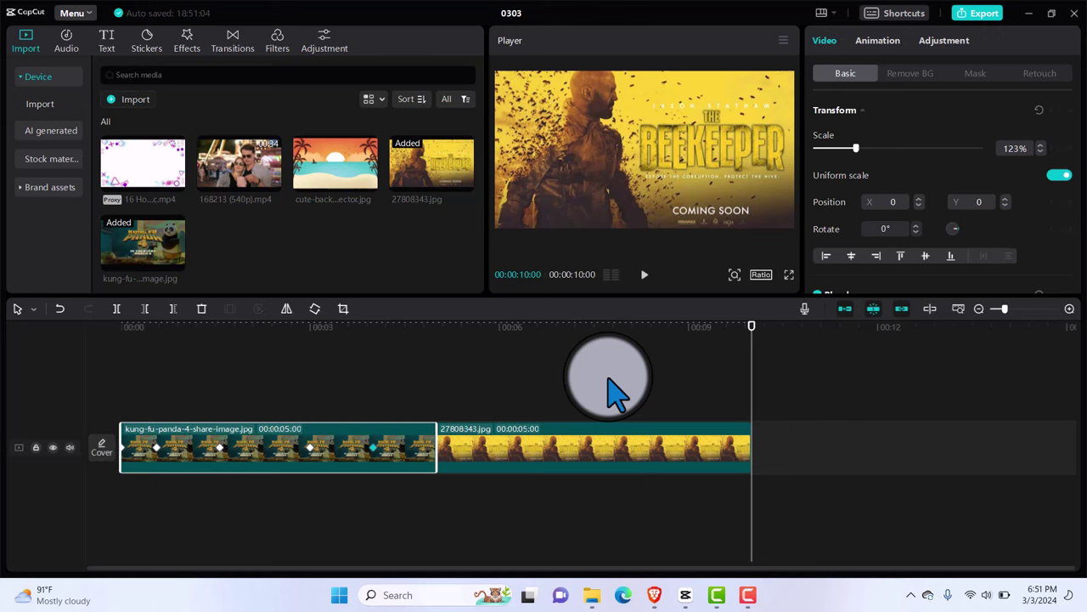
Move 27808343.jpg to a track above the main one and place 168213 (540p).mp4 directly after it on that upper track
drag(616, 456, 621, 407)
click(373, 469)
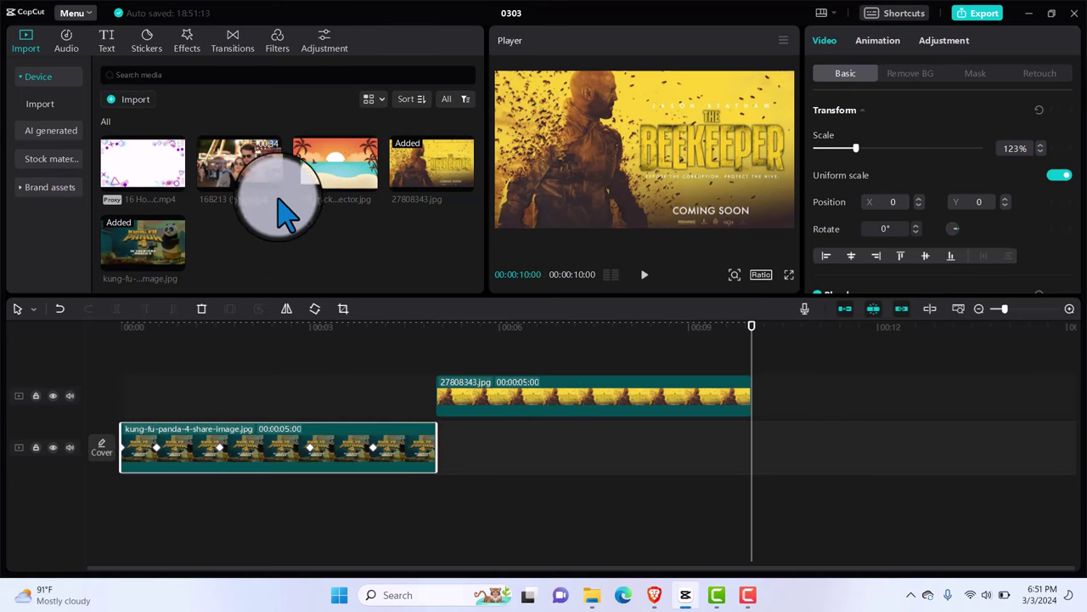
click(272, 182)
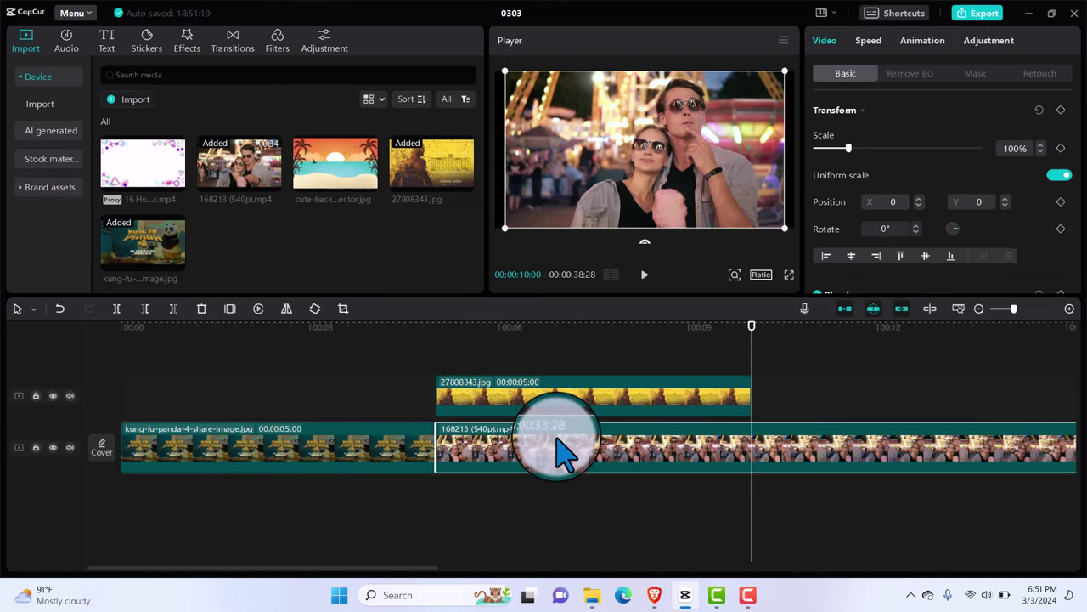
drag(563, 453, 943, 412)
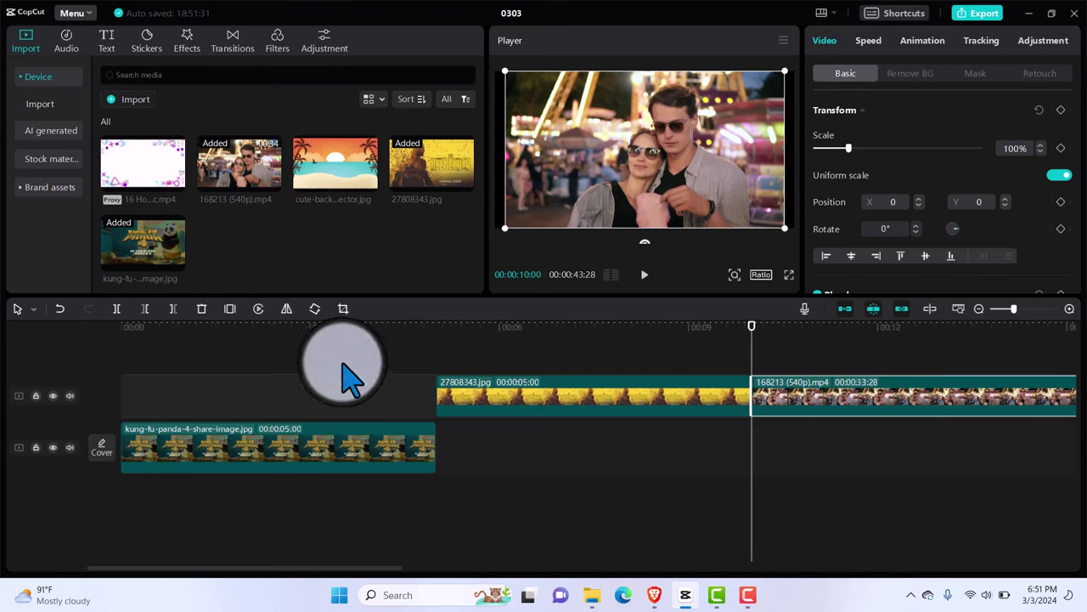
Select all three clips on the timeline and group them
key(ctrl+a)
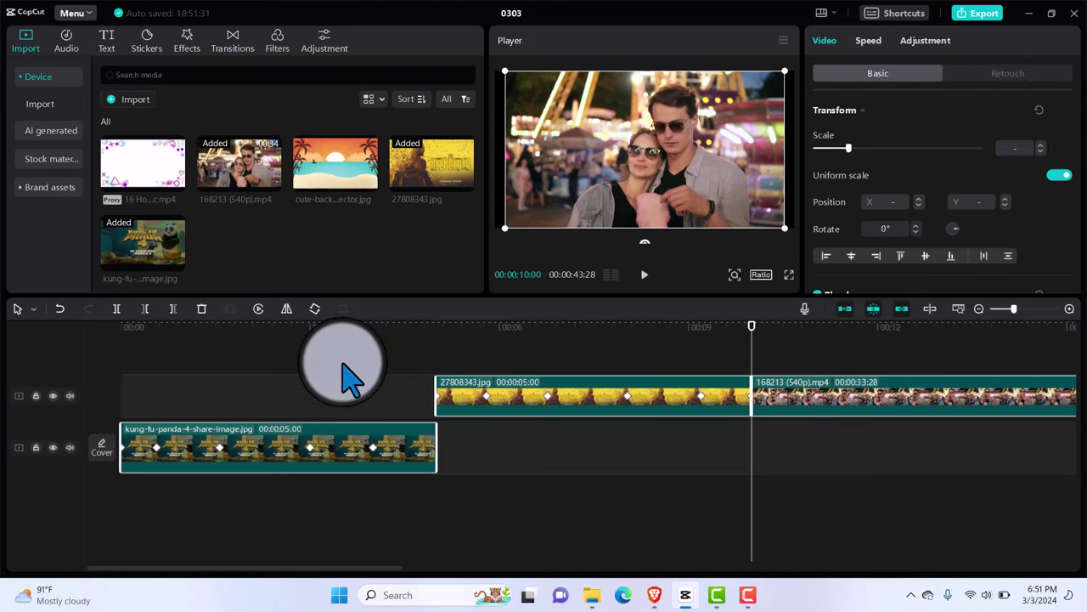
right_click(400, 446)
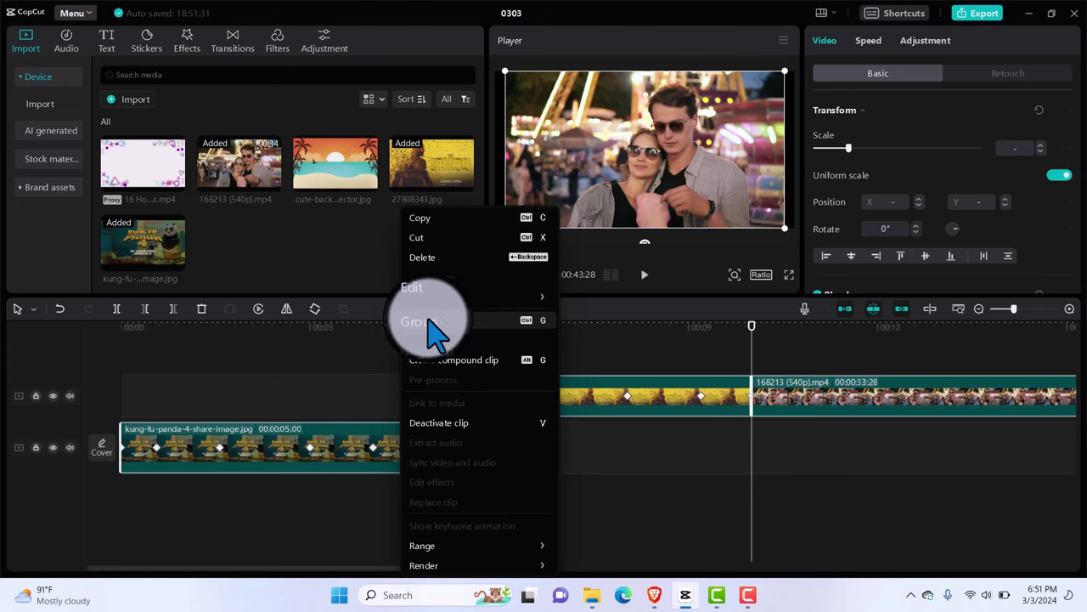
click(347, 364)
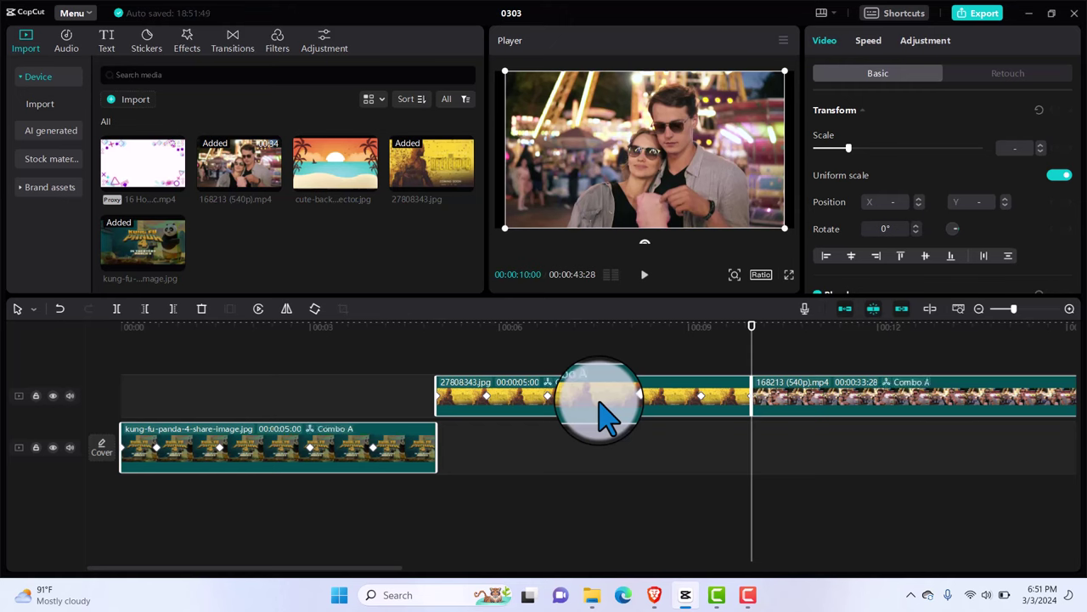
right_click(651, 380)
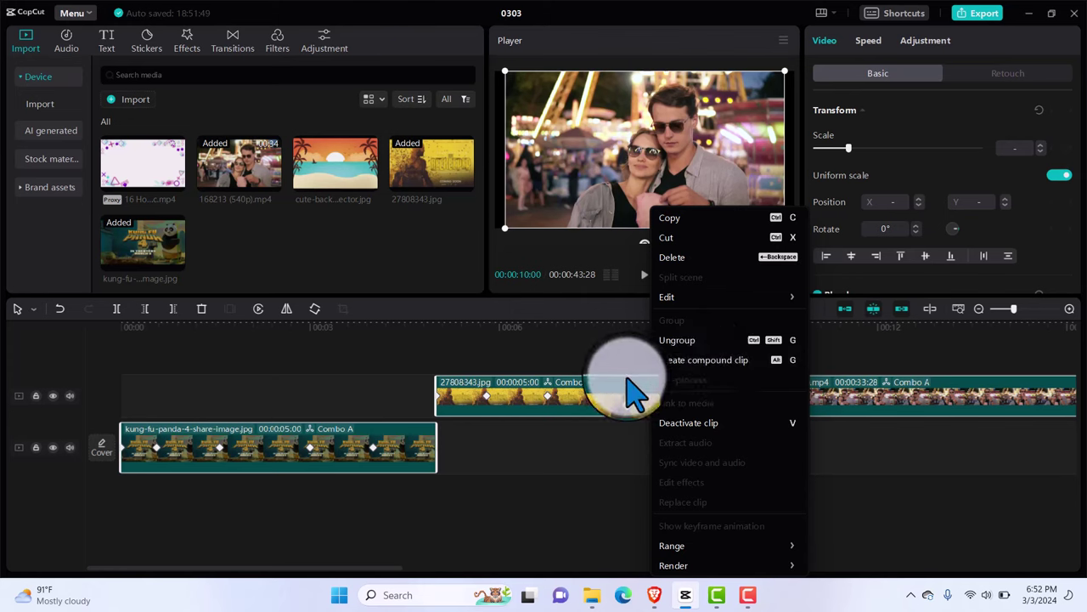
click(635, 395)
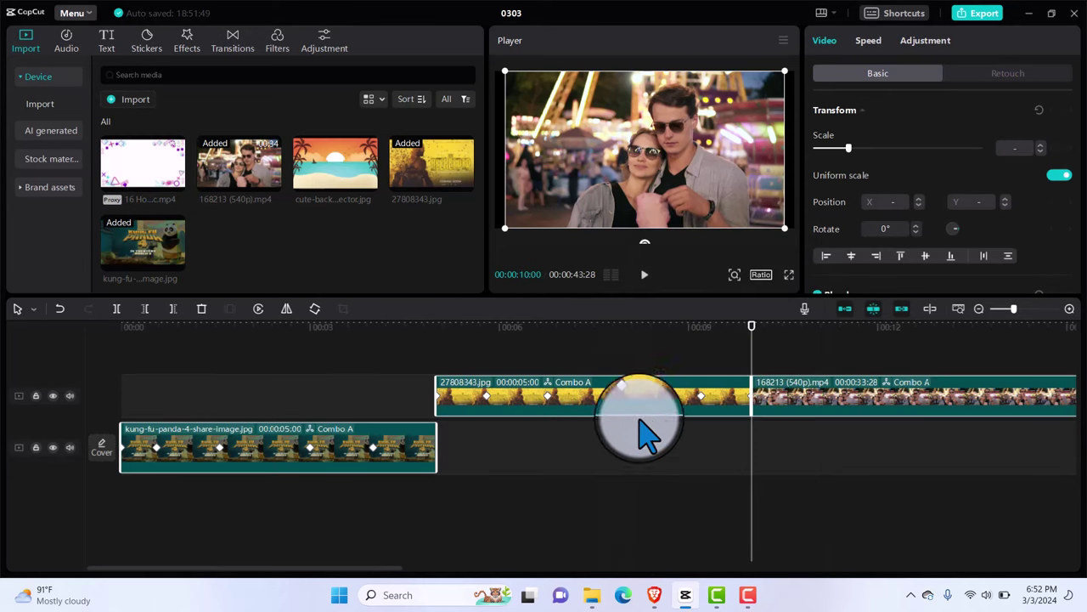
drag(644, 384, 633, 529)
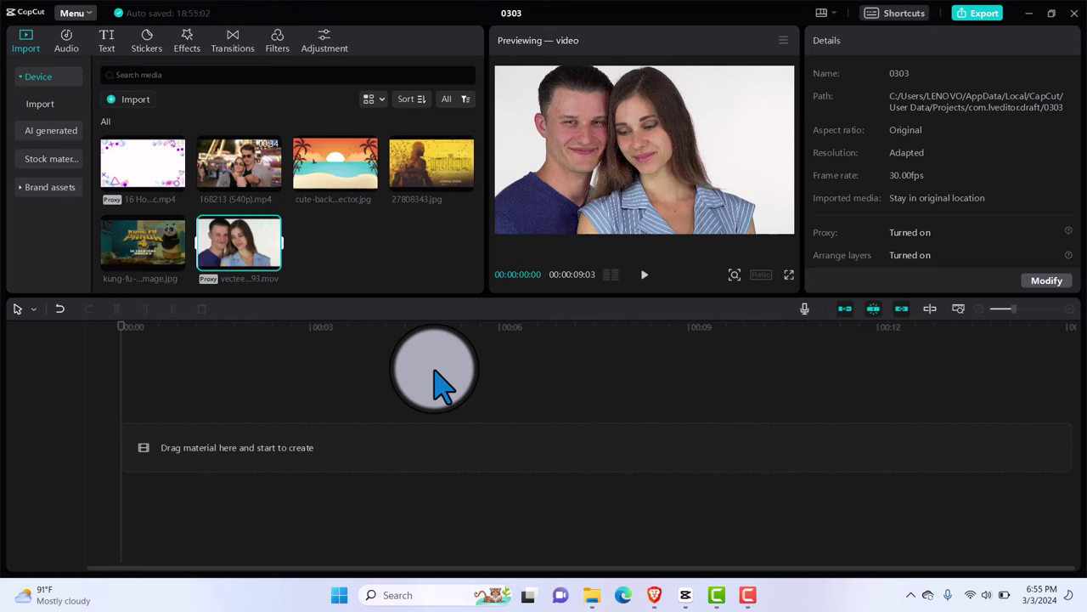
Add the vecteezy couple video to the empty timeline and stack 168213 (540p).mp4 on a track above it, both starting at 00:00
click(274, 263)
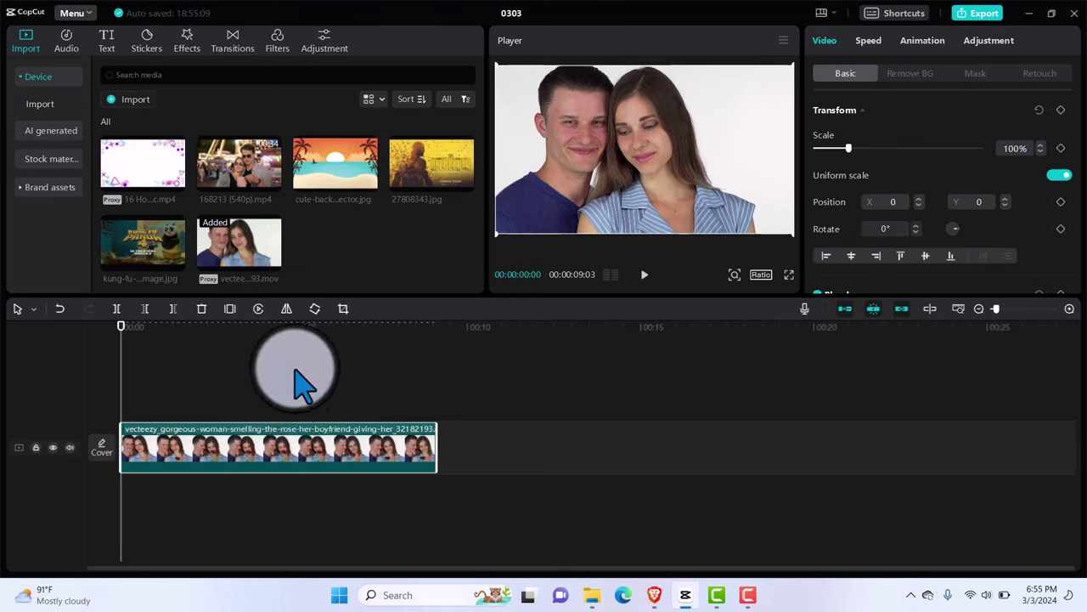
click(273, 186)
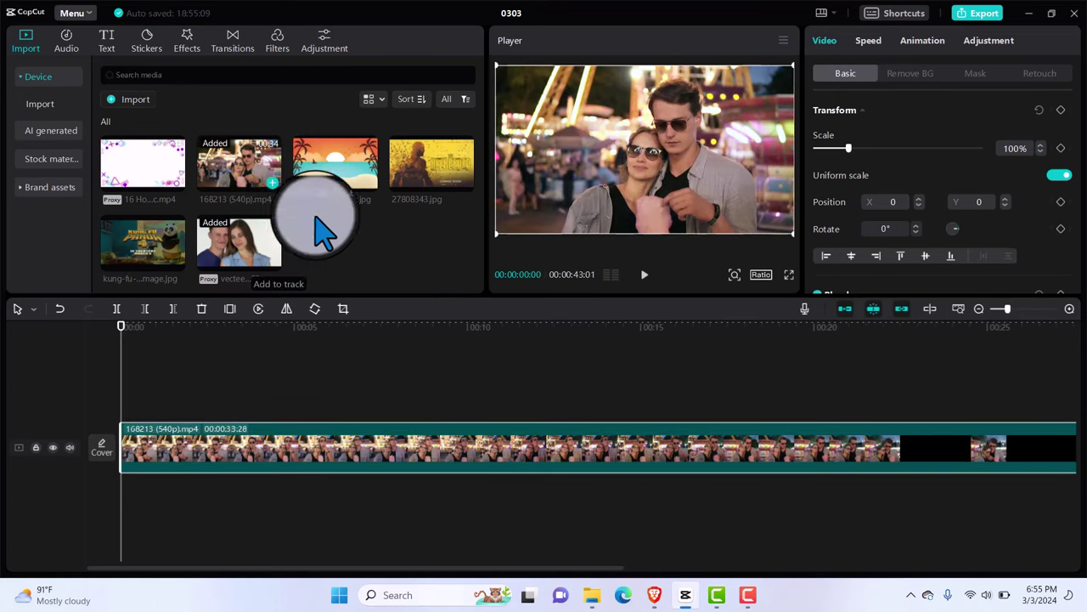
drag(543, 437, 556, 388)
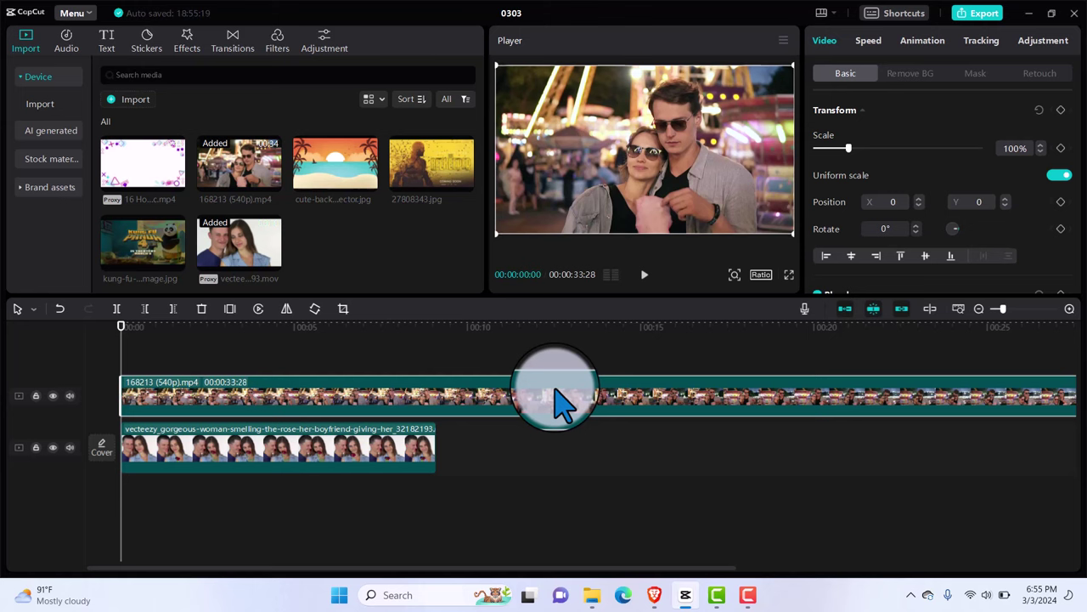
Apply a Horizontal mask to the lower vecteezy clip and rotate its dividing line to vertical
click(387, 467)
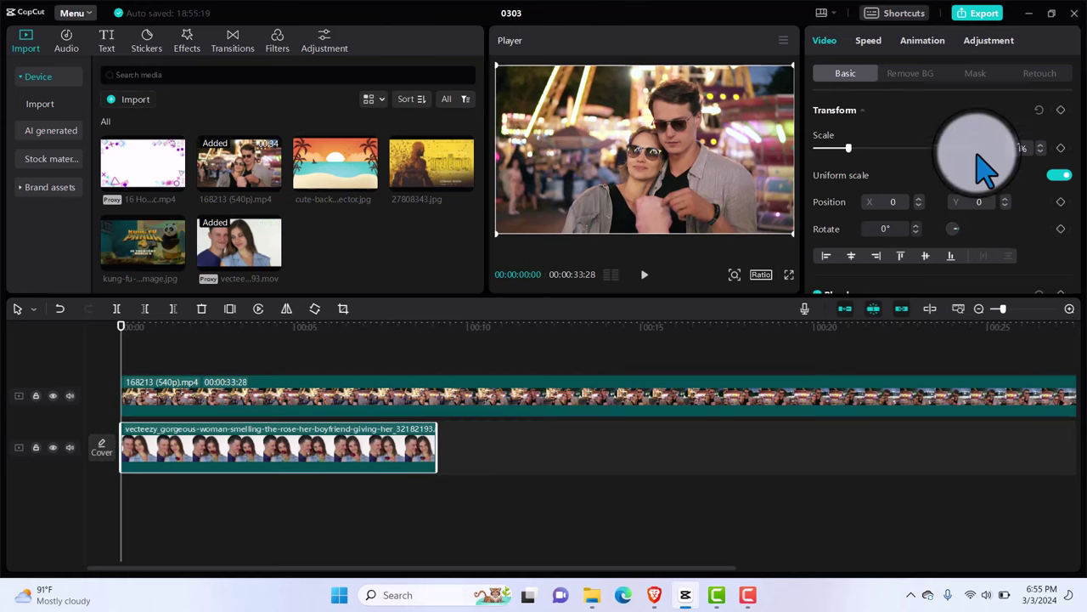
click(977, 74)
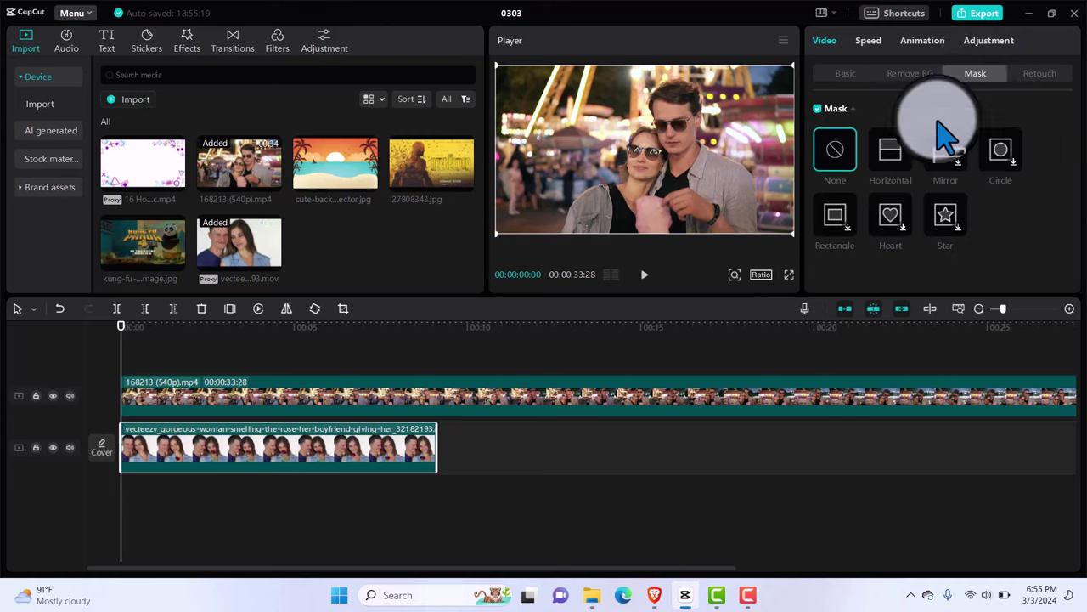
click(890, 153)
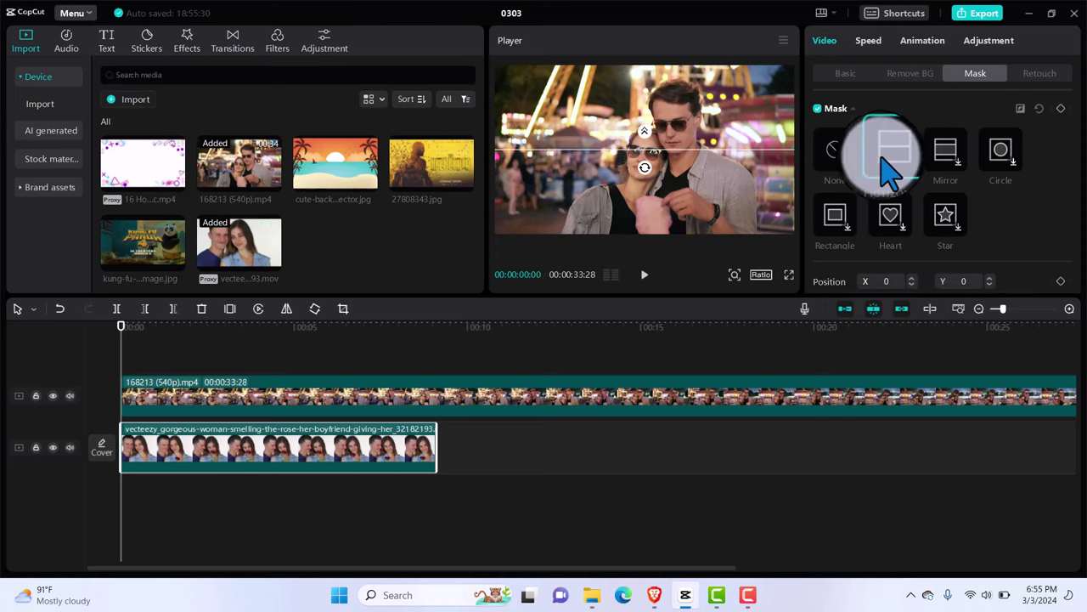
drag(635, 189, 563, 182)
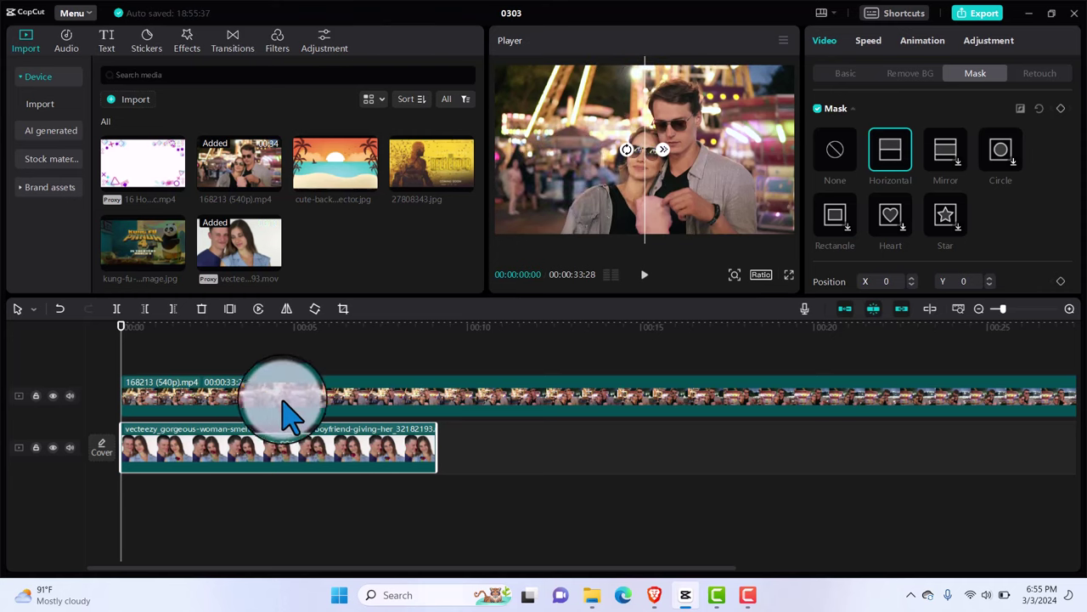
Slide the 168213 (540p).mp4 clip clear of the vecteezy clip and set the vecteezy clip's mask rotation to 90°
drag(263, 412, 643, 415)
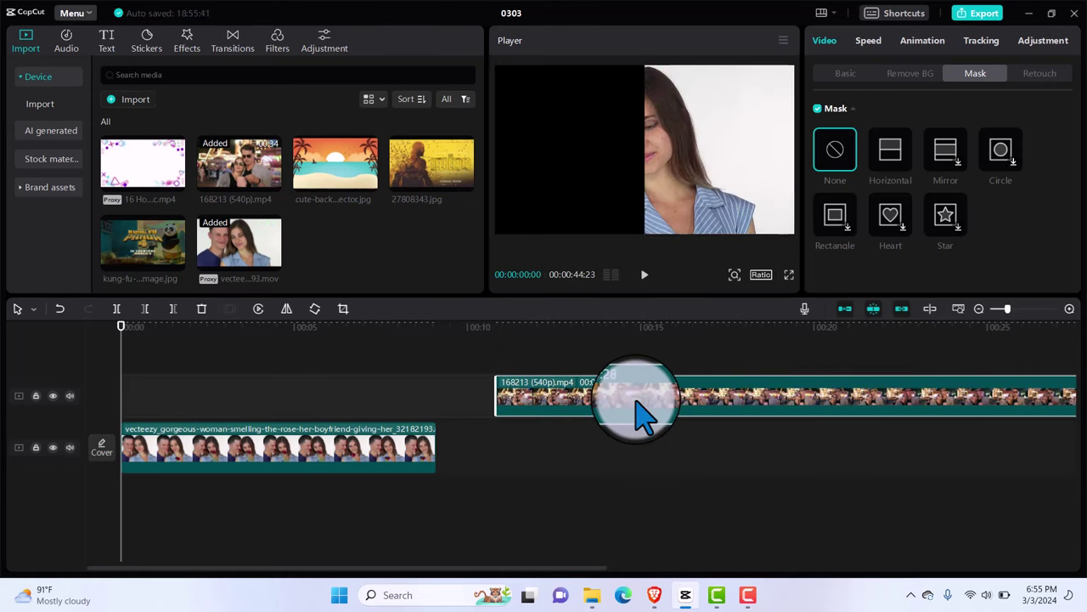
click(365, 466)
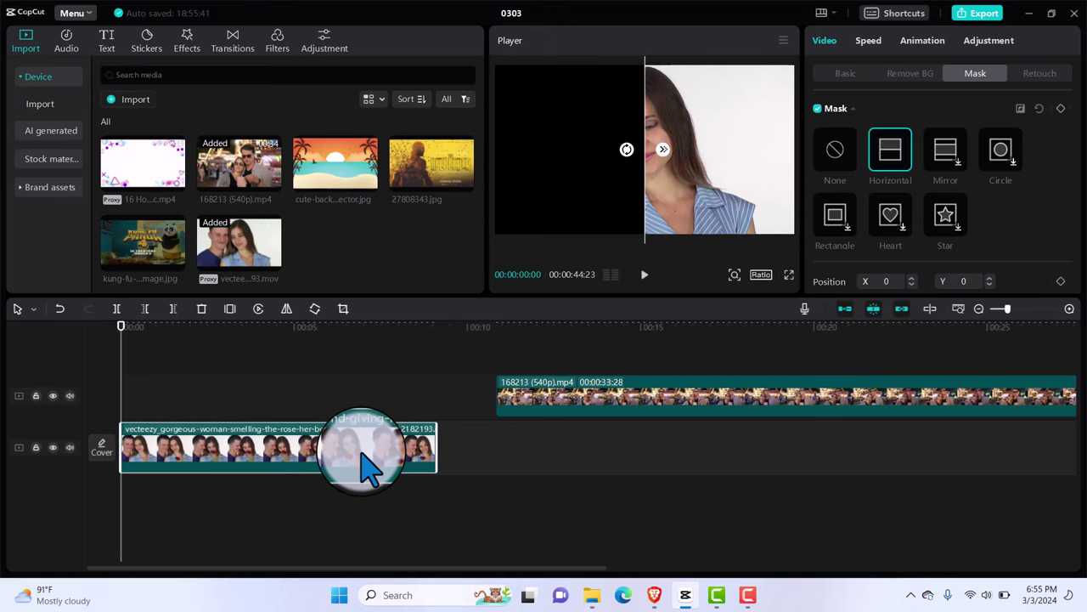
click(627, 151)
mouse_move(627, 153)
mouse_down()
mouse_move(630, 163)
mouse_move(626, 152)
mouse_up()
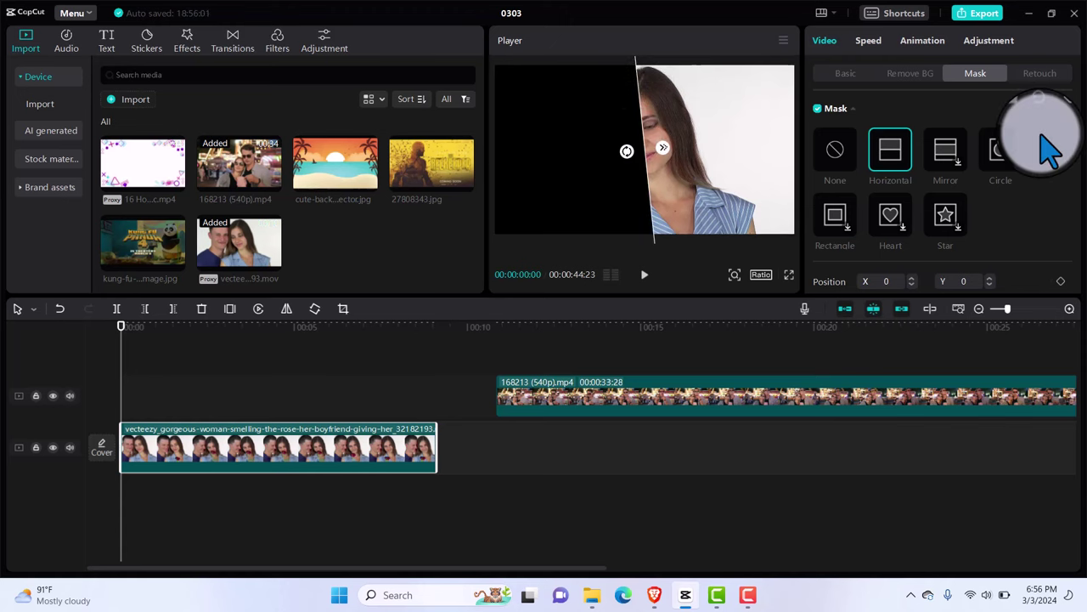
scroll(1075, 234, down, 2)
scroll(1070, 234, down, 2)
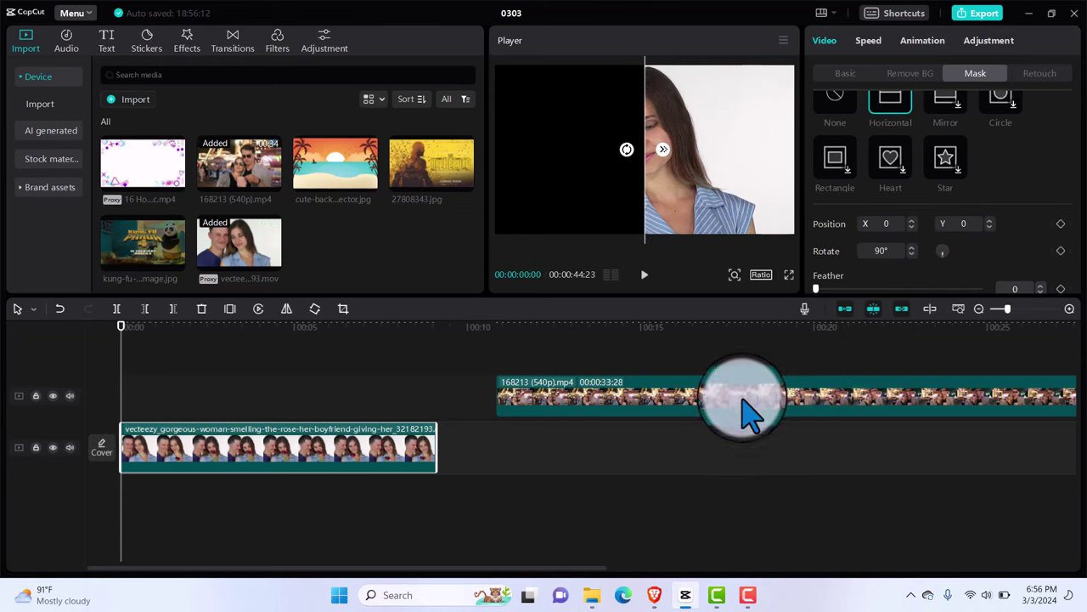
Move the 168213 (540p).mp4 clip back to the timeline start above the vecteezy clip and apply a Horizontal mask to it
drag(748, 412, 467, 408)
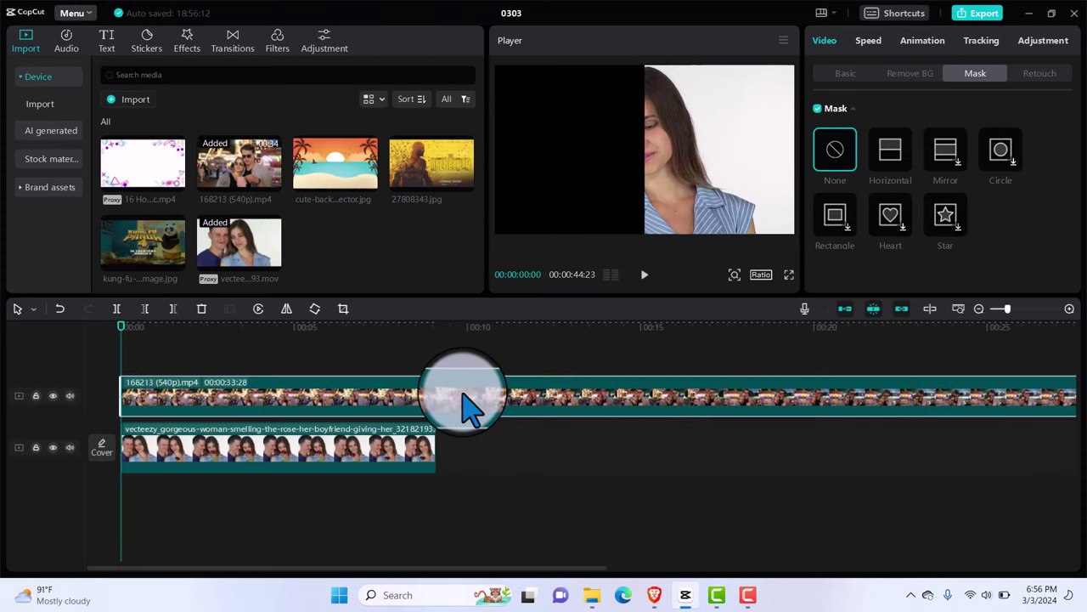
click(902, 157)
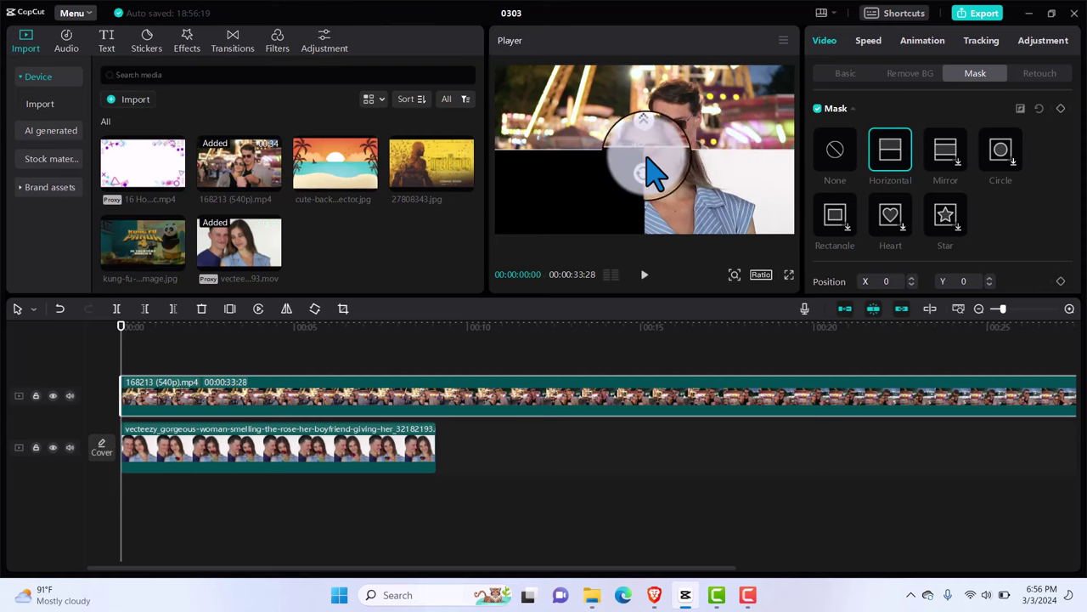
Rotate the 168213 (540p).mp4 clip's mask line to vertical and try the clip at 81% scale in different positions
drag(644, 167, 682, 153)
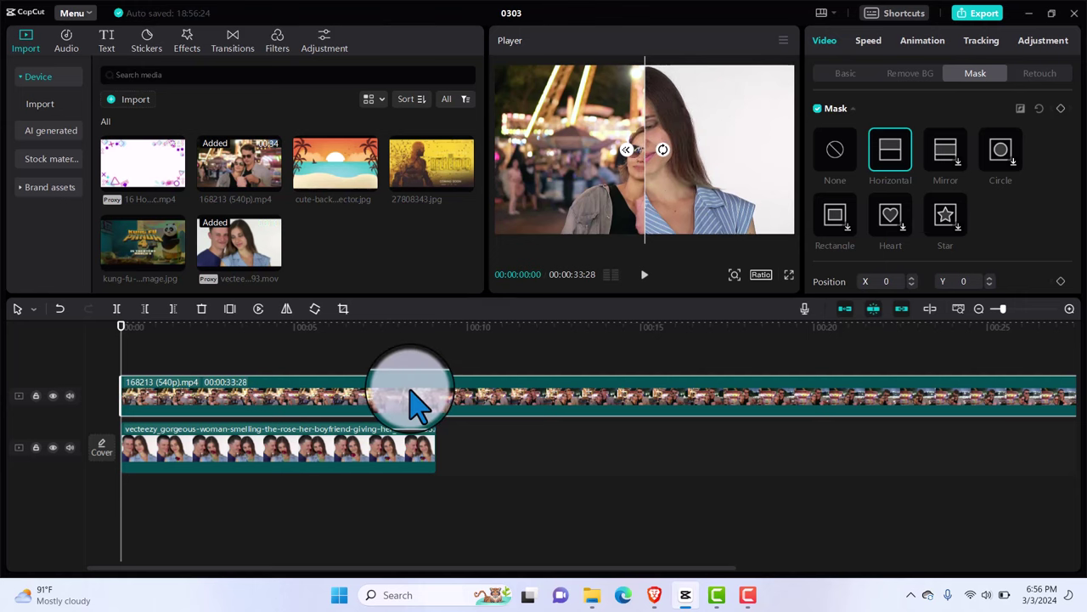
click(846, 74)
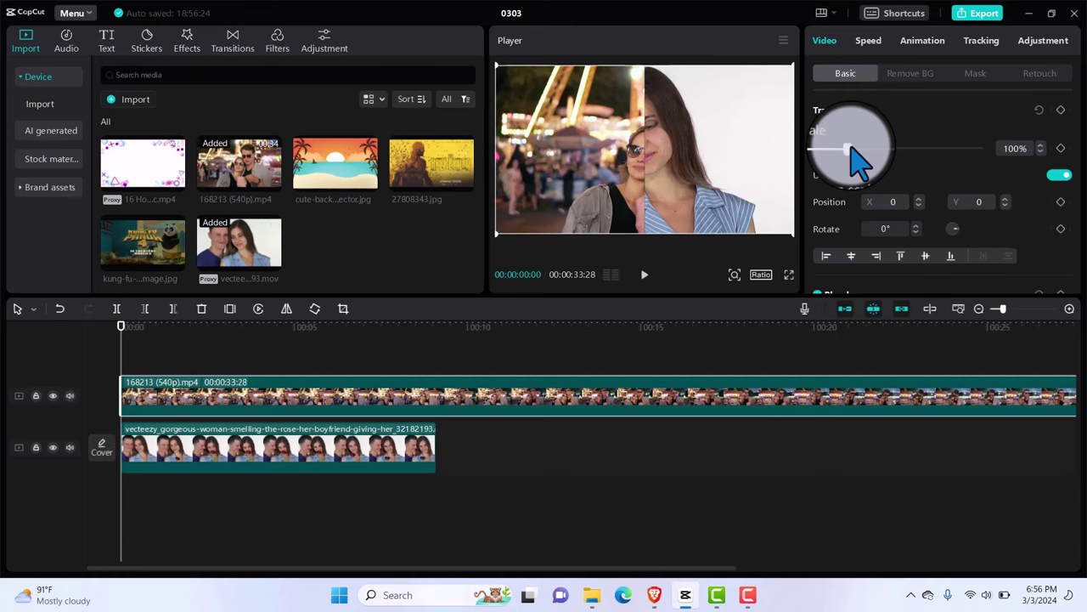
drag(847, 148, 843, 148)
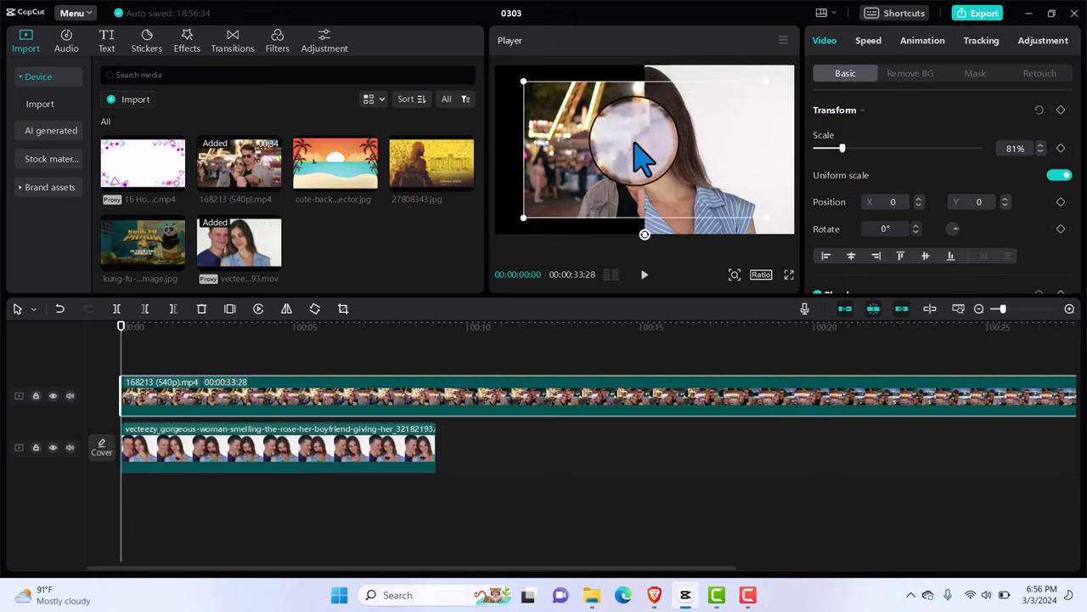
drag(636, 141, 606, 144)
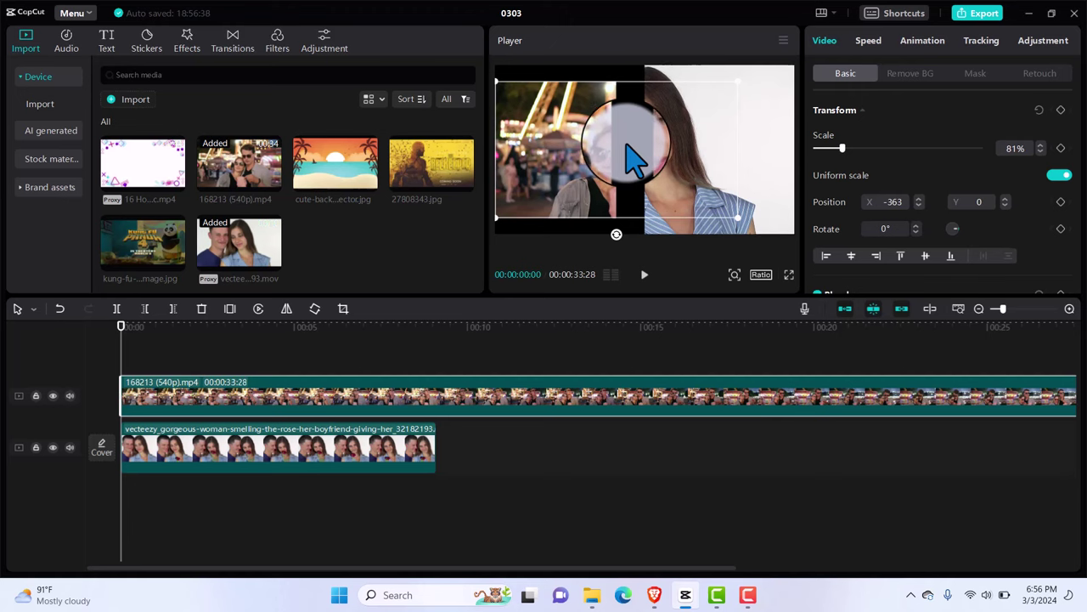
drag(595, 163, 624, 166)
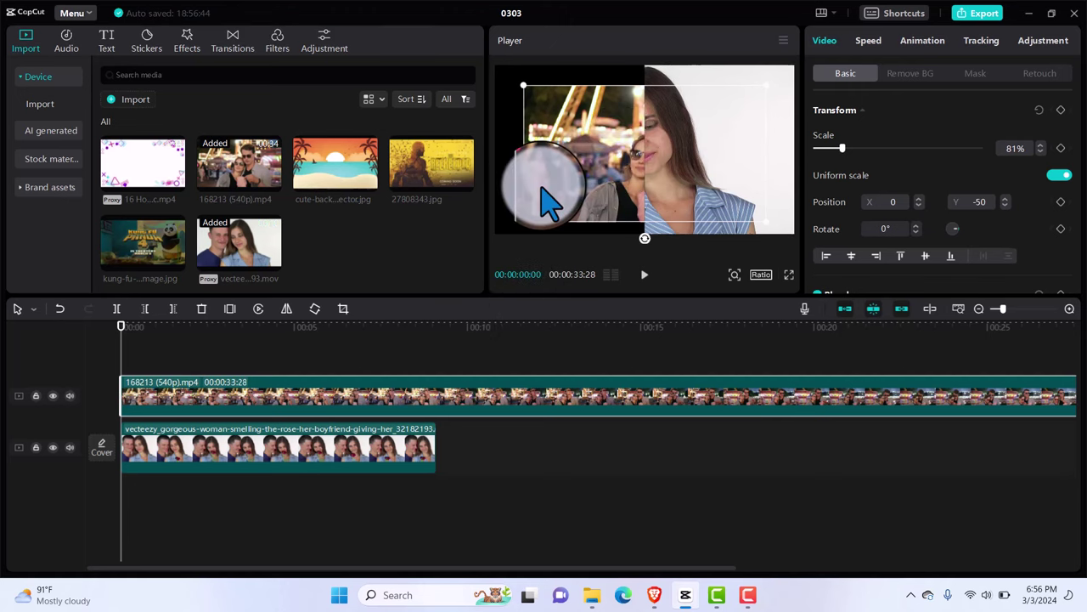
Remove the mask from the 168213 (540p).mp4 clip and enlarge the clip back to full frame height, offset to the left
click(976, 75)
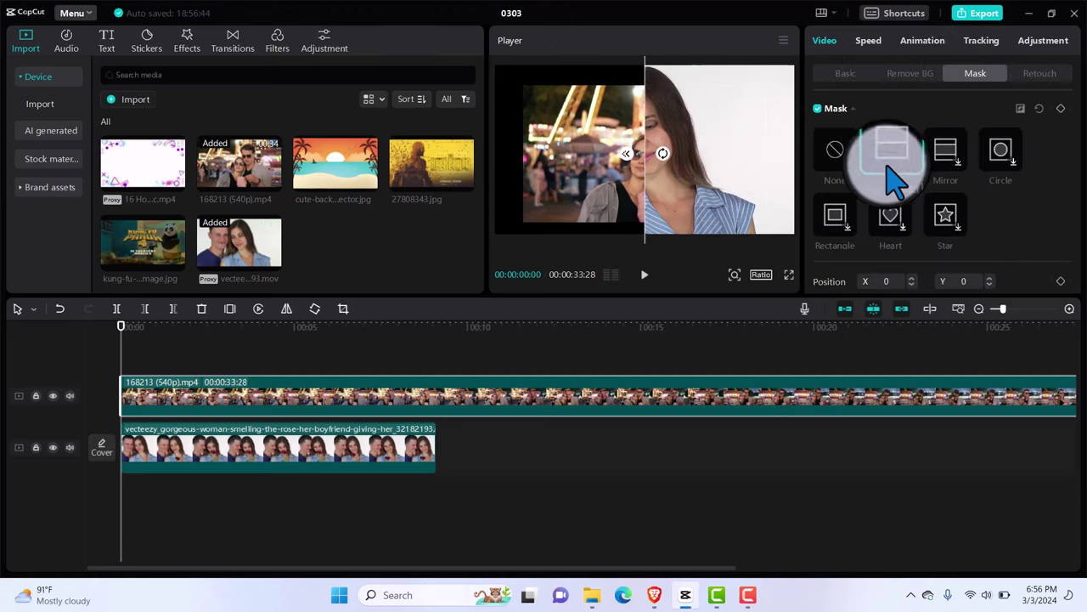
click(836, 149)
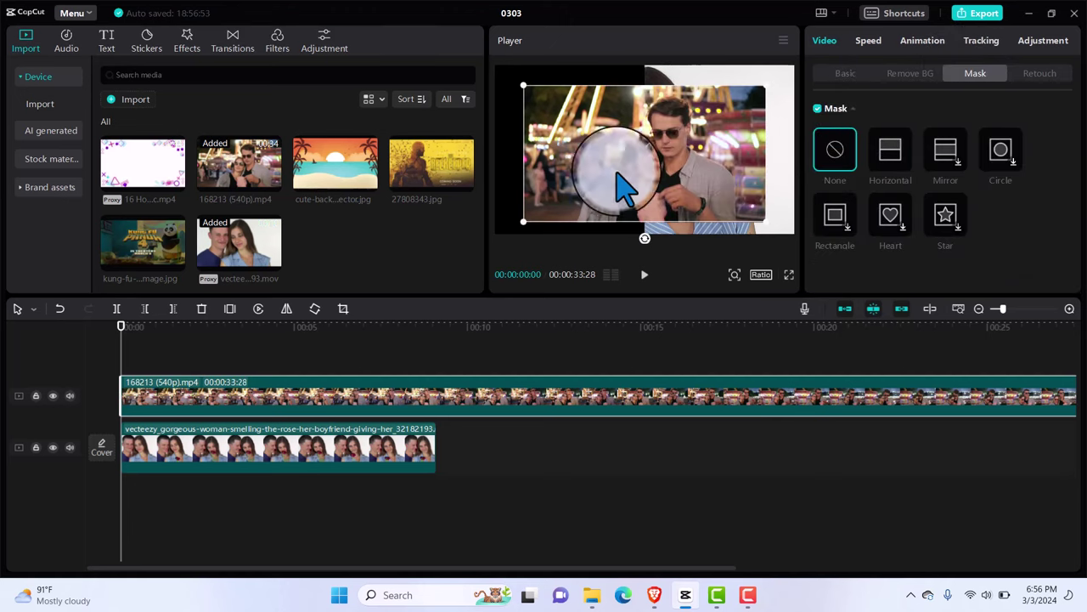
drag(583, 133, 508, 109)
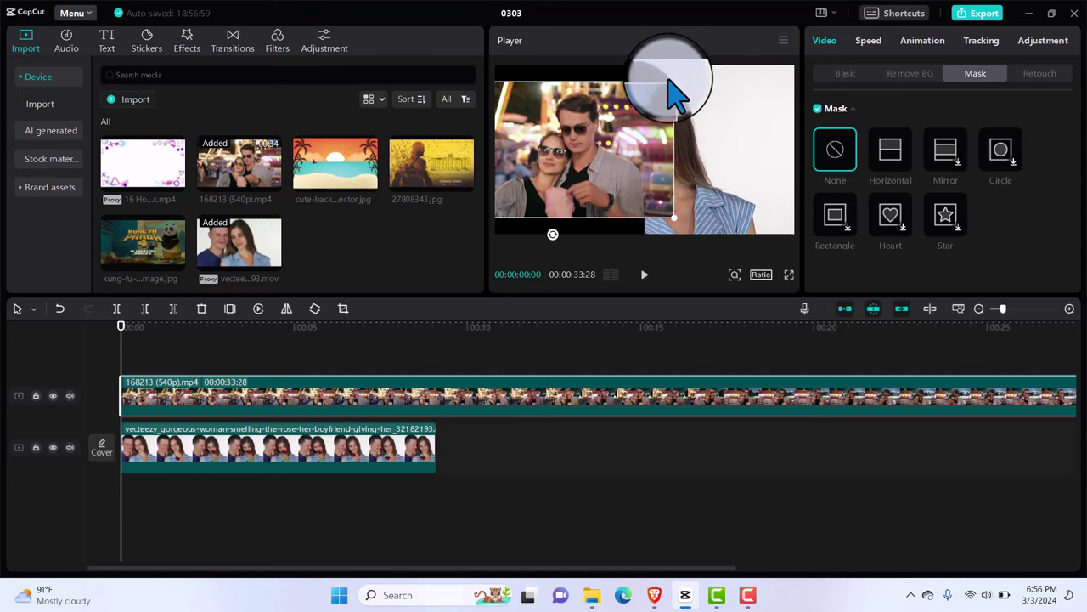
drag(668, 82, 643, 96)
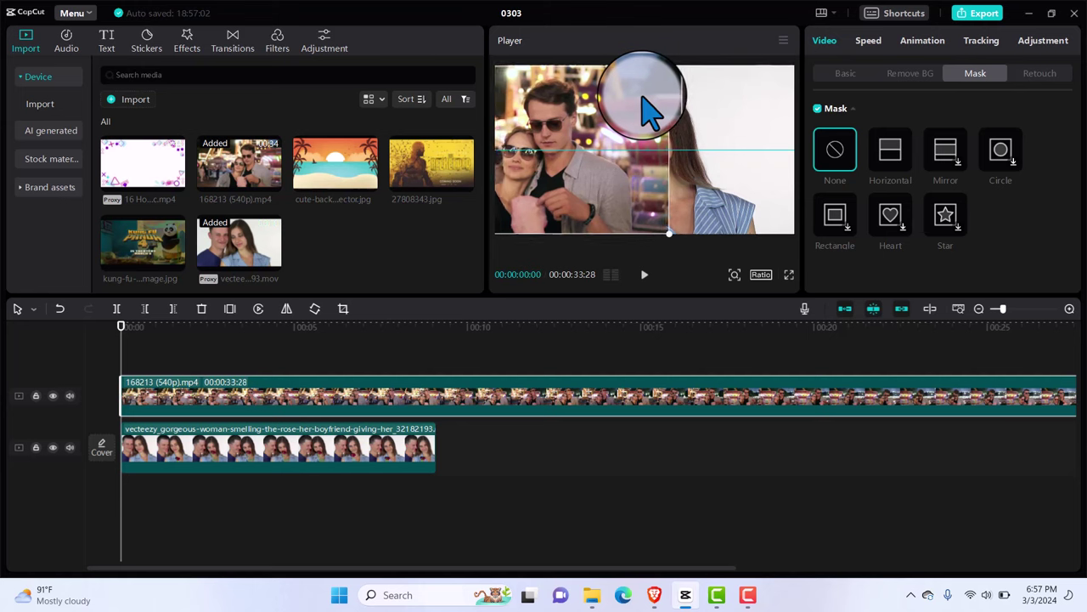
Mirror the 168213 (540p).mp4 clip and give it a Horizontal mask with its dividing line rotated to vertical
click(287, 309)
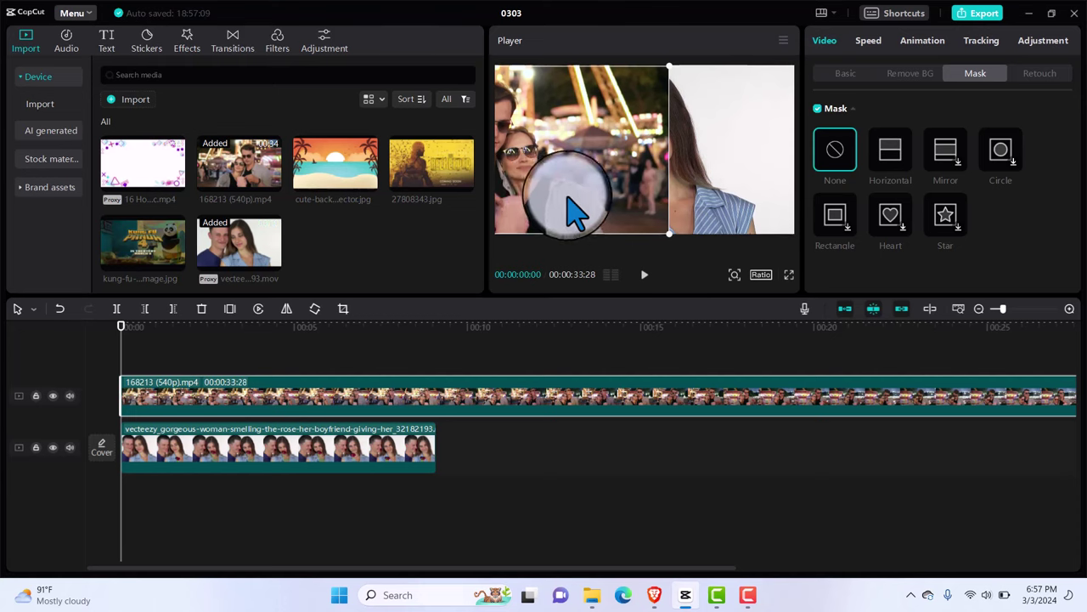
drag(572, 212, 592, 212)
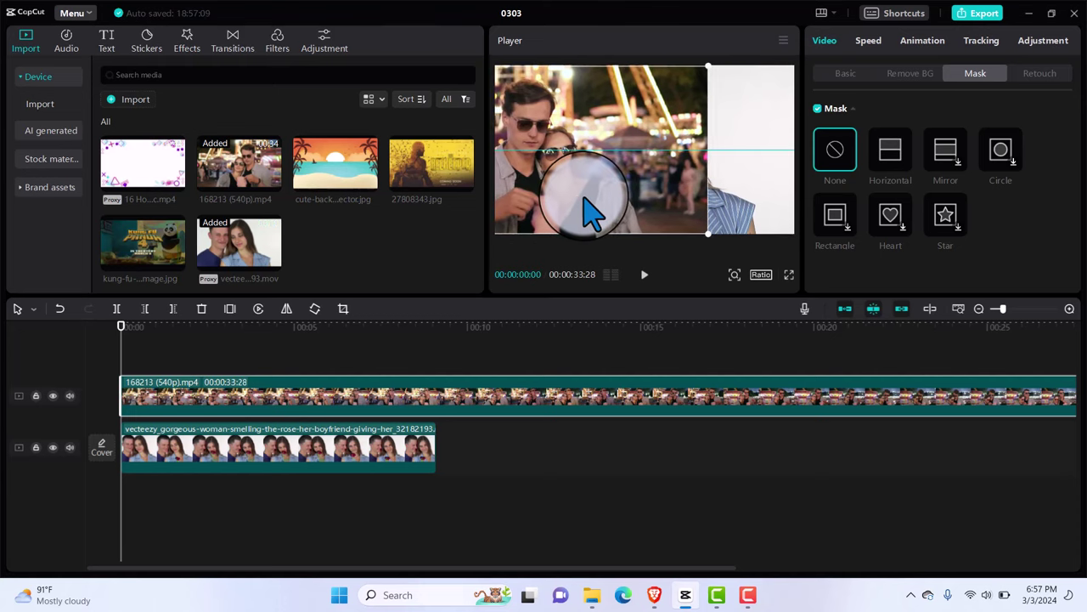
click(891, 153)
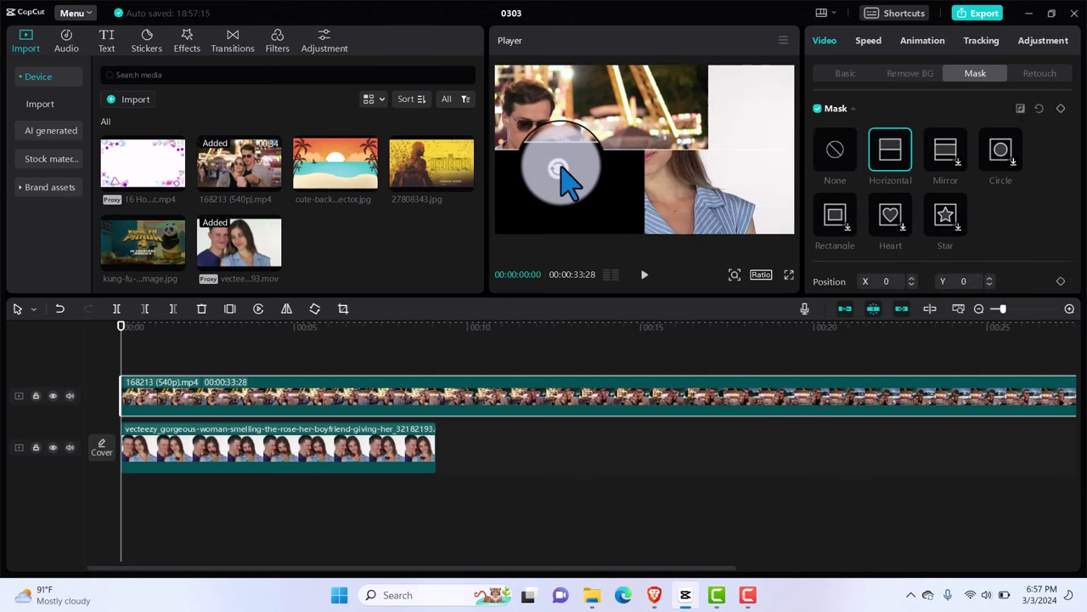
drag(562, 166, 647, 145)
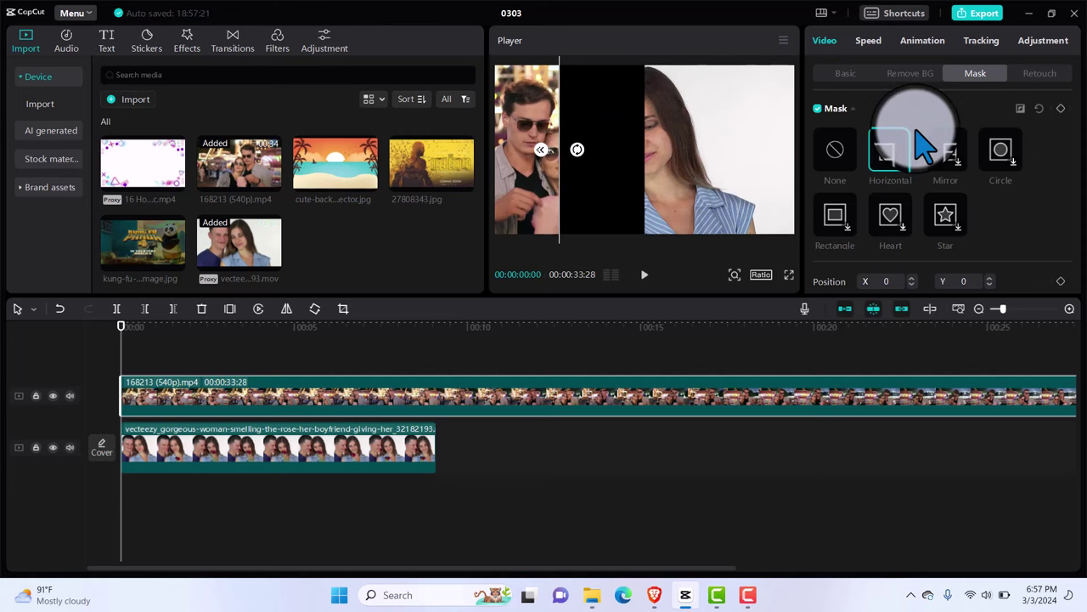
Reapply the 168213 (540p).mp4 clip's Horizontal mask at -90° and center the clip in the frame at X 0, Y 0
click(835, 150)
drag(663, 178, 714, 179)
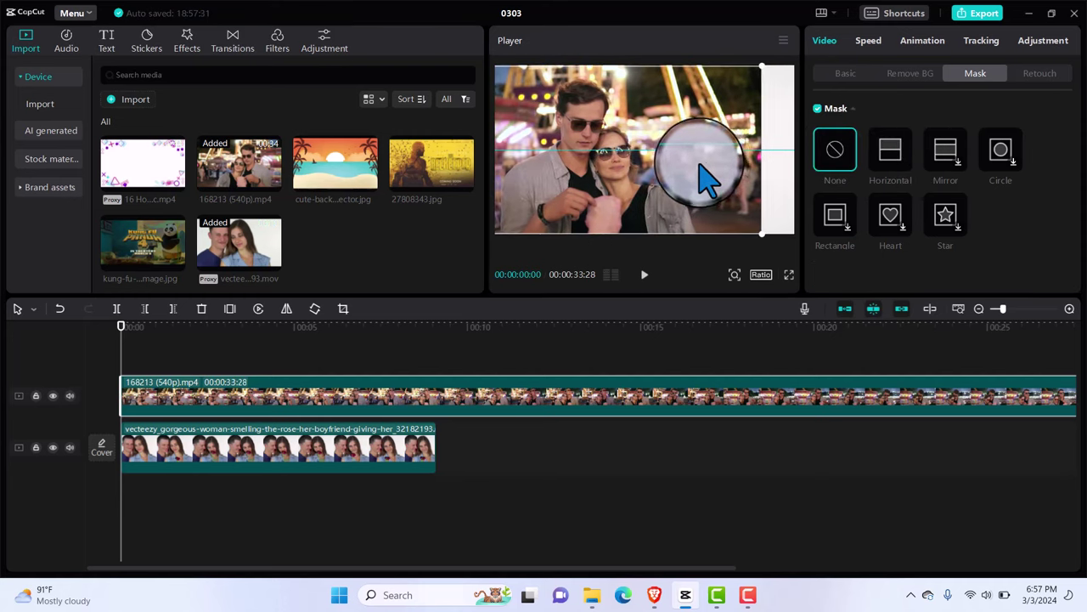
click(896, 169)
drag(612, 168, 692, 146)
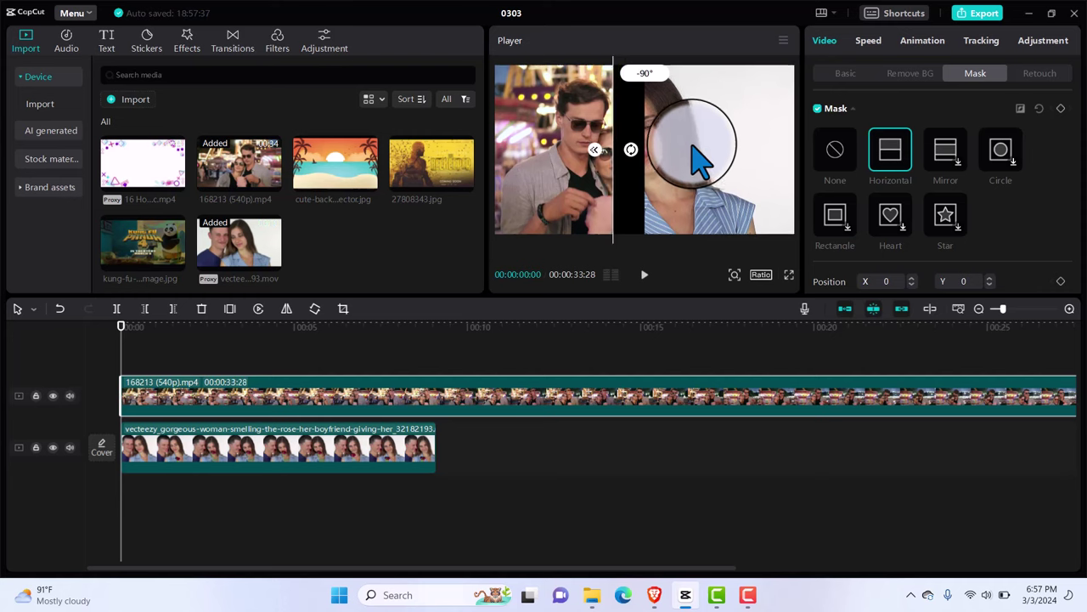
click(841, 73)
drag(571, 170, 700, 173)
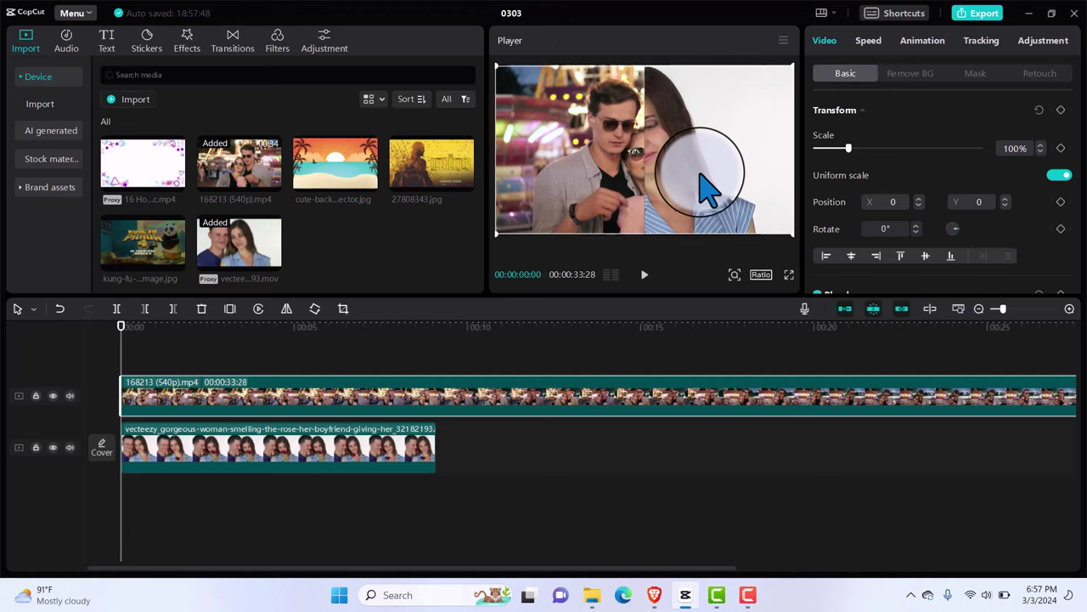
Remove the mask from the 168213 (540p).mp4 clip and slide it along its track to start at about 00:10
click(975, 76)
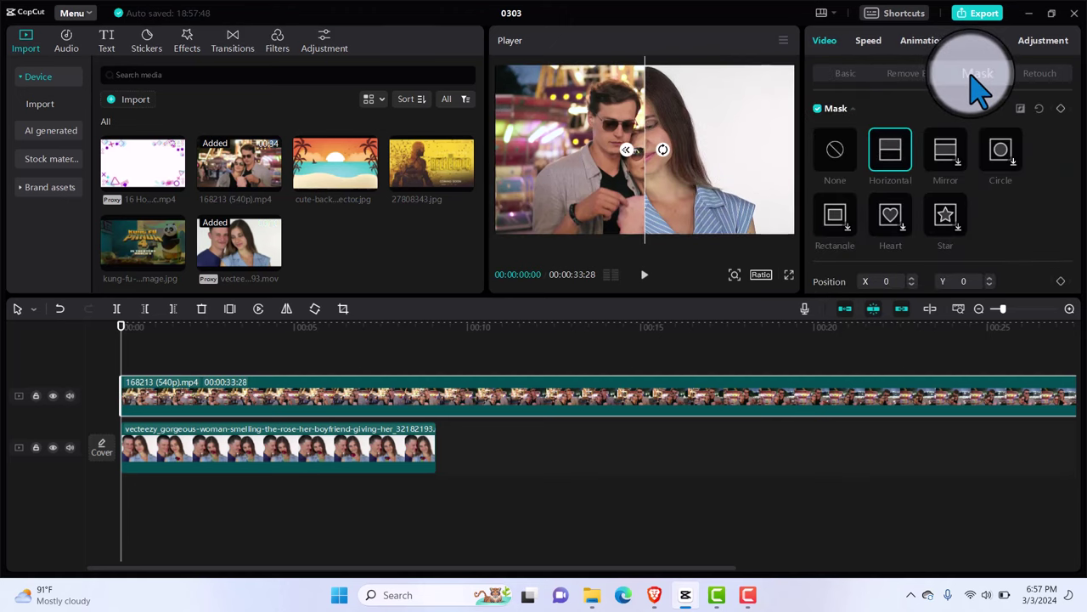
click(837, 153)
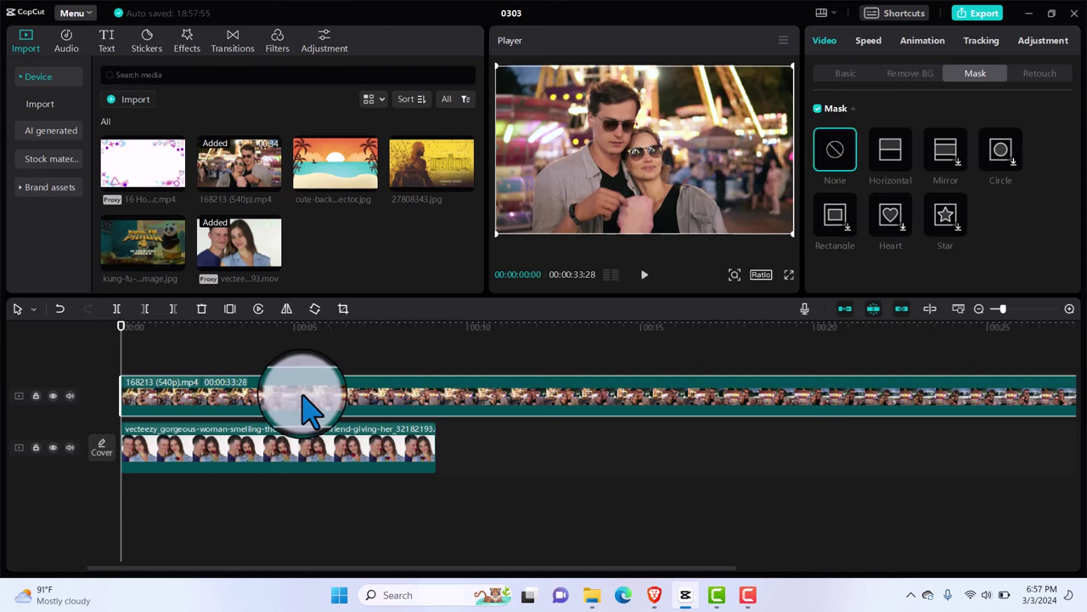
drag(289, 393, 643, 401)
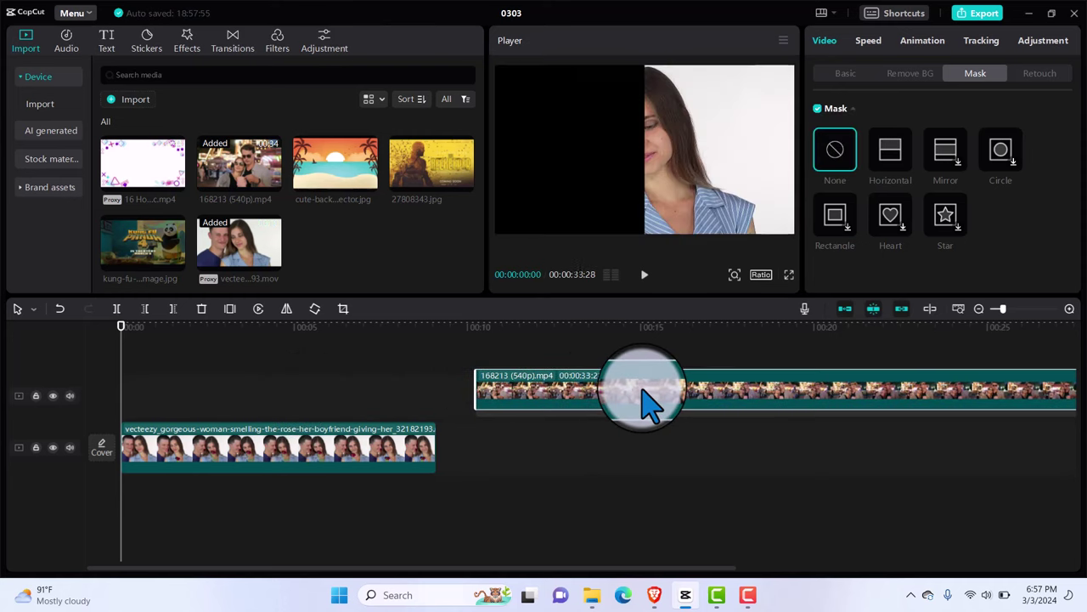
Remove the vecteezy clip's mask, then mirror the clip and shift it toward the right of the frame
click(376, 446)
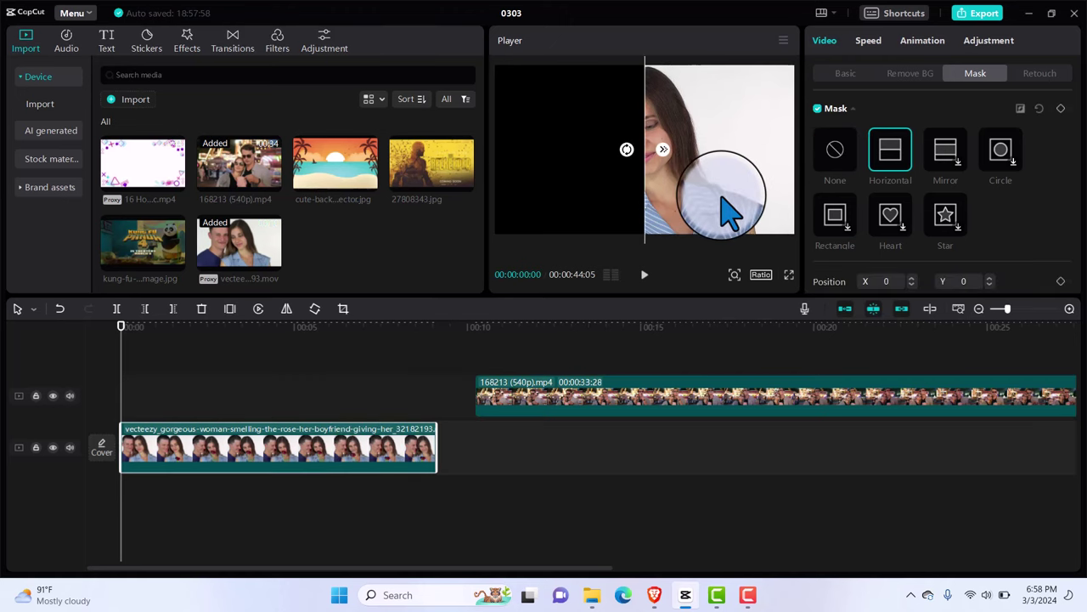
click(838, 160)
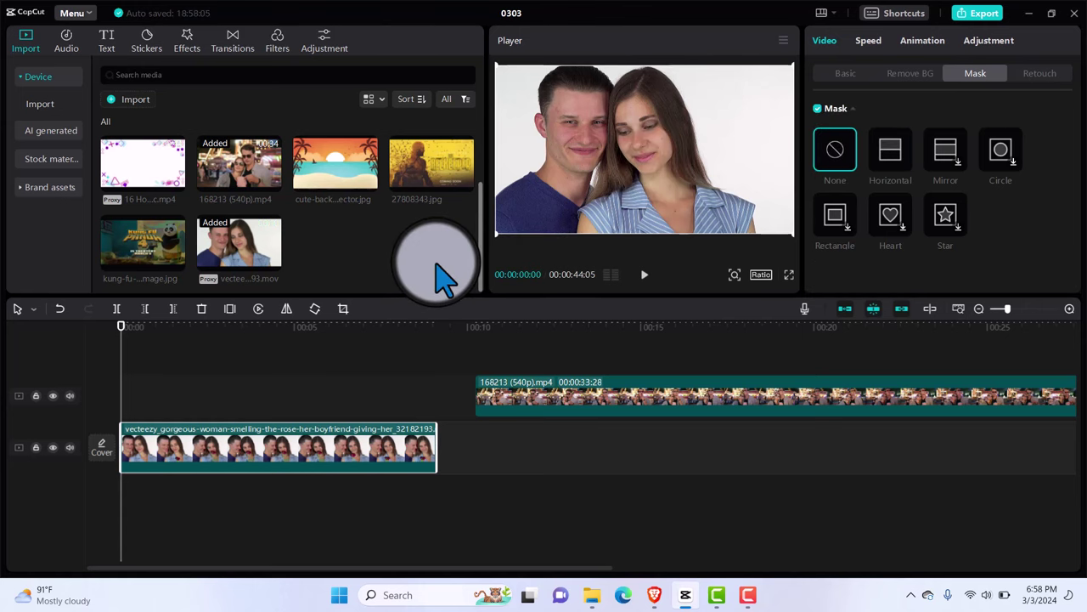
click(287, 309)
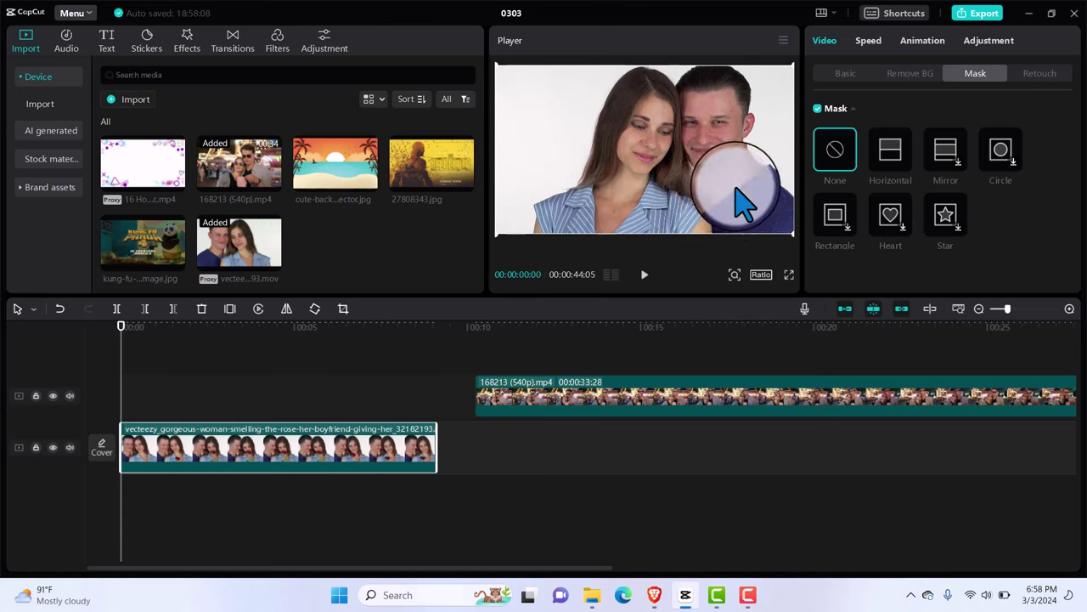
scroll(764, 199, up, 5)
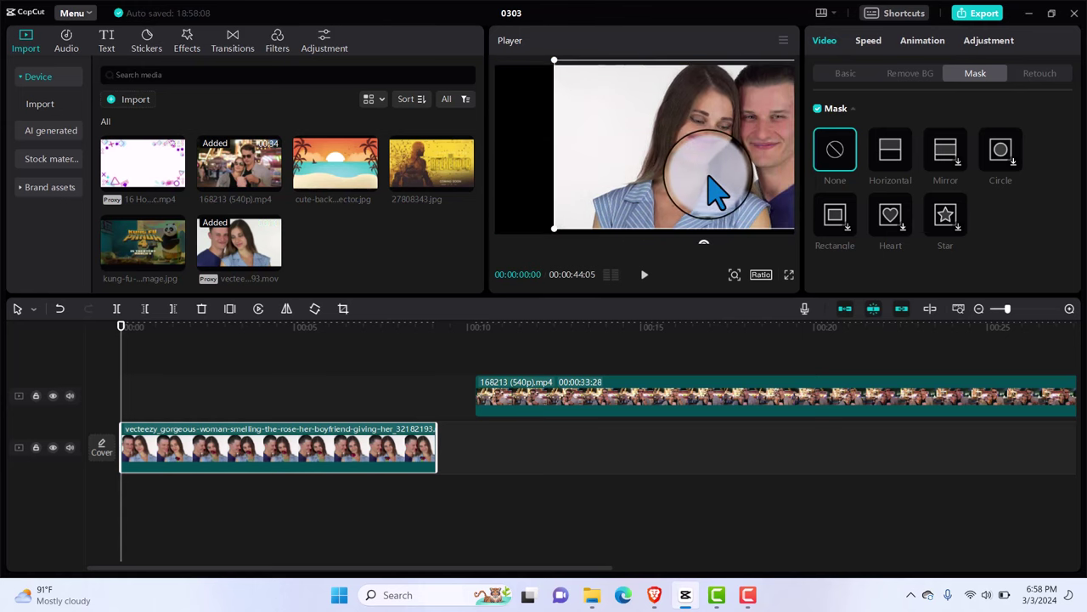
drag(708, 176, 672, 170)
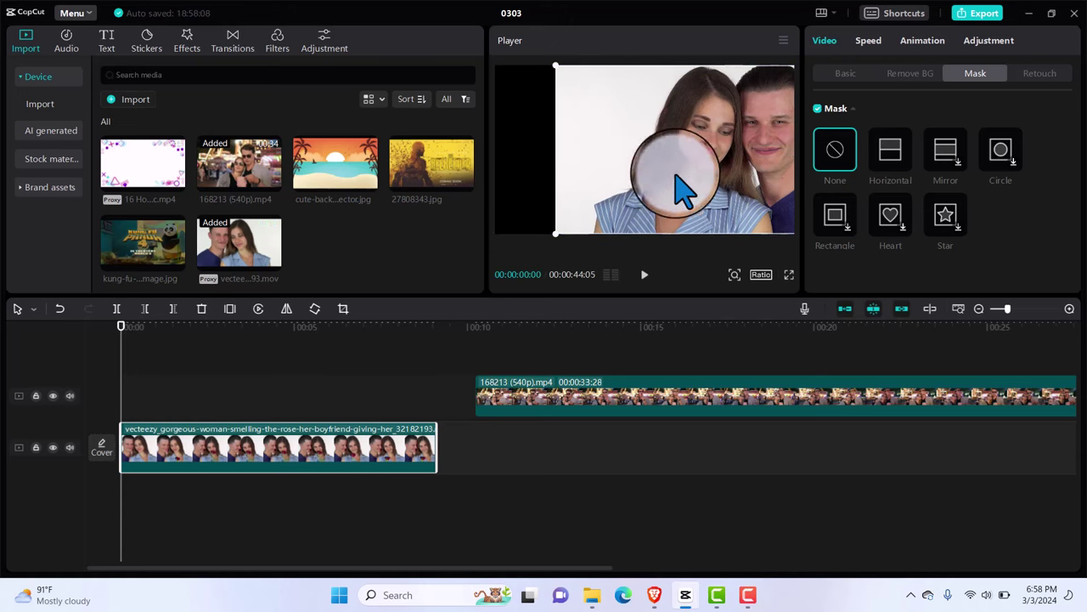
Apply a vertically rotated Horizontal mask to the vecteezy clip and move the clip to about X 345, Y 0
click(898, 150)
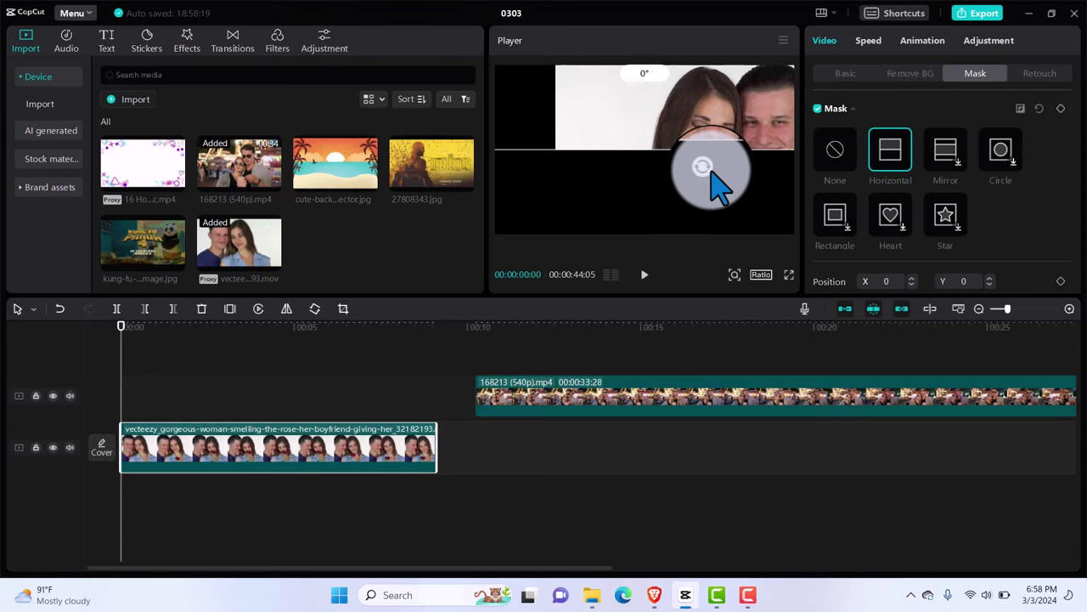
mouse_move(711, 170)
mouse_down()
mouse_move(752, 170)
mouse_move(722, 182)
mouse_move(682, 170)
mouse_move(694, 181)
mouse_up()
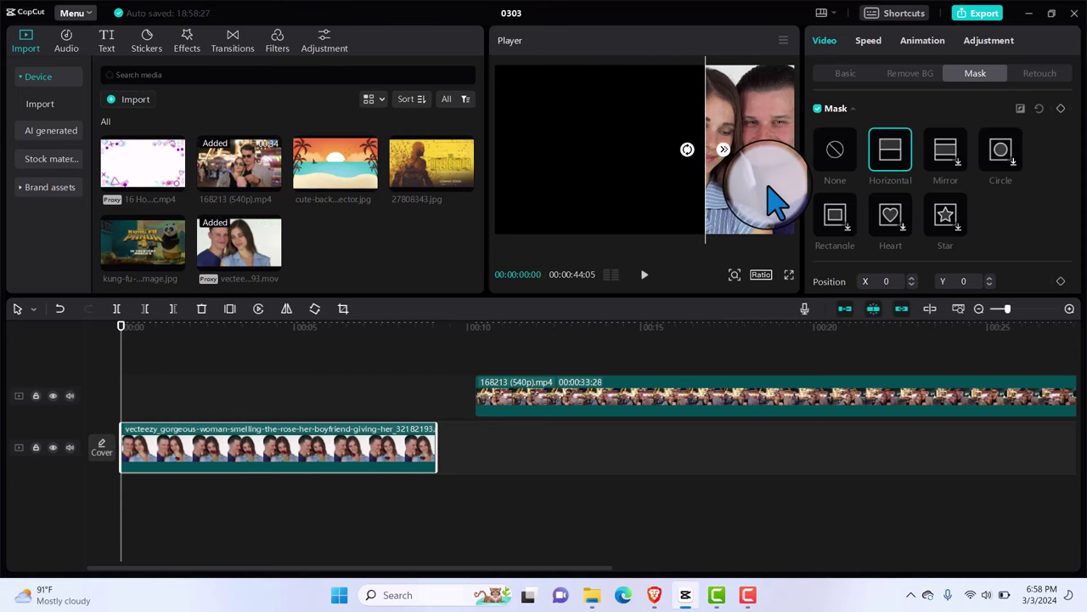
click(845, 73)
drag(760, 170, 731, 174)
Move the 168213 (540p).mp4 clip back to the timeline start and apply a Horizontal mask with its dividing line rotated to vertical
drag(719, 407, 361, 399)
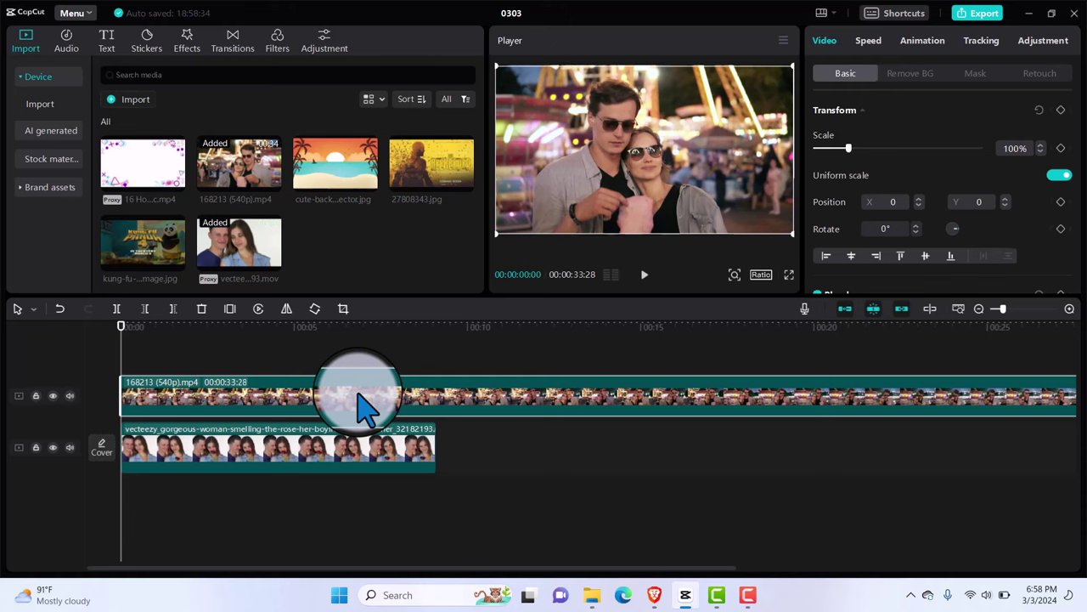
click(972, 77)
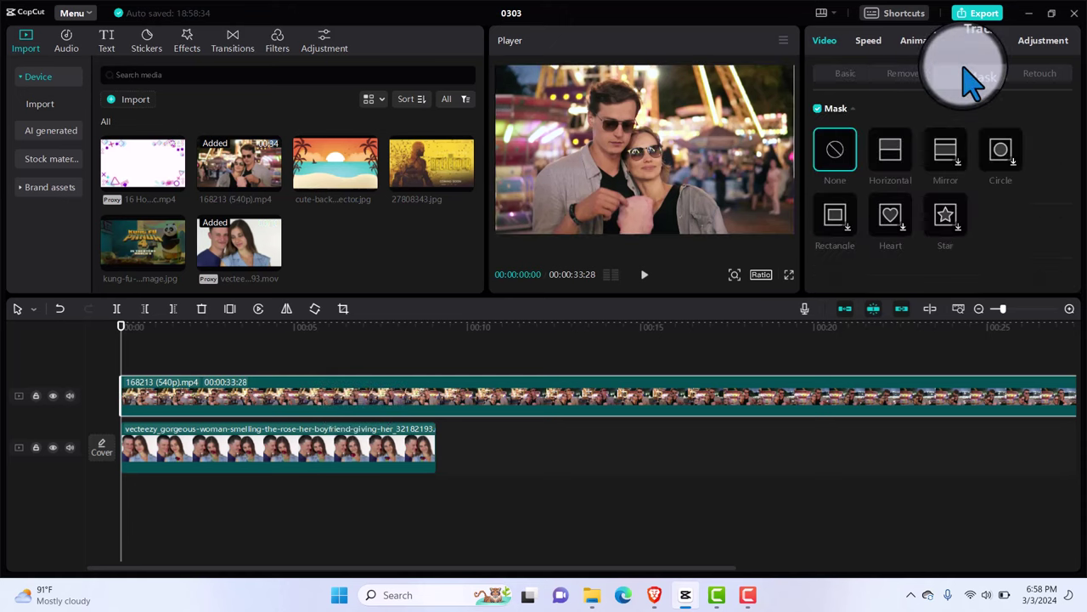
click(904, 149)
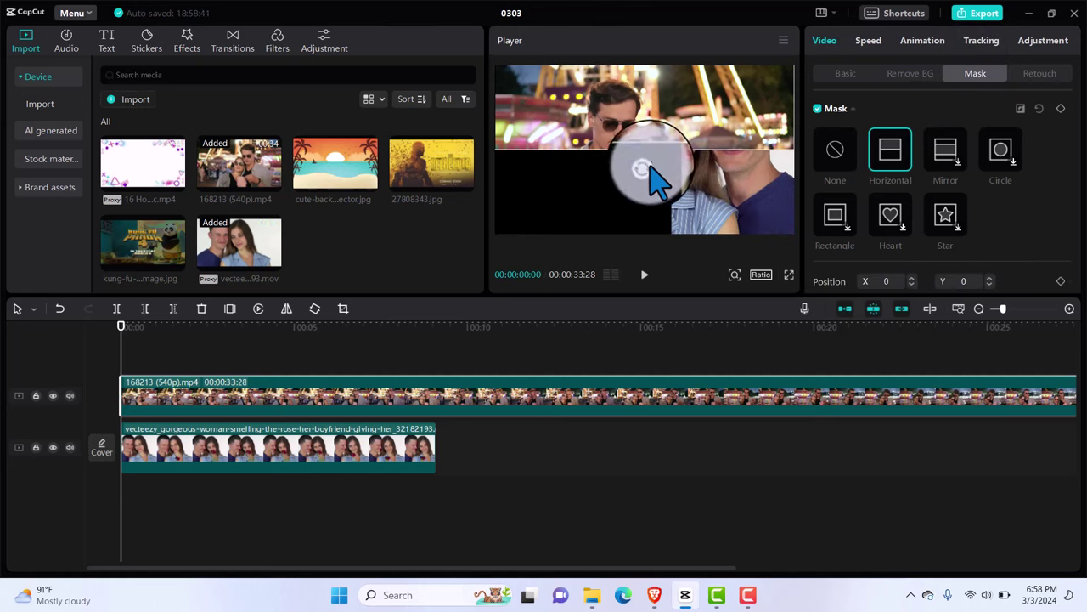
drag(650, 165, 699, 136)
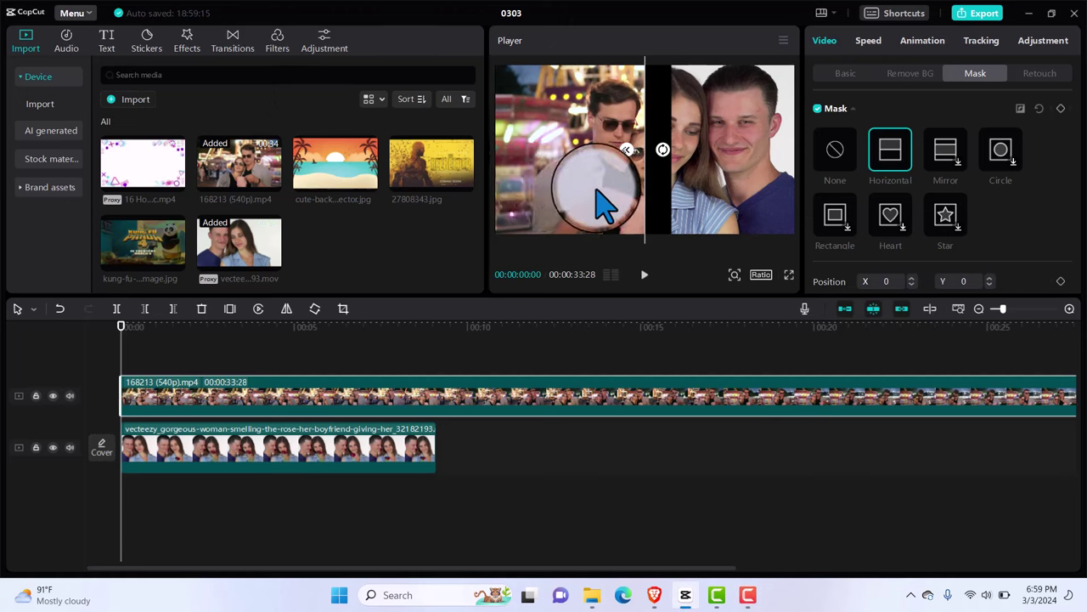
click(846, 74)
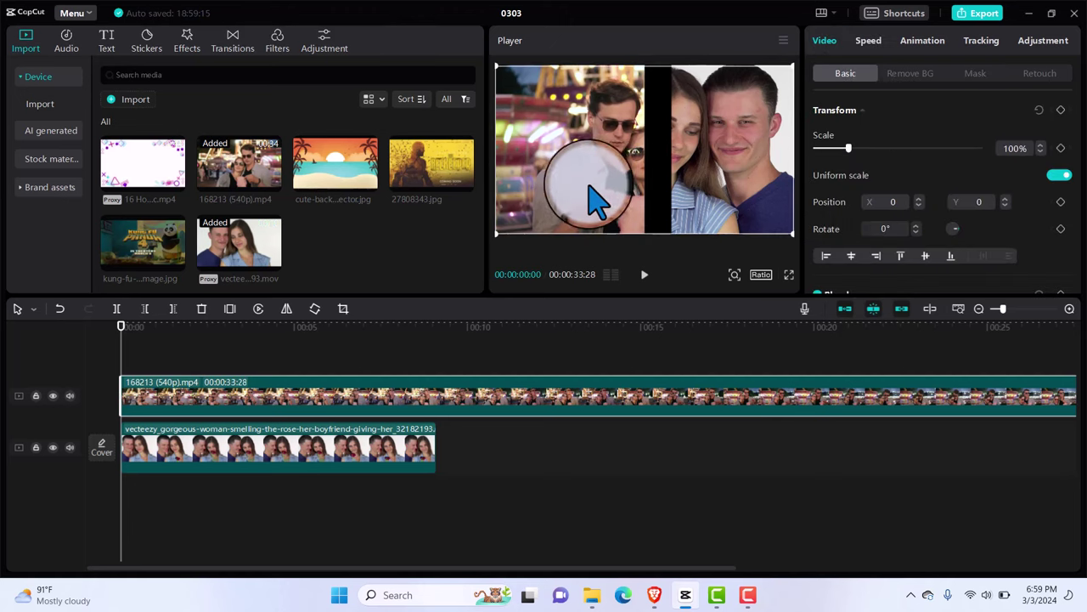
drag(618, 201, 585, 204)
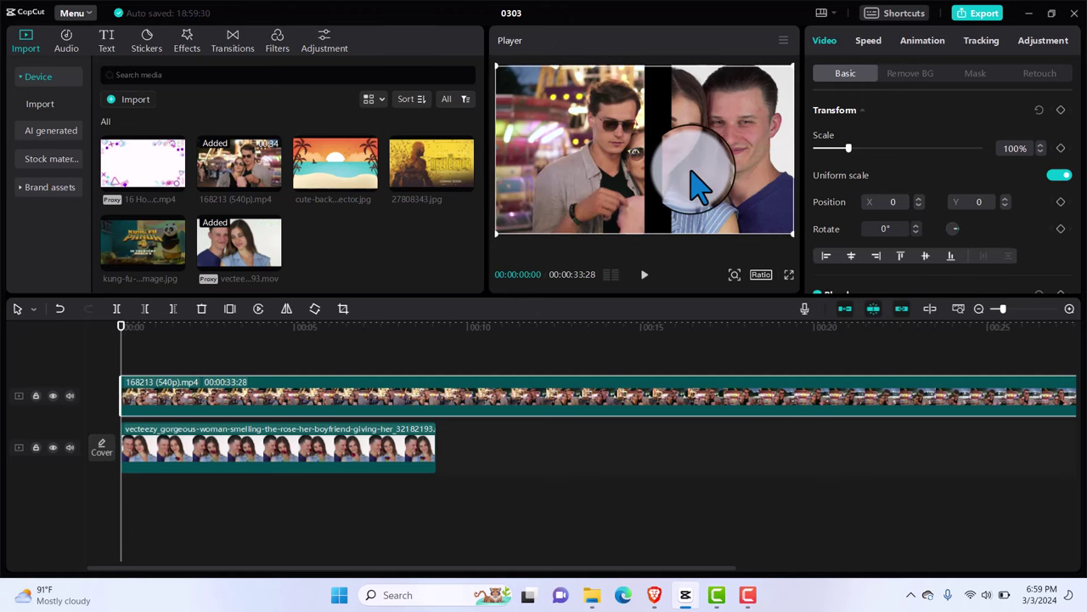
Move the vecteezy clip to X 132, Y 0 and enlarge it to 107%
click(393, 456)
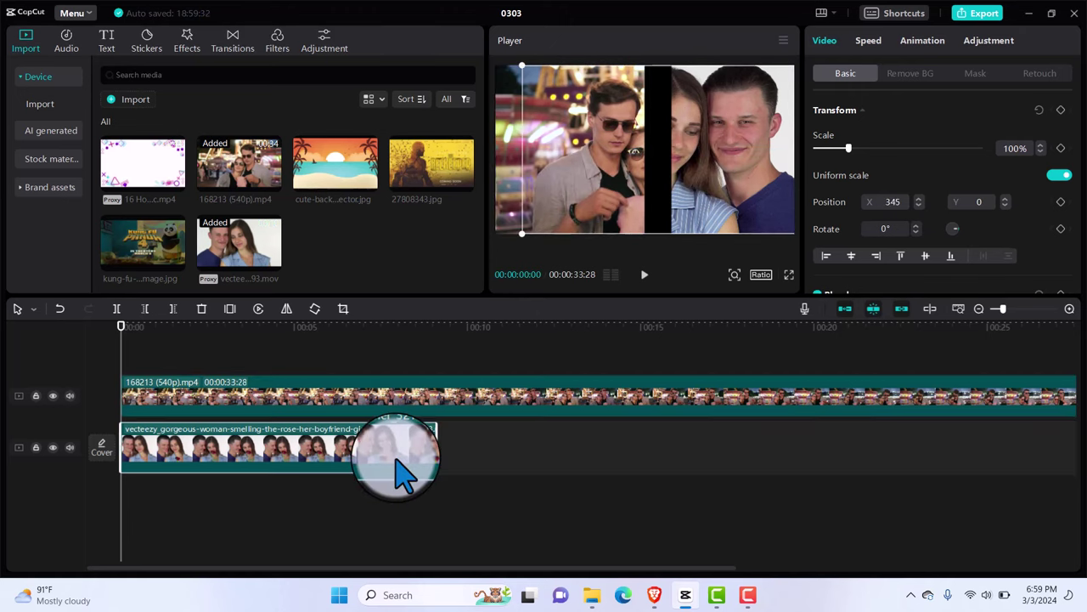
drag(695, 249, 687, 213)
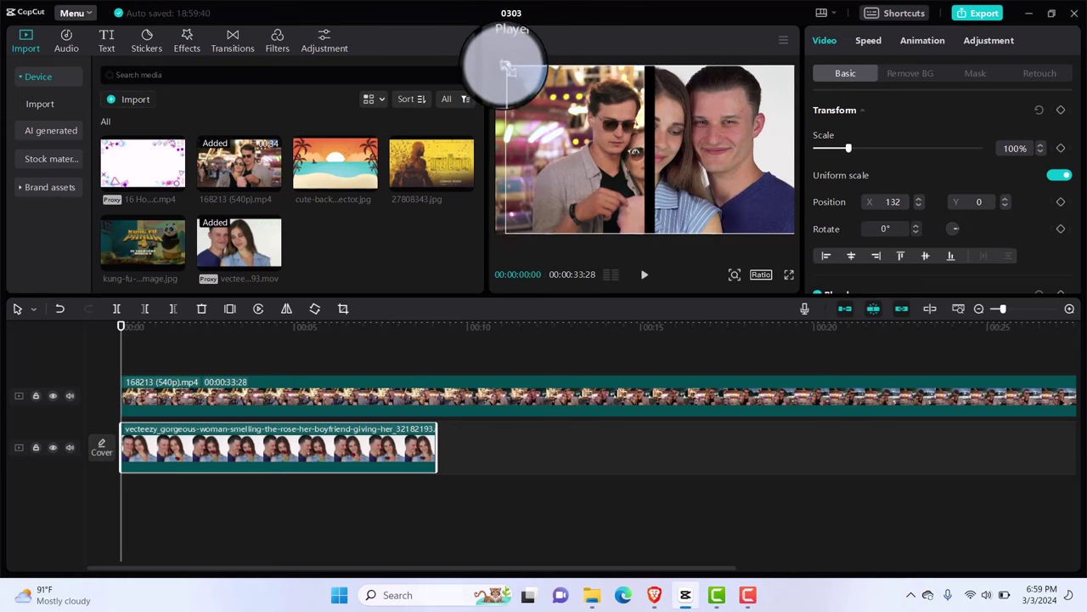
drag(507, 68, 491, 63)
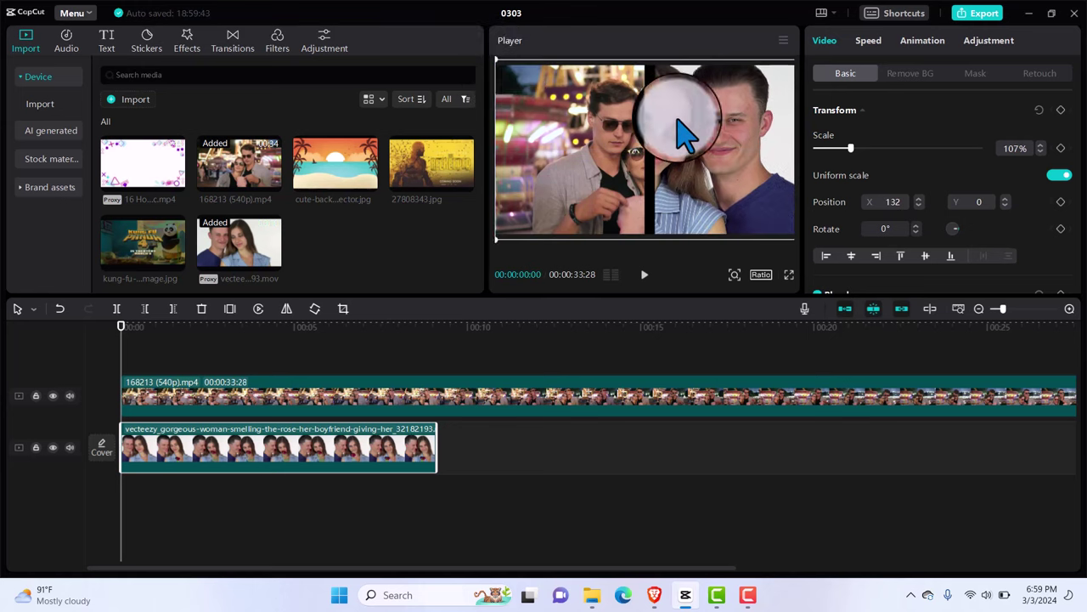
Move the vecteezy clip to X 0, Y -75 and play back the split-screen
drag(702, 151, 686, 162)
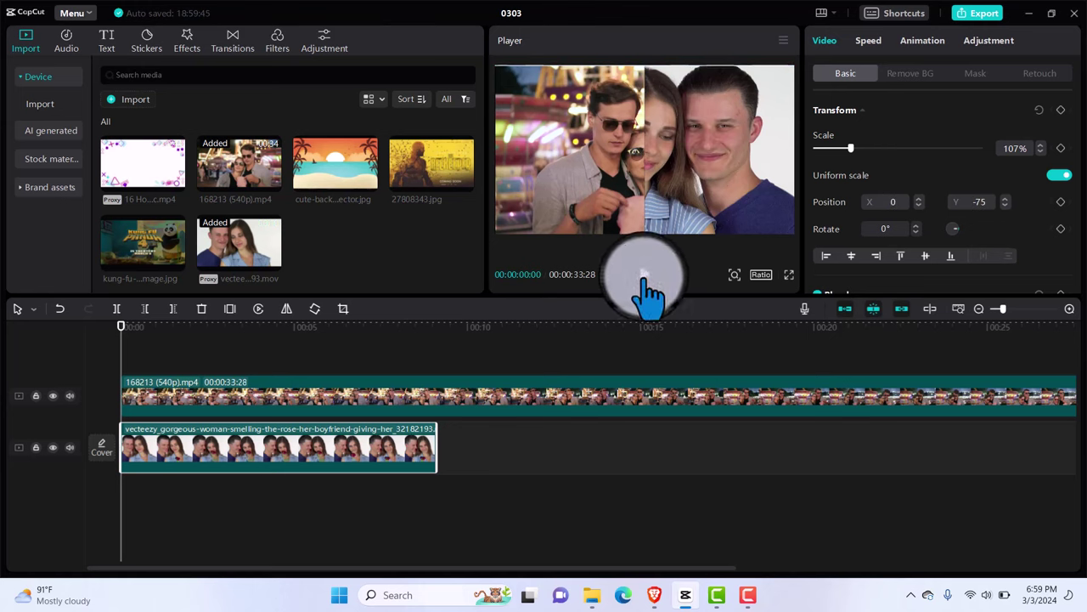
click(644, 281)
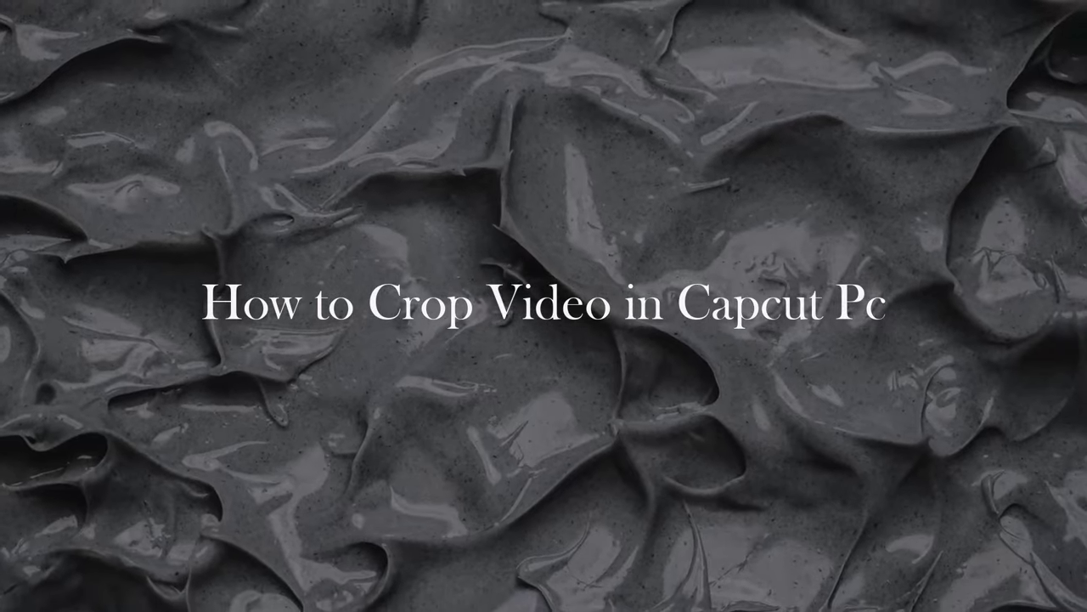
Preview CCGCP.mp4 in the media library, add it to the empty timeline and select the clip
click(283, 144)
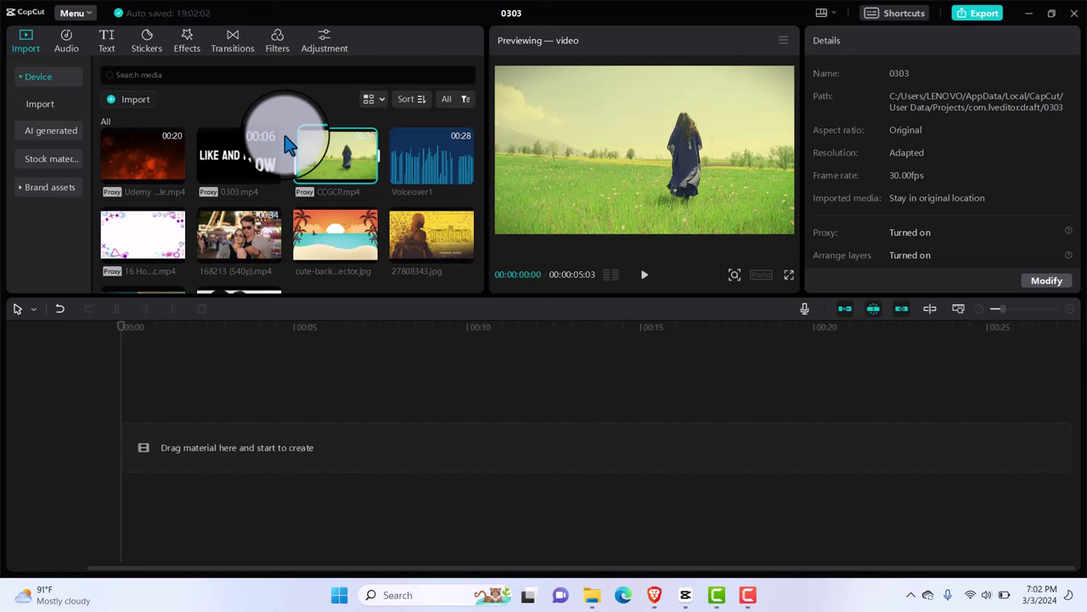
click(367, 176)
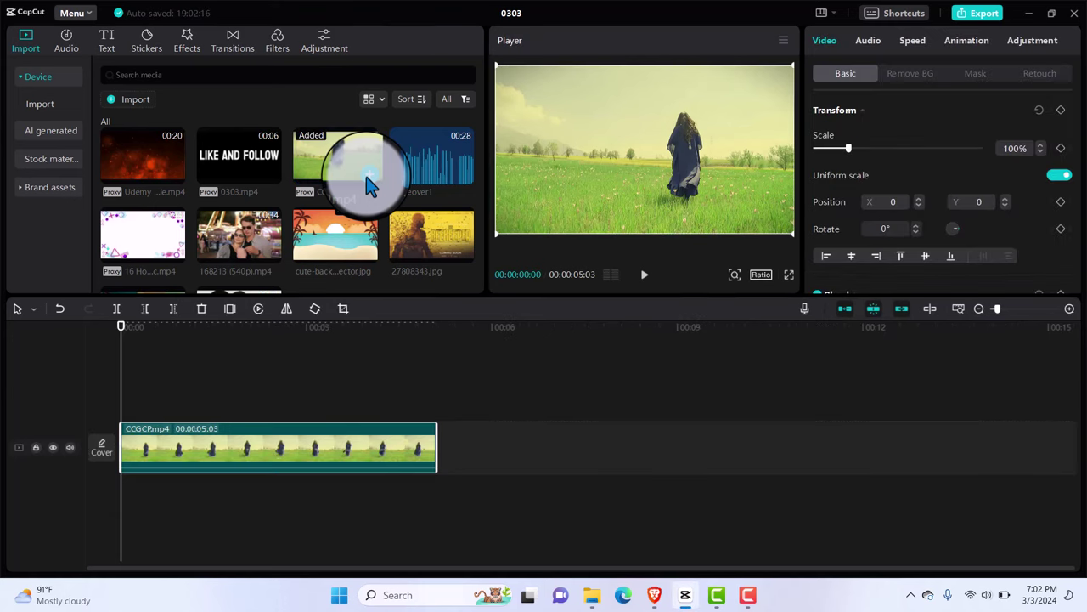
click(261, 455)
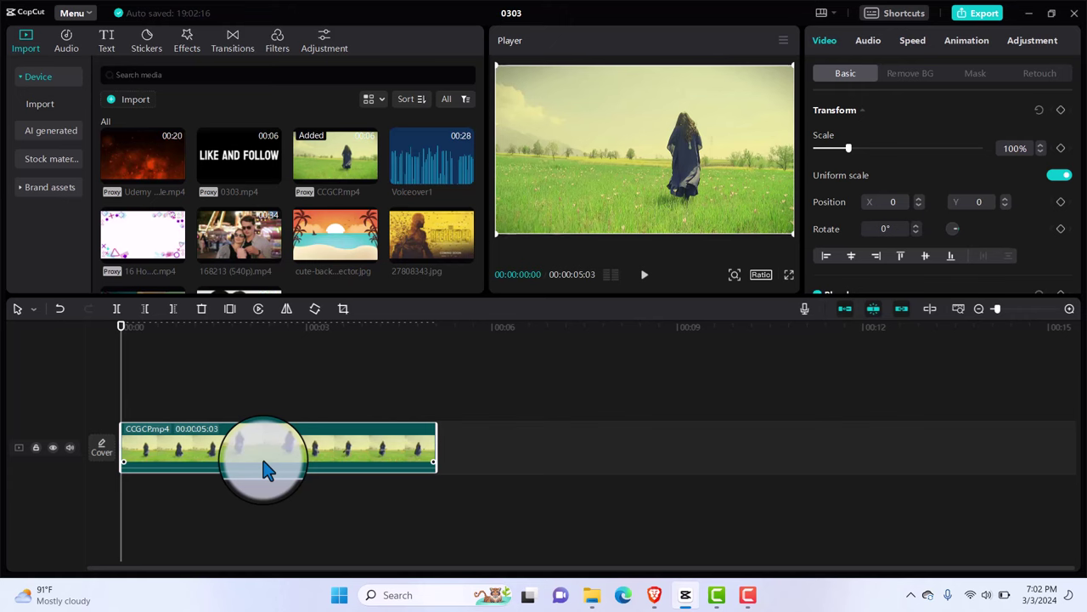
Crop the CCGCP.mp4 clip with a Free ratio to a smaller frame around the walking woman
click(343, 310)
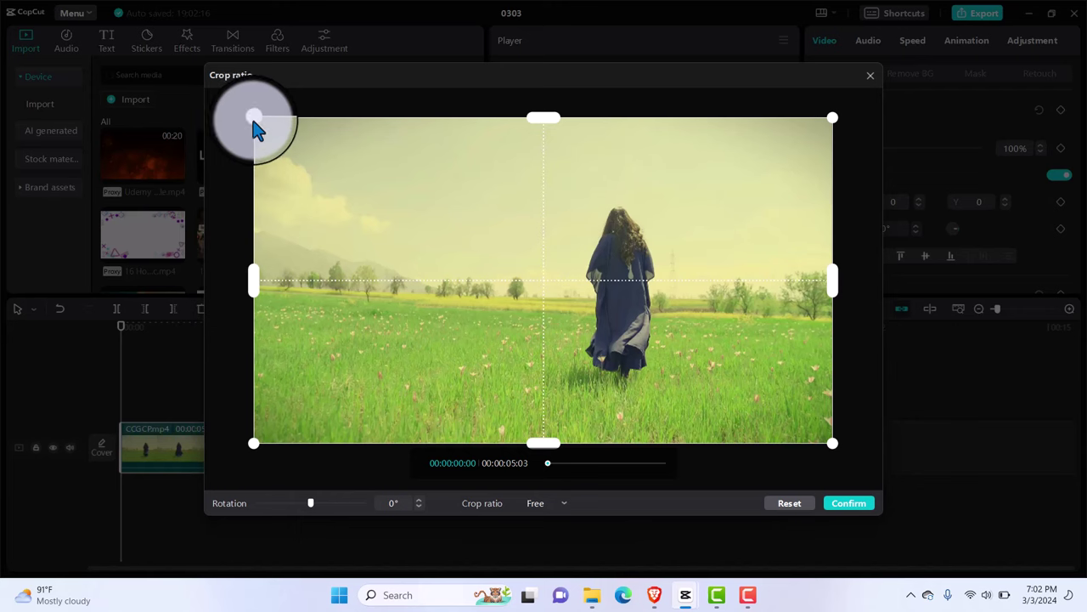
drag(253, 118, 542, 223)
drag(712, 320, 644, 291)
drag(761, 405, 726, 384)
mouse_move(651, 315)
mouse_down()
mouse_move(673, 324)
mouse_move(669, 310)
mouse_up()
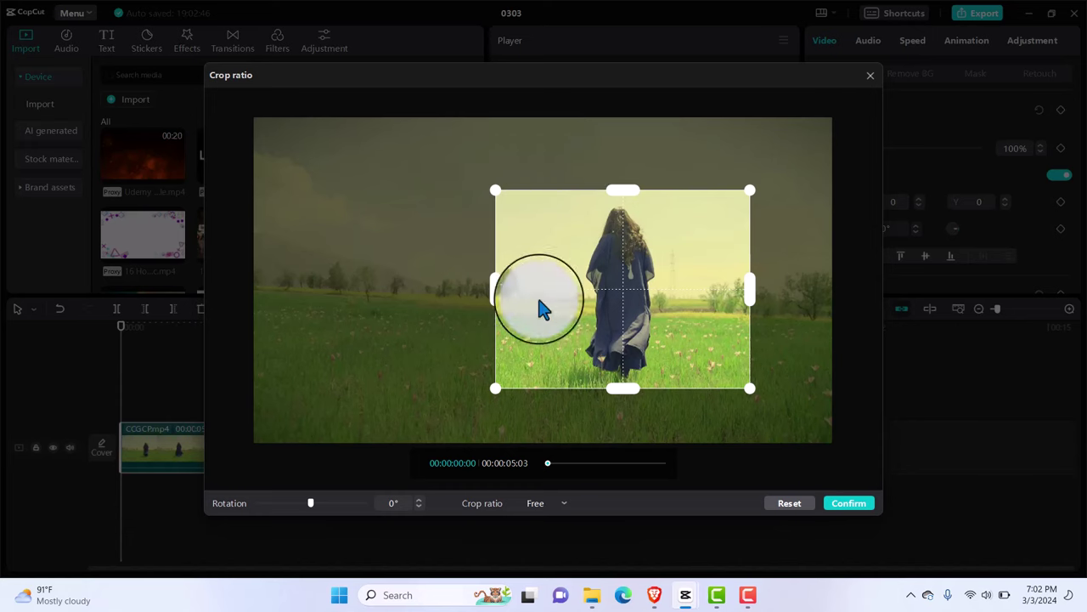
click(857, 505)
click(850, 501)
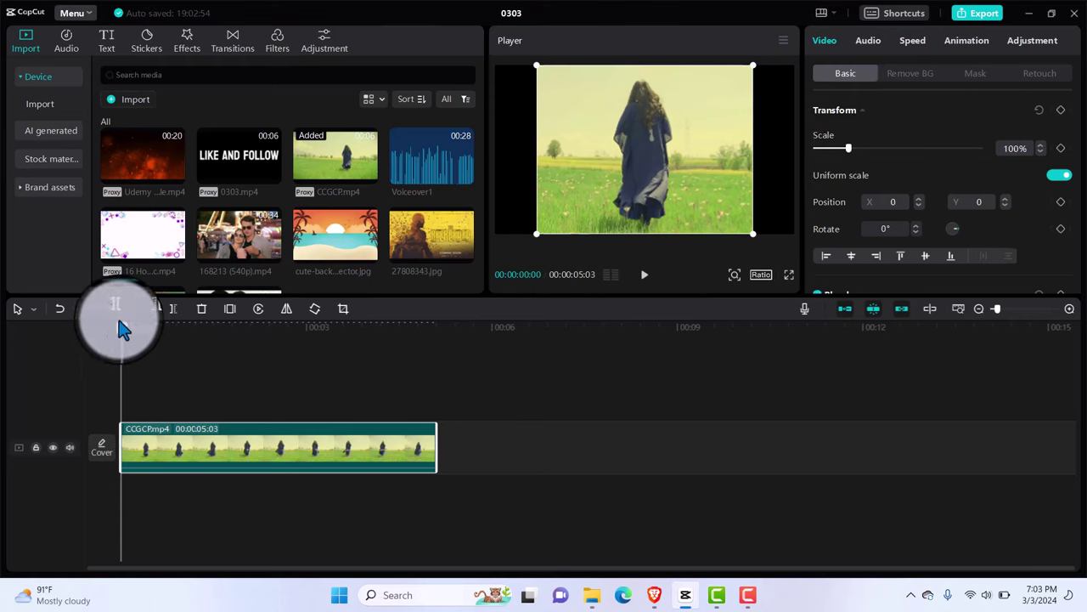
Scrub through the cropped clip from its start to about 00:00:03:19 to check the framing
drag(122, 332, 332, 375)
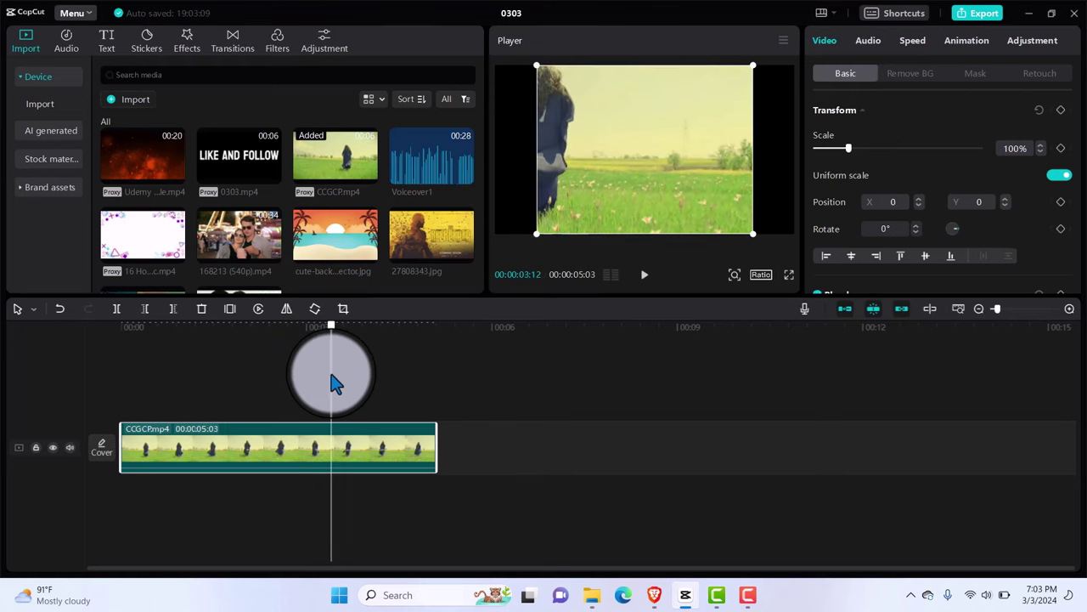
mouse_move(334, 382)
mouse_down()
mouse_move(366, 379)
mouse_move(348, 387)
mouse_up()
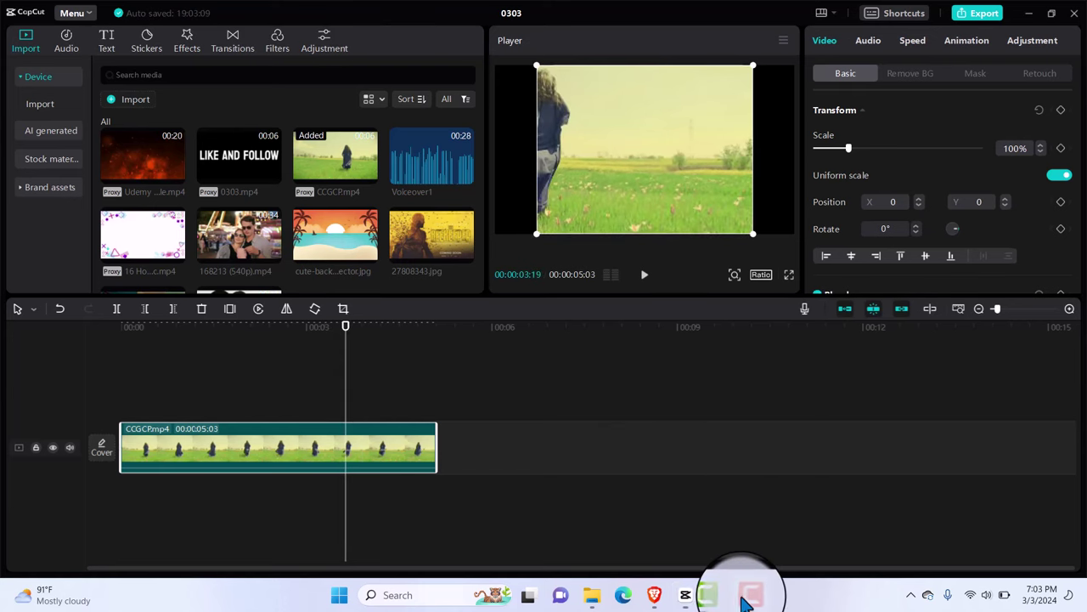
mouse_move(744, 599)
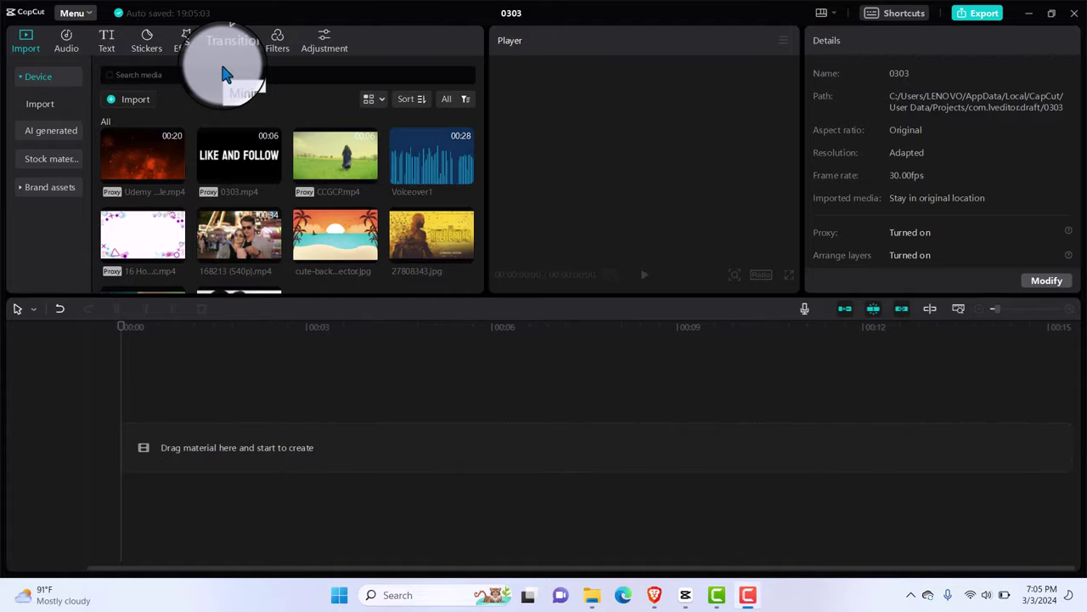
Add CCGCP.mp4 to the empty timeline, preview its opening and return the playhead to the start
click(369, 180)
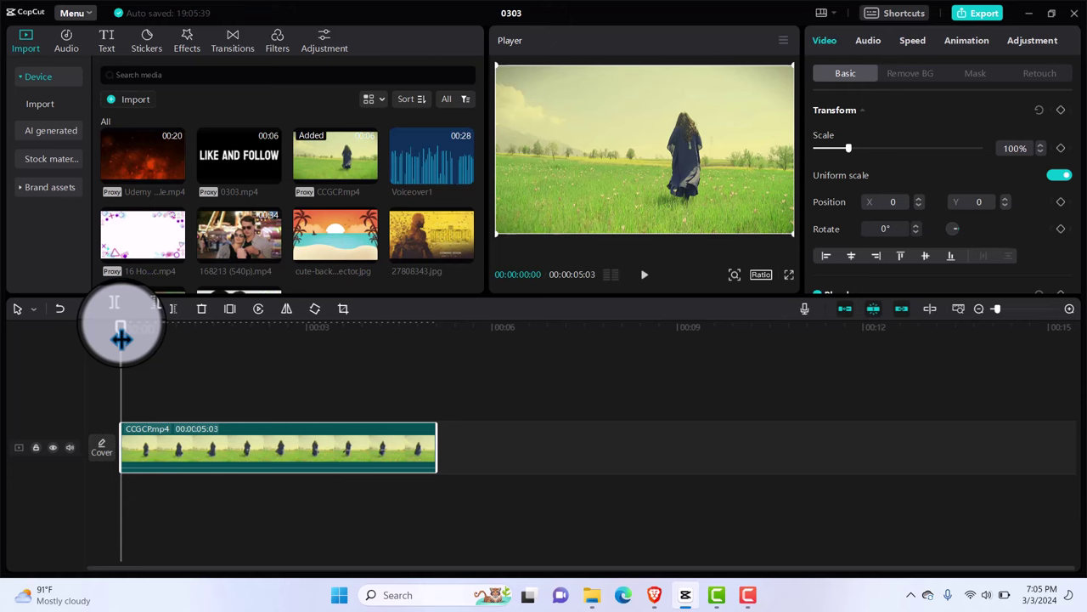
key(space)
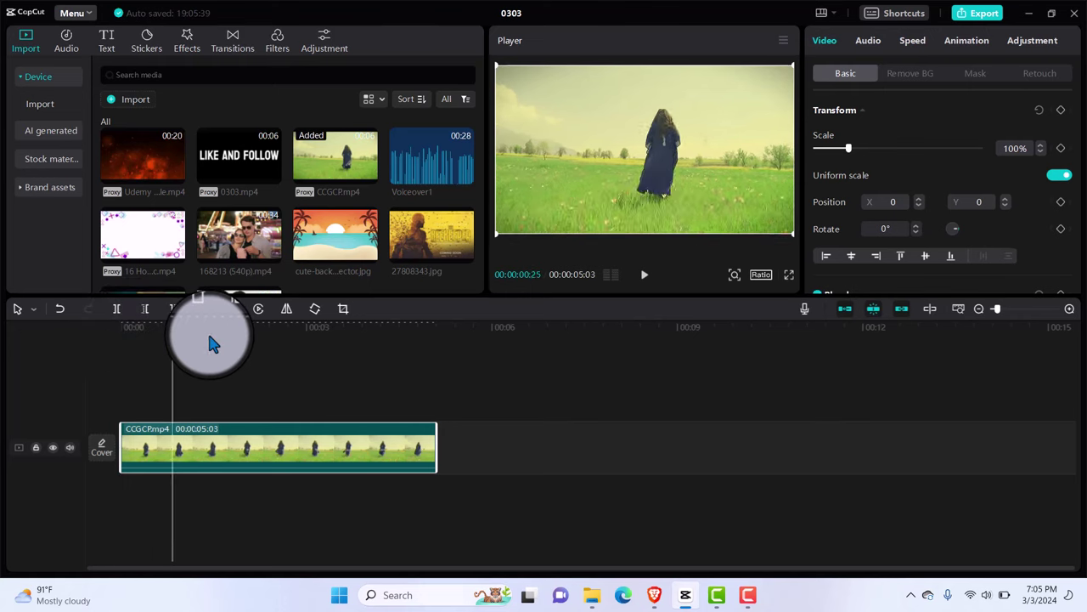
drag(163, 347, 115, 351)
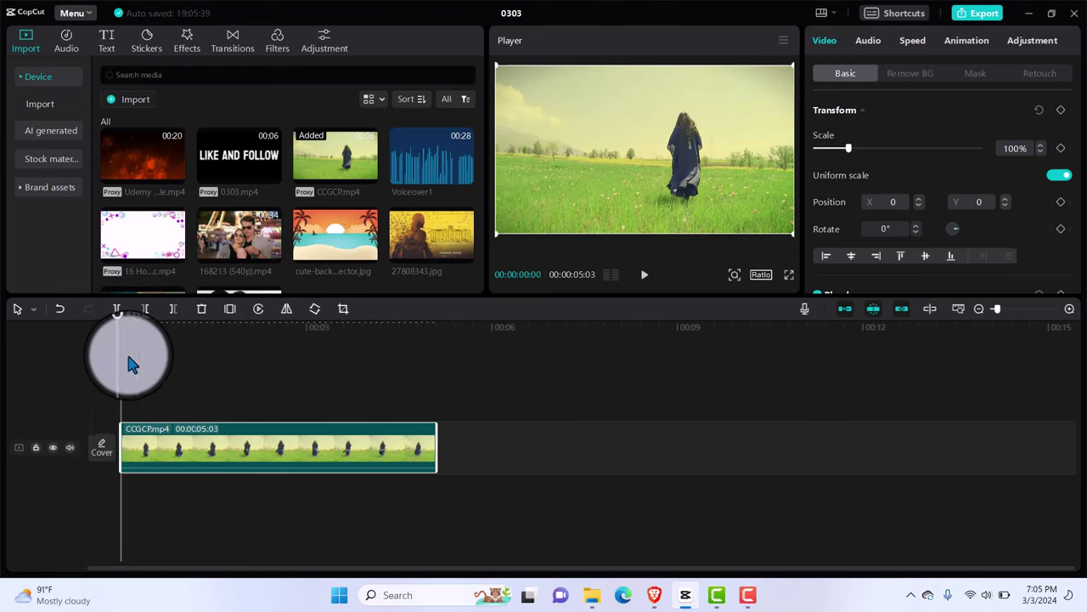
Reverse the CCGCP.mp4 clip and play it through to the end
click(258, 311)
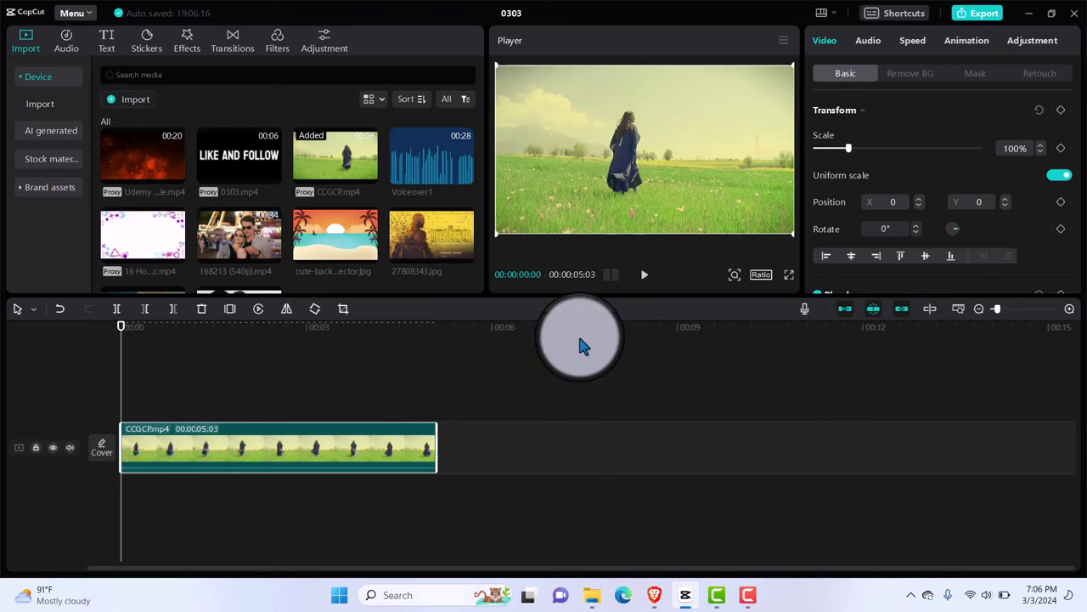
click(645, 277)
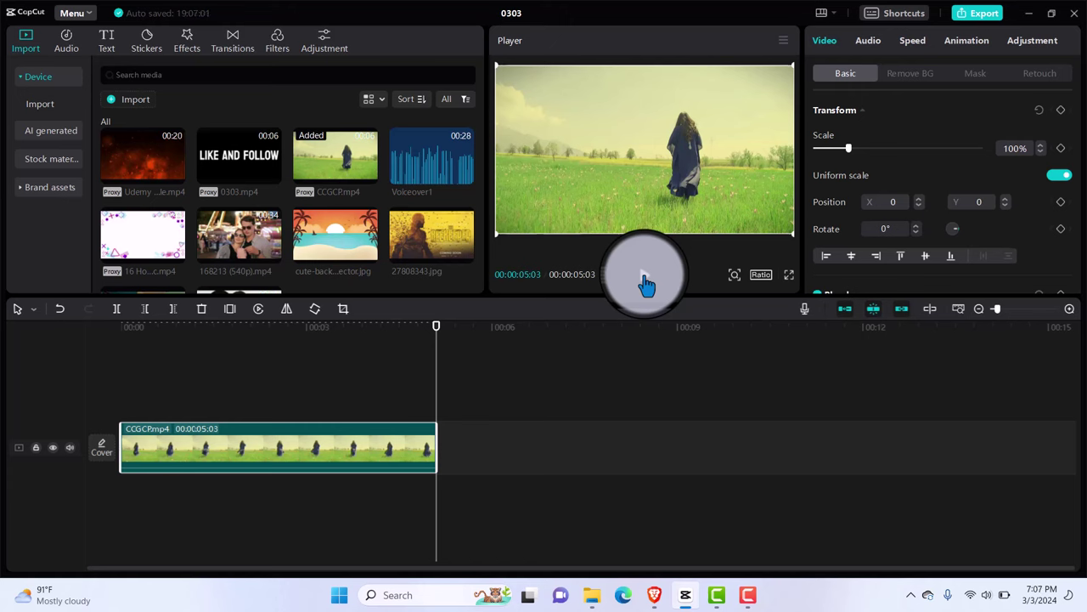
click(748, 595)
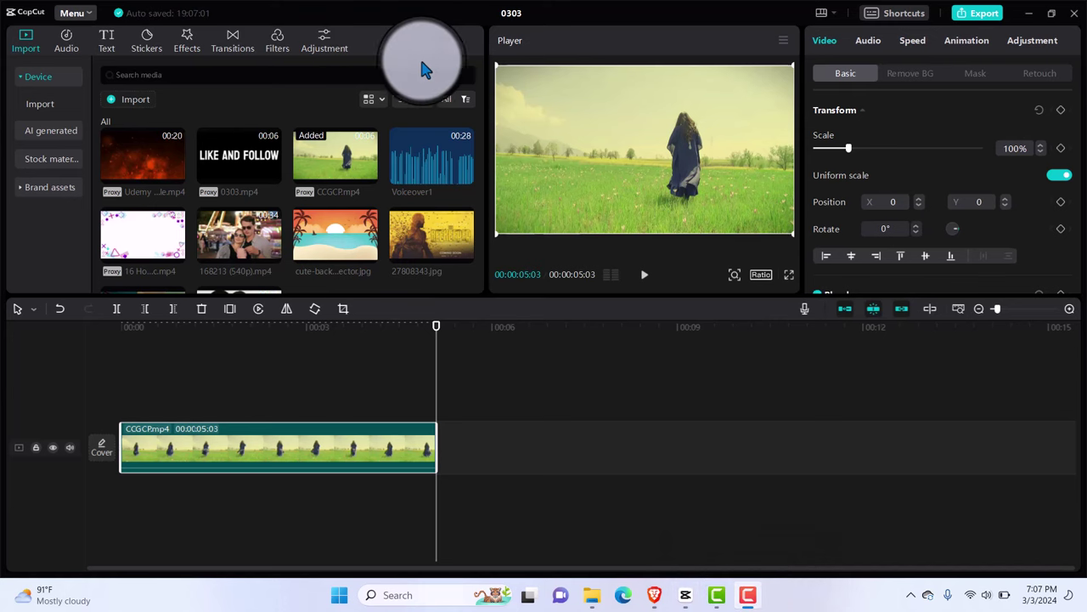
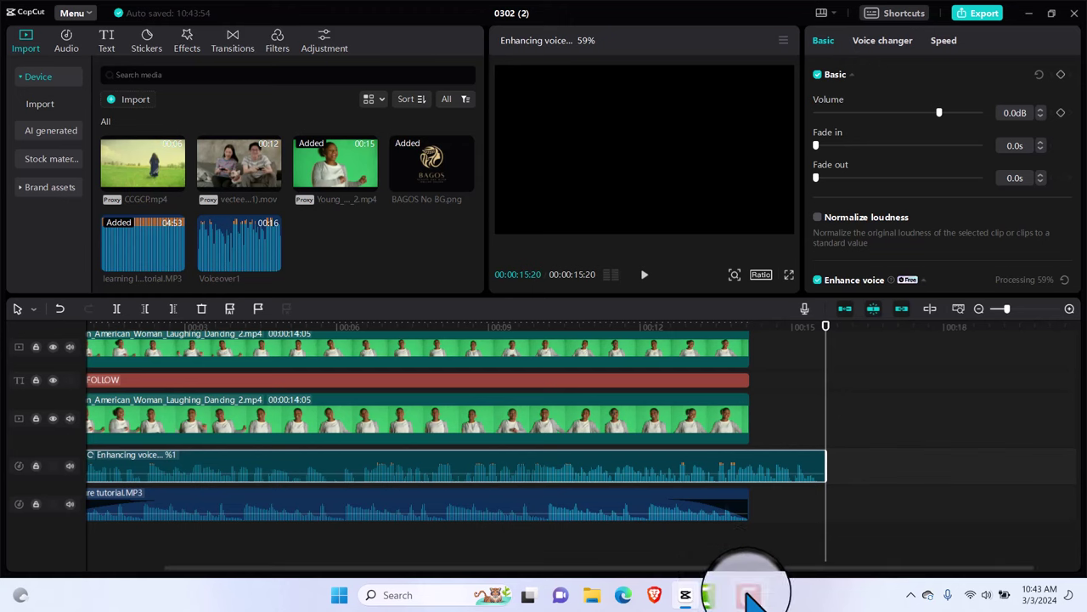
Play the project from the start to about 00:00:11:05 to check the enhanced Voiceover1 audio
mouse_move(749, 594)
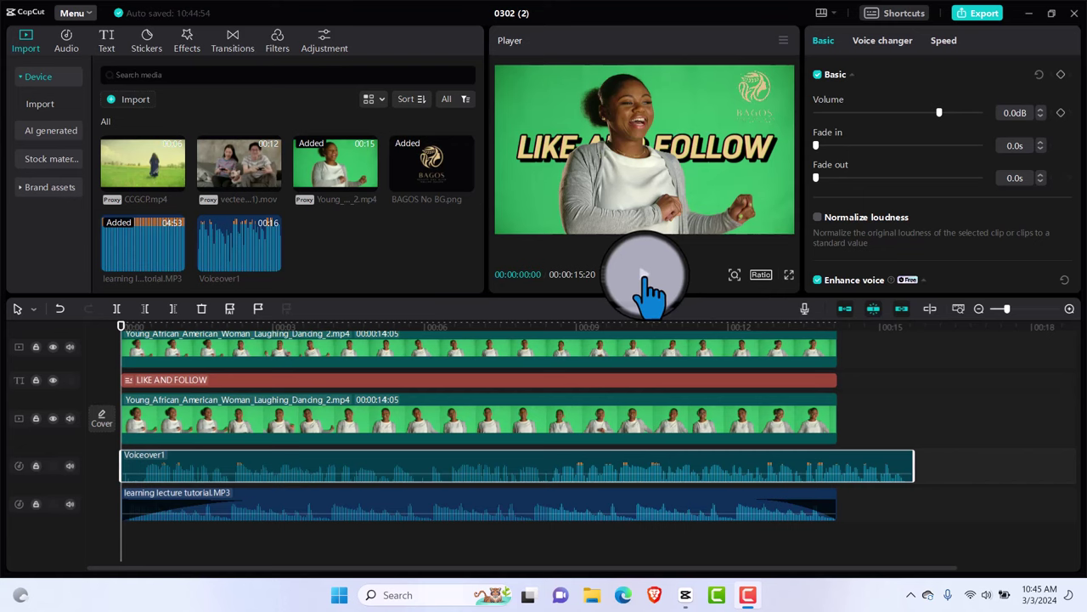
click(644, 277)
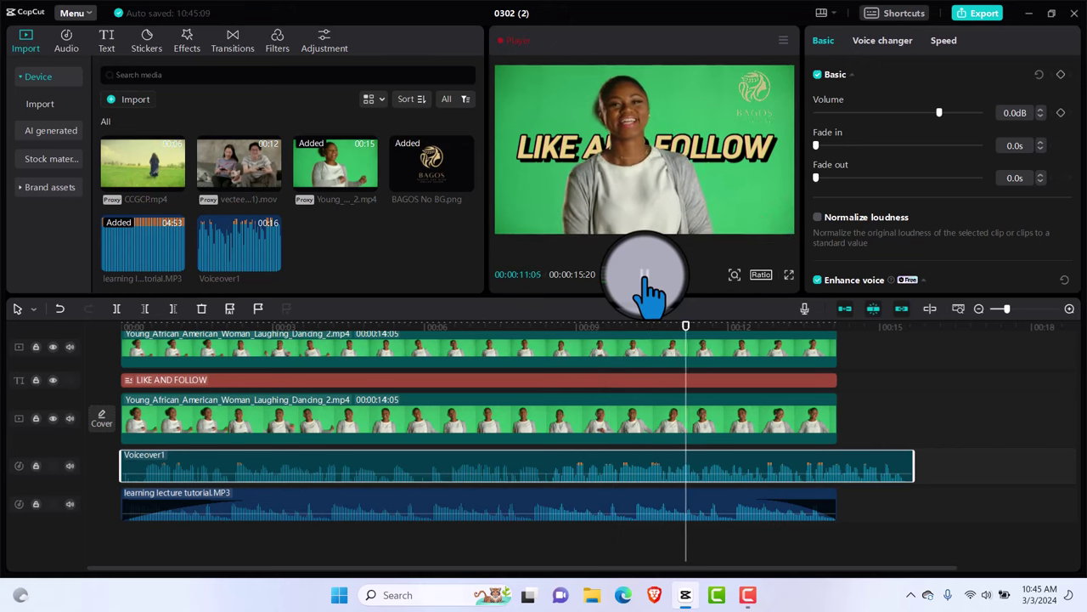
click(644, 275)
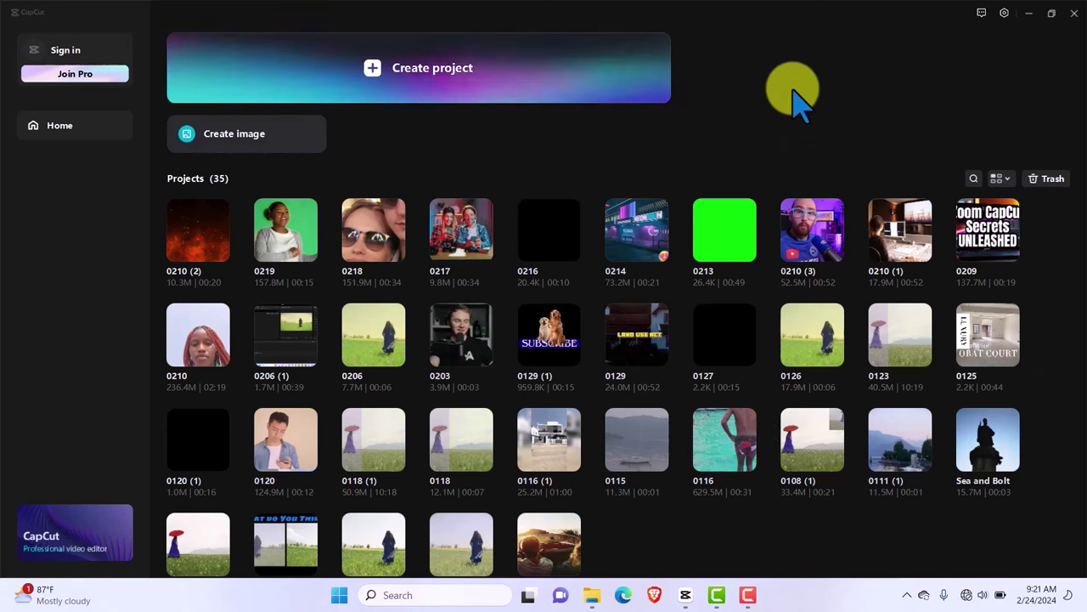
In the draft settings, set the cache to auto-delete from 15 days ago and clear the existing cache files
click(1005, 14)
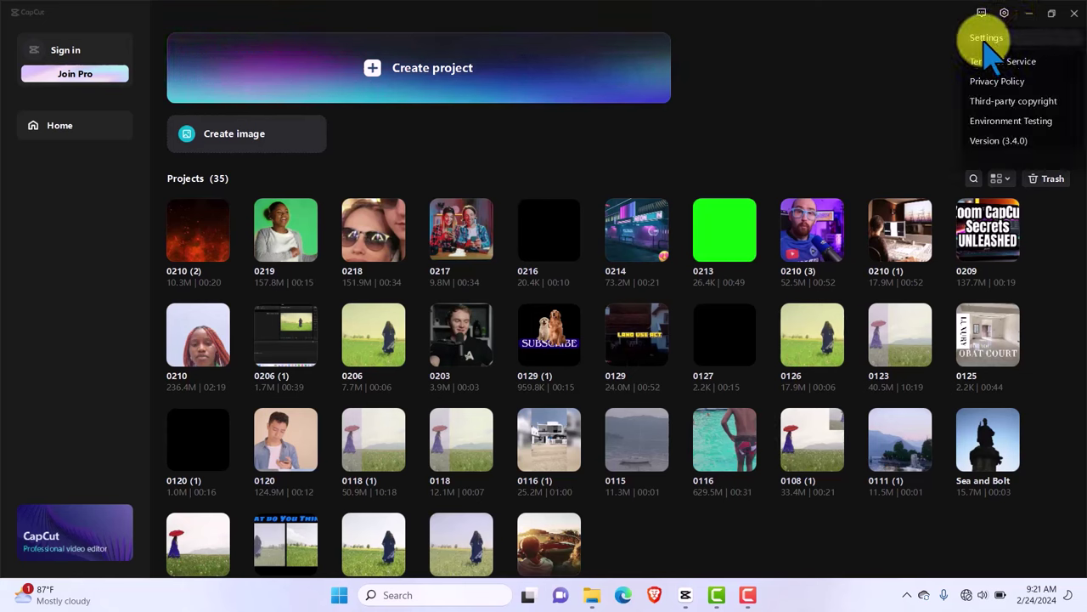
click(985, 41)
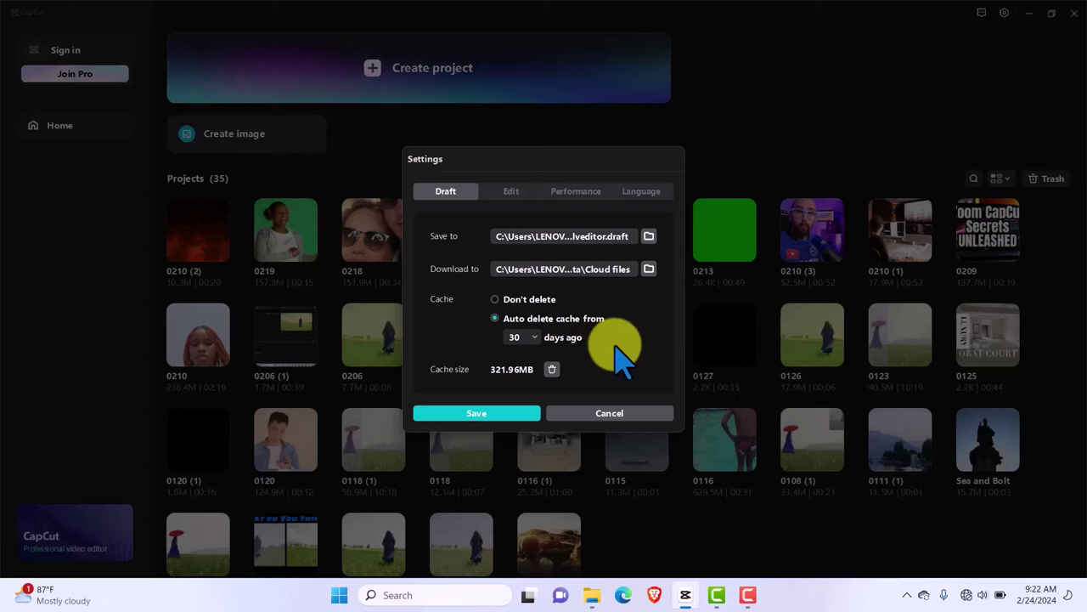
click(534, 337)
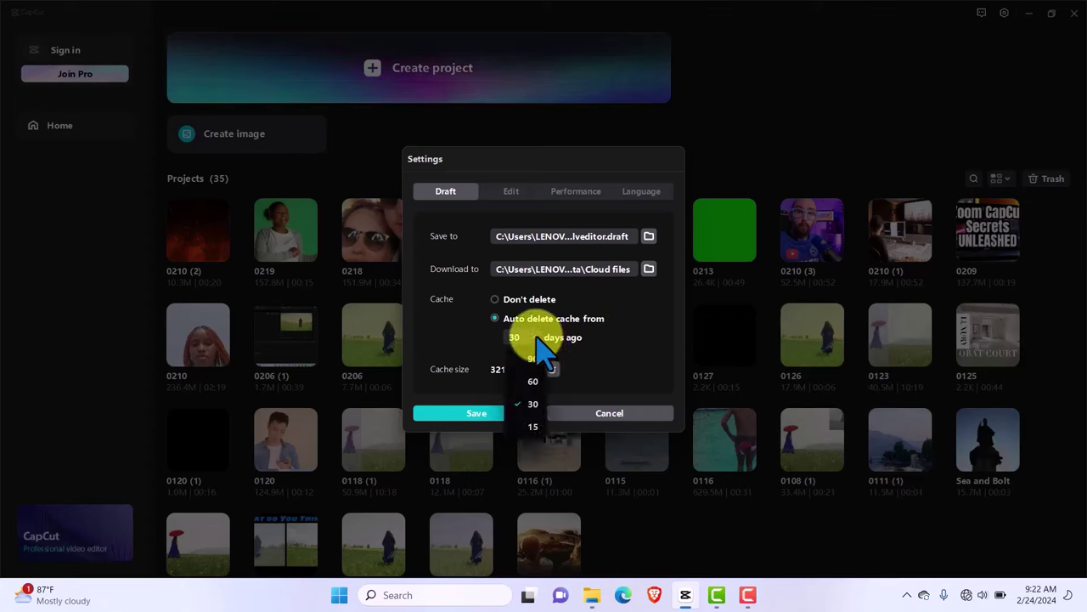
click(530, 427)
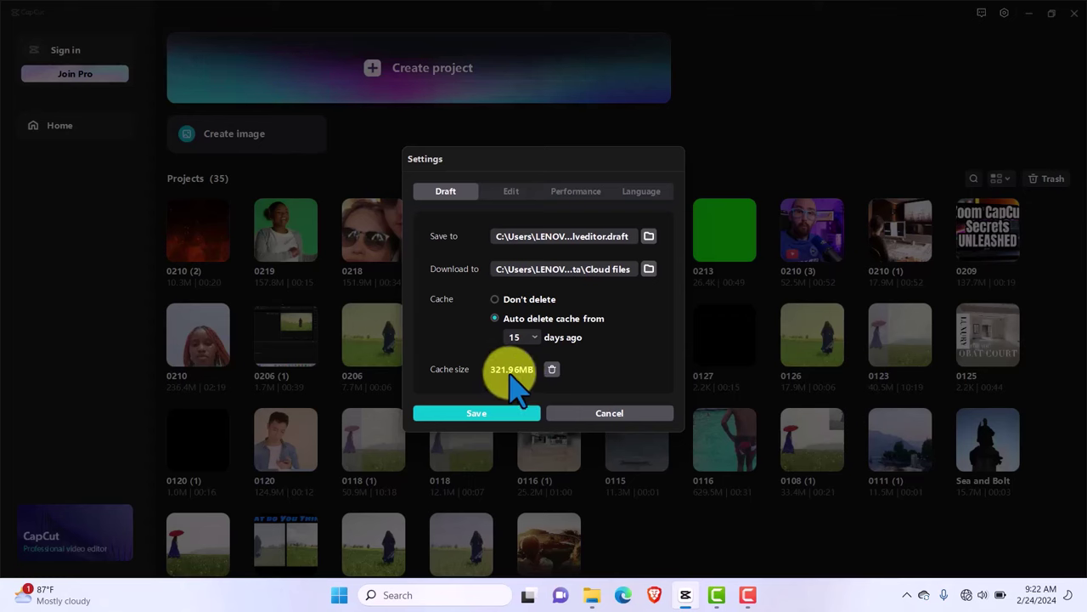
click(552, 369)
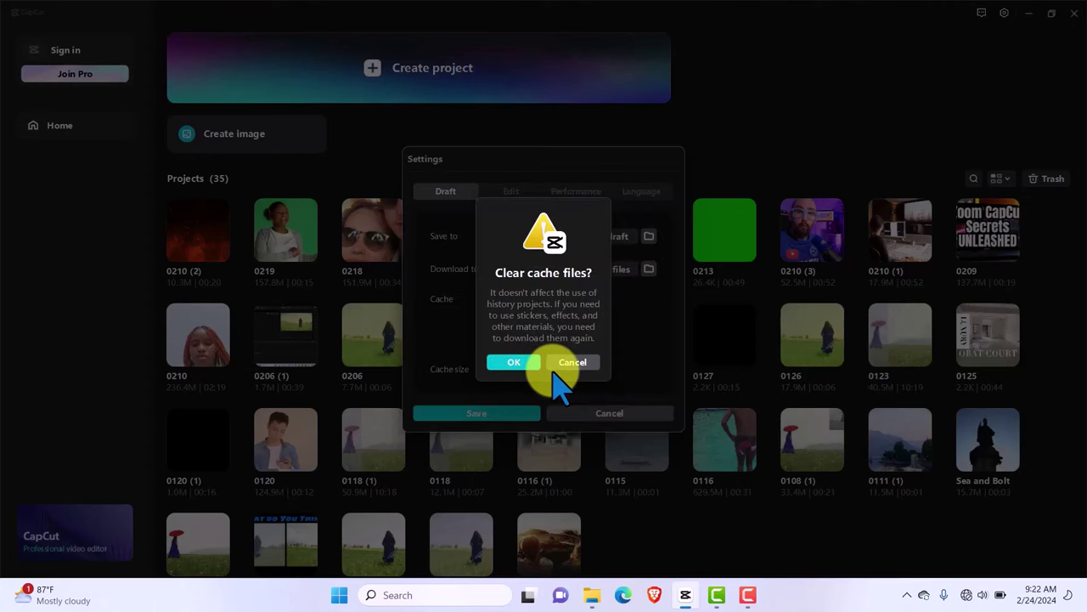
click(517, 362)
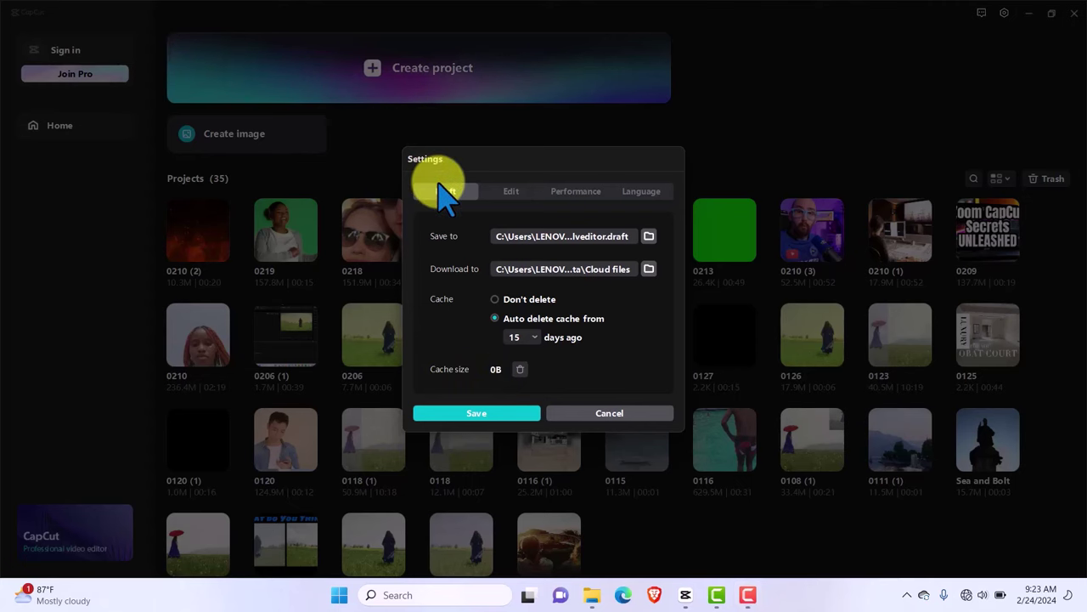
In the editing settings, enable layer reordering by default for every new project and review the frame rate options
click(512, 190)
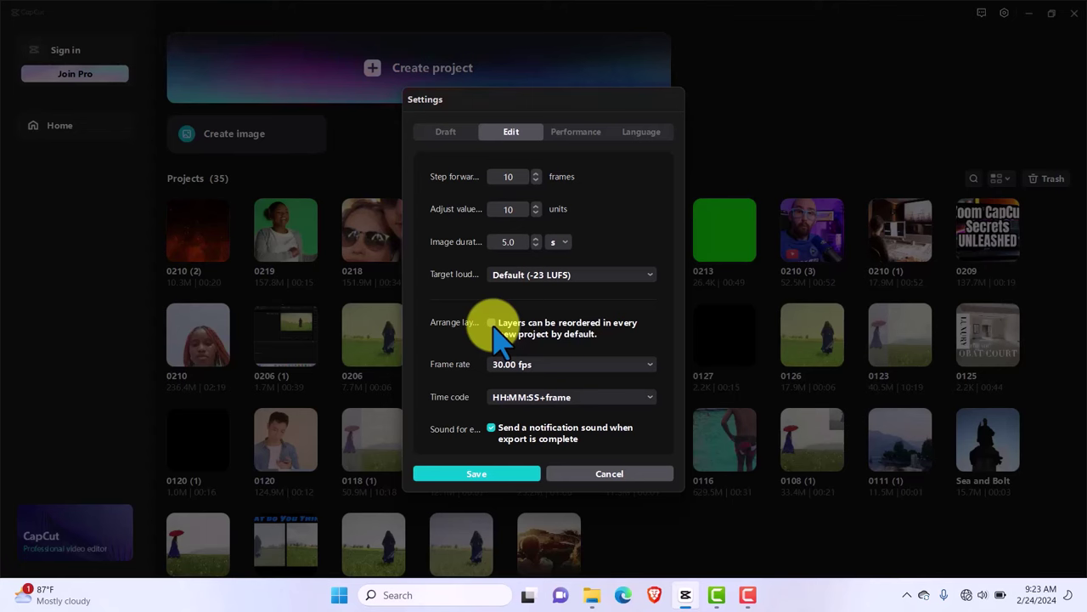
click(492, 323)
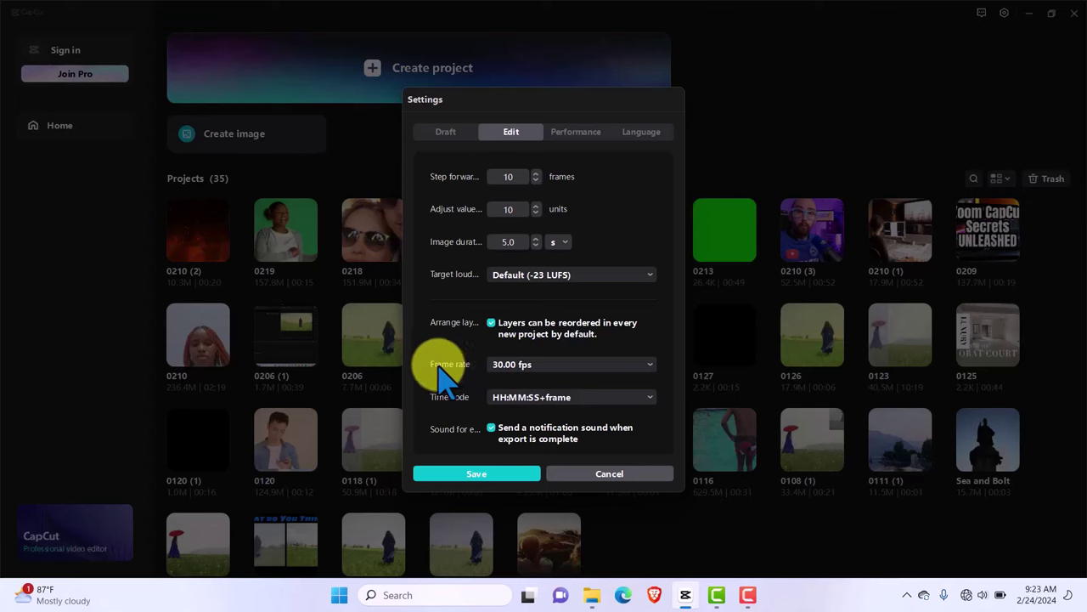
click(520, 368)
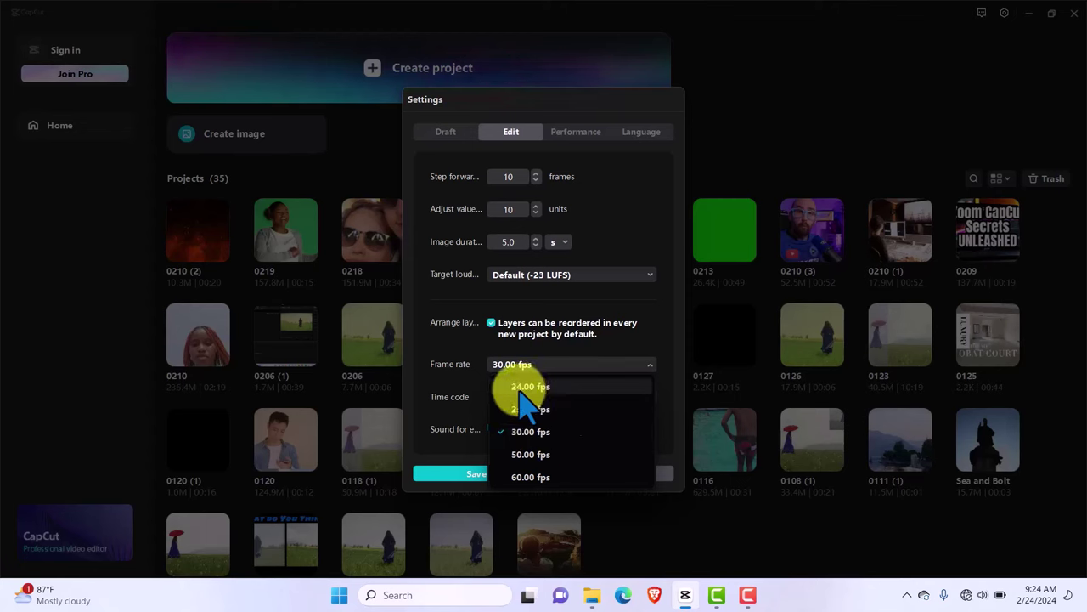
click(438, 380)
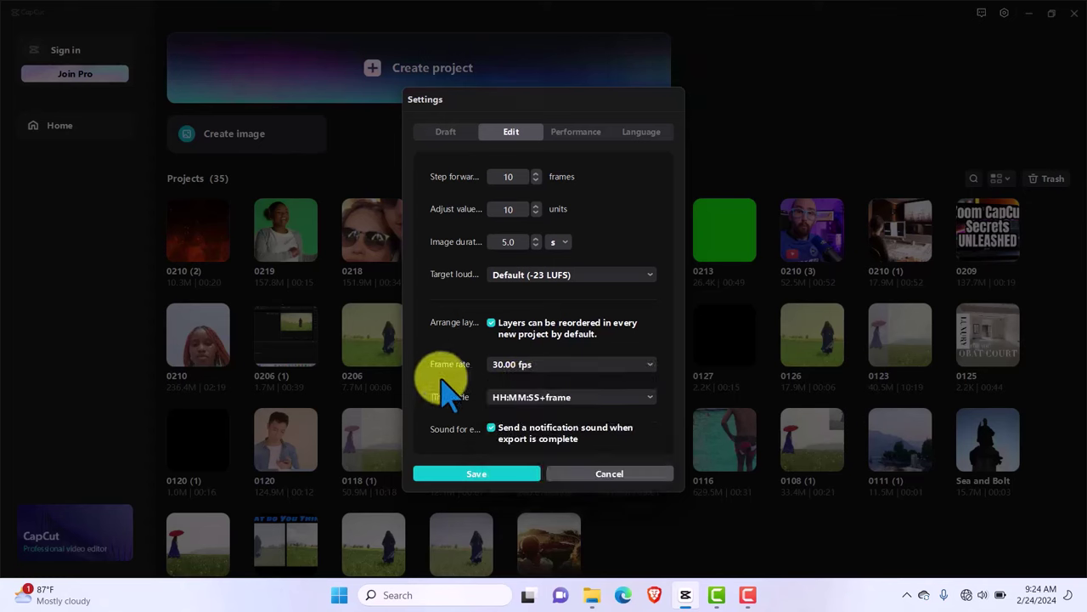
click(511, 368)
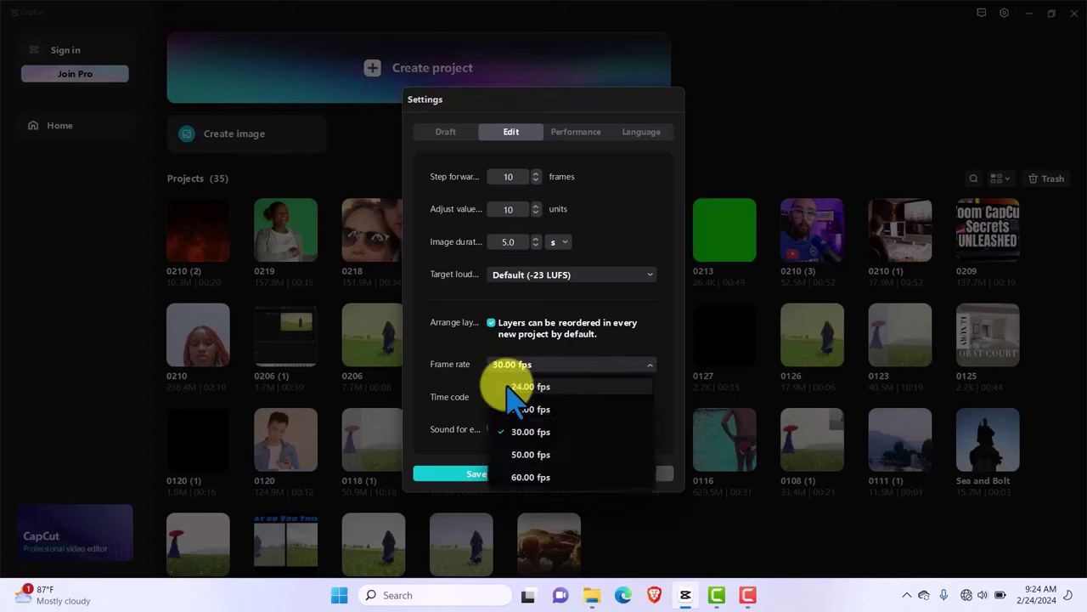
click(469, 367)
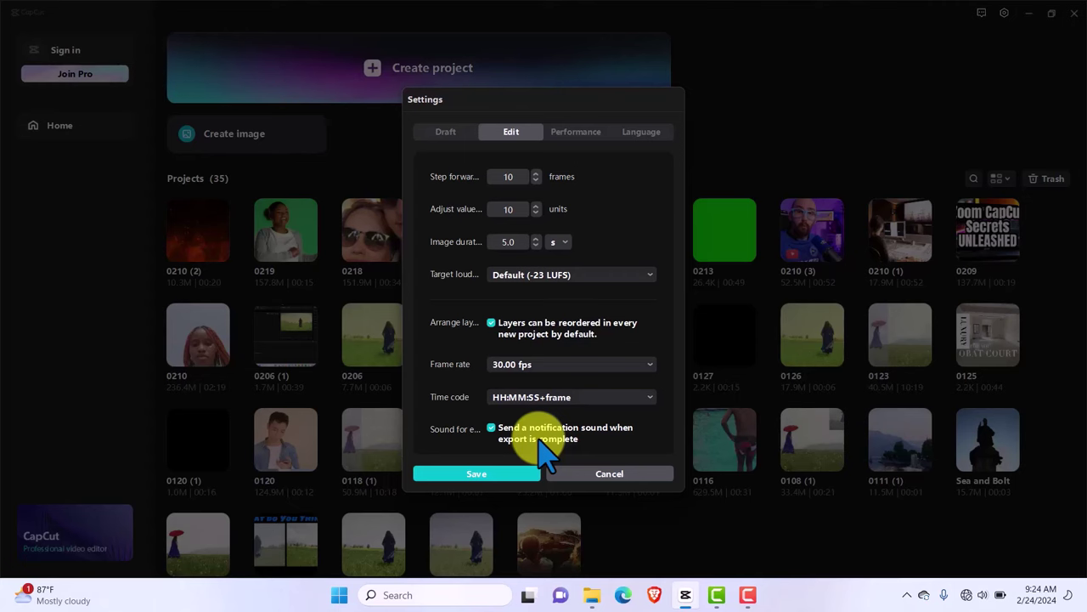
In the performance settings, review the rendering resolution options, keep 1080P, and save the settings
click(576, 132)
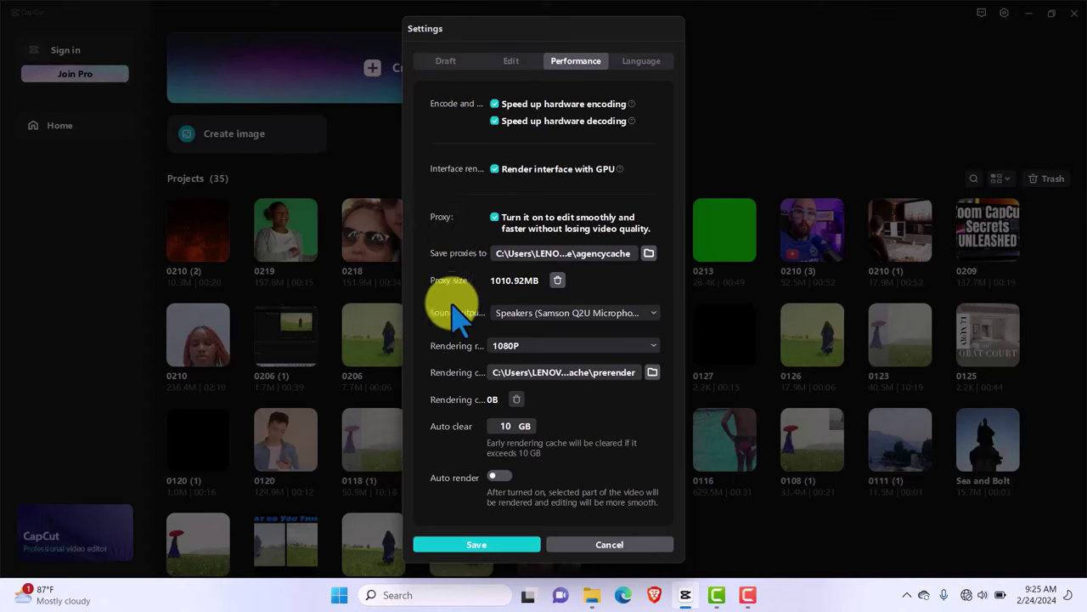
click(526, 350)
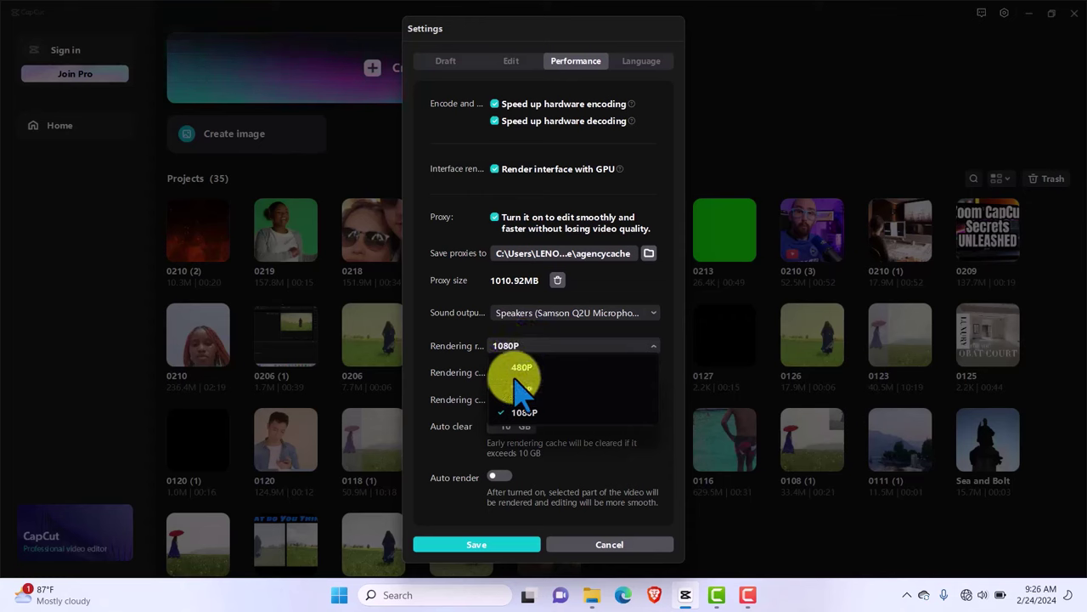
click(461, 357)
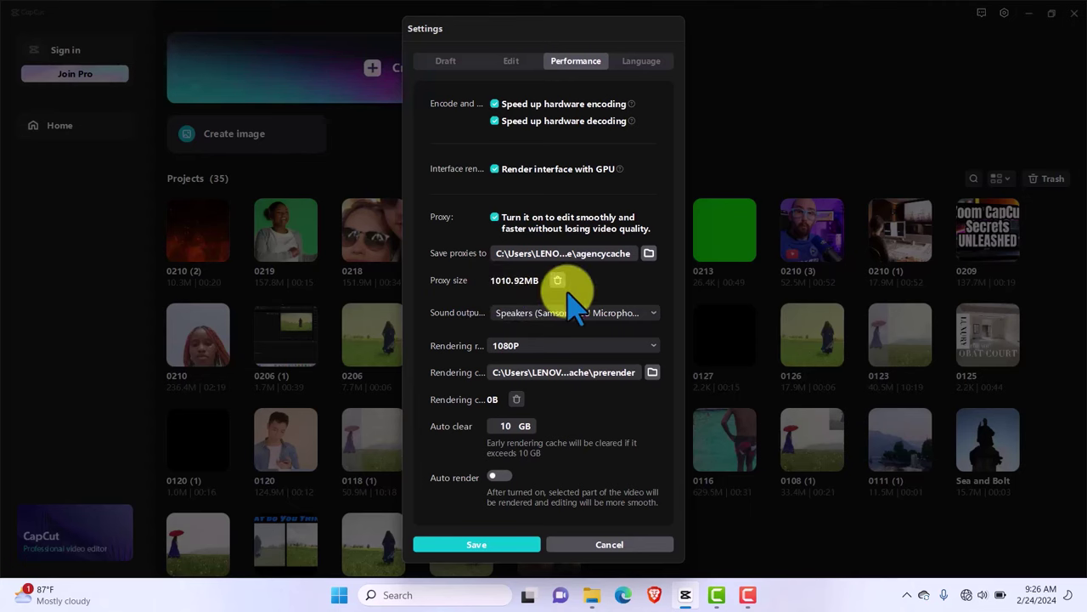
click(500, 545)
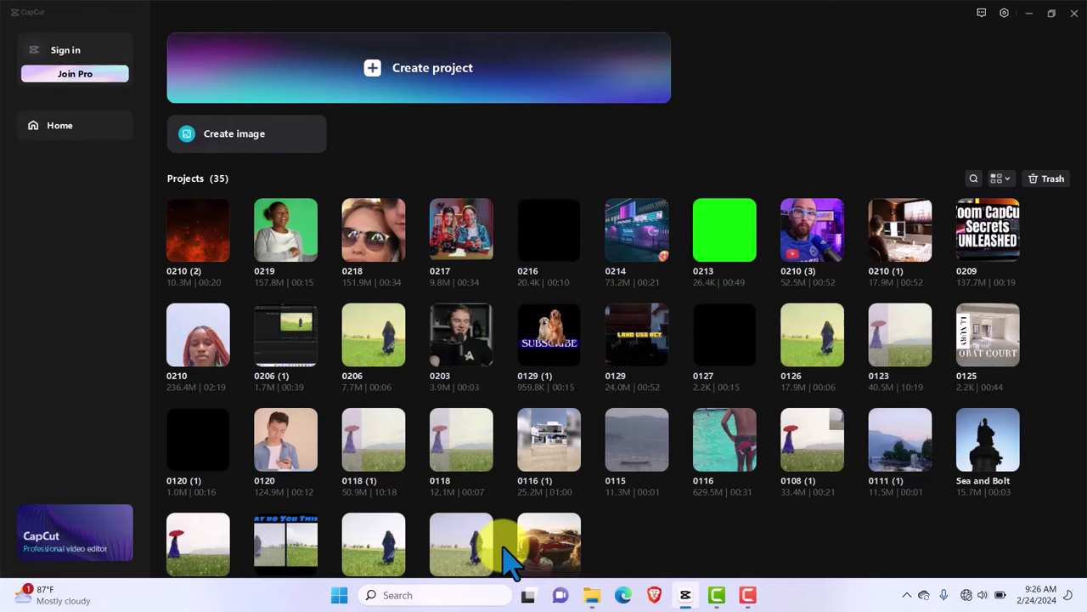
Open project 0219 and play it from the start to about 00:00:10:11, dismissing the performance reminder
click(285, 235)
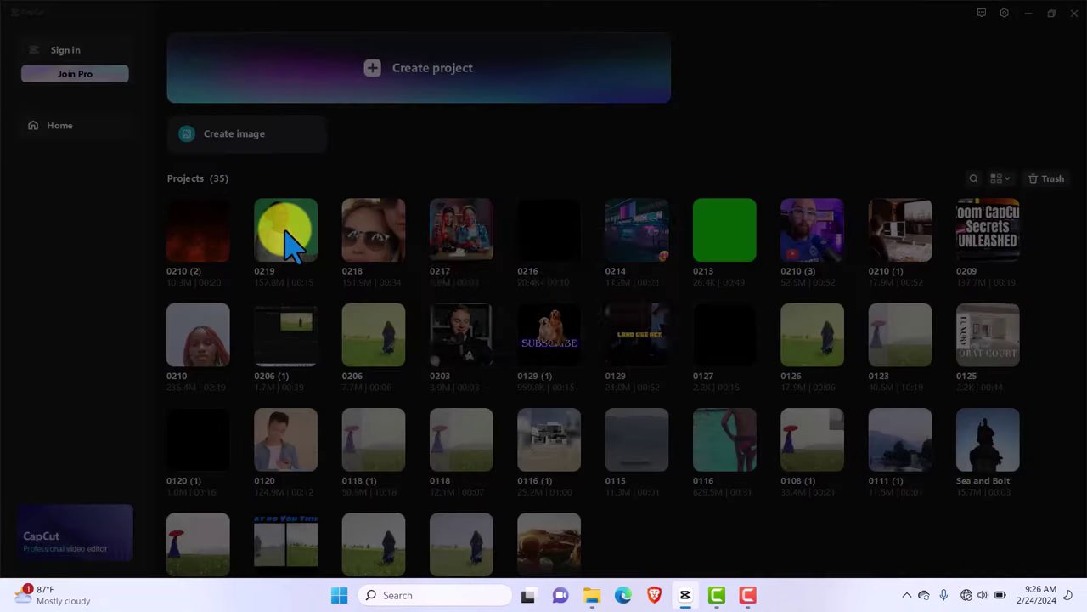
click(571, 333)
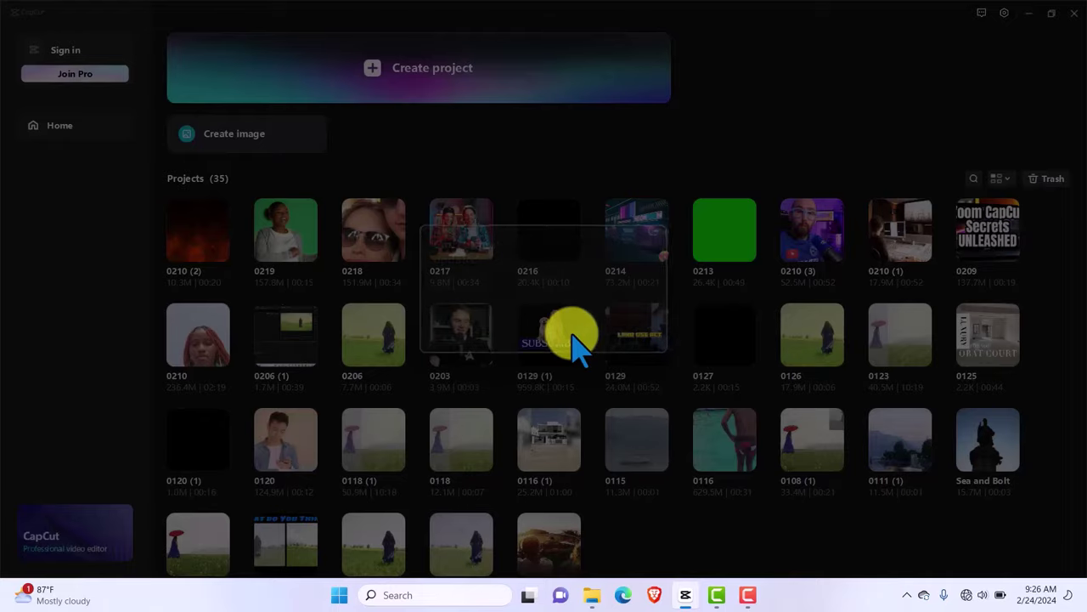
click(636, 332)
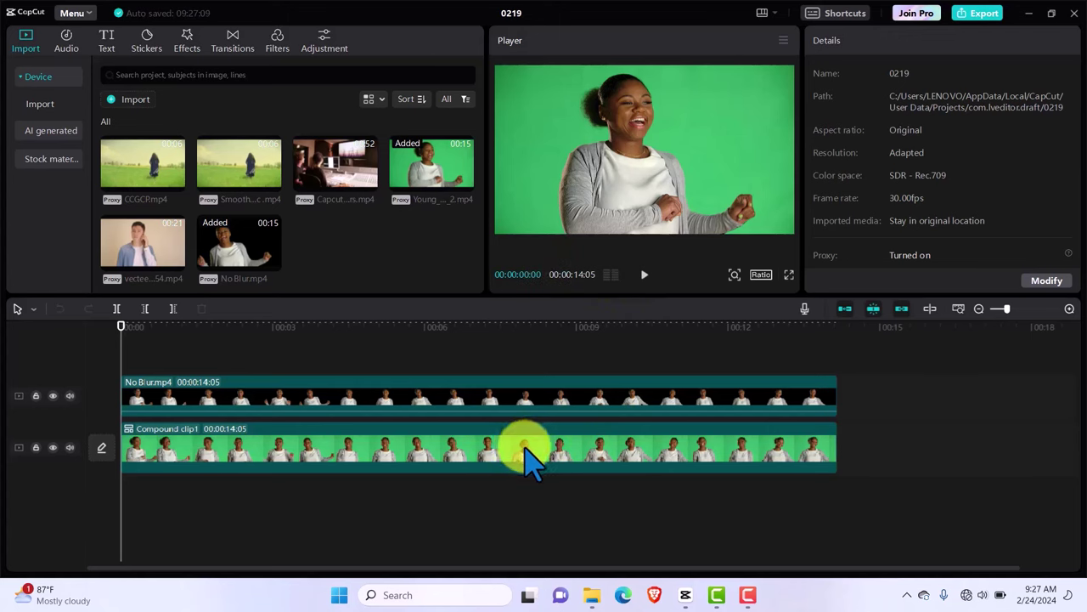
click(645, 273)
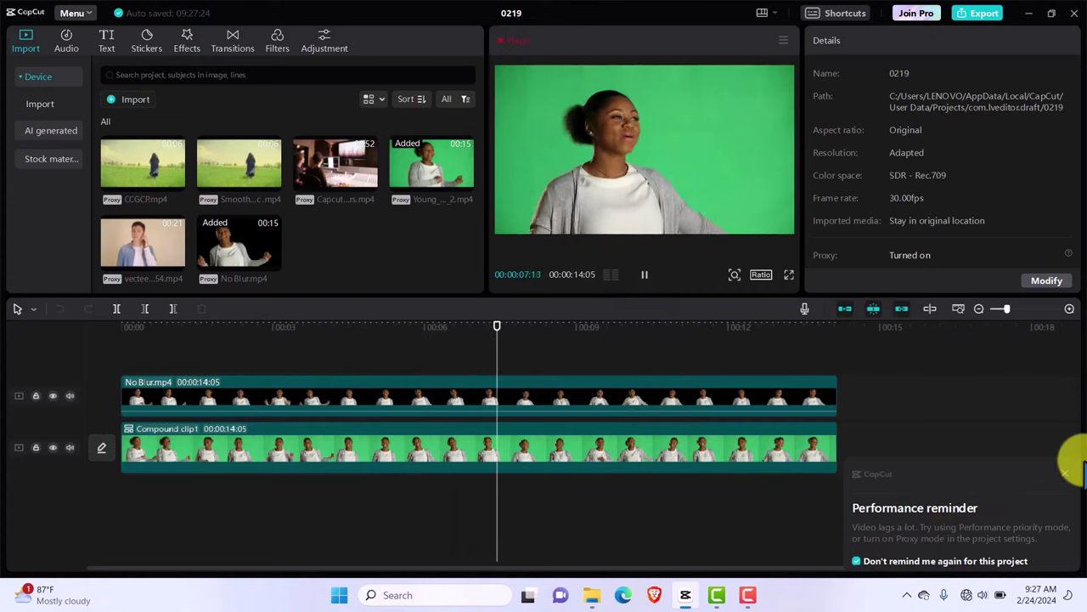
click(1064, 474)
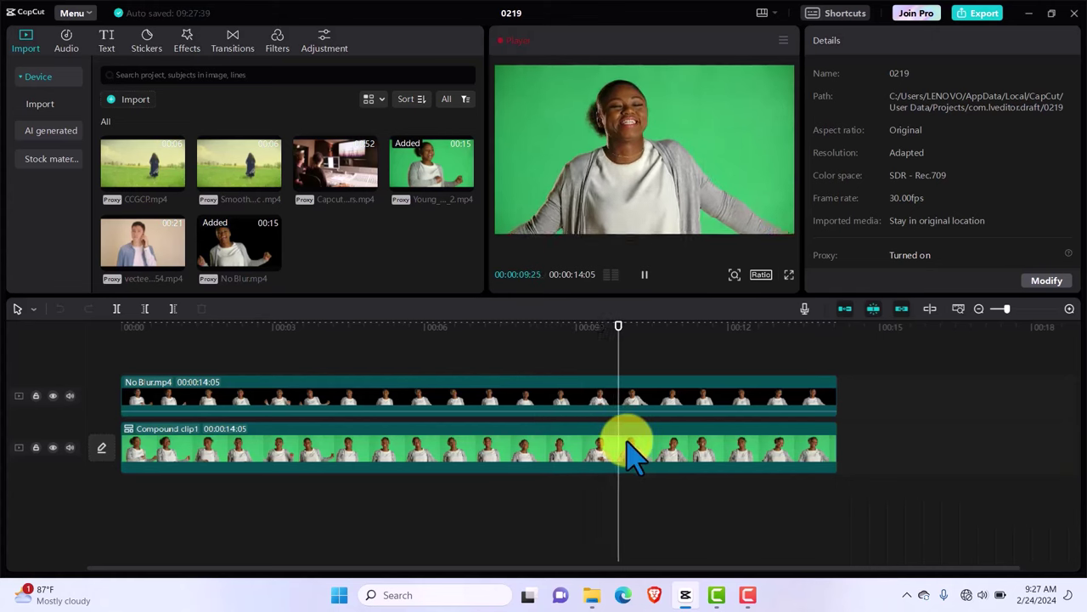
click(647, 277)
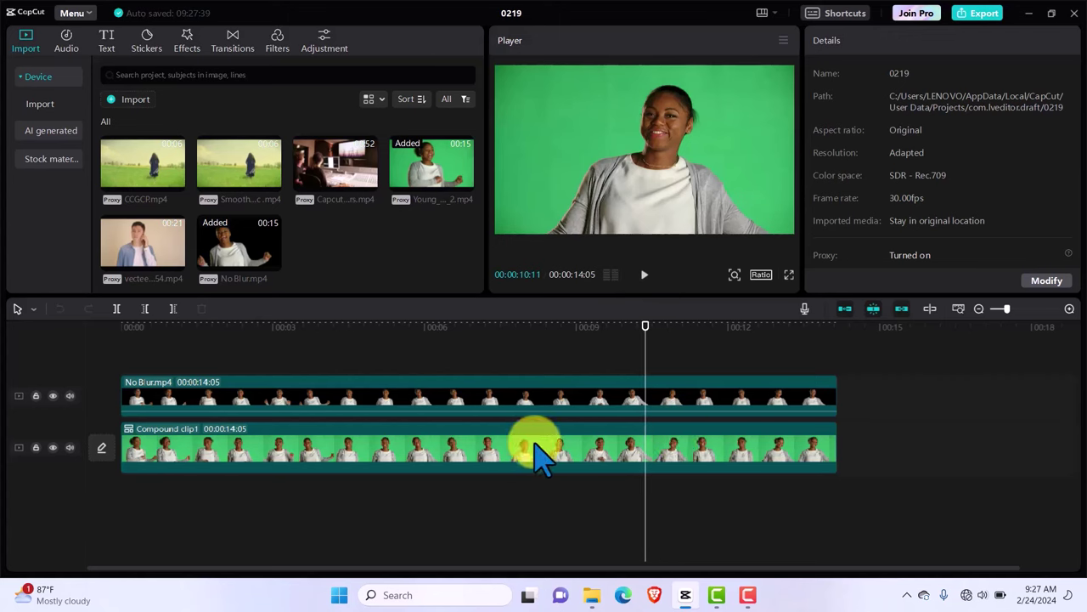
Select the No Blur.mp4 clip and the compound clip in turn, and set the player's preview mode to Best performance
click(680, 401)
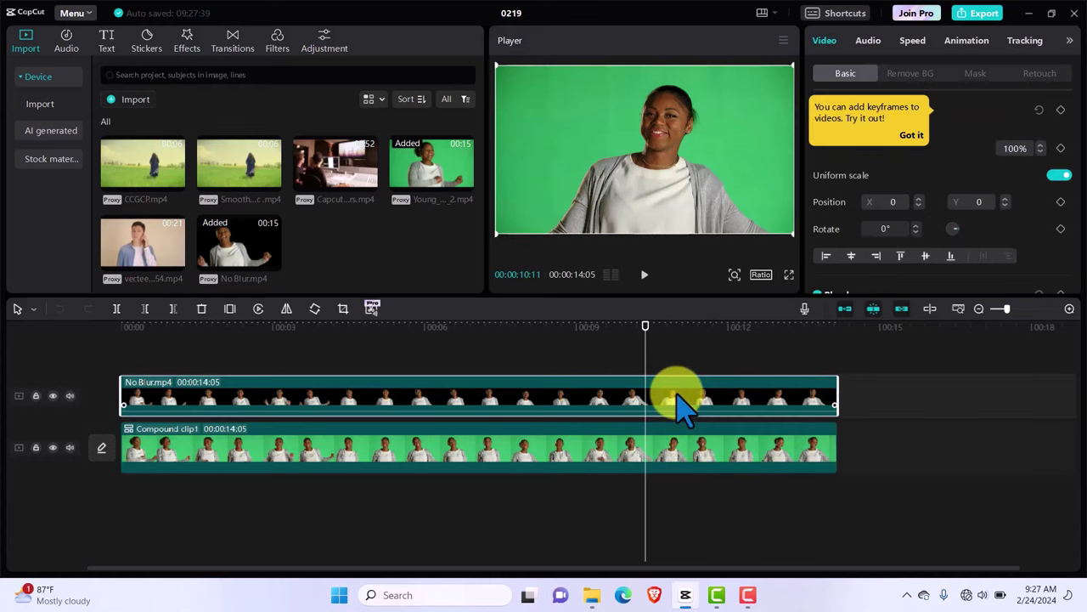
click(695, 465)
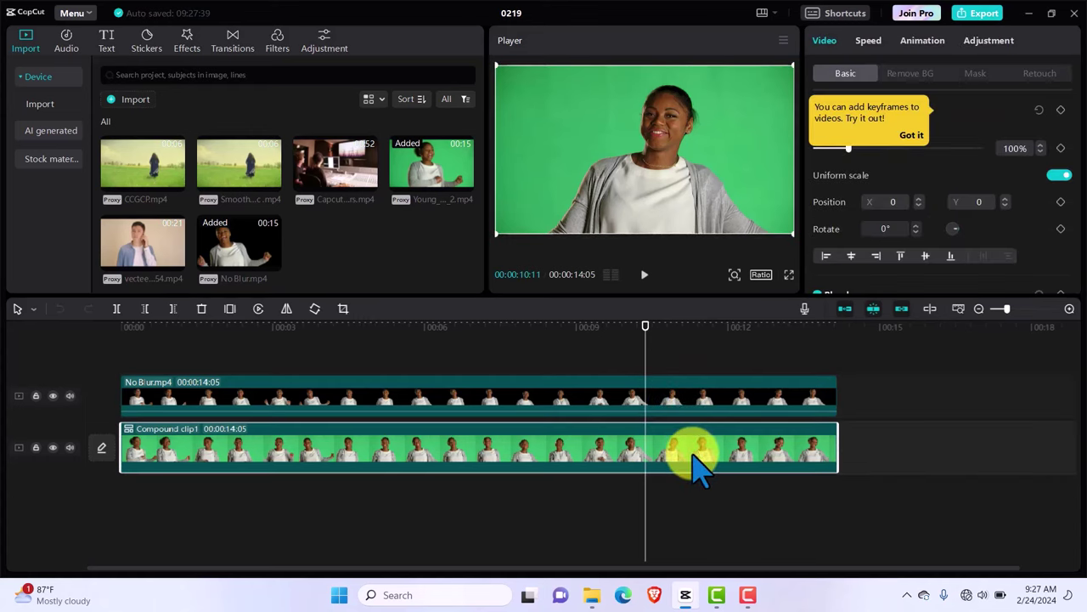
click(783, 41)
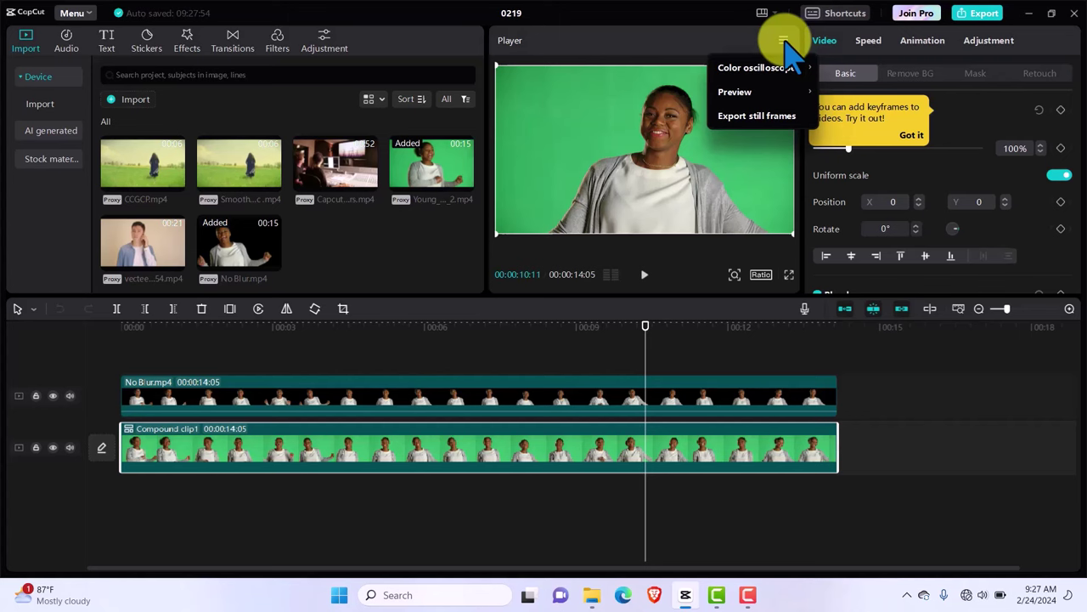
mouse_move(775, 93)
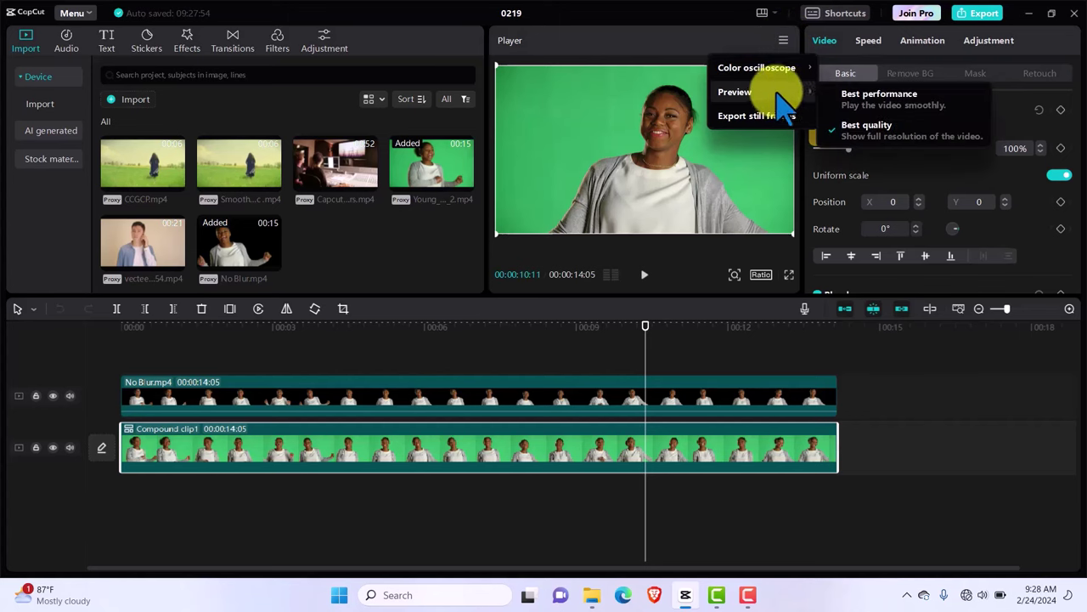
click(883, 98)
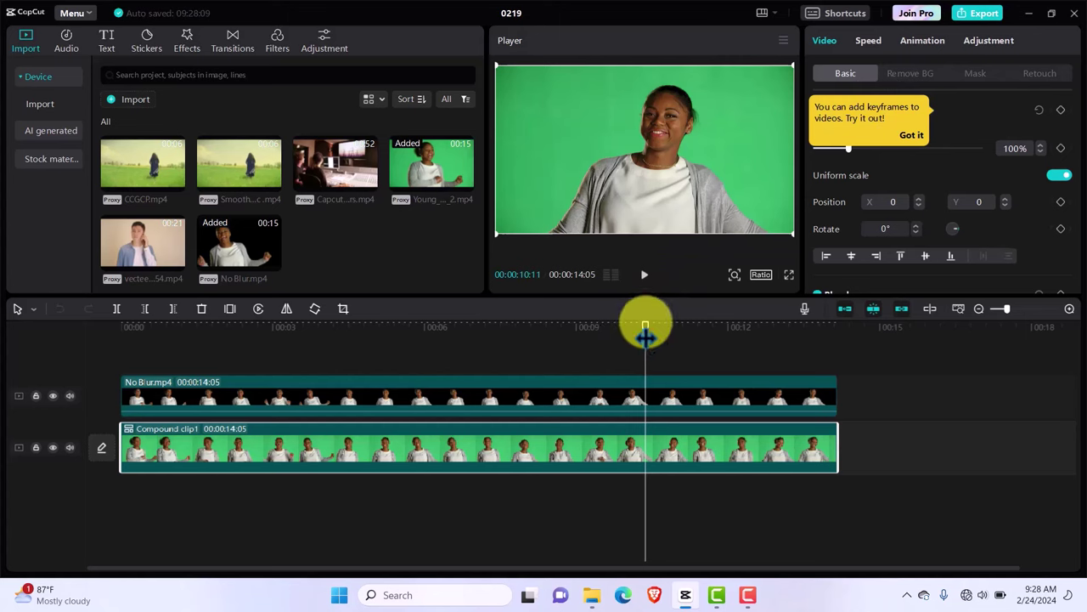
Play project 0219 from the start to about 00:00:04:23 to check the preview's smoothness, and close the project
drag(645, 325, 119, 361)
key(space)
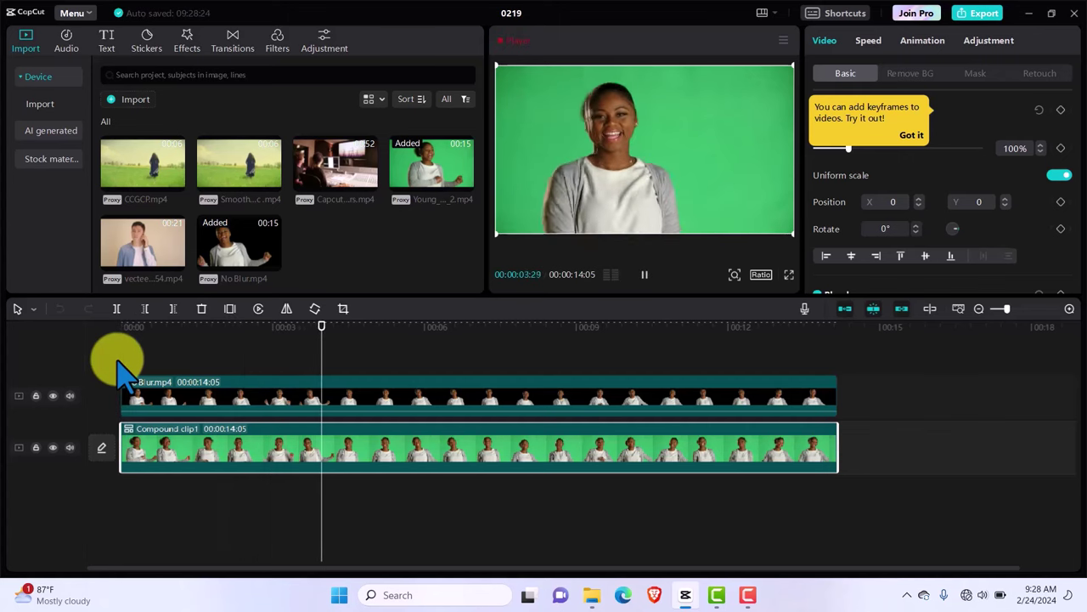
key(space)
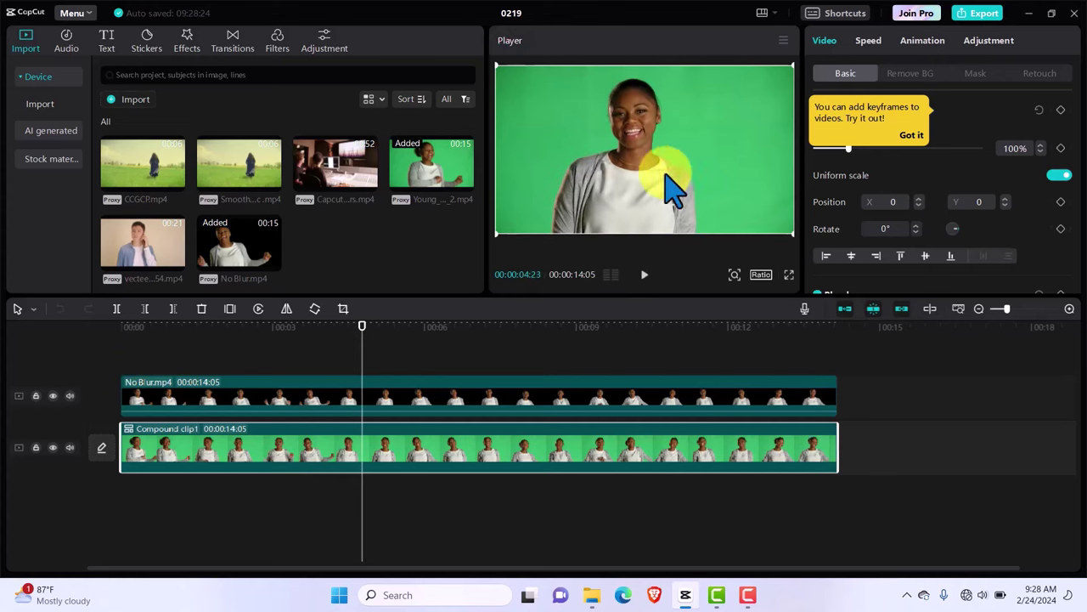
click(1073, 13)
click(748, 595)
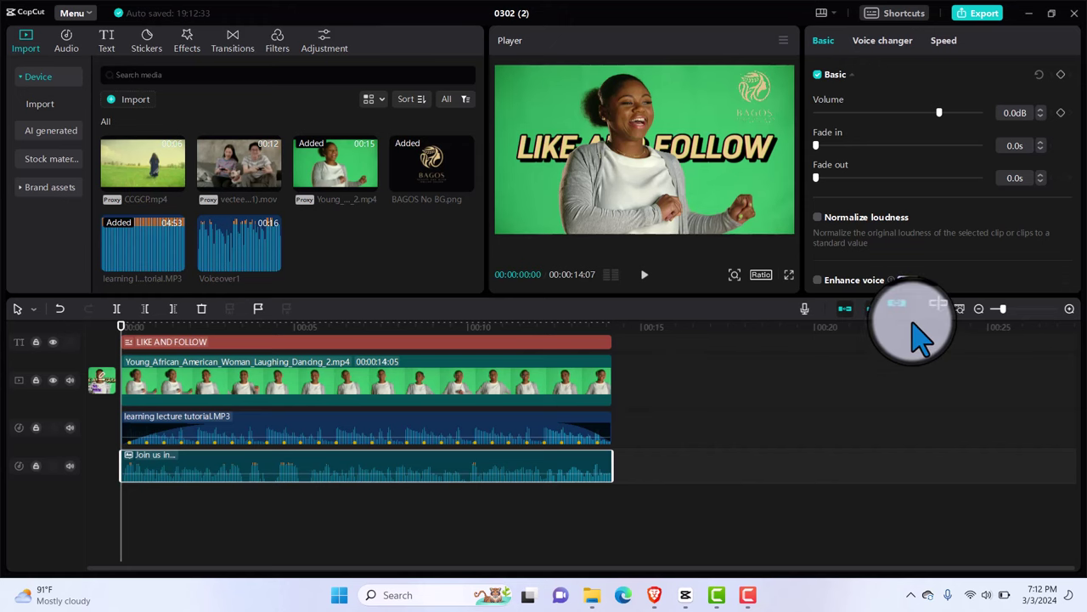
Open the export settings for project 0302 (2)
click(986, 17)
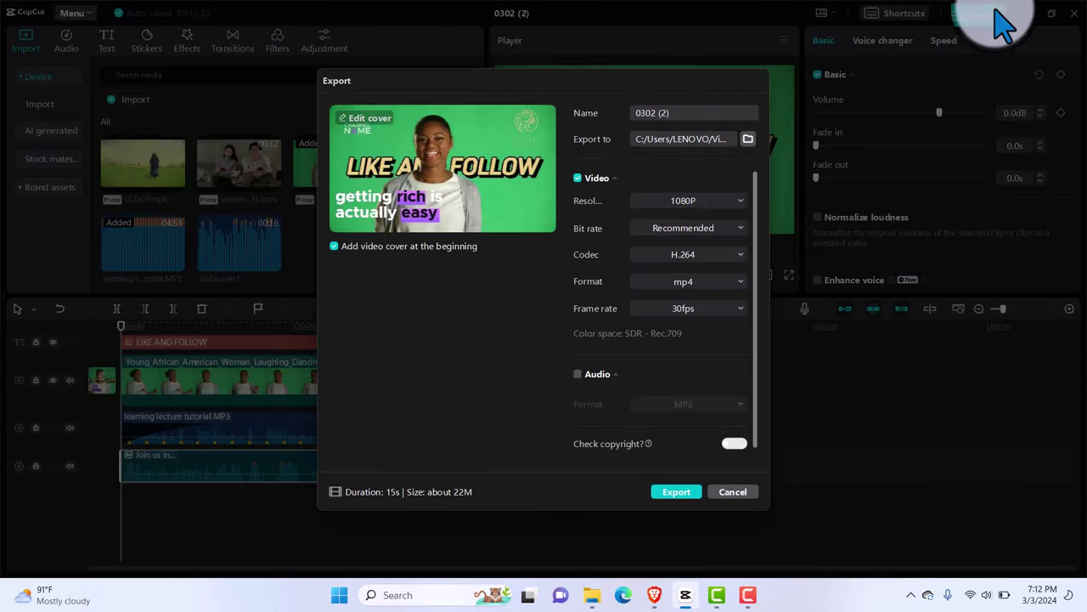